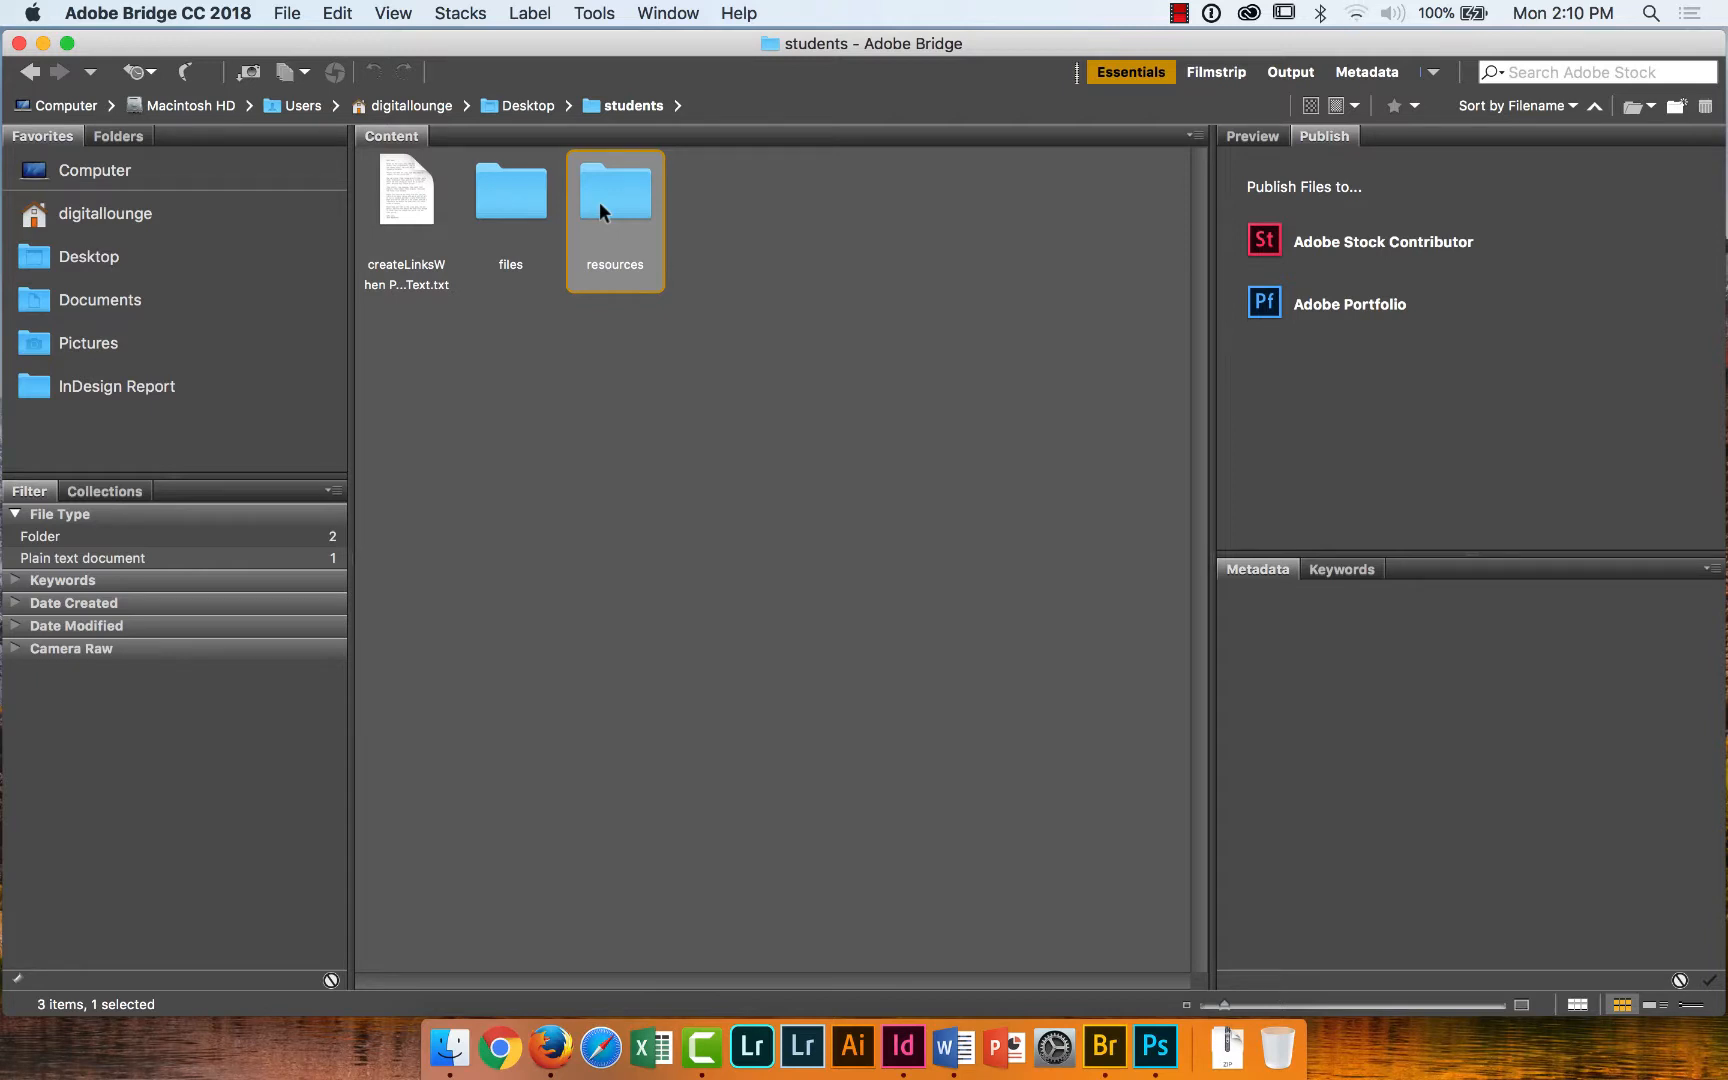
Open the resources folder and read the links in resumeTips_links (1).txt and resumeTips_links.txt.
double_click(599, 201)
click(433, 227)
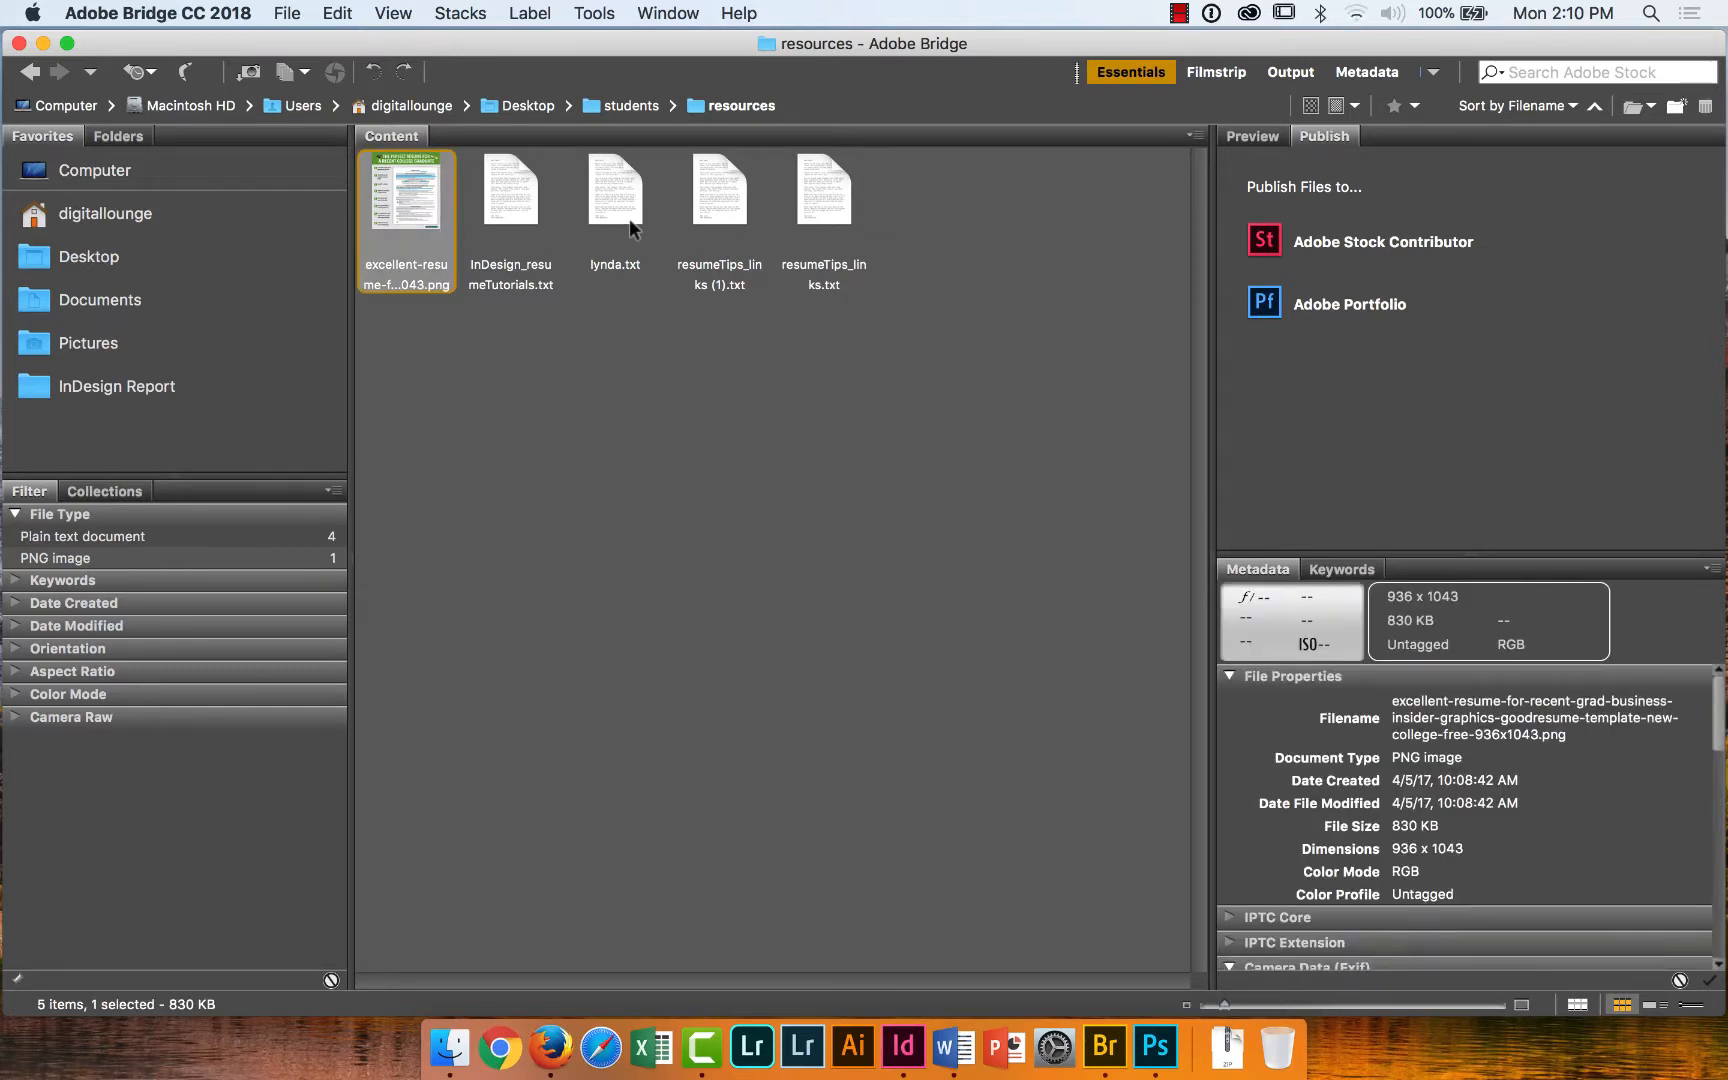
click(705, 215)
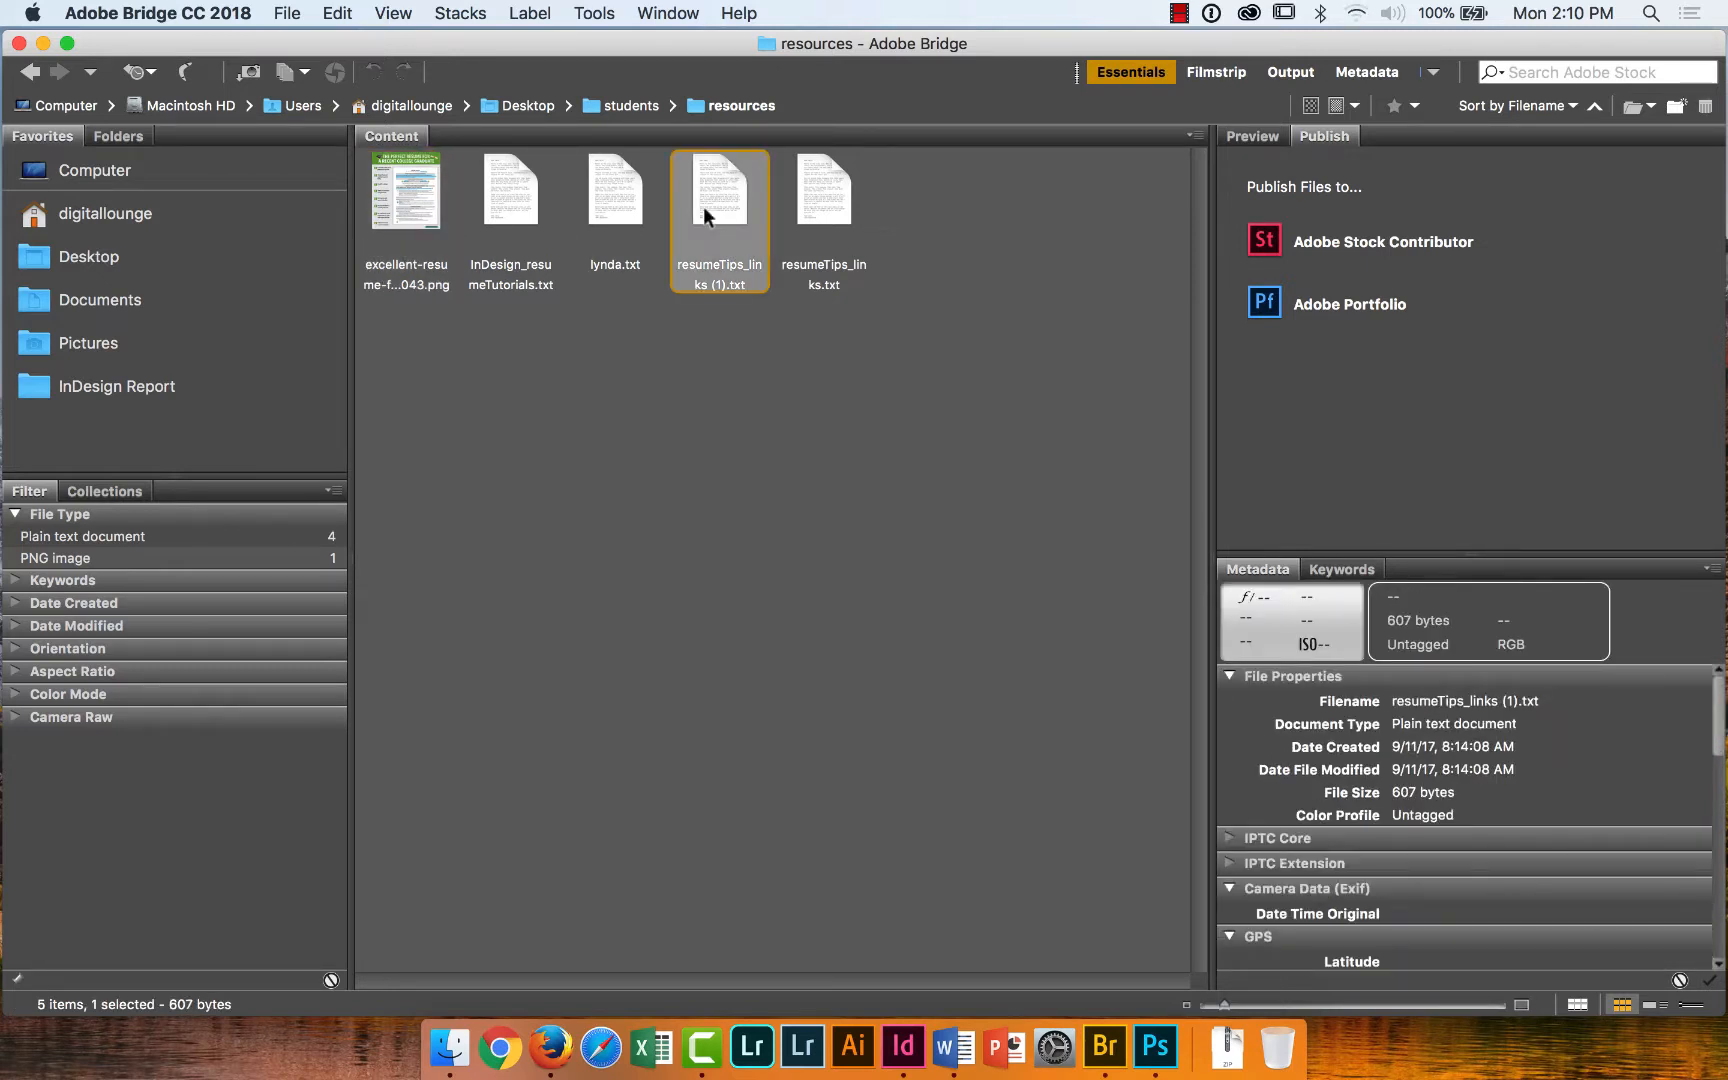
double_click(705, 215)
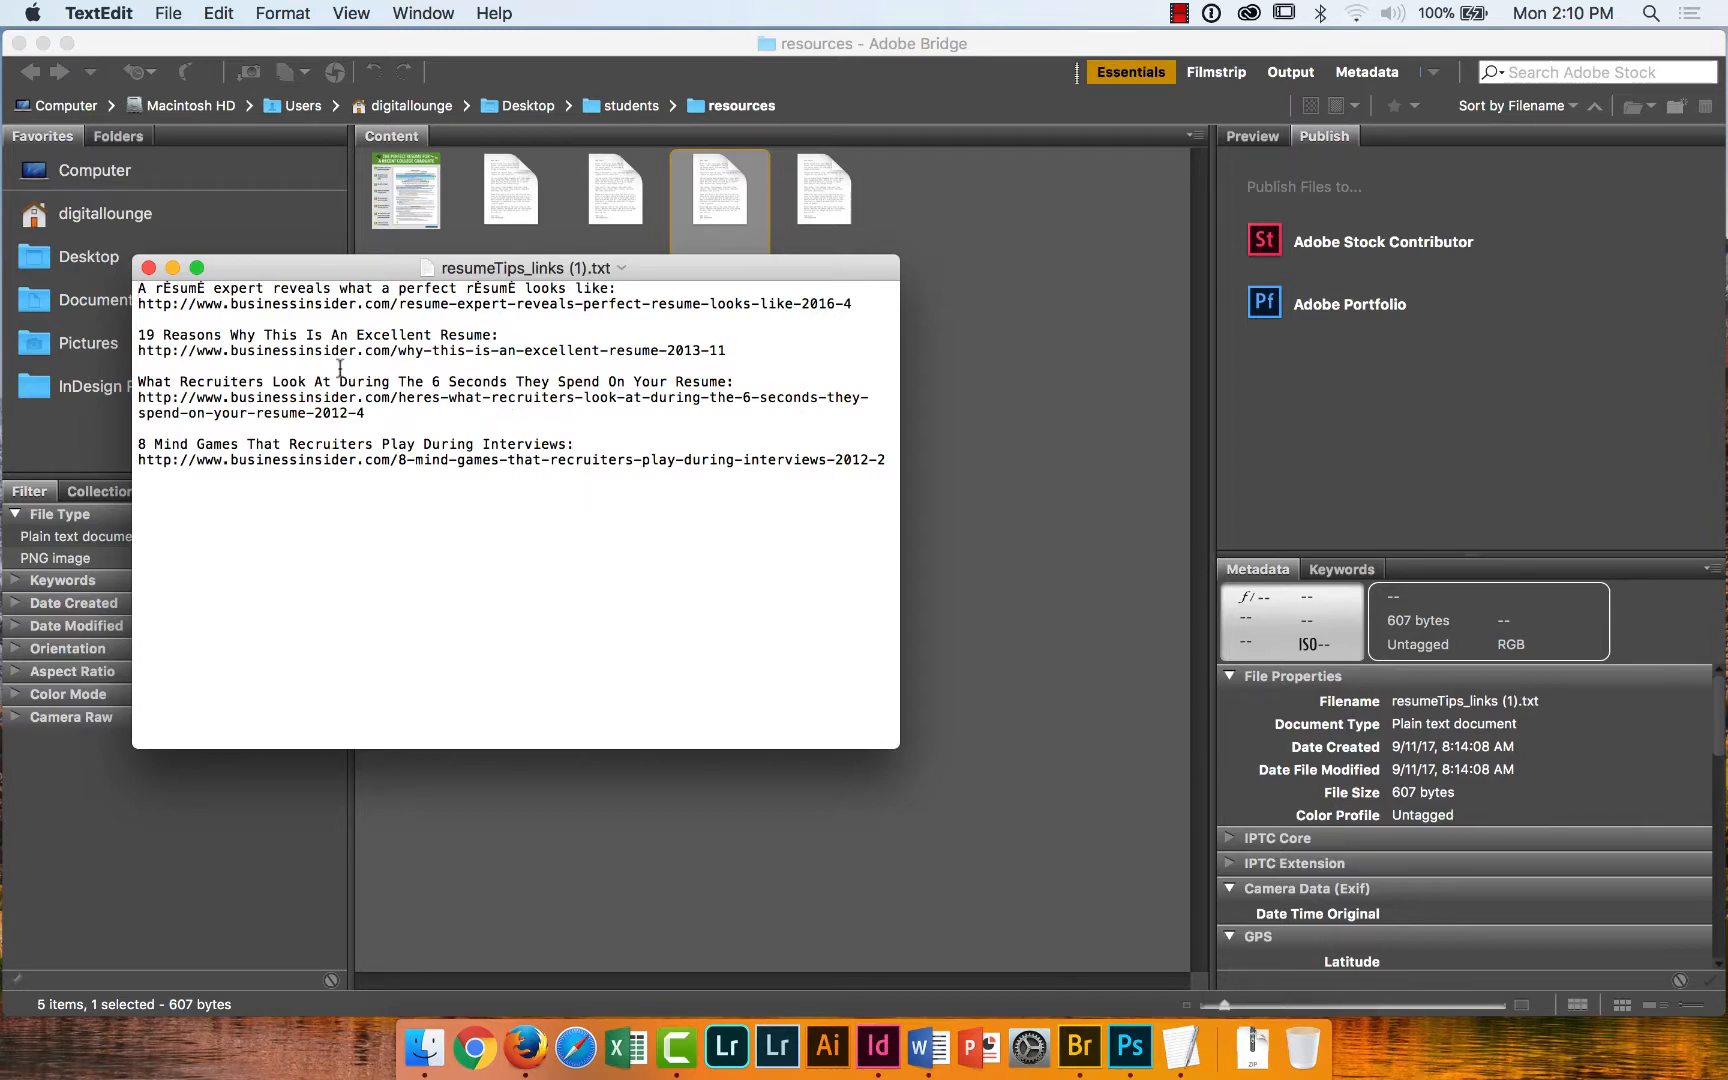
click(148, 268)
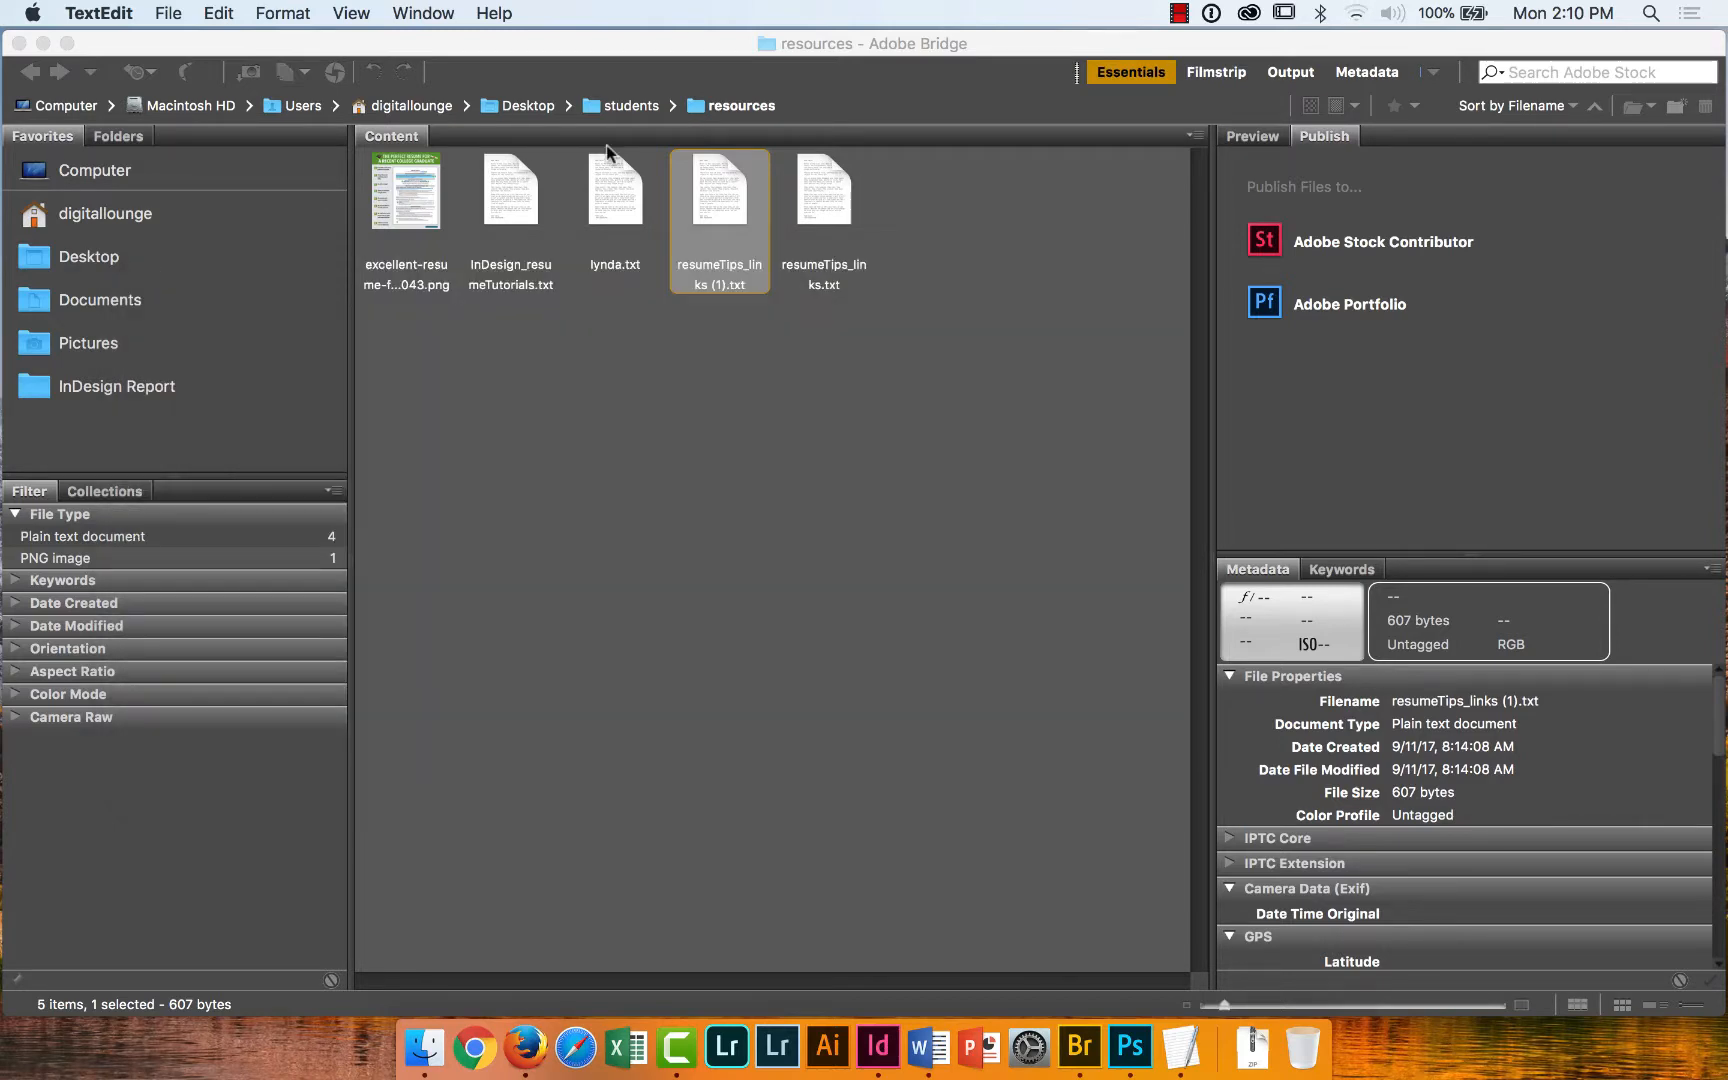
click(810, 208)
double_click(810, 208)
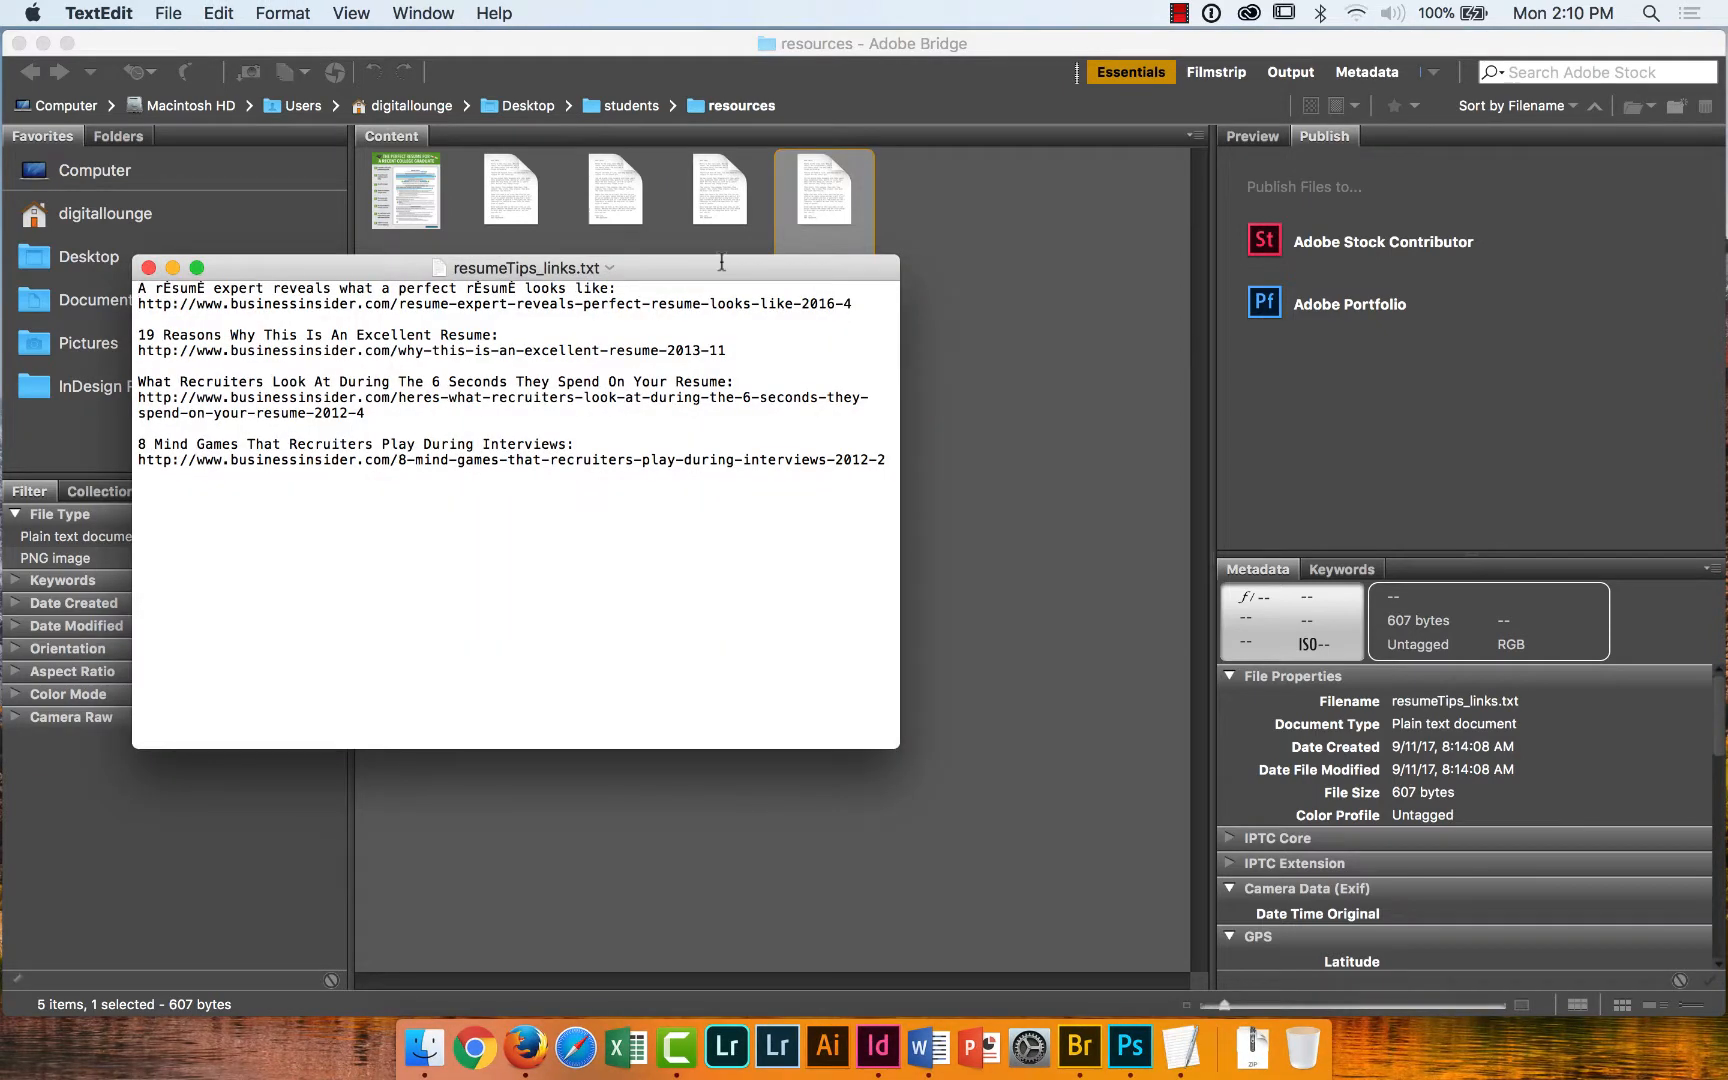
click(148, 268)
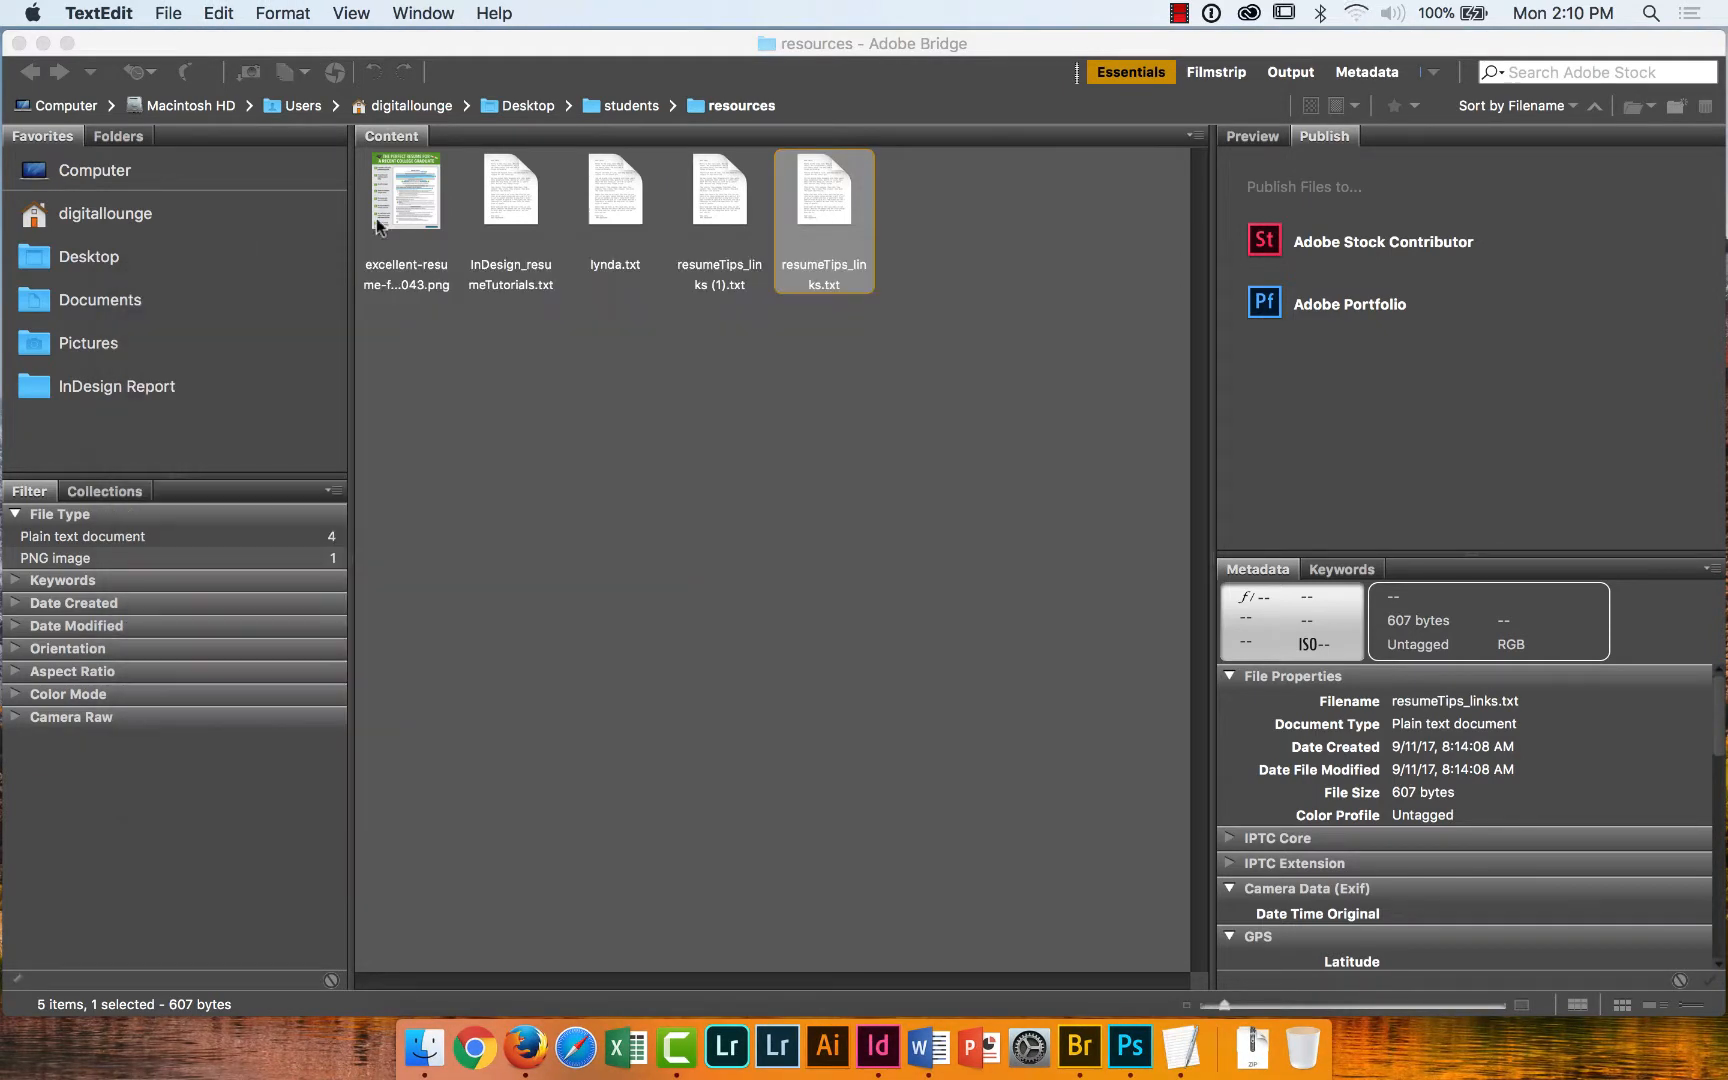
Read the tutorial links in lynda.txt and InDesign_resumeTutorials.txt, closing each file after viewing.
click(602, 212)
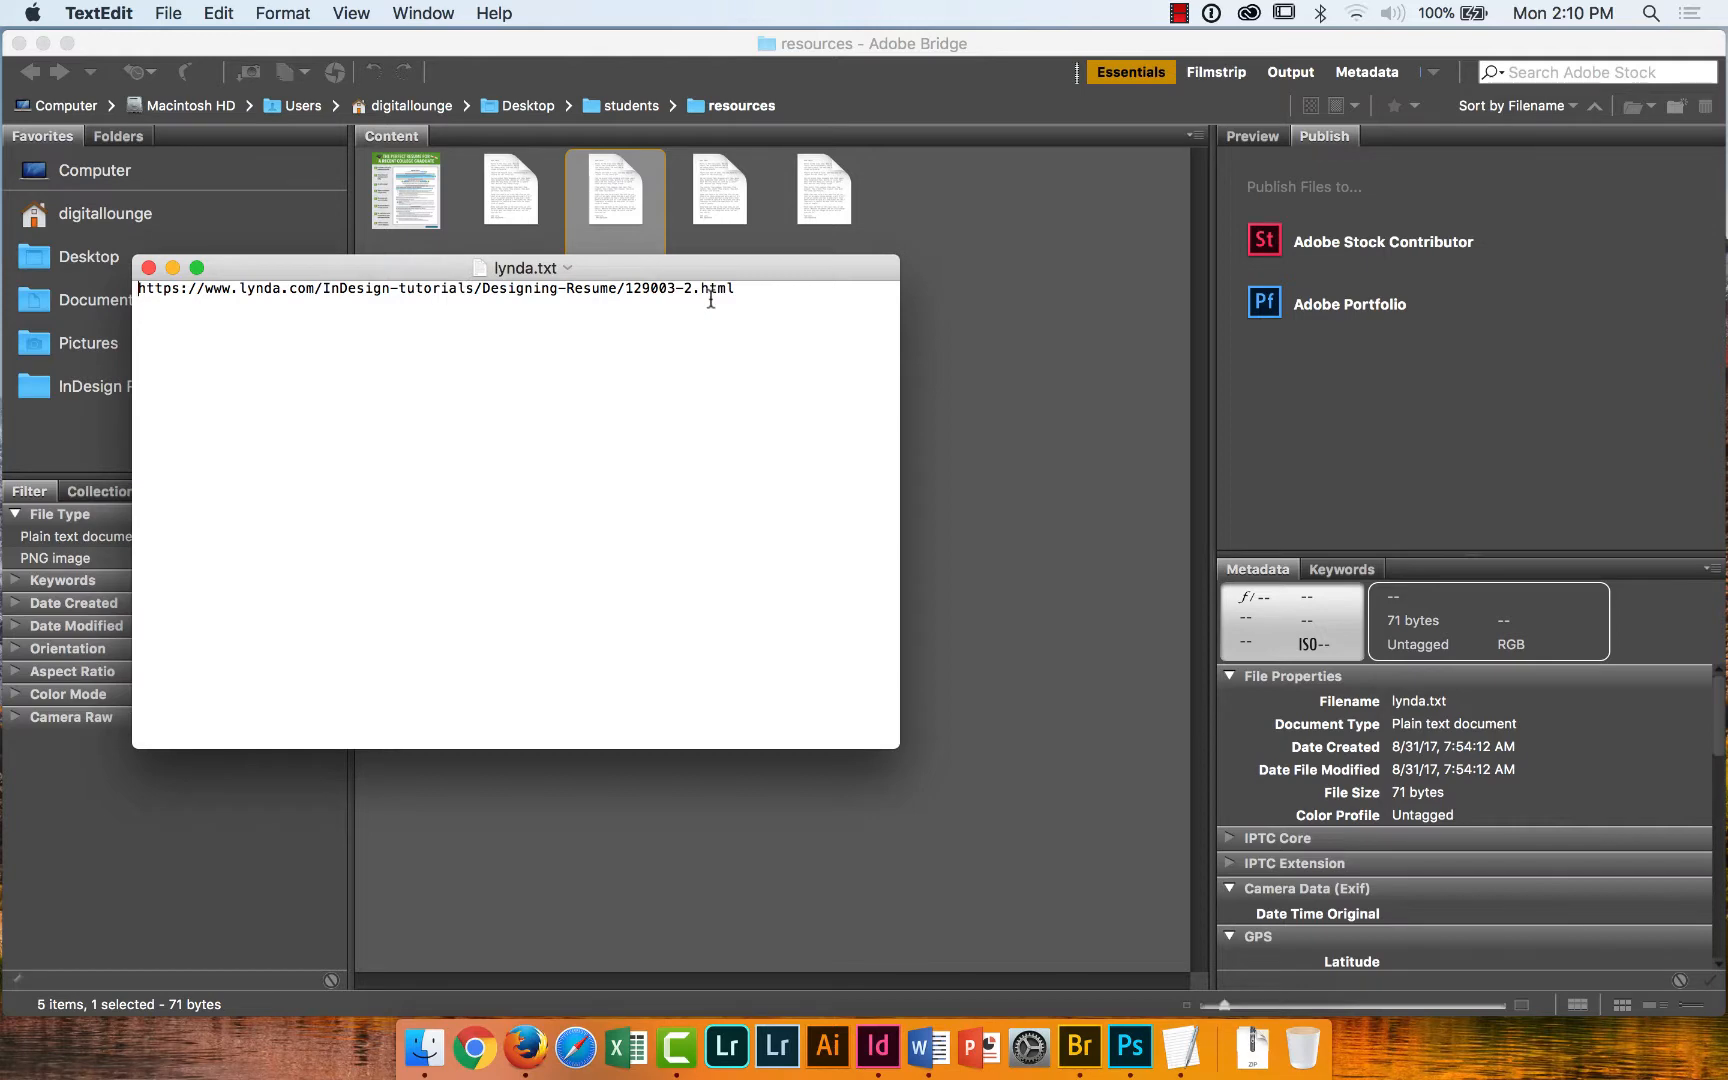
click(148, 268)
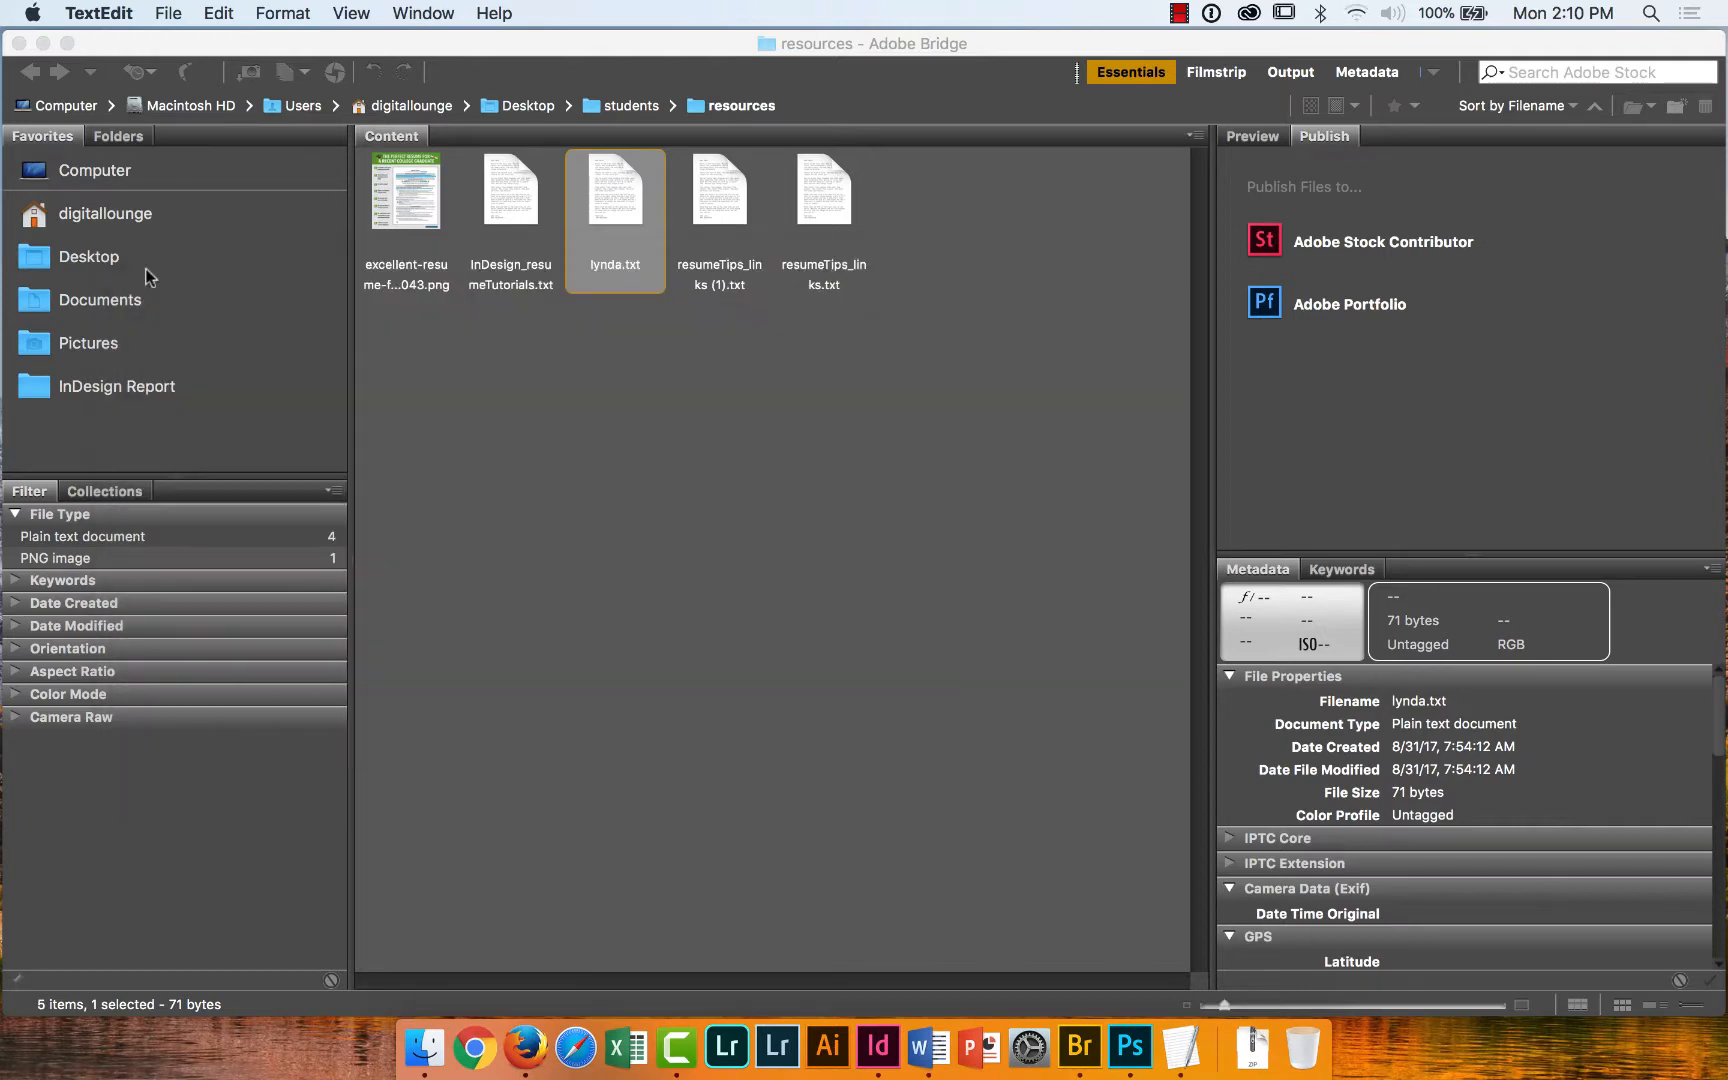
double_click(495, 212)
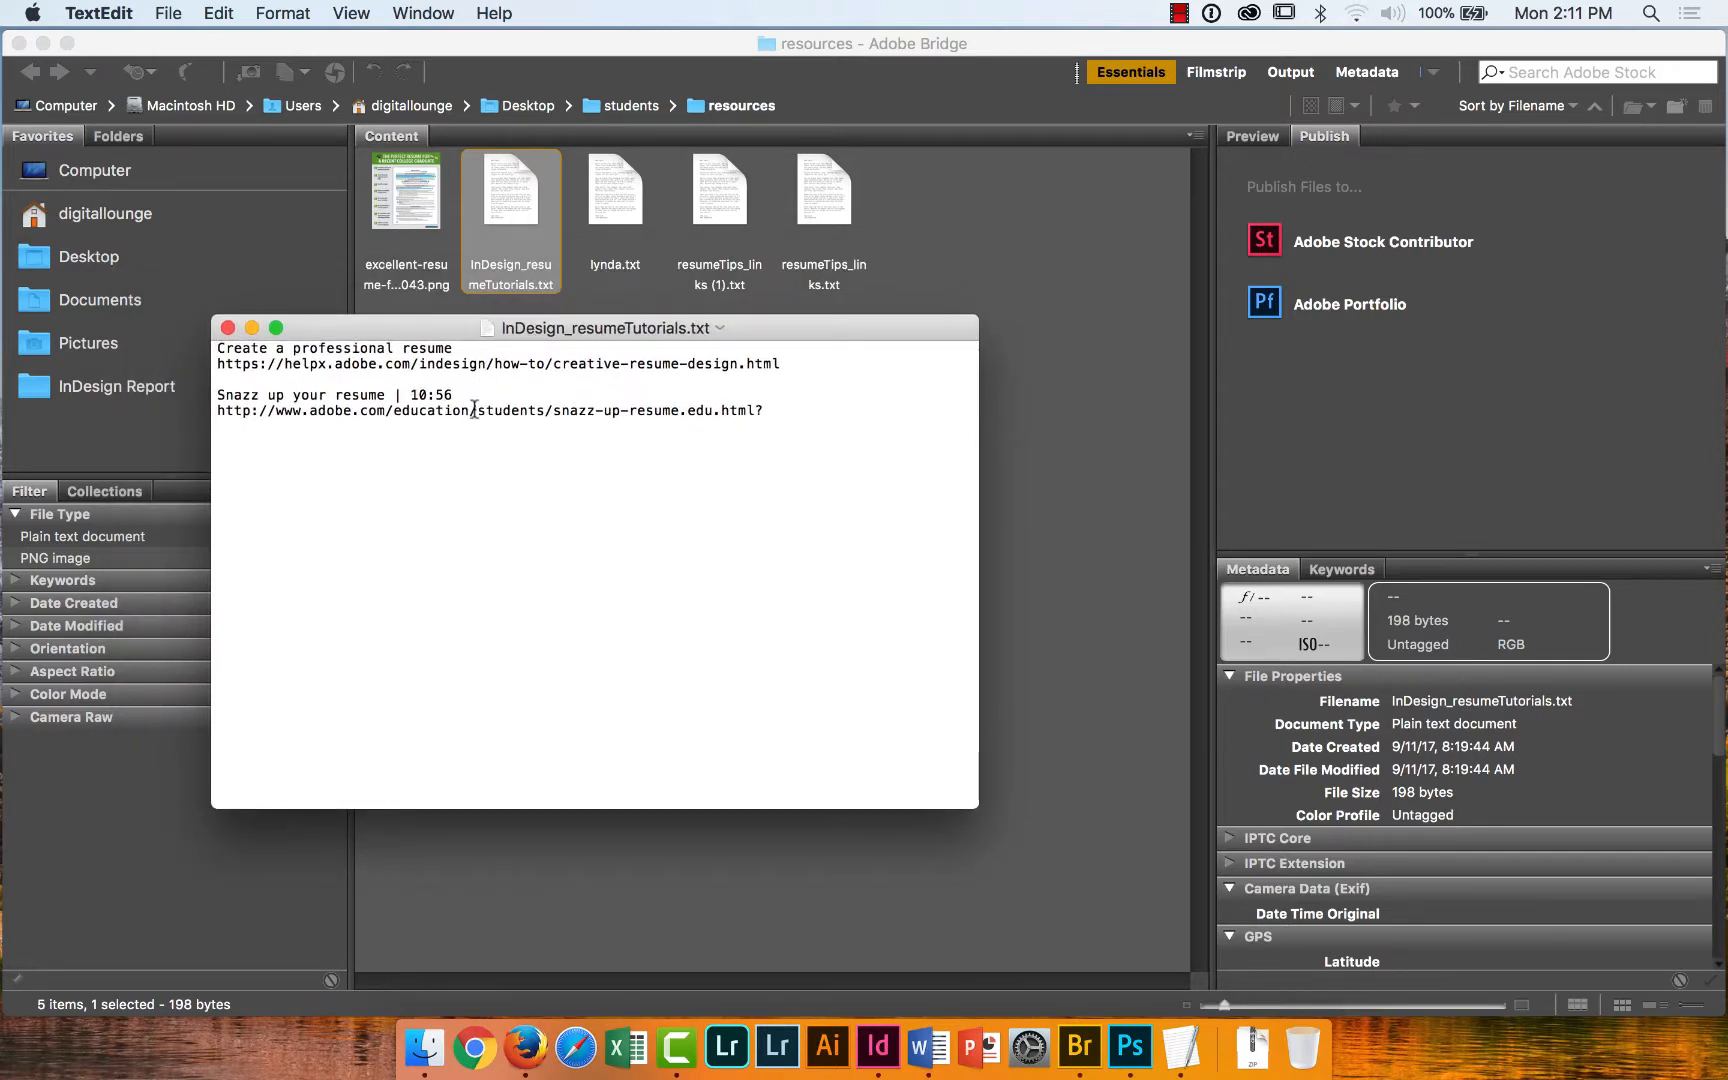
drag(477, 410, 359, 412)
click(358, 377)
drag(348, 328, 467, 364)
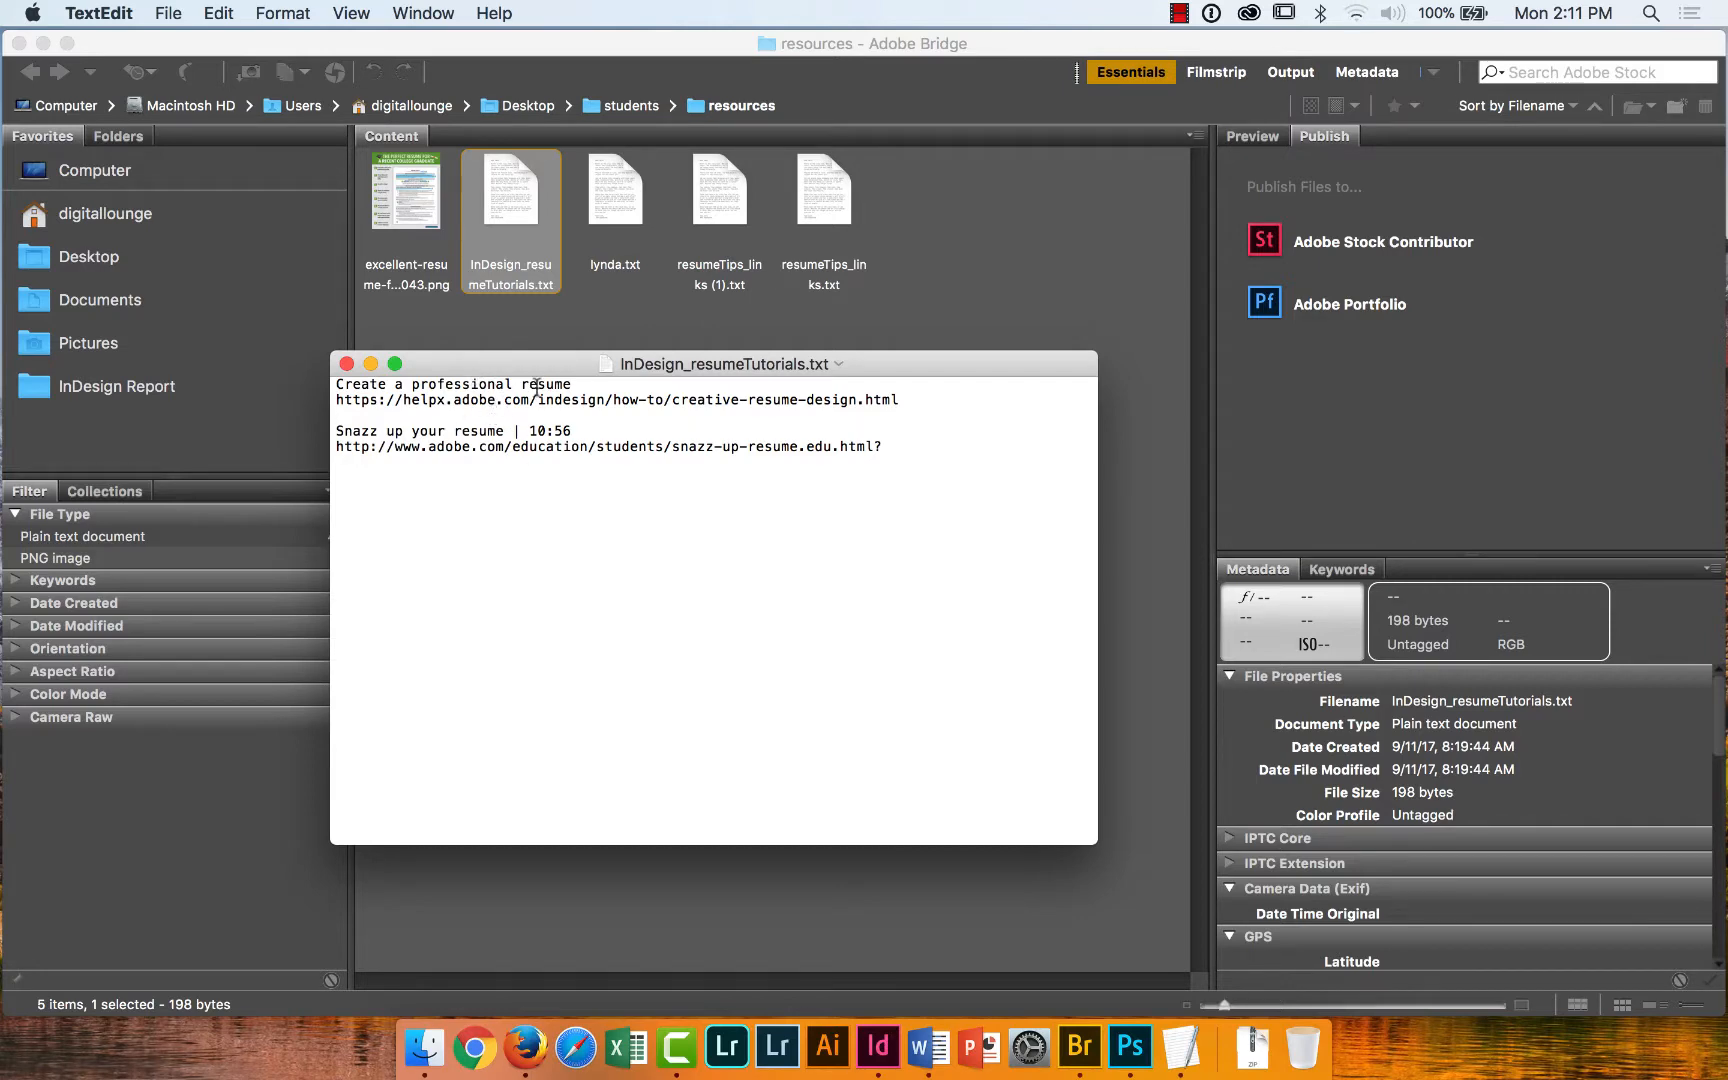
click(345, 364)
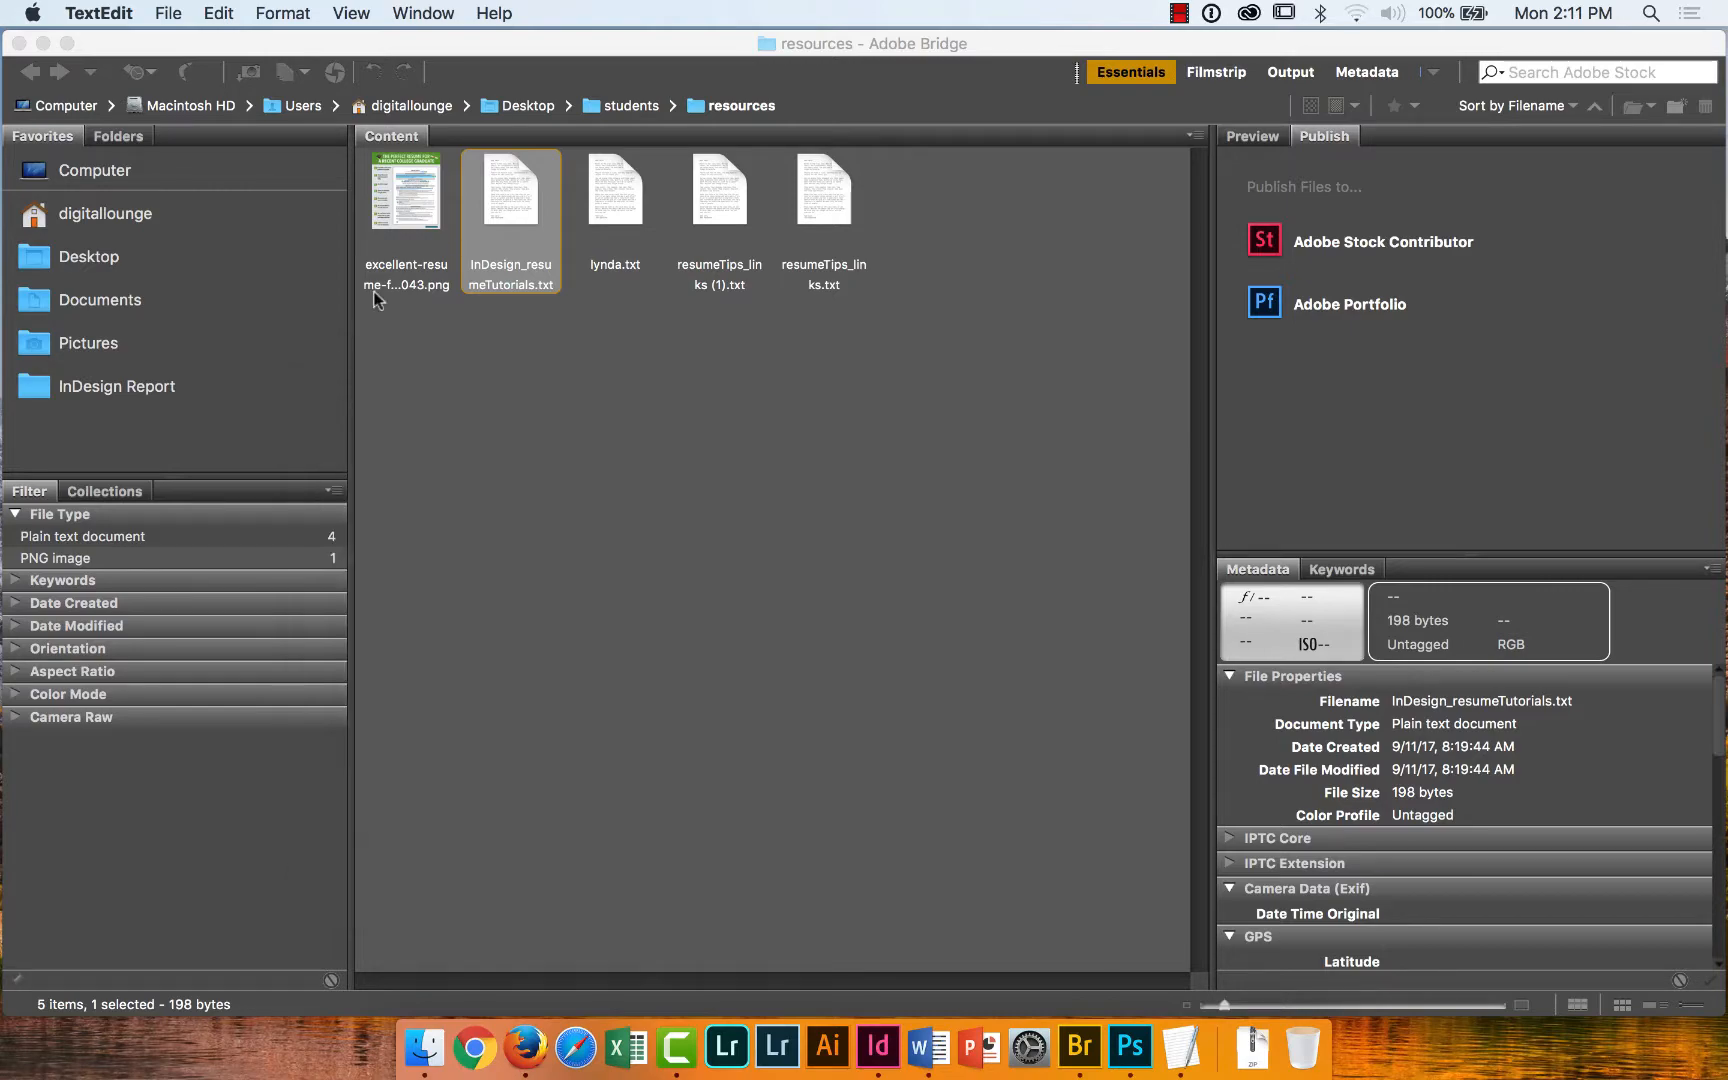
Preview the excellent-resume PNG infographic at full screen and return to the resources folder.
click(401, 198)
key(space)
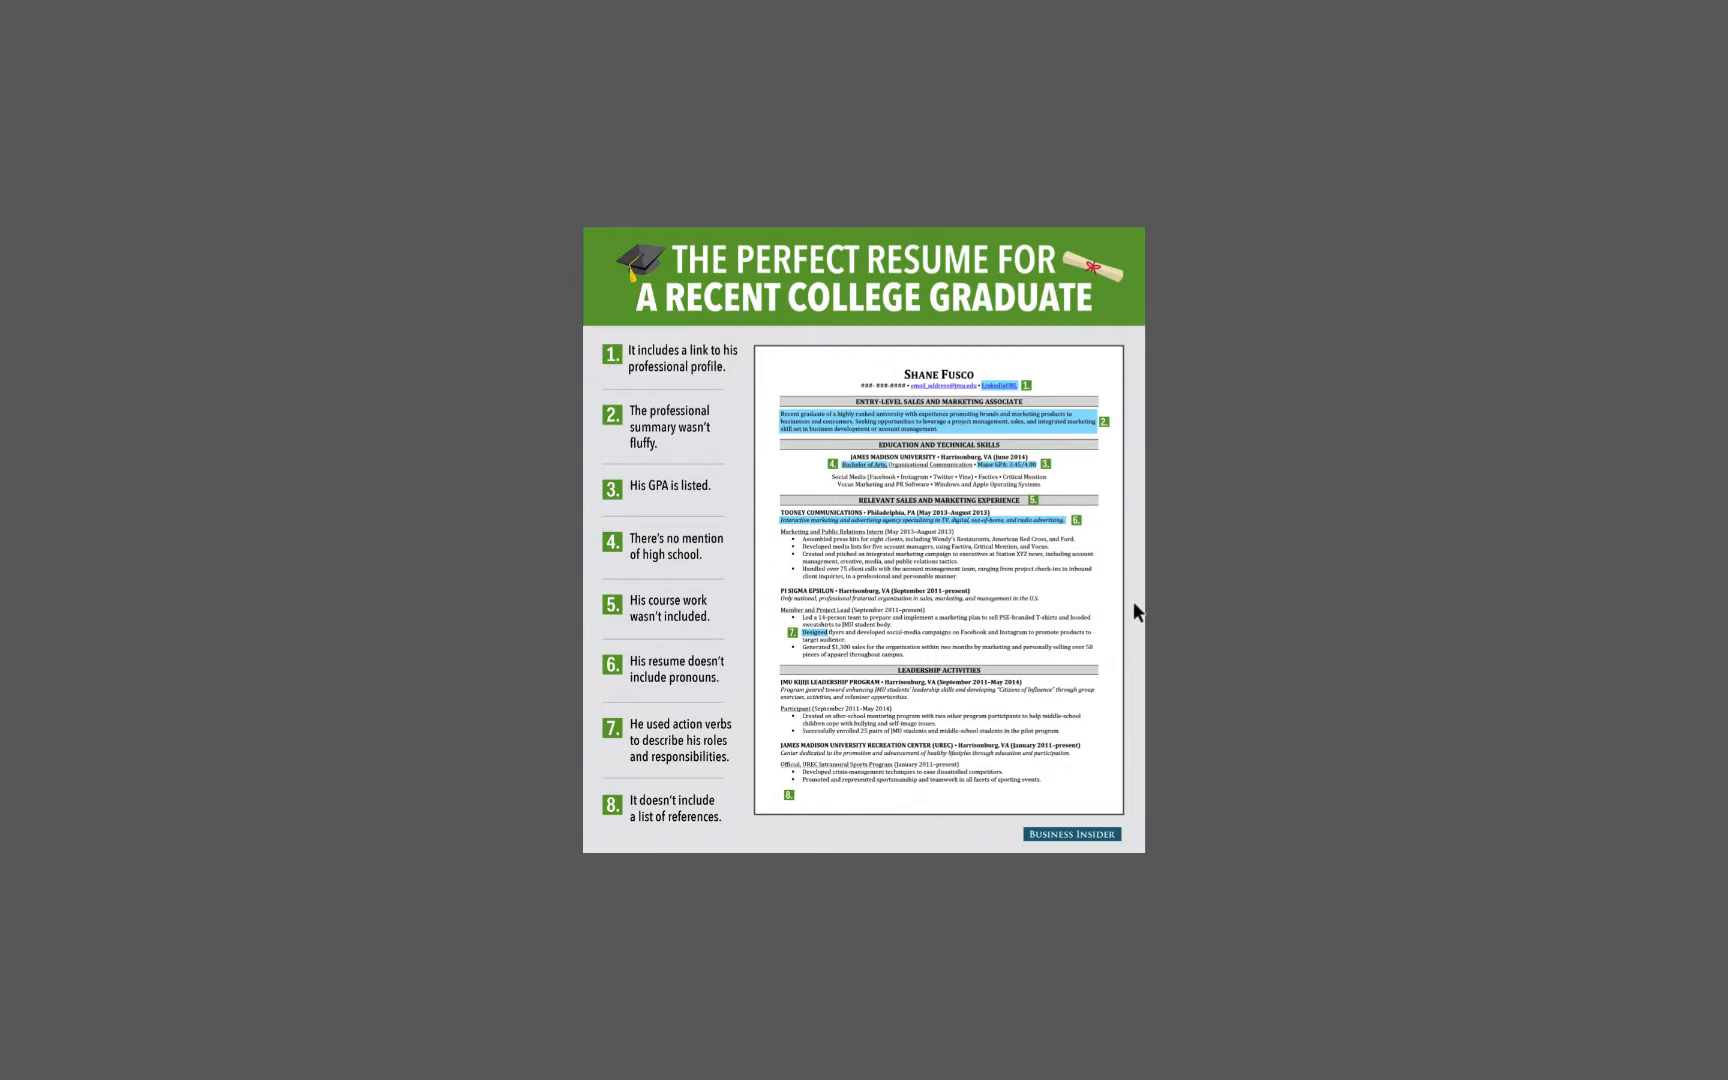
key(space)
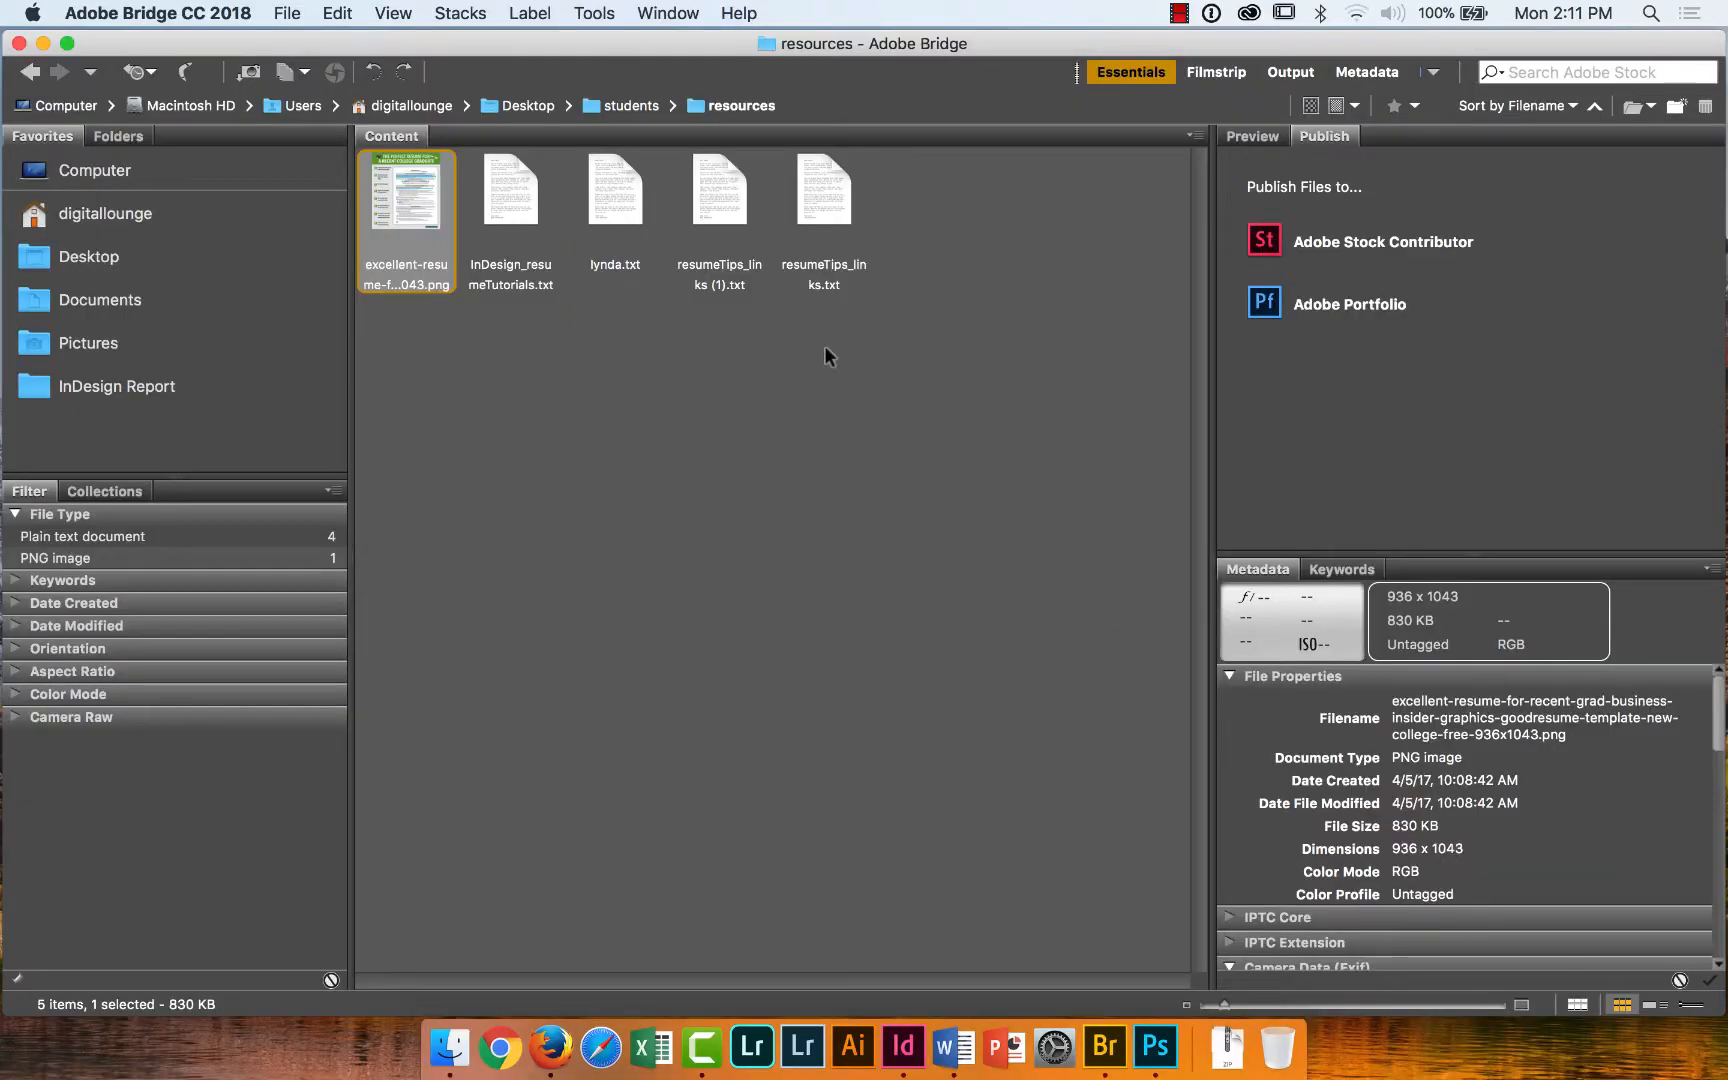
Go back to the students folder and read the links in createLinksWhen PlacingText.txt.
click(630, 105)
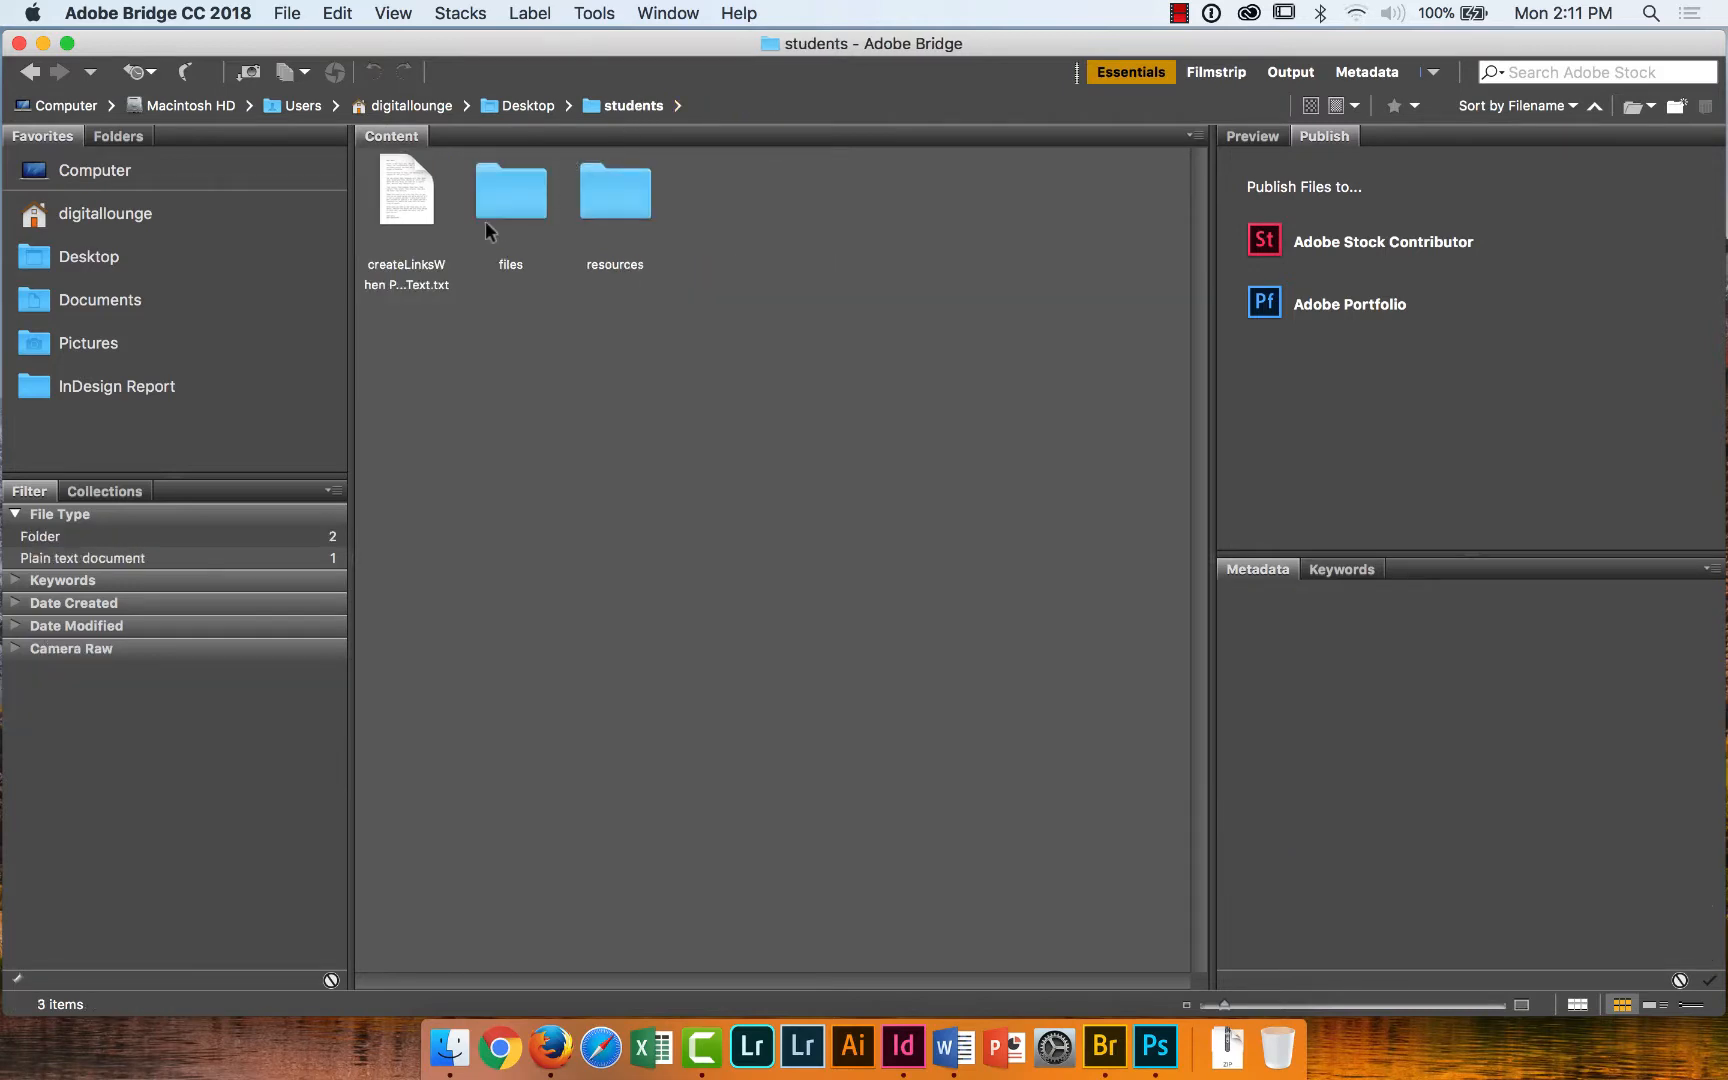
click(397, 216)
double_click(399, 215)
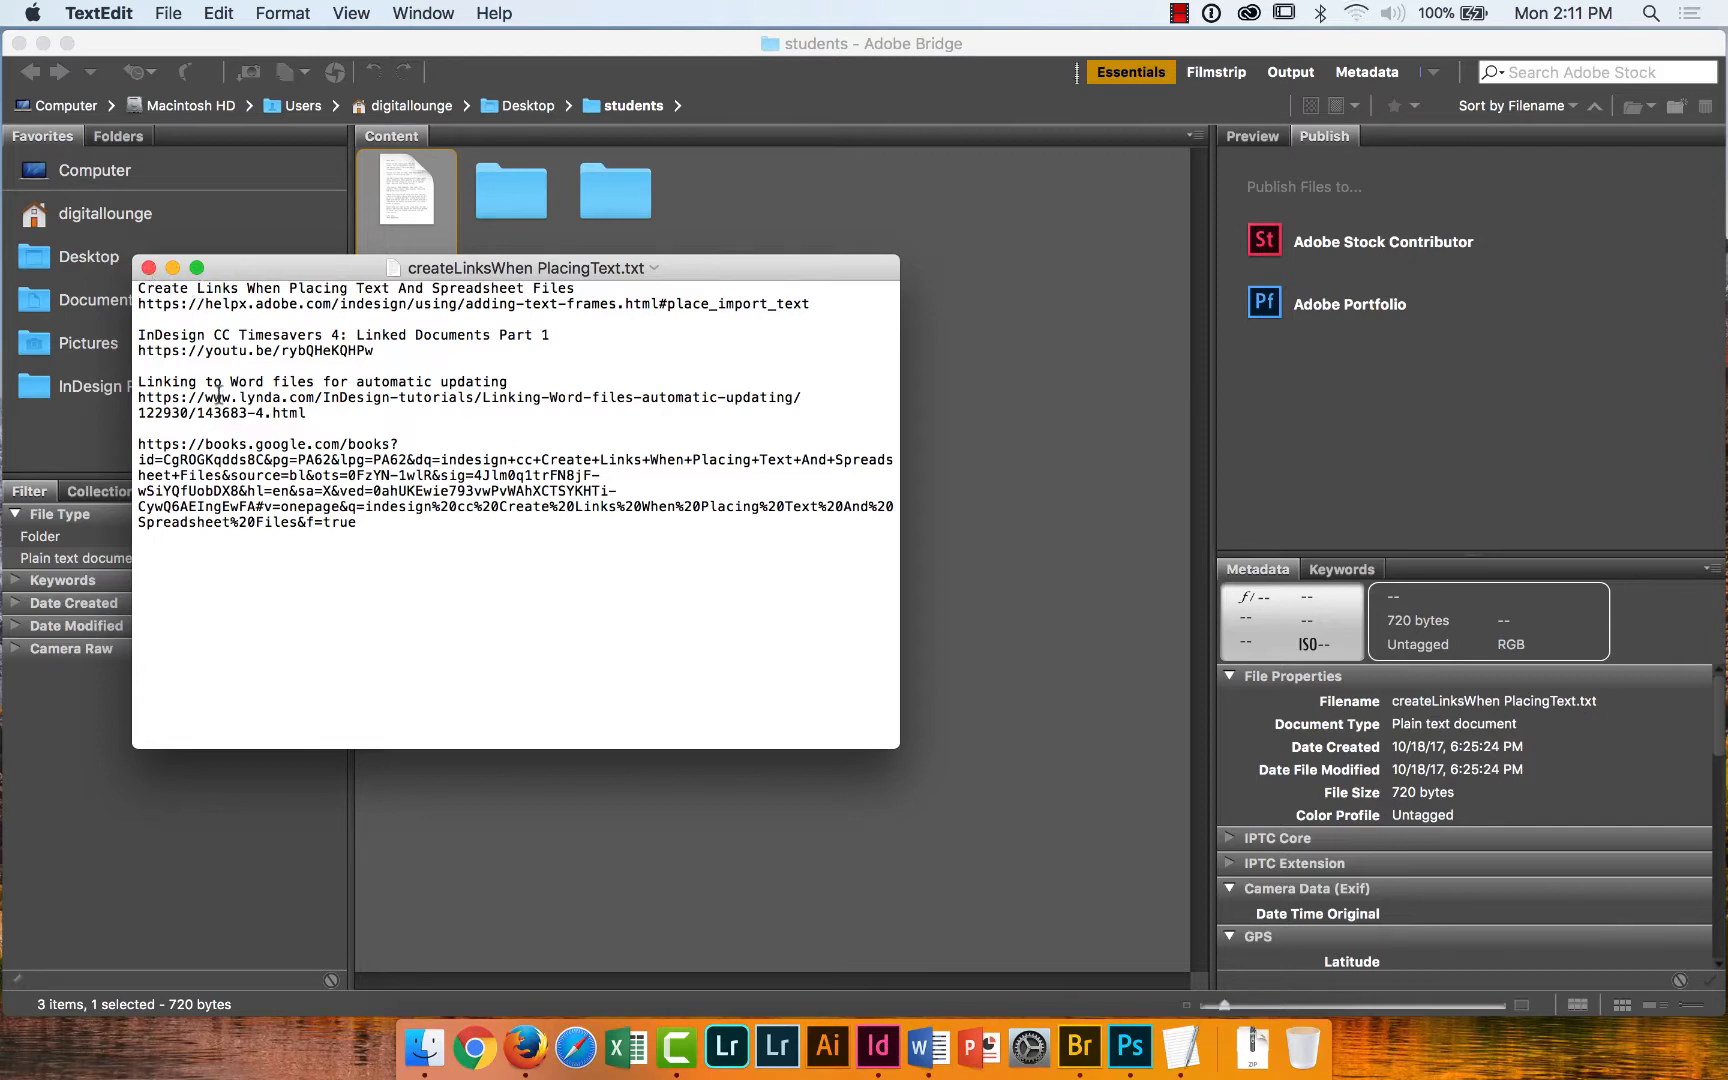
drag(222, 397, 426, 397)
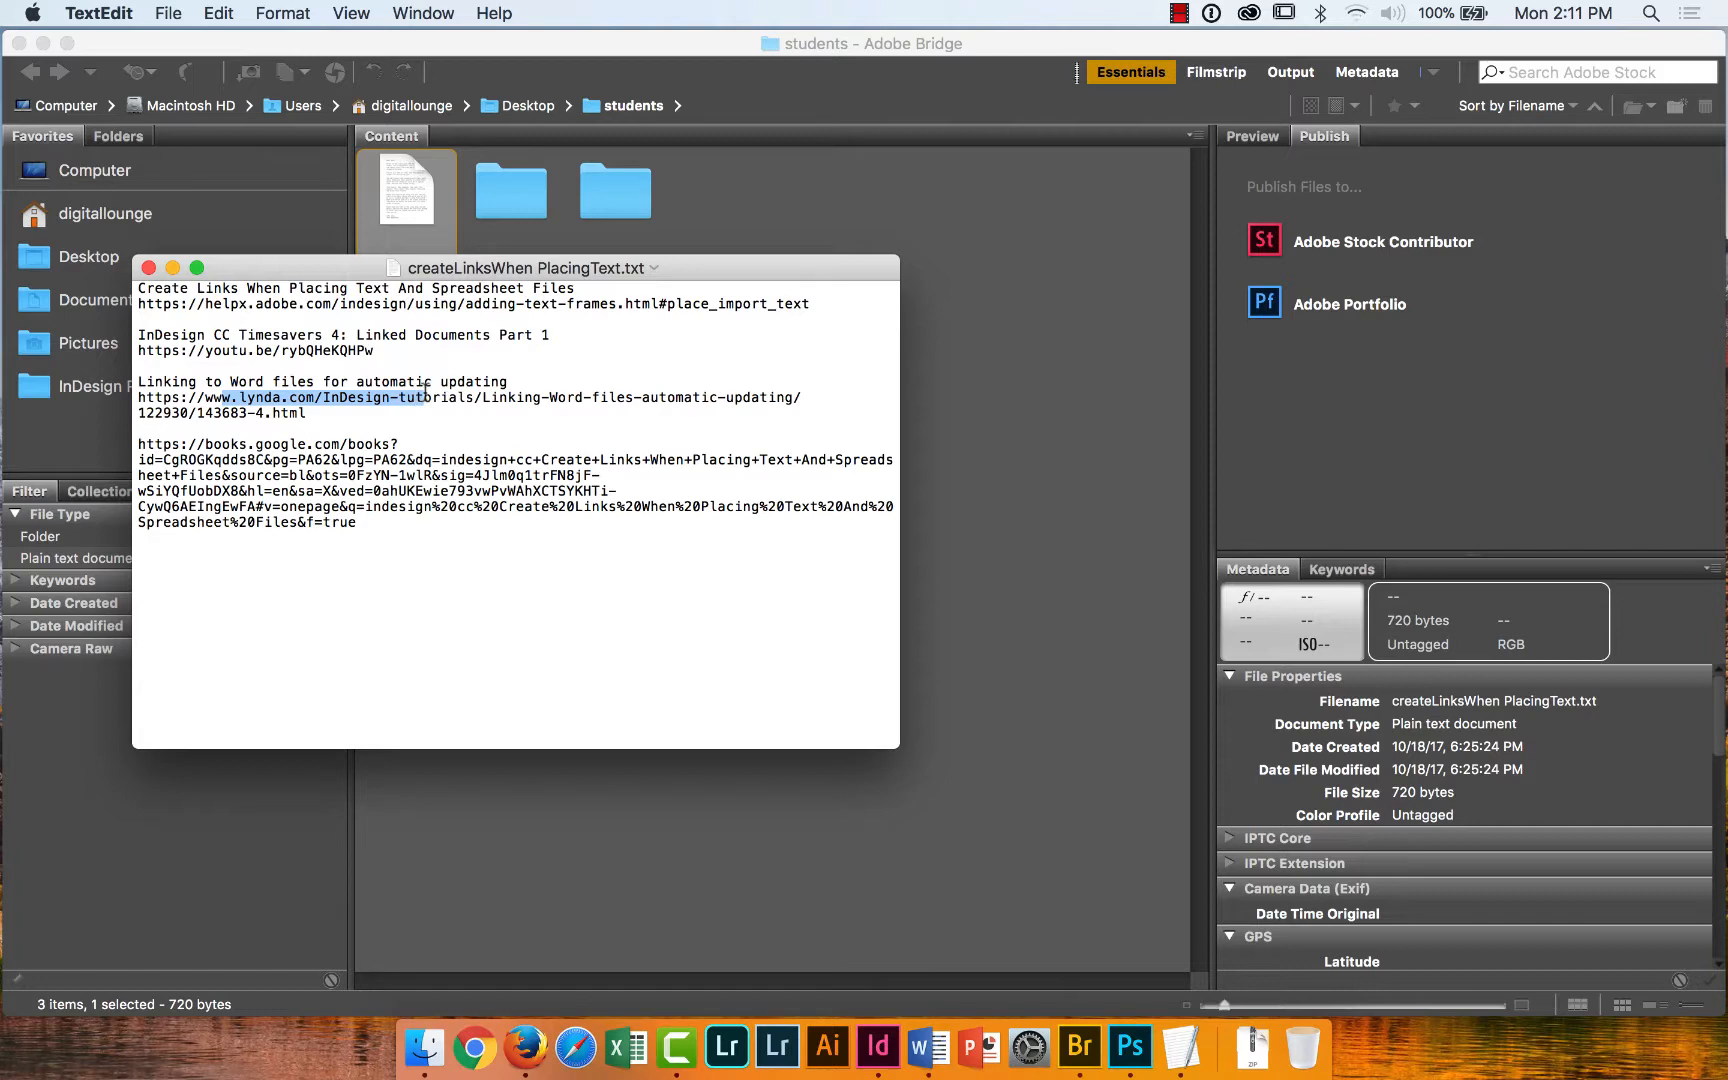
click(149, 272)
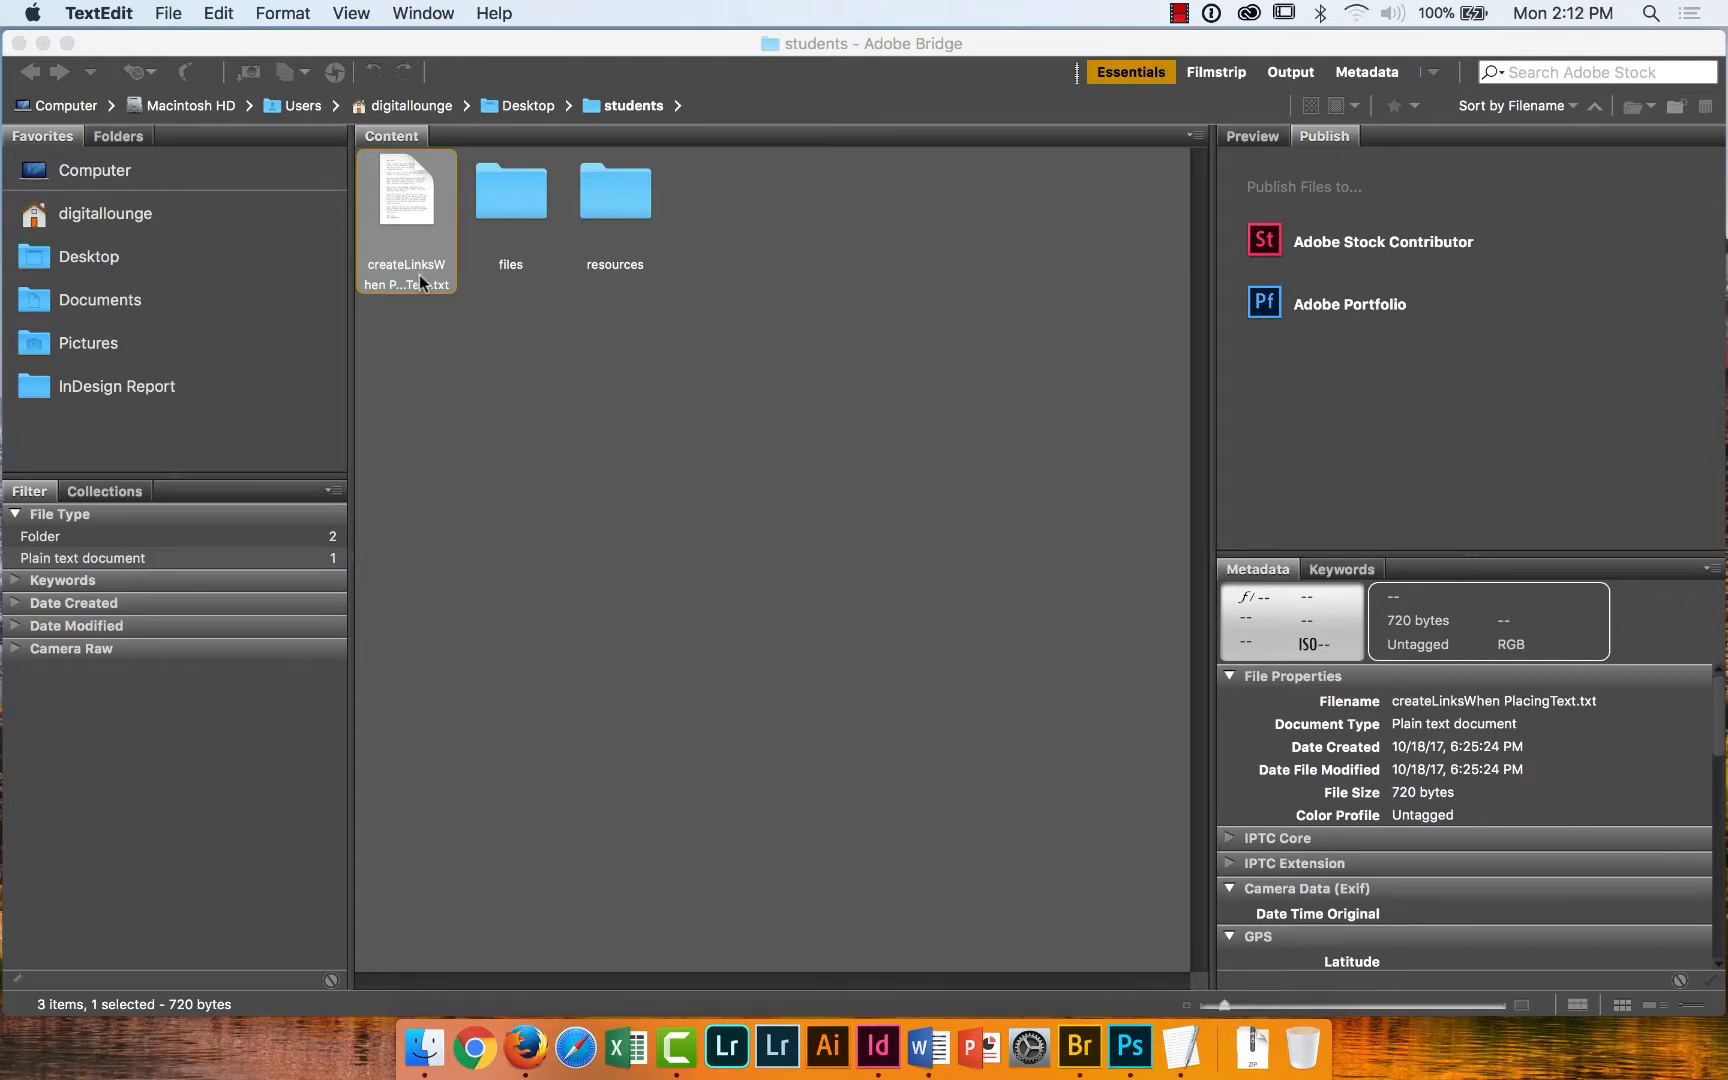
Open the files folder, check Resume.indd, and go into the links subfolder.
click(522, 205)
double_click(520, 204)
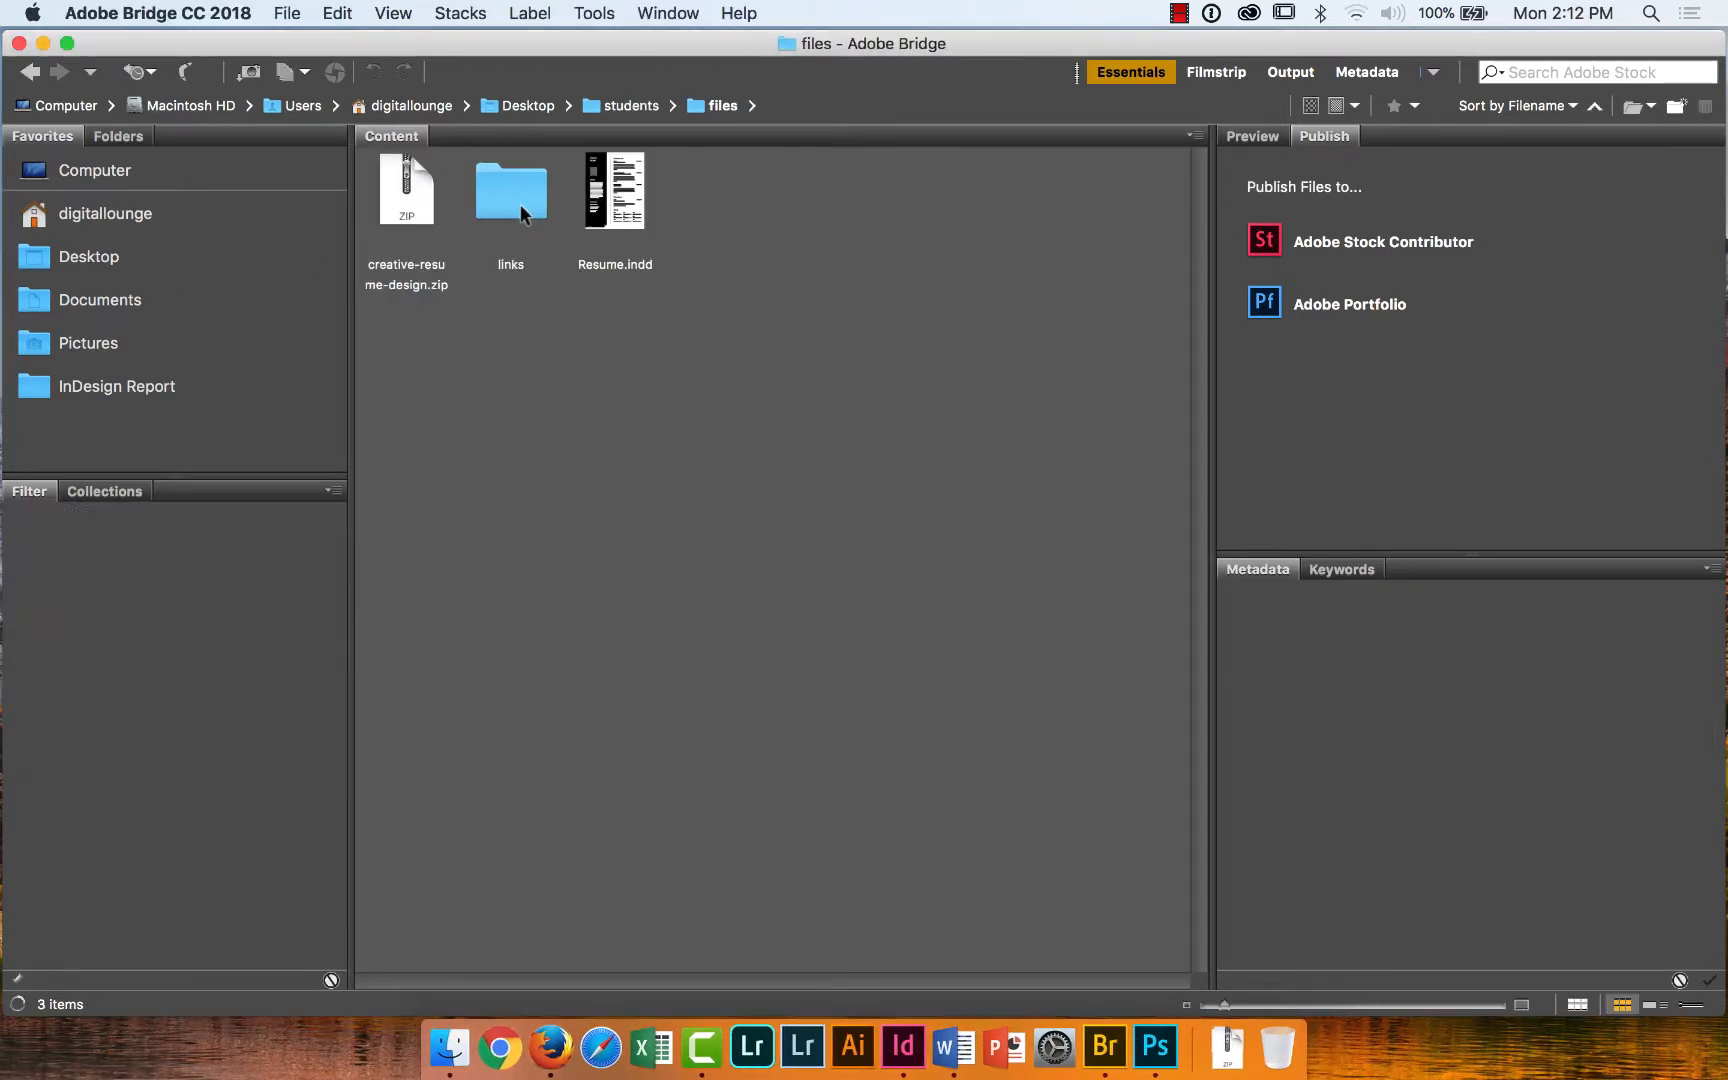
click(603, 210)
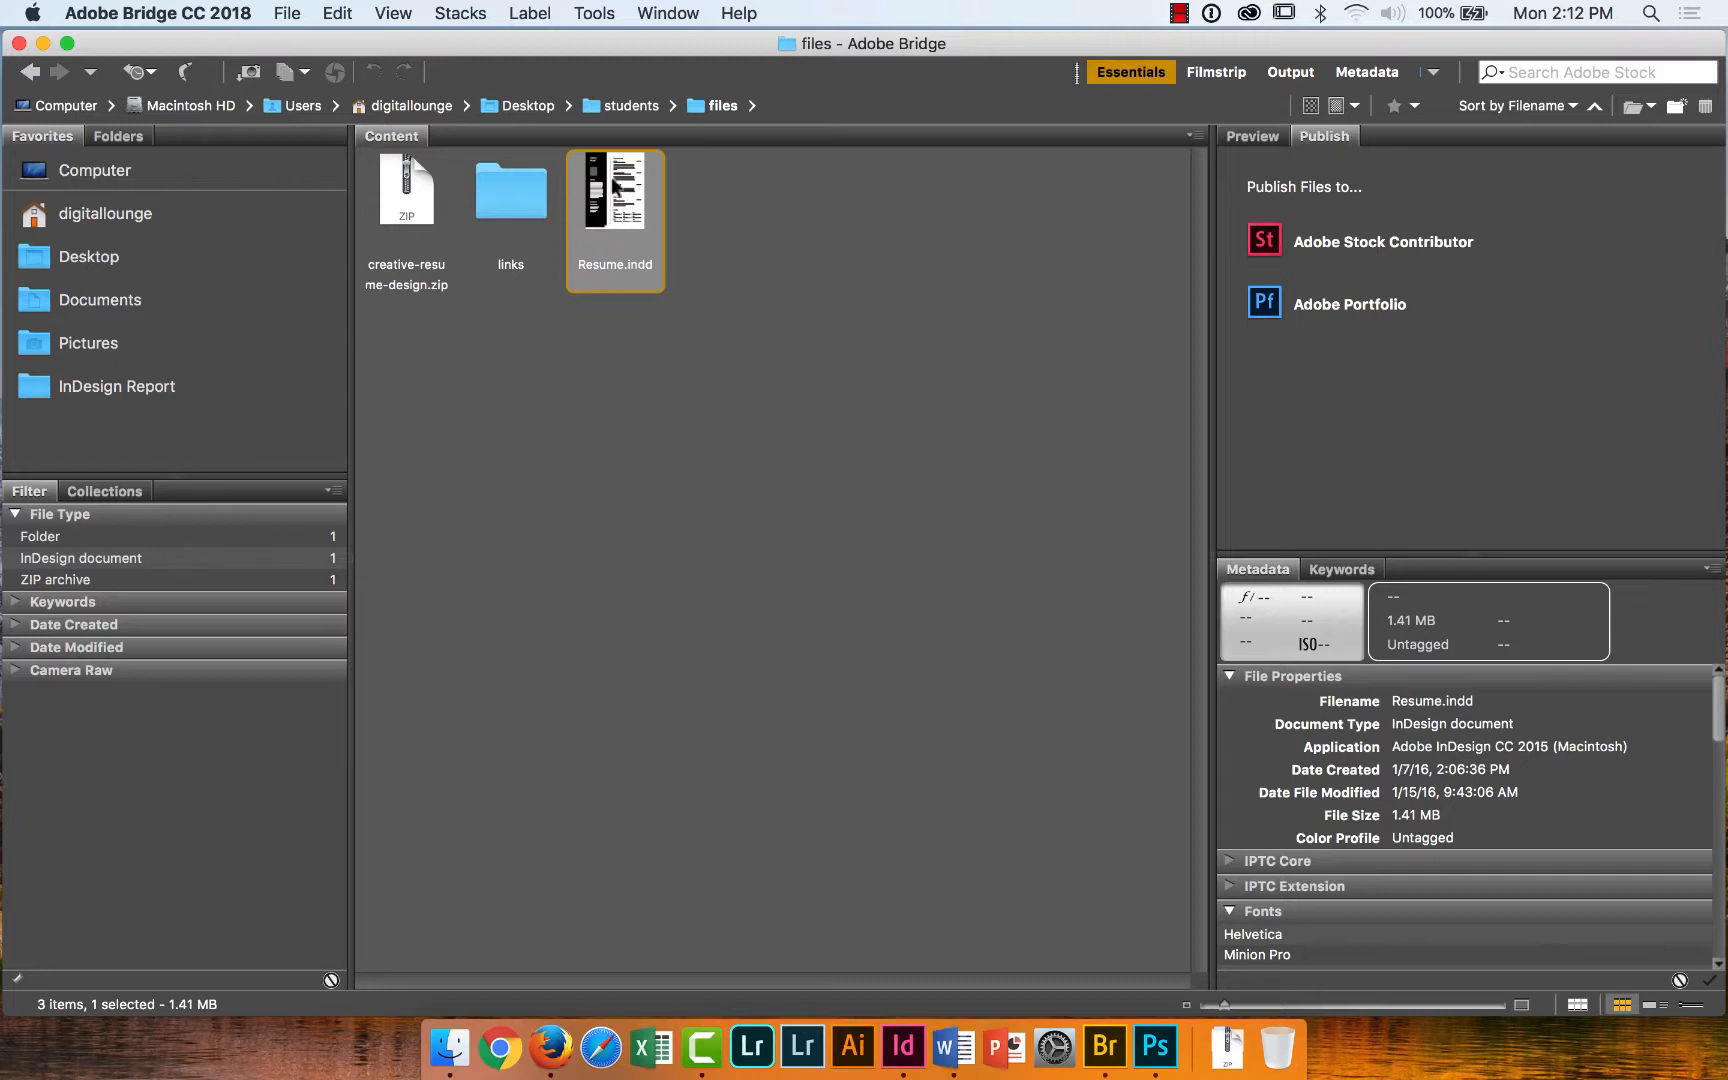
click(530, 218)
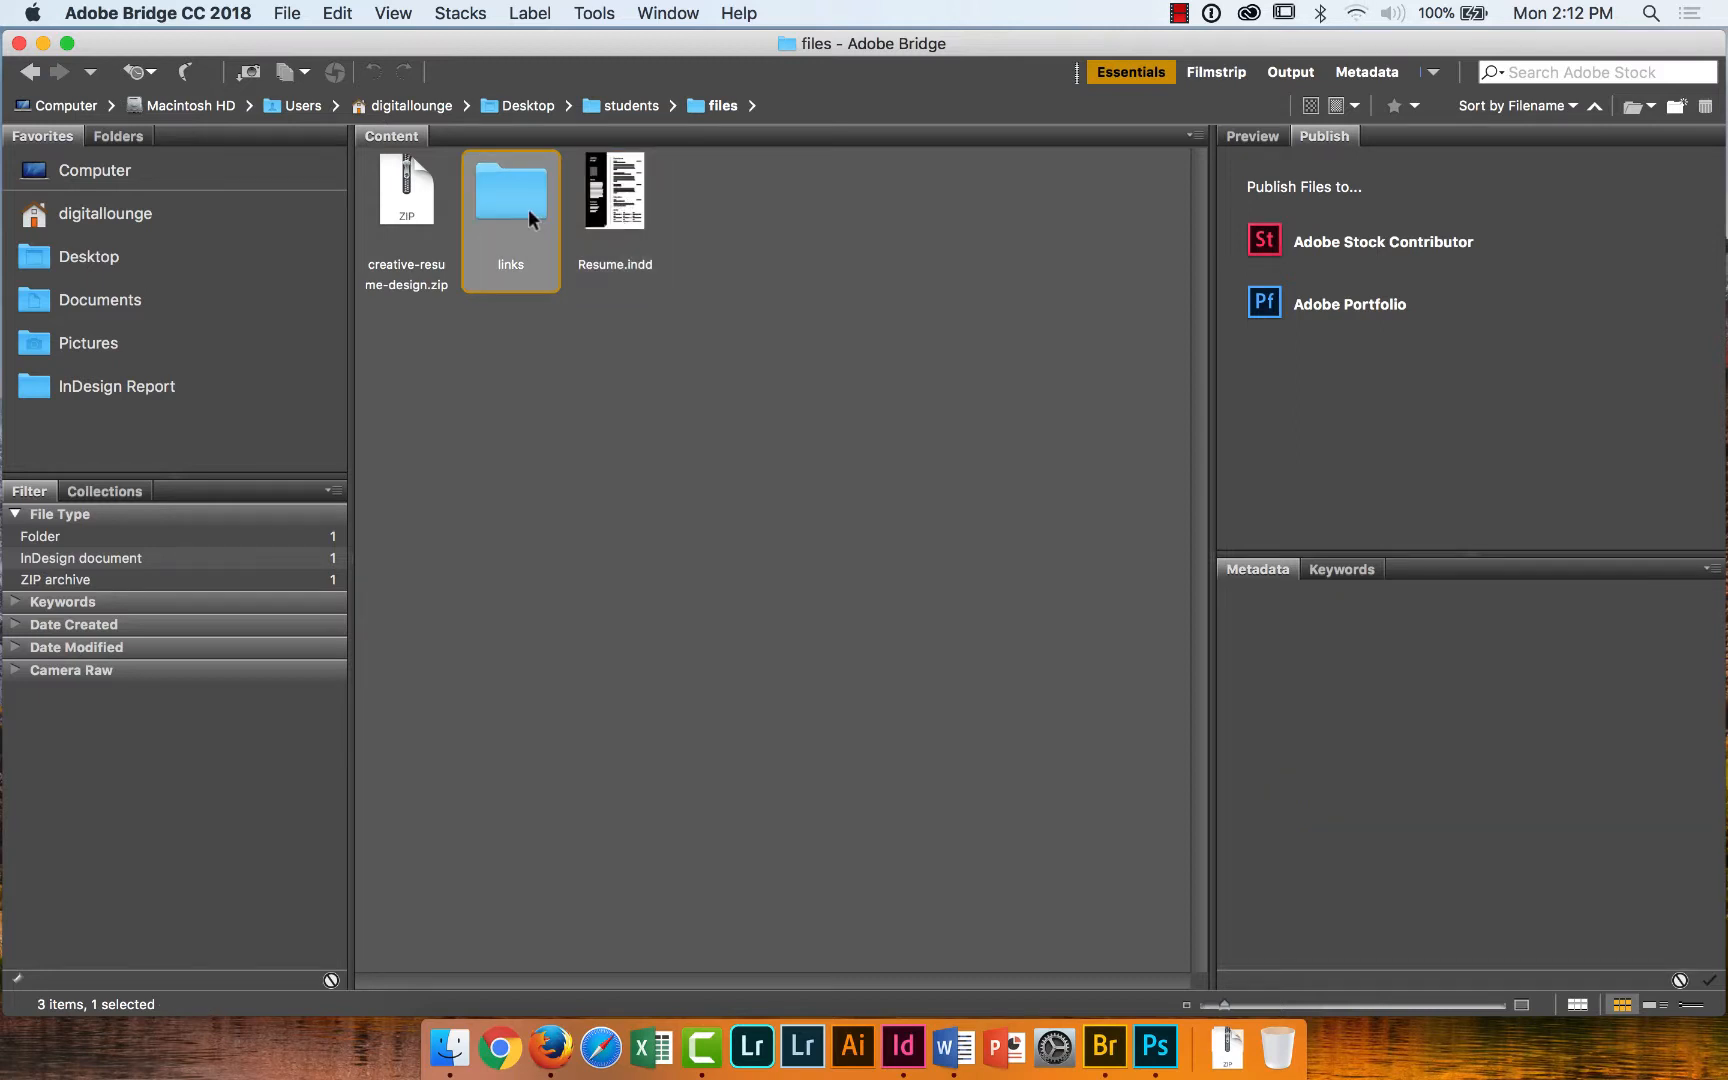
double_click(529, 212)
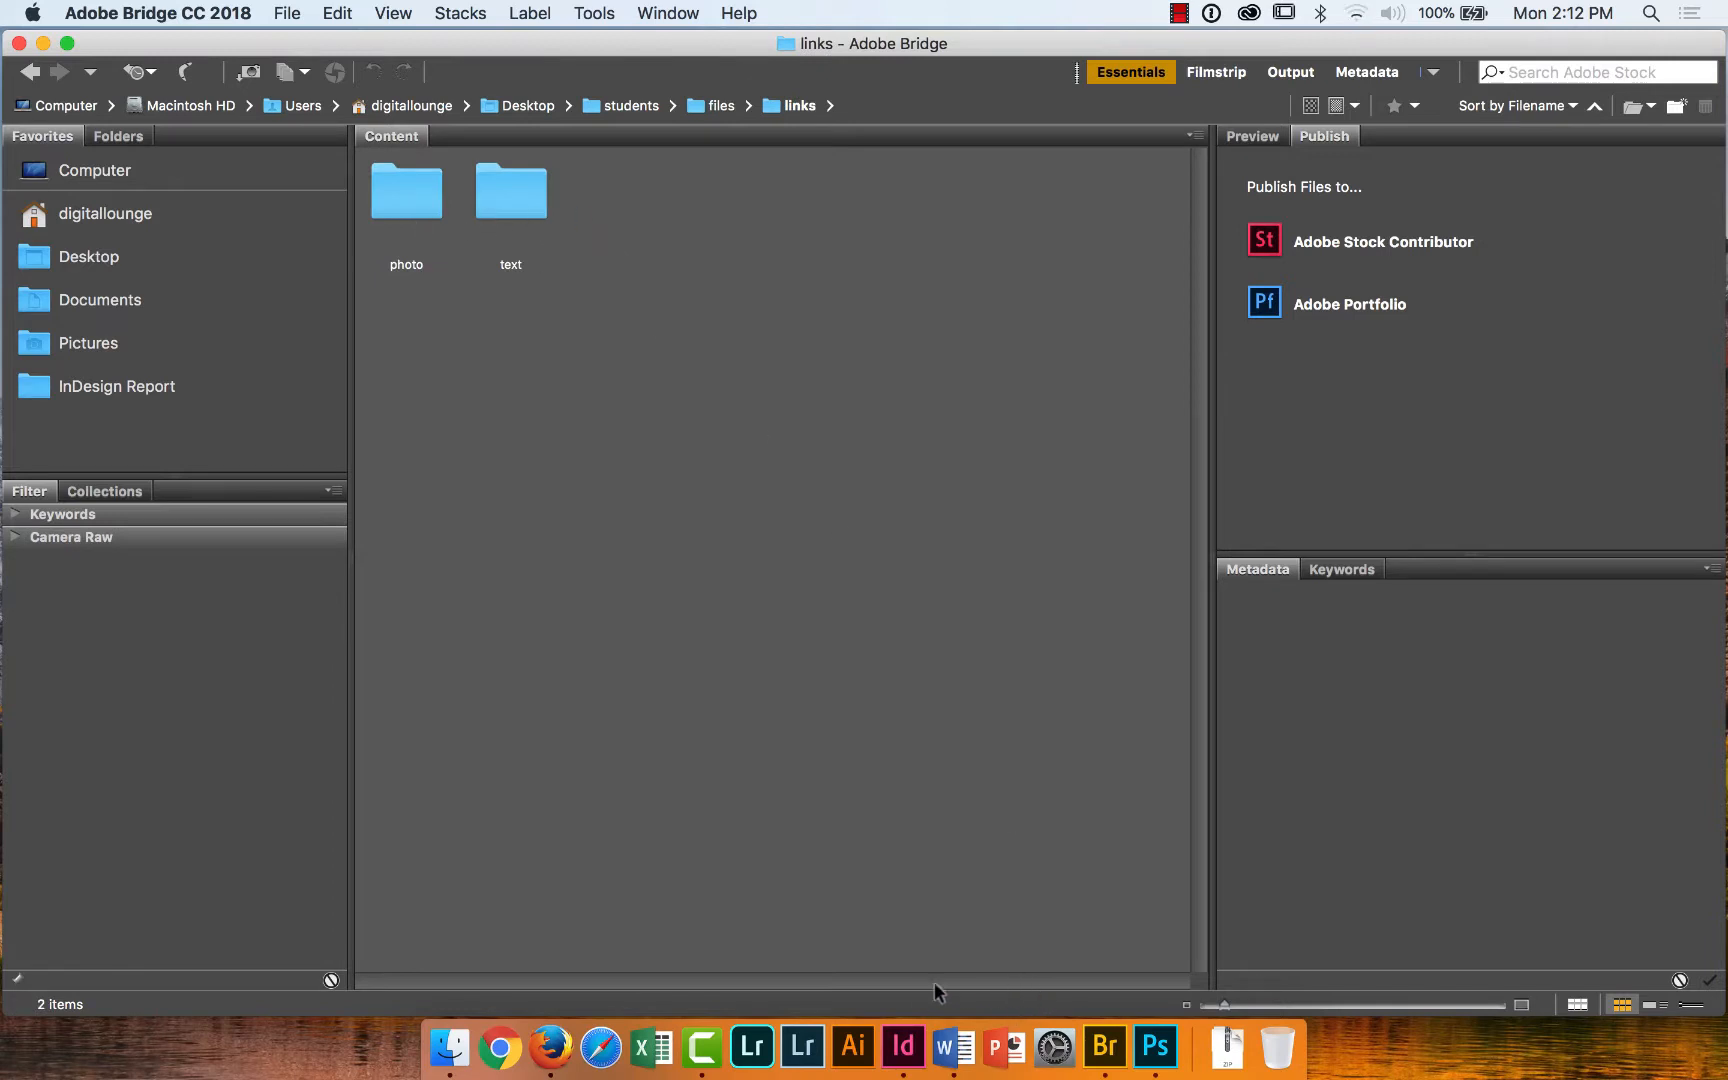
Switch to InDesign and start a new document, moving its setup dialog out of the way.
click(903, 1045)
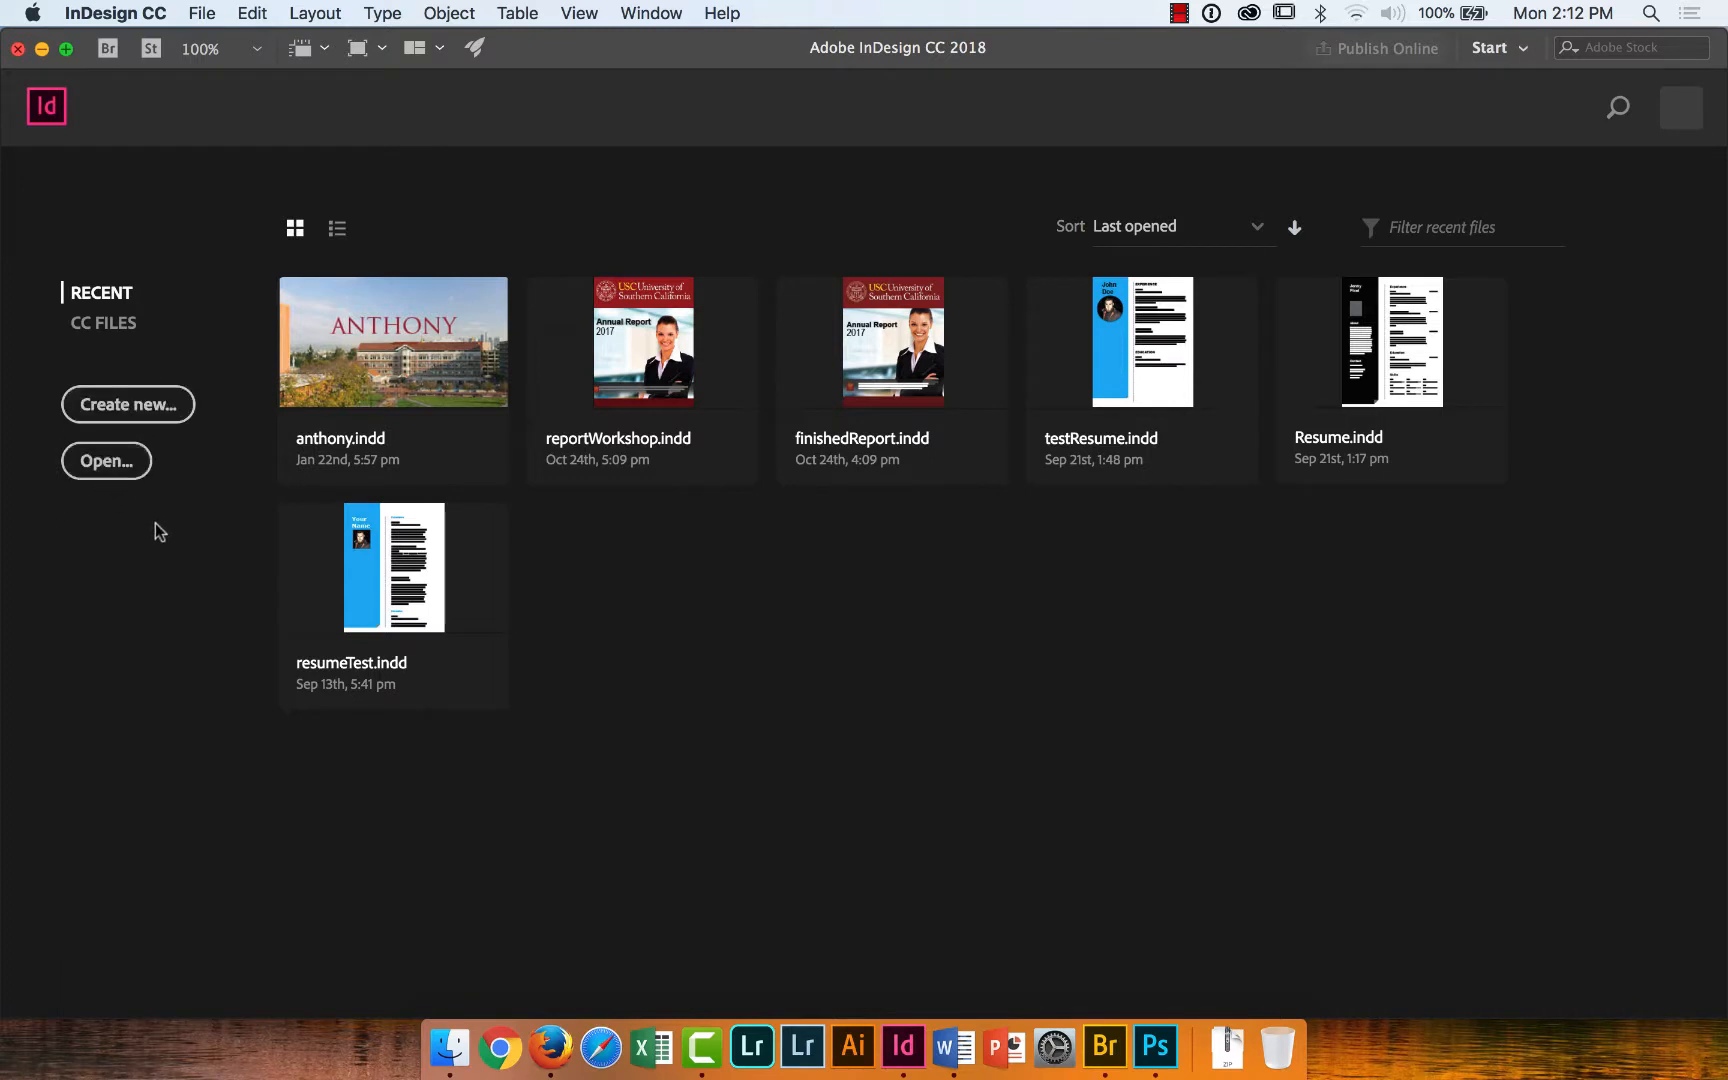
click(200, 14)
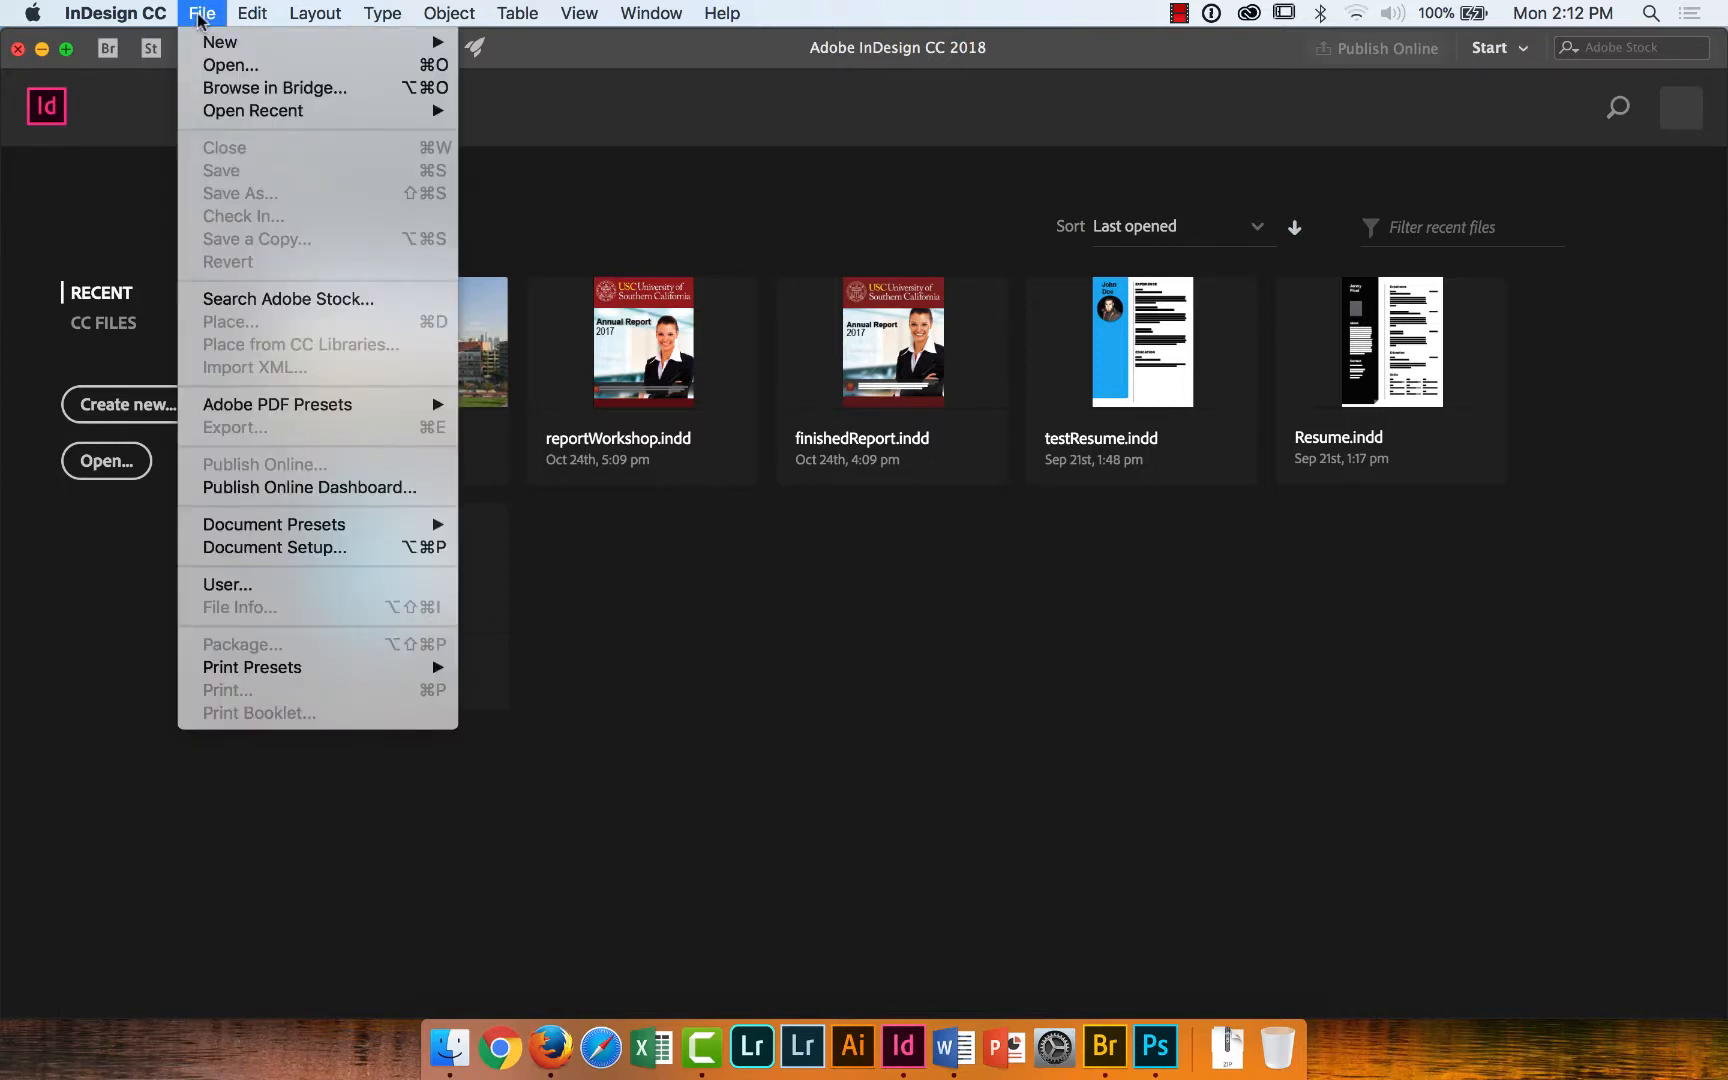
mouse_move(209, 42)
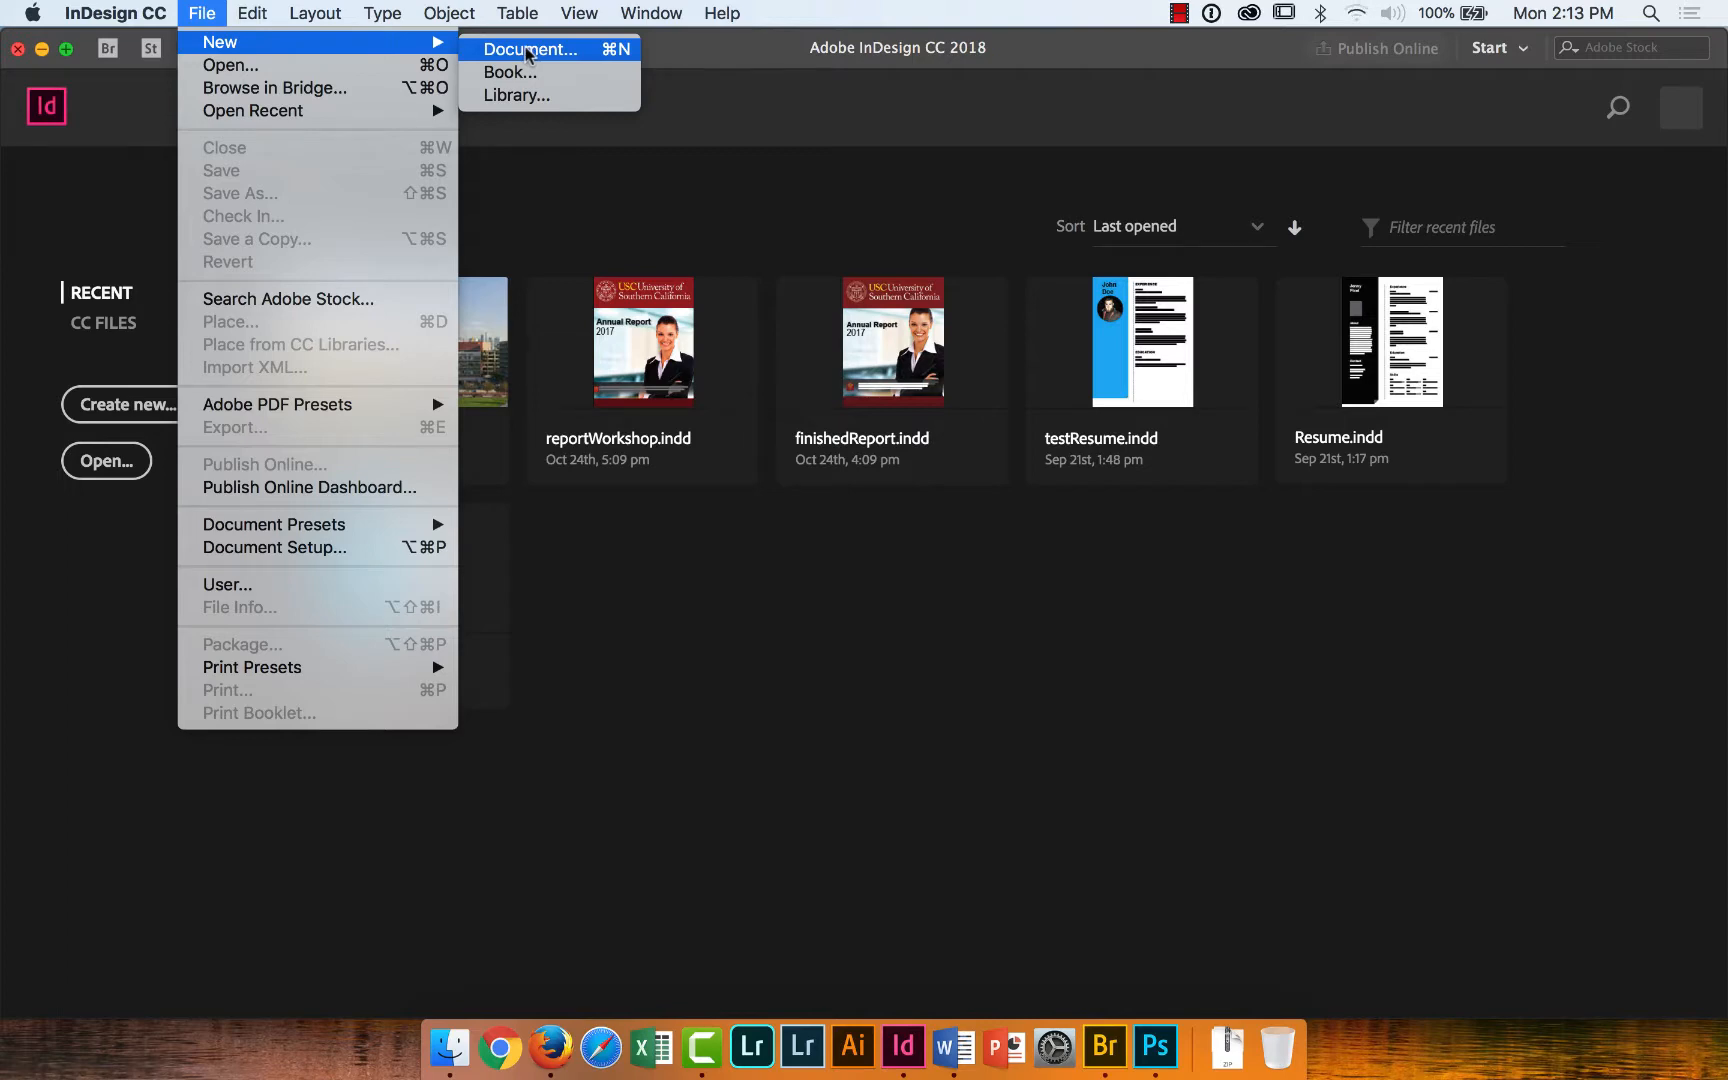
click(528, 51)
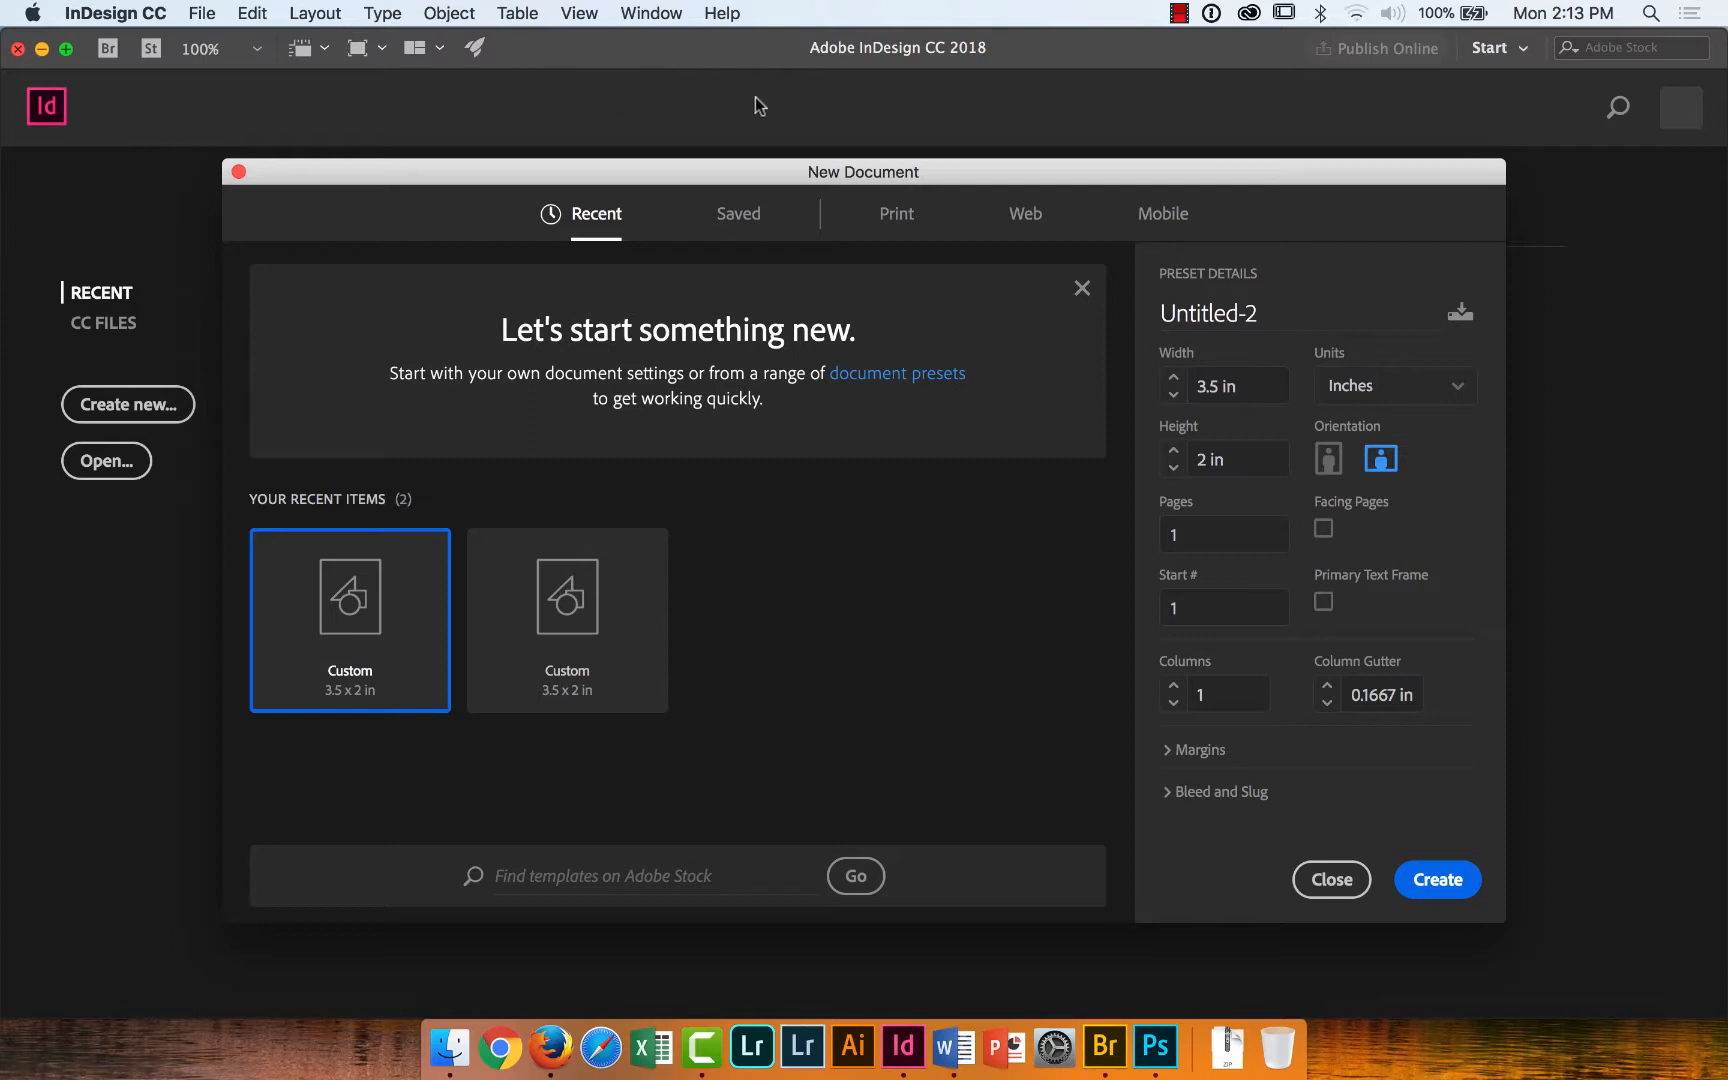
drag(686, 172, 644, 122)
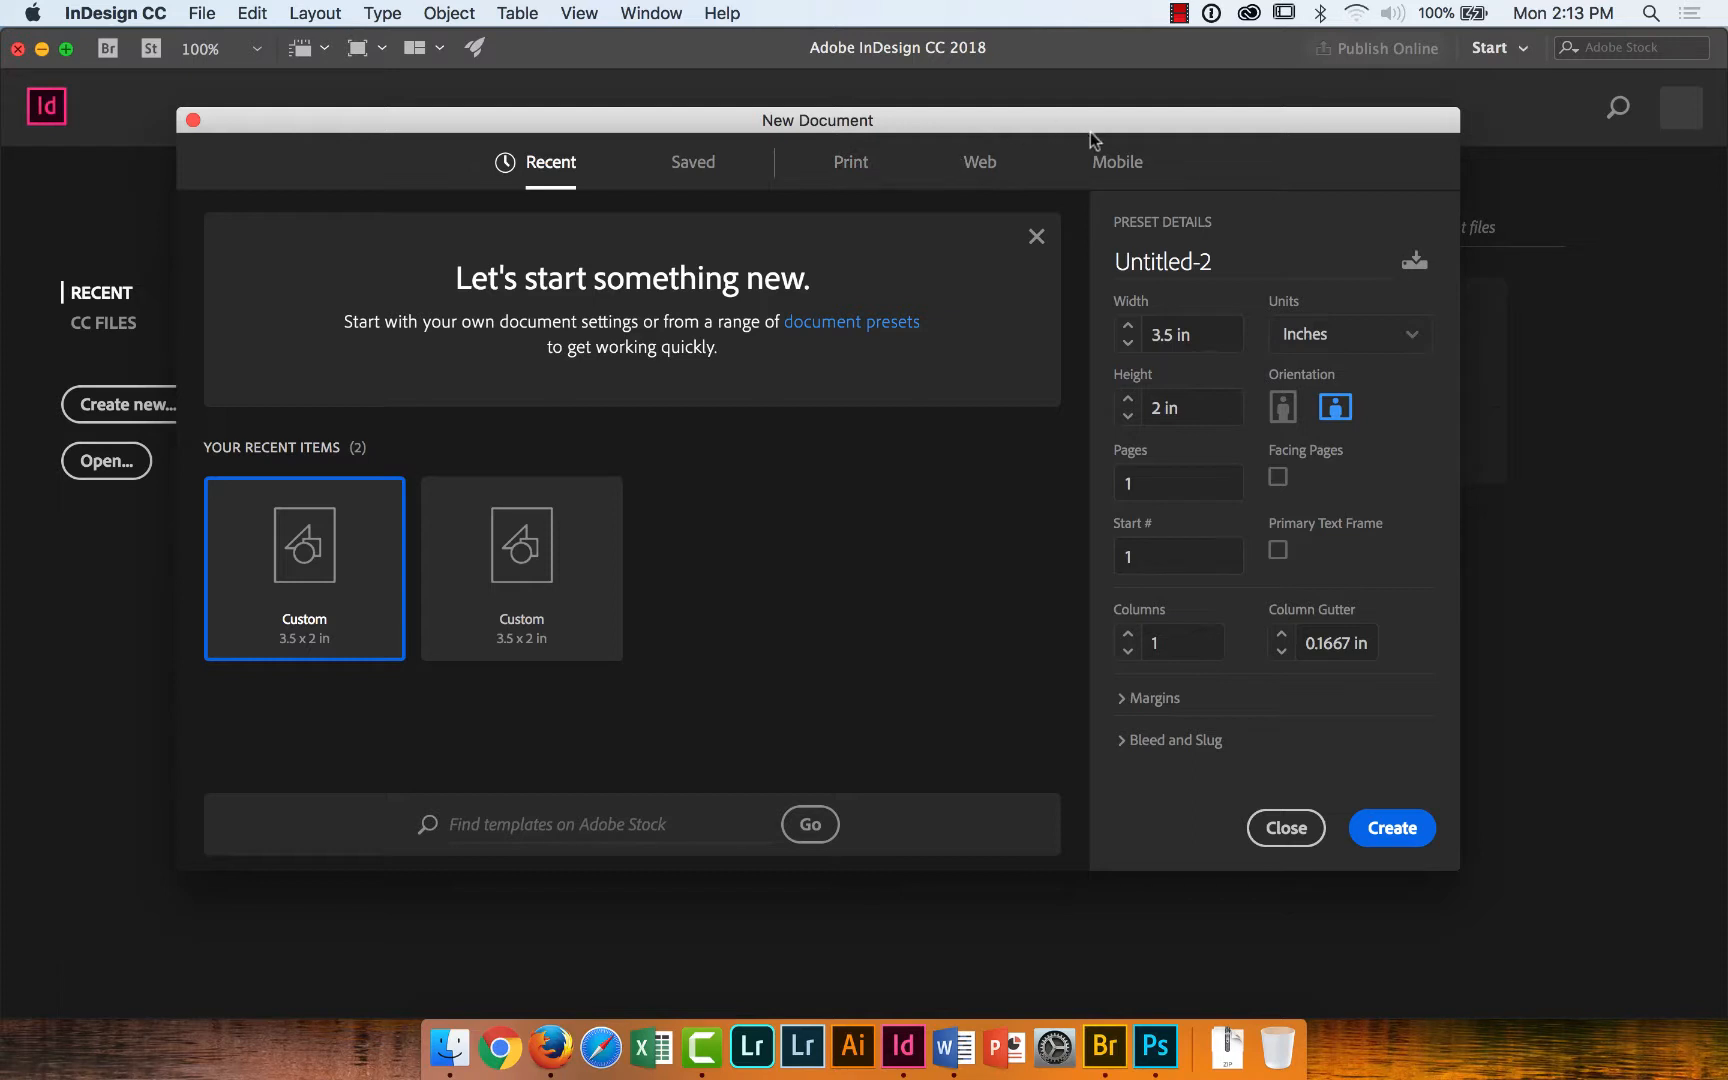
Choose the Letter print preset, 8.5 x 11 in, and name the new document "resume".
click(852, 165)
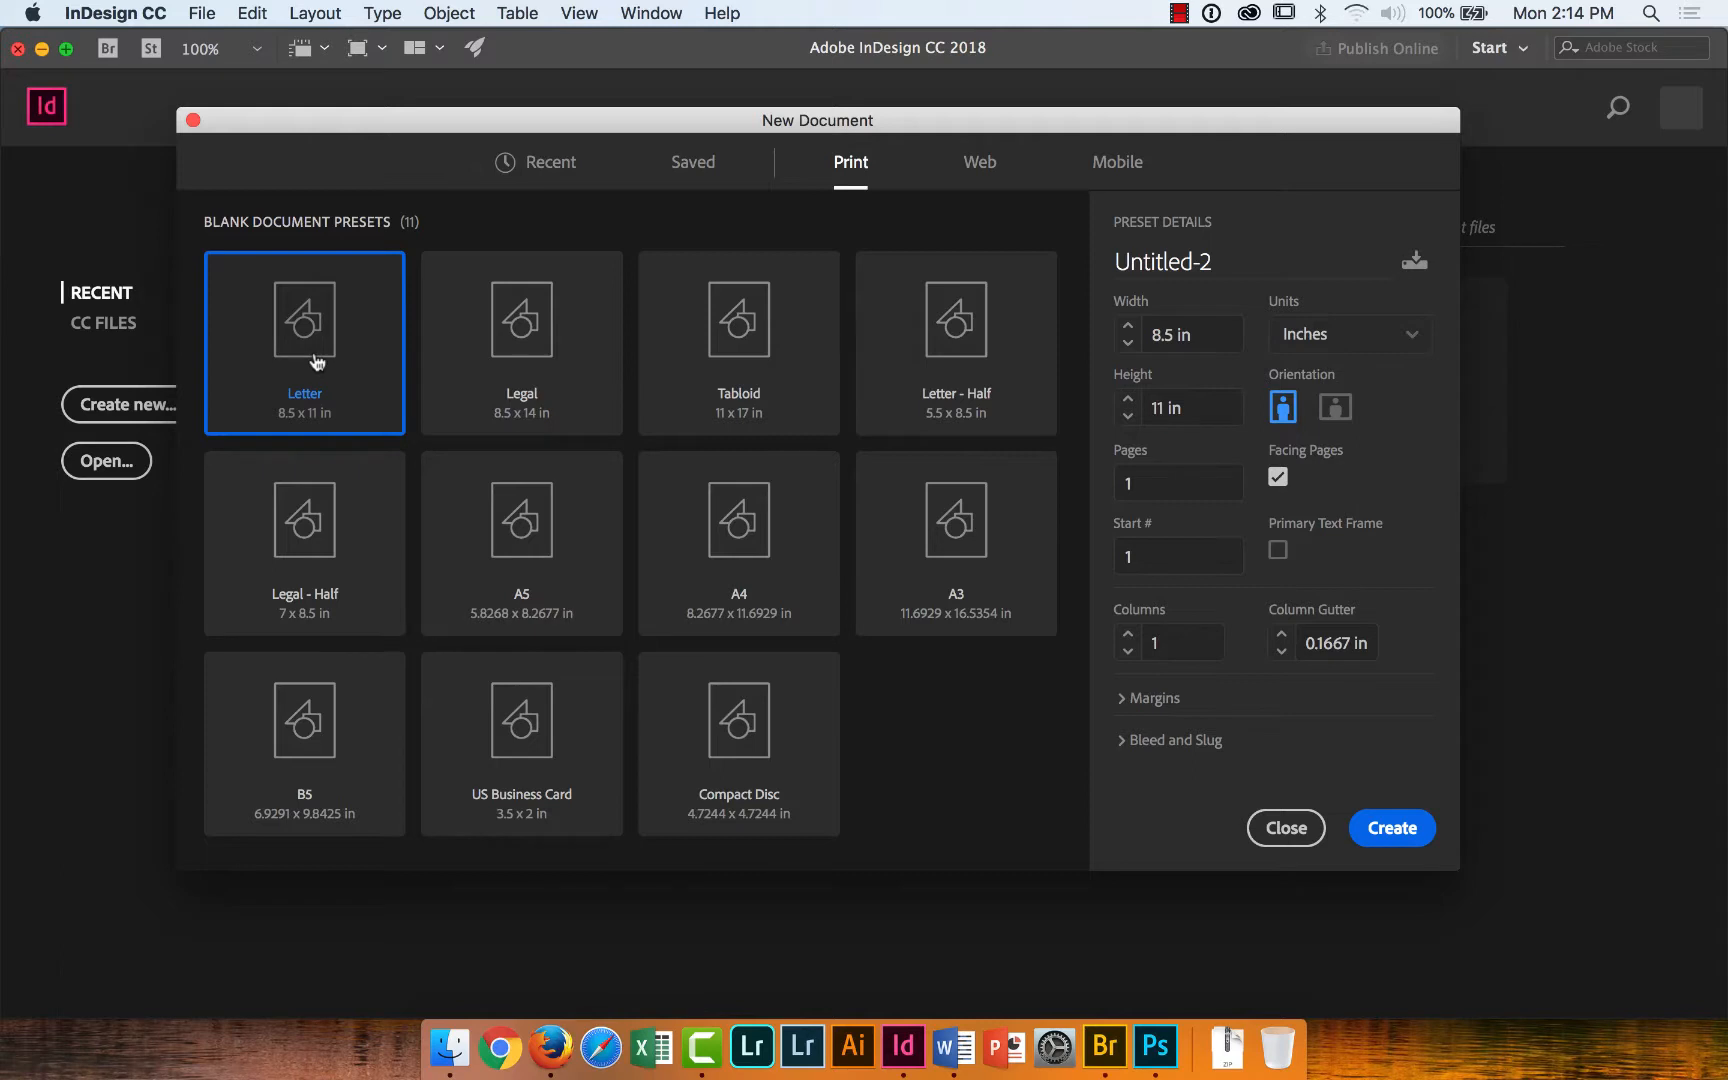
click(1237, 259)
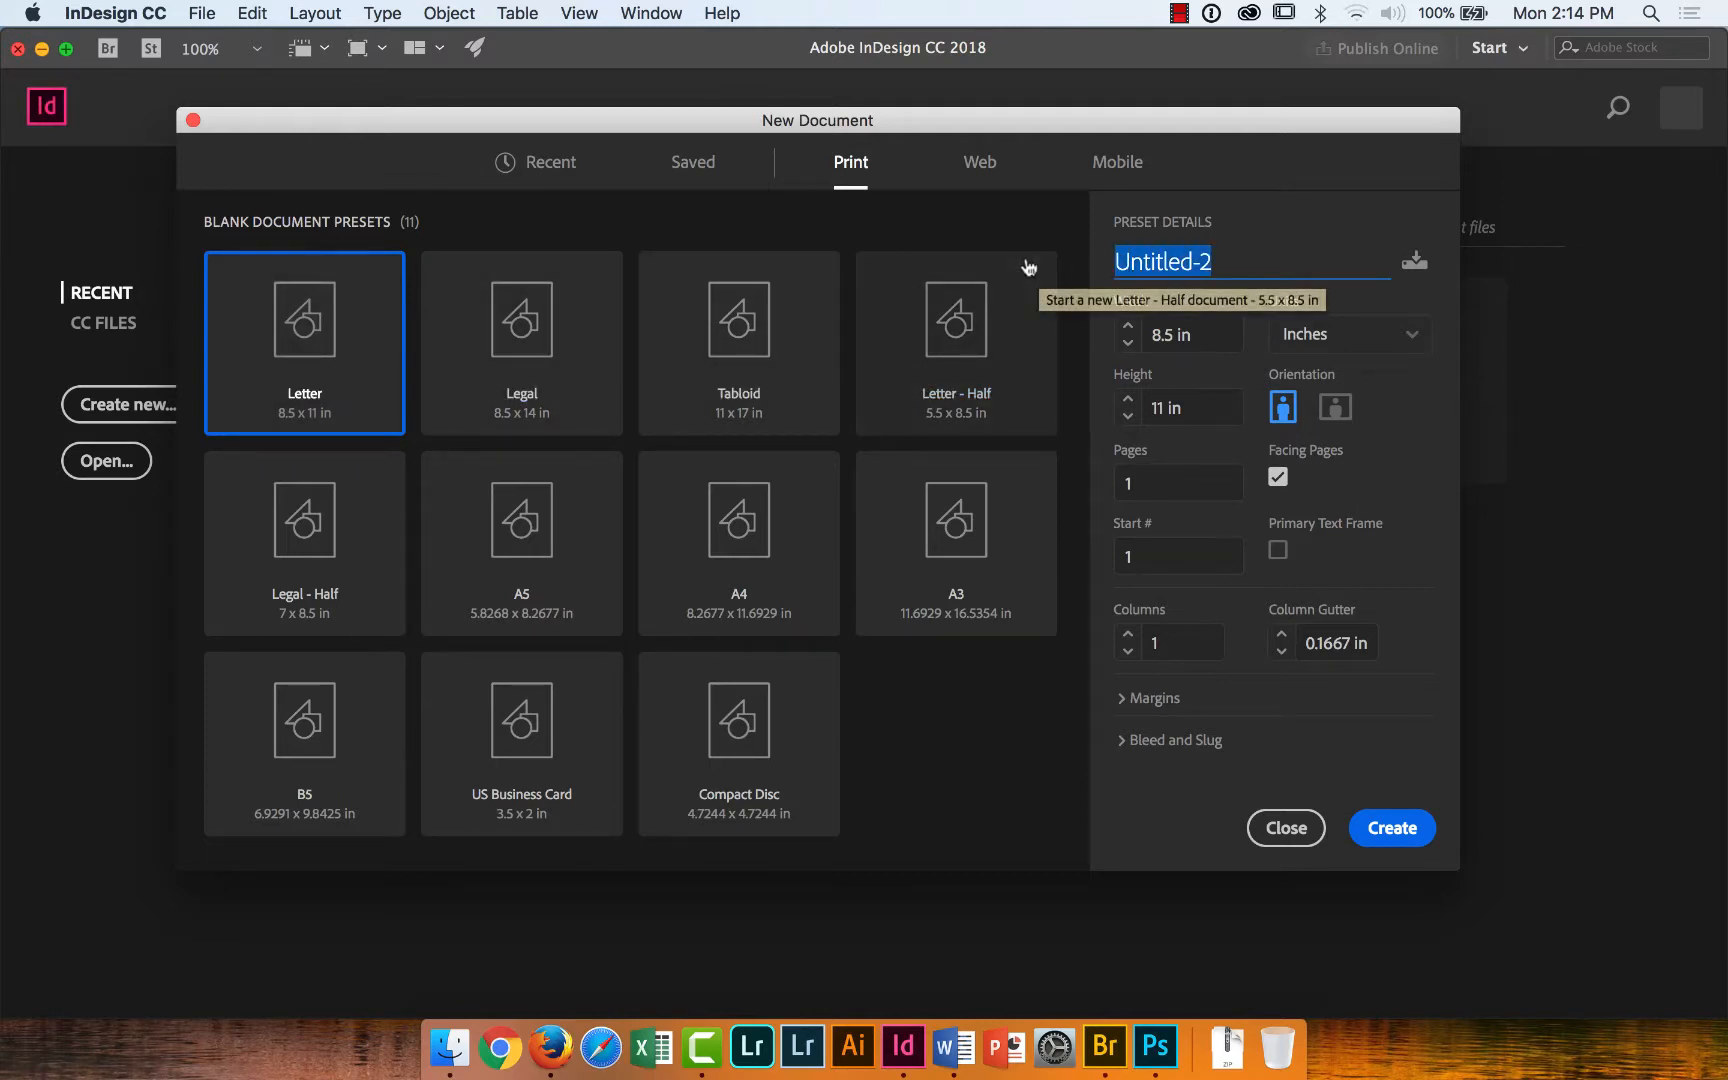
text(resum)
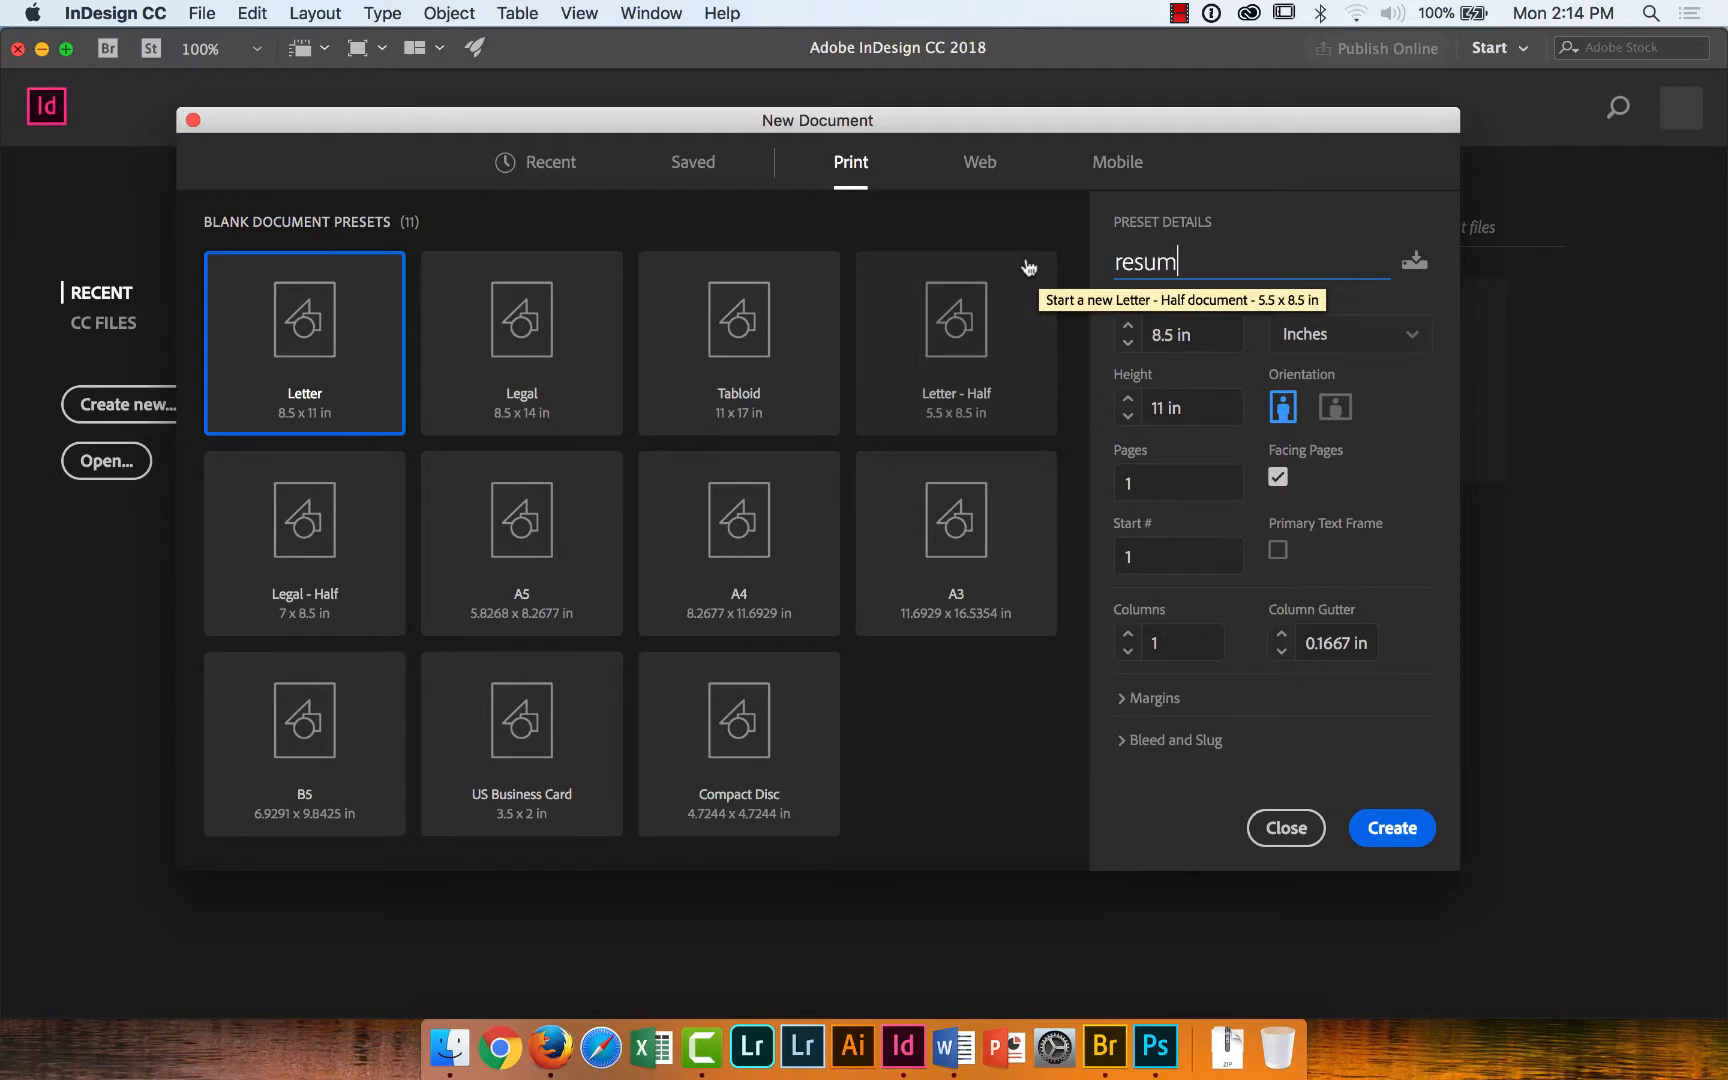
text(e)
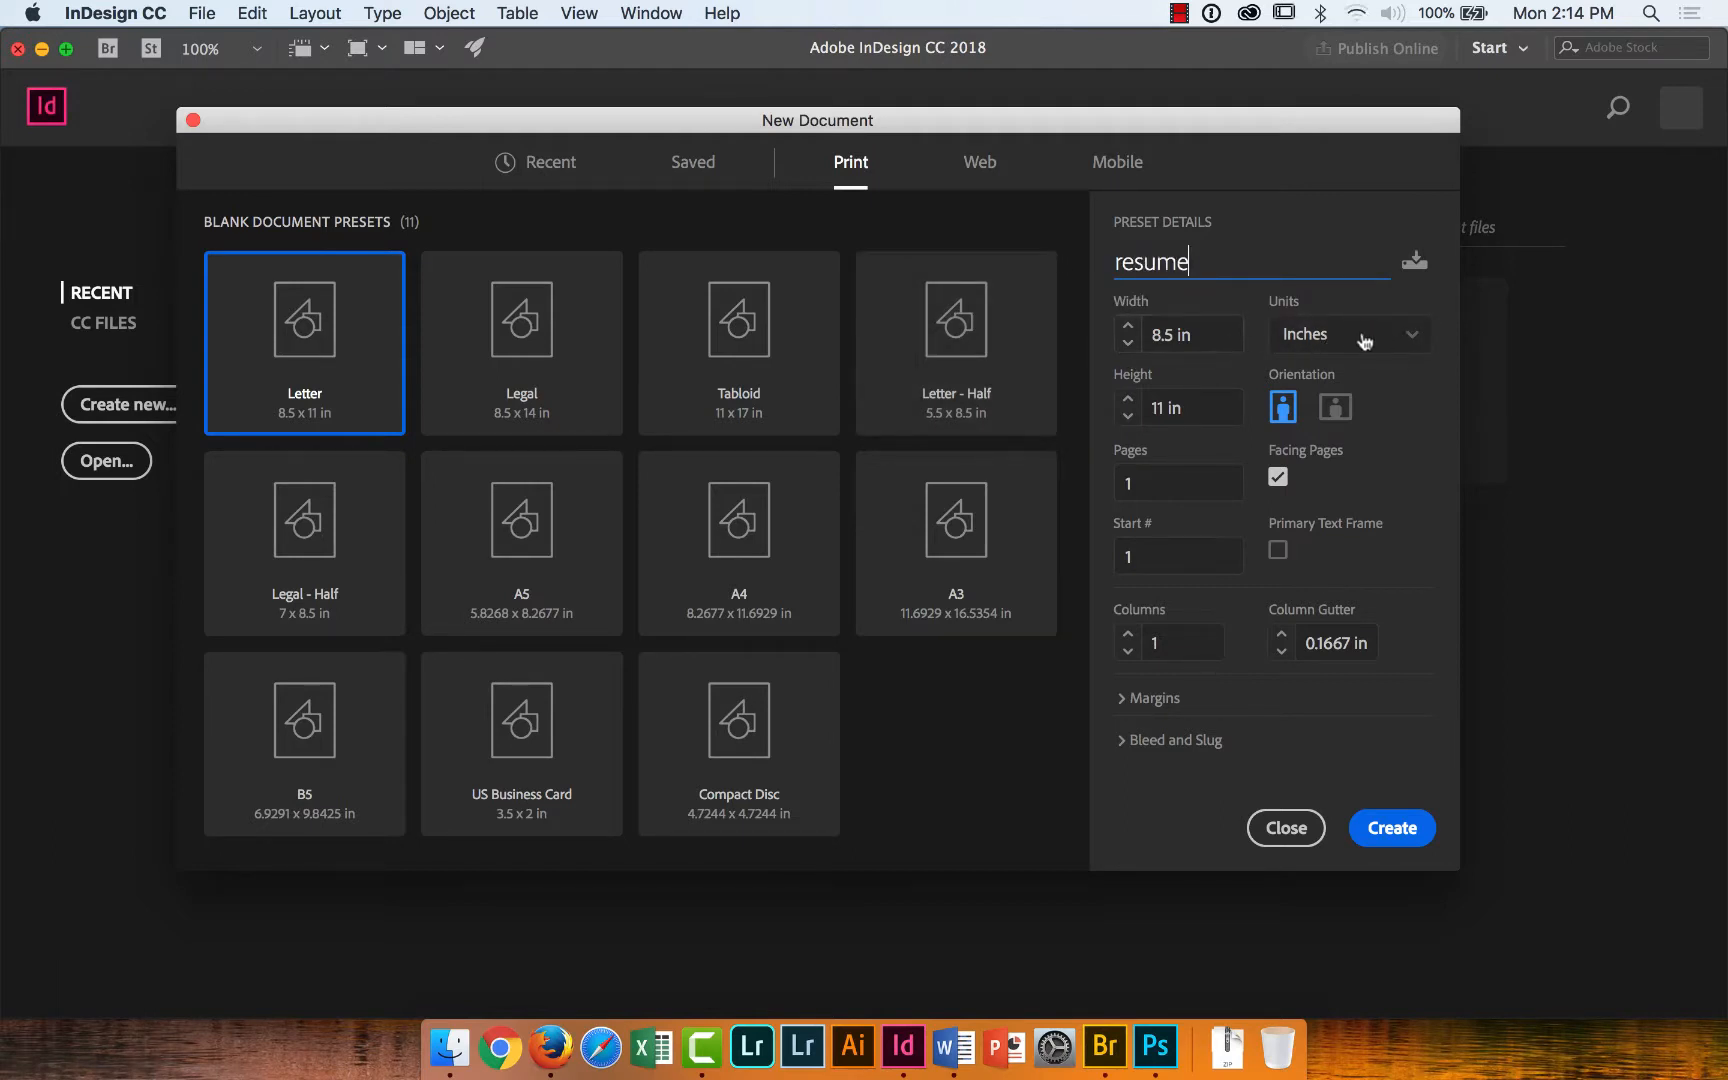
Try picas as the new document's measurement units and return them to inches.
click(1405, 340)
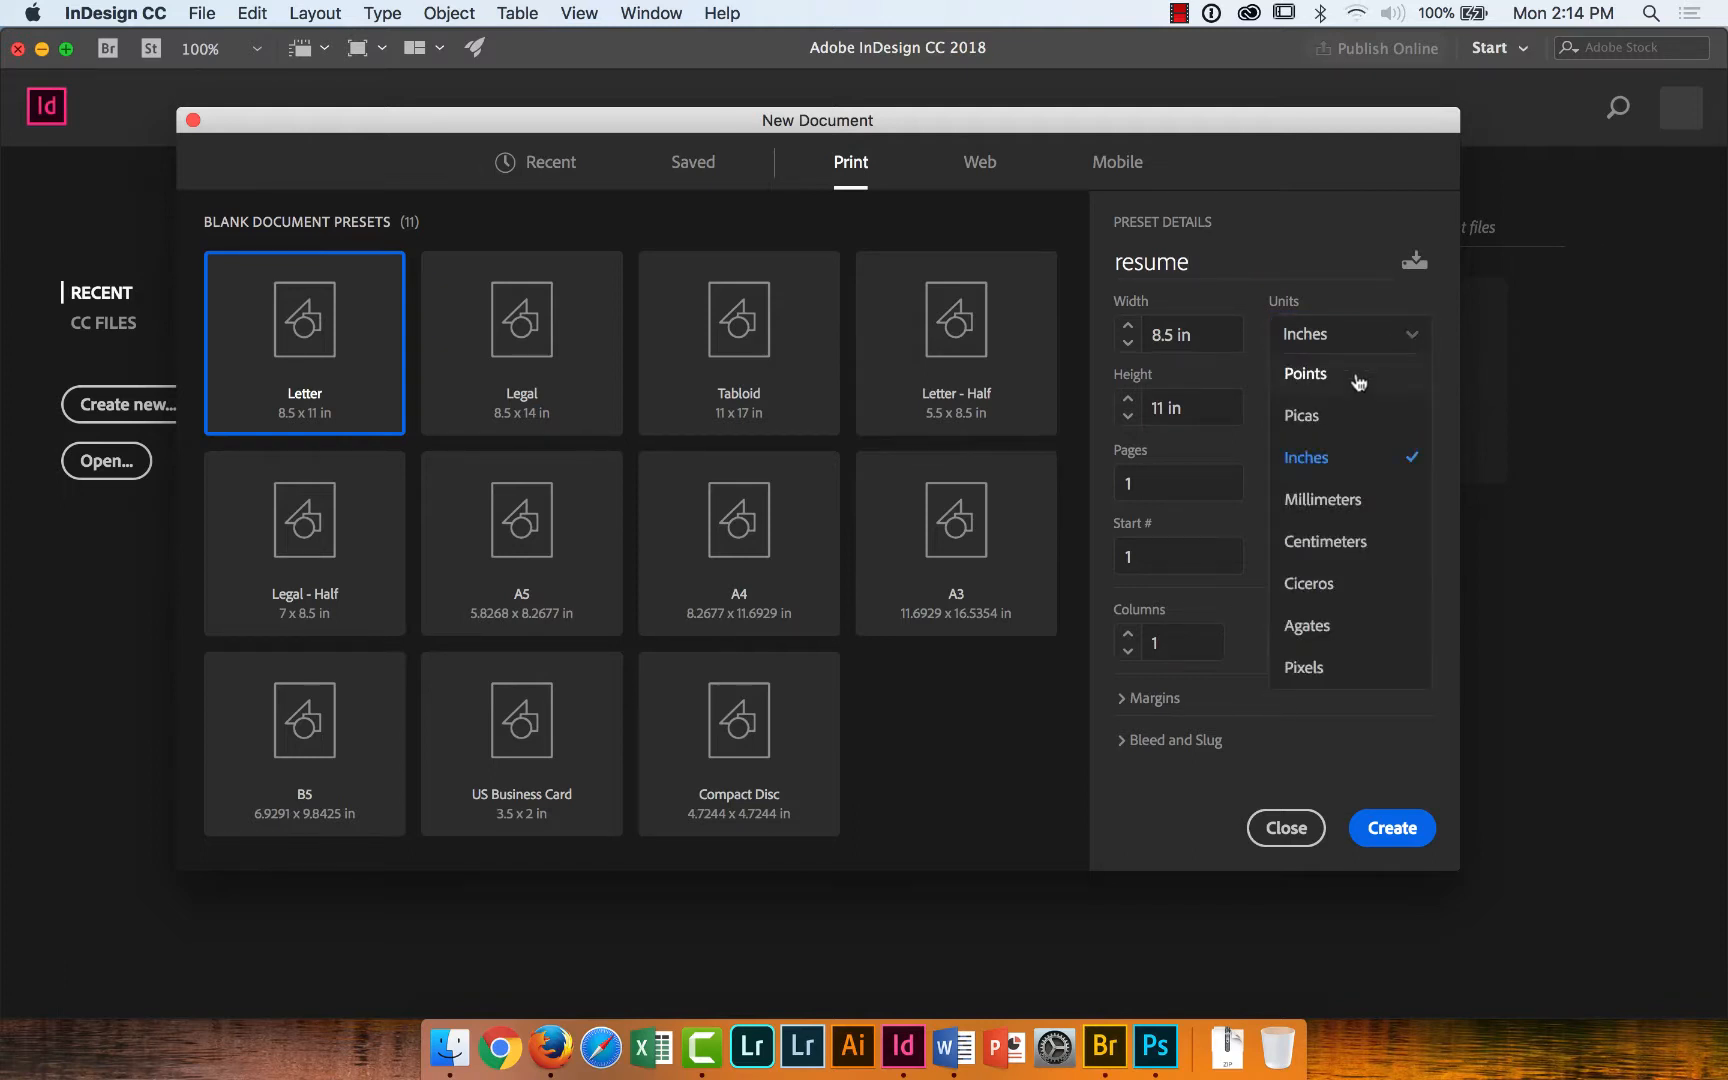
click(1345, 415)
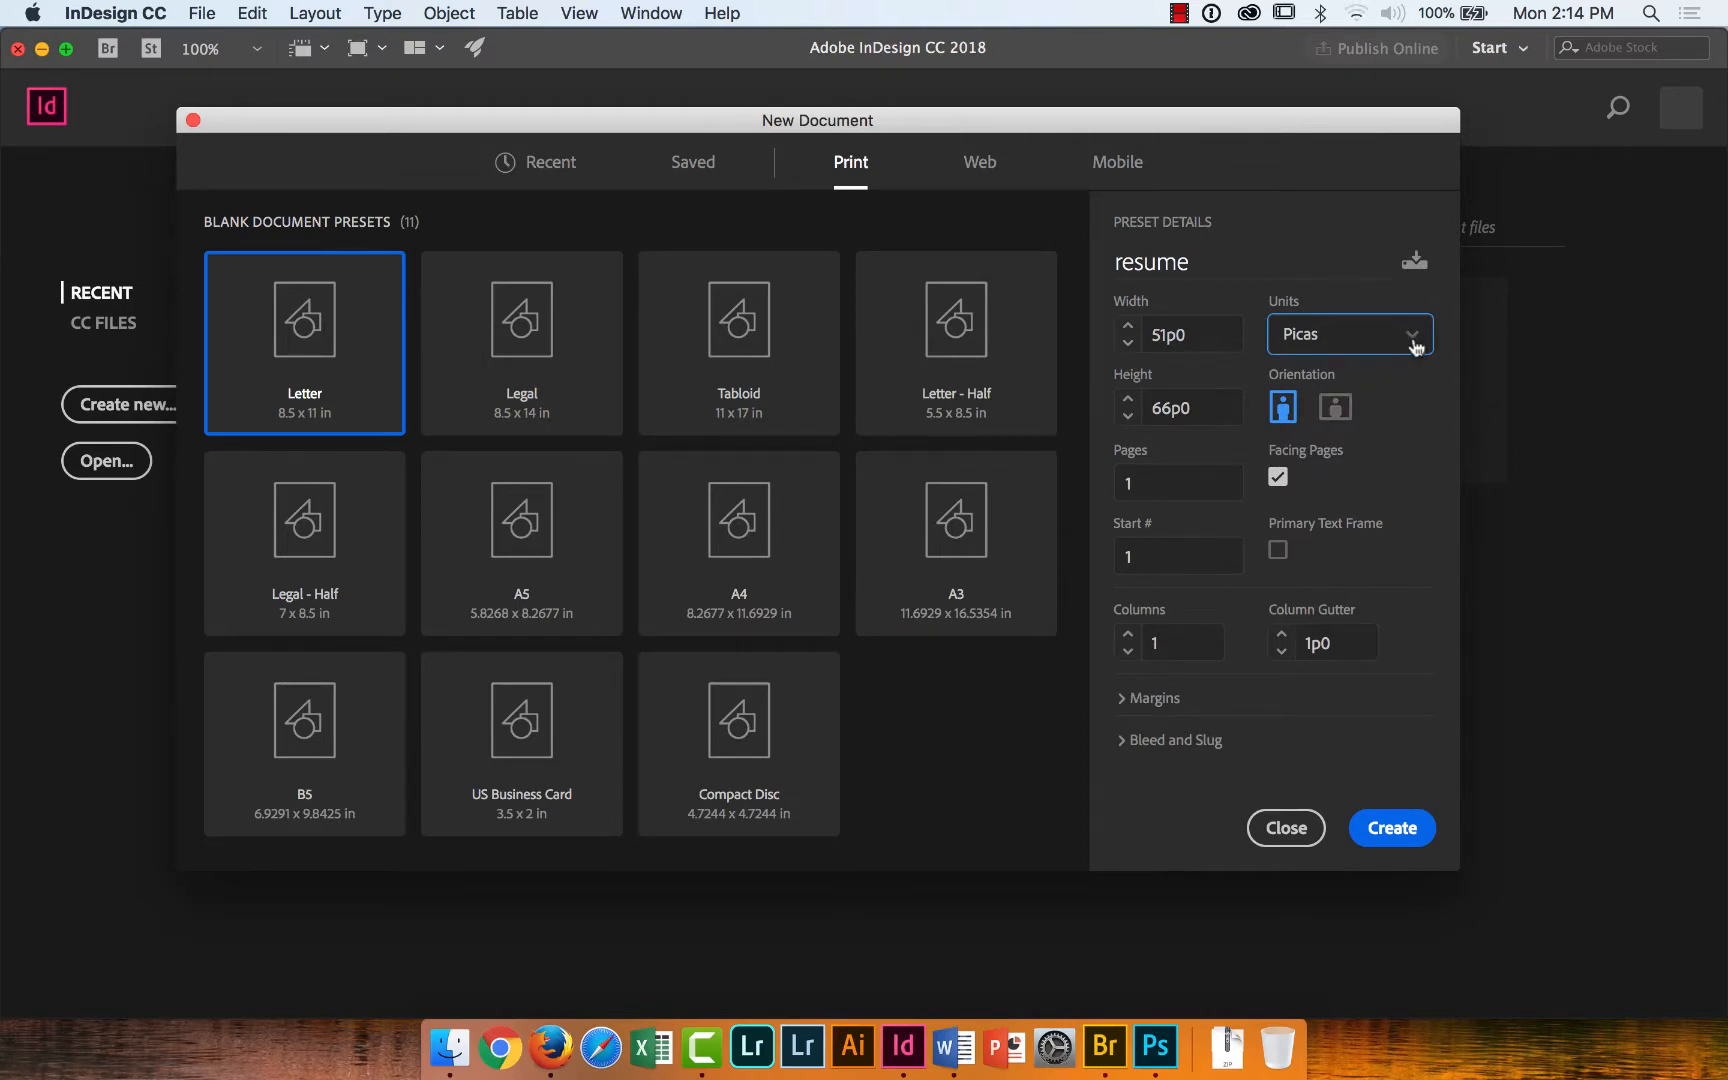
click(1415, 346)
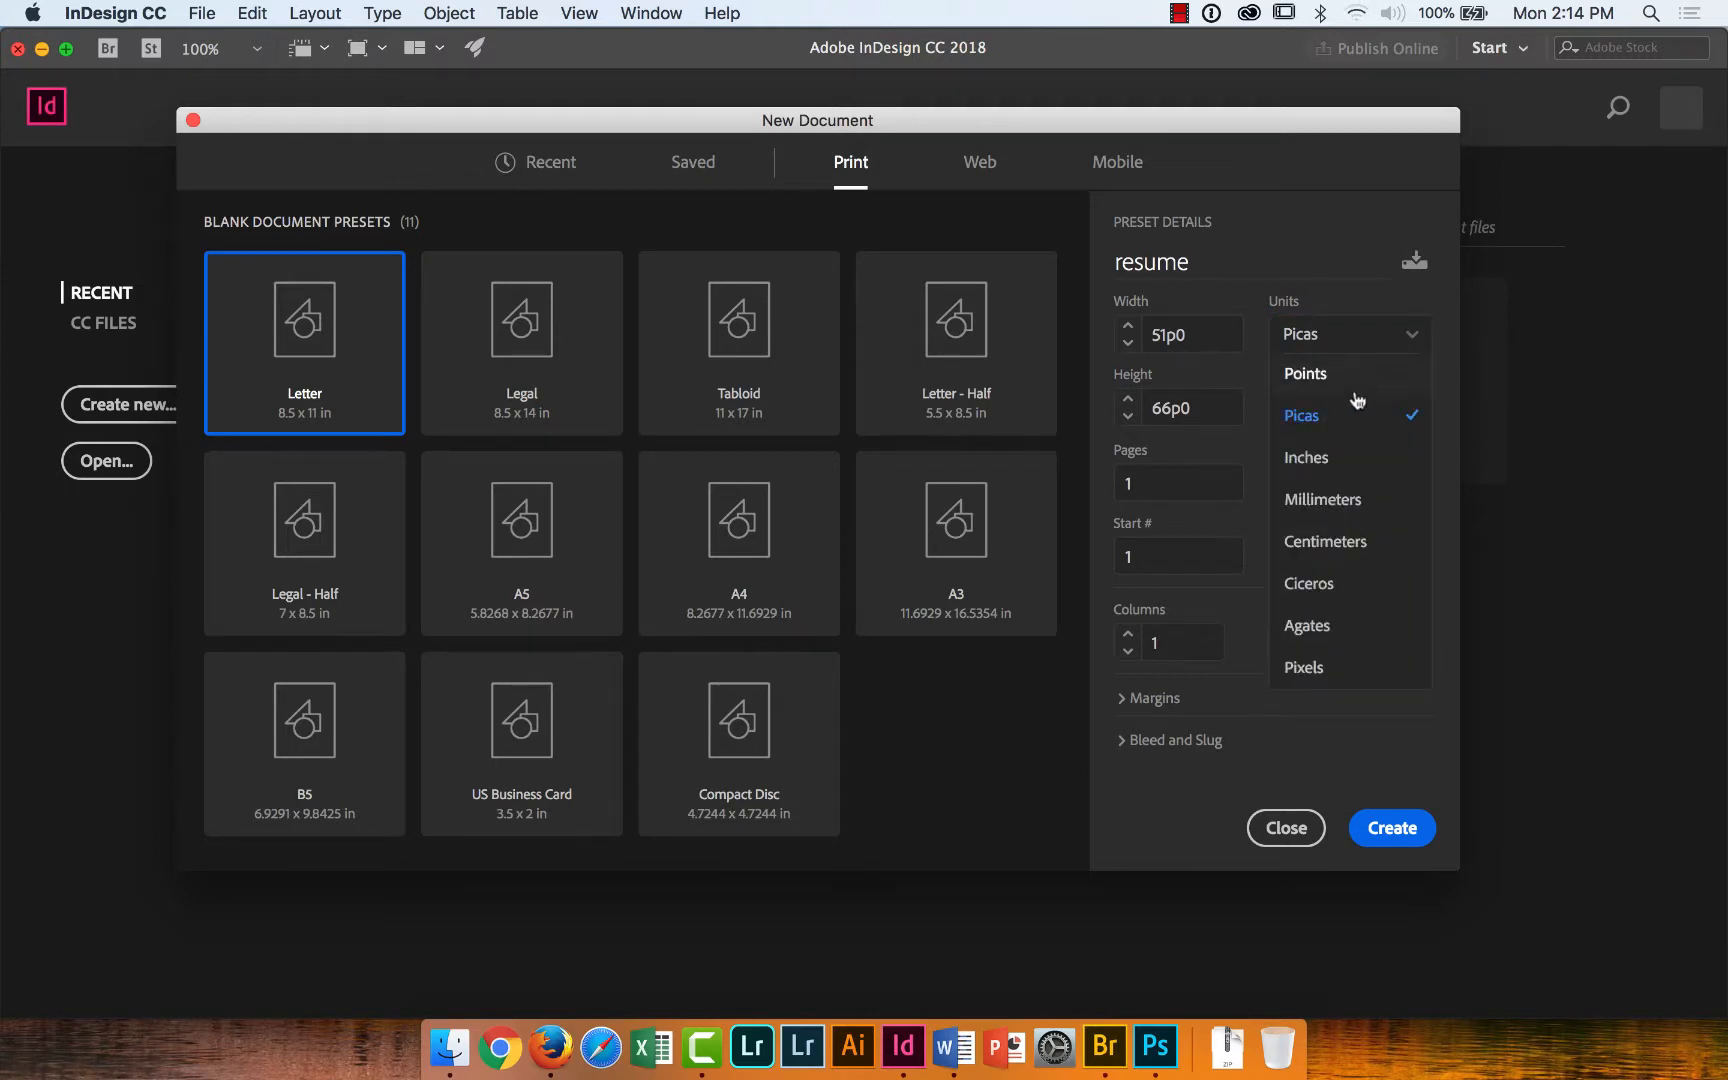
click(1345, 462)
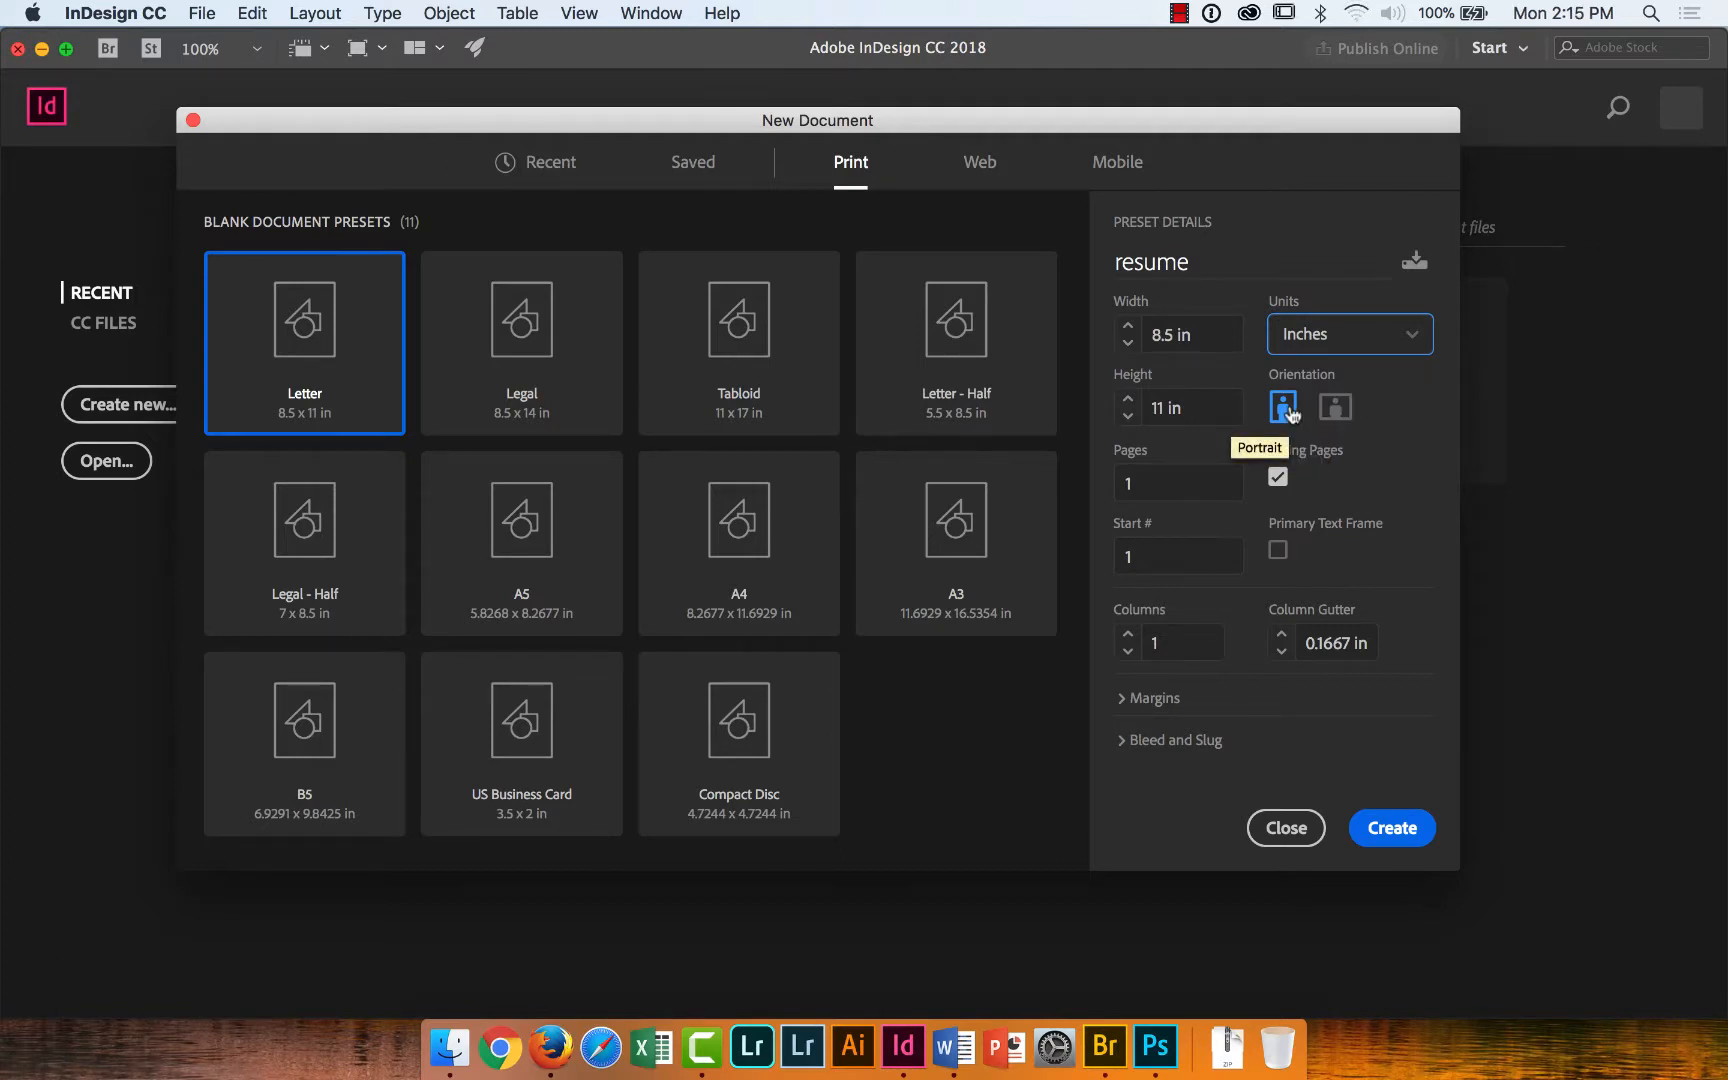
Turn off facing pages for the one-page portrait resume document and create it.
click(1116, 485)
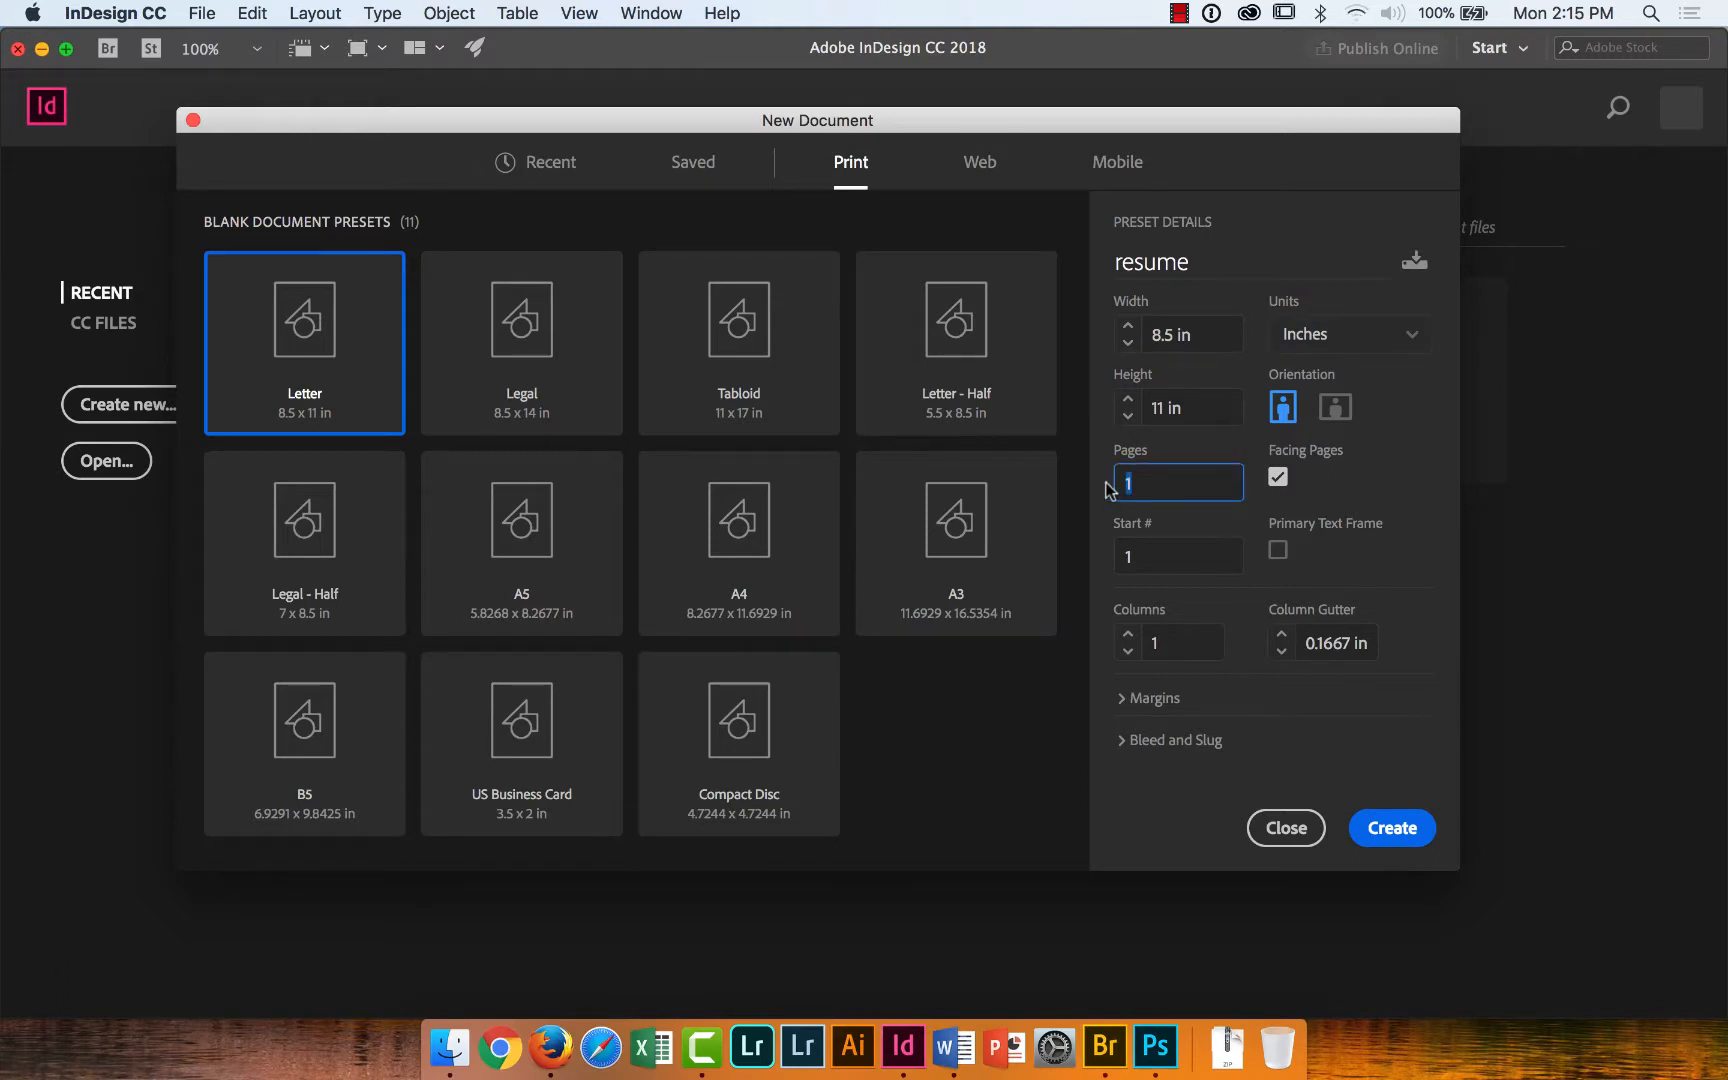
click(1279, 480)
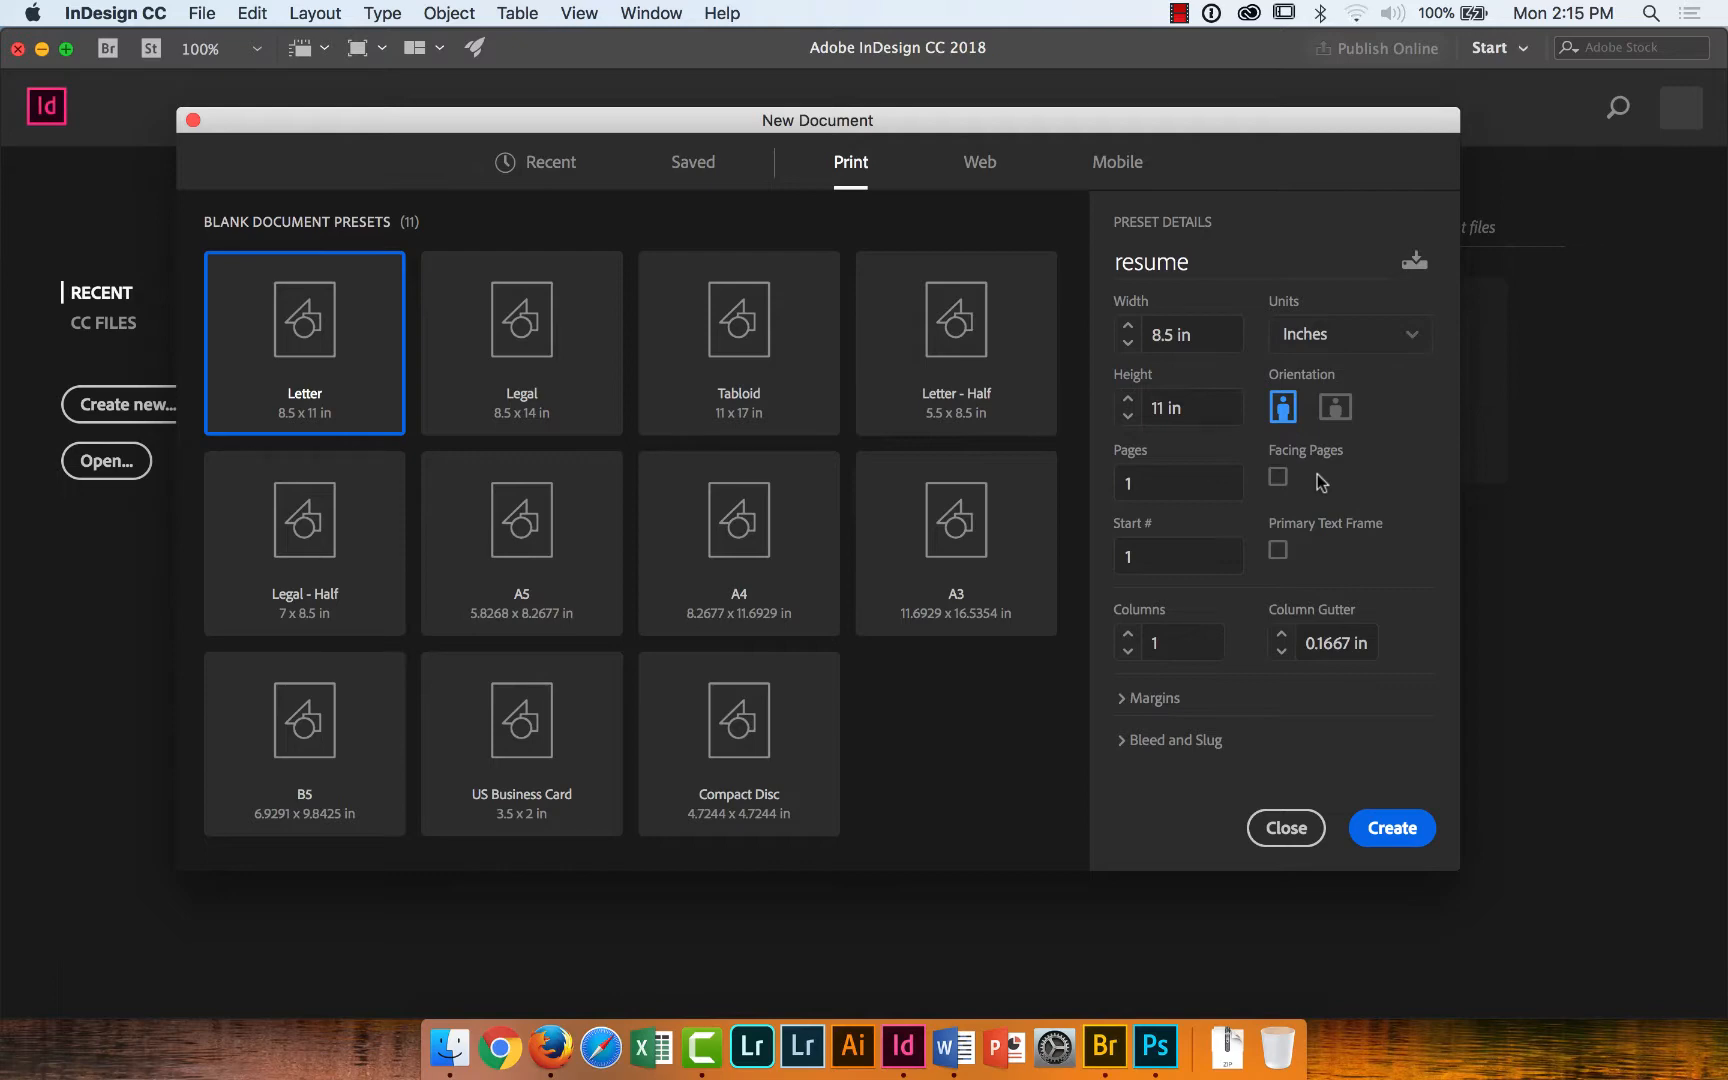
click(1396, 828)
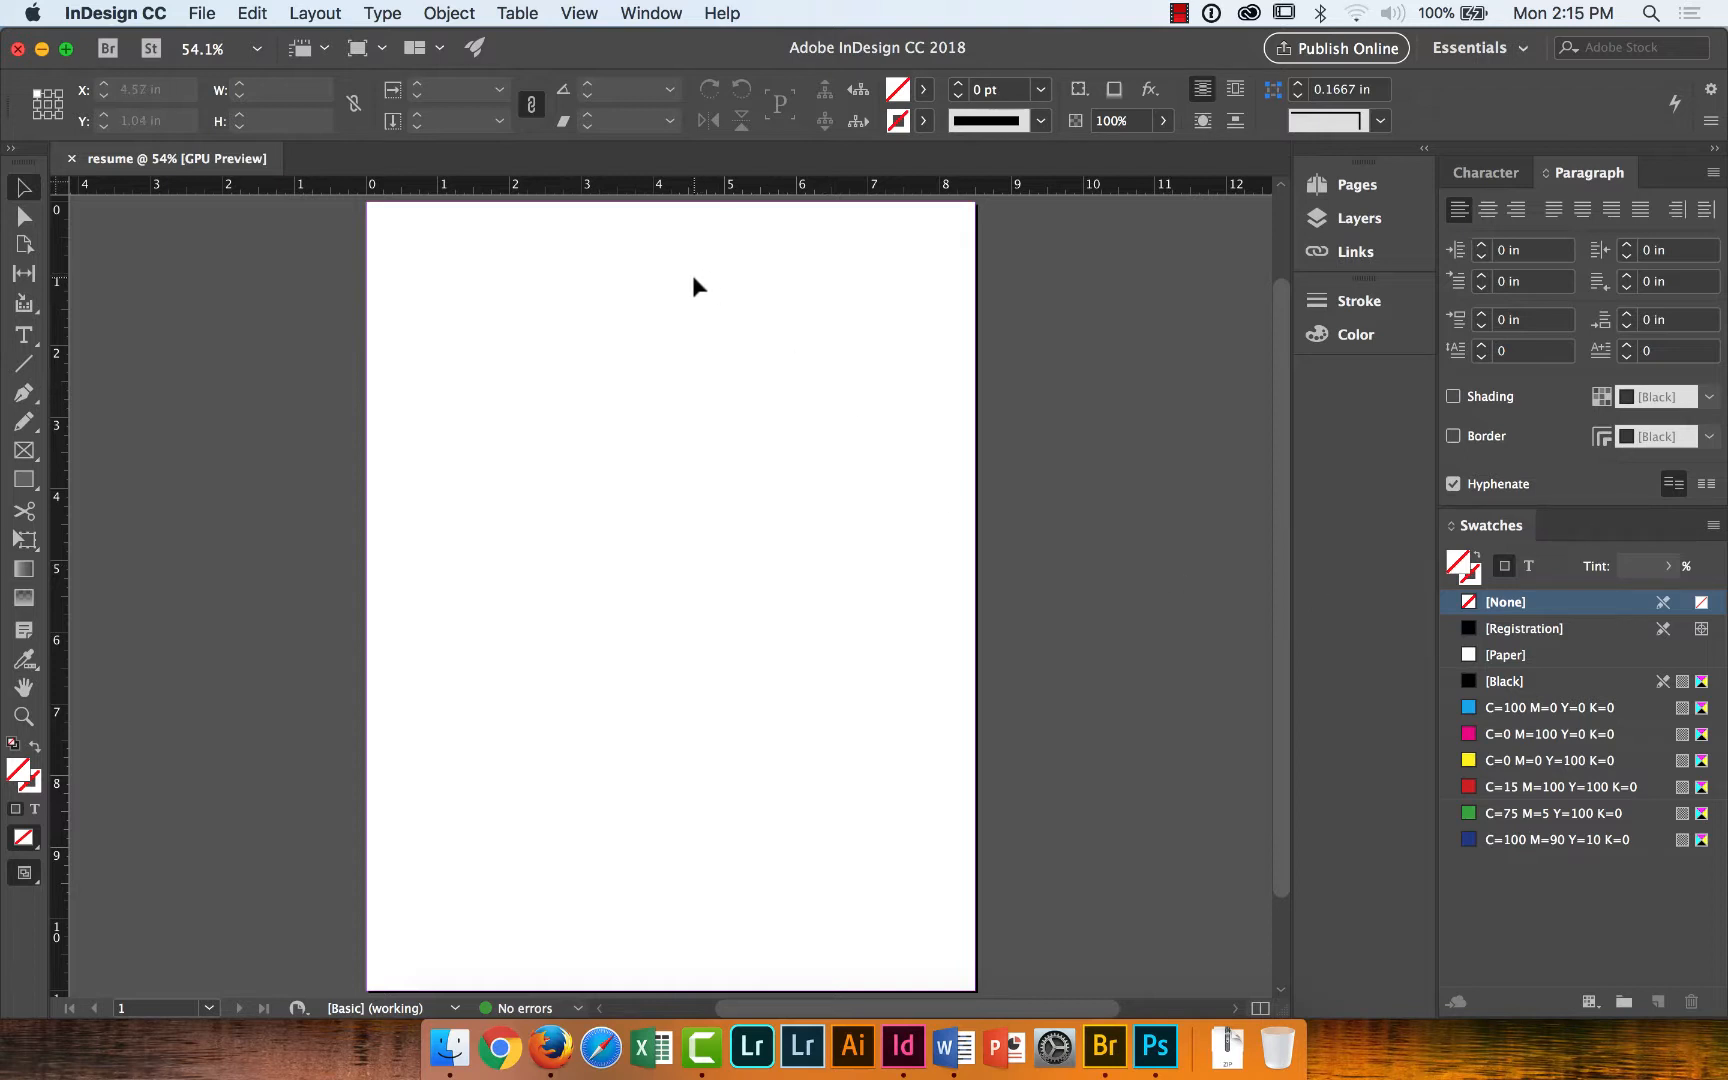
Try the Interactive for PDF workspace, followed by the Typography workspace.
click(652, 13)
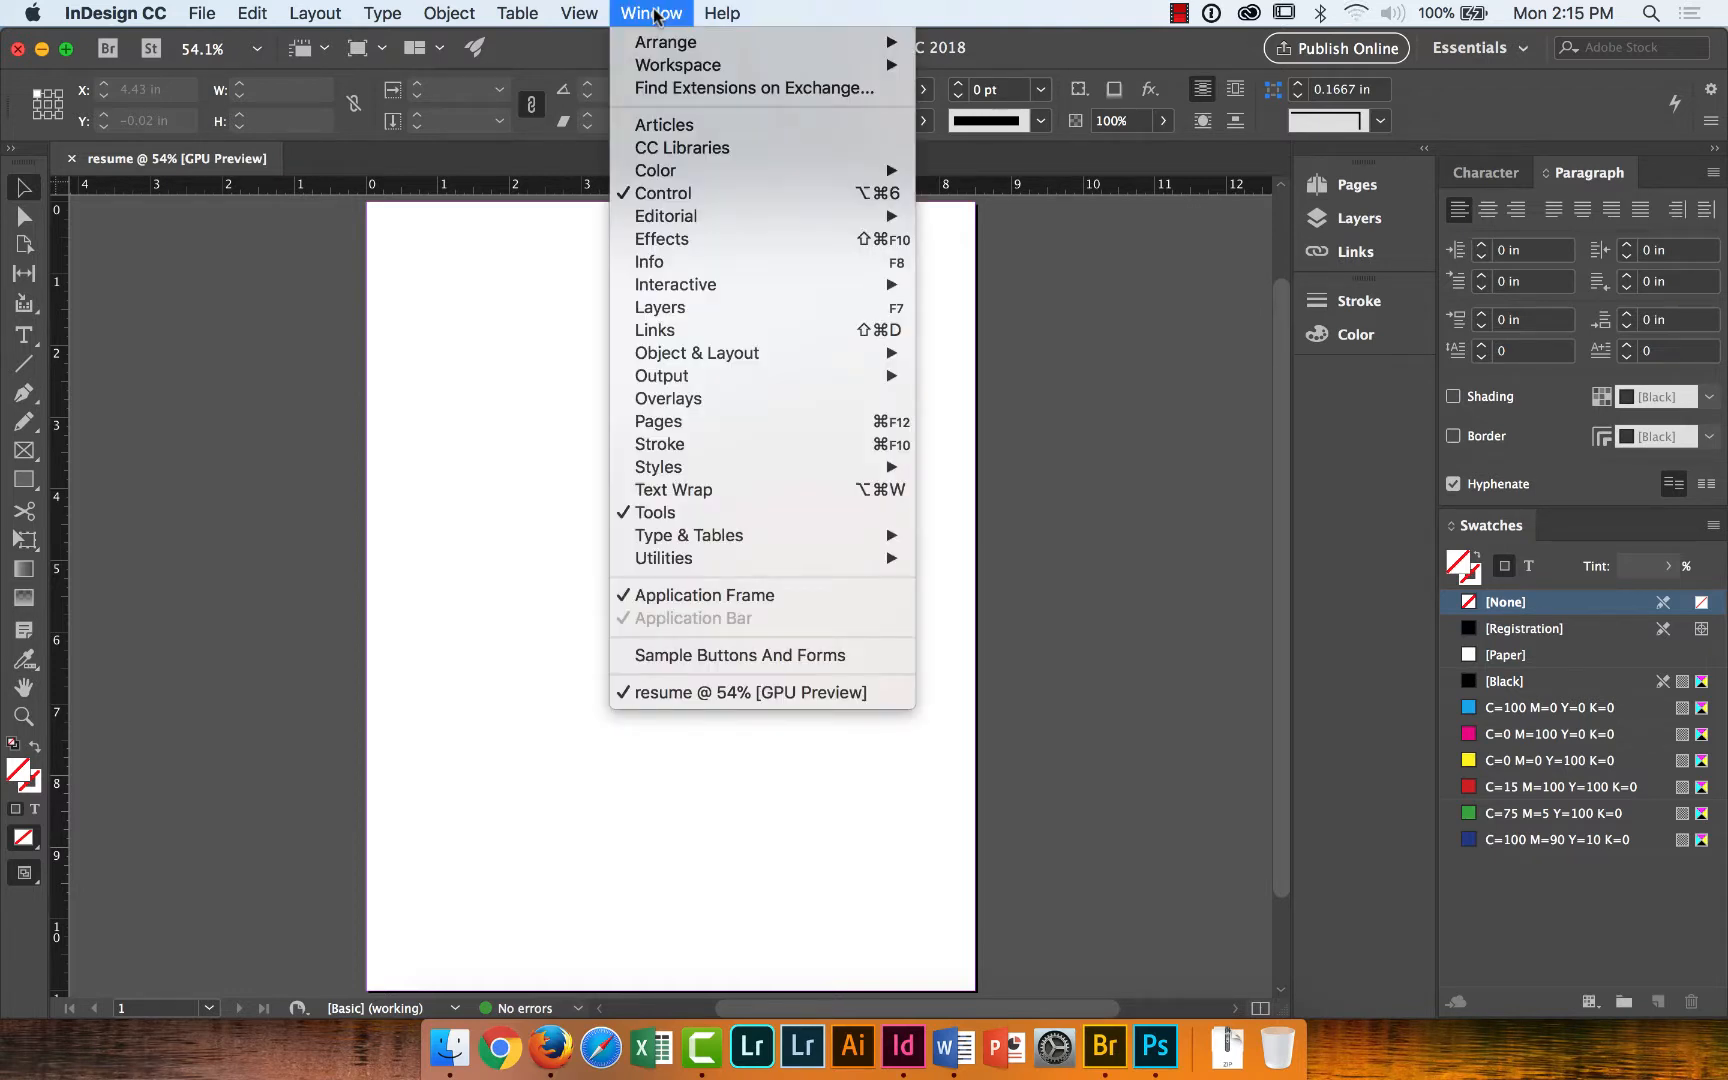
mouse_move(672, 68)
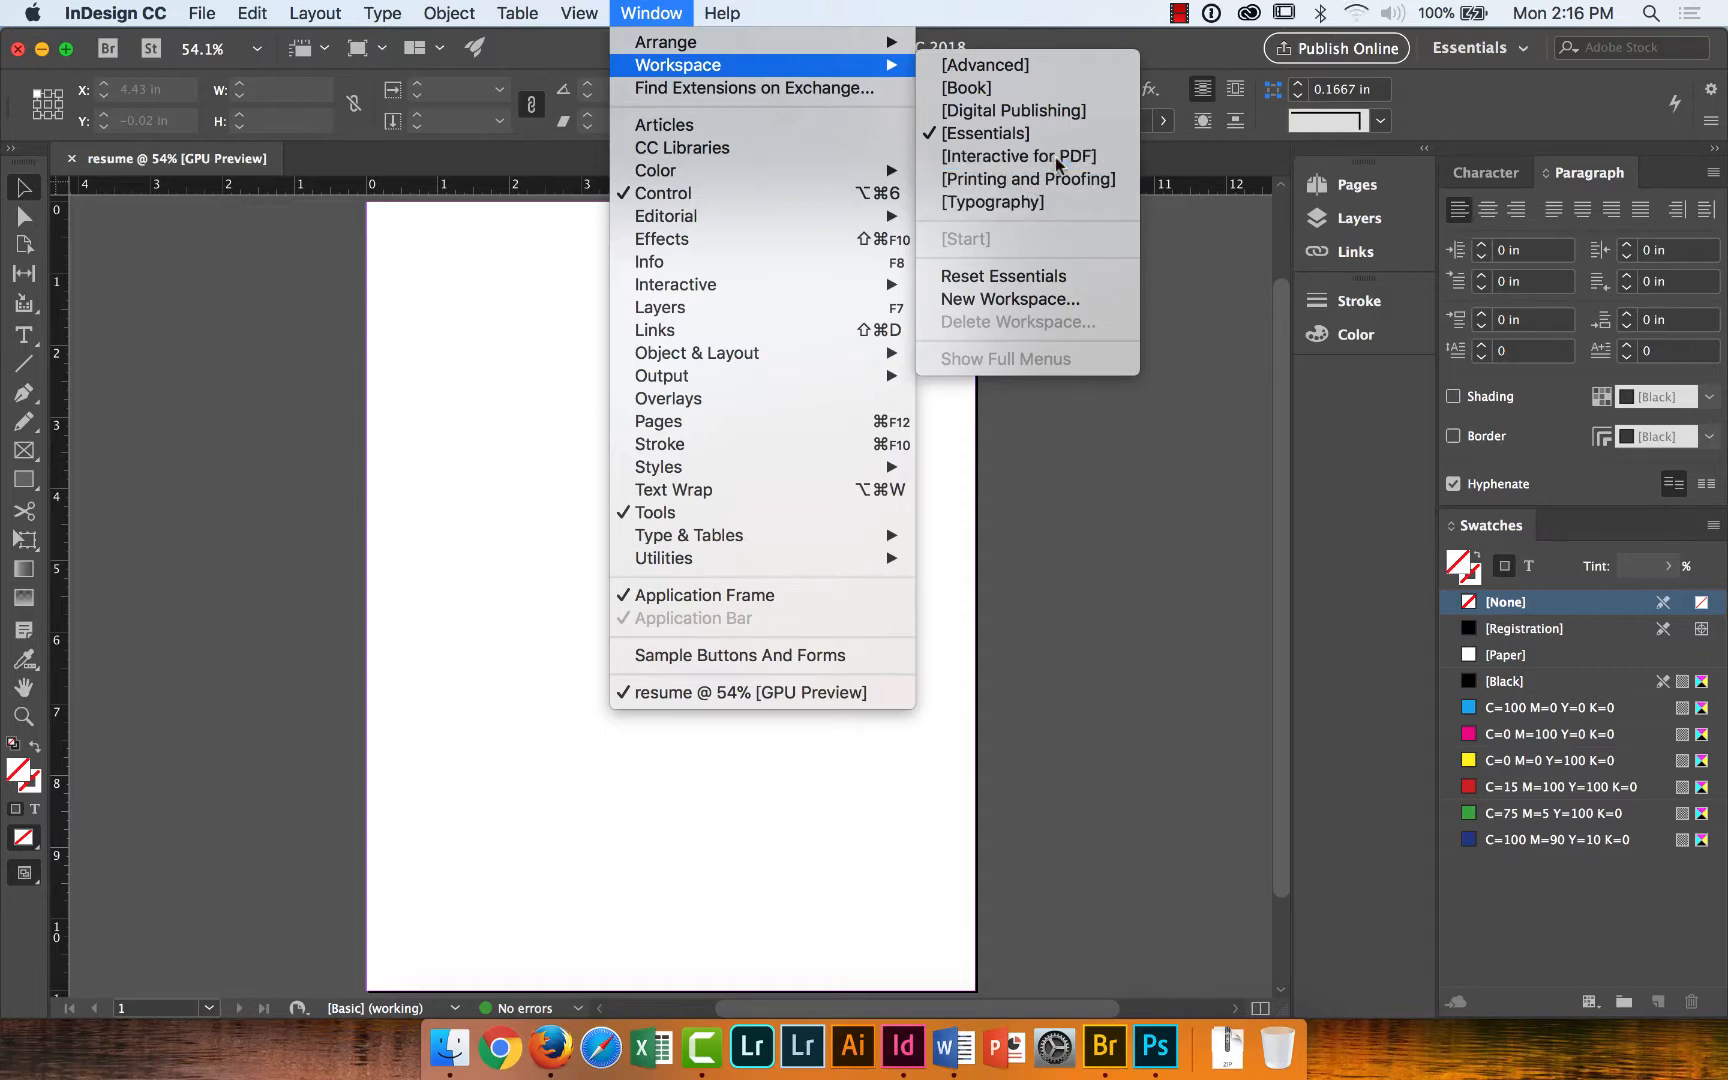
click(1056, 158)
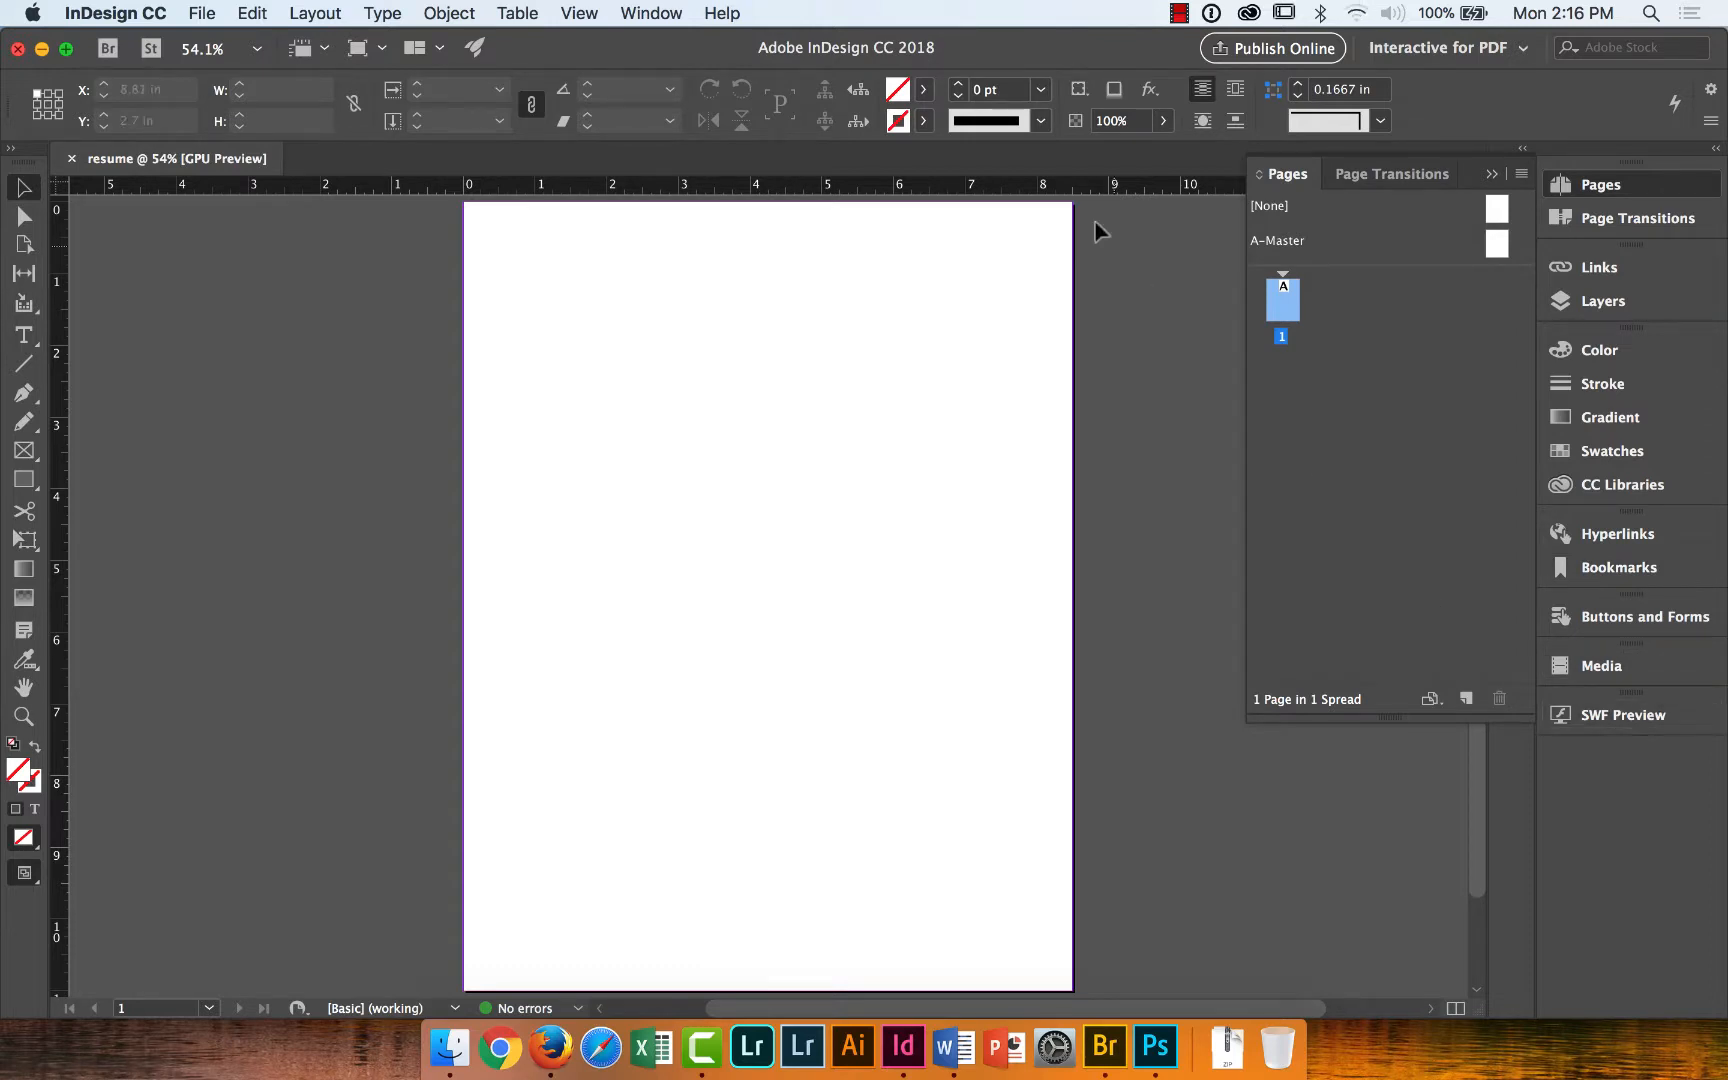
click(651, 22)
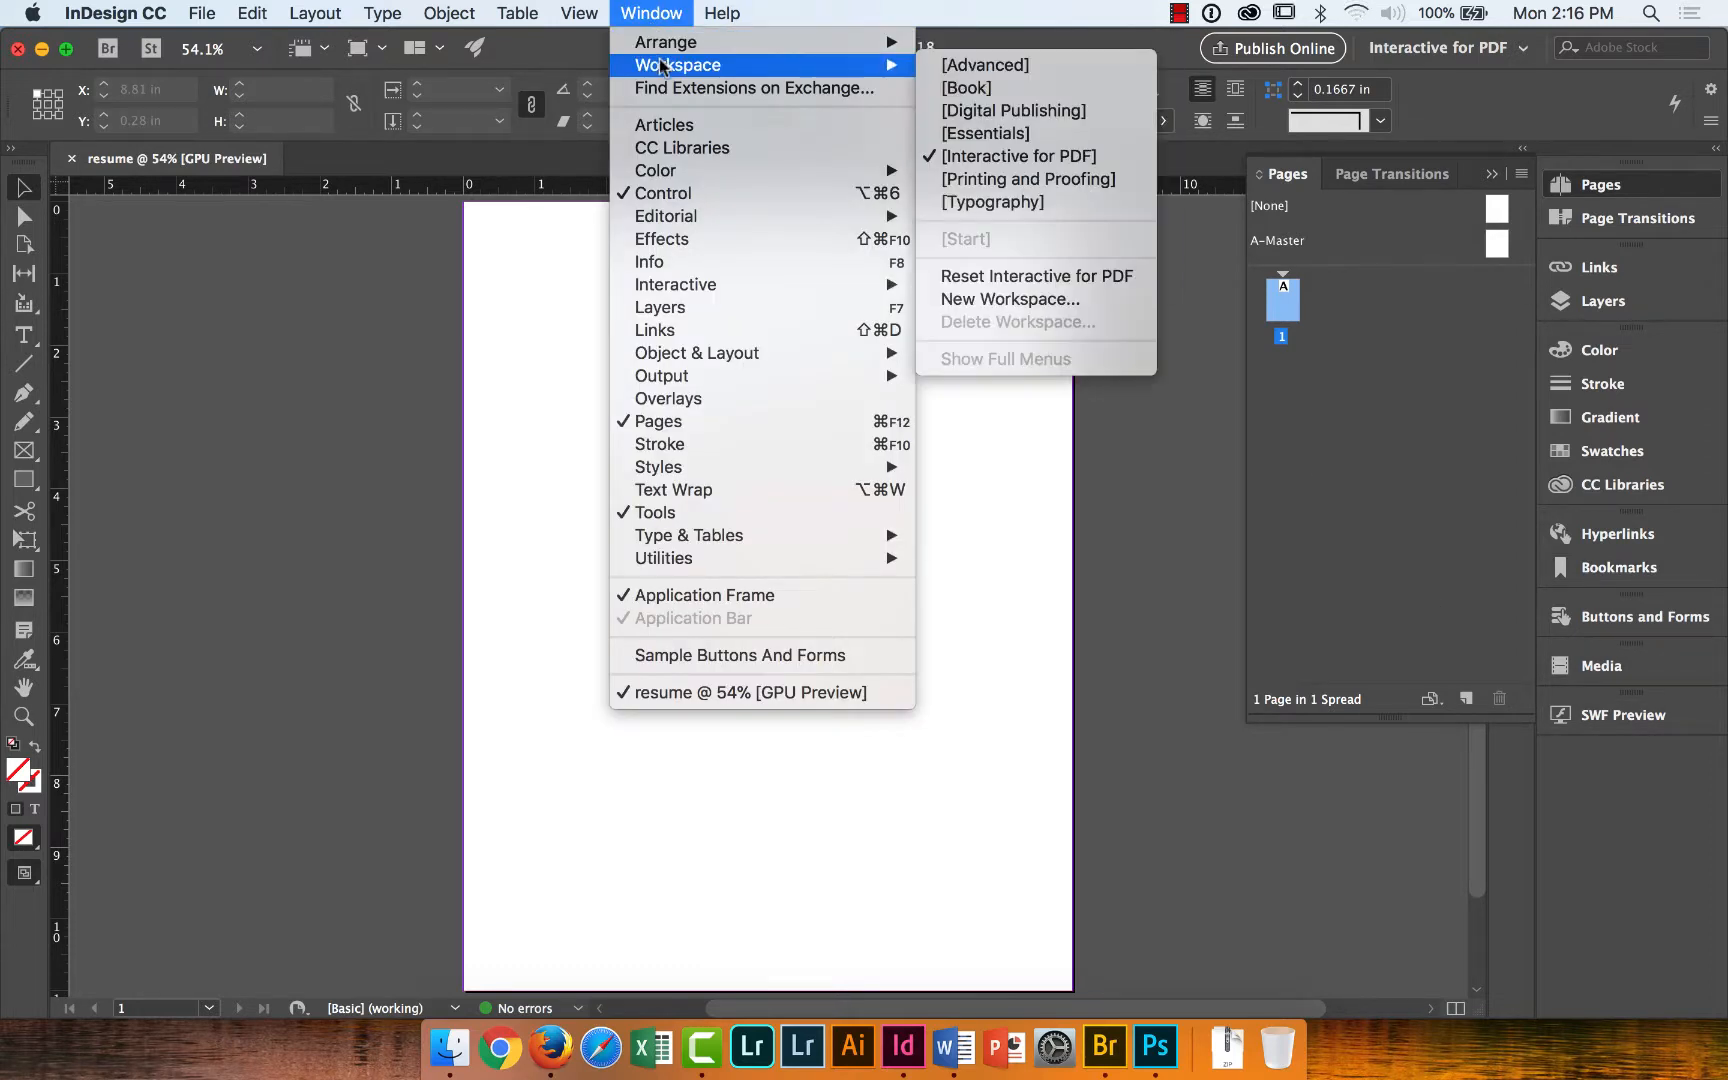
mouse_move(866, 66)
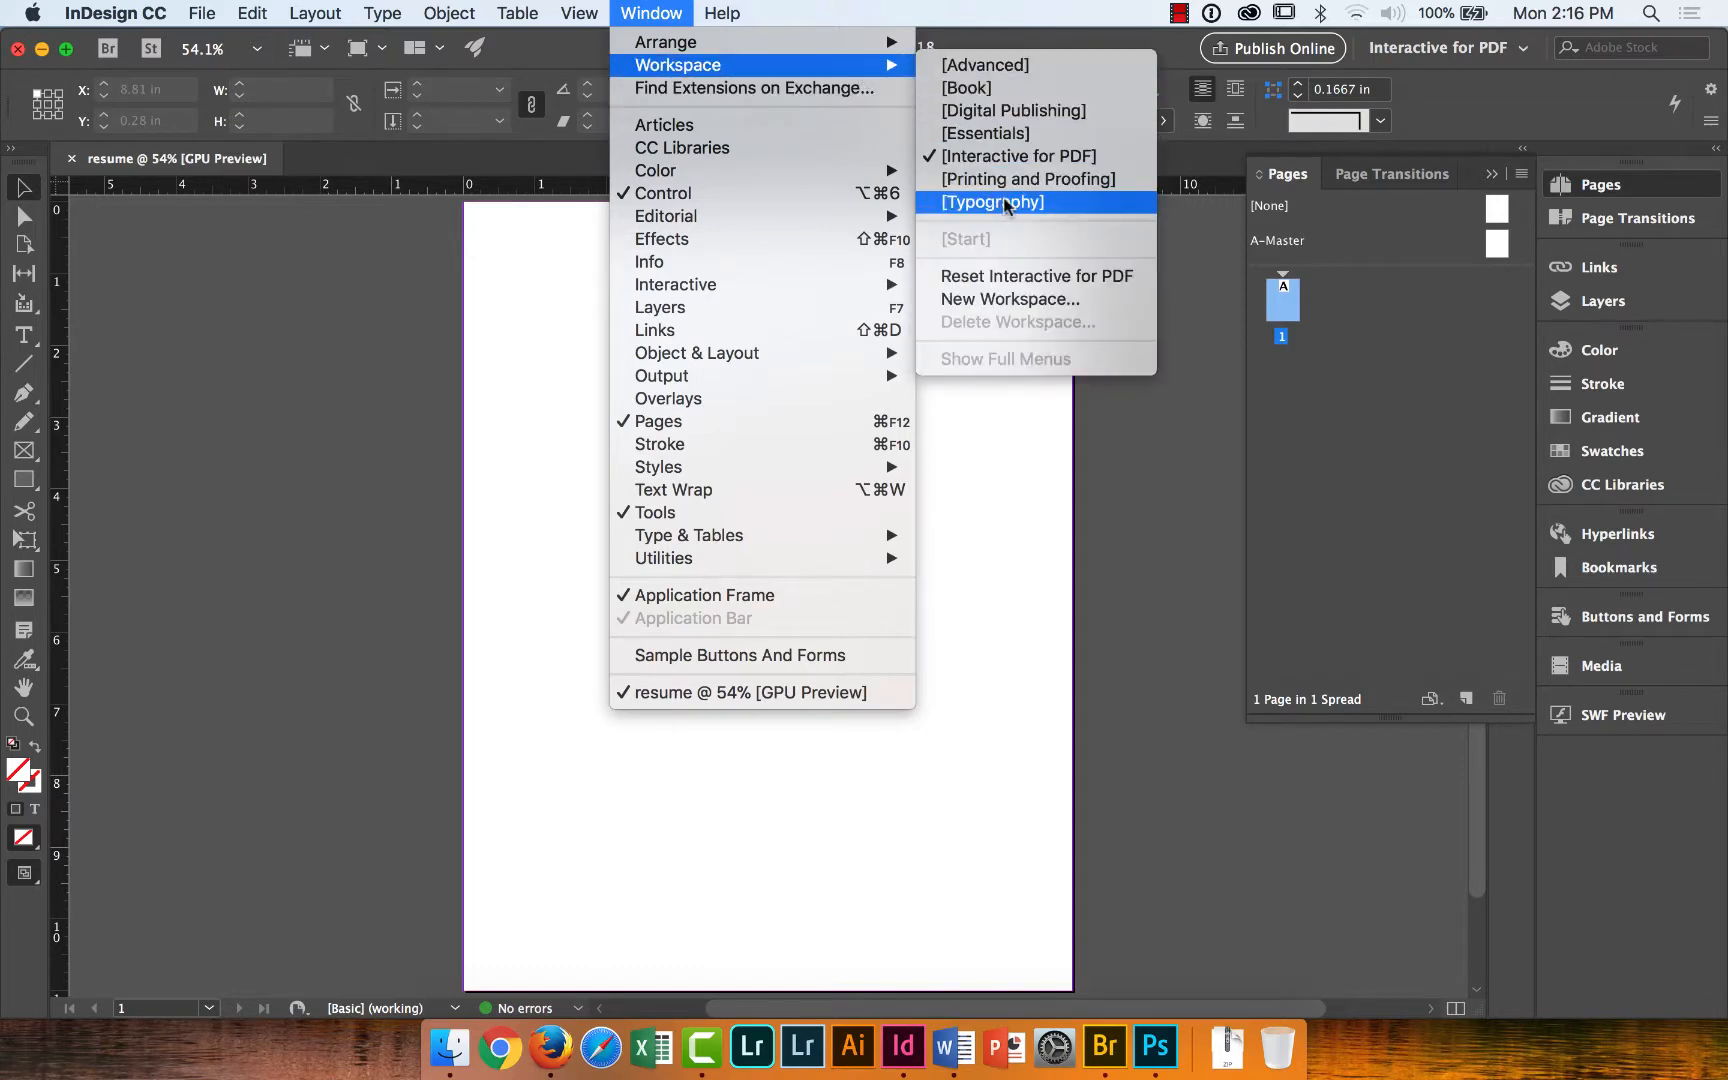
click(1035, 203)
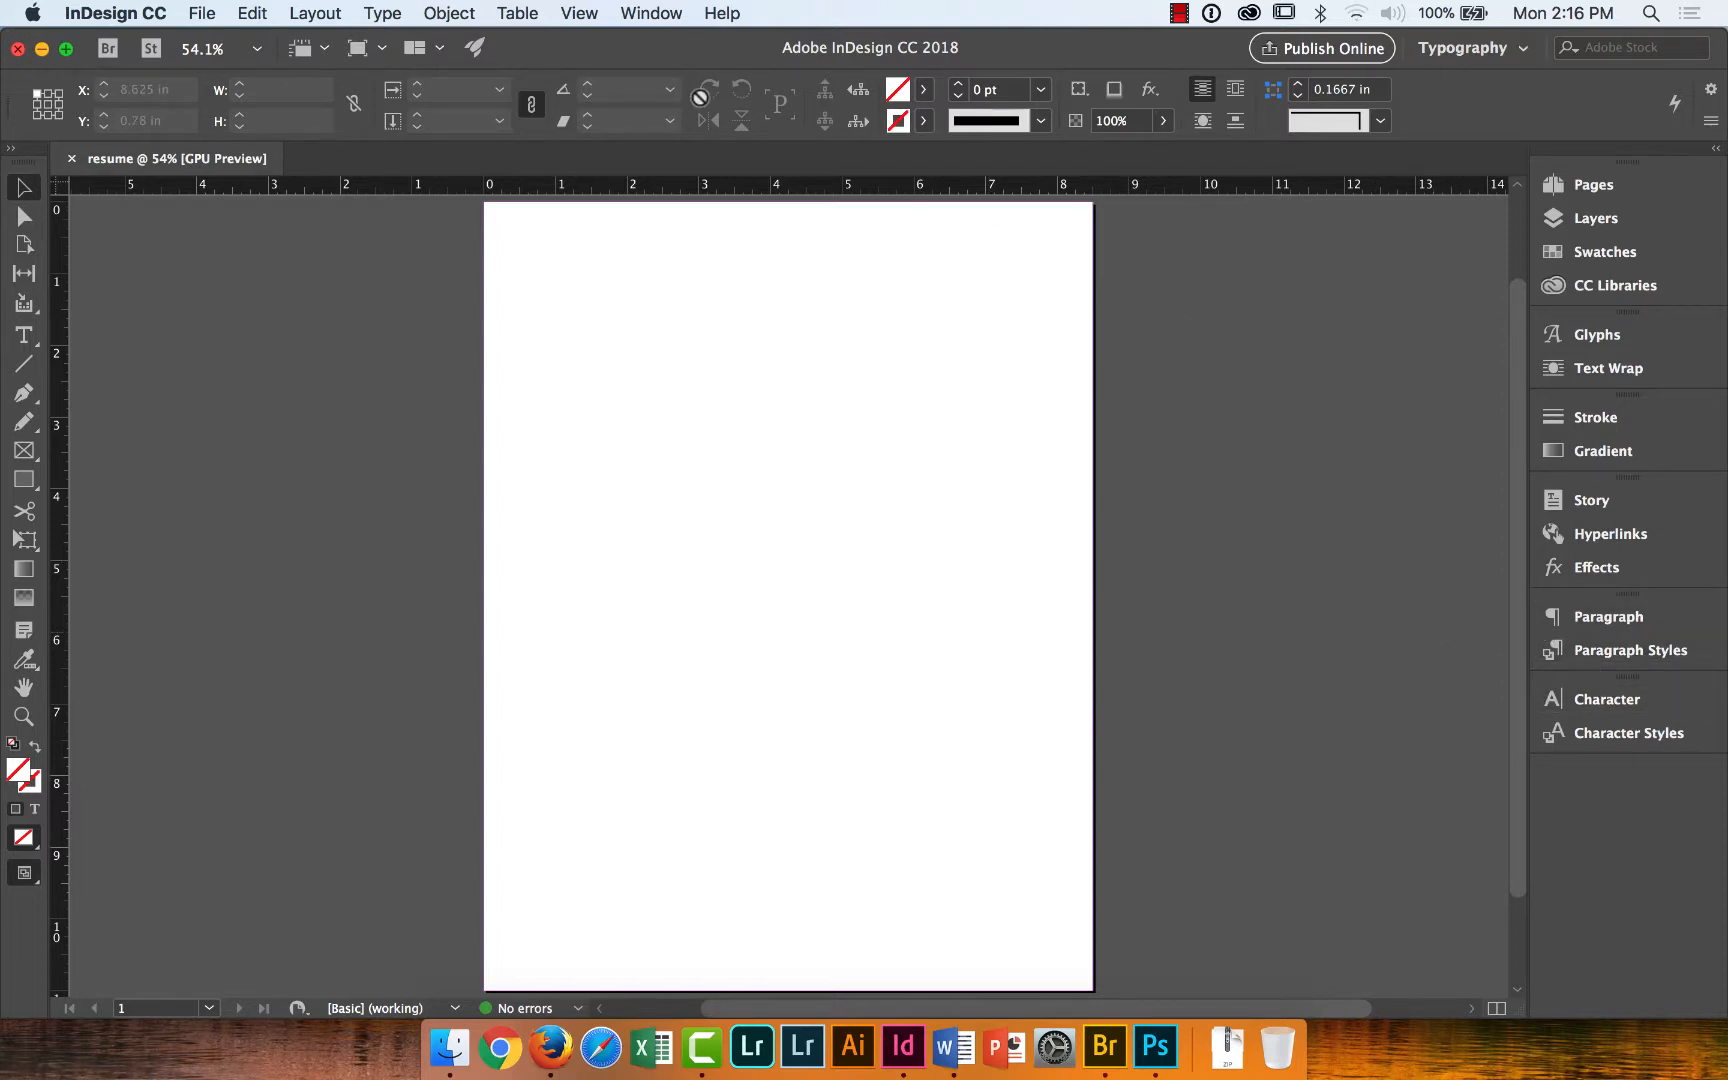
Return to the Essentials workspace and reset it to its default layout.
click(656, 13)
mouse_move(678, 65)
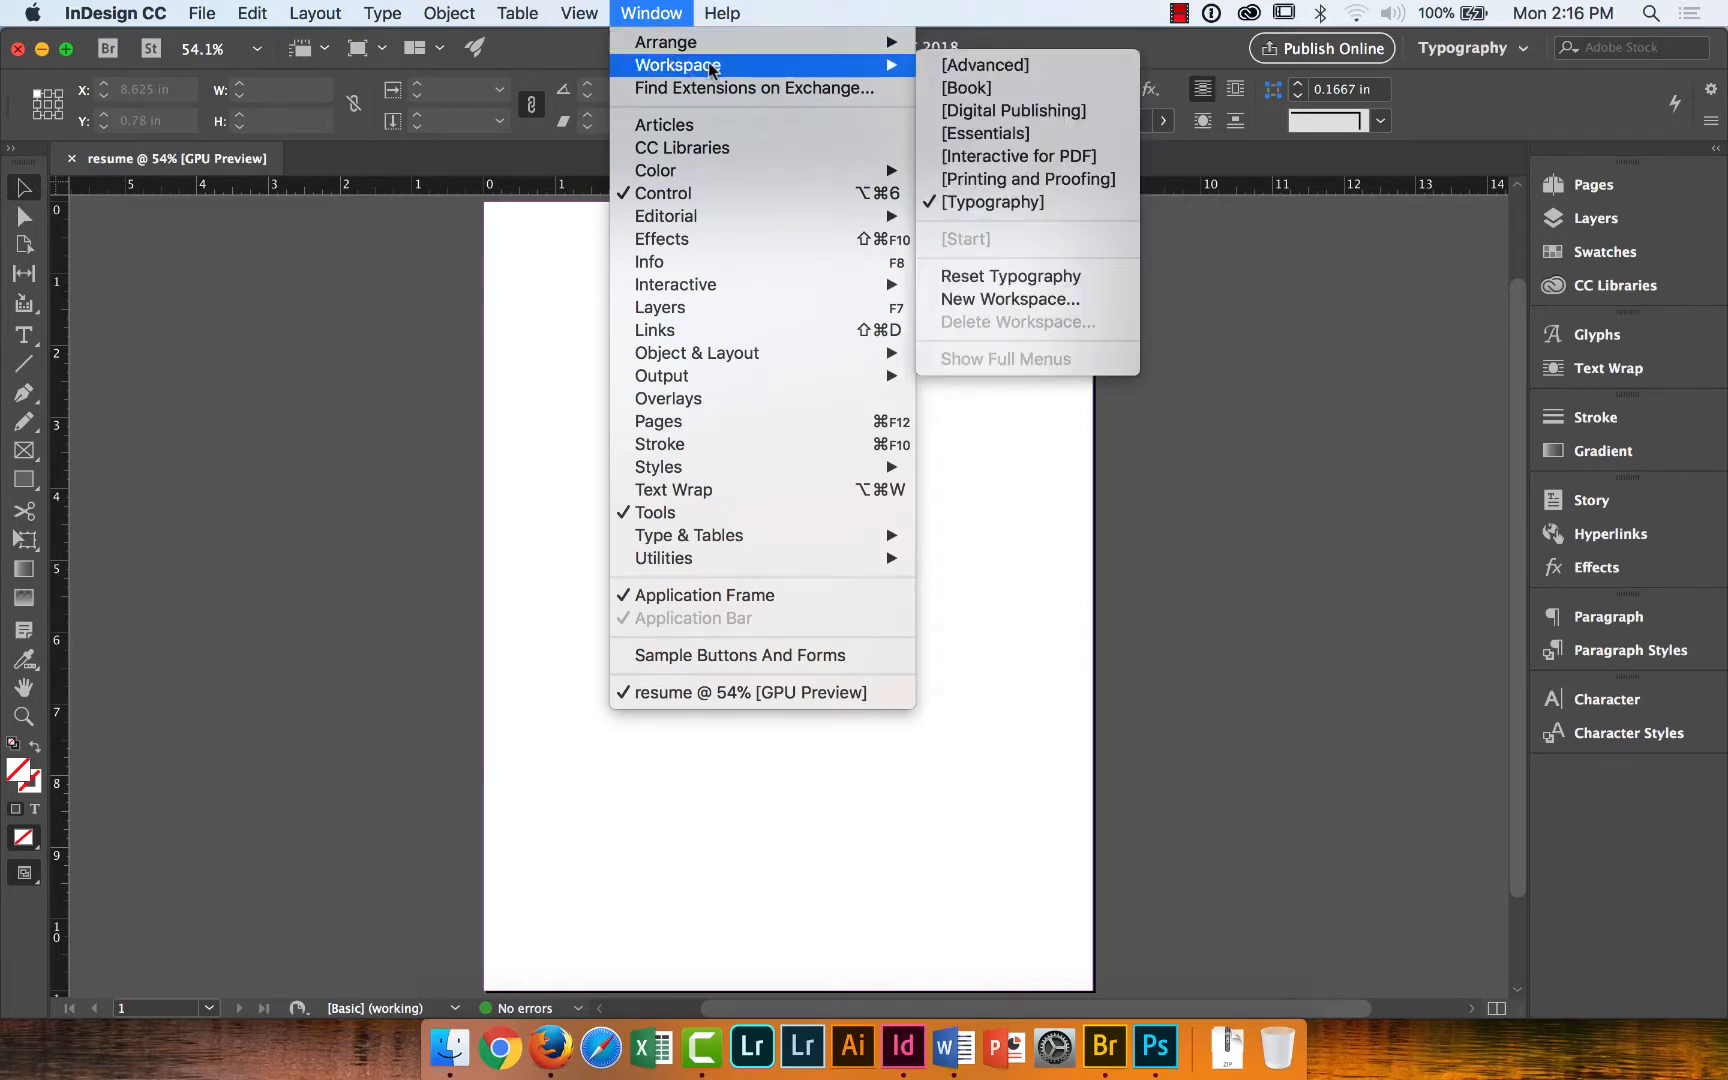
click(958, 133)
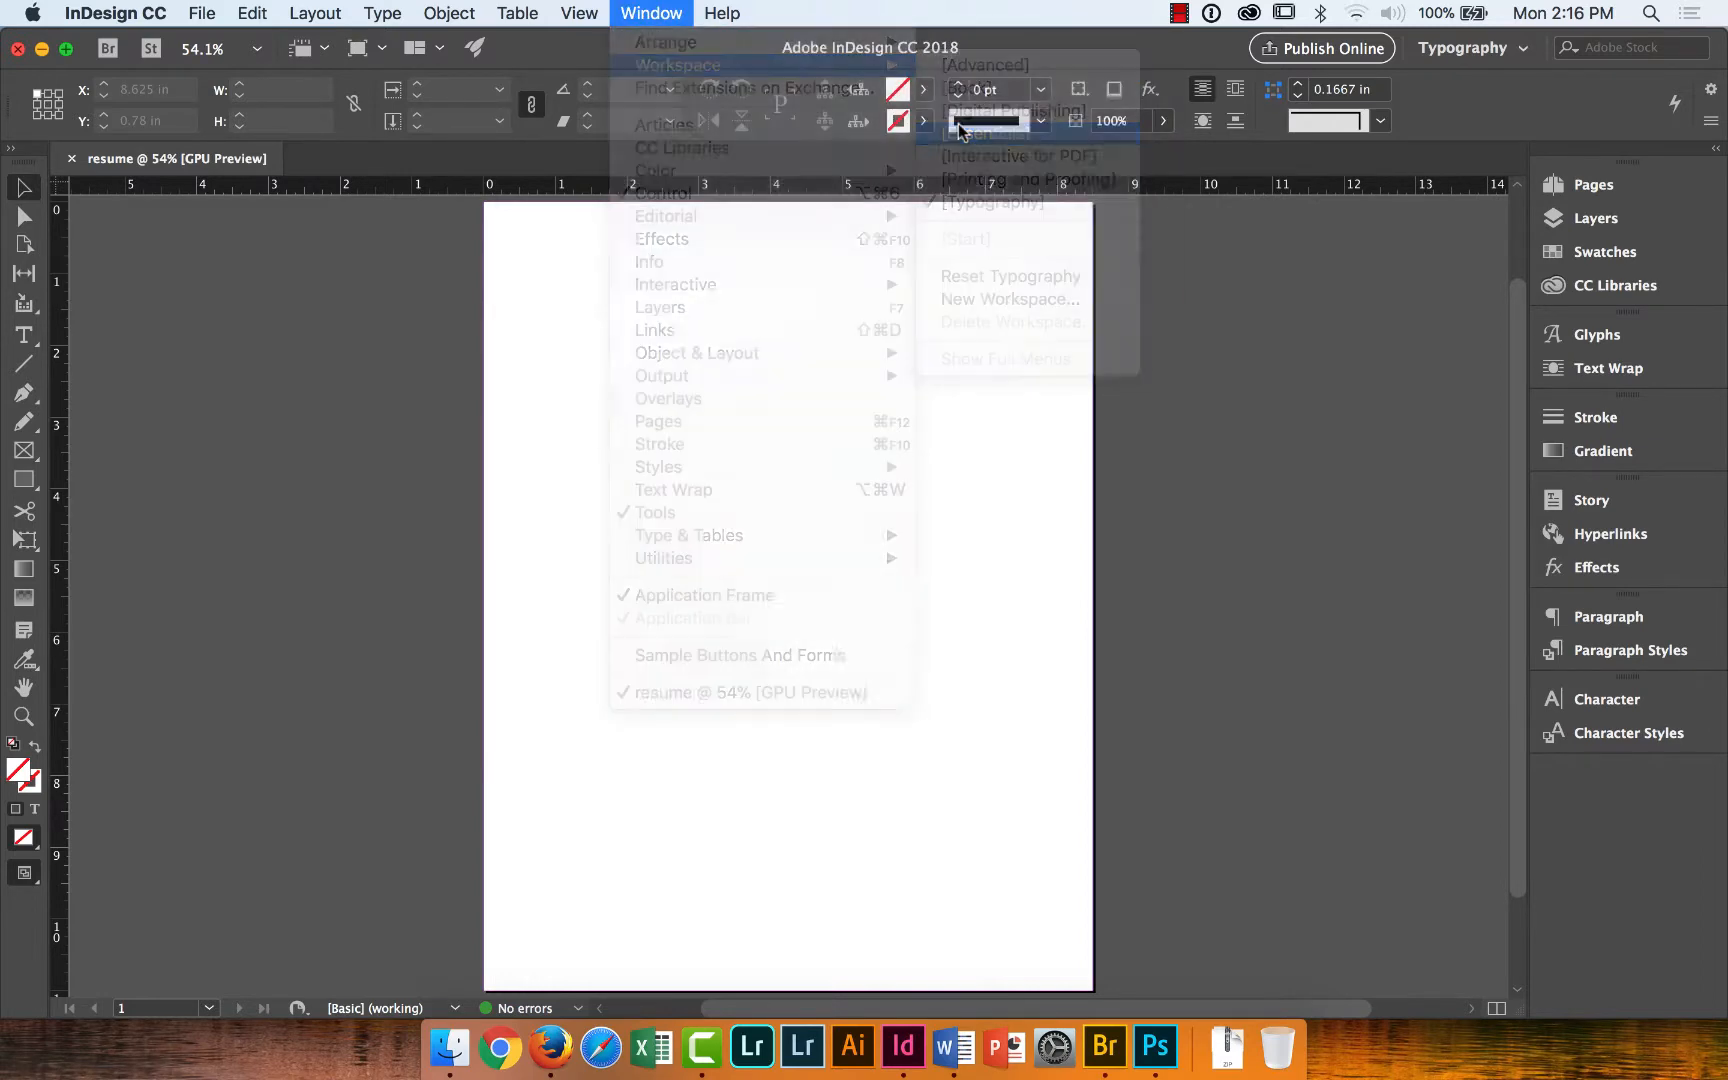
click(658, 13)
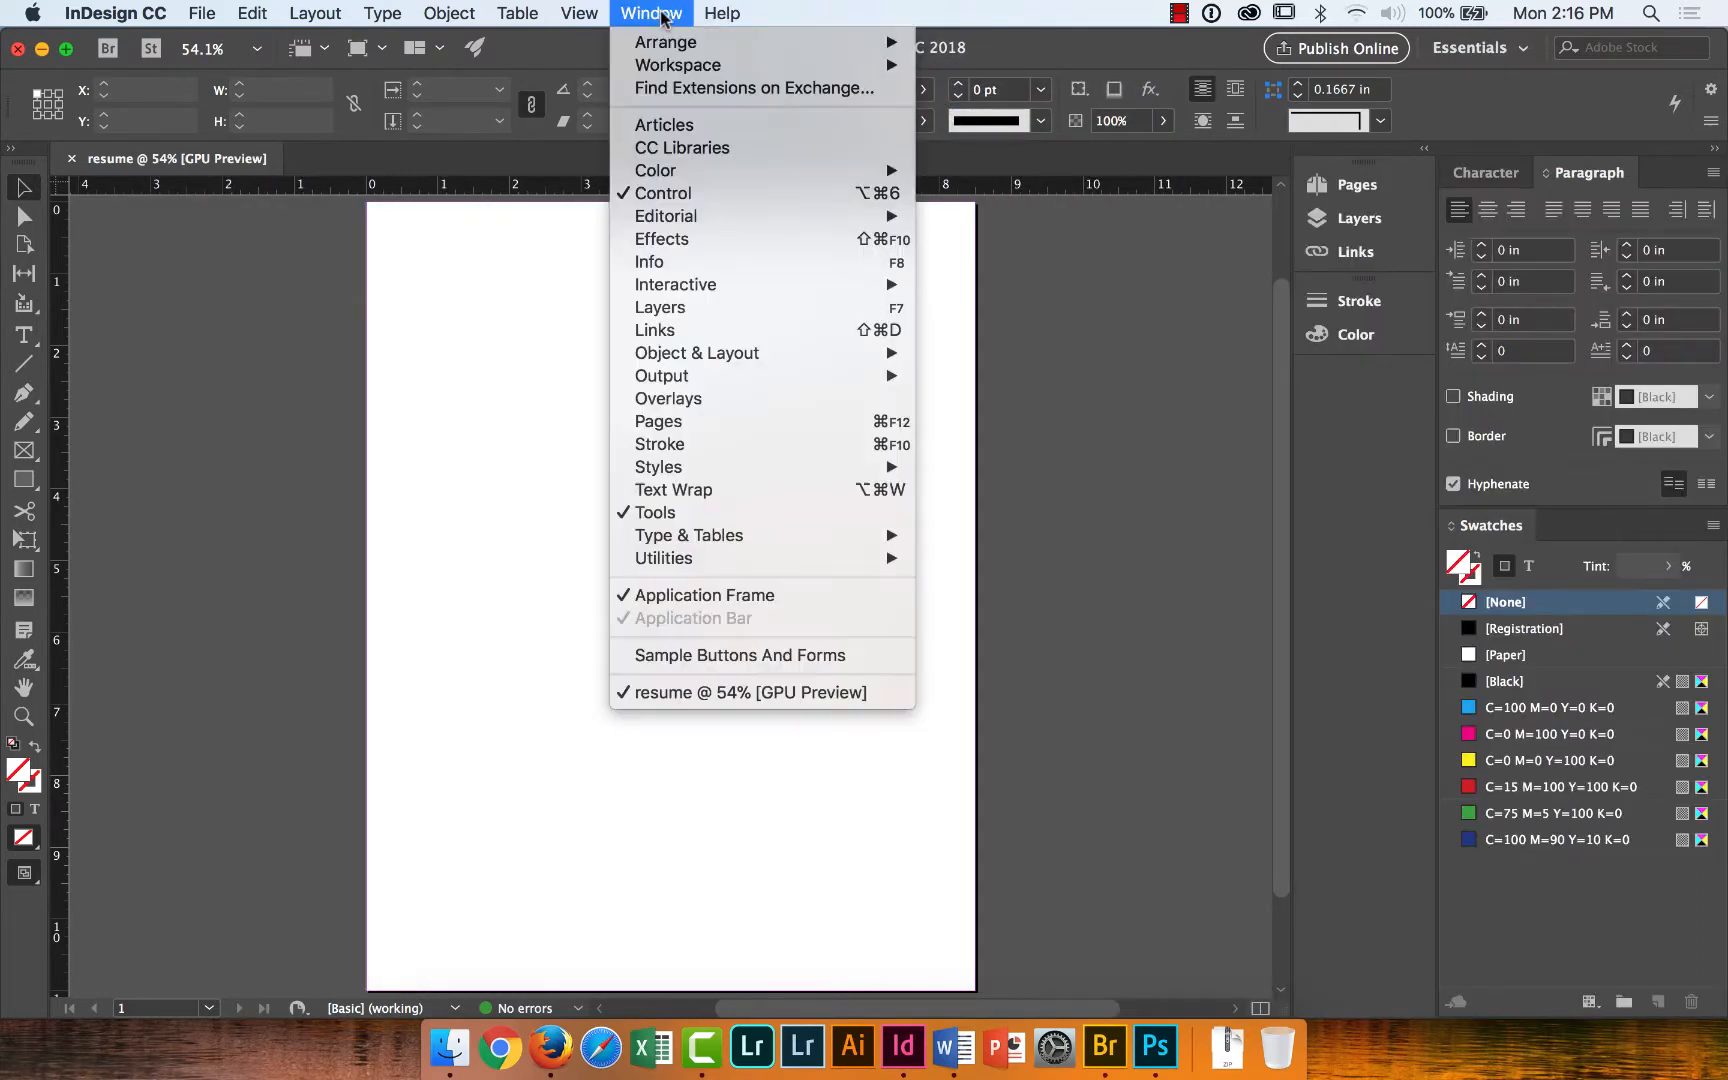
mouse_move(690, 65)
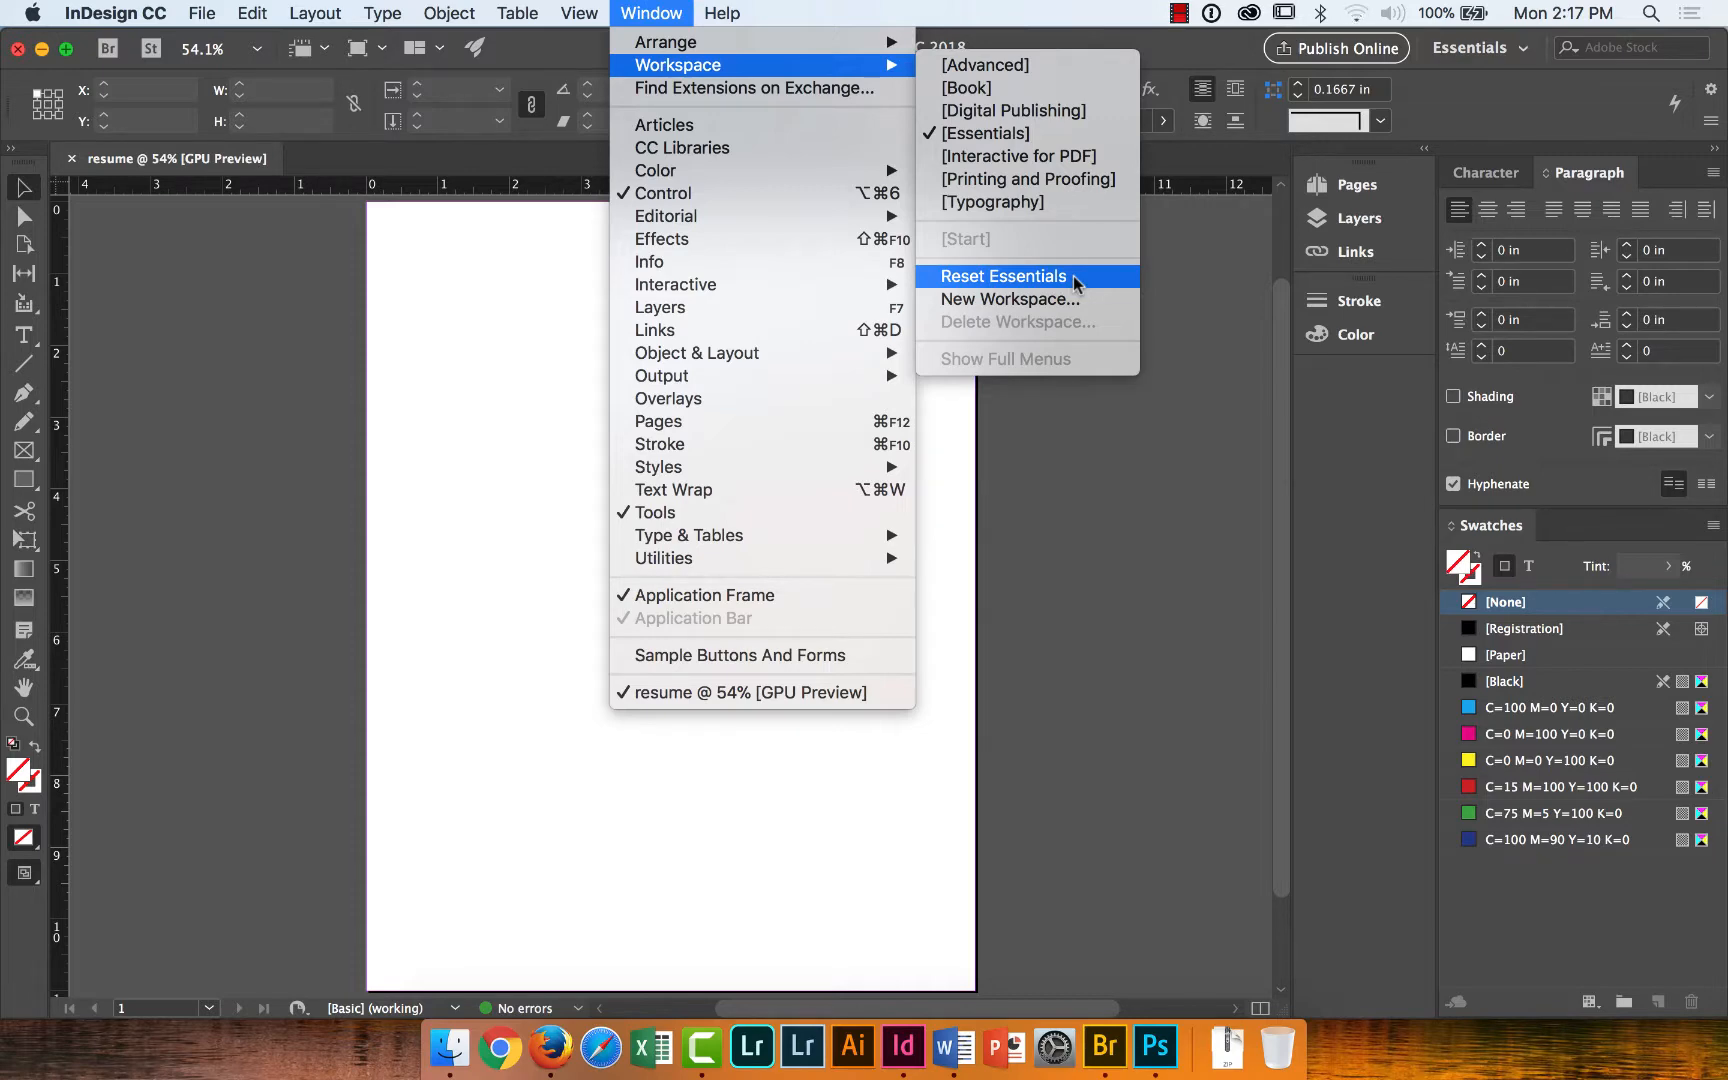
click(1073, 275)
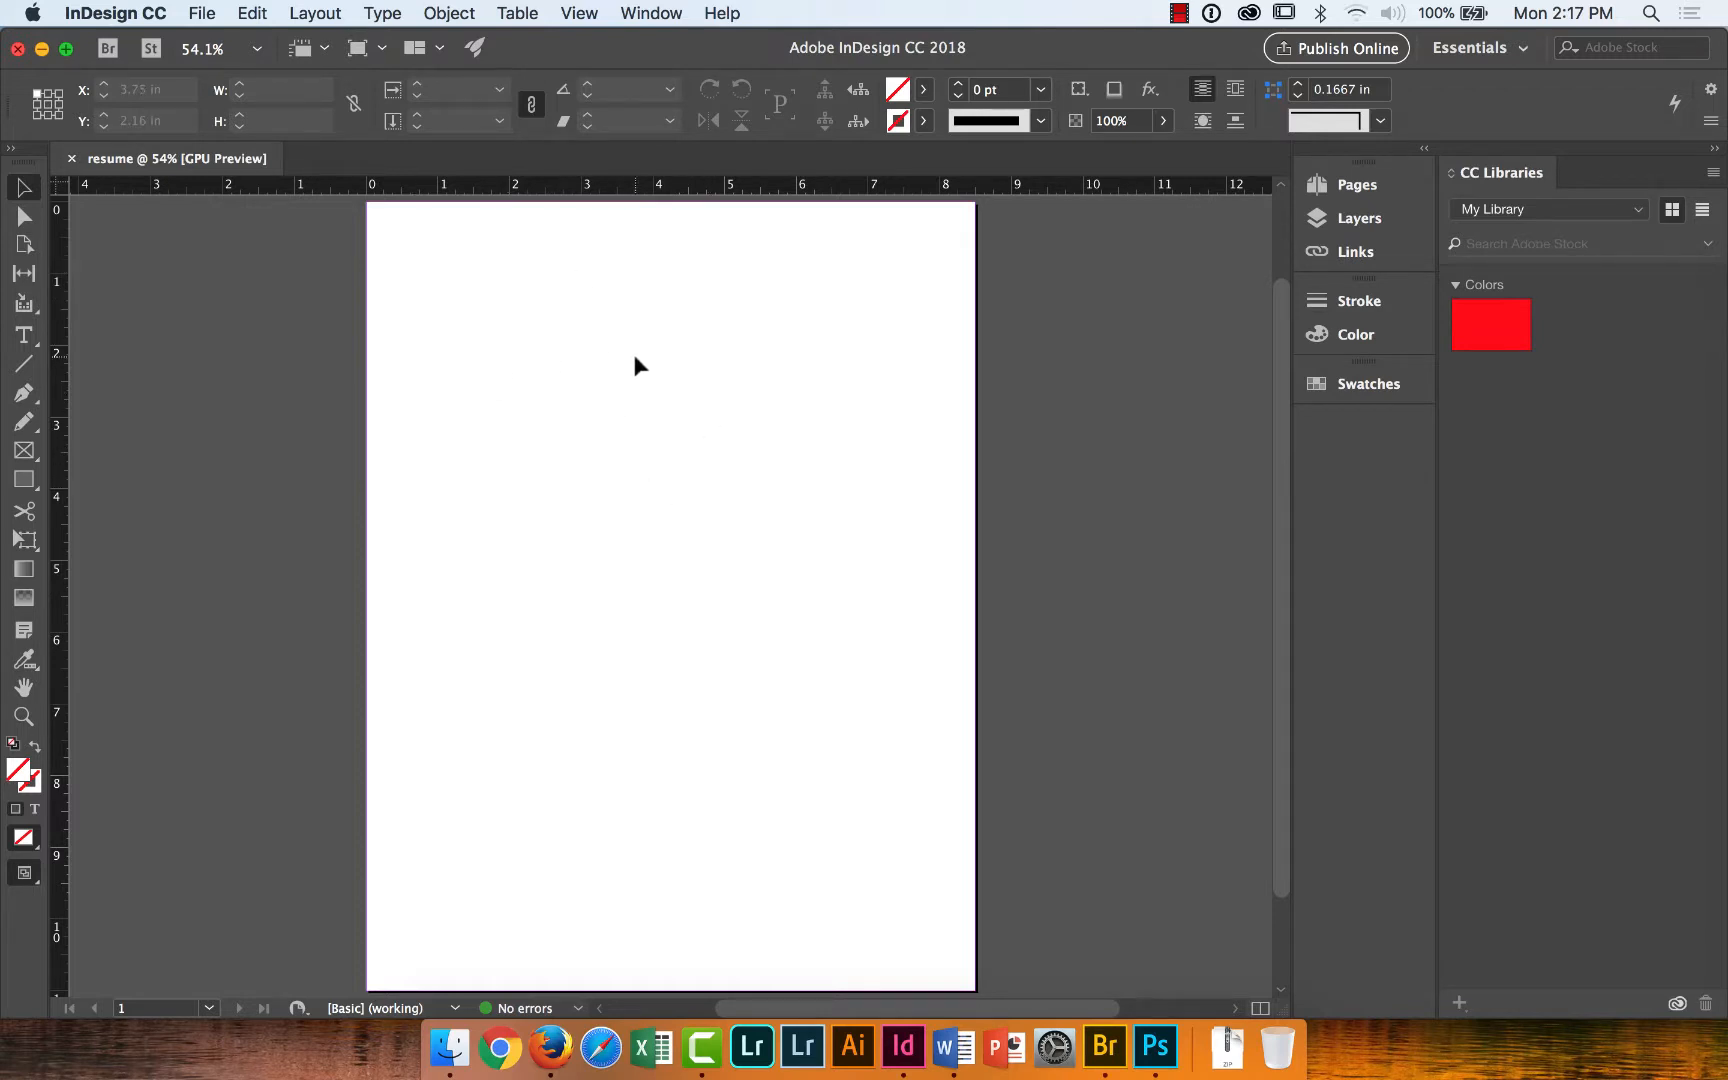
Undock the tools panel and float it in the empty pasteboard area beside the page.
scroll(1280, 445, down, 3)
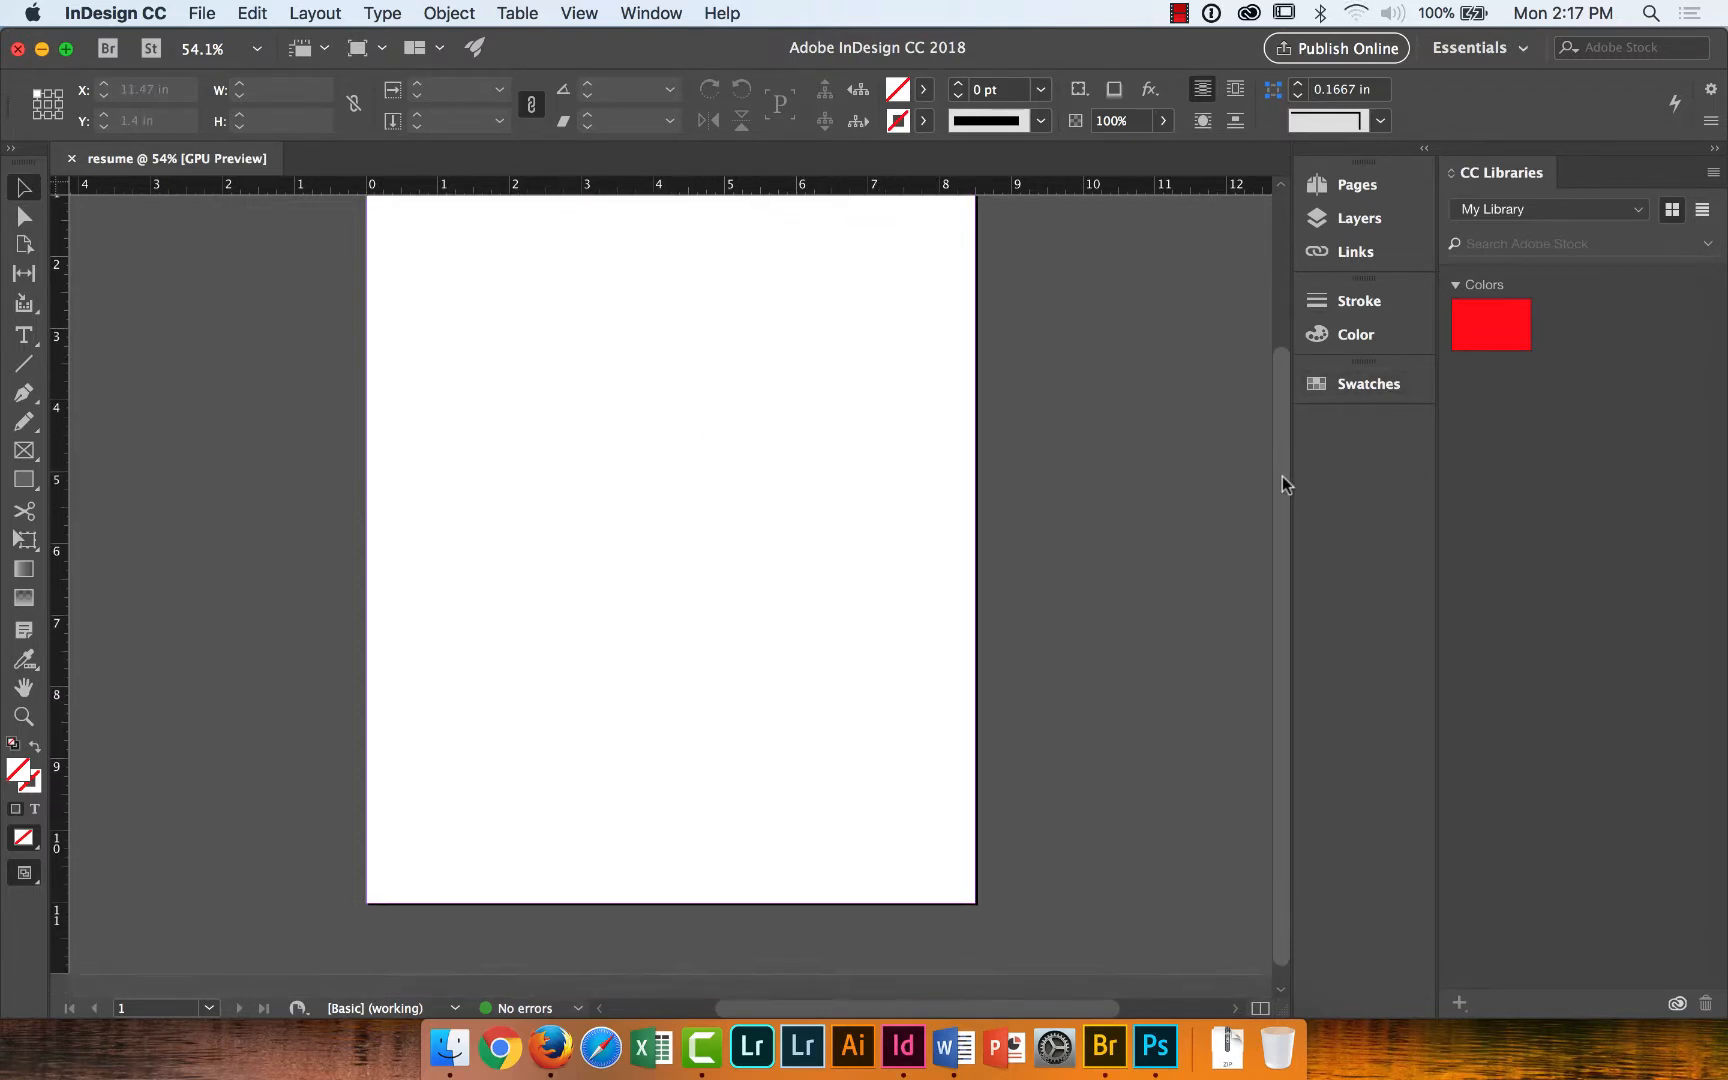
drag(1282, 477, 1276, 417)
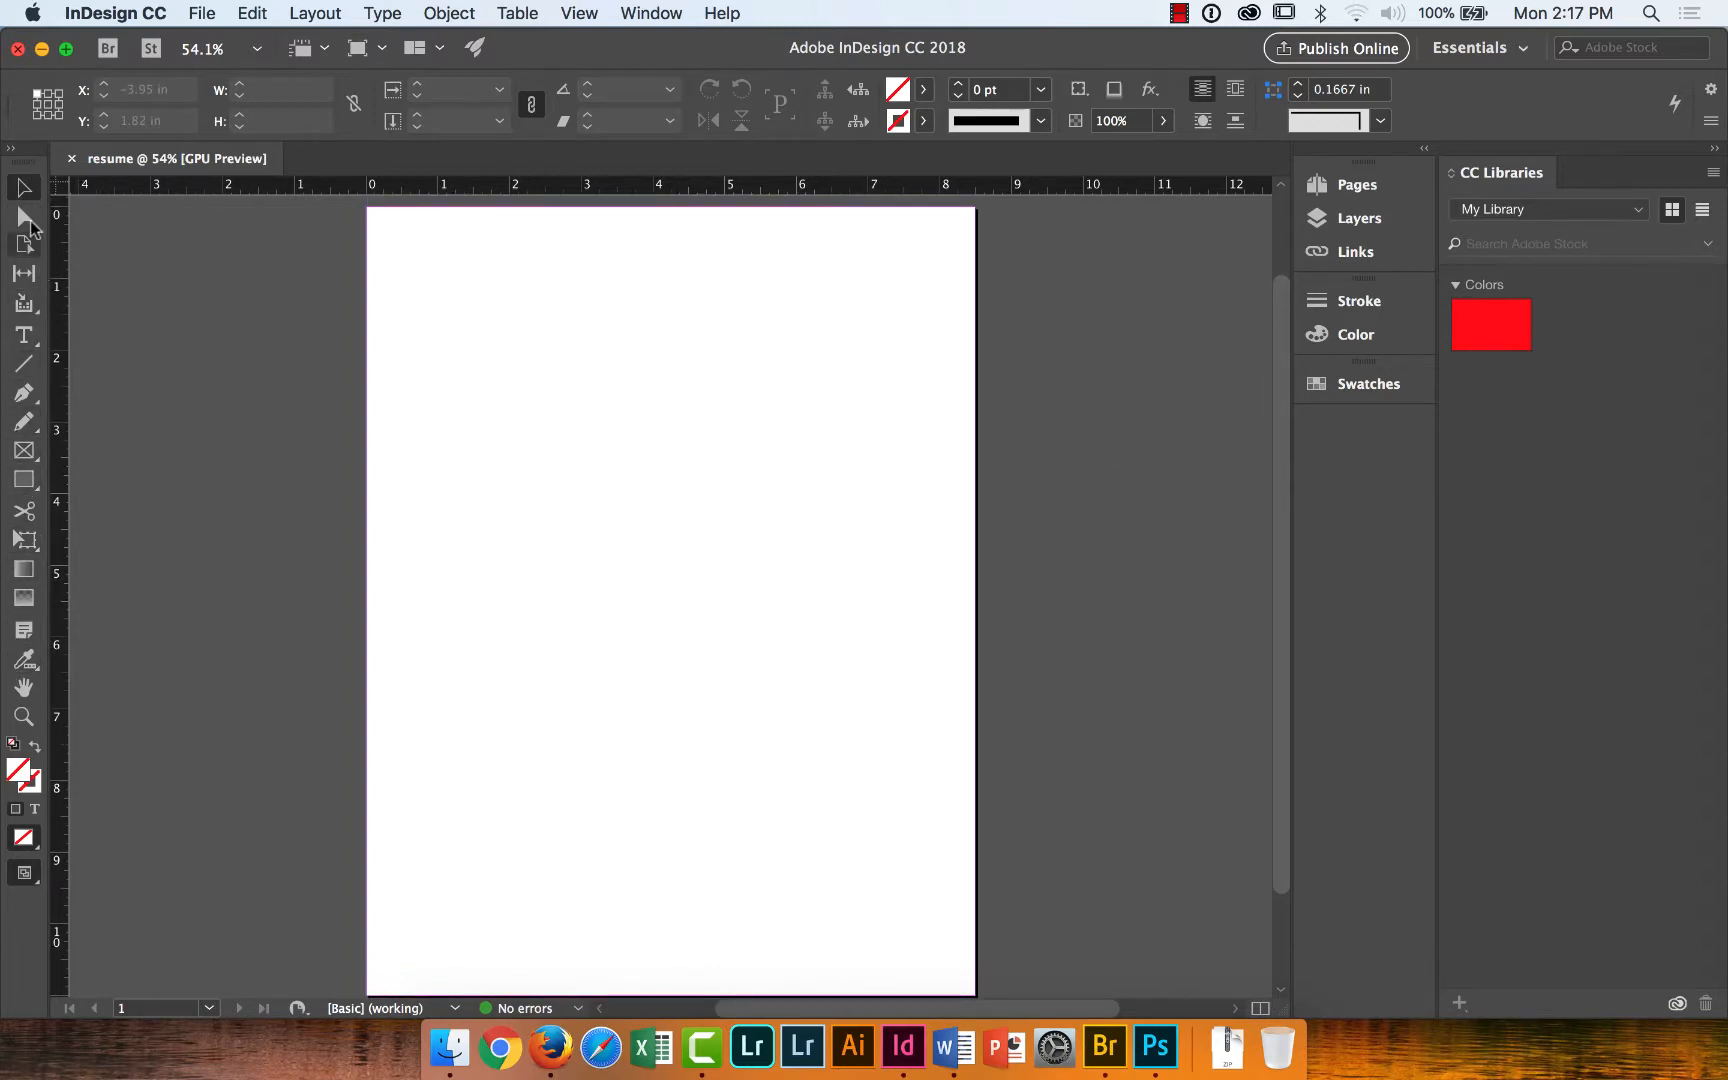
drag(24, 160, 477, 258)
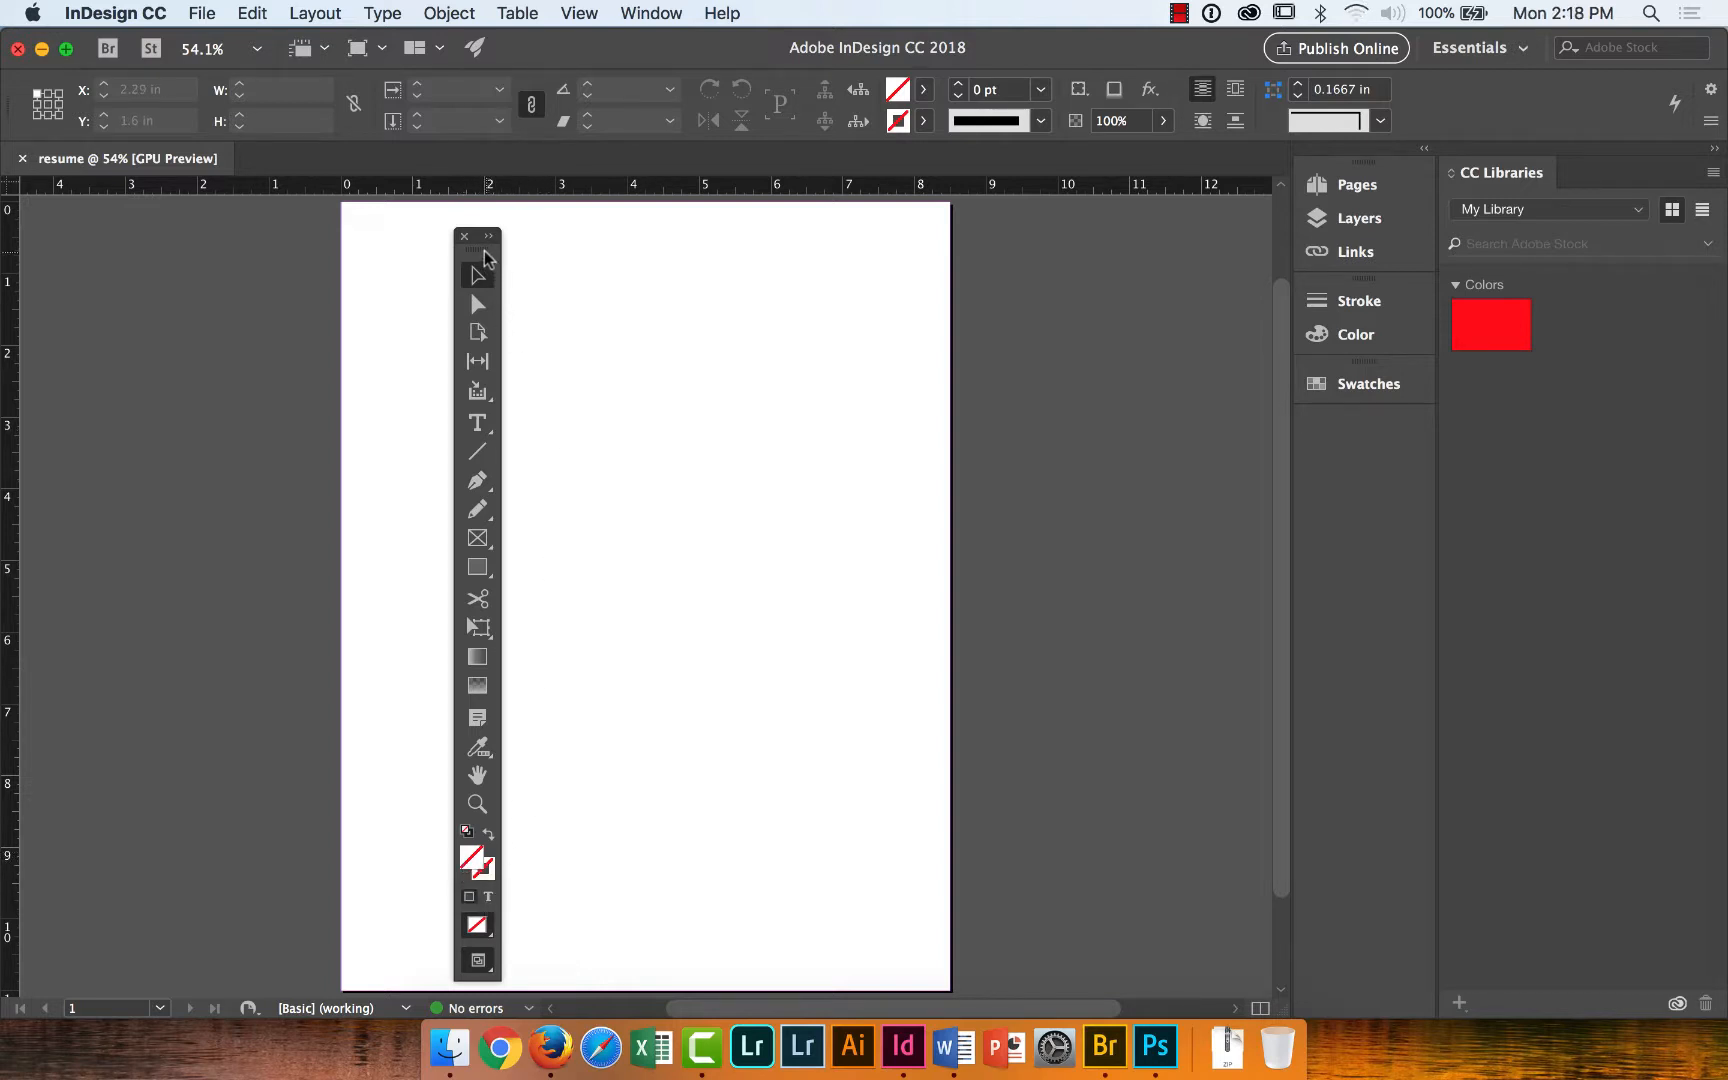
drag(470, 246, 68, 232)
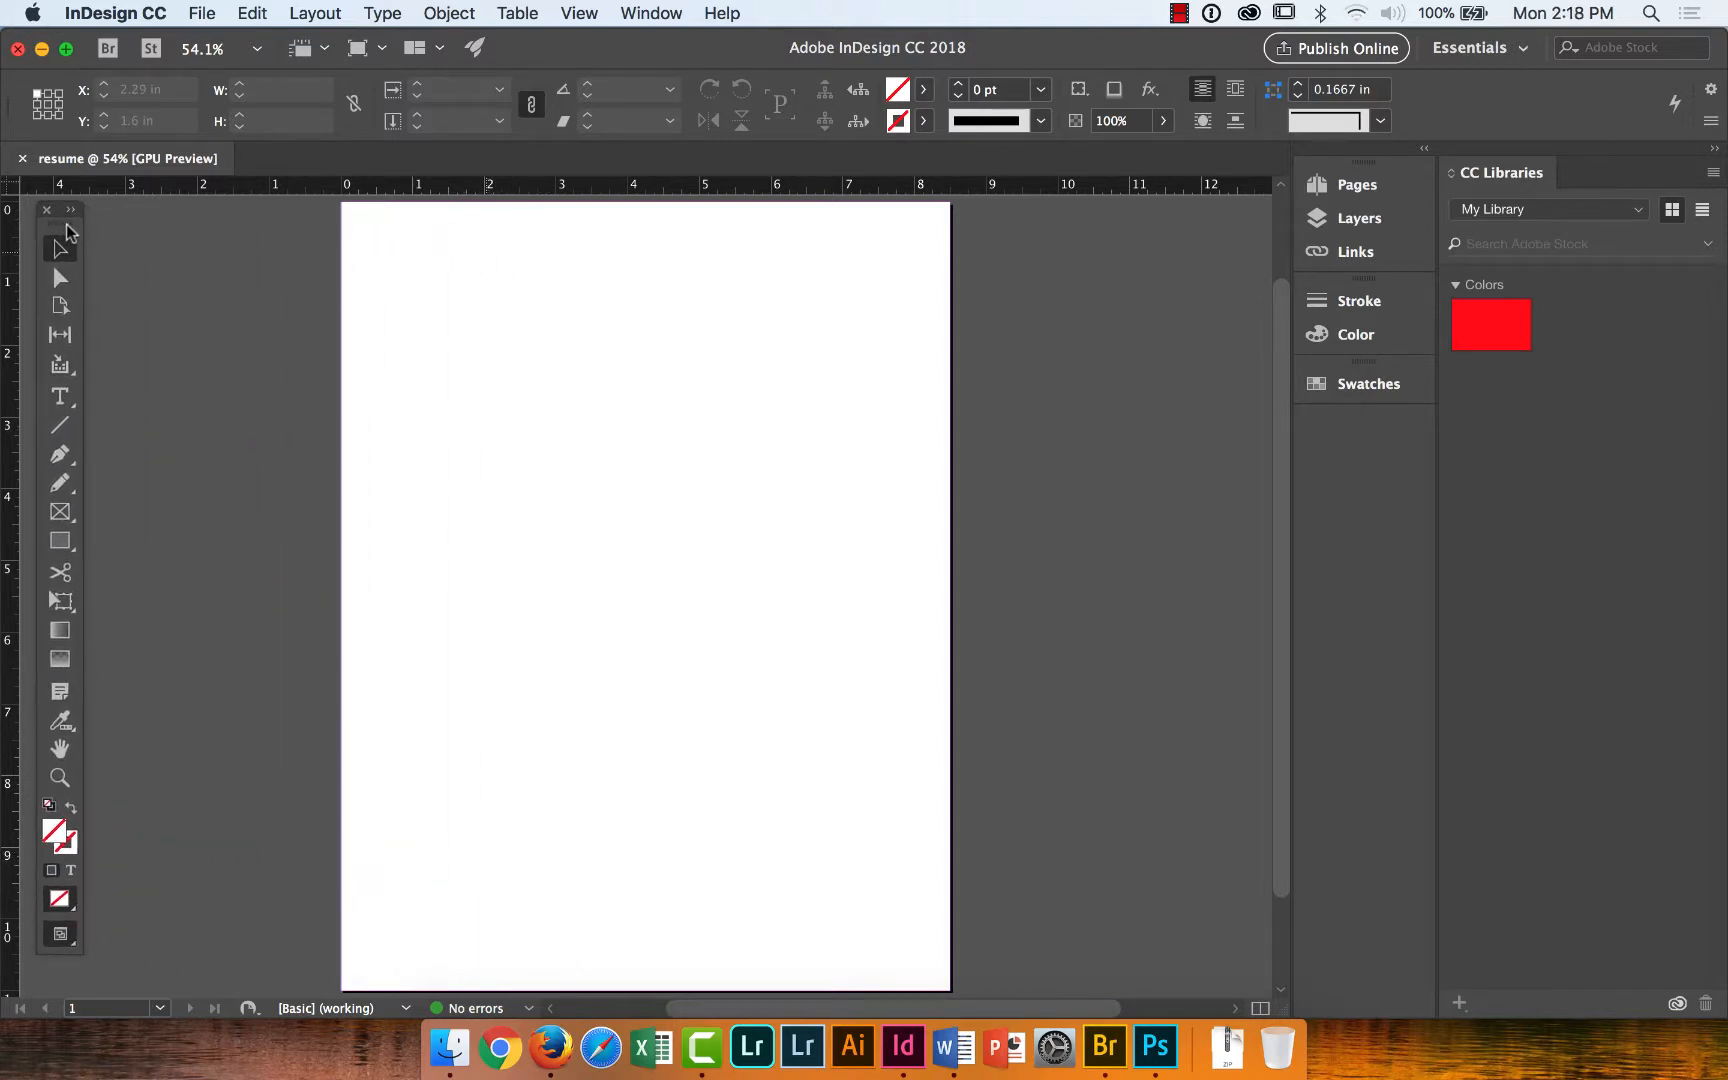
Look through the alternative tools grouped under the Type tool and the Rectangle tool.
click(70, 410)
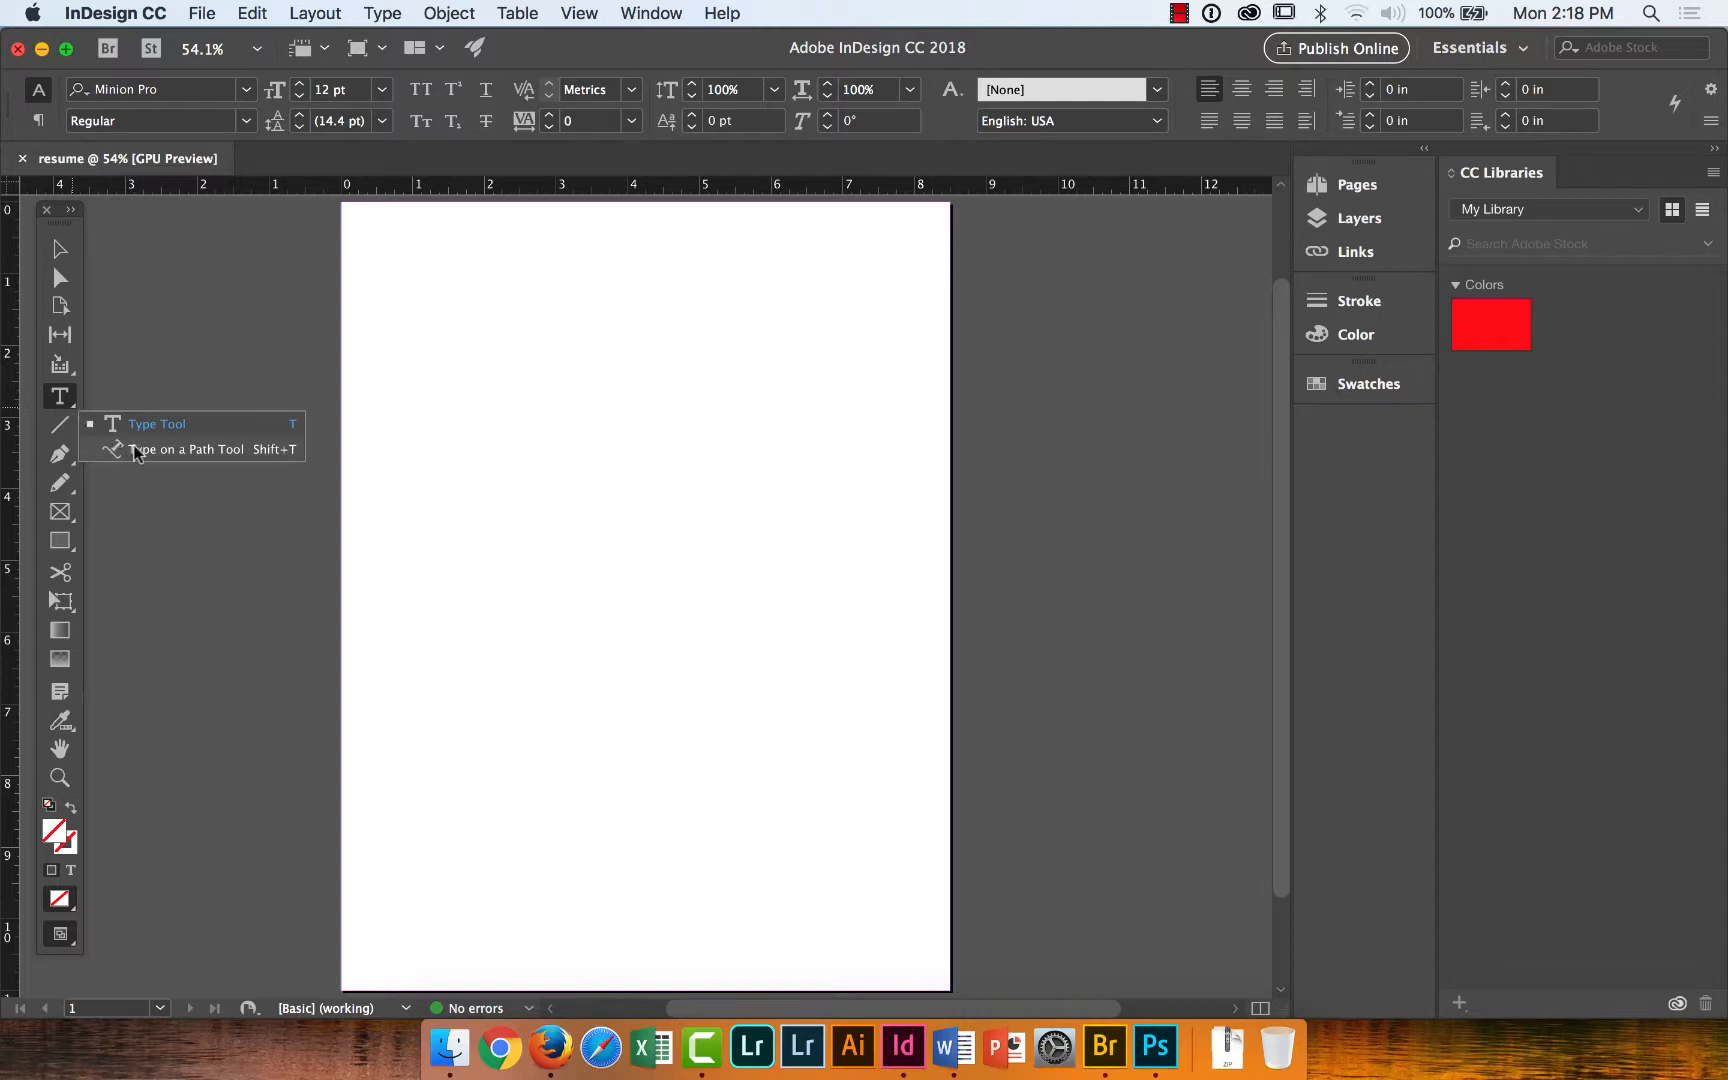
click(60, 540)
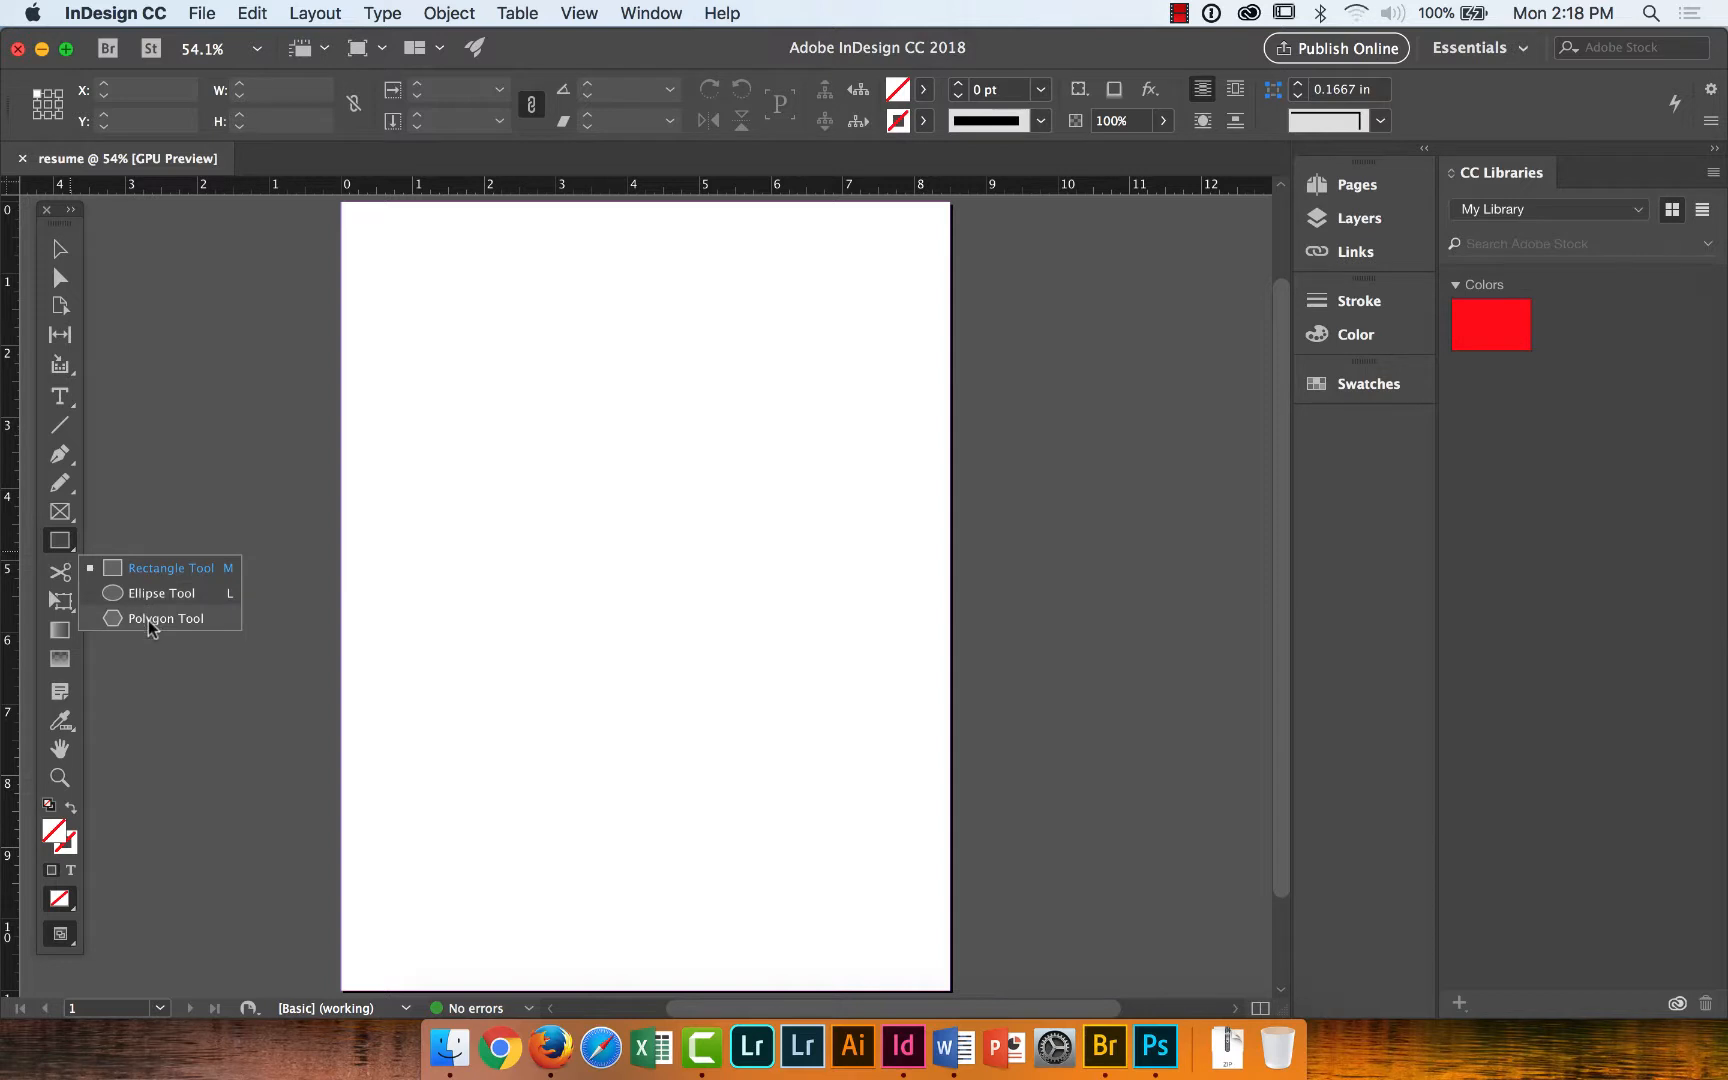
click(60, 541)
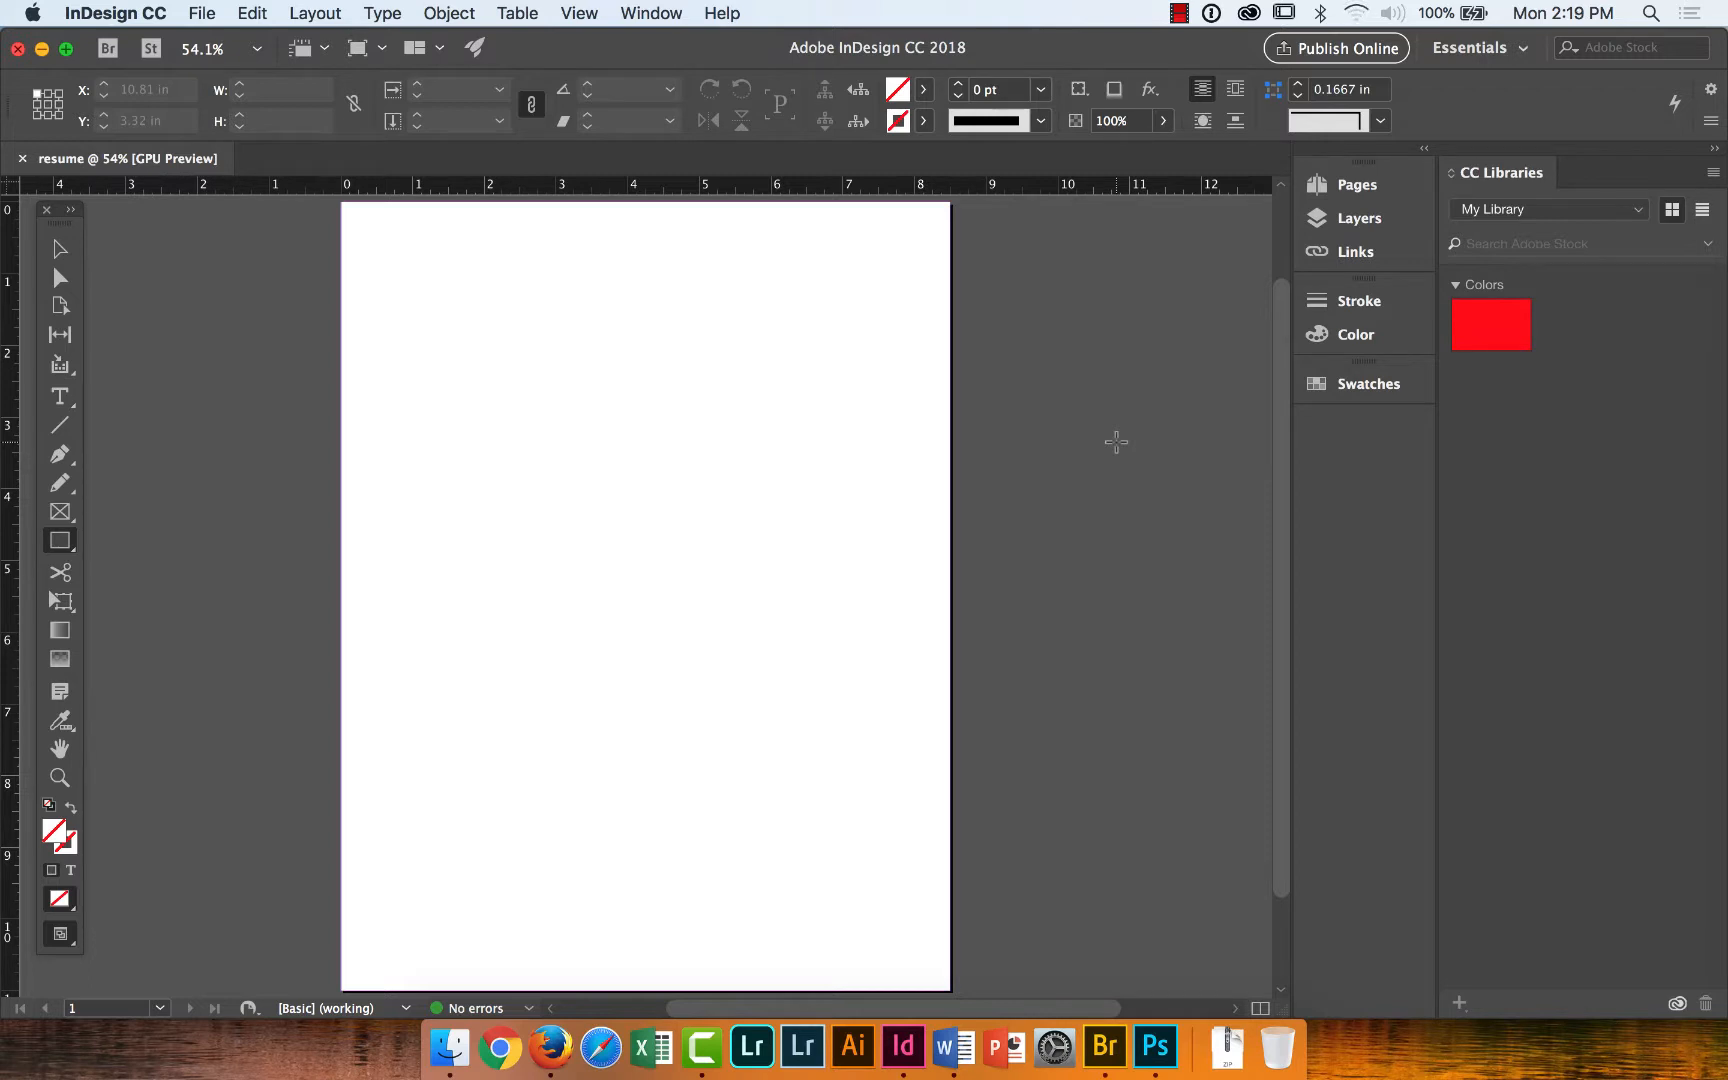
Switch to Bridge and open Resume.indd from the files folder inside students.
click(1104, 1047)
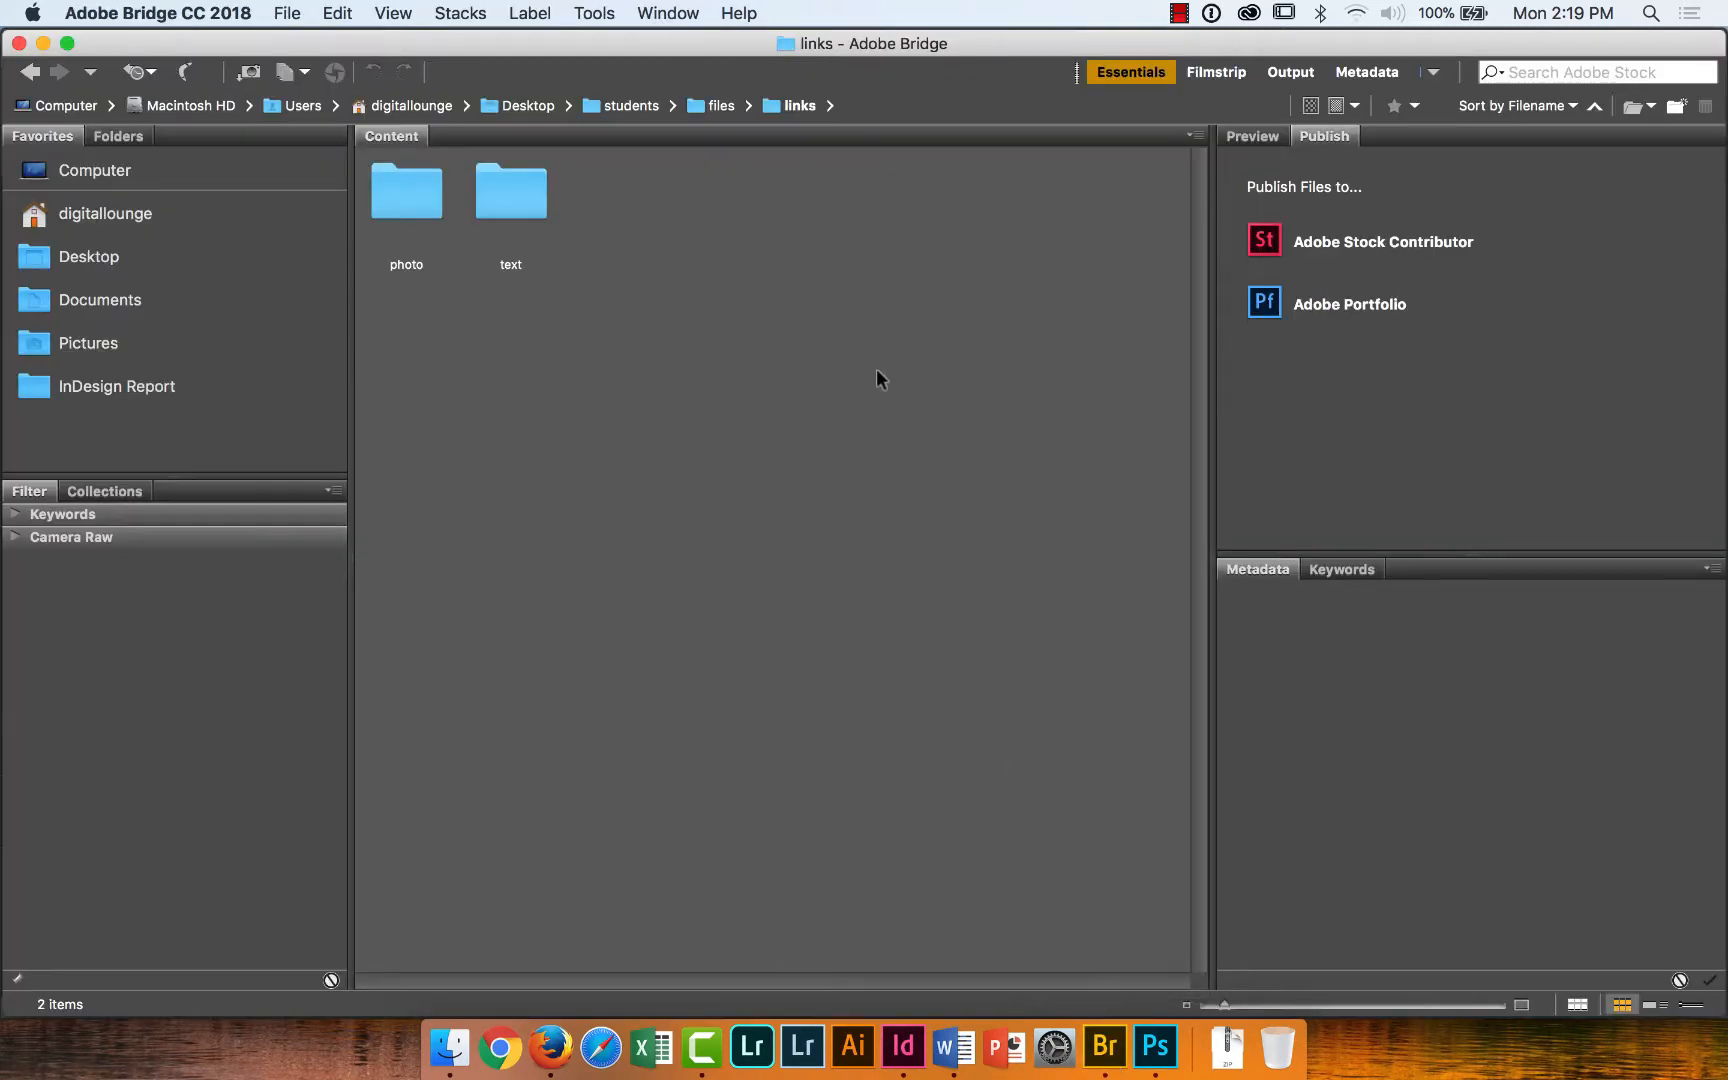
click(641, 108)
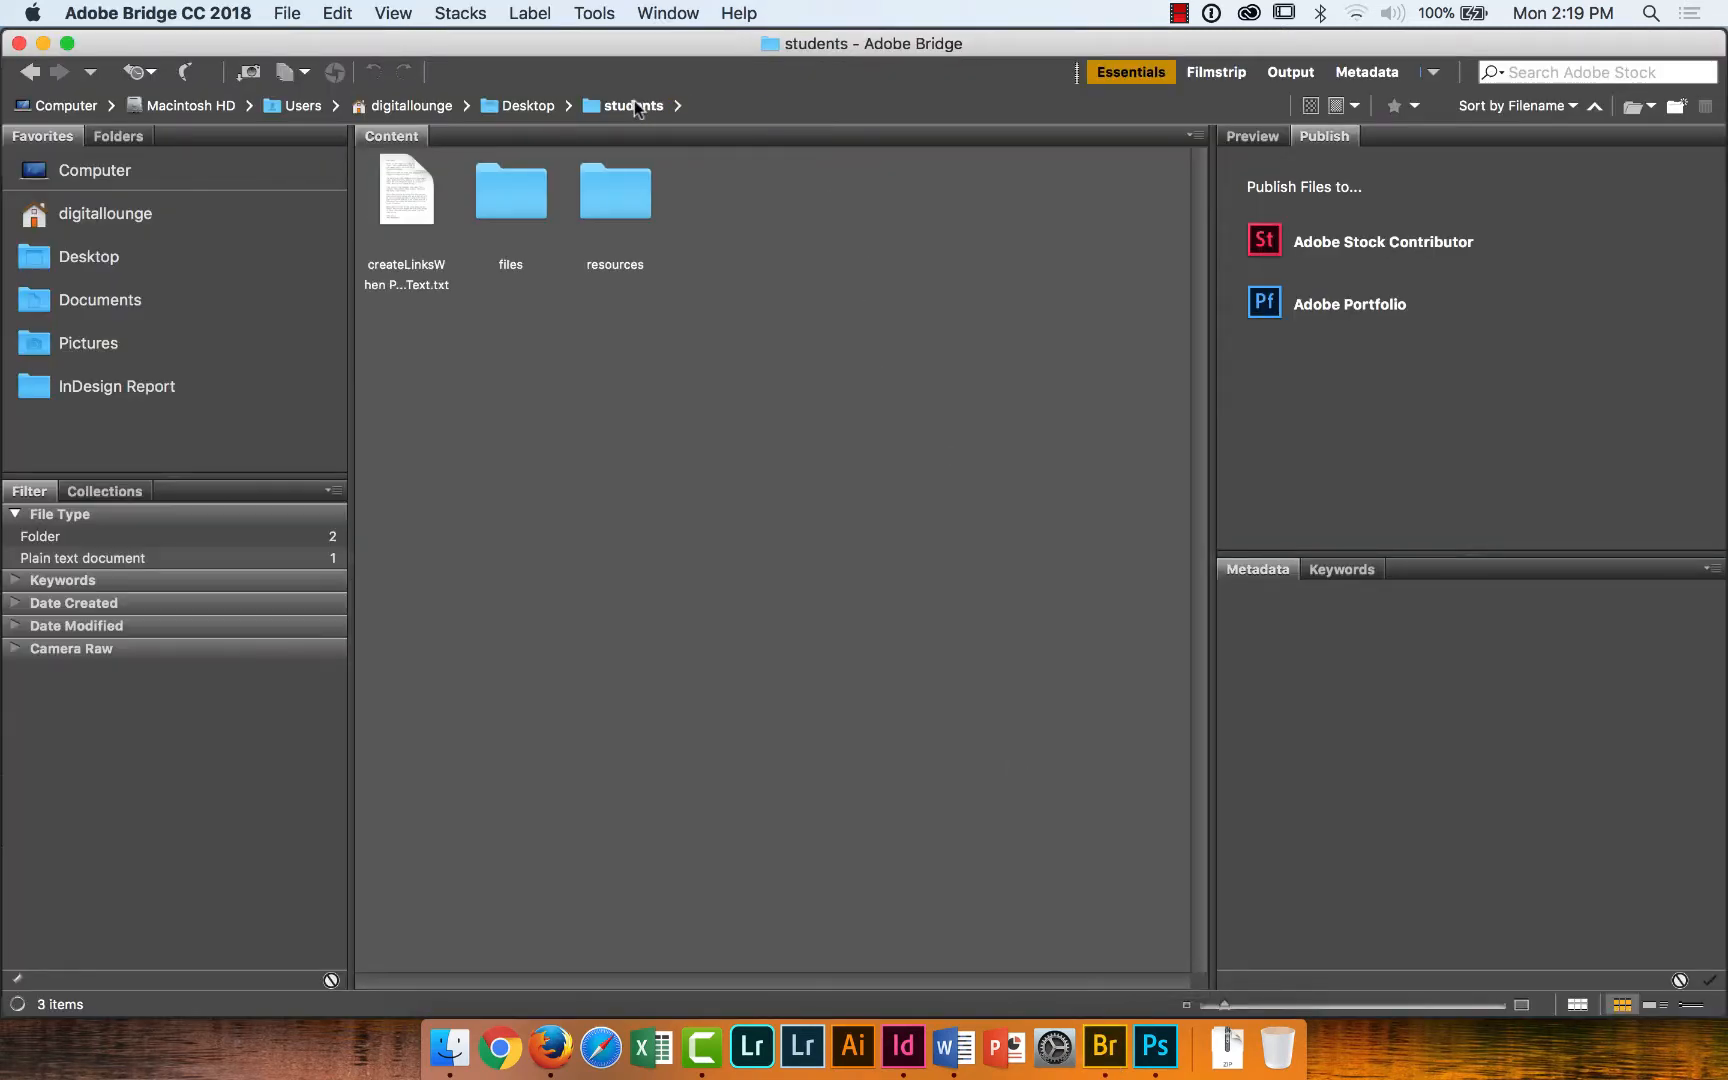
click(606, 195)
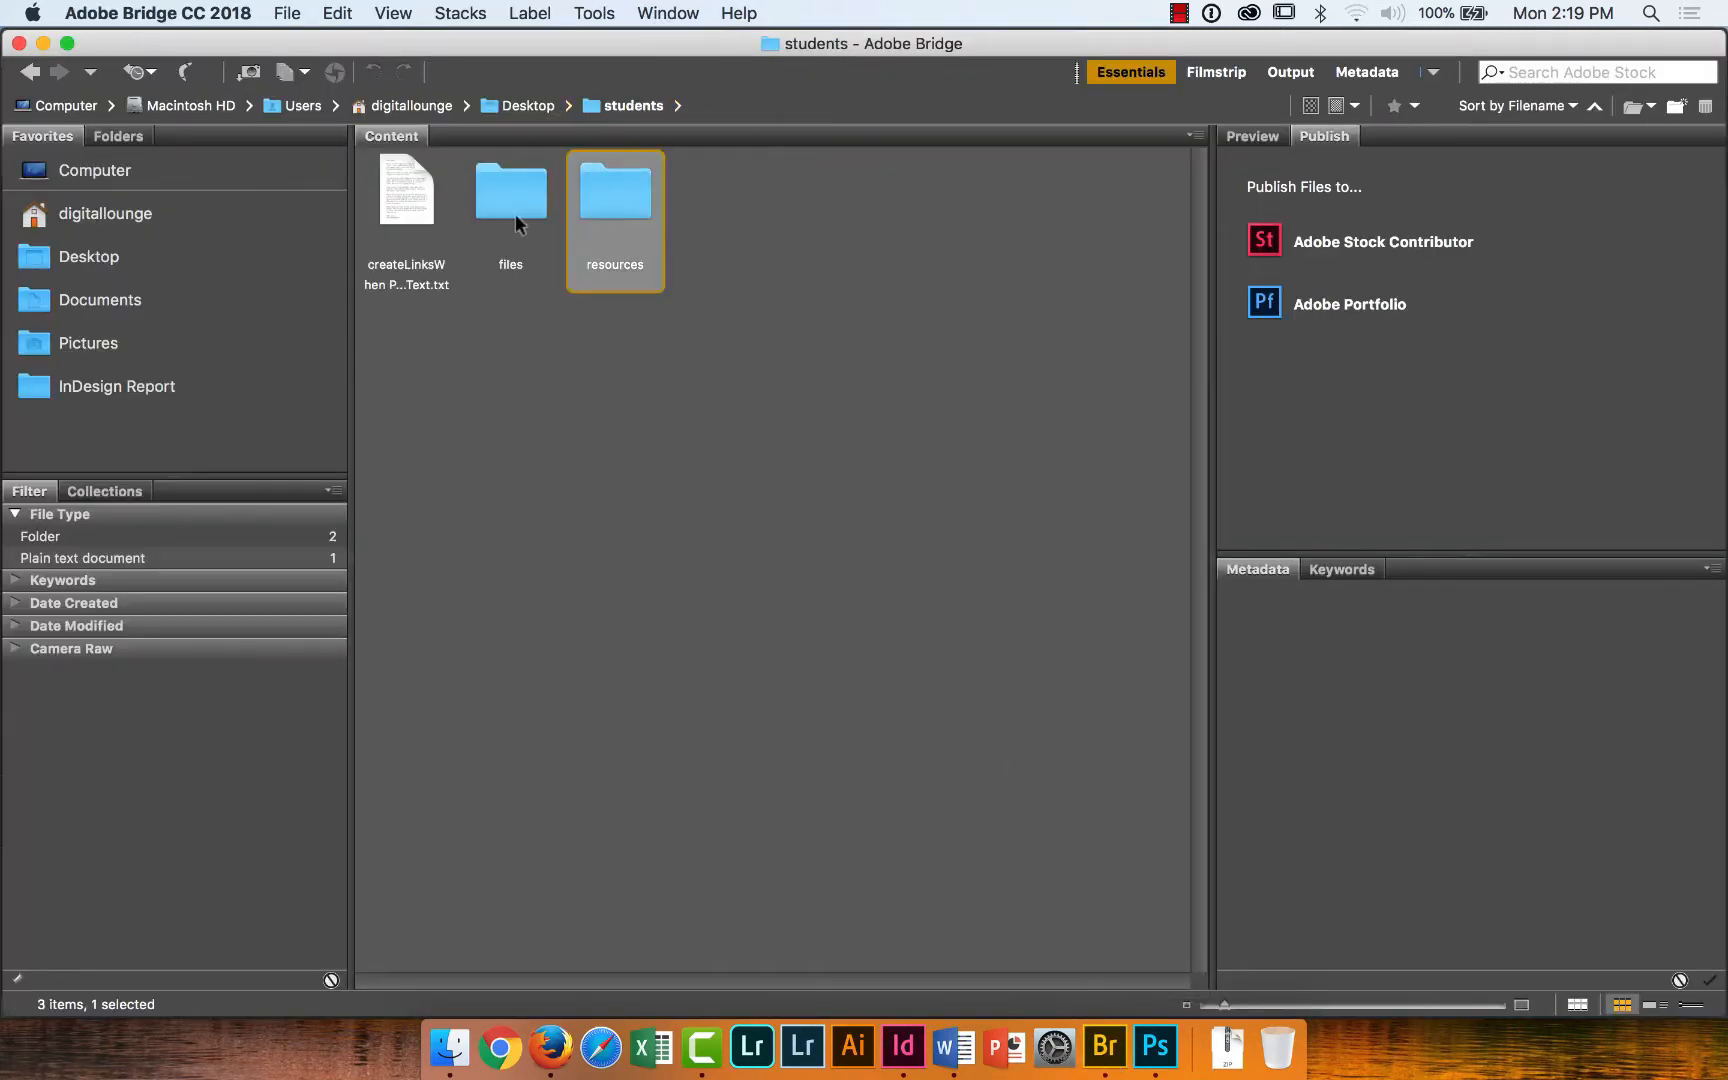
double_click(514, 213)
click(616, 224)
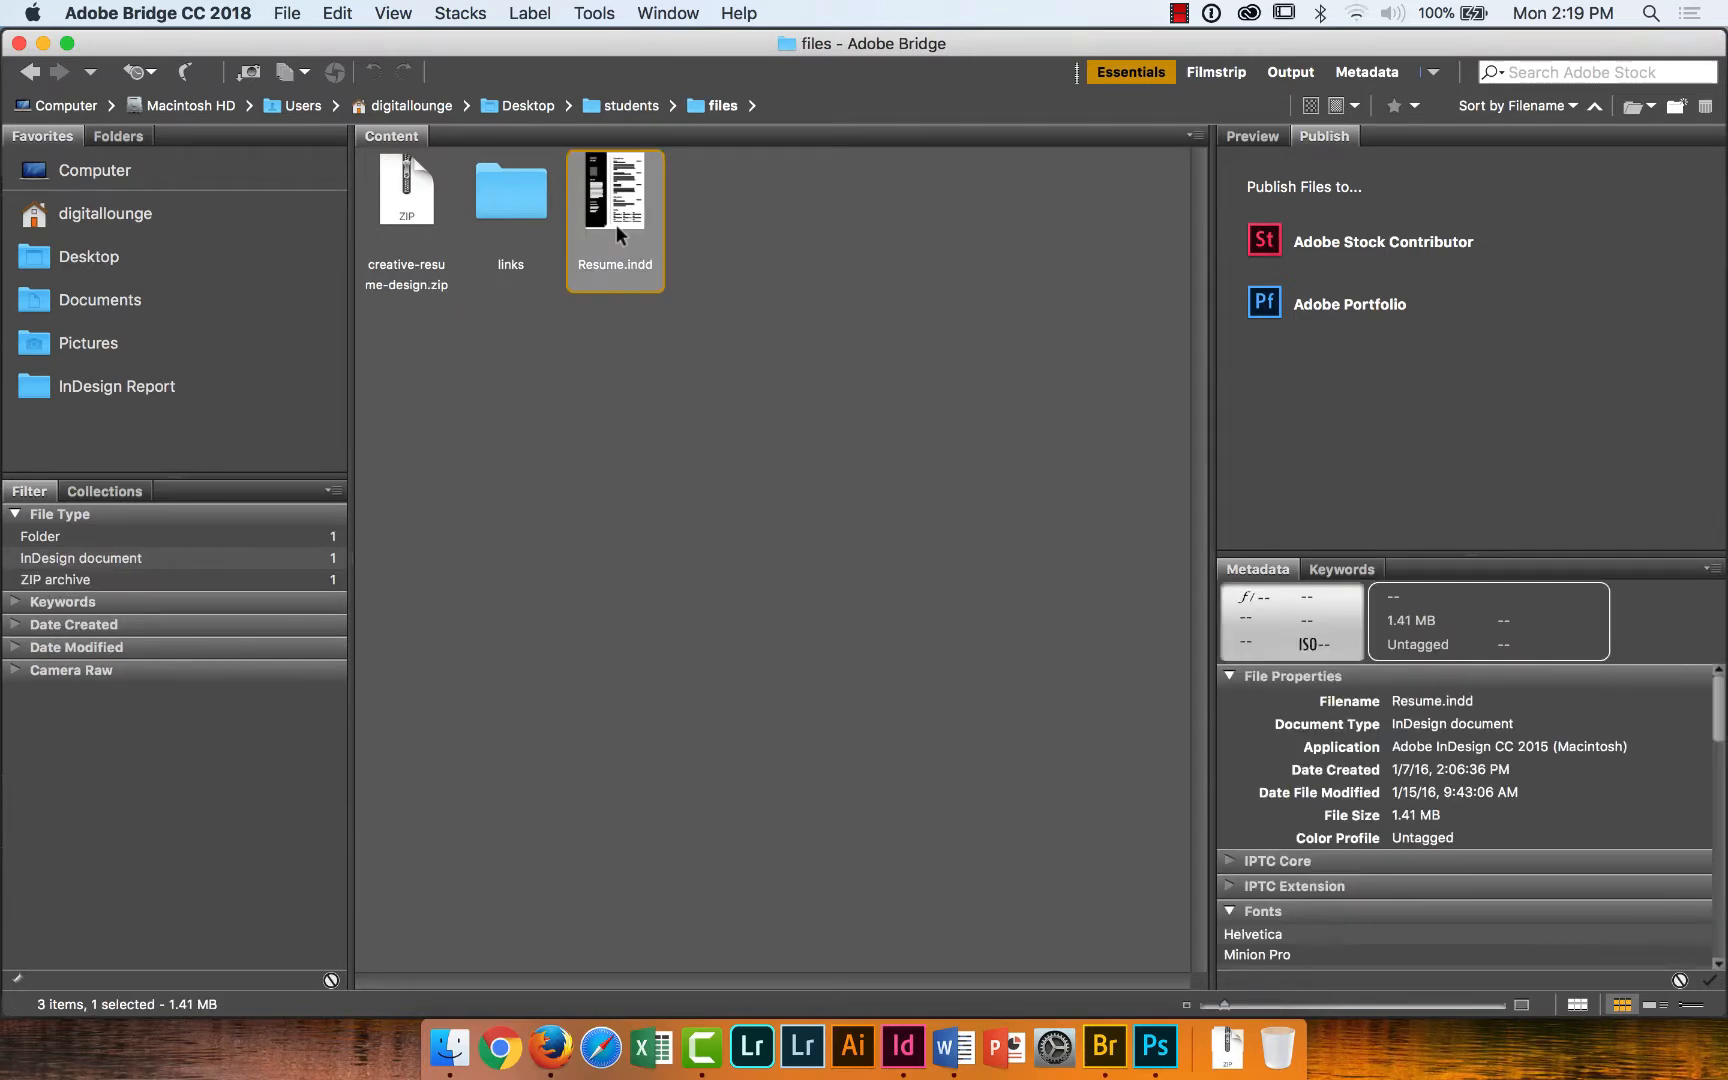
double_click(616, 224)
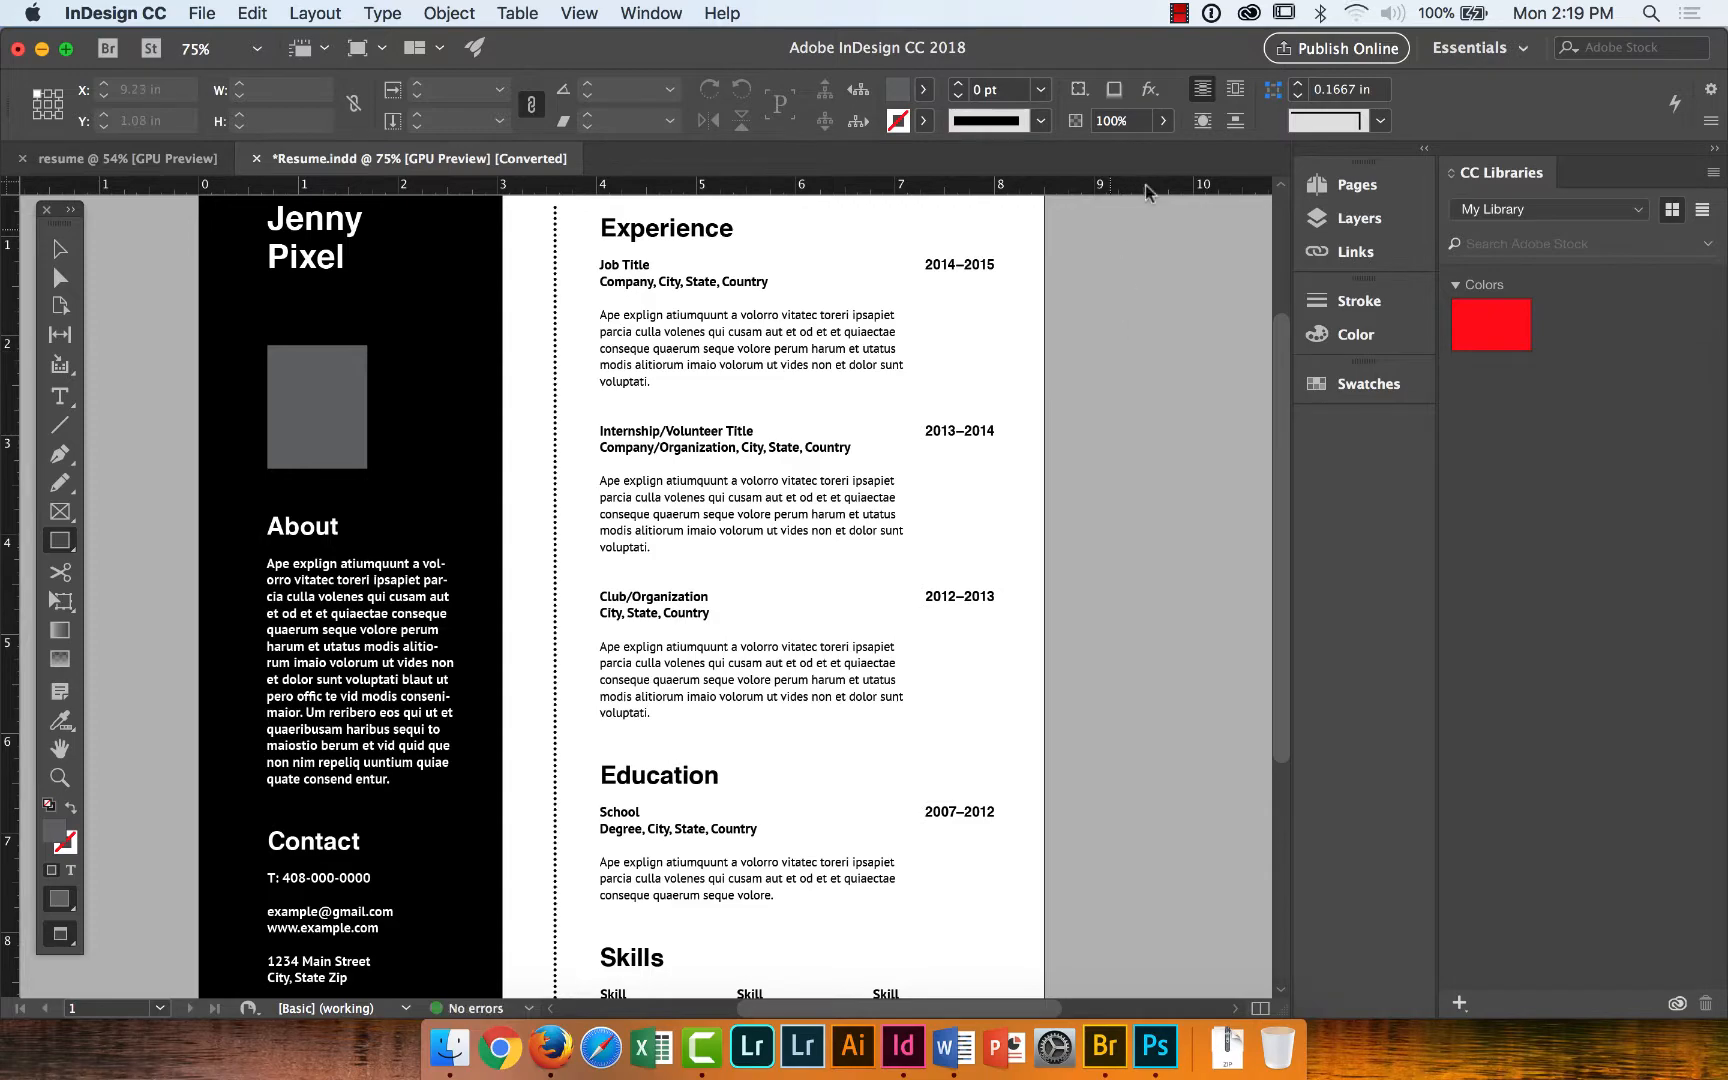
Examine how the sample resume is built, selecting the black sidebar, gray photo box, dotted divider line and folded-corner triangle.
drag(1282, 444, 1292, 355)
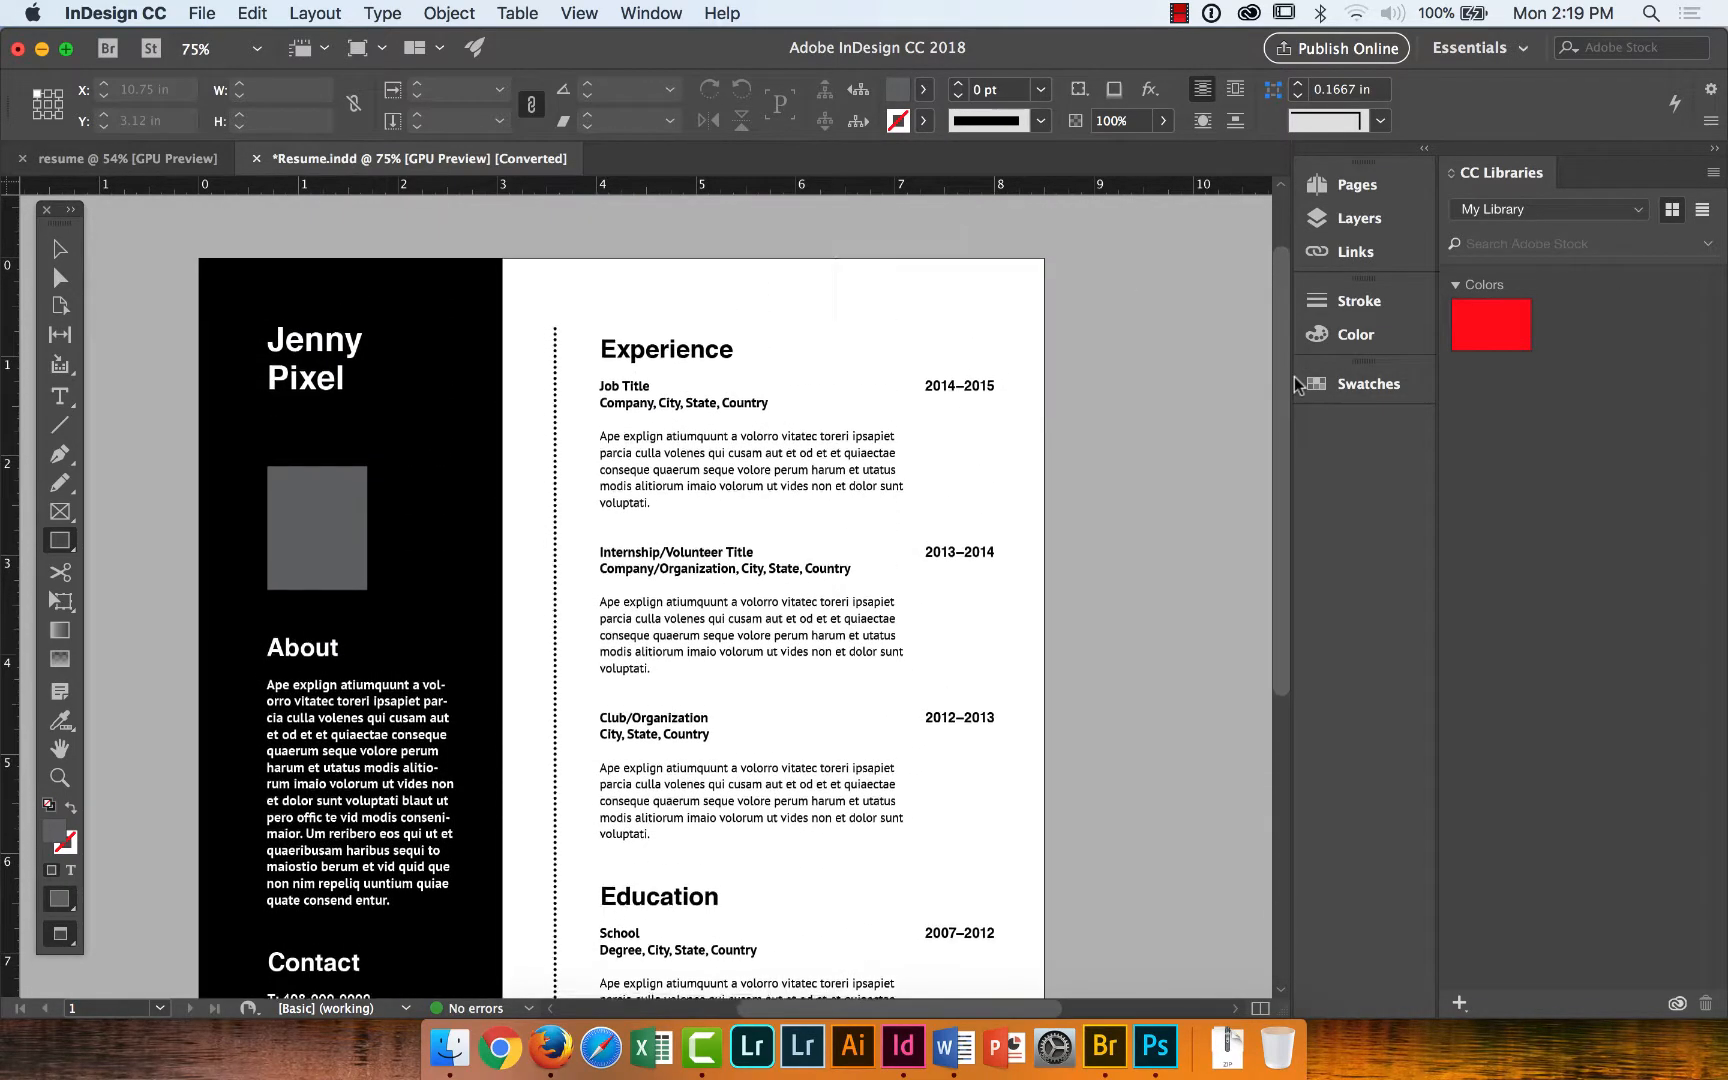
key(v)
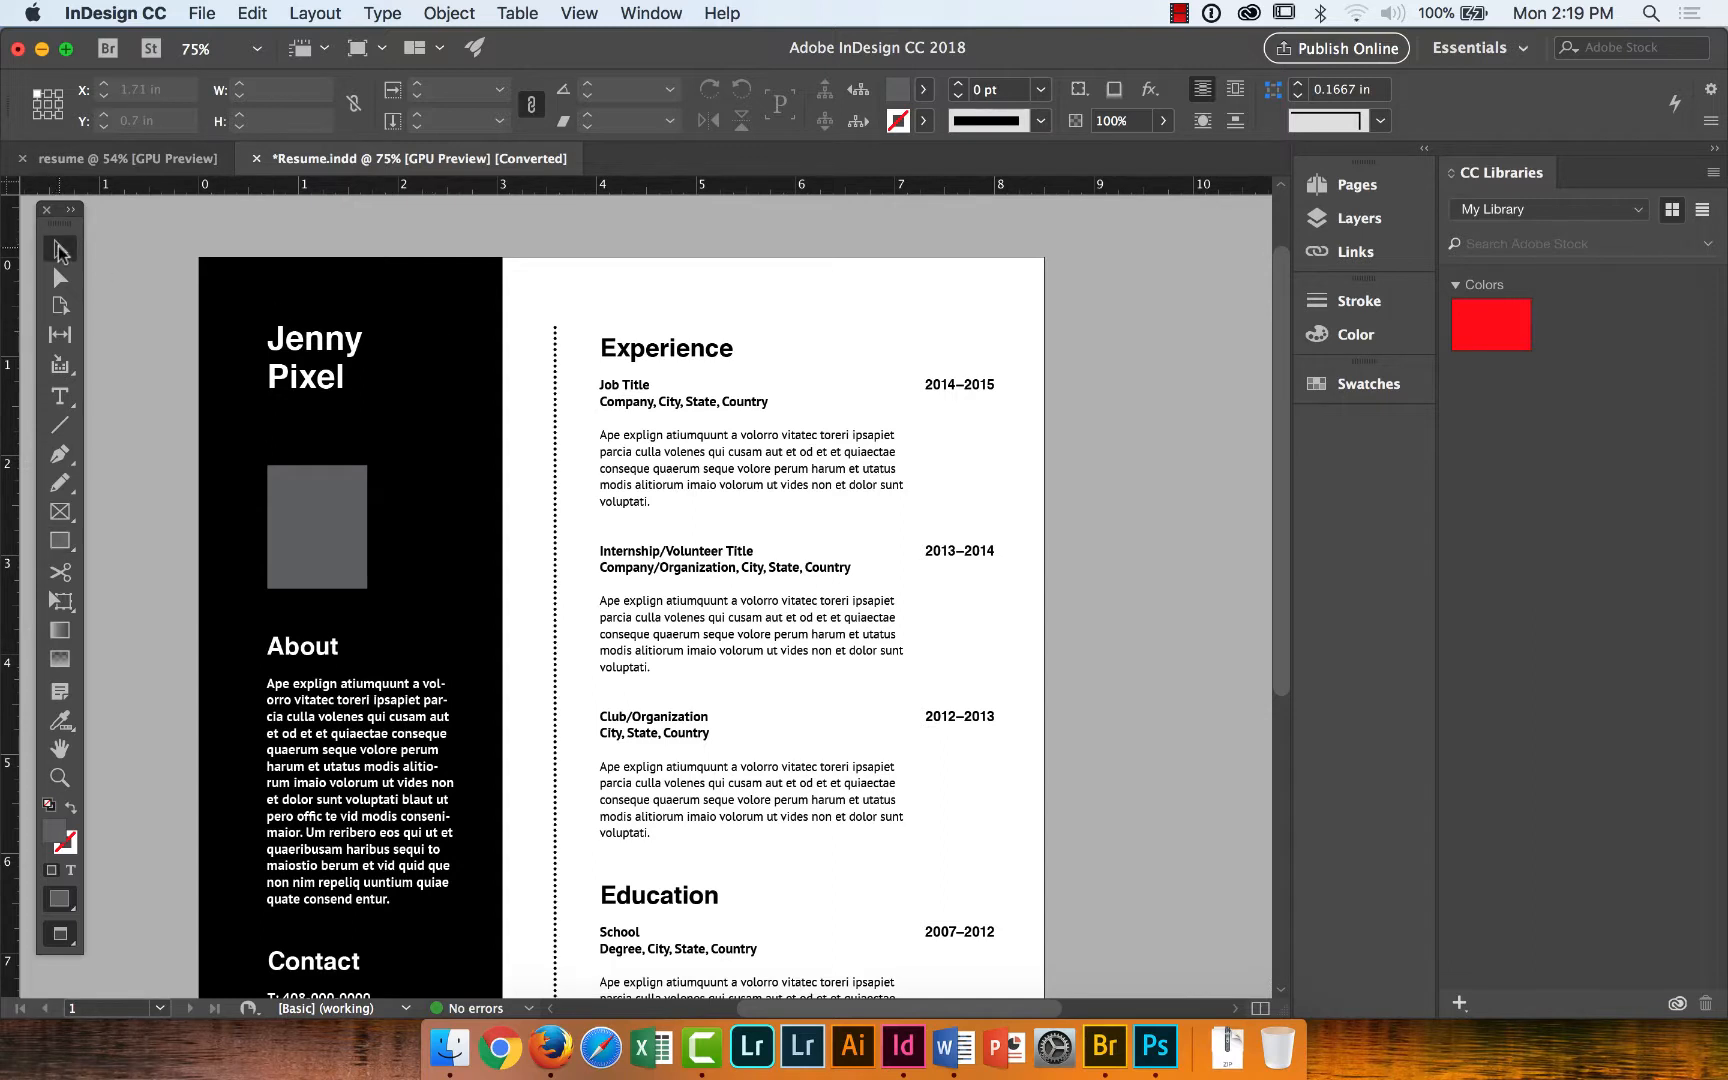
click(408, 313)
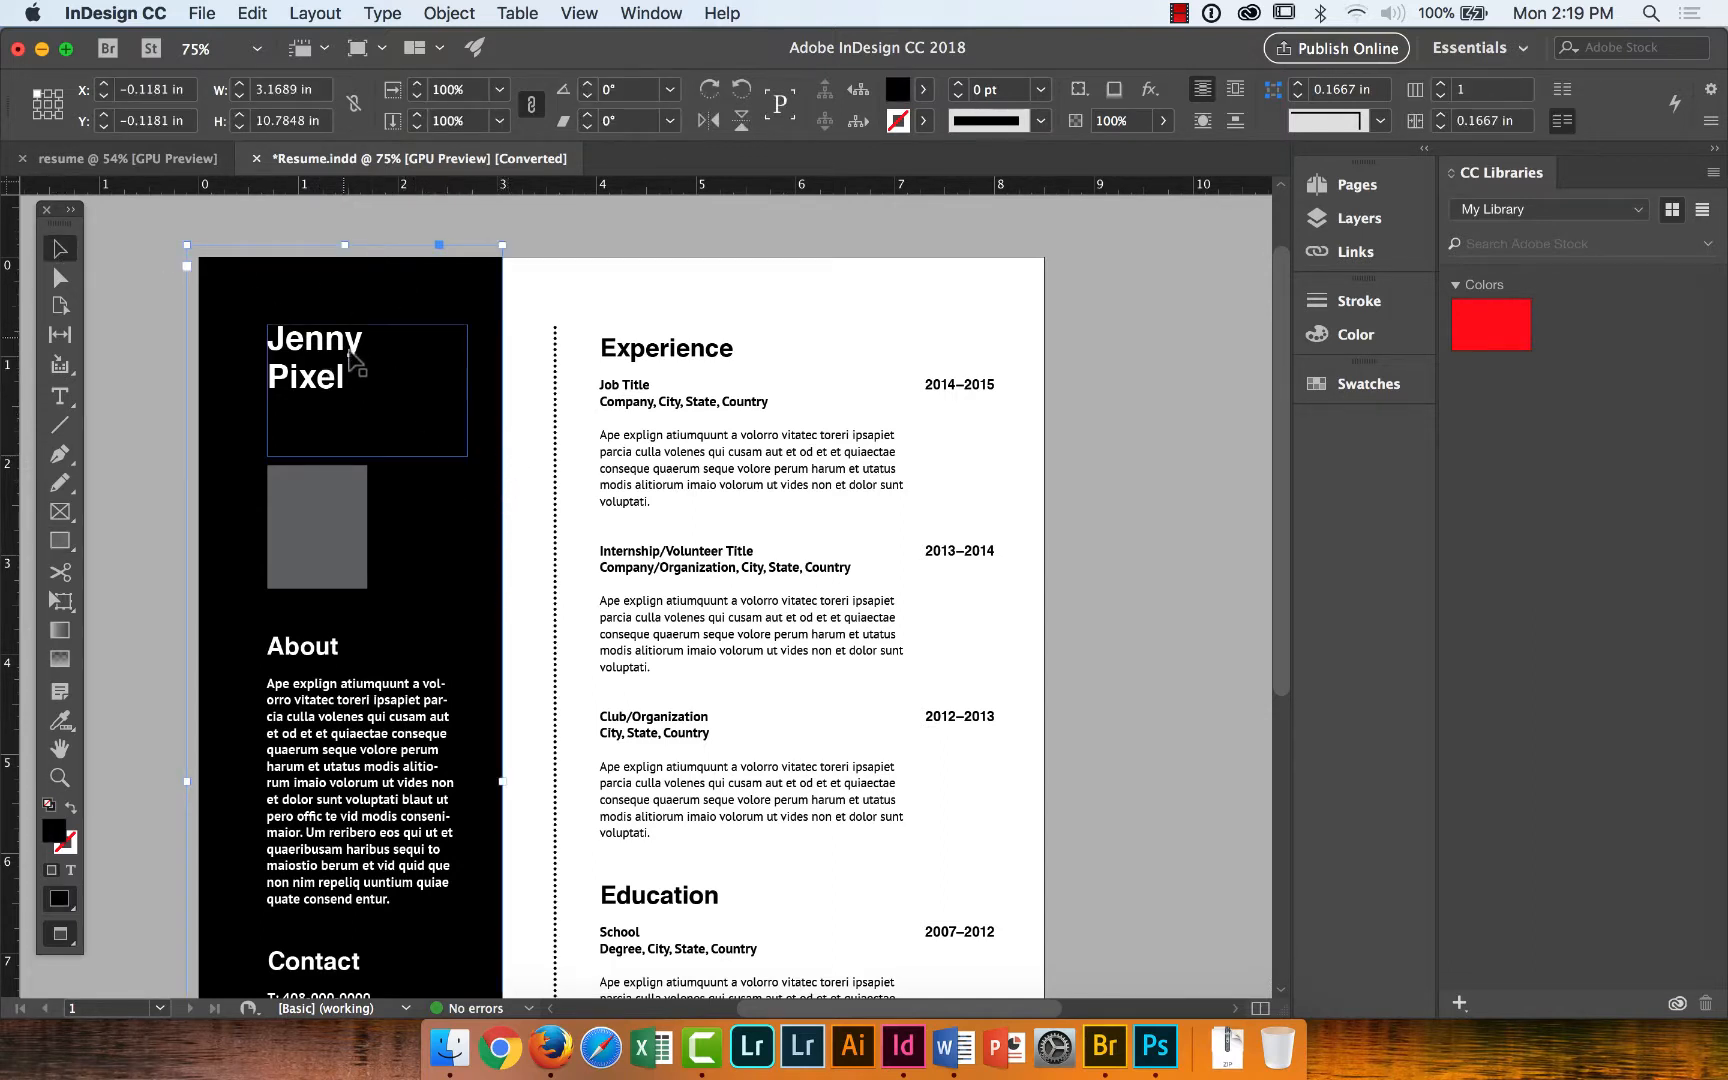
click(328, 548)
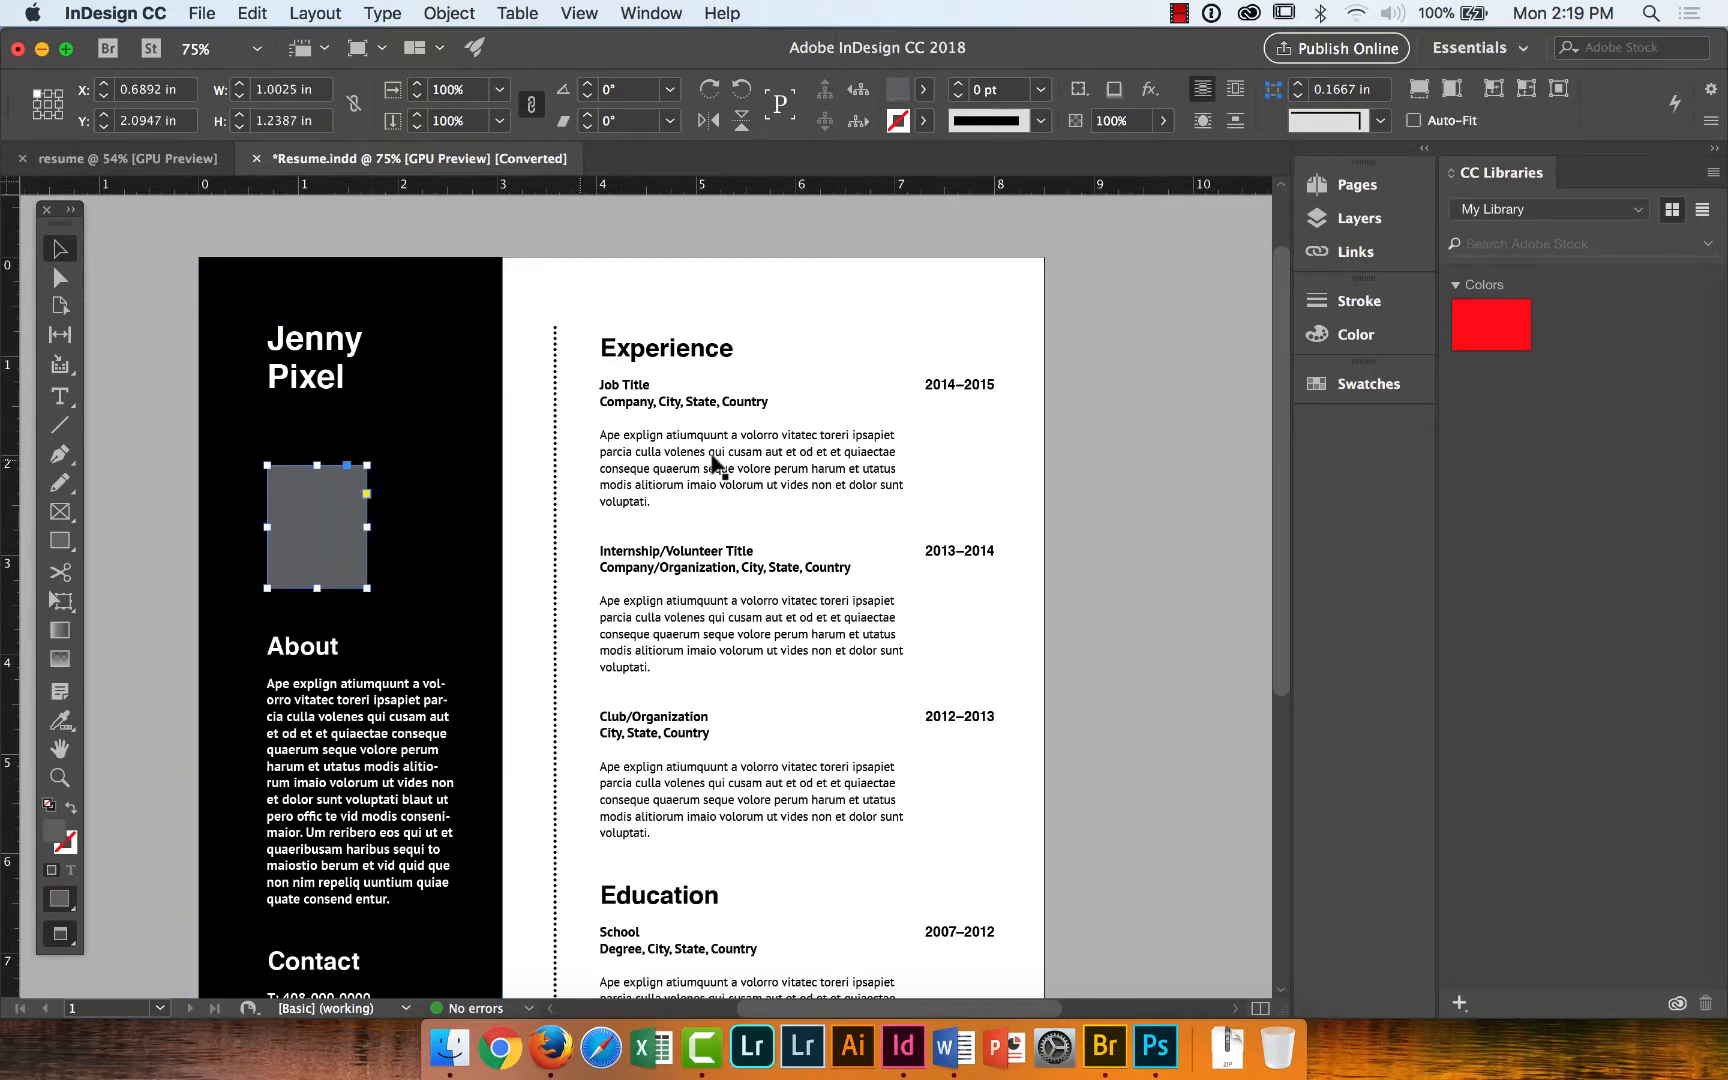
scroll(1262, 462, down, 4)
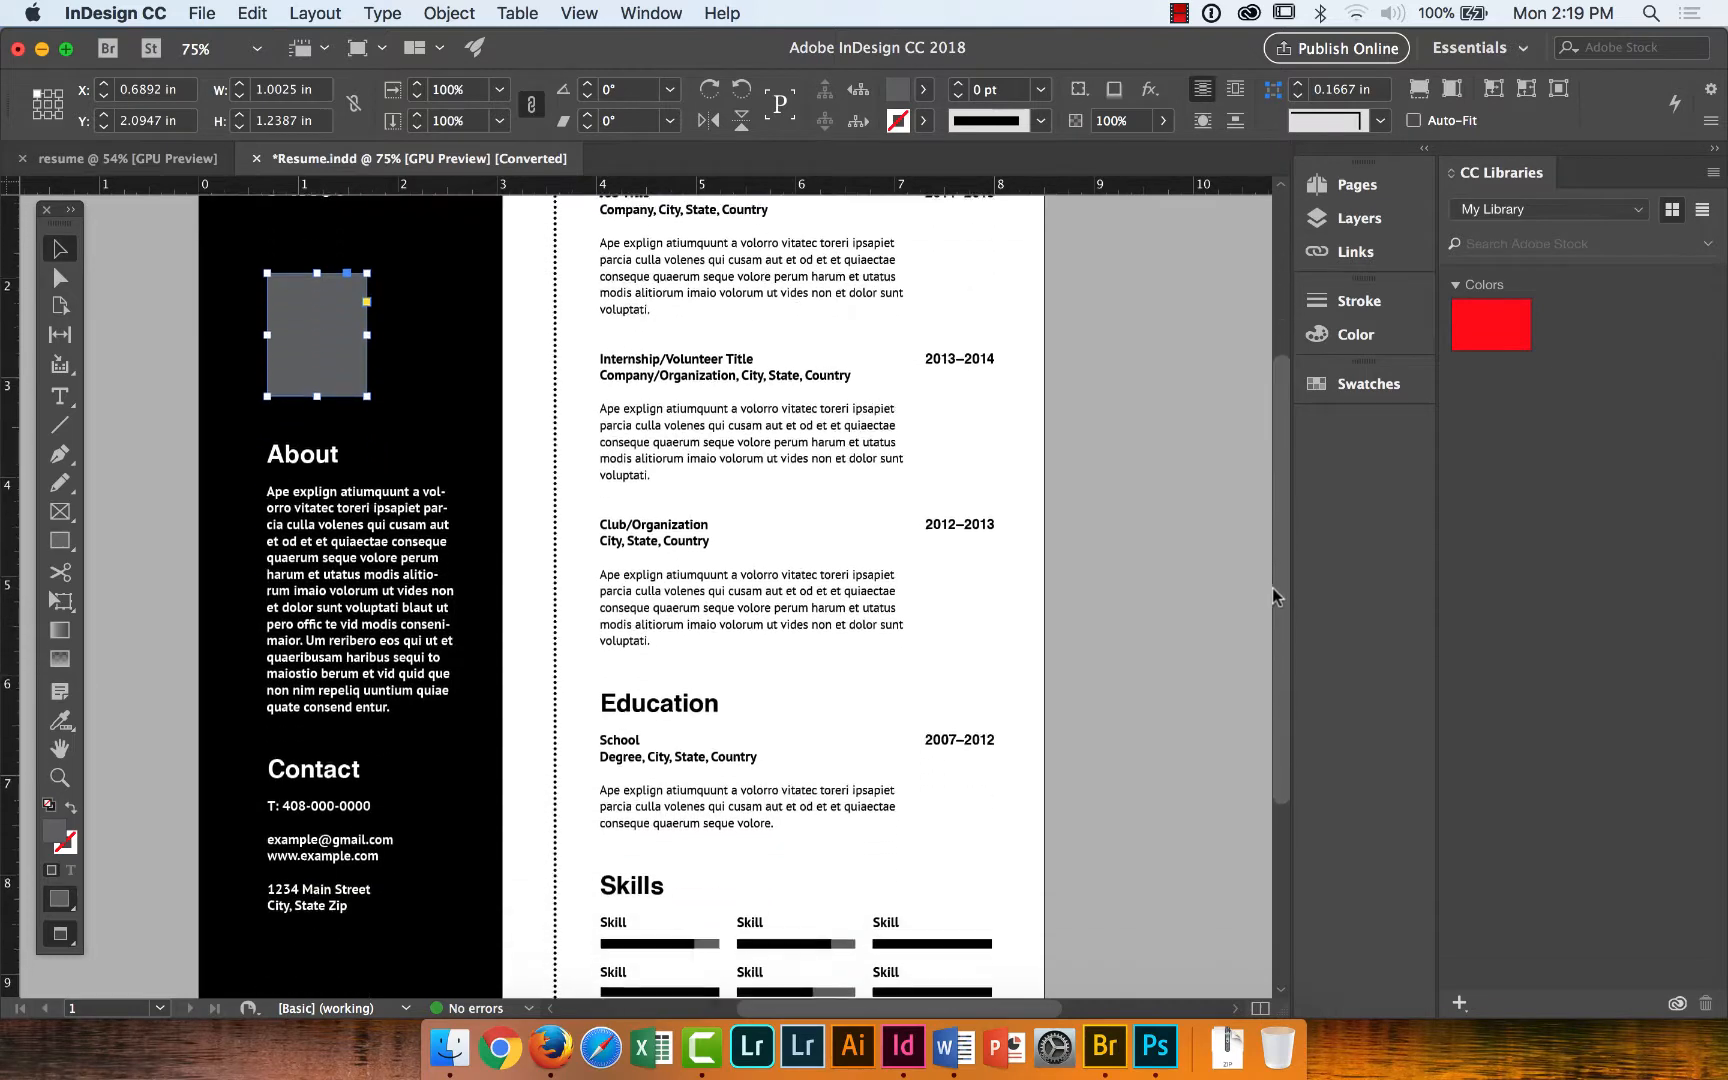
click(556, 529)
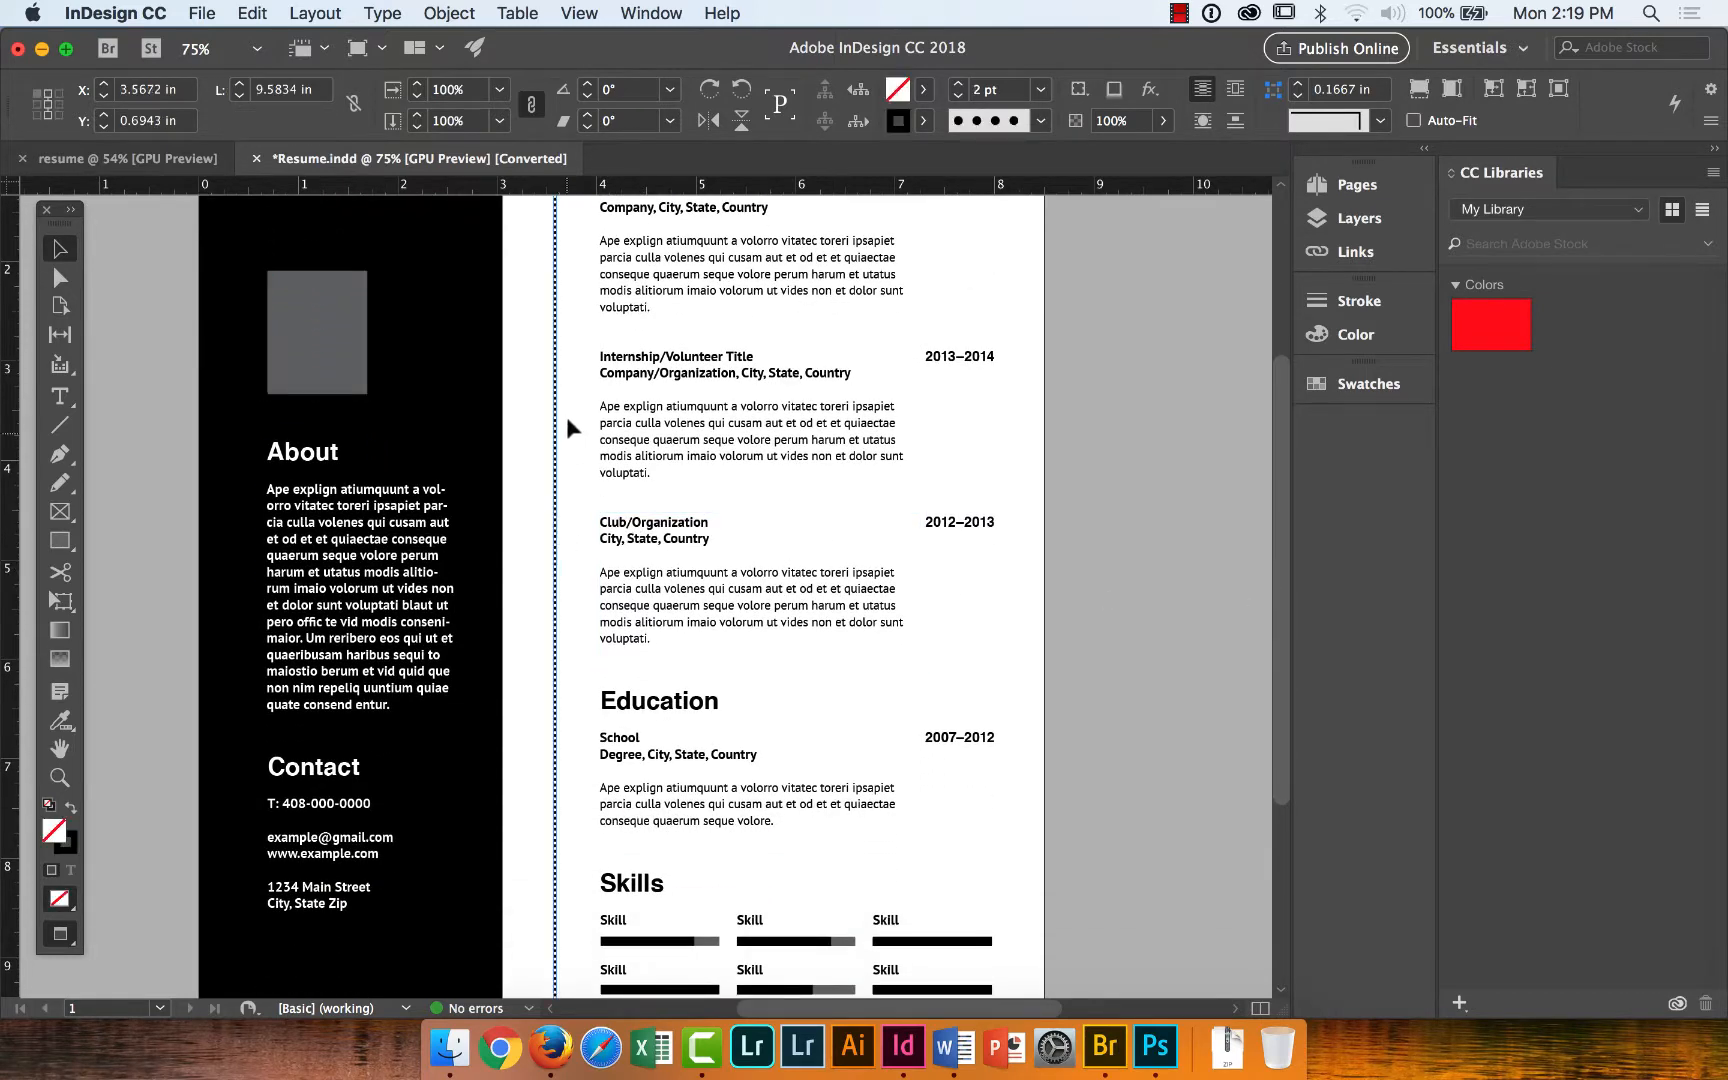
drag(1288, 415, 1290, 625)
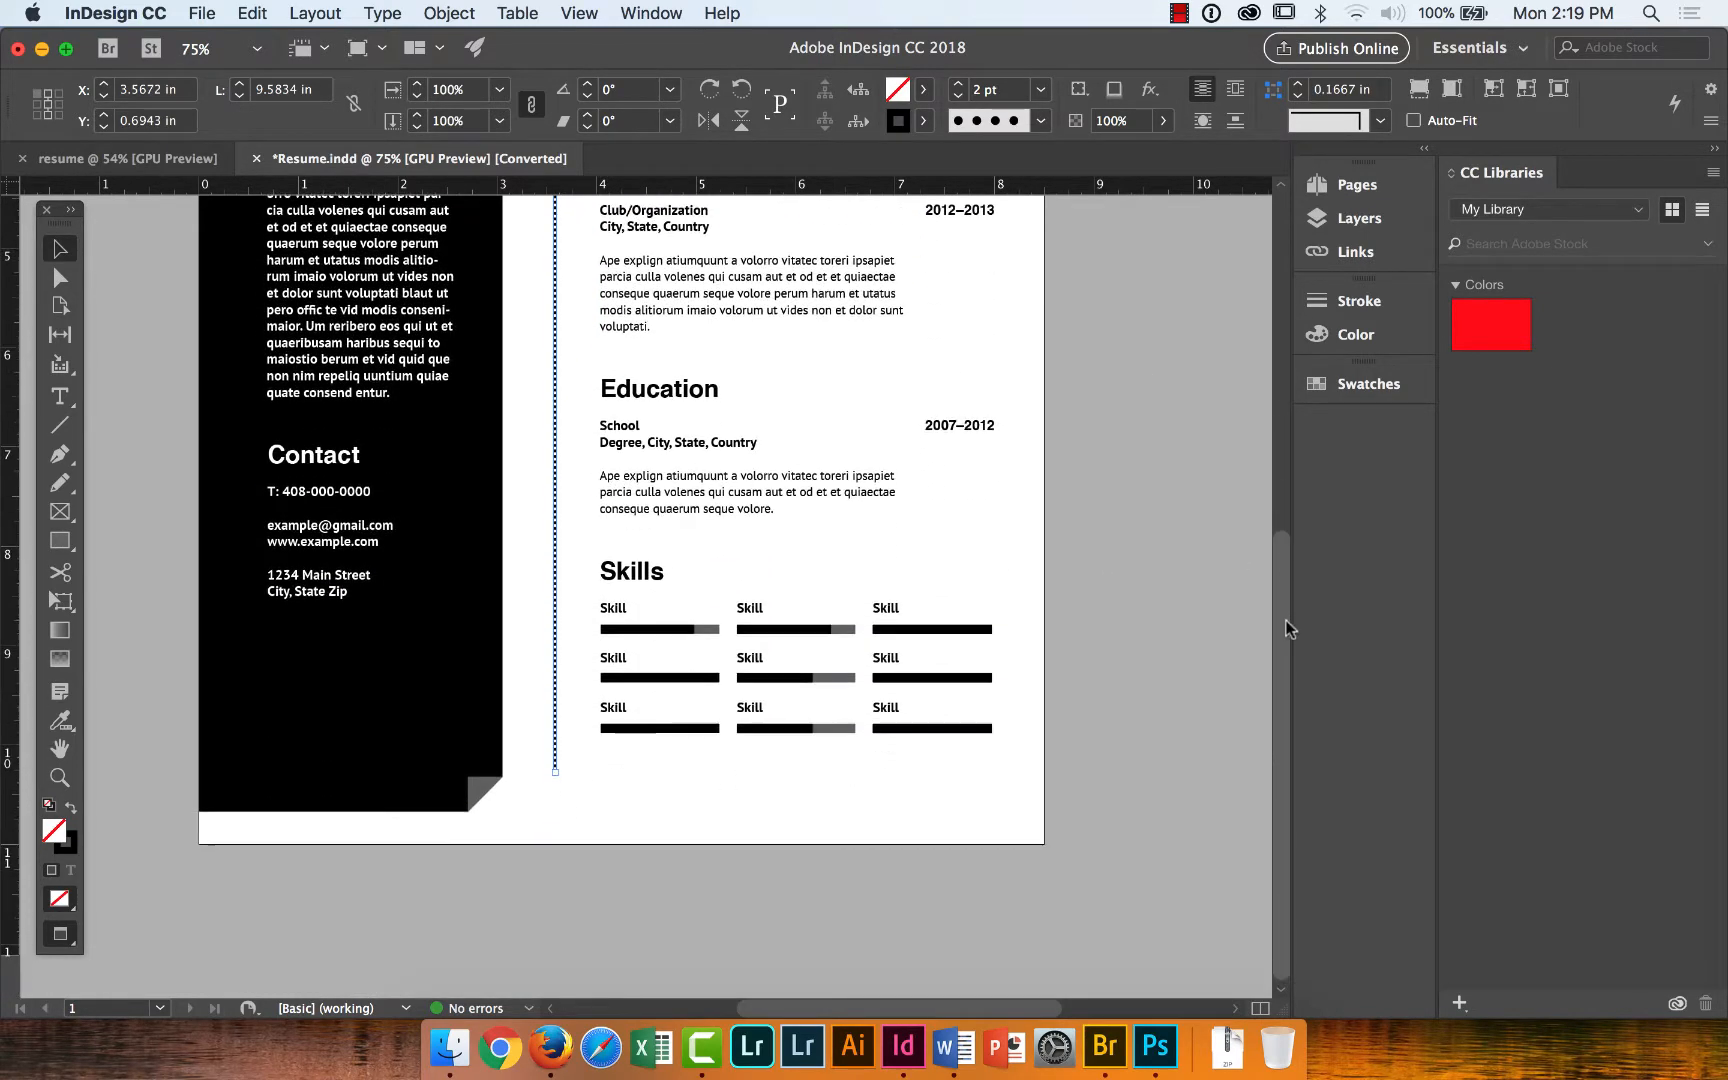
click(470, 782)
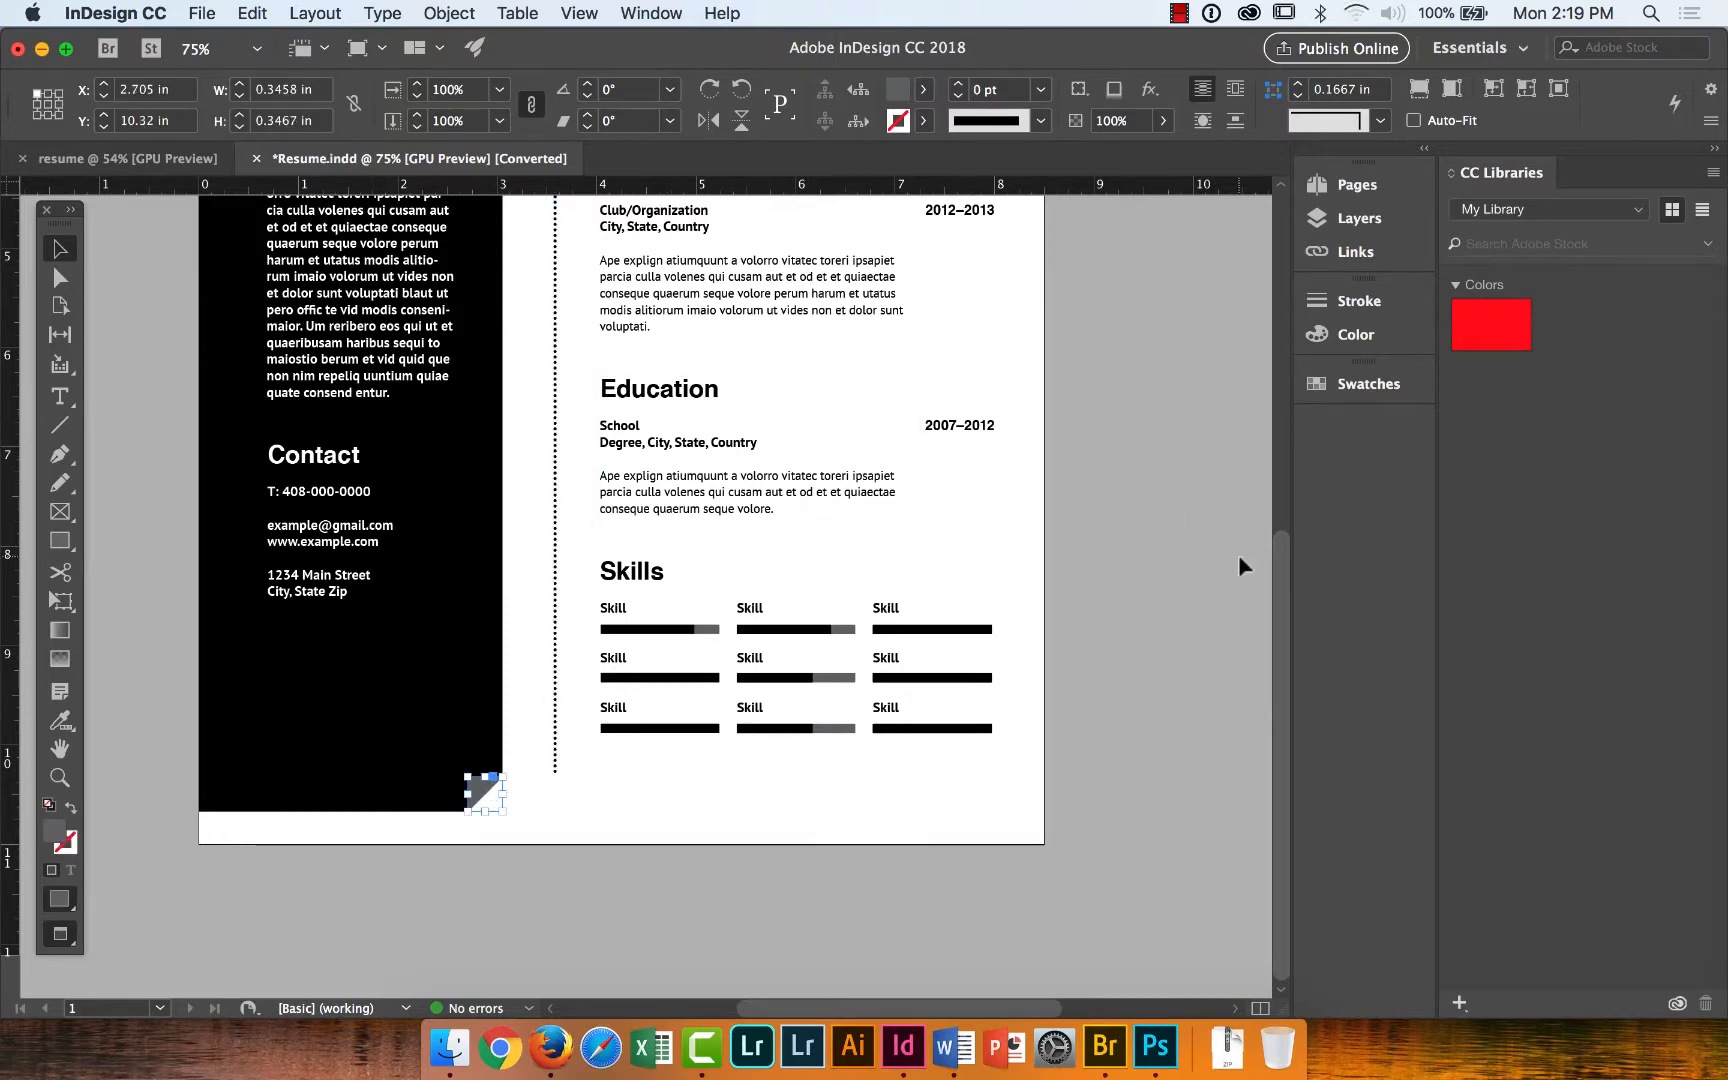
drag(1281, 585, 1003, 417)
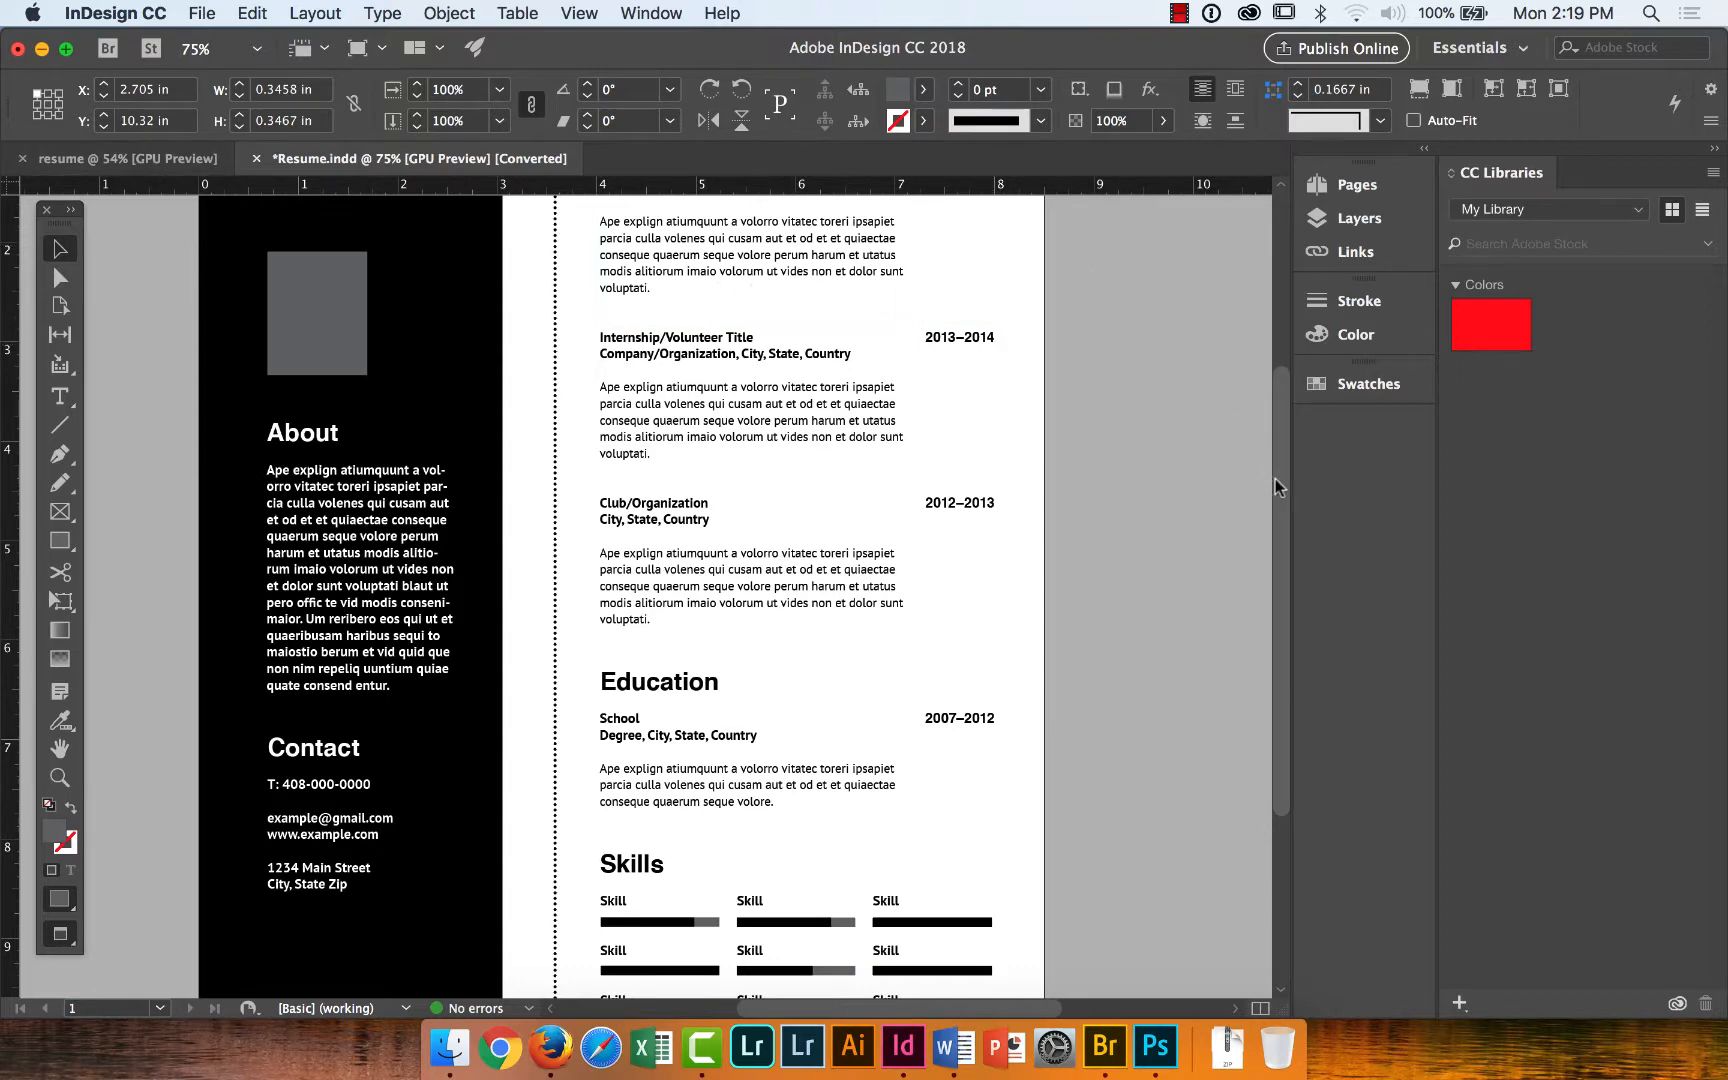
Return to the blank resume document, hide its rulers and show them again.
drag(1281, 485, 1286, 342)
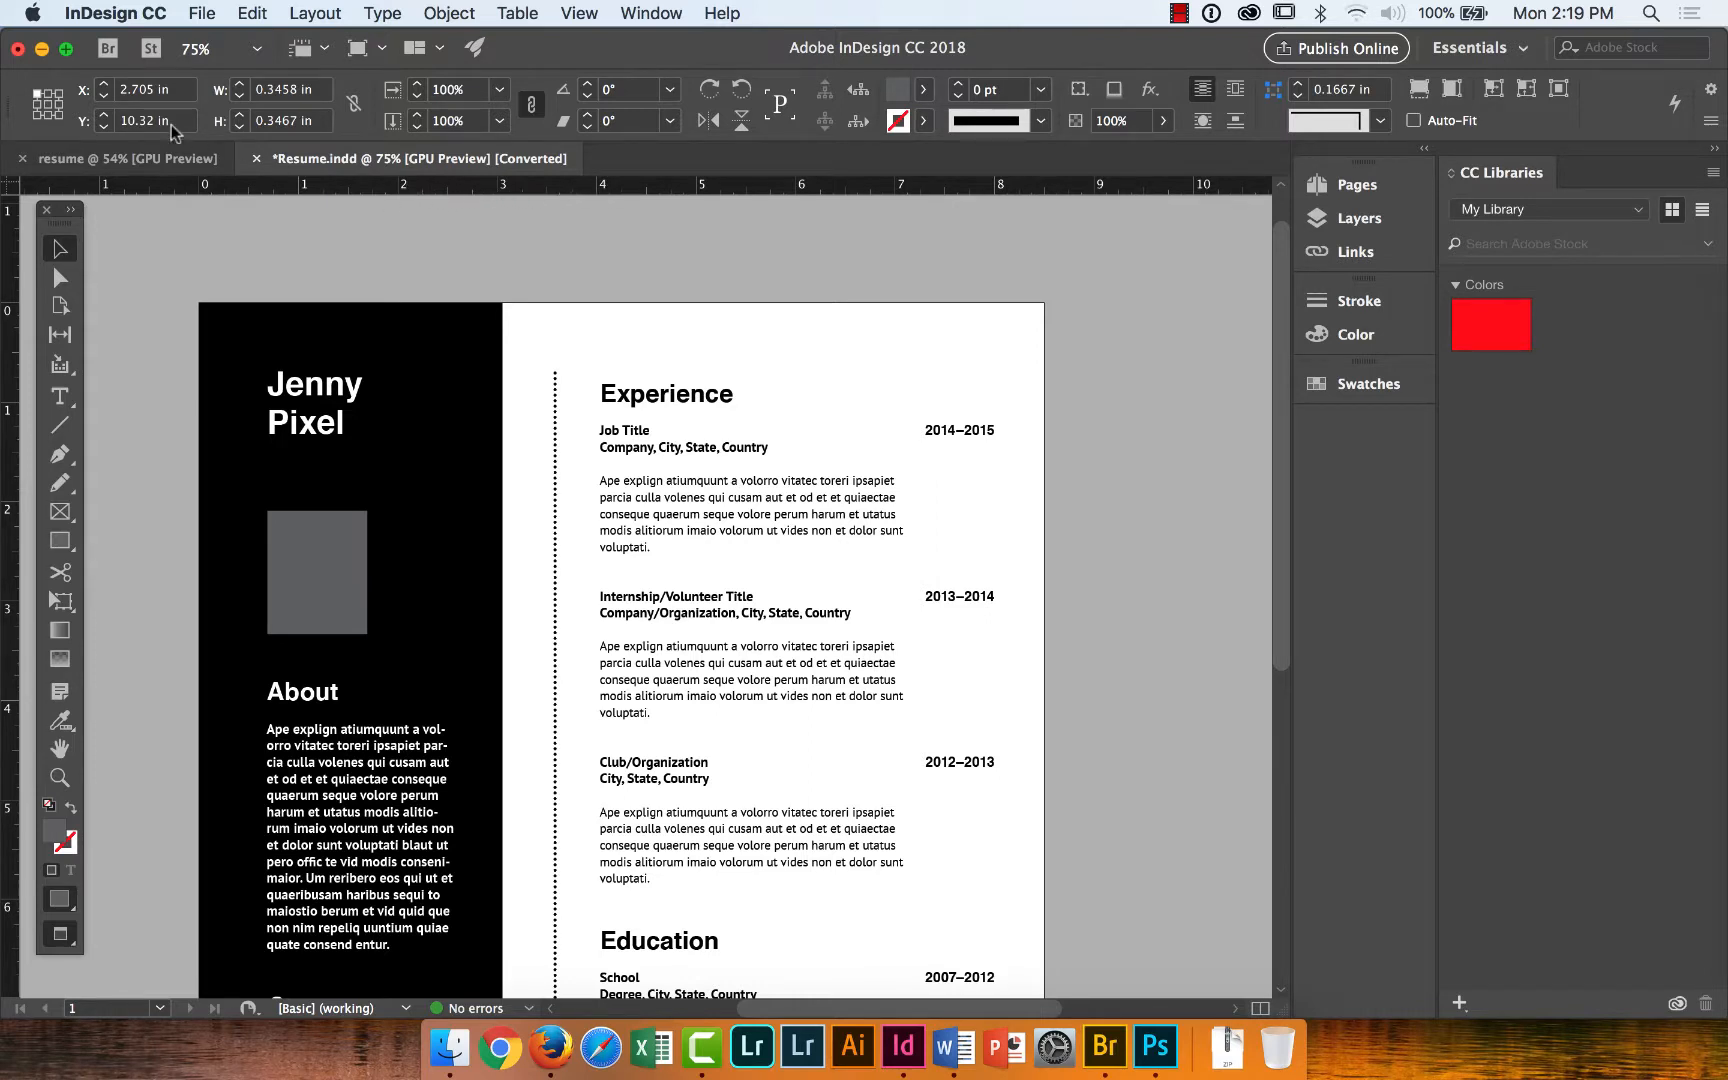
click(117, 160)
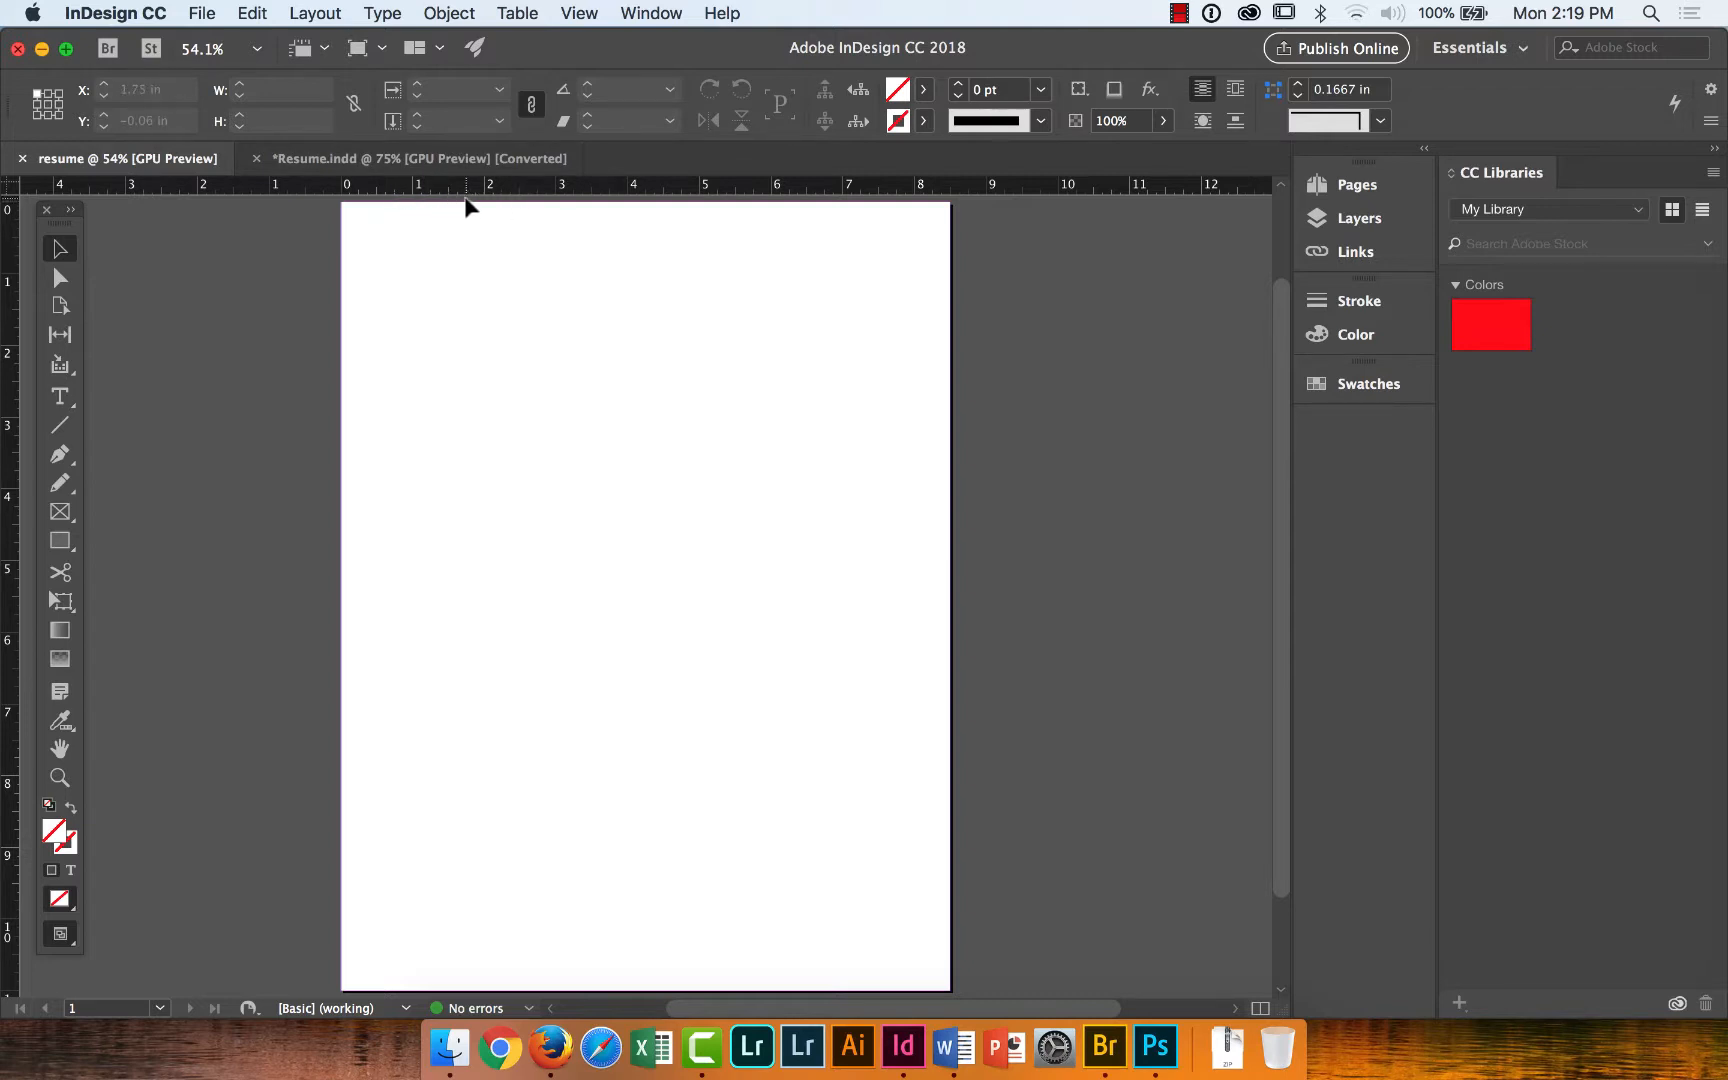
key(super+r)
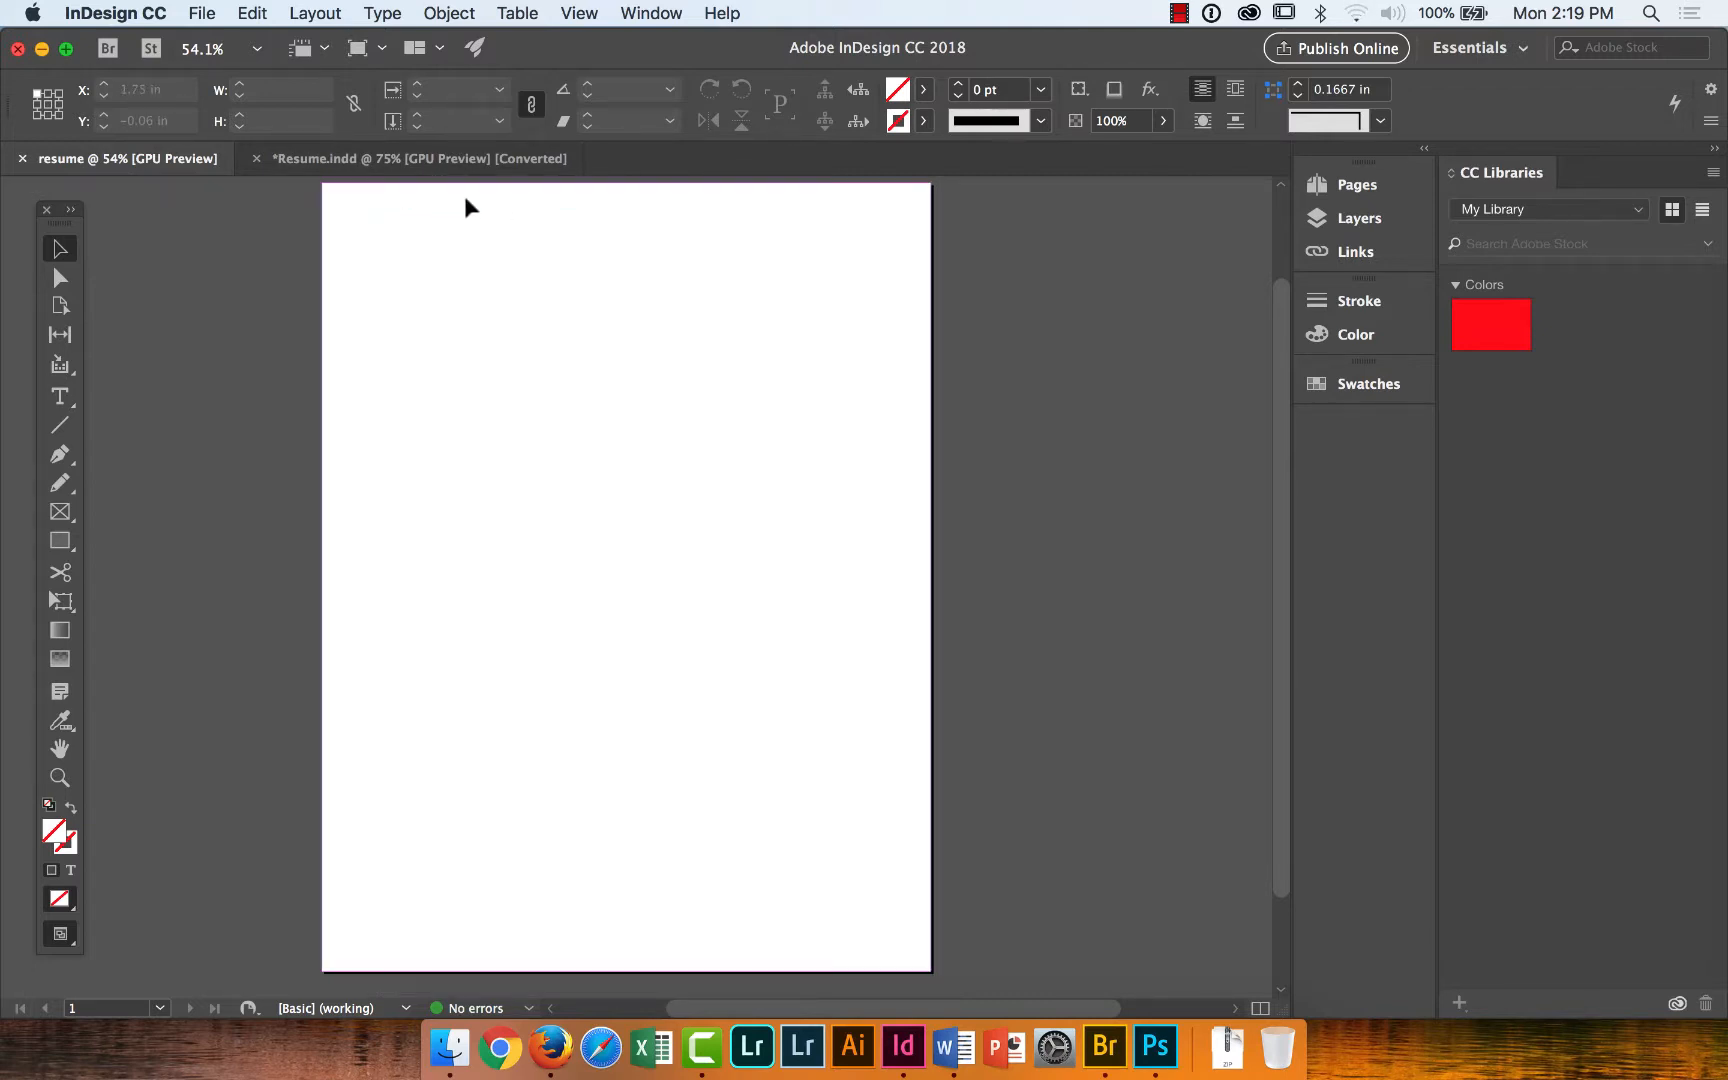
click(581, 14)
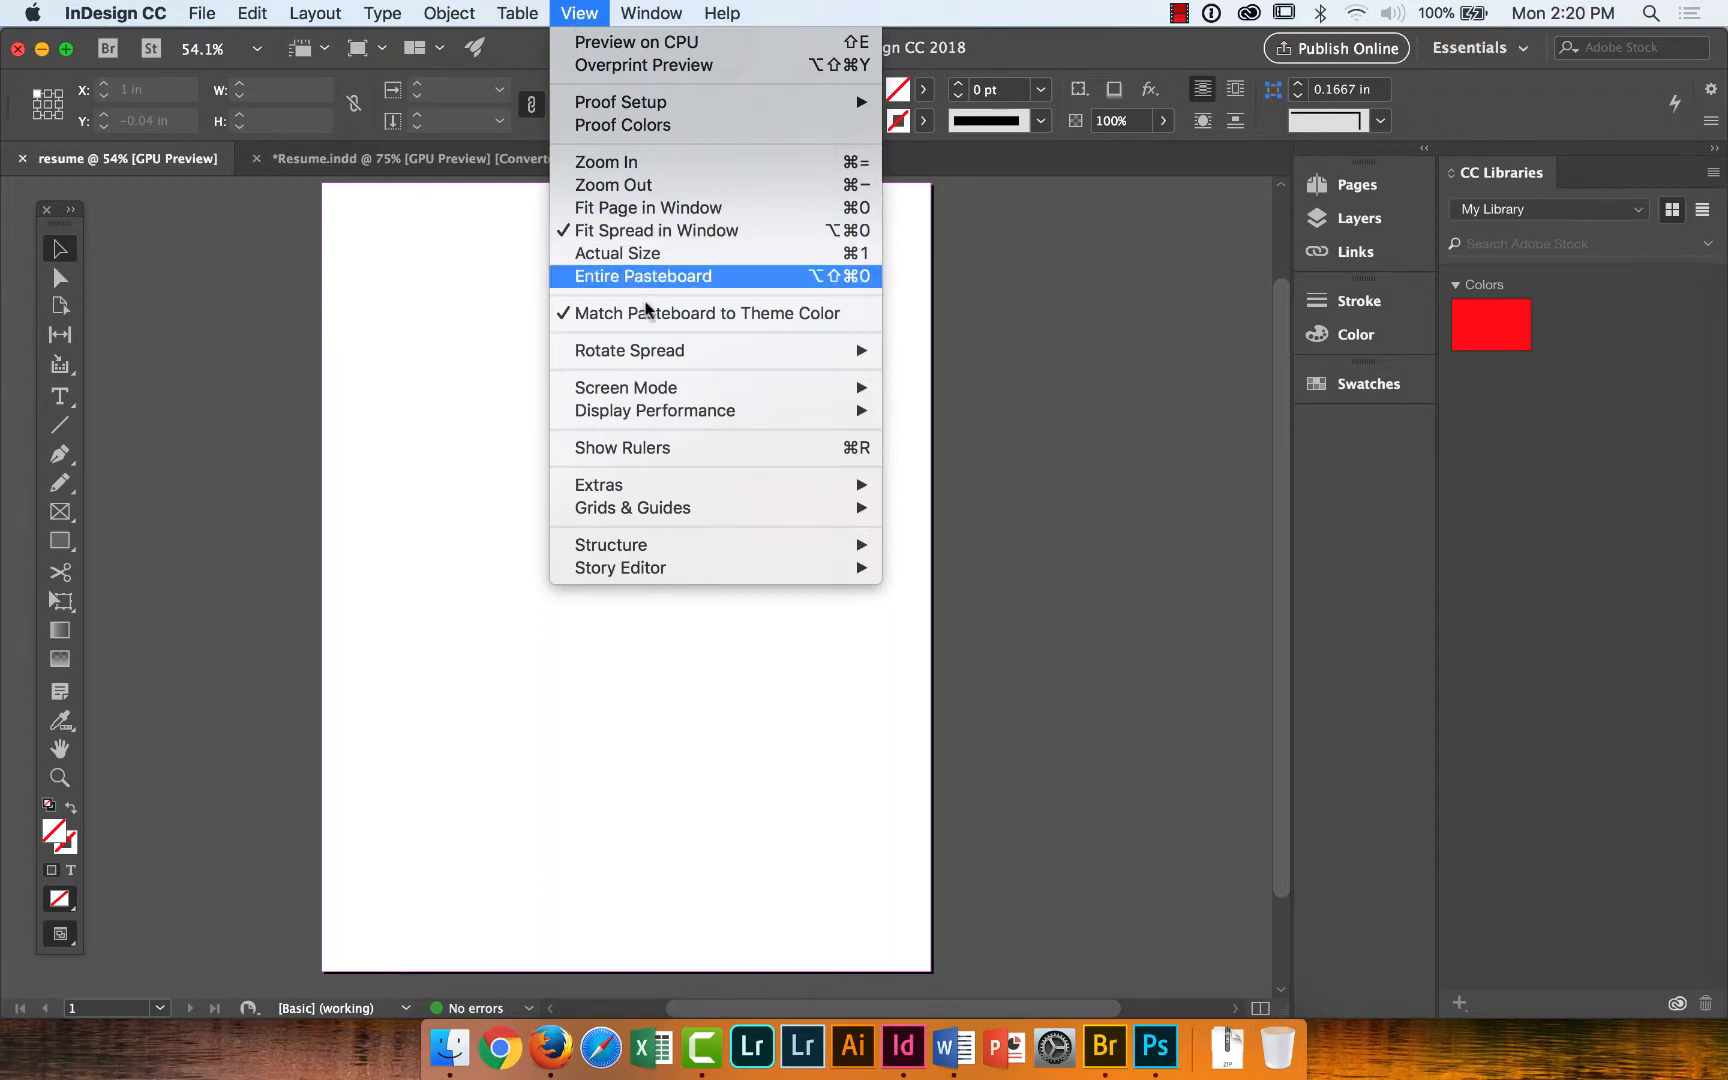
click(654, 456)
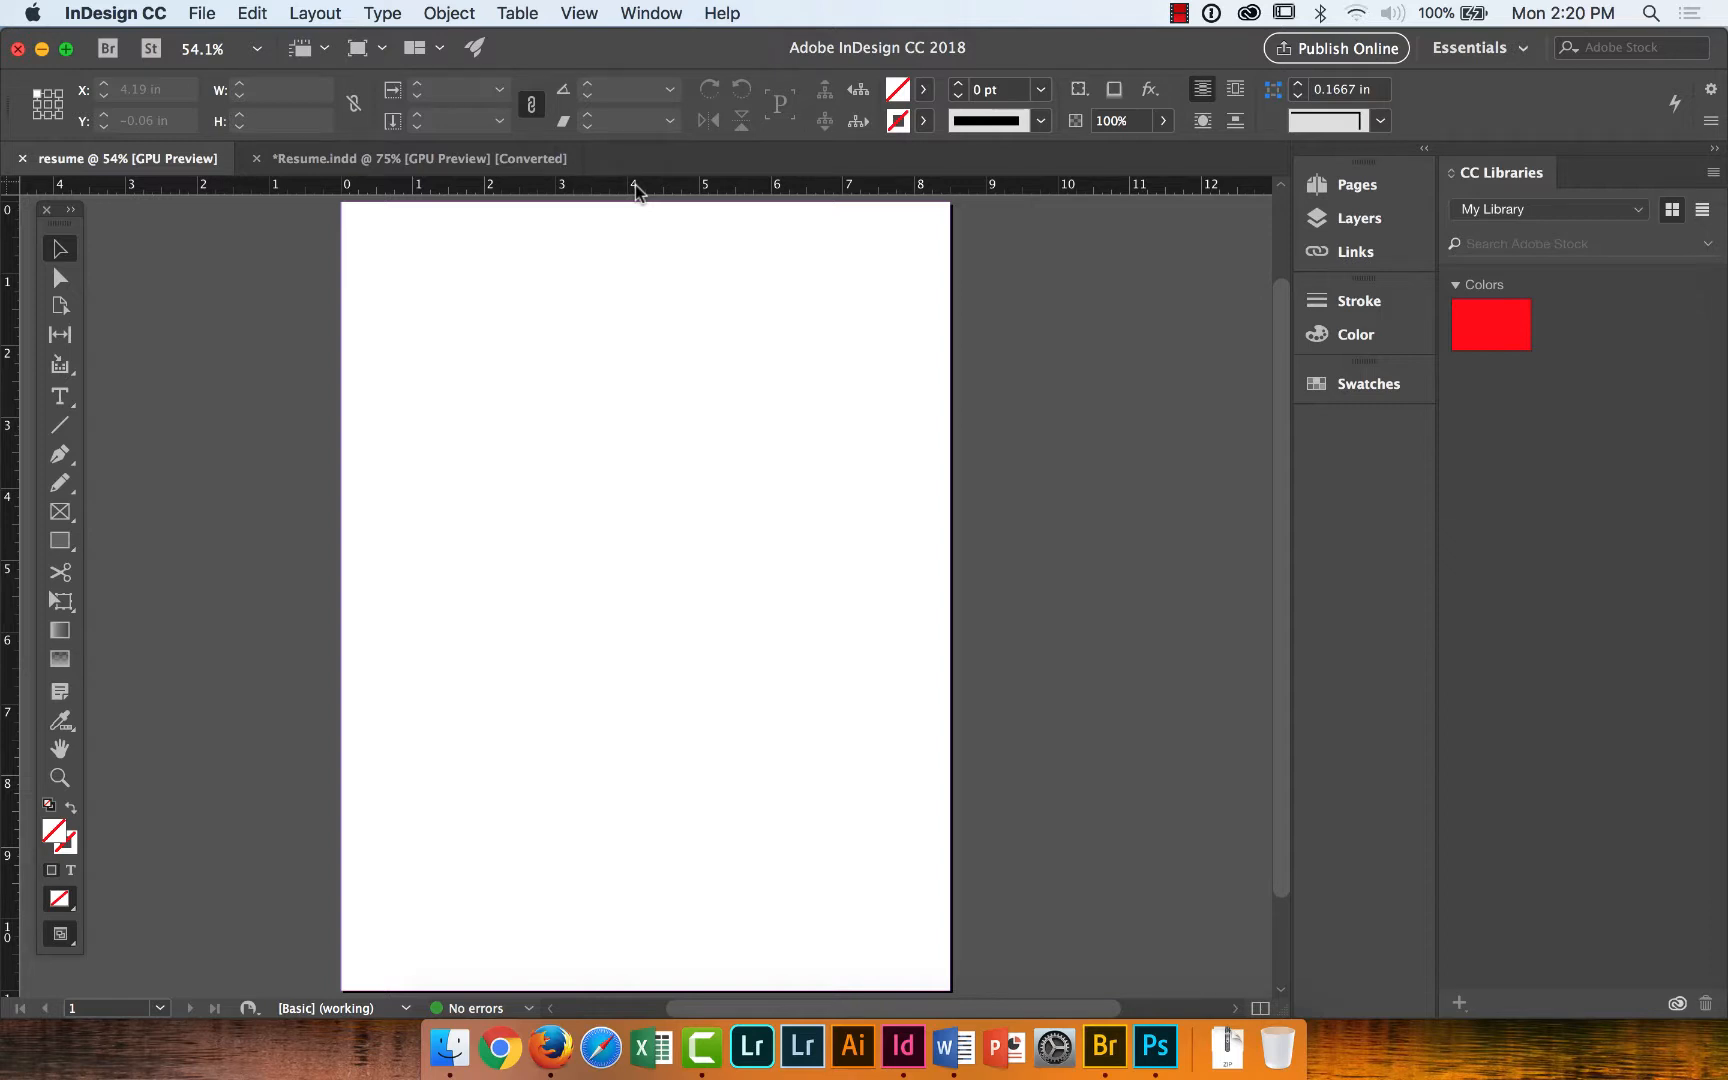
Try pixels as the horizontal ruler's unit, check the vertical ruler's unit options, and set the horizontal ruler back to inches.
right_click(688, 189)
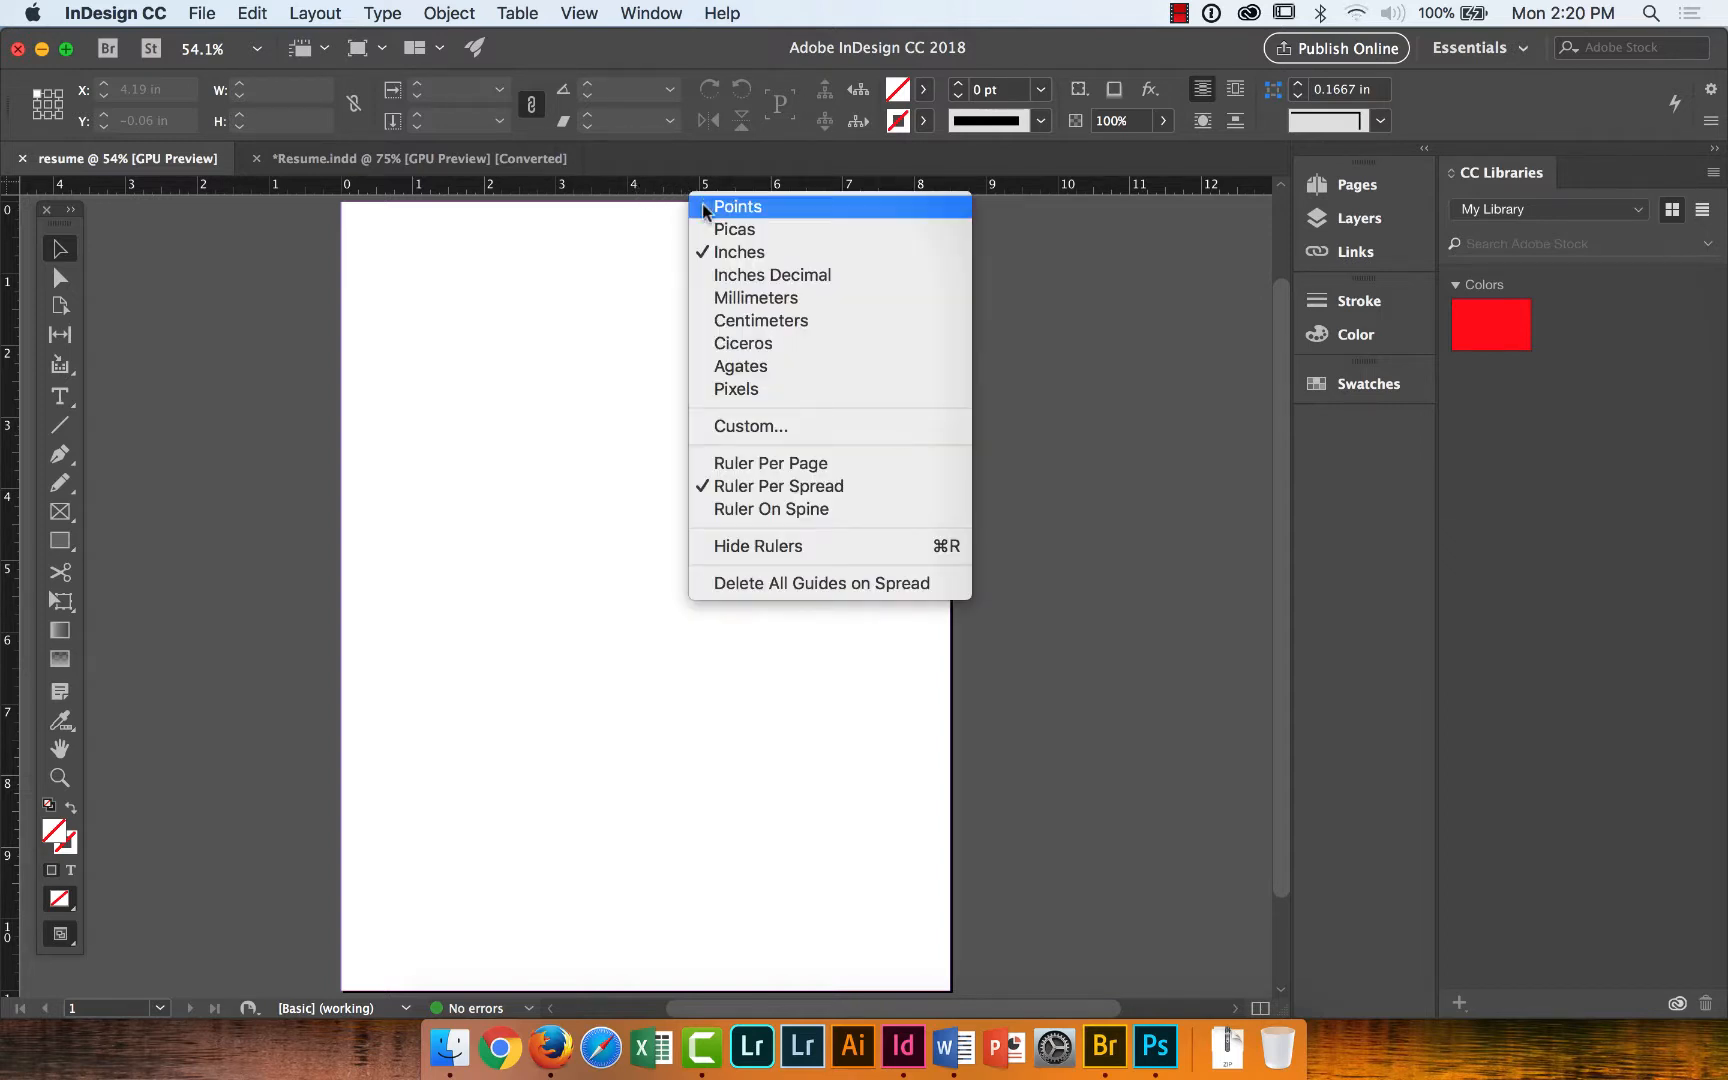
click(757, 389)
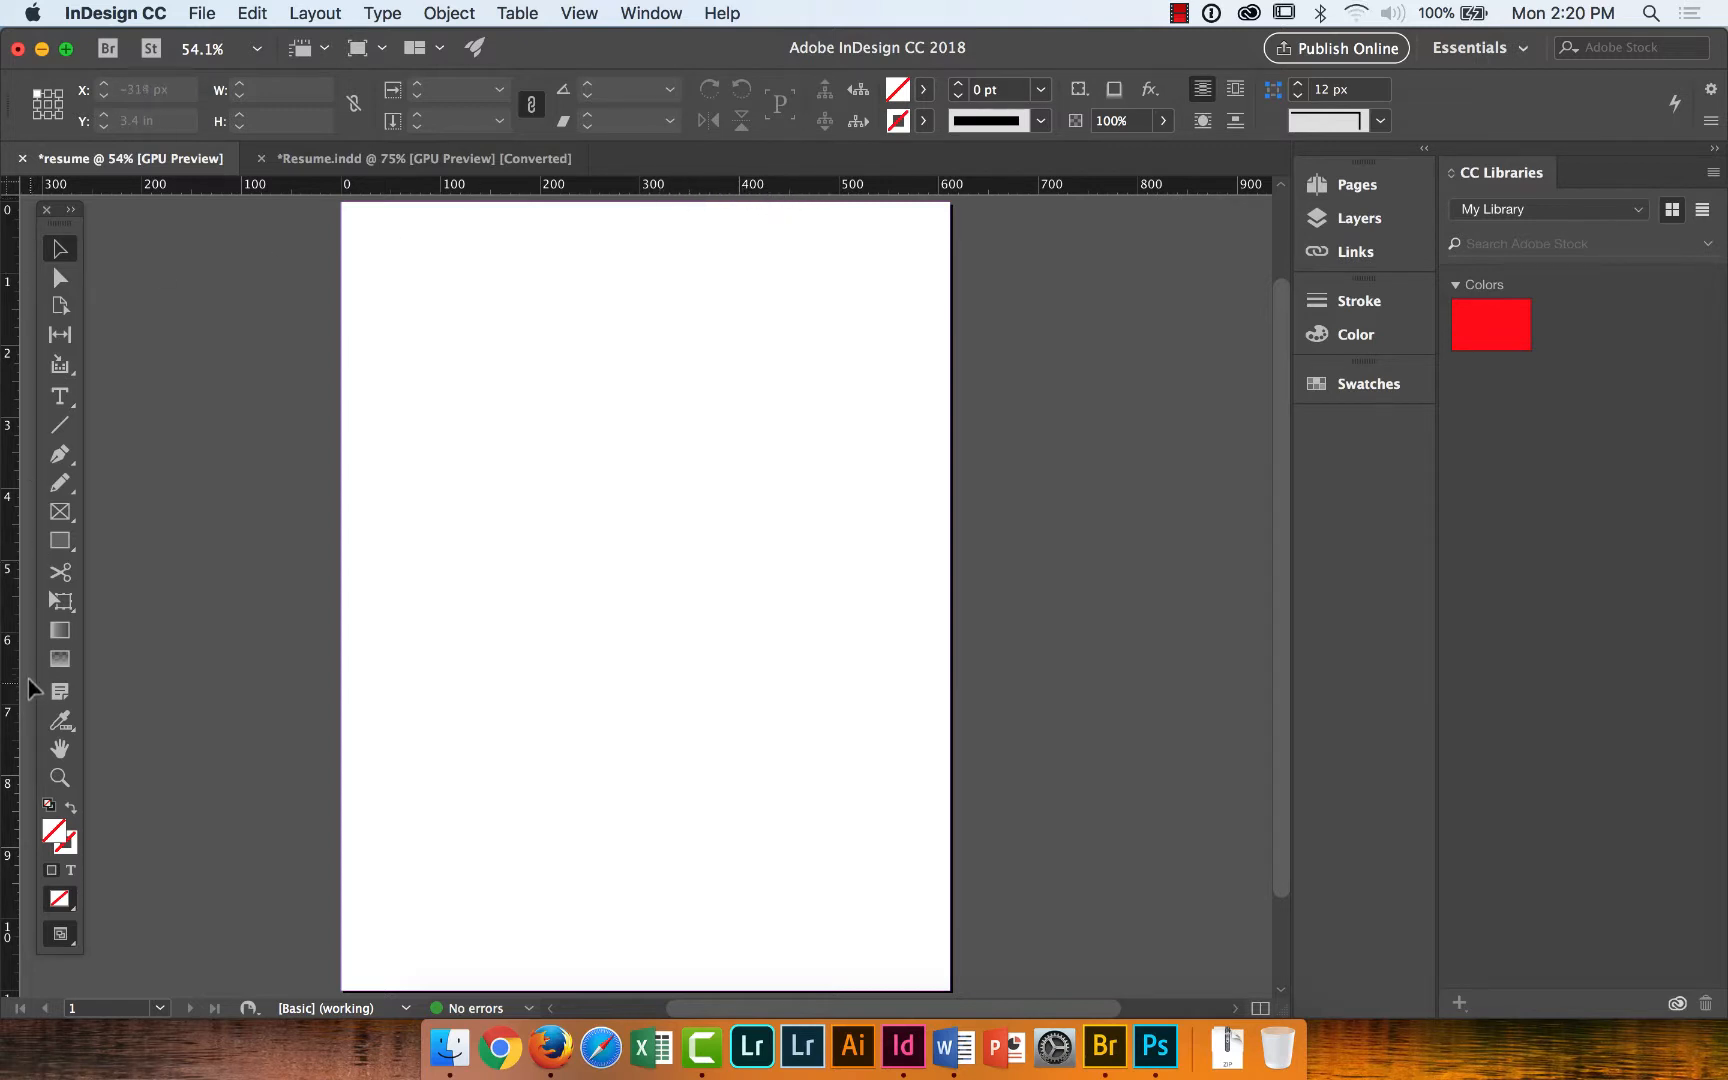
right_click(9, 553)
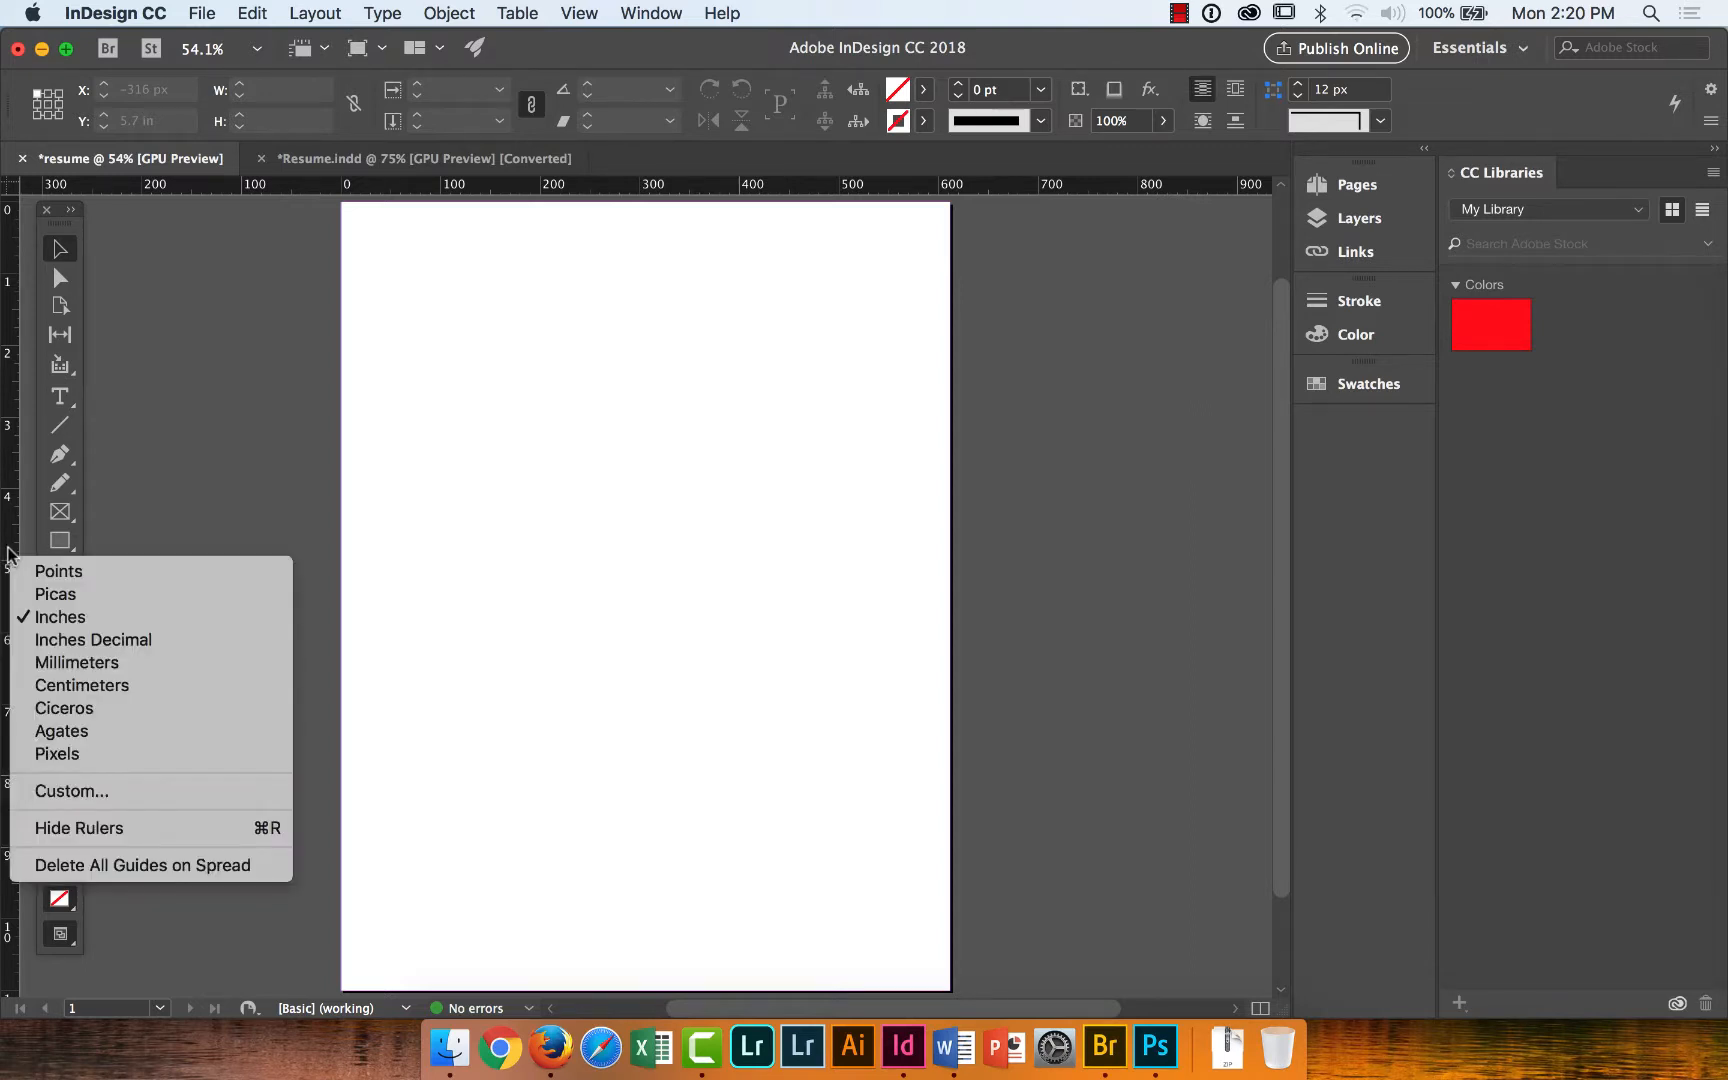
right_click(530, 188)
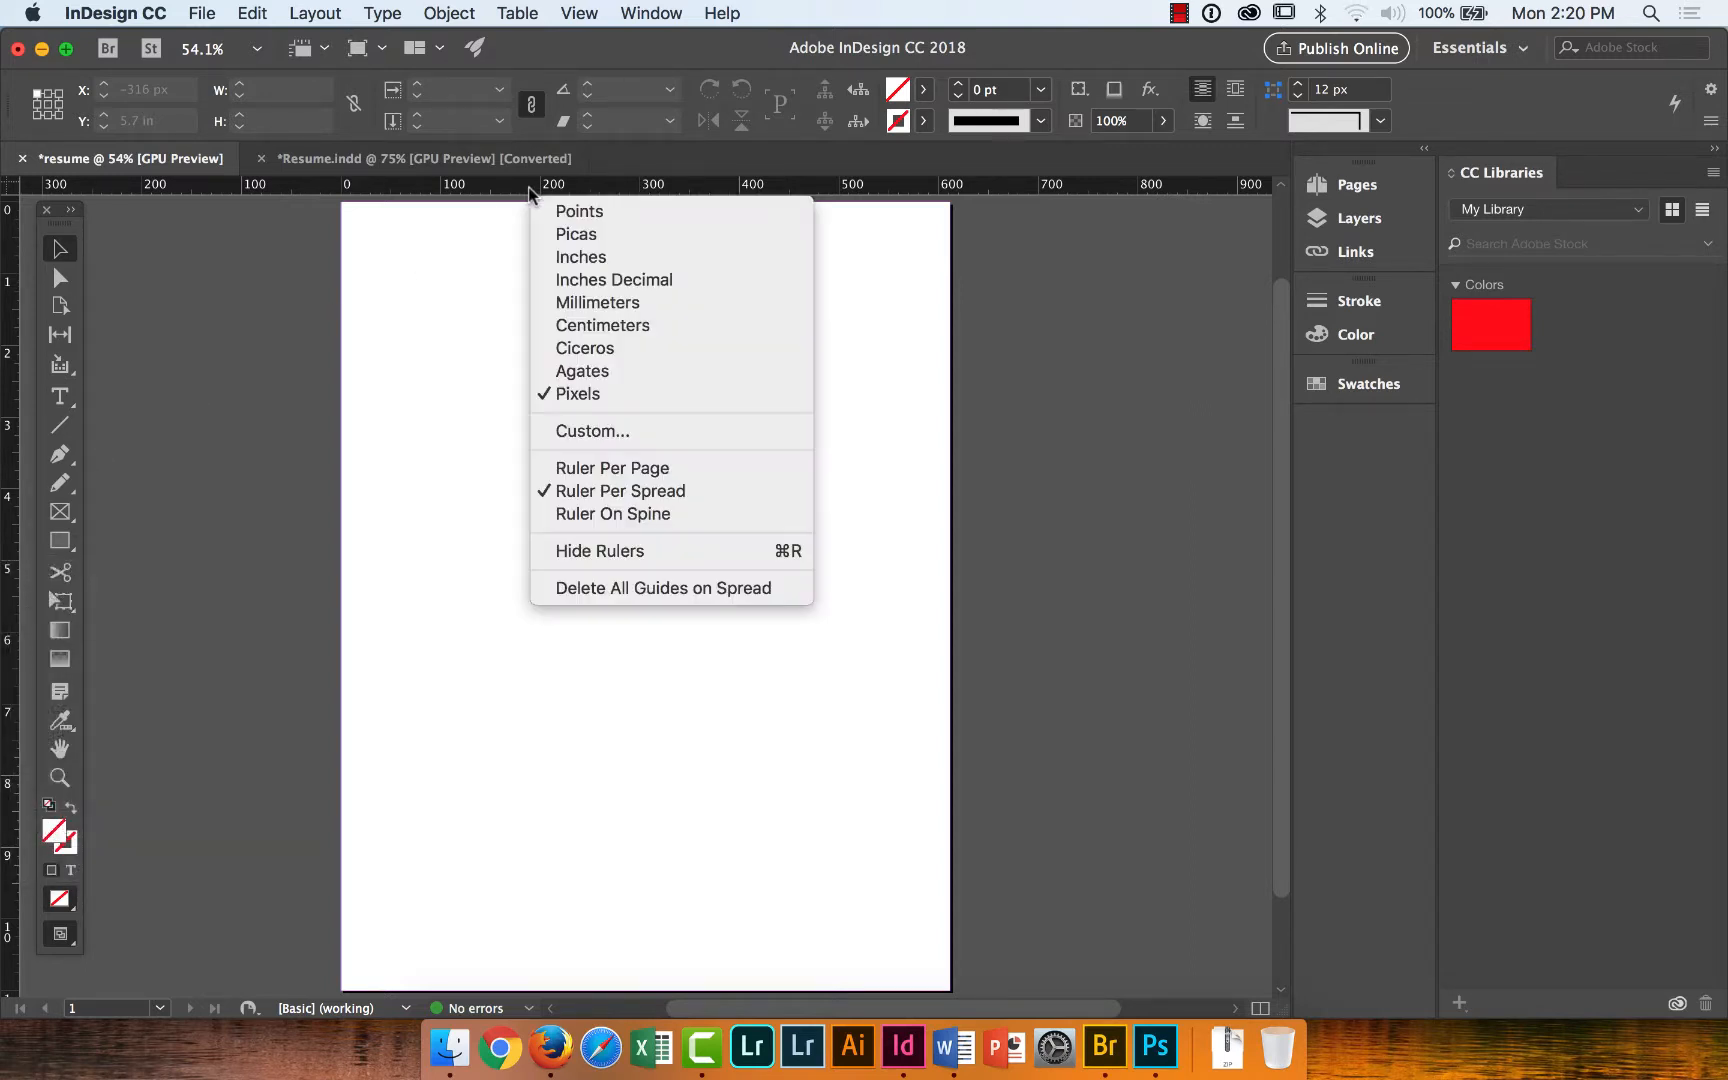
click(593, 258)
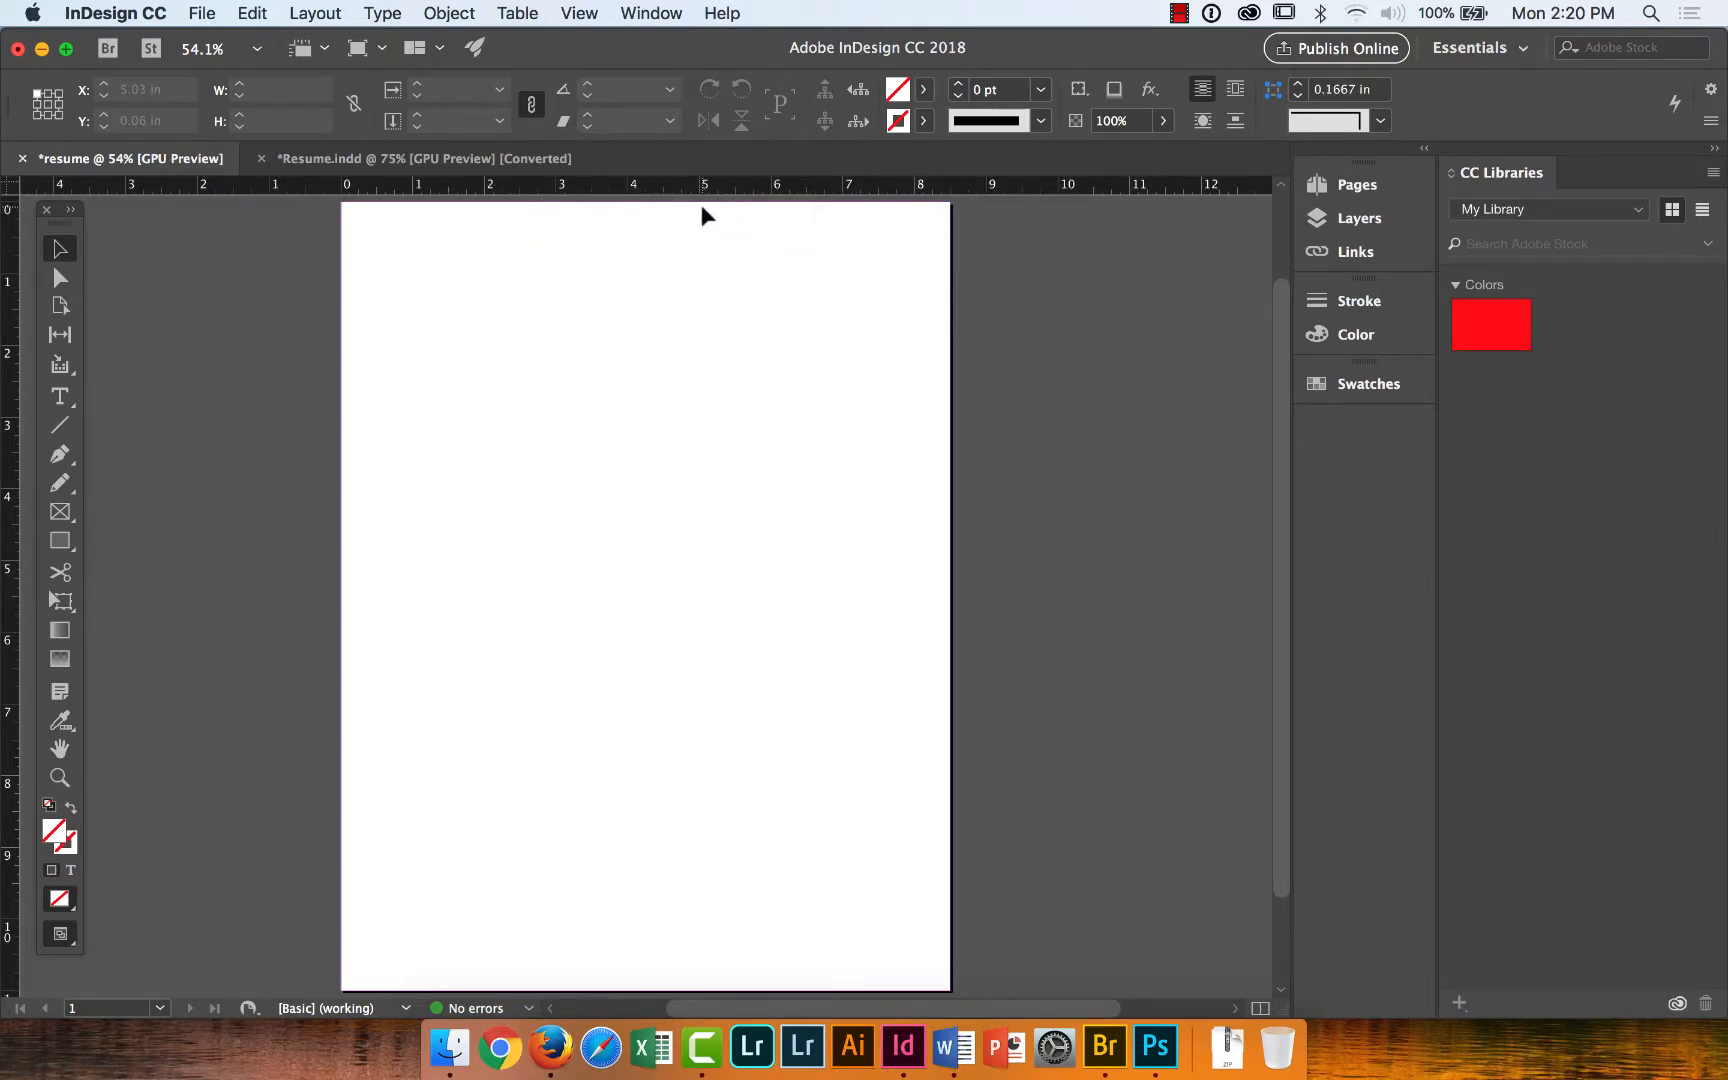
Check the sidebar's width in the sample resume and place a vertical guide at 3 in on the blank resume page.
click(440, 160)
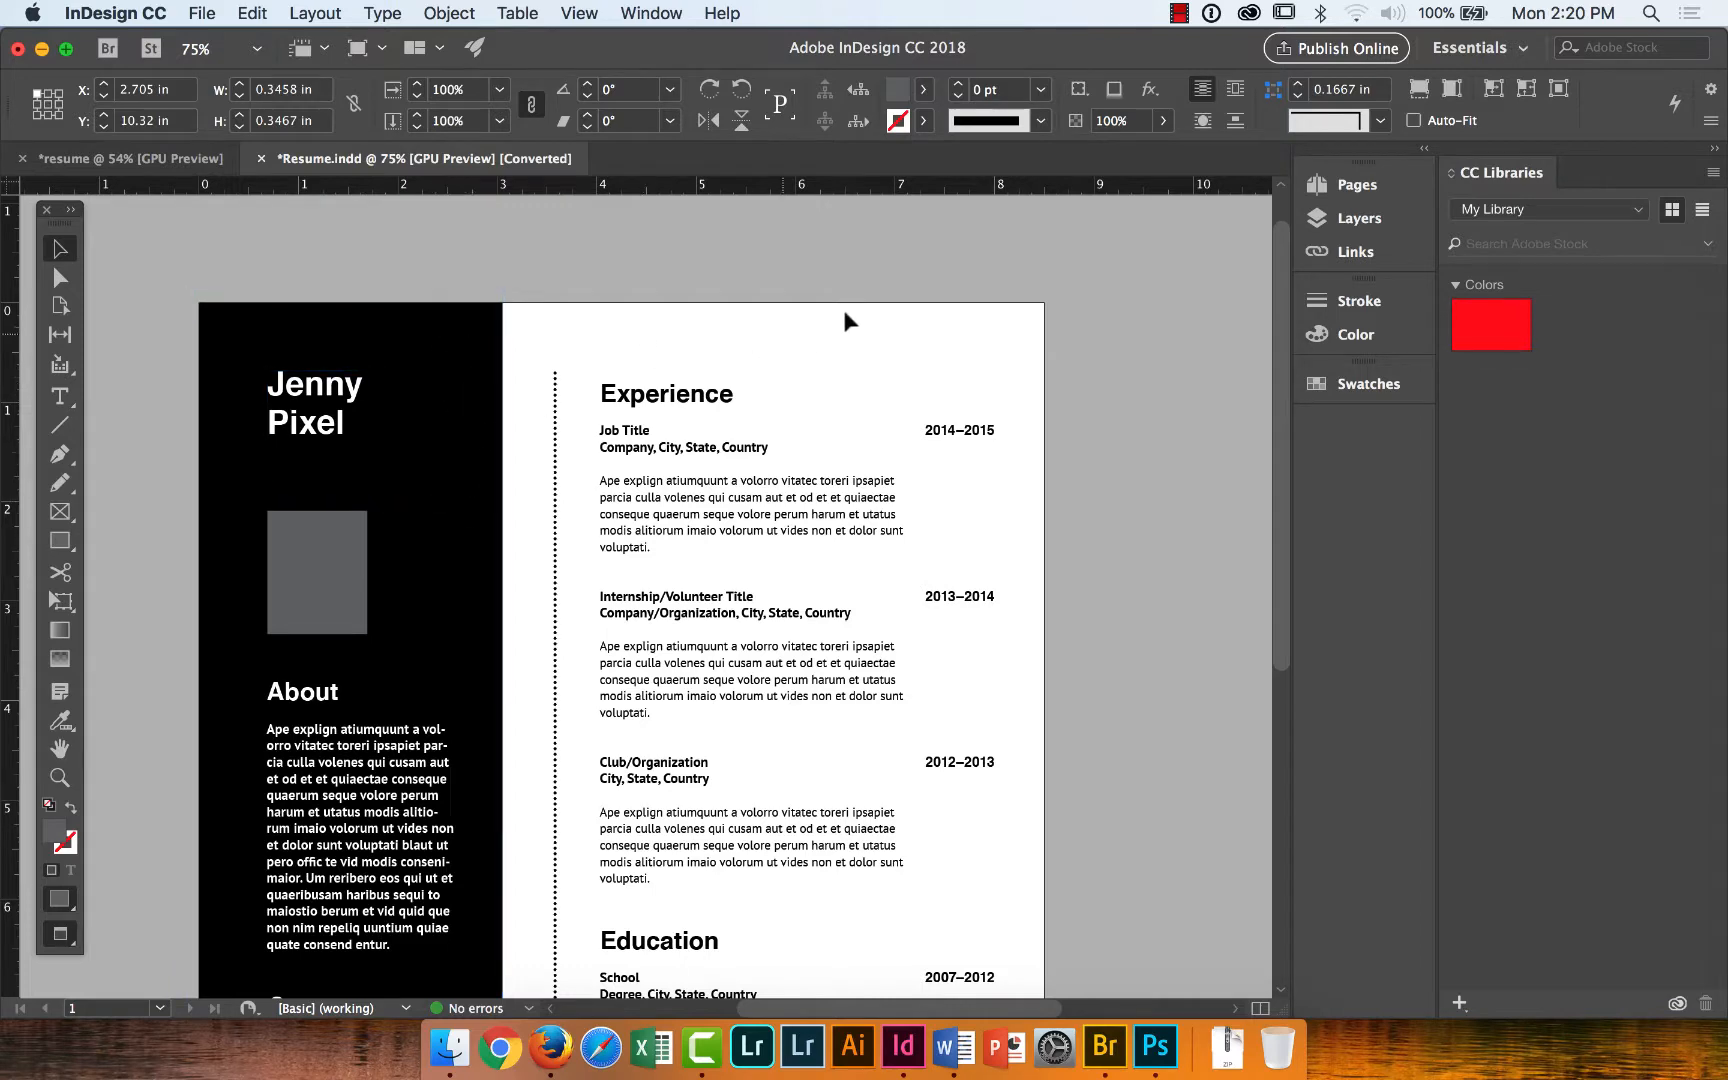
drag(1279, 312, 1282, 613)
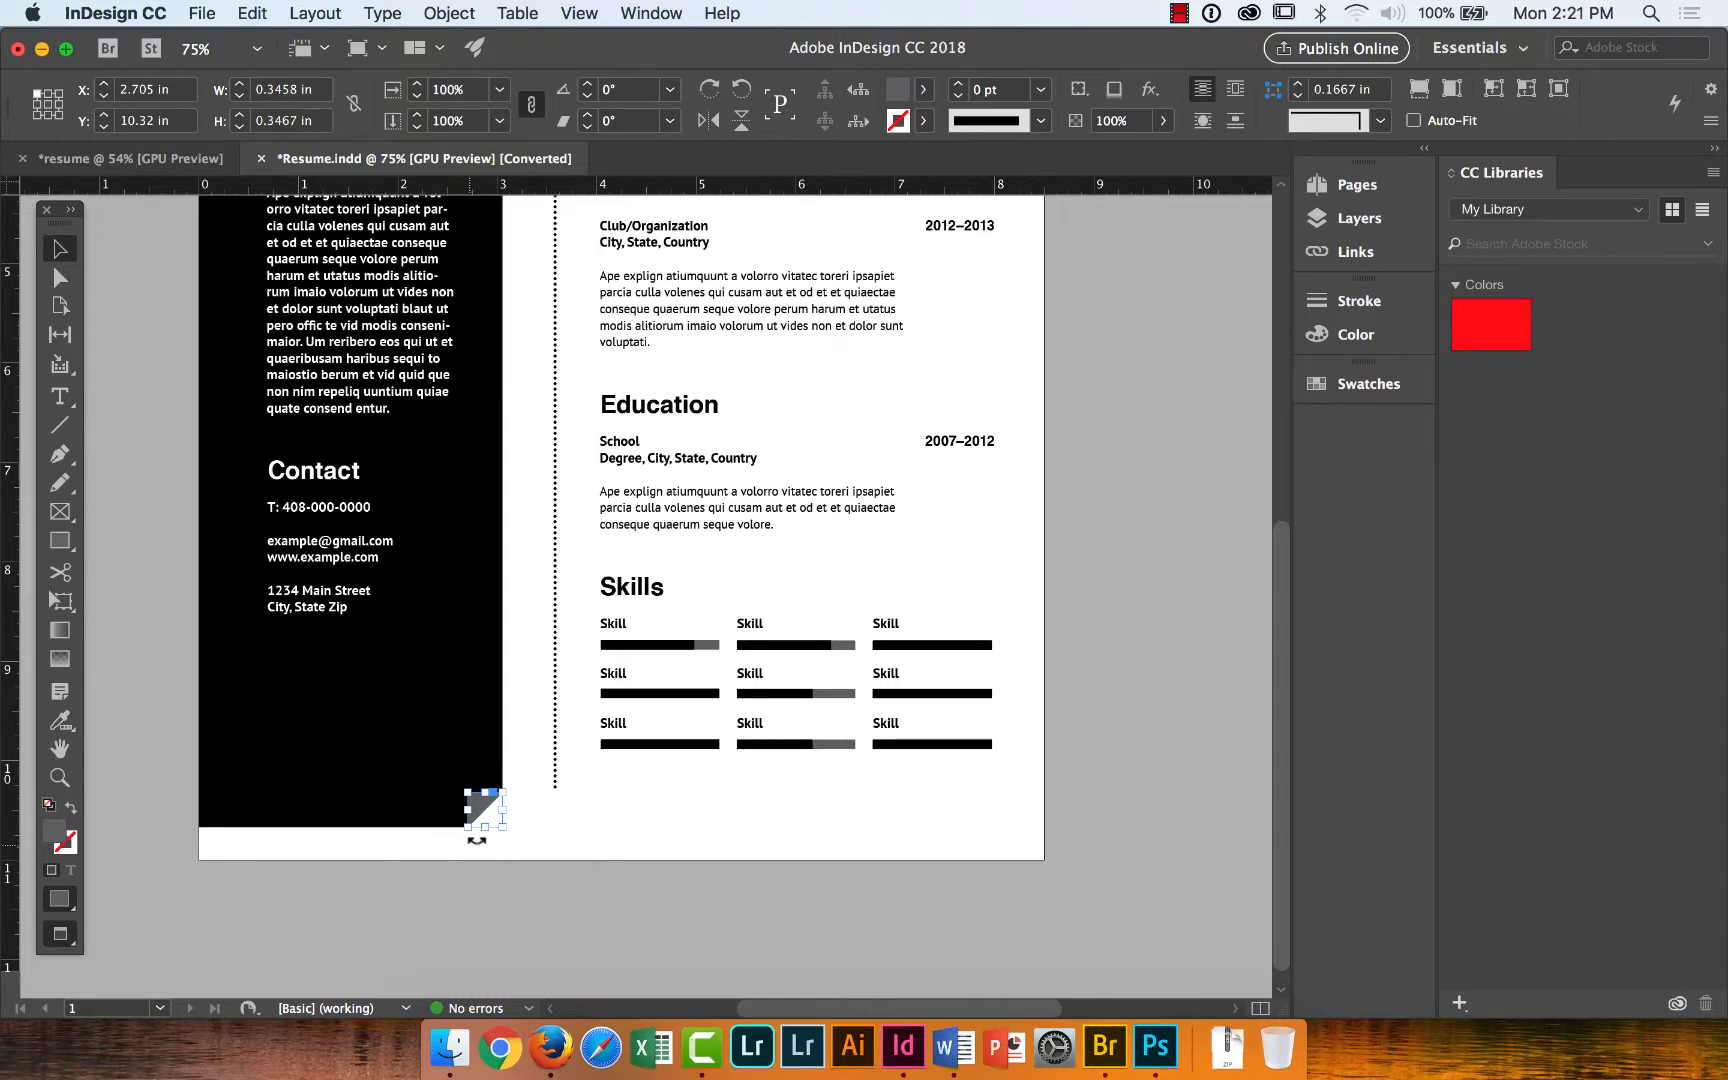
click(124, 163)
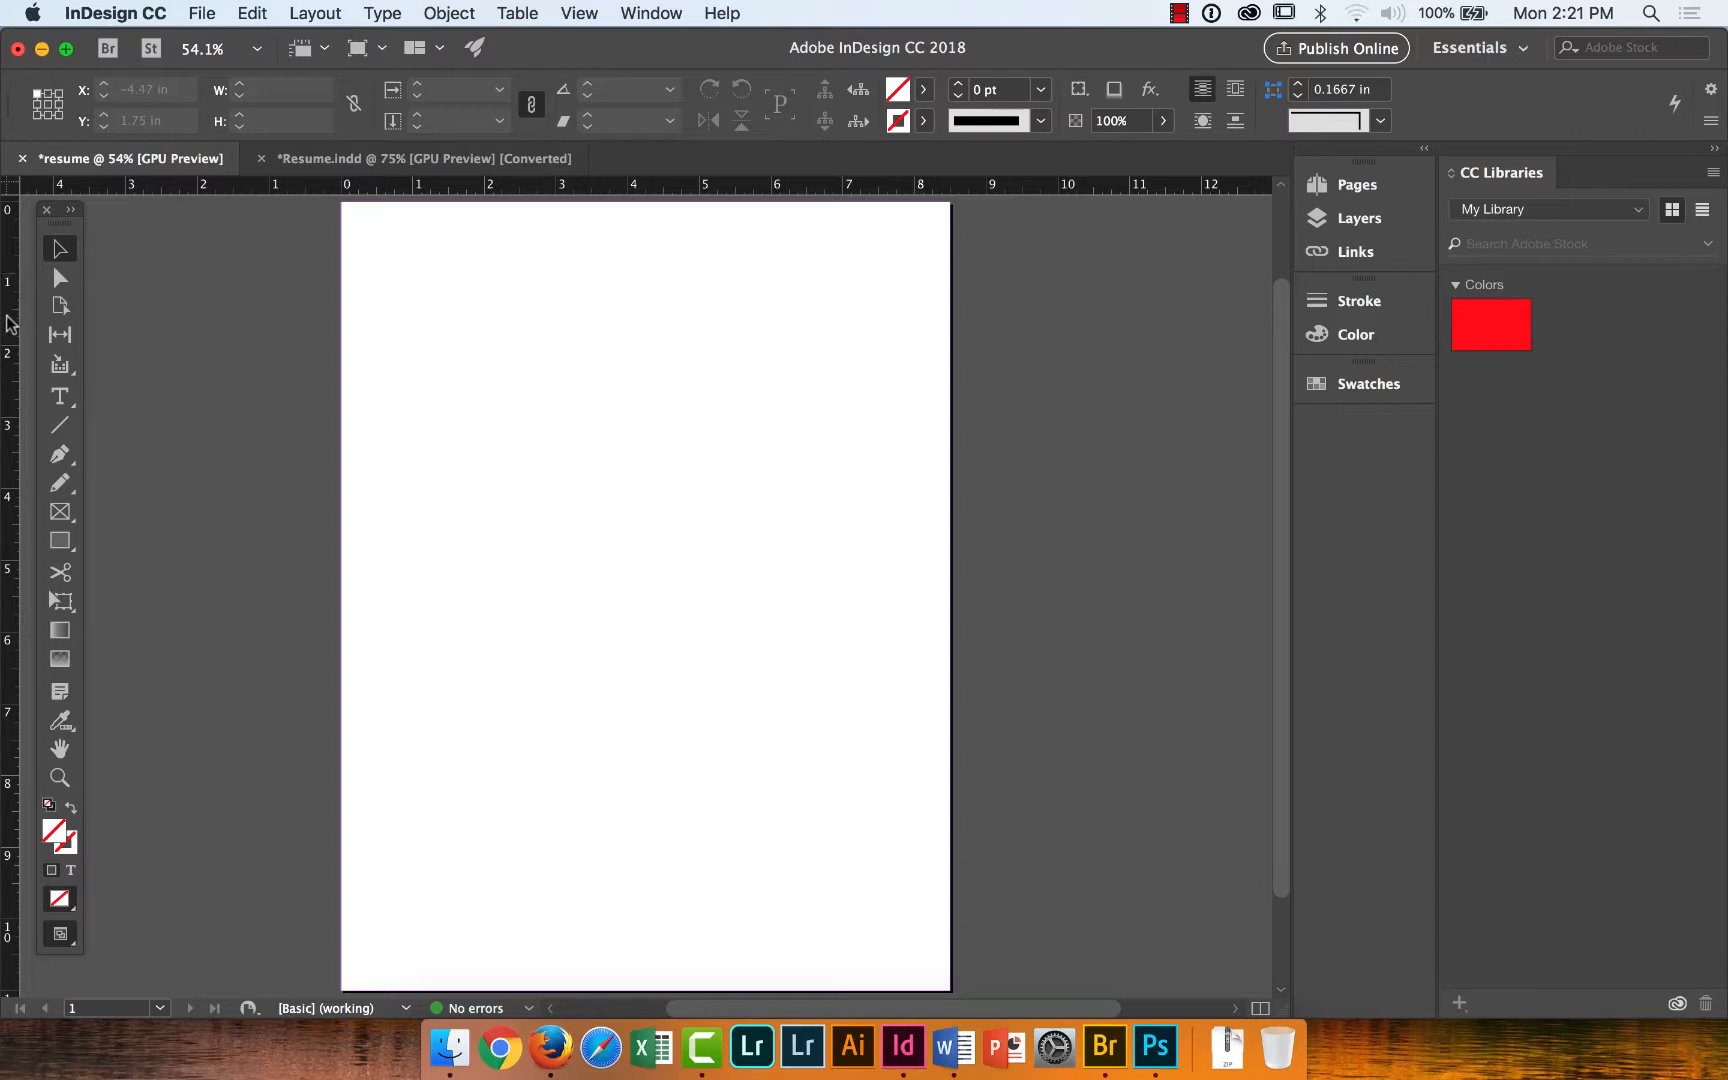
drag(8, 317, 555, 342)
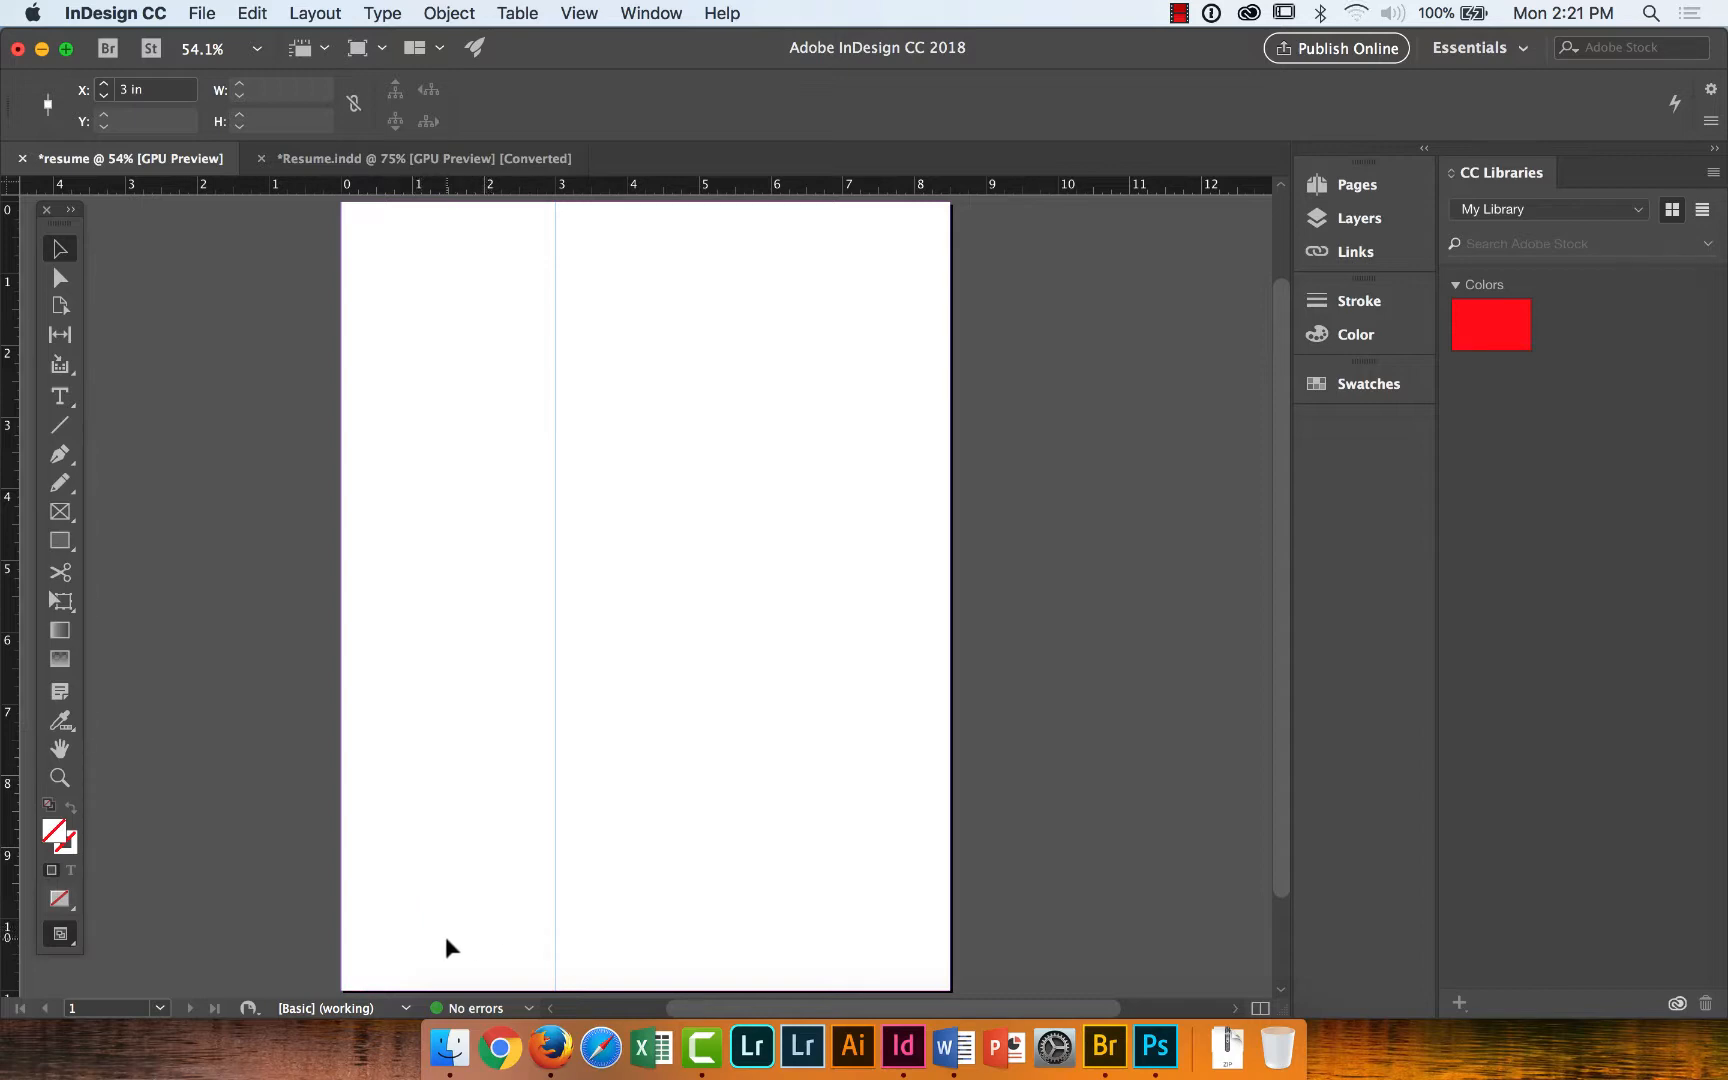
After rechecking the sample, draw a sidebar rectangle 3 in wide and about 10.28 in high from the blank page's top-left corner to the guide.
click(366, 160)
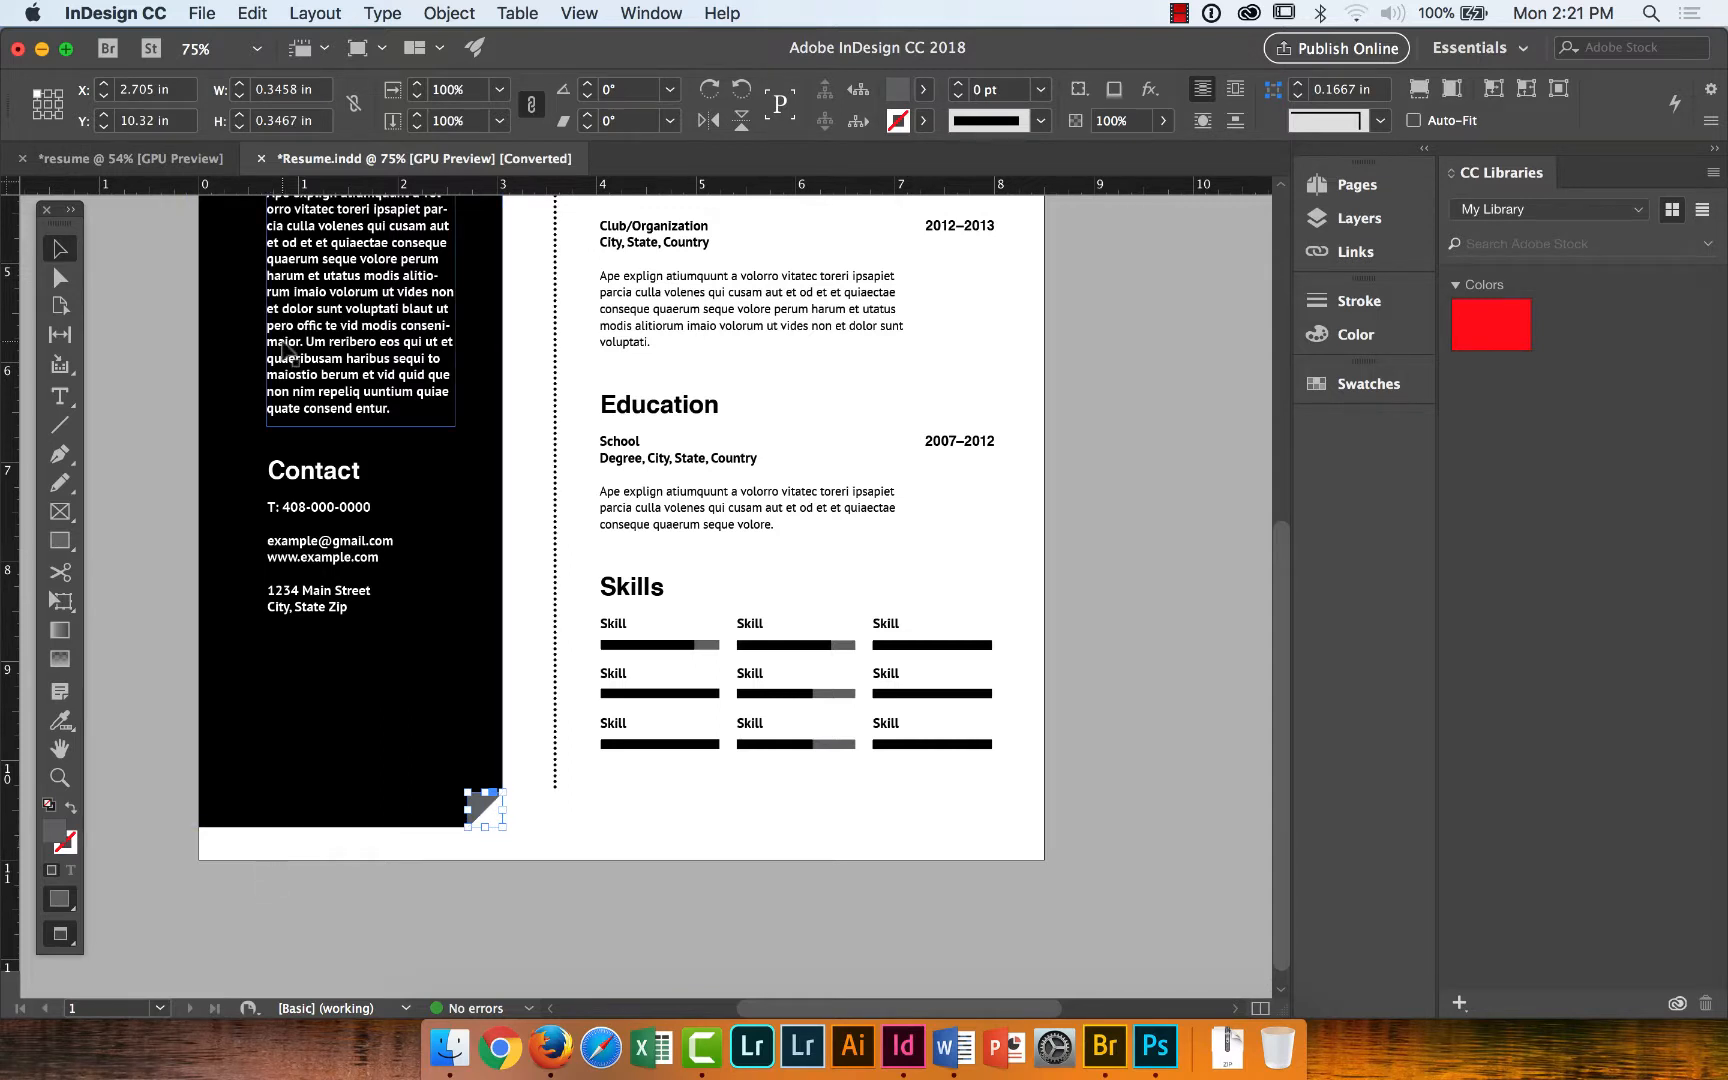
click(155, 162)
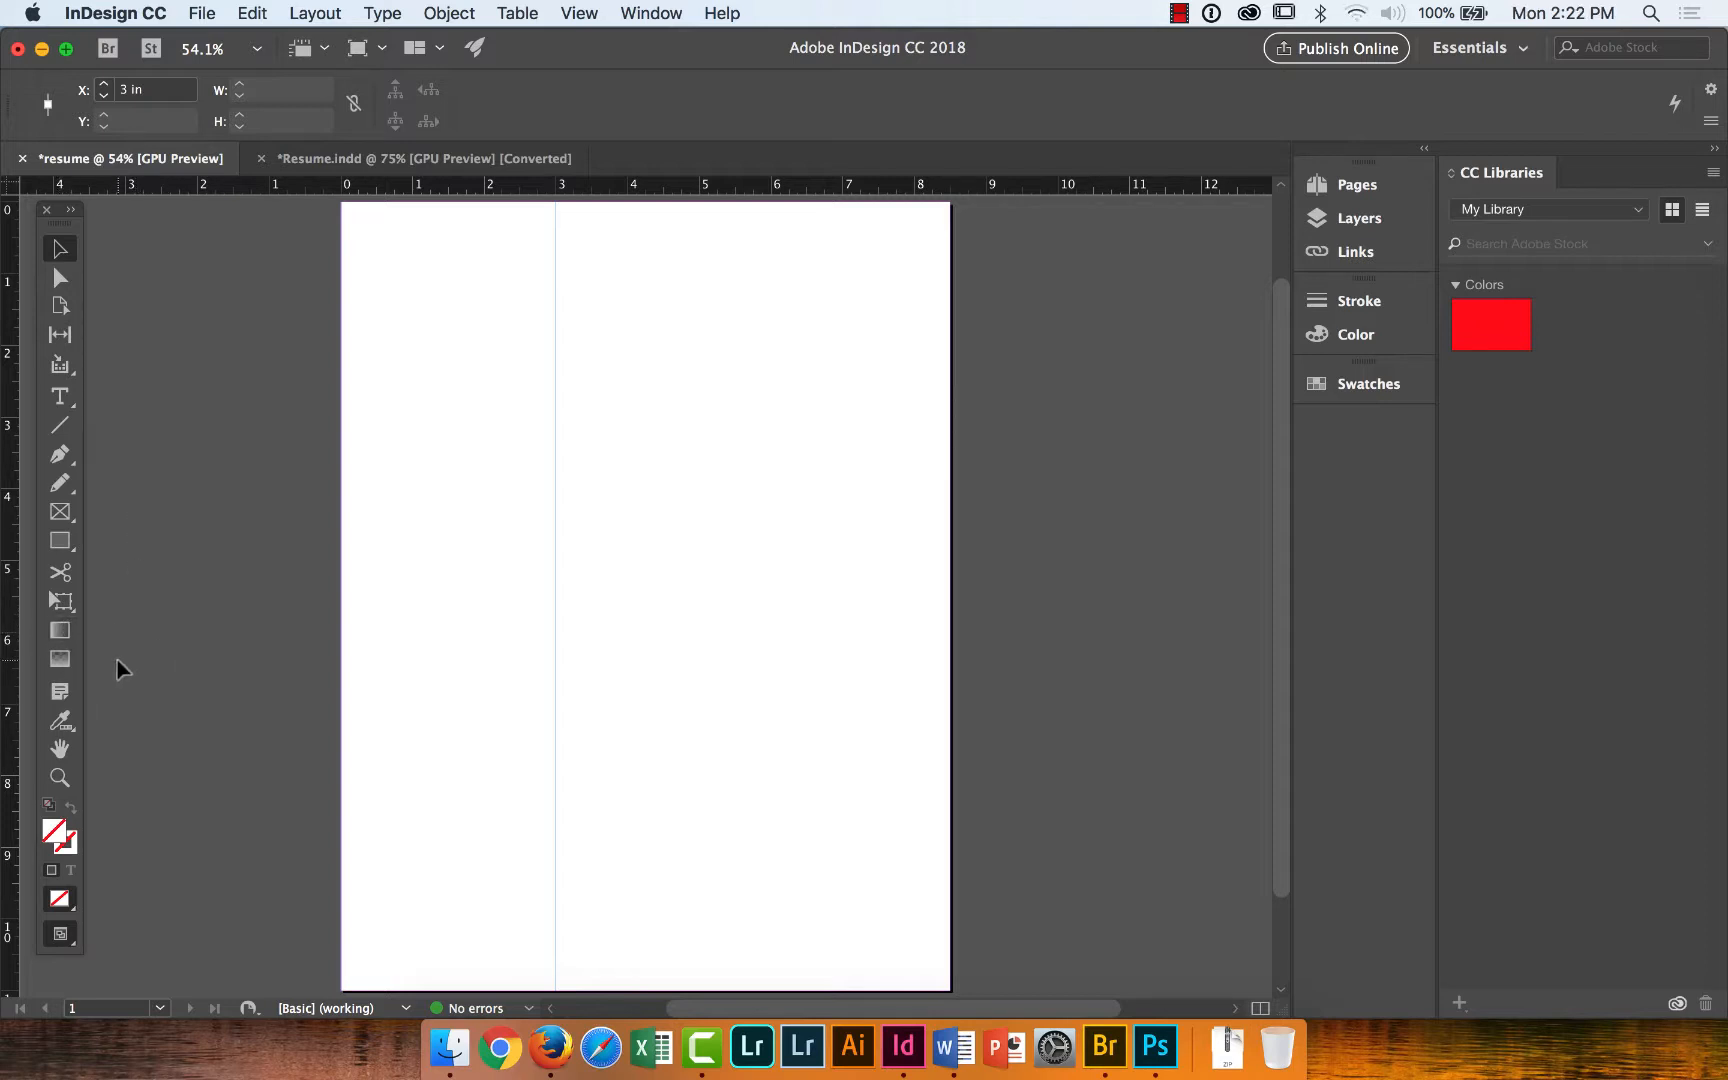
key(r)
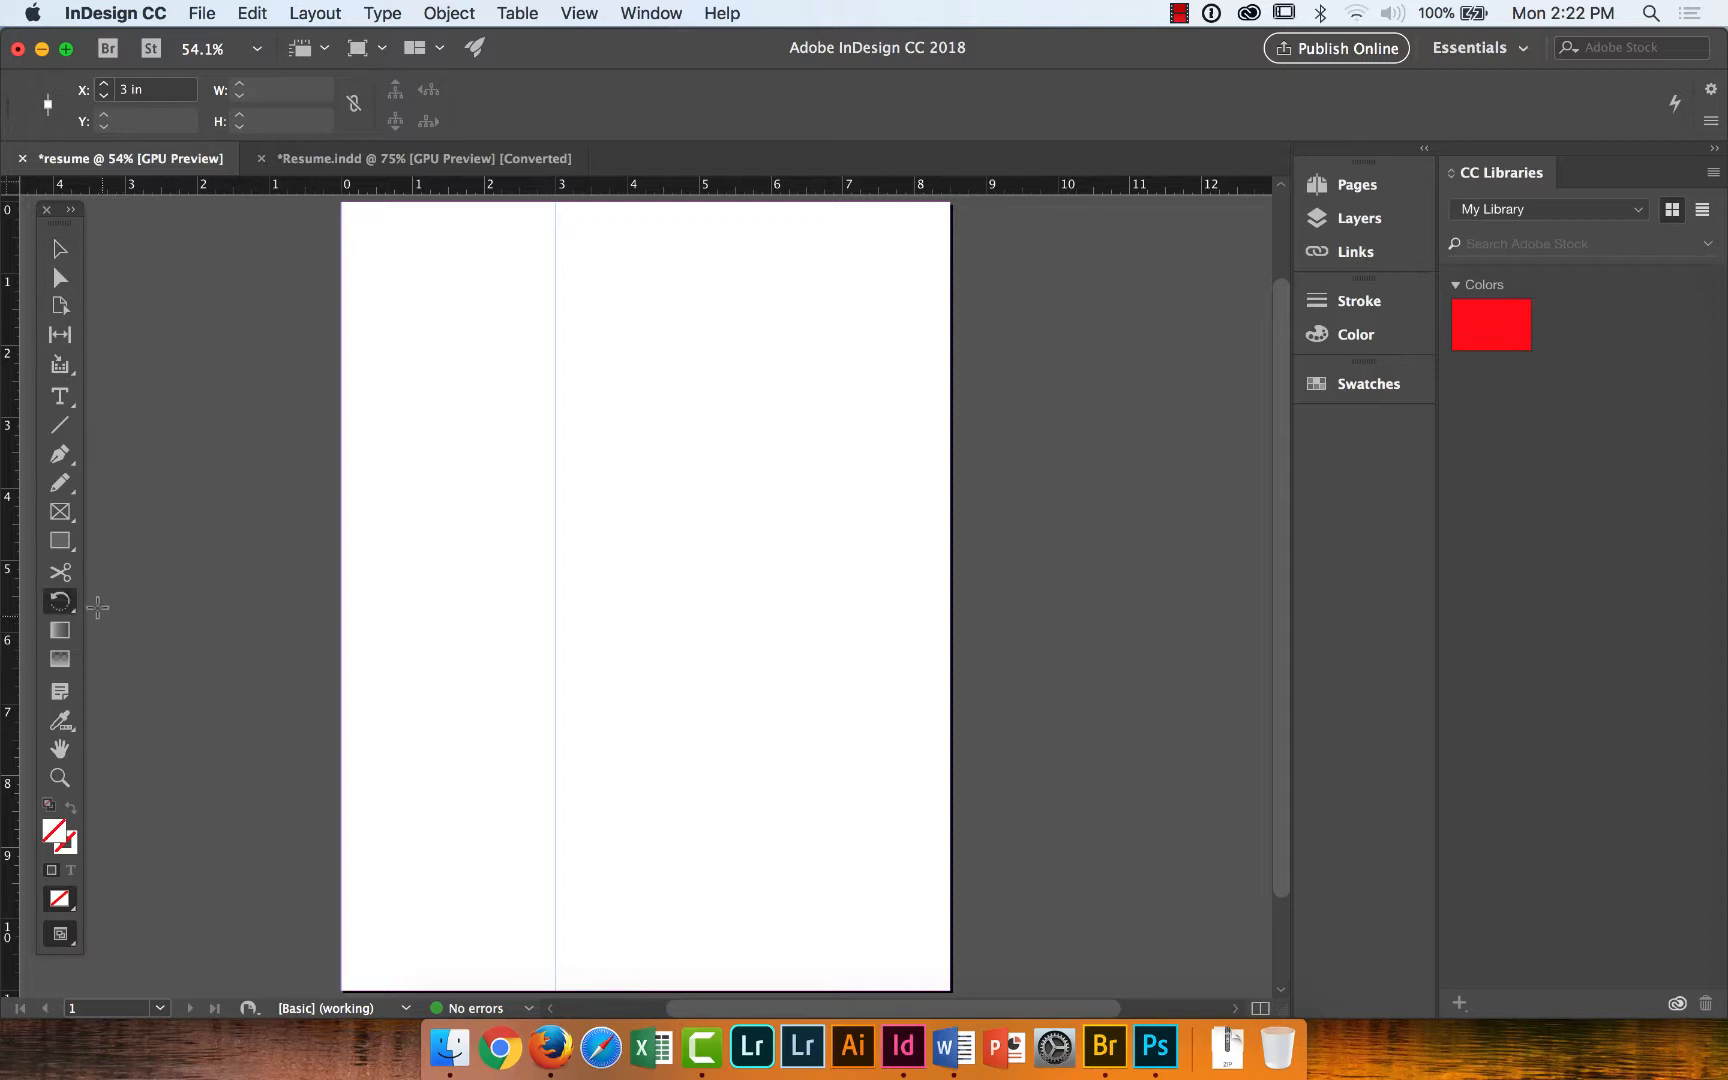
click(63, 545)
click(68, 547)
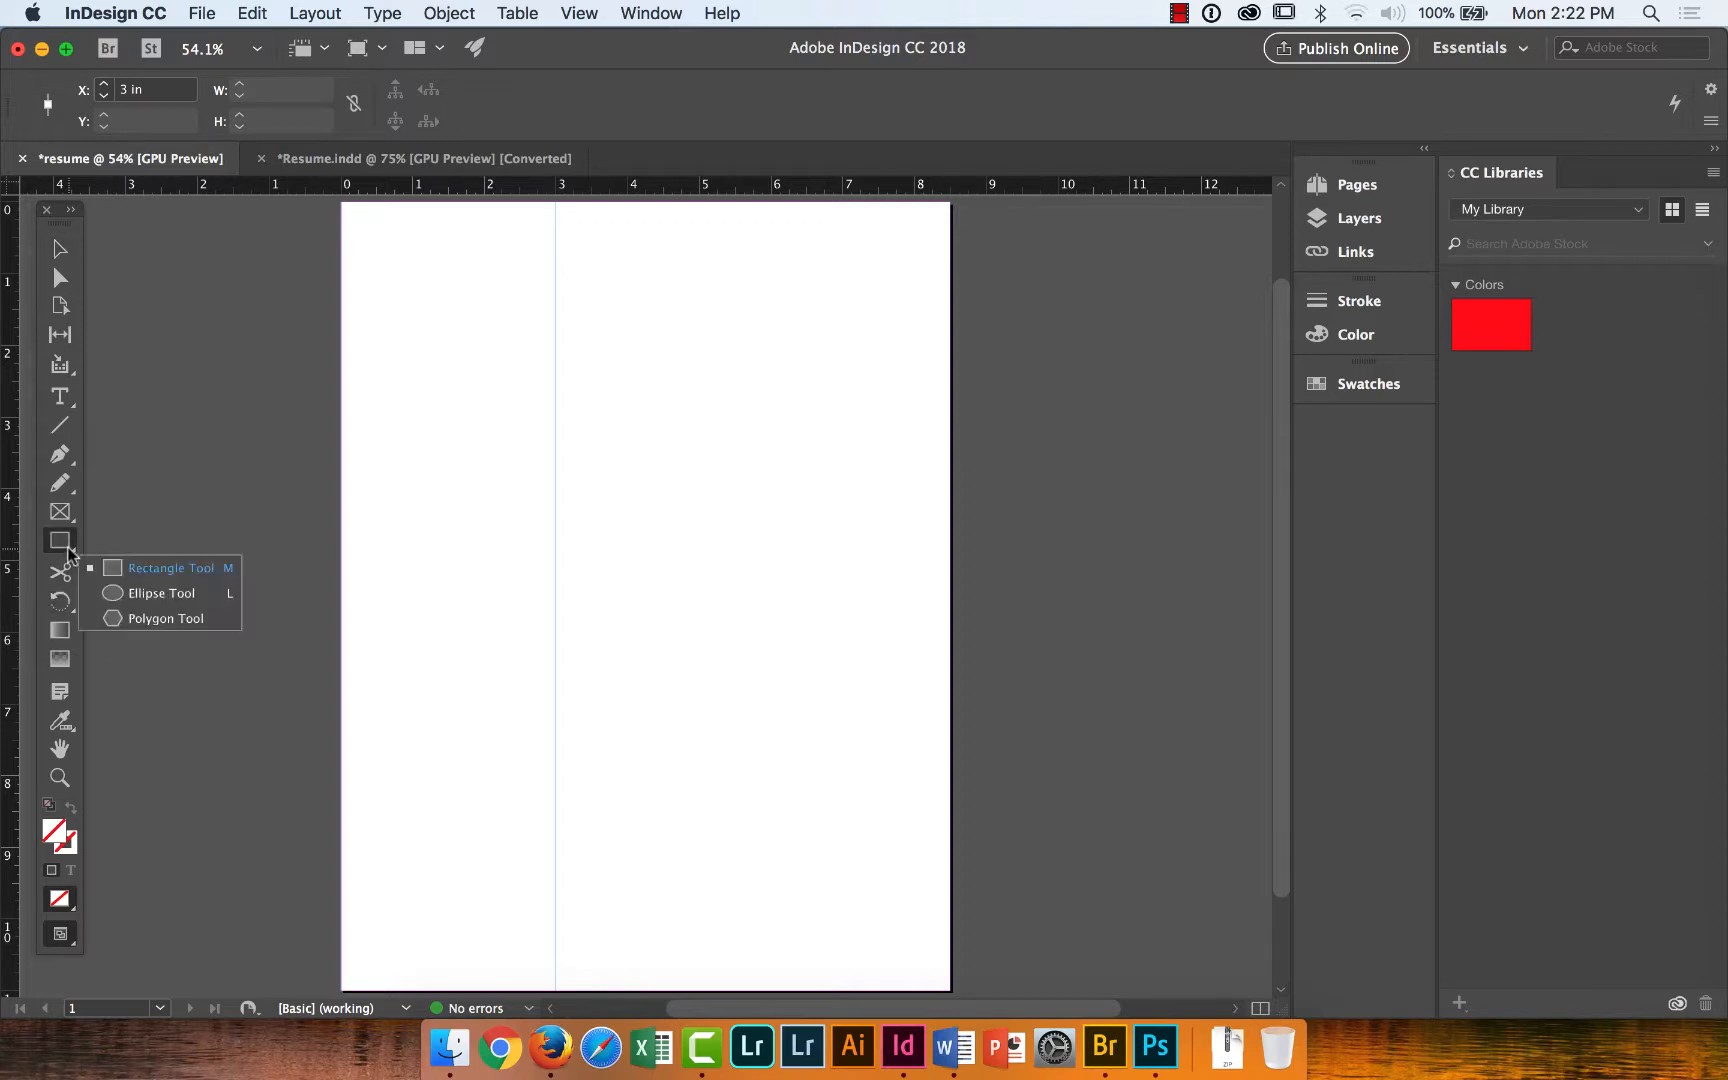
click(133, 570)
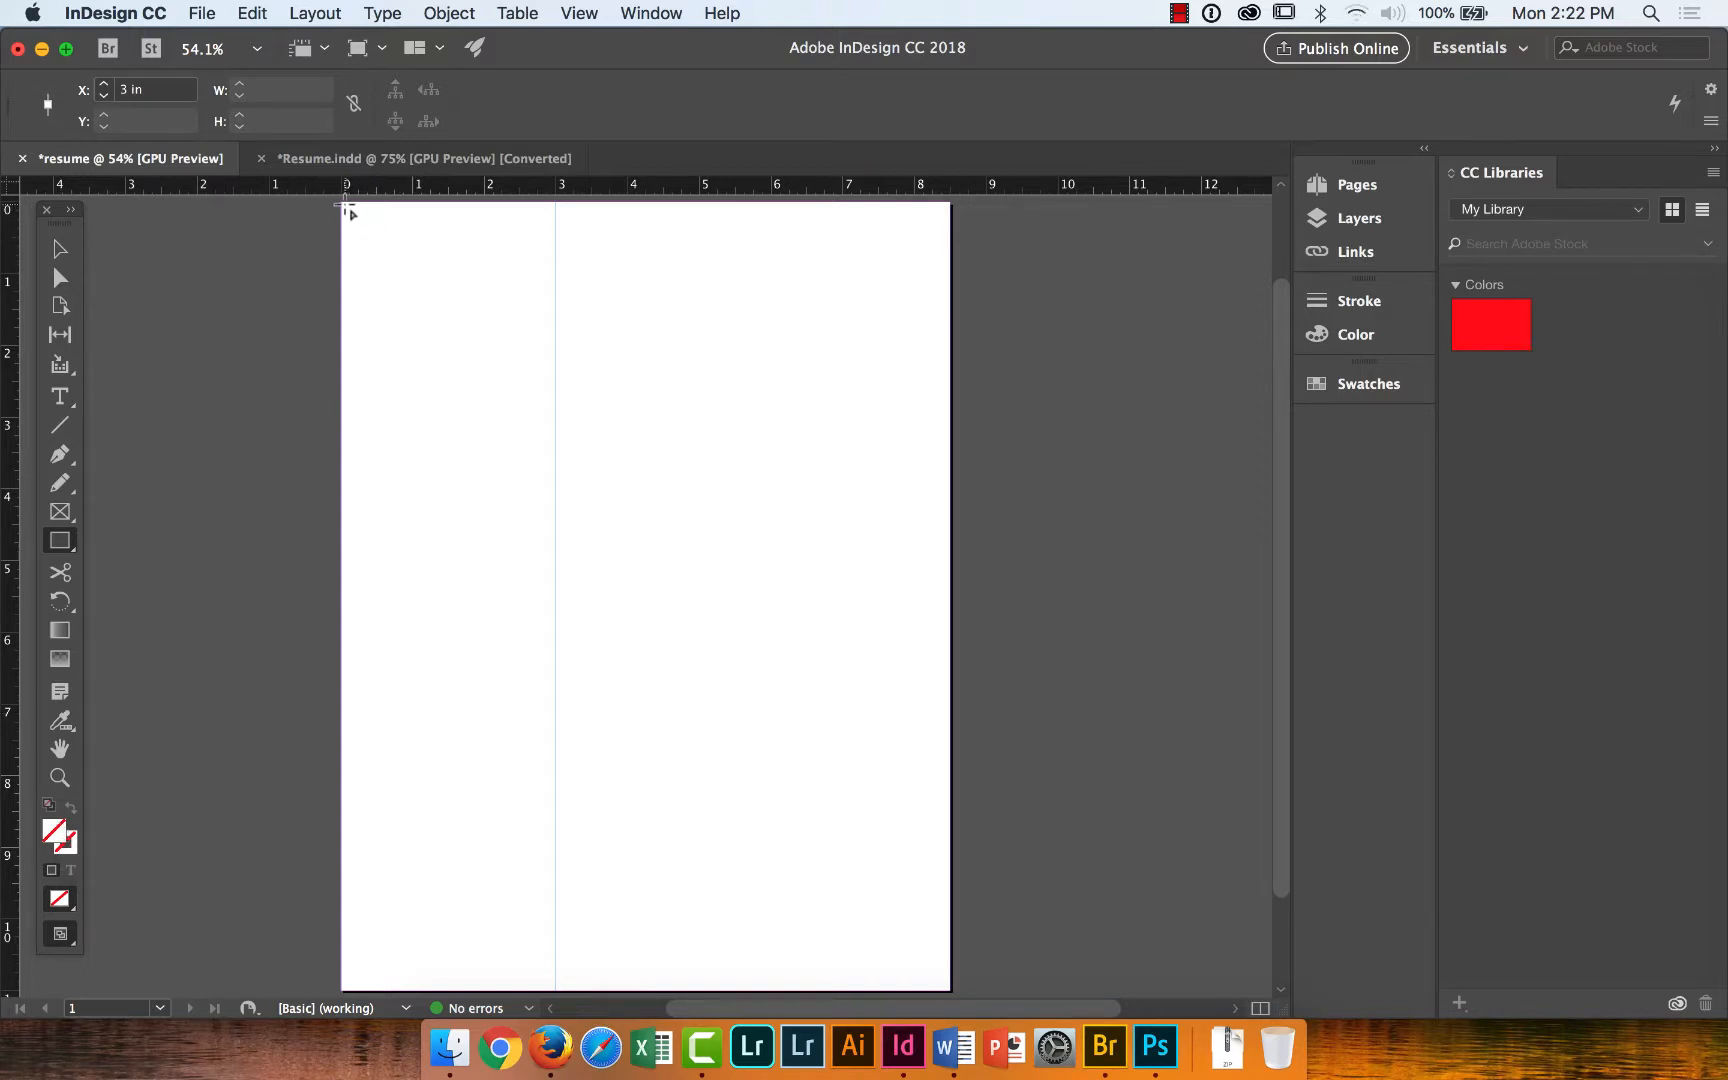
drag(343, 205, 557, 940)
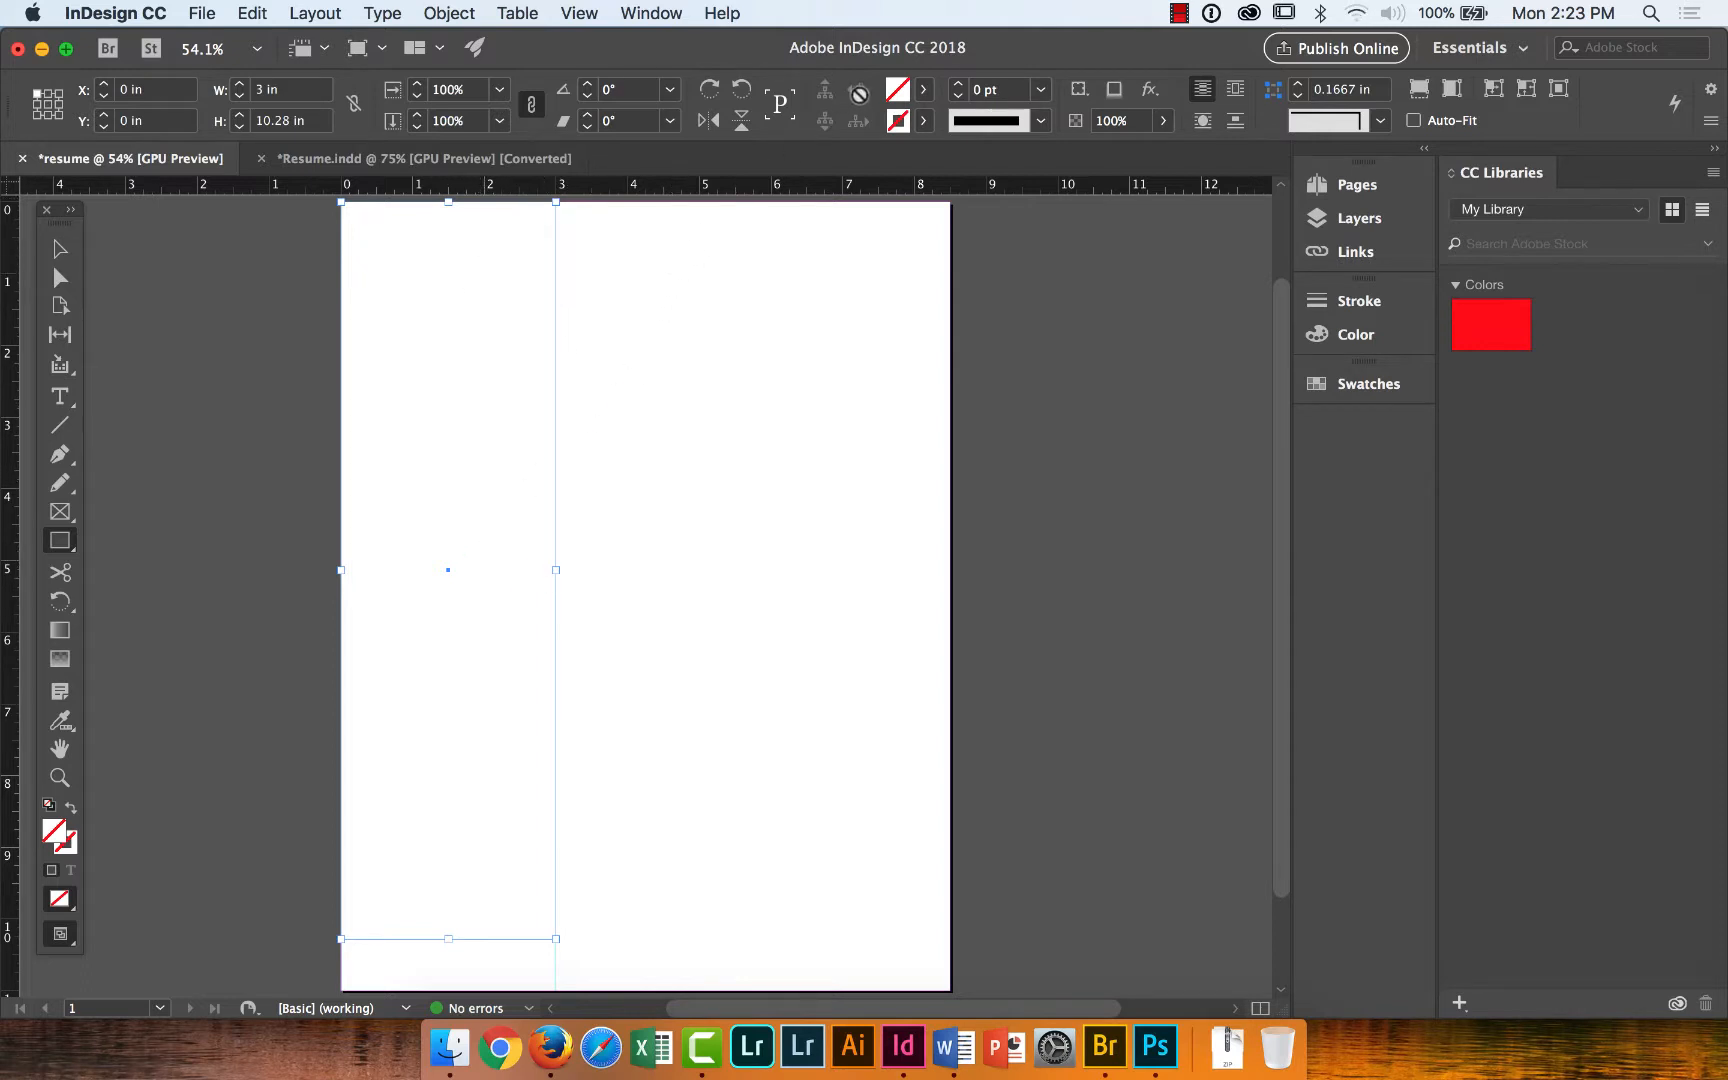
Look through the fill swatches and the Color Picker as ways to color the sidebar rectangle.
click(923, 90)
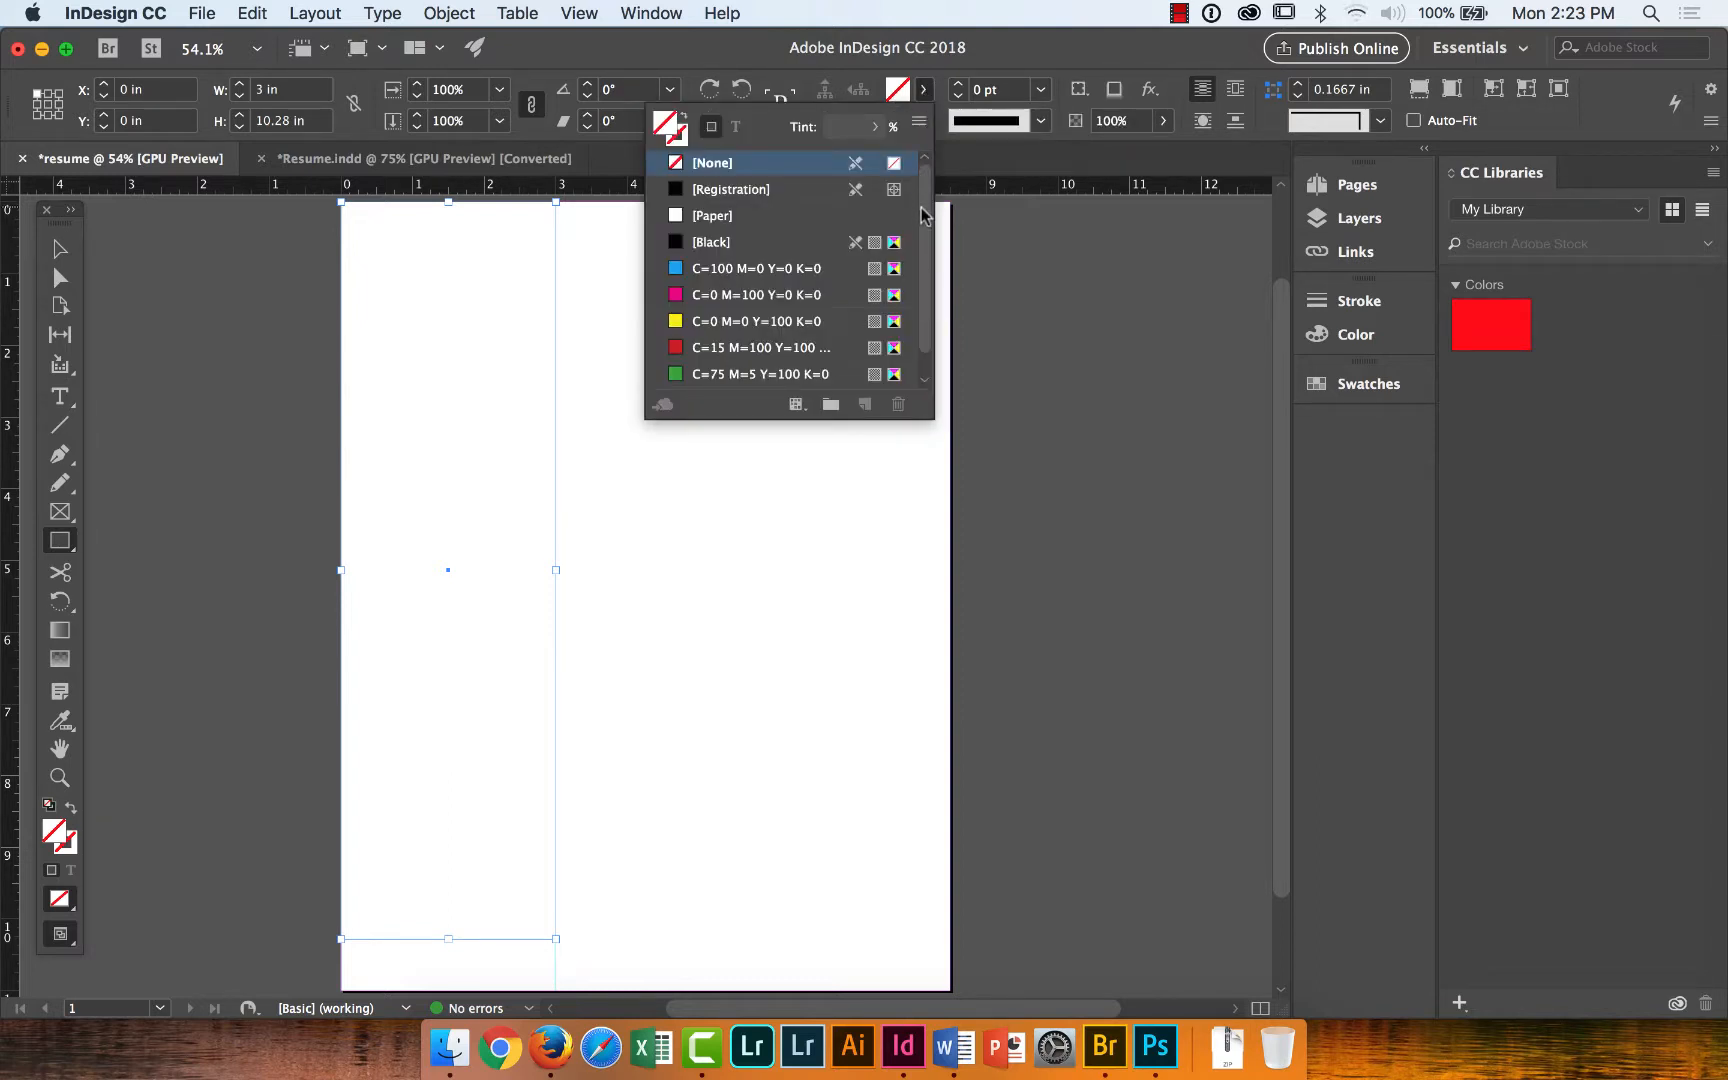
scroll(923, 232, down, 1)
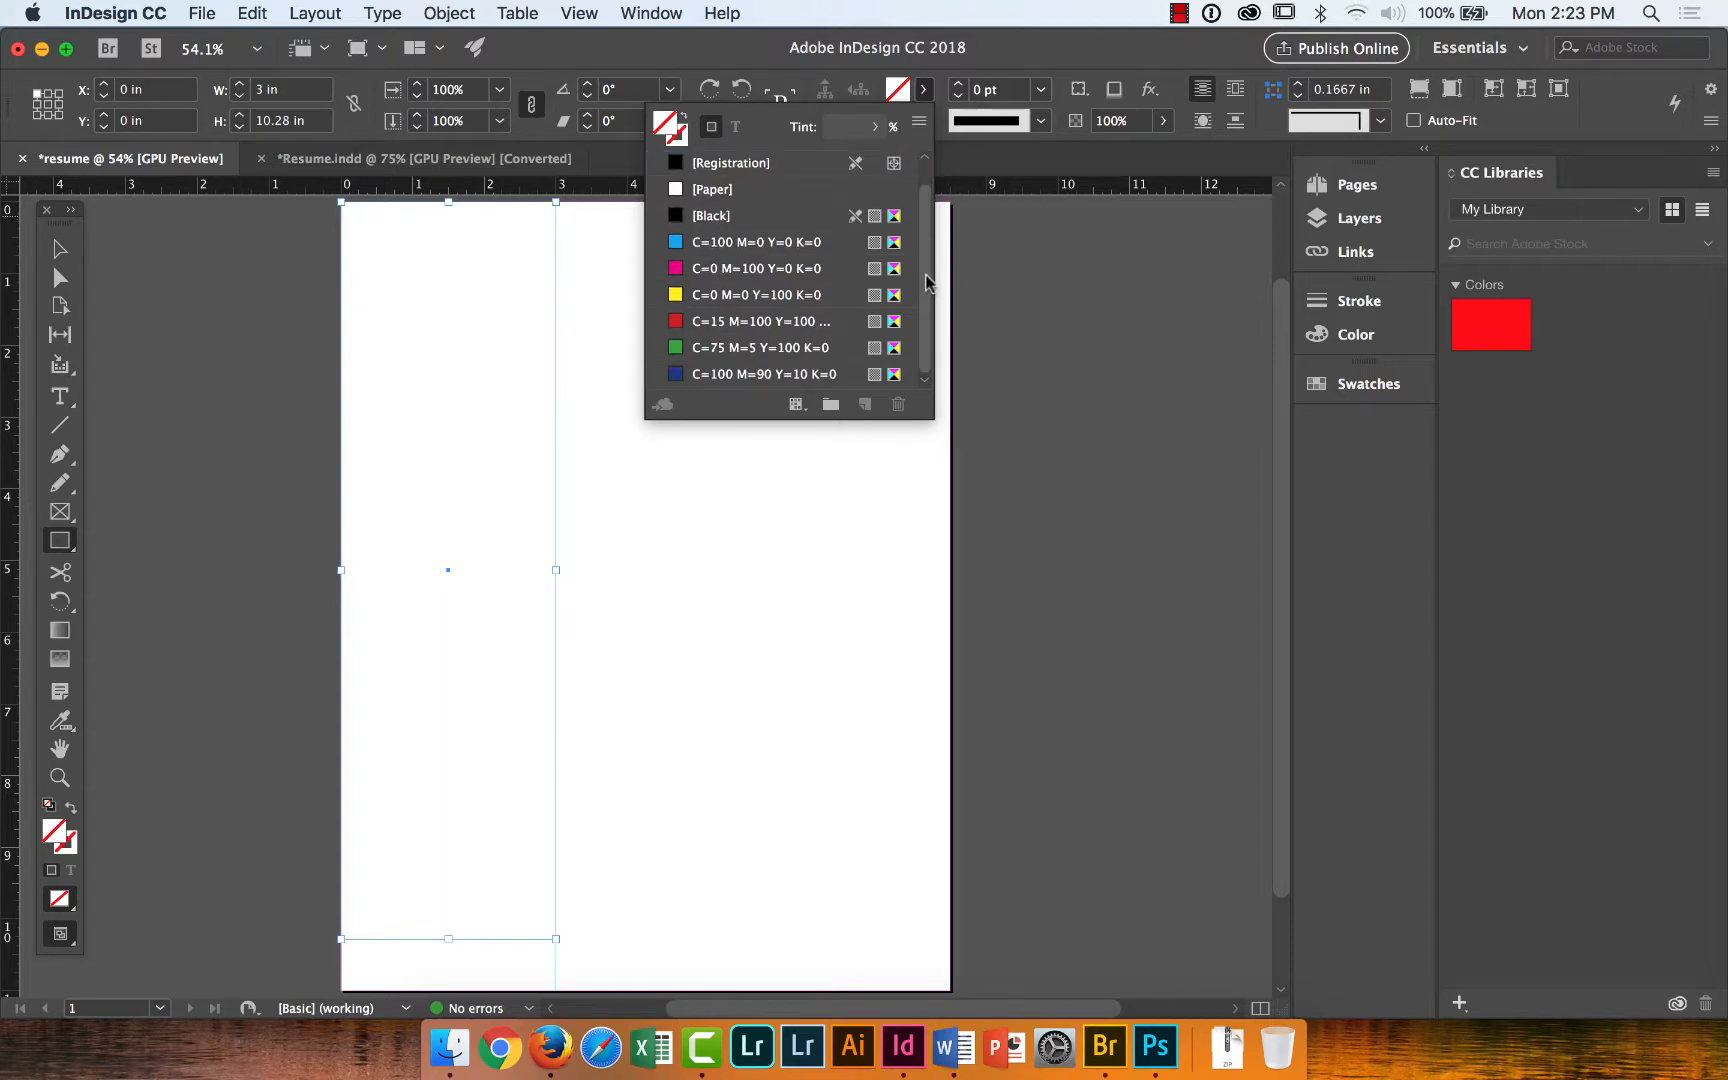
scroll(925, 270, up, 1)
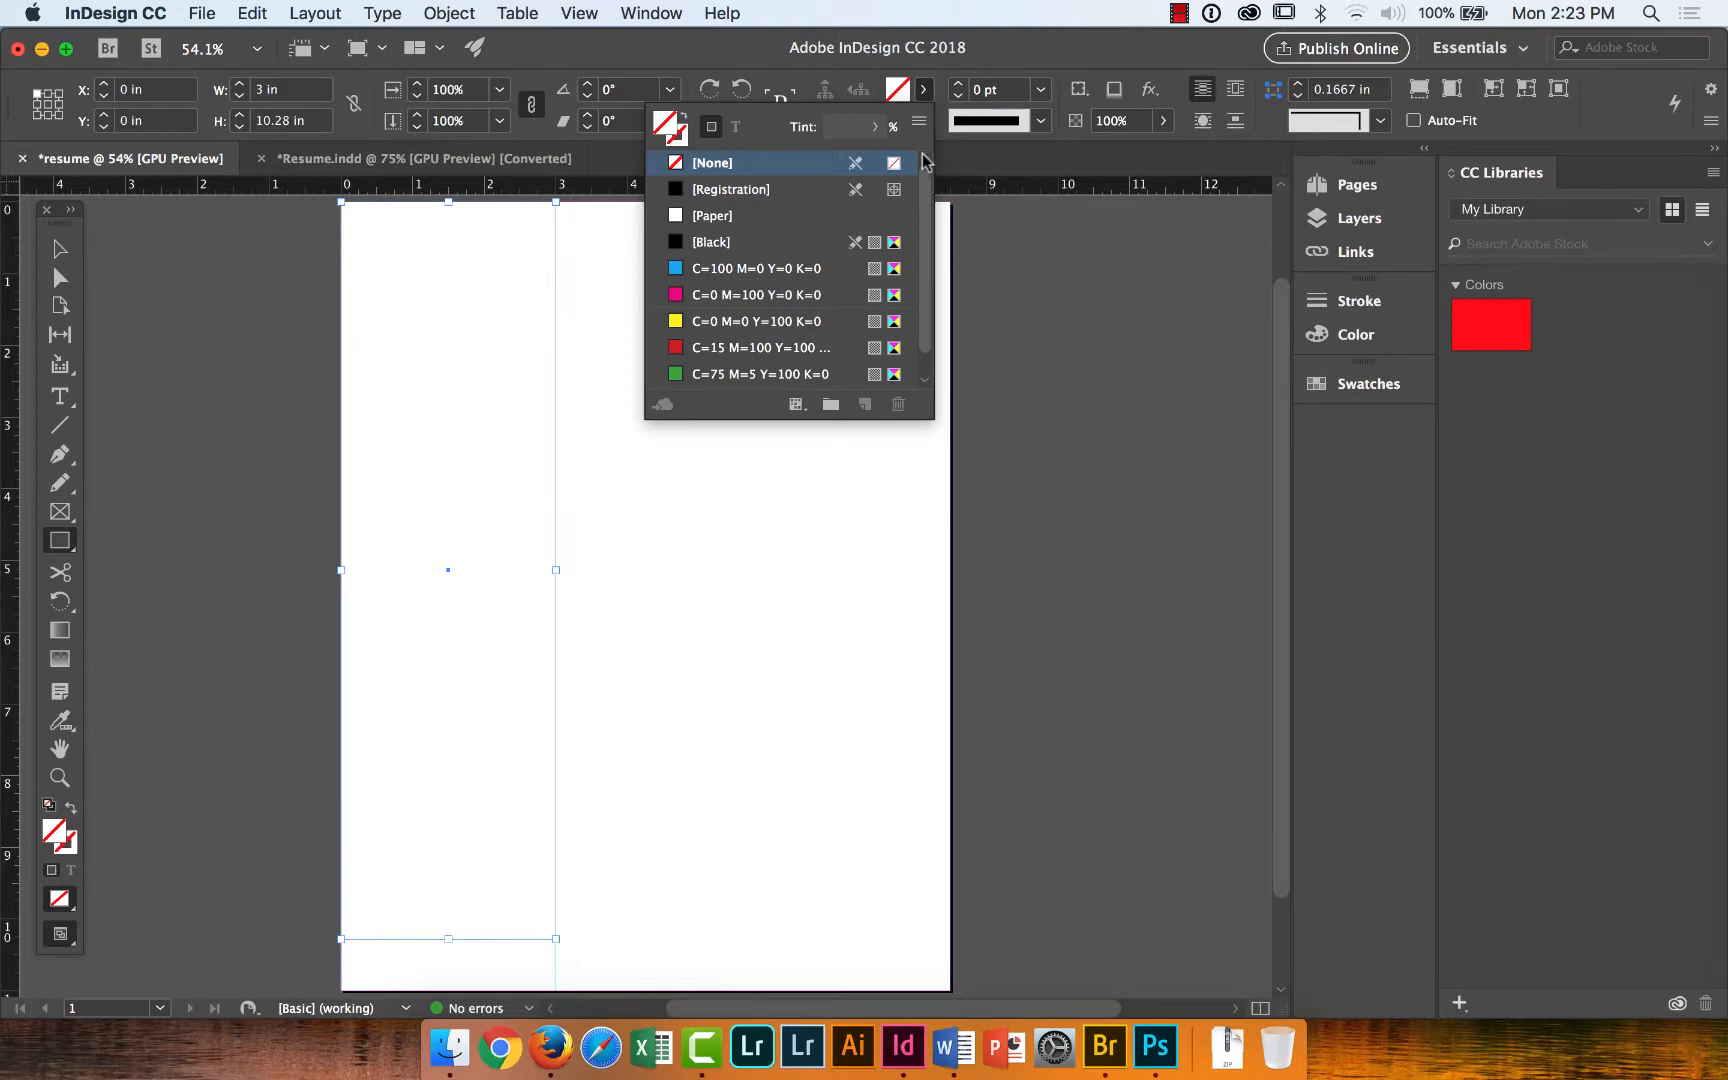
double_click(898, 94)
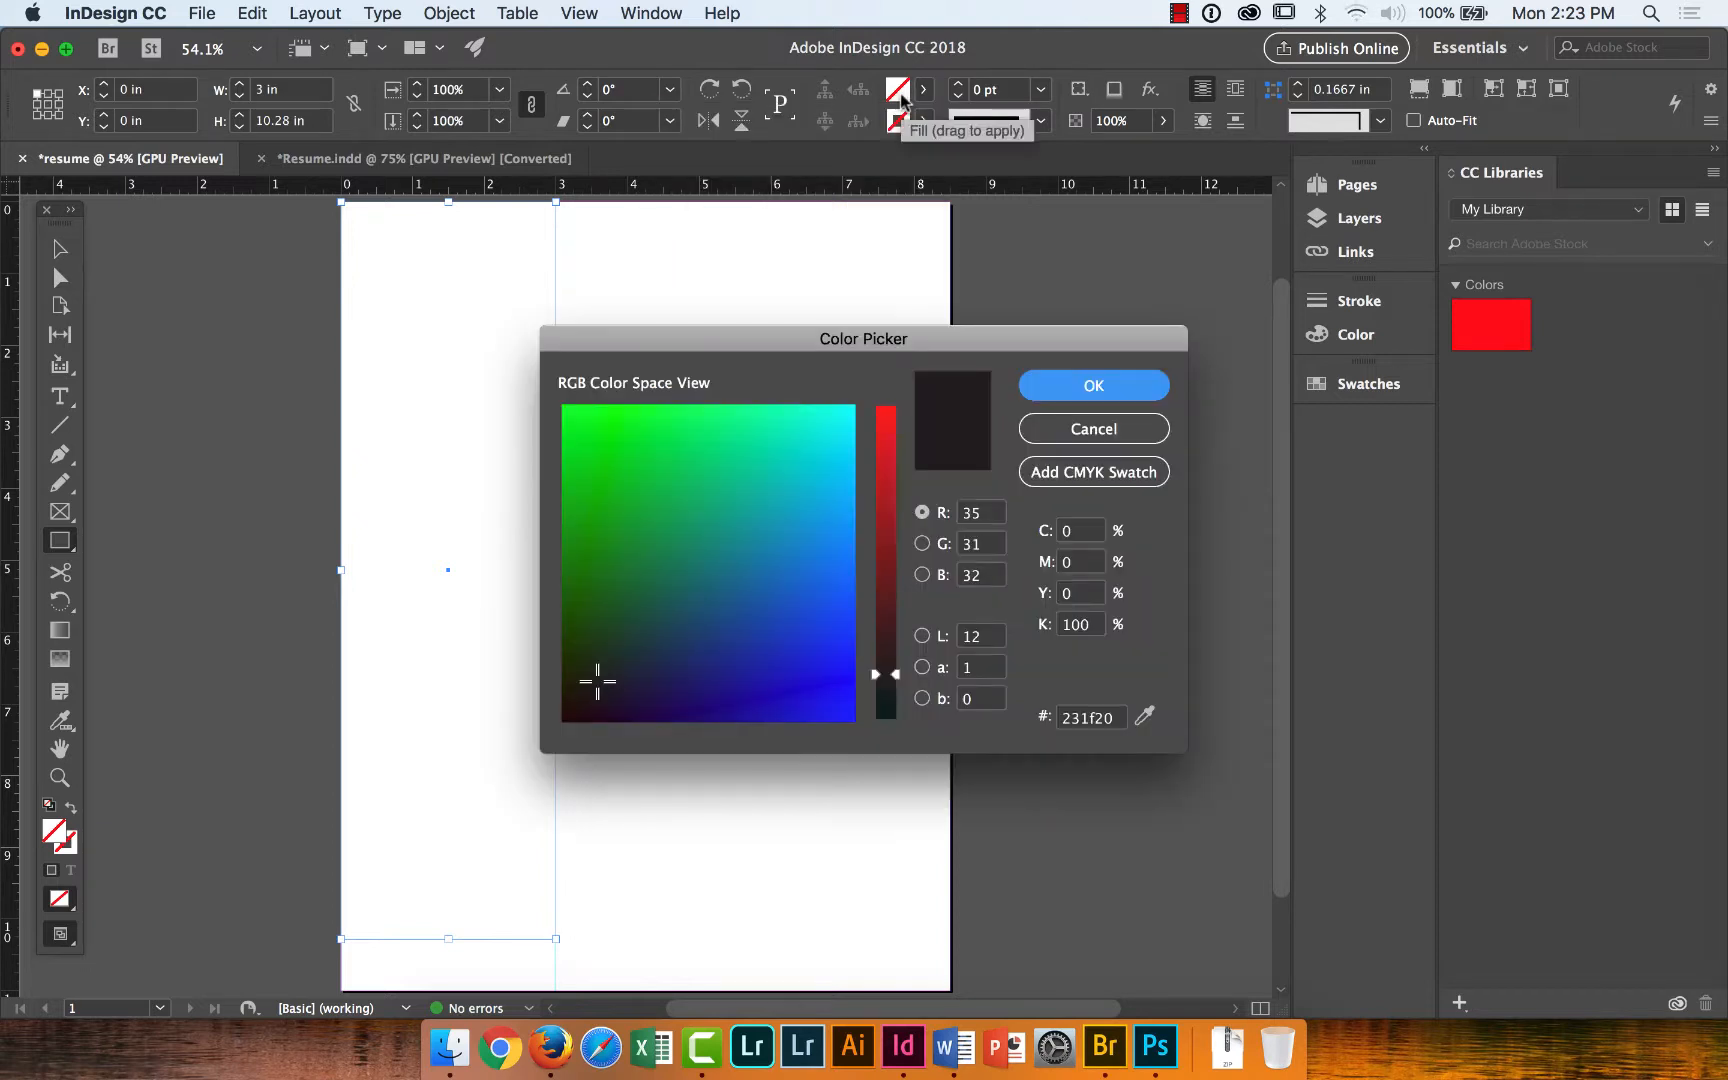
click(1052, 427)
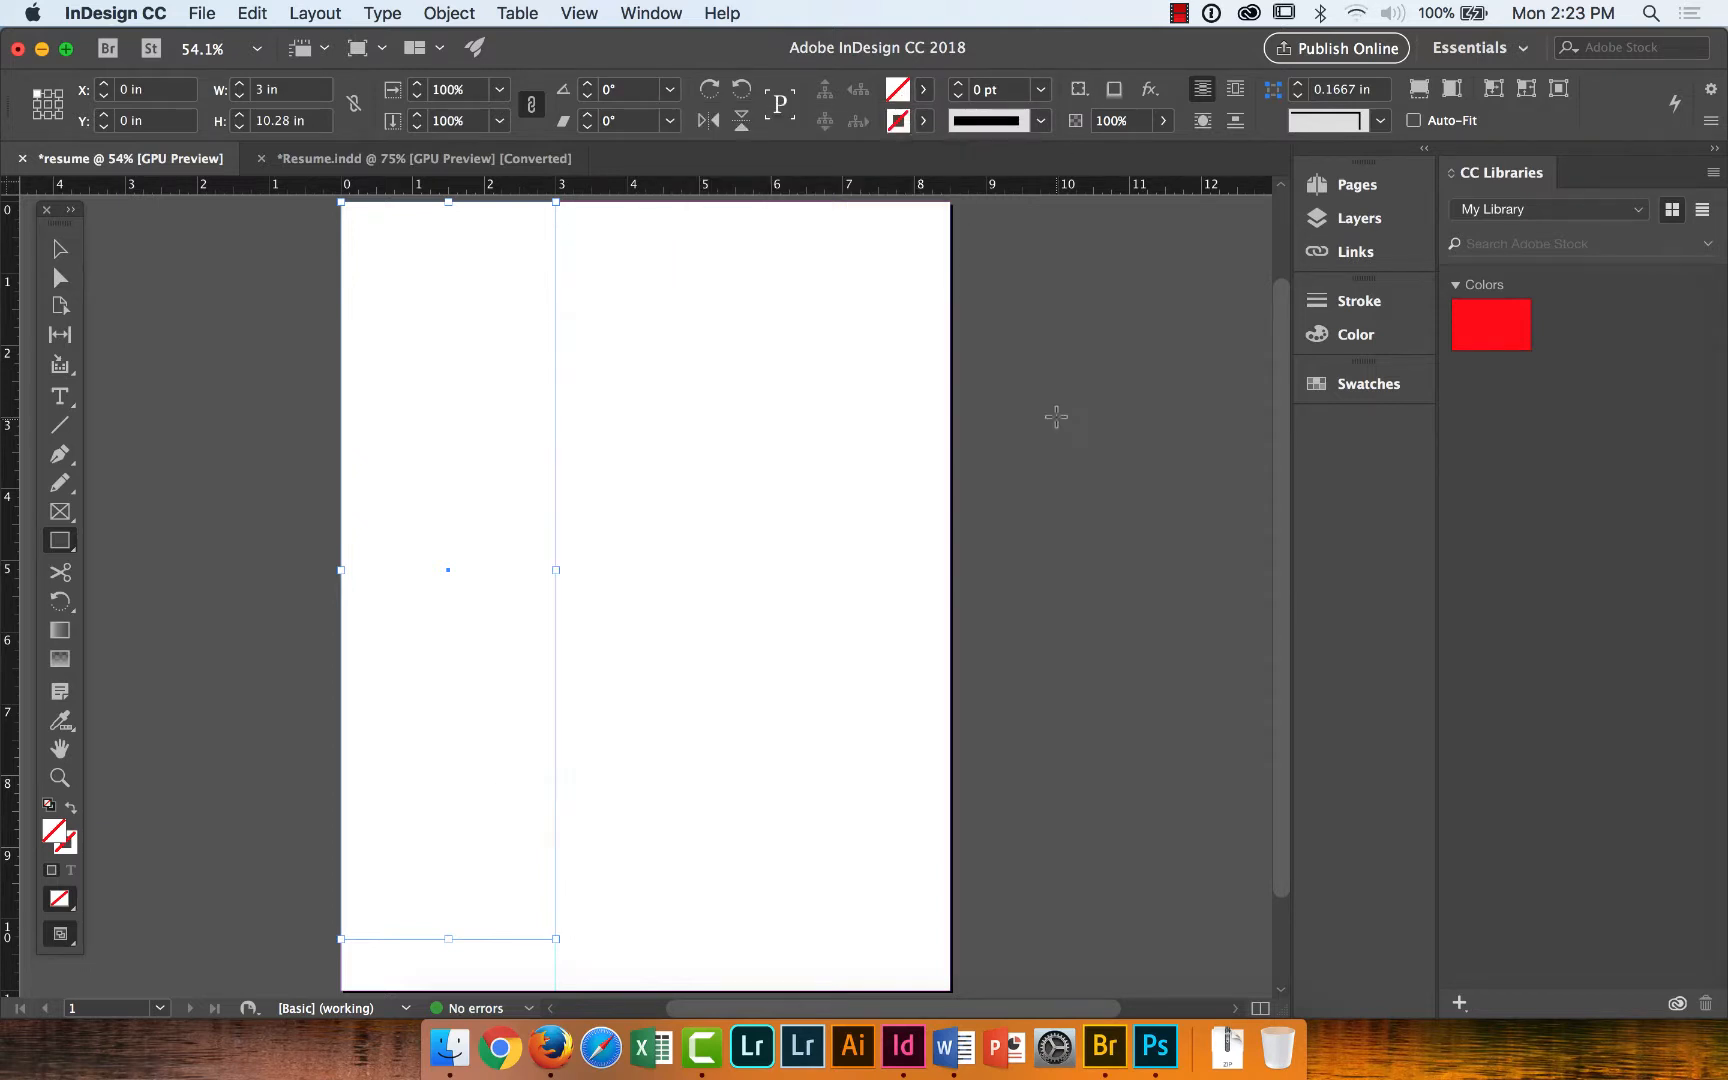
click(924, 92)
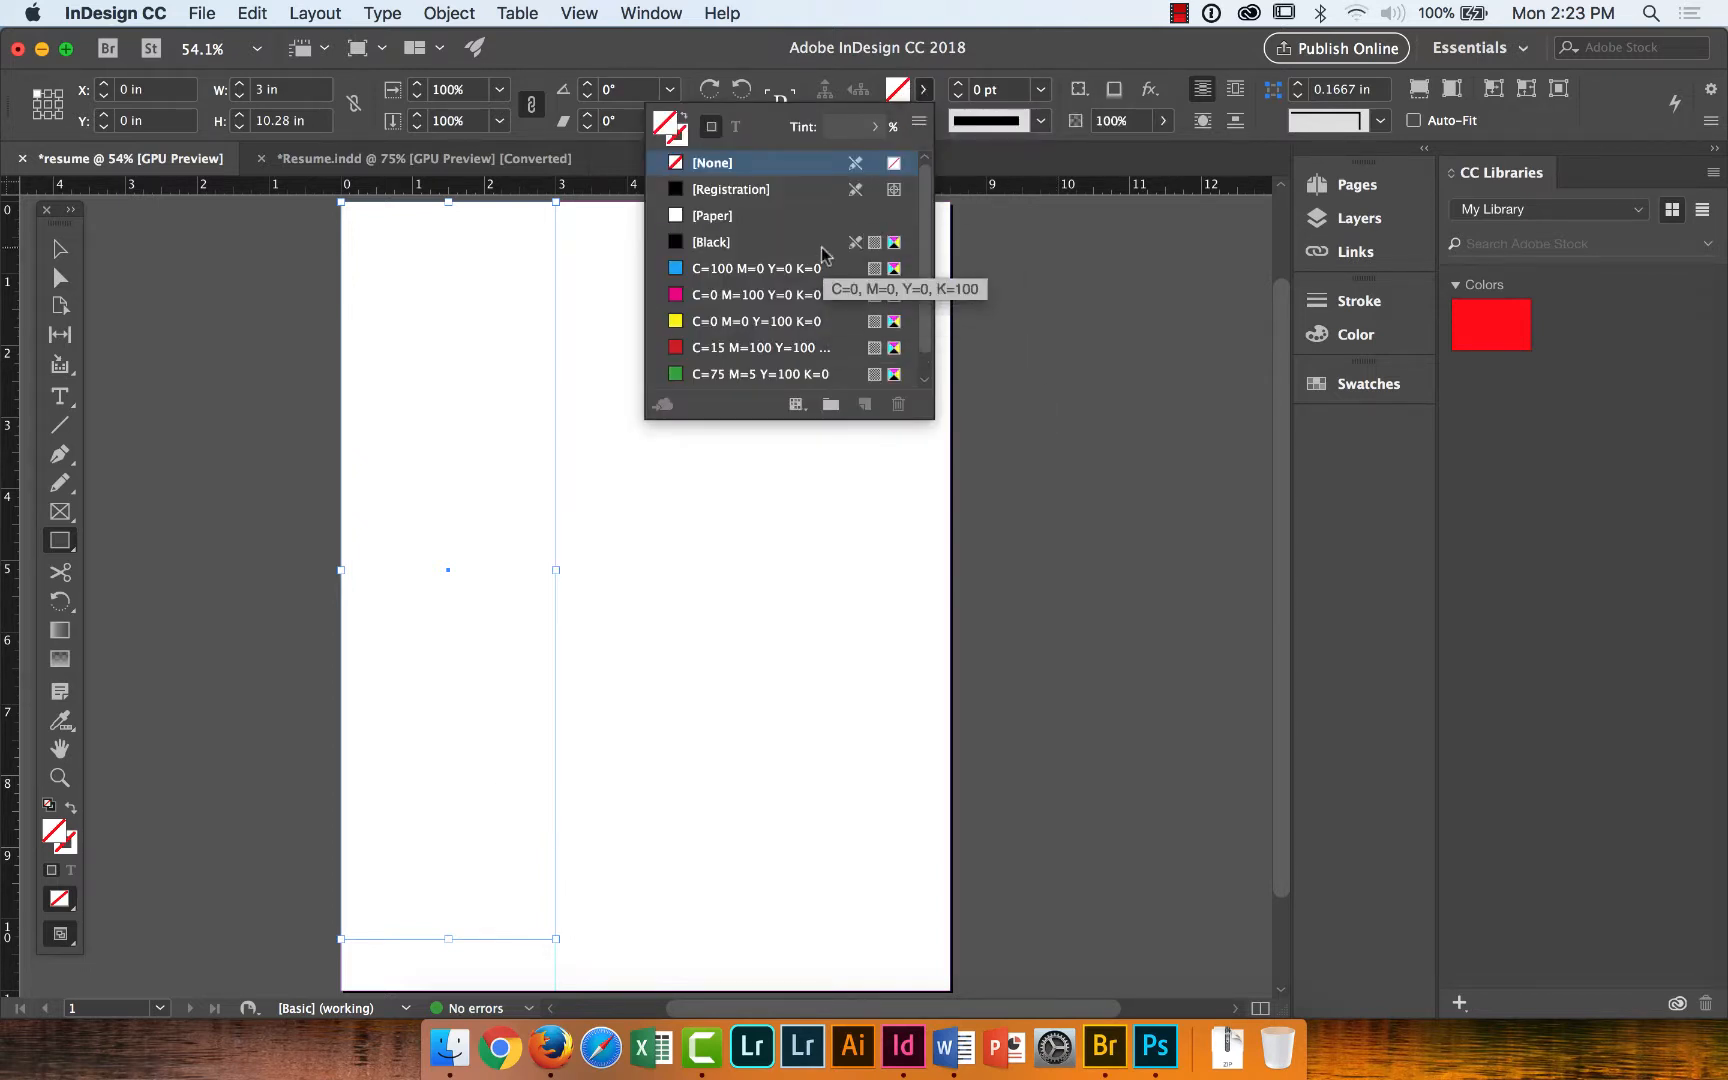
click(897, 93)
double_click(897, 93)
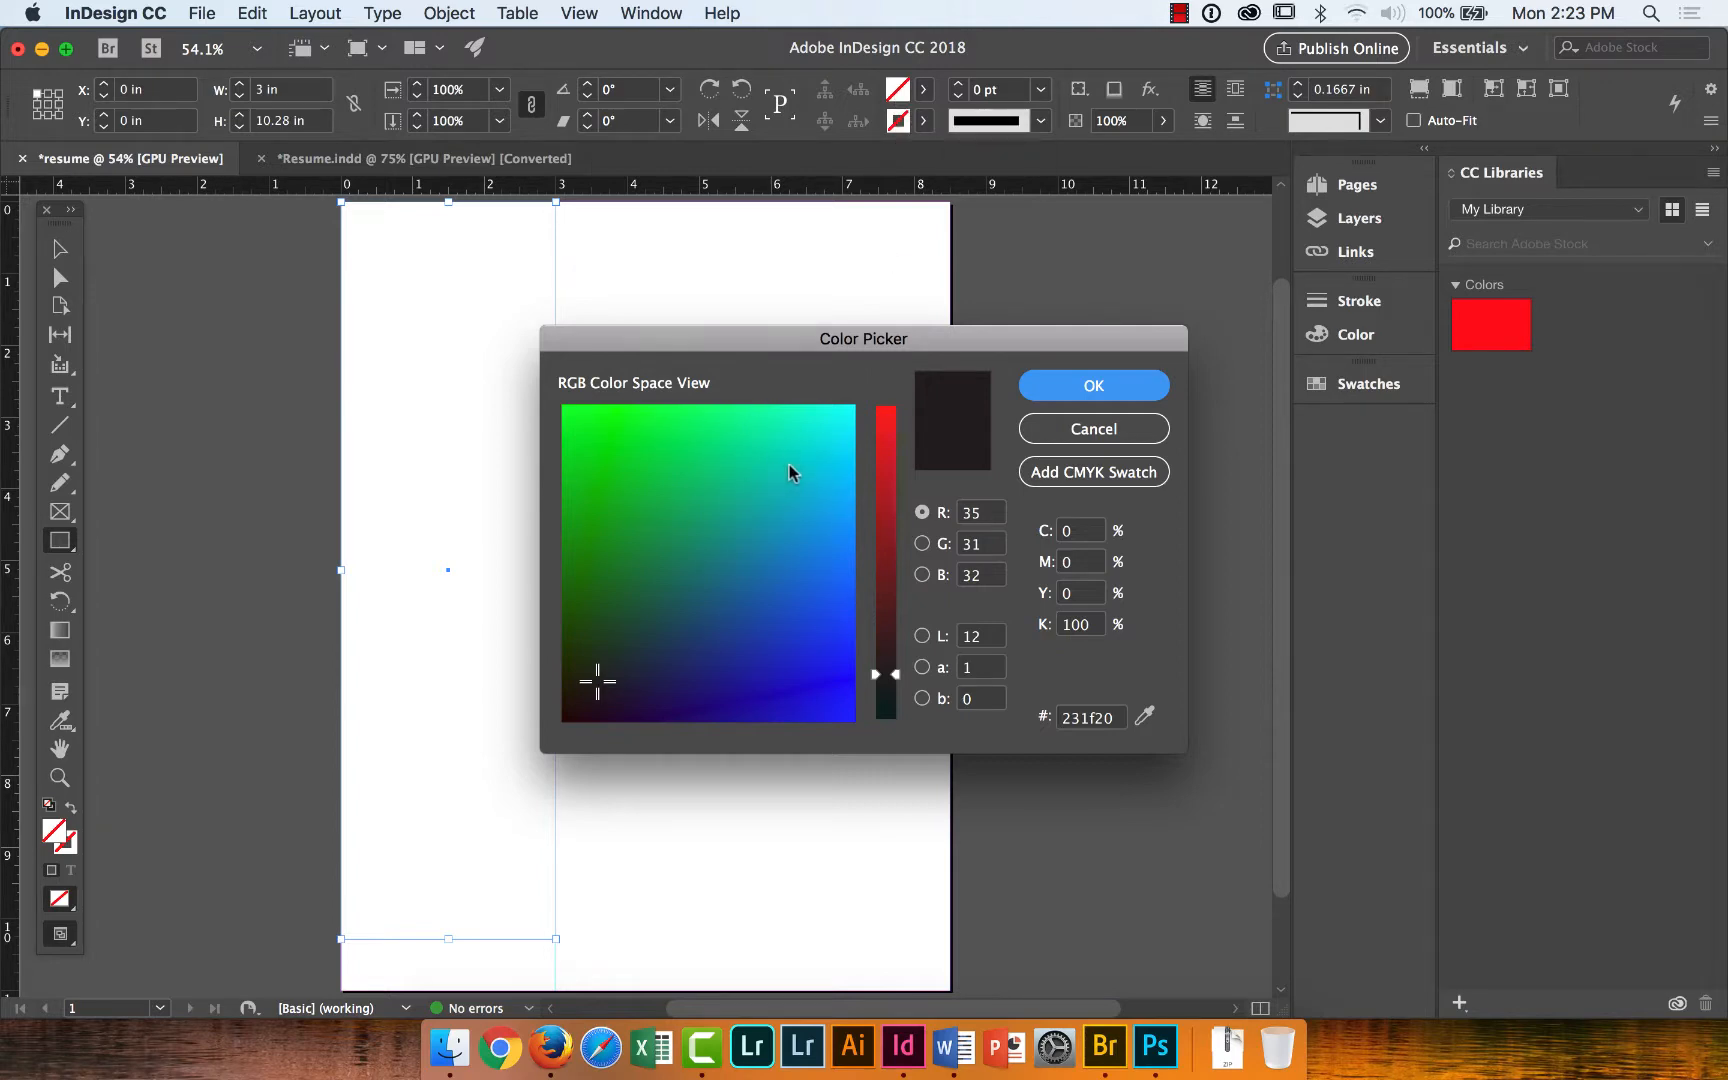
click(1046, 428)
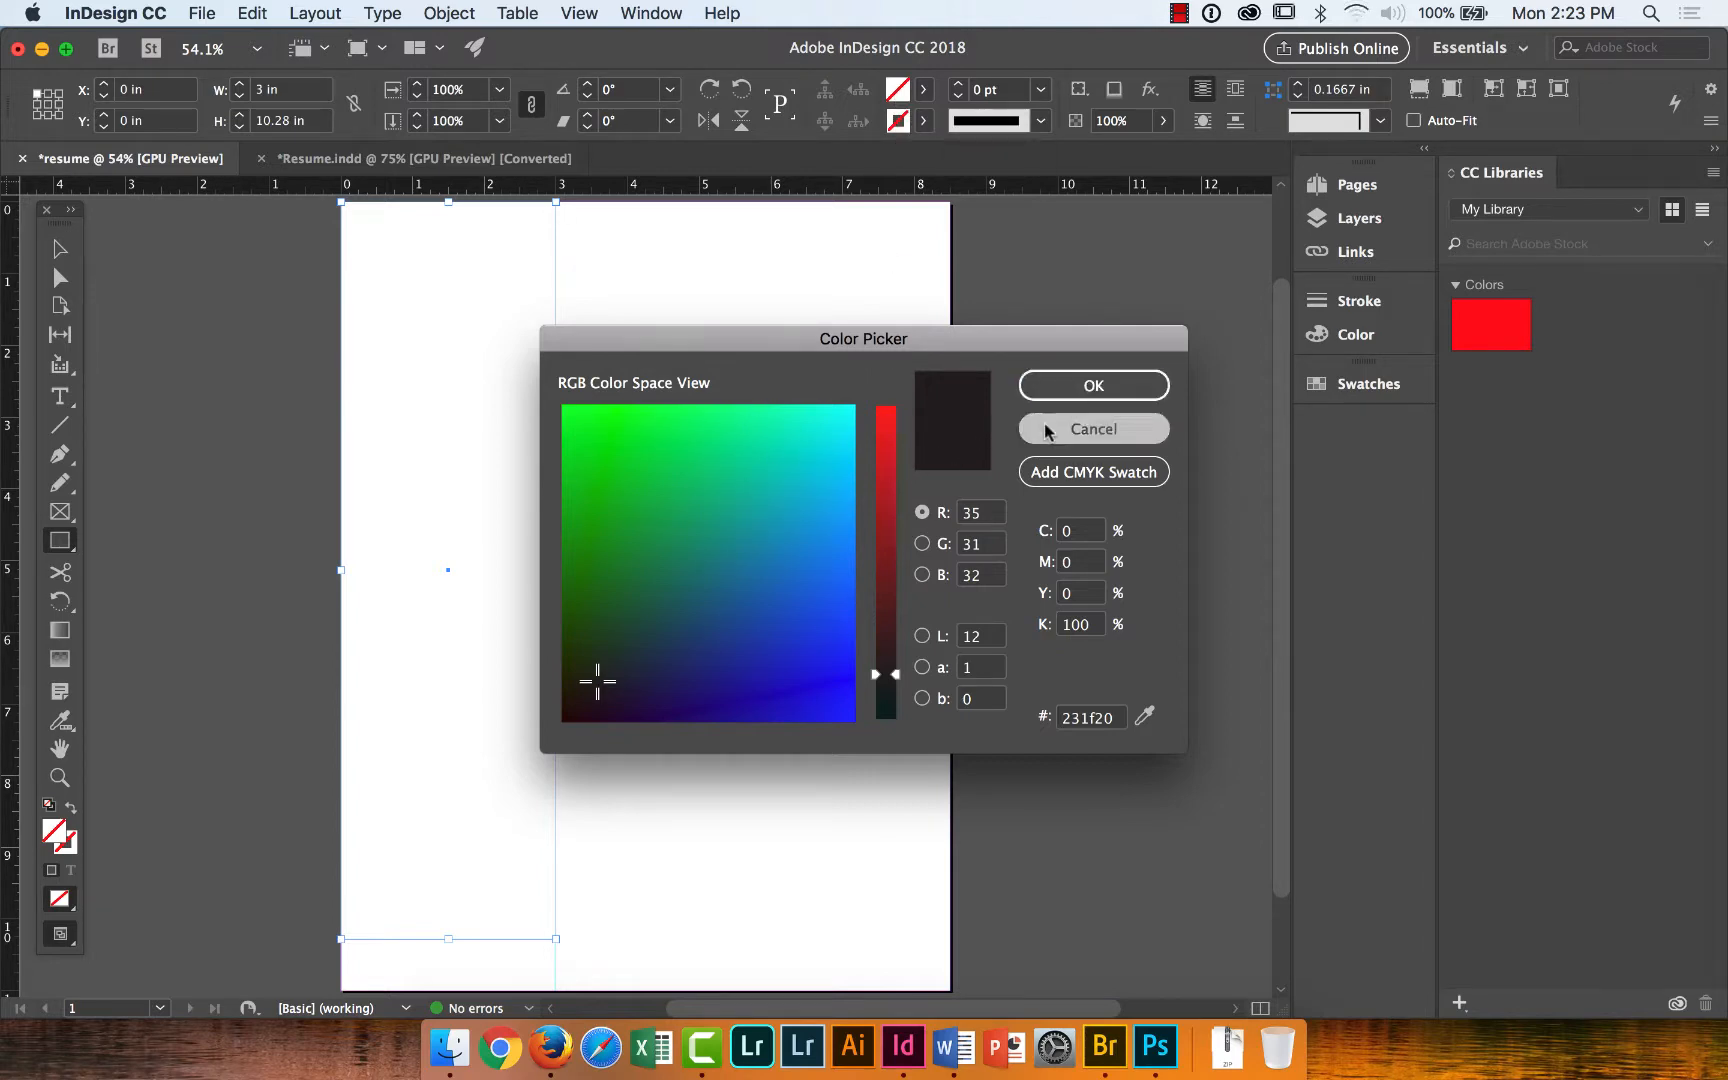
Fill the sidebar rectangle with the cyan swatch C=100 M=0 Y=0 K=0.
click(921, 95)
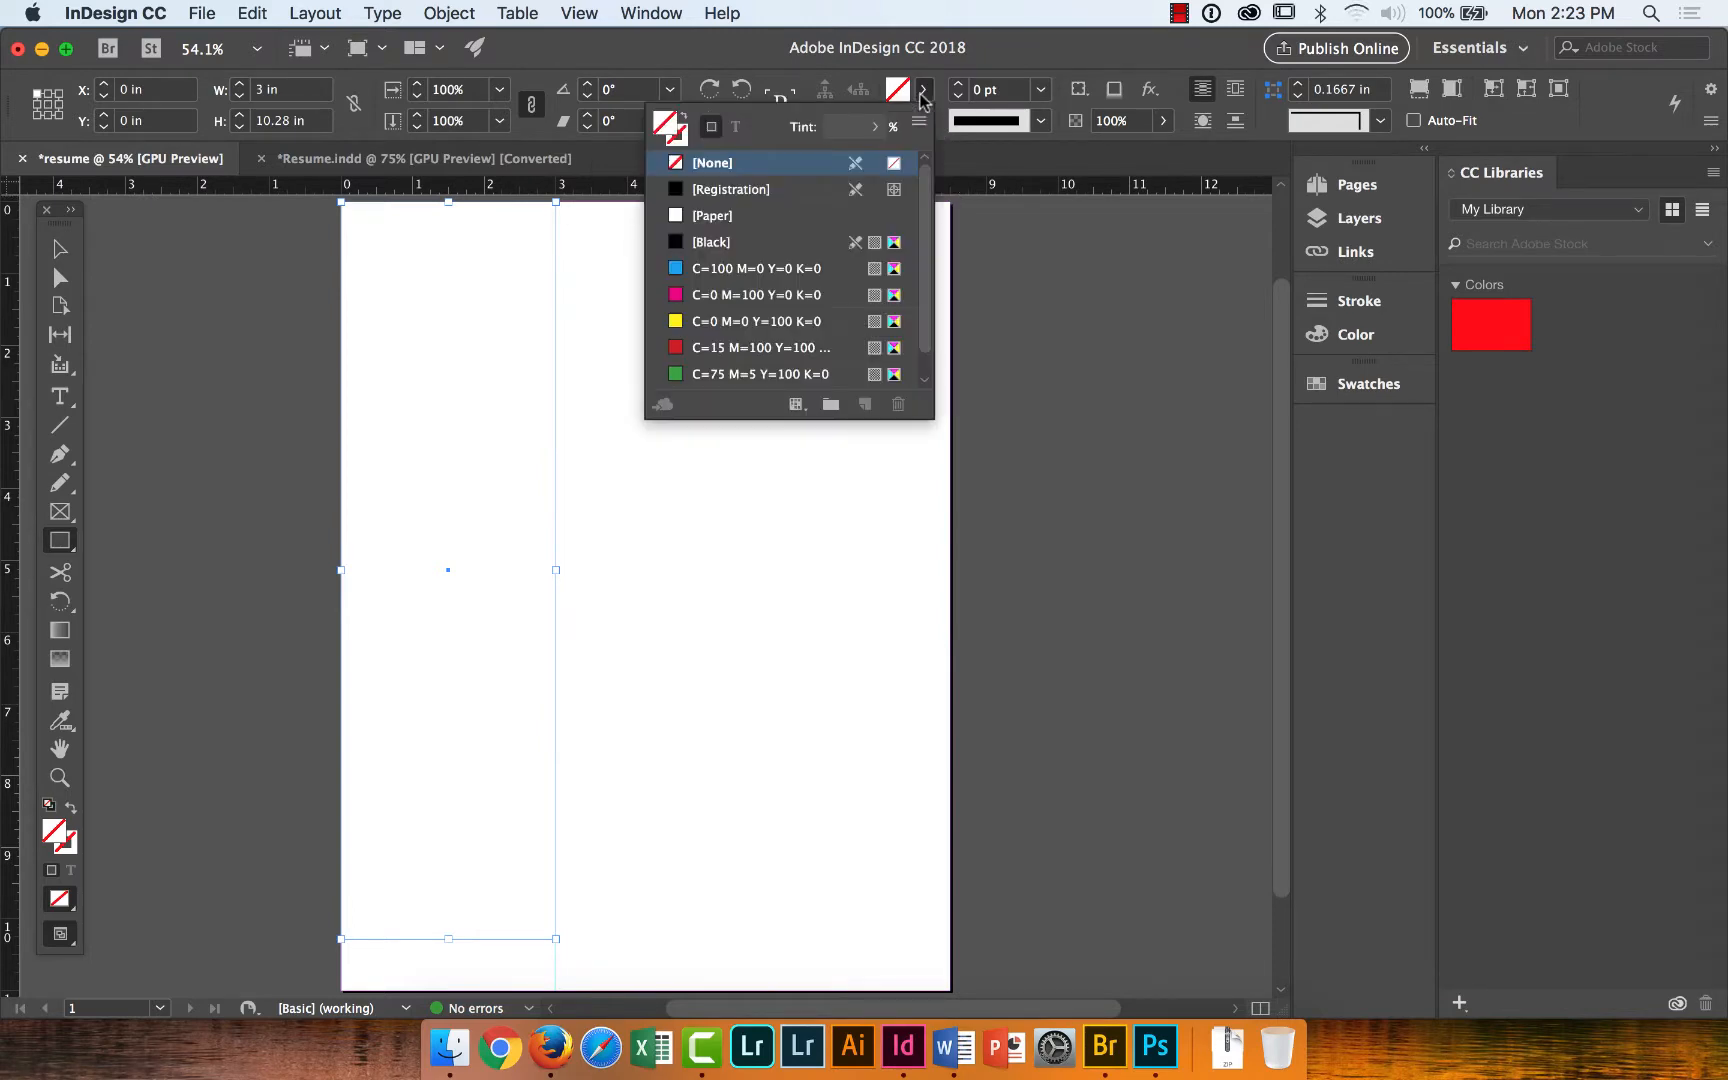
click(753, 270)
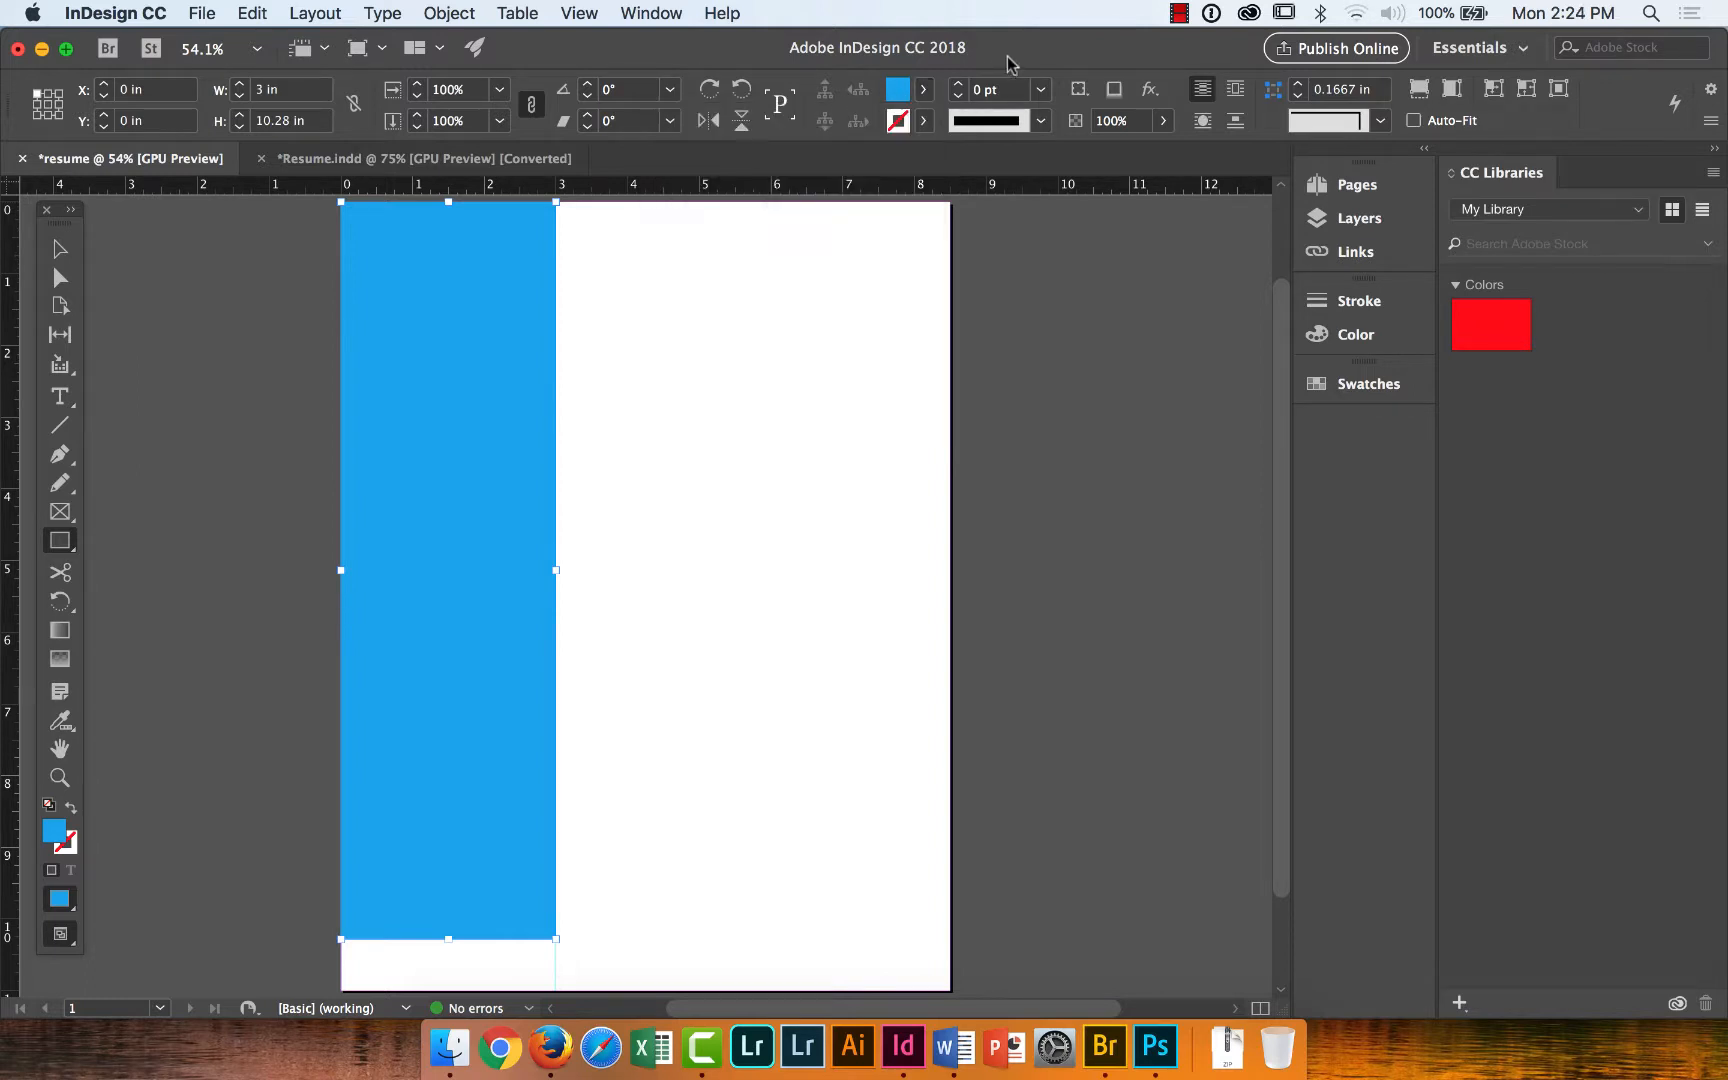
Look over the fill swatches available for the sidebar rectangle.
click(923, 92)
click(923, 92)
click(922, 92)
click(922, 92)
click(921, 93)
click(920, 94)
click(922, 95)
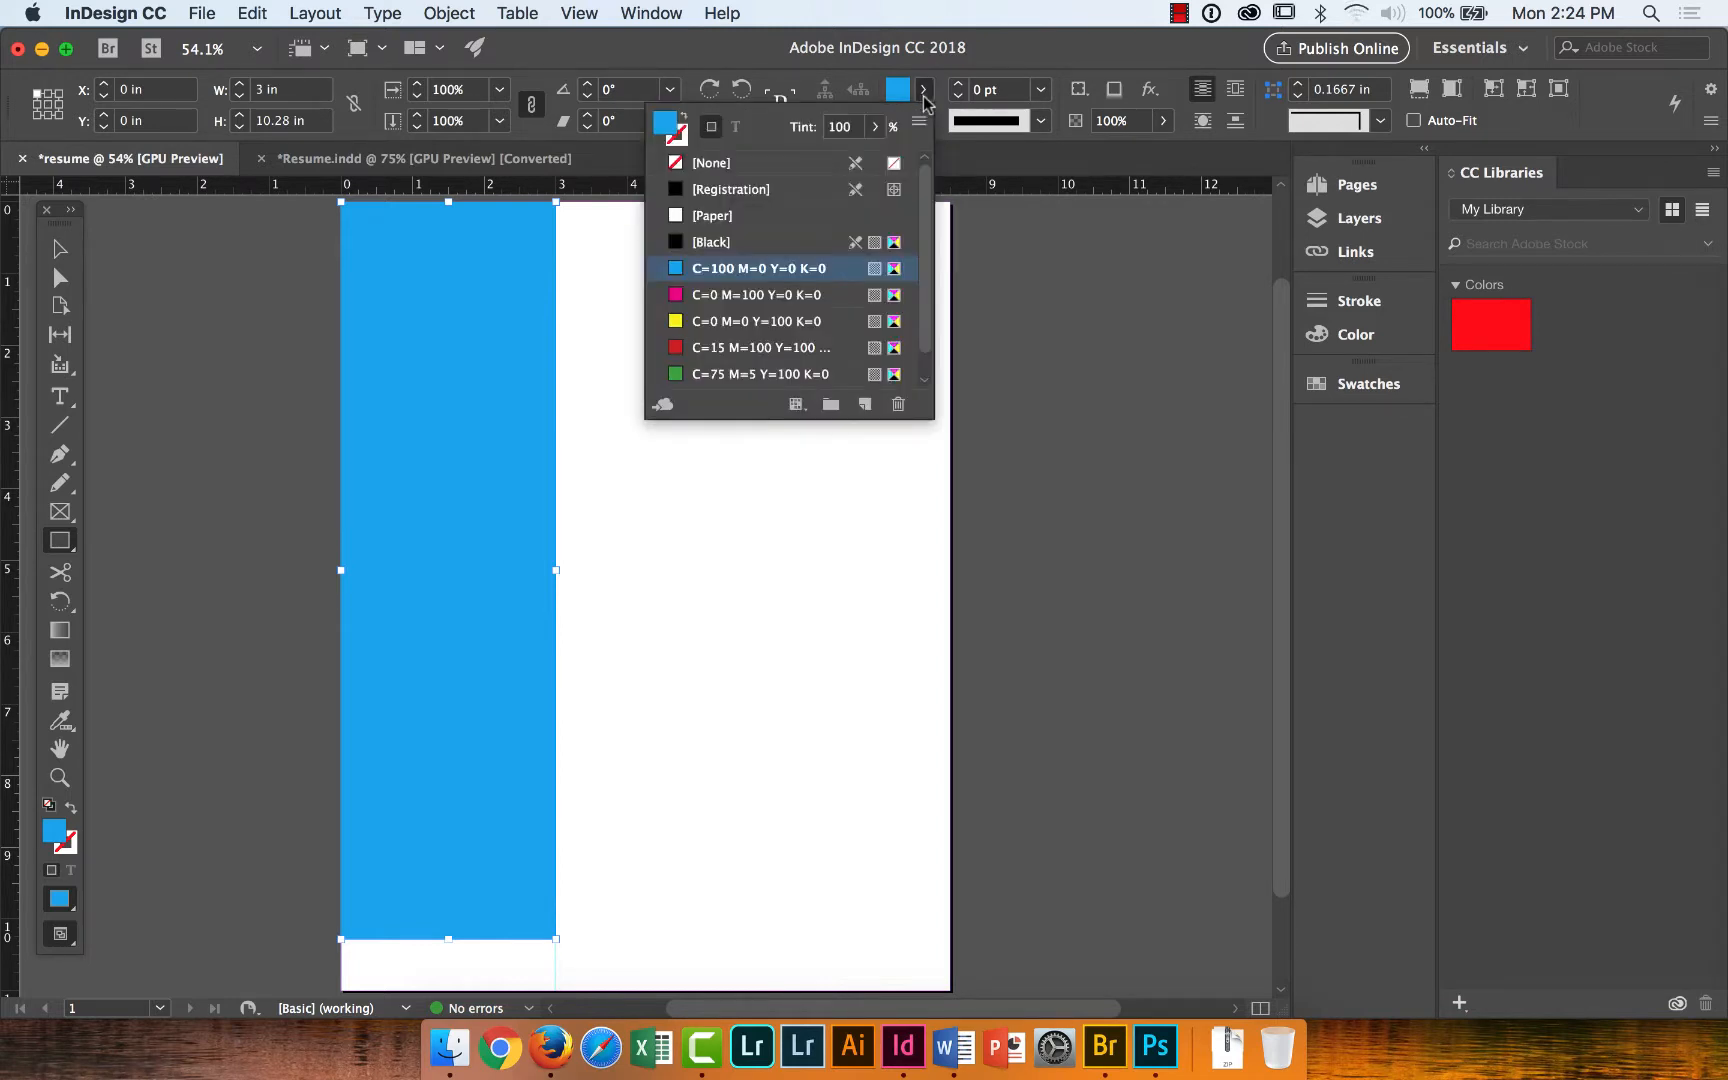
click(923, 95)
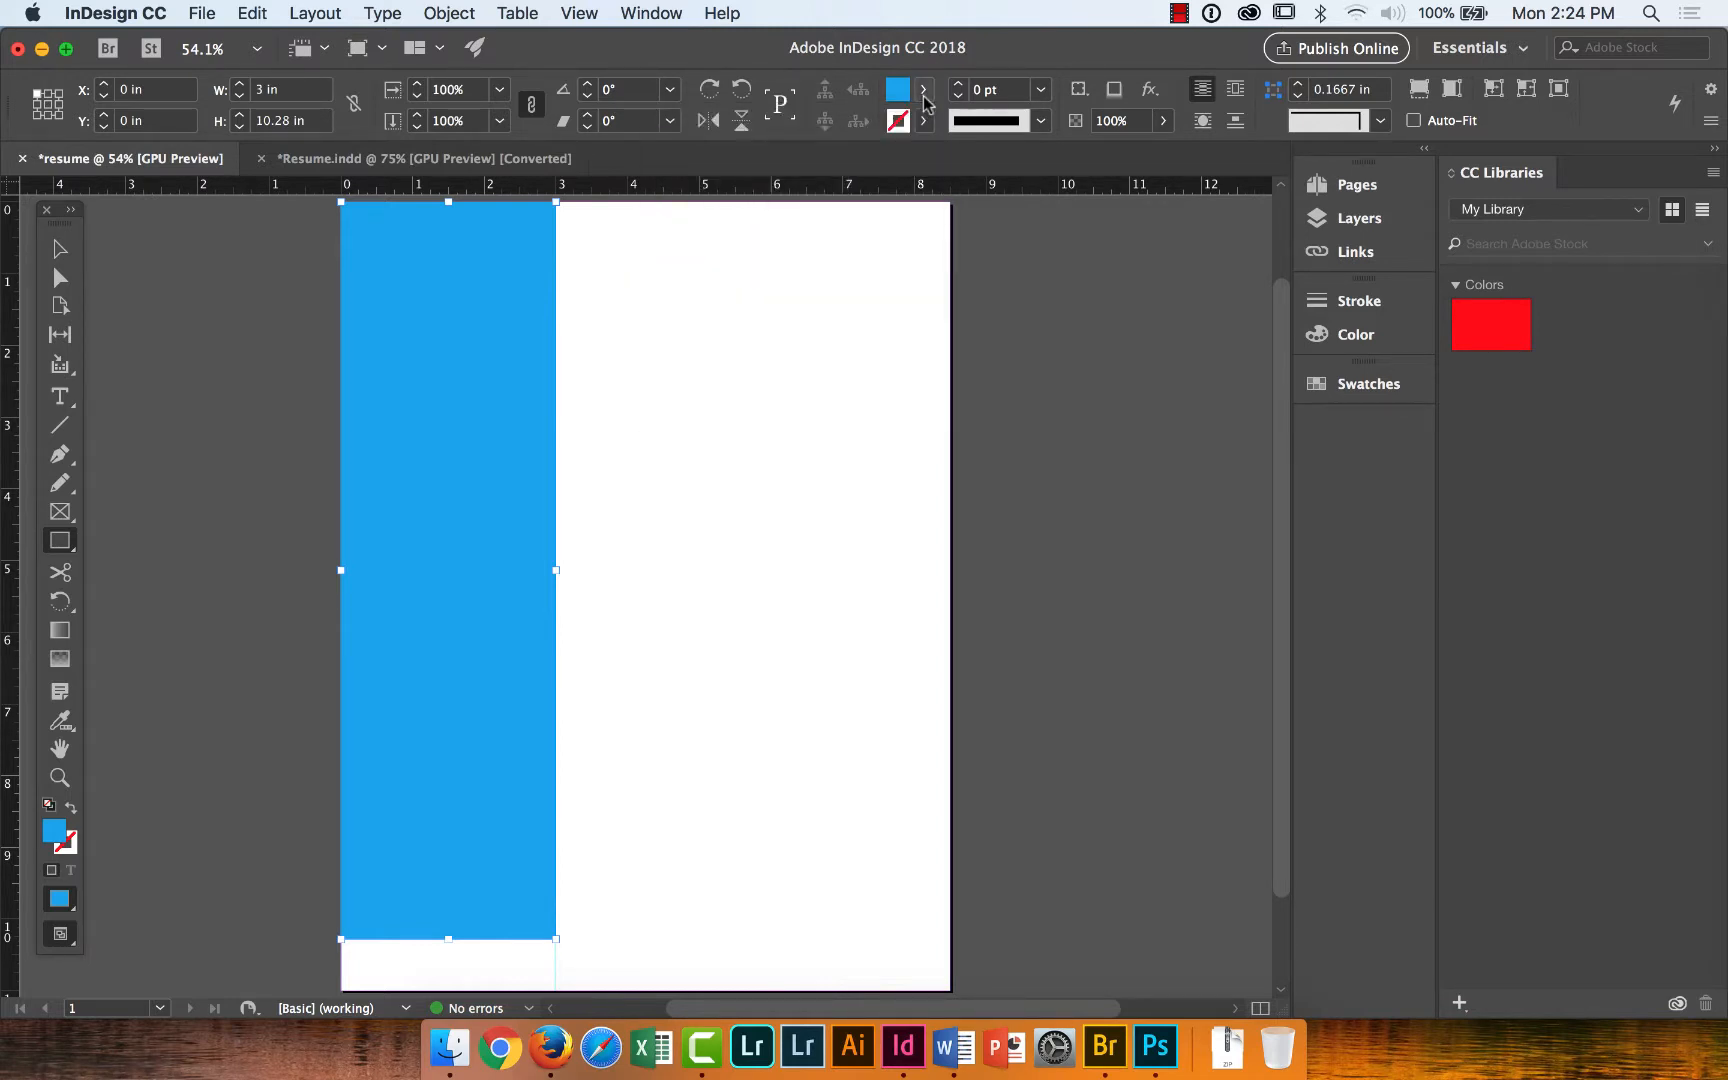
click(923, 94)
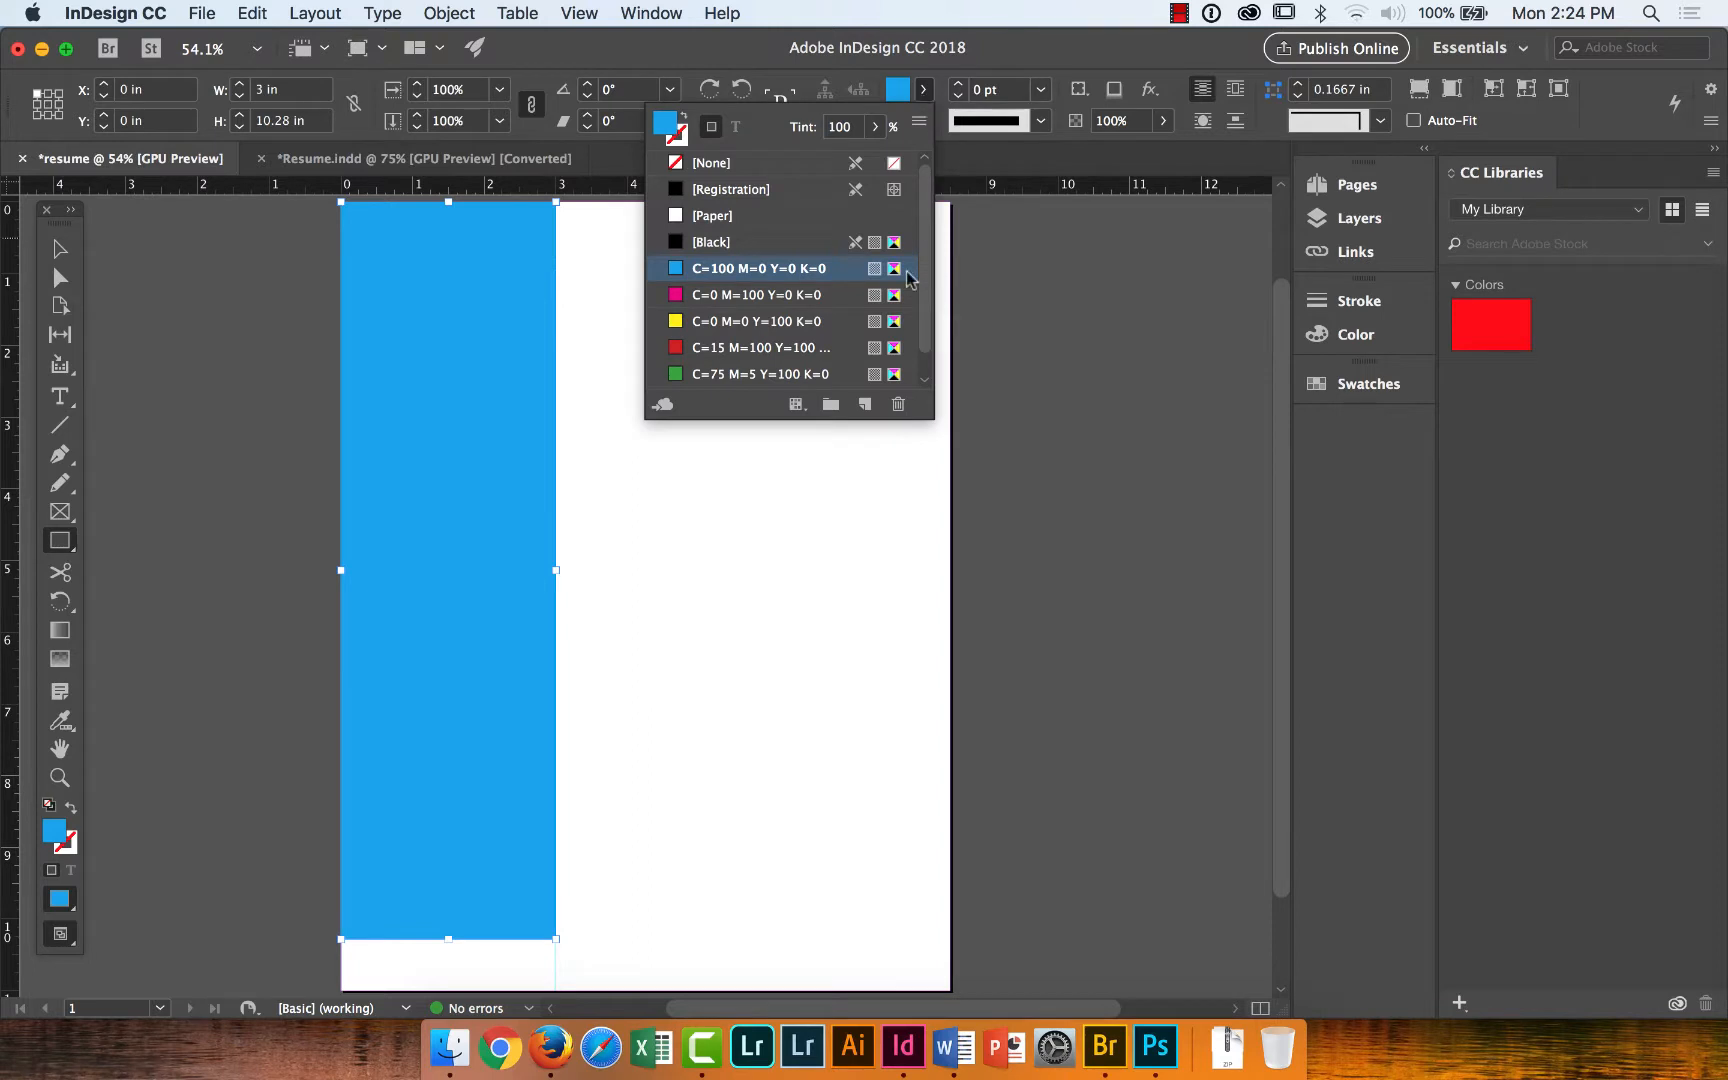
click(909, 96)
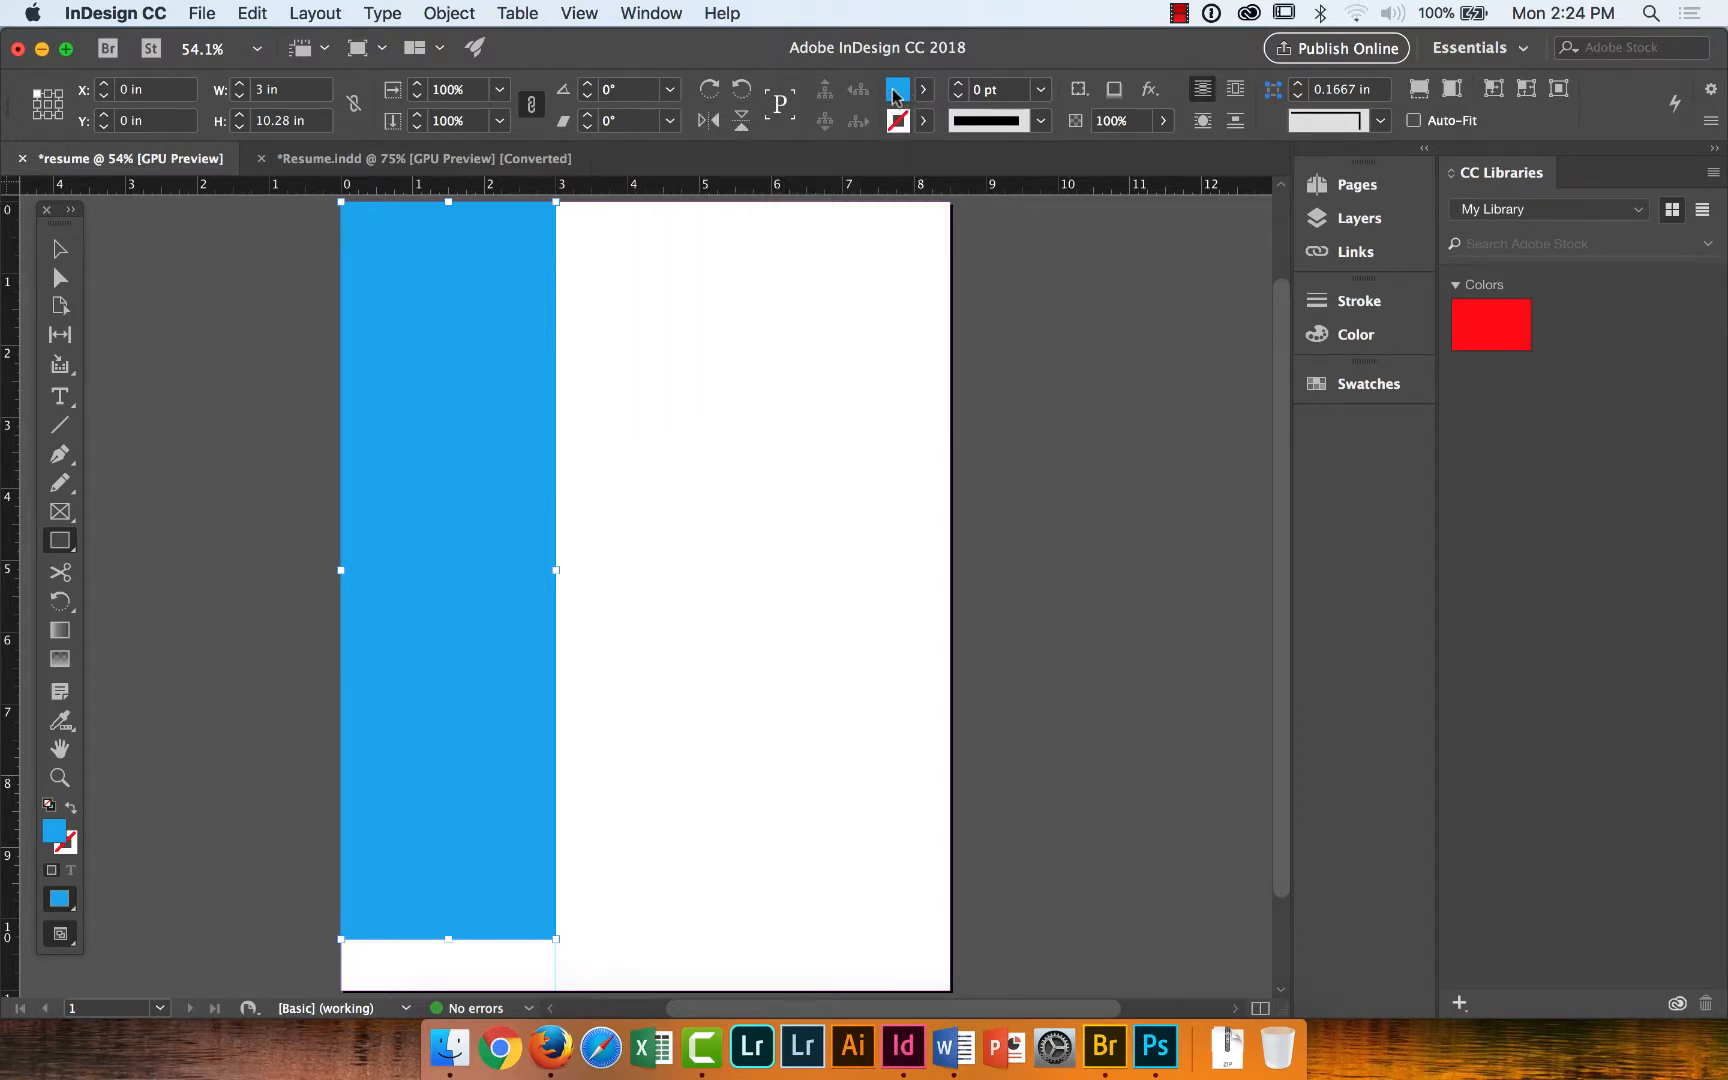
double_click(897, 96)
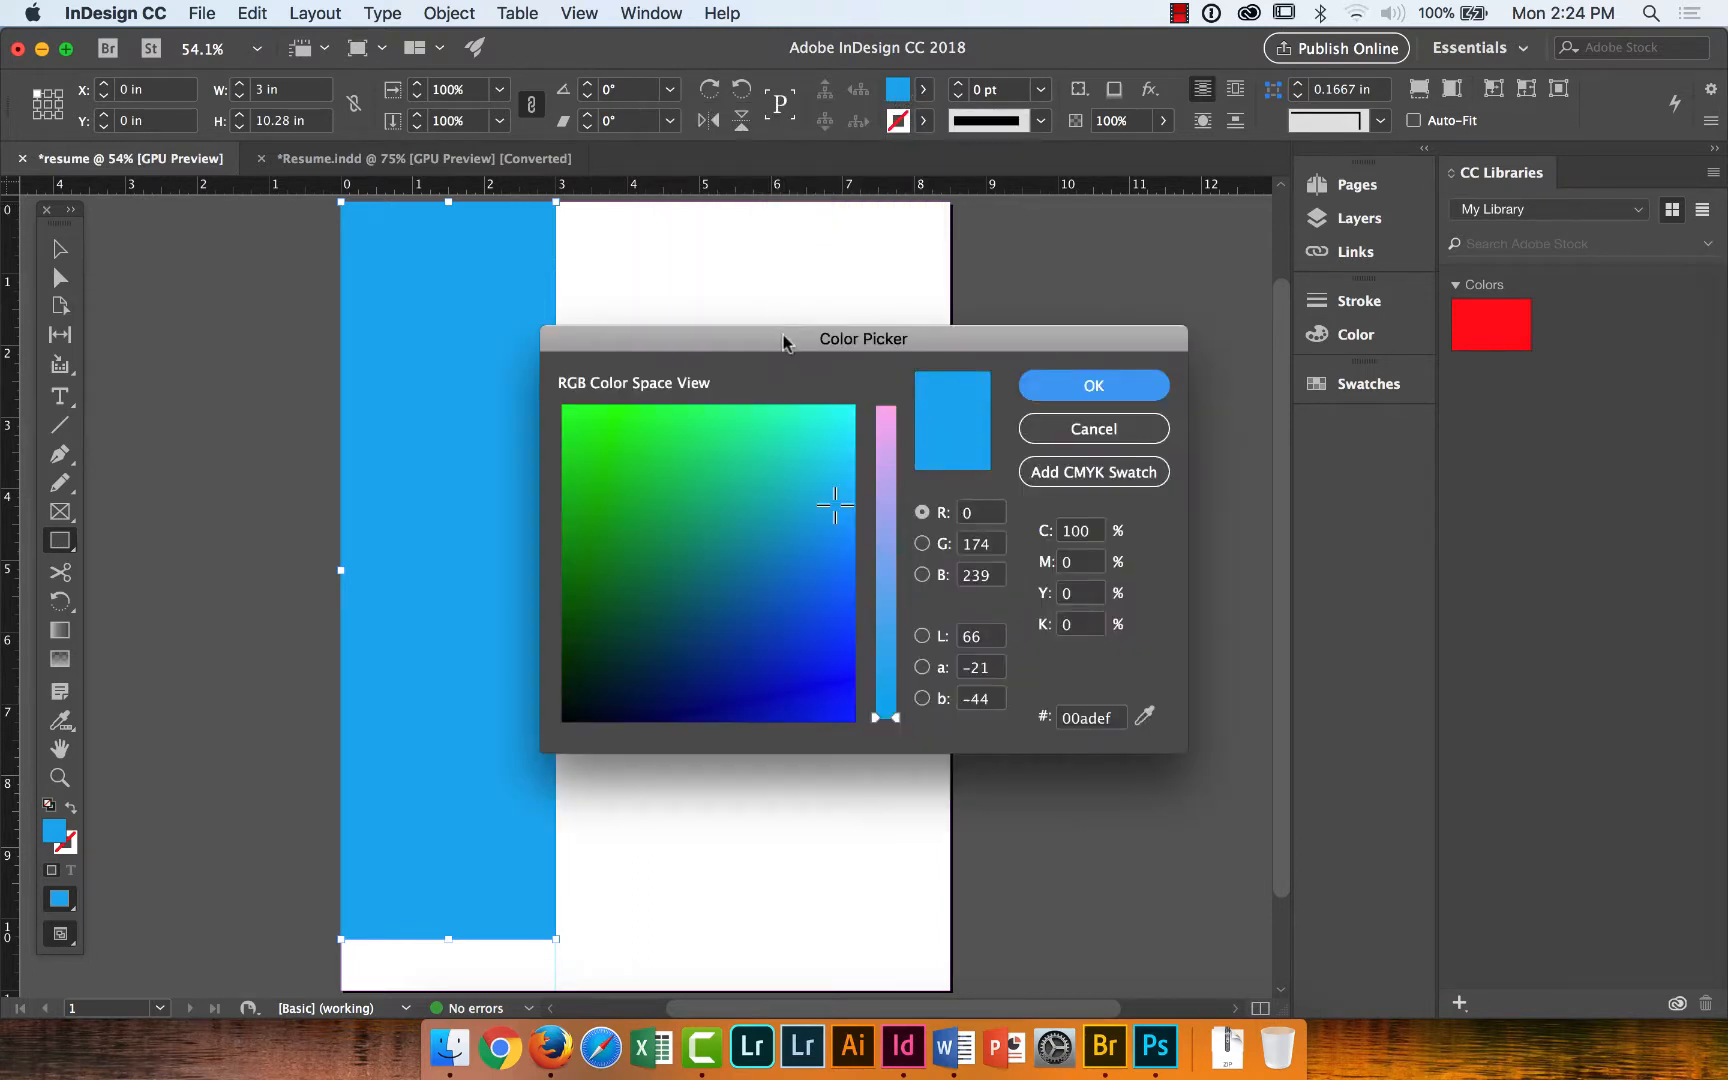
drag(787, 340, 845, 222)
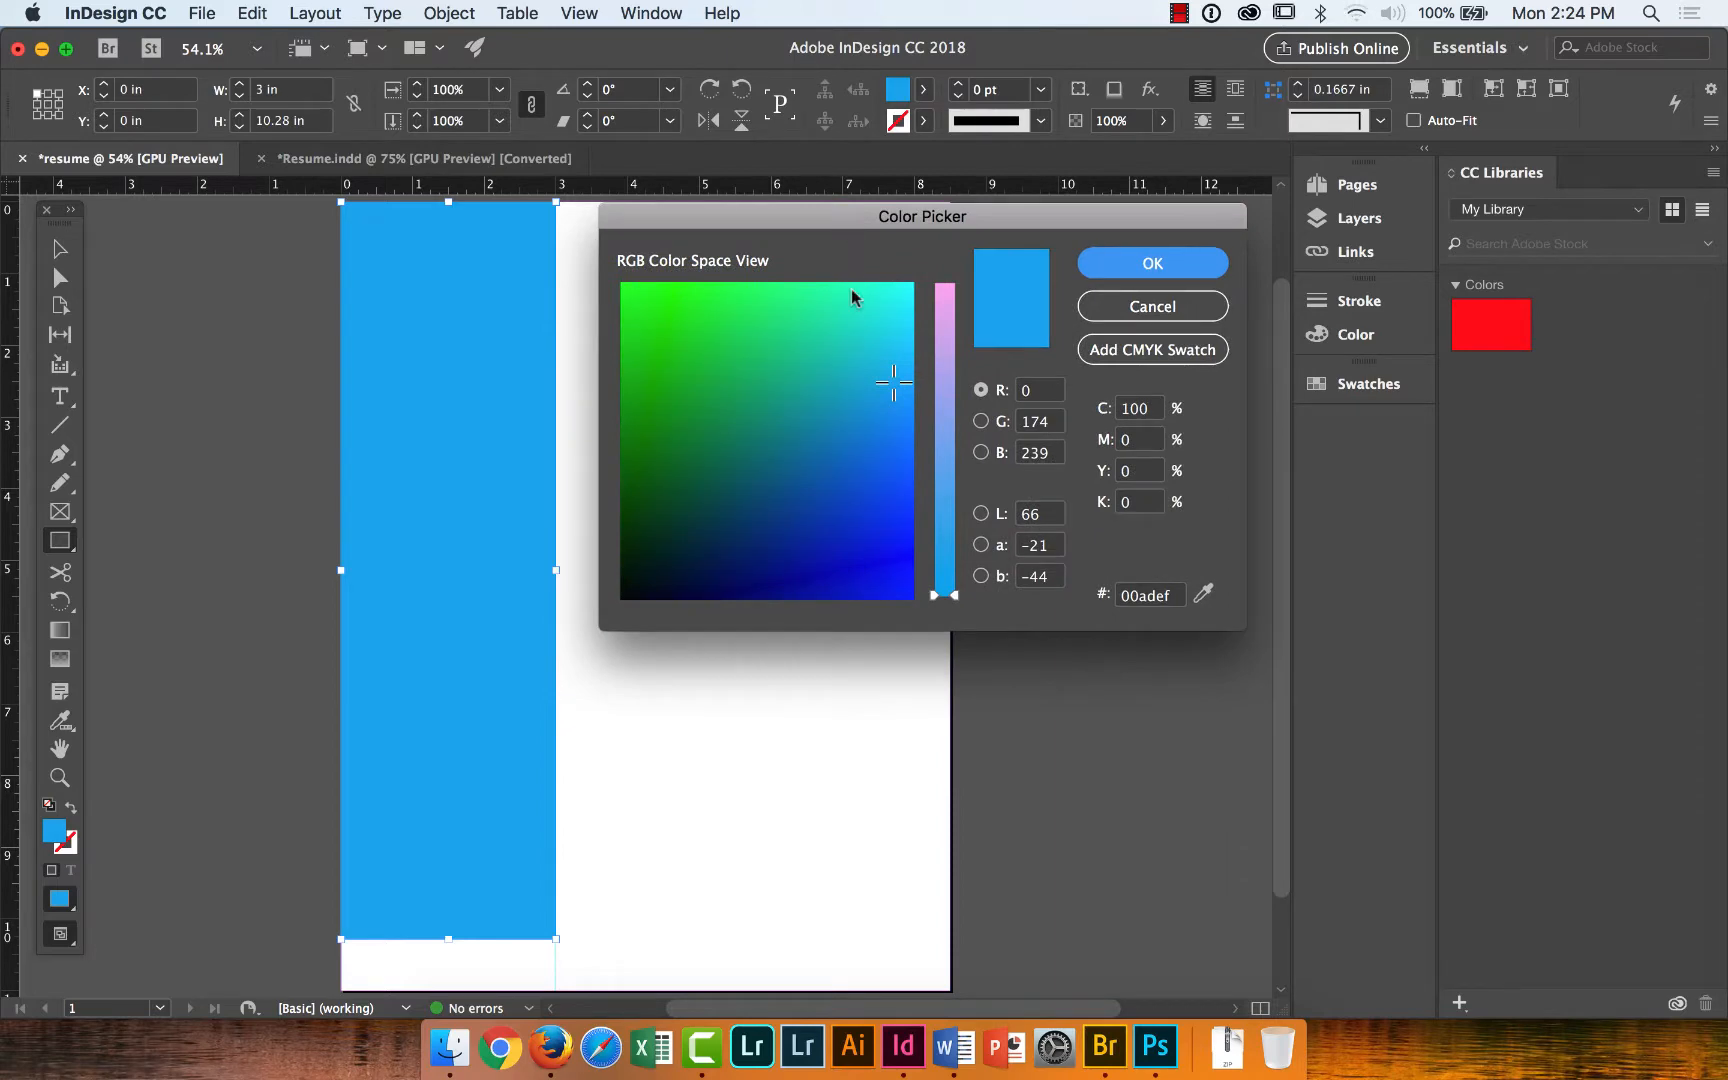
mouse_move(890, 382)
mouse_down()
mouse_move(702, 458)
mouse_move(674, 510)
mouse_move(656, 463)
mouse_move(683, 402)
mouse_up()
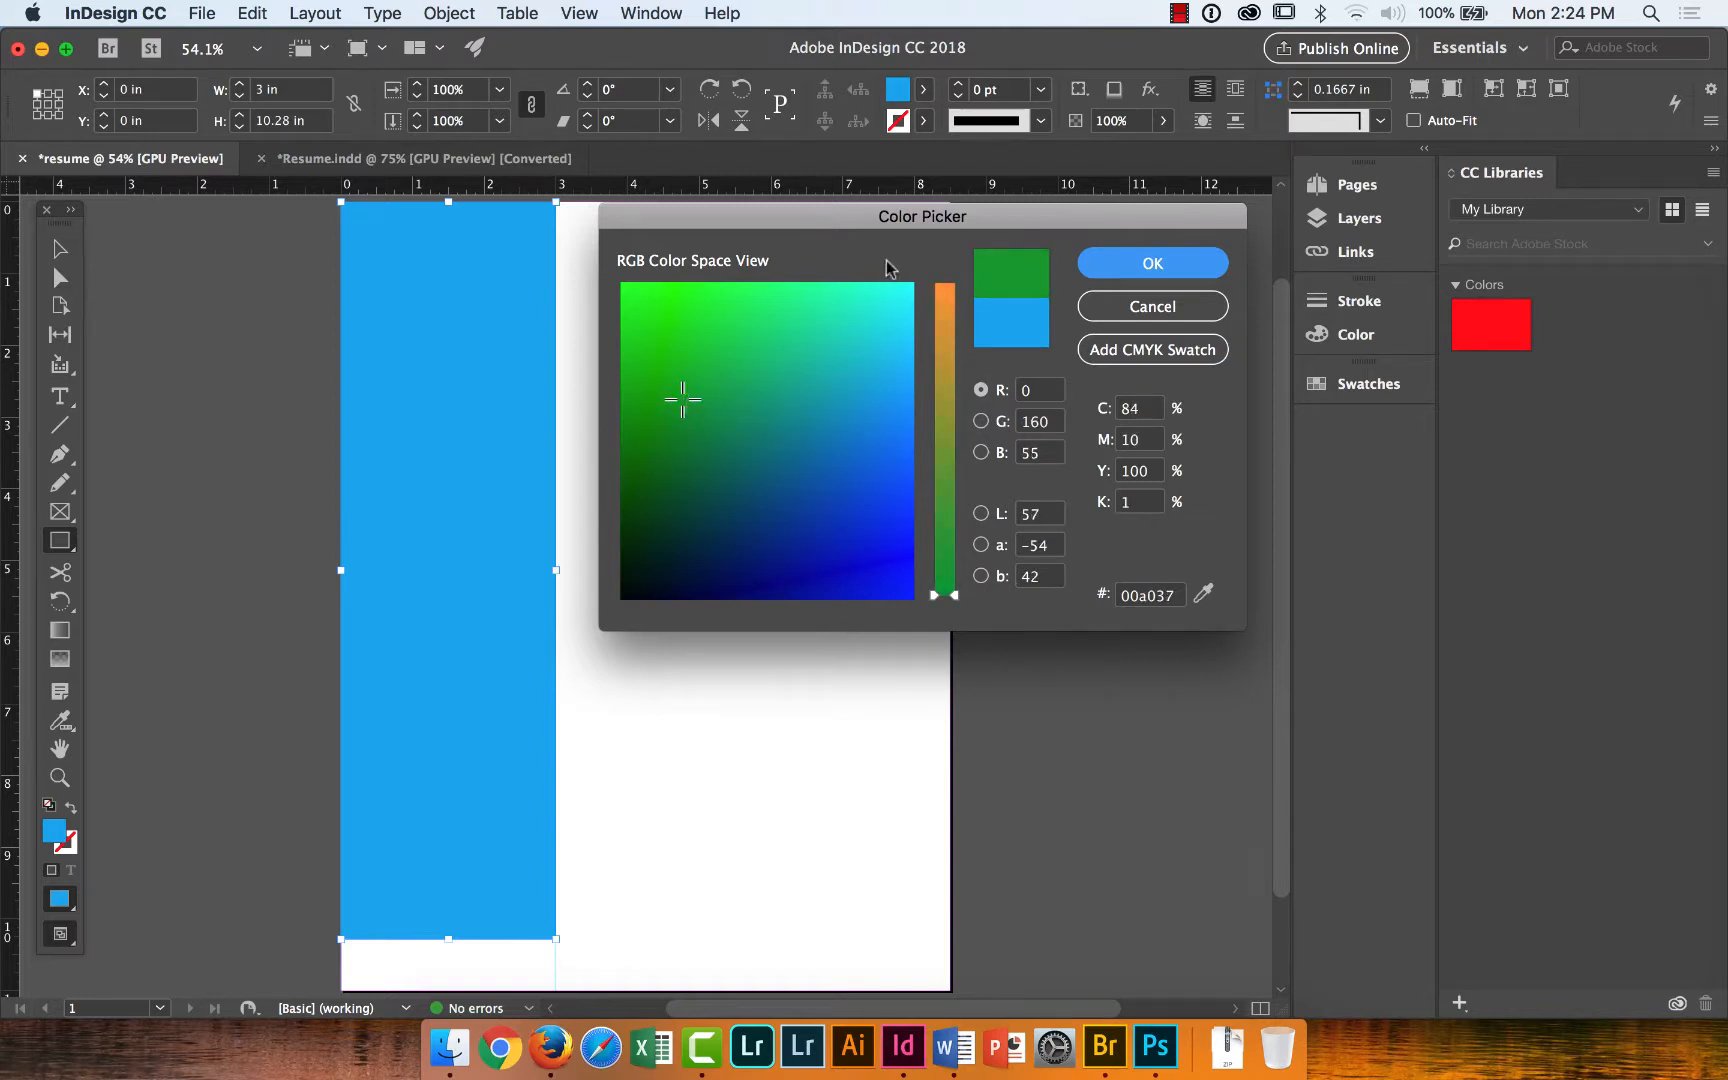
mouse_move(869, 225)
mouse_down()
mouse_move(841, 256)
mouse_move(860, 272)
mouse_up()
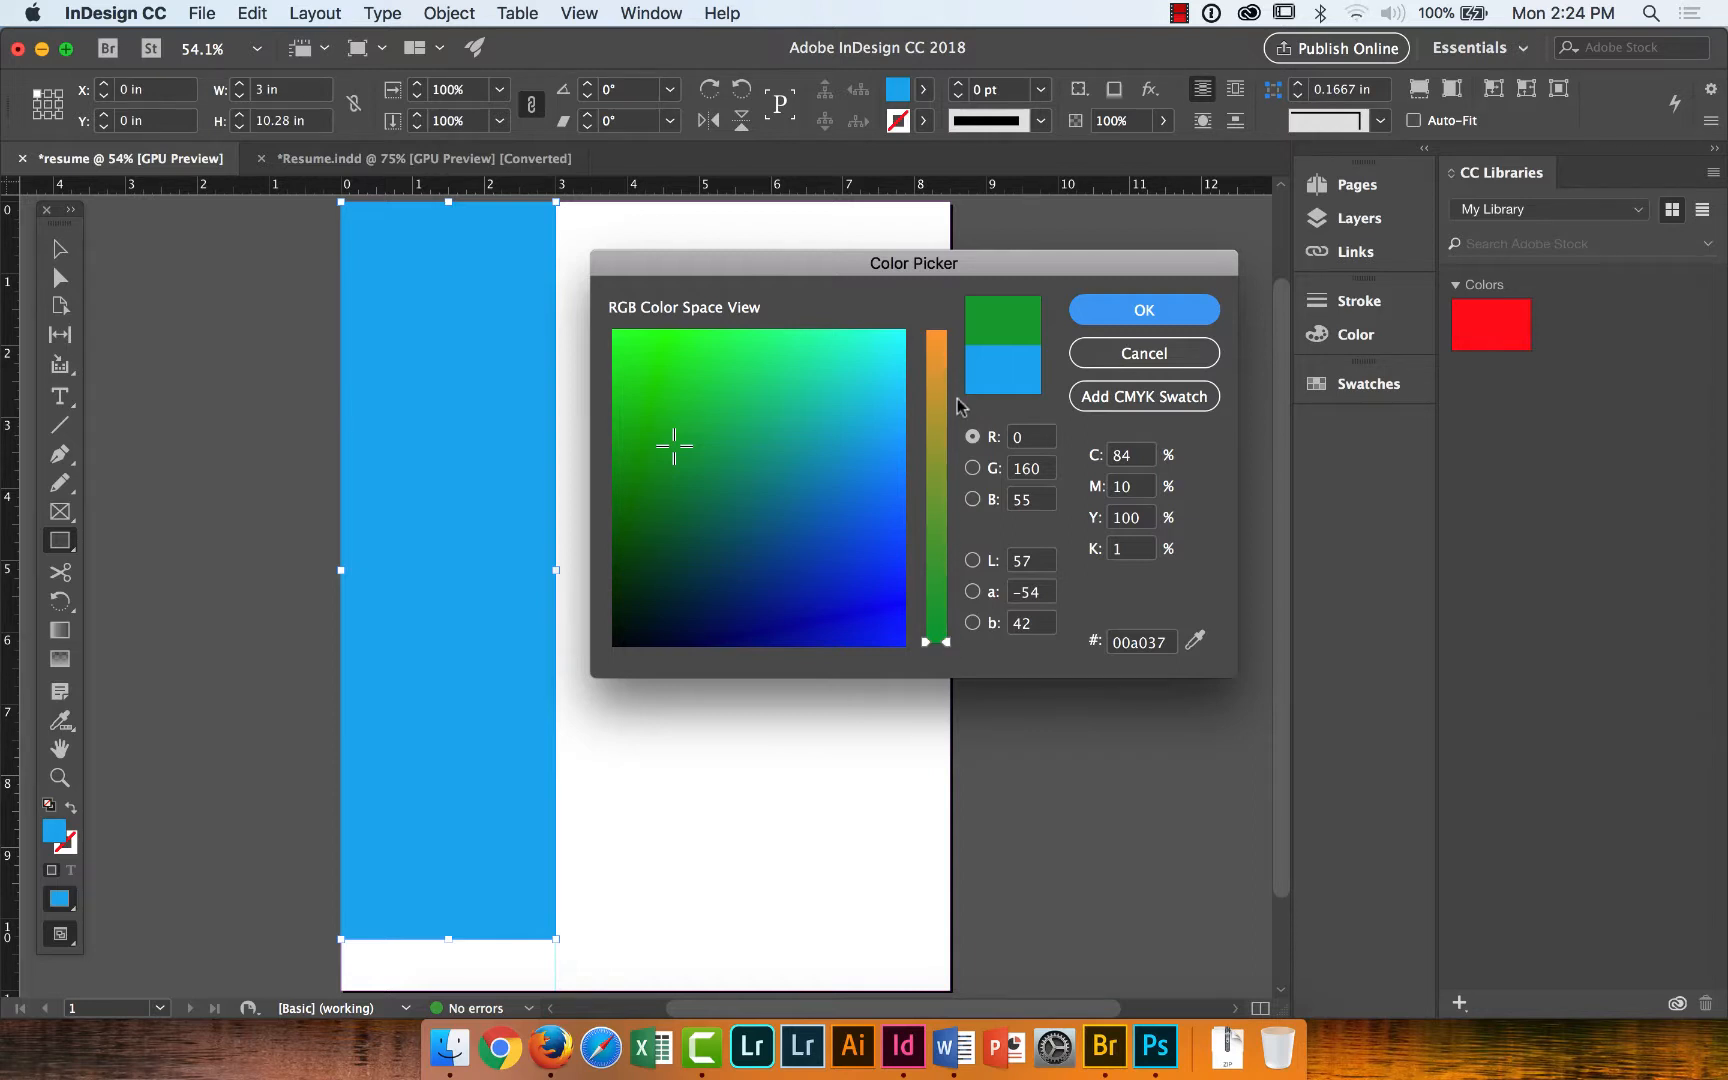
drag(945, 644, 941, 360)
mouse_move(683, 447)
mouse_down()
mouse_move(652, 575)
mouse_move(616, 652)
mouse_move(583, 675)
mouse_up()
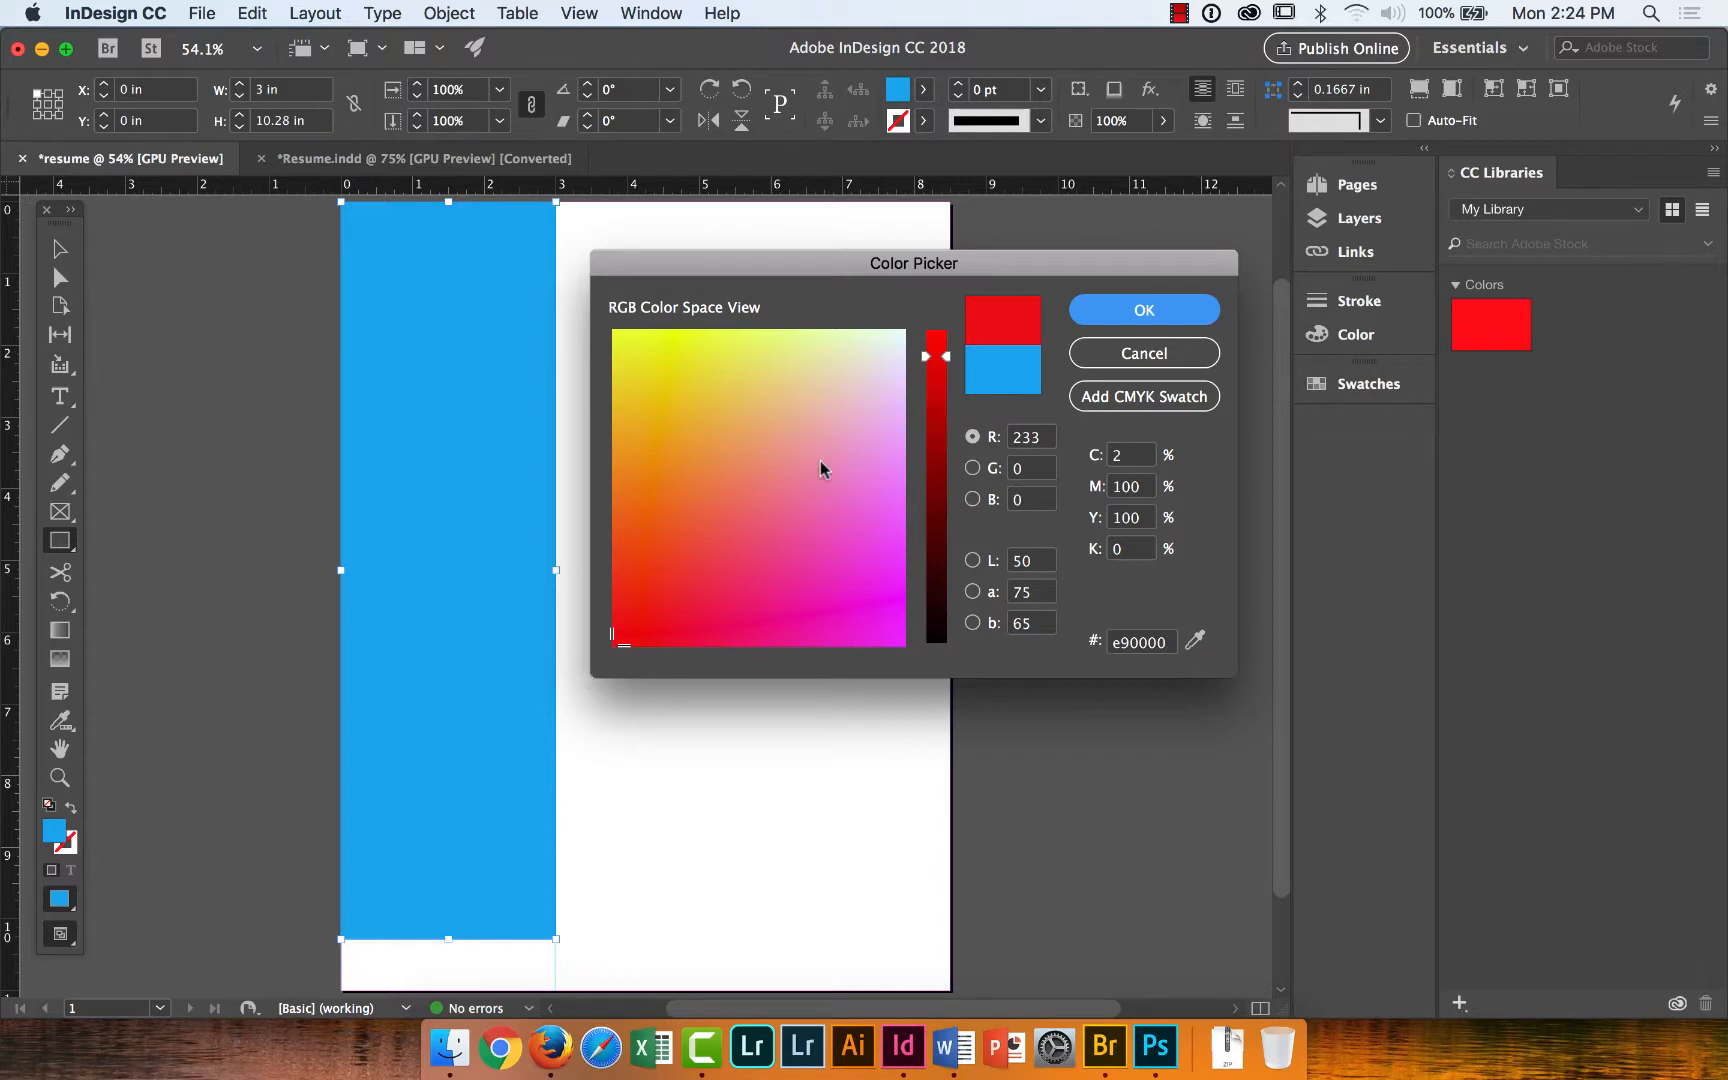
mouse_move(943, 355)
mouse_down()
mouse_move(938, 424)
mouse_move(941, 364)
mouse_up()
click(1157, 354)
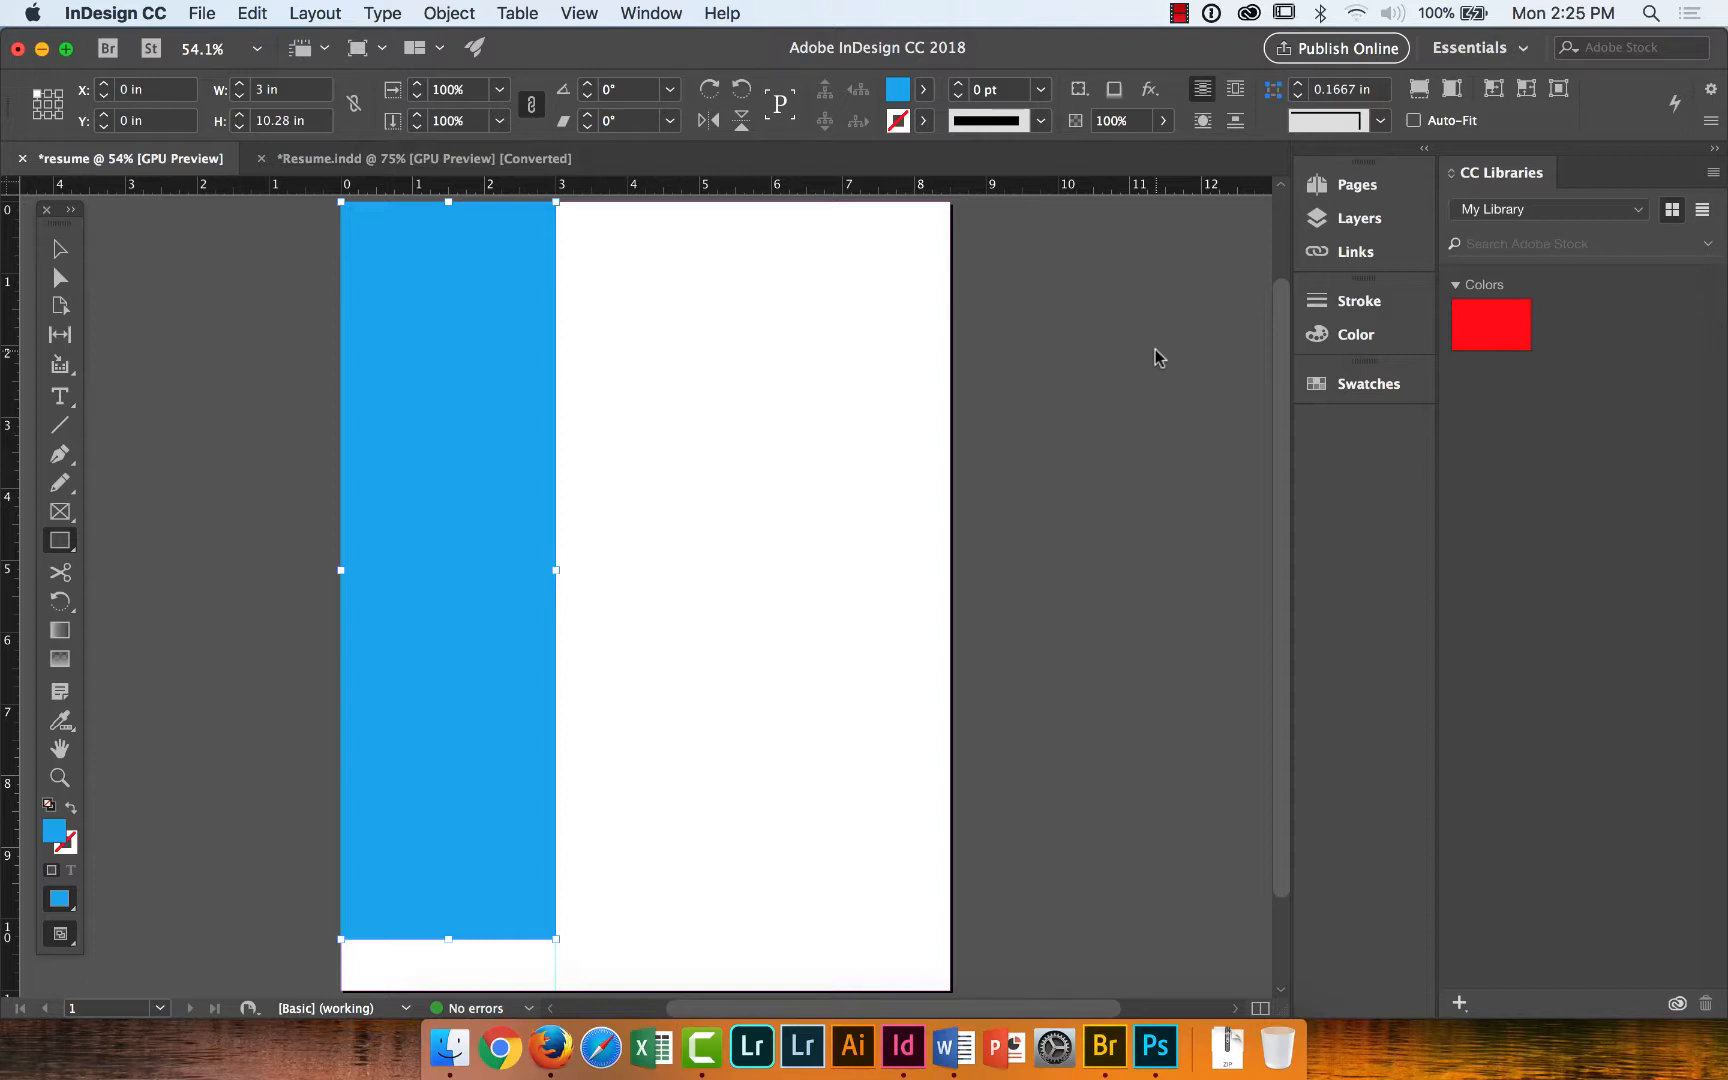
Review the sidebar and main sections of the sample Resume.indd and return to the new resume document.
click(465, 159)
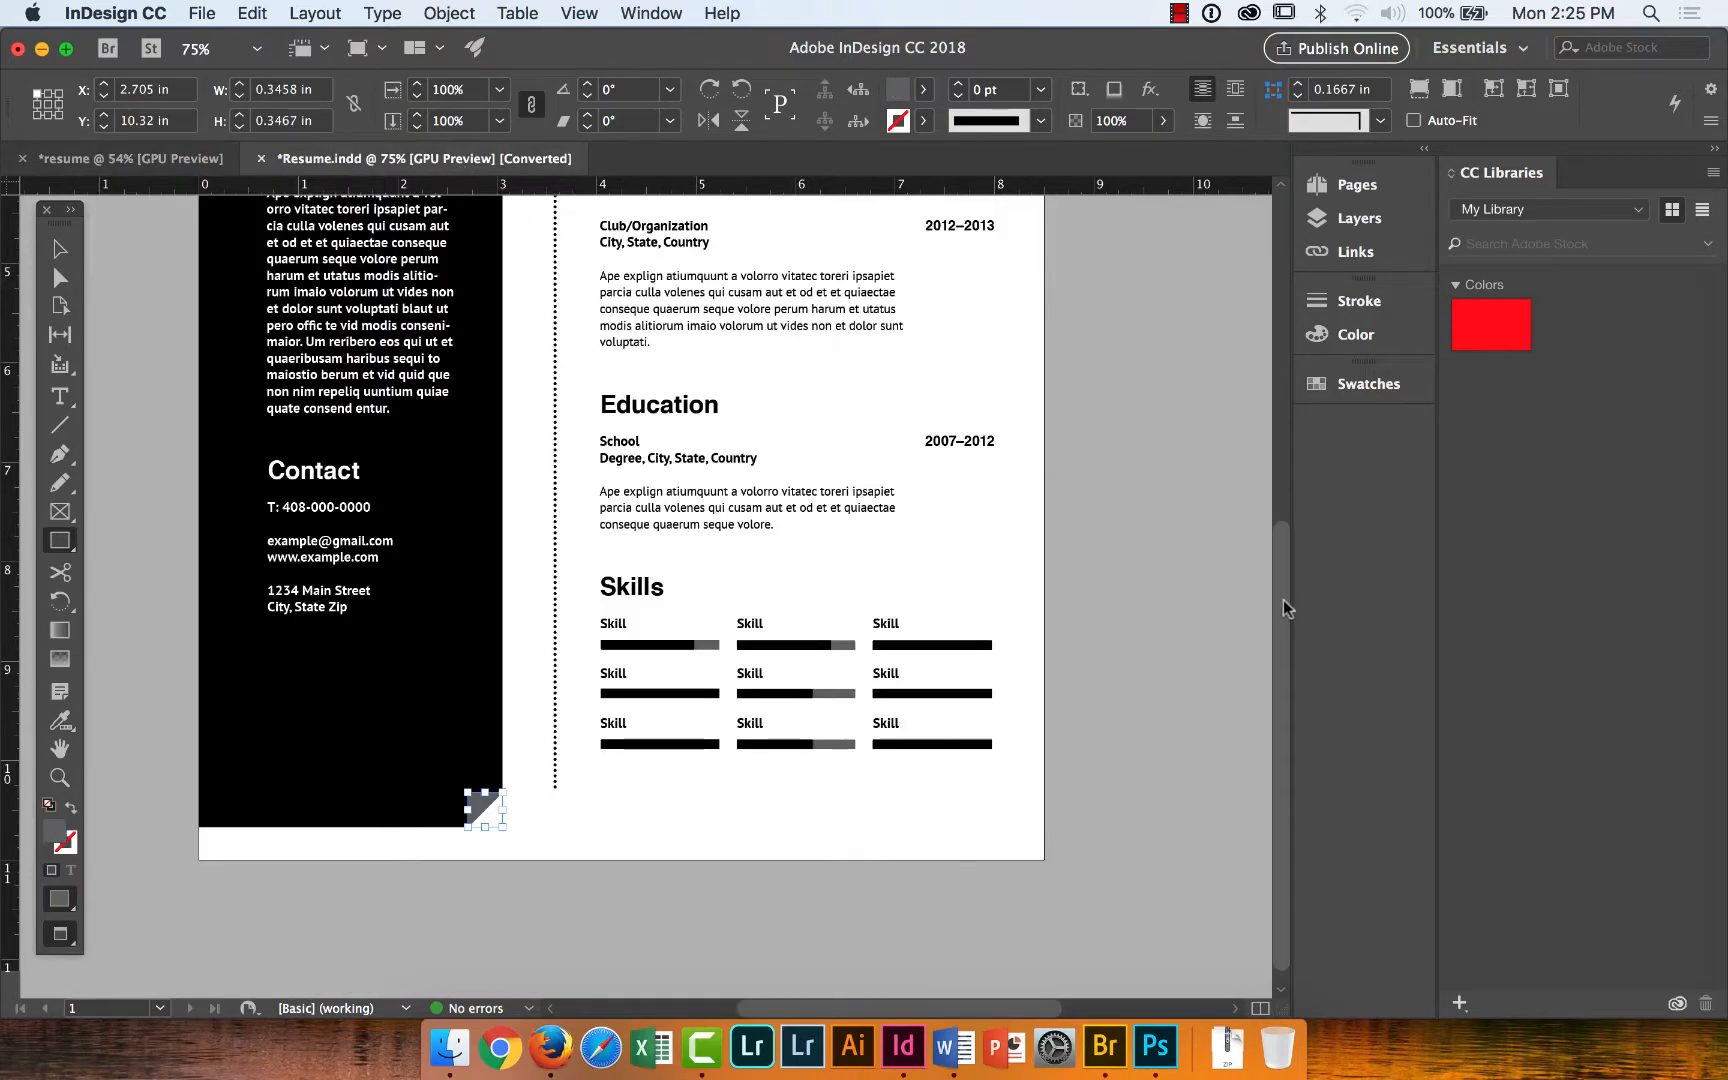
drag(1282, 599, 1278, 392)
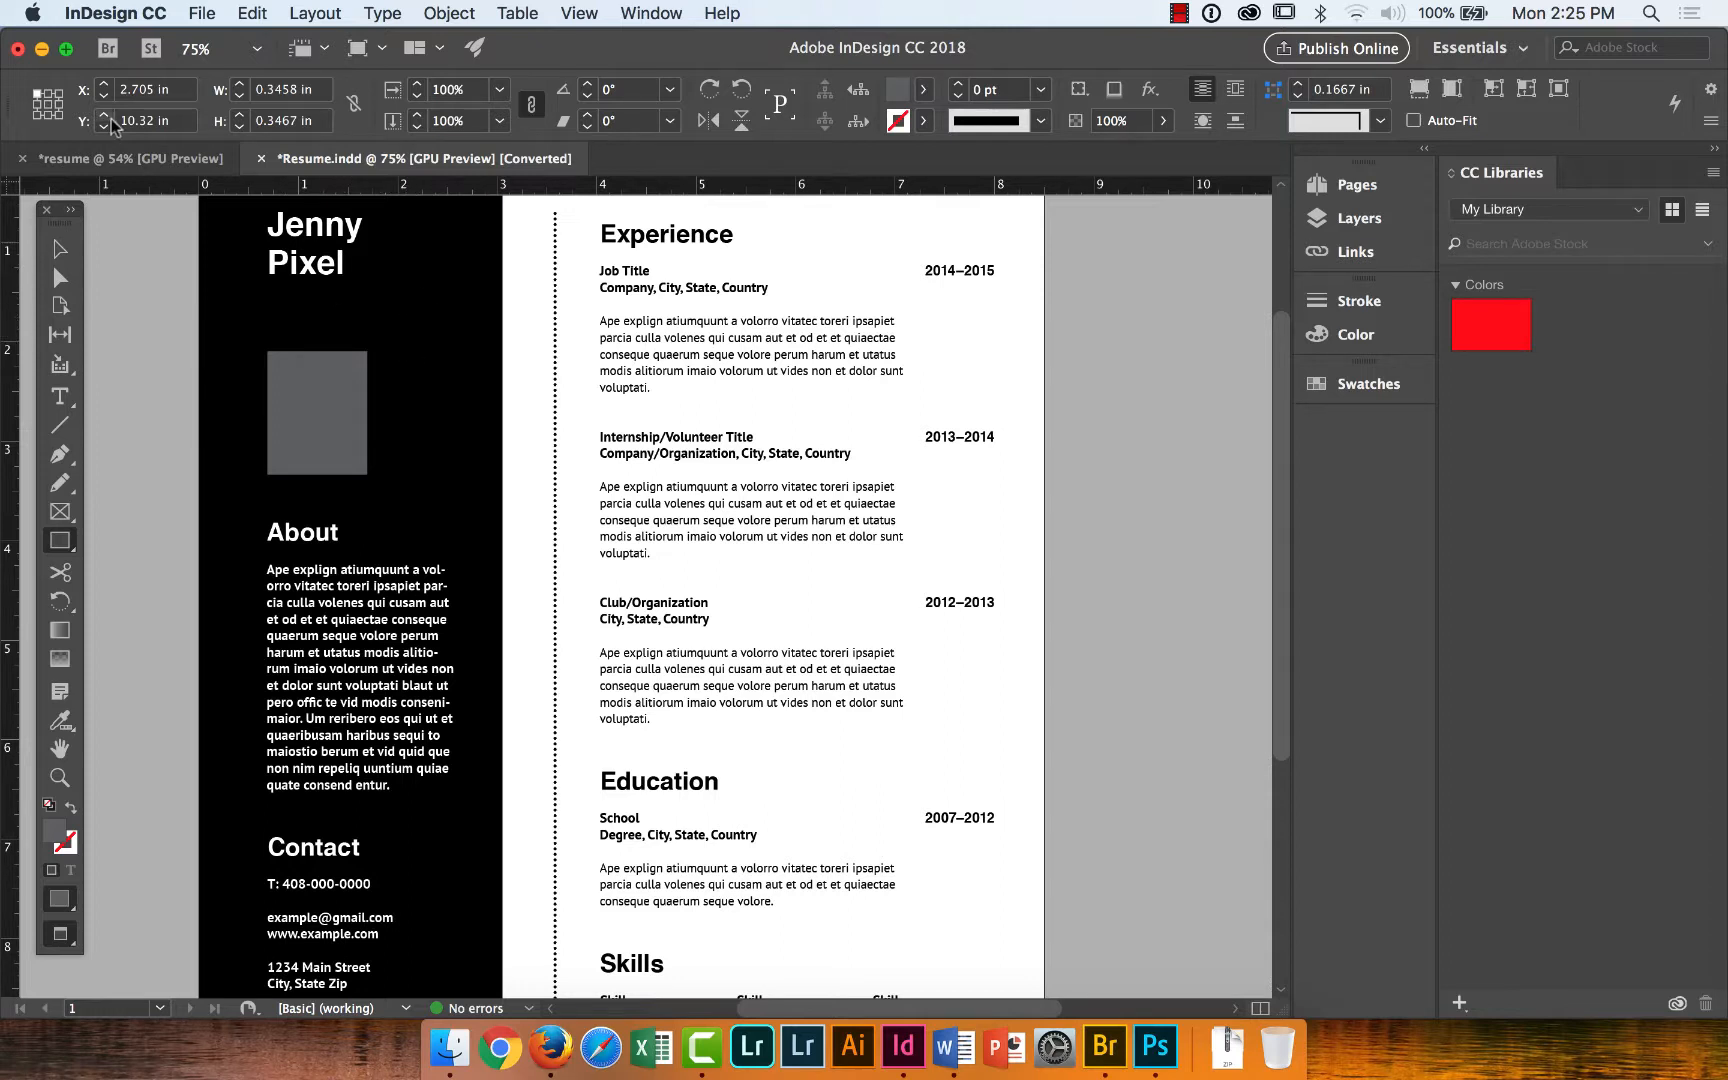
click(130, 158)
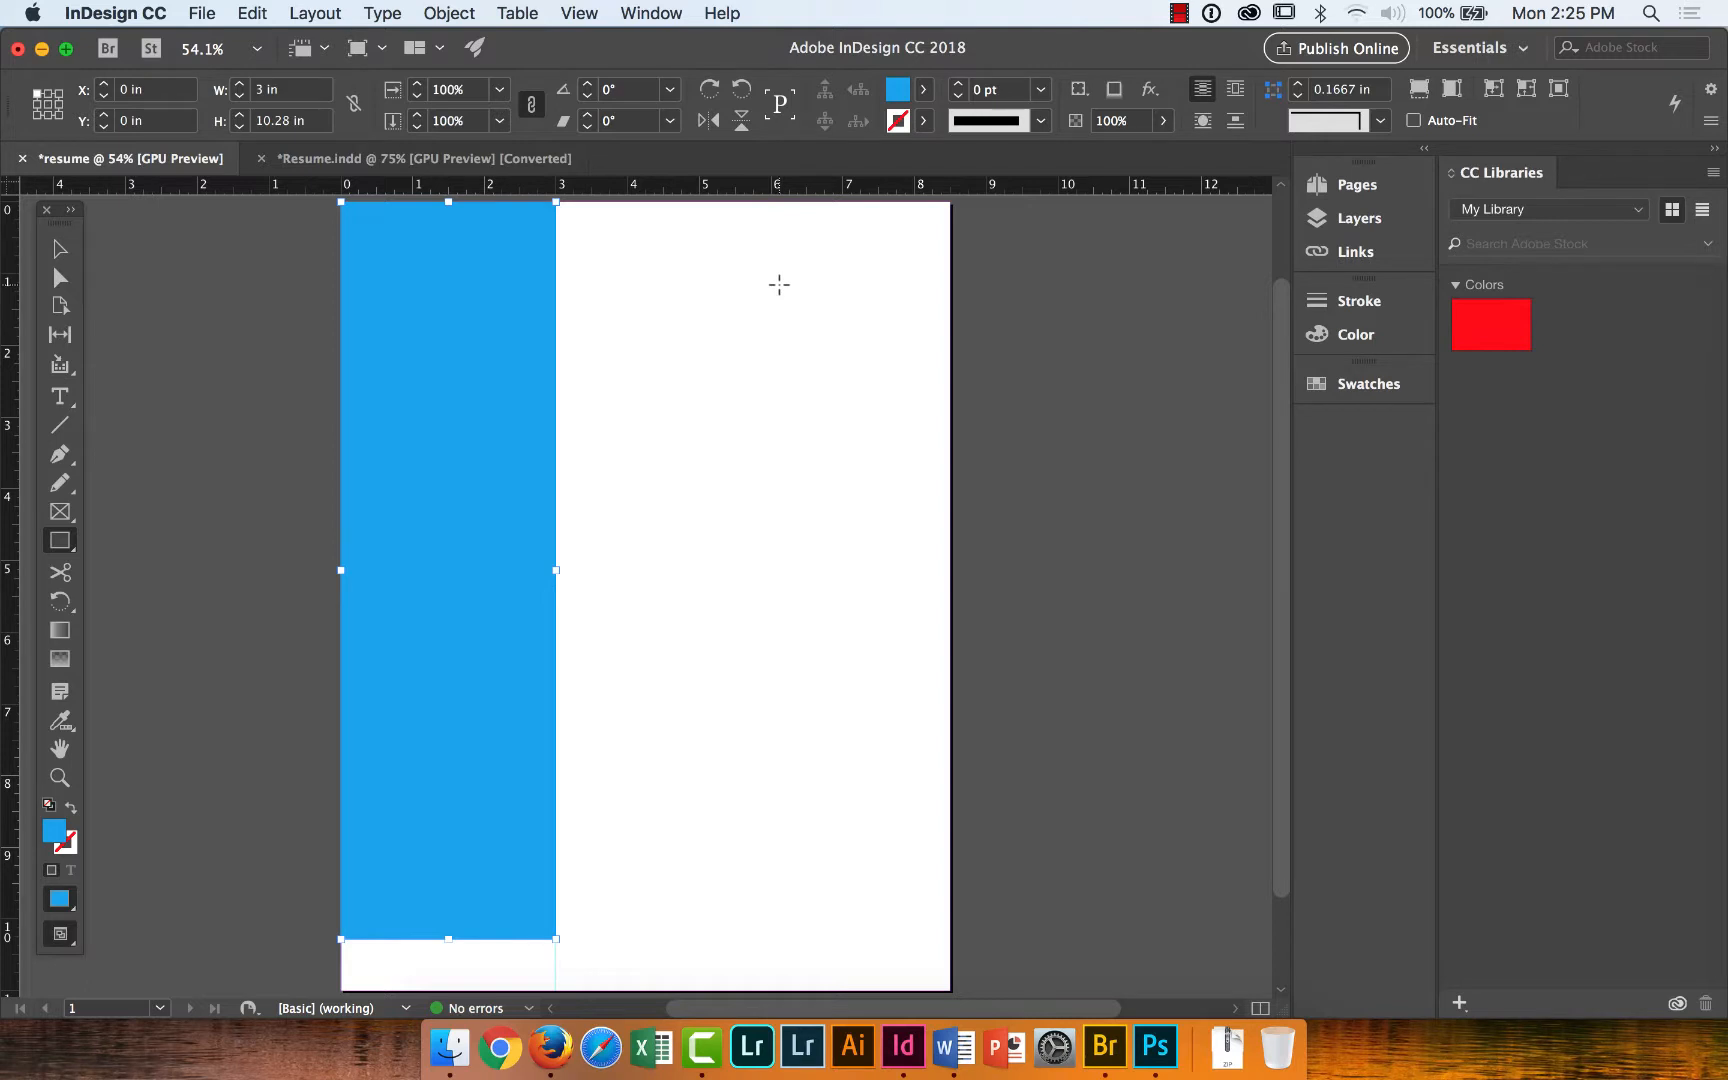
click(1359, 227)
click(1359, 227)
click(650, 16)
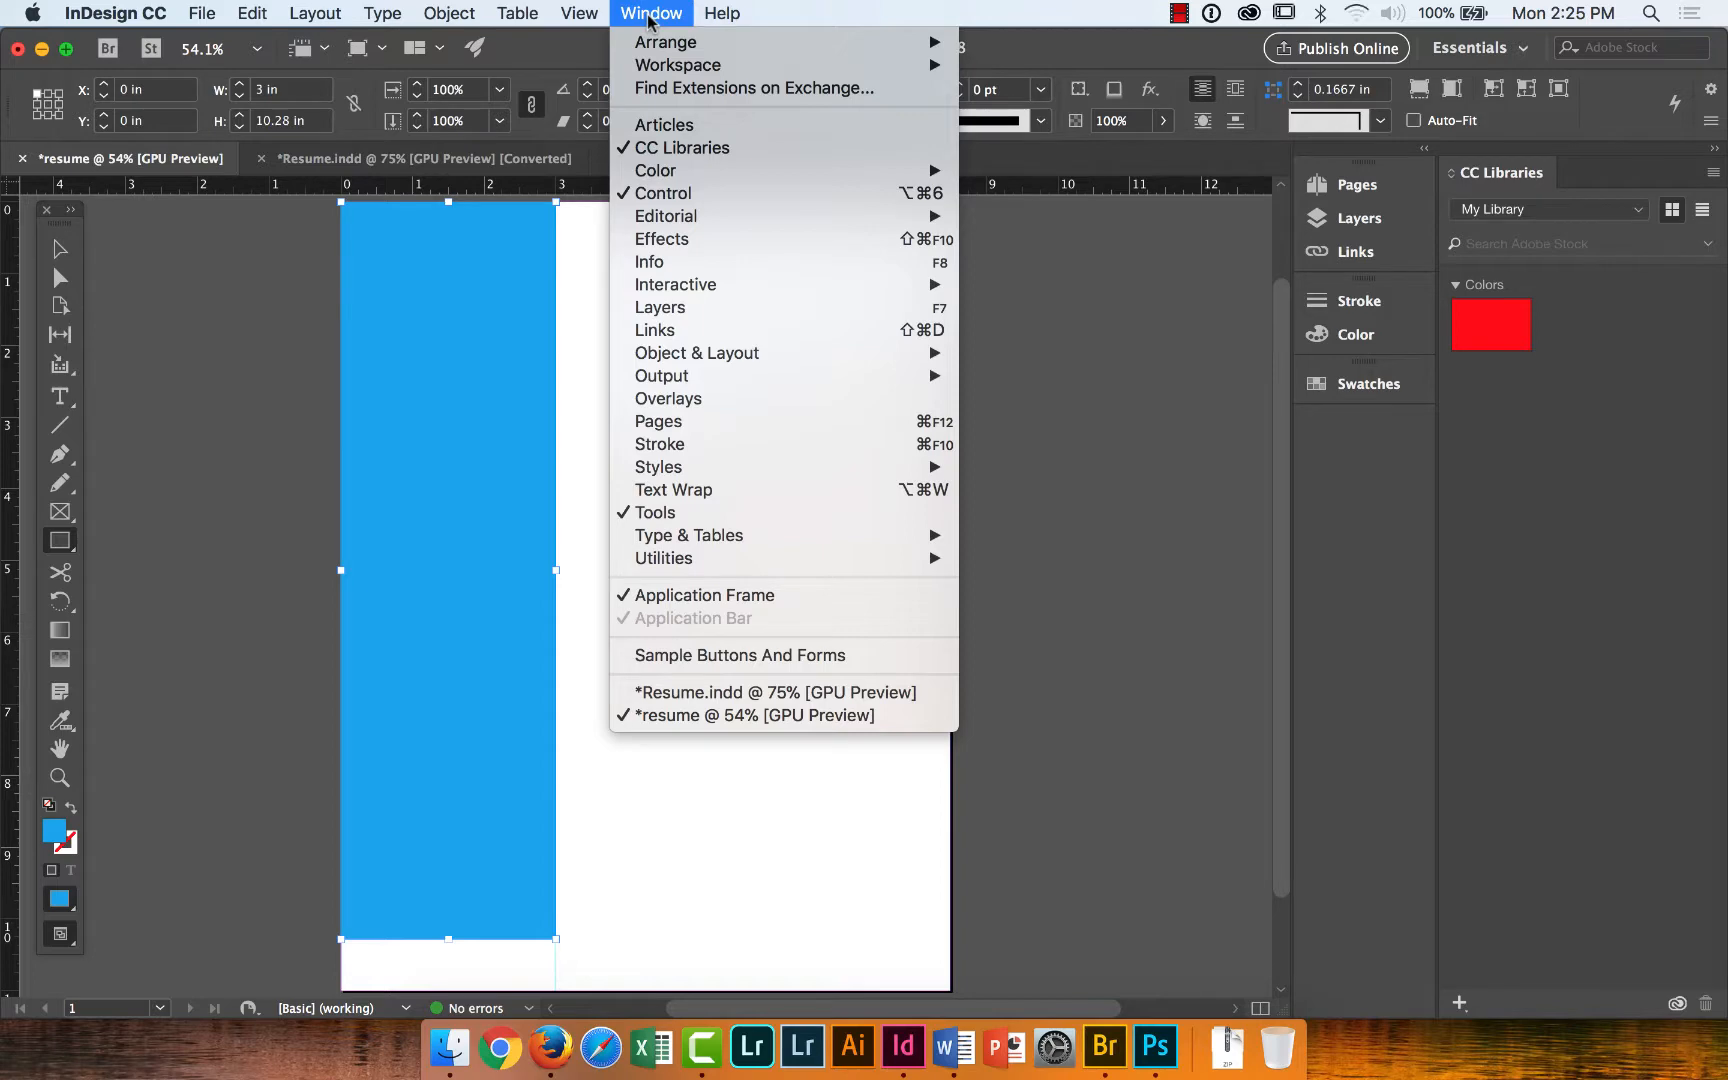
click(681, 240)
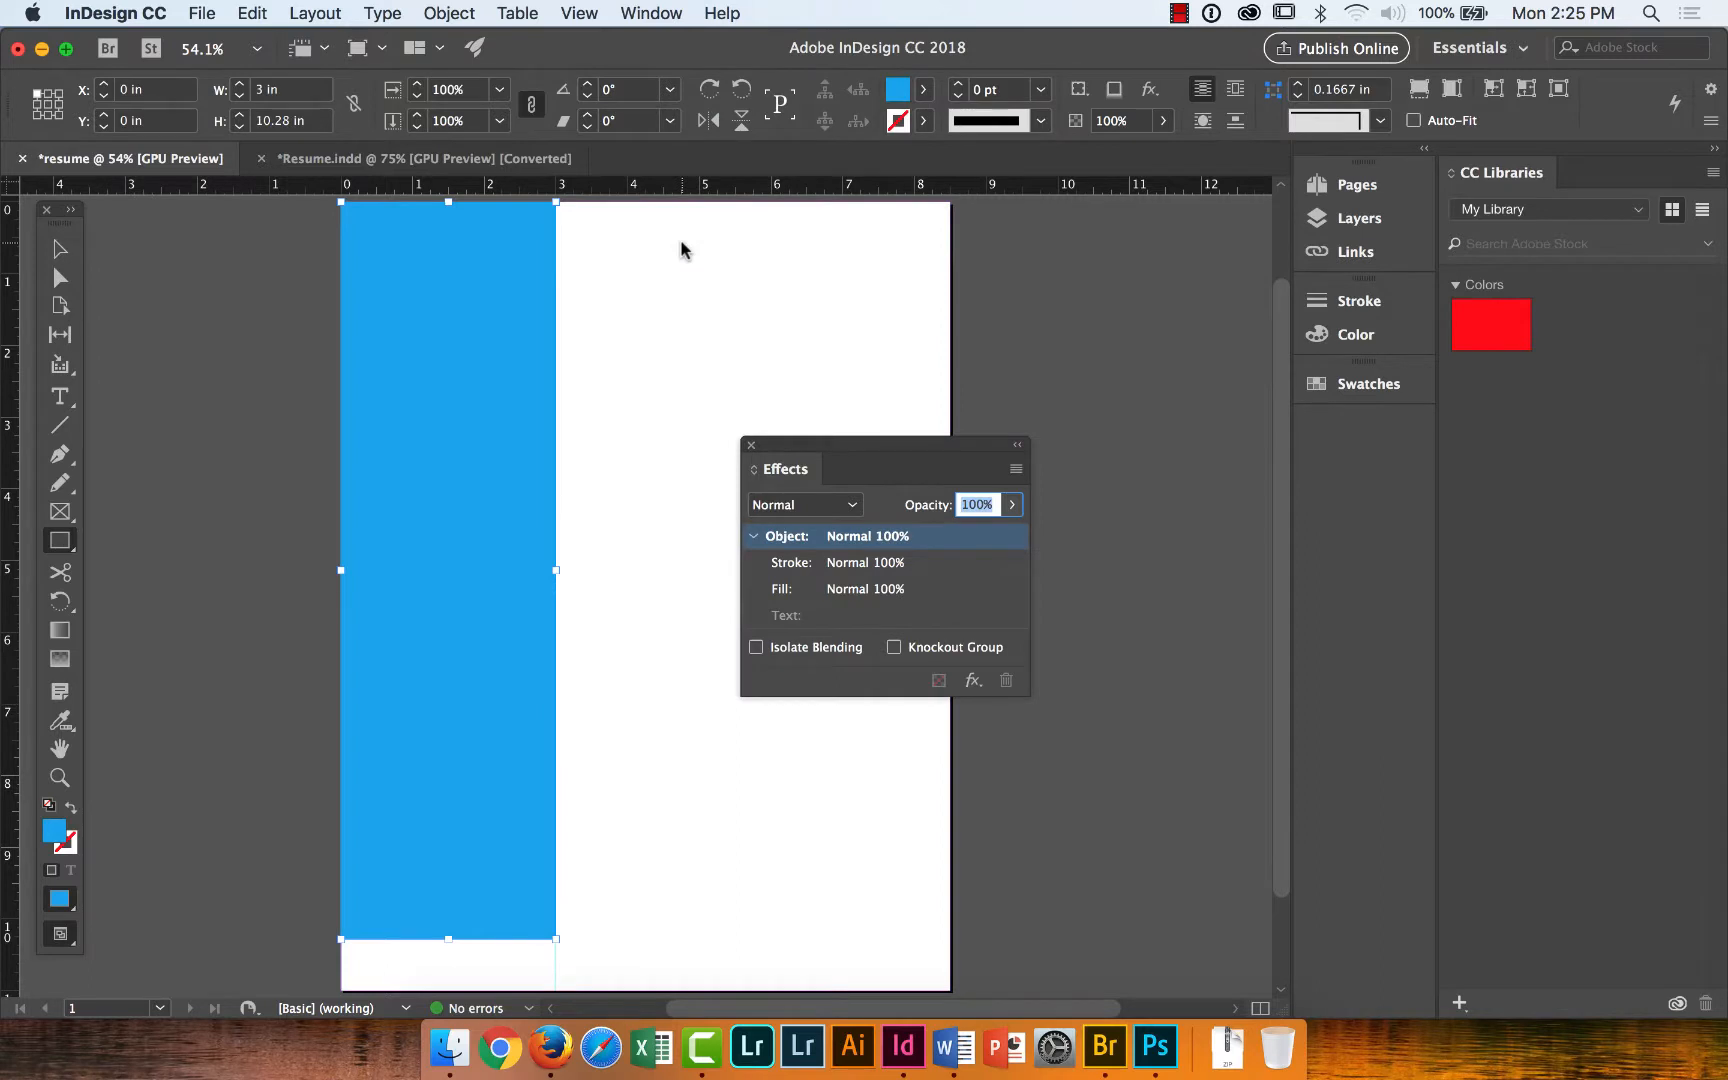
click(1016, 444)
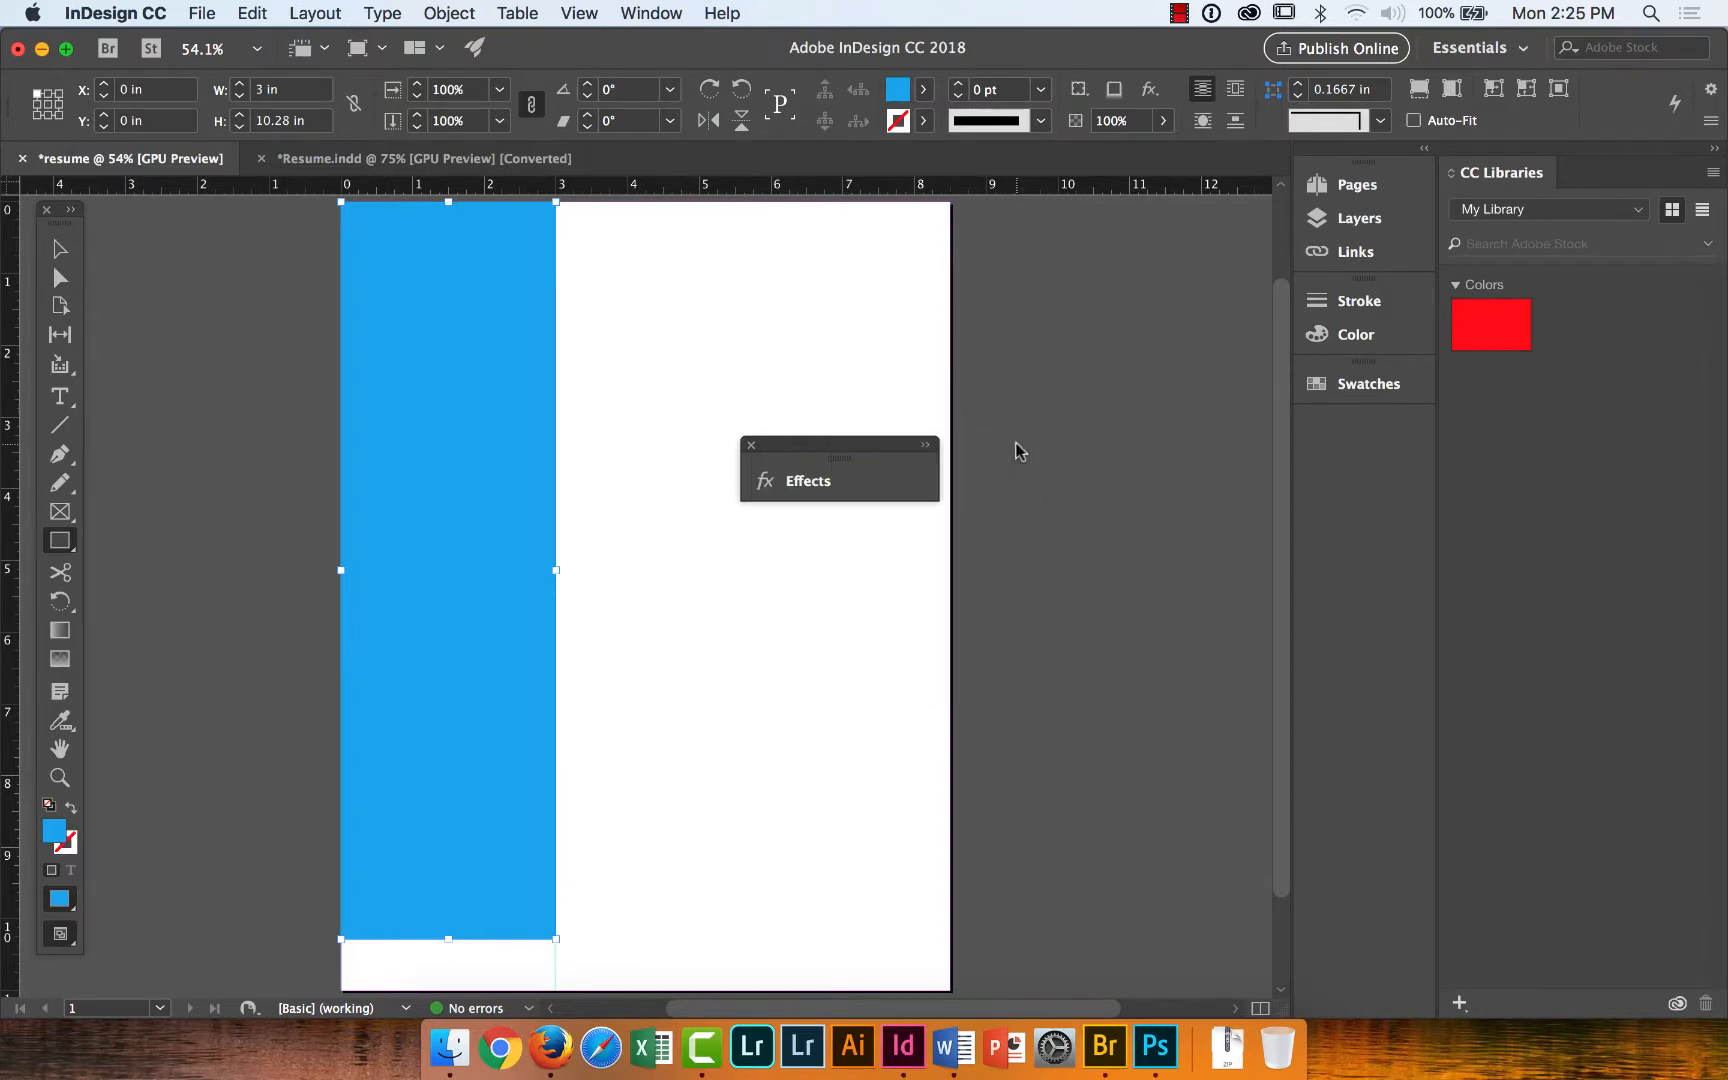
click(751, 445)
click(640, 14)
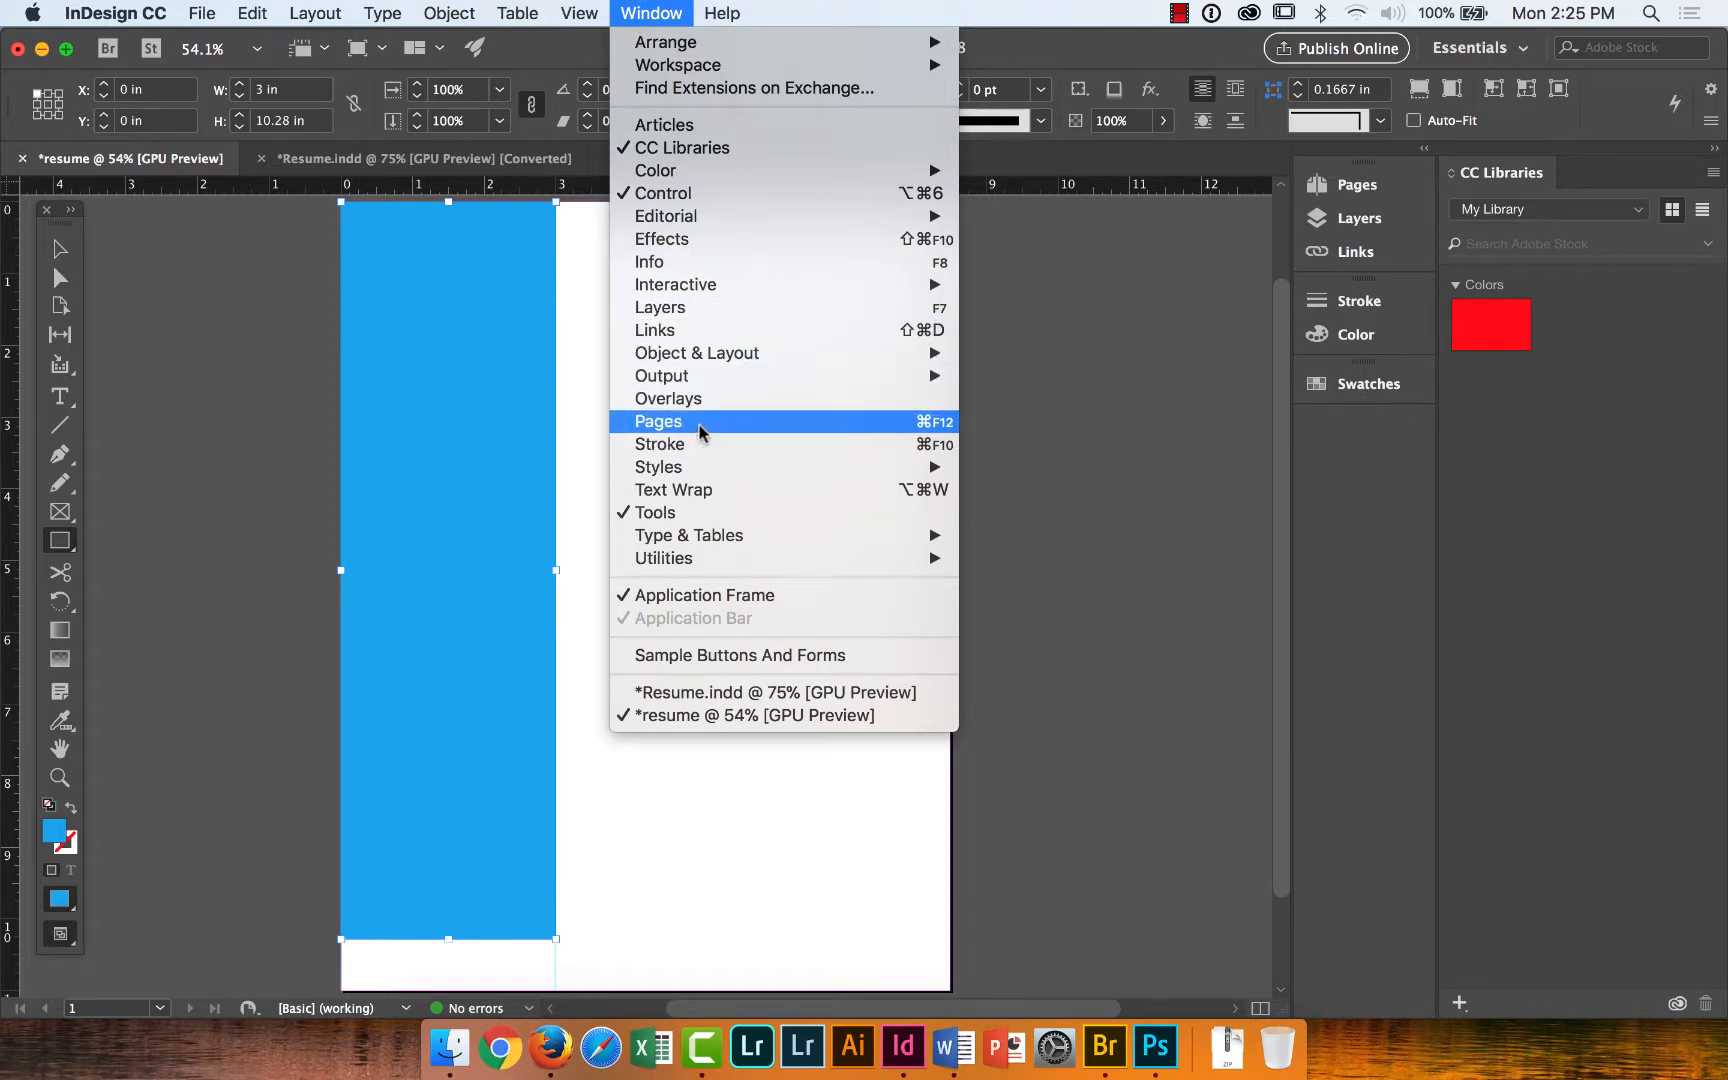
Expand Layer 1 in the layer list and rename its rectangle to "side panel".
click(1353, 221)
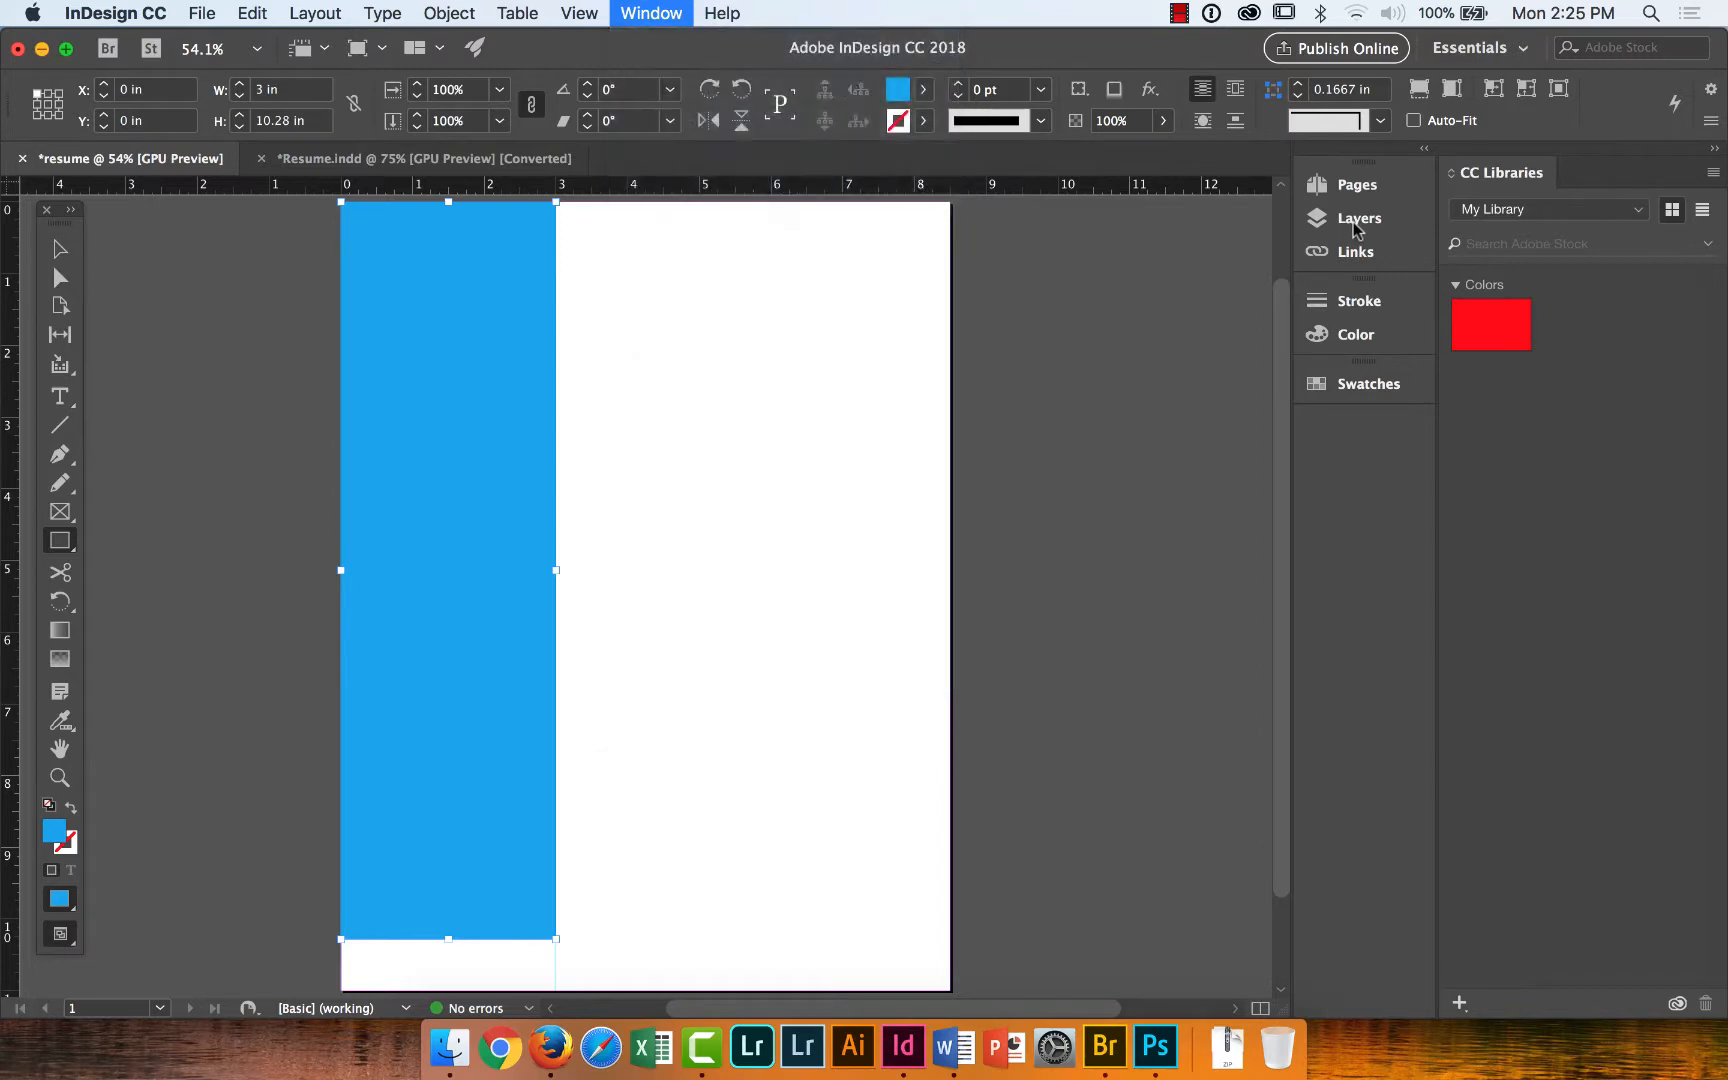
click(1353, 221)
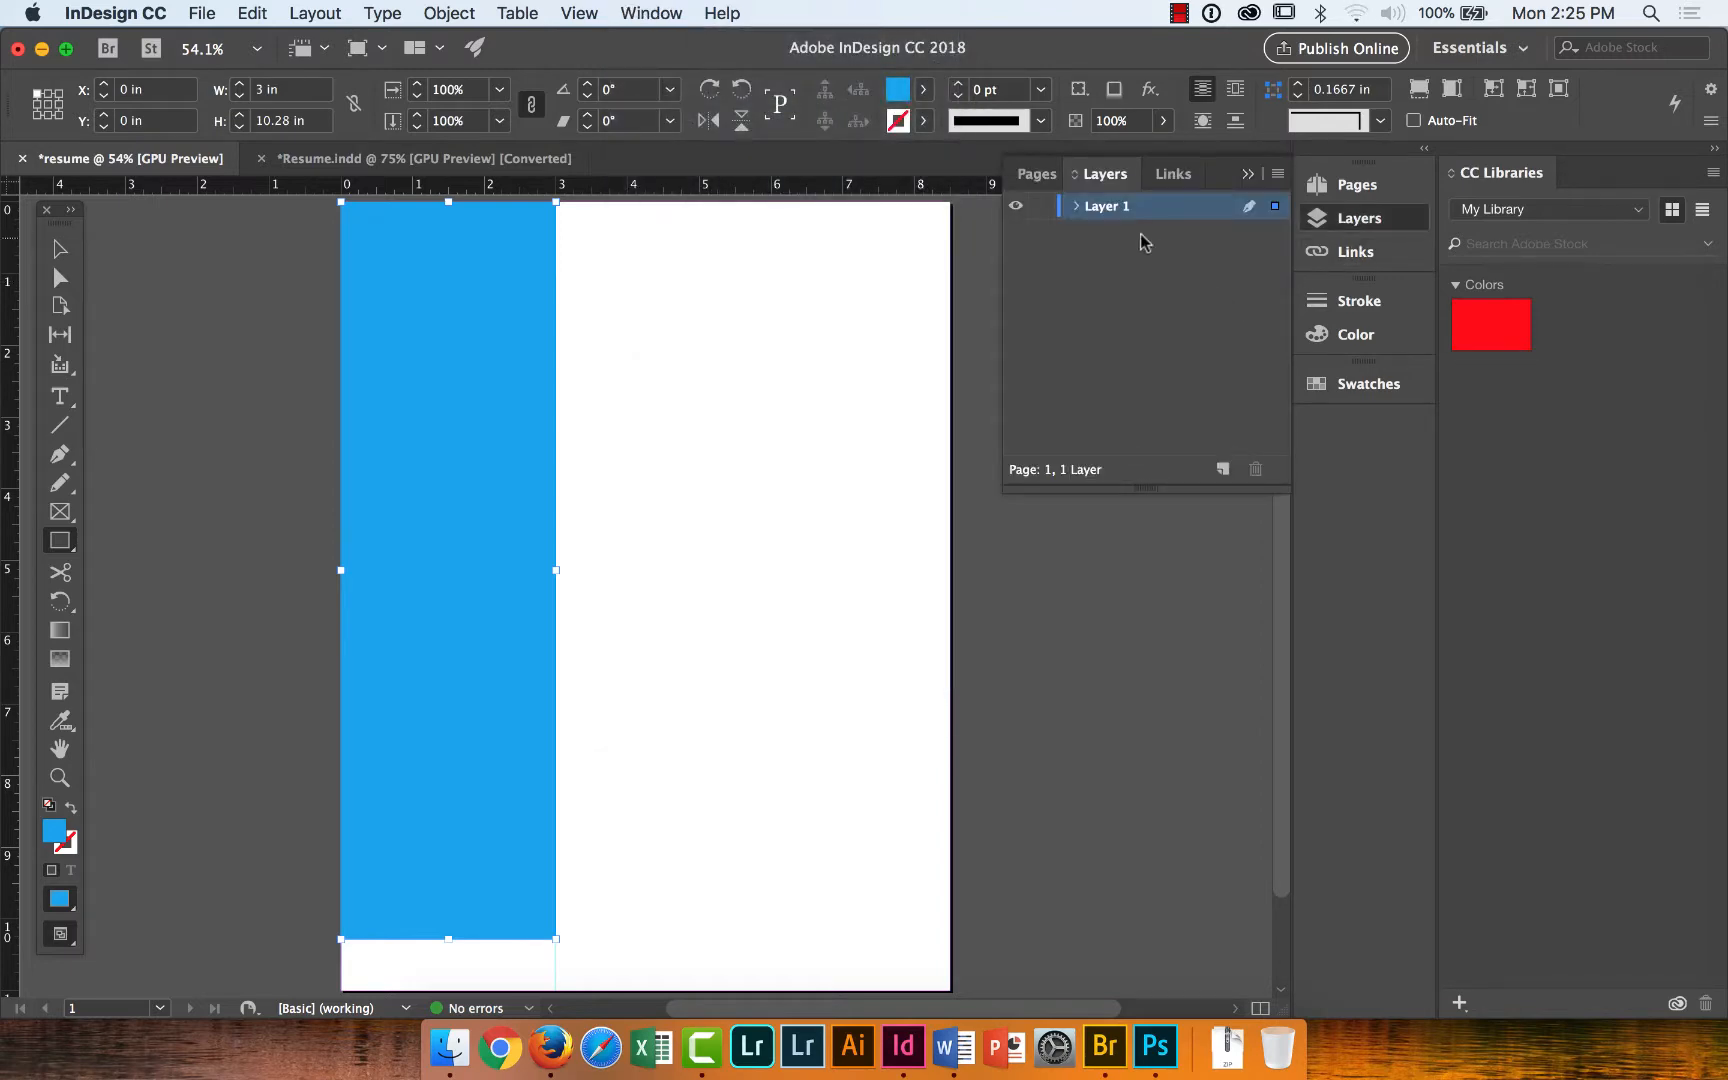
click(1077, 208)
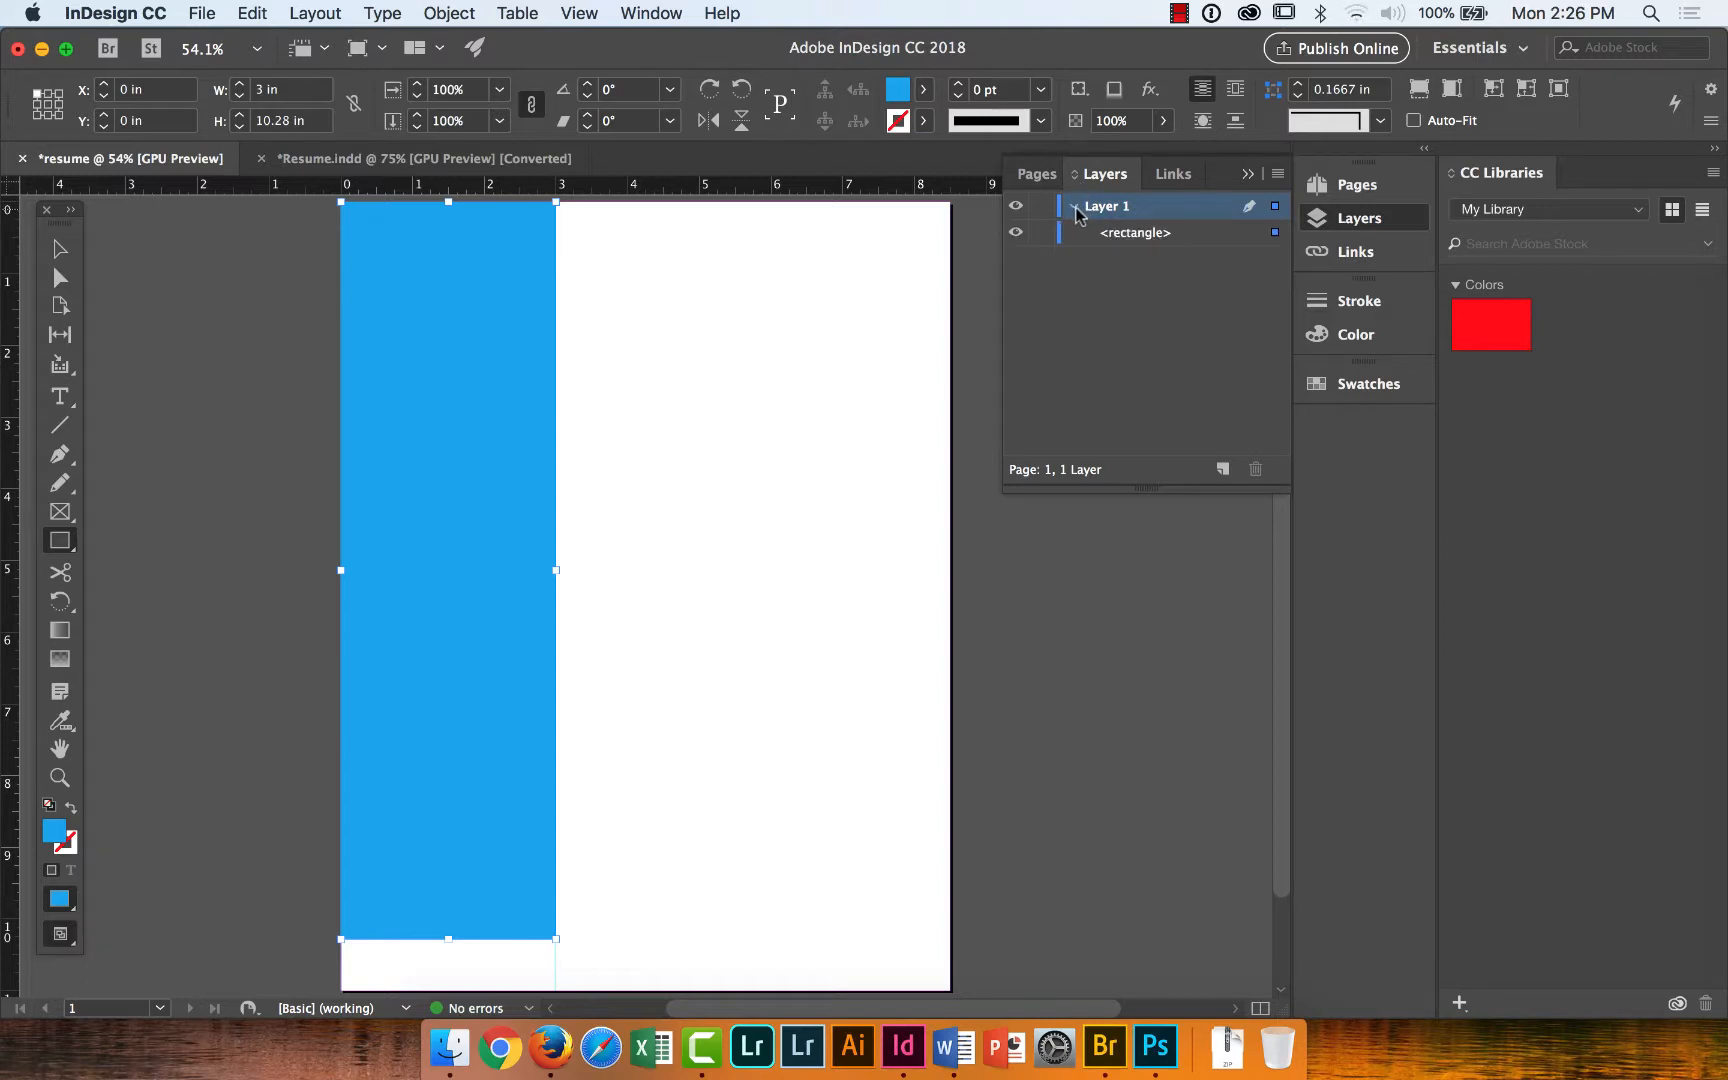
click(1146, 240)
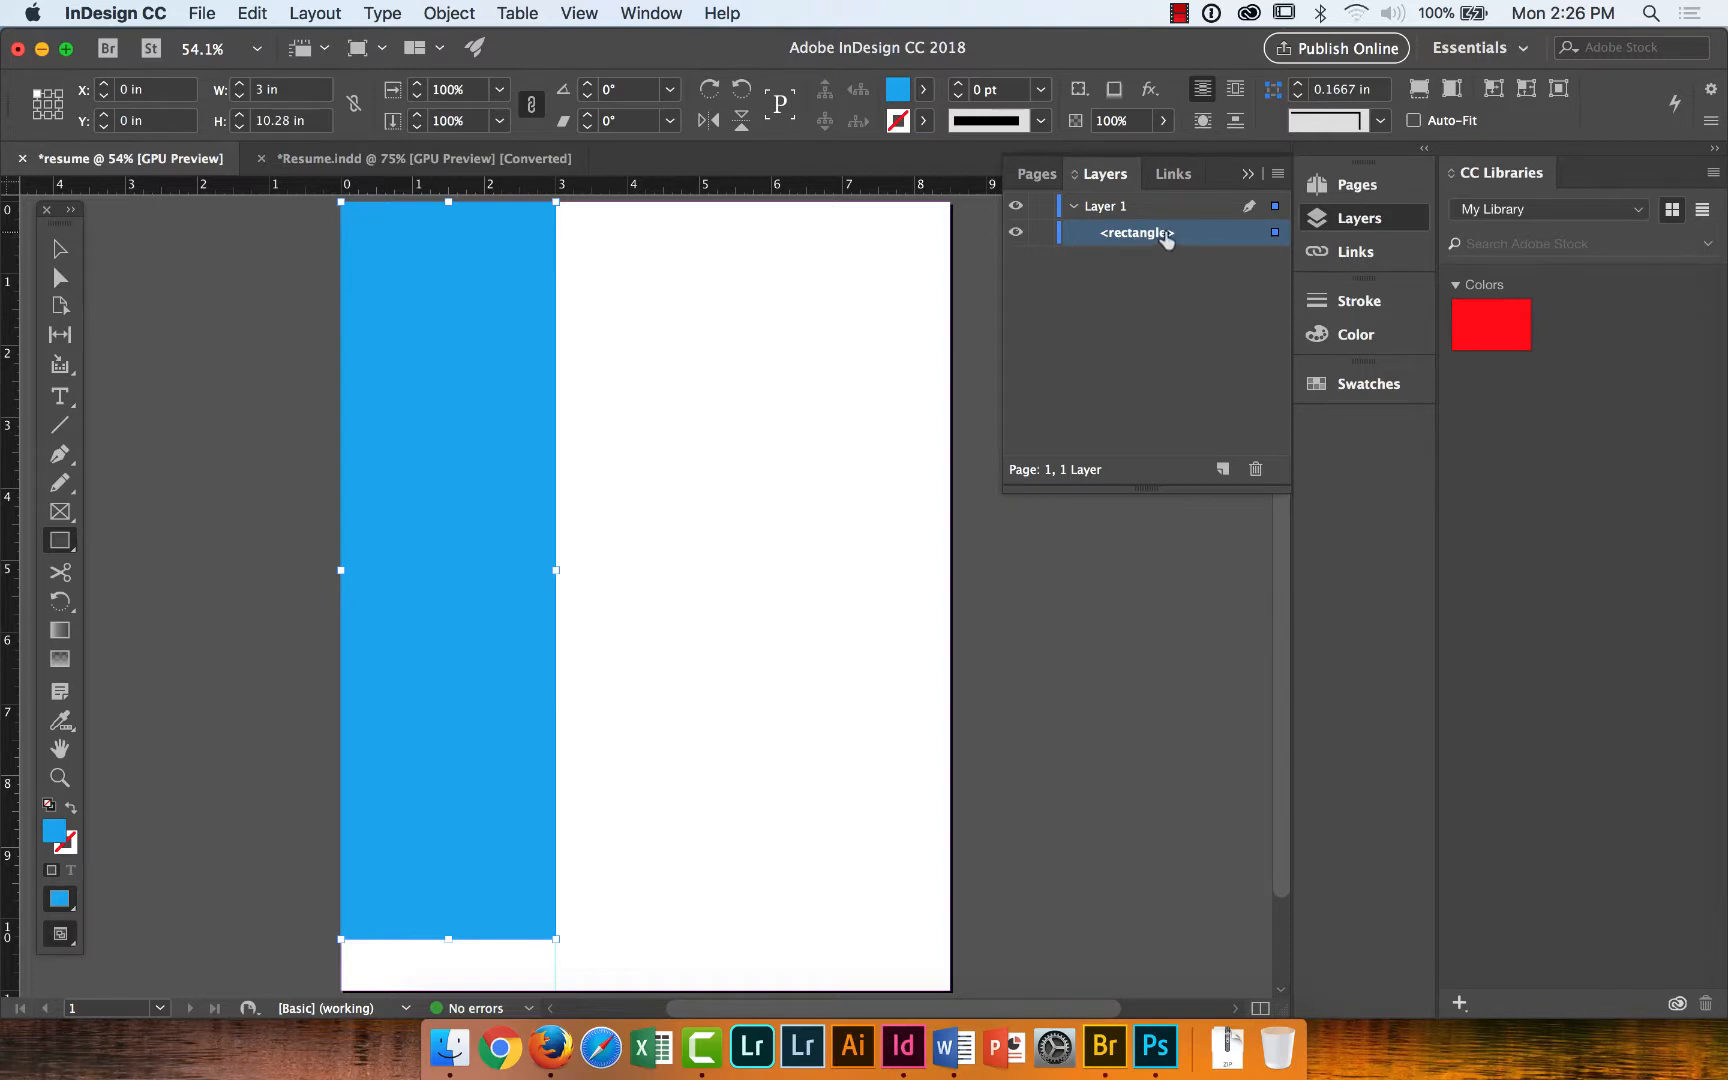
double_click(1179, 232)
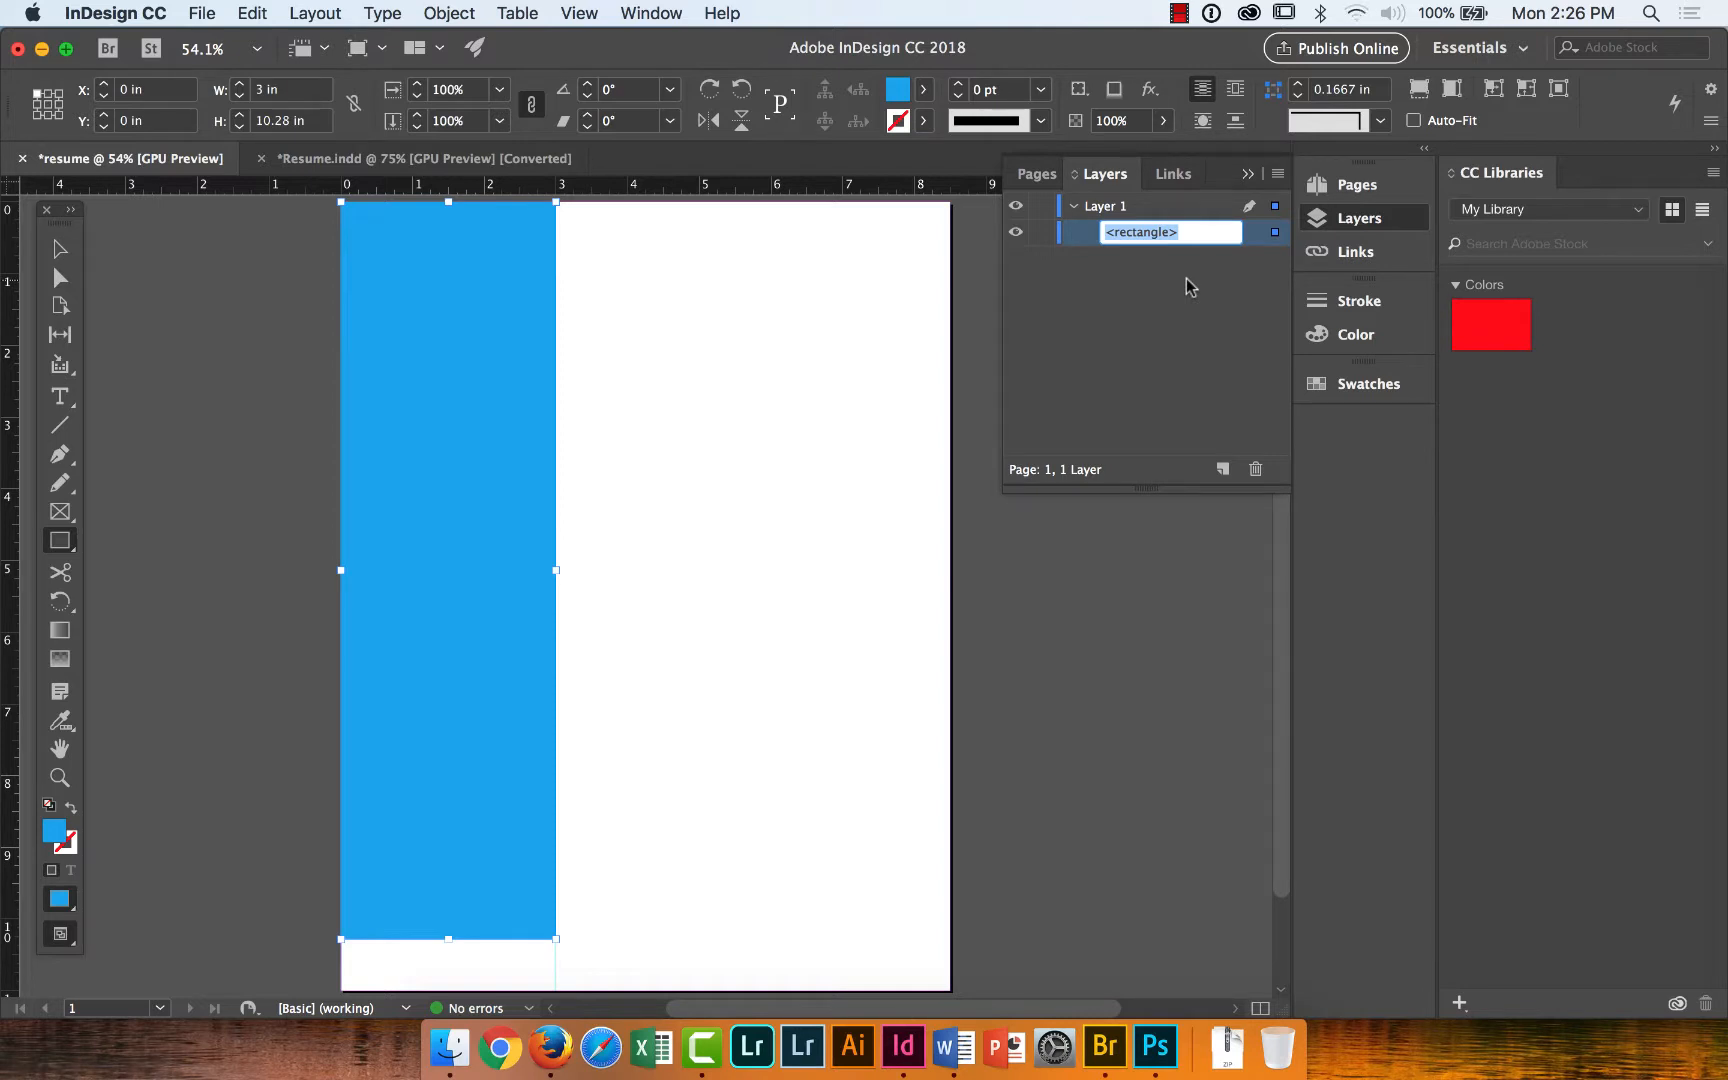
text(s)
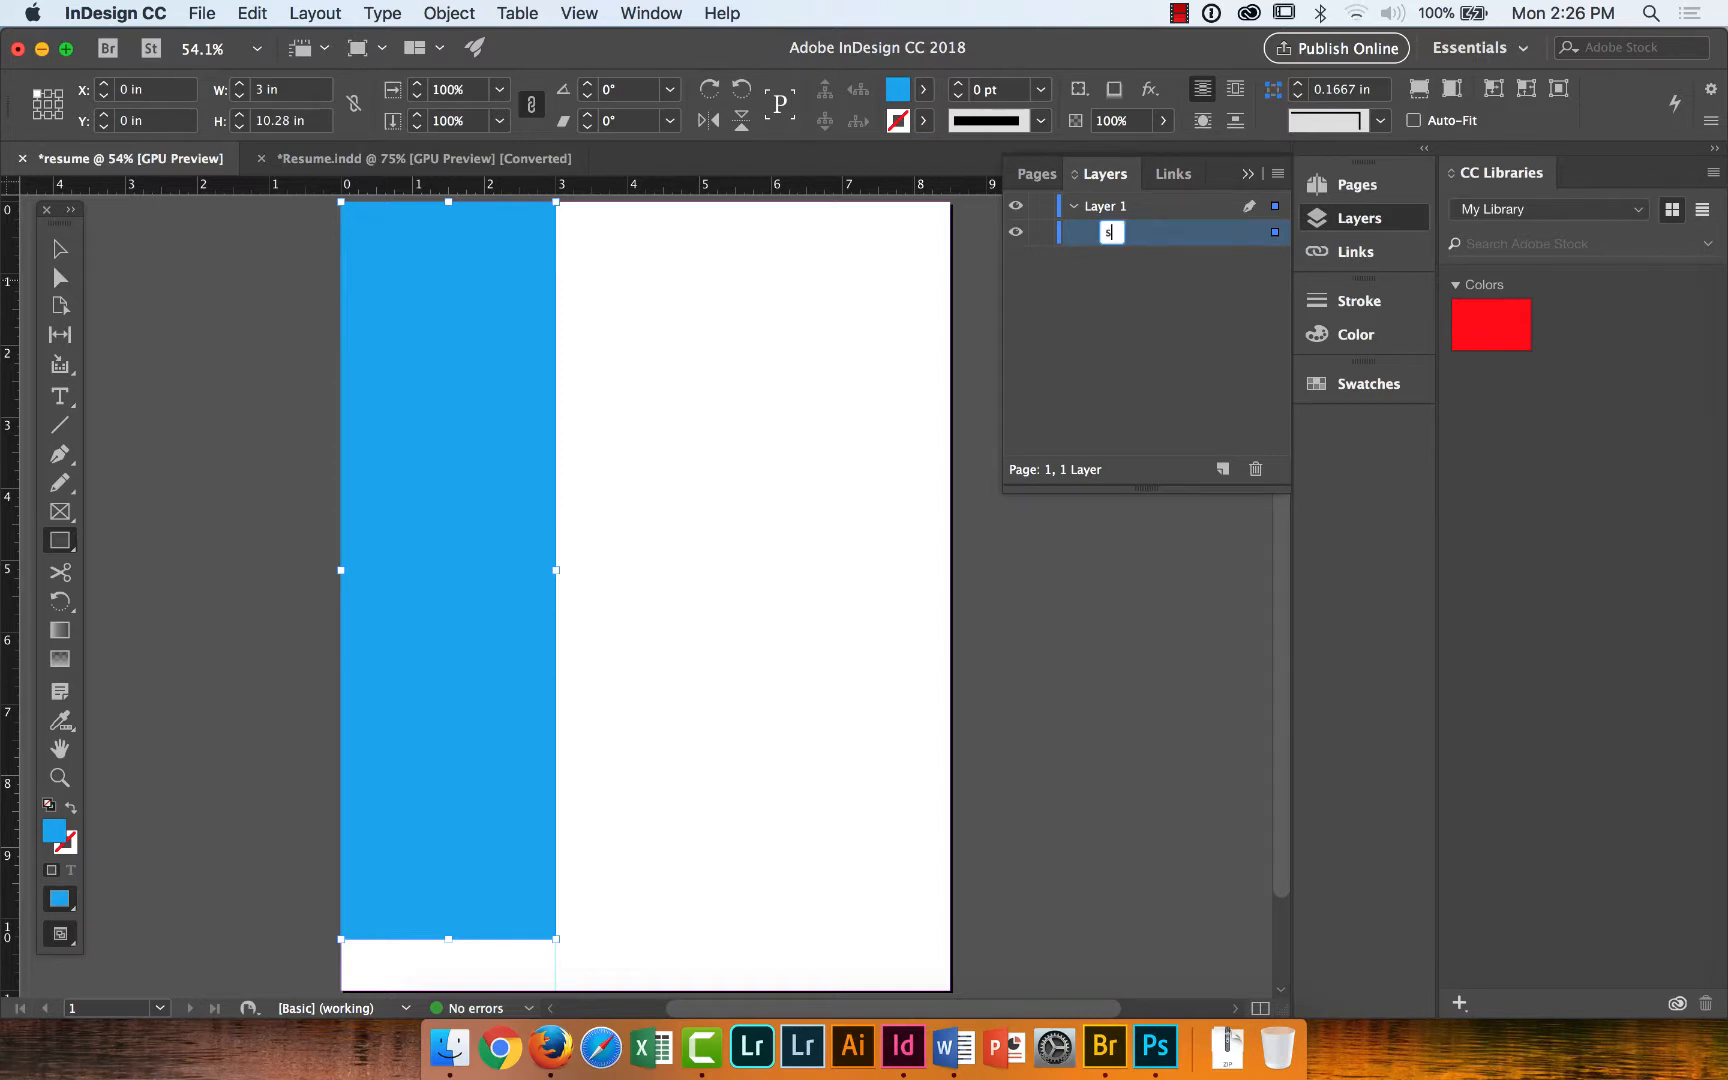
text(ide oanel)
click(1141, 233)
key(BackSpace)
text(panel)
click(1174, 323)
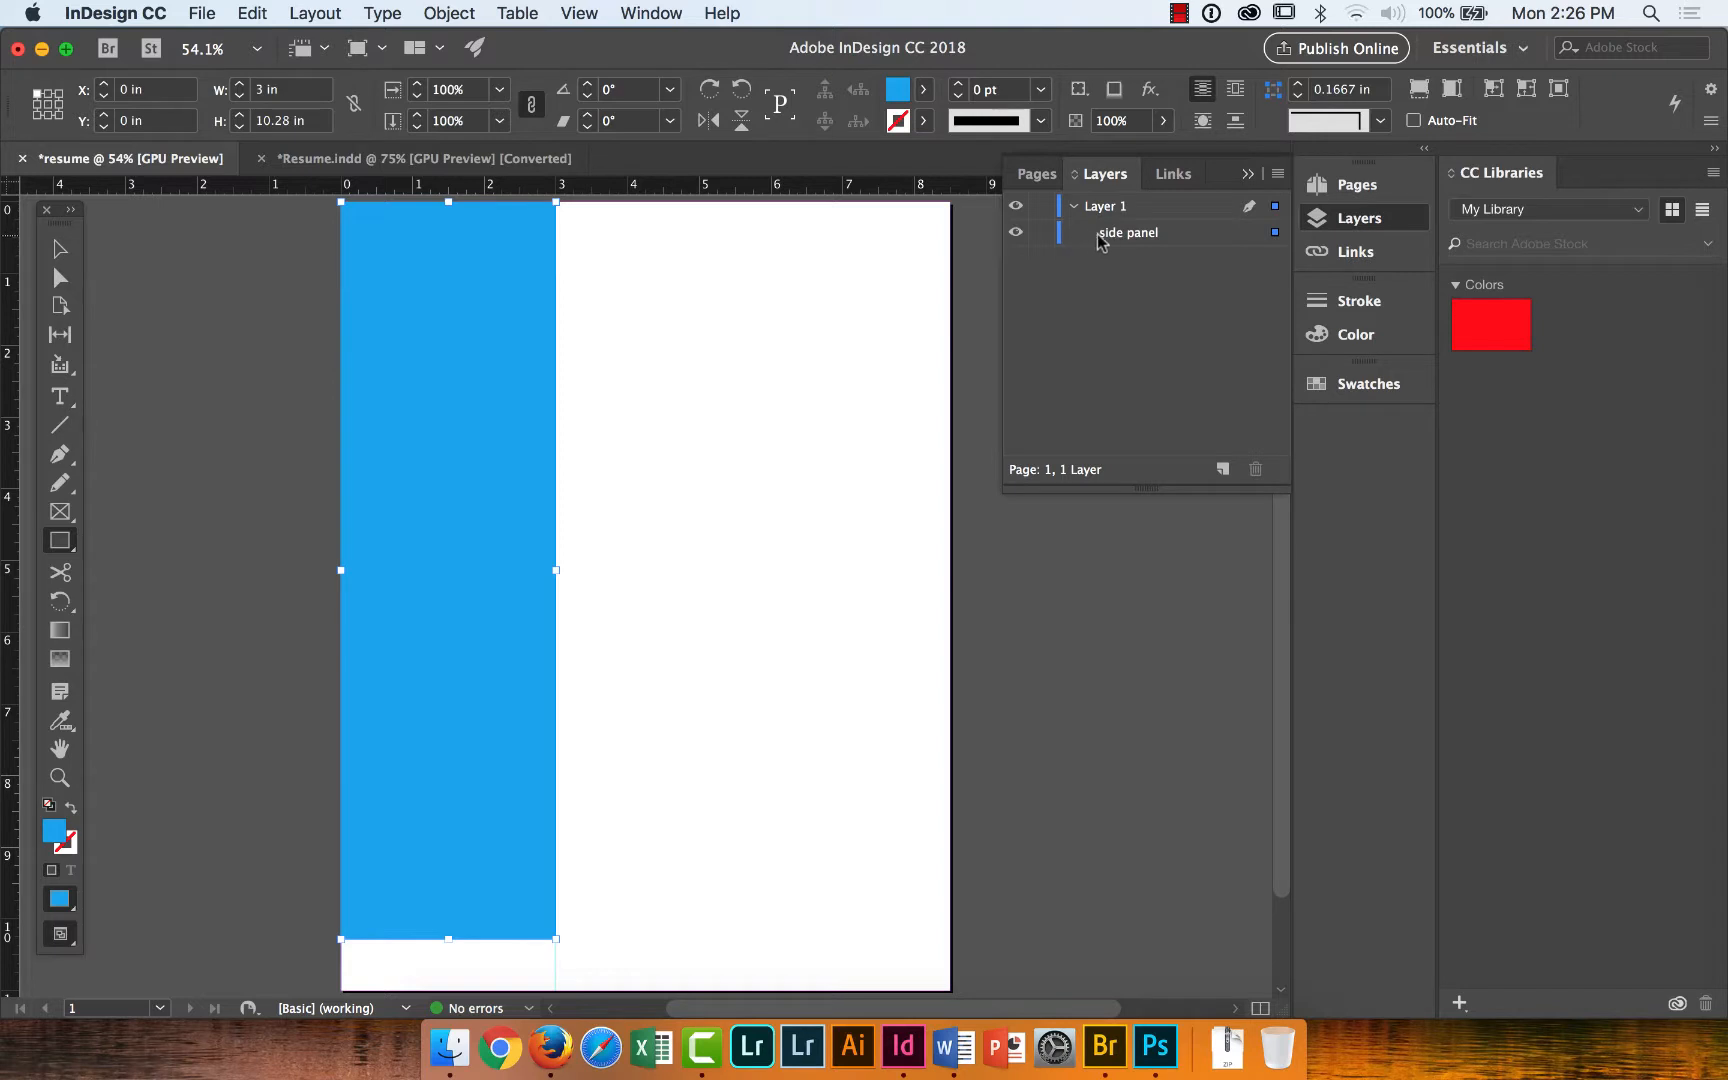
Lock the side panel object and try to move it with the Selection tool.
click(1042, 236)
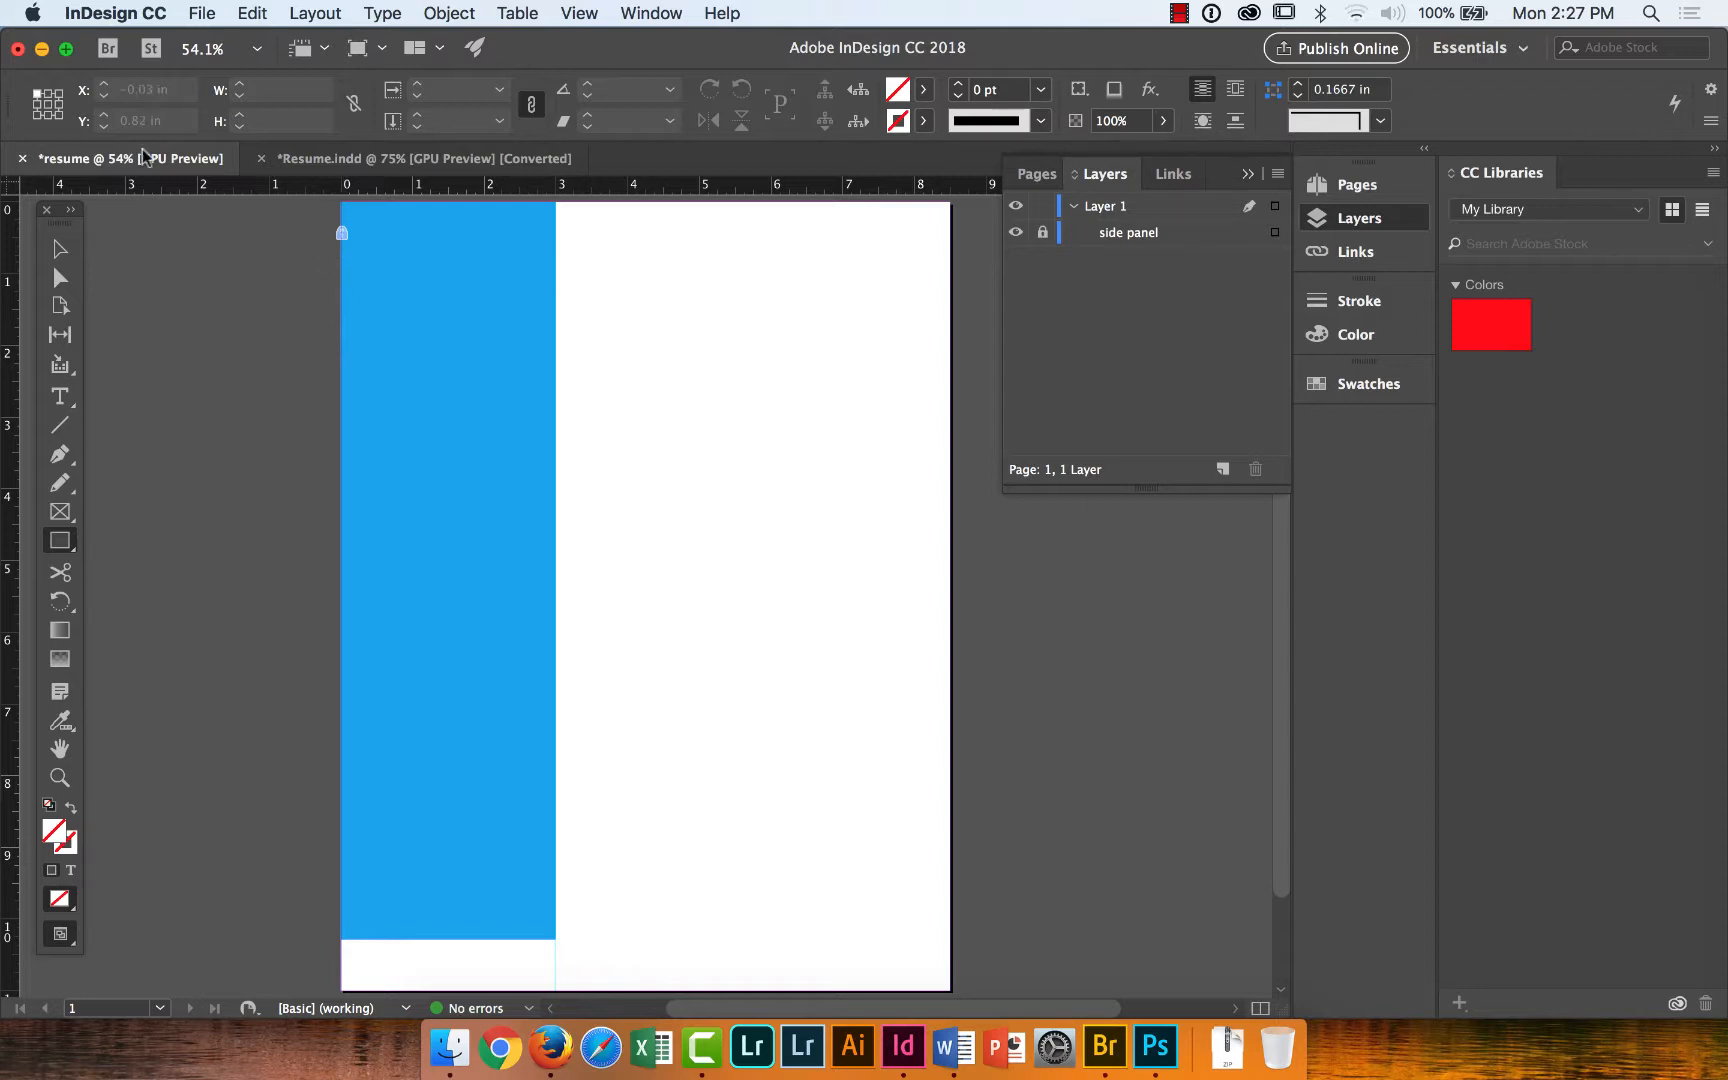
click(62, 252)
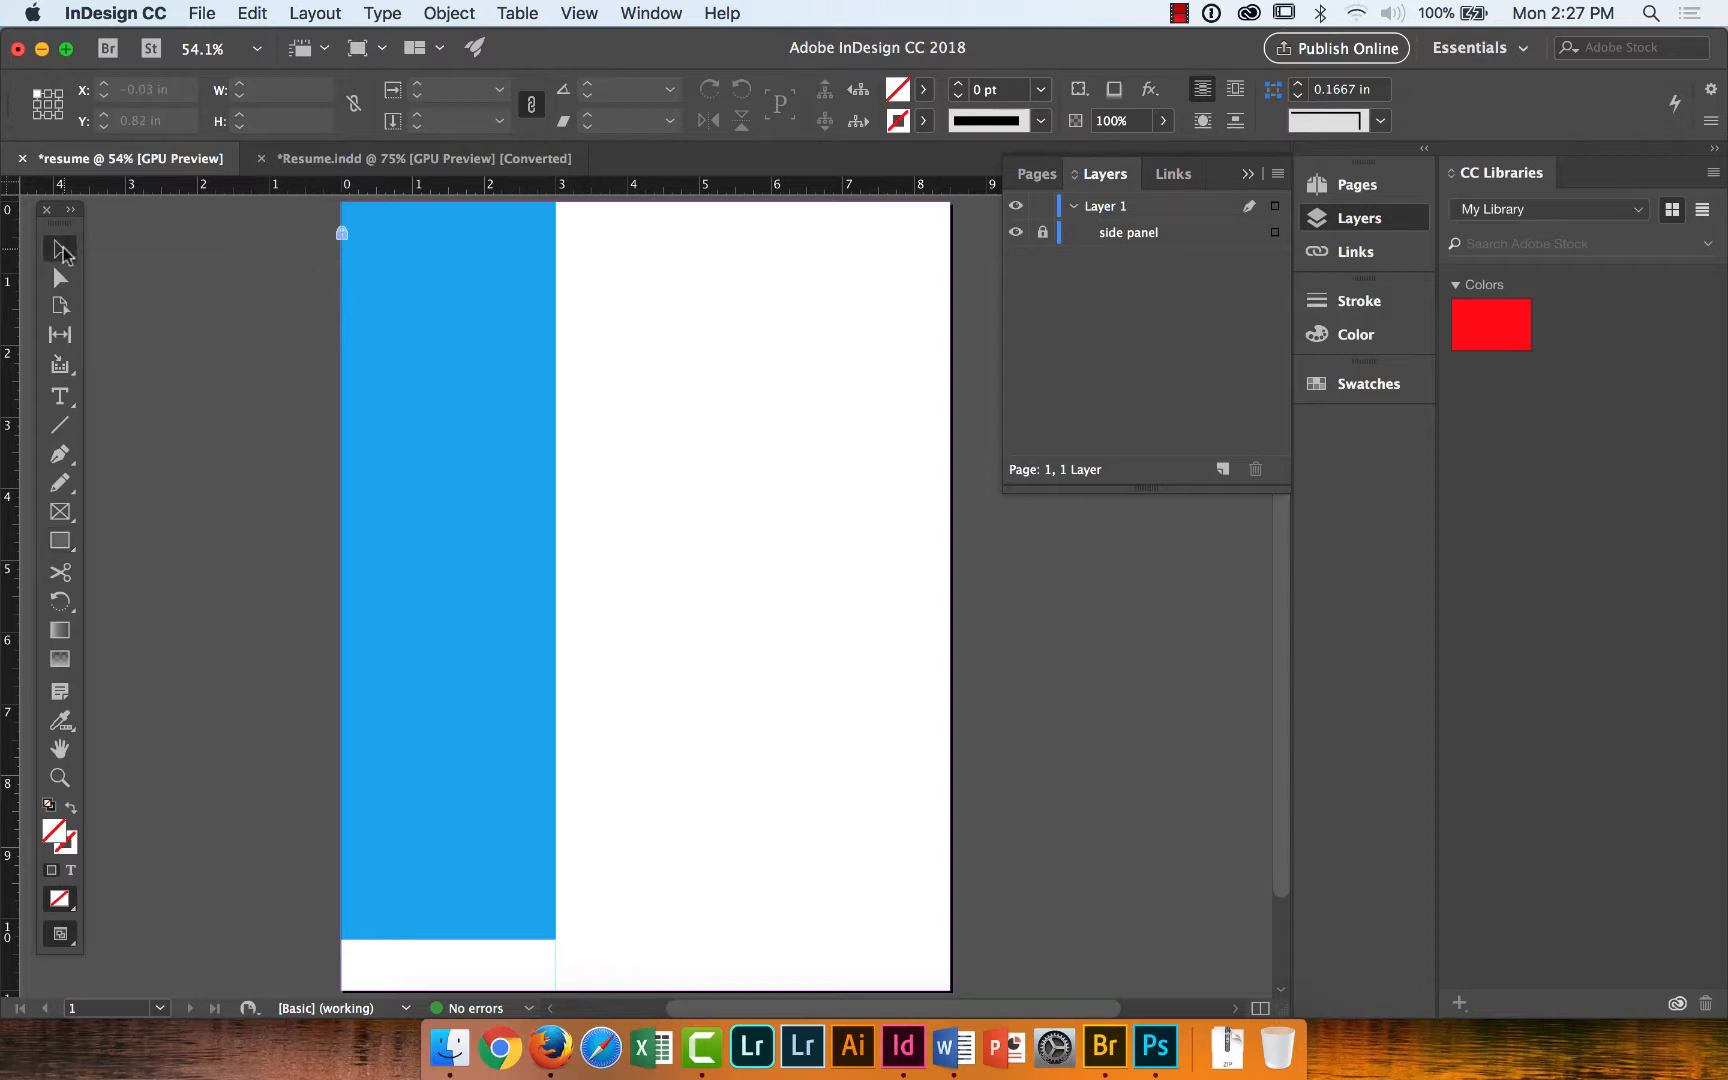
drag(424, 247, 340, 222)
Unlock the side panel rectangle and undo the unlocking.
key(super+alt+l)
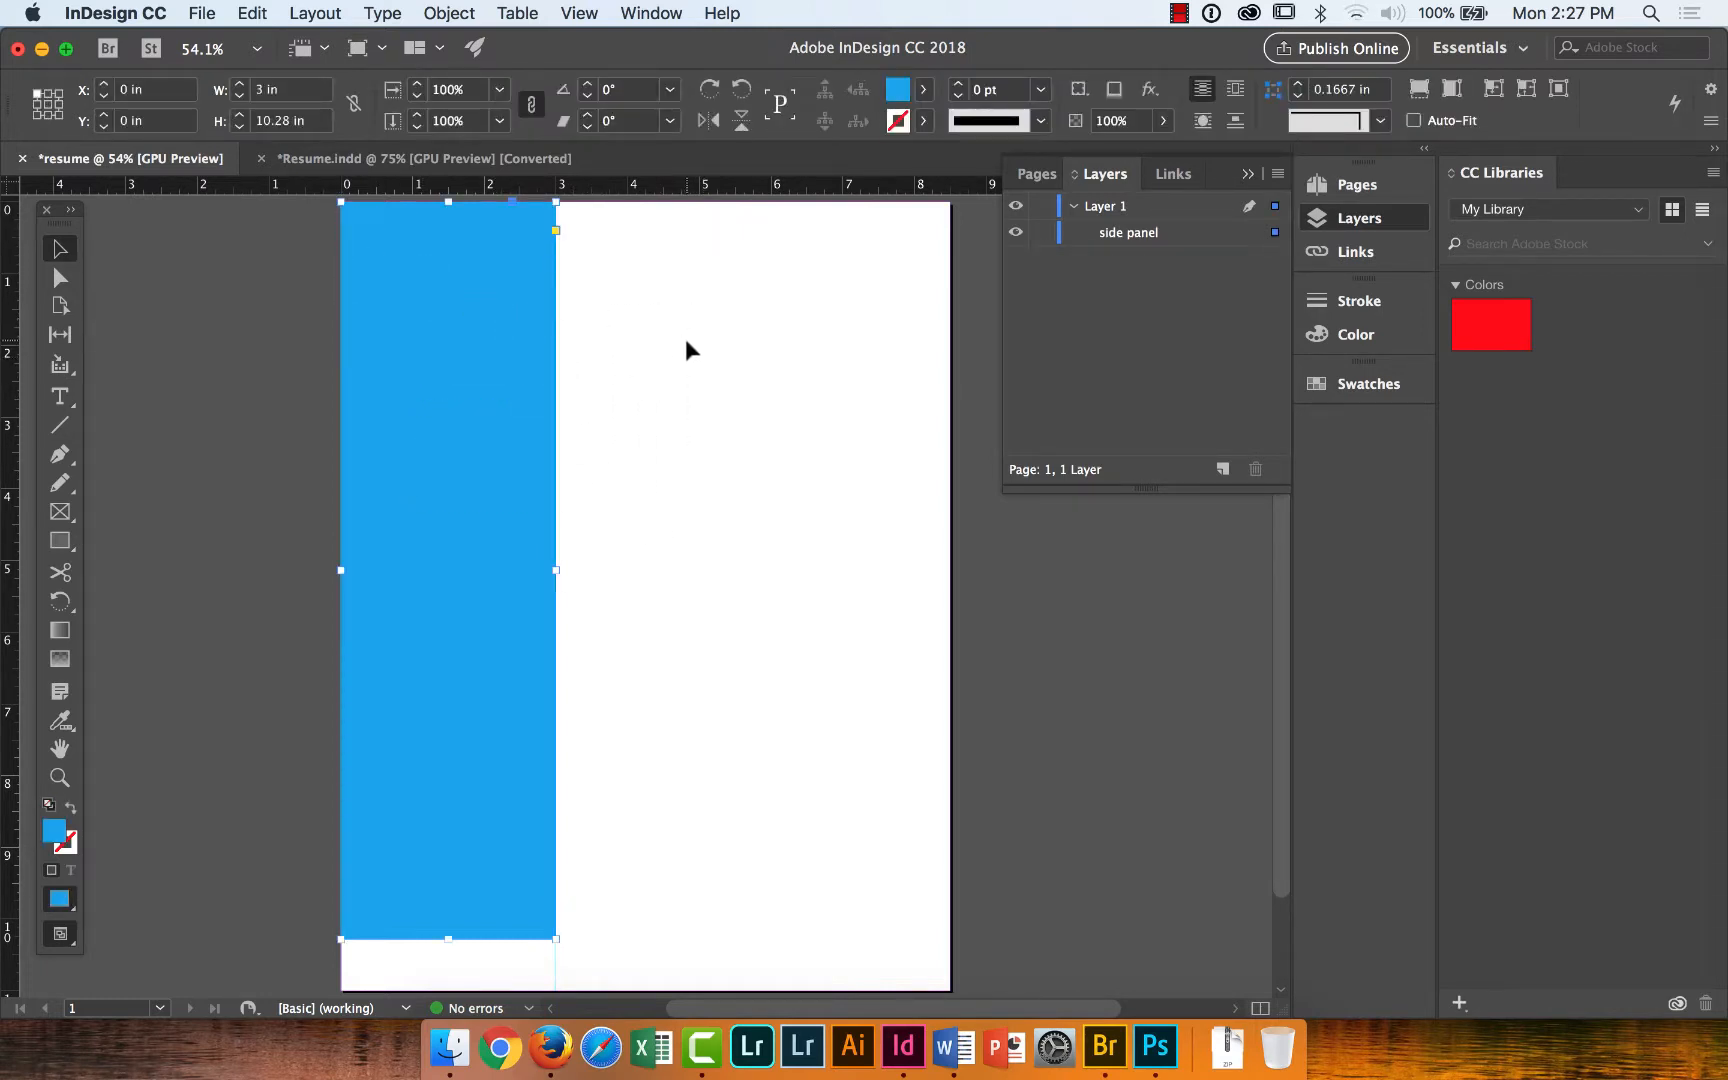
click(247, 13)
click(827, 304)
click(247, 13)
click(270, 40)
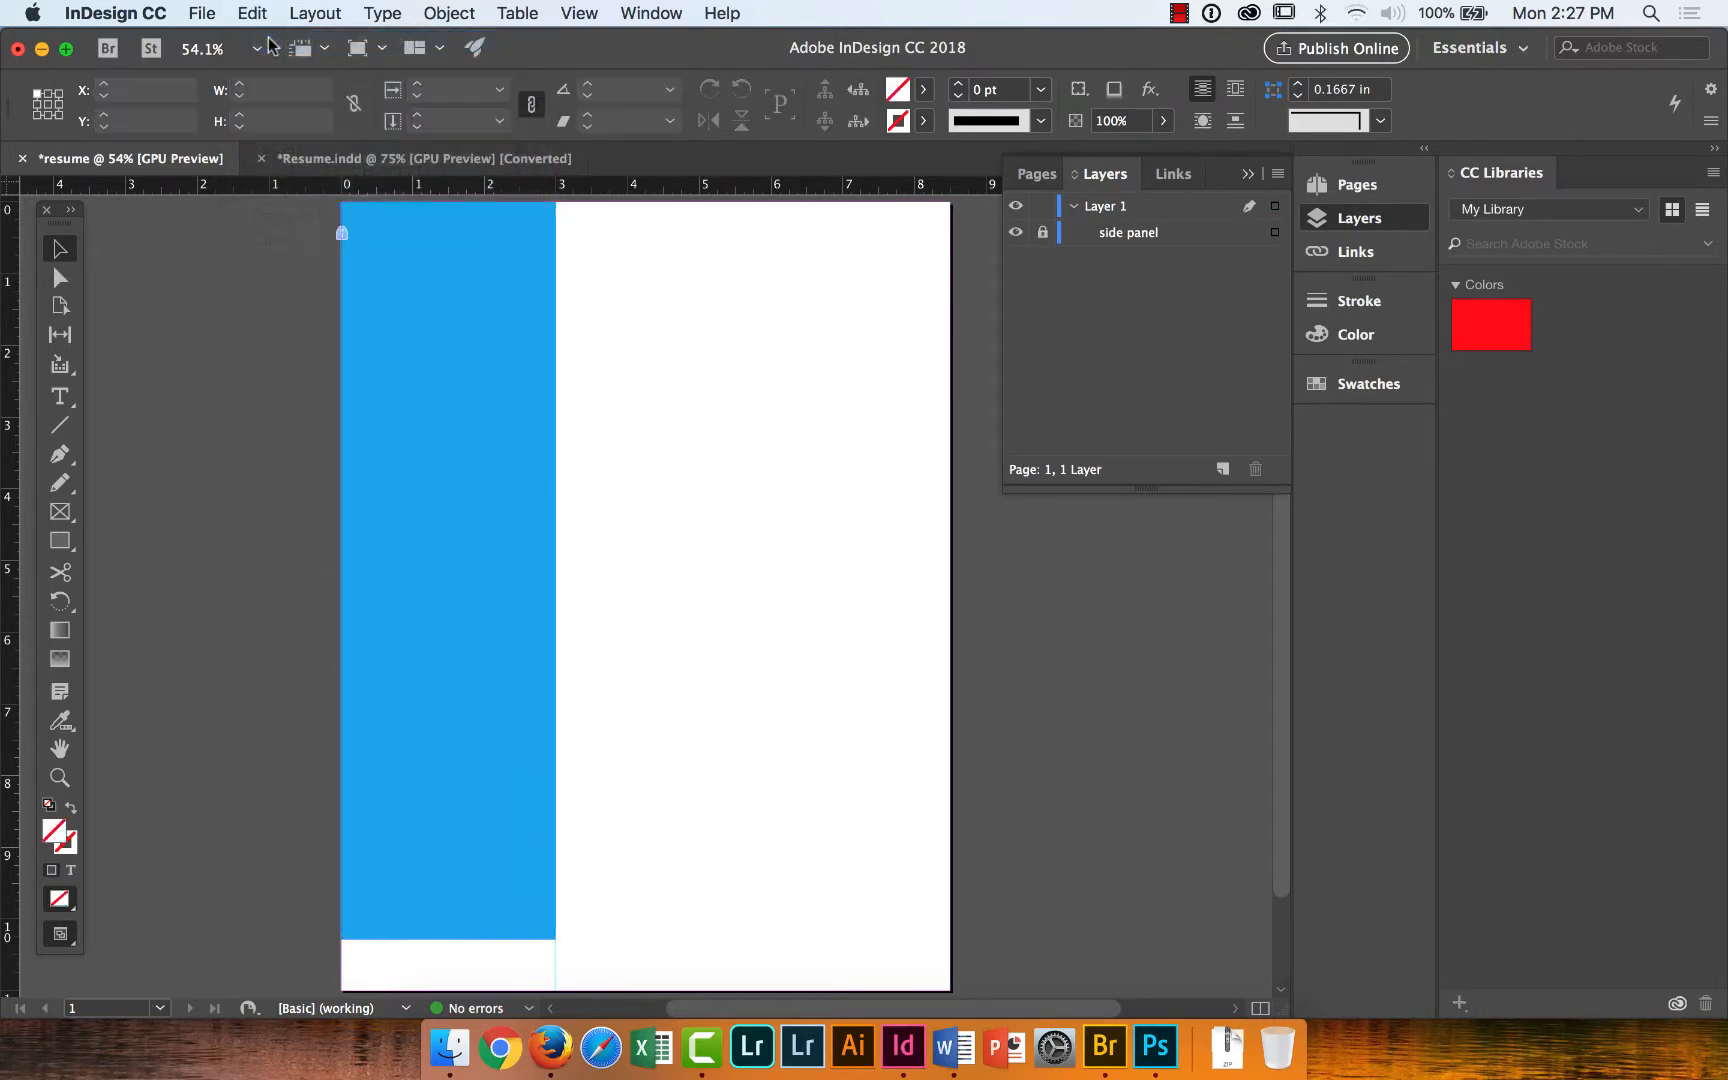
Switch the side panel's lock off and on again, and toggle its visibility twice.
click(1041, 239)
click(1041, 239)
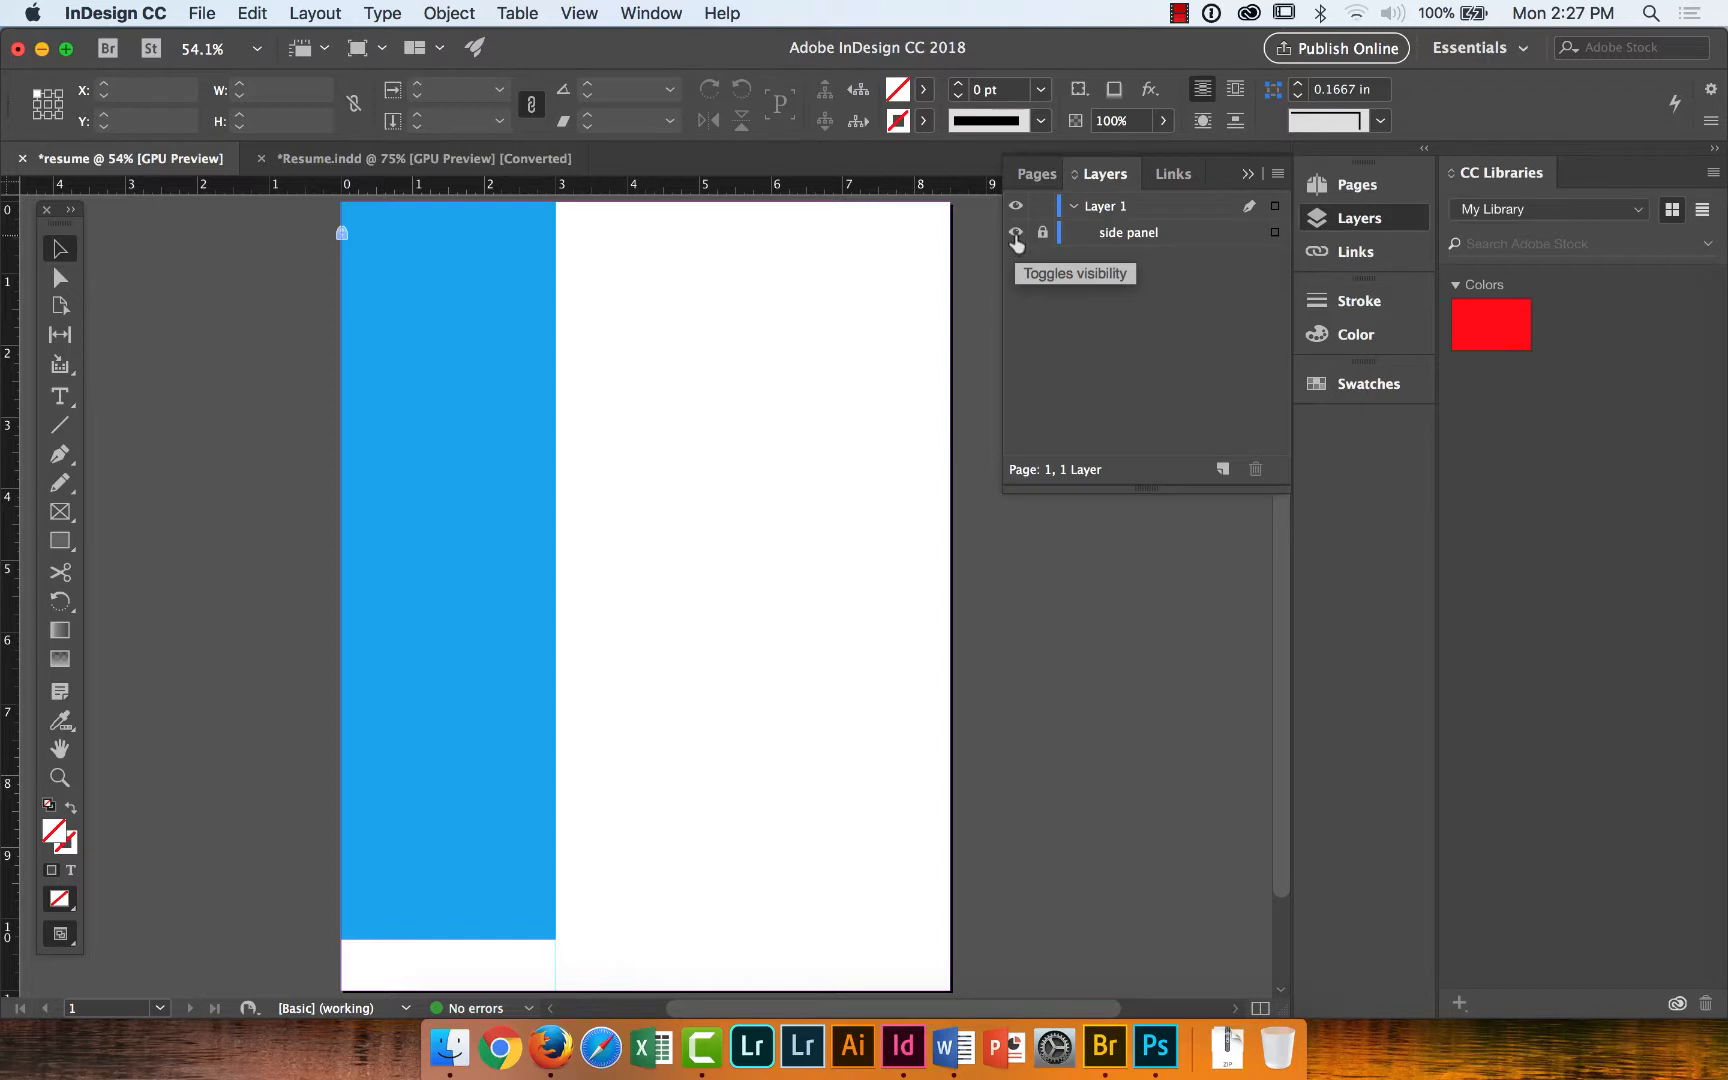
click(1015, 234)
click(1015, 234)
click(1015, 234)
click(1015, 234)
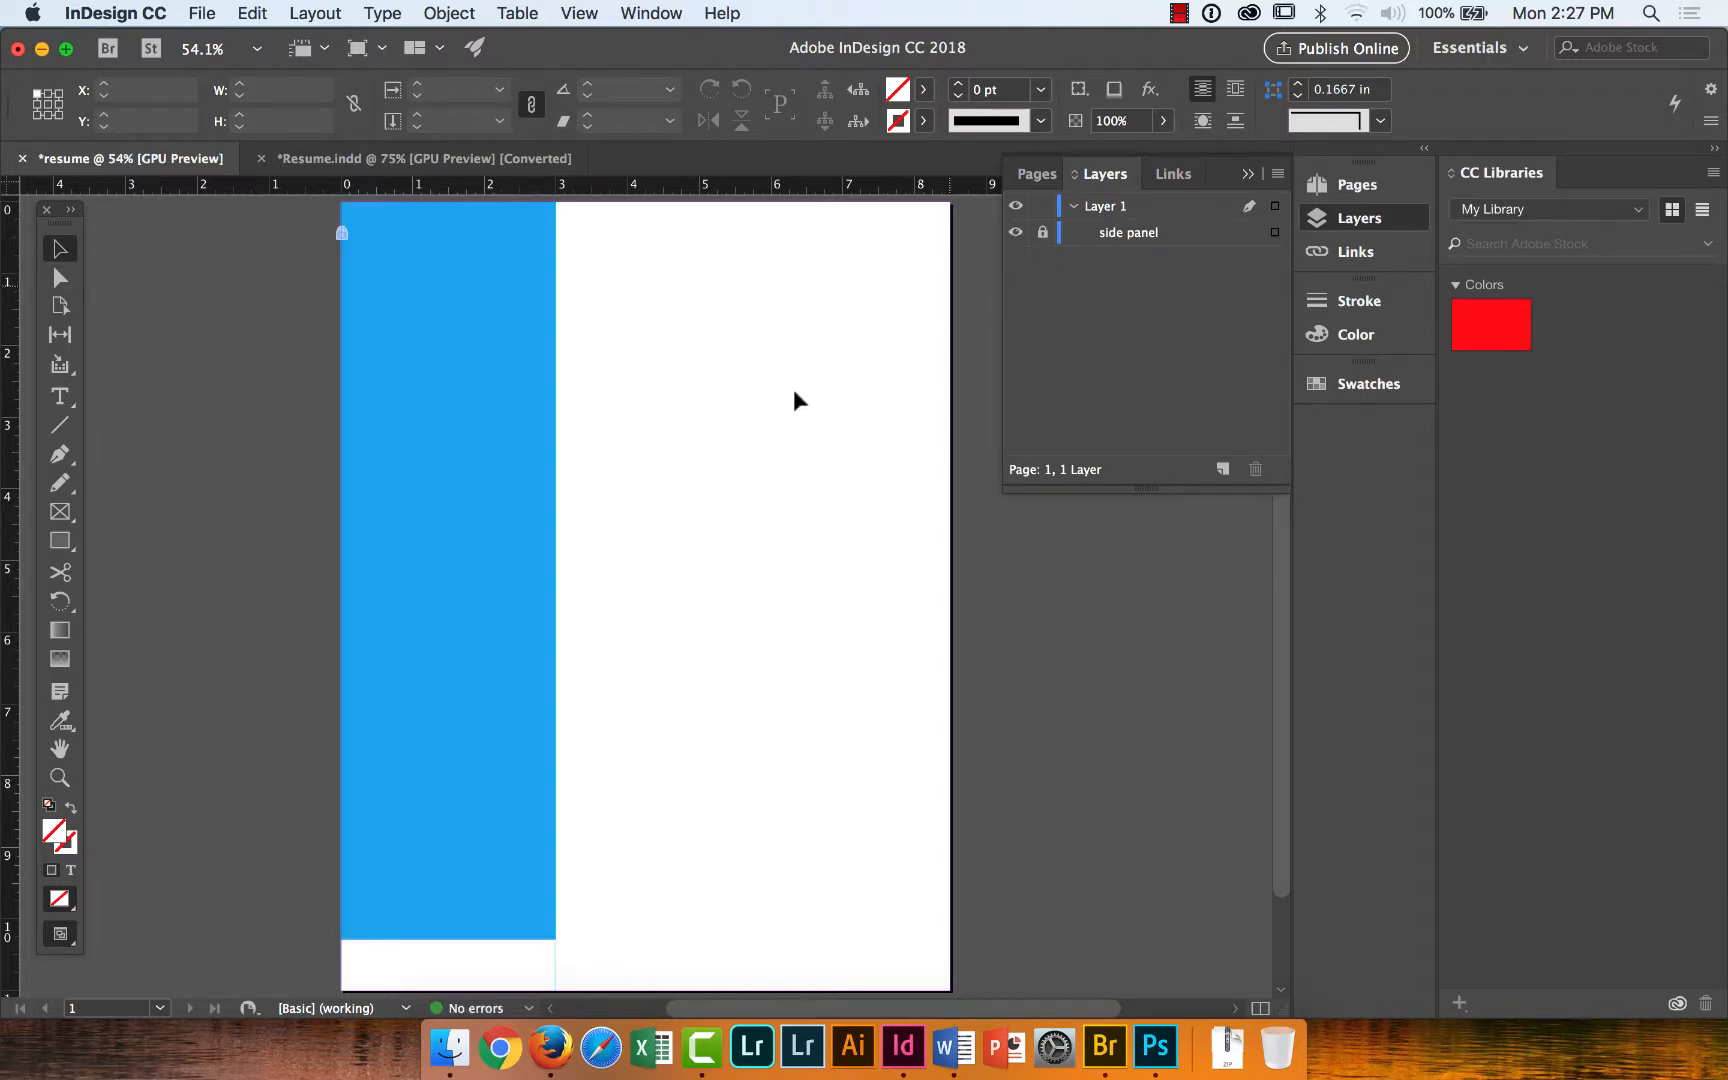
Inspect the gray placeholder square in the sample resume's sidebar and return to the new resume document.
click(415, 164)
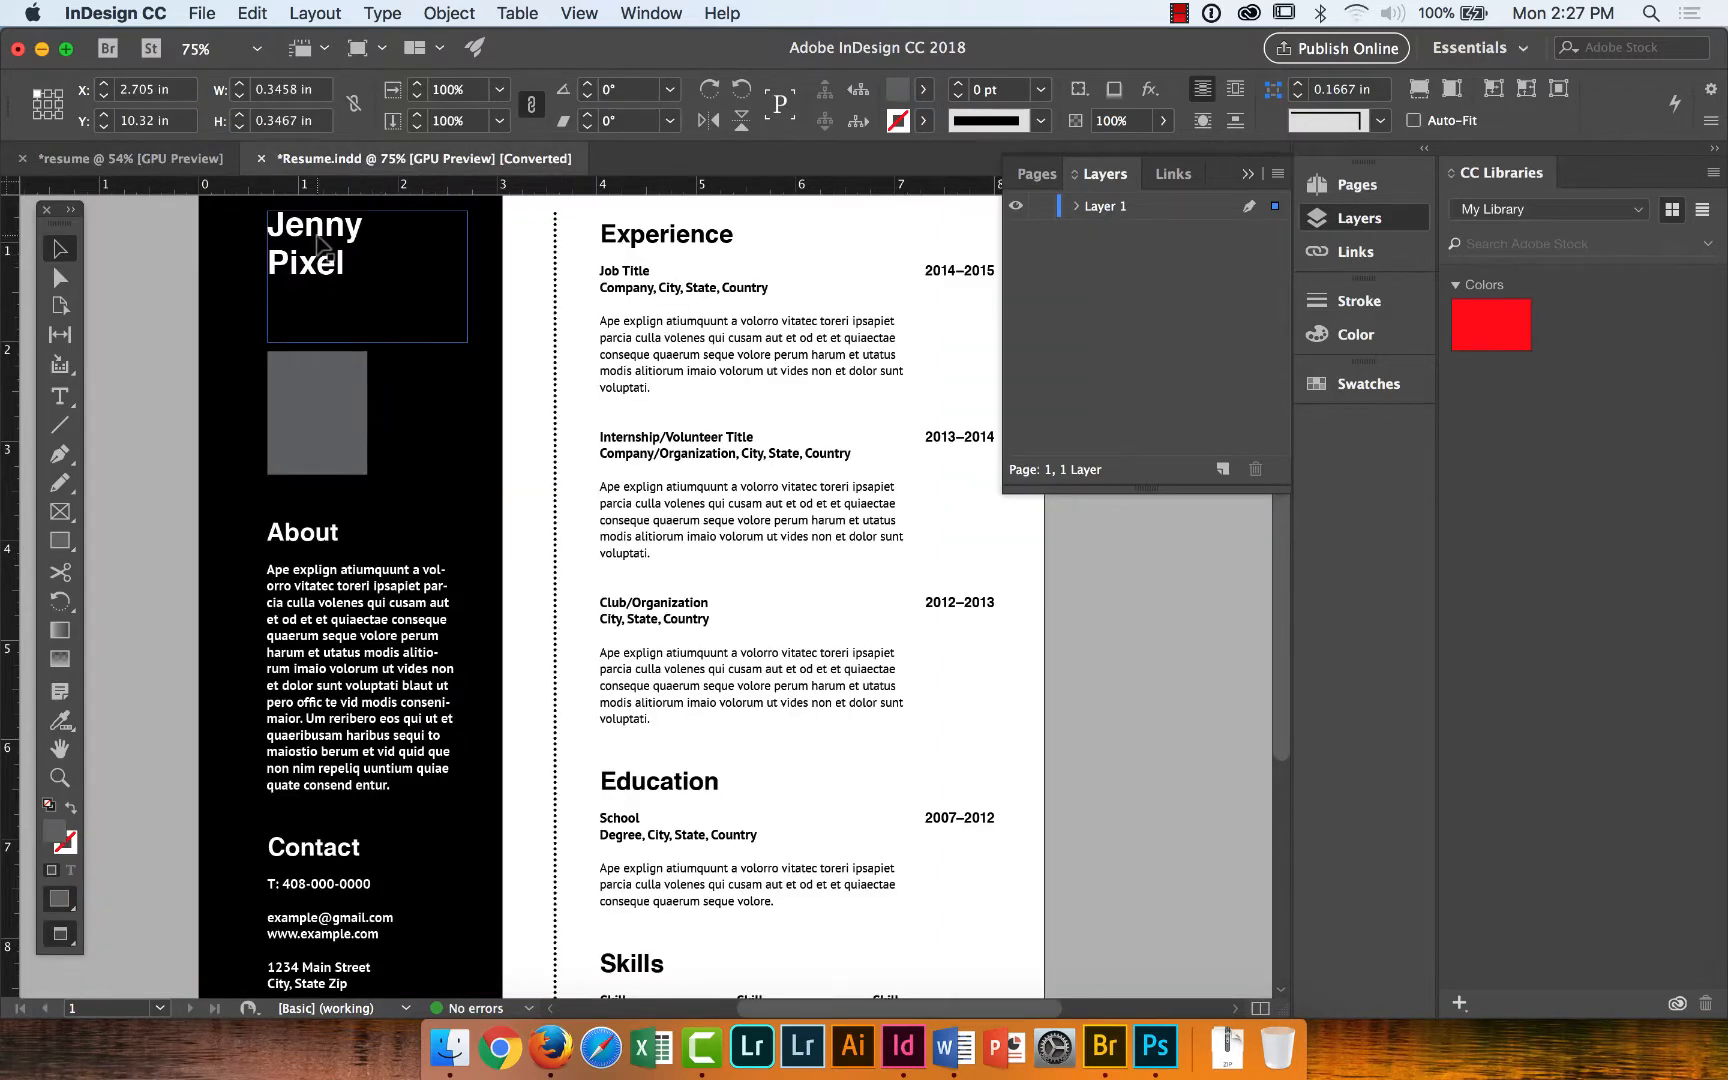
click(303, 415)
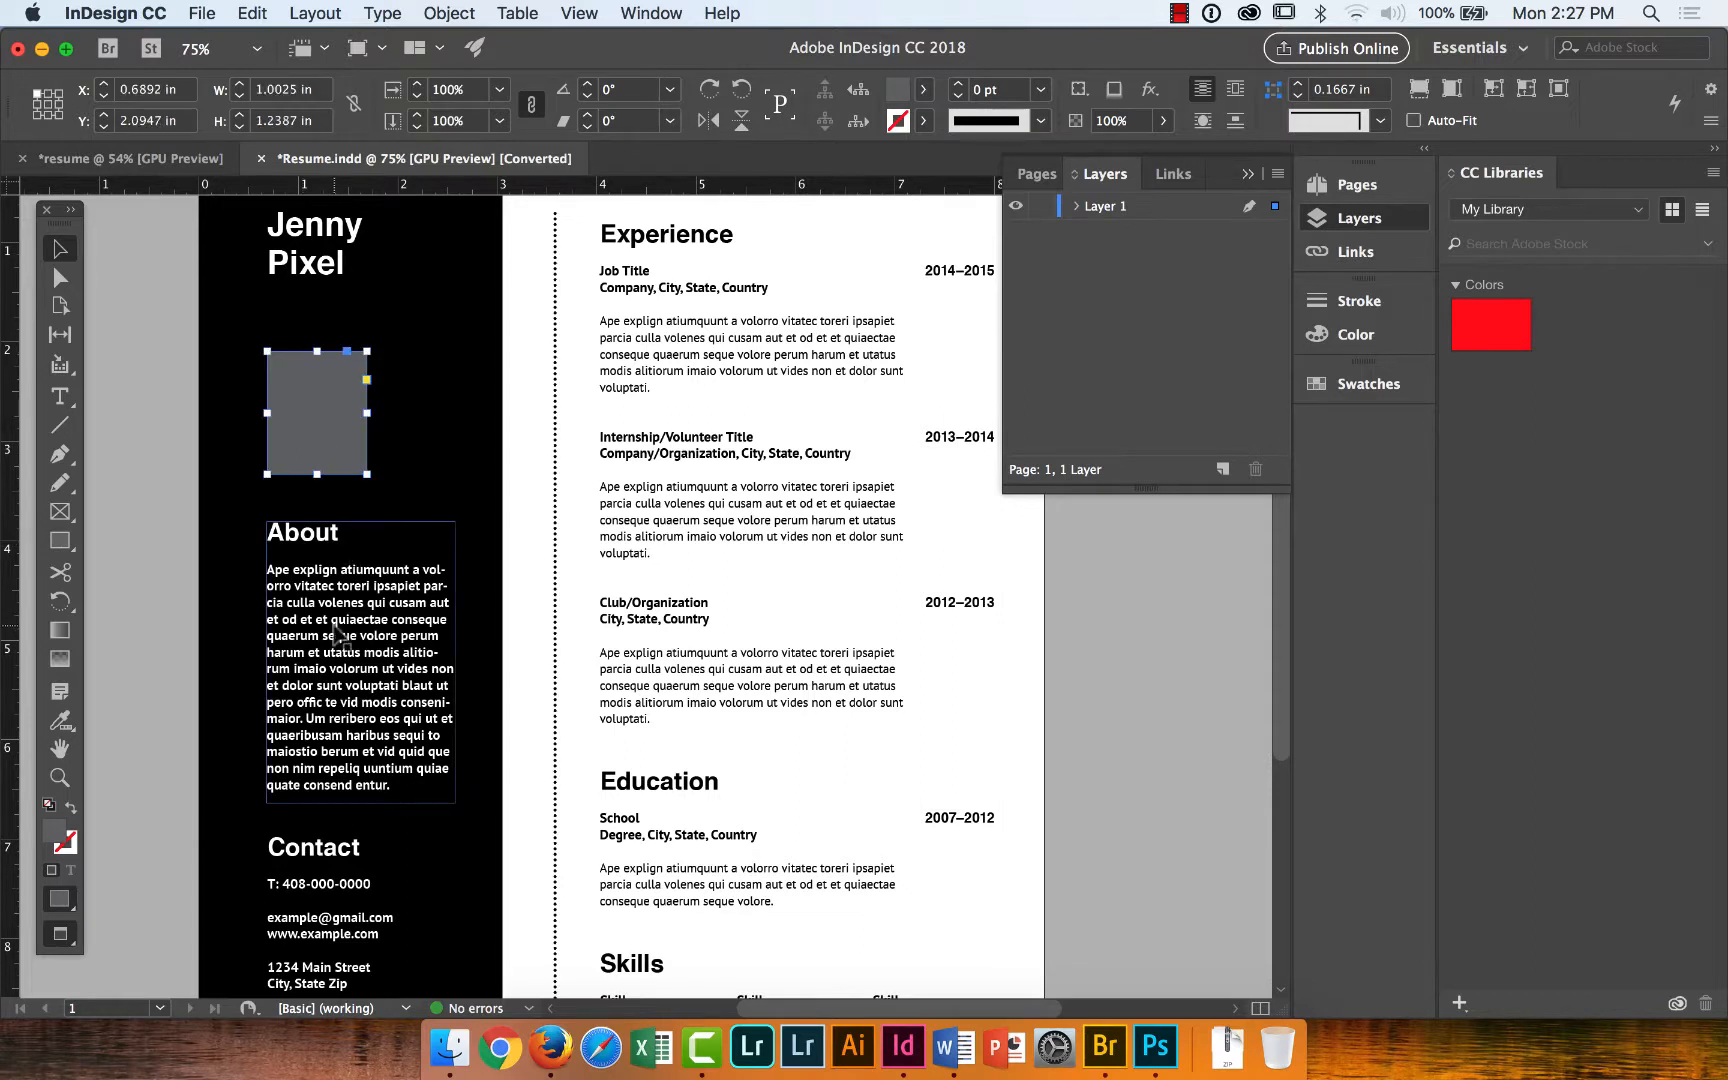
click(145, 160)
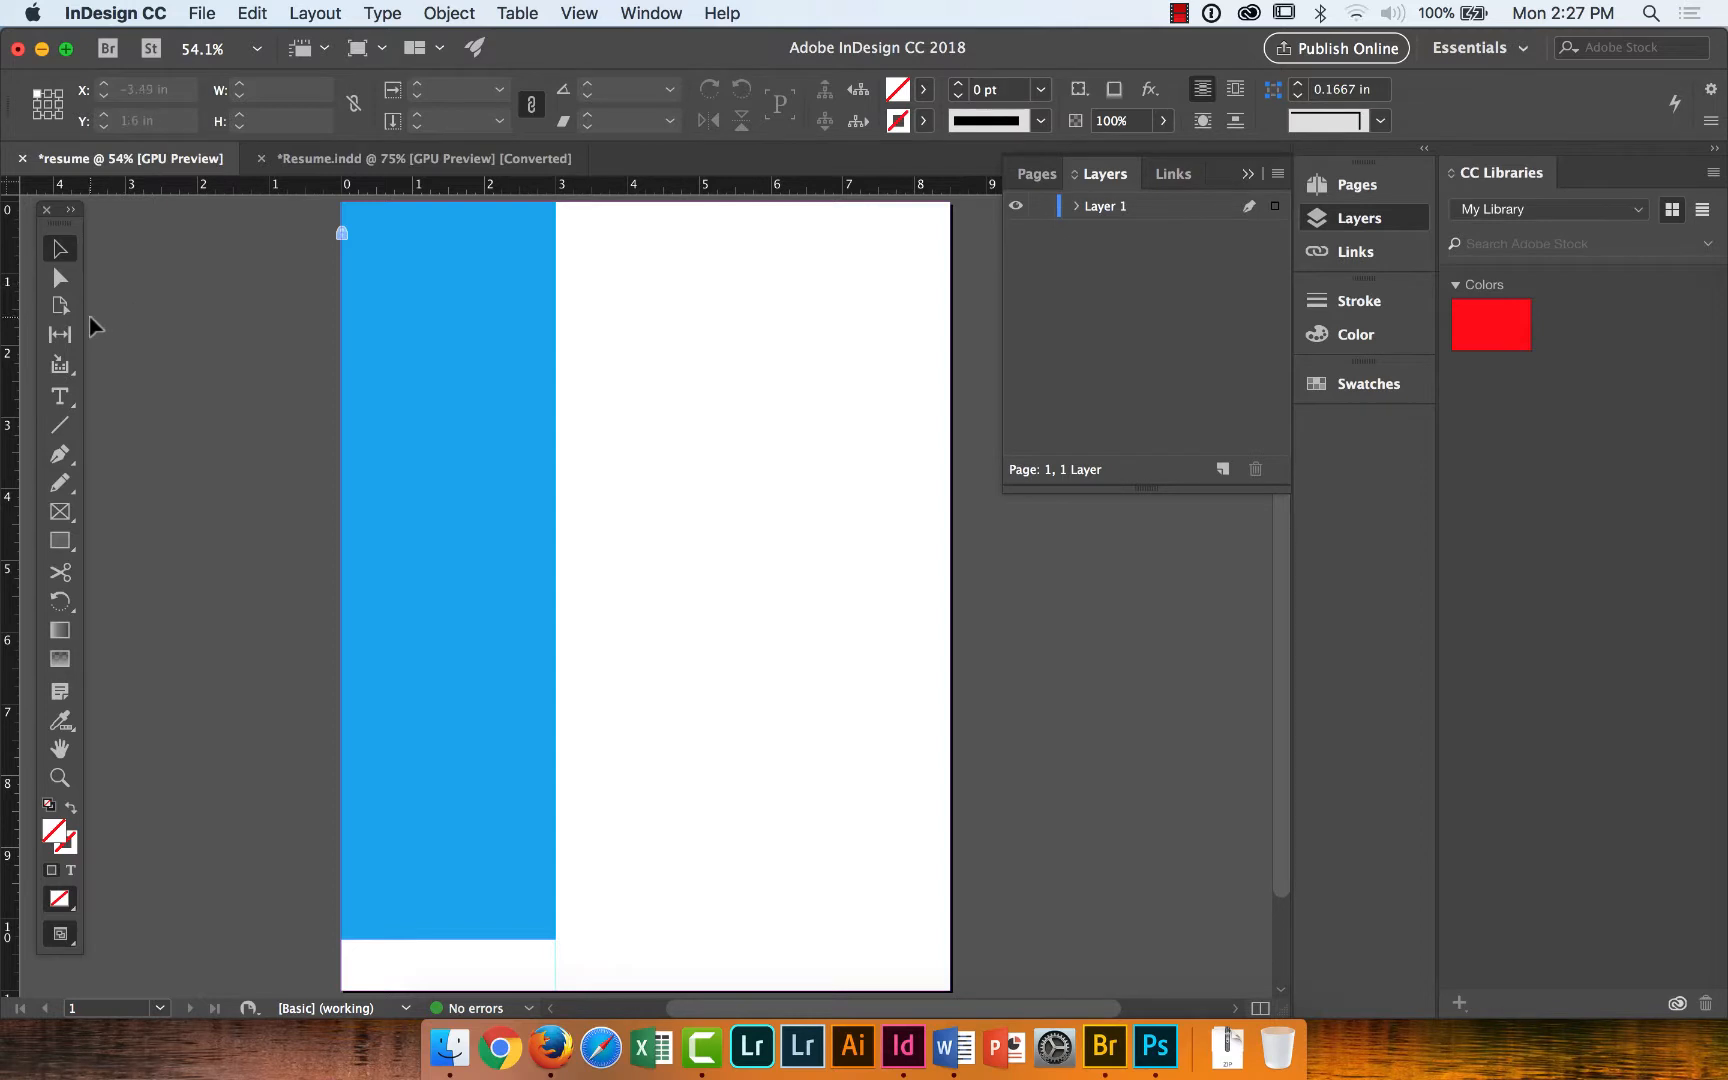
Examine the font, style and size of the heading, company line and body text in the Experience section of Resume.indd.
click(60, 396)
drag(60, 397, 146, 431)
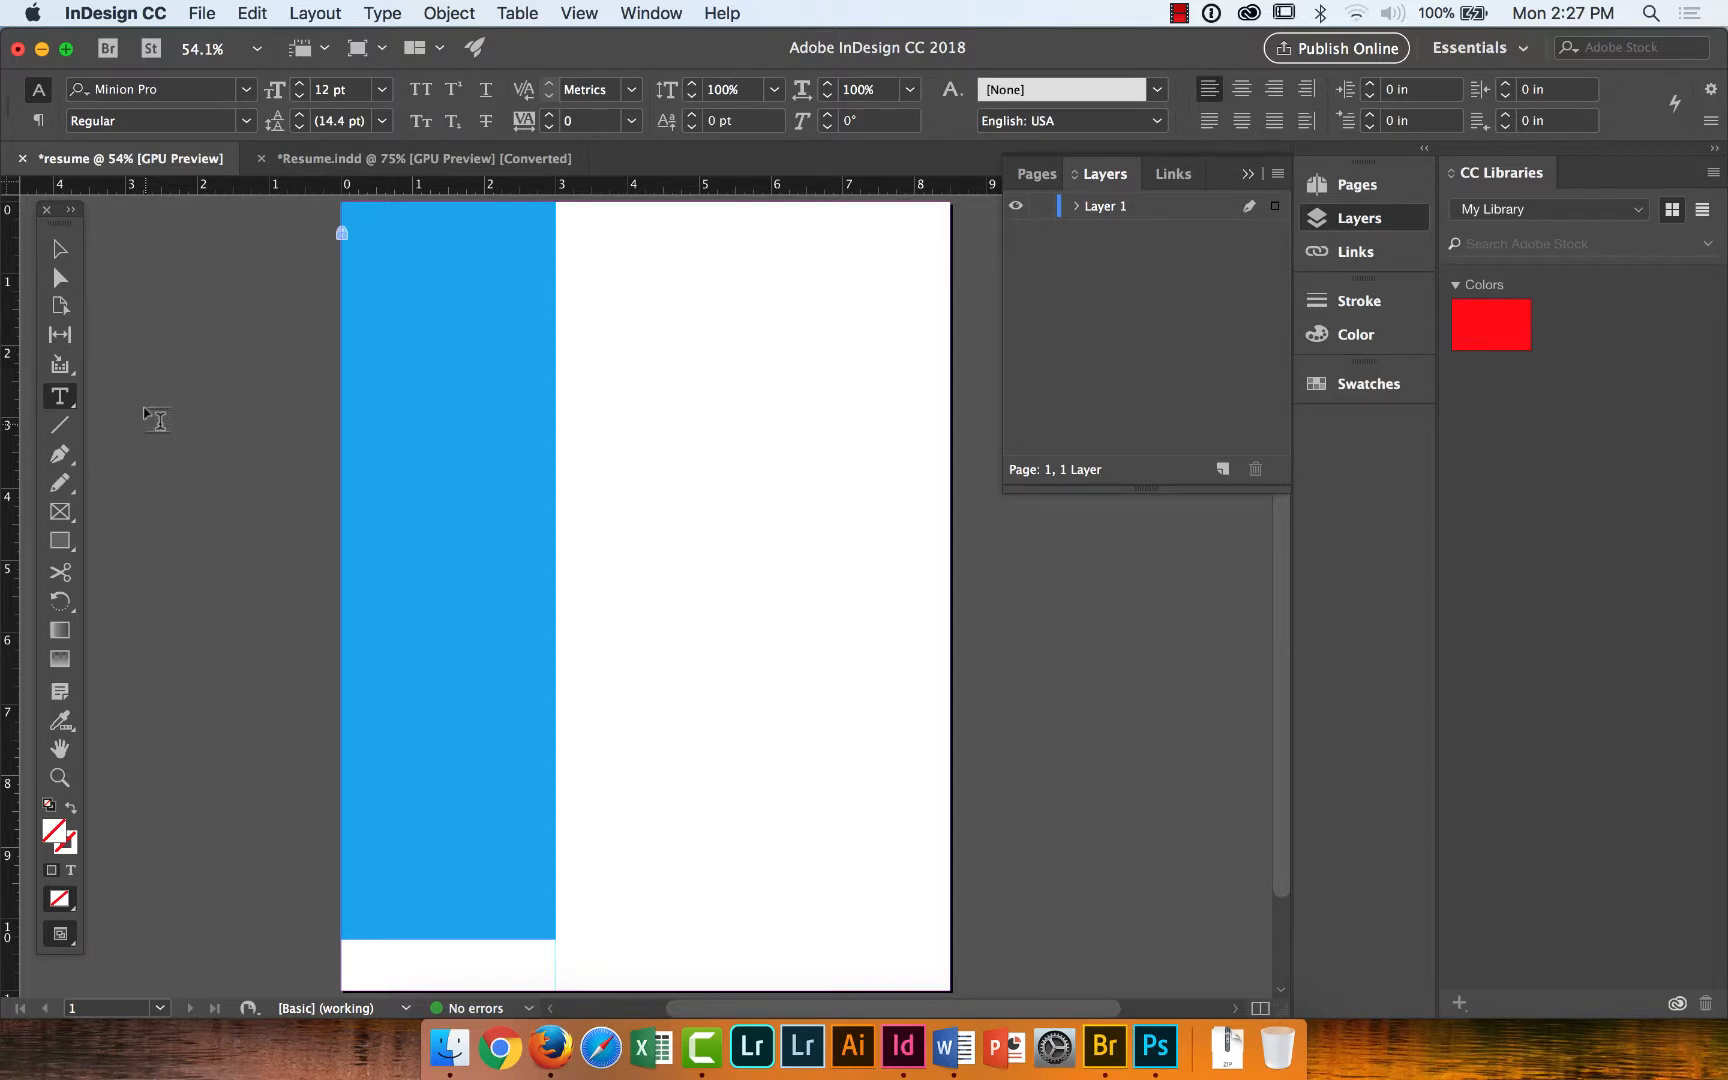
click(328, 158)
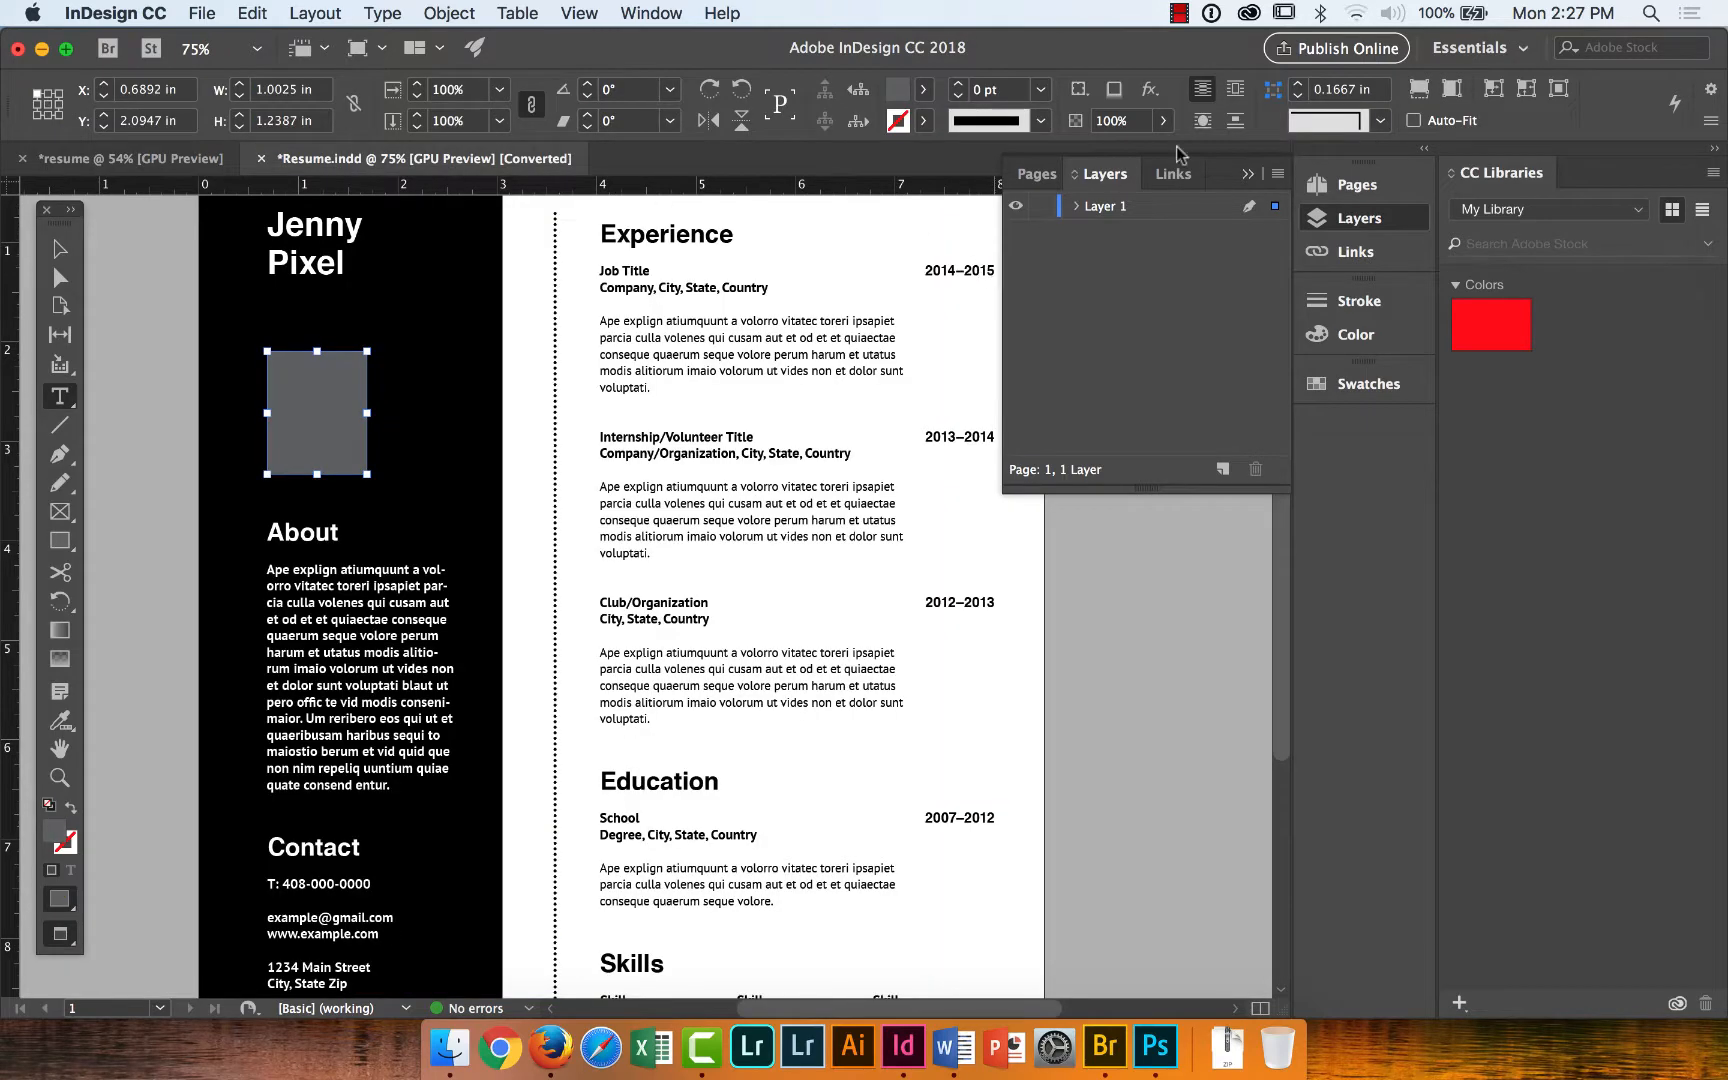
click(1248, 174)
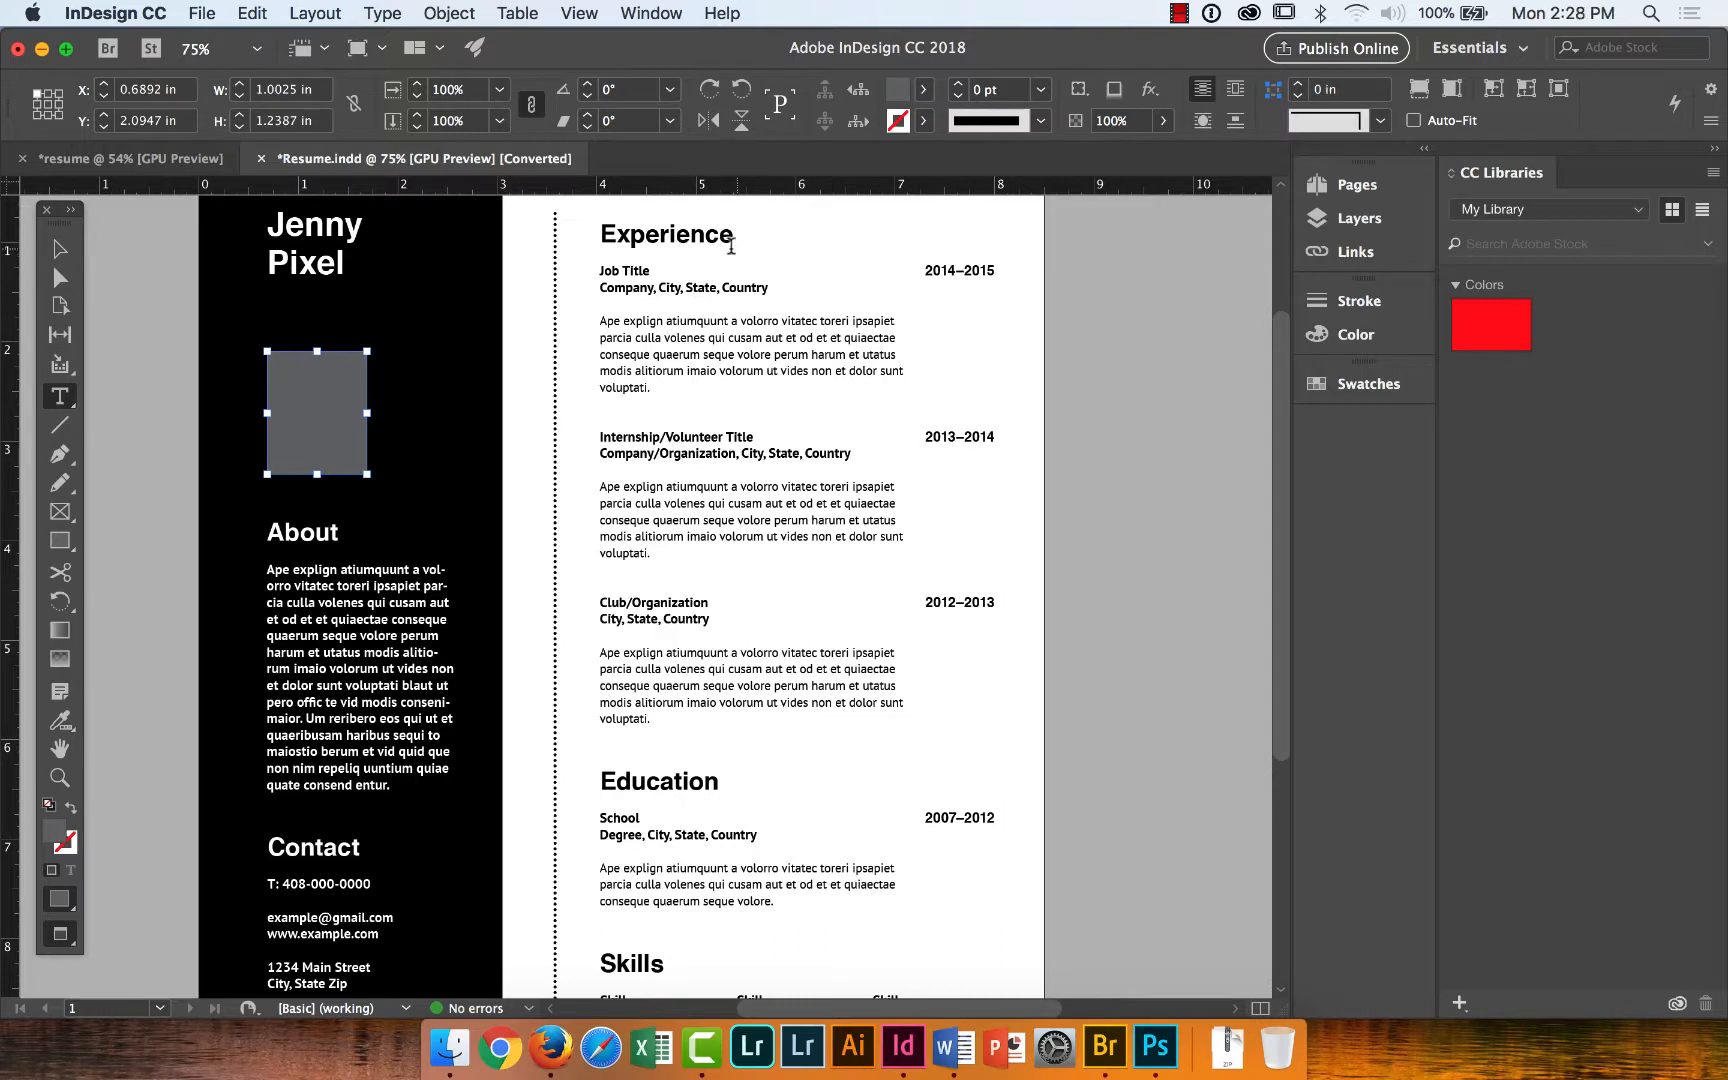
drag(731, 246, 579, 232)
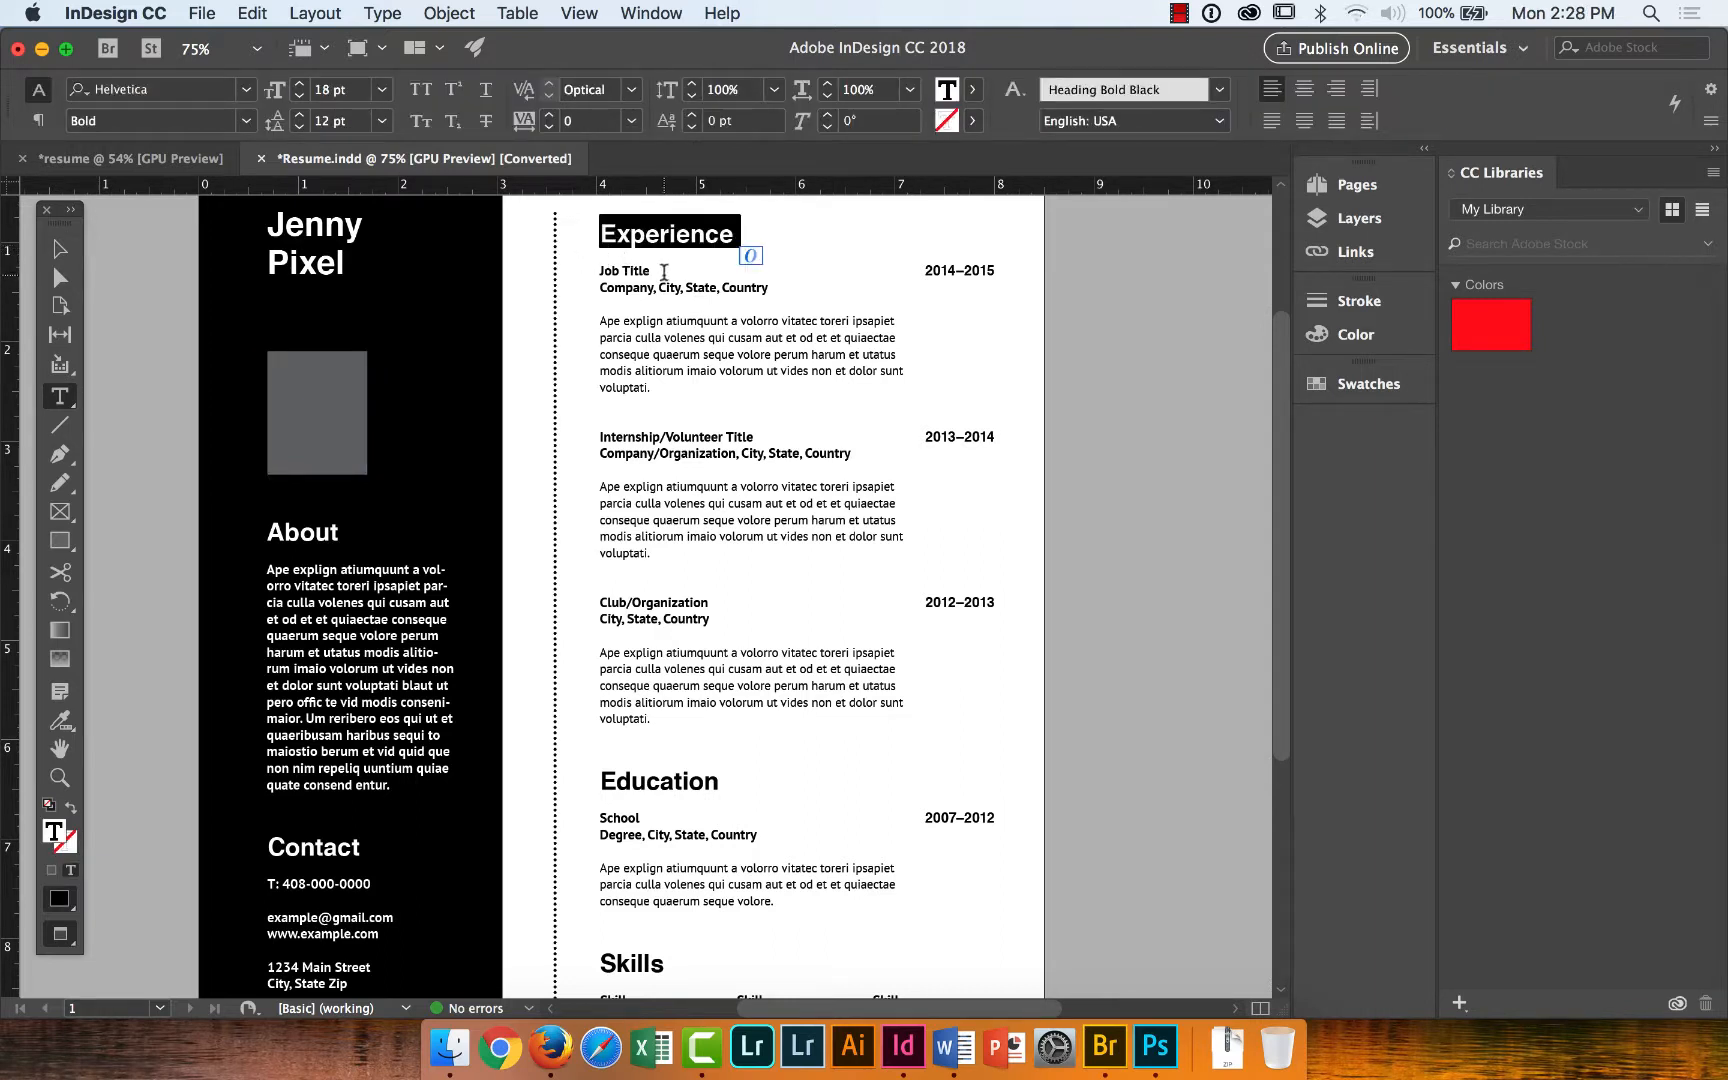
drag(706, 288, 647, 289)
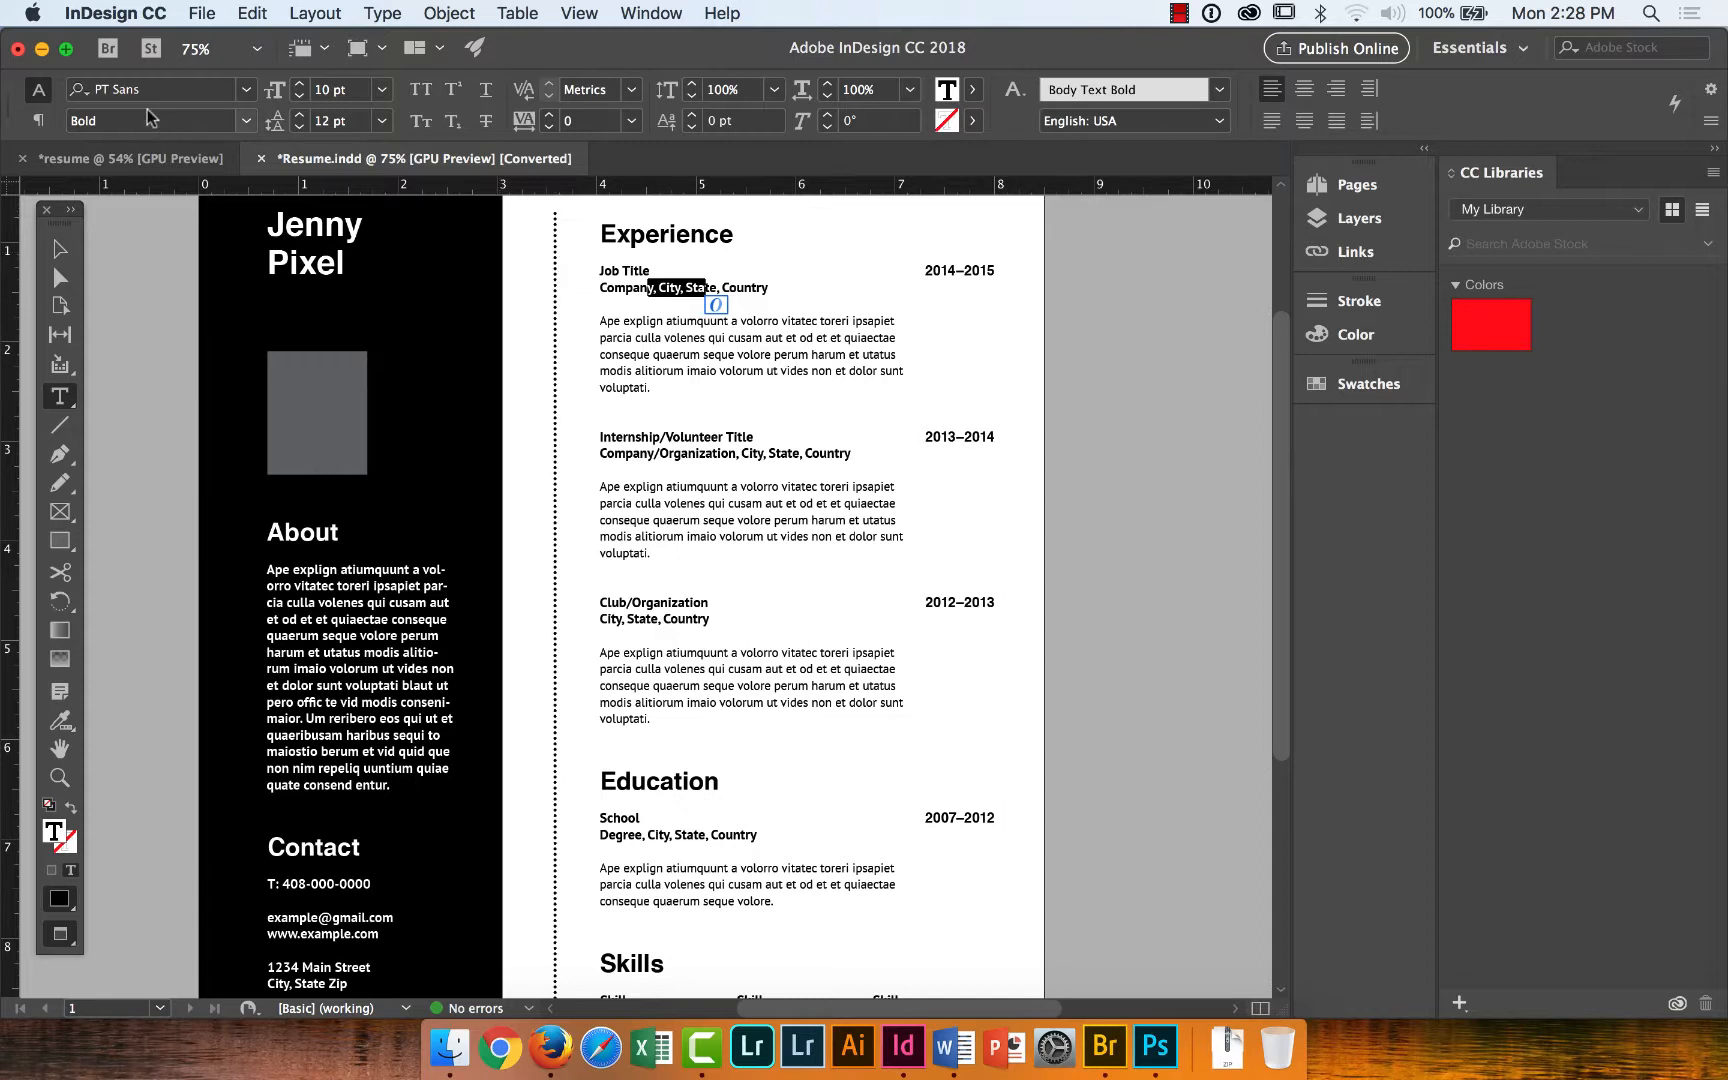
drag(737, 234, 594, 229)
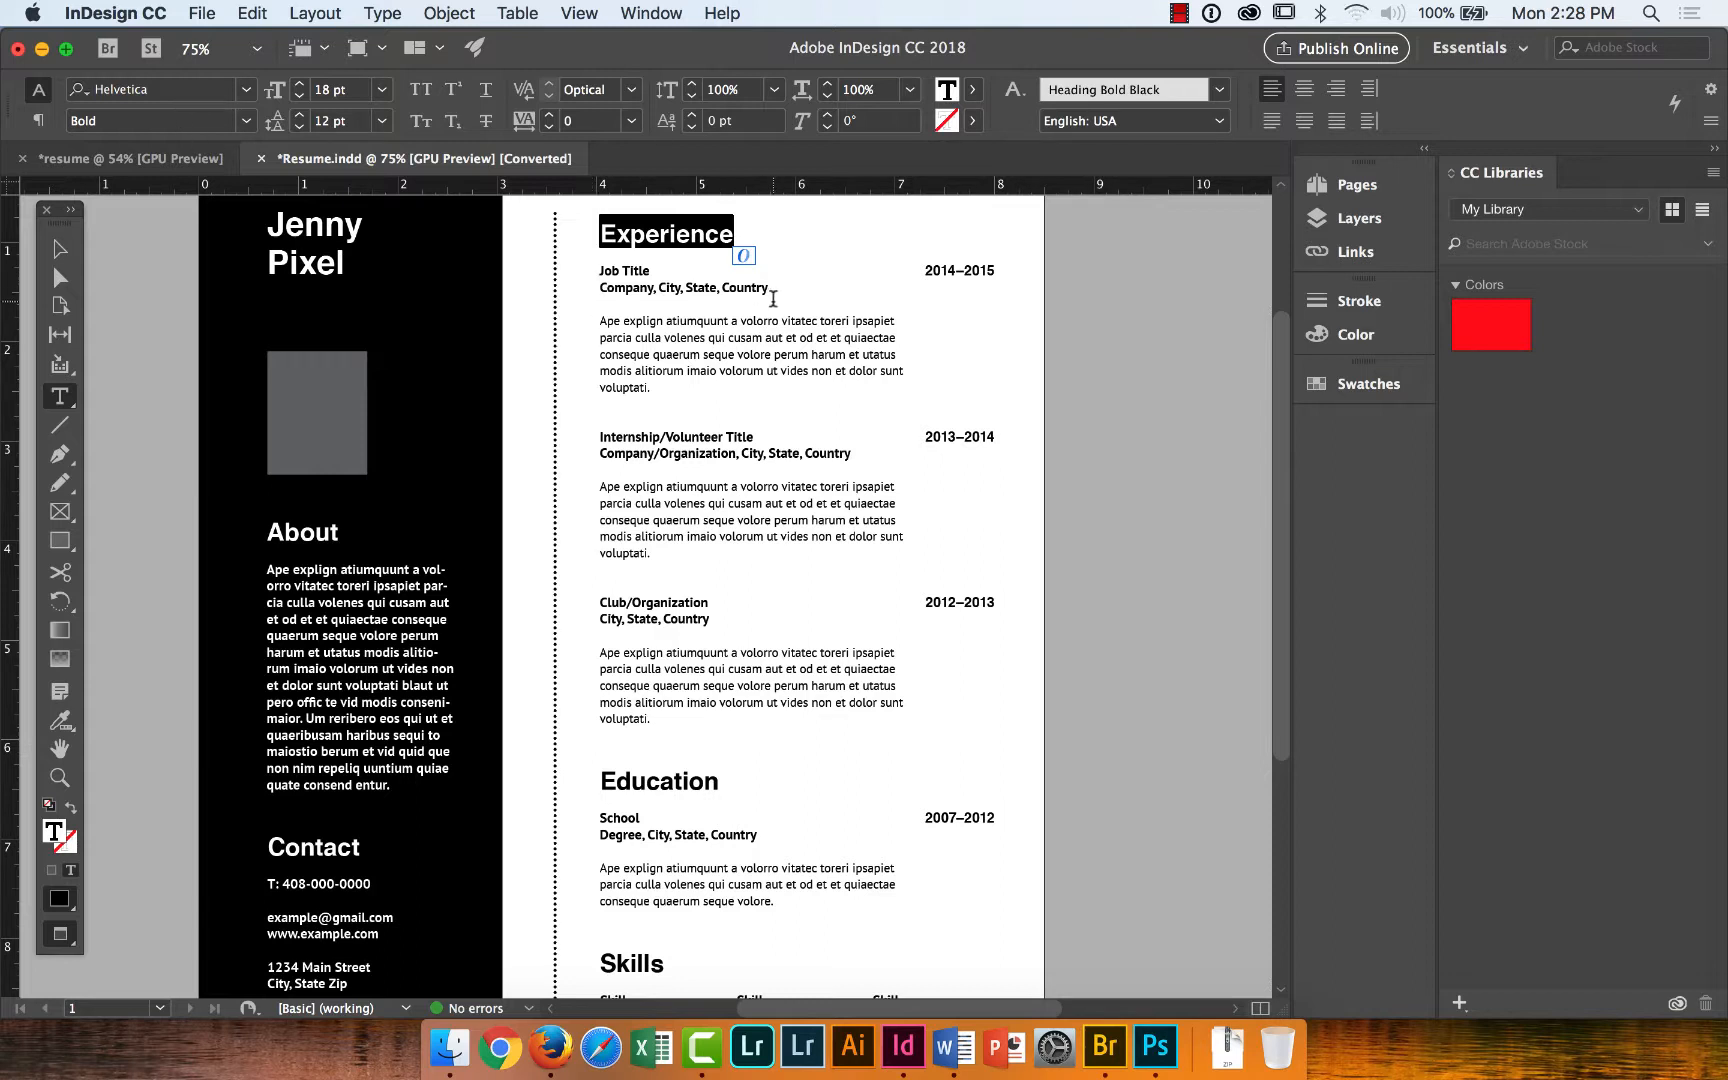
drag(773, 298, 674, 385)
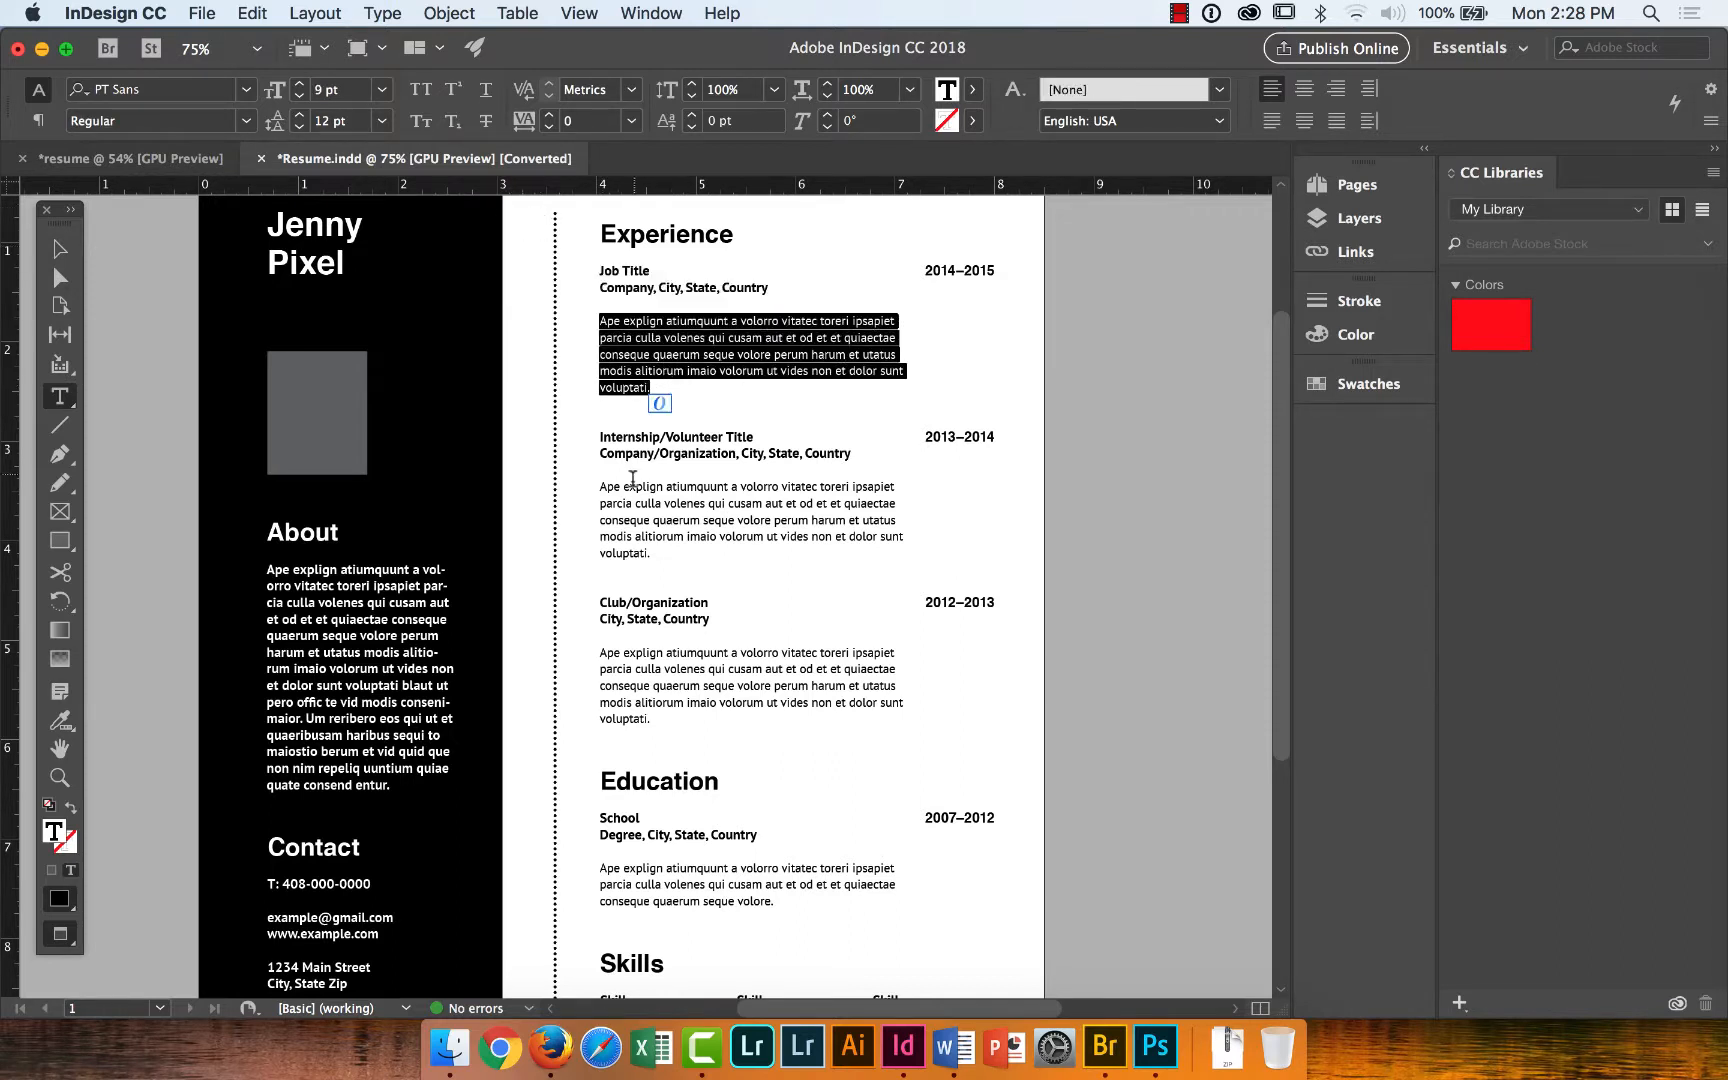
drag(606, 487, 733, 521)
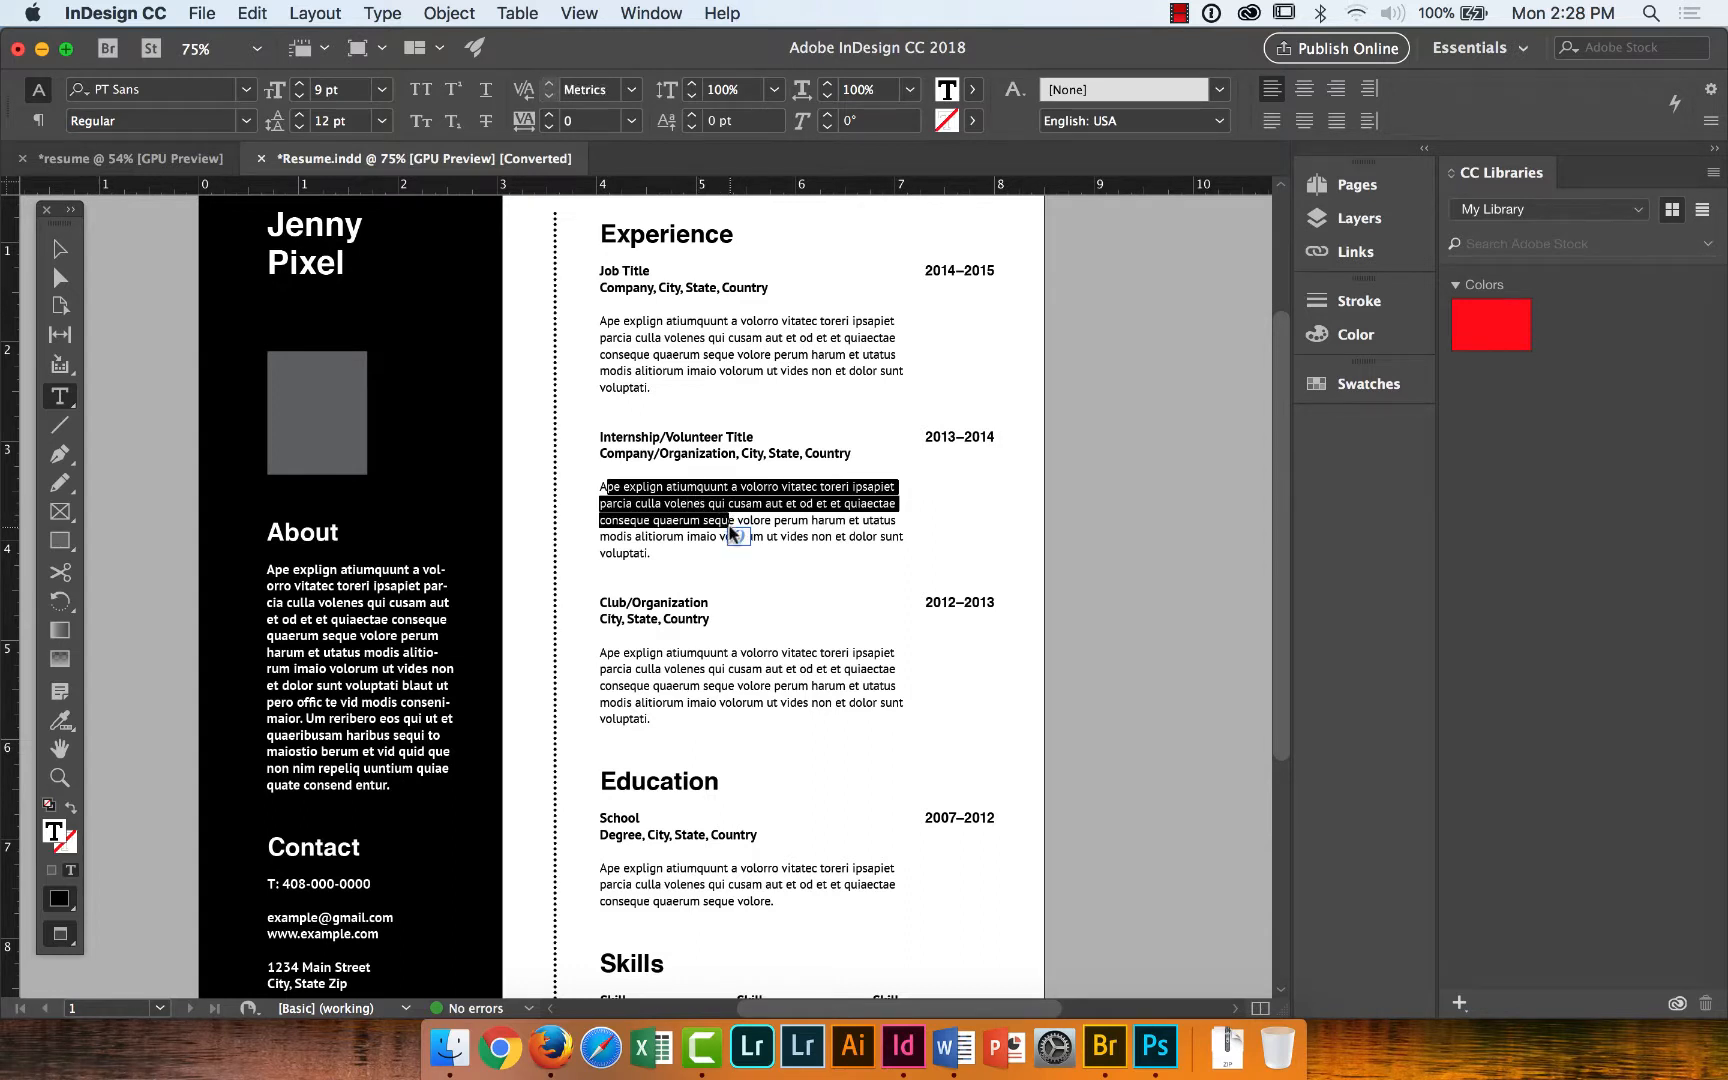
Examine the type settings of the sample sidebar's applicant name, About heading and paragraph, and return to the new resume document.
drag(359, 270, 257, 233)
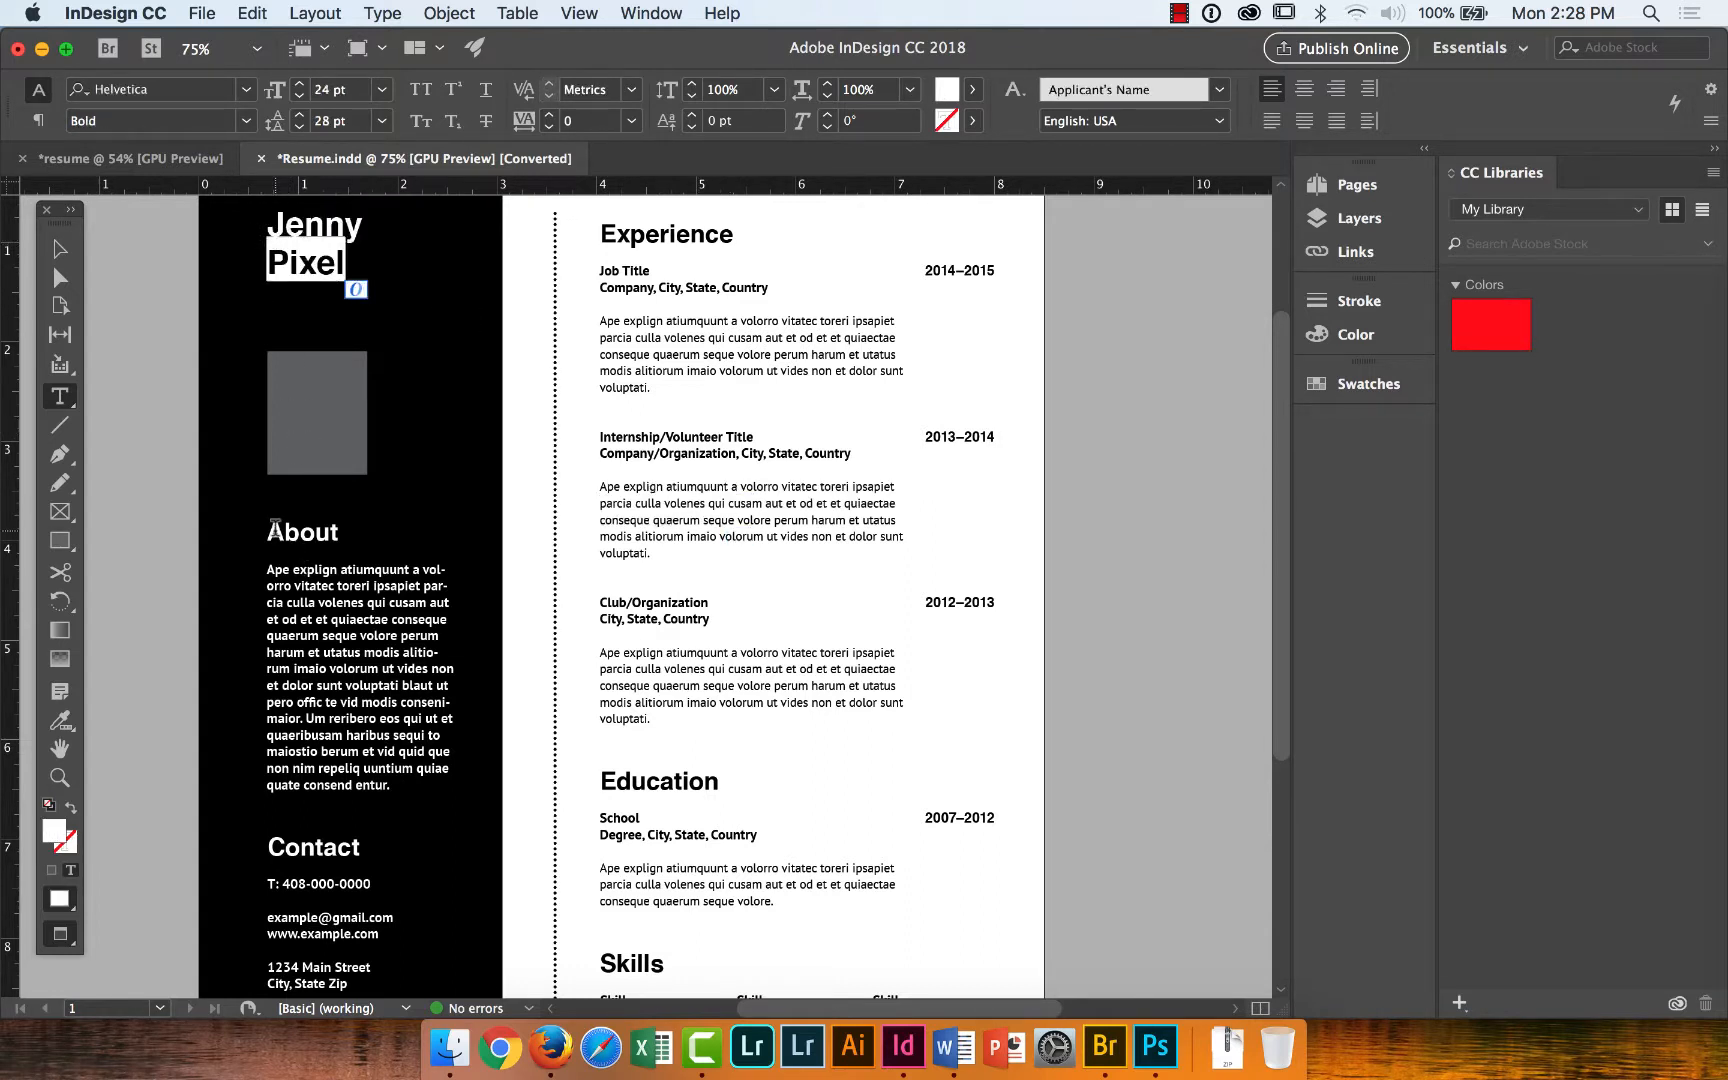
drag(268, 524, 367, 531)
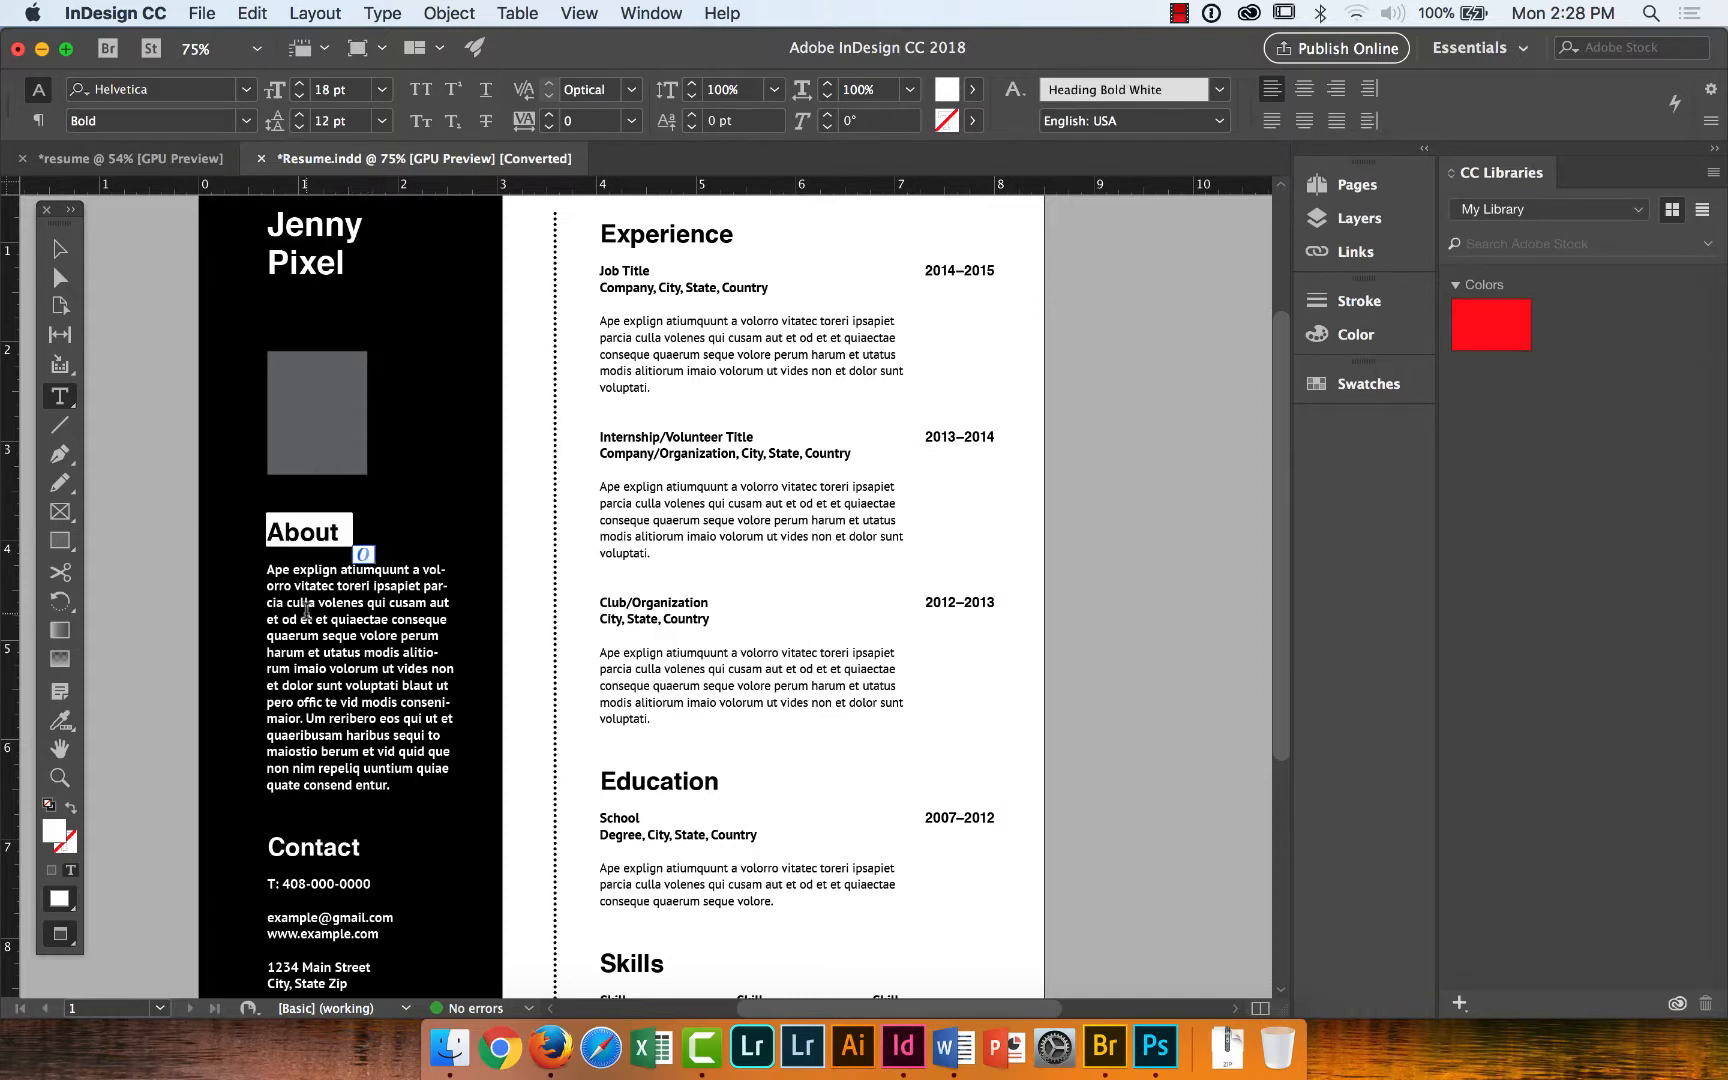
drag(307, 619, 369, 700)
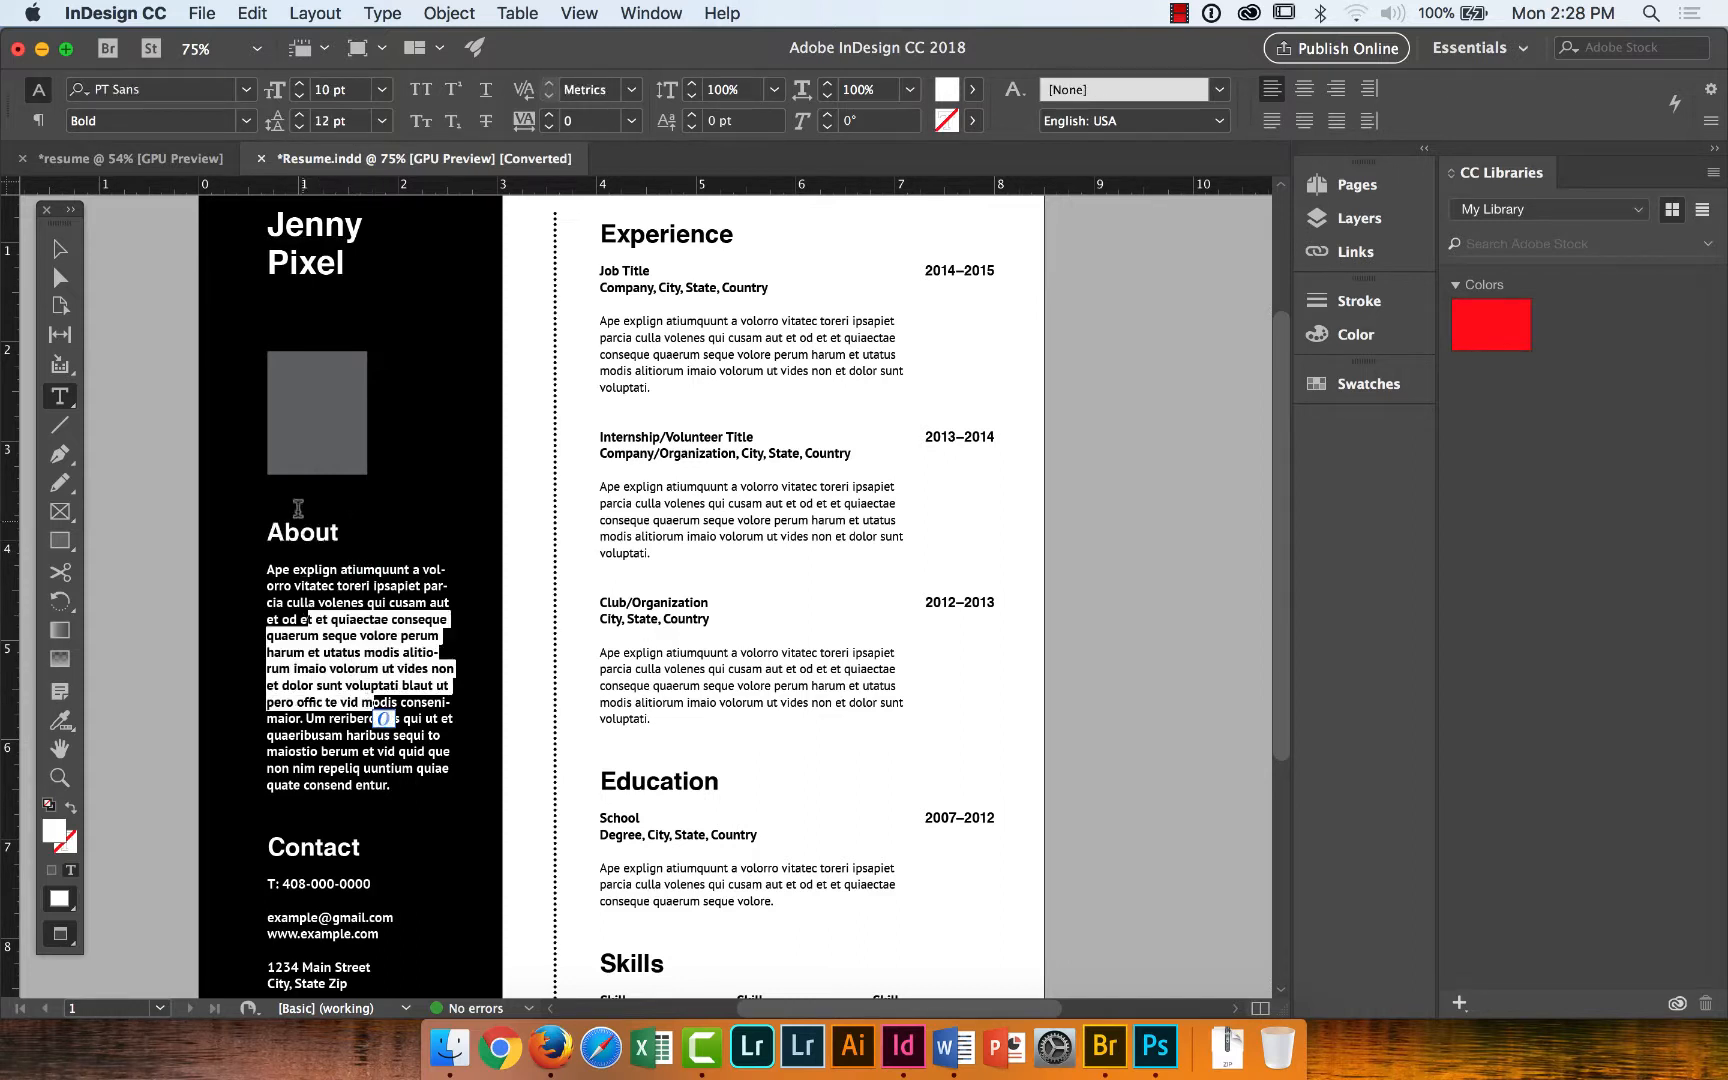
click(157, 160)
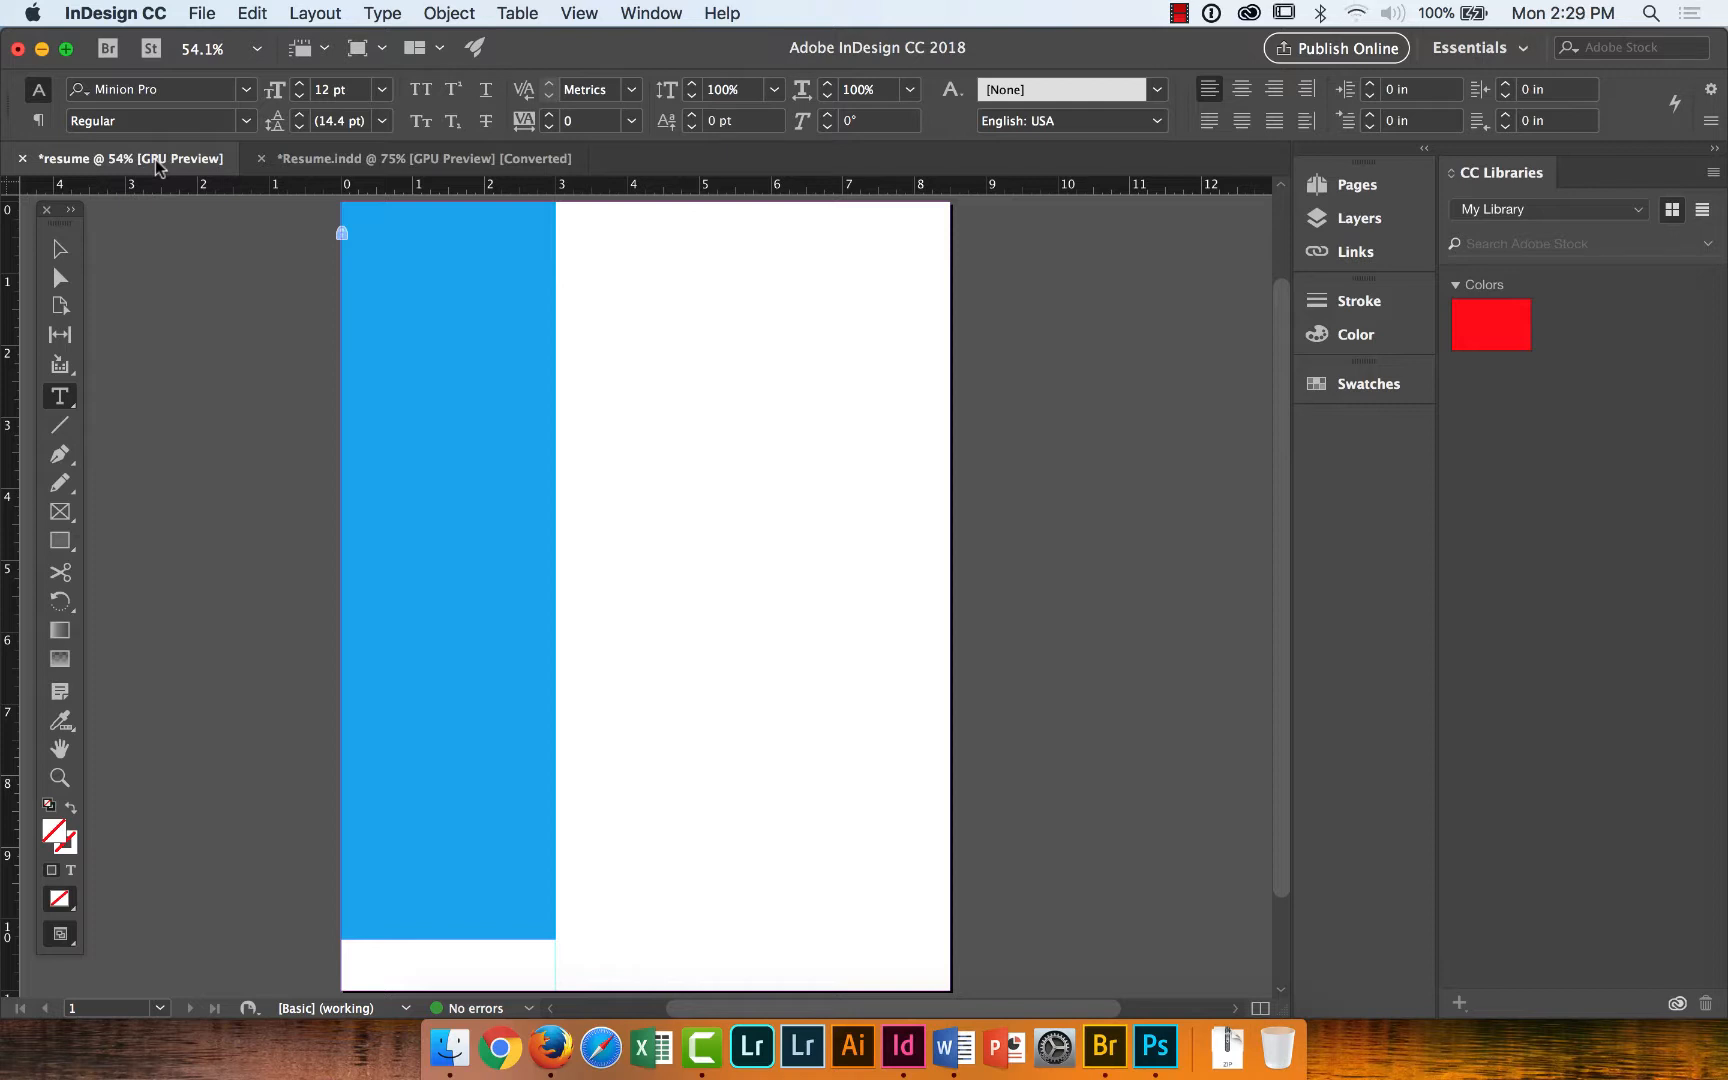
Draw a text frame about 2.56 in wide and 0.74 in high near the top of the blue side panel.
click(64, 398)
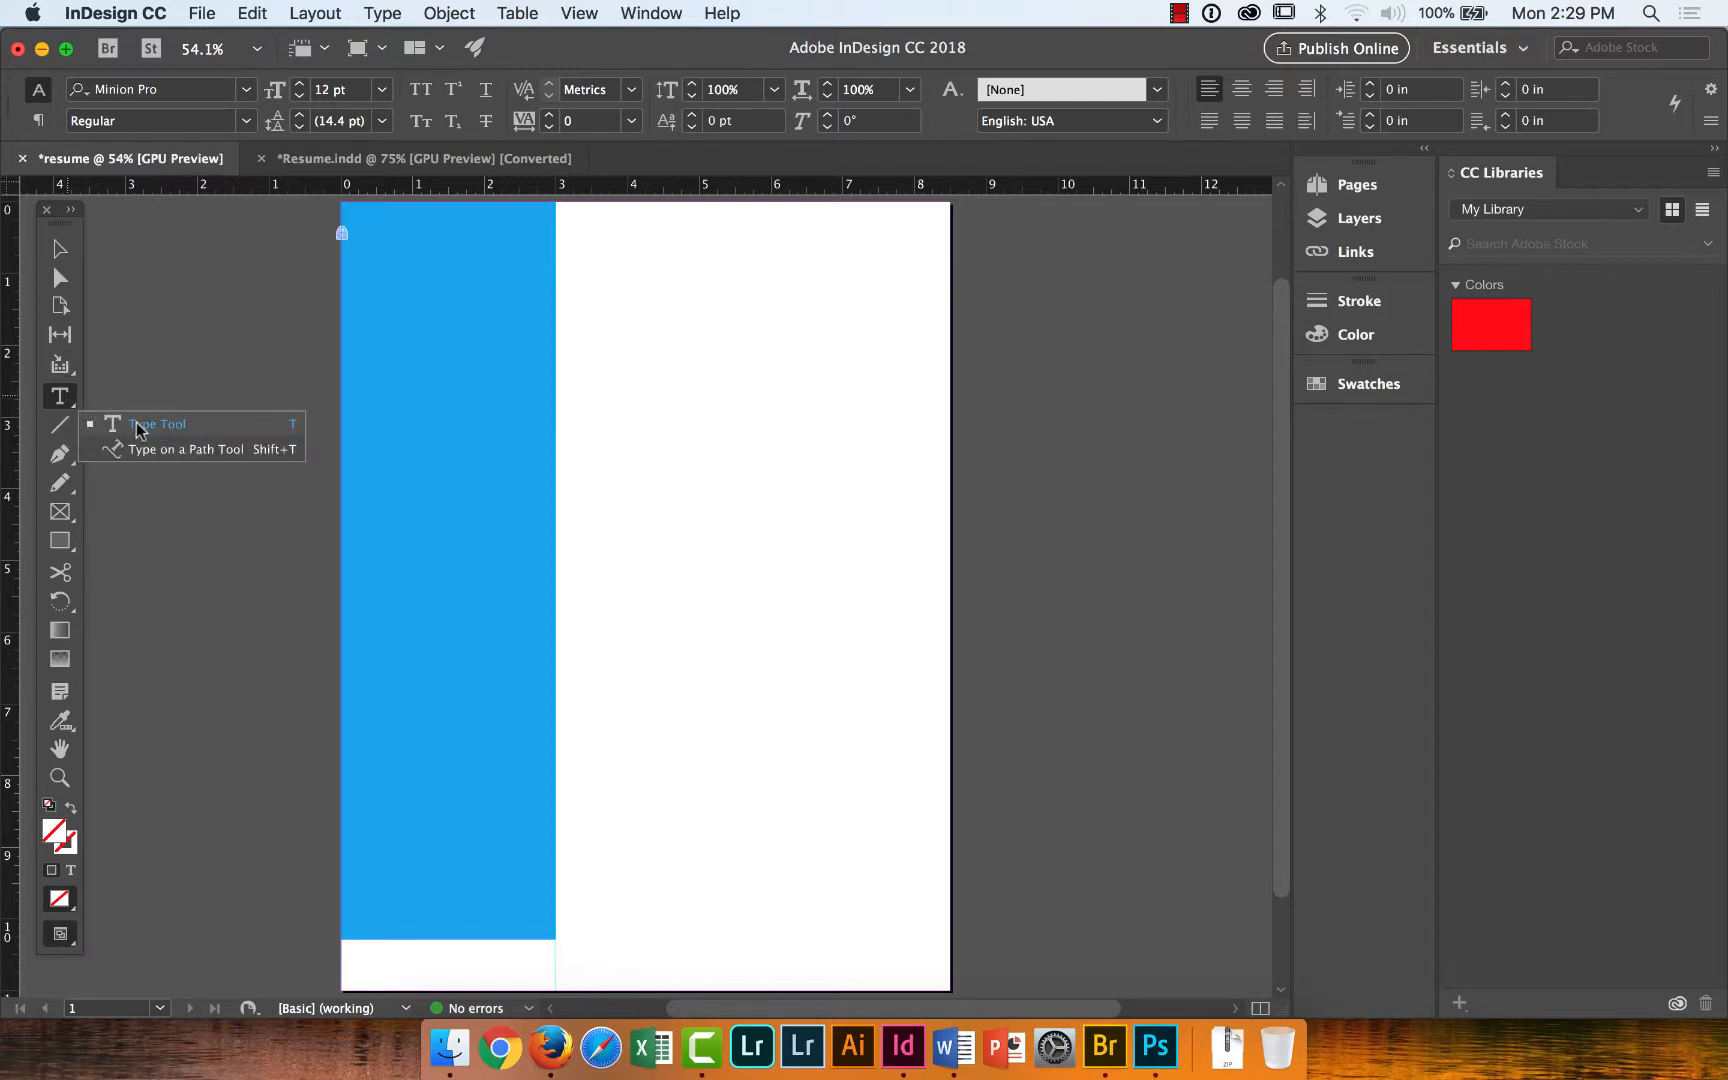
click(136, 423)
drag(349, 249, 536, 300)
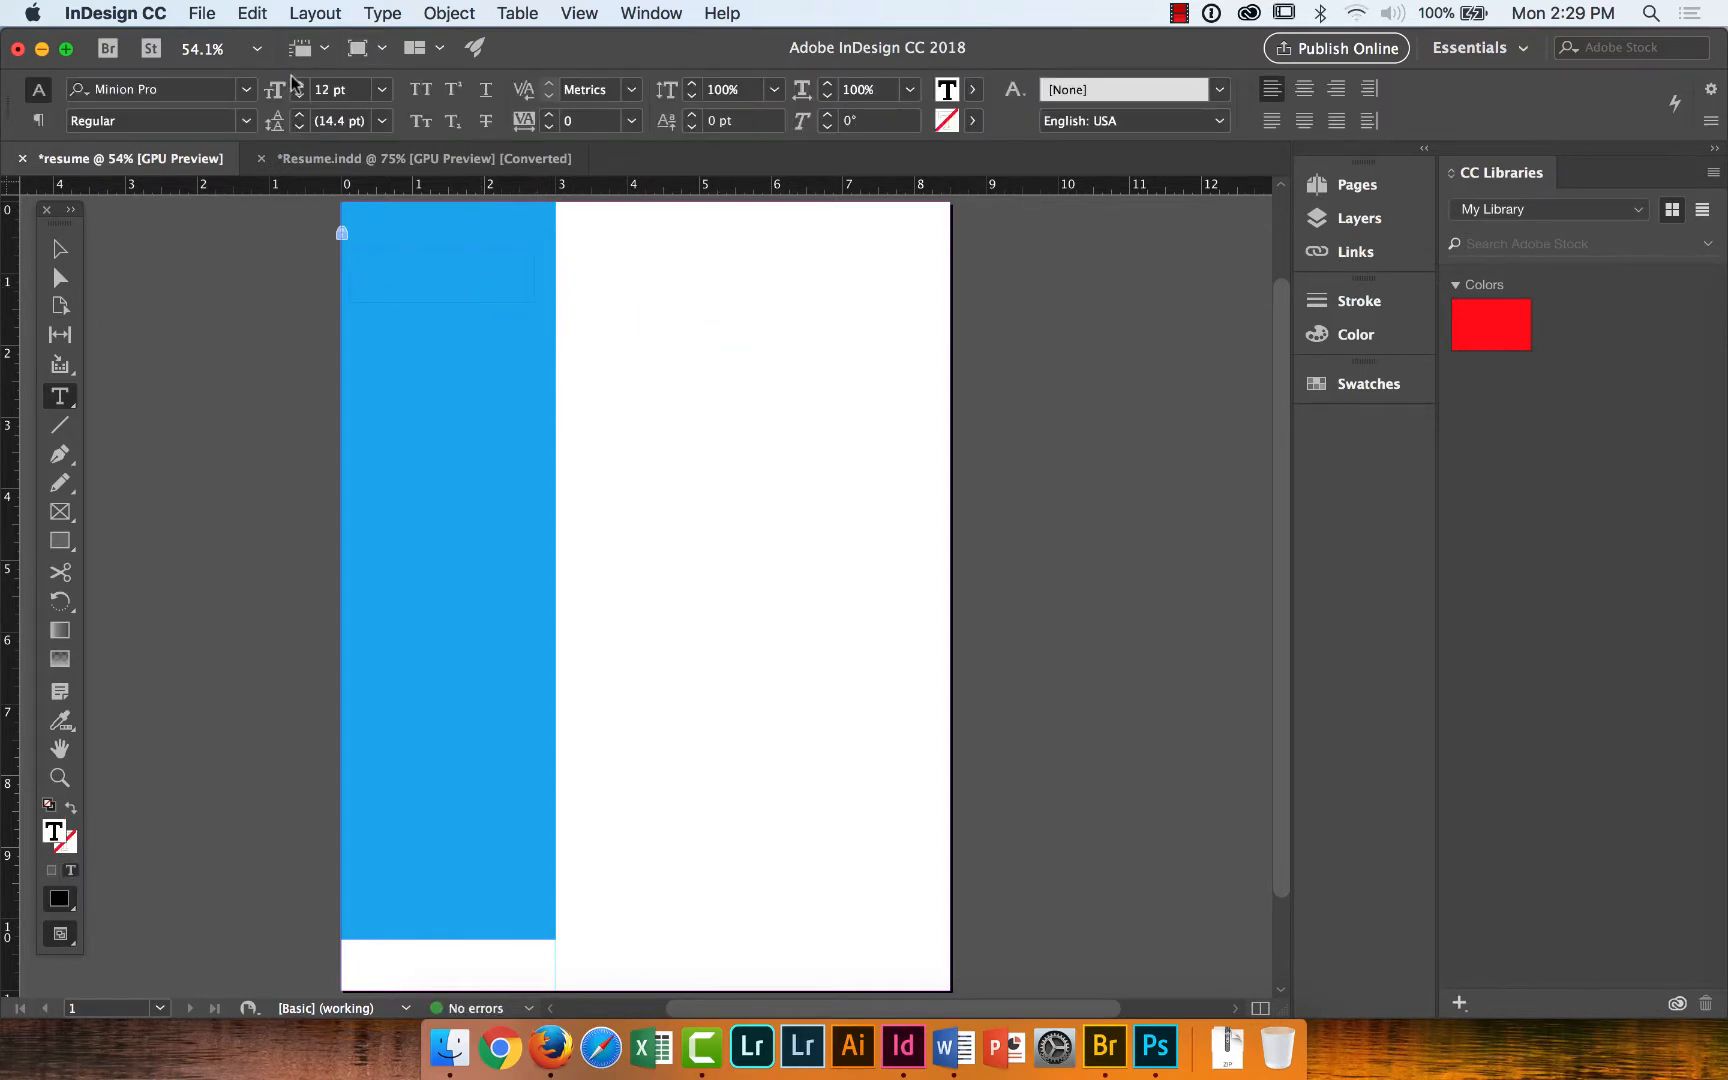
Set the text in the new frame to Helvetica Bold at 24 pt.
click(245, 90)
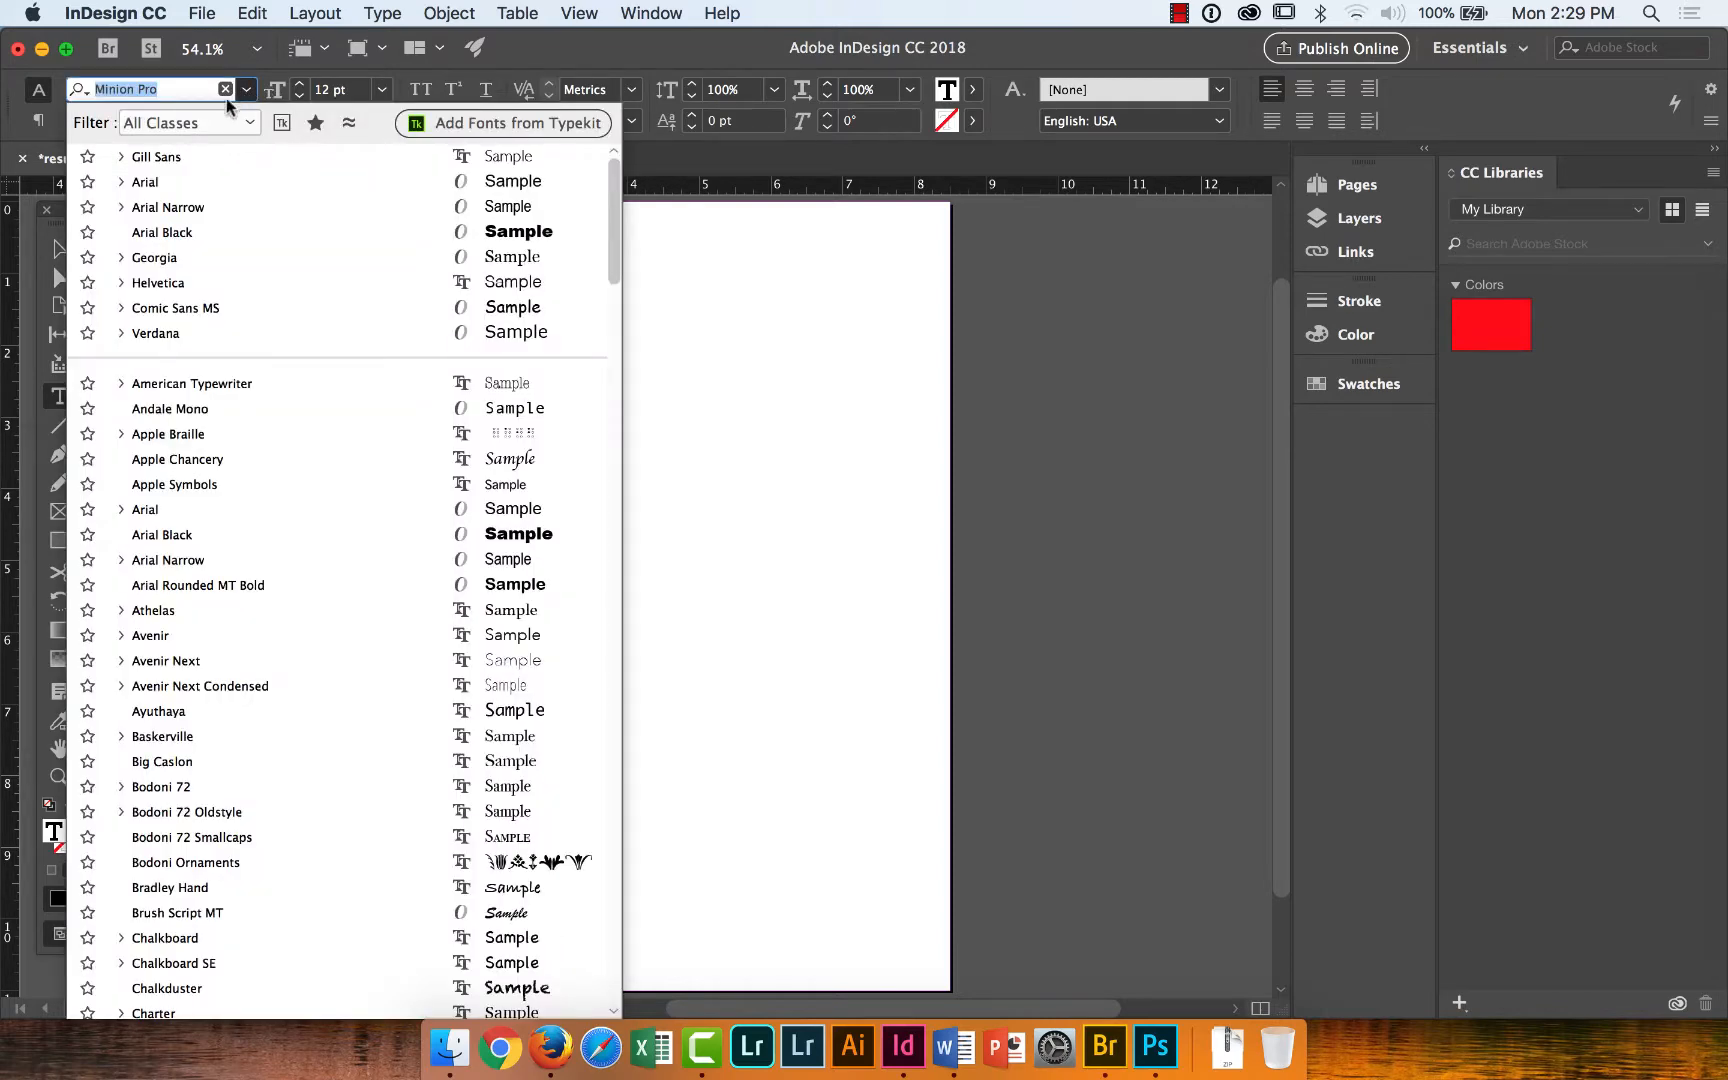
text(helv)
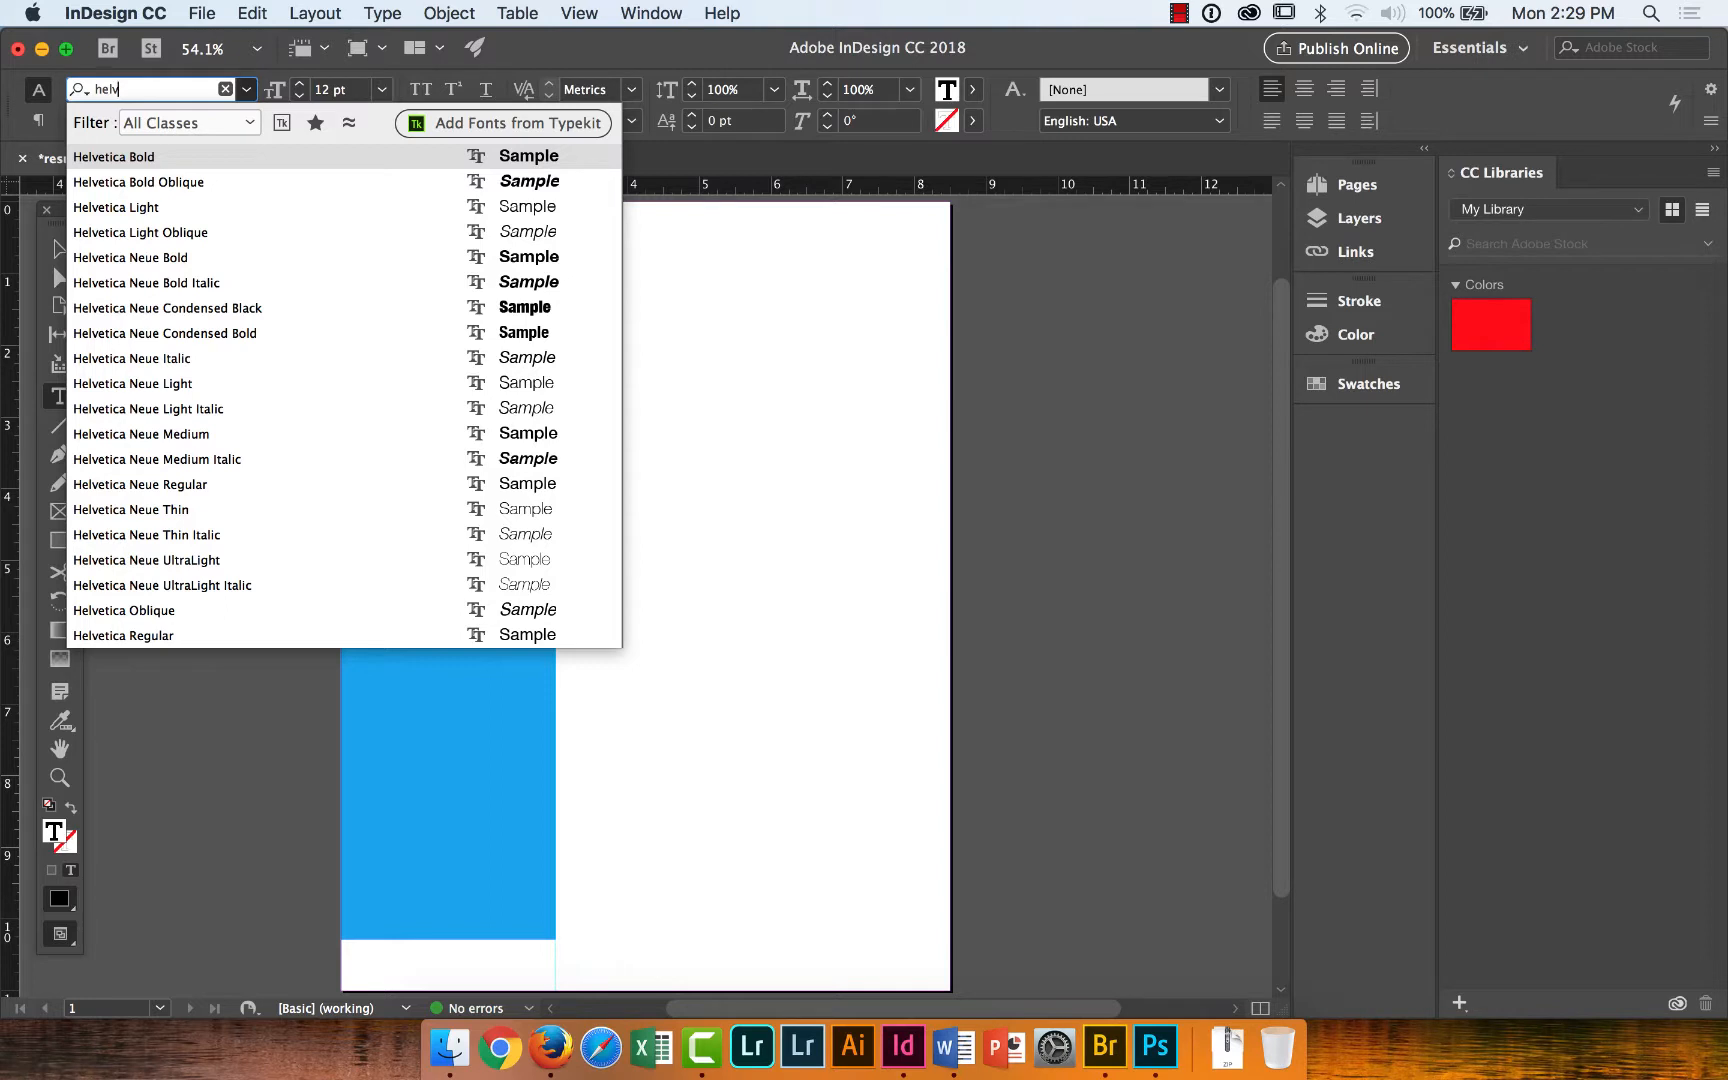
click(196, 156)
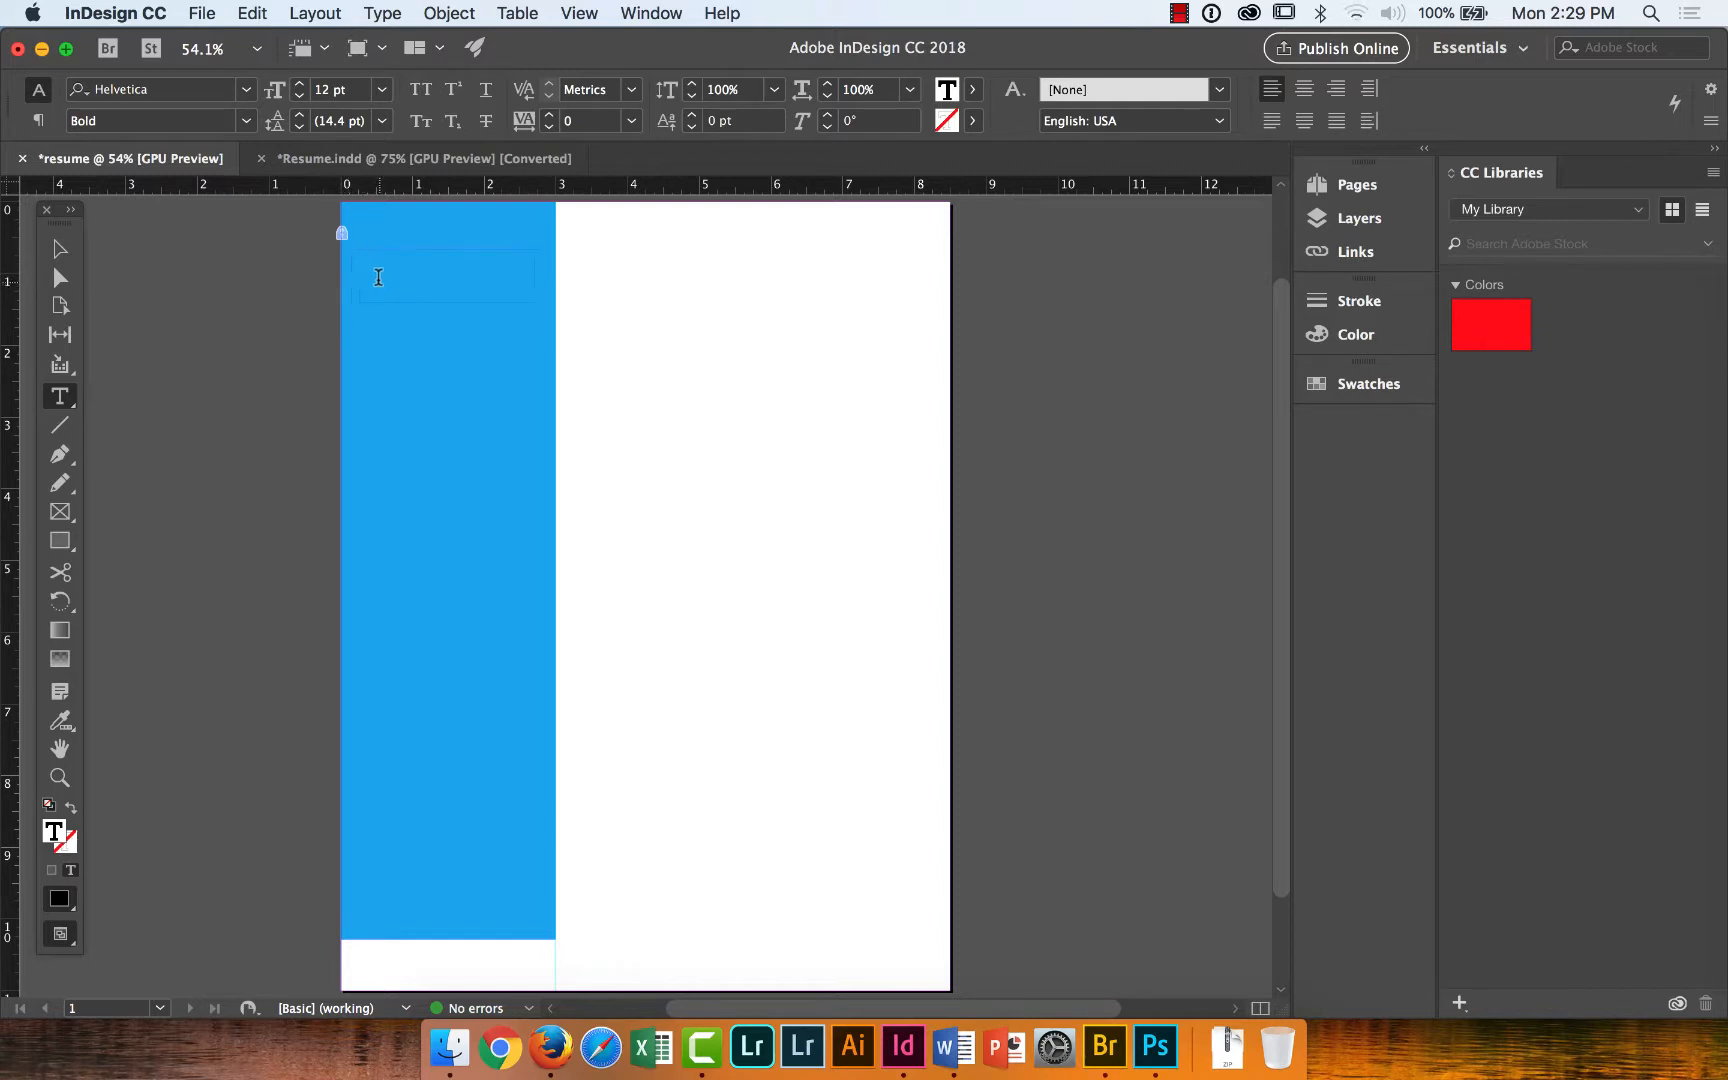
click(380, 90)
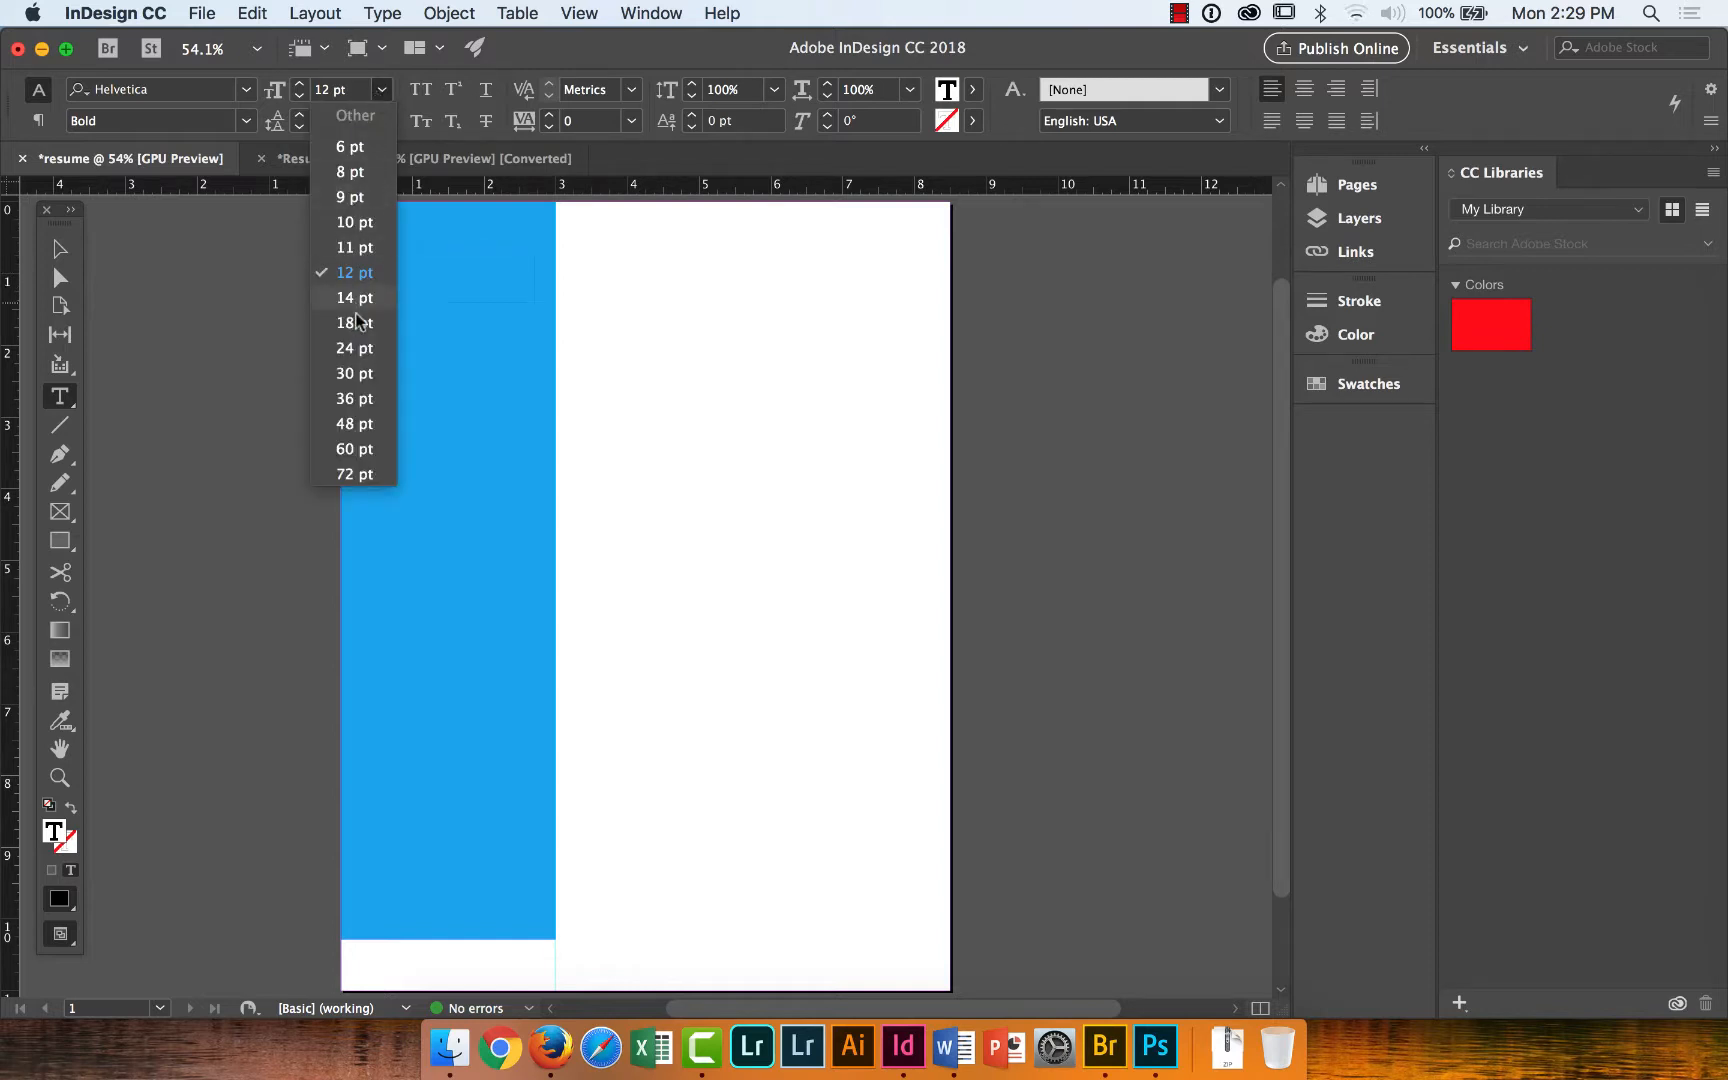
click(358, 348)
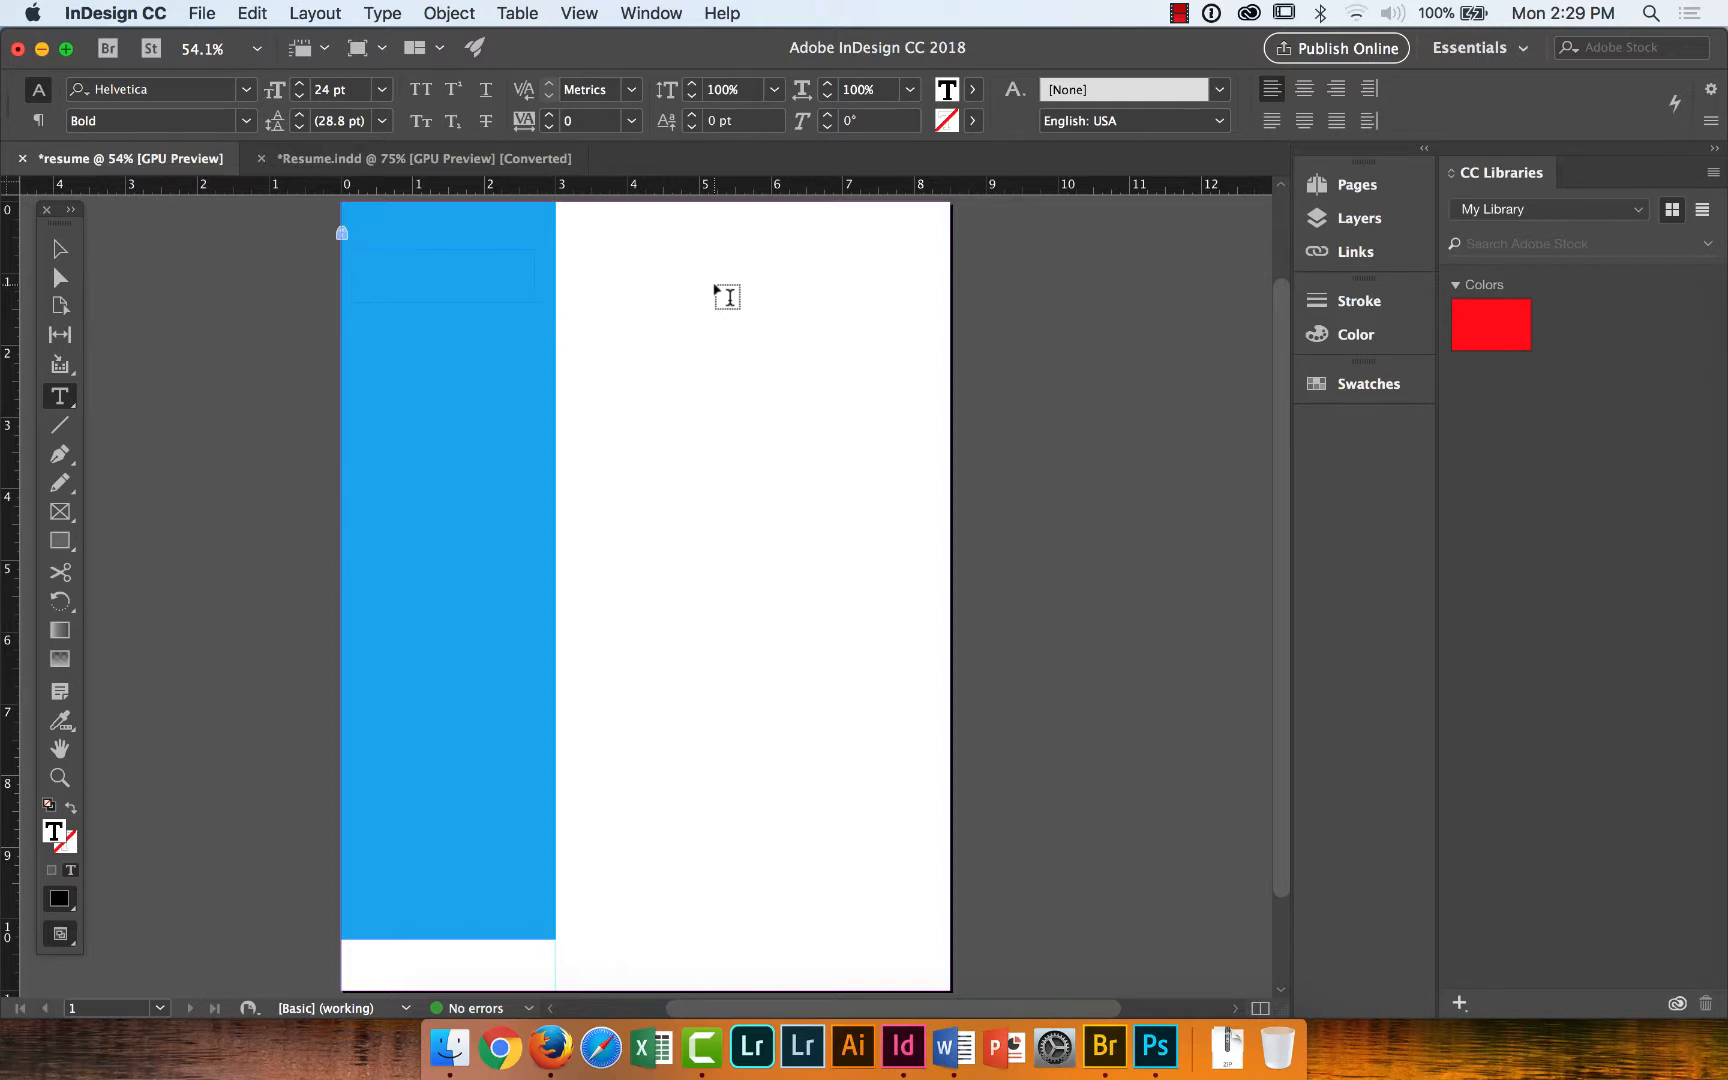
Check the applicant name in the sample resume and enter the applicant's full name in capitals in the side panel's text frame.
click(466, 159)
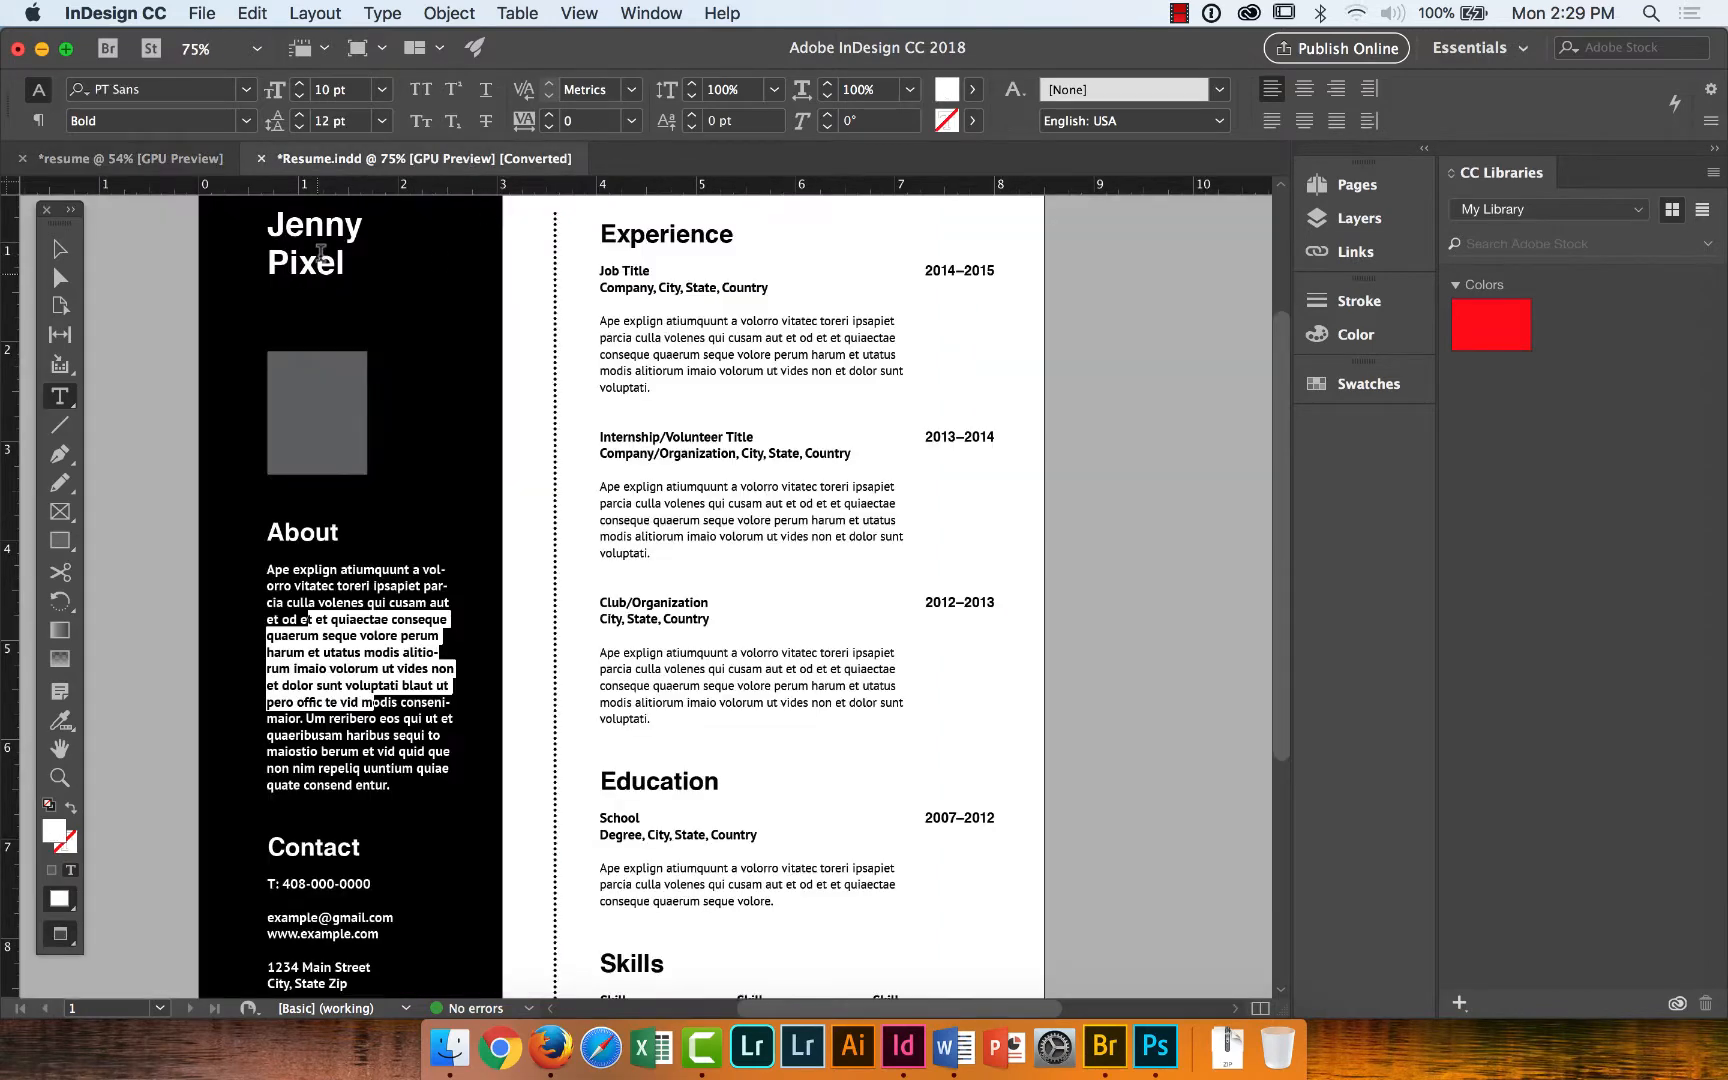
click(145, 160)
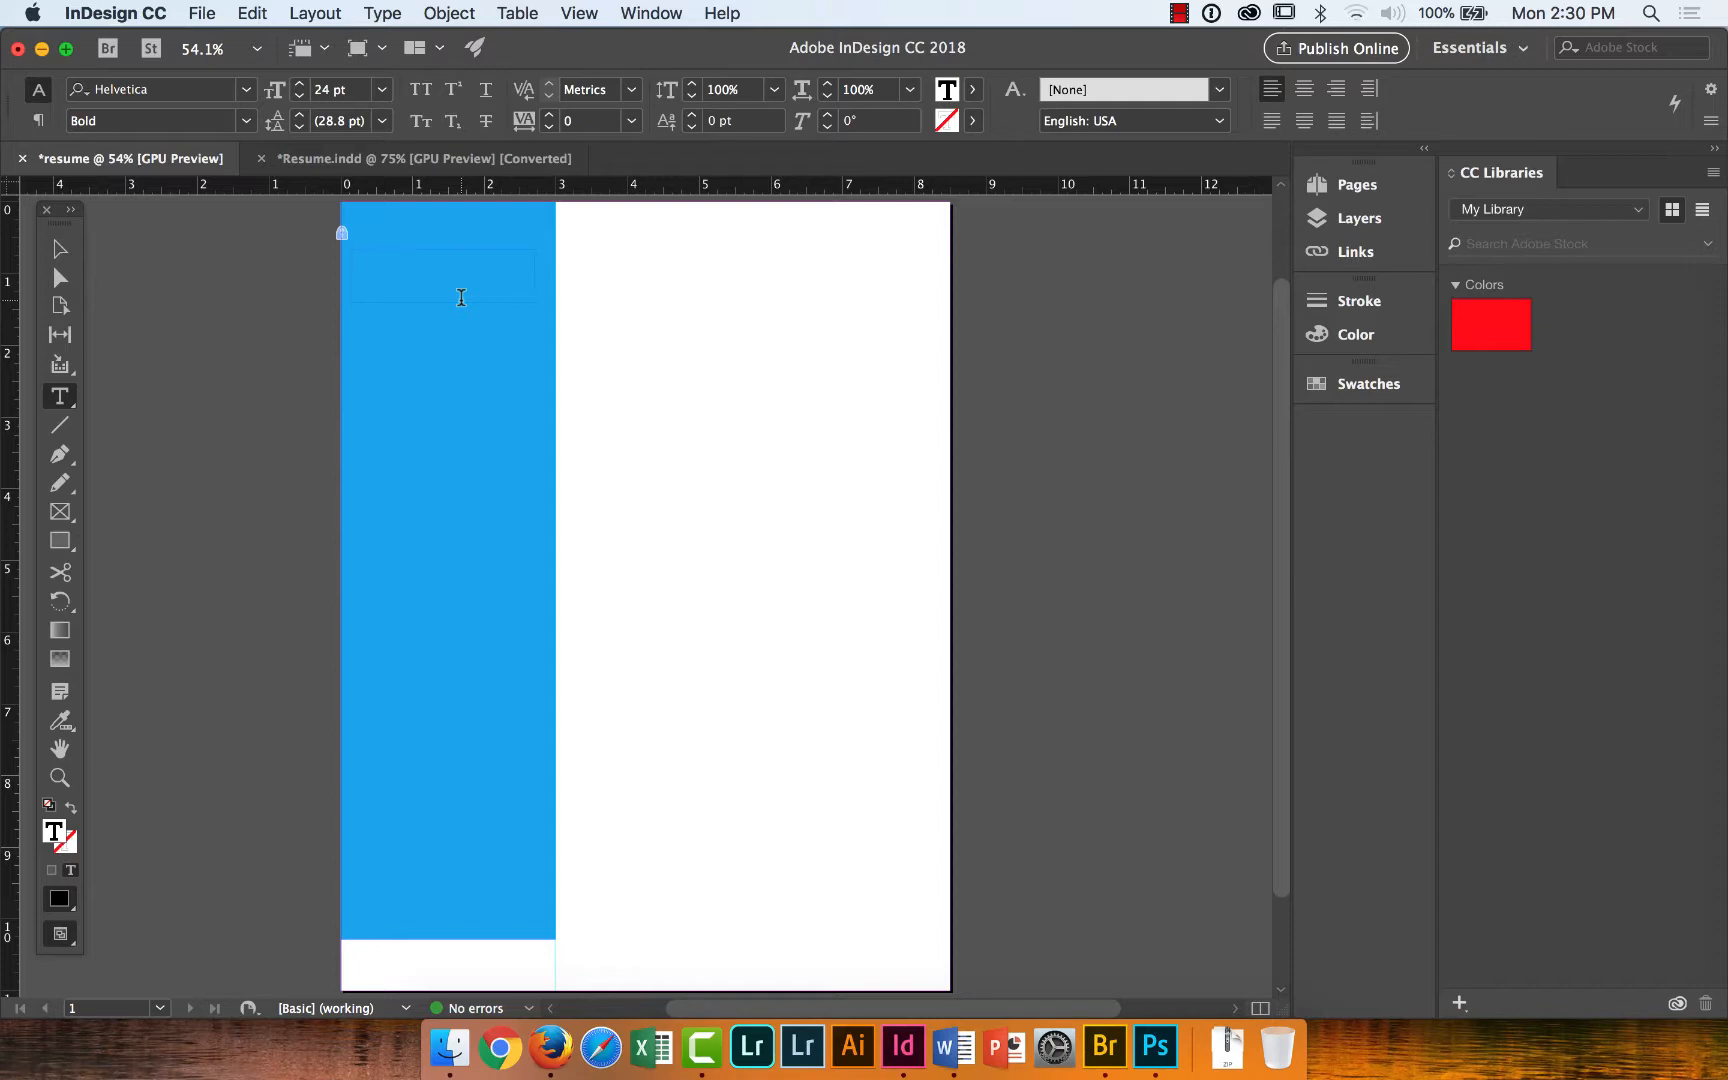
text(JANE PIX)
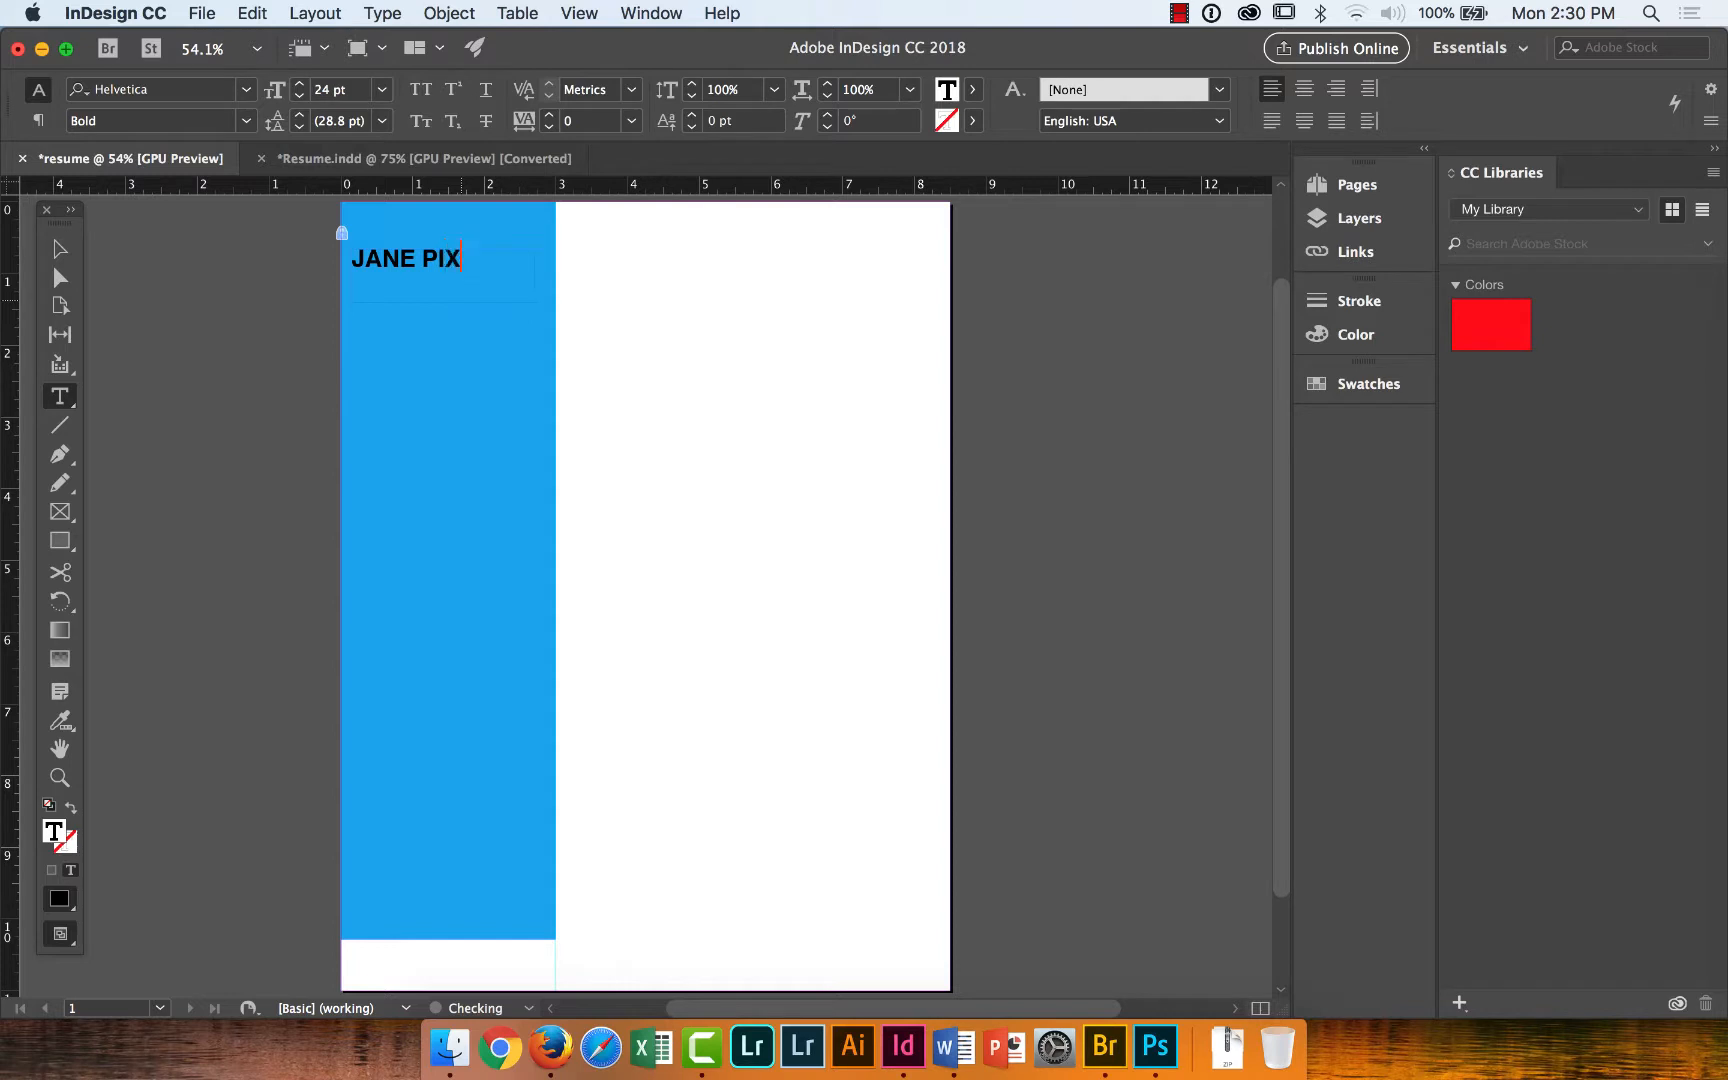
text(EL)
Enlarge the applicant name to 30 pt and move its text frame to about X 0.22 in, Y 0.625 in.
click(60, 249)
click(501, 260)
drag(495, 259, 345, 259)
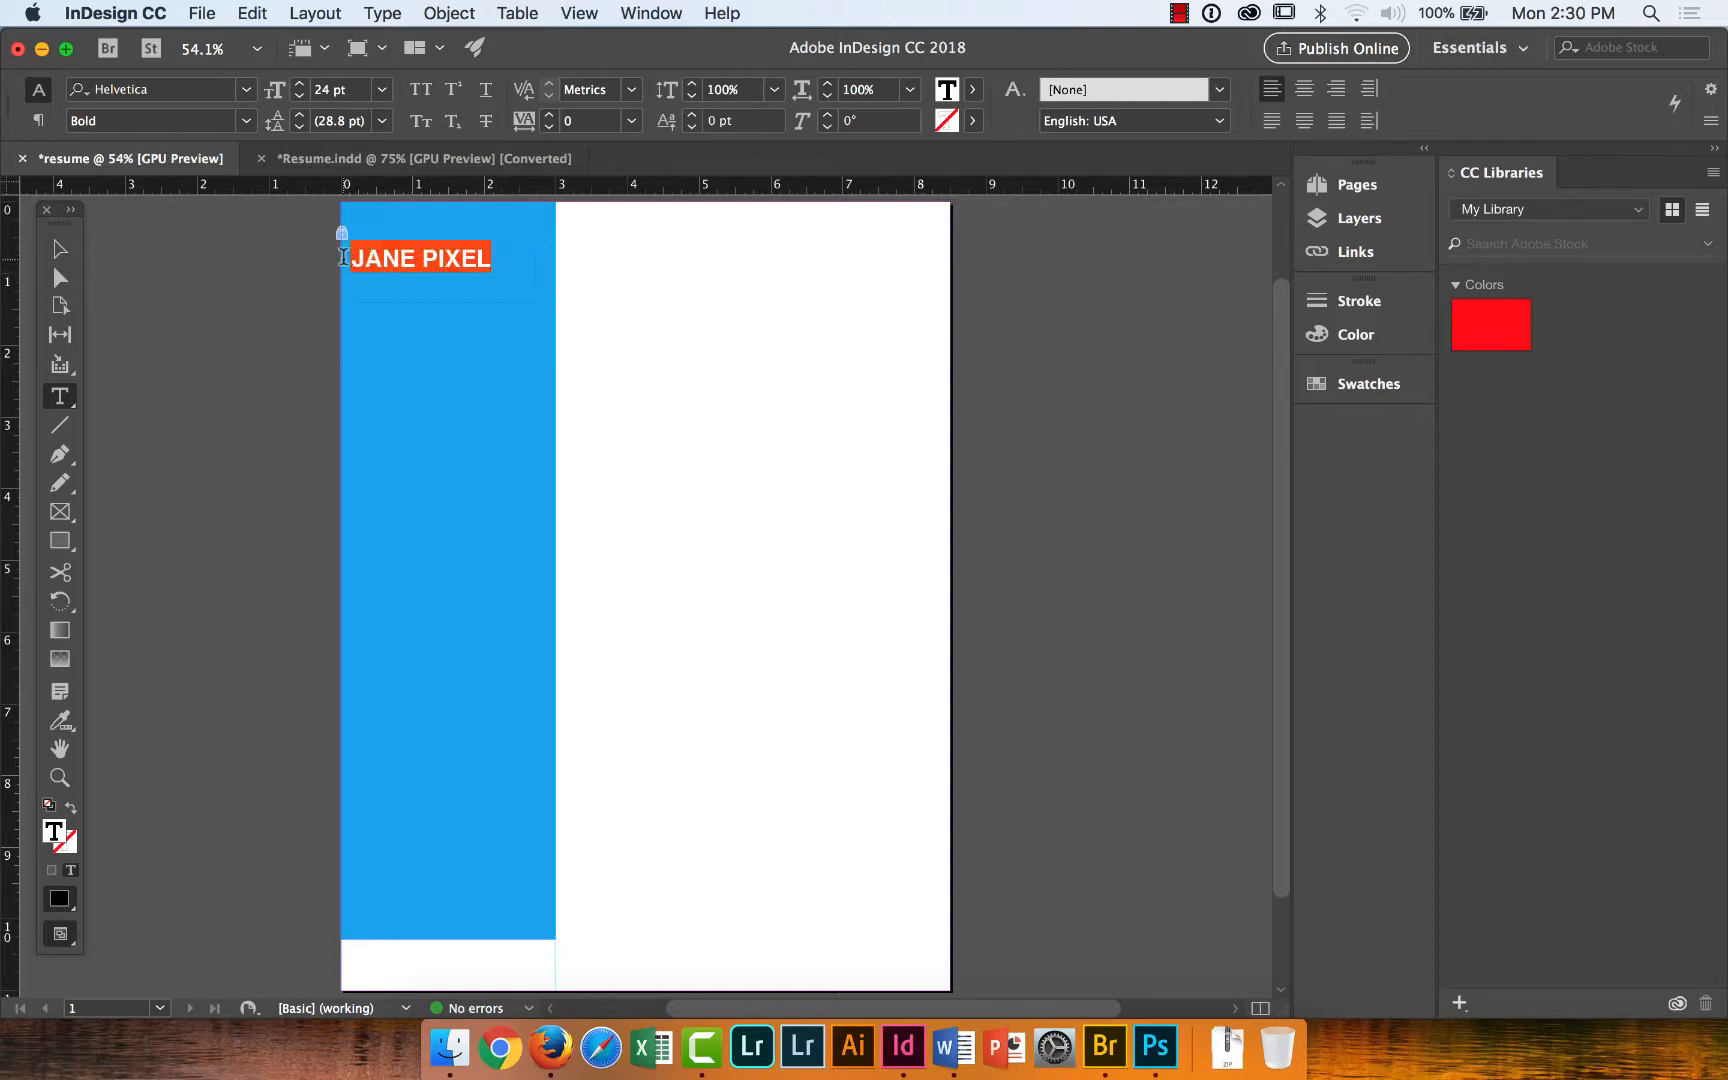
click(382, 89)
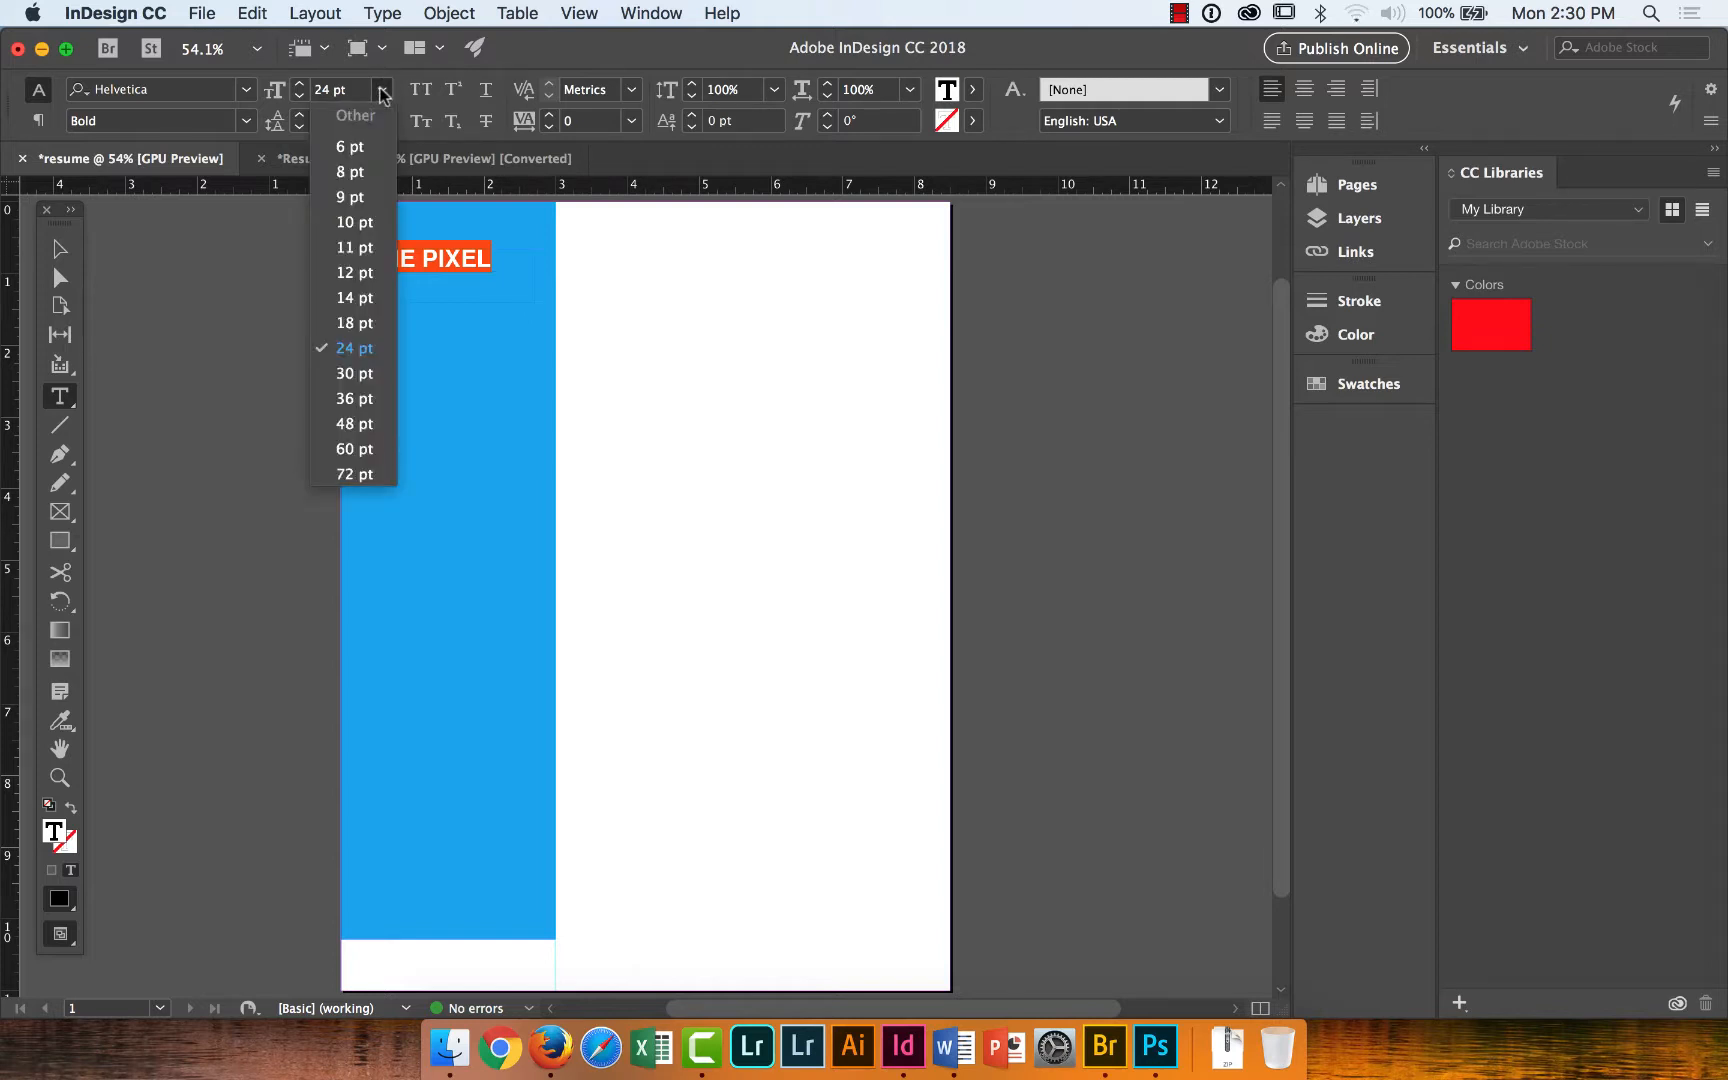
click(368, 374)
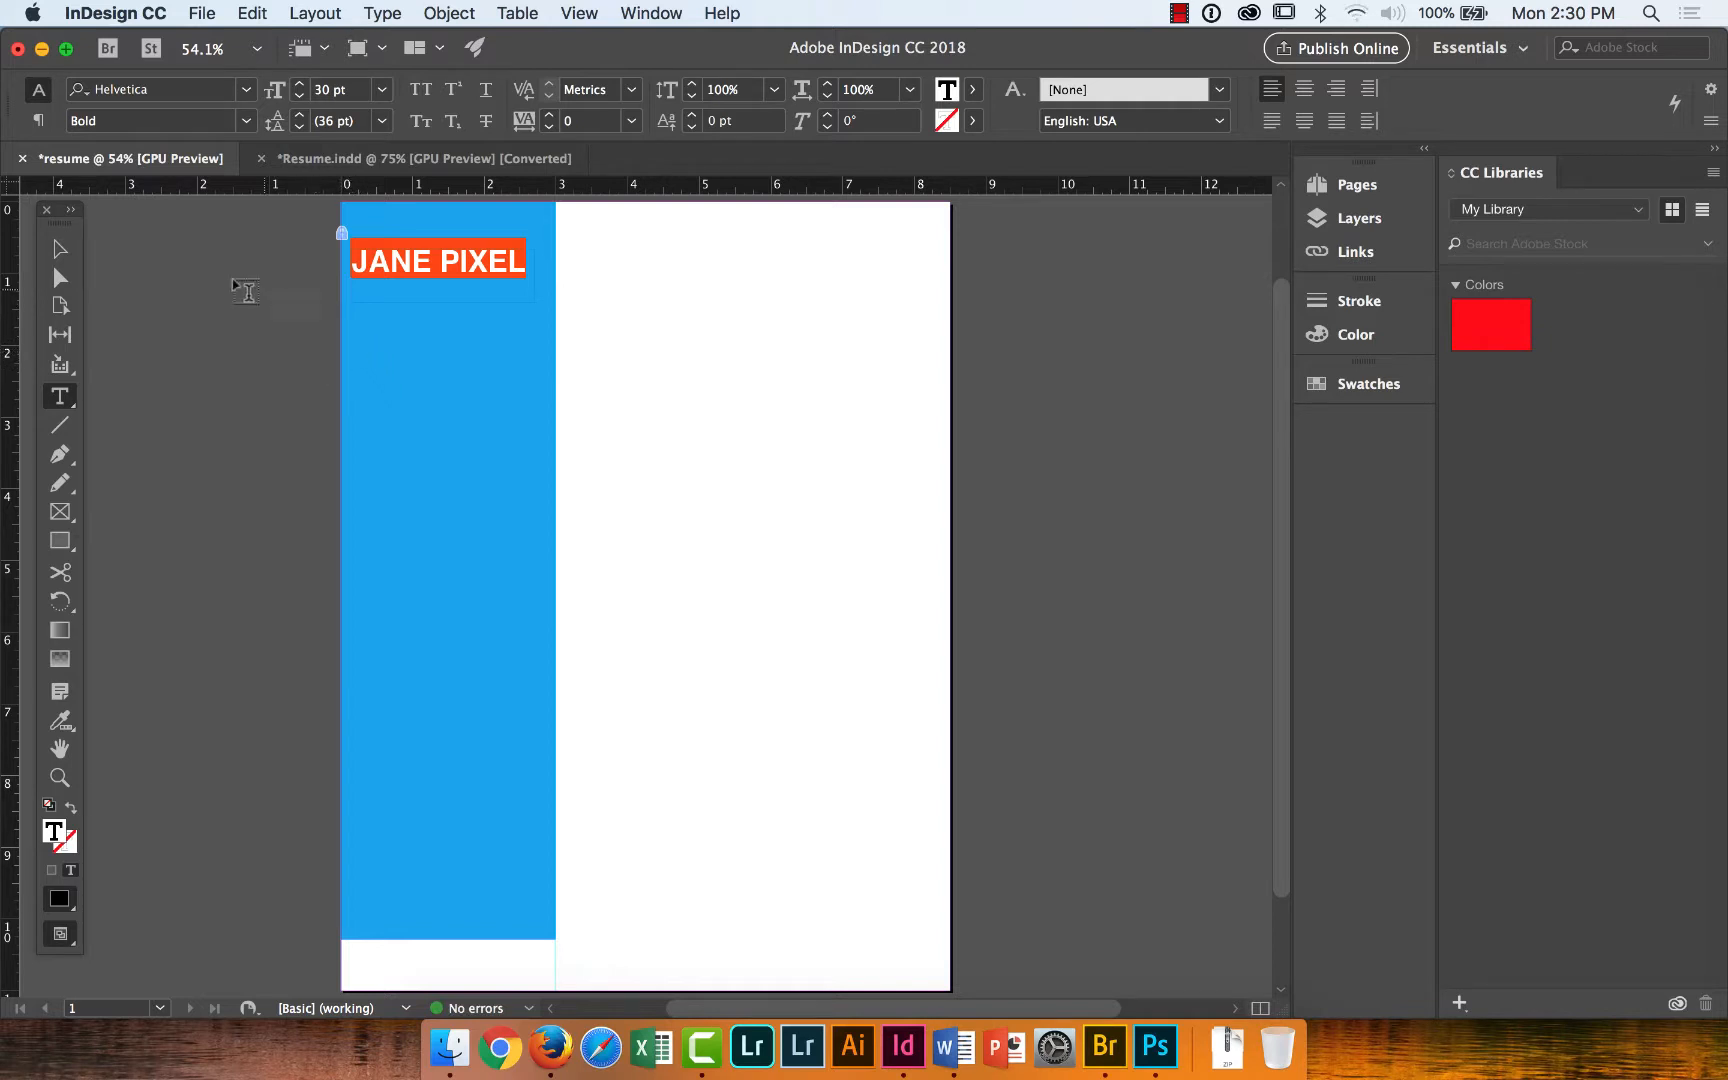
click(58, 250)
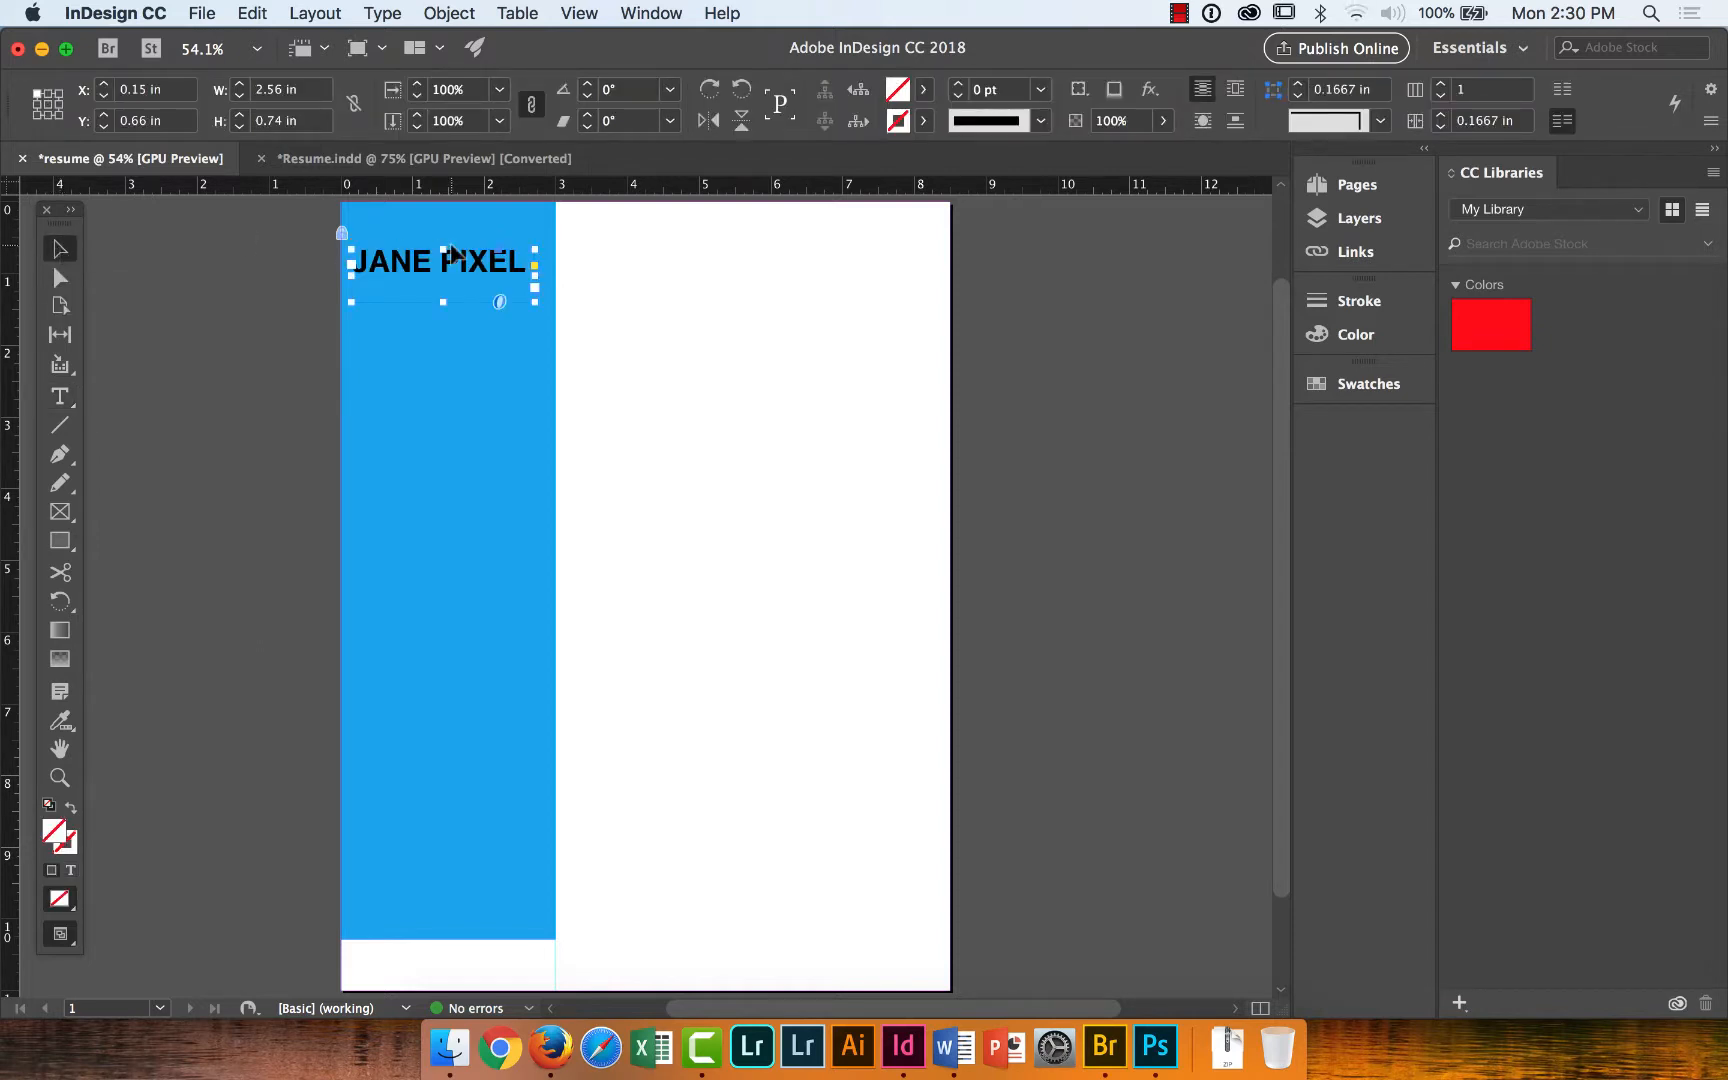
mouse_move(422, 258)
mouse_down()
mouse_move(402, 259)
mouse_move(432, 264)
mouse_up()
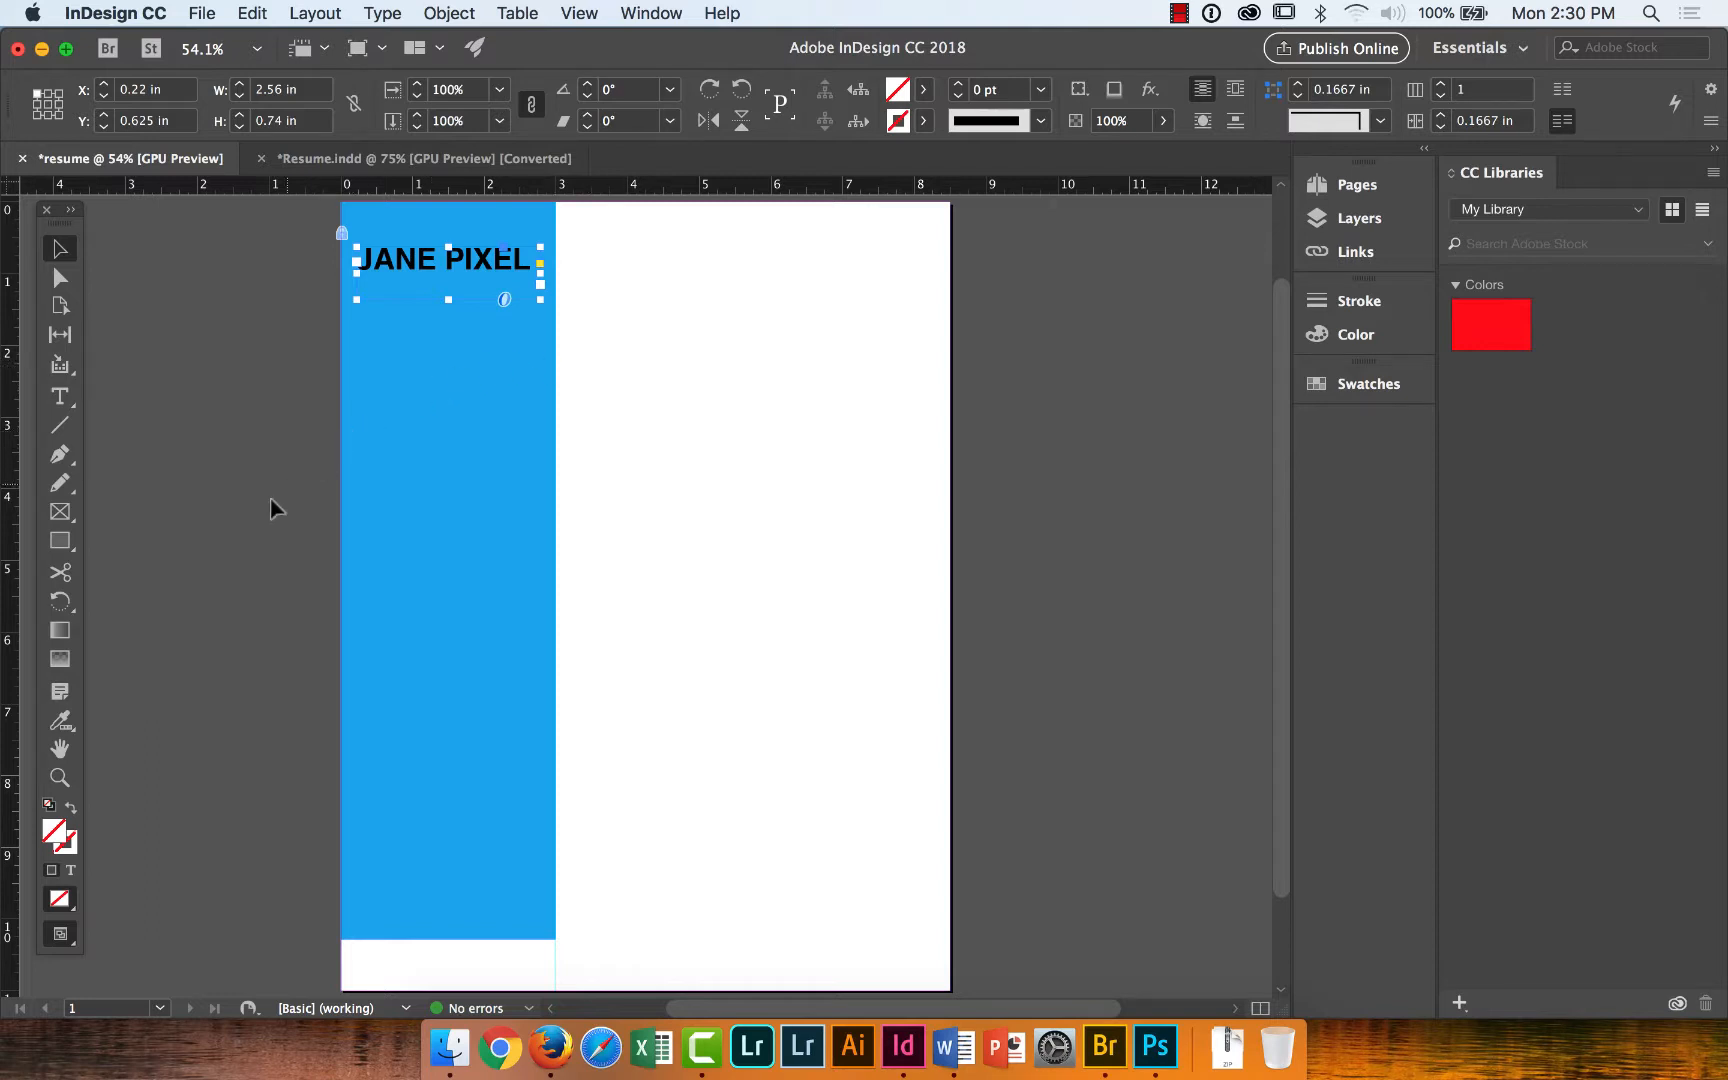
Fit the applicant name's text frame to its content.
click(61, 778)
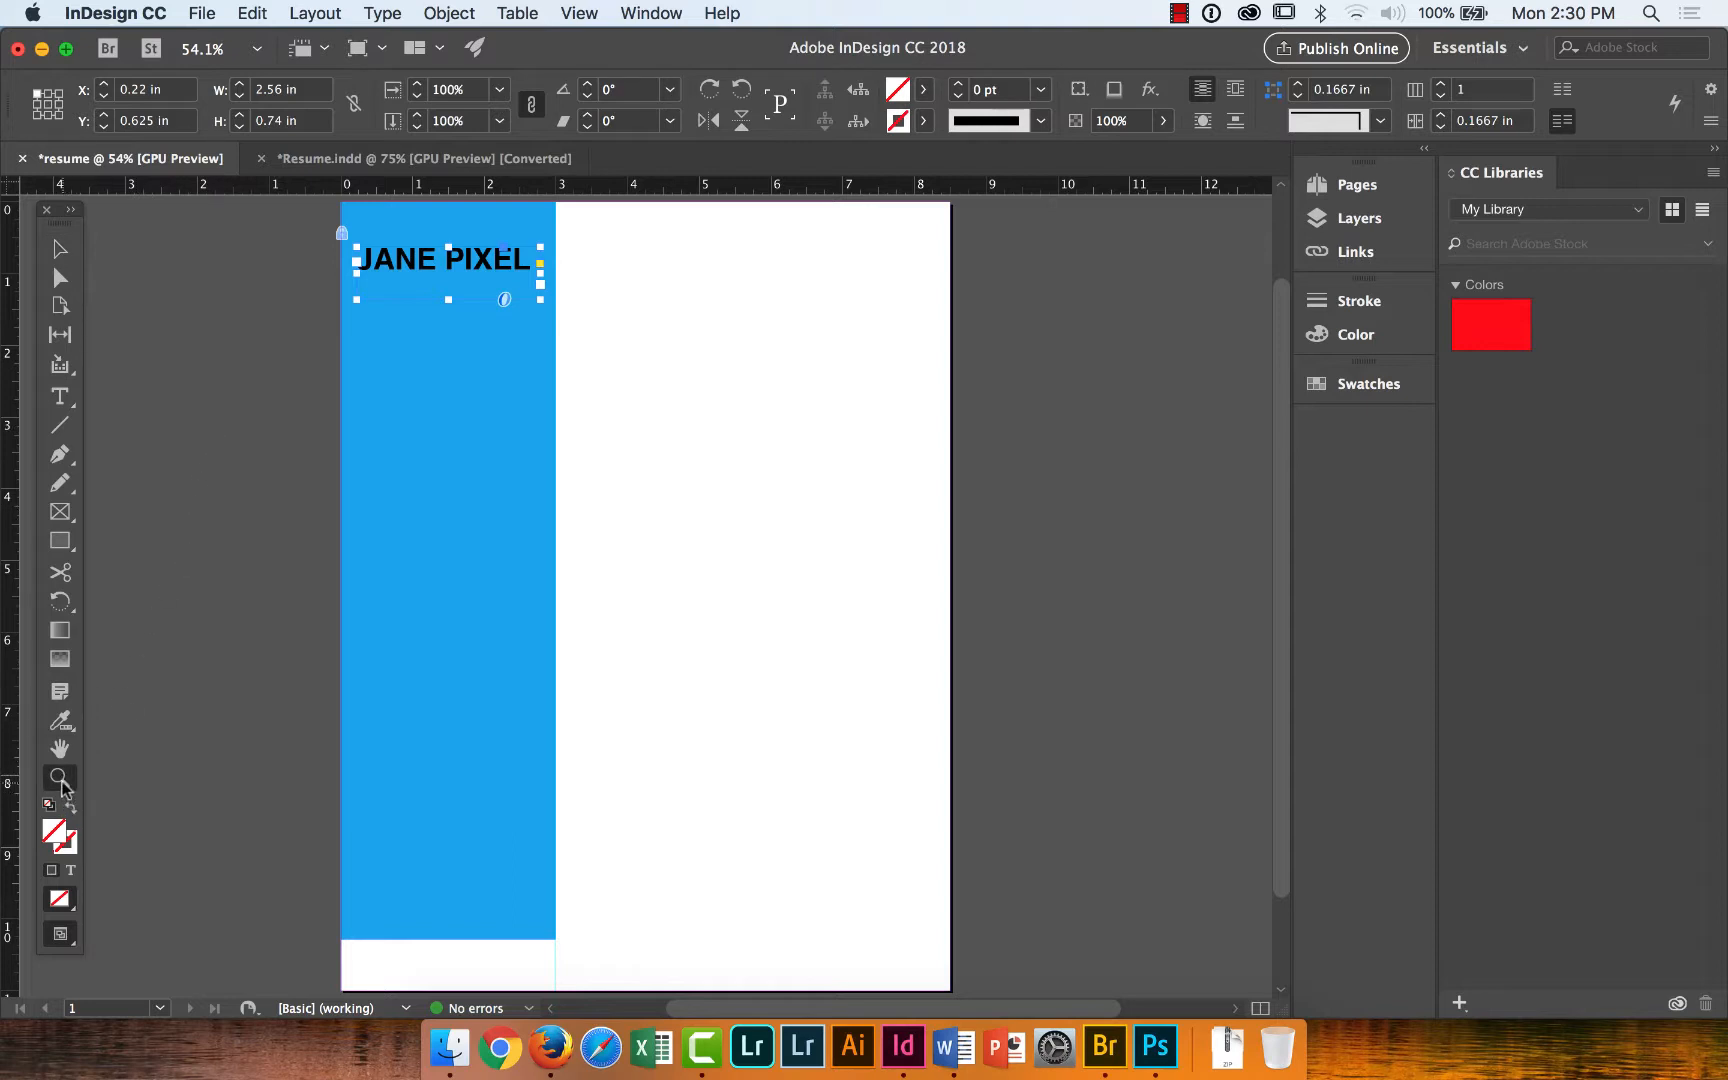
drag(305, 222, 500, 302)
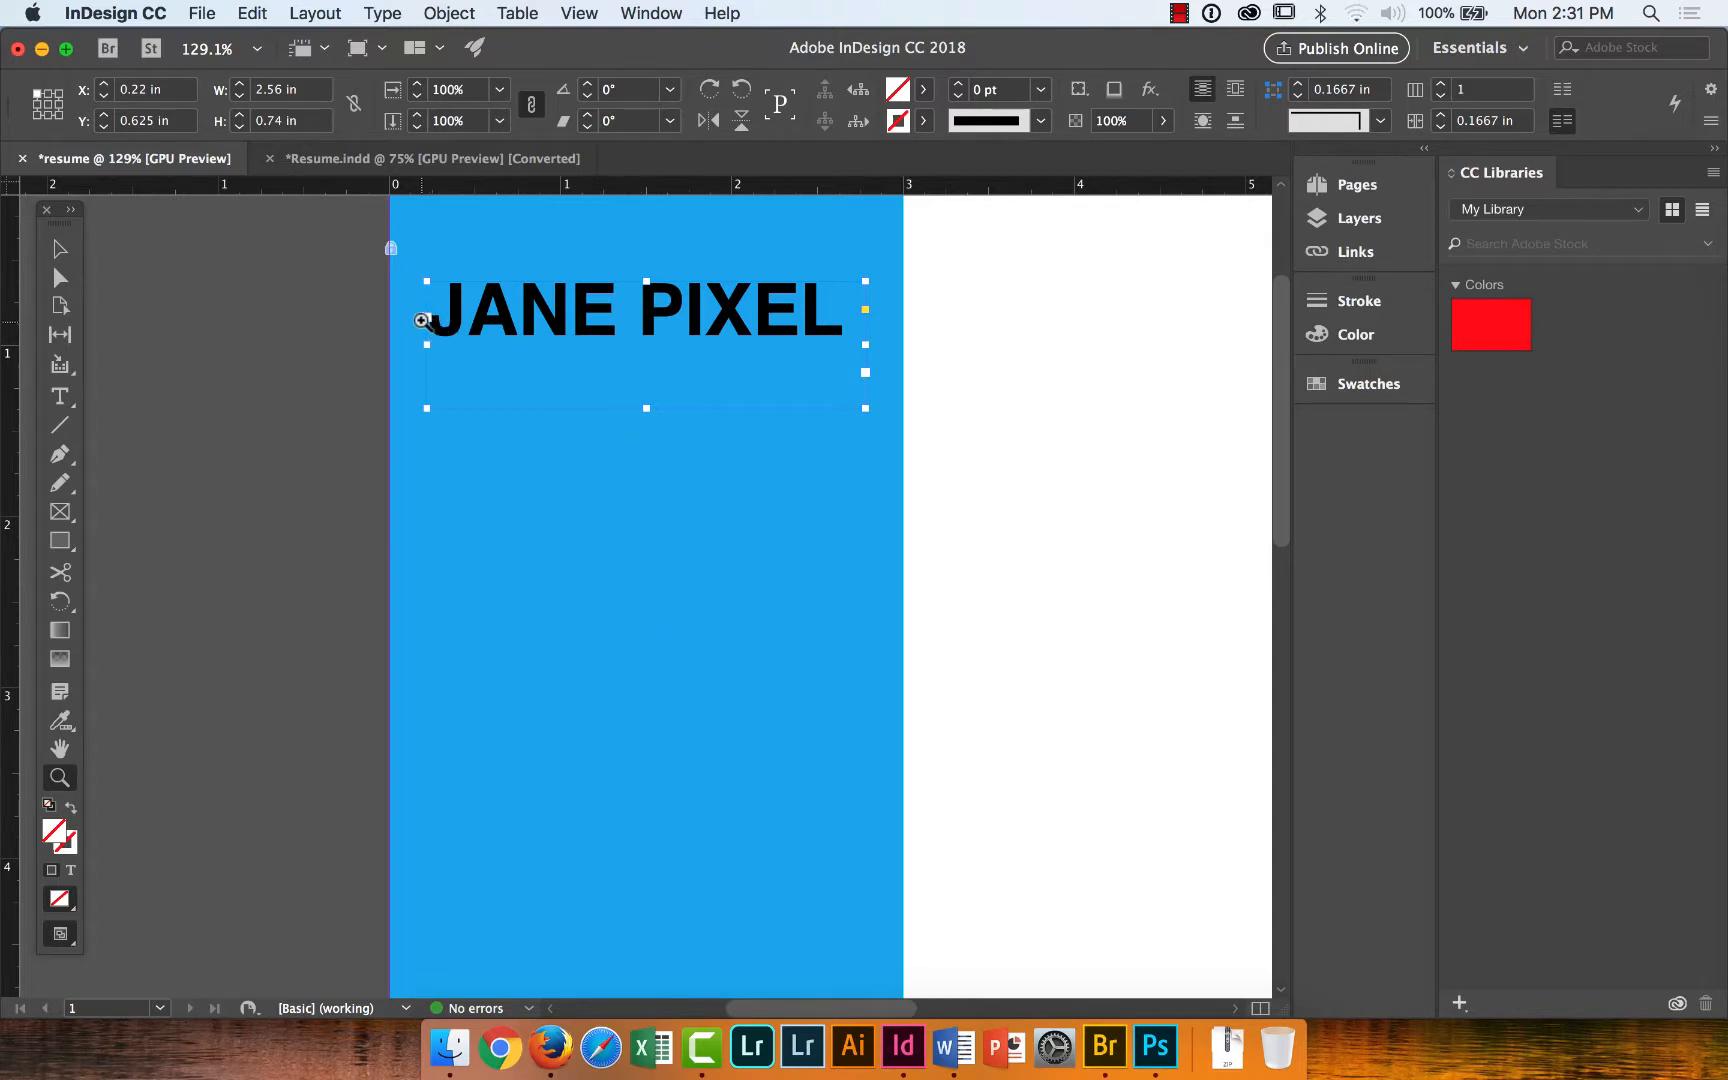
click(62, 252)
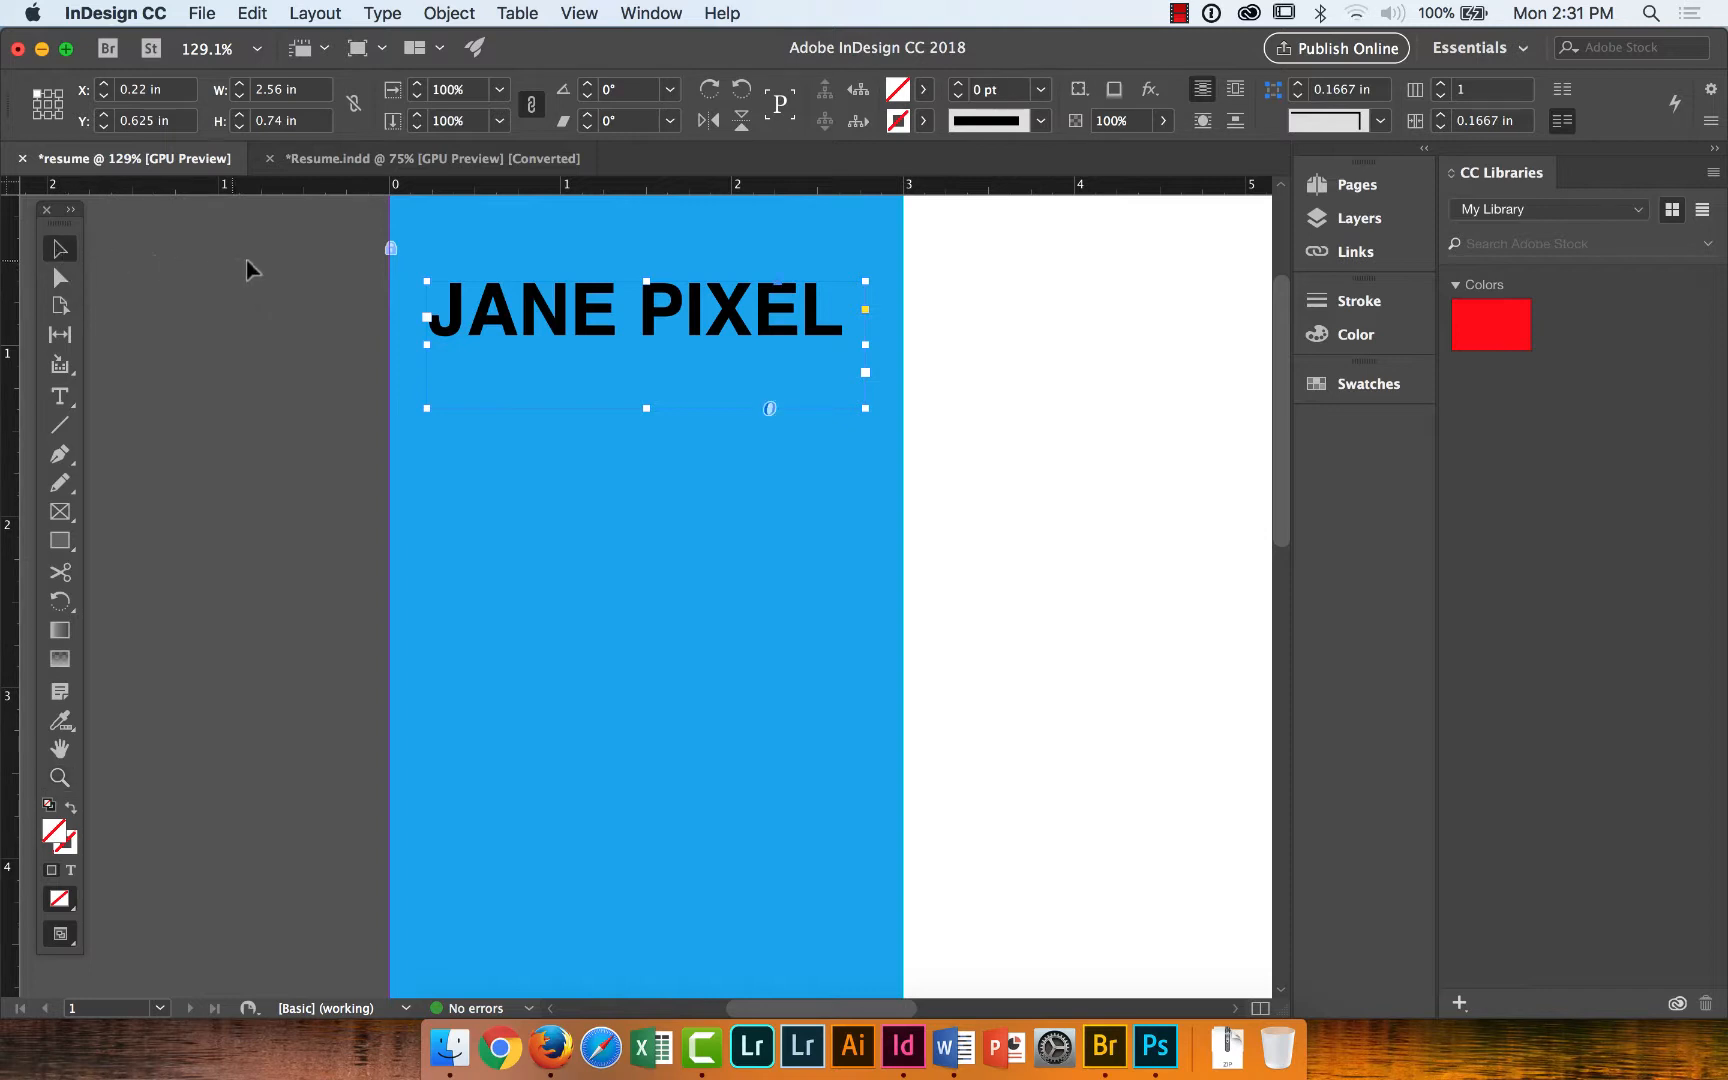
right_click(599, 344)
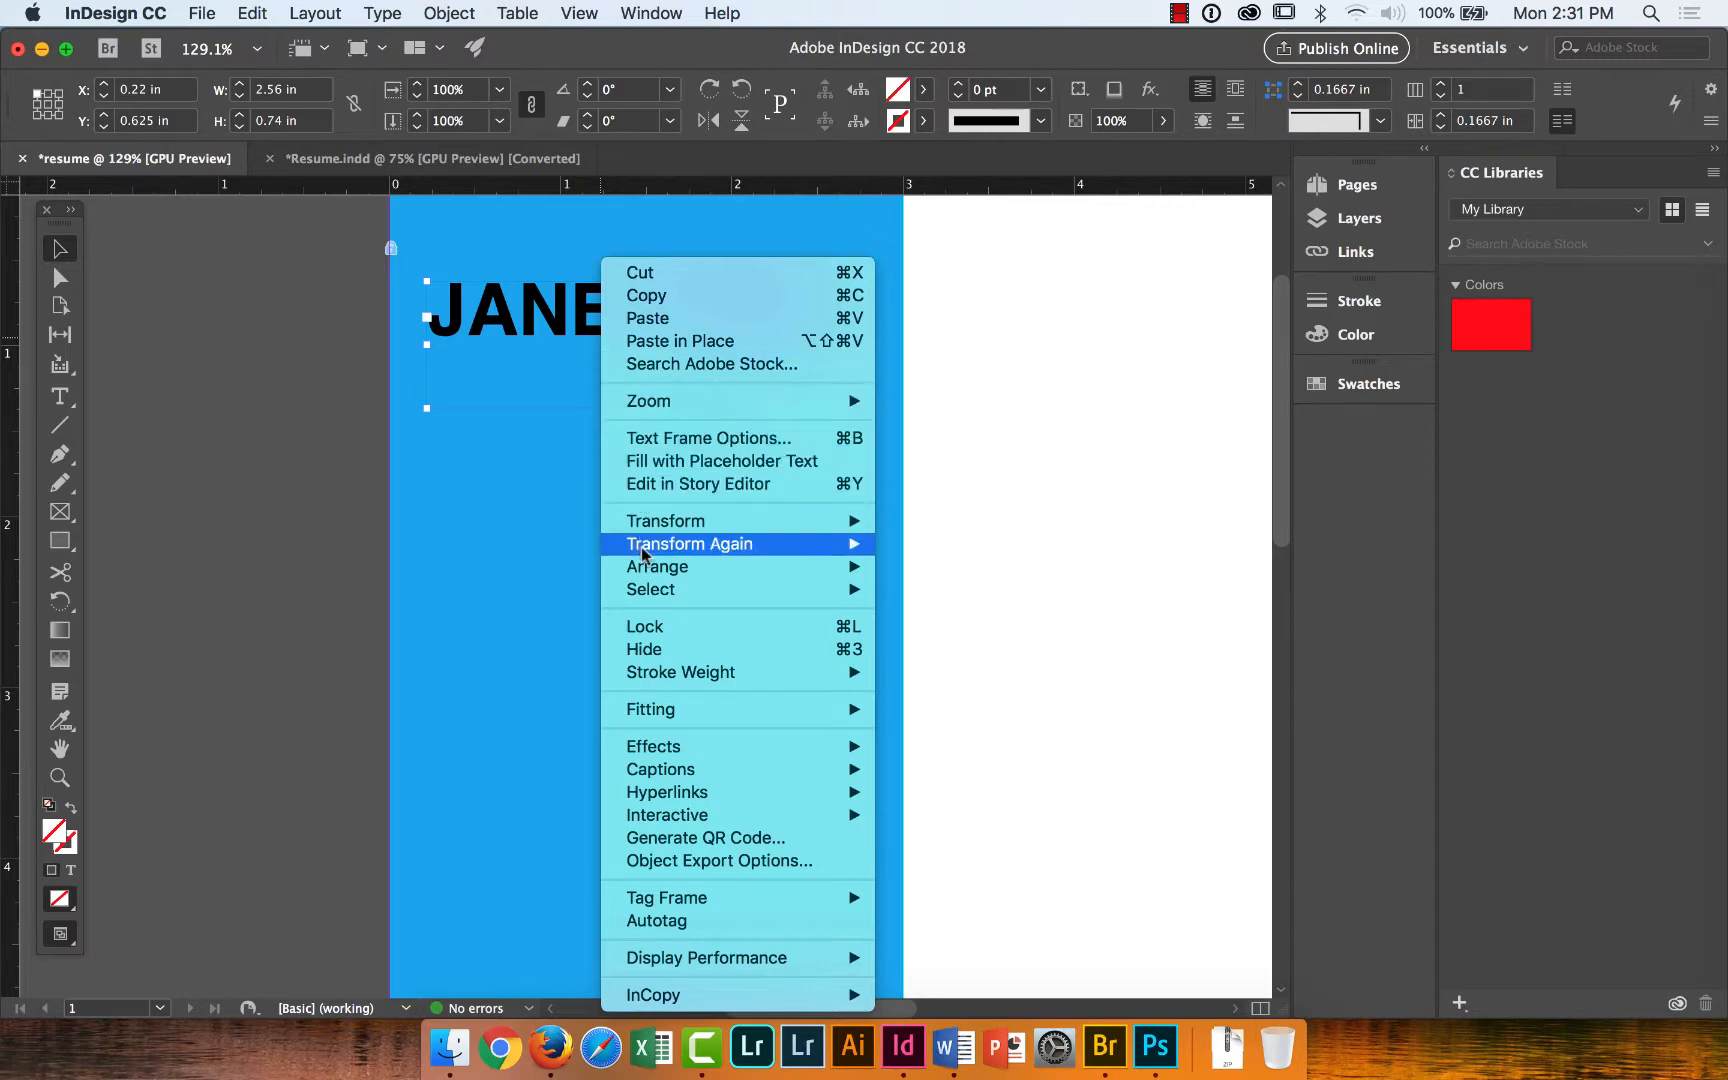
mouse_move(676, 712)
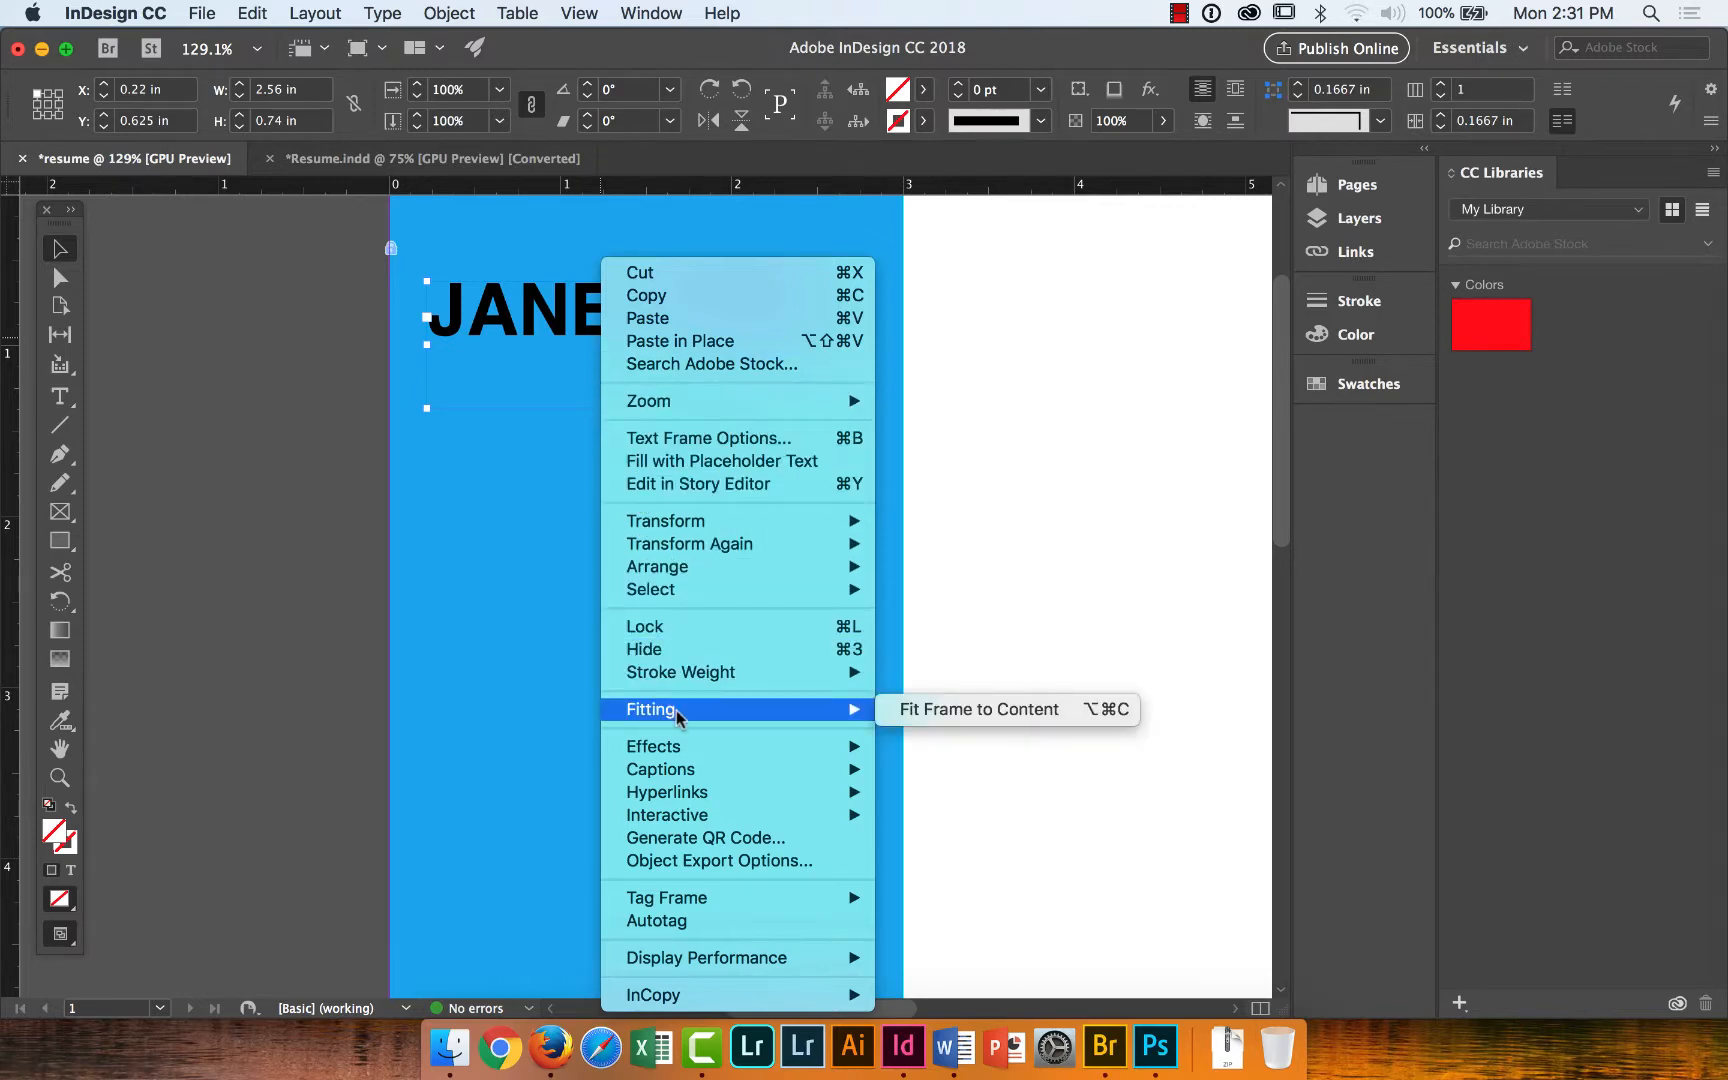
click(1023, 709)
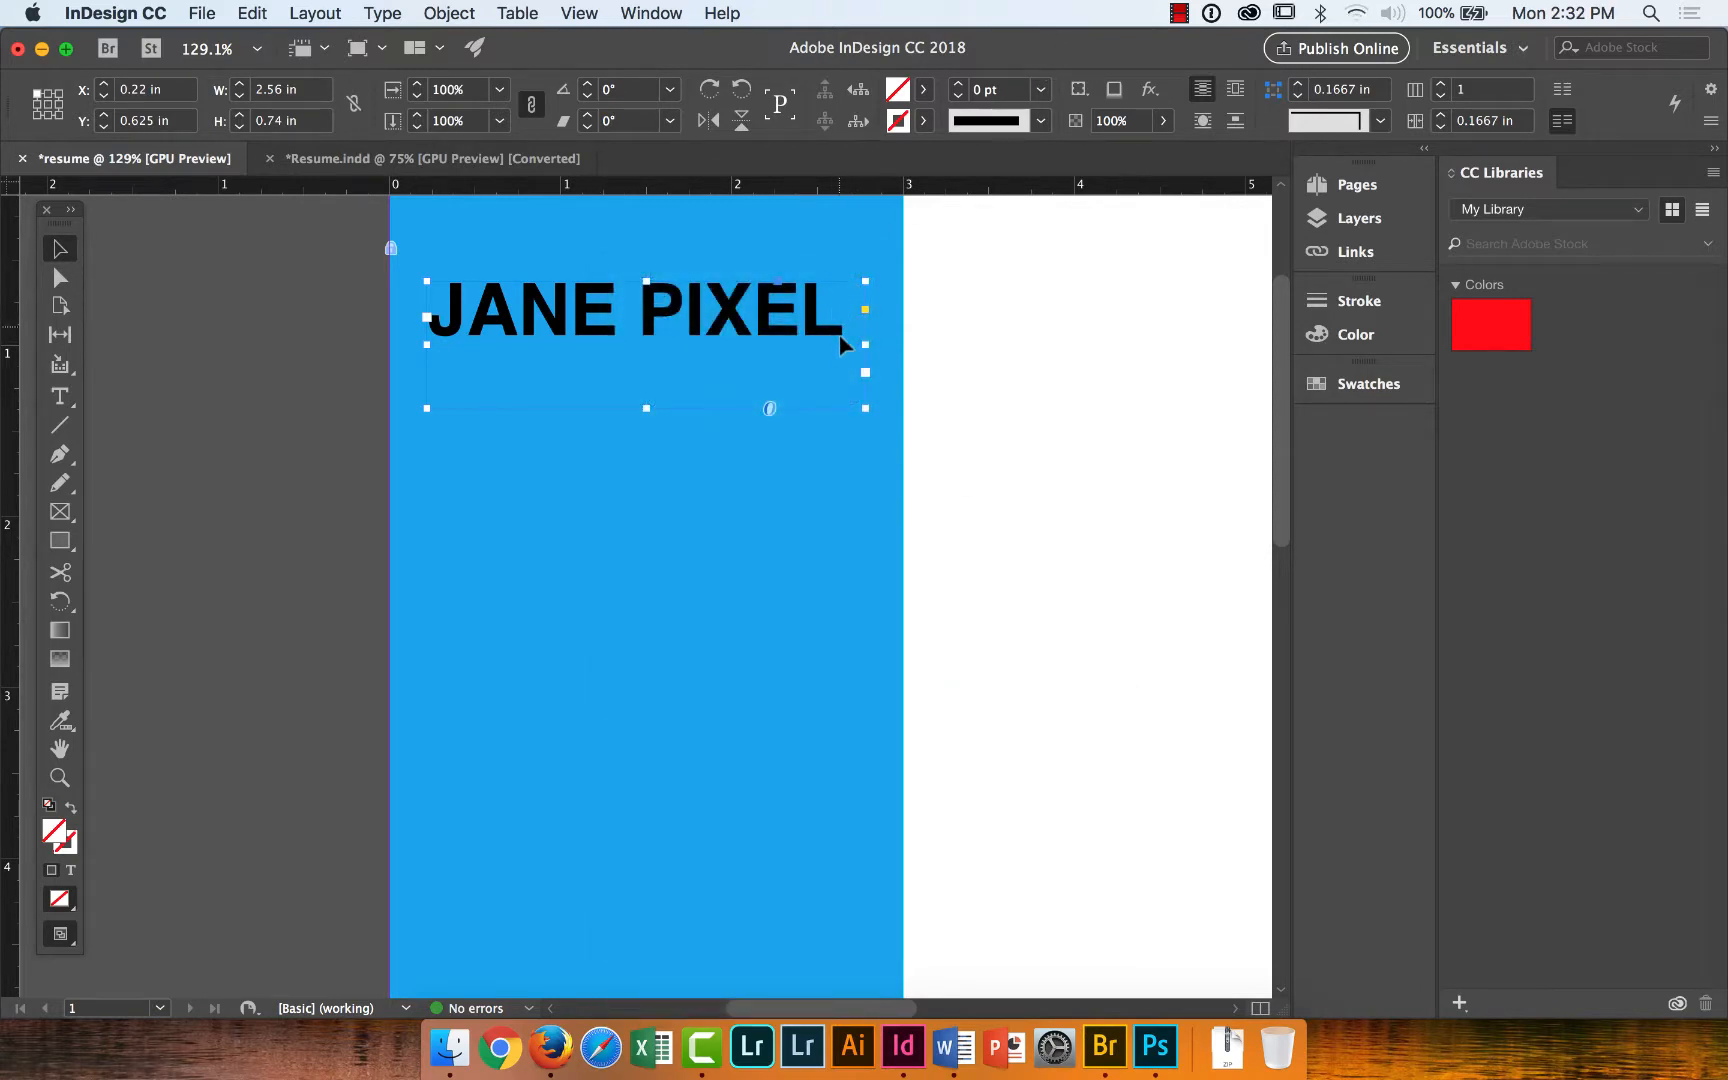
right_click(816, 336)
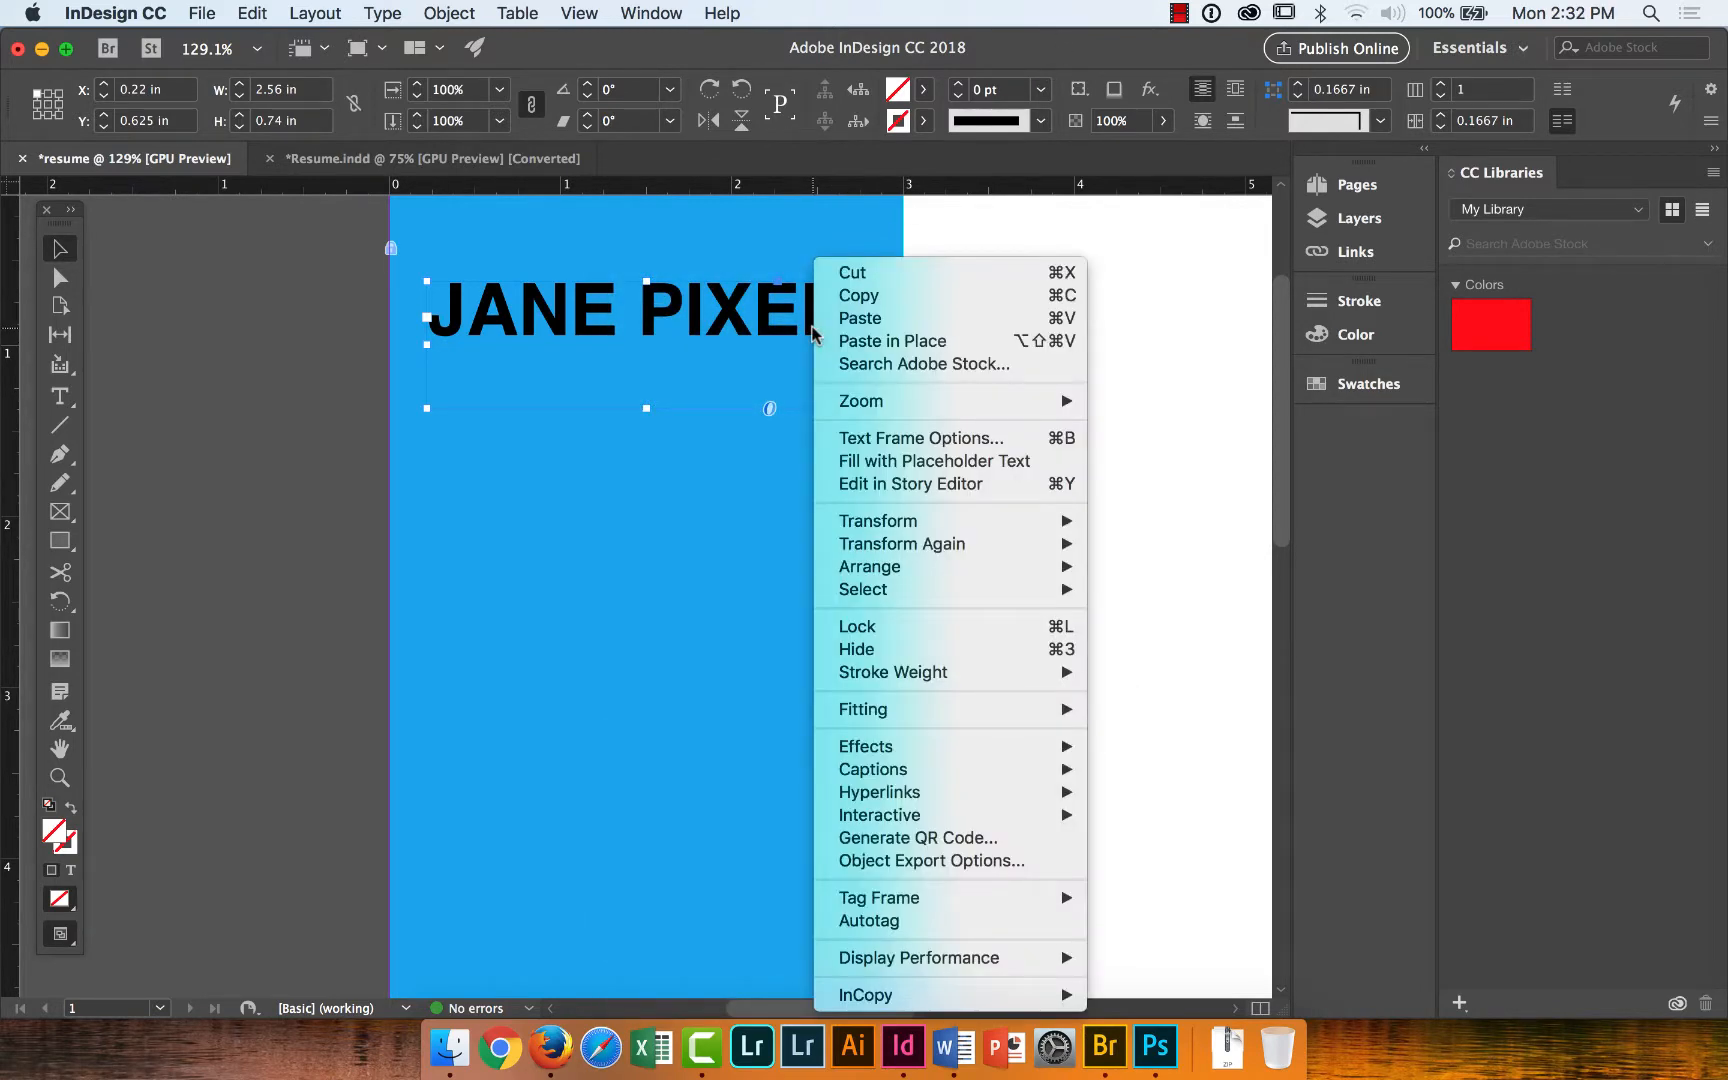
mouse_move(897, 712)
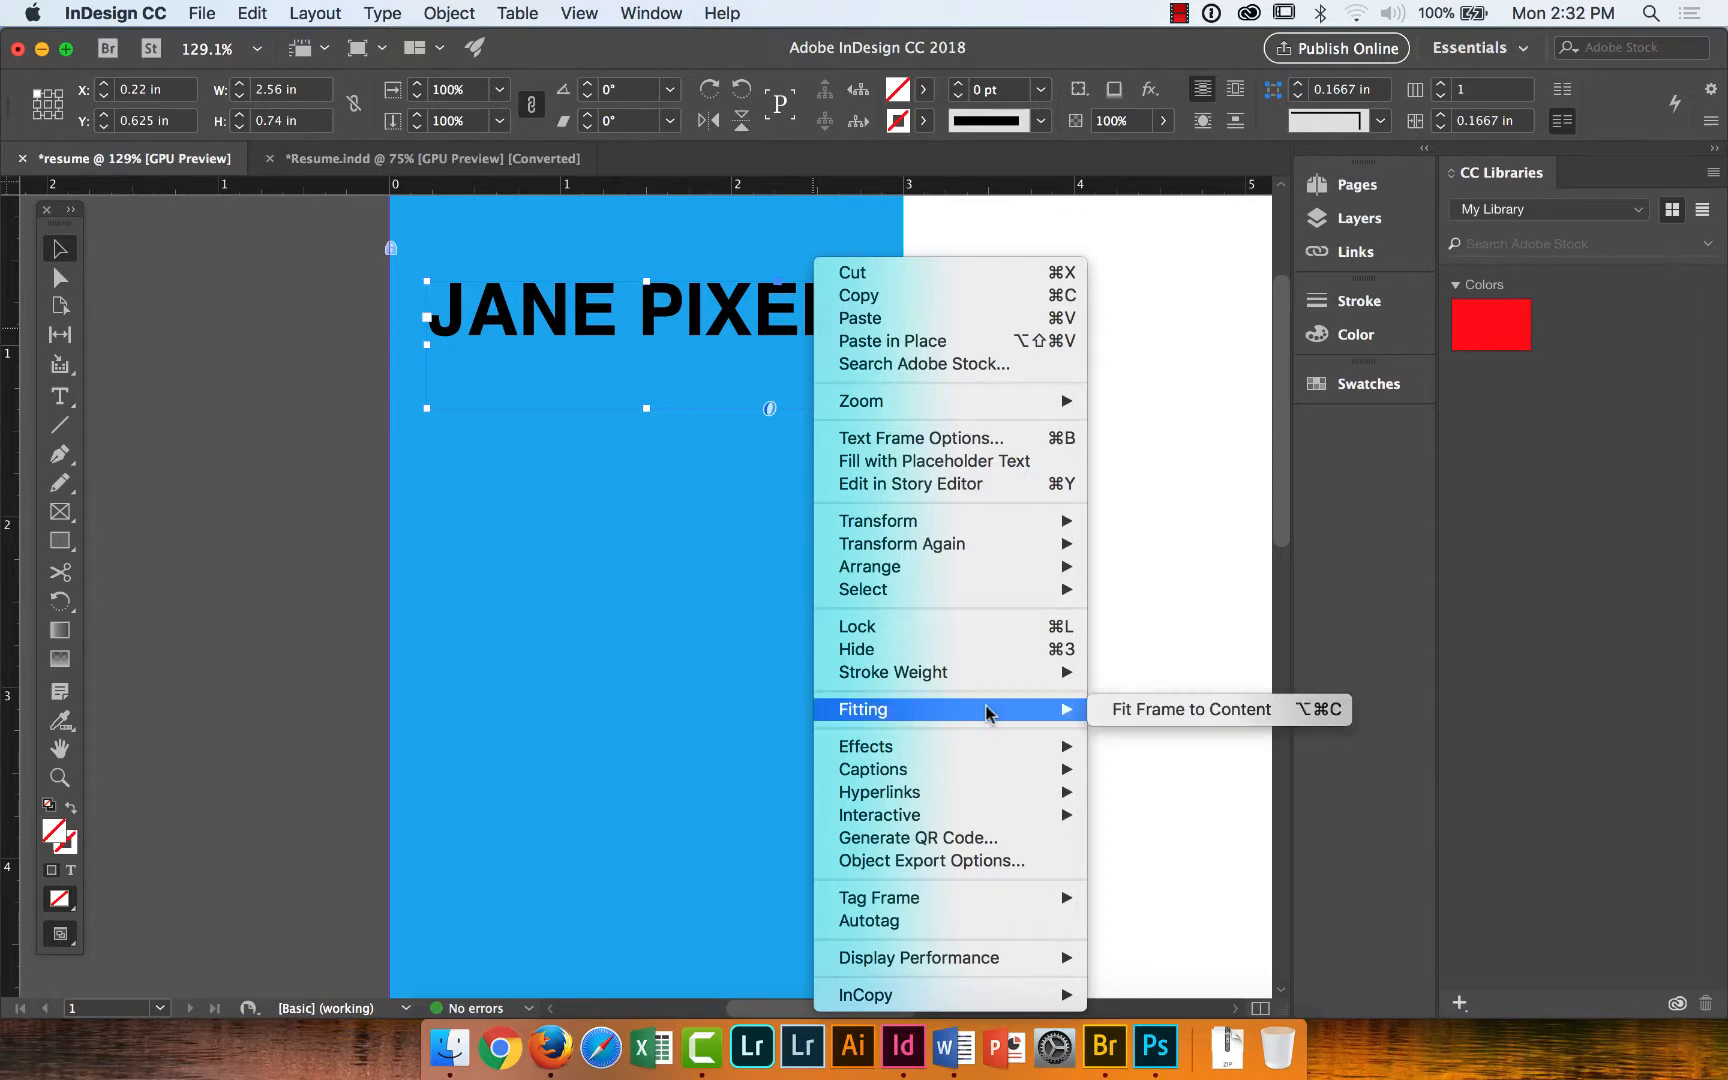
click(1131, 710)
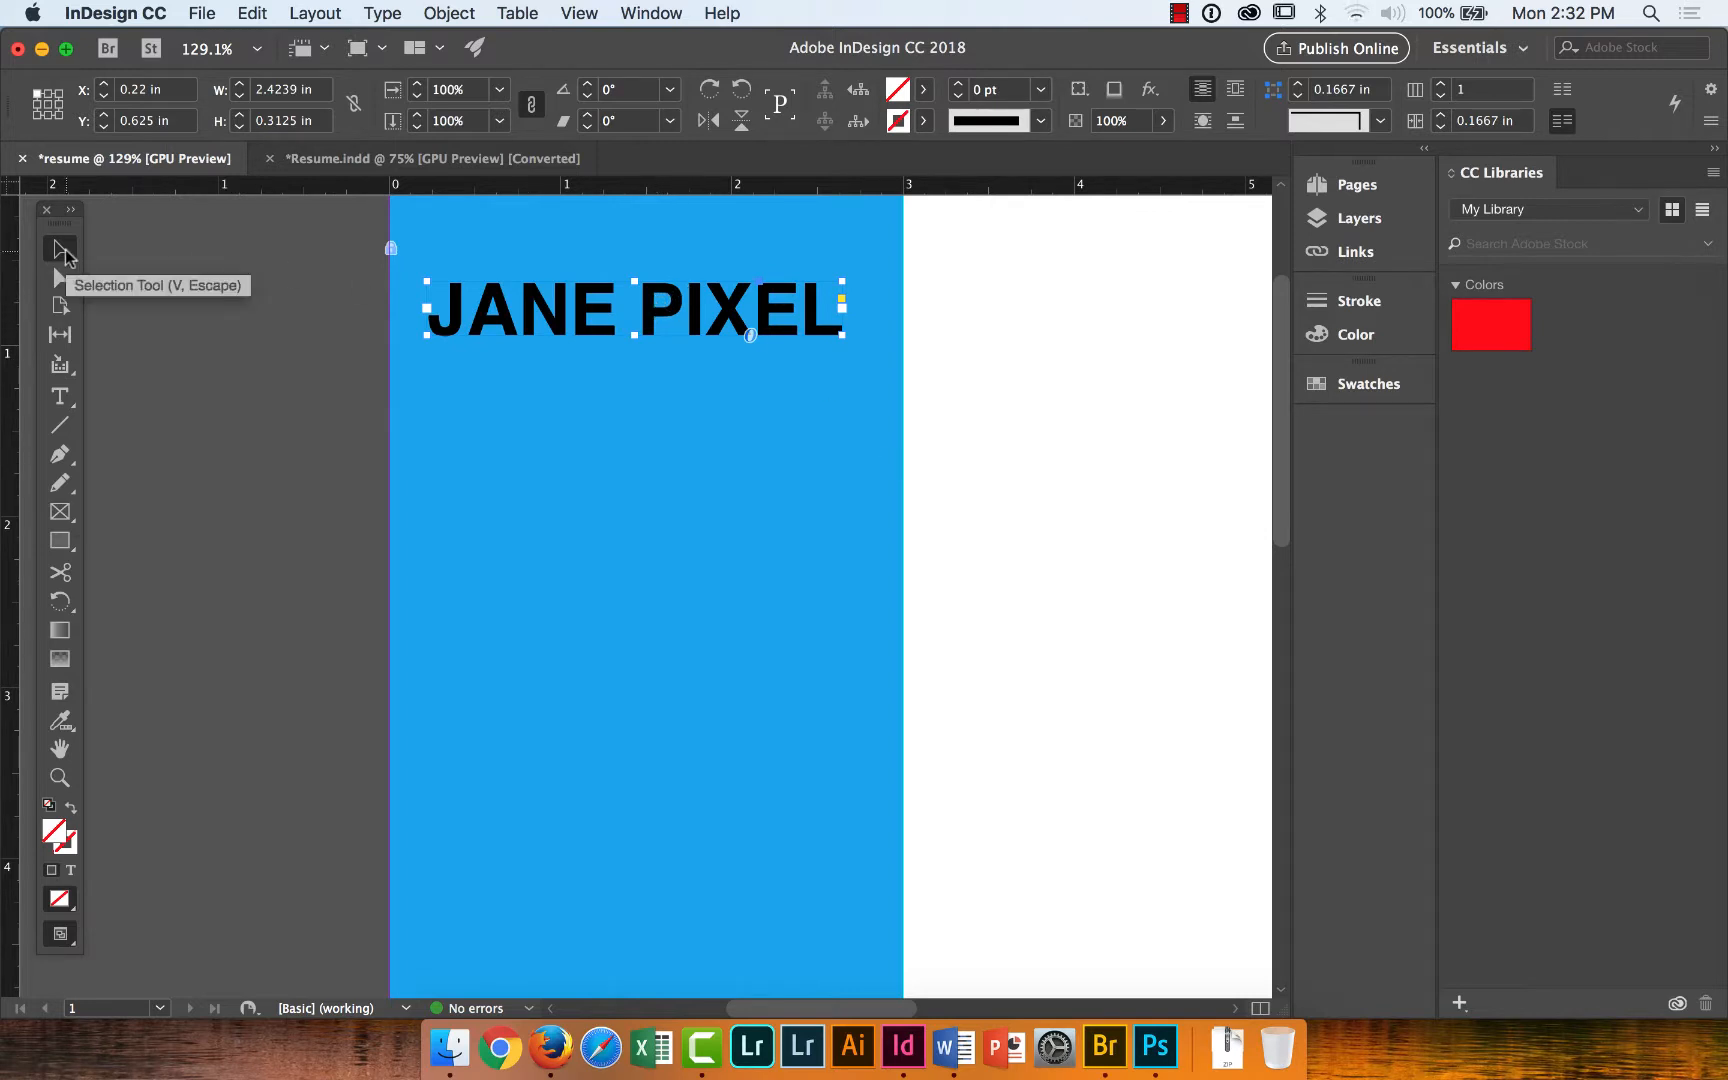
Center the applicant name's text frame horizontally on the blue side panel at about X 0.288 in, Y 0.59 in.
drag(656, 310, 668, 311)
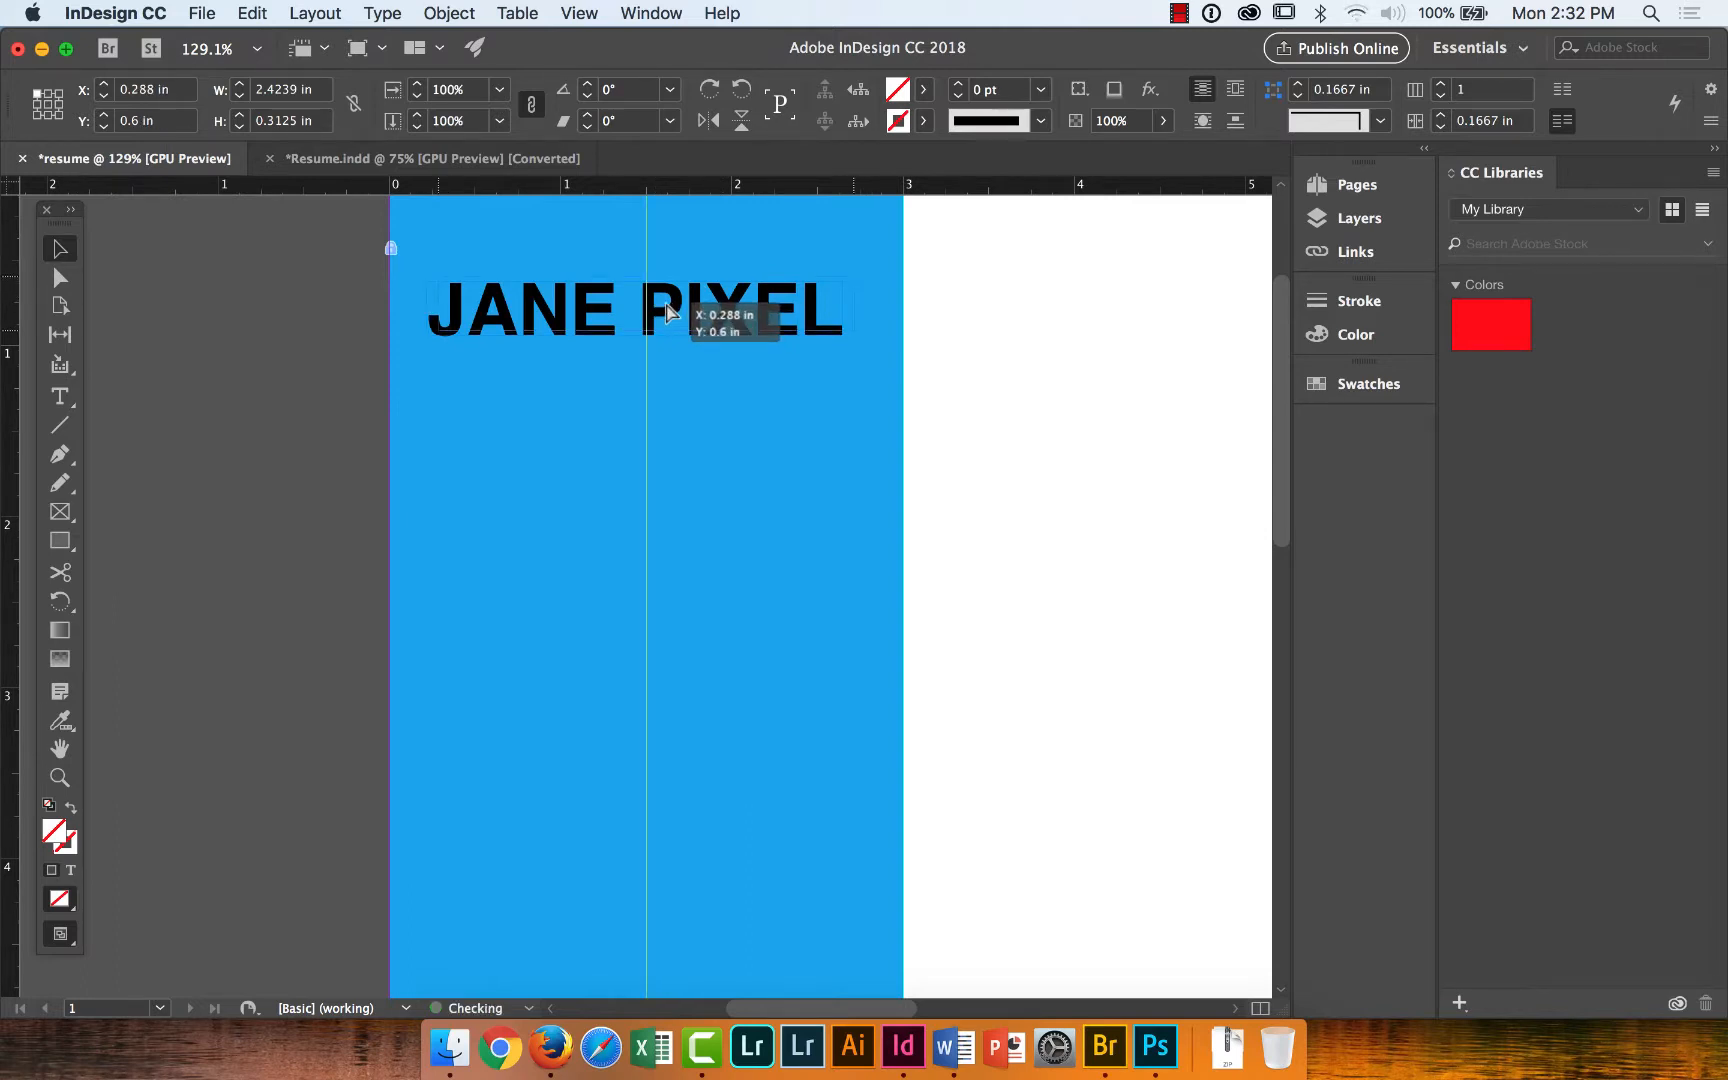
drag(668, 311, 699, 318)
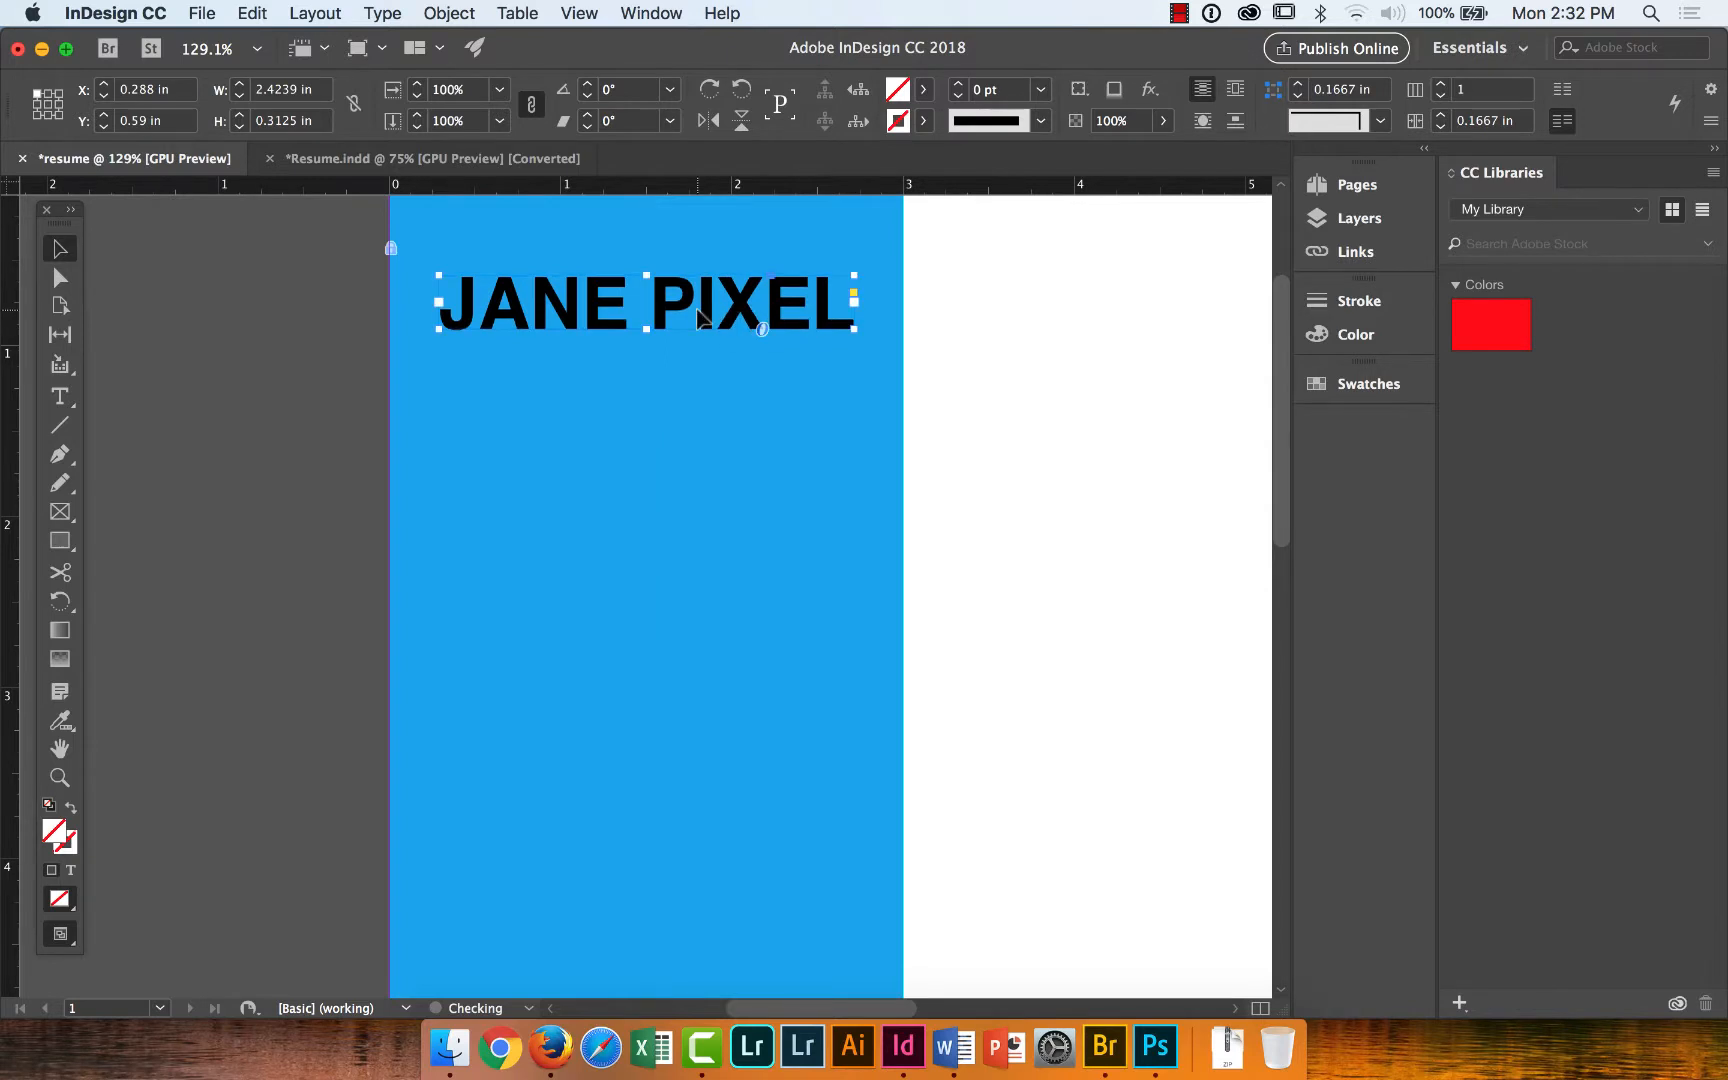
click(1042, 333)
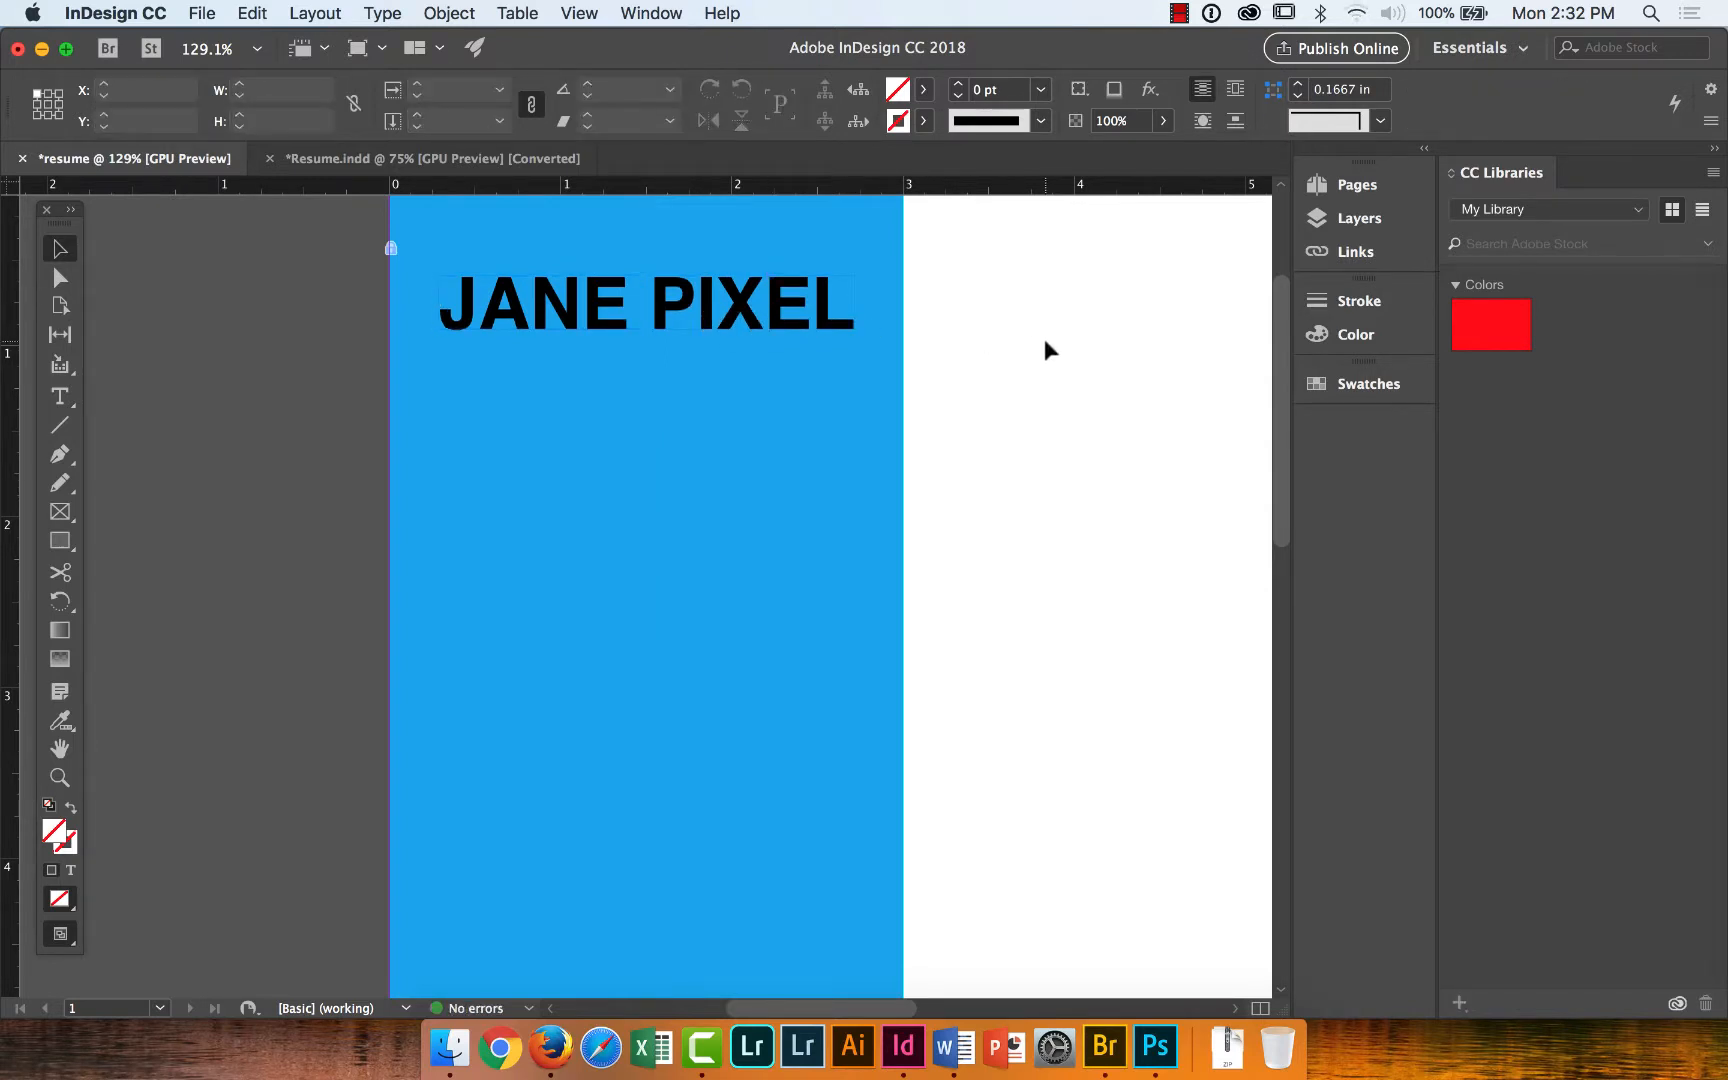
Break the applicant name onto two lines after the first name and extend its text frame to about 1.29 in high.
click(812, 322)
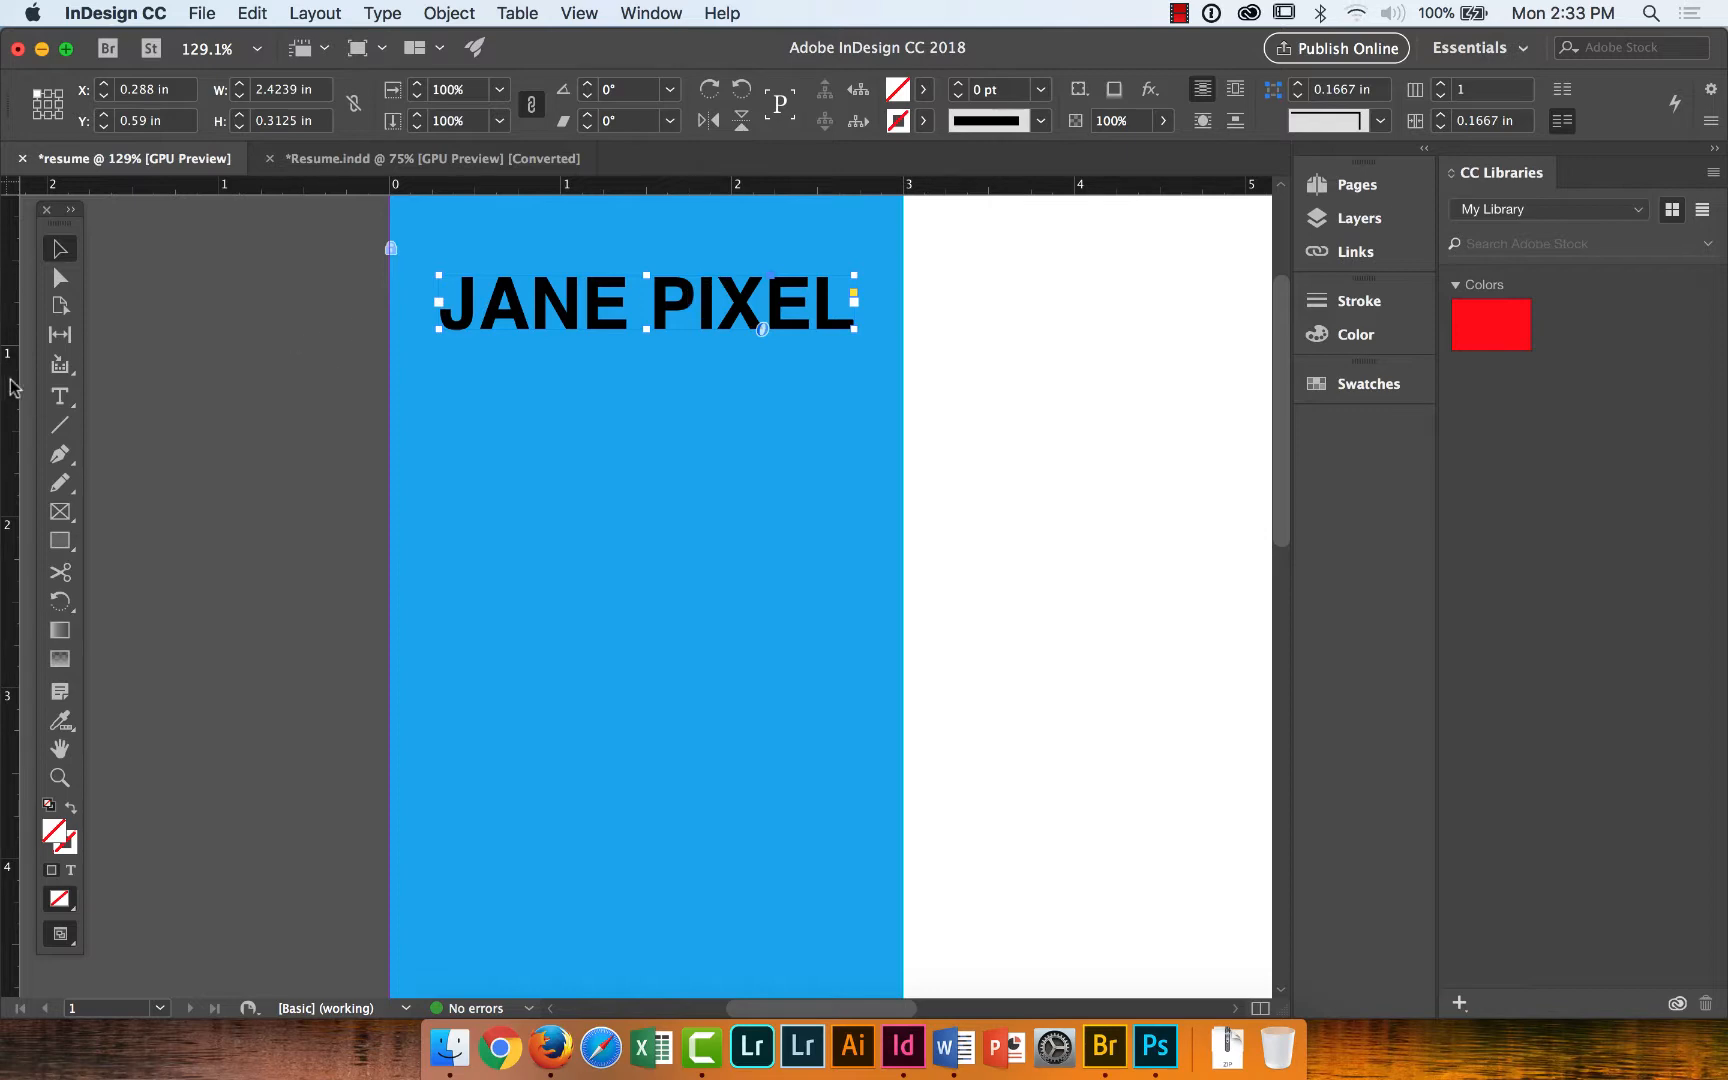
click(60, 396)
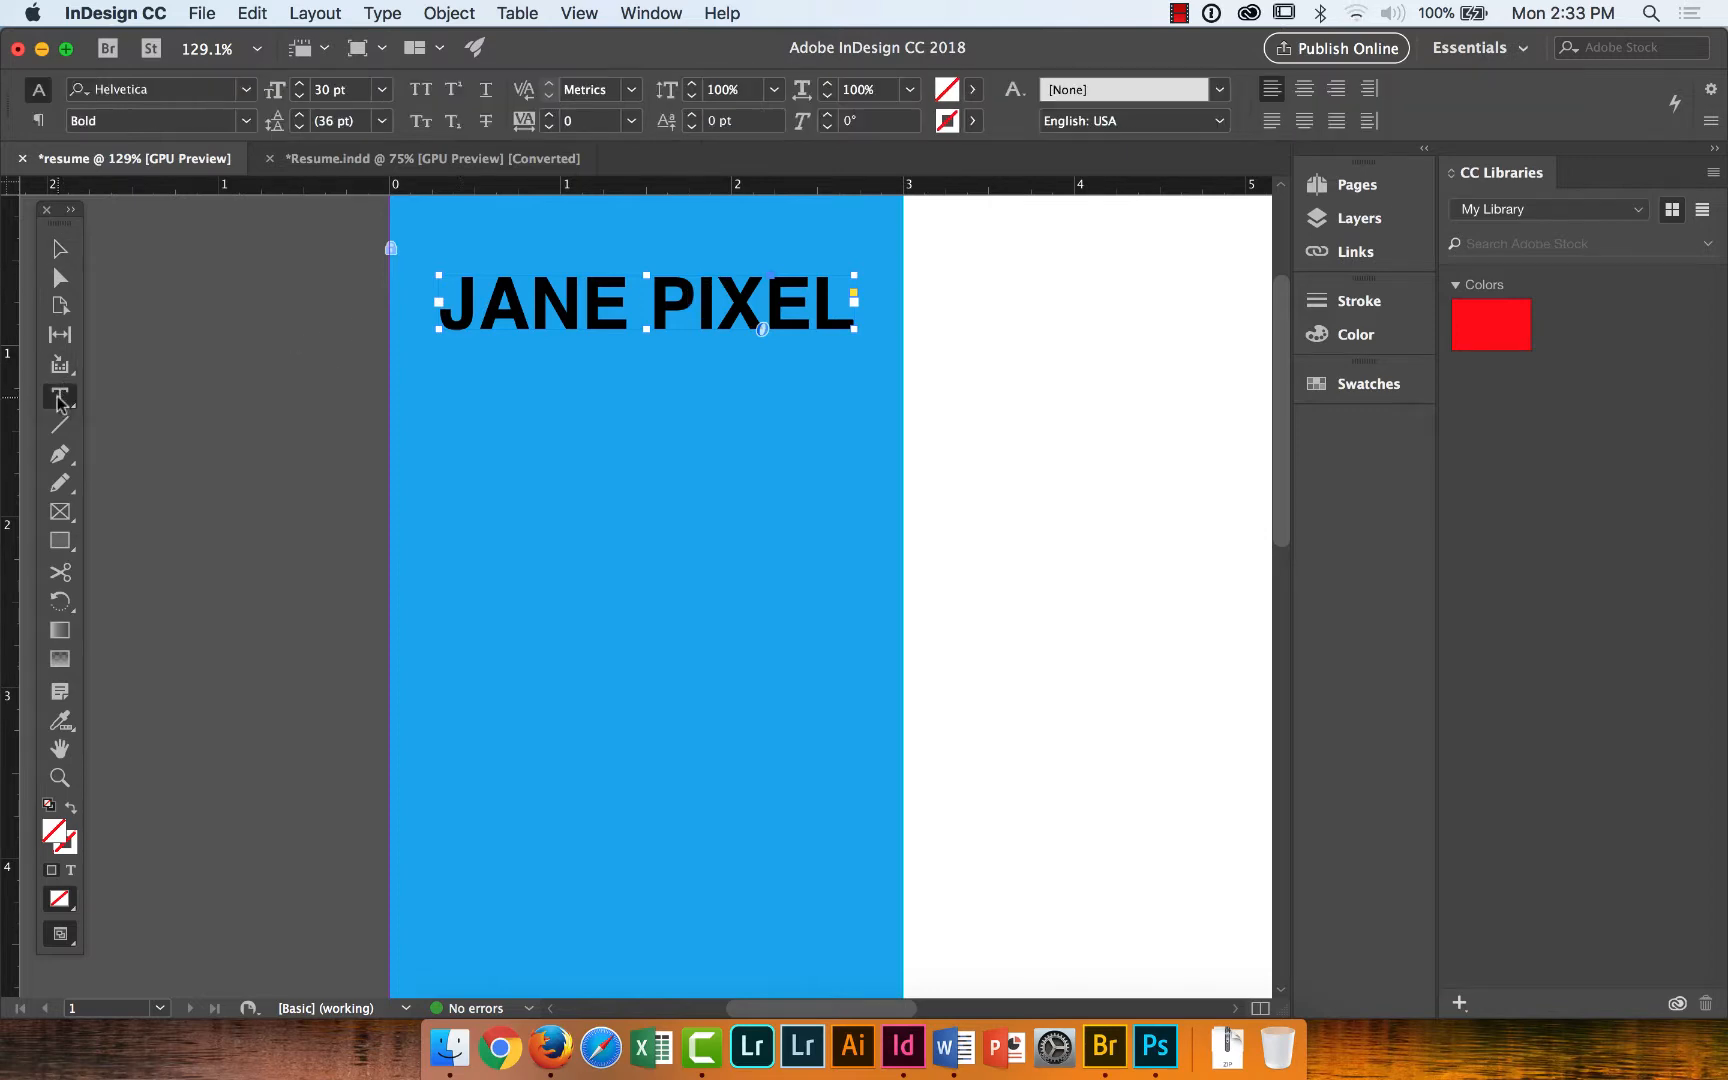
click(658, 302)
key(Delete)
key(Delete)
key(Delete)
key(Delete)
key(Delete)
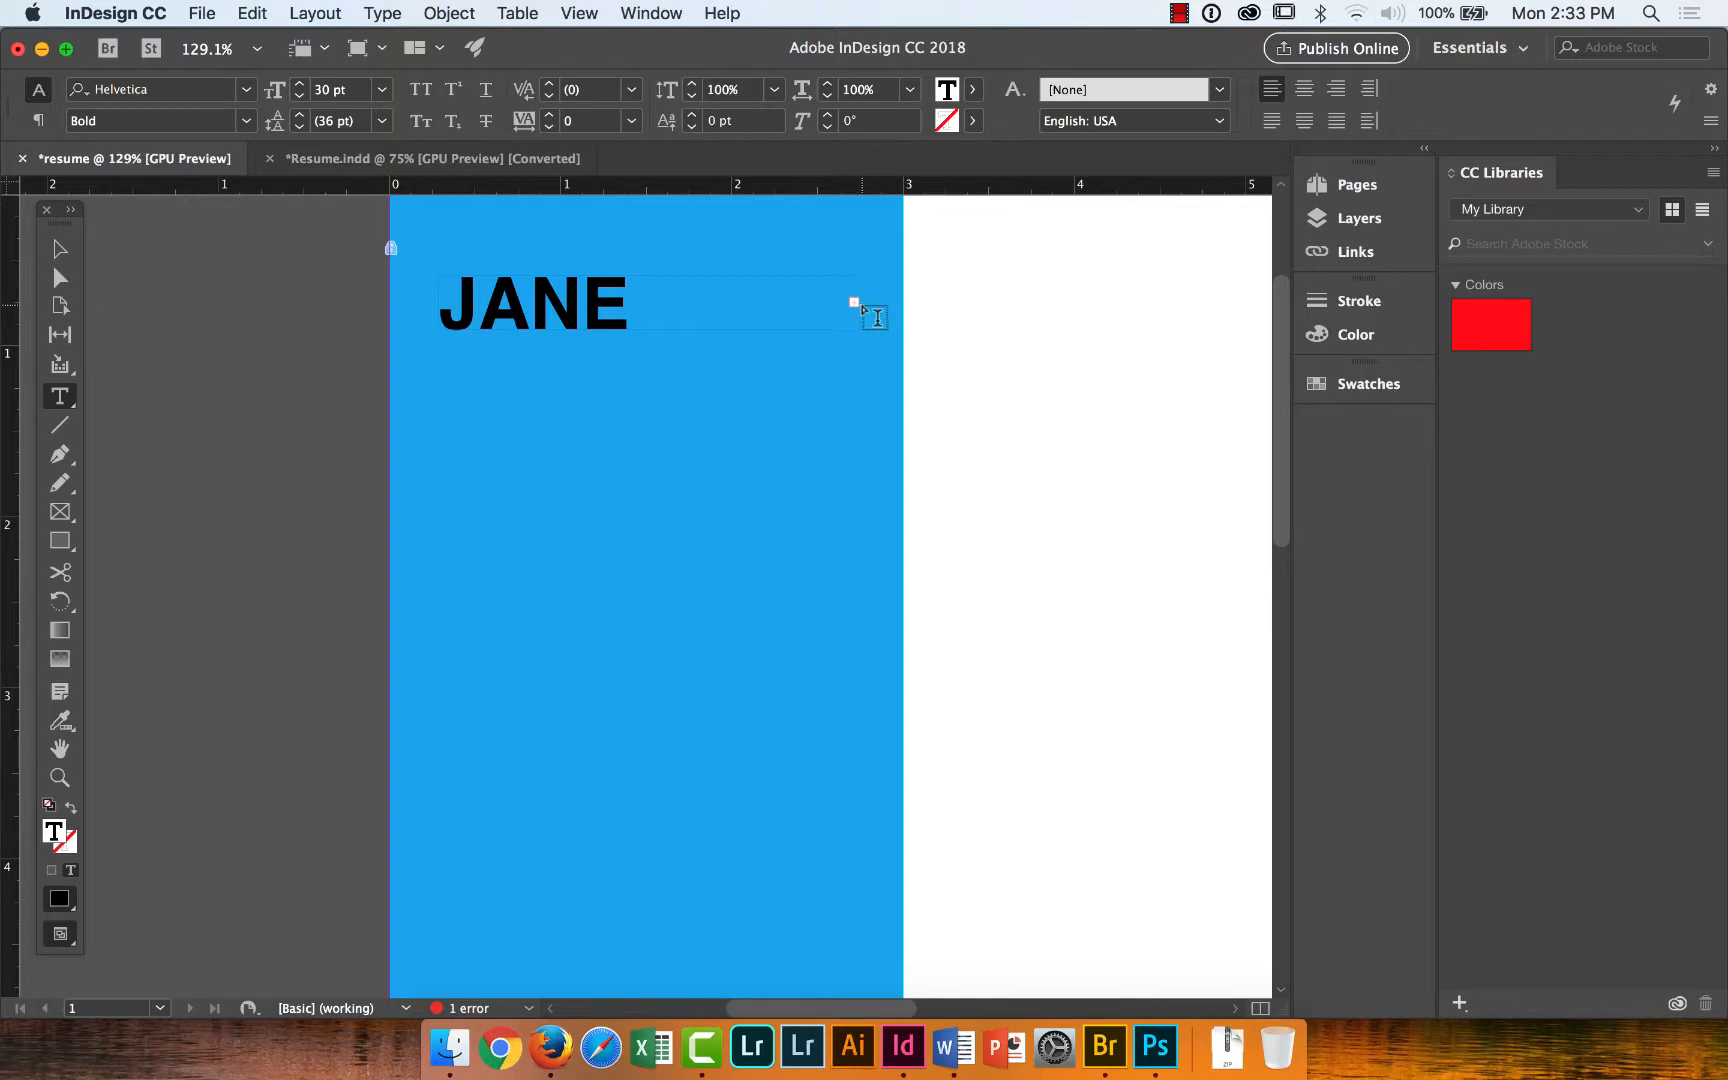
click(60, 248)
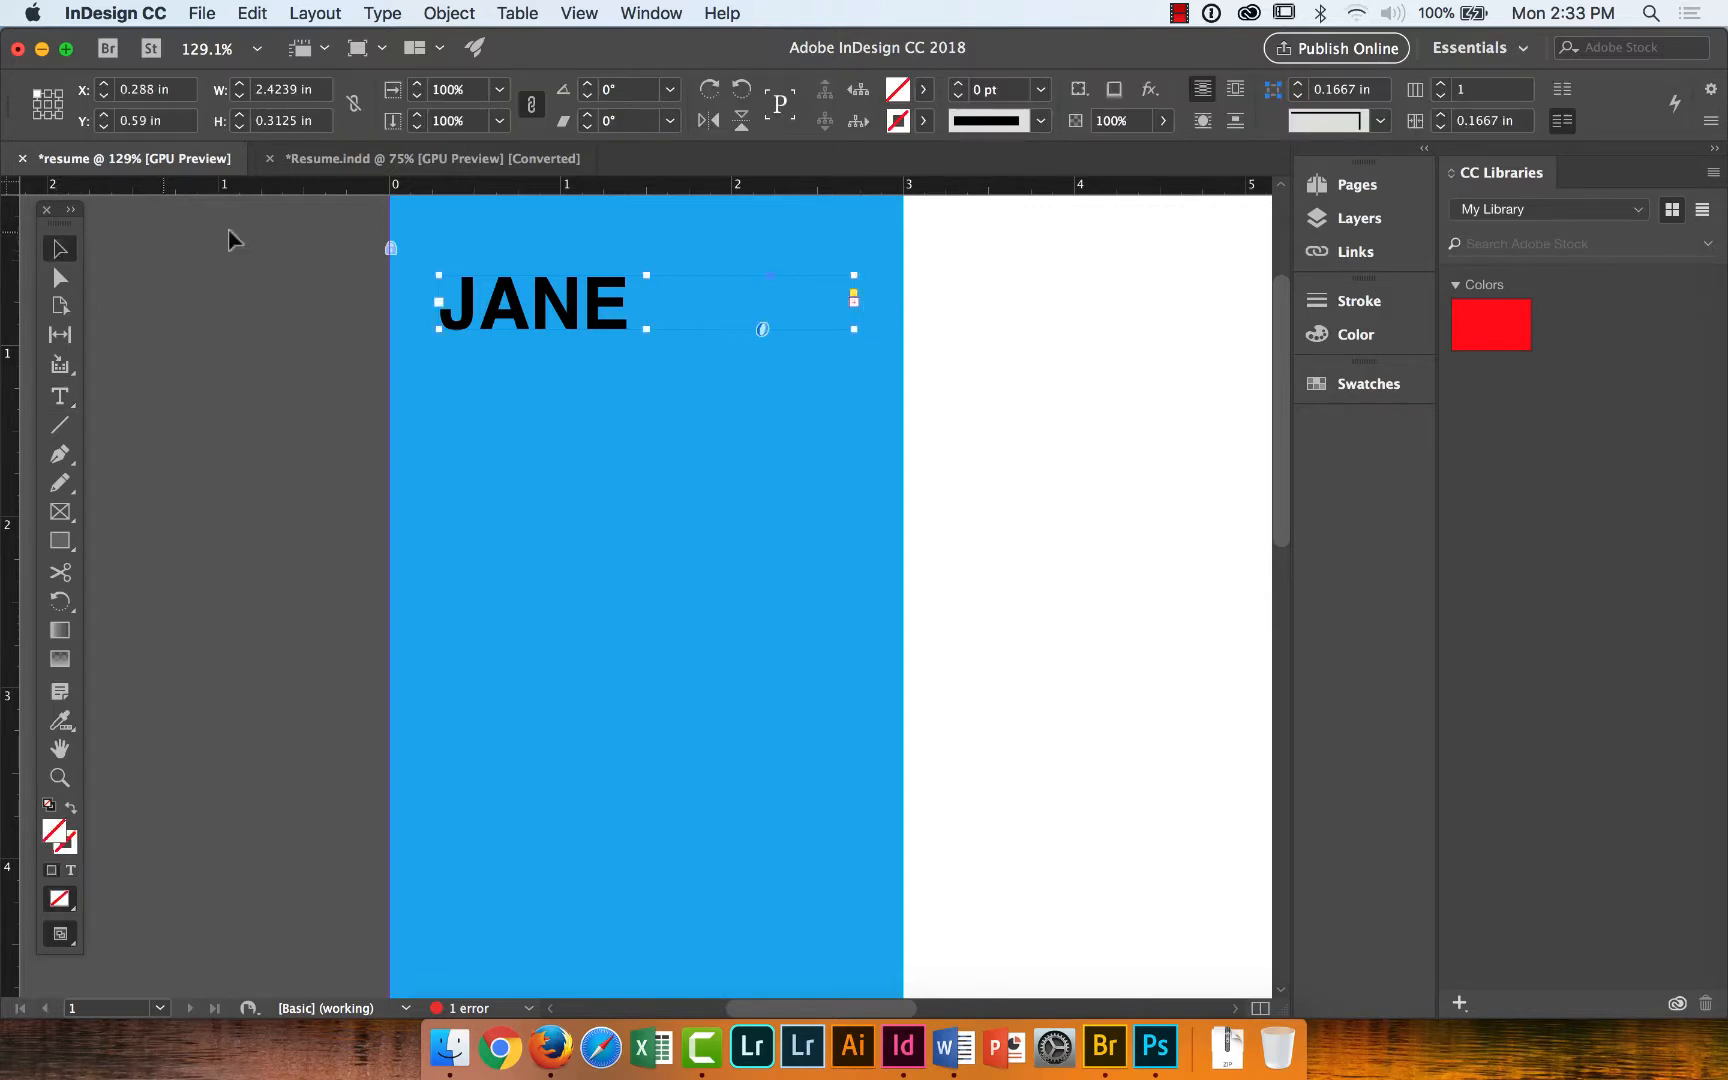
drag(645, 327, 645, 495)
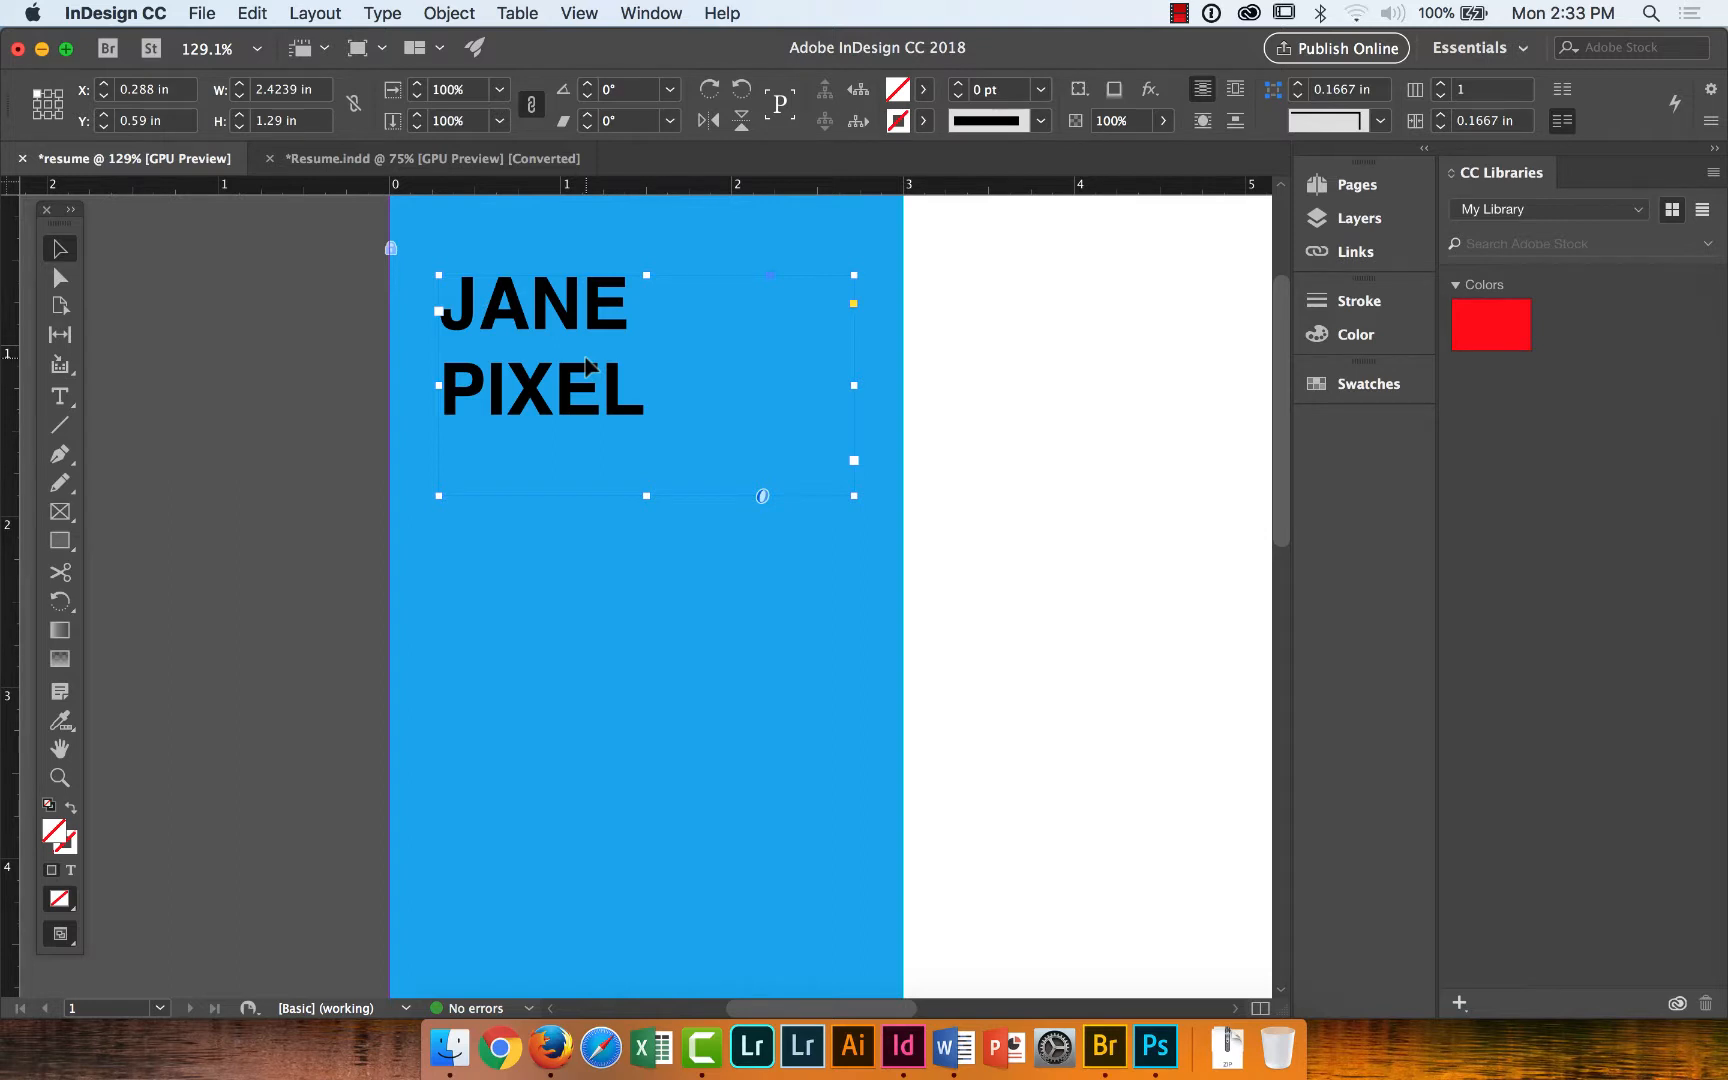
click(310, 312)
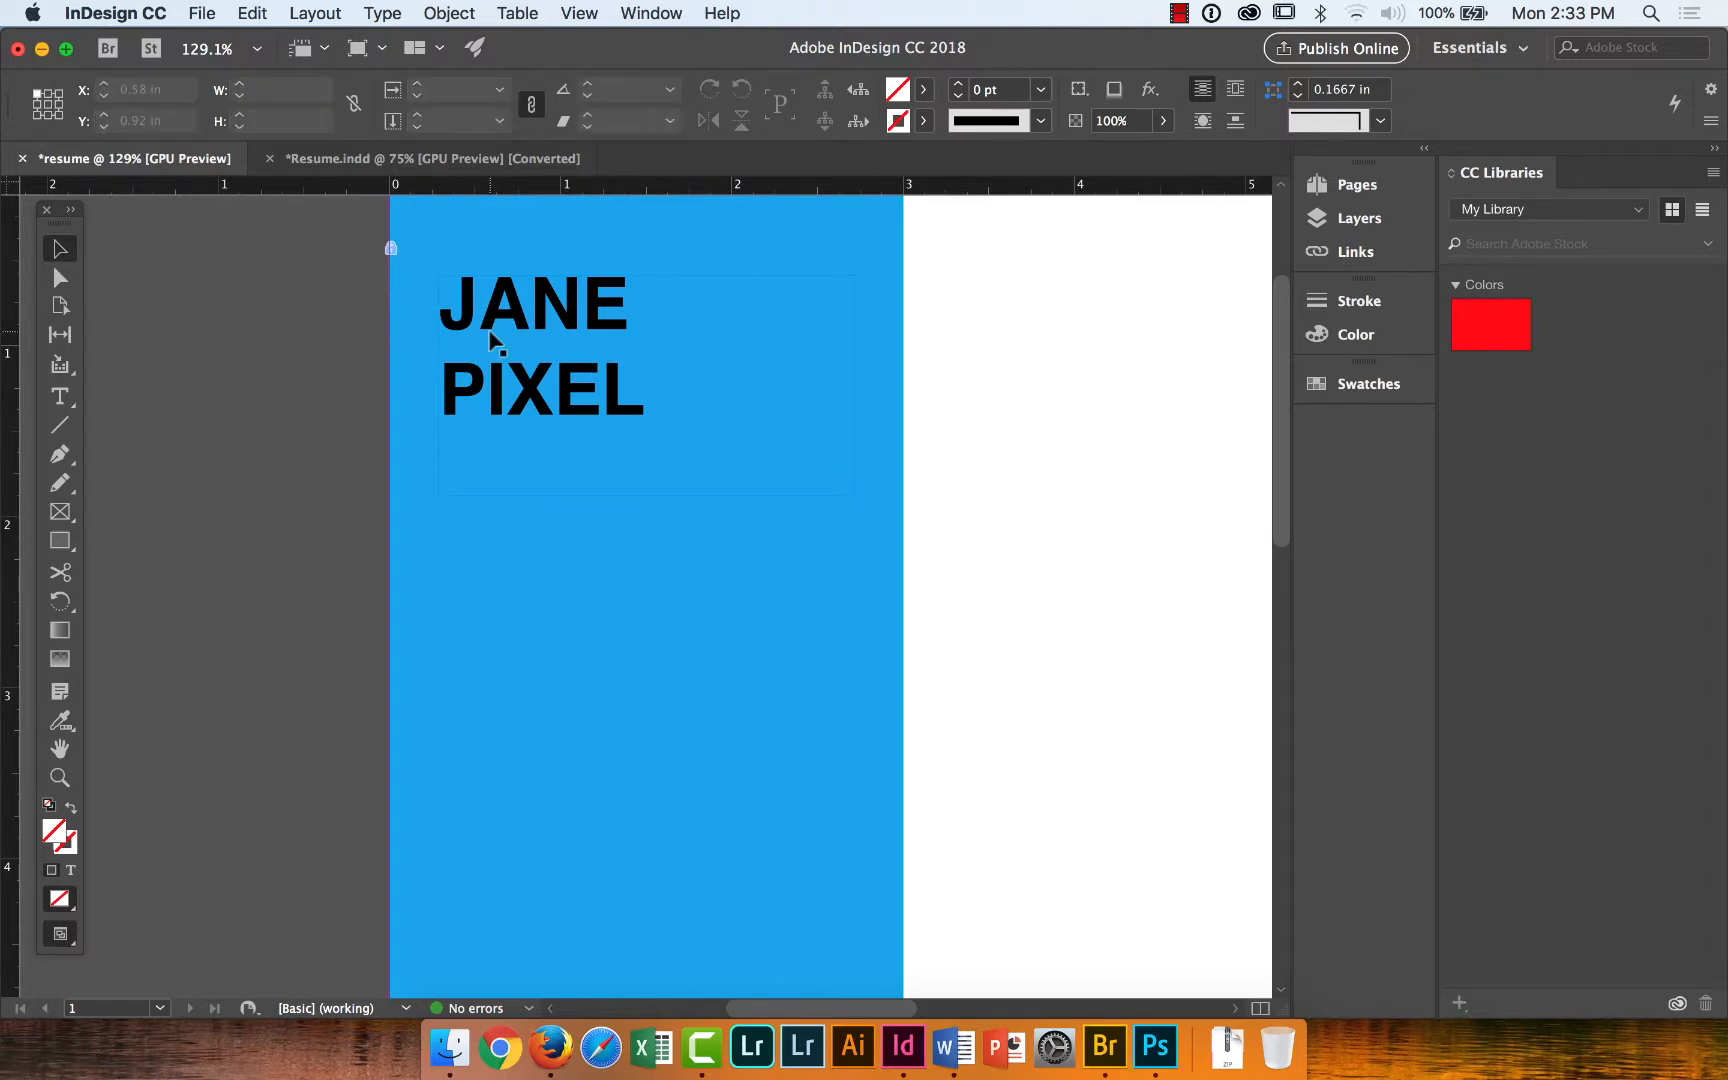
Fit the two-line name's text frame to its content.
click(579, 355)
right_click(629, 364)
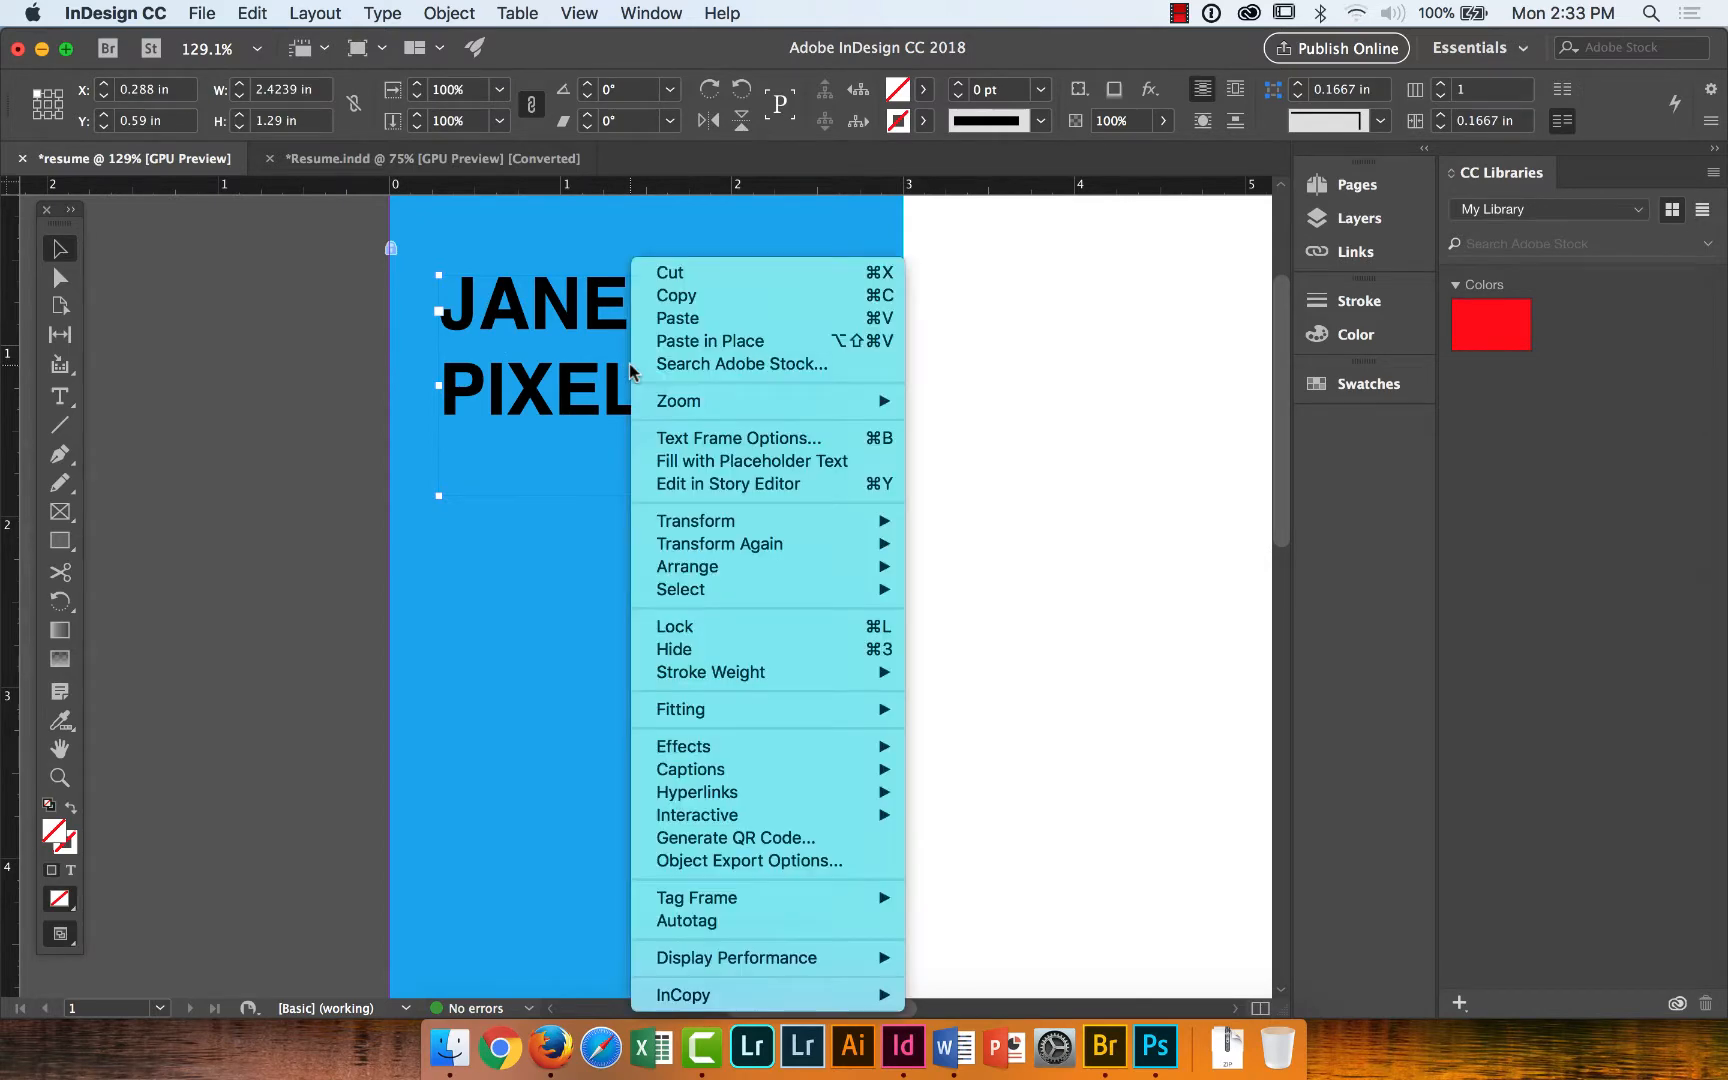
mouse_move(682, 709)
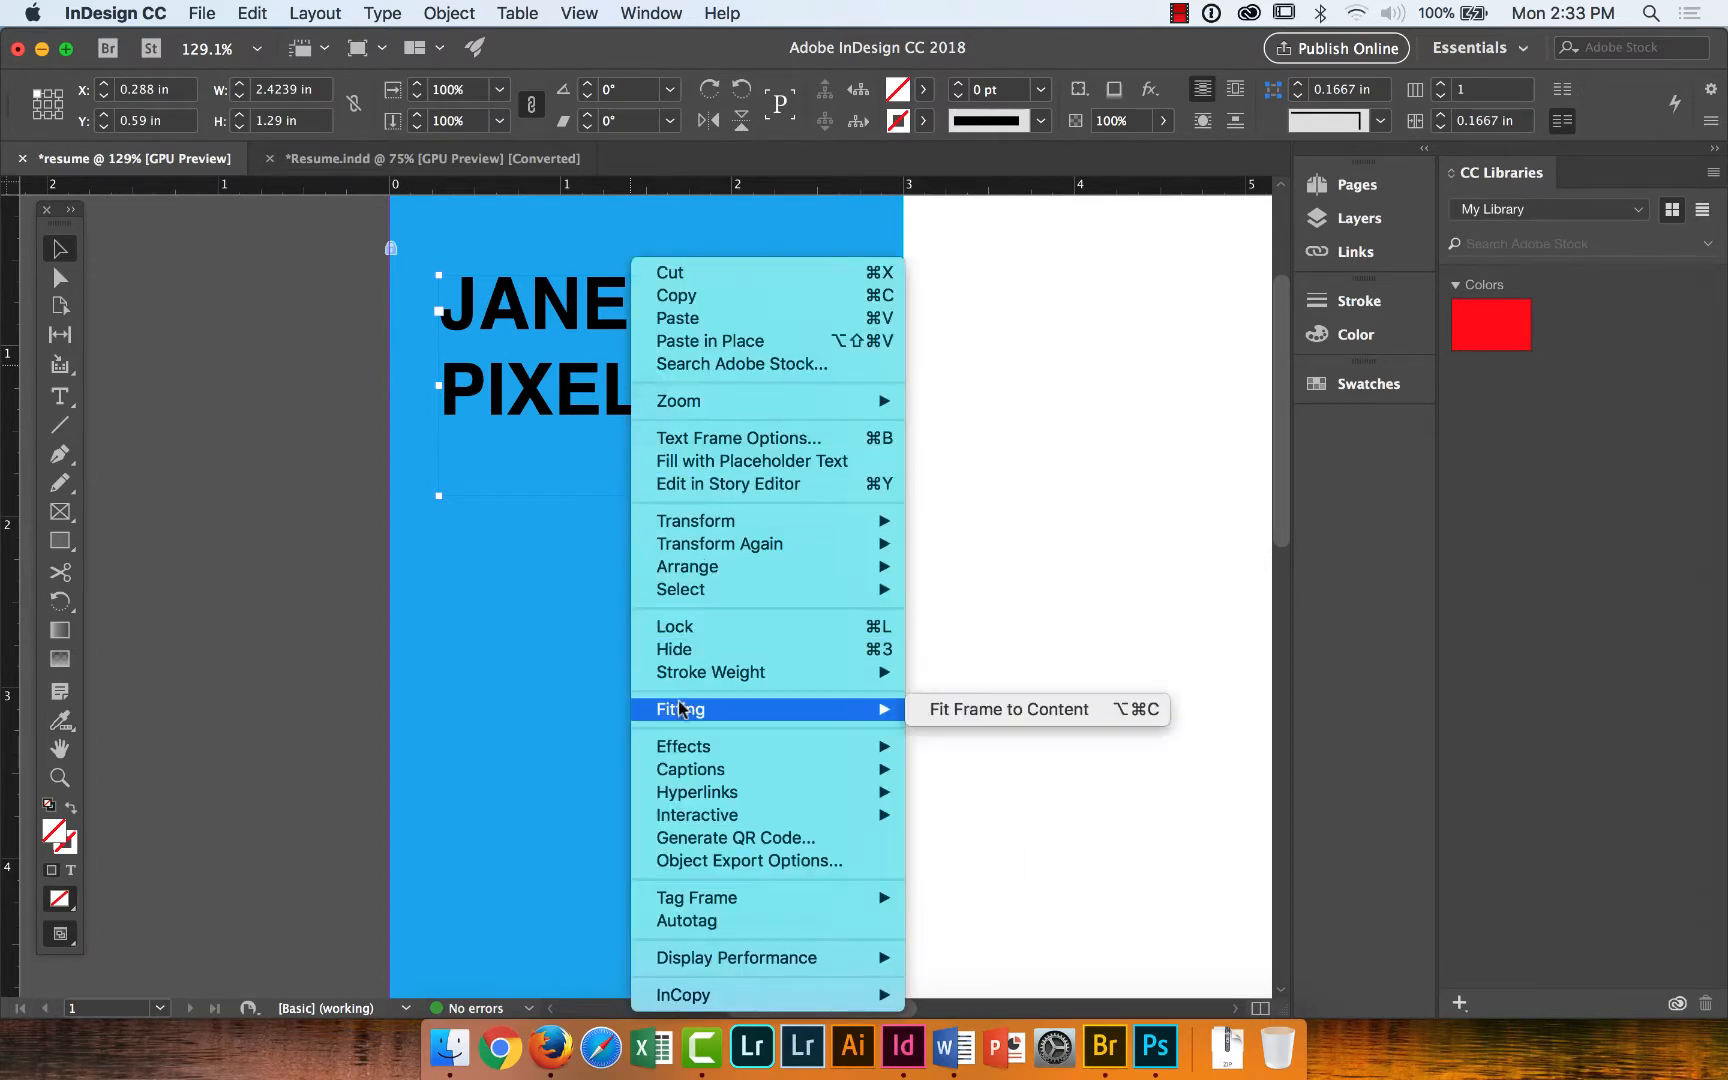
click(970, 719)
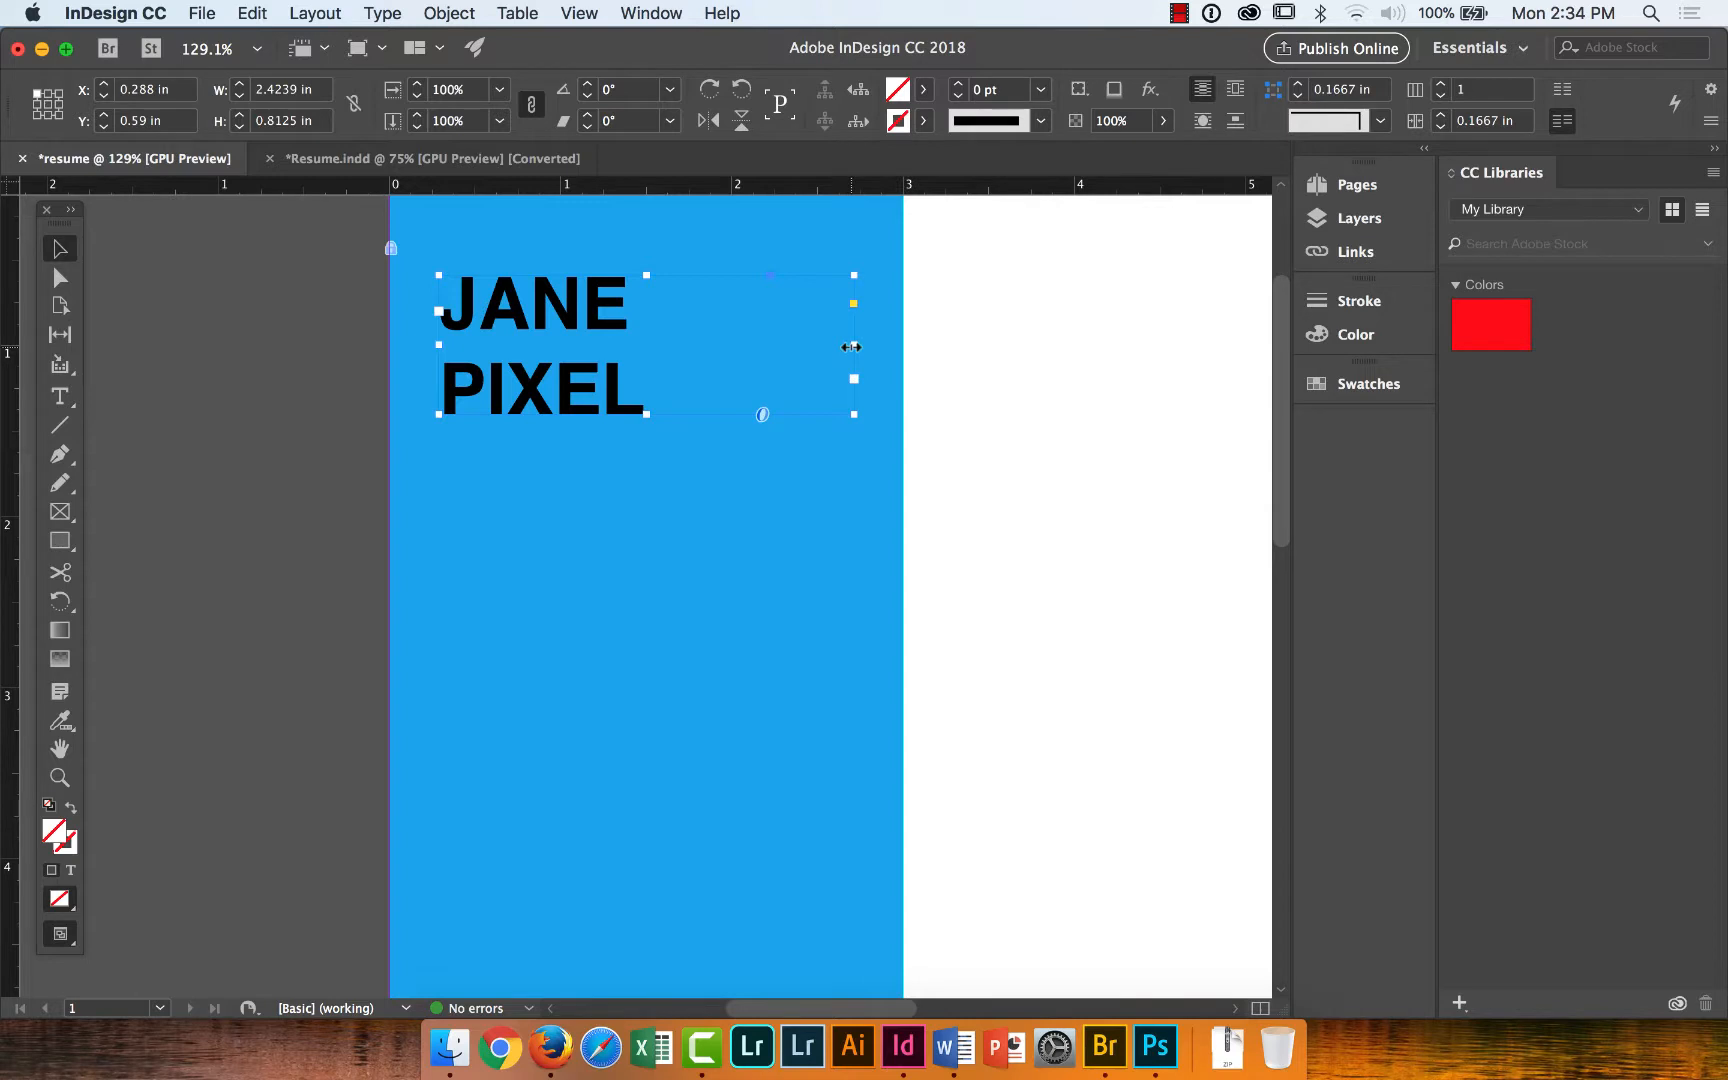
Try to fit the two-line name's frame width tightly to its text, and widen the frame to about 2.17 in.
drag(851, 347, 687, 345)
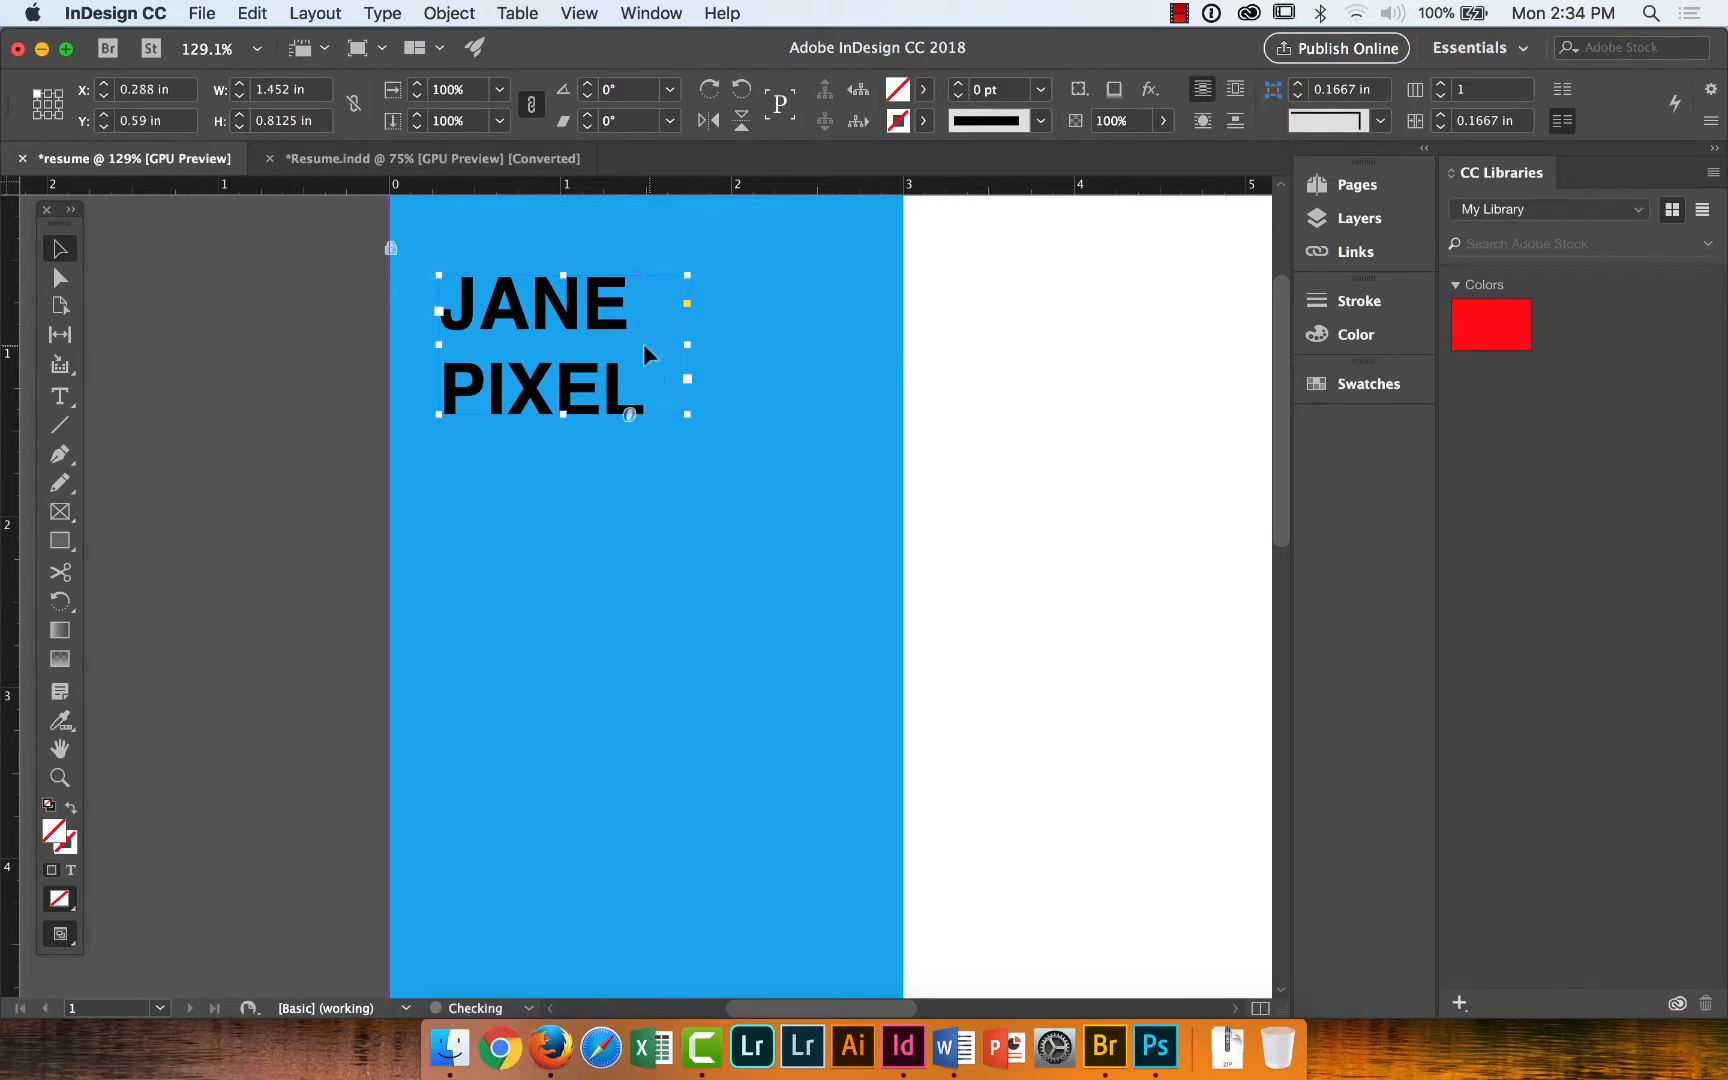
right_click(634, 339)
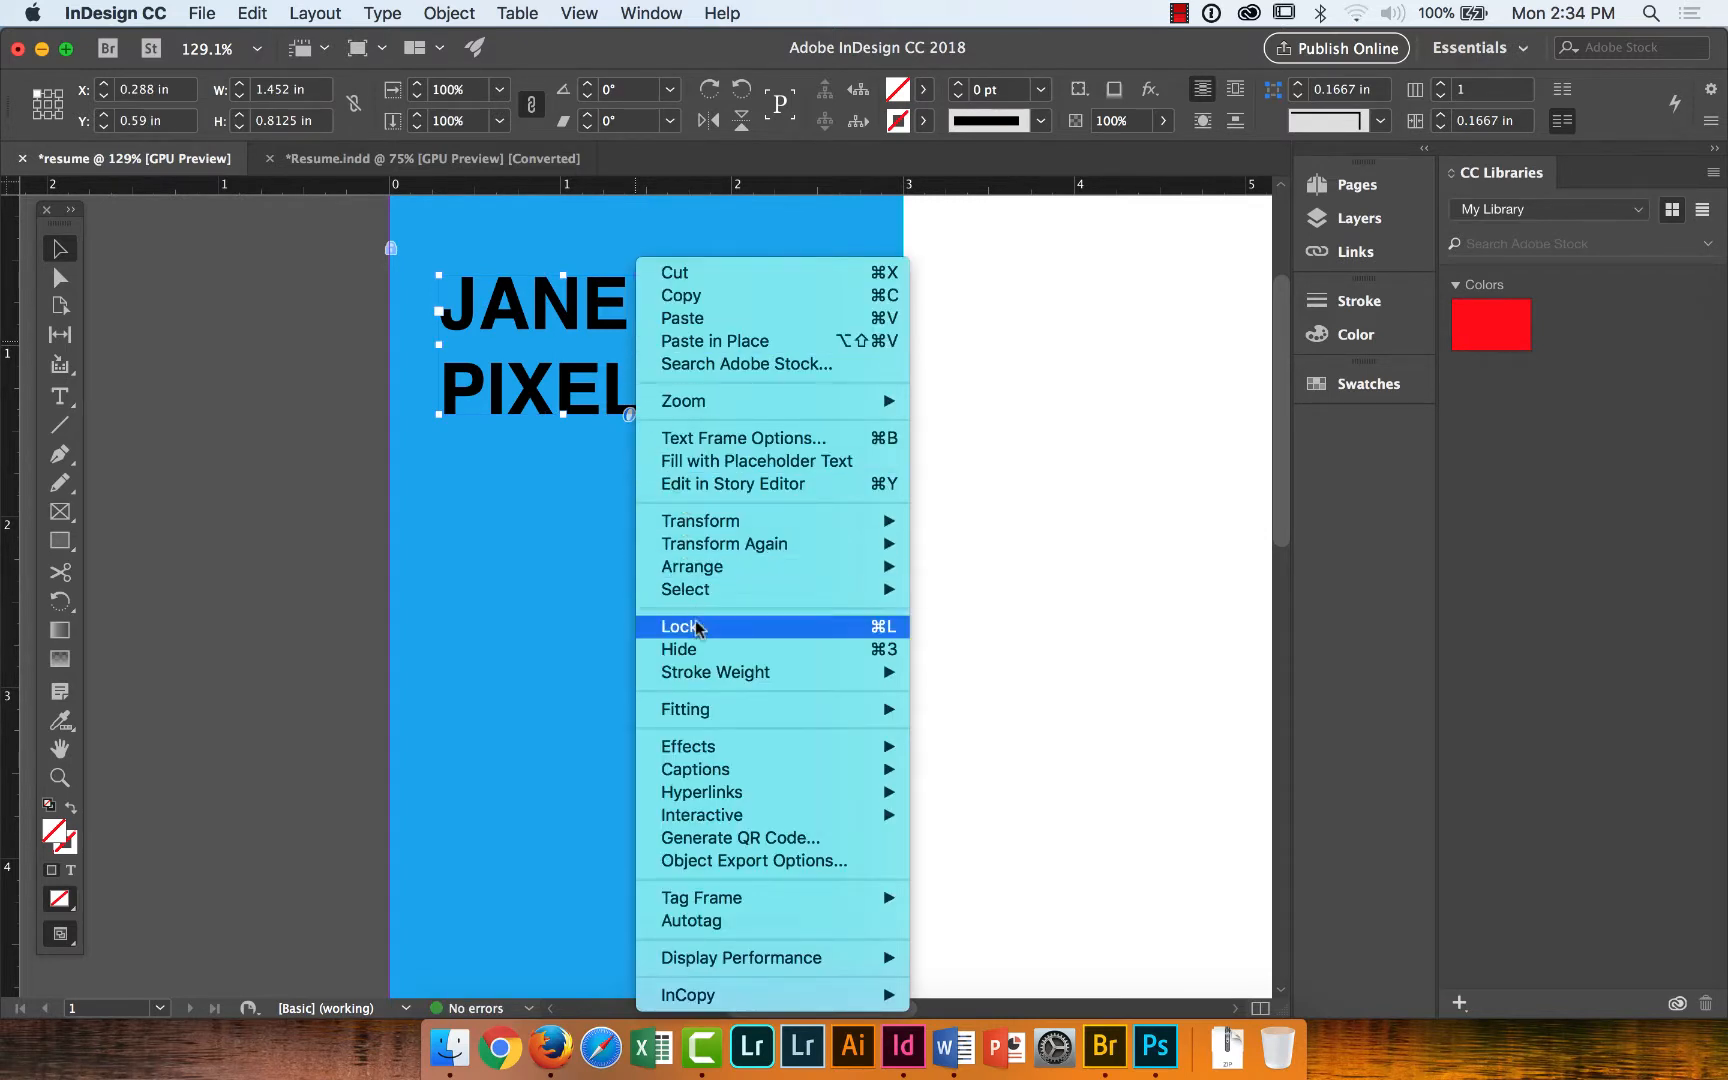
mouse_move(700, 710)
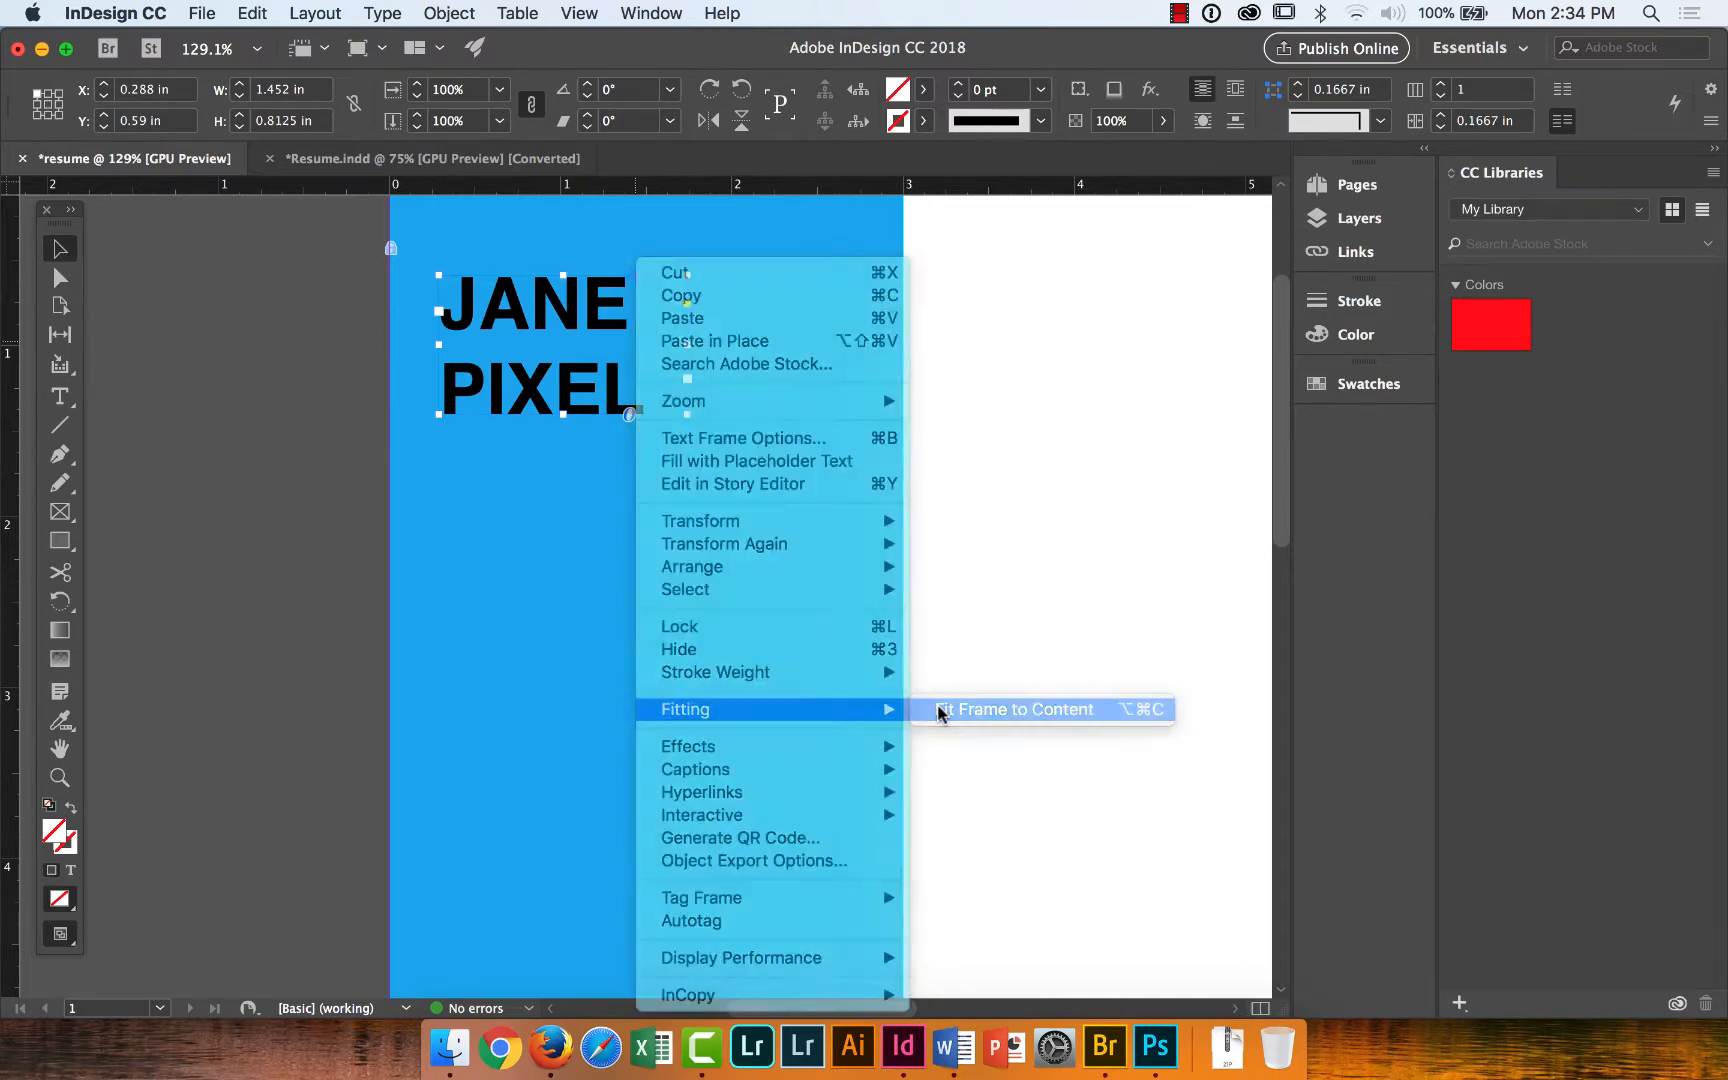
click(938, 708)
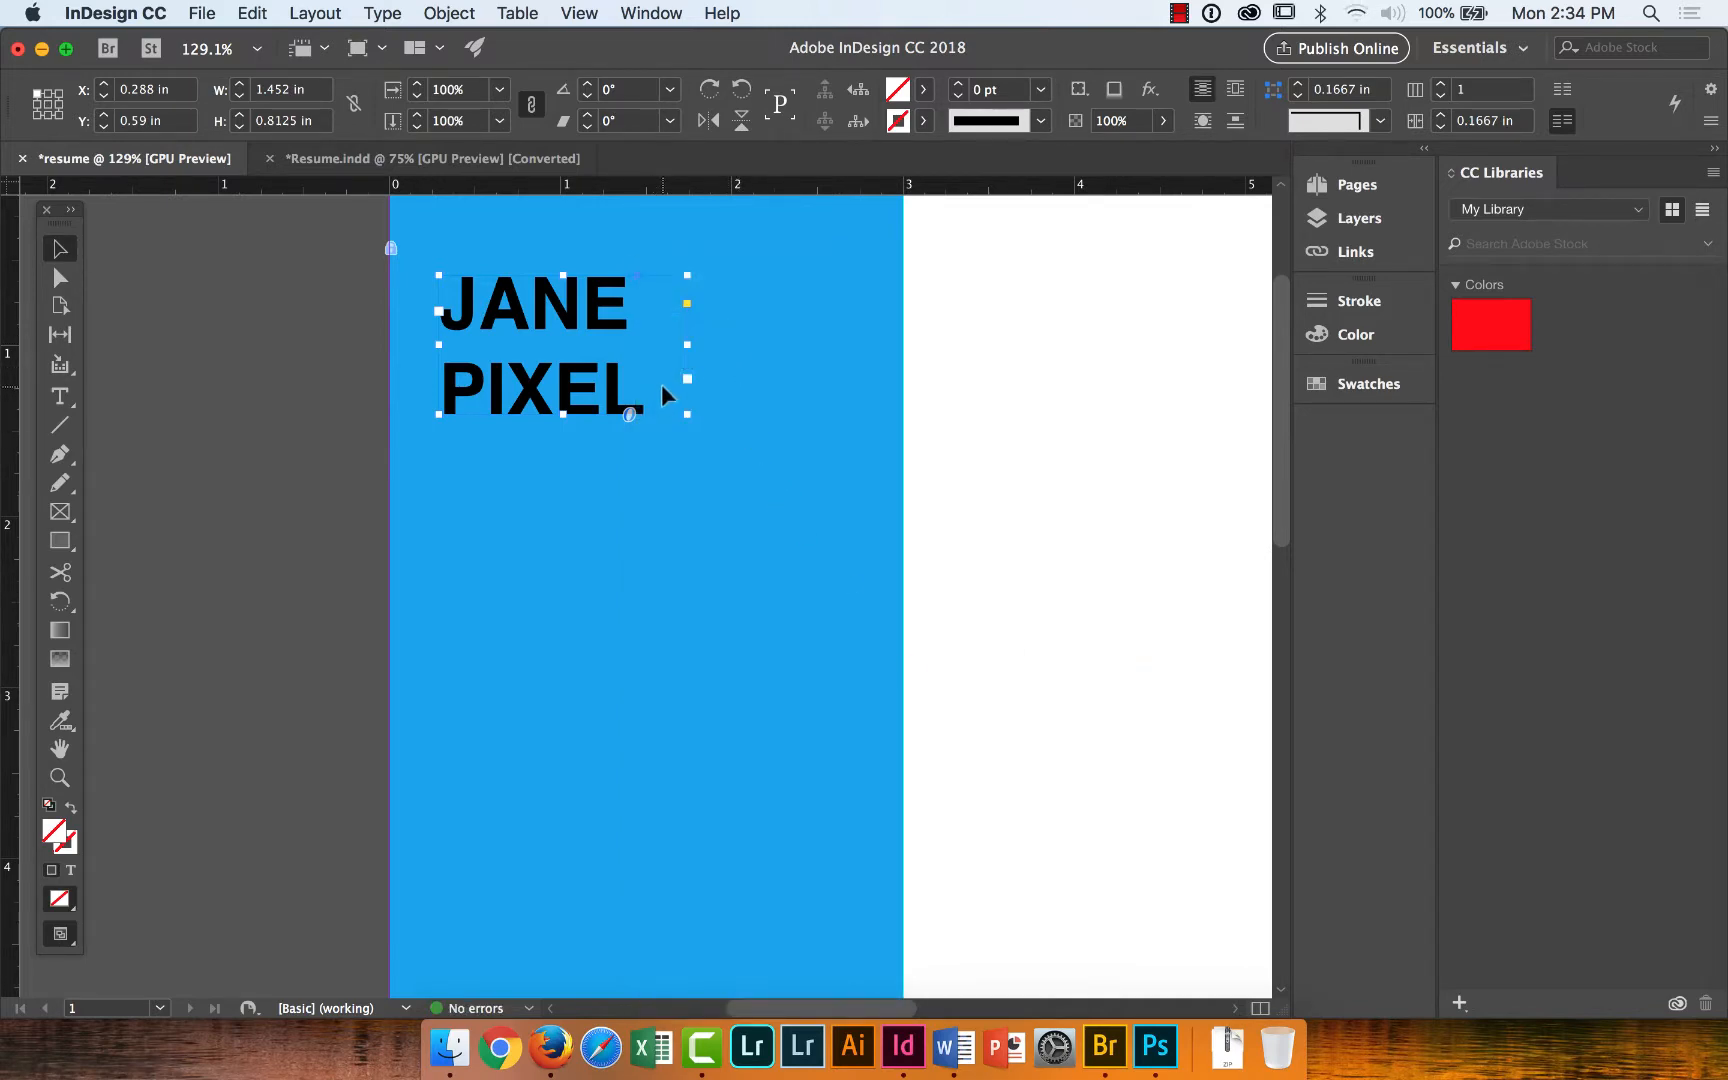
drag(687, 344, 648, 343)
drag(645, 344, 810, 345)
Compare the name's layout with the sample resume and remove the line break between the first and last name.
click(58, 400)
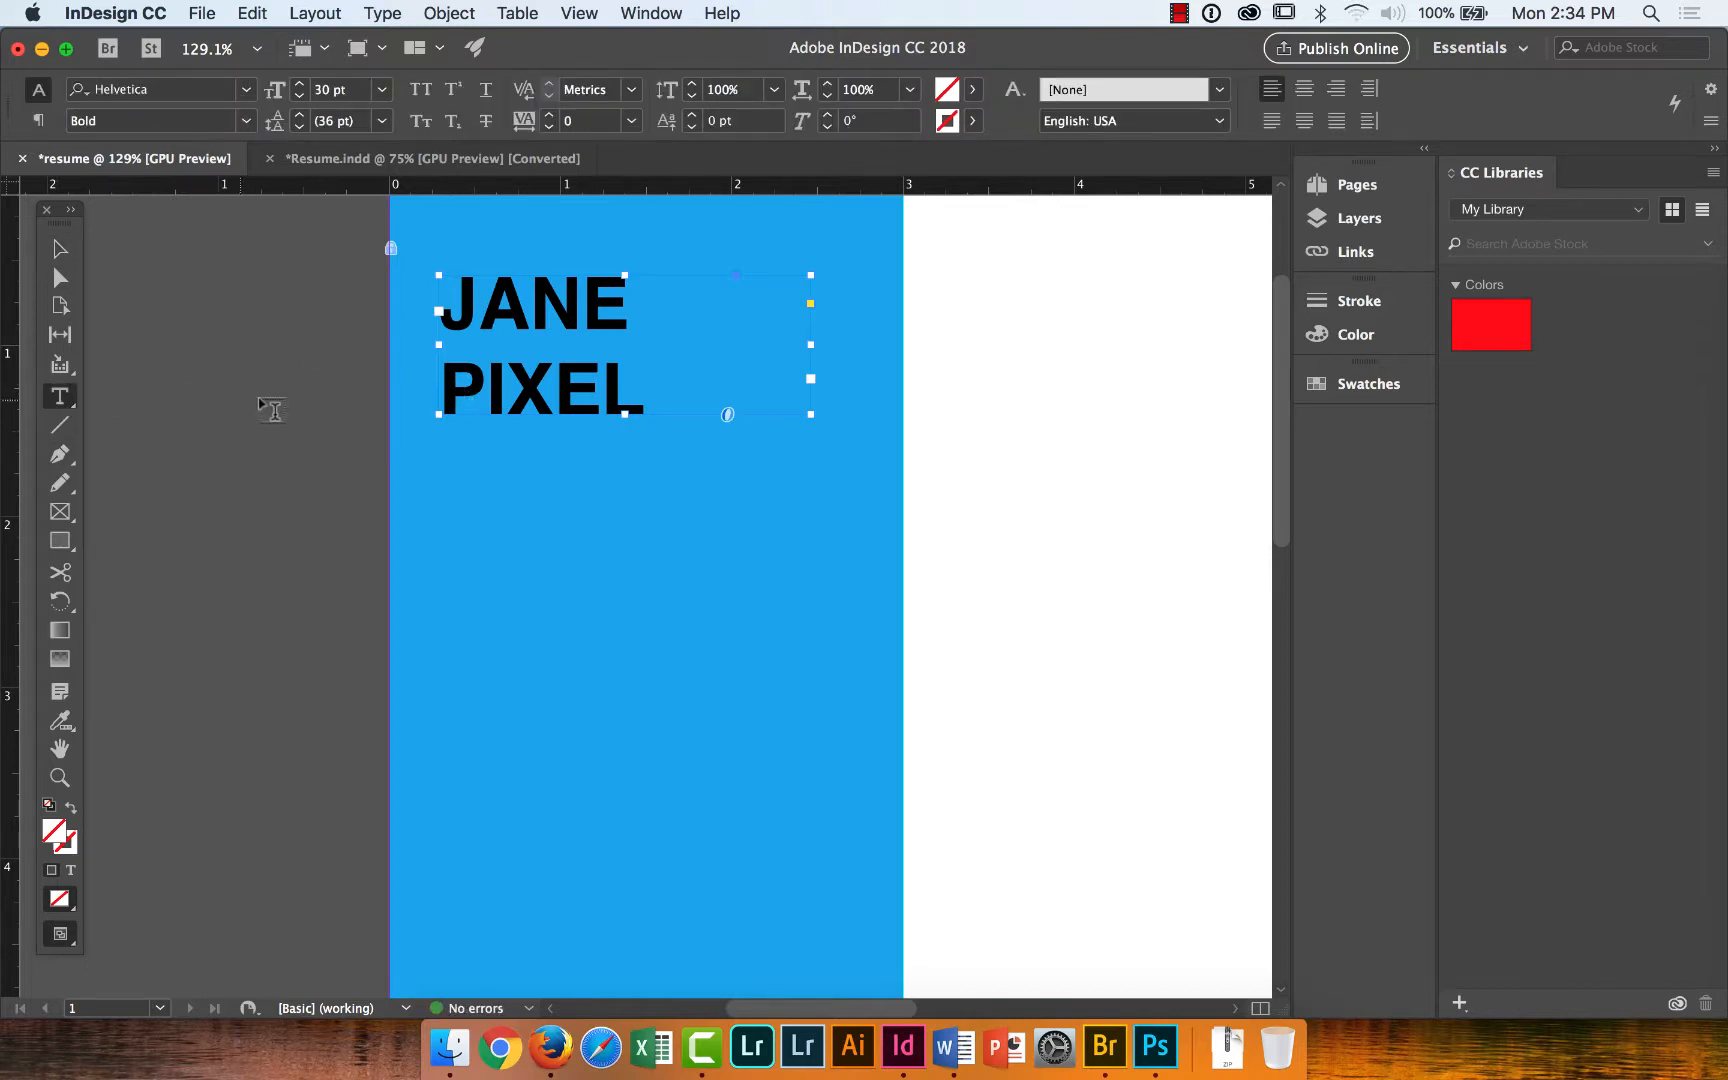
click(462, 388)
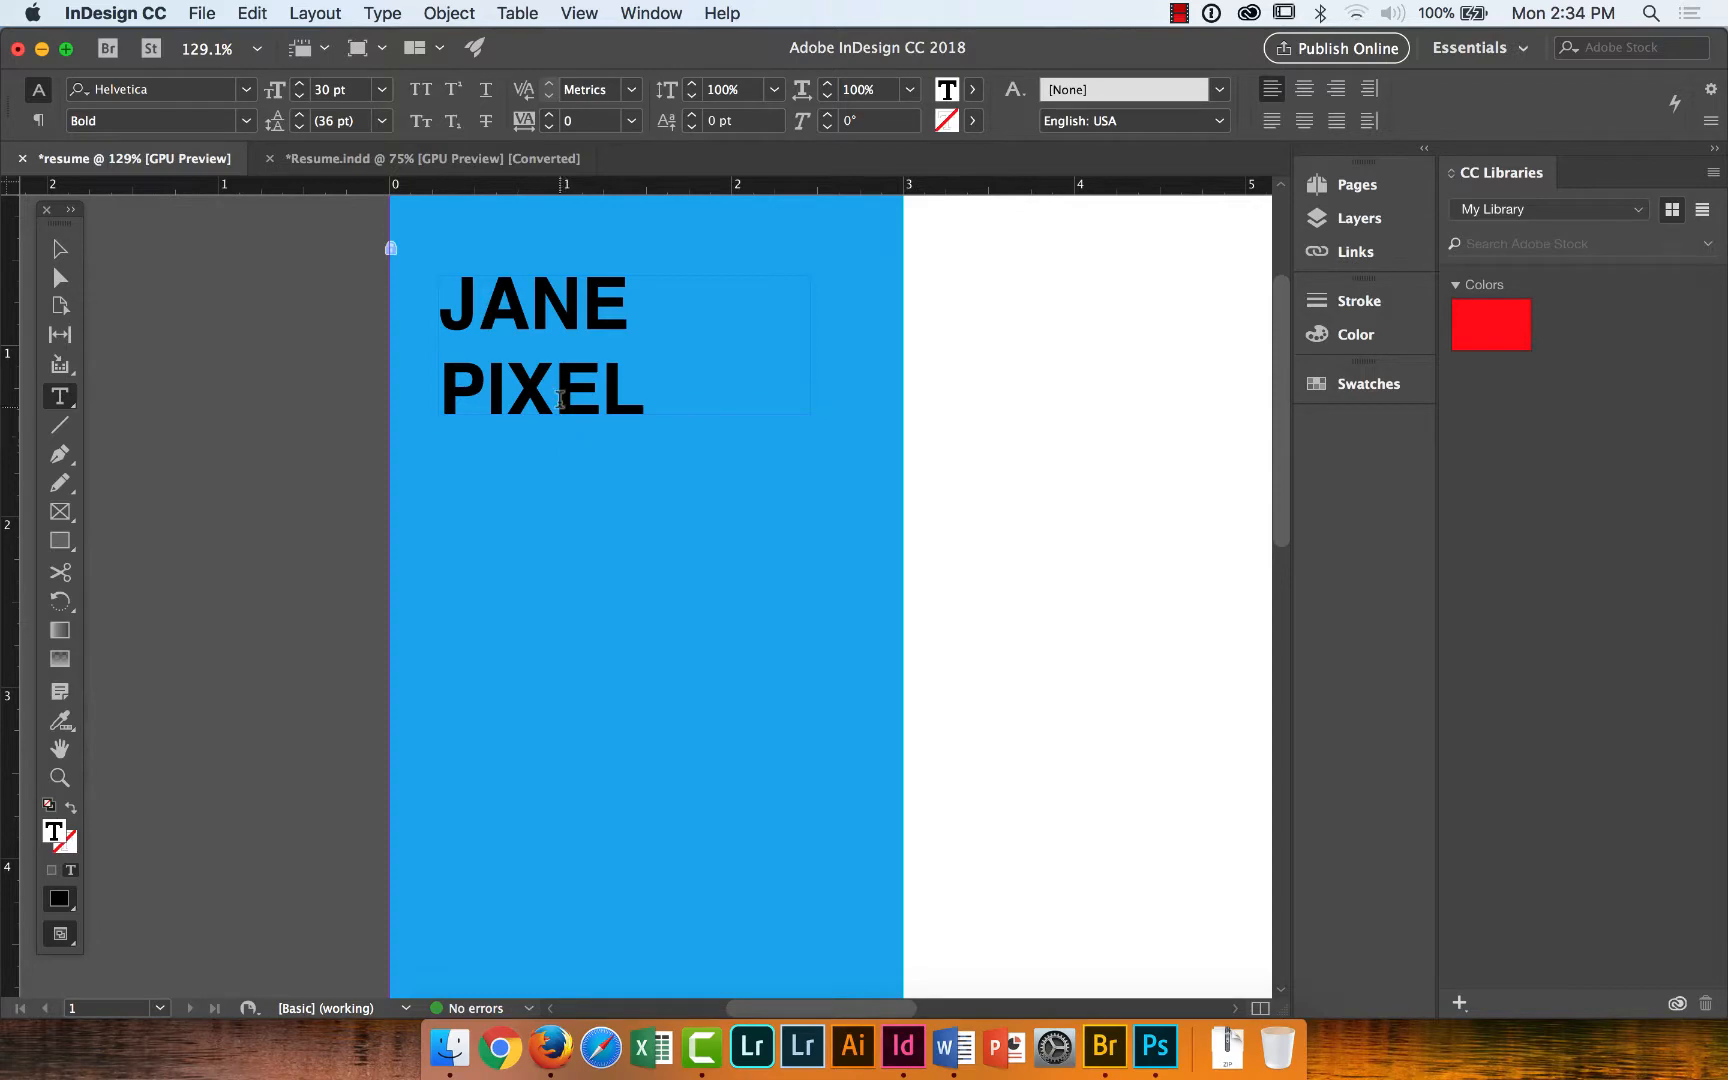
click(467, 152)
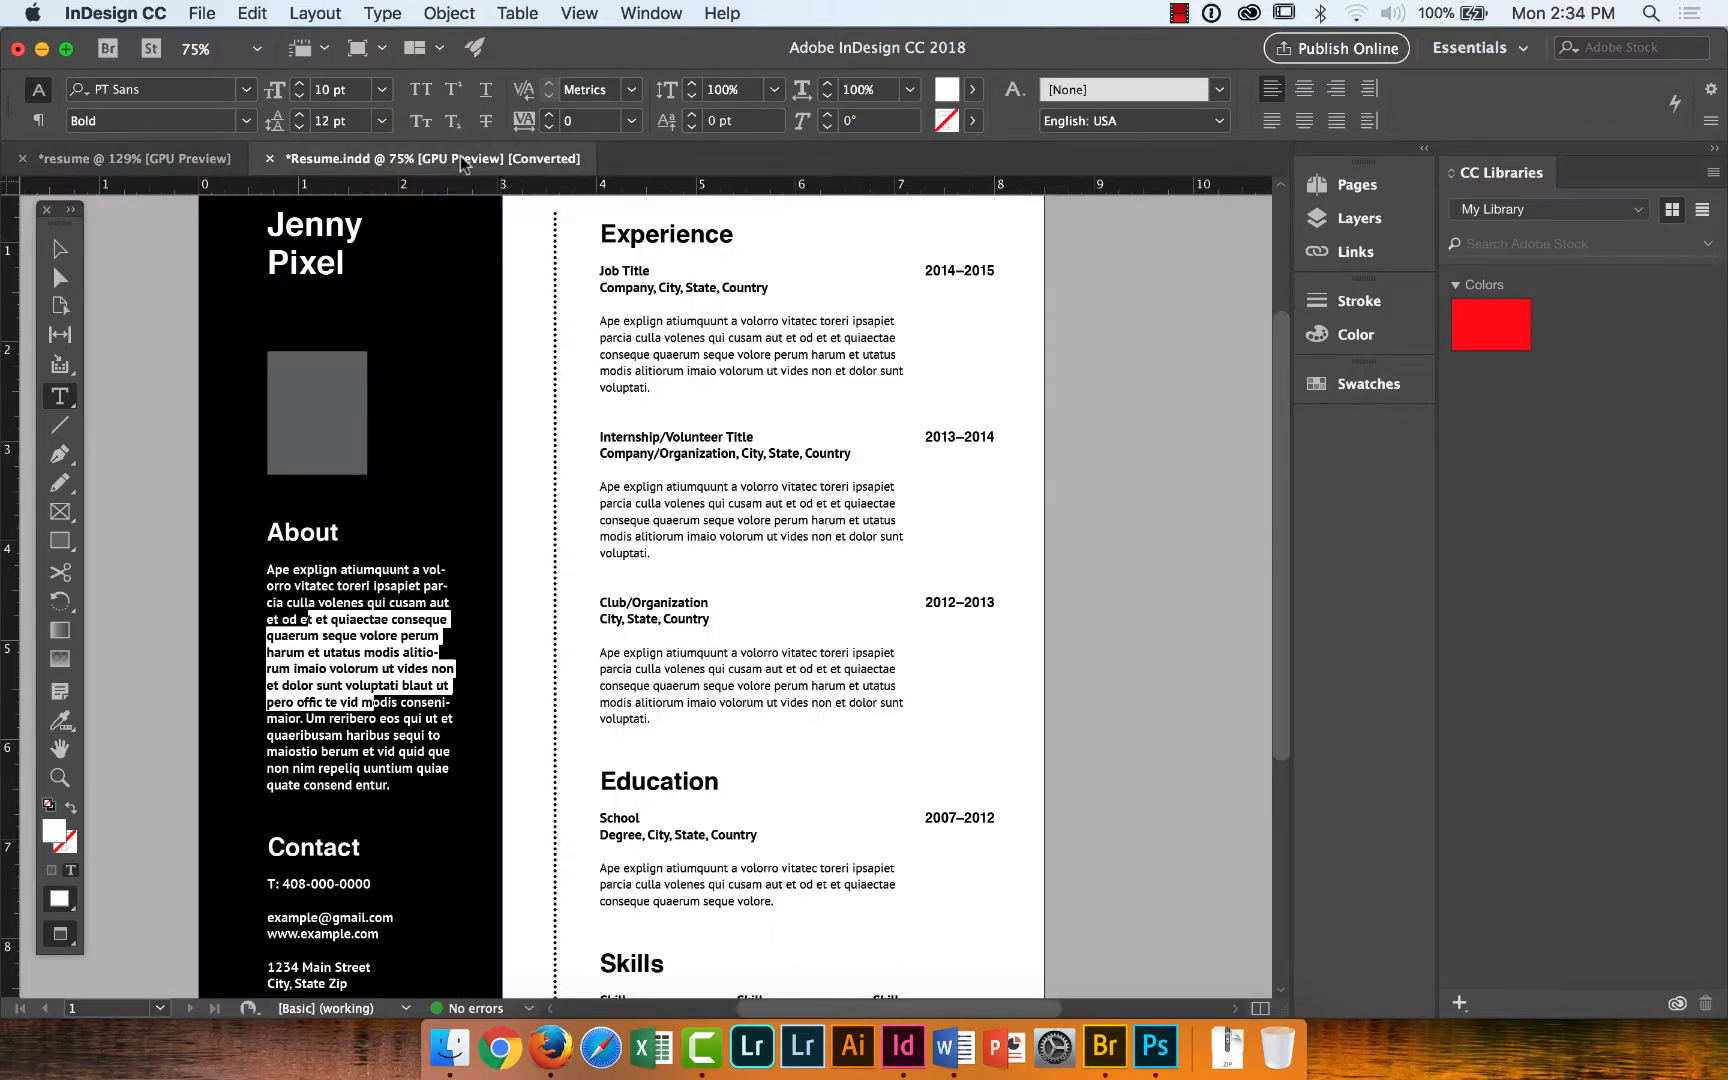
click(152, 162)
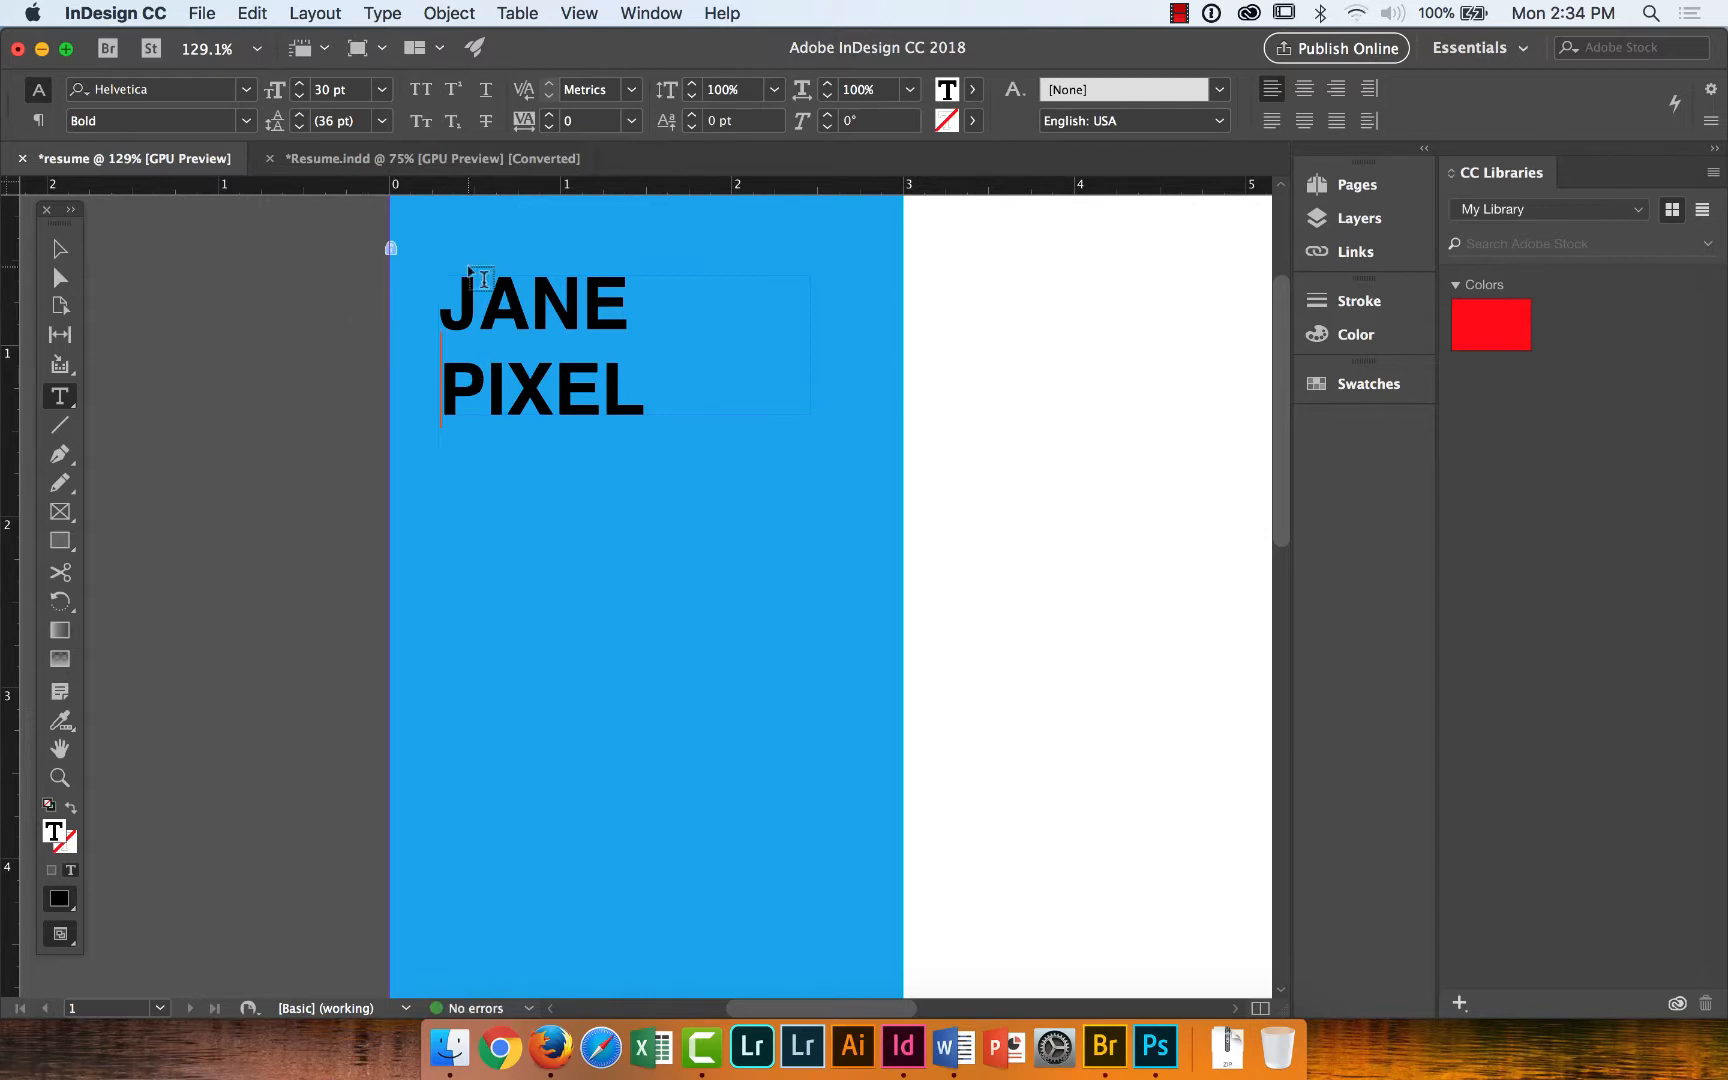
key(BackSpace)
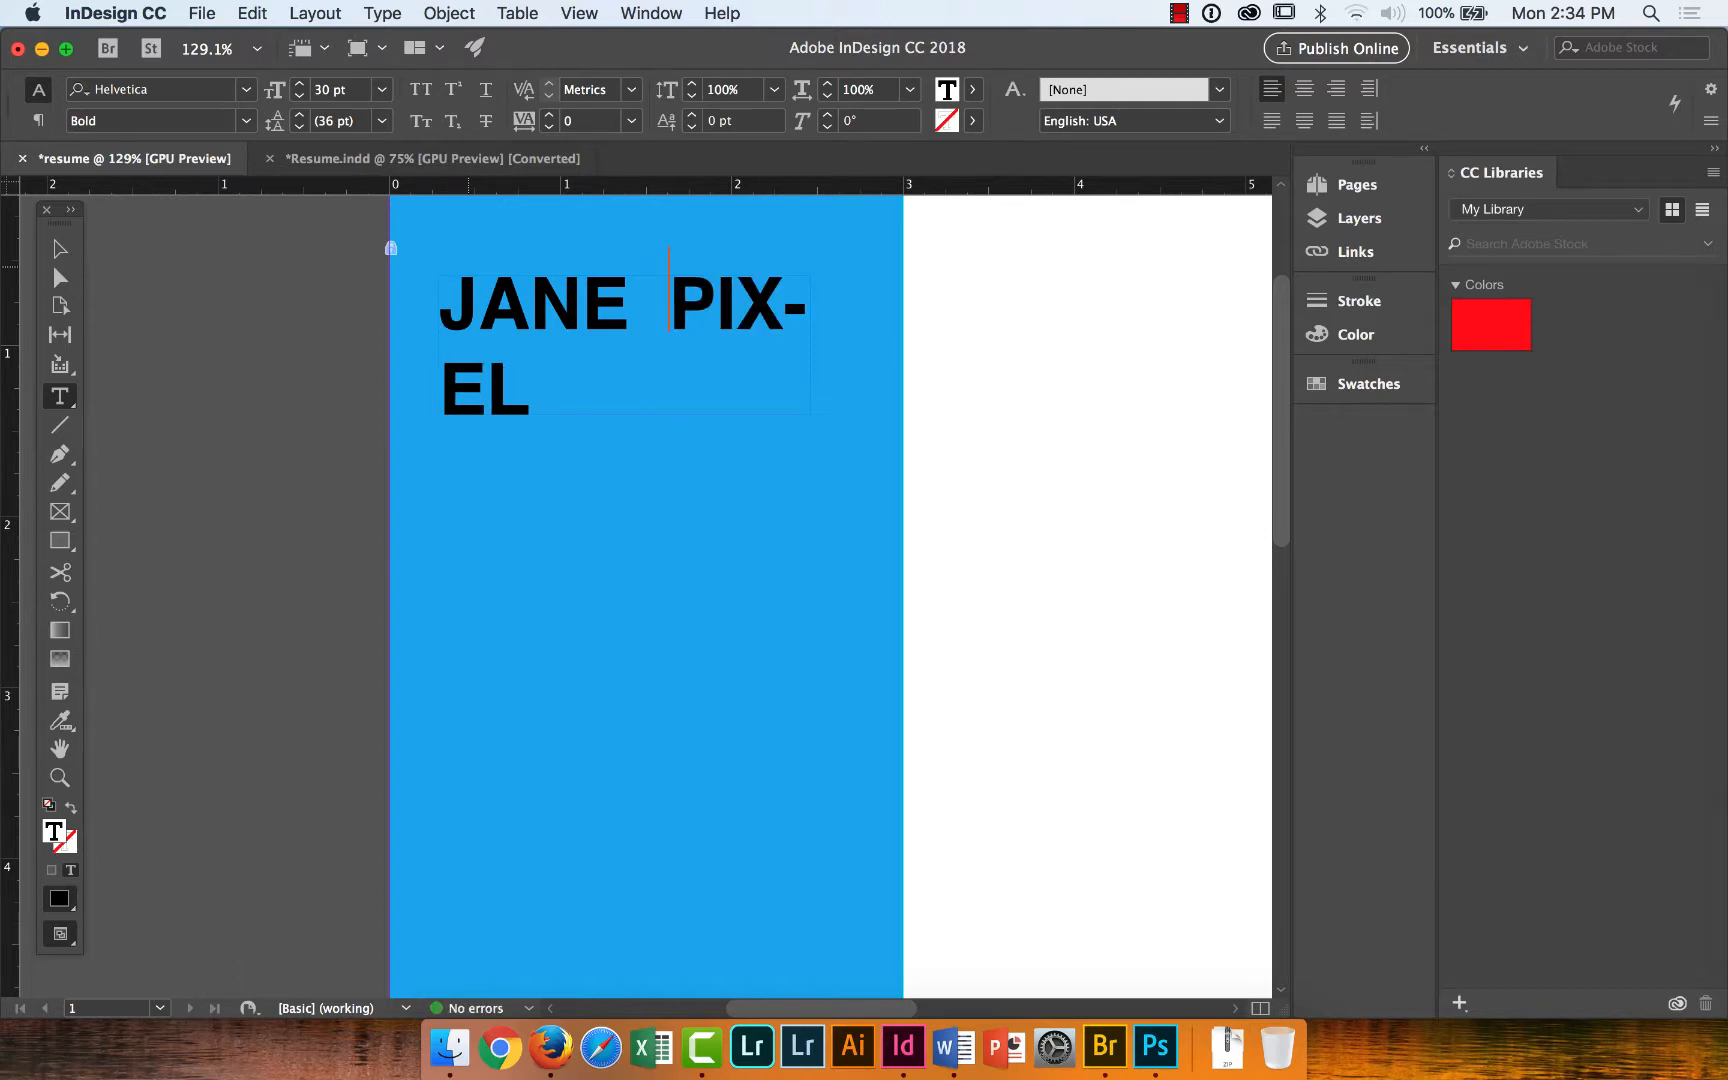
Widen the applicant name's text frame to about 2.71 in and fit it to its single line of text.
click(60, 249)
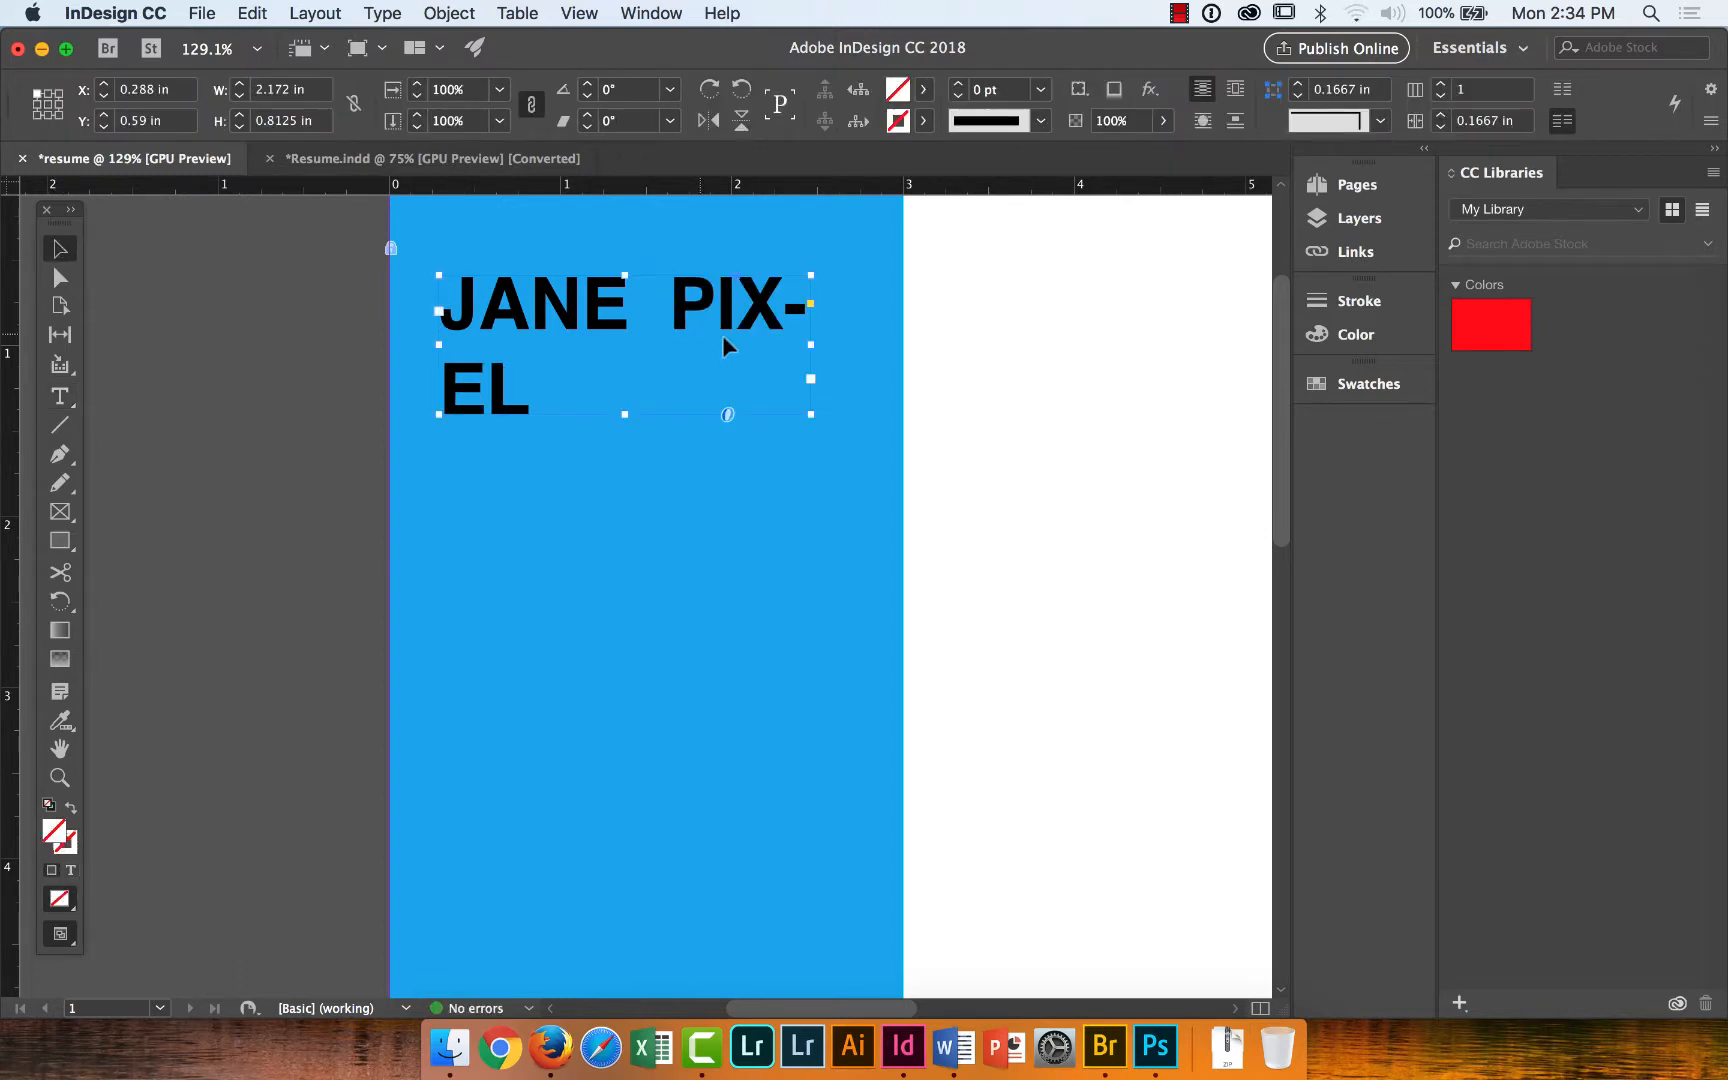
drag(810, 345, 904, 348)
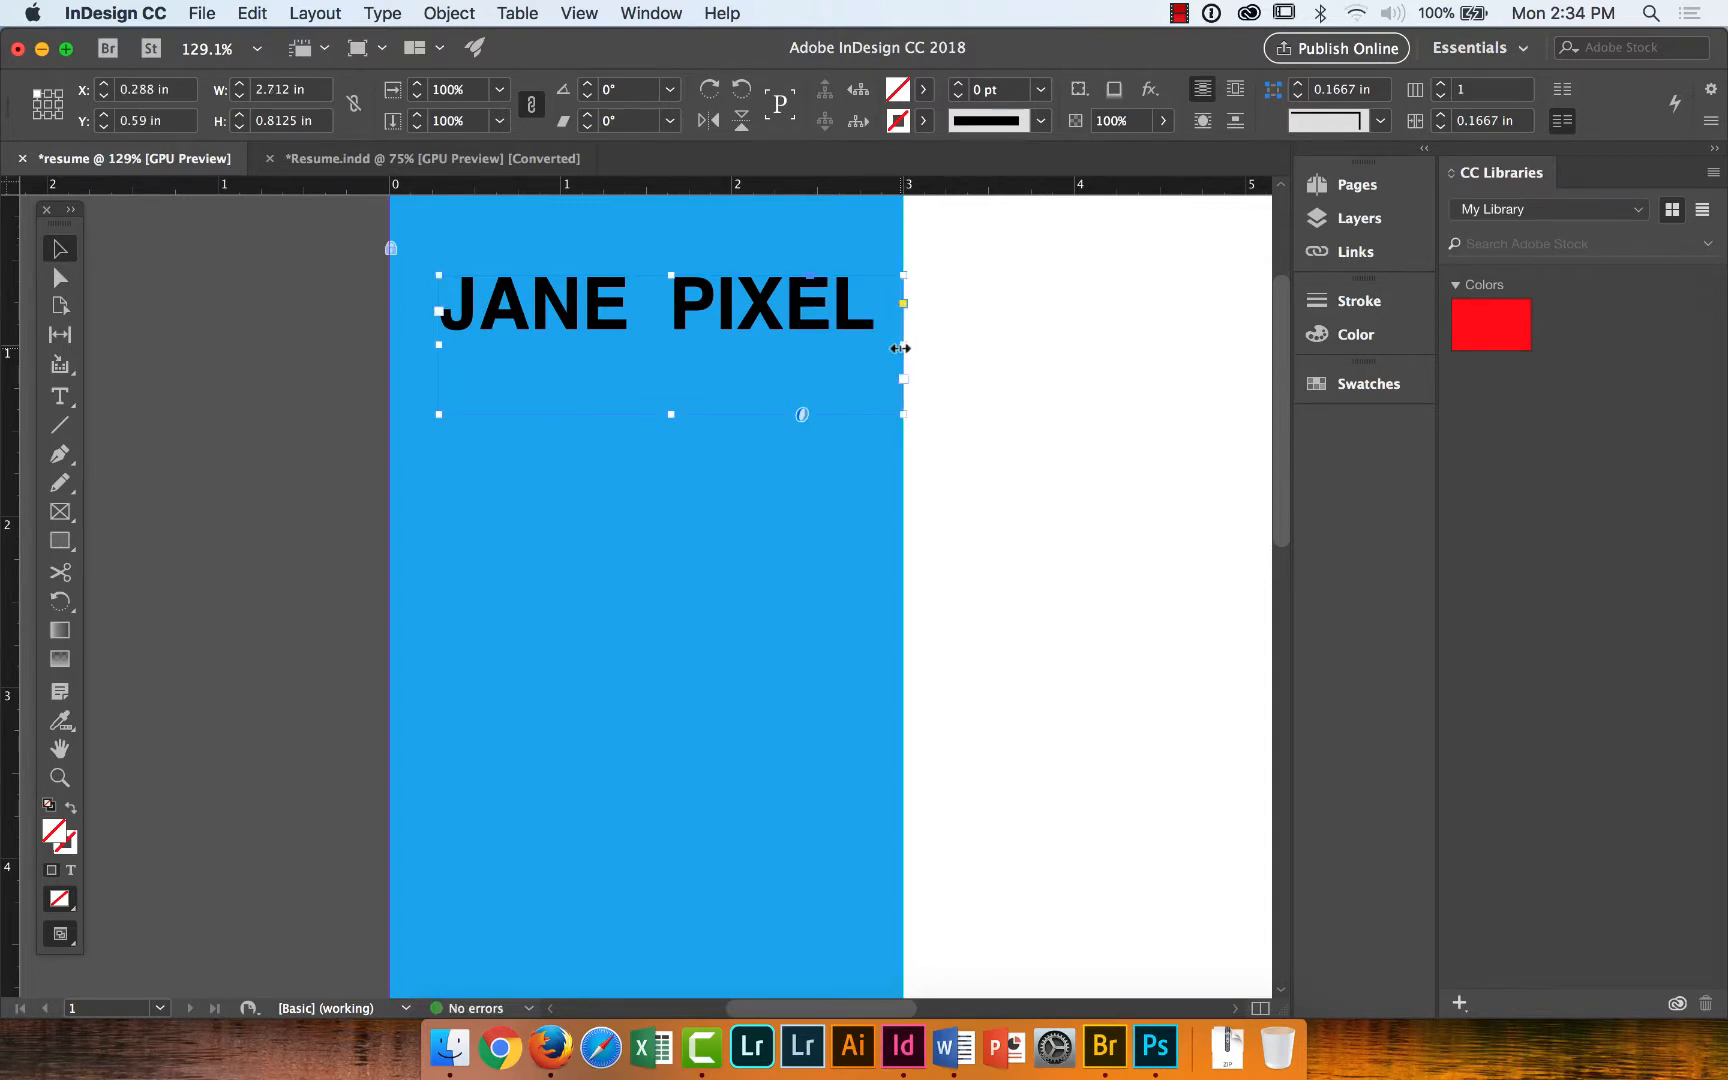
right_click(760, 358)
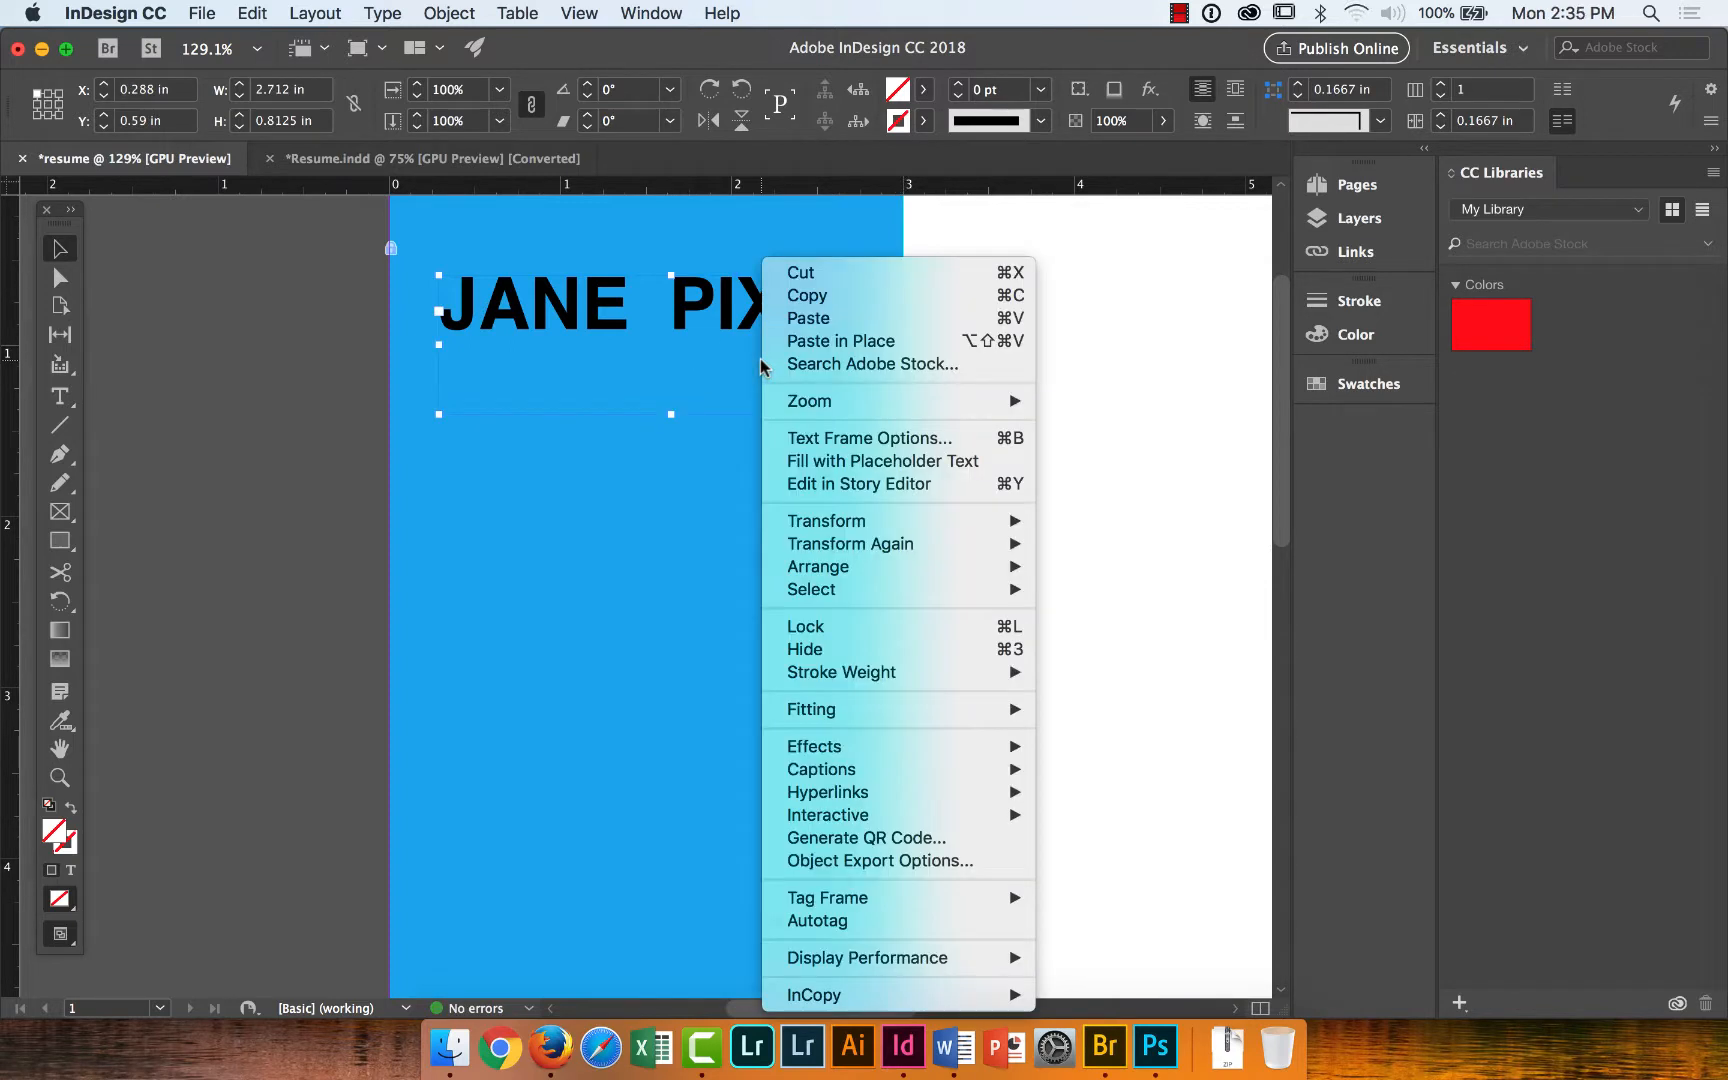
mouse_move(859, 718)
click(1075, 708)
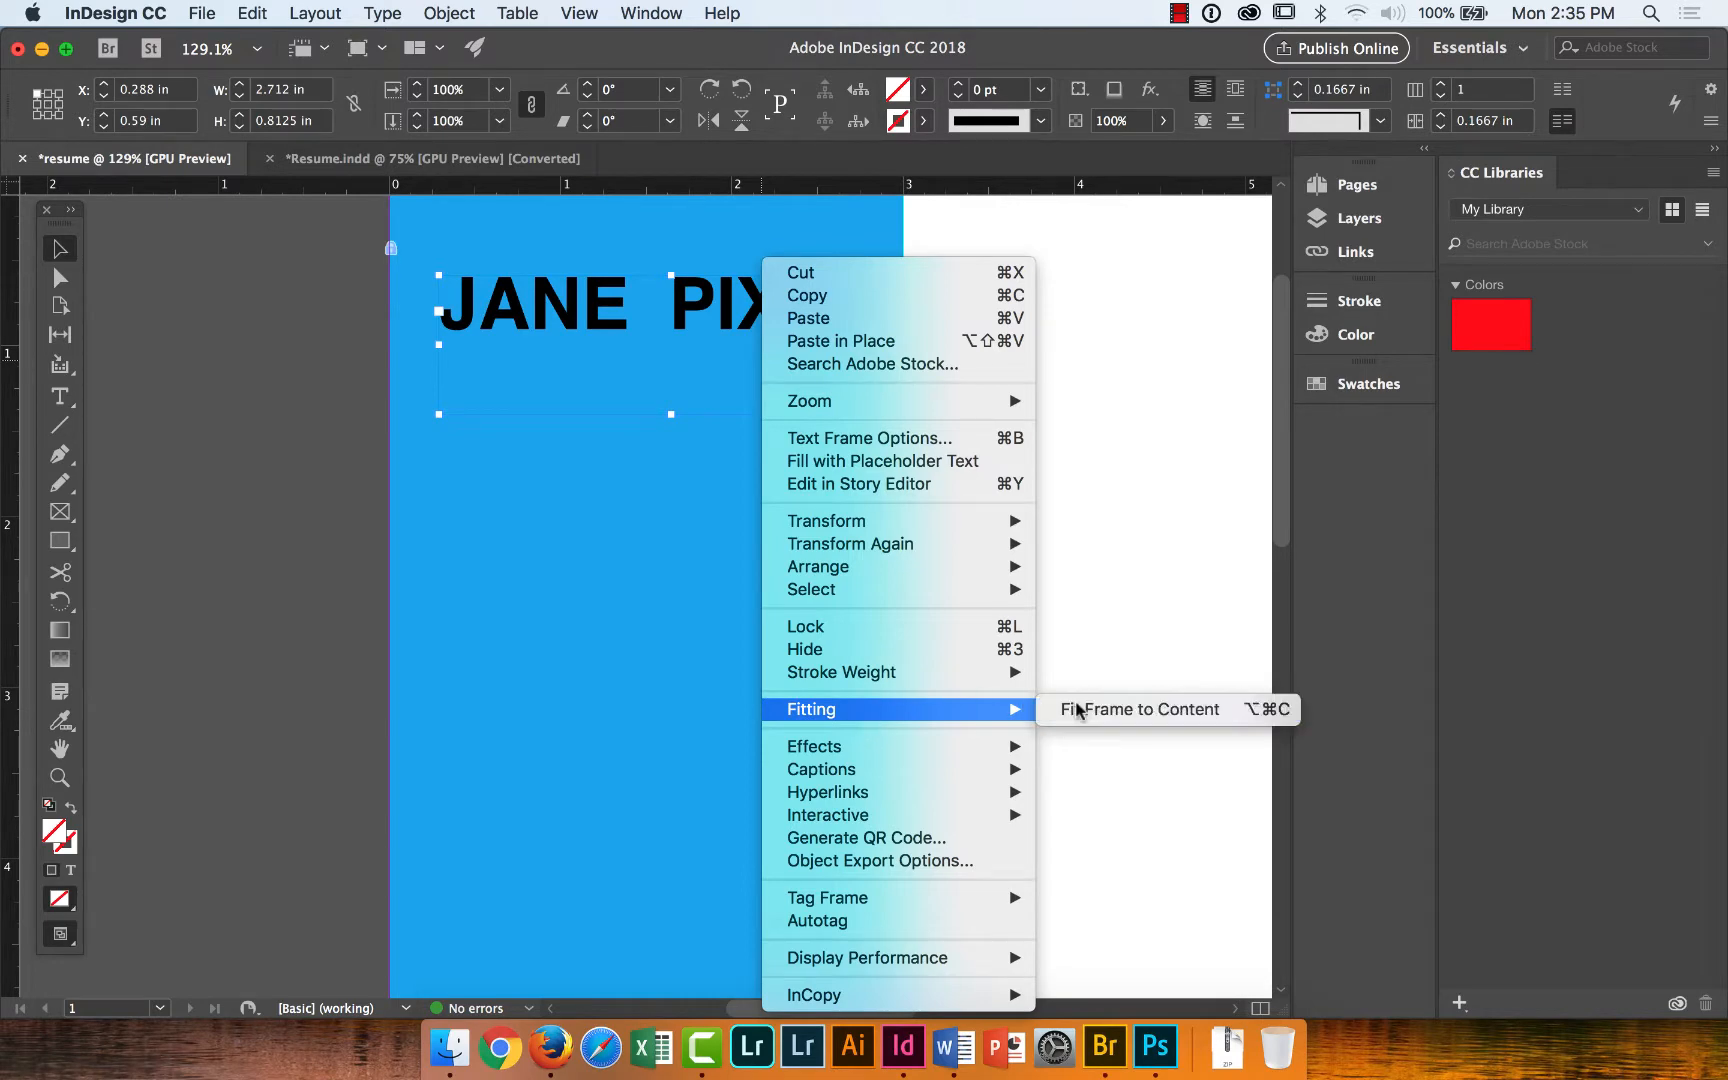
click(662, 444)
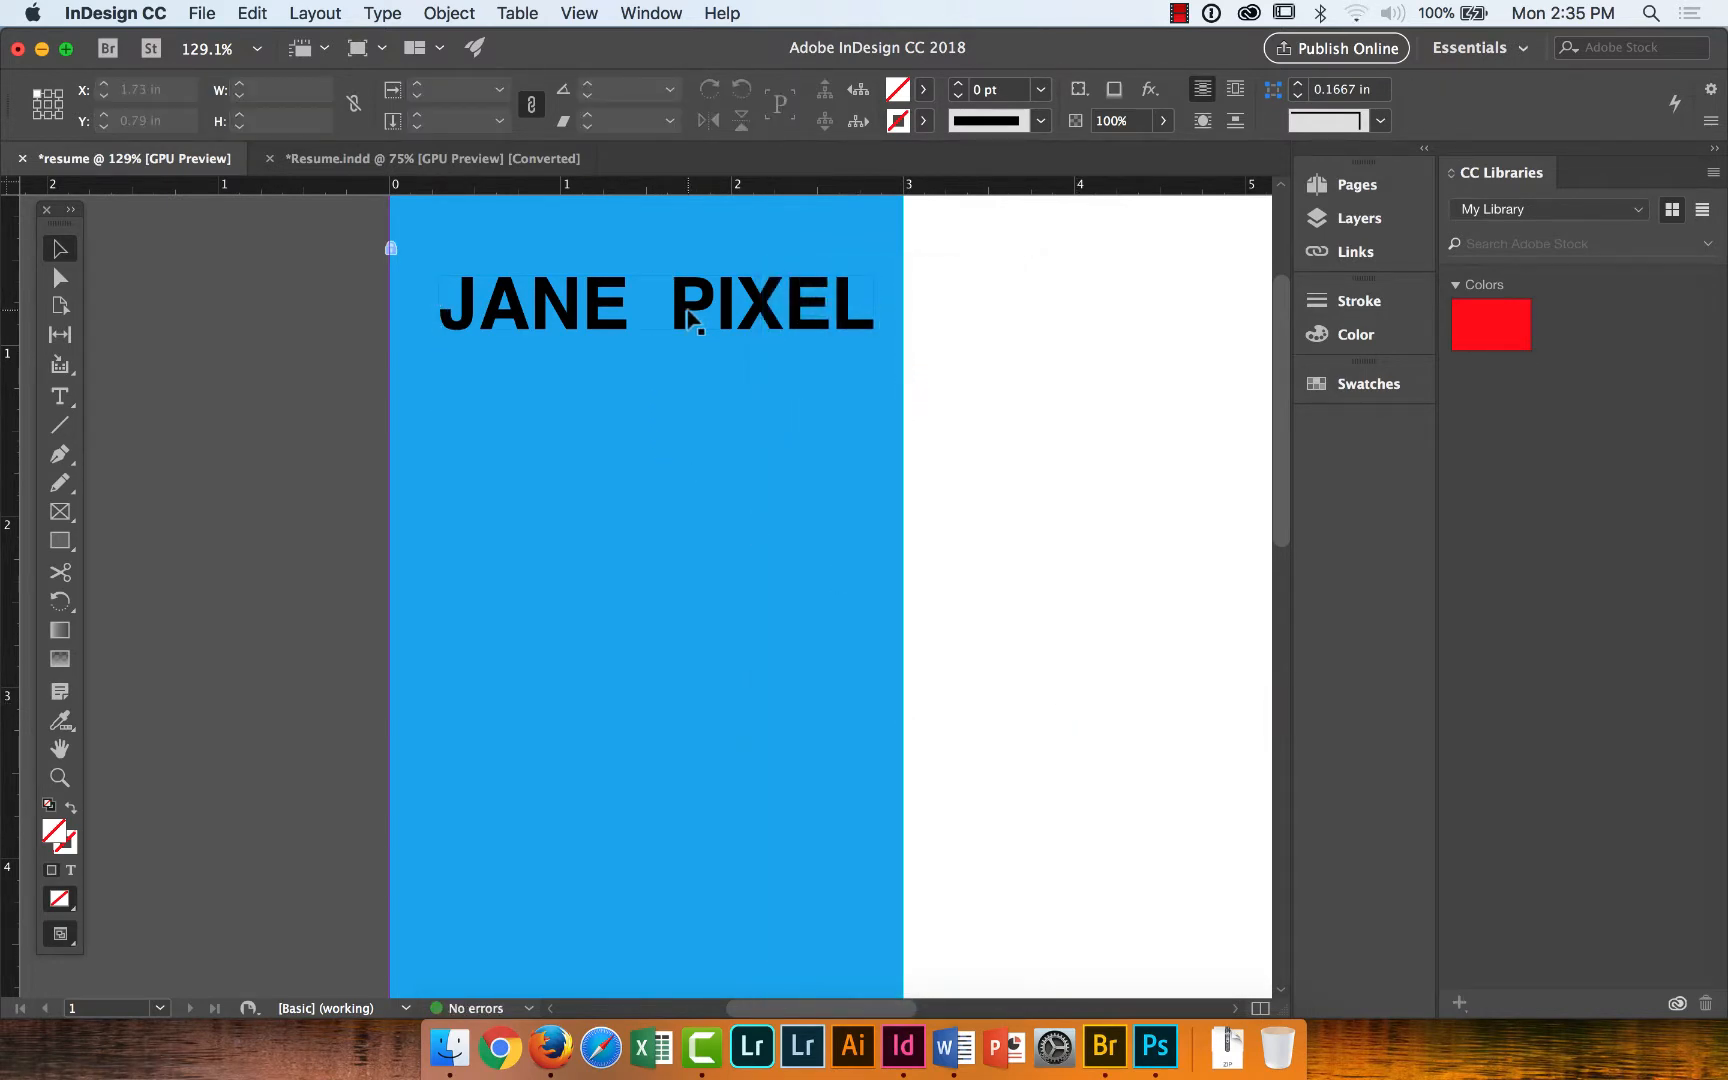
Move the applicant name's frame to about X 0.23 in, Y 0.57 in and lock it within Layer 1.
drag(688, 316, 676, 312)
click(674, 344)
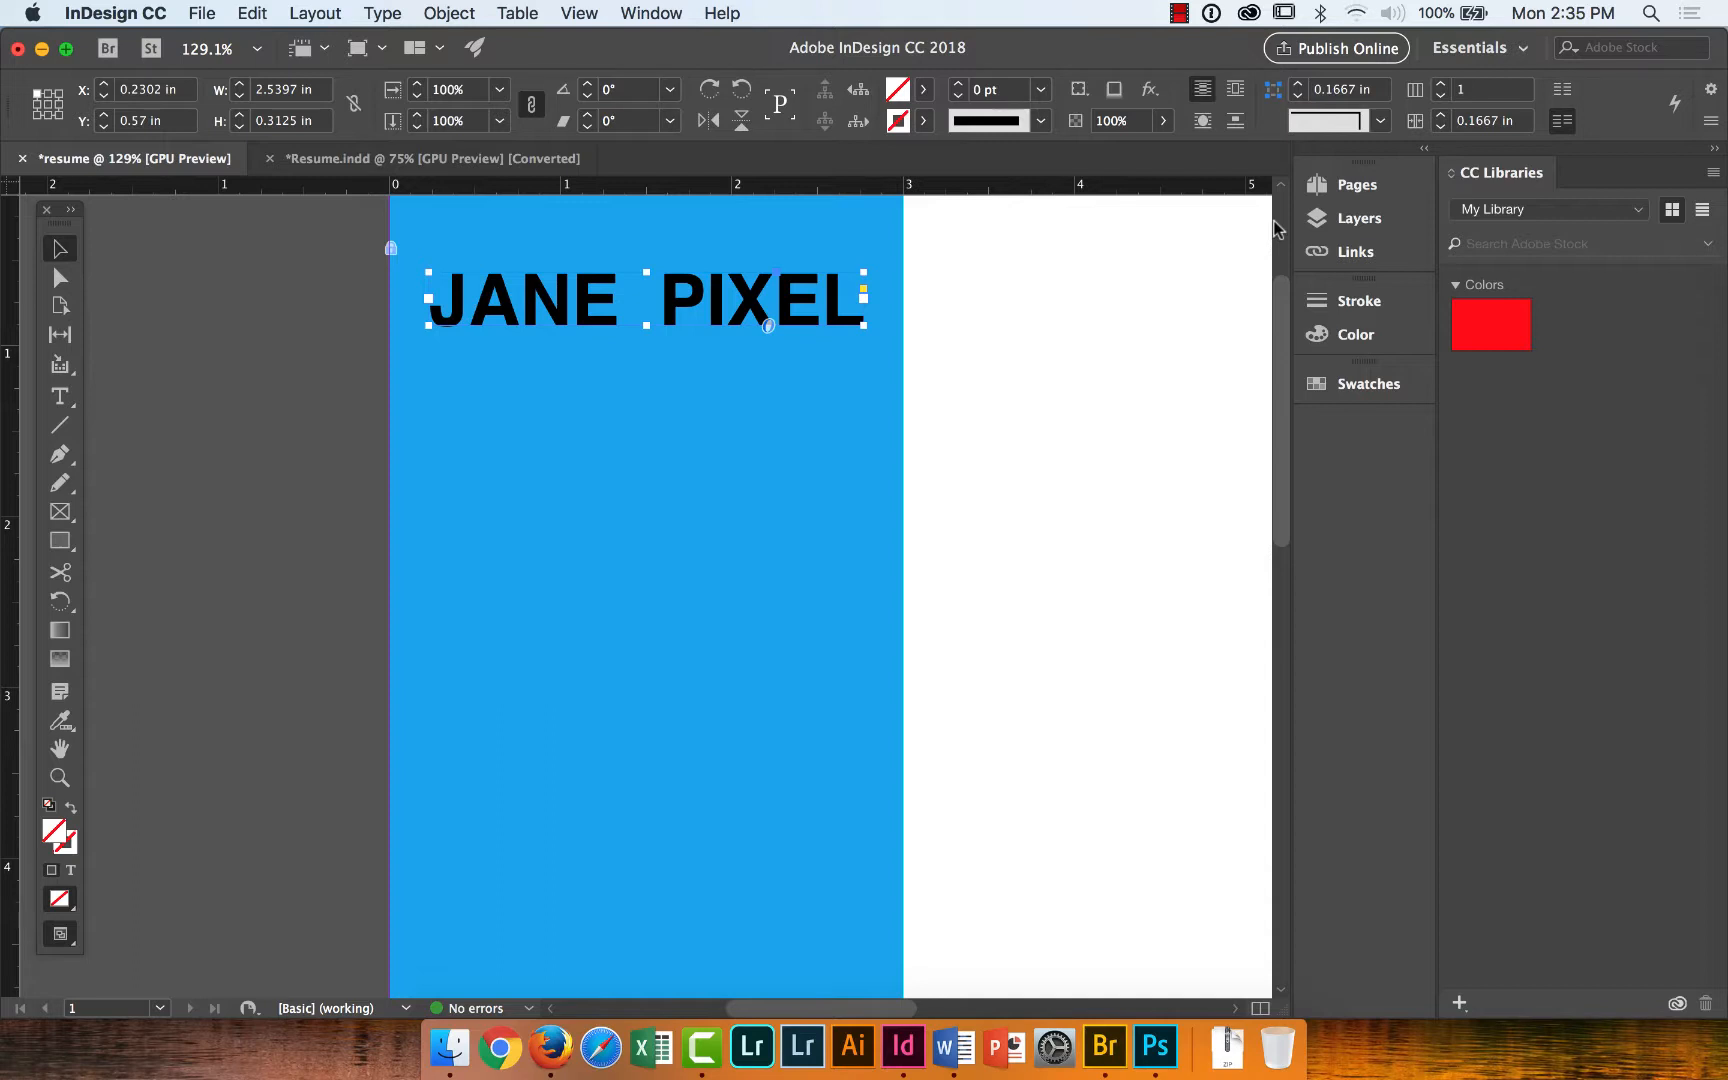
click(1348, 226)
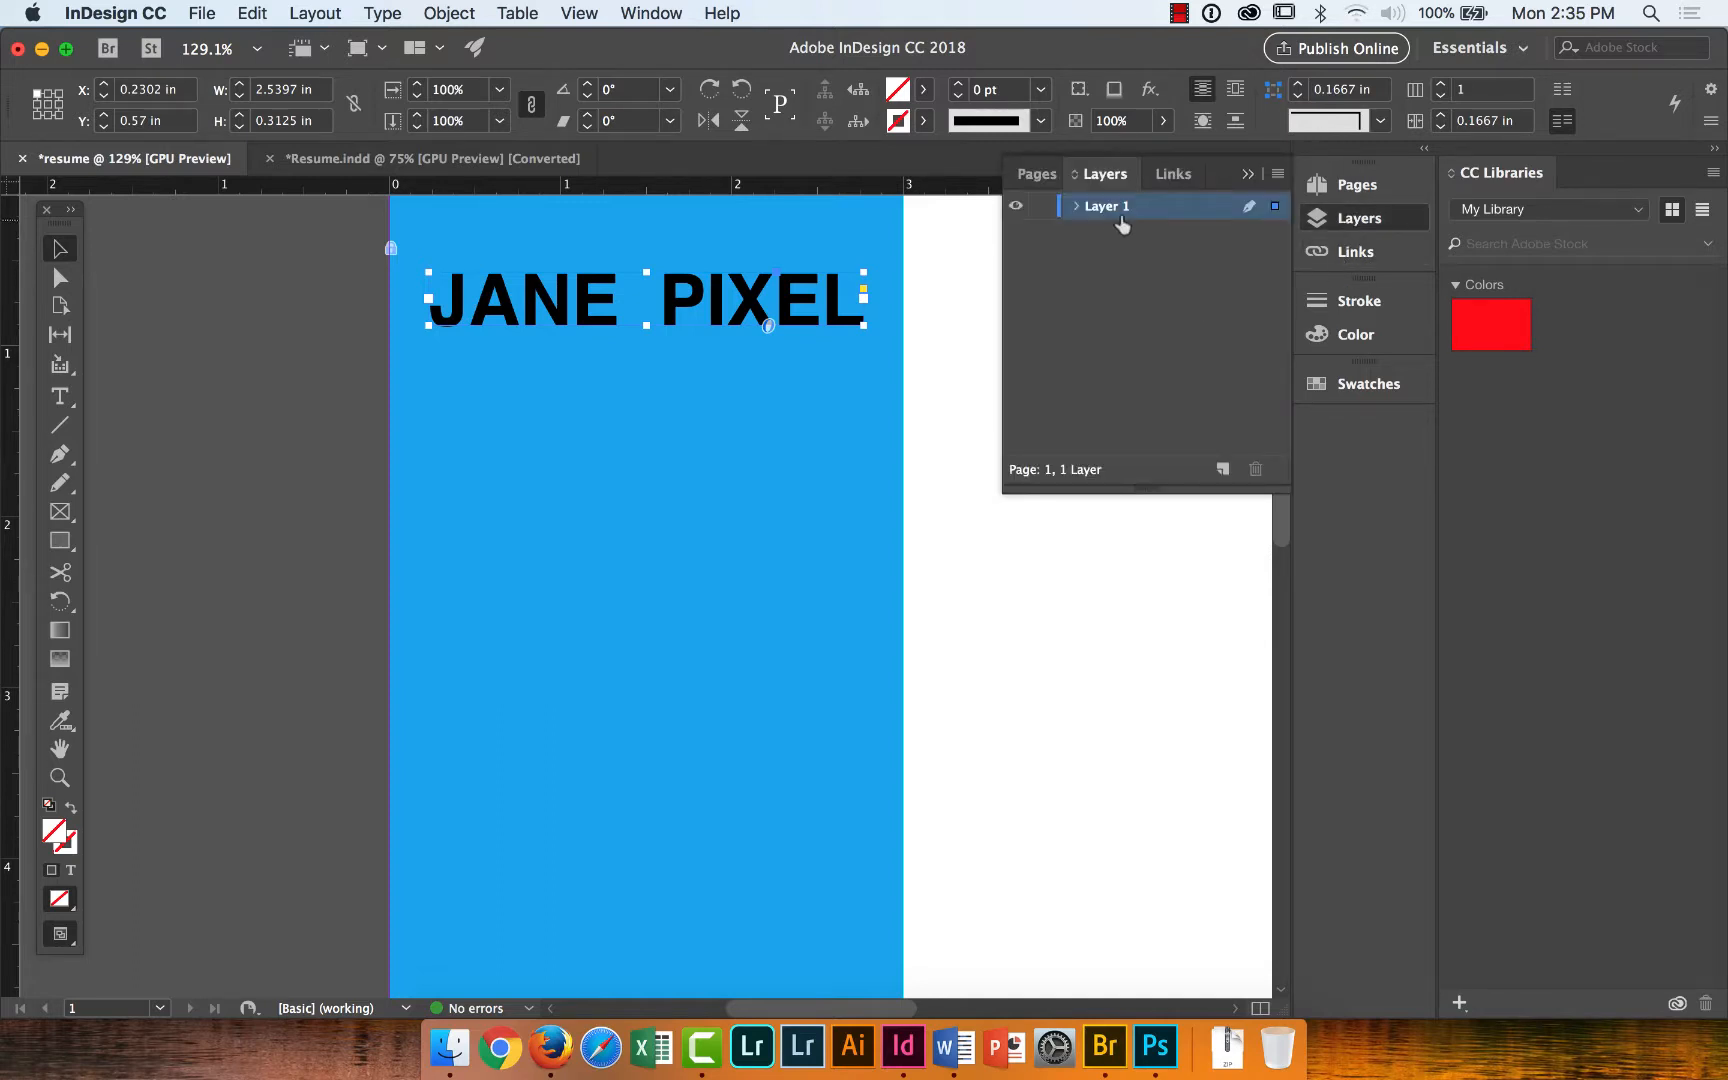
click(1076, 206)
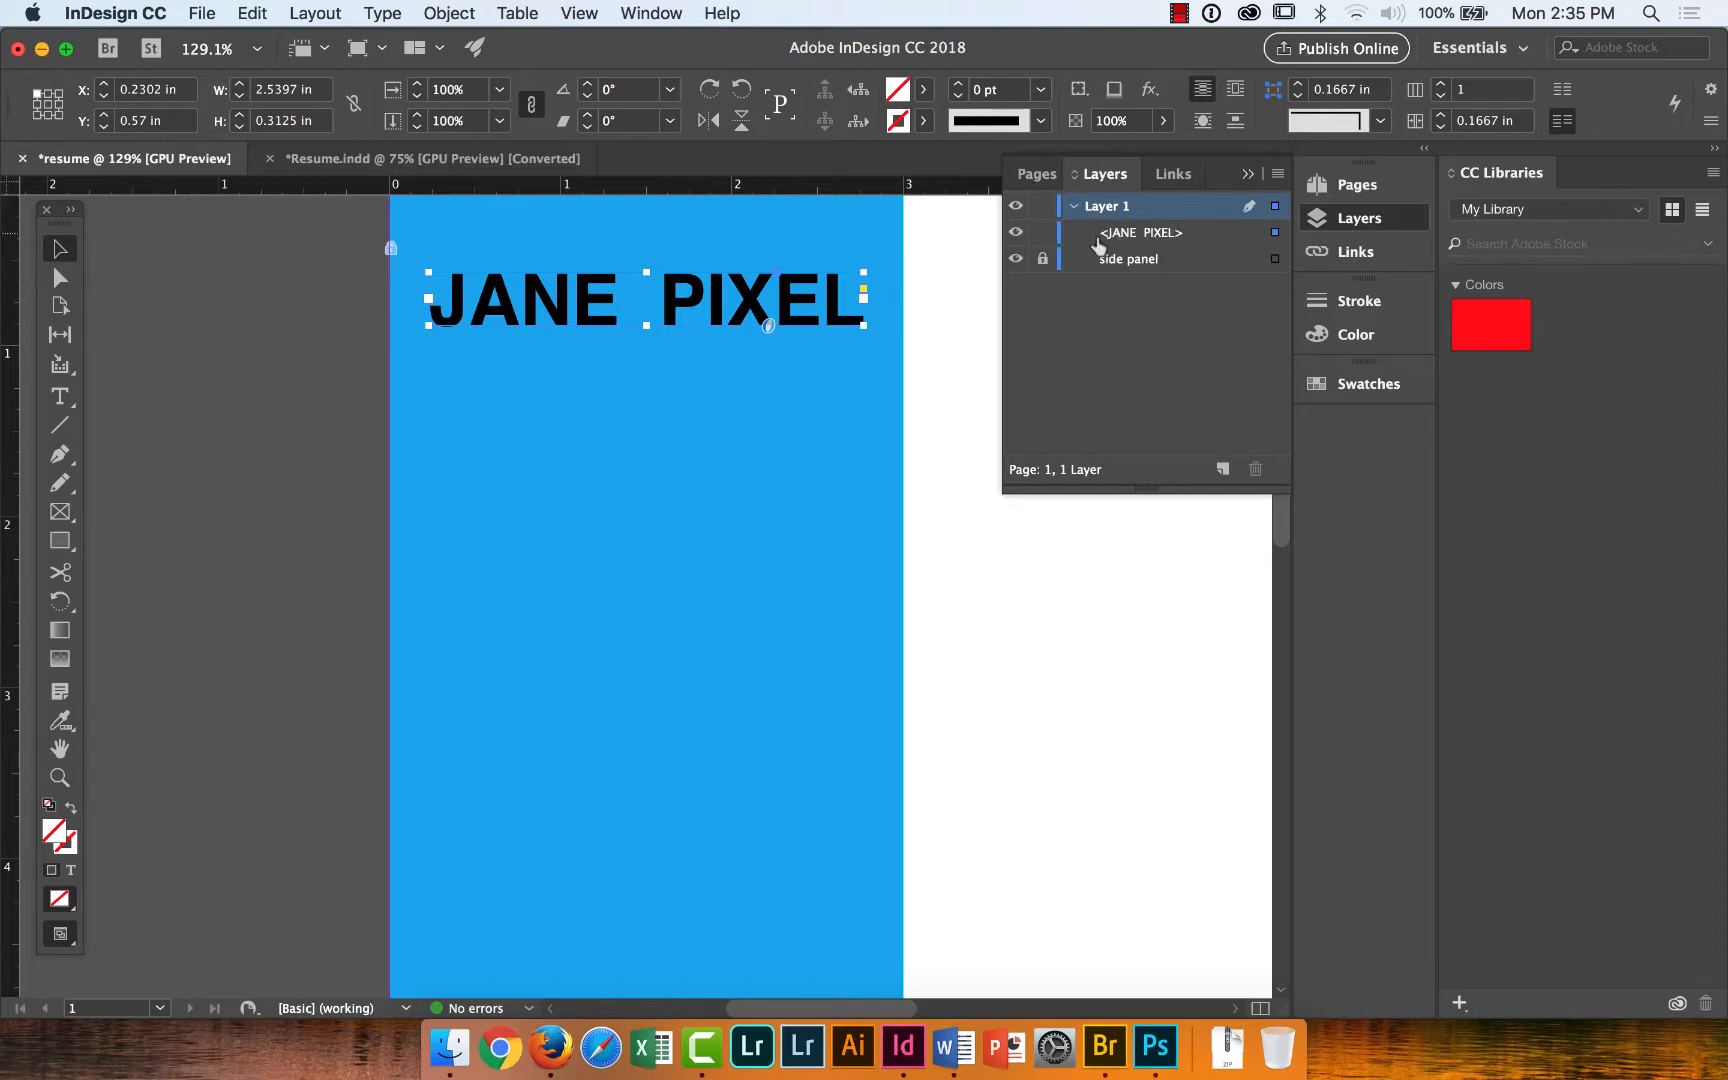
click(1043, 233)
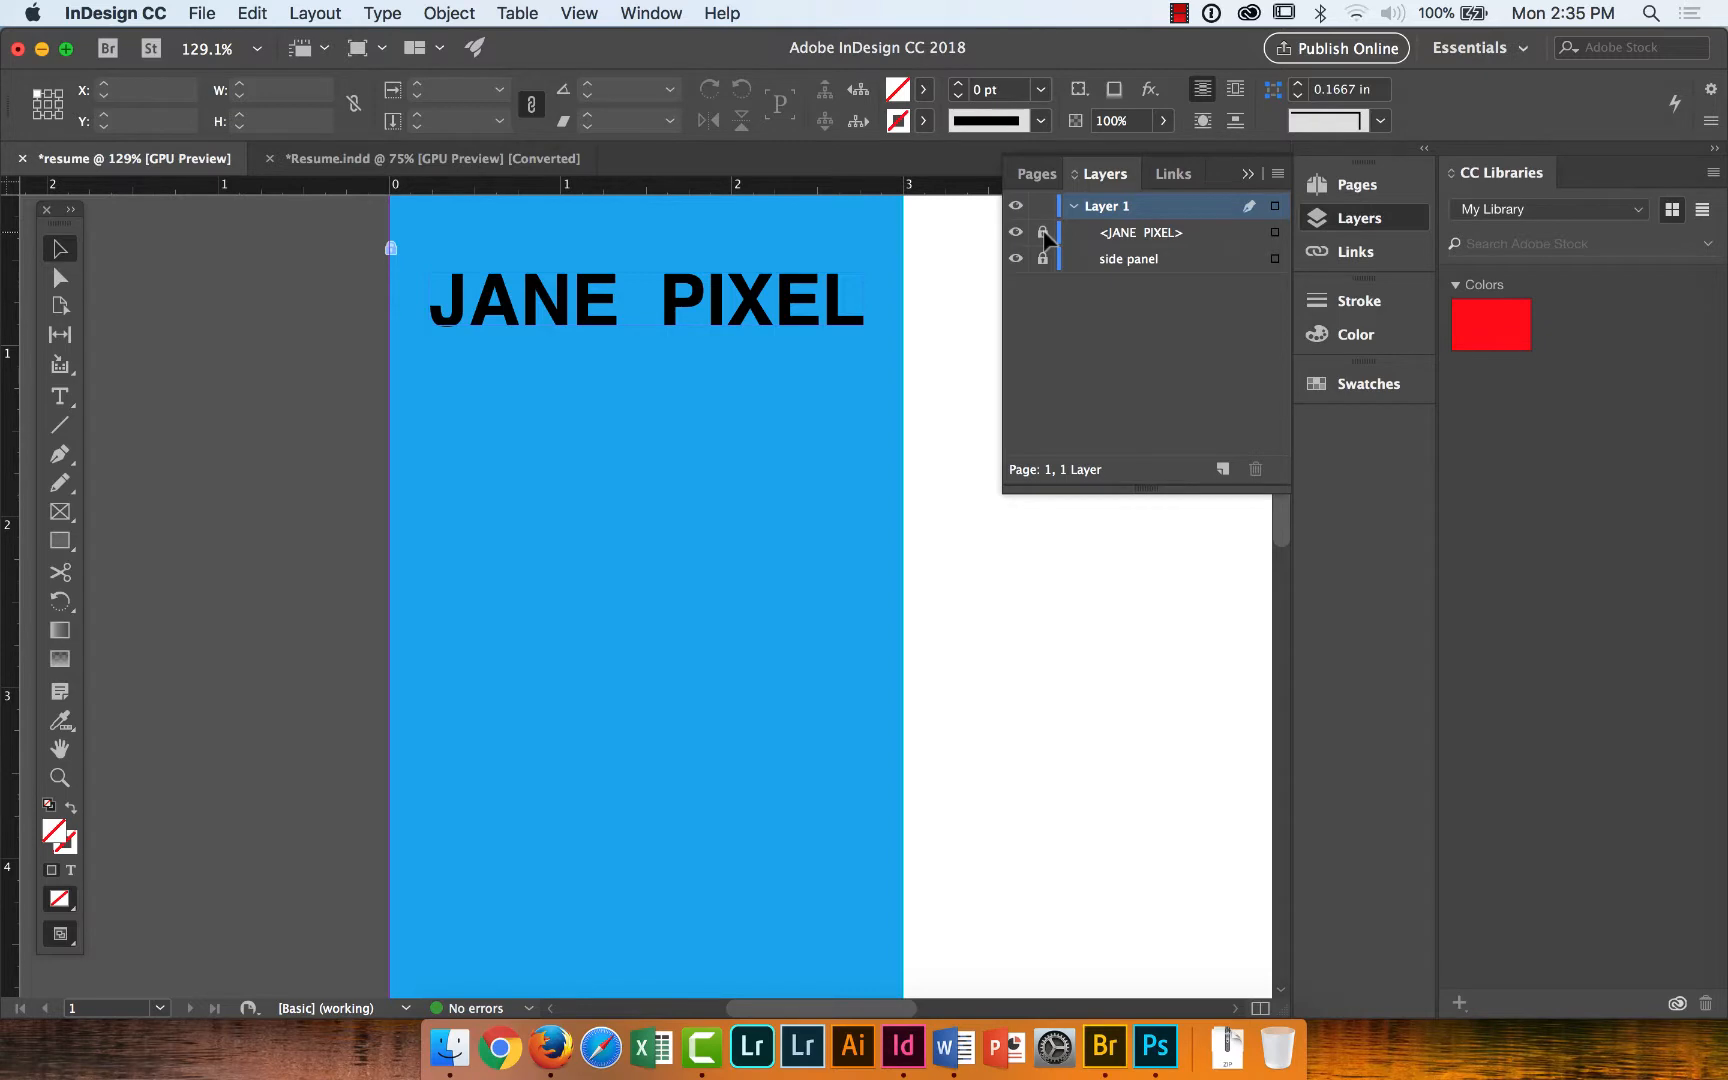
Examine the gray photo placeholder in the sample resume's sidebar and return to the working resume document.
click(471, 160)
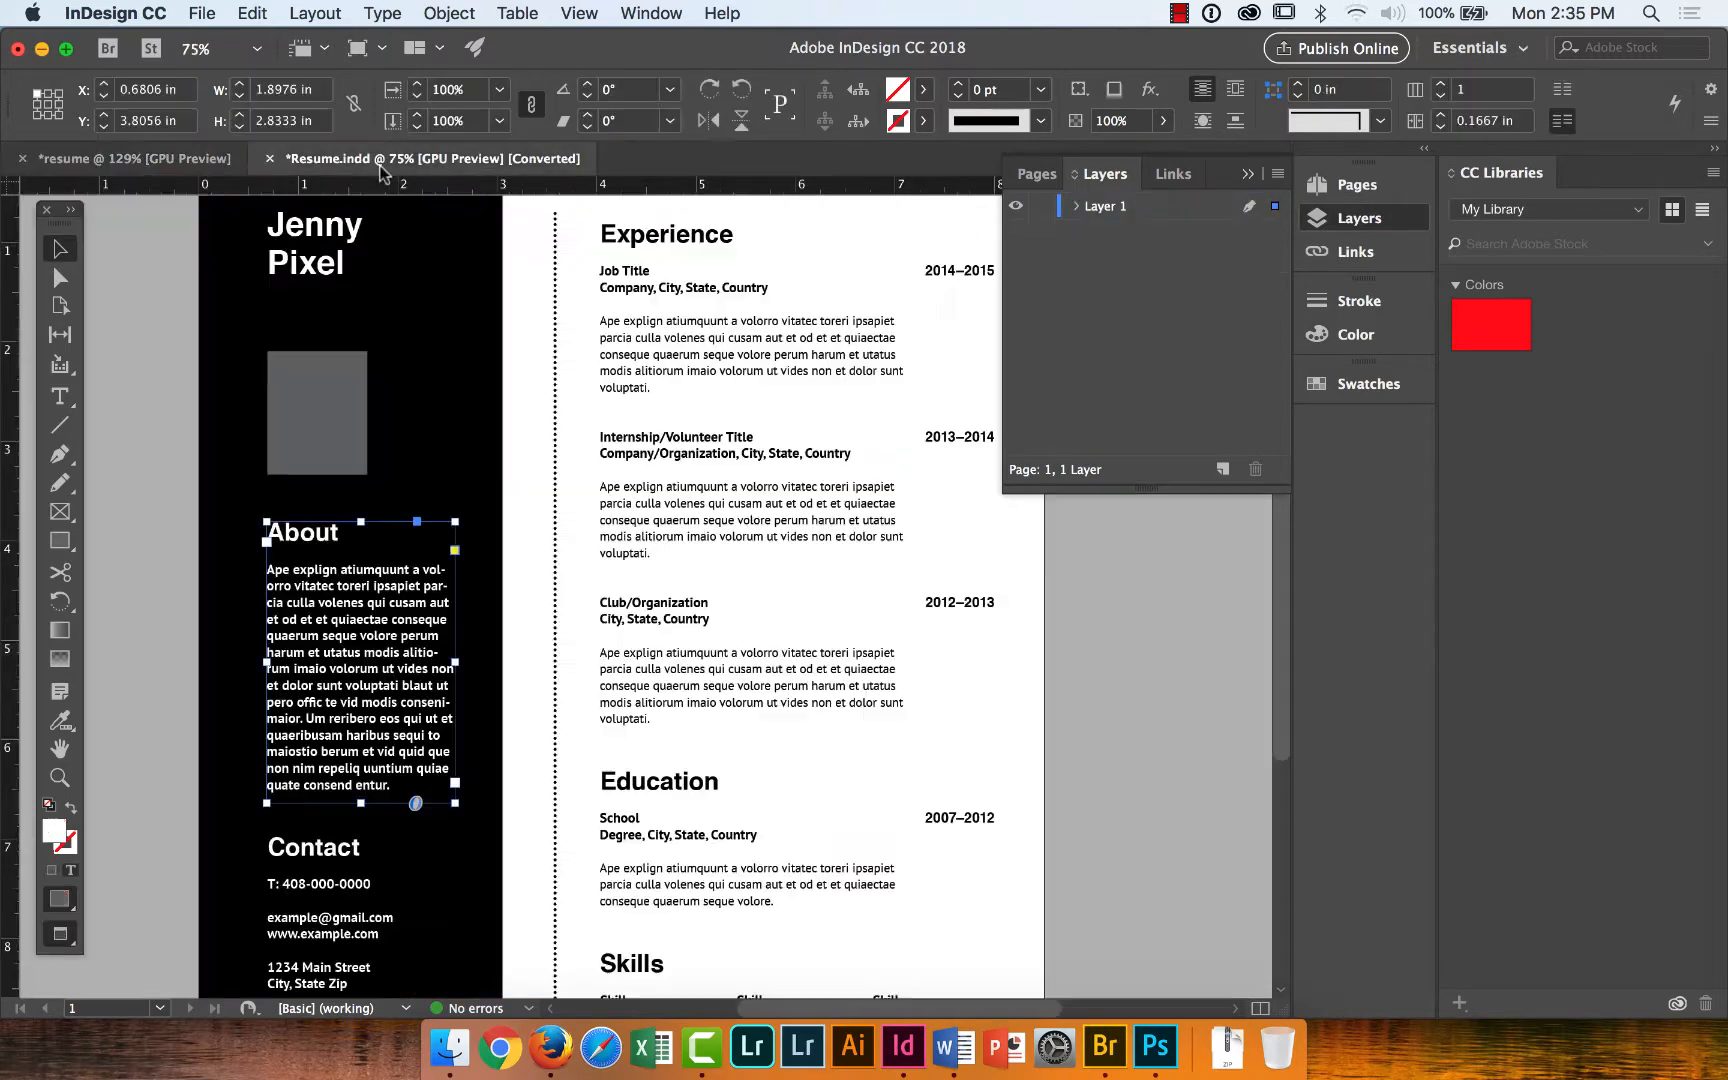
click(328, 395)
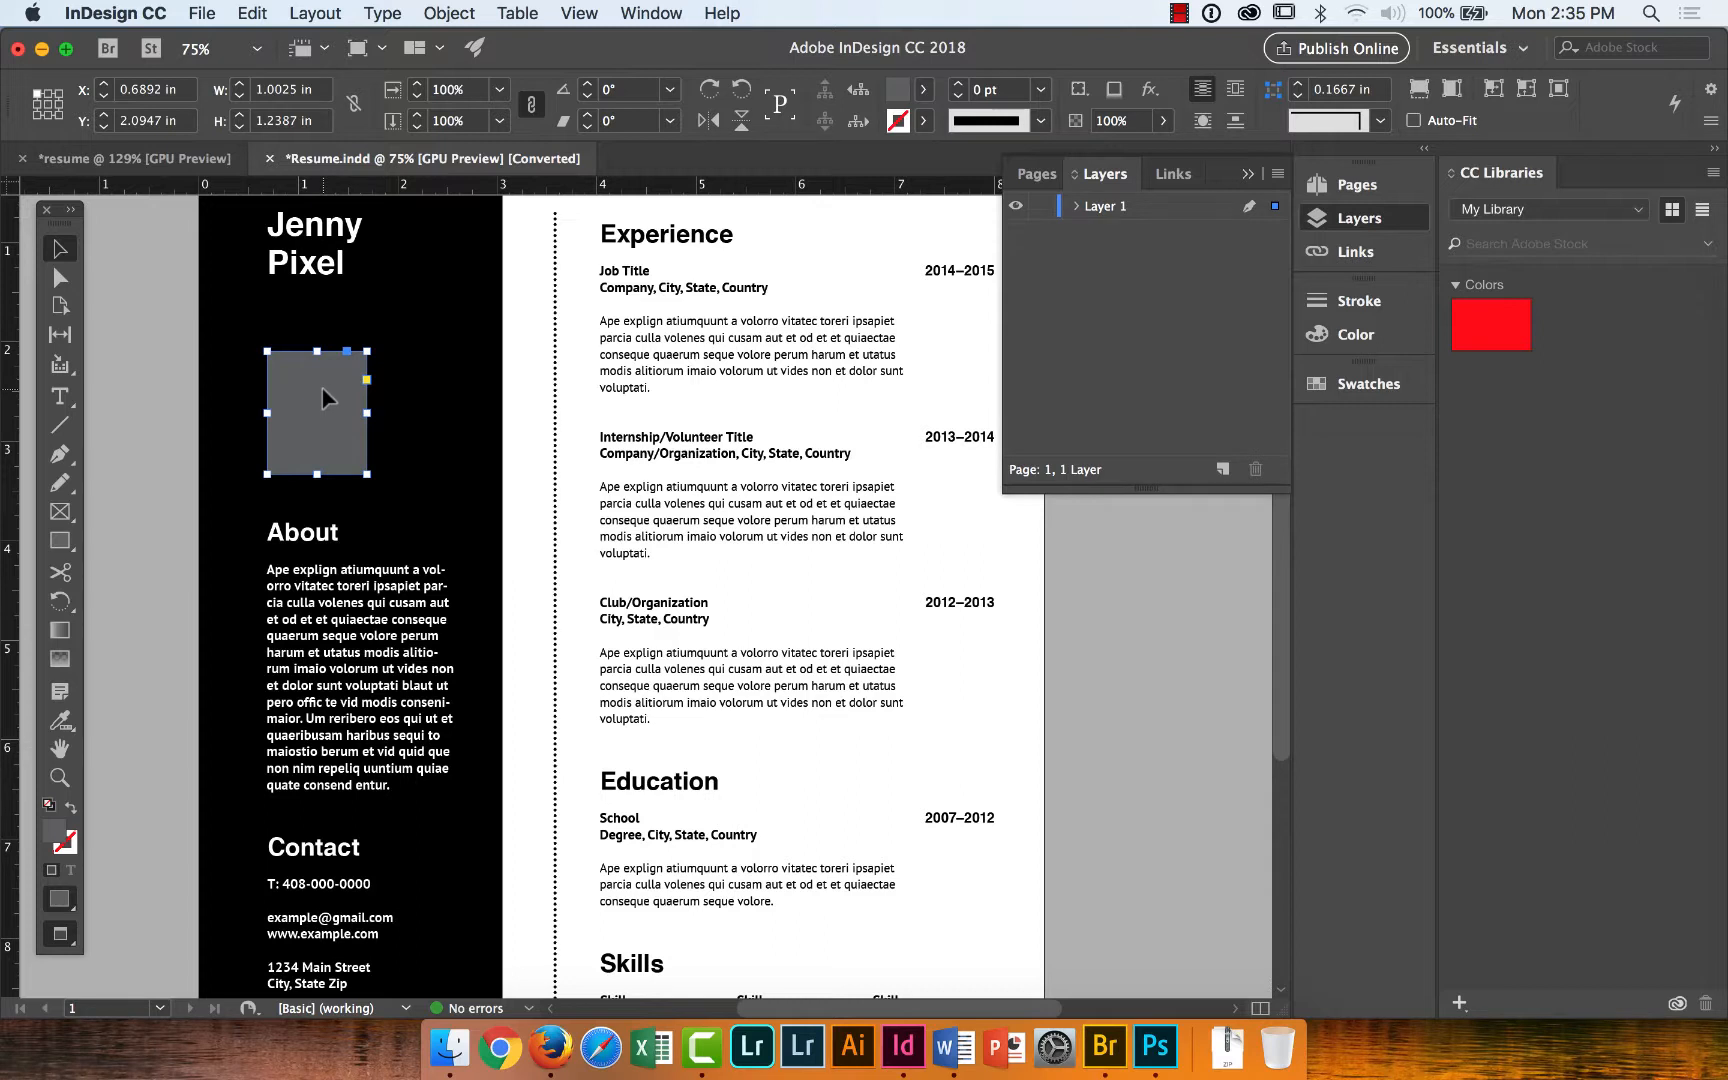
click(134, 158)
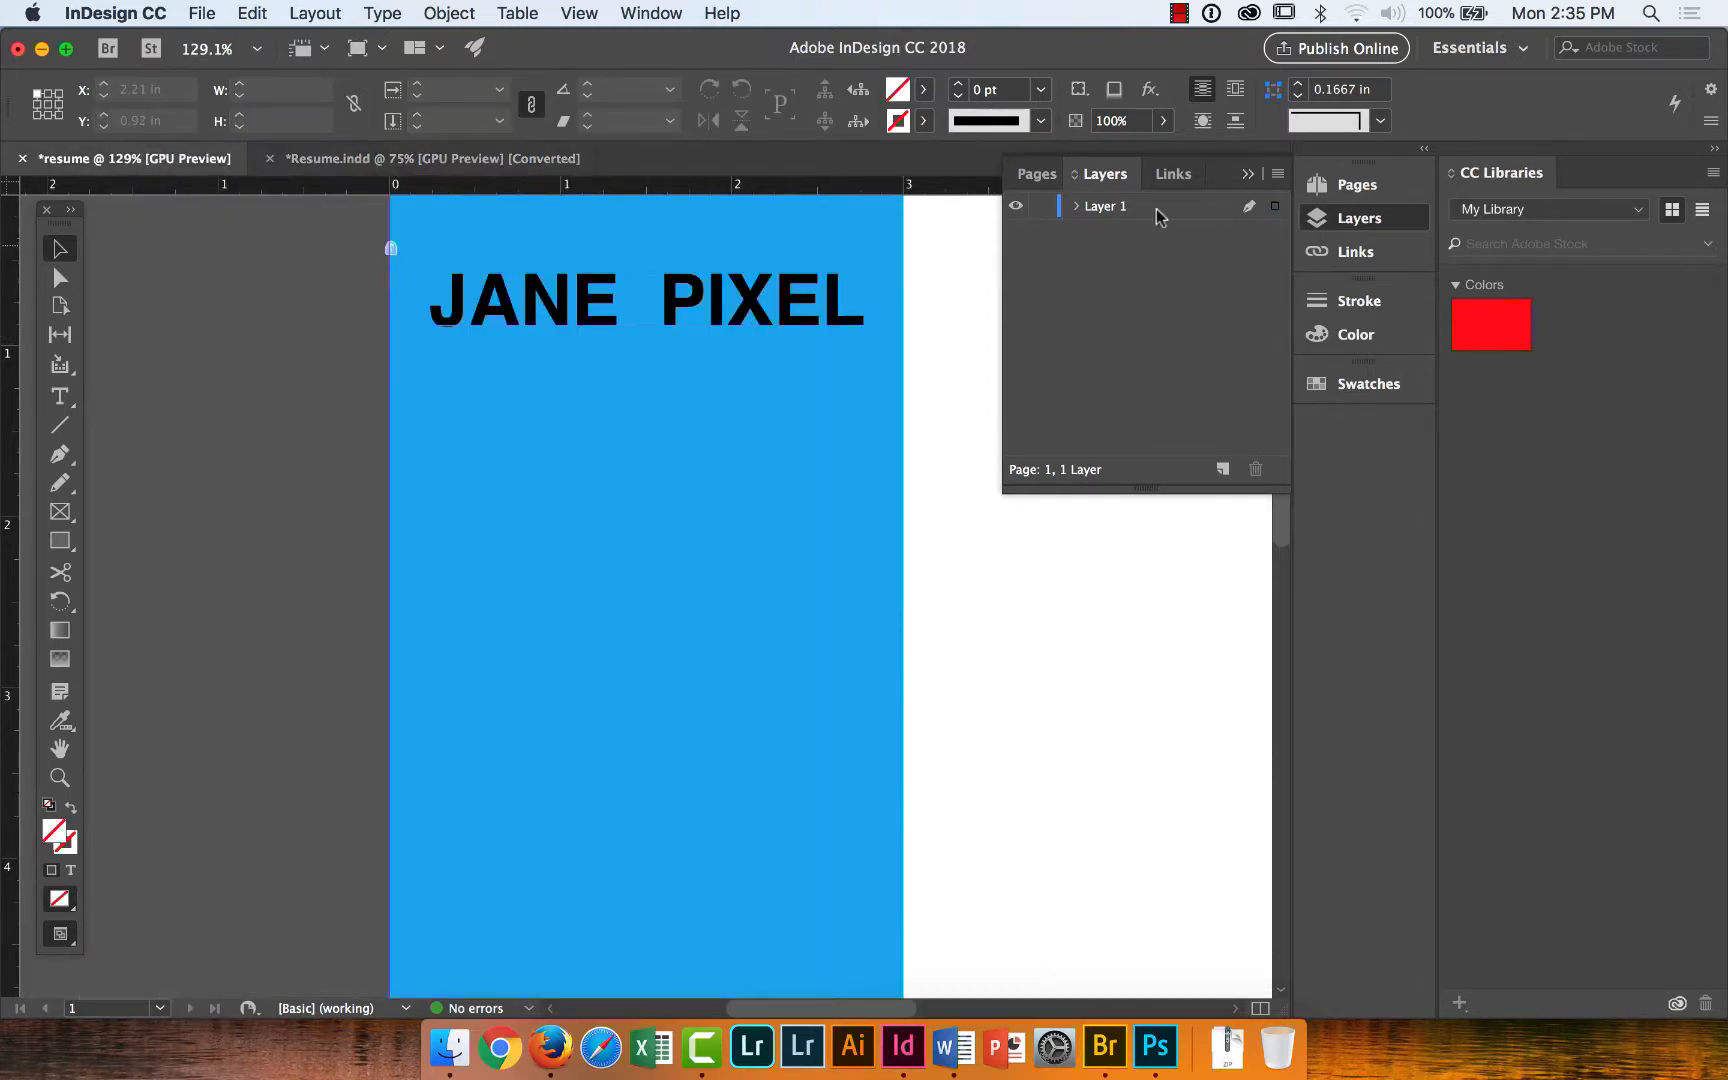
click(1247, 178)
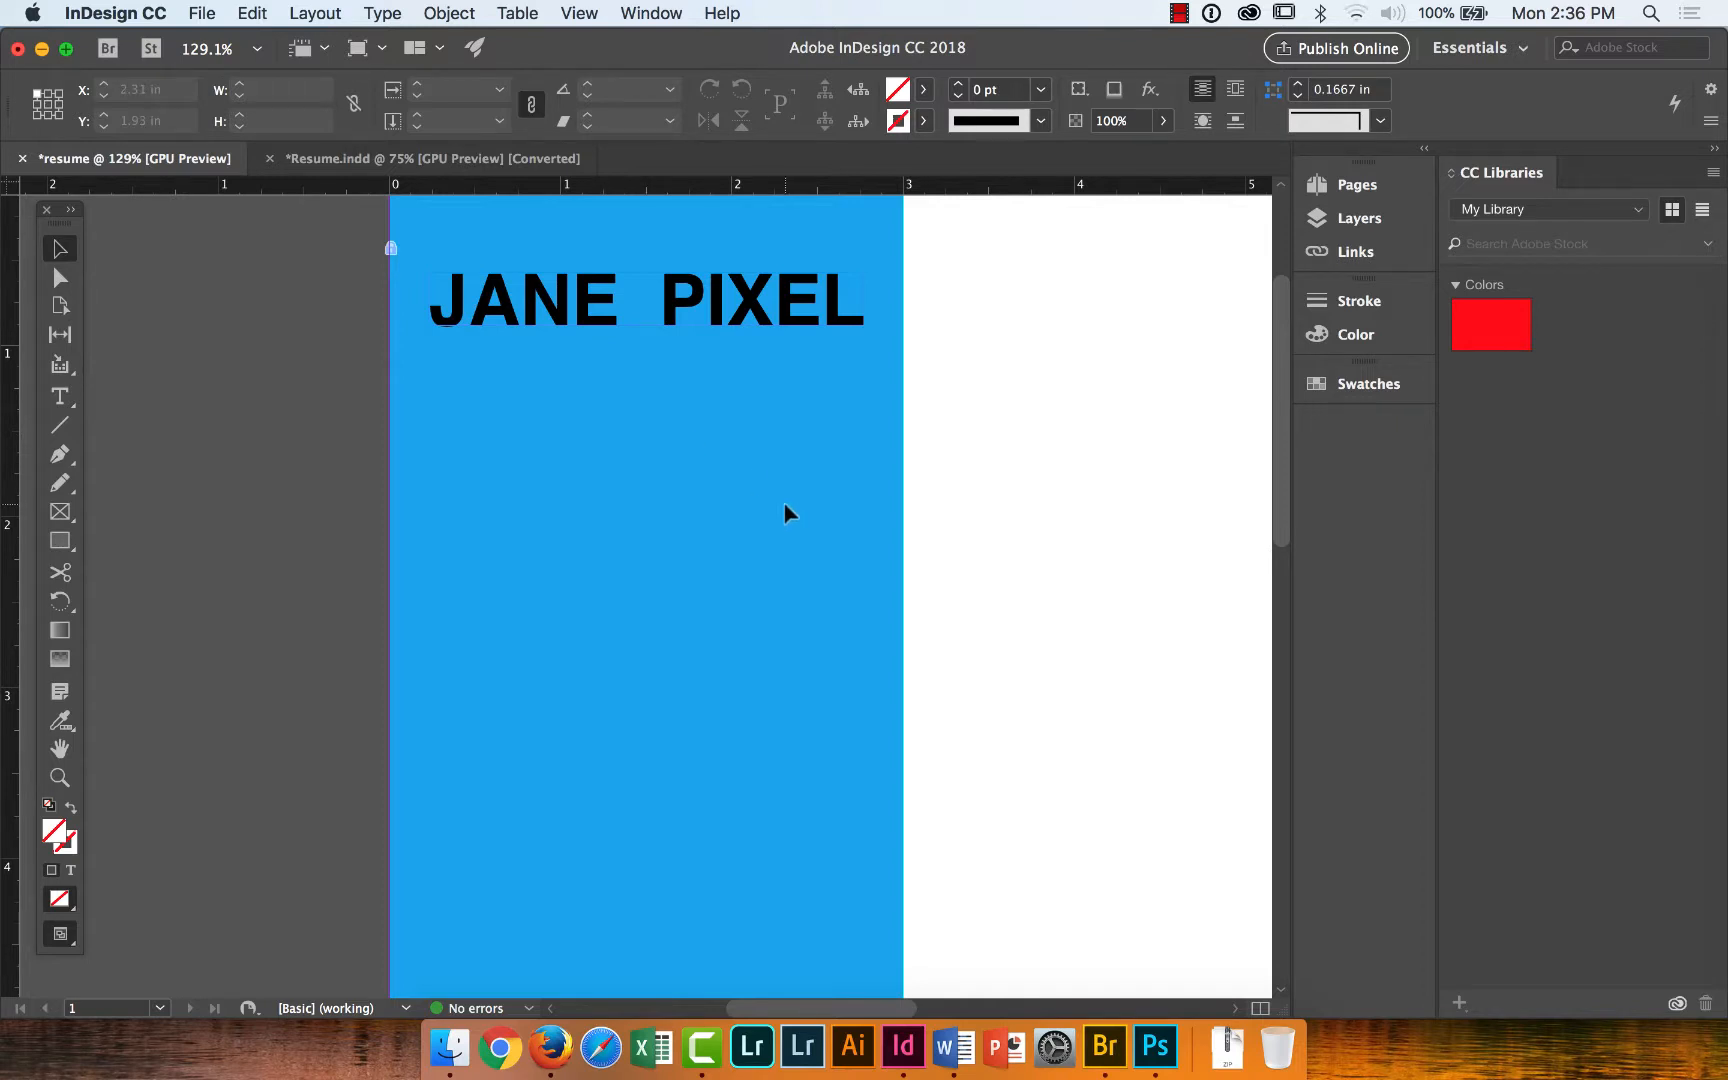
Try placing cody_headshot.psd from the Desktop's students/files/links/photo folder at full size below the name, and delete it.
click(203, 15)
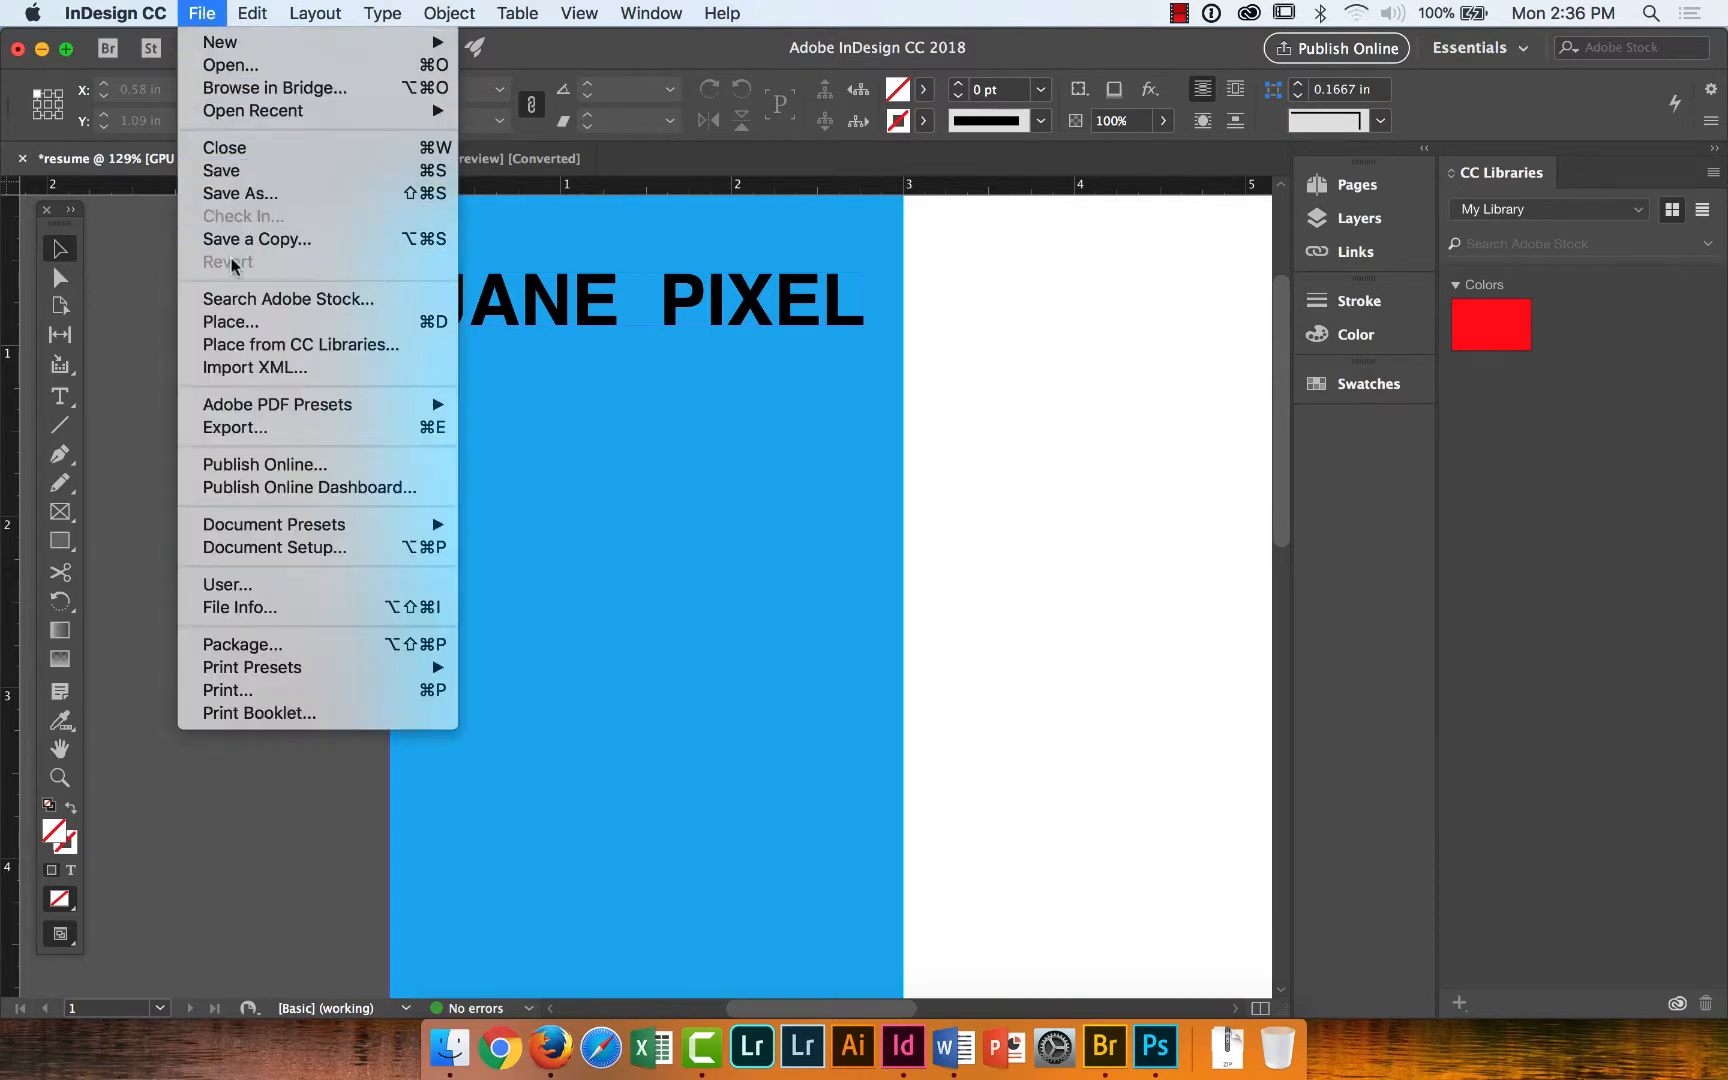
click(270, 322)
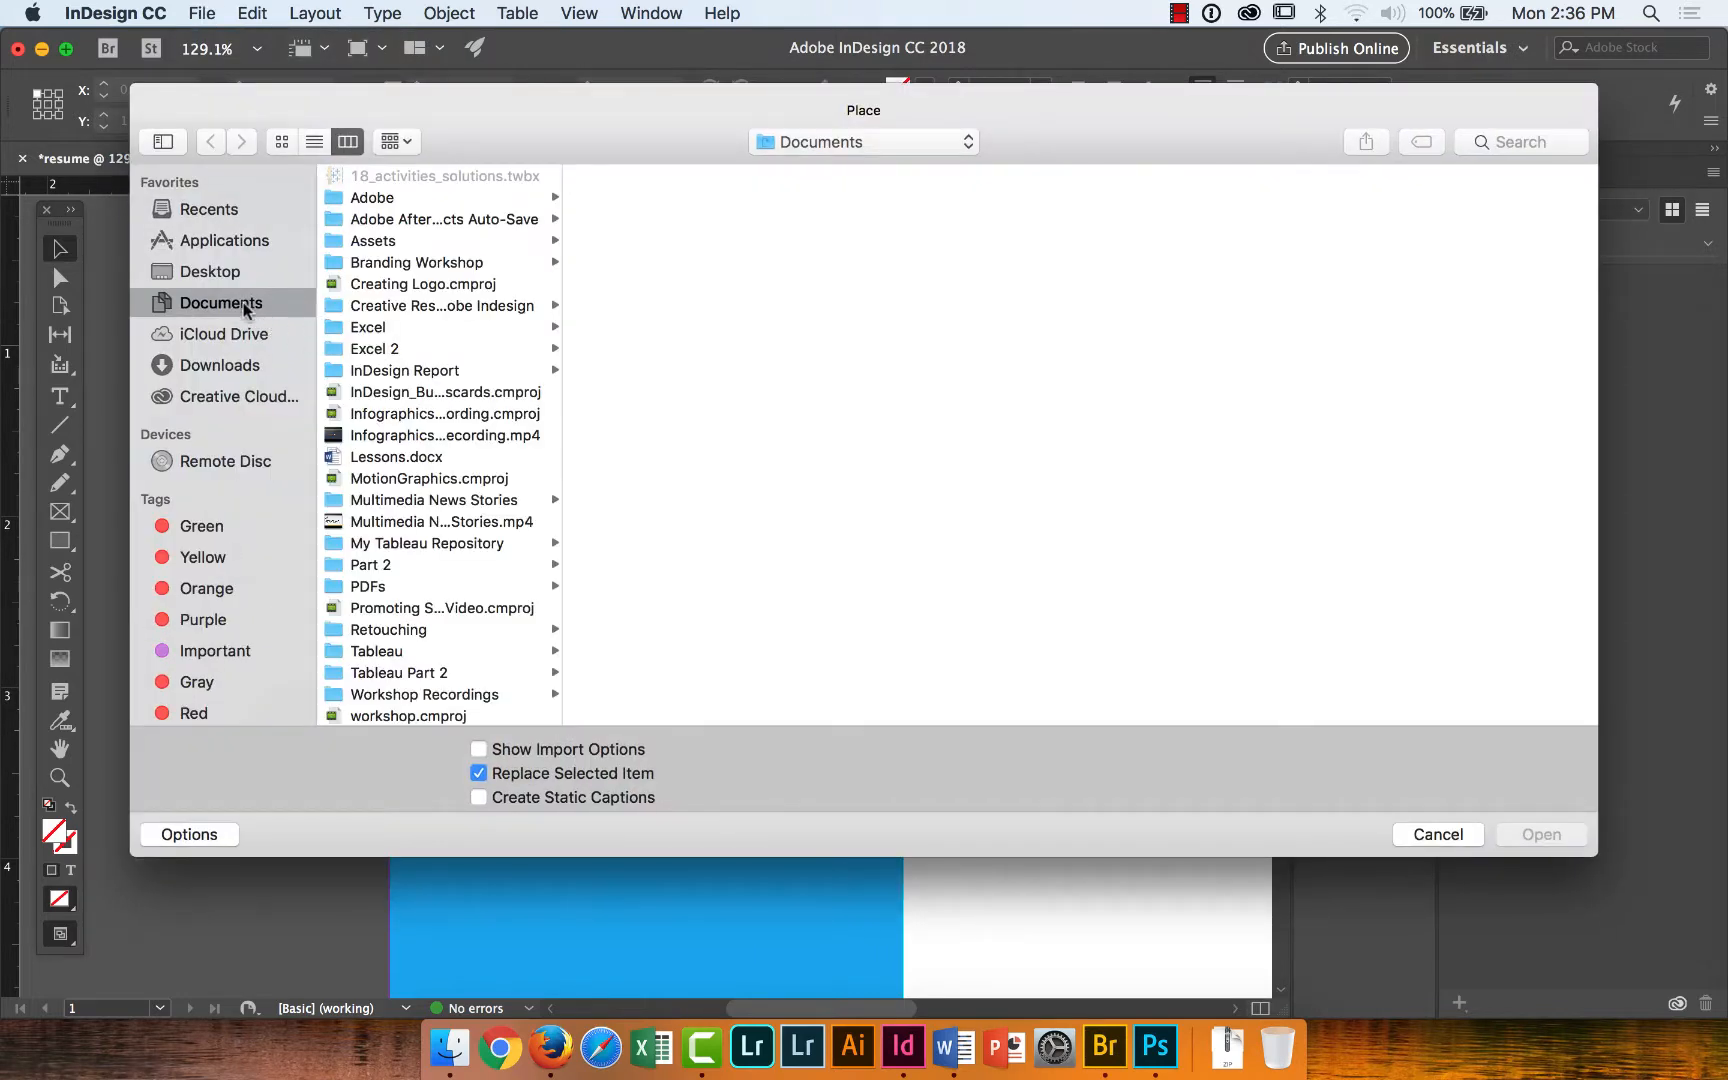
click(214, 281)
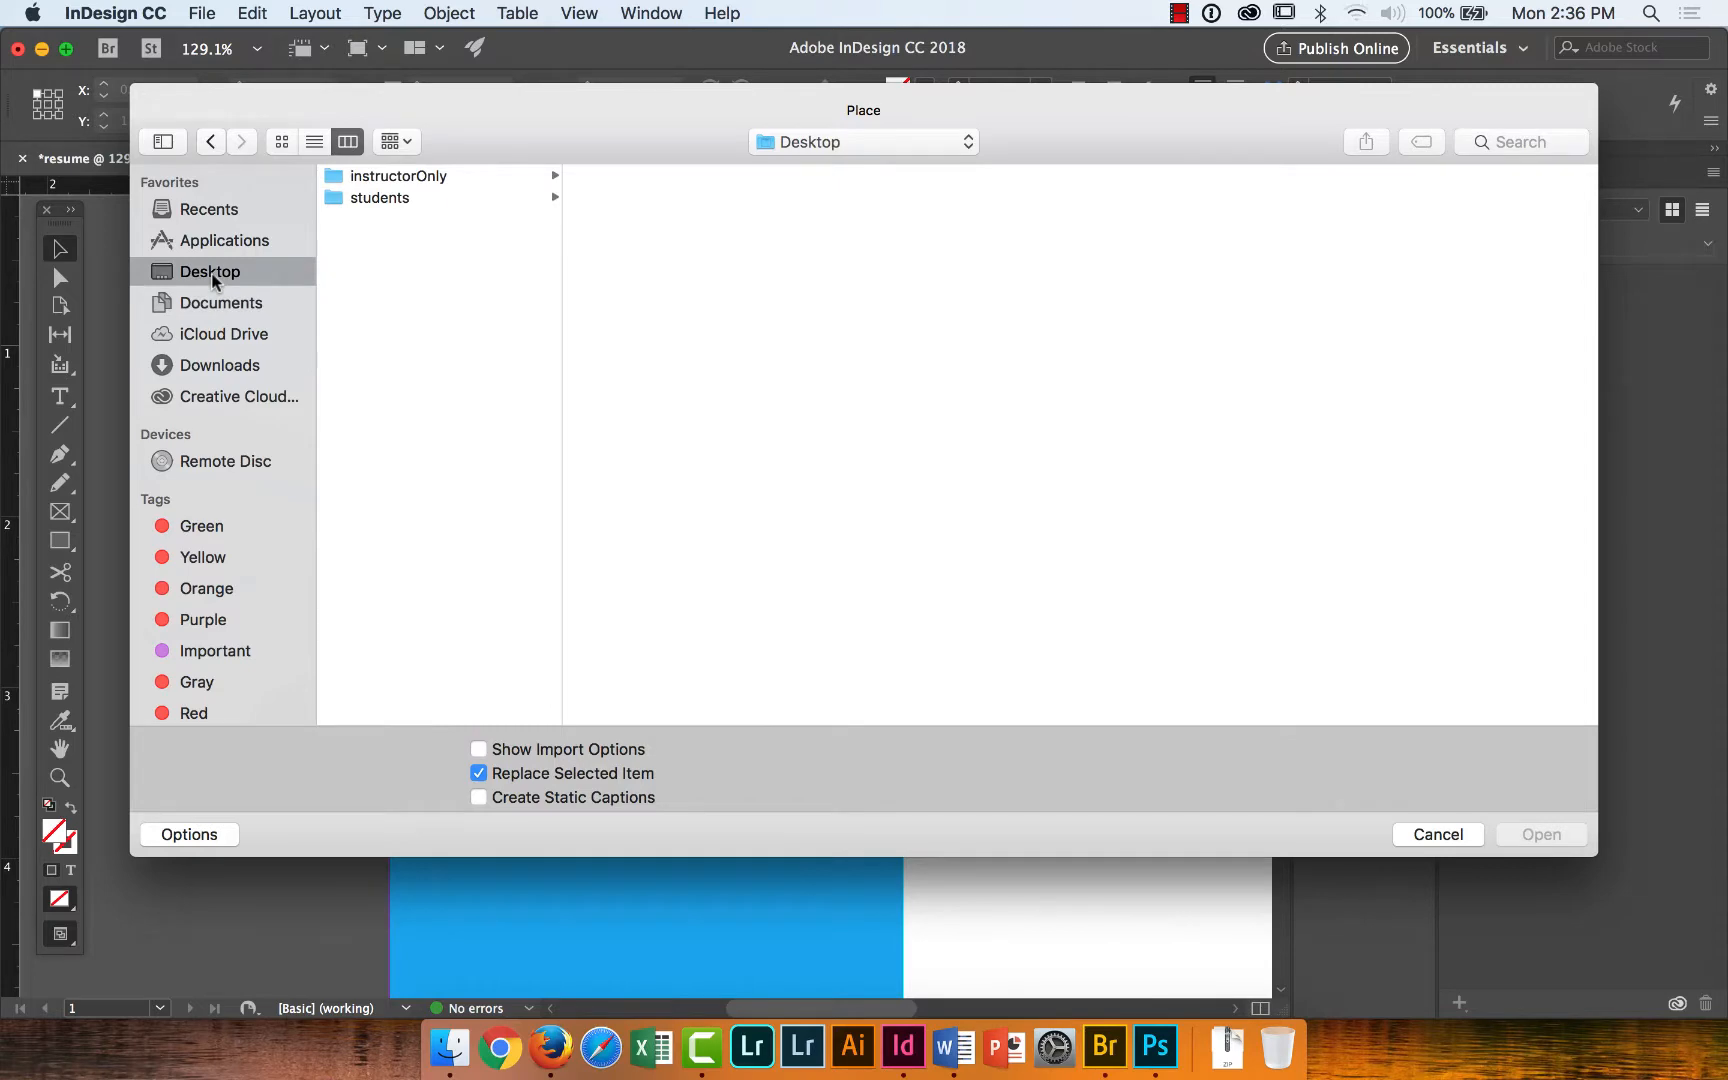
click(358, 195)
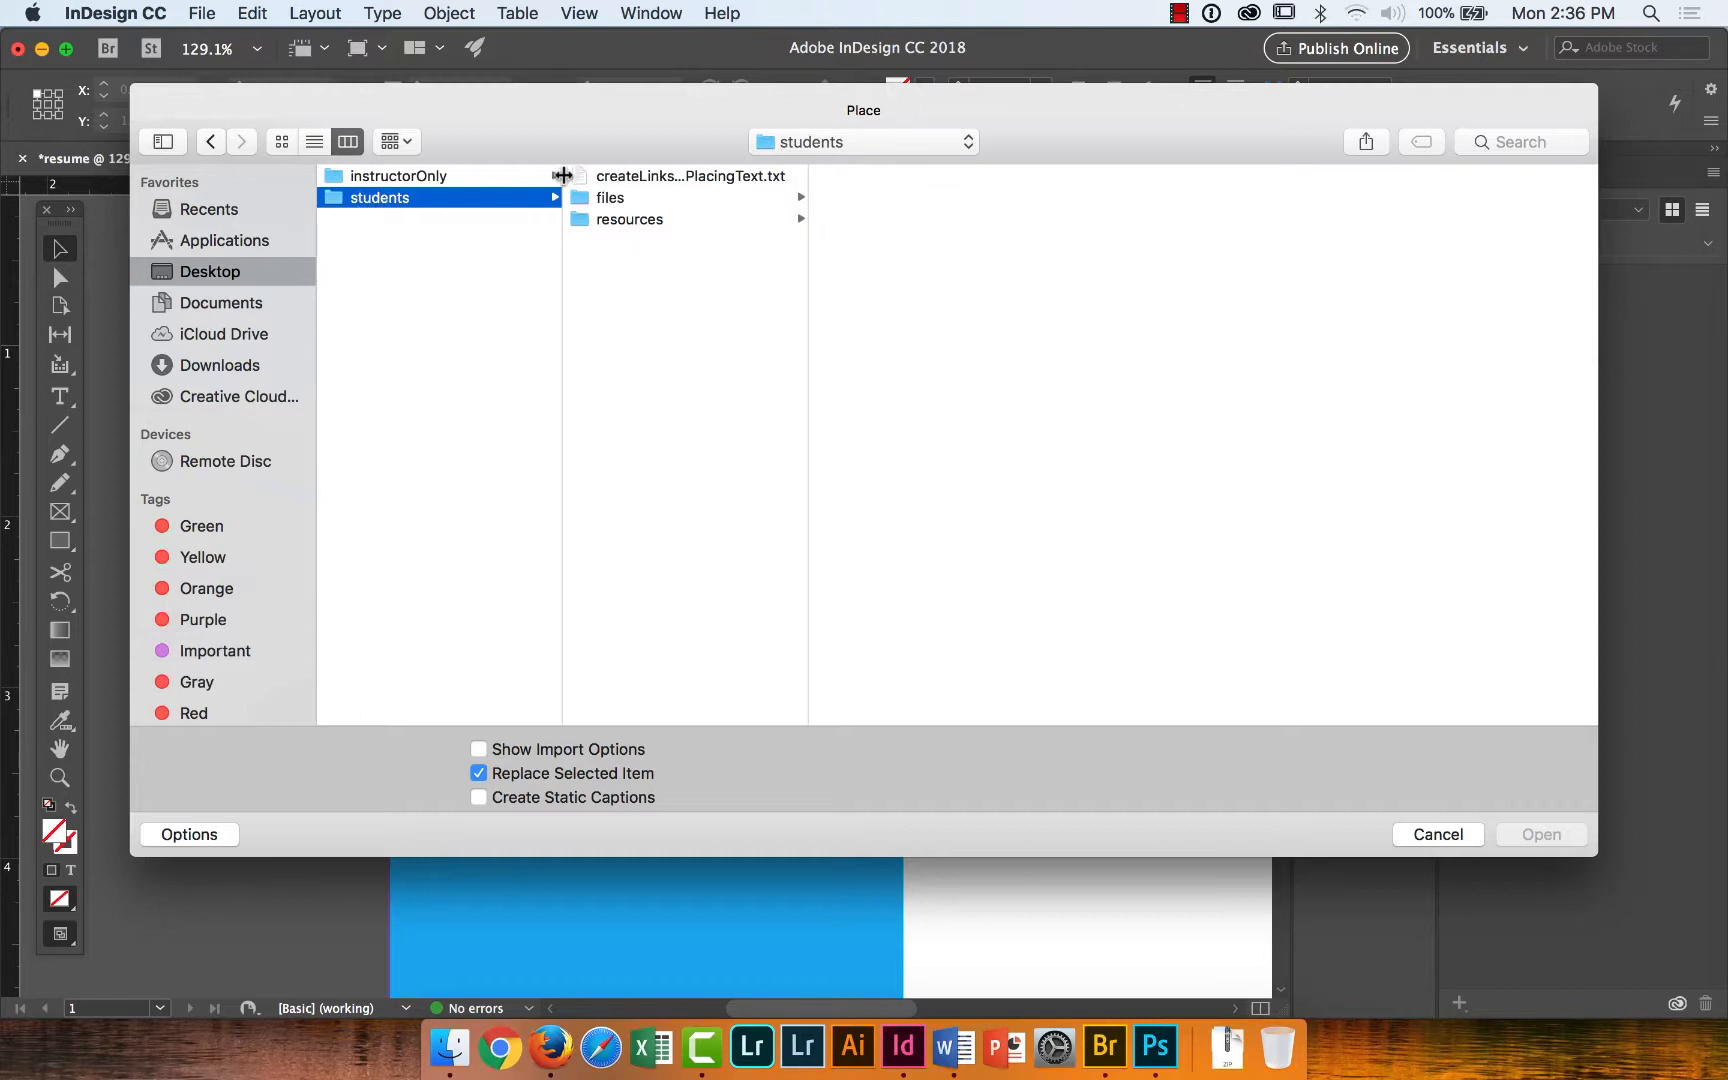
click(593, 199)
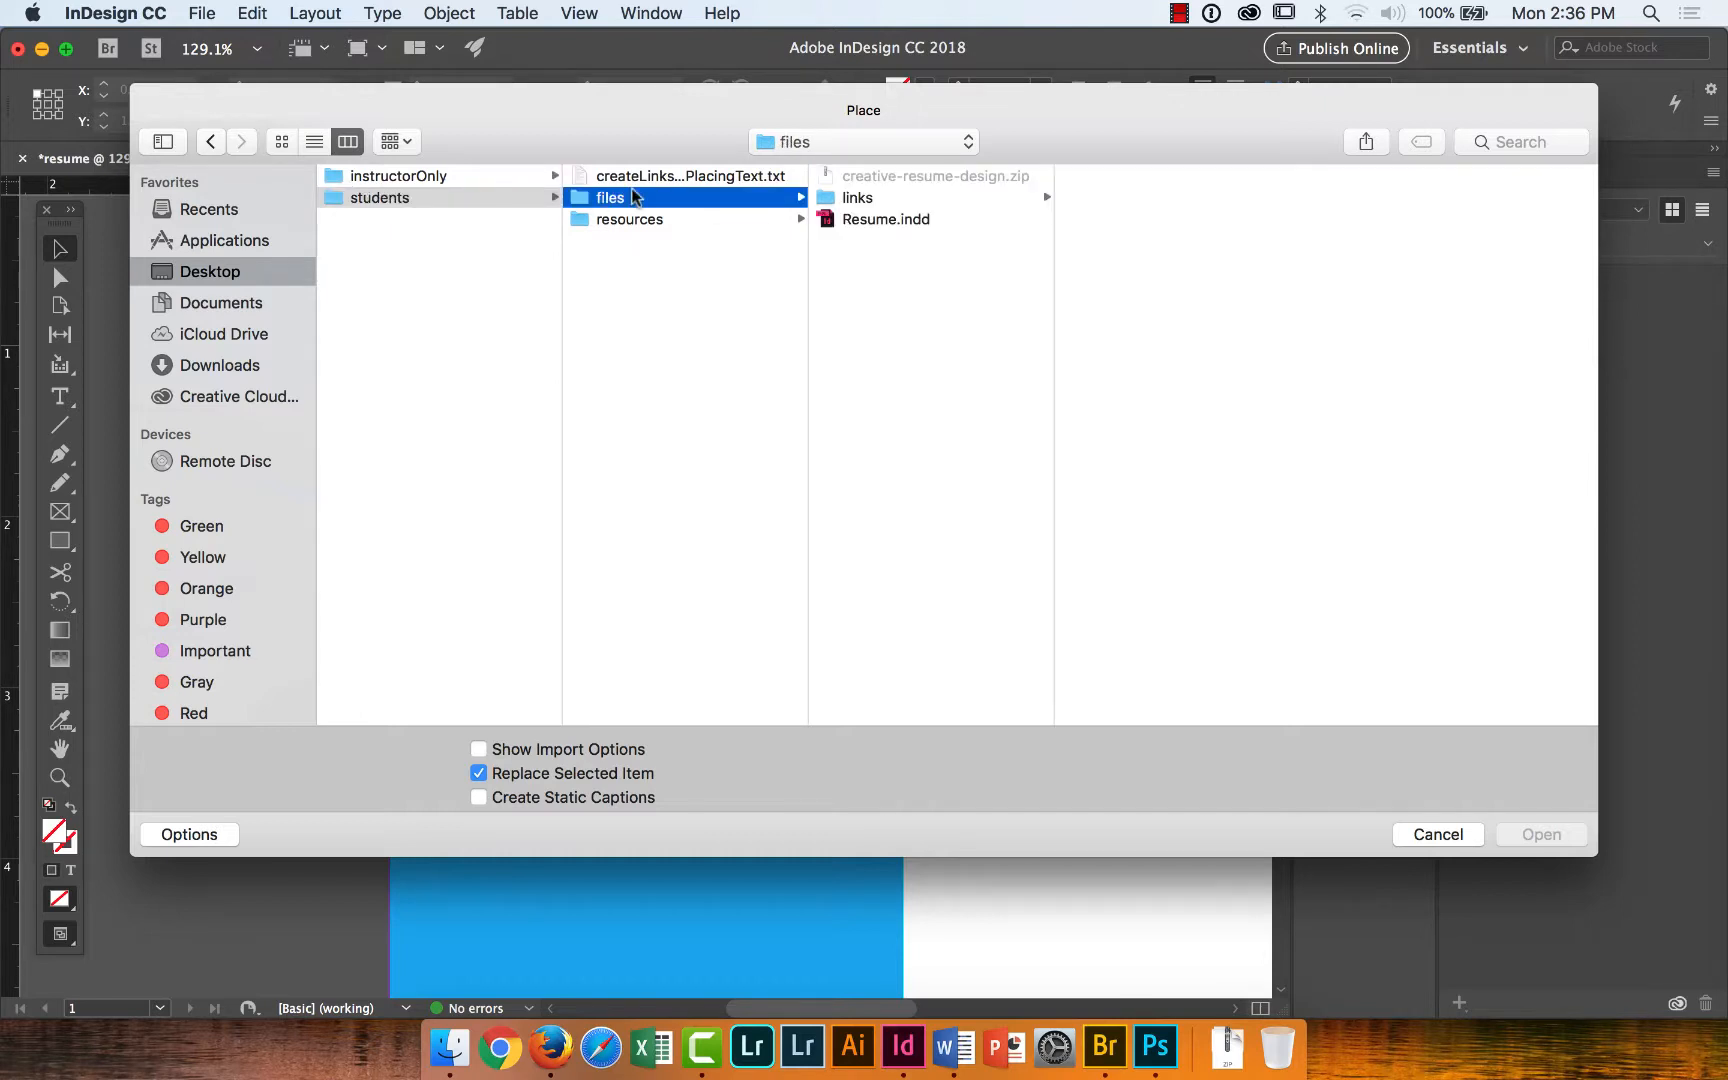
click(855, 203)
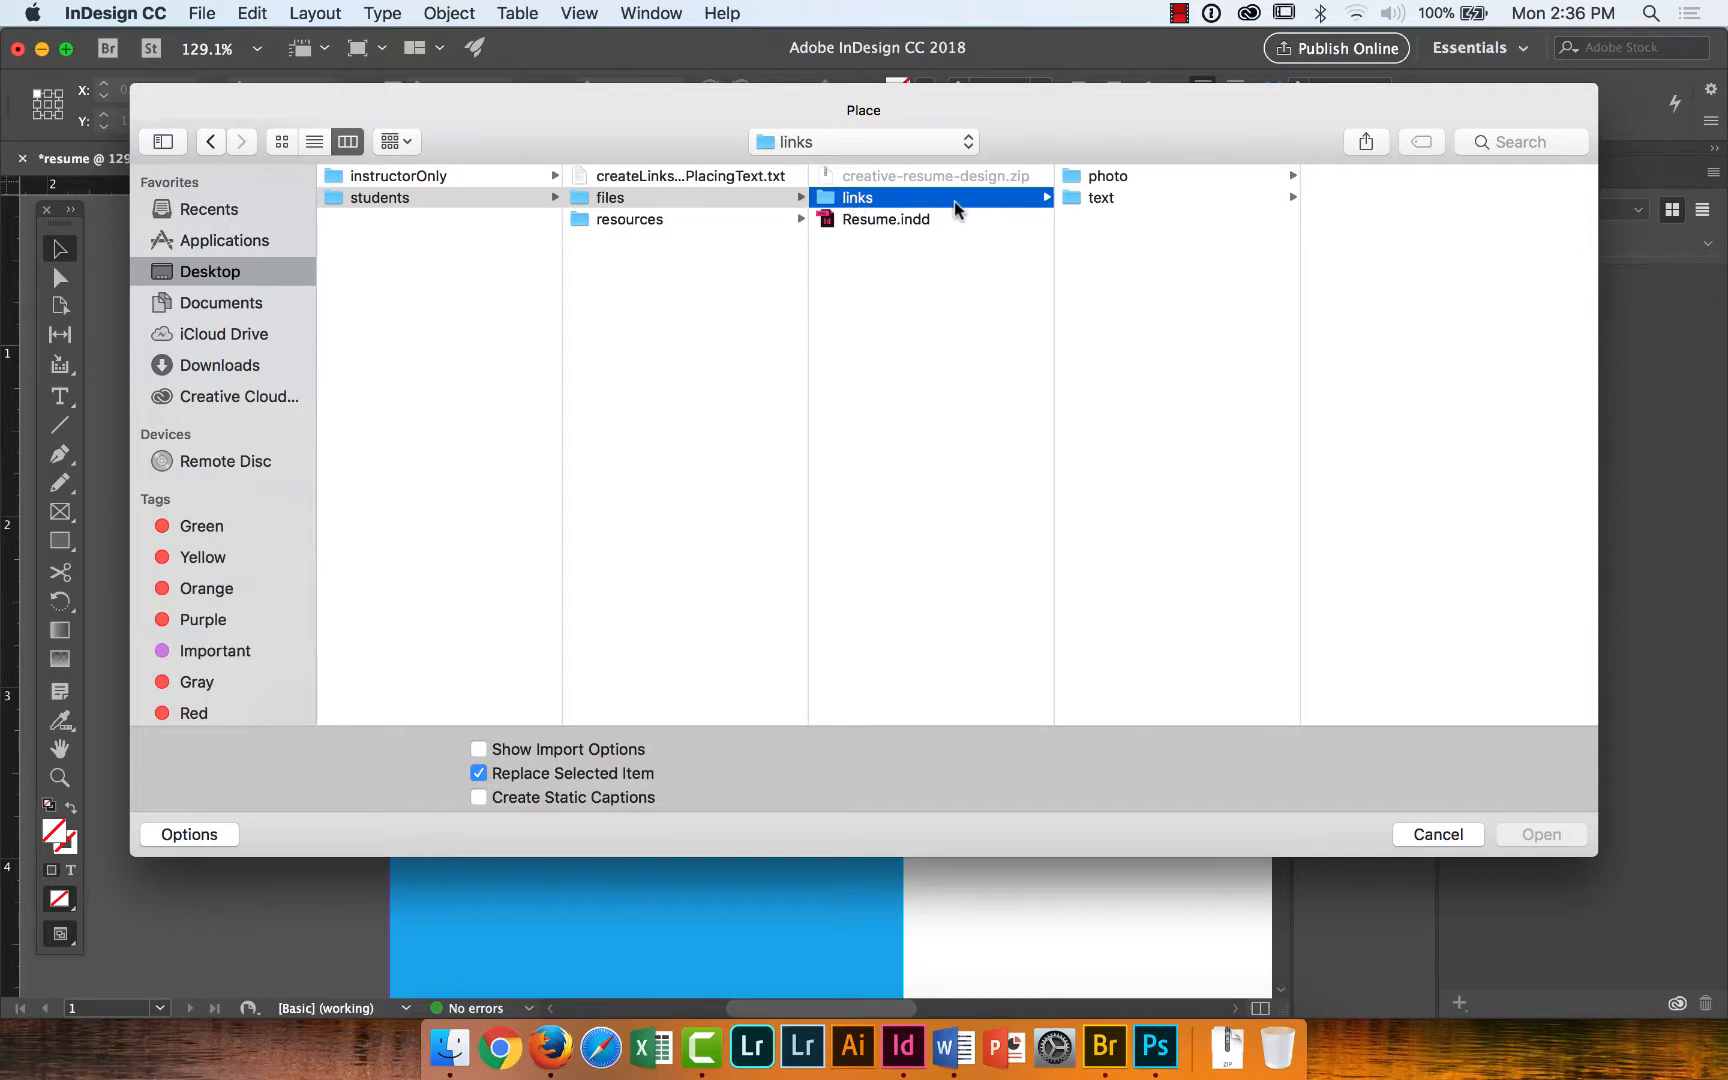
click(1084, 180)
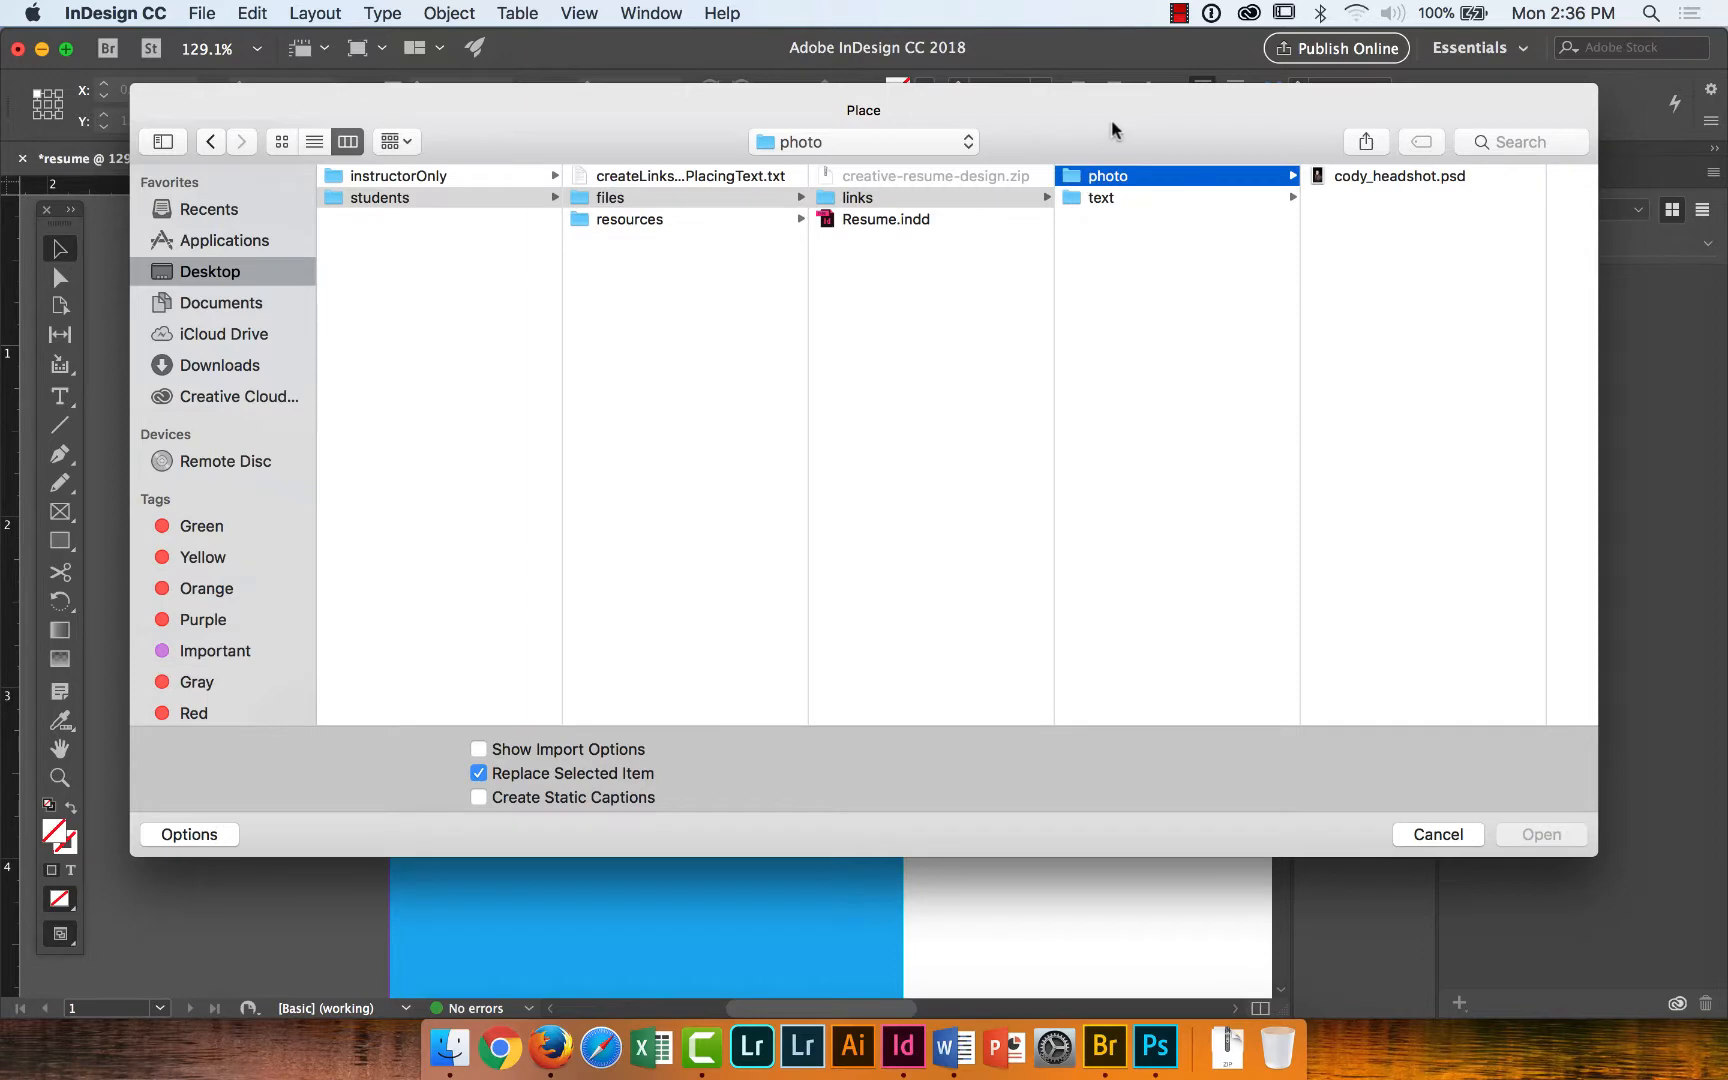
drag(1118, 125, 1000, 173)
click(1197, 228)
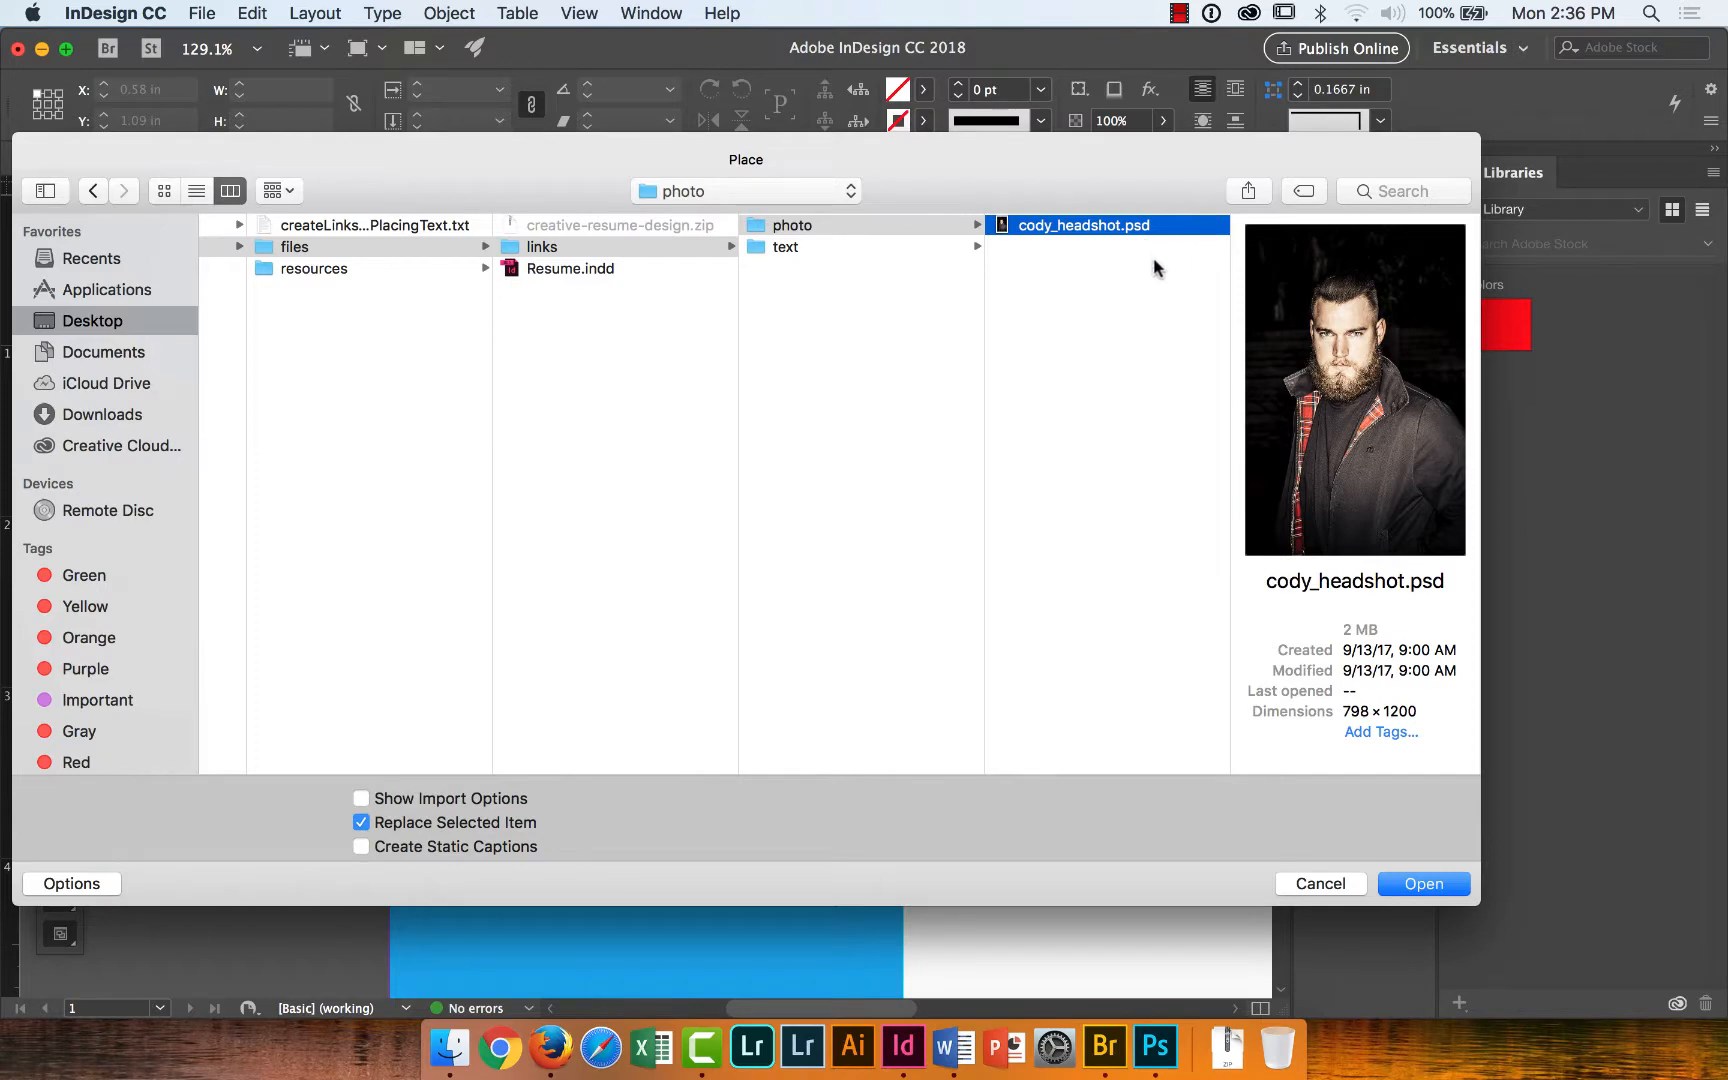
click(1421, 885)
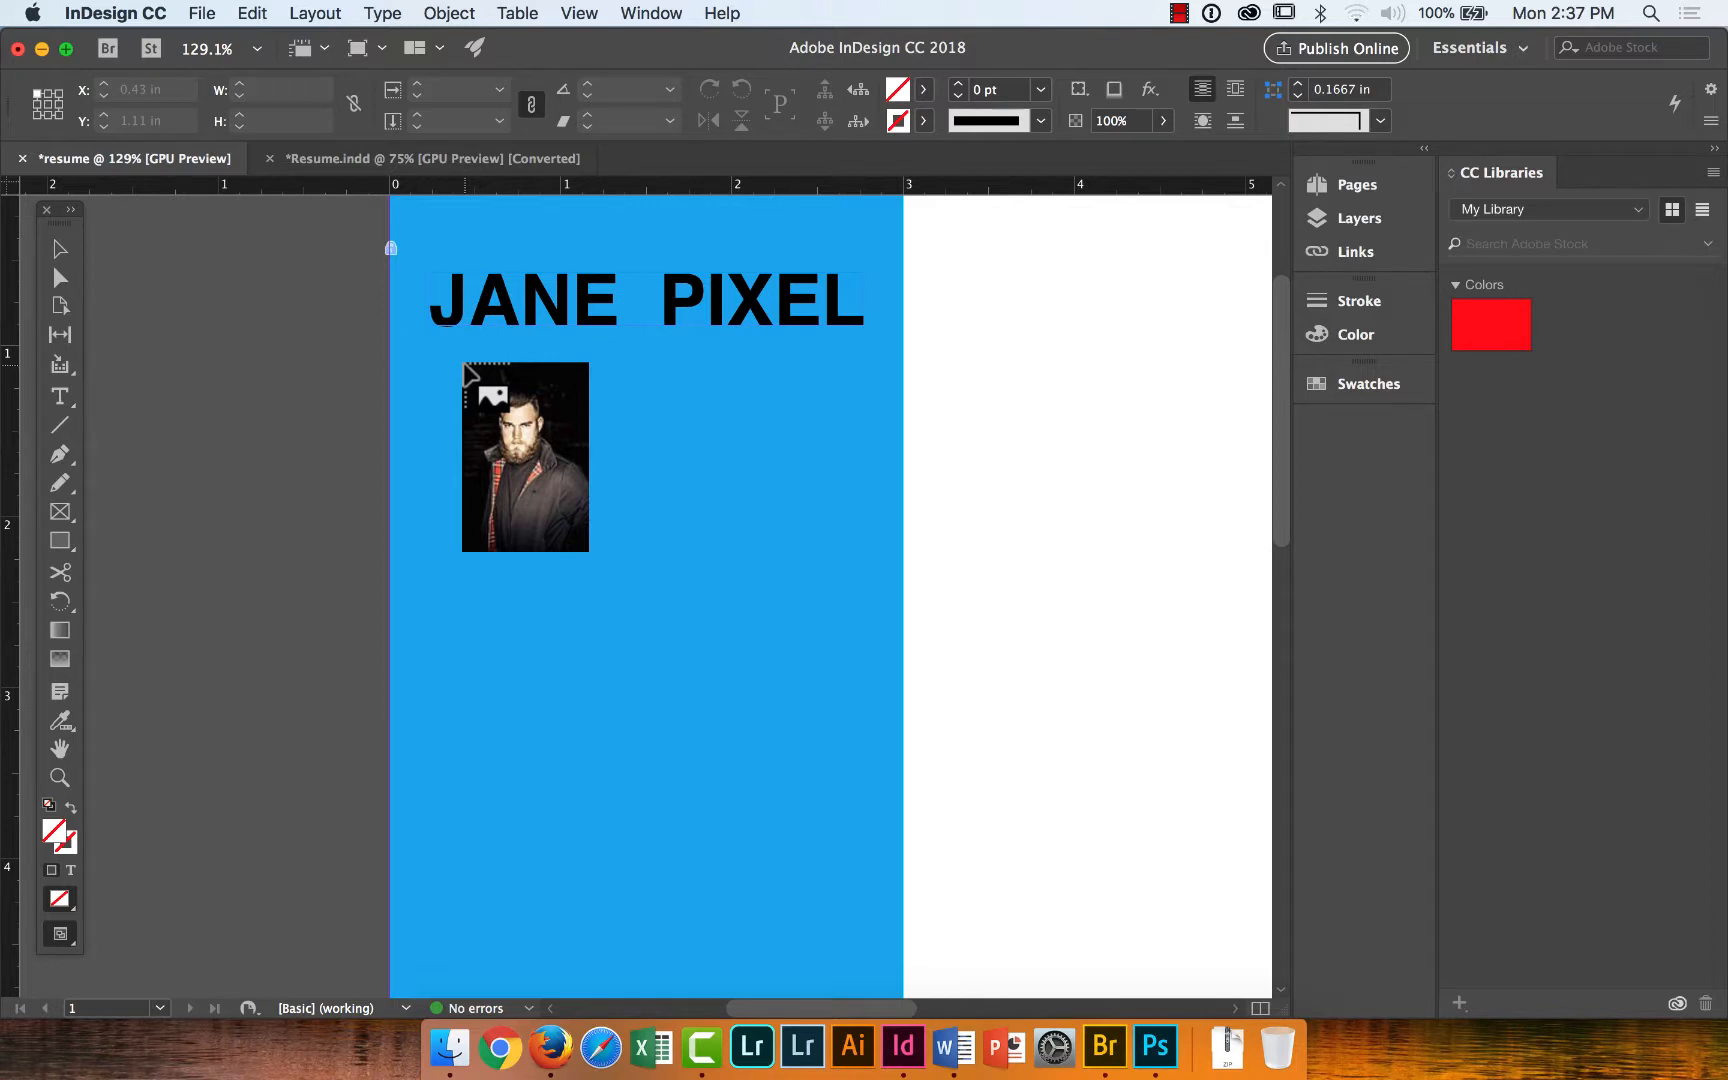
click(464, 365)
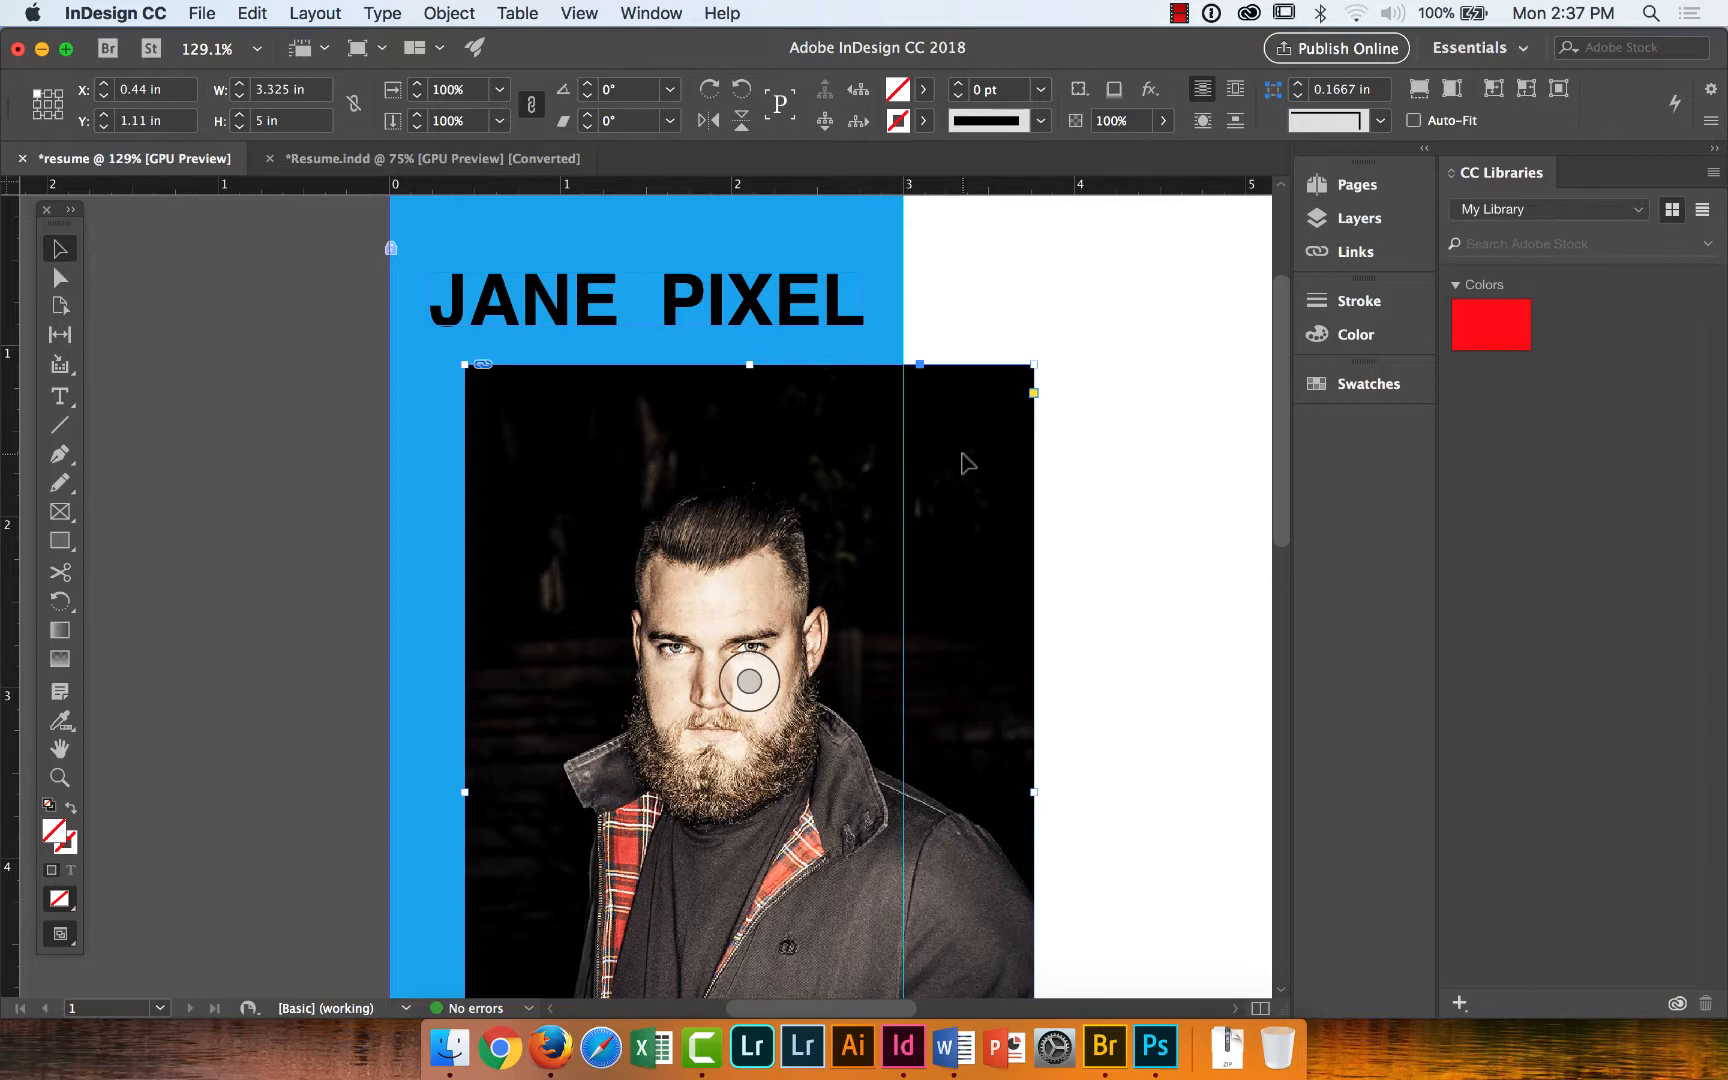
key(Delete)
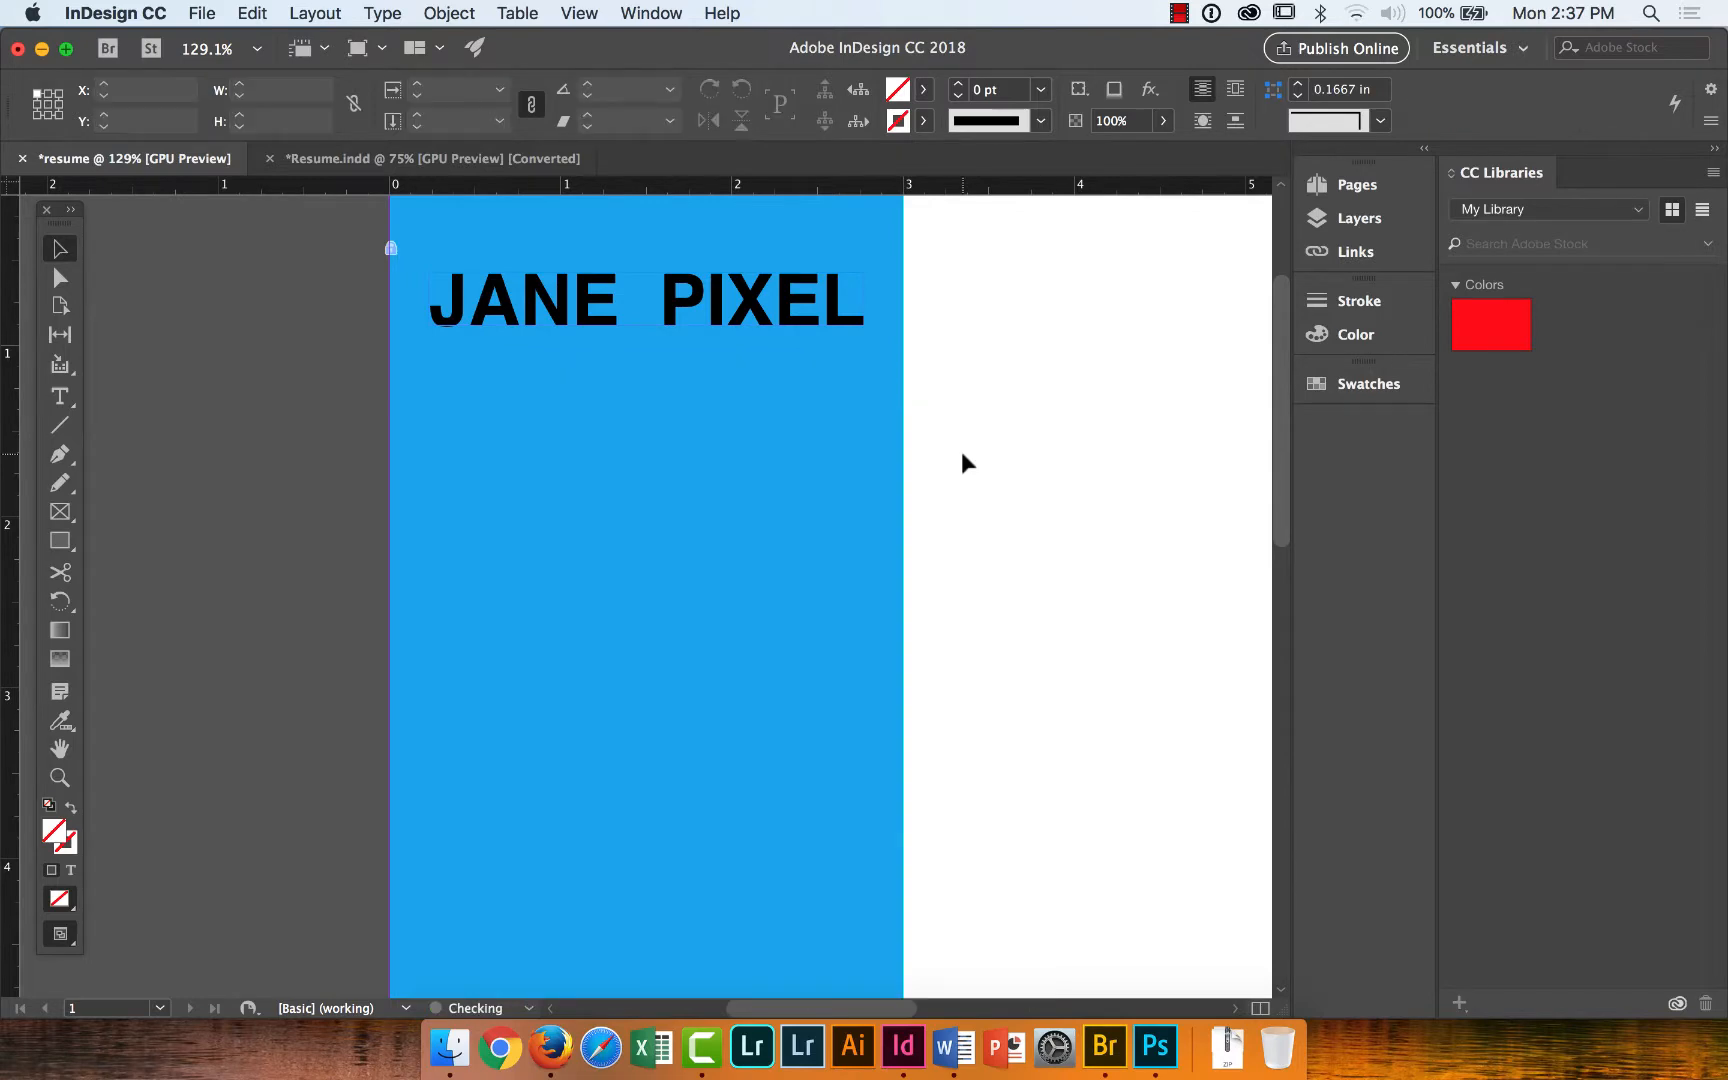
Try placing cody_headshot.psd below the name at a drawn size of about 0.83 × 1.25 in, and delete it.
click(202, 15)
click(232, 321)
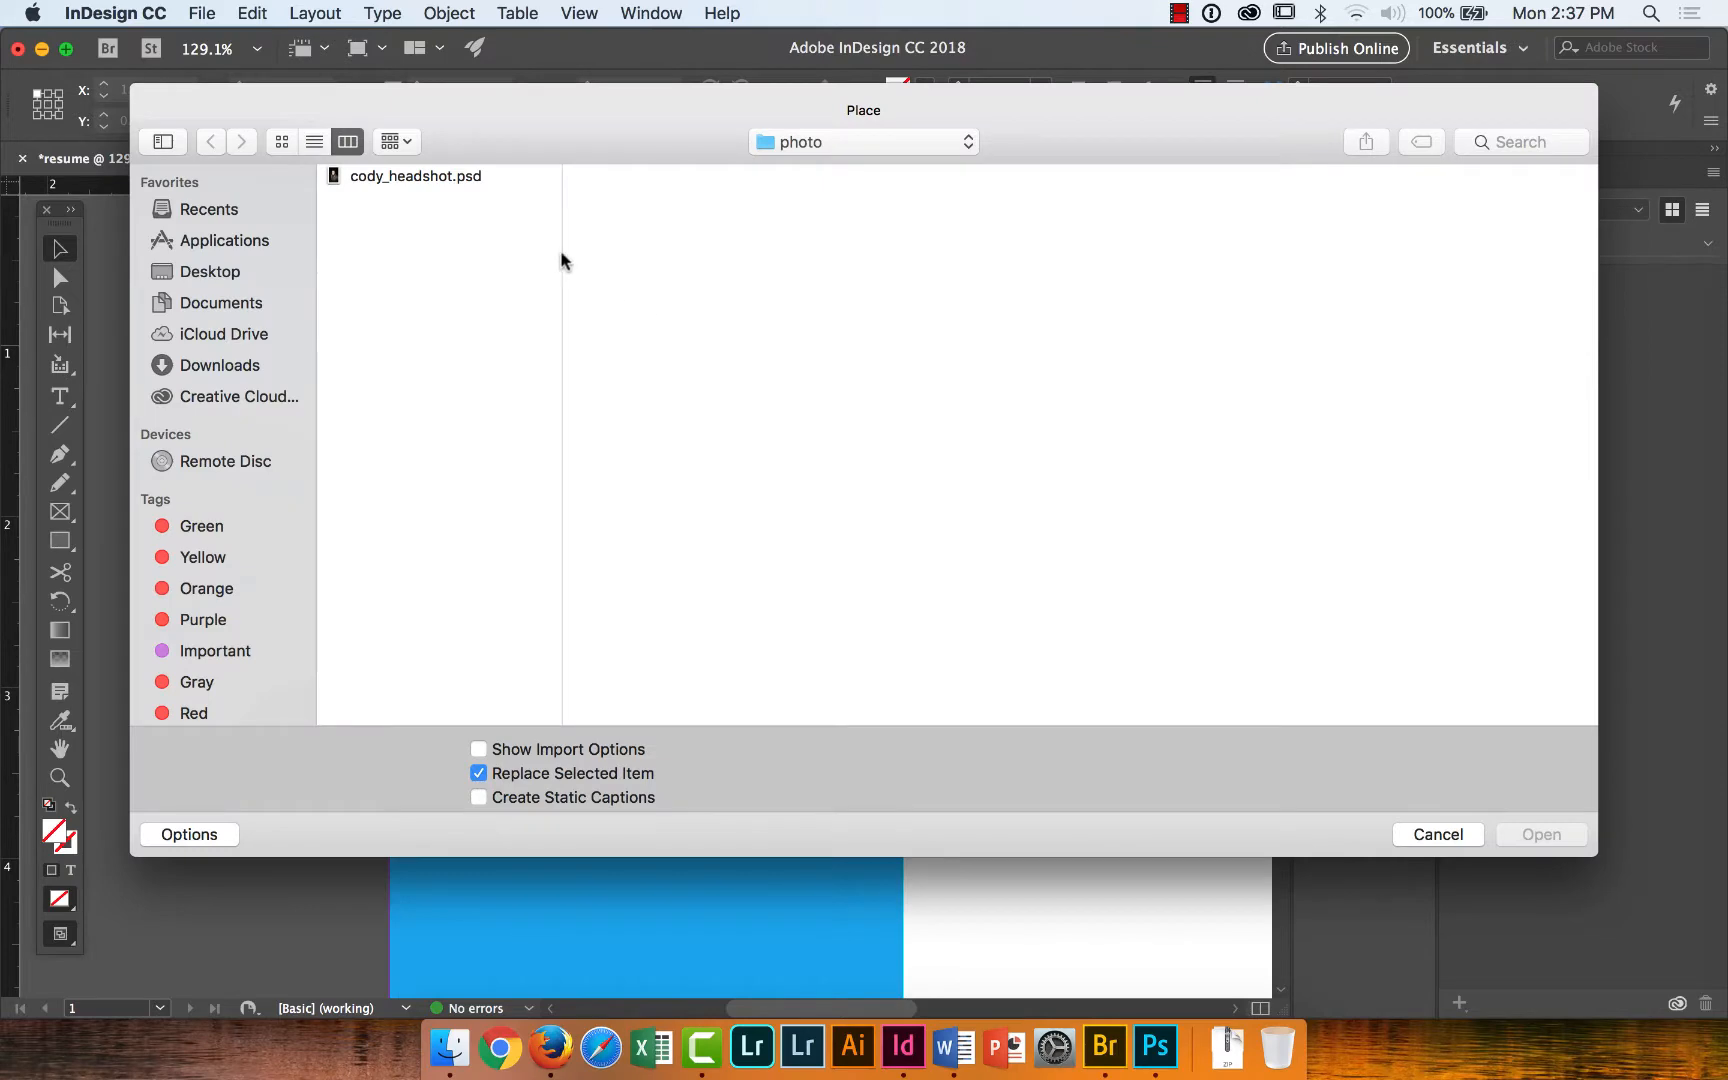
click(468, 176)
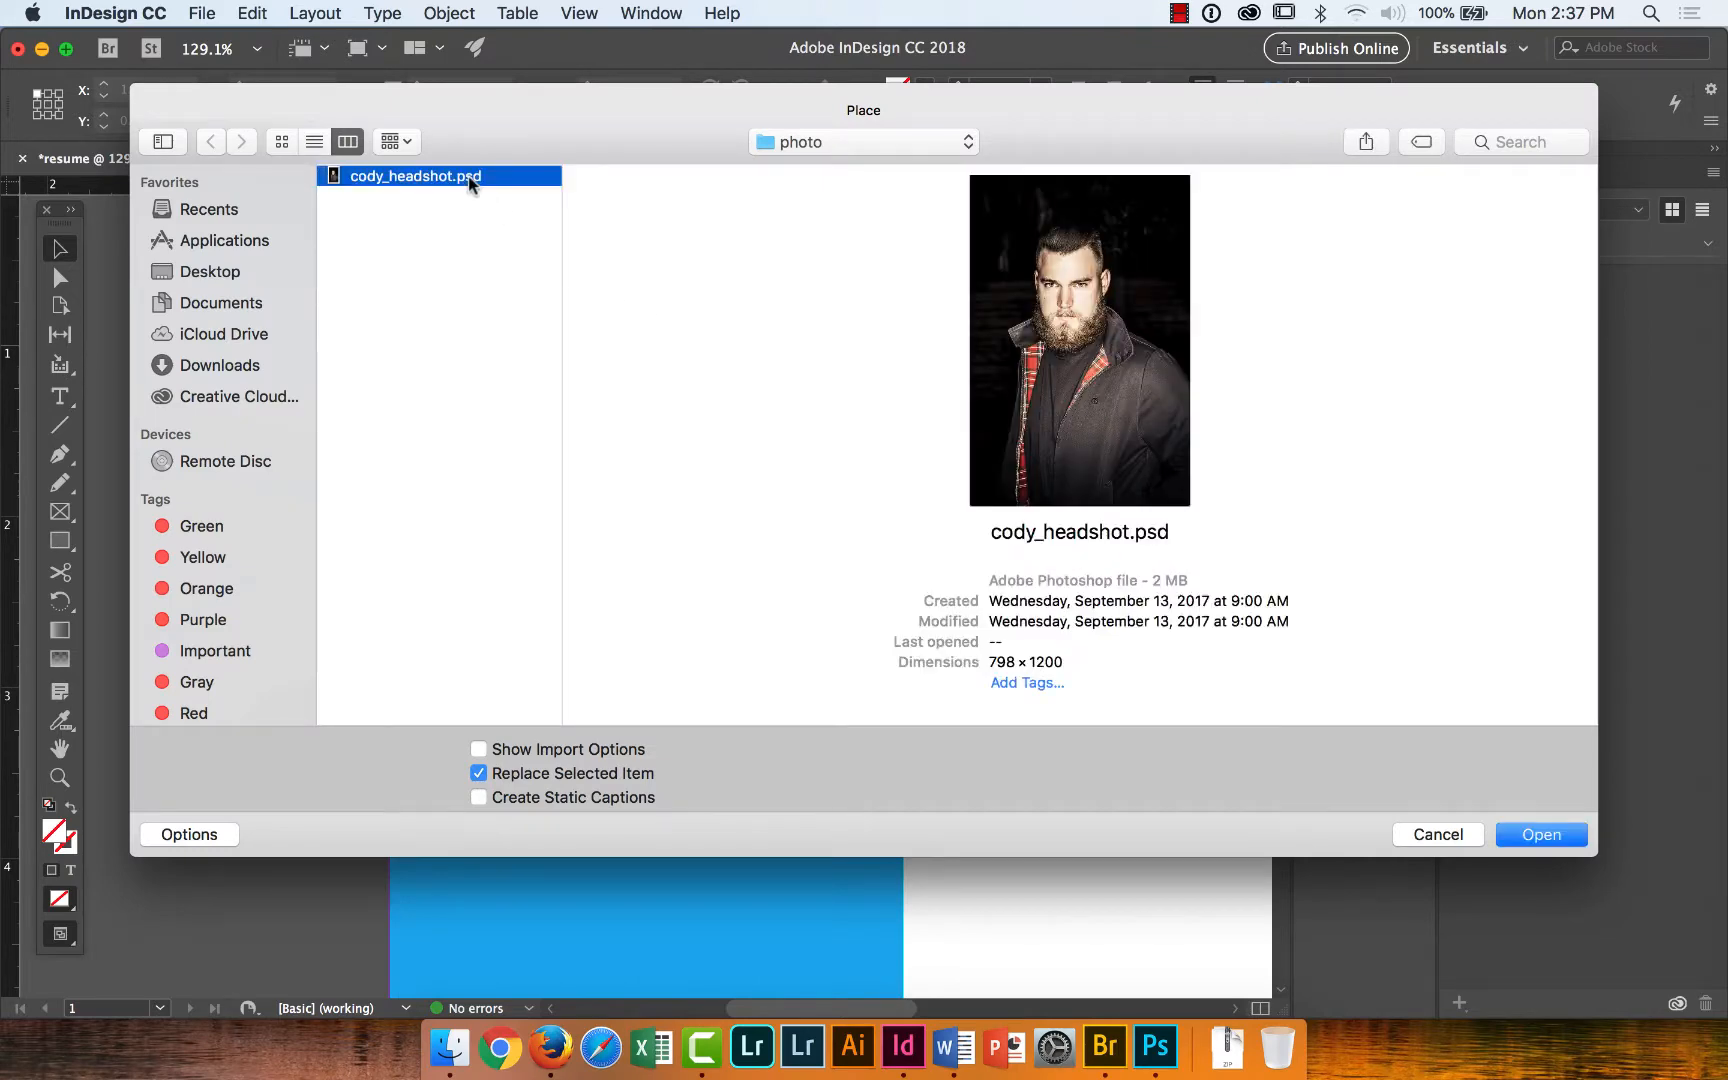
click(1531, 836)
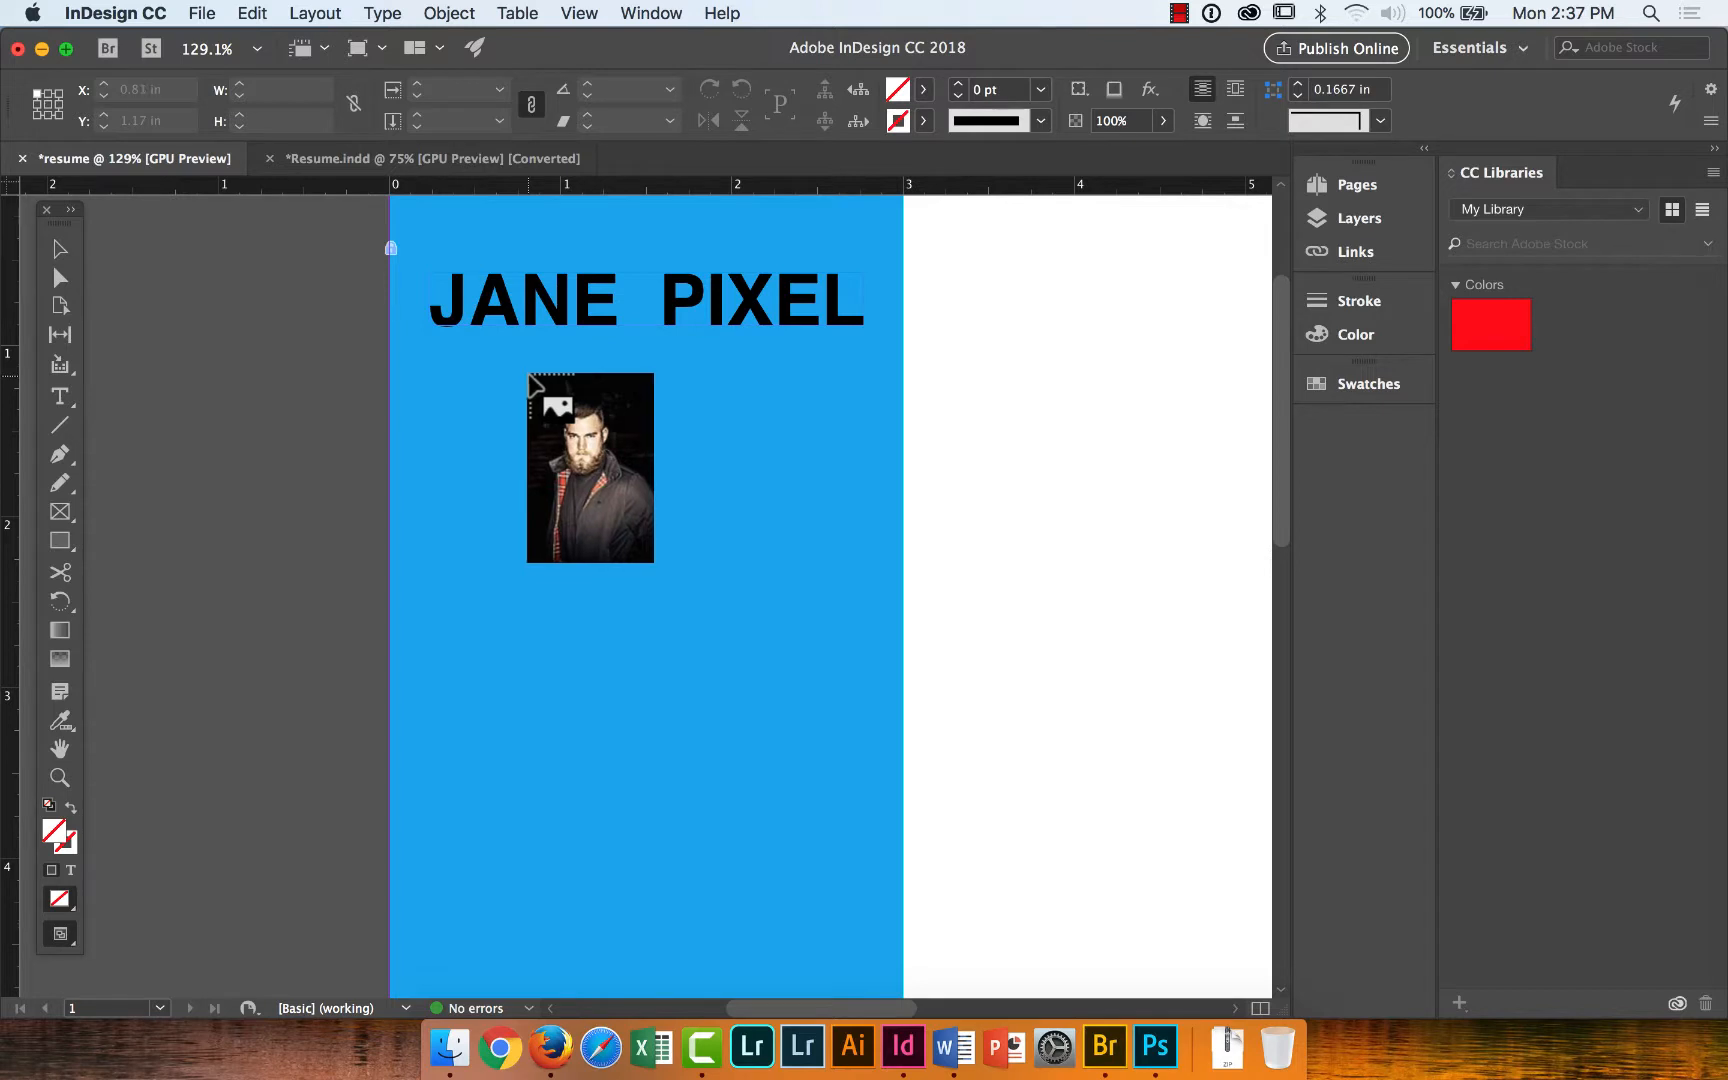
drag(509, 367, 652, 476)
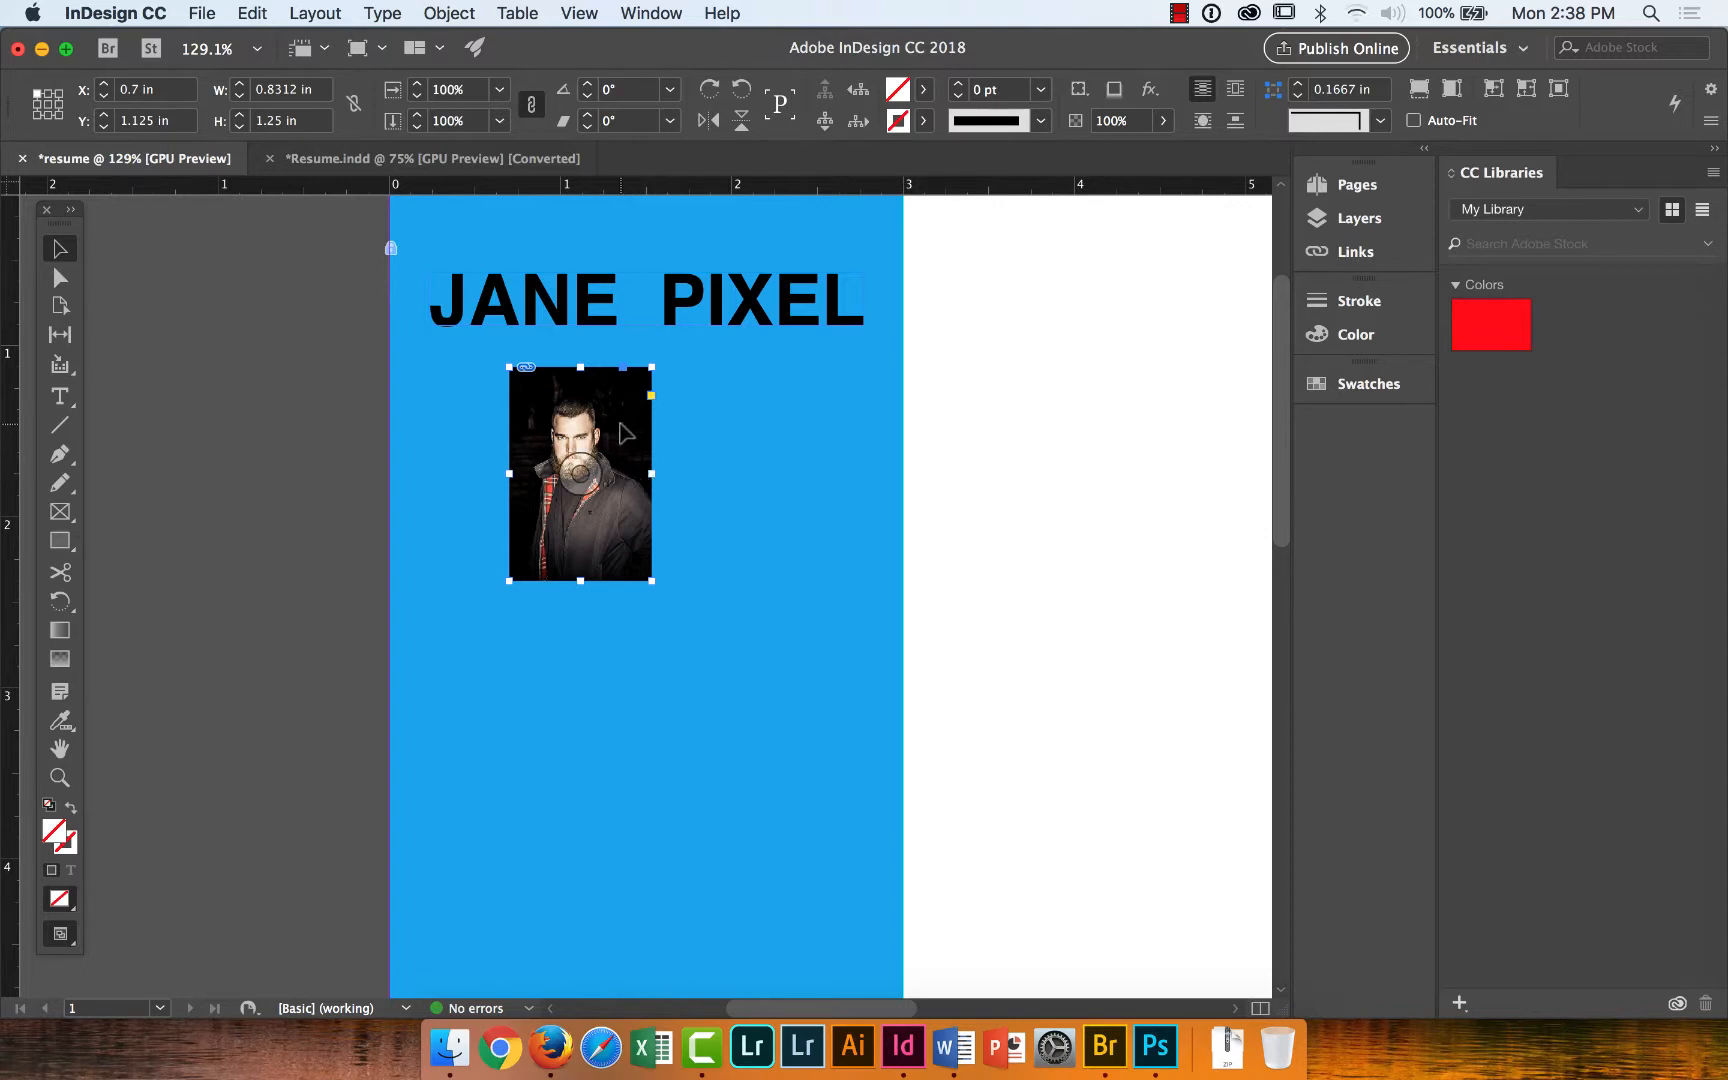
key(Delete)
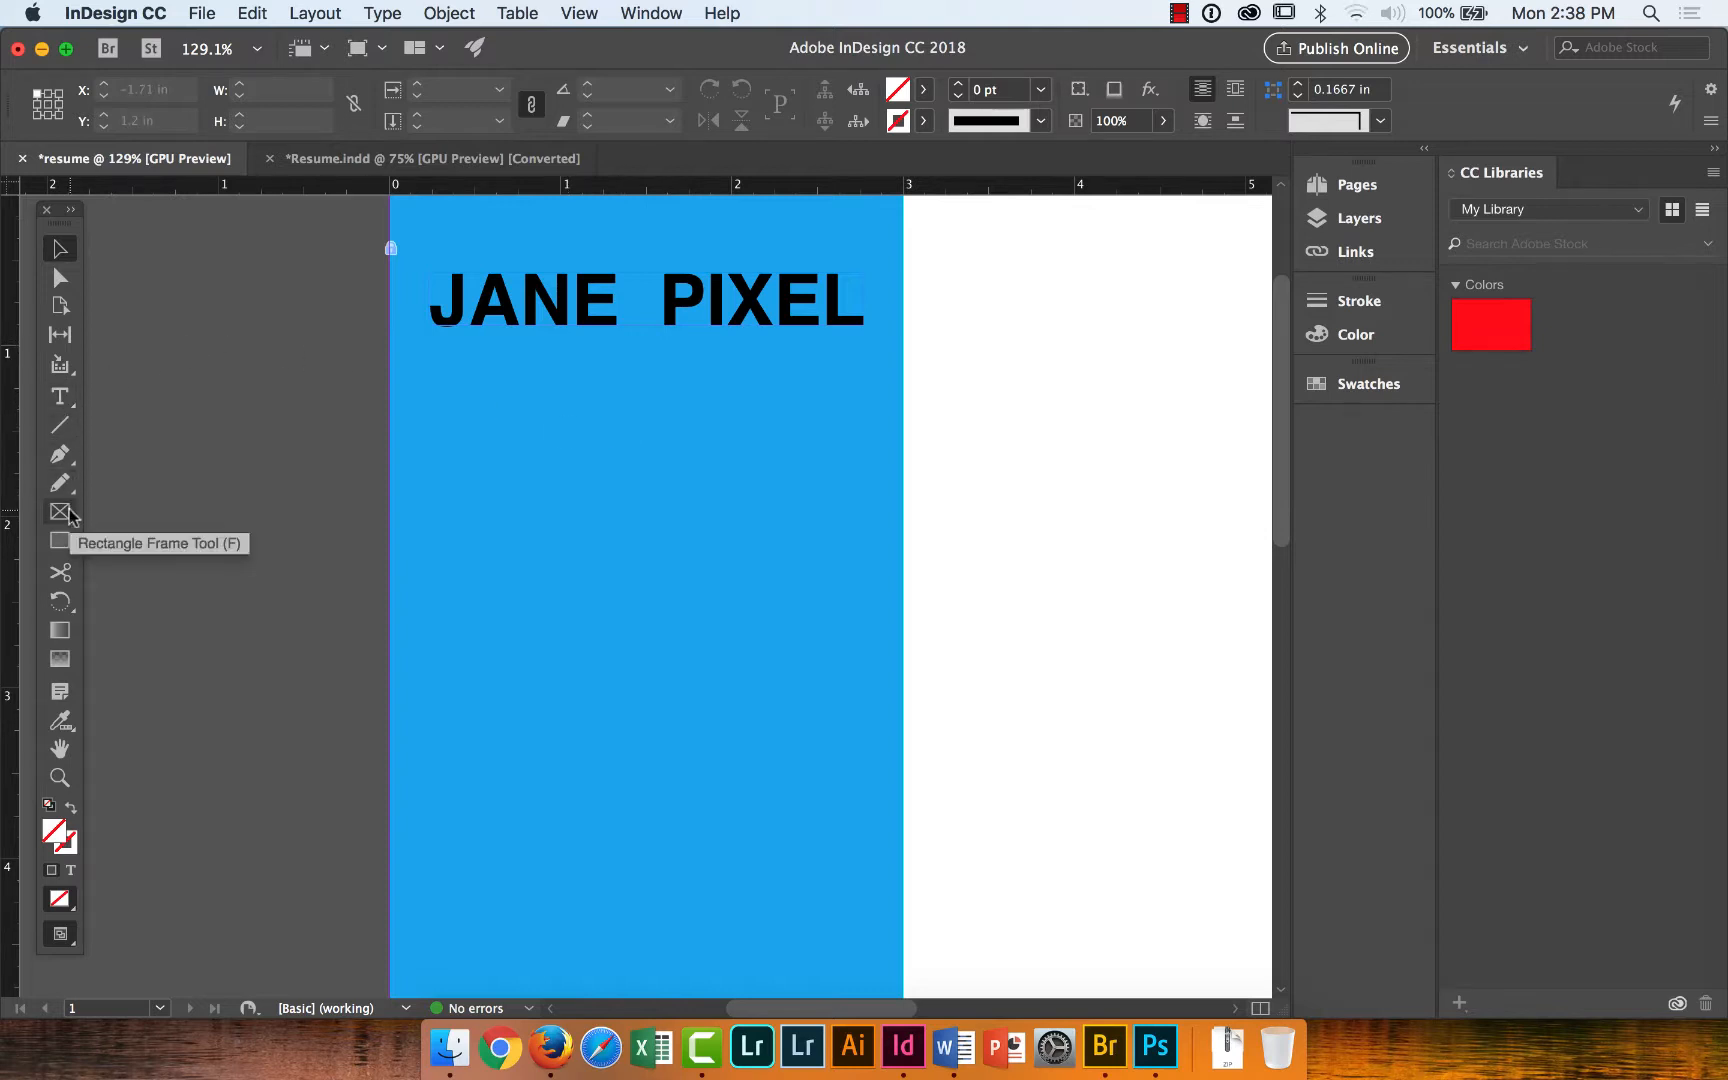
Draw a square Rectangle Frame about 0.89 in wide below the name, at about X 0.95 in, Y 1.21 in.
drag(70, 515, 136, 540)
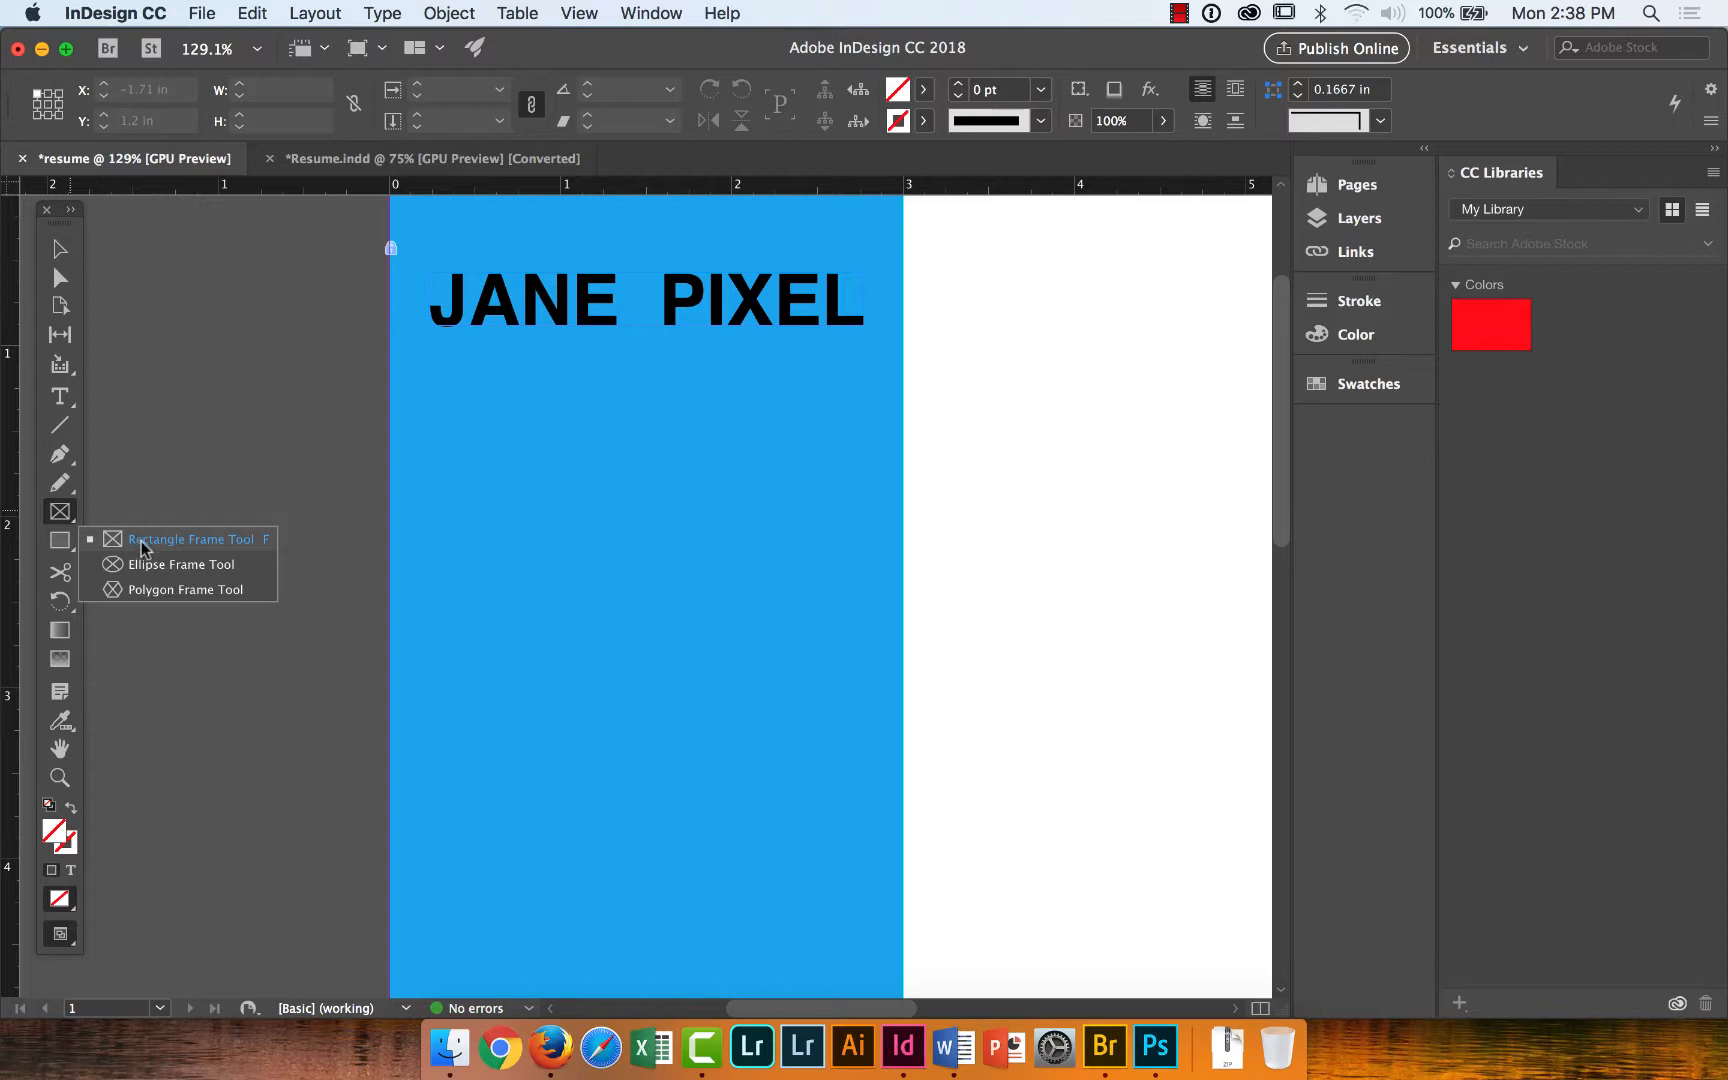
drag(140, 541, 140, 541)
drag(549, 384, 704, 555)
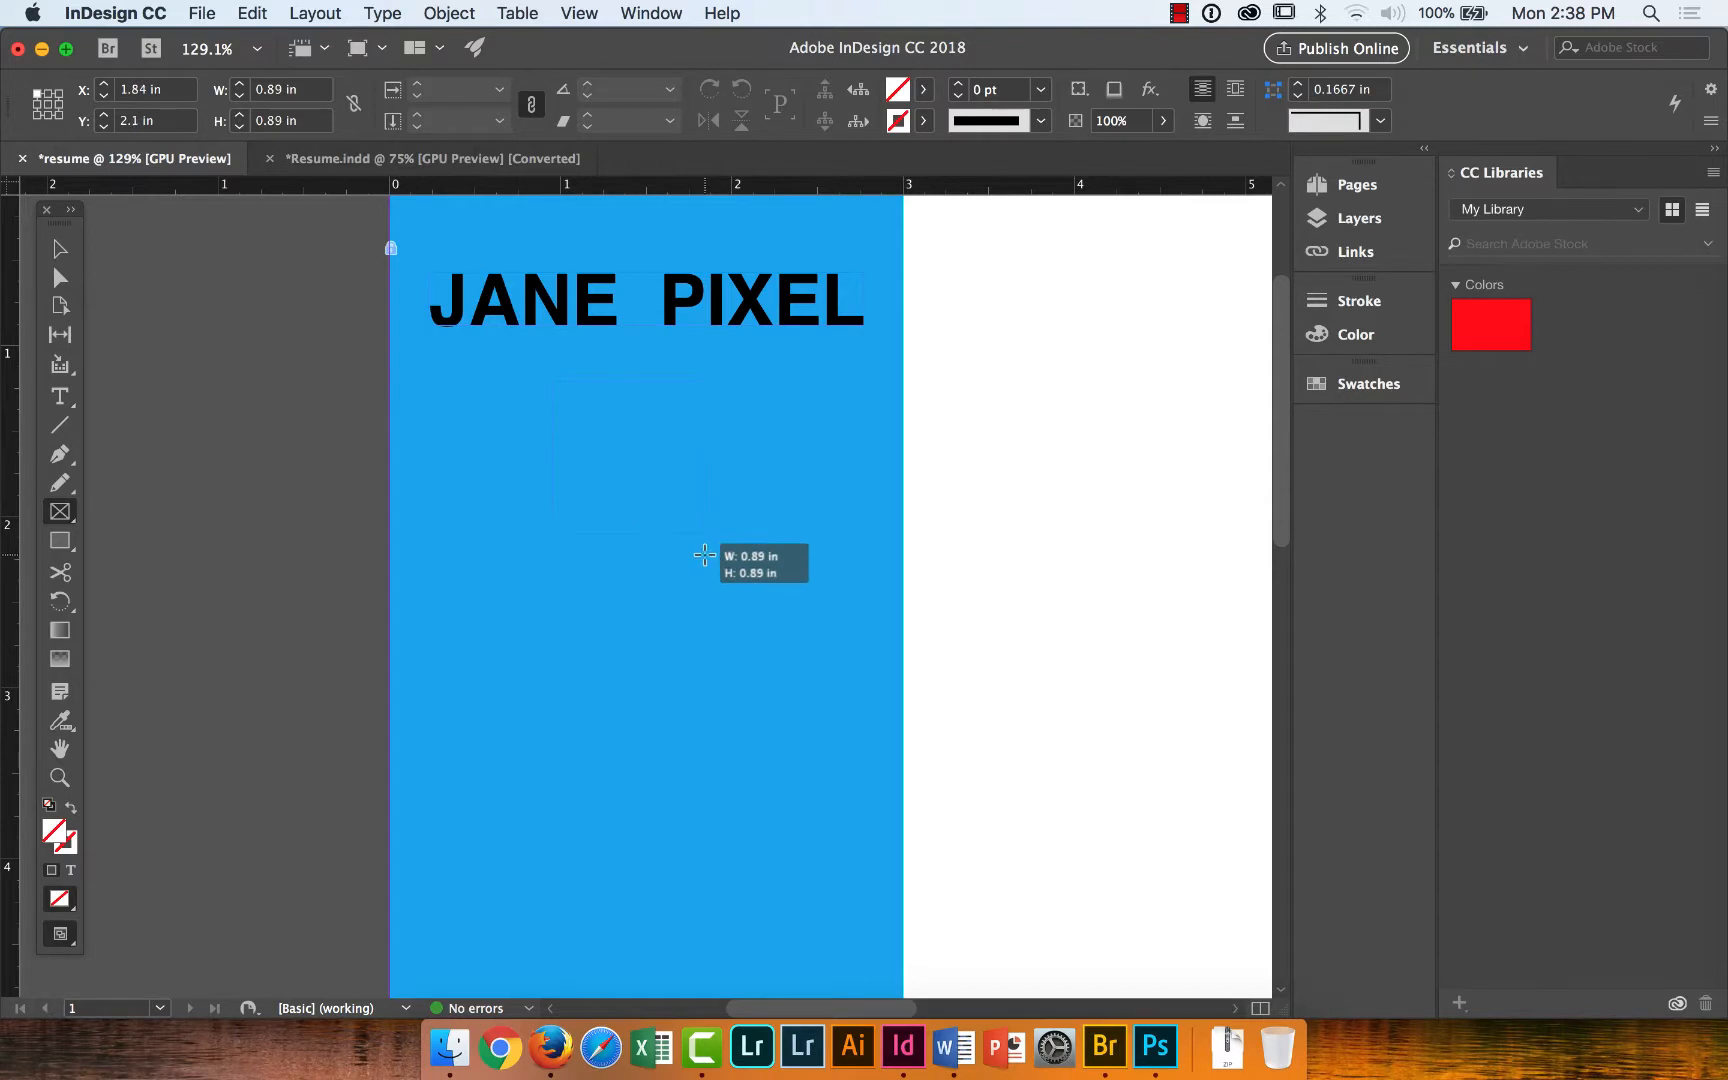
scroll(705, 555, left, 2)
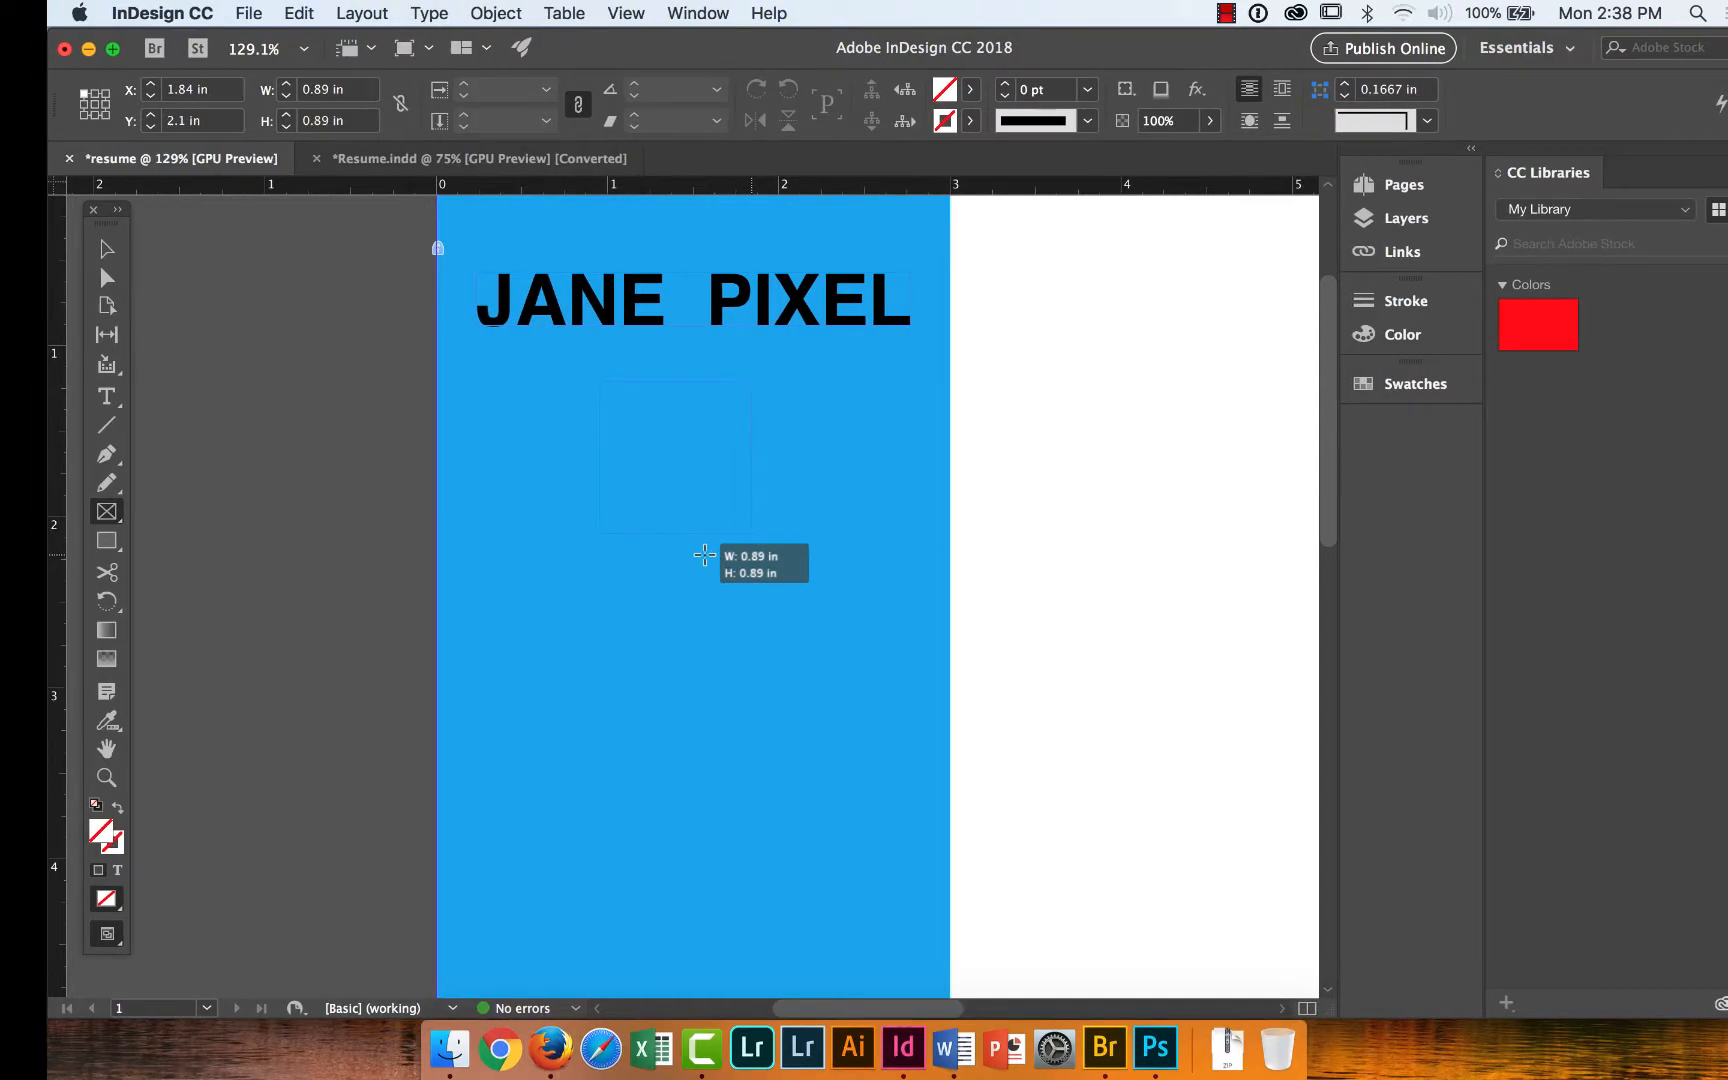
scroll(705, 555, left, 3)
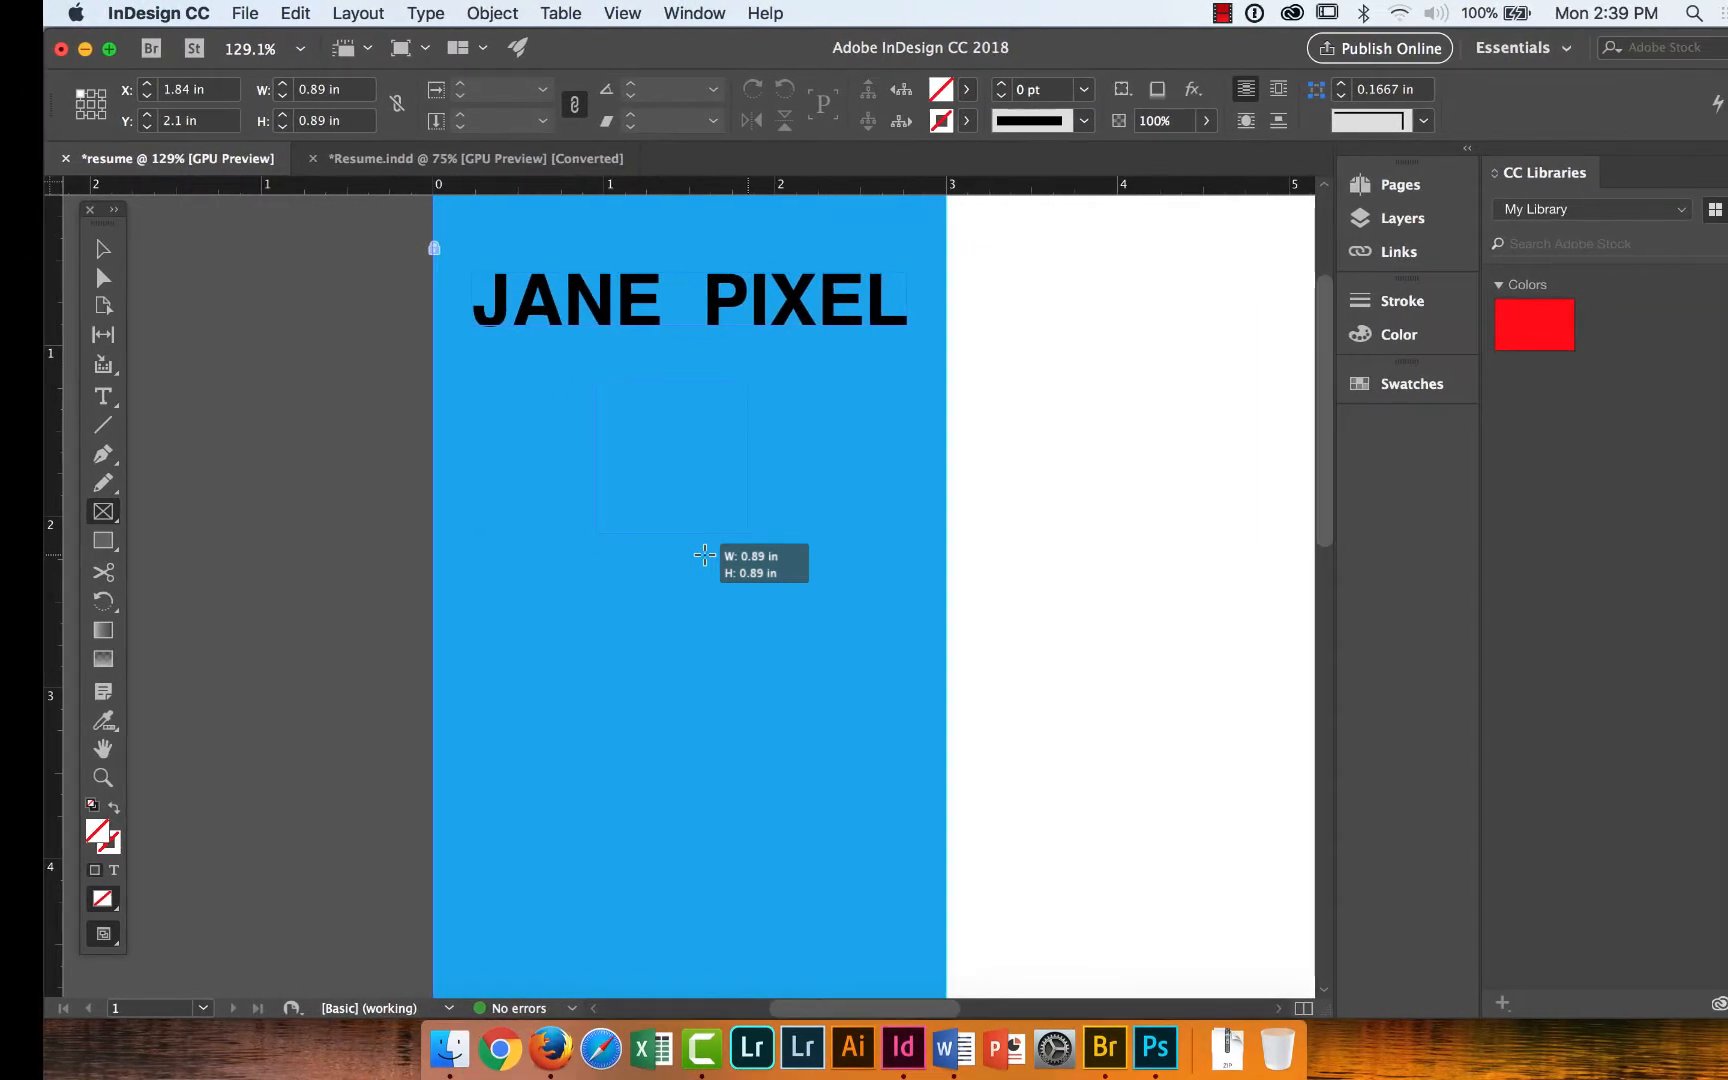
drag(705, 555, 705, 555)
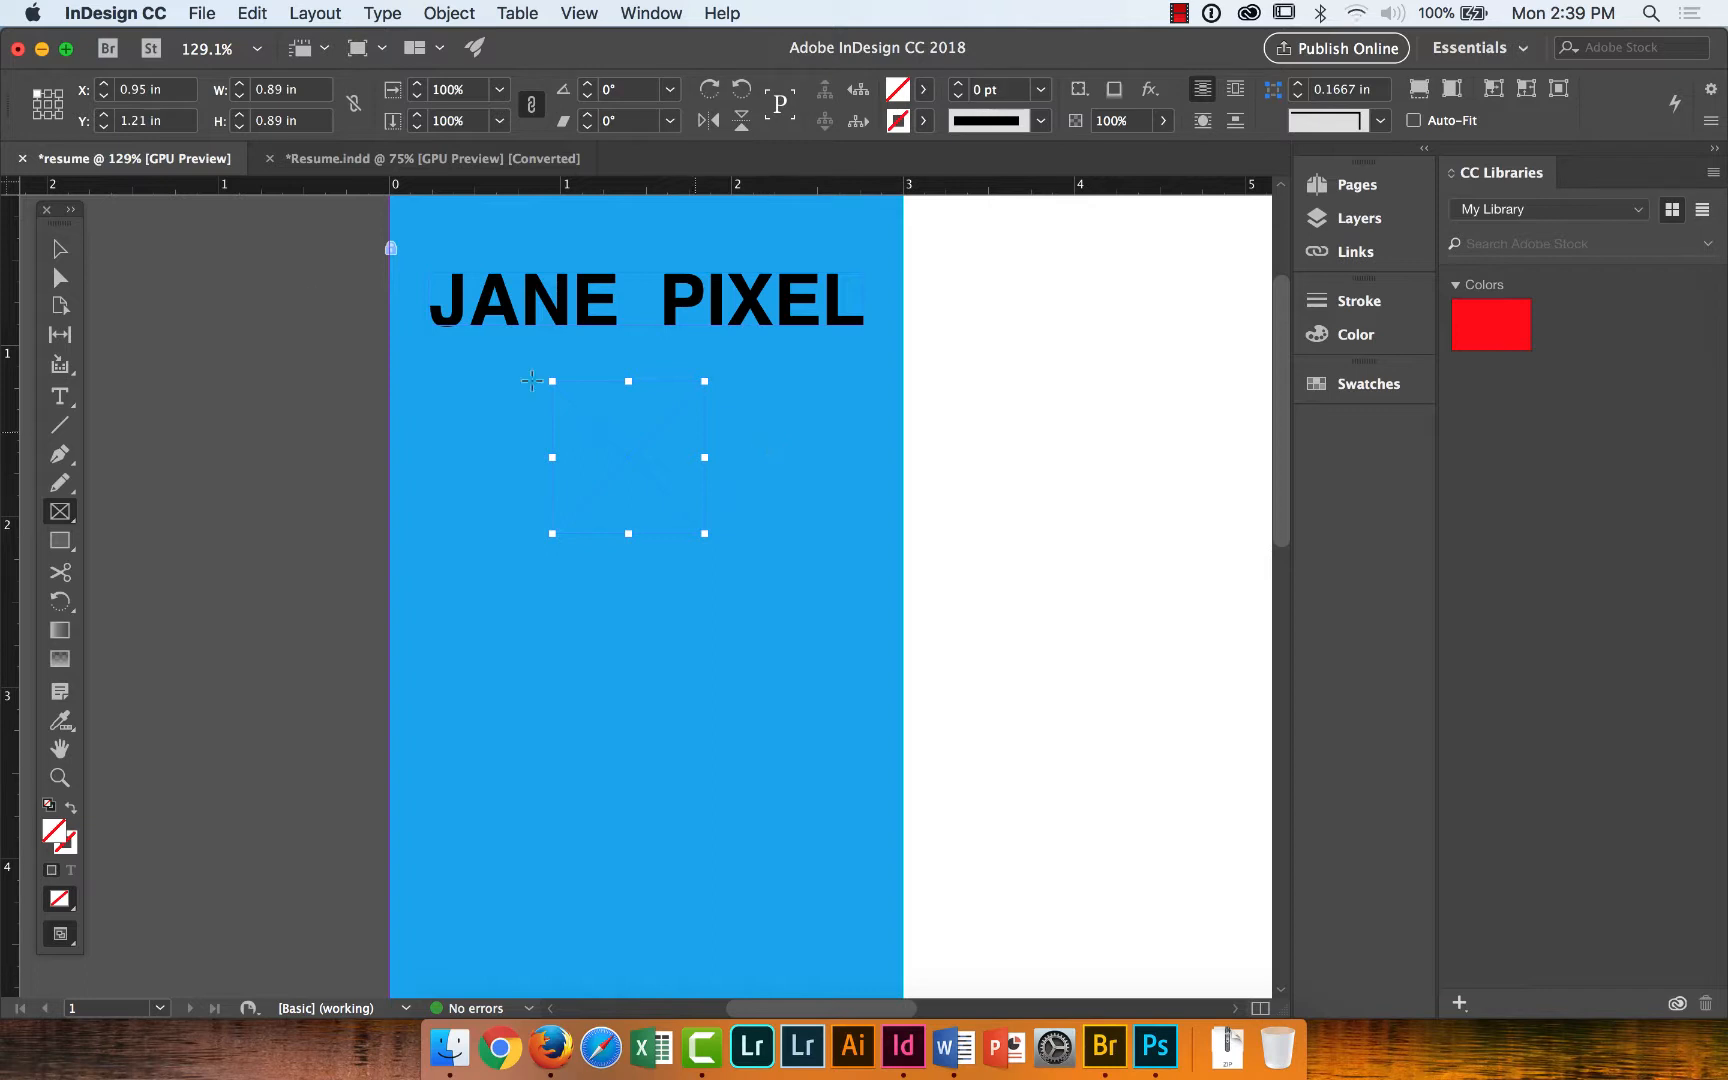
Fill the square placeholder frame with the [Black] swatch.
click(64, 250)
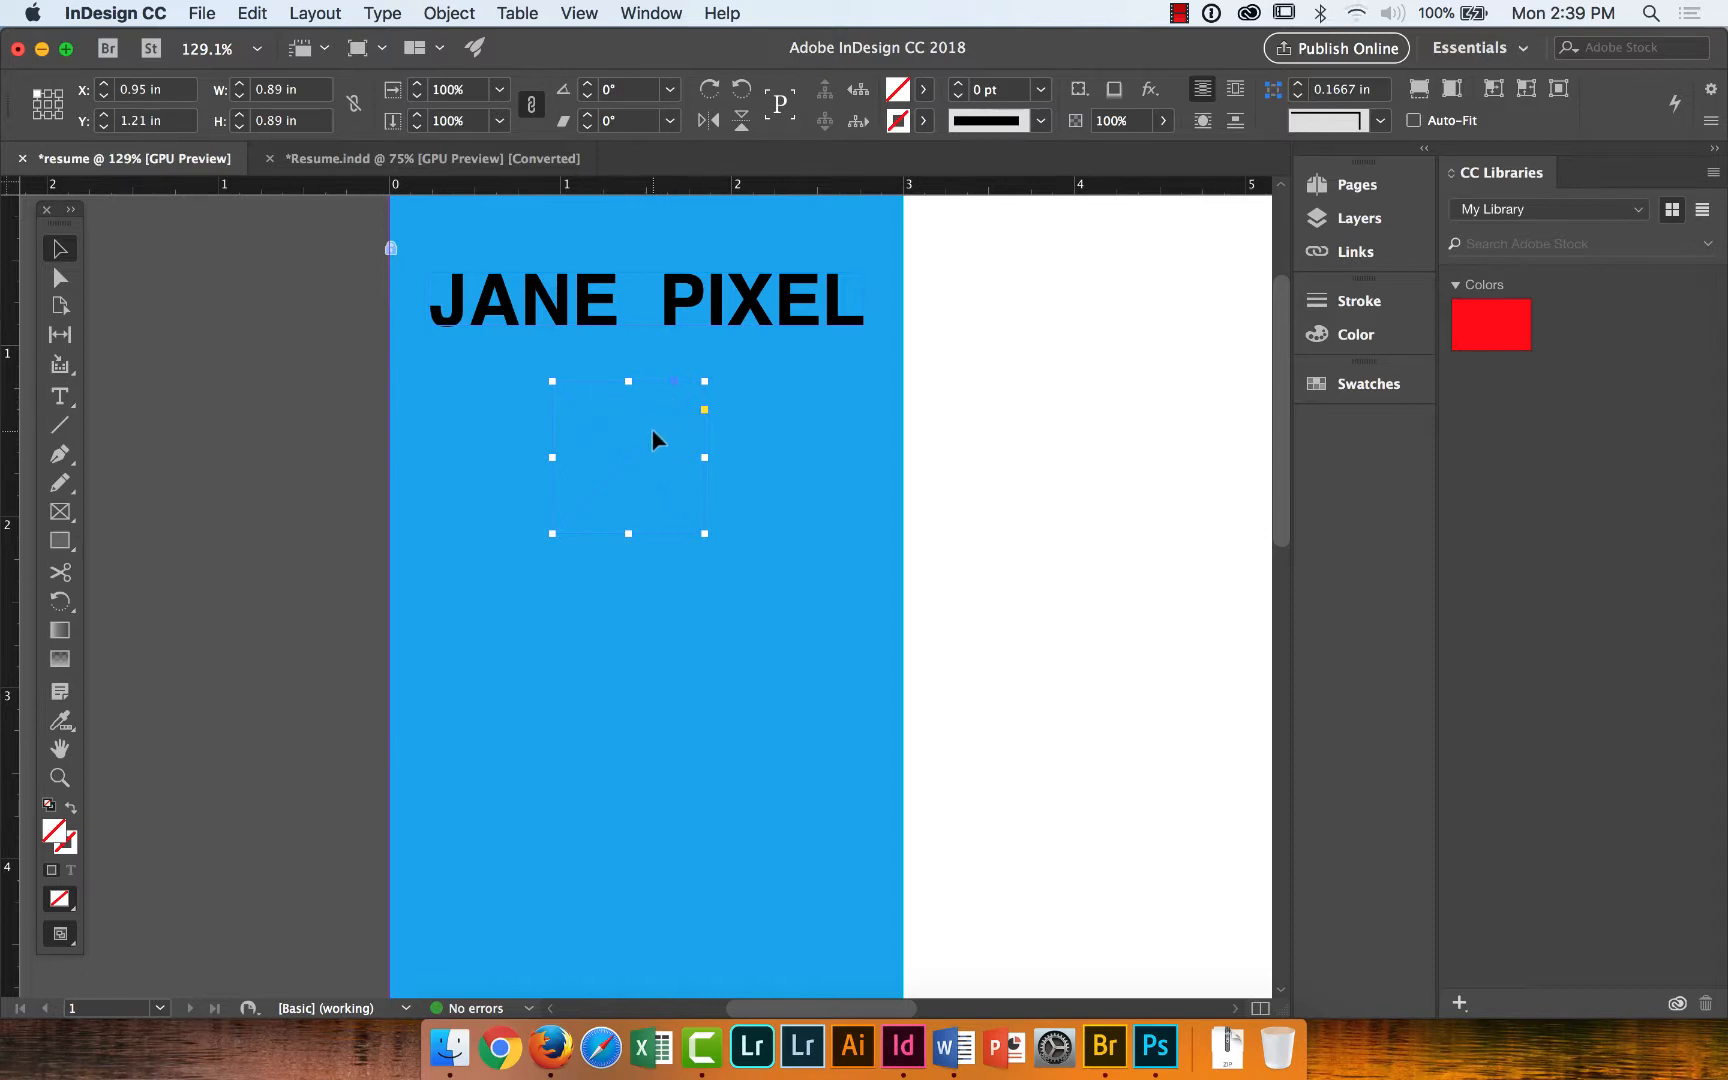
click(925, 93)
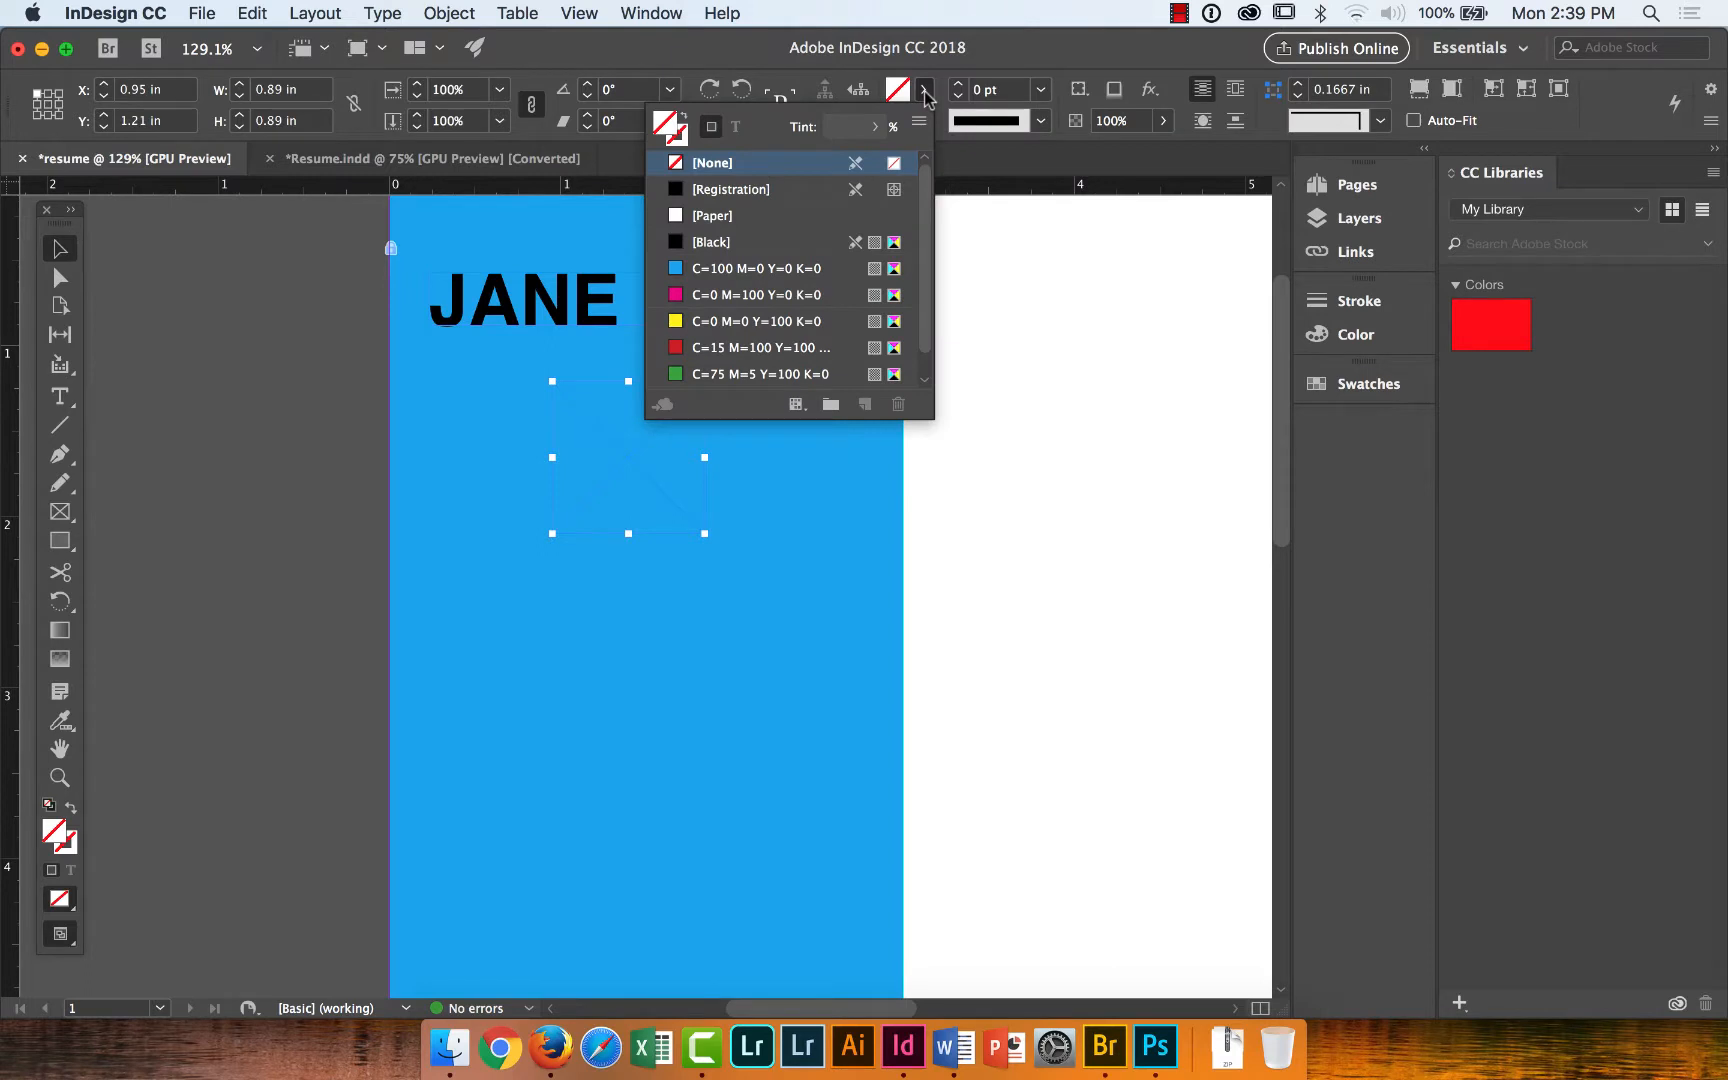
click(727, 245)
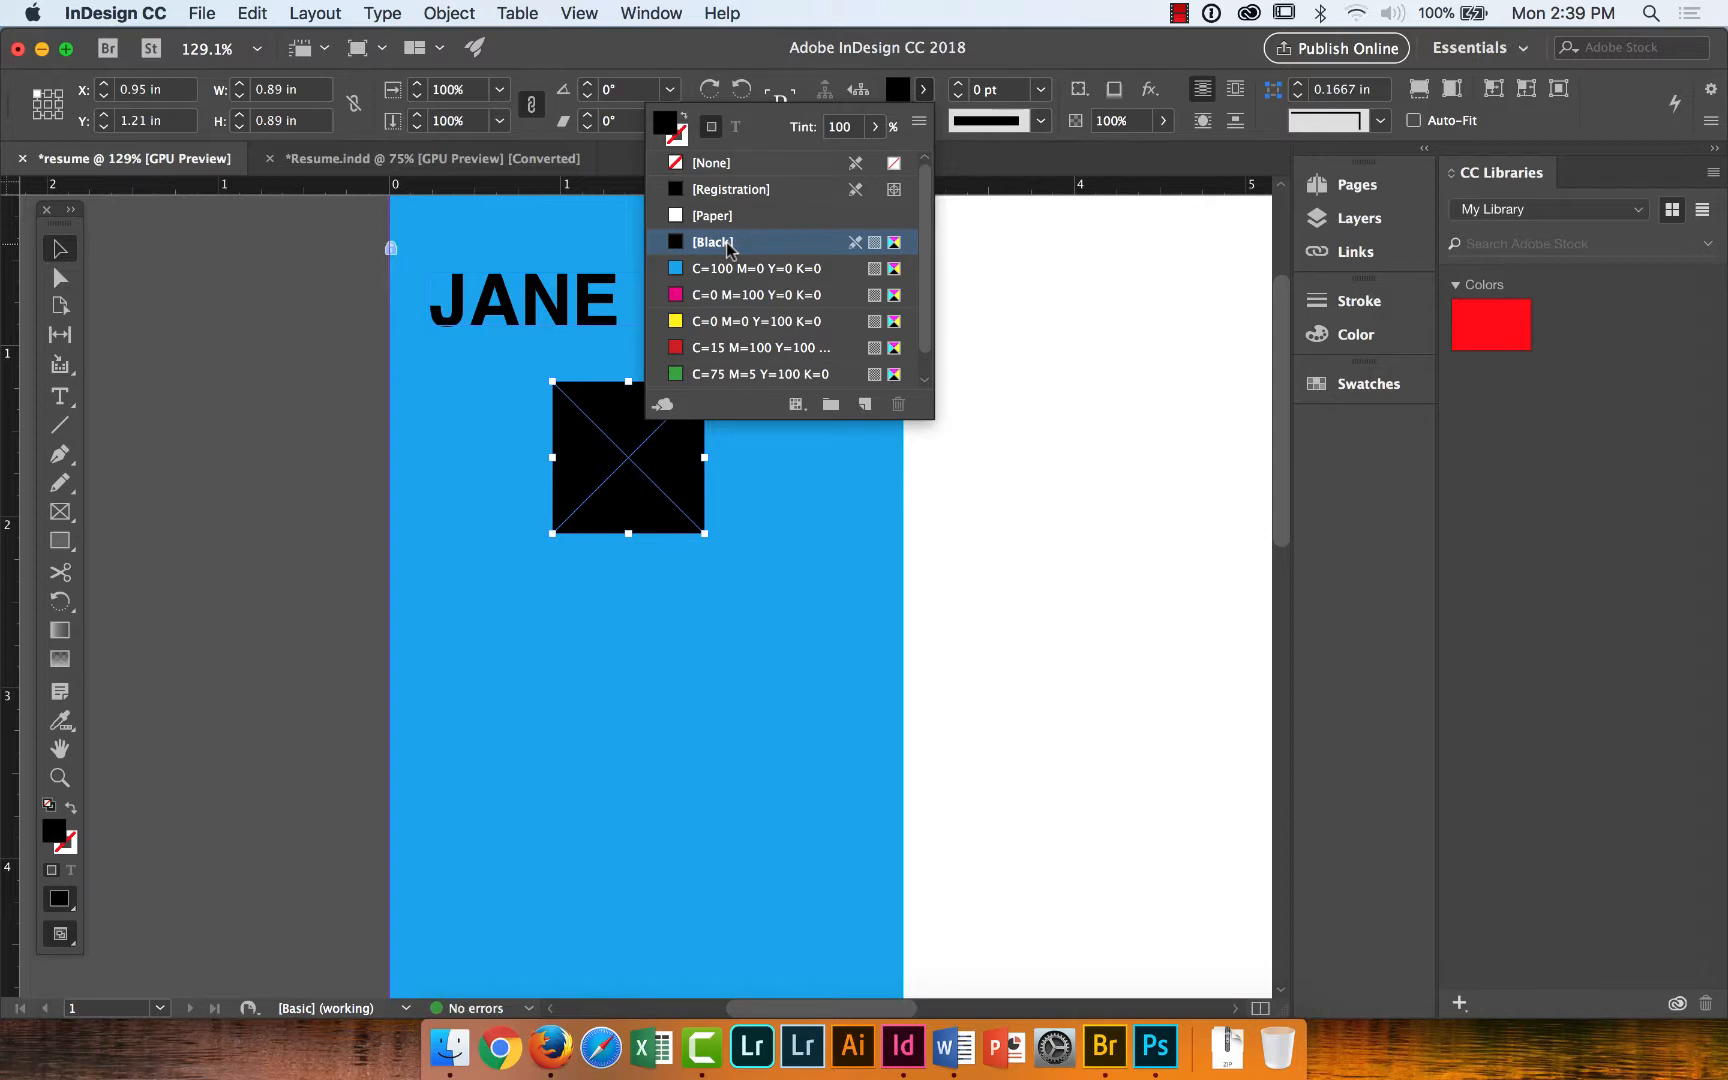
click(920, 90)
click(922, 89)
click(922, 89)
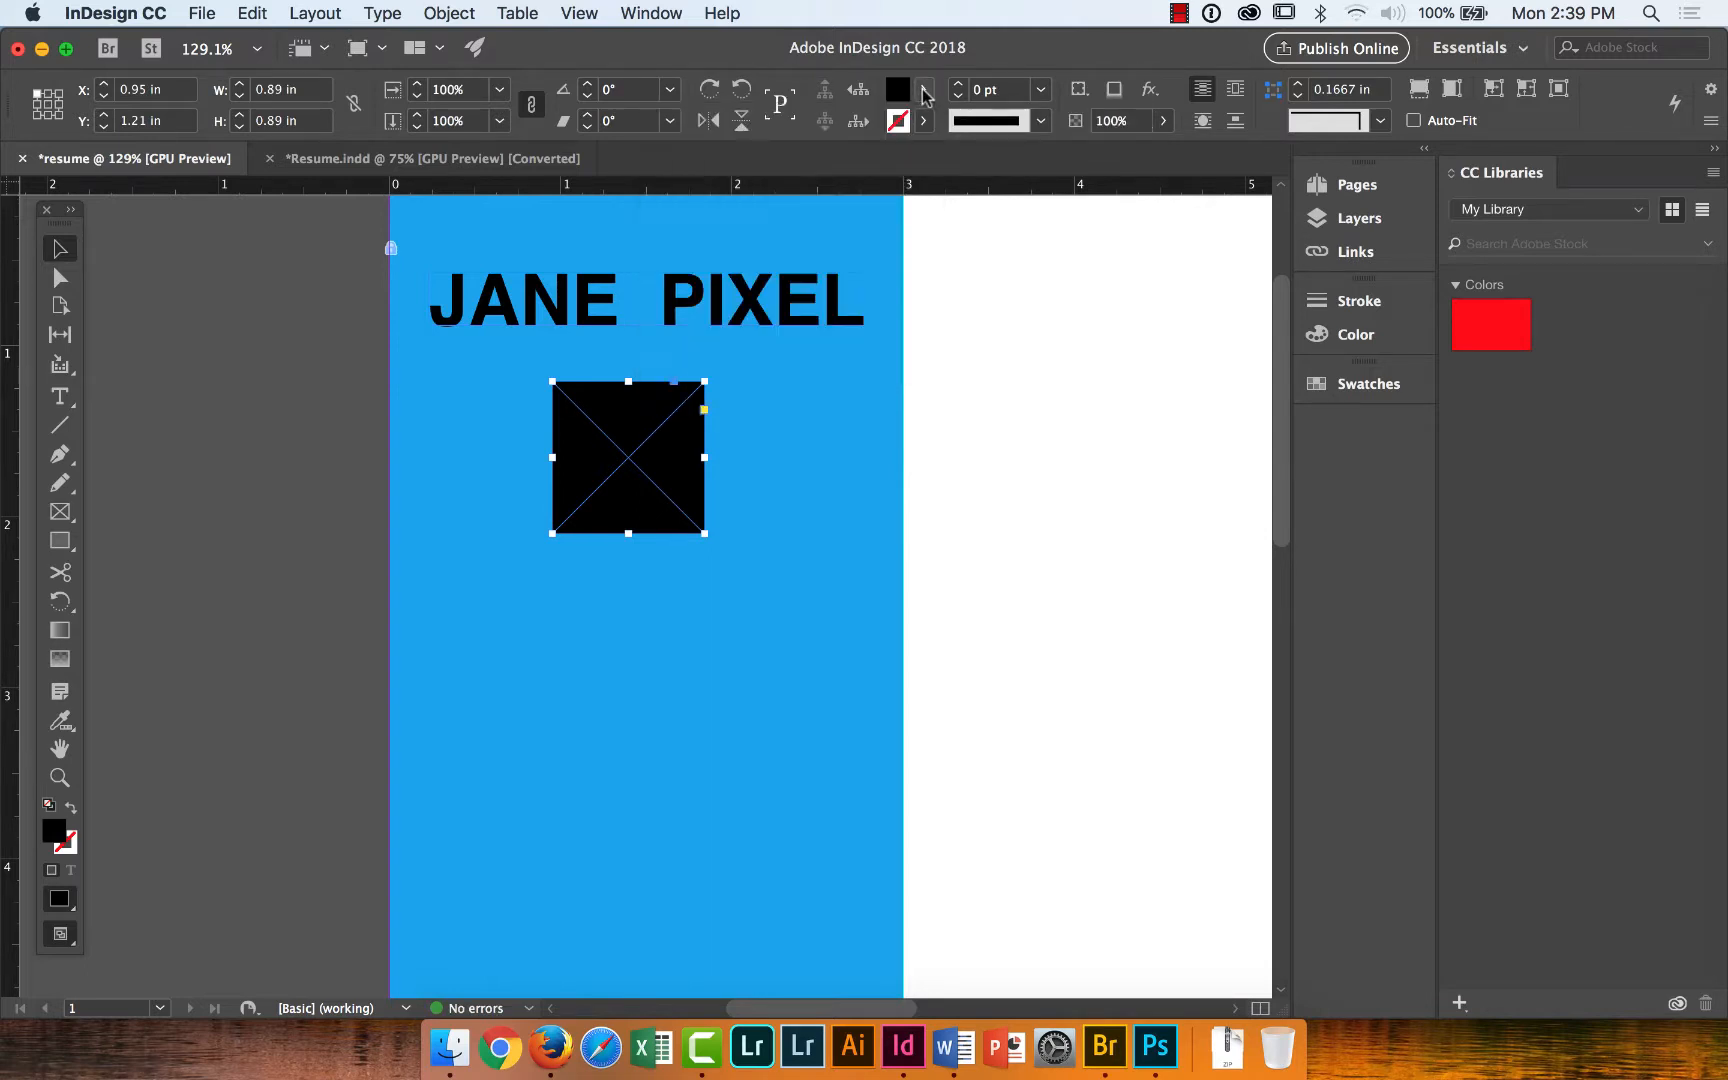
click(922, 89)
click(922, 89)
click(1163, 120)
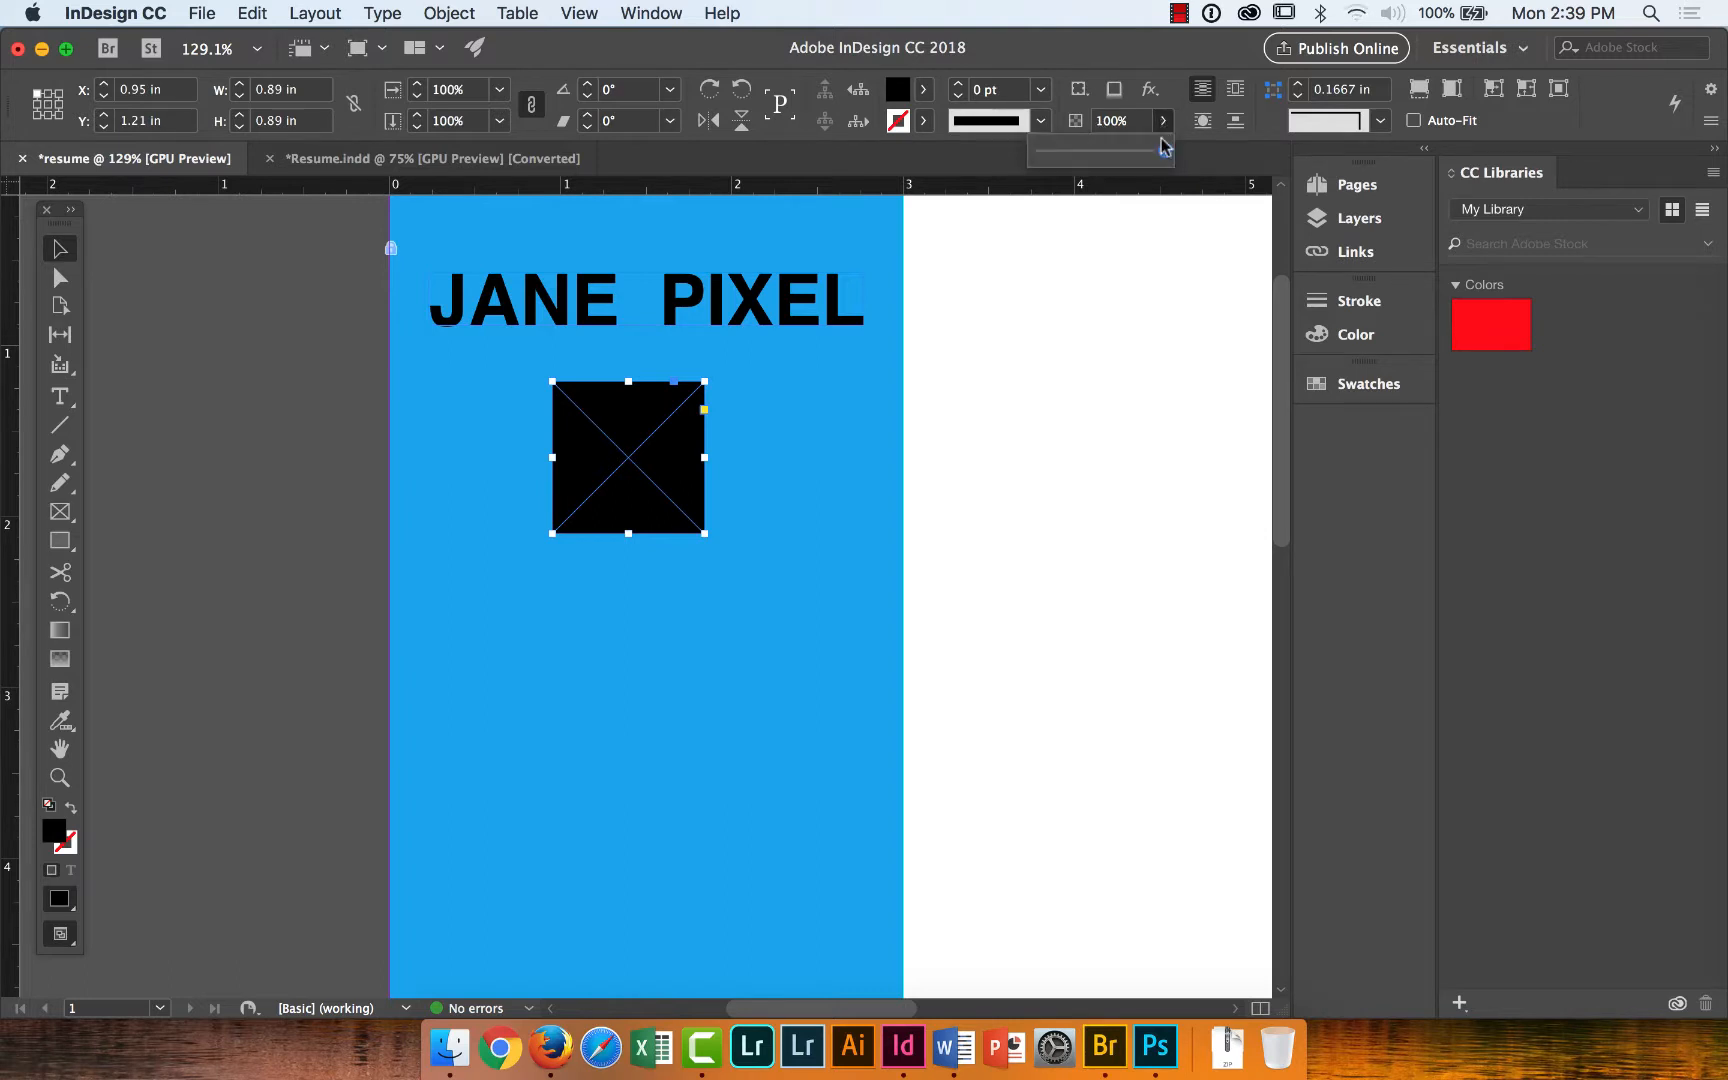
drag(1163, 150, 1200, 152)
click(924, 89)
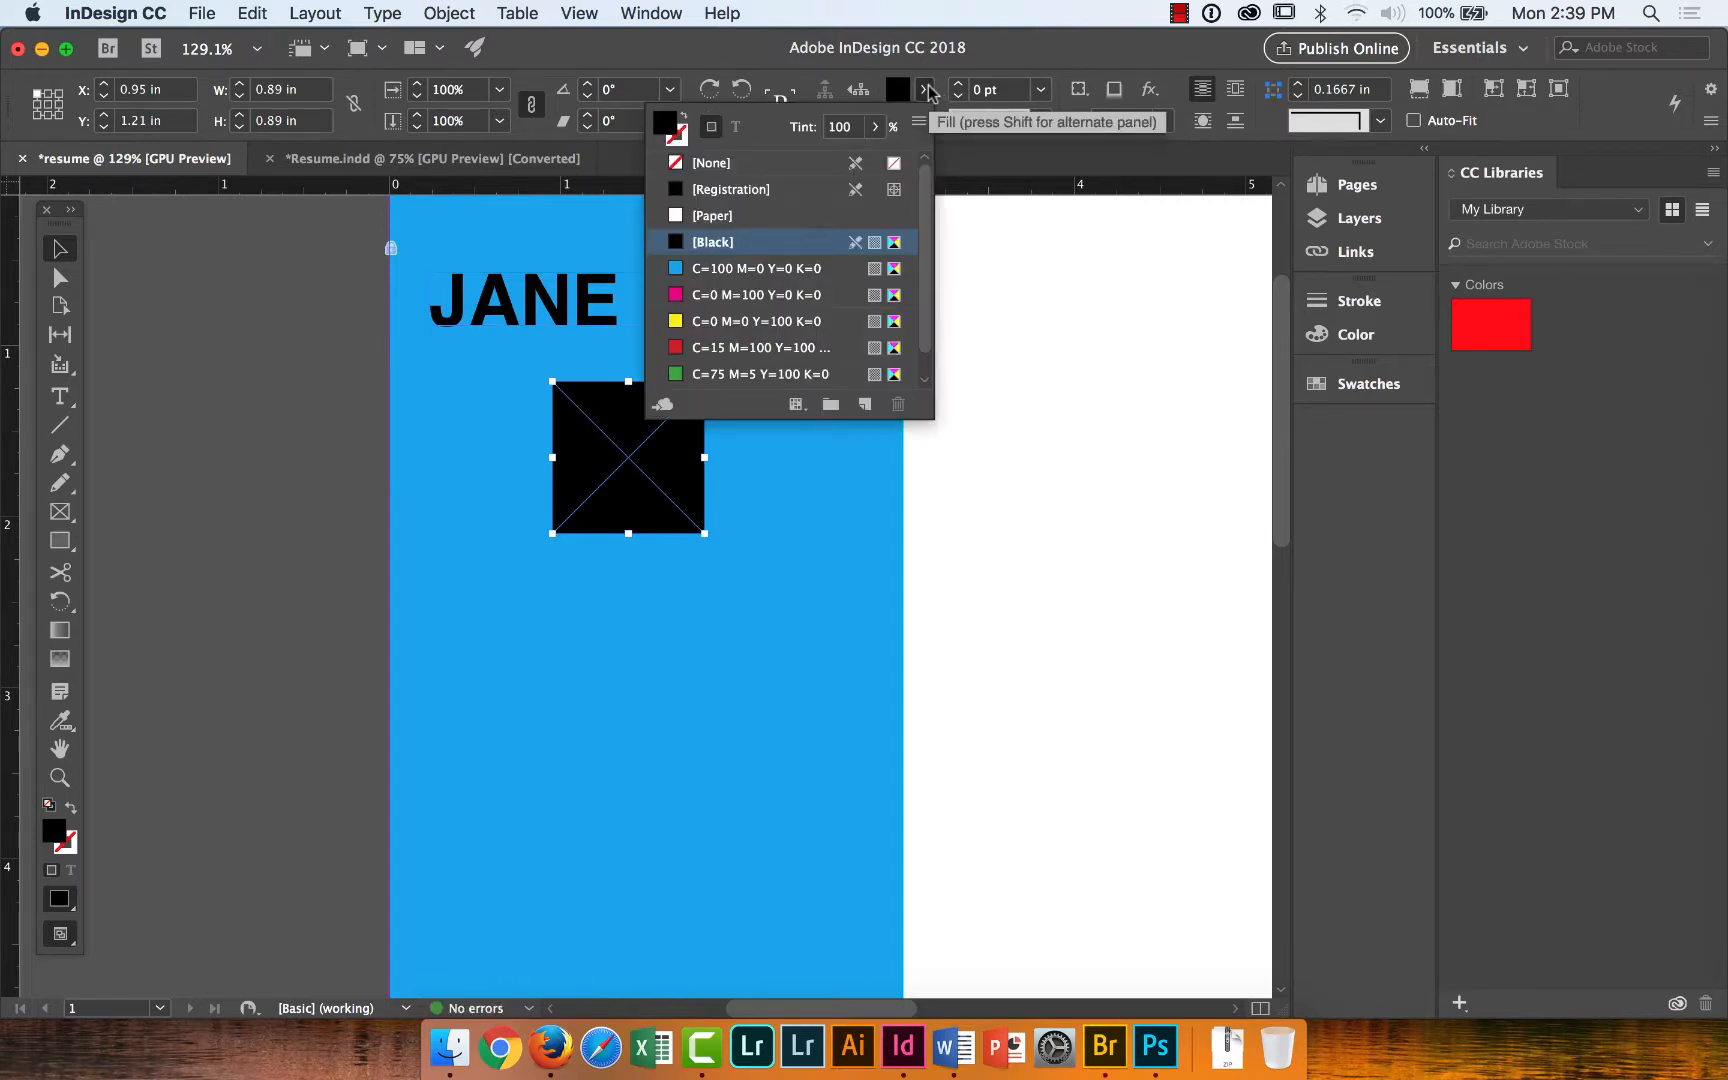
click(1163, 121)
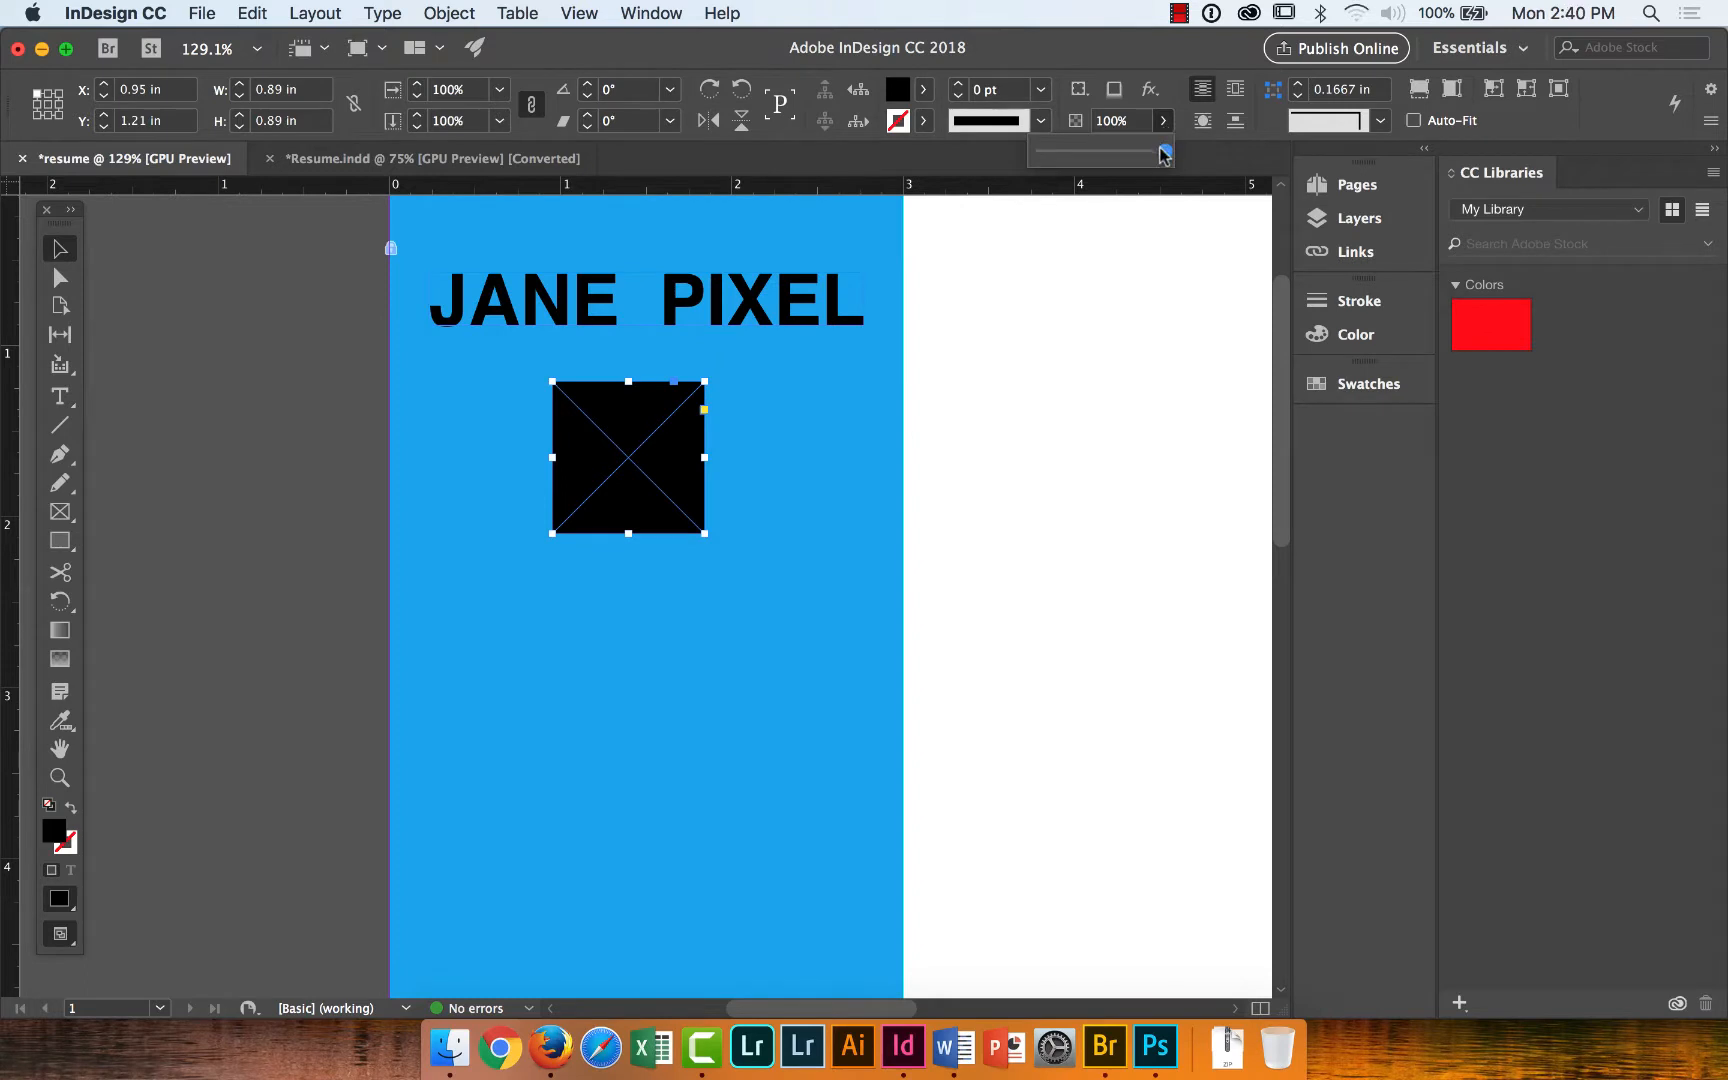
mouse_move(1165, 151)
mouse_down()
mouse_move(1116, 155)
mouse_move(1166, 152)
mouse_up()
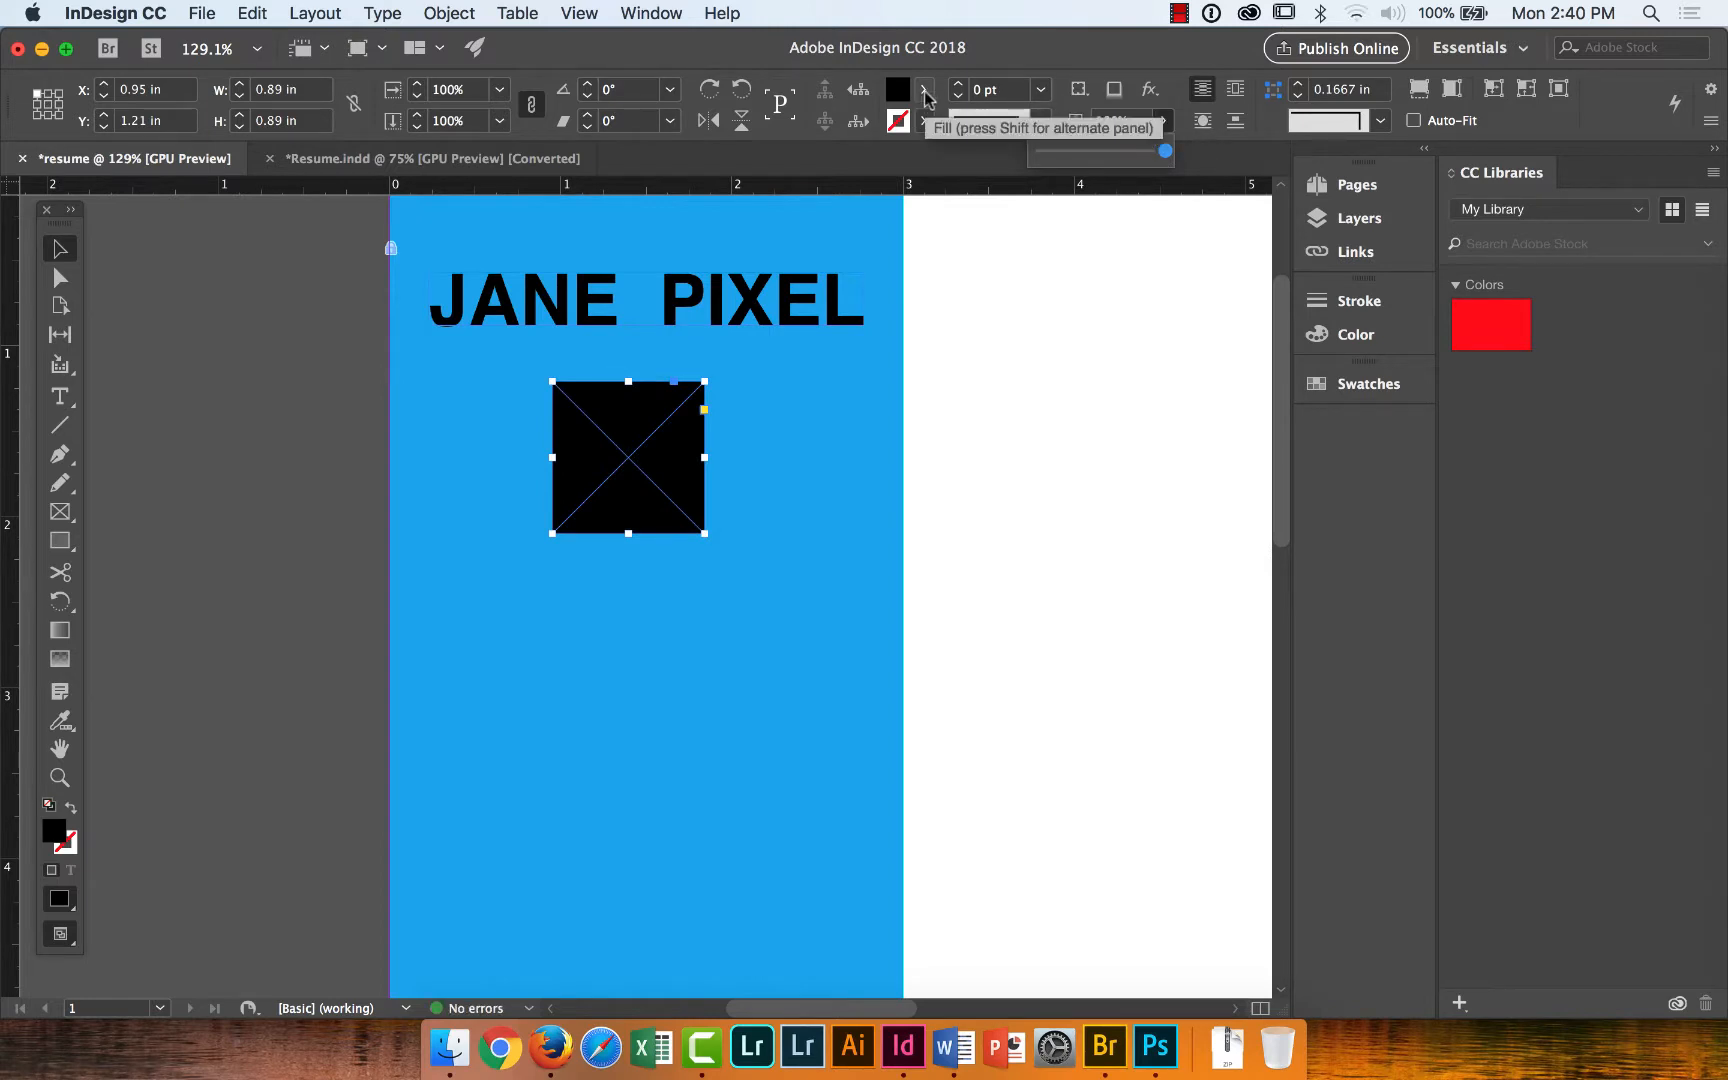
click(923, 90)
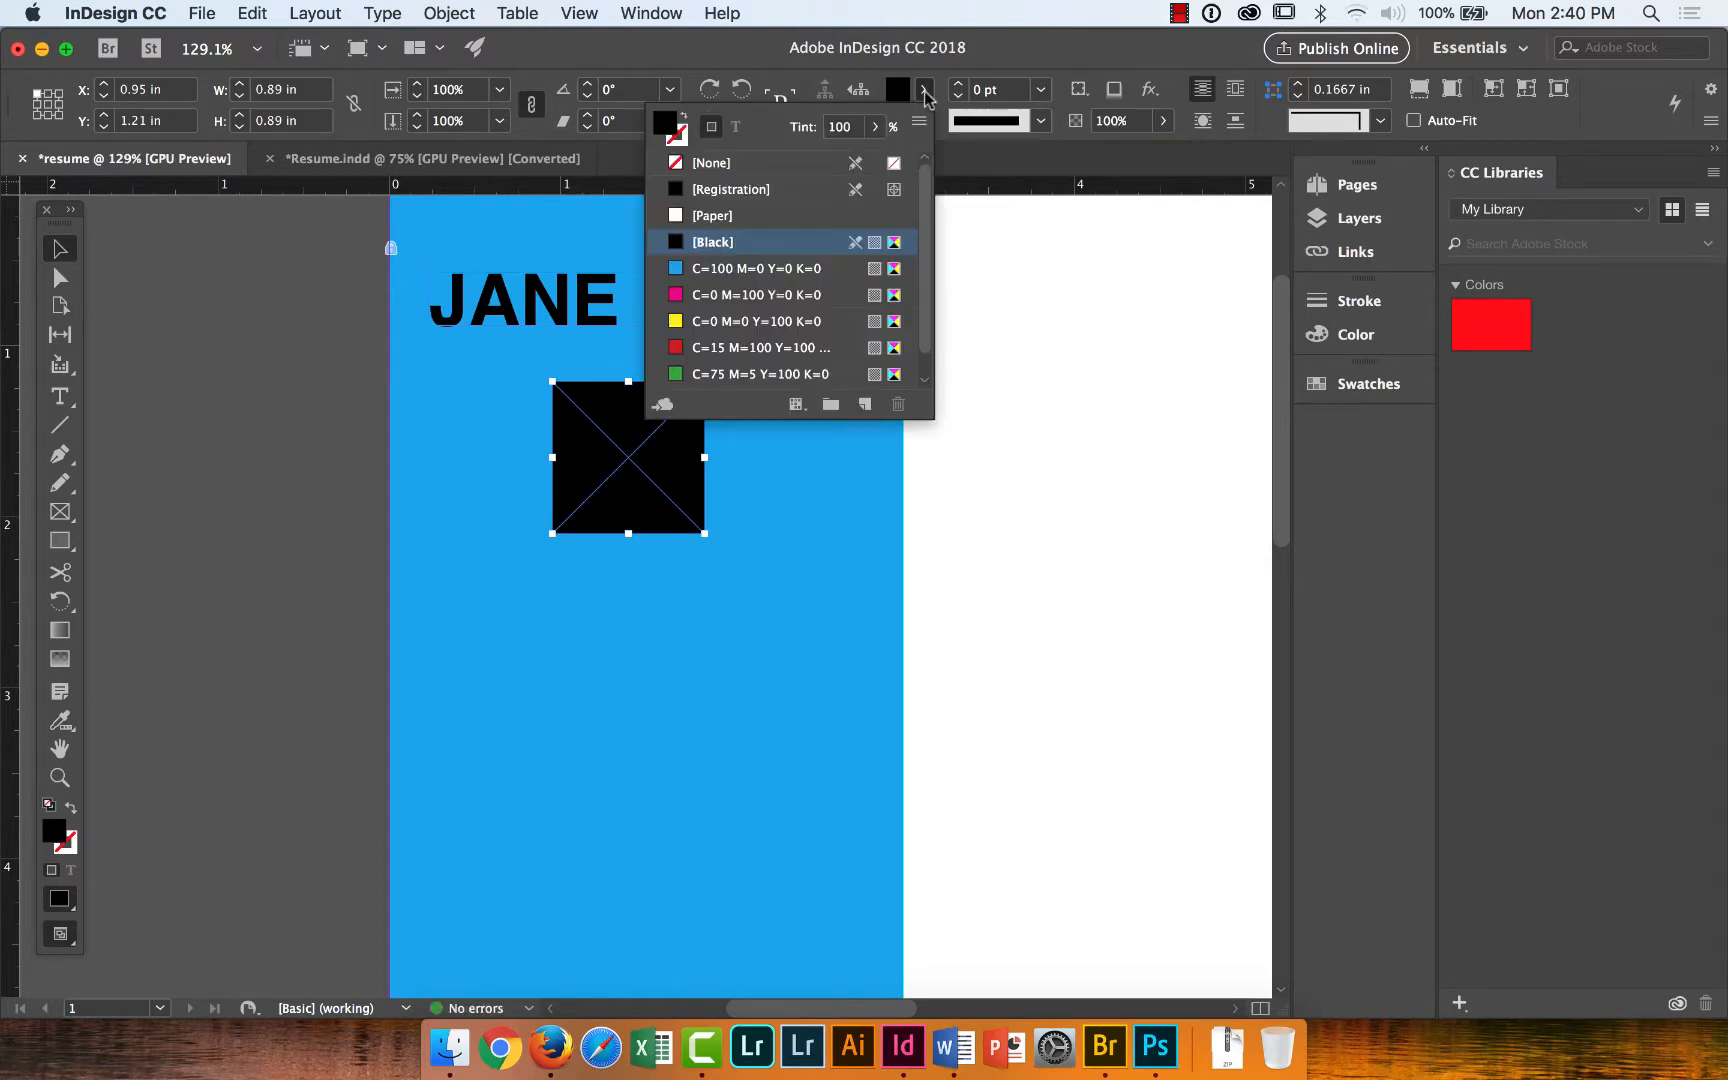
click(923, 90)
click(922, 92)
click(874, 127)
click(874, 128)
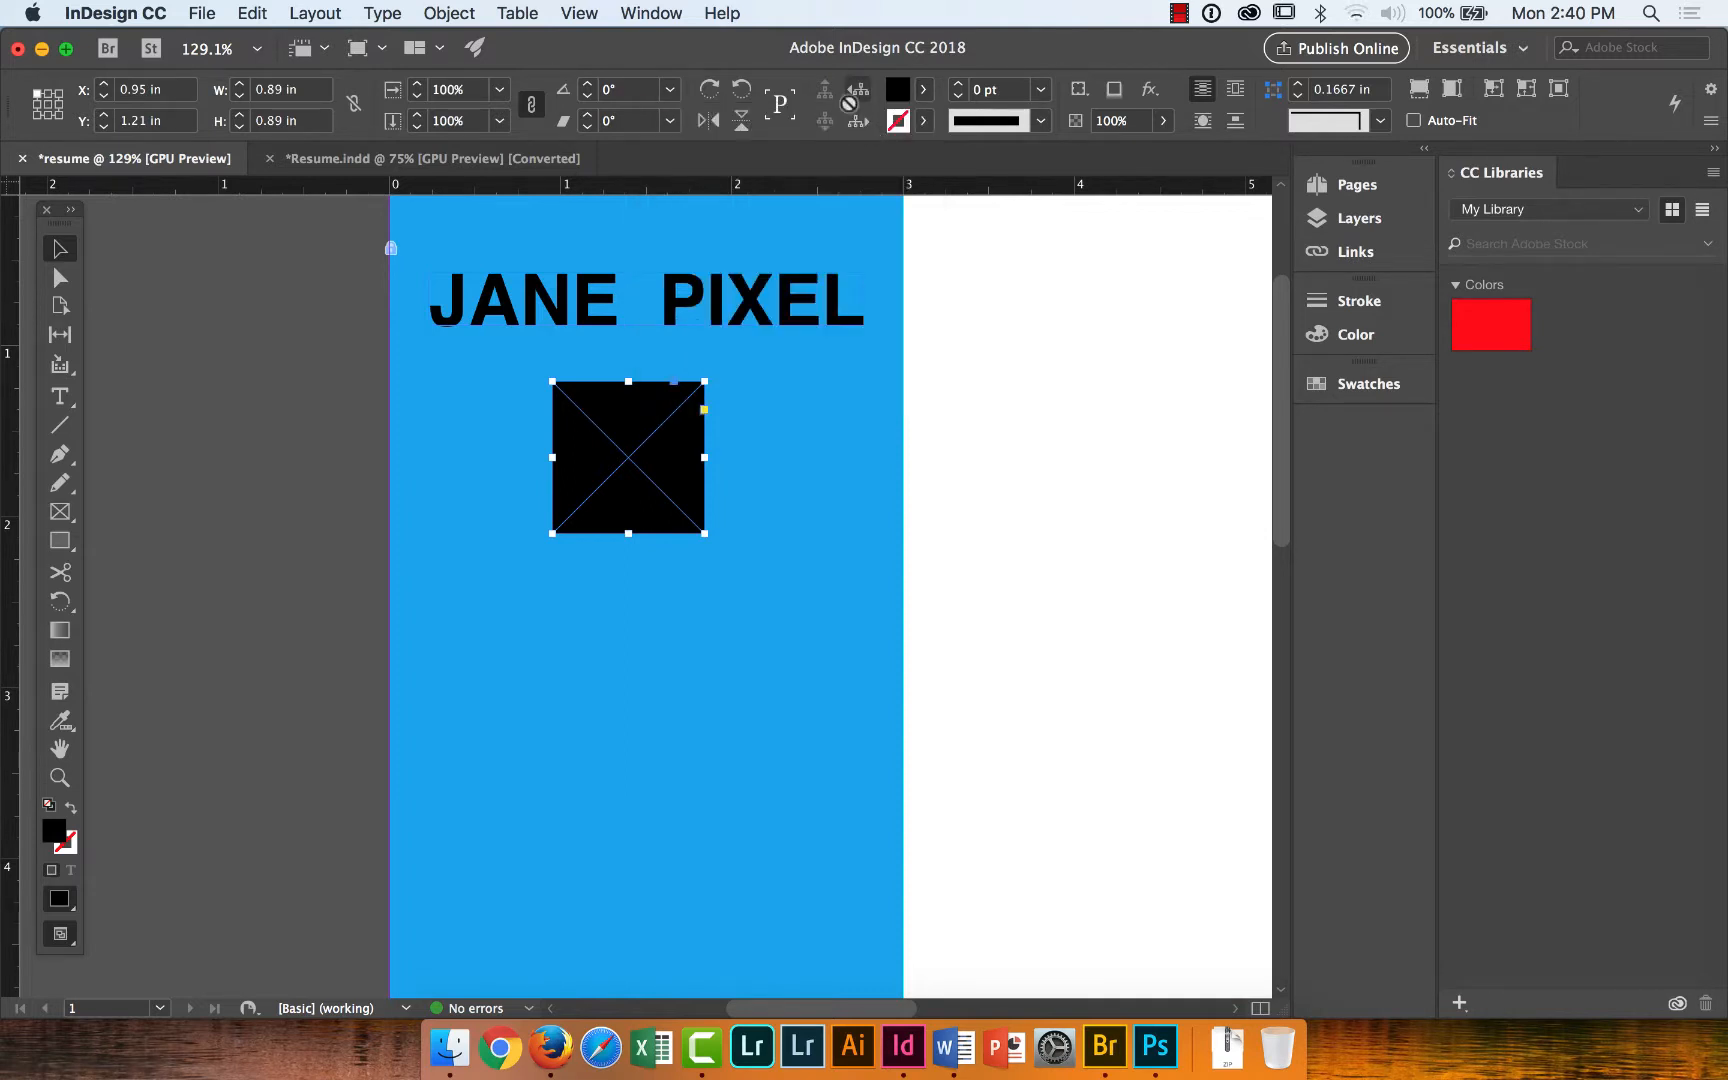
Set the square frame's fill tint to 50% and move the frame over the applicant name, at about X 1.11 in, Y 0.66 in.
click(923, 88)
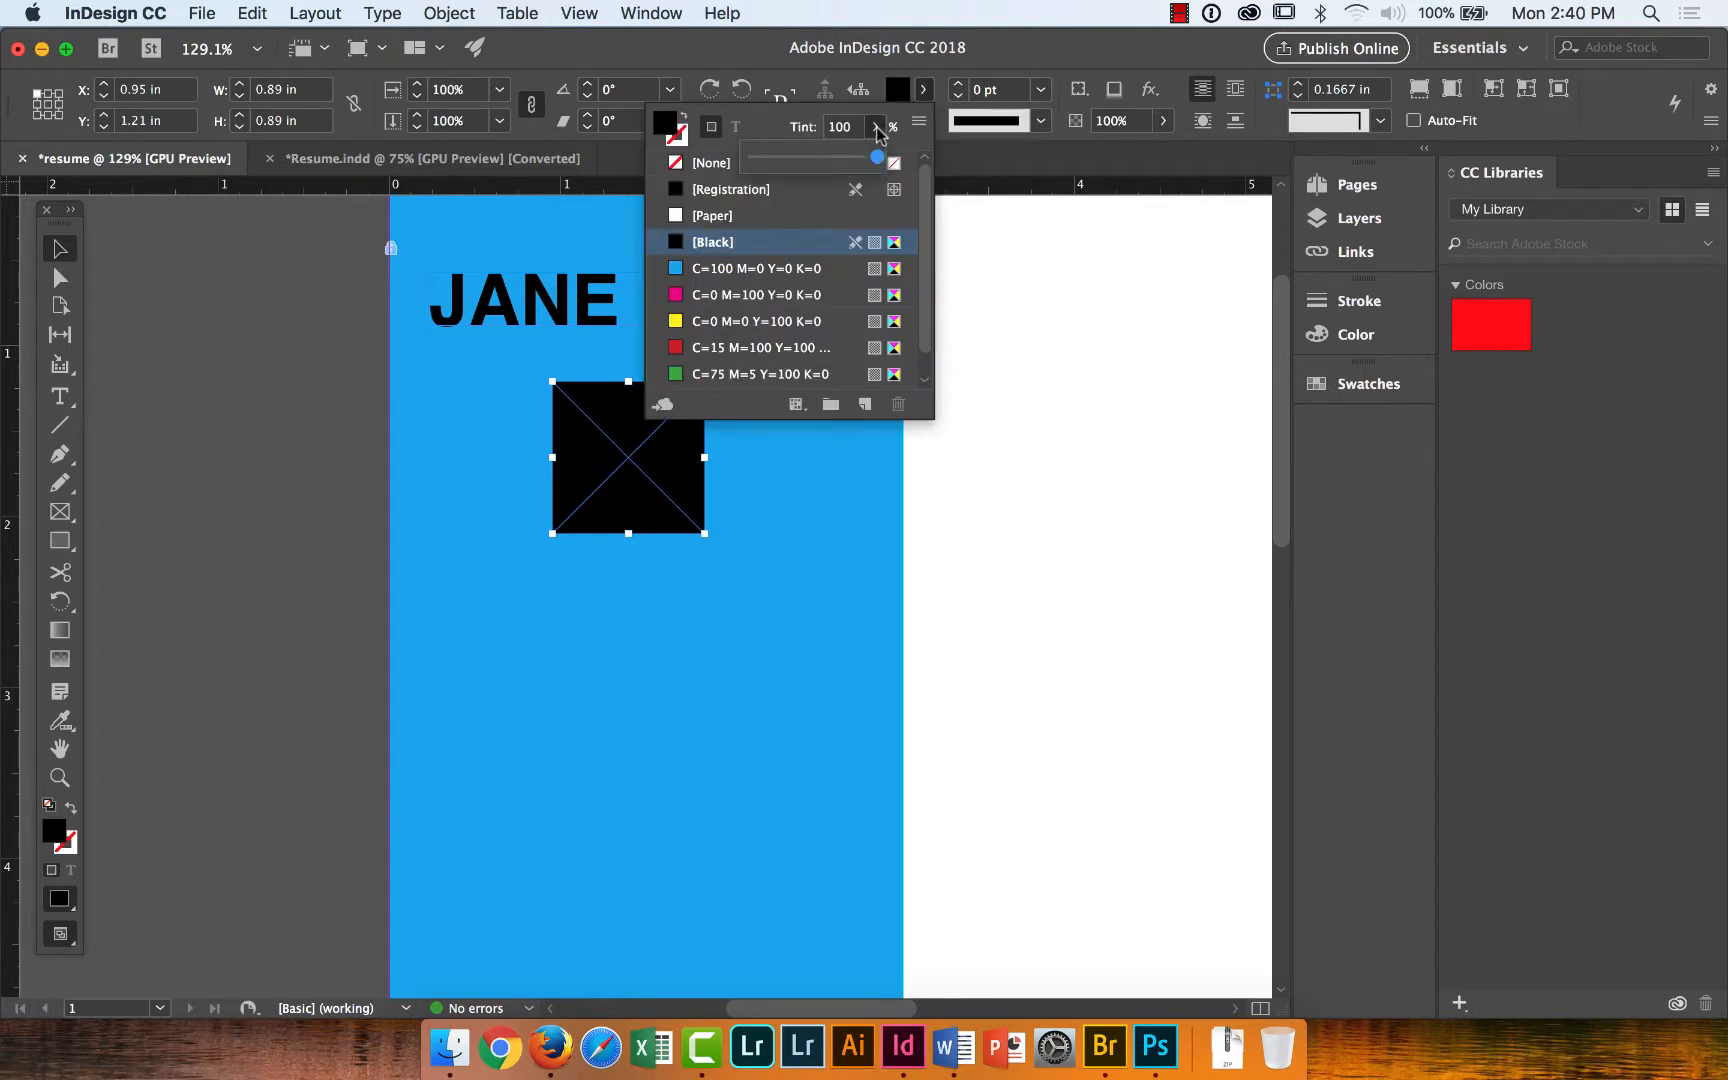
click(876, 126)
drag(880, 158, 814, 162)
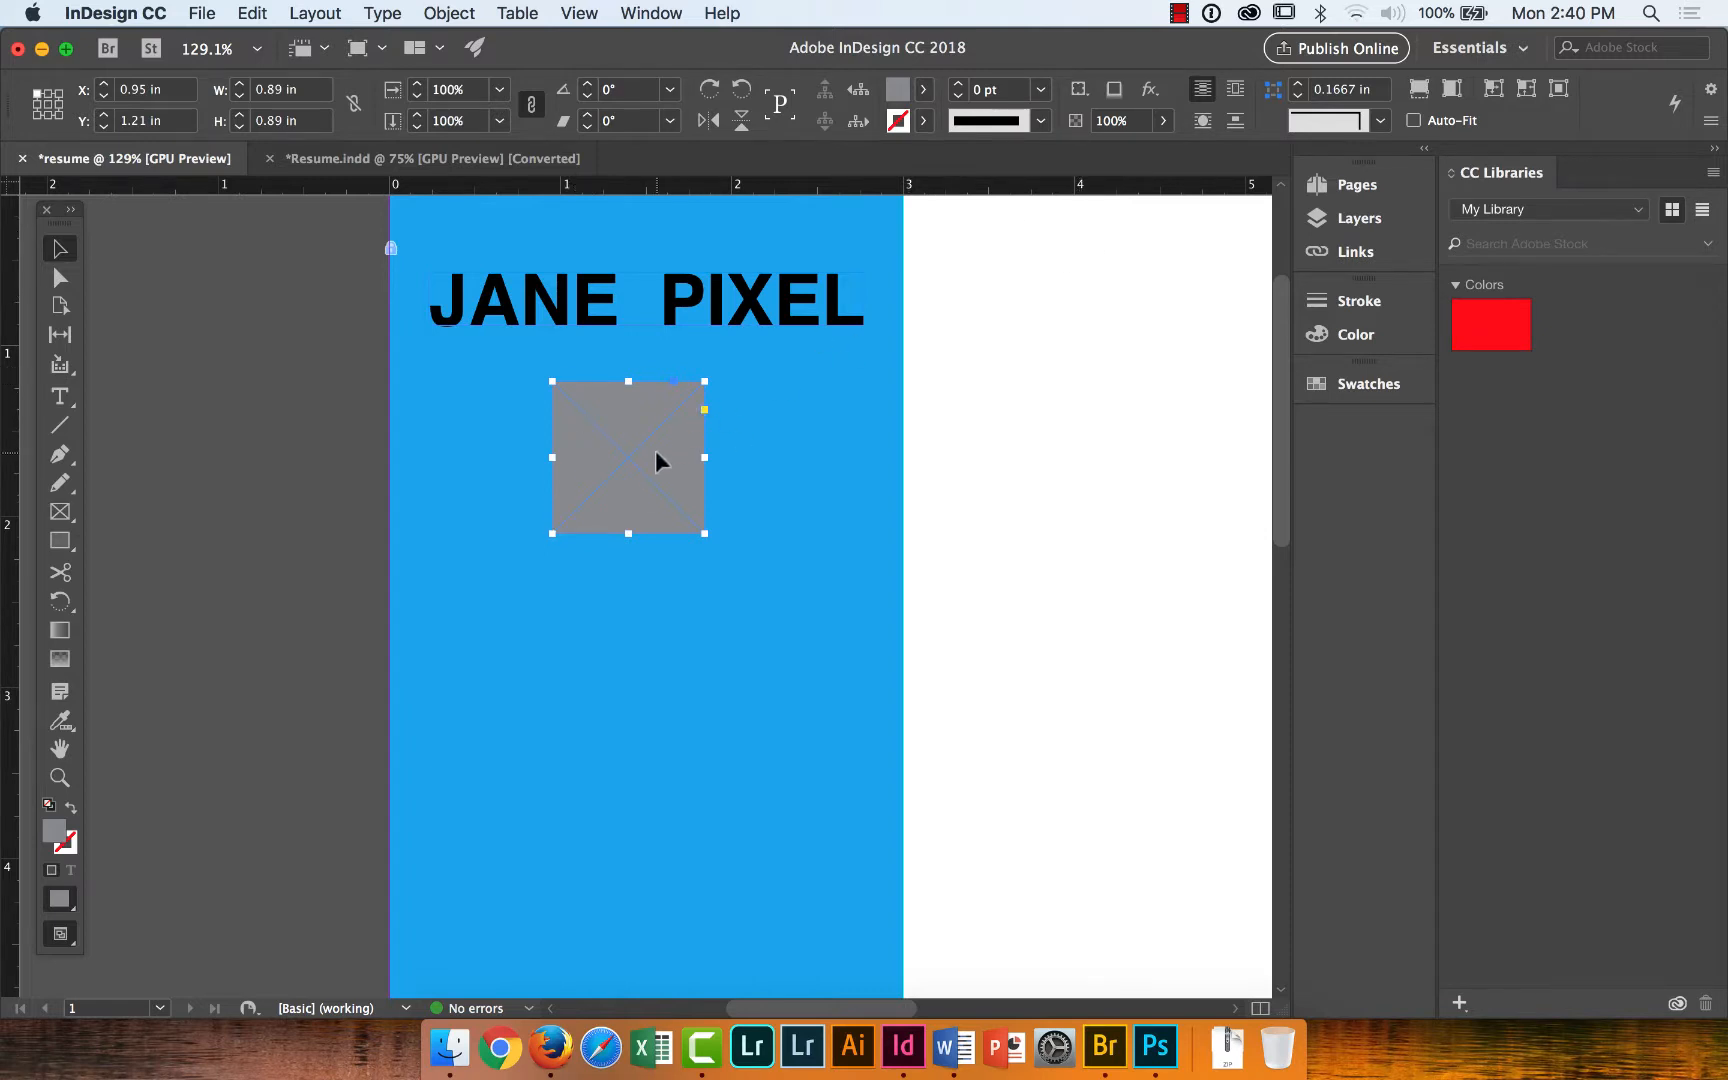
drag(657, 440, 684, 346)
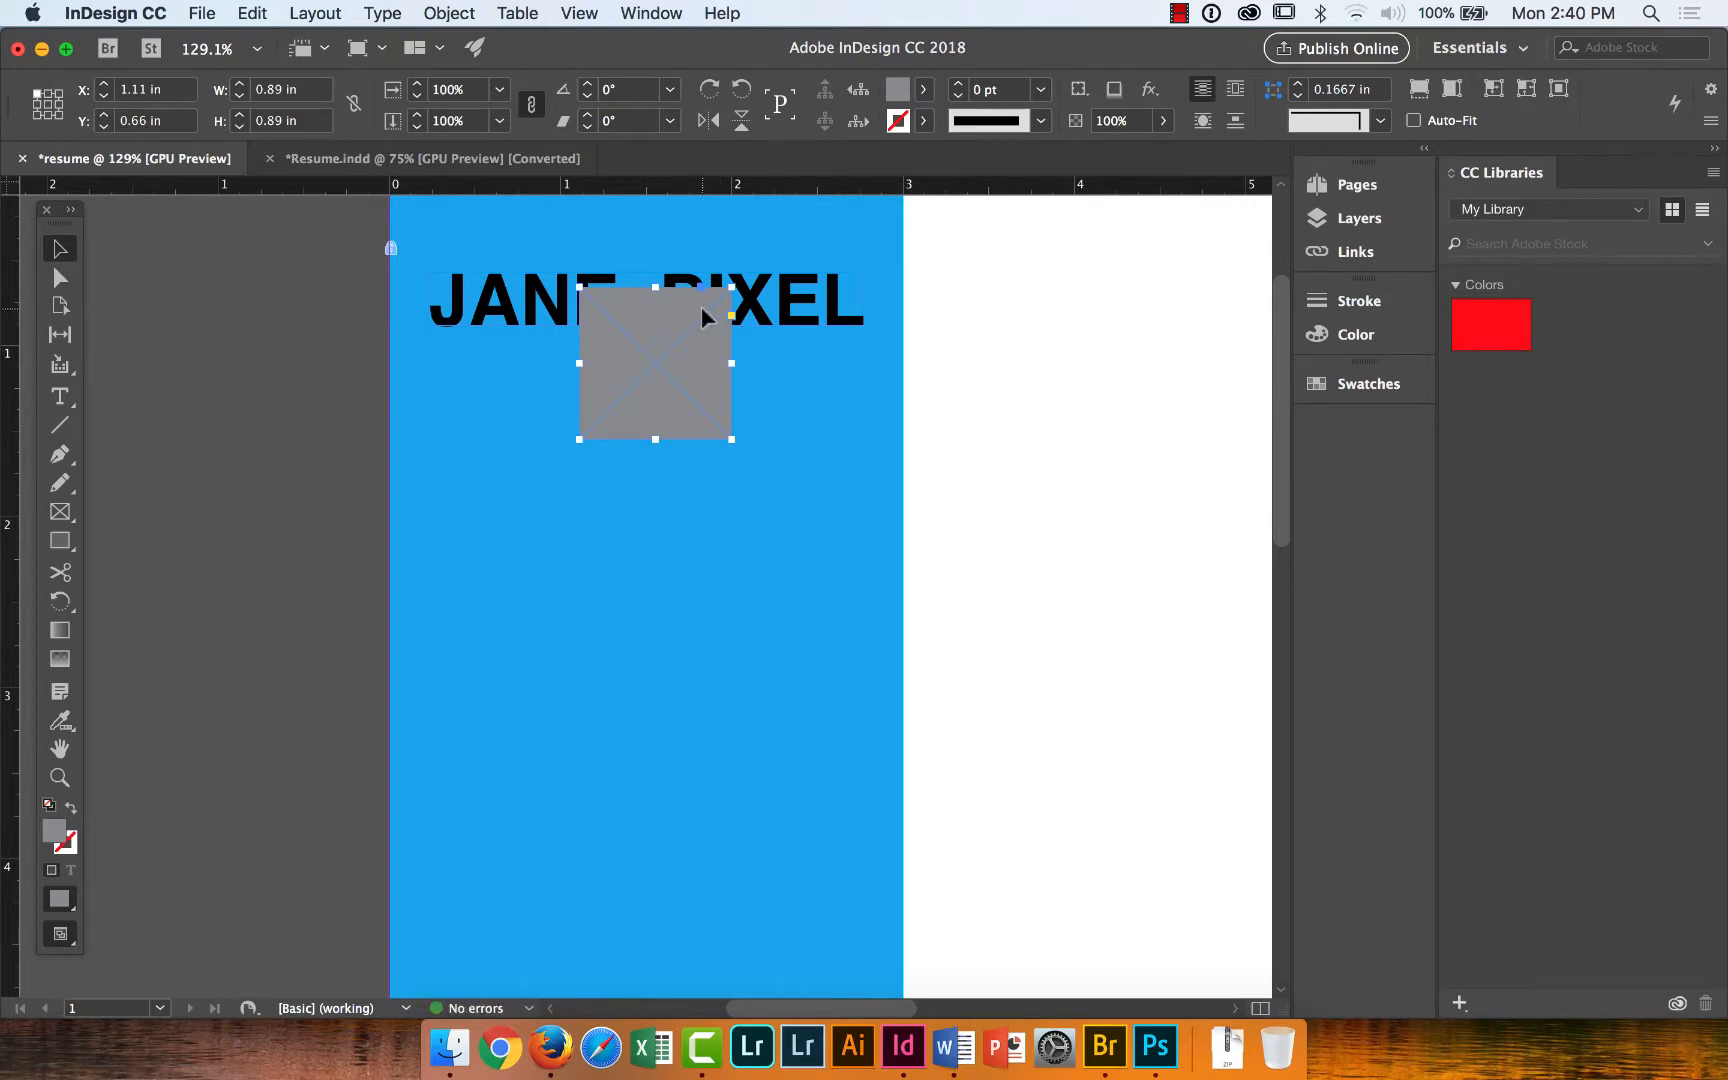
Set the frame's fill tint back to 100% and check its opacity control.
click(925, 90)
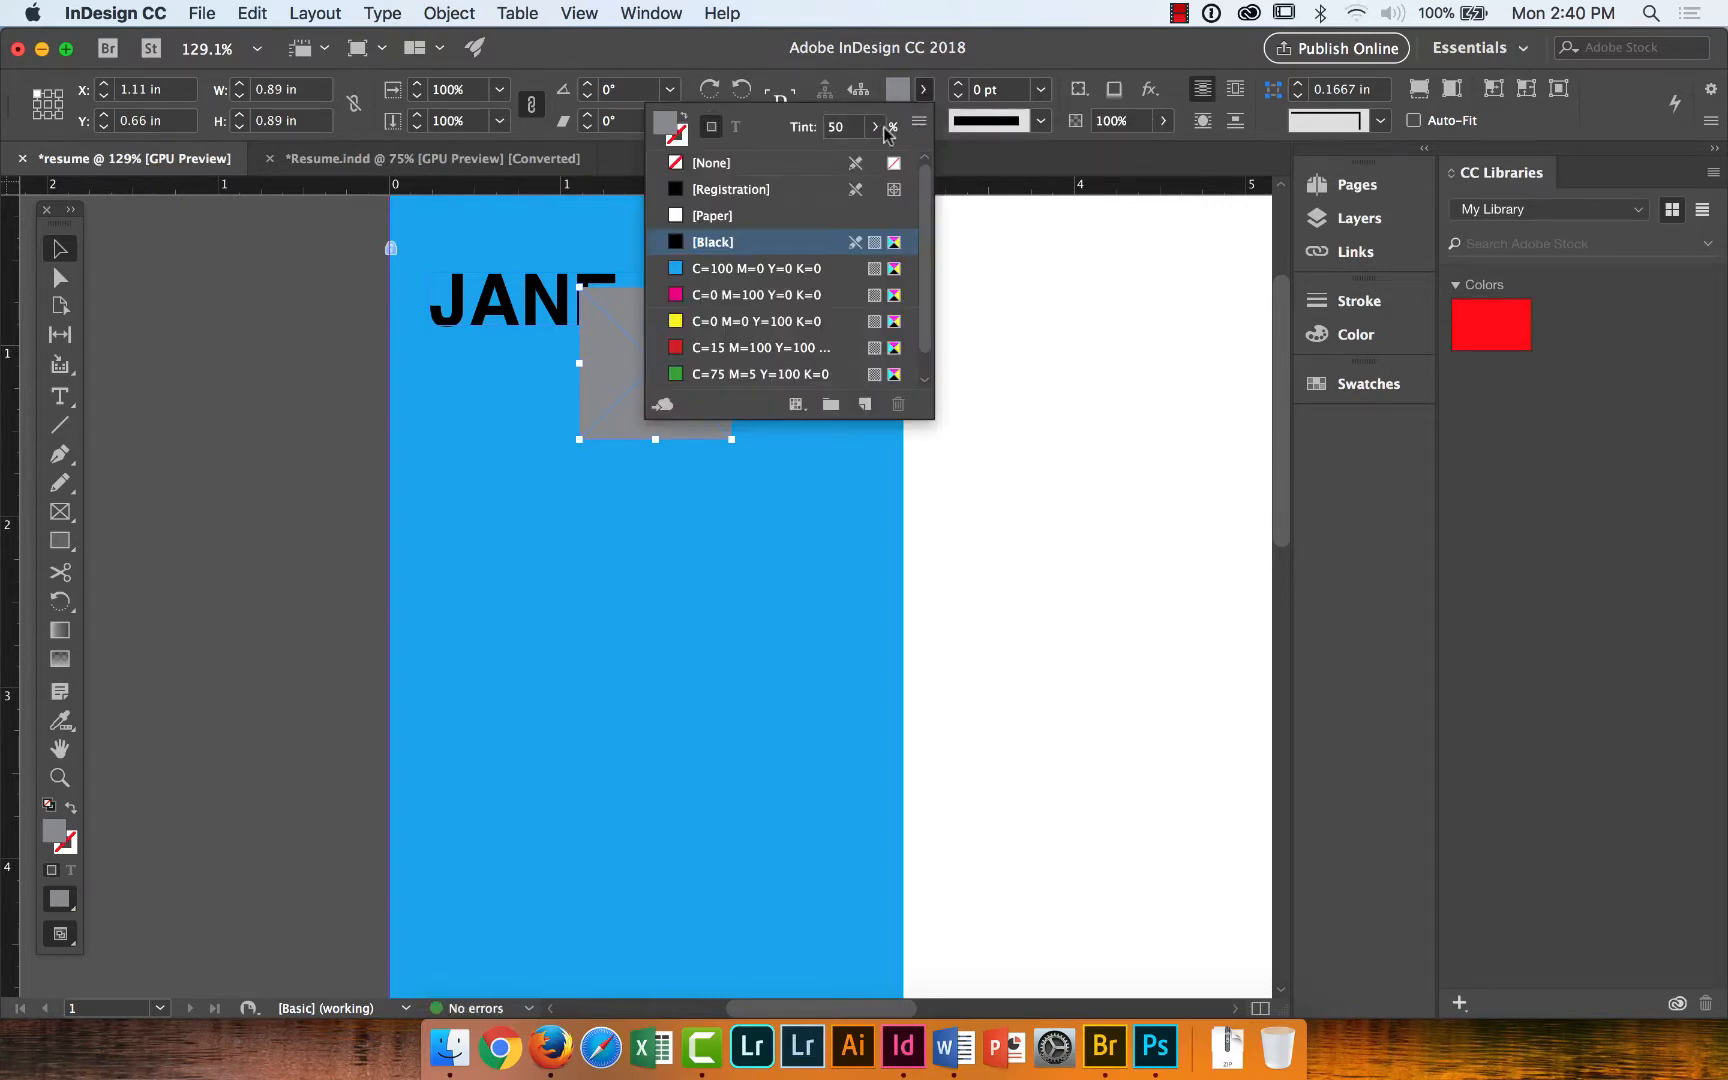
click(875, 126)
drag(830, 163, 886, 159)
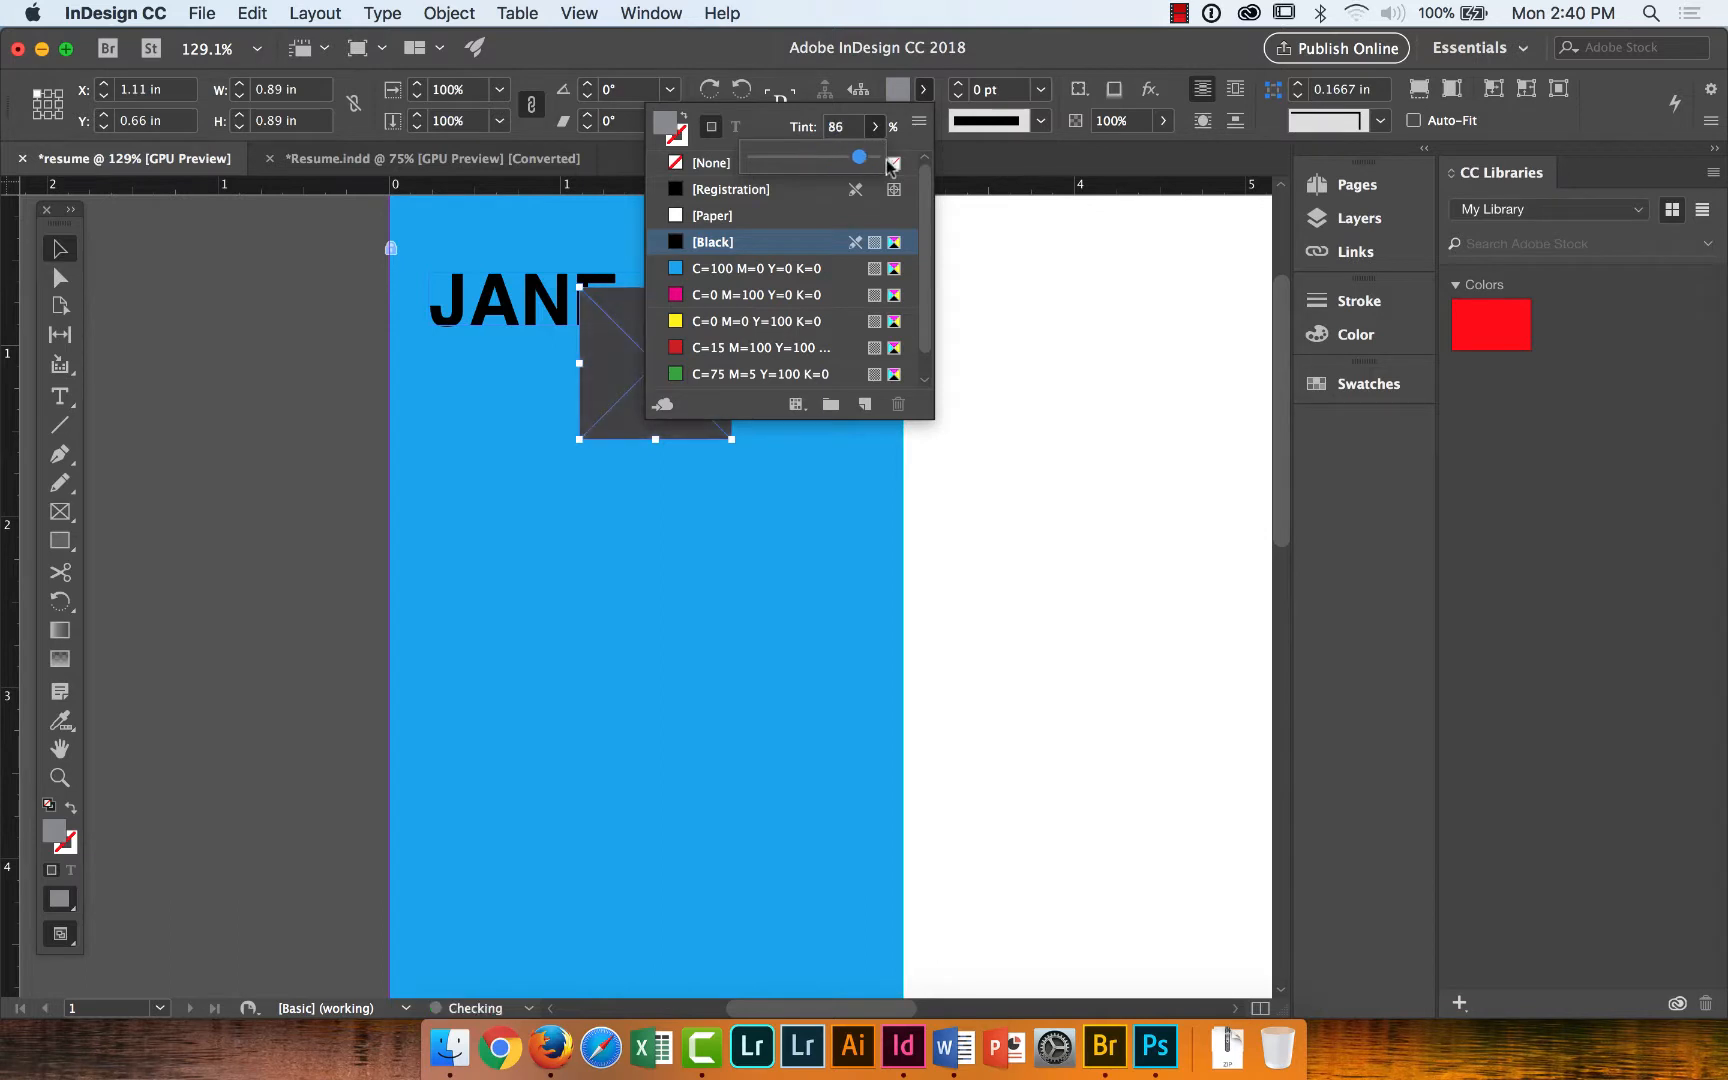
click(1163, 120)
mouse_move(1166, 151)
mouse_down()
mouse_move(1110, 155)
mouse_move(1168, 152)
mouse_up()
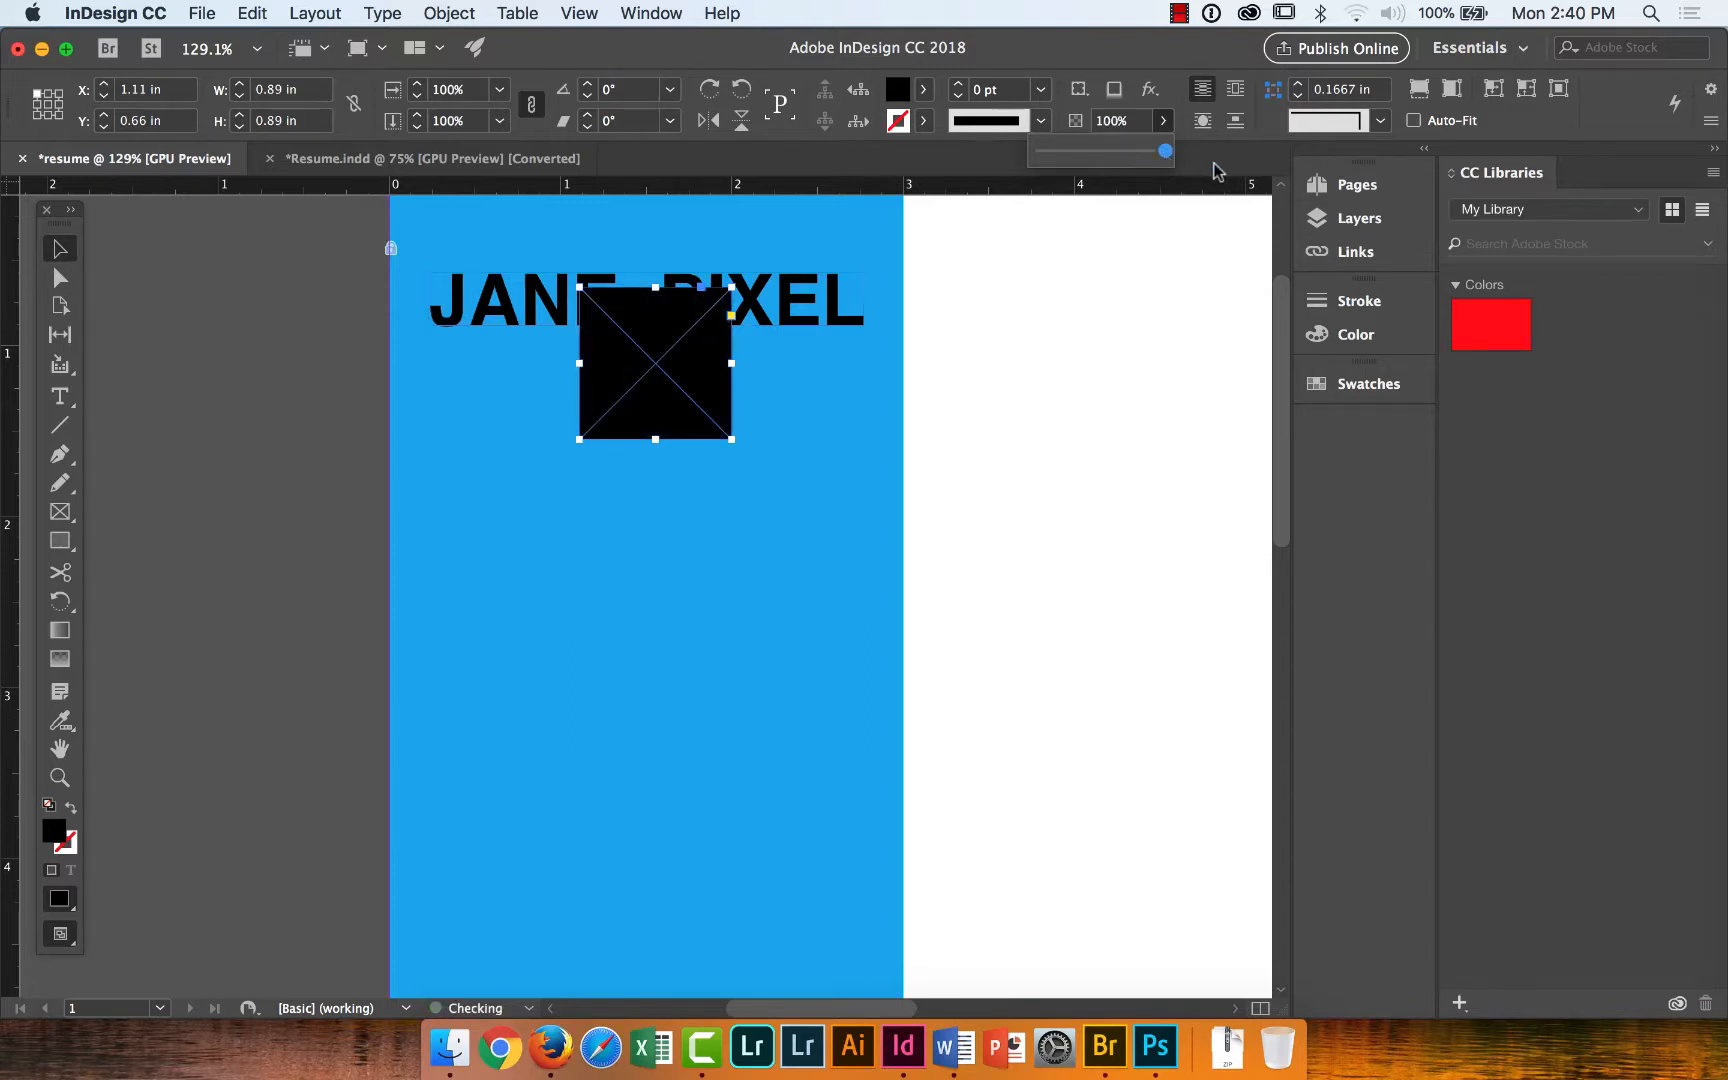
Set the frame's black fill tint to 50% and move the frame below the name, to about X 1.055 in, Y 1.06 in.
click(923, 89)
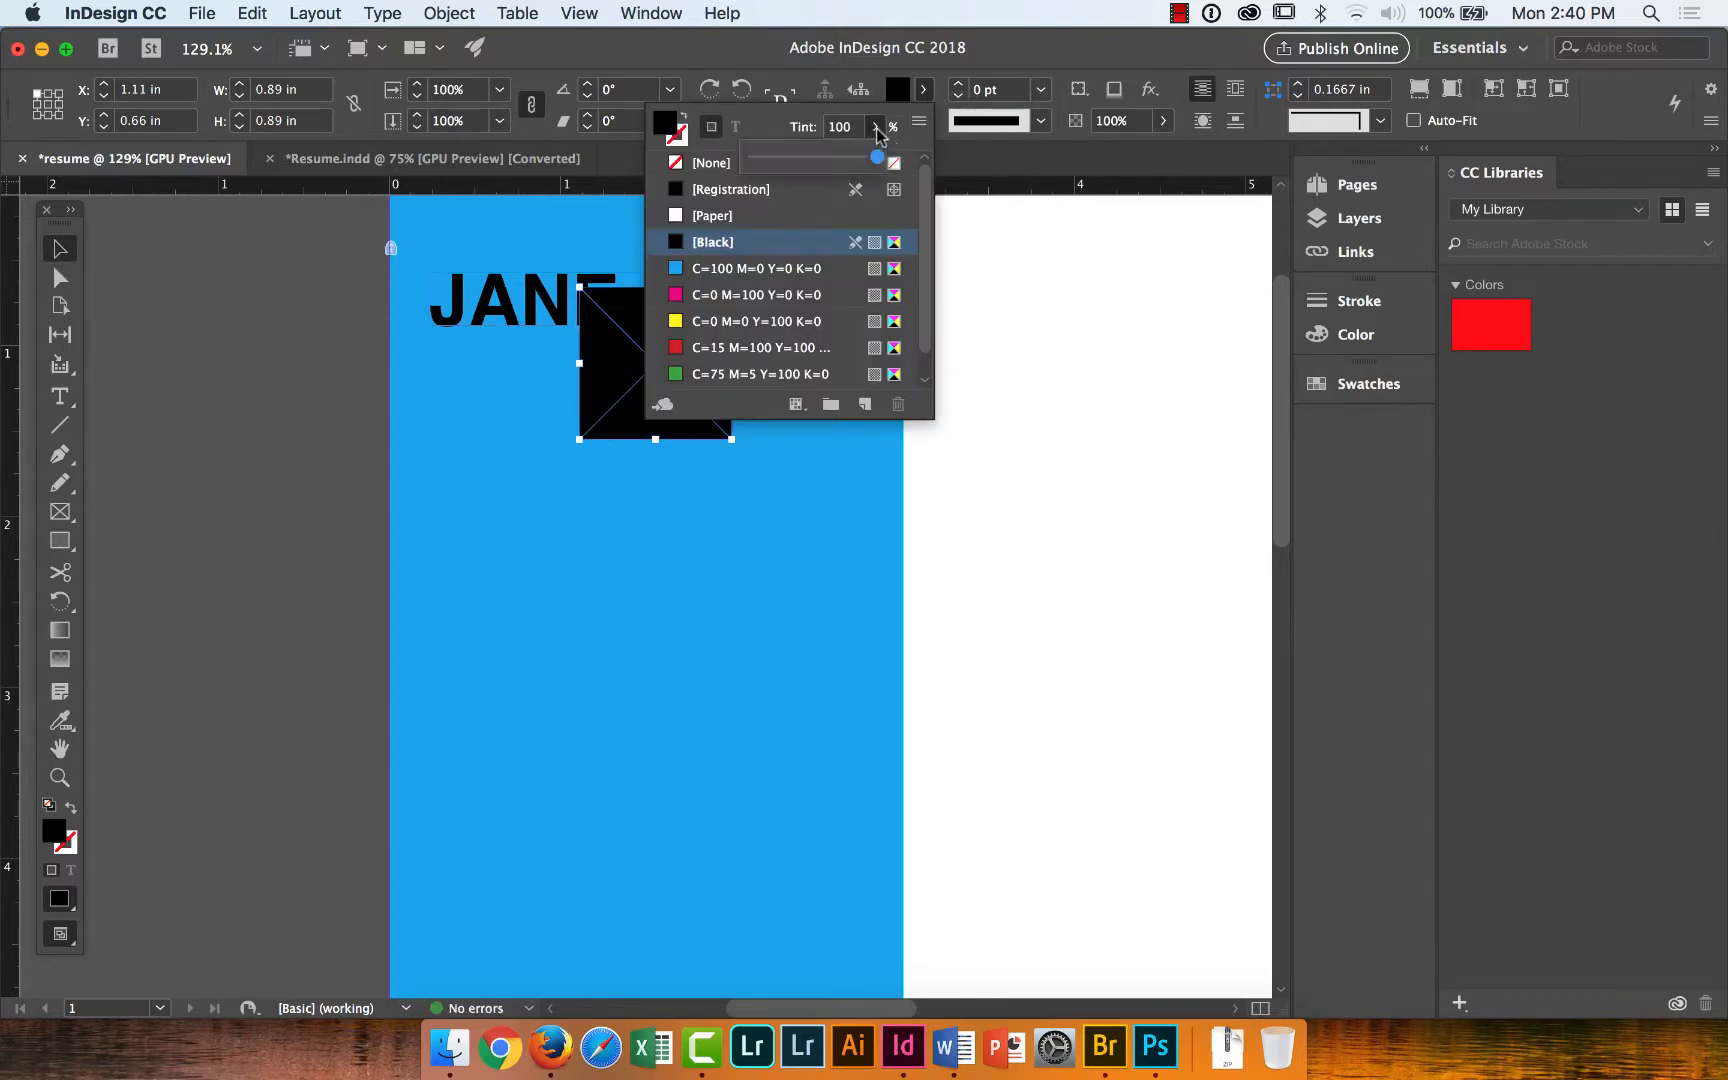
drag(877, 157, 812, 158)
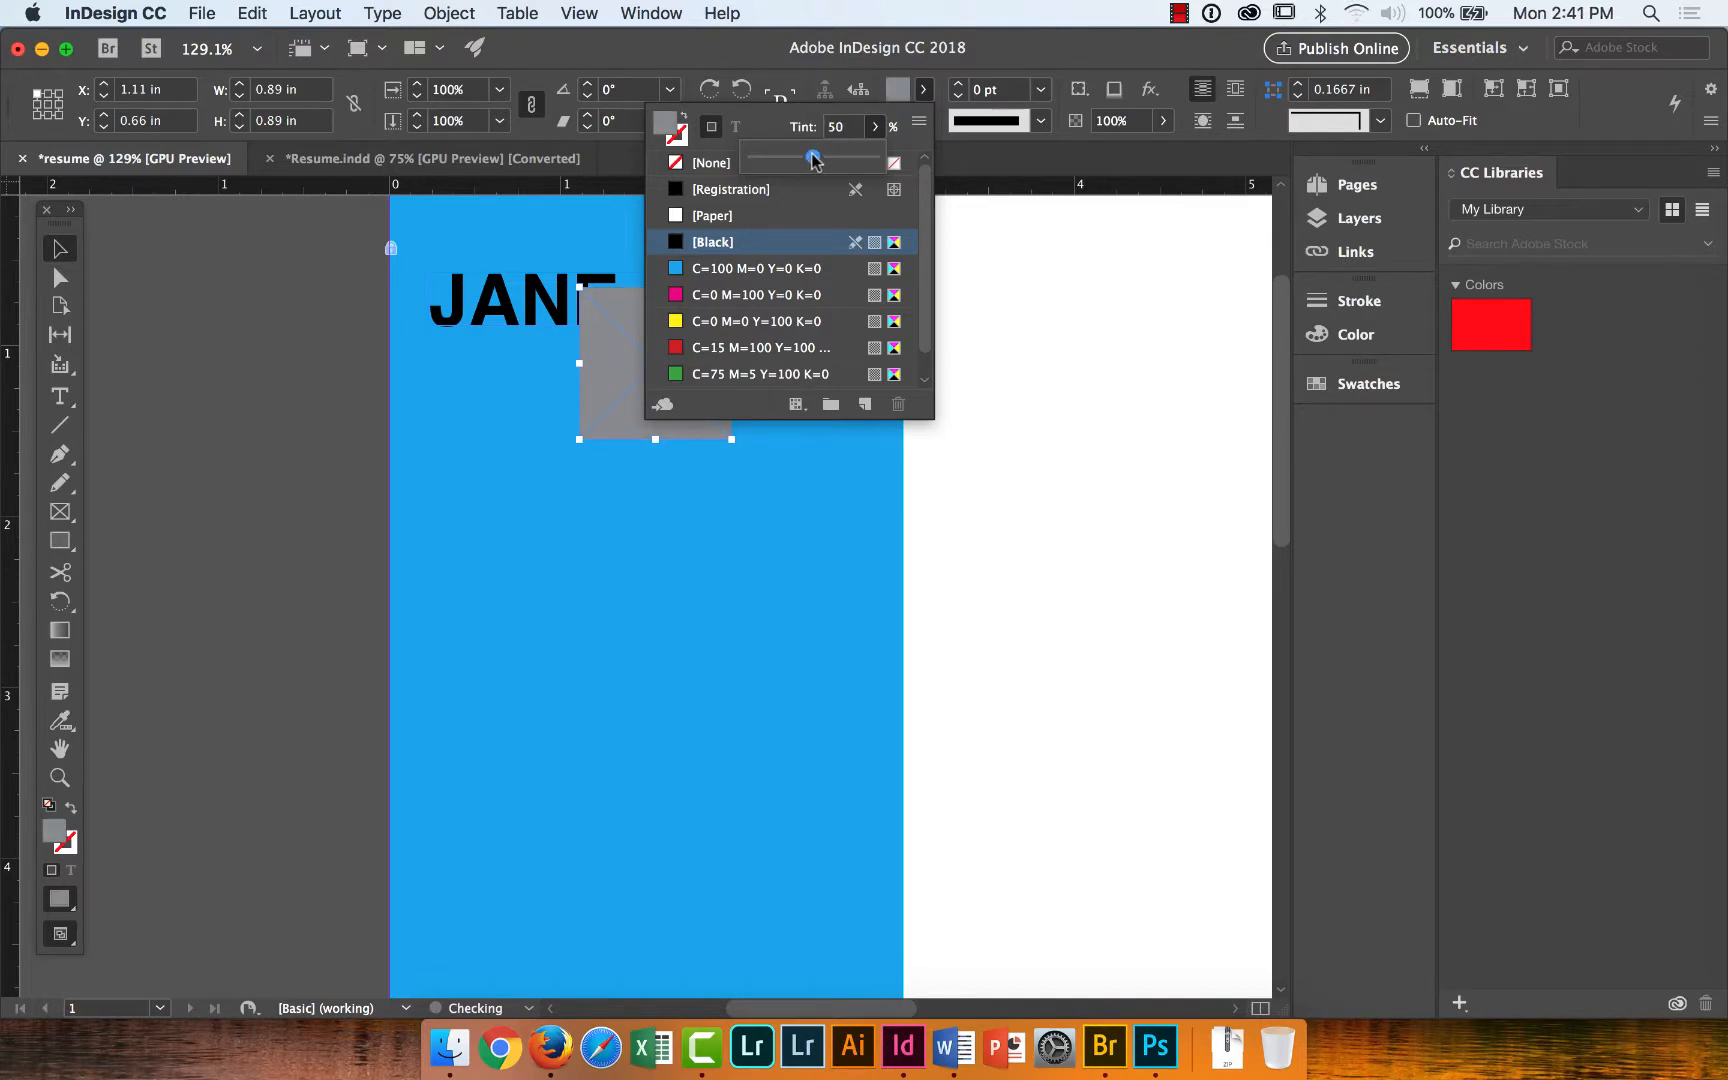
click(628, 337)
drag(634, 335, 649, 421)
click(793, 388)
click(830, 428)
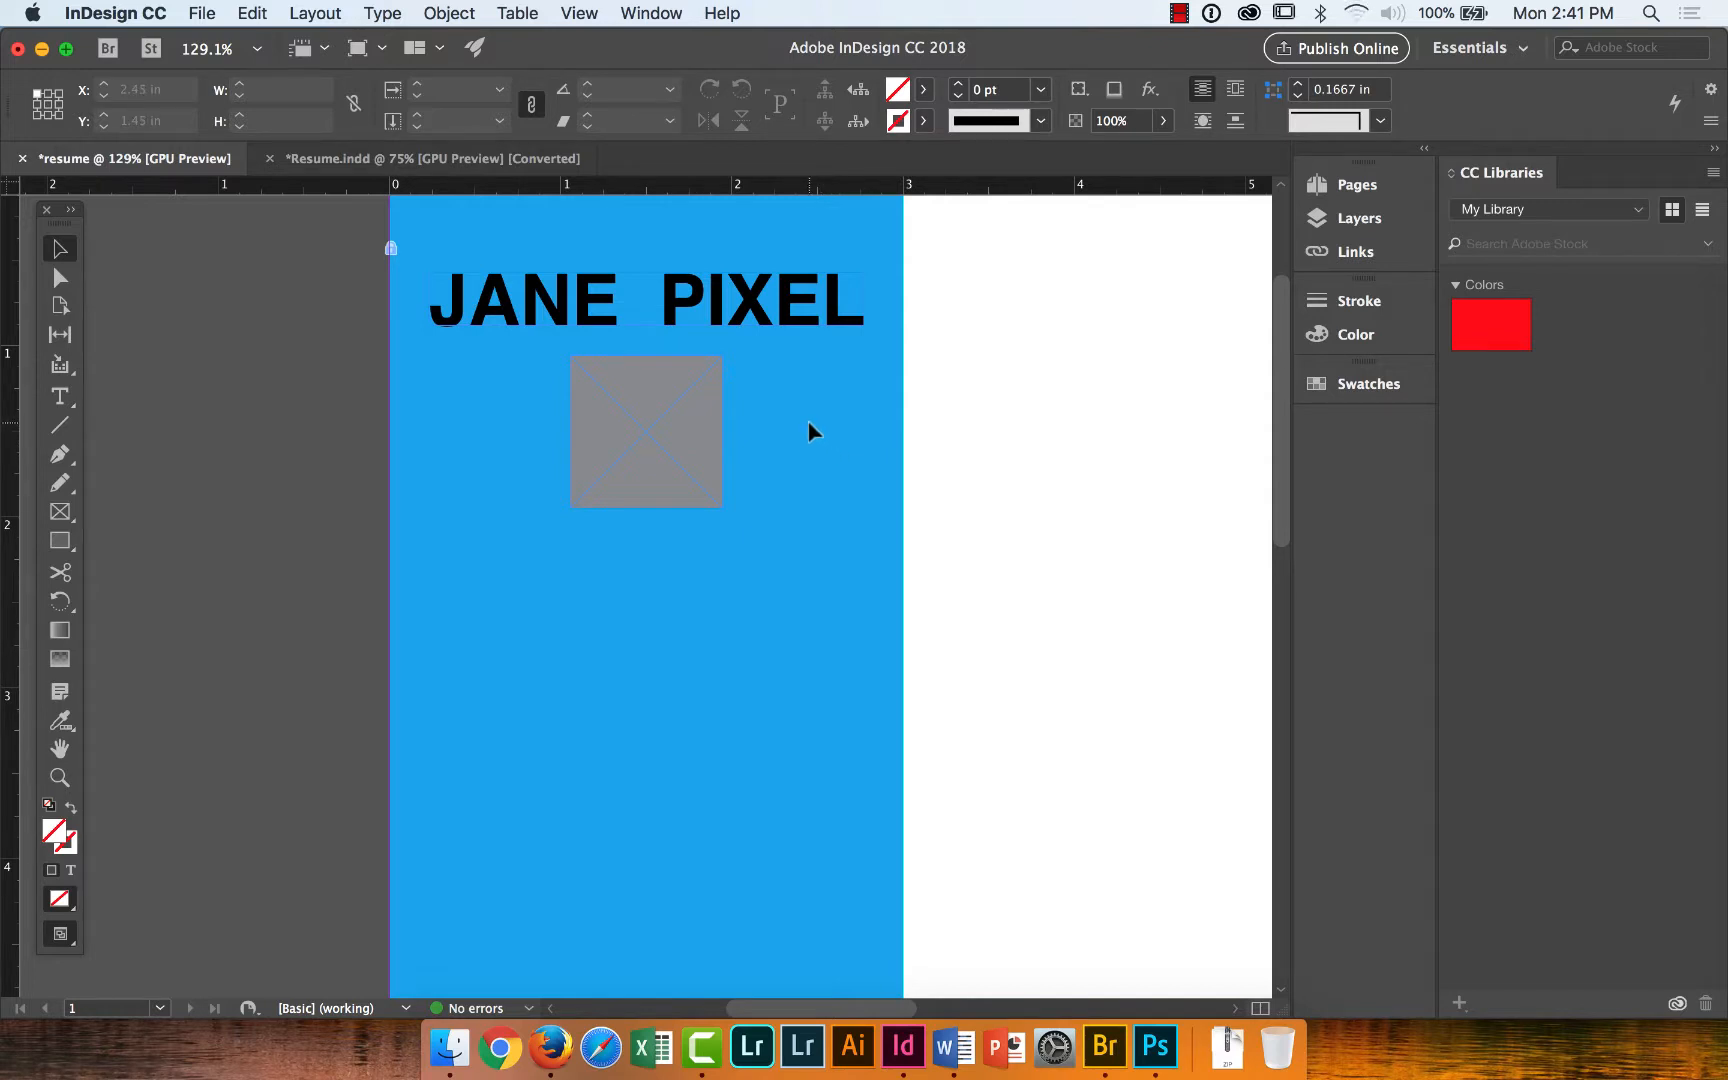
Place cody_headshot.psd from the photo folder into the gray placeholder frame.
click(677, 417)
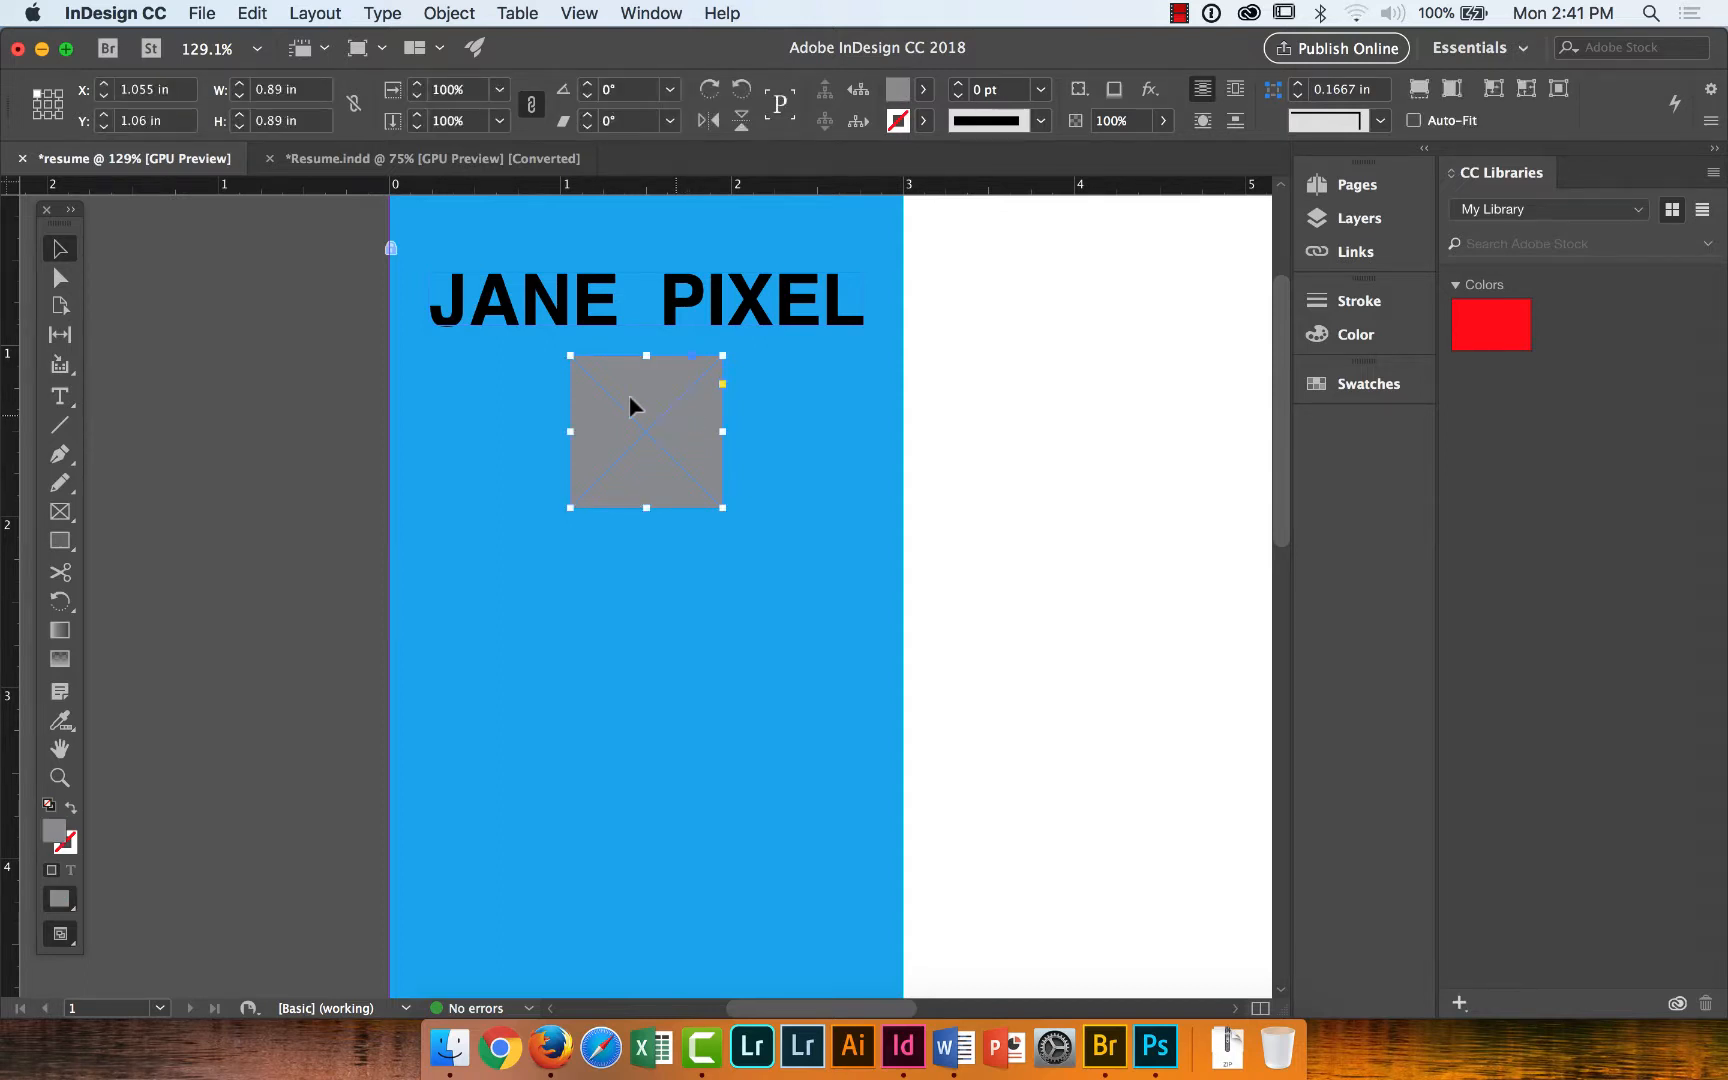
click(209, 22)
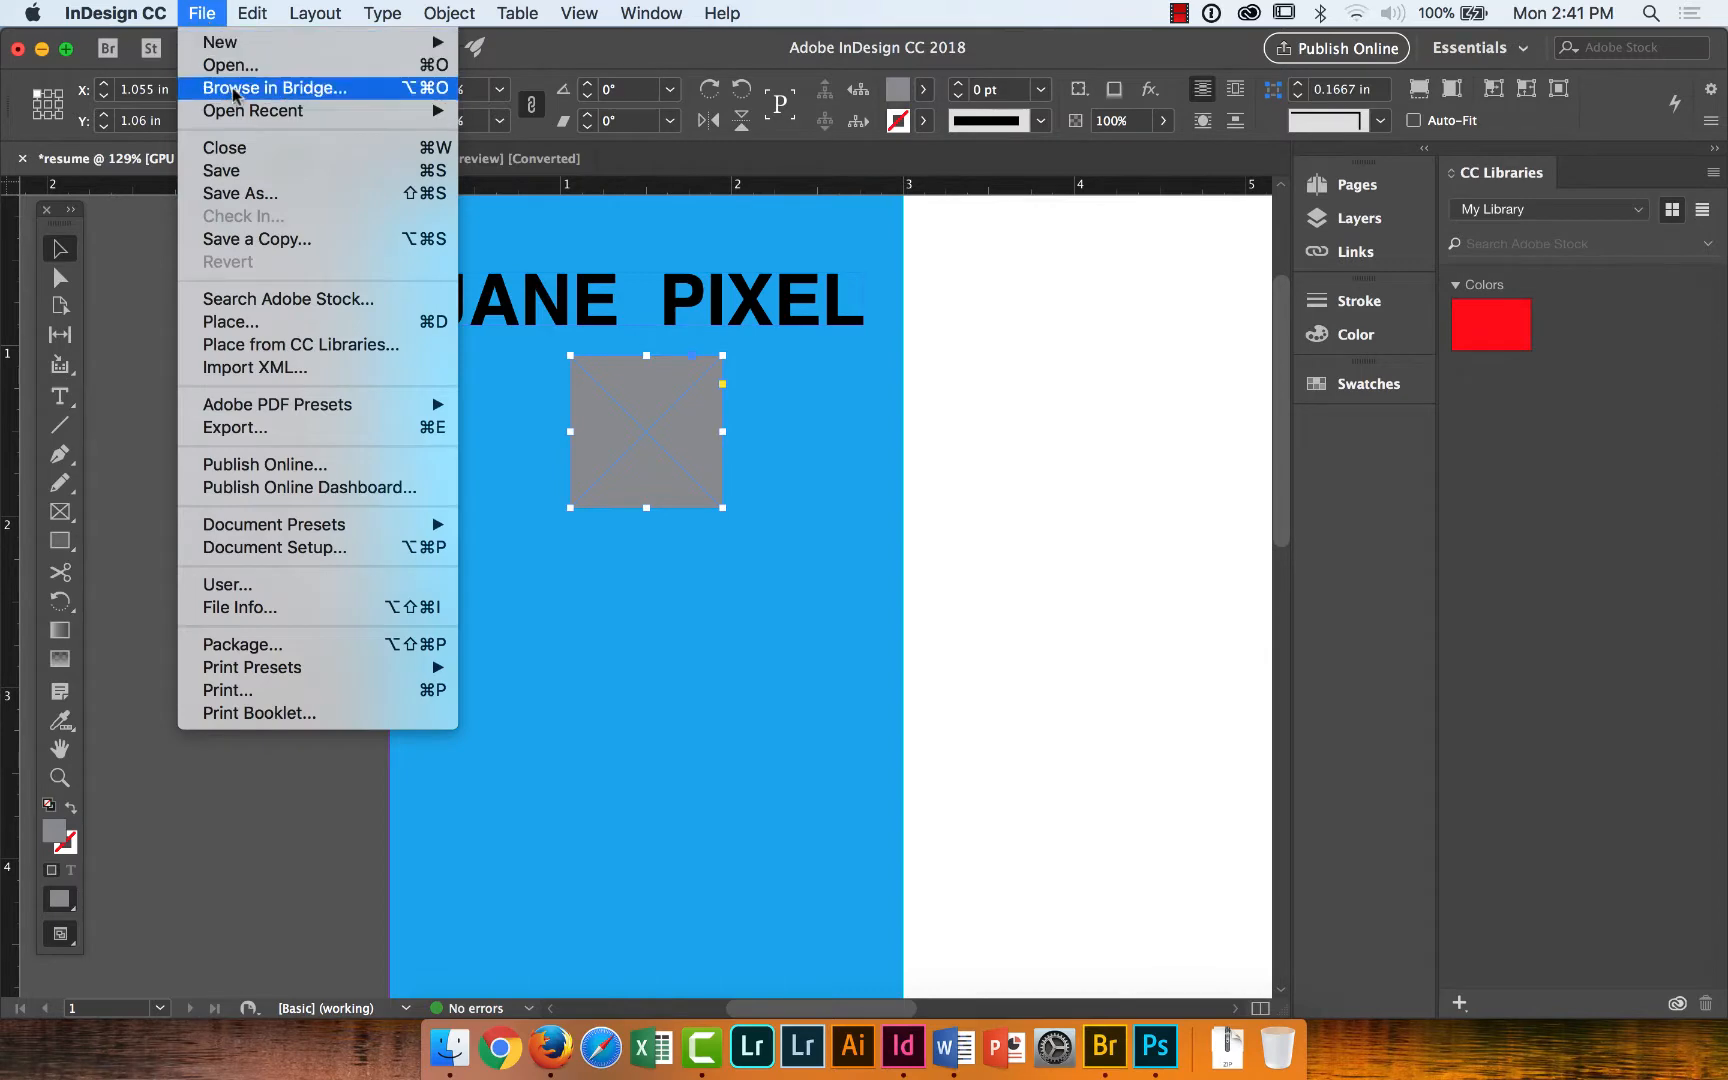
click(233, 323)
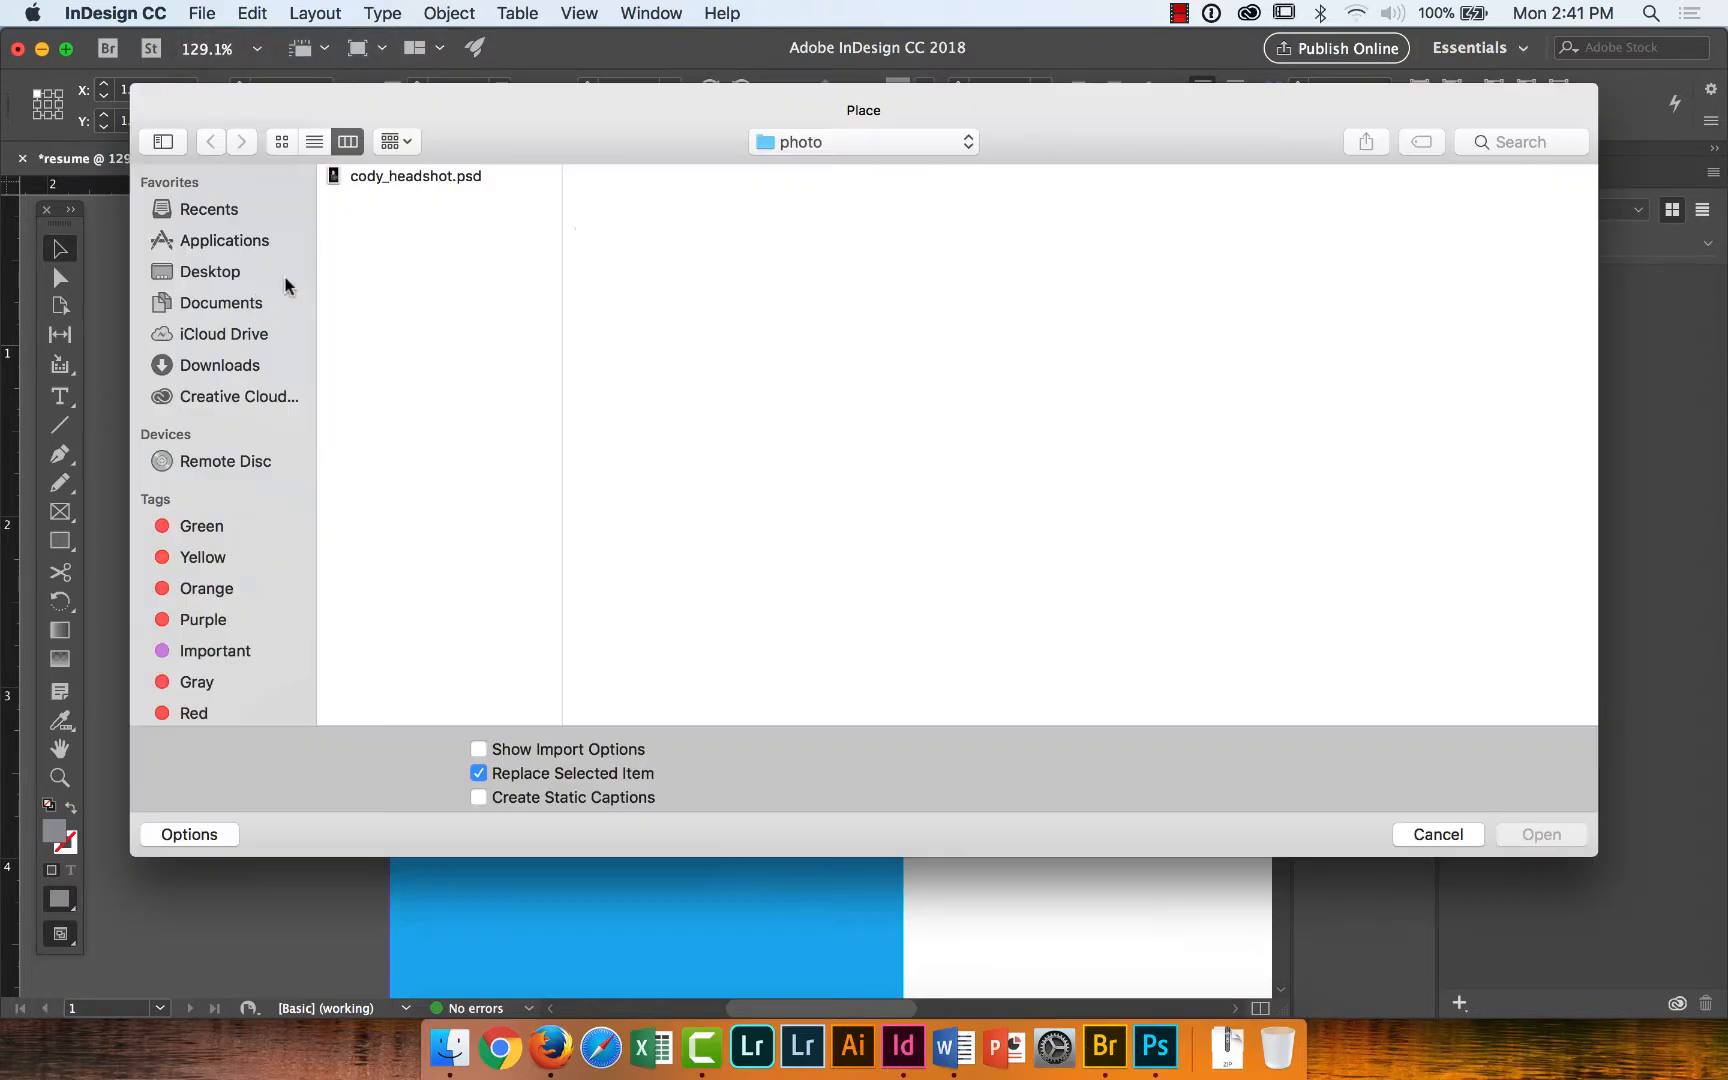
click(441, 178)
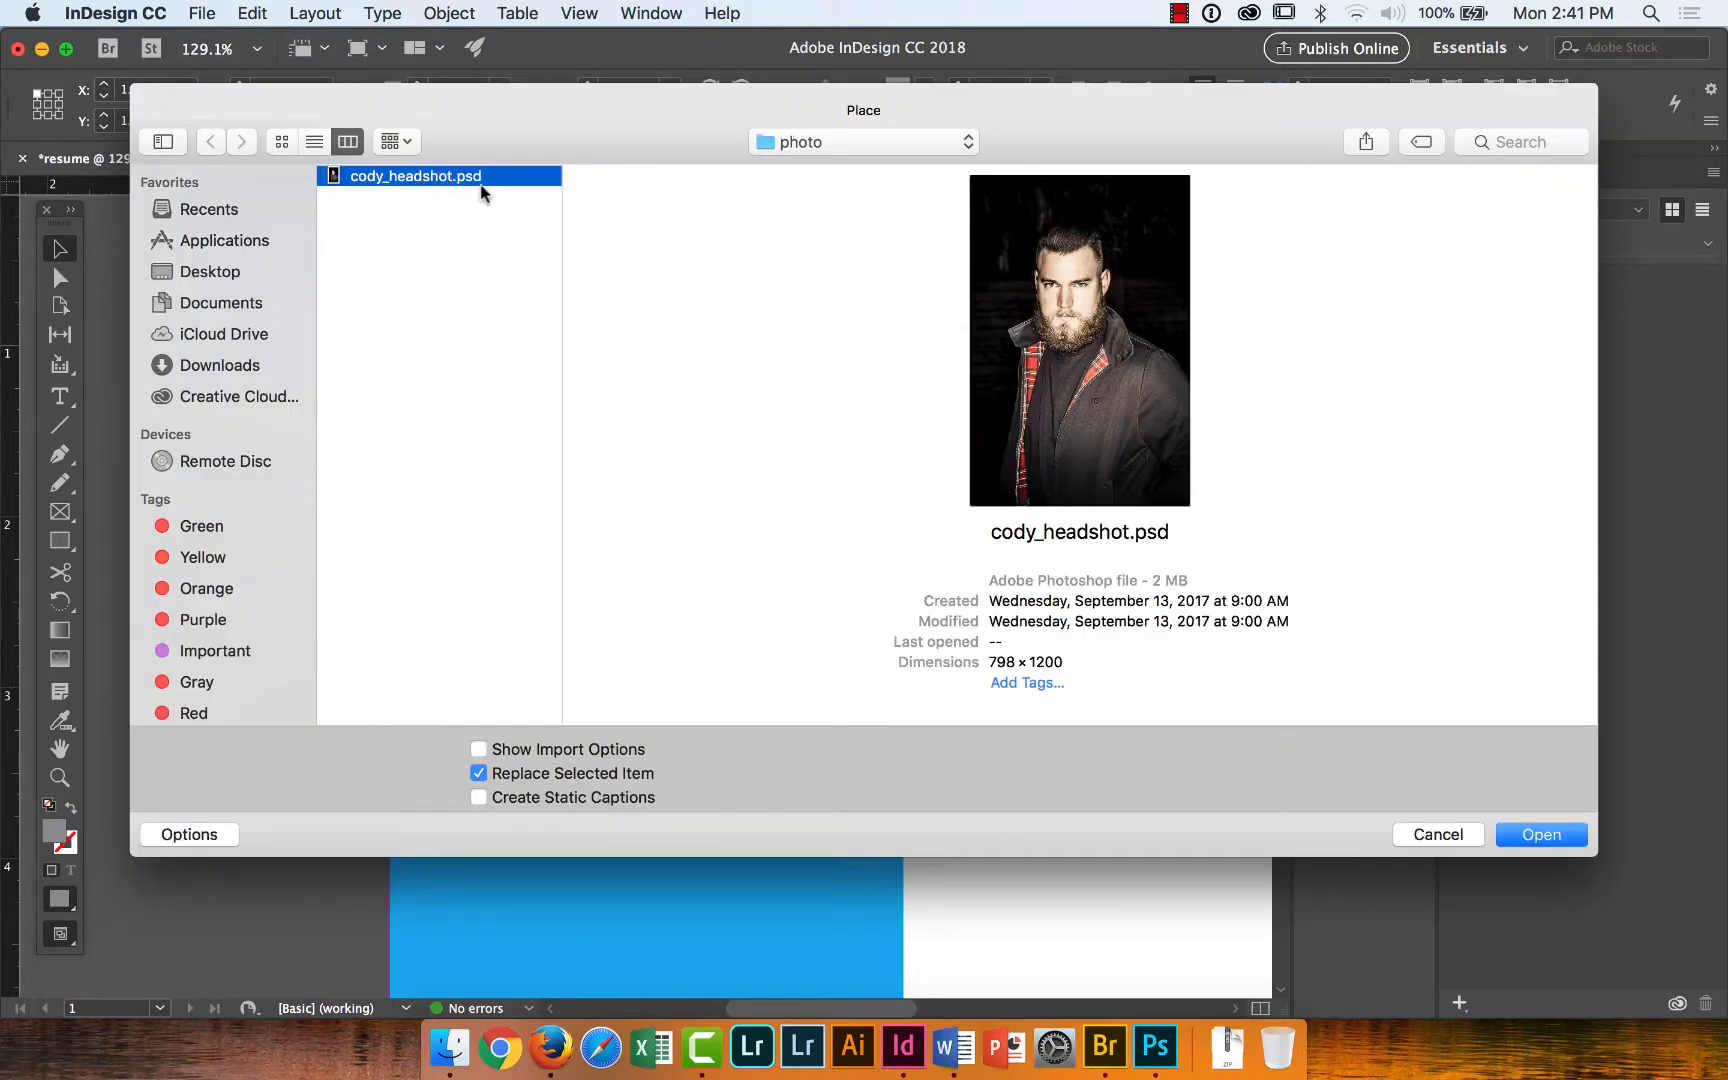
click(1540, 836)
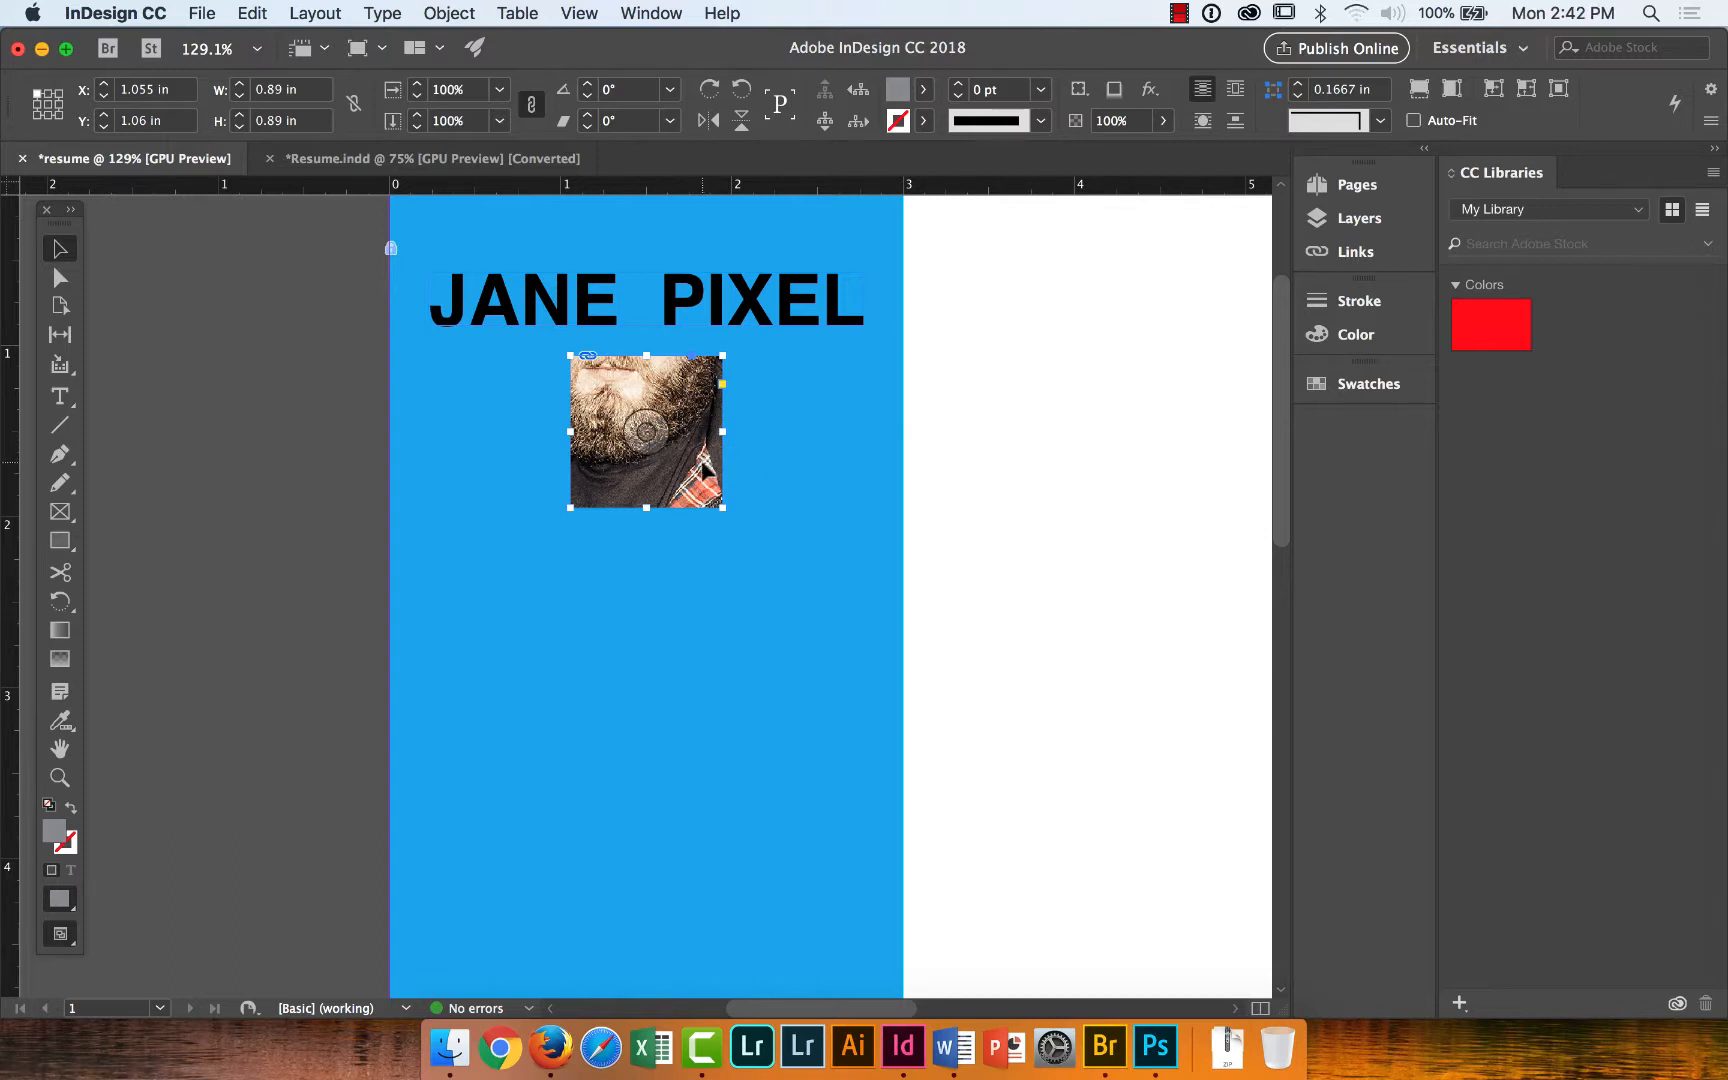
Nudge the photo frame to about Y 1.03 in and shift the image inside it to show the face, at about X+ -1.055 in, Y+ -1.33 in.
mouse_move(704, 462)
mouse_down()
mouse_move(796, 565)
mouse_move(709, 482)
mouse_up()
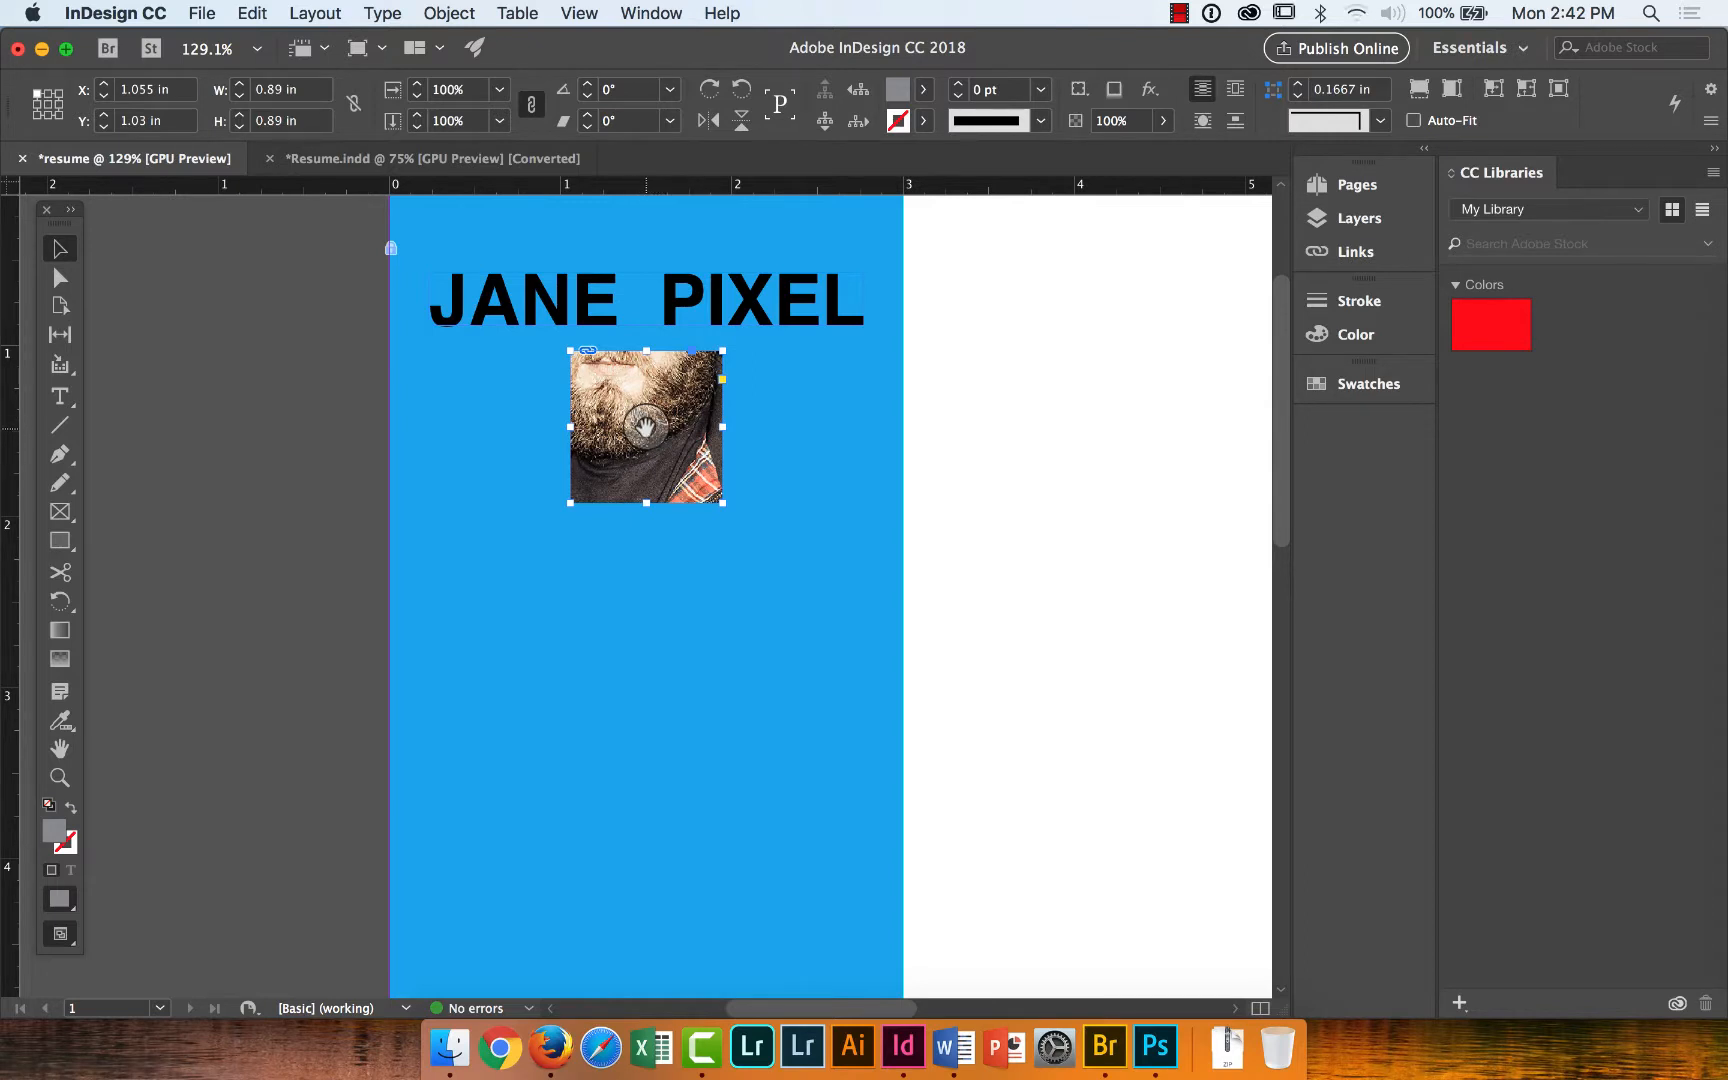
click(392, 545)
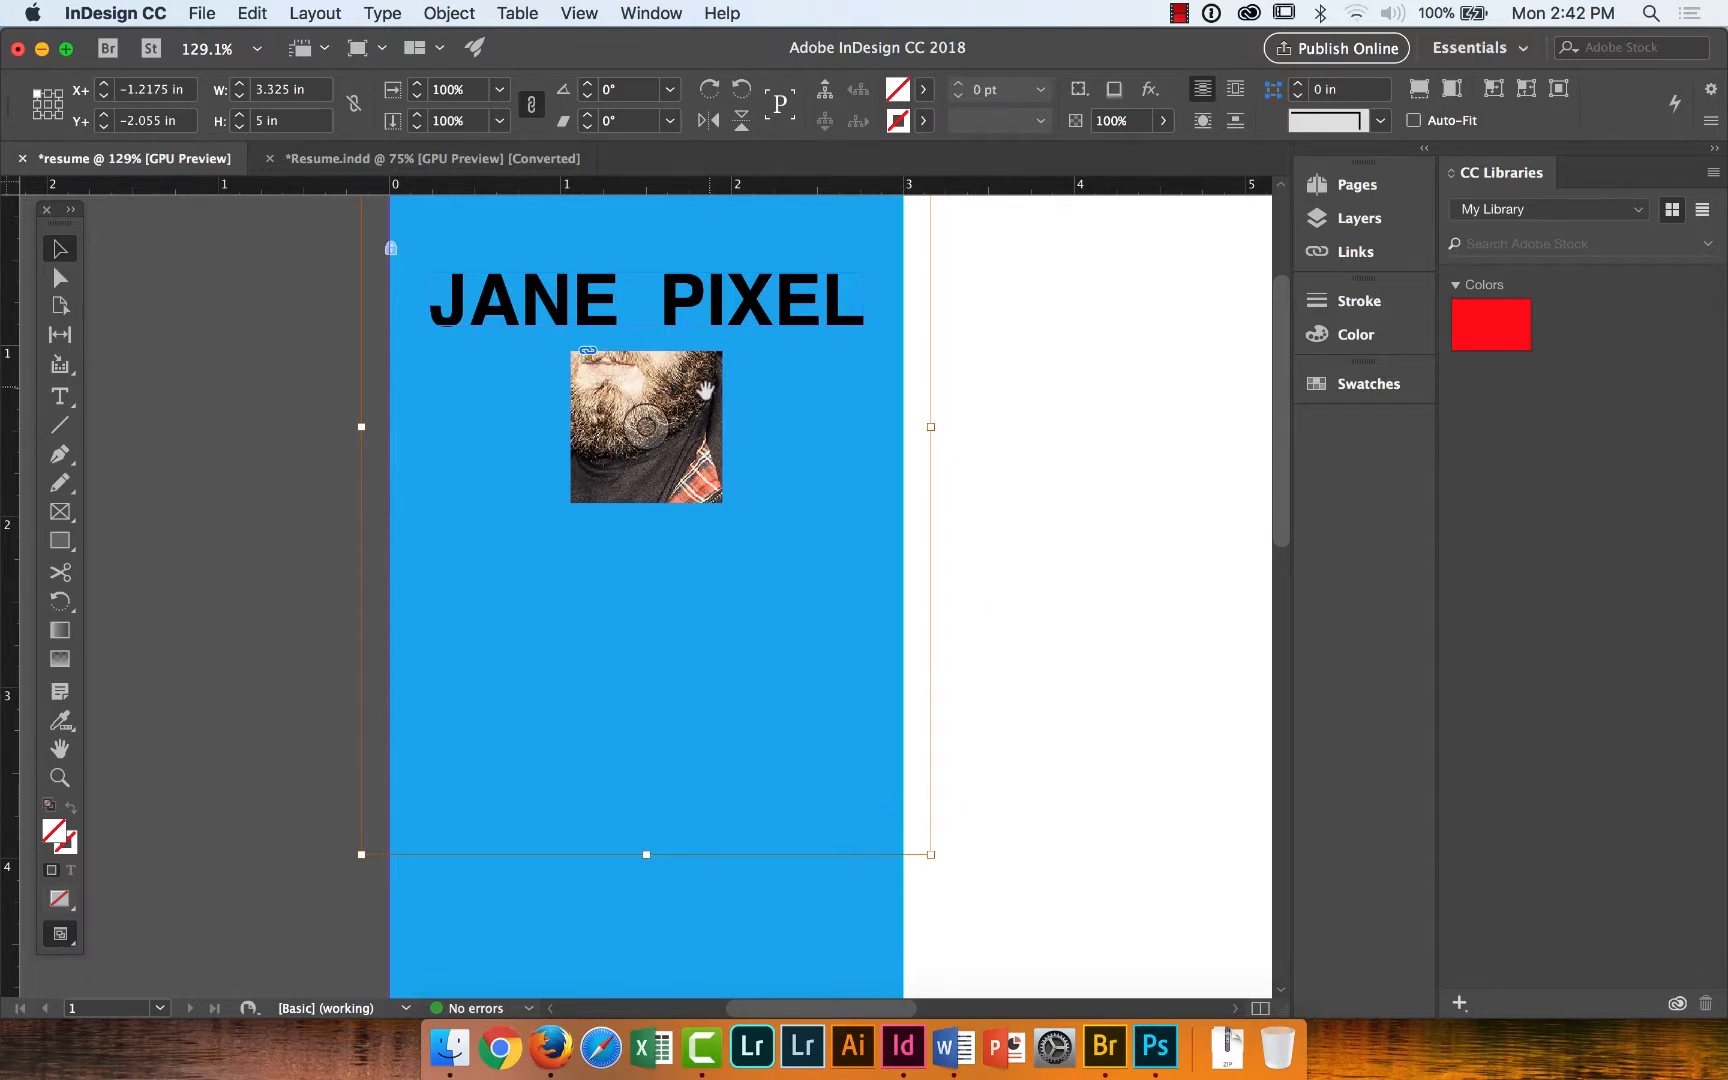
mouse_move(680, 405)
mouse_down()
mouse_move(708, 470)
mouse_move(682, 466)
mouse_move(700, 400)
mouse_move(684, 410)
mouse_up()
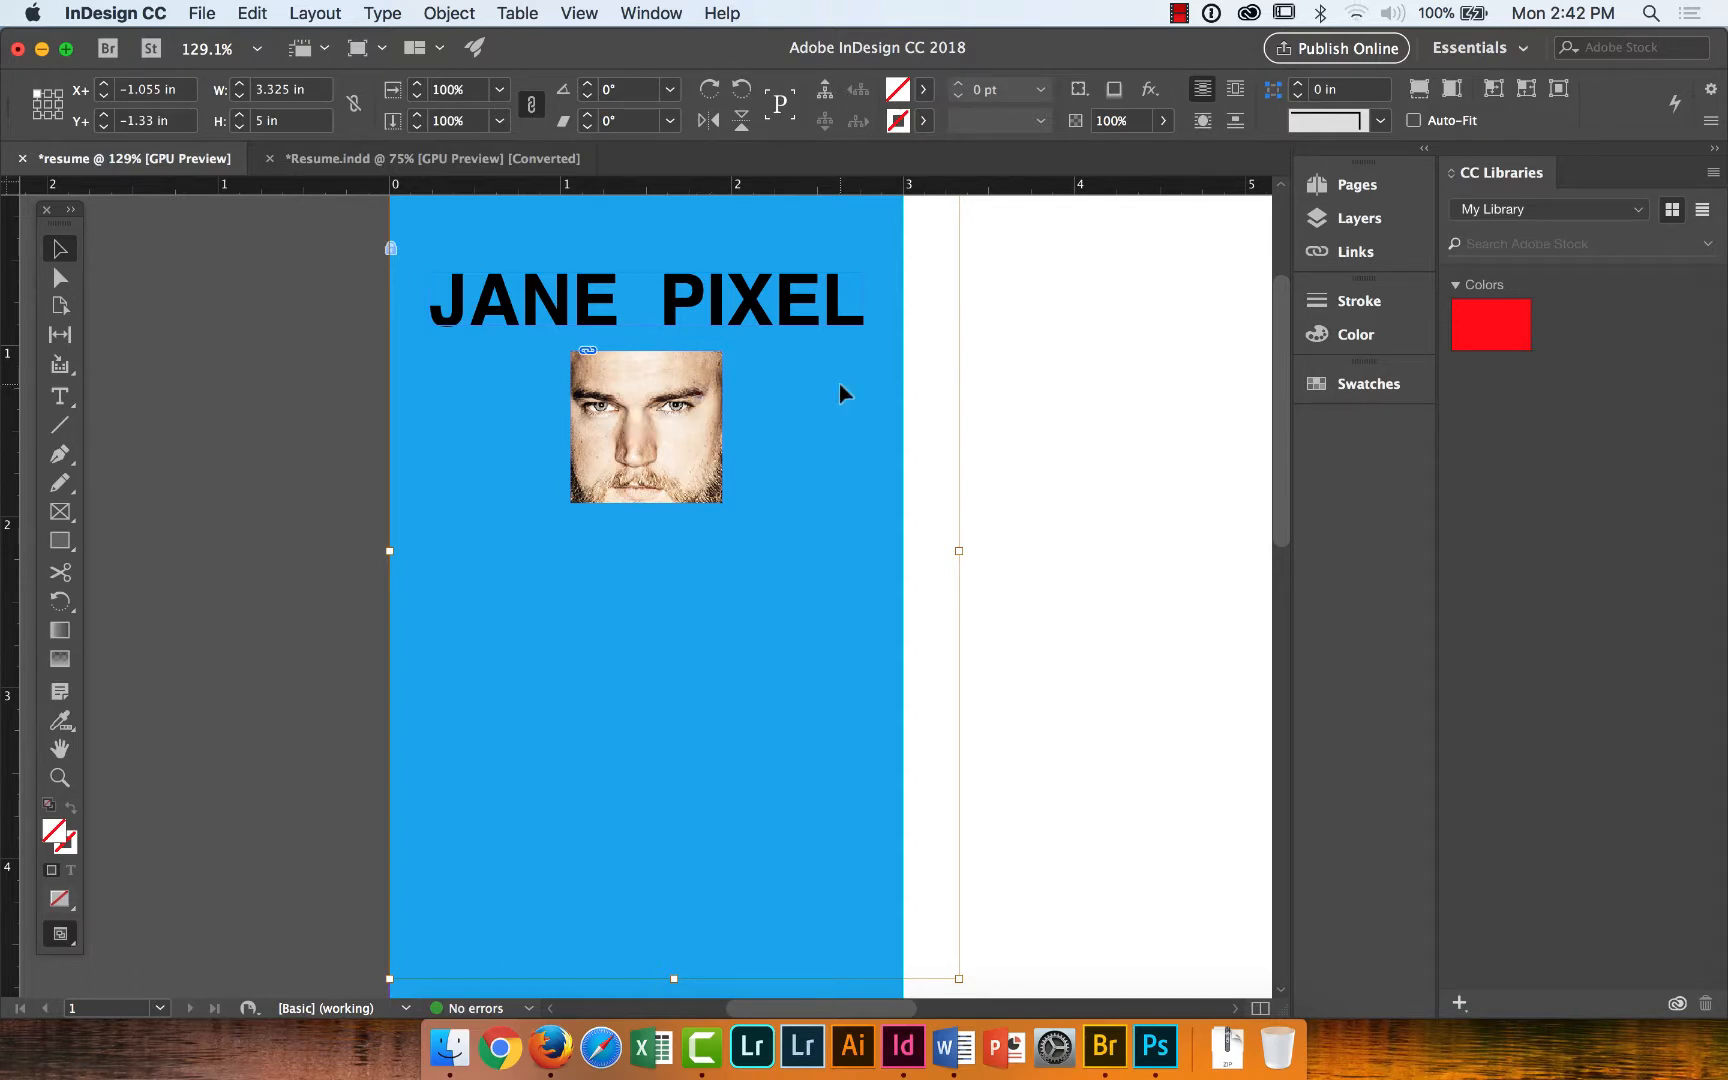
Try the Fit Frame to Content fitting option on the headshot.
right_click(698, 401)
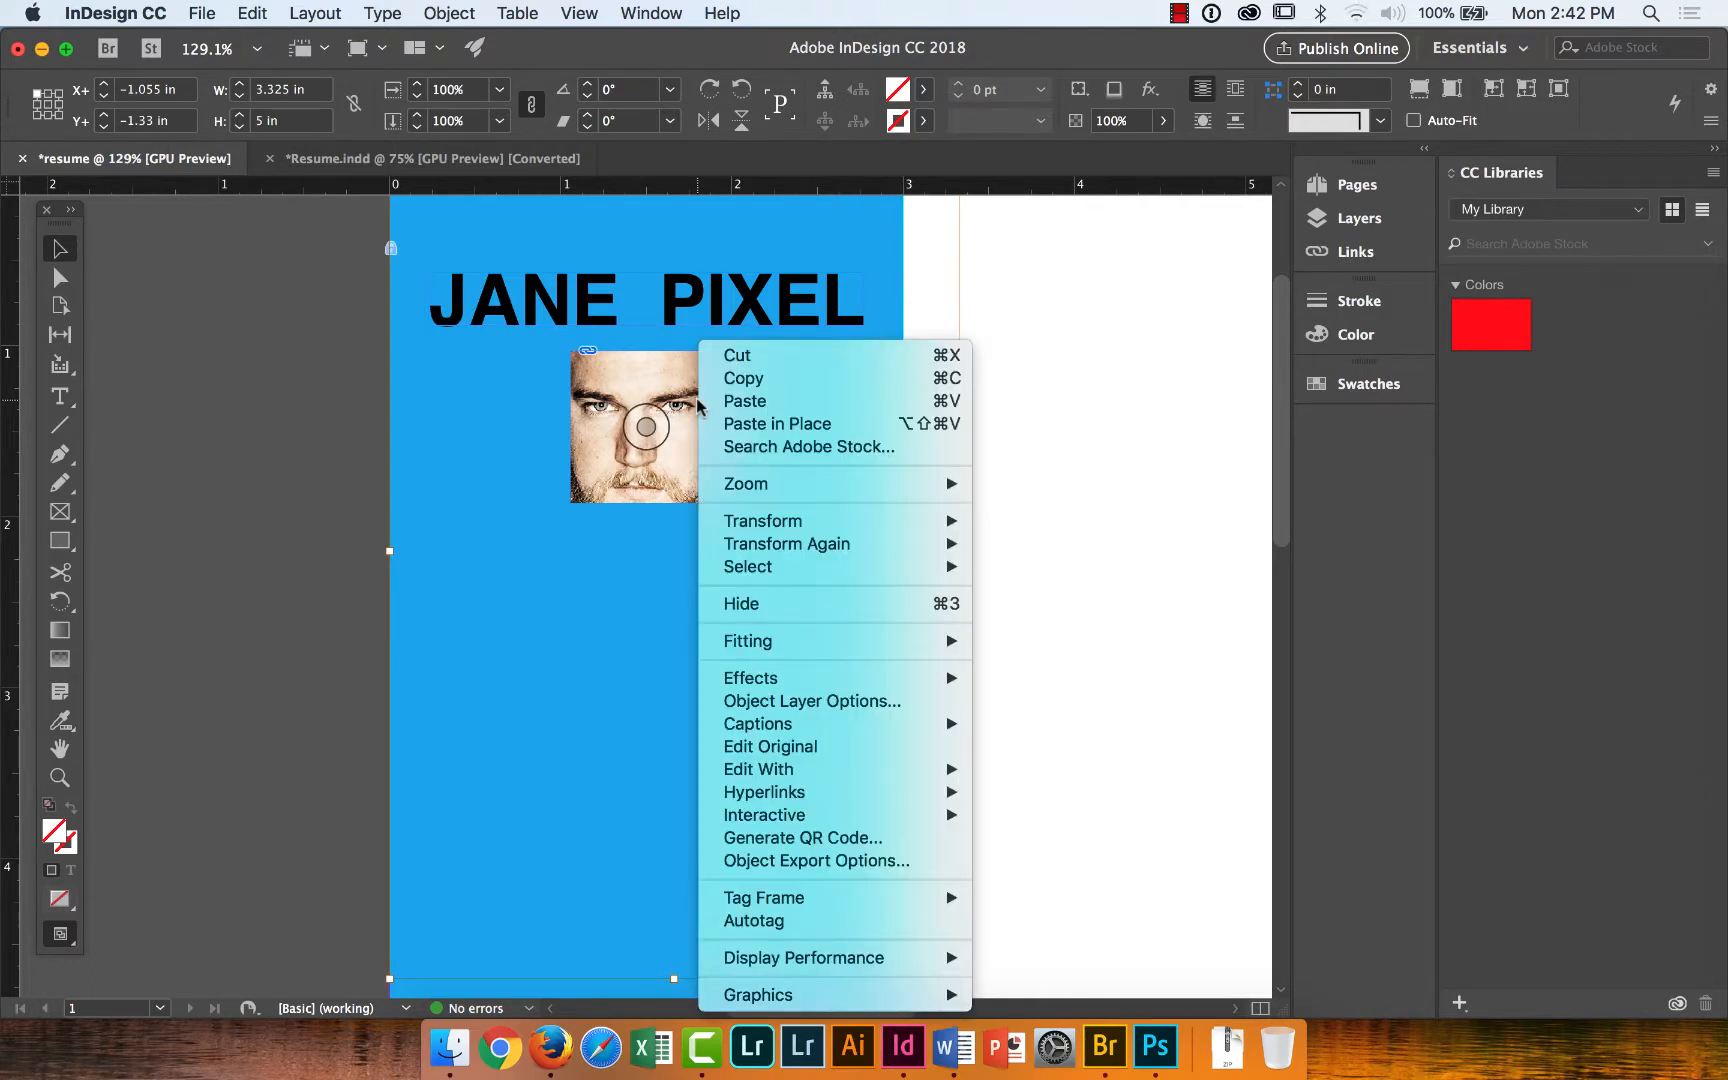
mouse_move(788, 632)
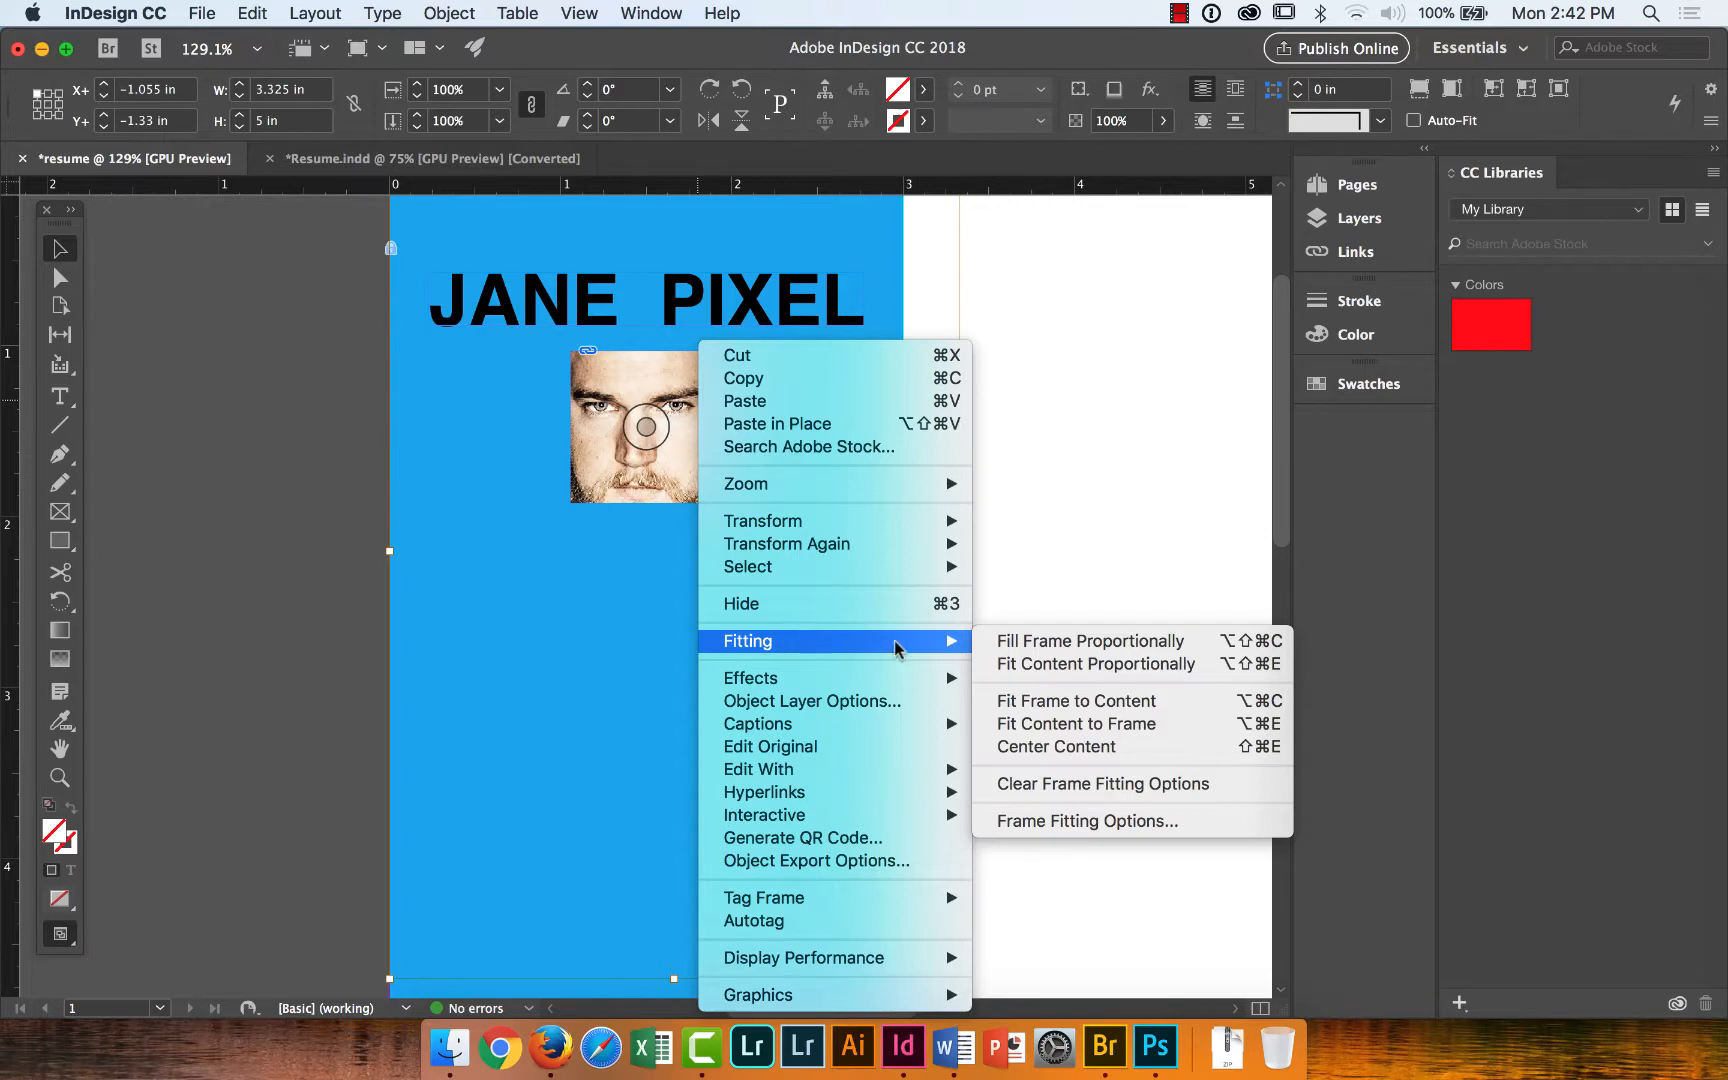
click(1112, 698)
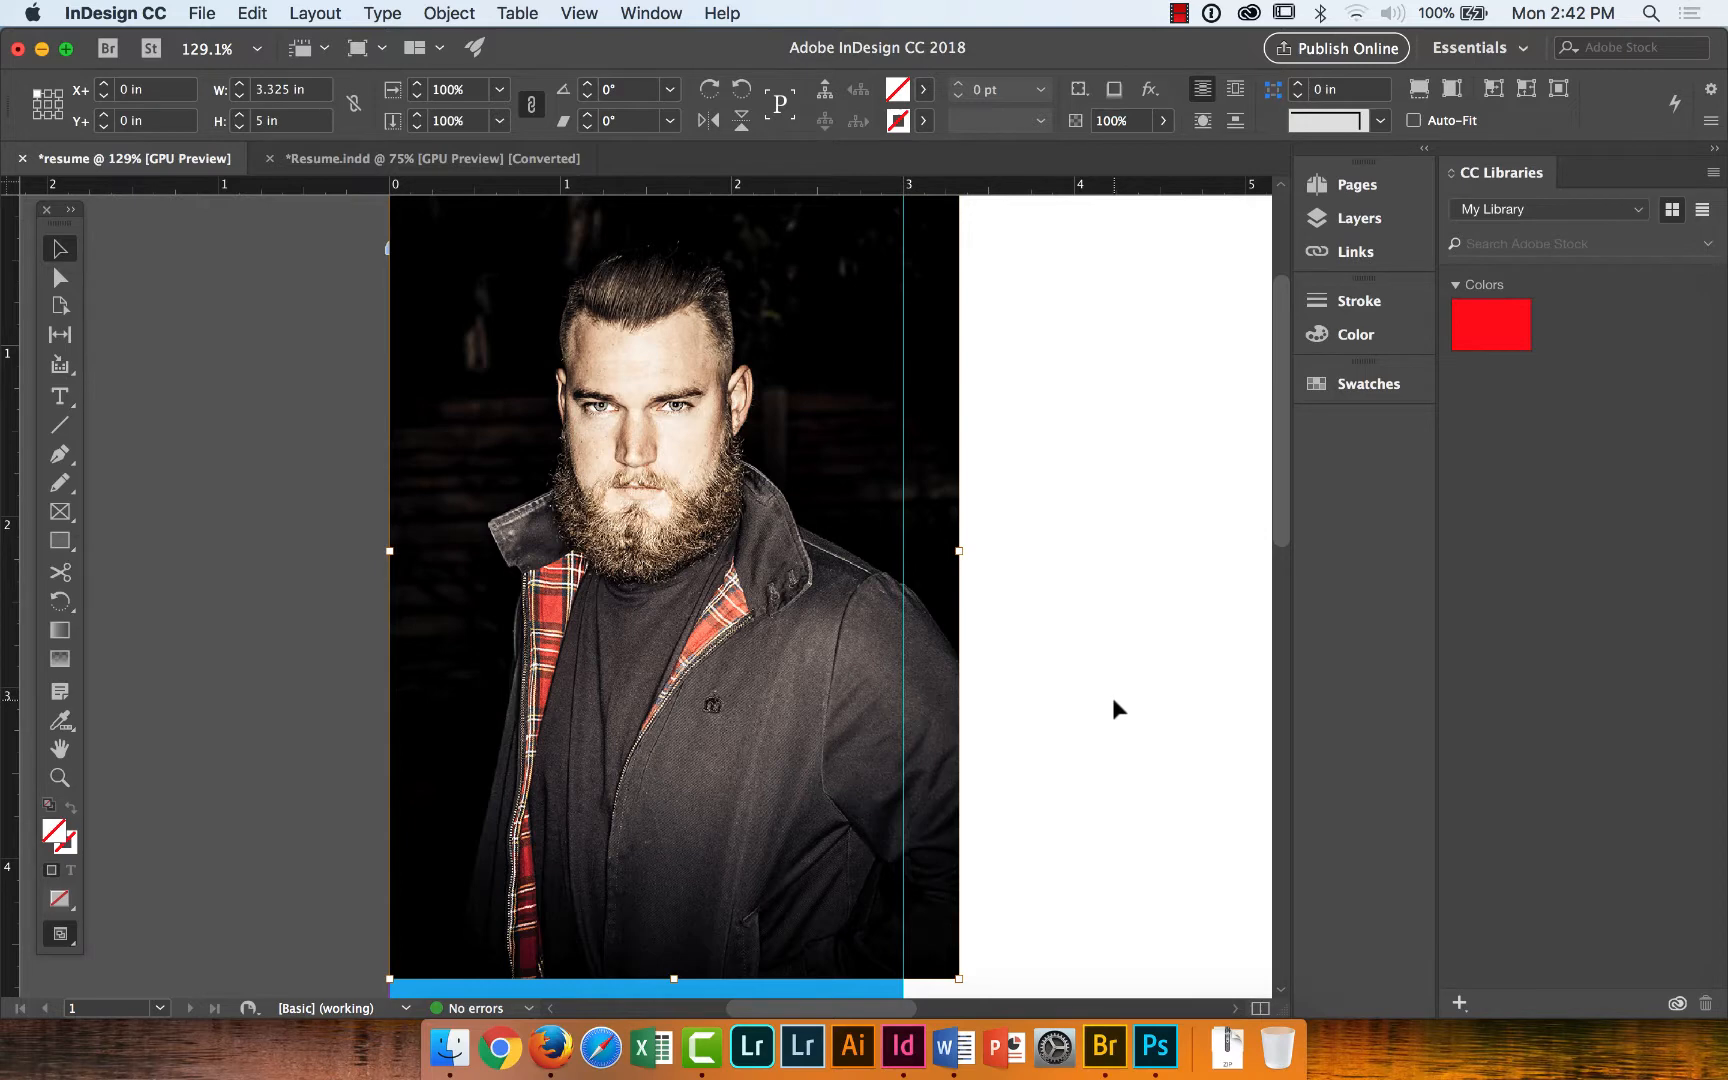
Try Fit Content to Frame on the enlarged headshot, and undo the fitting changes to restore the small square frame.
right_click(815, 408)
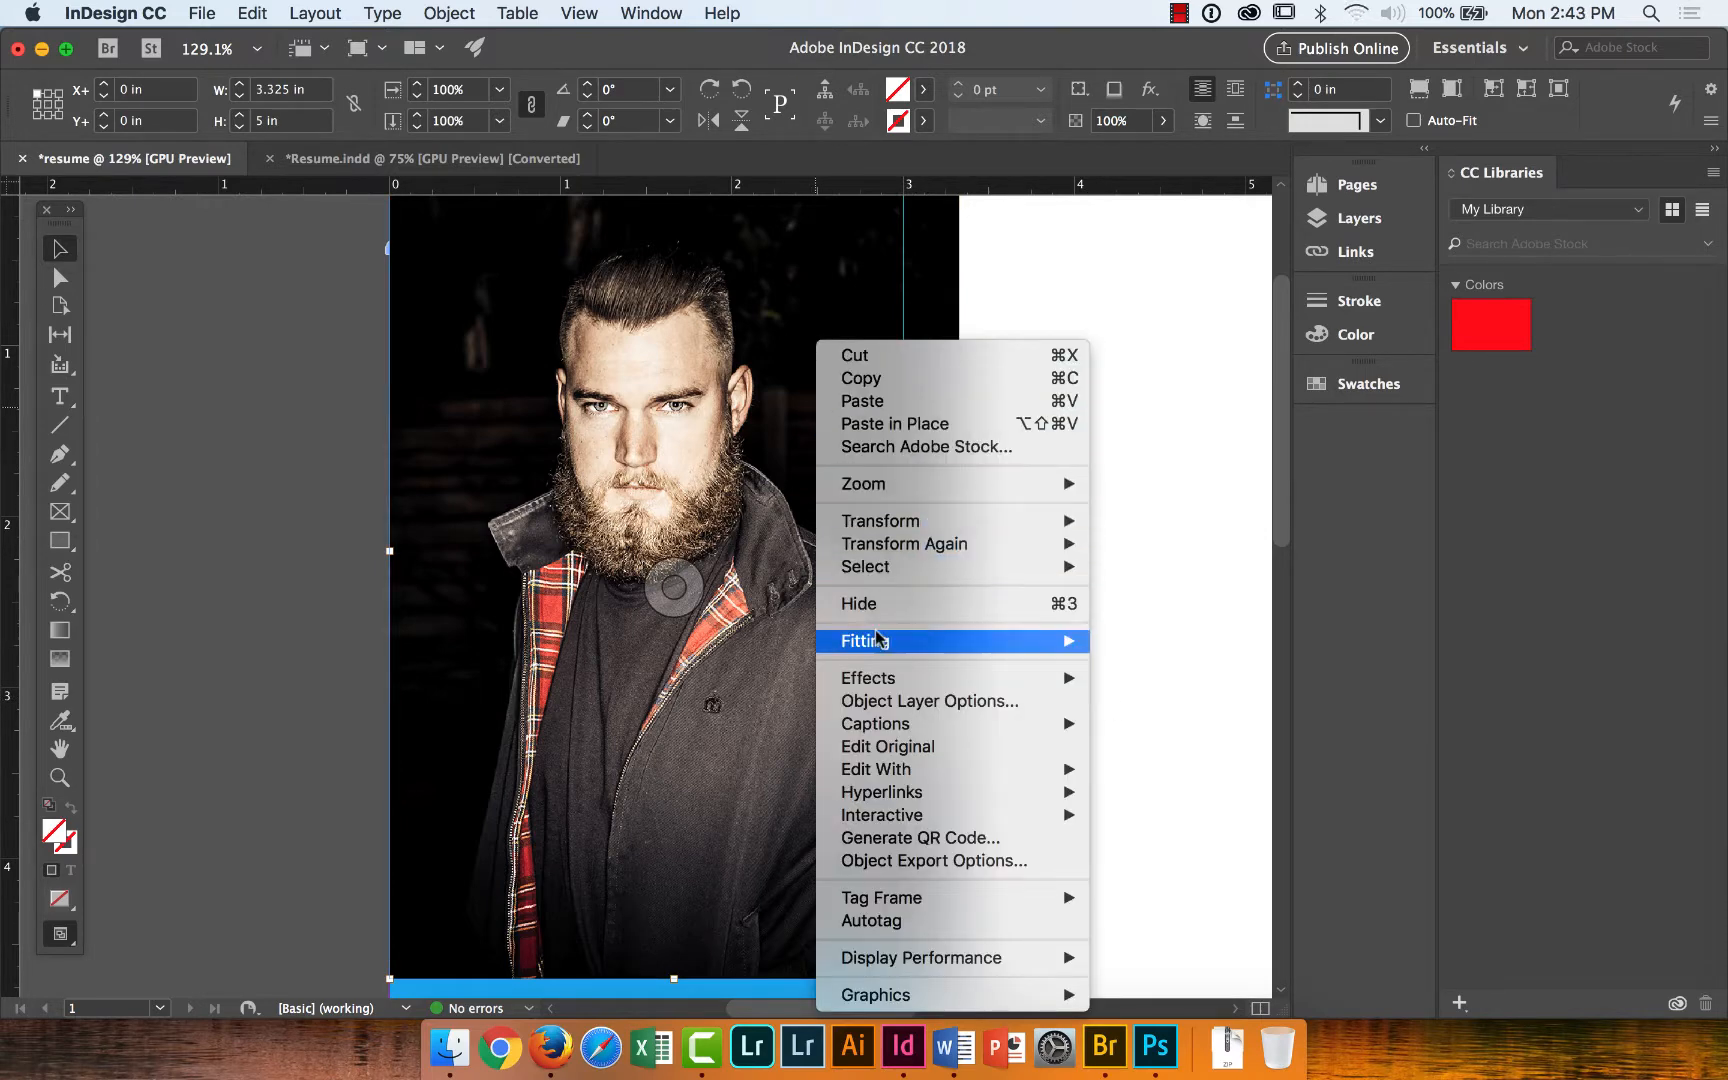
mouse_move(882, 642)
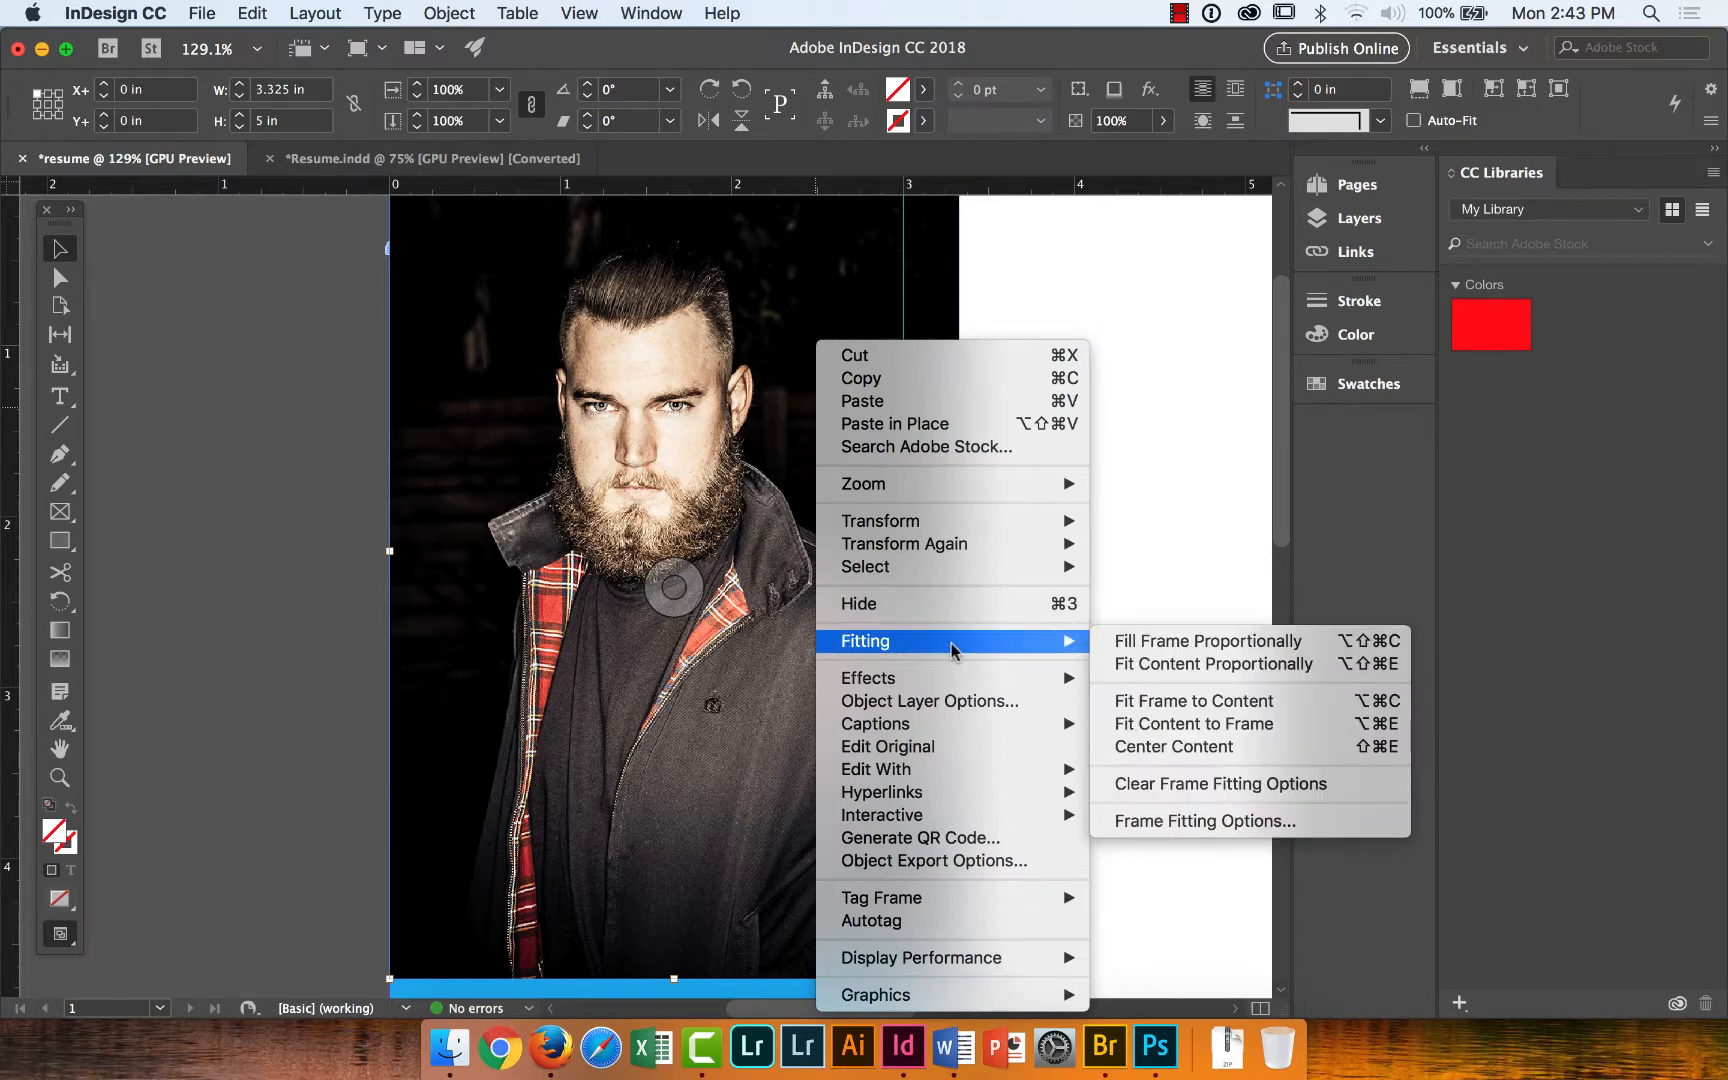
click(1197, 724)
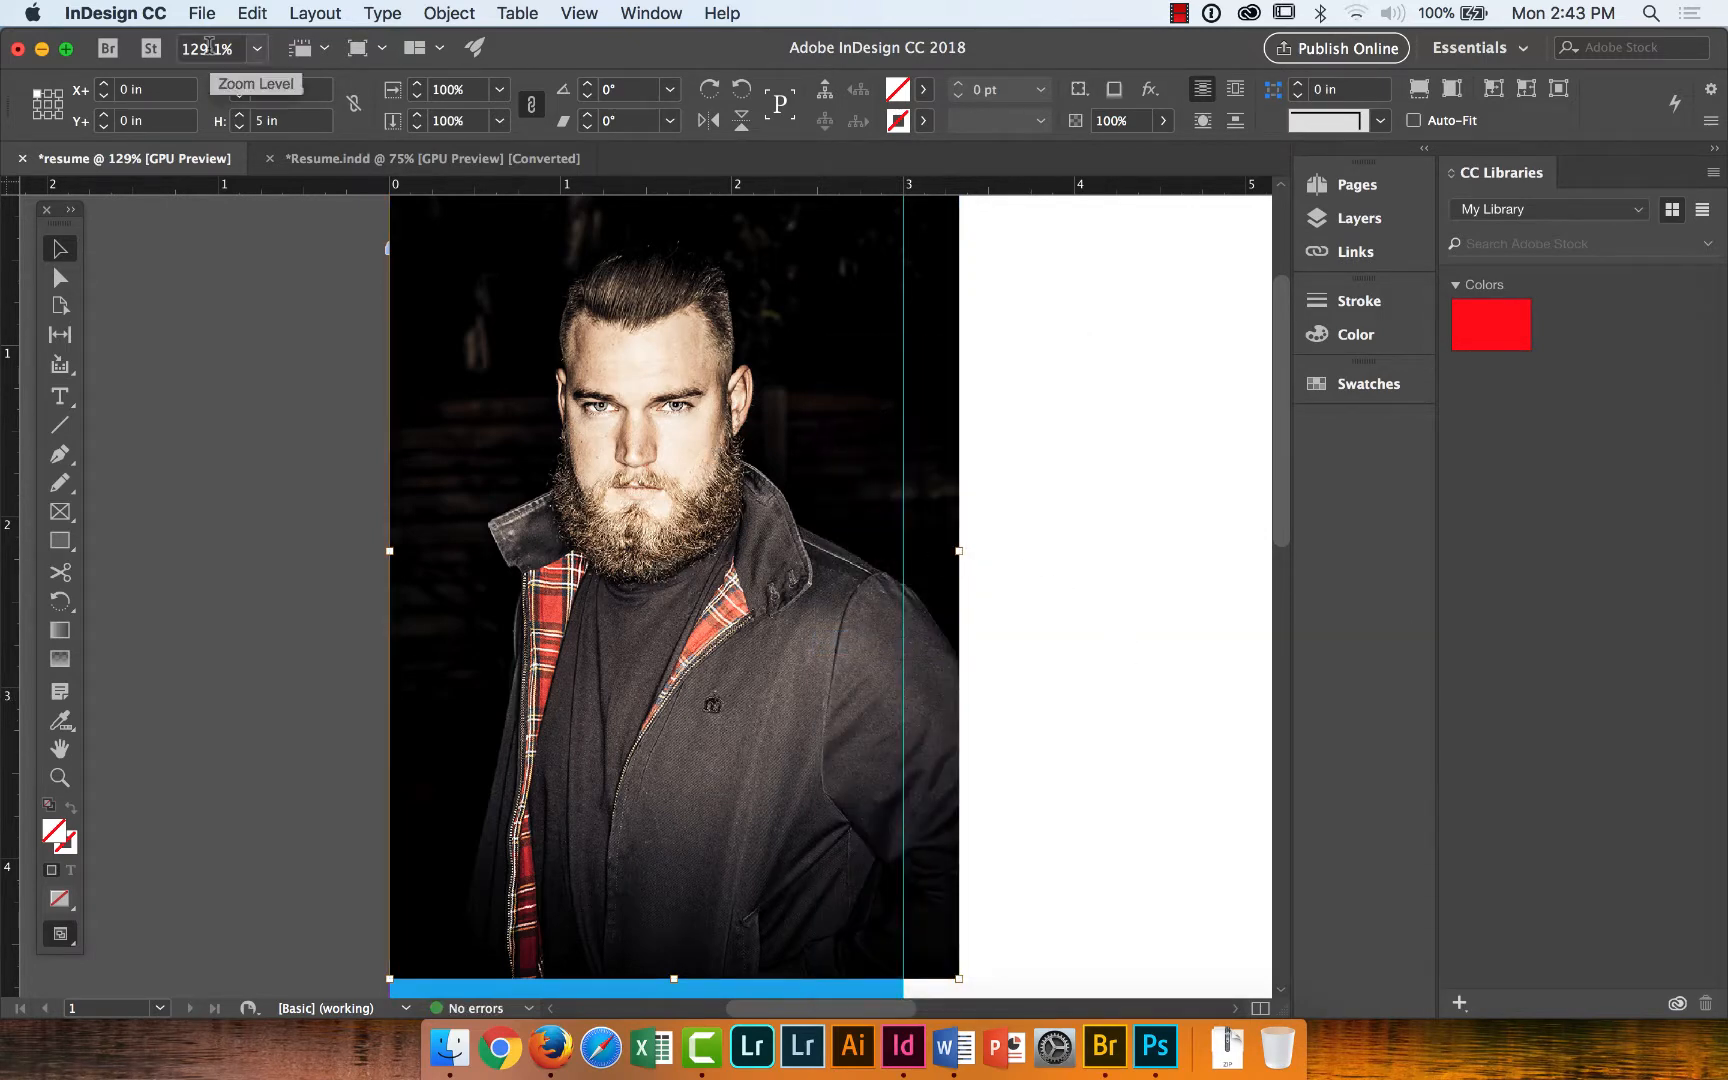
click(253, 14)
click(300, 42)
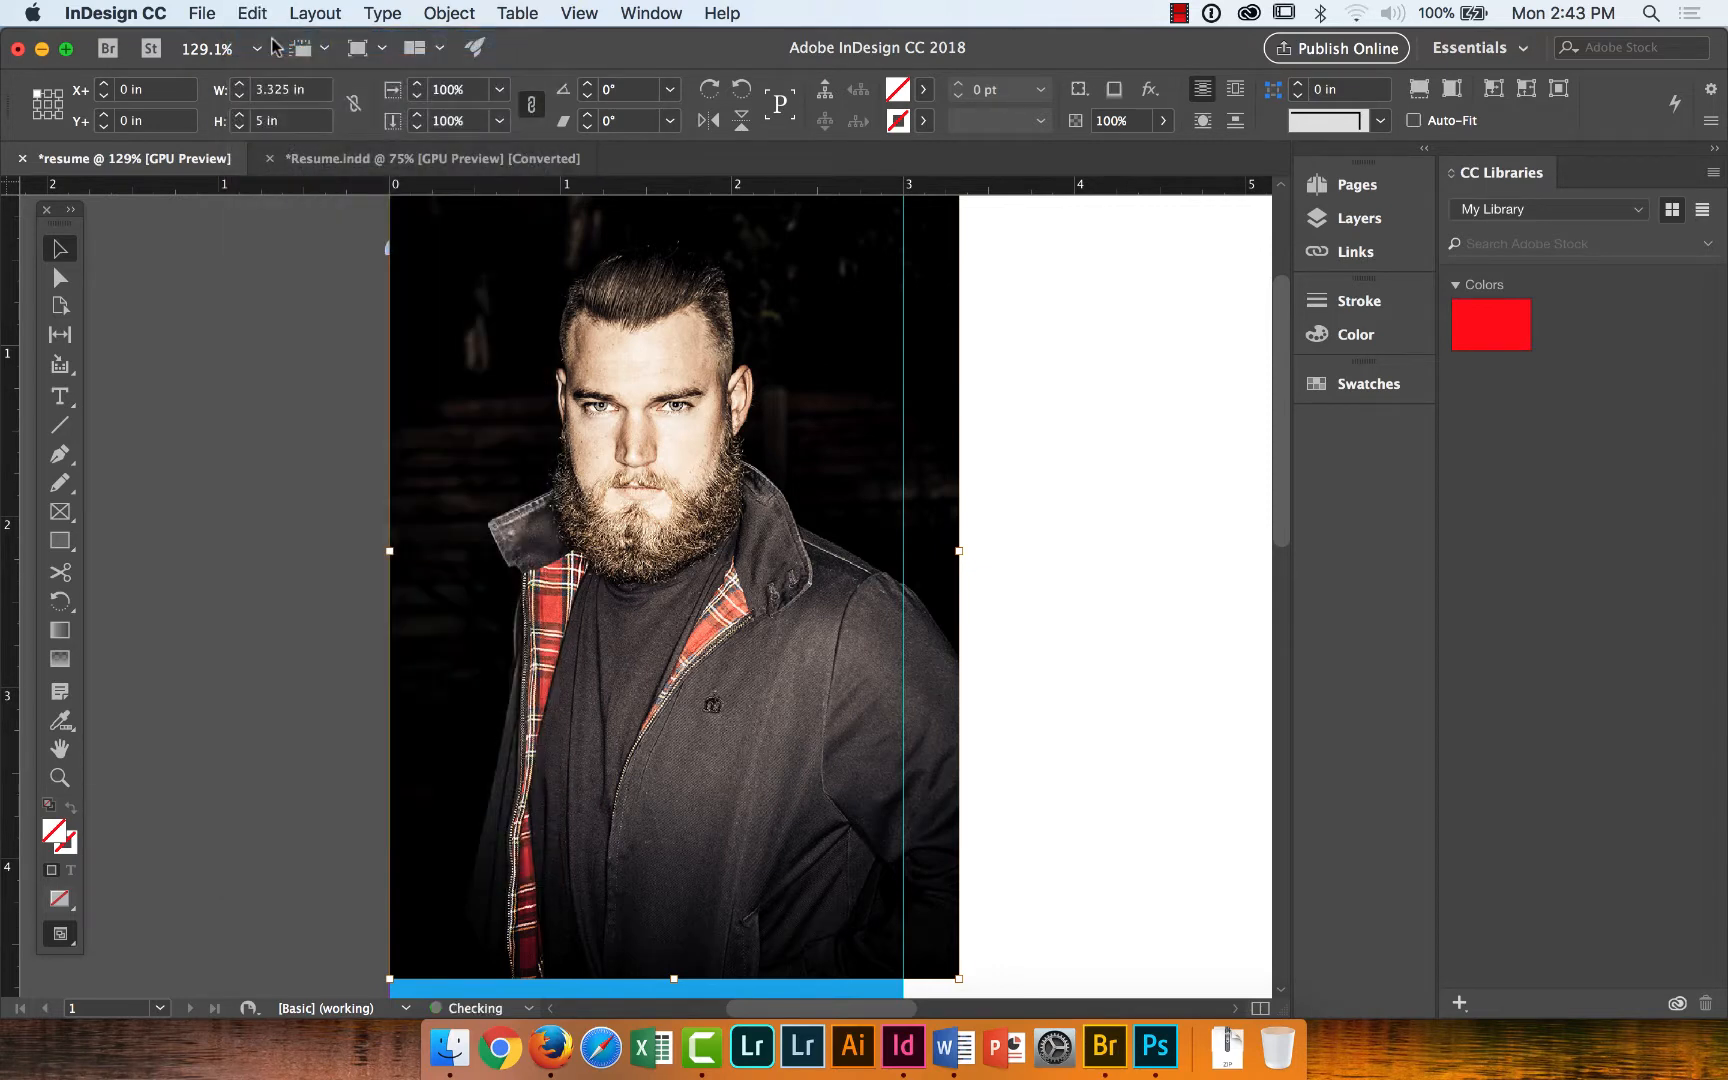
click(253, 14)
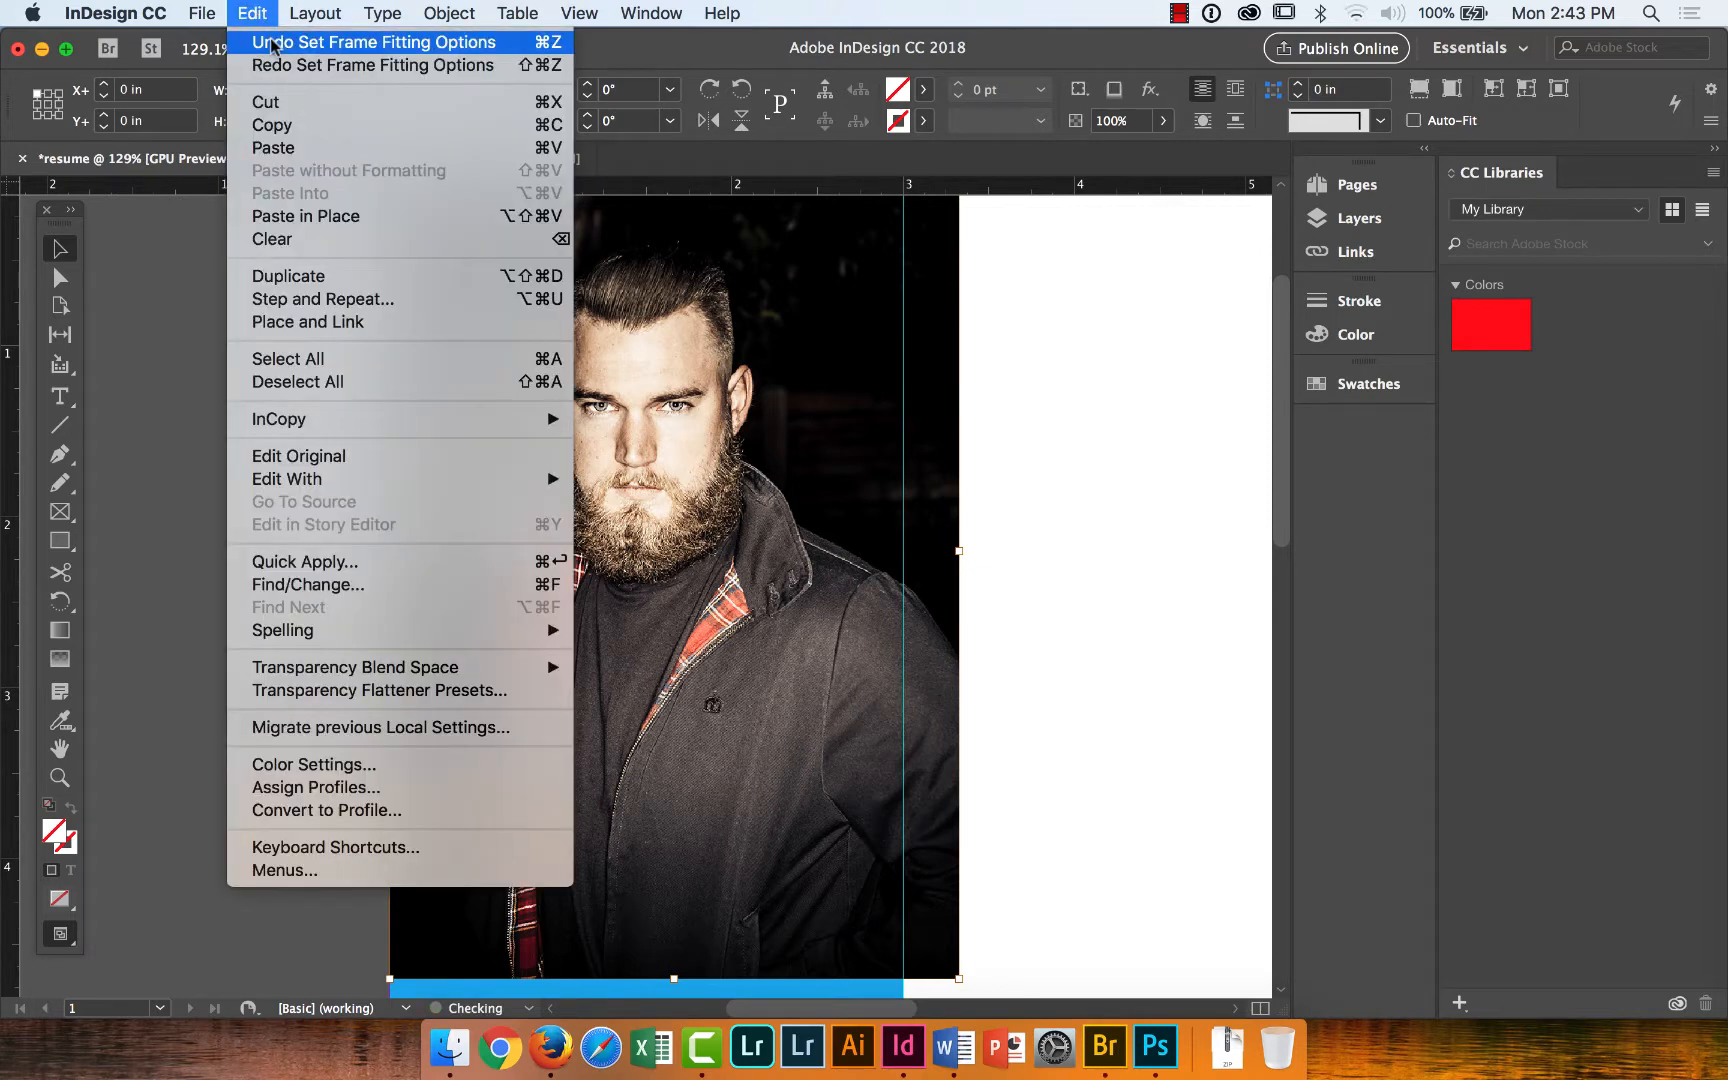
click(285, 42)
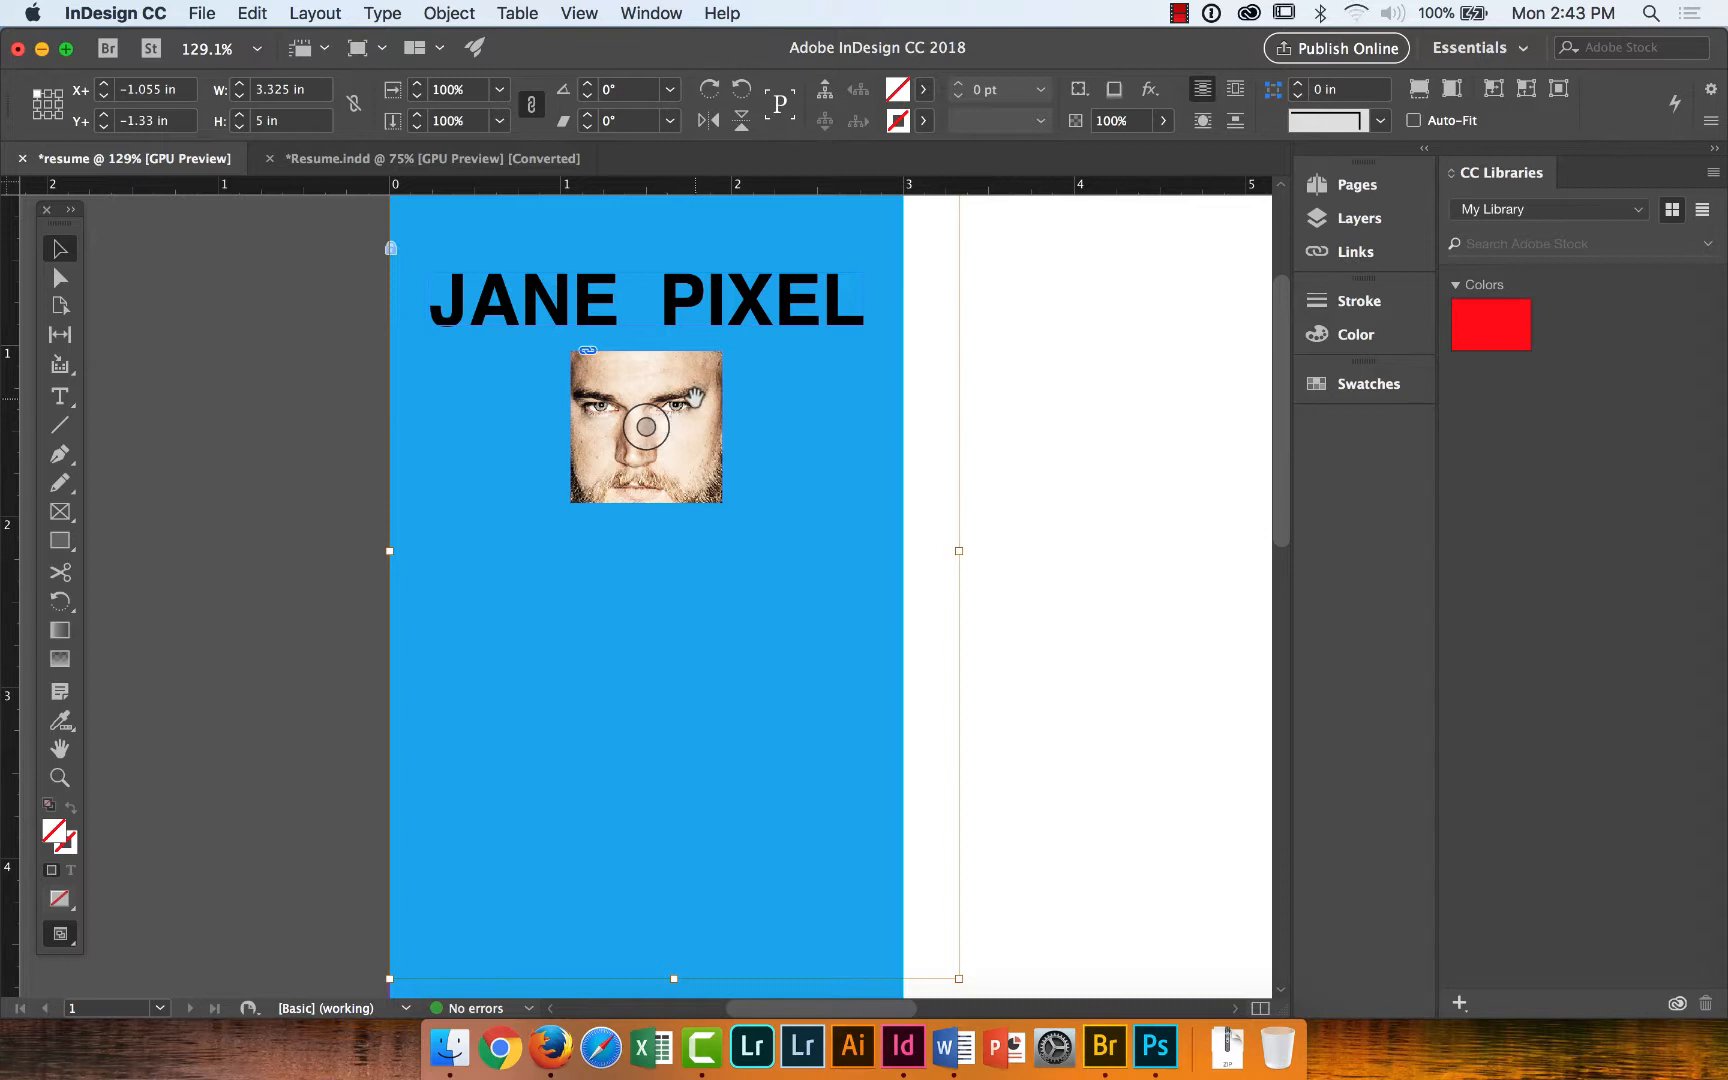
Try Fit Content to Frame on the headshot in the small square frame, and undo it.
right_click(695, 400)
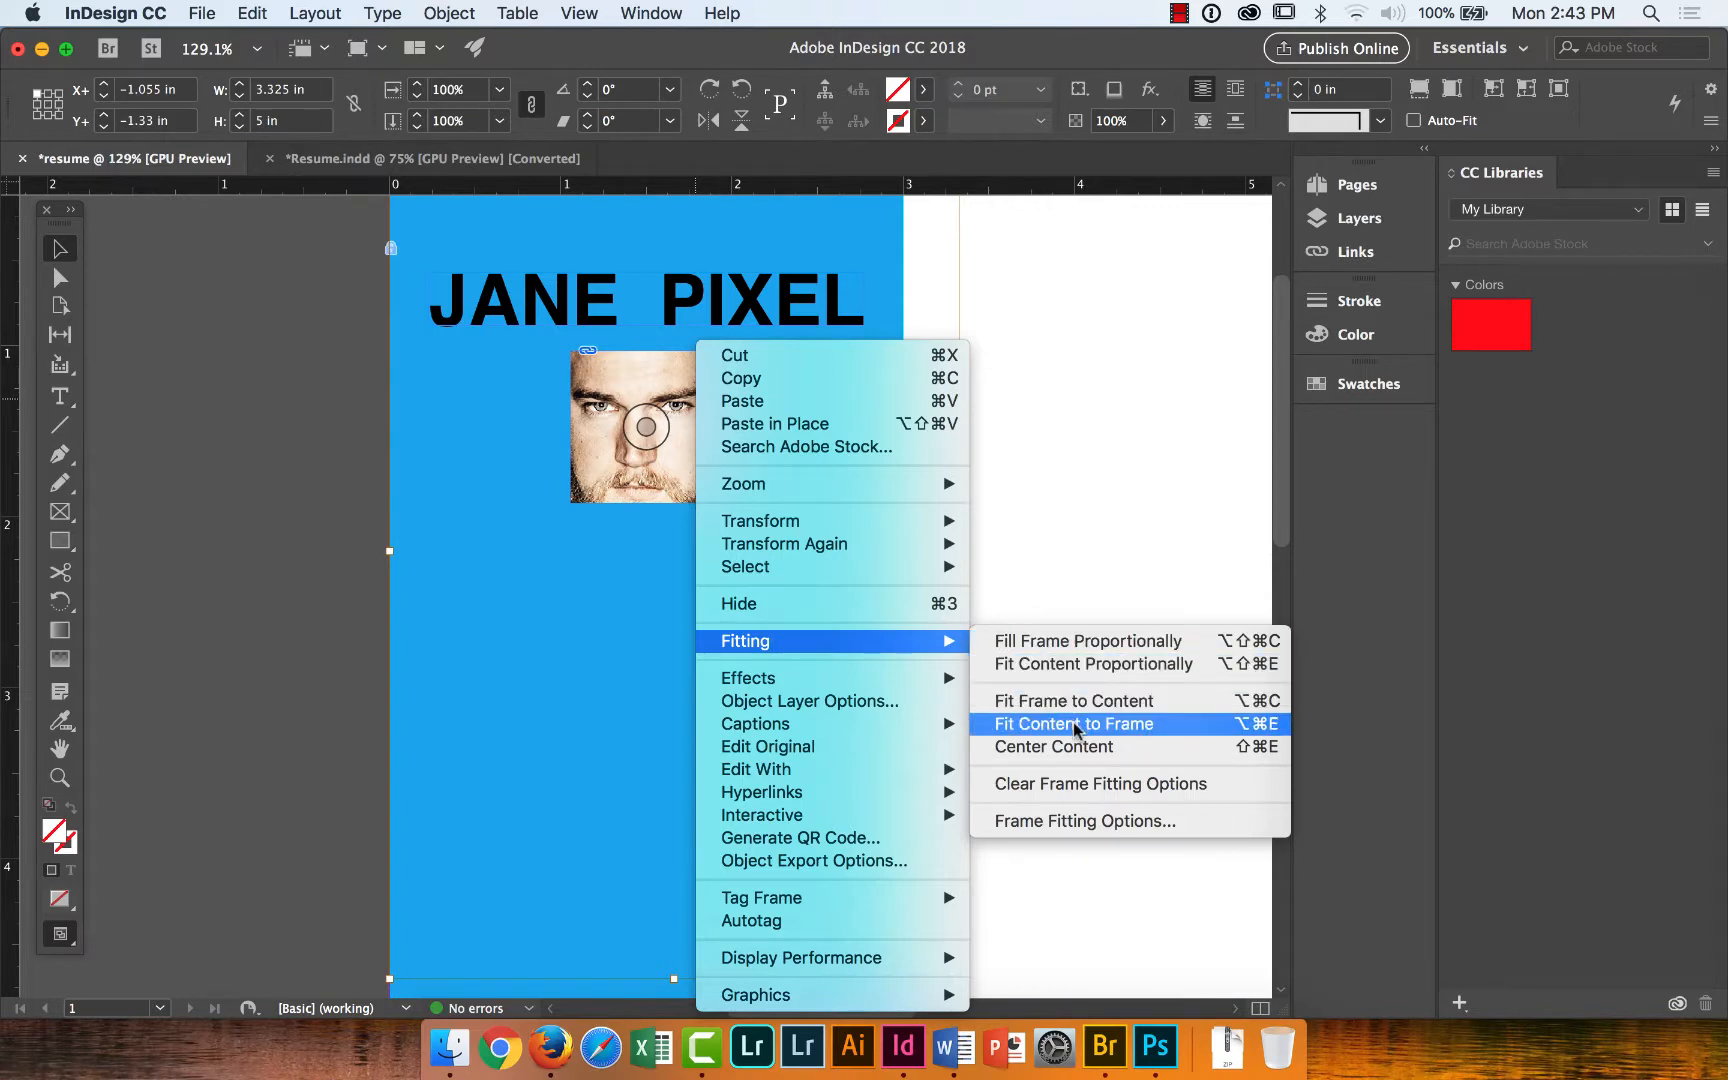
click(1075, 726)
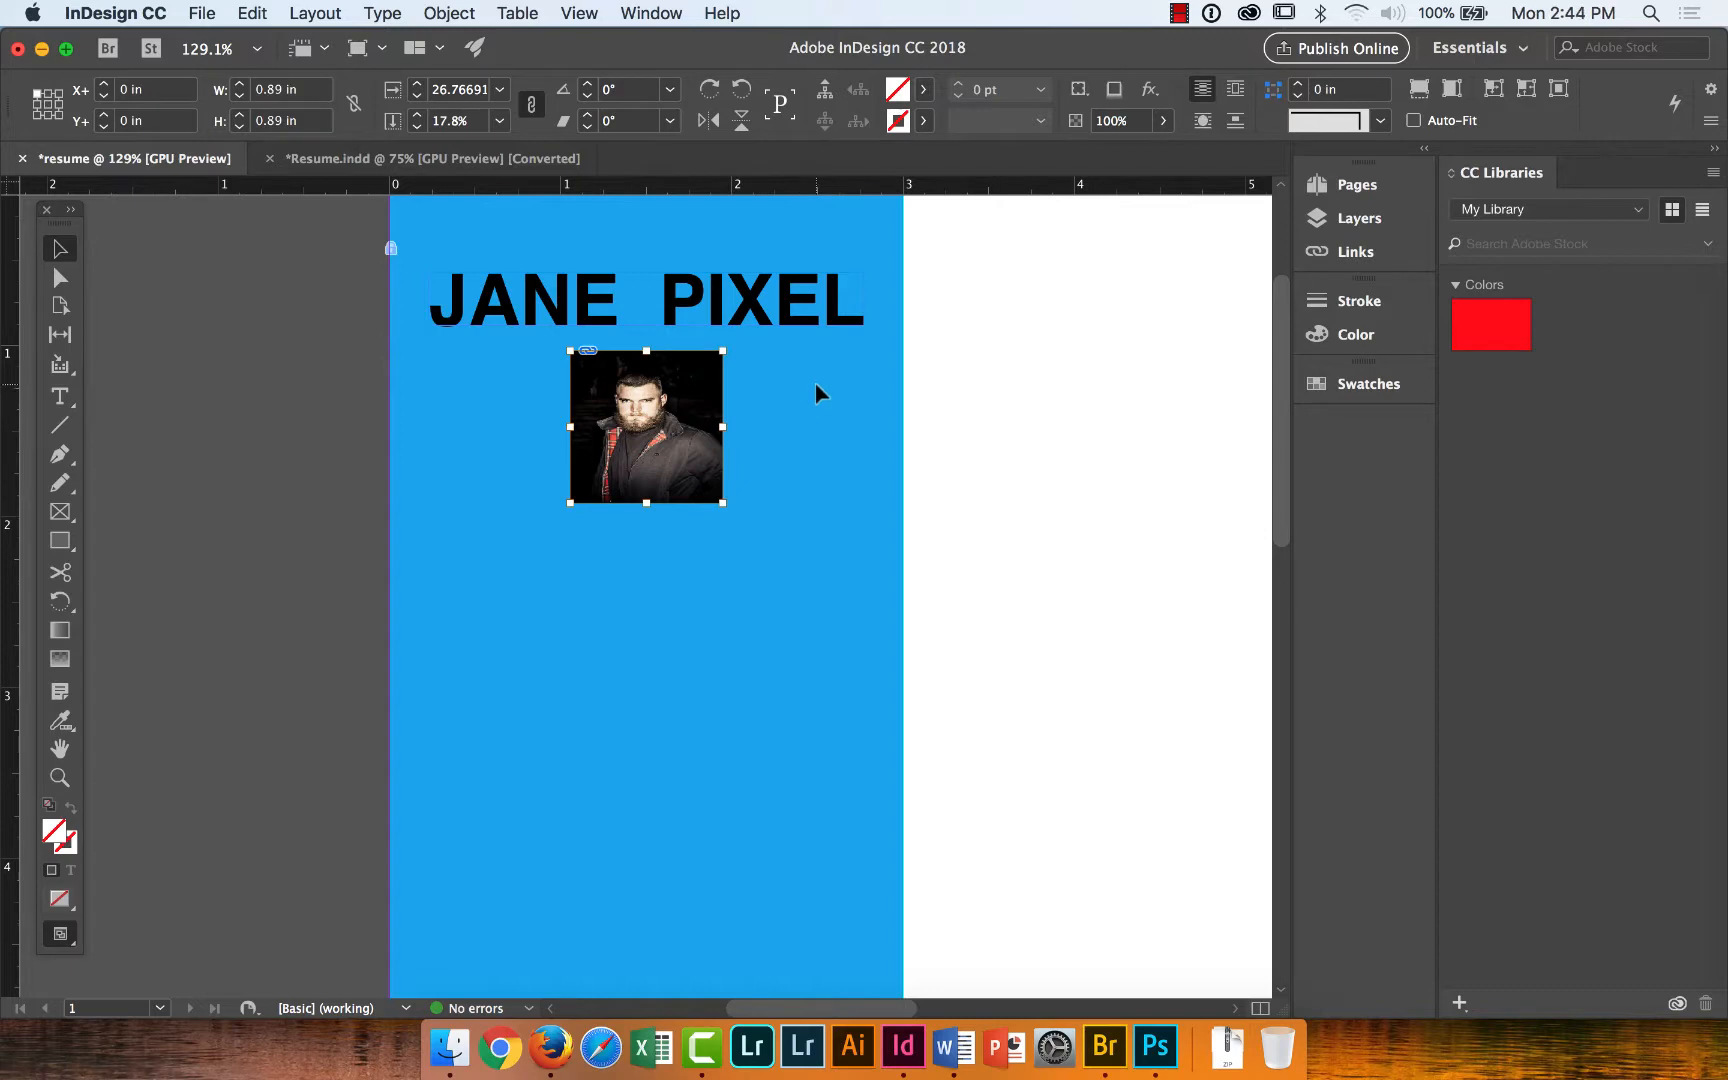
click(252, 13)
click(390, 42)
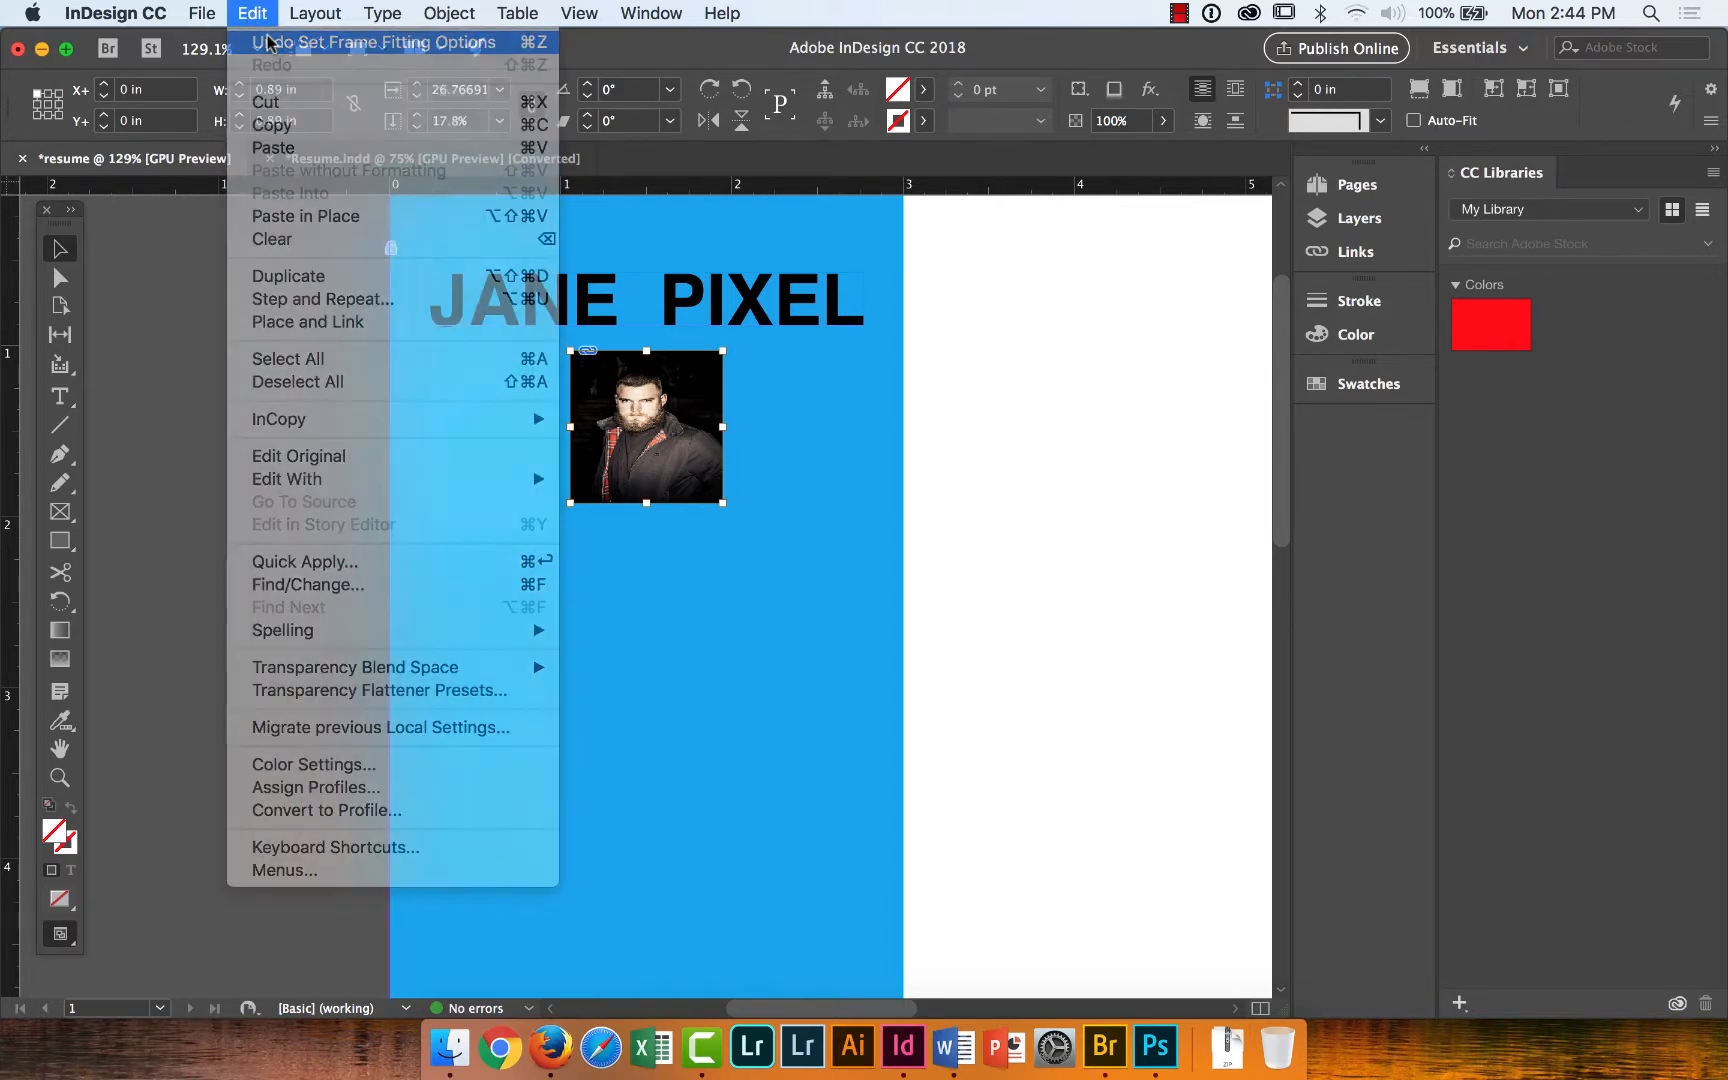
Apply Fill Frame Proportionally to the headshot and shift the image down inside its frame to about Y+ -0.15 in.
right_click(689, 436)
mouse_move(745, 641)
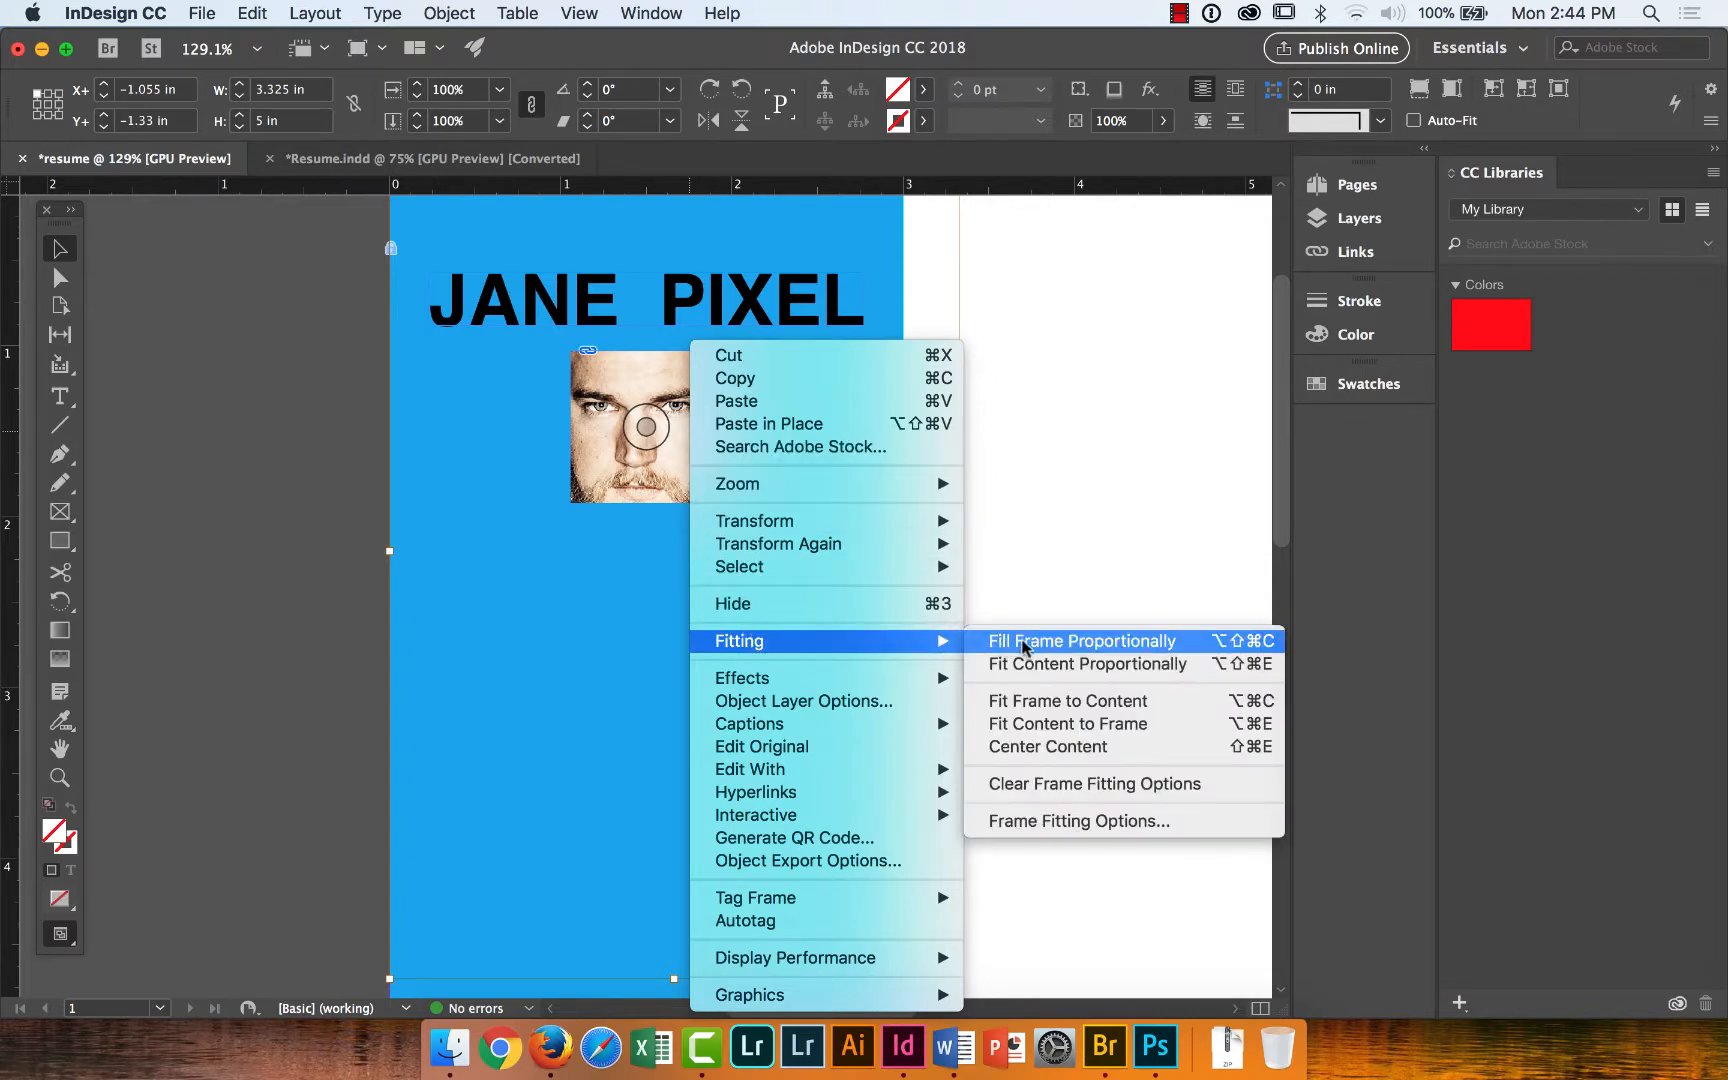
click(1096, 645)
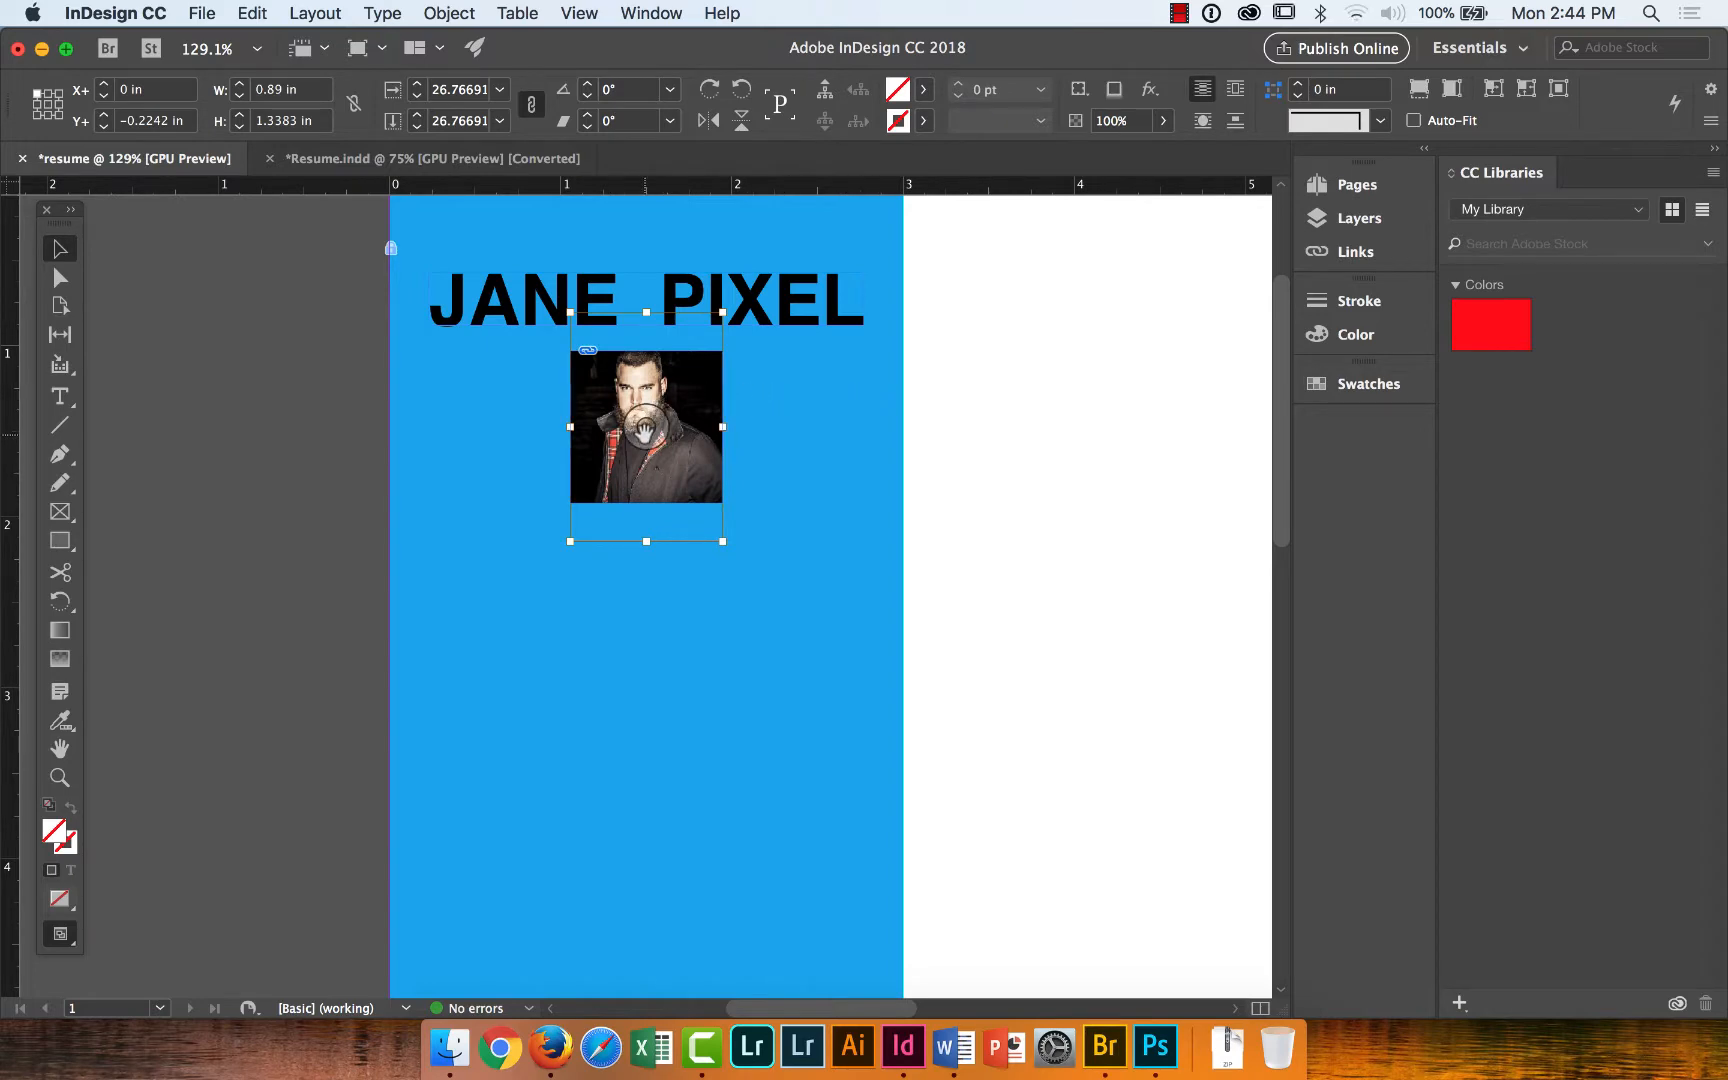
drag(645, 428, 648, 441)
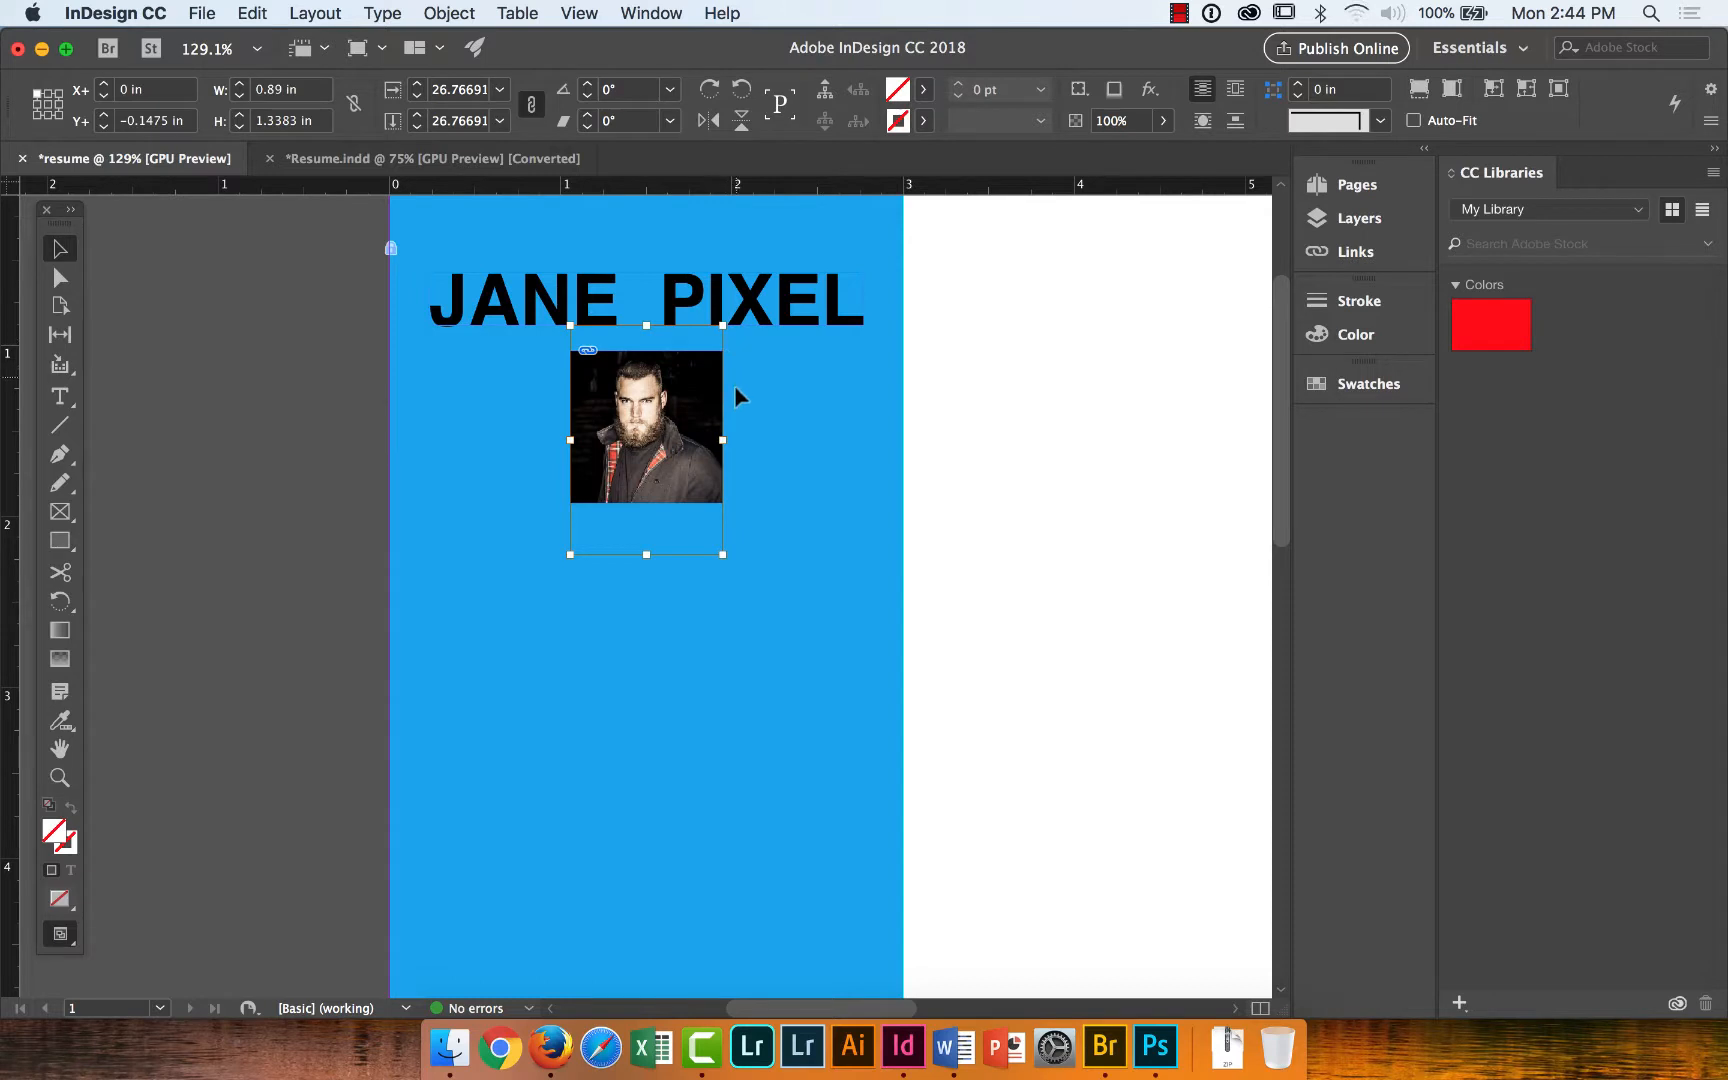
Reapply Fill Frame Proportionally to the headshot and try the Fit Content Proportionally option.
right_click(680, 402)
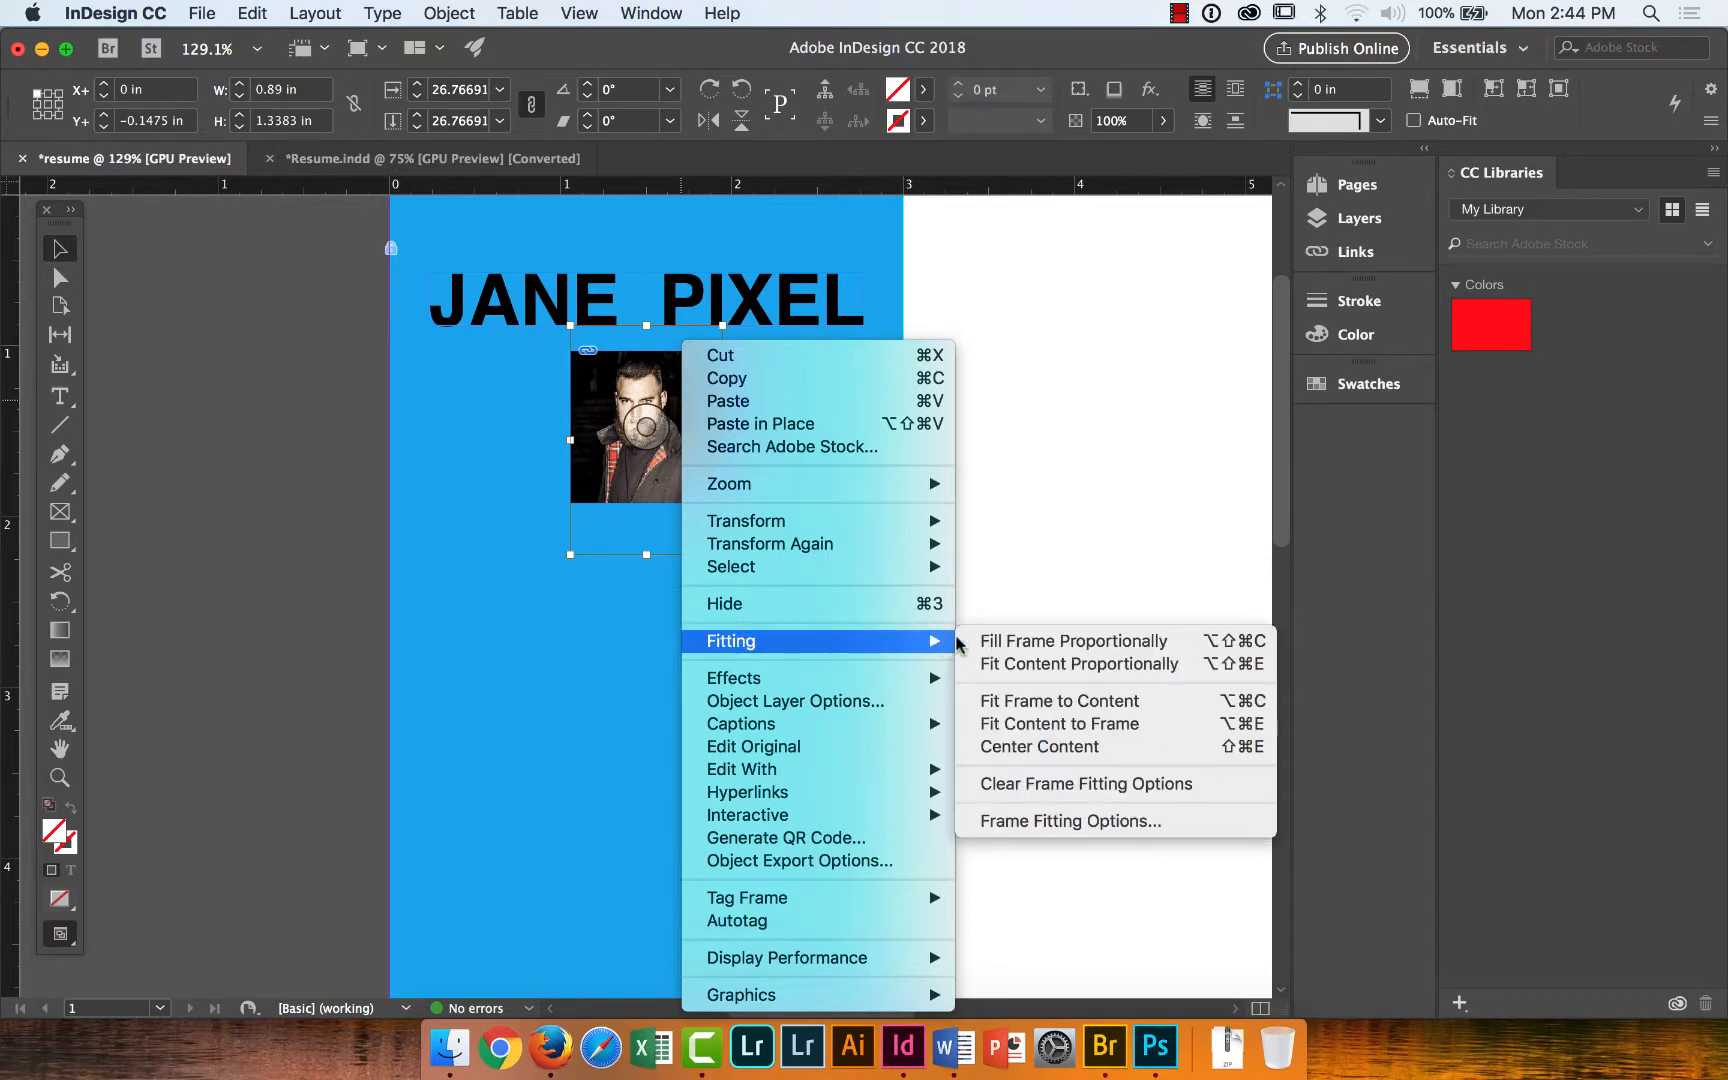
click(1052, 643)
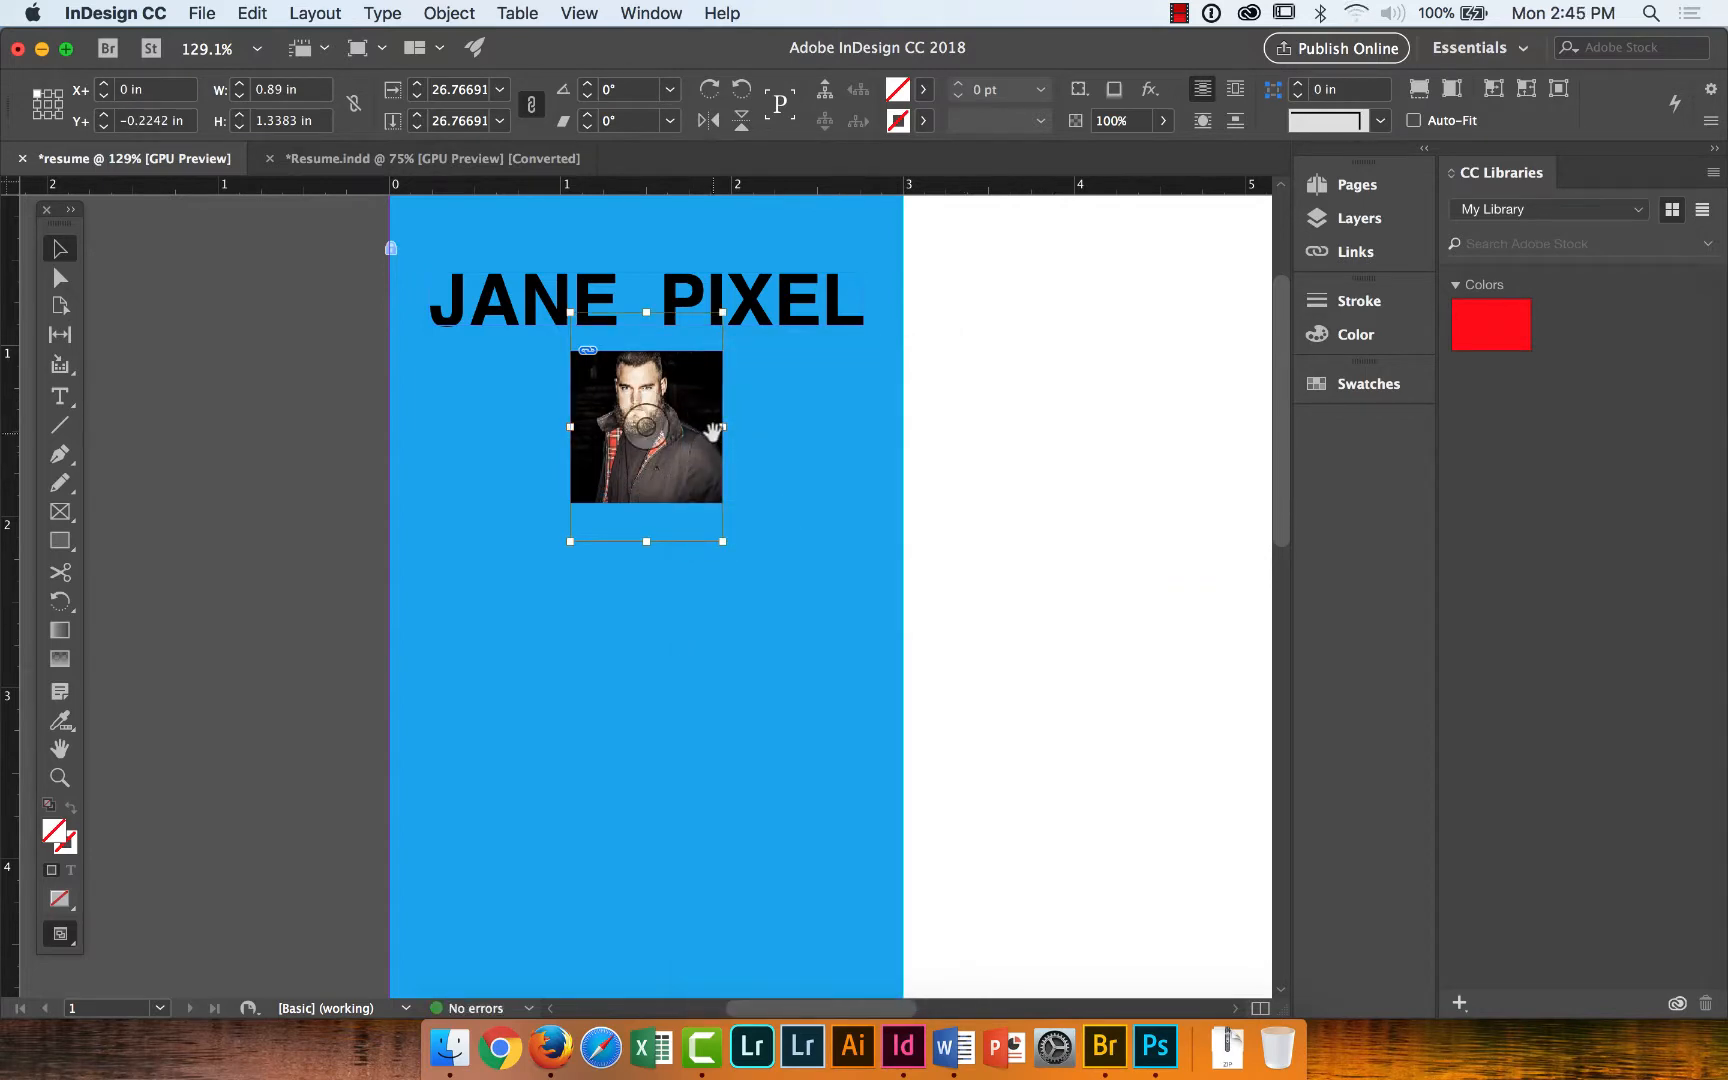
right_click(697, 437)
mouse_move(768, 640)
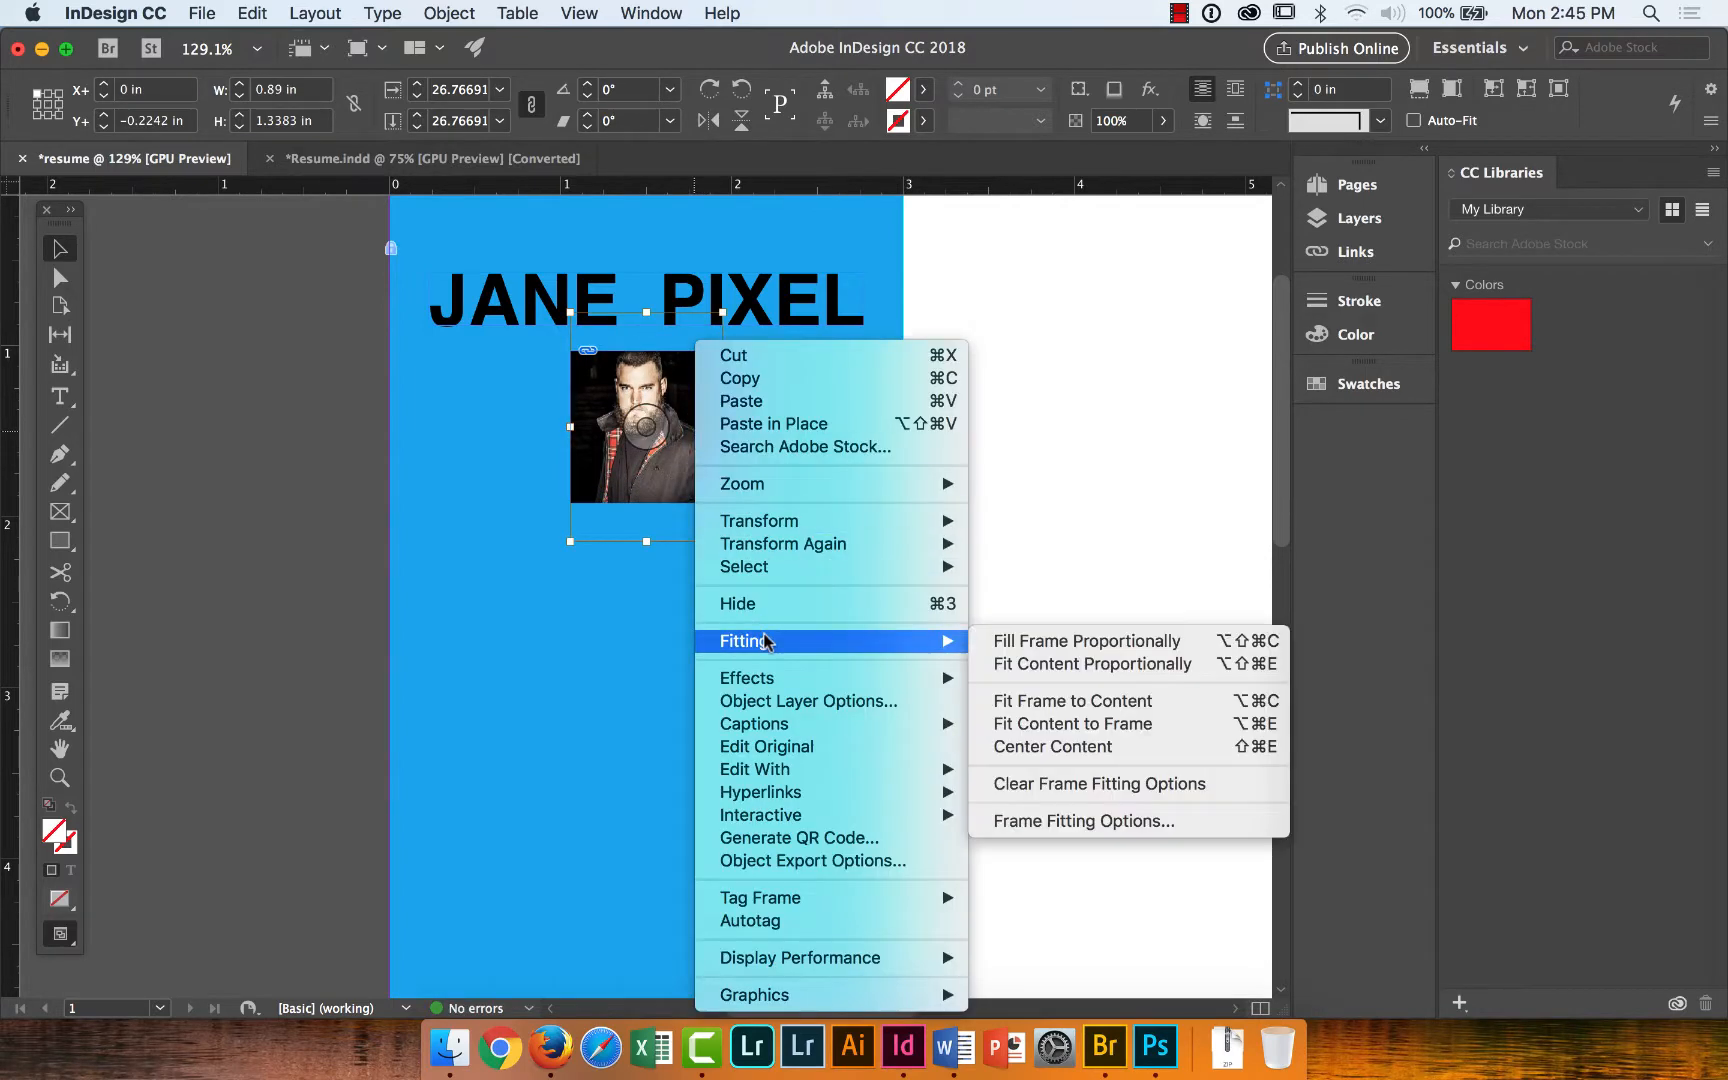
click(1106, 668)
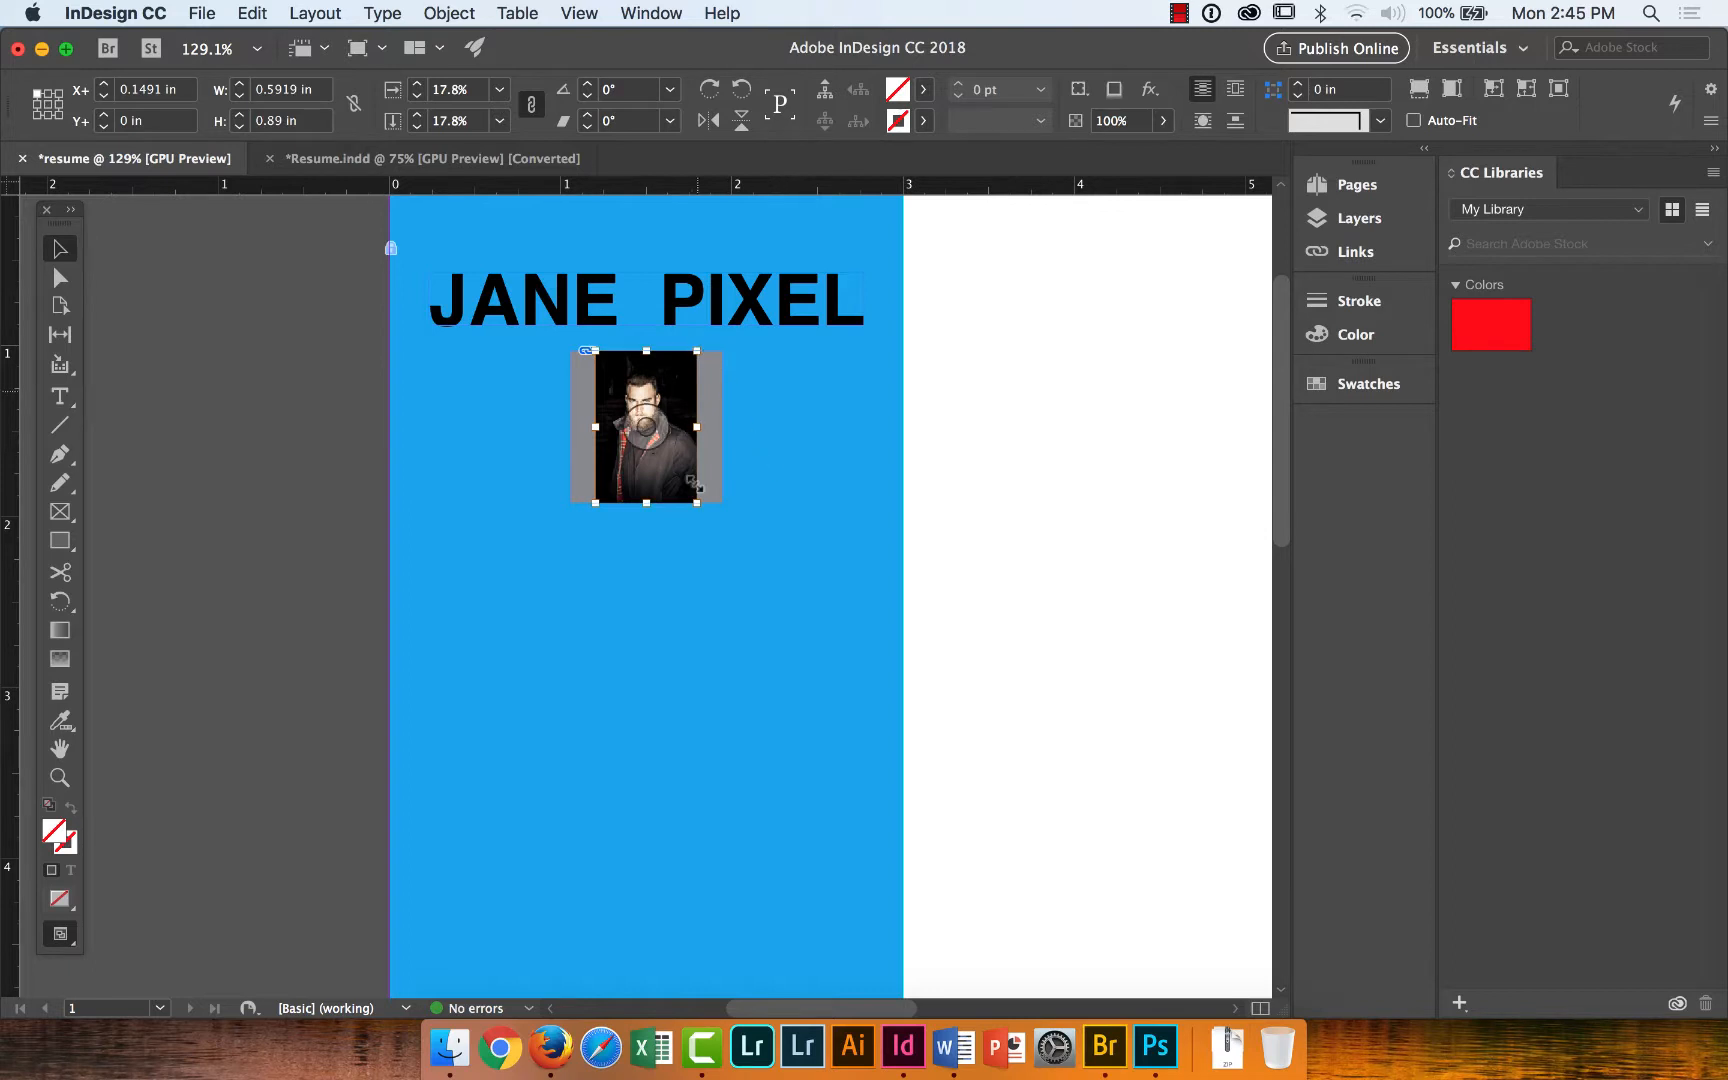
Fill the square frame proportionally with the headshot and shift the image slightly down inside it to show the whole head.
right_click(707, 401)
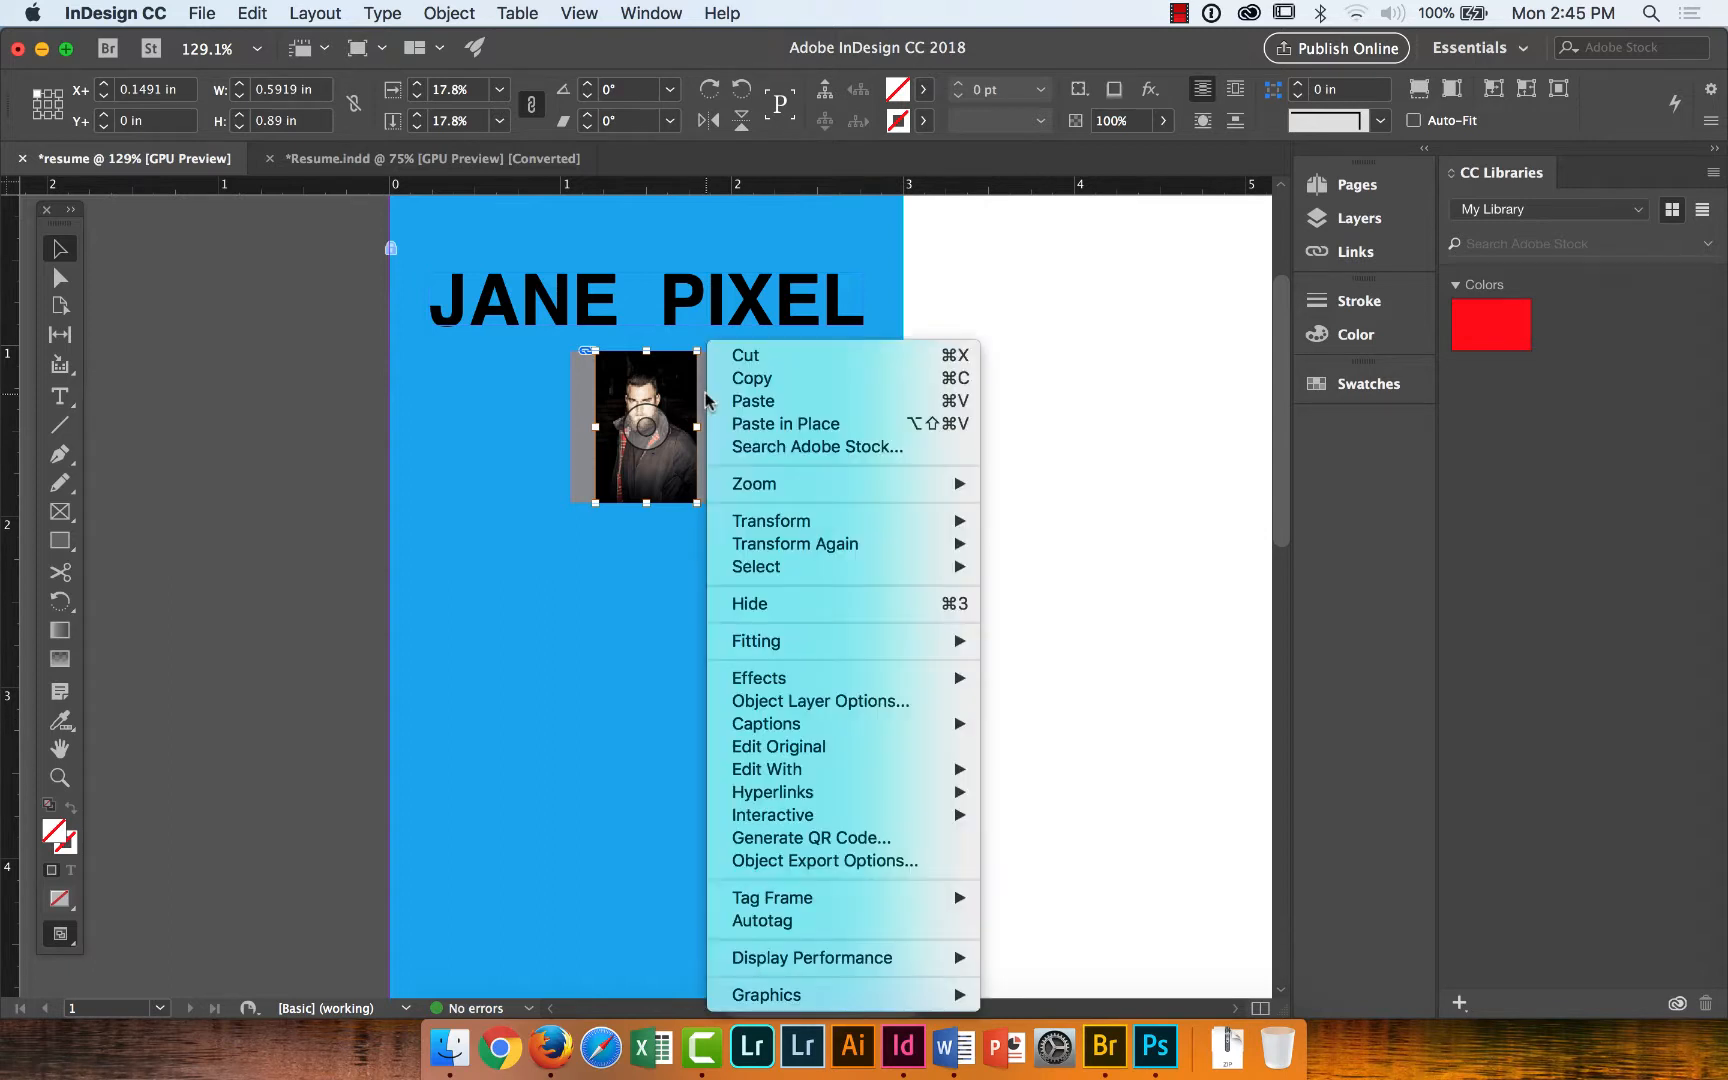
mouse_move(762, 641)
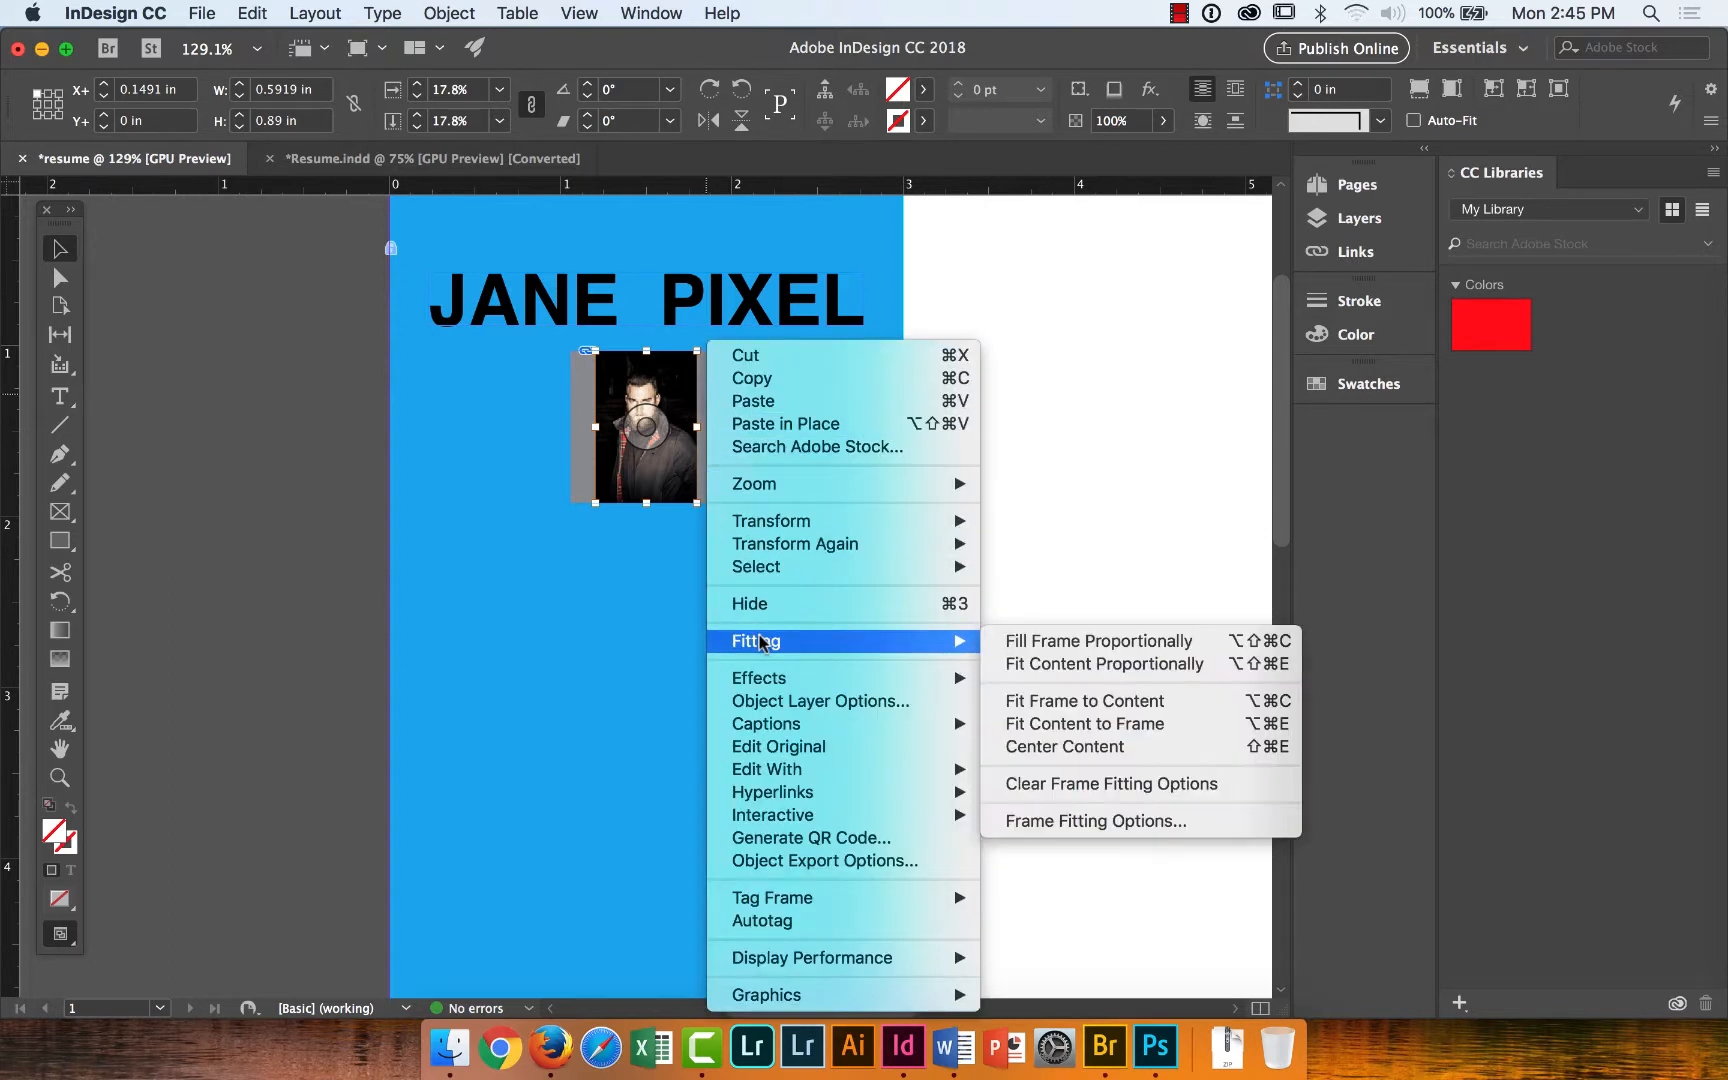
click(1046, 646)
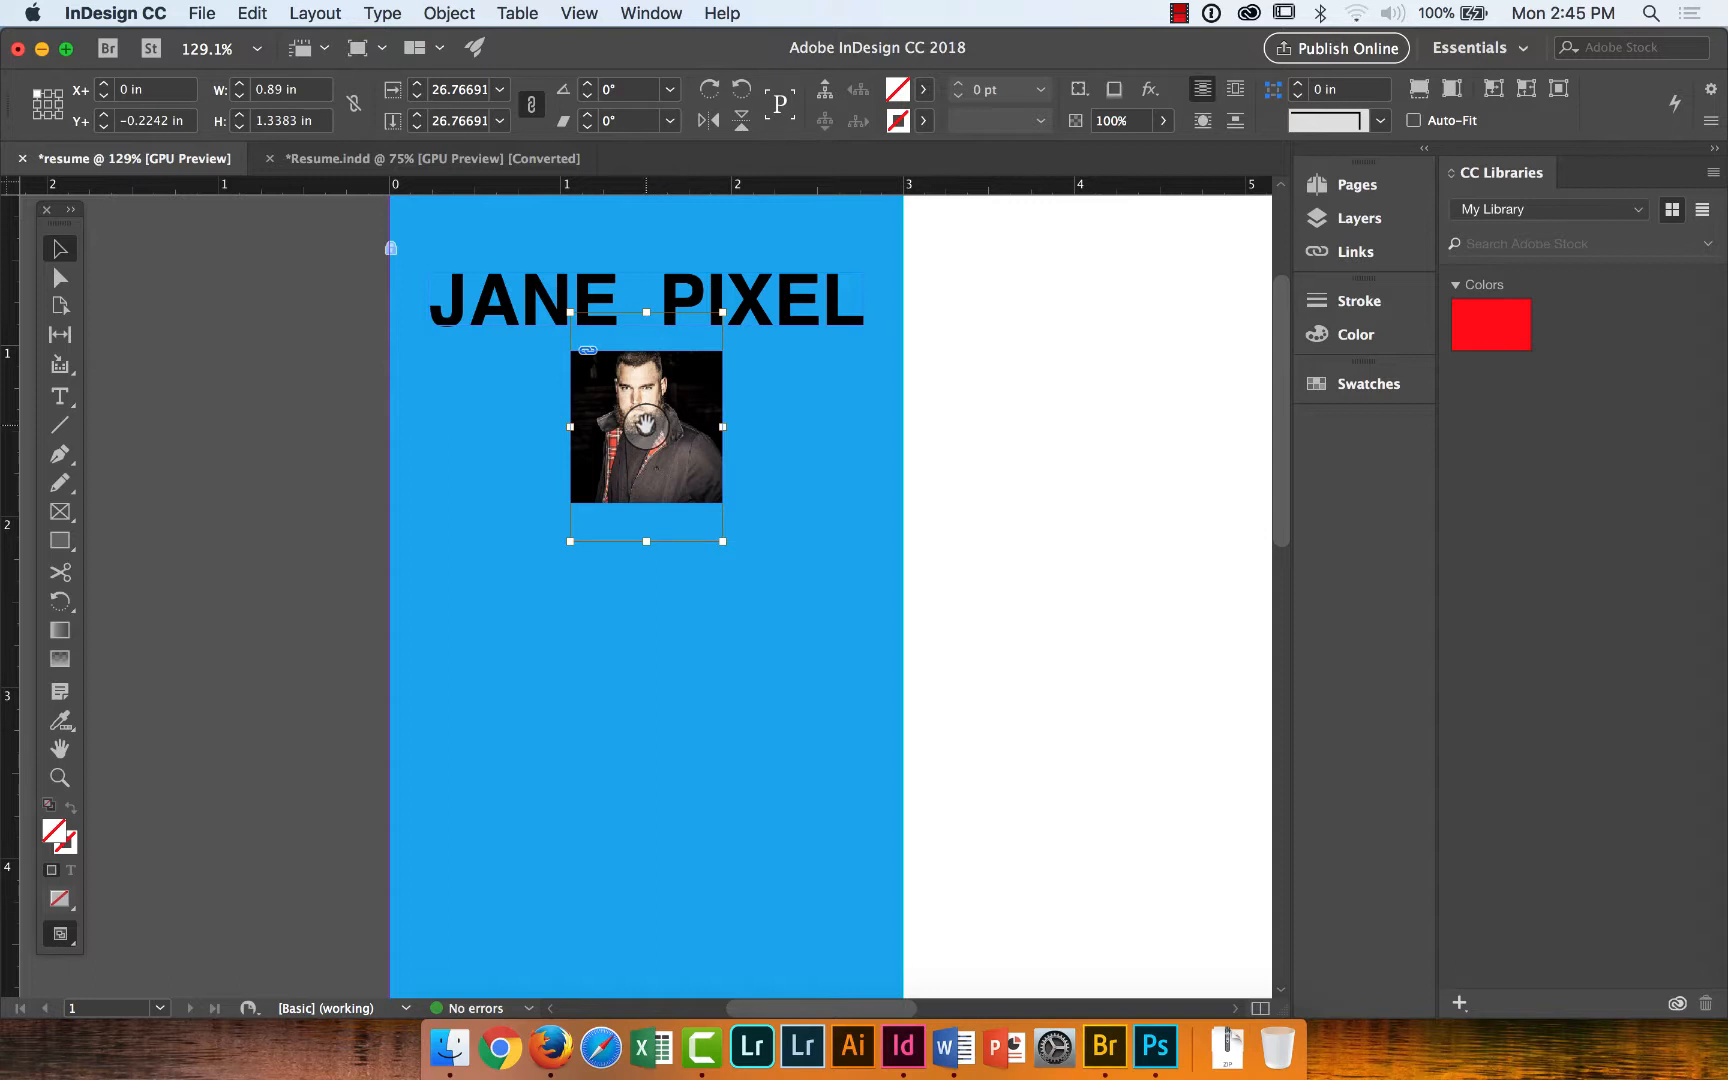
drag(646, 425, 653, 437)
click(818, 433)
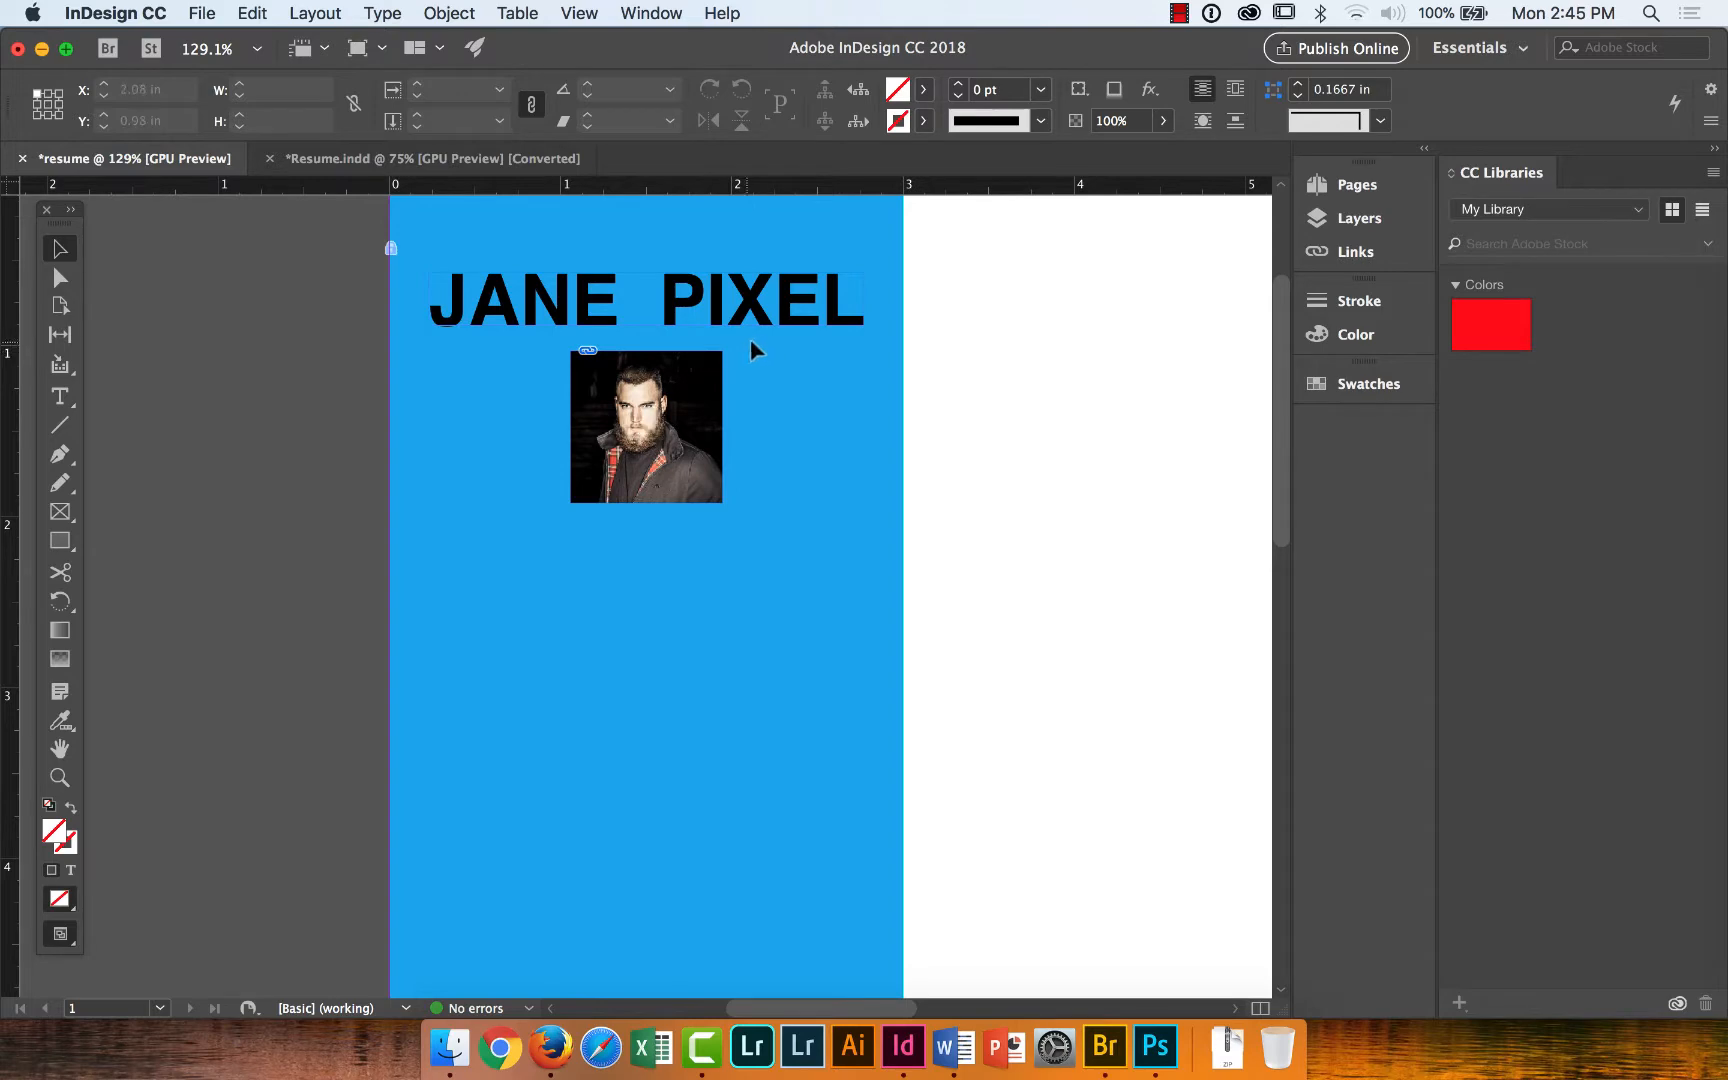
Nudge the photo frame up to Y 1.02 in and open its Drop Shadow settings, keeping the photo uncovered by the dialog.
click(708, 380)
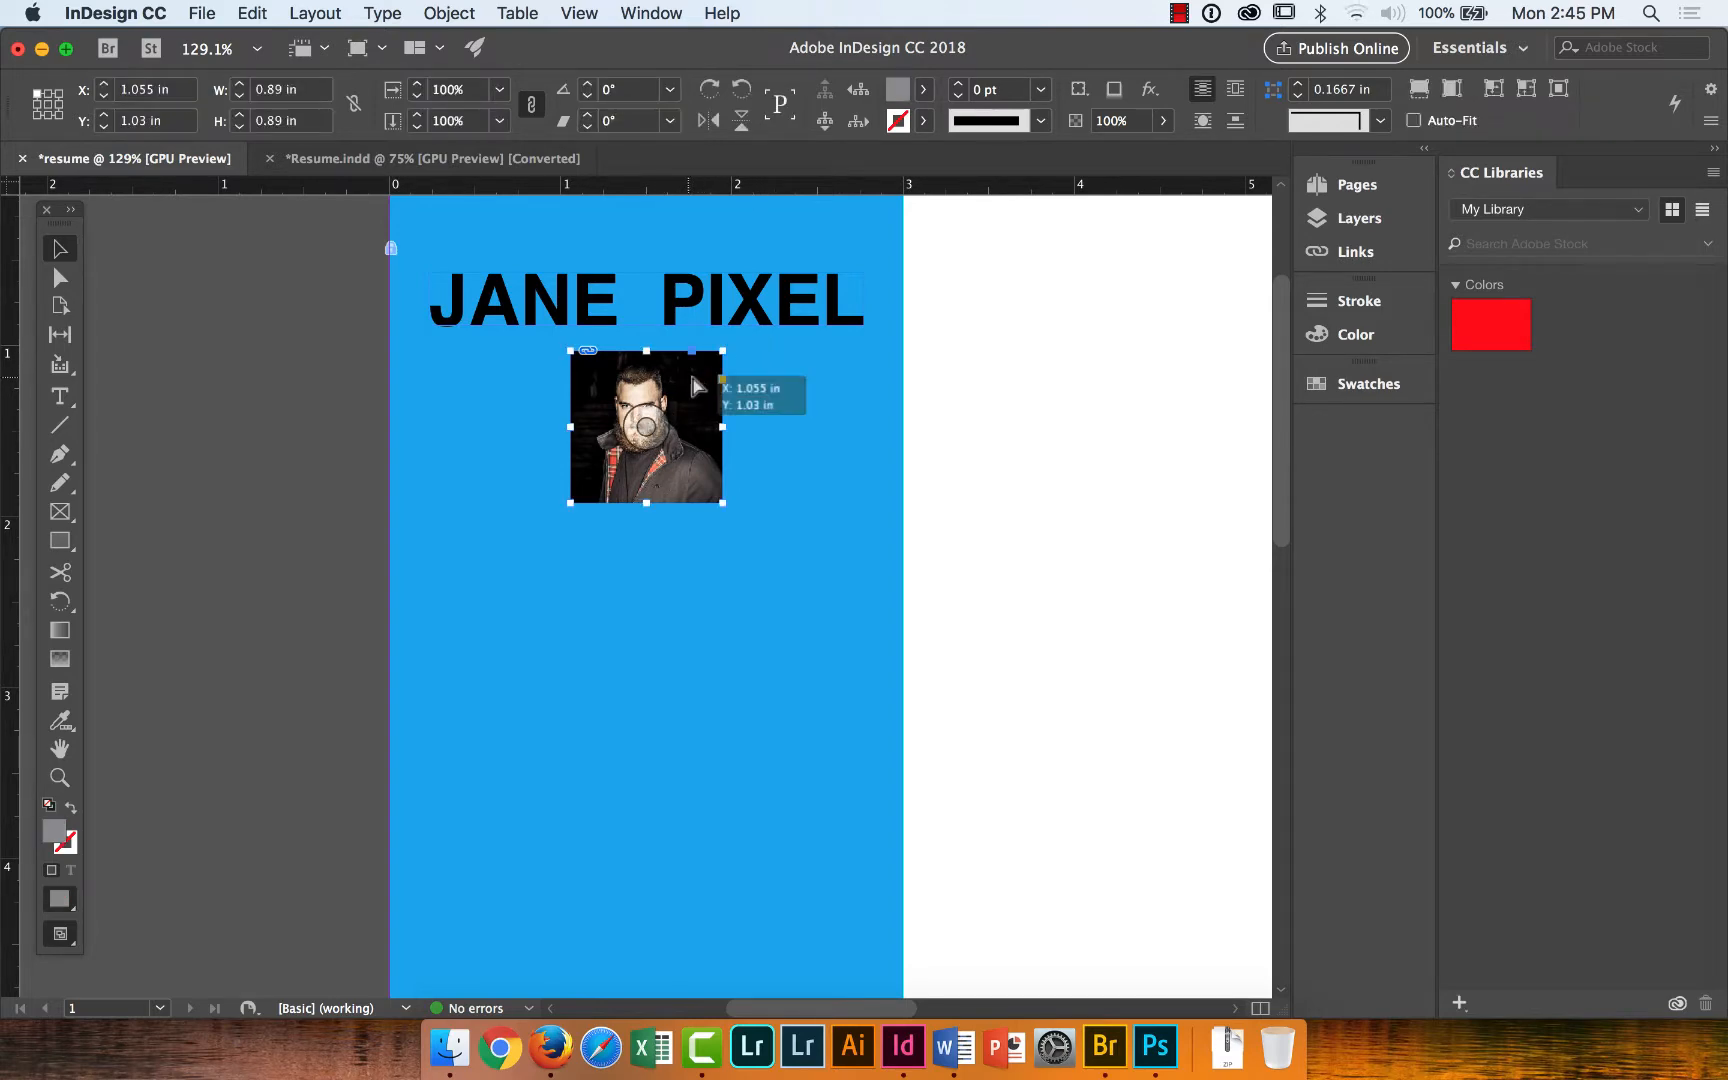
drag(692, 377, 690, 377)
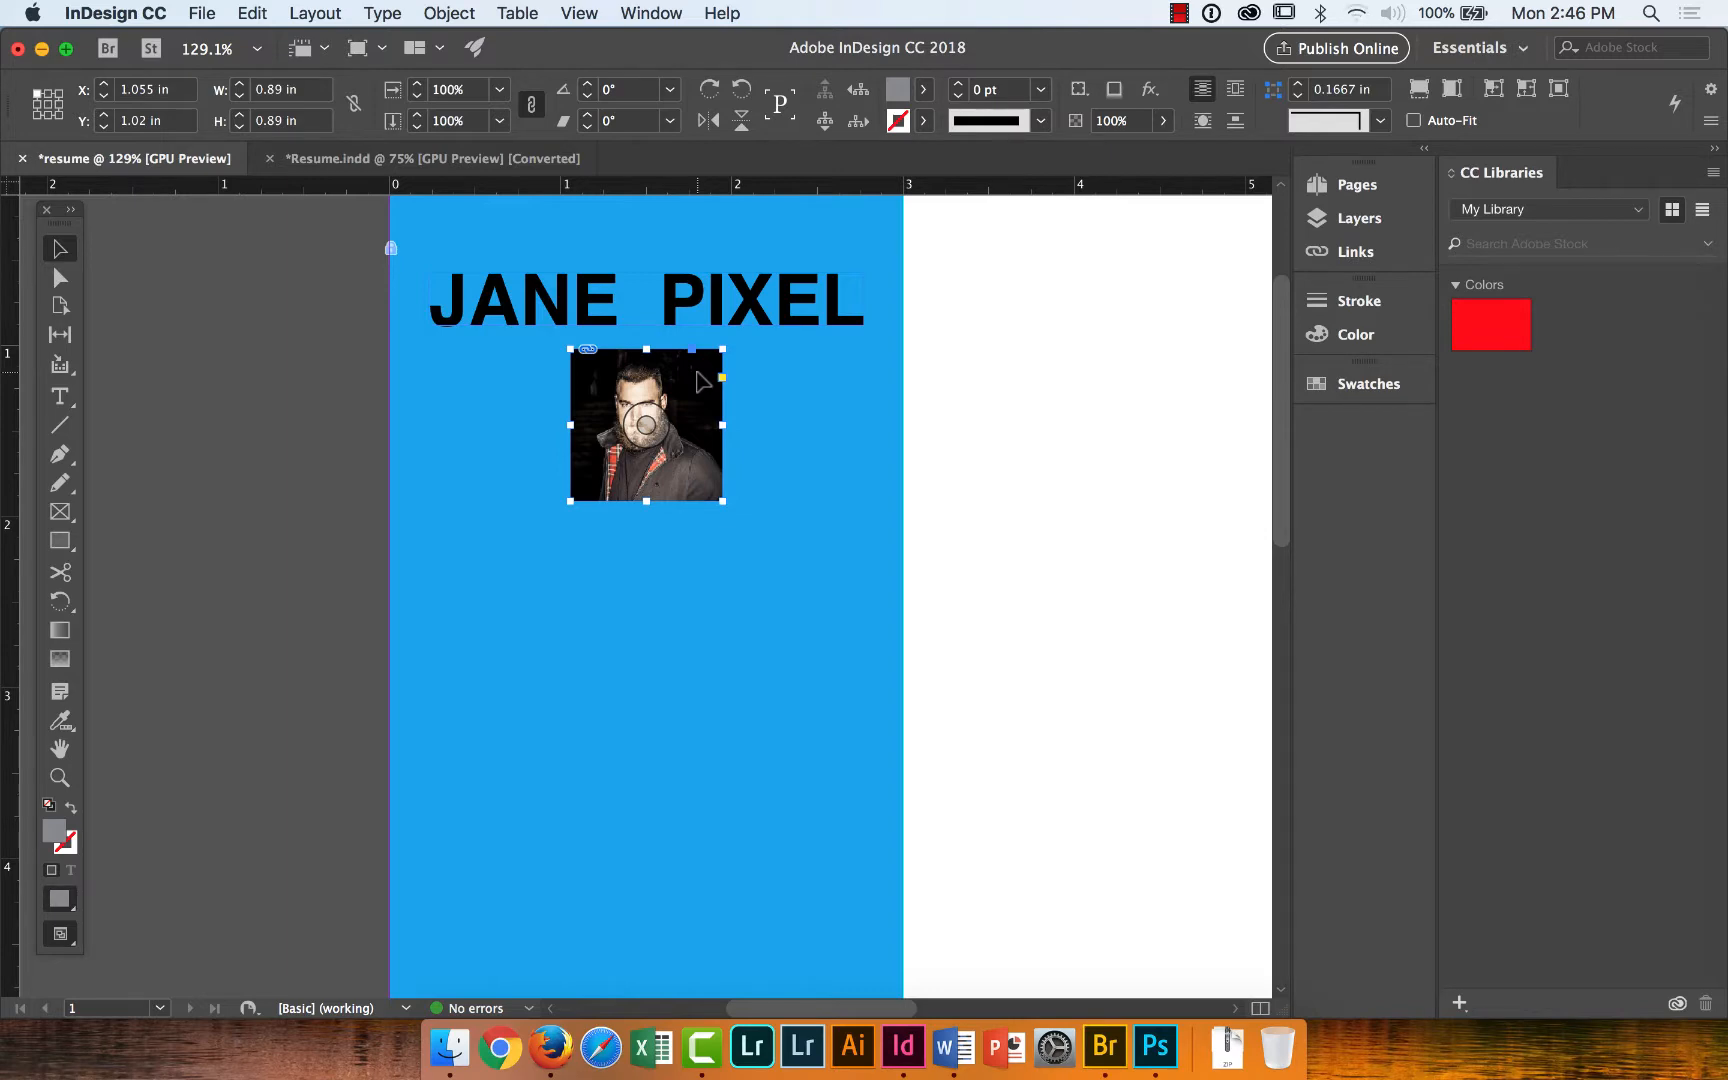
click(1155, 104)
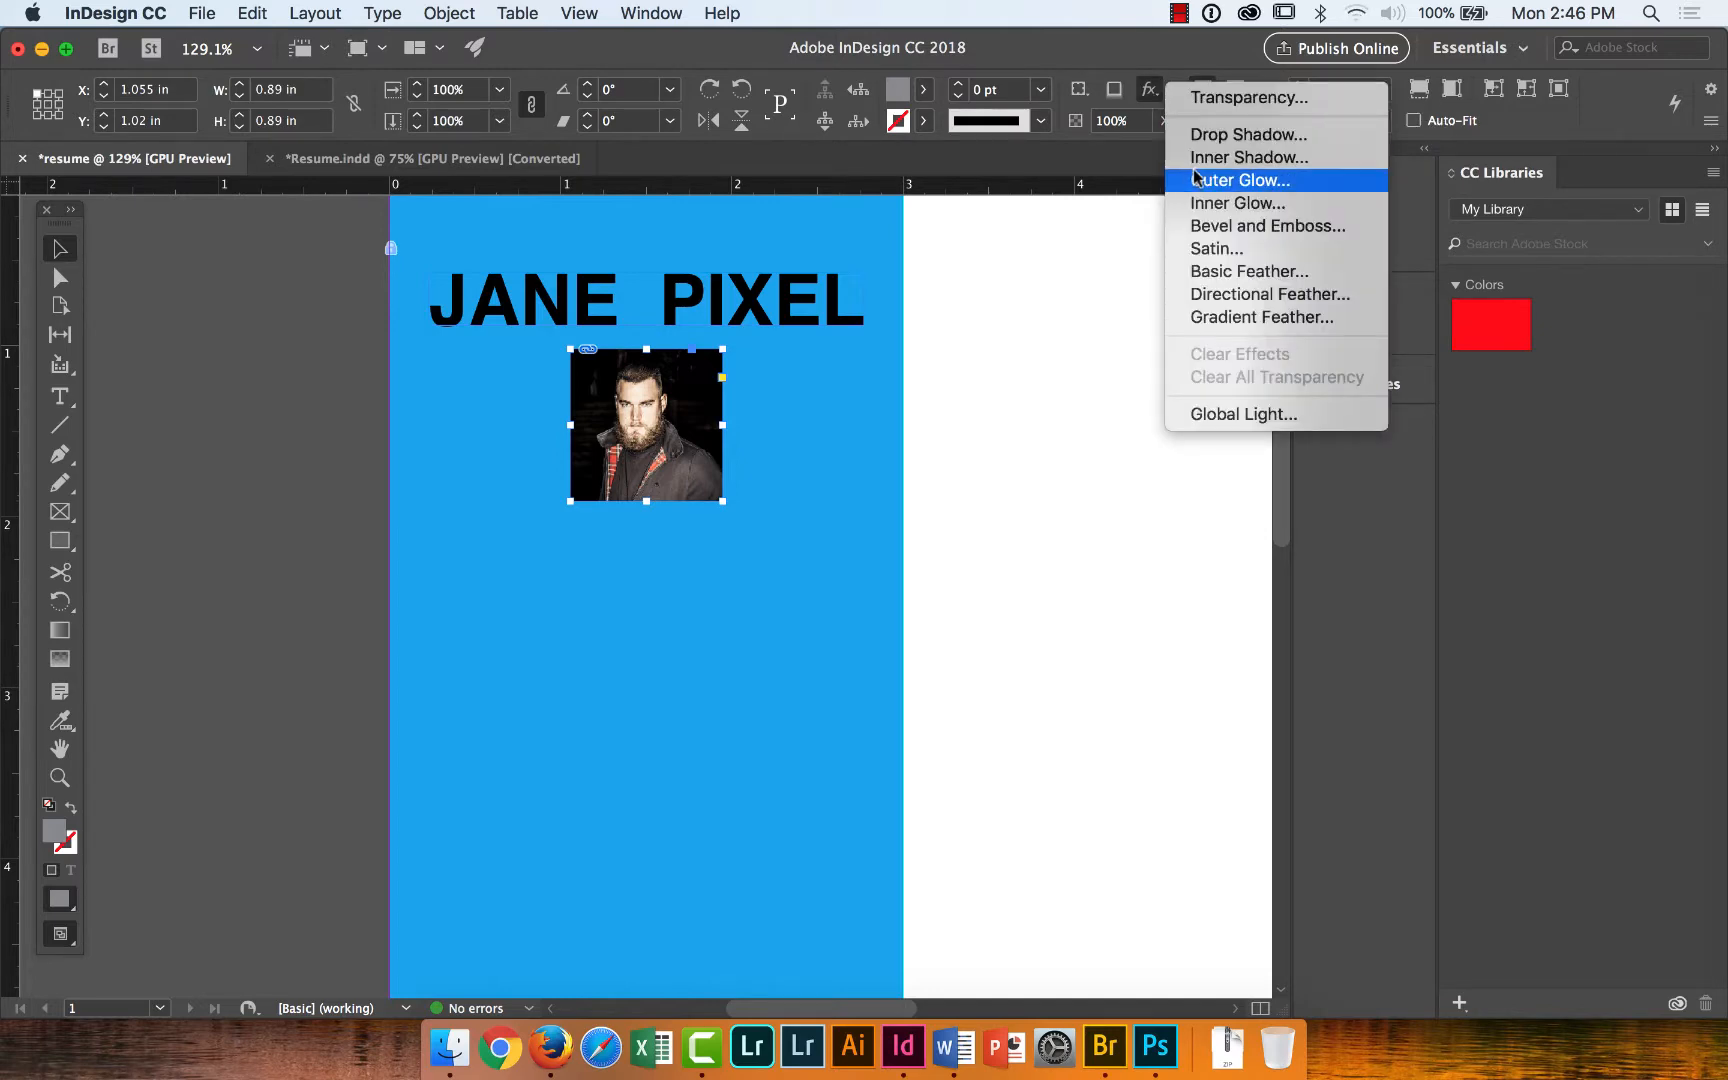
click(1199, 136)
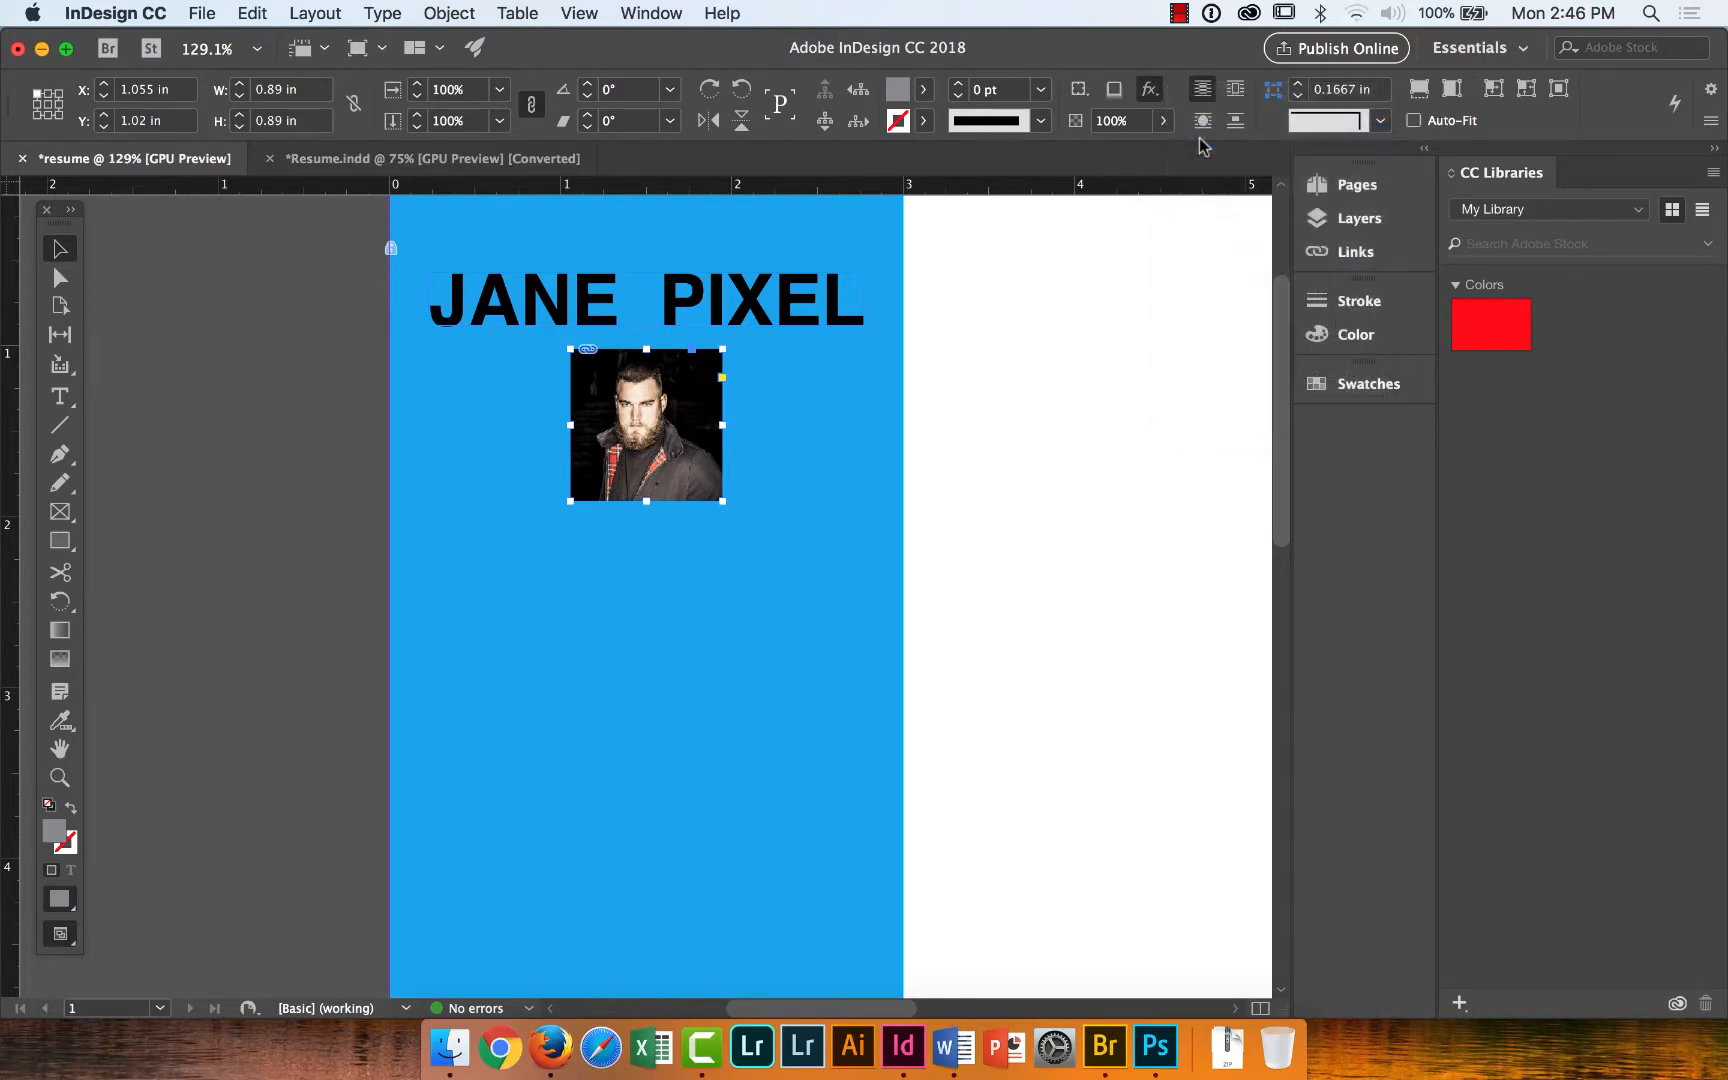
drag(950, 291, 1212, 110)
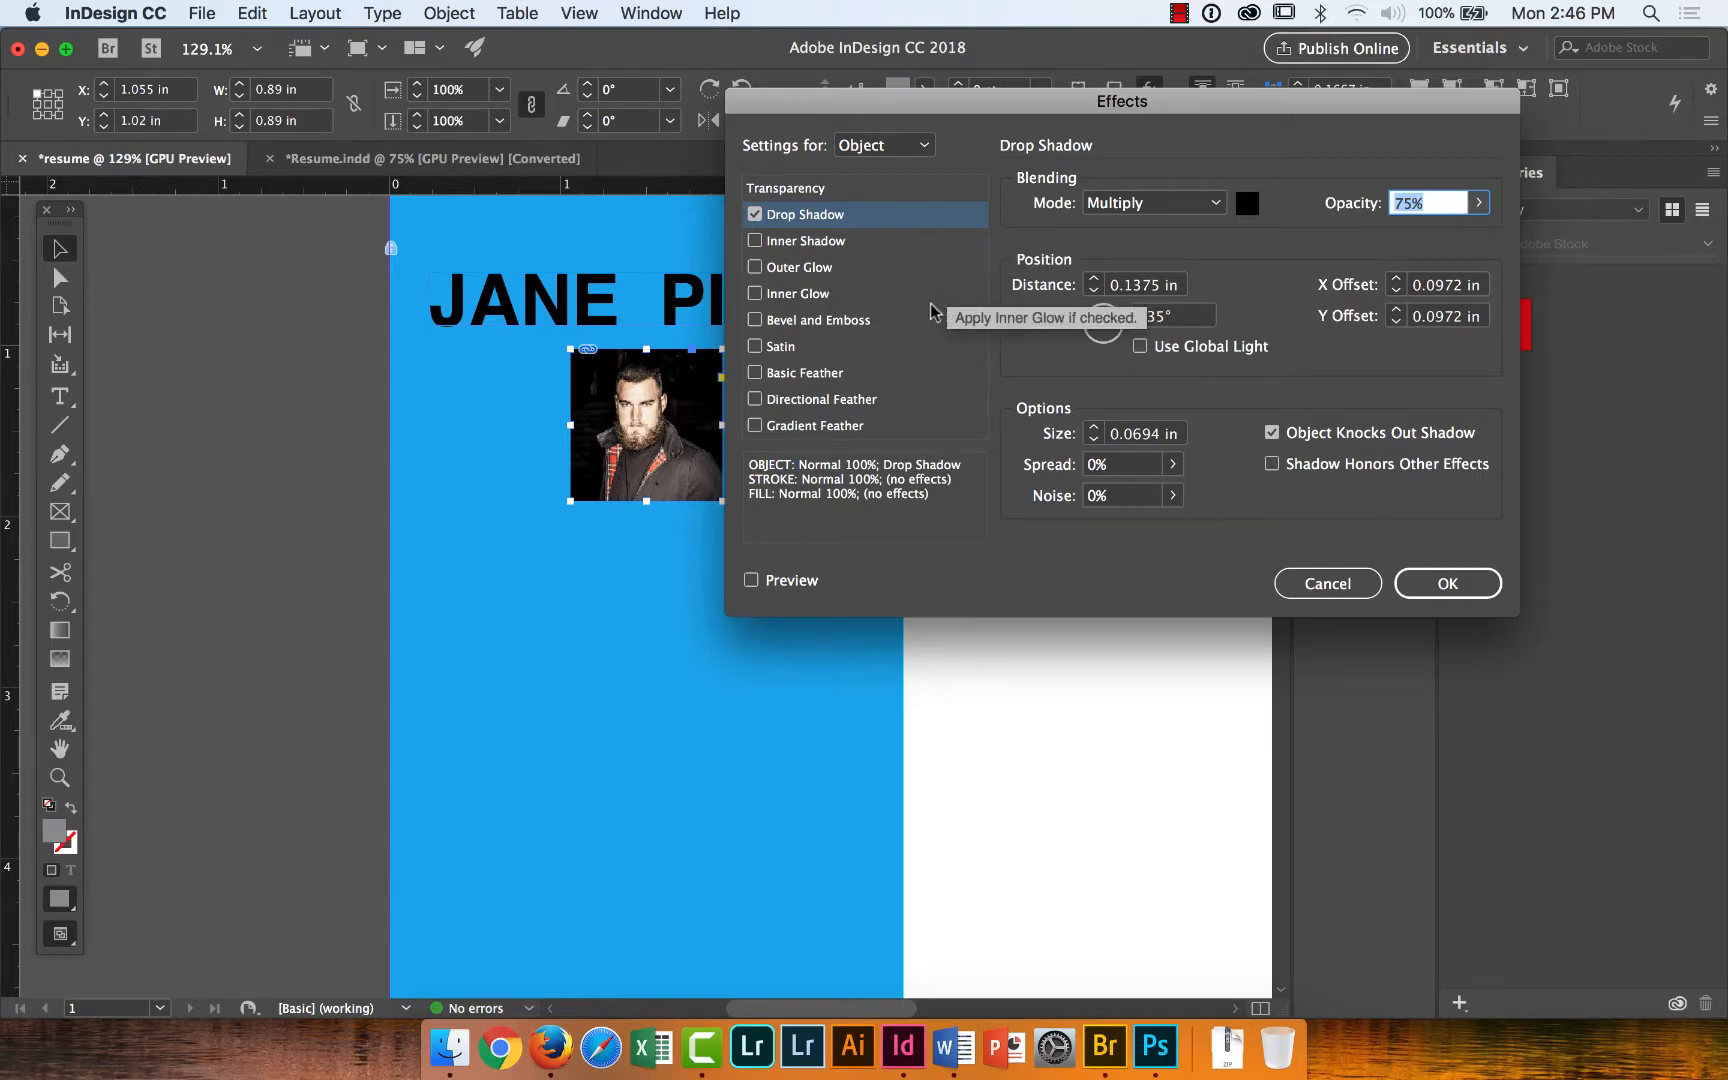
Turn on the preview for the headshot's drop shadow and set the shadow angle to 83°.
click(751, 582)
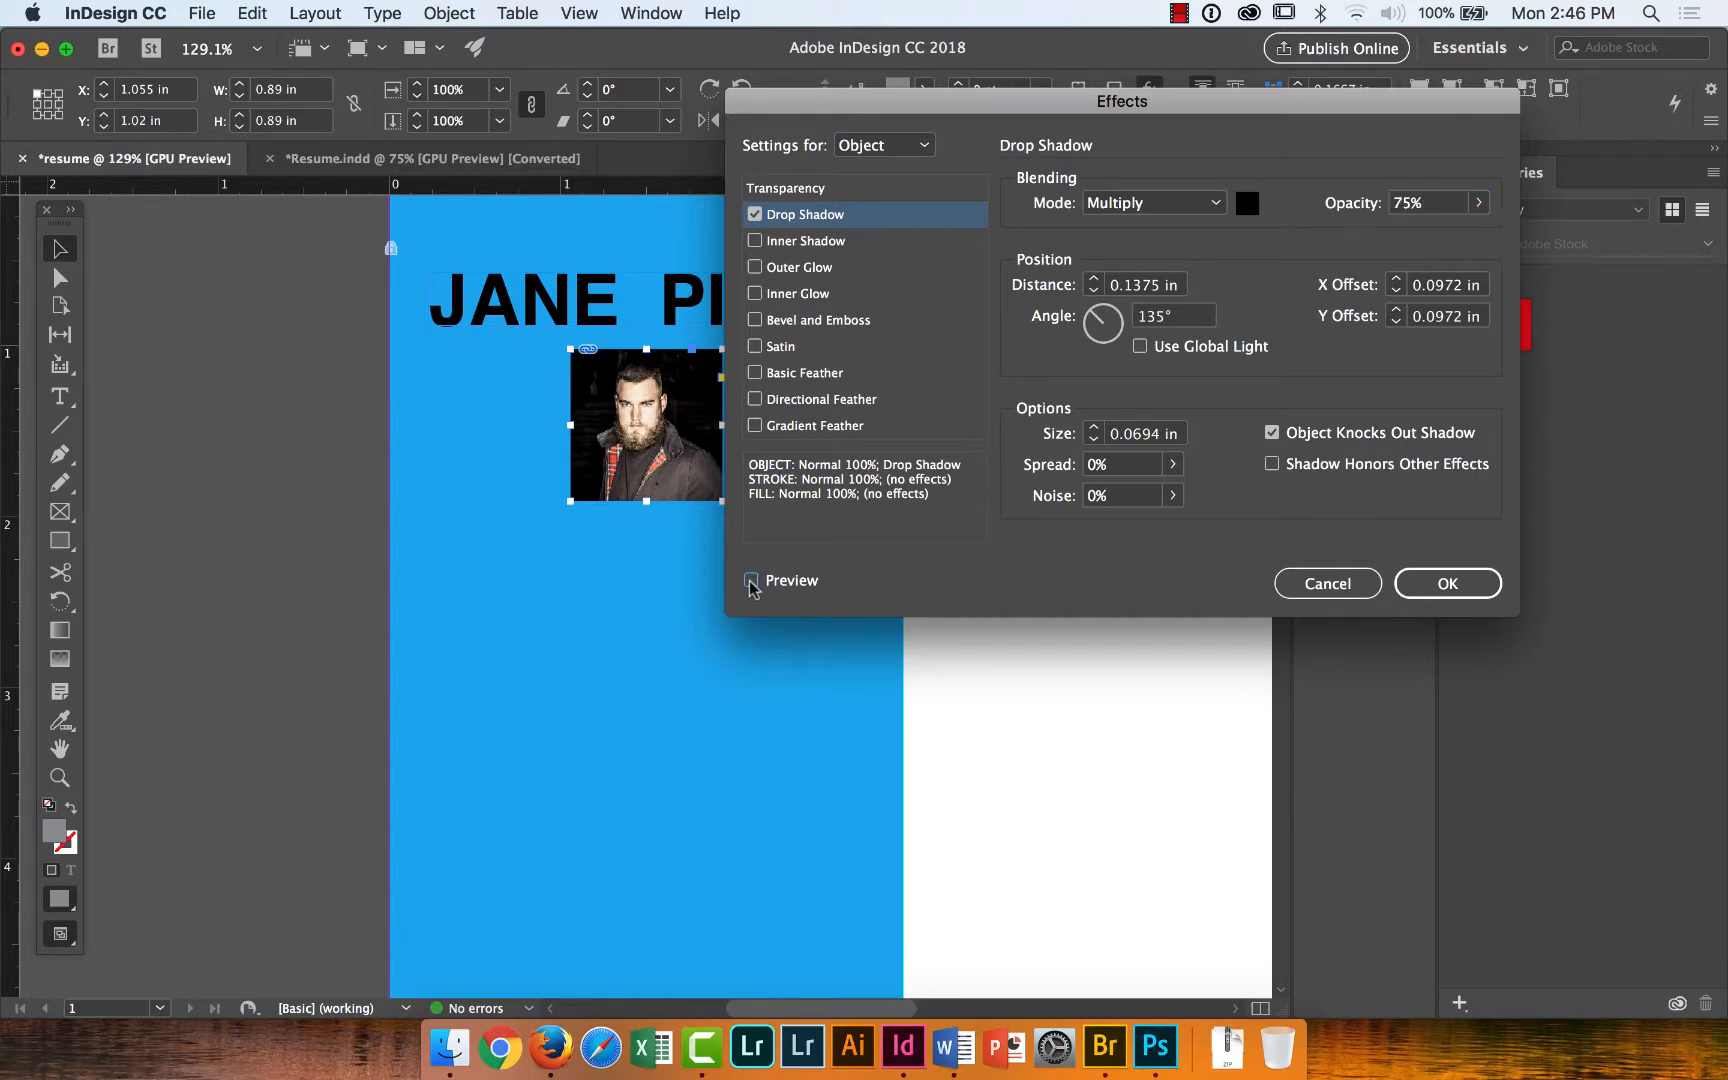
drag(955, 113, 474, 576)
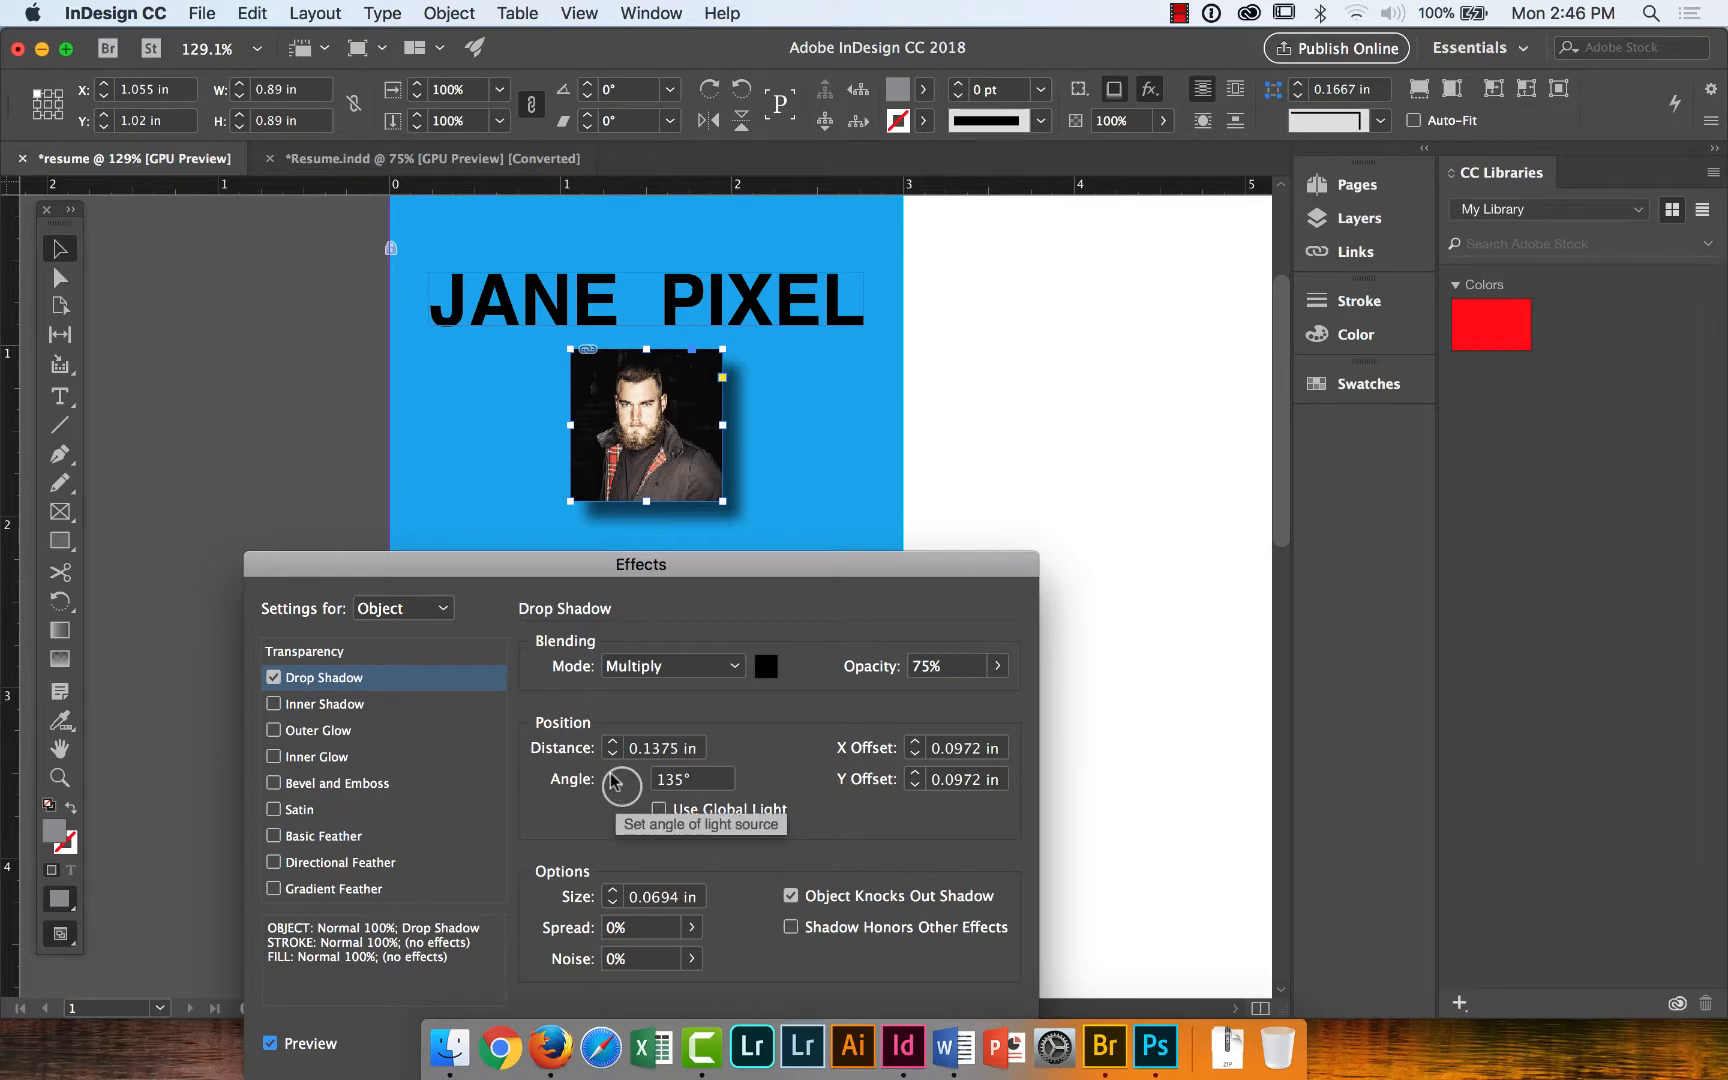
drag(613, 781, 624, 777)
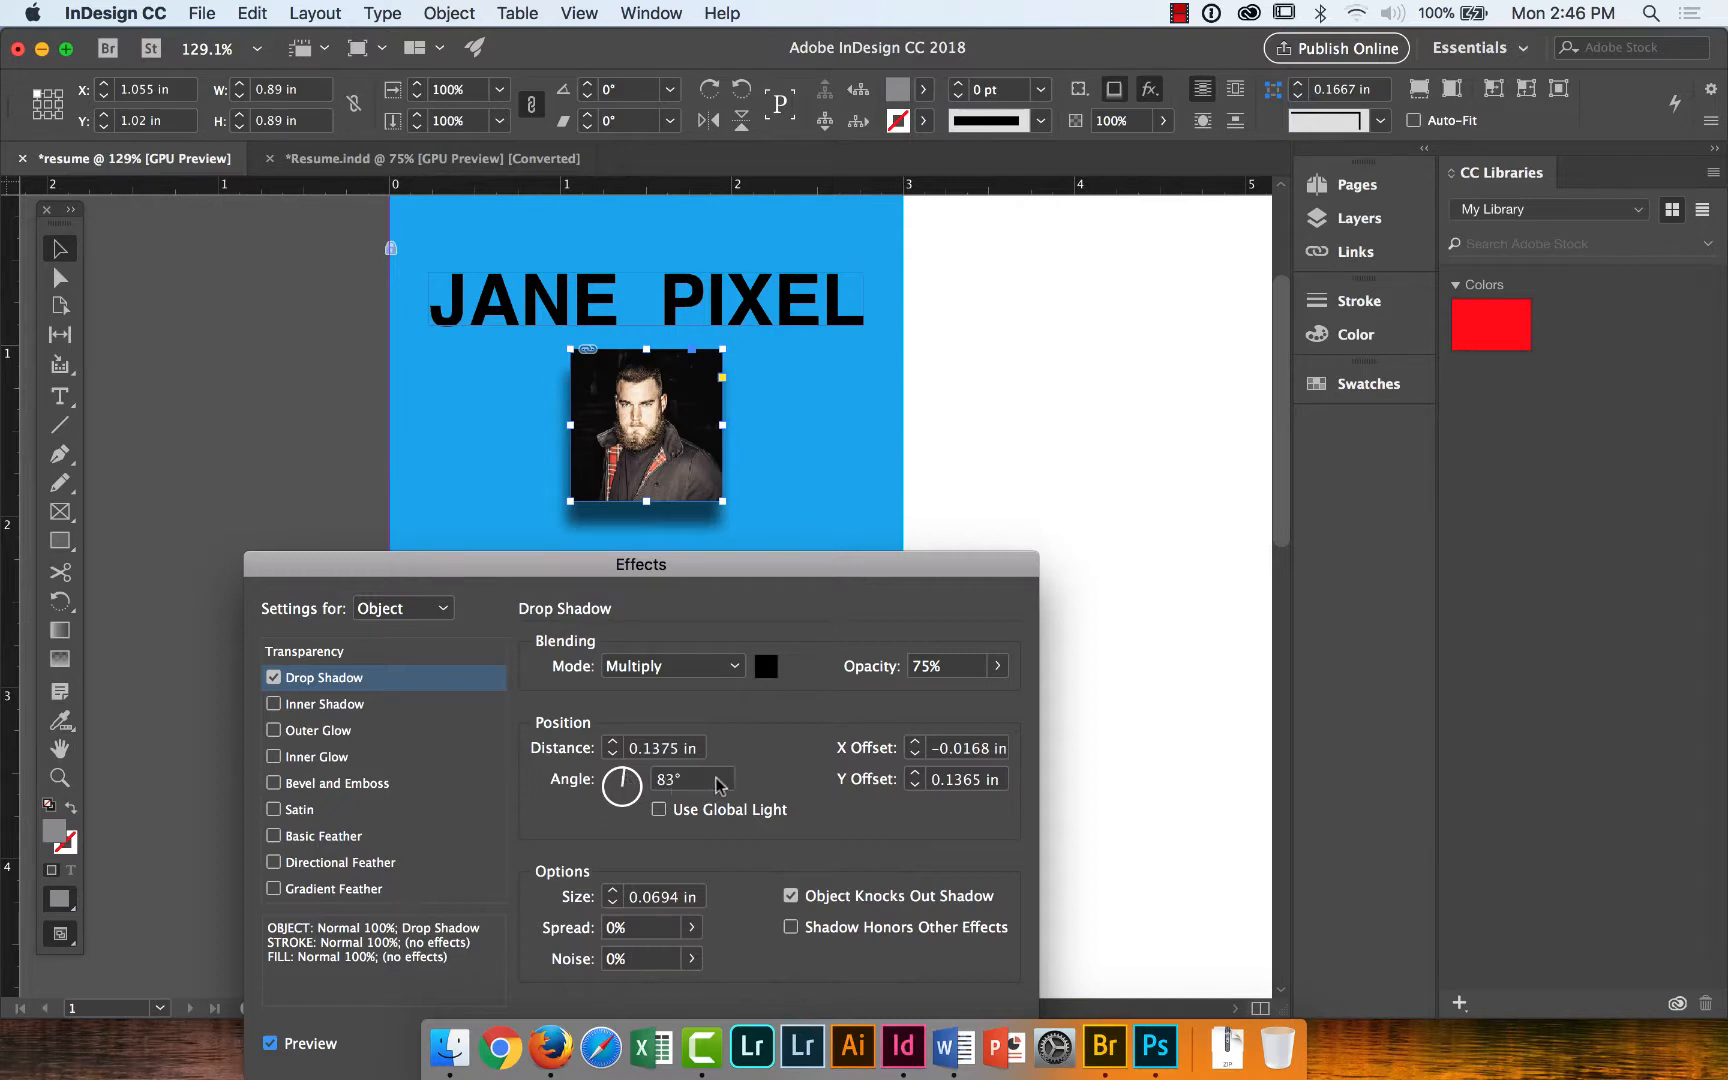
Set the headshot's drop shadow to an X offset of 0 in and a Y offset of 0.0625 in.
click(913, 743)
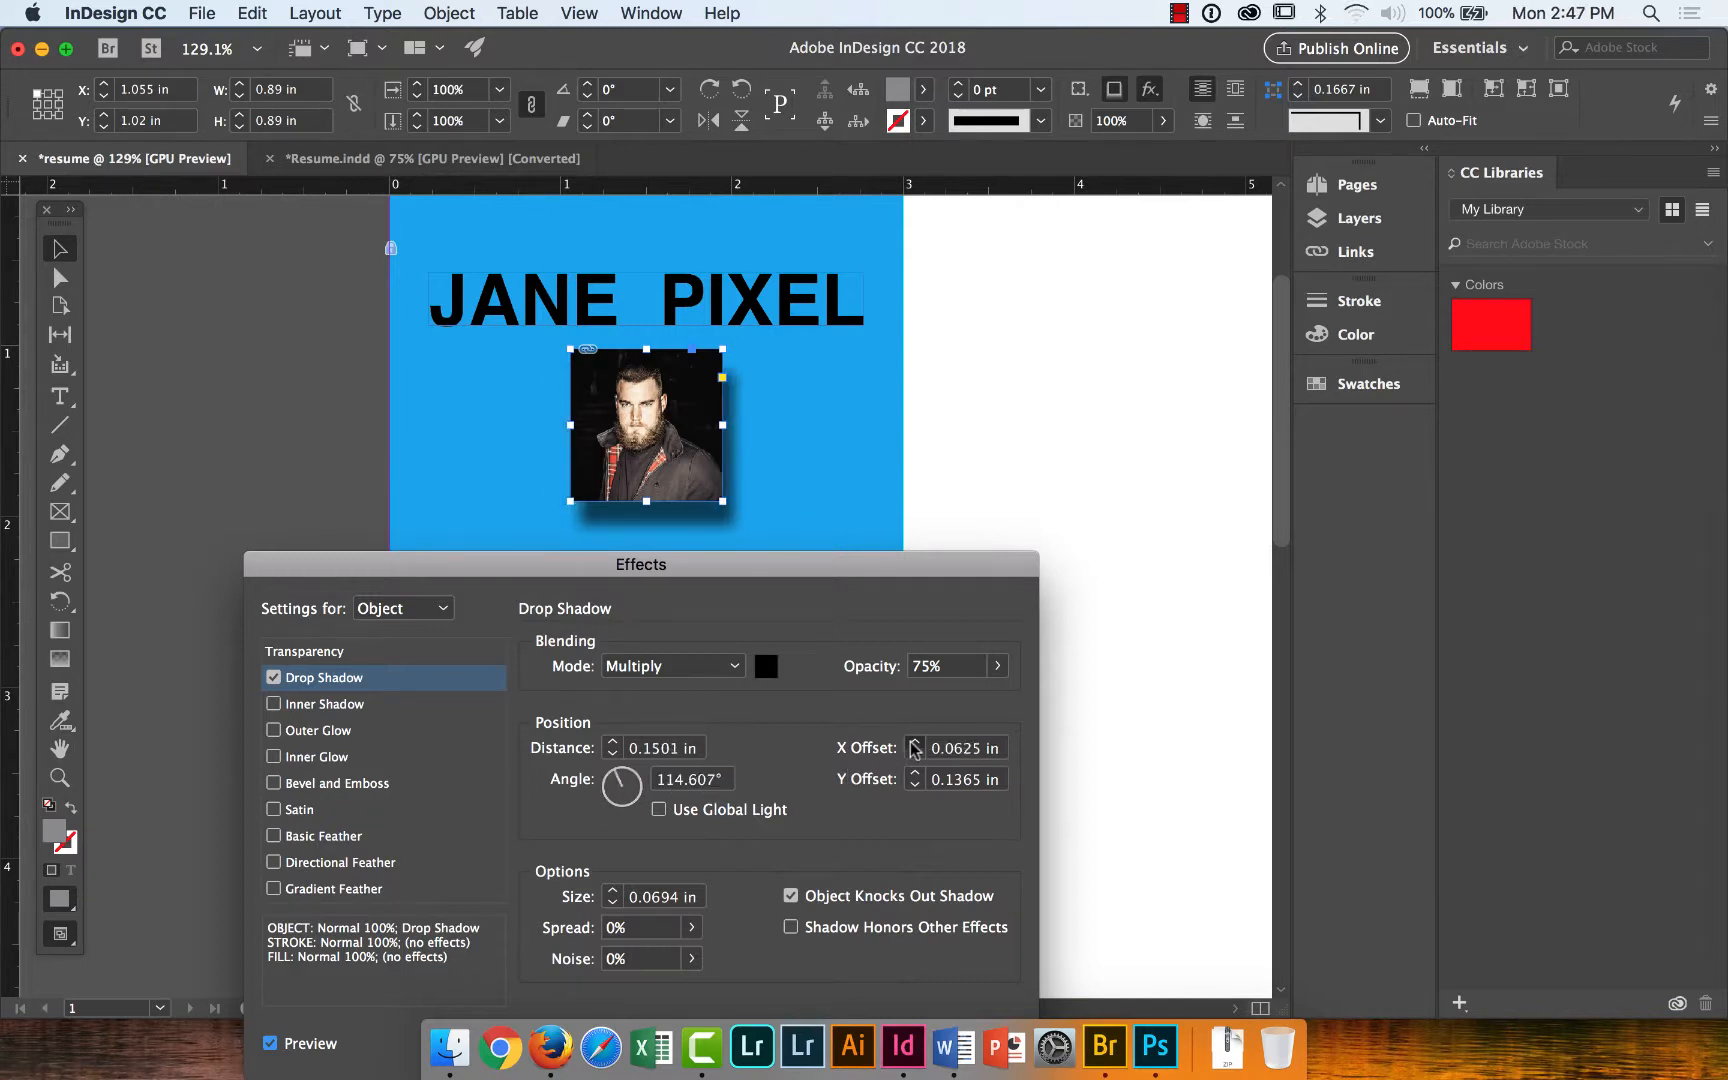
click(913, 743)
click(913, 757)
click(913, 757)
click(913, 757)
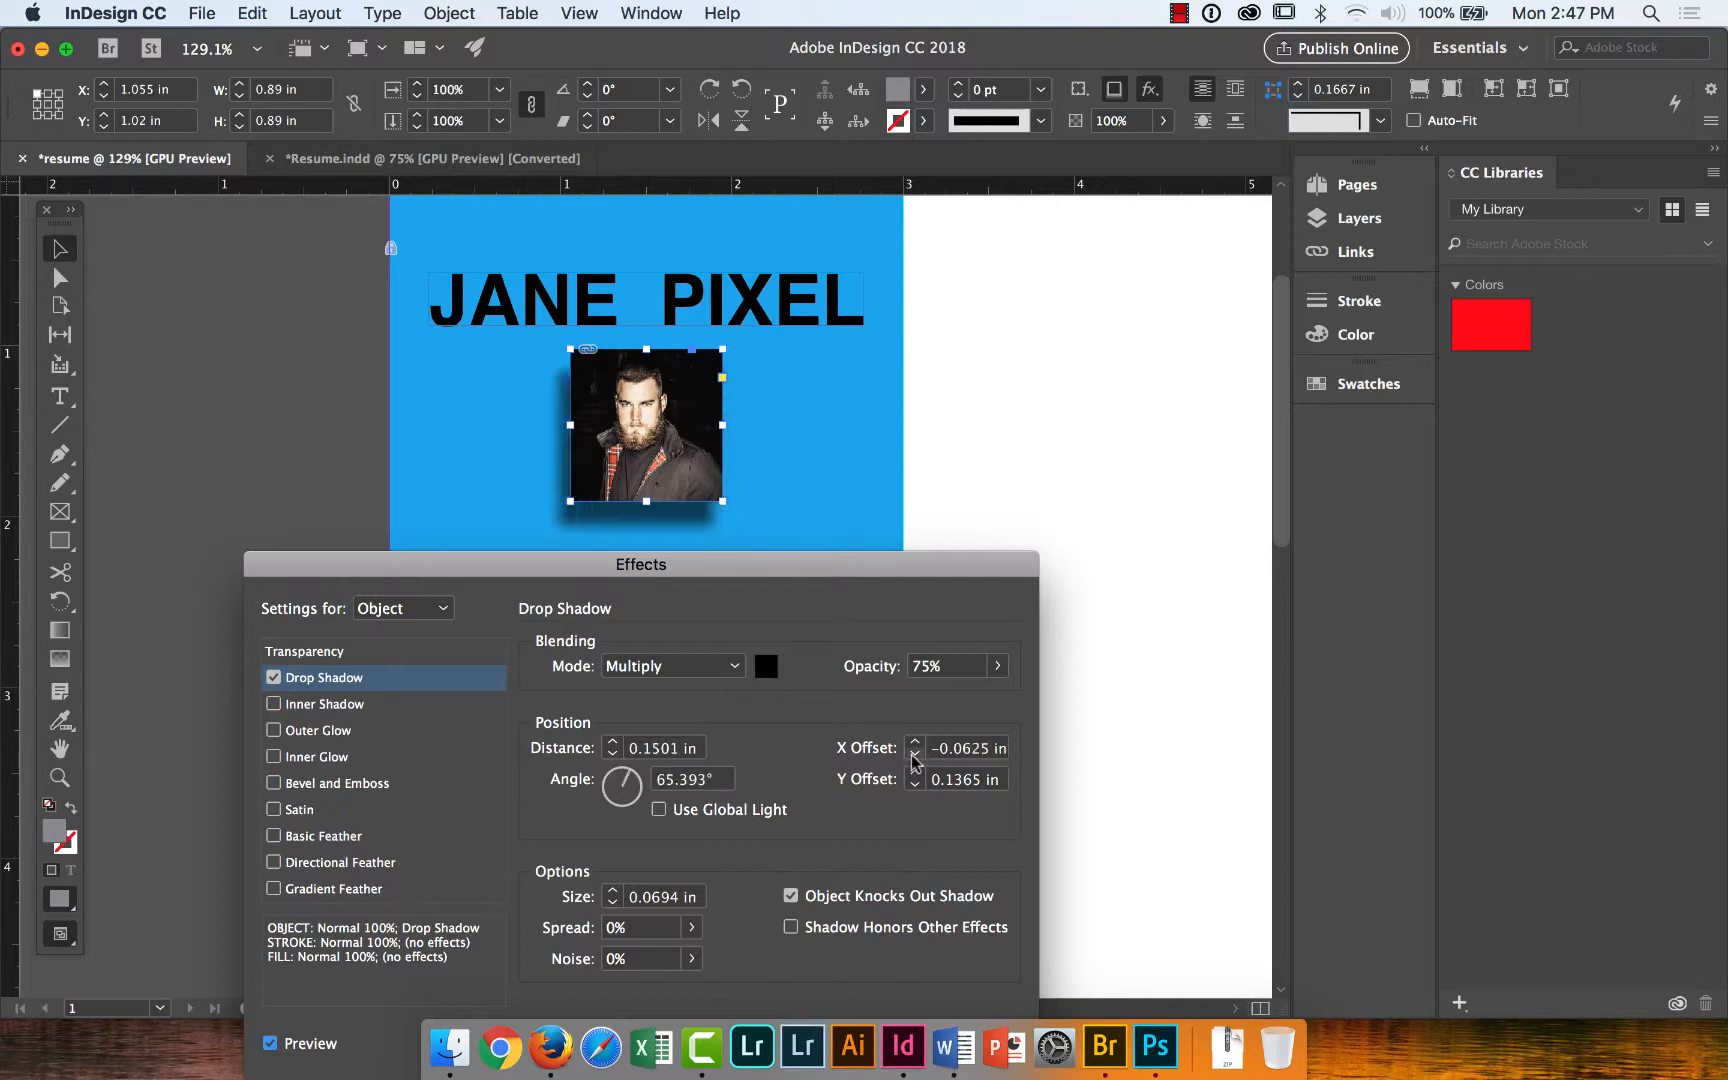
click(914, 742)
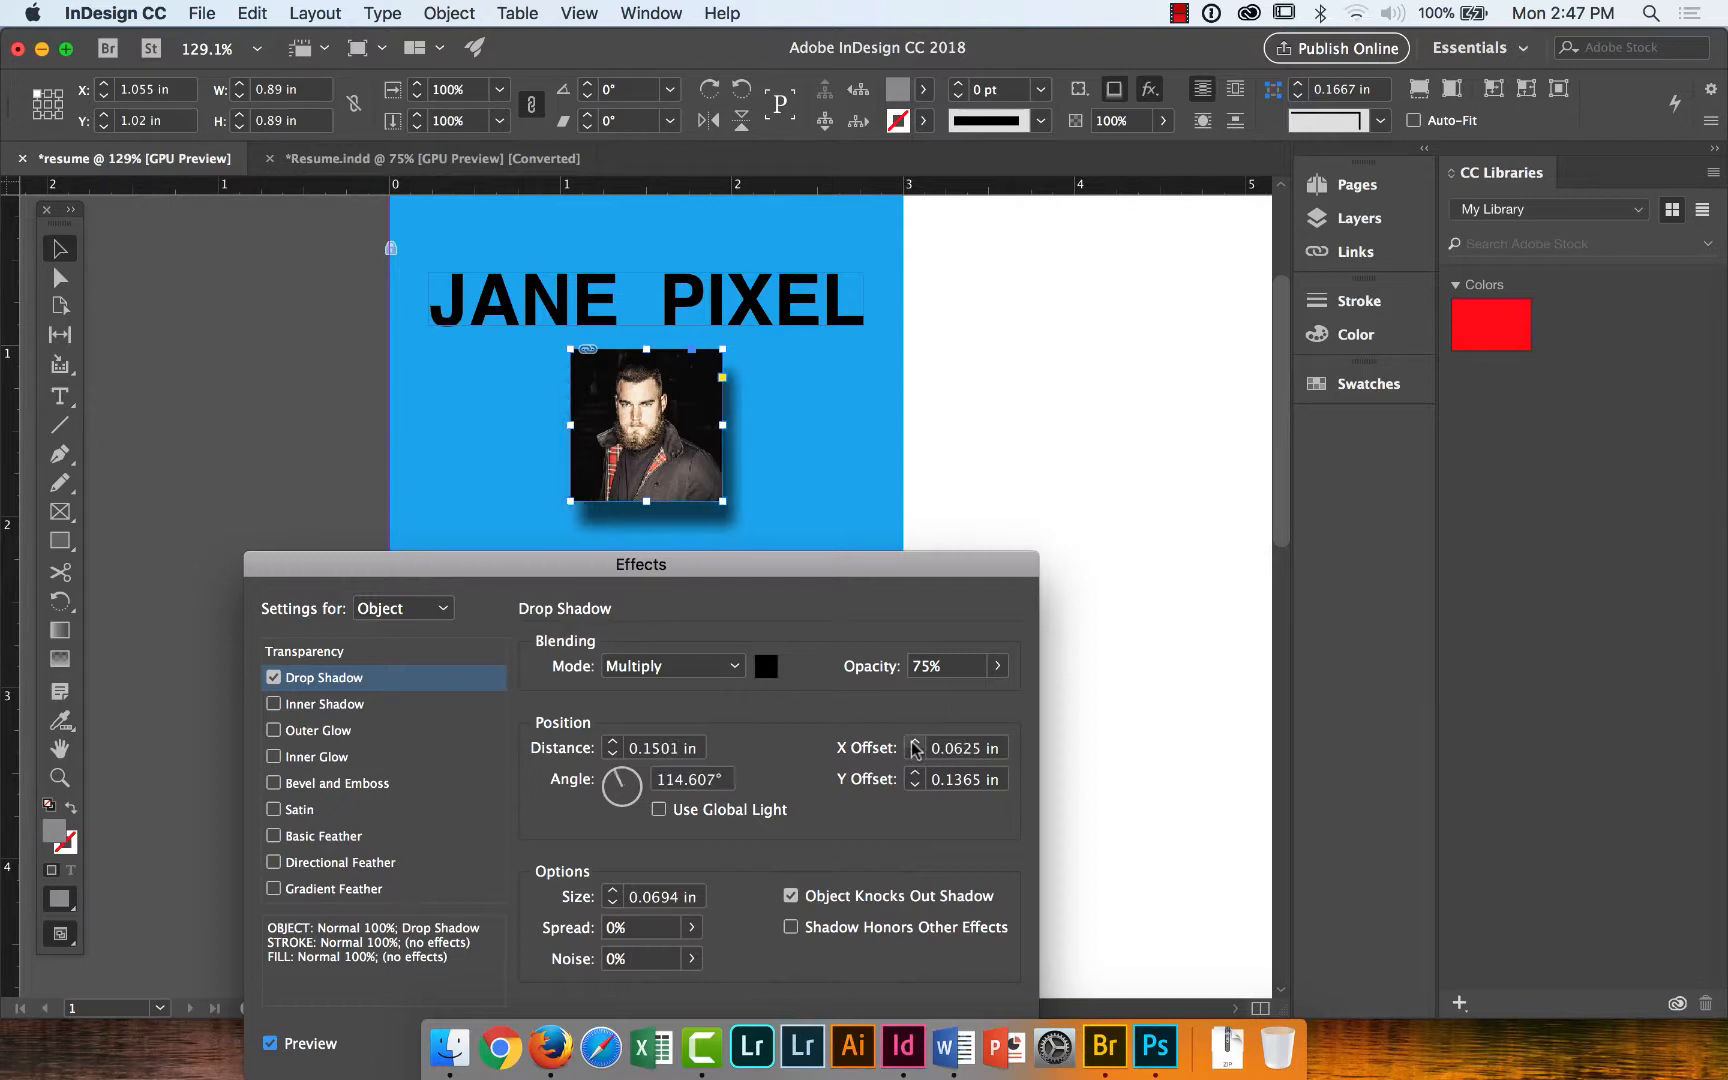
click(914, 754)
click(914, 773)
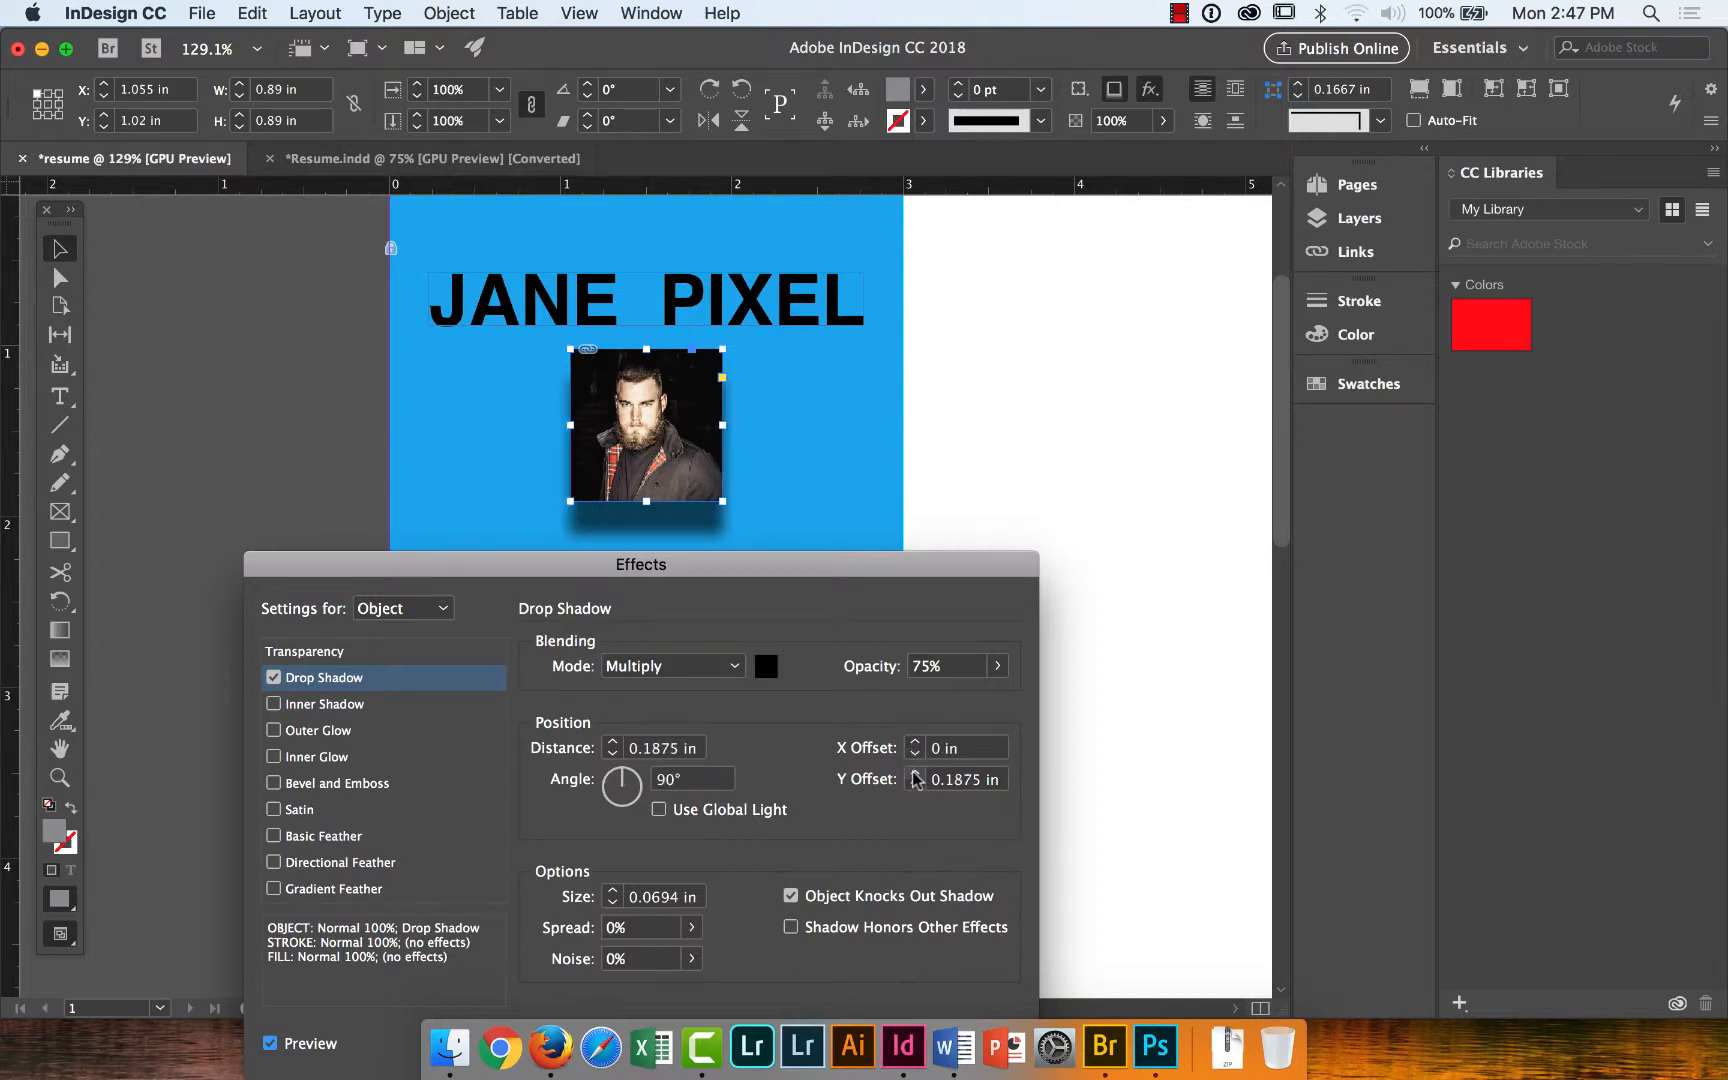
click(915, 785)
click(916, 786)
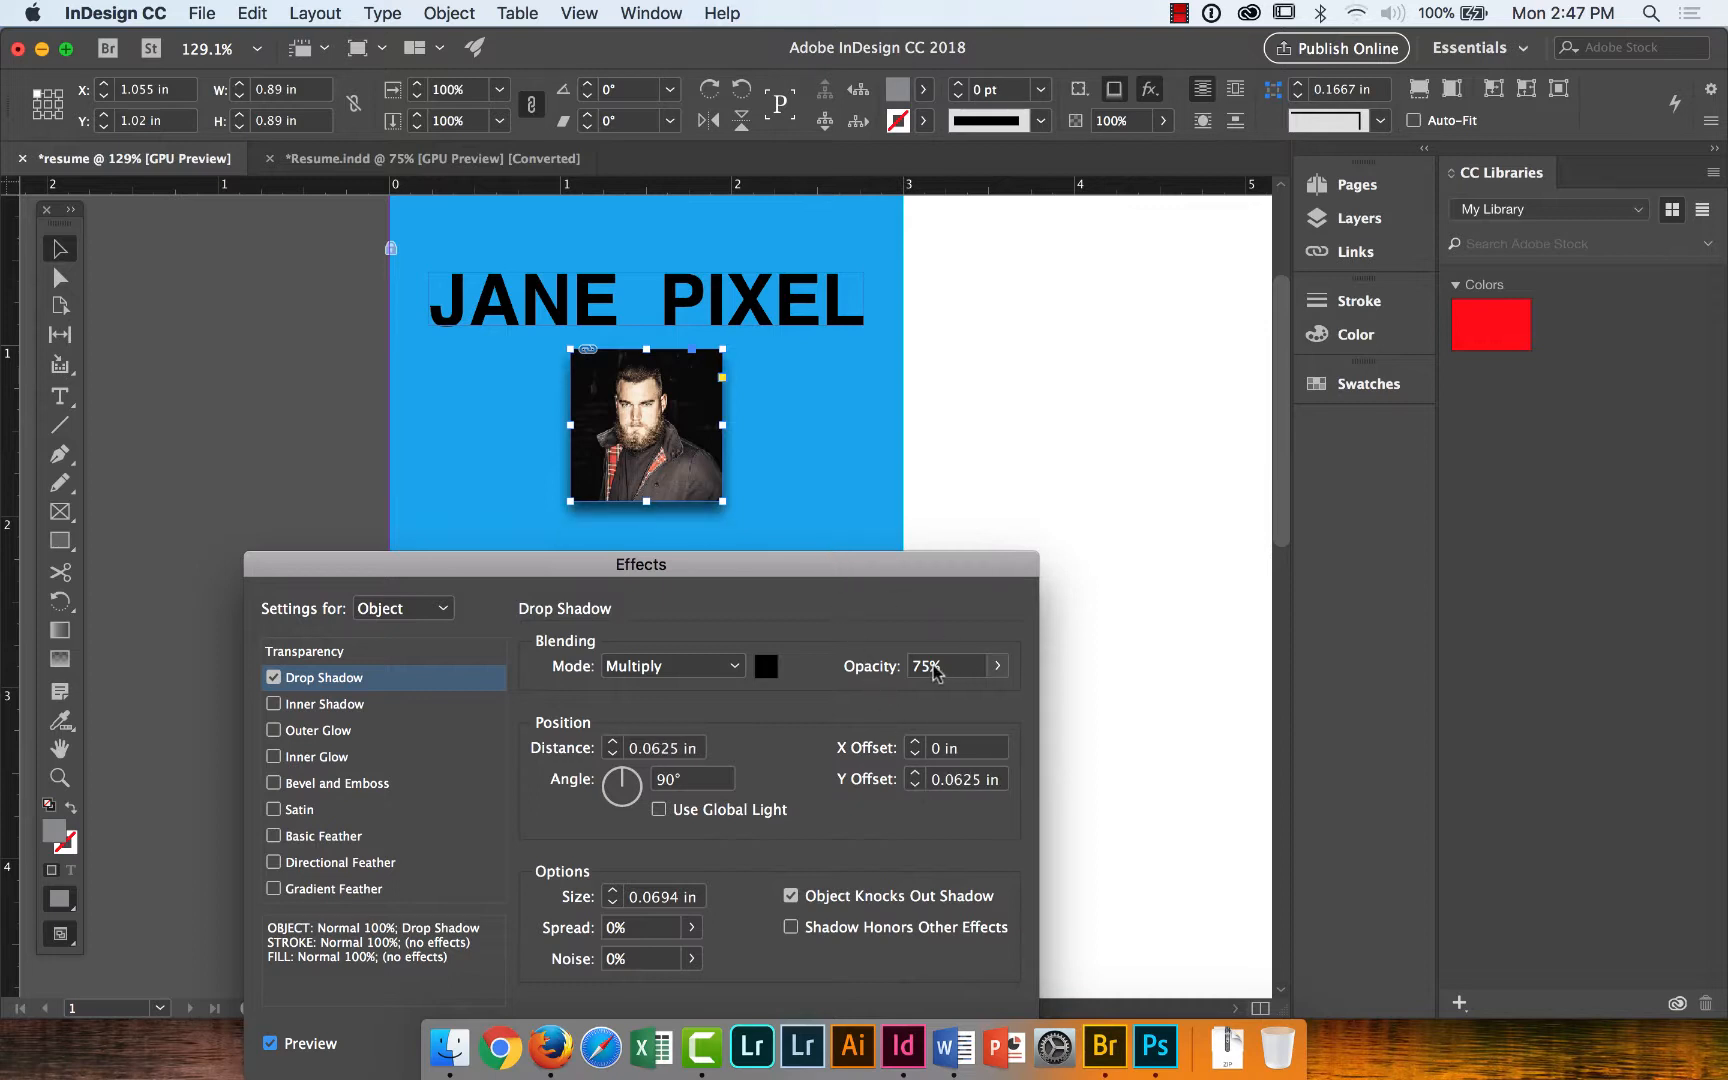
Reduce the drop shadow's opacity to 56%, apply the effect and deselect the headshot.
click(998, 667)
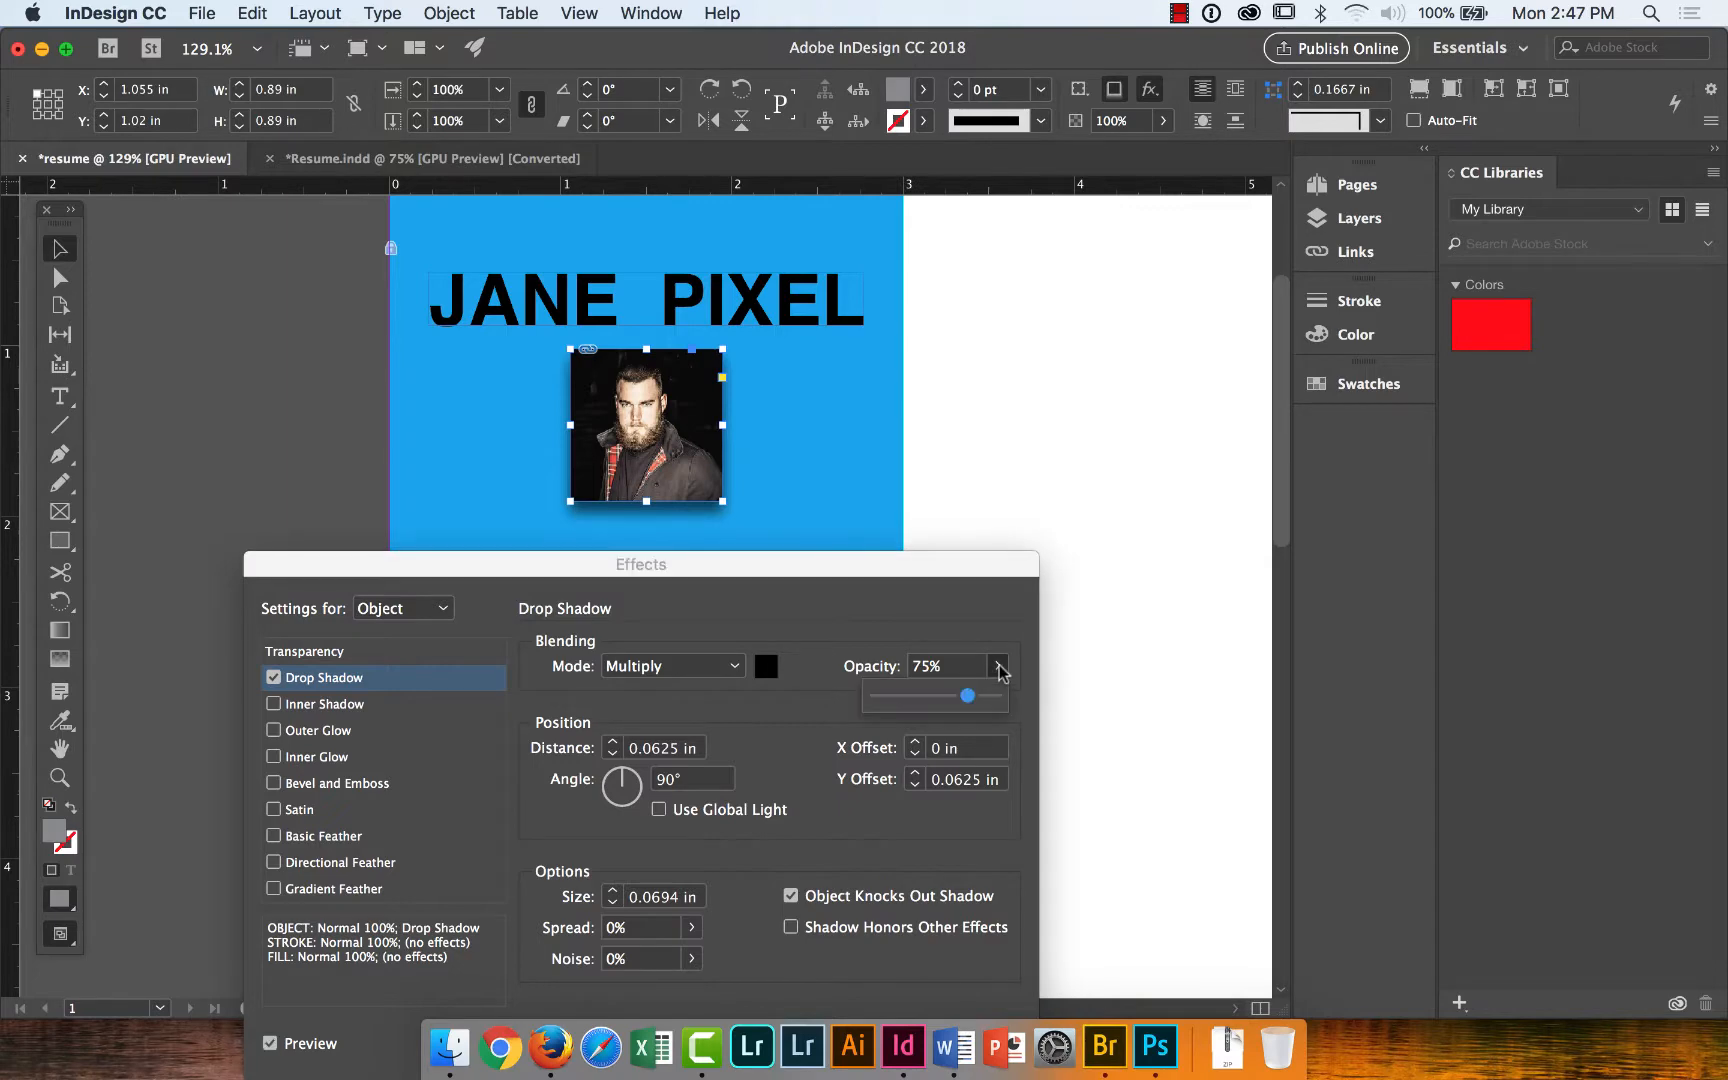
drag(968, 697, 942, 700)
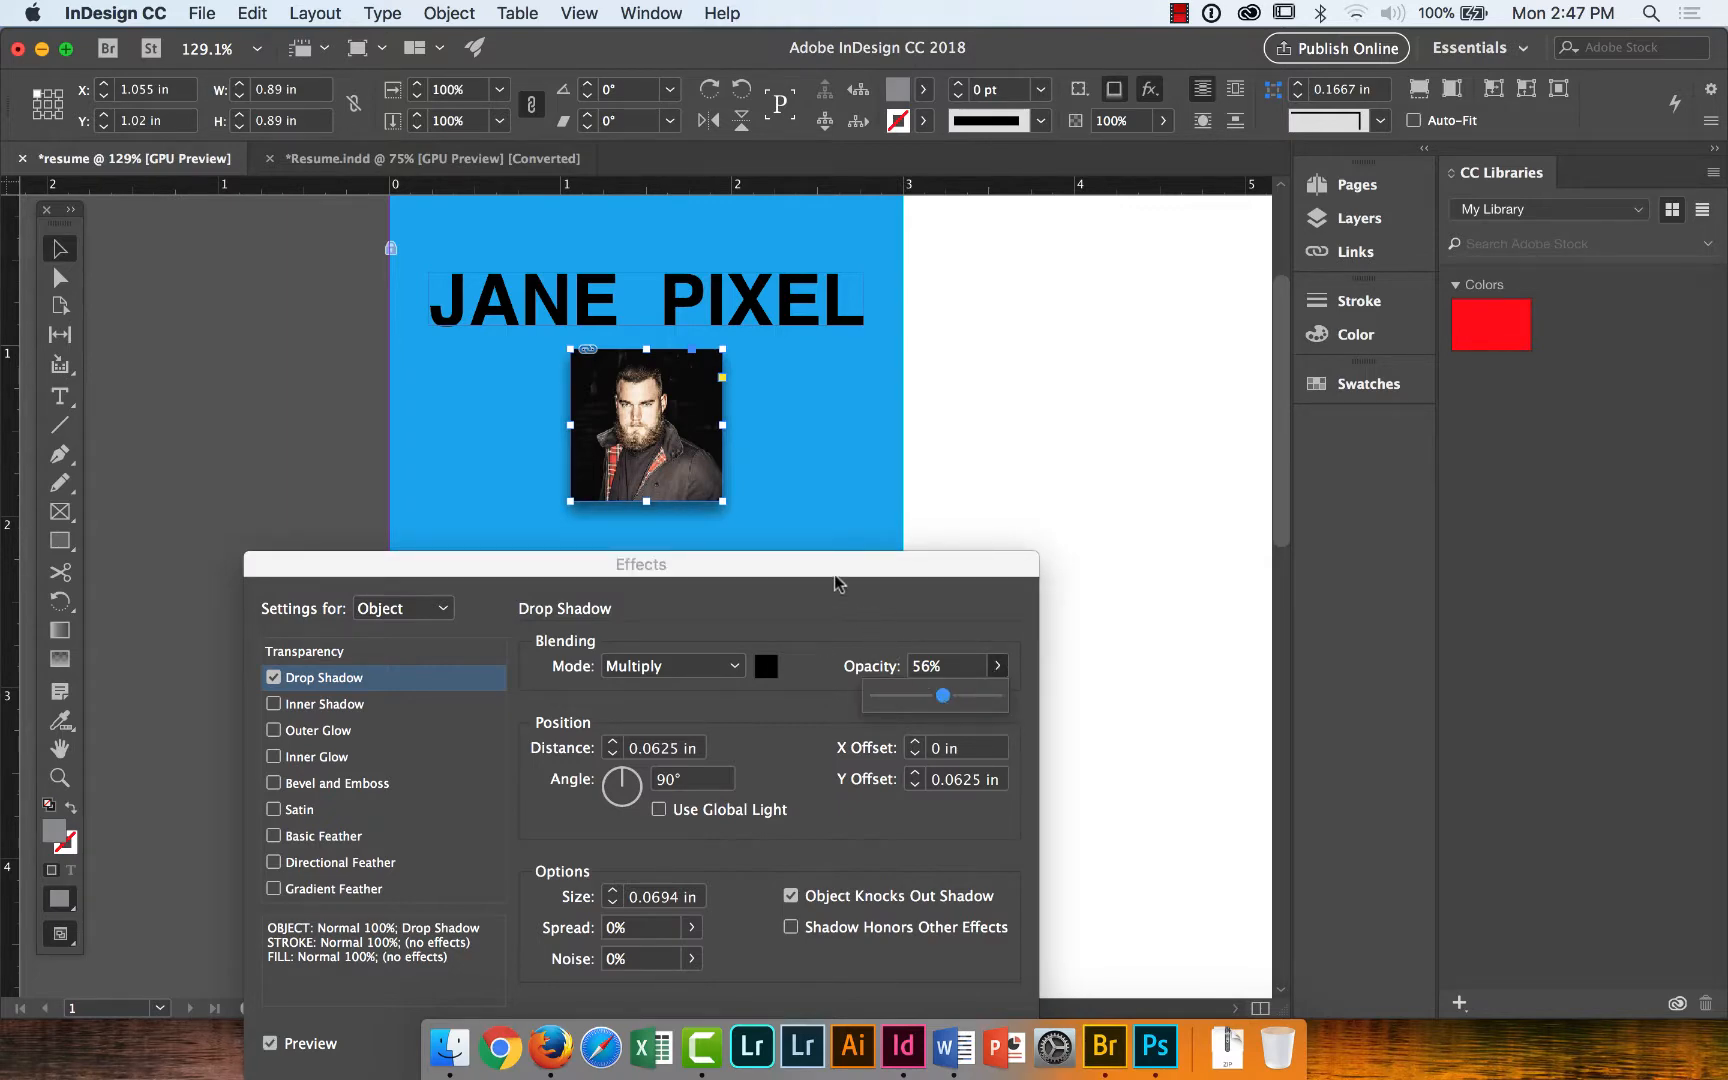
drag(834, 571, 917, 344)
click(1044, 822)
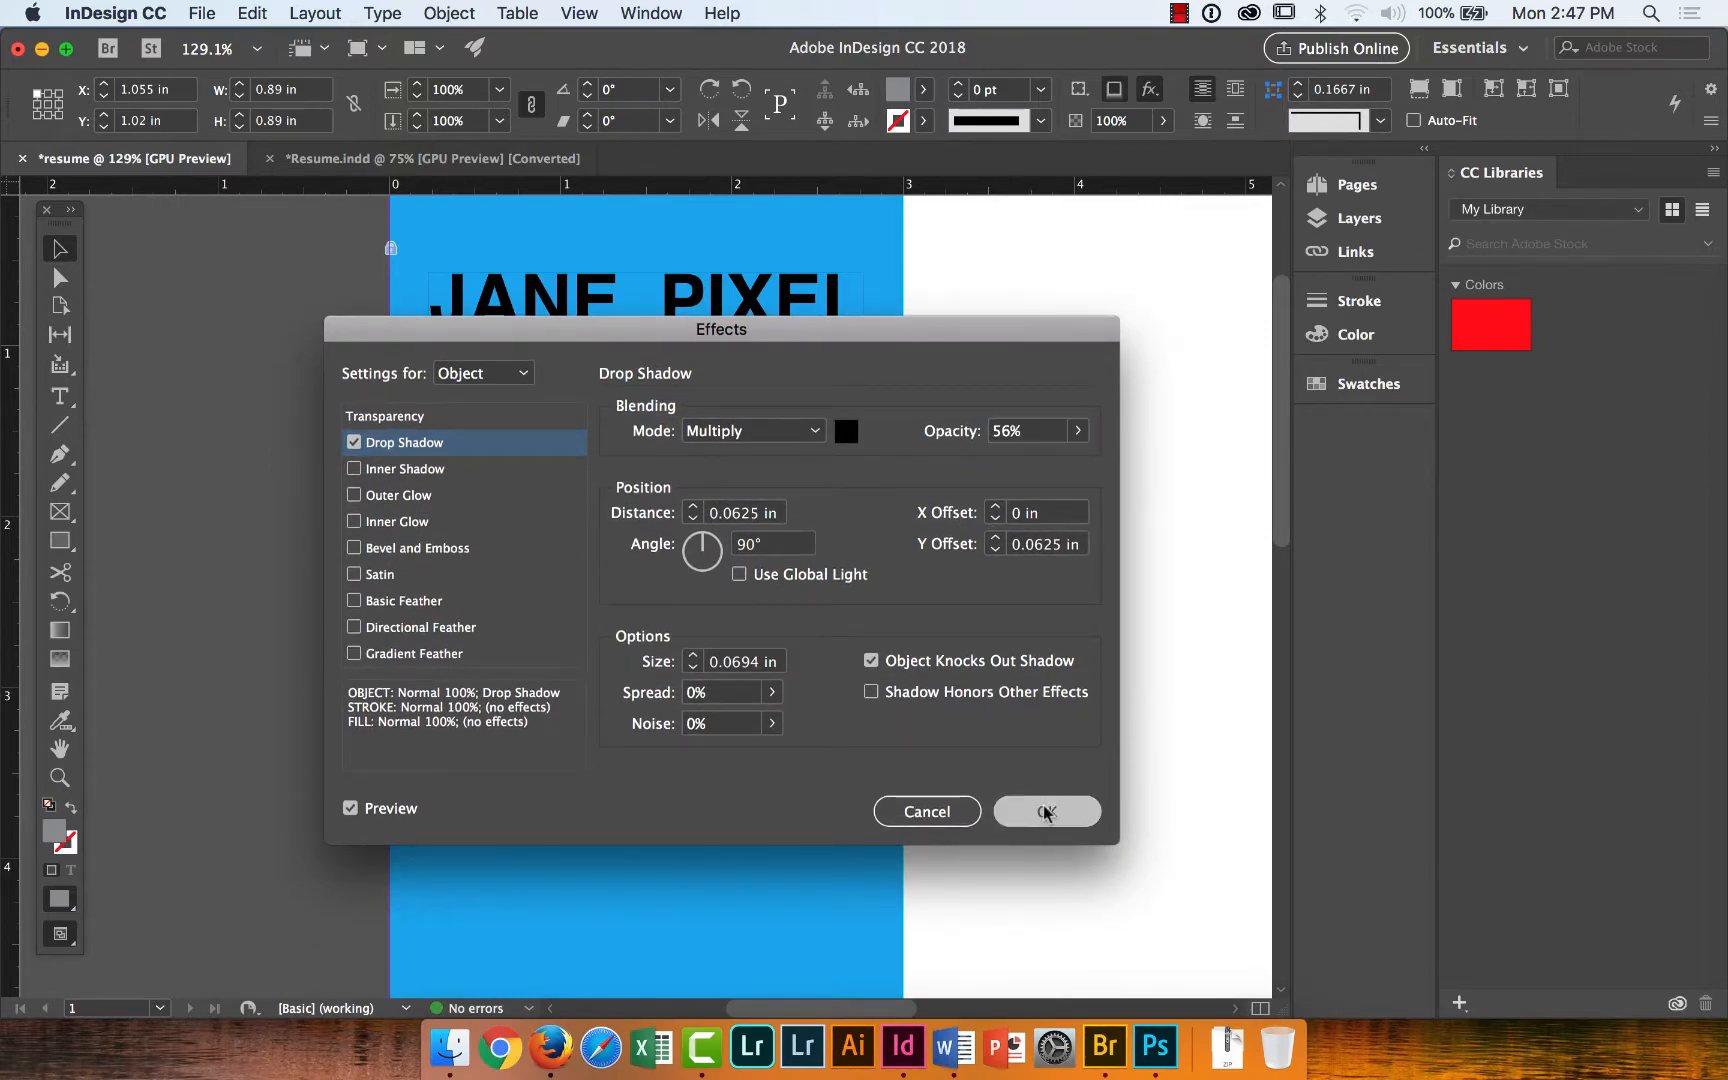
click(1014, 516)
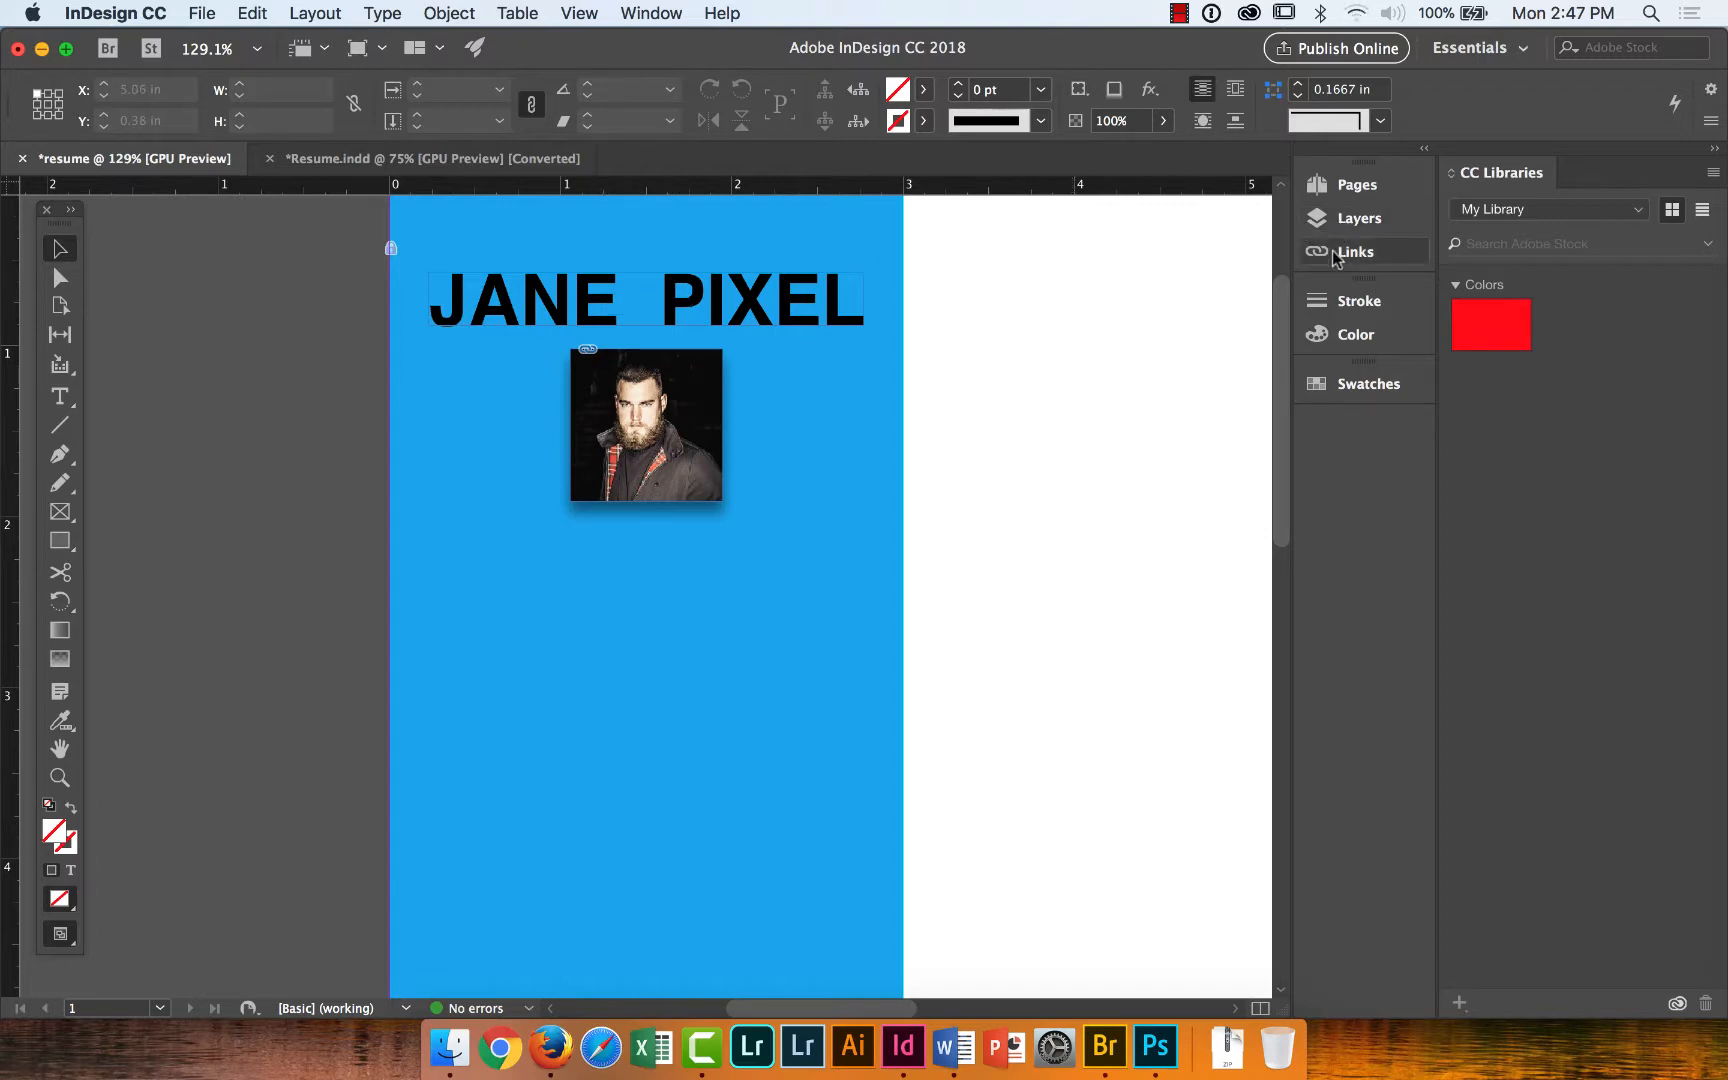
Unlock the name heading's text frame within Layer 1 and select it on the page.
click(1353, 219)
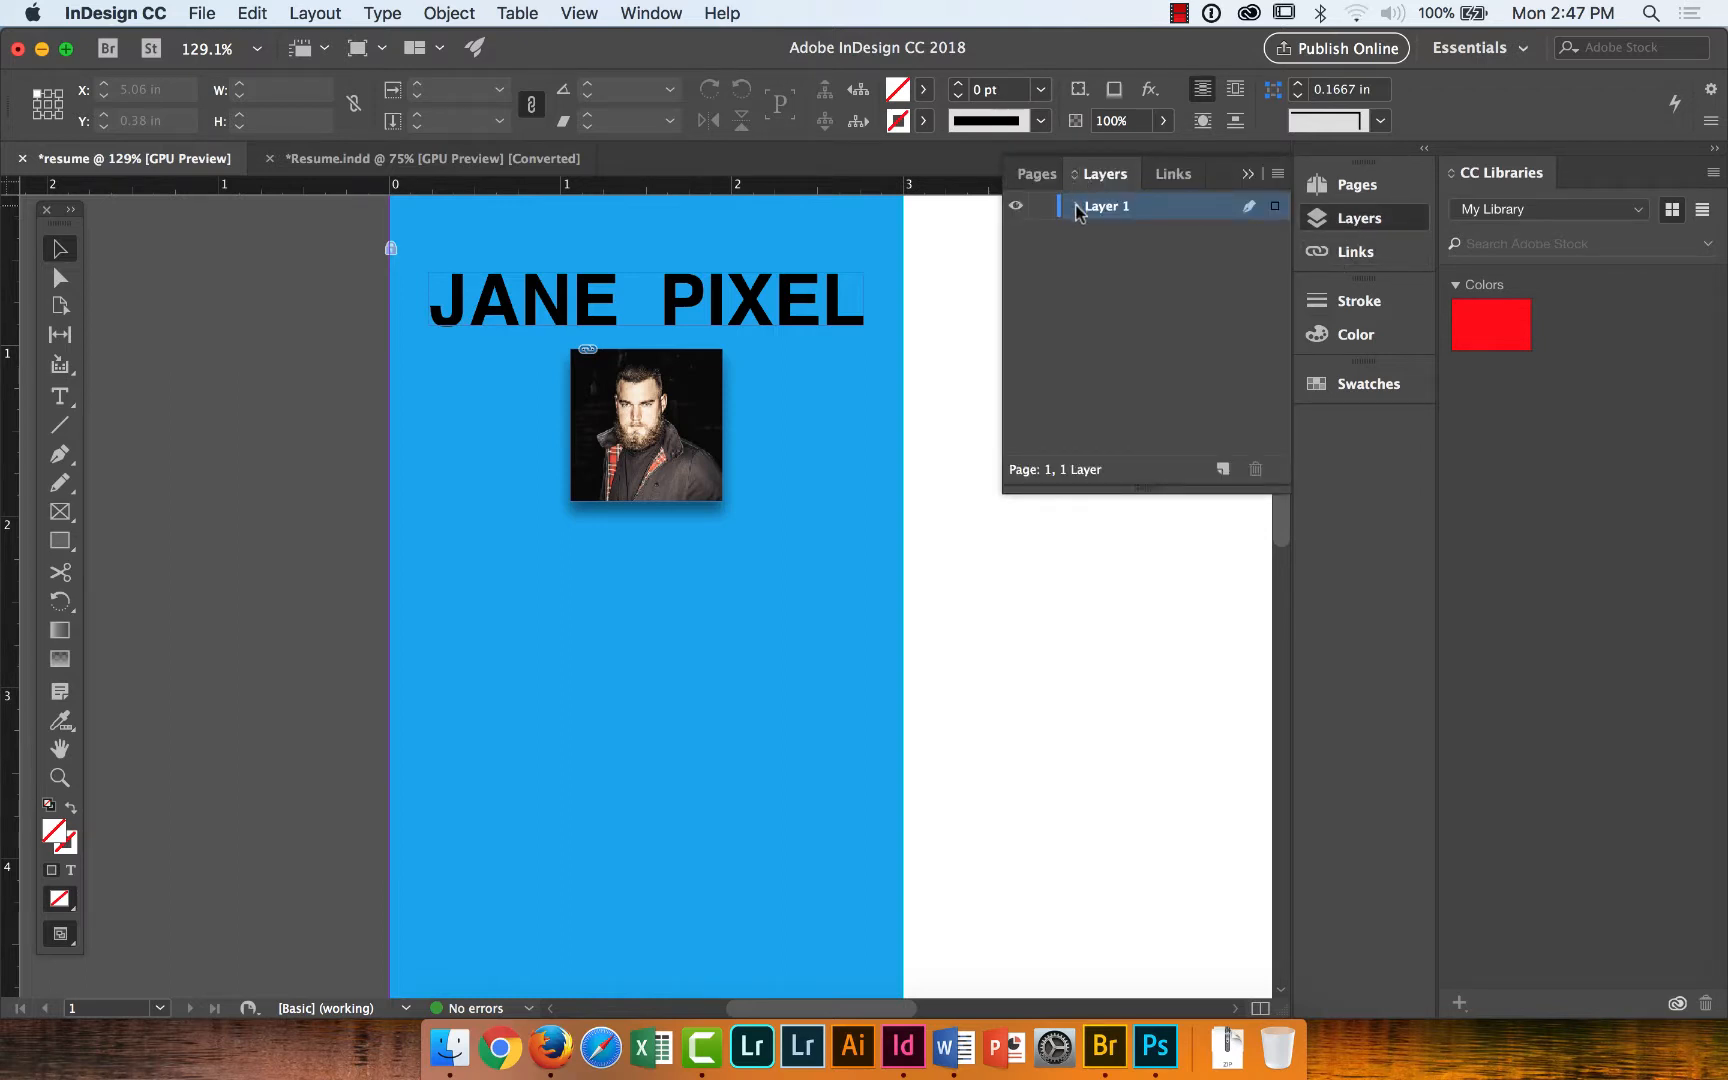
click(1075, 206)
click(1043, 260)
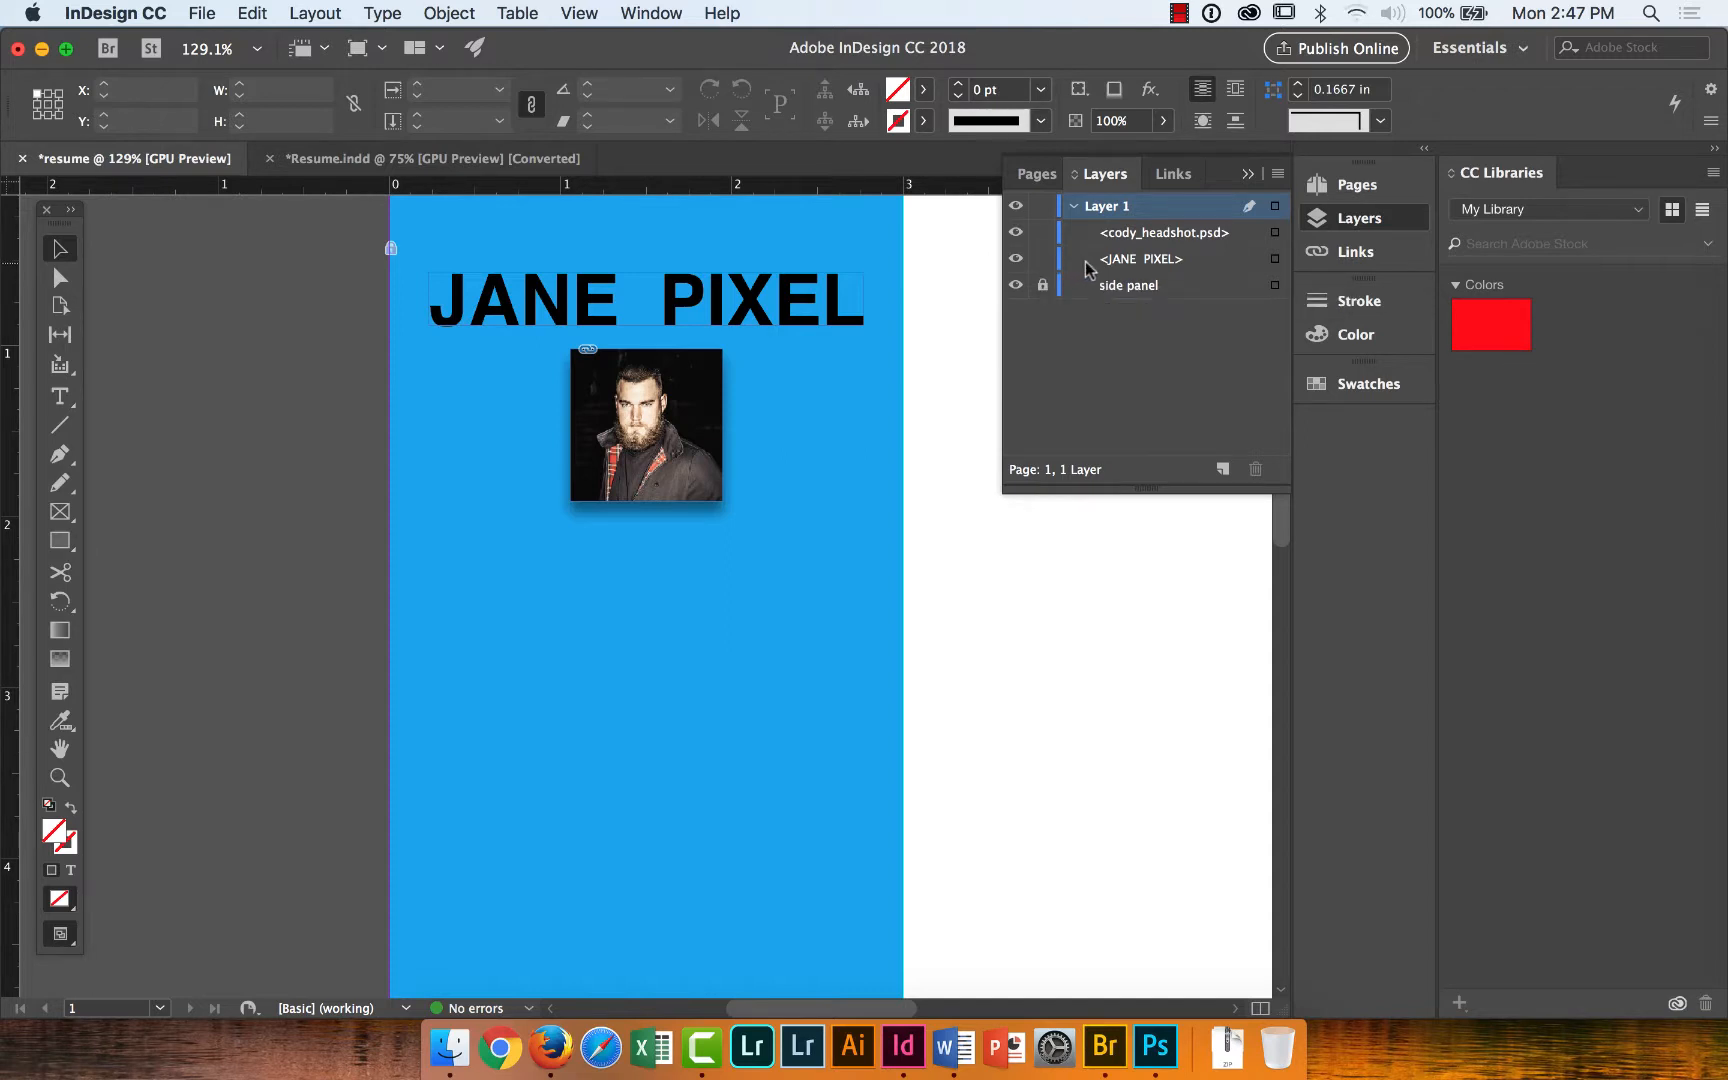
click(1090, 262)
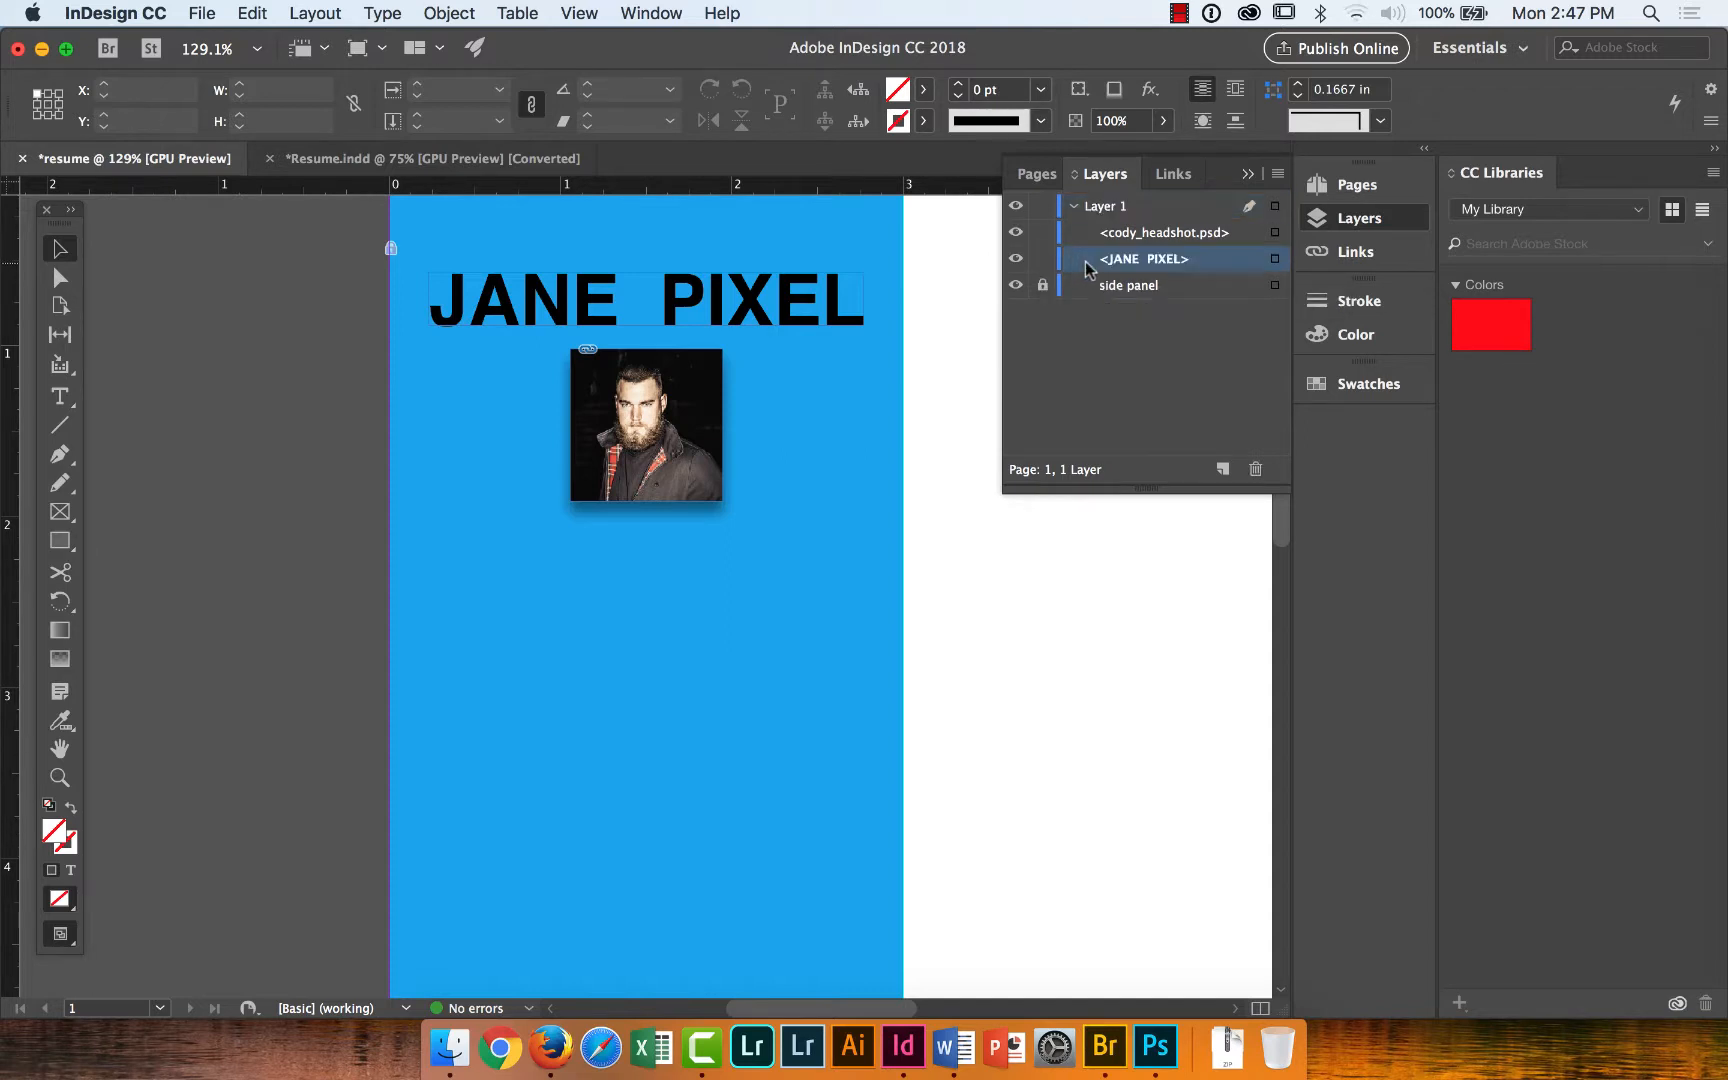
click(1275, 261)
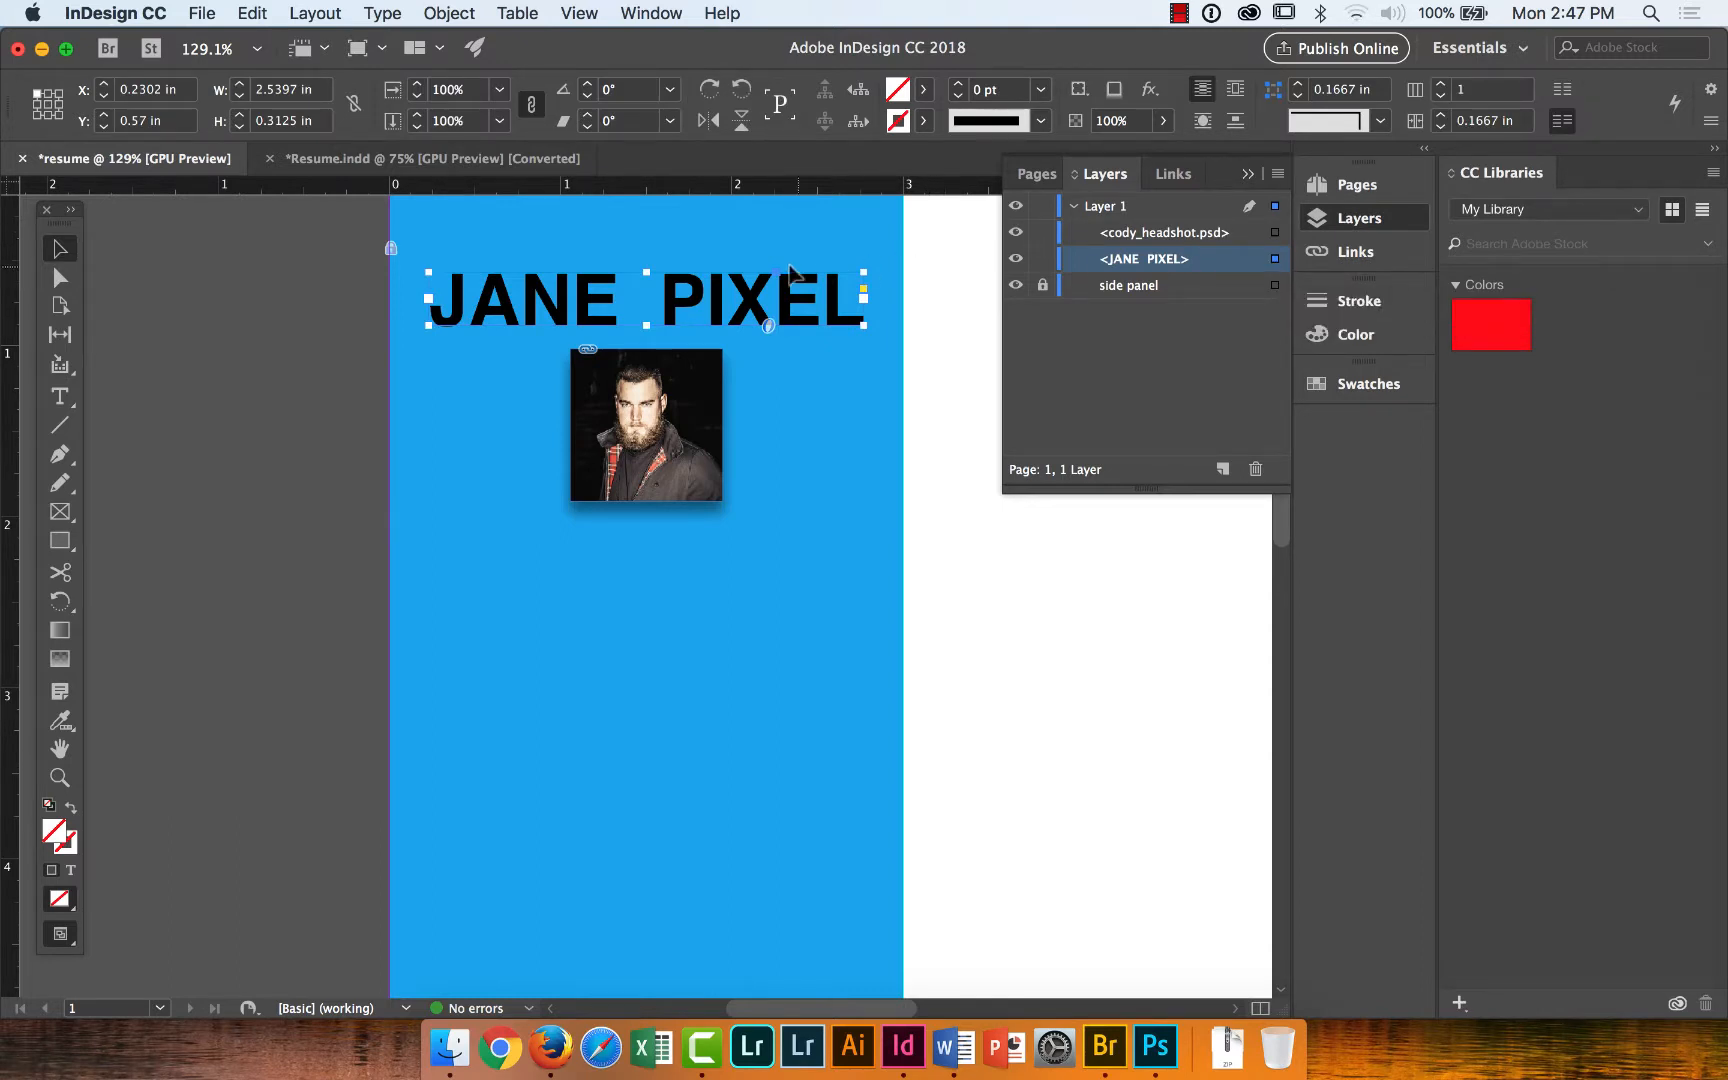
Replace the first name in the resume heading with the new first name in capitals, using the Type tool.
click(60, 397)
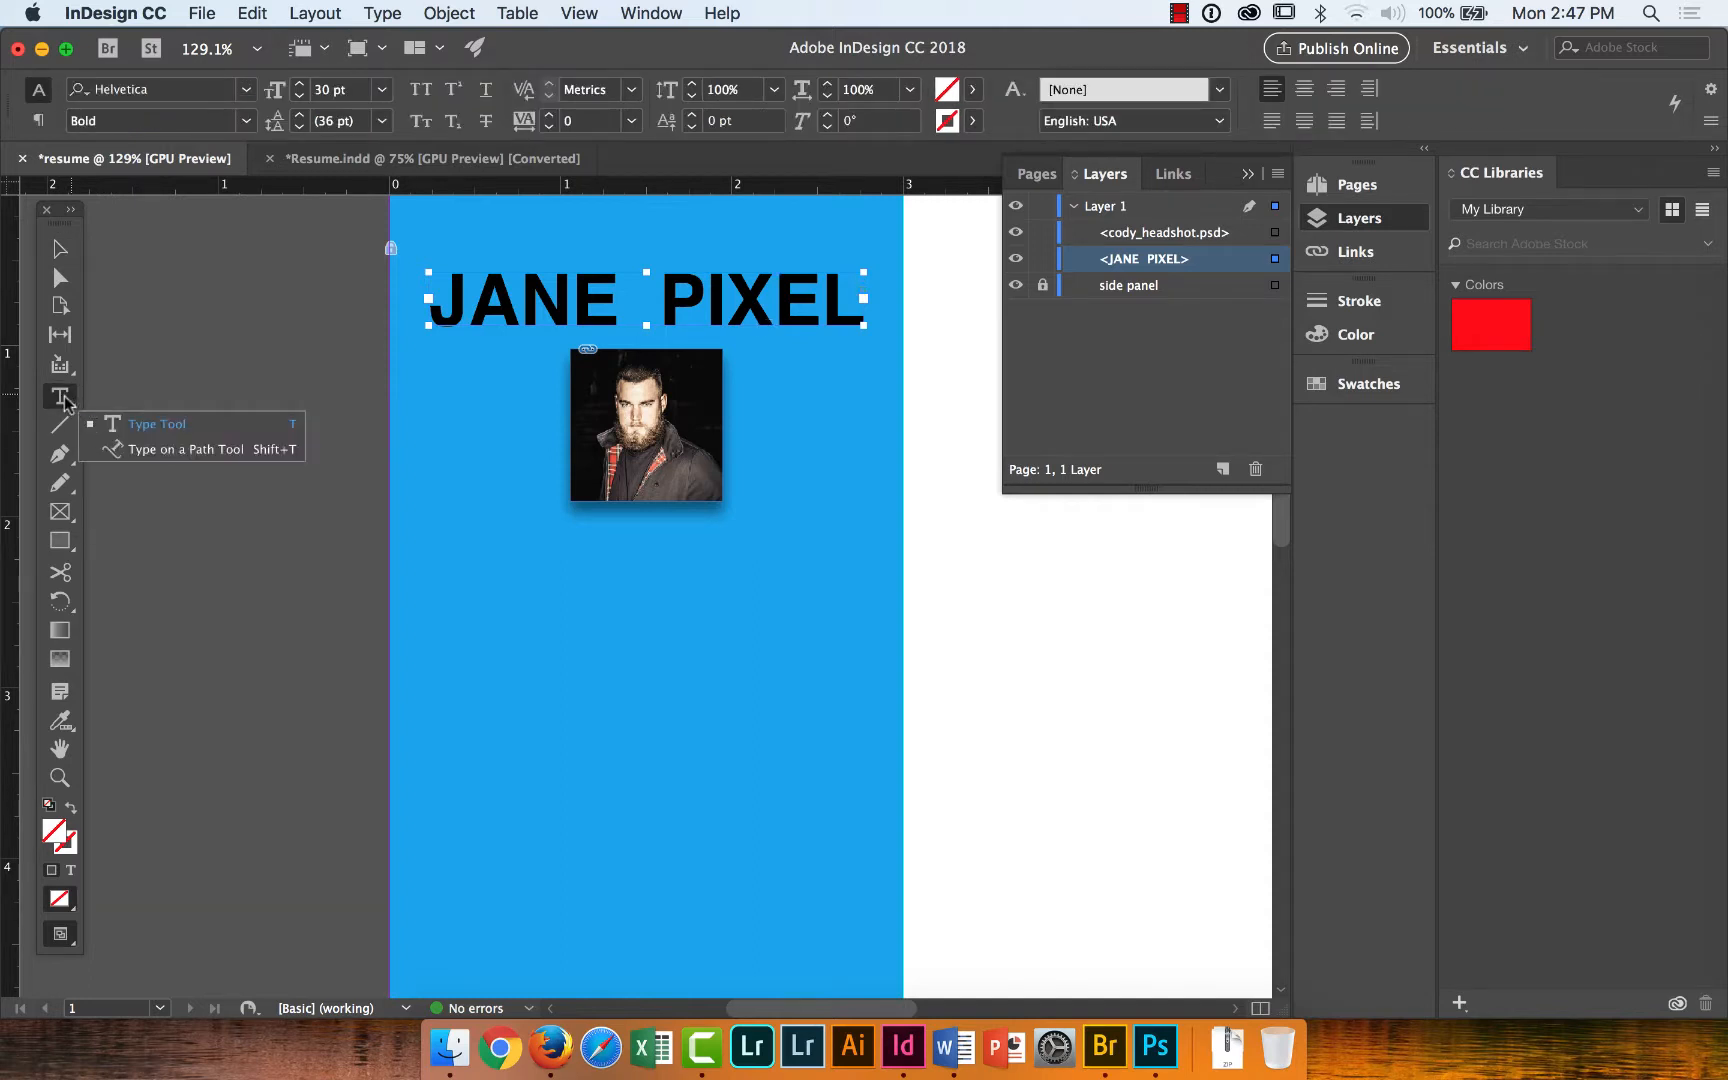
click(115, 427)
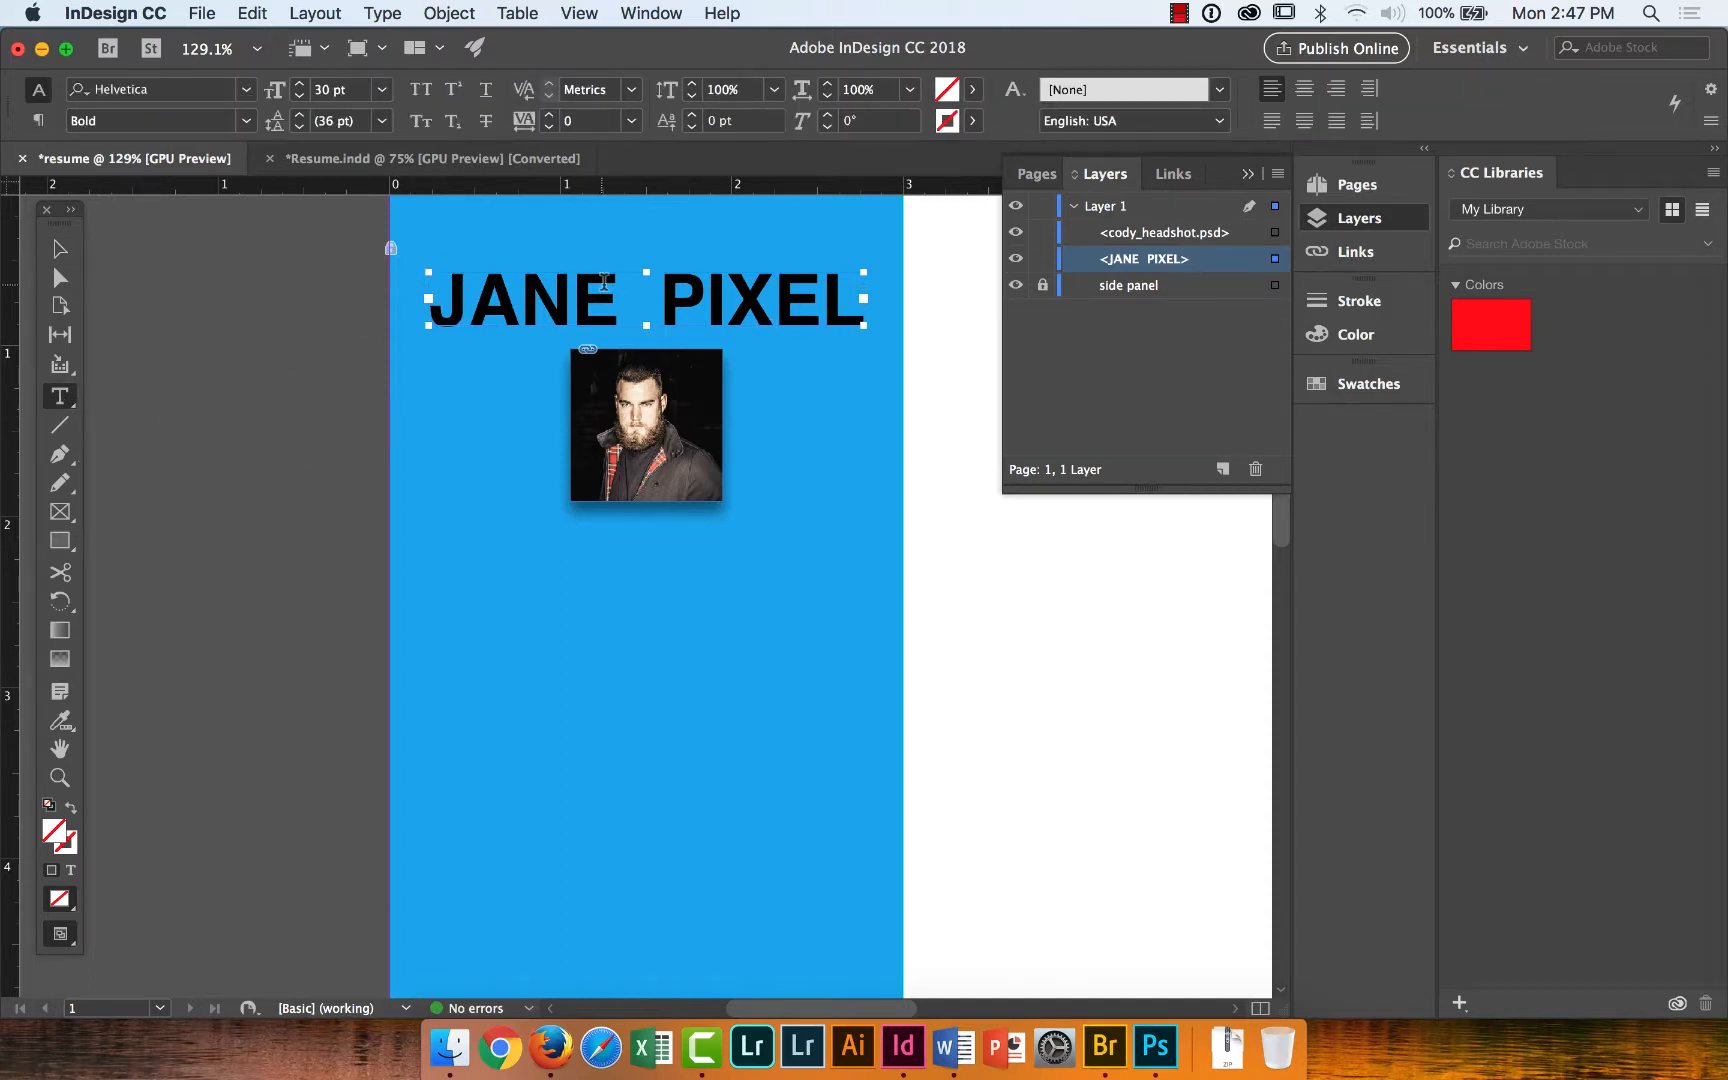
drag(621, 300, 439, 291)
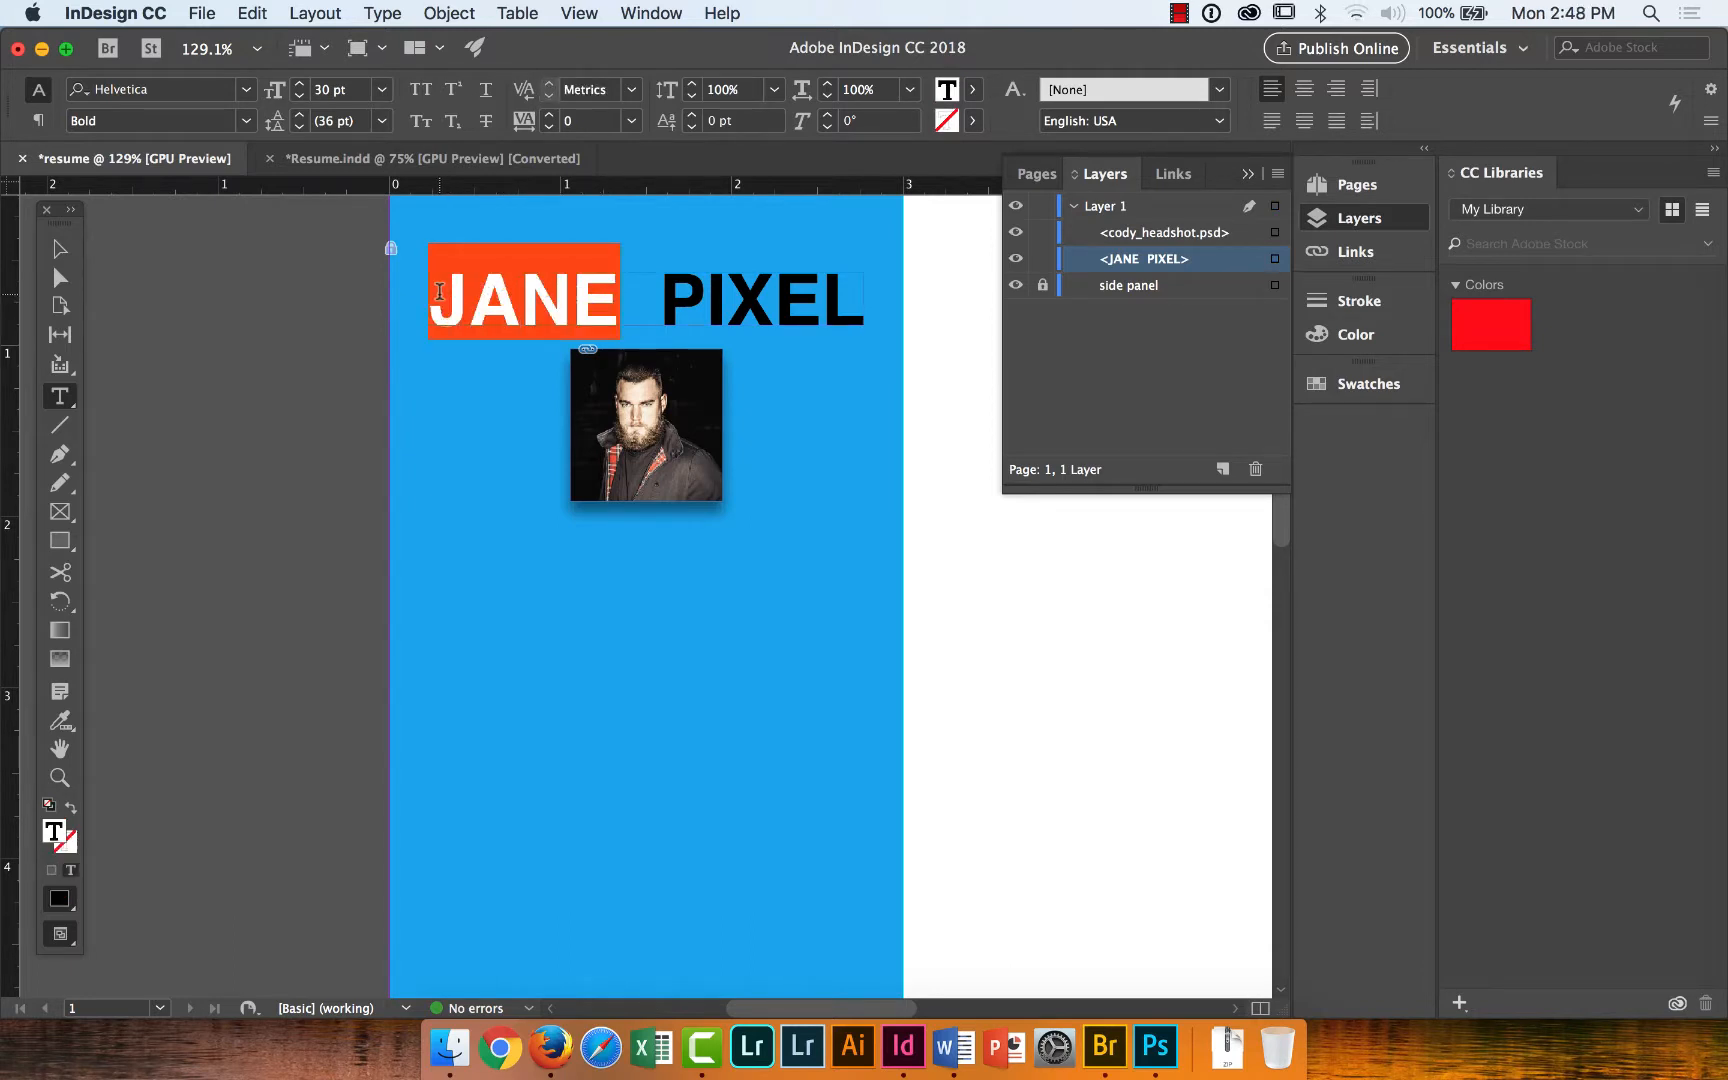
text(CODY  PIX-)
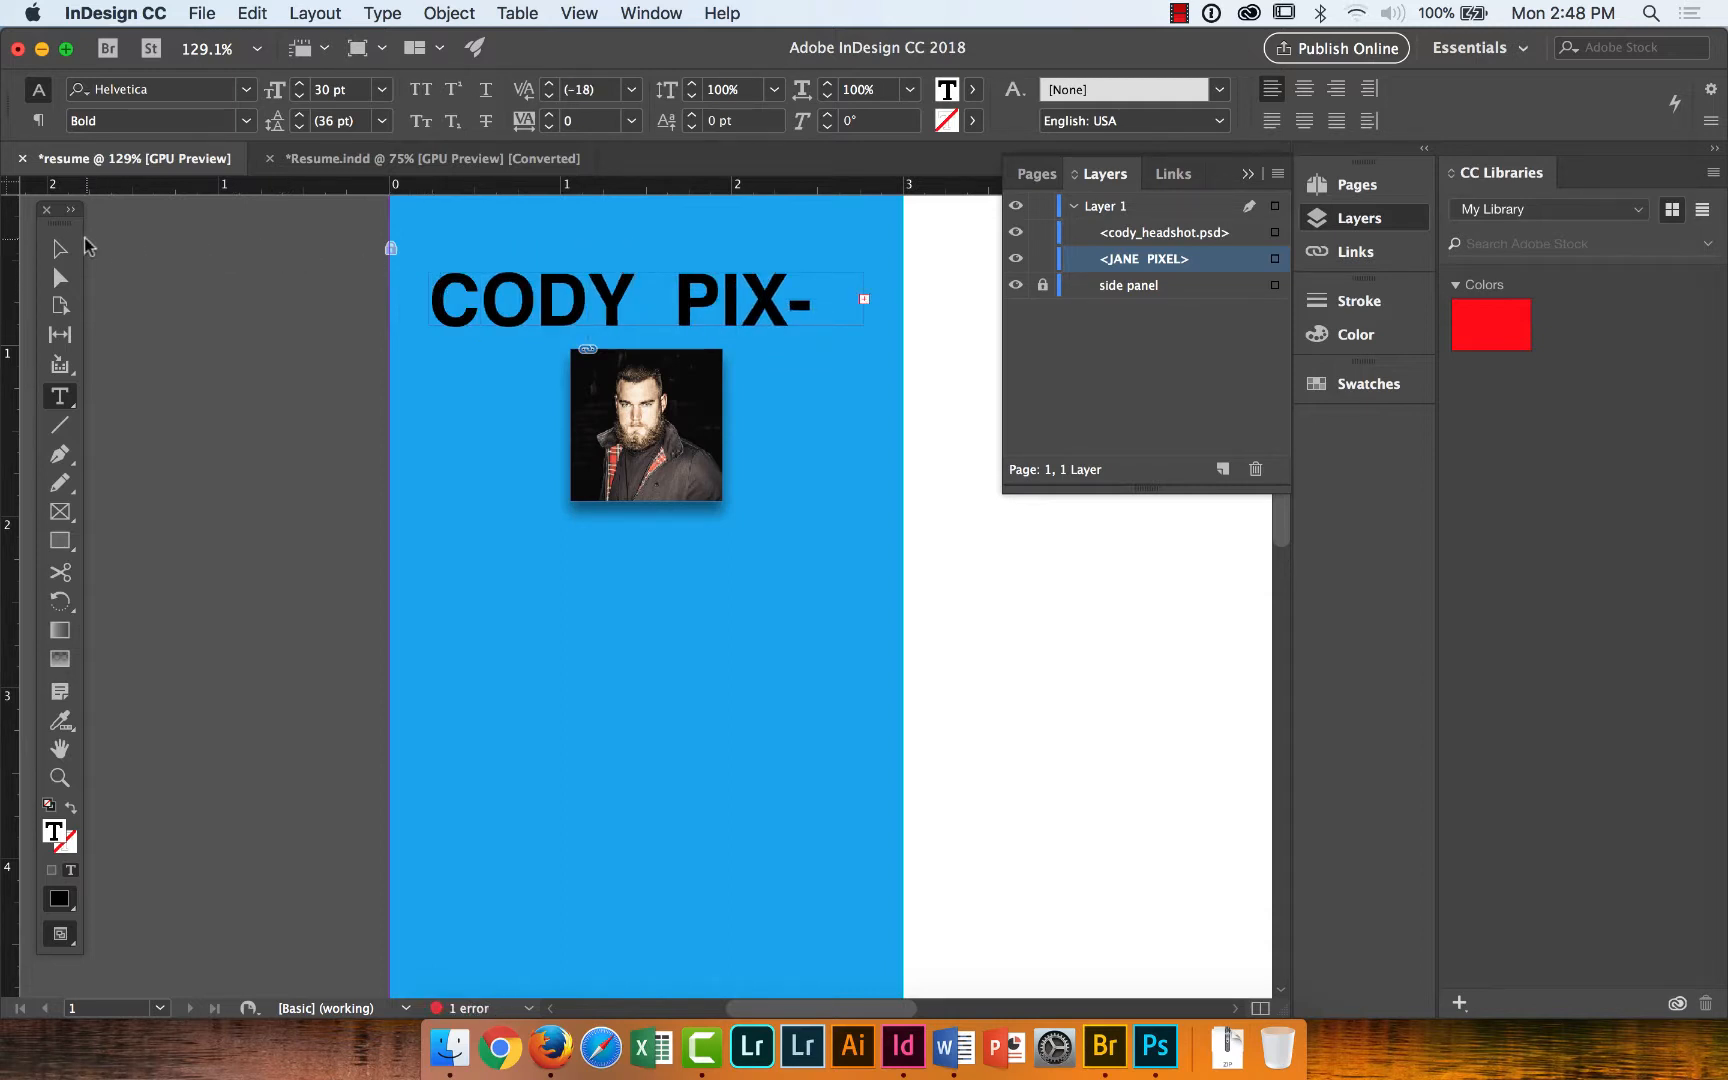
click(60, 249)
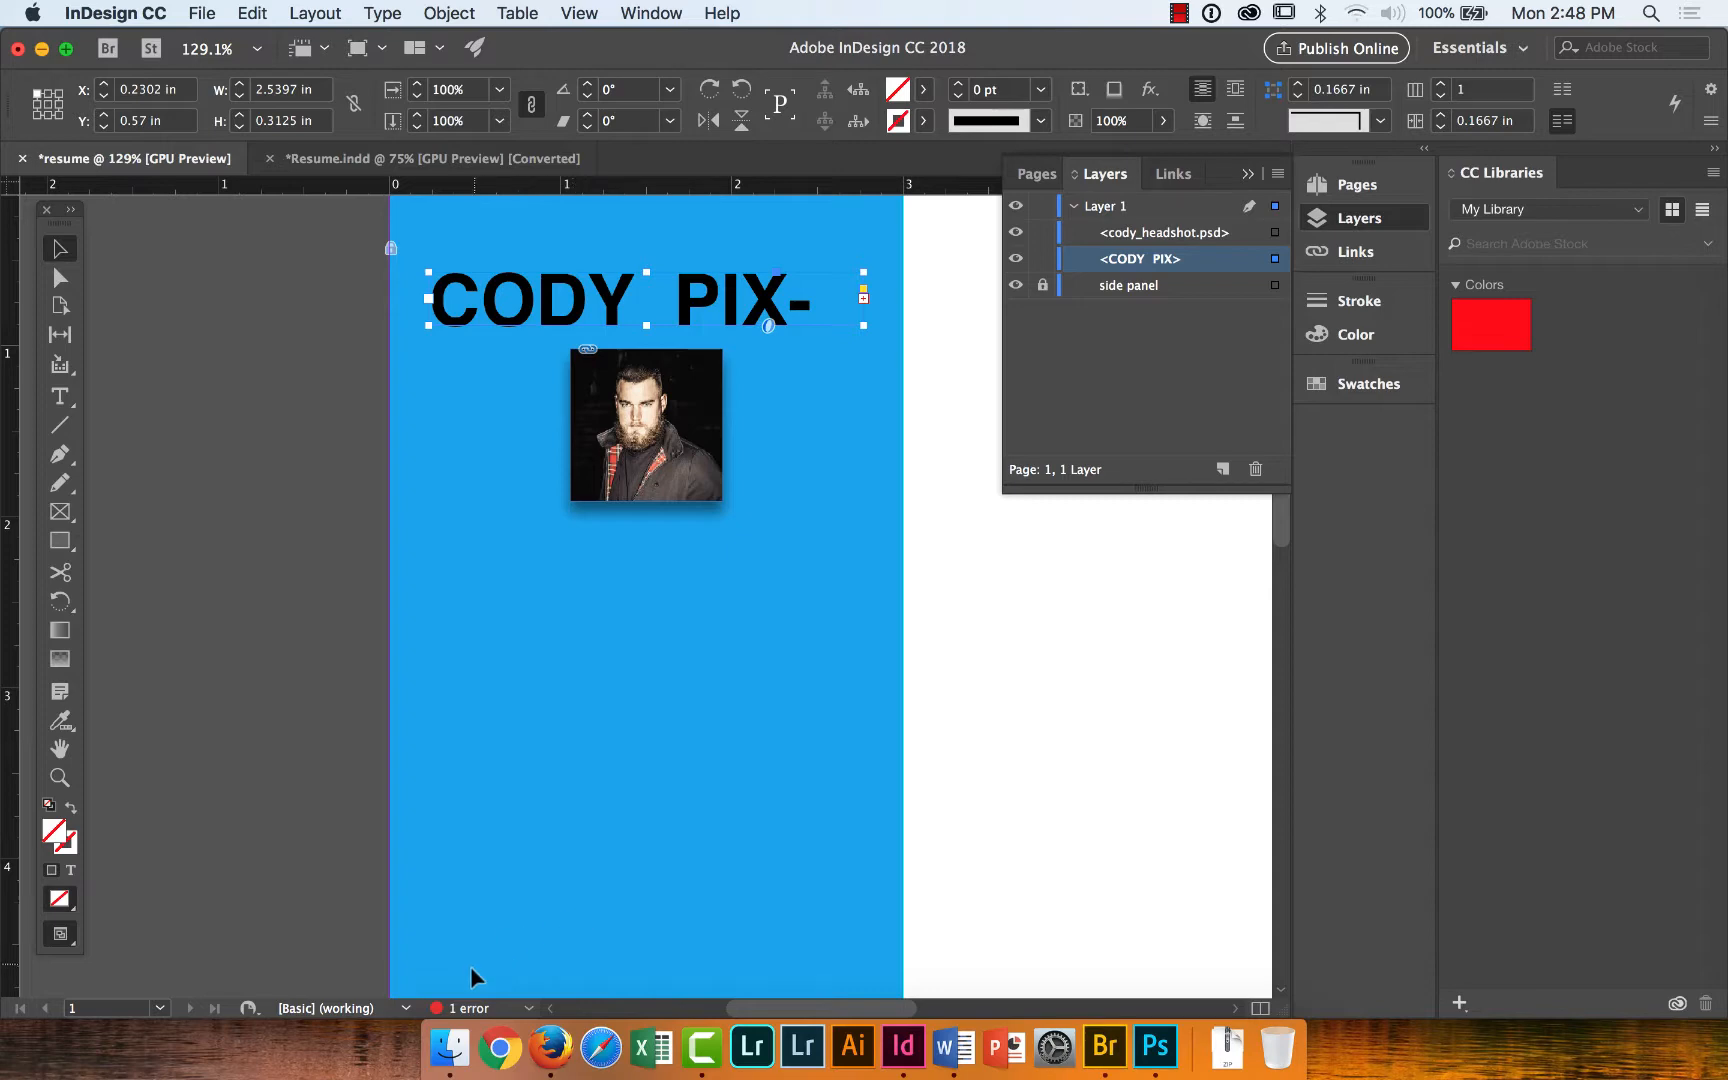
Examine the document's preflight text error down to the affected frame on page 1, including the problem description and suggested fix.
double_click(471, 1006)
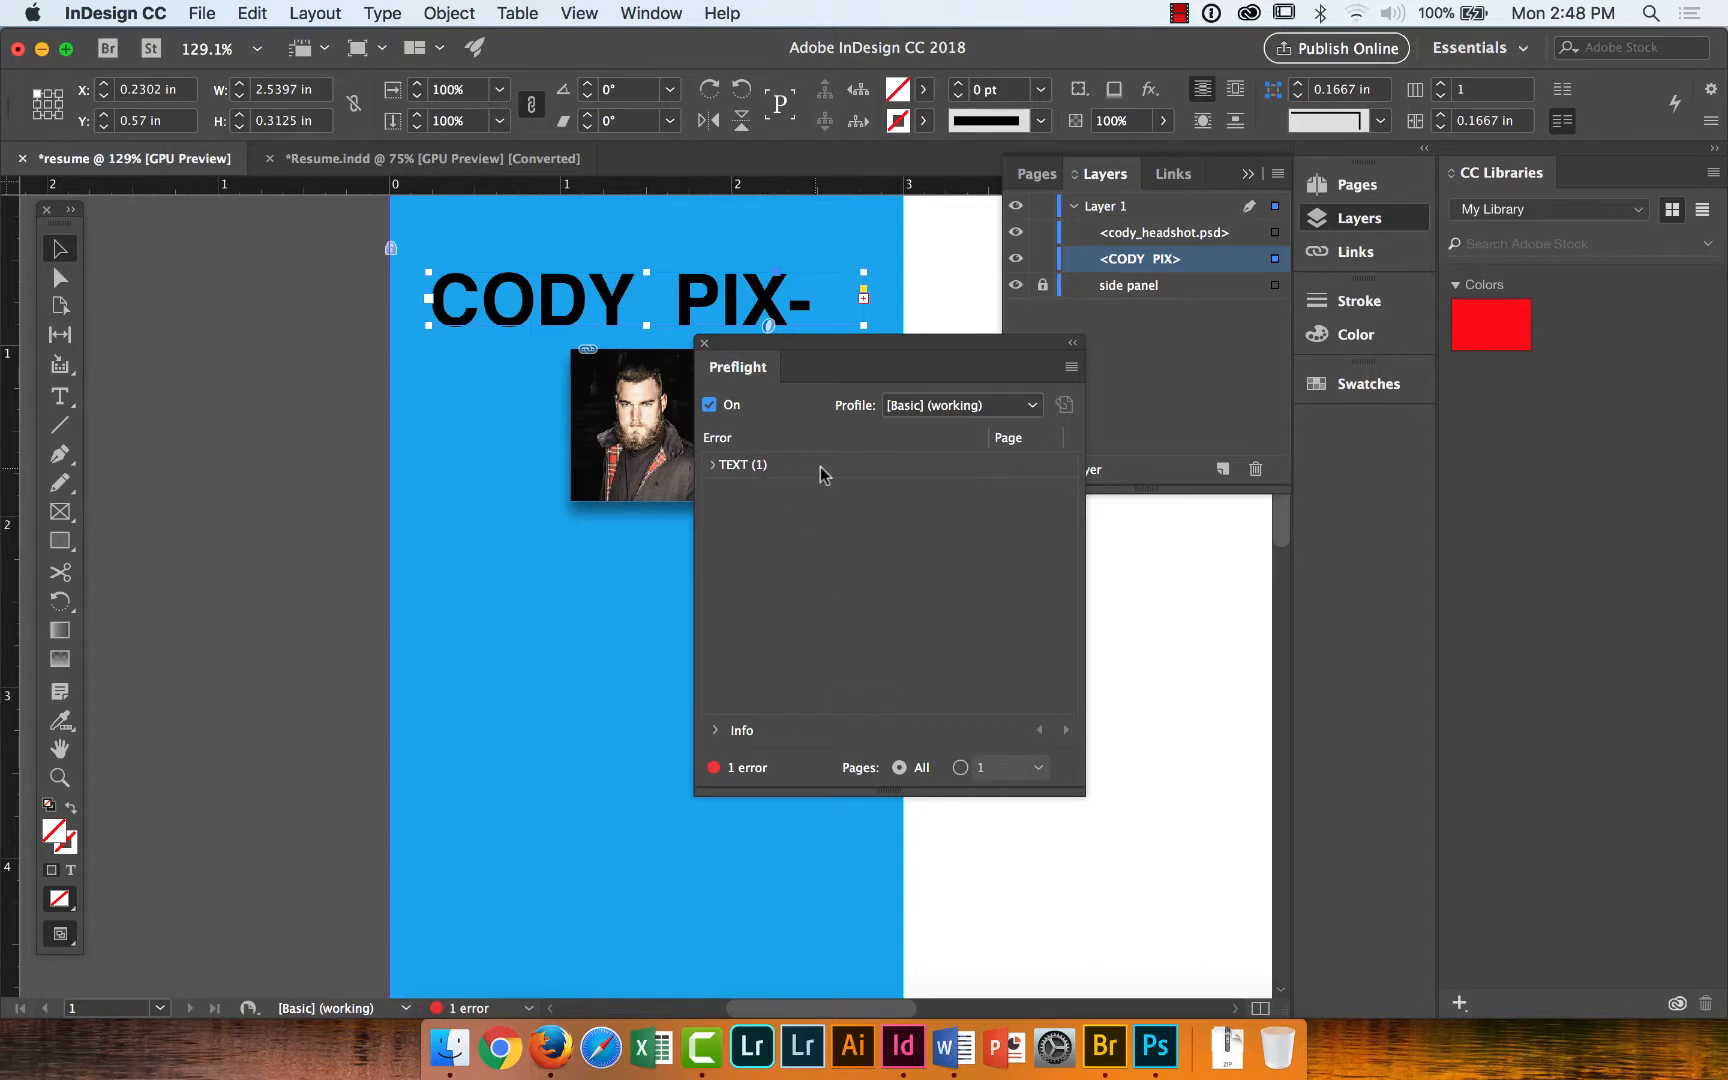
click(713, 466)
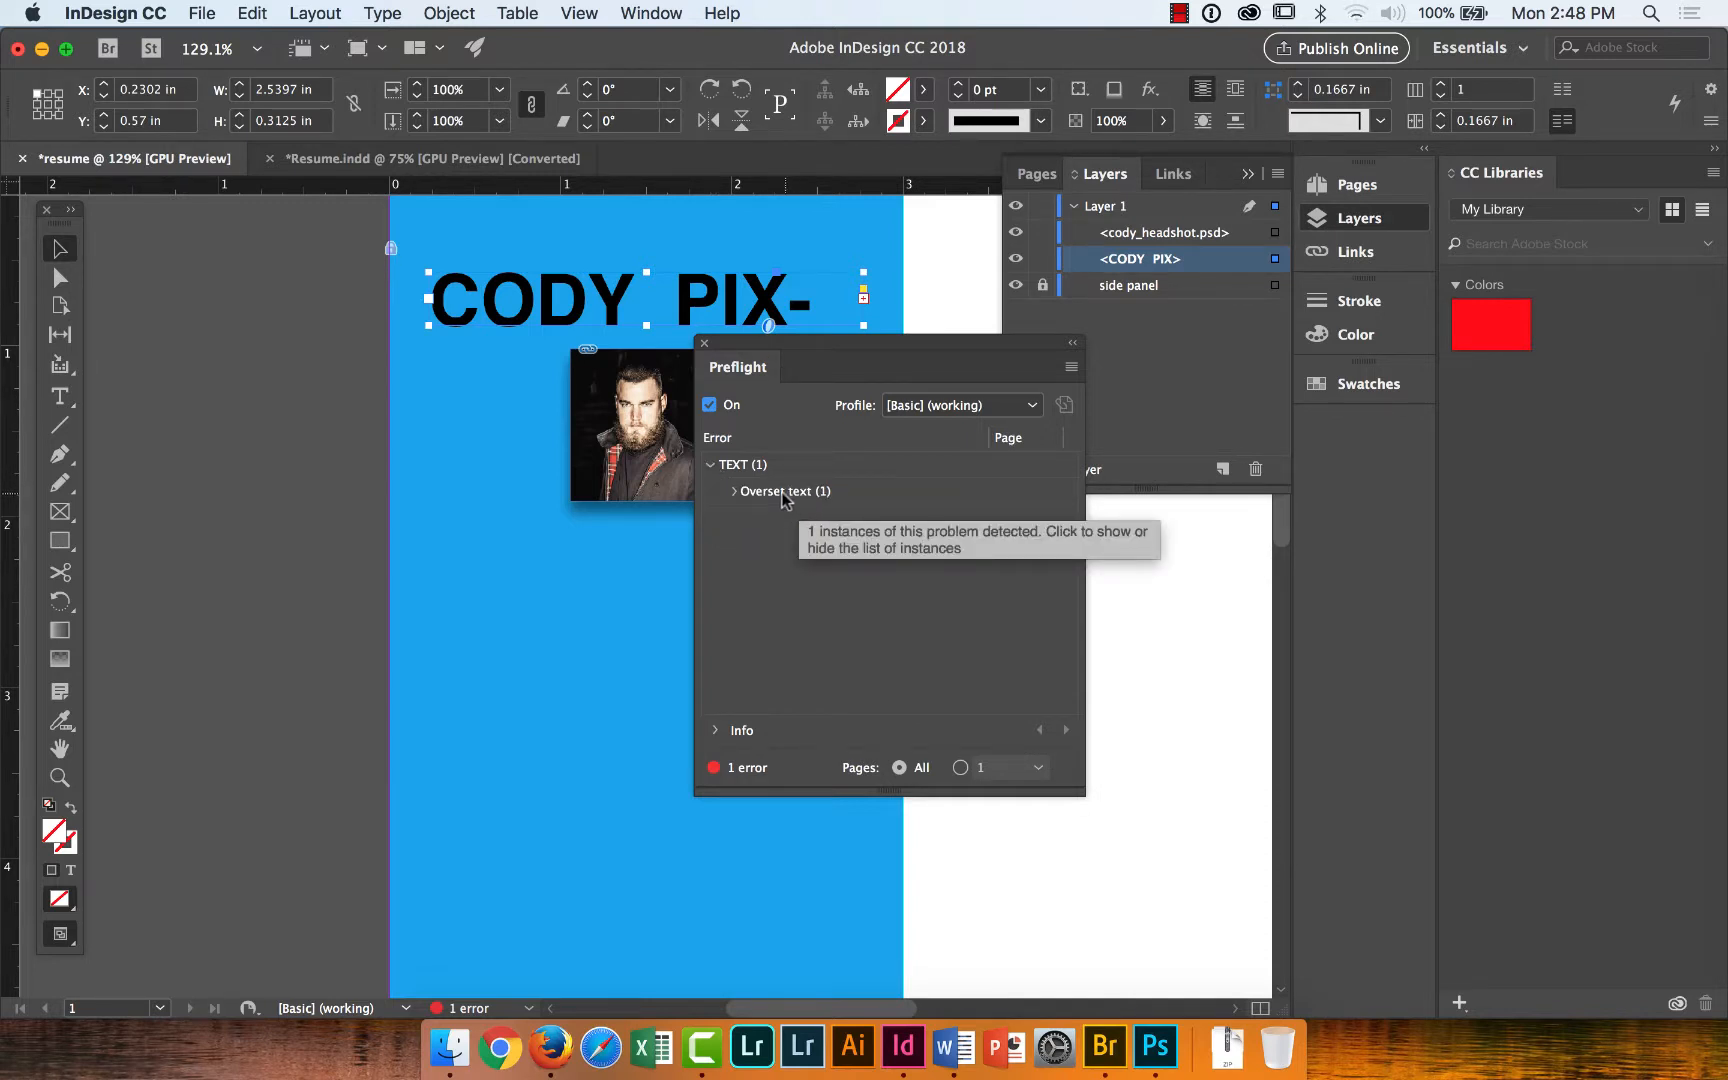
click(735, 492)
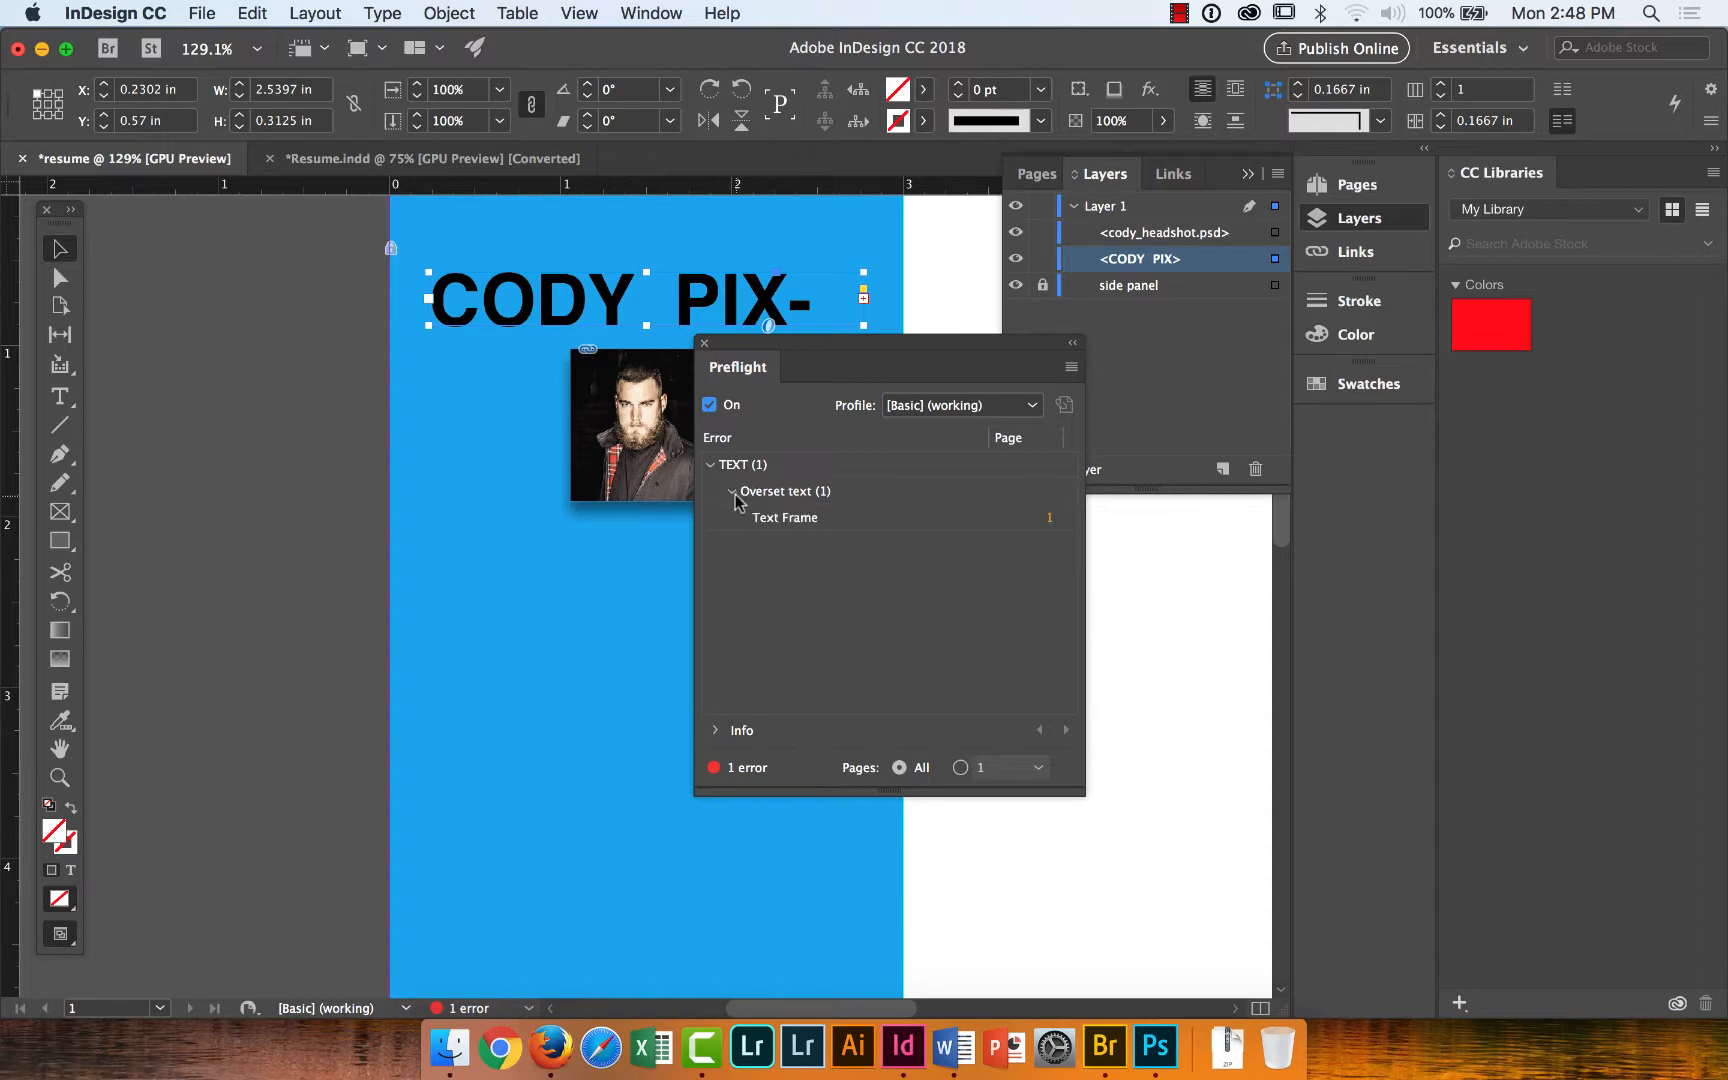
click(786, 519)
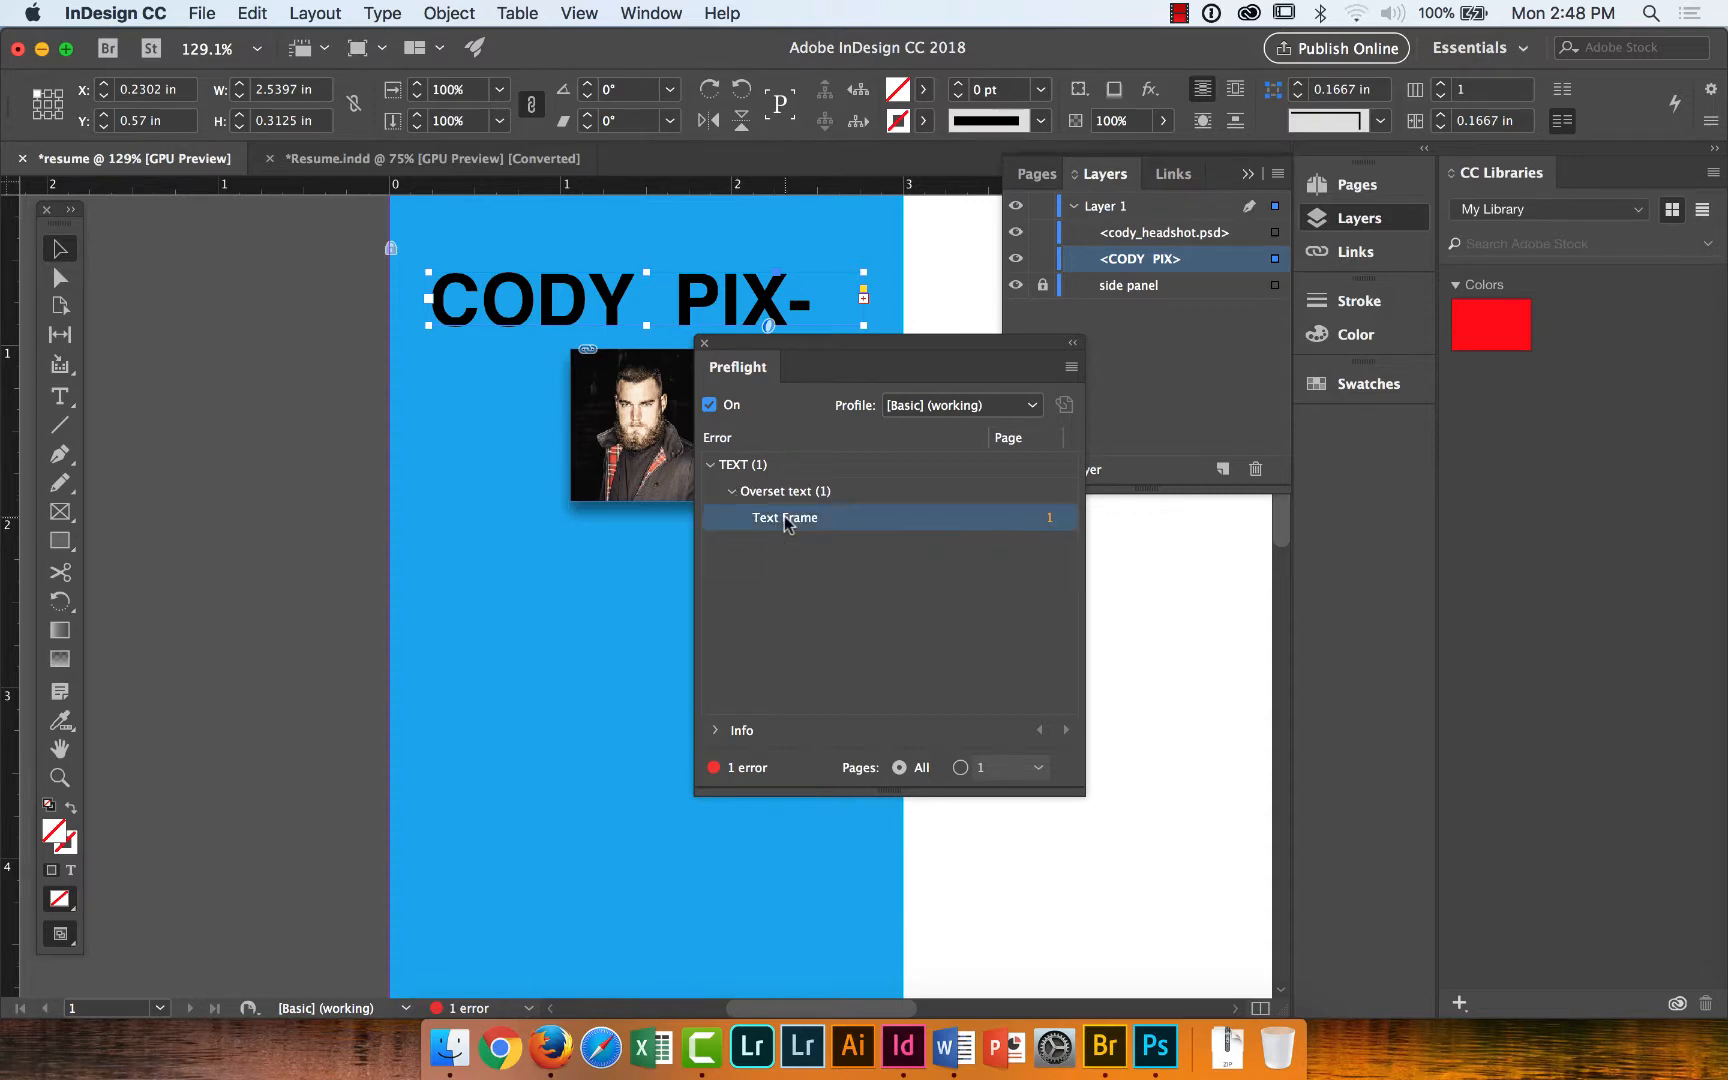
click(1049, 519)
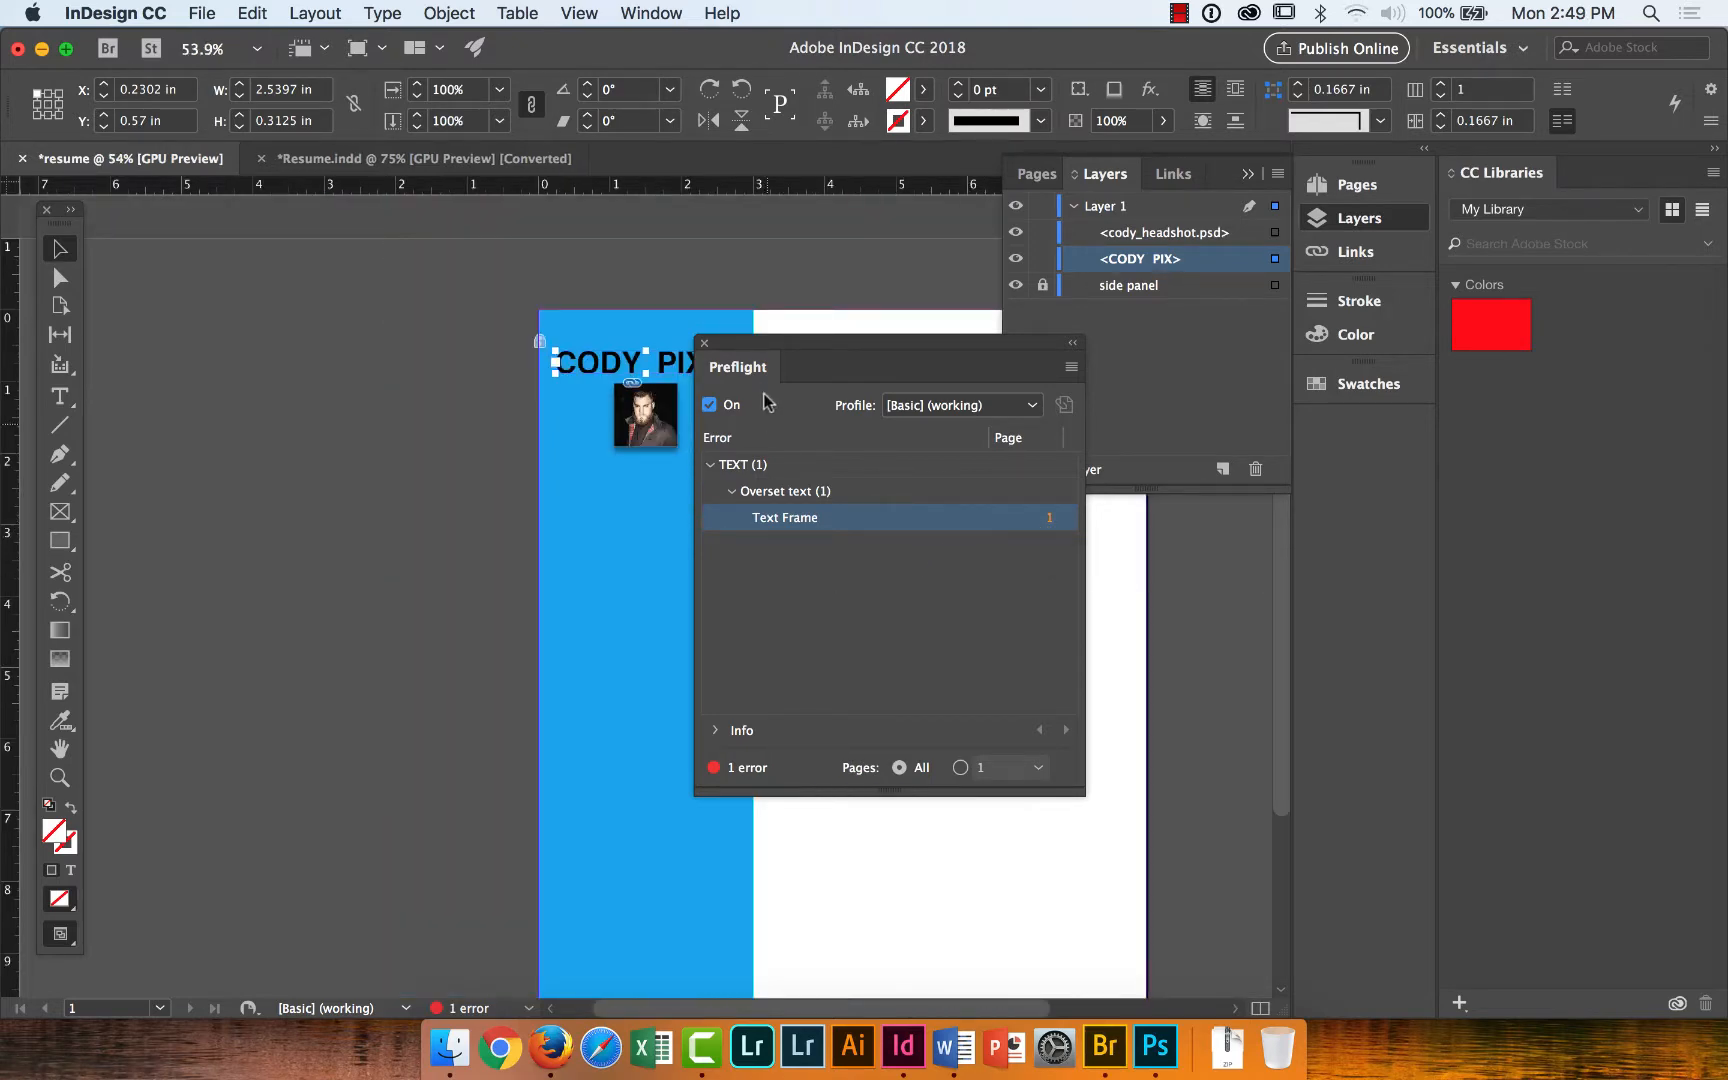
drag(814, 355, 940, 340)
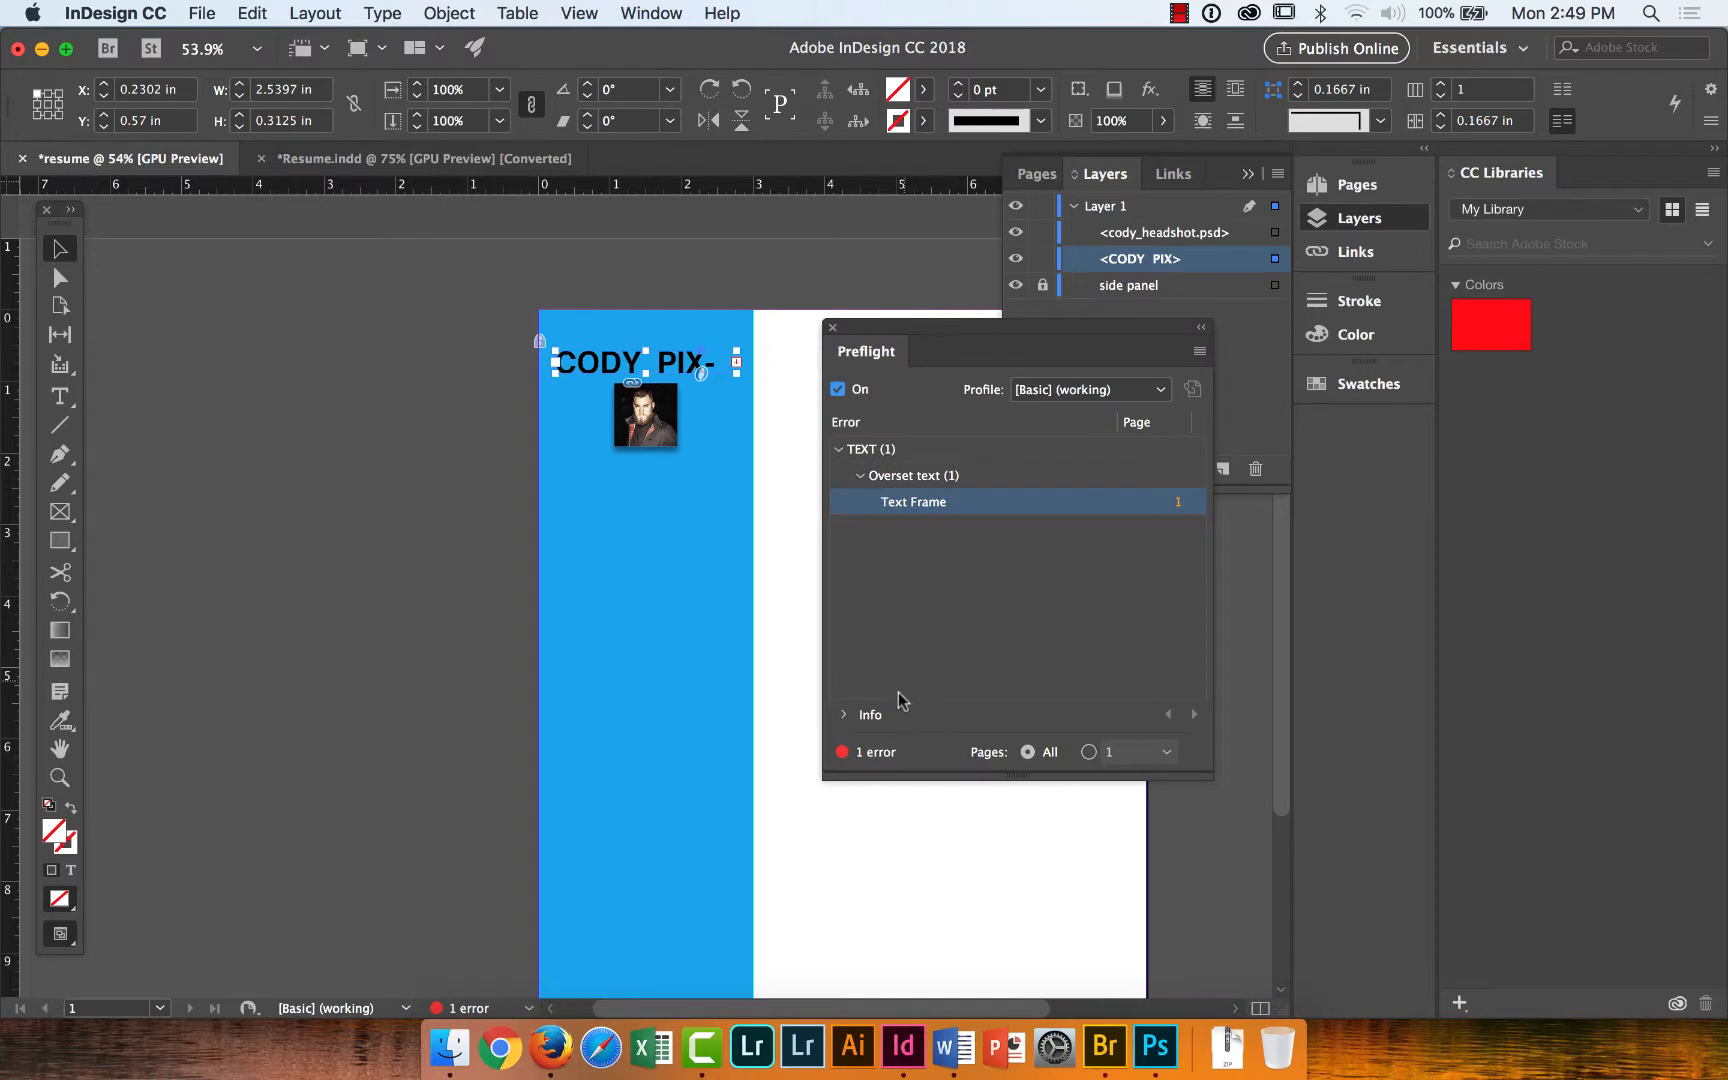
click(842, 715)
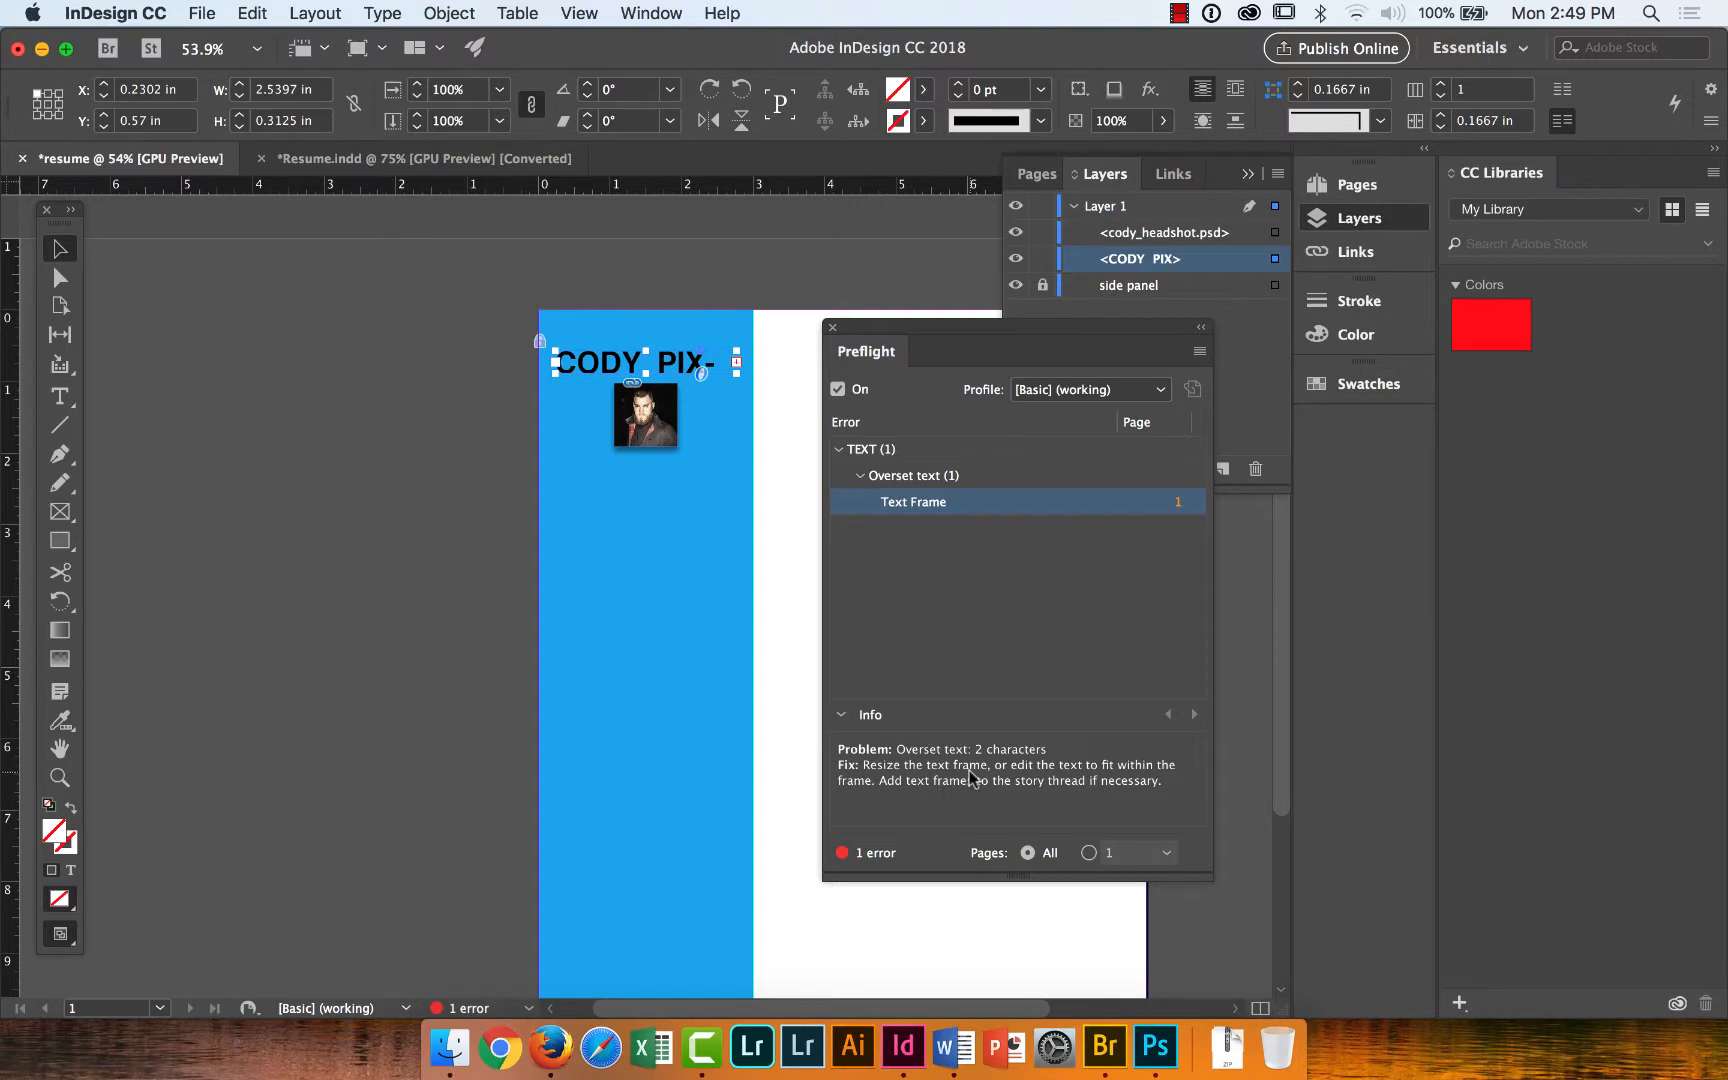
click(832, 328)
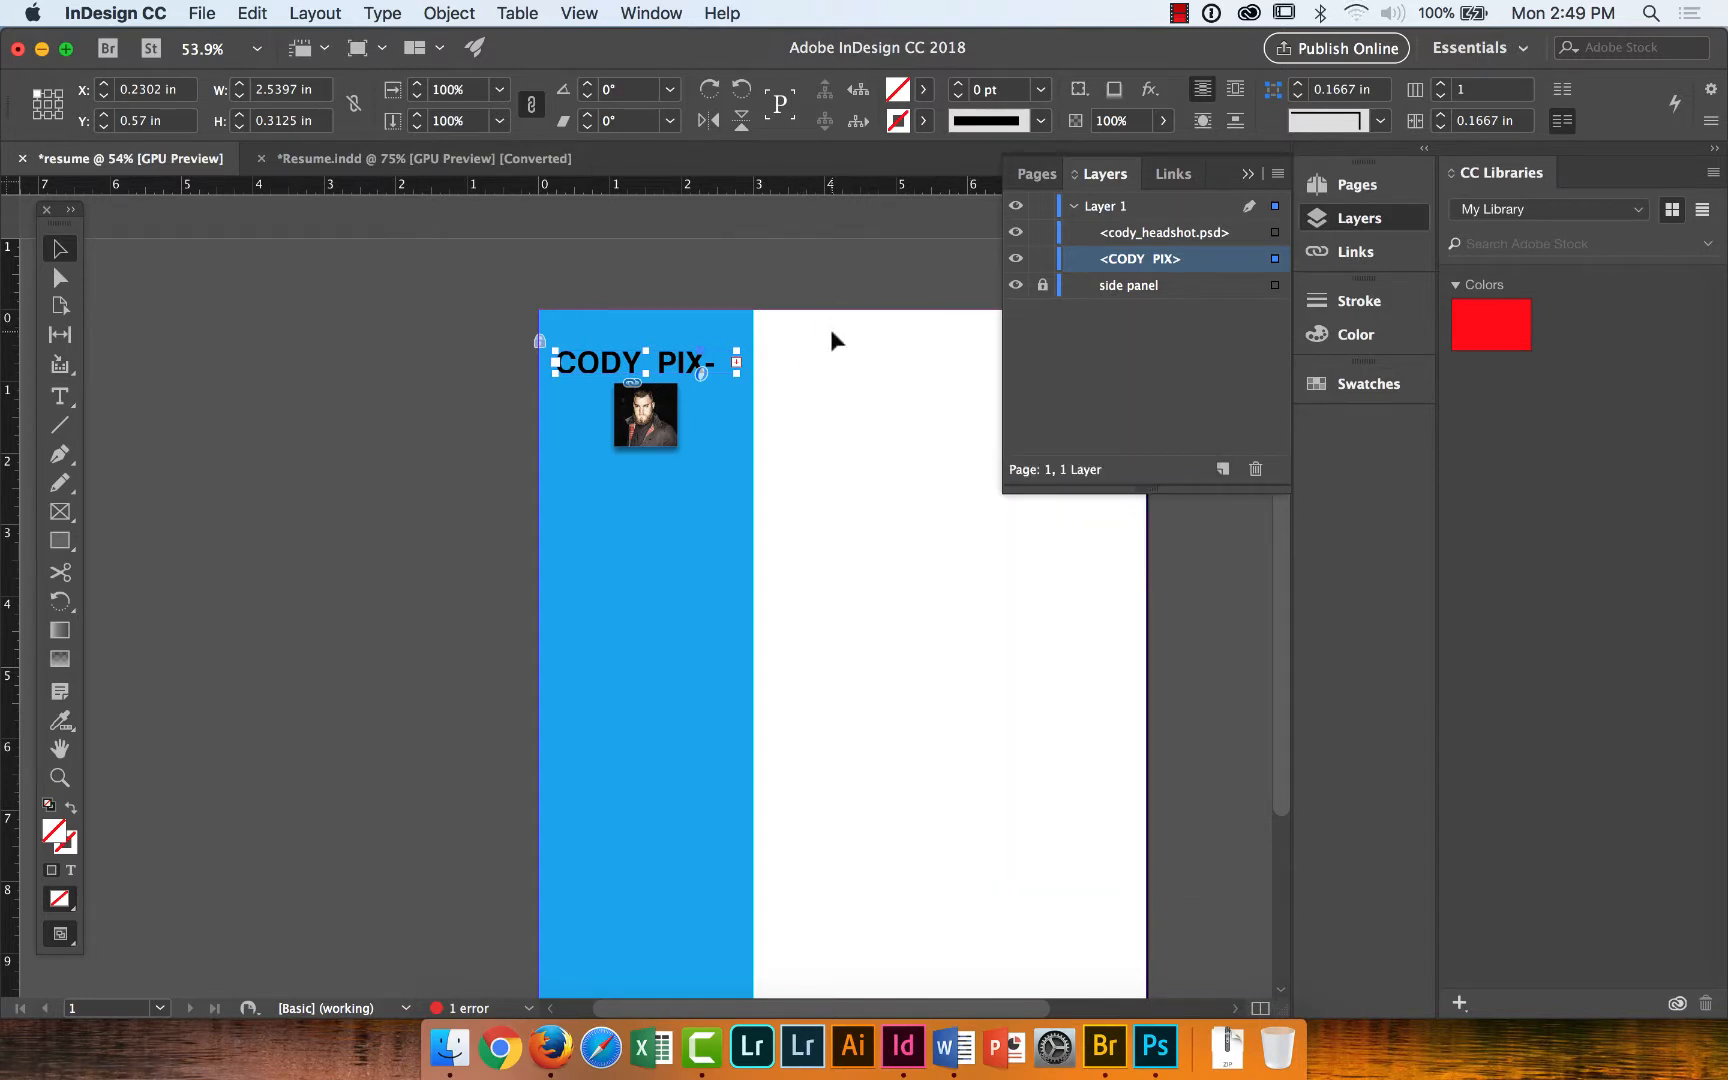
Enlarge the name heading's text frame to about 2.77 in wide and 0.37 in high.
key(super+1)
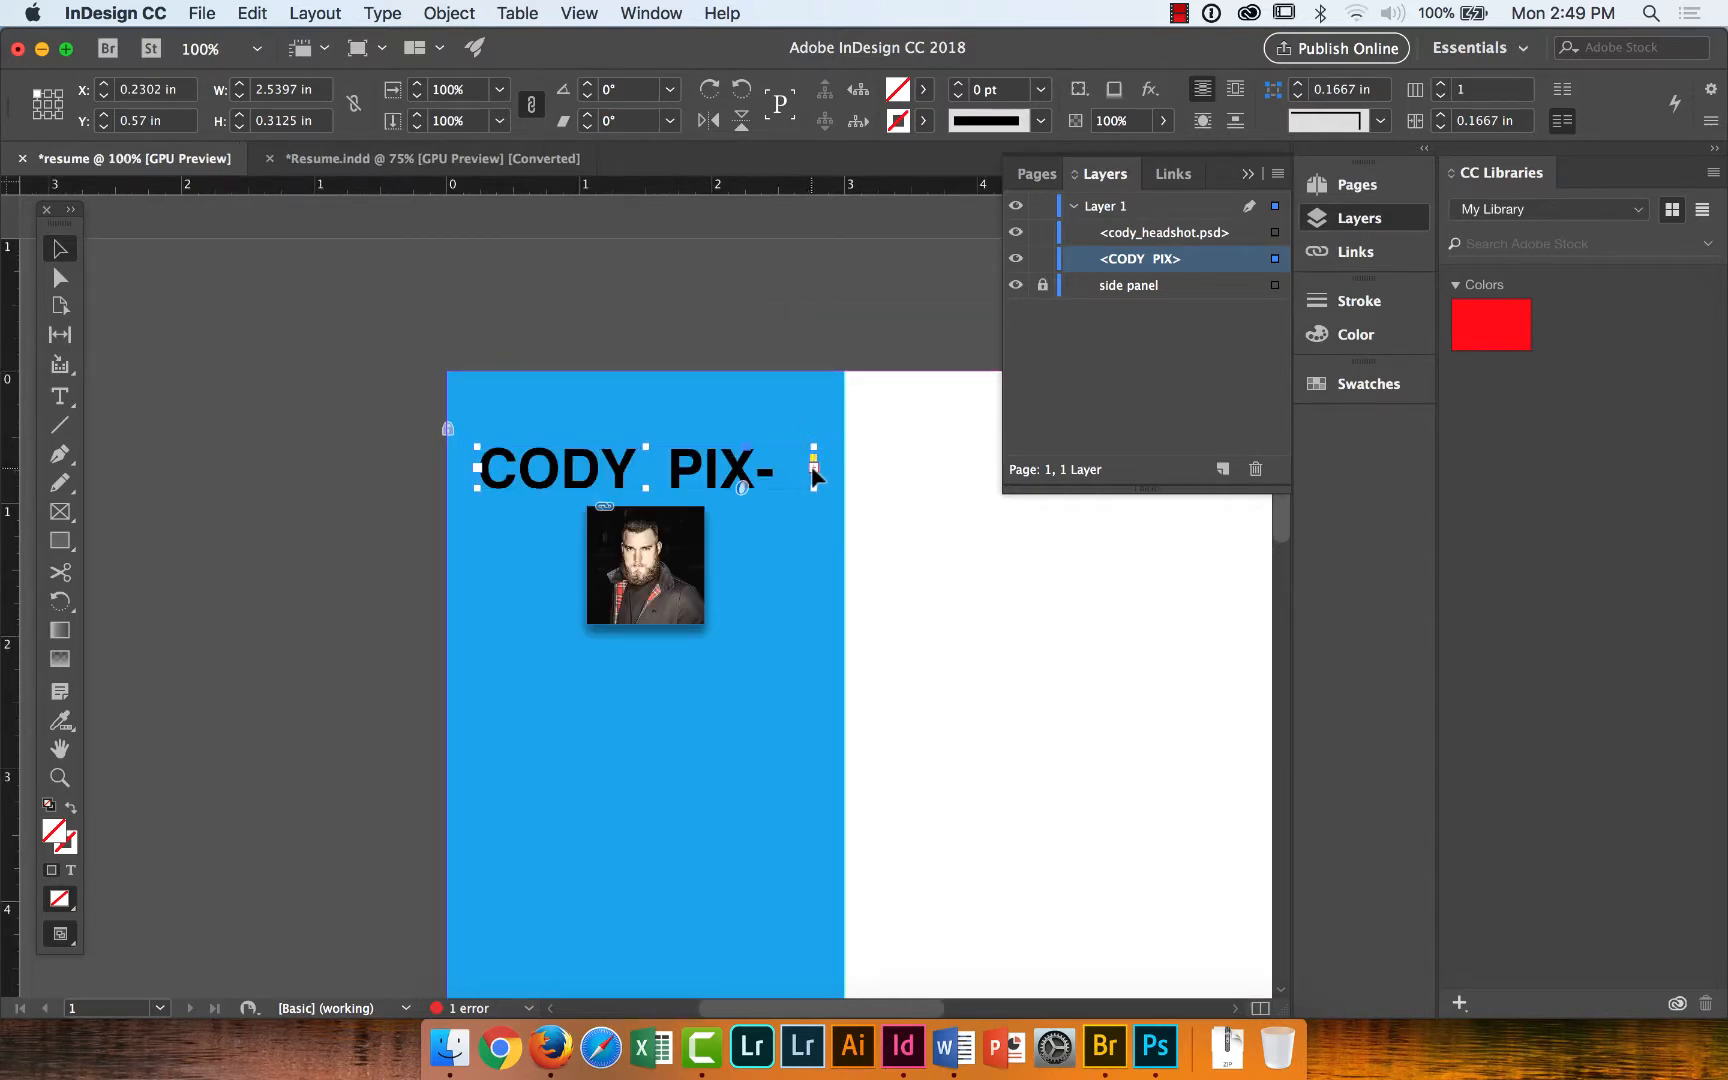
click(725, 590)
click(686, 494)
drag(816, 489, 842, 489)
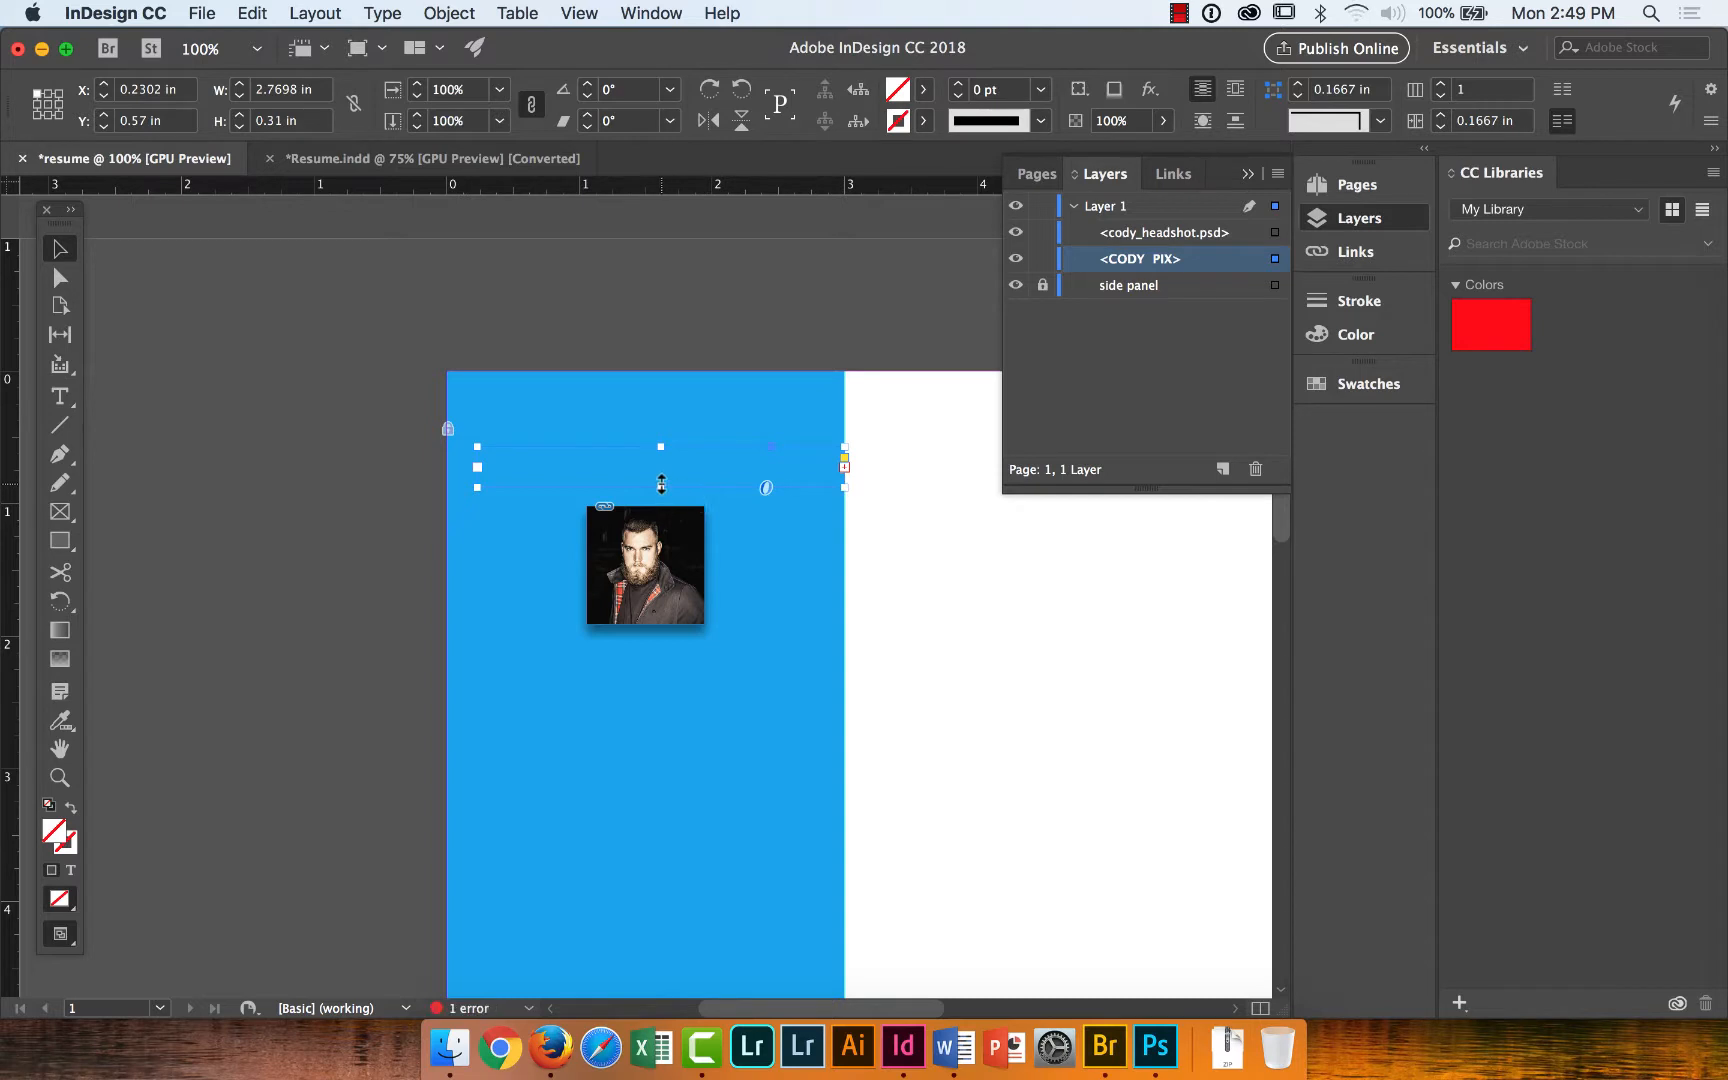
drag(661, 489, 662, 496)
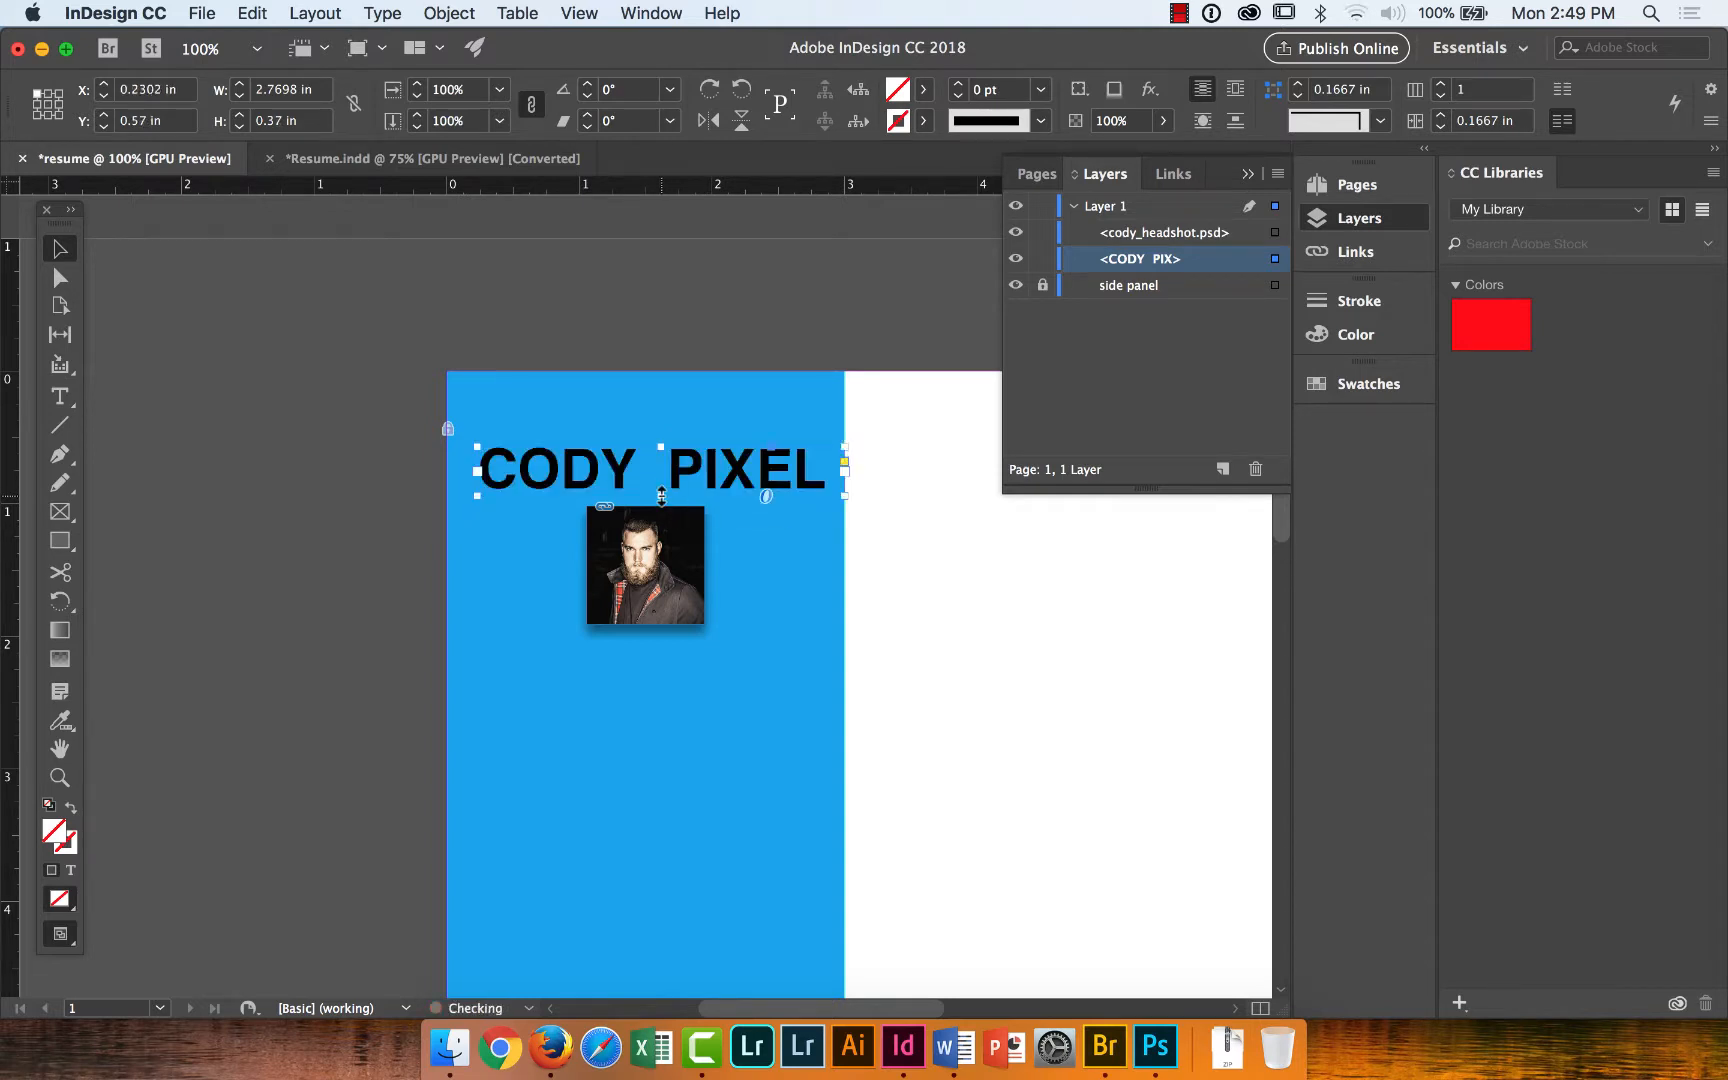
Fit the name heading's text frame to its content.
right_click(783, 464)
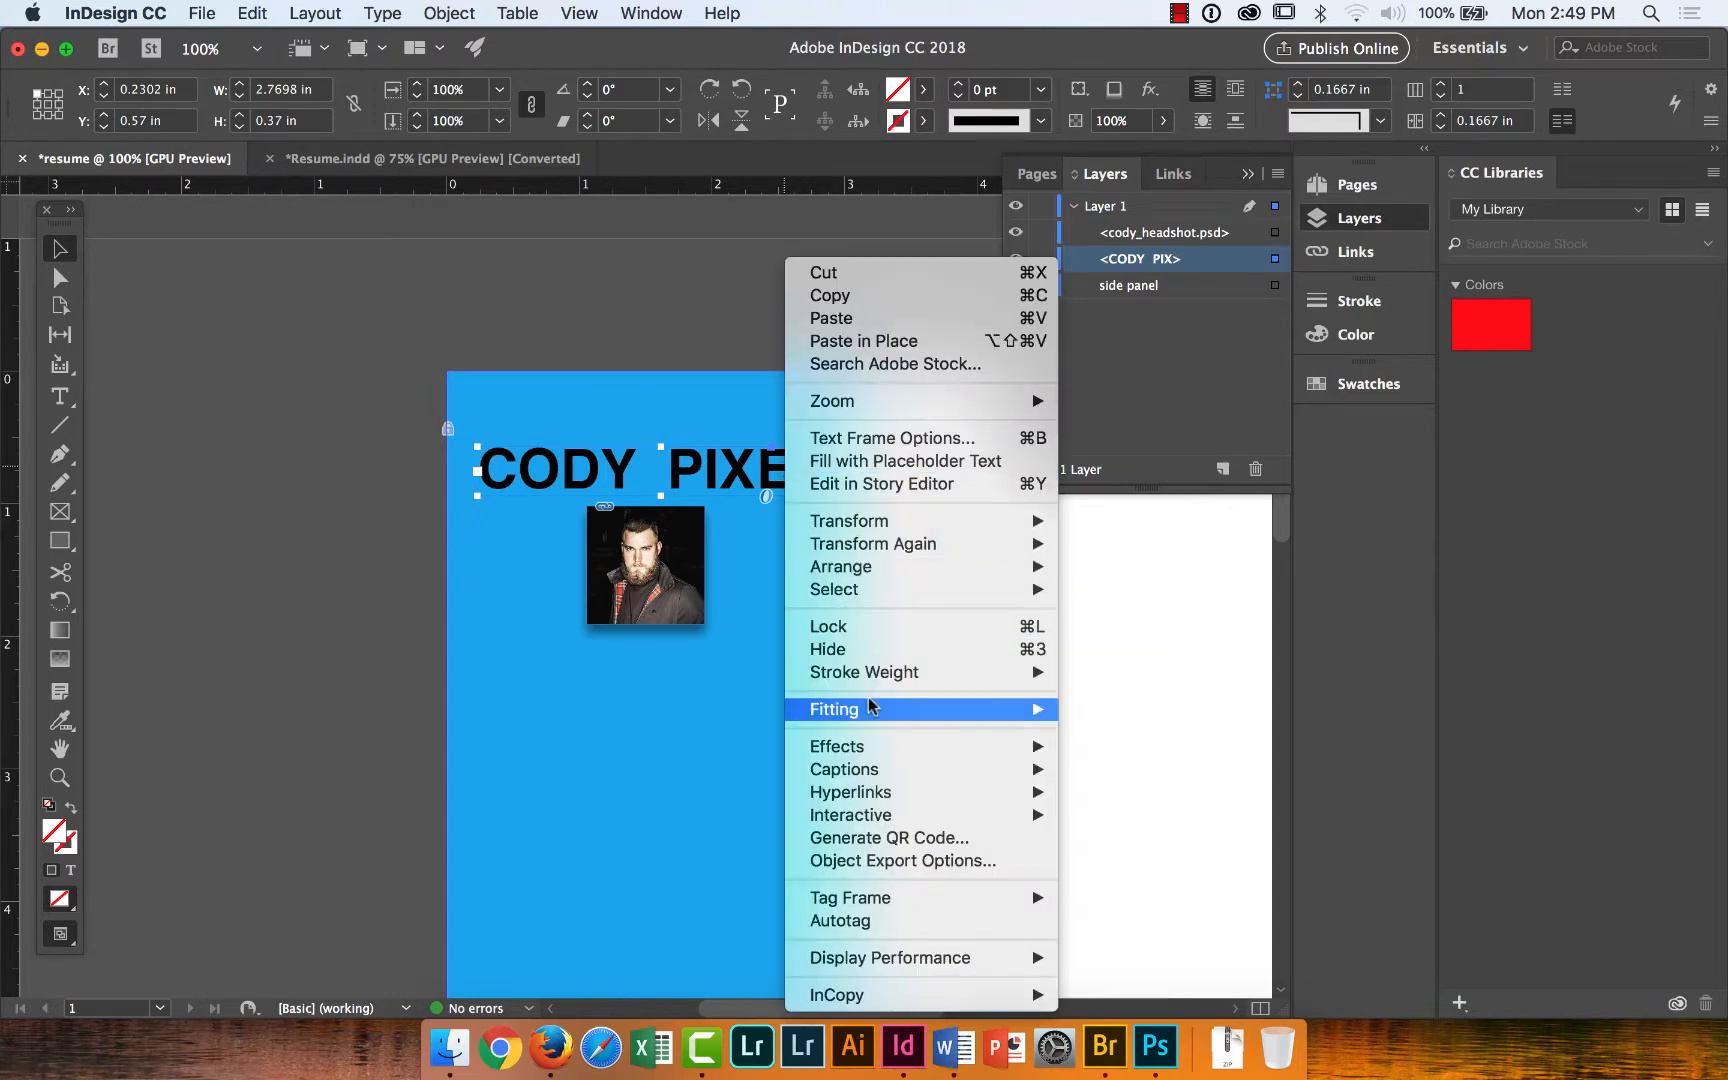
mouse_move(870, 706)
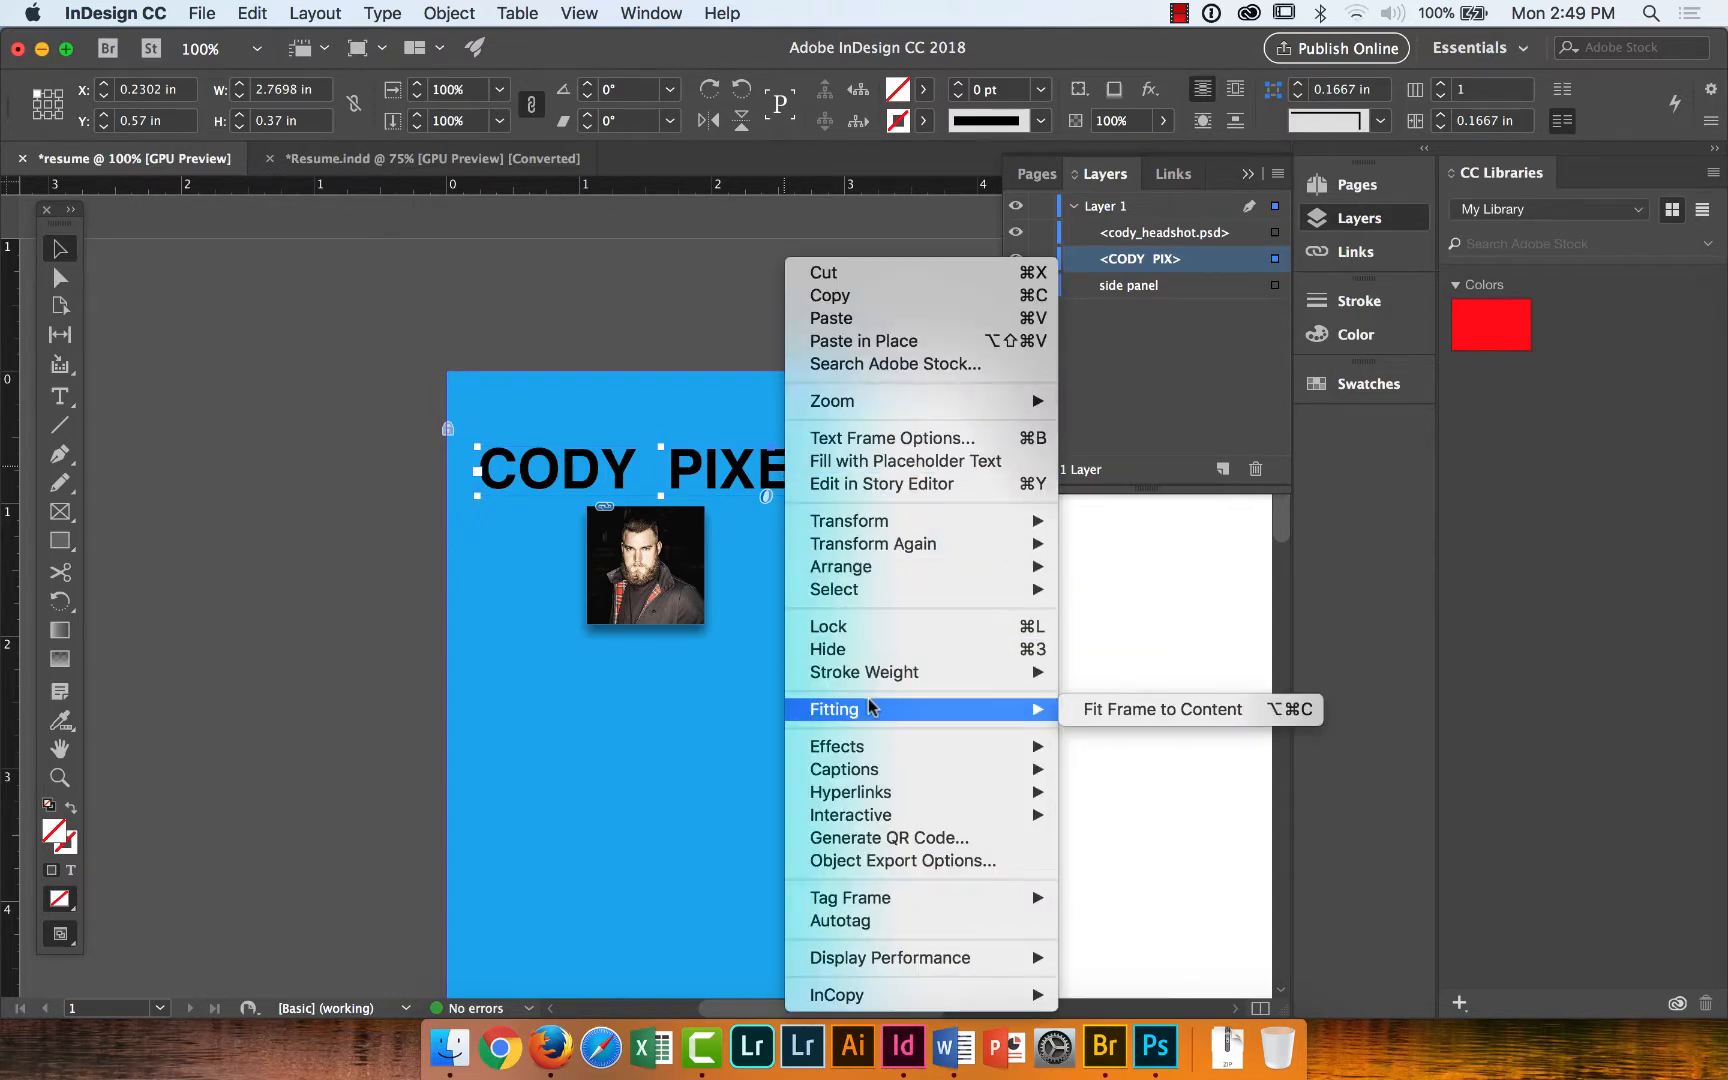
click(1104, 707)
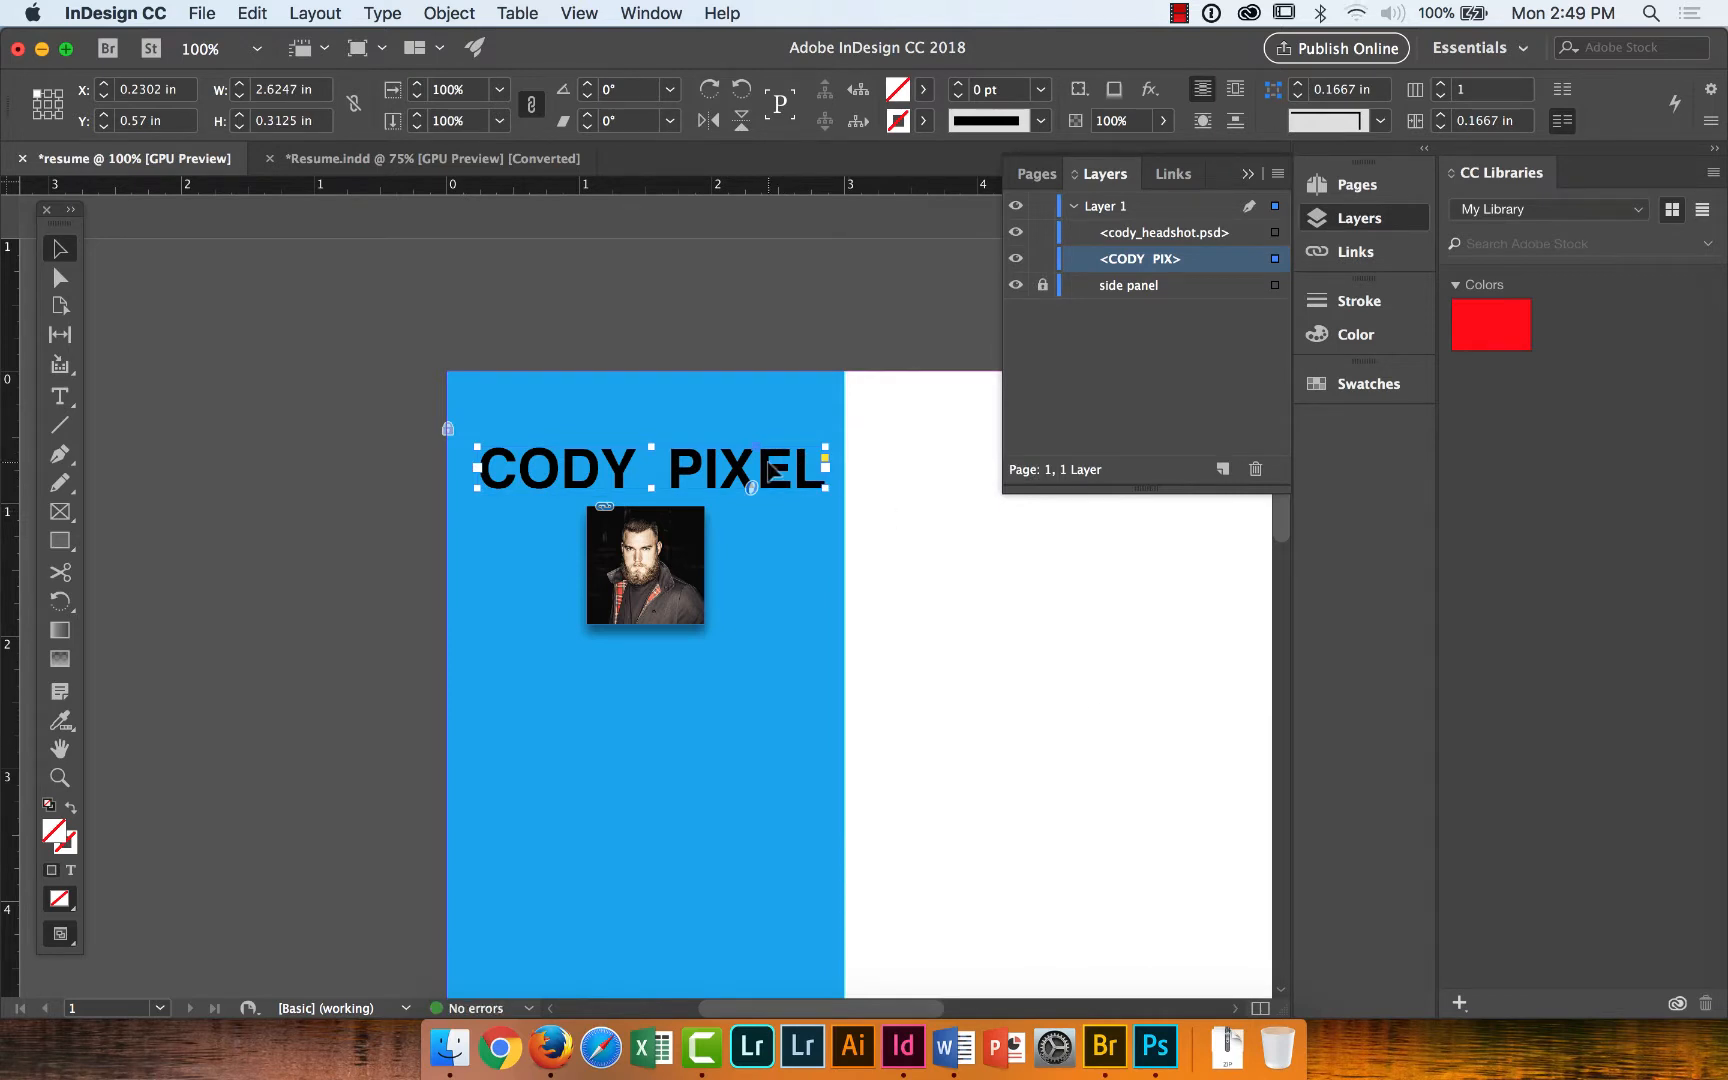
Reposition the name heading at about X 0.19 in, Y 0.56 in, lock it in the layer list and collapse the list.
drag(729, 458, 725, 461)
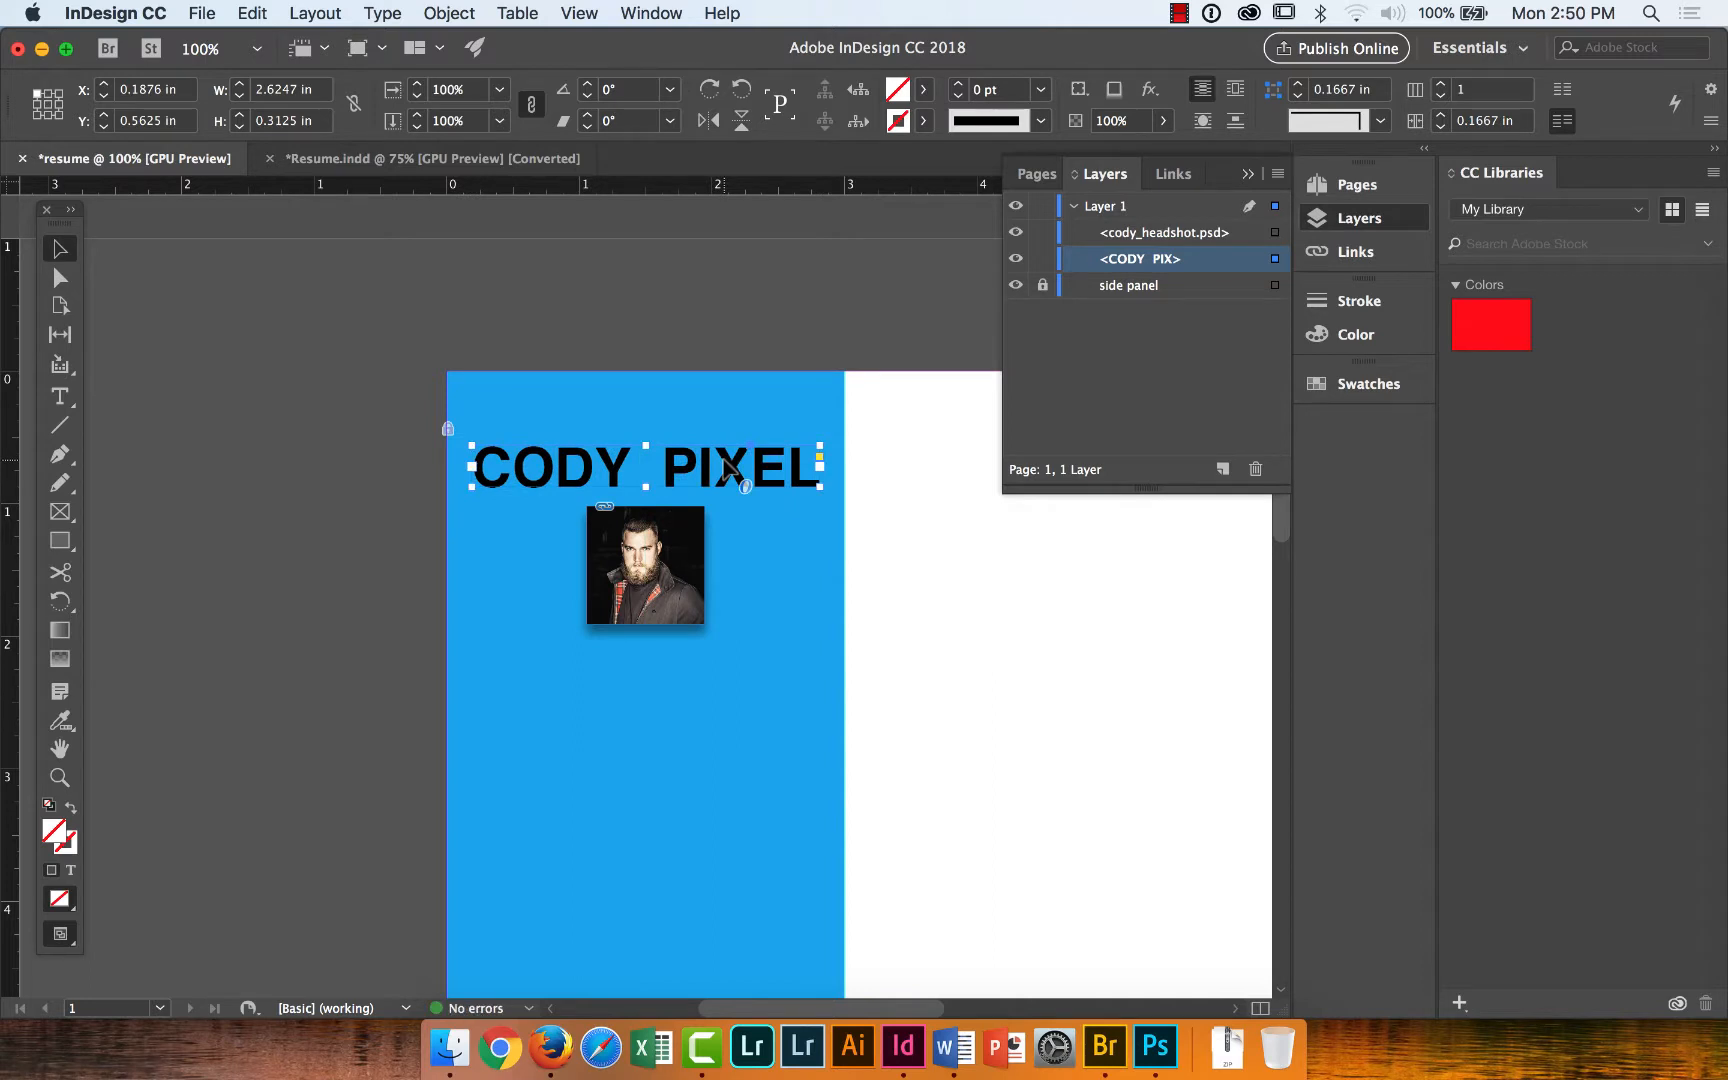
click(1041, 268)
click(1248, 175)
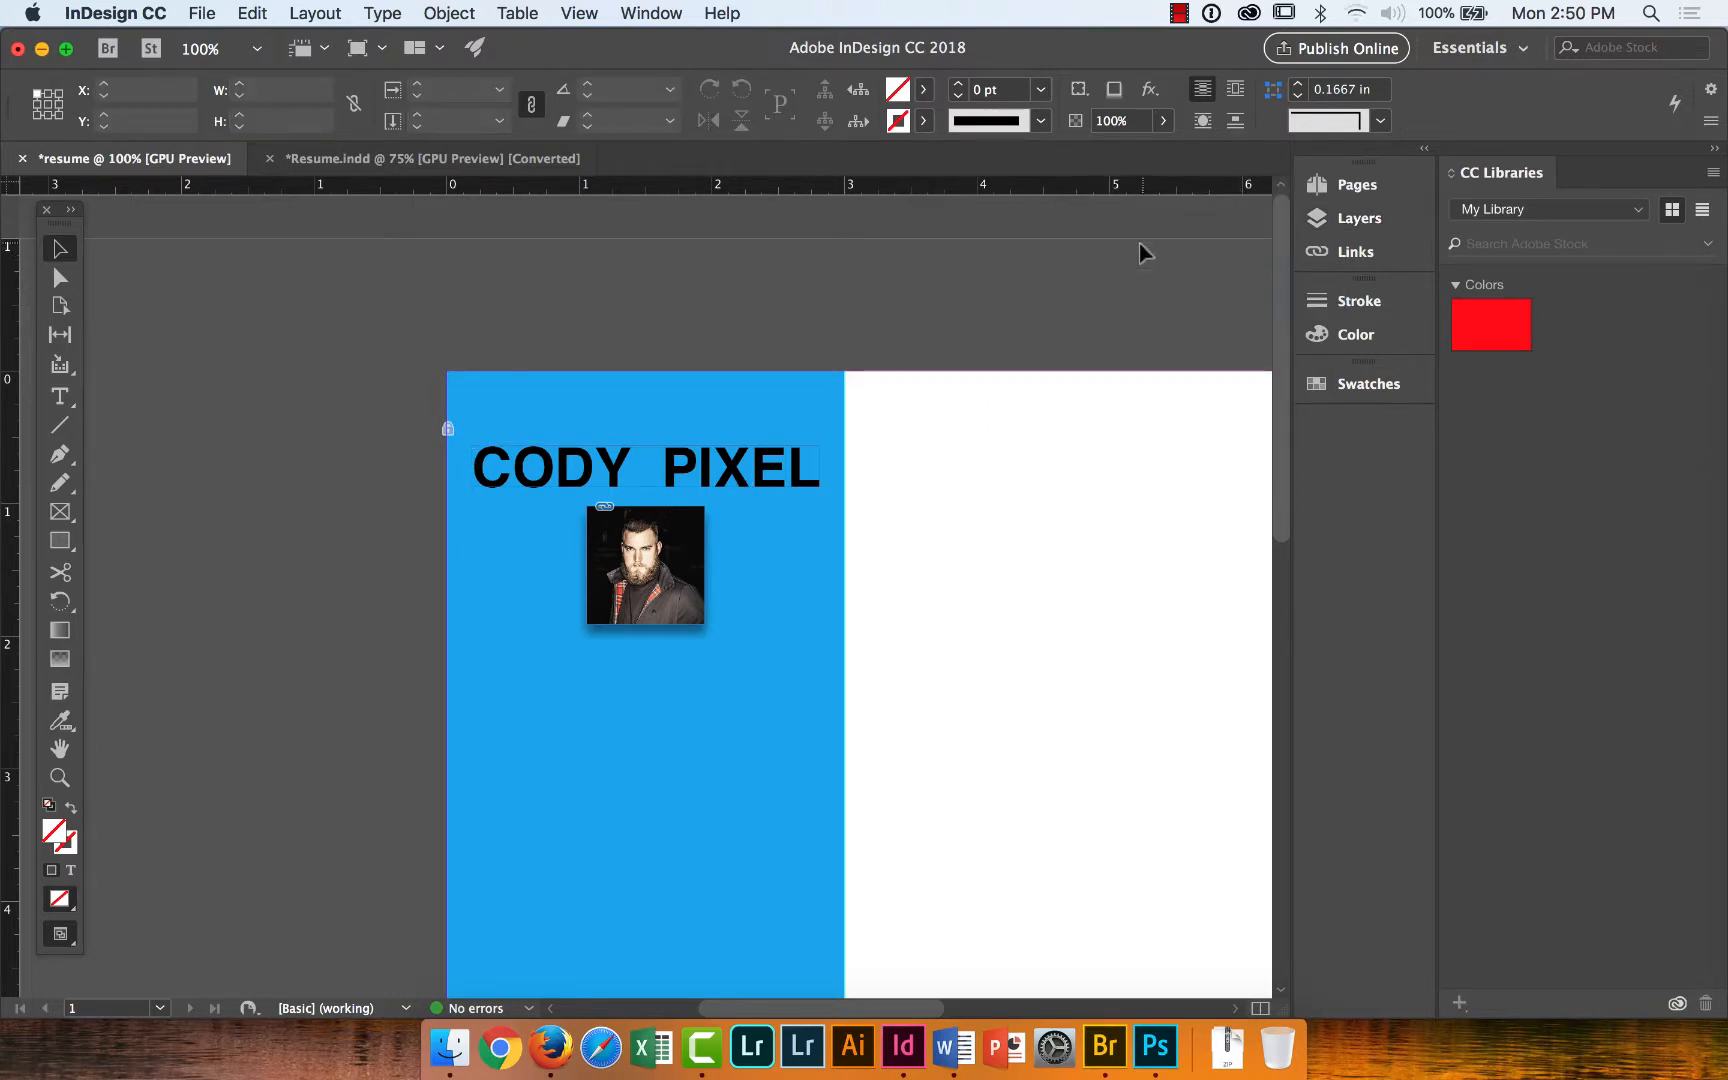
Examine the lower part of the sample Resume.indd, including the dotted vertical line beside the black side panel.
click(445, 161)
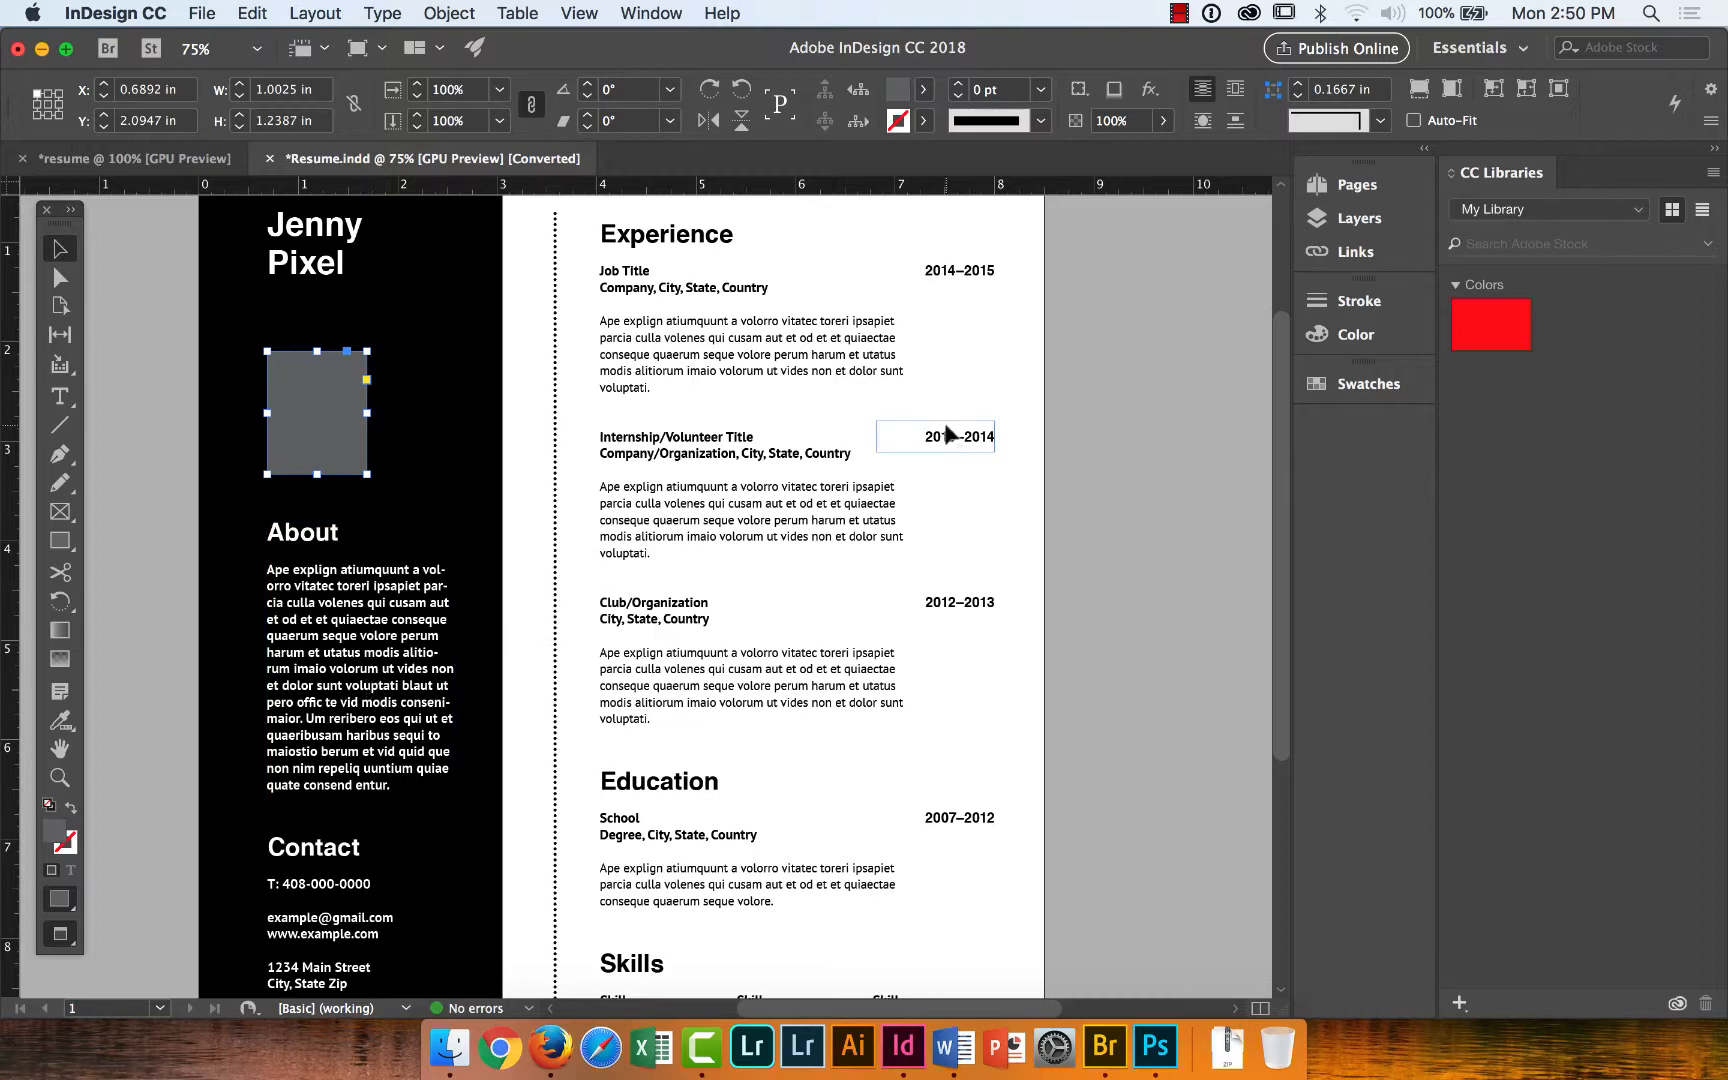
drag(1278, 478, 1285, 674)
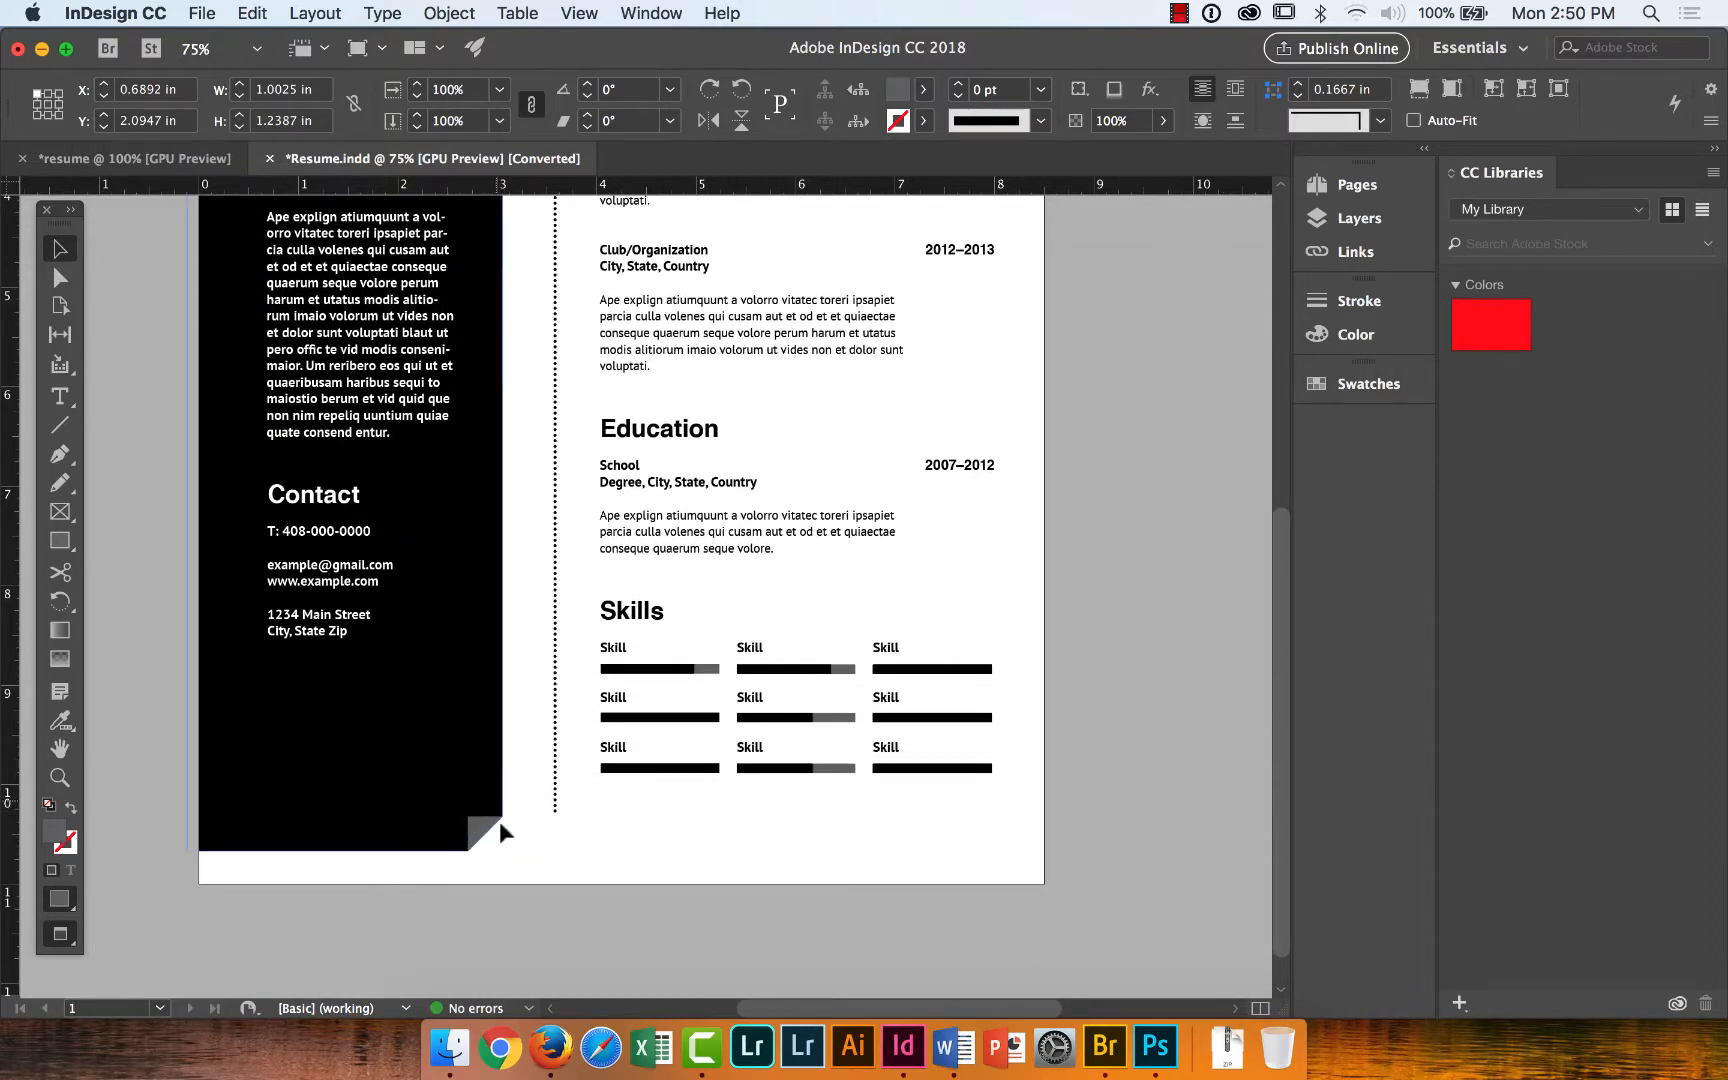
click(556, 800)
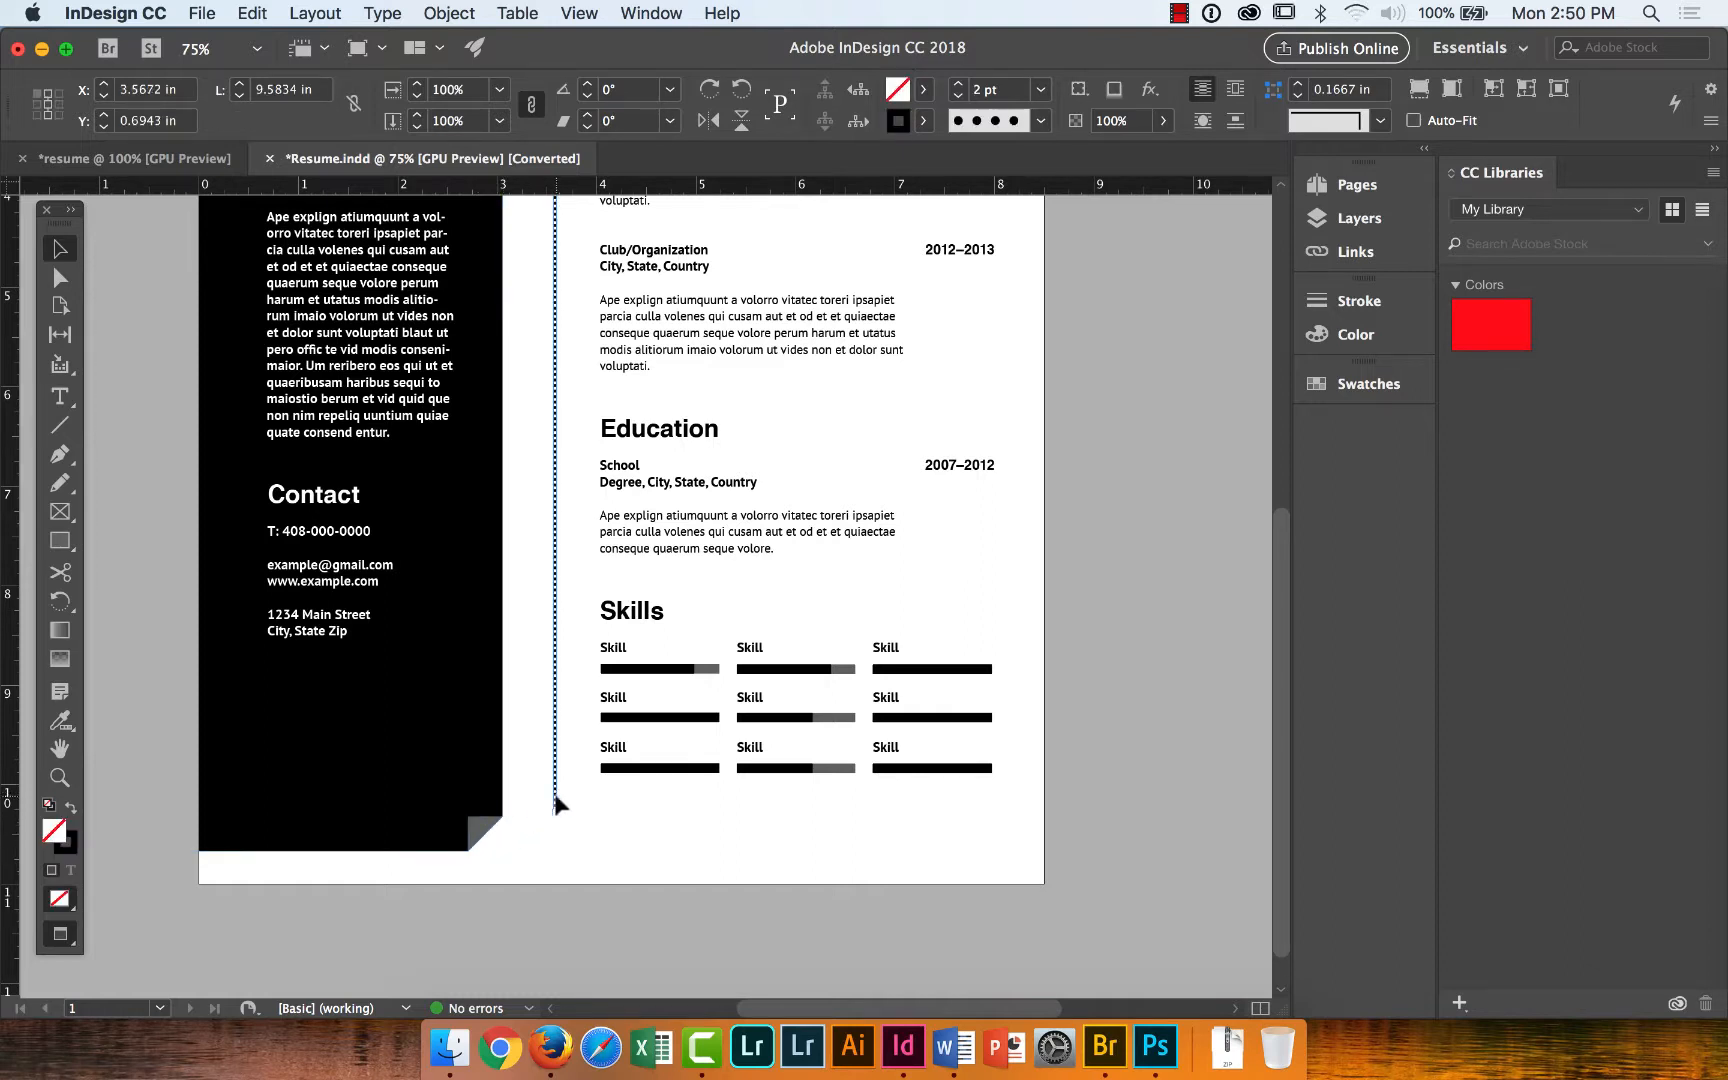
click(541, 728)
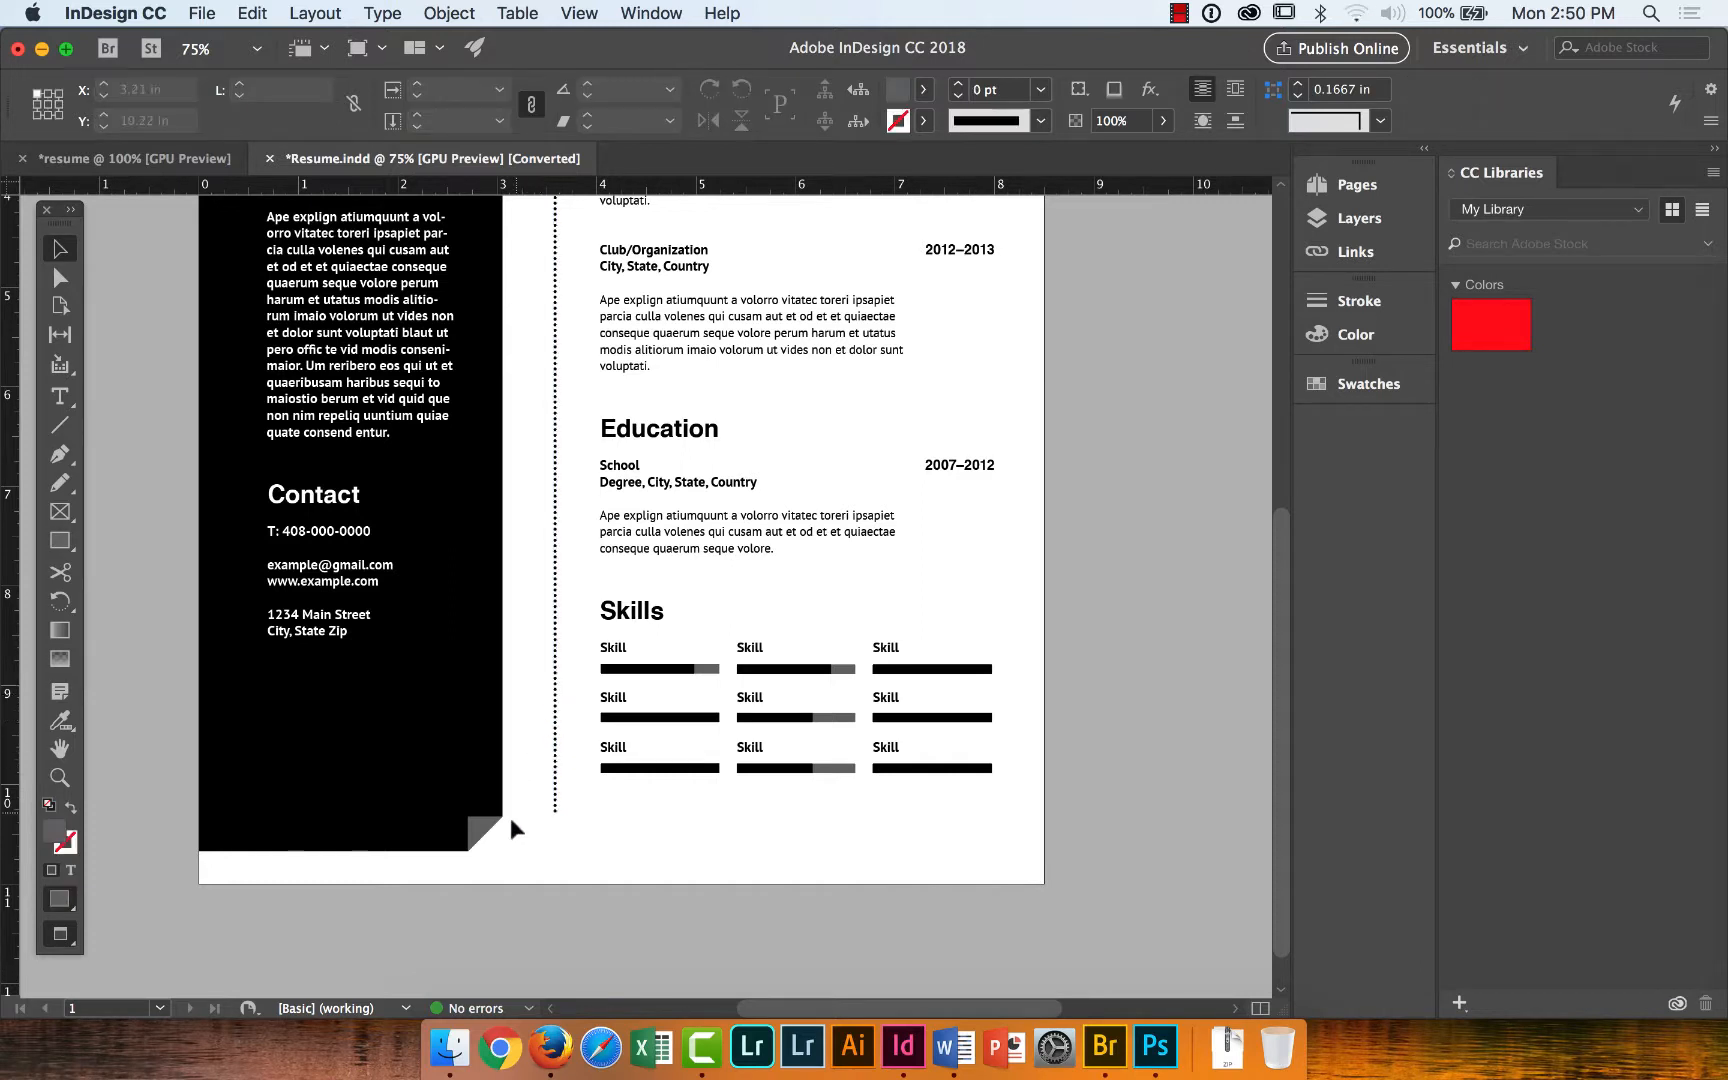
Move the folded-corner triangle off the sample's black side panel, to about X 3.05 in, Y 10.33 in.
click(488, 833)
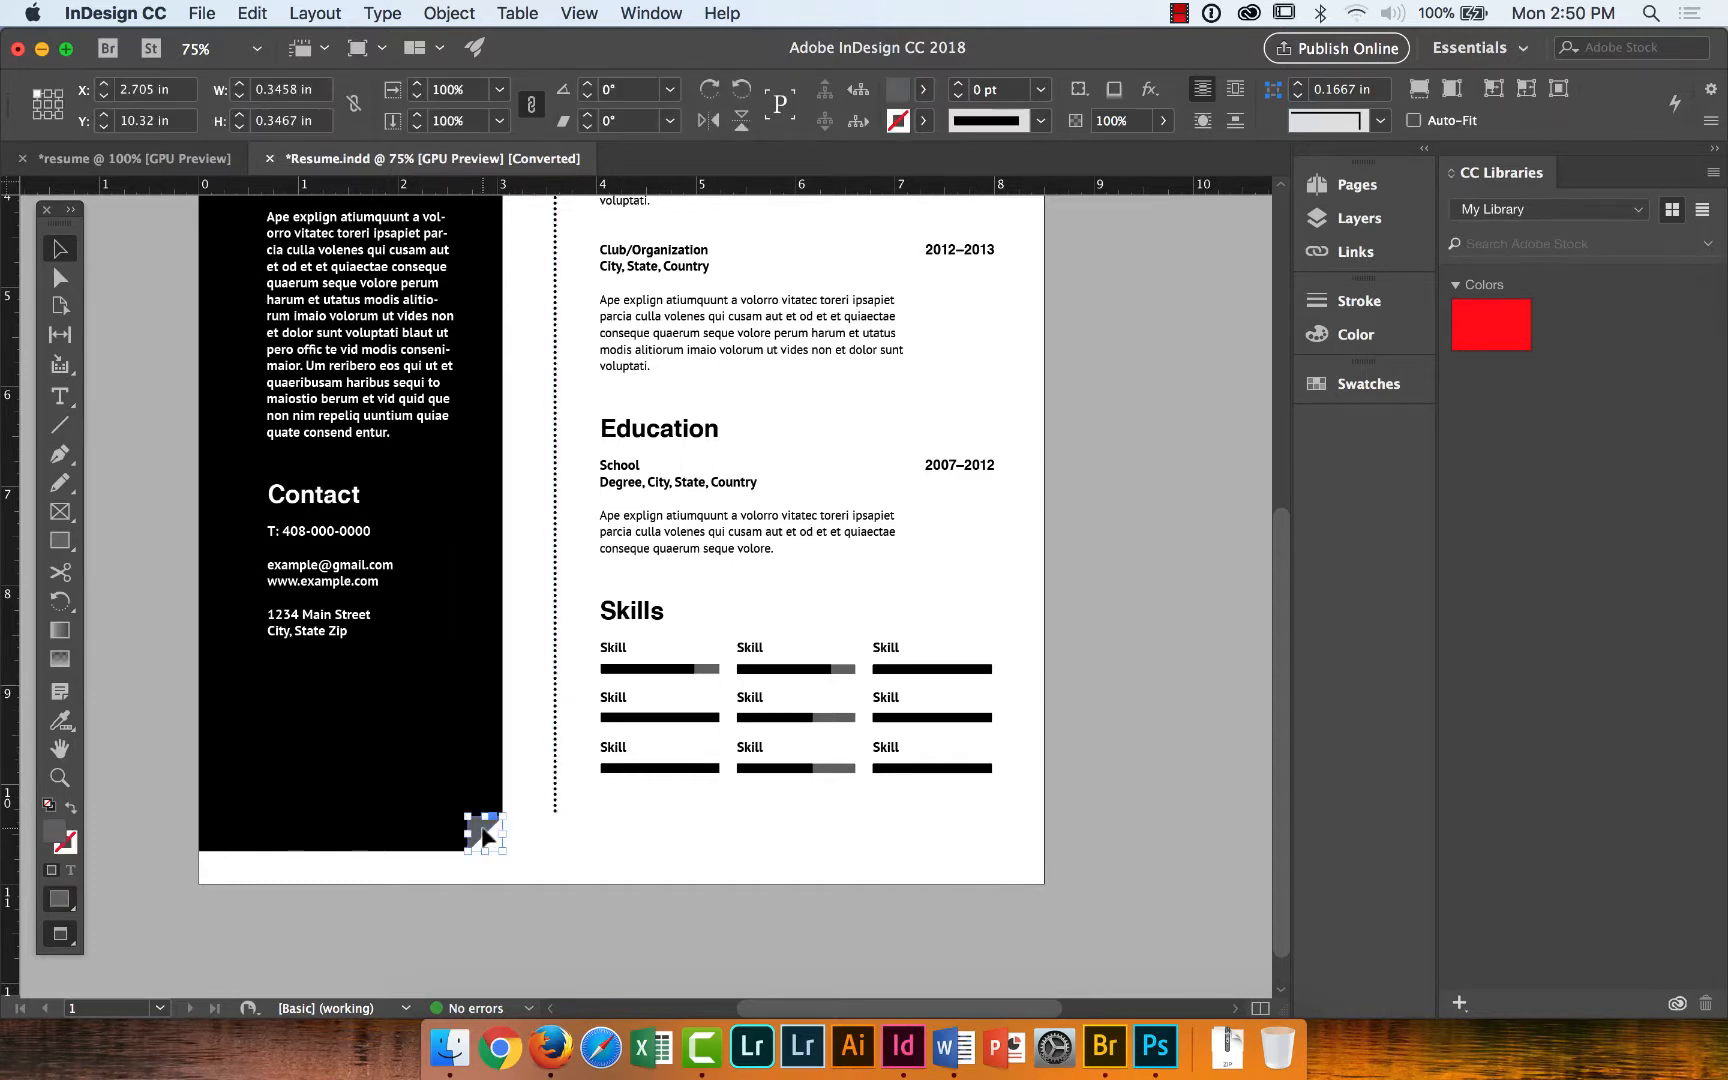
click(531, 828)
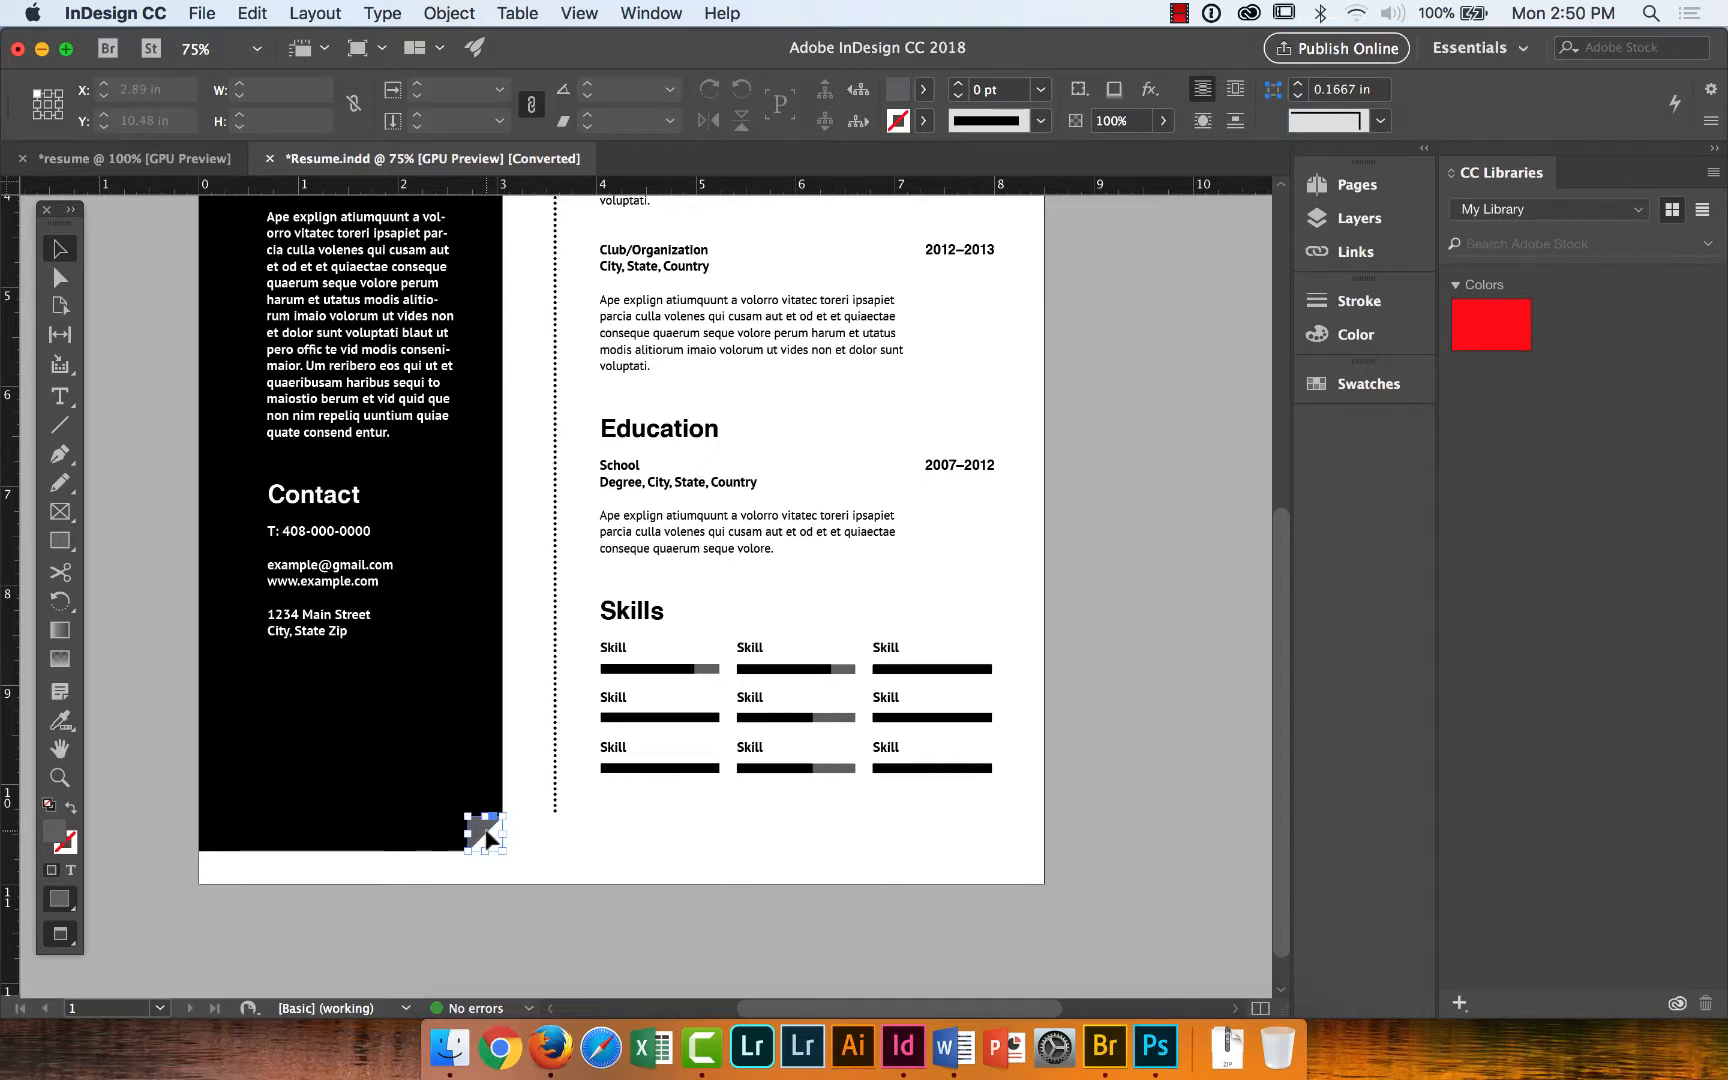
drag(485, 830, 467, 726)
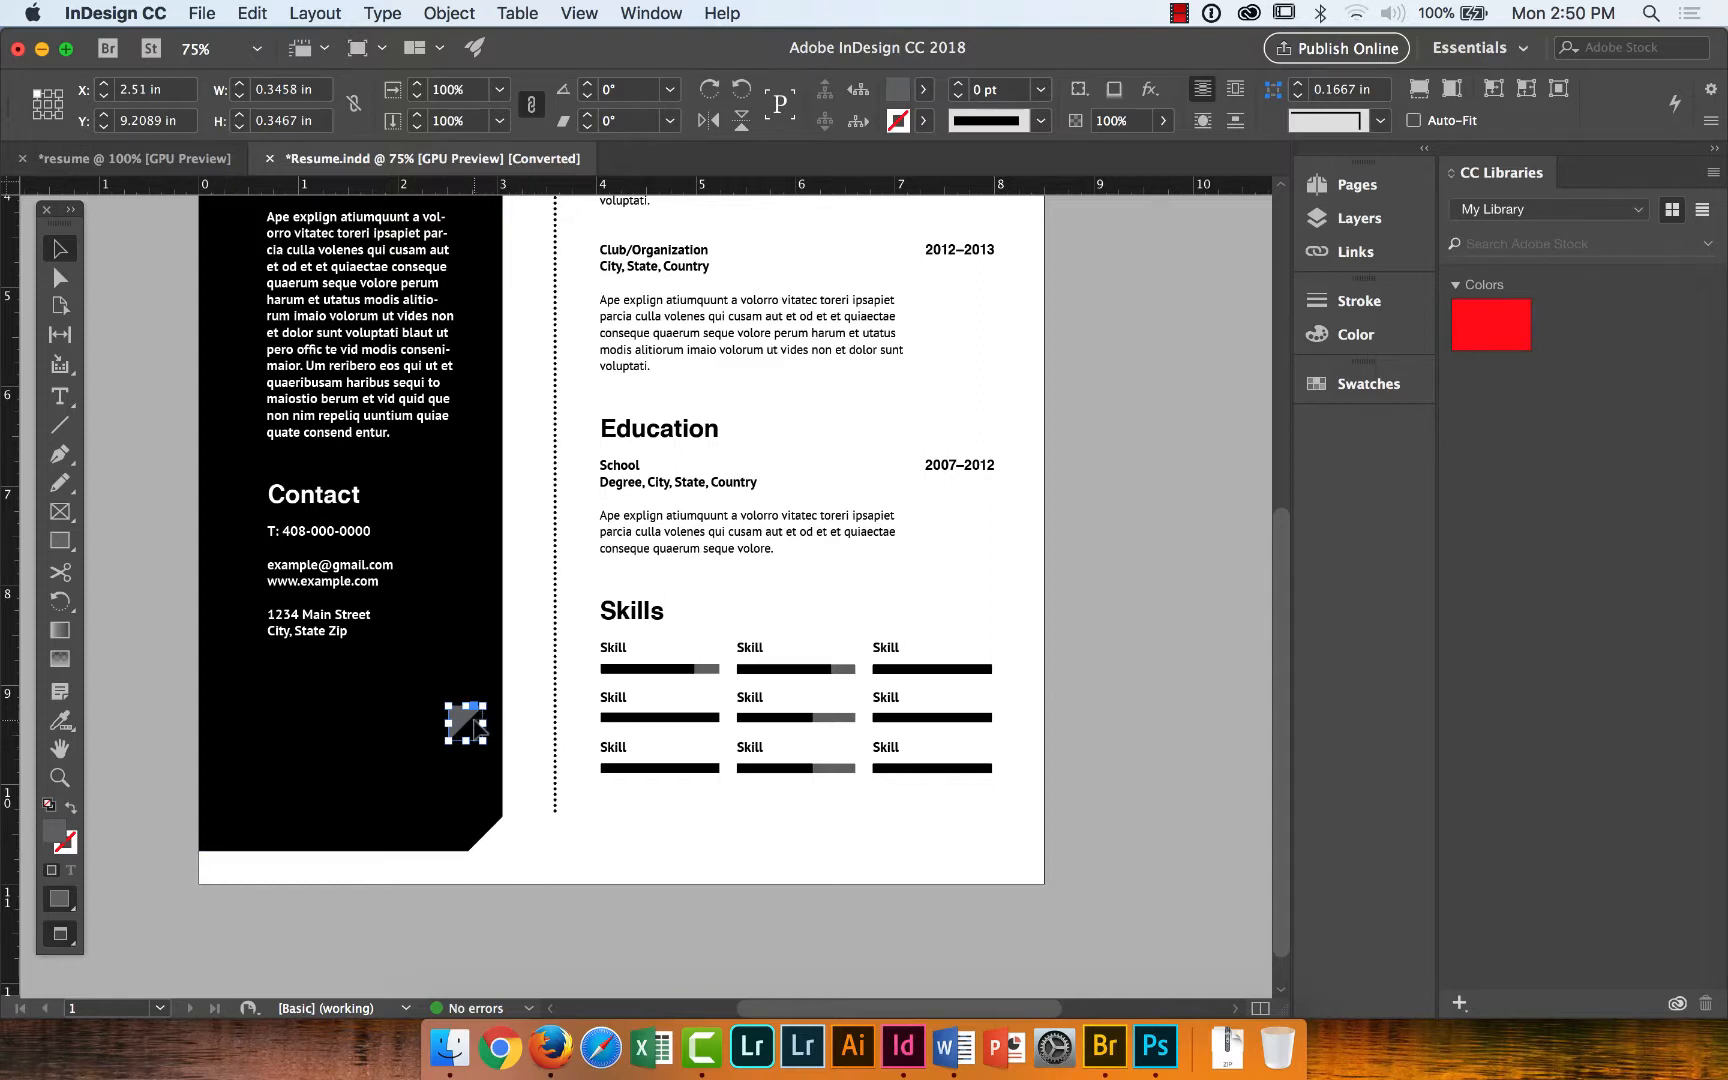
drag(478, 735, 535, 847)
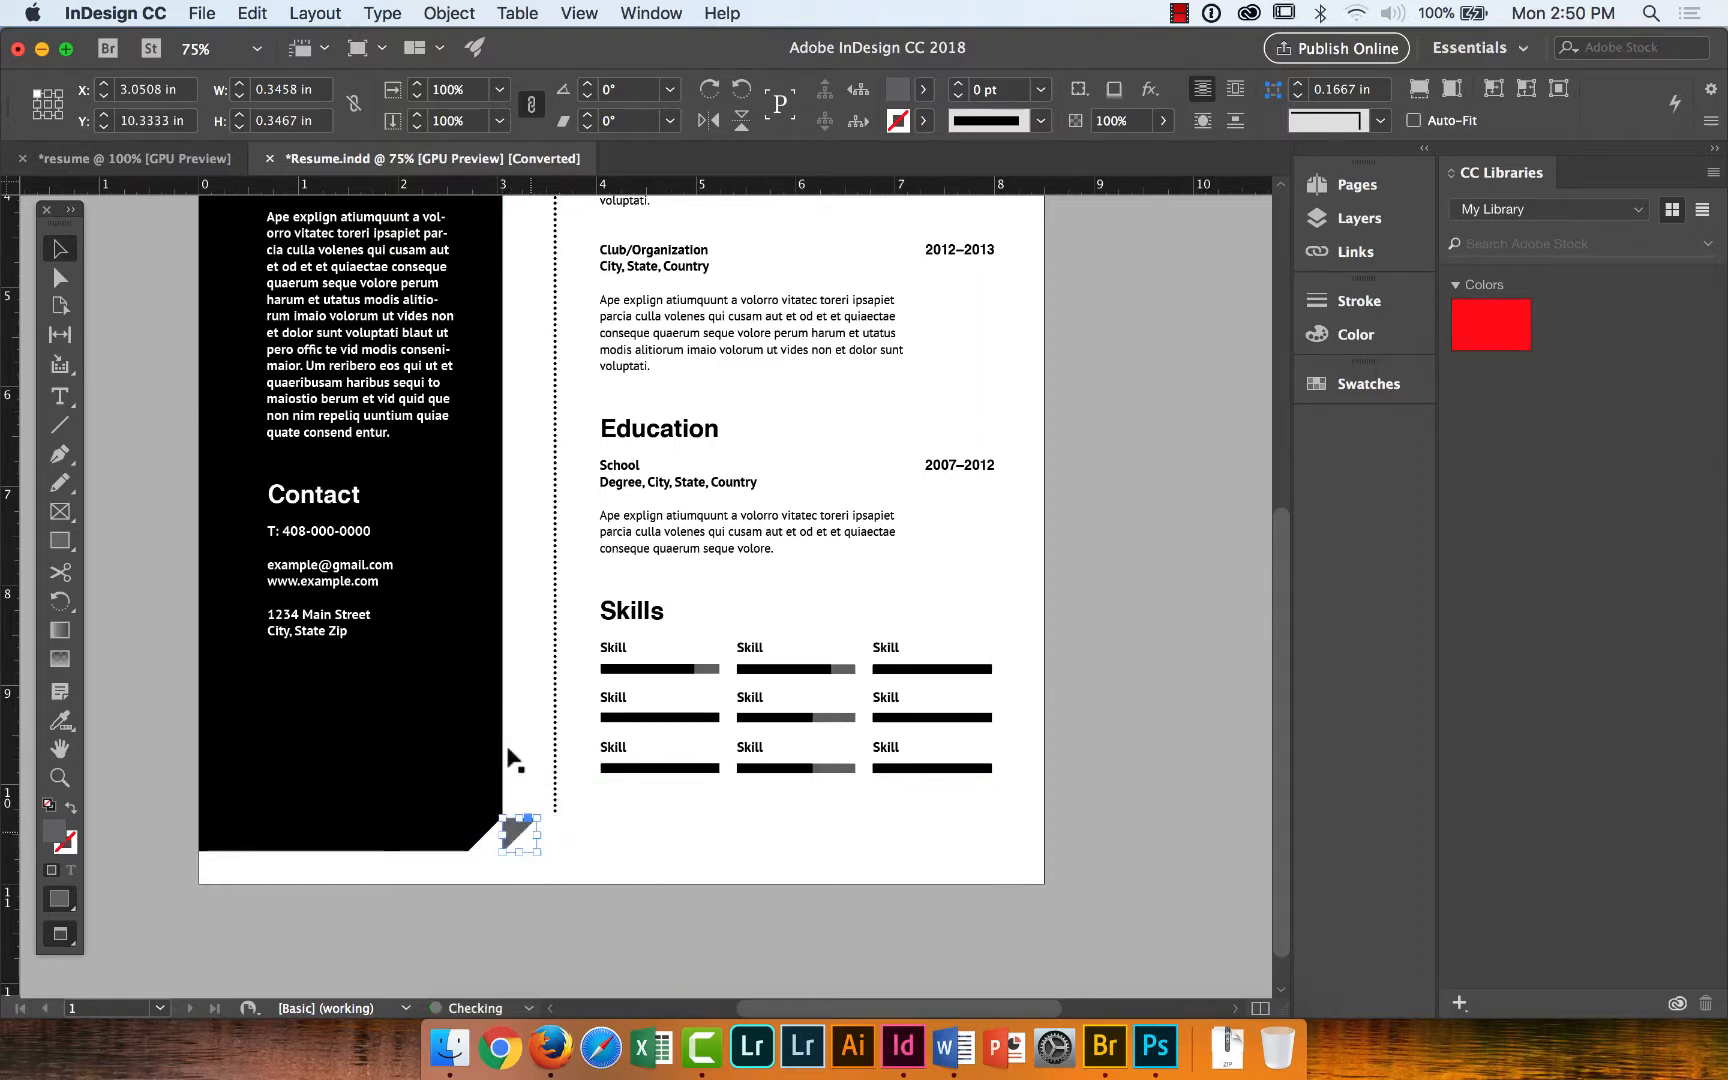
Return to the resume document and magnify the blue side panel's lower-right corner to about 200%.
click(161, 159)
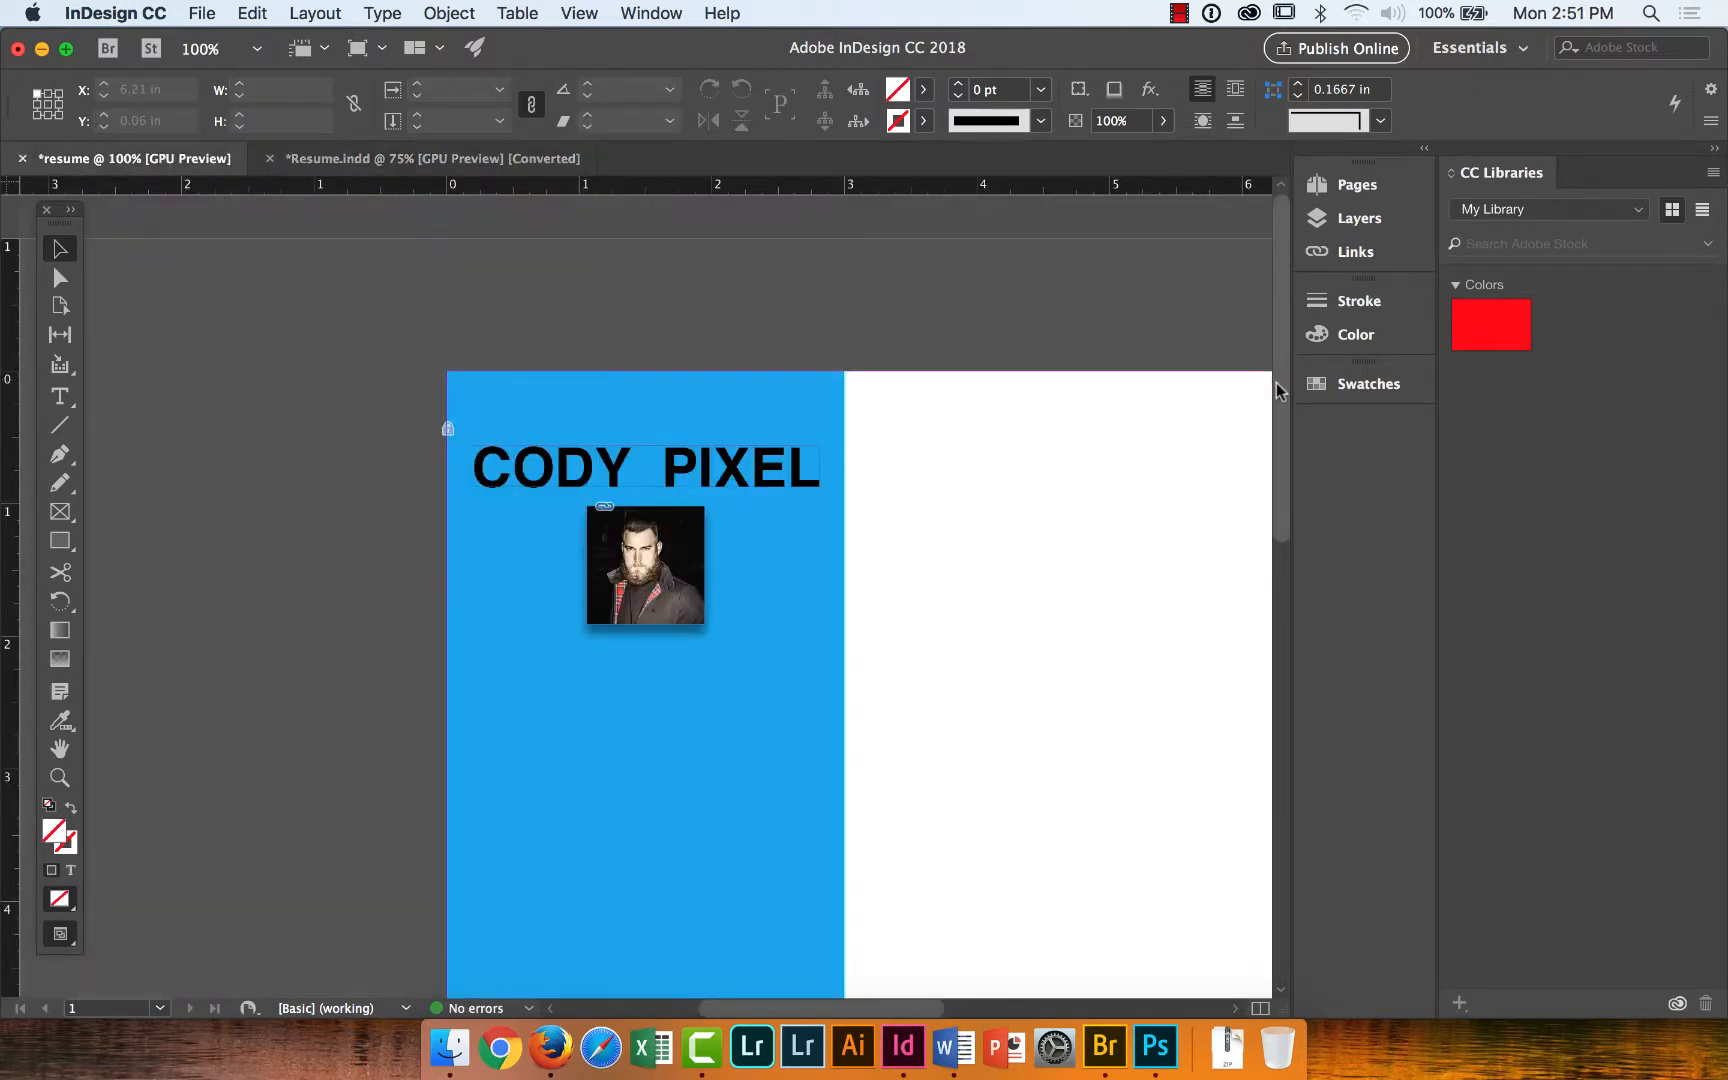
drag(1276, 386, 1271, 819)
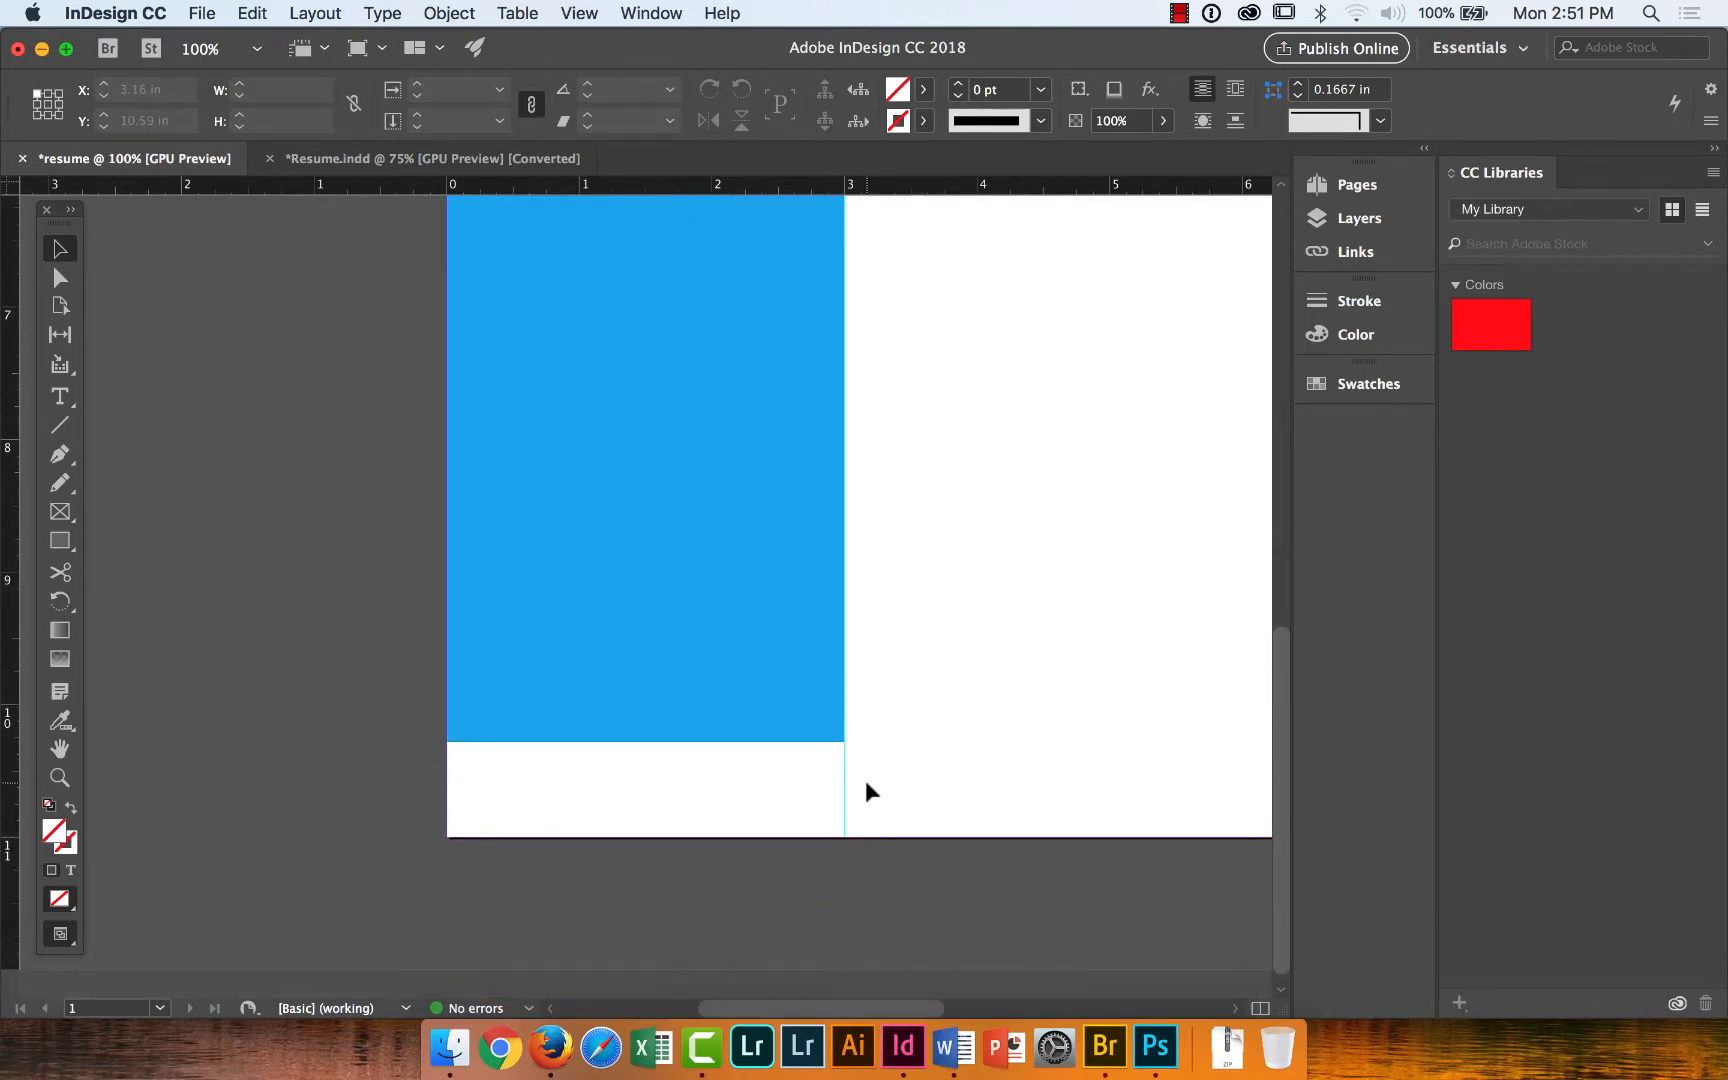
click(61, 778)
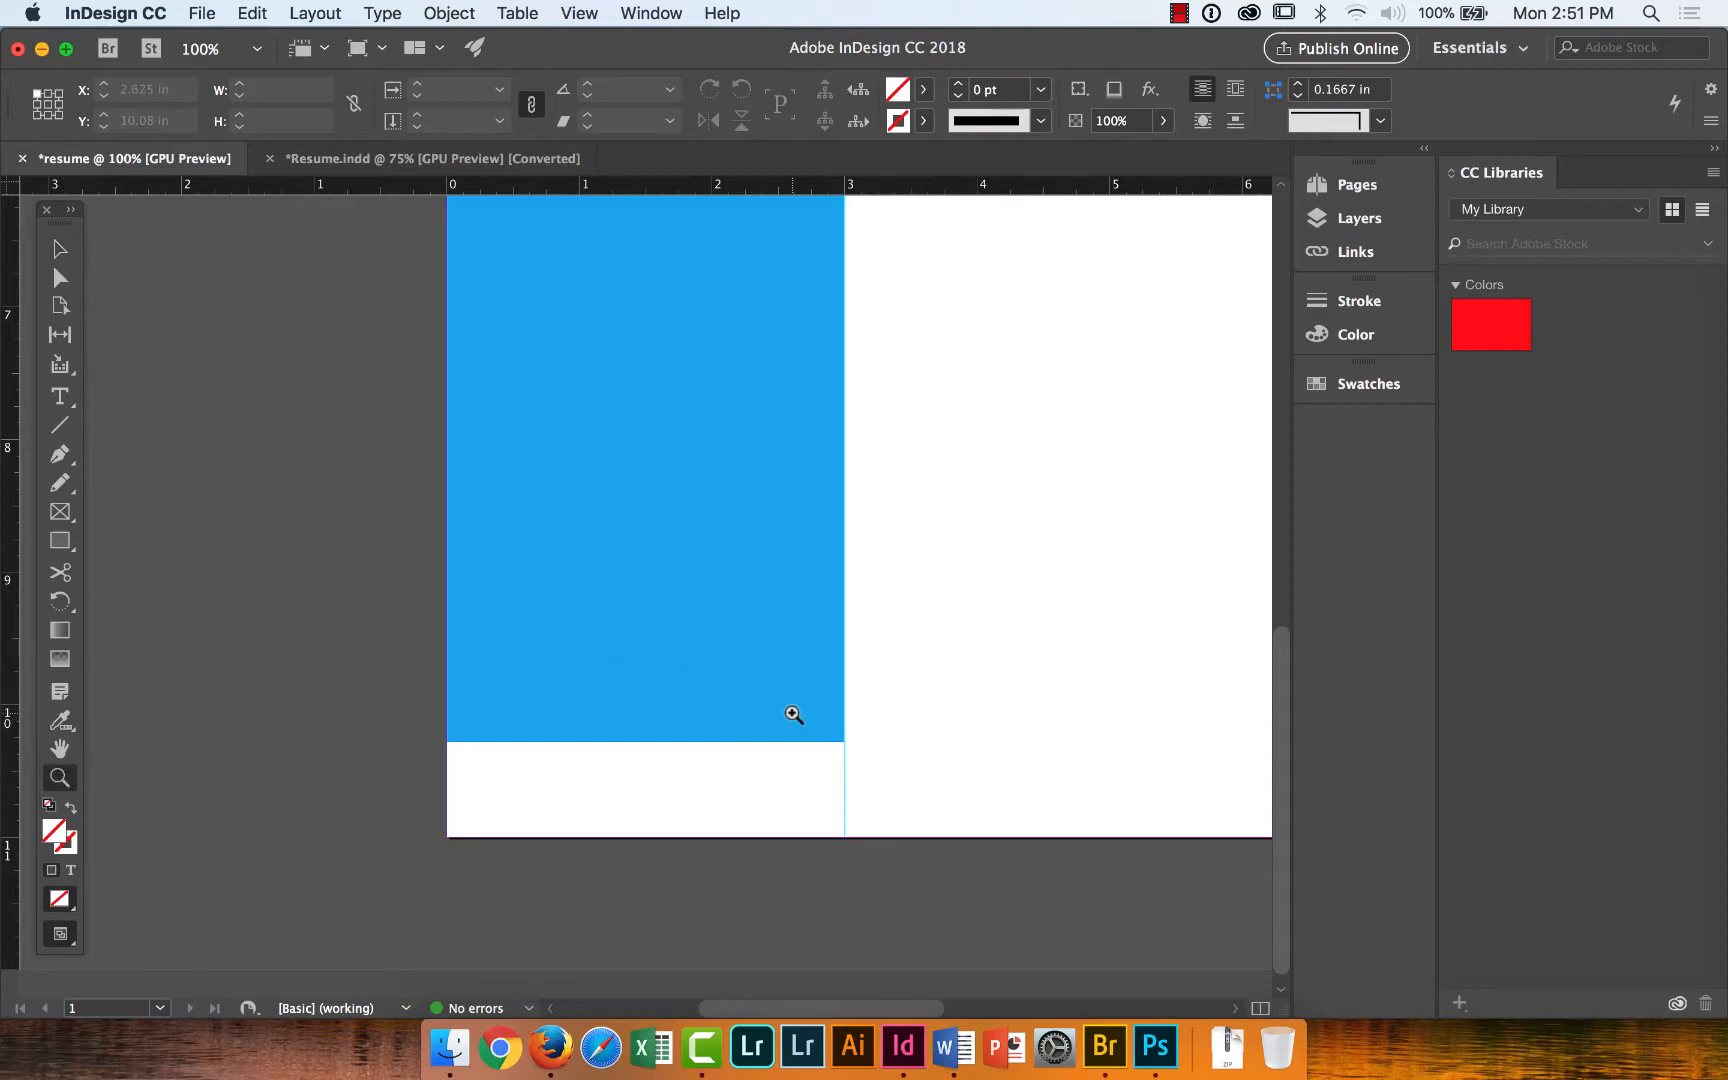
drag(798, 713, 949, 706)
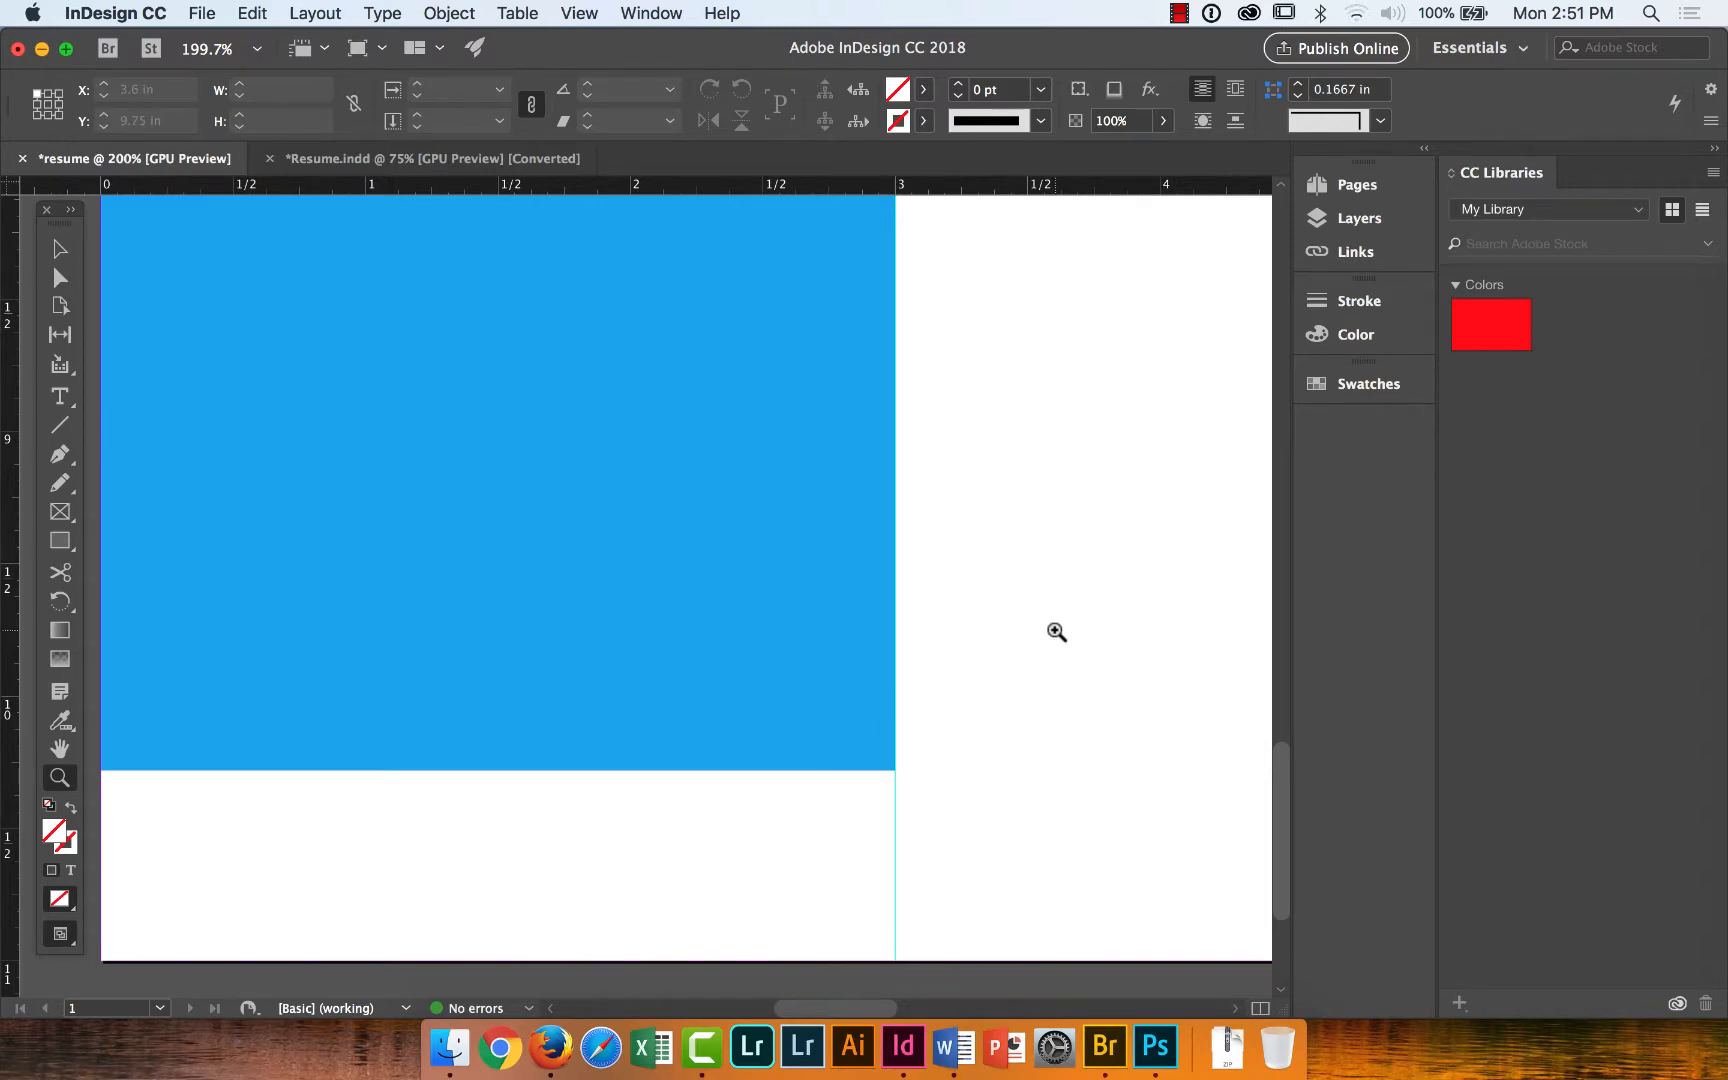
In Resume.indd, move the triangle farther from the black panel, then place it back on the cut corner at X 2.705 in, Y 10.3333 in.
click(386, 160)
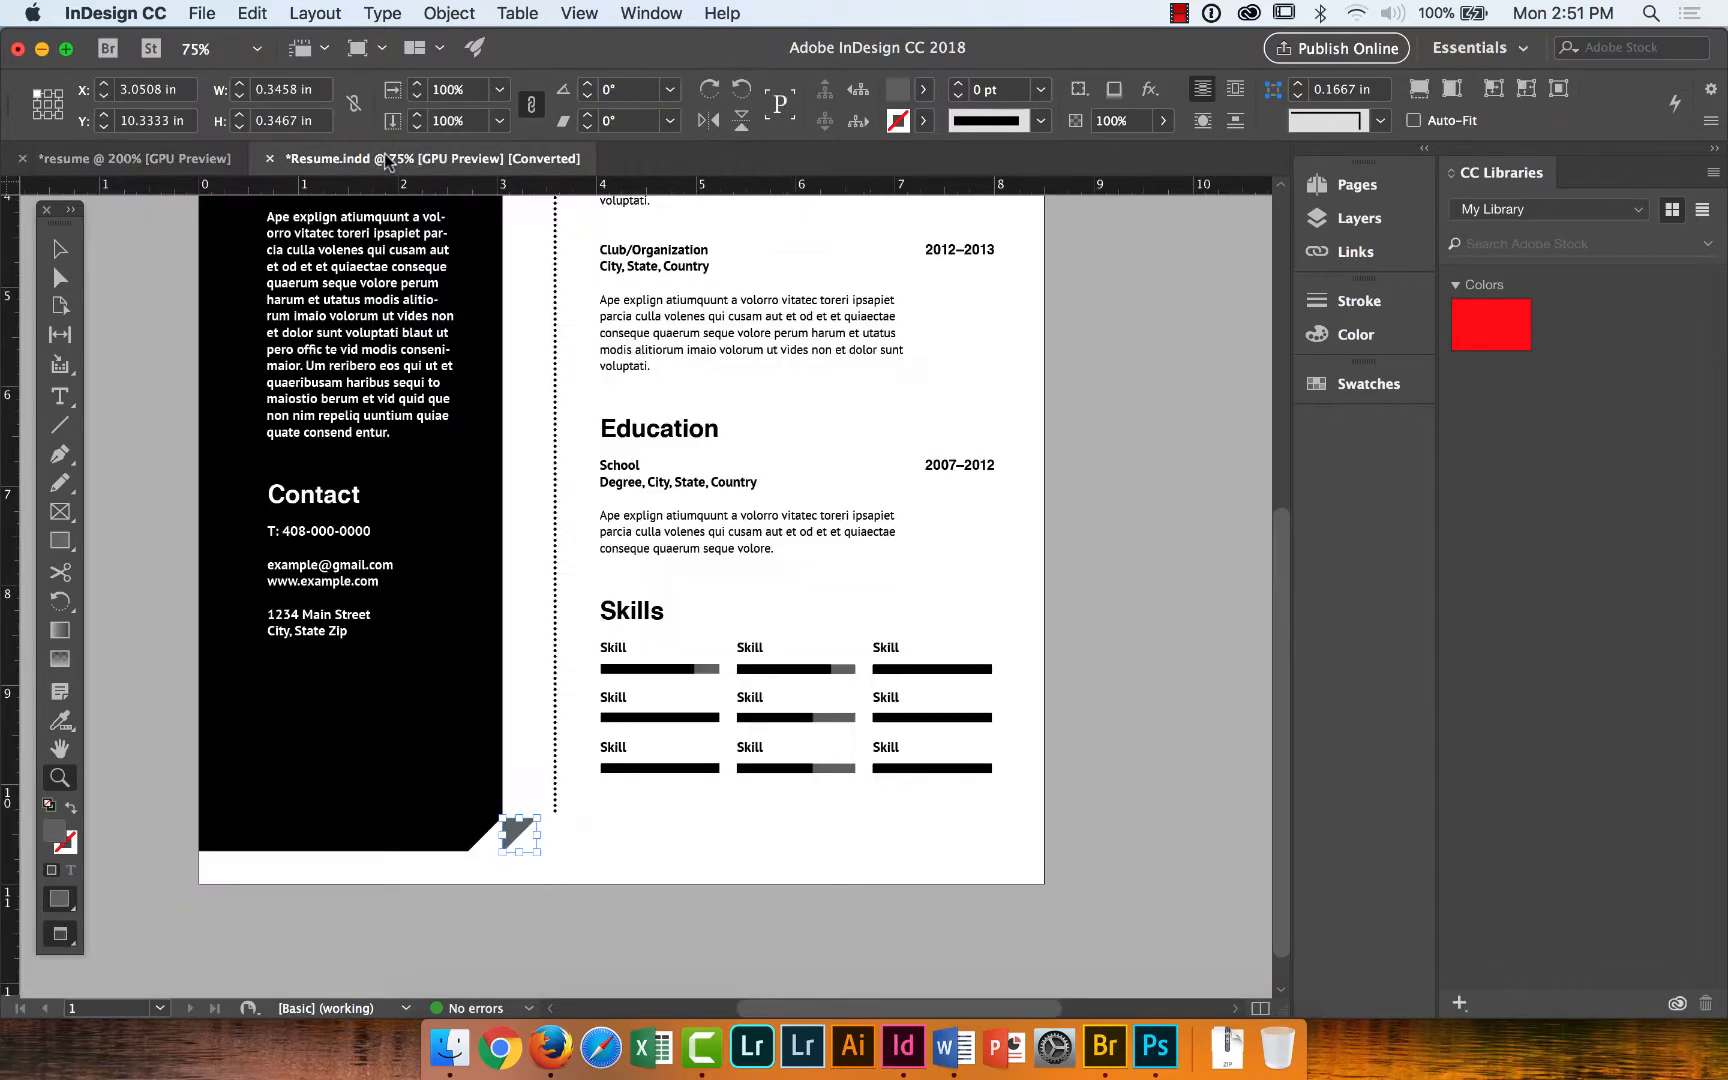
click(59, 249)
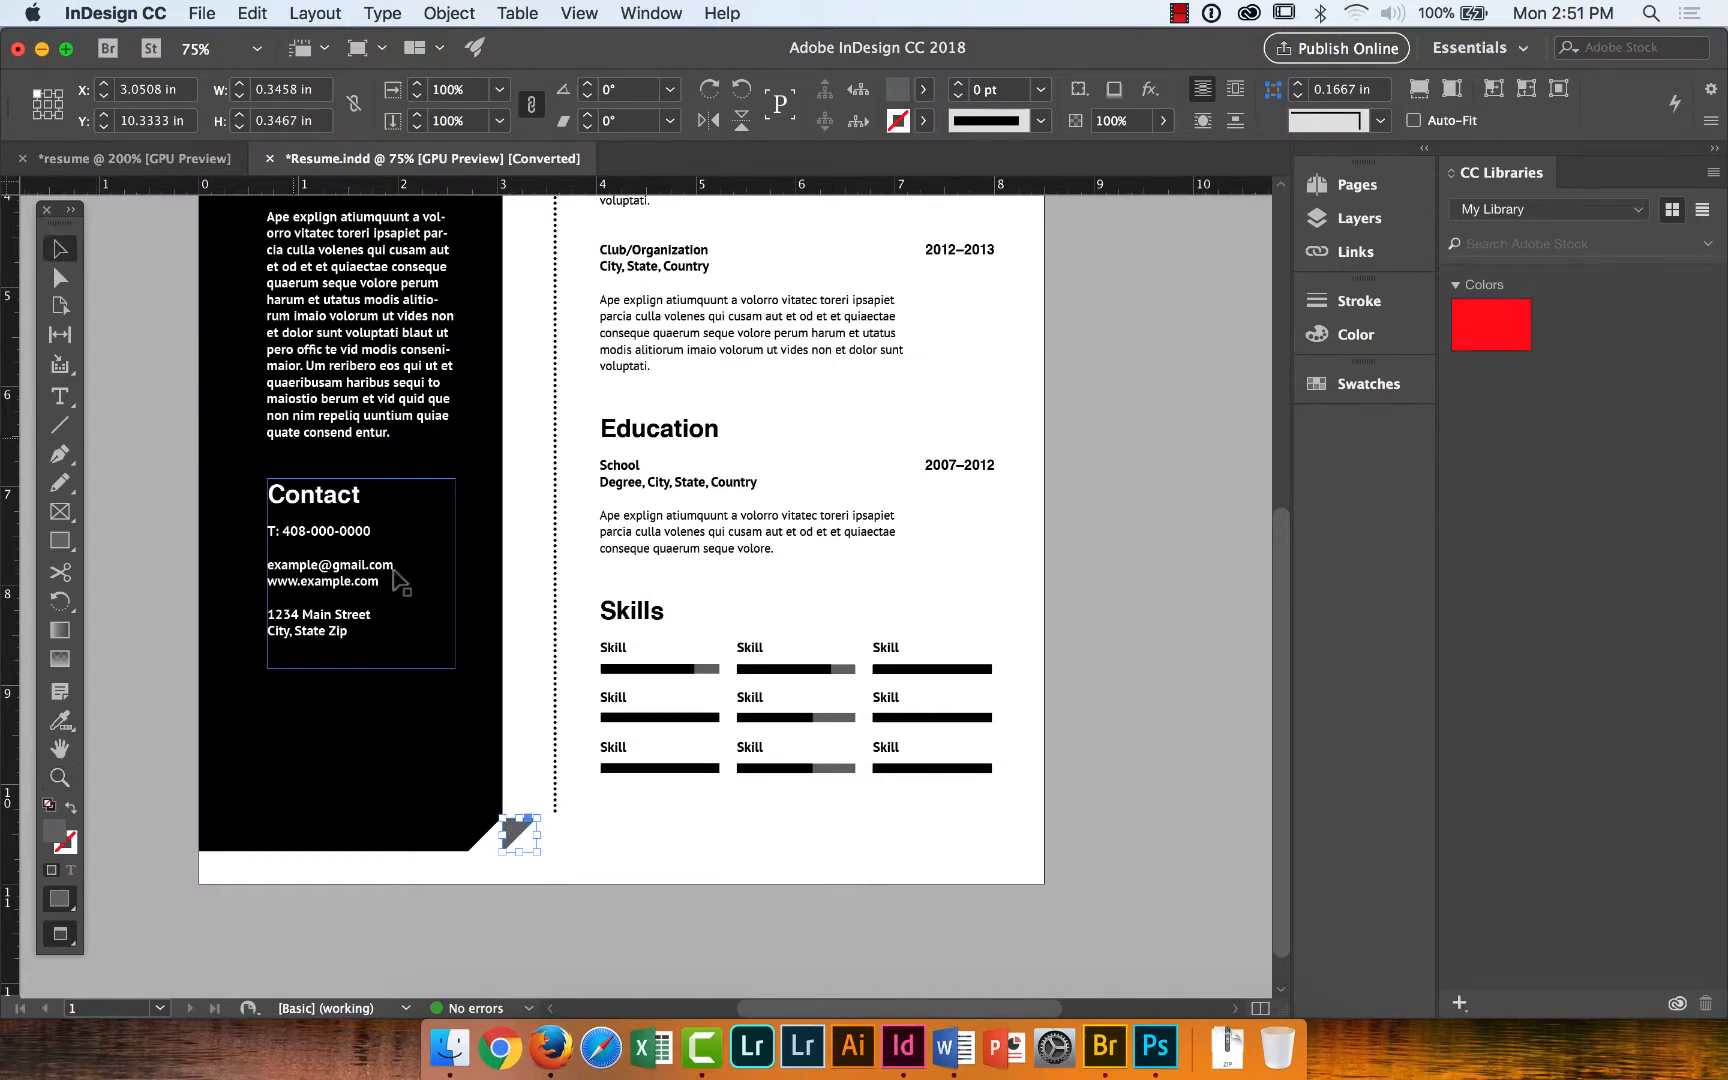
drag(520, 834, 600, 839)
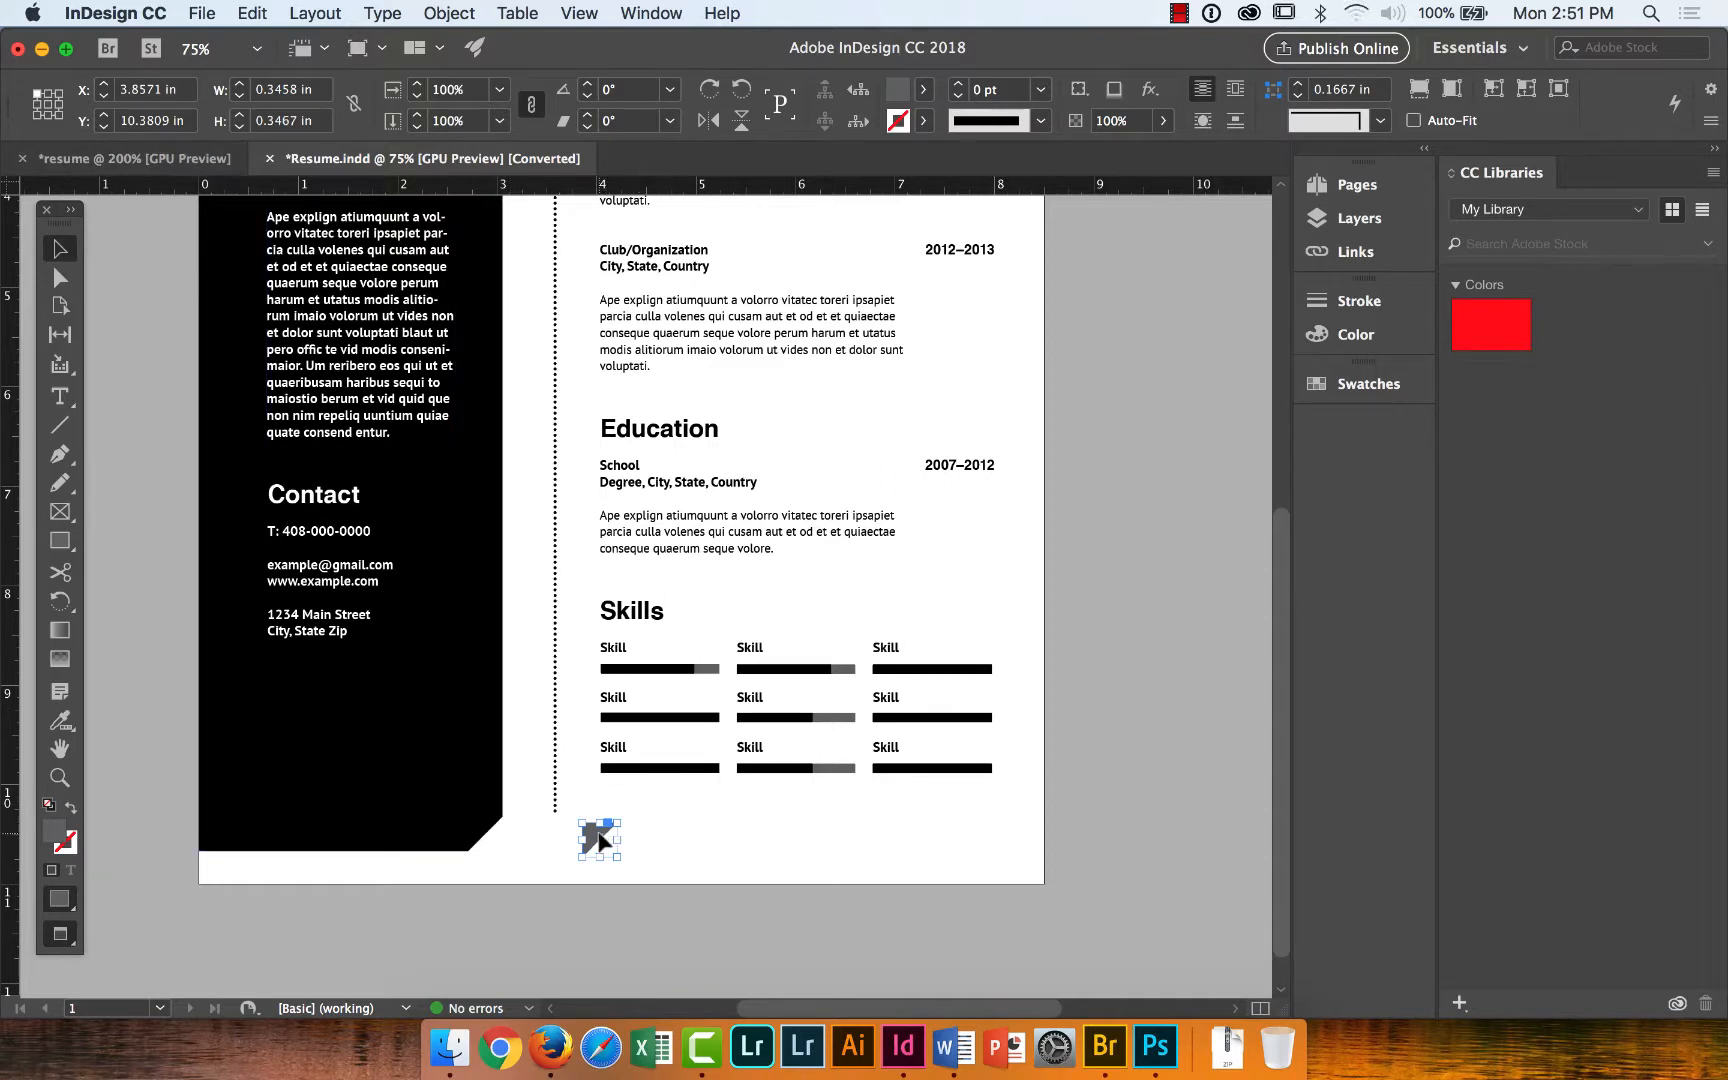
drag(598, 845, 480, 828)
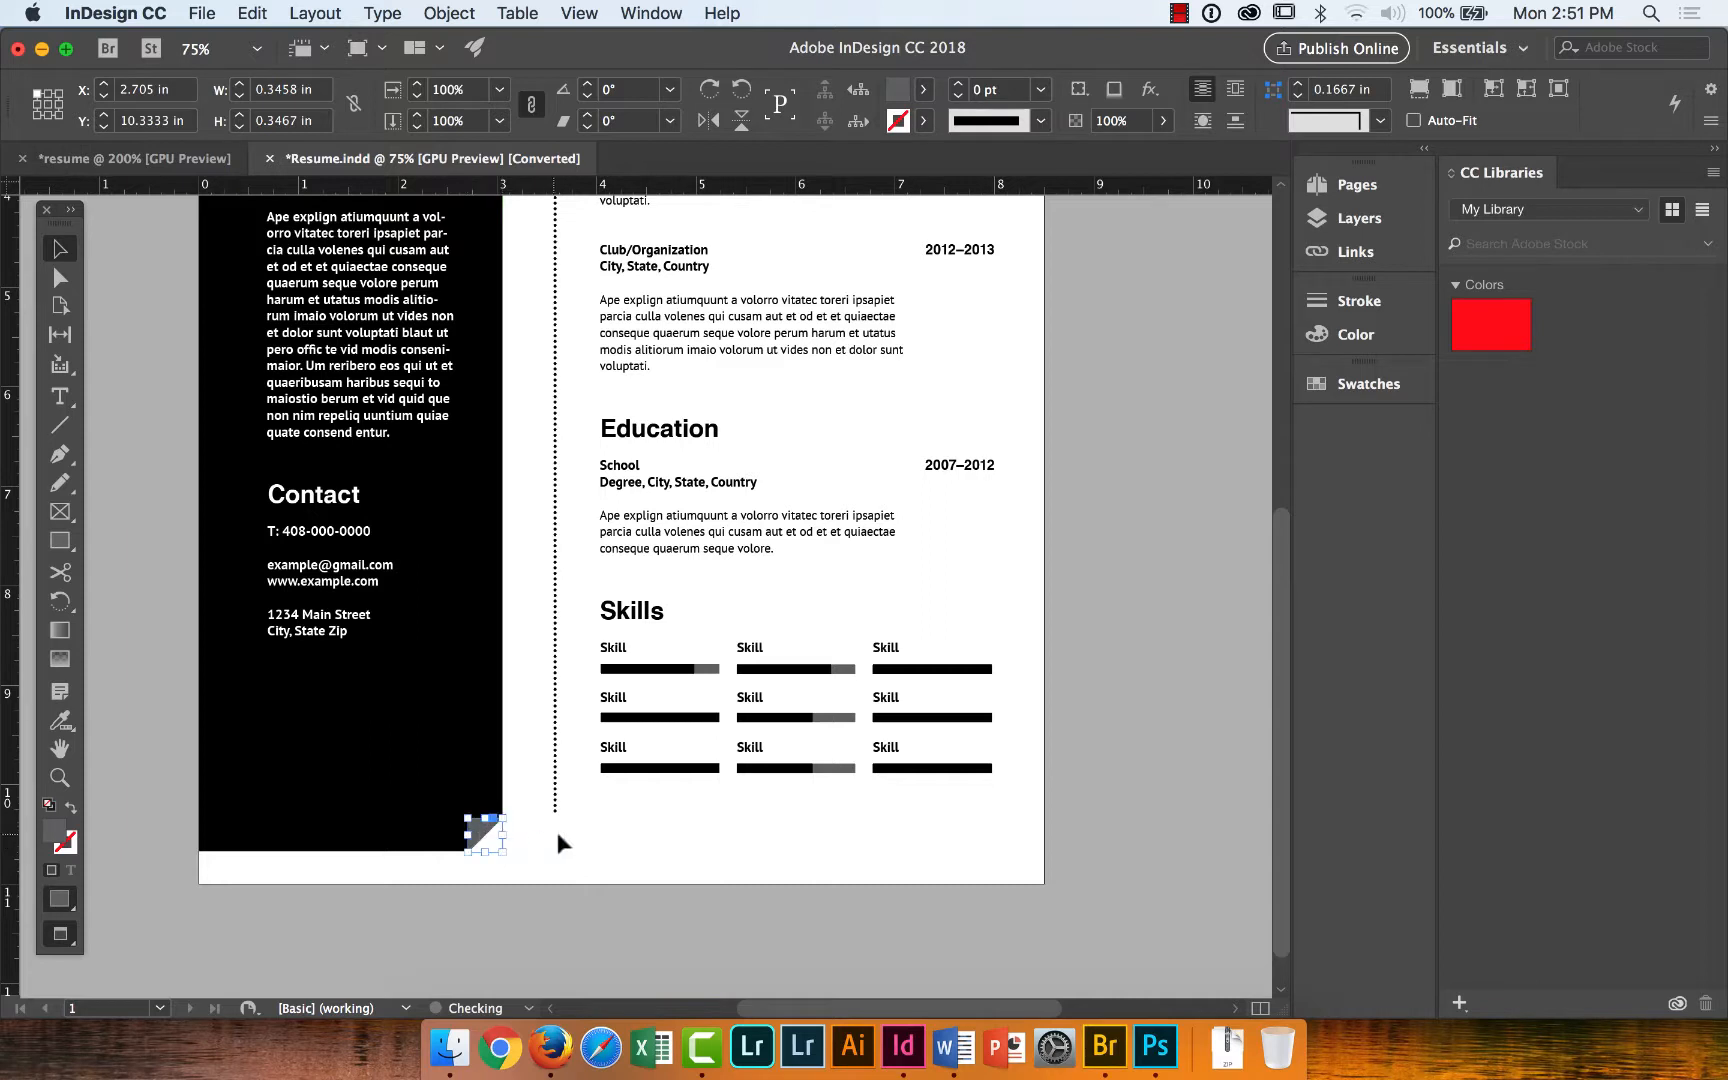
click(555, 828)
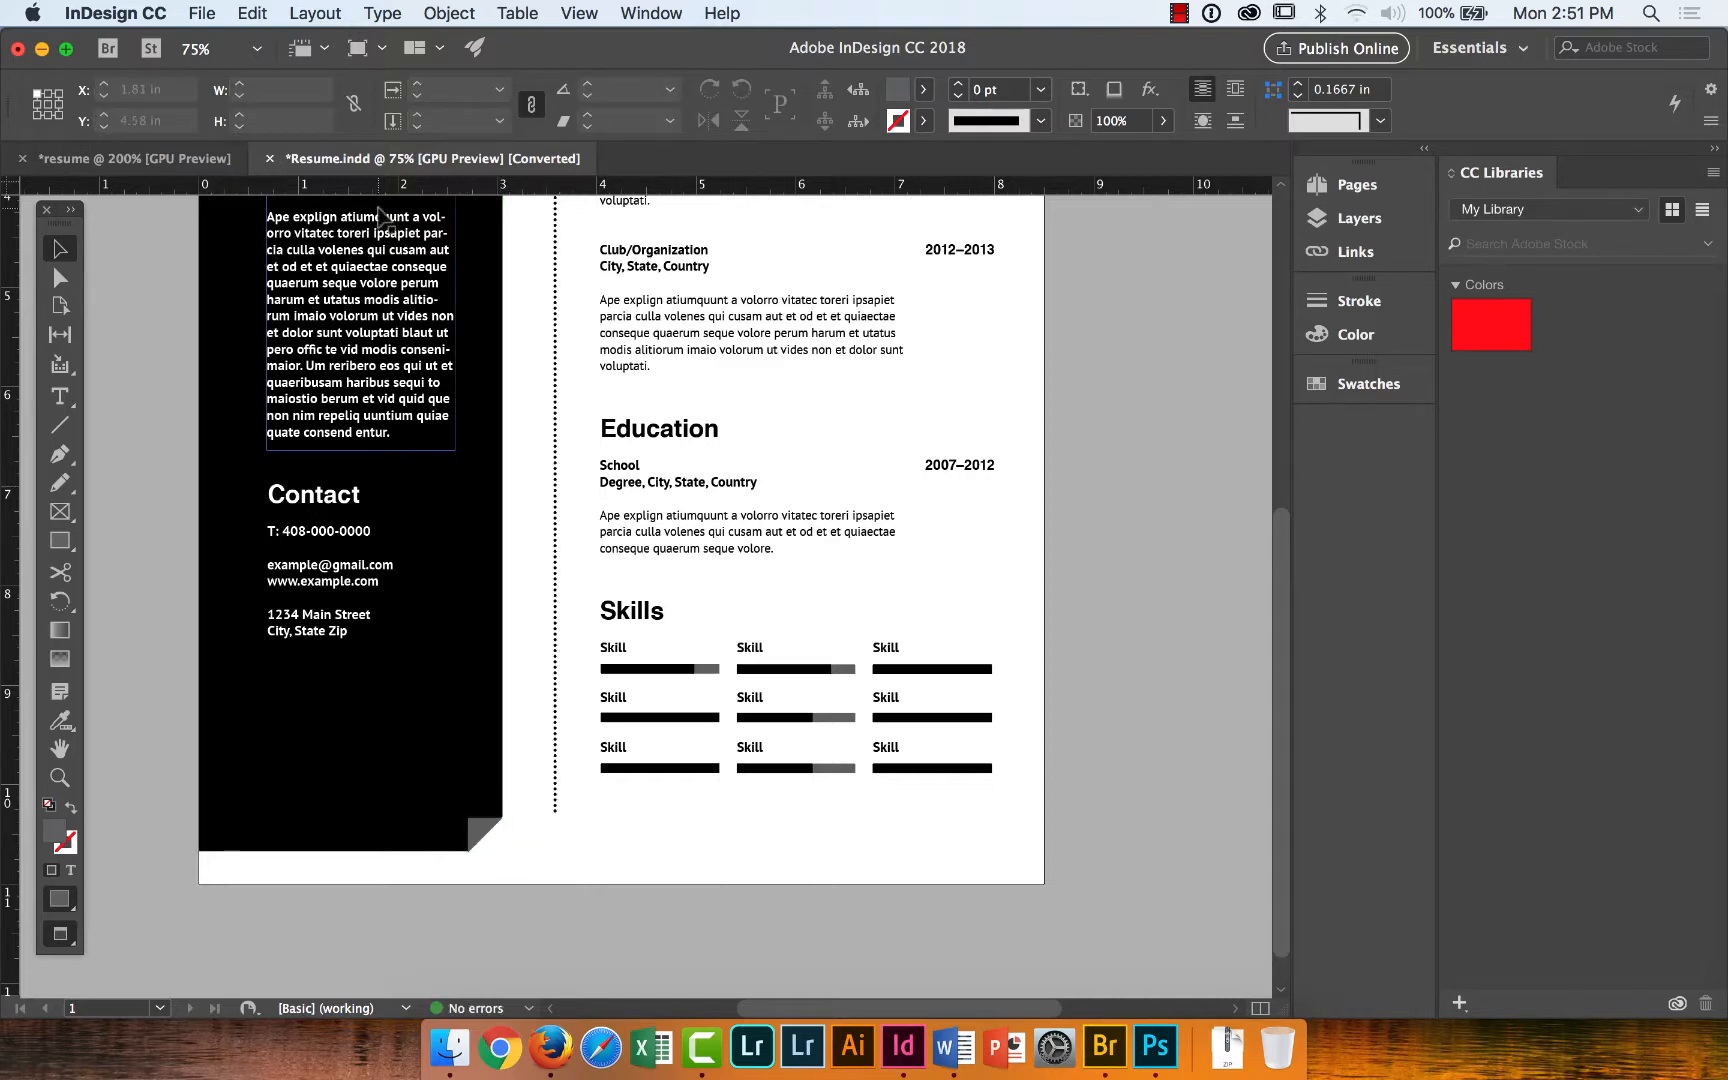
Return to the resume document and activate the Rectangle tool.
click(178, 160)
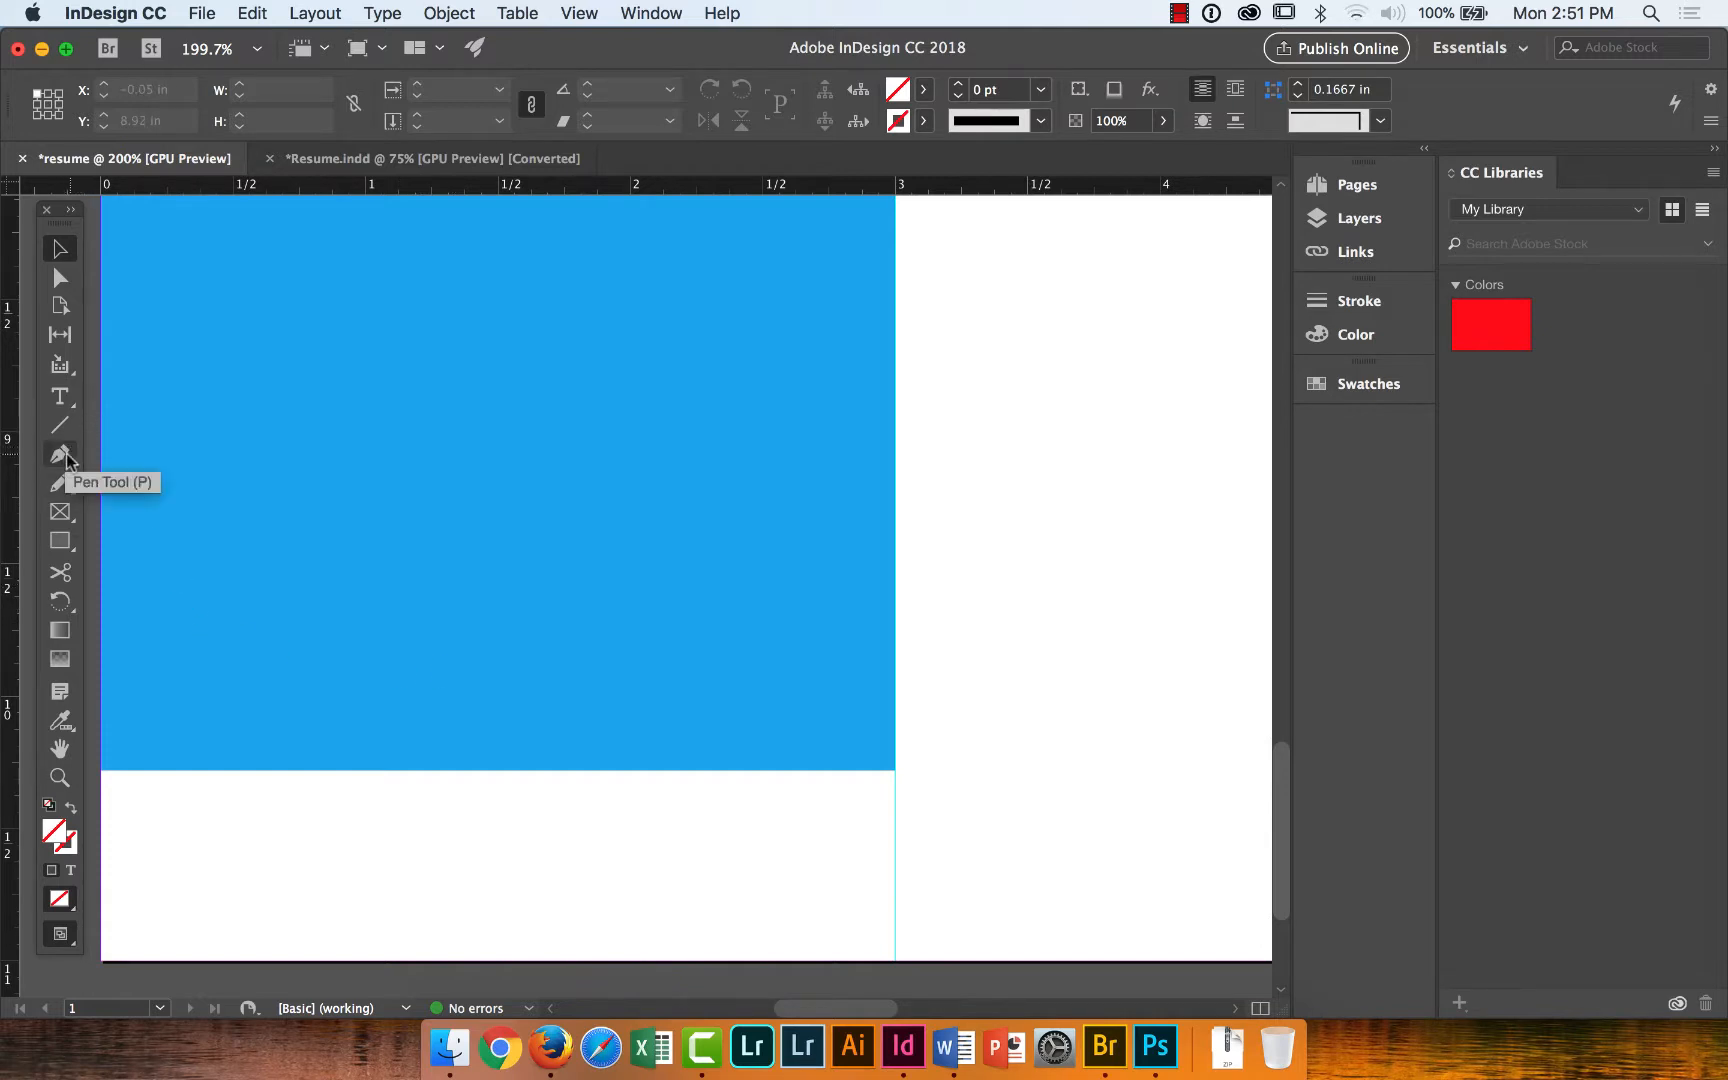
click(63, 543)
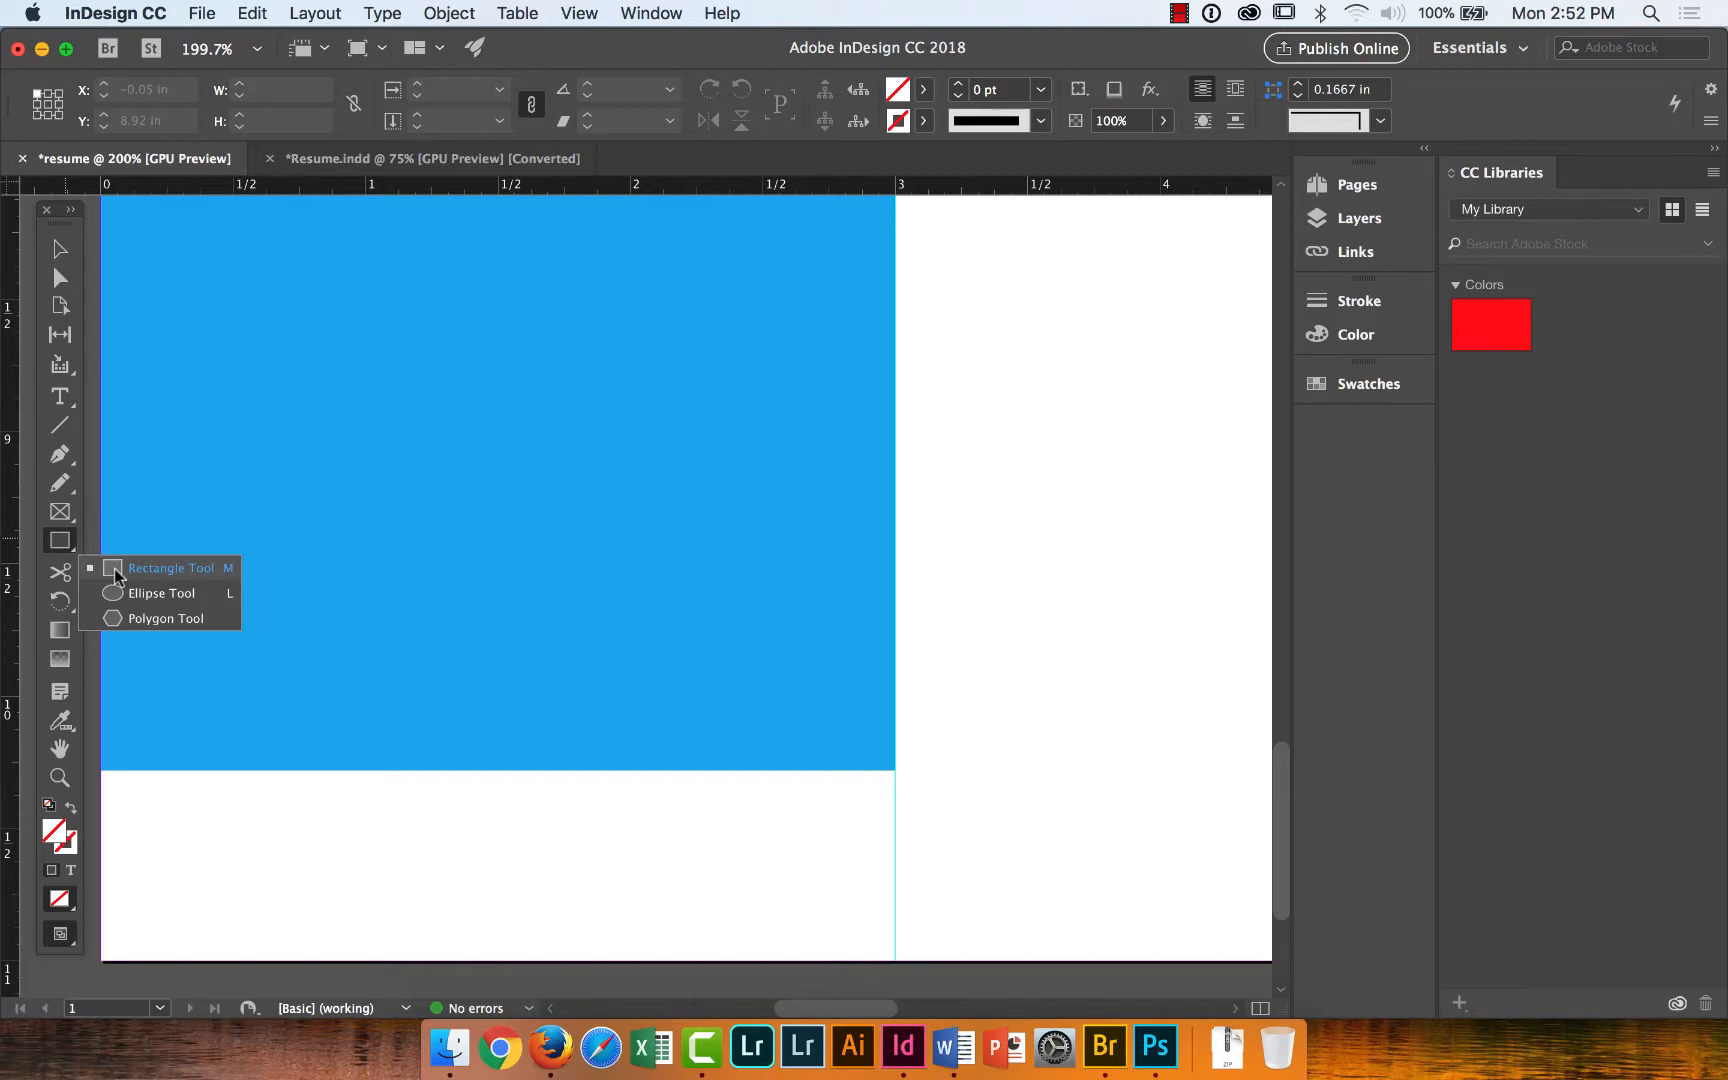
click(113, 568)
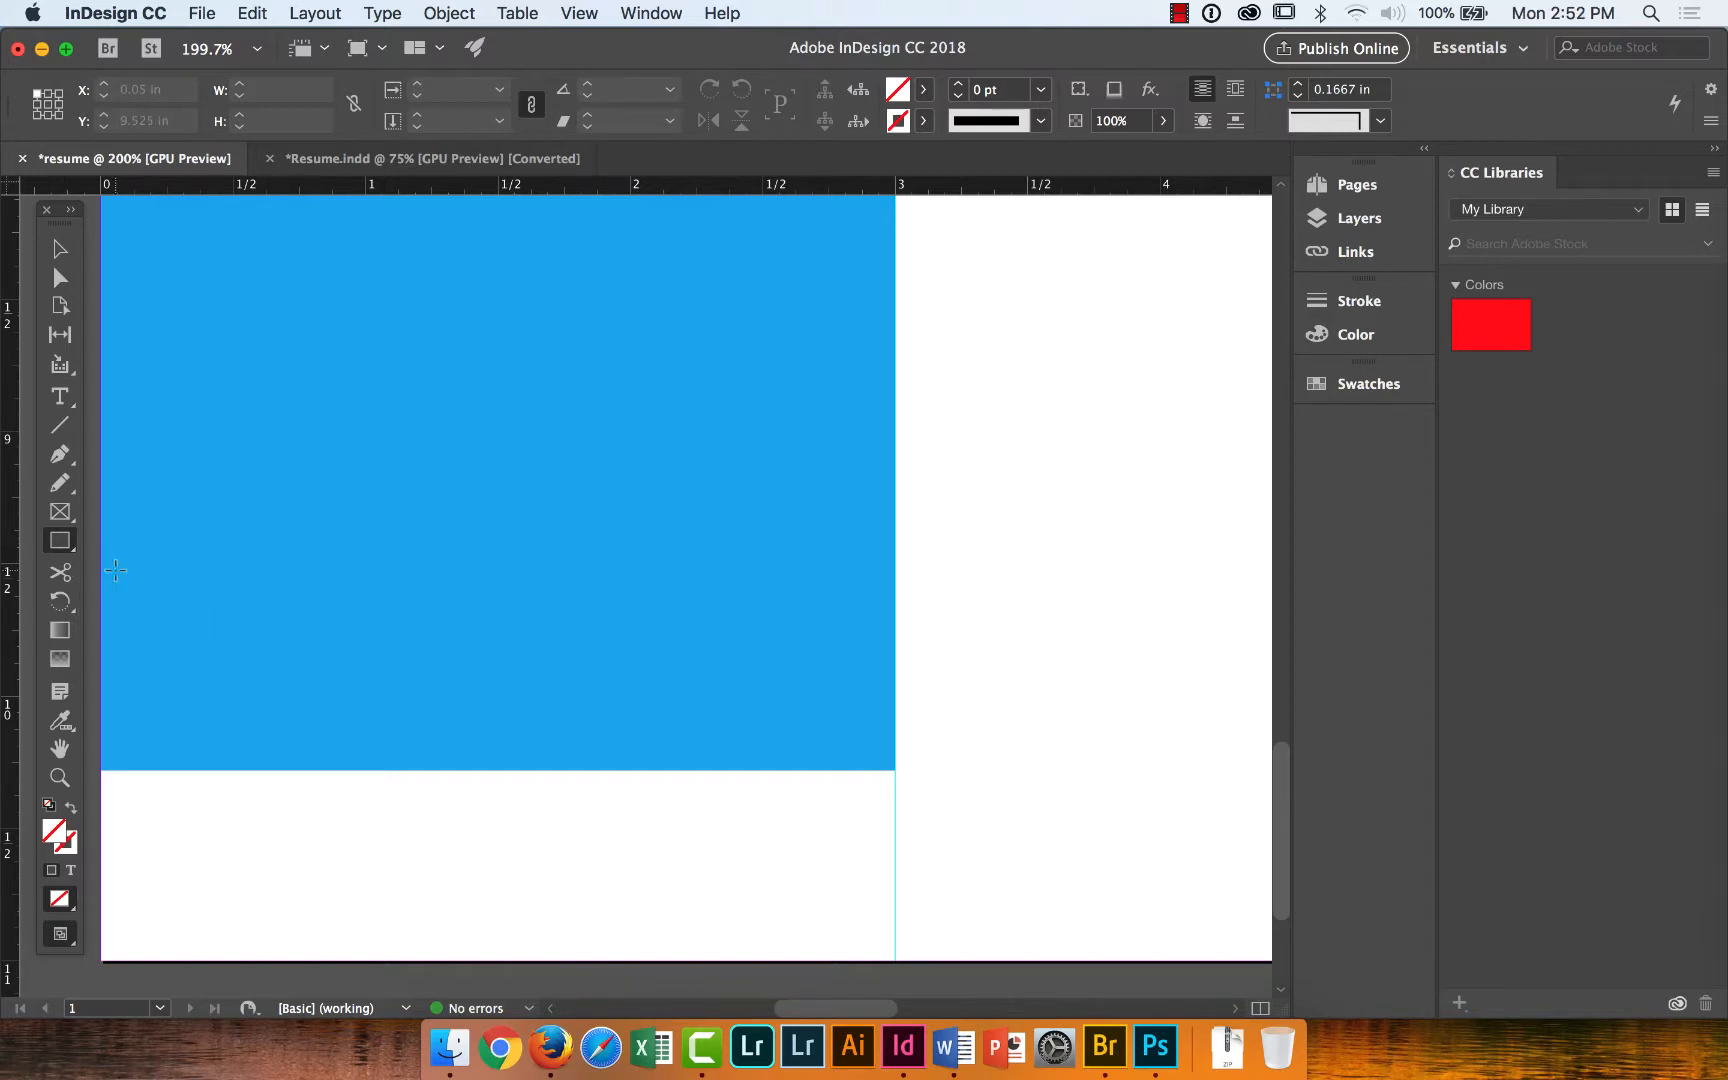
Open the Color Picker for the fill and pick a light blue with hex value 00bef9.
click(52, 828)
double_click(55, 834)
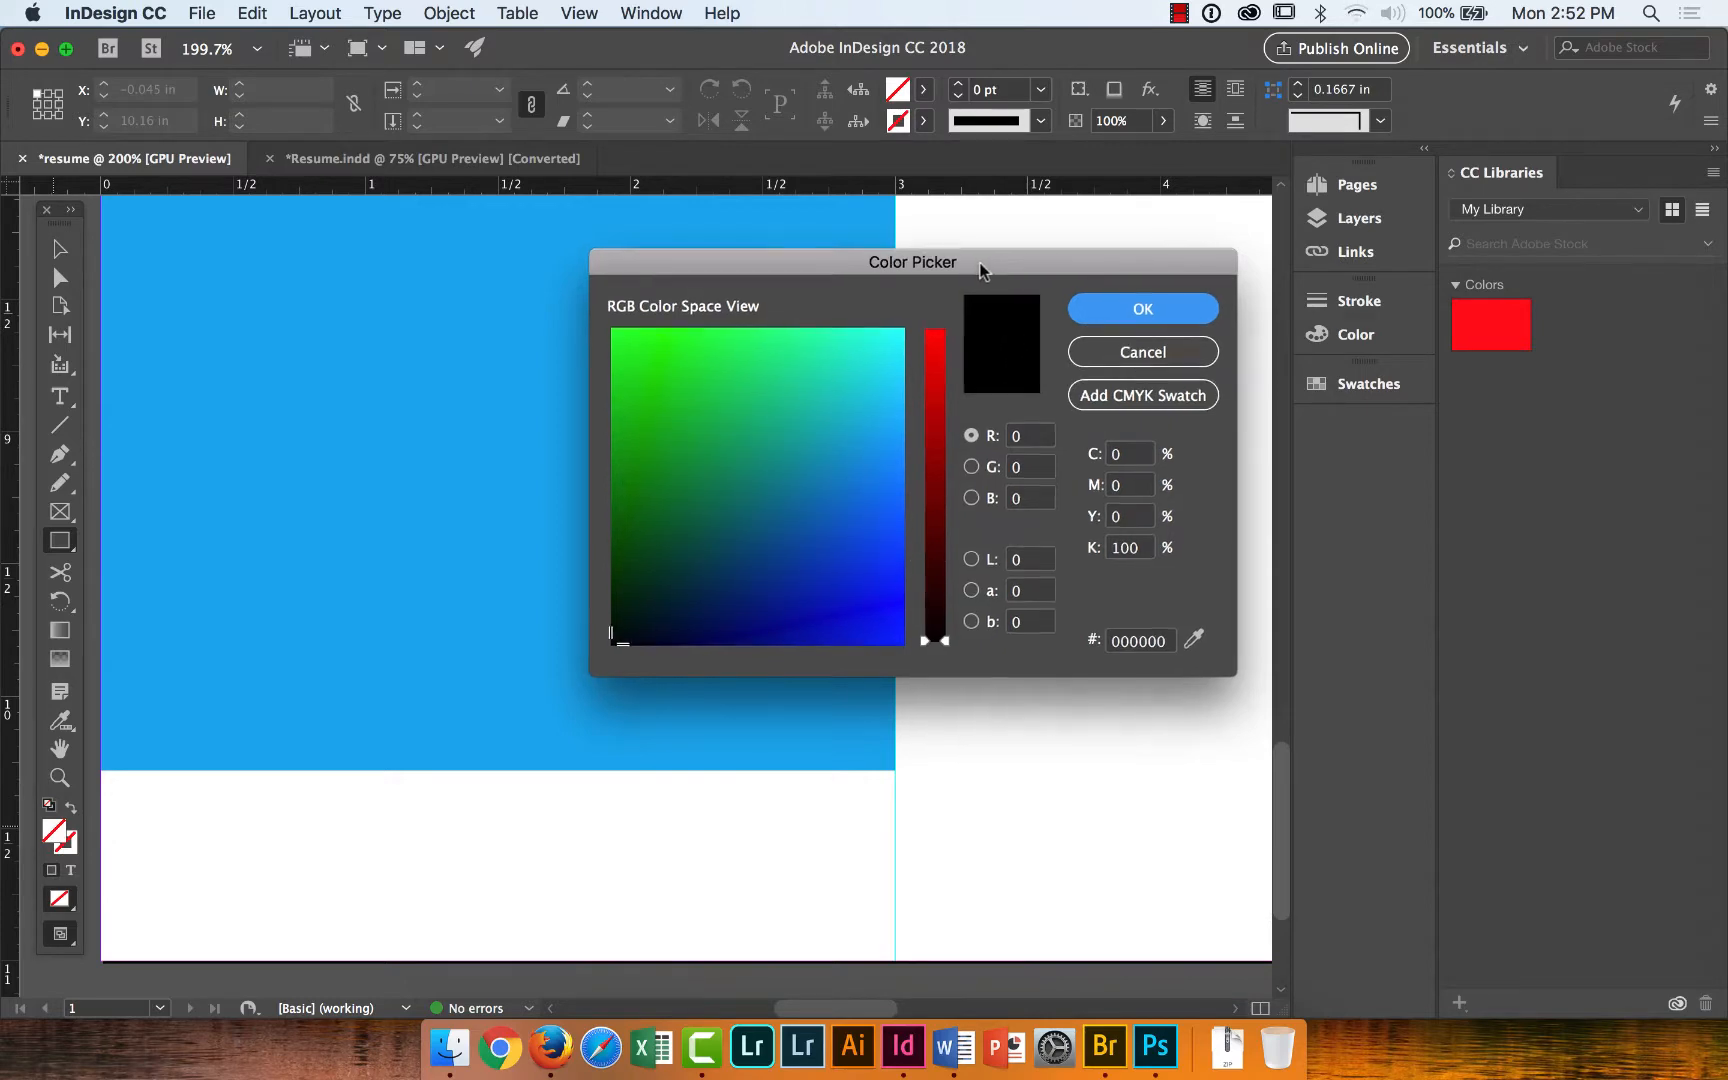
drag(980, 270, 893, 249)
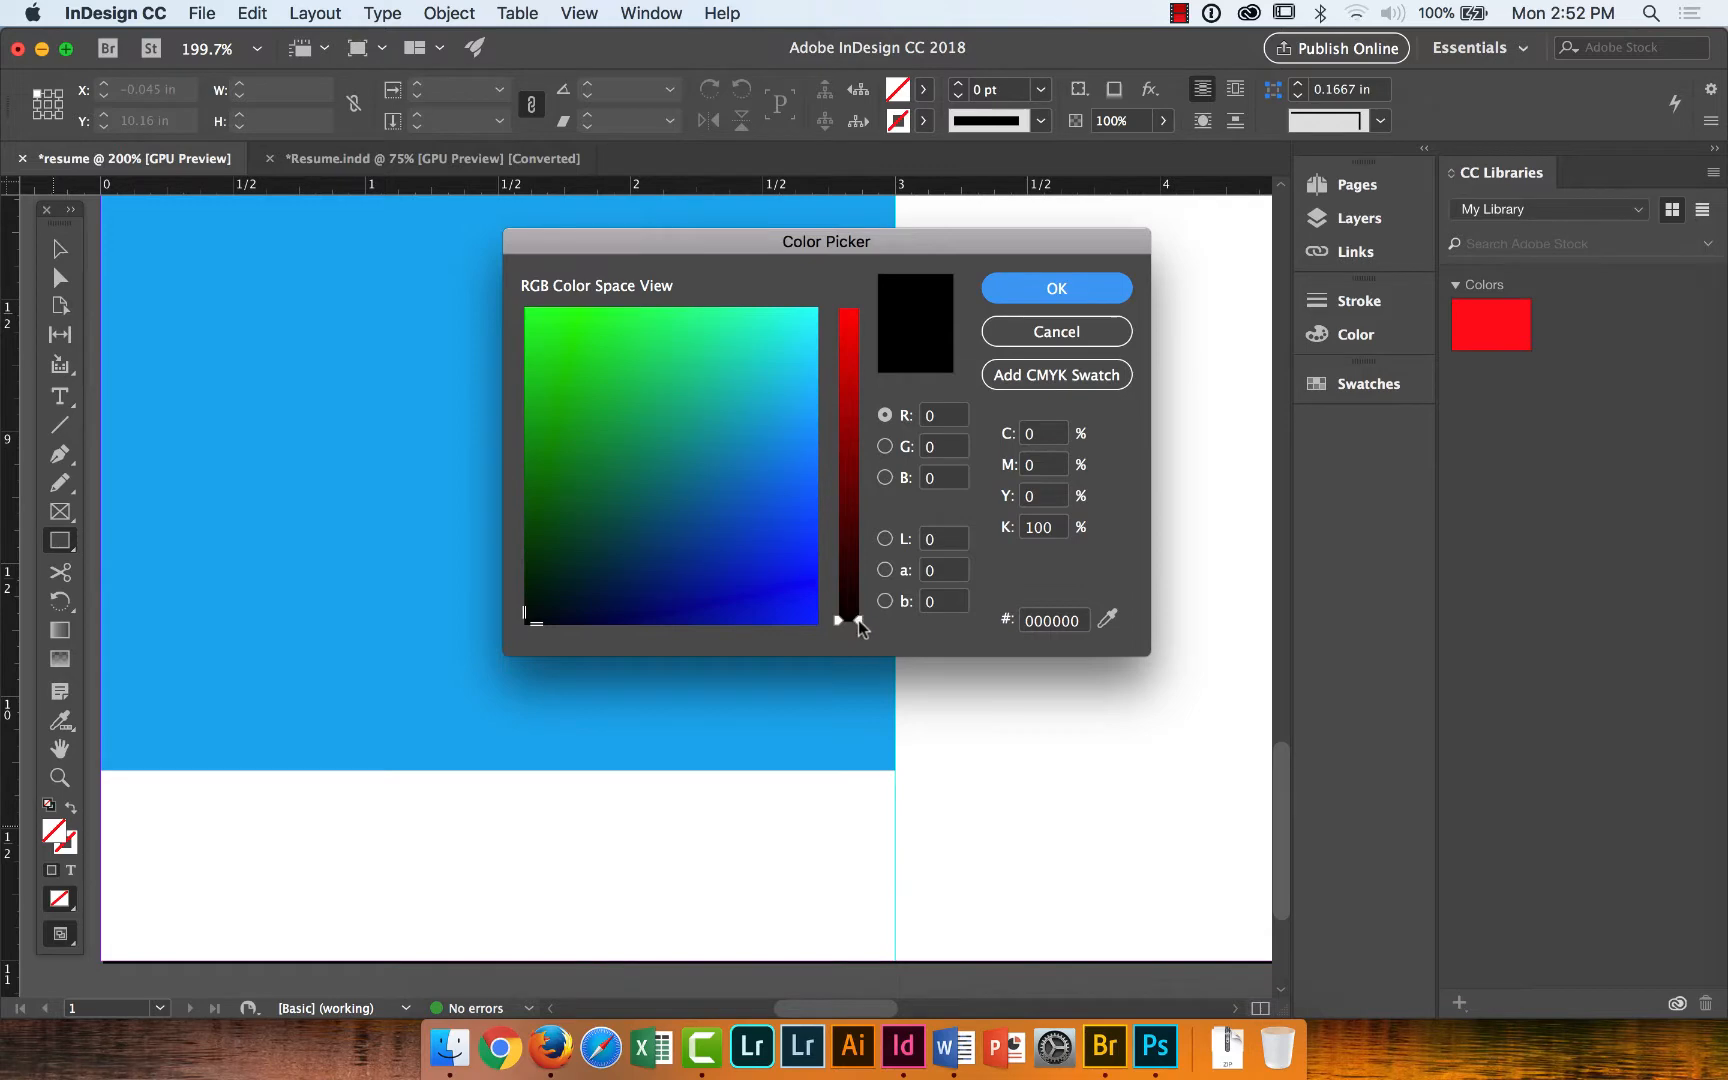
mouse_move(857, 621)
mouse_down()
mouse_move(865, 292)
mouse_move(856, 656)
mouse_up()
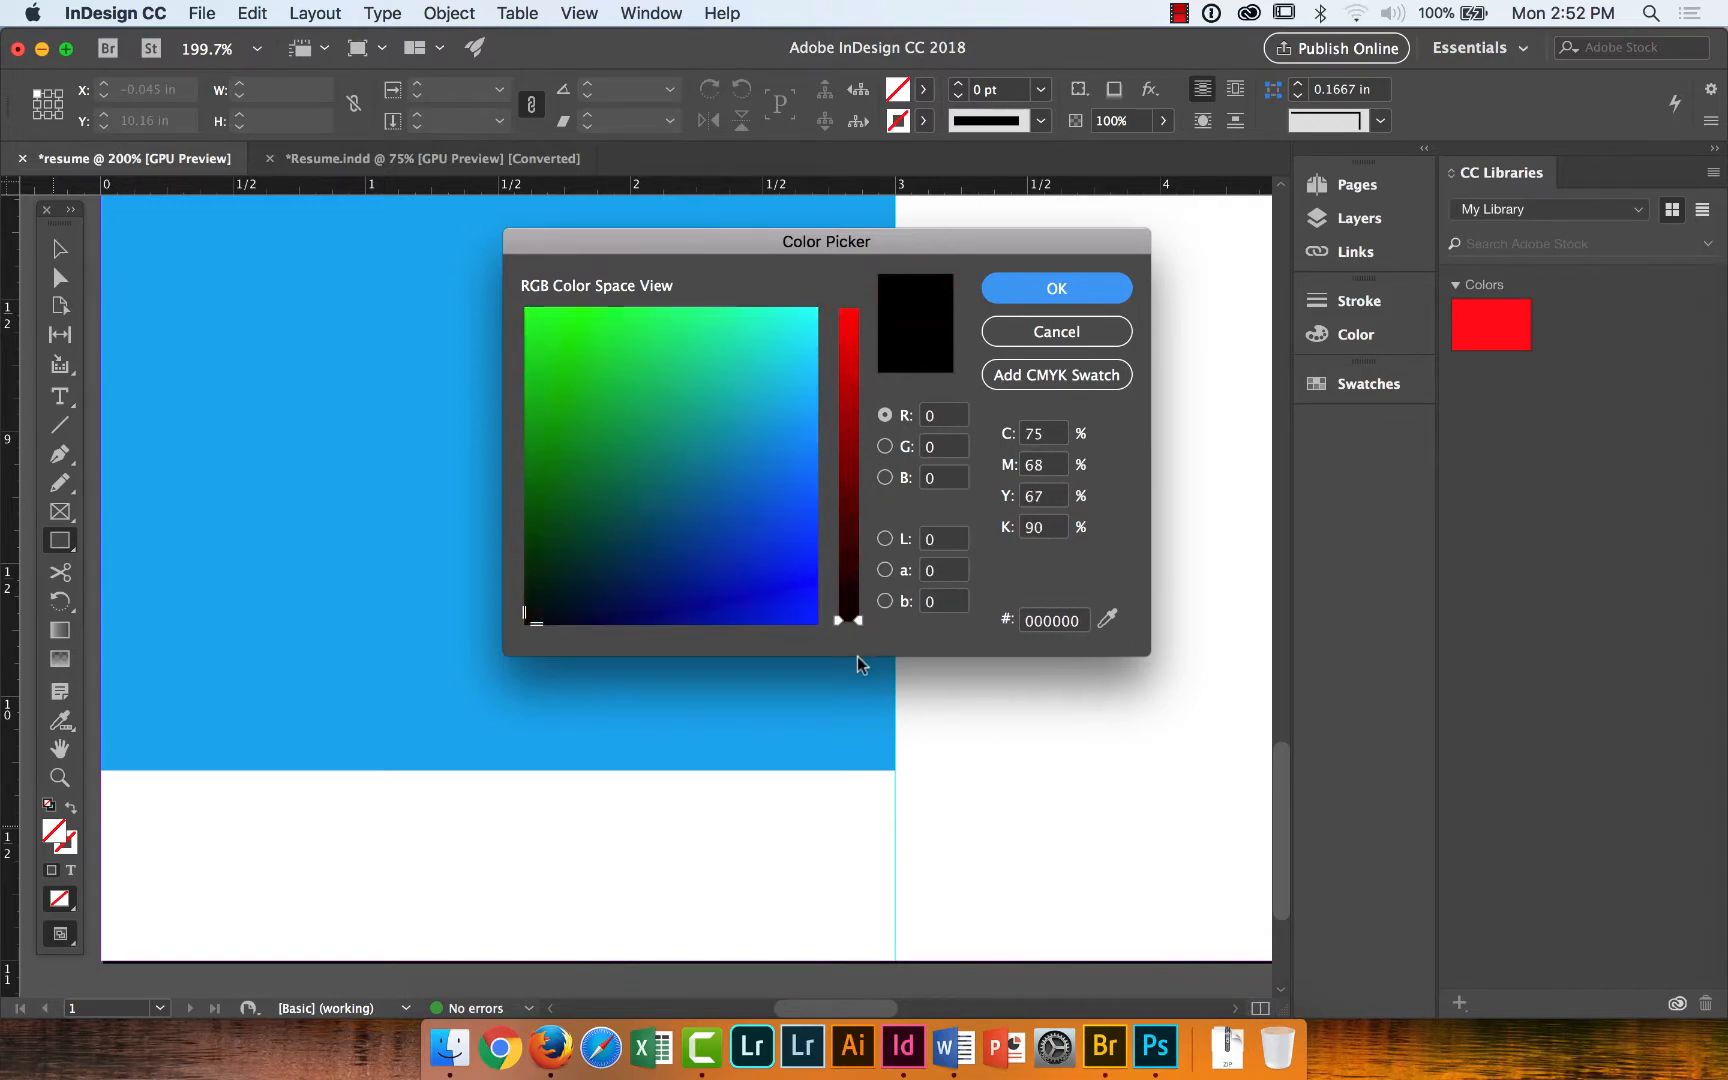
click(945, 416)
click(808, 388)
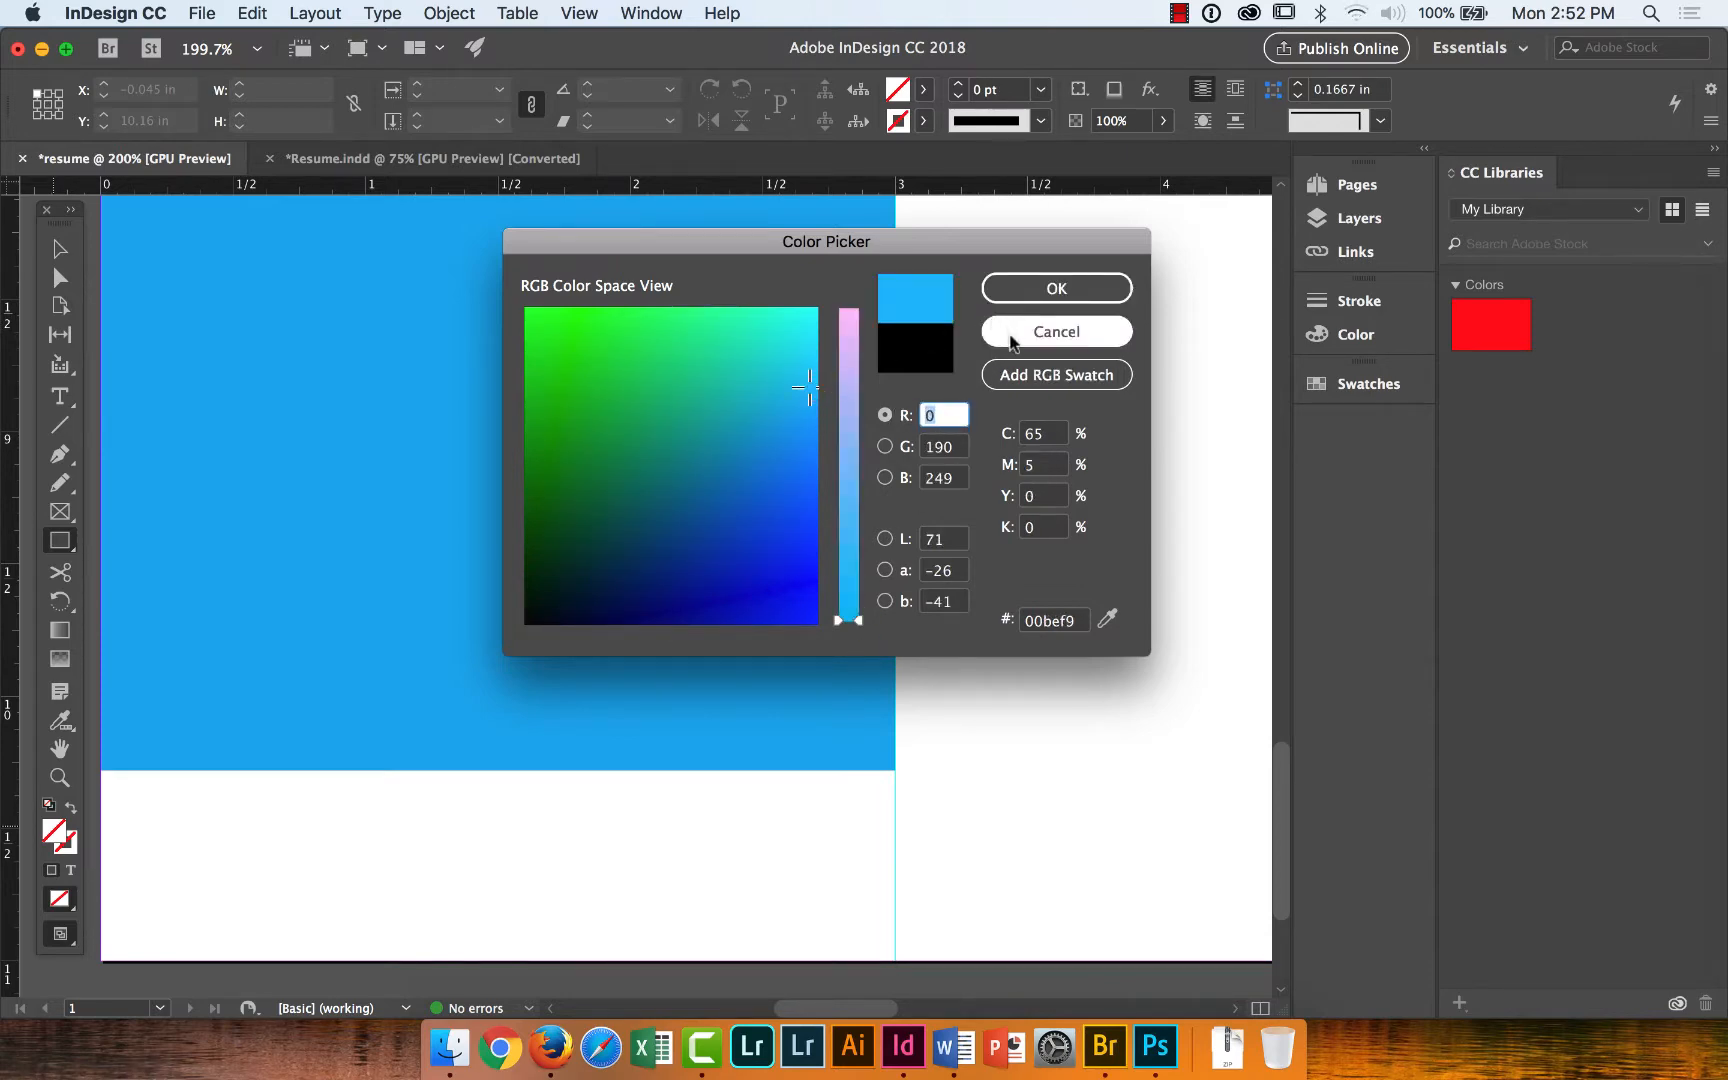
Set the fill's red, green and blue values all to 0 to make black.
click(935, 415)
drag(936, 415, 874, 415)
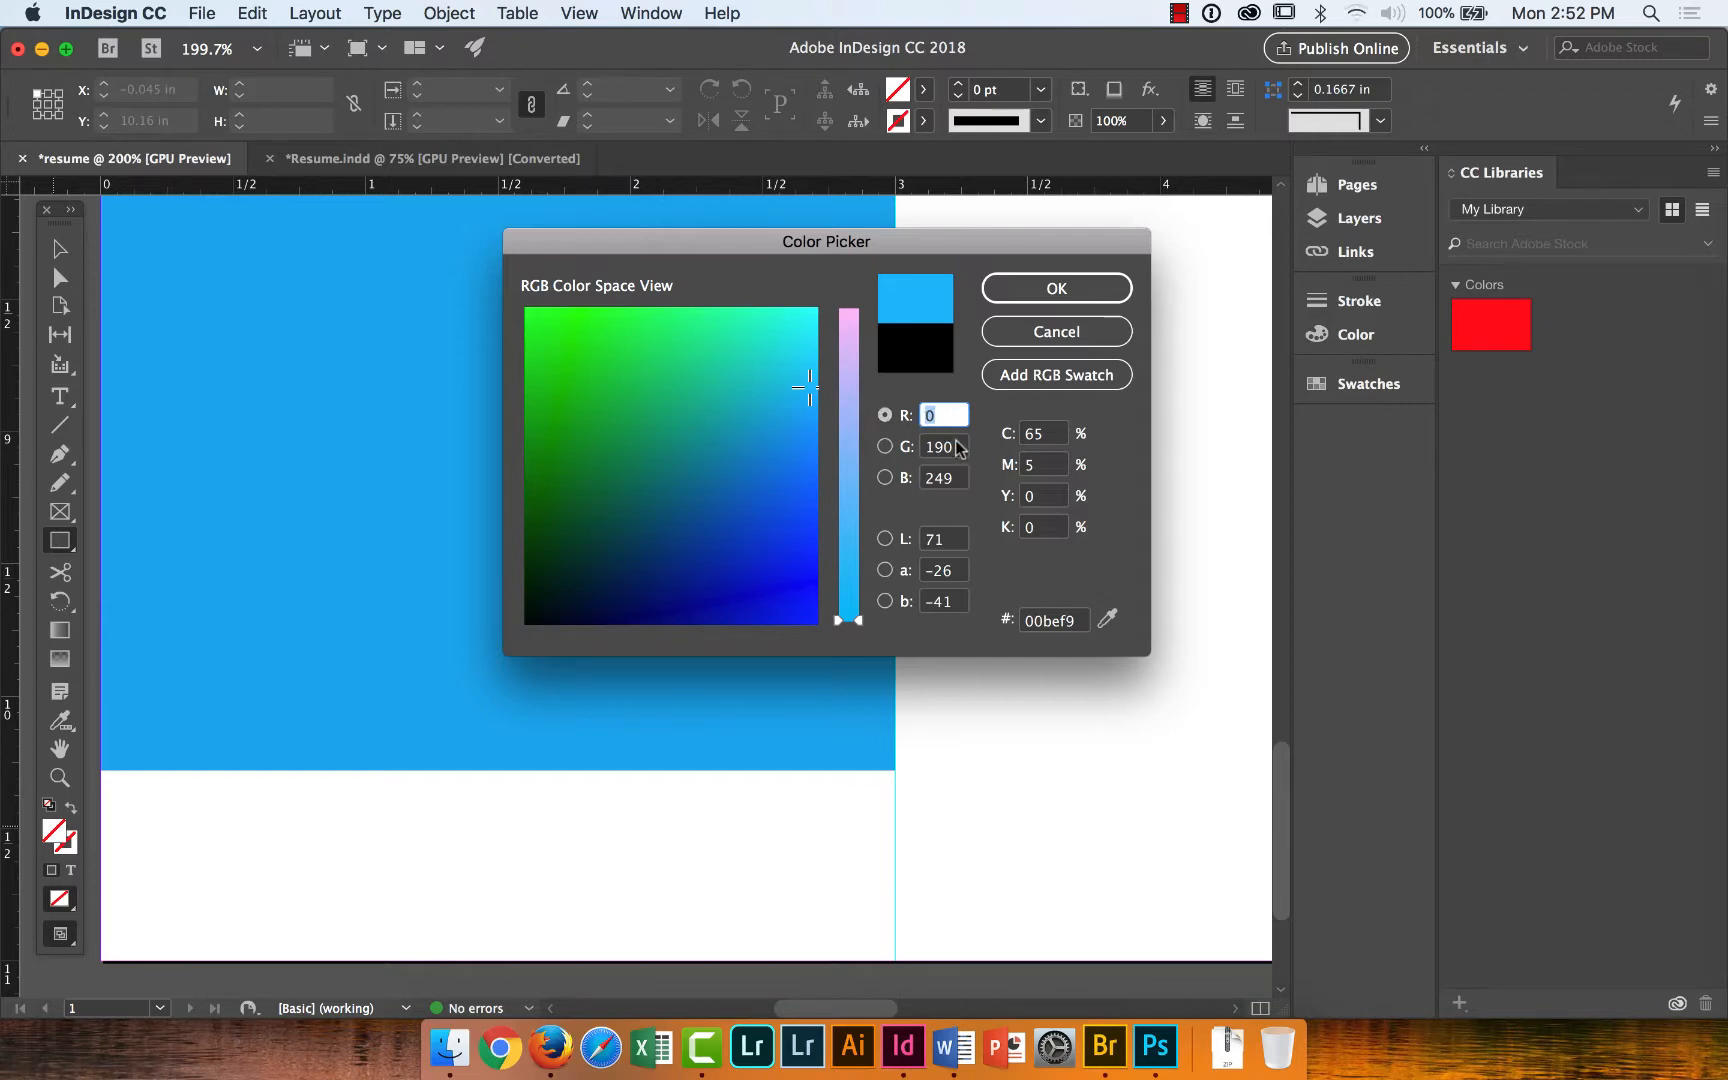
key(Tab)
text(0)
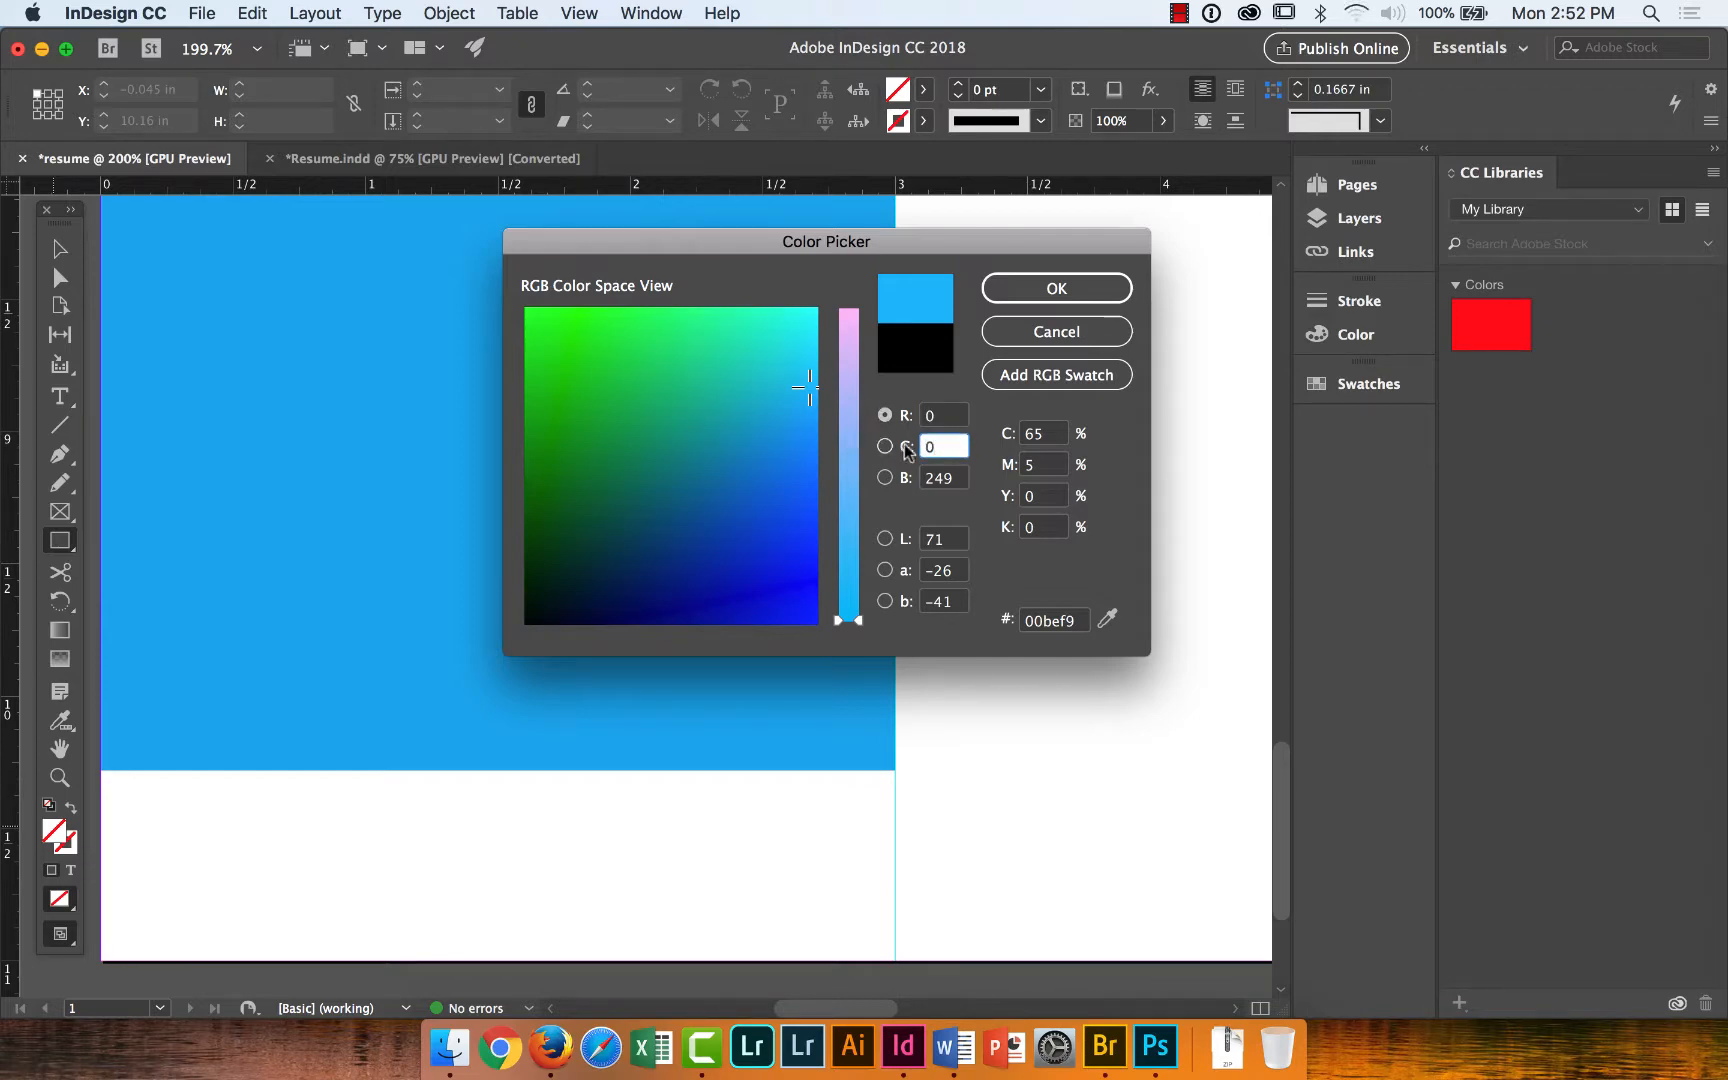
key(Tab)
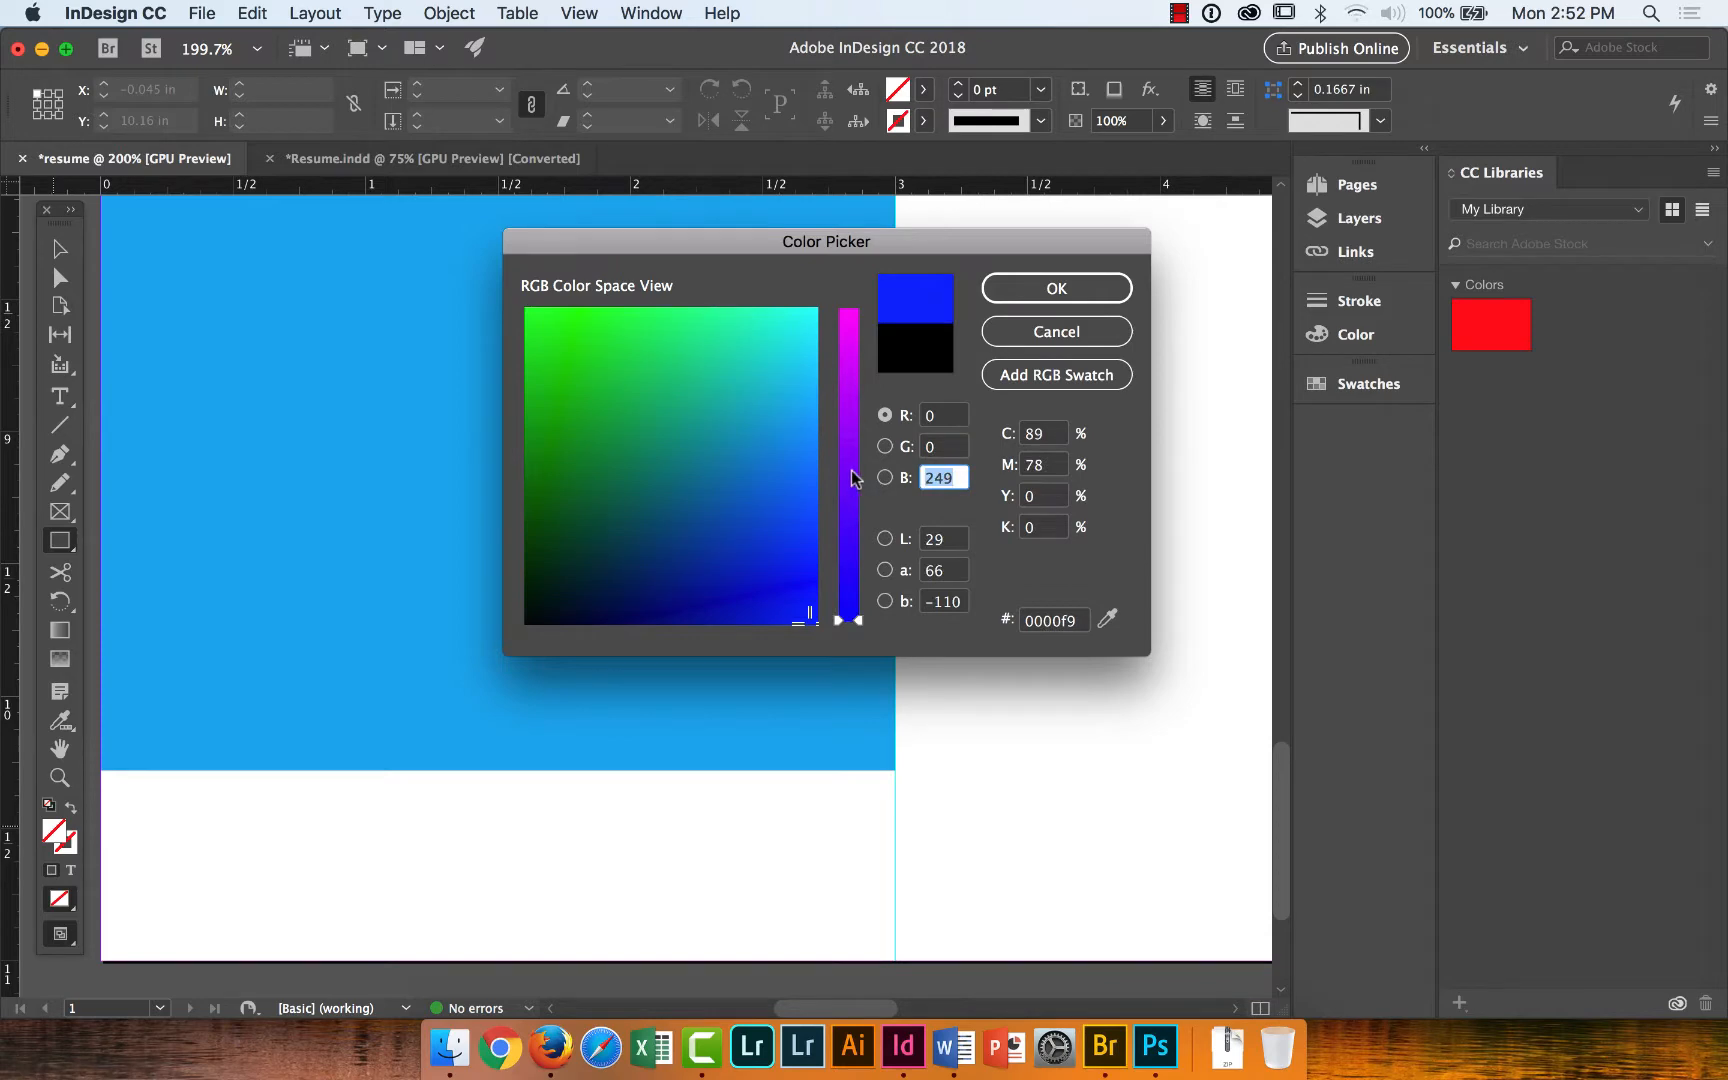
text(0)
click(950, 450)
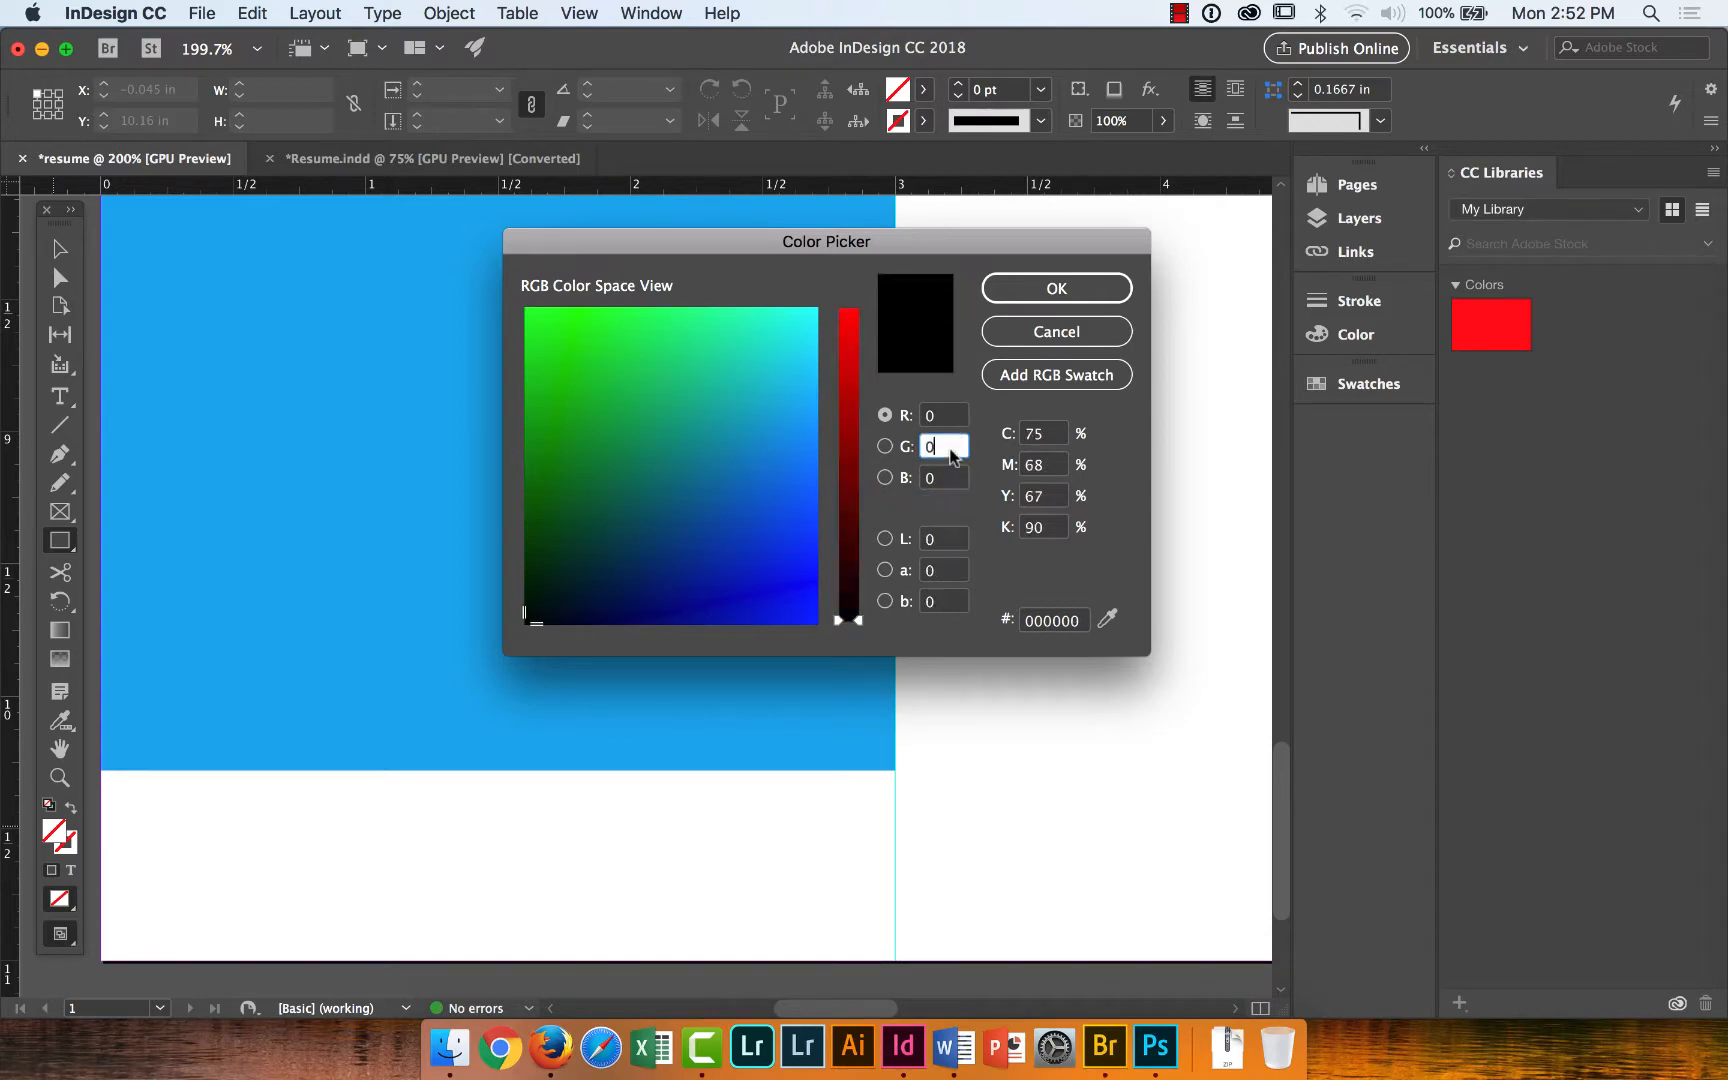
Set the fill's red, green and blue values all to 255 for white, and cancel the colour change.
click(948, 415)
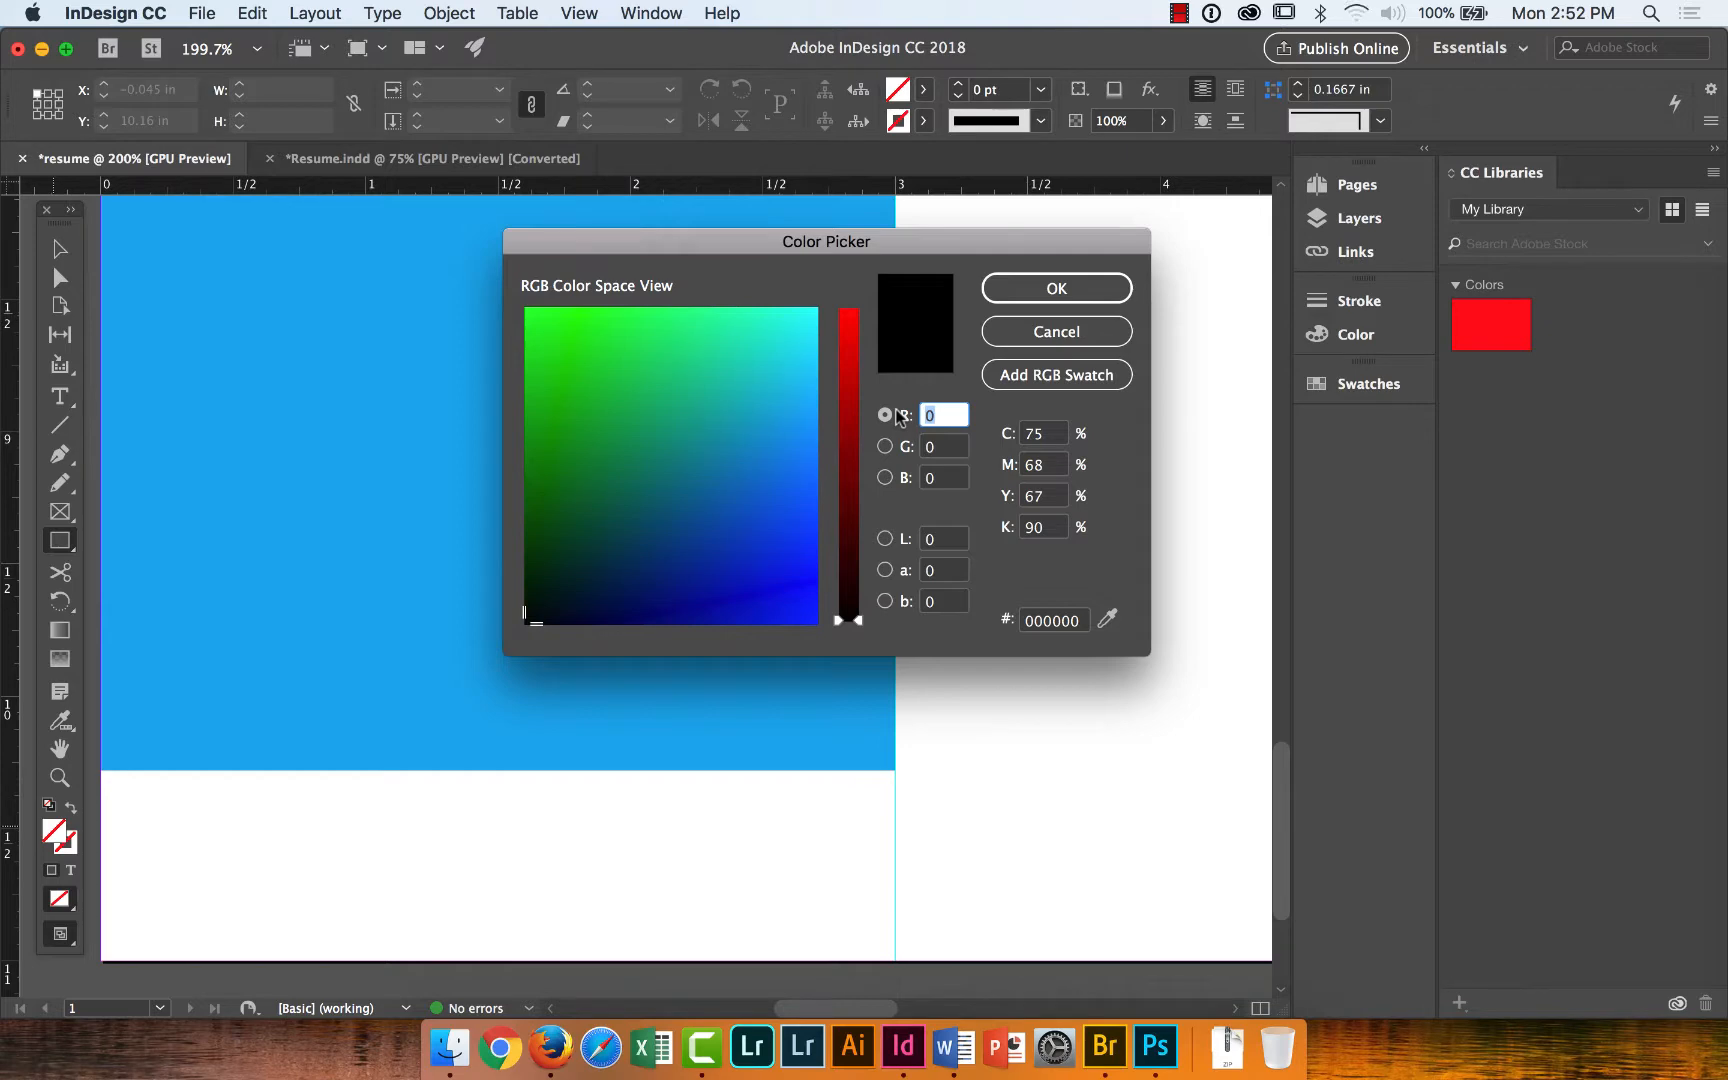
text(255)
key(Tab)
text(2)
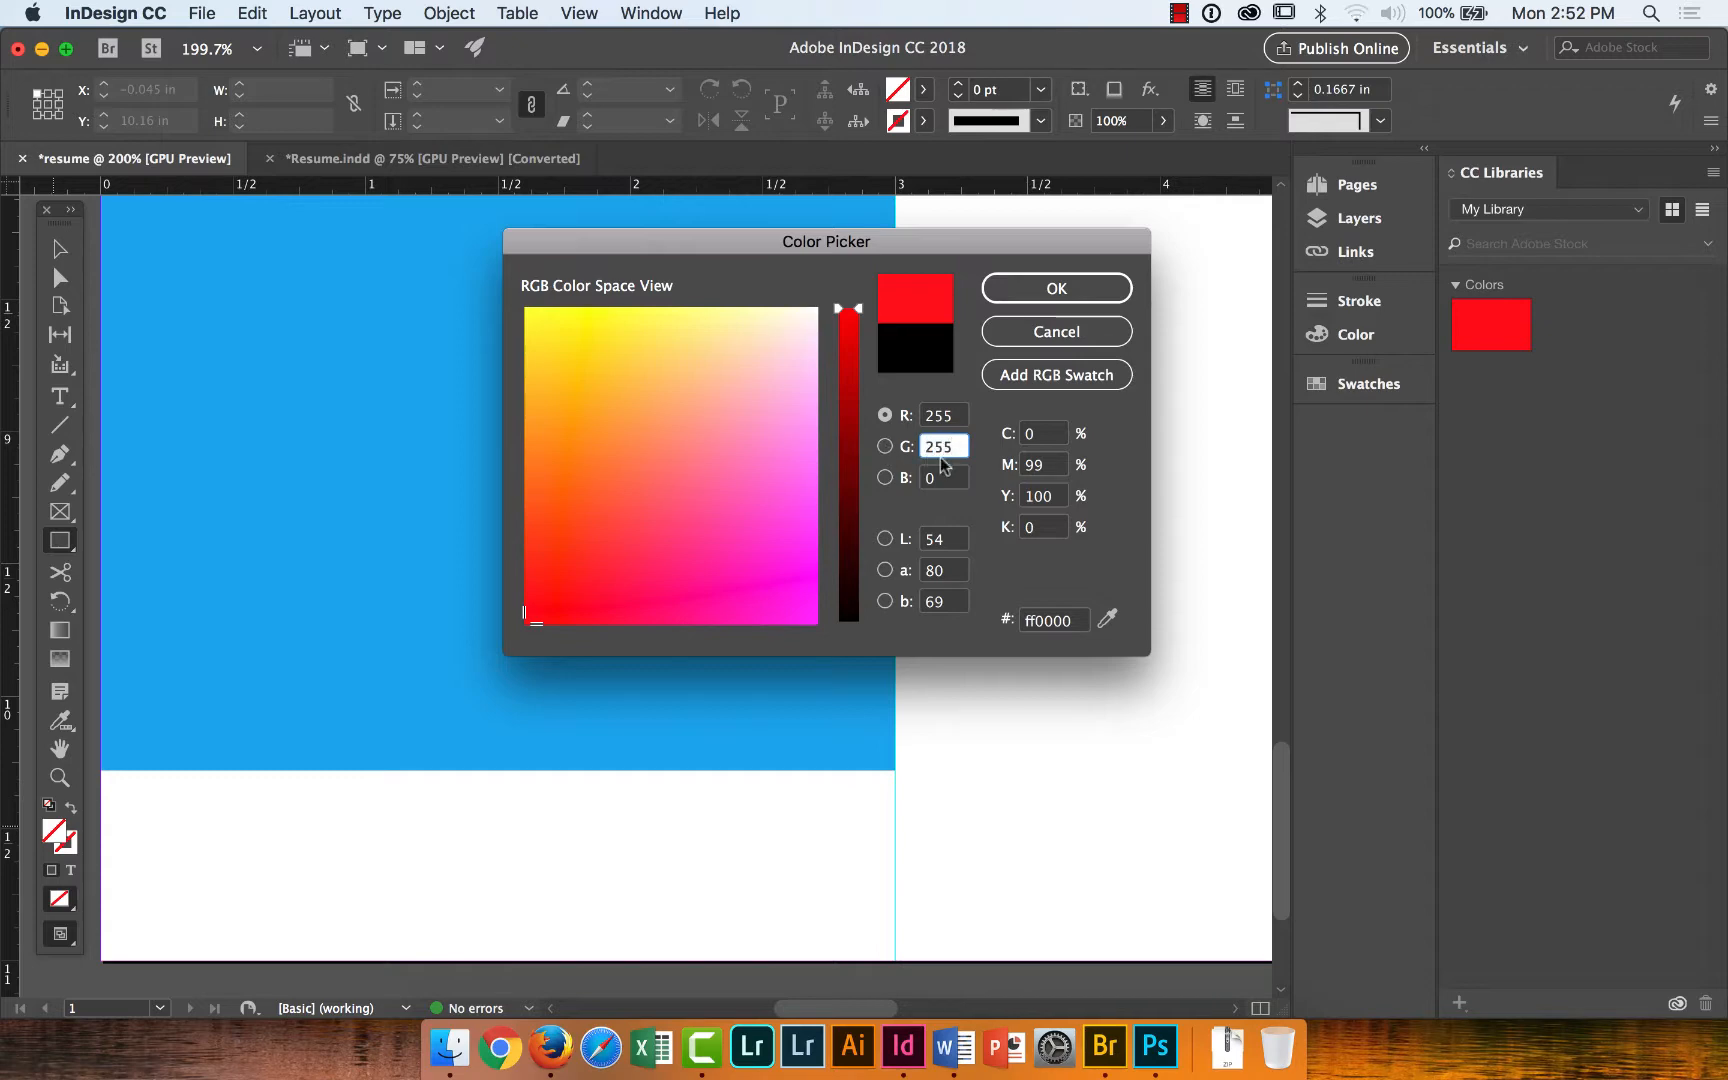
text(55)
key(Tab)
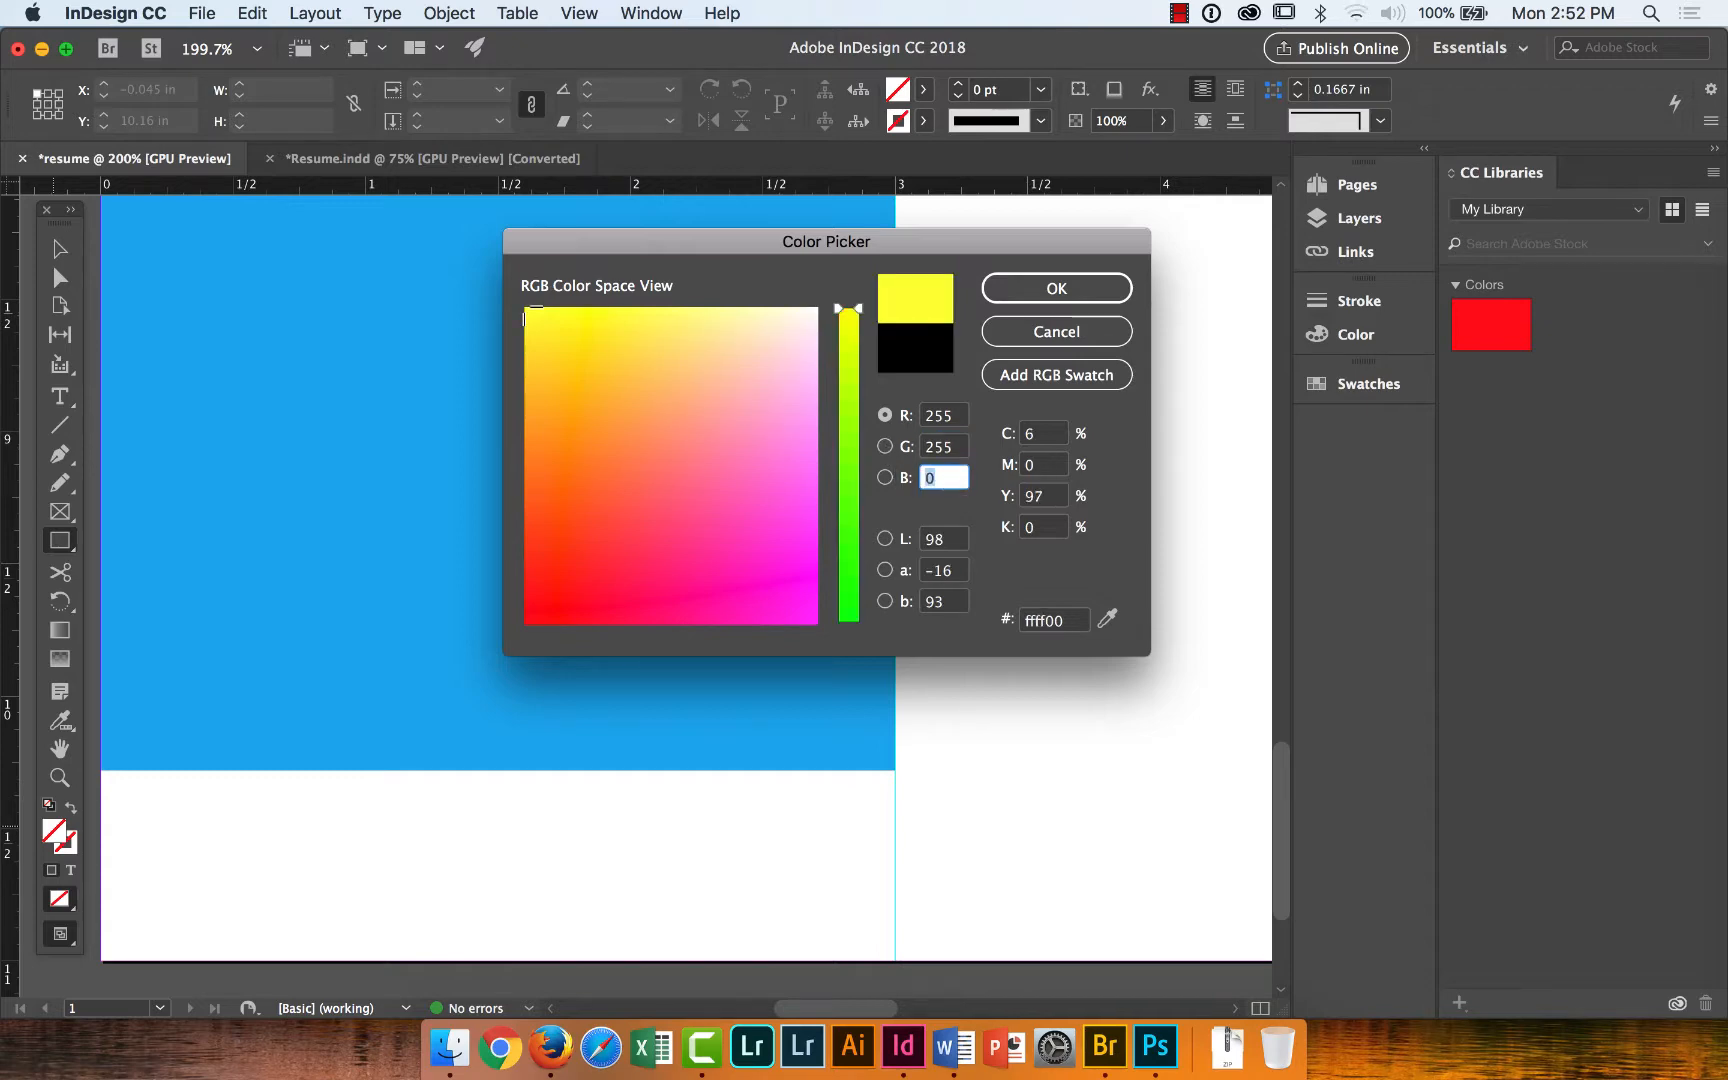
text(255)
click(959, 452)
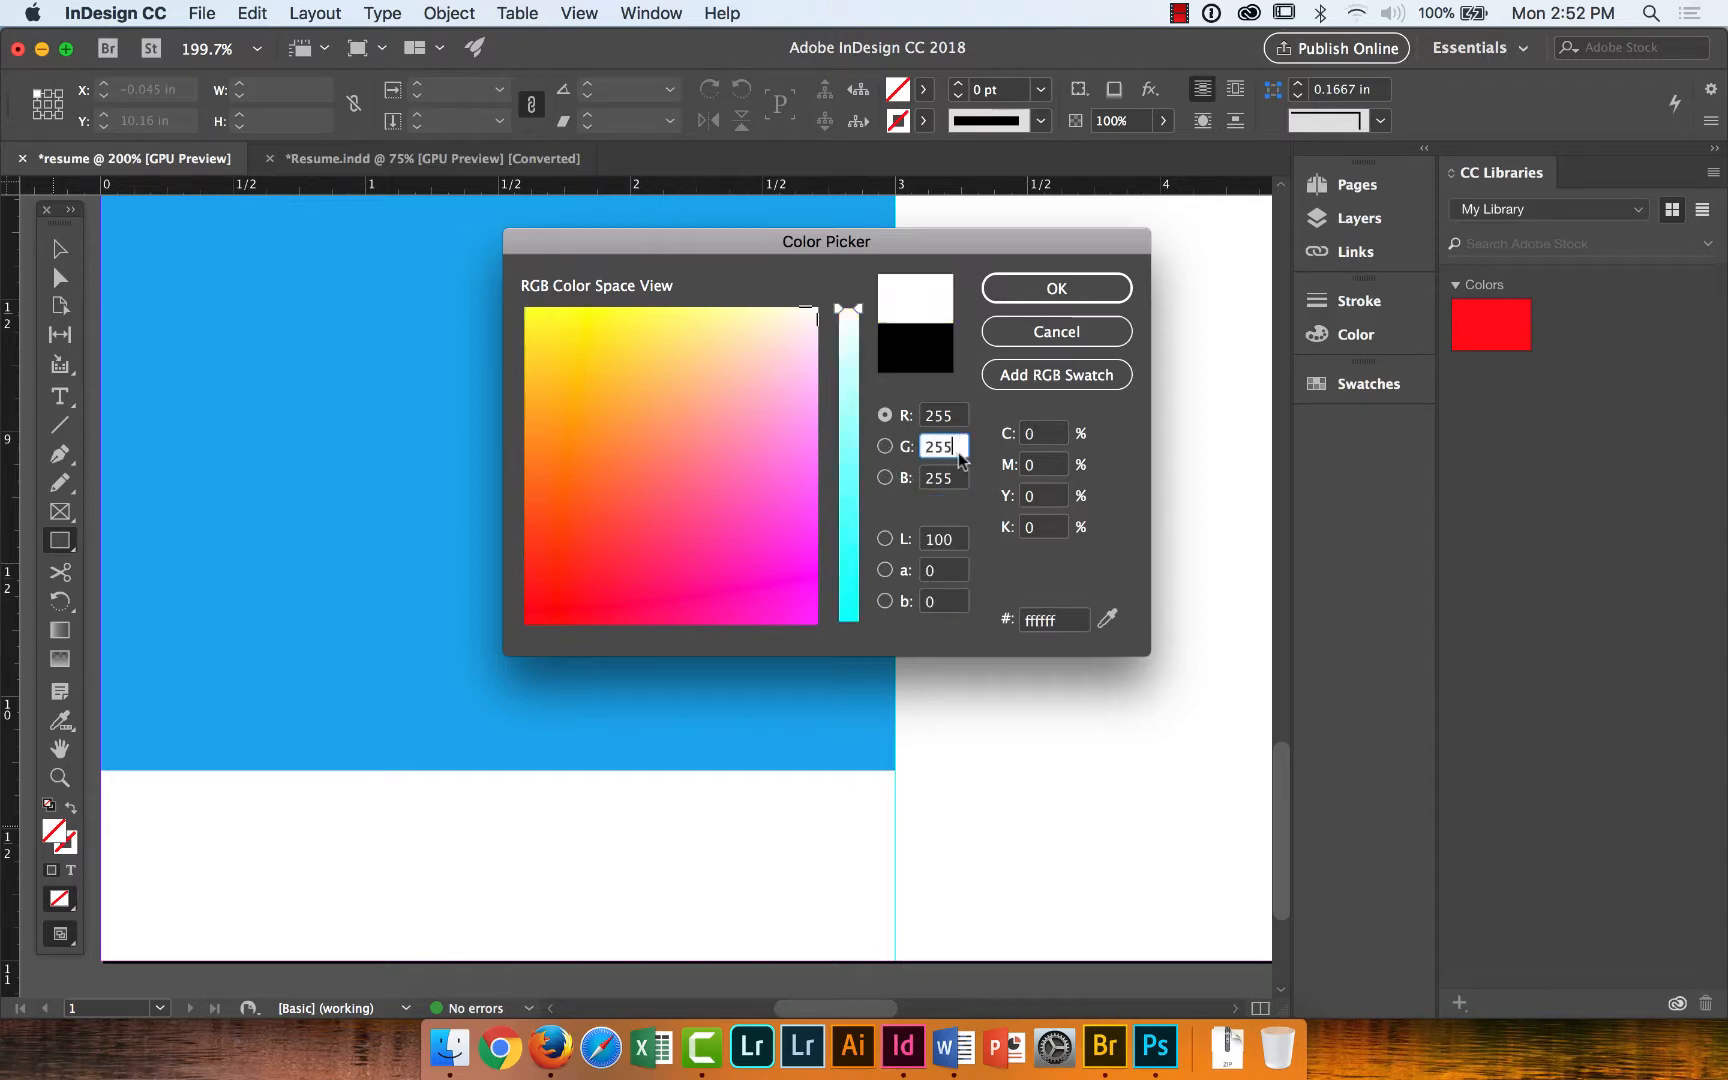
click(1040, 334)
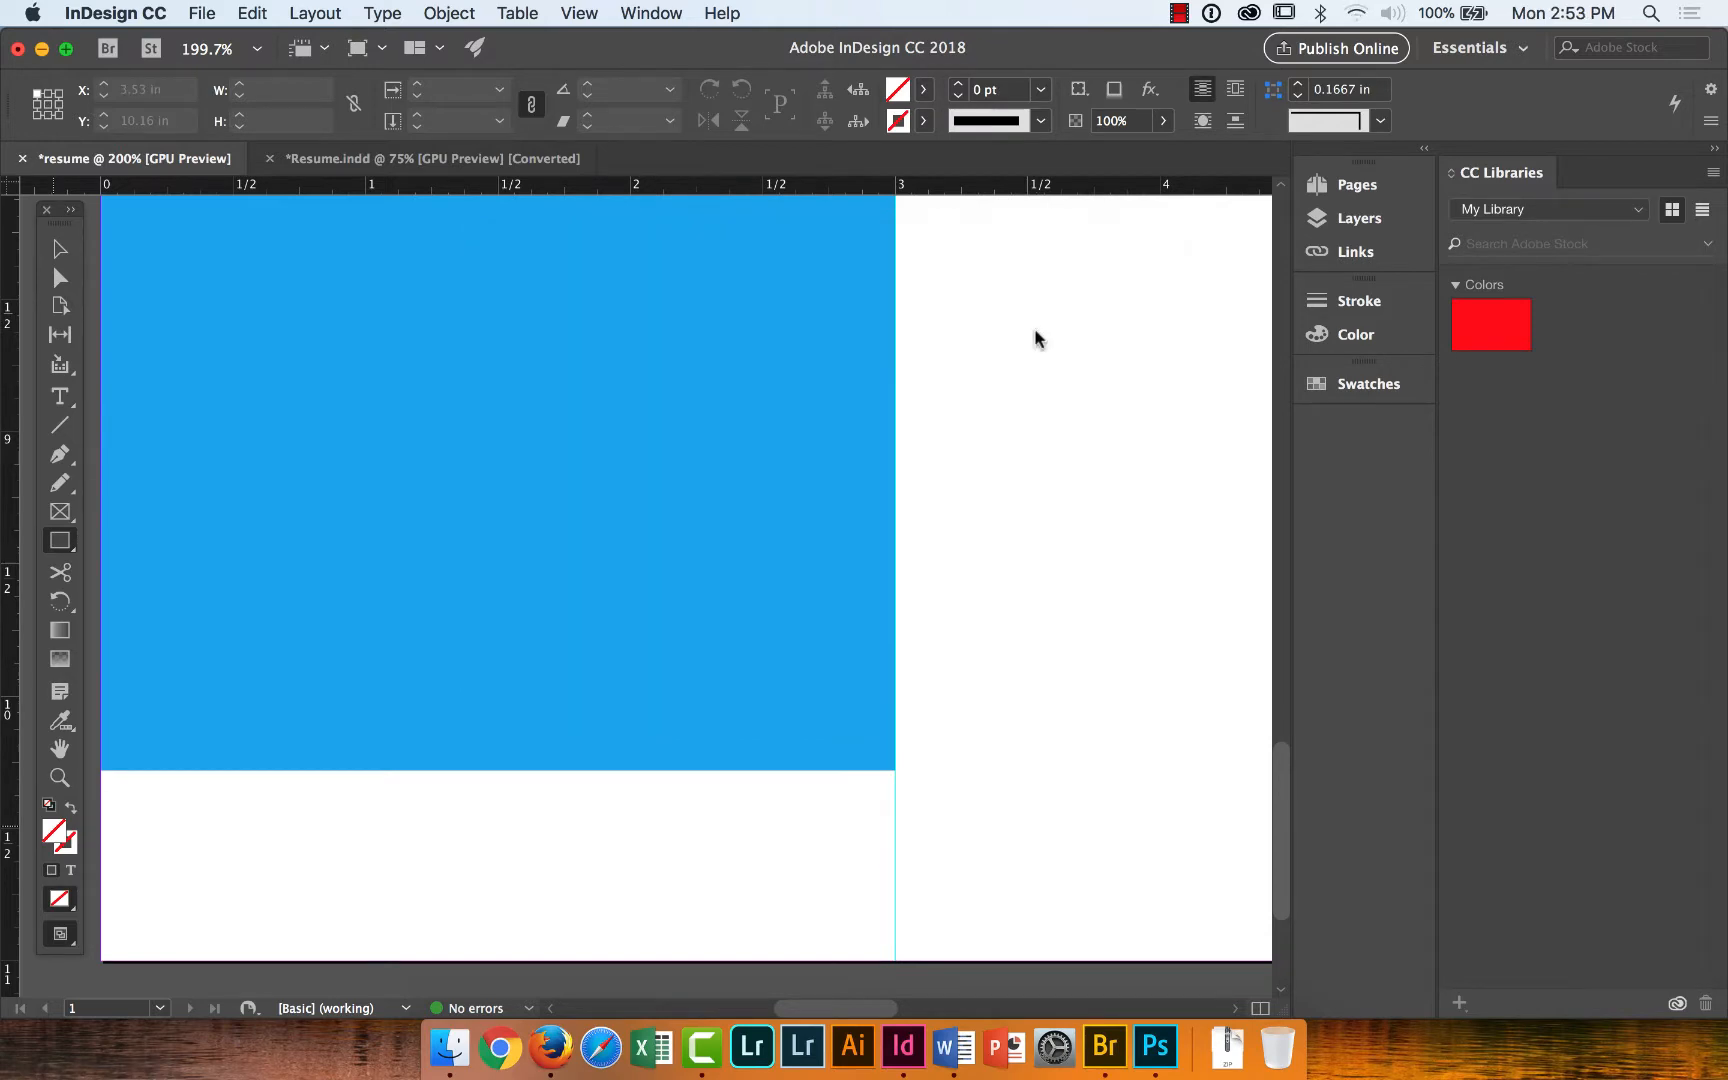
Set the fill to the [Paper] swatch and draw a white square about 0.47 in wide near the blue panel's lower-right corner.
click(923, 93)
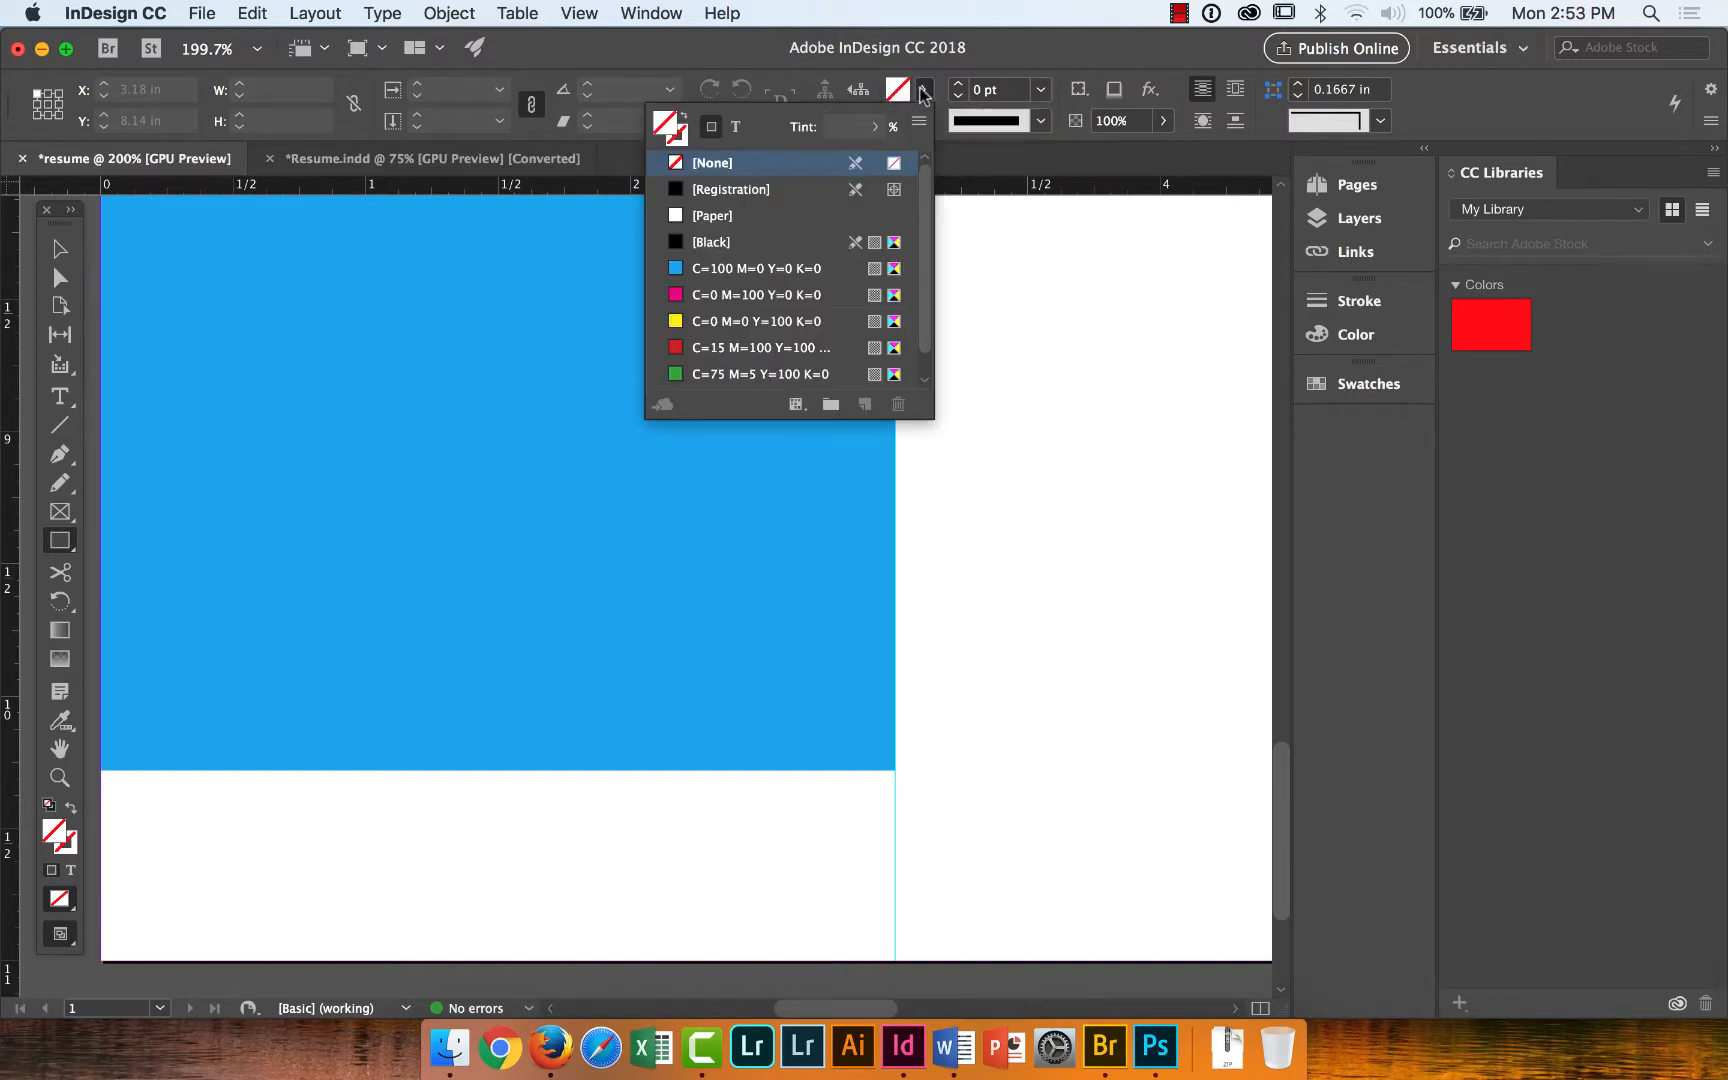
click(731, 216)
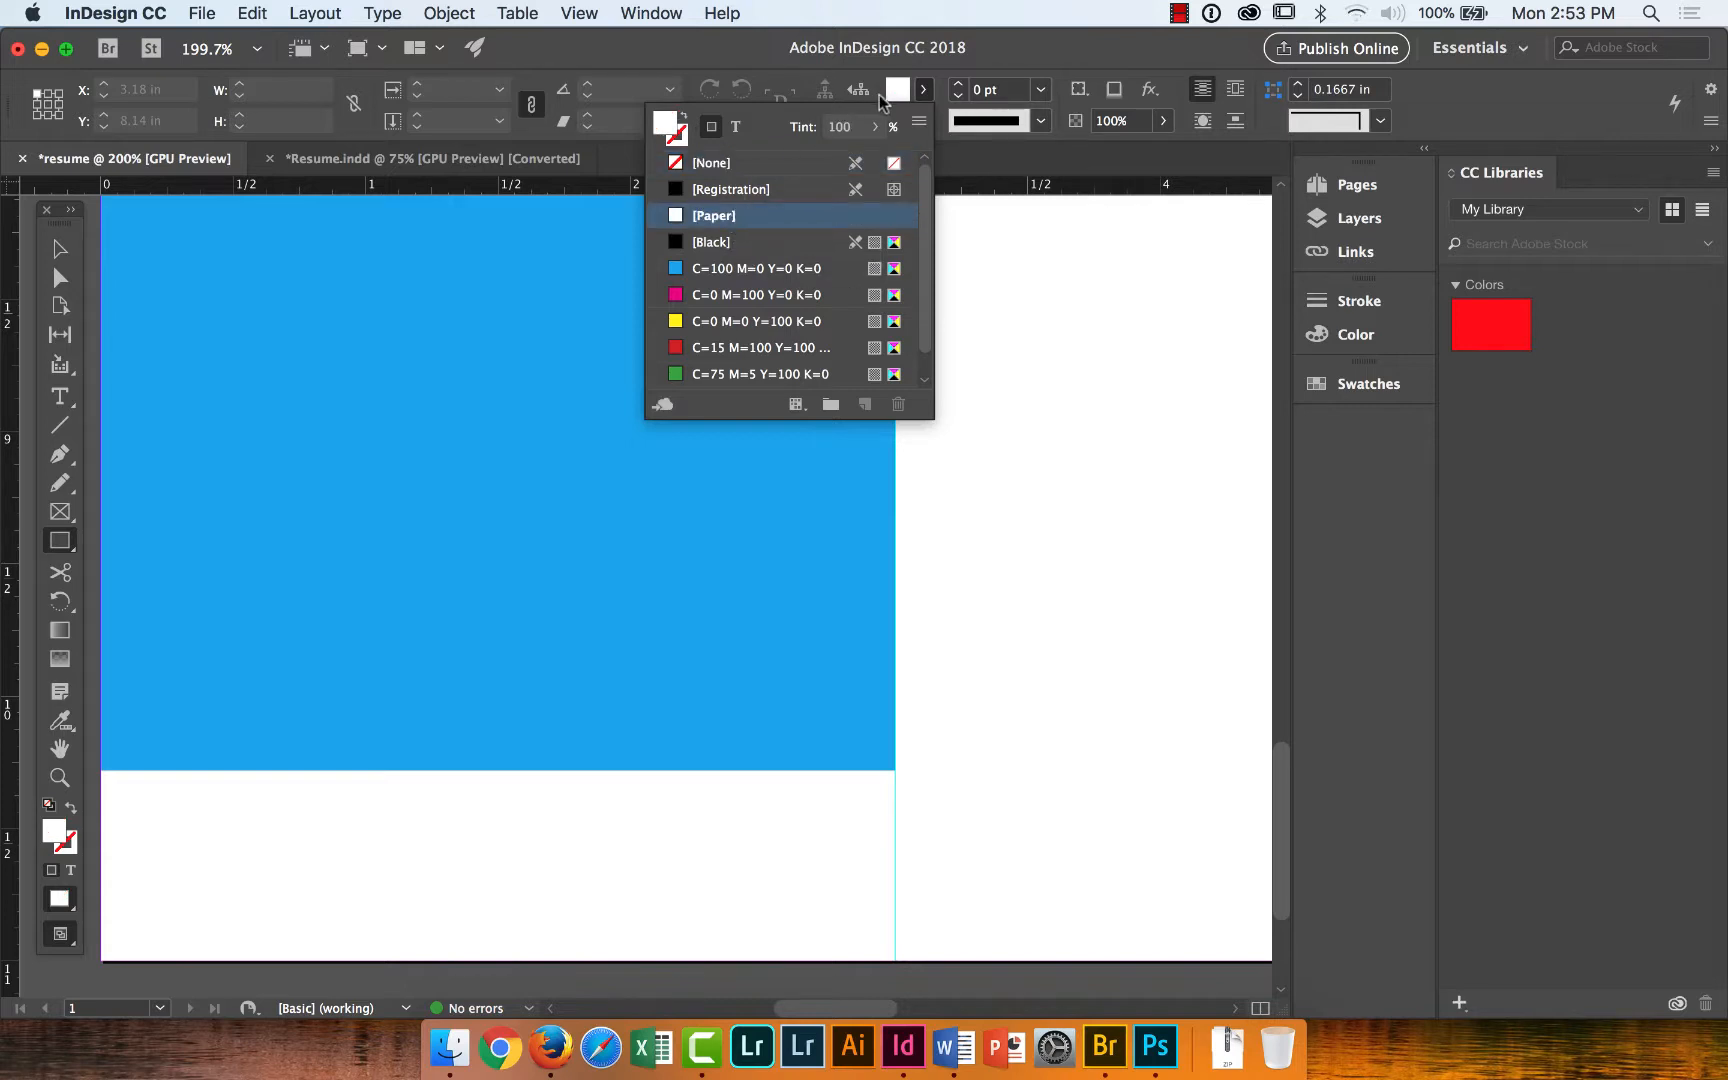
click(921, 92)
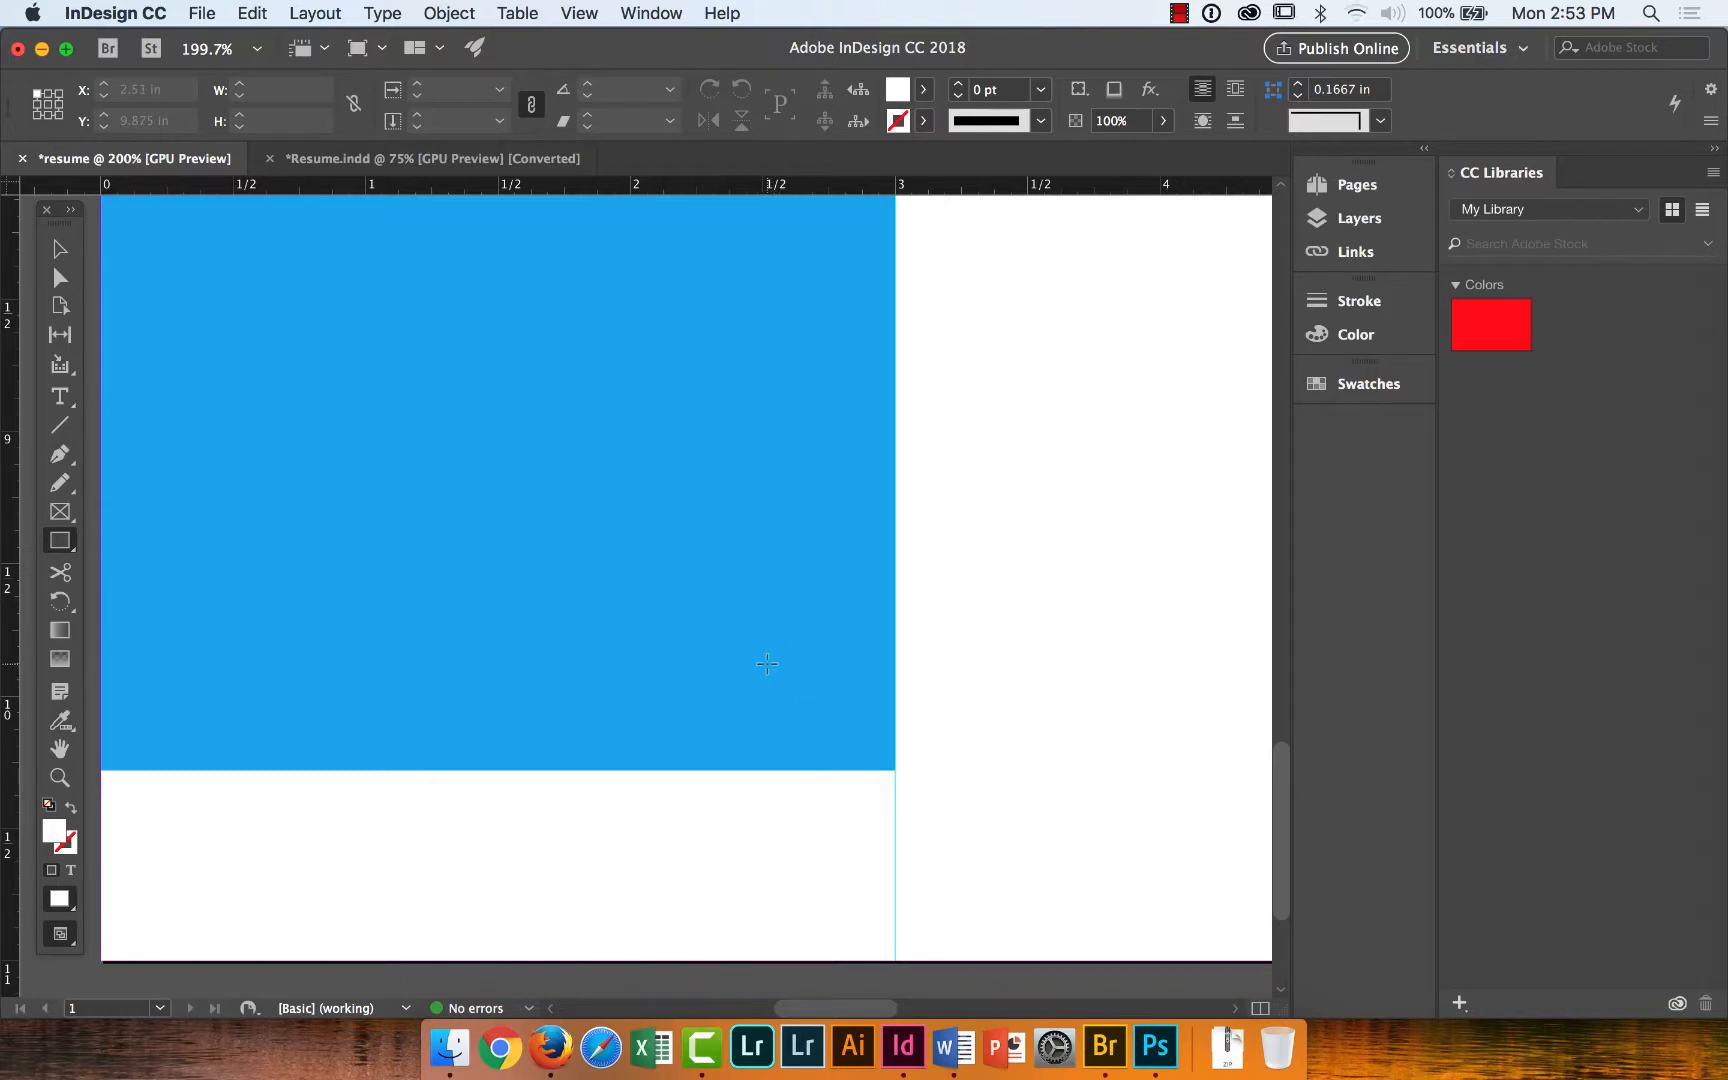
drag(748, 646, 908, 771)
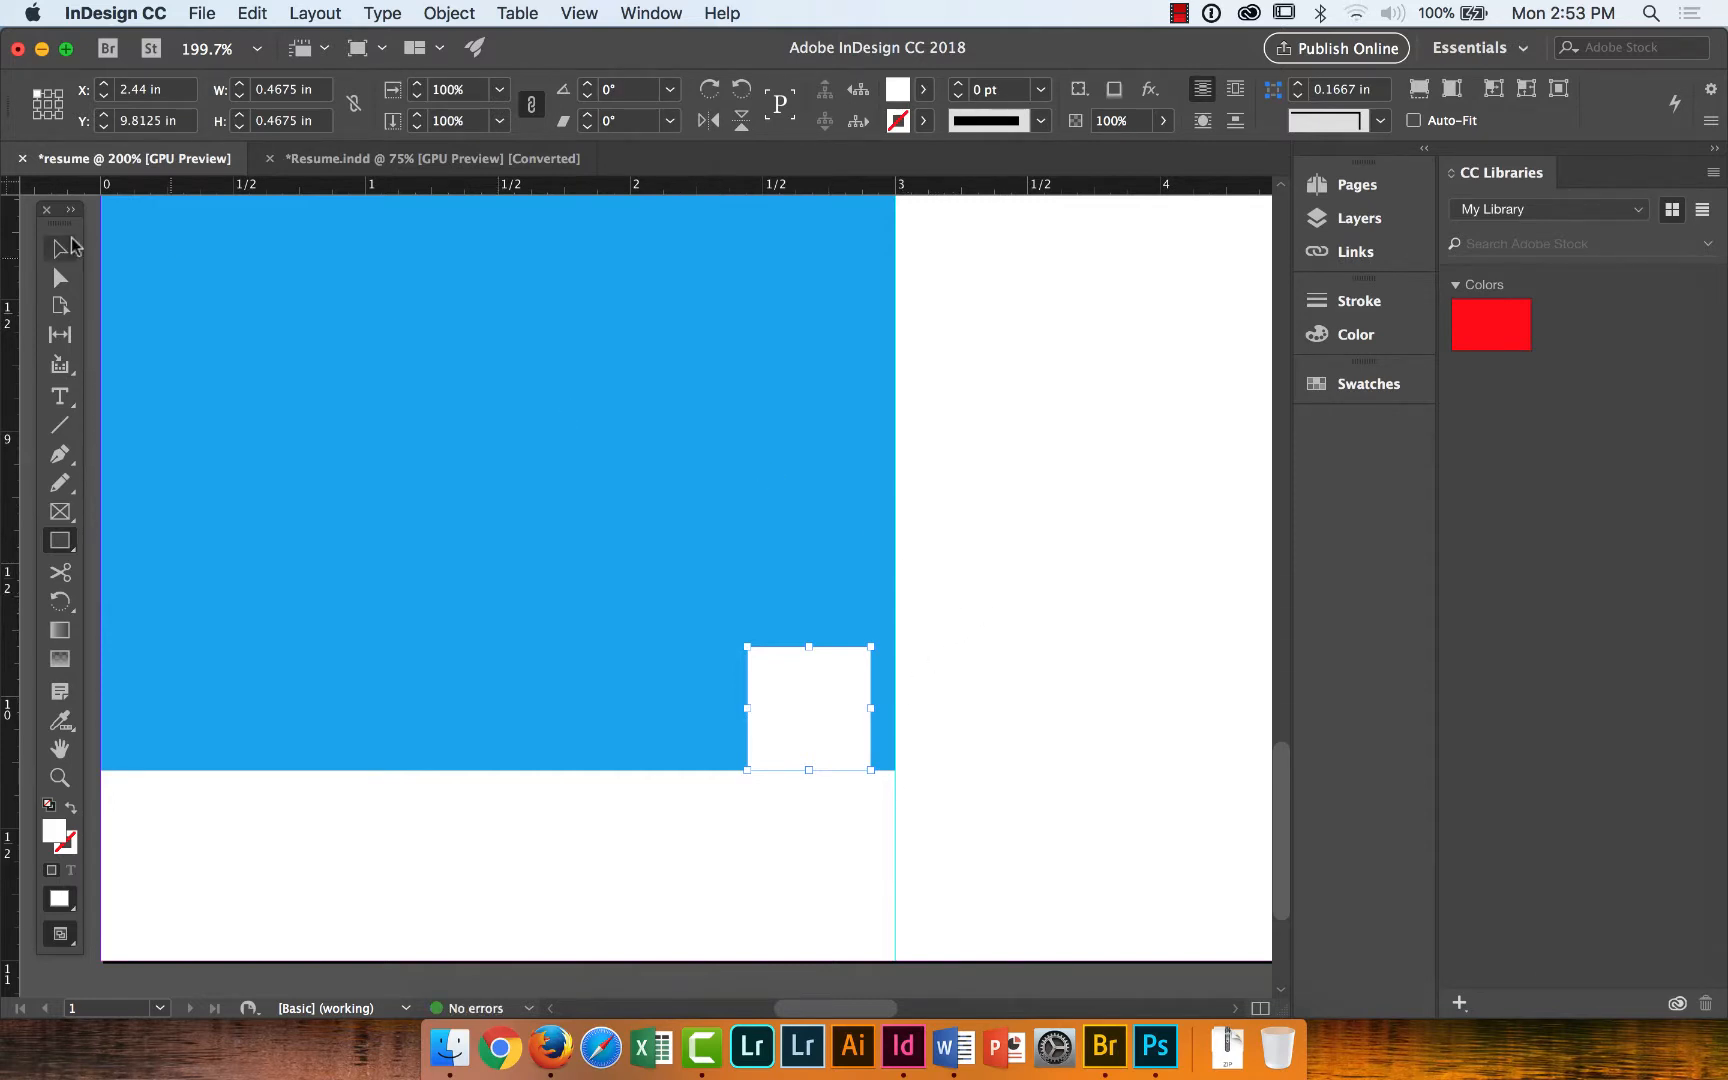
Move the white square flush with the blue panel's right and bottom edges so it covers the corner.
click(56, 249)
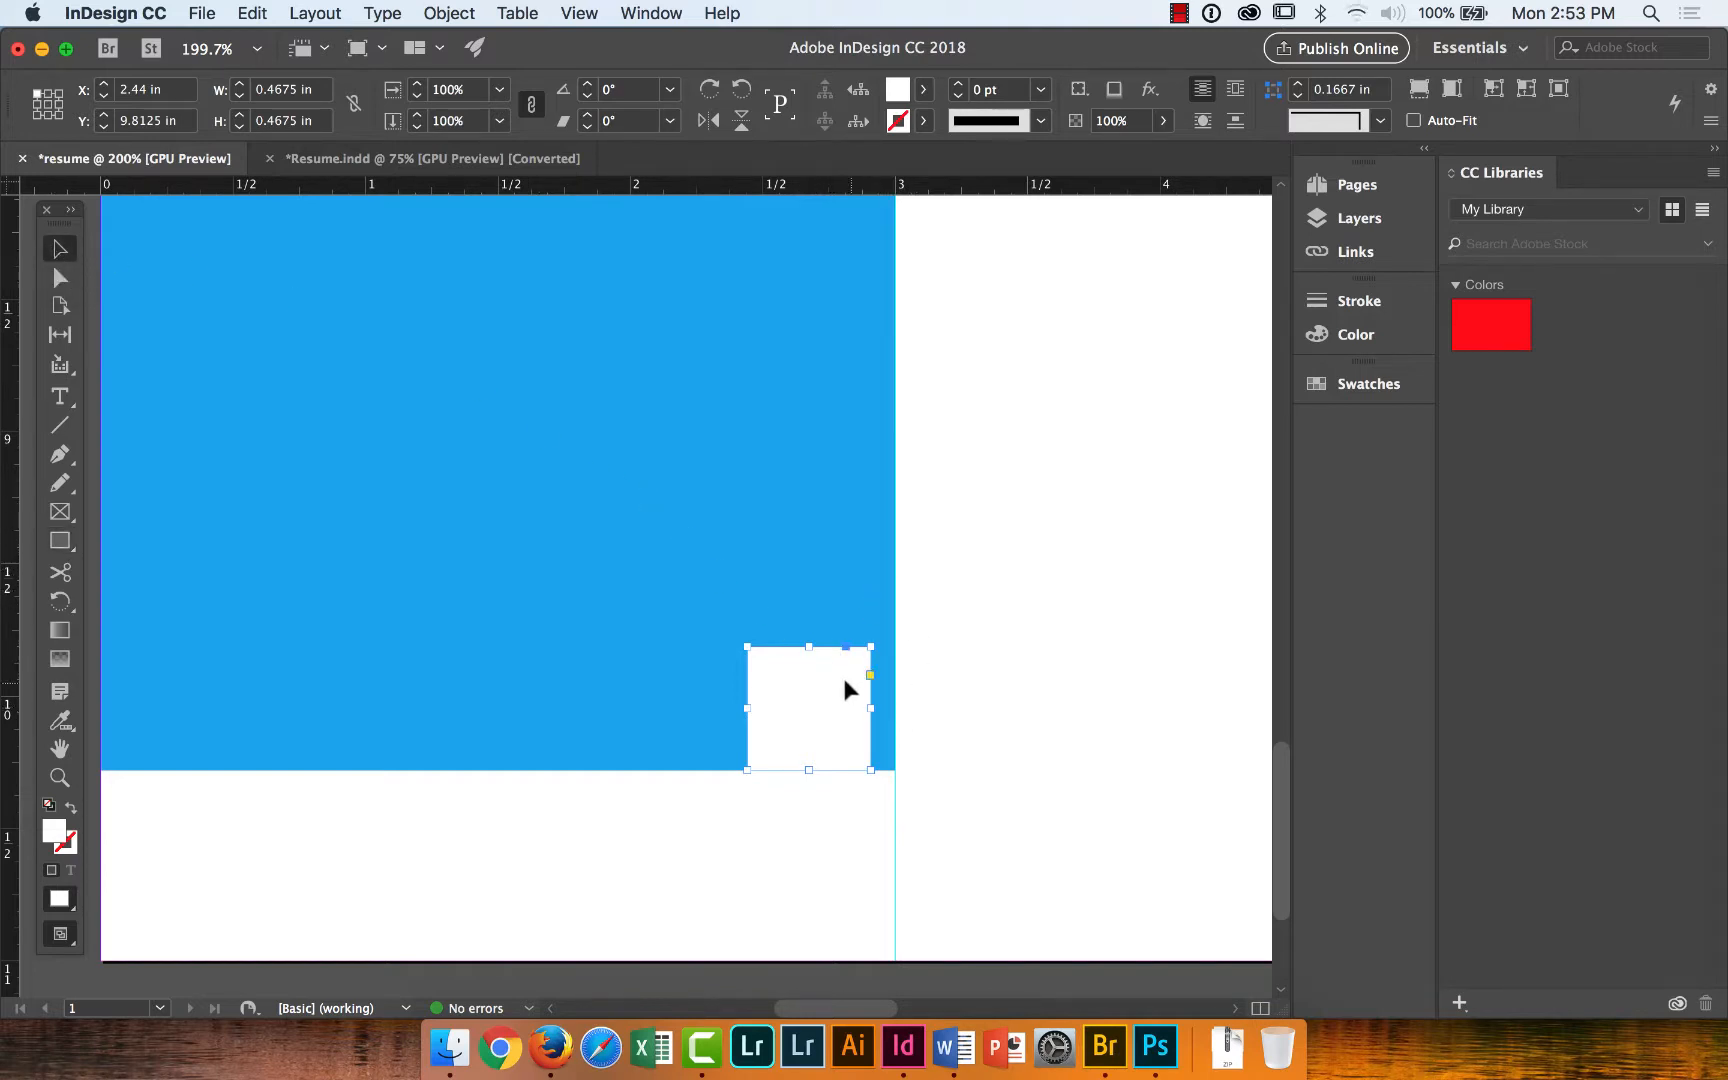
drag(825, 682, 900, 680)
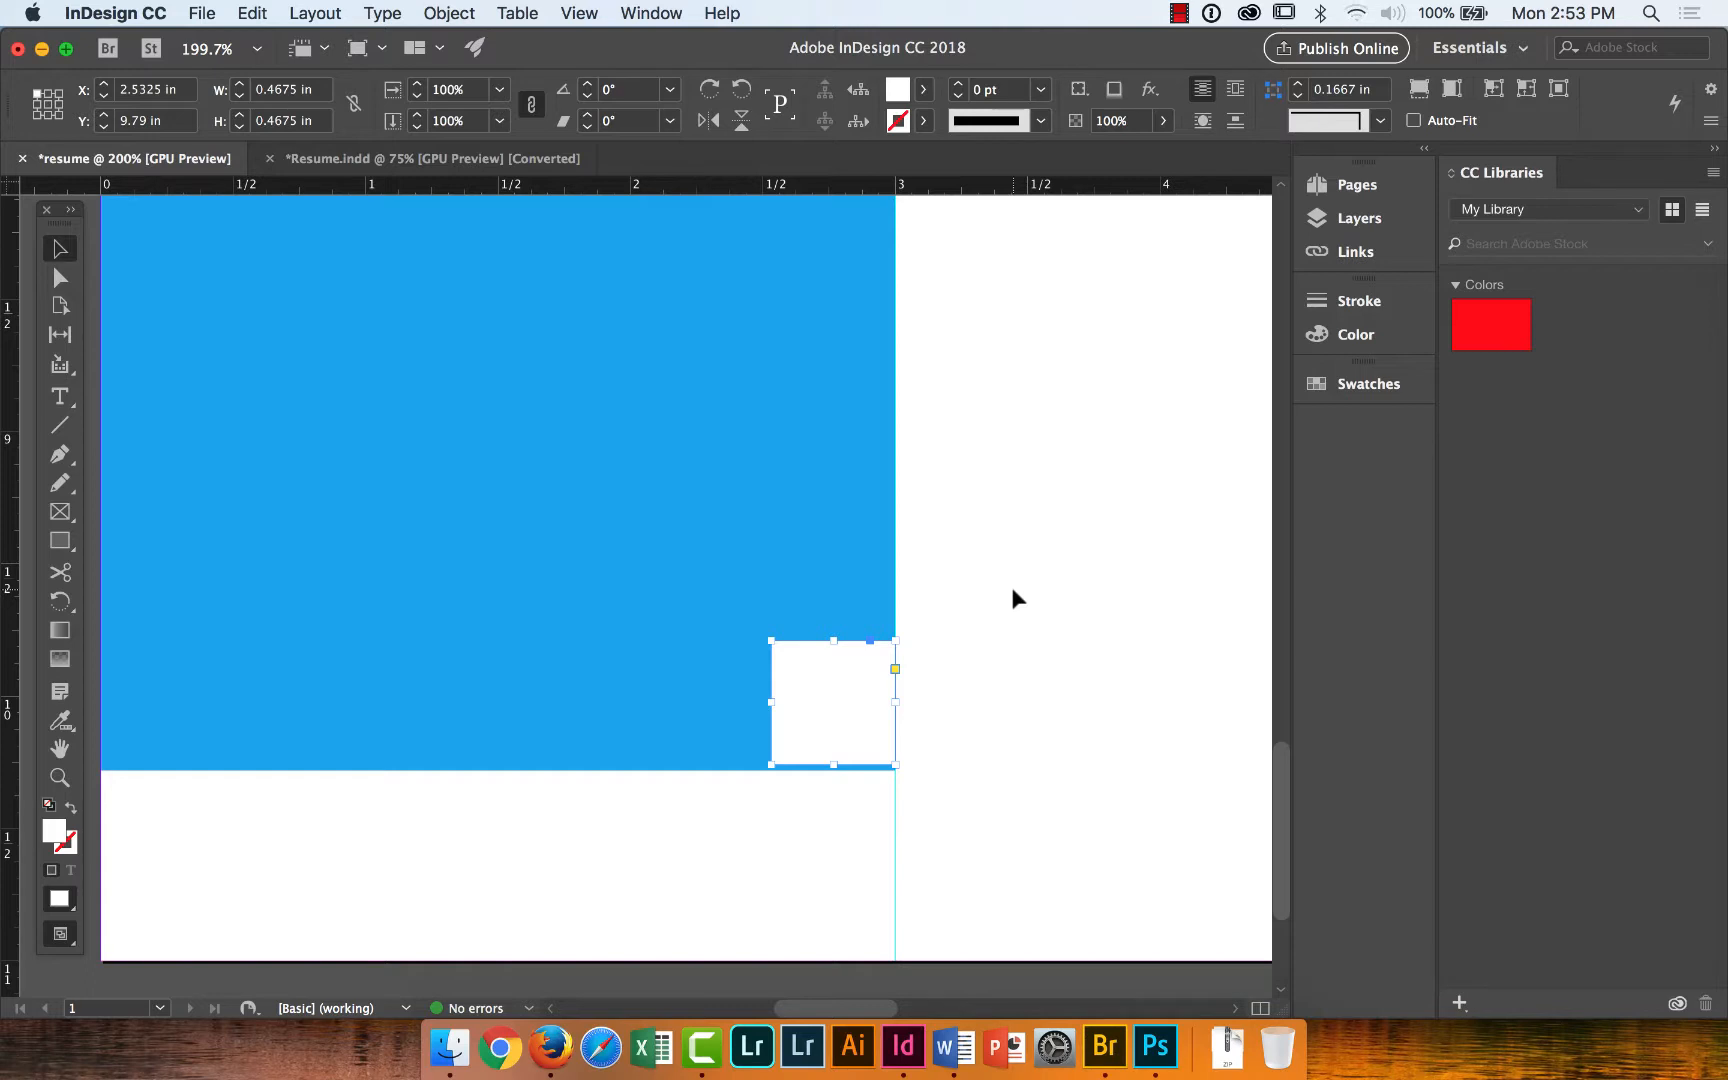
key(Down)
key(Down)
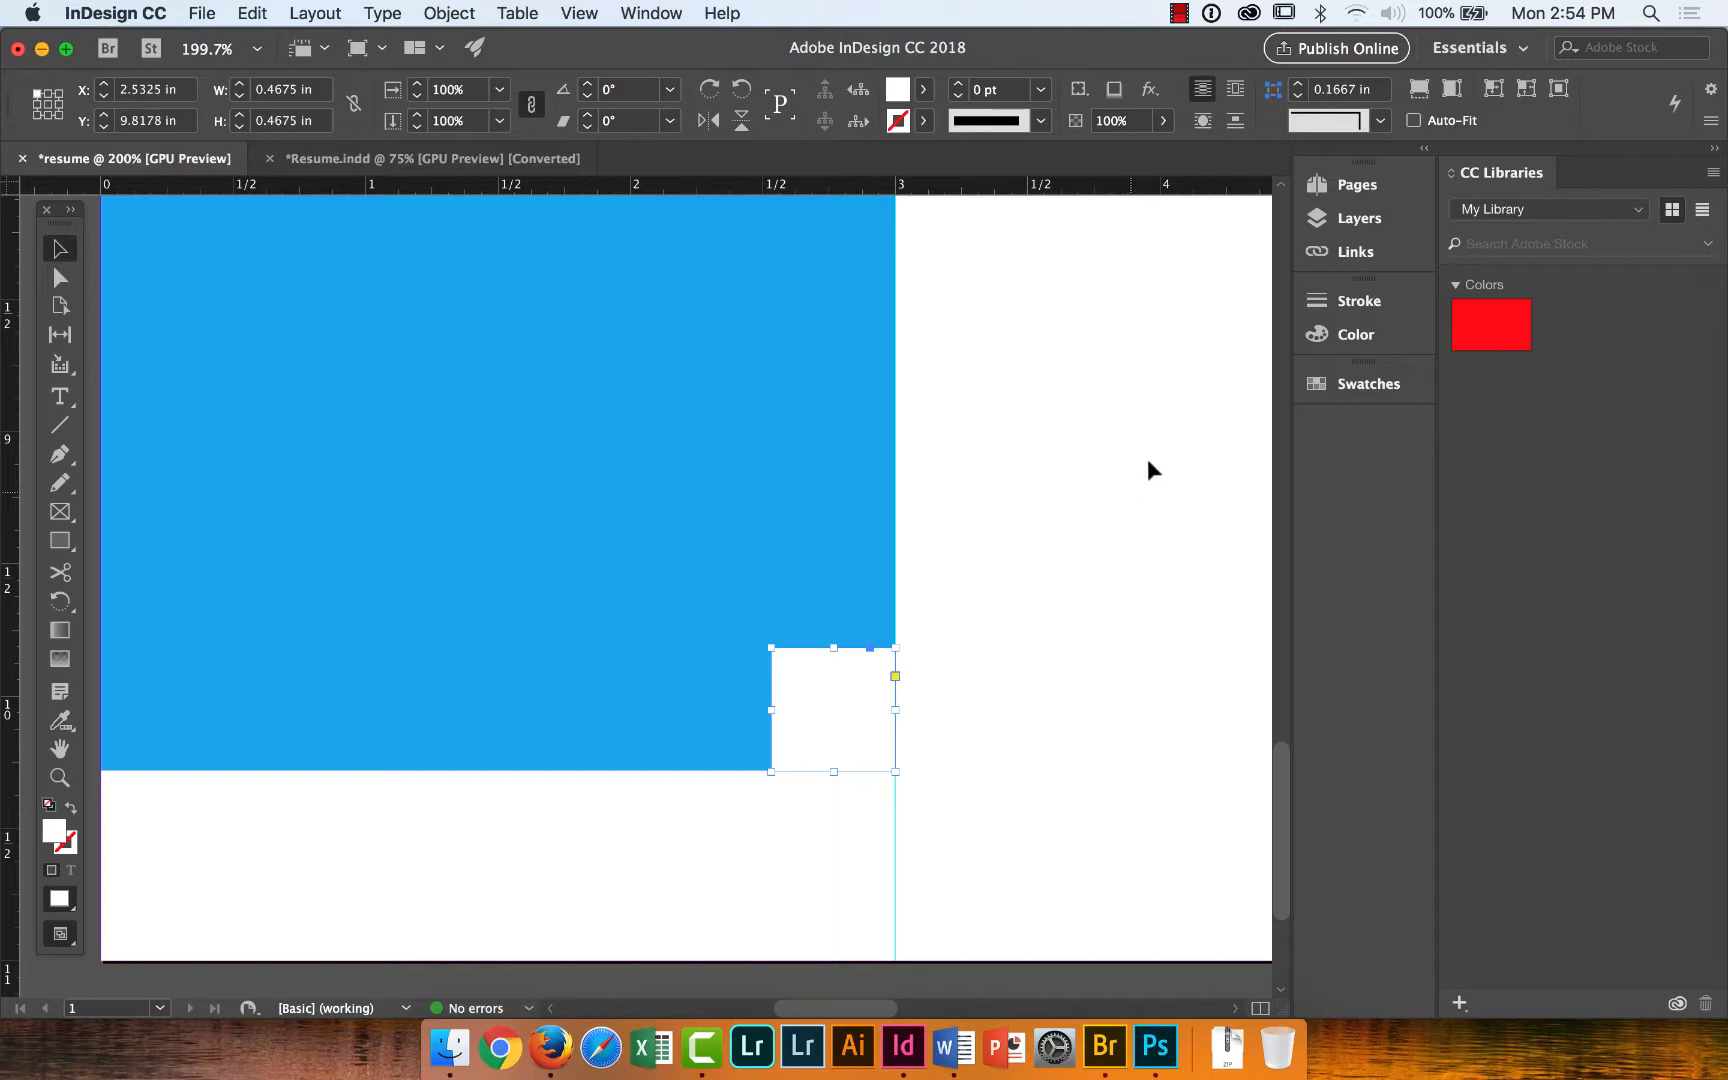
Lock the white square in Layer 1.
click(1362, 218)
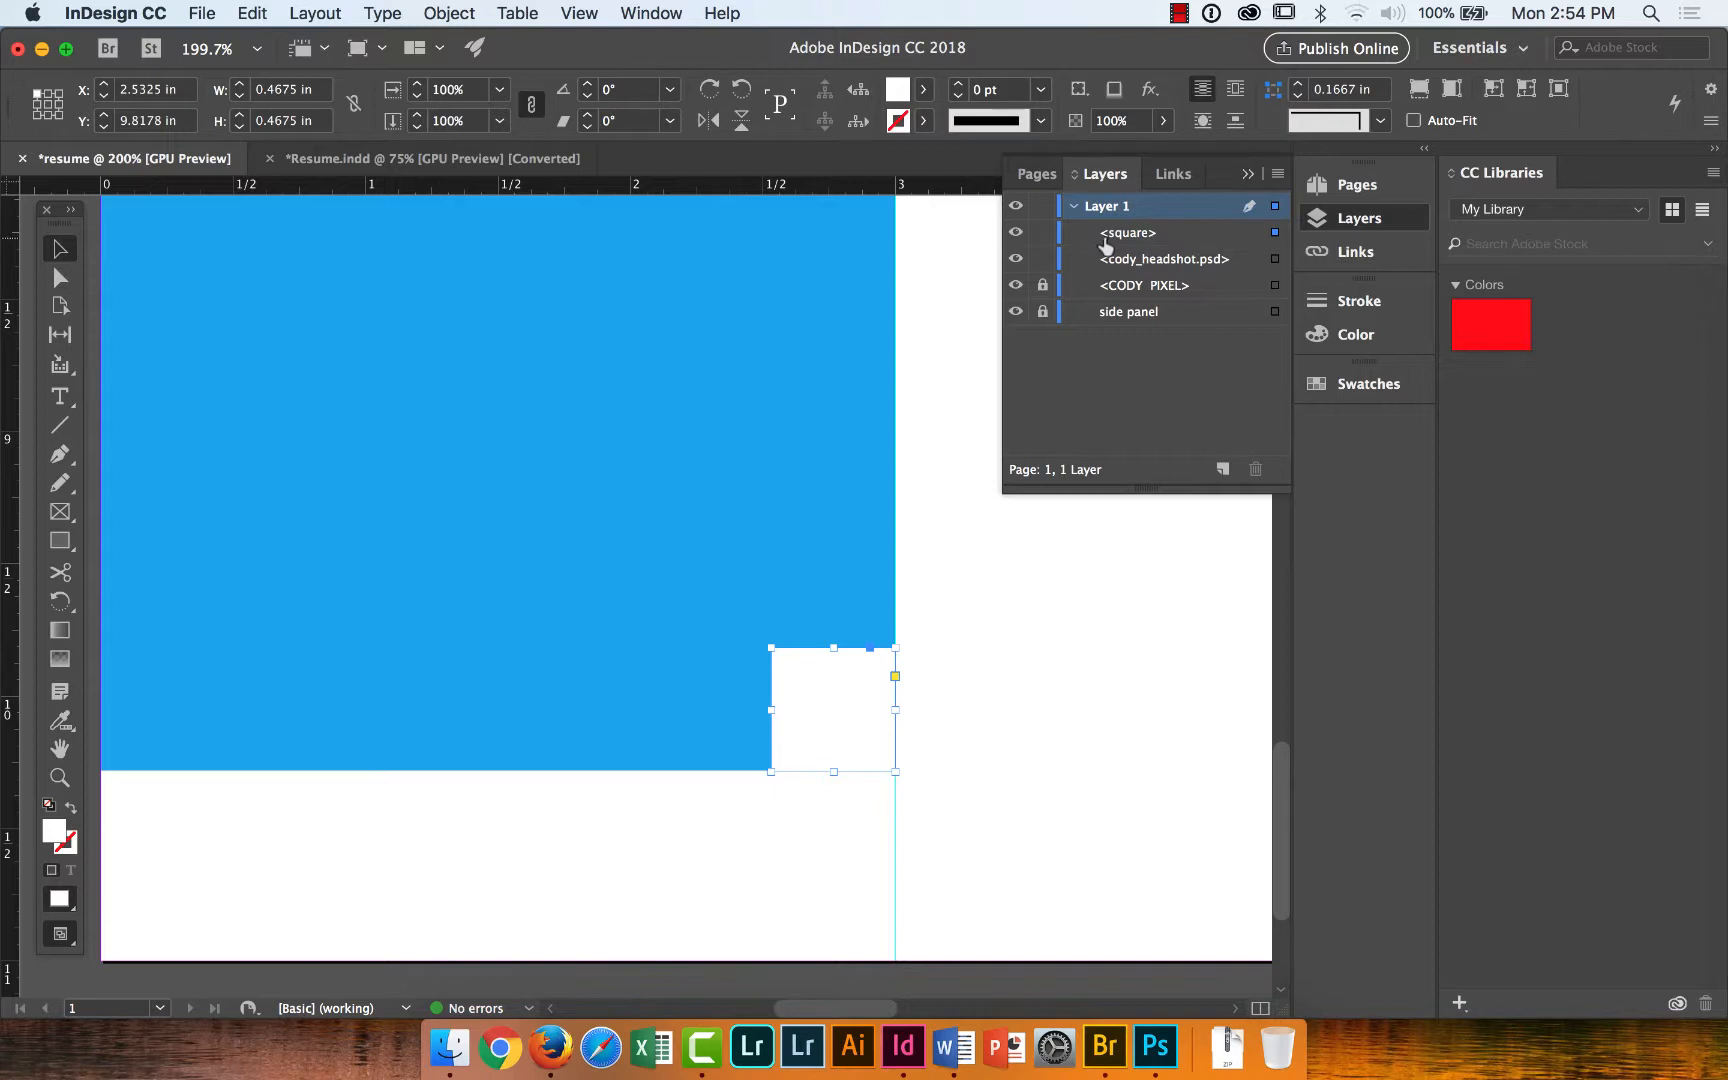
click(1043, 236)
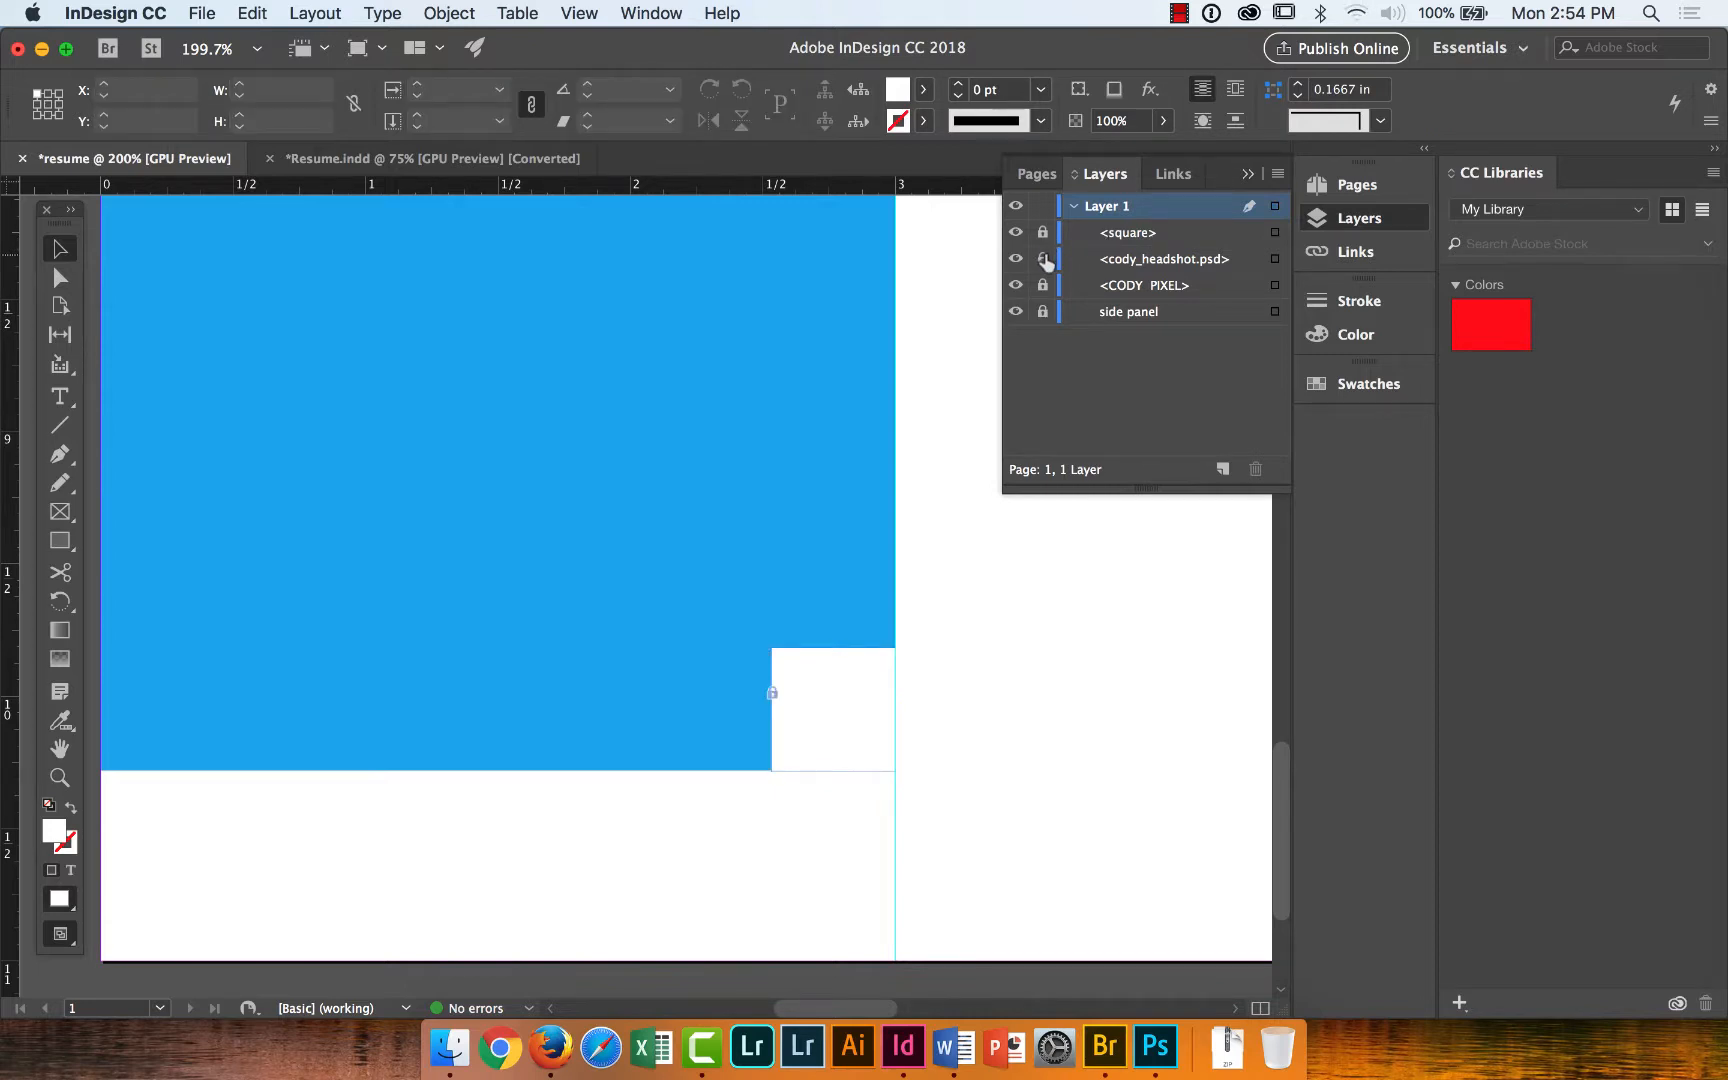
click(1246, 174)
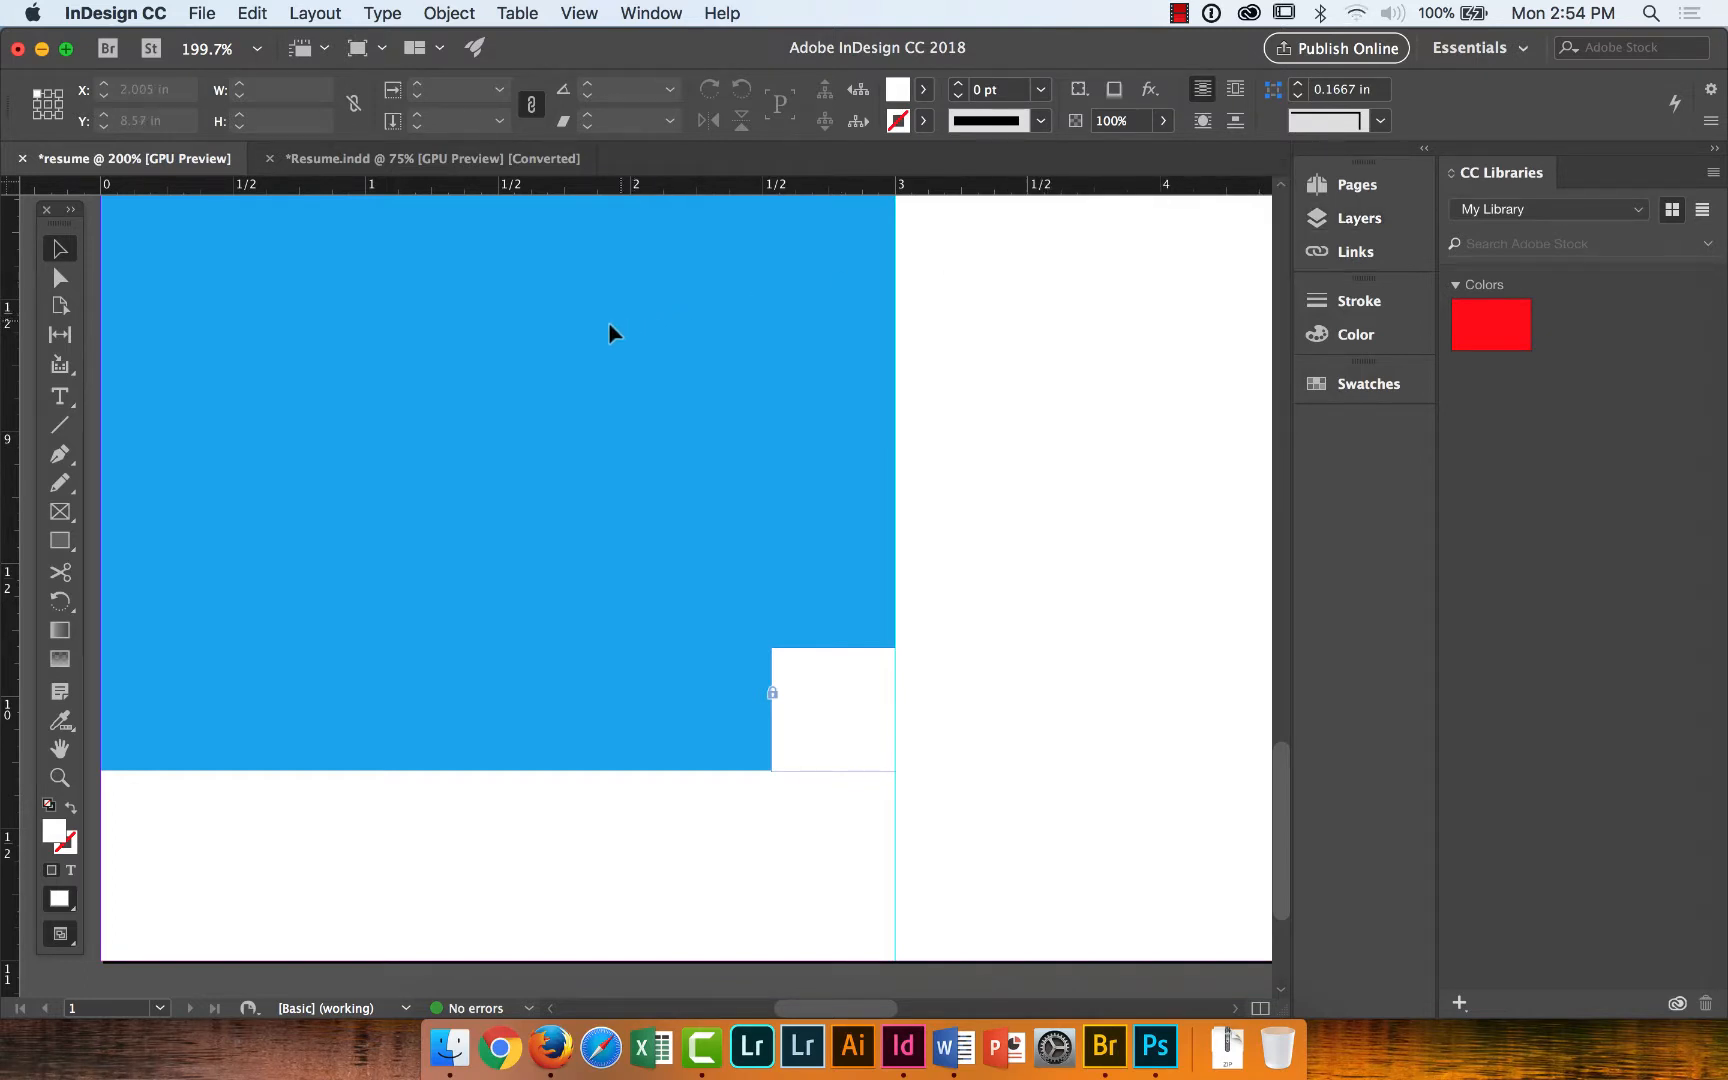
Draw a trial four-sided shape about 0.88 by 0.46 in on the blue panel with the Pen tool, and delete it.
key(p)
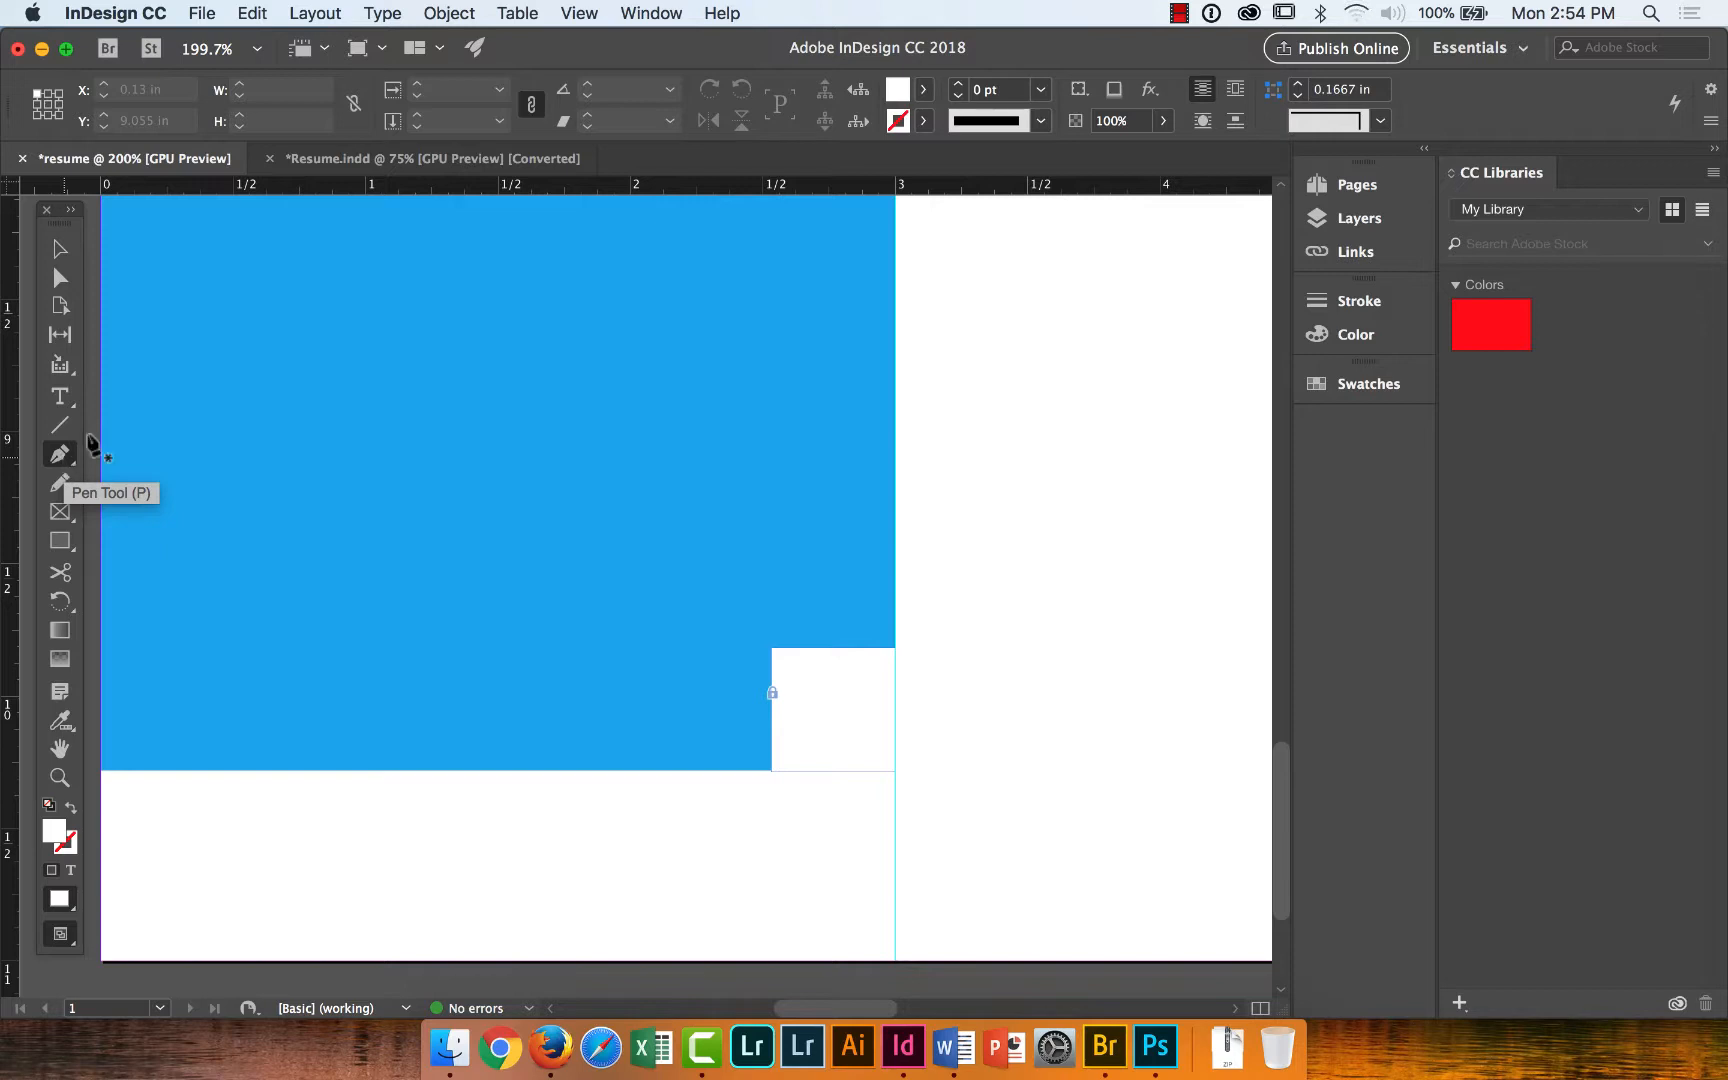
click(277, 326)
click(252, 440)
click(474, 444)
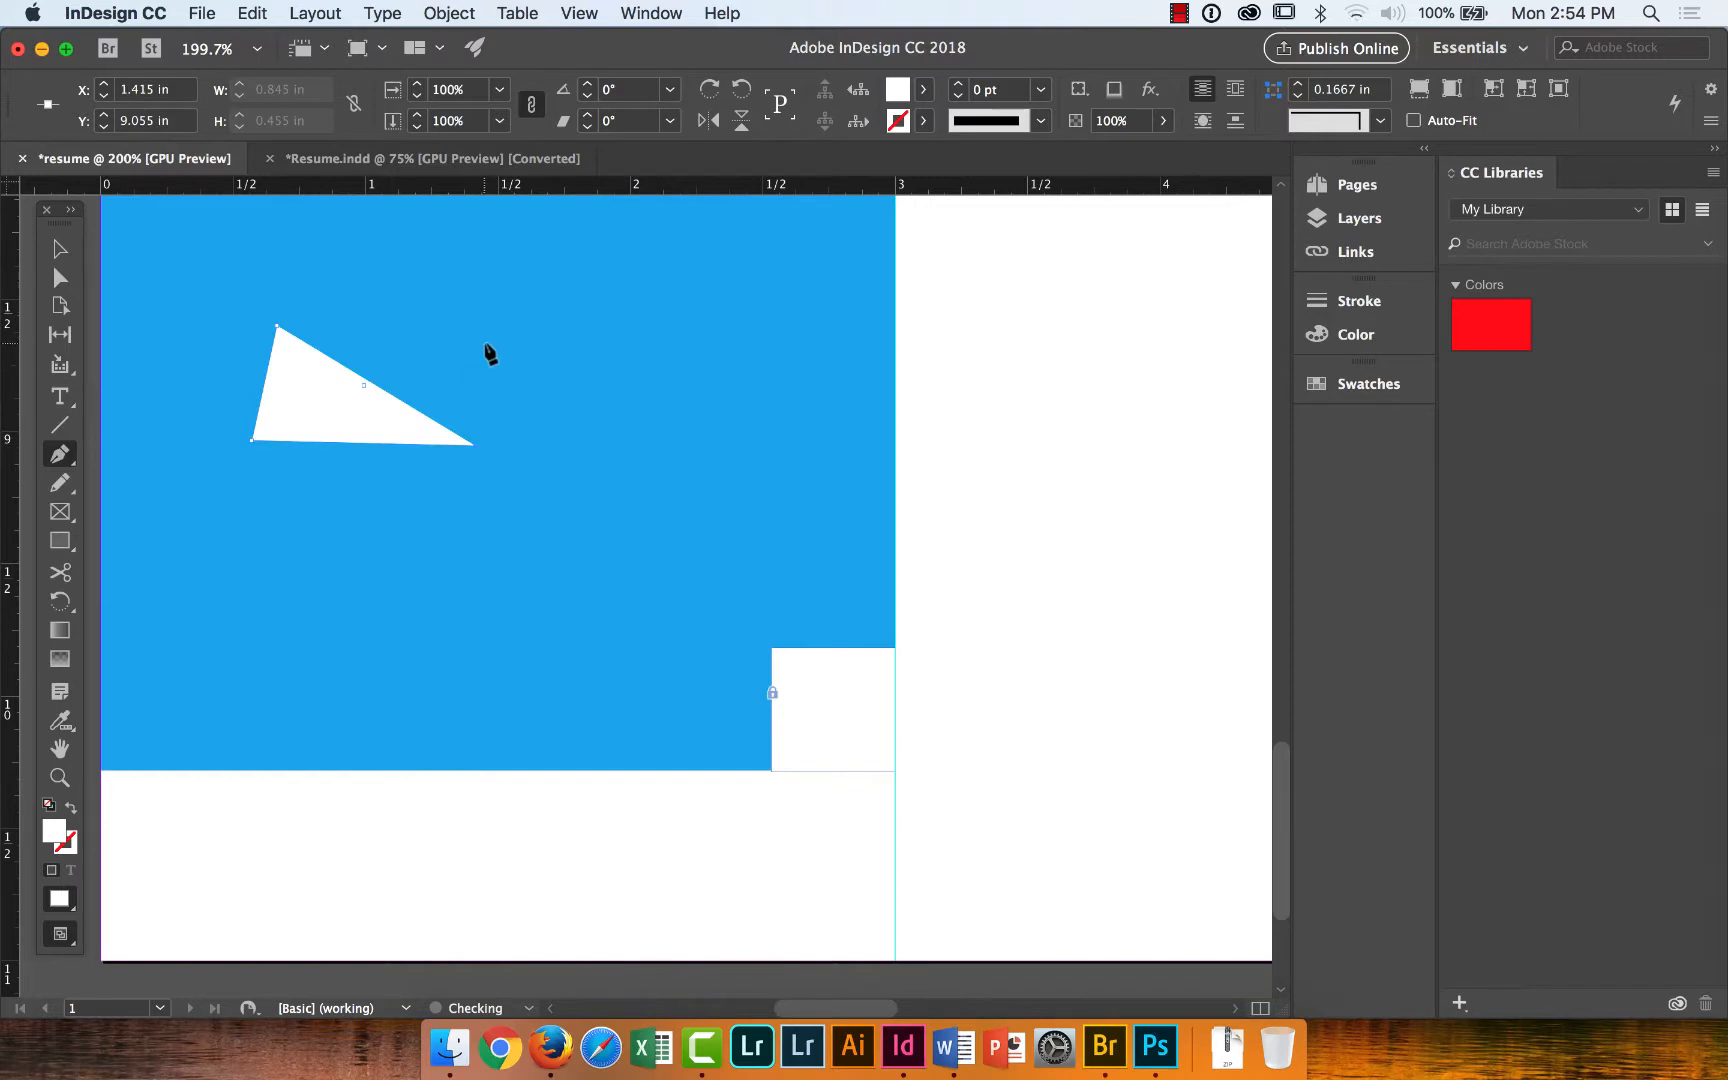
click(483, 343)
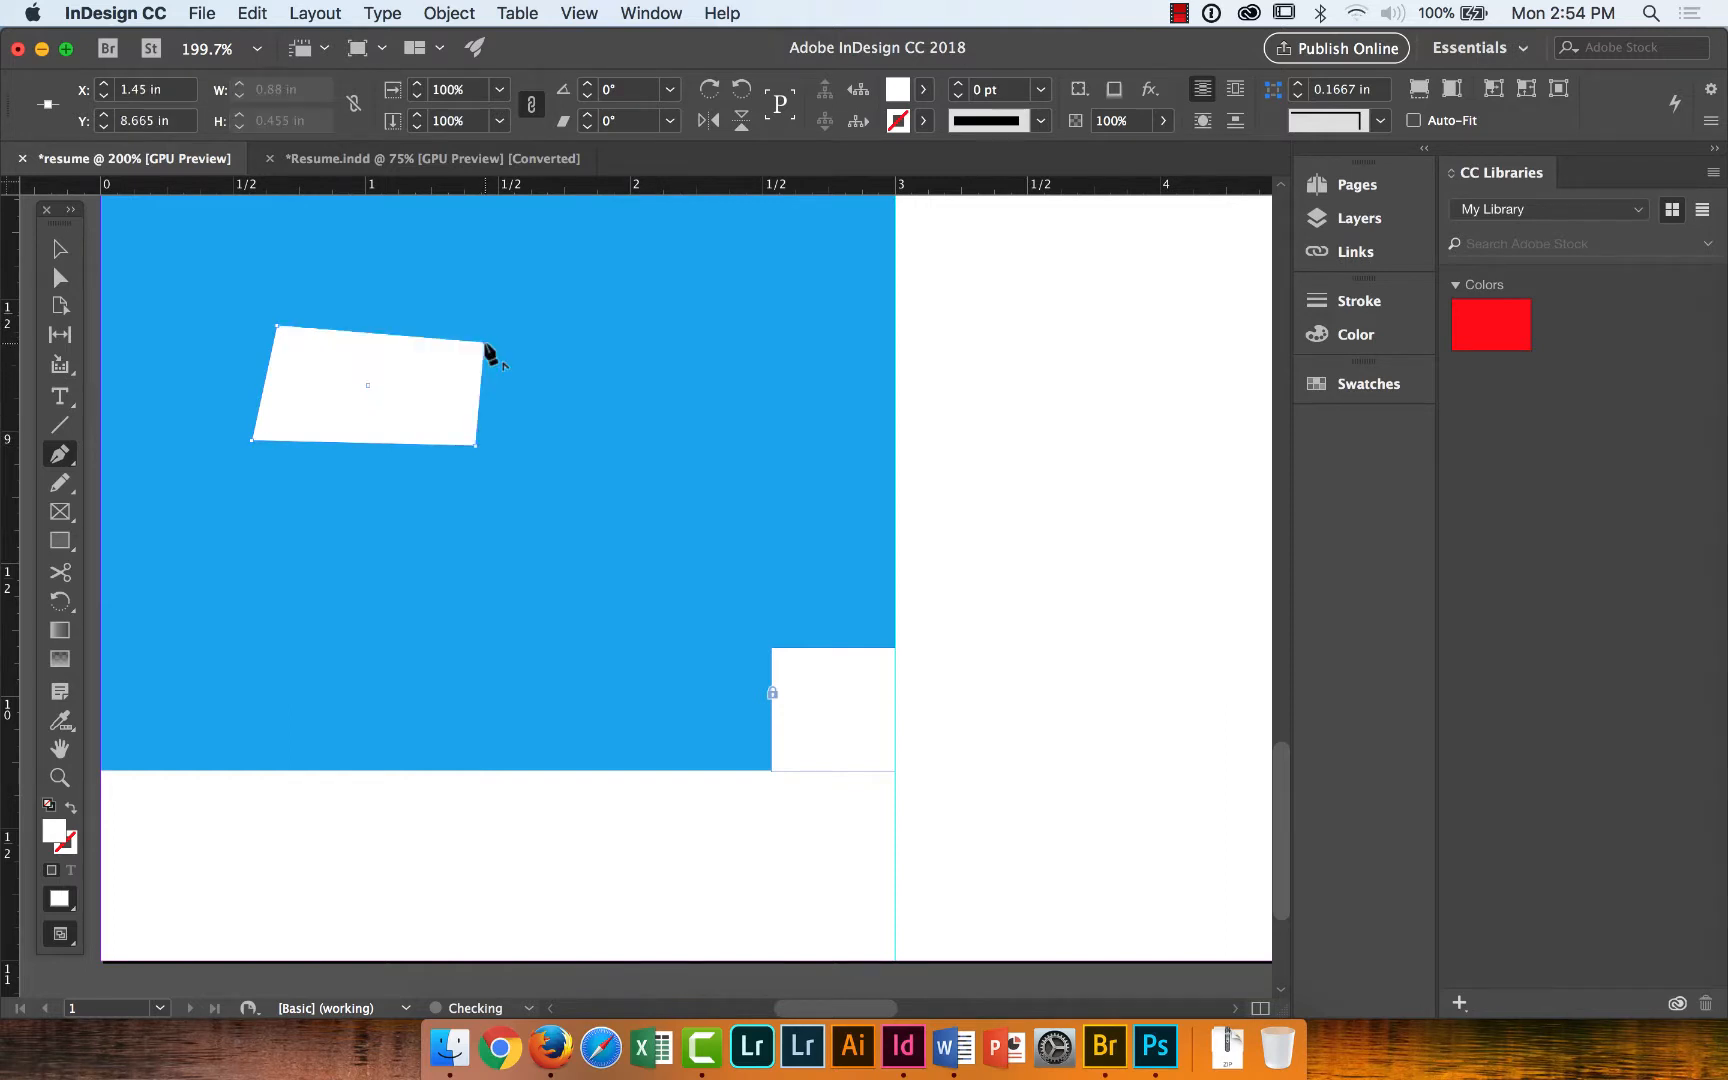
click(278, 330)
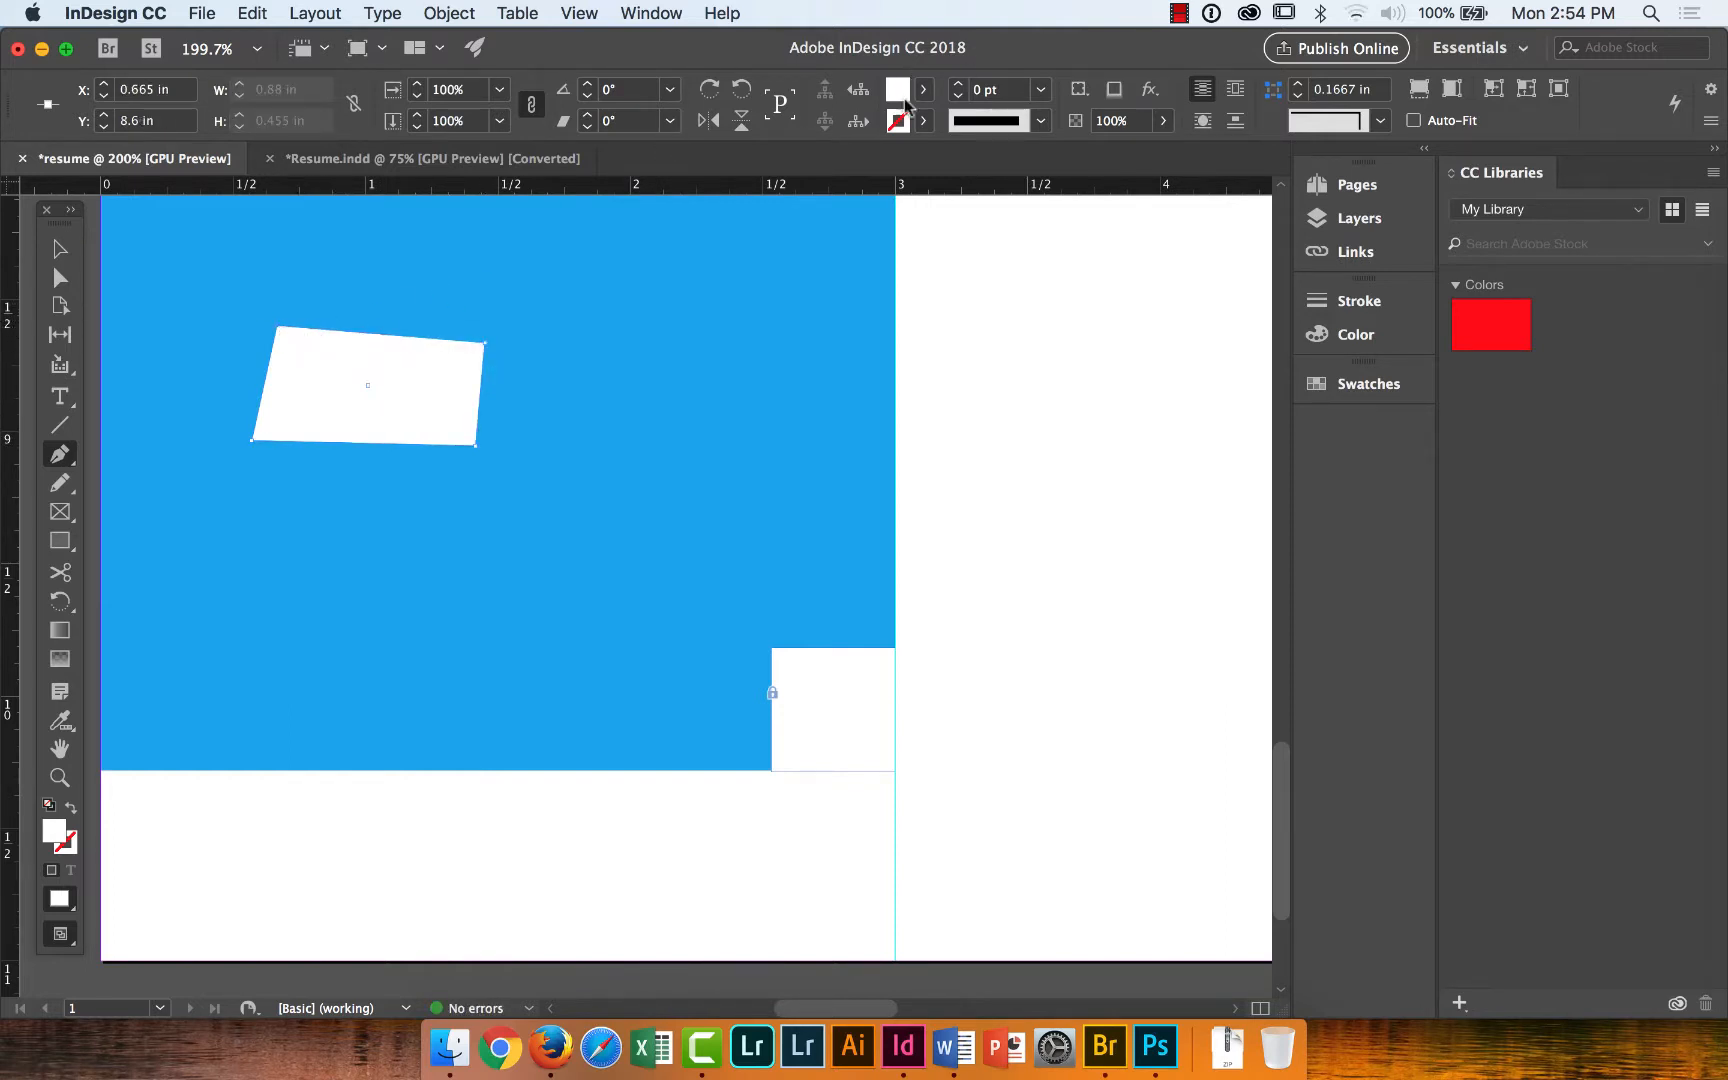
click(71, 244)
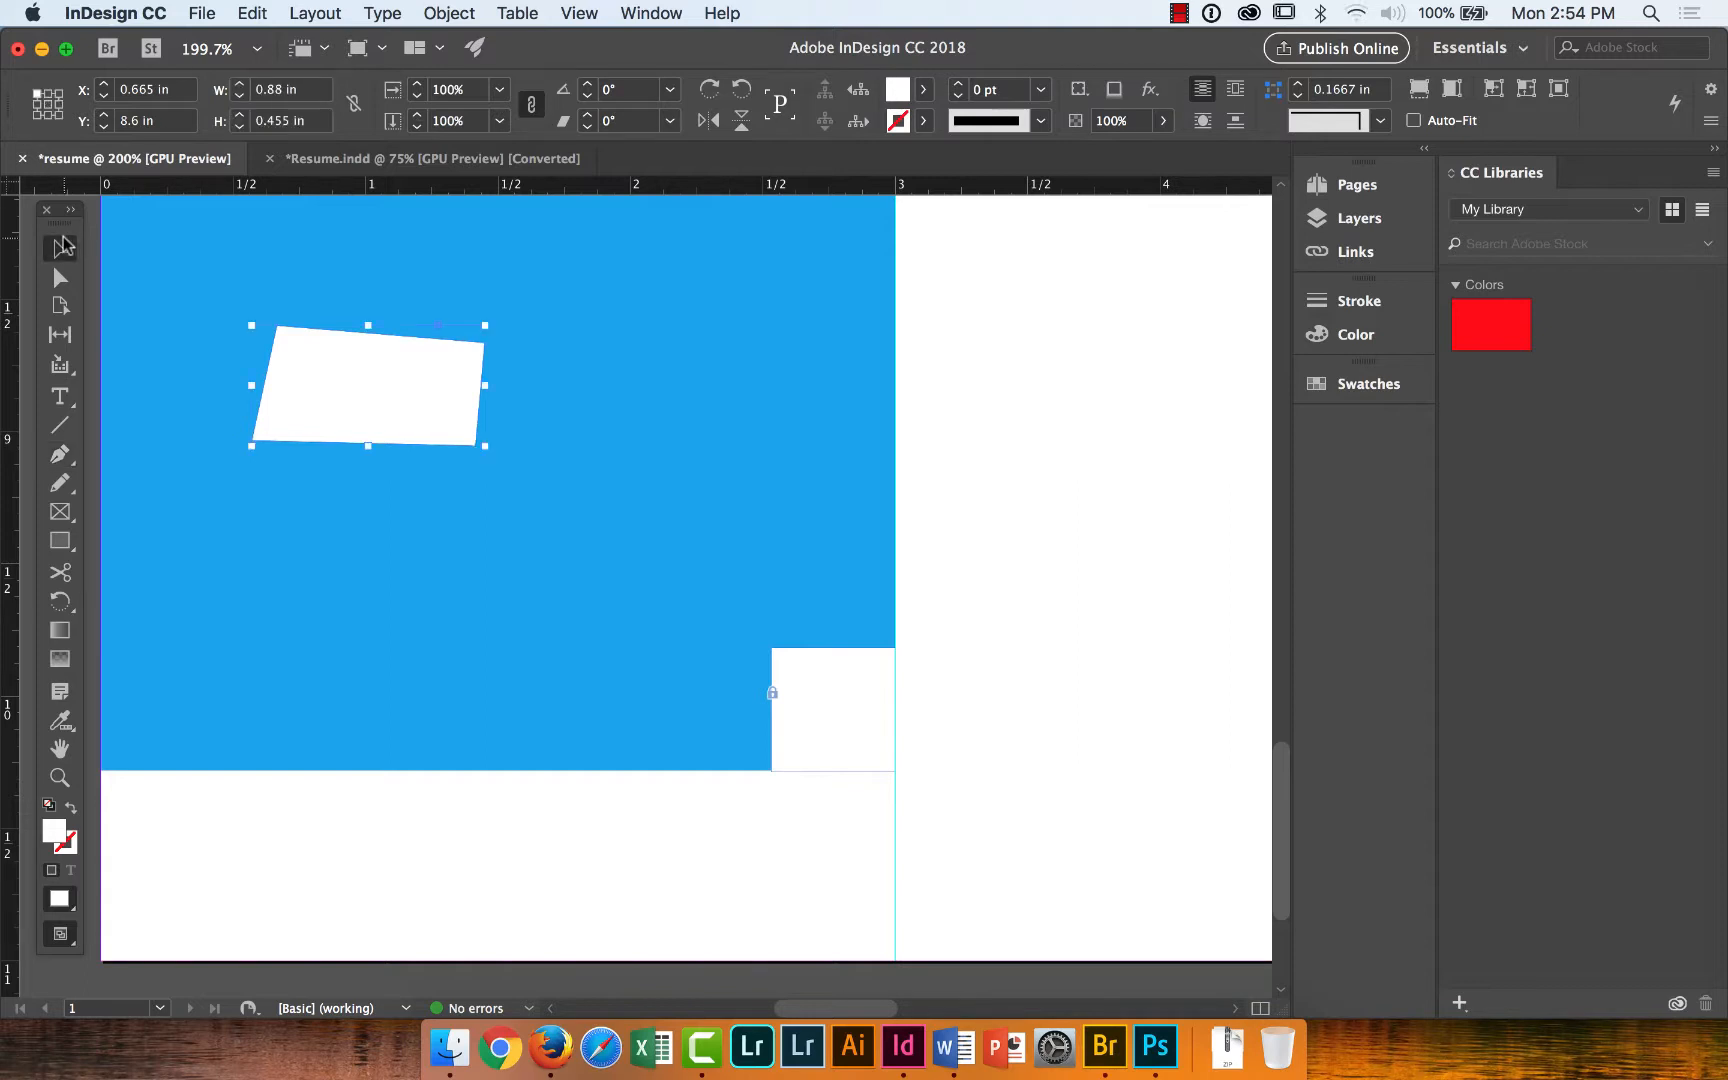
key(Delete)
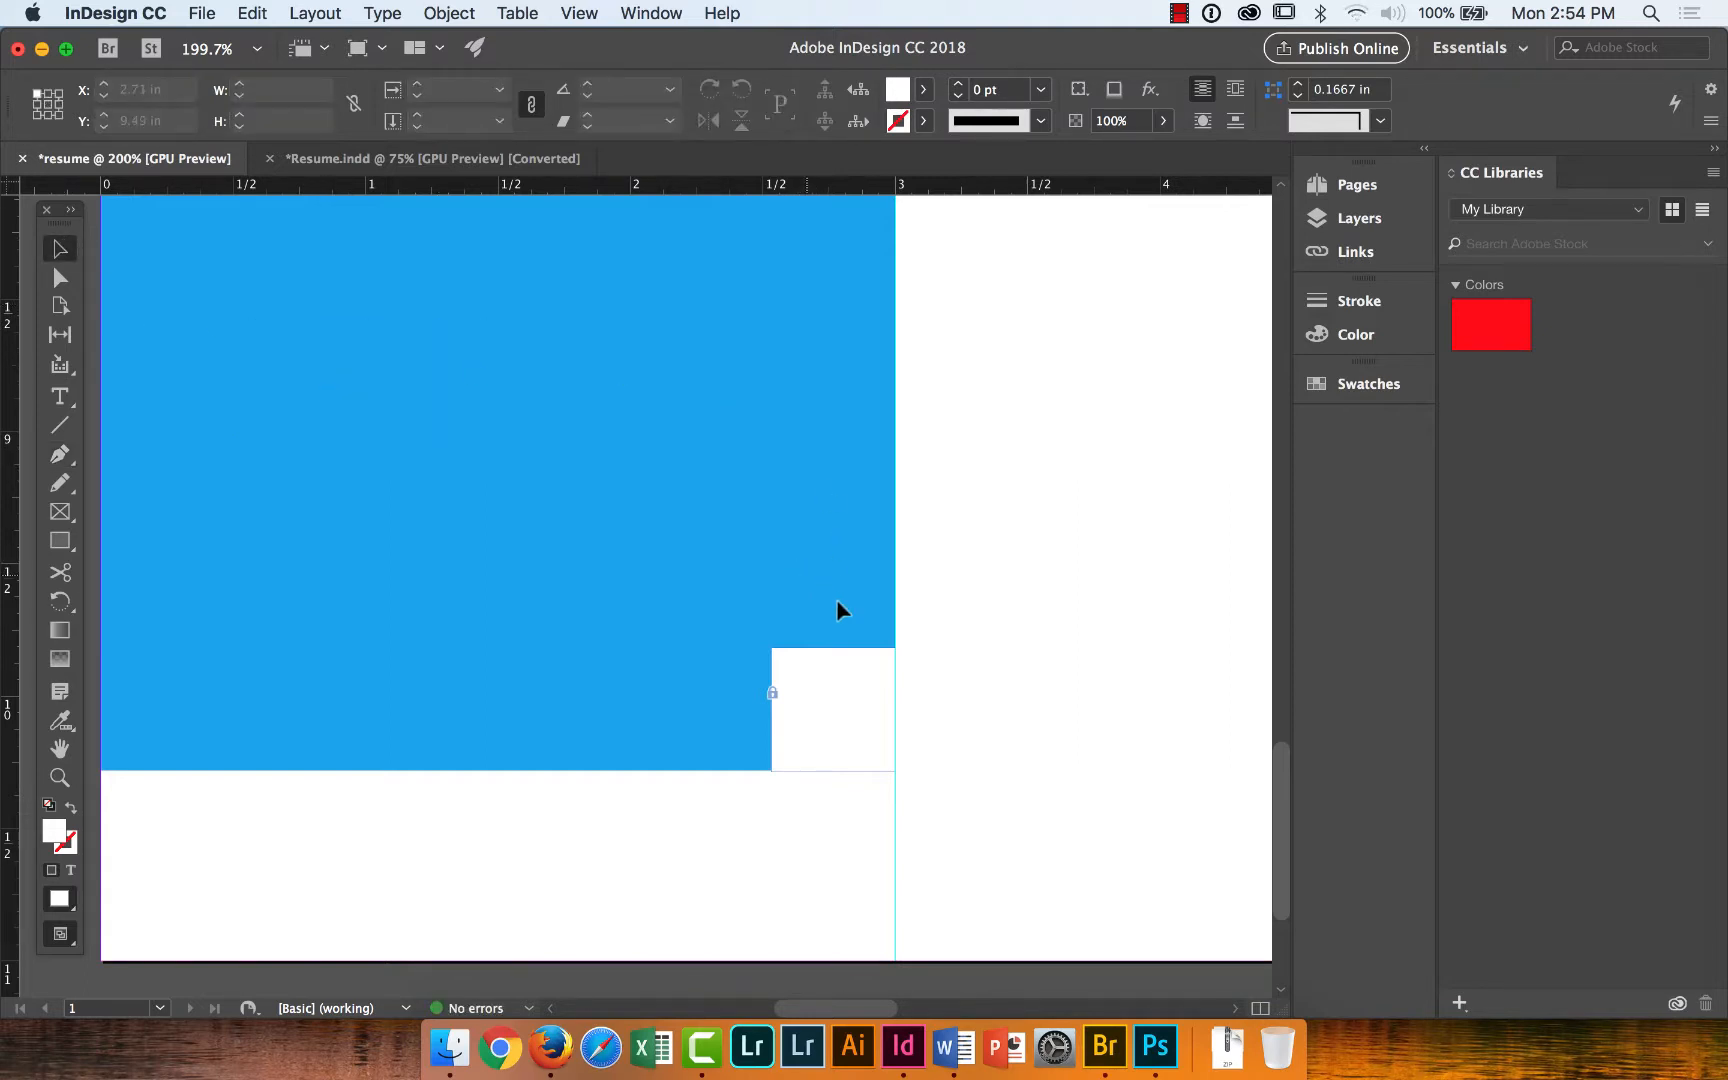
Switch to the sample Resume.indd document and undo the displacement of its folded-corner triangle.
click(473, 161)
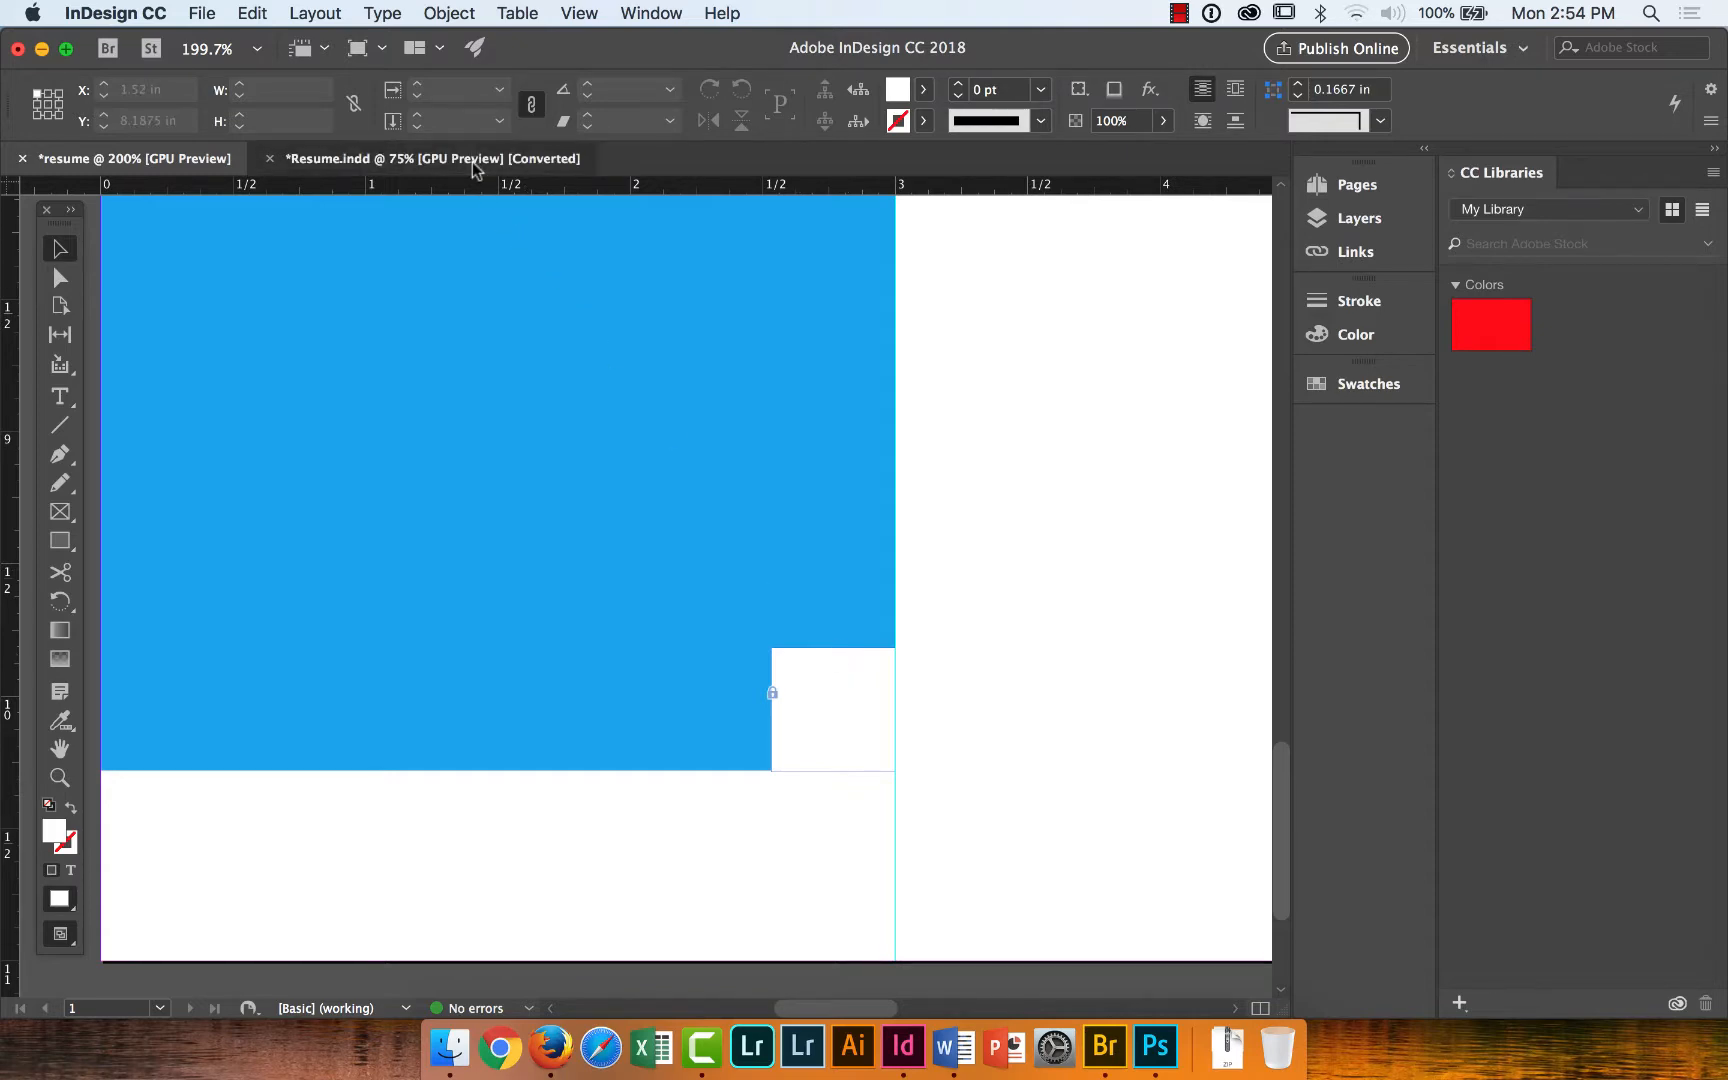
click(202, 13)
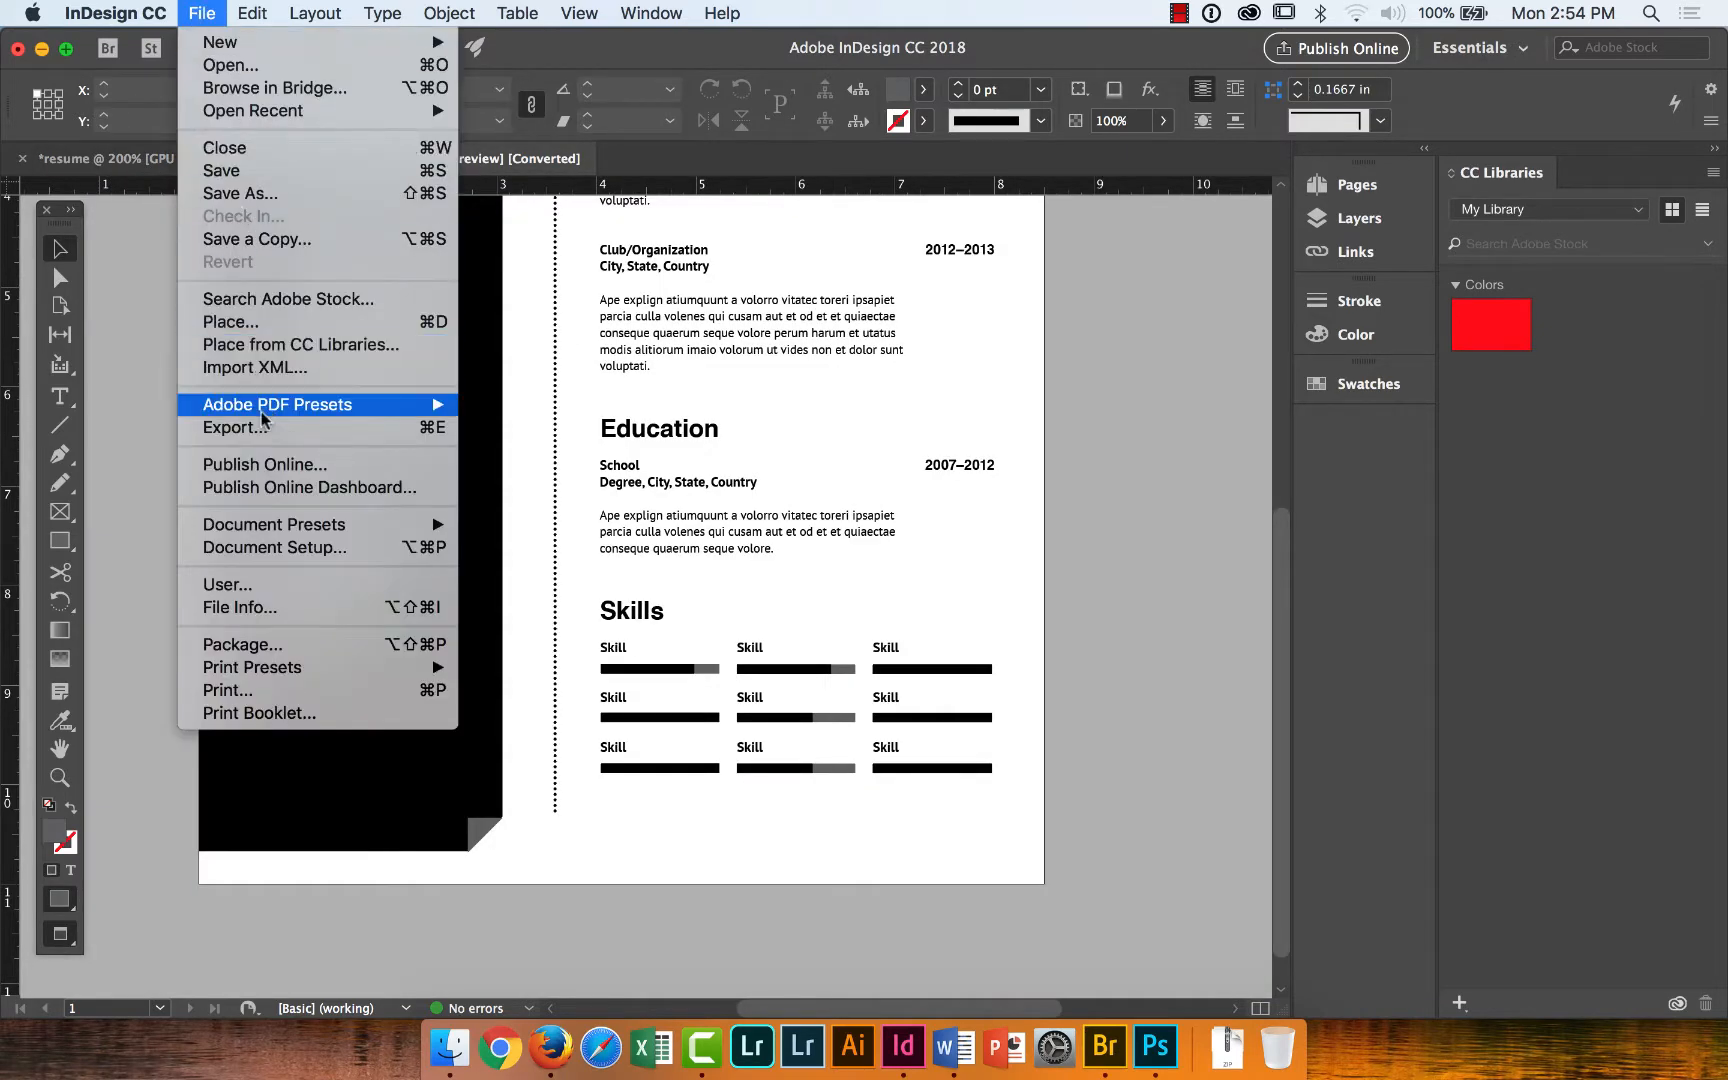
click(265, 40)
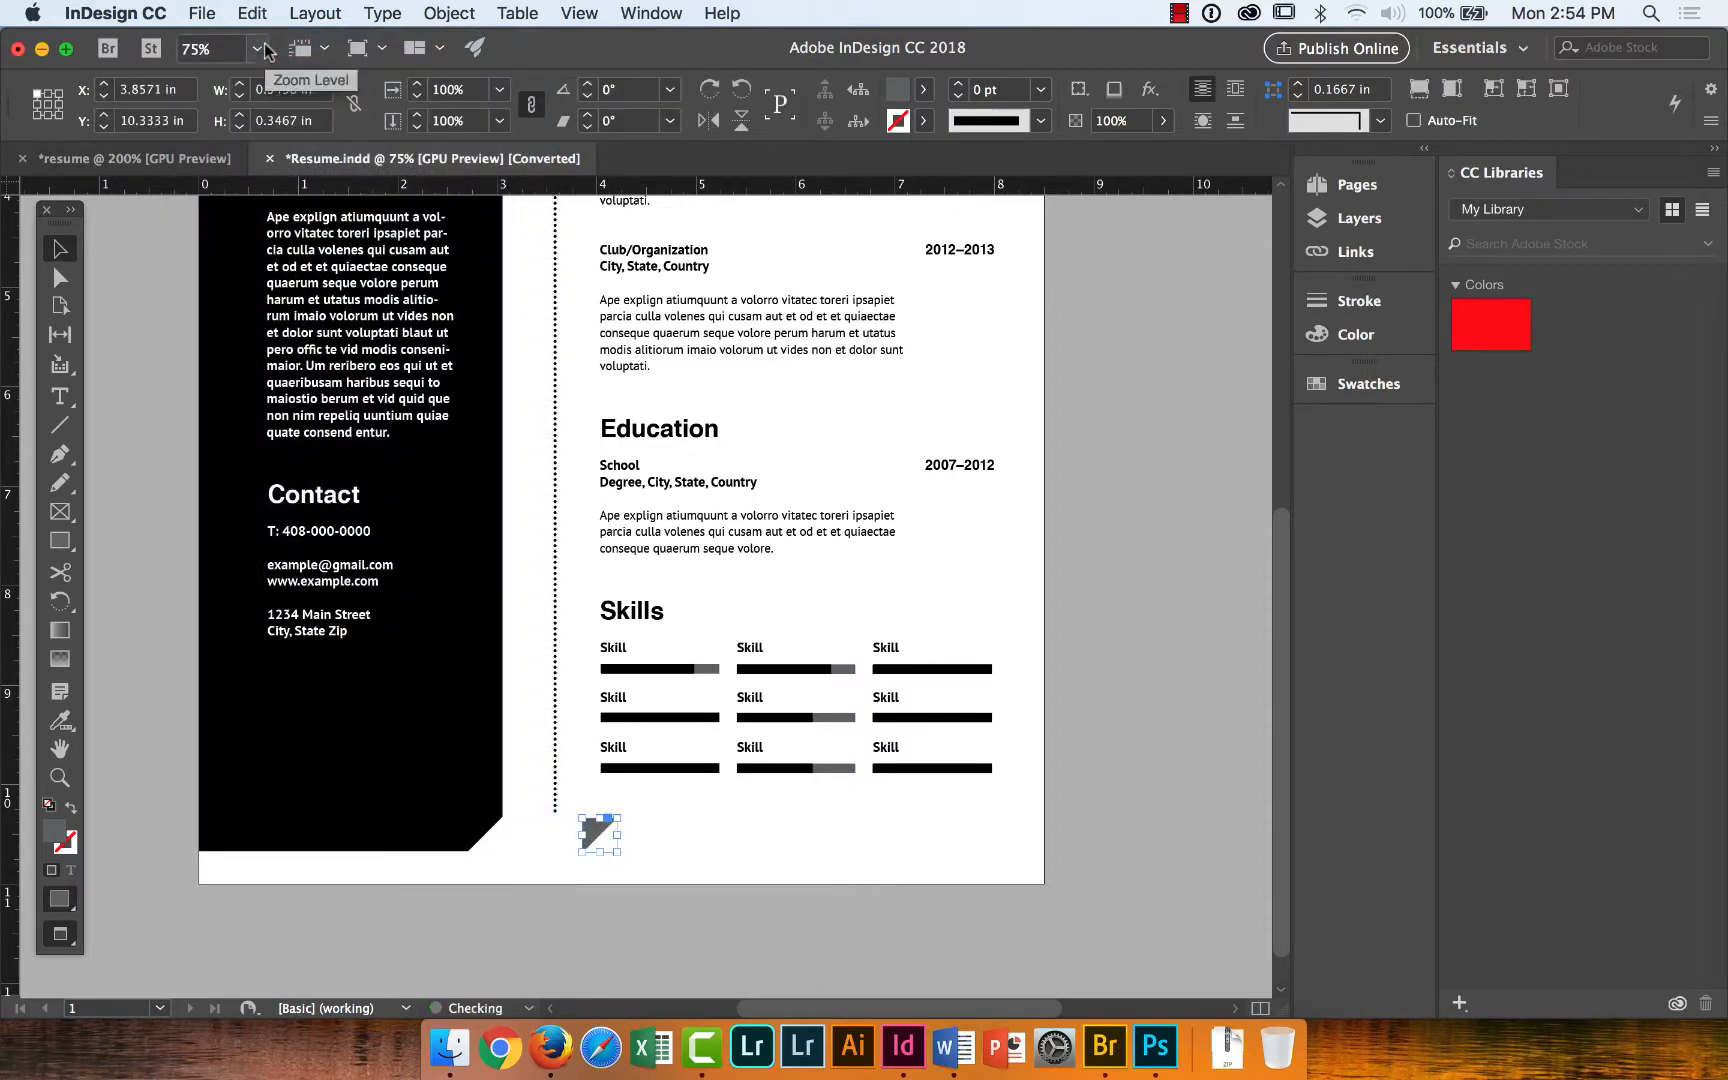
key(super+z)
key(super+z)
key(super+z)
key(super+z)
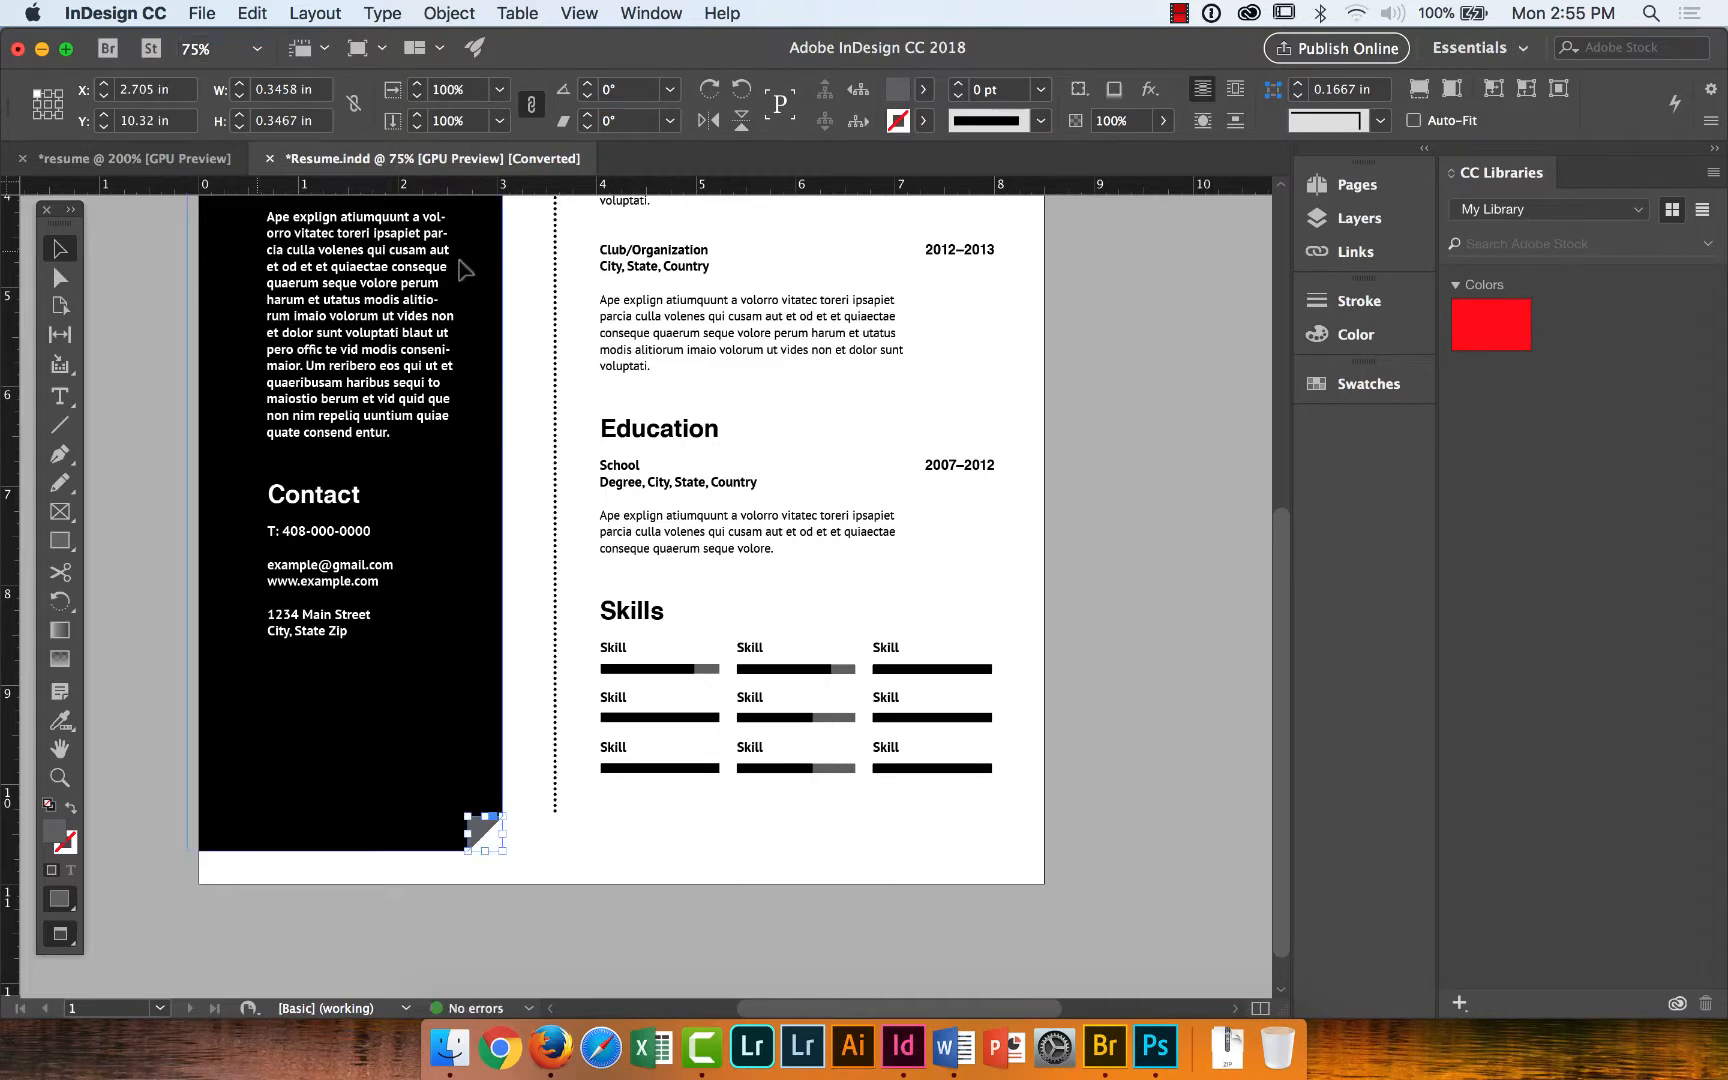
click(1116, 605)
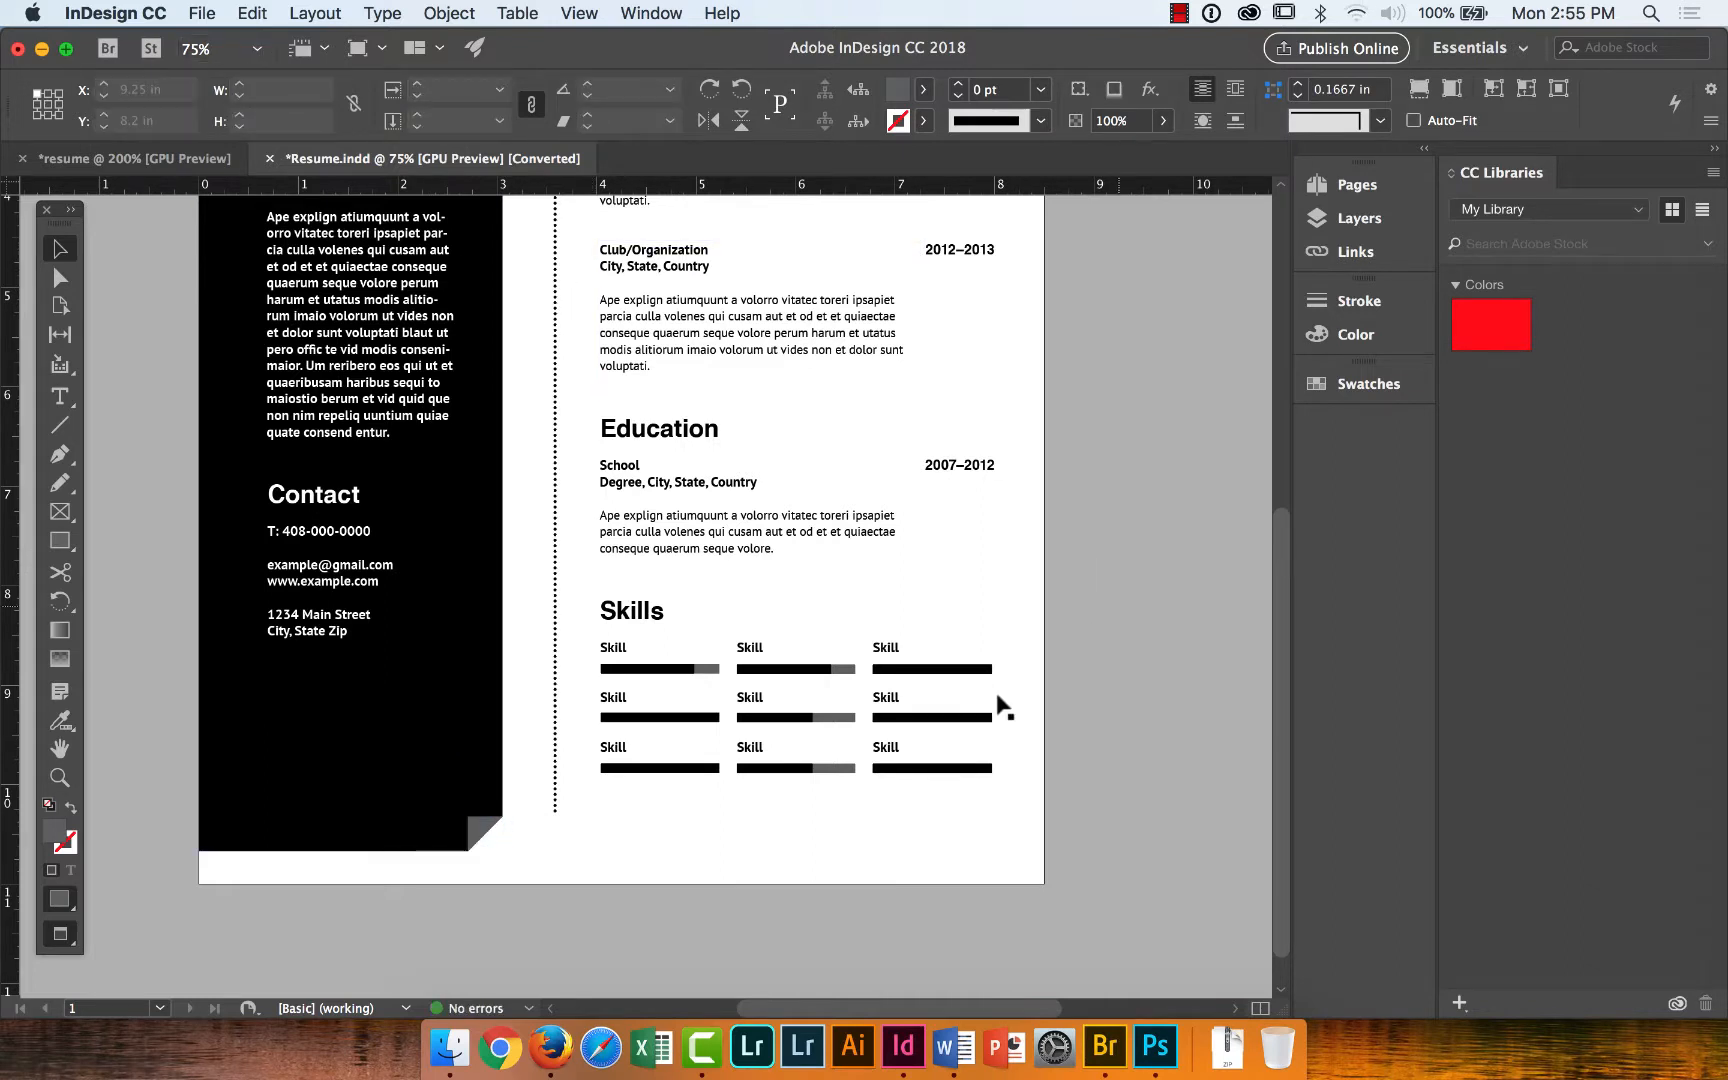
Check which fill swatch the sample's folded-corner triangle uses, and deselect it.
click(482, 838)
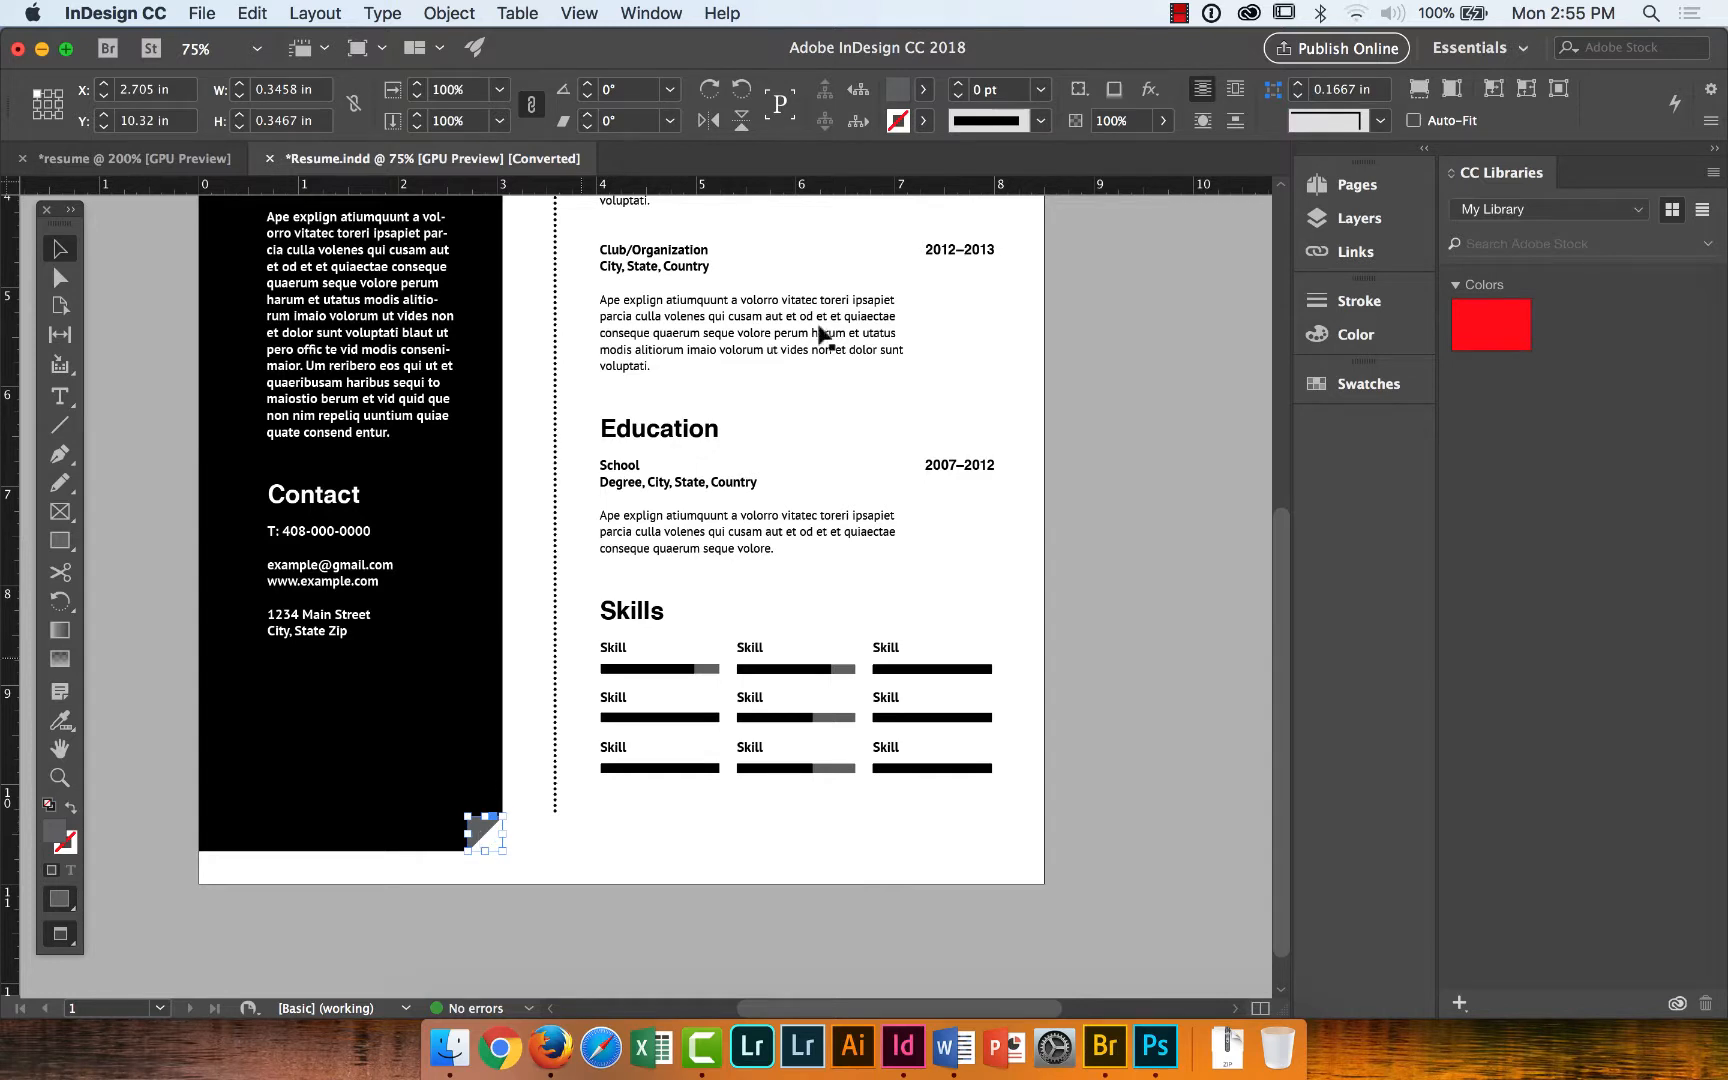
click(923, 92)
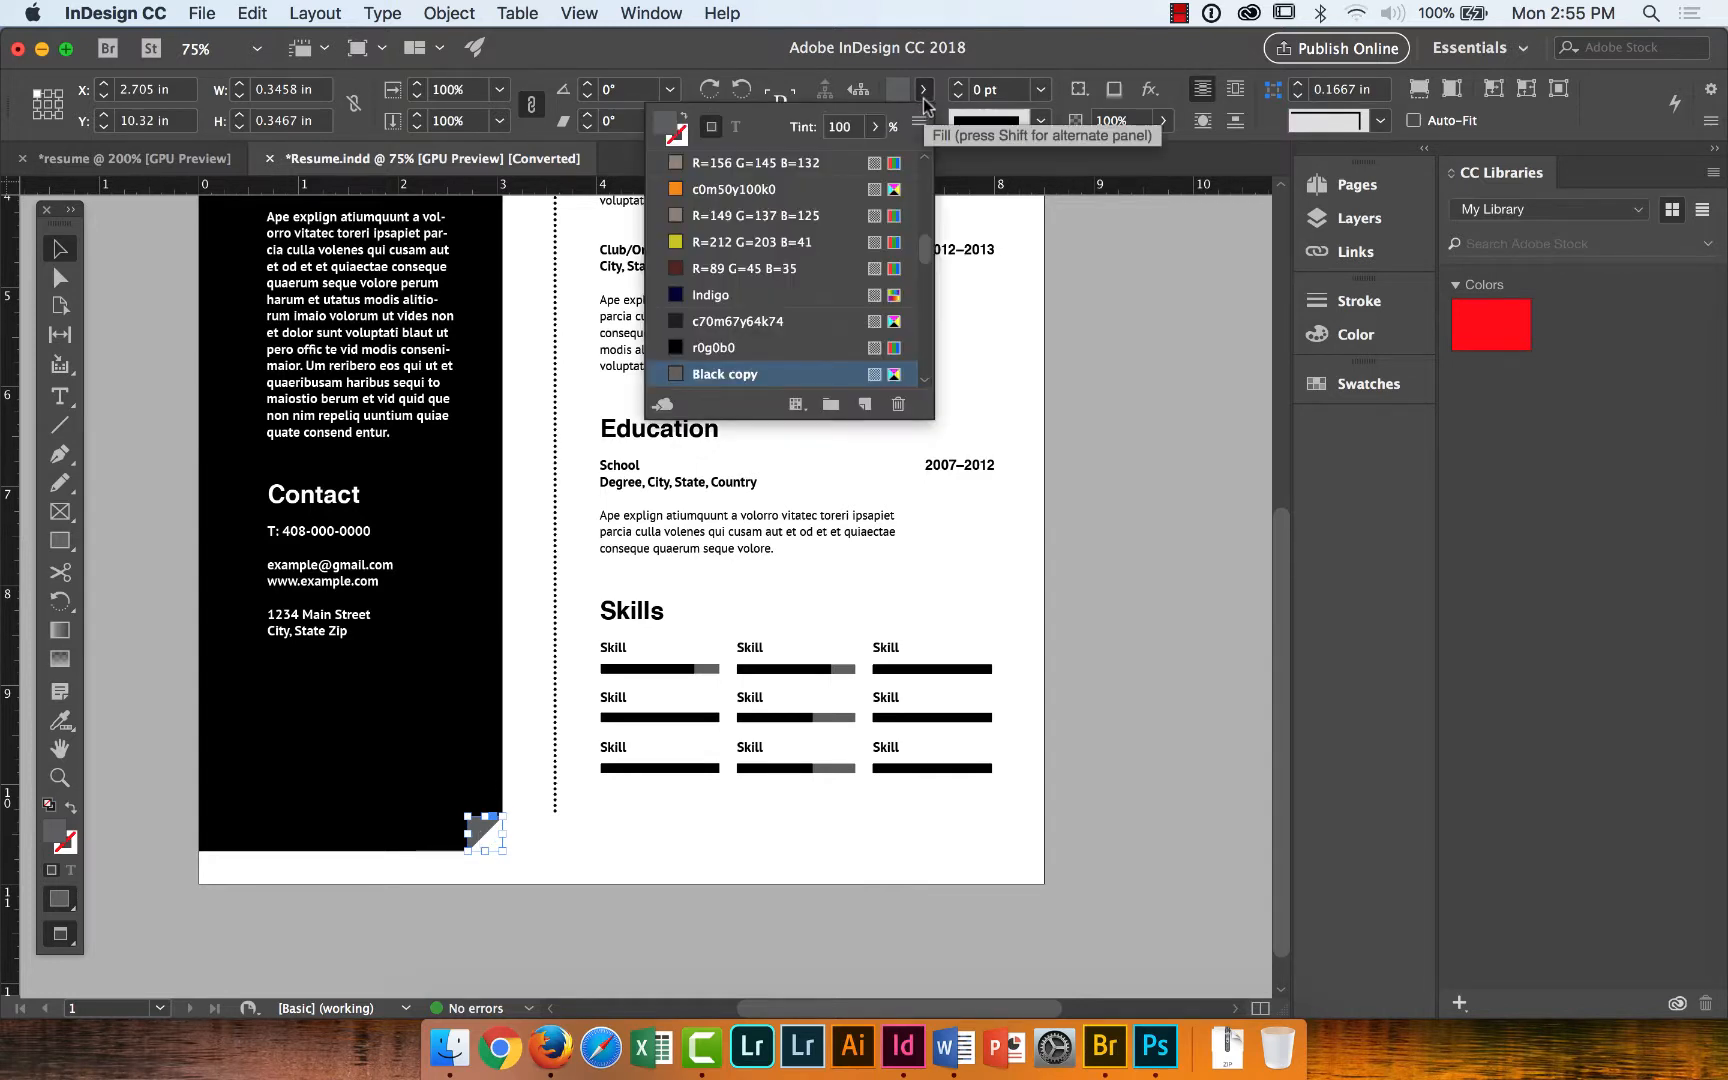
click(775, 374)
click(1080, 330)
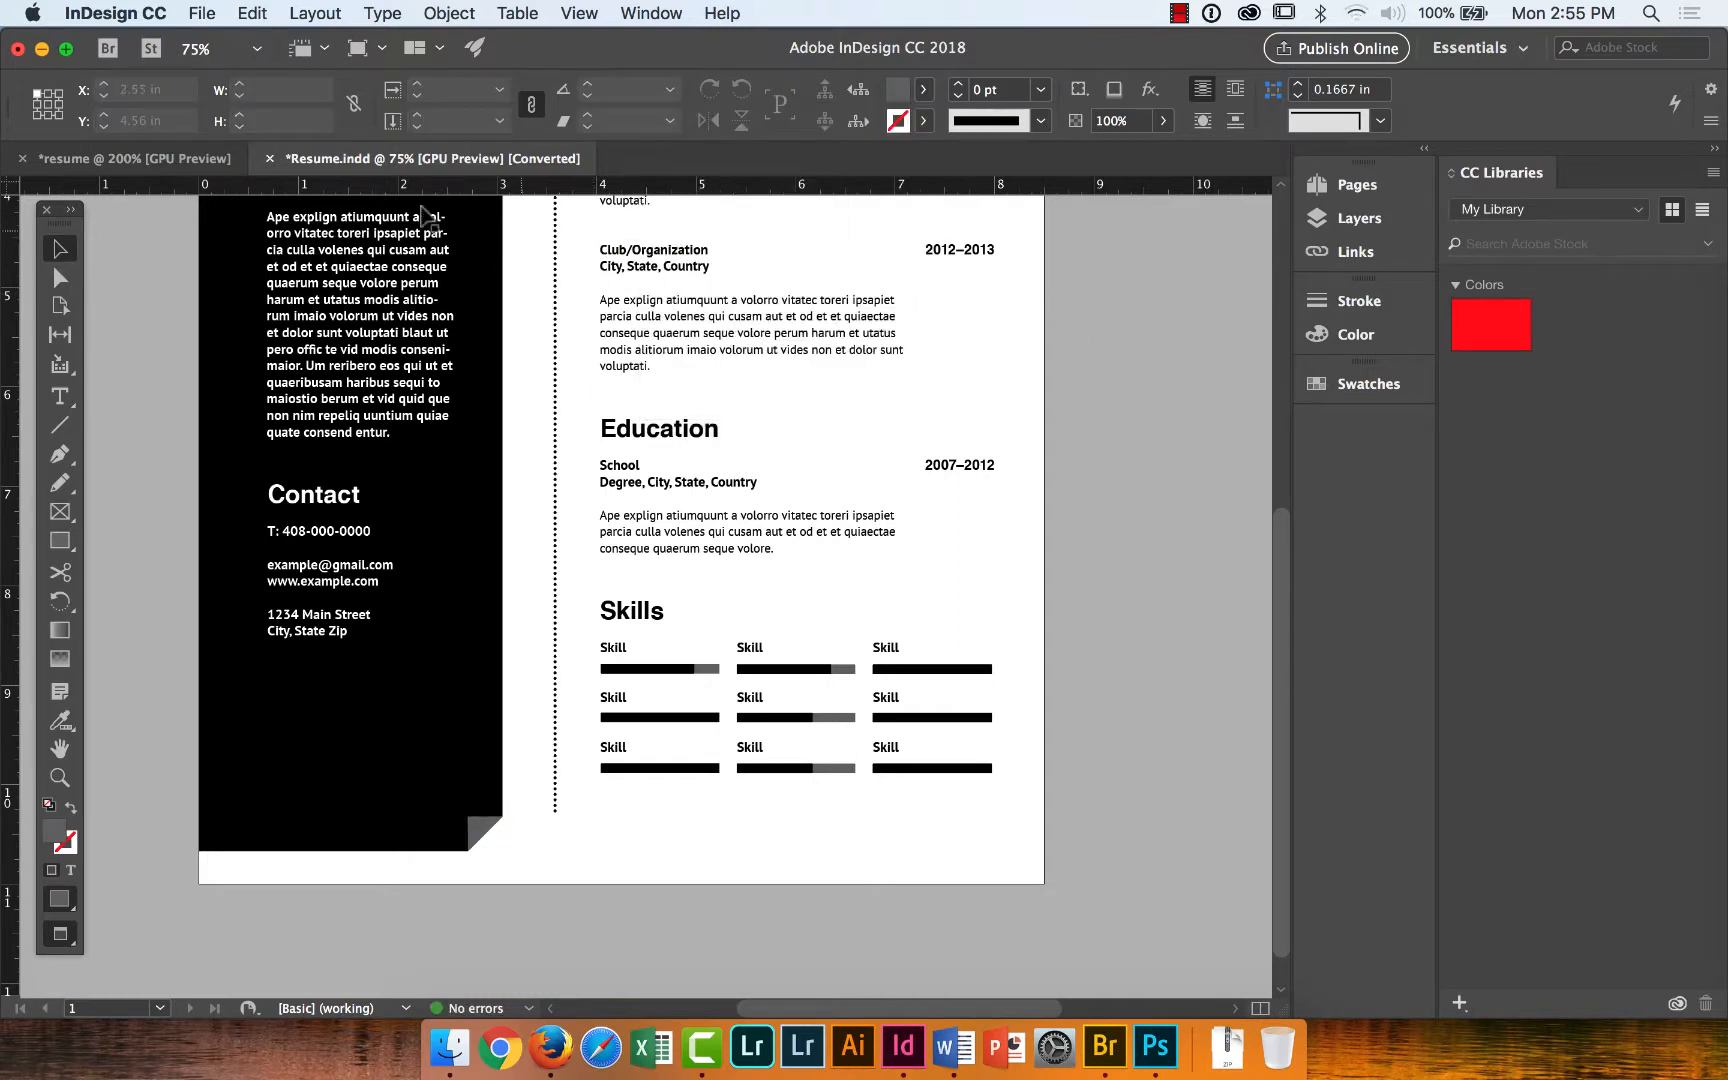
Return to the resume document and draw a closed Pen tool triangle over the upper-left half of the white corner square.
click(166, 160)
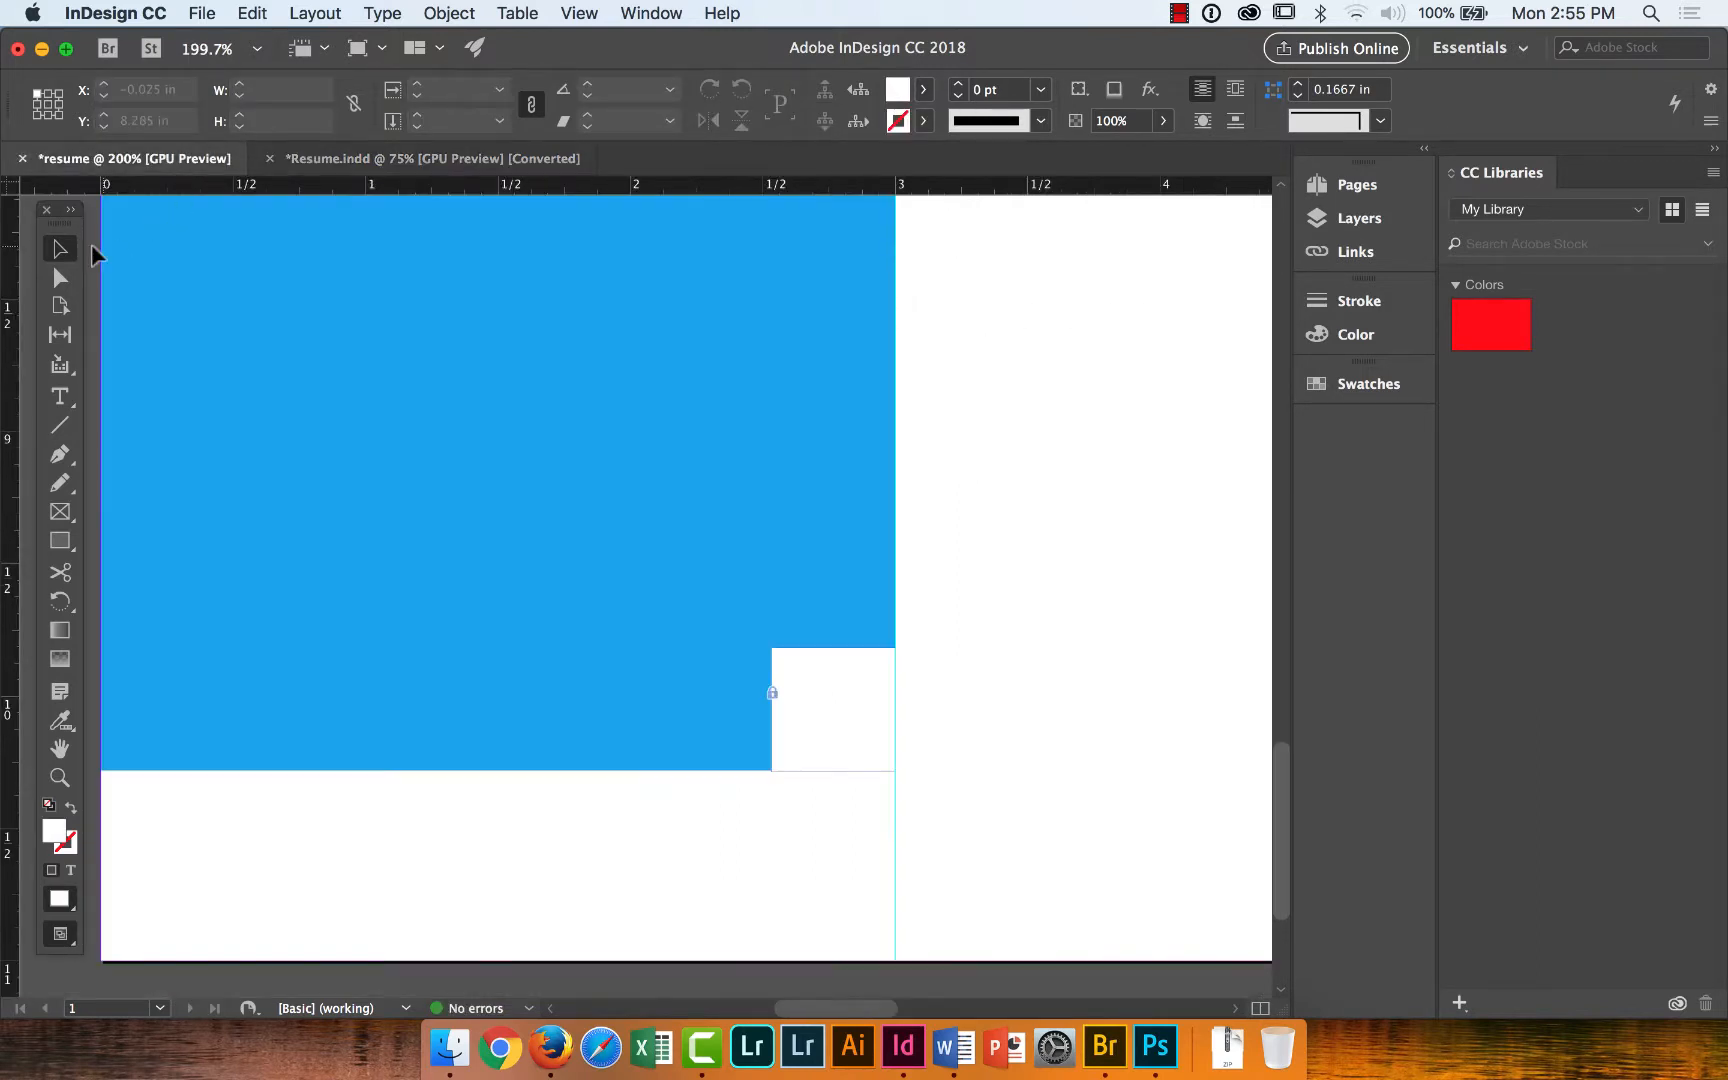
click(62, 453)
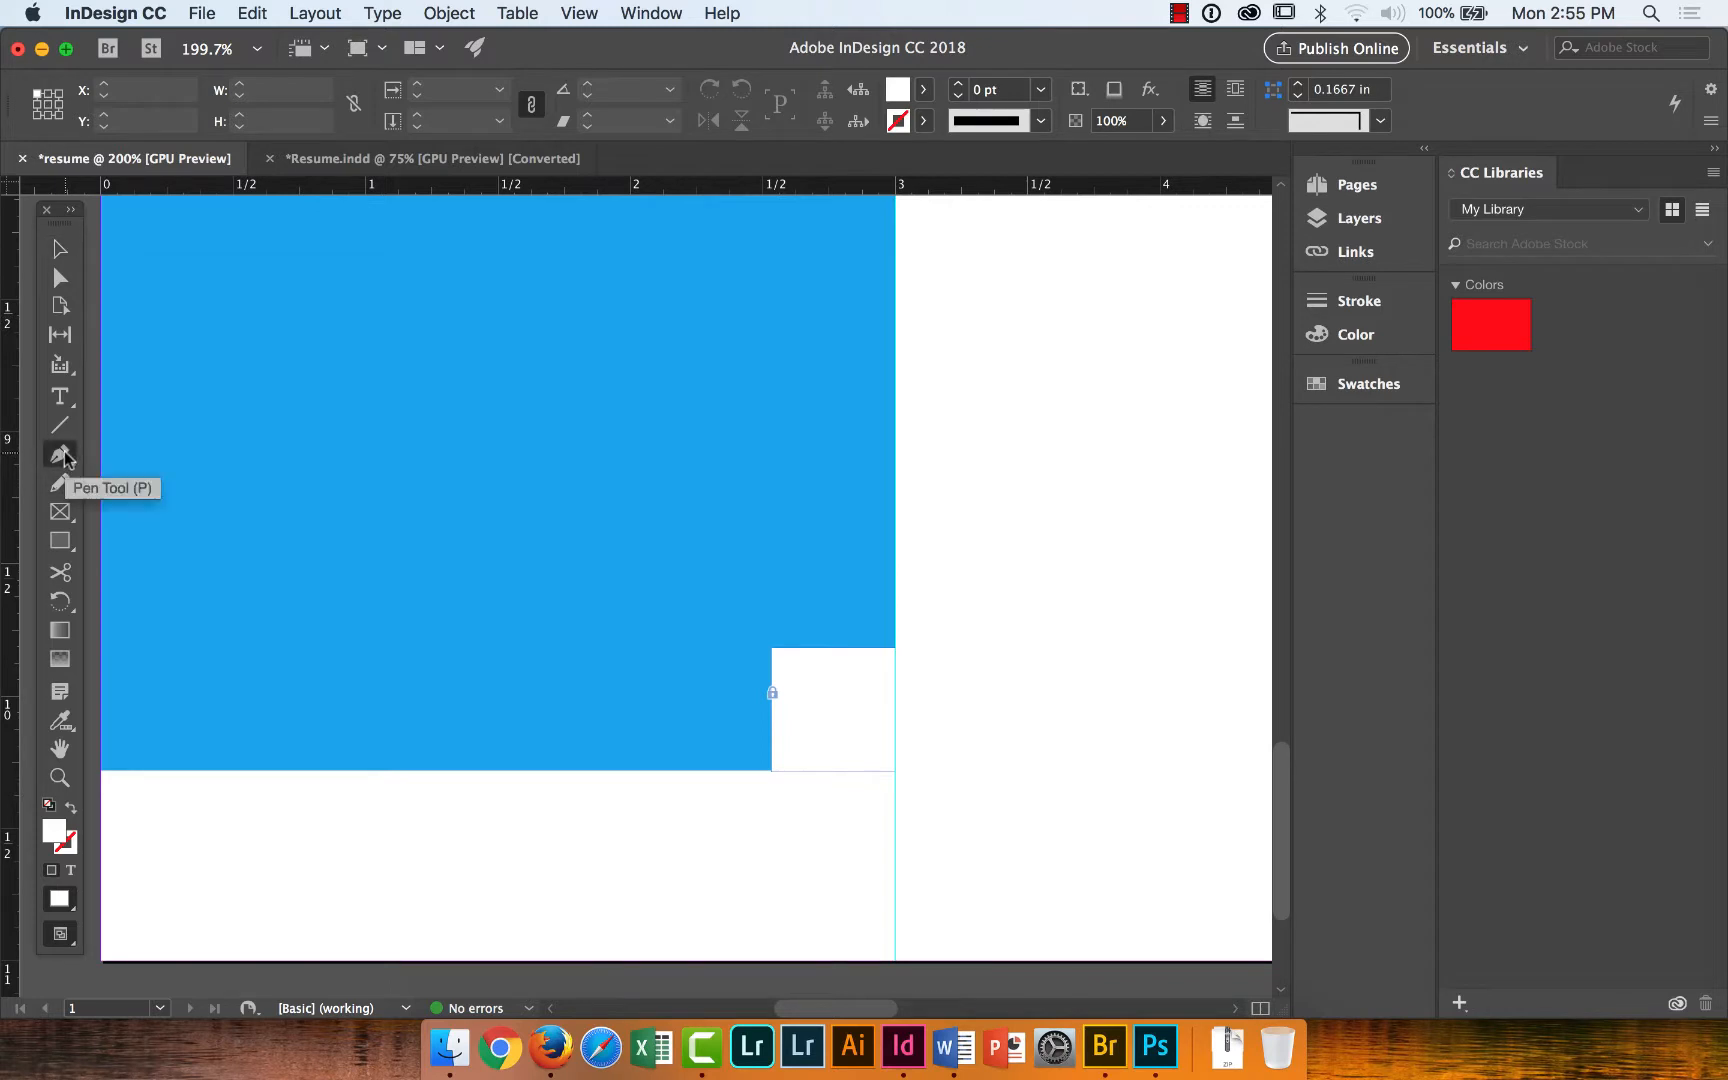
click(773, 771)
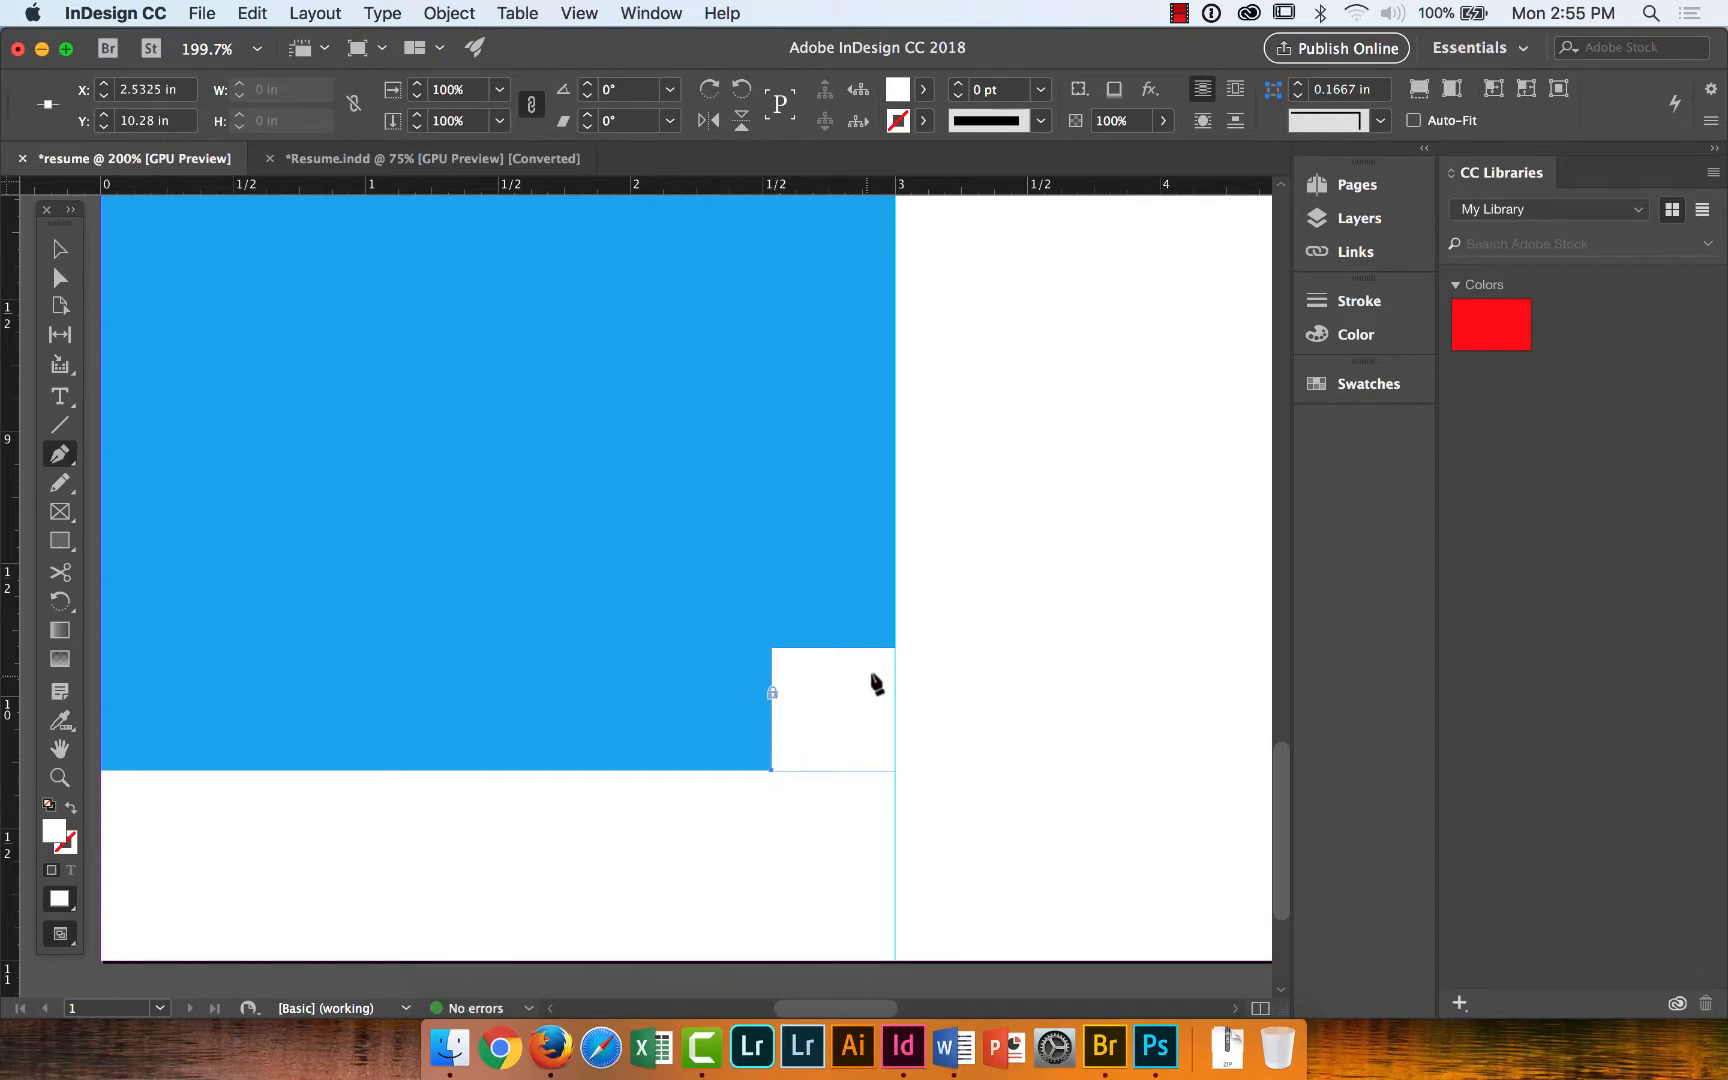
click(895, 648)
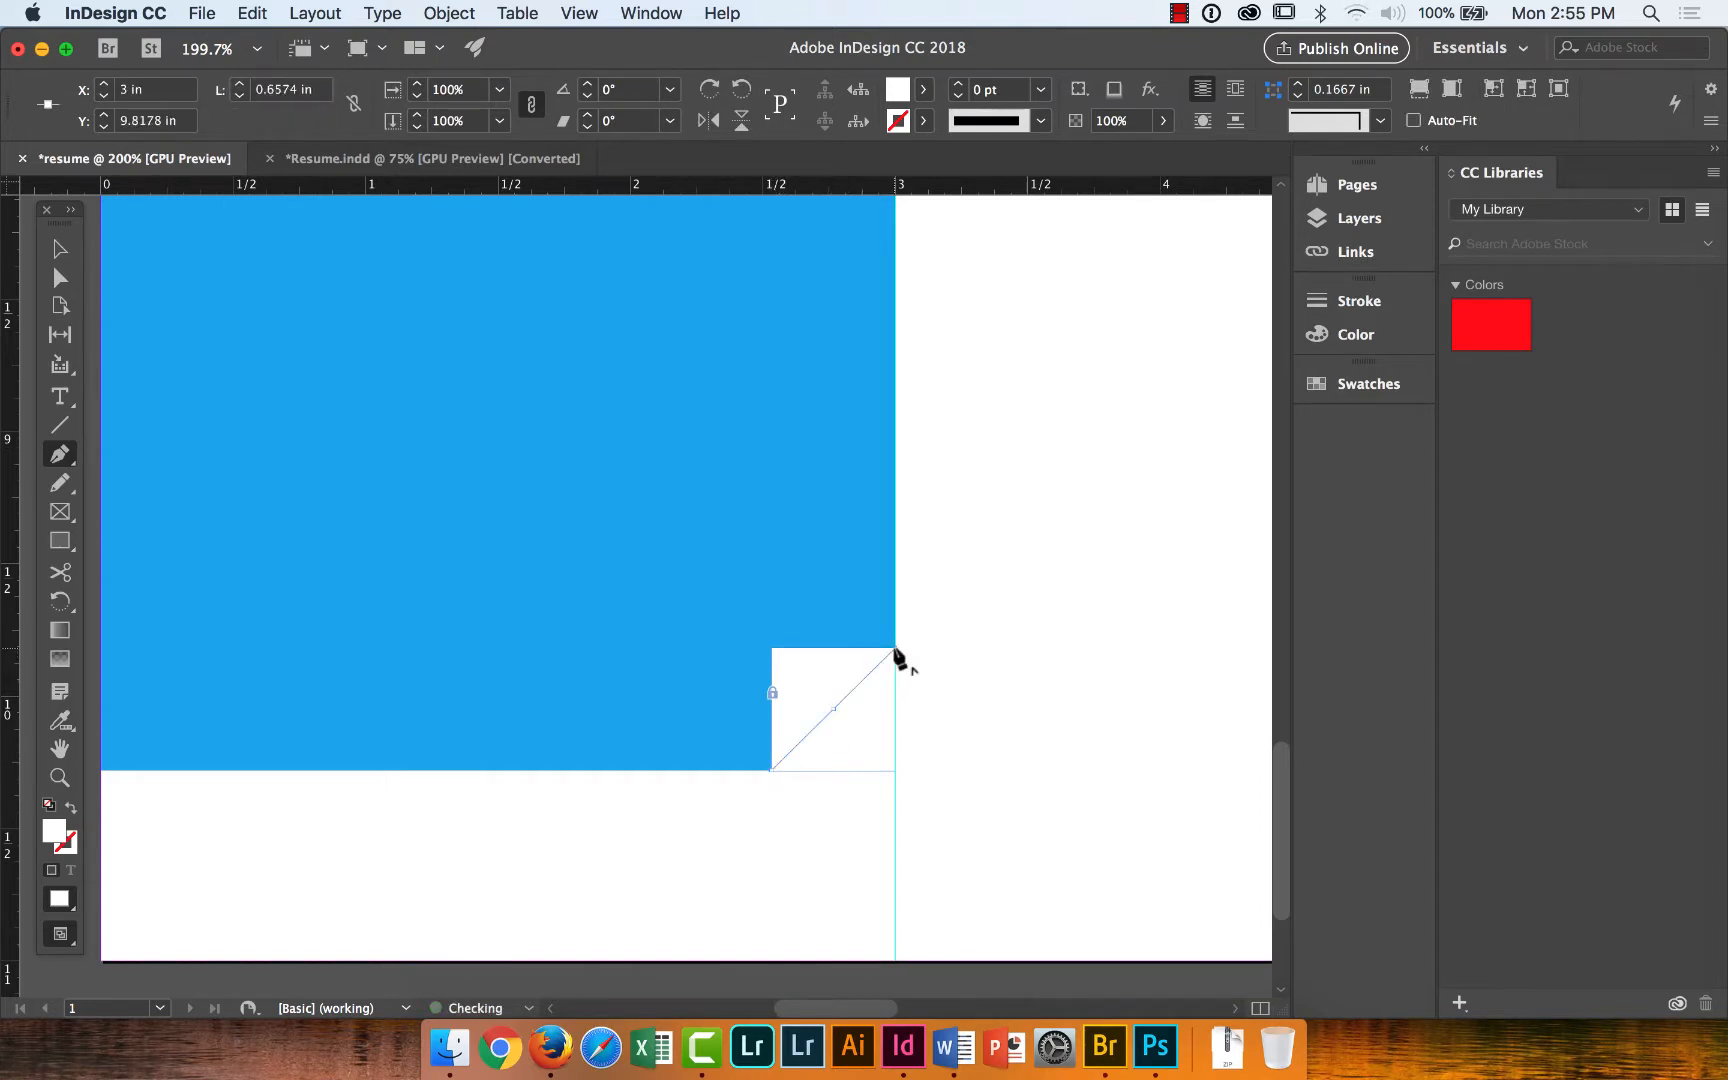
click(772, 648)
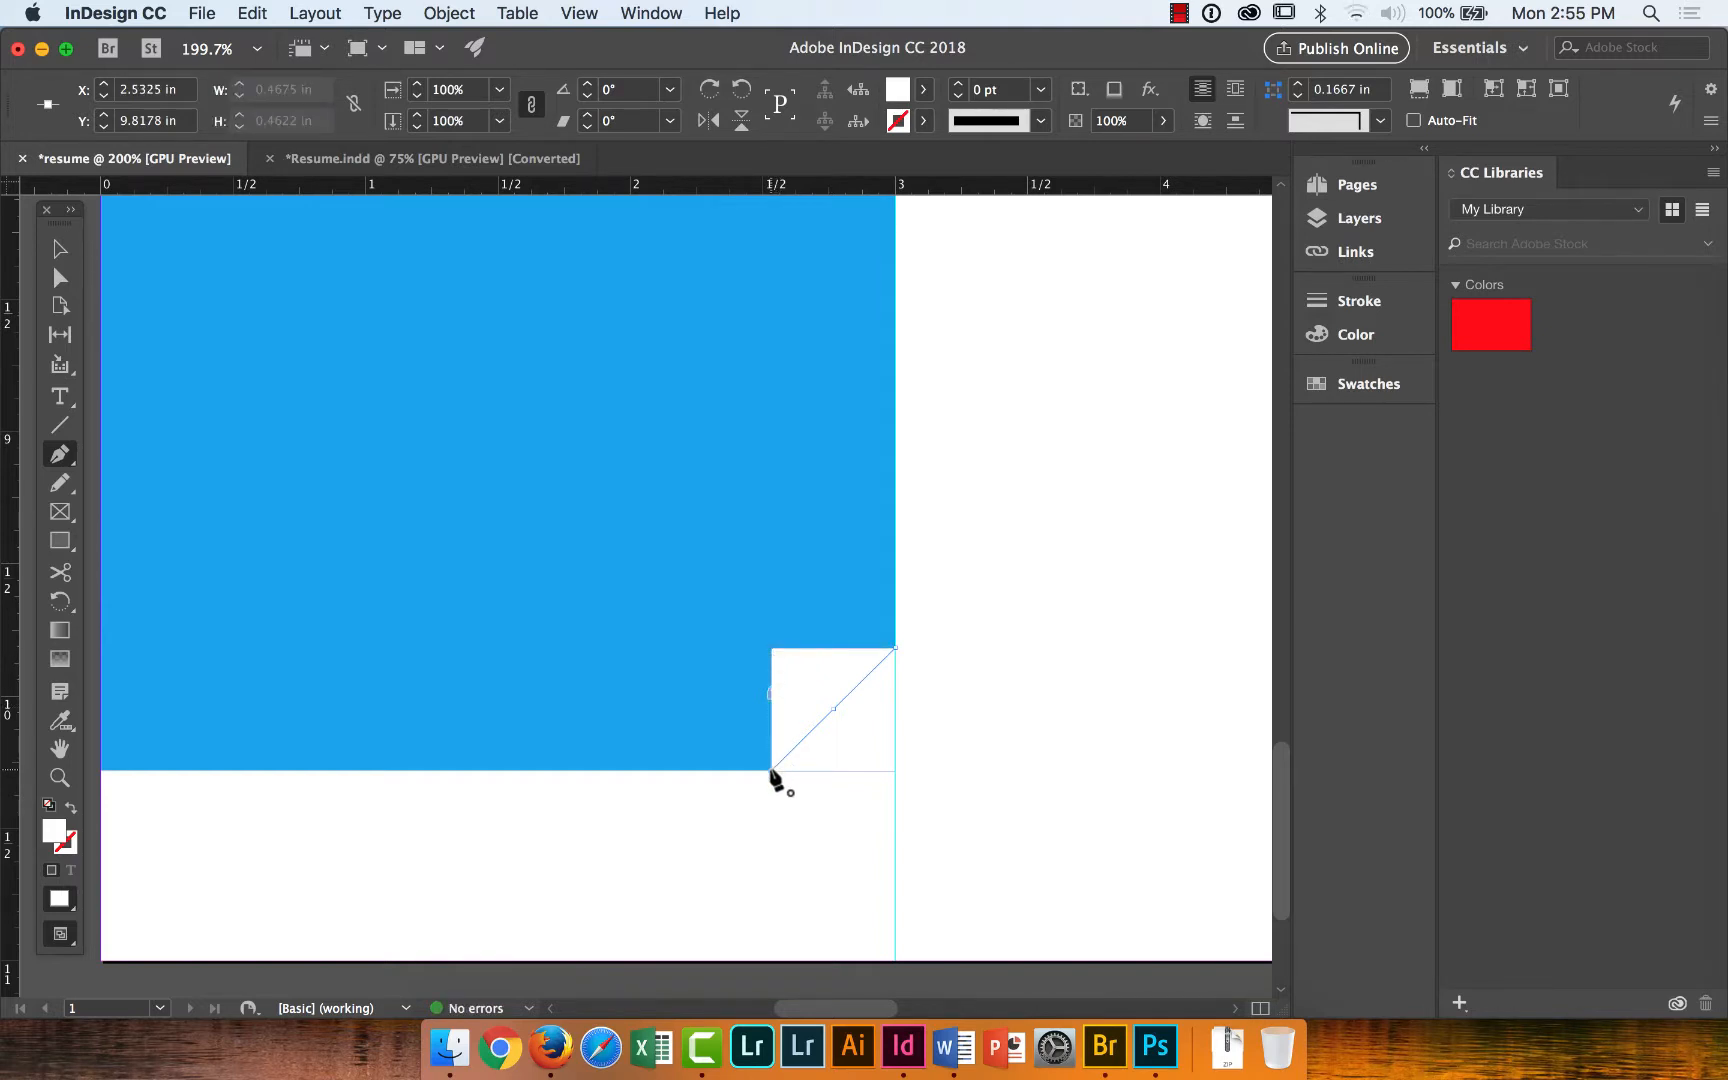
click(772, 770)
Fill the corner triangle with the [Black] swatch at an 82% tint.
click(924, 92)
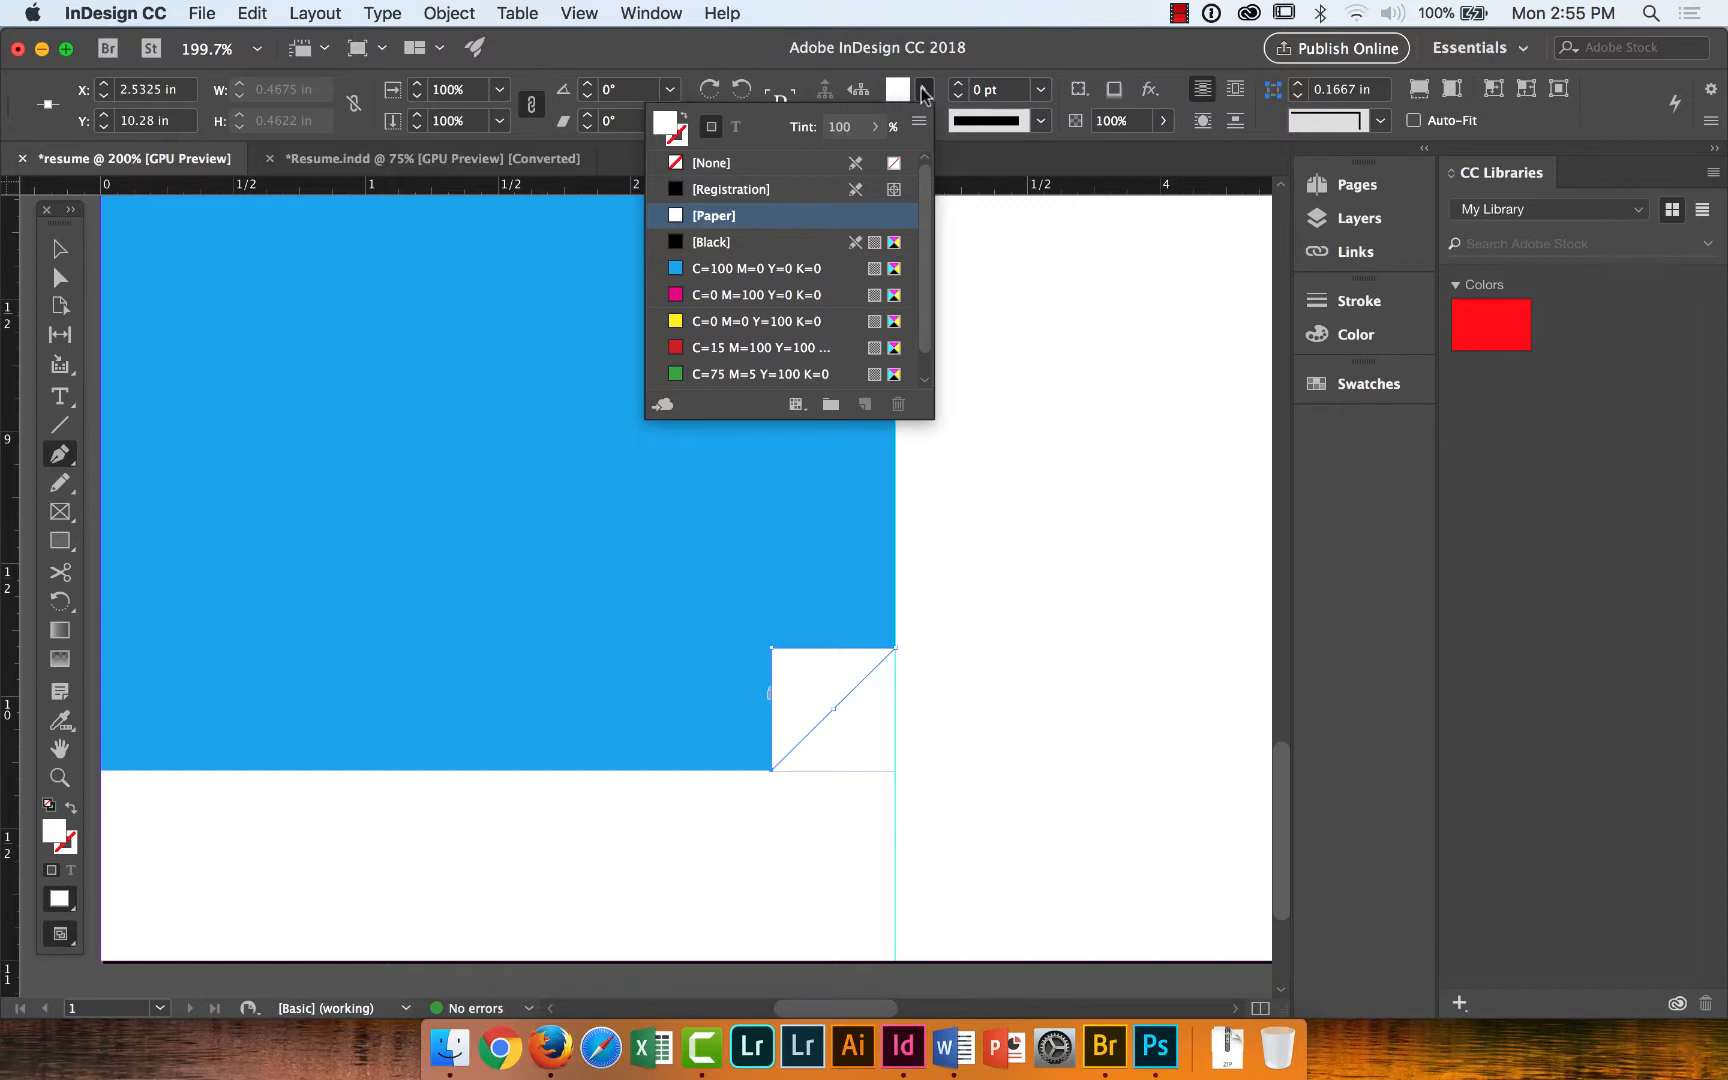
click(752, 248)
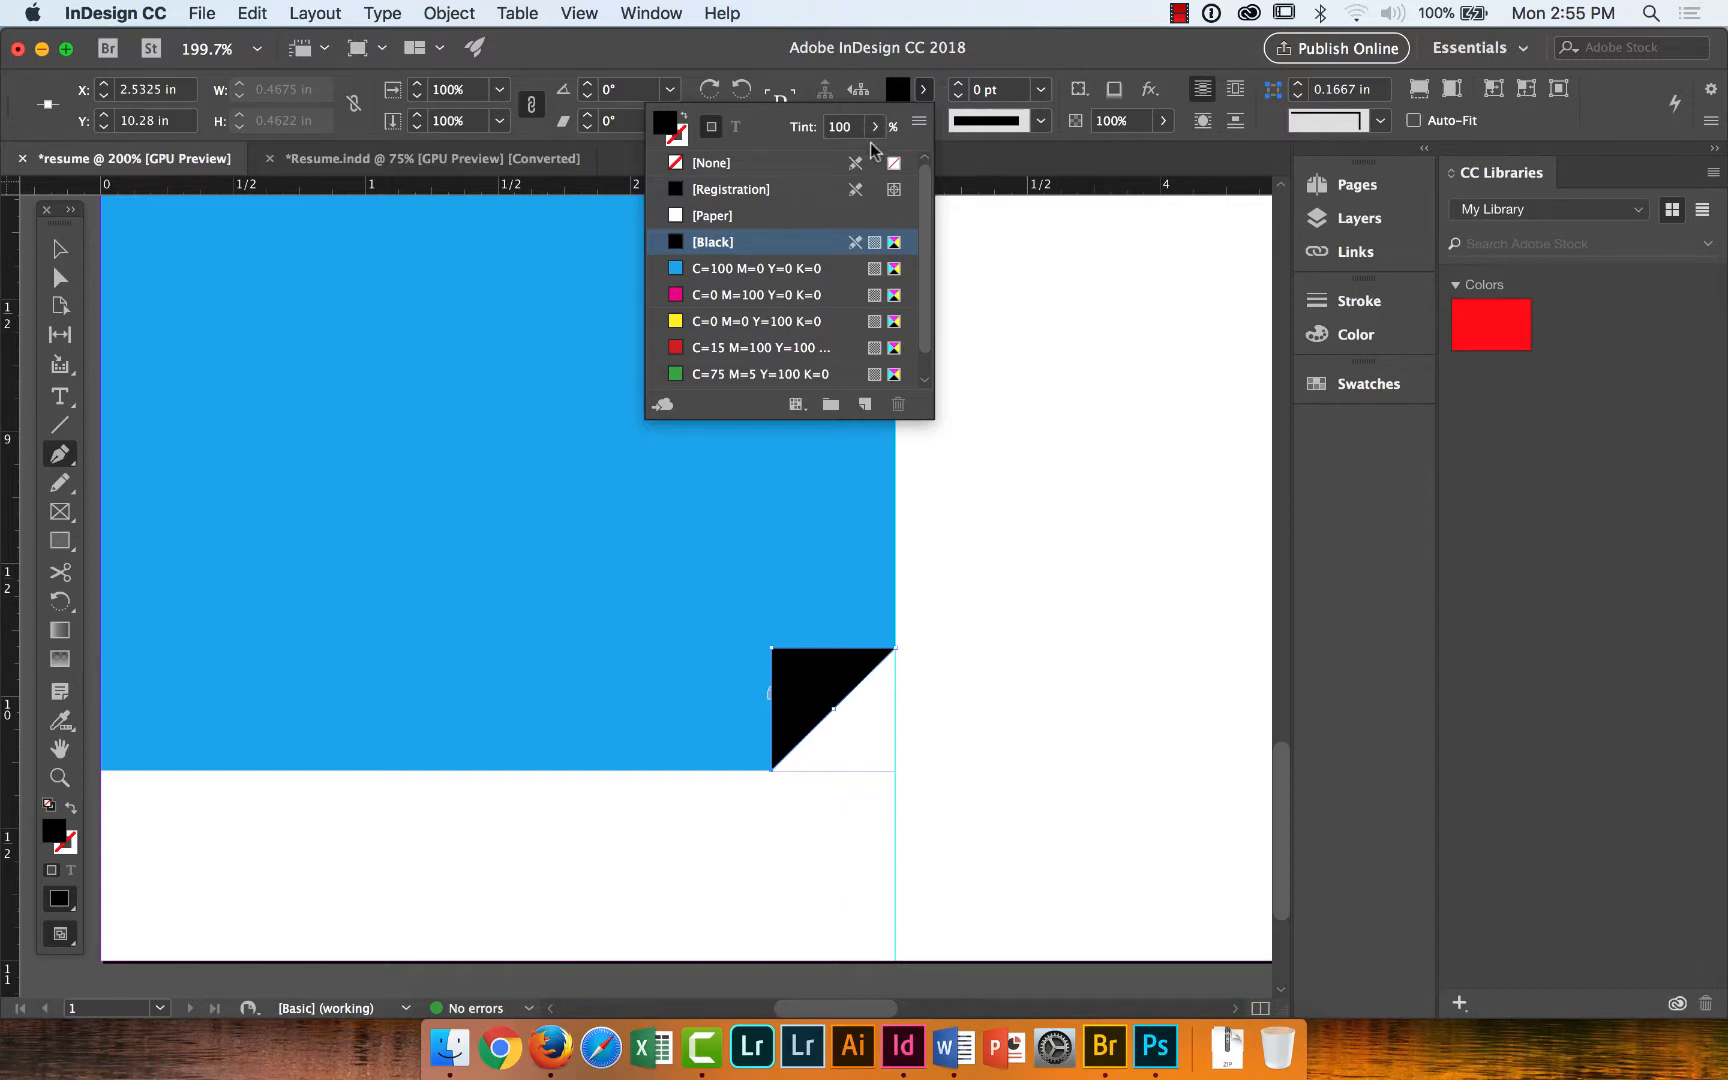
click(876, 127)
drag(875, 157, 976, 56)
click(980, 55)
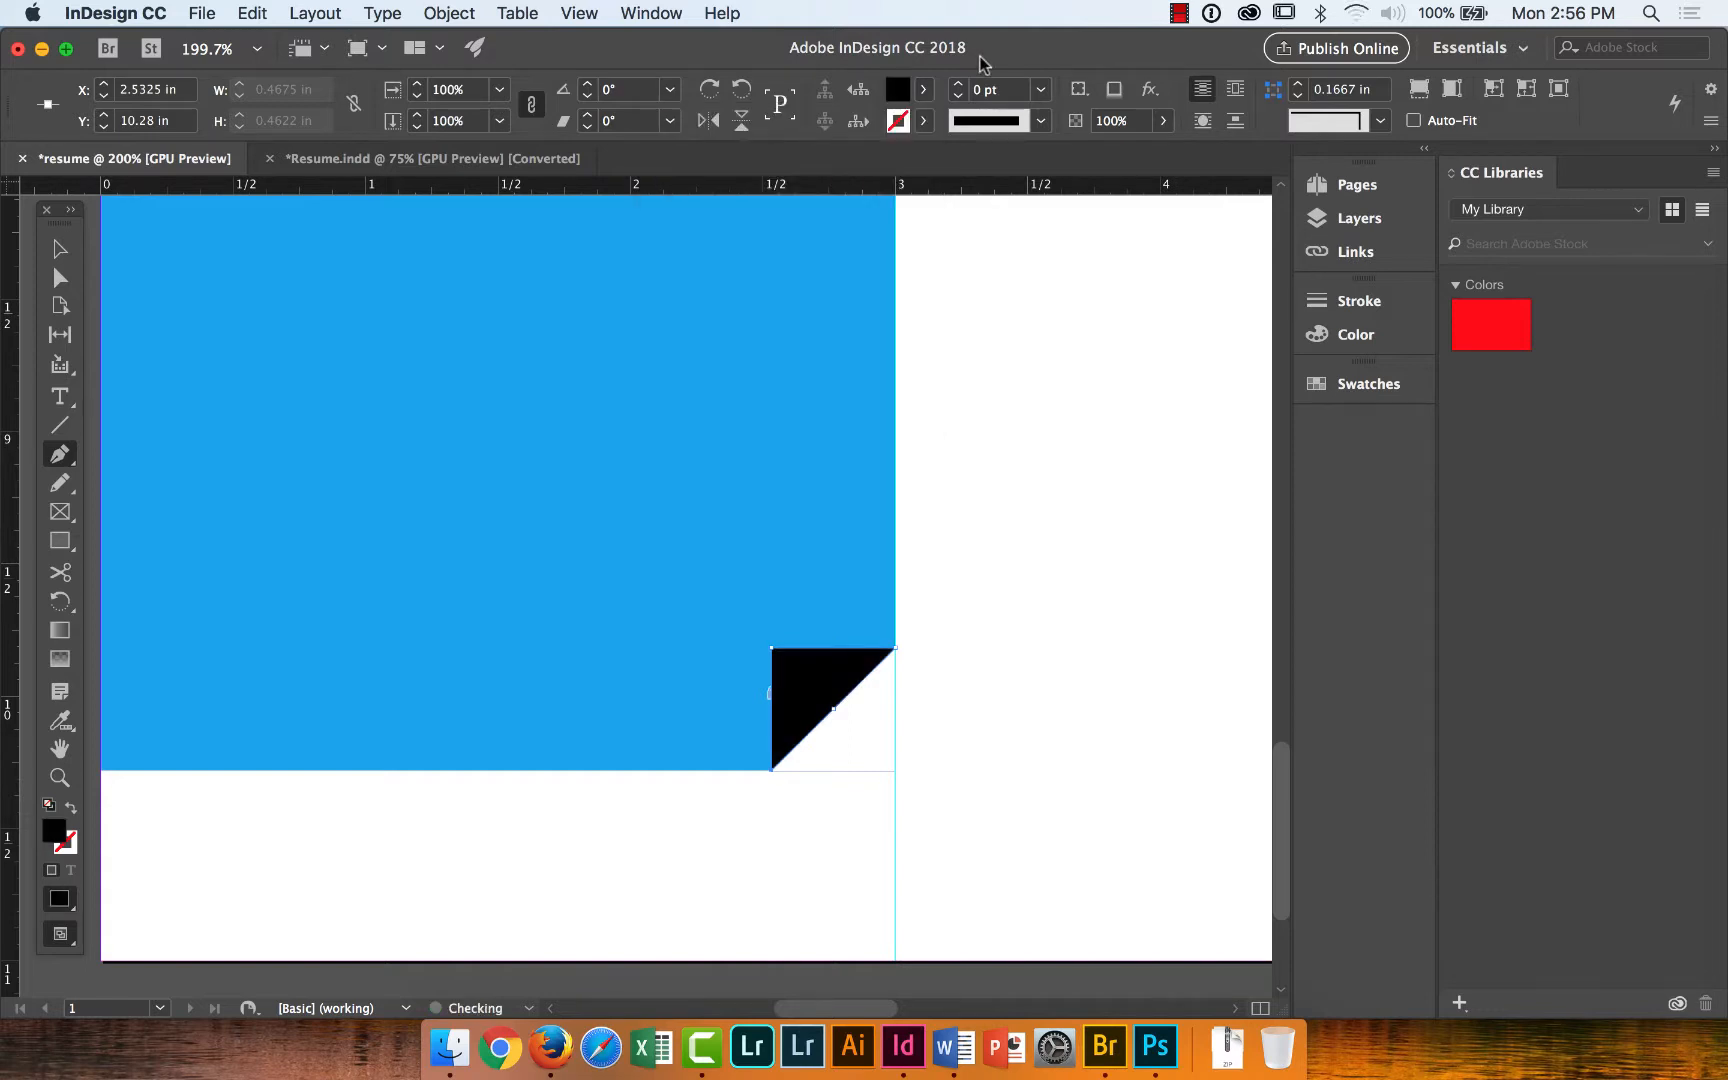
click(922, 88)
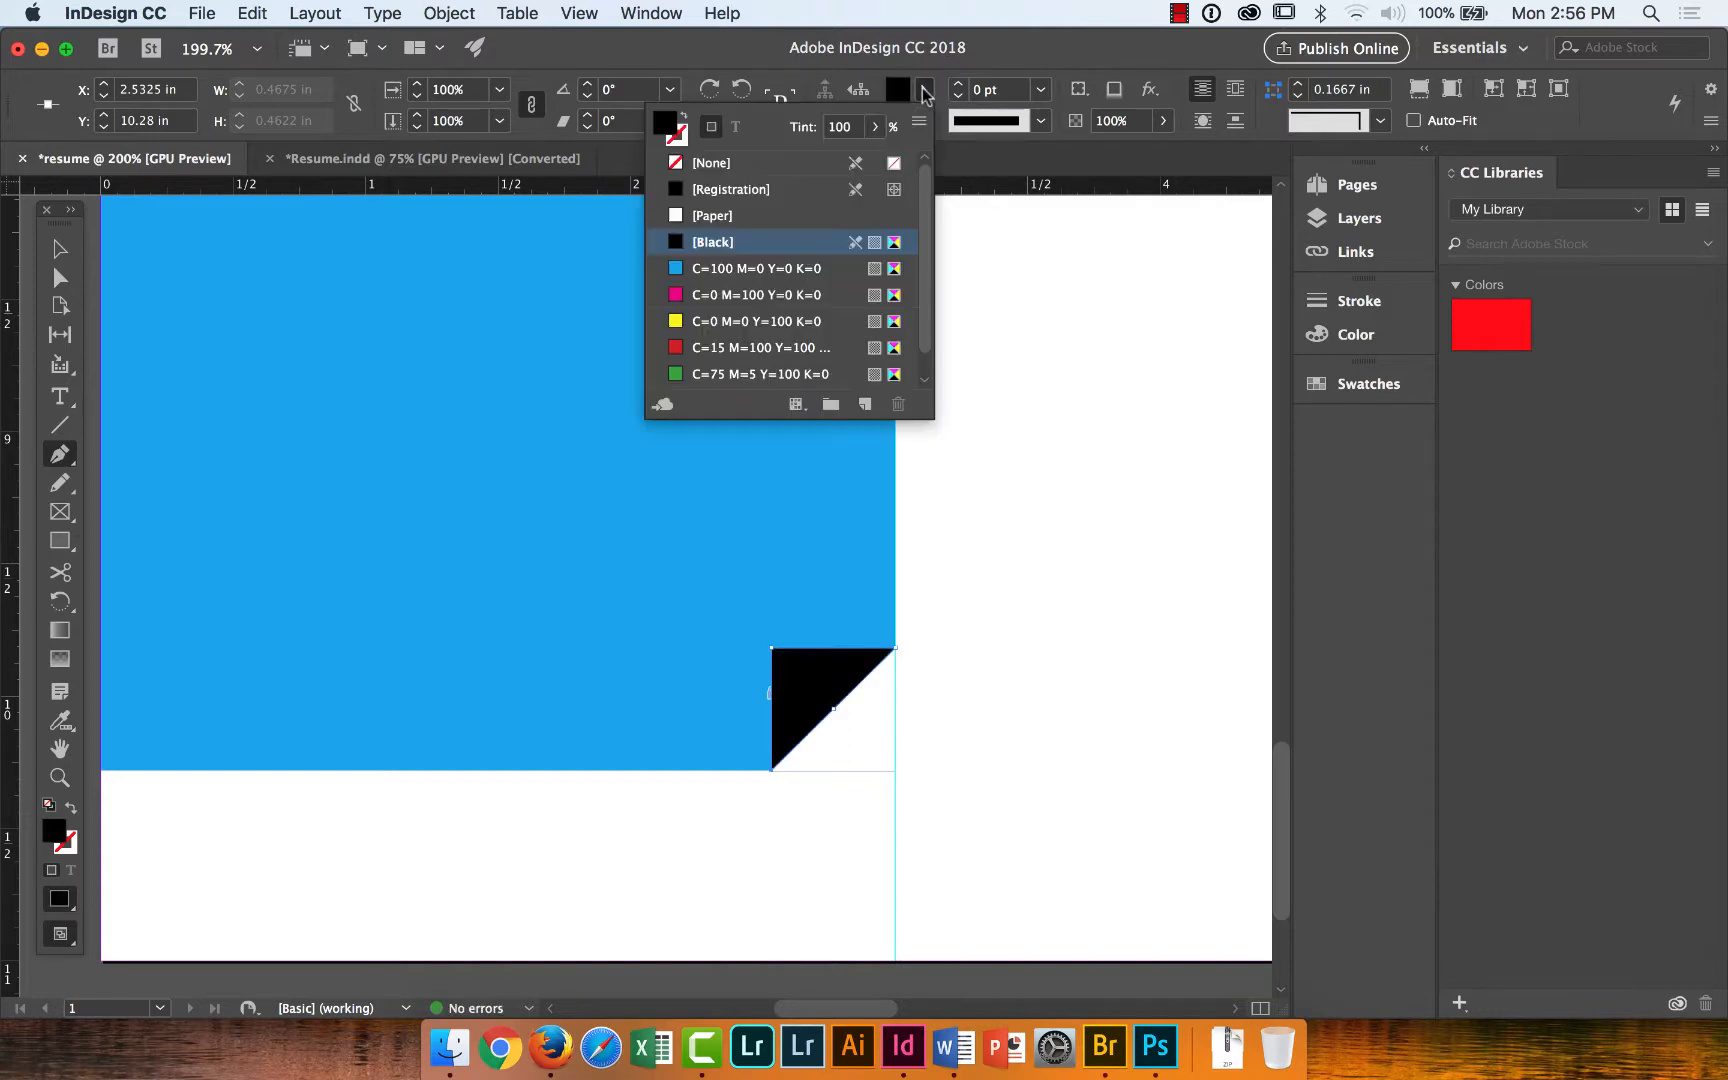
click(876, 126)
drag(880, 158, 855, 158)
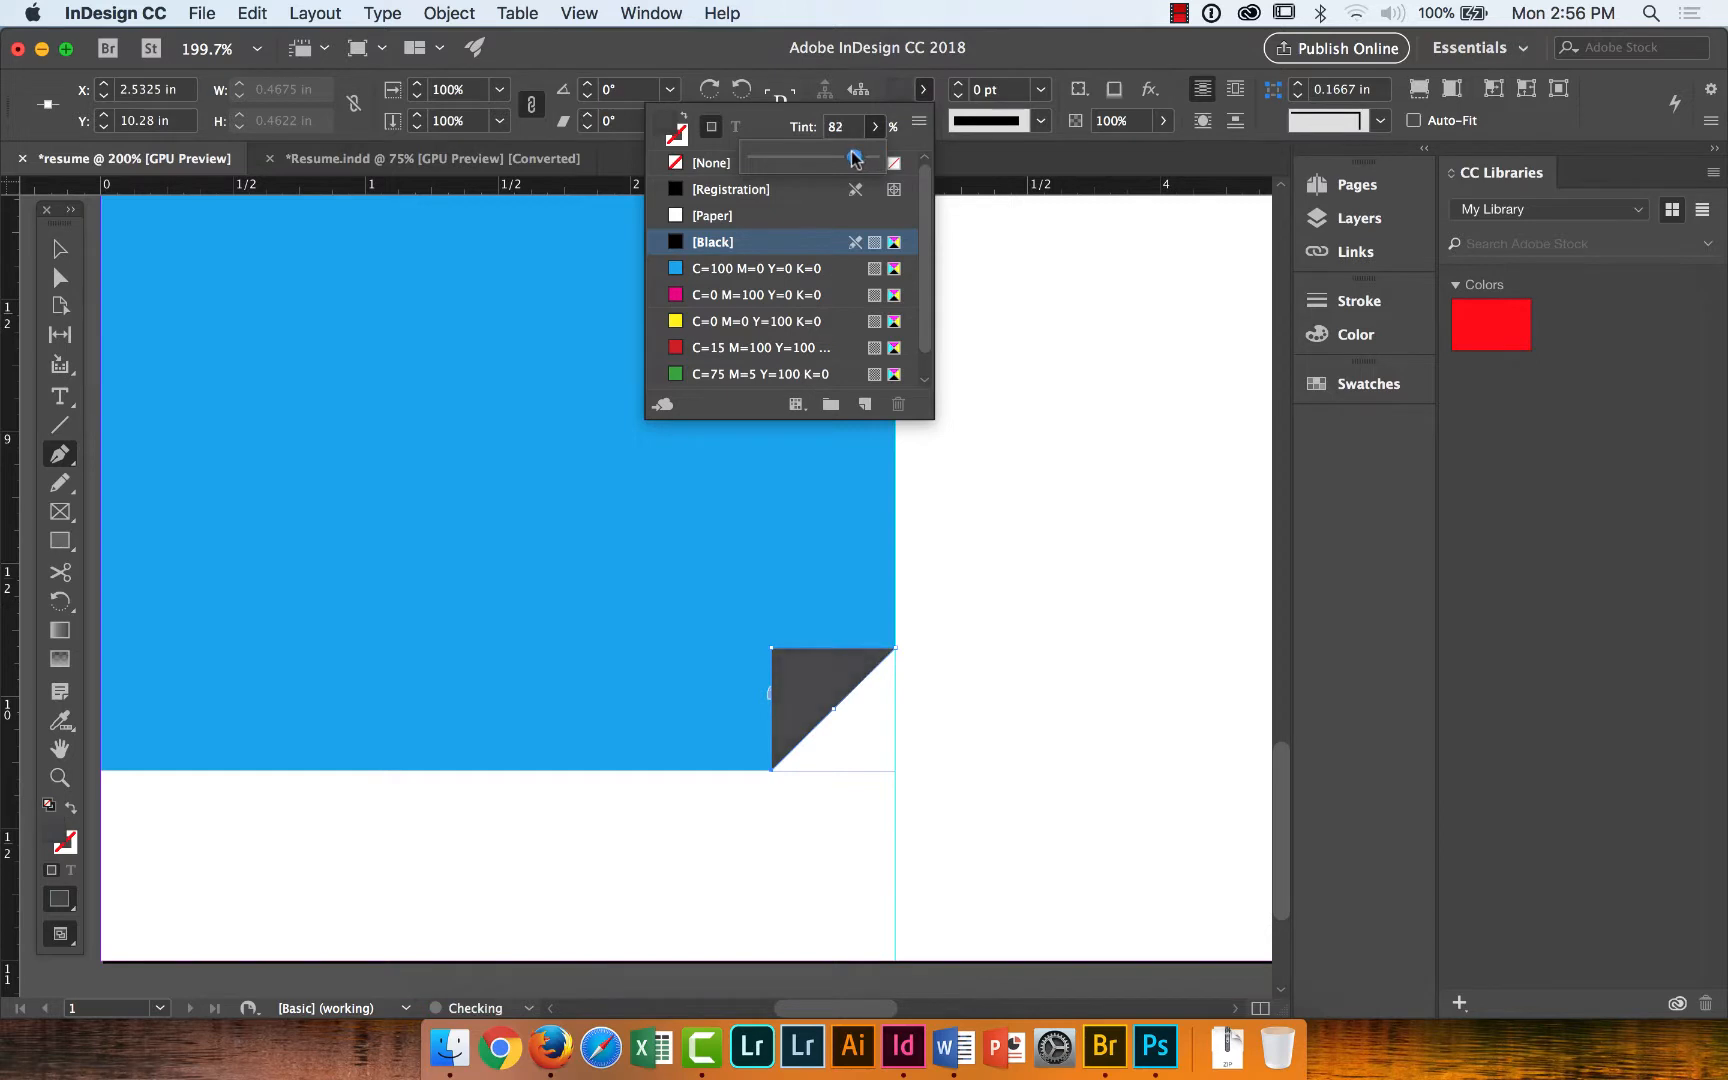
click(876, 125)
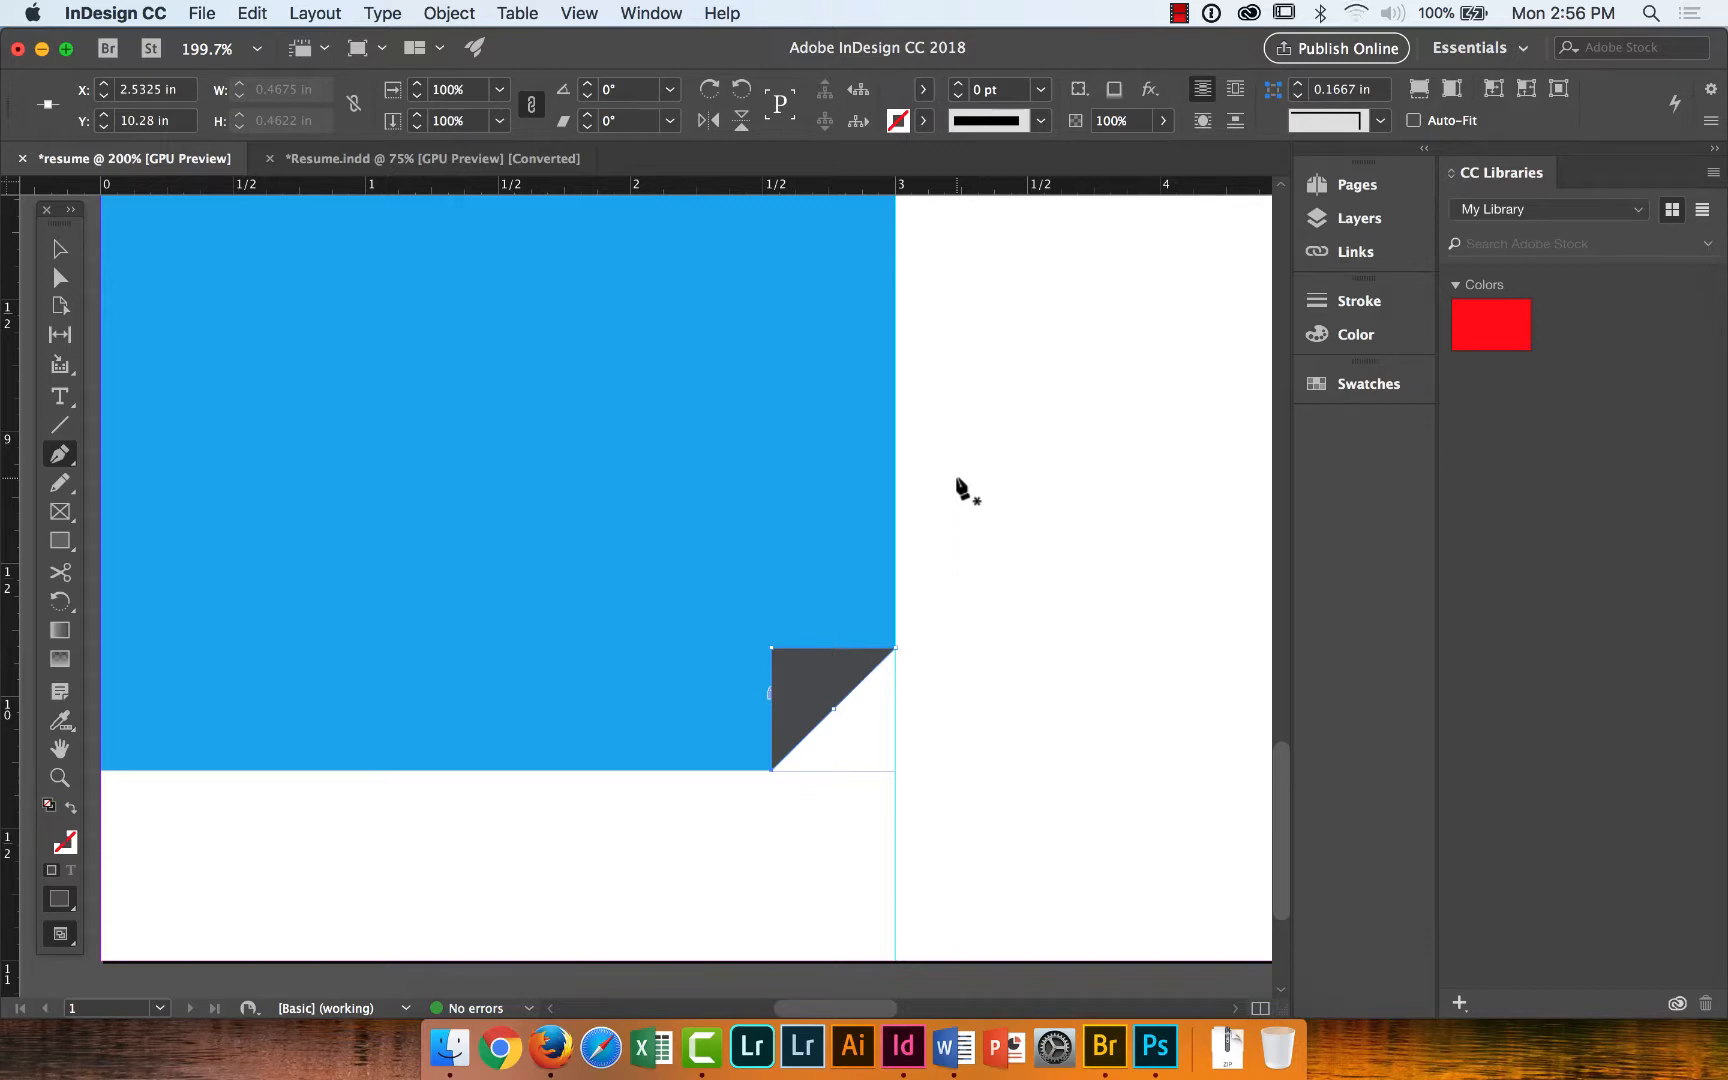
Lock the corner triangle's polygon object in Layer 1.
click(1343, 226)
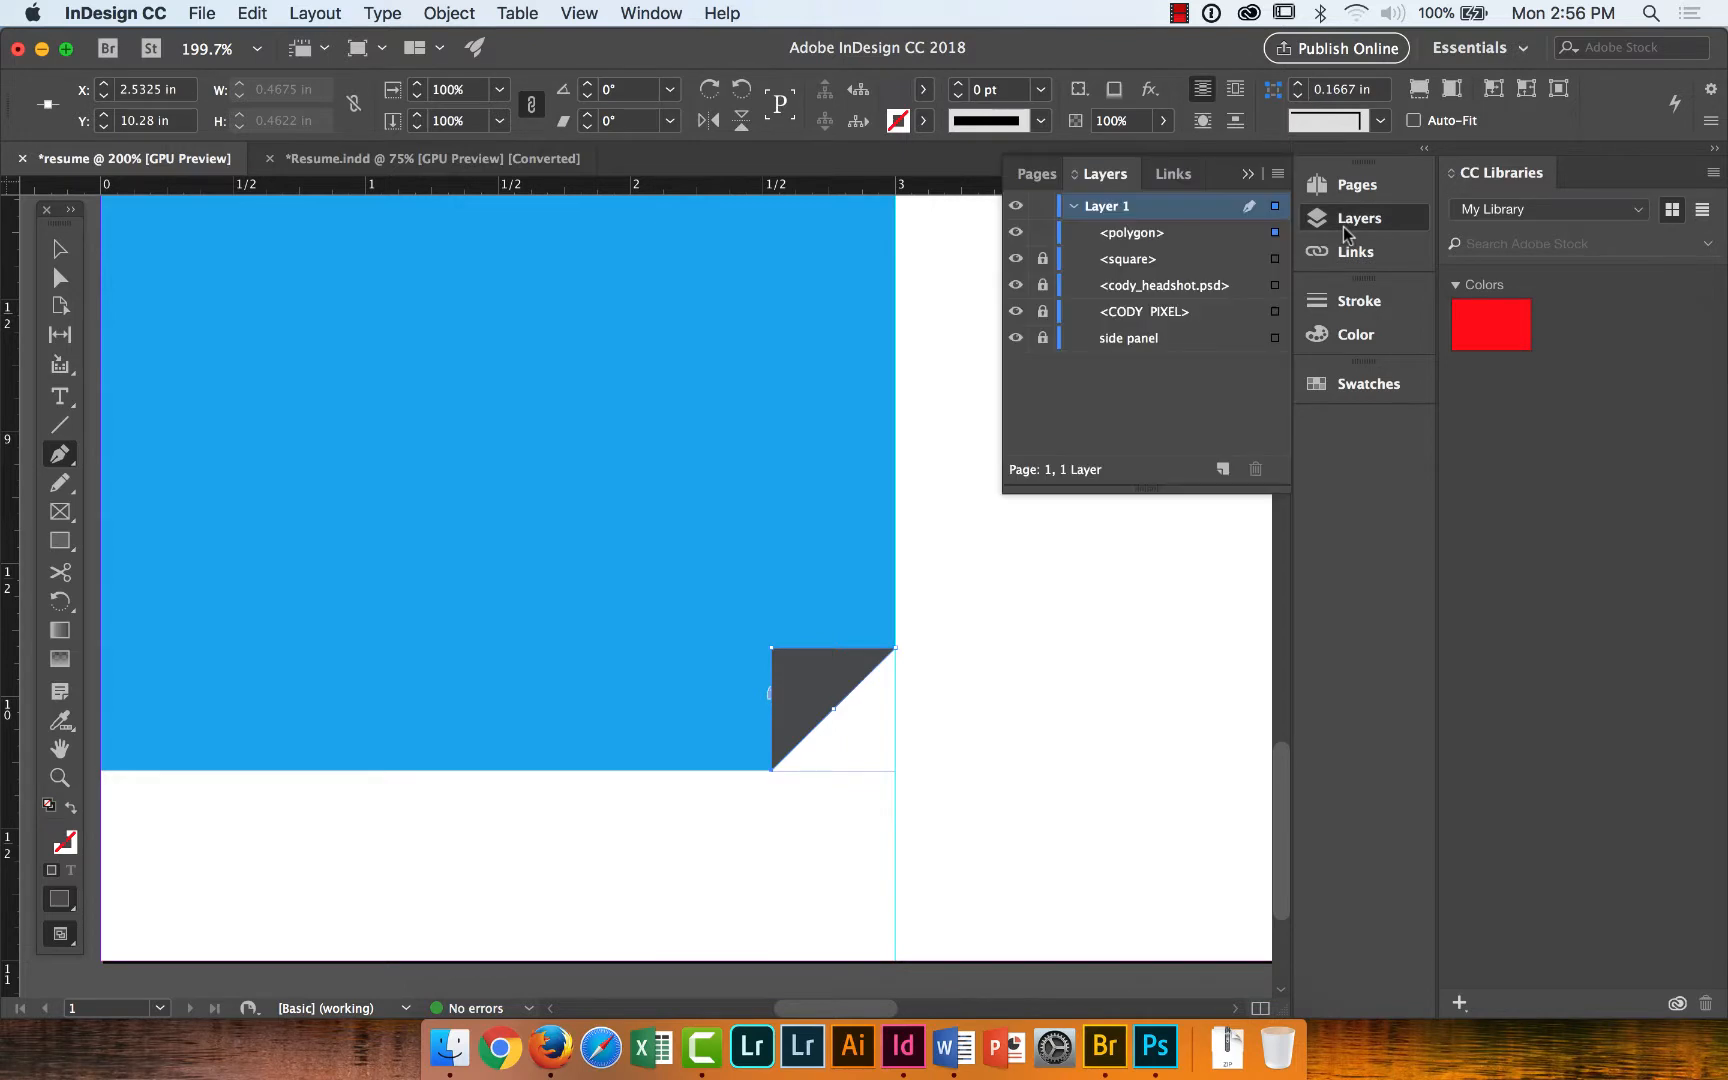
click(1043, 236)
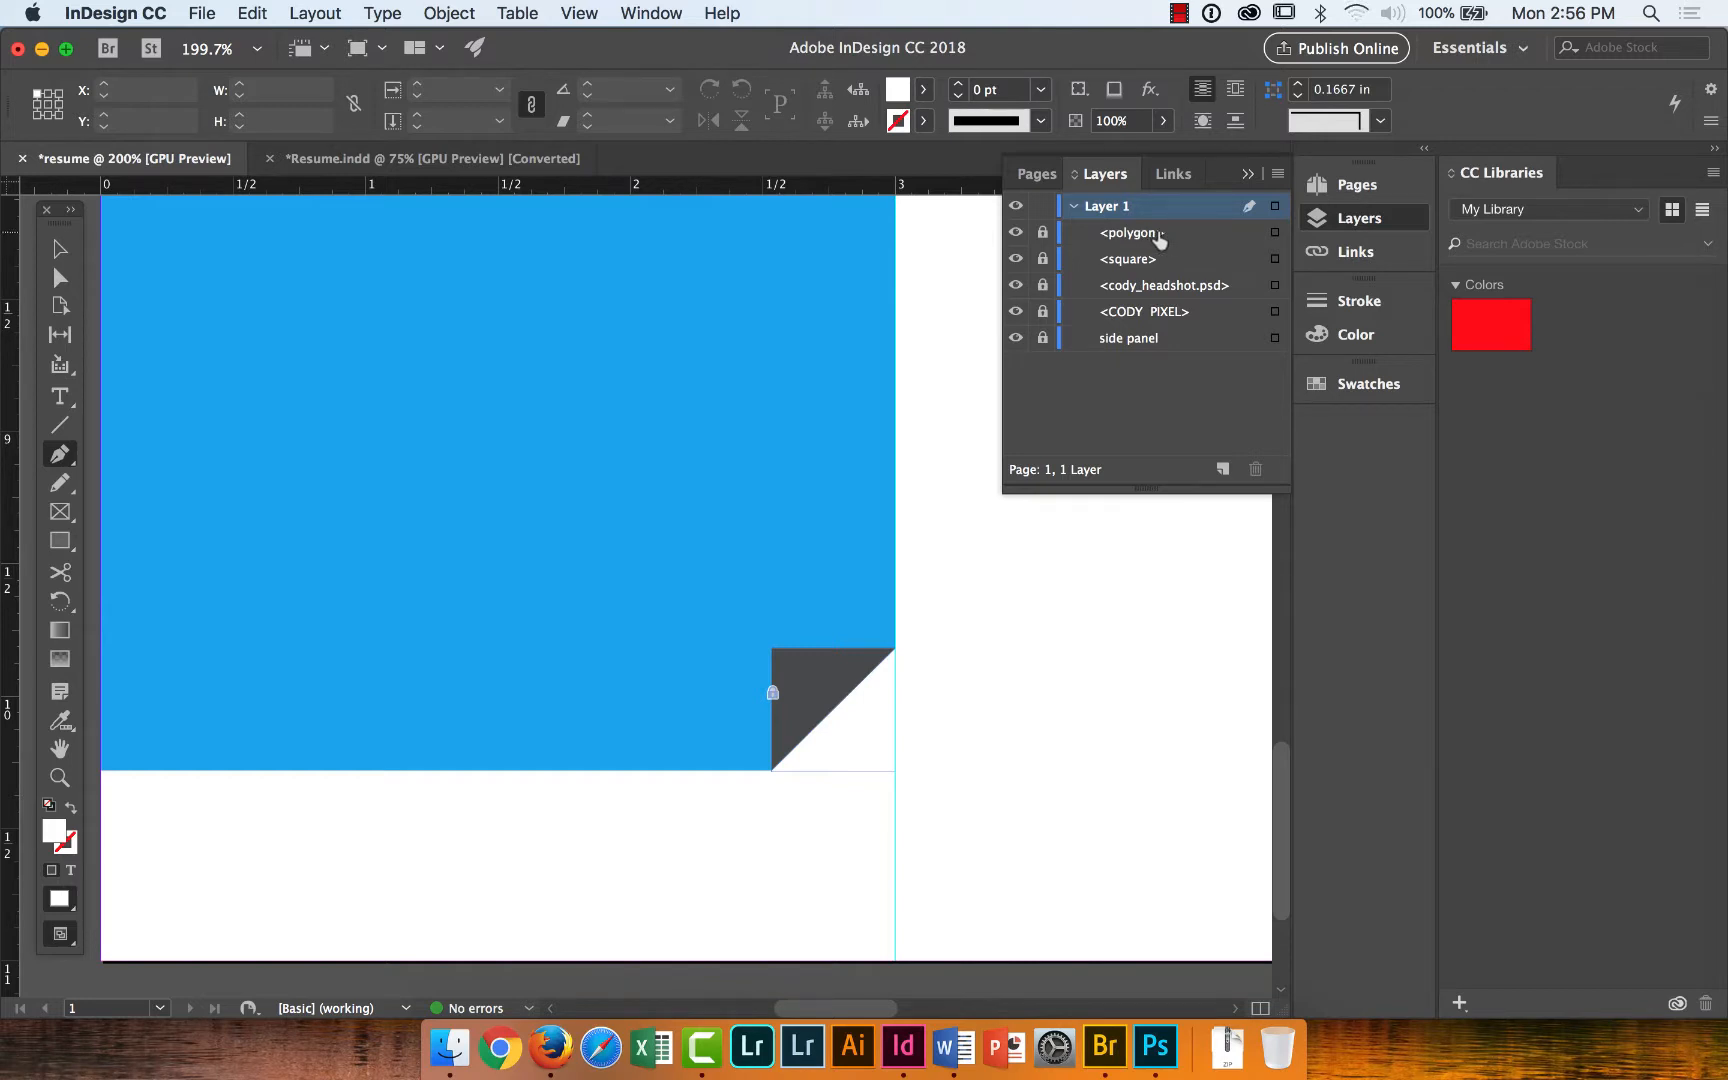
double_click(59, 750)
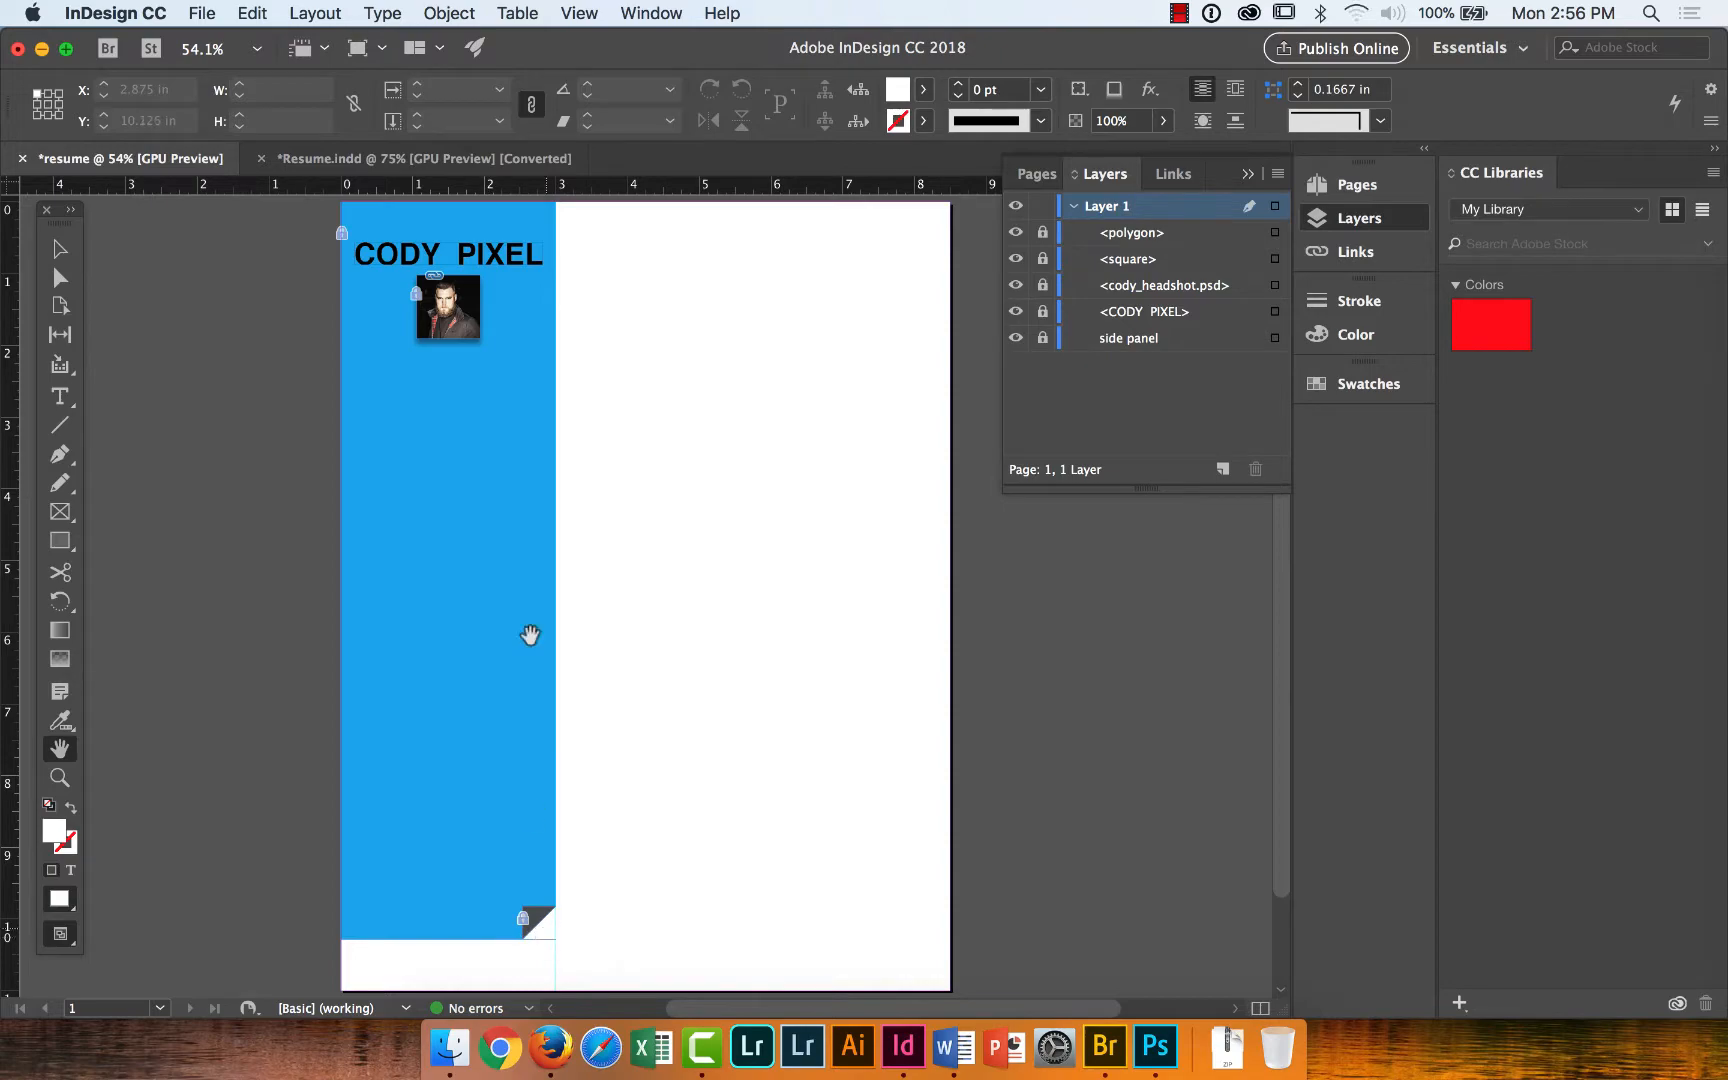
Check the stroke settings of the dotted vertical line in the sample Resume.indd document, and return to the resume document.
click(424, 158)
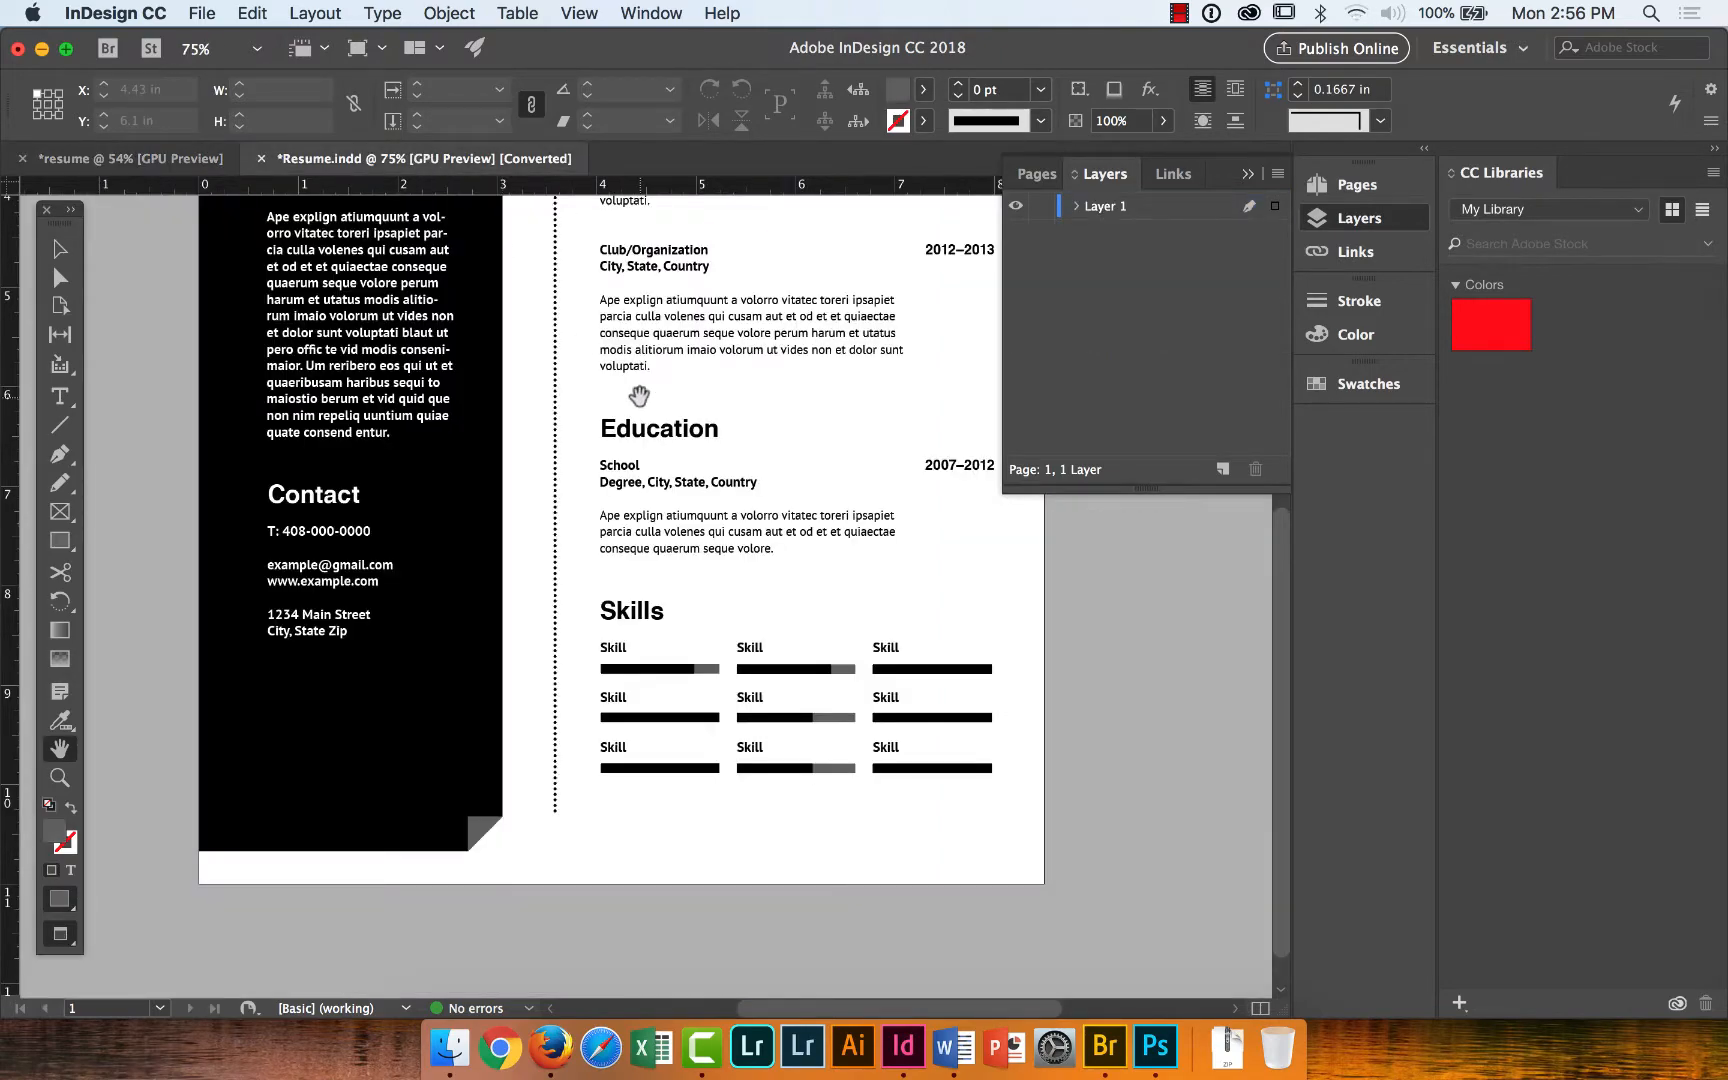
drag(1233, 580, 1154, 1046)
click(56, 249)
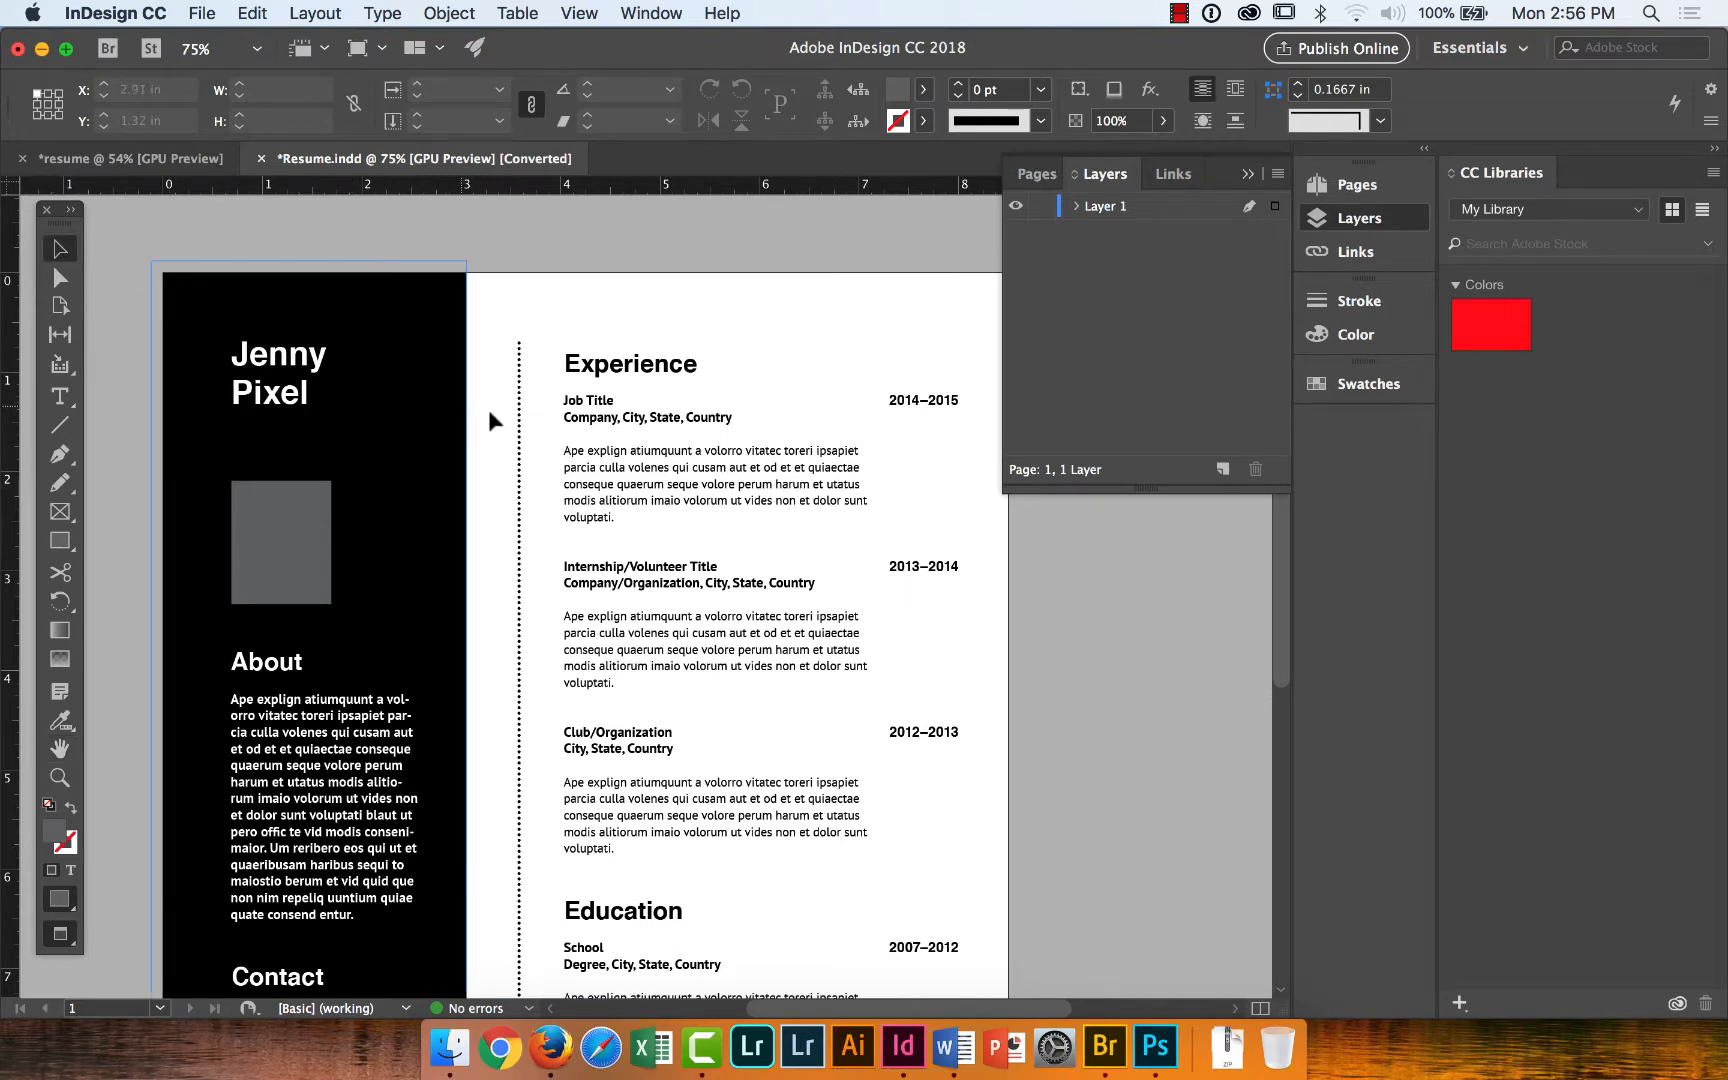
click(520, 428)
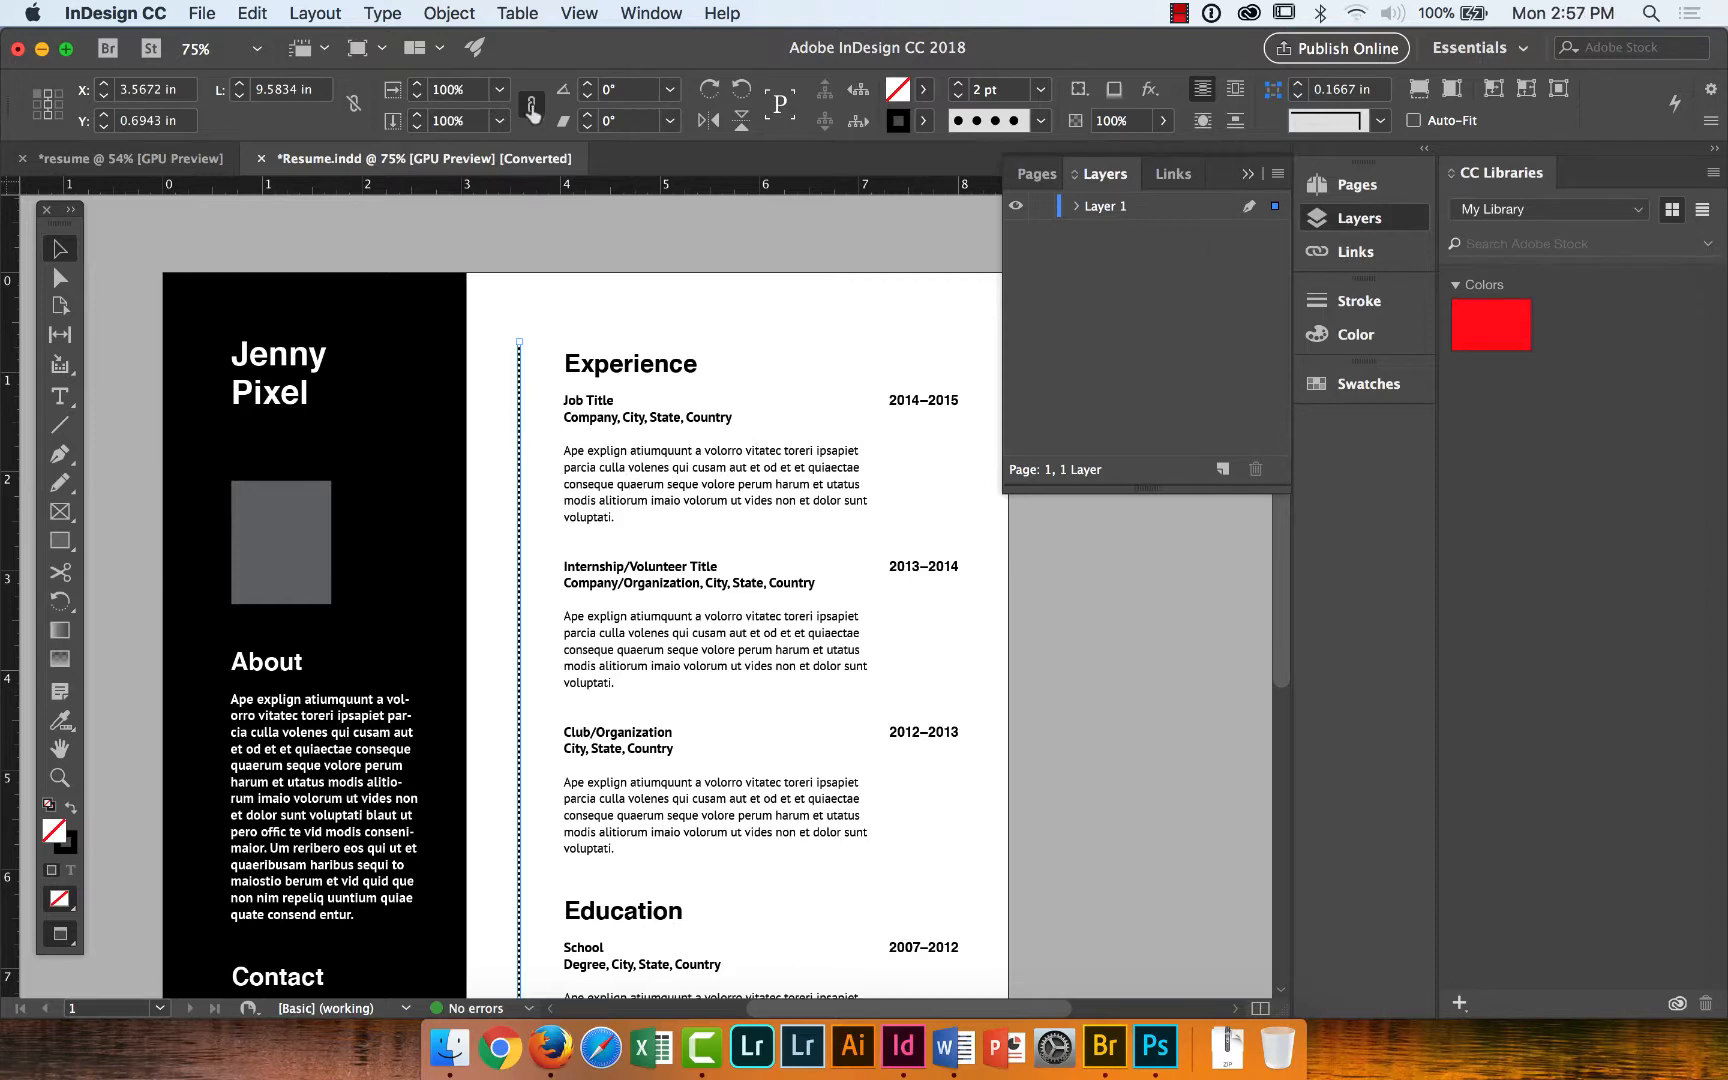
click(95, 160)
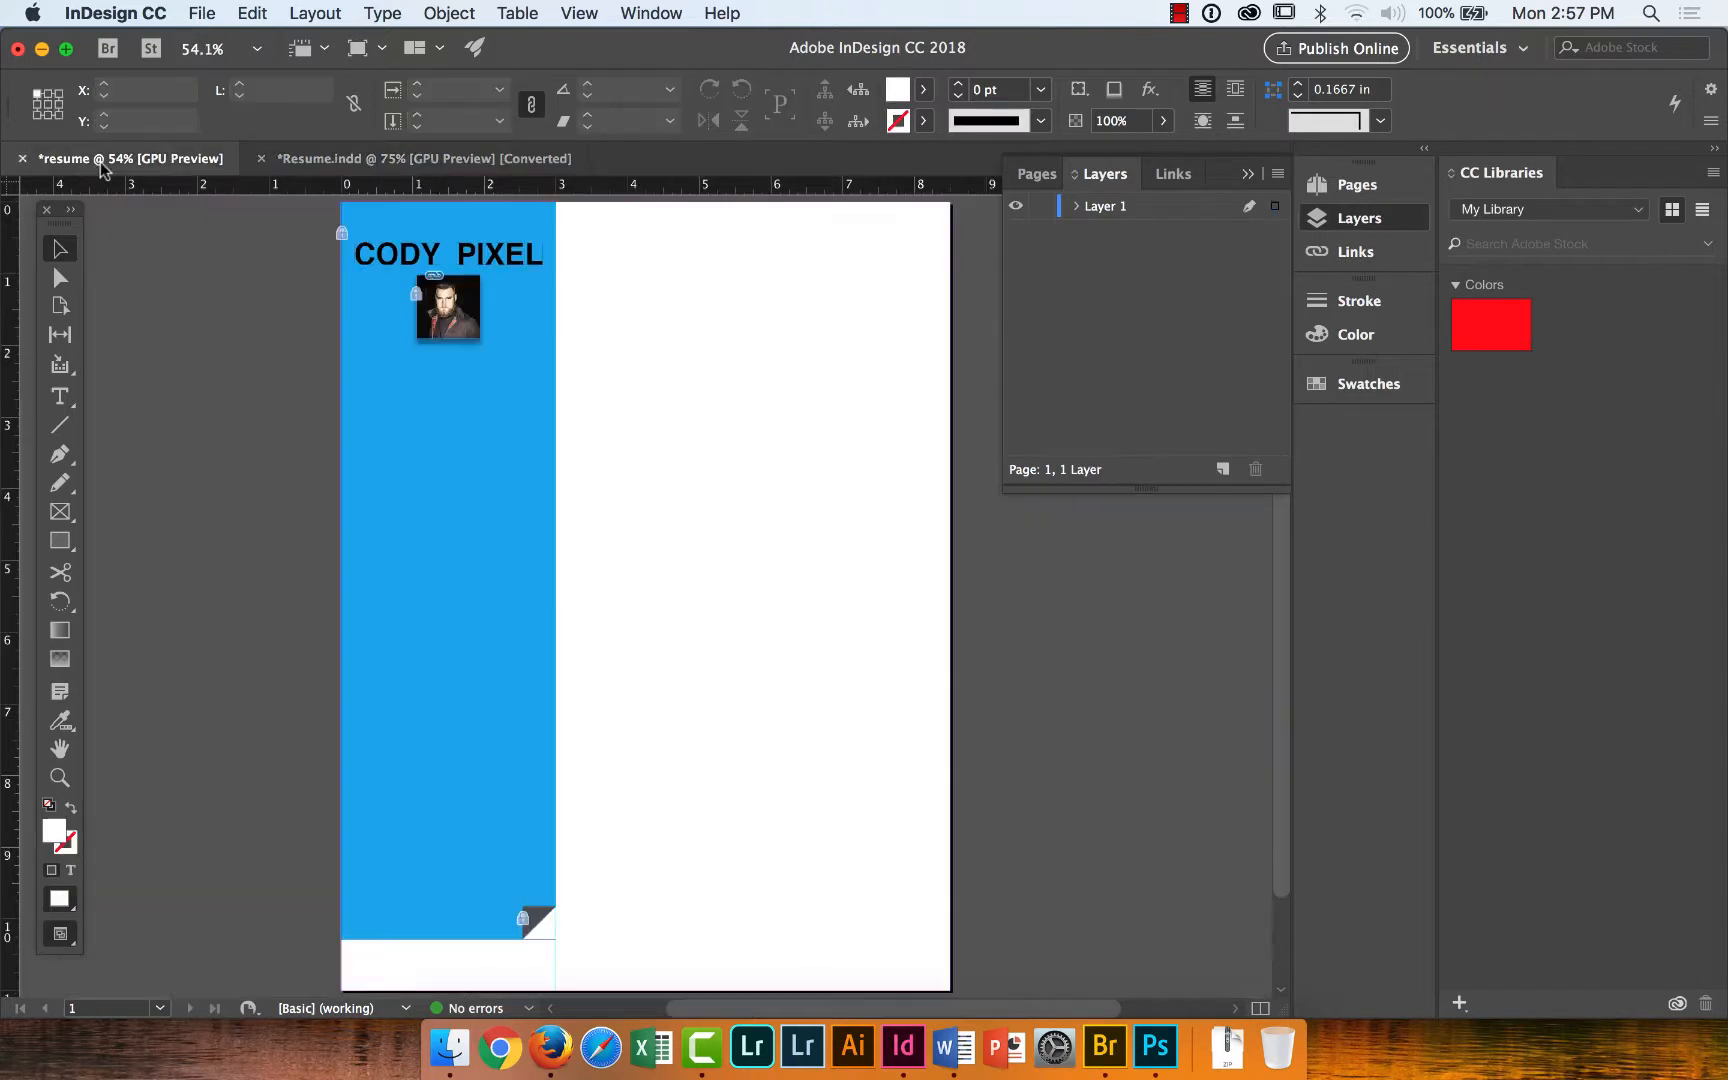
click(62, 542)
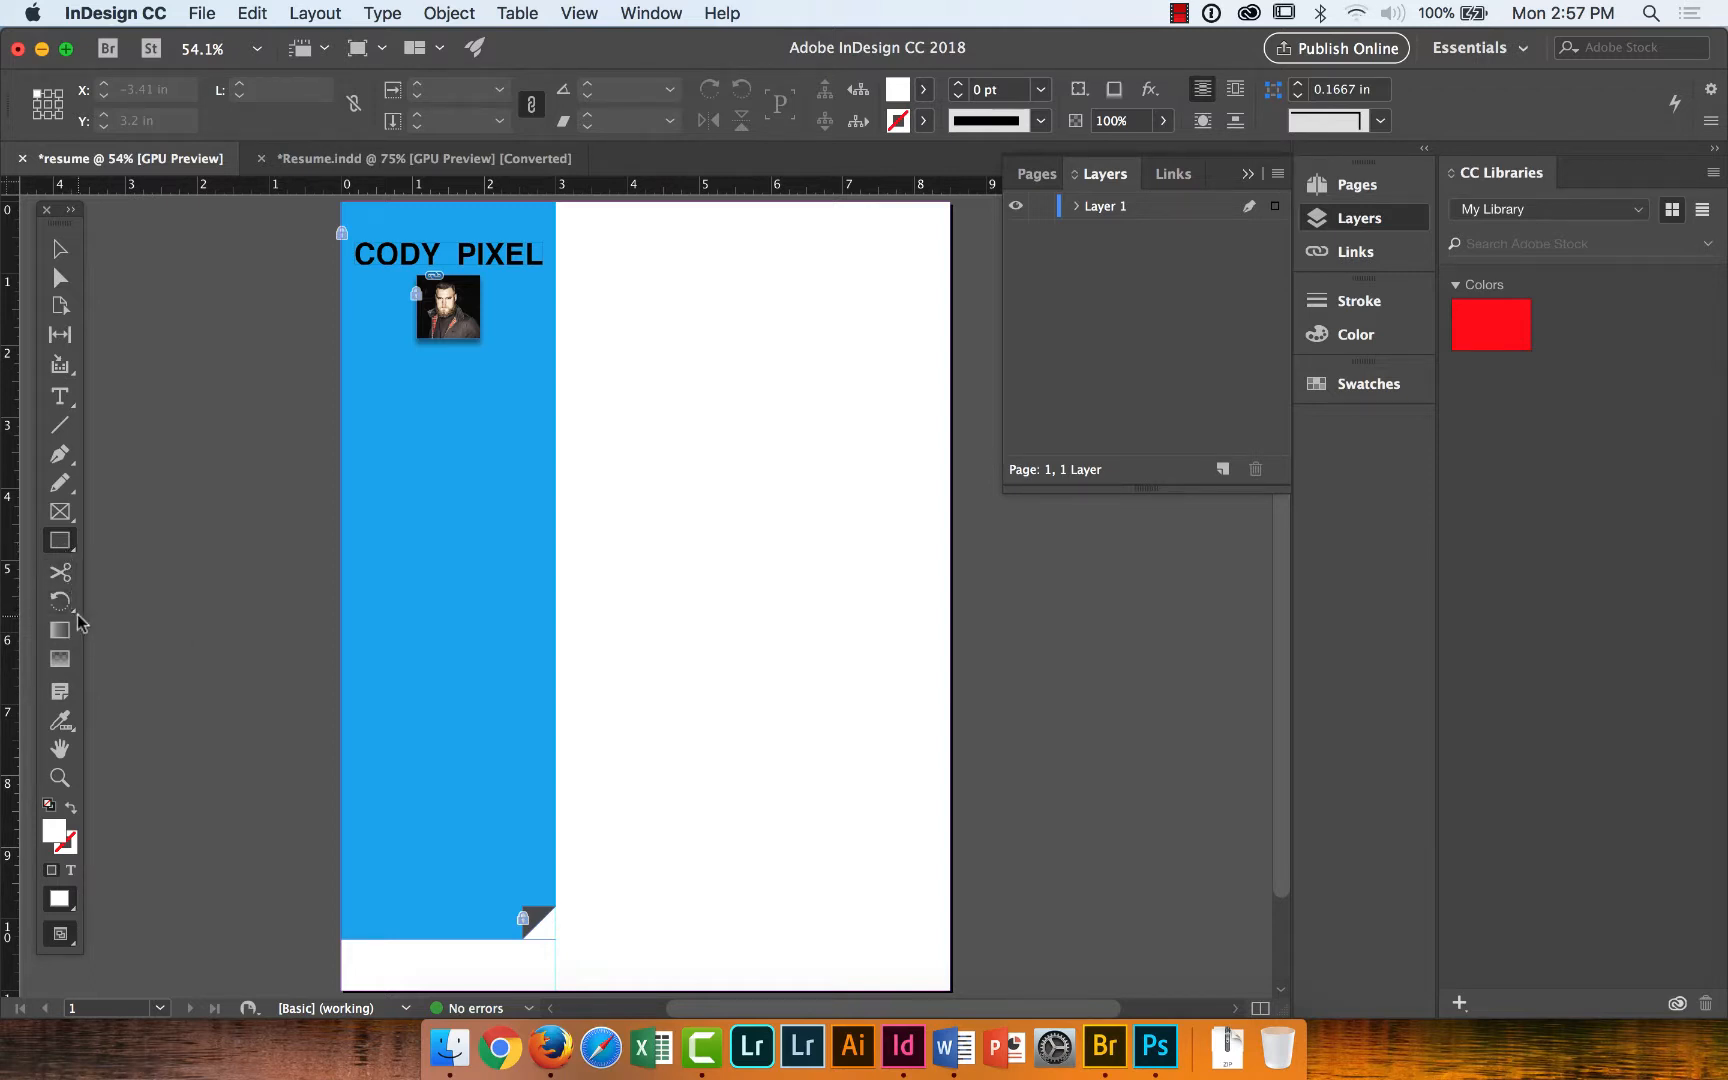
key(p)
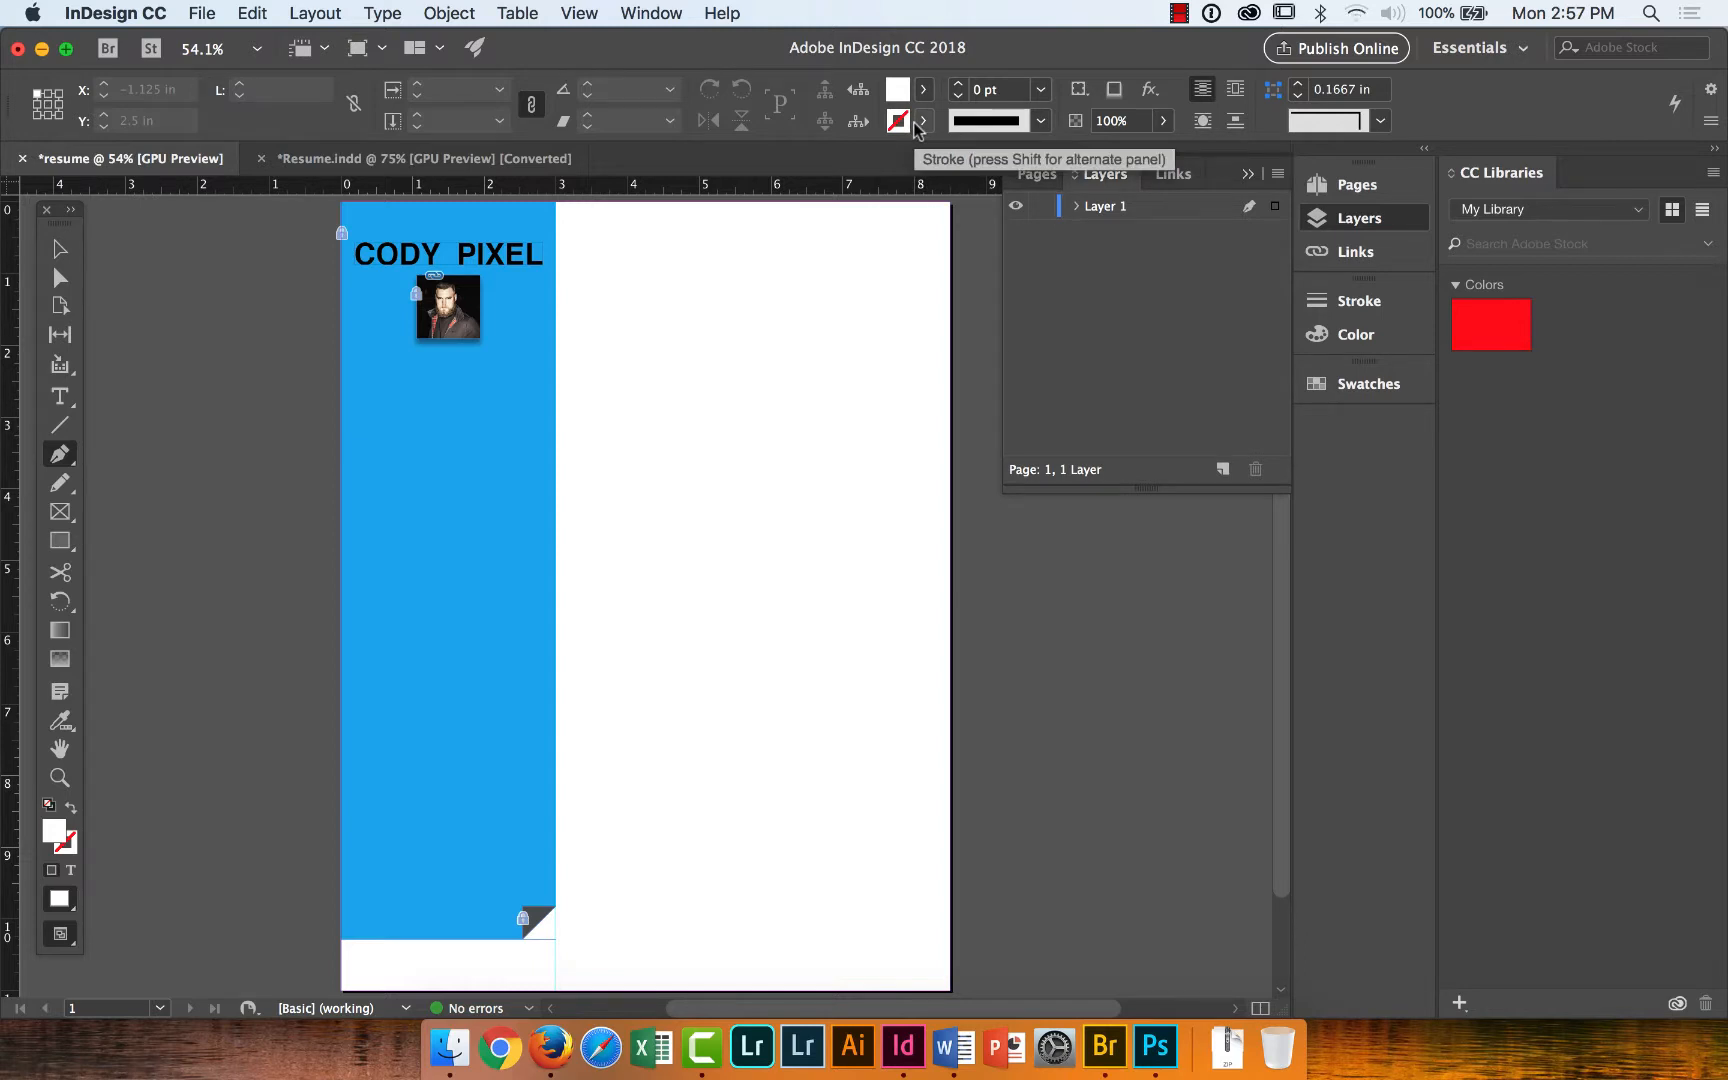
click(1040, 121)
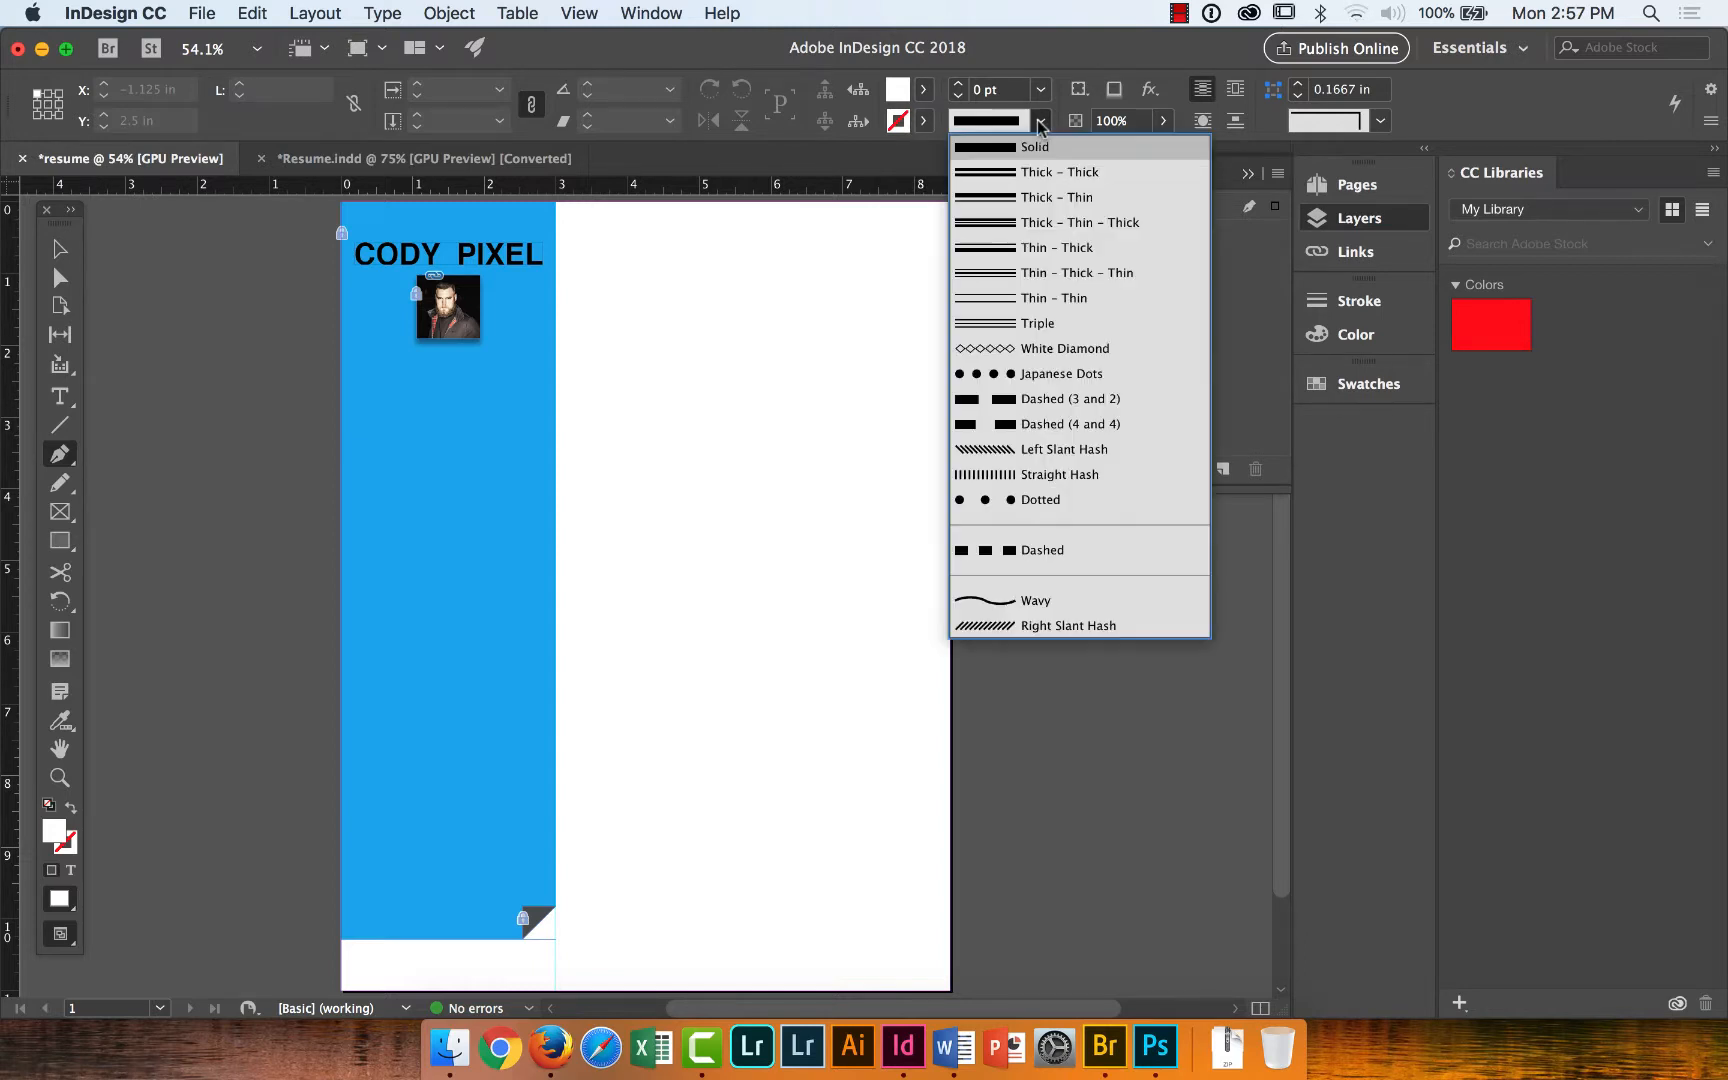
click(1040, 121)
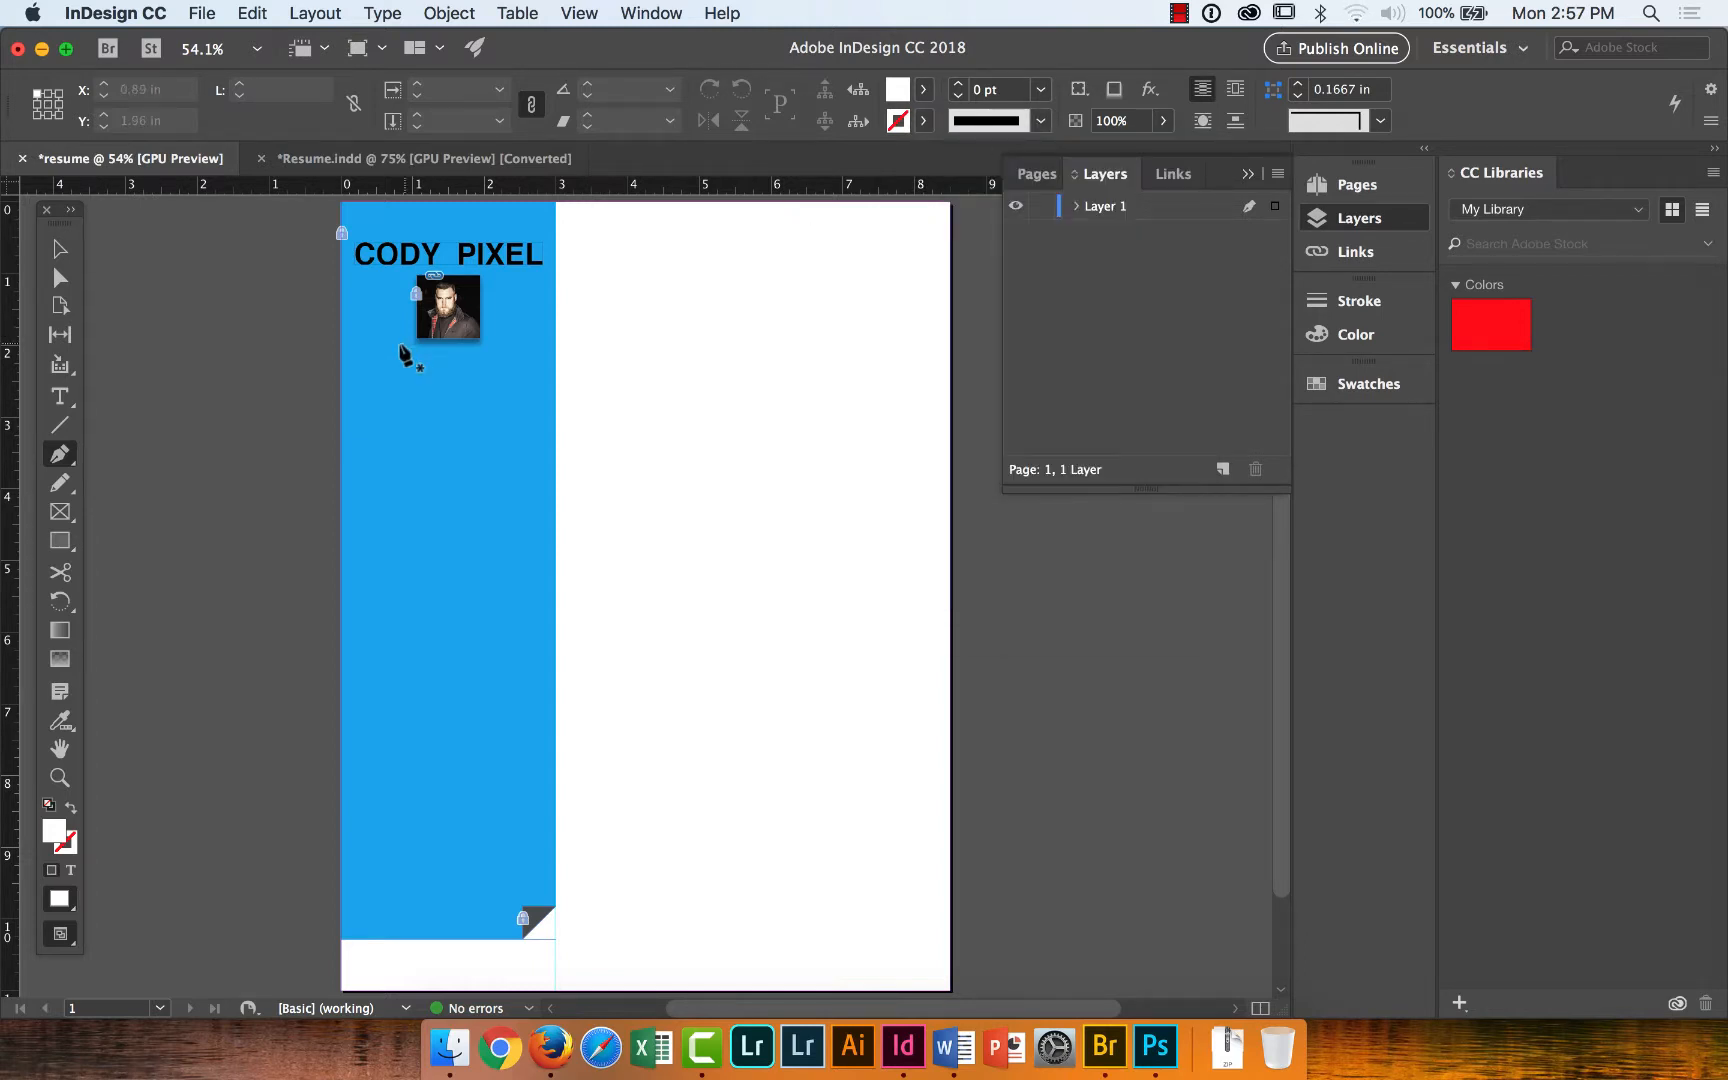
Choose the Line tool with a fill of [None] and a [Black] stroke.
click(66, 432)
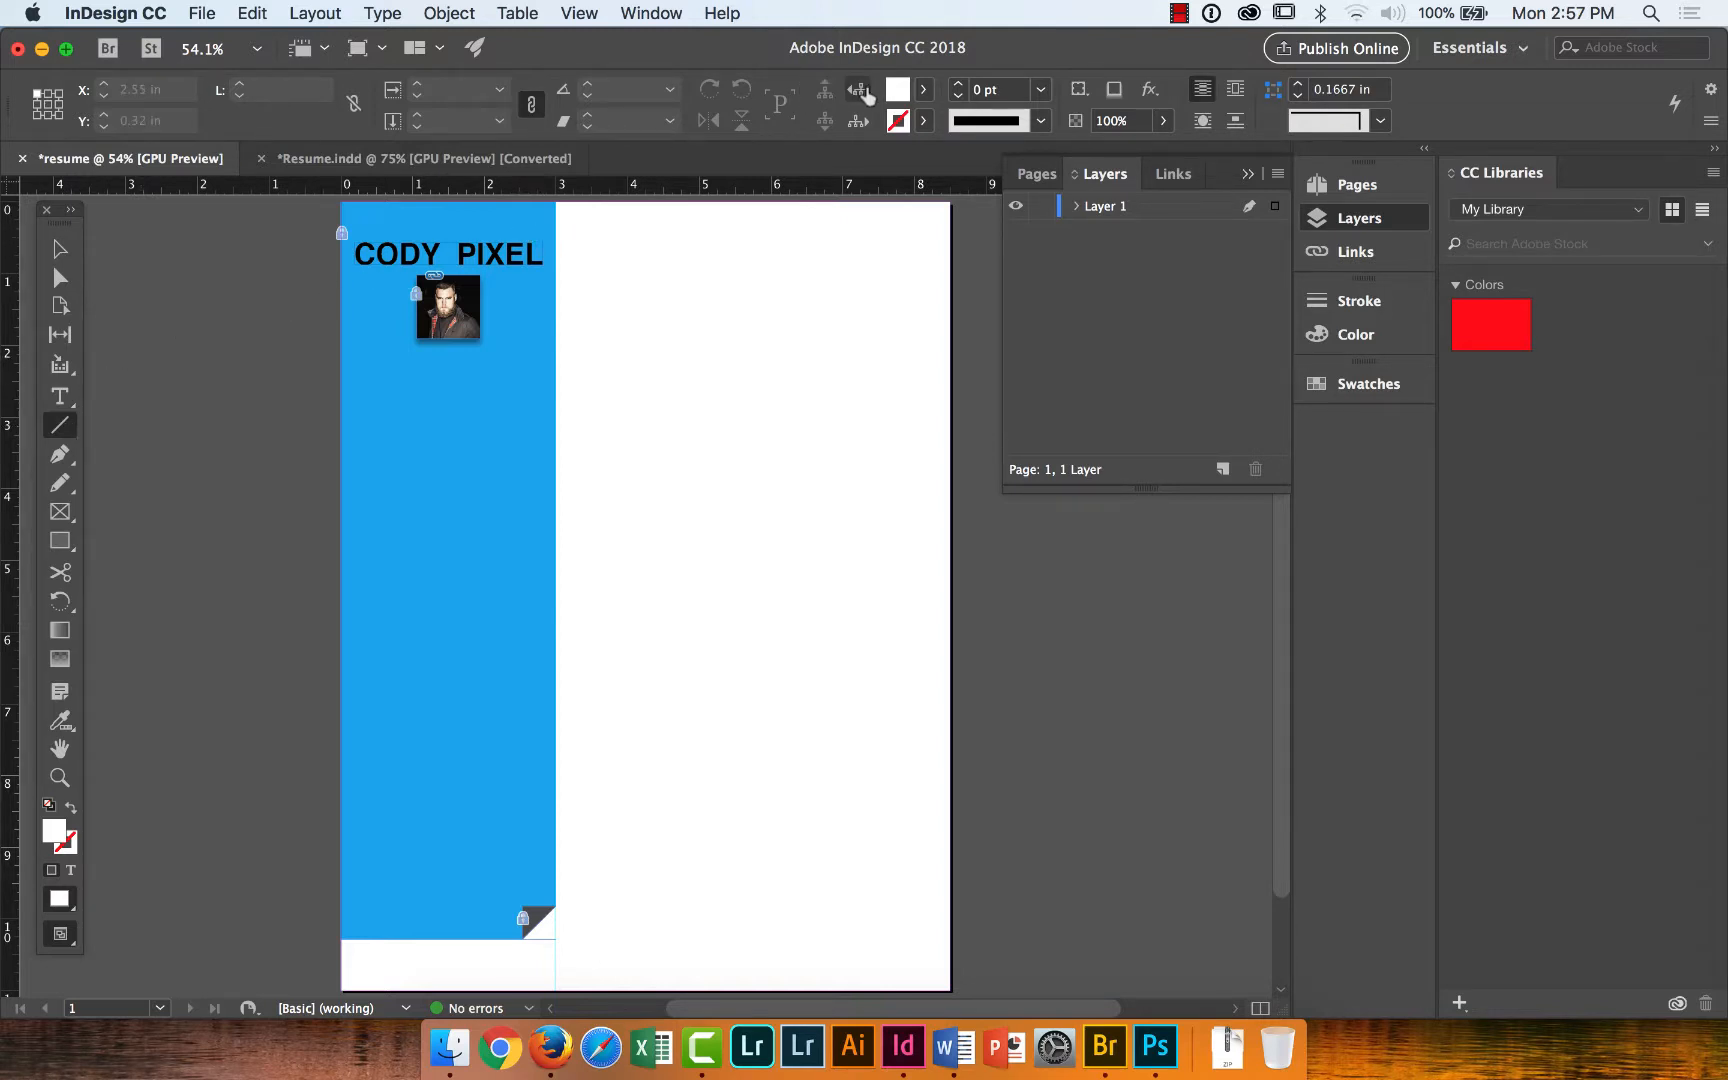
click(923, 94)
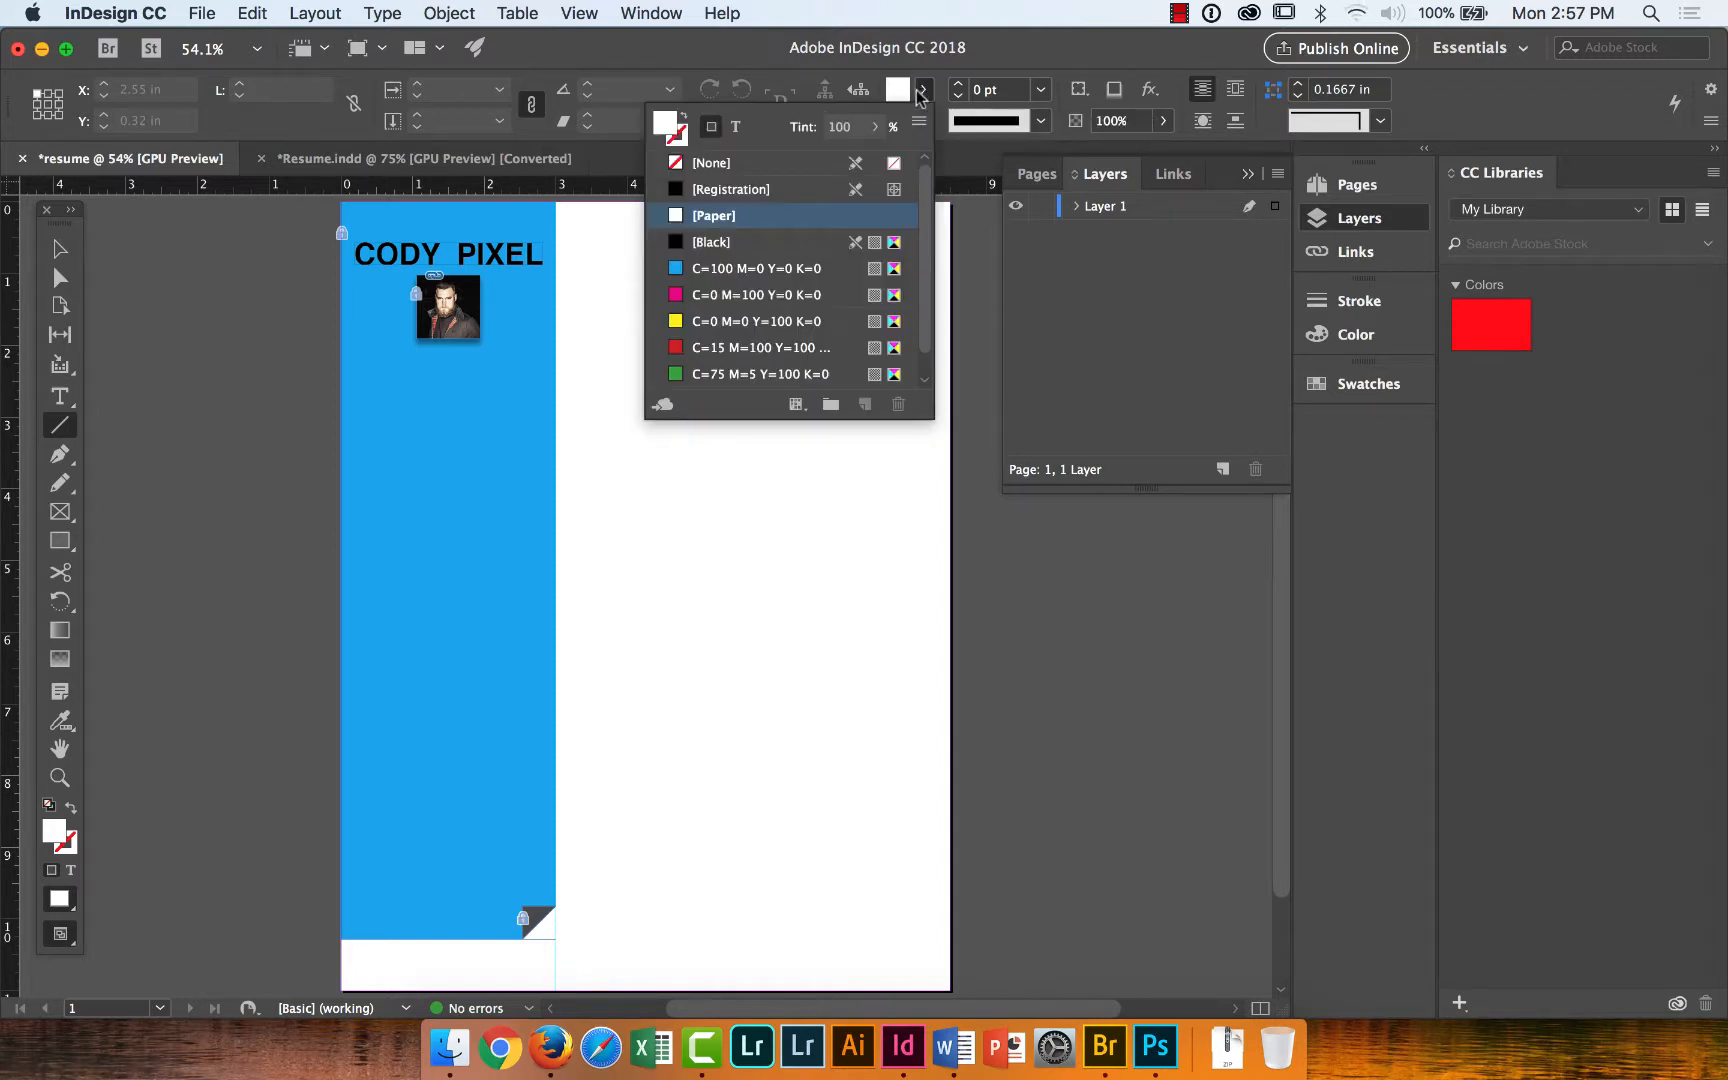
click(677, 170)
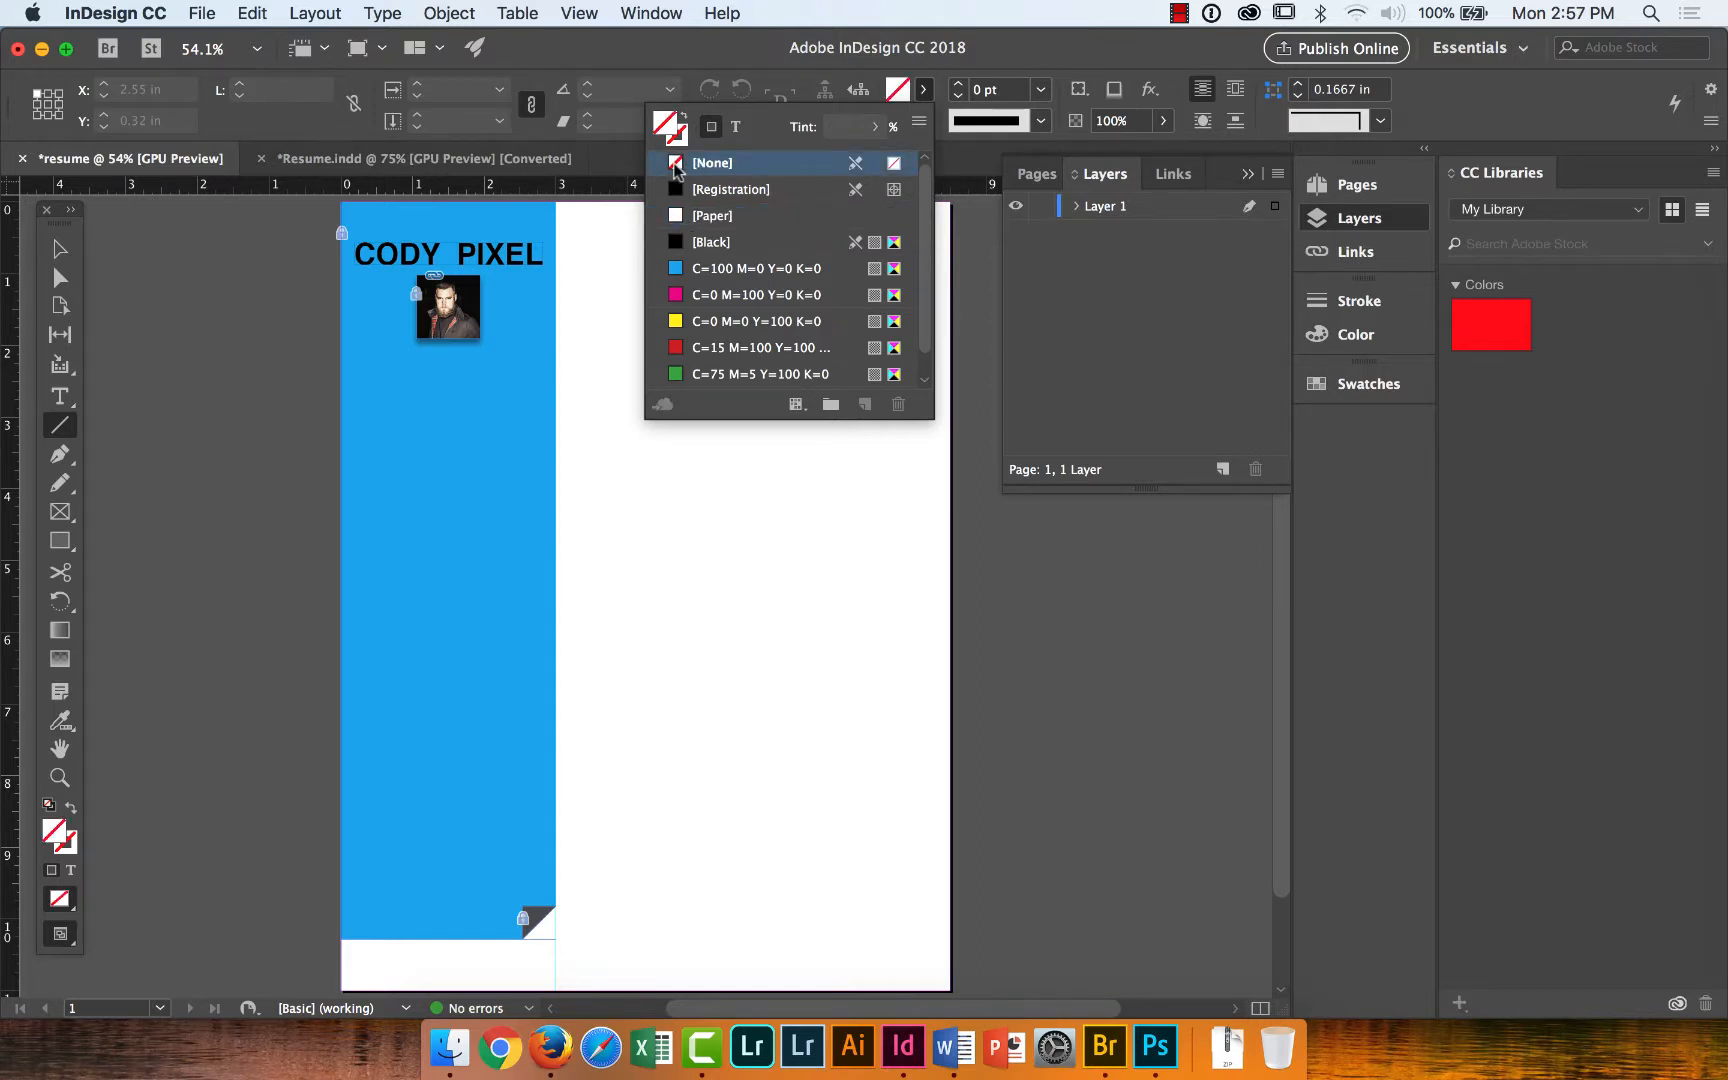
click(923, 95)
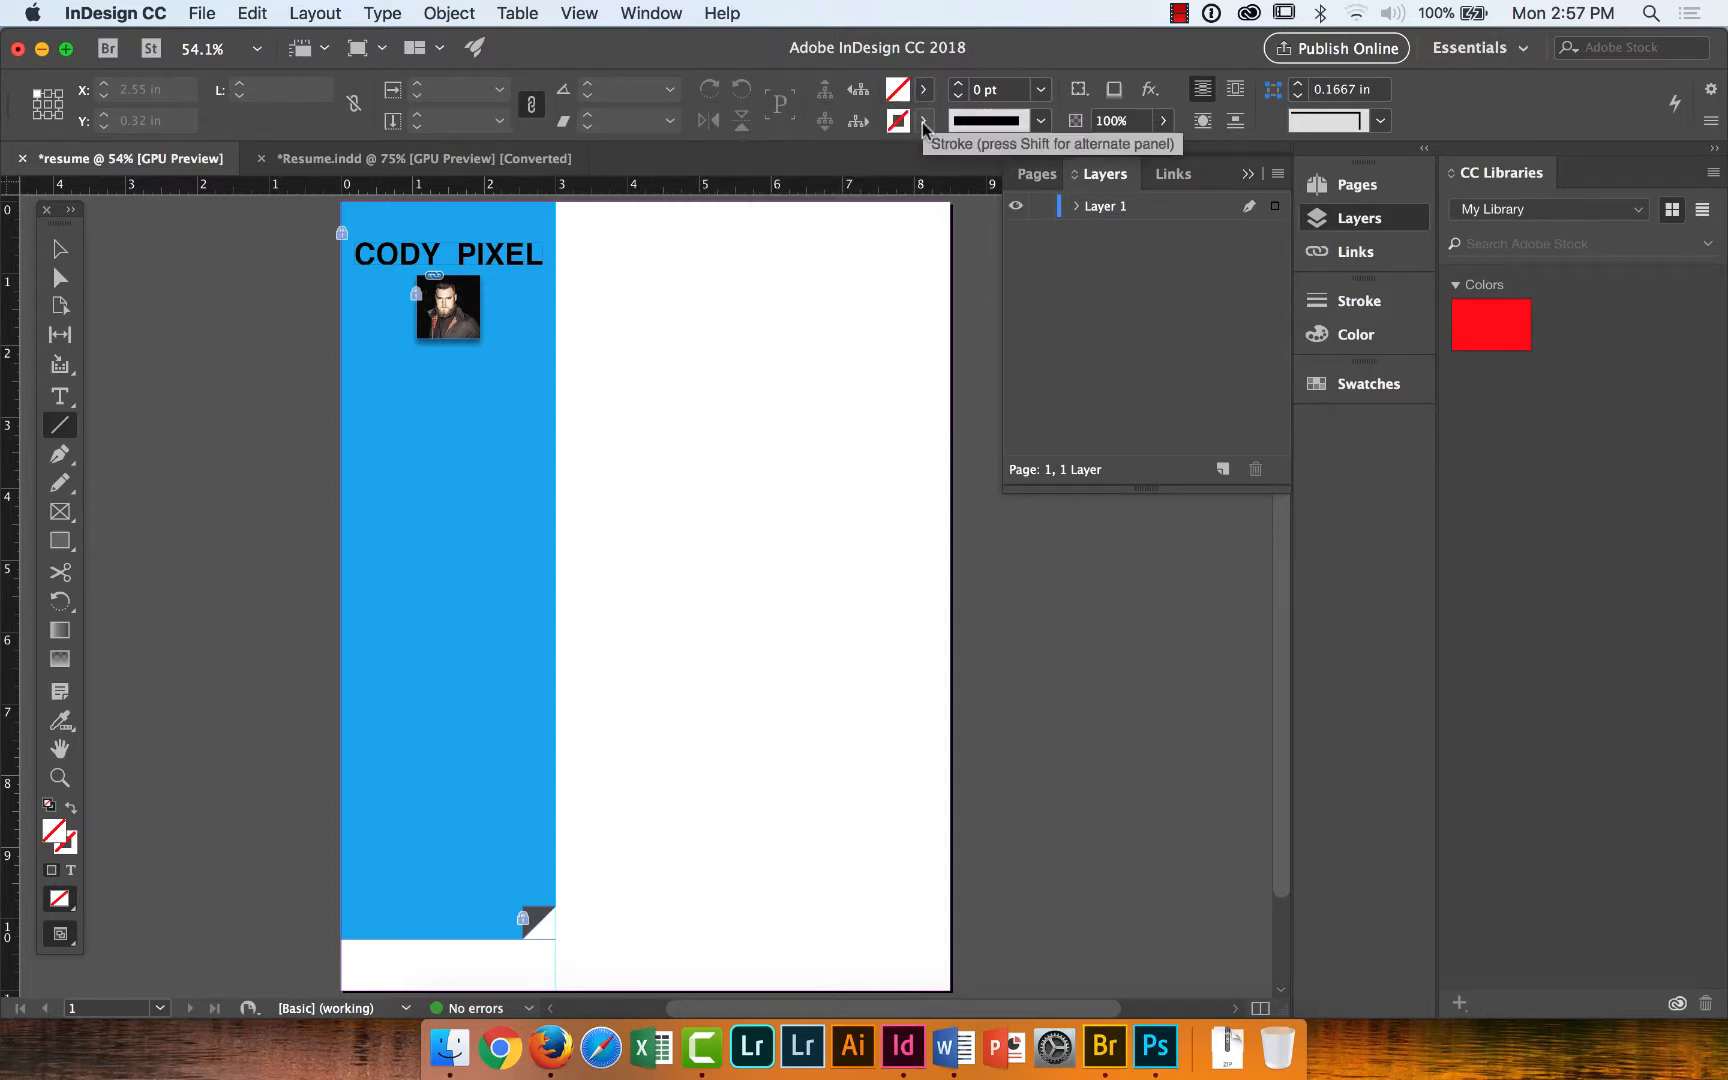
click(923, 122)
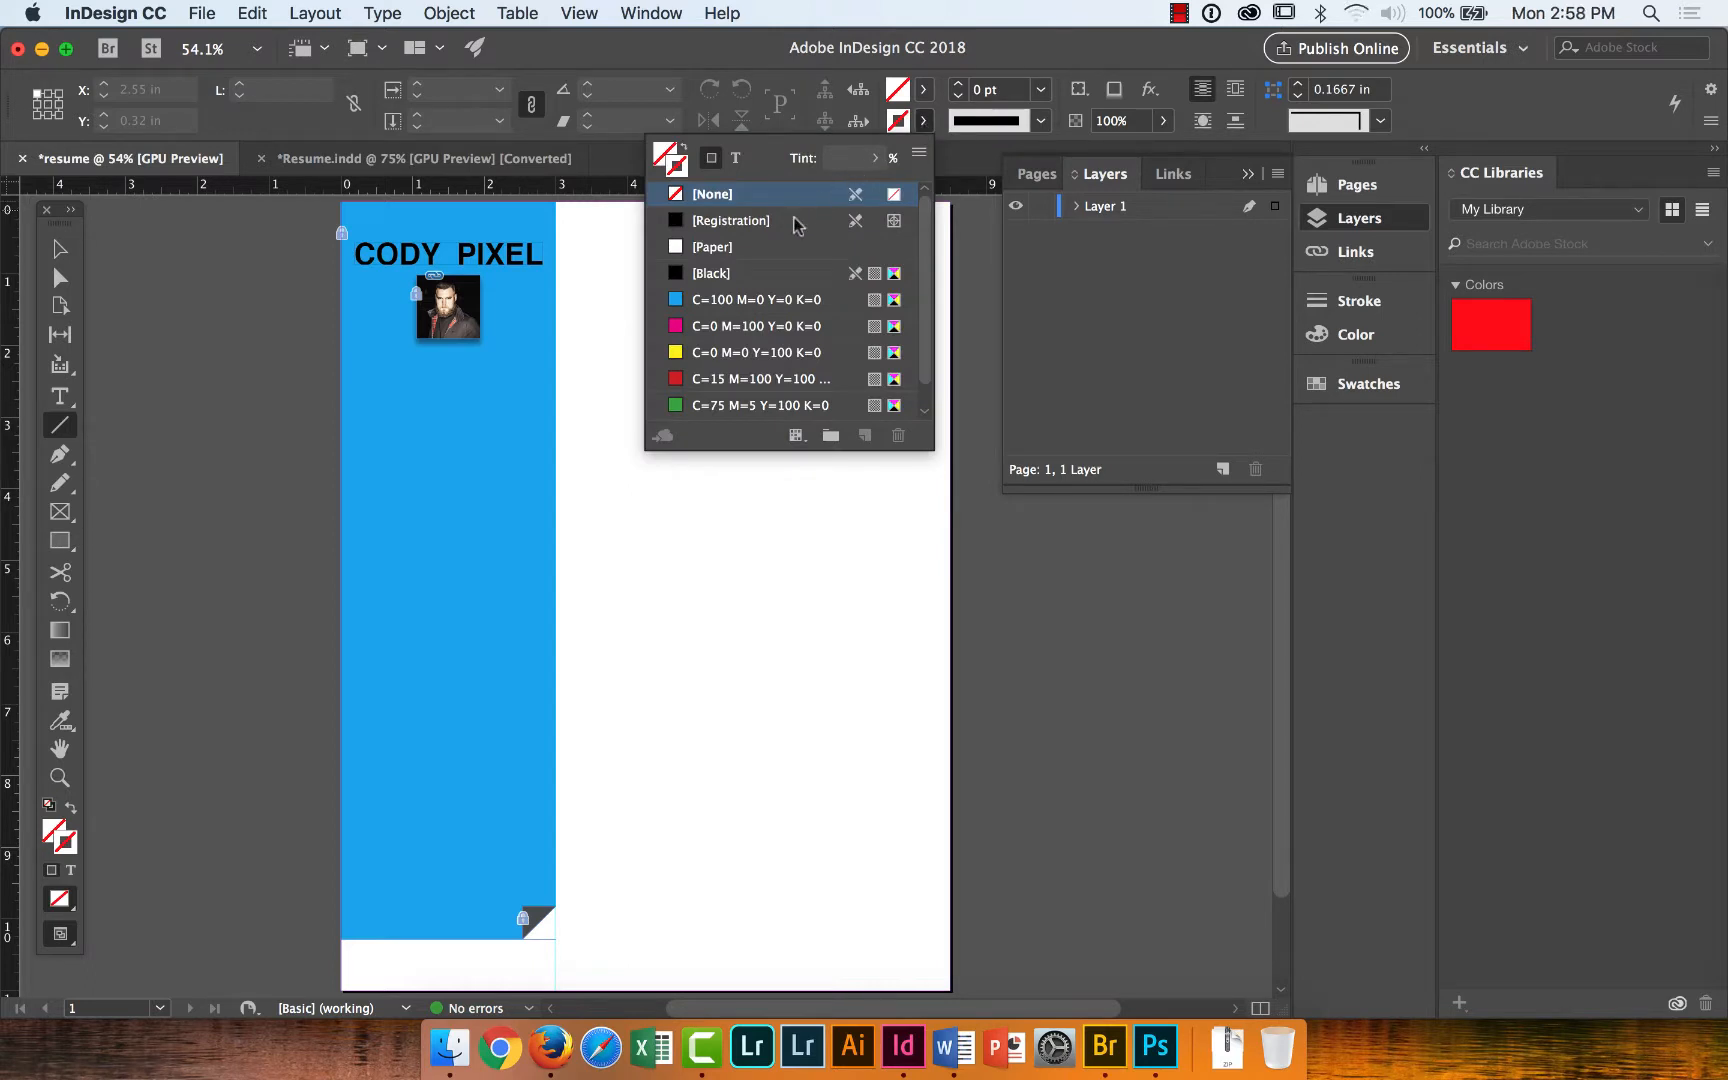
click(721, 279)
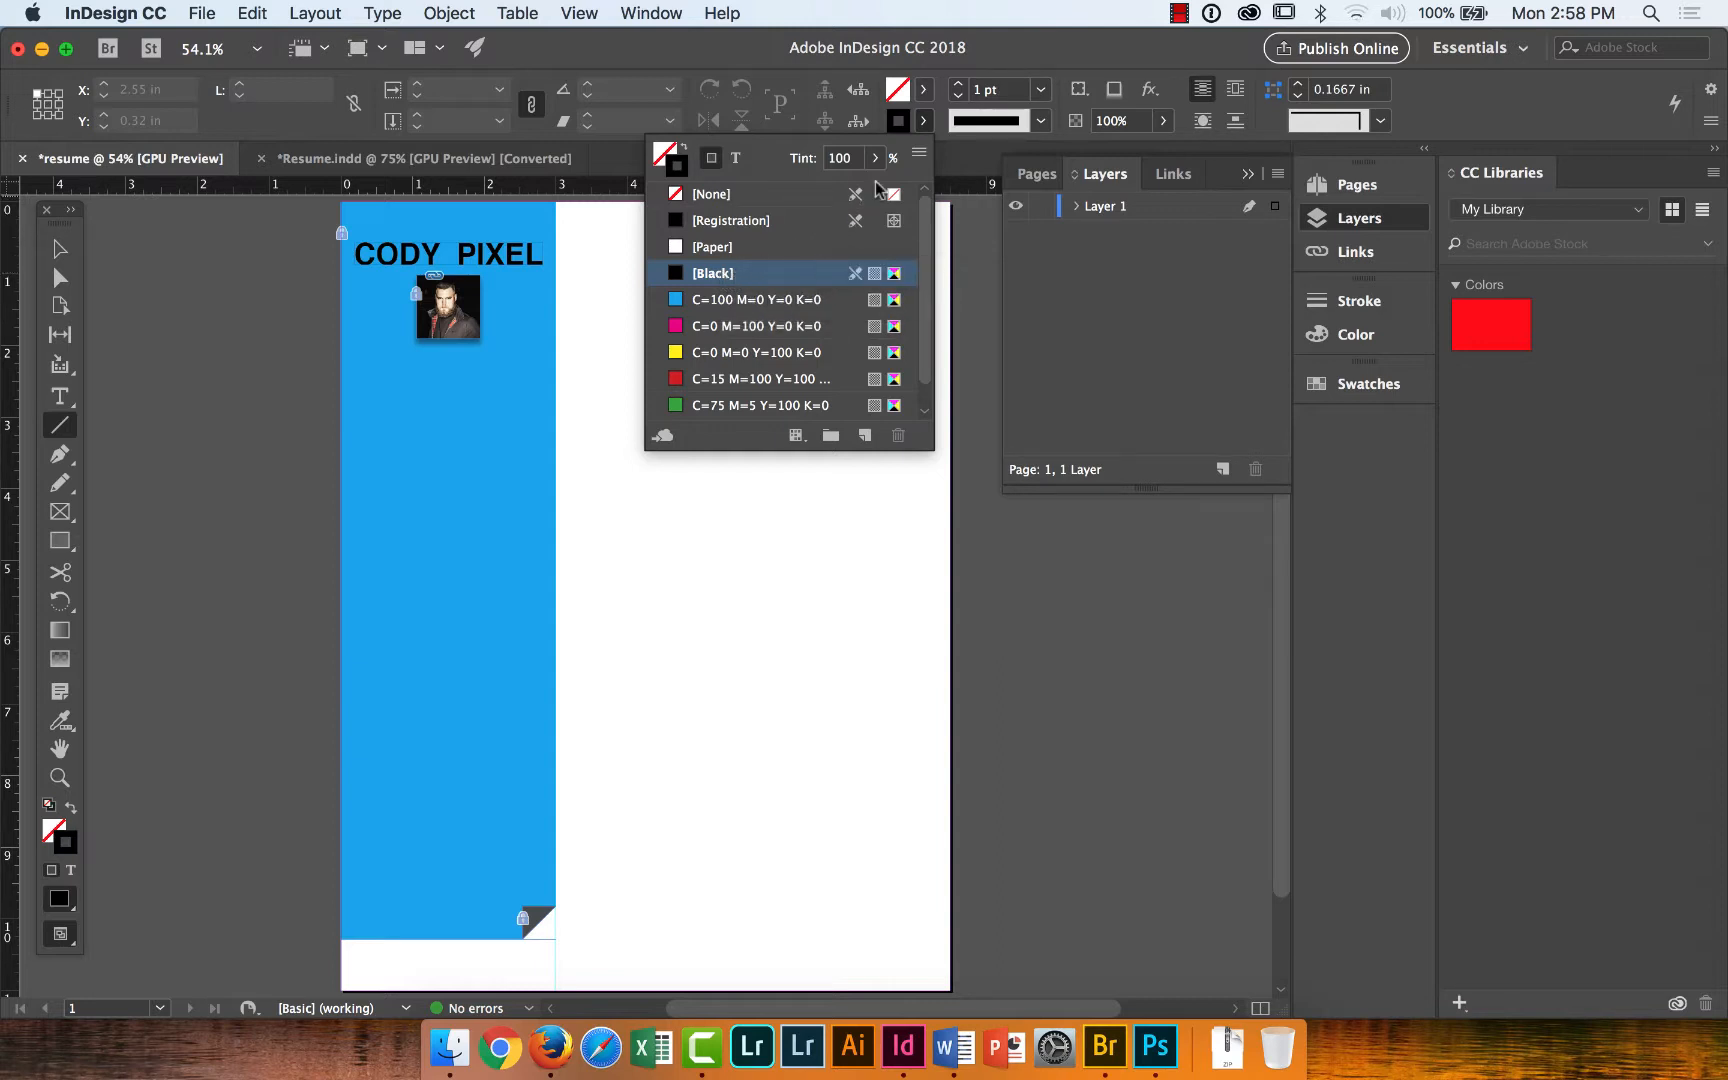
Set the stroke weight to 2 pt and the stroke type to Japanese Dots.
click(958, 85)
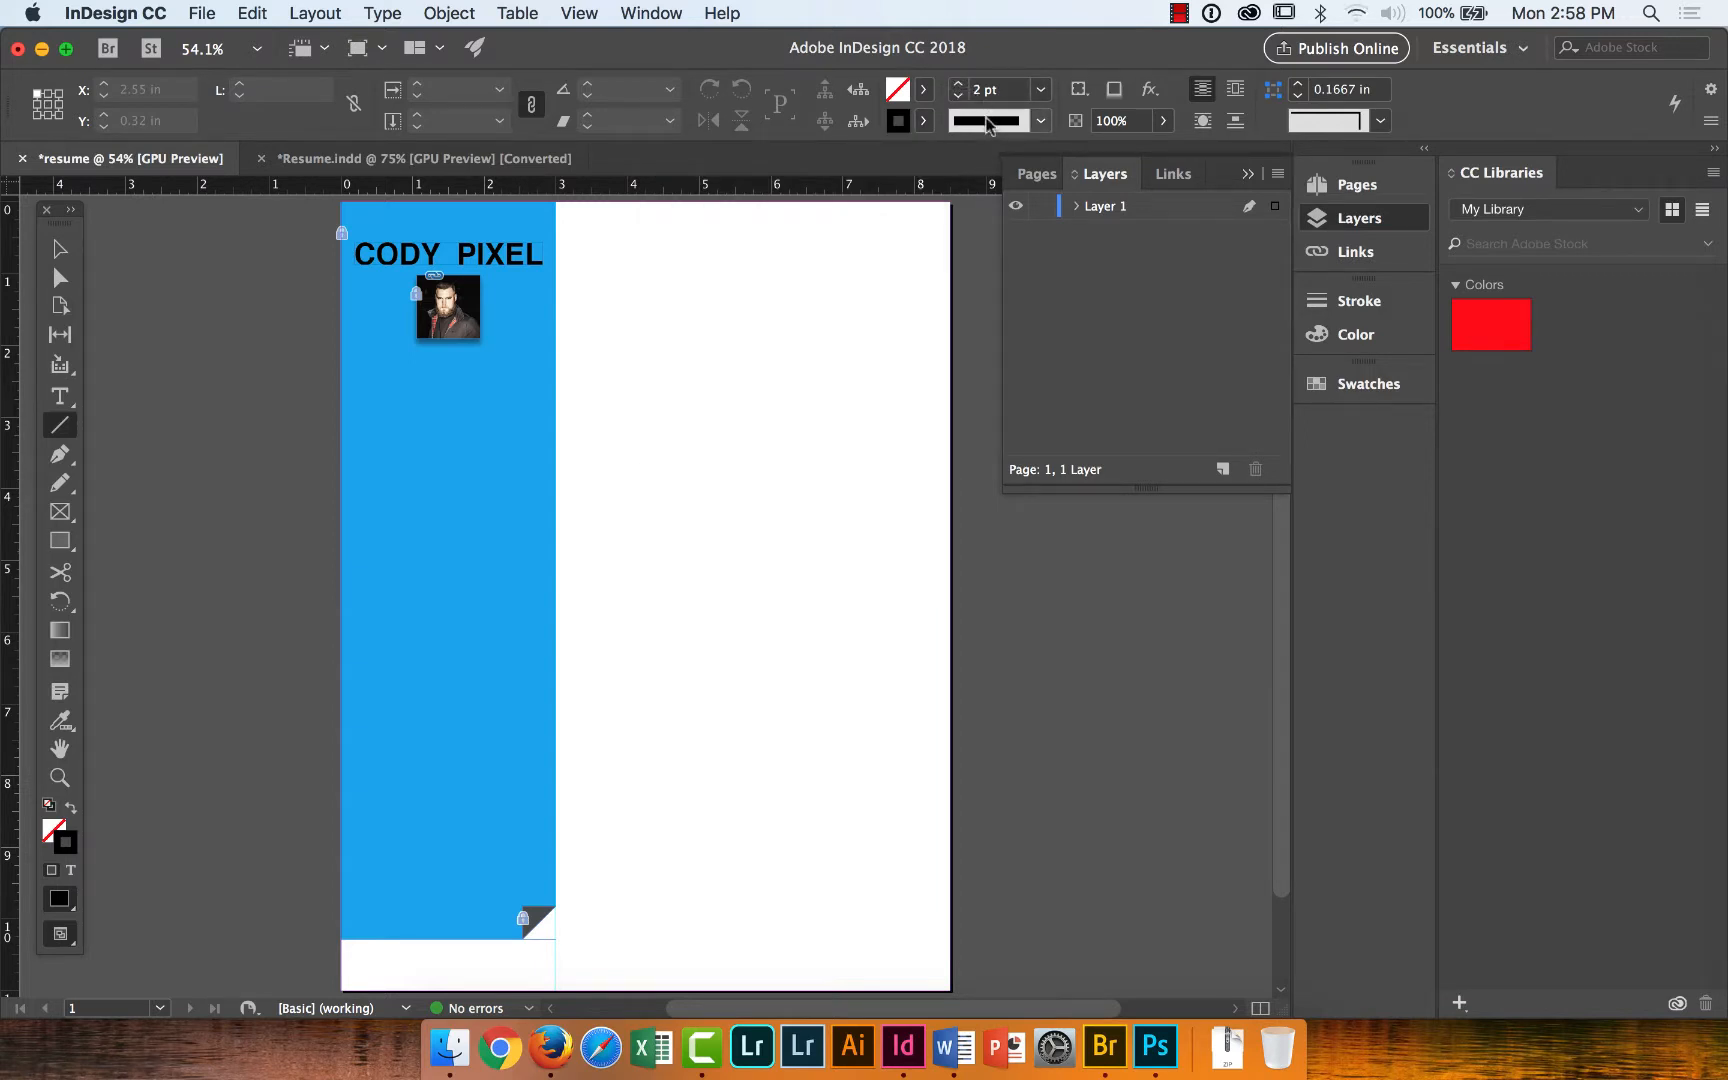
click(1042, 121)
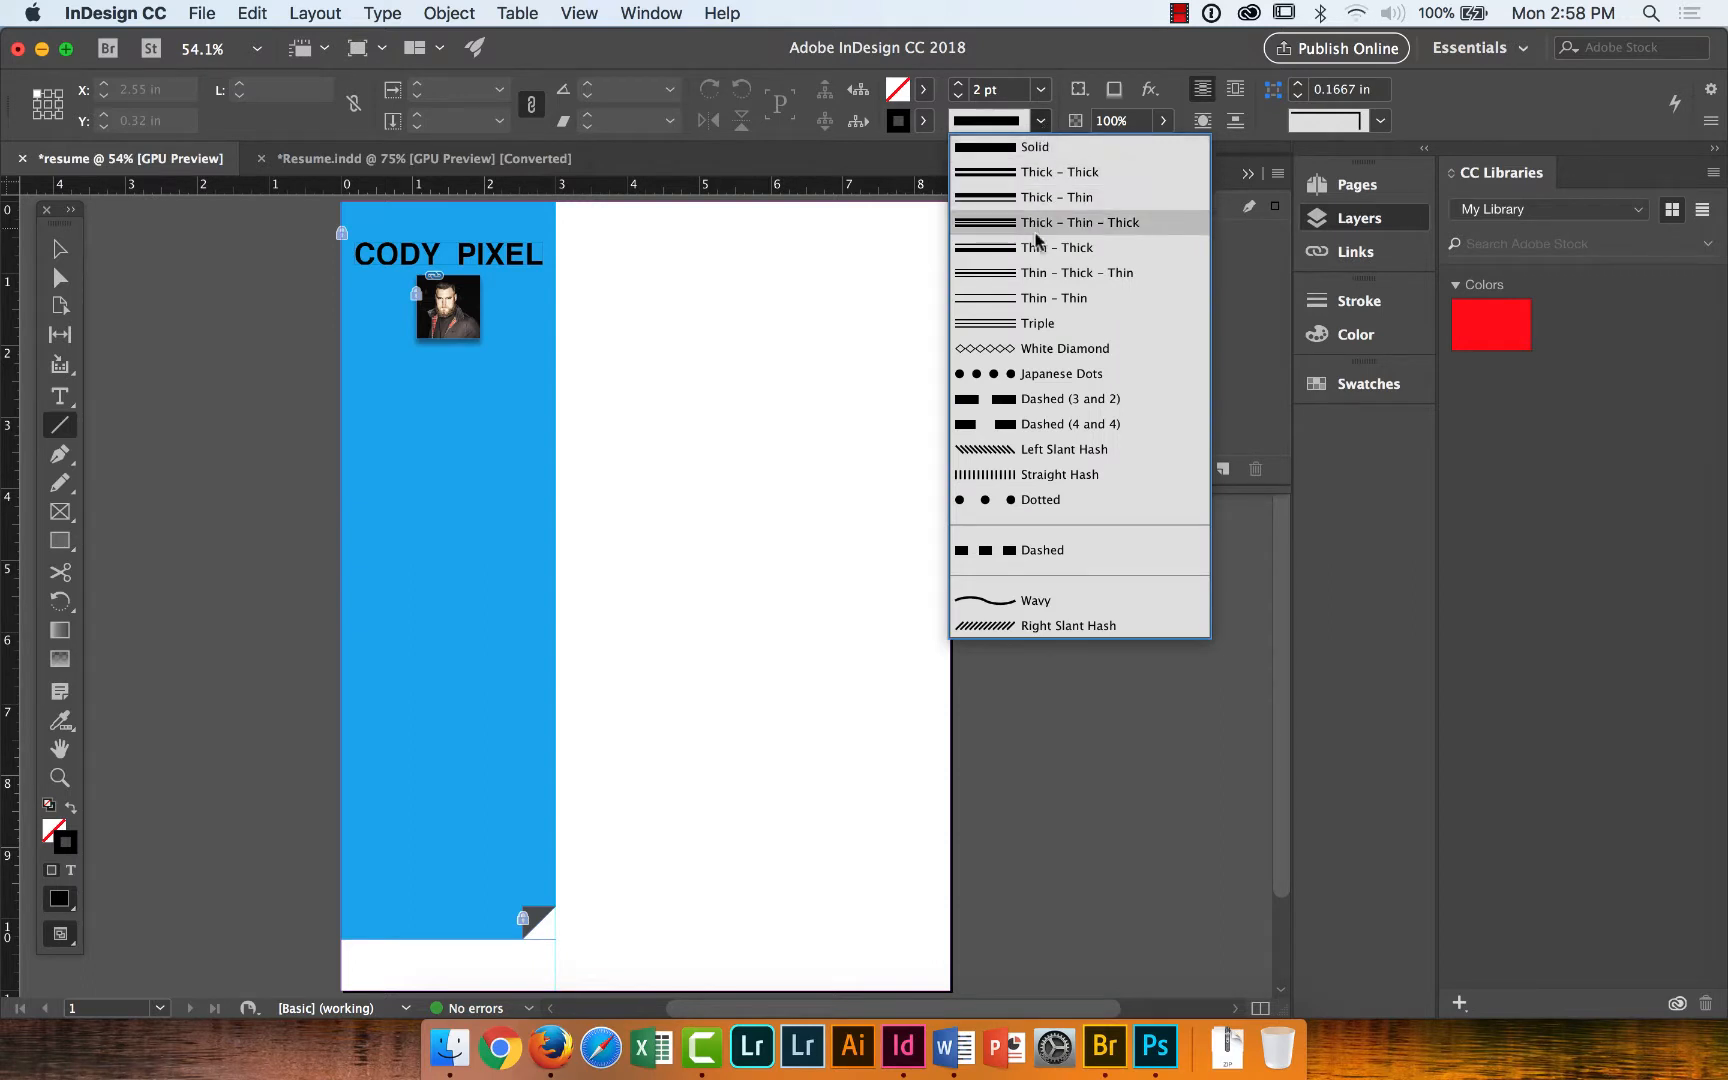
click(1078, 379)
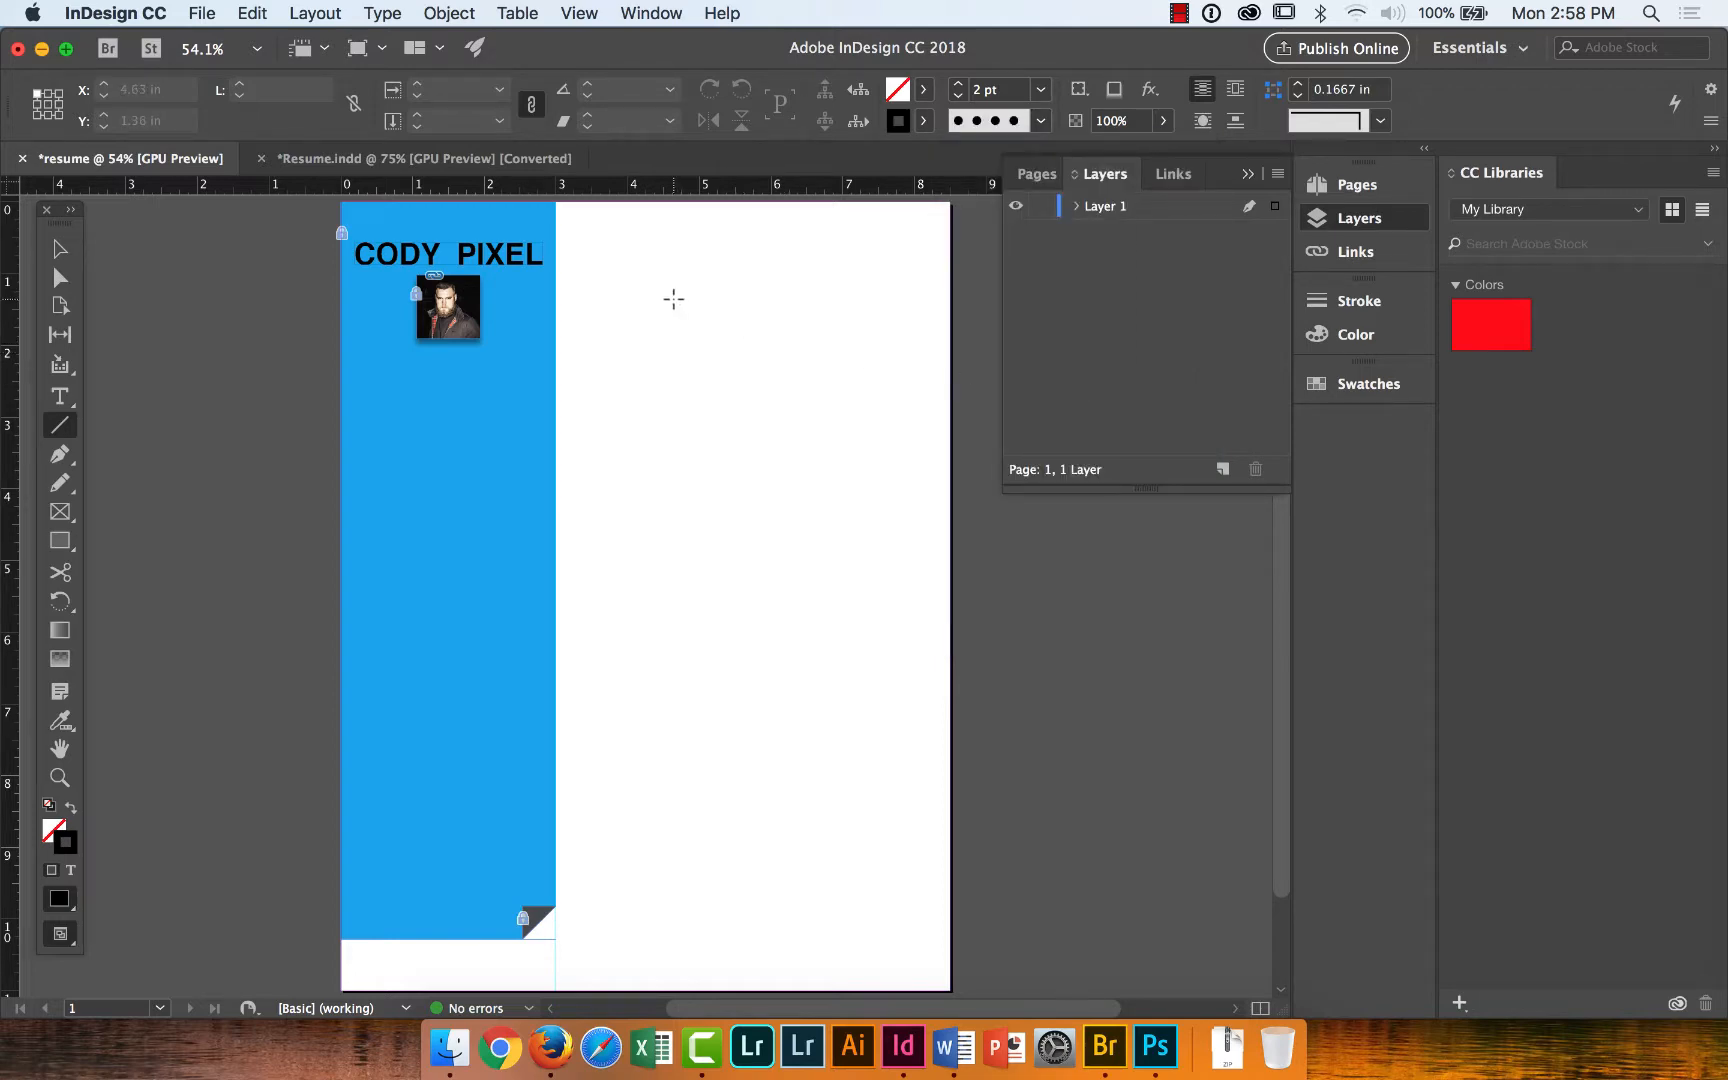
Compare with the sample's dotted line, draw a vertical line about 10.05 in long just right of the blue side panel, and lock it.
click(488, 160)
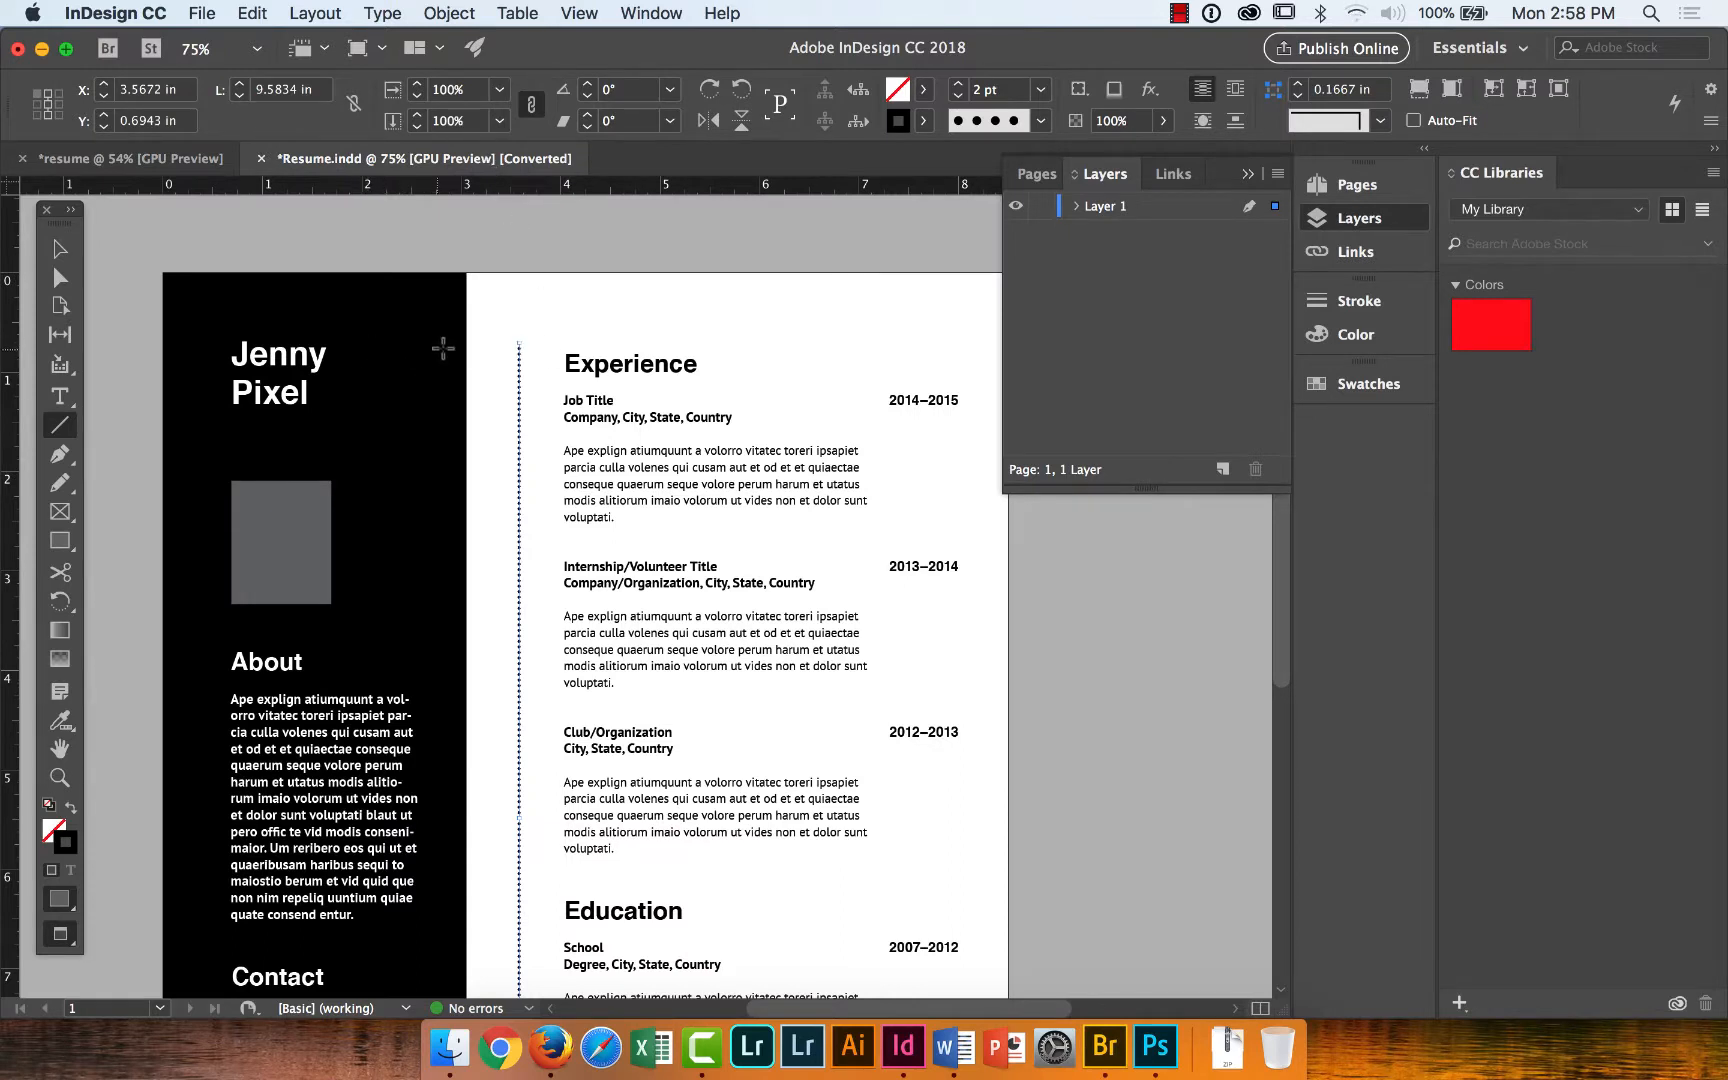
click(160, 160)
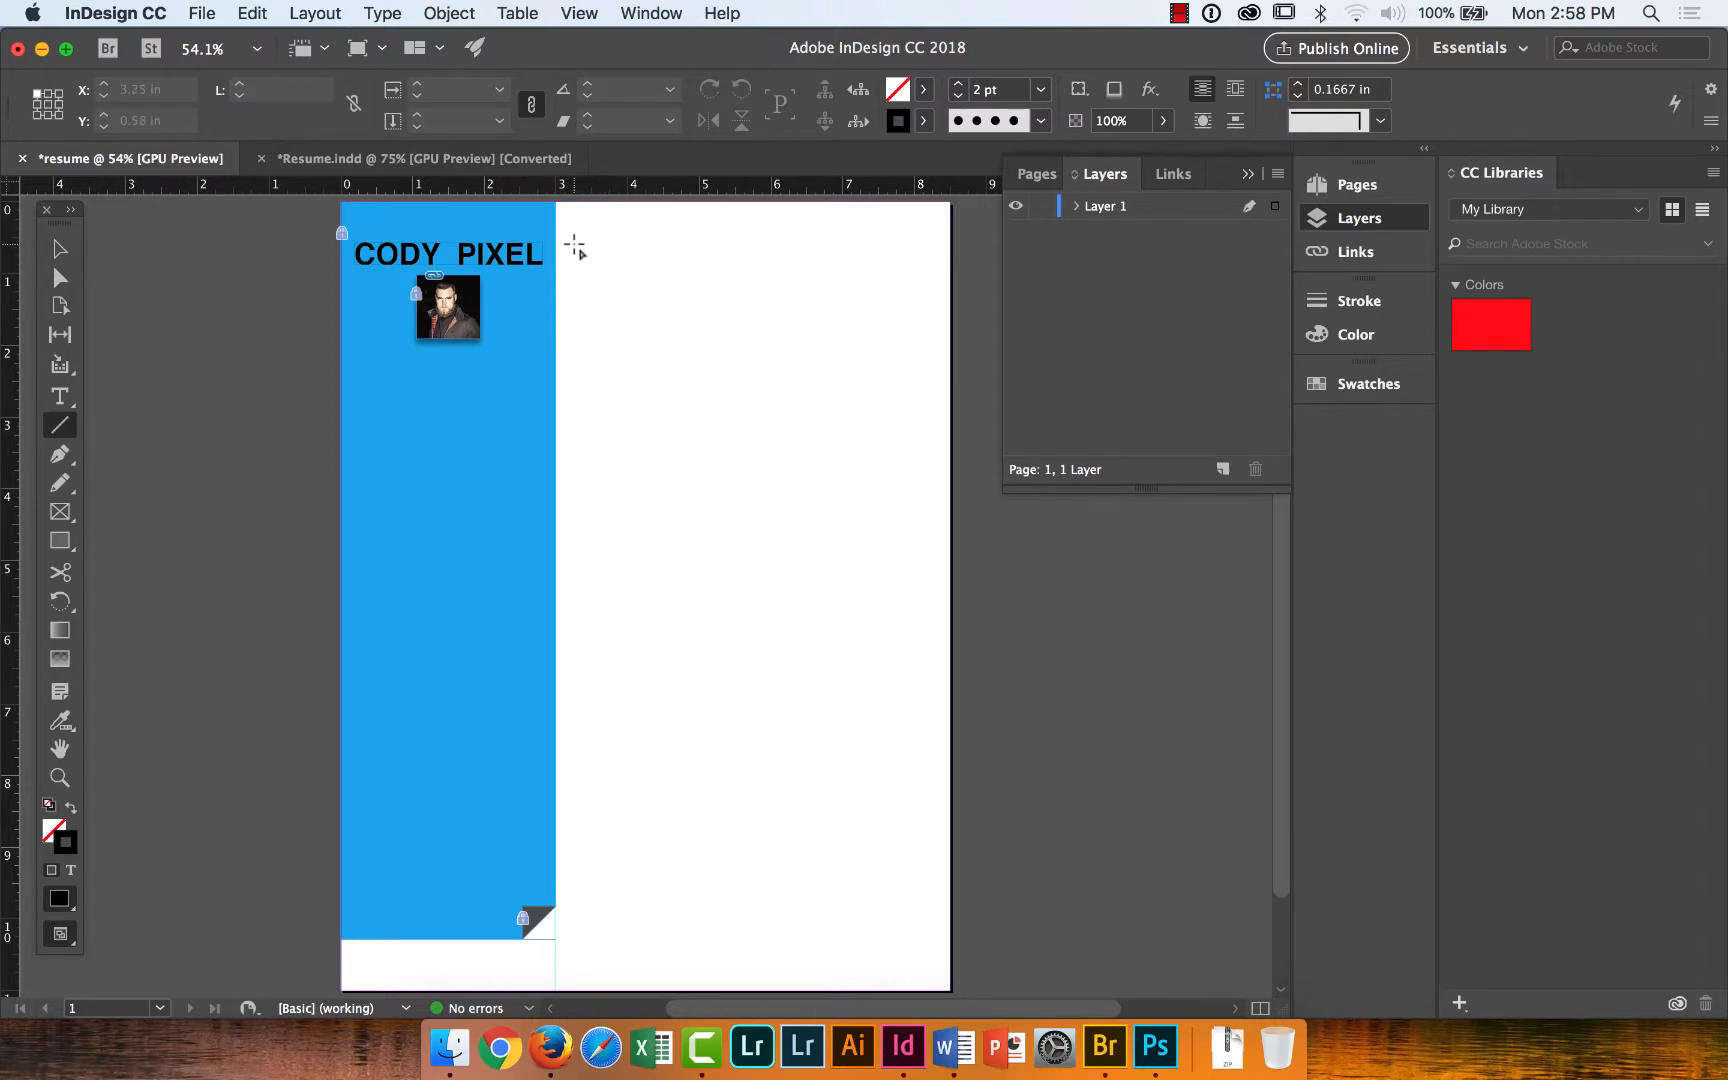
drag(574, 243, 621, 962)
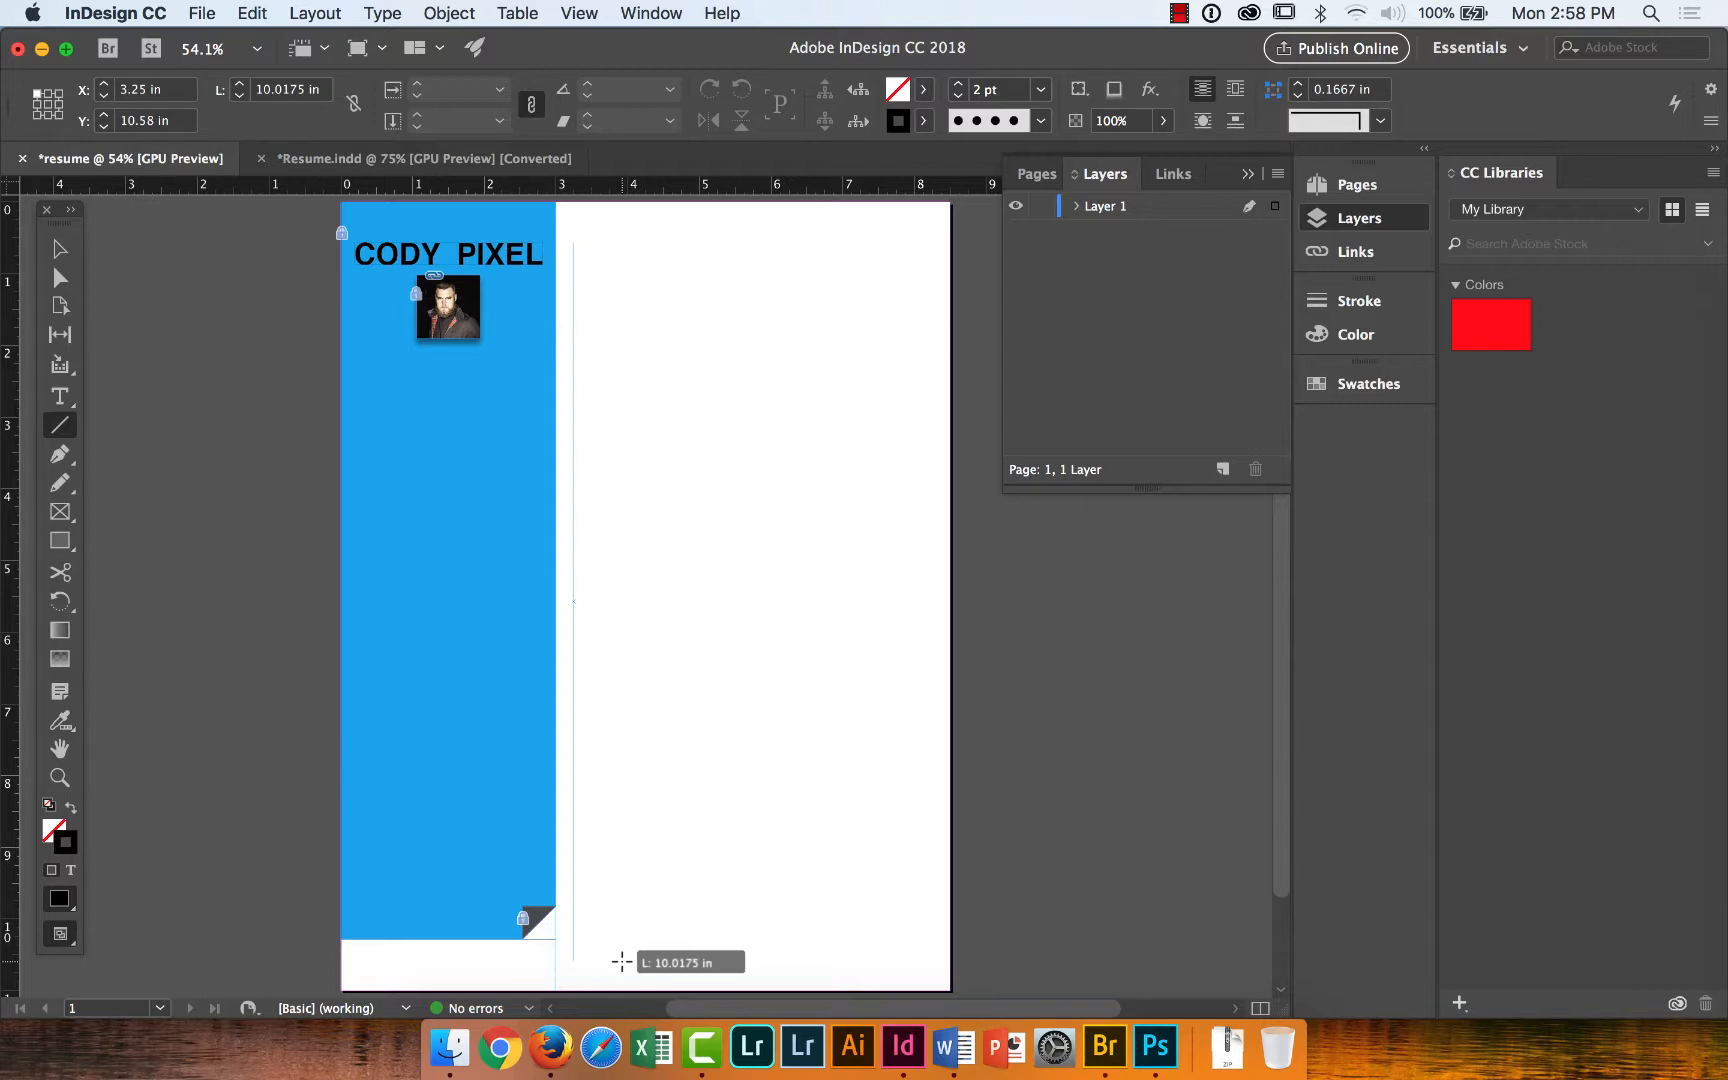
drag(621, 962, 622, 963)
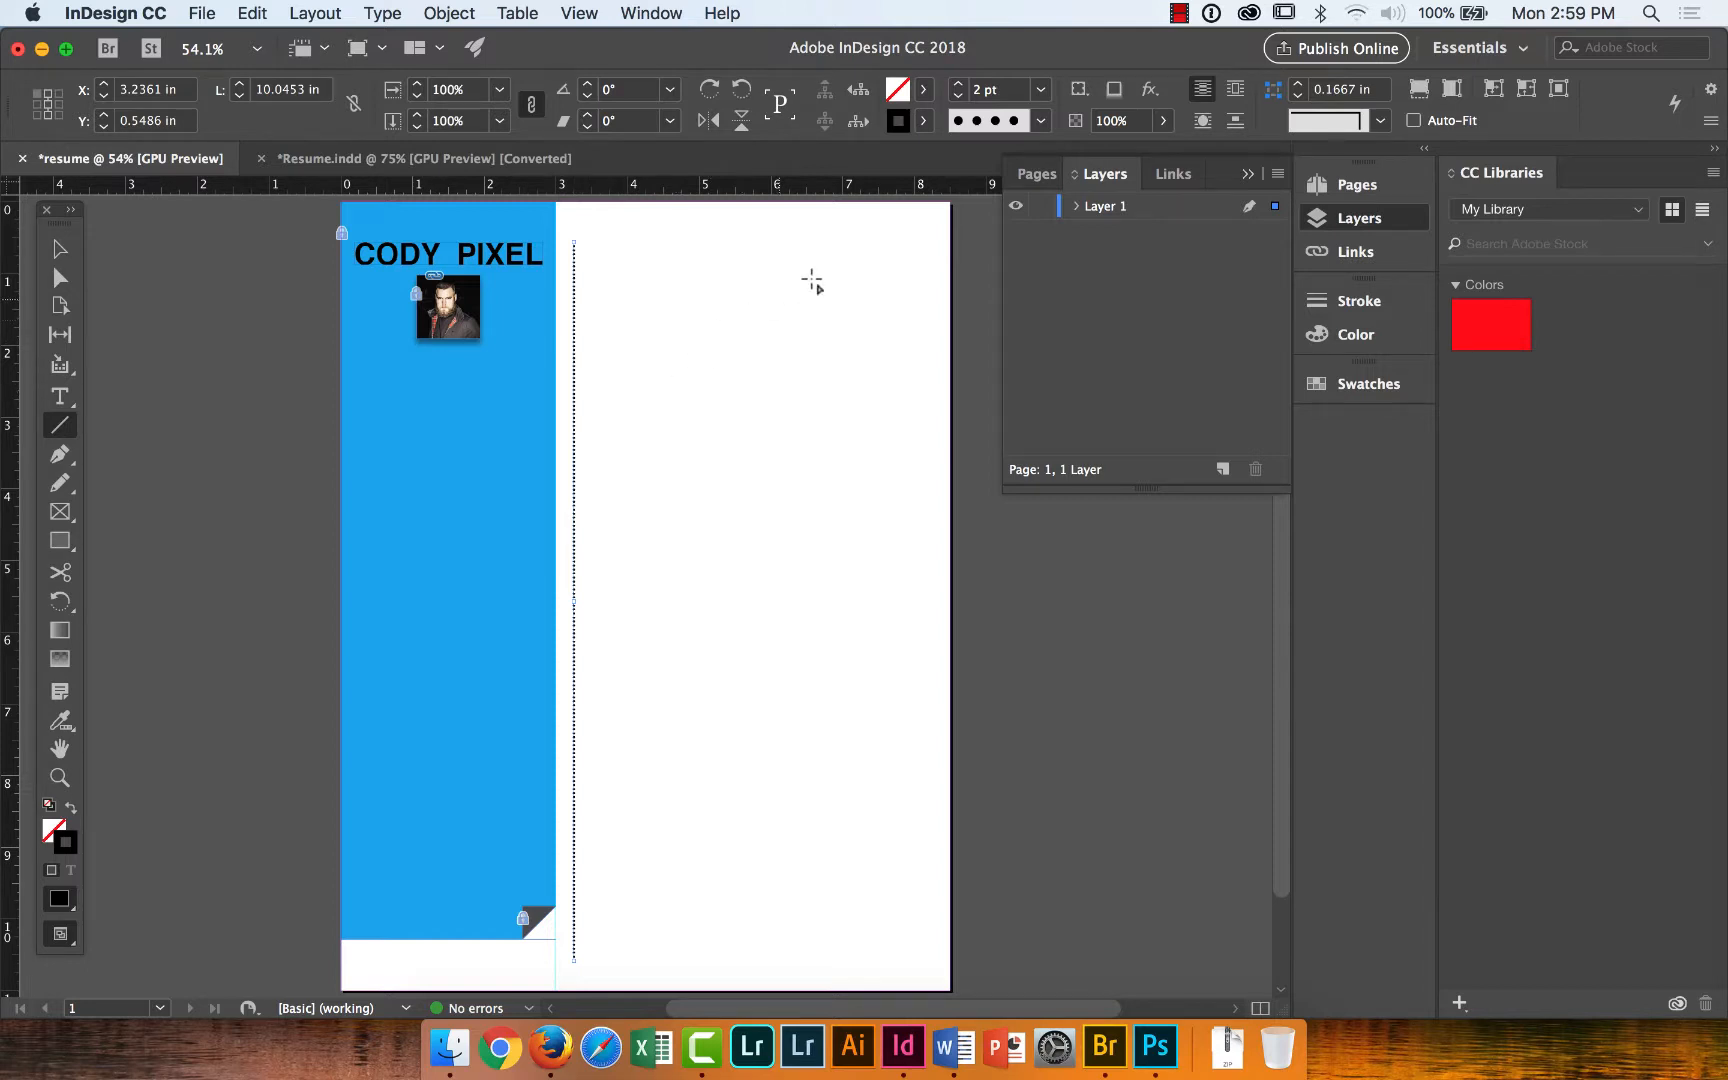
click(1074, 207)
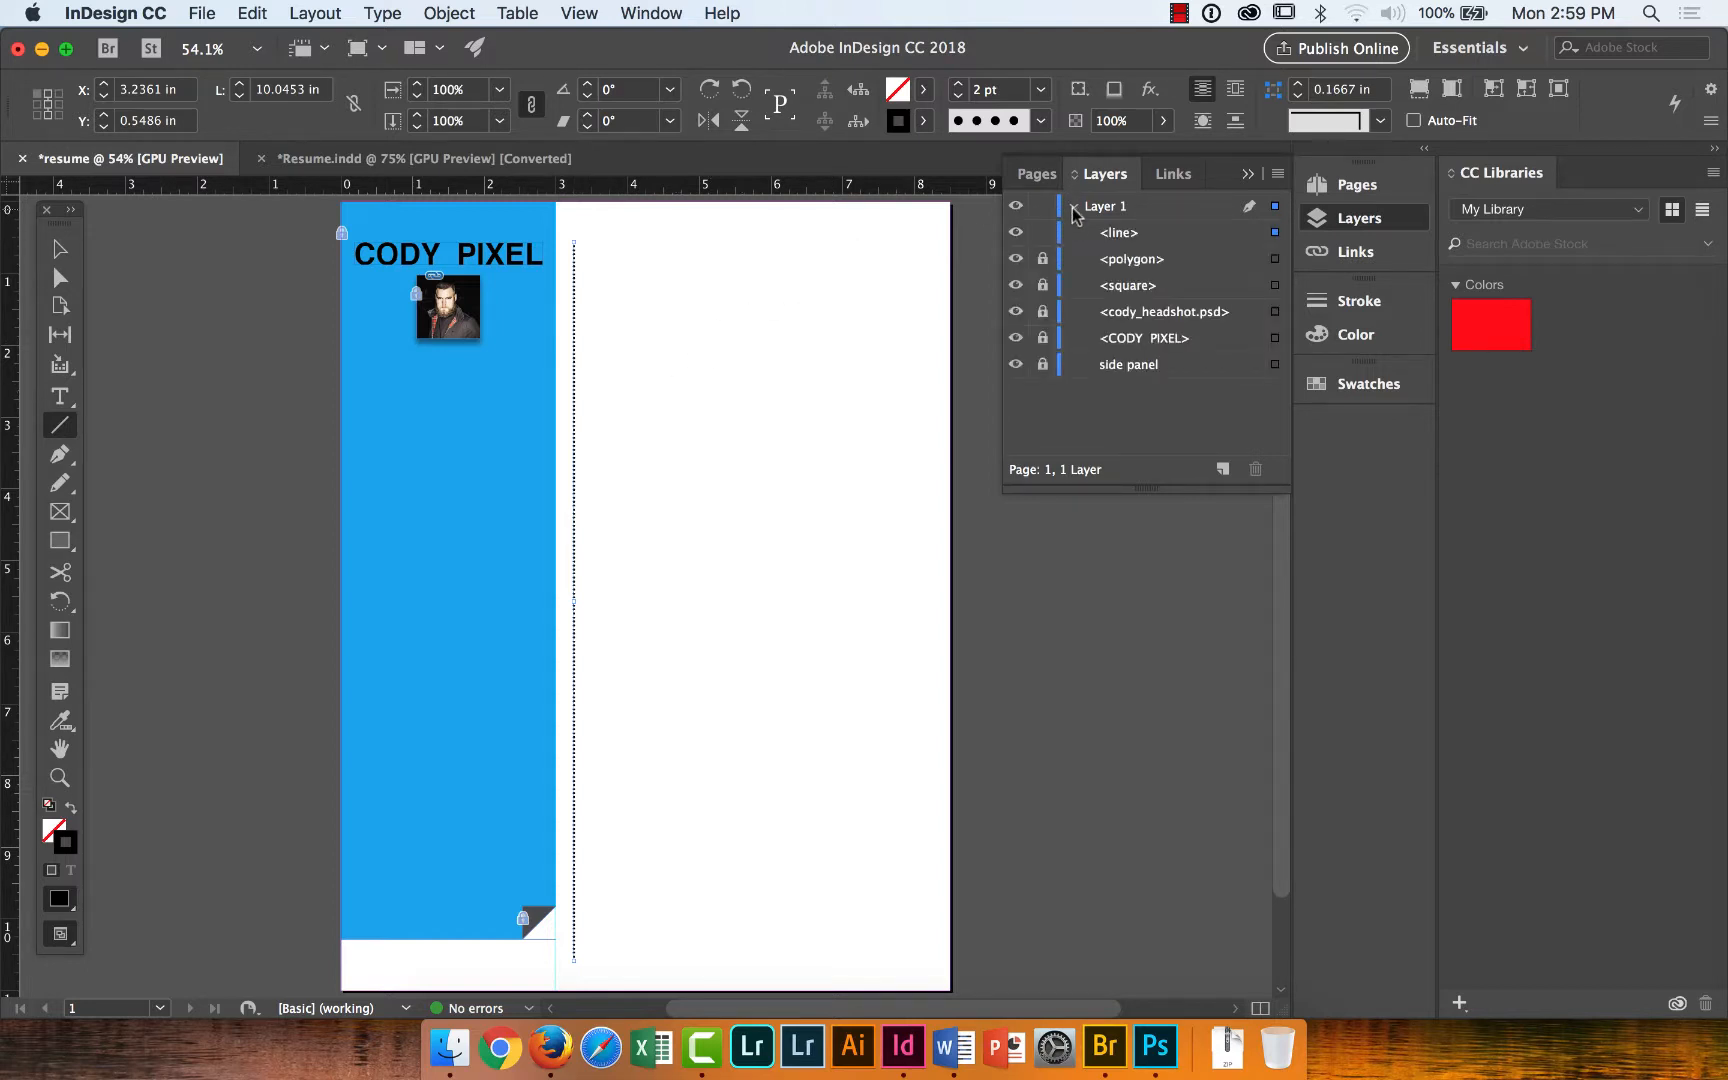
click(1042, 233)
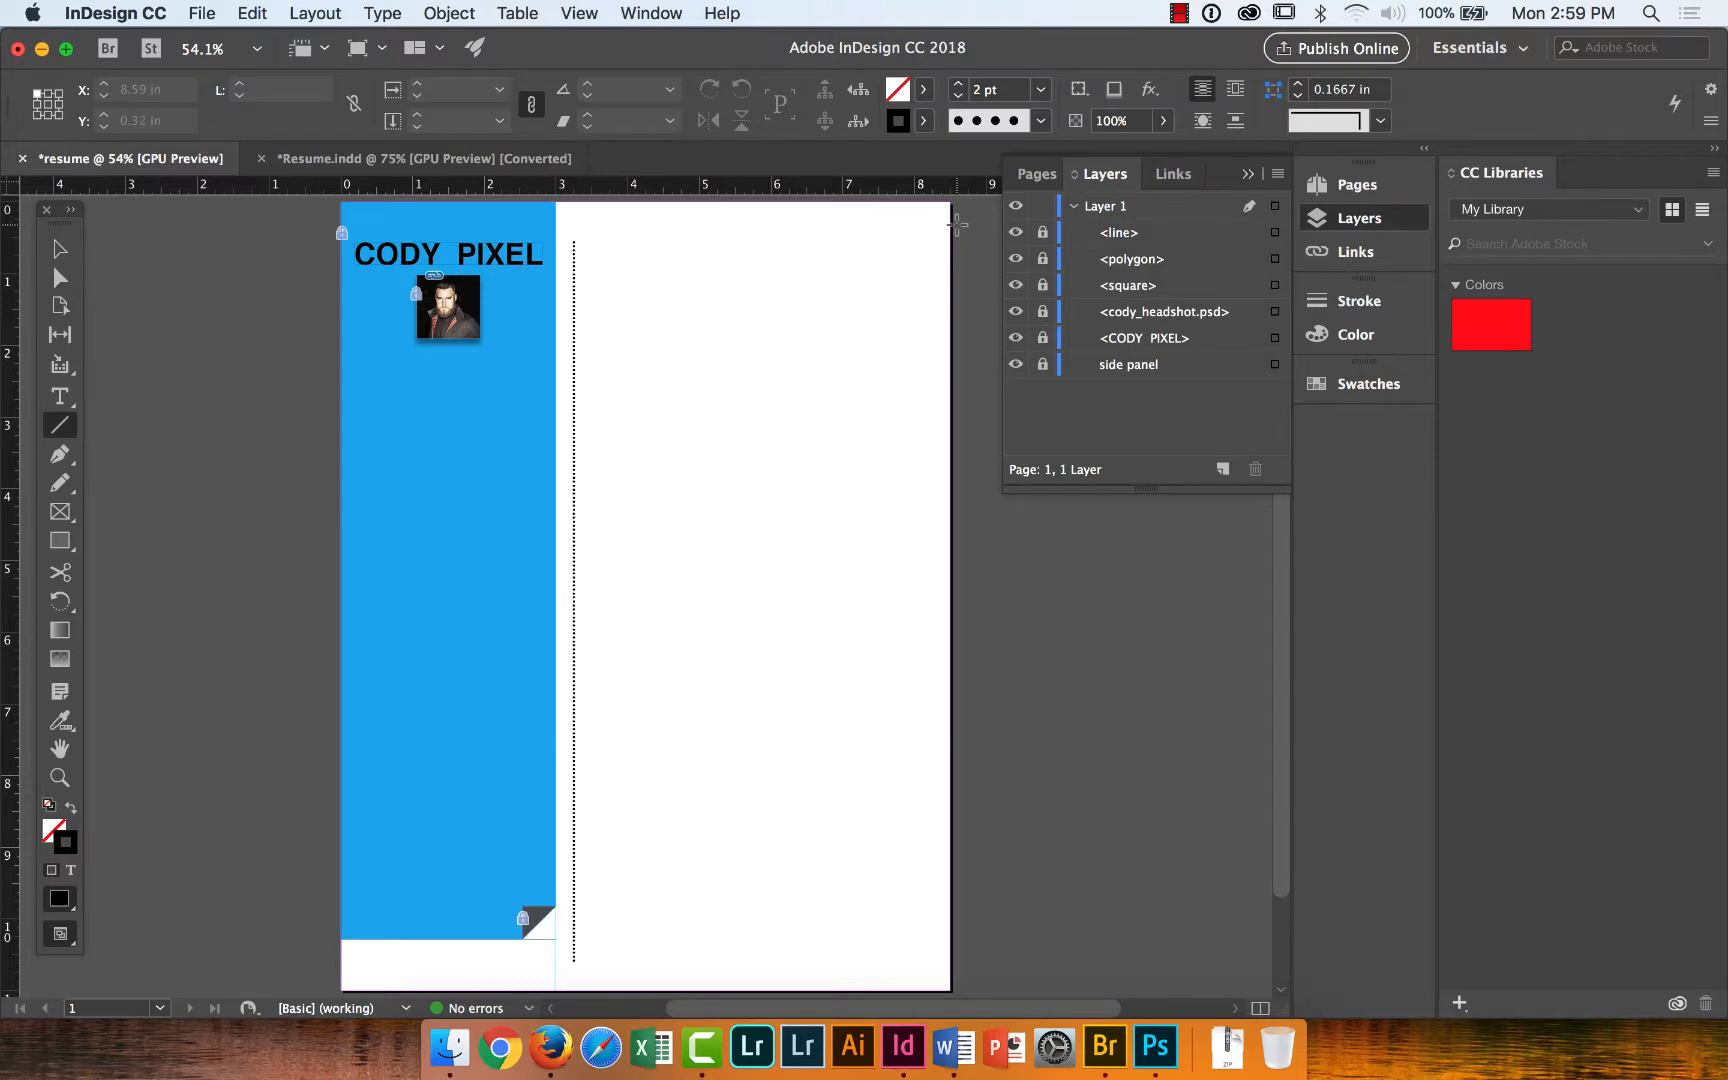
Review the text column beside the dotted line in the sample Resume.indd document, from Experience down to Skills.
click(470, 166)
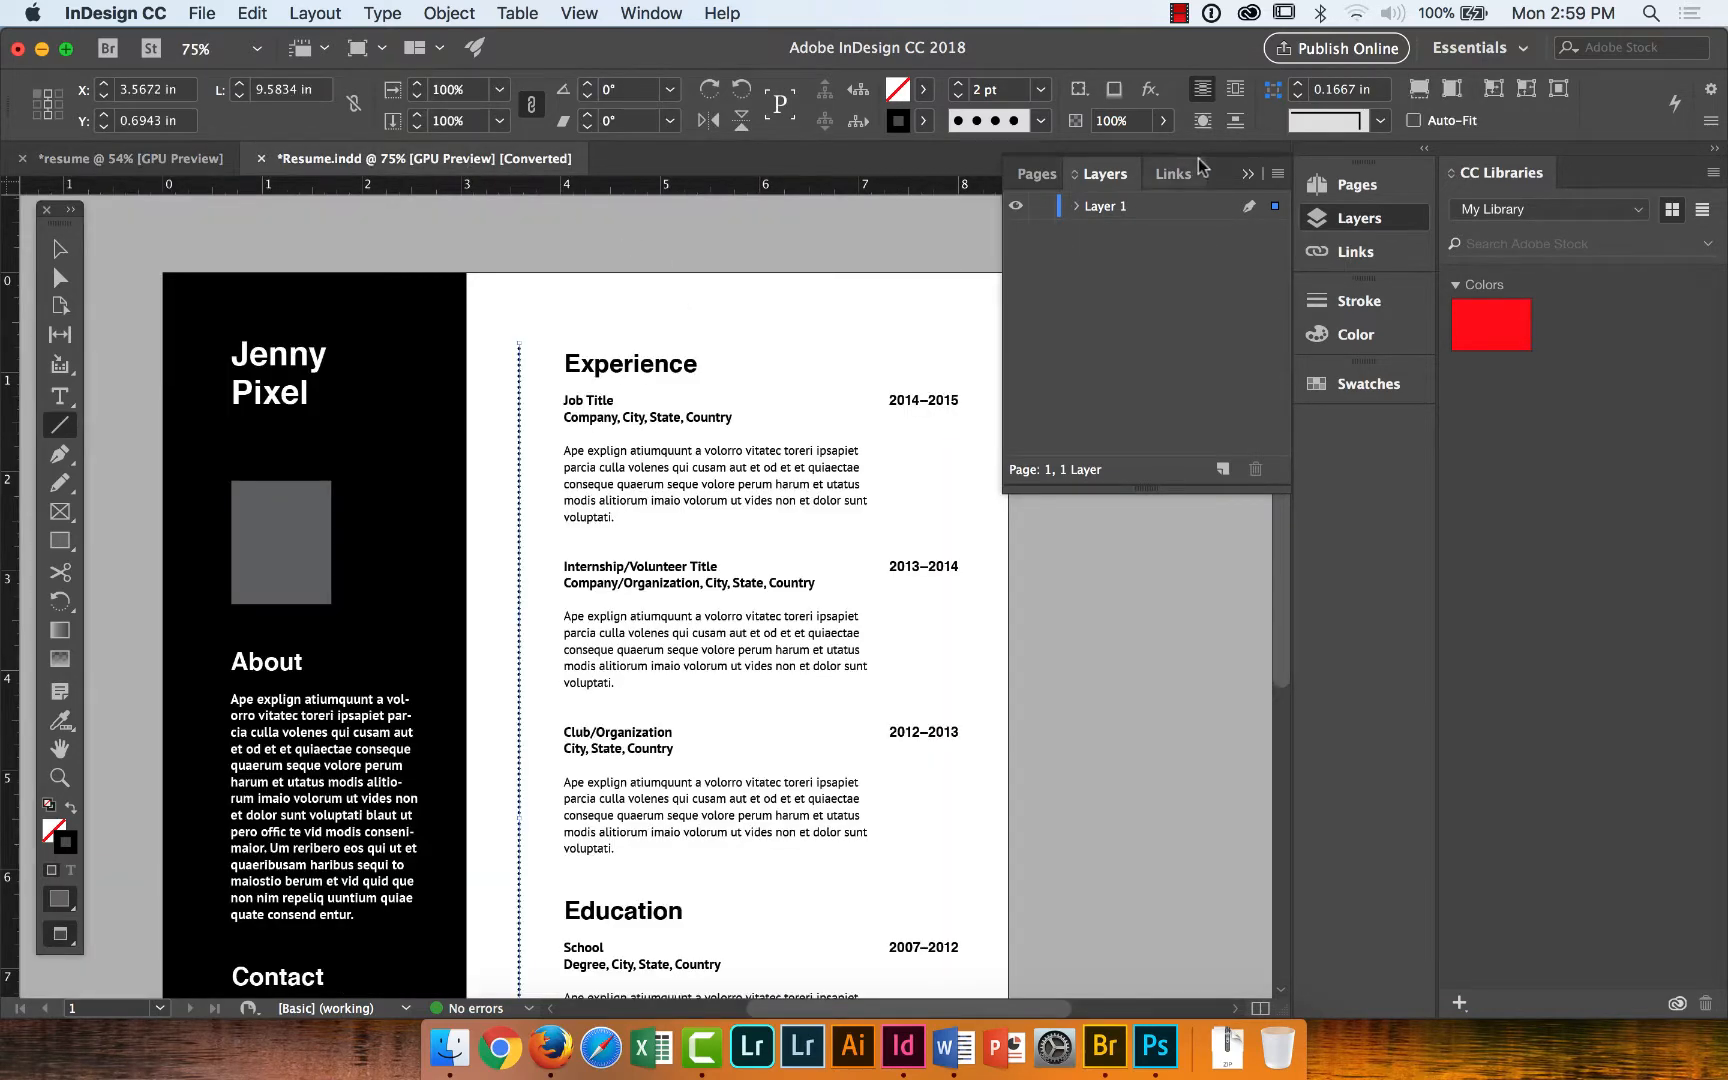
click(1250, 175)
scroll(1063, 512, down, 3)
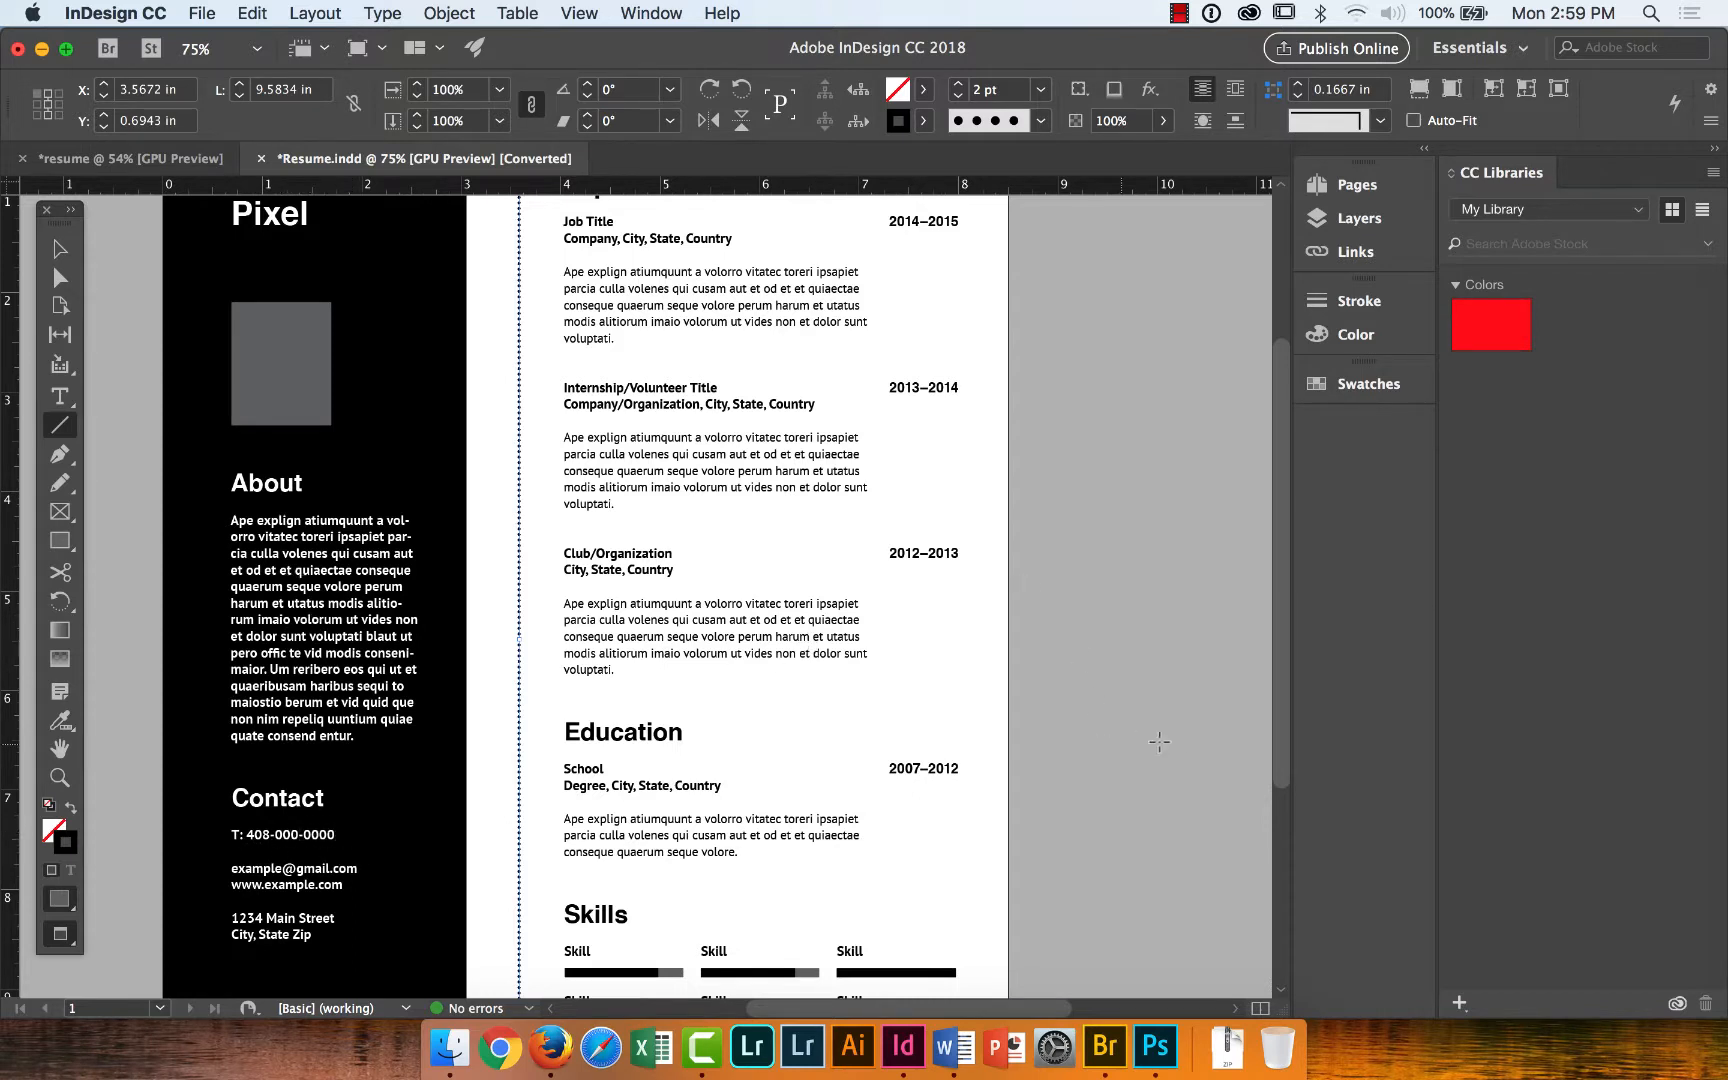
scroll(1258, 661, up, 3)
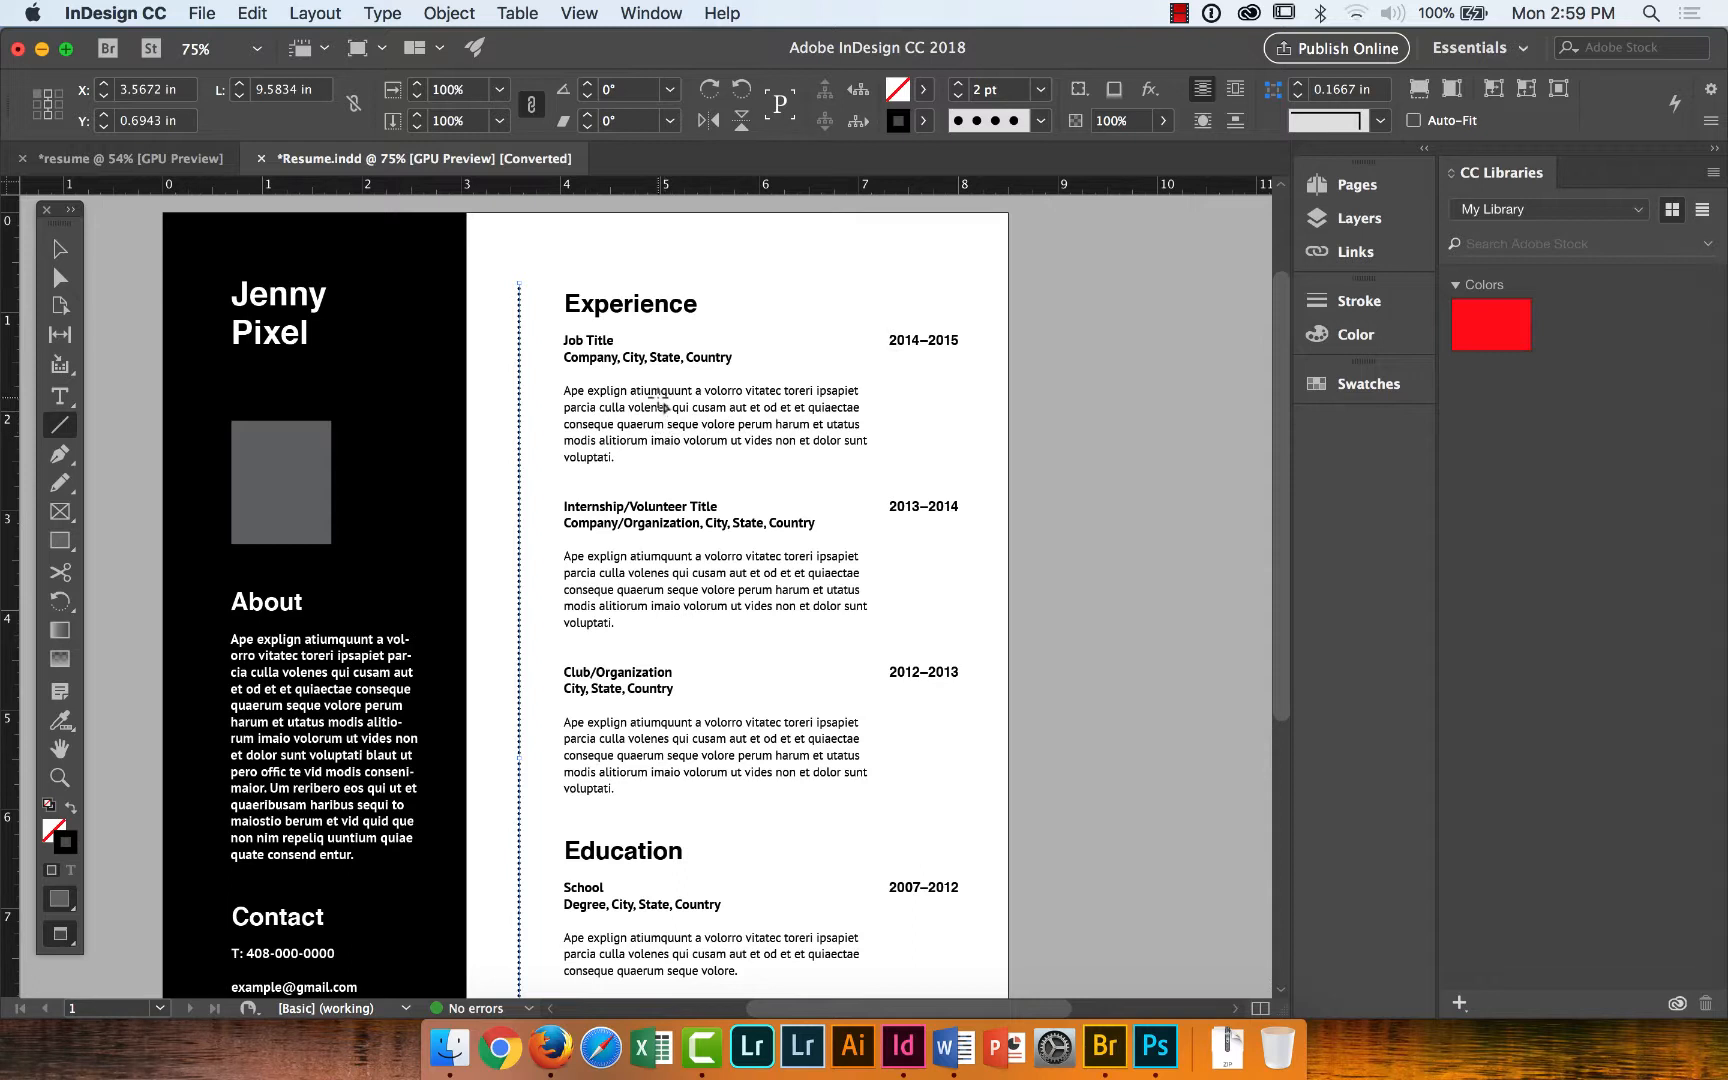
Return to the resume document and draw a text frame about 4.54 by 9.95 in to the right of the dotted line.
click(152, 160)
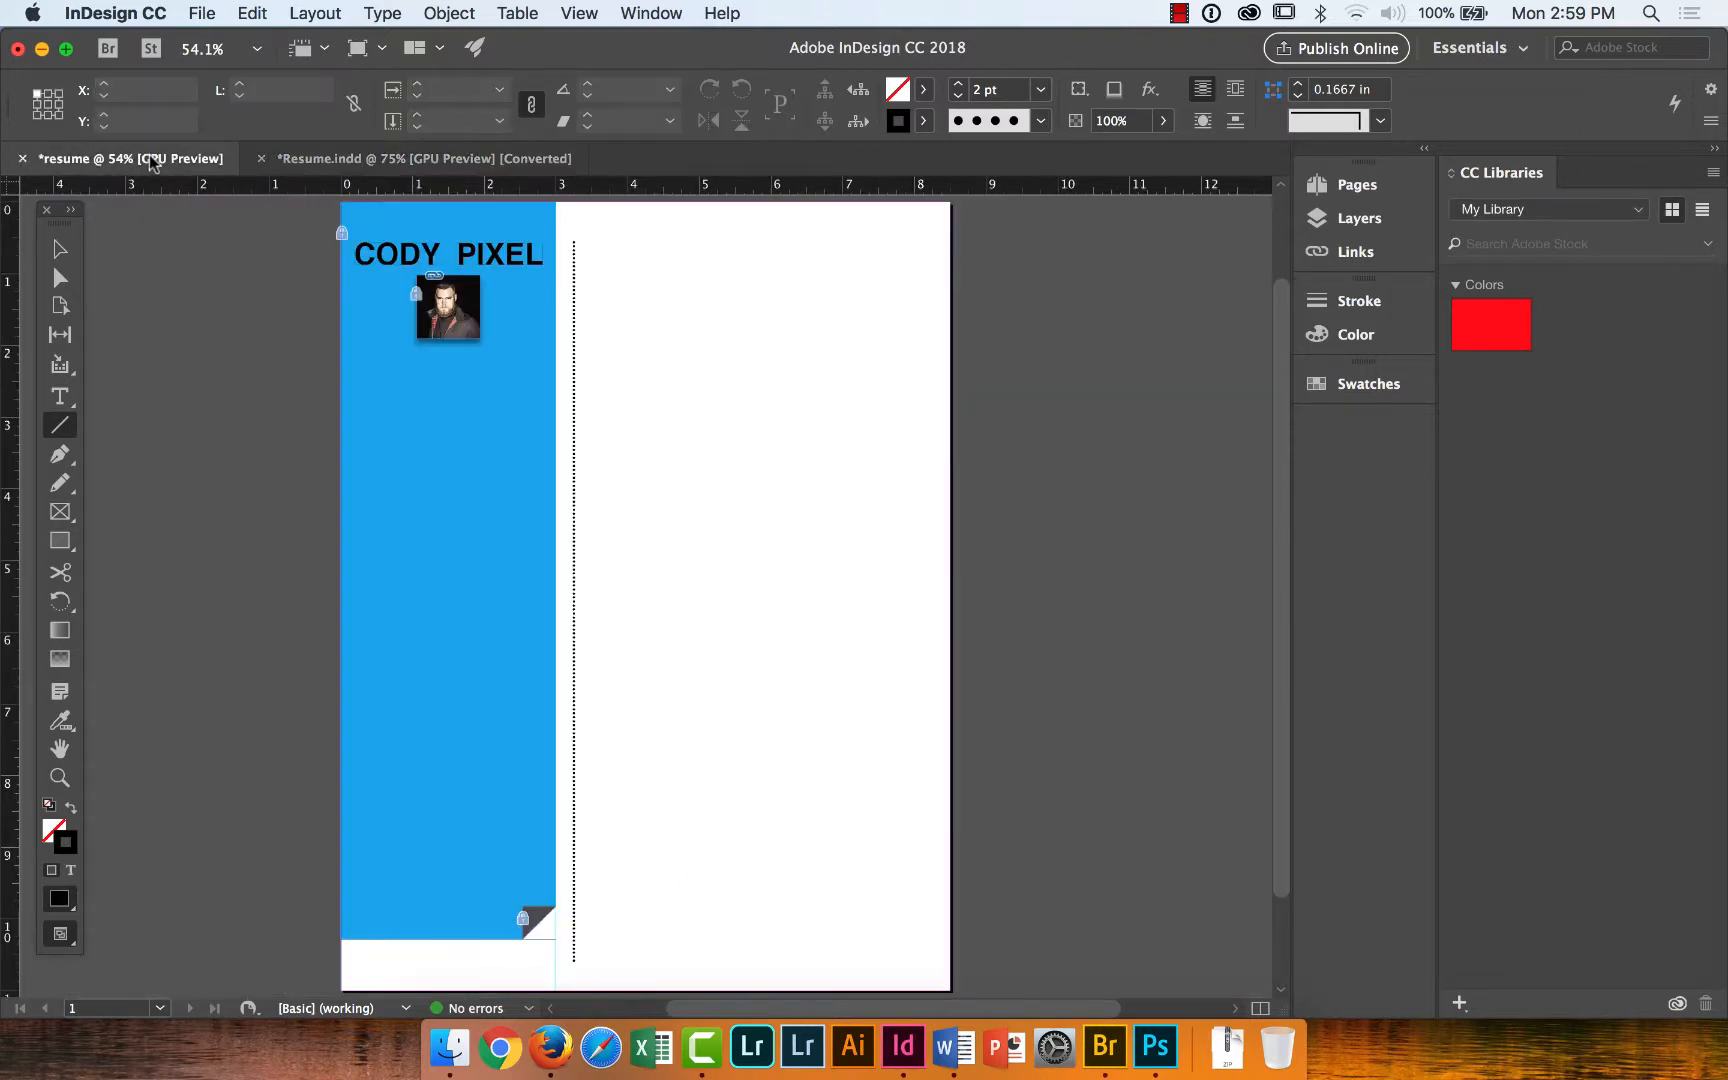
click(76, 401)
click(79, 403)
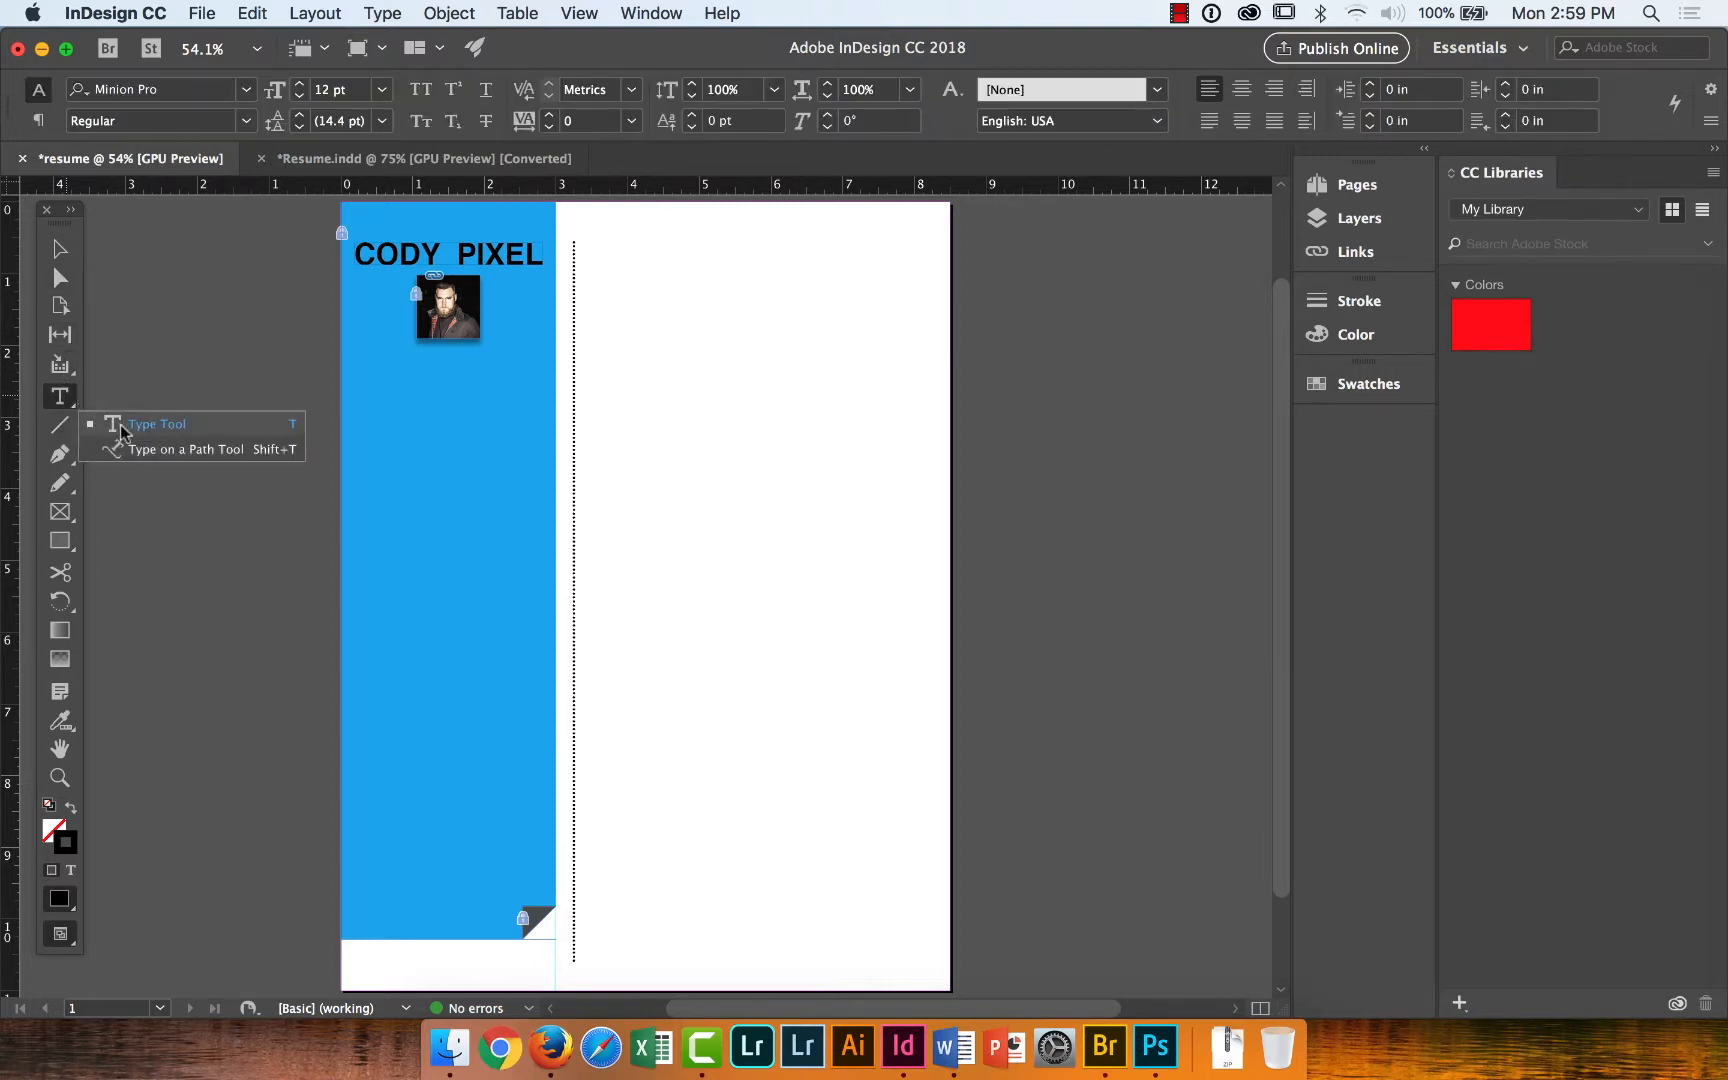
click(121, 432)
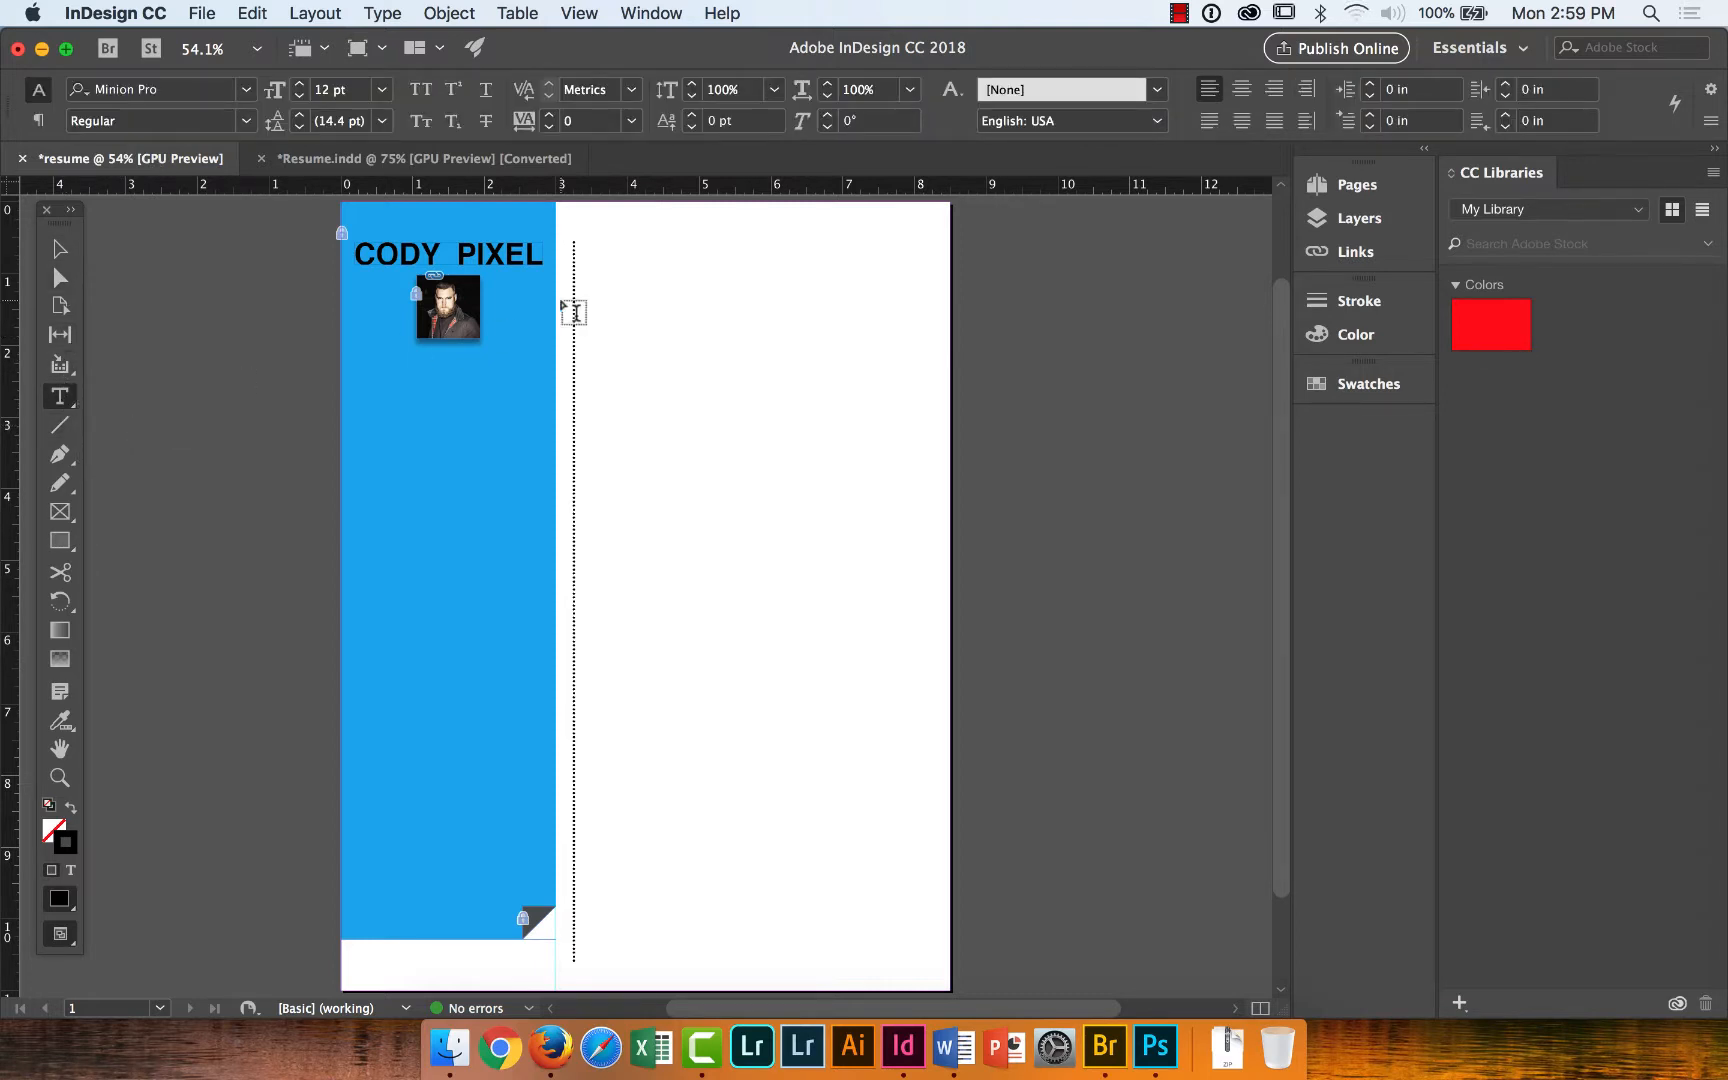
drag(599, 249, 923, 960)
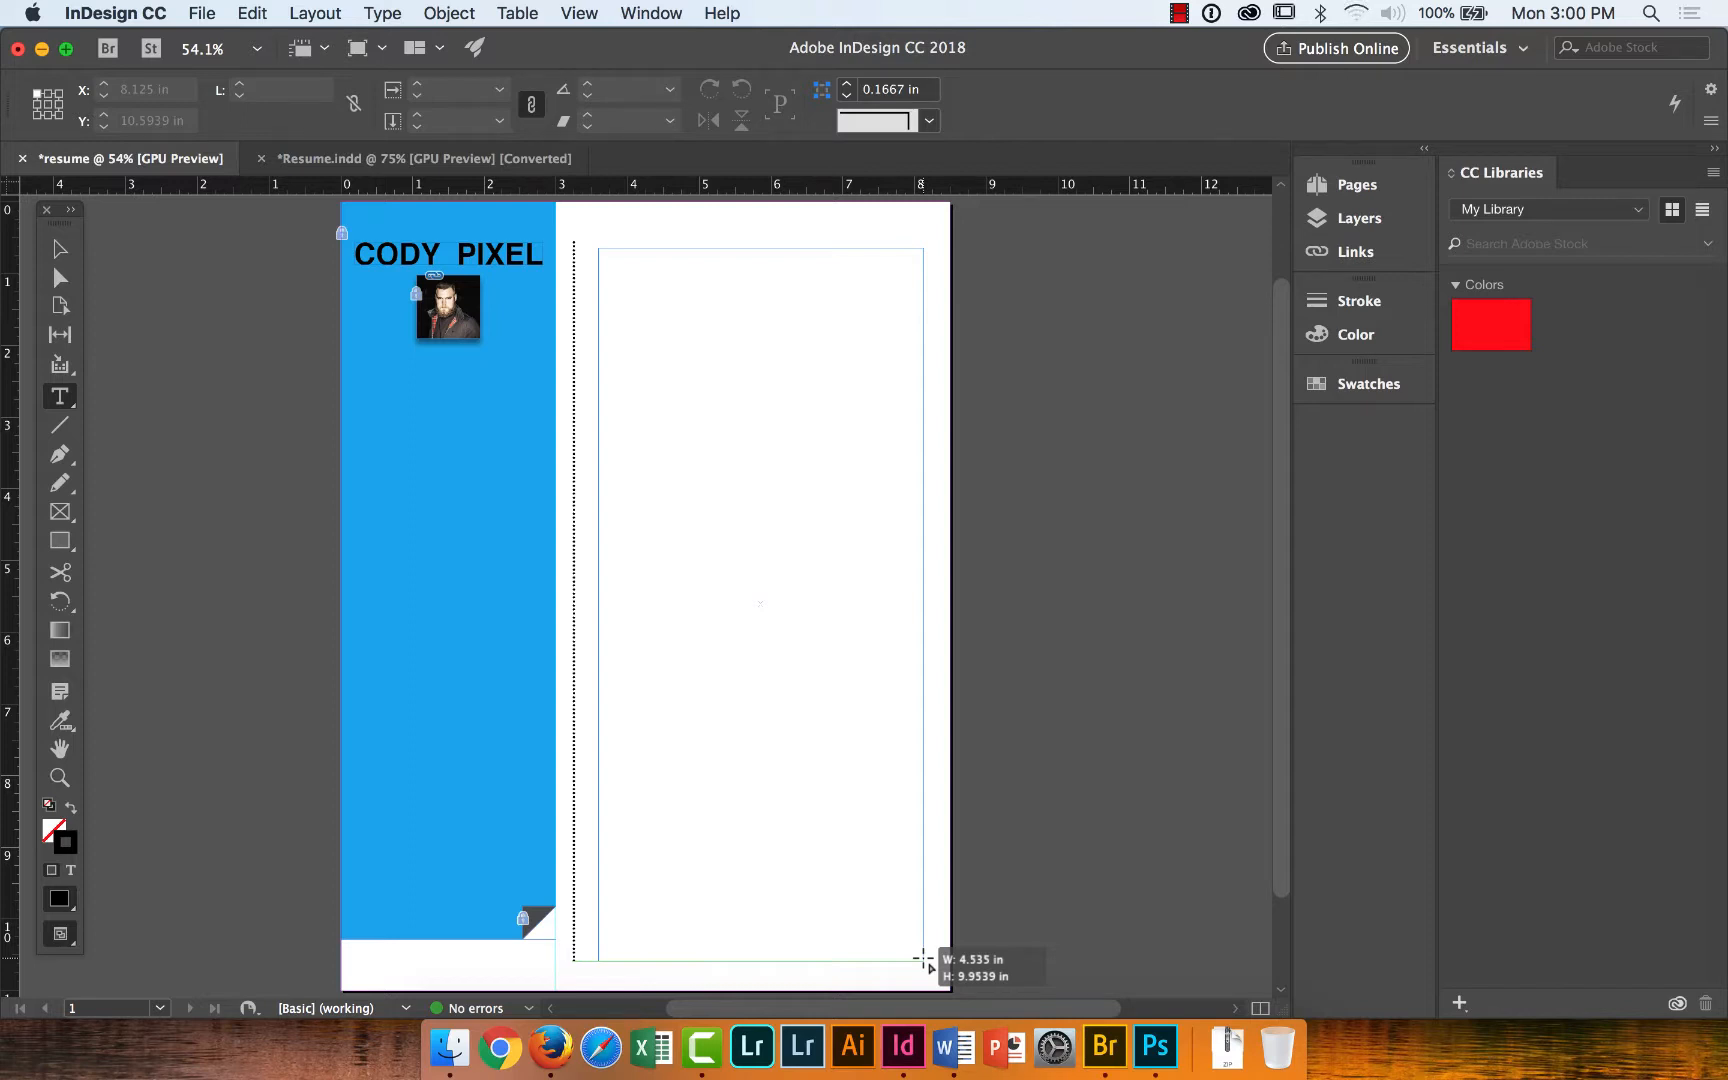
drag(923, 960, 923, 958)
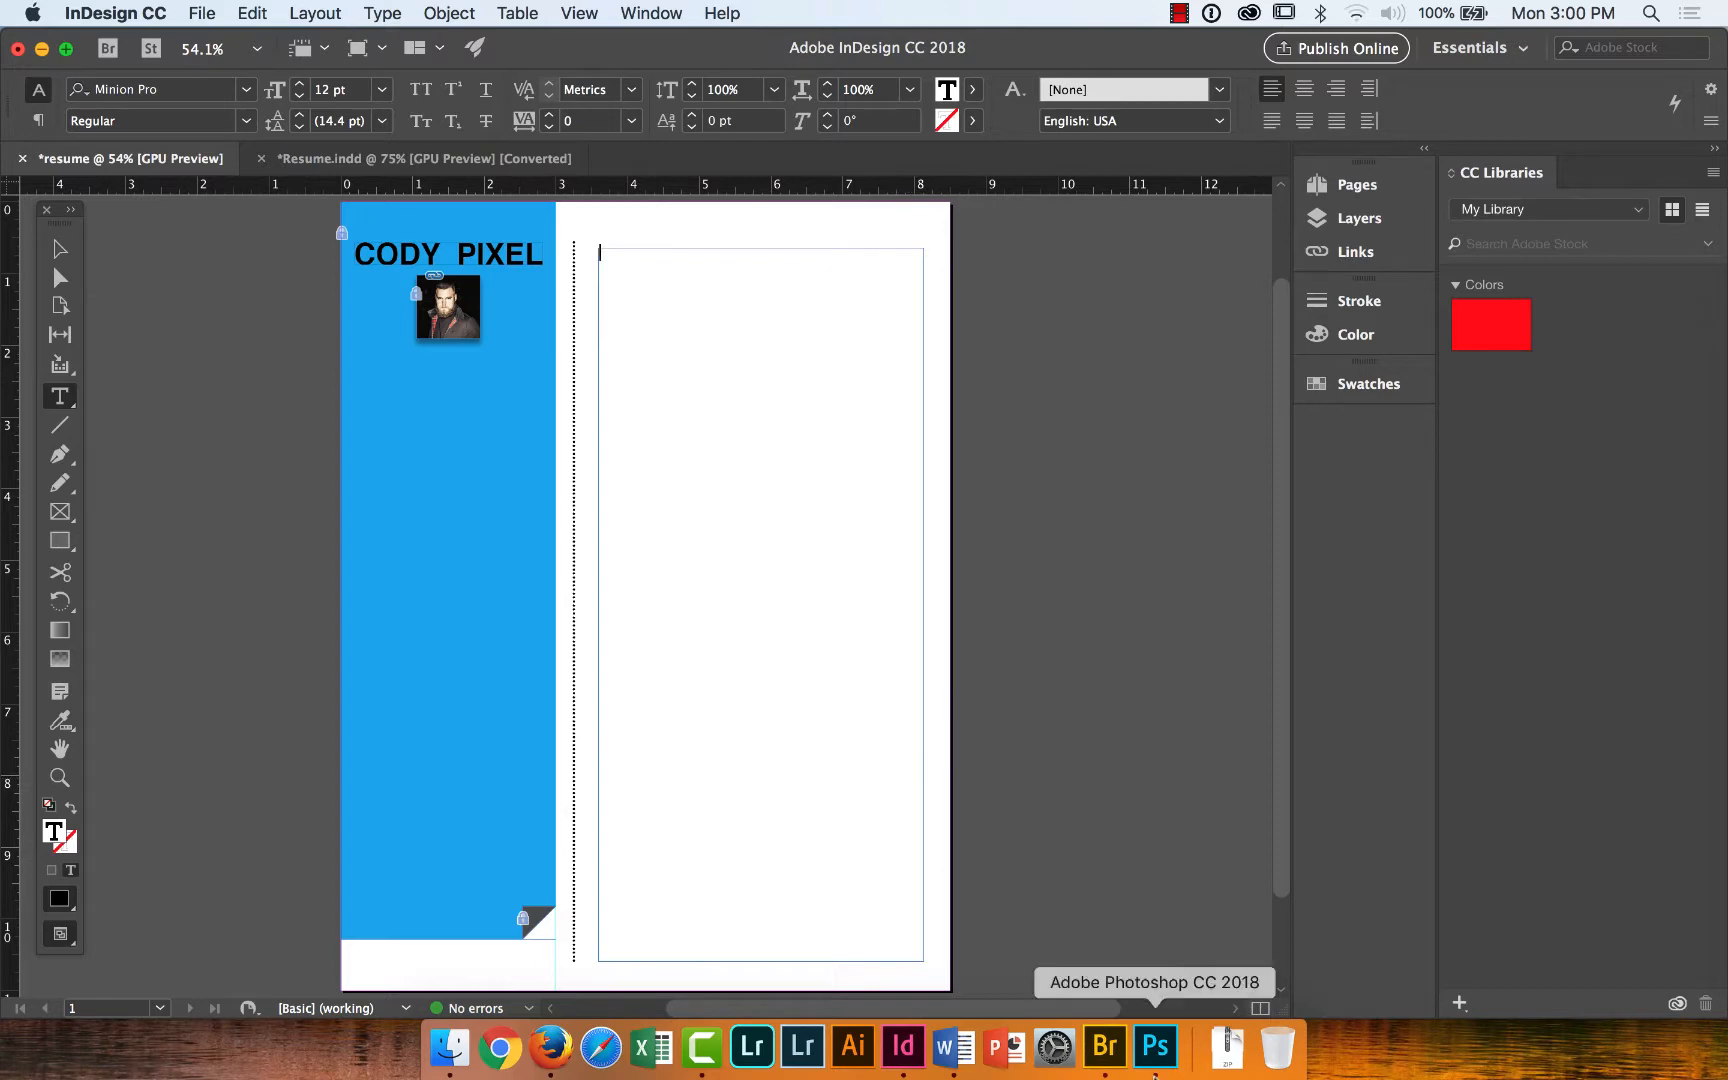
Switch to Bridge, browse to the text folder inside links, and open resumeText.docx in Word to examine its headings and body text.
click(1105, 1047)
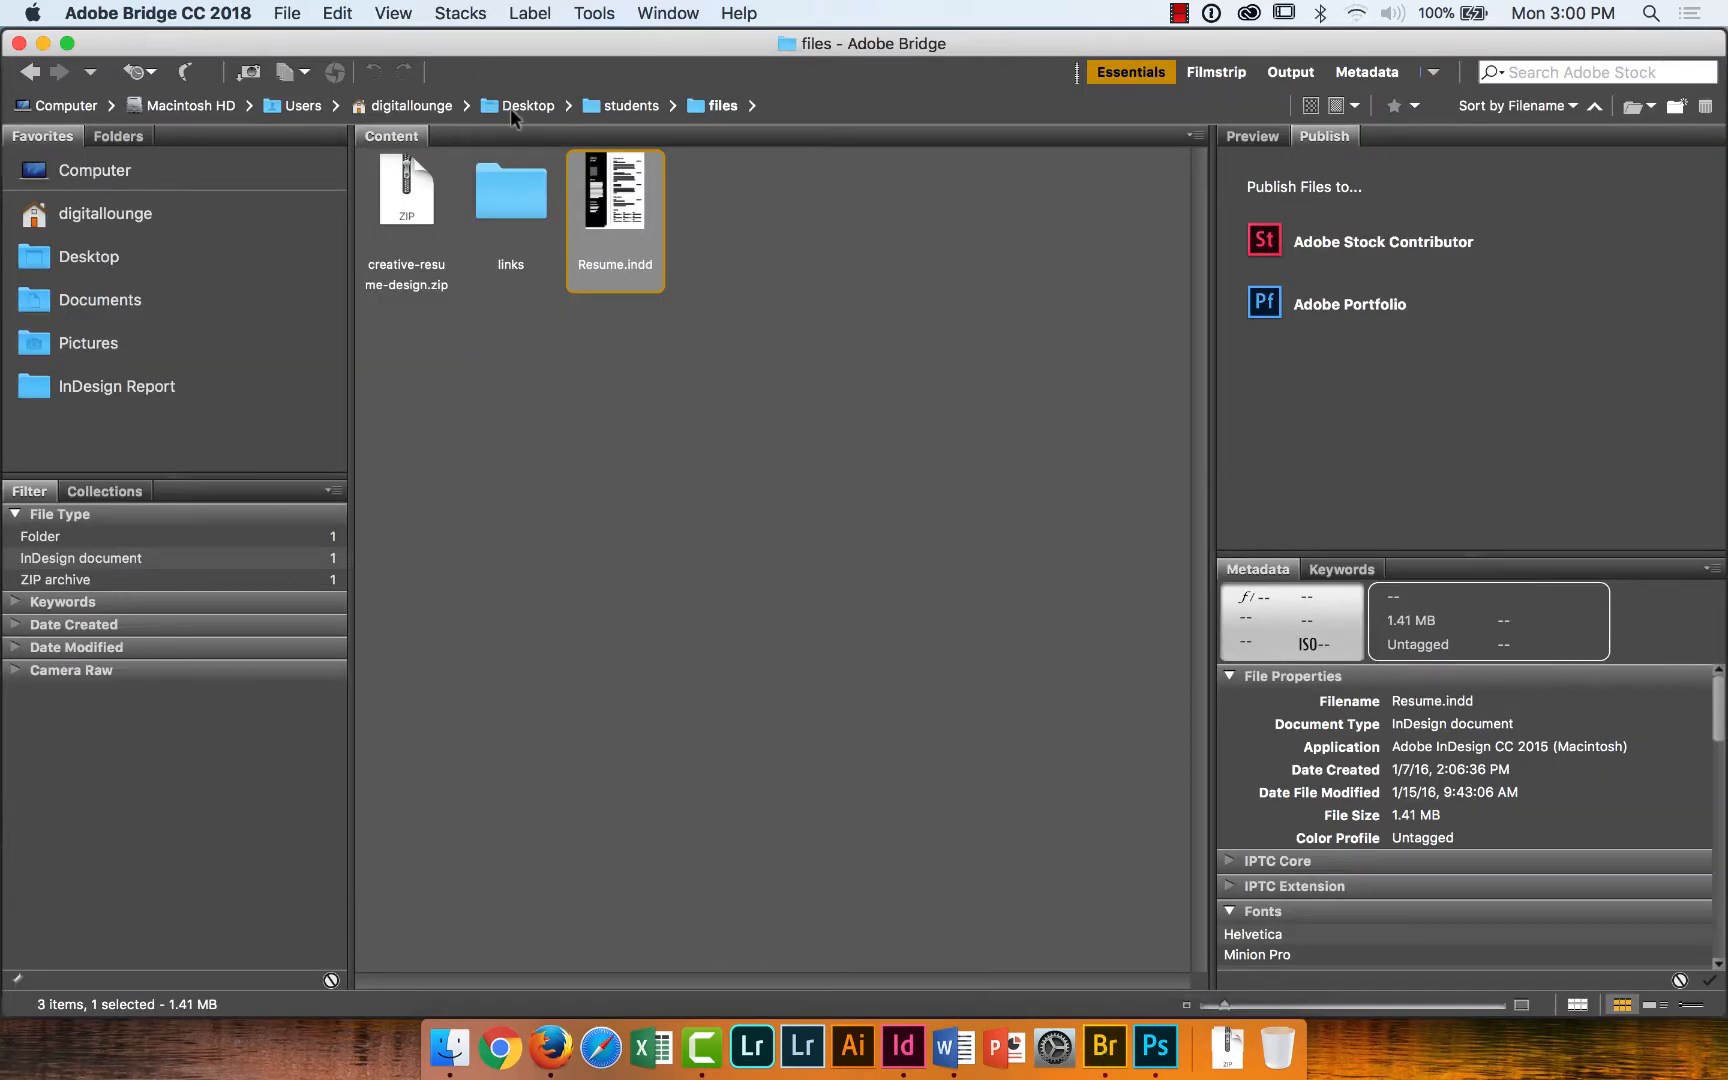
click(528, 217)
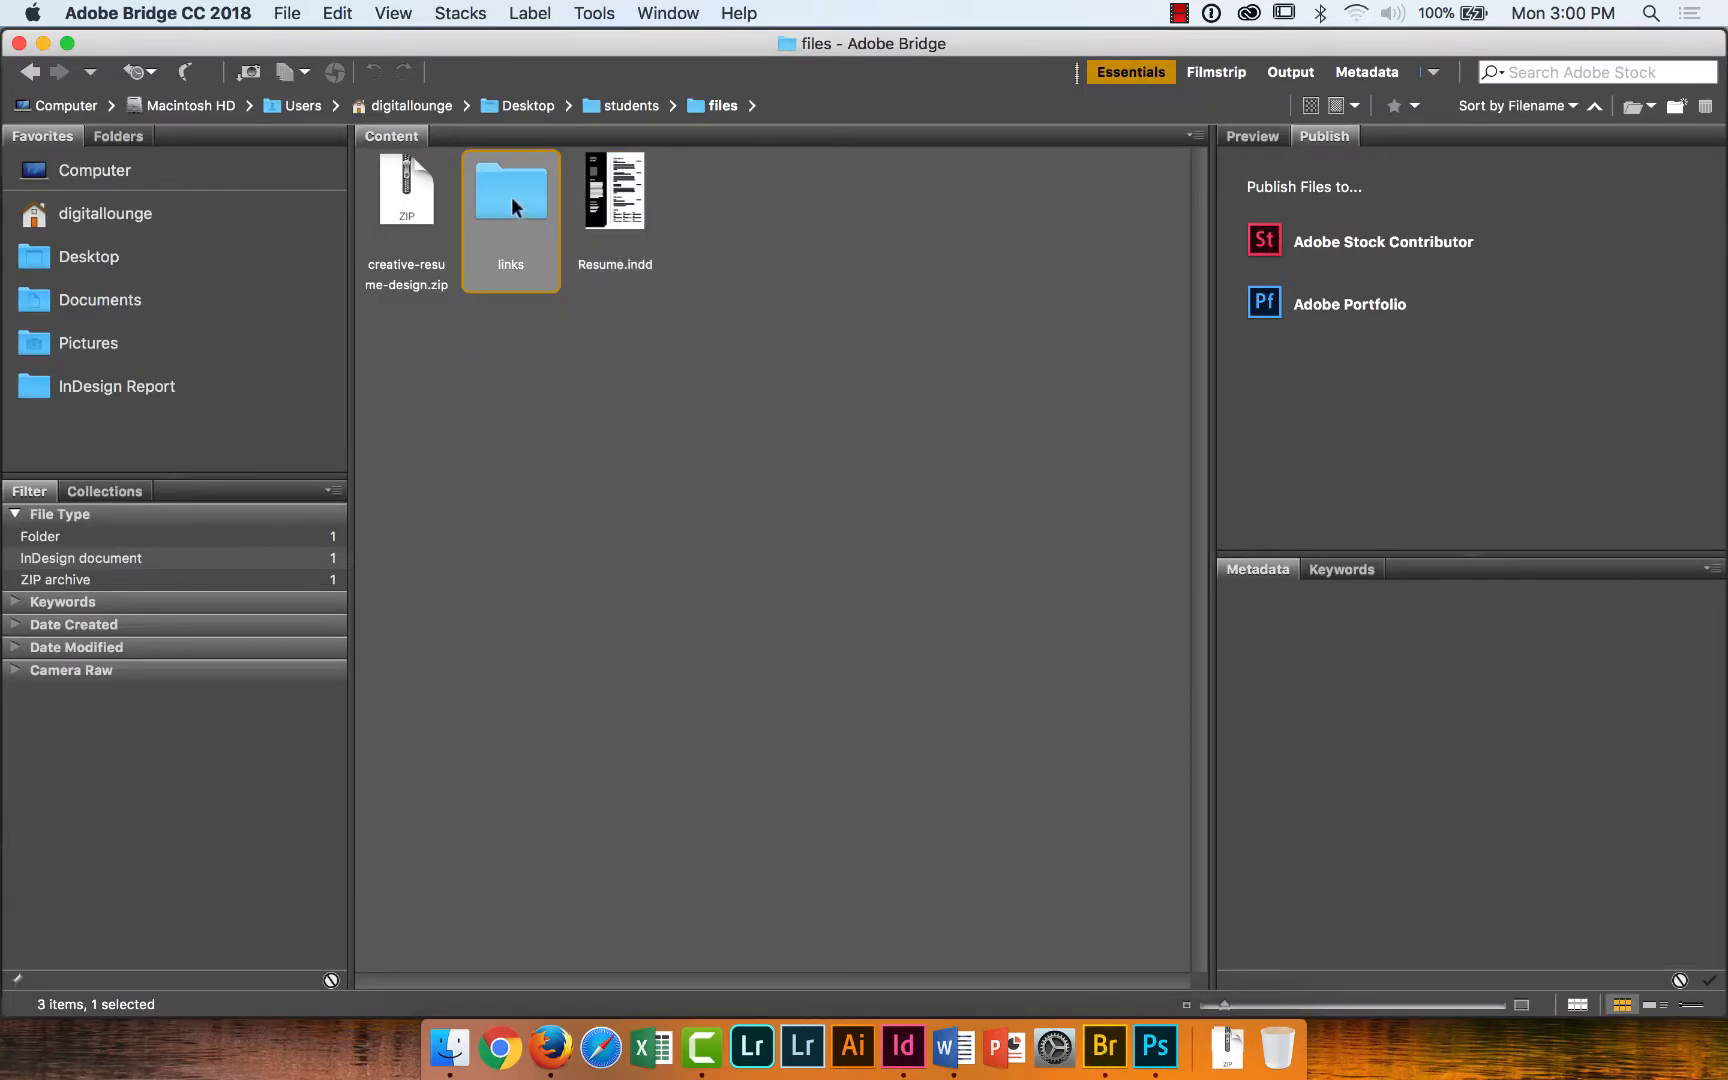
double_click(512, 196)
double_click(512, 196)
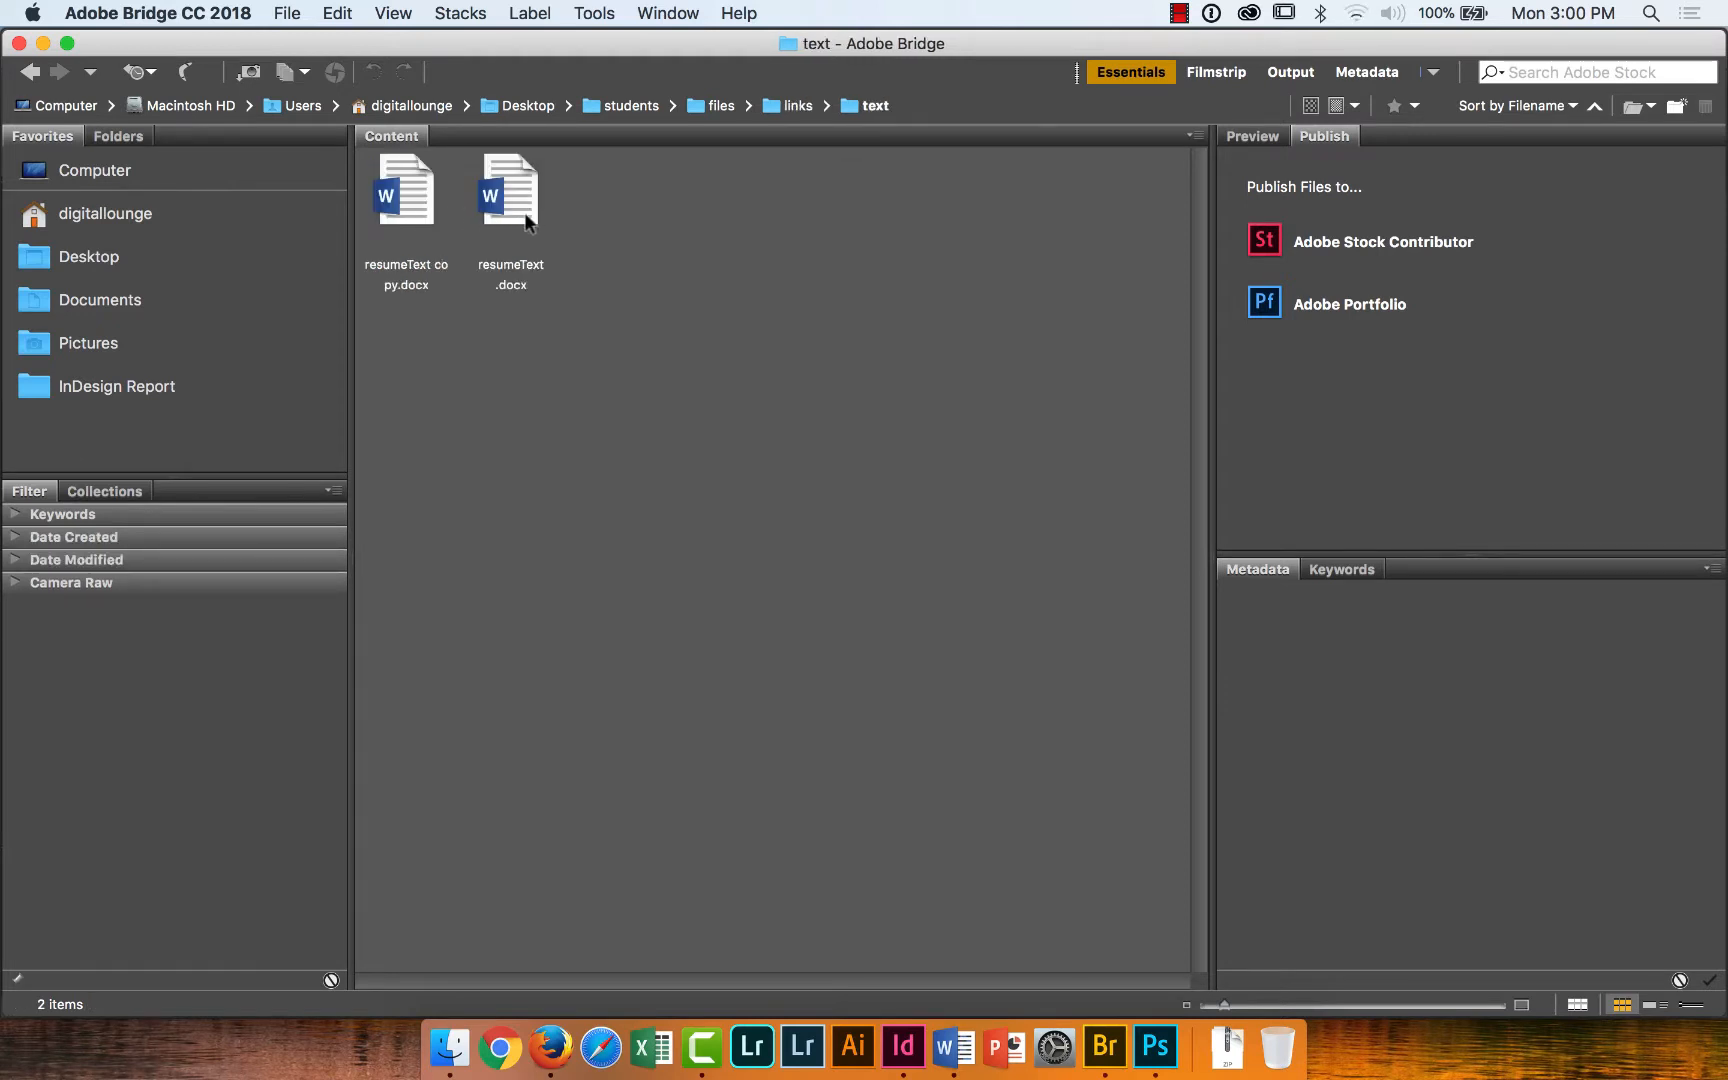
click(517, 210)
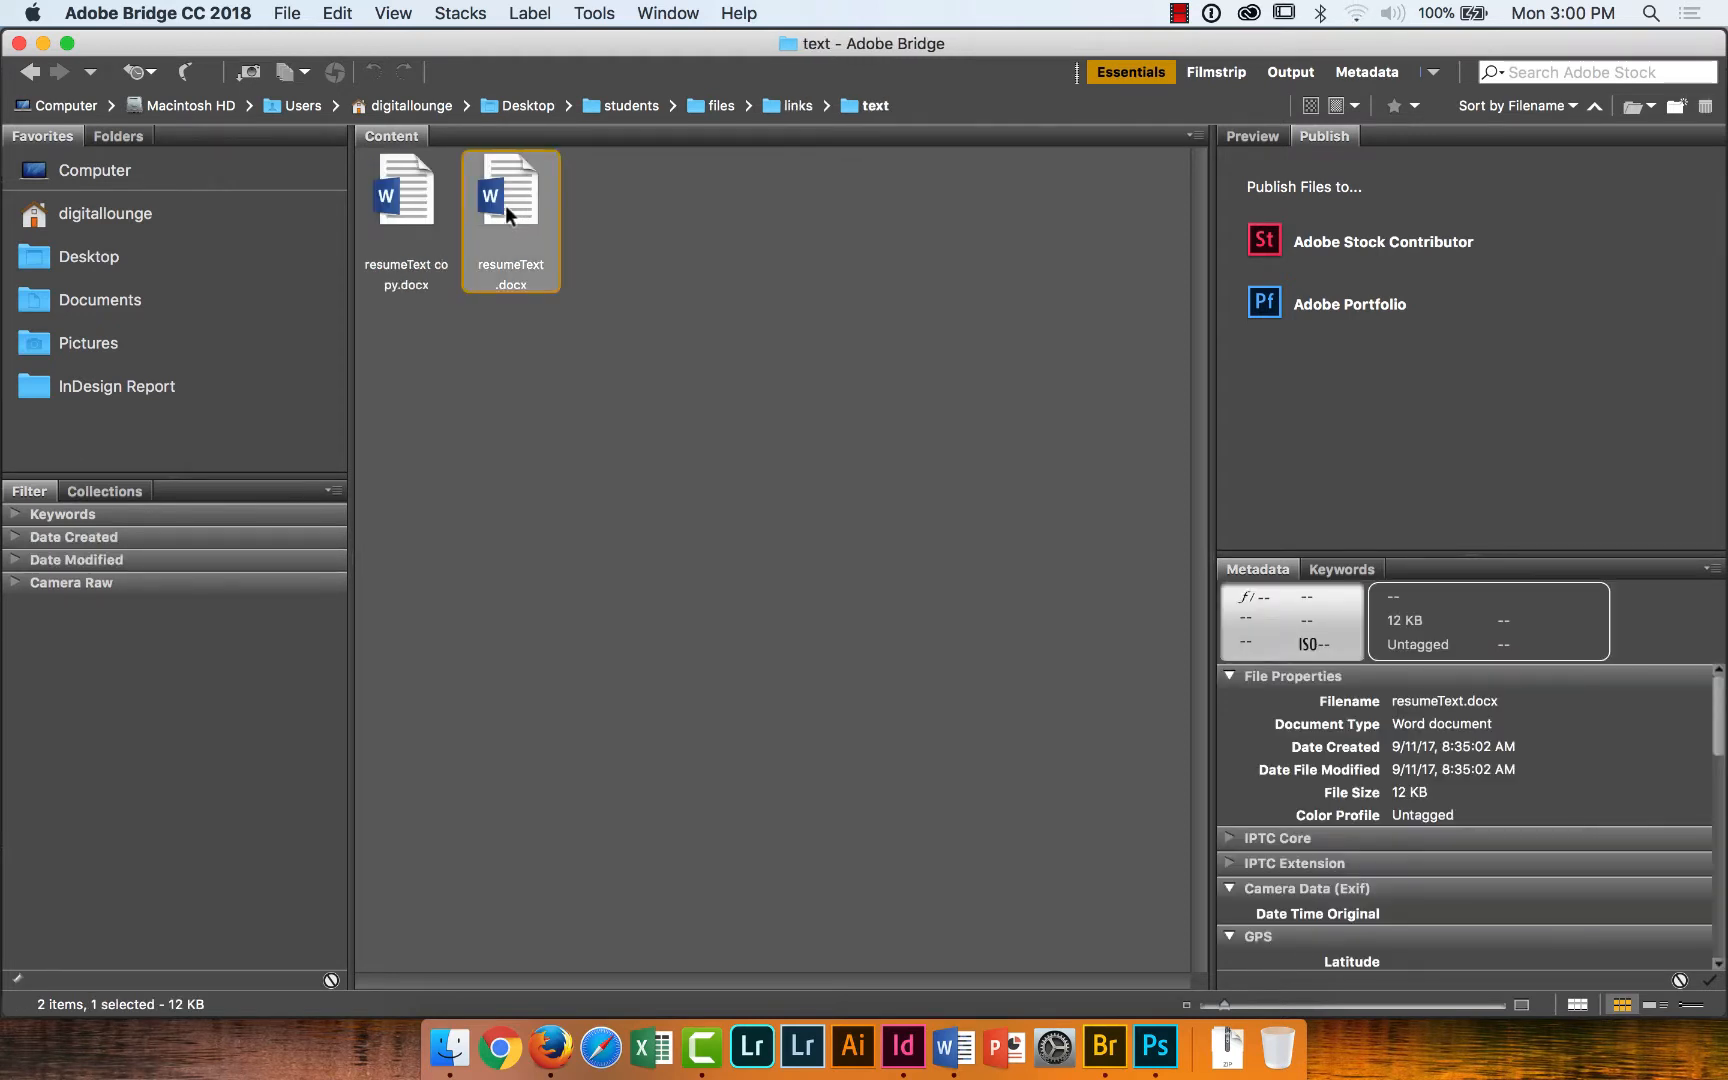
double_click(505, 205)
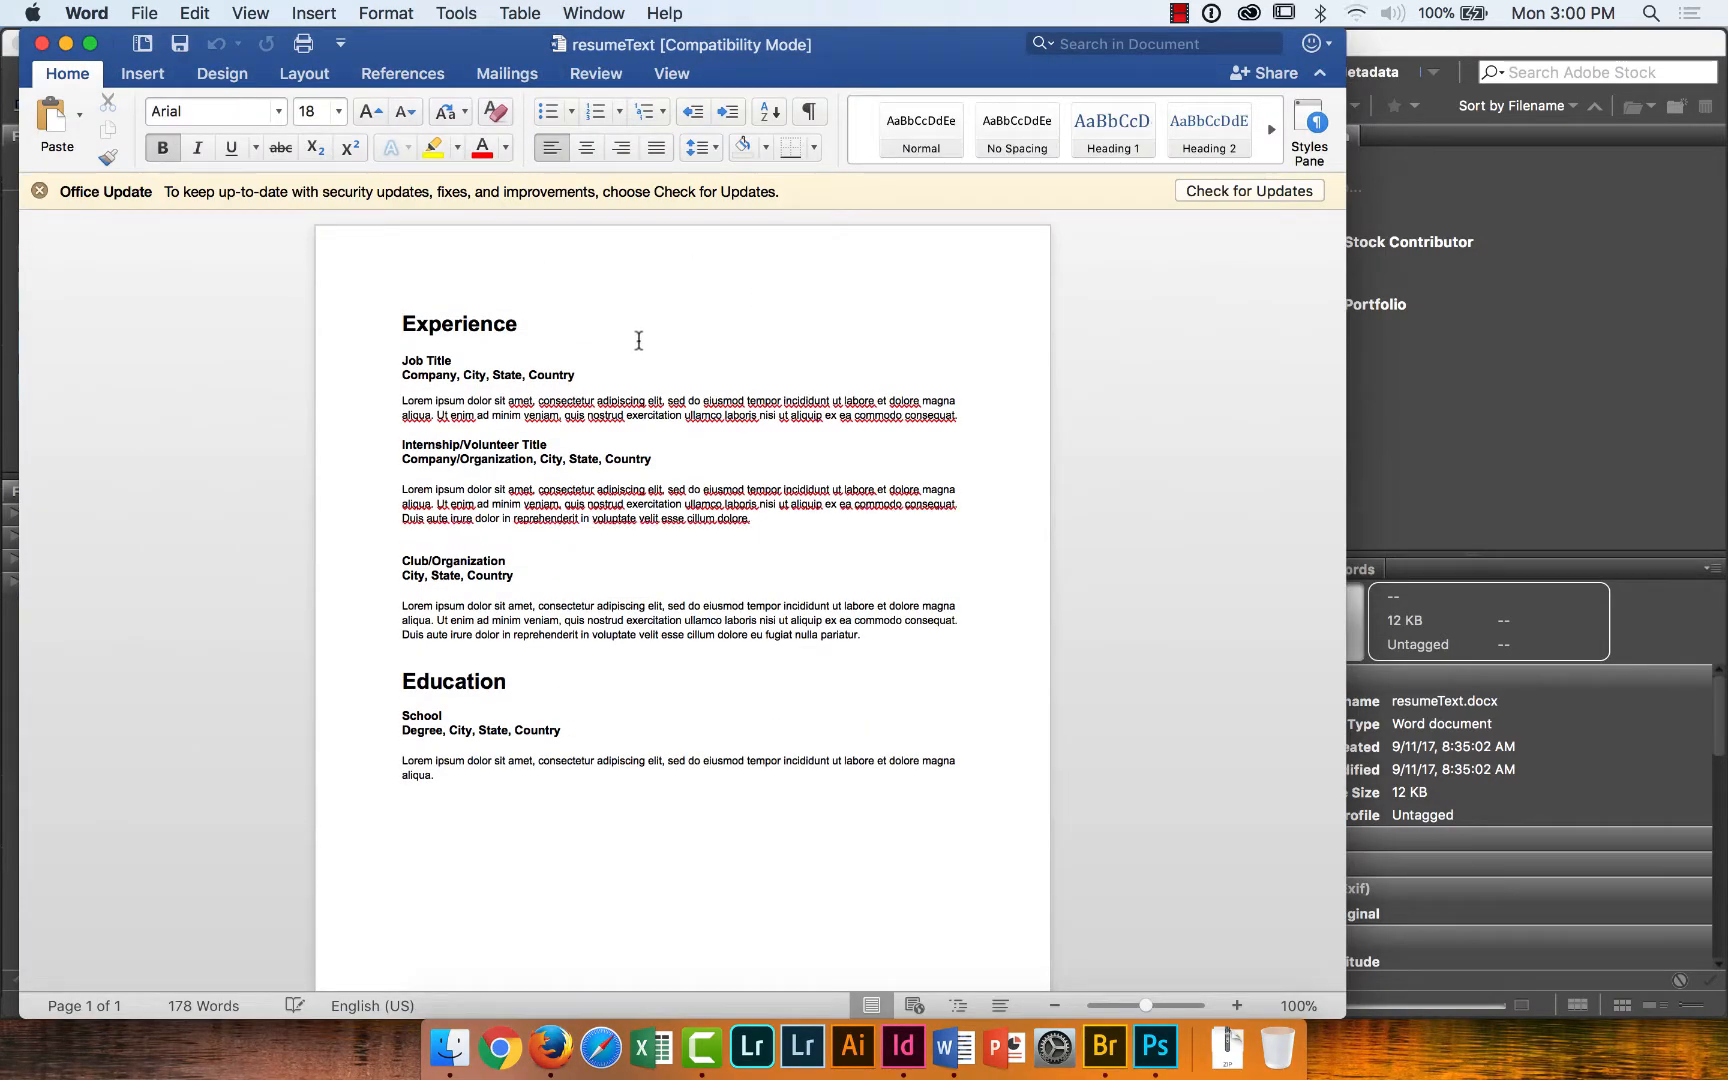
double_click(496, 326)
drag(561, 360, 784, 420)
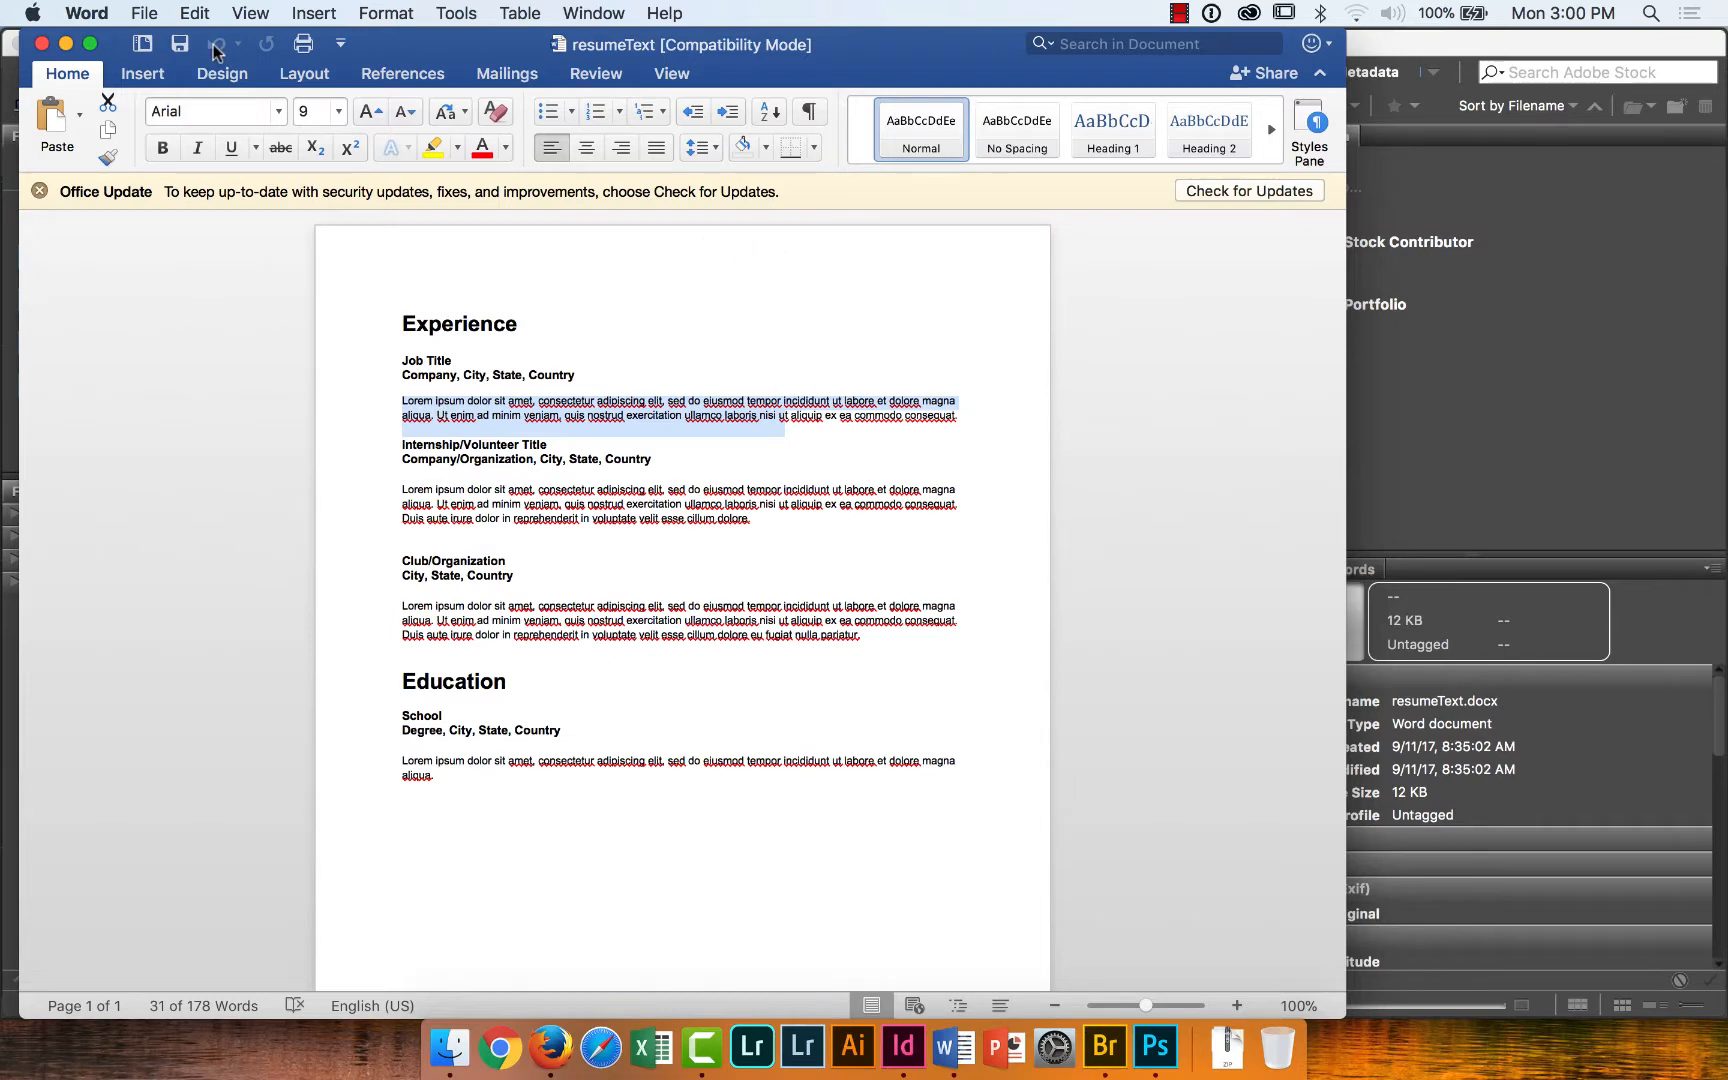
Close resumeText.docx, open resumeText copy.docx from the same folder to compare its text, and close it.
click(41, 43)
click(438, 238)
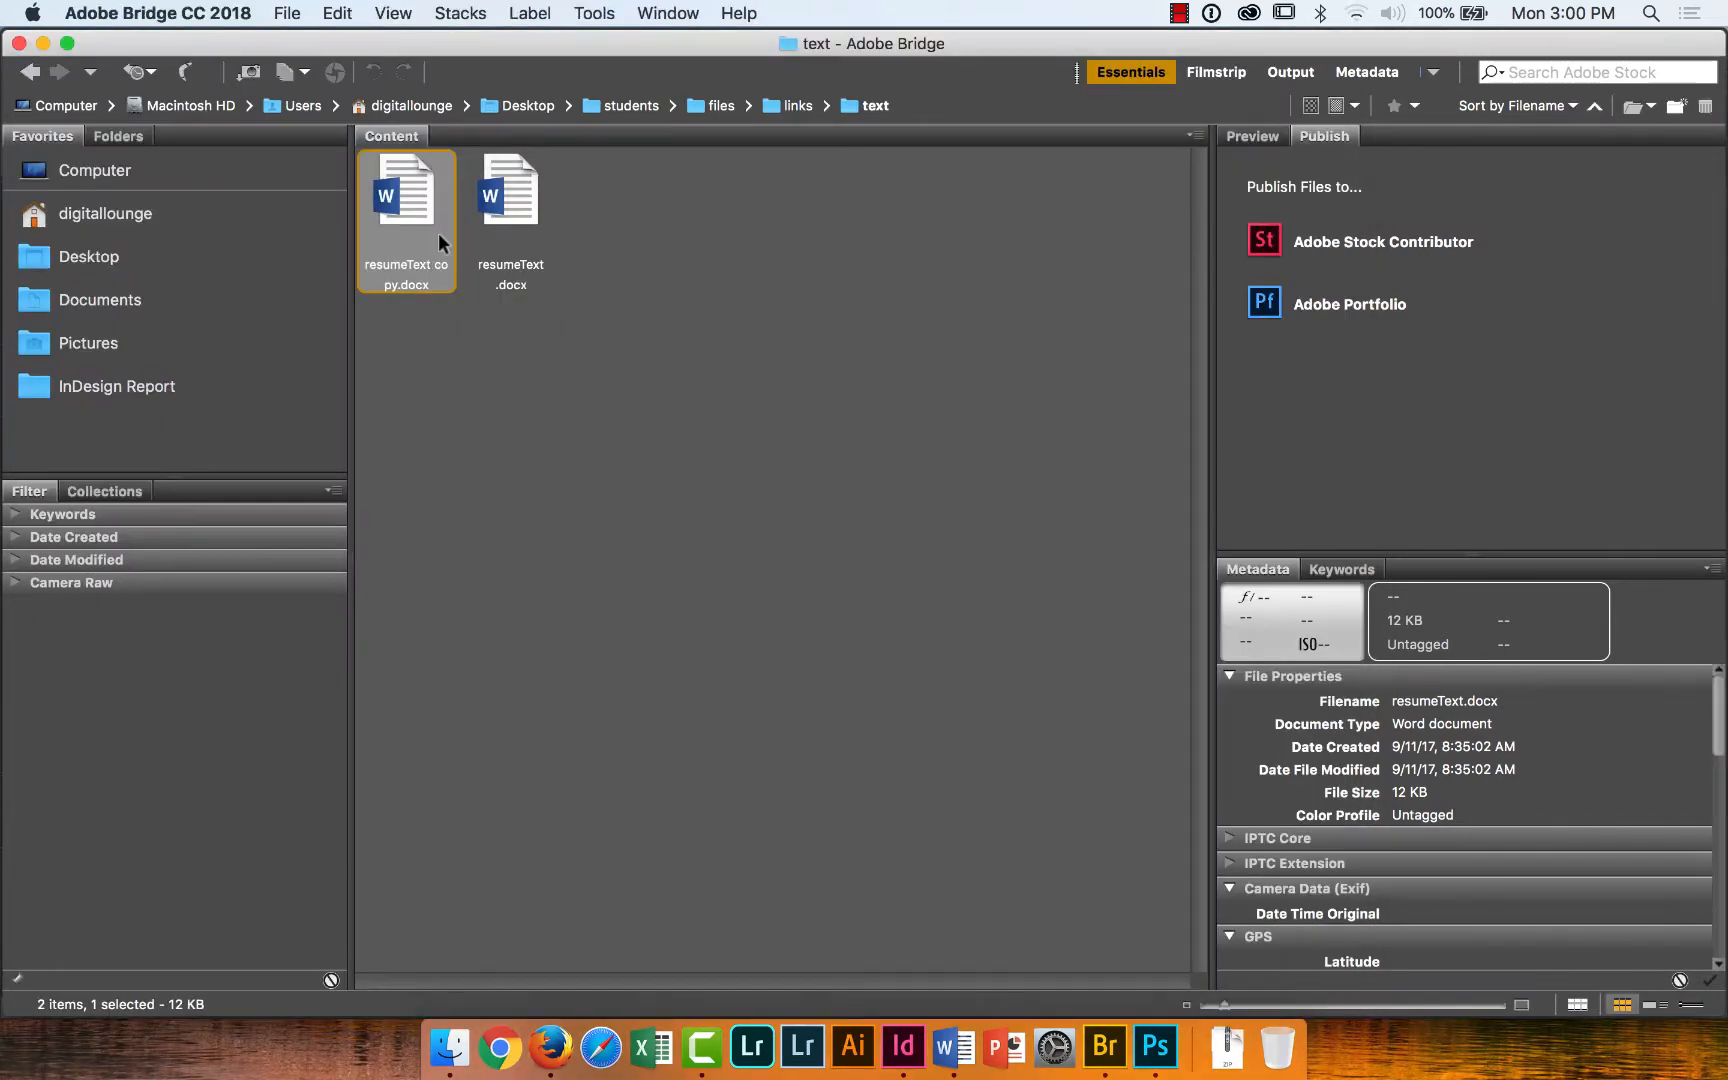
double_click(437, 232)
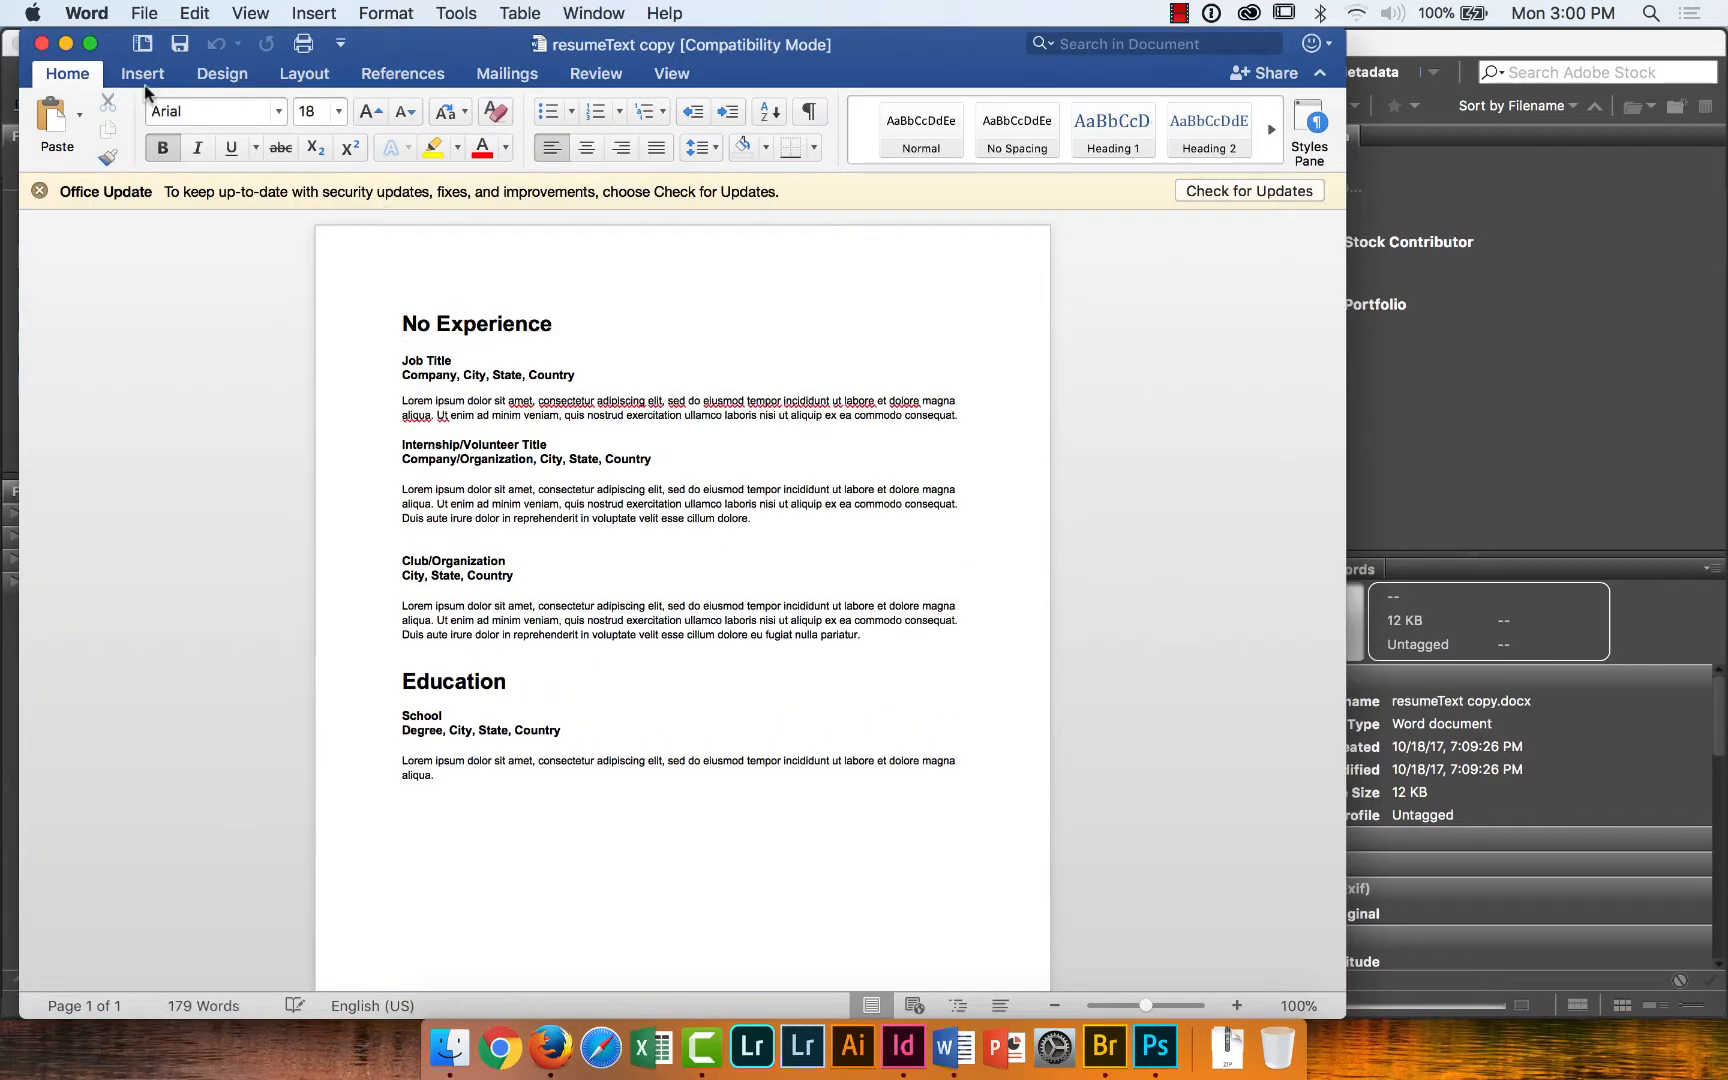
click(41, 43)
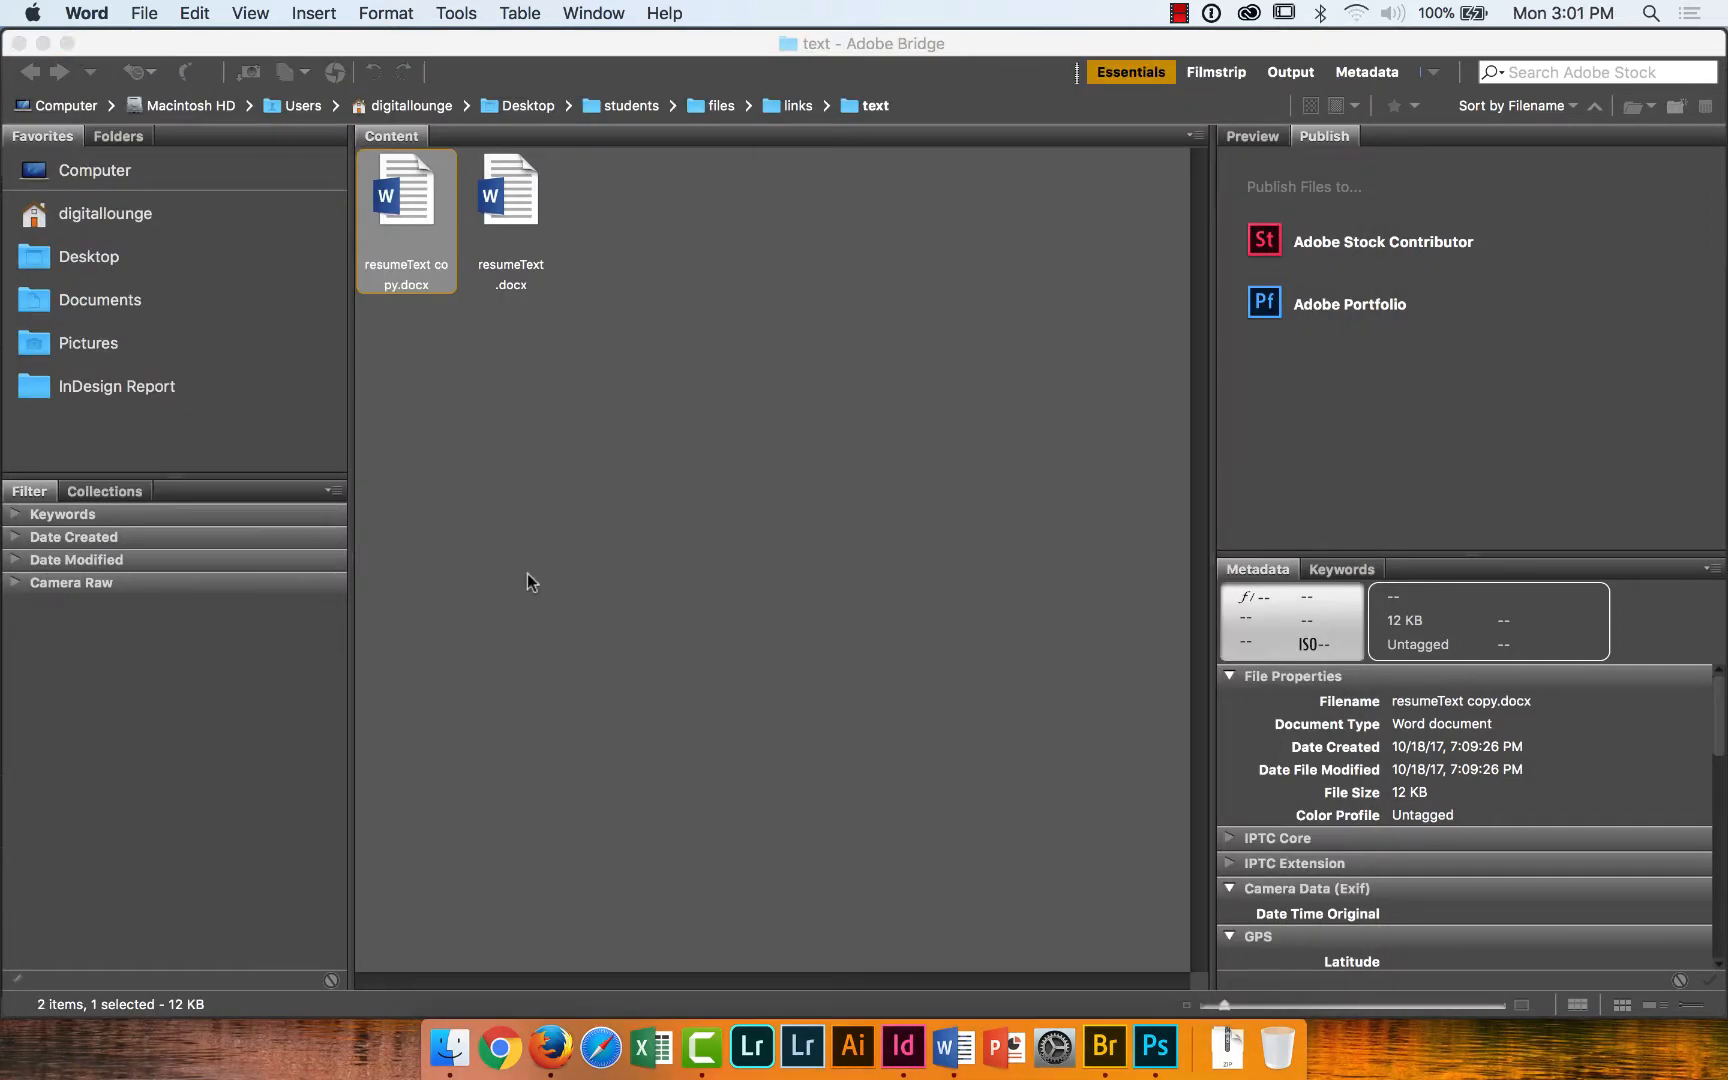
Return to InDesign and place resumeText.docx from the links/text folder with Show Import Options enabled.
click(905, 1046)
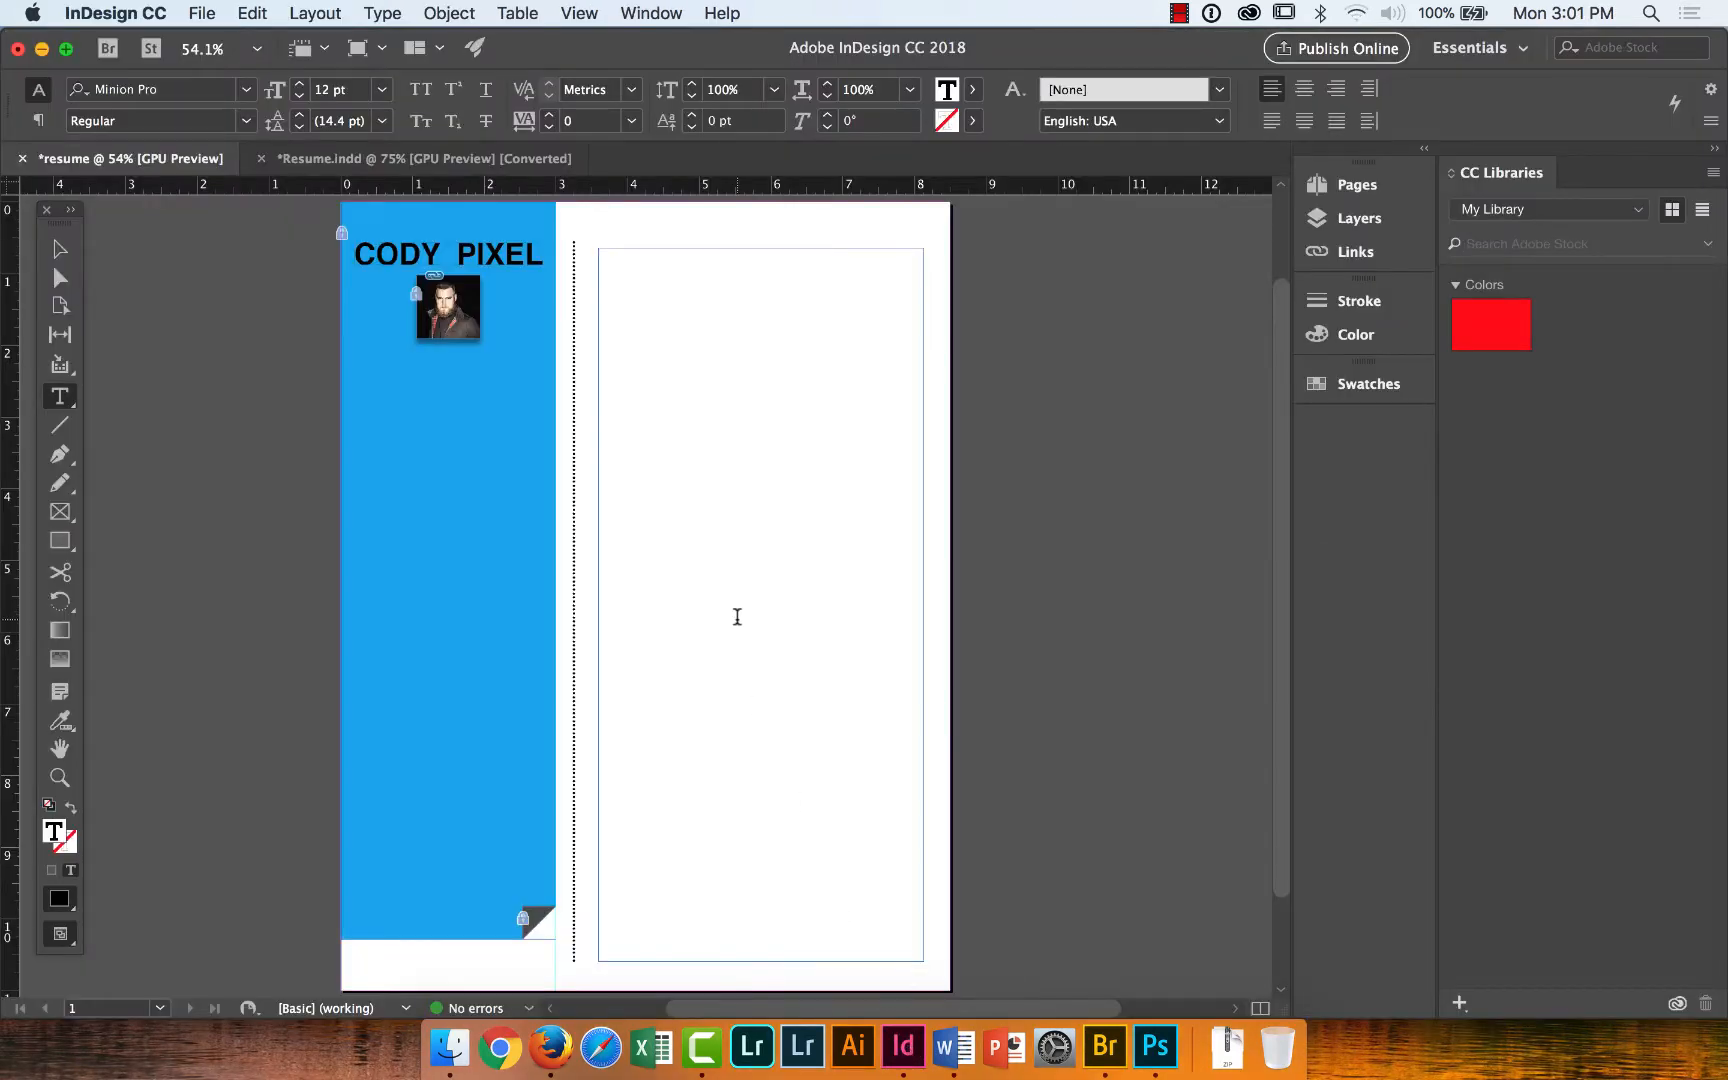
click(203, 14)
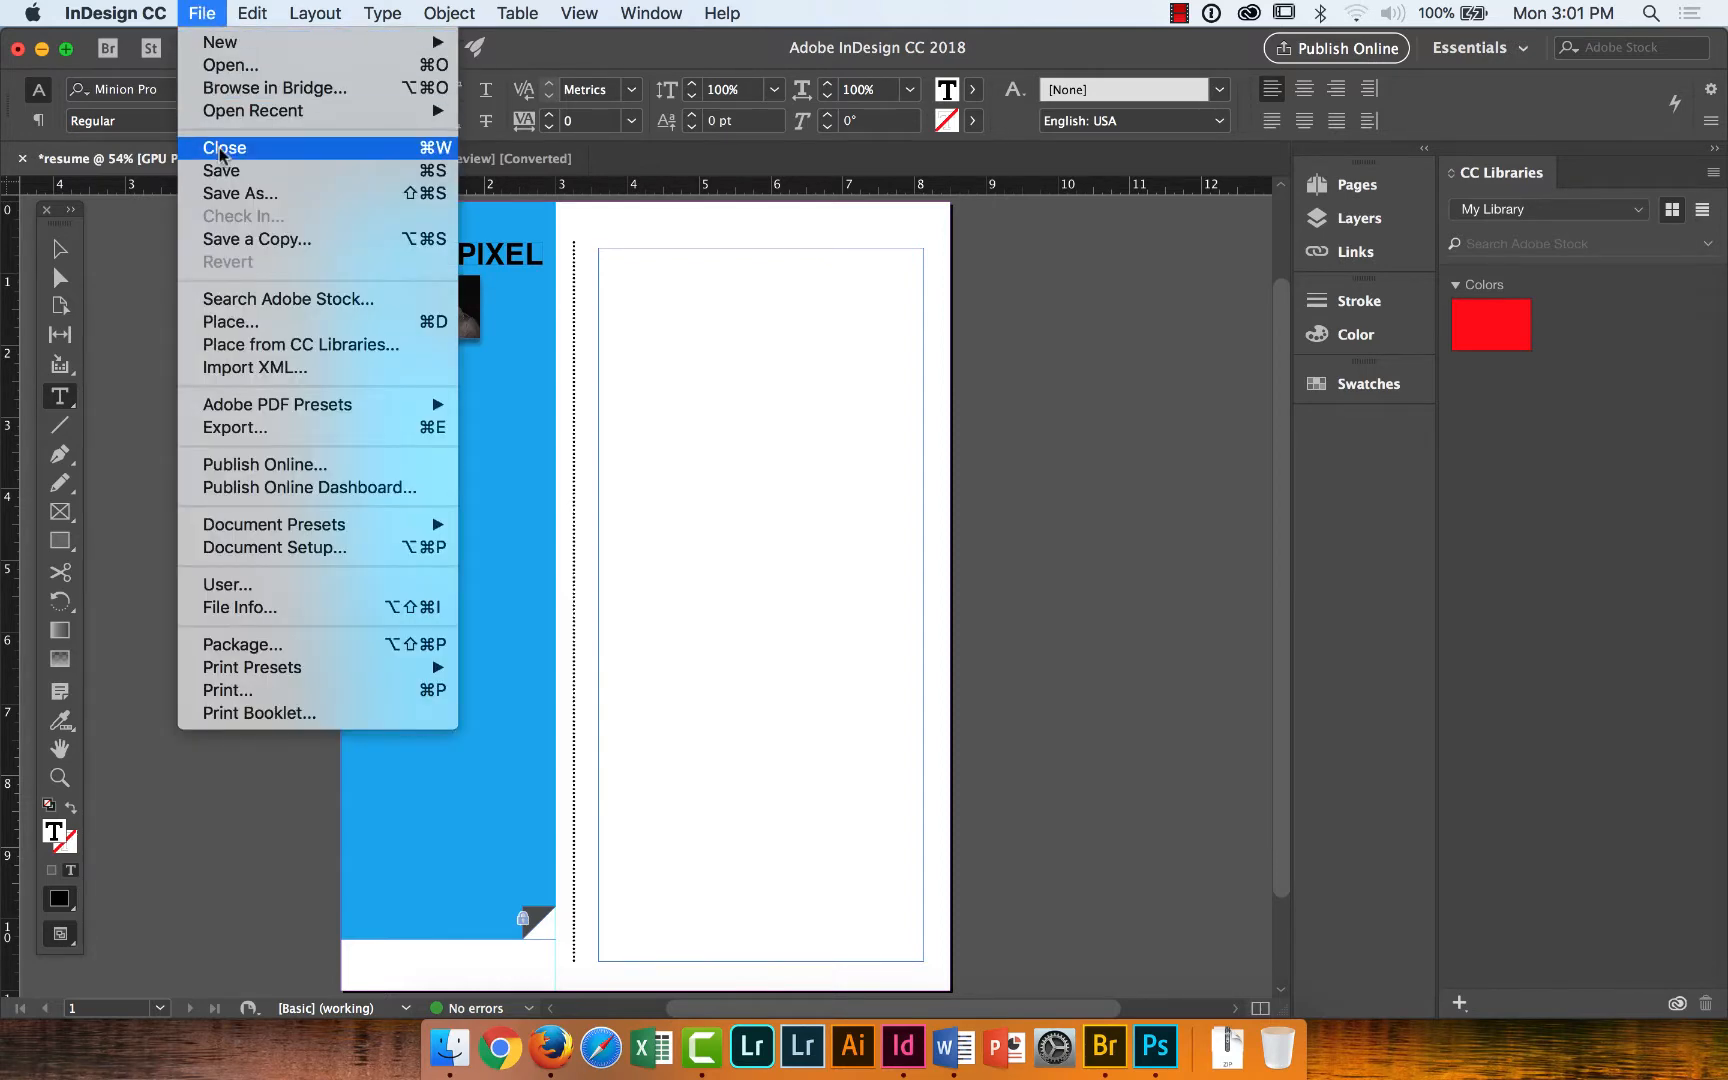
click(235, 320)
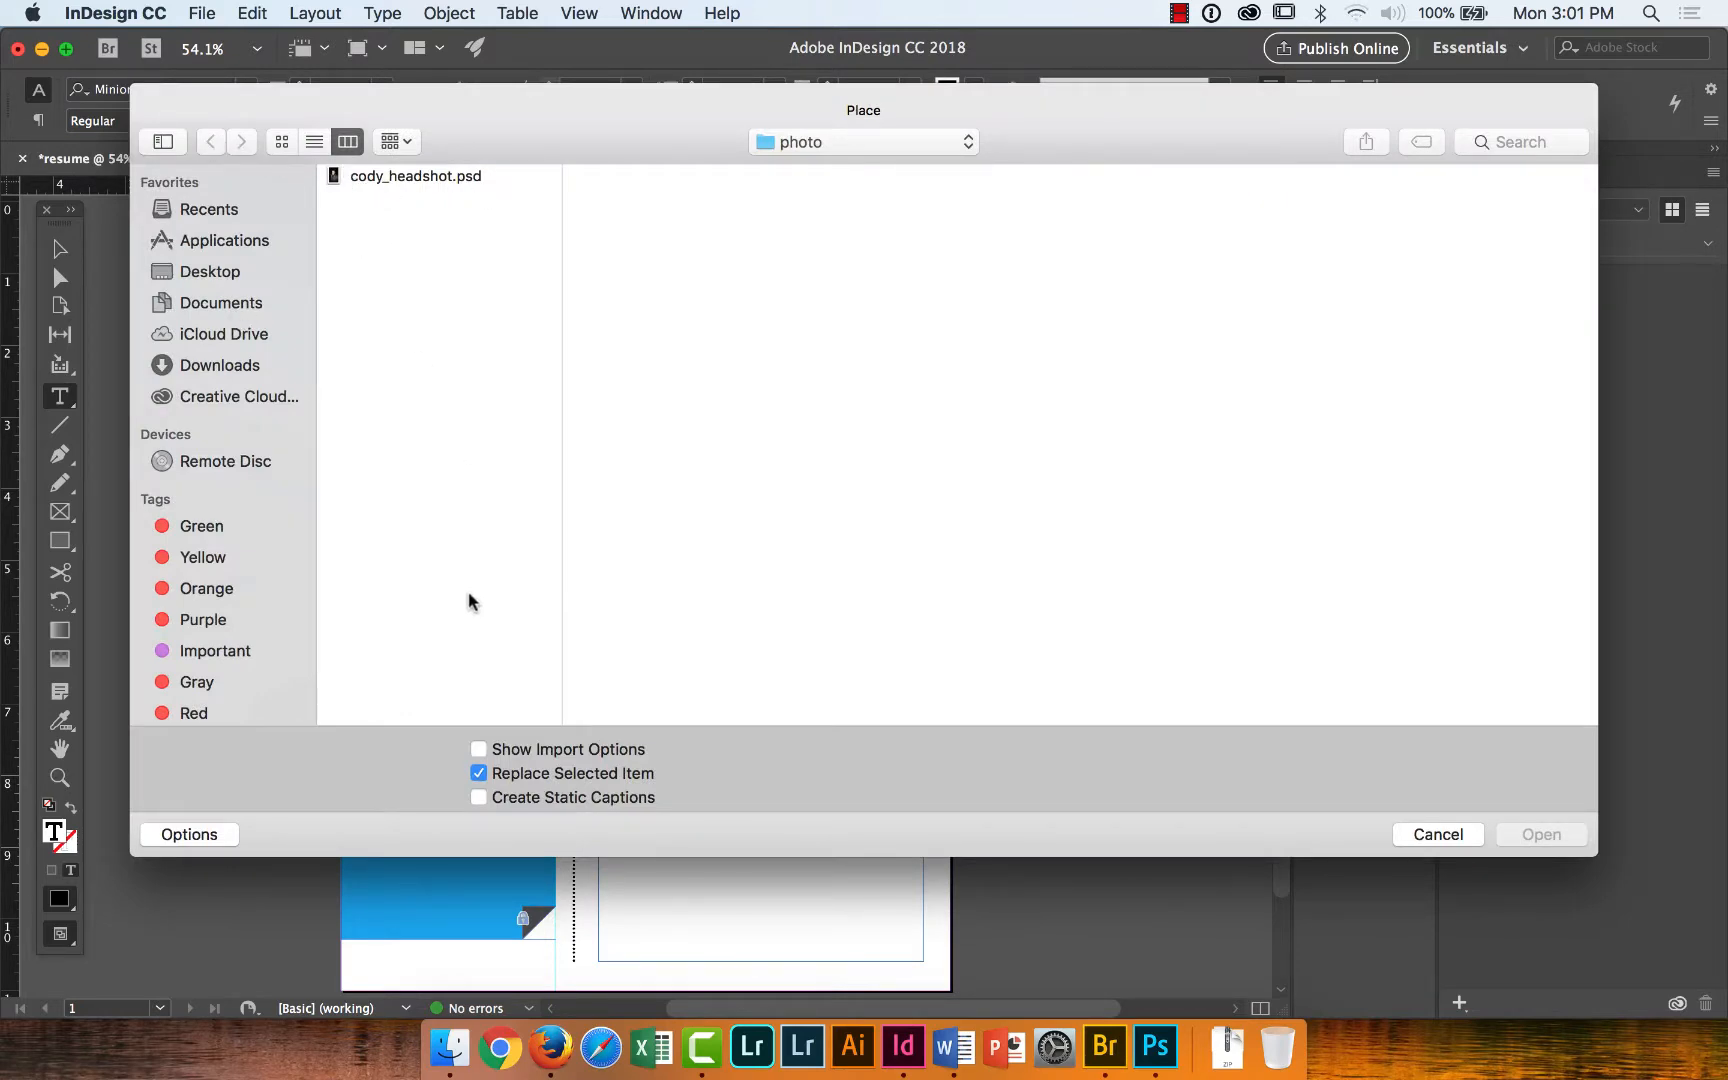
click(895, 148)
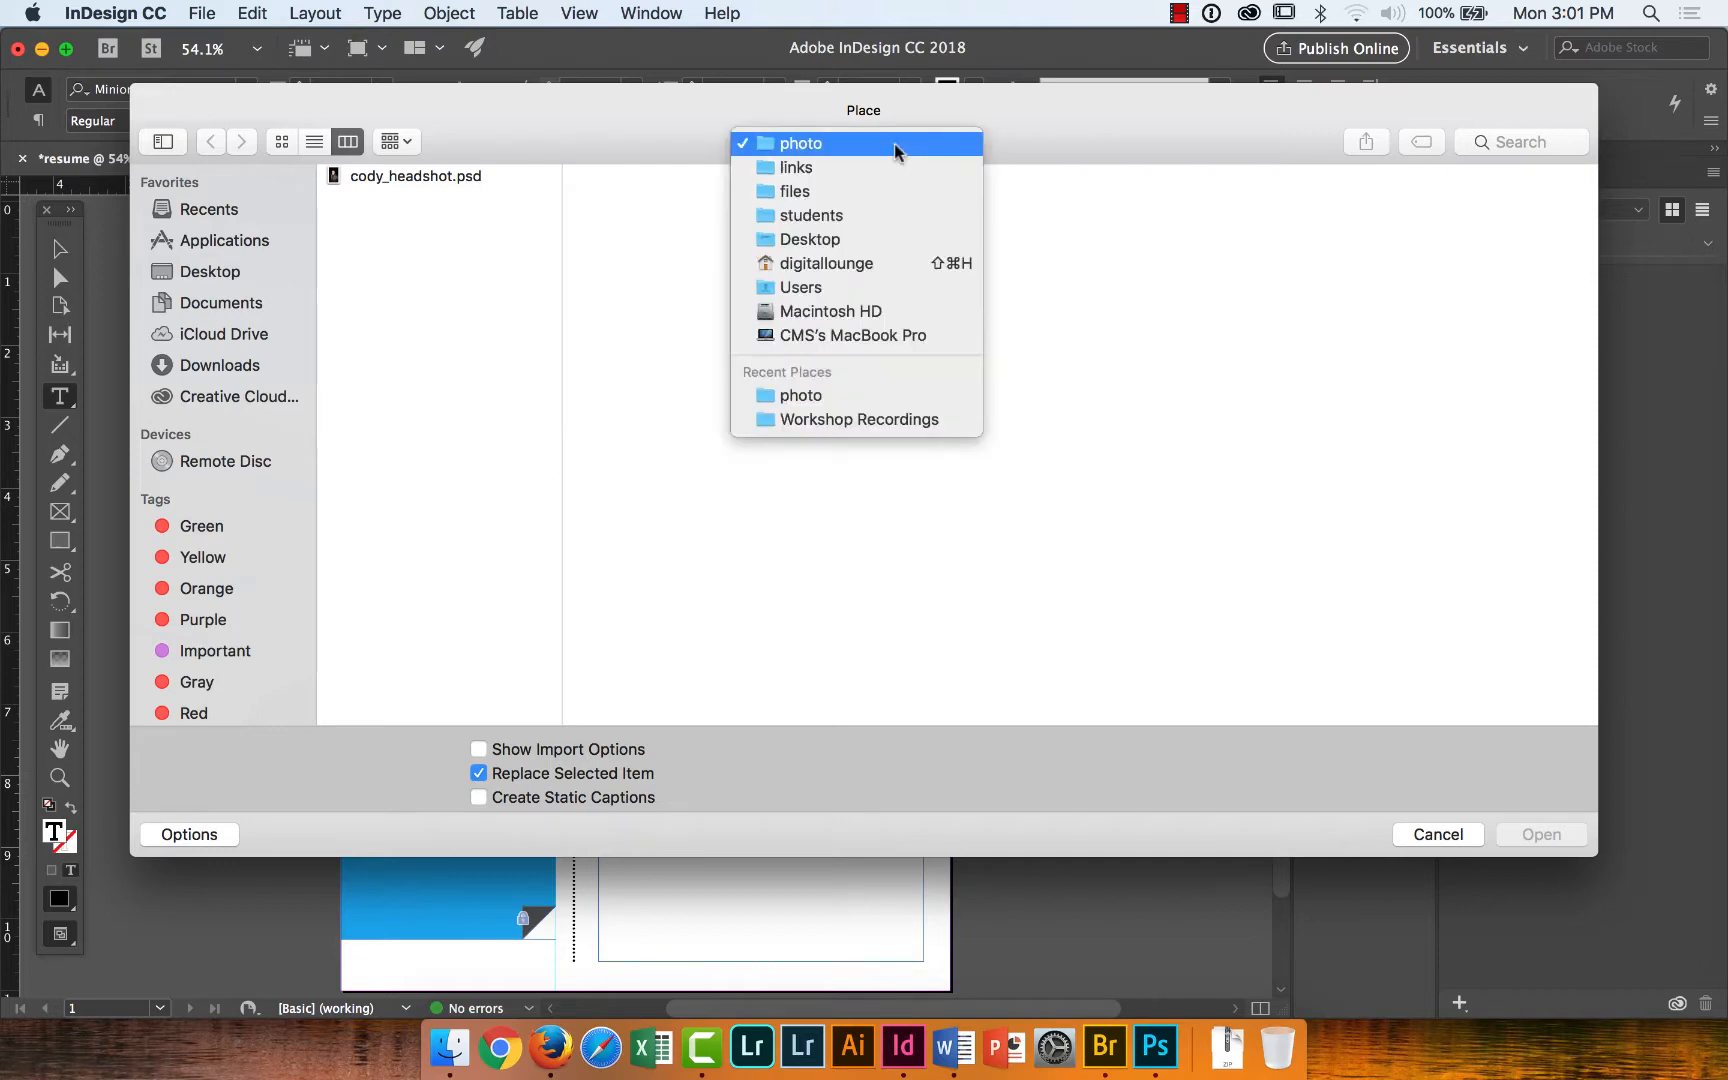
click(819, 169)
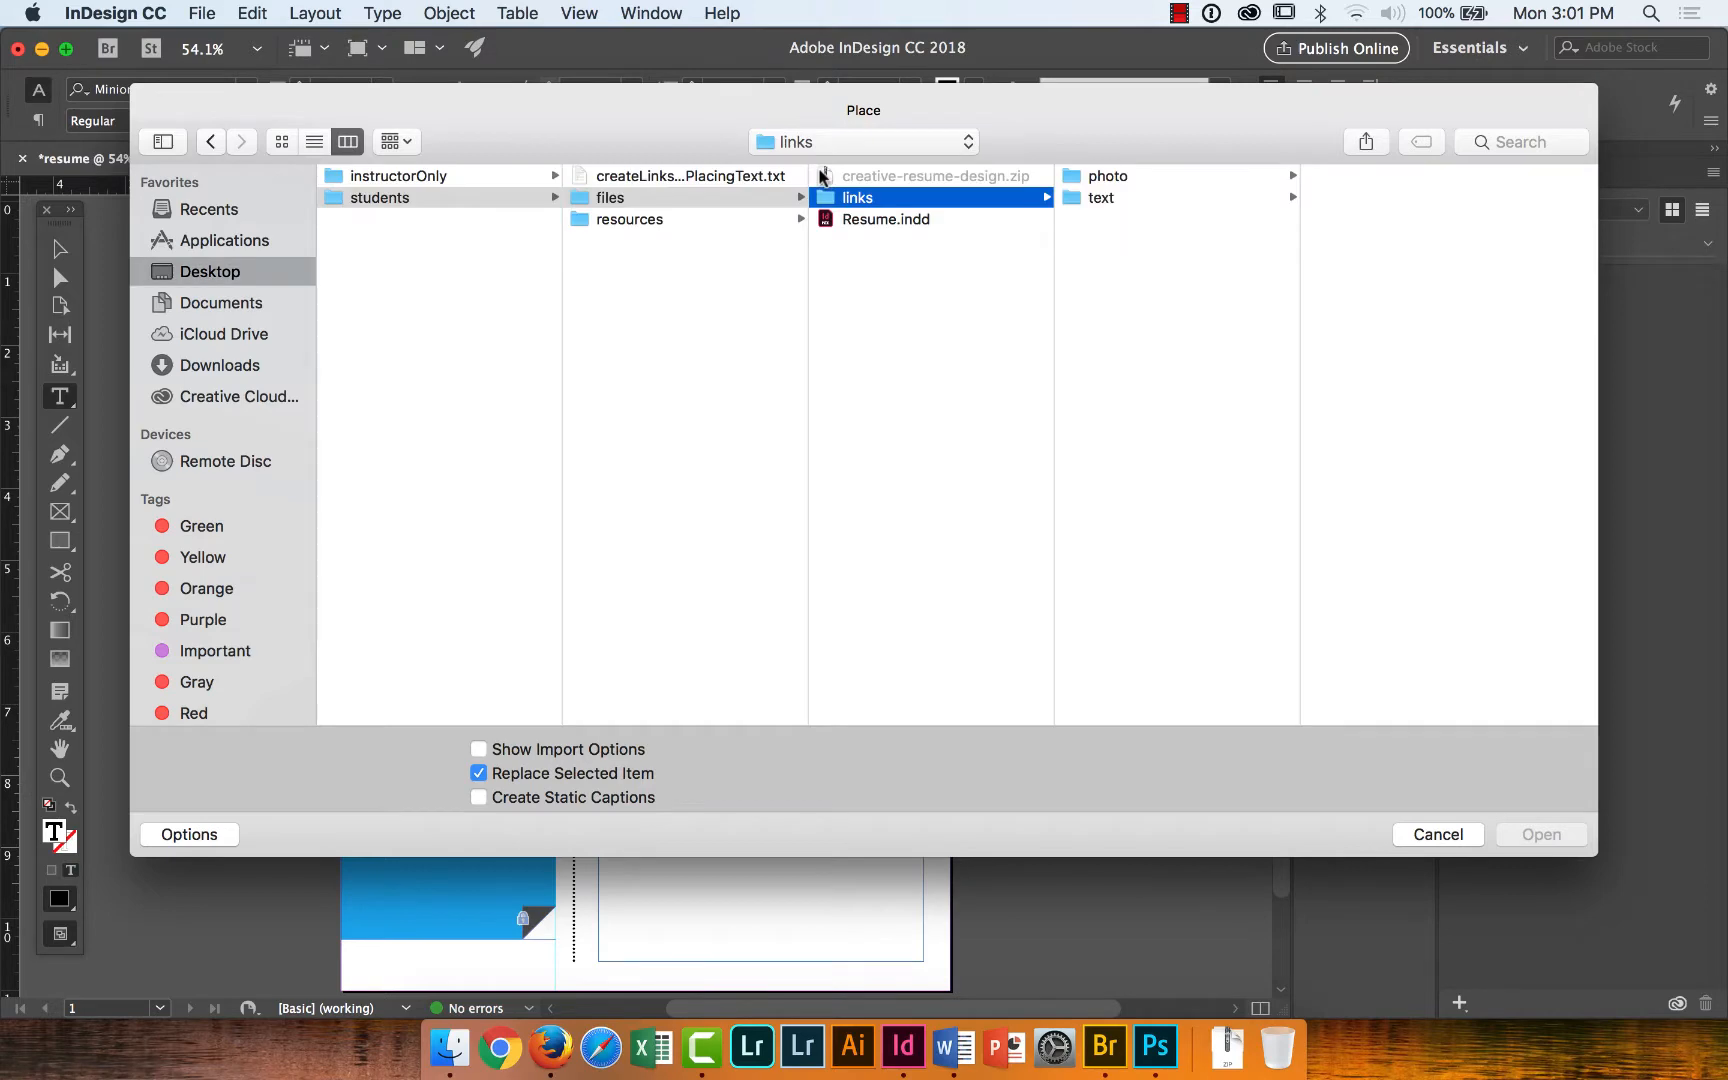
click(1072, 201)
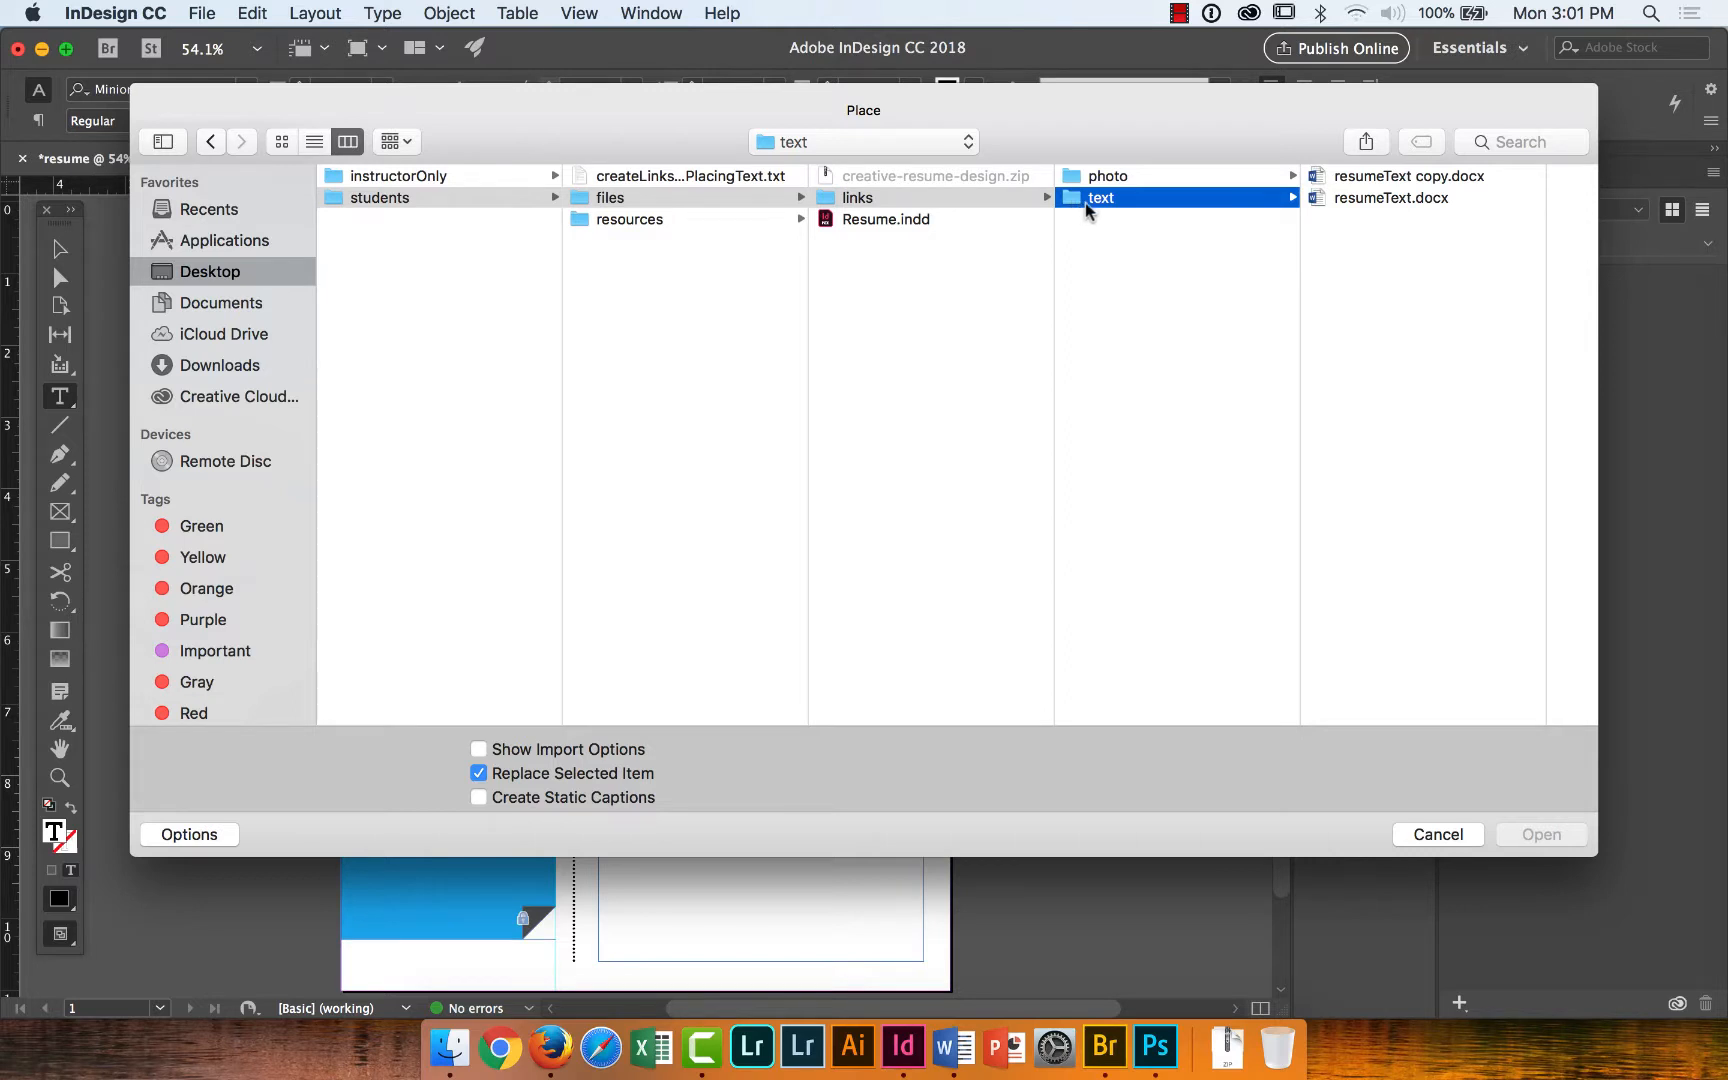
click(1349, 199)
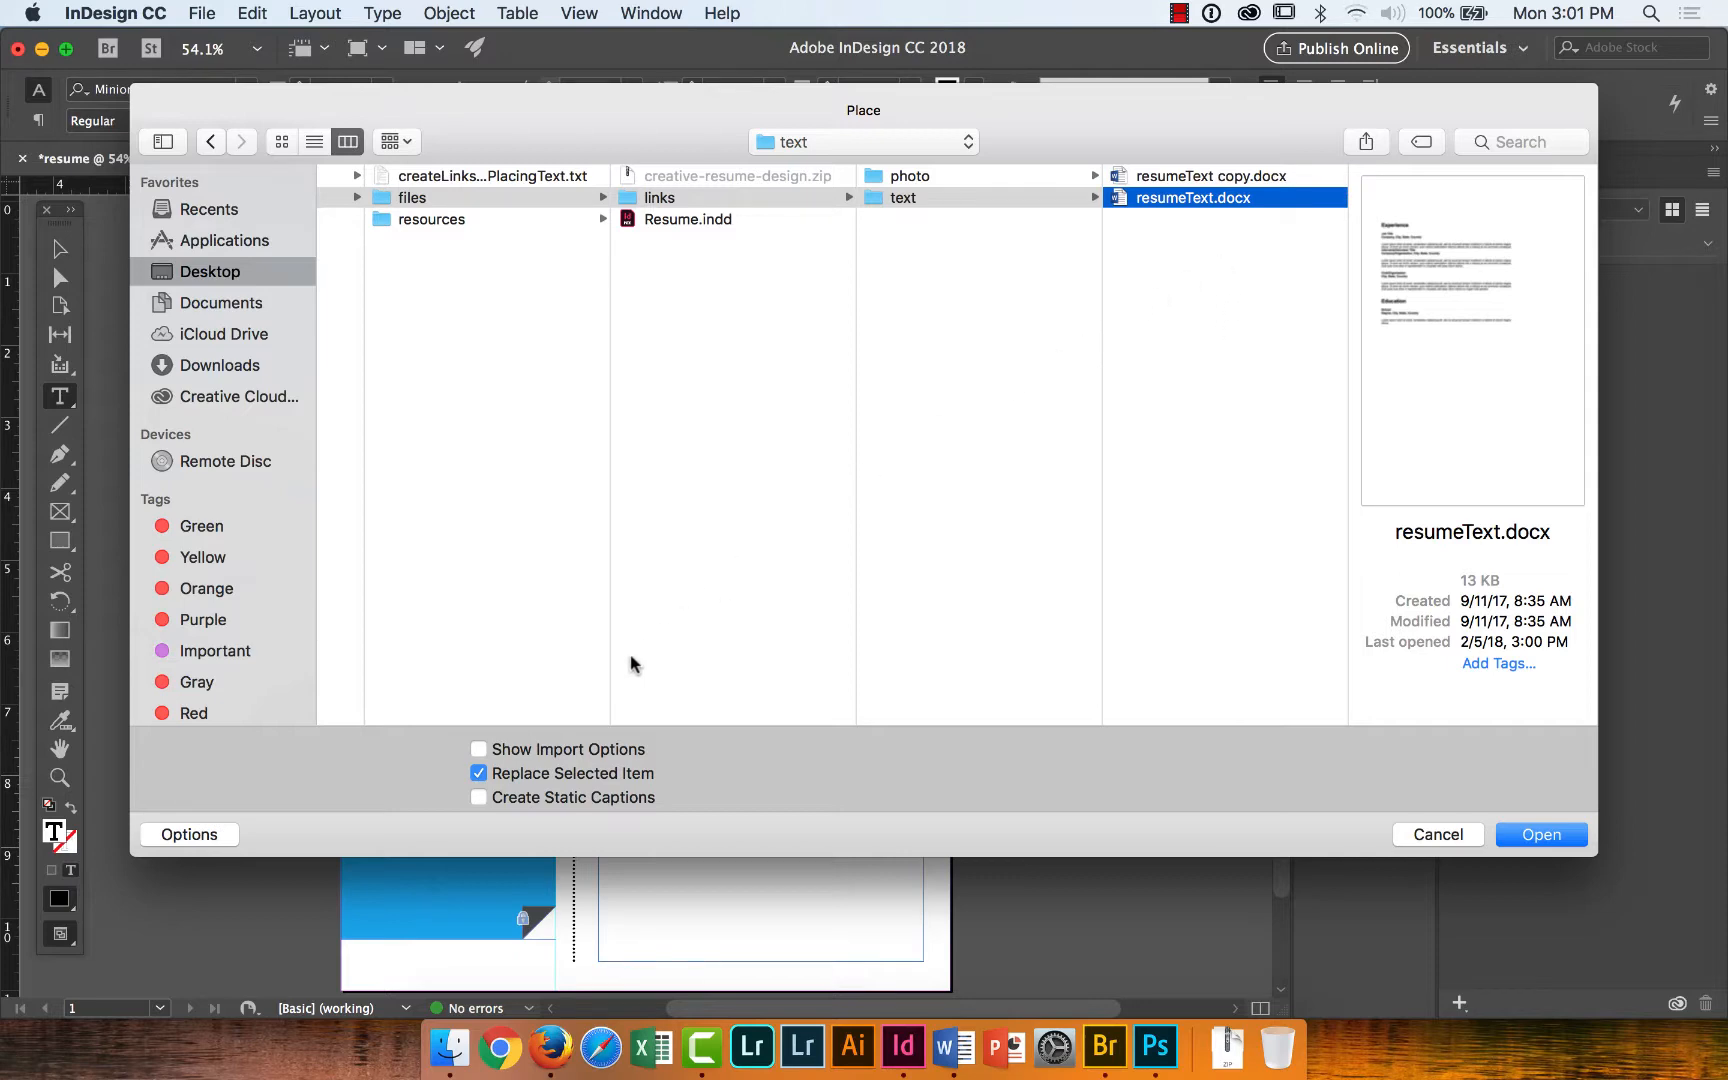
click(478, 751)
click(1540, 836)
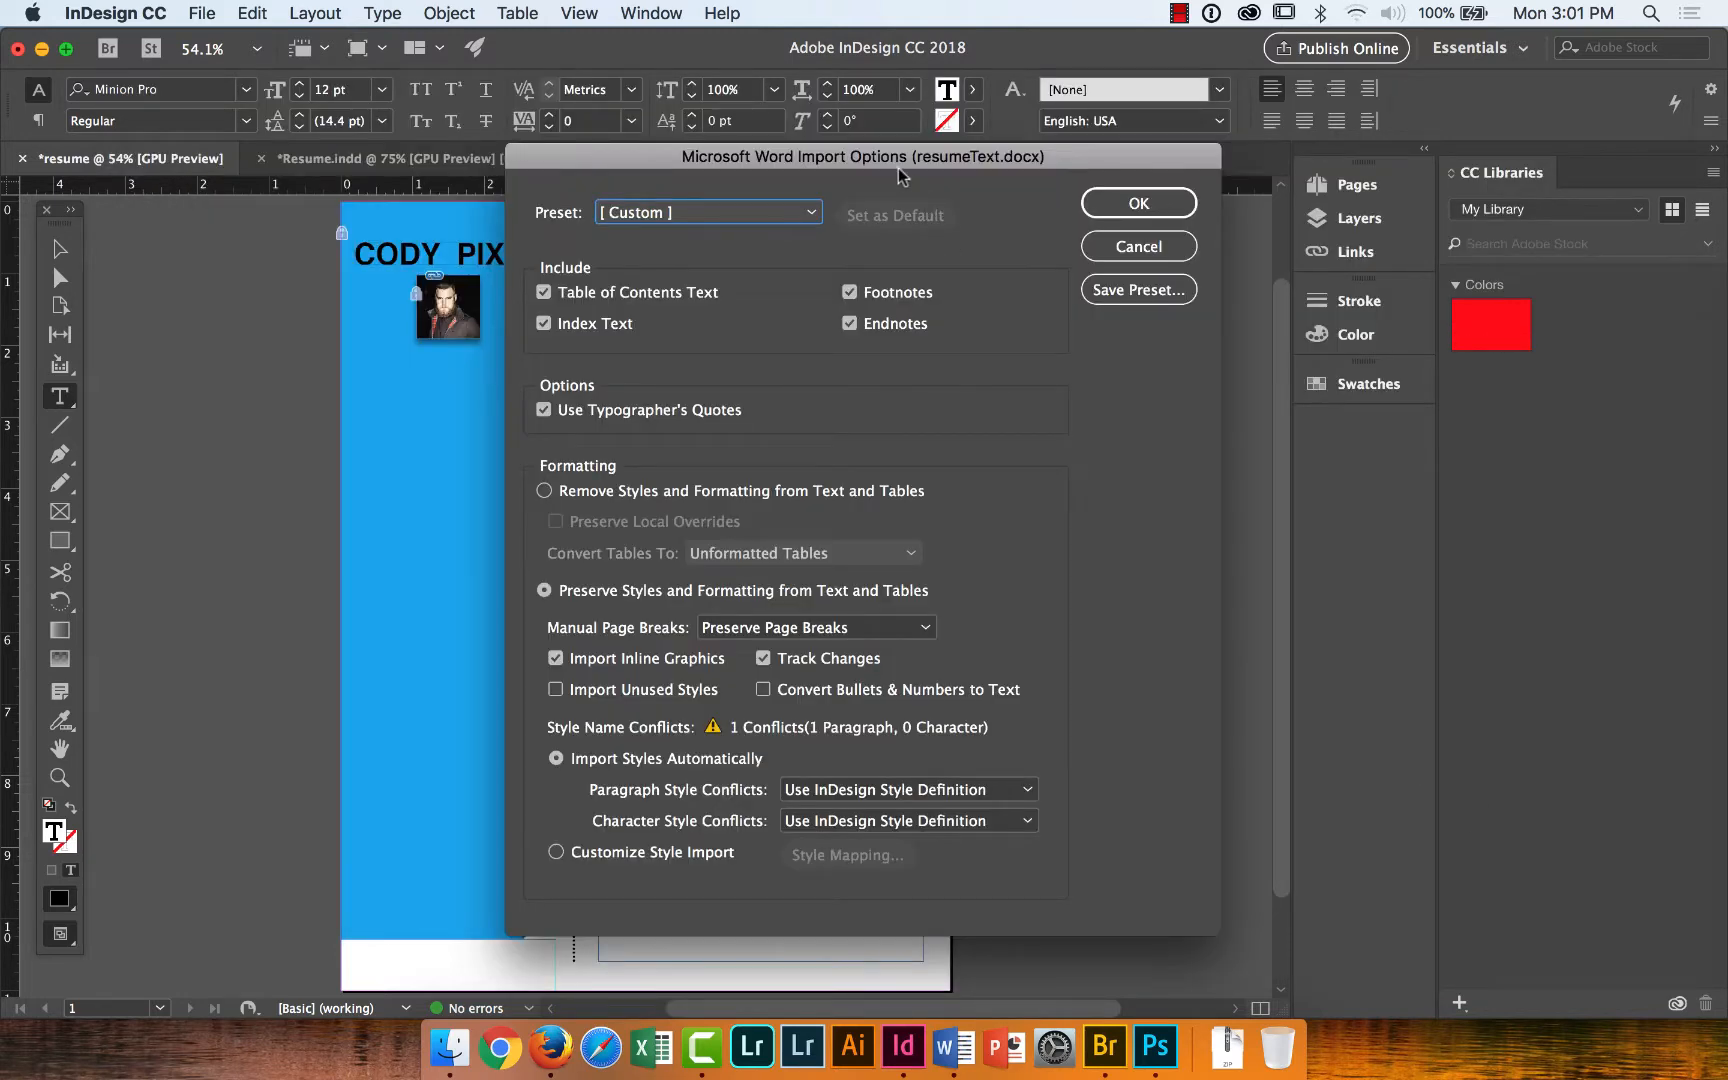
Import the Word text into the main text frame with Remove Styles and Formatting from Text and Tables.
drag(898, 163, 910, 82)
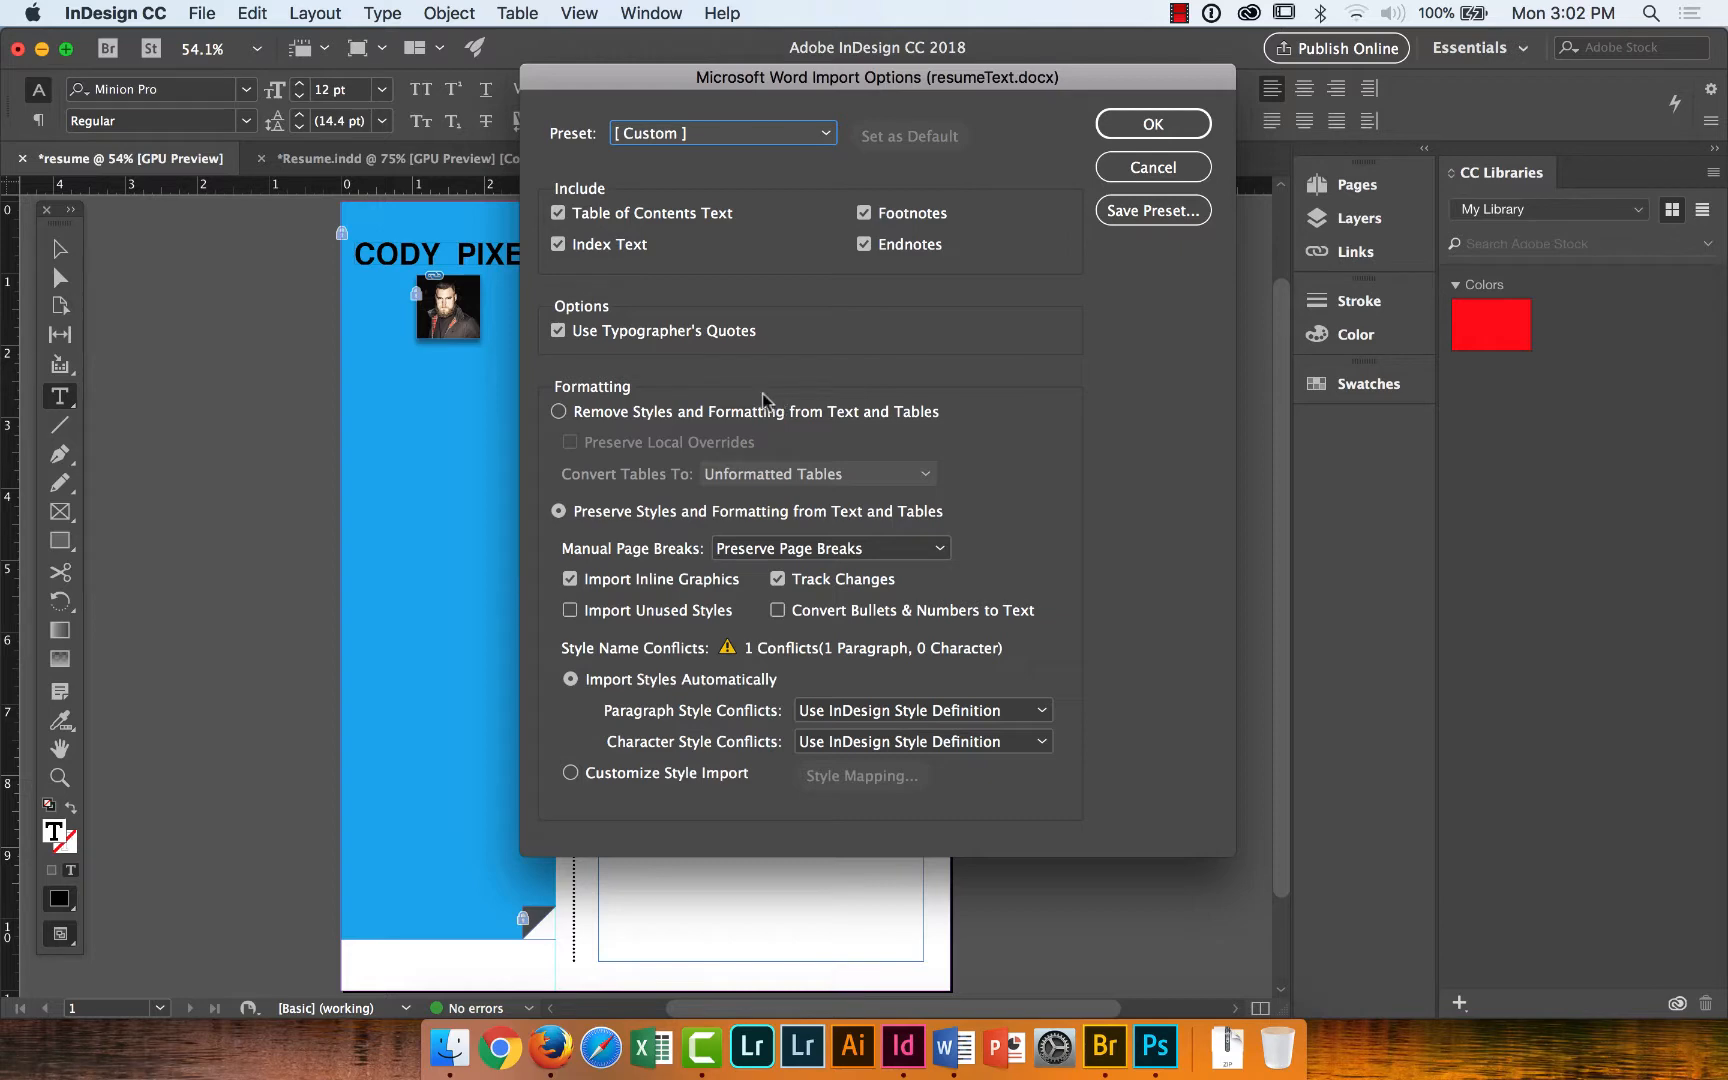
click(558, 411)
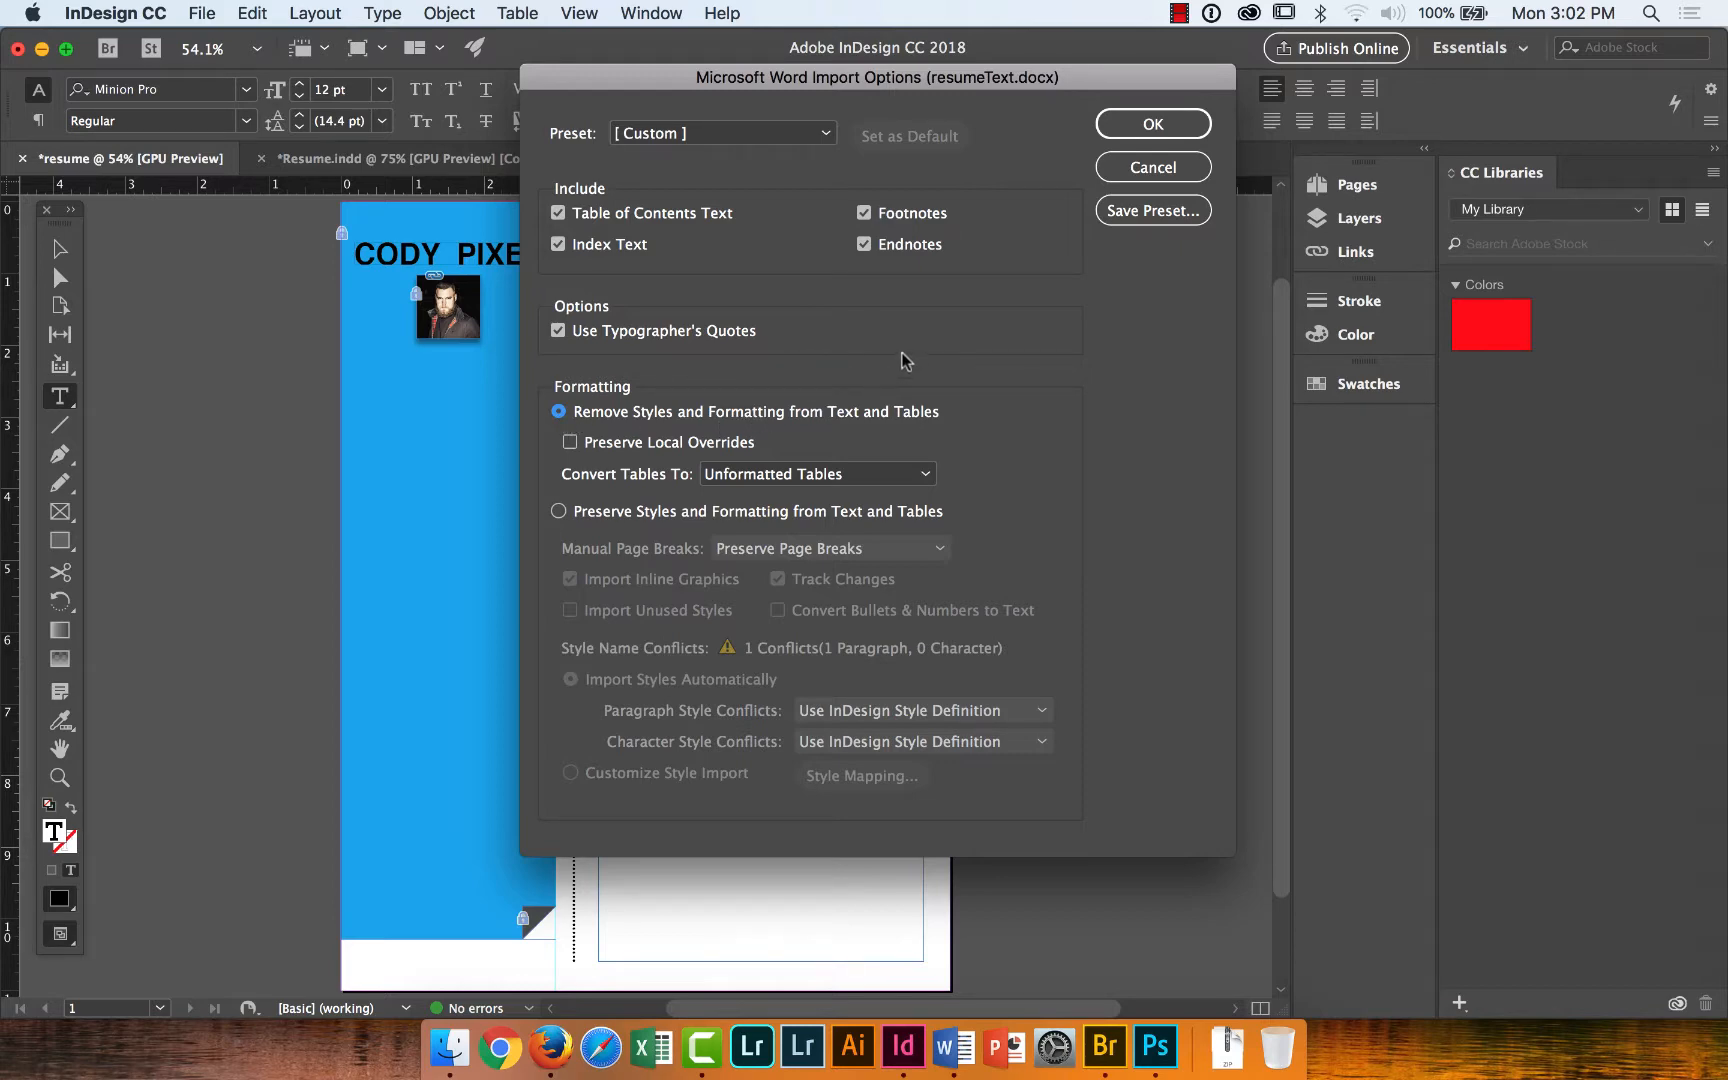
click(1145, 134)
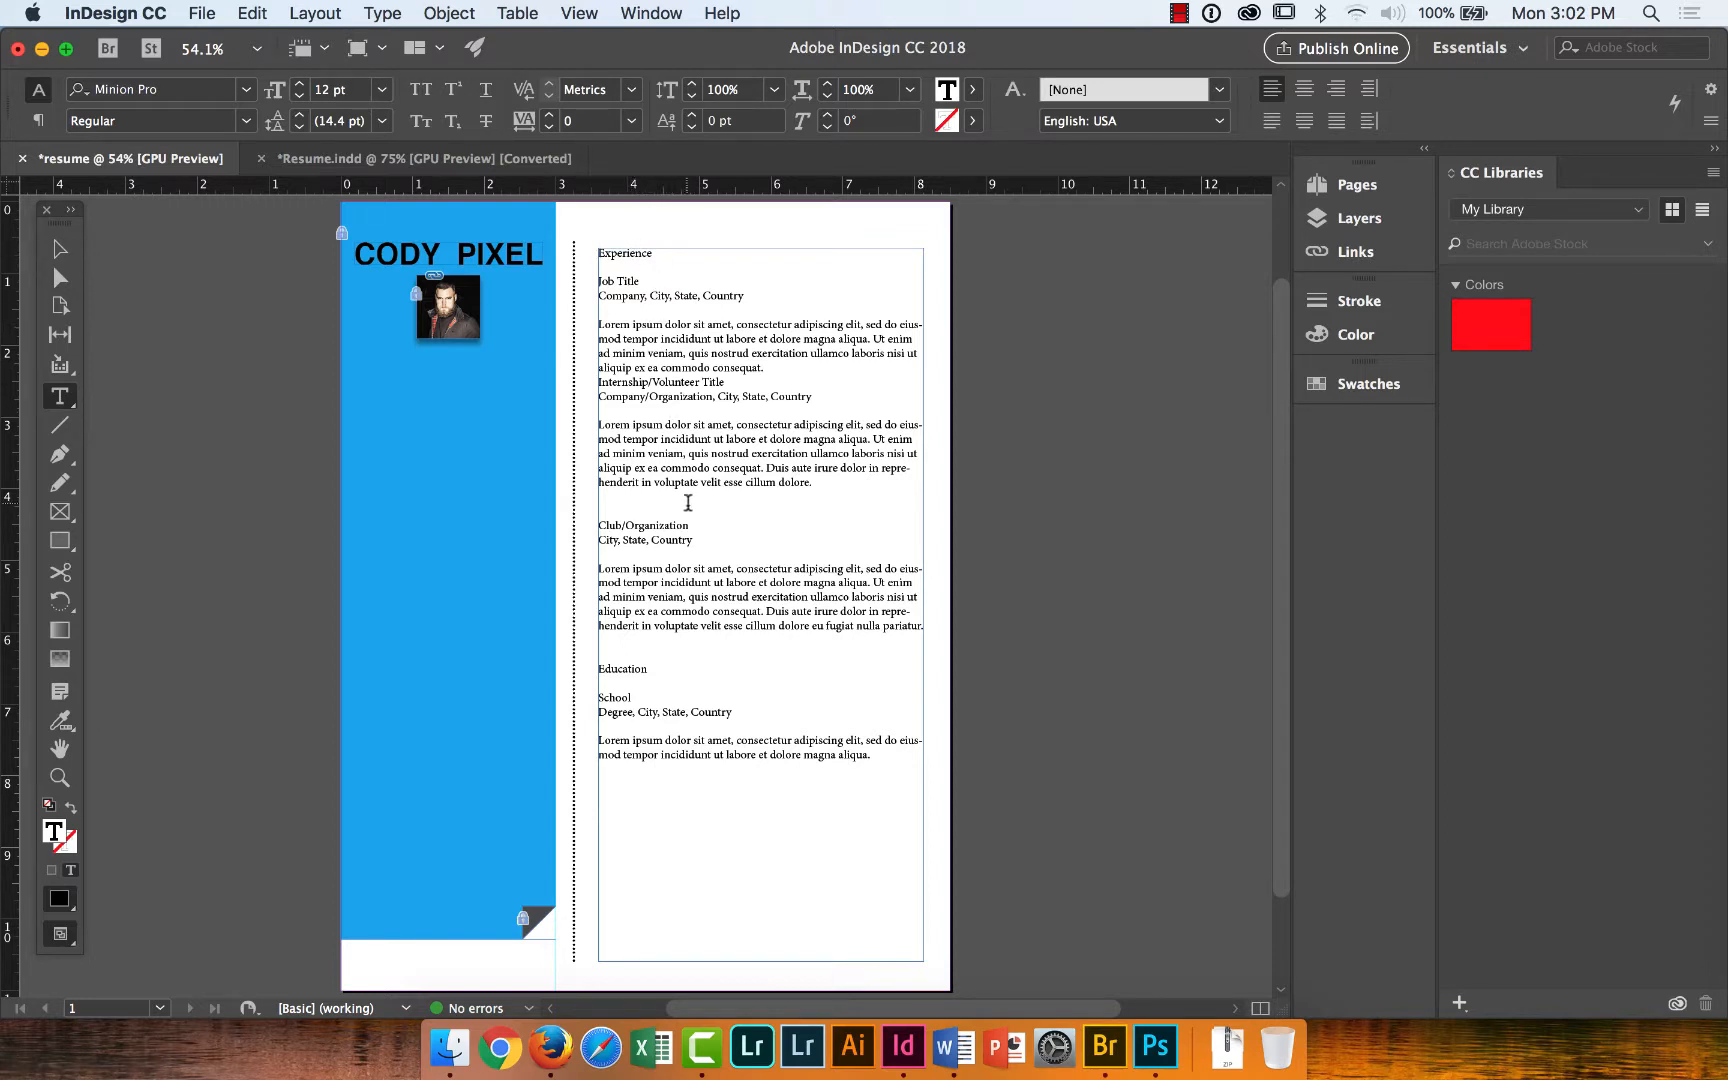
Format the Experience heading in the main text frame as Helvetica Bold at 14 pt.
drag(626, 339, 716, 376)
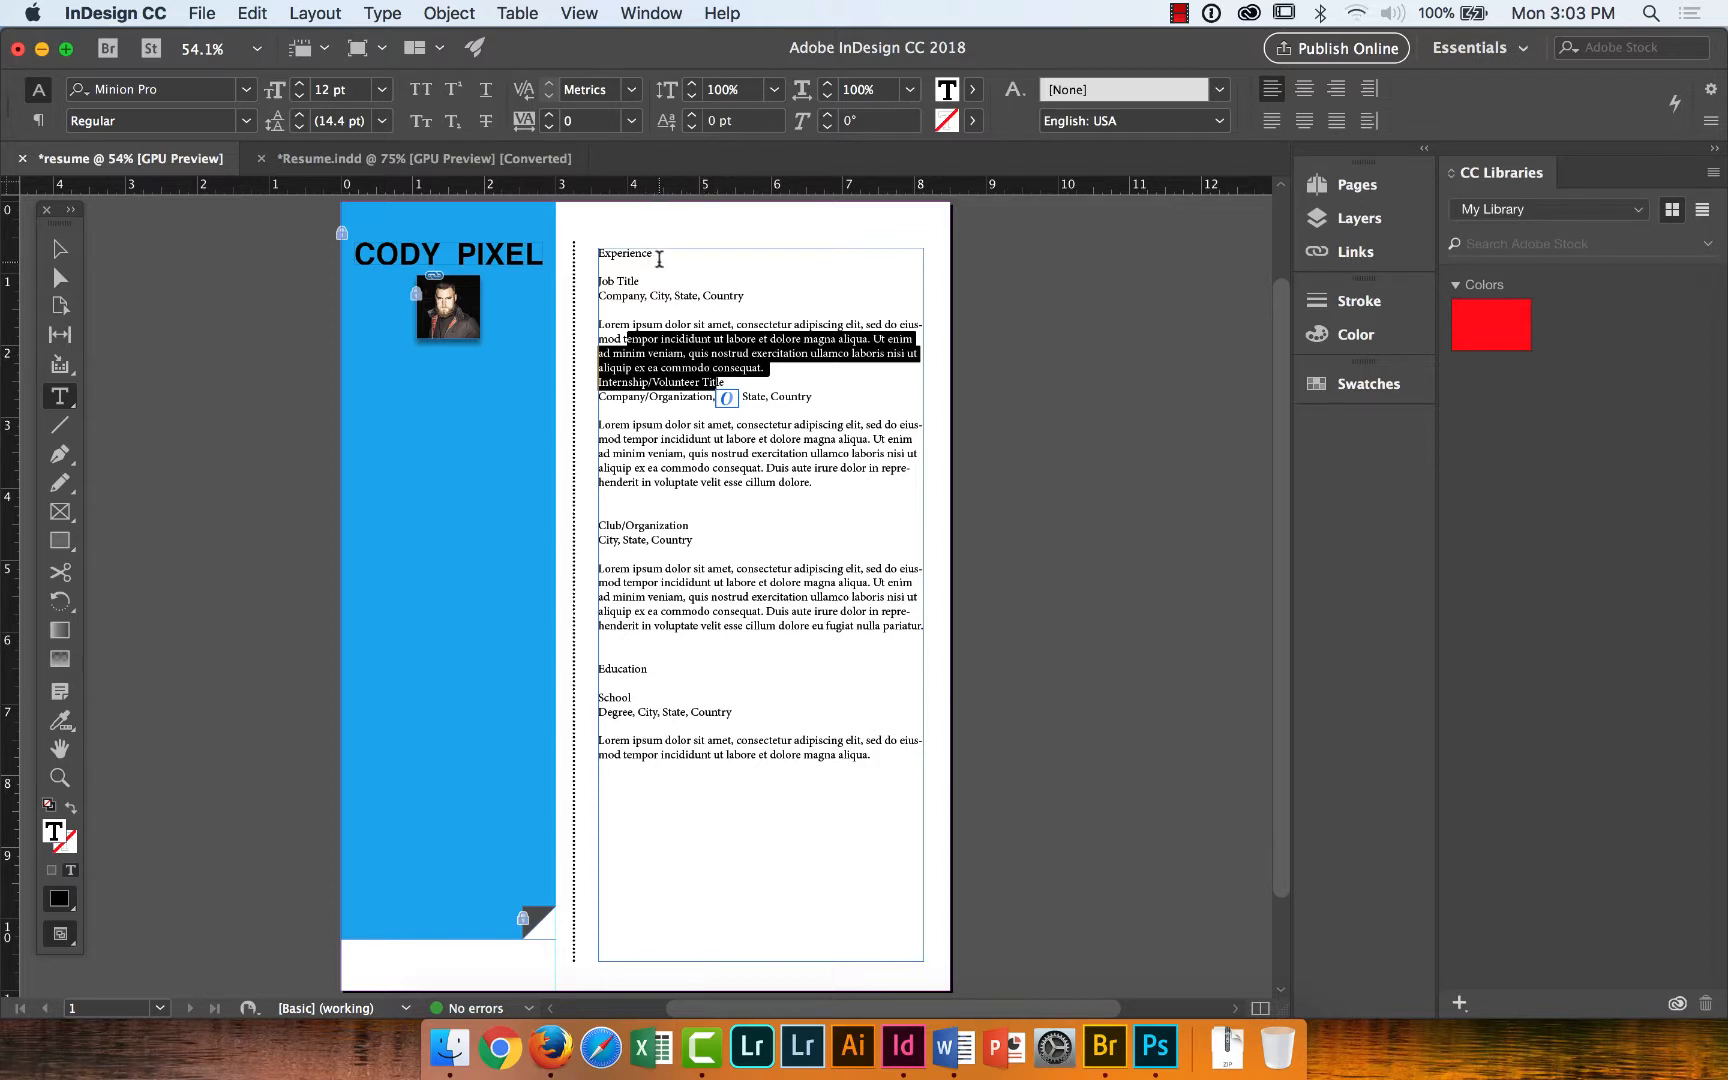
drag(670, 253, 567, 251)
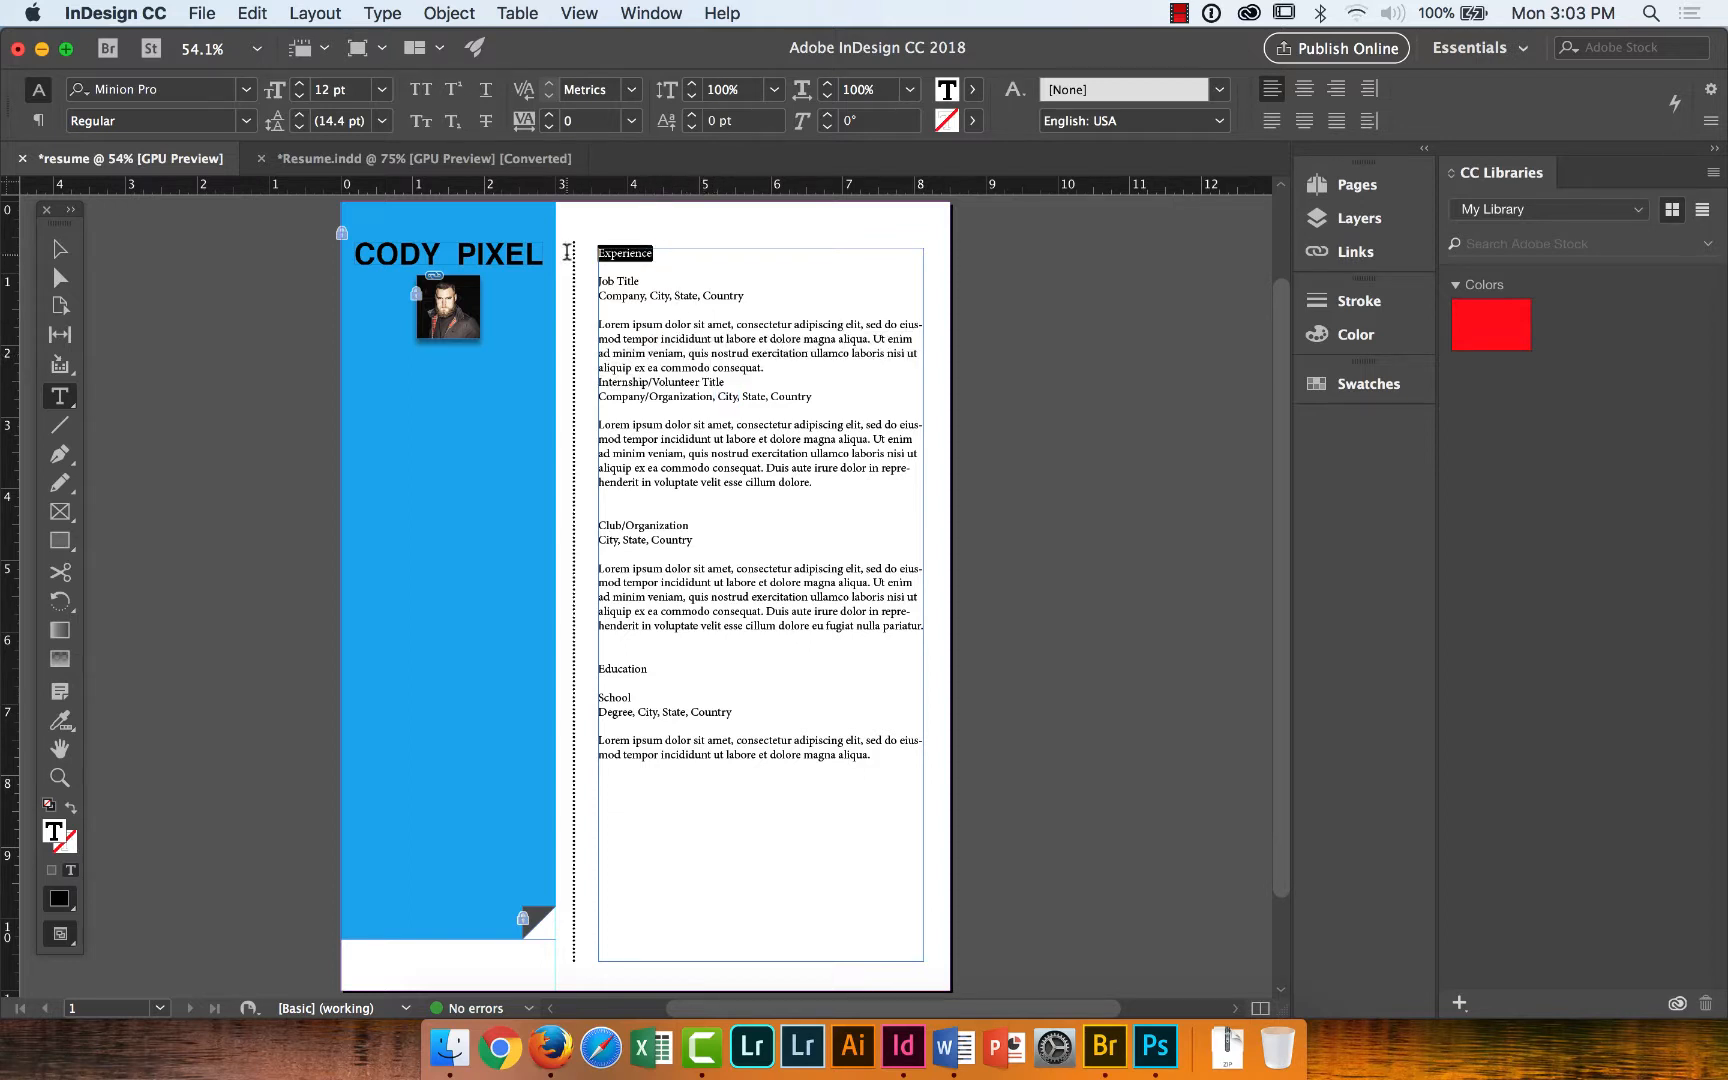
click(762, 261)
drag(665, 253, 597, 247)
click(189, 91)
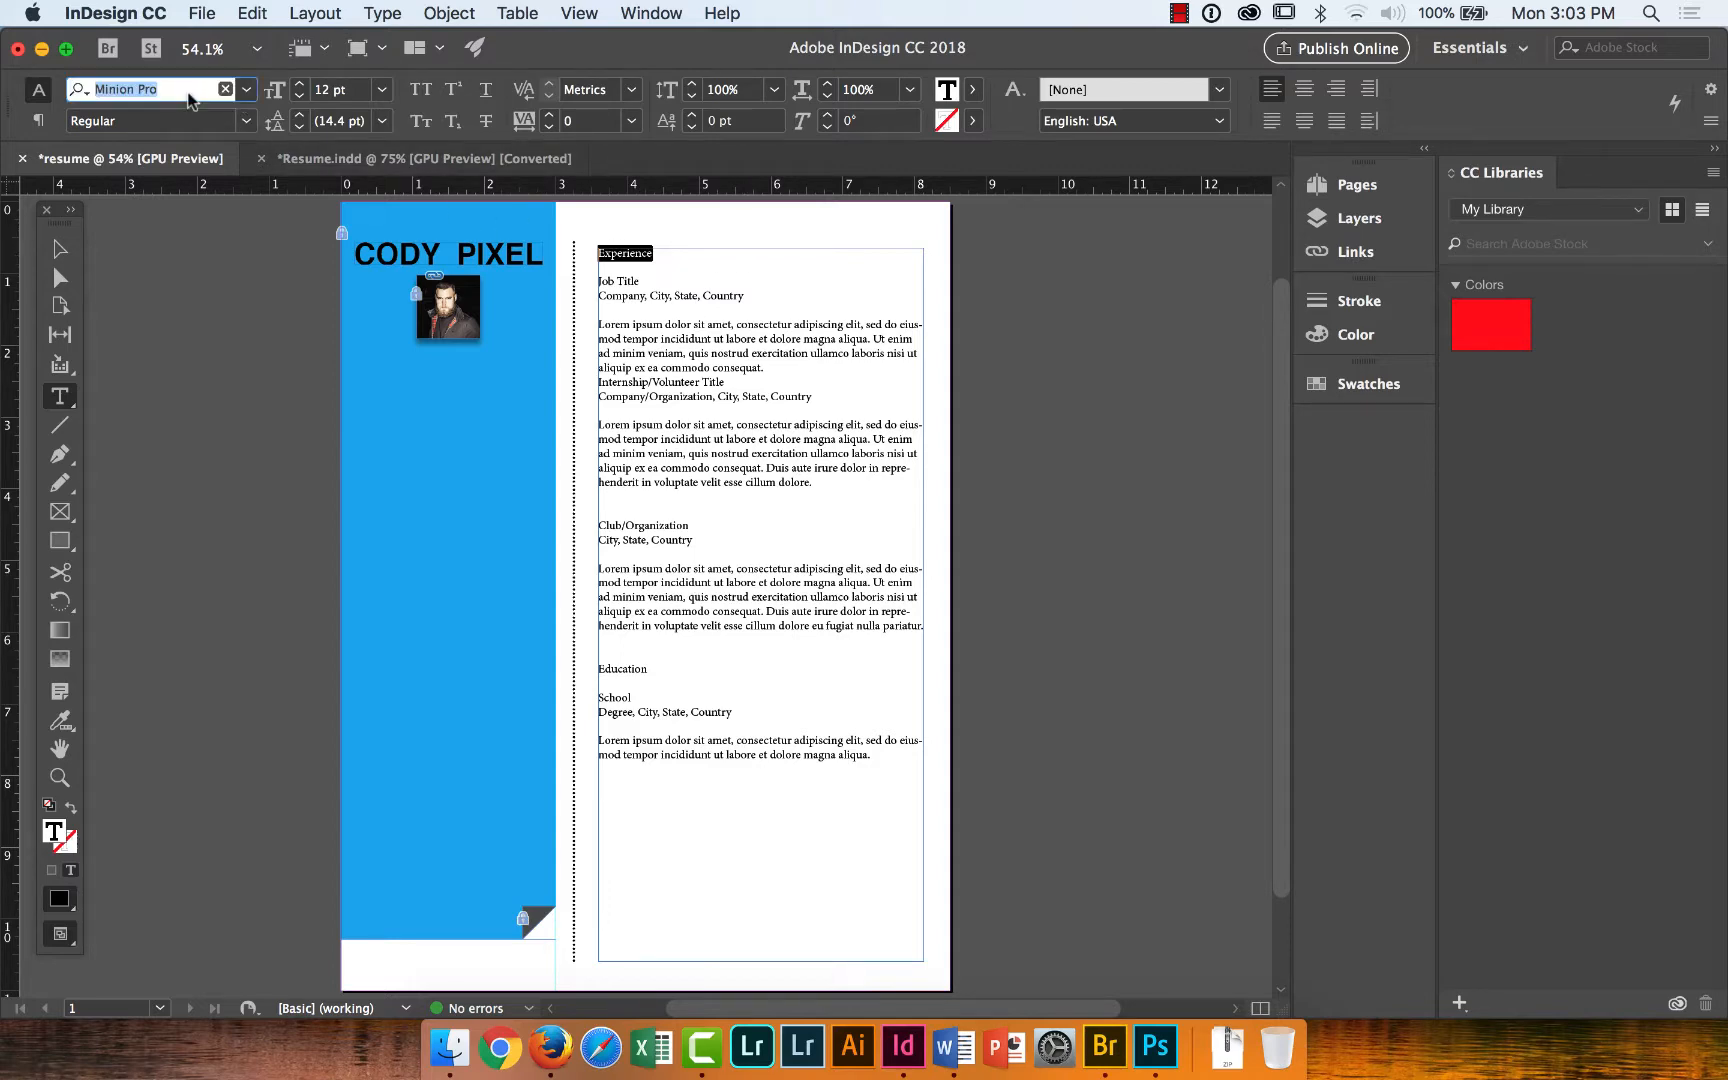
text(hekv)
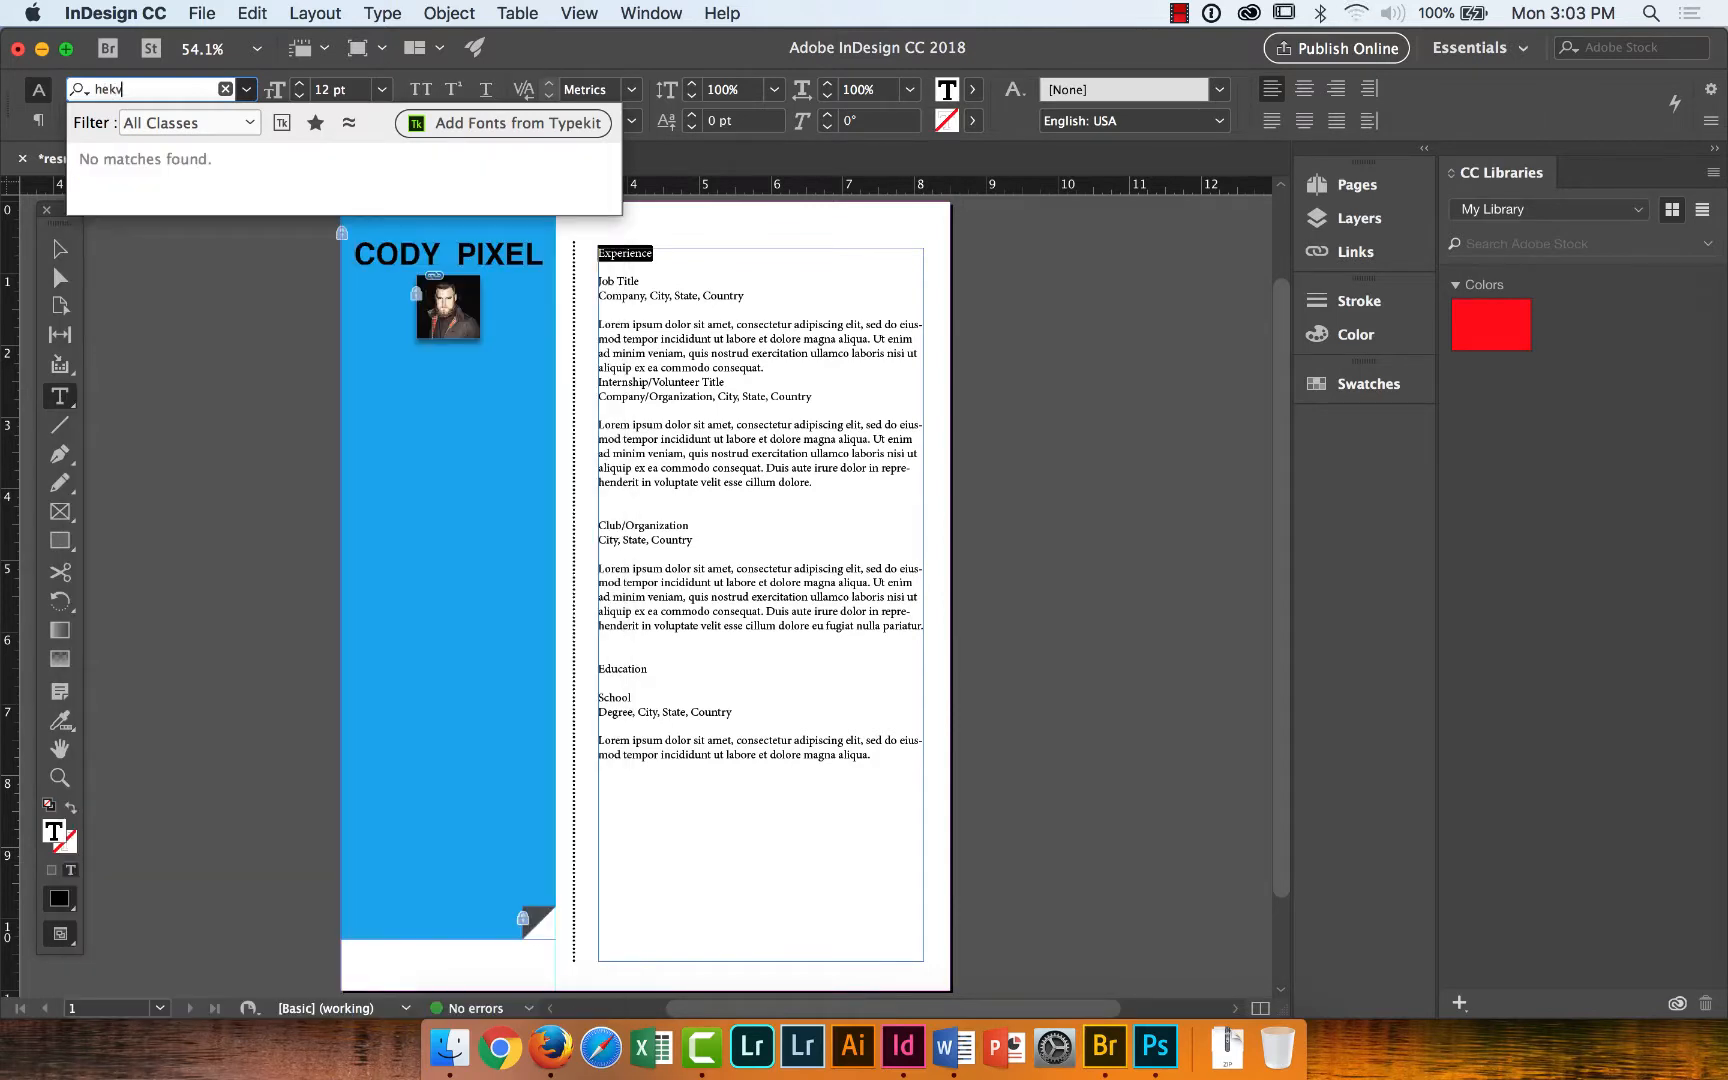
key(BackSpace)
key(BackSpace)
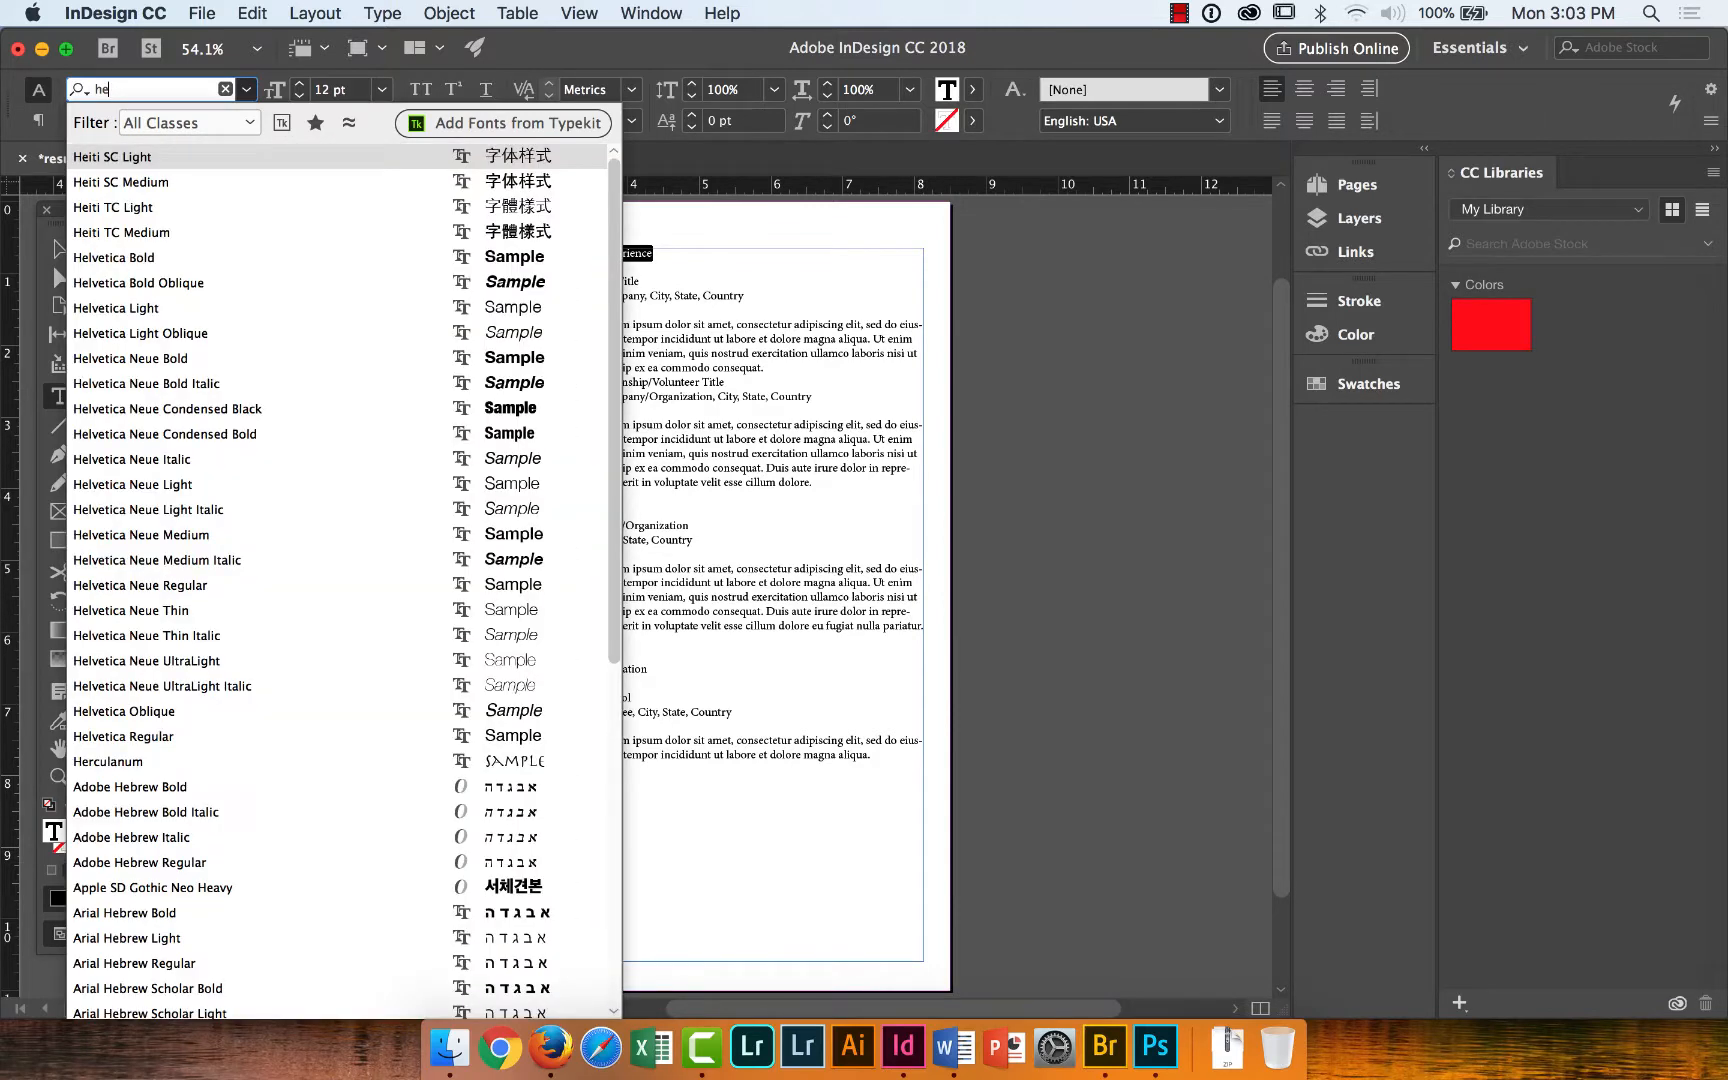
text(lve)
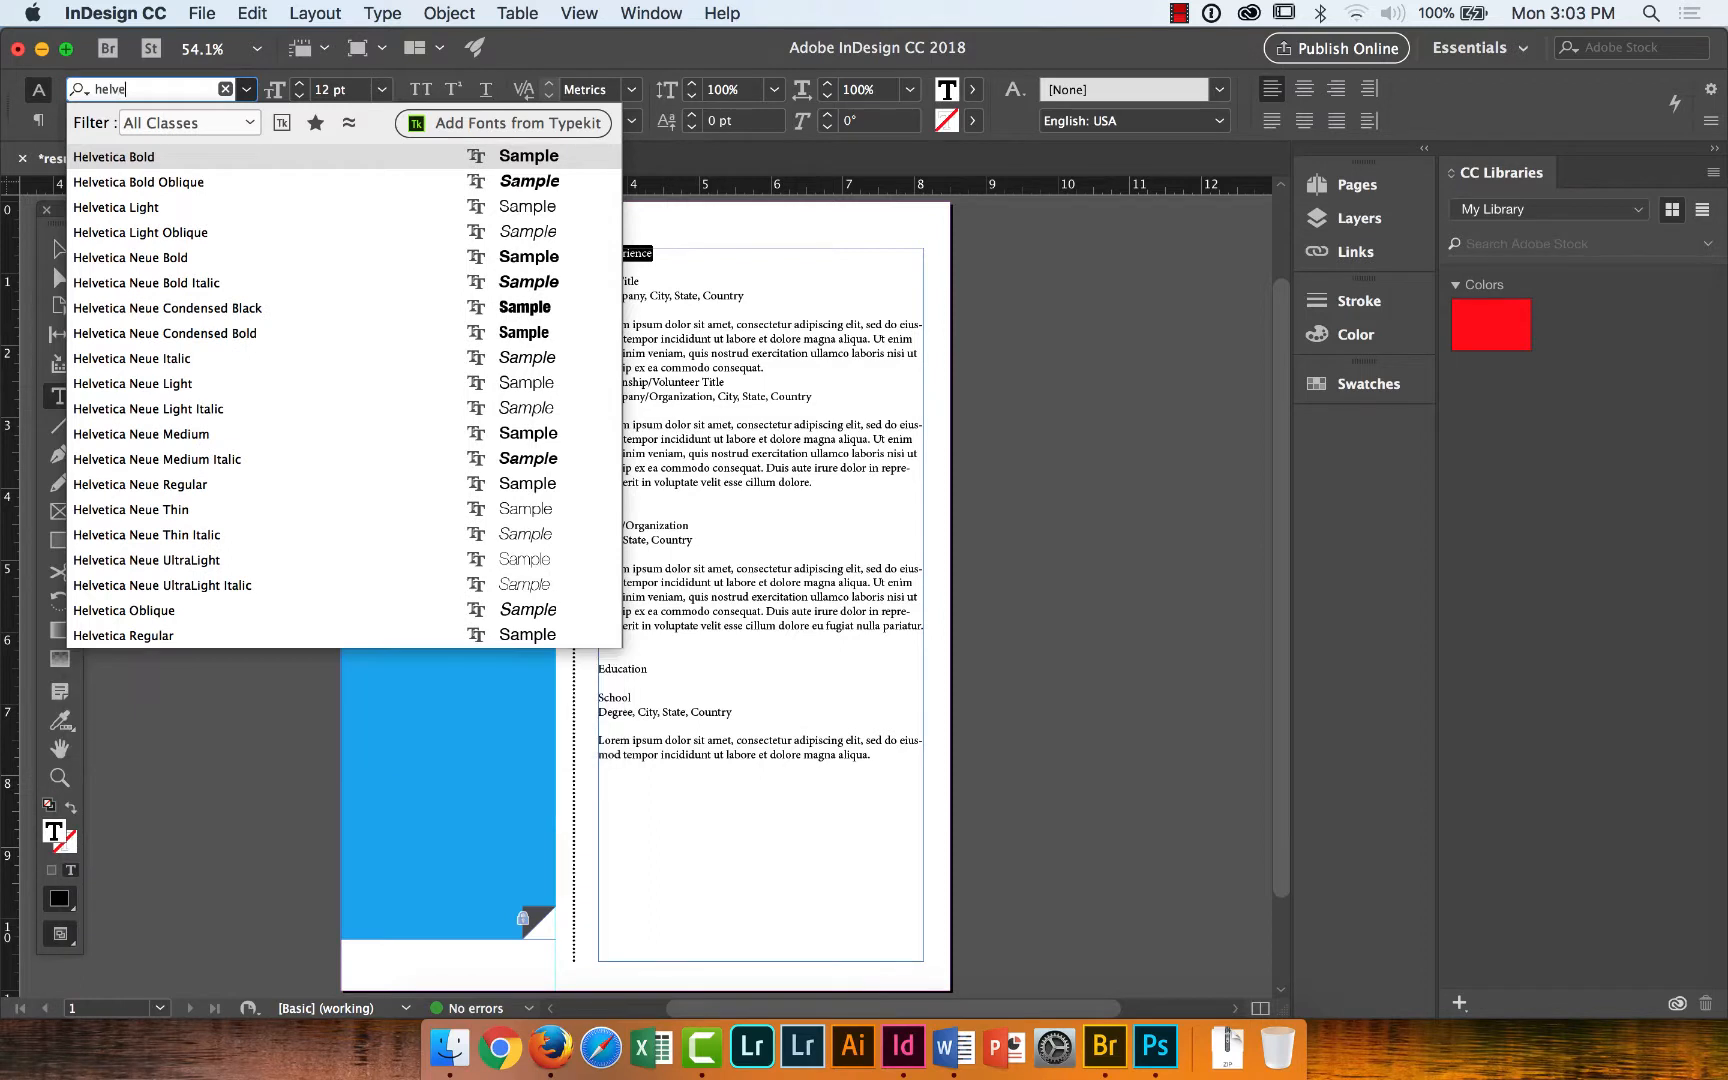
click(150, 157)
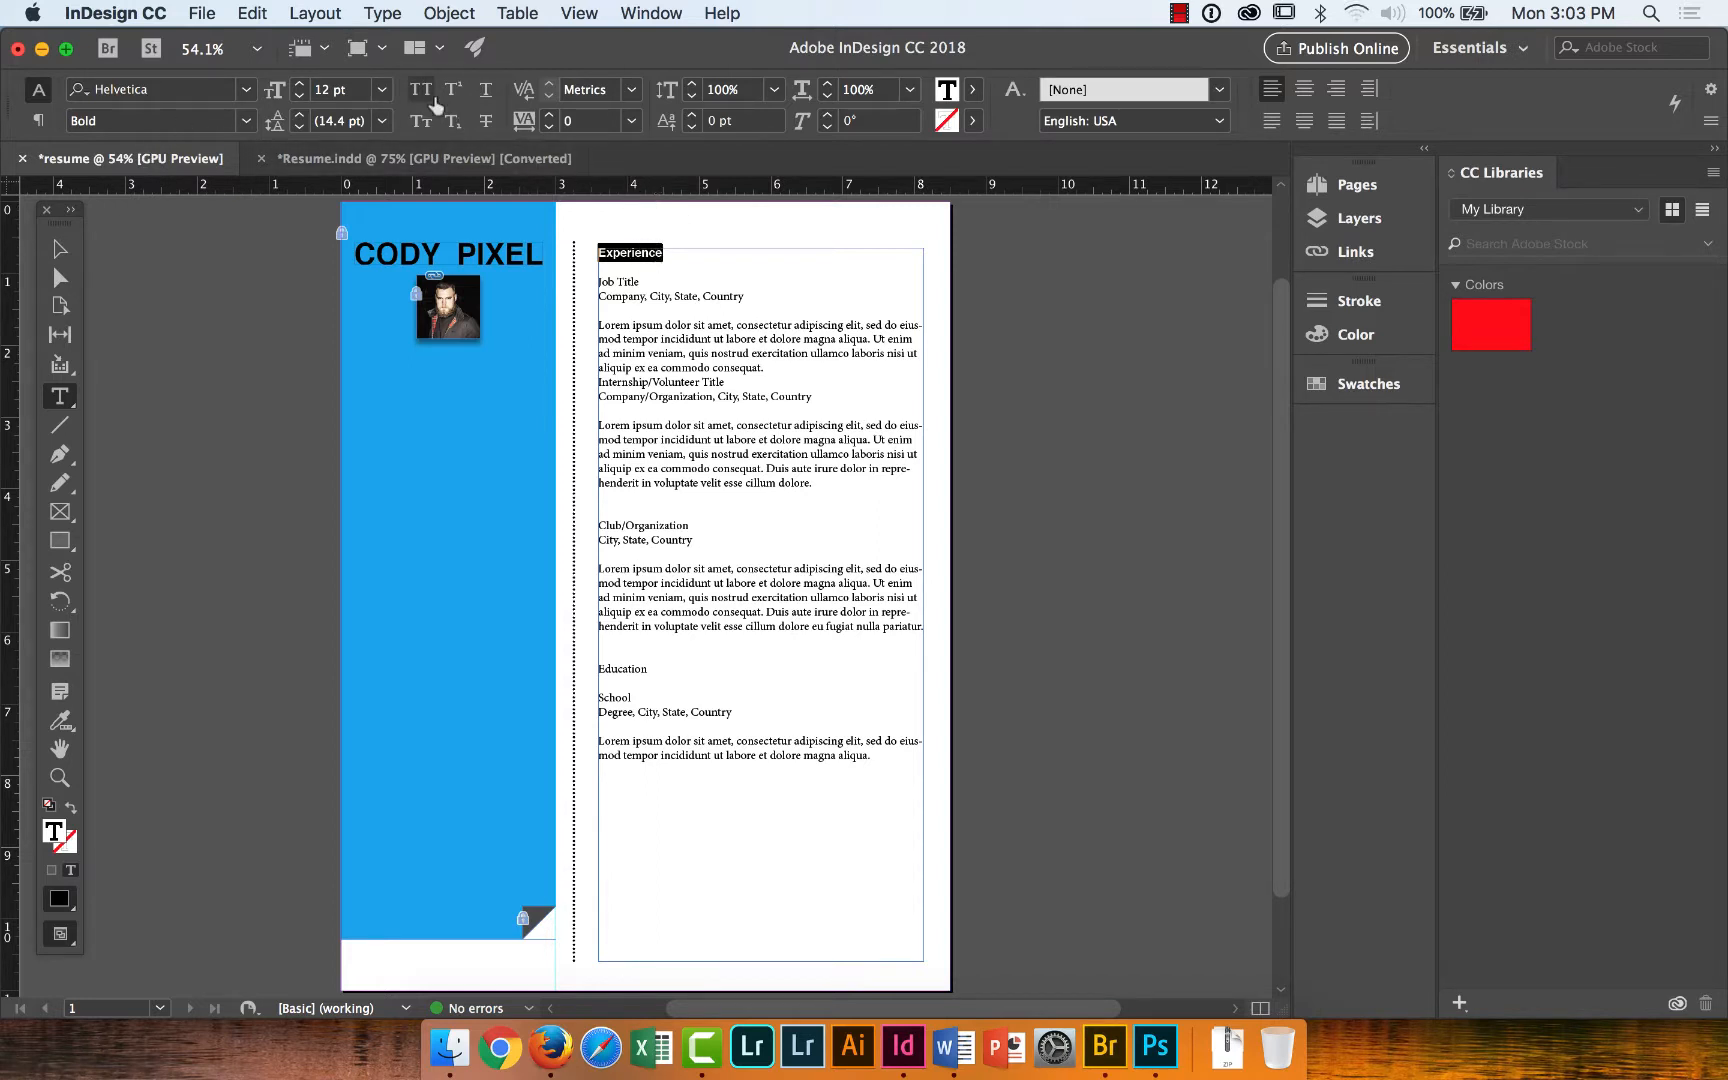
click(382, 90)
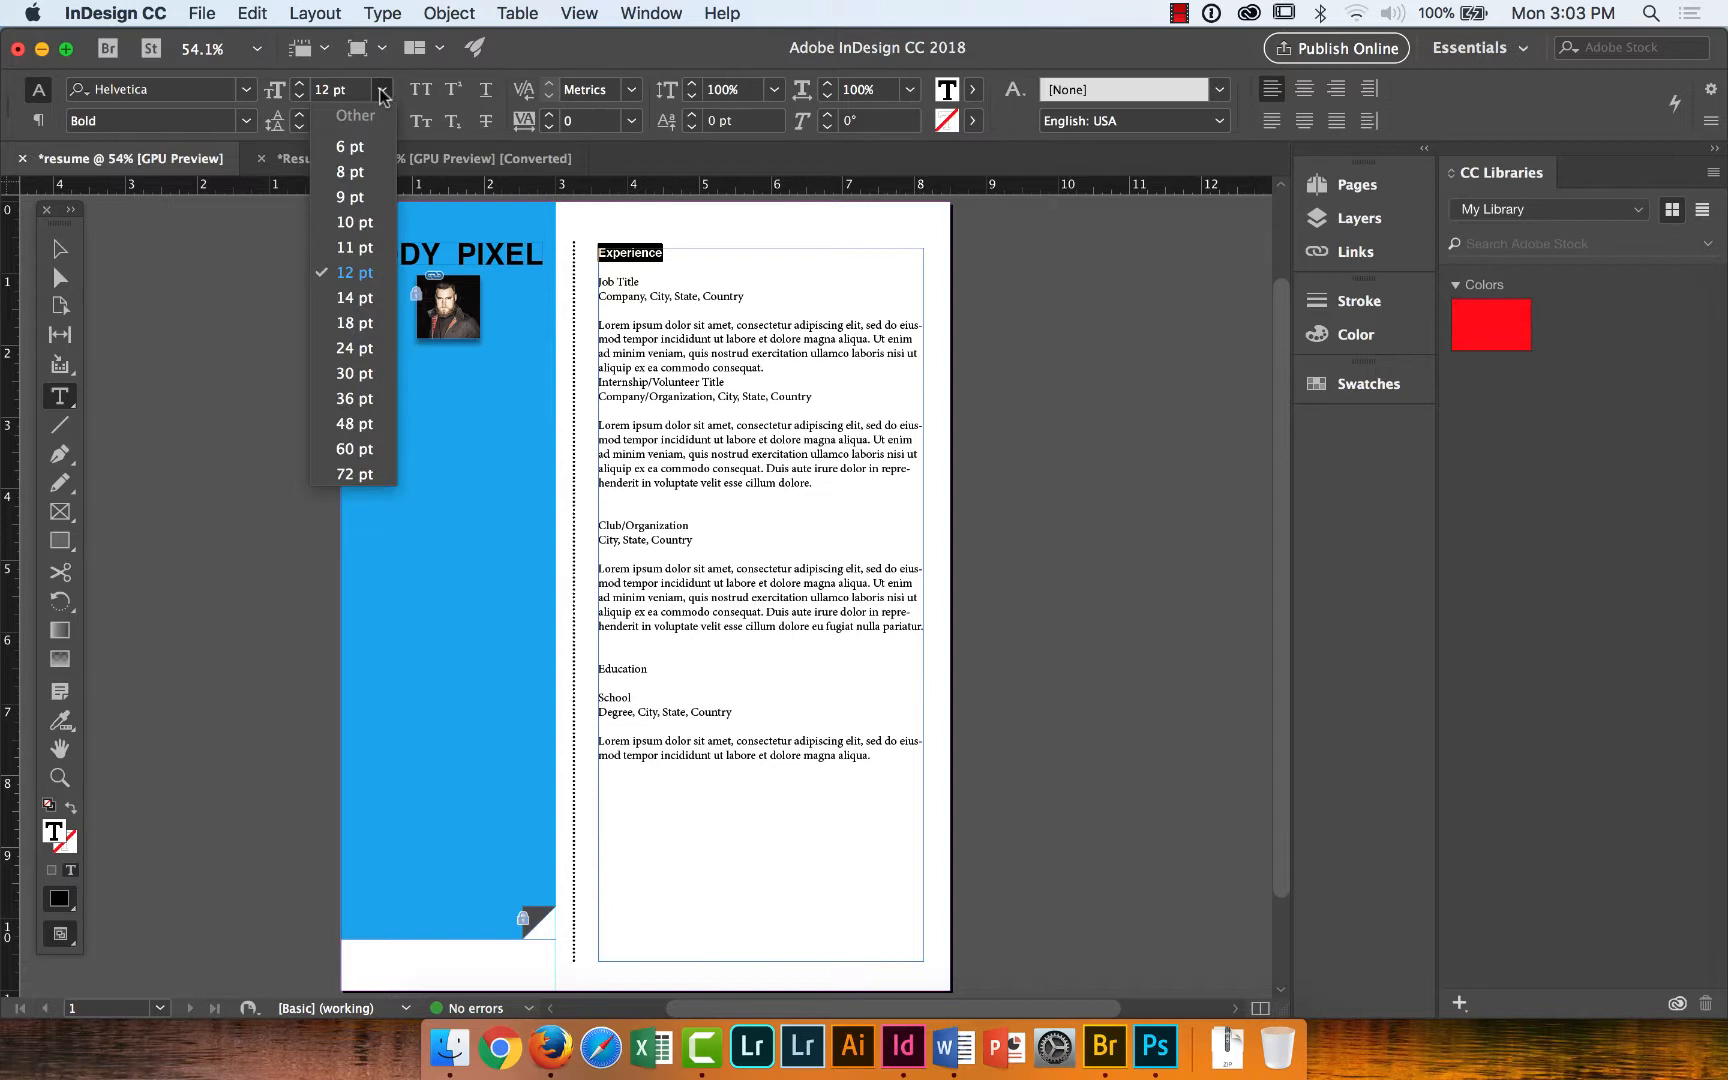
click(362, 298)
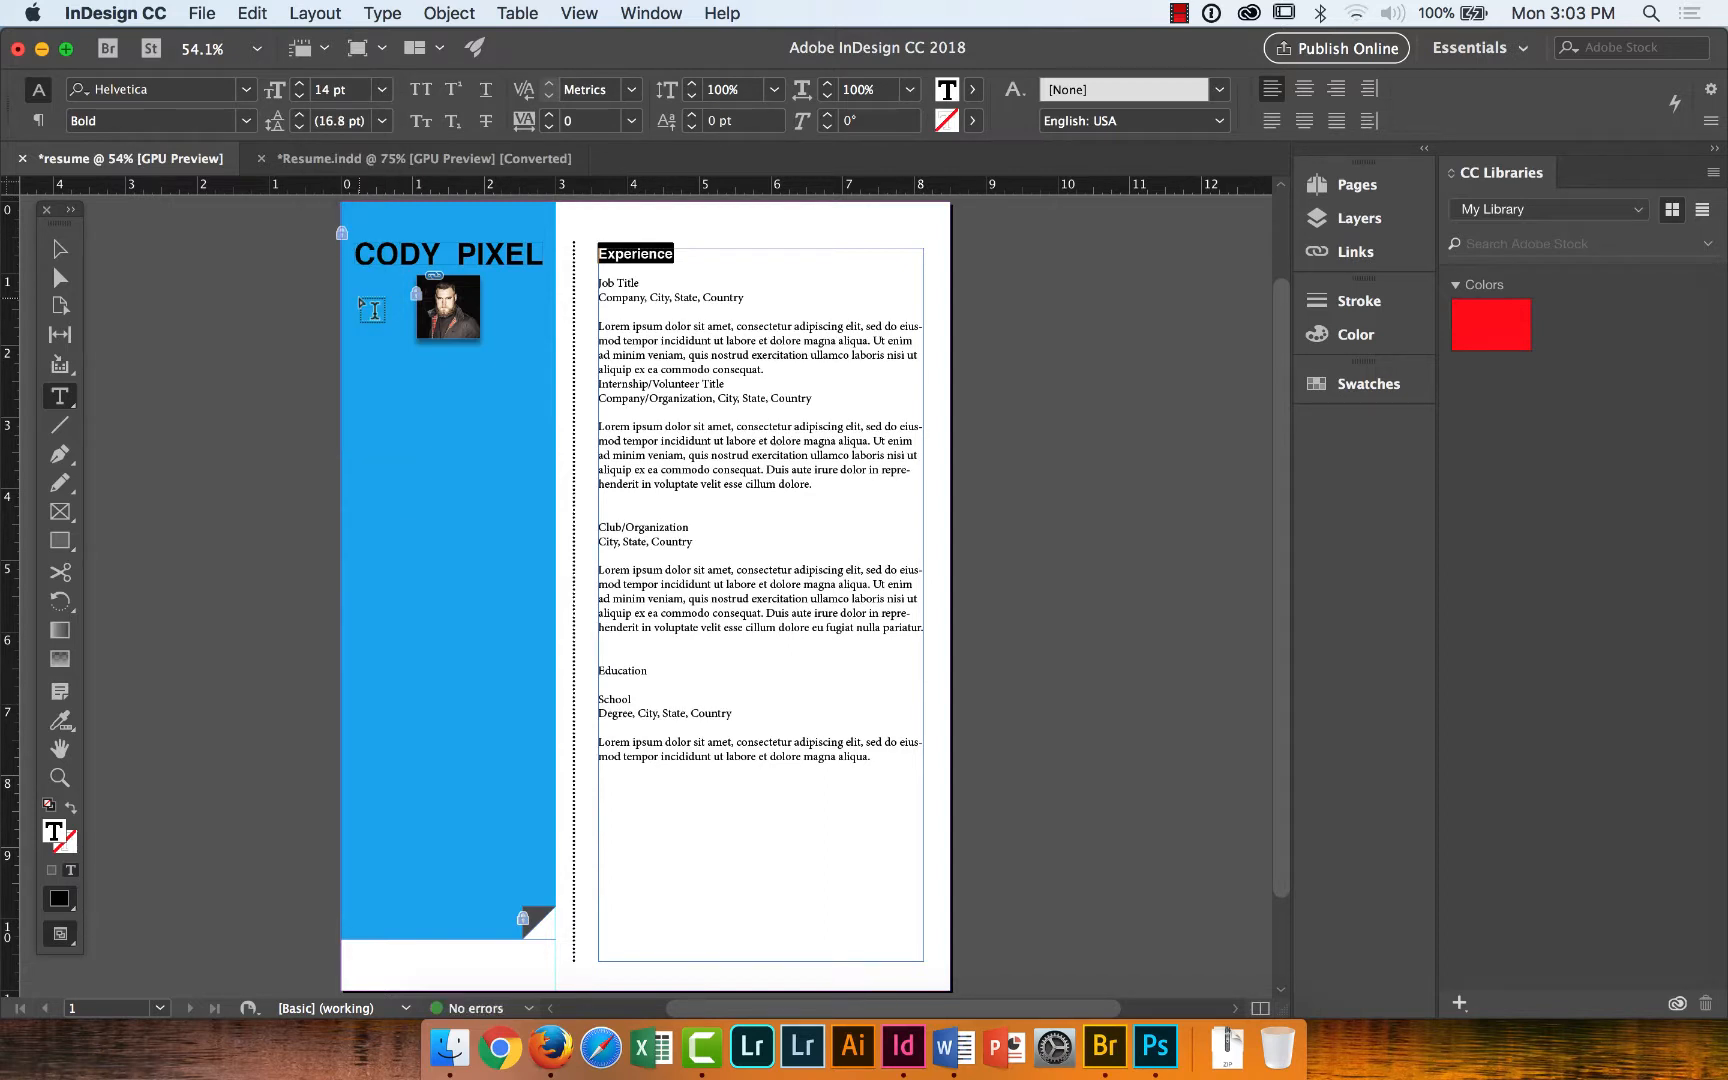
Check the Experience heading's size in the sample Resume.indd and set the resume's Experience heading to 18 pt to match.
click(394, 157)
drag(700, 303, 563, 303)
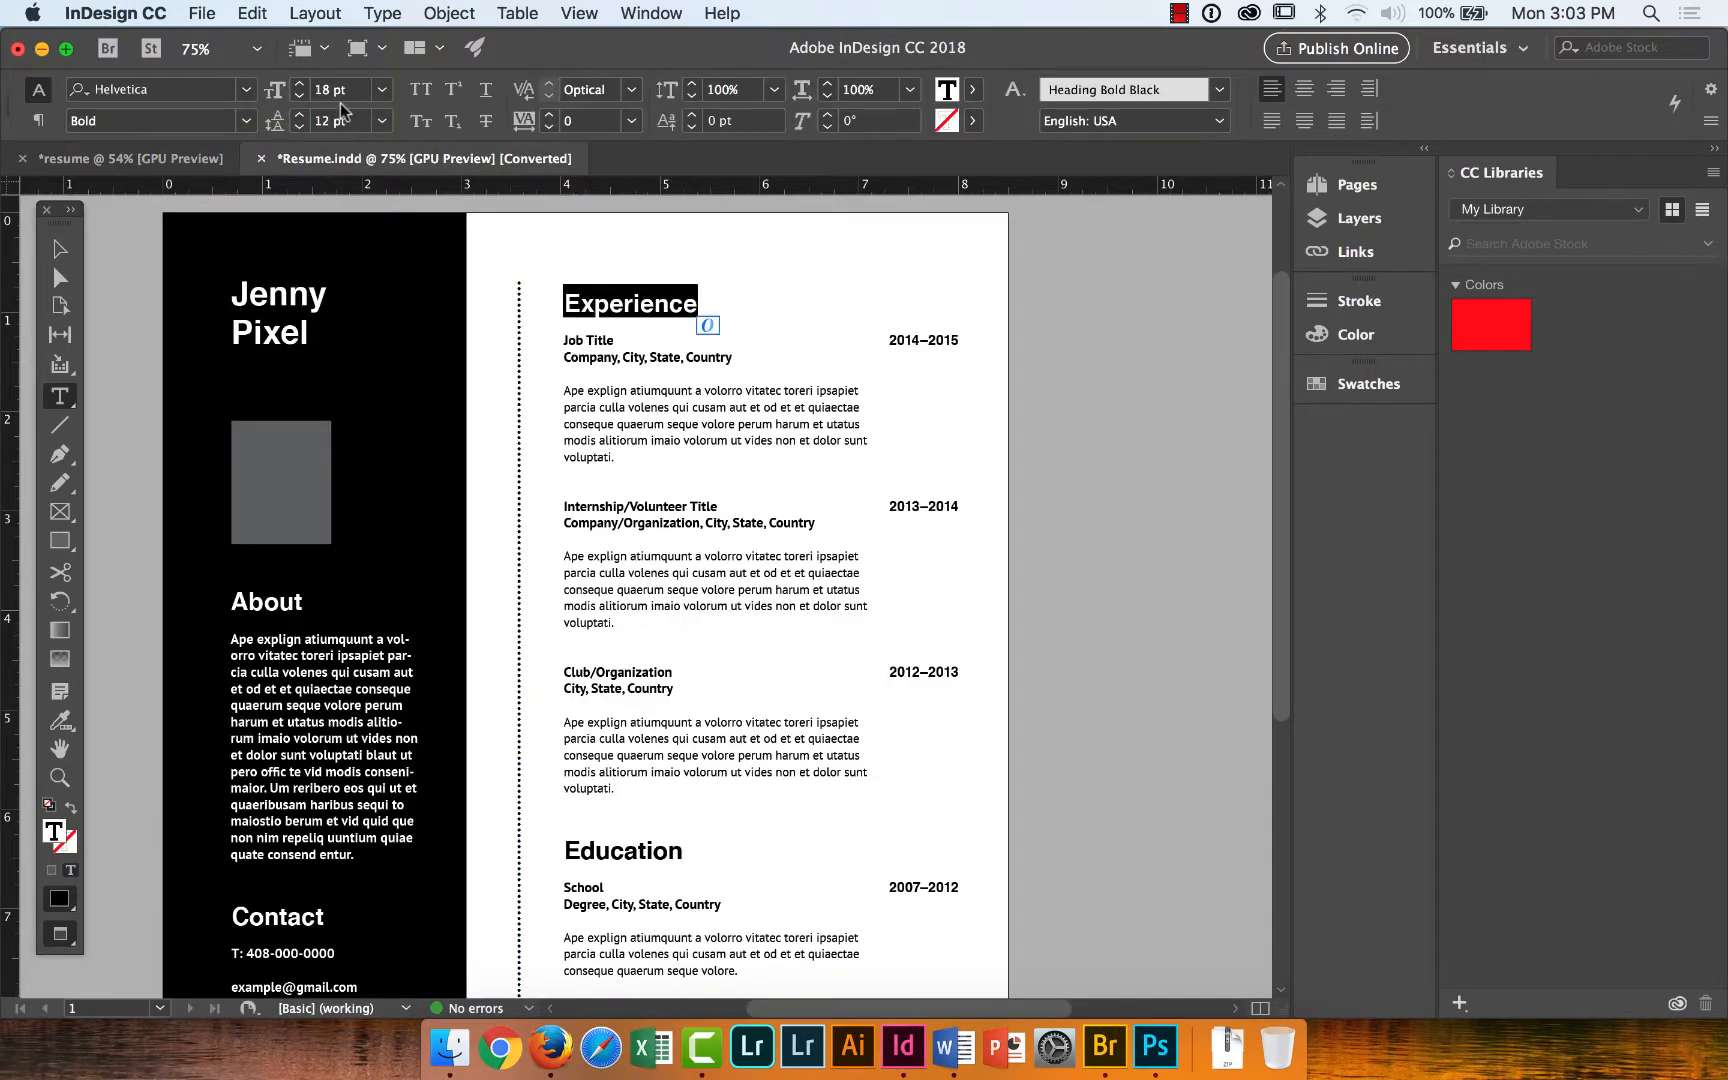
click(127, 160)
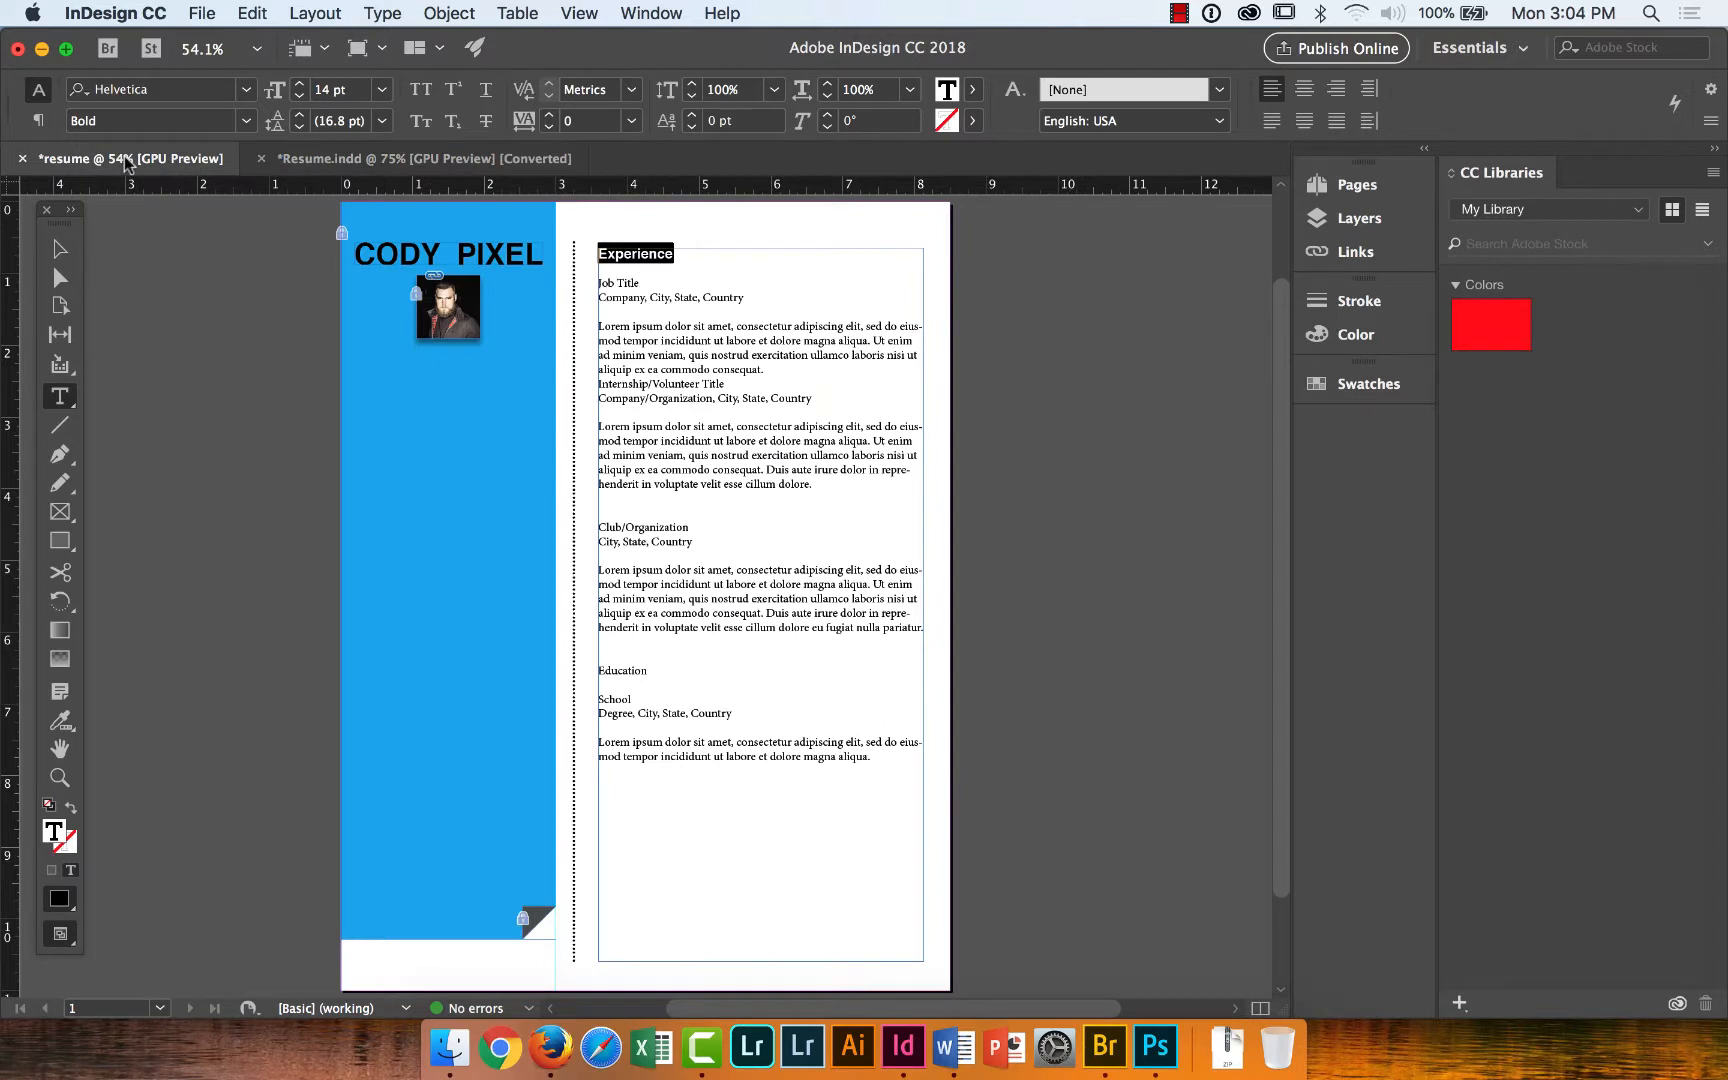
click(382, 89)
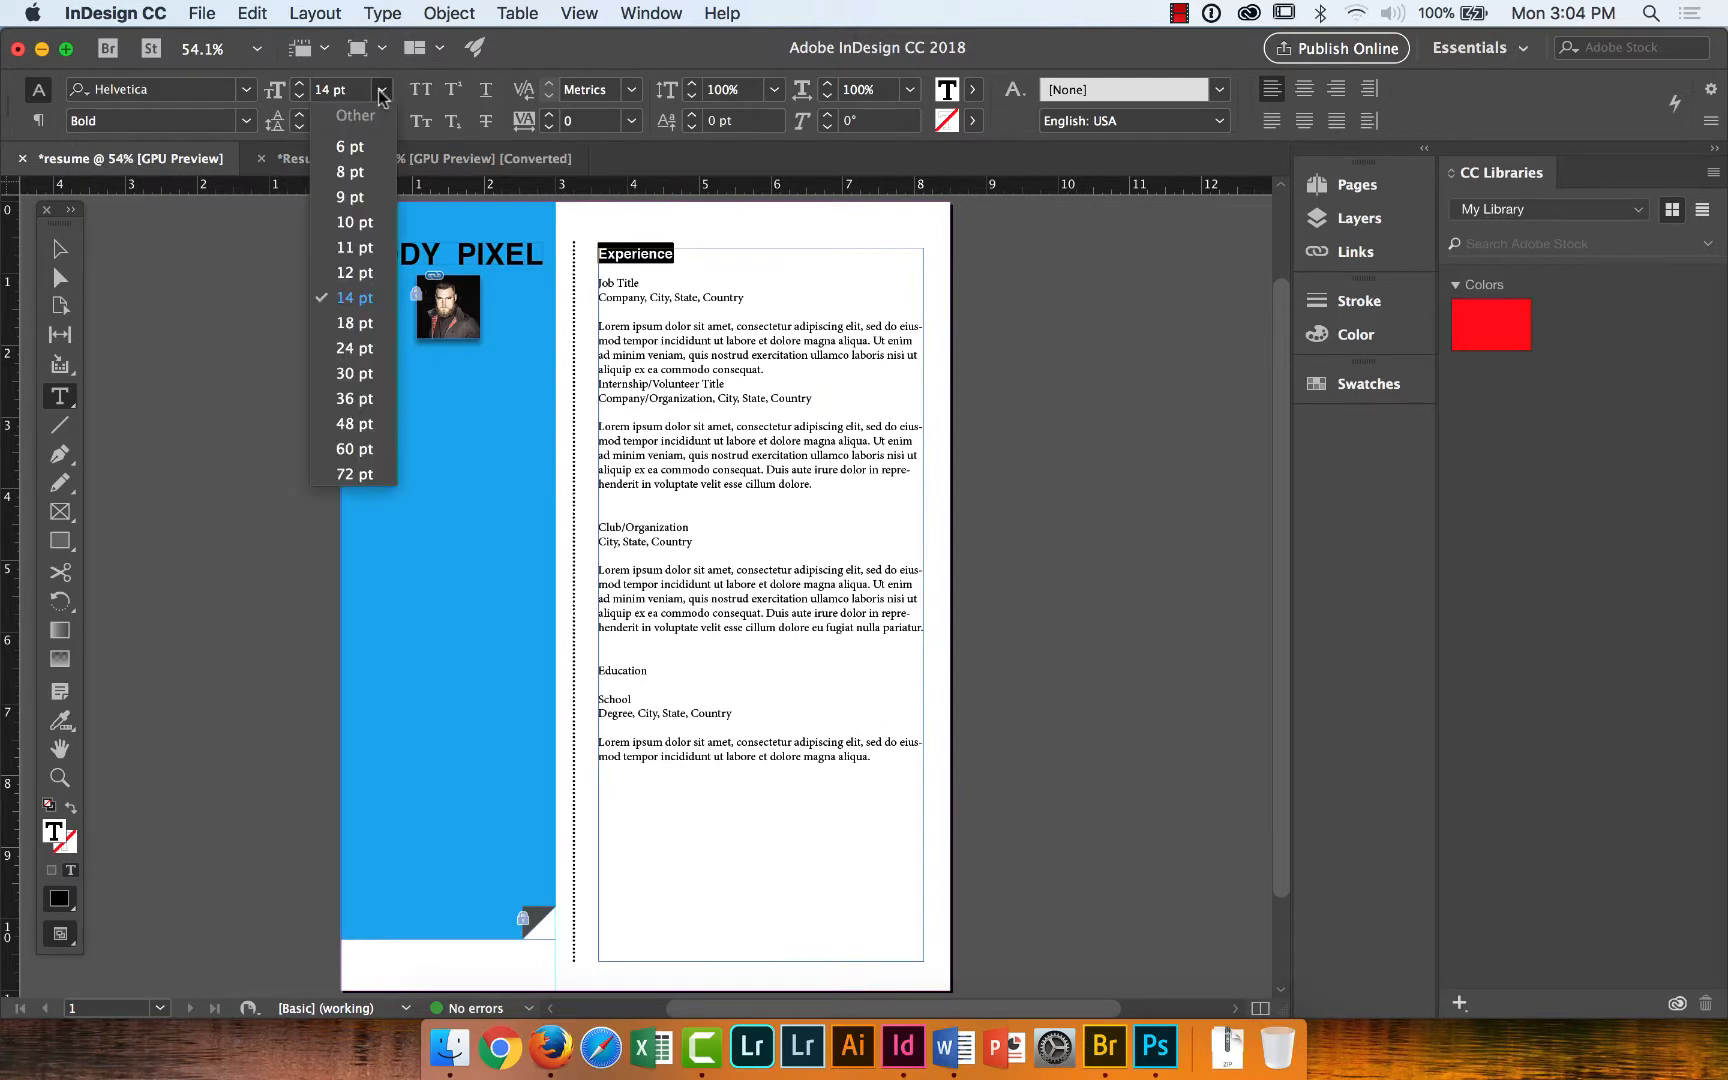
click(355, 322)
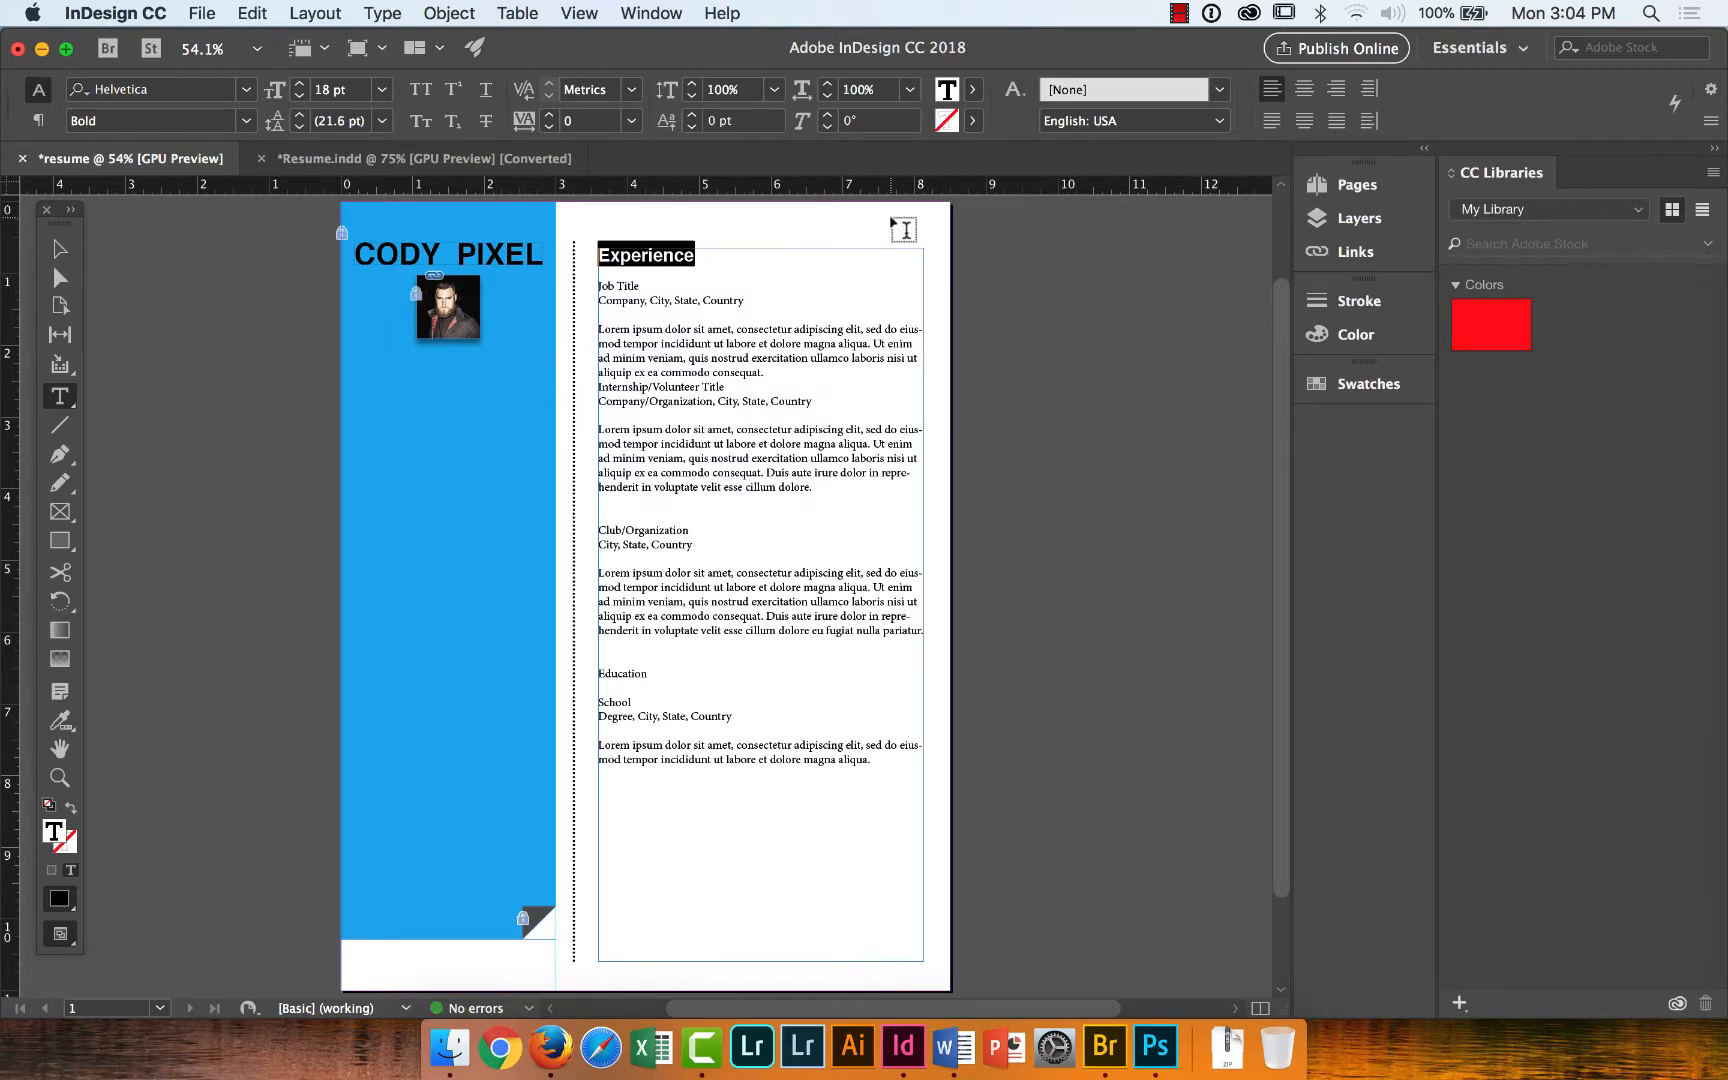
click(856, 266)
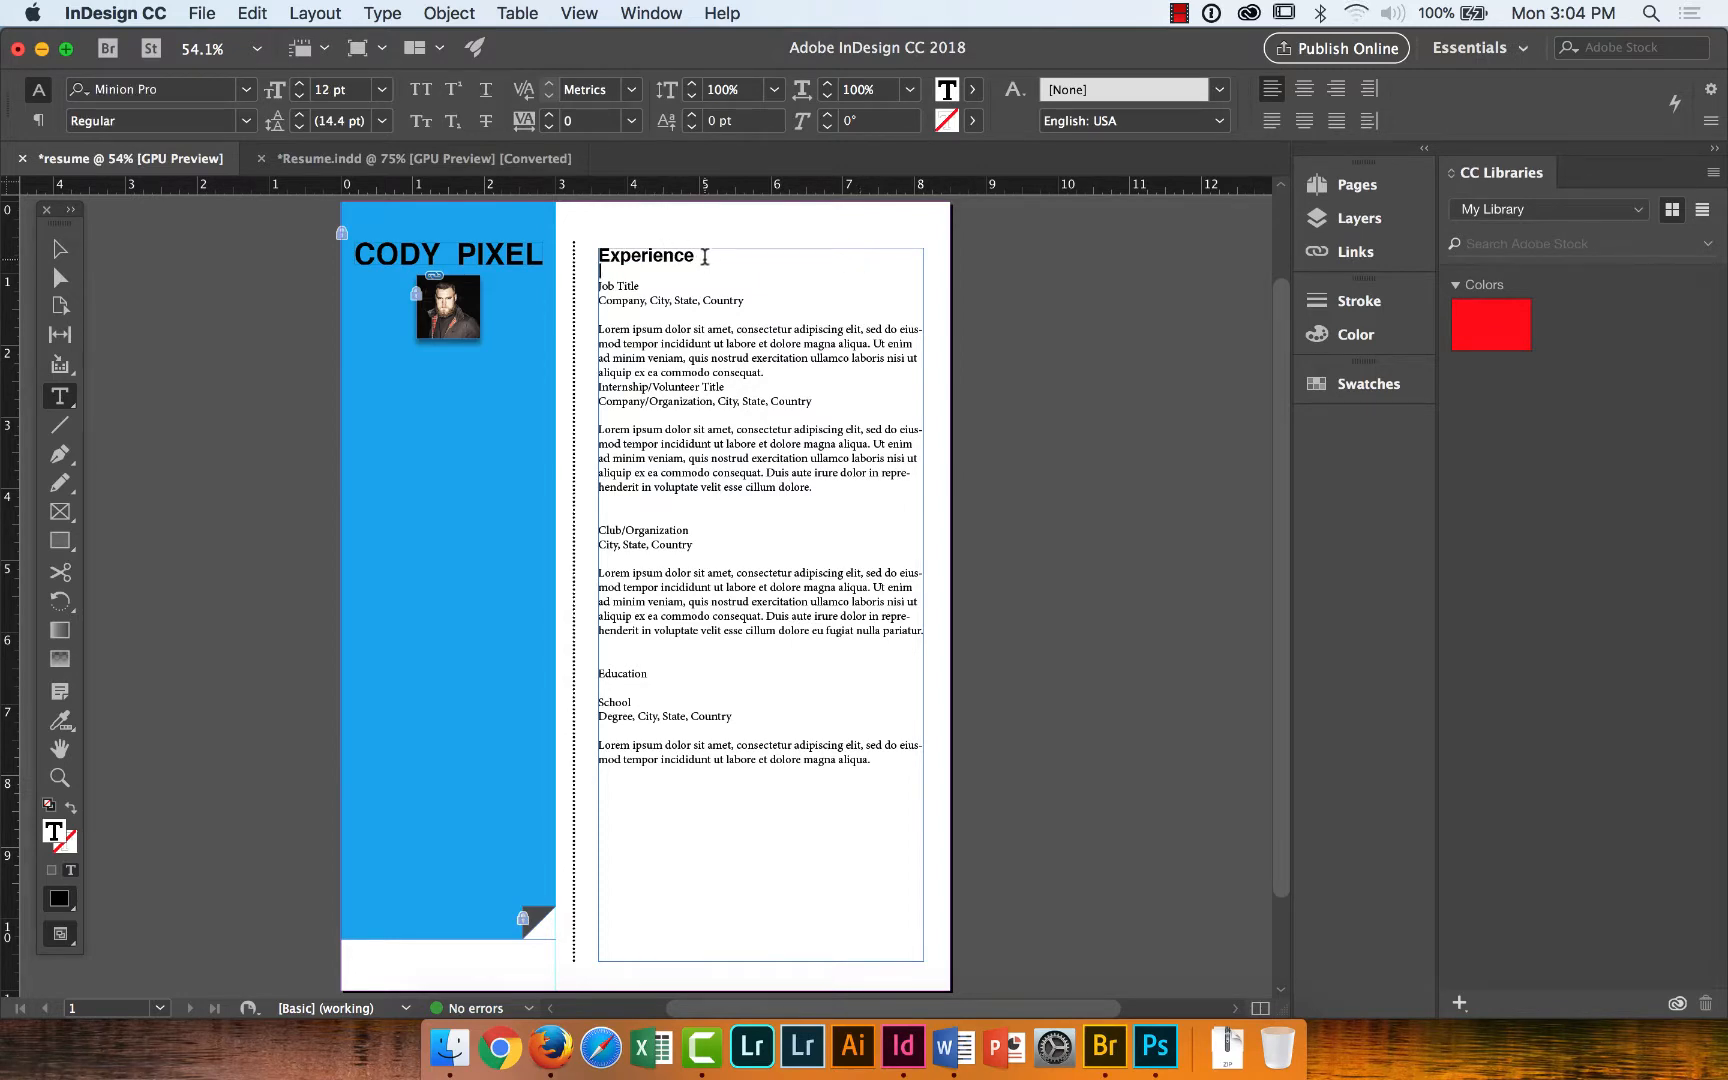
Create a character style named header from the resume's Experience heading after comparing it with the sample Resume.indd.
click(413, 160)
click(707, 276)
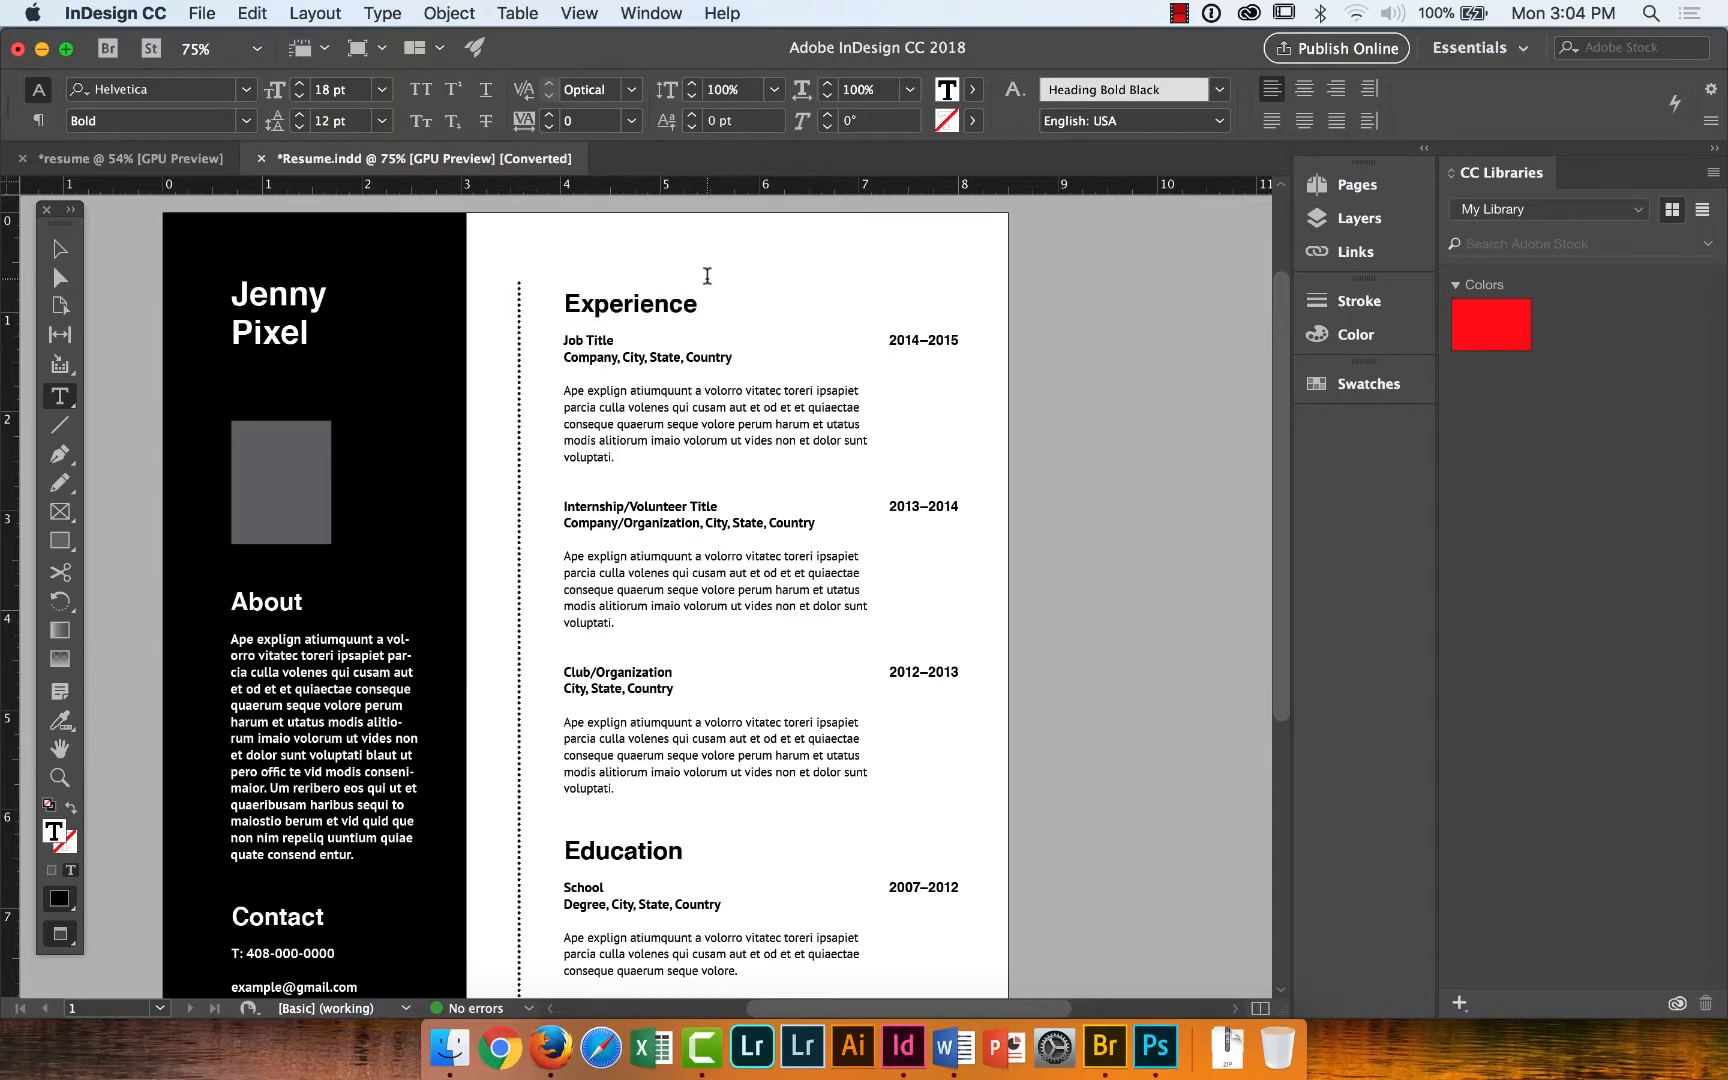
click(160, 163)
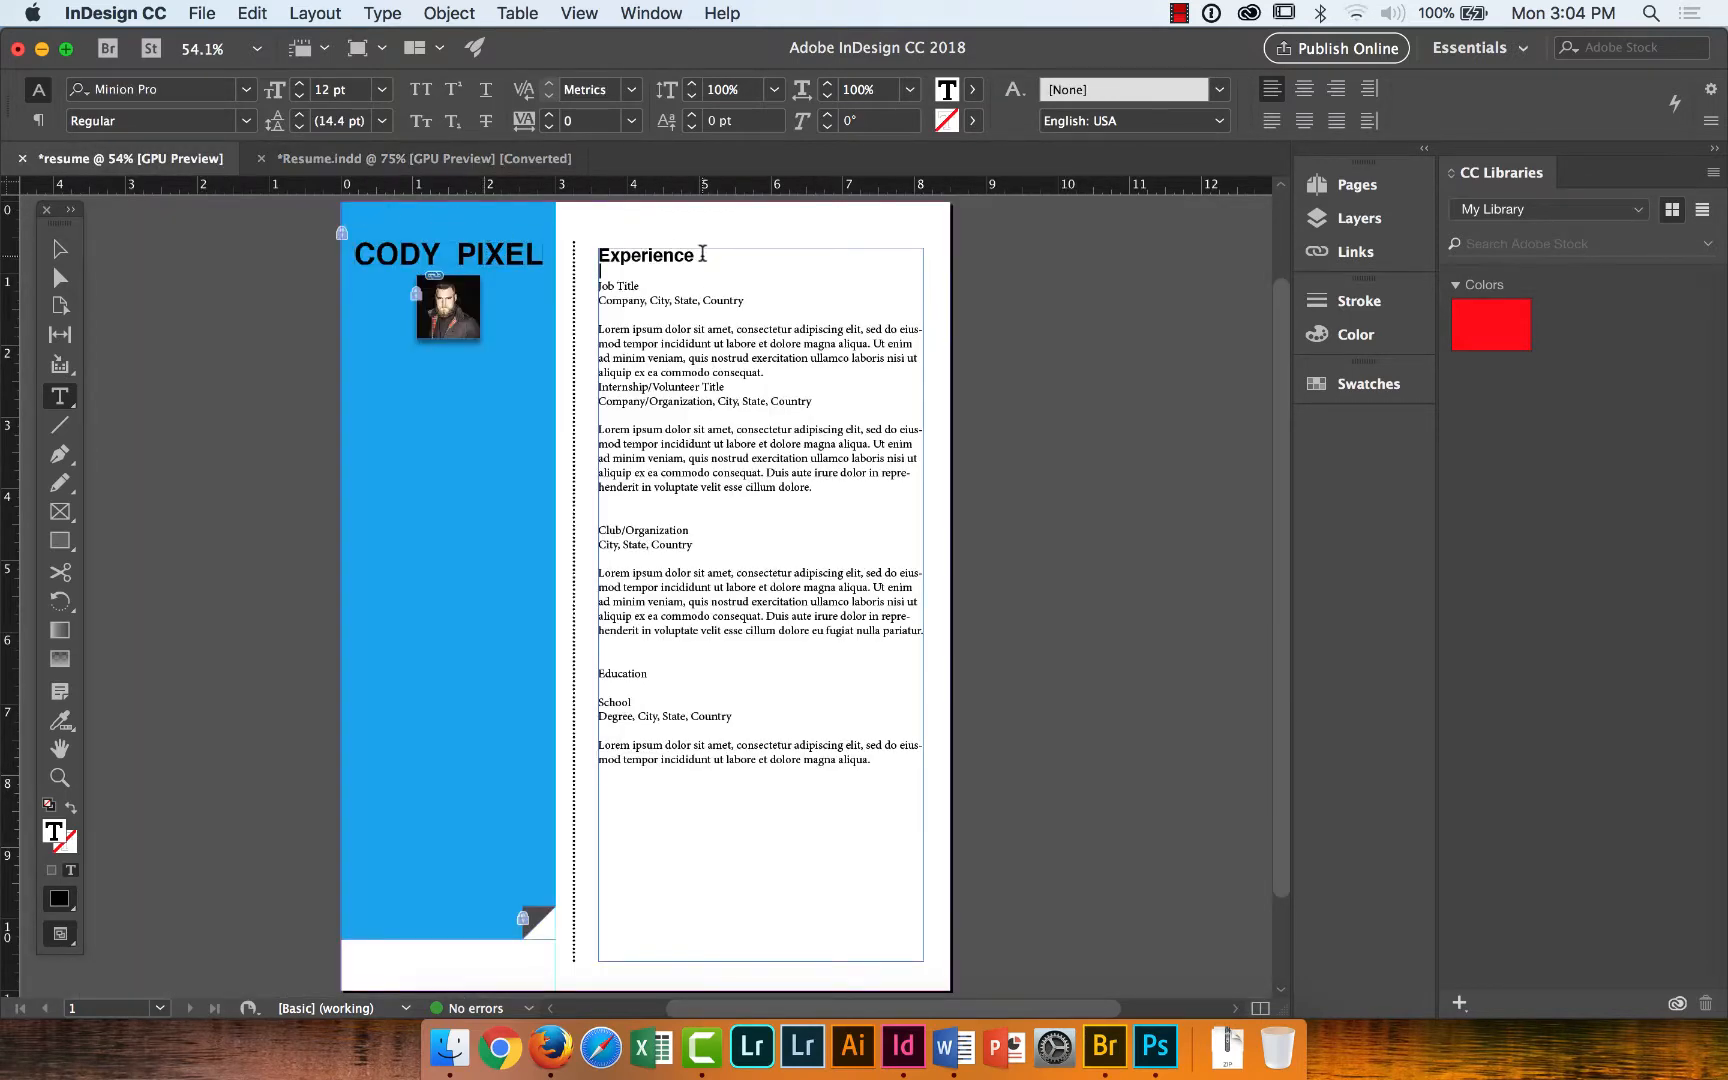
drag(698, 254, 591, 254)
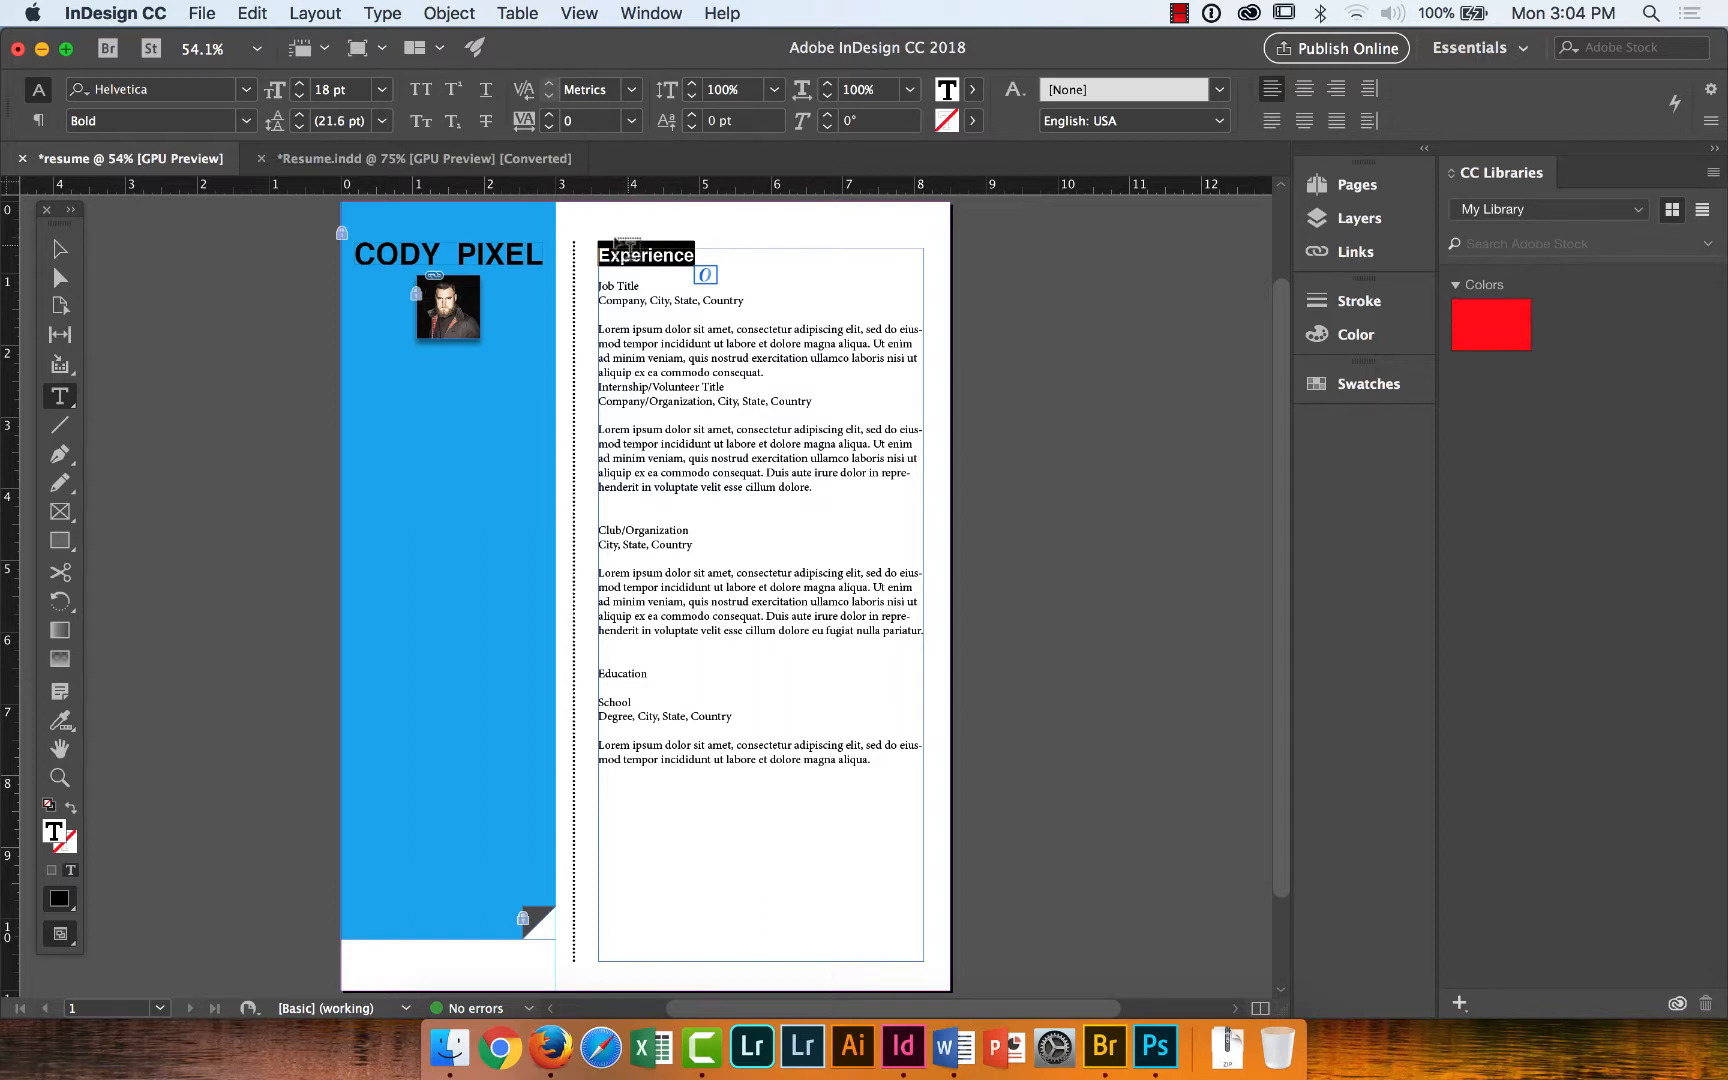
click(386, 16)
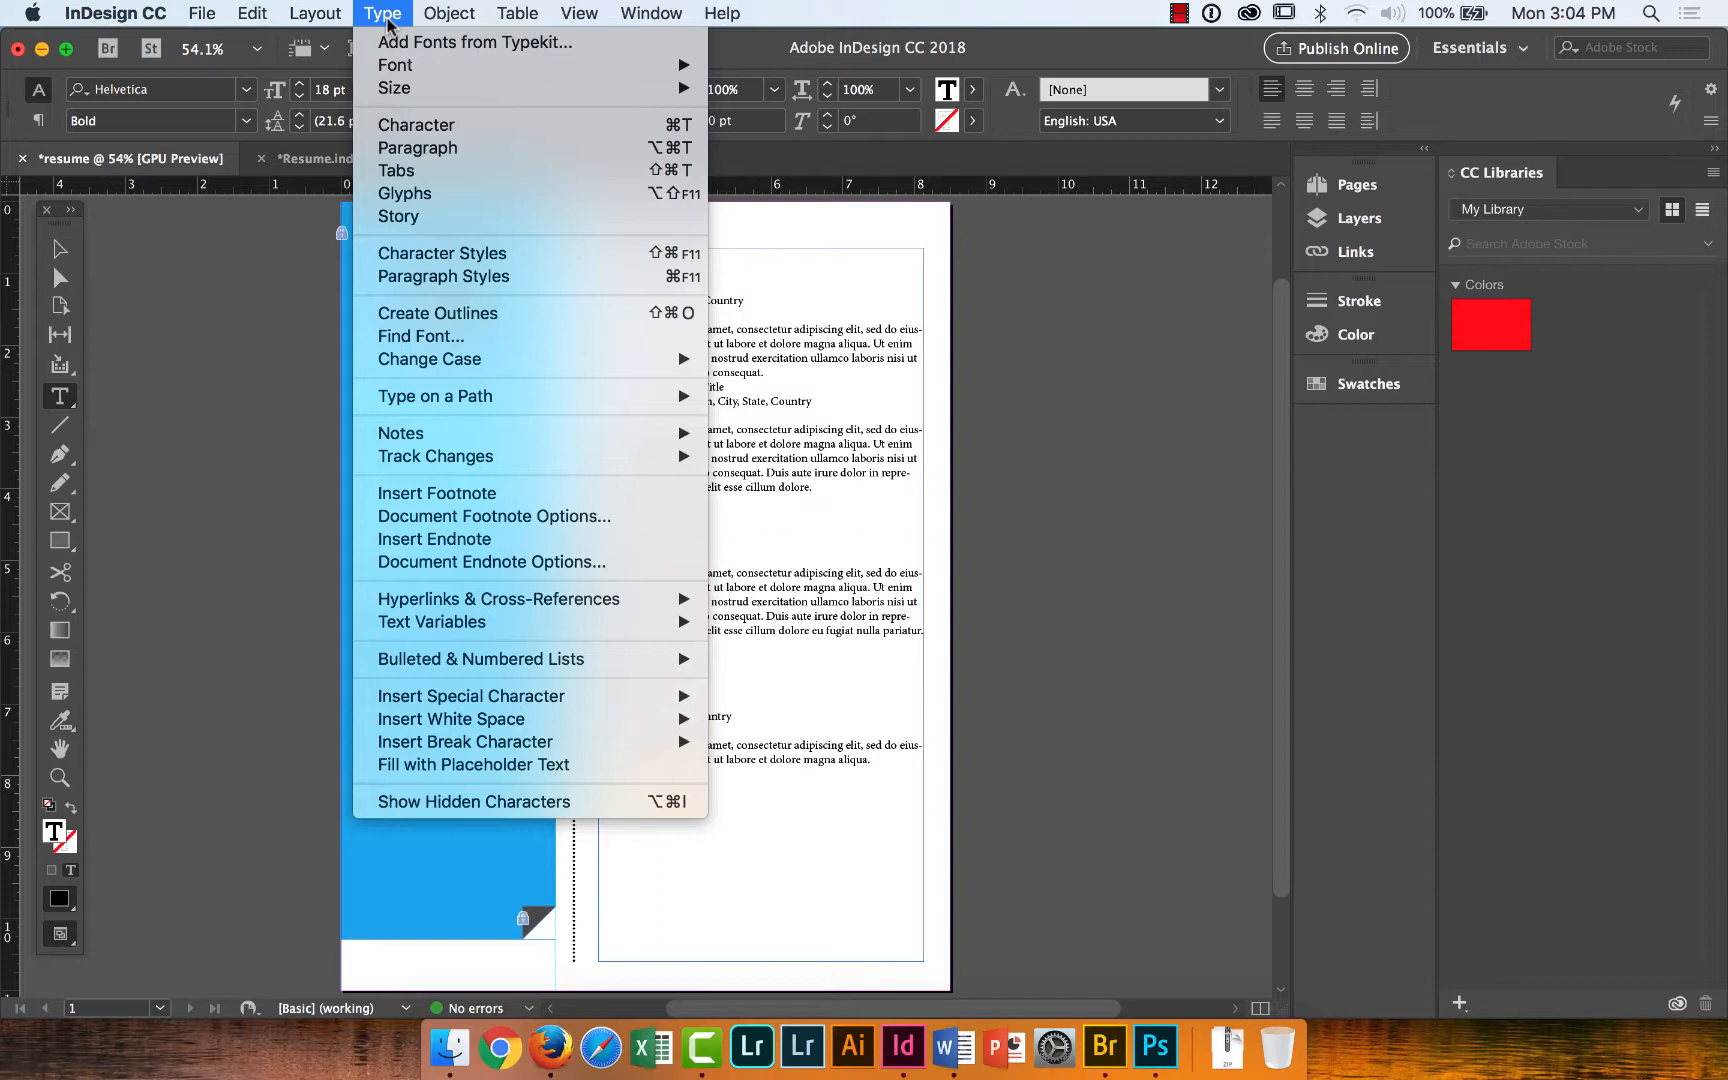
click(481, 259)
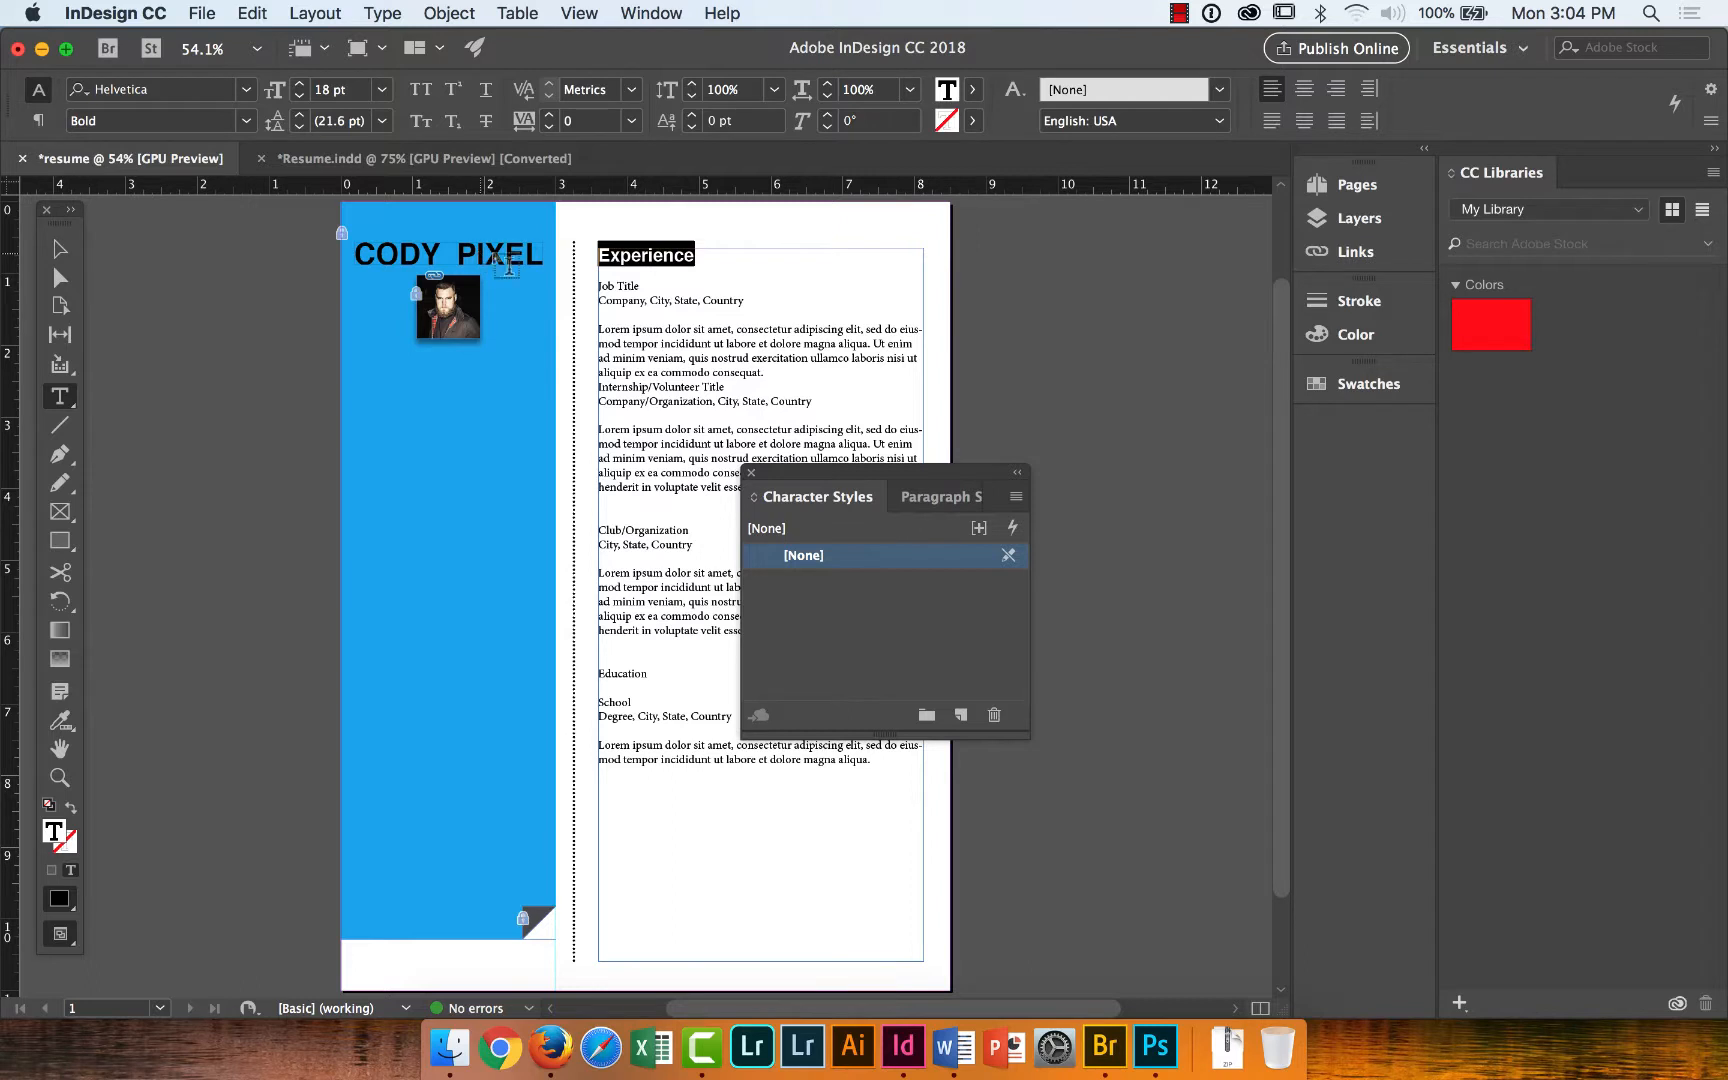
drag(848, 476, 1074, 434)
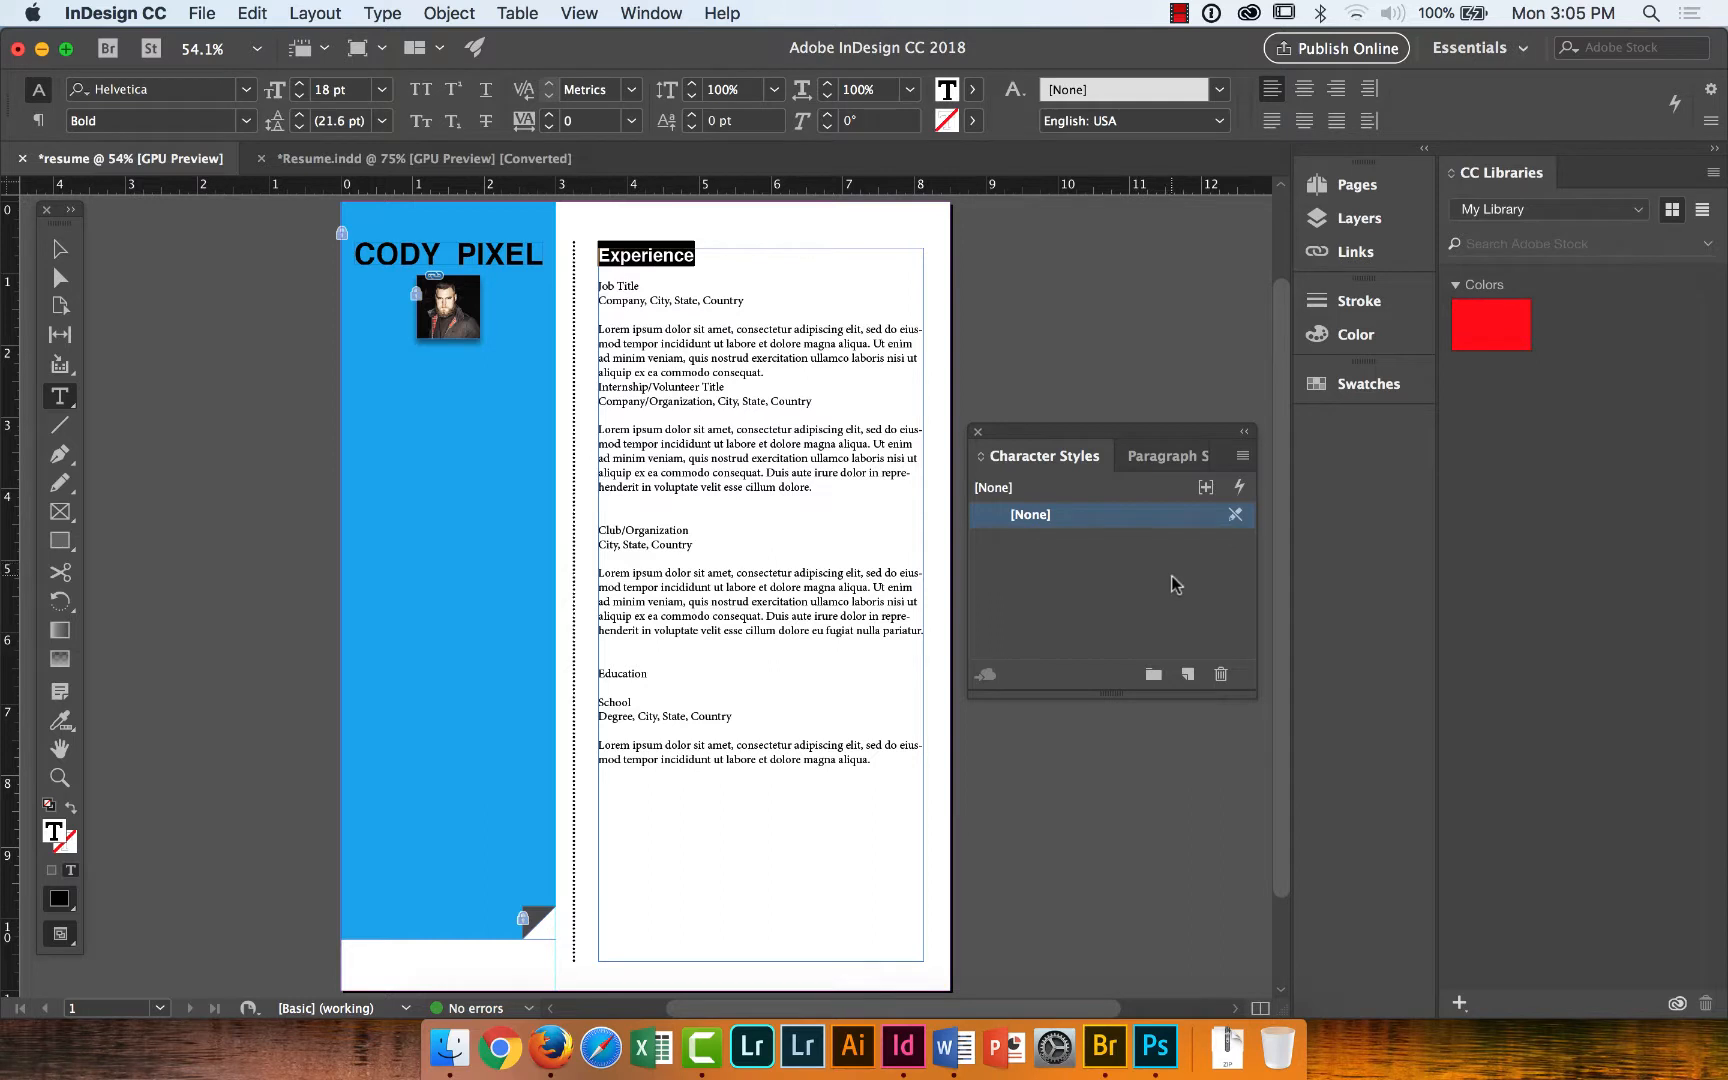
click(1189, 679)
double_click(1071, 541)
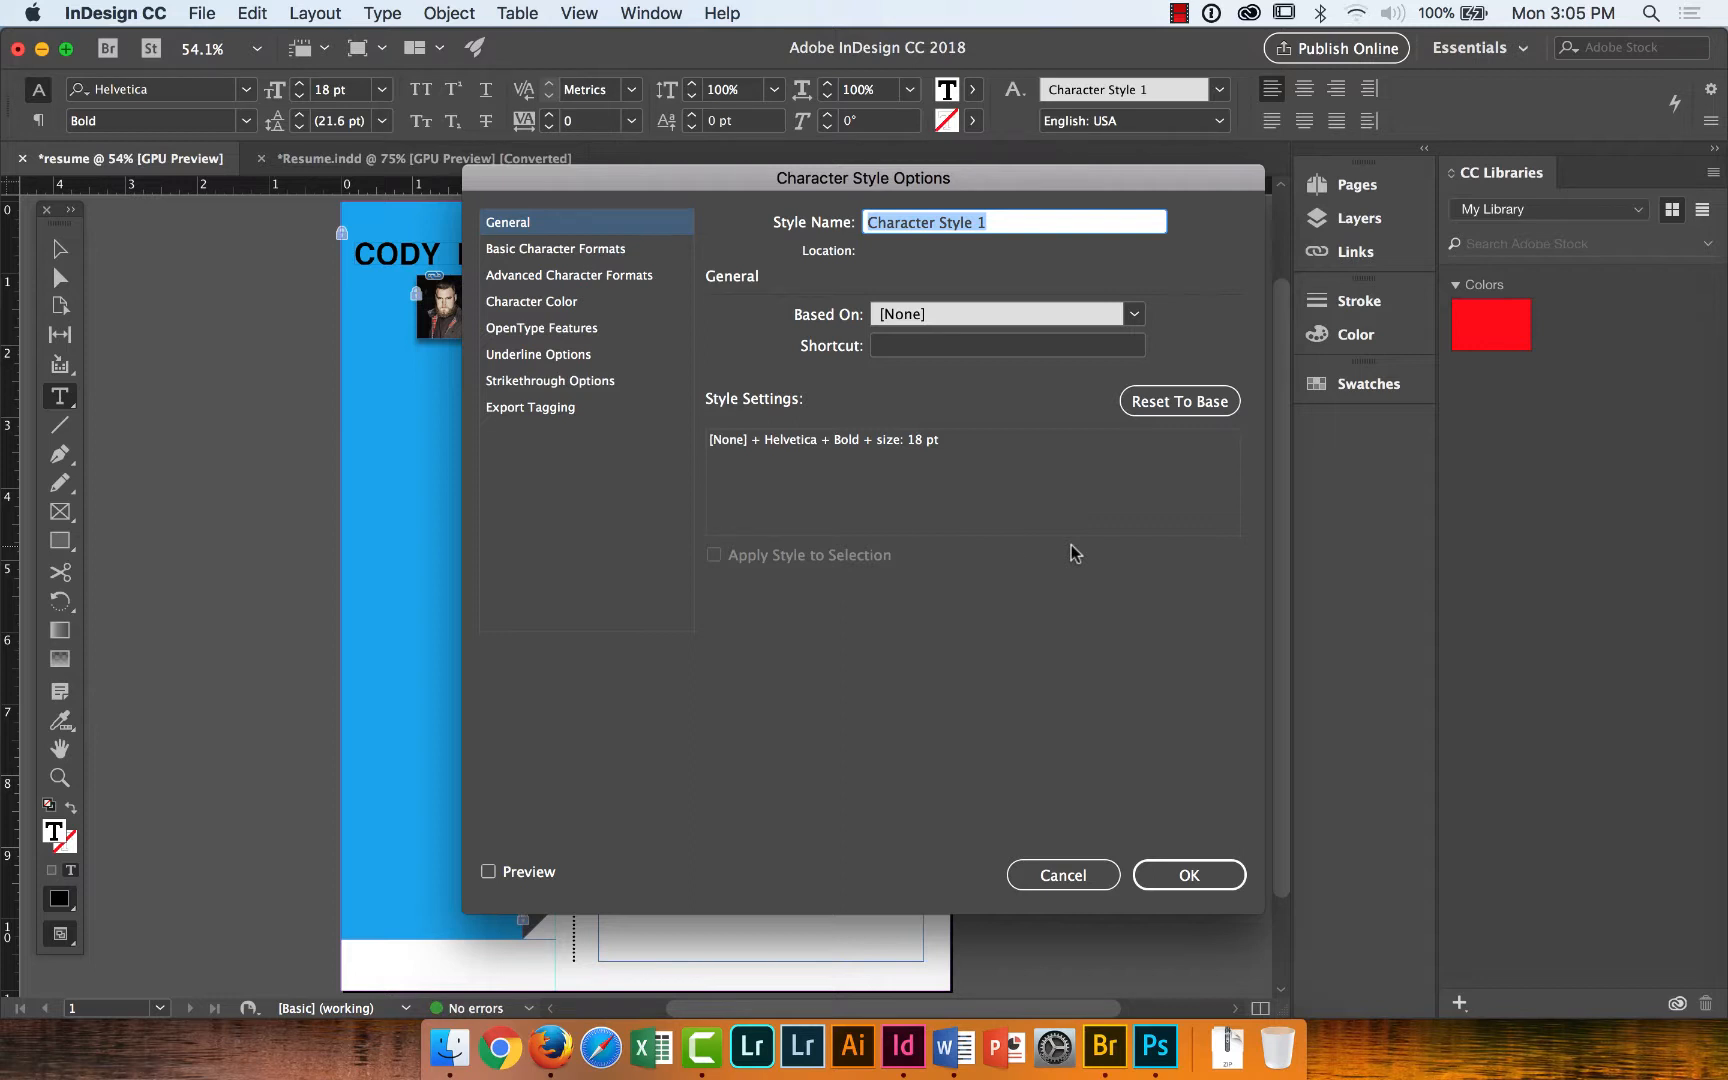
text(header)
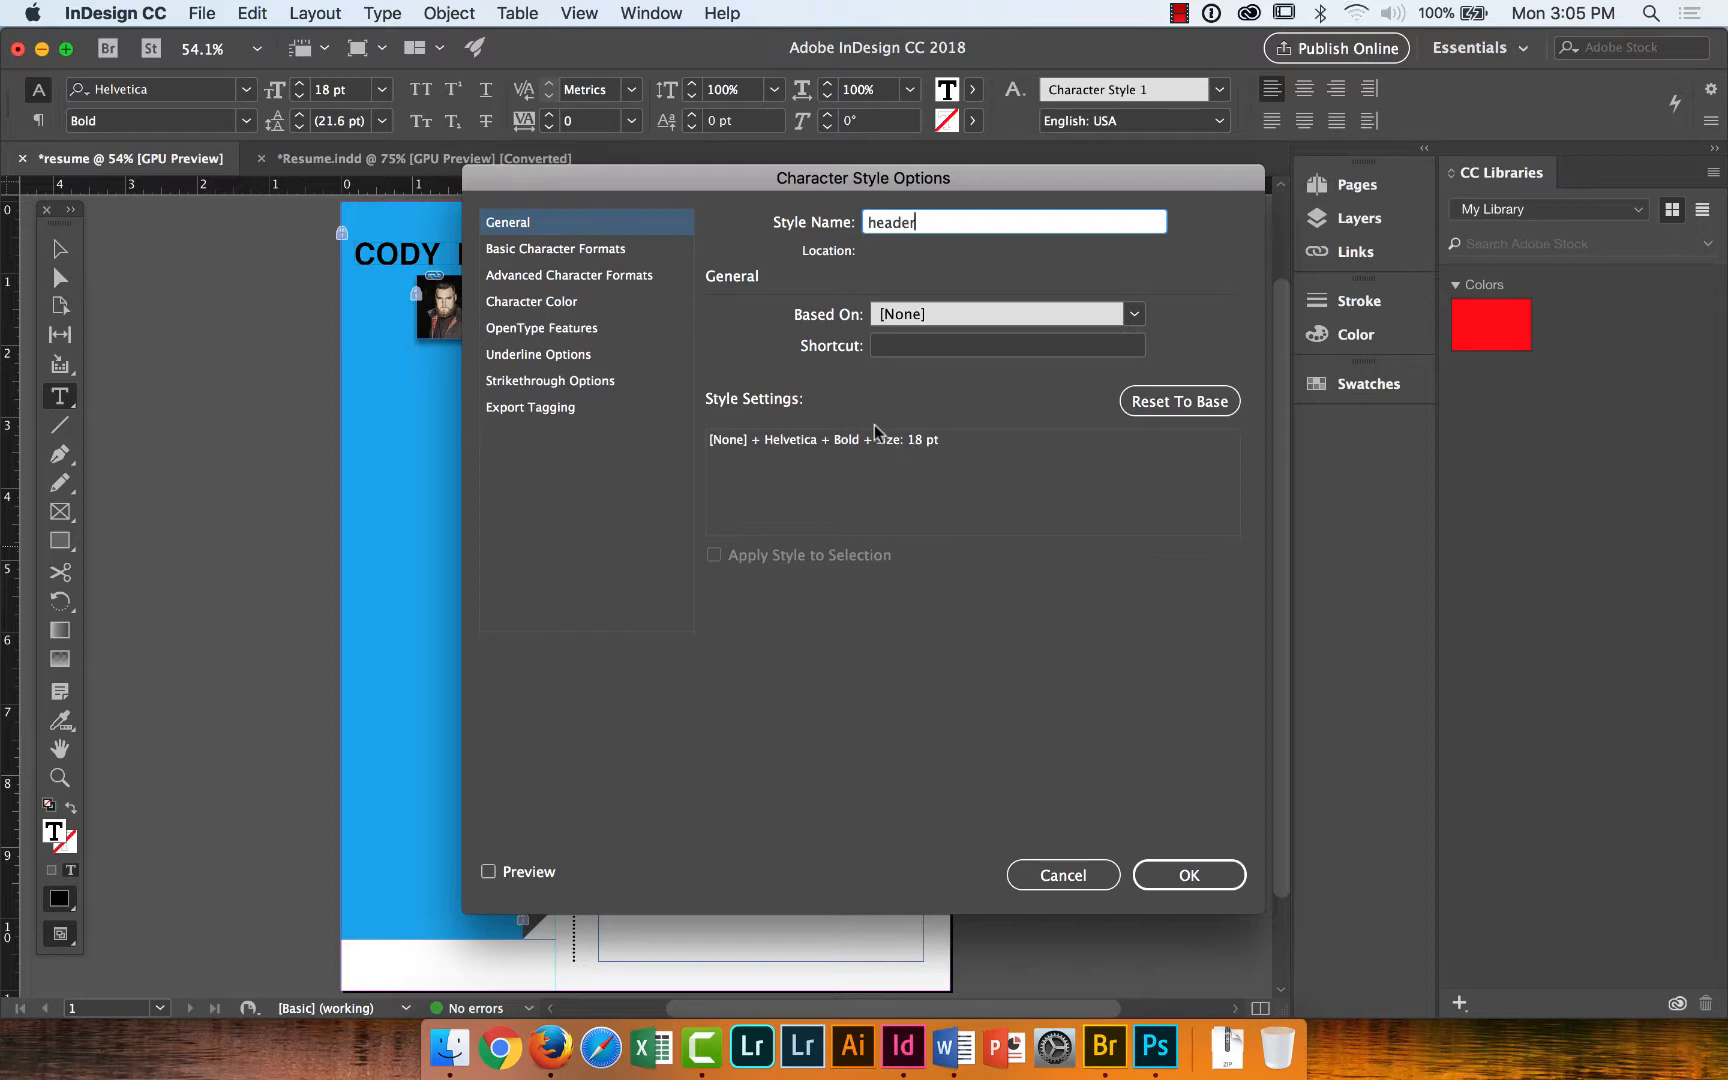
Set the header style's case to All Caps in its basic character formats and turn on Preview.
click(559, 250)
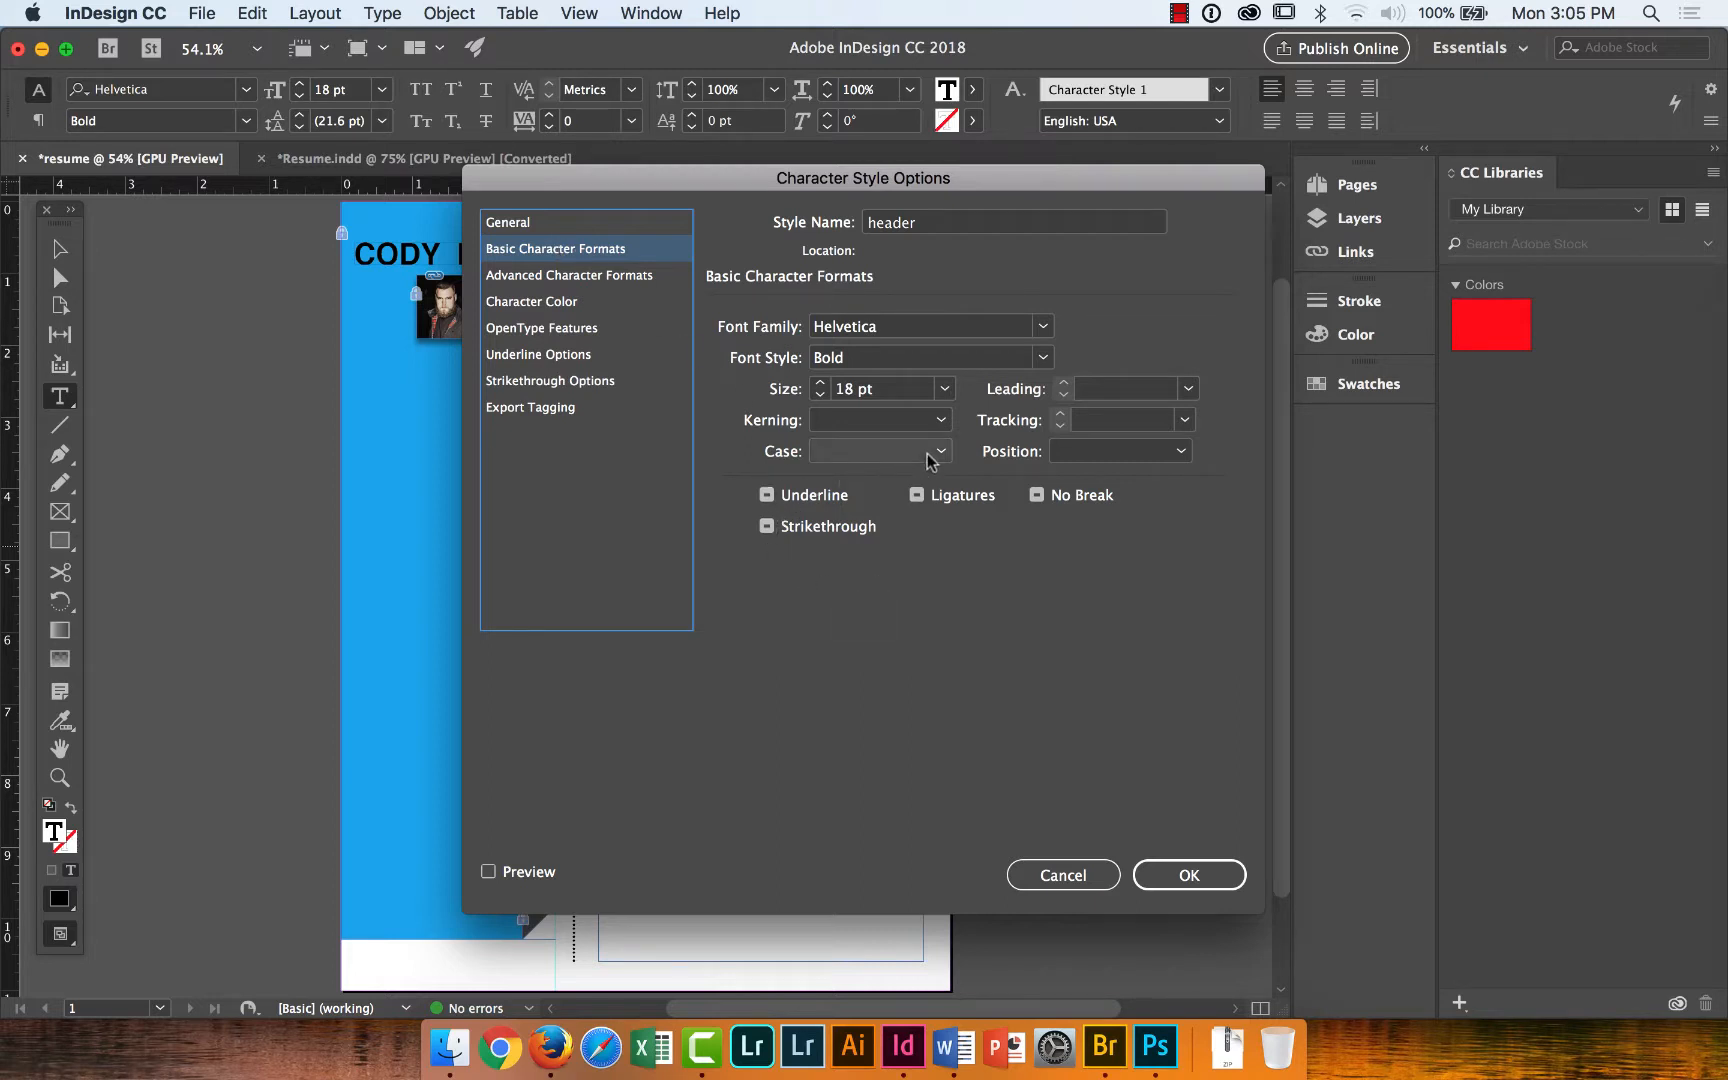
drag(912, 180, 941, 405)
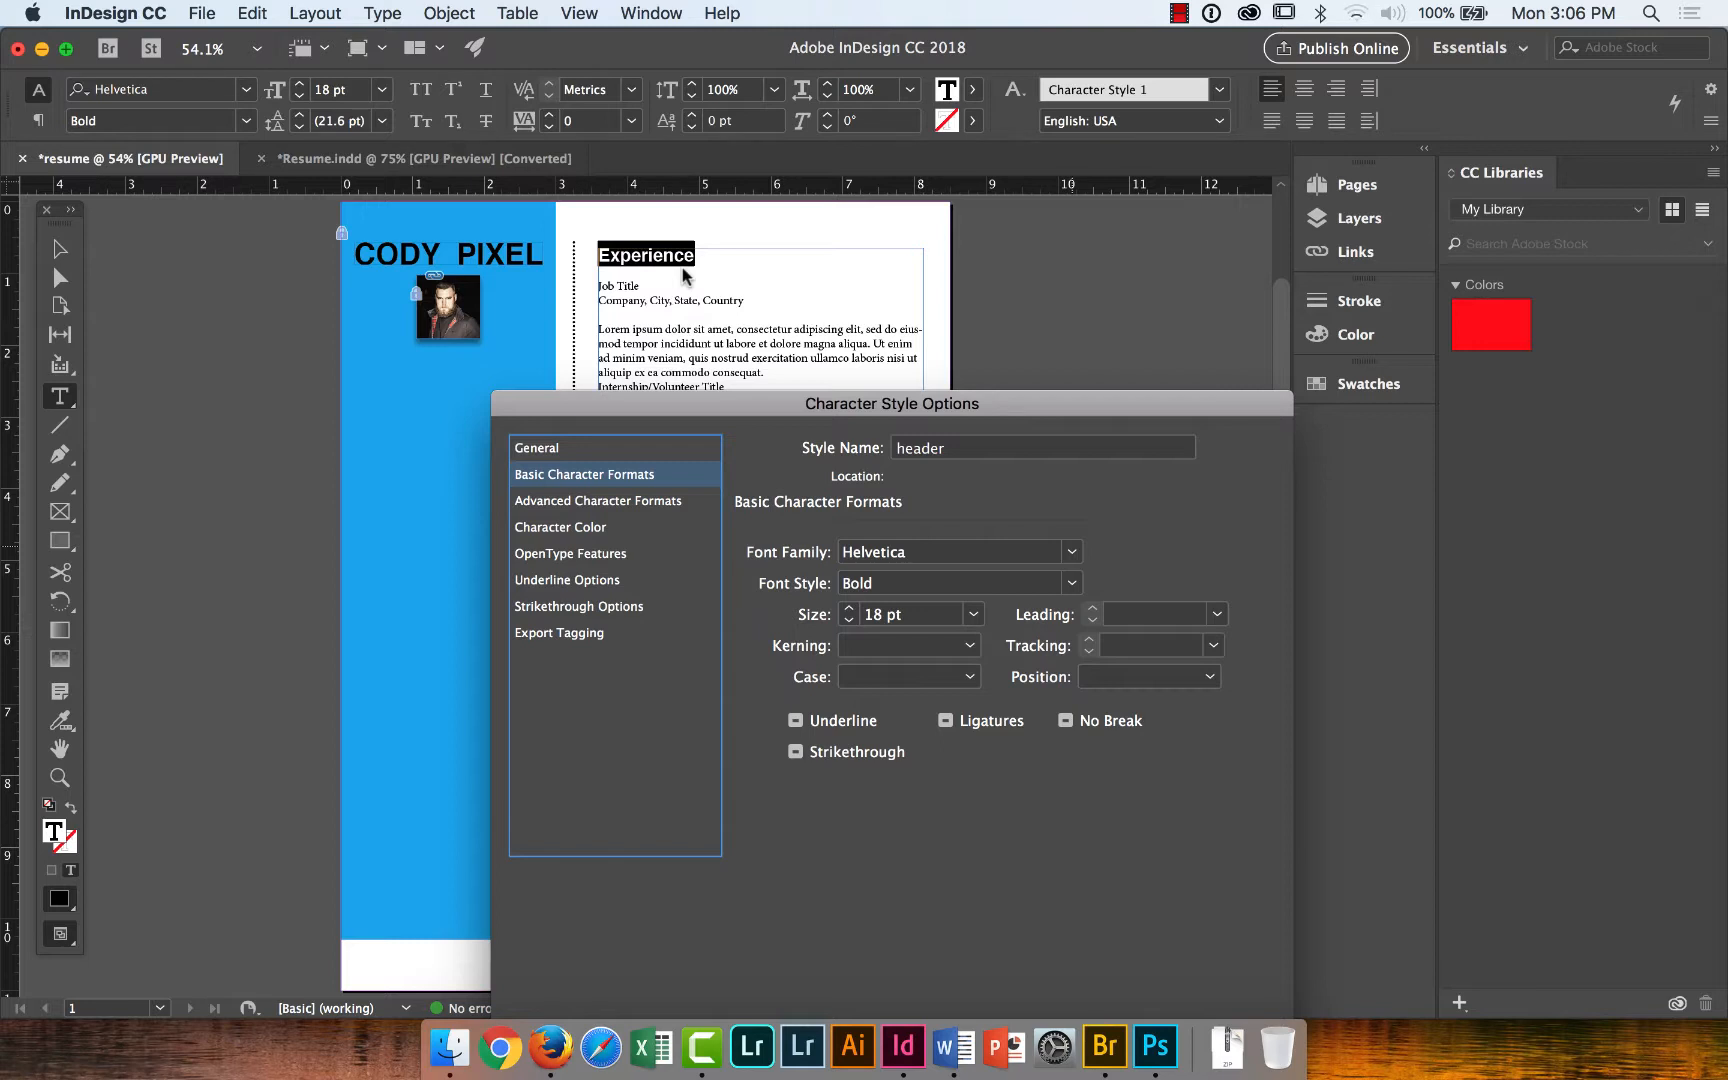
click(968, 679)
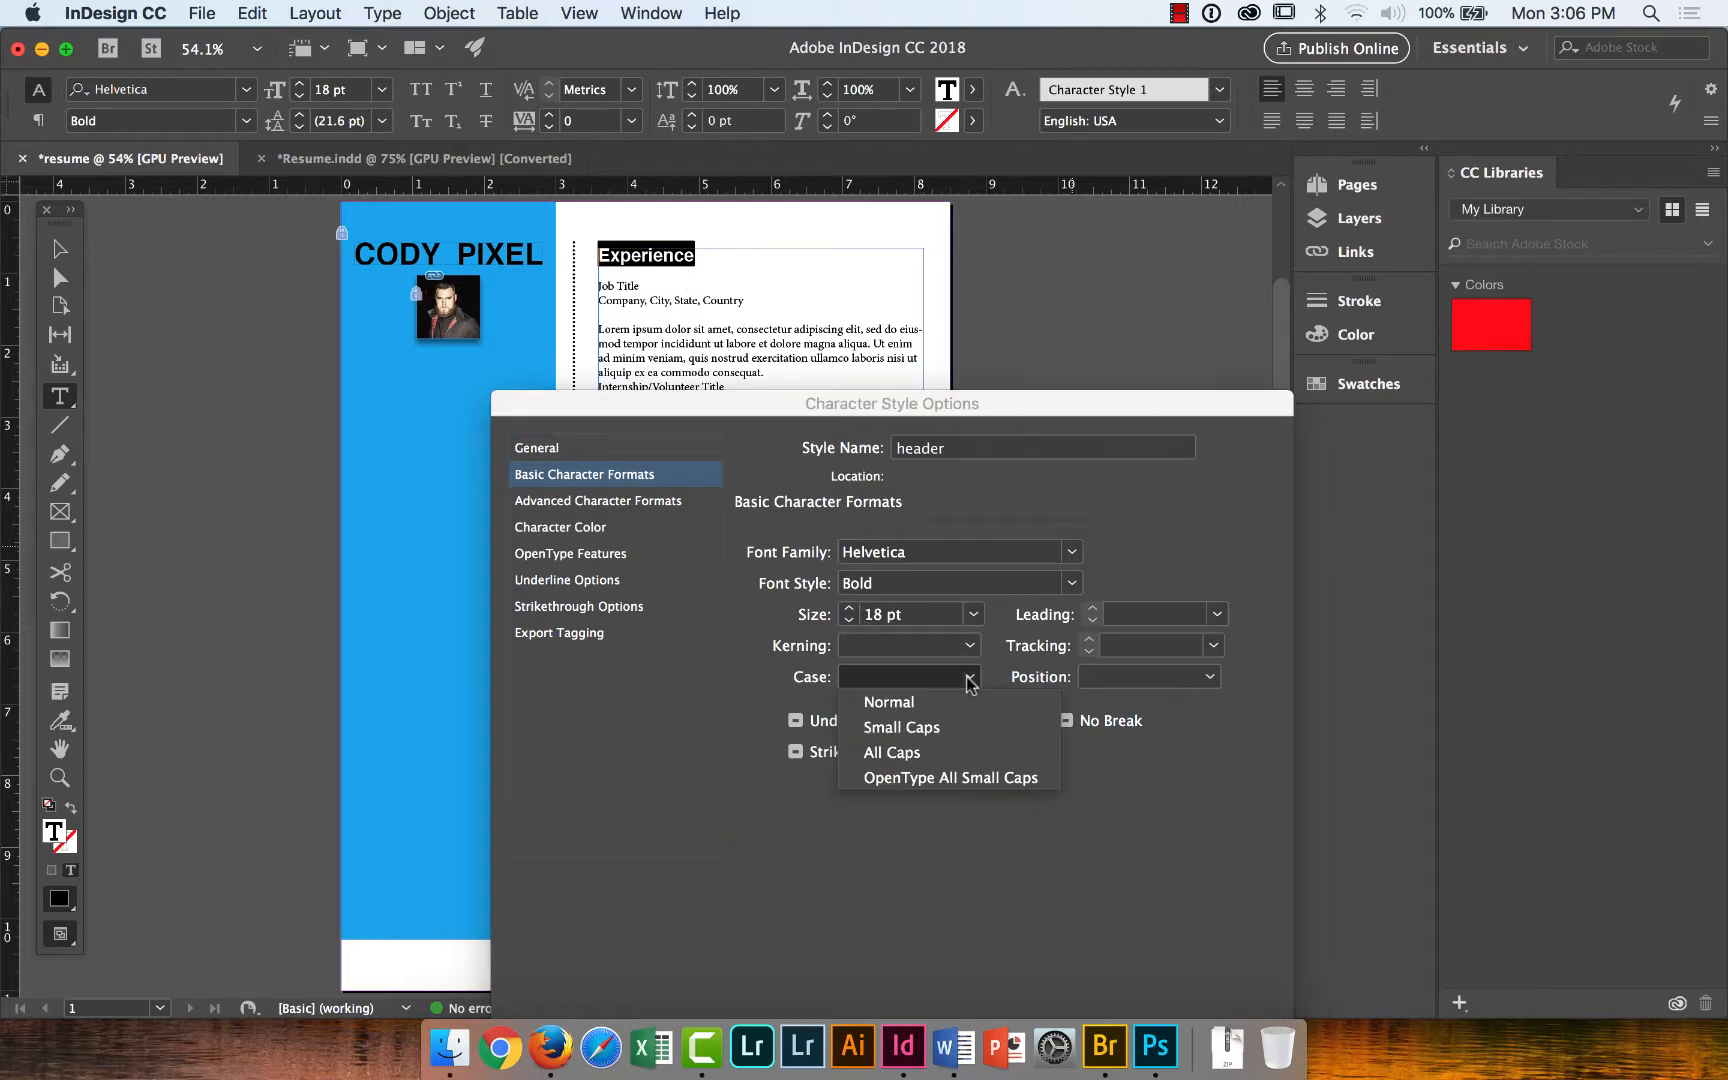
click(910, 752)
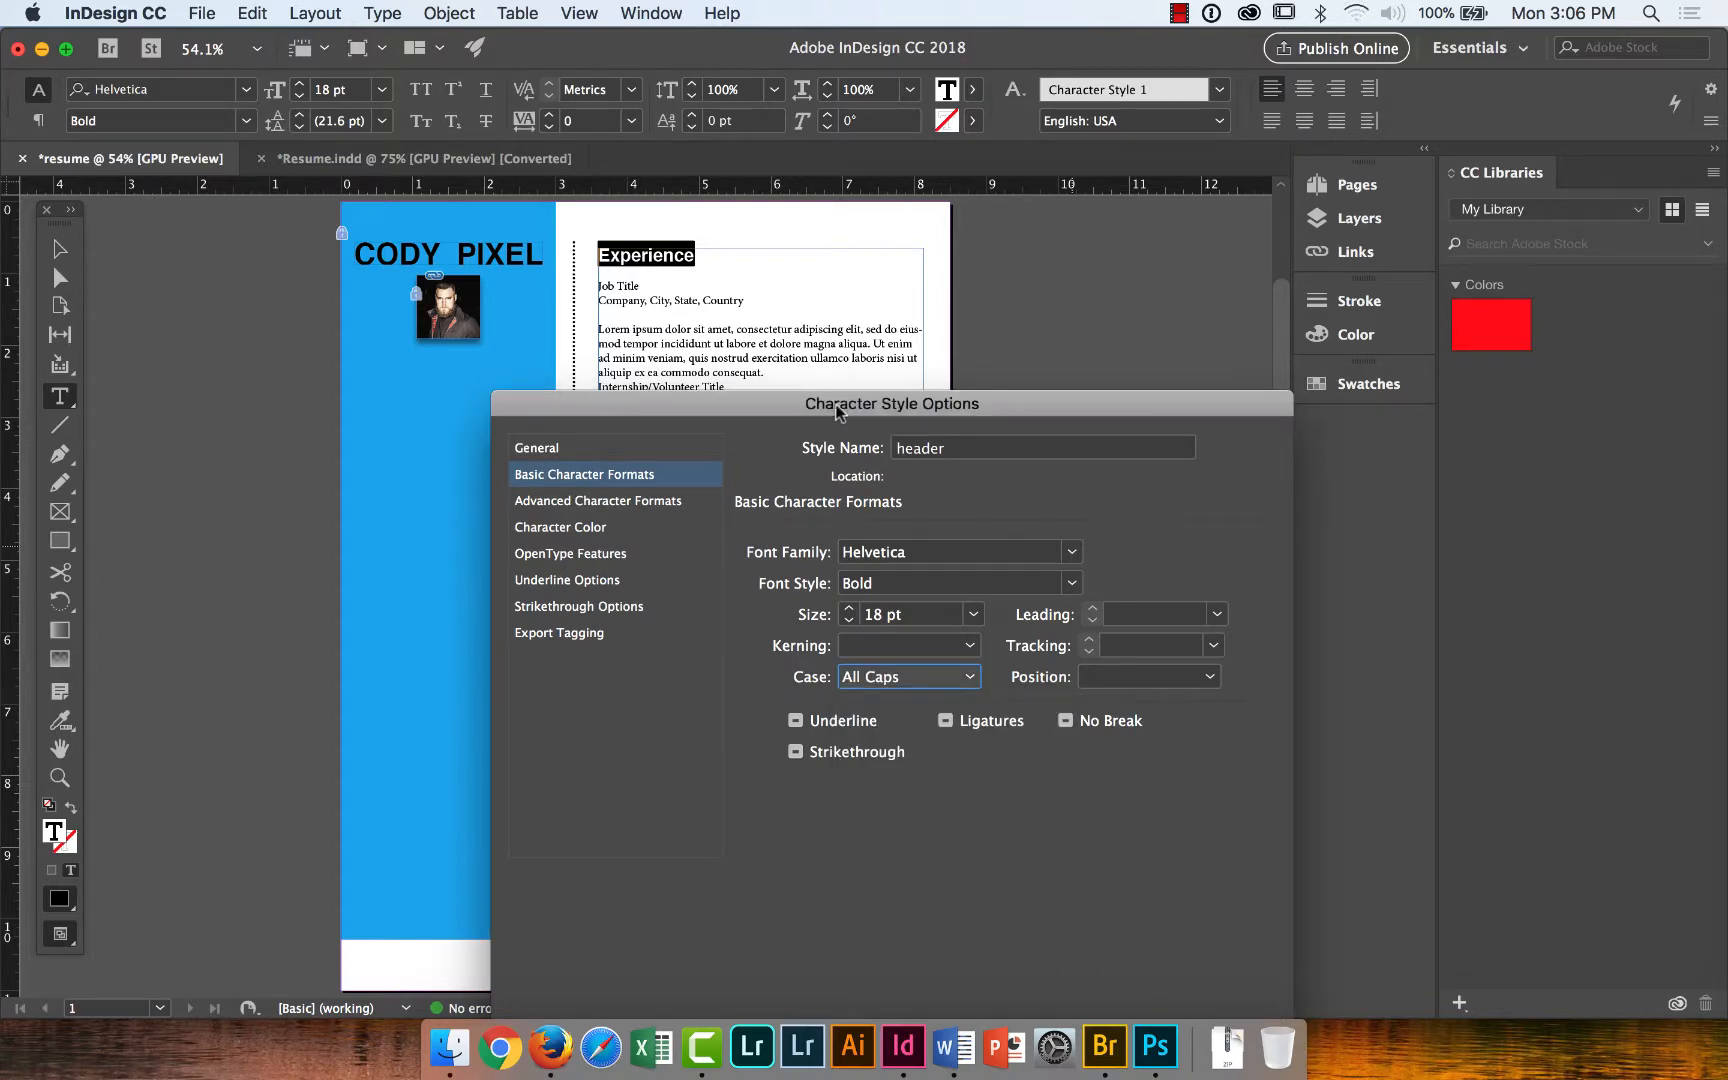
drag(837, 404, 1081, 199)
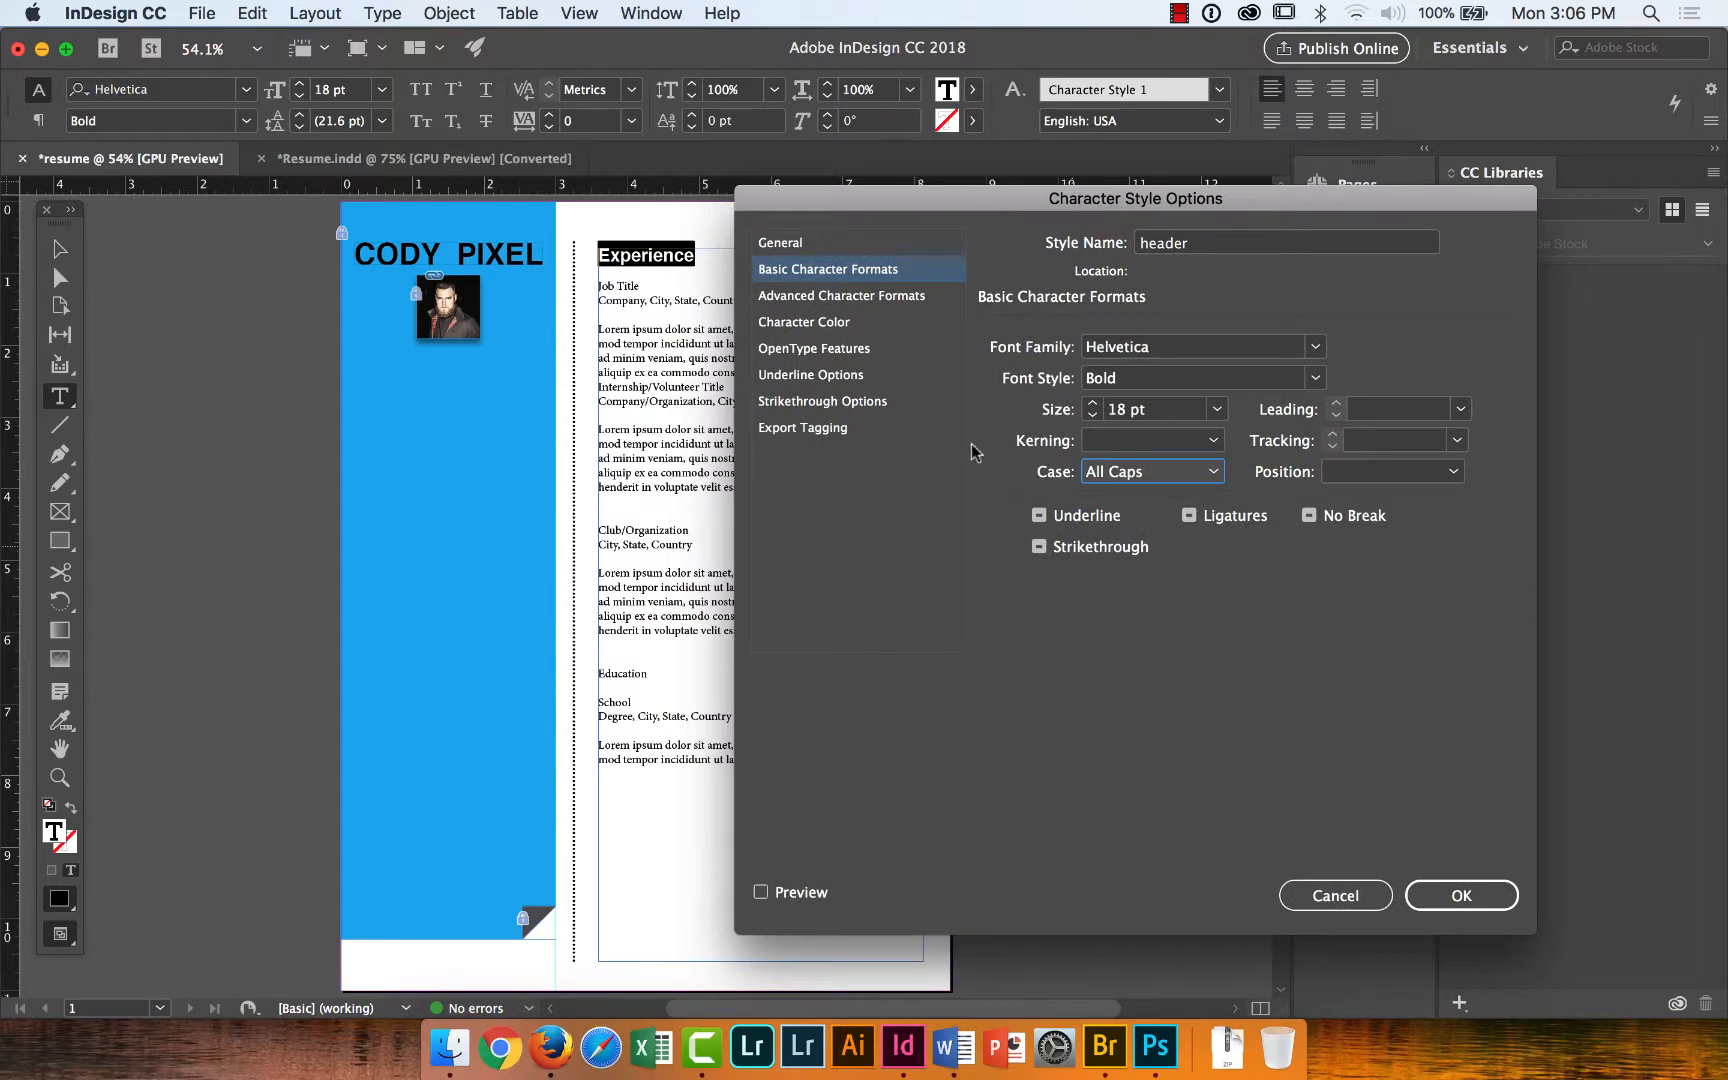
click(760, 893)
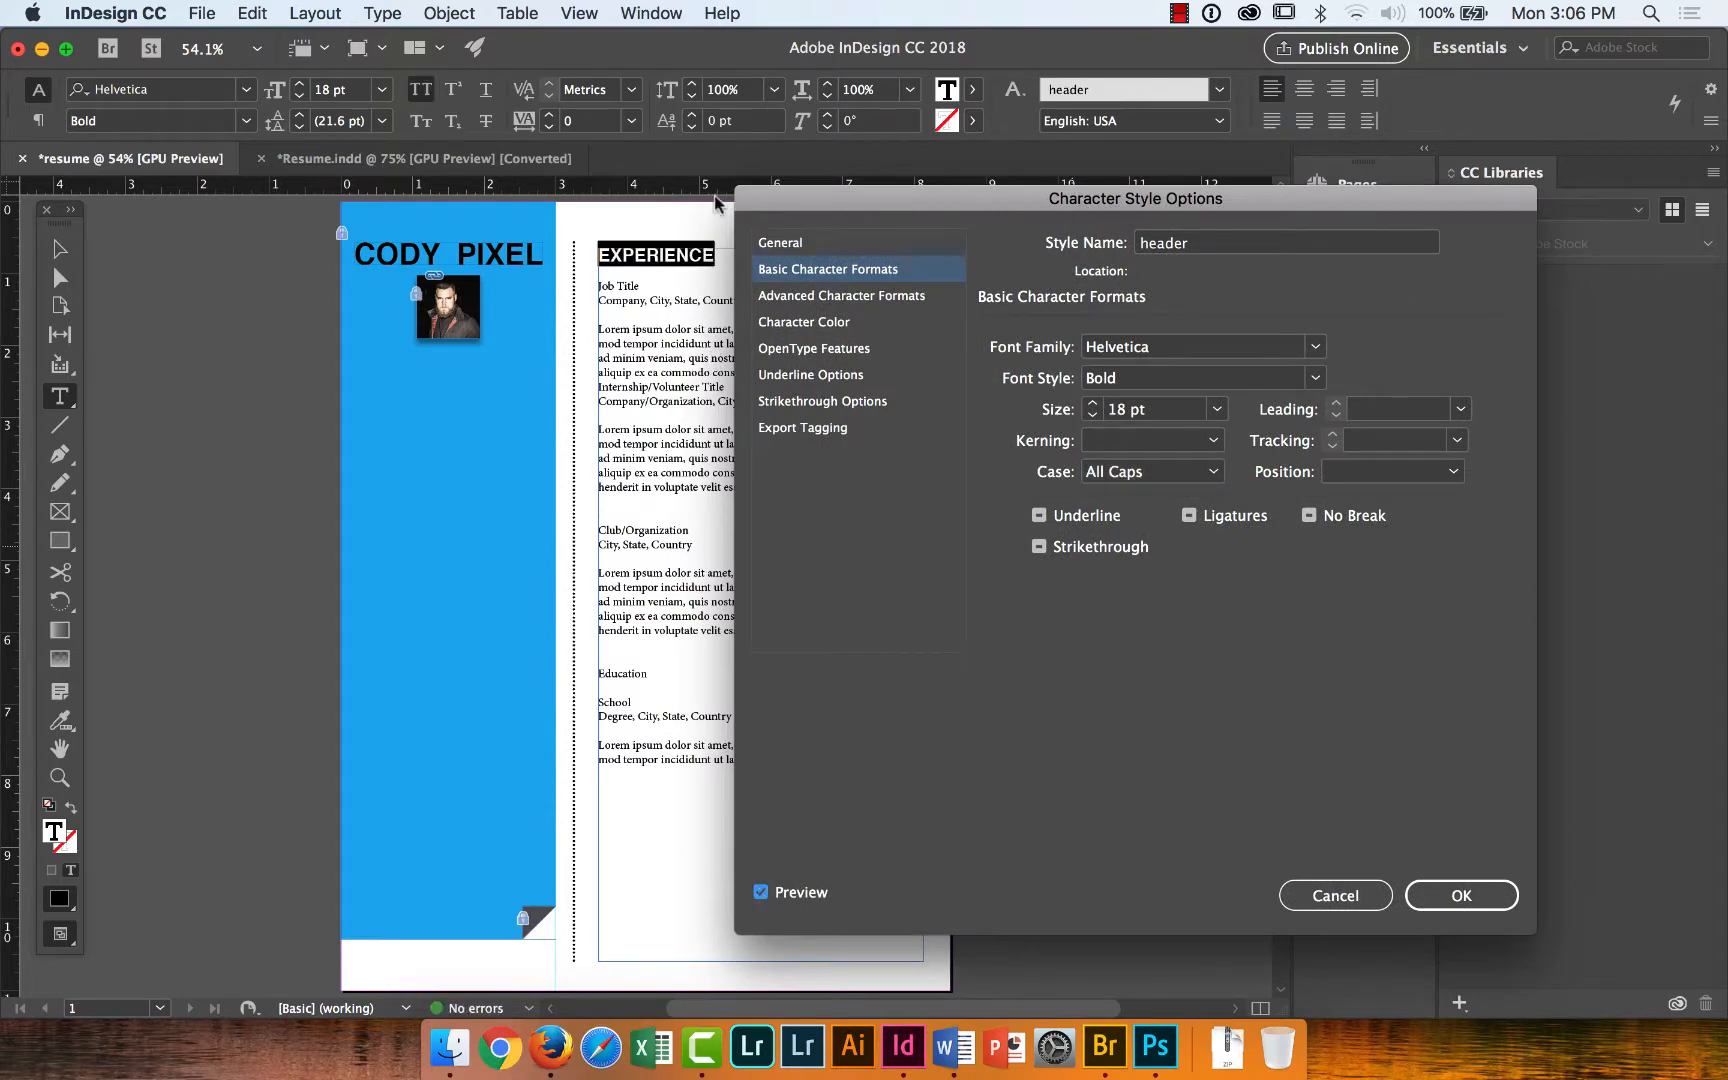
Give the header style the cyan character color C=100 M=0 Y=0 K=0, review its settings and save the style.
drag(886, 213, 791, 381)
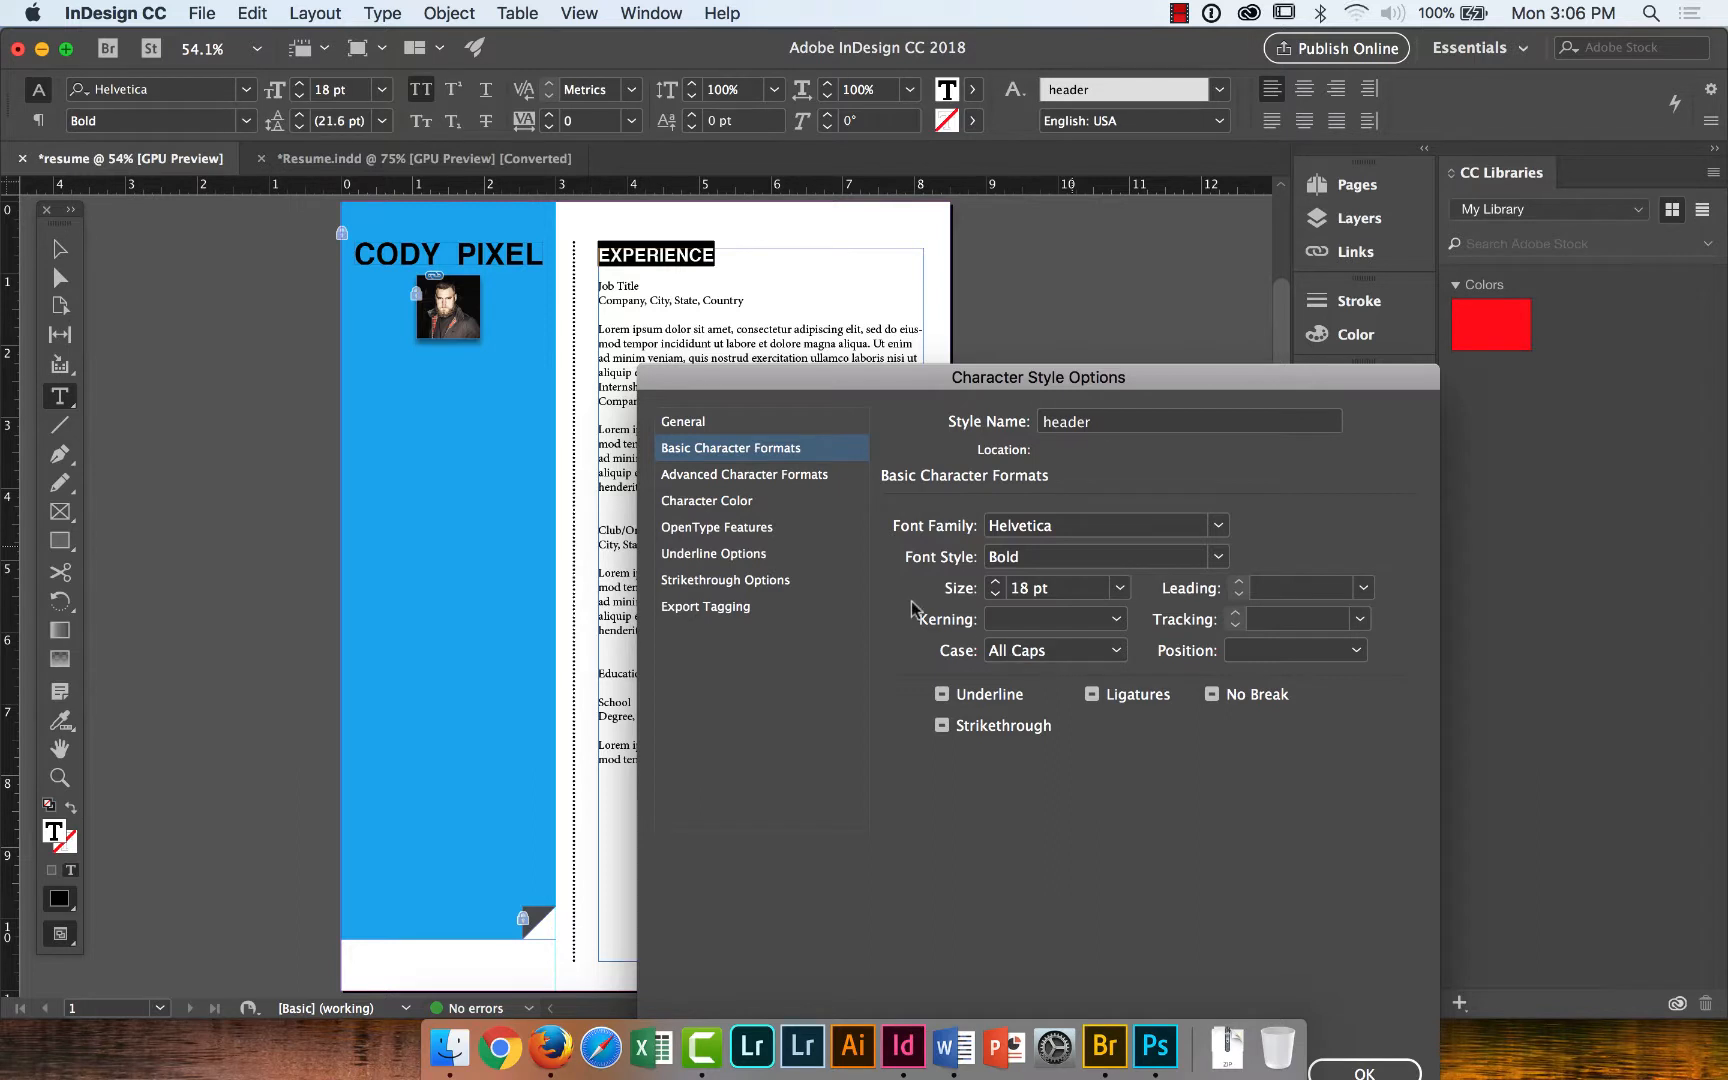
click(807, 476)
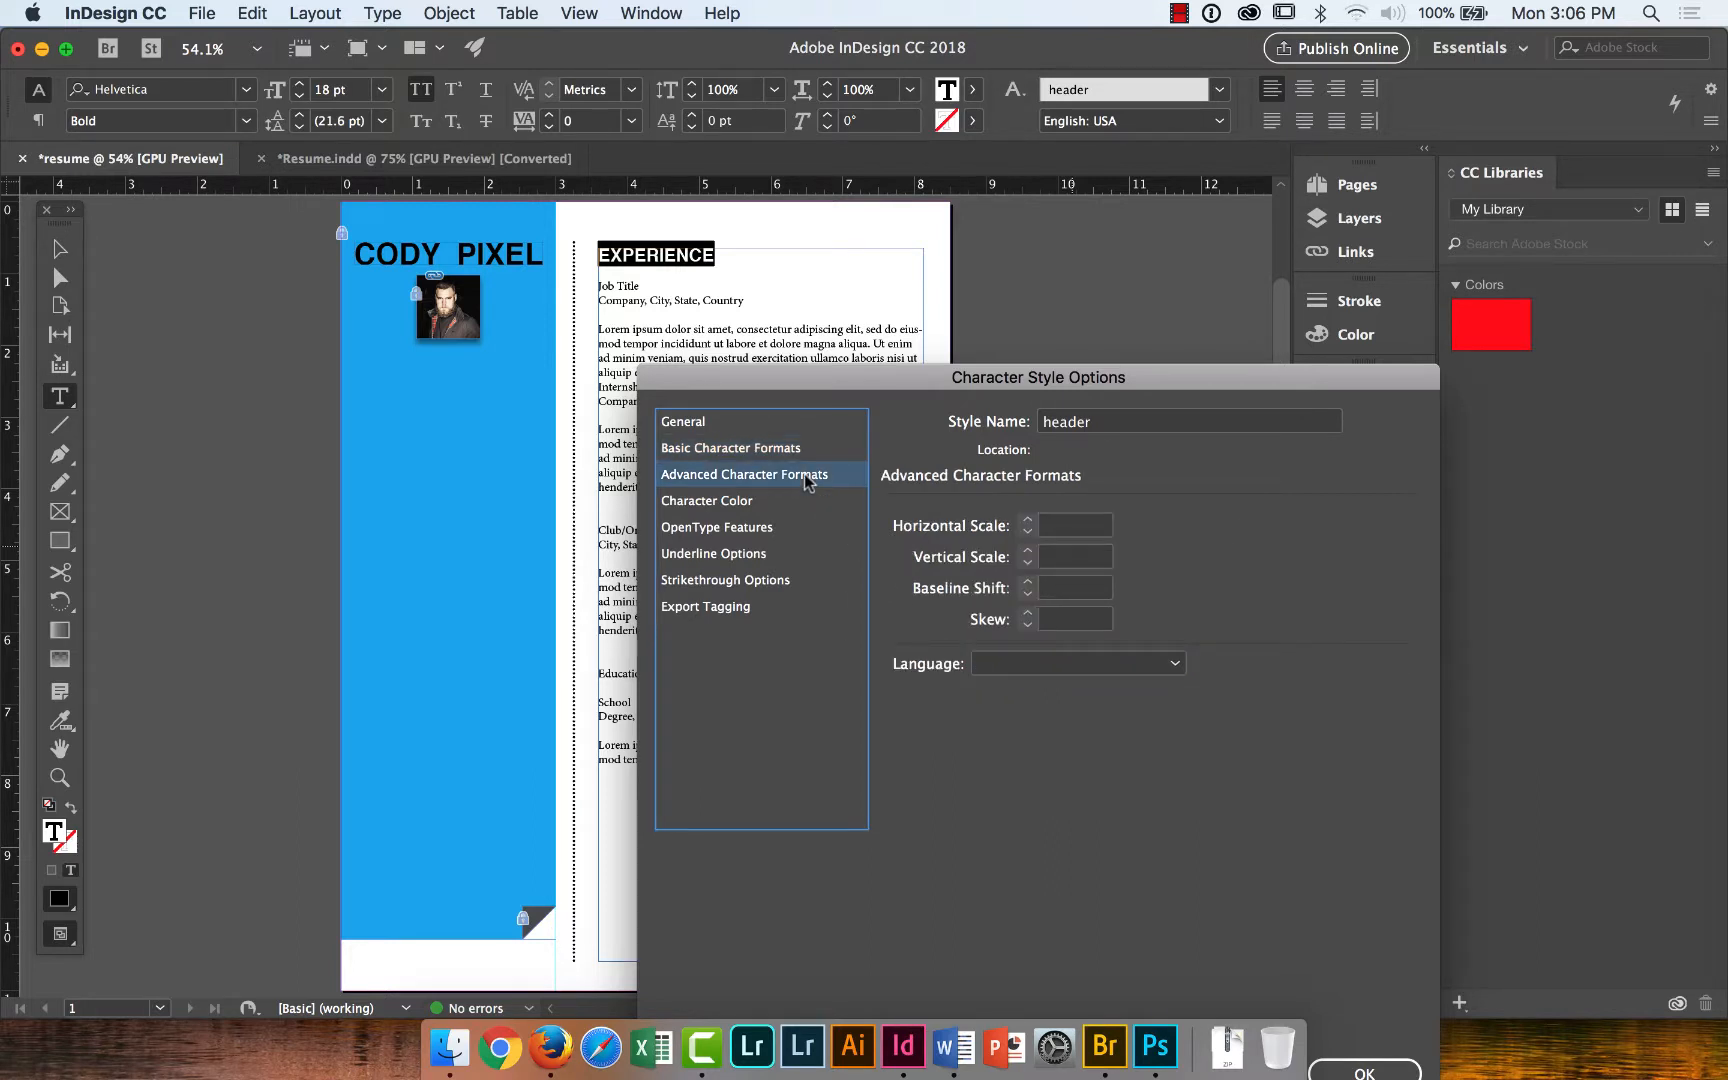
click(727, 503)
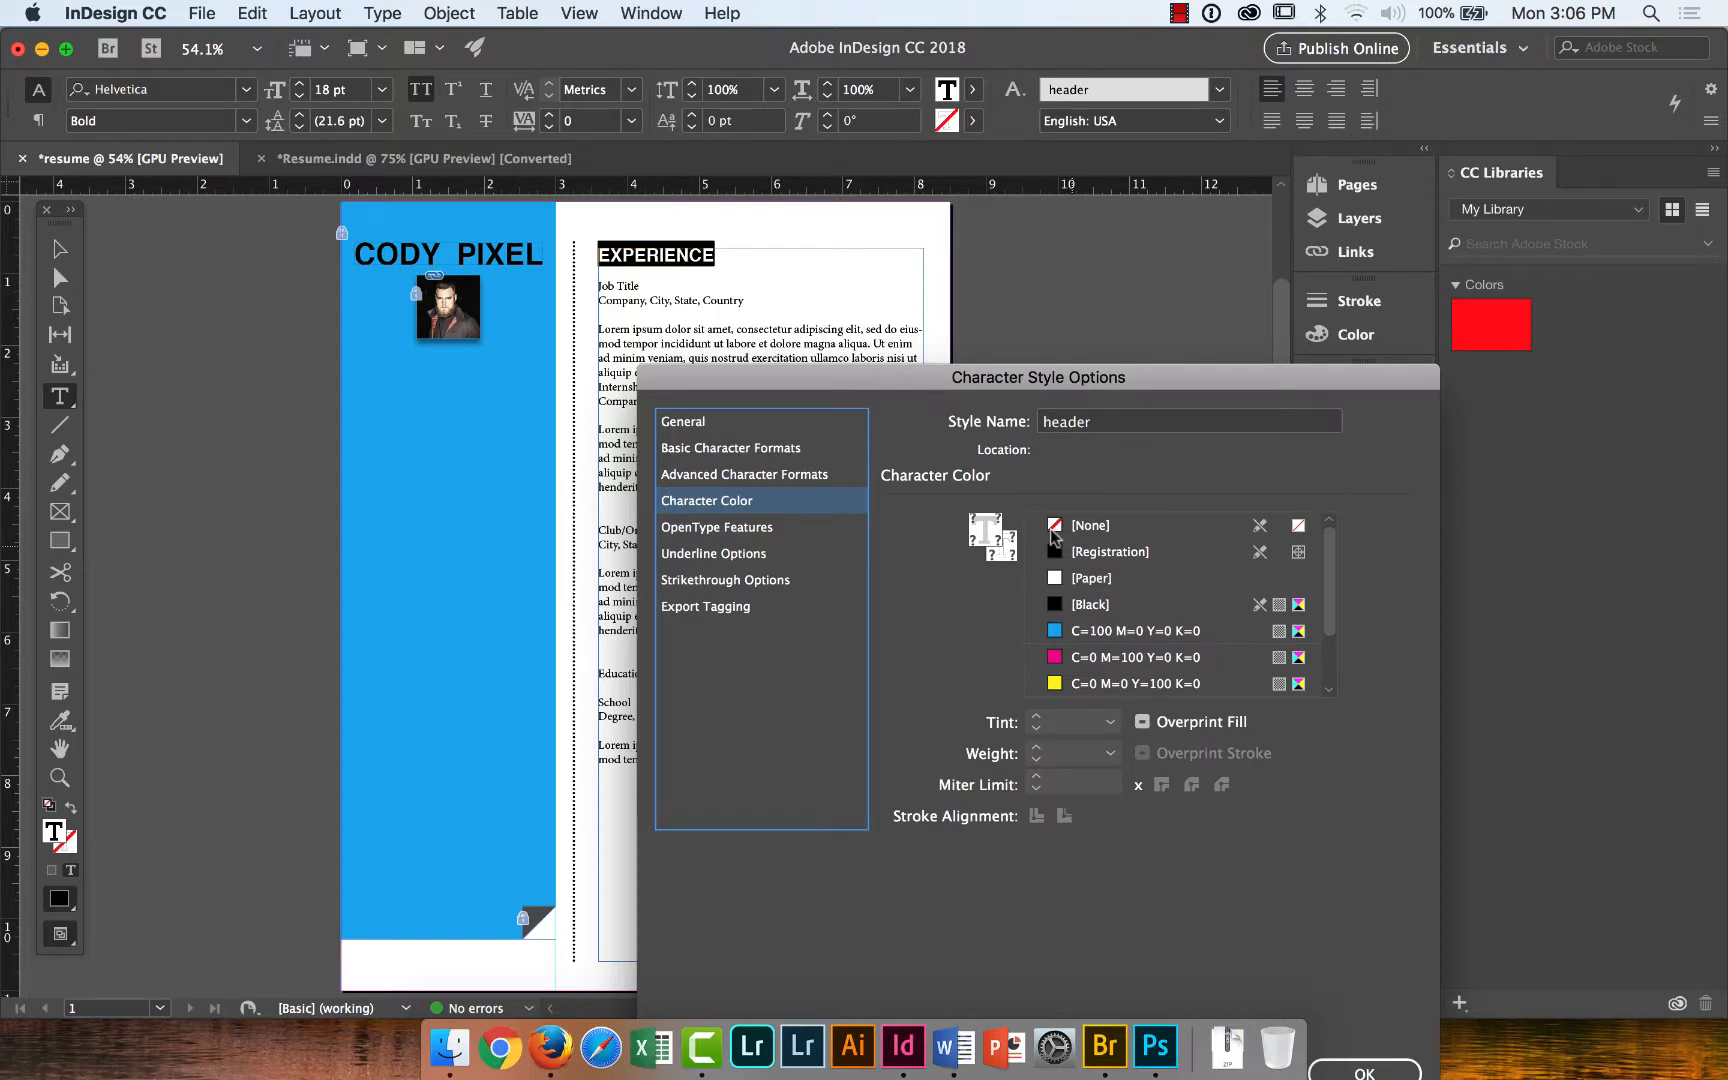
click(1097, 631)
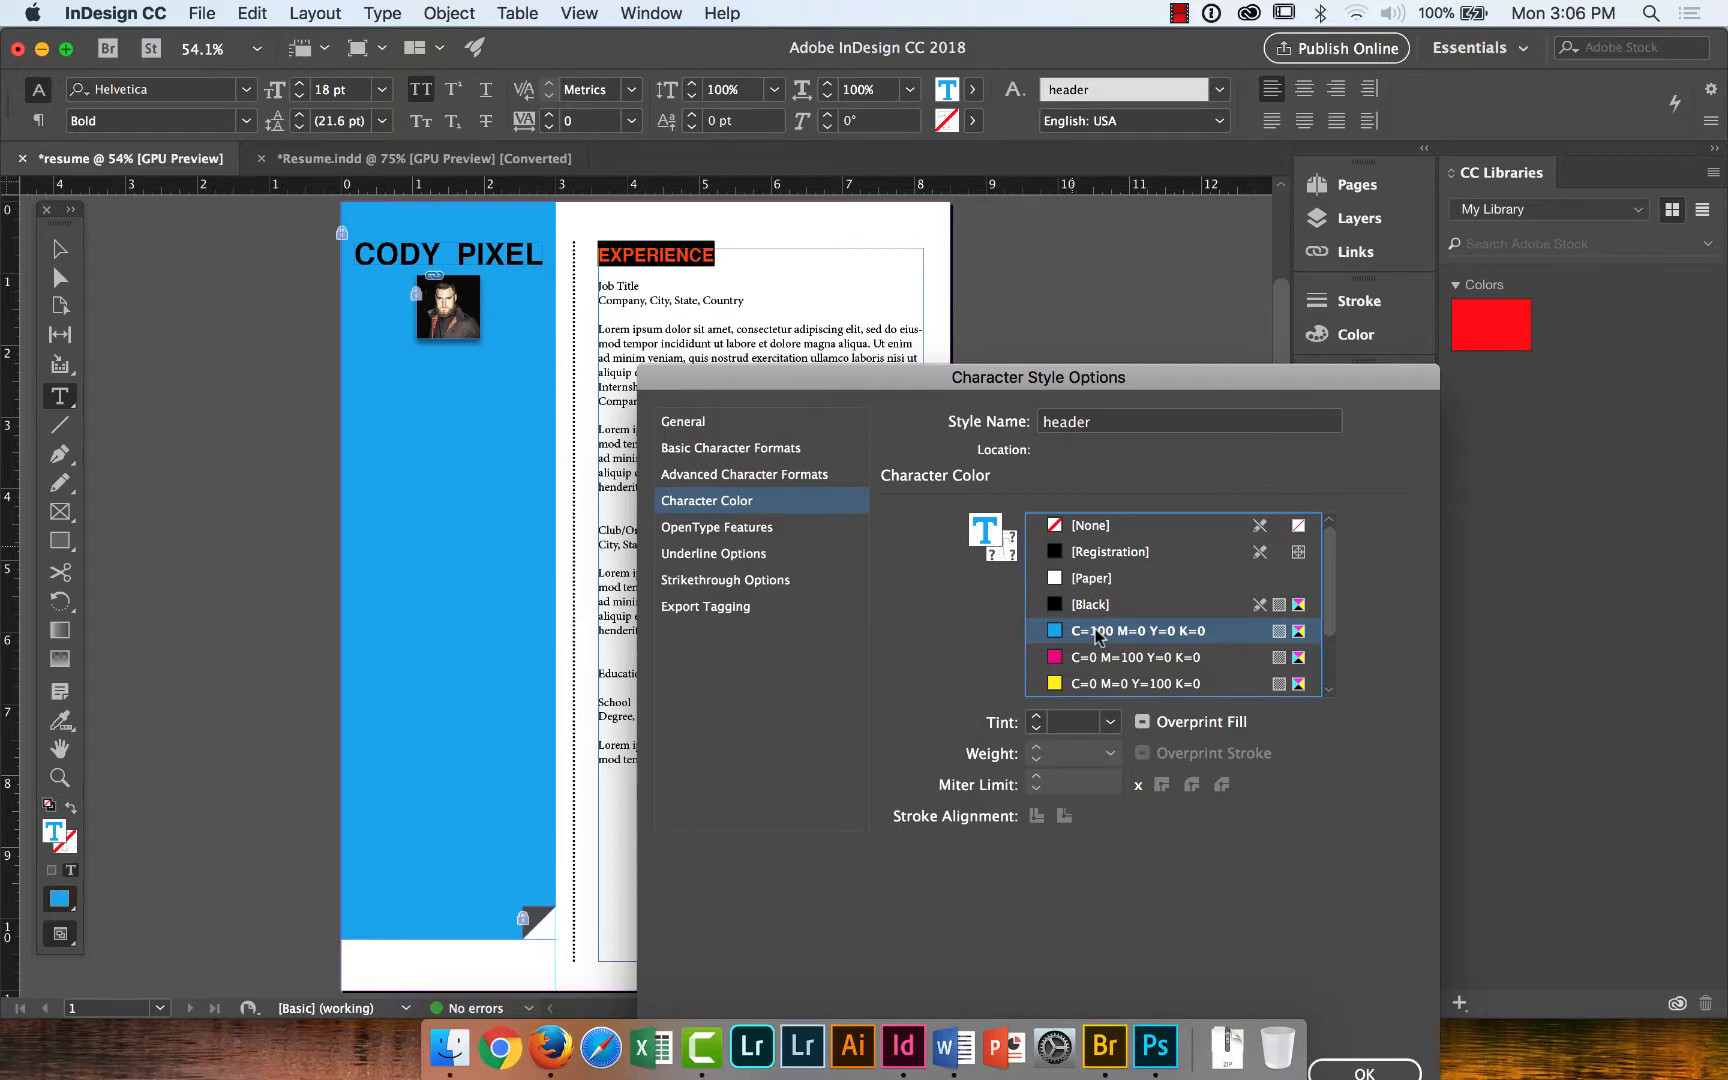
drag(1046, 384, 994, 222)
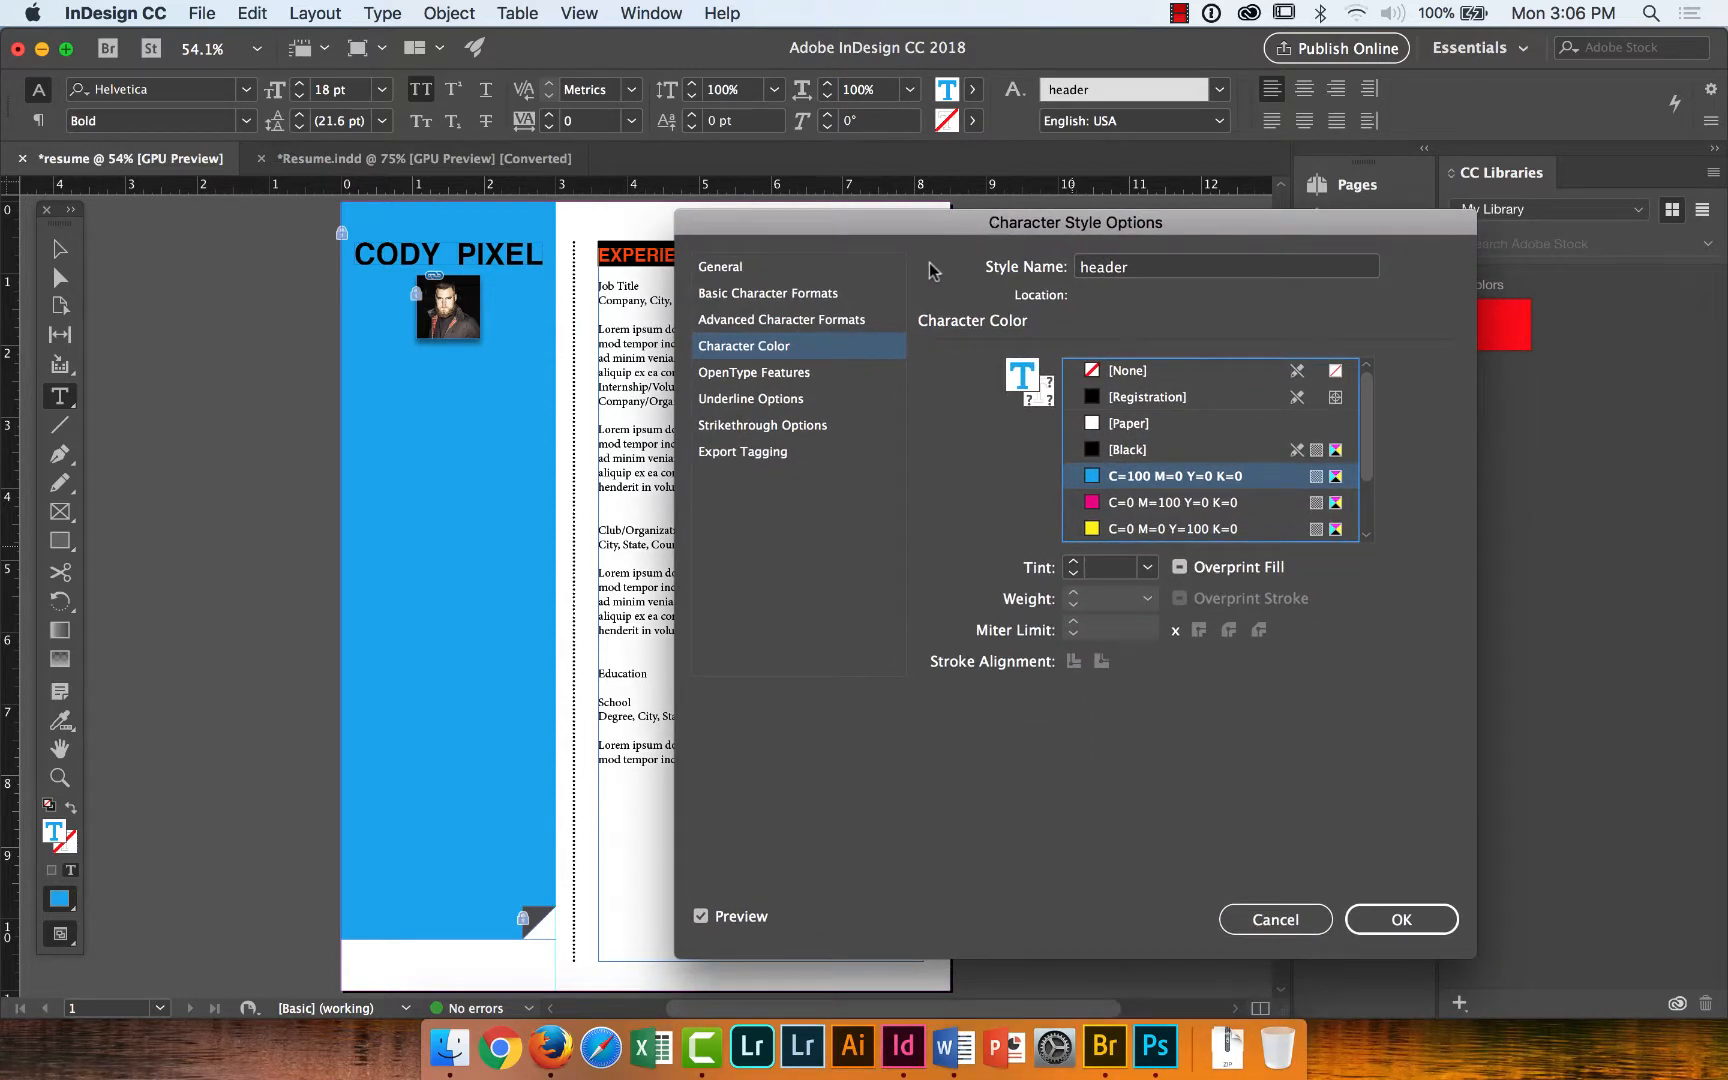
click(732, 266)
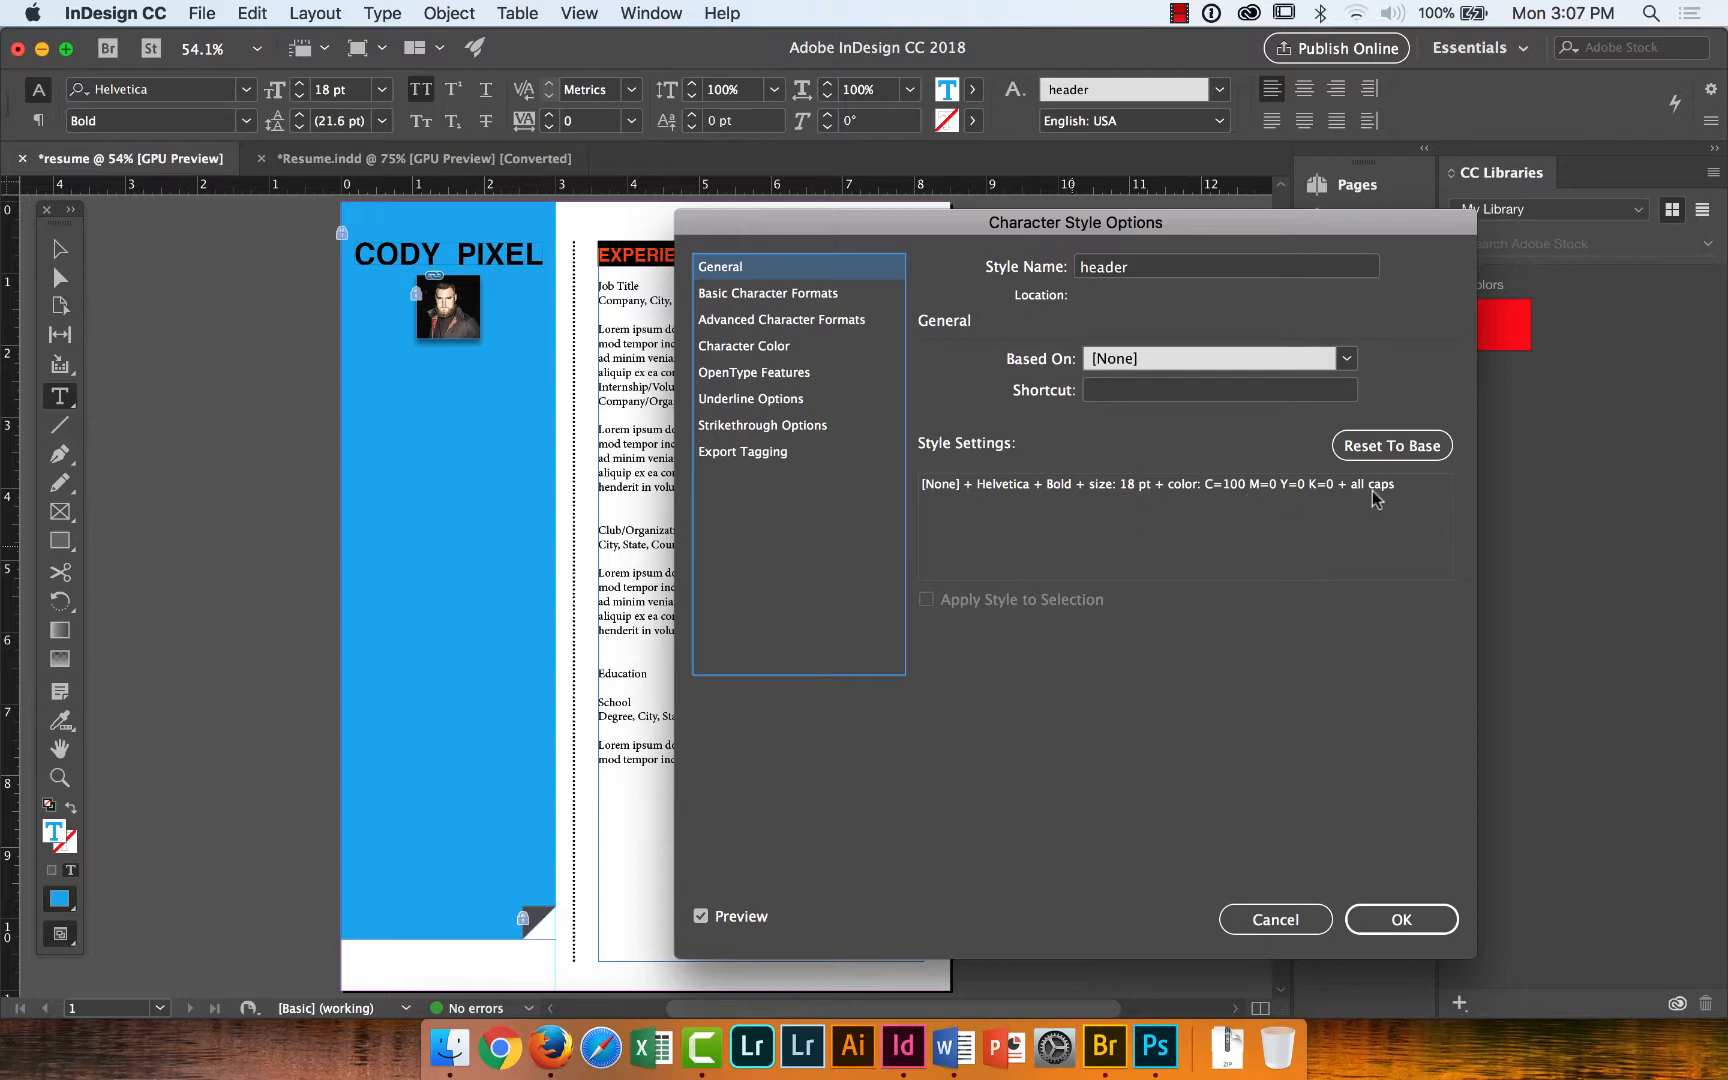
click(1392, 917)
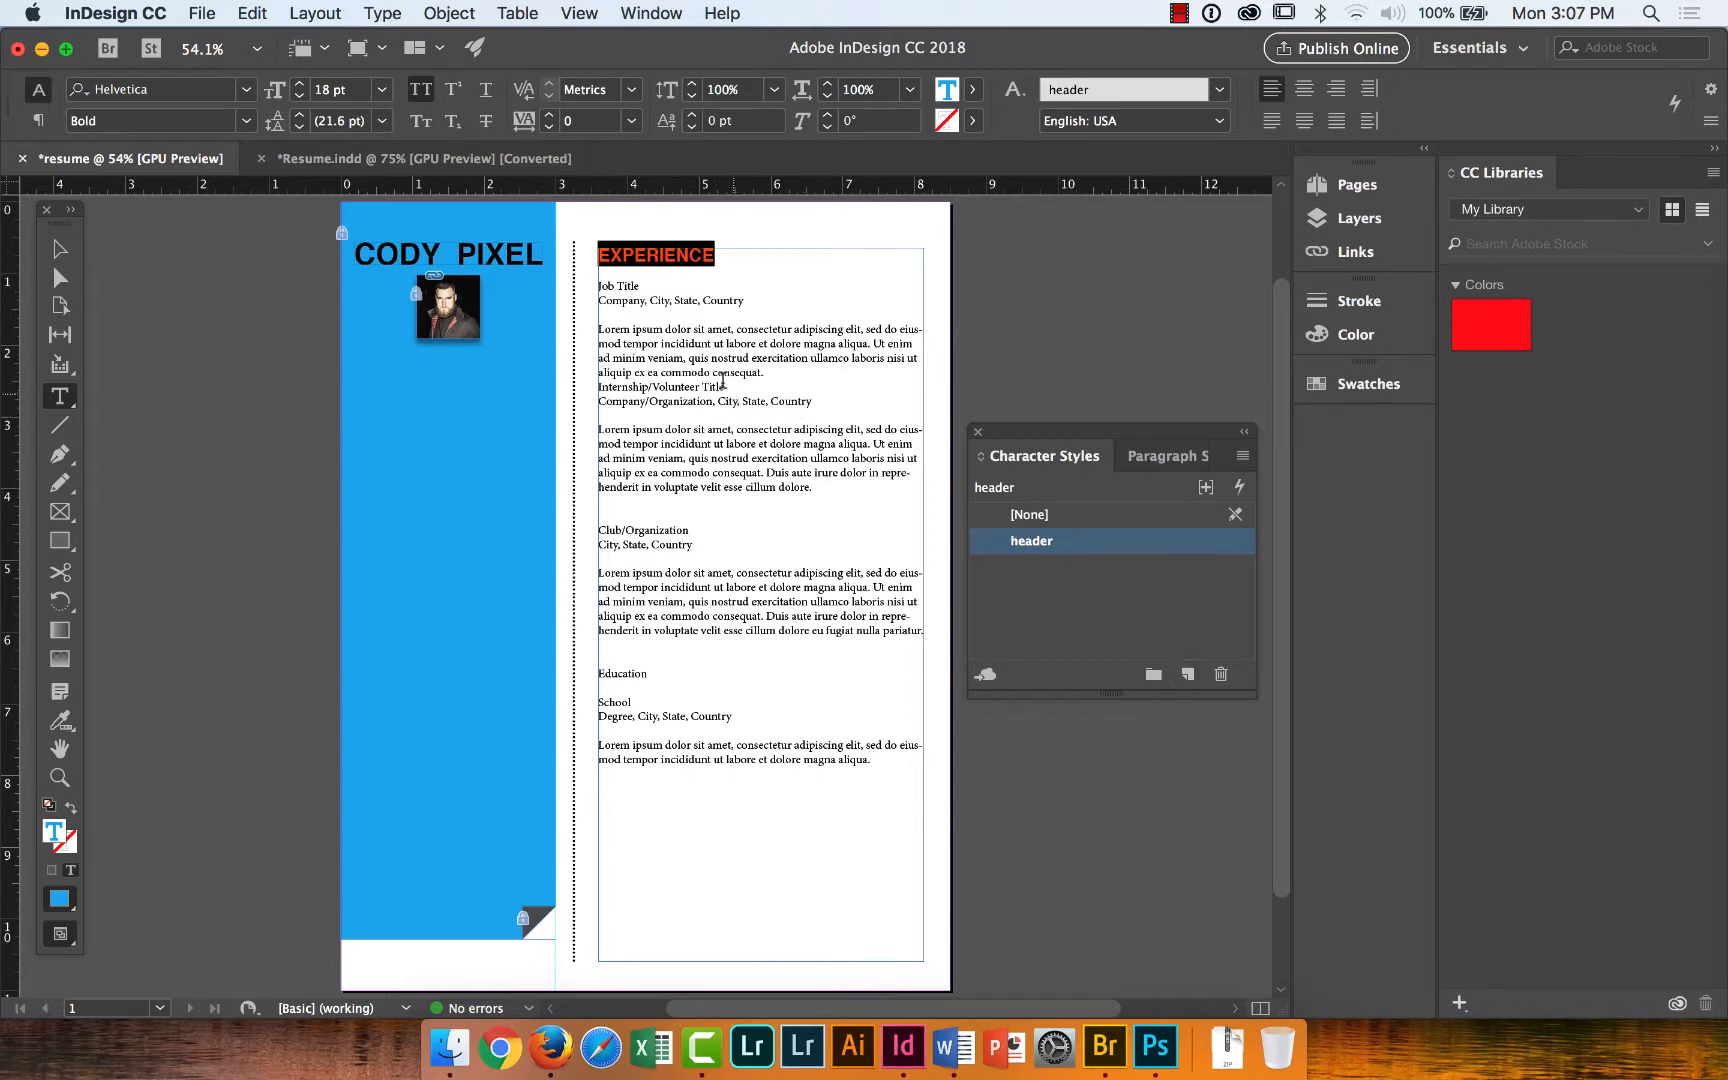
Check the Education heading in the sample Resume.indd and apply the header style to the resume's Education heading.
click(440, 158)
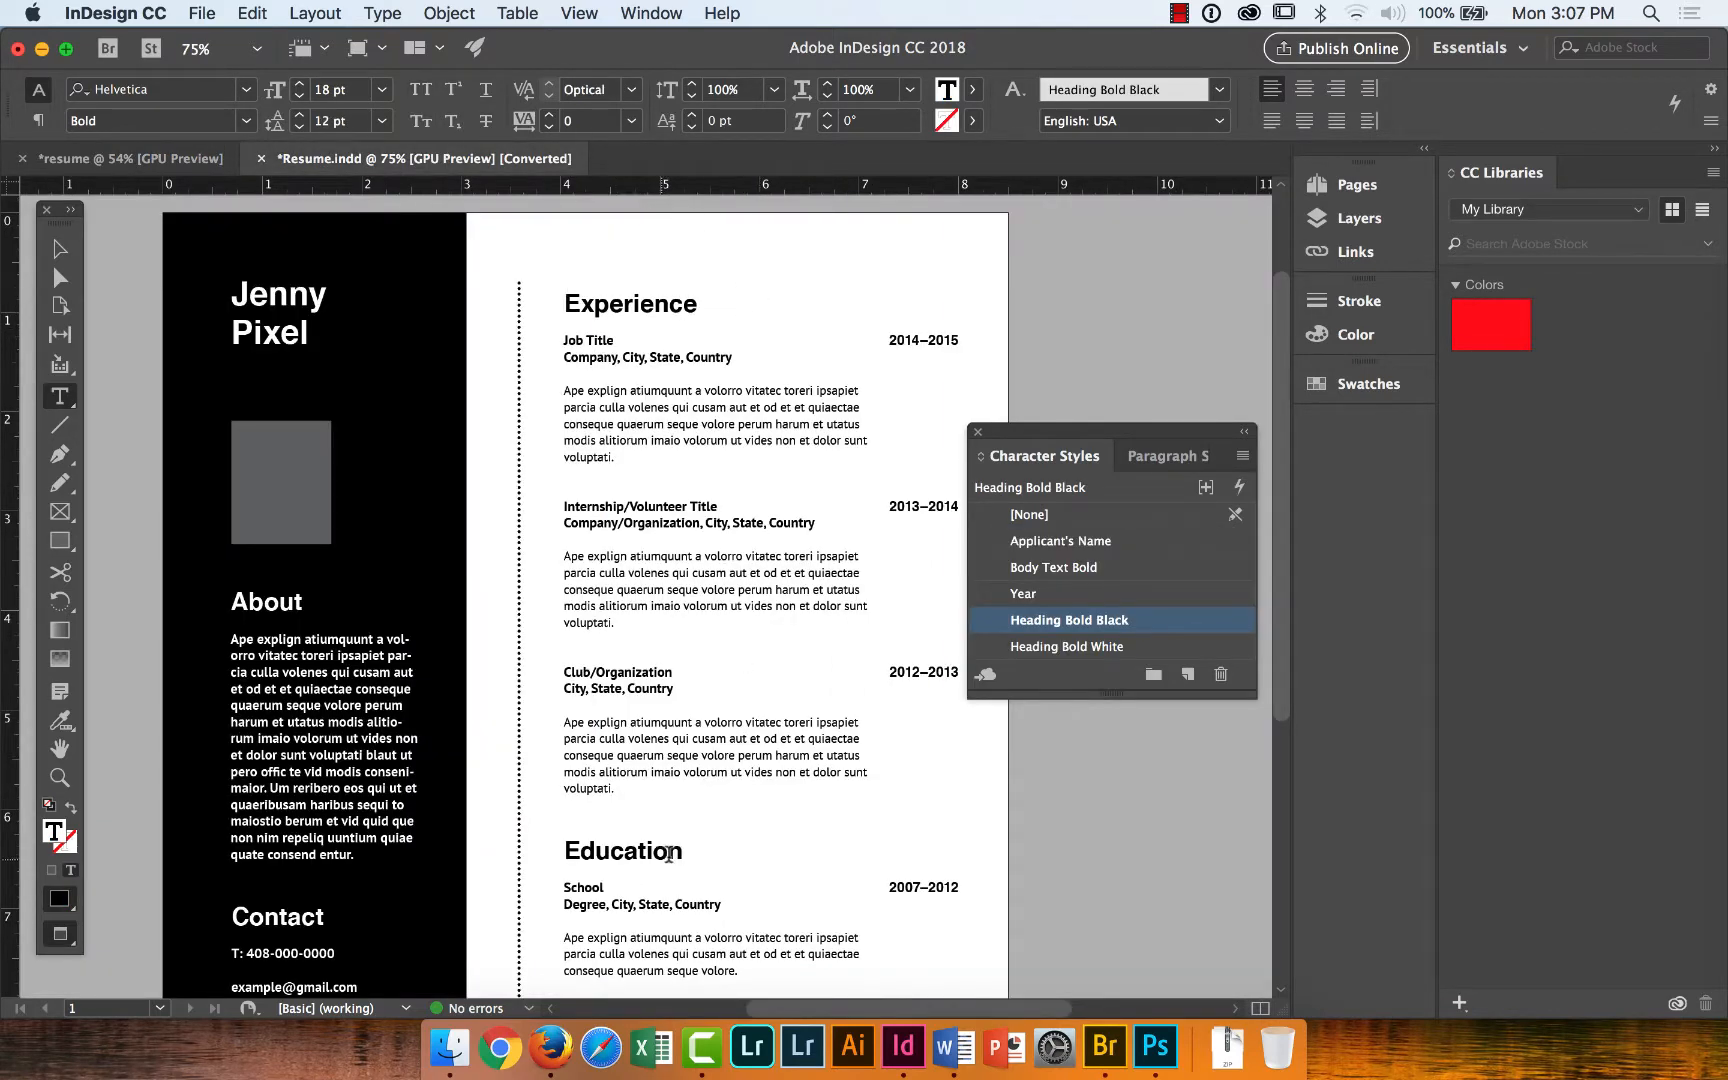
click(155, 156)
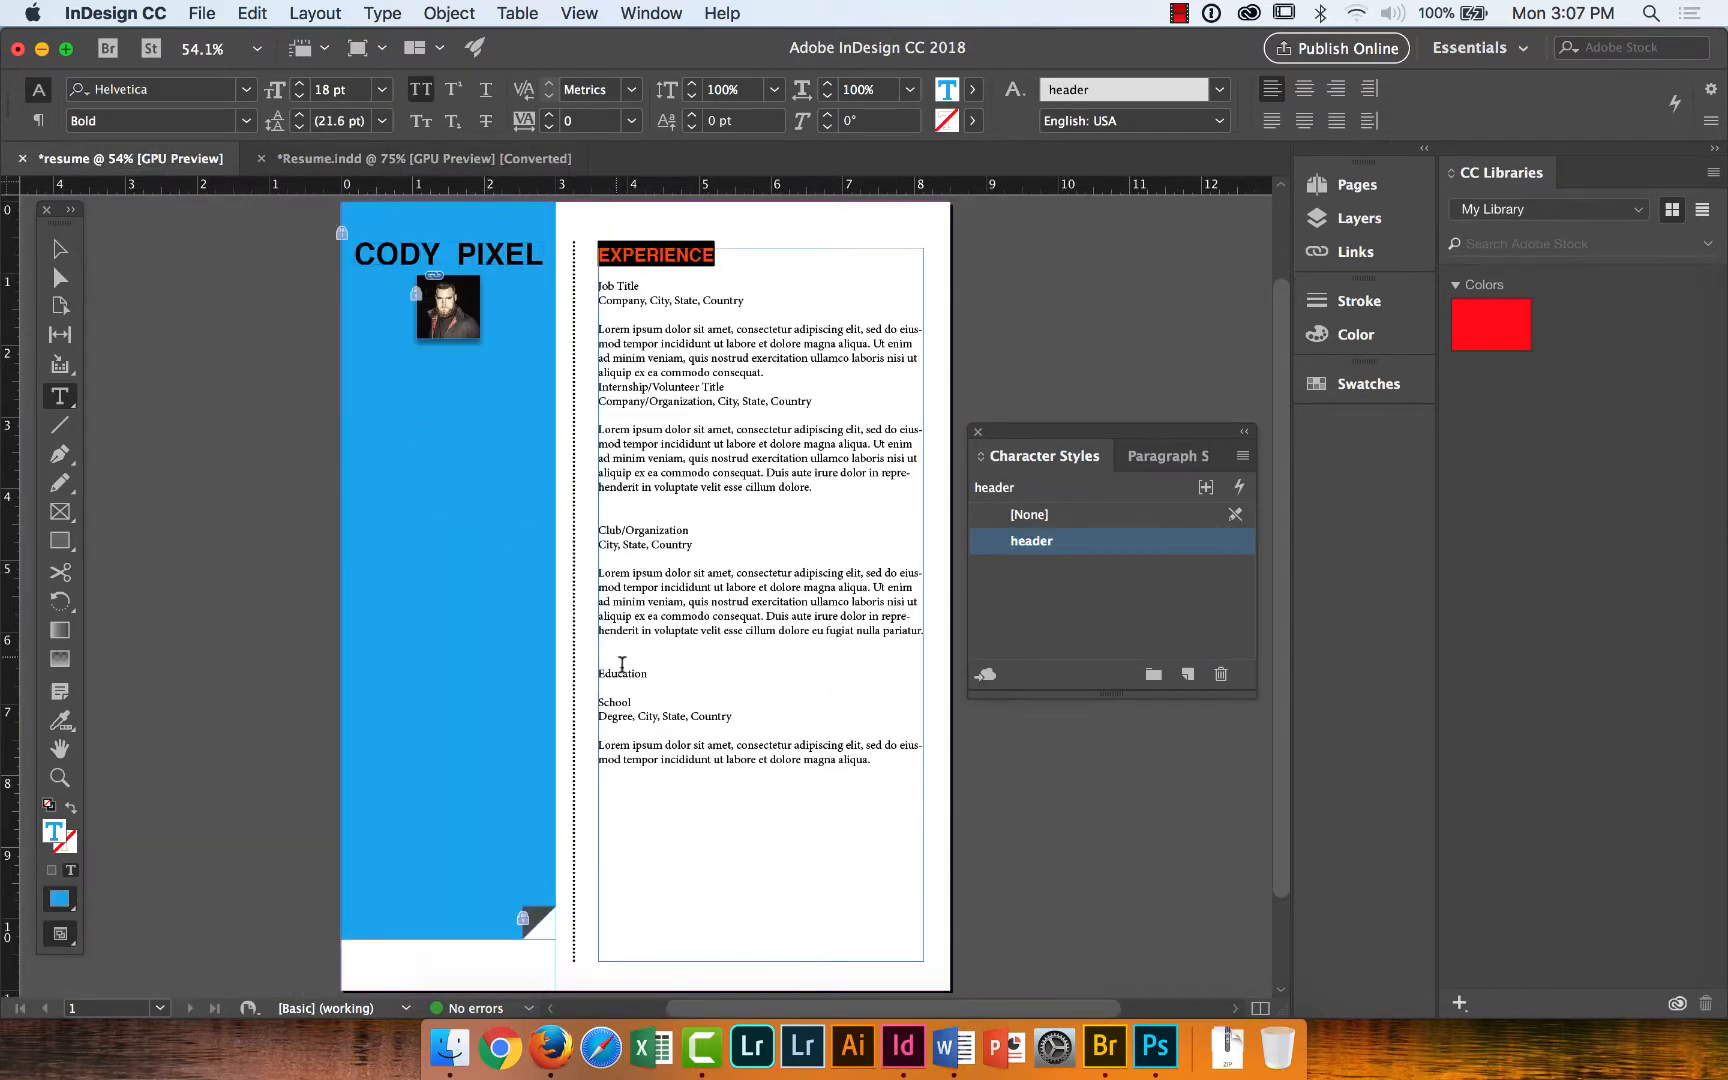
drag(652, 675, 596, 673)
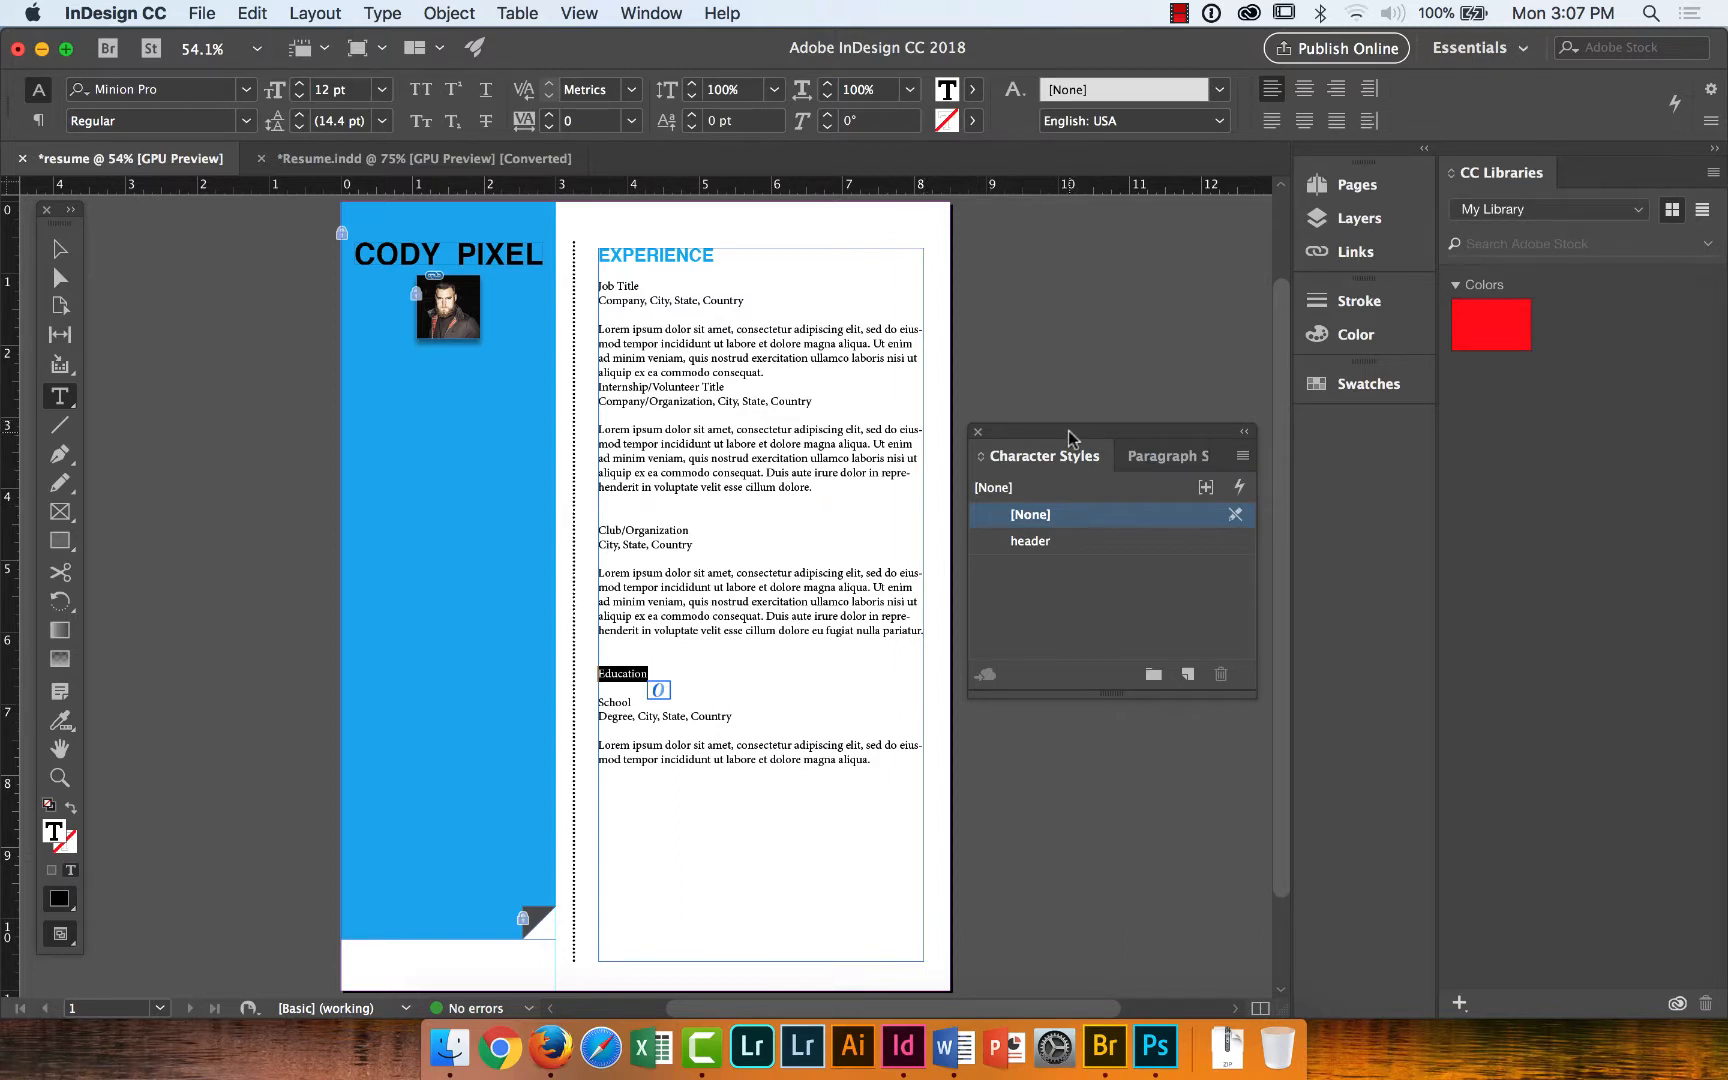
click(1050, 540)
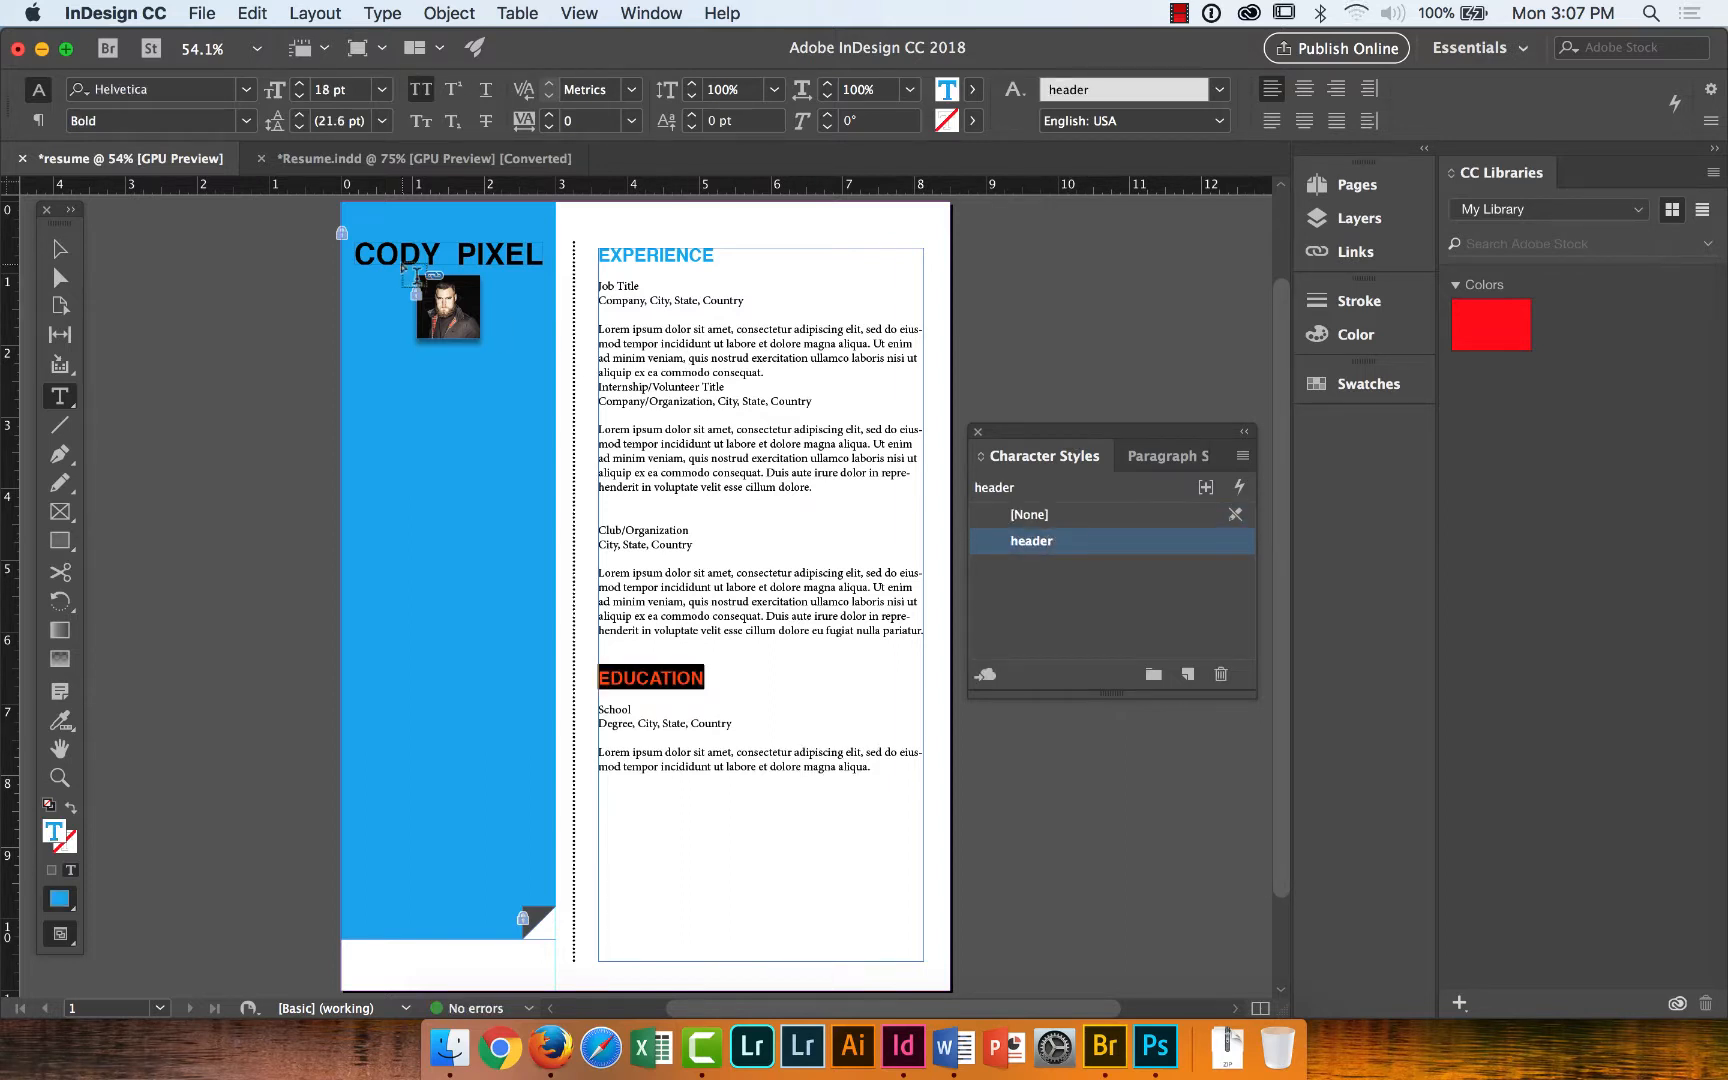
Try applying the header style to the whole main text frame and undo it.
click(58, 250)
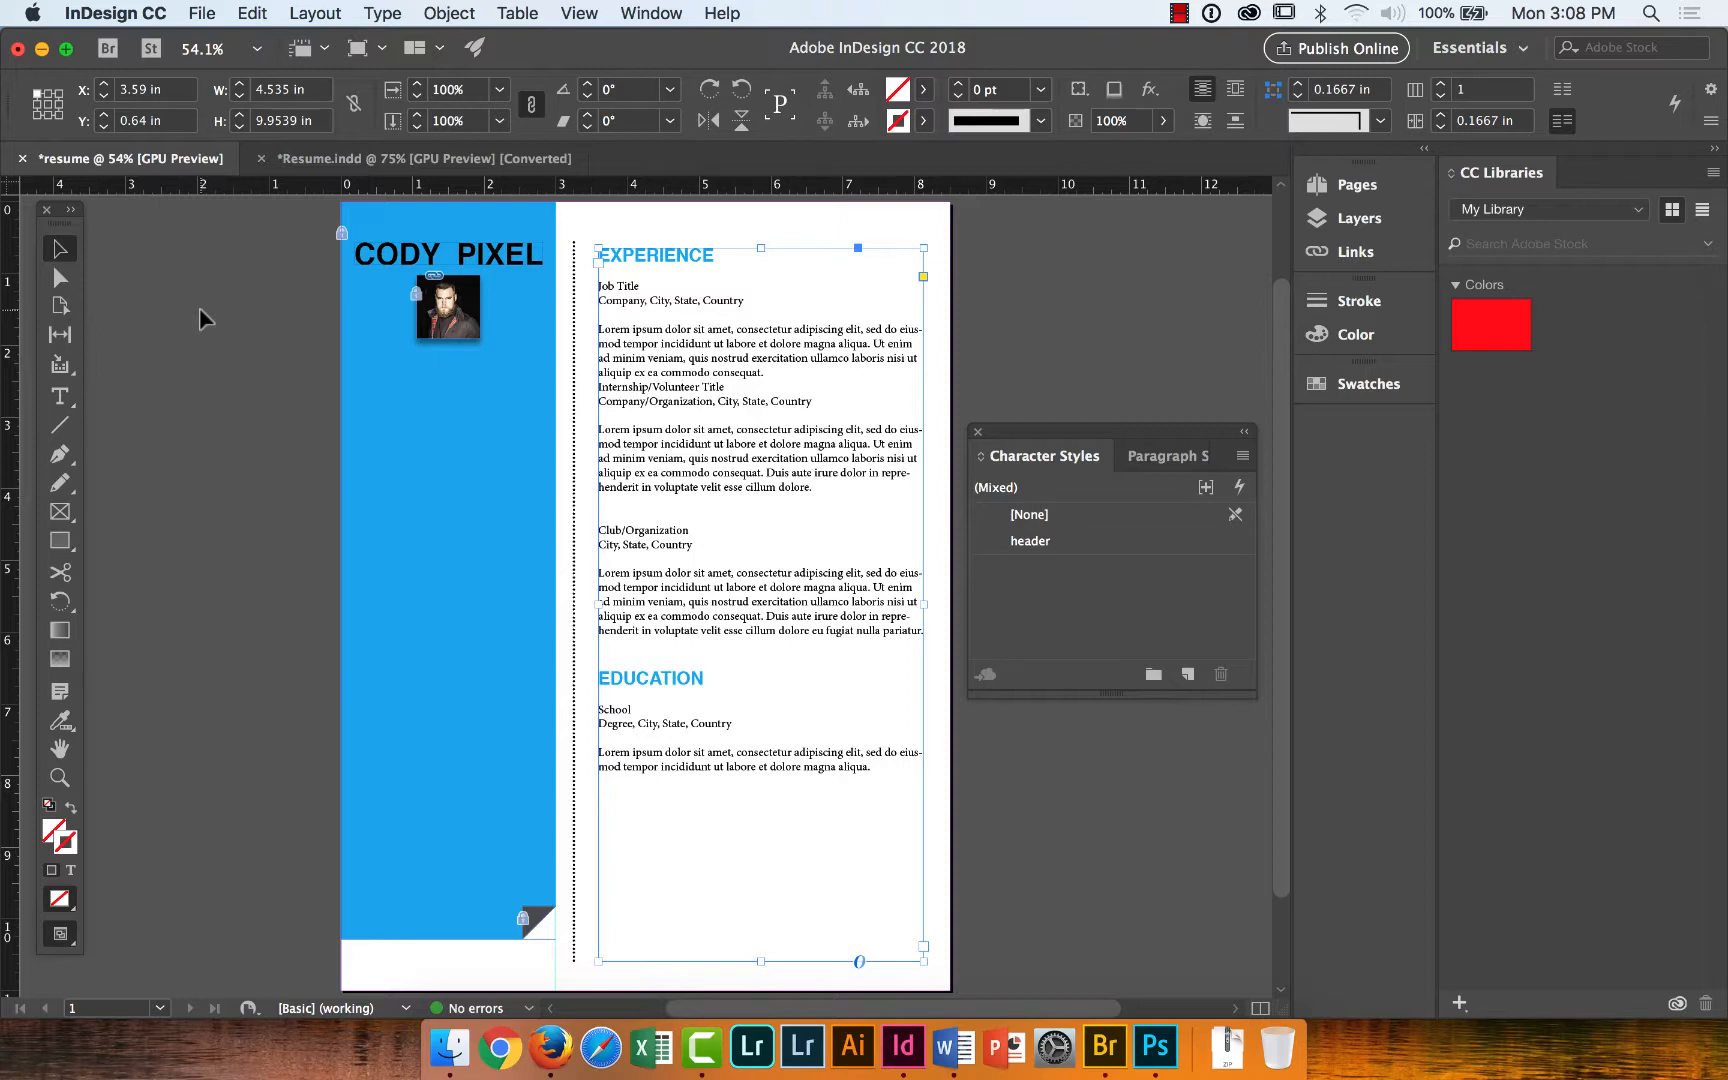
click(1092, 543)
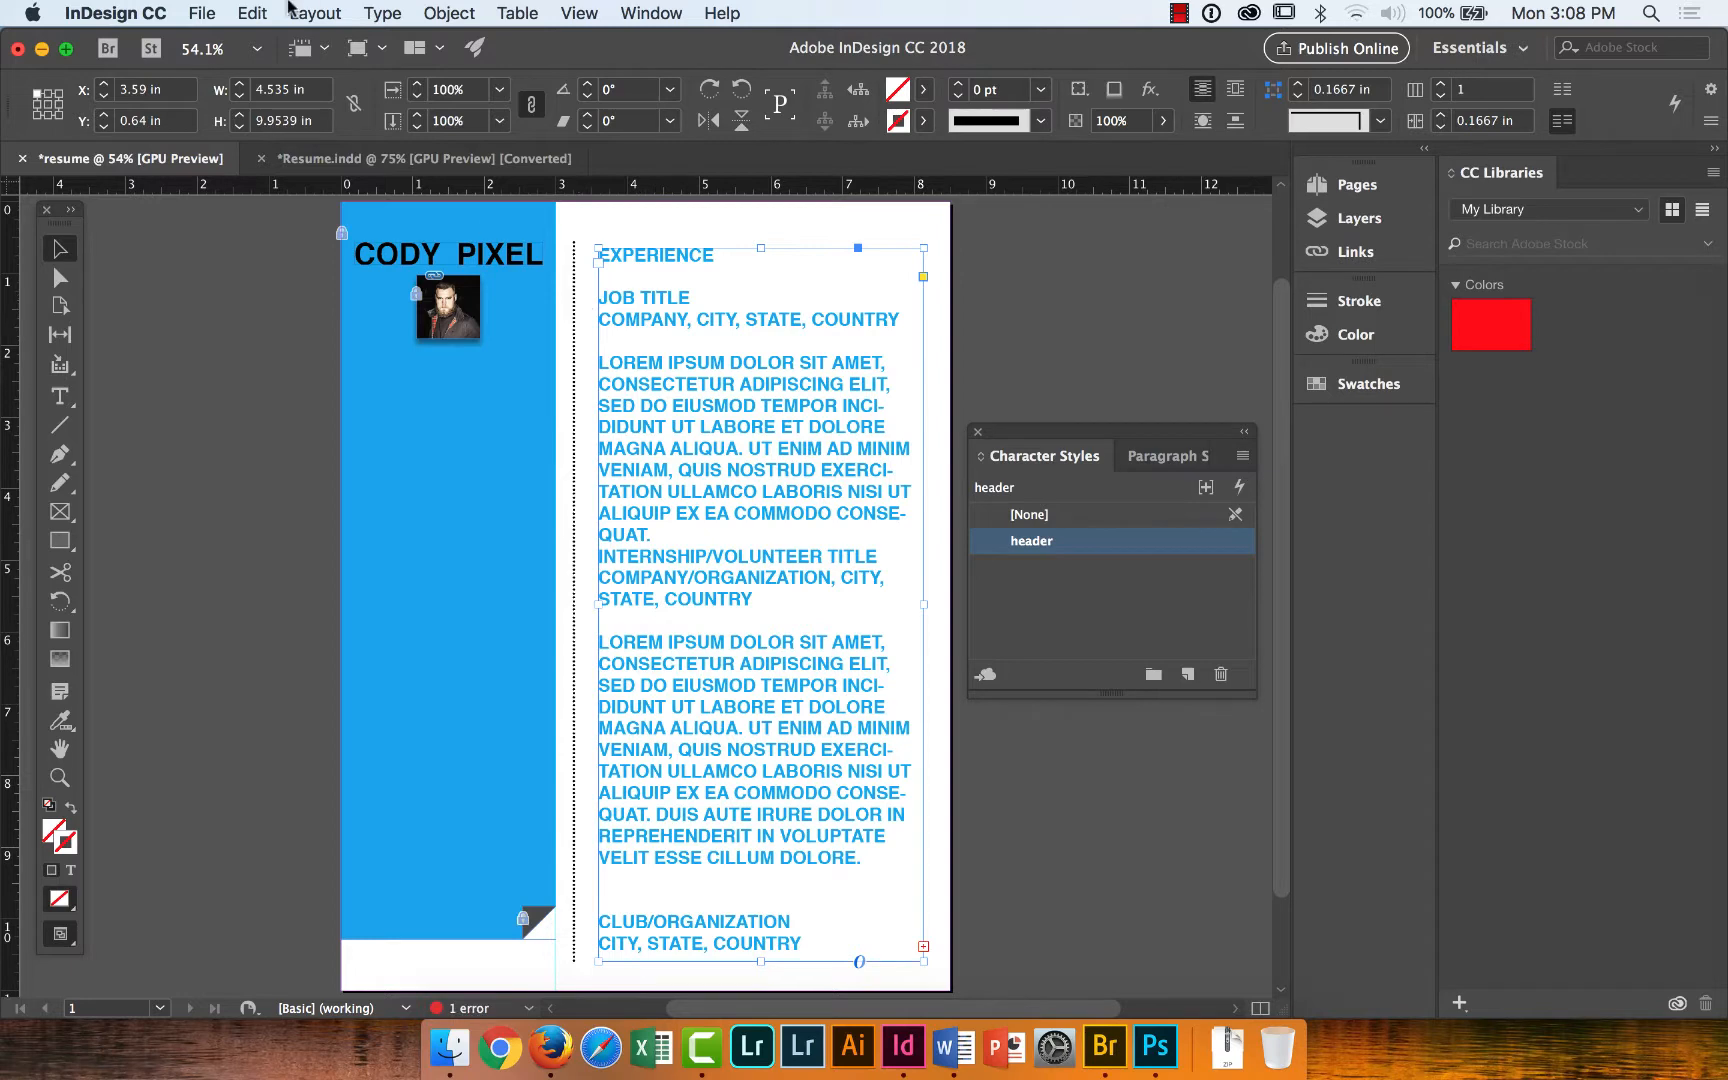
click(252, 13)
click(270, 43)
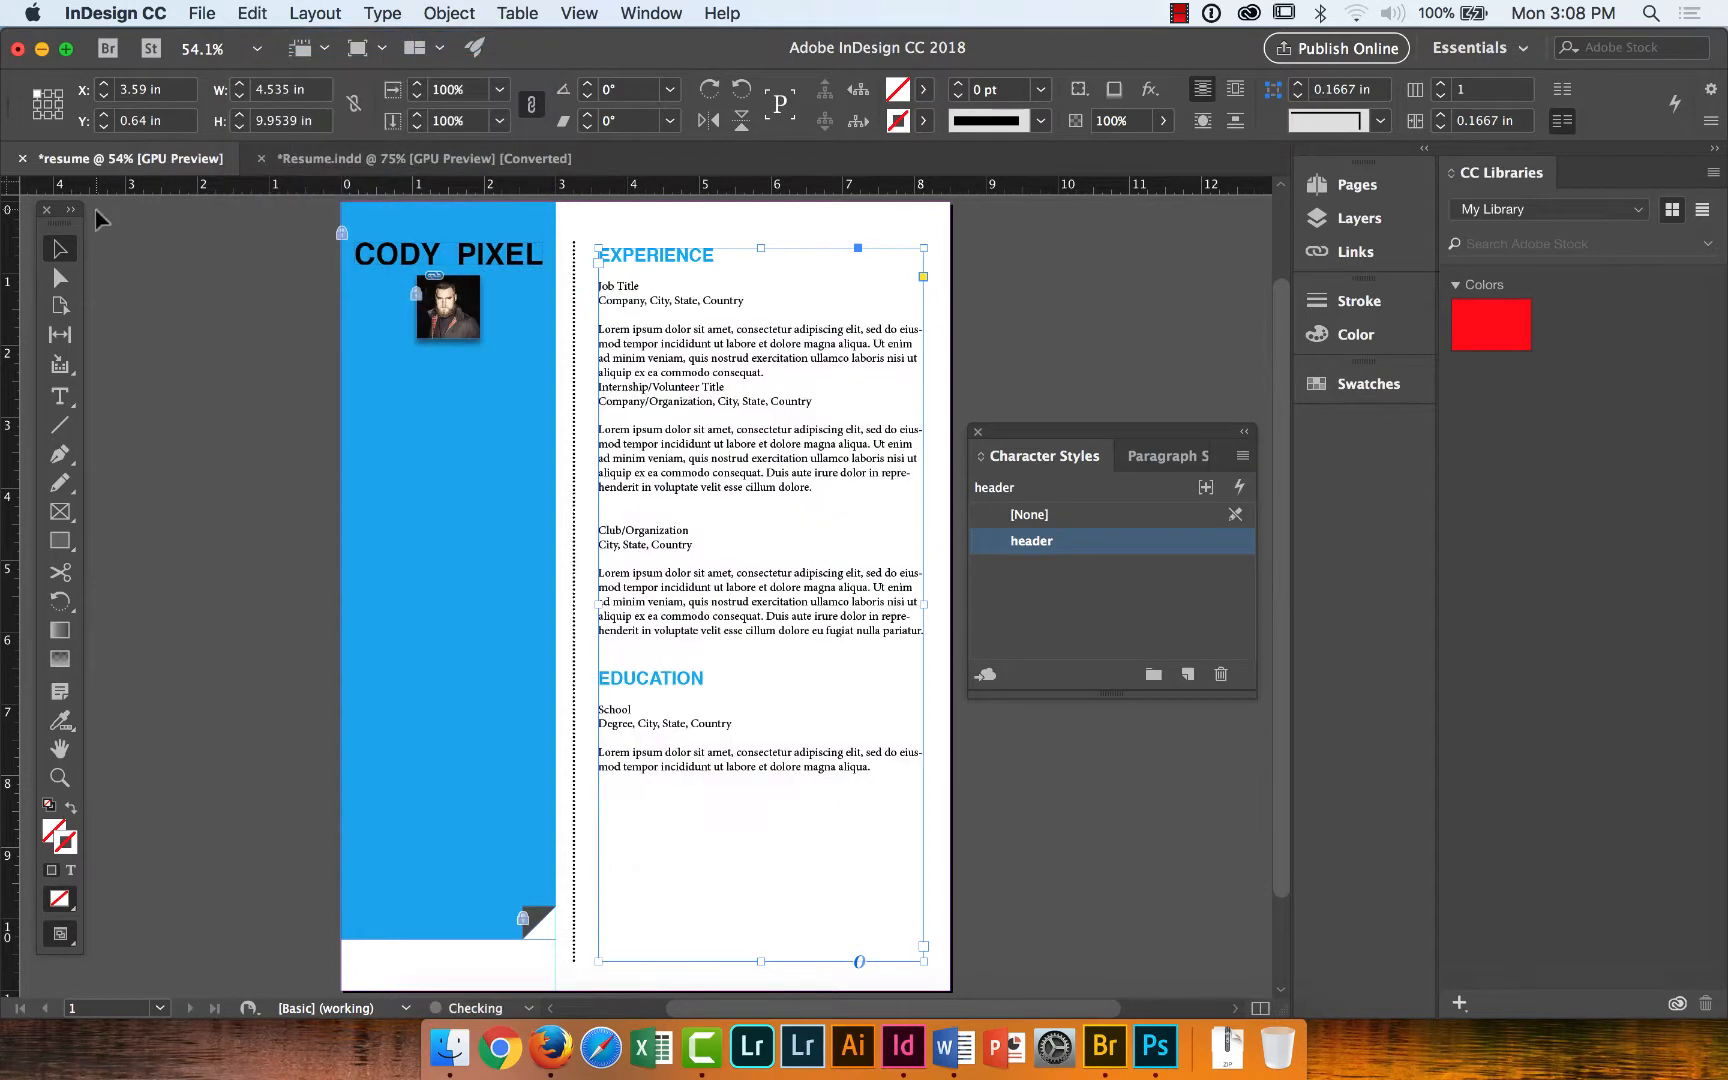
Deselect the main text frame and open the options of the header character style.
click(161, 256)
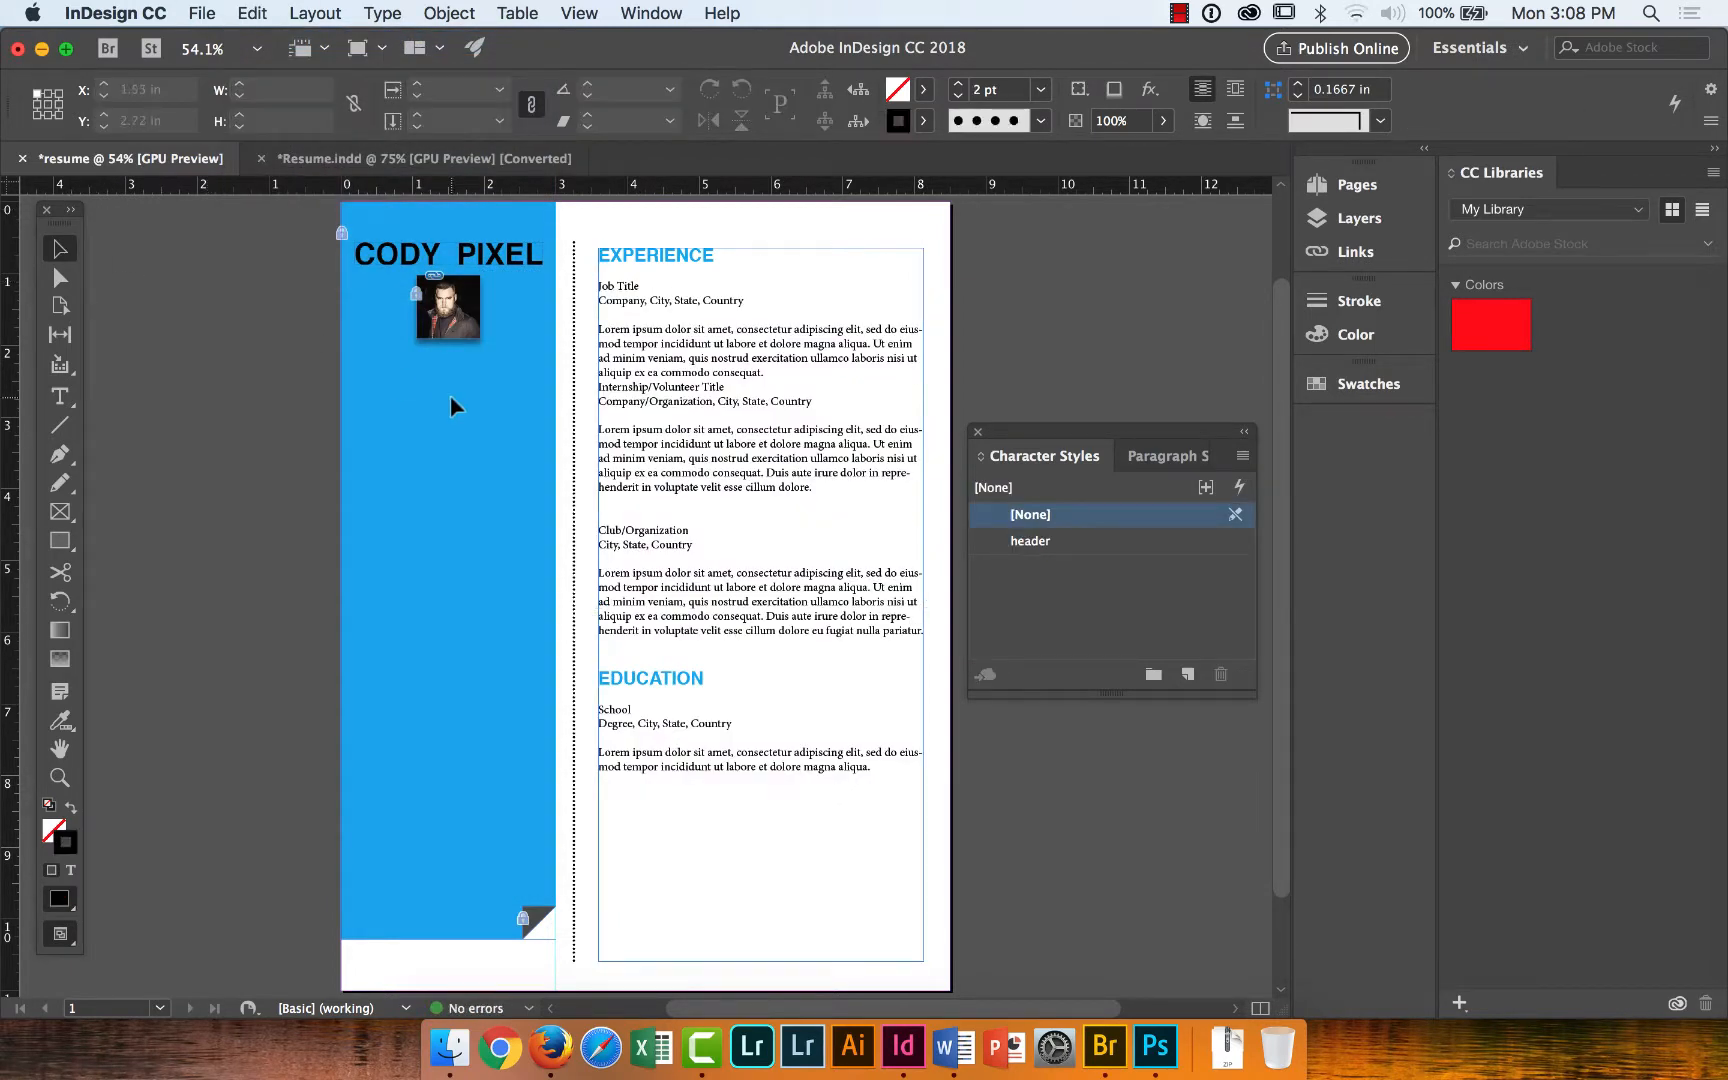
click(1038, 541)
click(1058, 543)
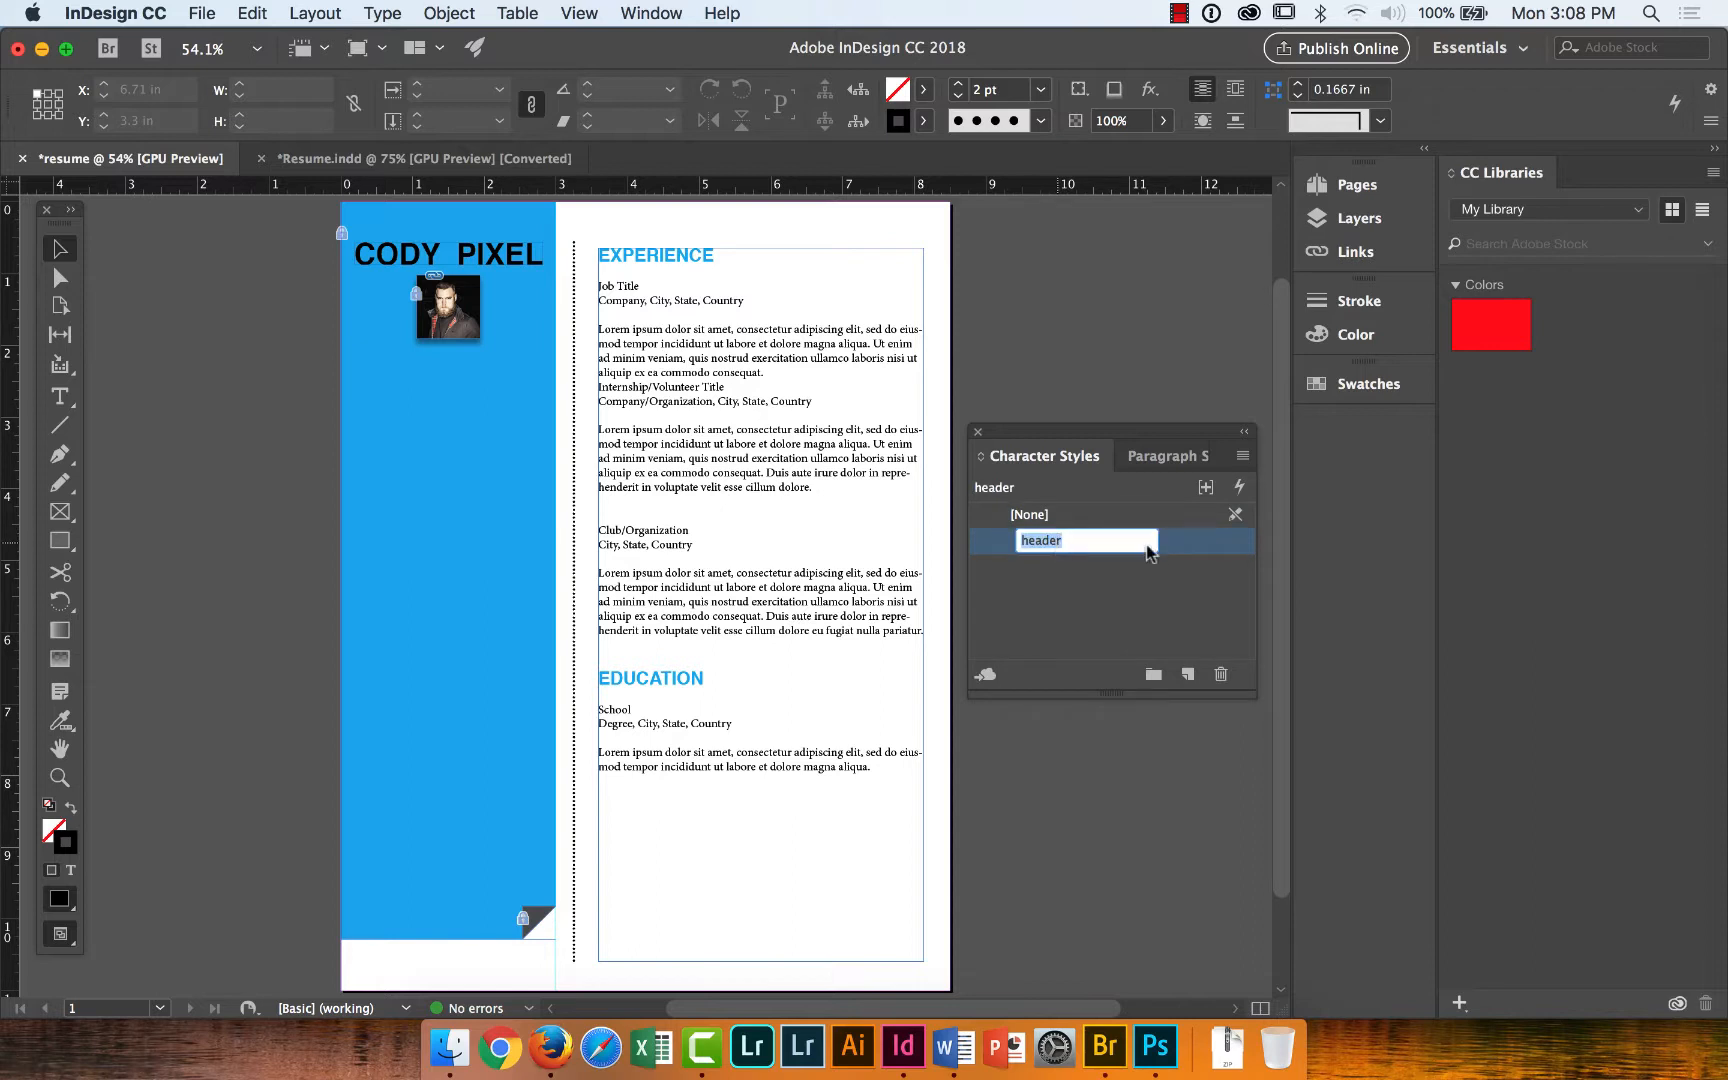
click(1012, 550)
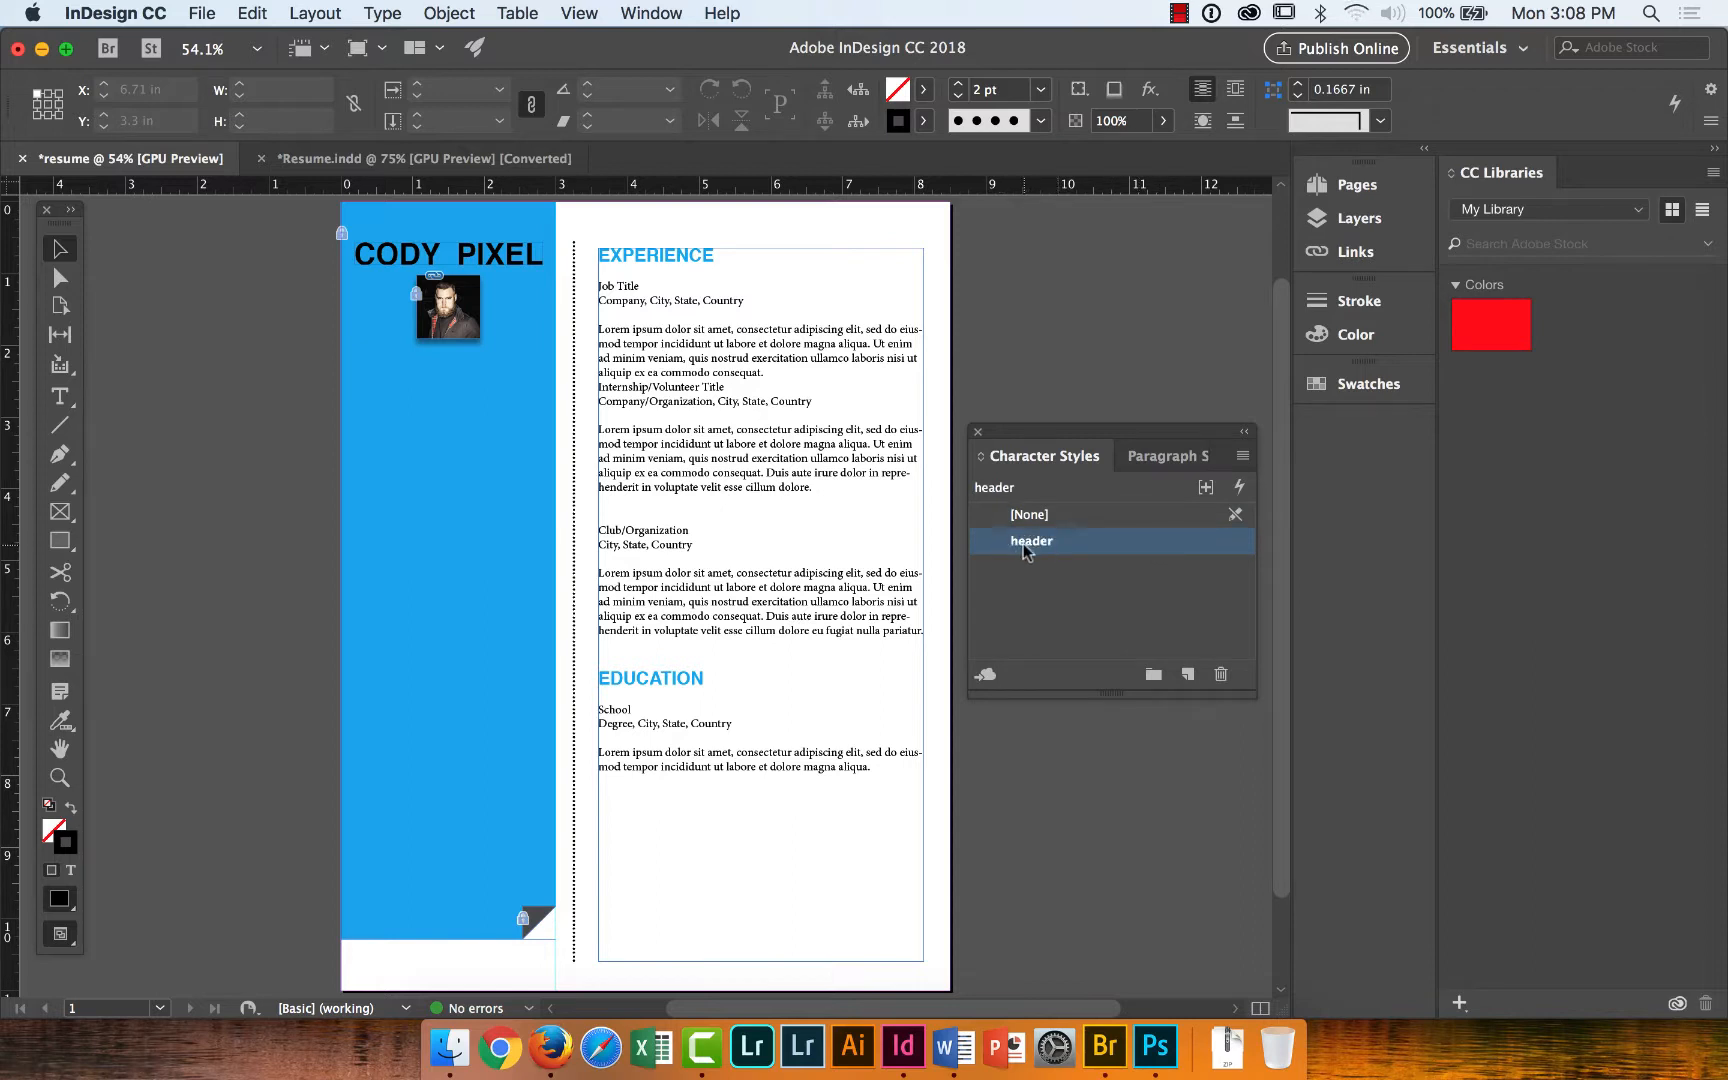
click(1025, 550)
double_click(1007, 550)
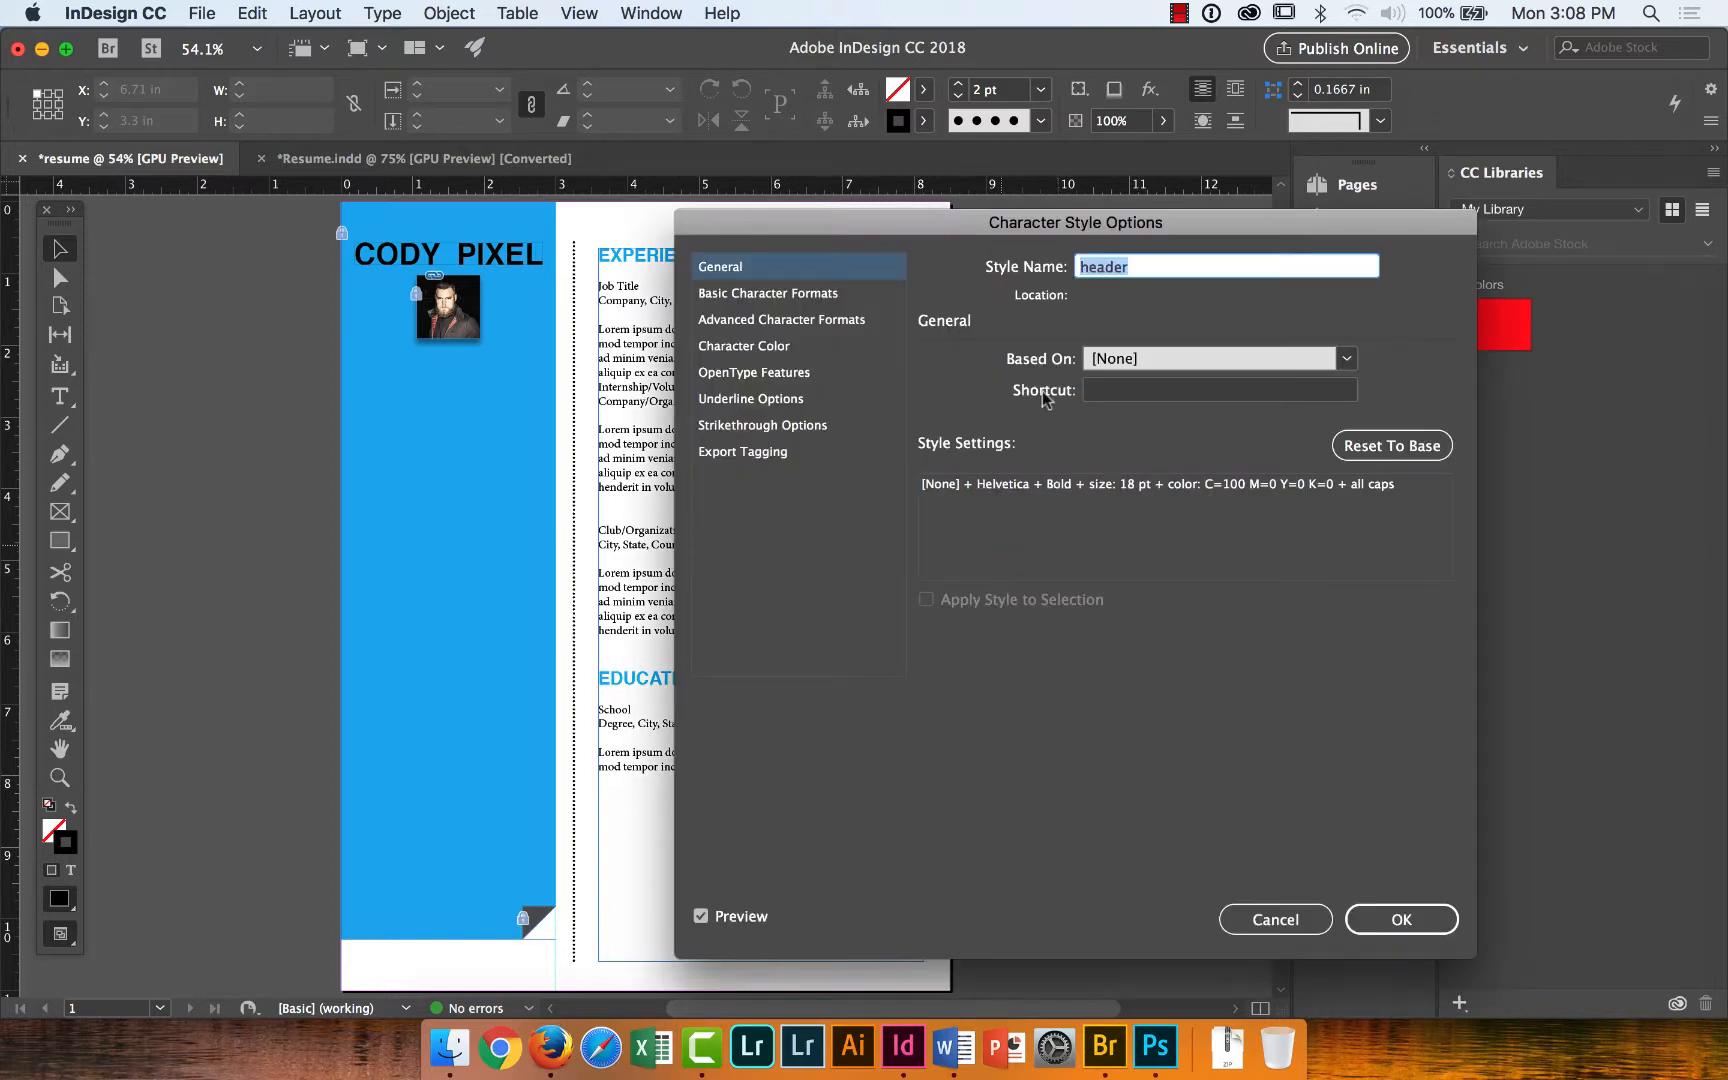
drag(1058, 222, 1211, 224)
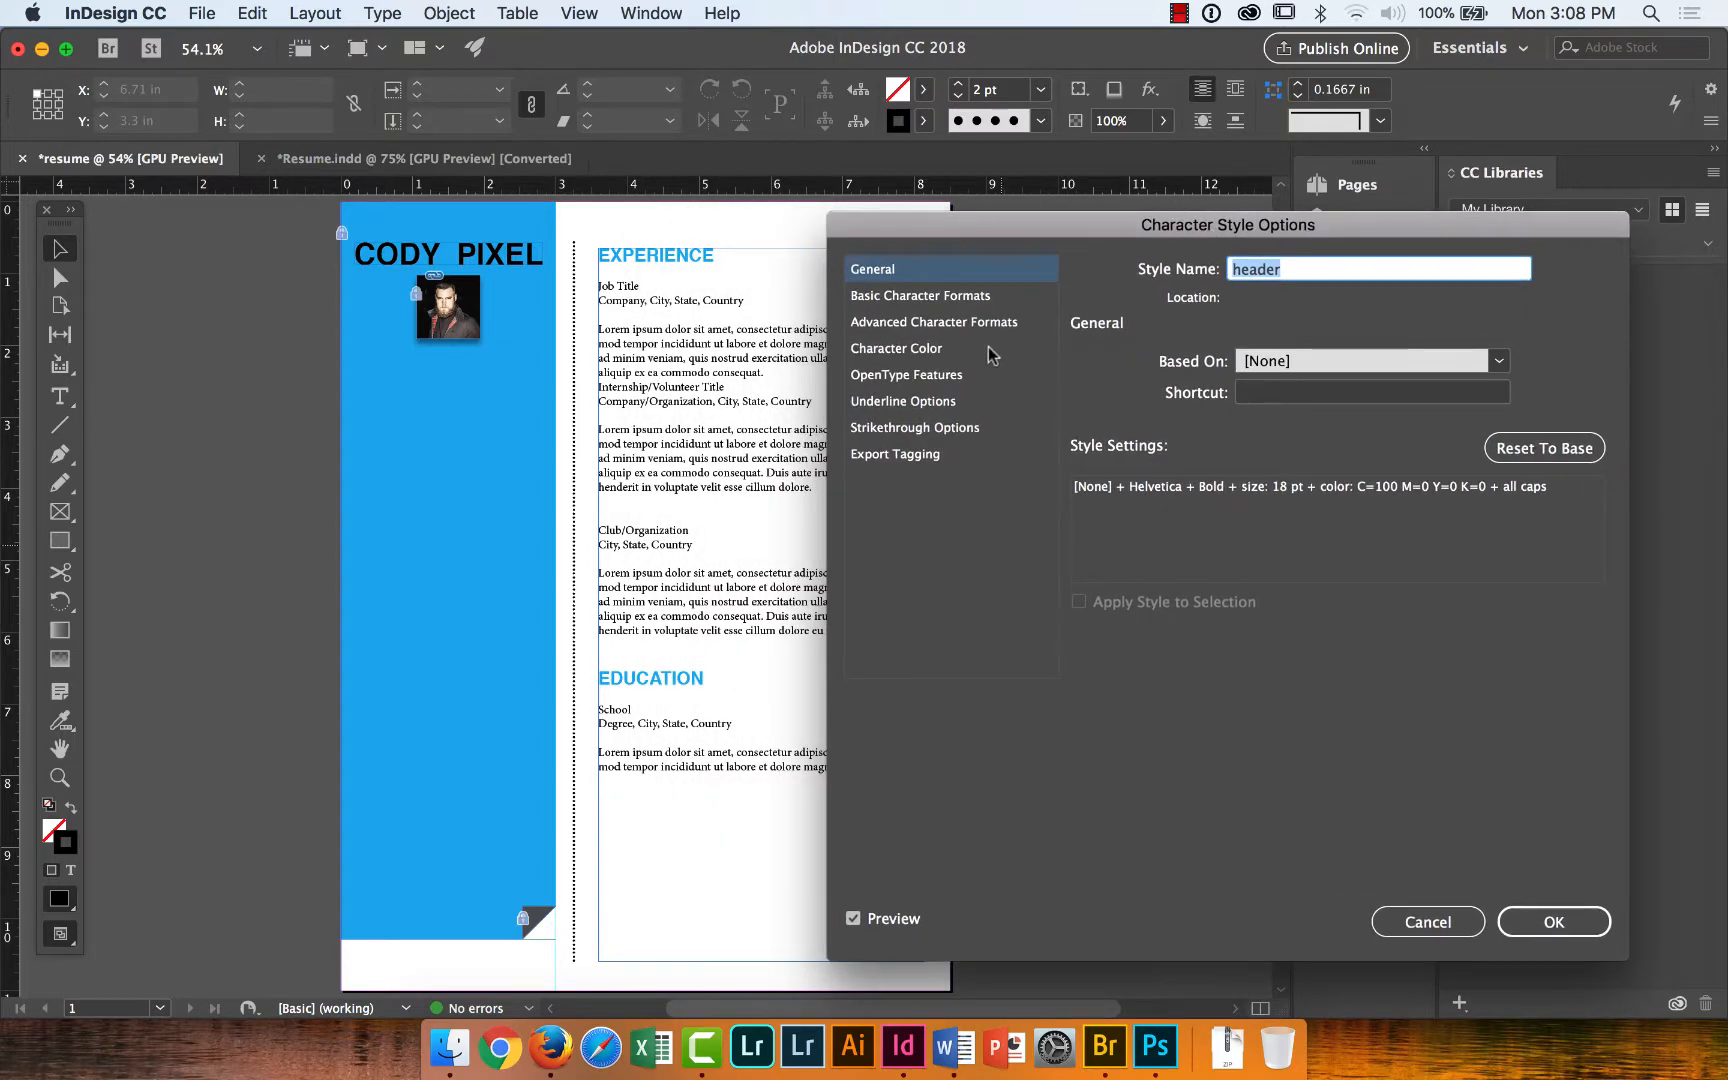
Try [Black] and C=0 M=100 Y=0 K=0 as the header style's character color and restore C=100 M=0 Y=0 K=0.
click(922, 350)
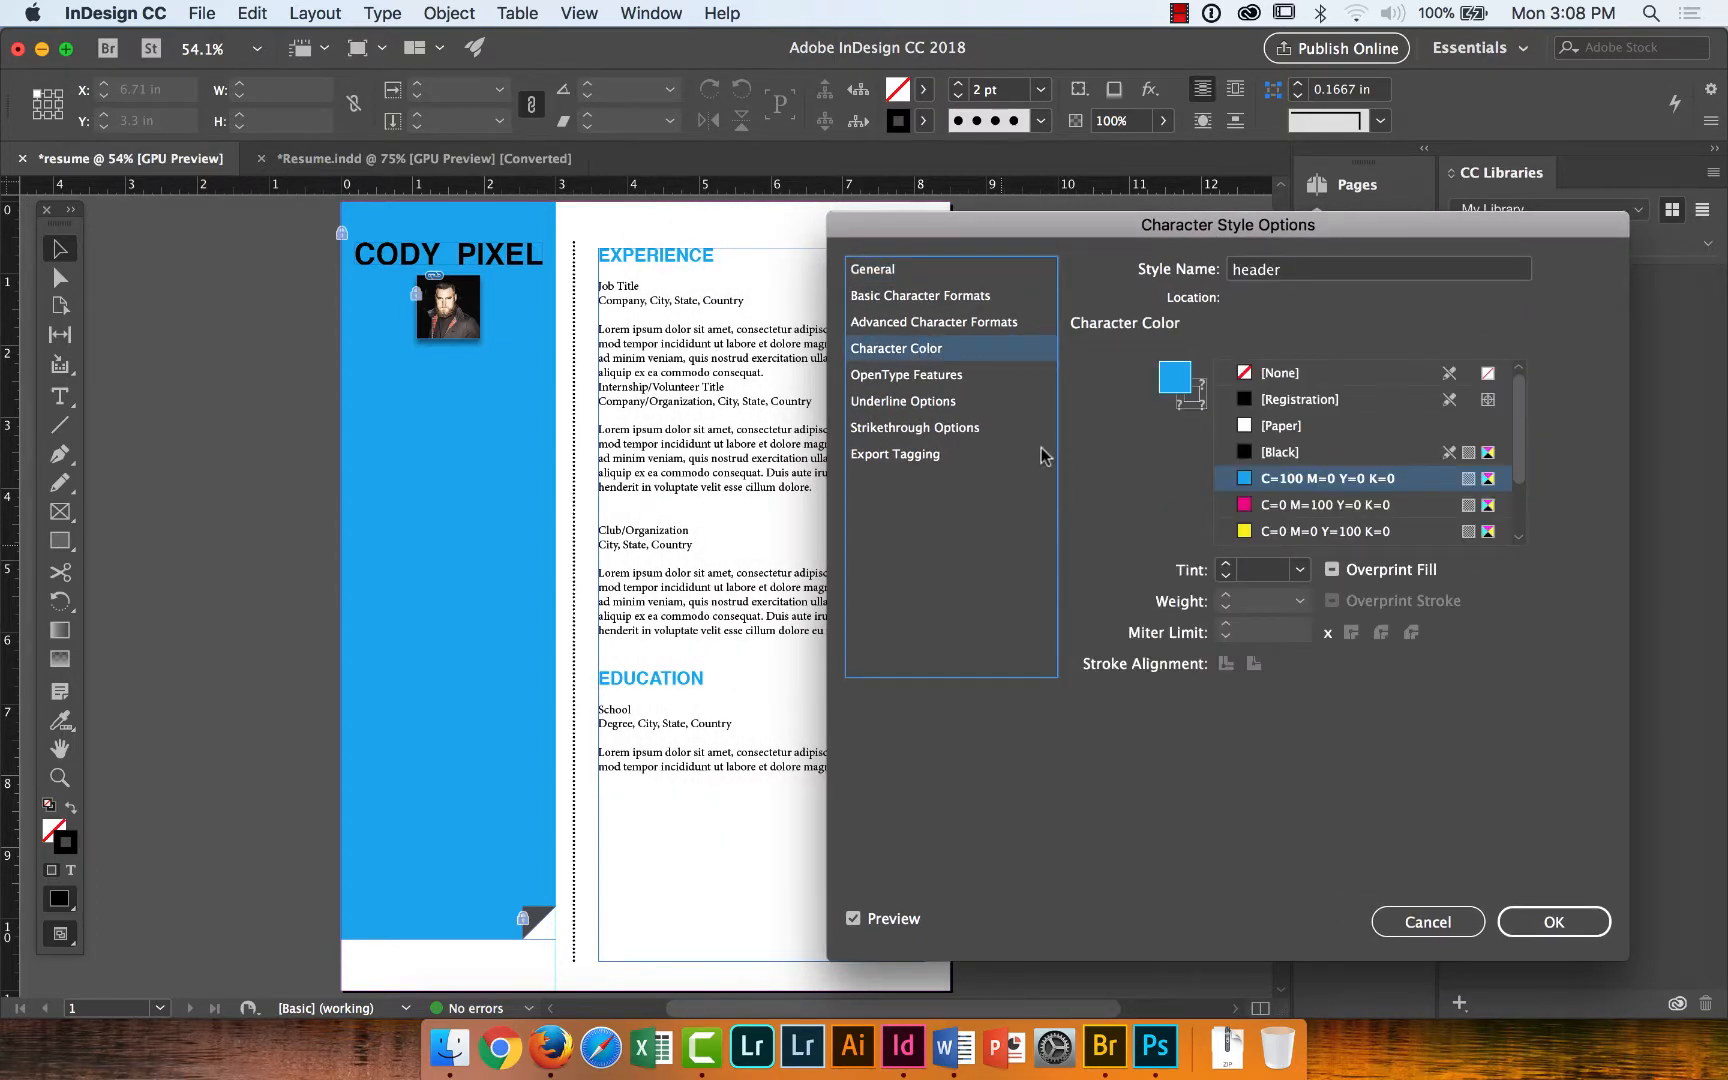
click(1273, 455)
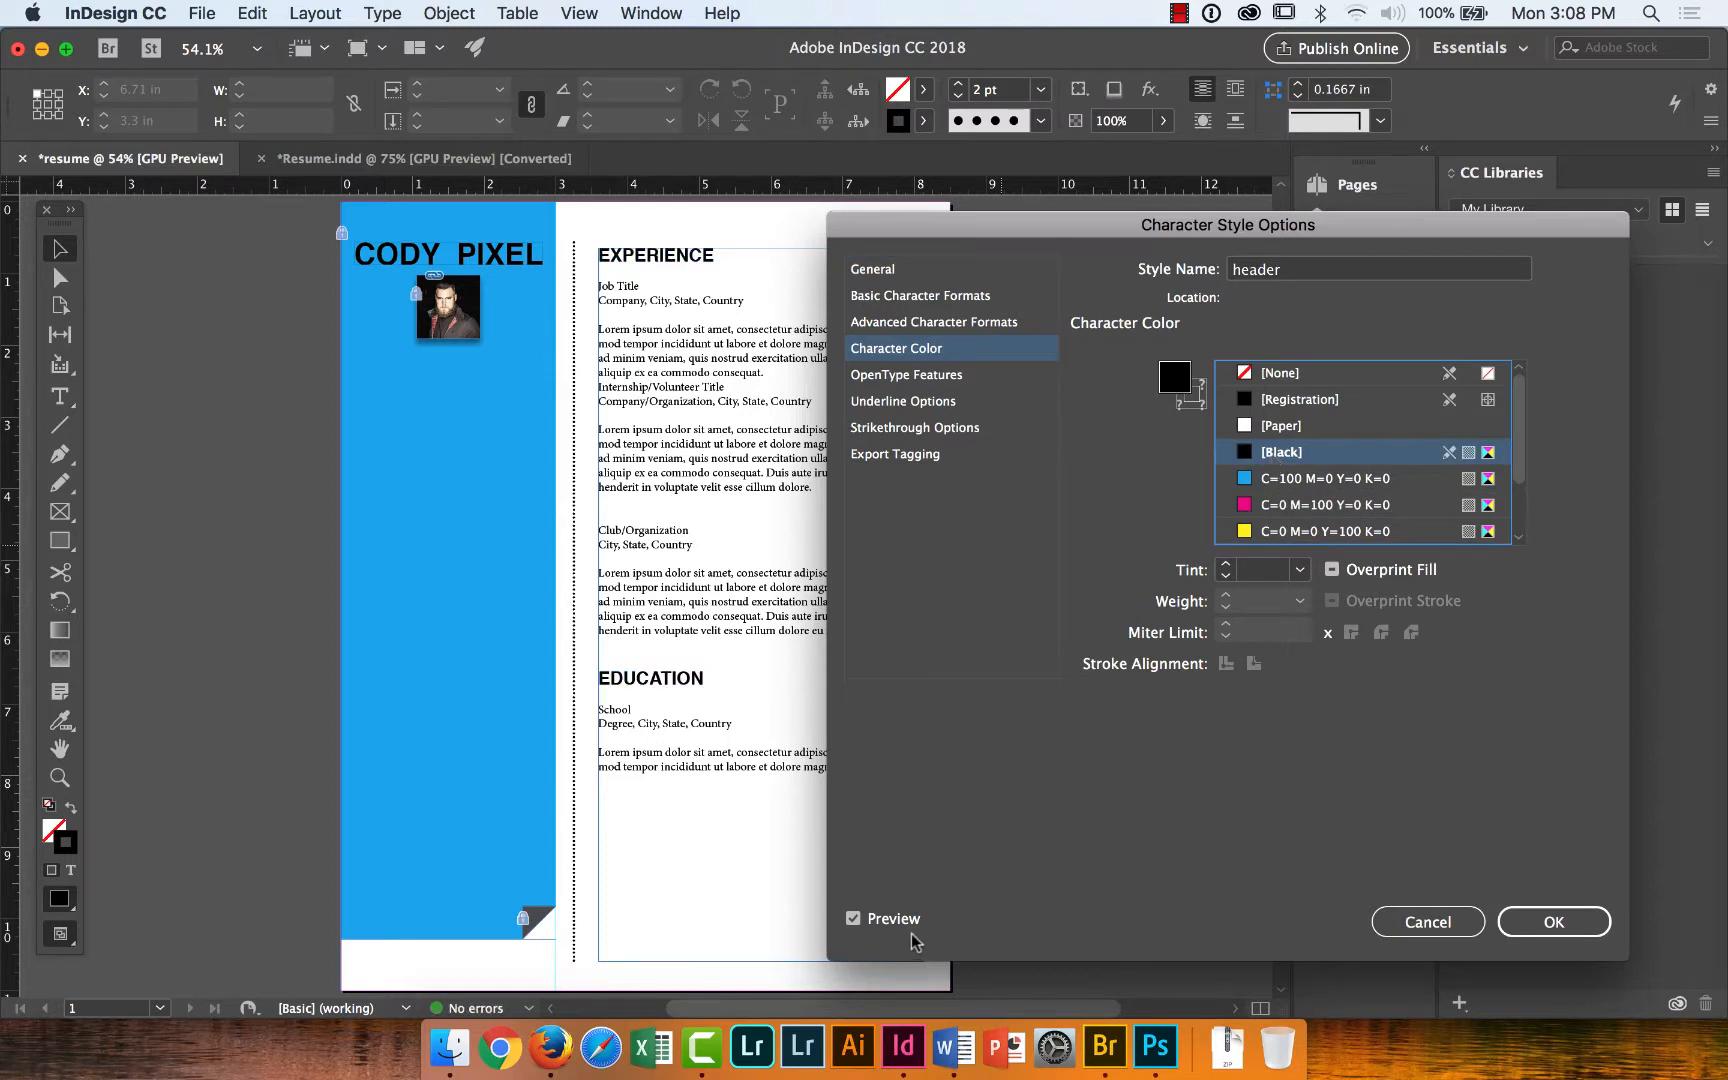
click(1302, 514)
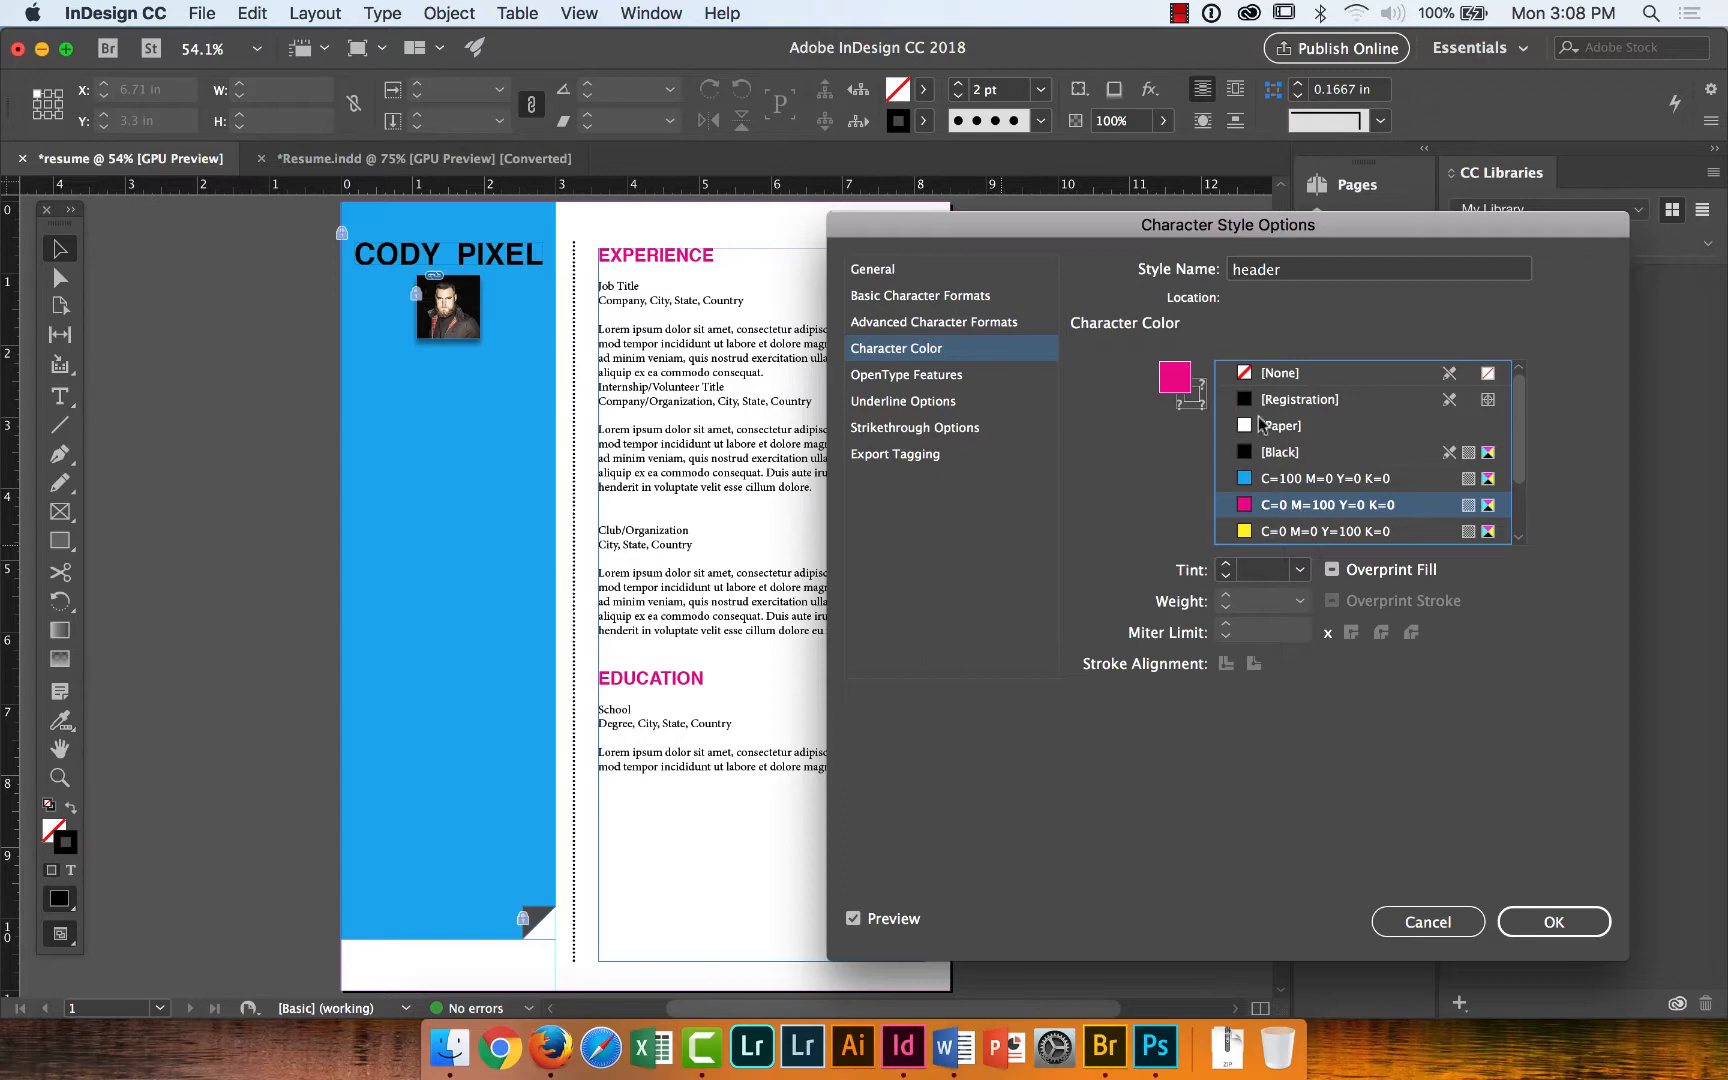
click(1280, 478)
click(1550, 921)
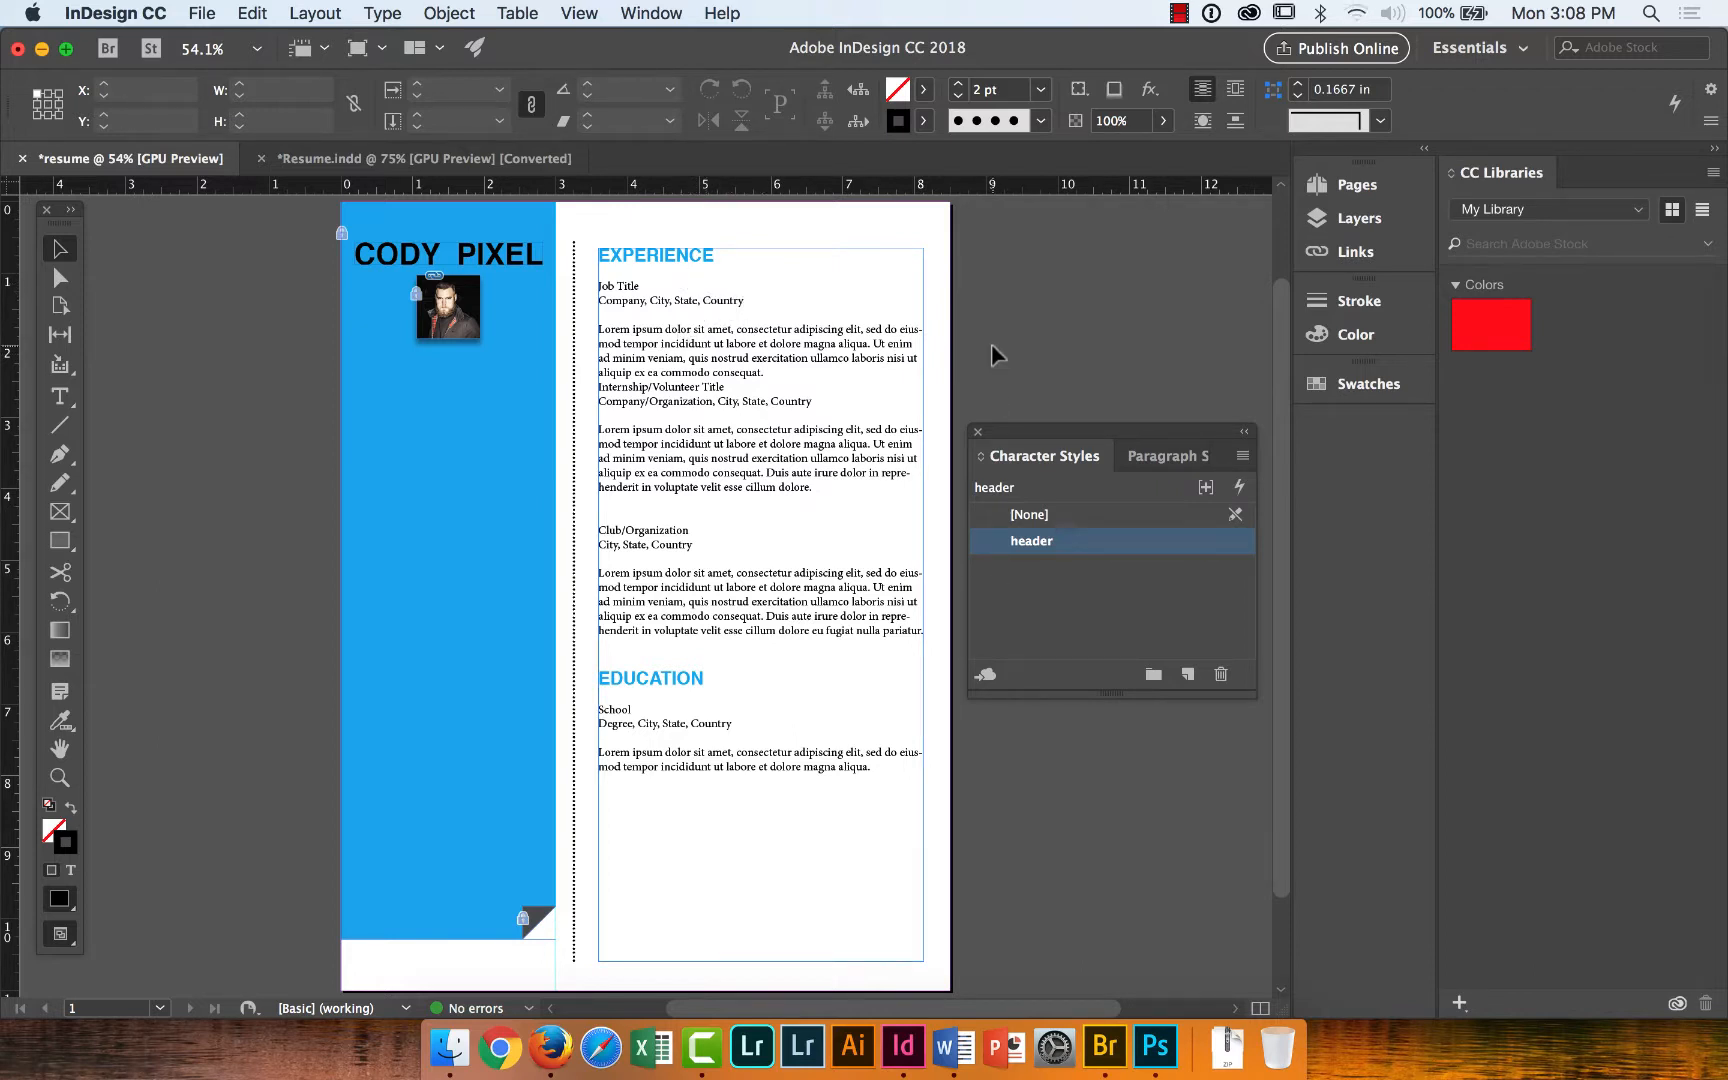
Compare the styling of the Experience heading and the job title lines in the sample Resume.indd with the same text in the resume.
click(60, 396)
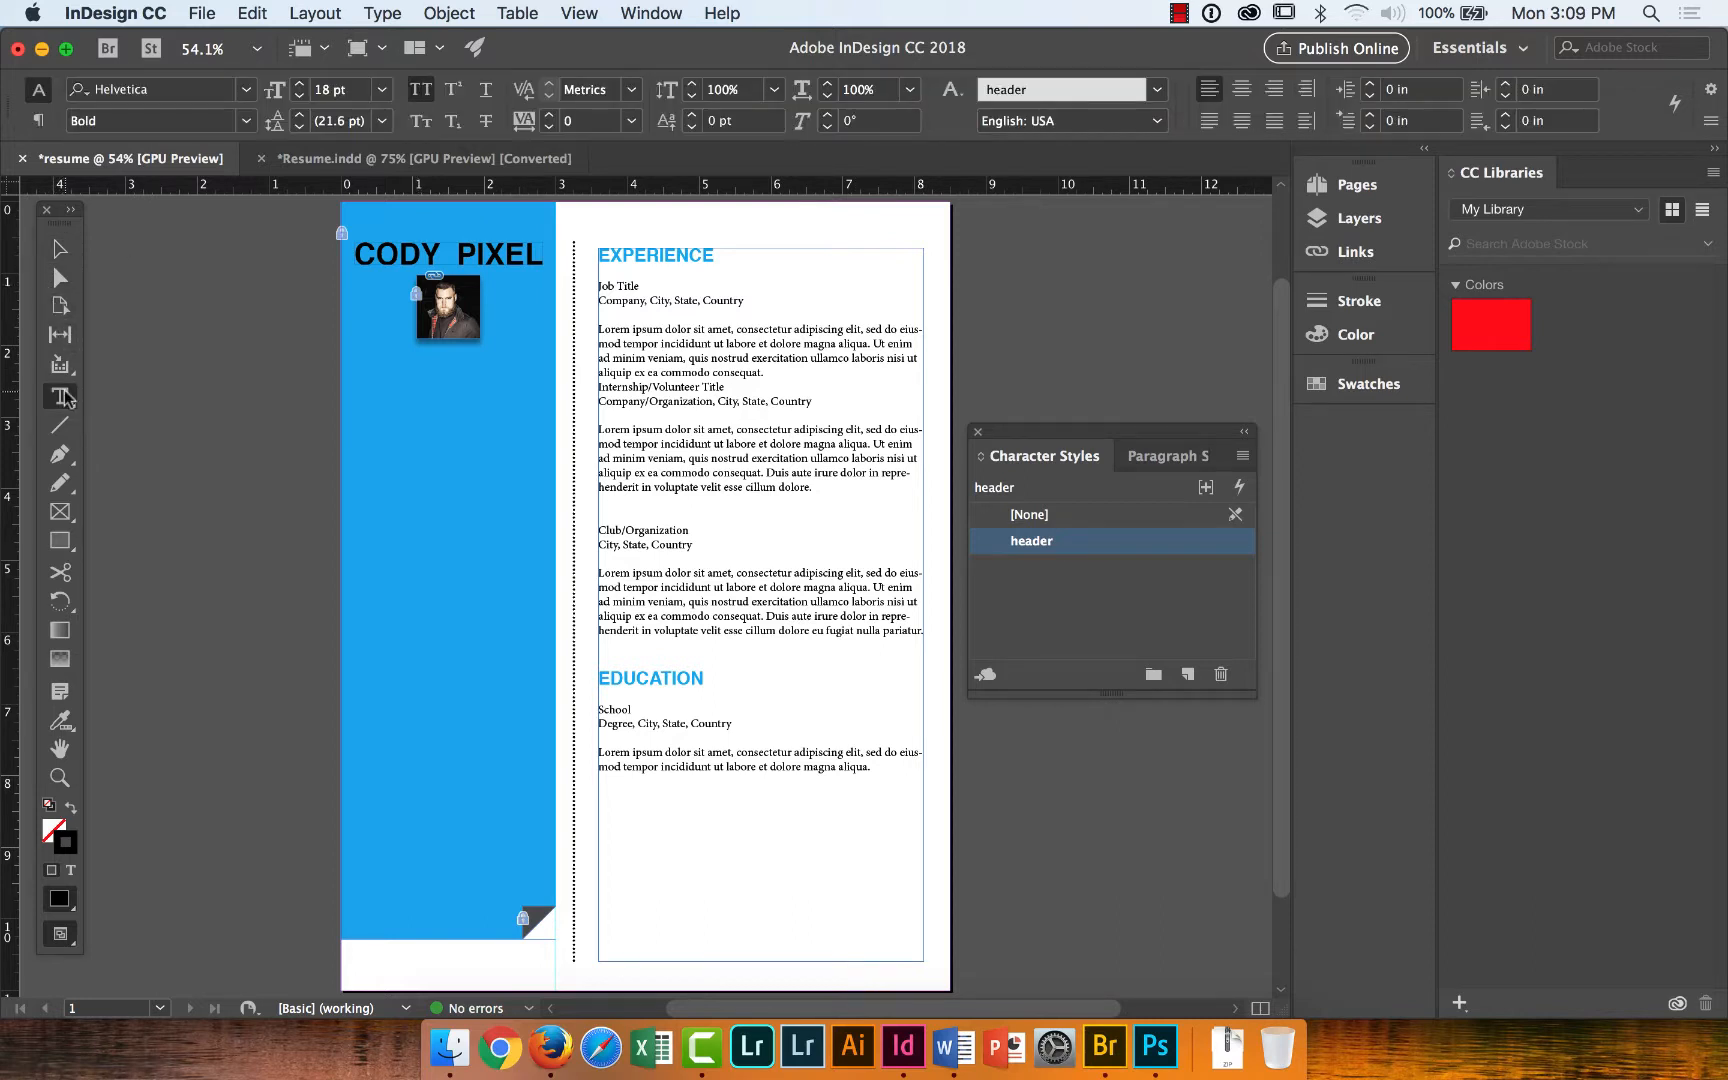
click(749, 308)
drag(748, 302, 597, 285)
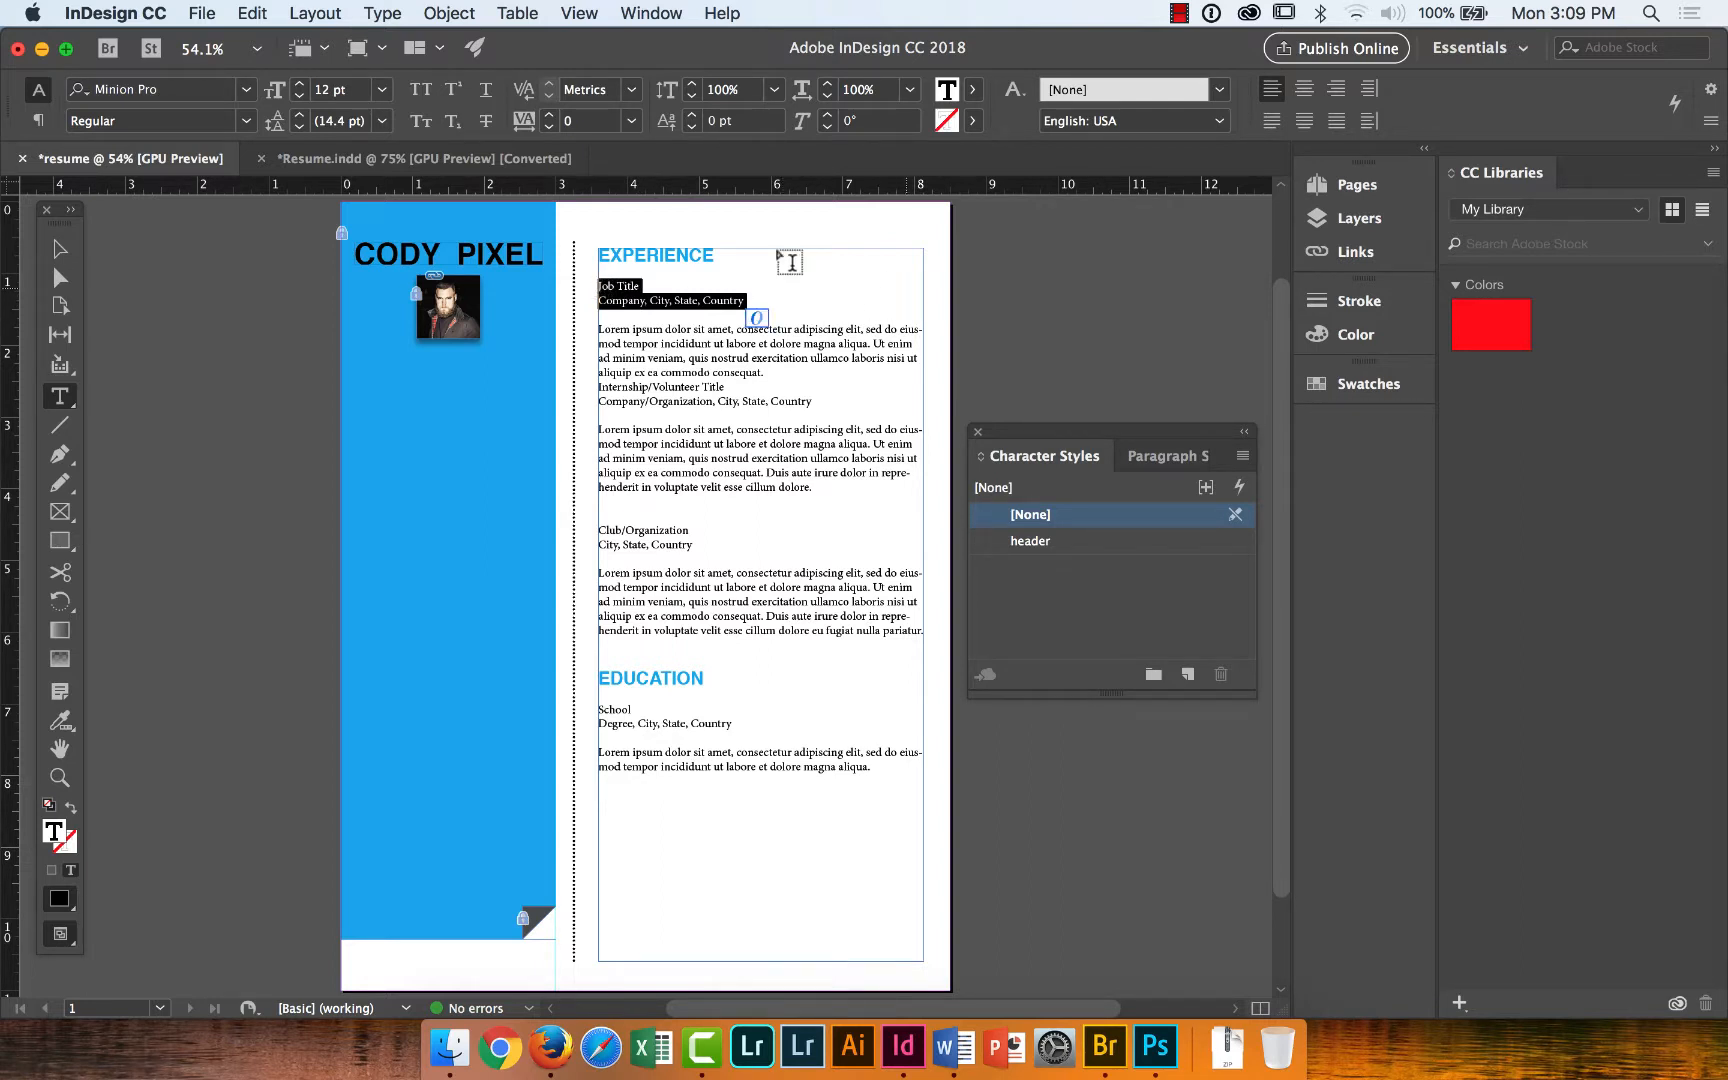
click(348, 163)
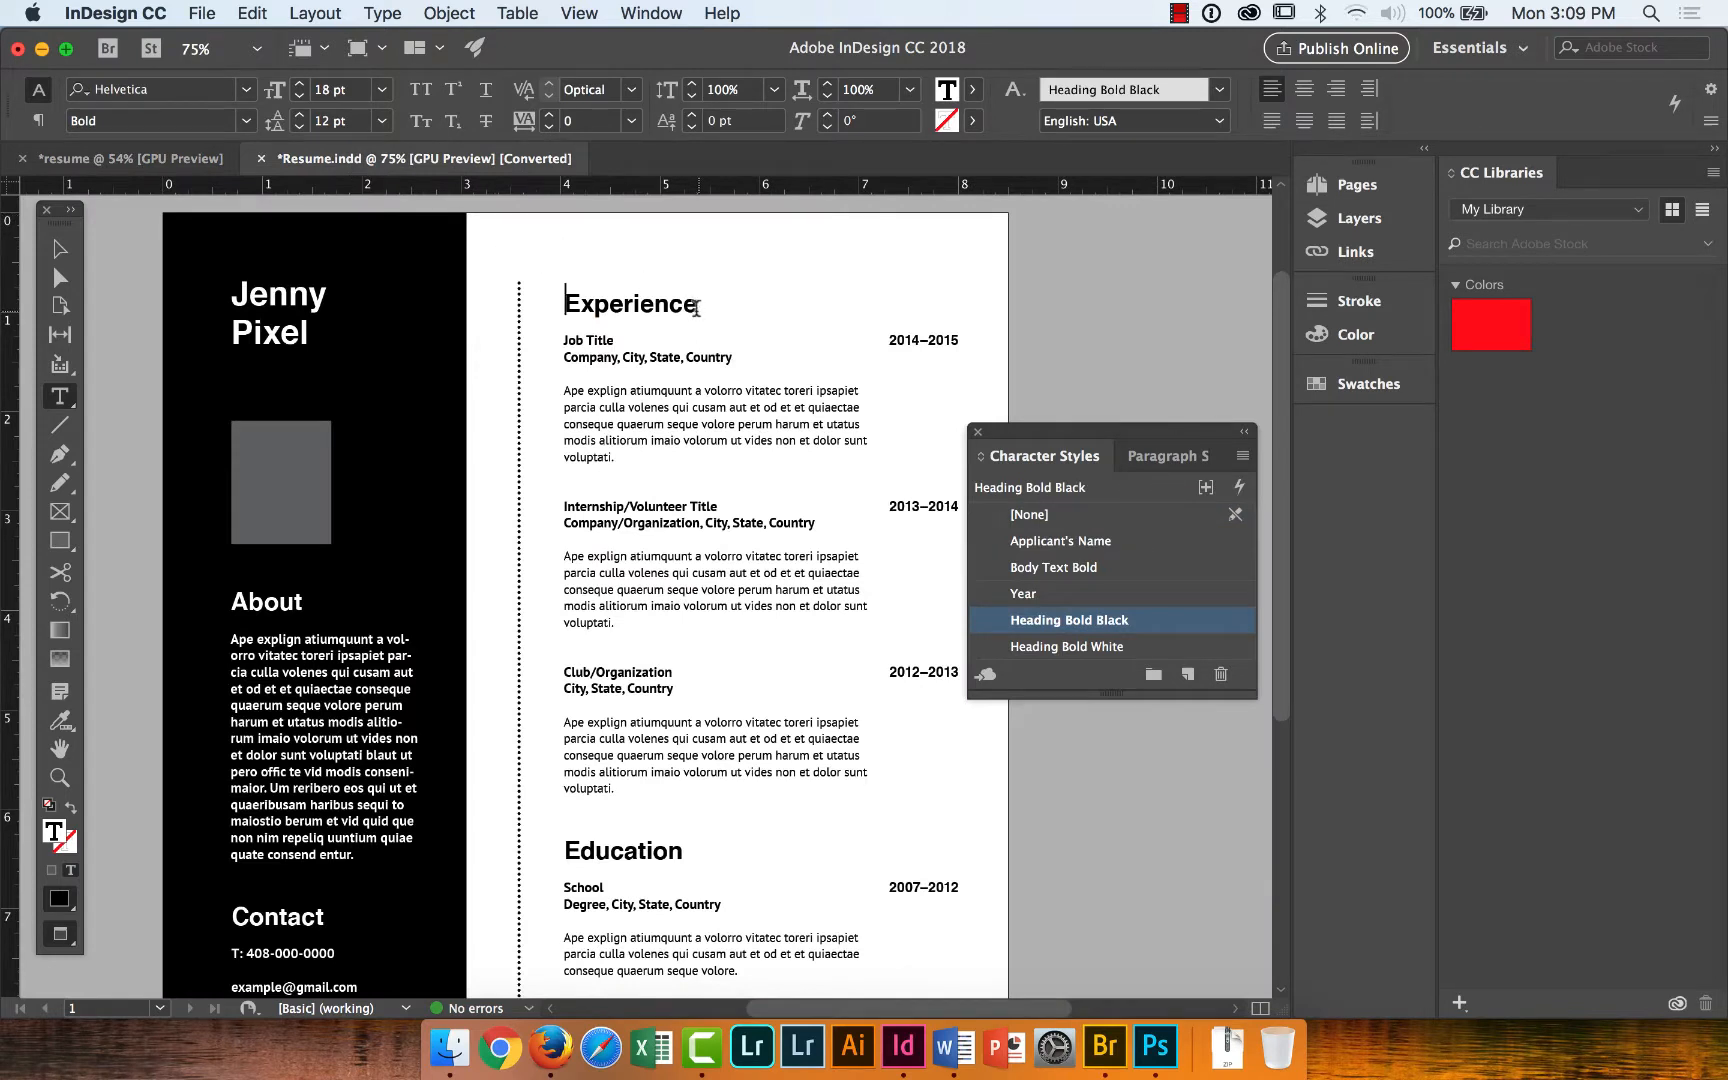
drag(700, 304, 562, 303)
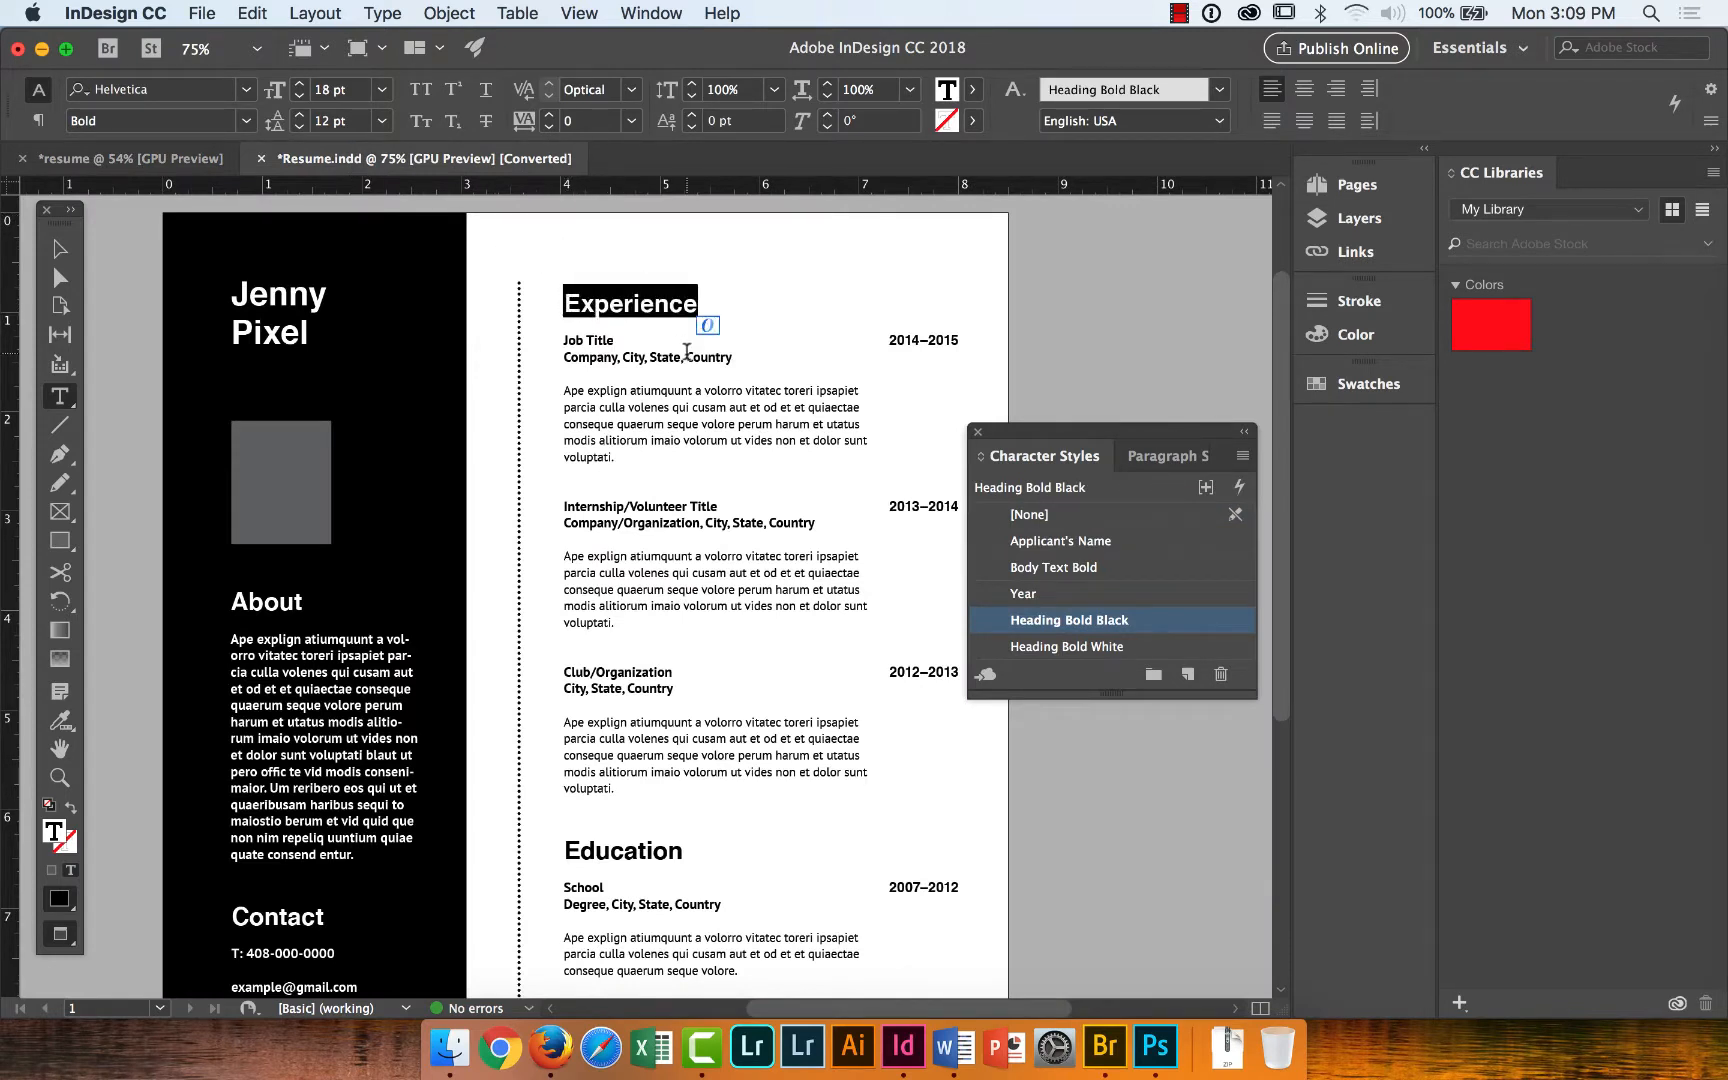
drag(734, 358, 562, 340)
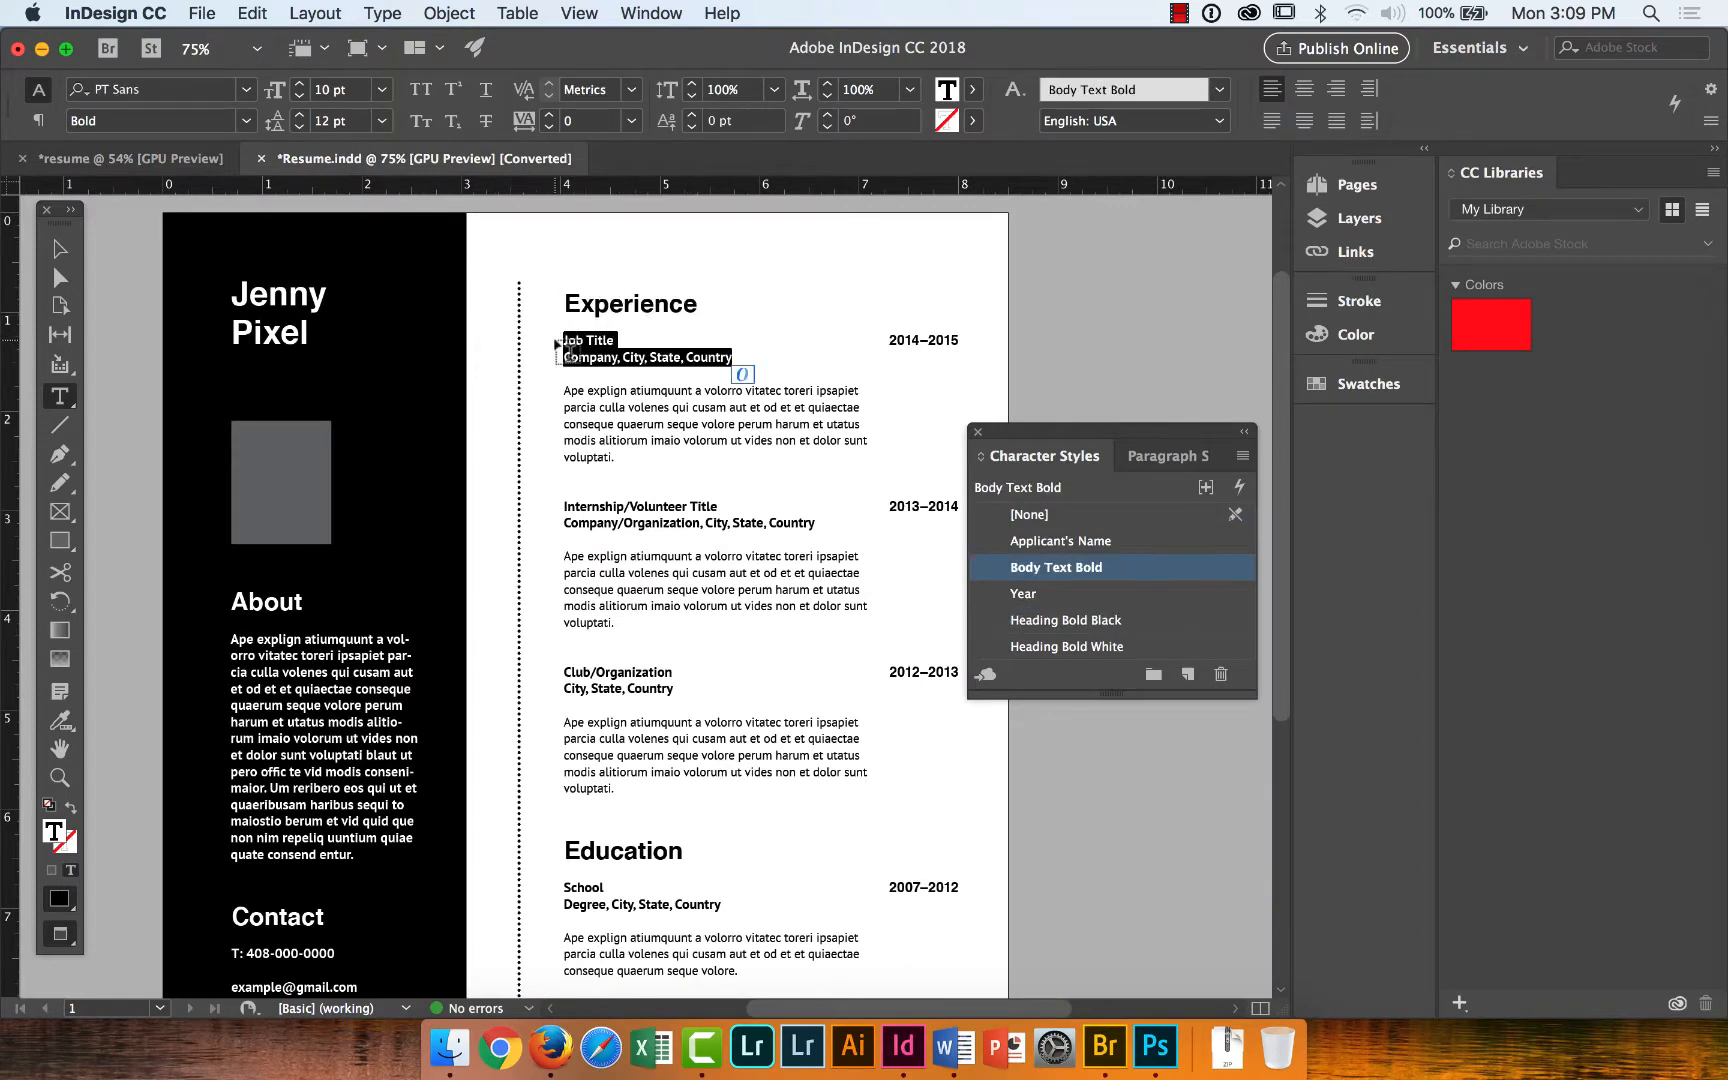
click(132, 157)
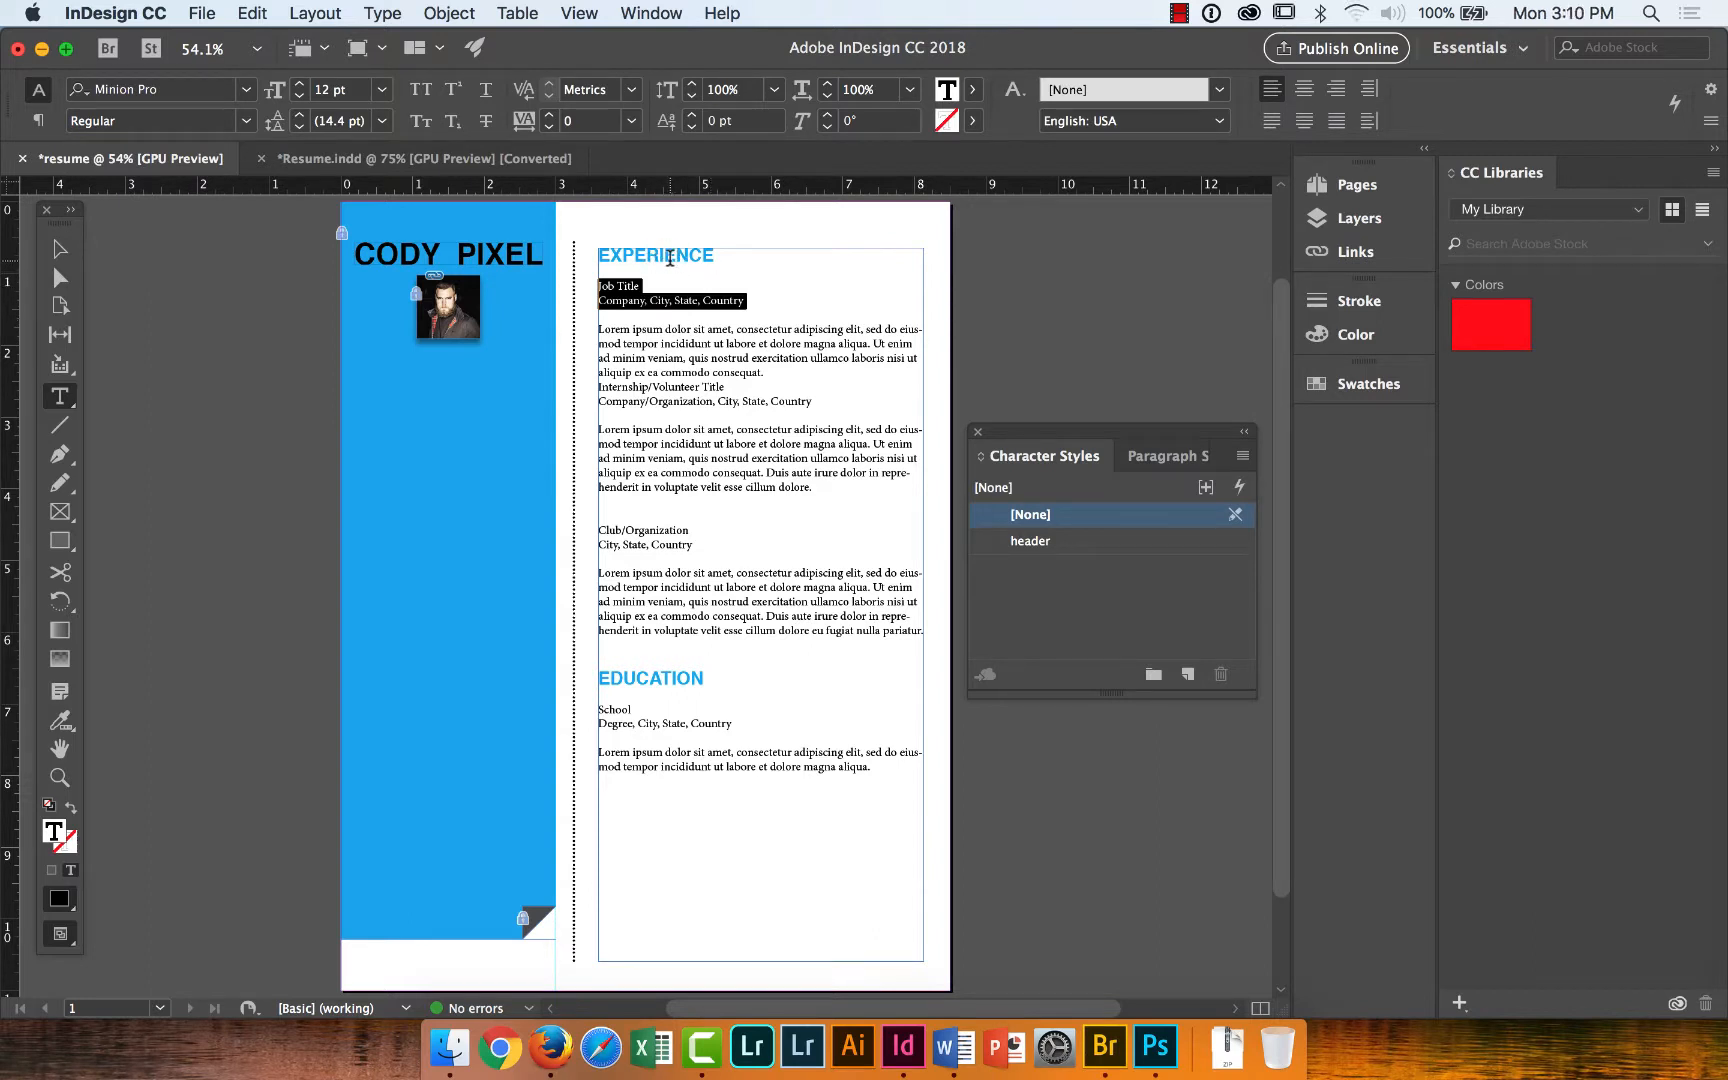
drag(717, 255, 600, 255)
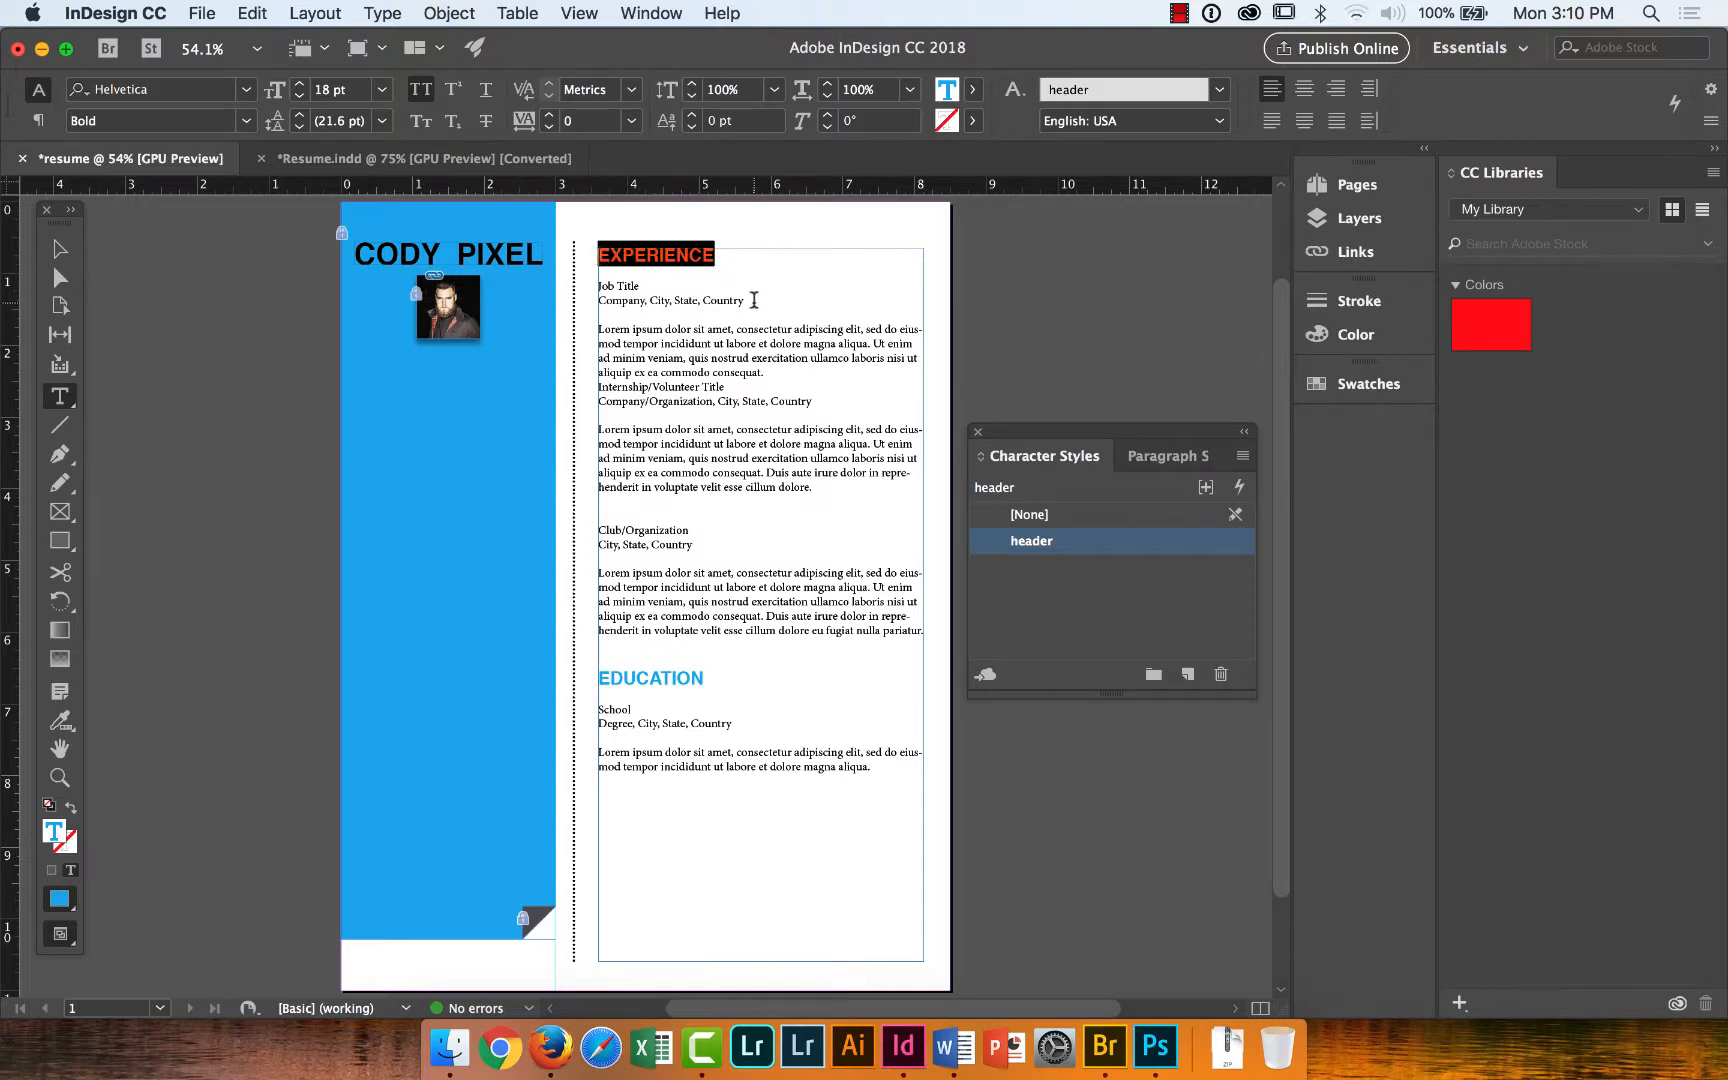
Change the Job Title and company lines under the resume's Experience heading to the Helvetica Regular font.
drag(753, 300, 597, 286)
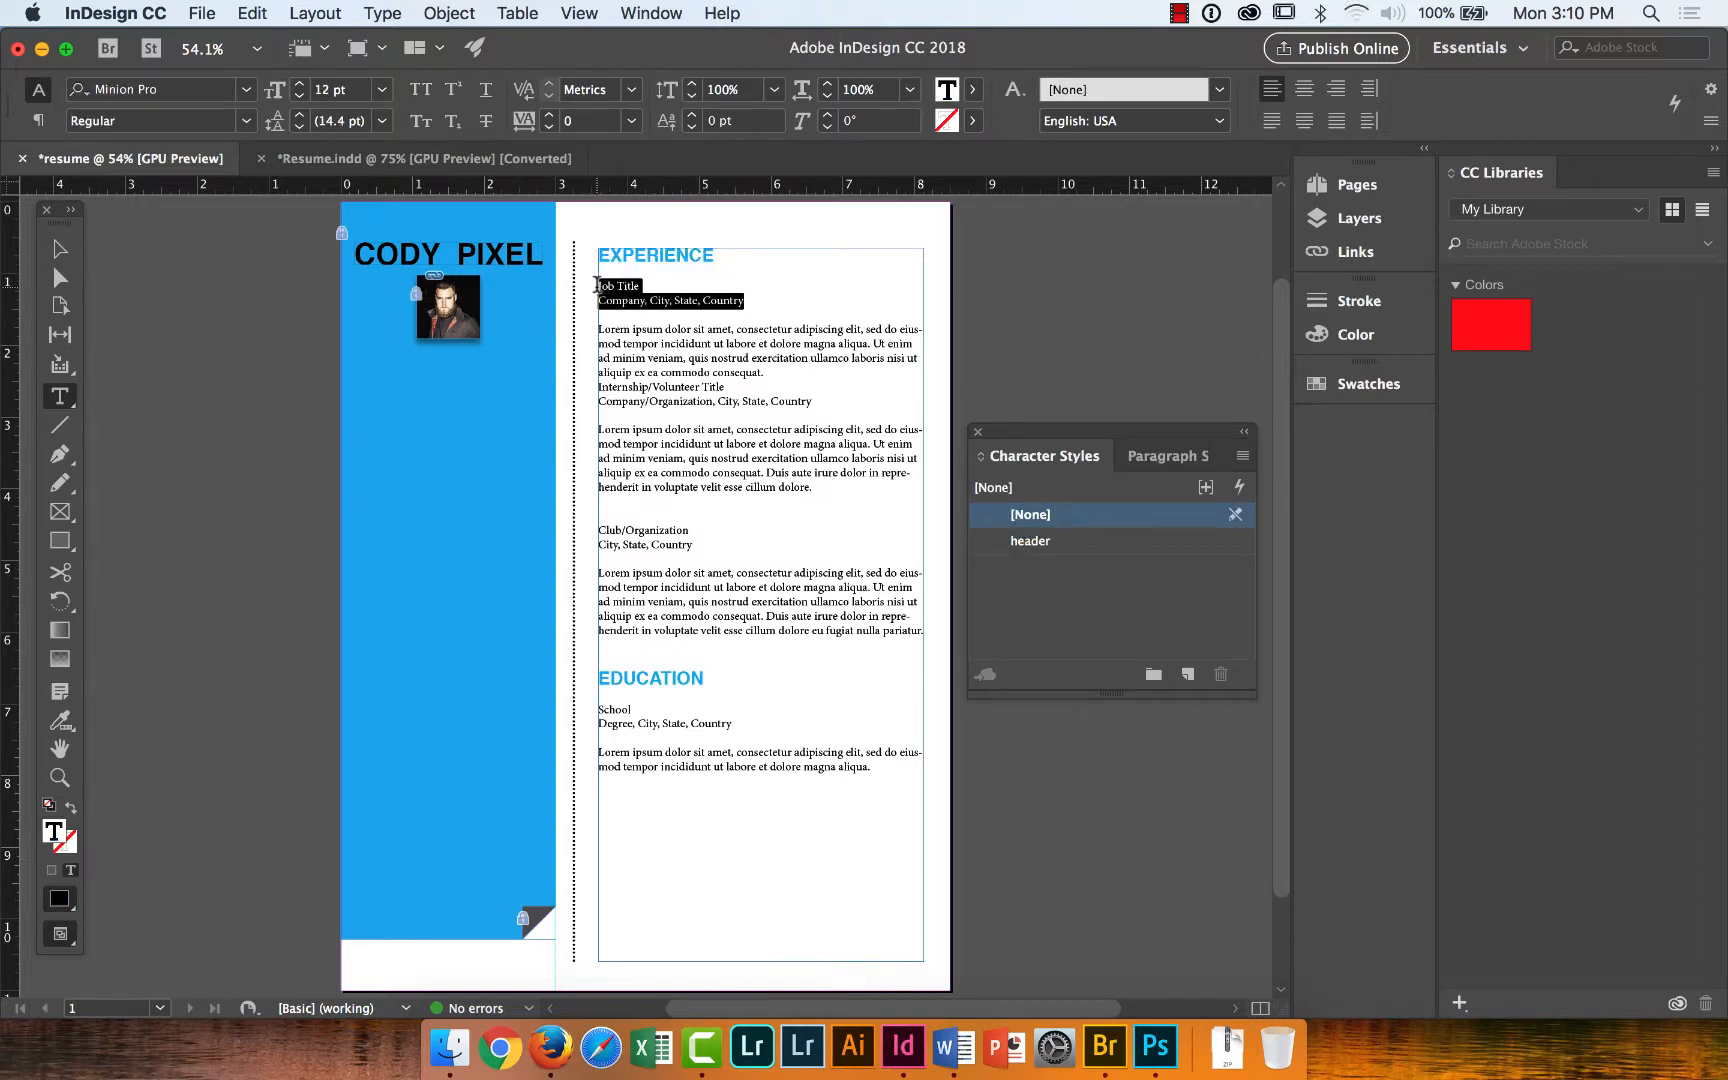
click(236, 93)
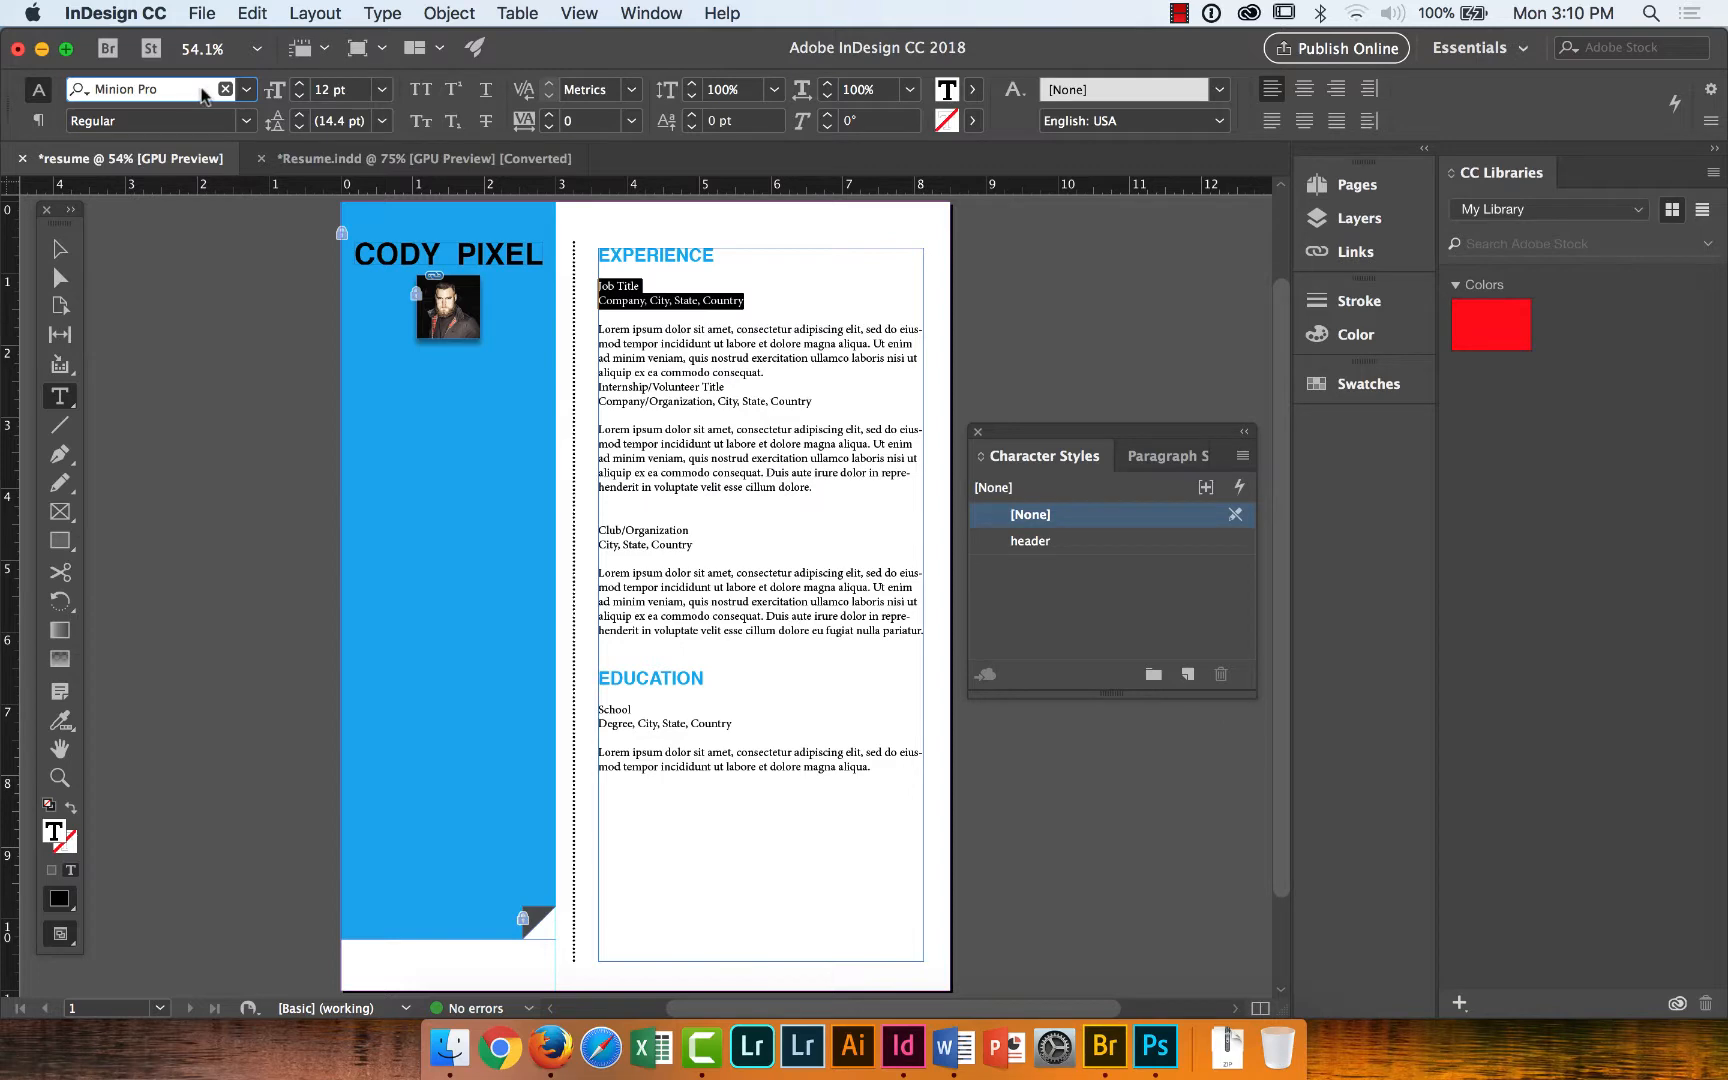
text(hek)
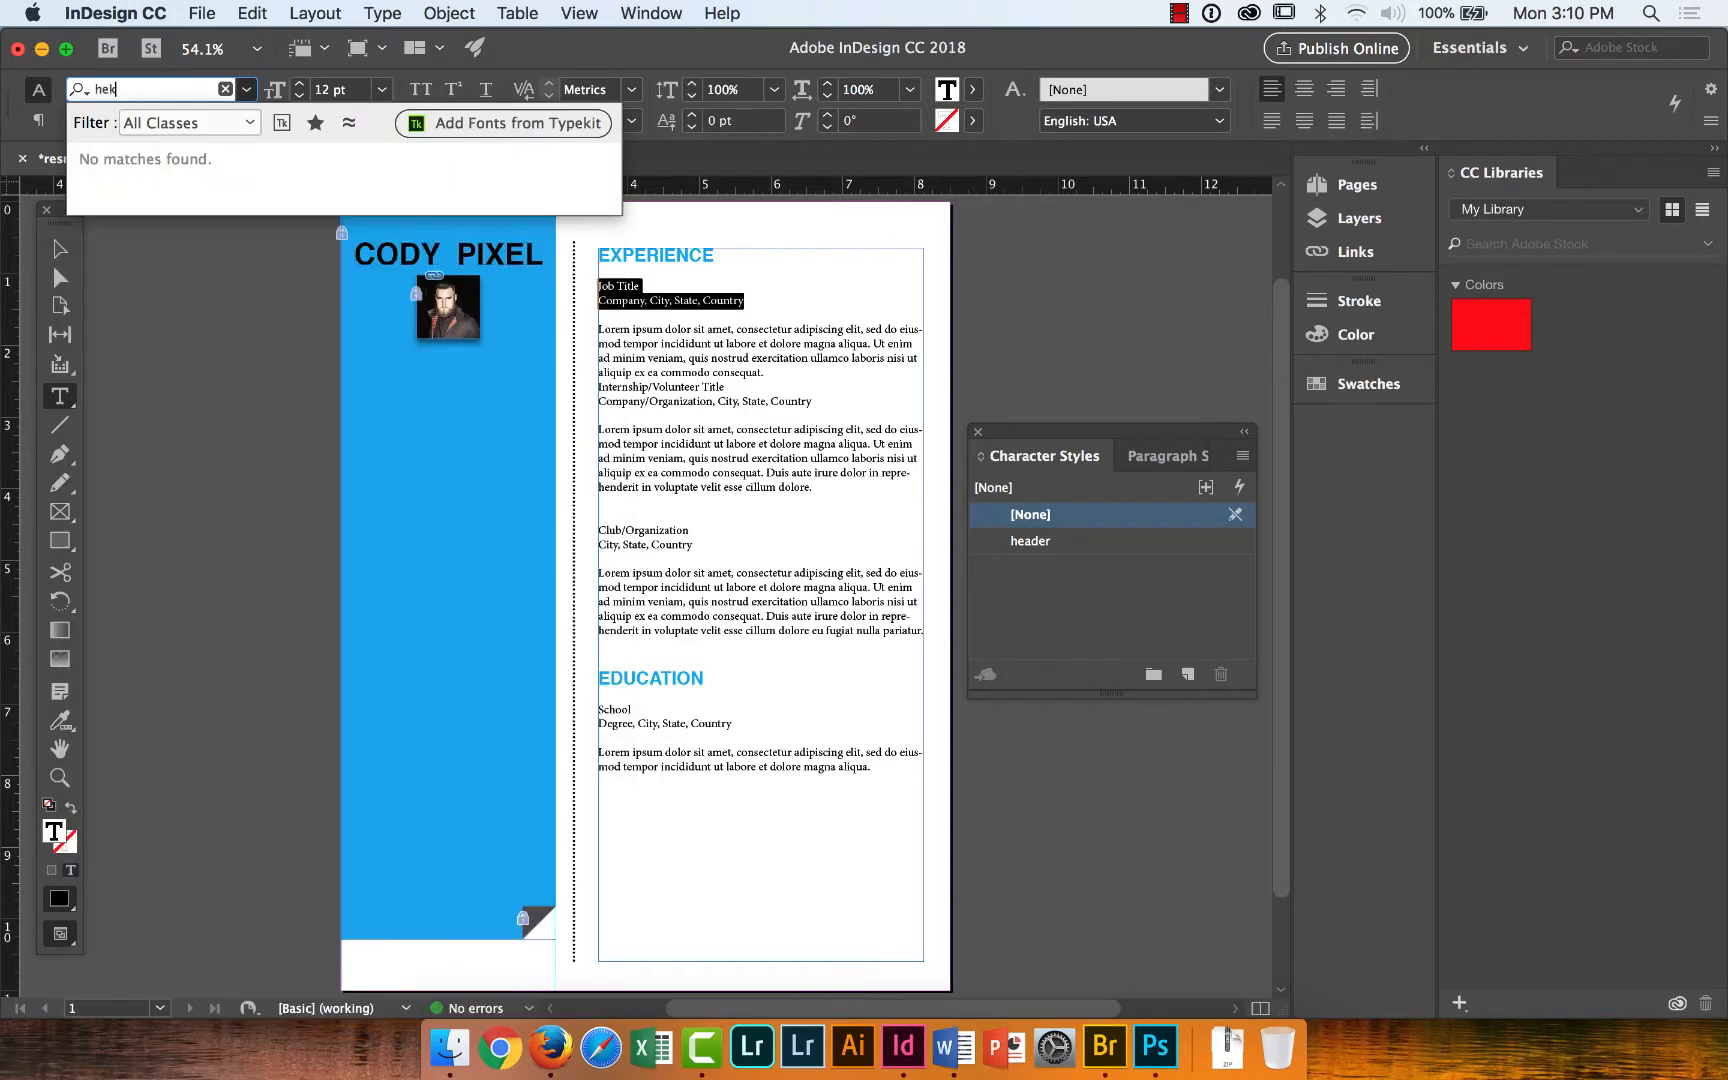
text(vet)
key(BackSpace)
key(BackSpace)
key(BackSpace)
key(BackSpace)
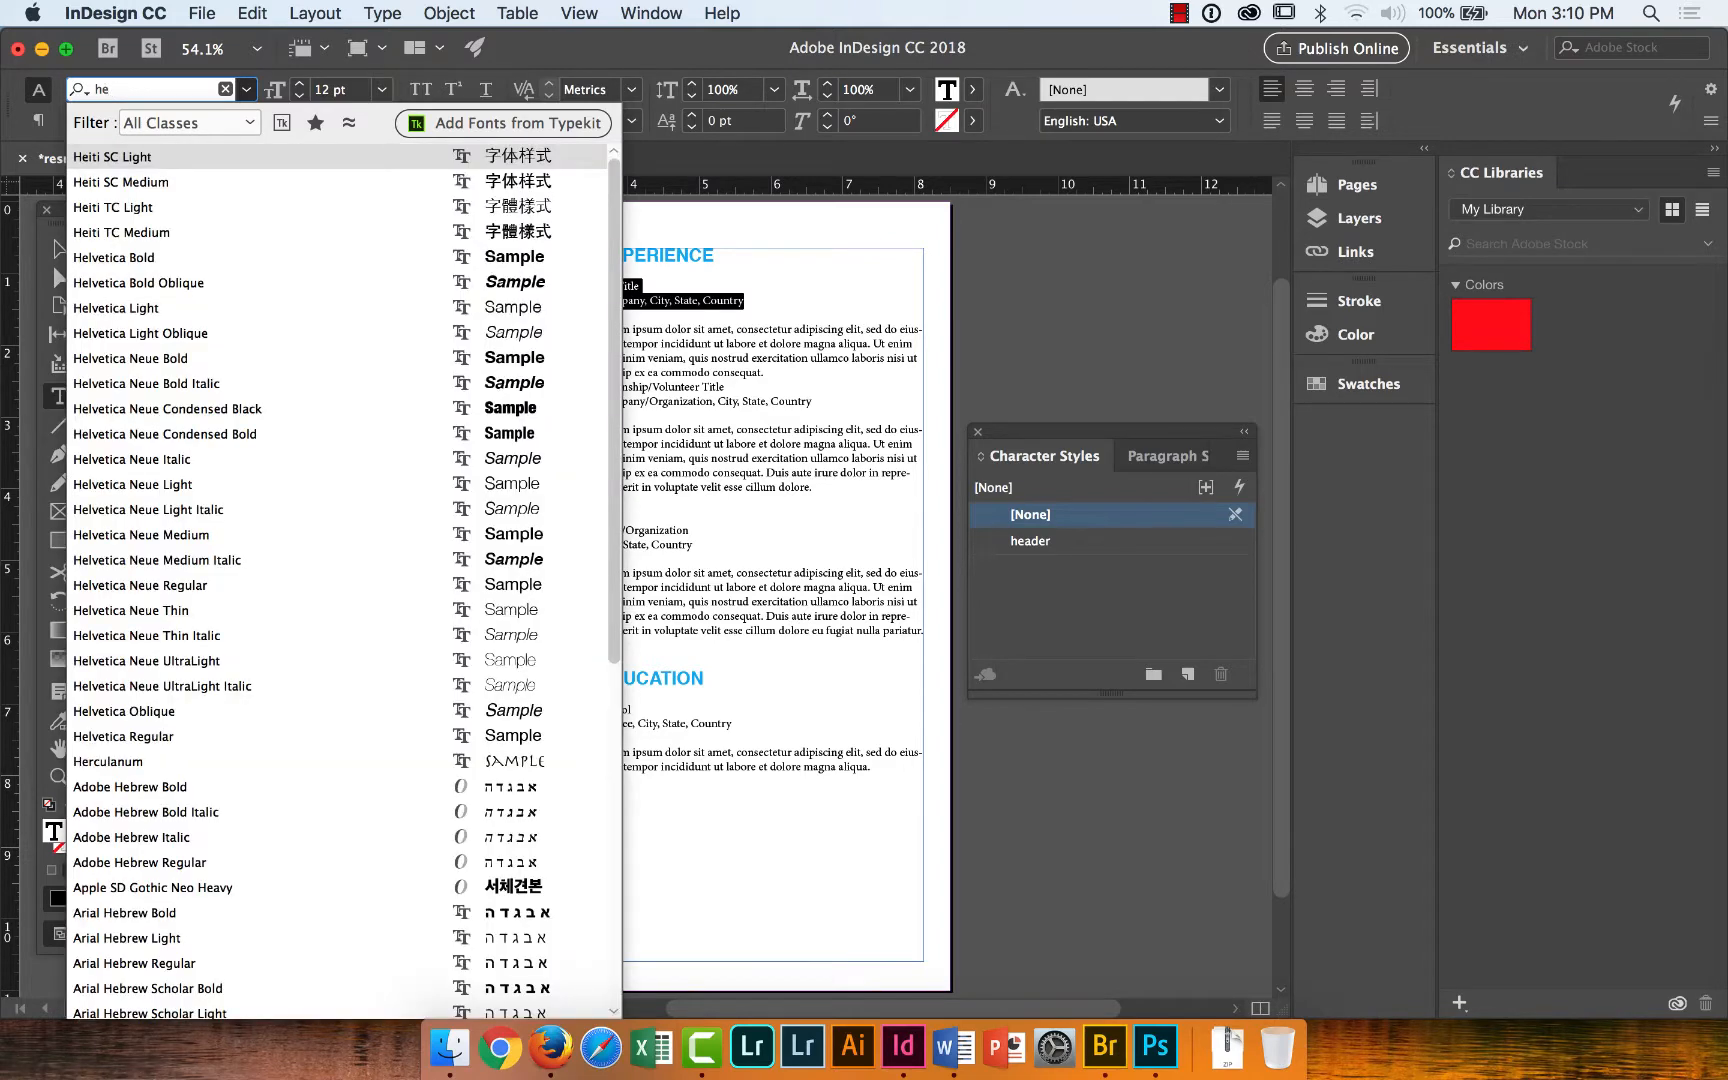
text(lv)
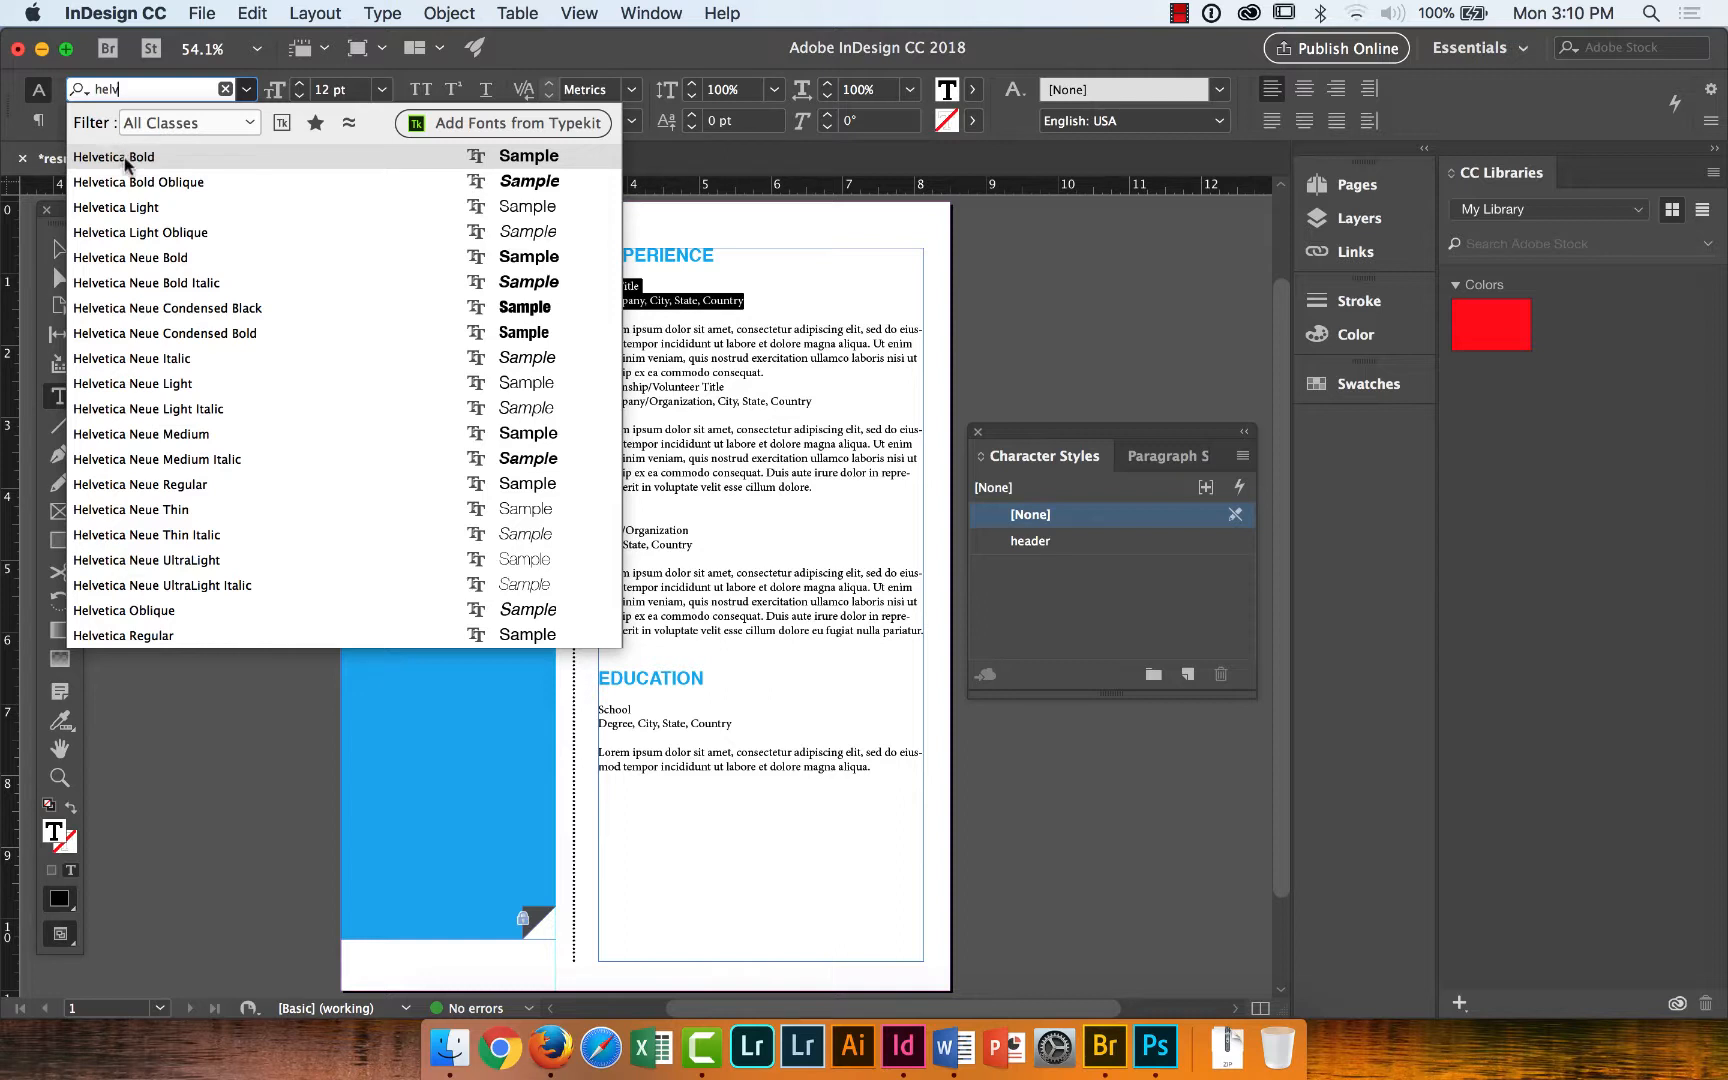
click(141, 634)
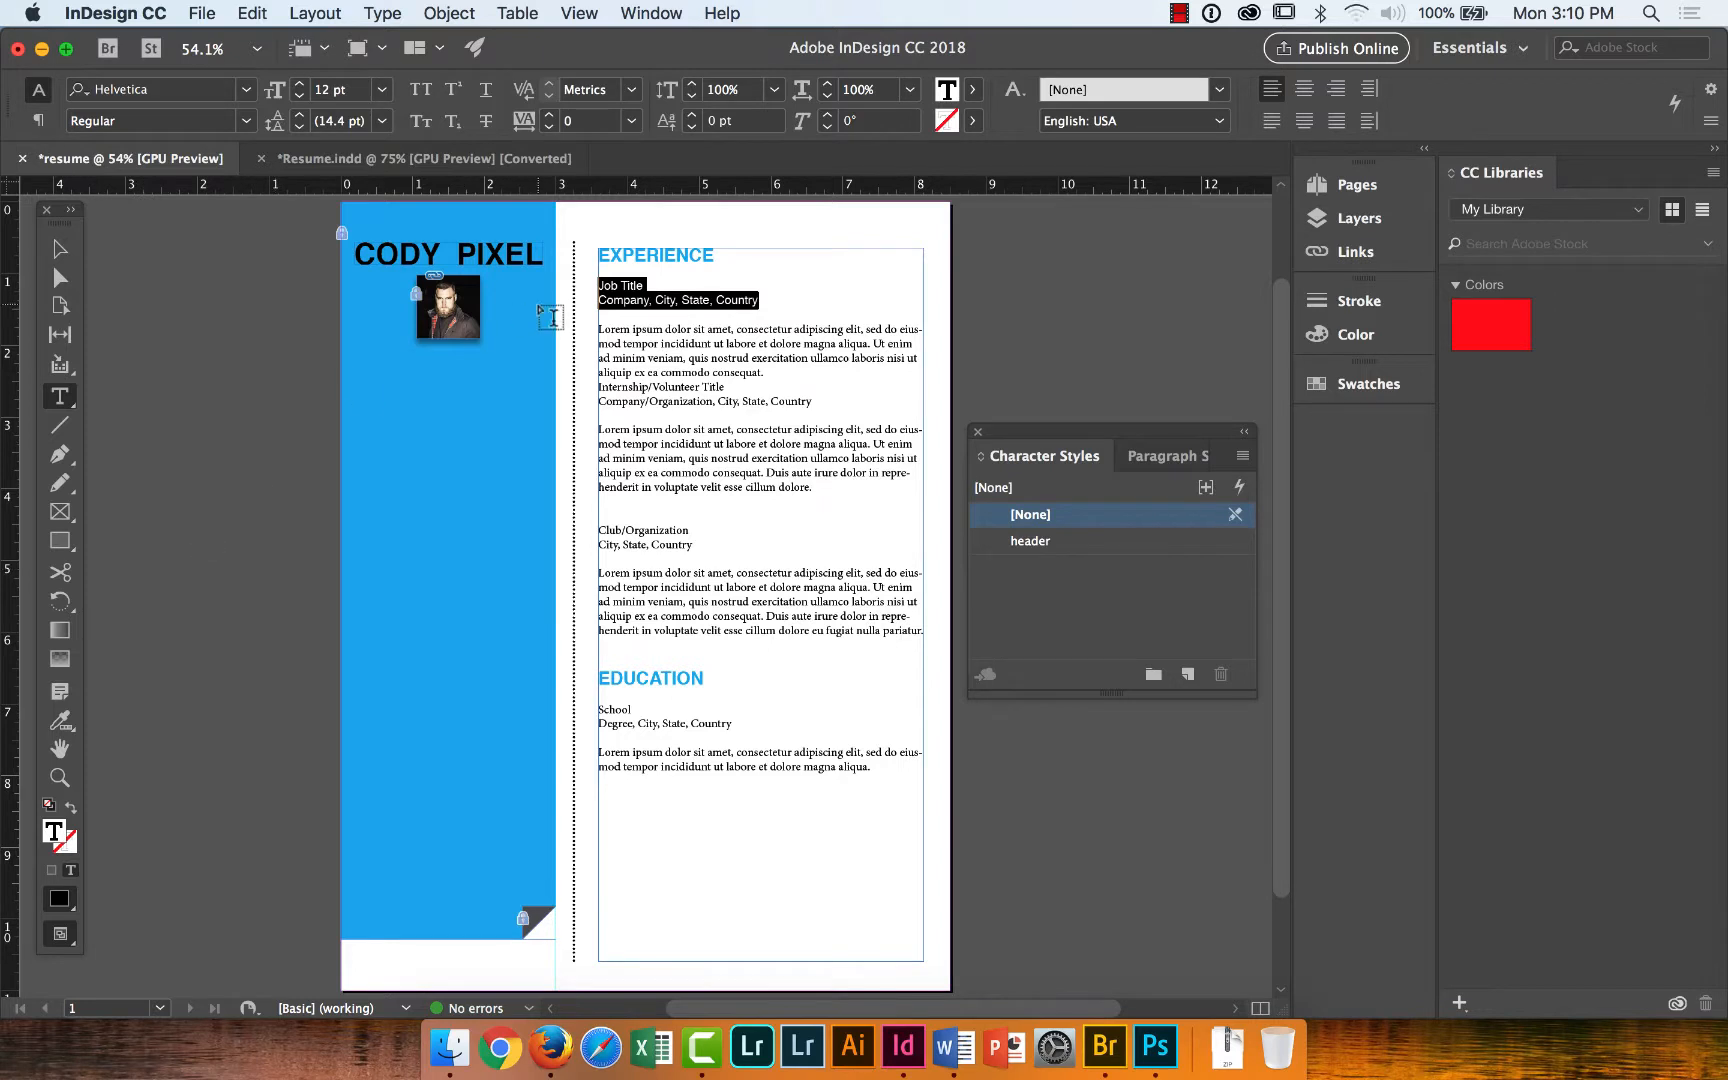
click(780, 298)
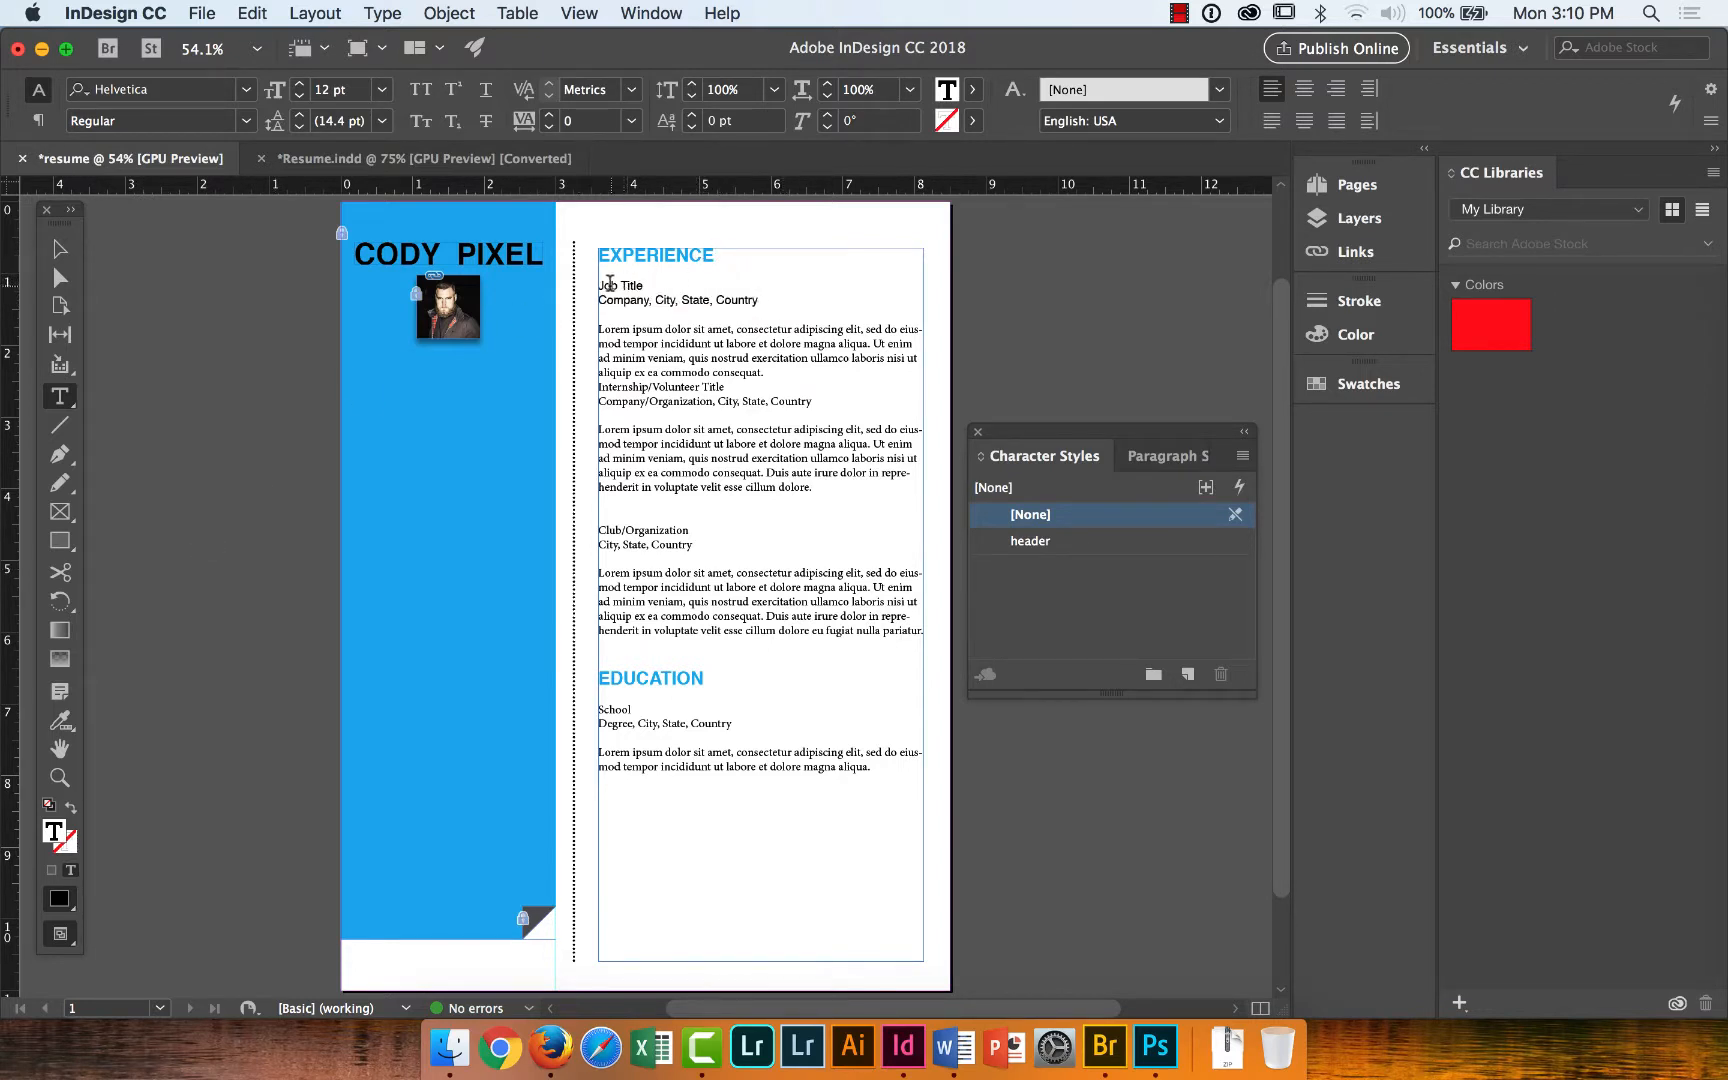
Create a character style from the Job Title and company lines under Experience and name it subheader.
drag(775, 305, 597, 284)
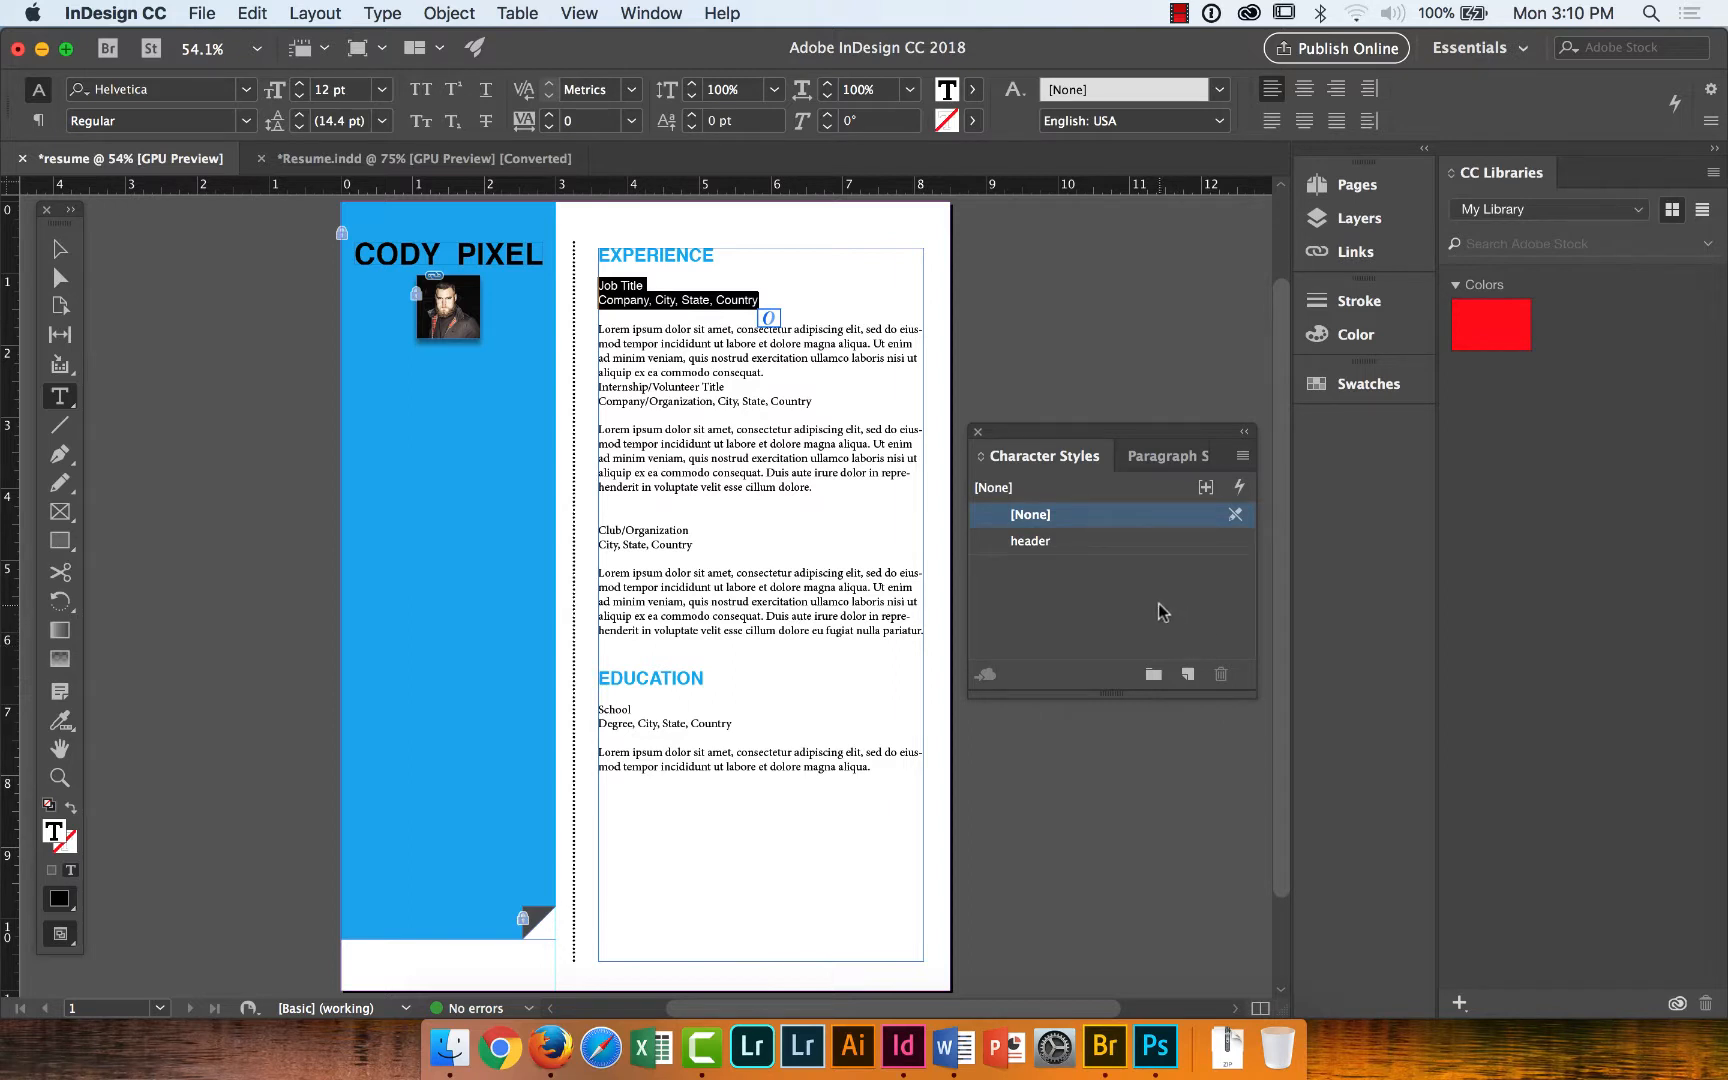
click(978, 432)
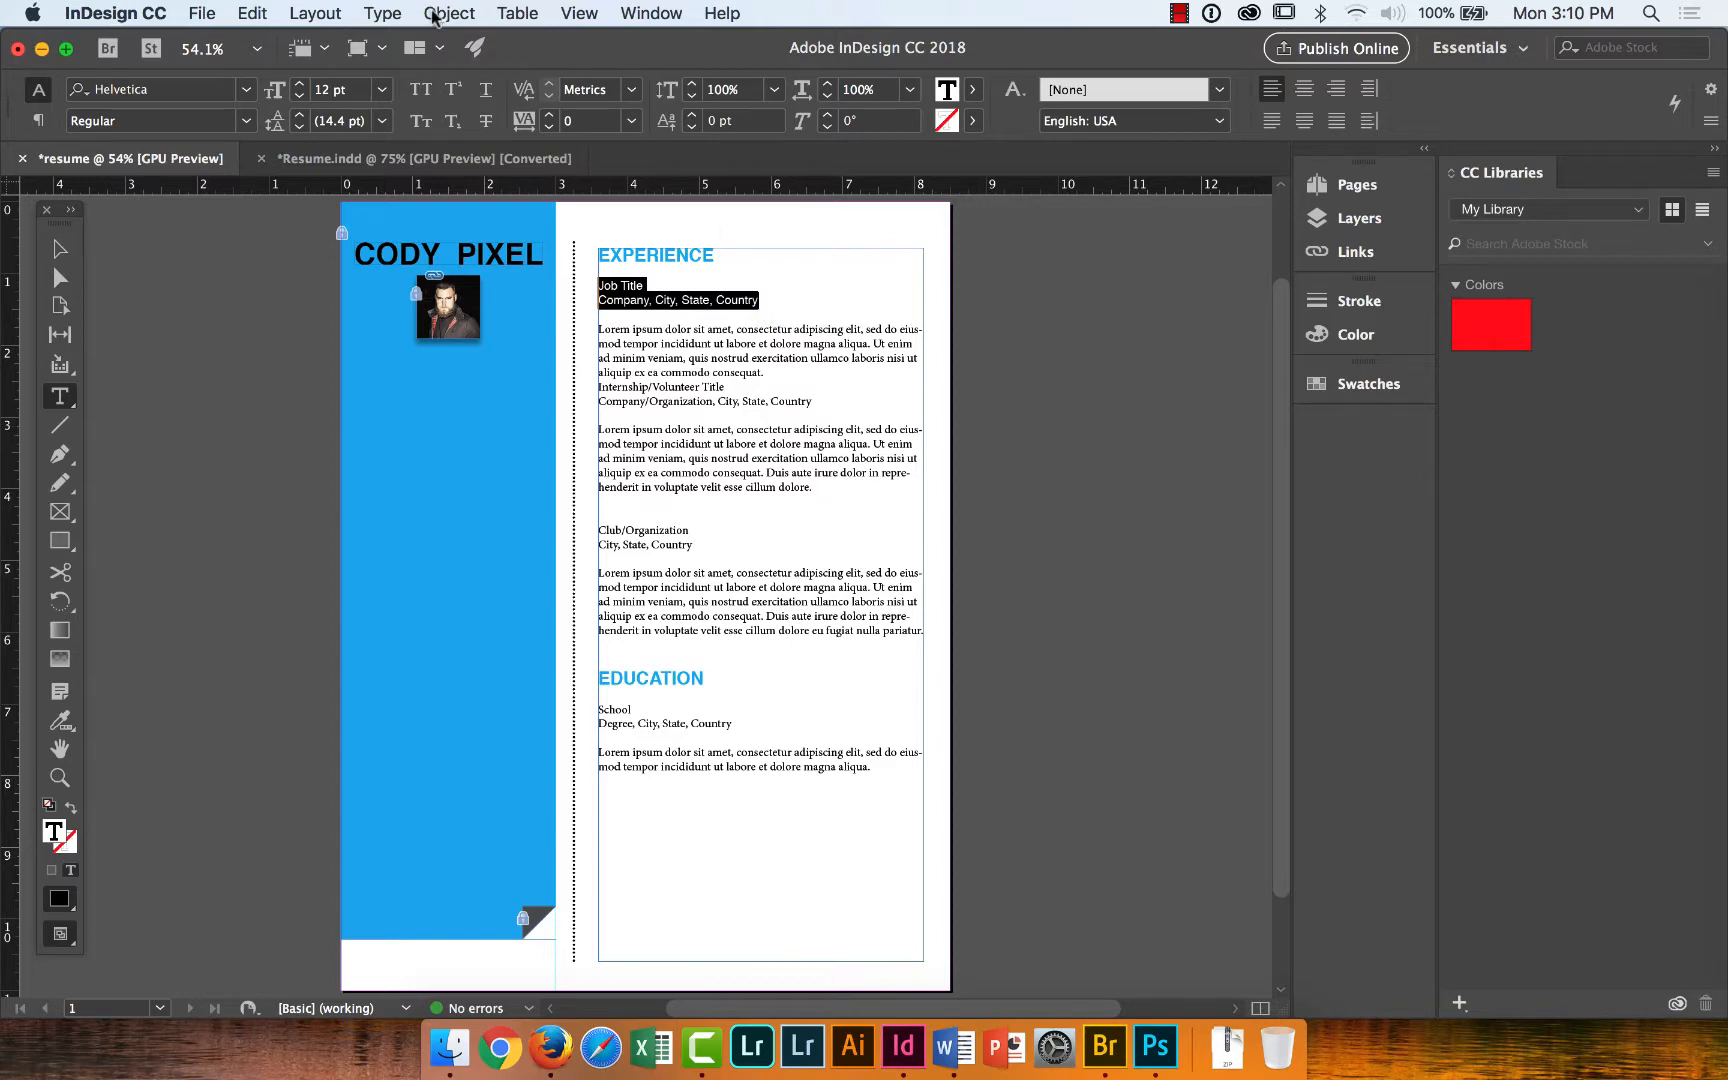
click(382, 13)
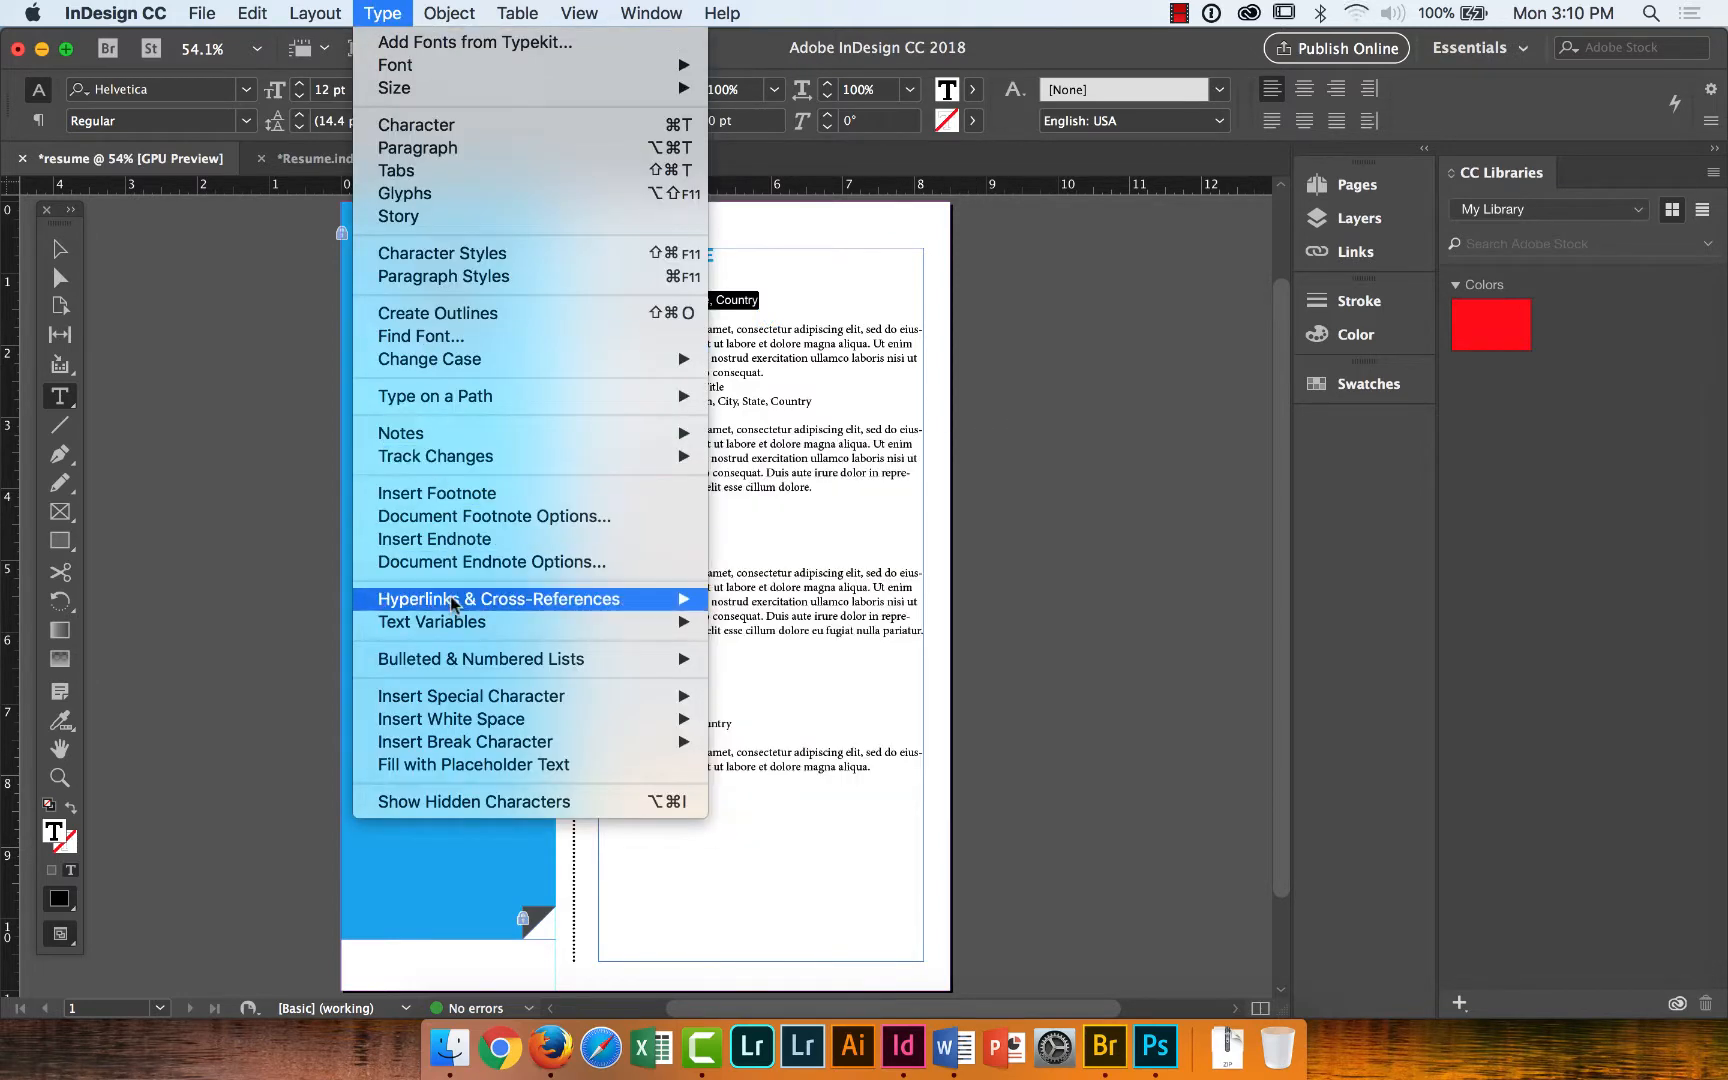
click(449, 258)
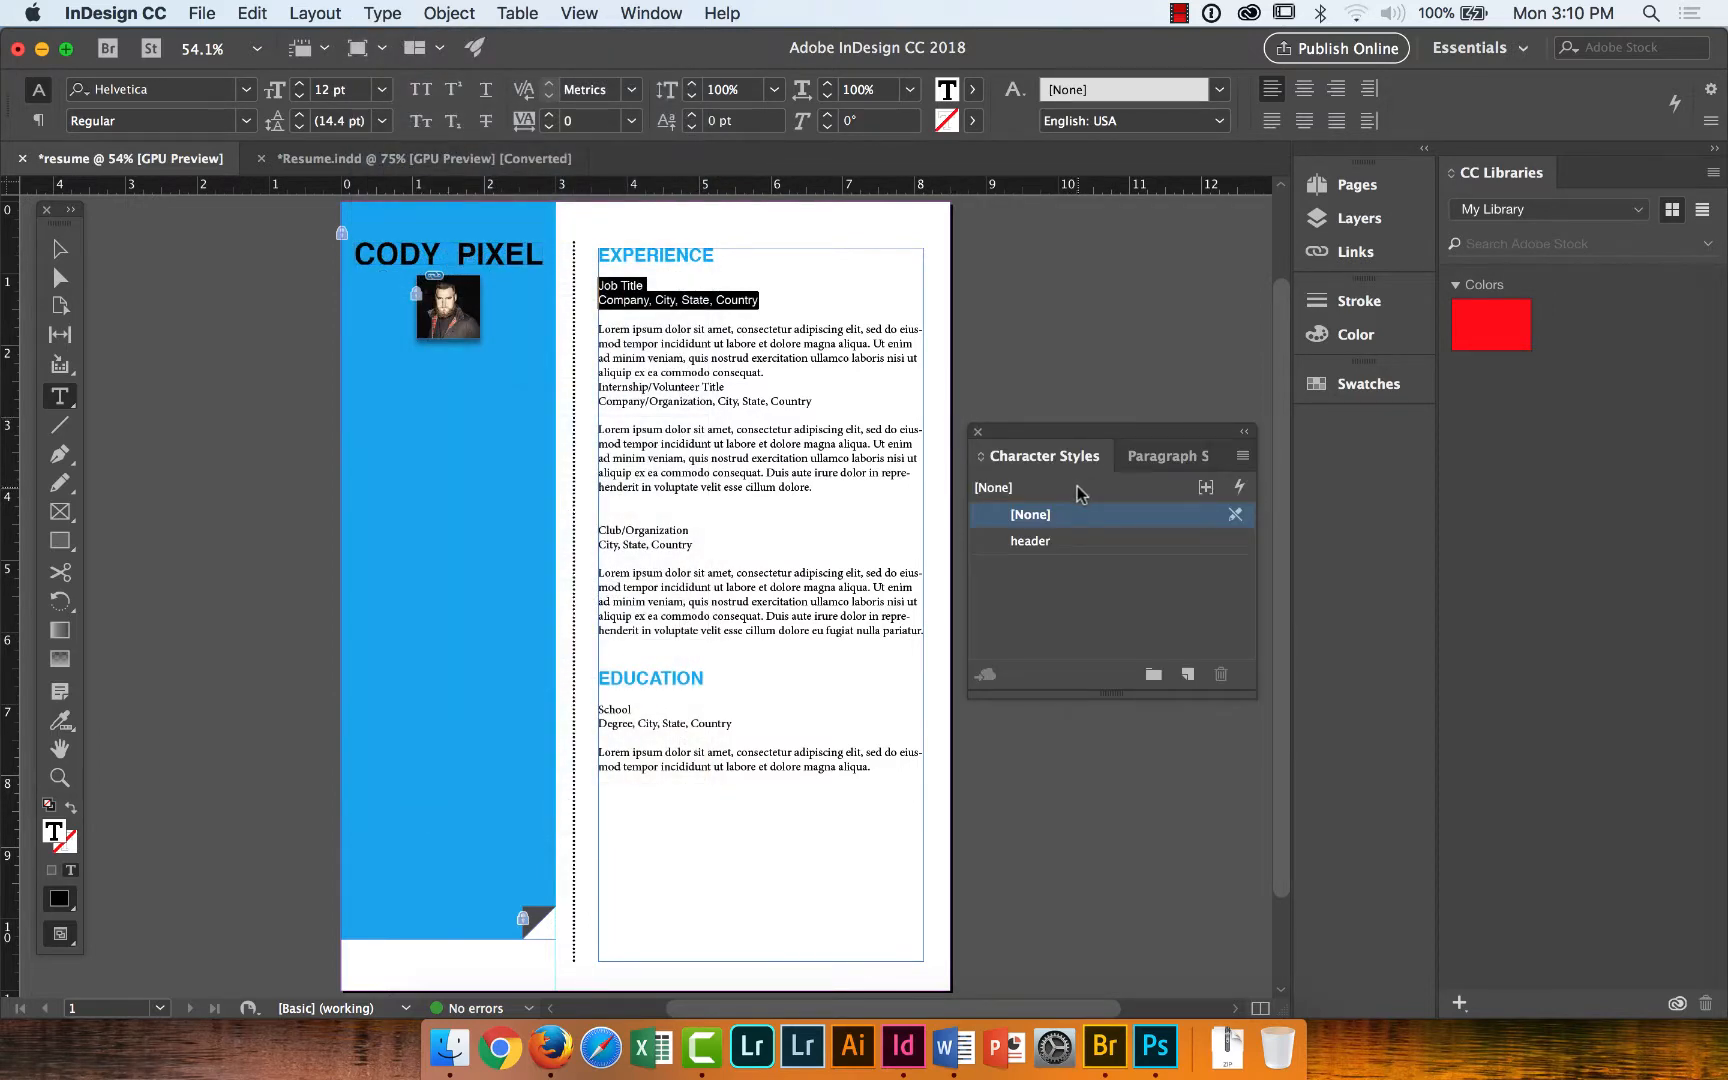
click(1193, 677)
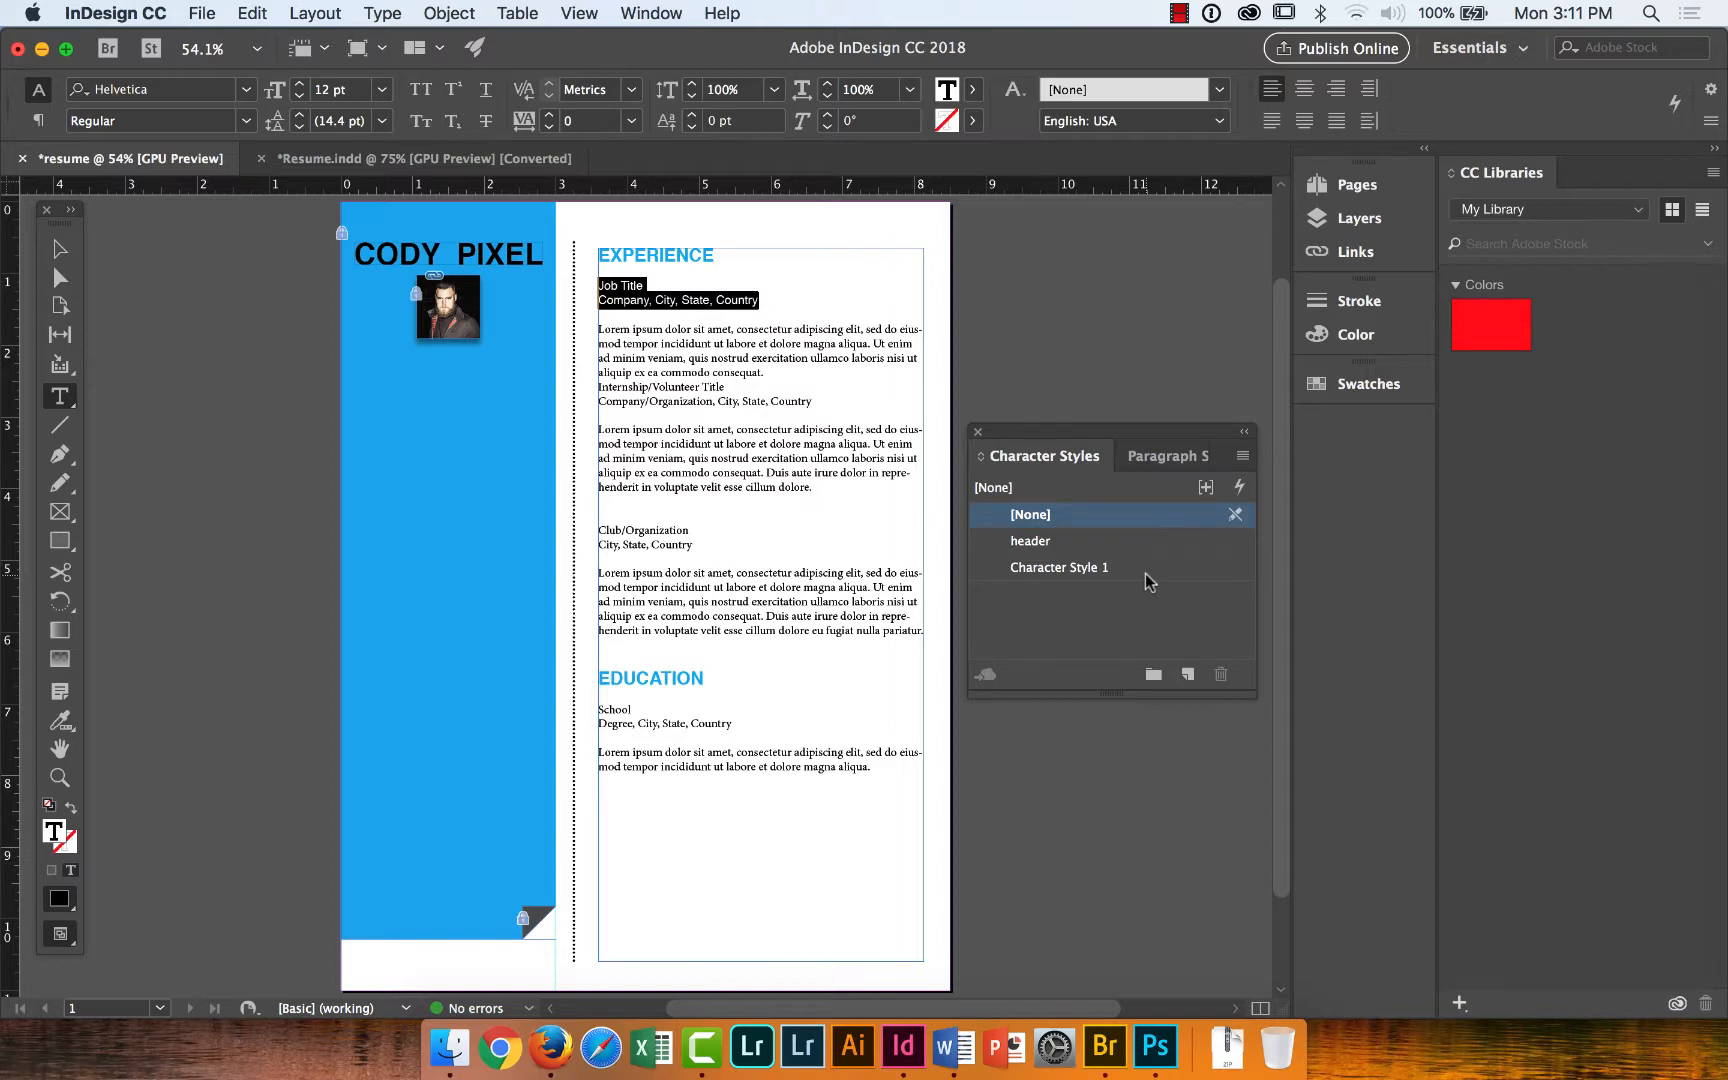
double_click(1083, 569)
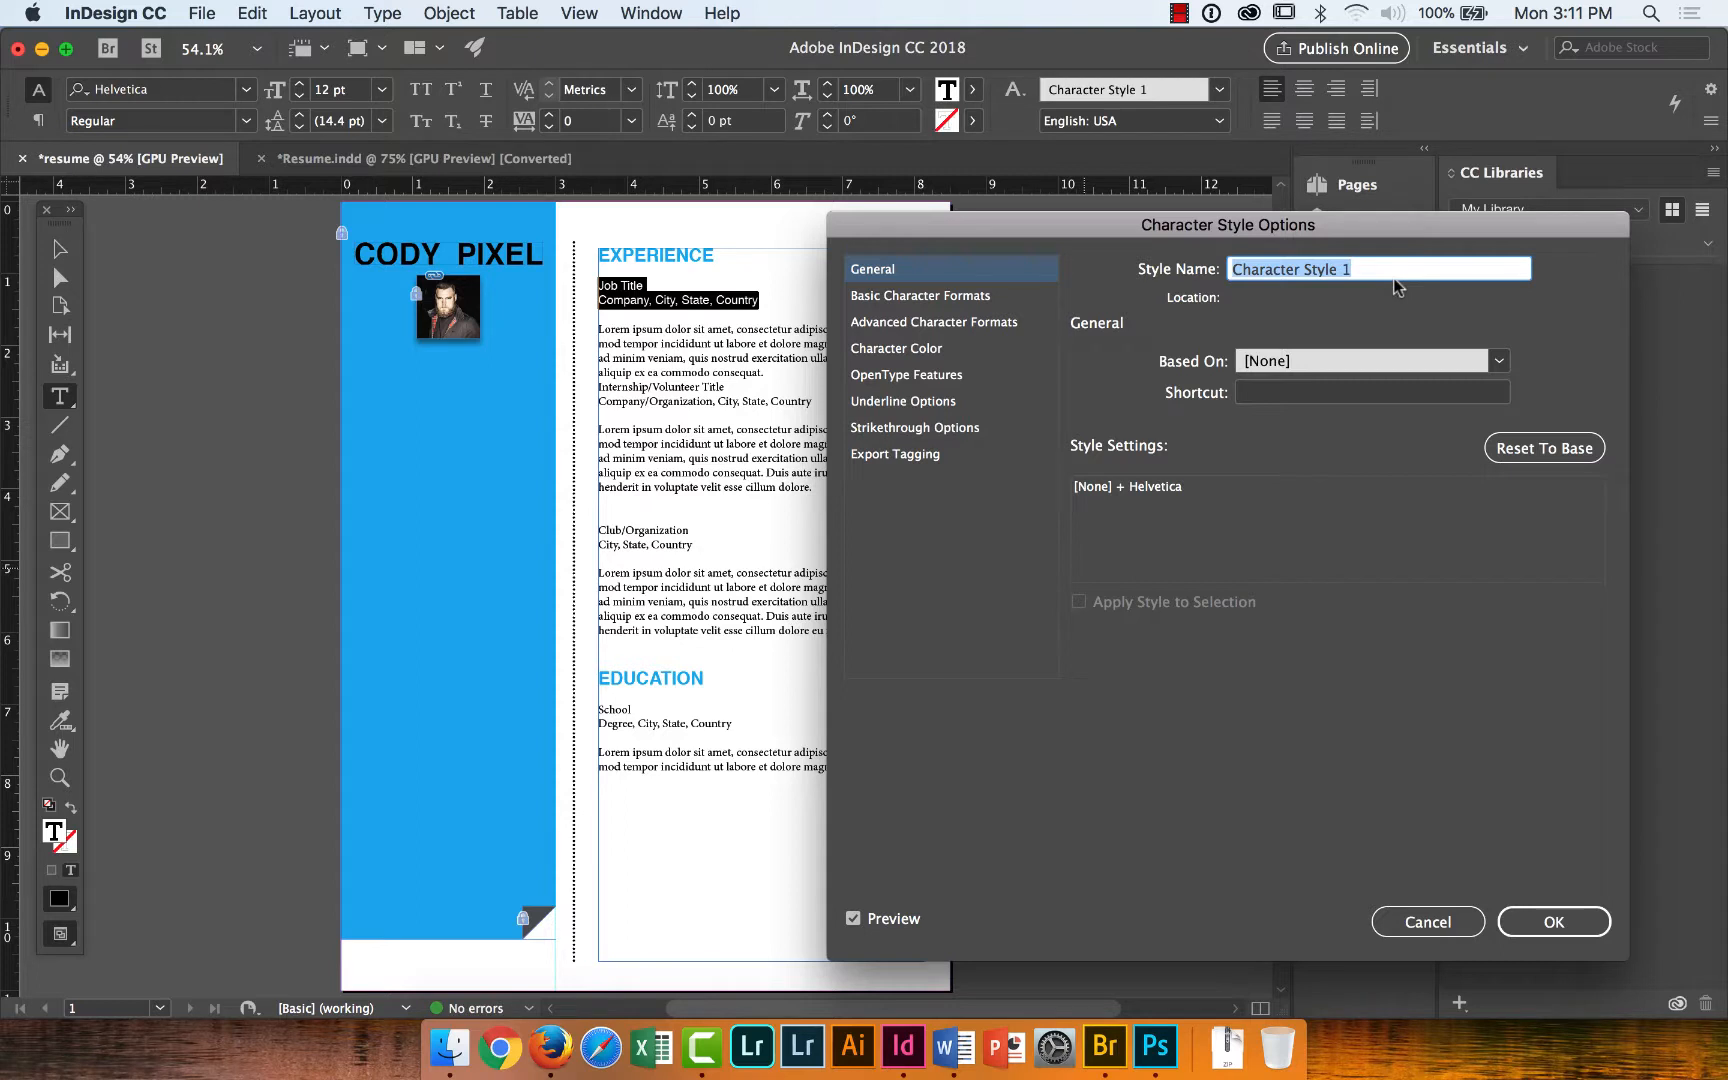
text(subhead)
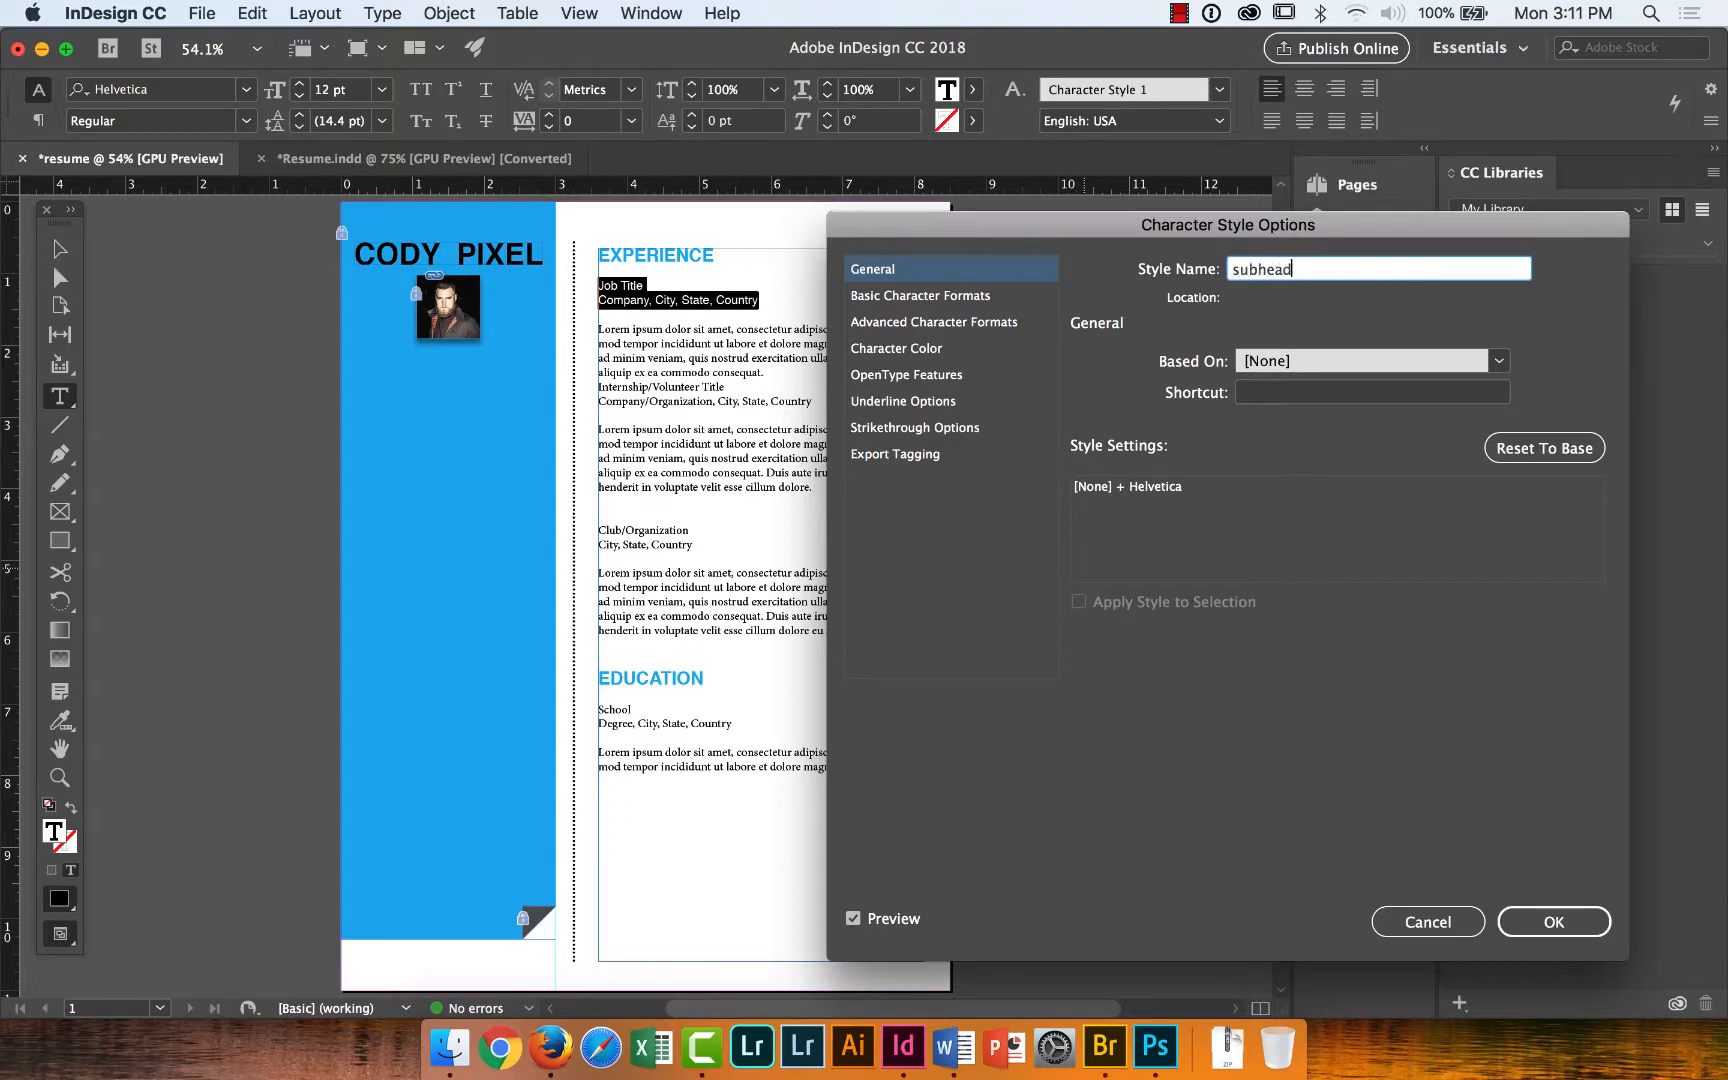
text(er)
Set the subheader style's size to 12 pt in its basic character formats and show its advanced character formats.
click(962, 297)
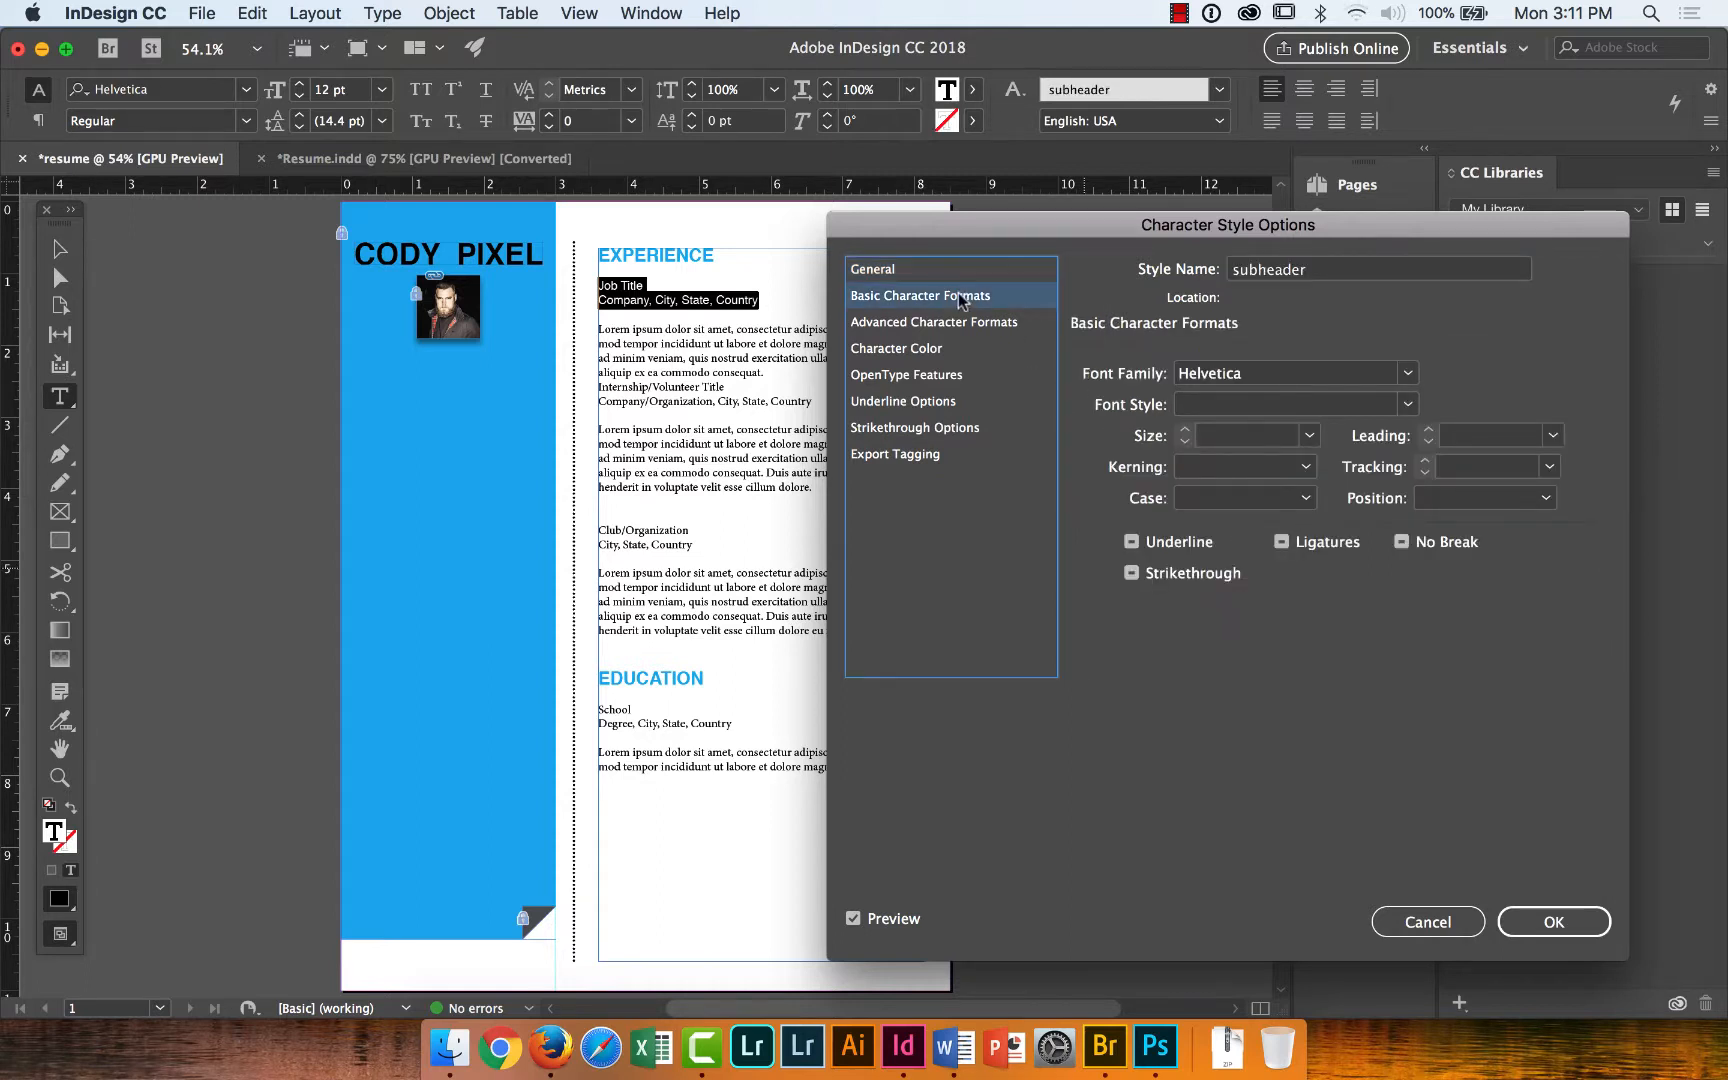
drag(1181, 226, 1236, 221)
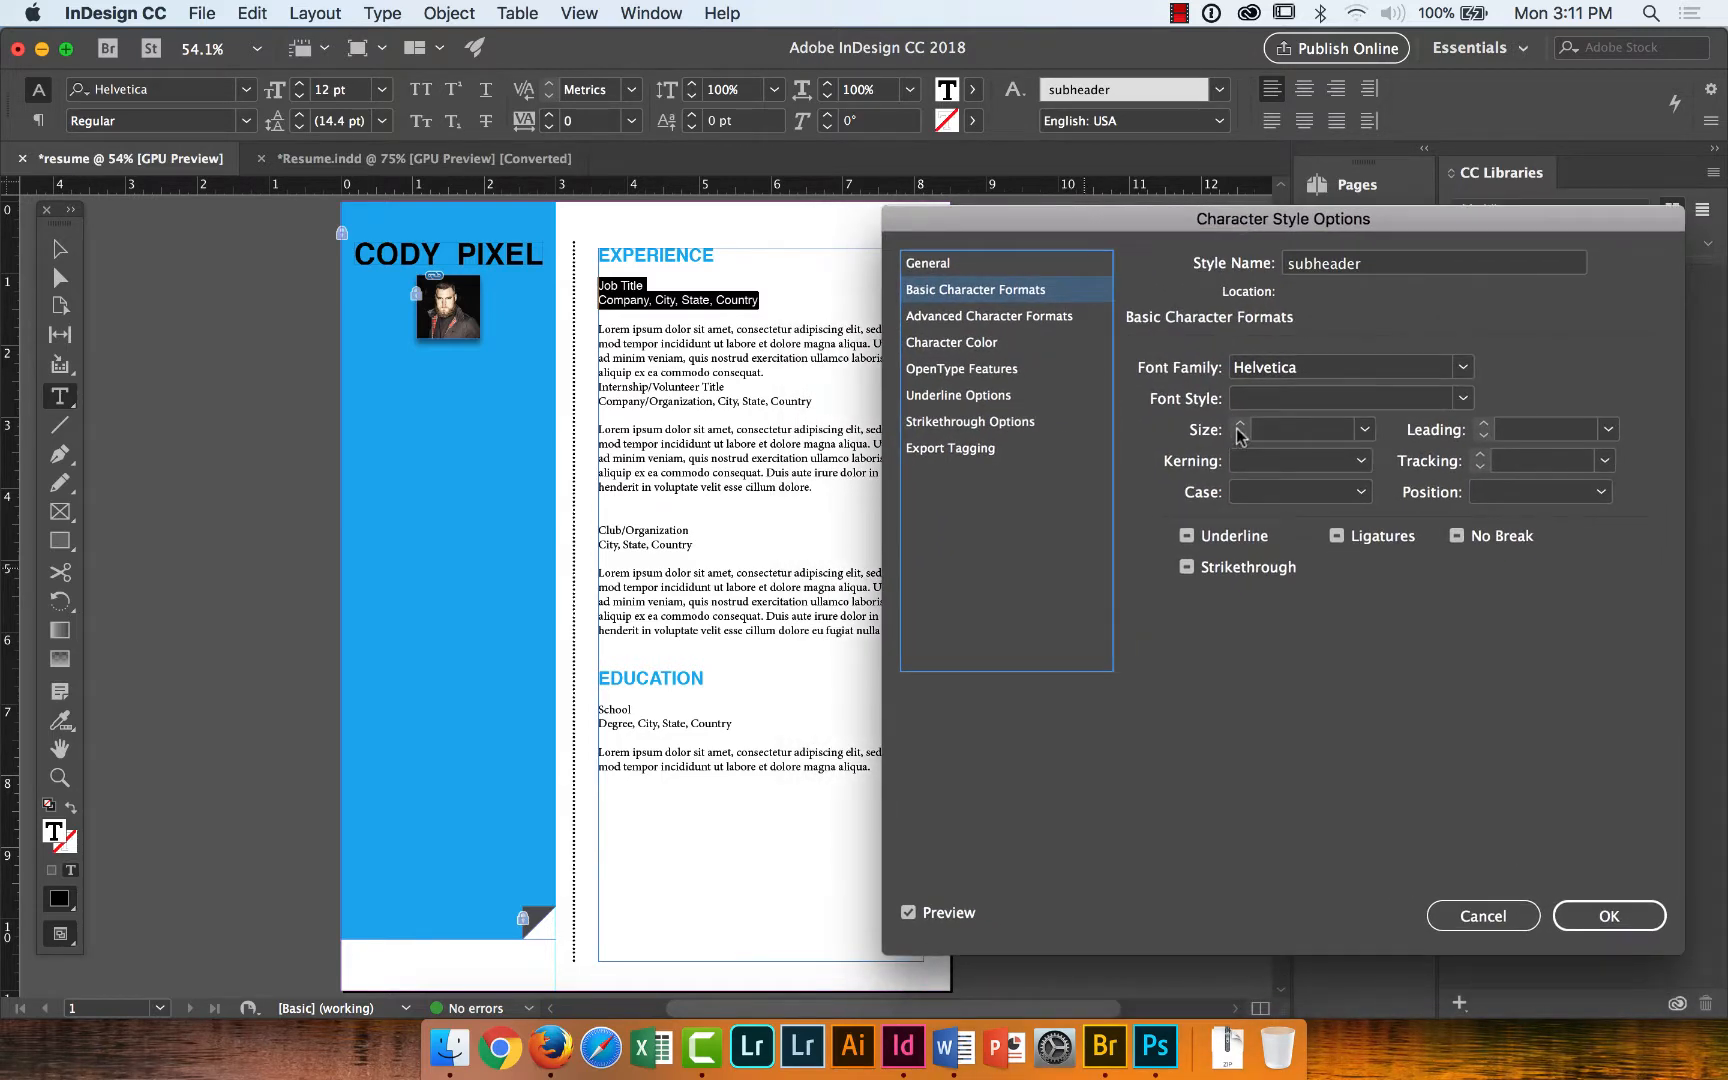
click(1364, 429)
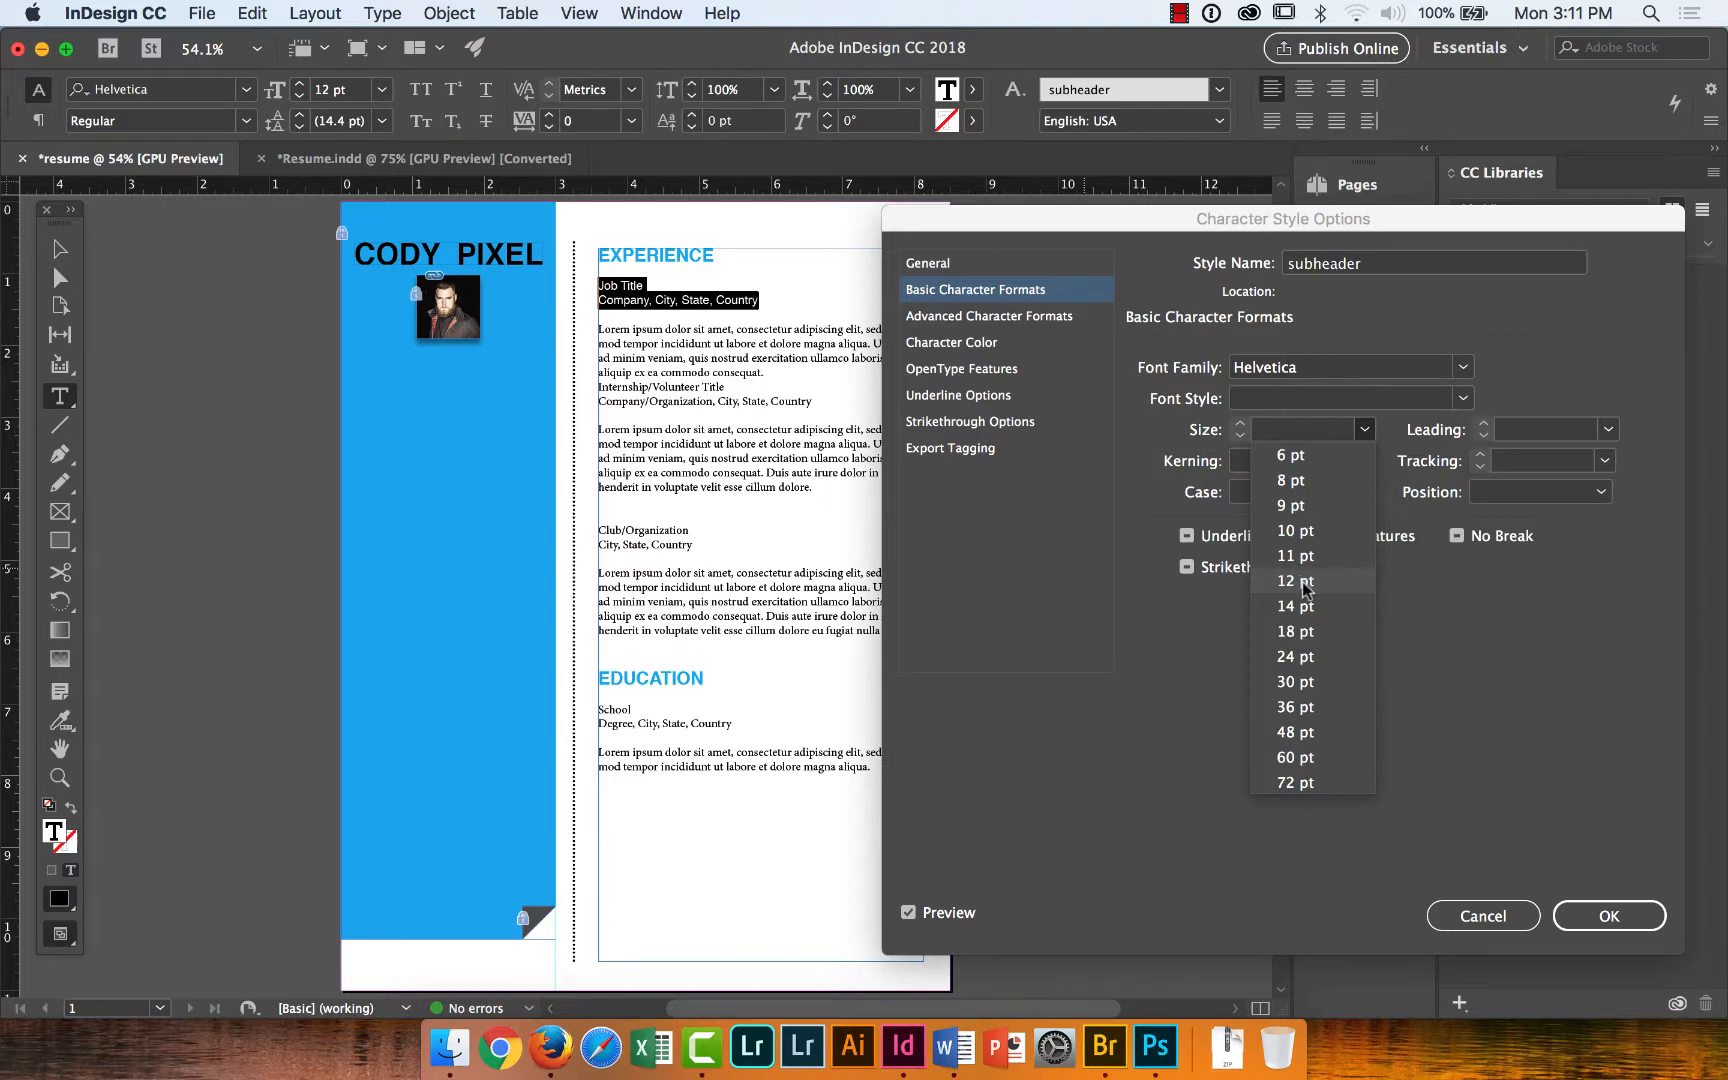
click(1302, 581)
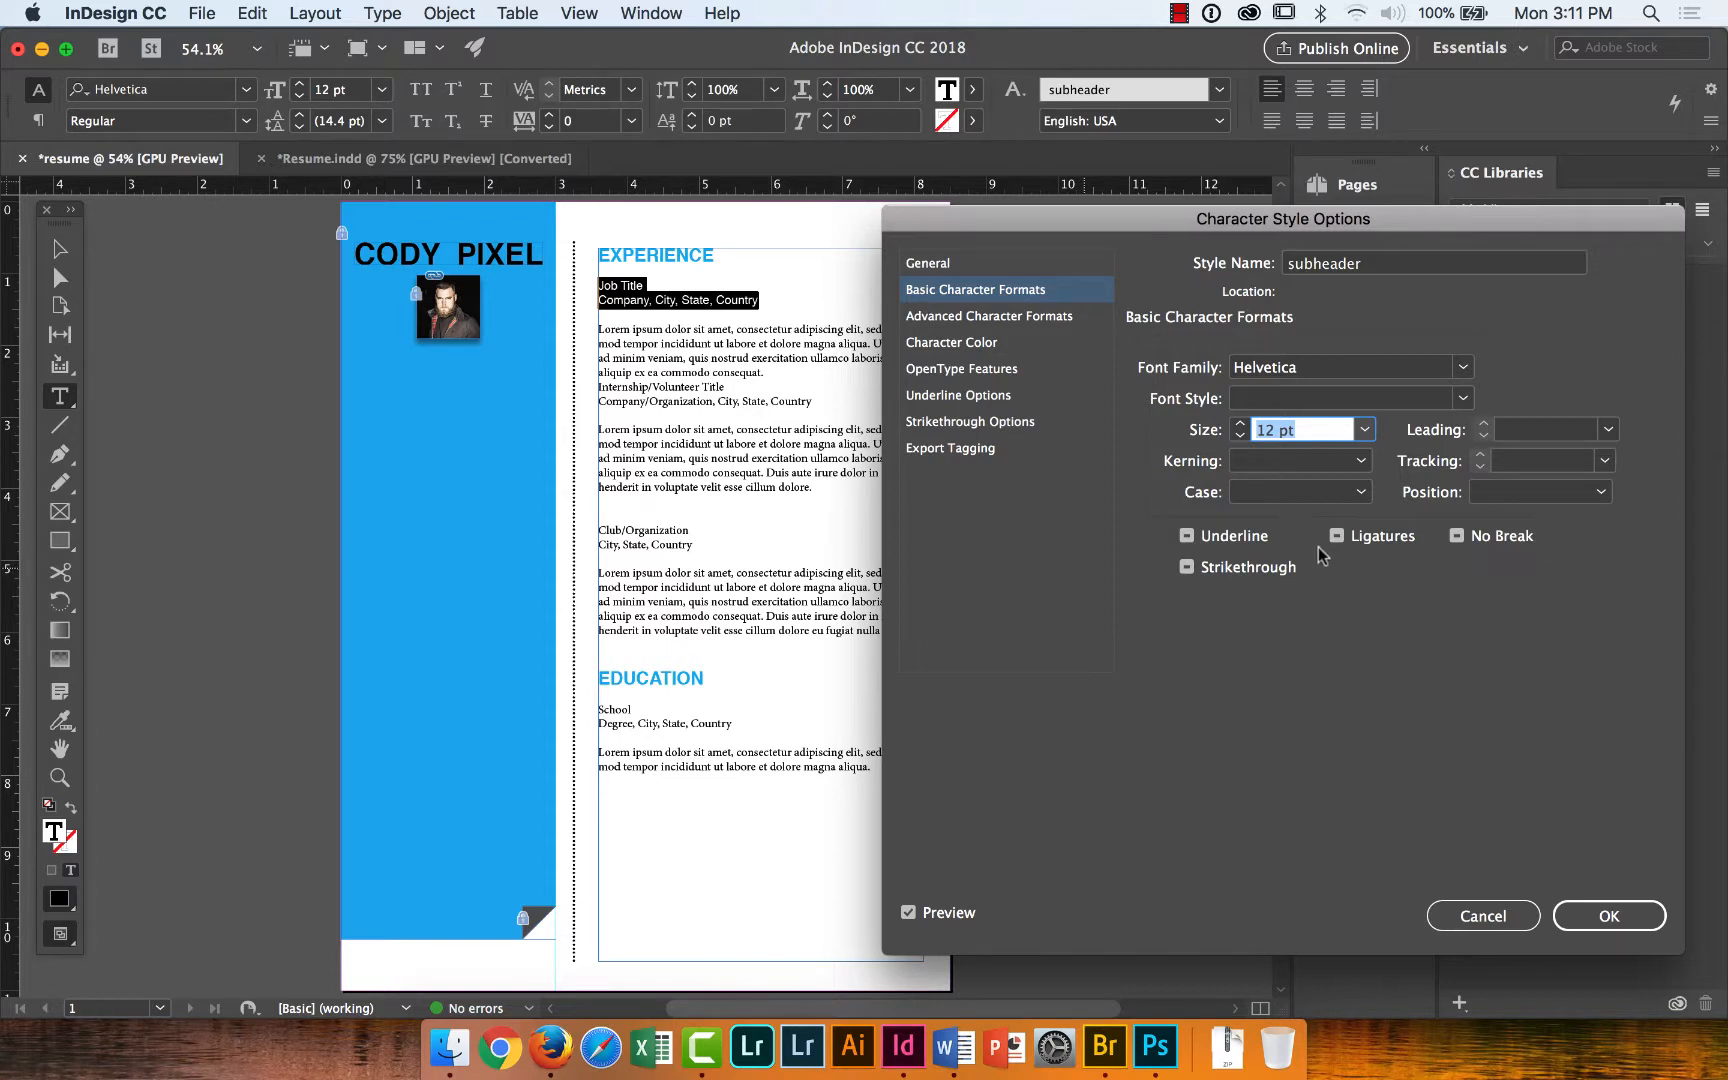
click(990, 318)
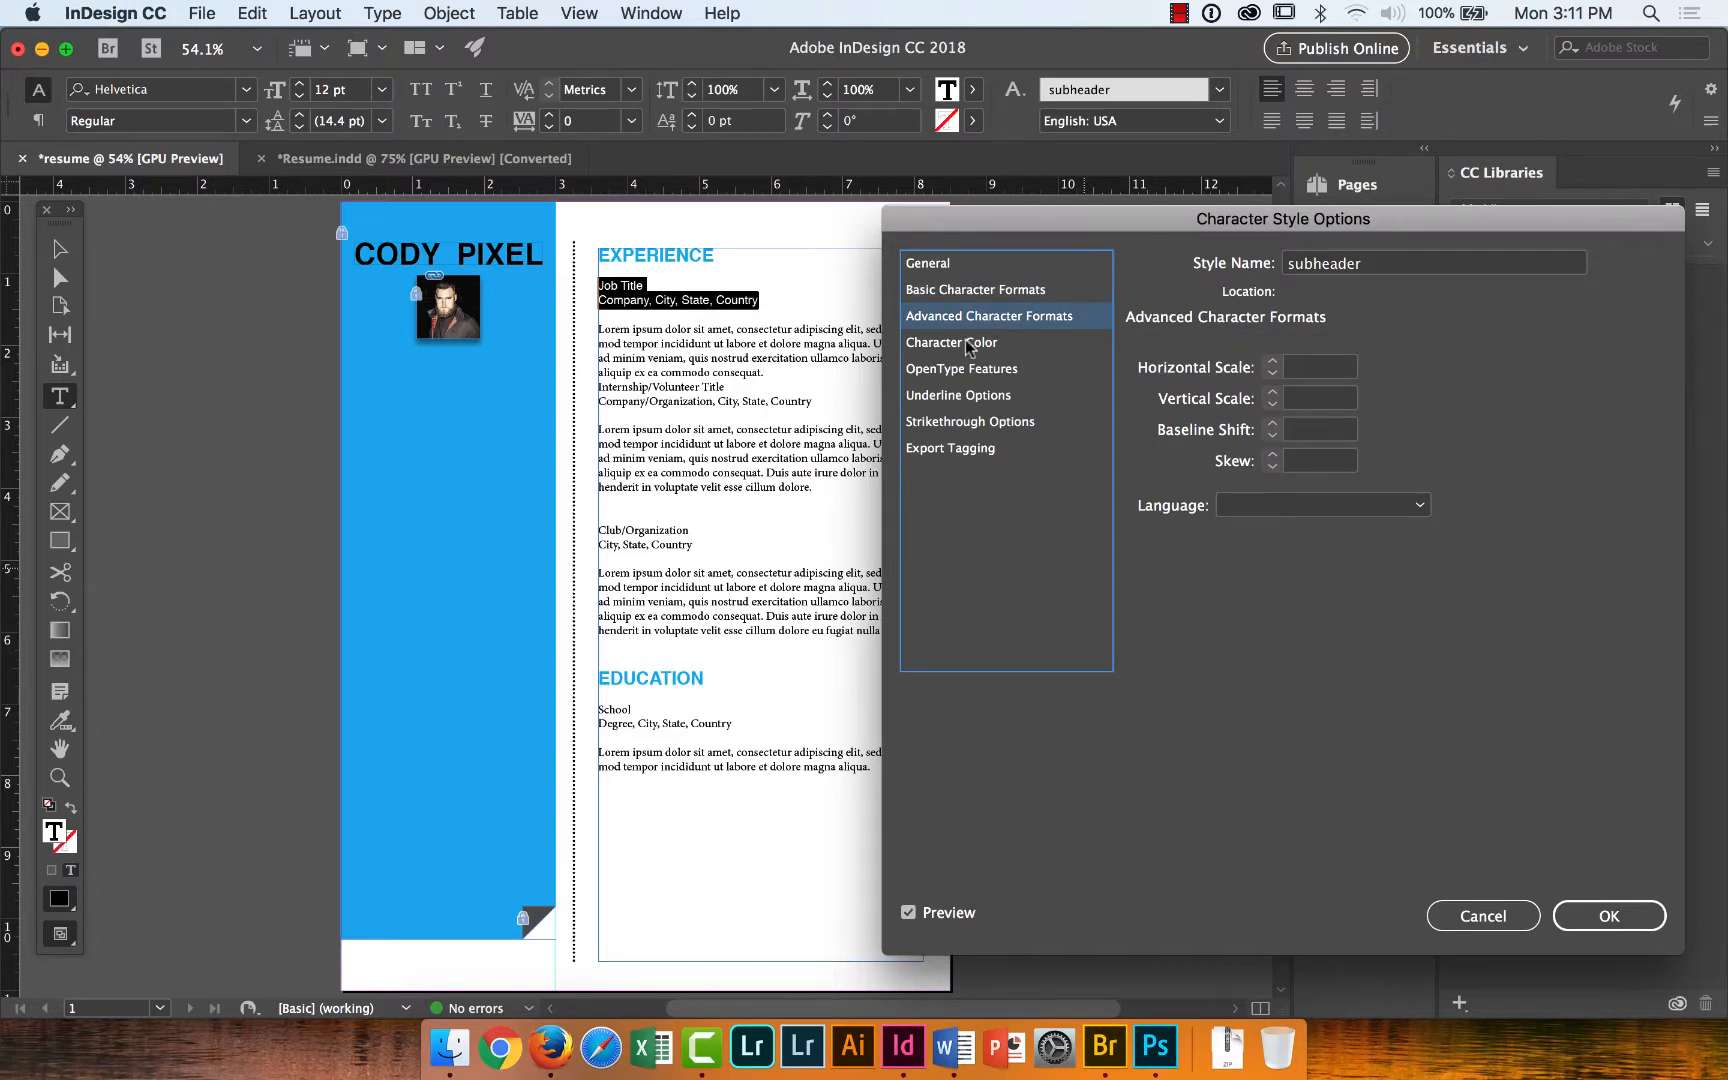
Set the subheader style's character color to [Black], save the style and deselect the text.
click(965, 341)
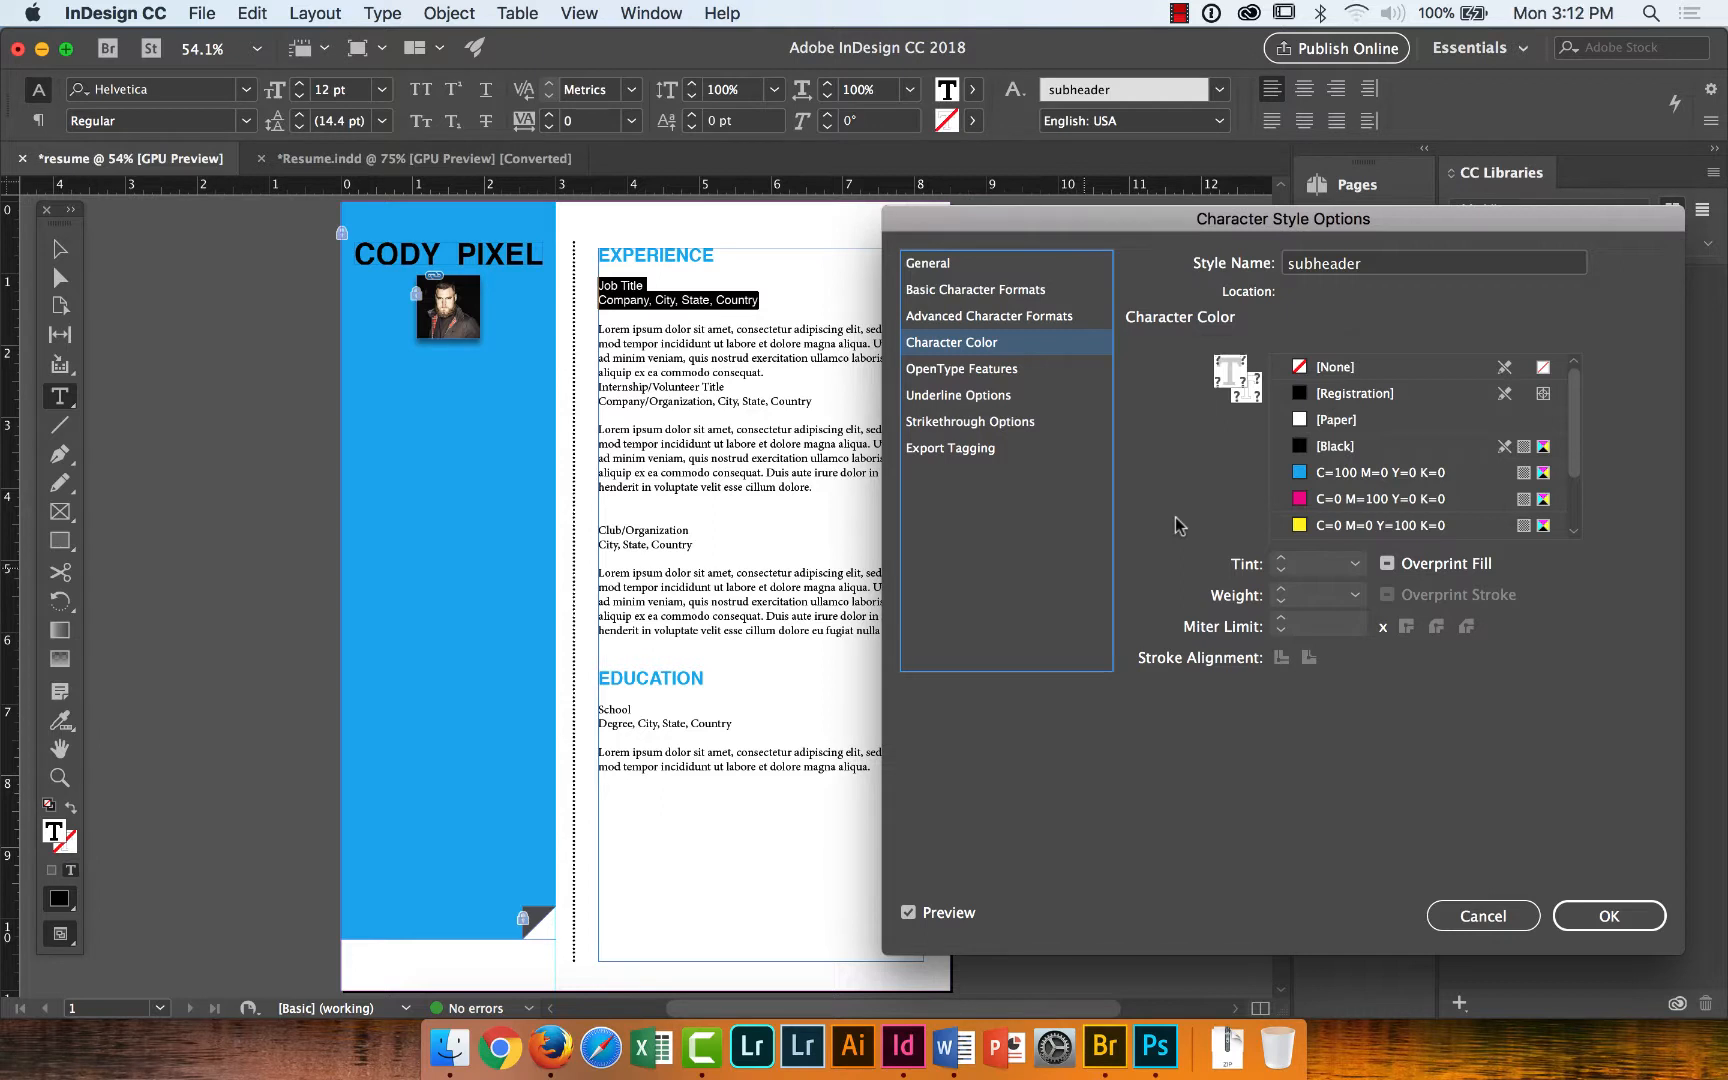
click(1340, 447)
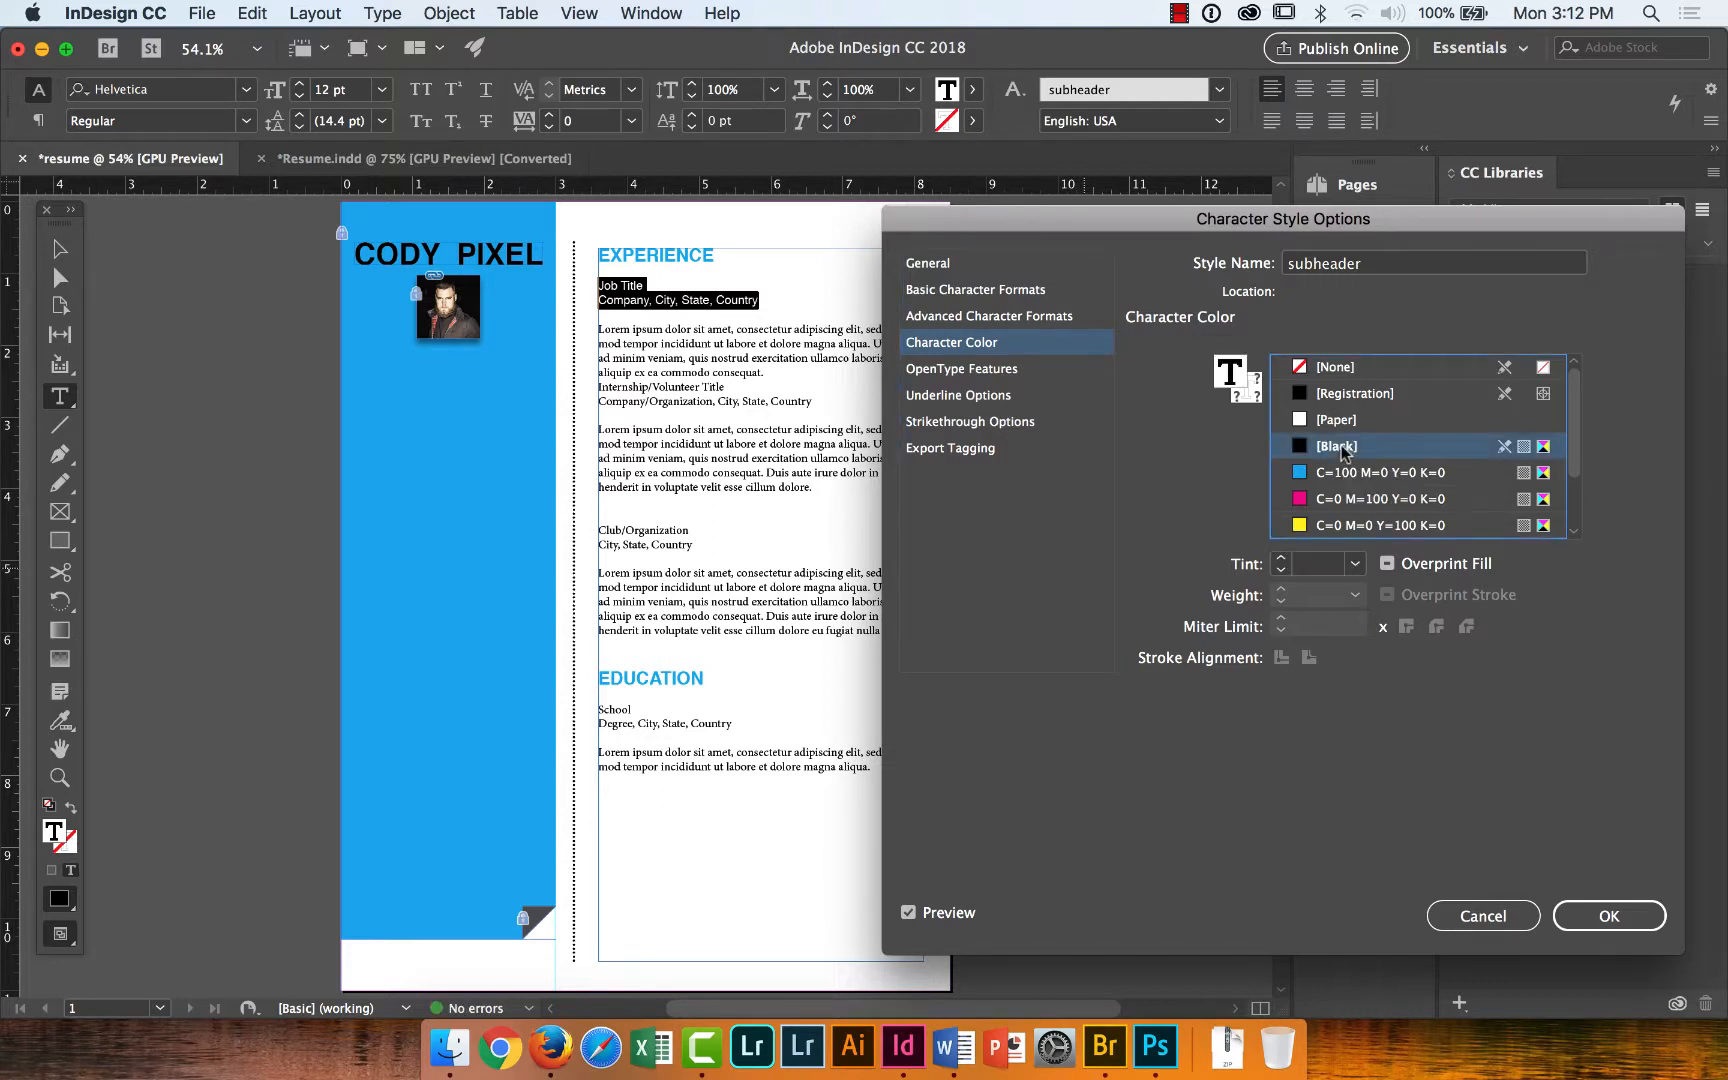
click(1604, 916)
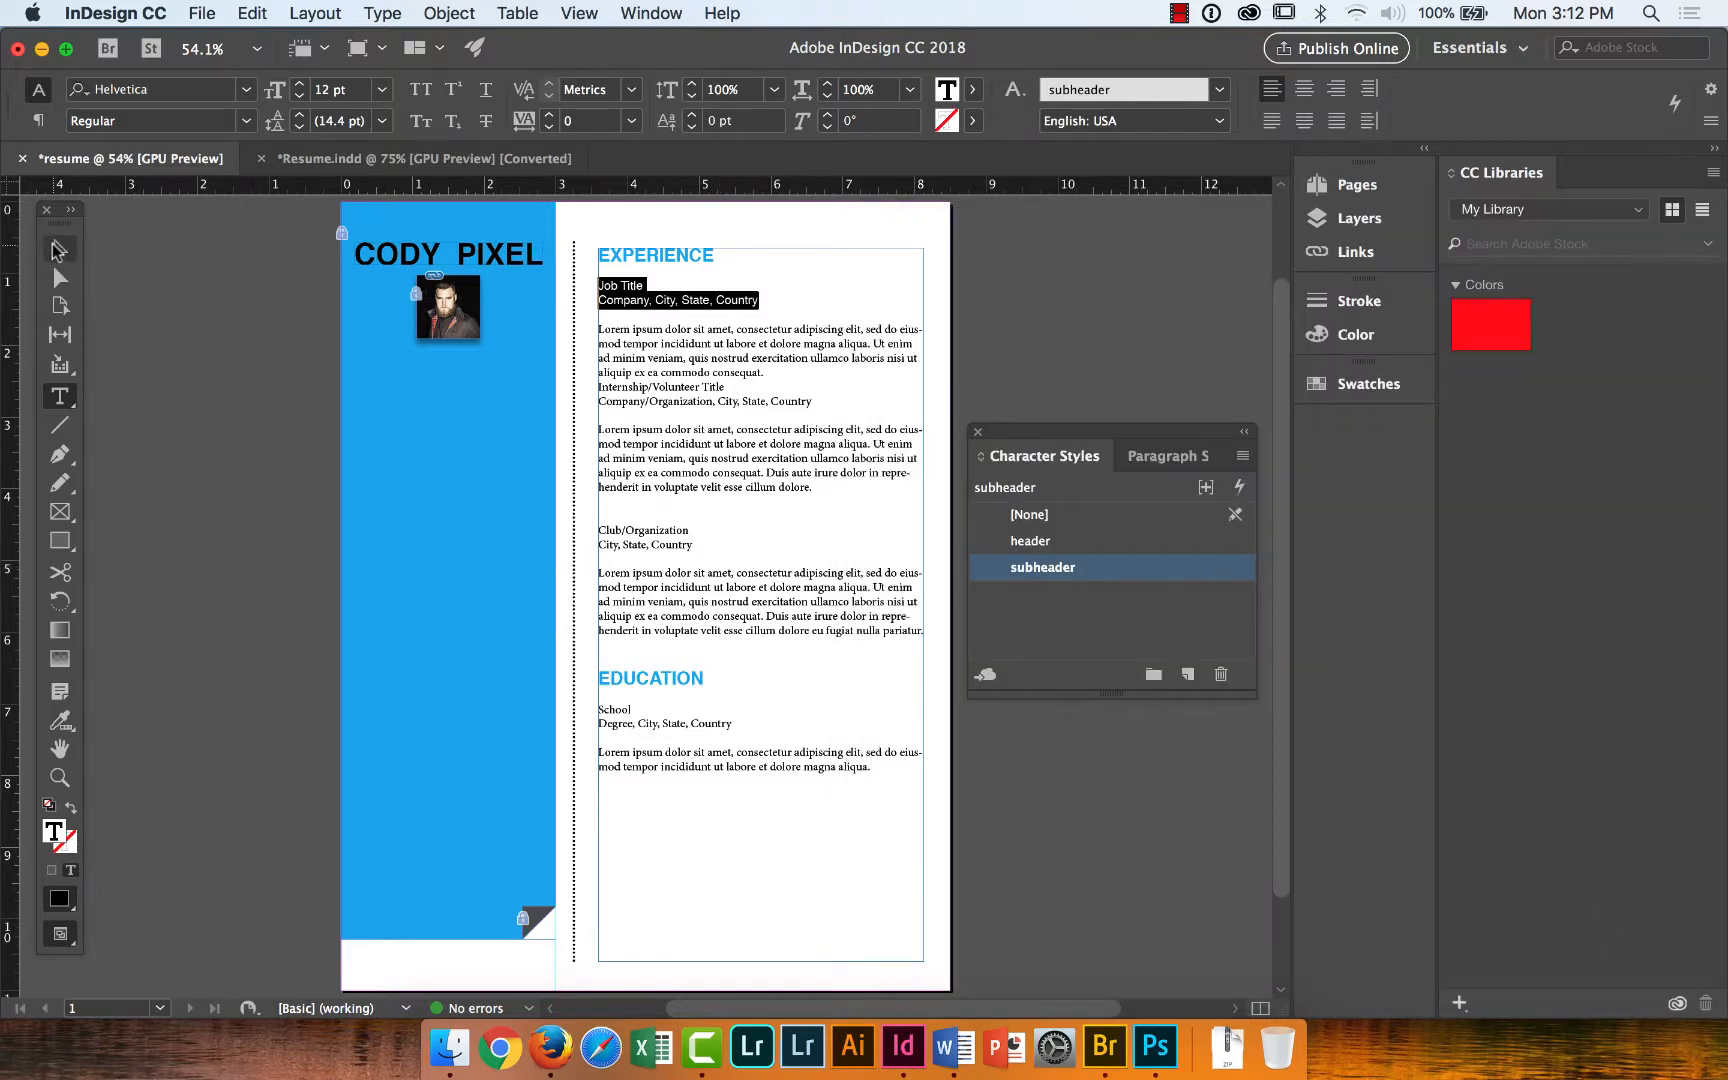
click(60, 250)
click(167, 293)
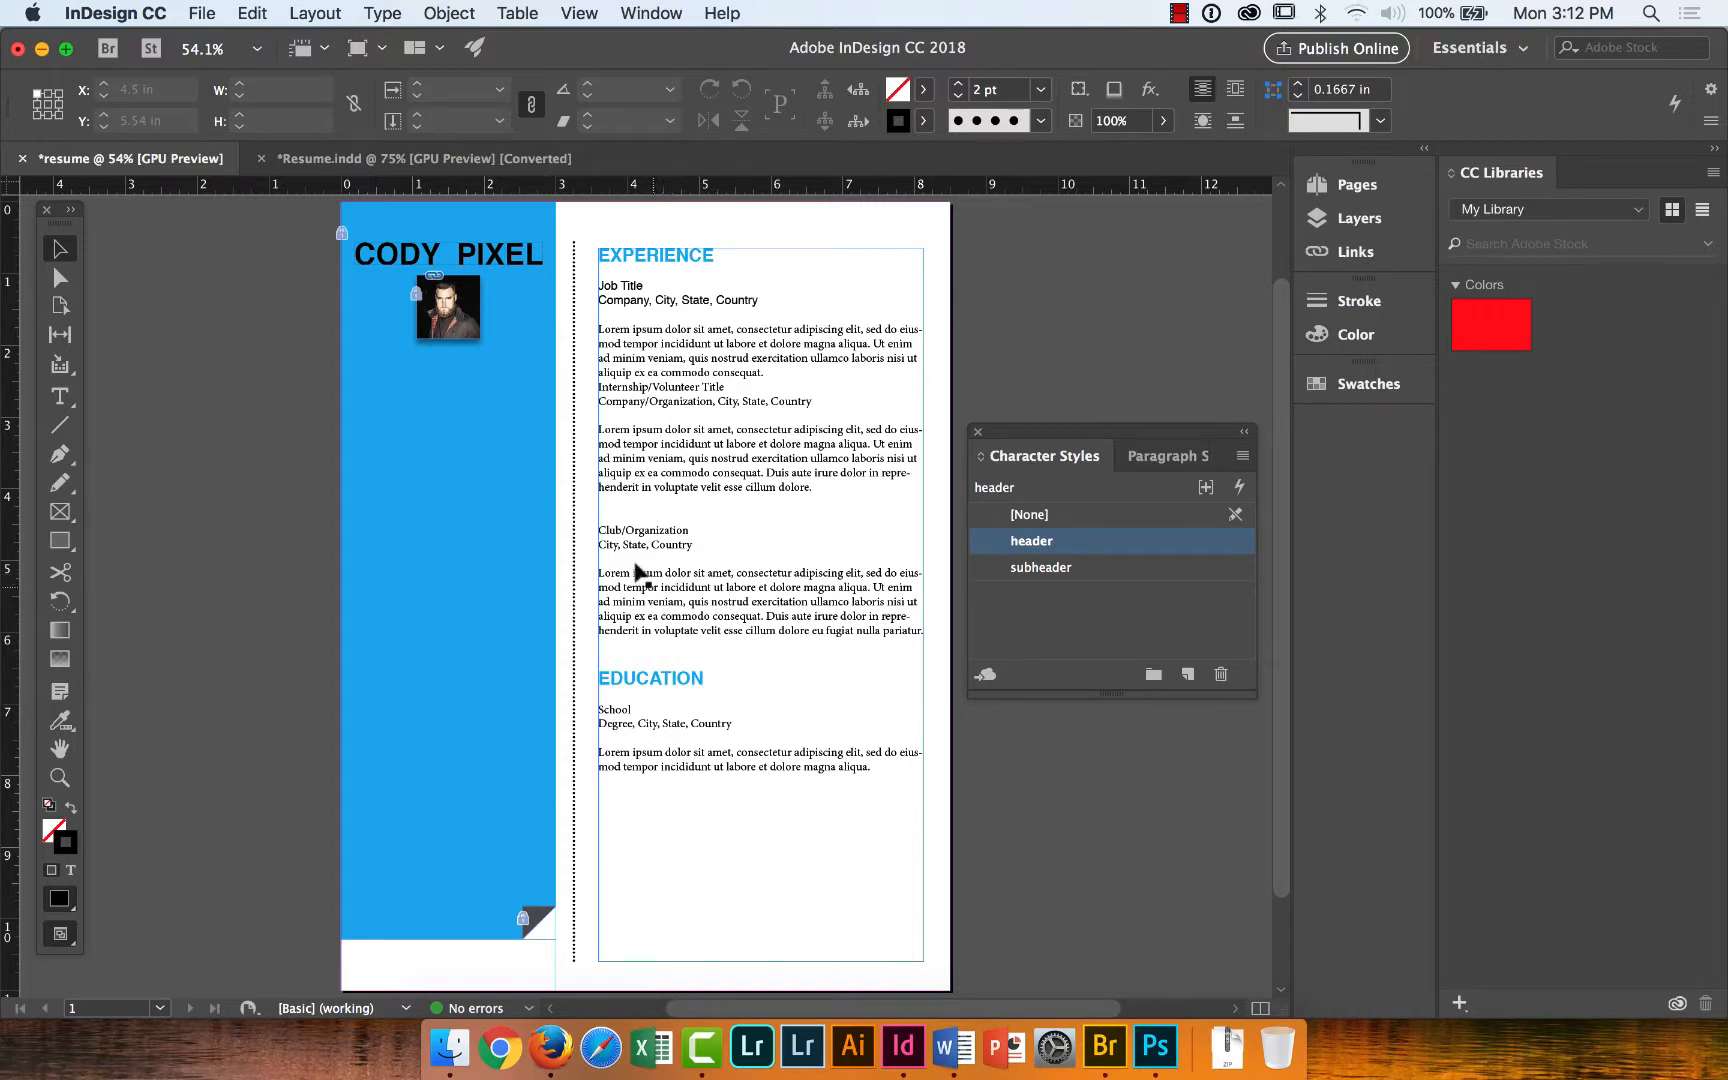
Check the sample's job lines and apply the subheader style to the resume's Internship/Volunteer Title and Company/Organization lines.
click(61, 396)
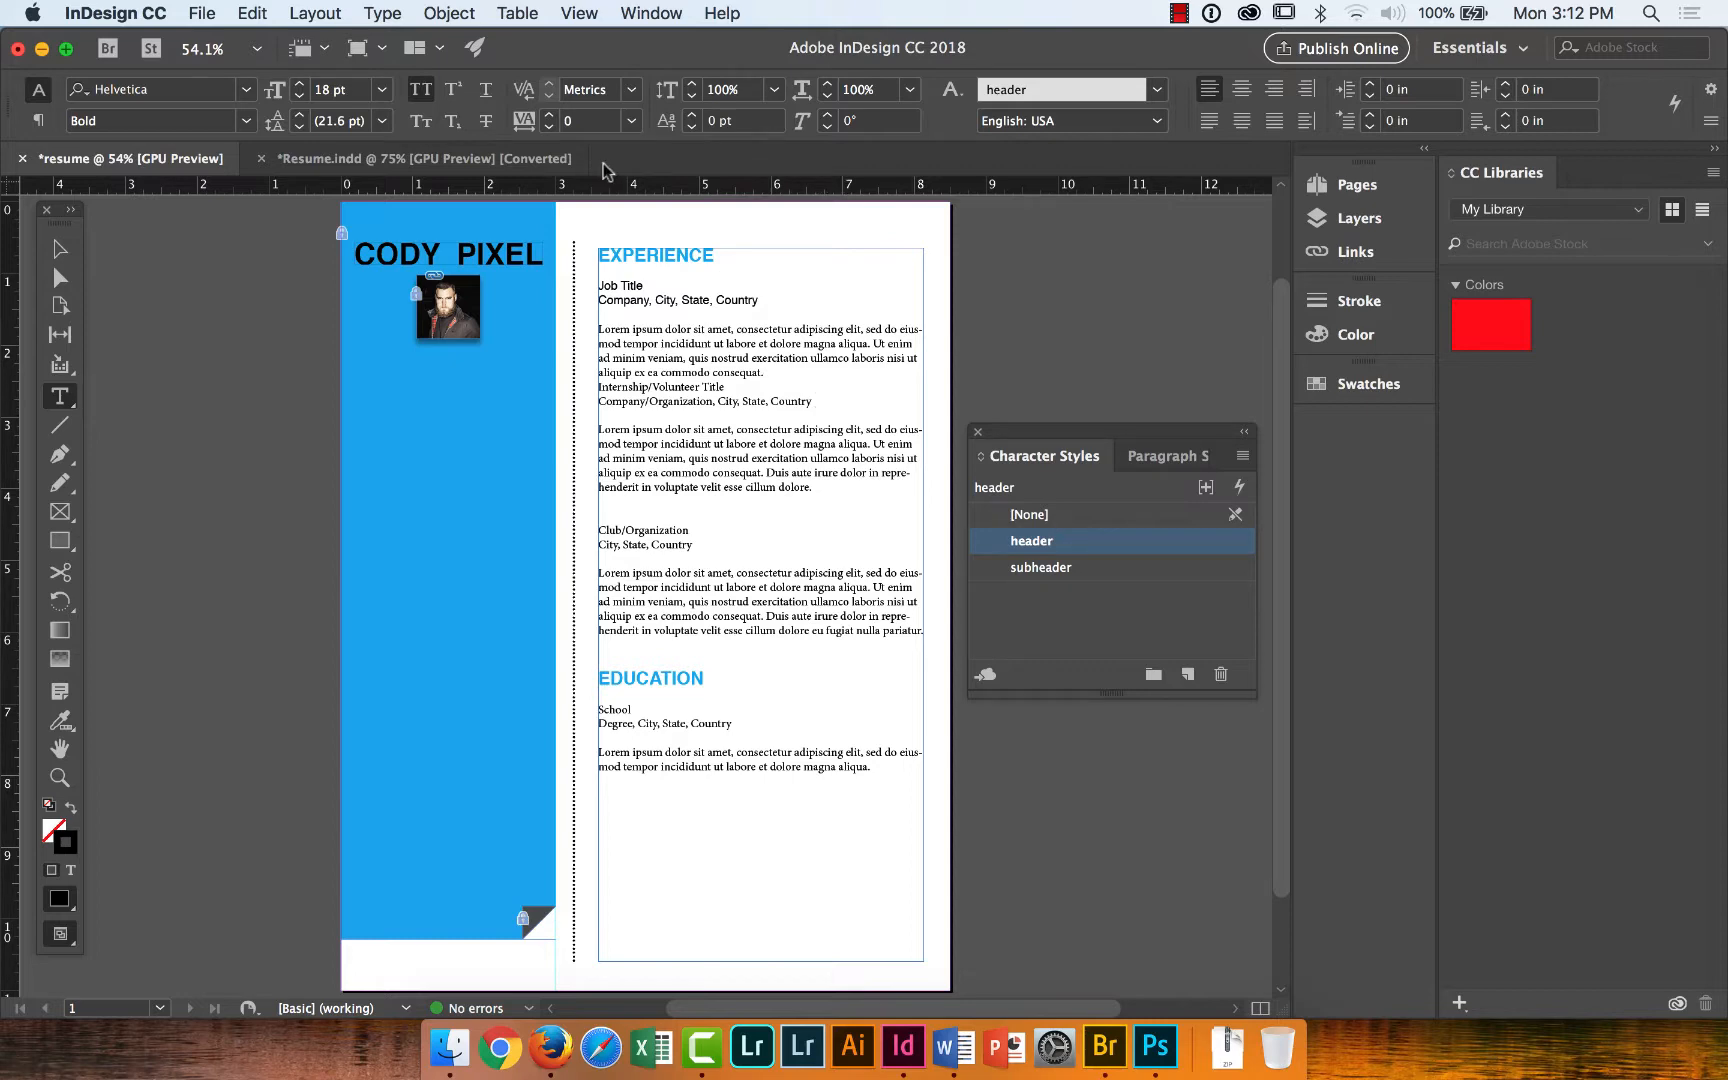
click(570, 159)
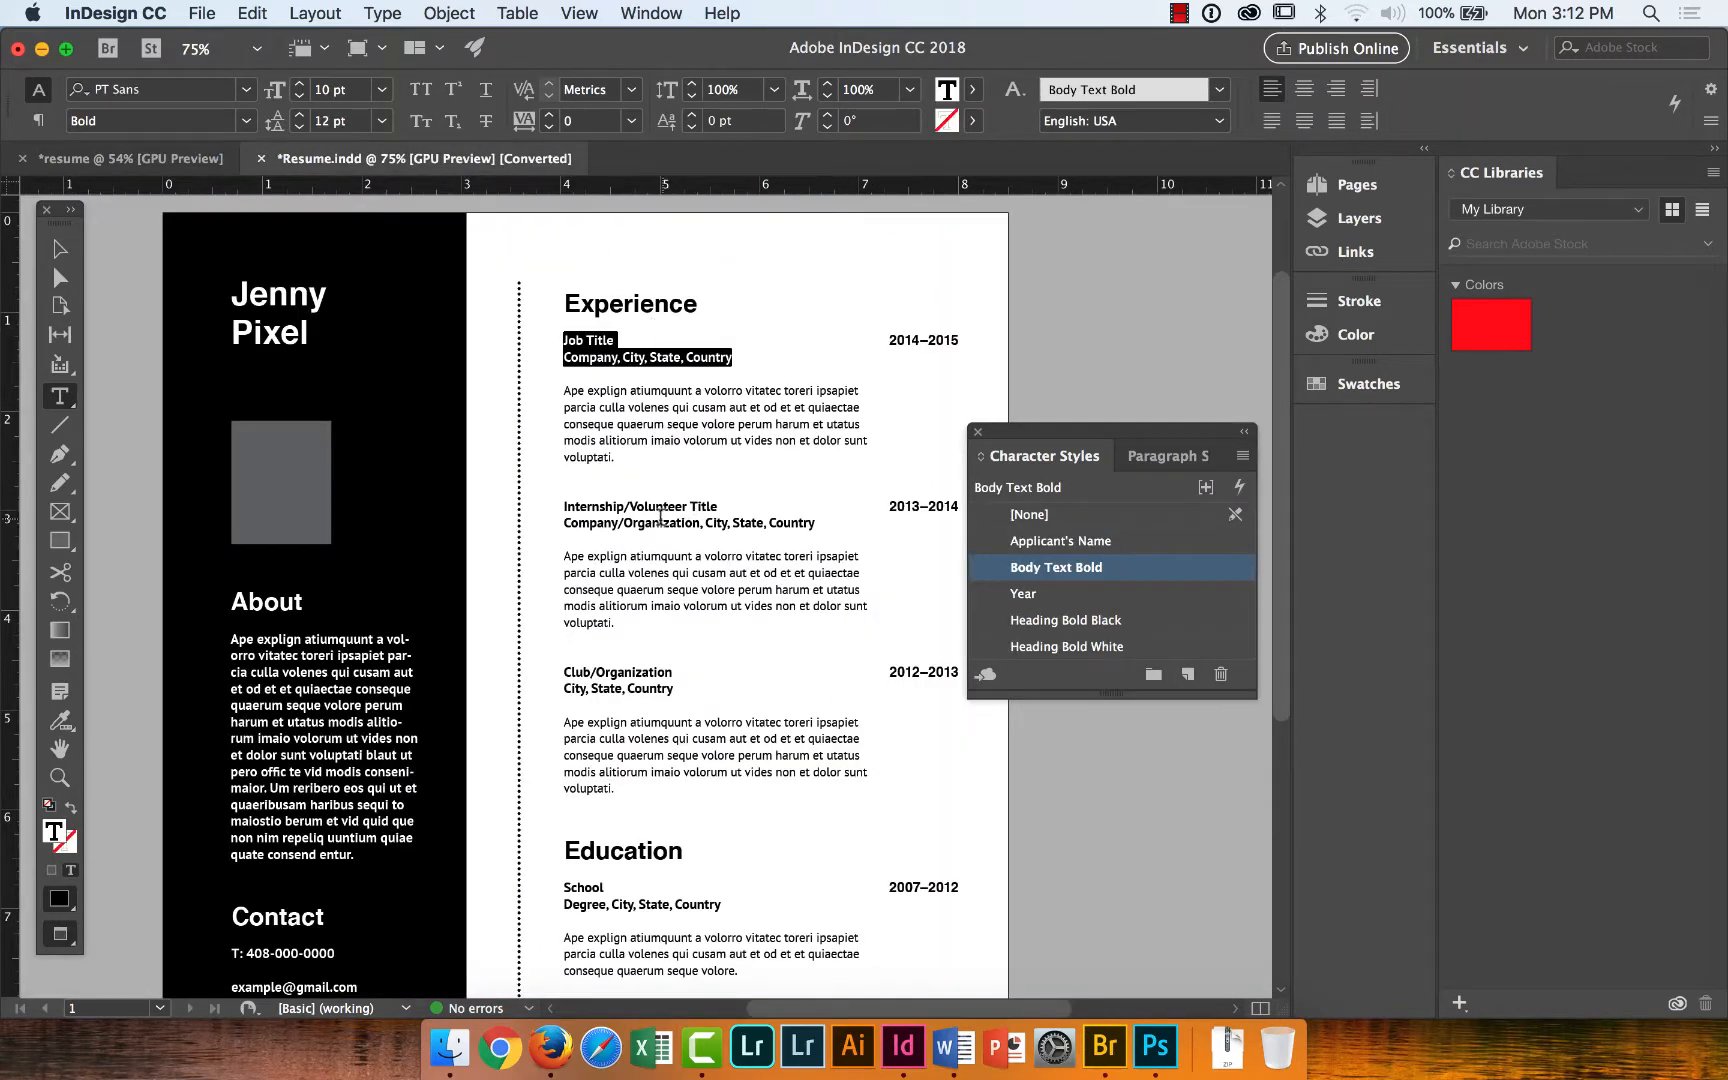
click(161, 165)
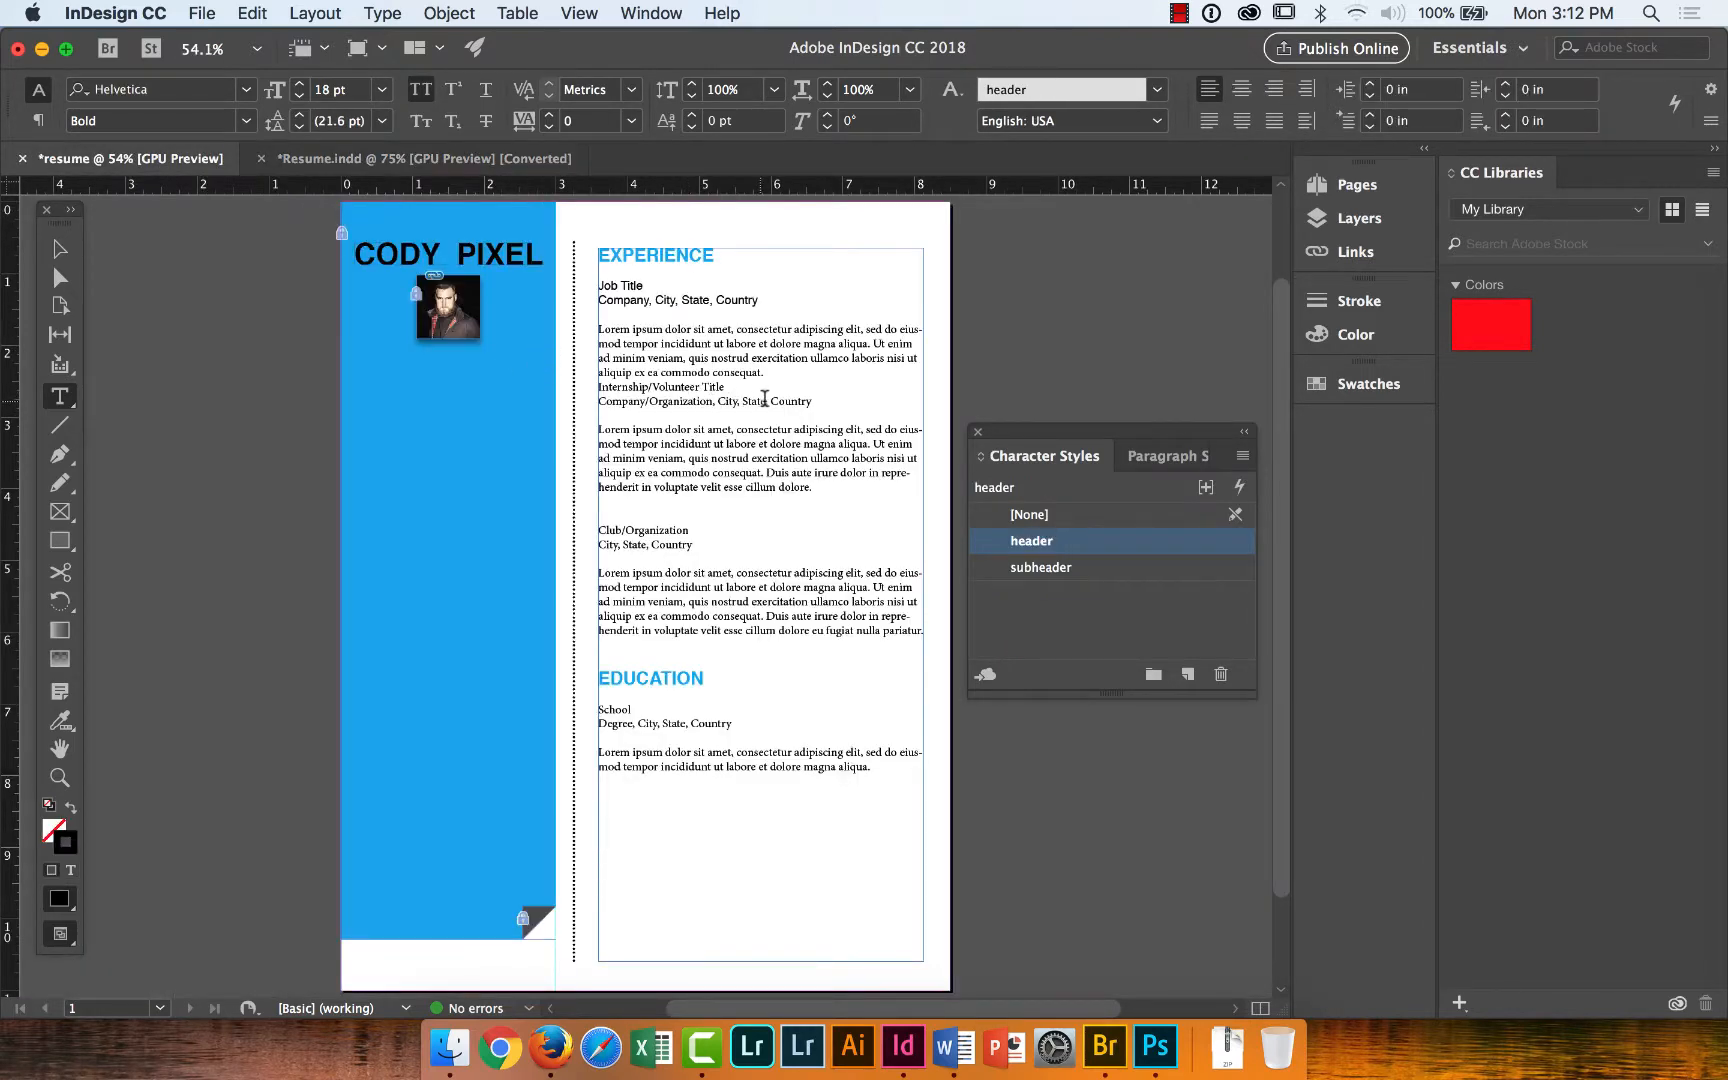
click(815, 402)
drag(817, 402, 596, 386)
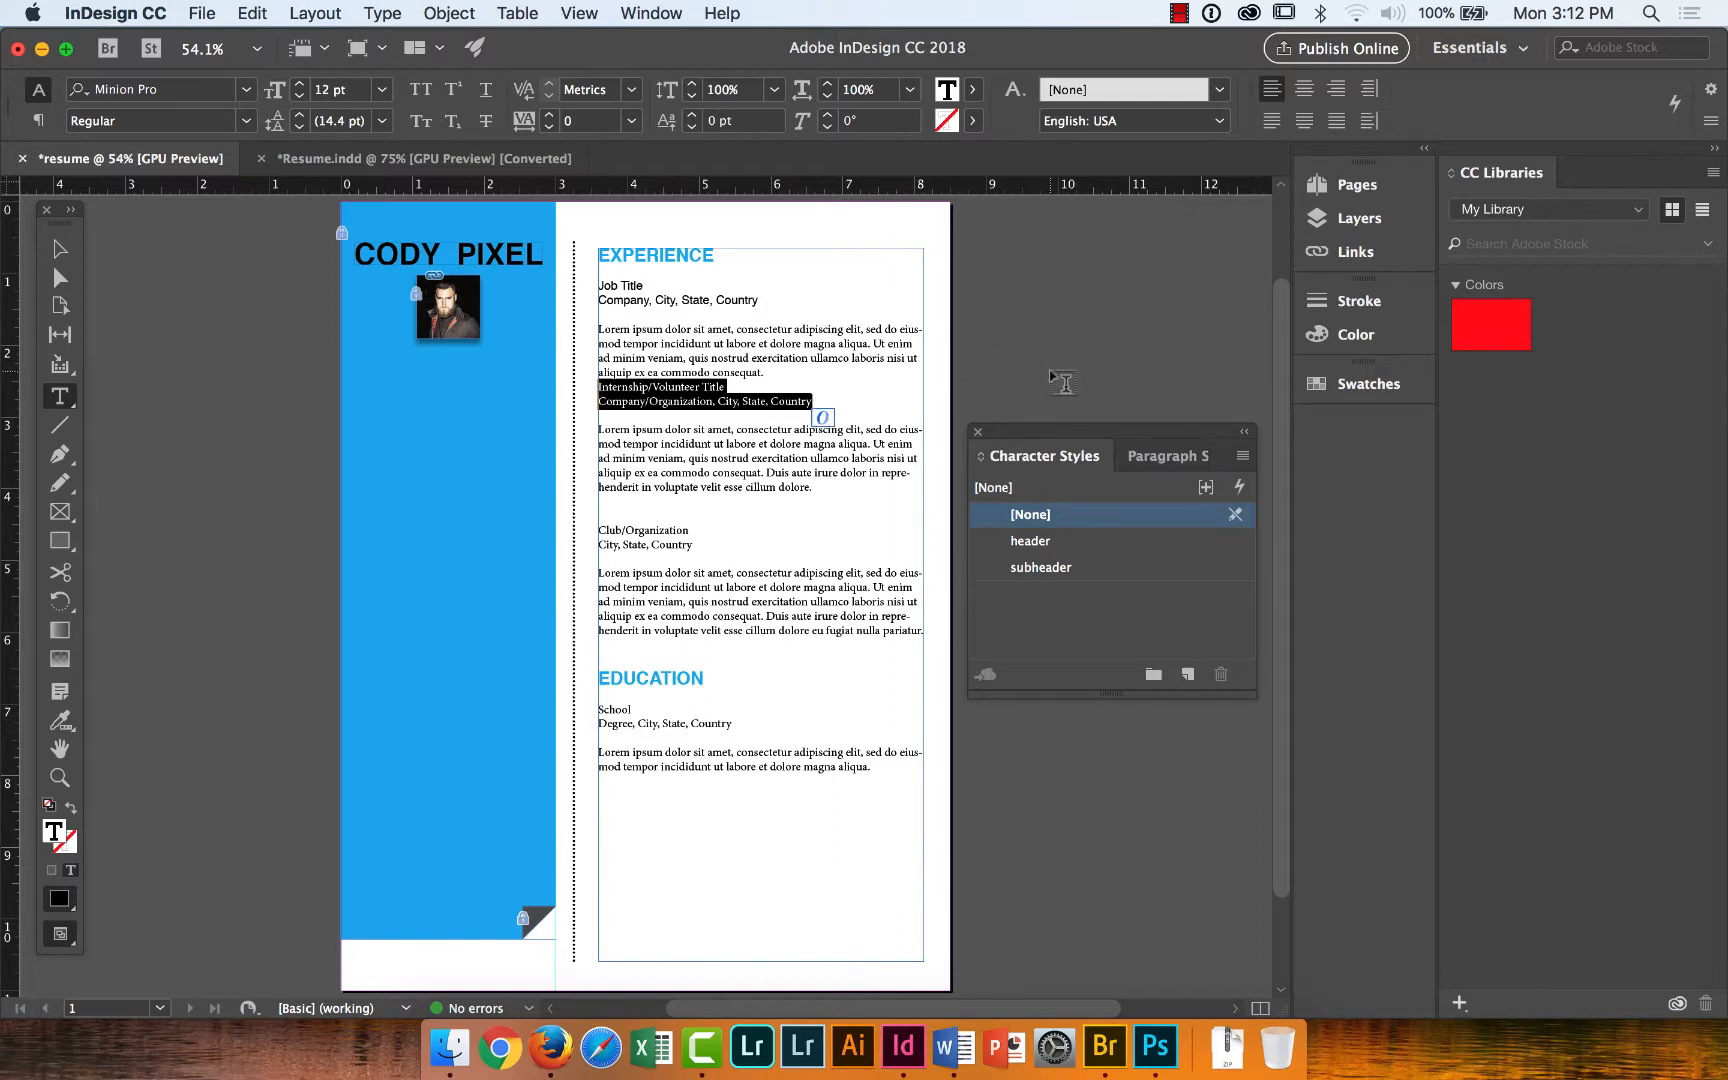
click(1089, 567)
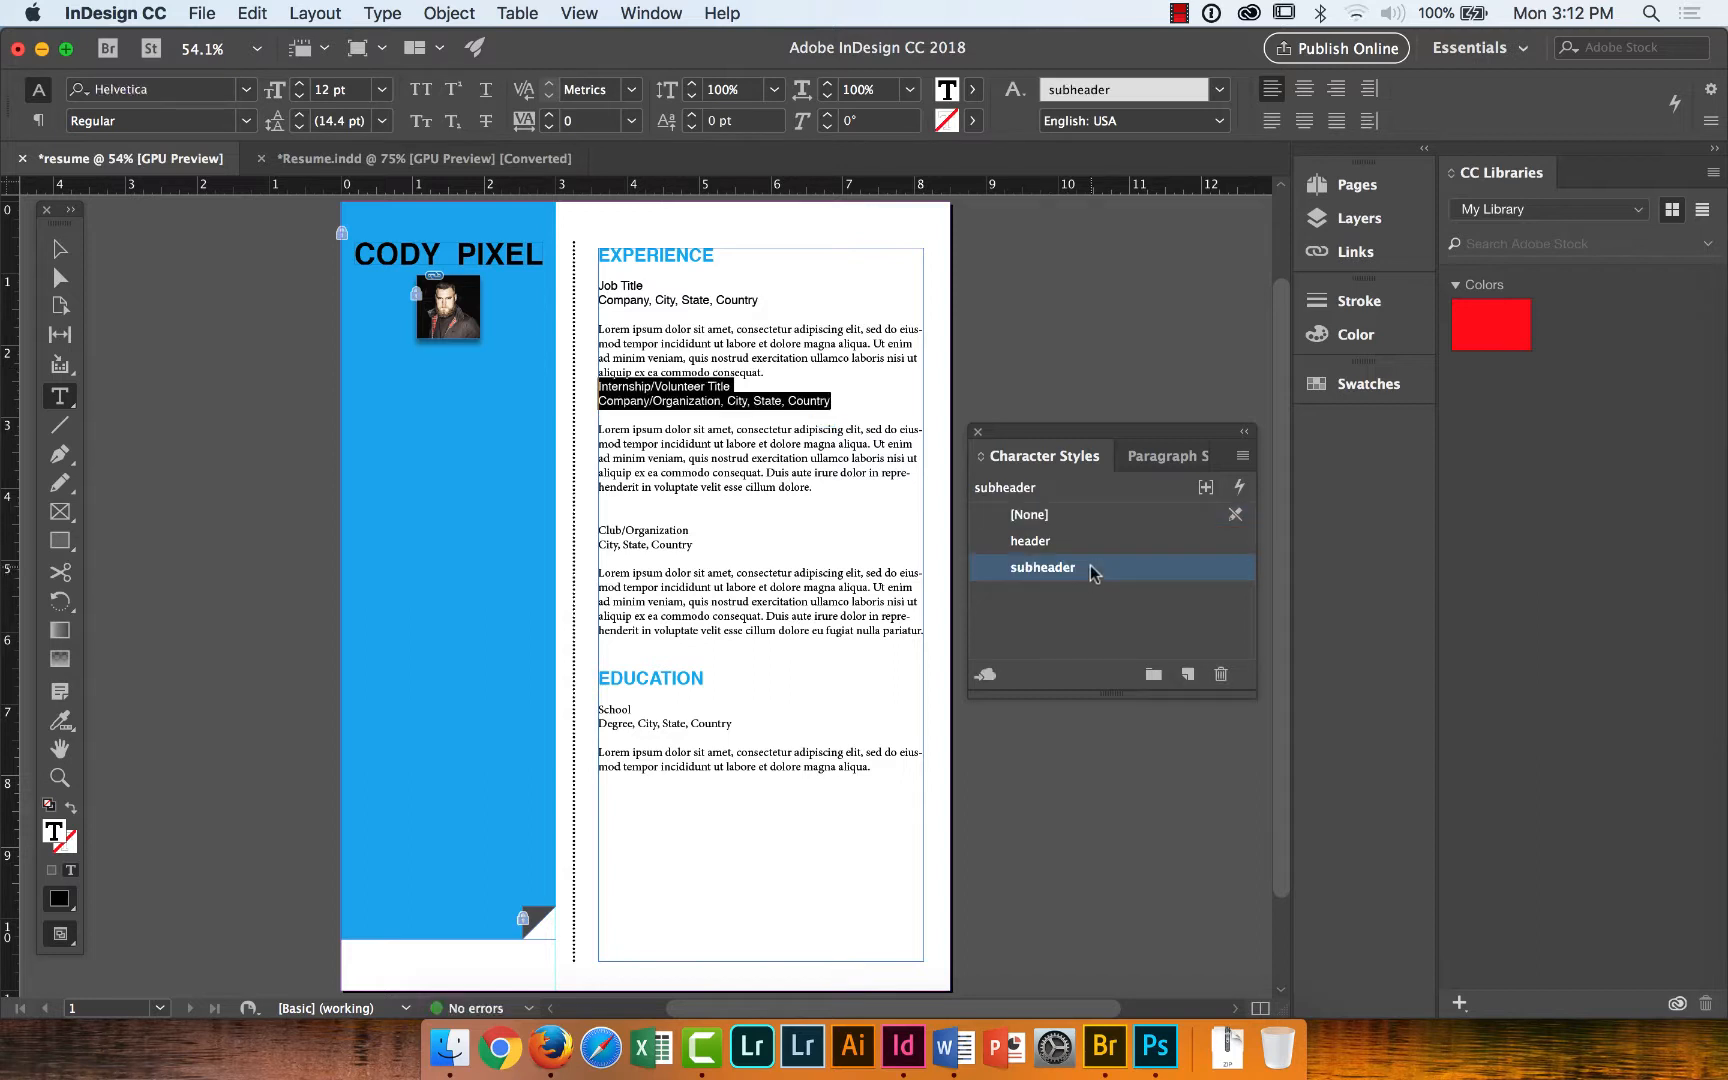
Apply the subheader style to the Club/Organization lines under Experience and the School and Degree lines under Education.
click(699, 544)
drag(699, 544, 588, 519)
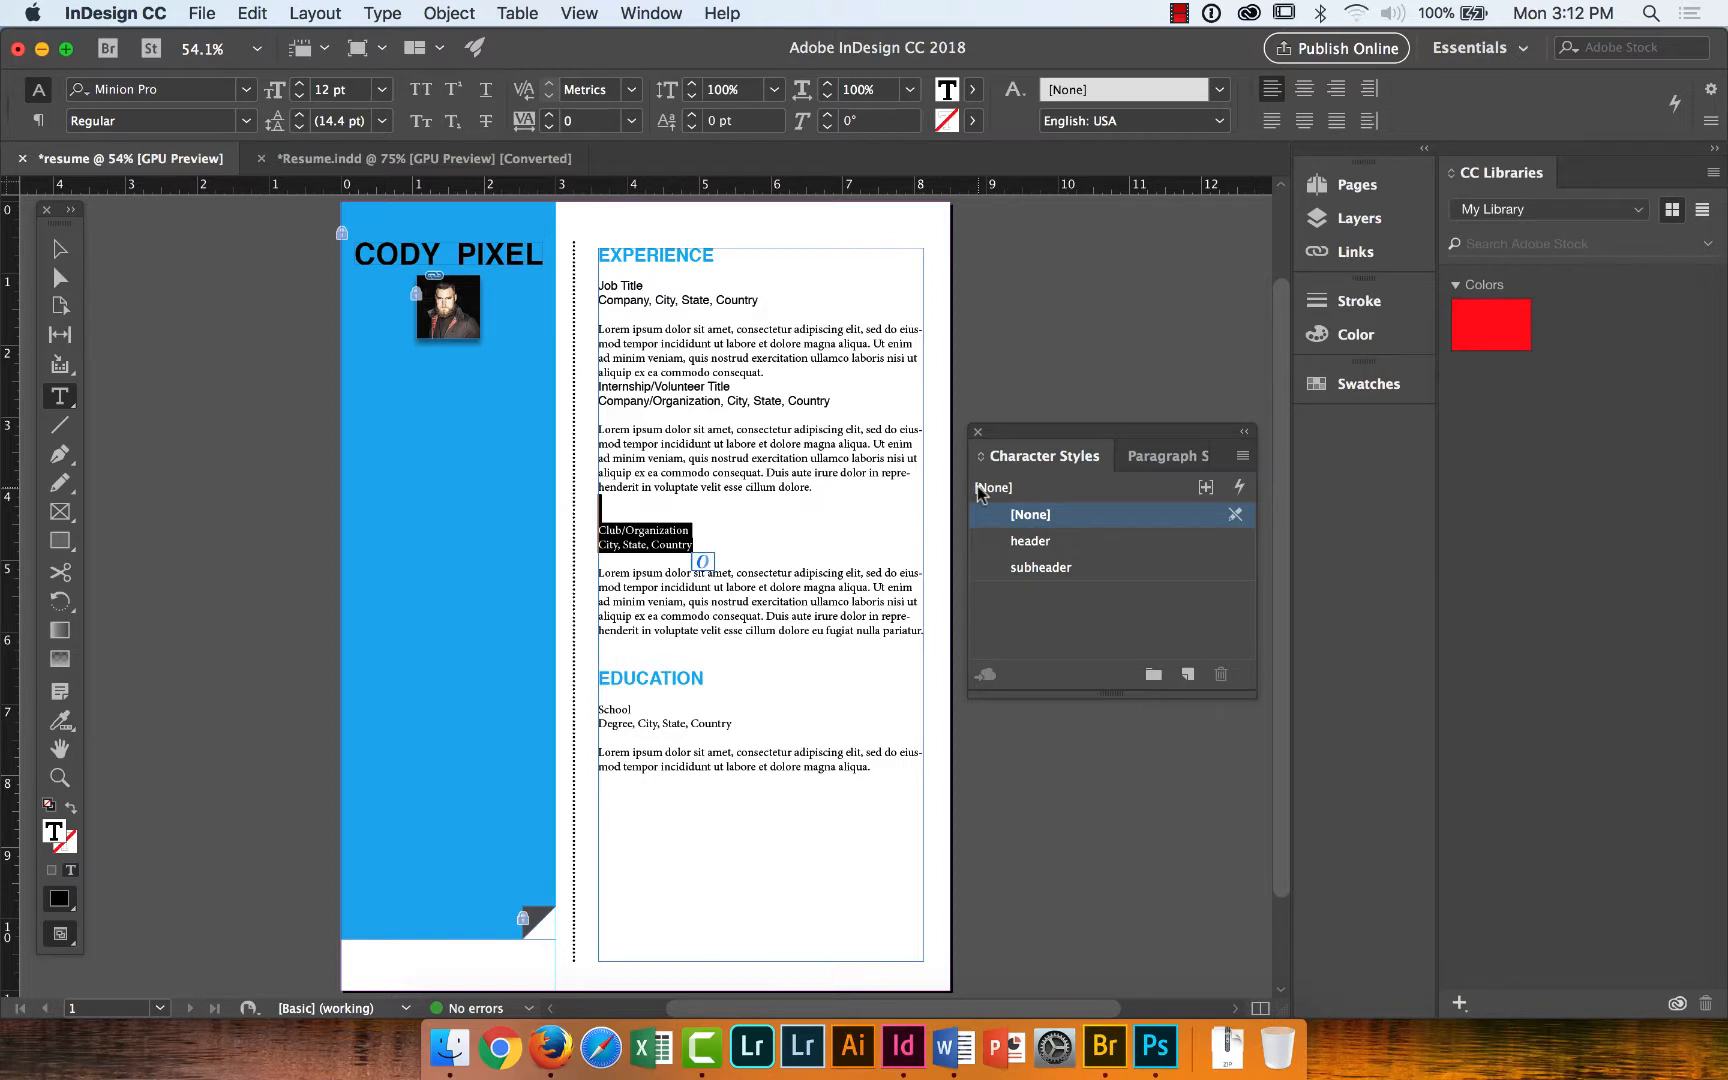
click(1085, 566)
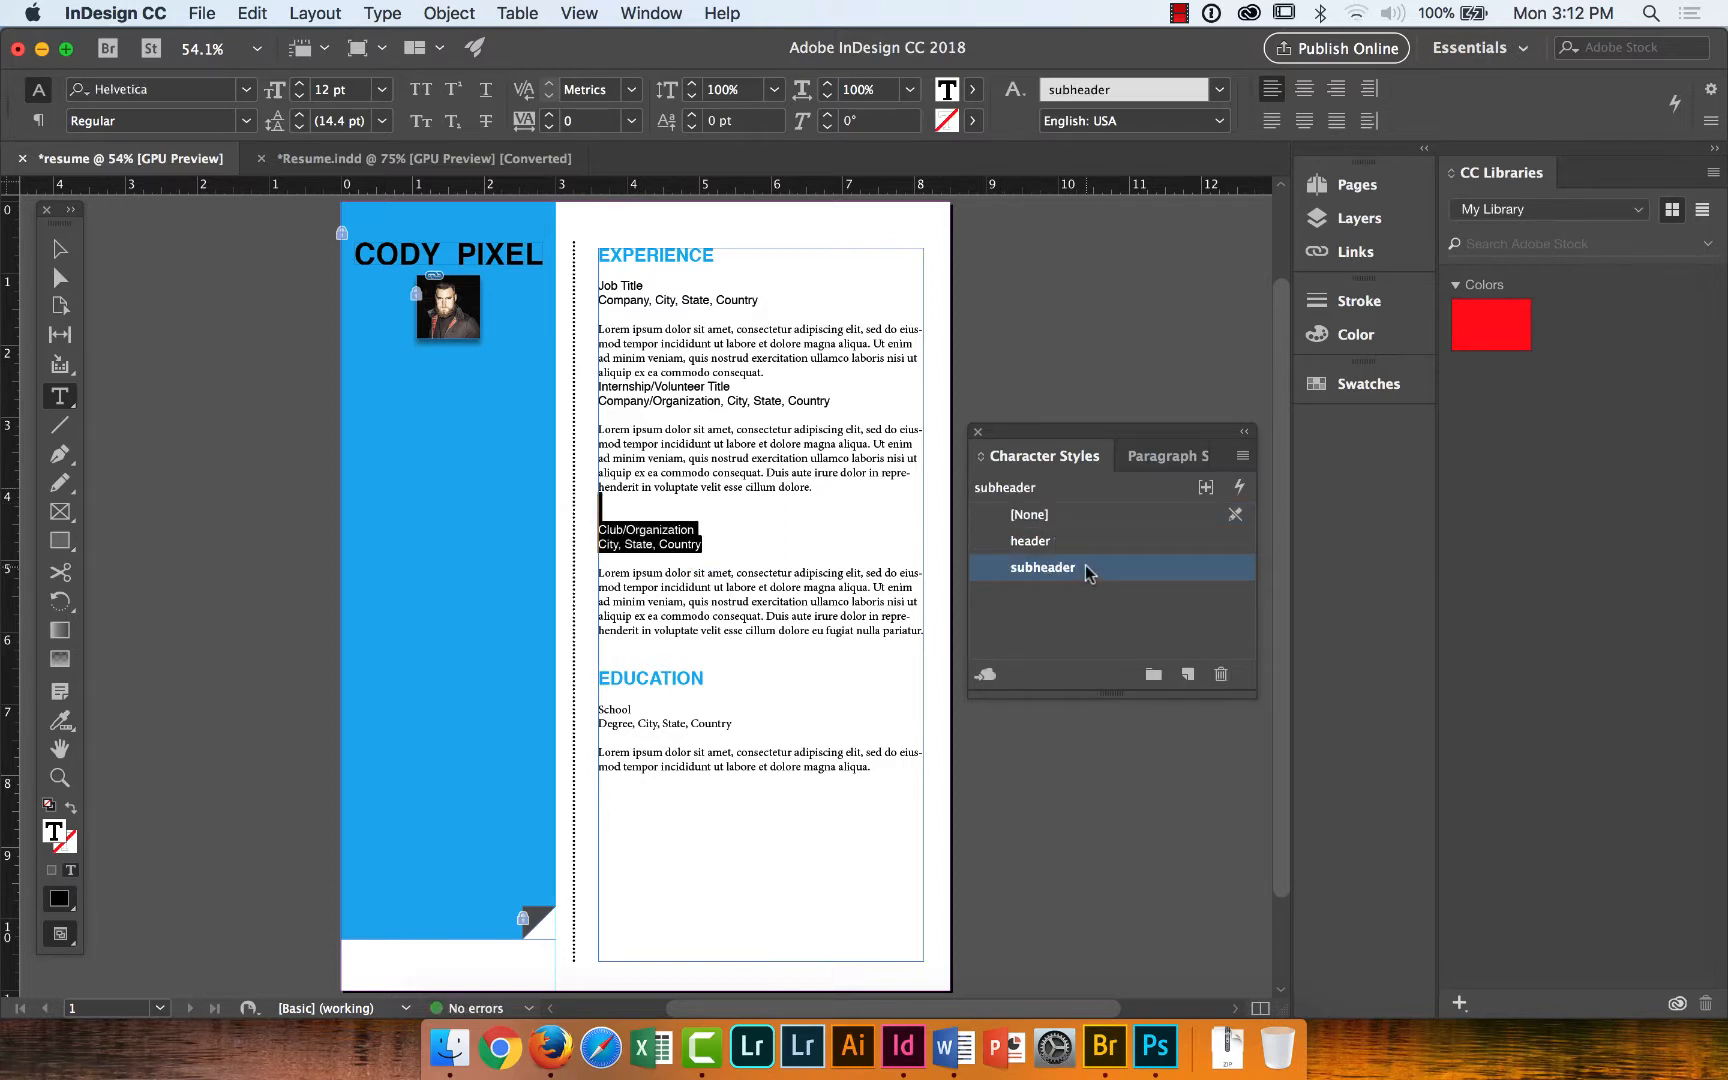
drag(734, 723, 597, 706)
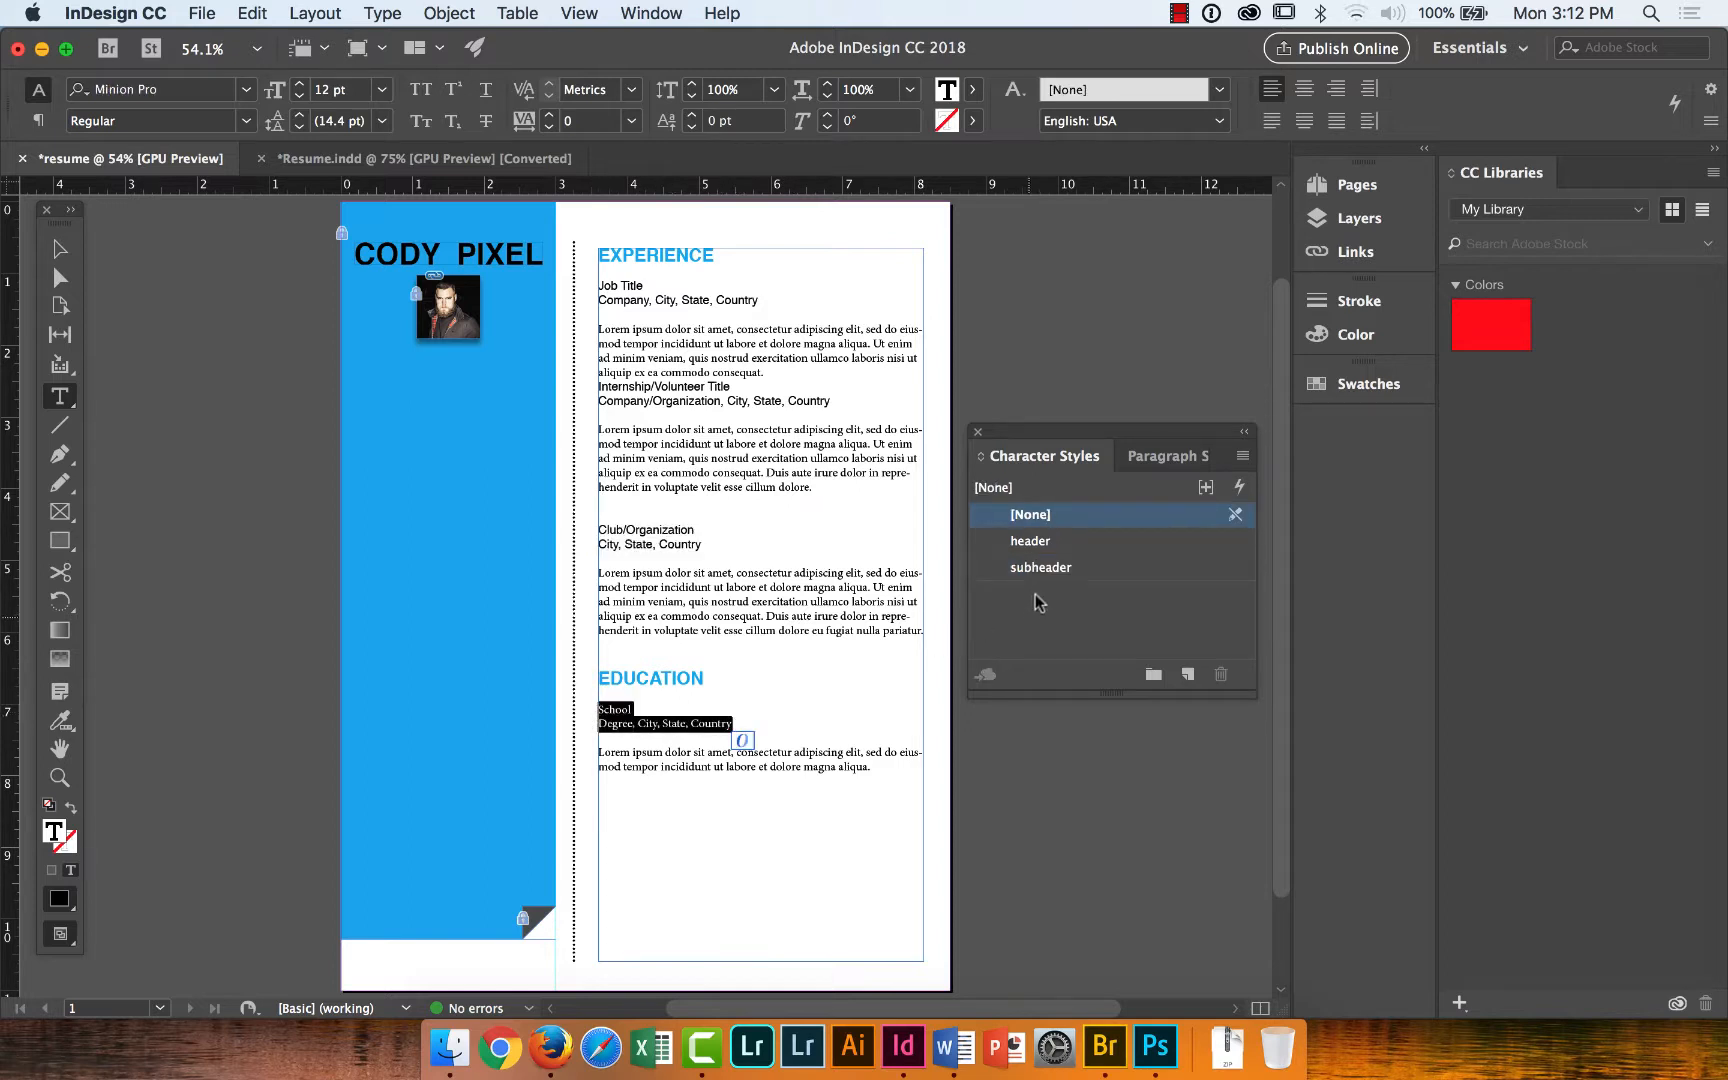
click(1041, 568)
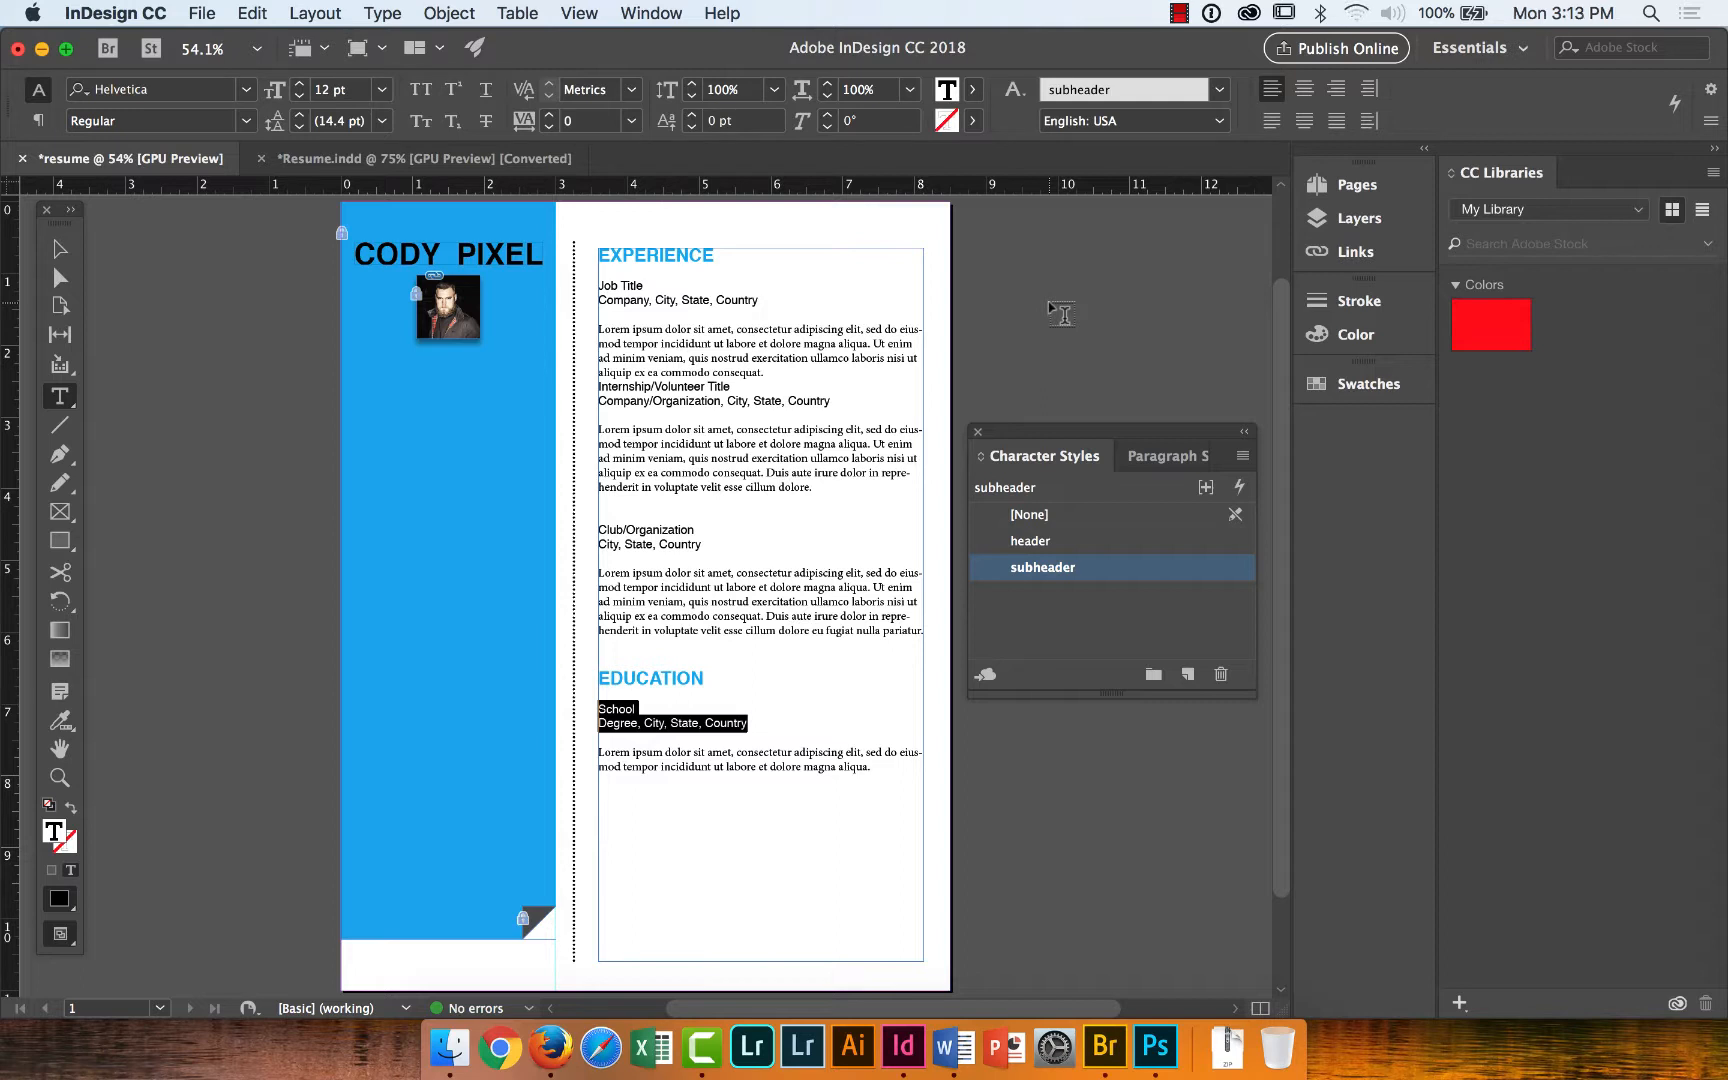
Insert a blank line above the Internship/Volunteer Title line to separate it from the preceding paragraph.
click(783, 384)
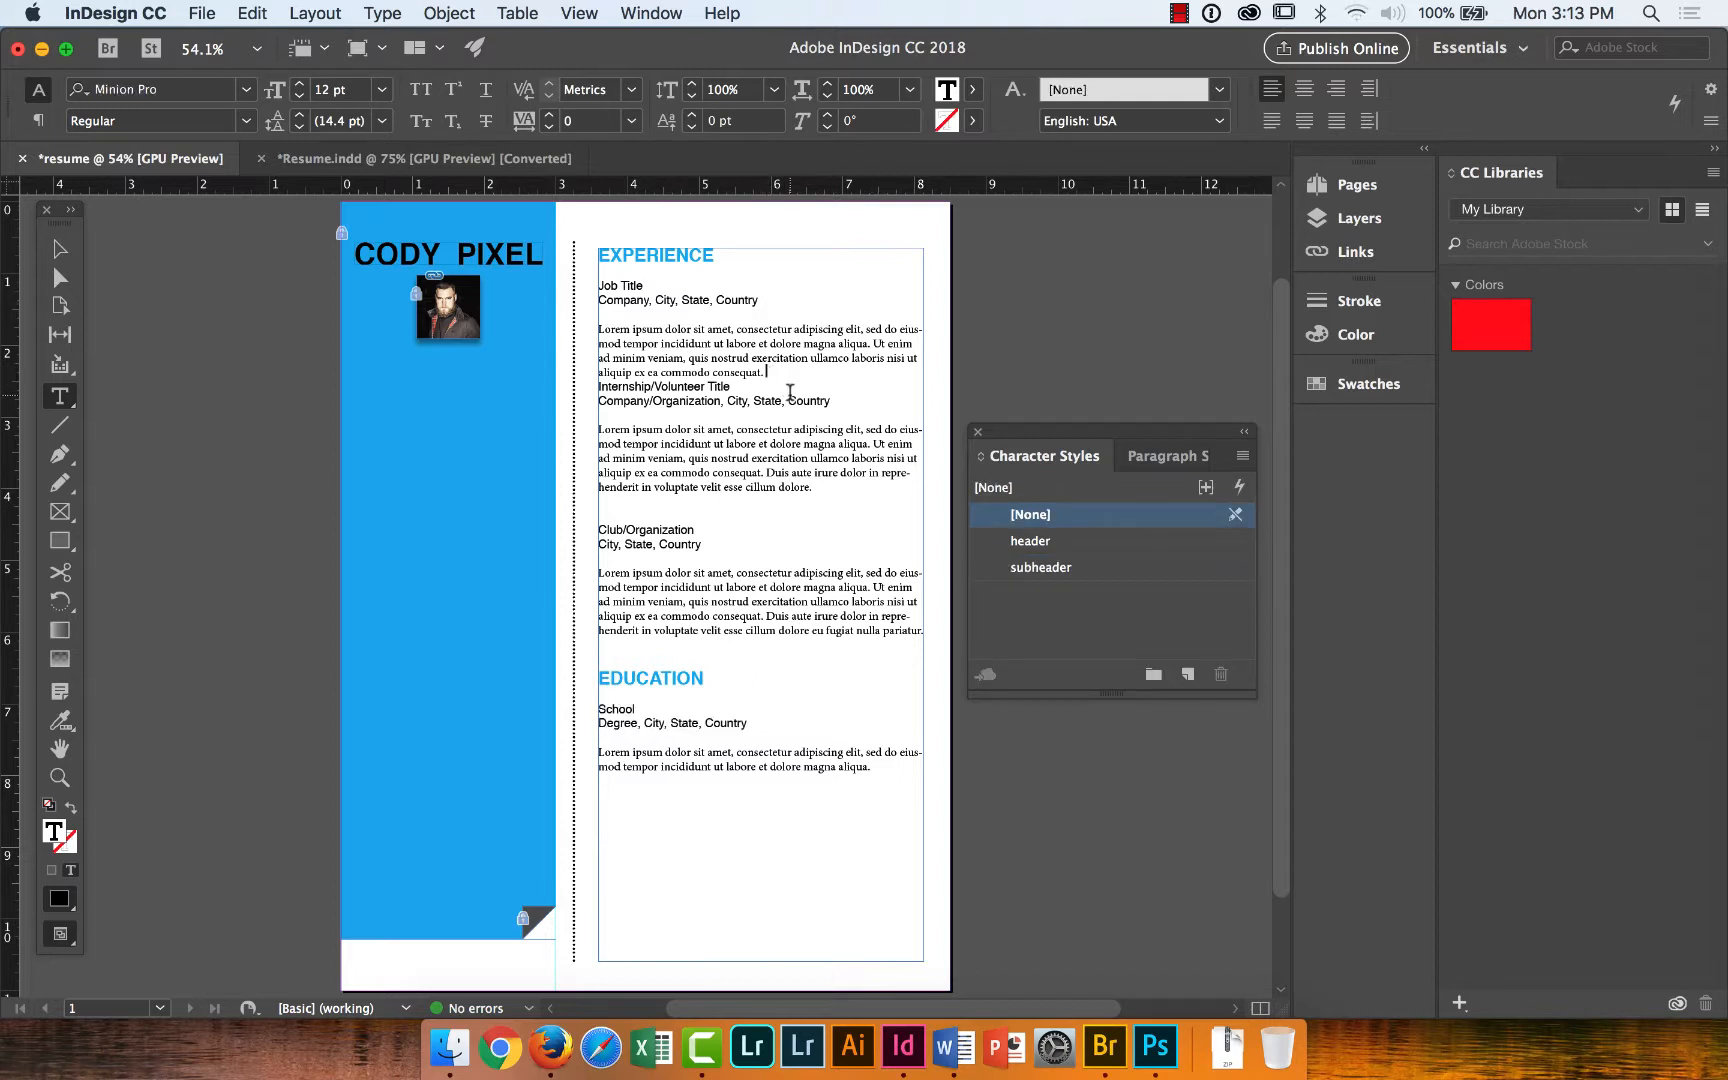
key(Return)
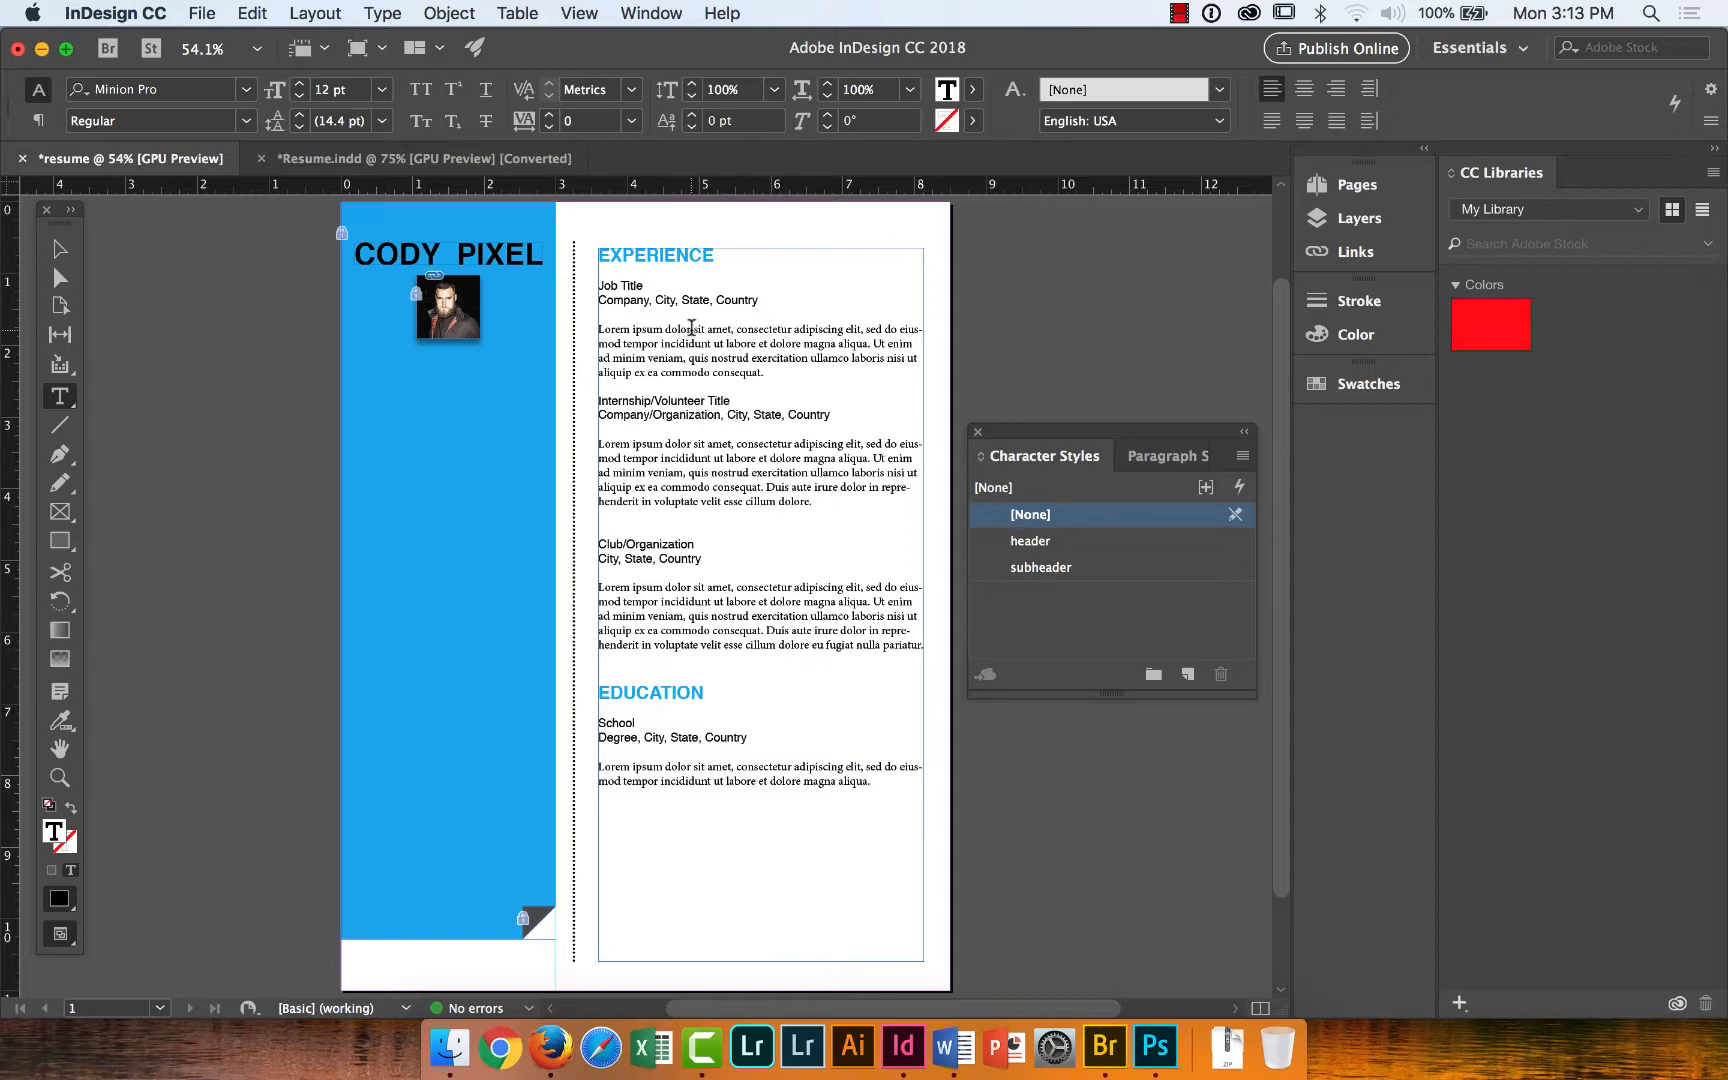
Try the subheader and header styles on the word dolor in the first Experience paragraph and undo them.
drag(692, 329, 665, 329)
click(1053, 569)
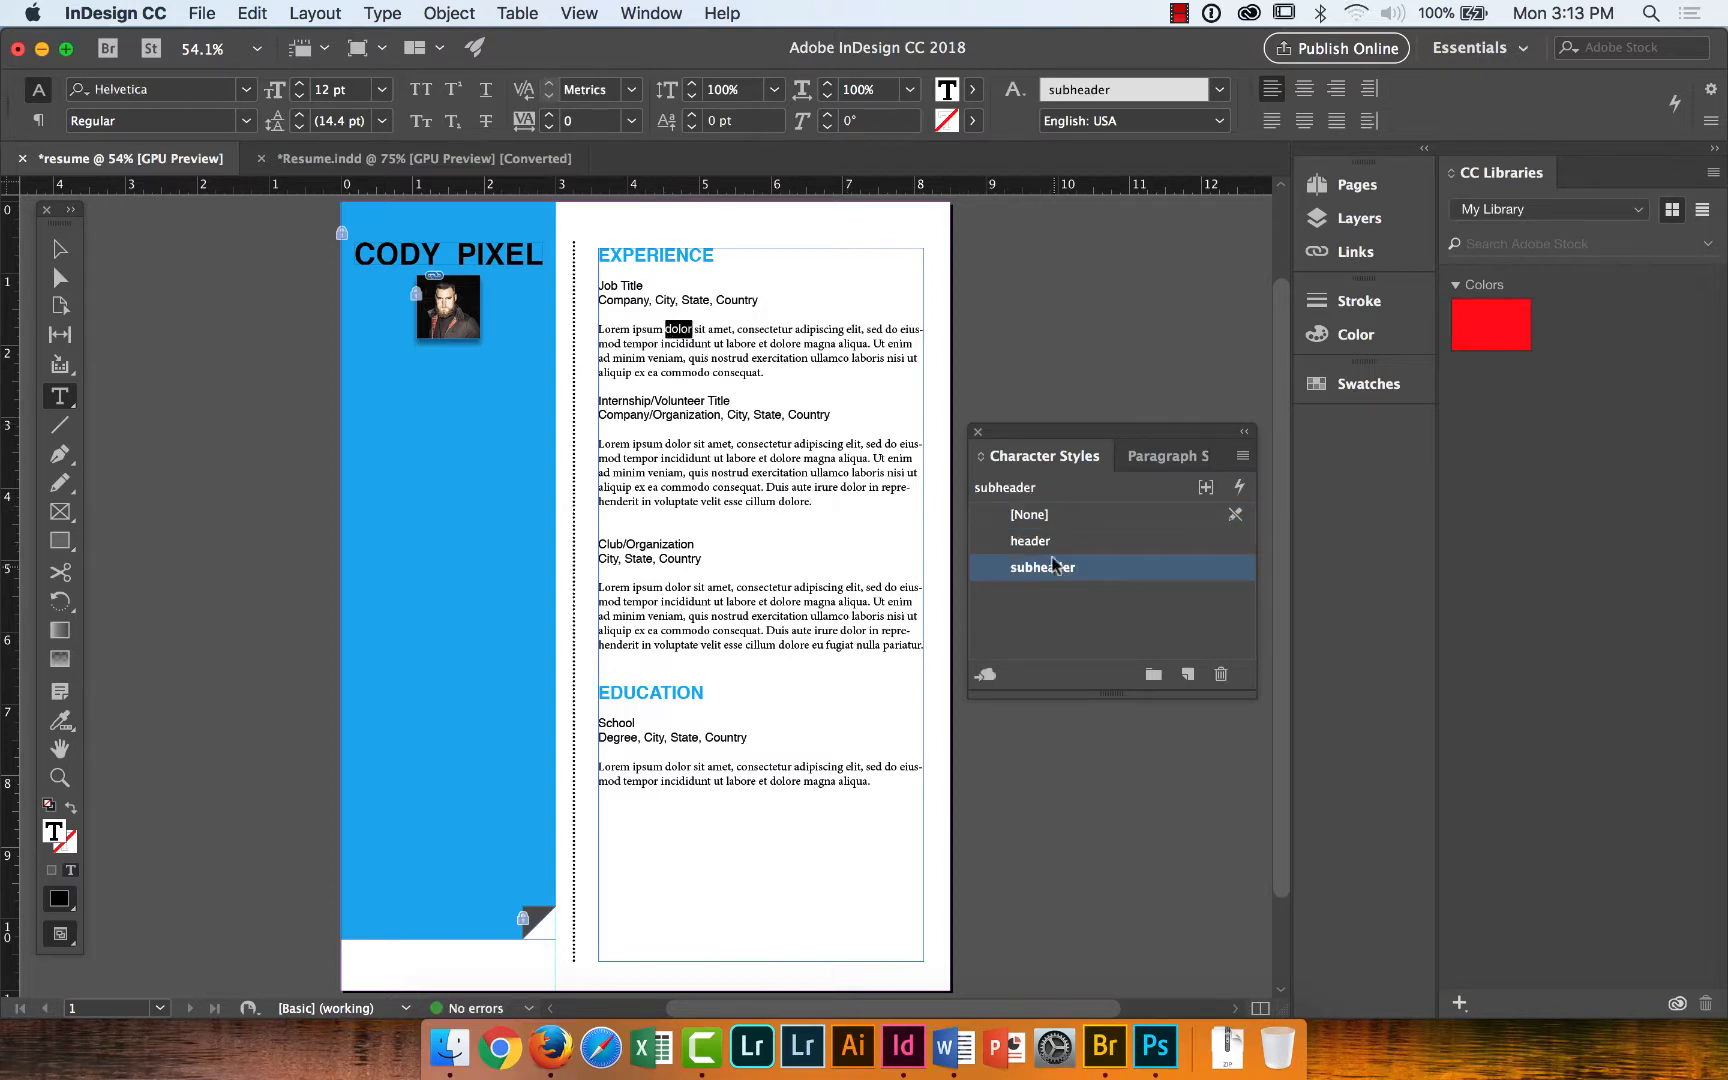
click(1050, 541)
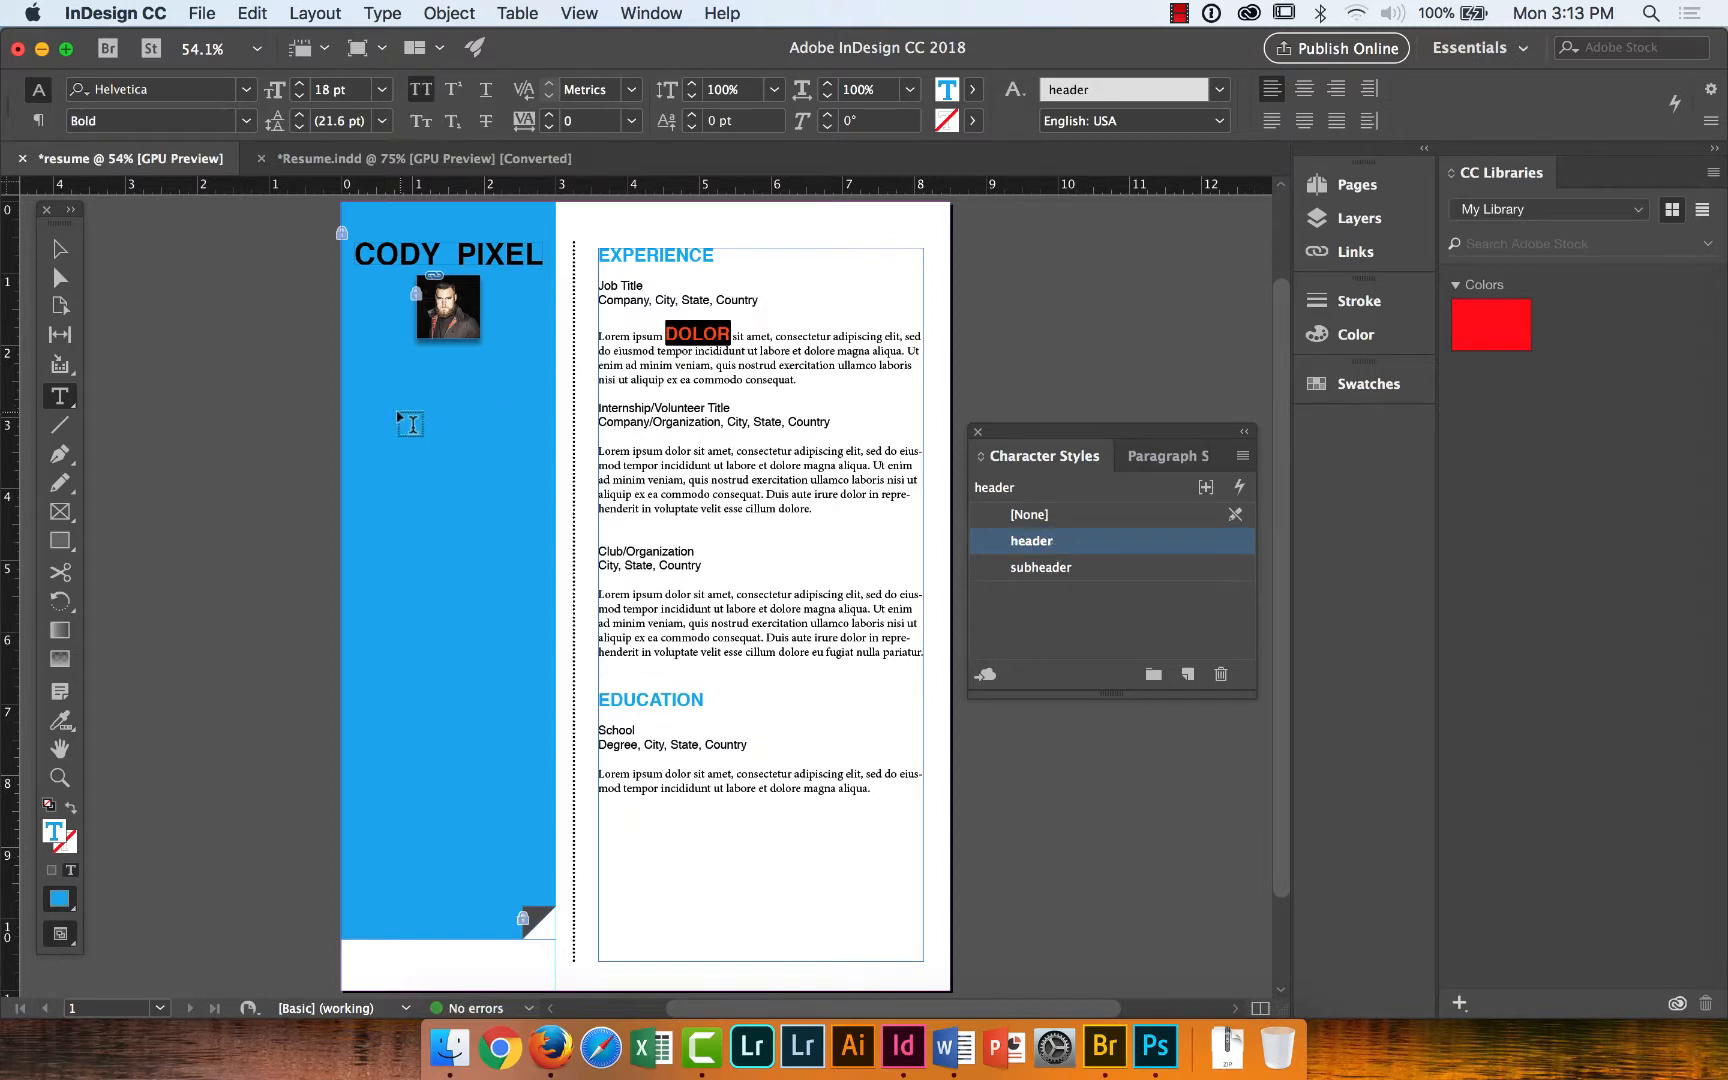
click(60, 249)
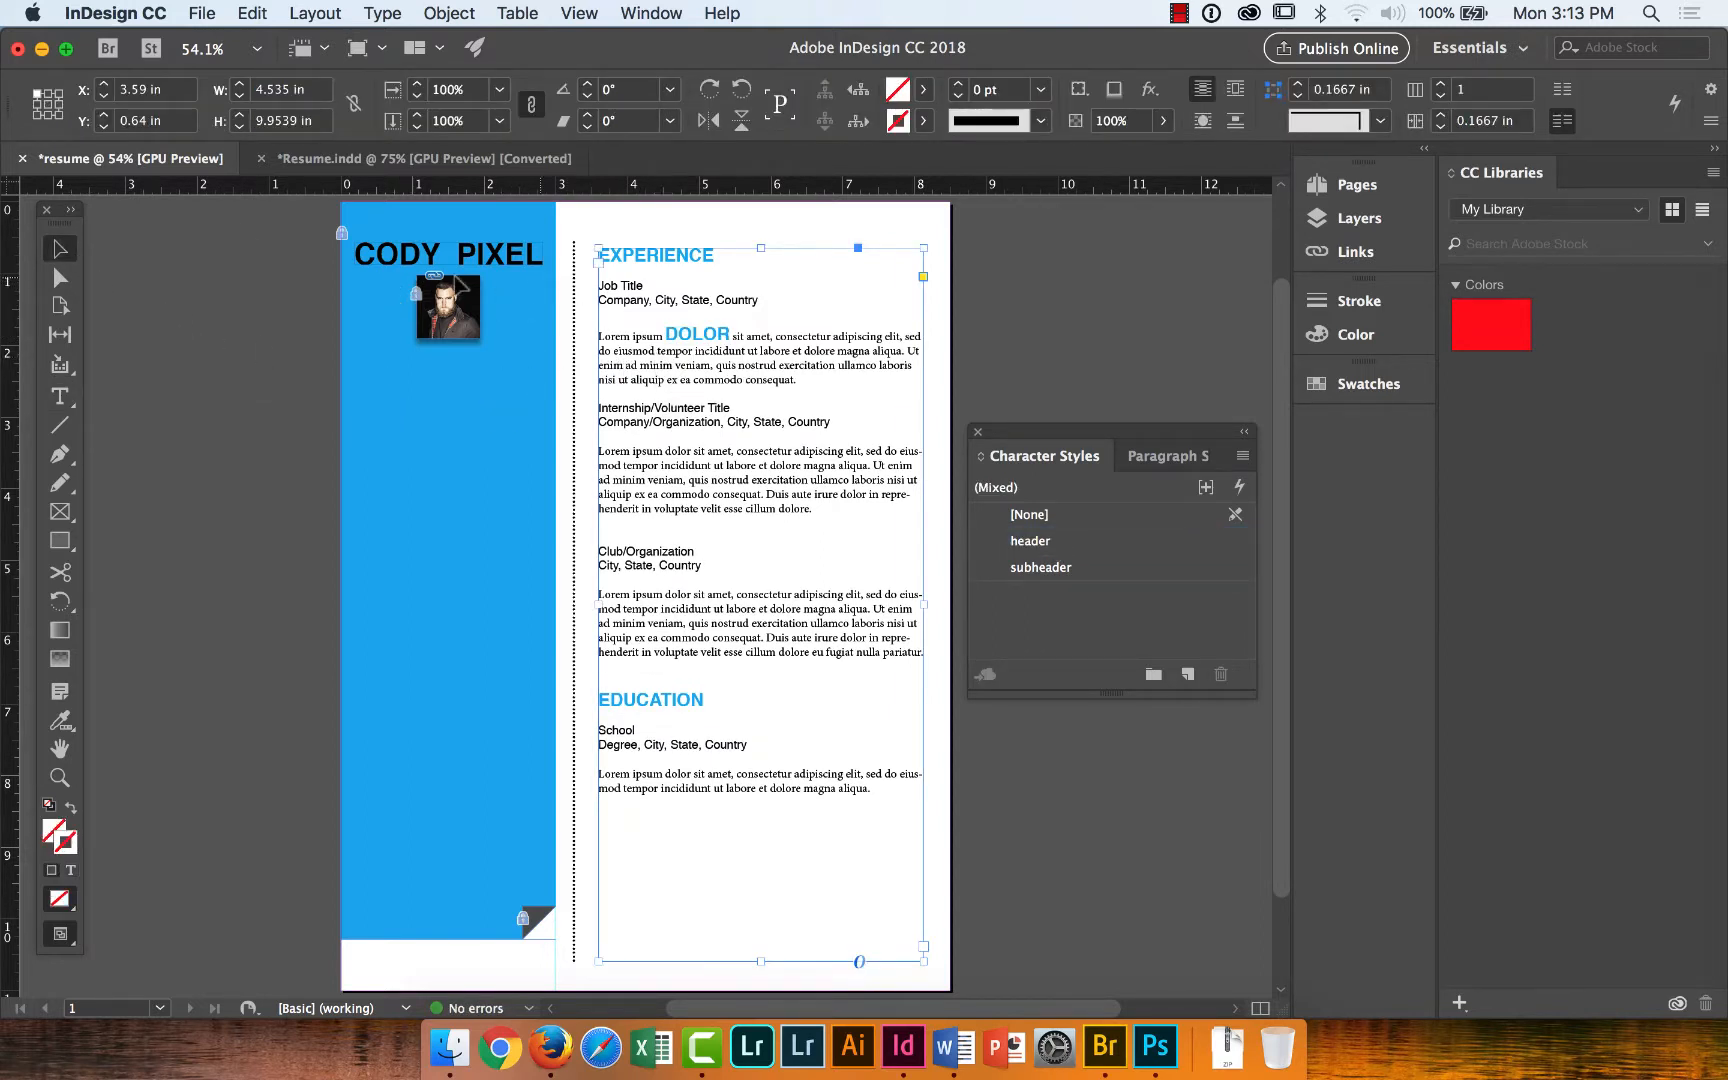
key(super+z)
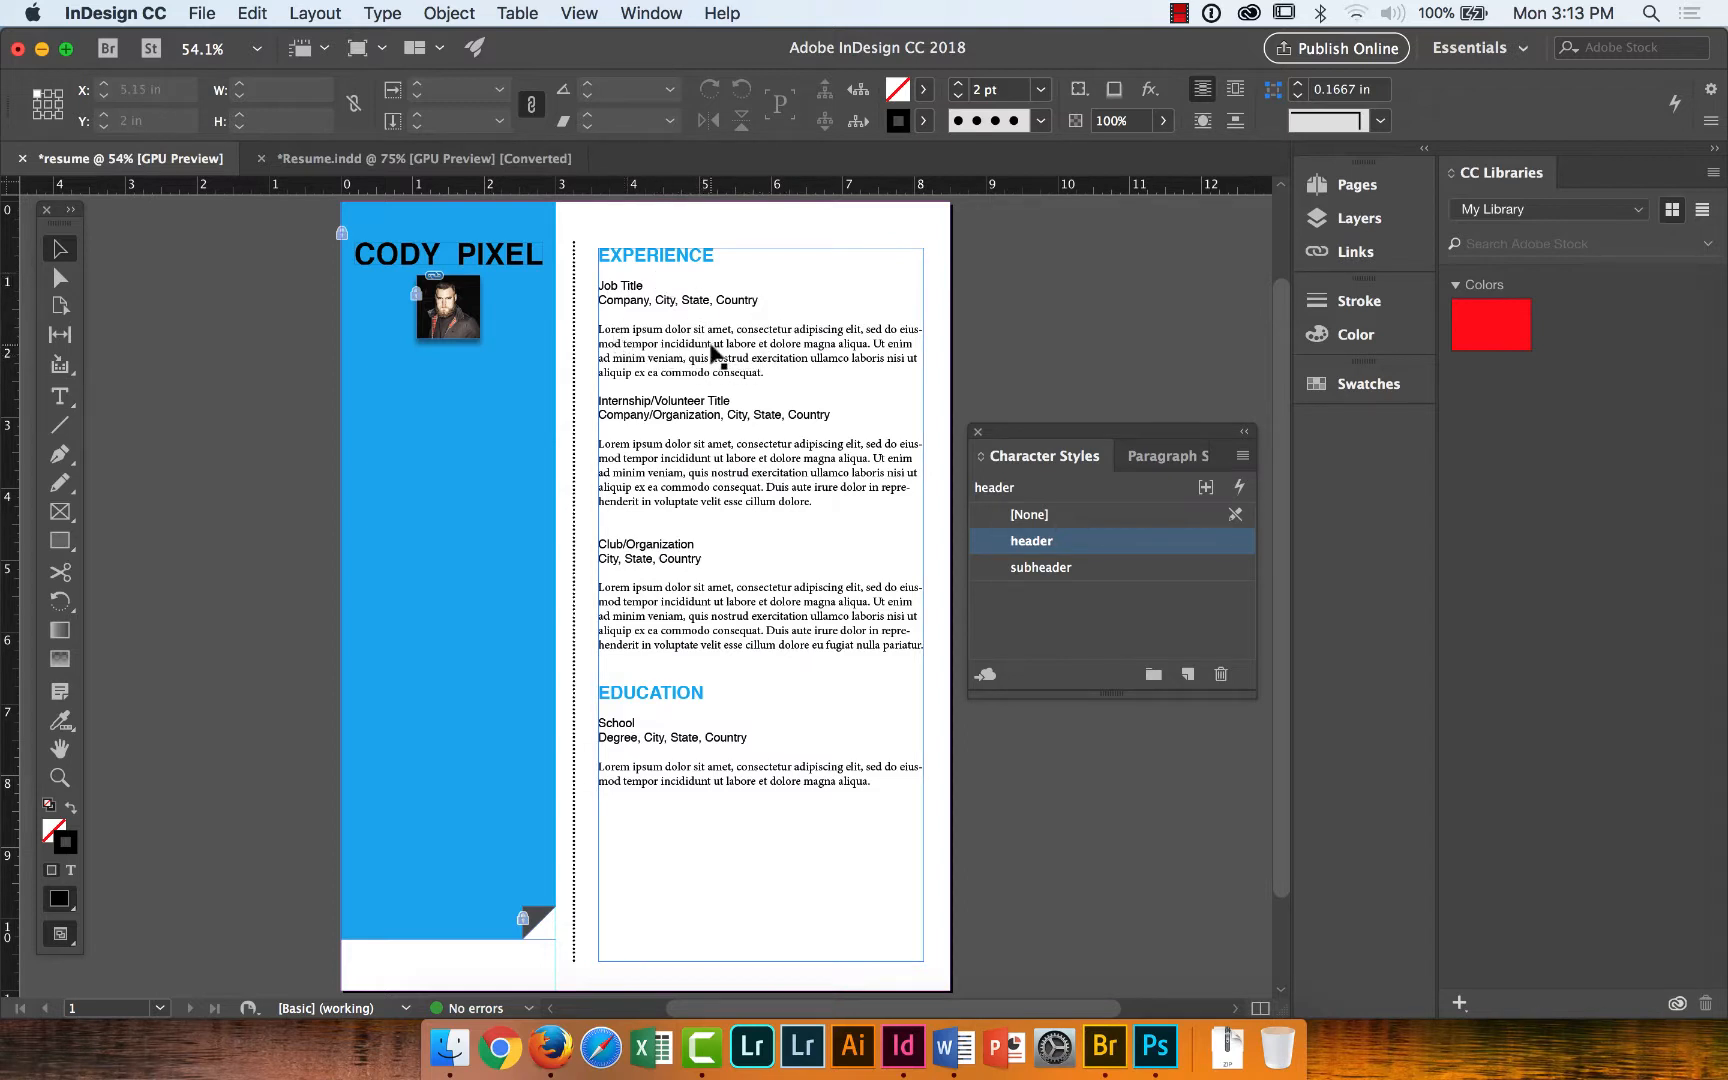
Change the first body paragraph under Experience to Times New Roman Regular, with the paragraph styles shown.
click(60, 396)
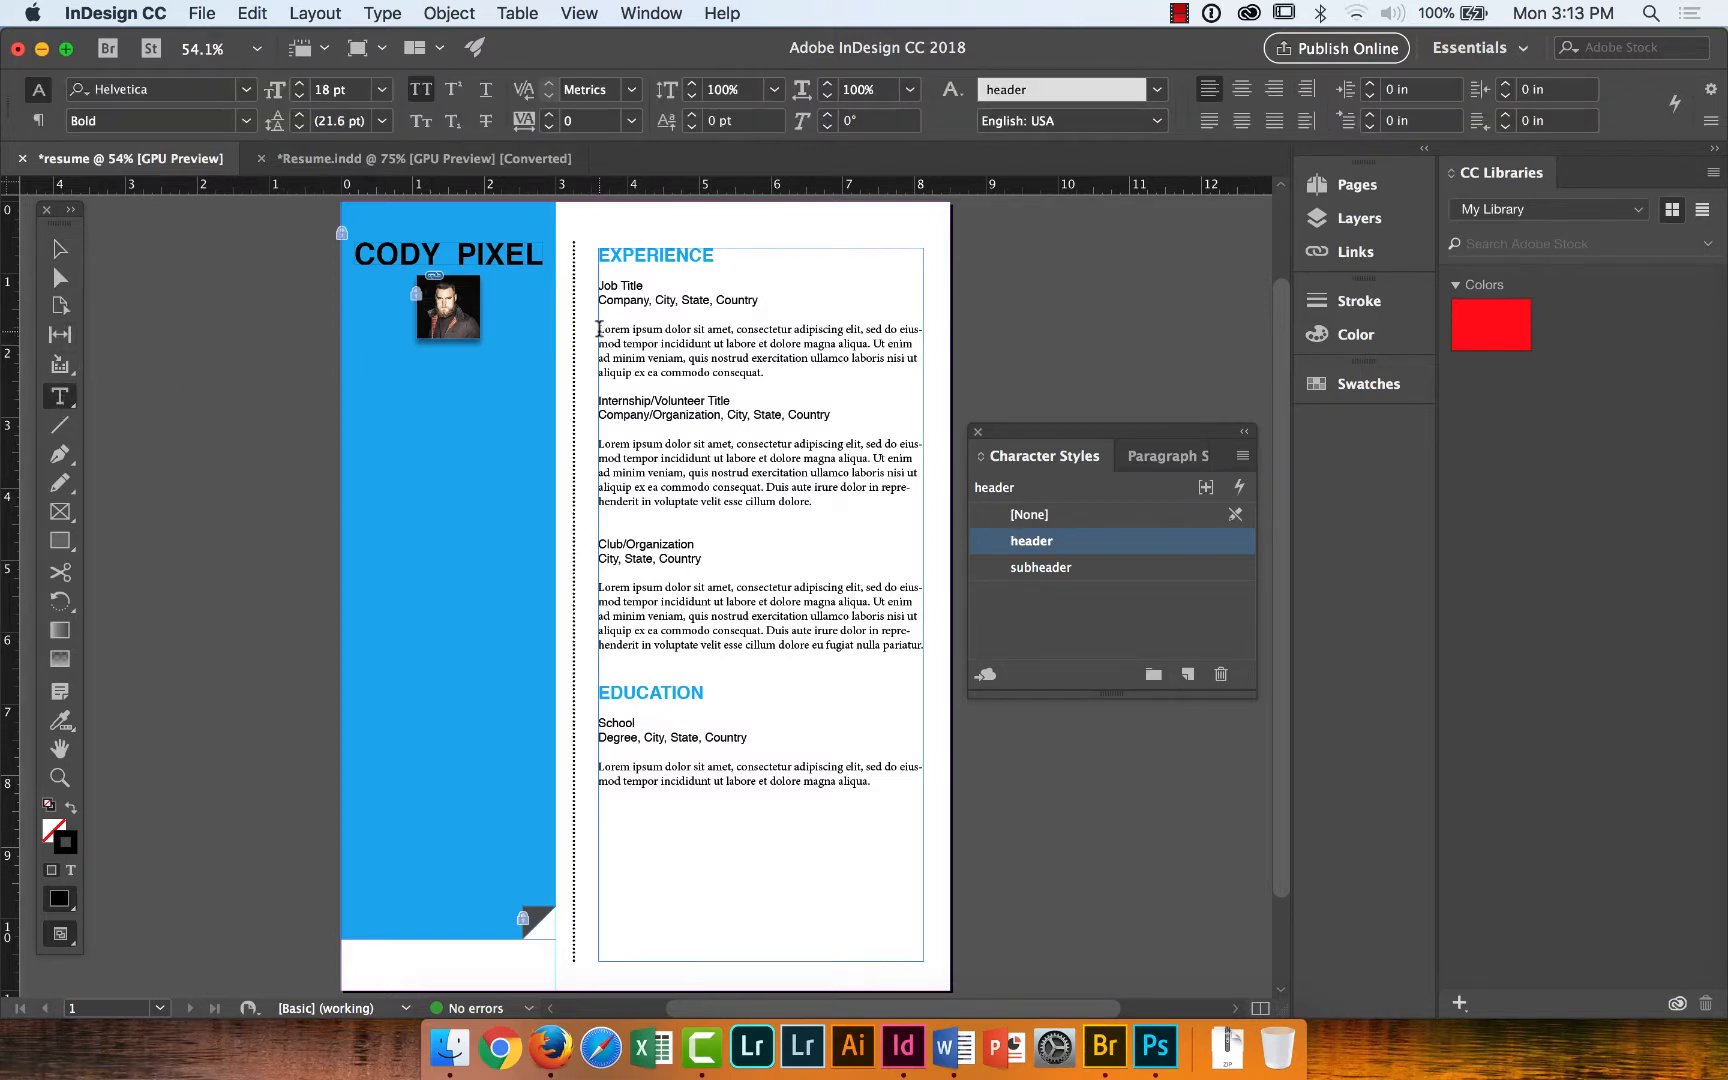
drag(601, 328, 771, 374)
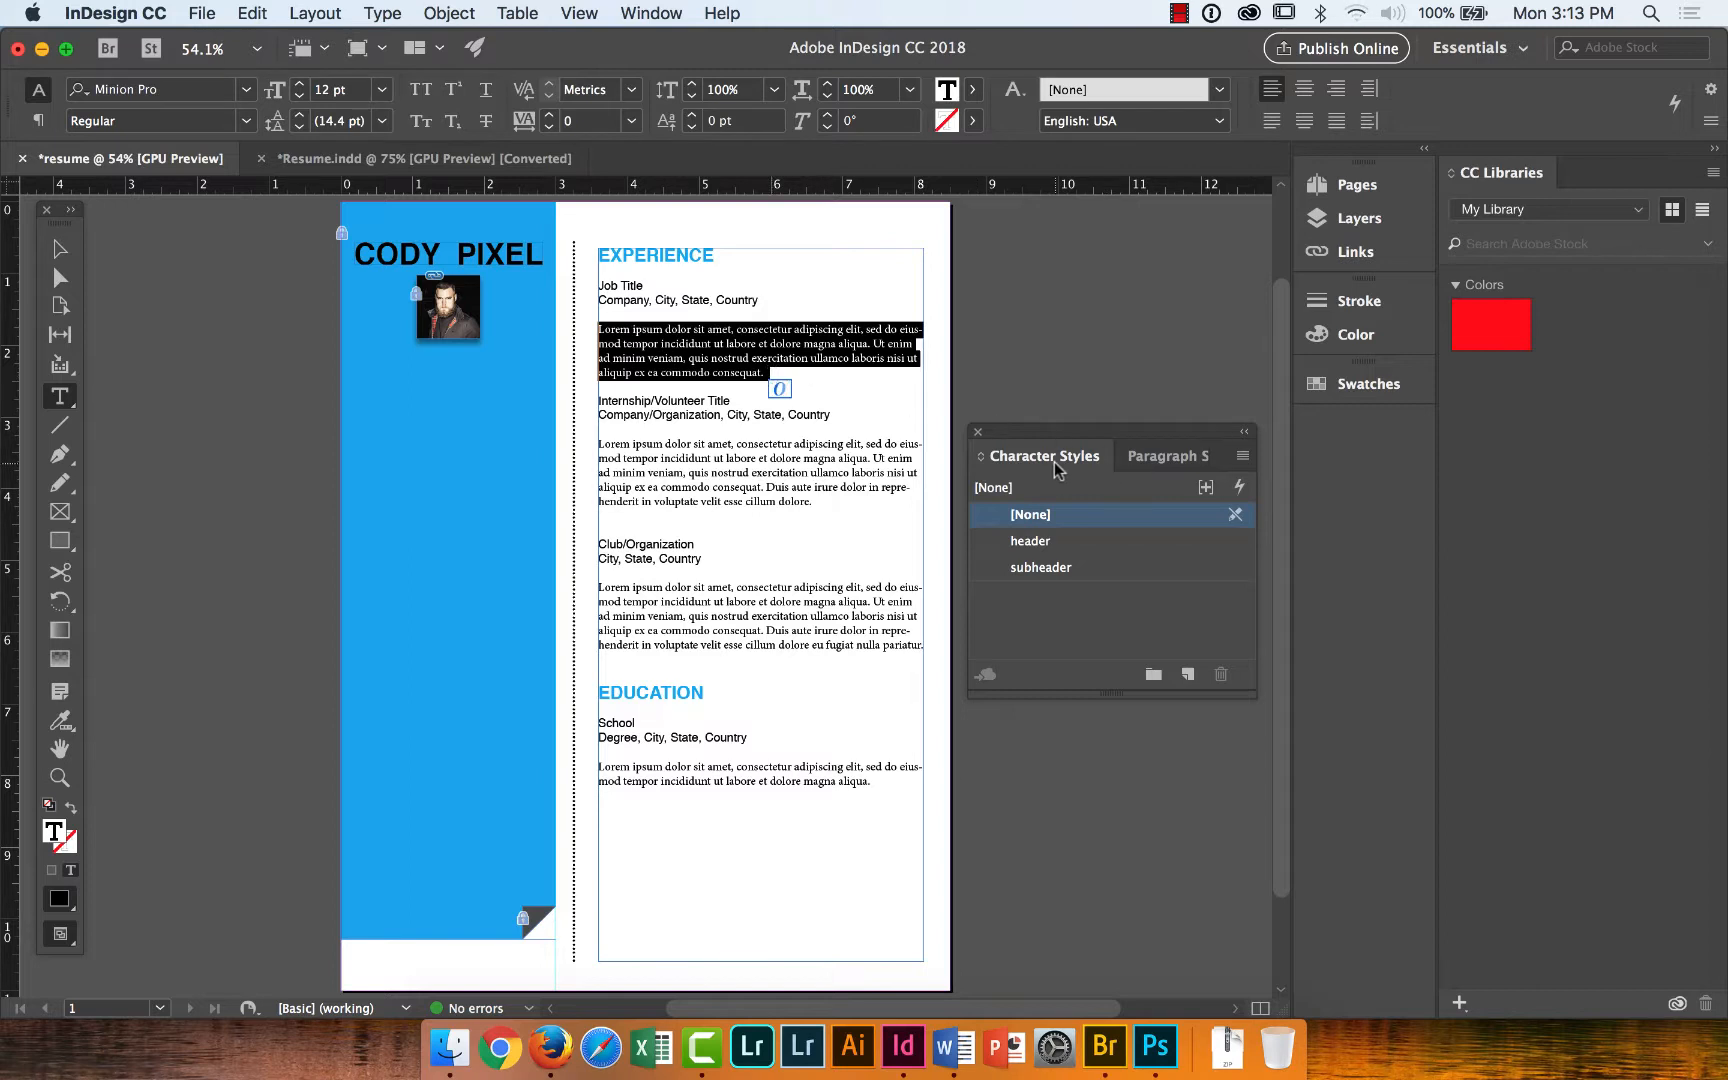
click(1155, 457)
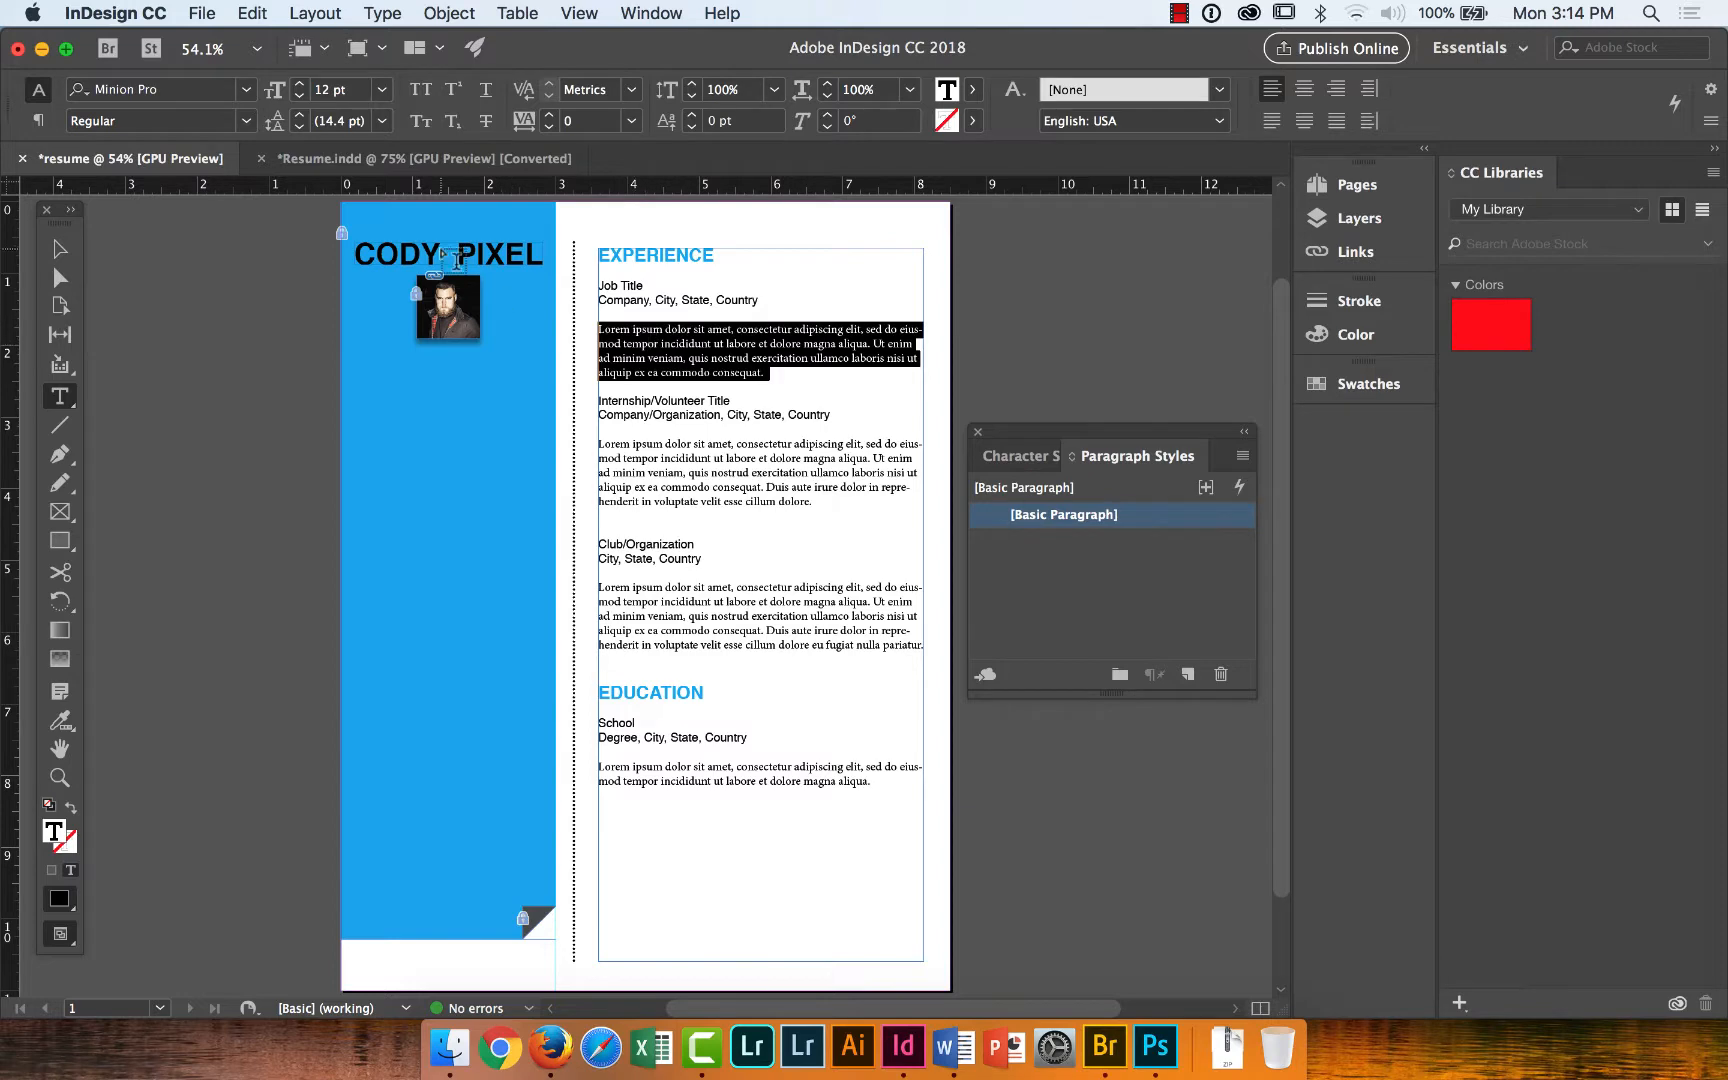
click(203, 89)
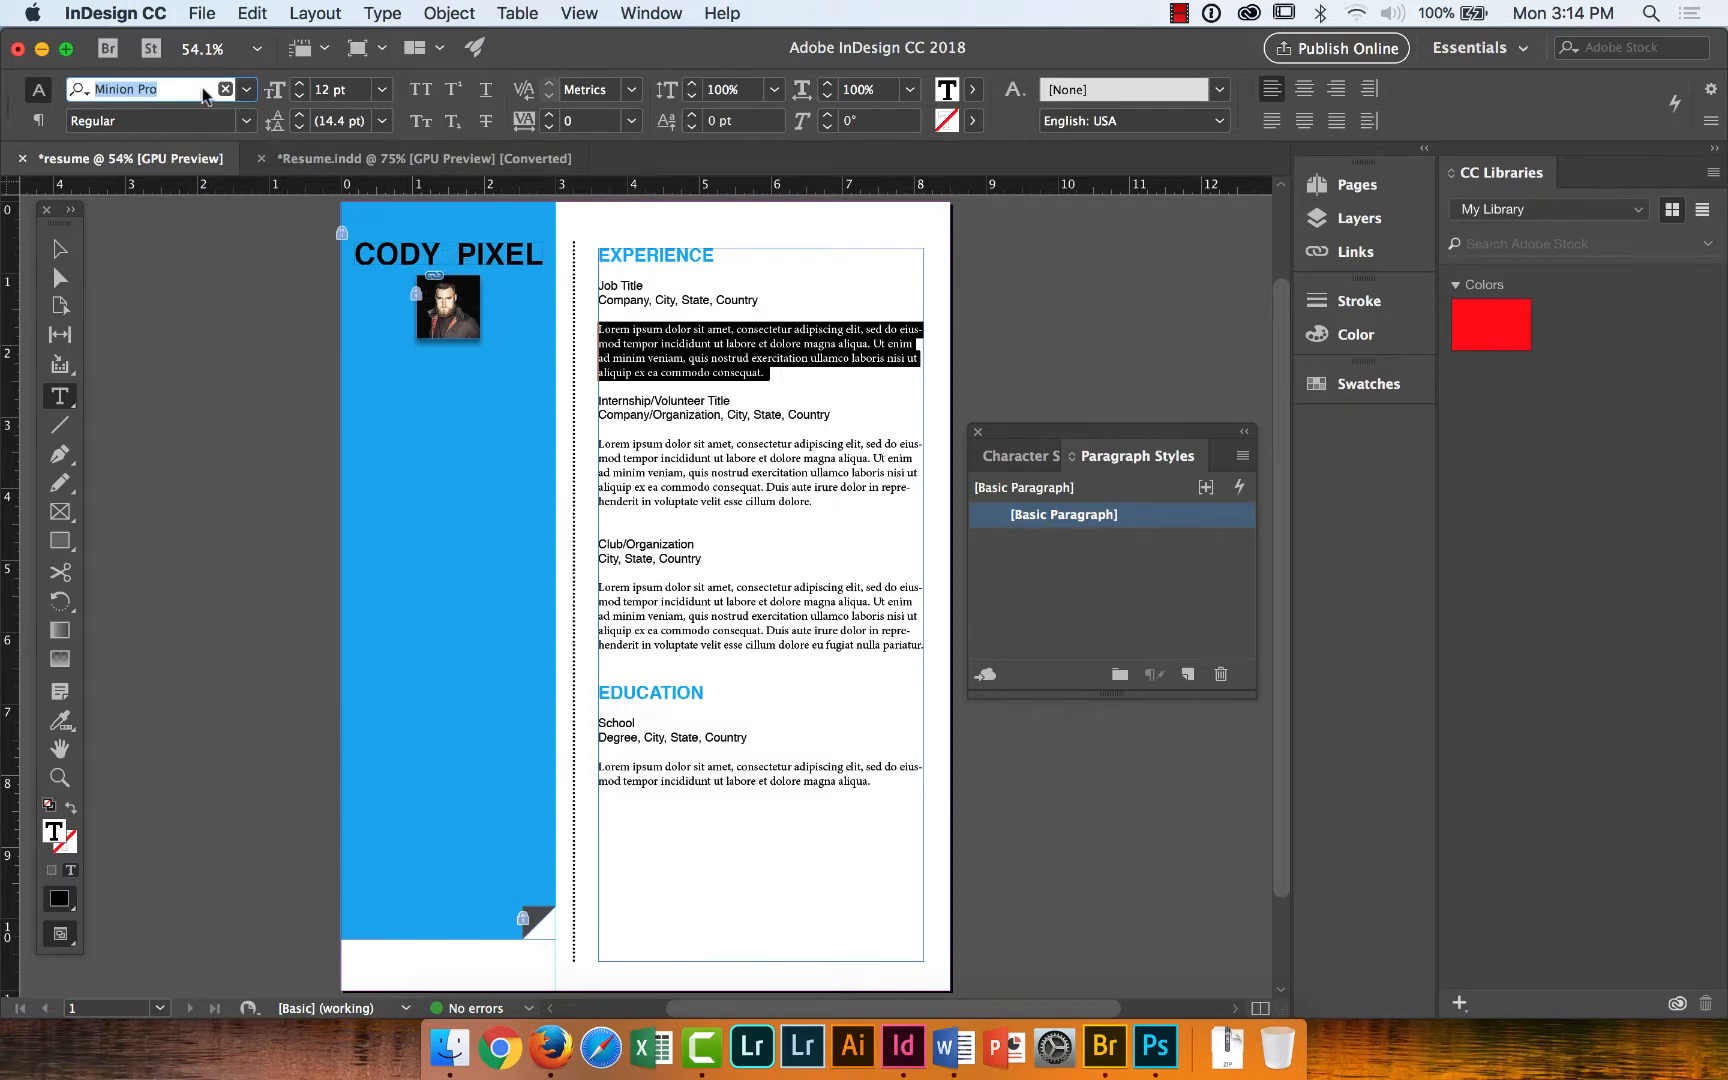
text(tim)
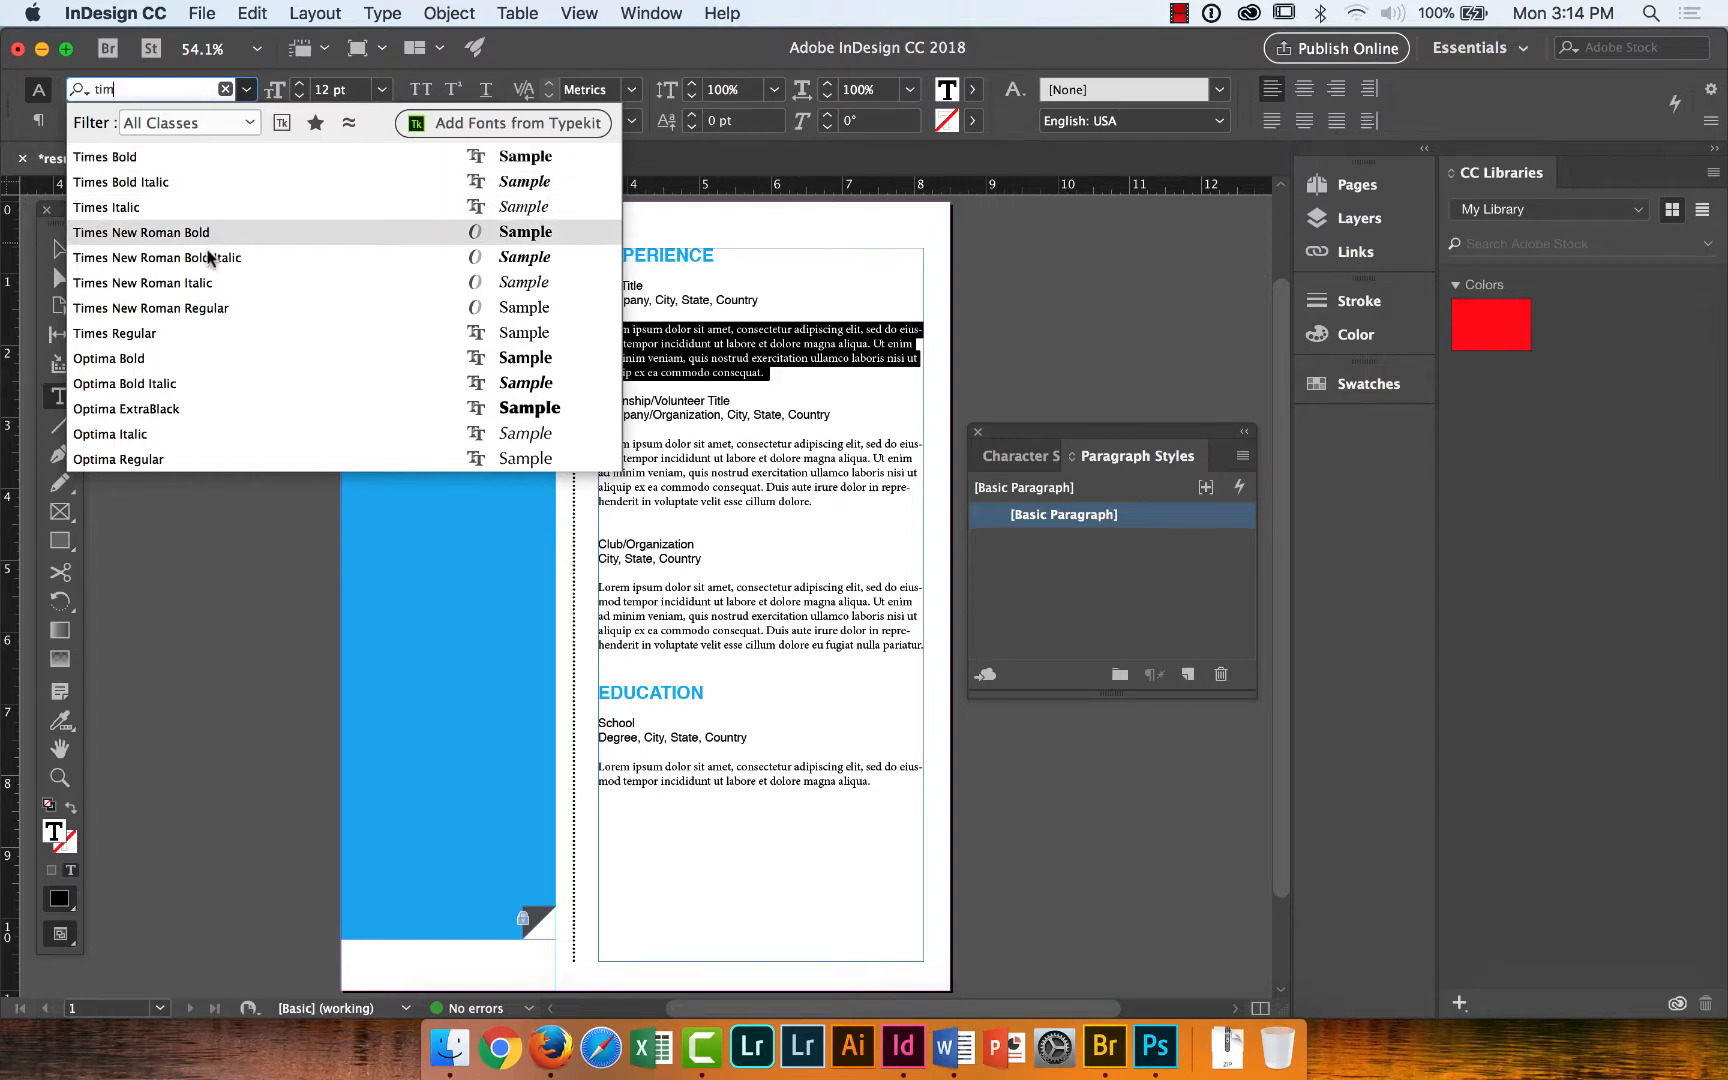
click(205, 308)
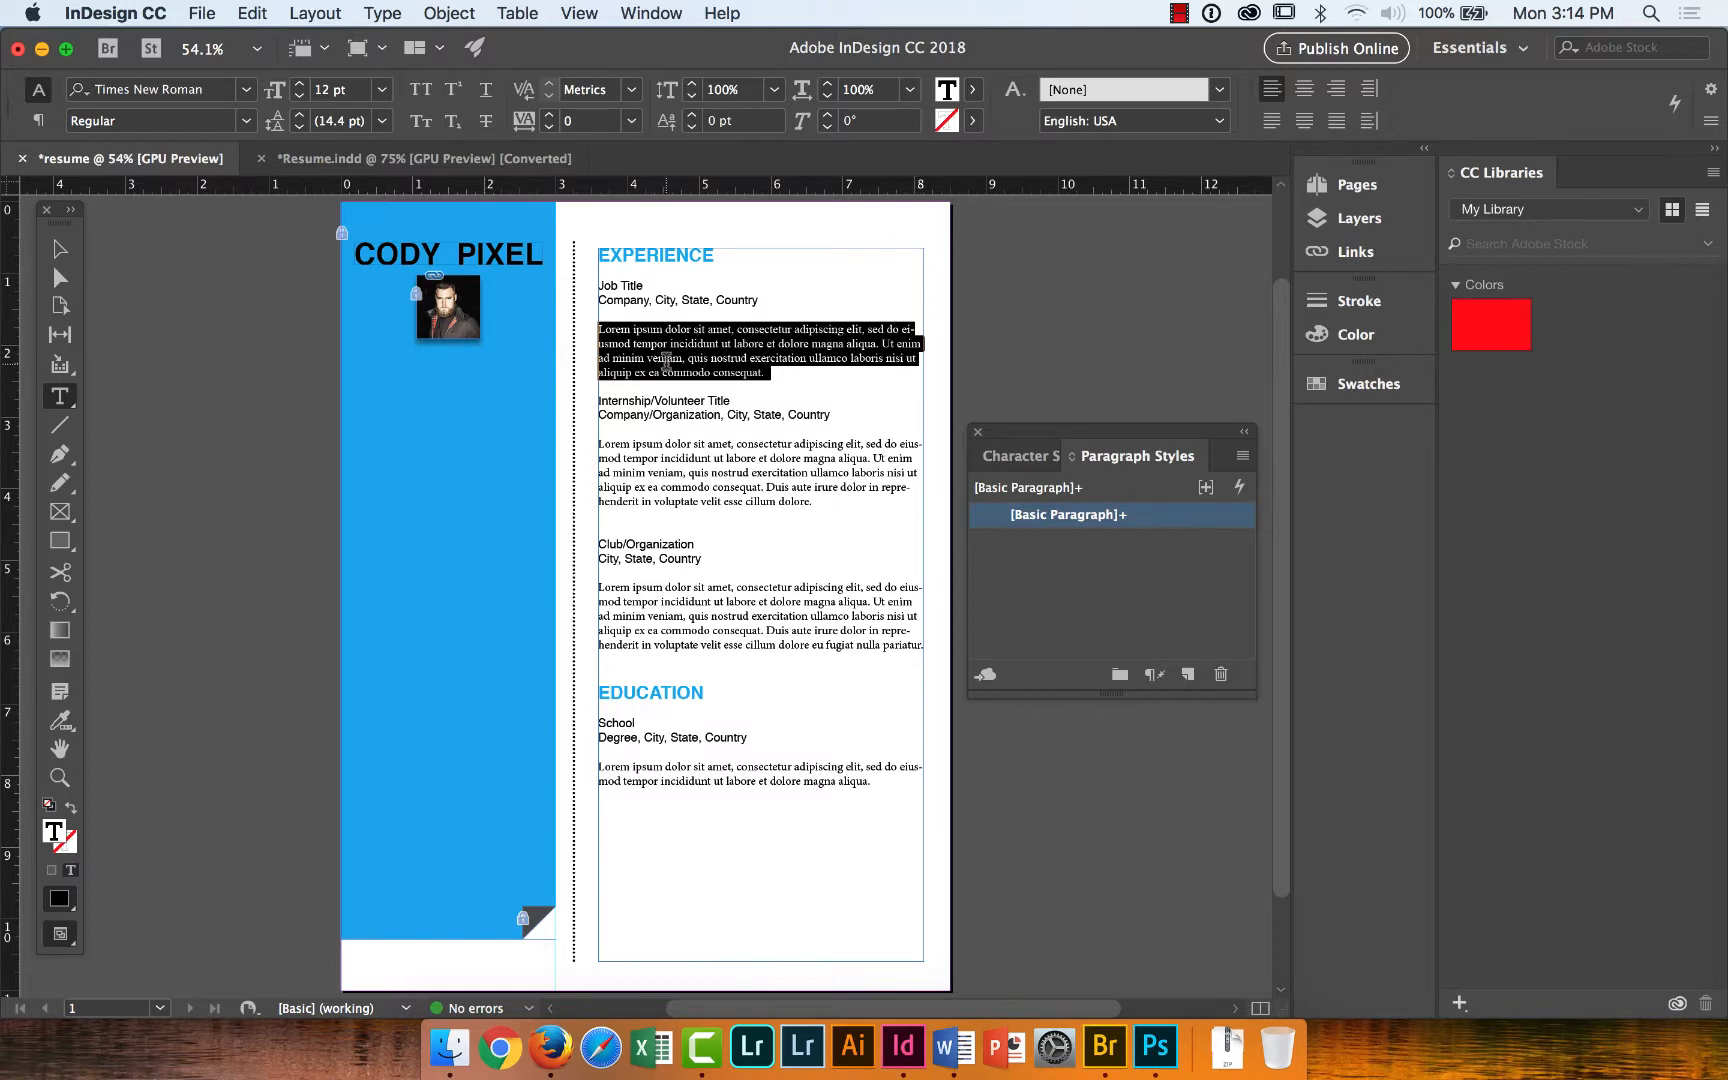
Create a paragraph style from the selected Experience paragraph and name it body copy.
click(1188, 676)
double_click(1079, 541)
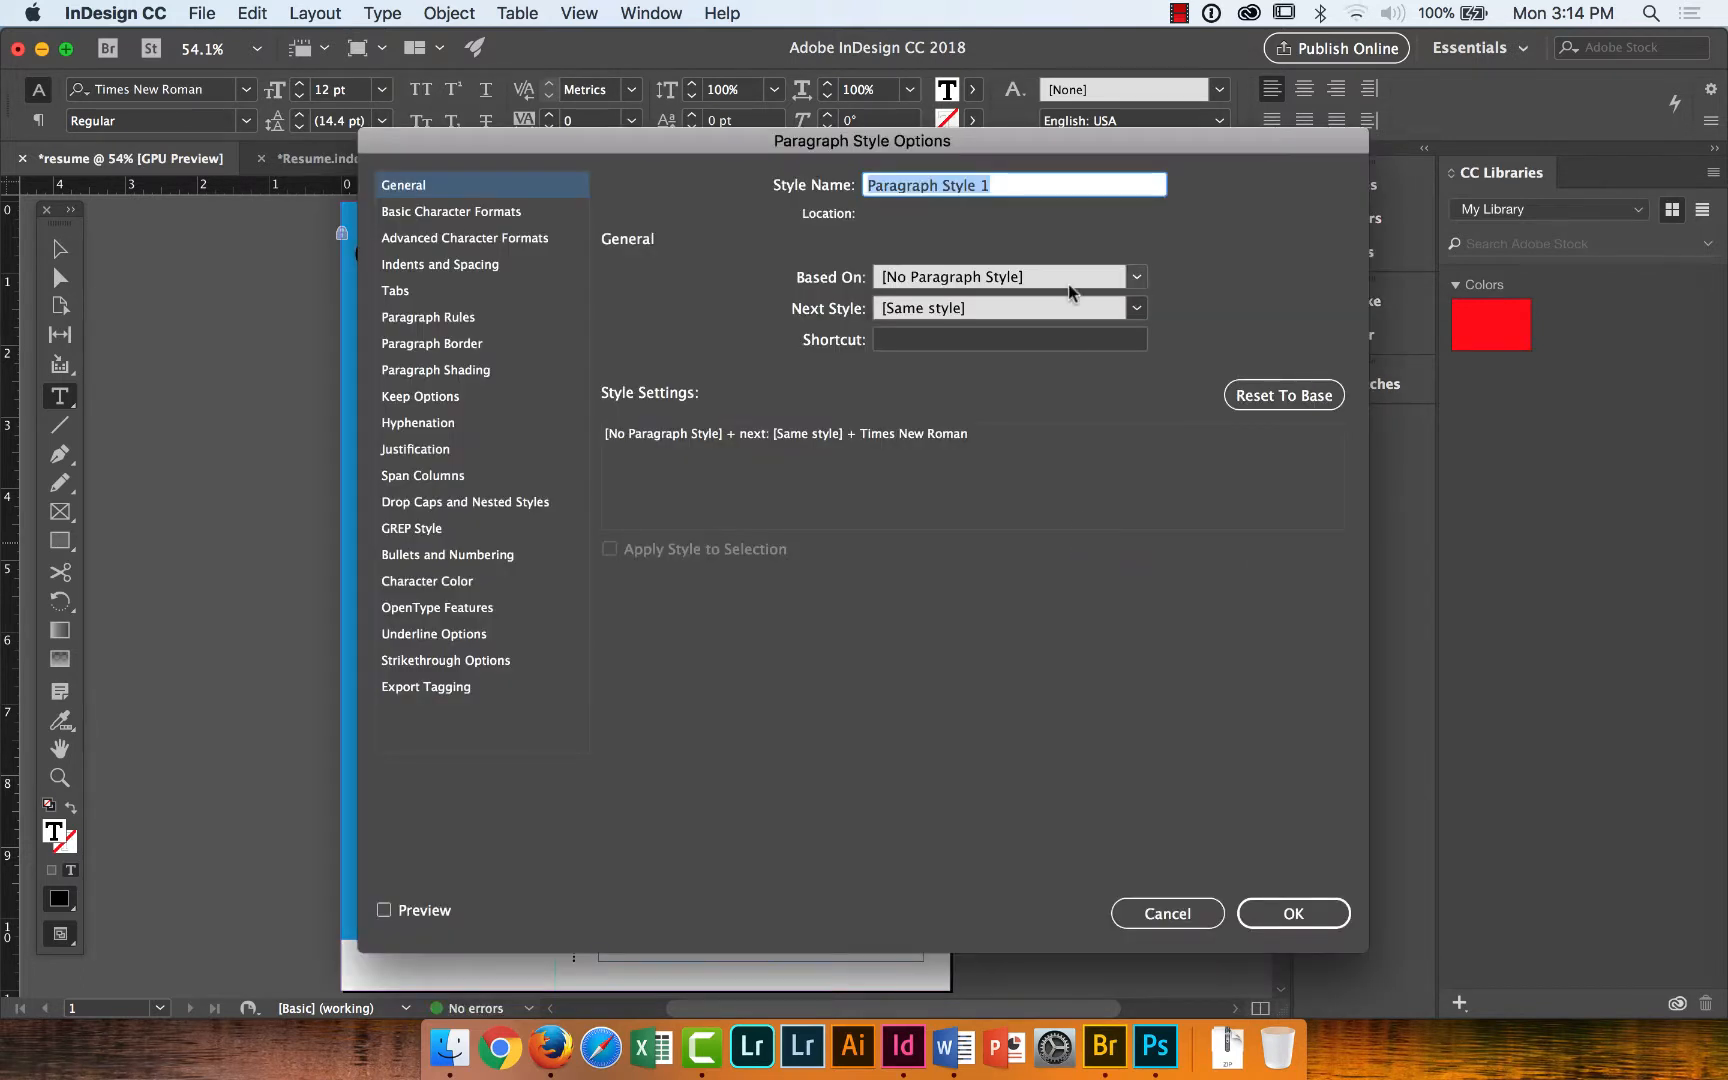
text(body)
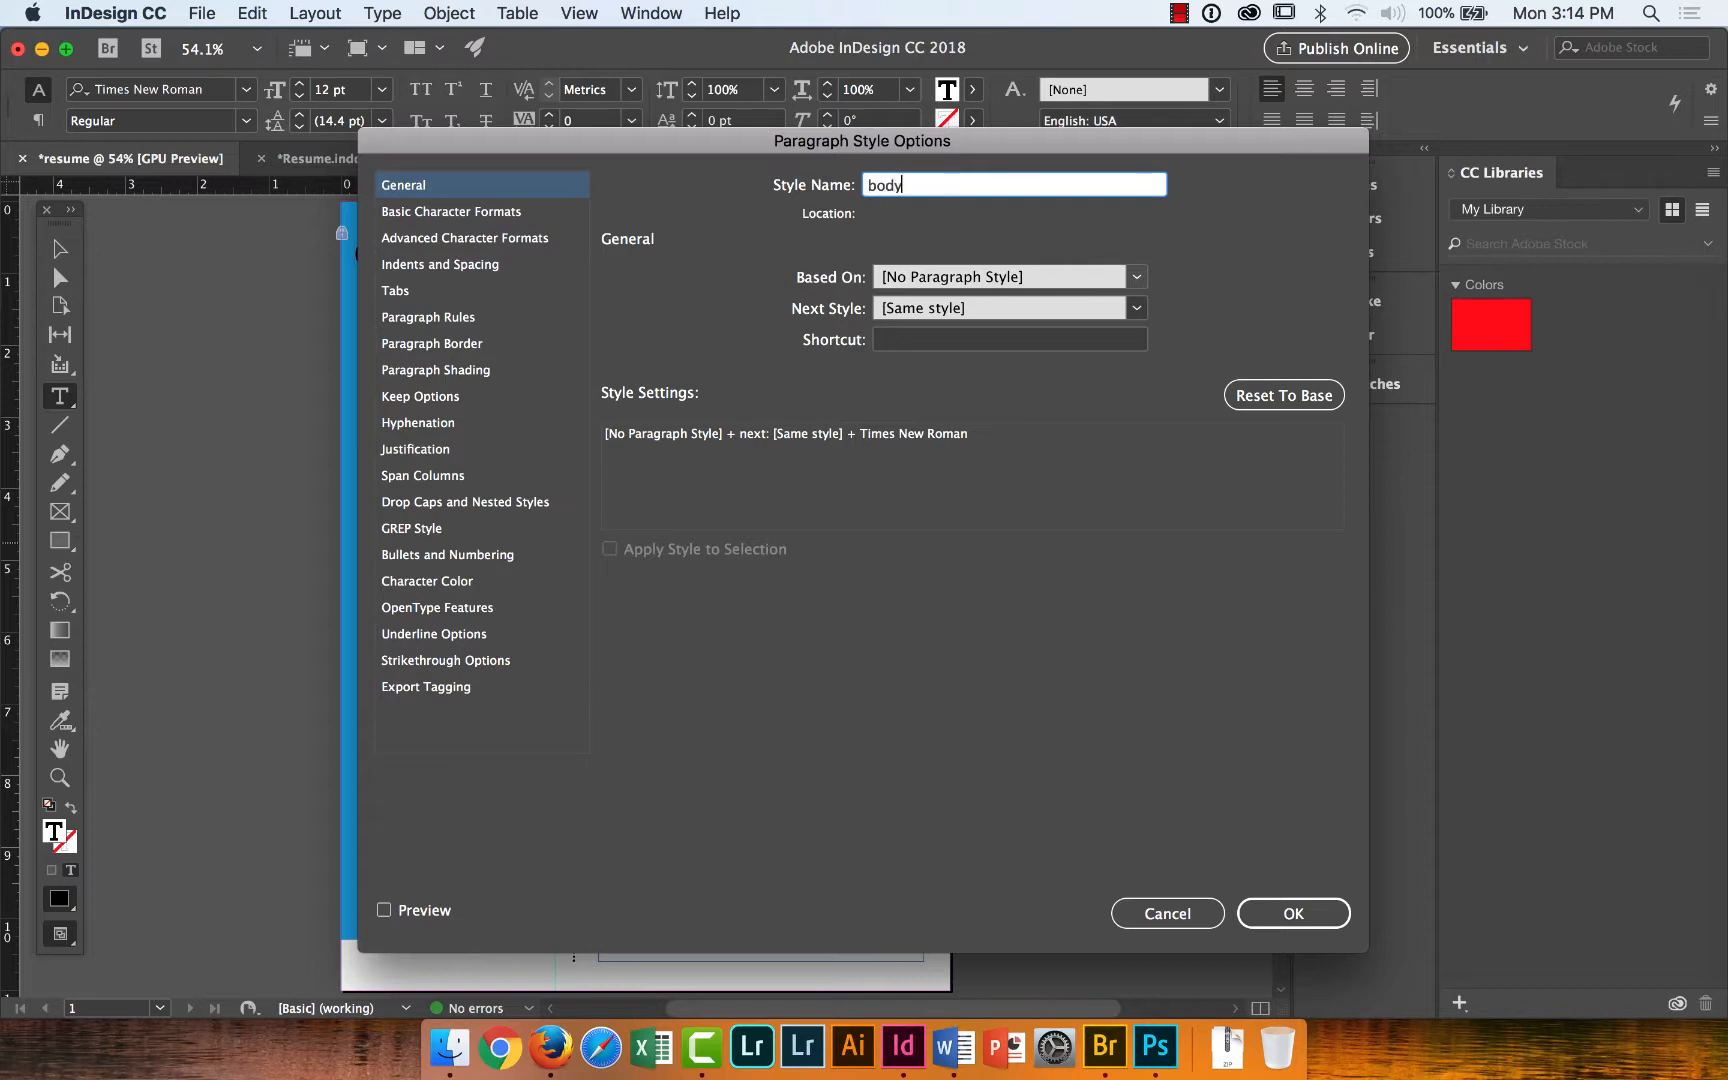
text( copy)
Review the body copy style's character formats, show its Indents and Spacing settings, and enable the preview beside the text.
click(500, 211)
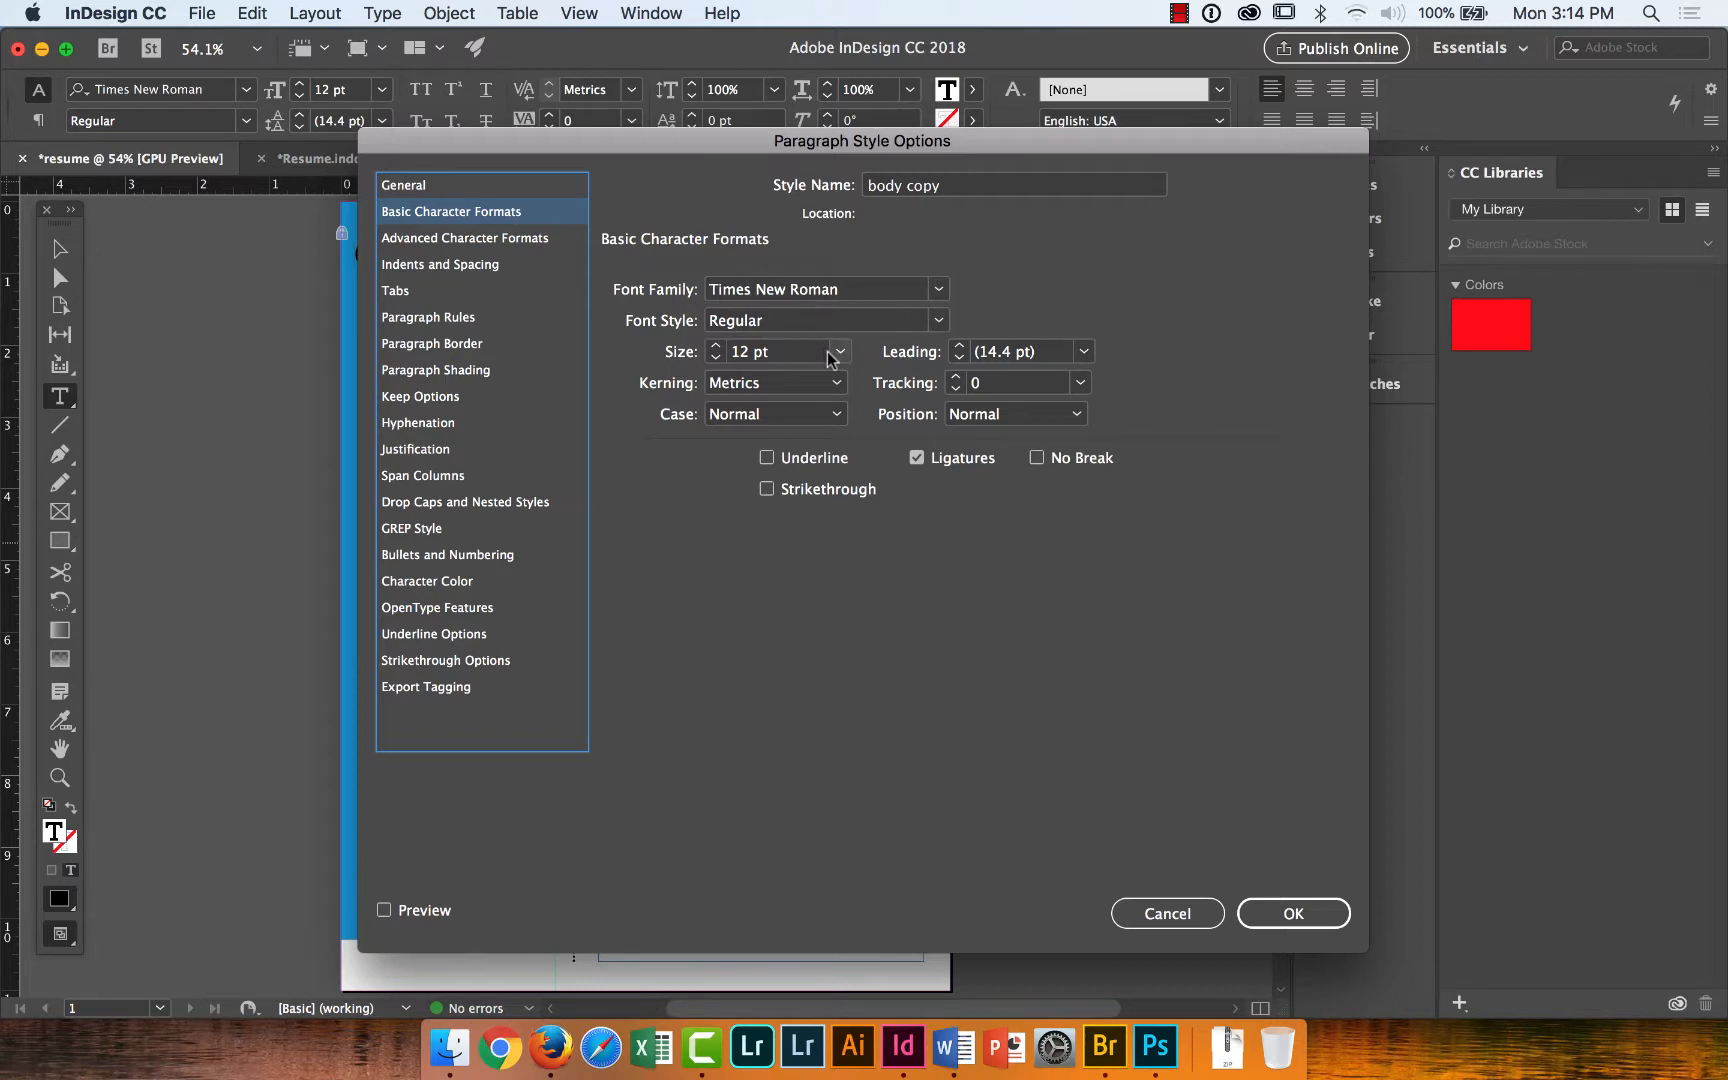
click(483, 241)
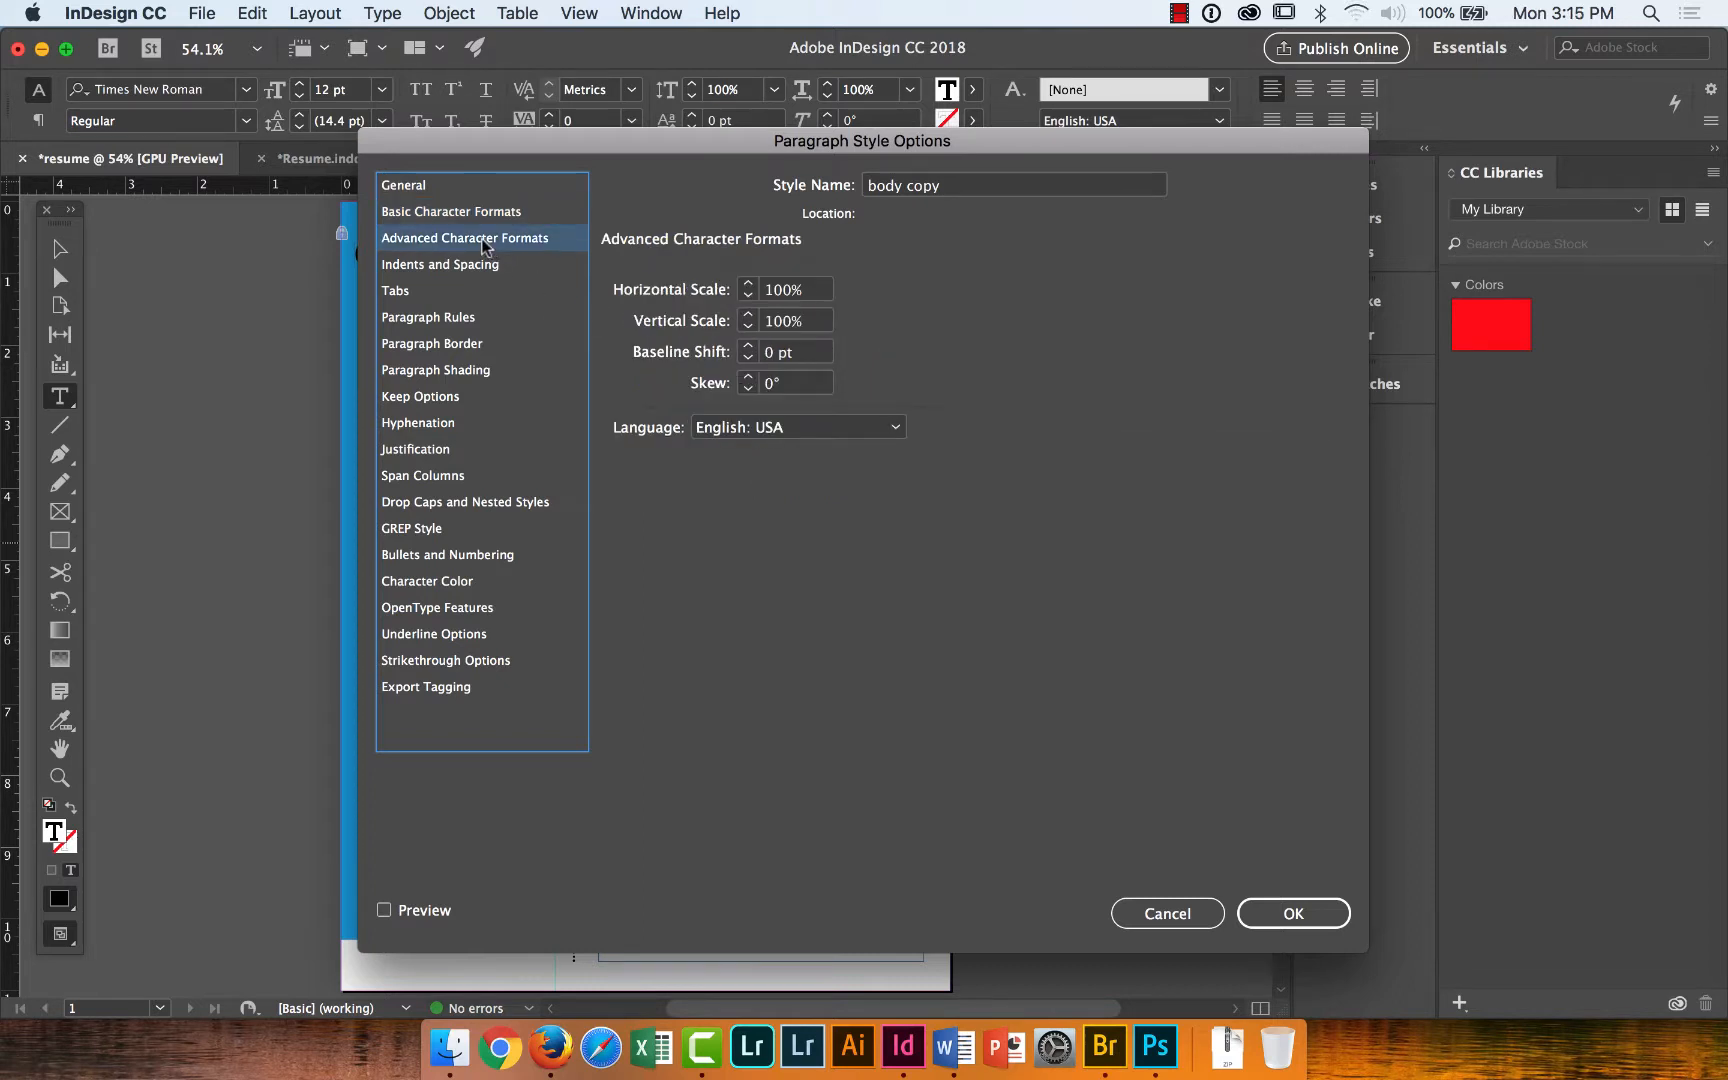
click(460, 266)
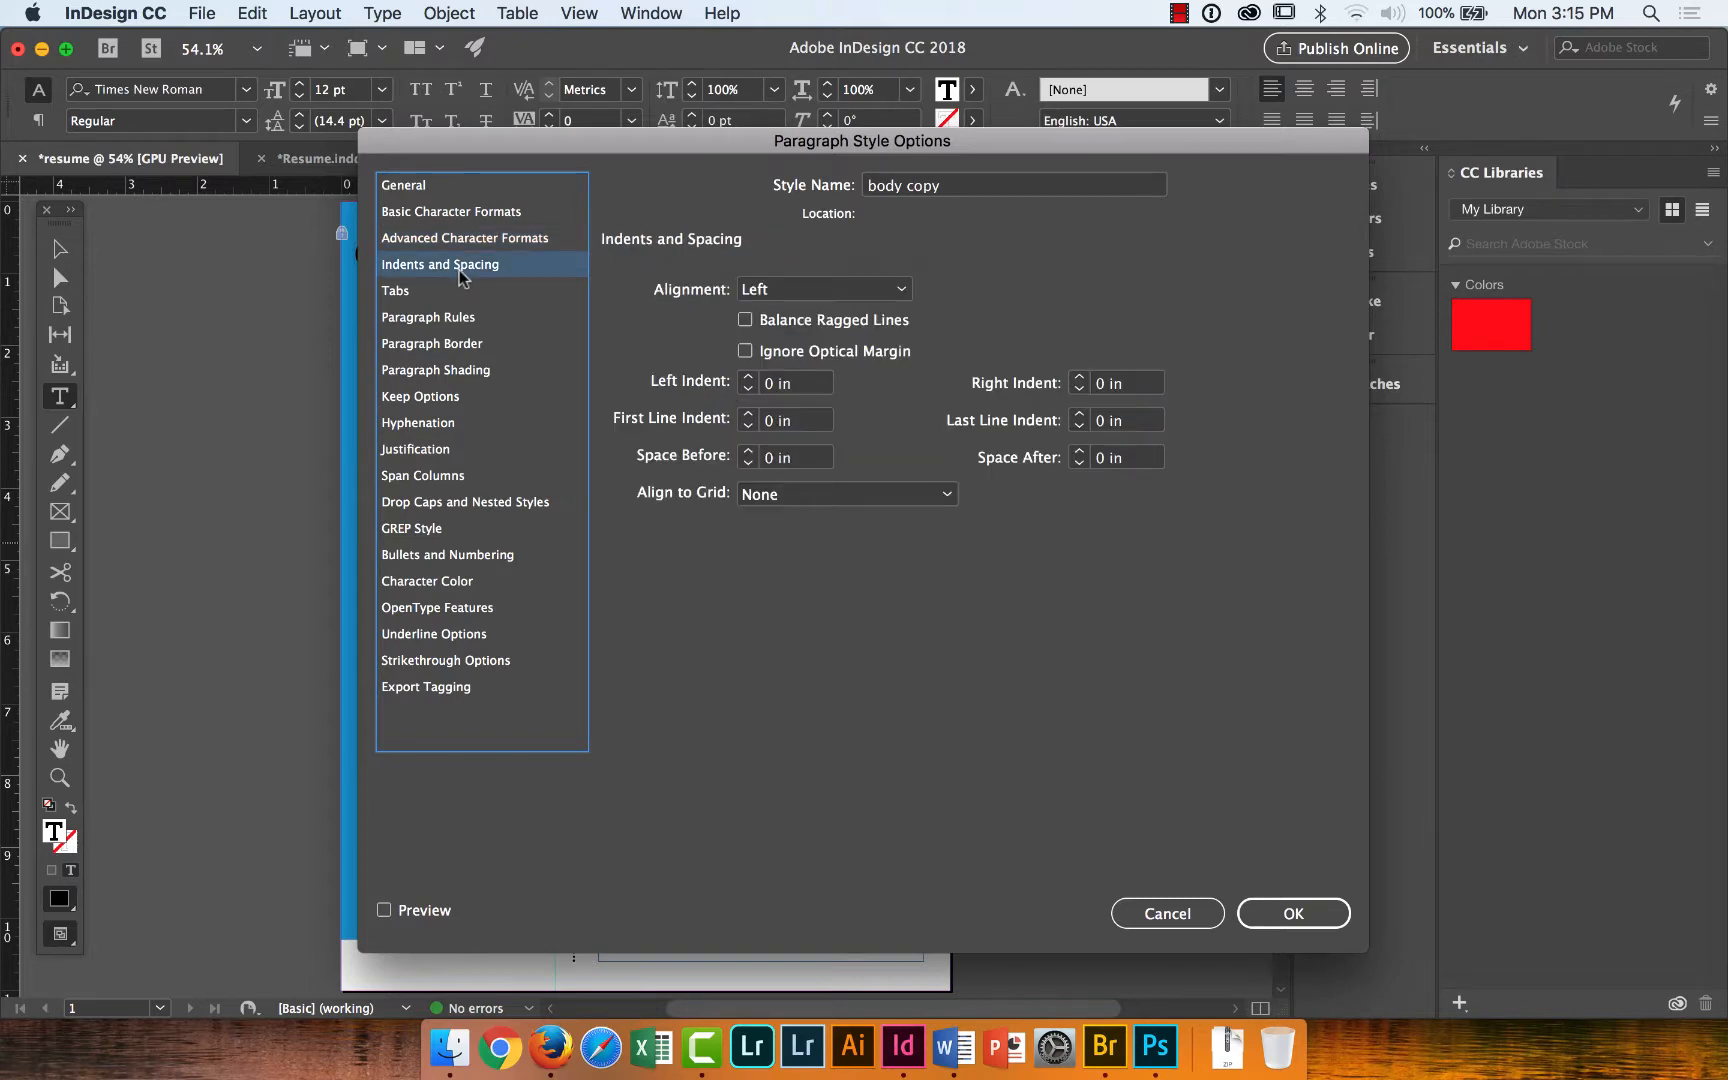
drag(581, 151, 993, 99)
click(797, 857)
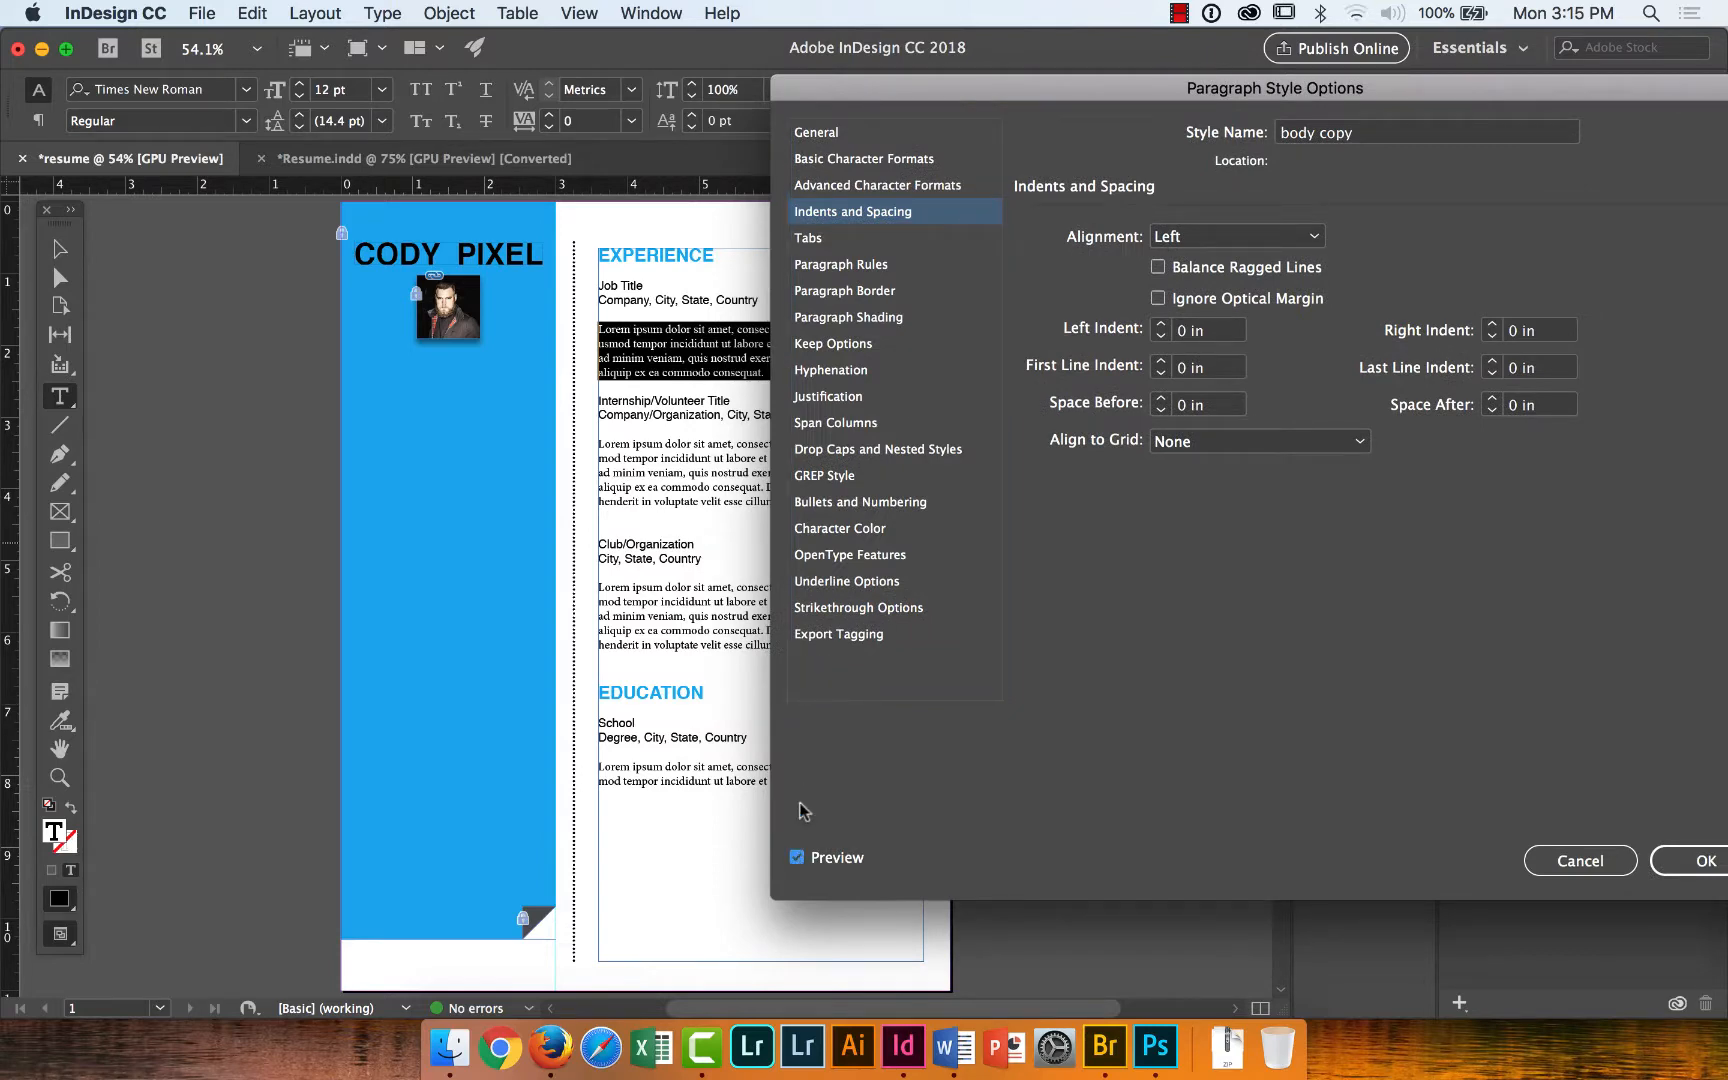
Try a left indent of 0.1875 in on the body copy style and return it to 0 in.
click(1161, 325)
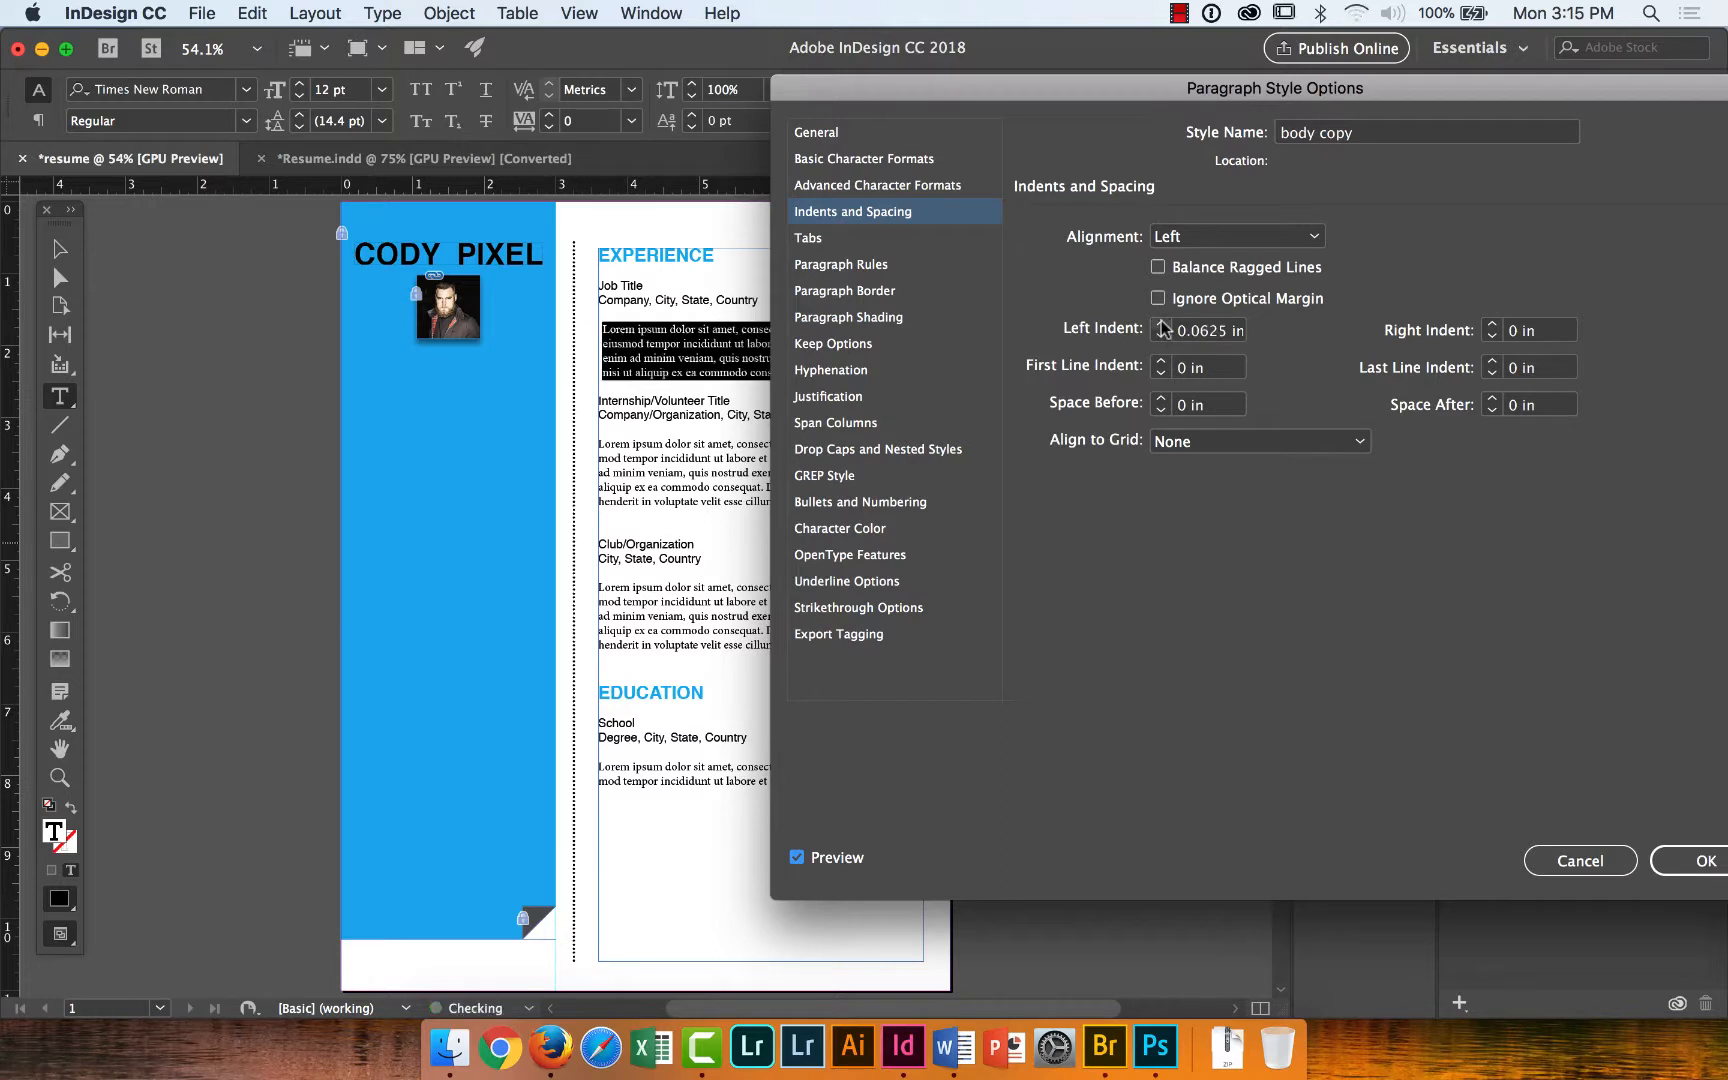
click(1161, 325)
click(1161, 325)
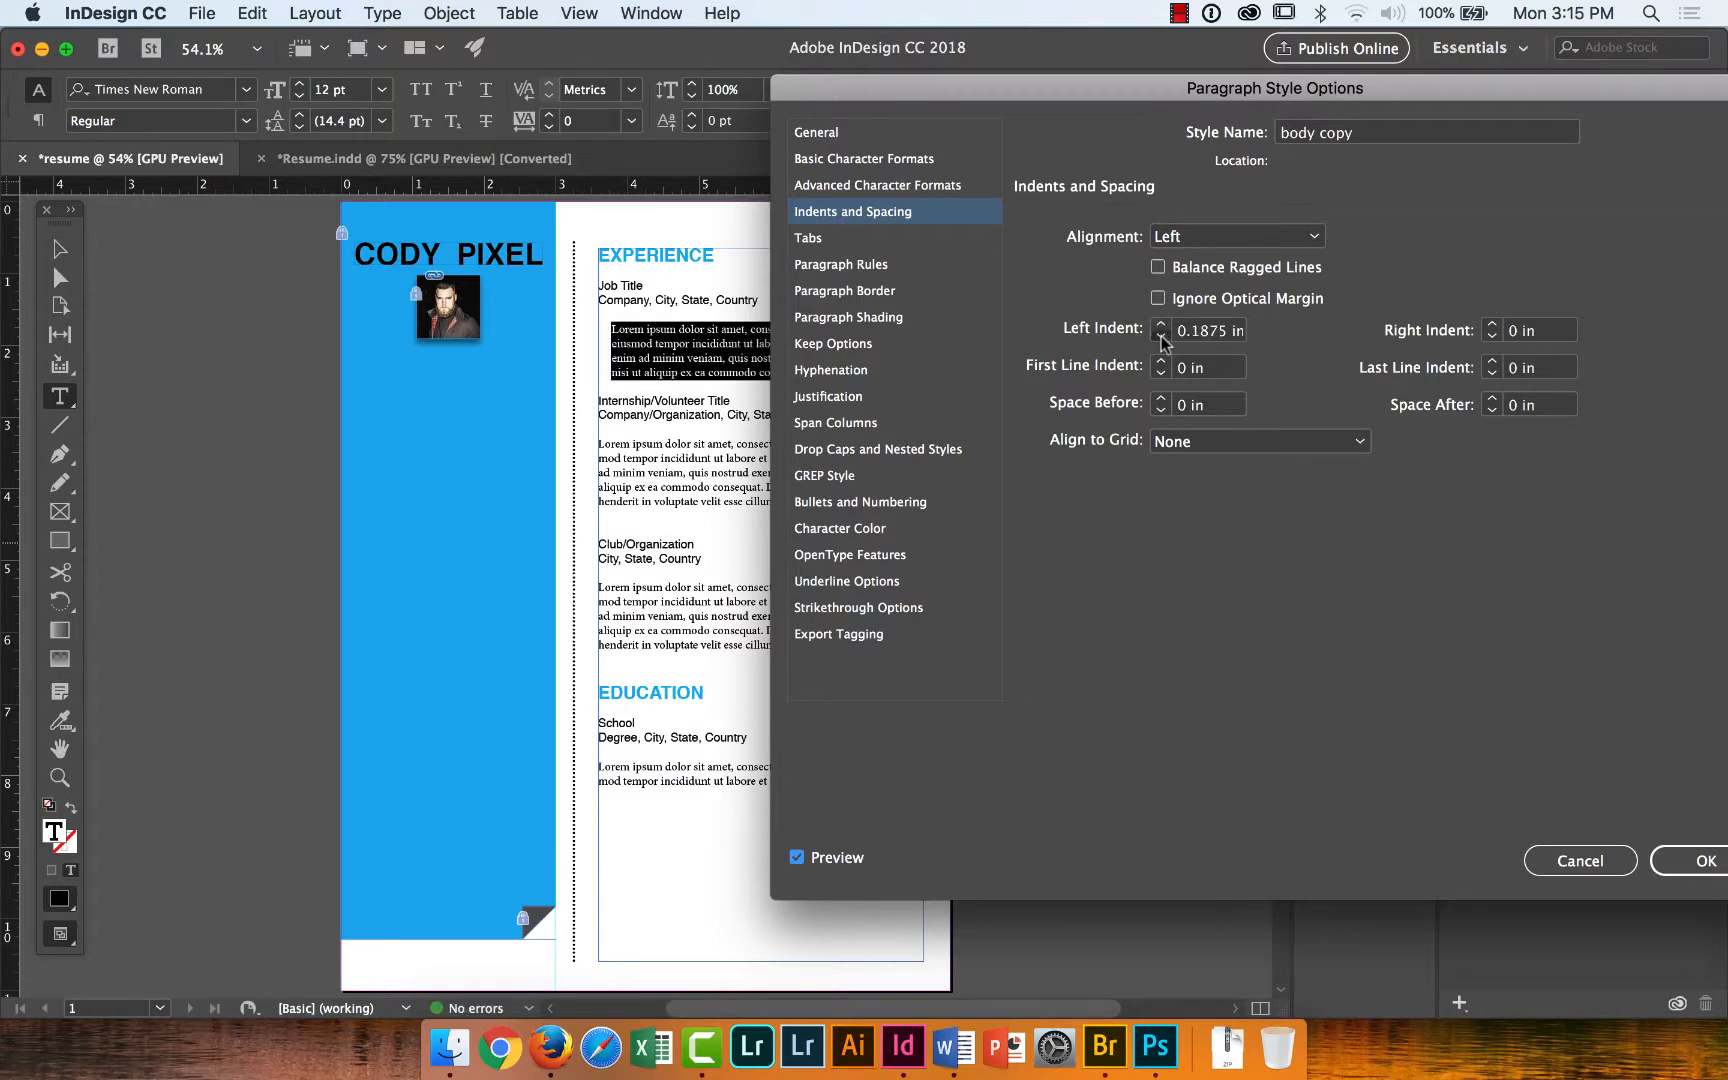
click(1161, 337)
click(1161, 337)
click(1161, 338)
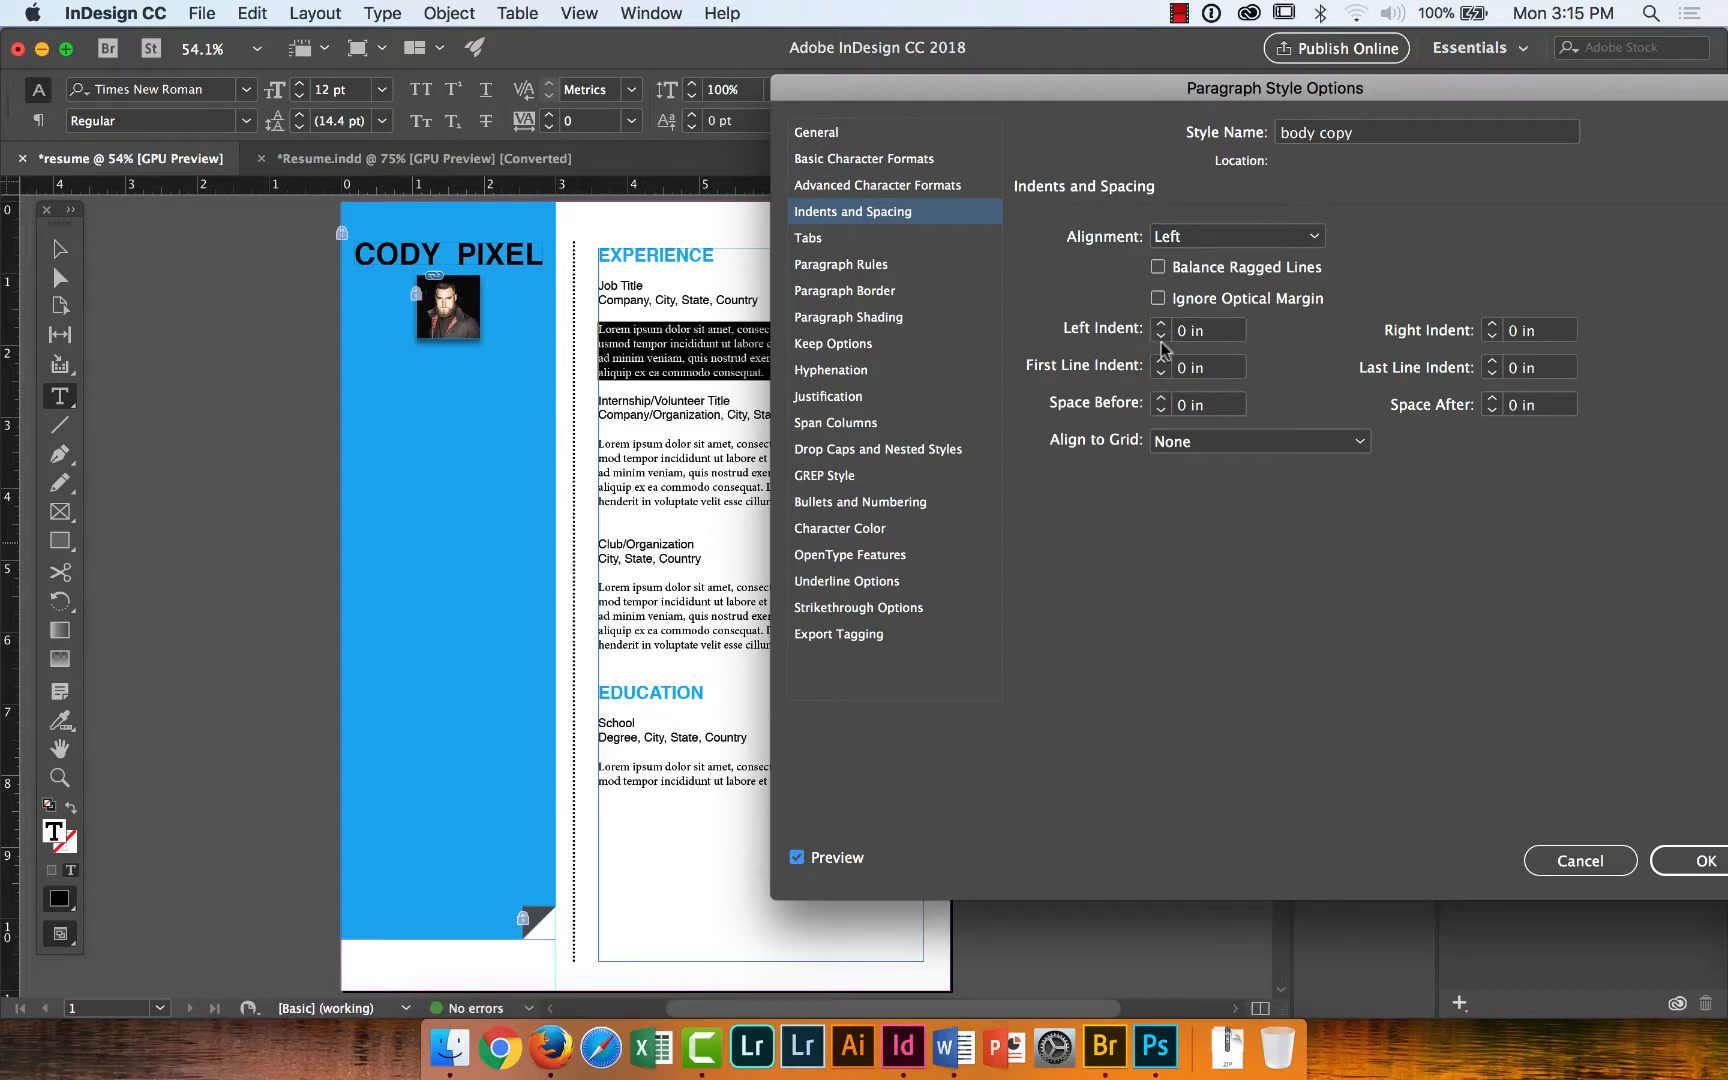
Set the body copy style's first line indent to 0.1875 in and accept the style after viewing its paragraph rule and border options.
click(1161, 363)
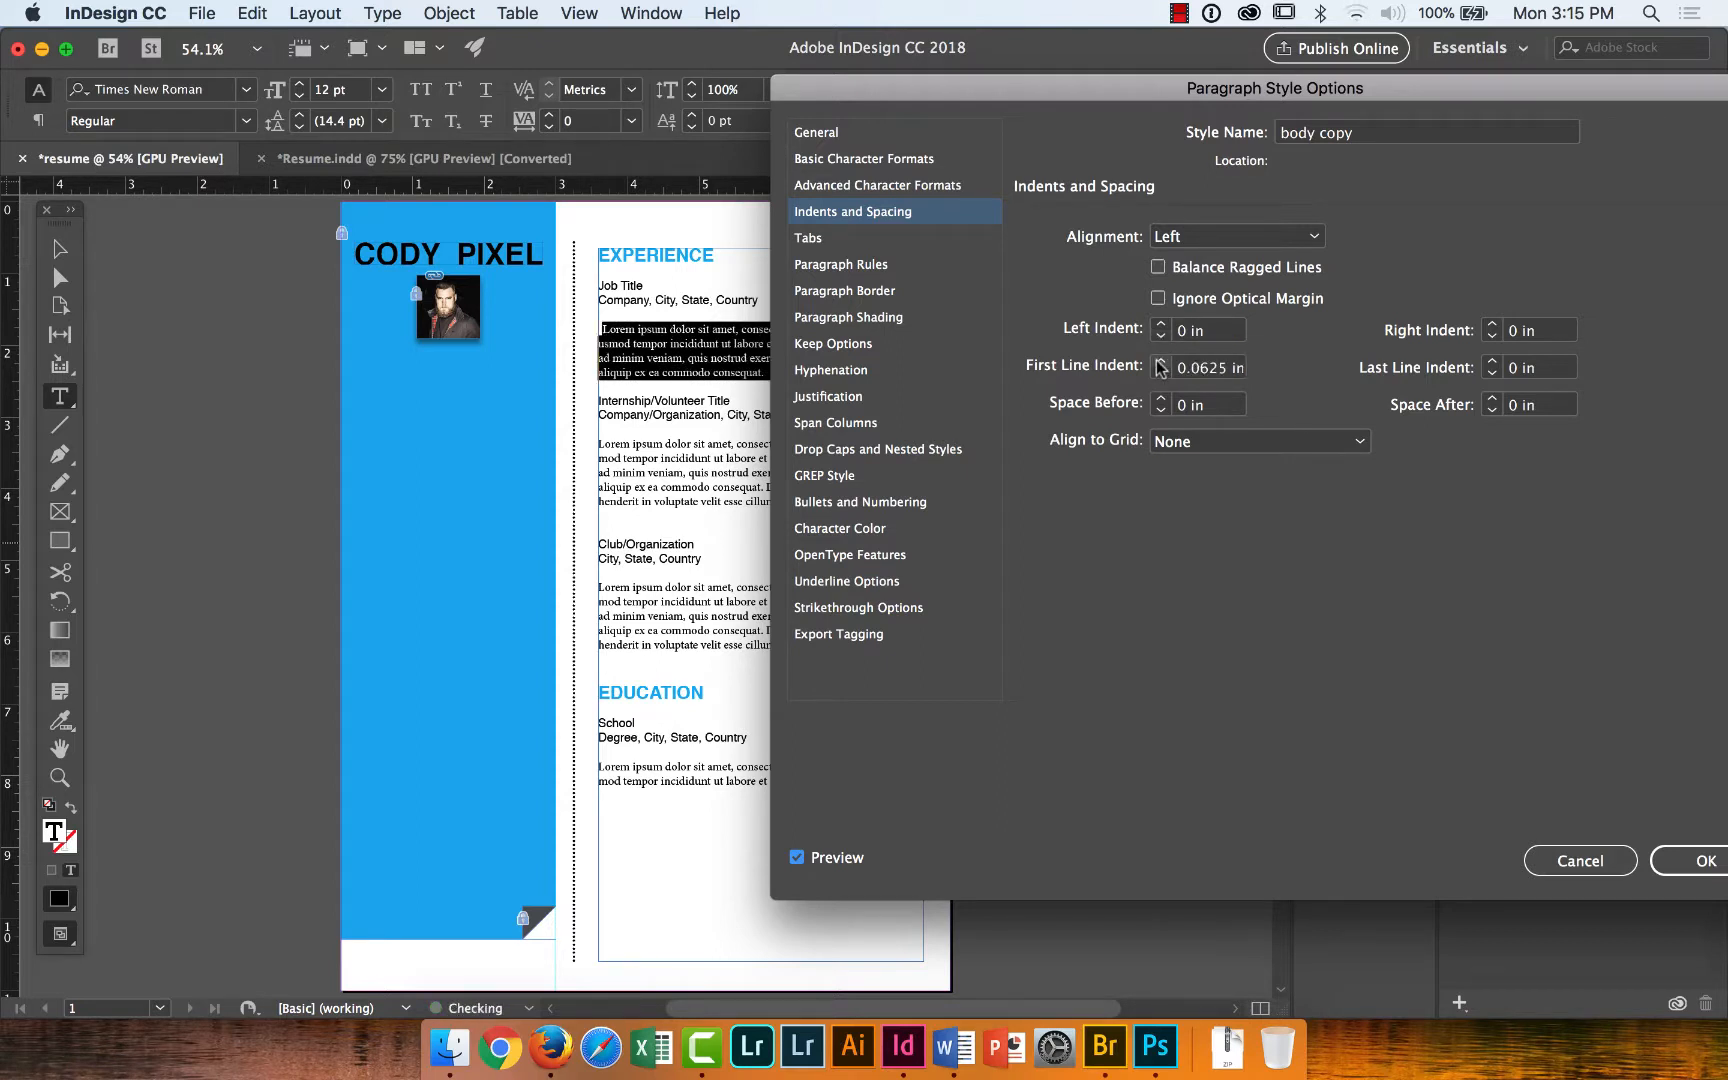
click(1161, 363)
click(1160, 363)
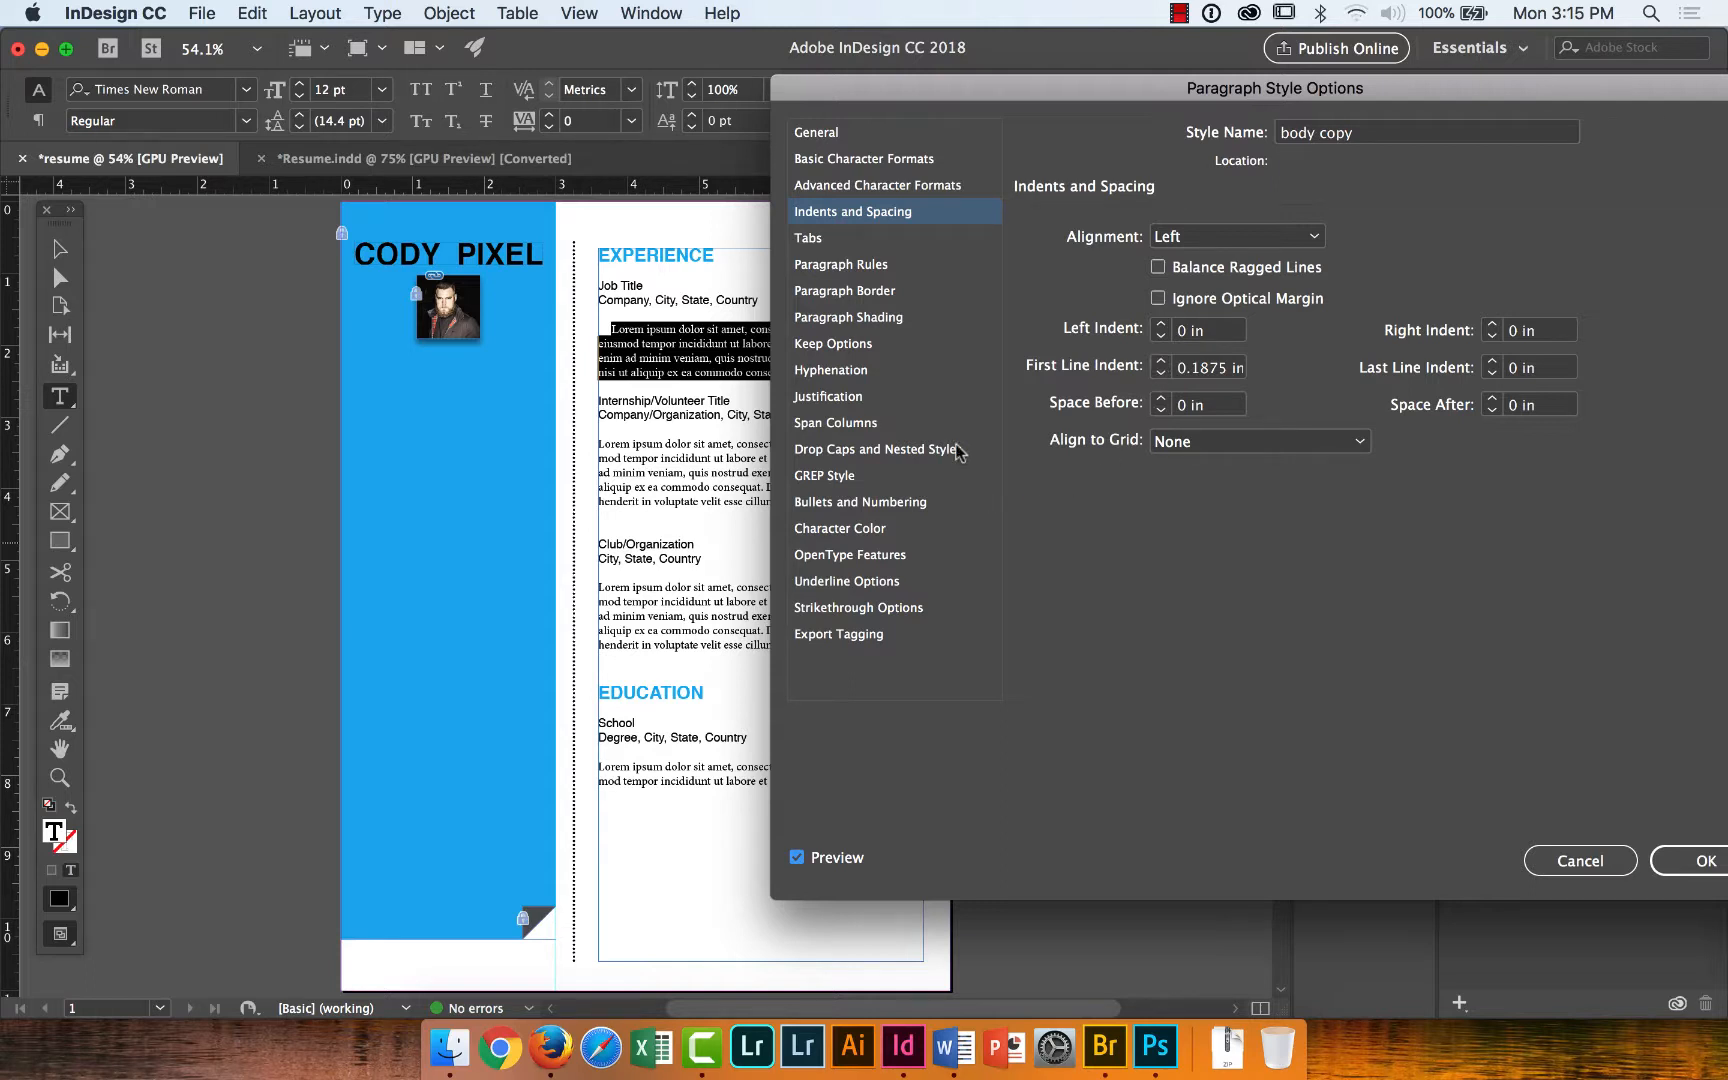
click(846, 263)
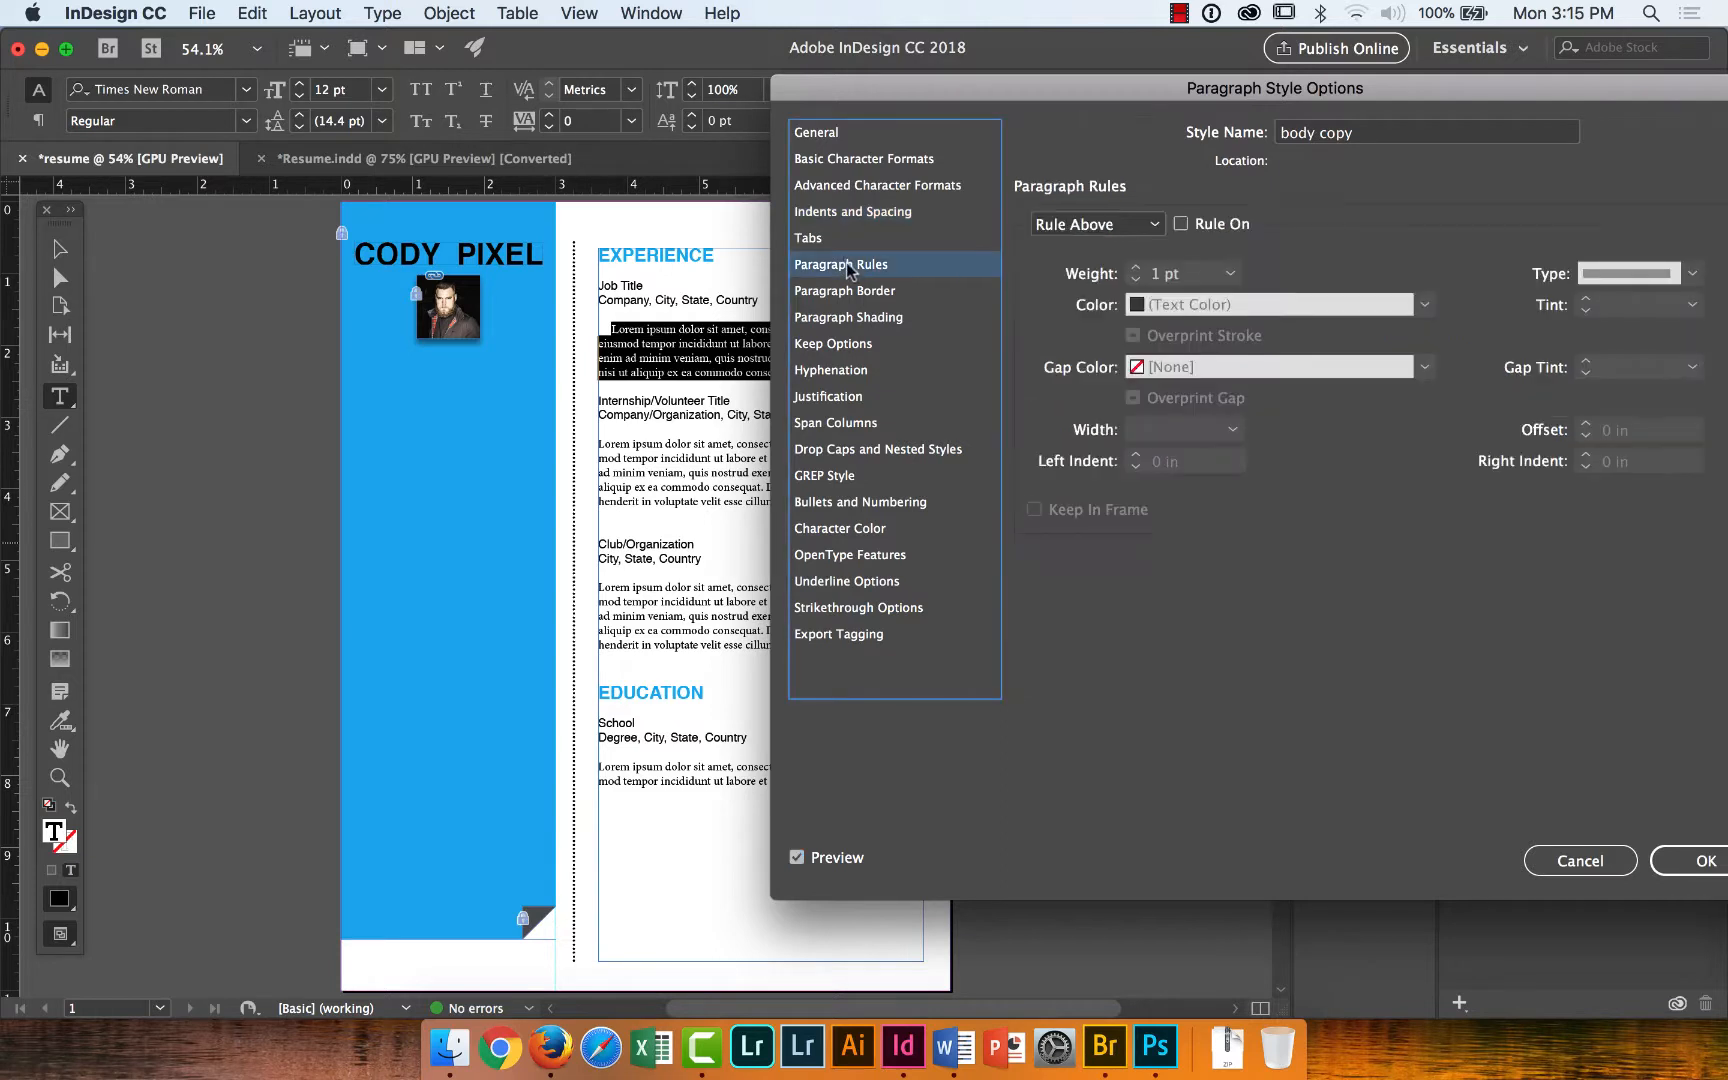
click(846, 288)
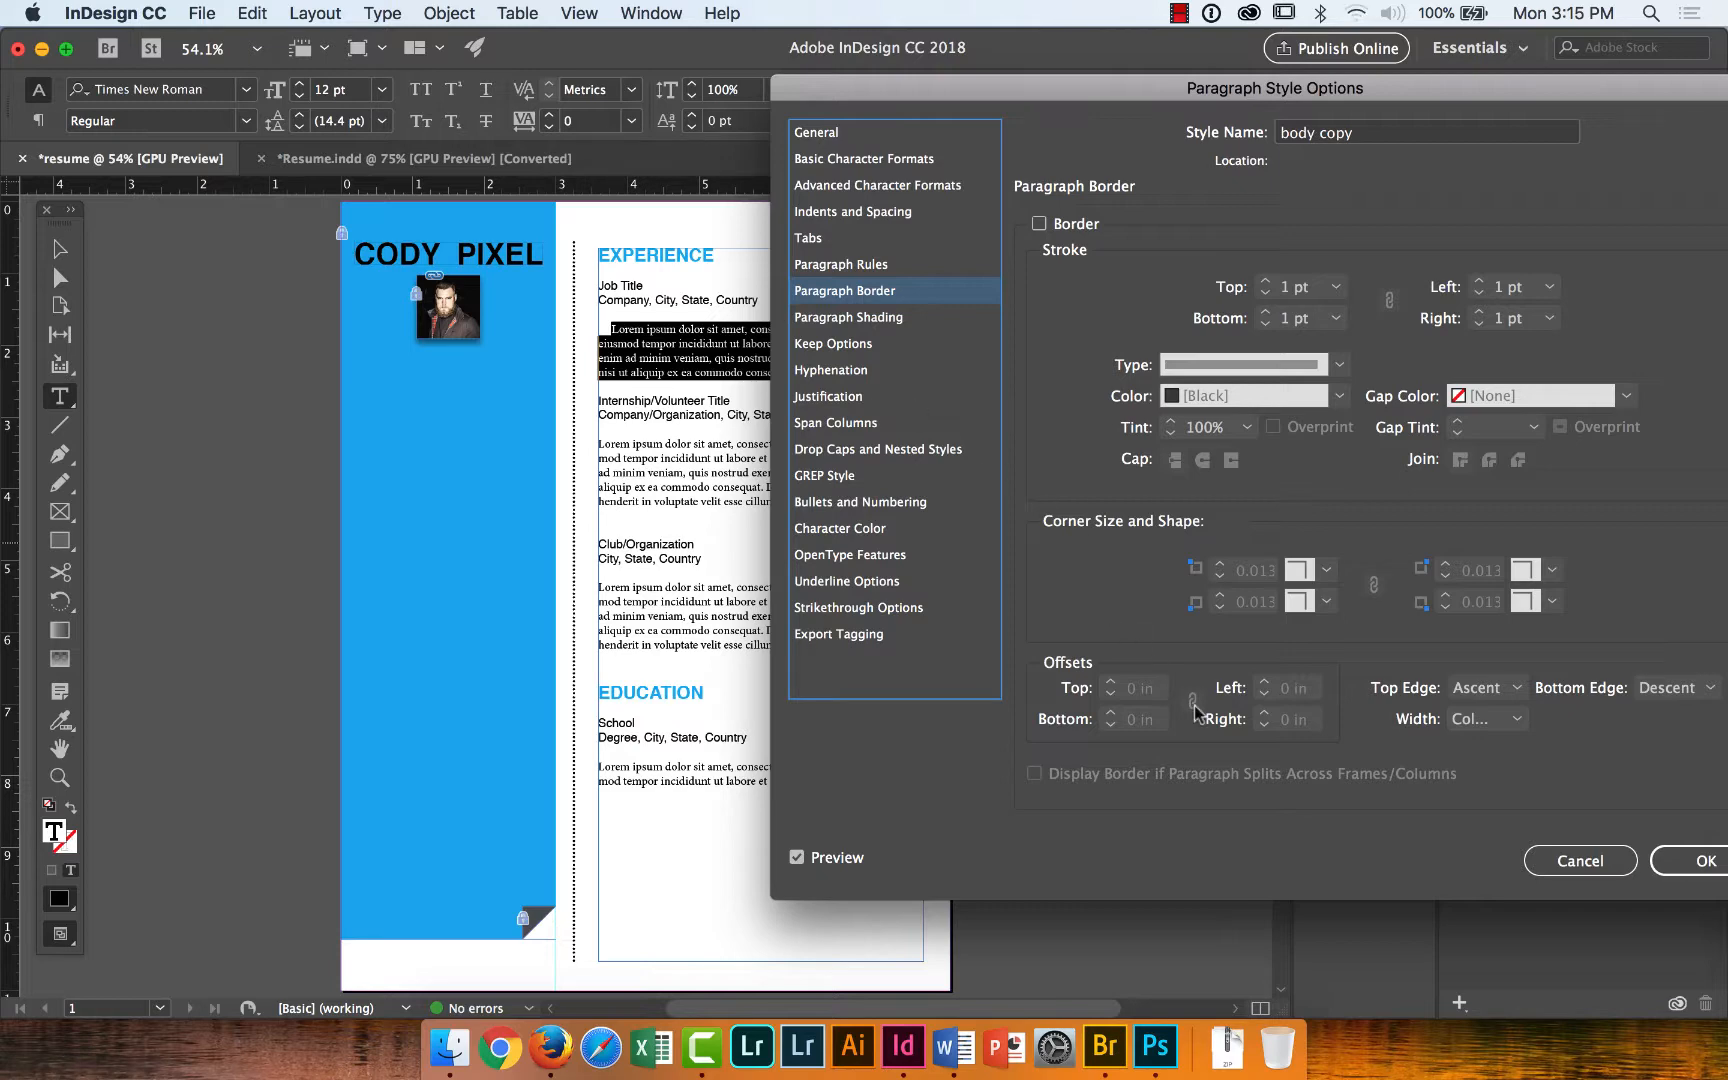
click(1700, 862)
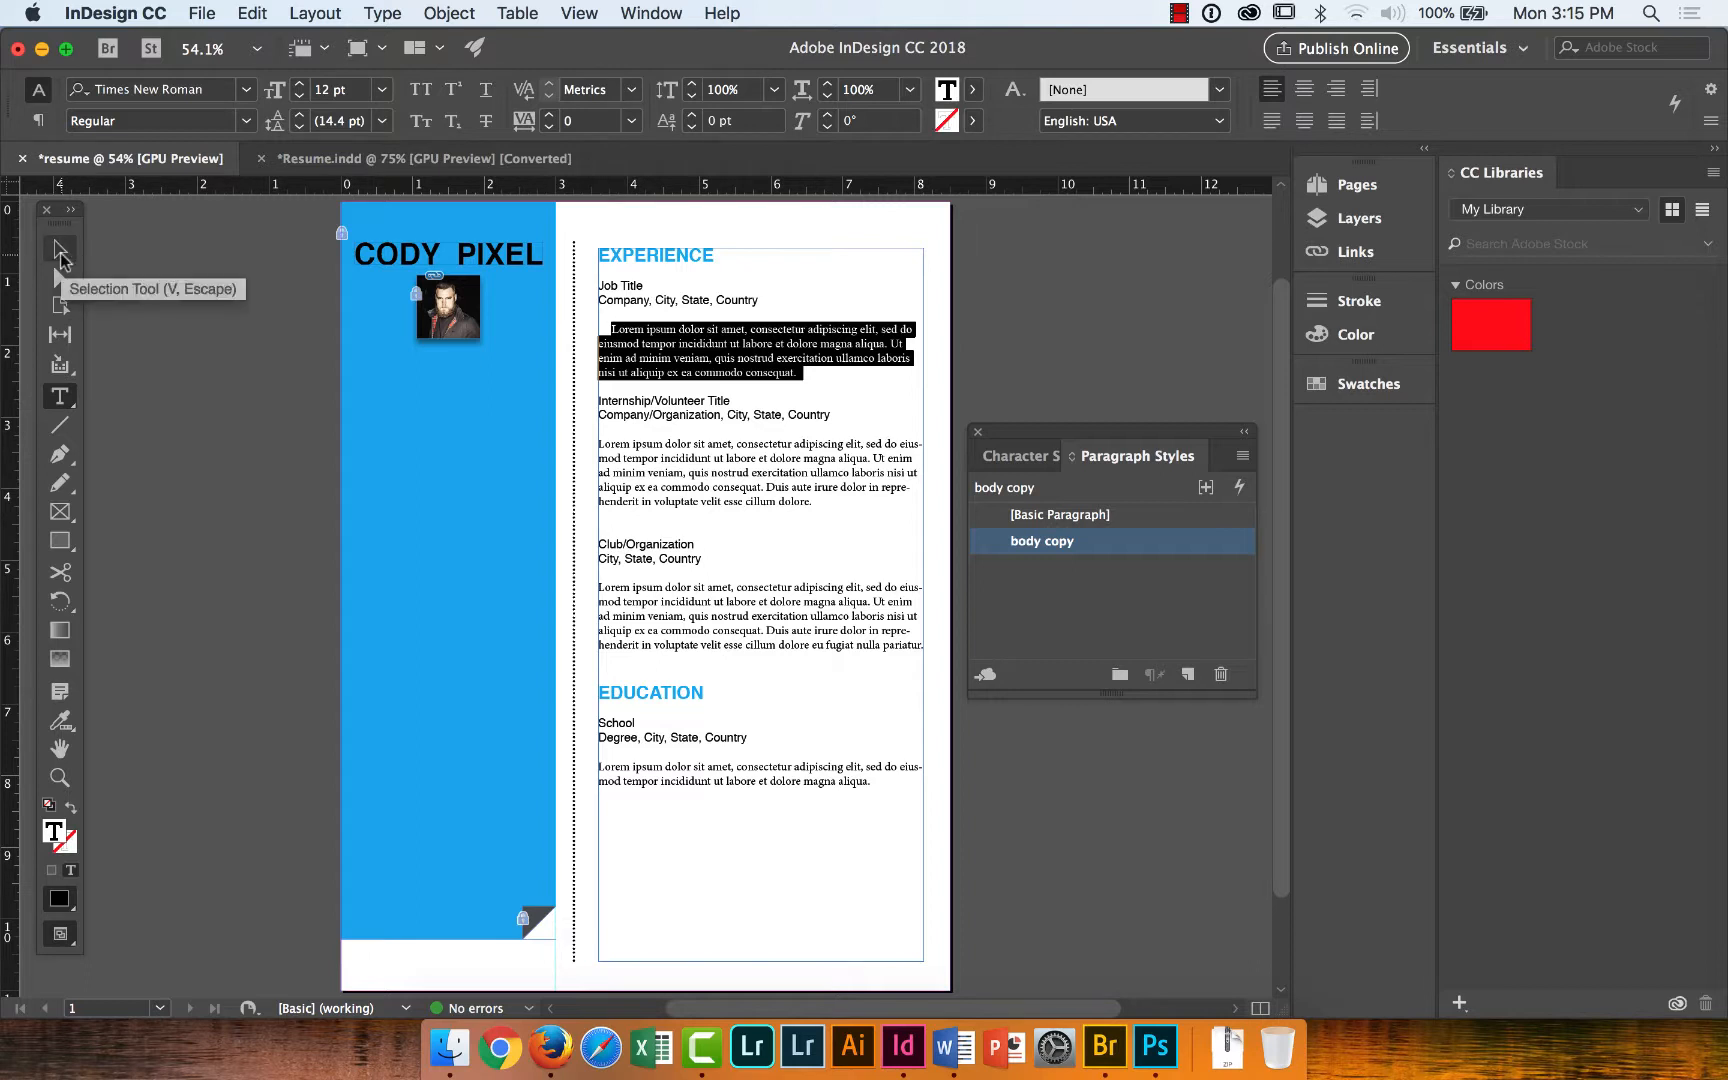
Deselect the first Experience paragraph and apply the body copy style to the paragraph under Internship/Volunteer Title.
click(61, 255)
click(204, 306)
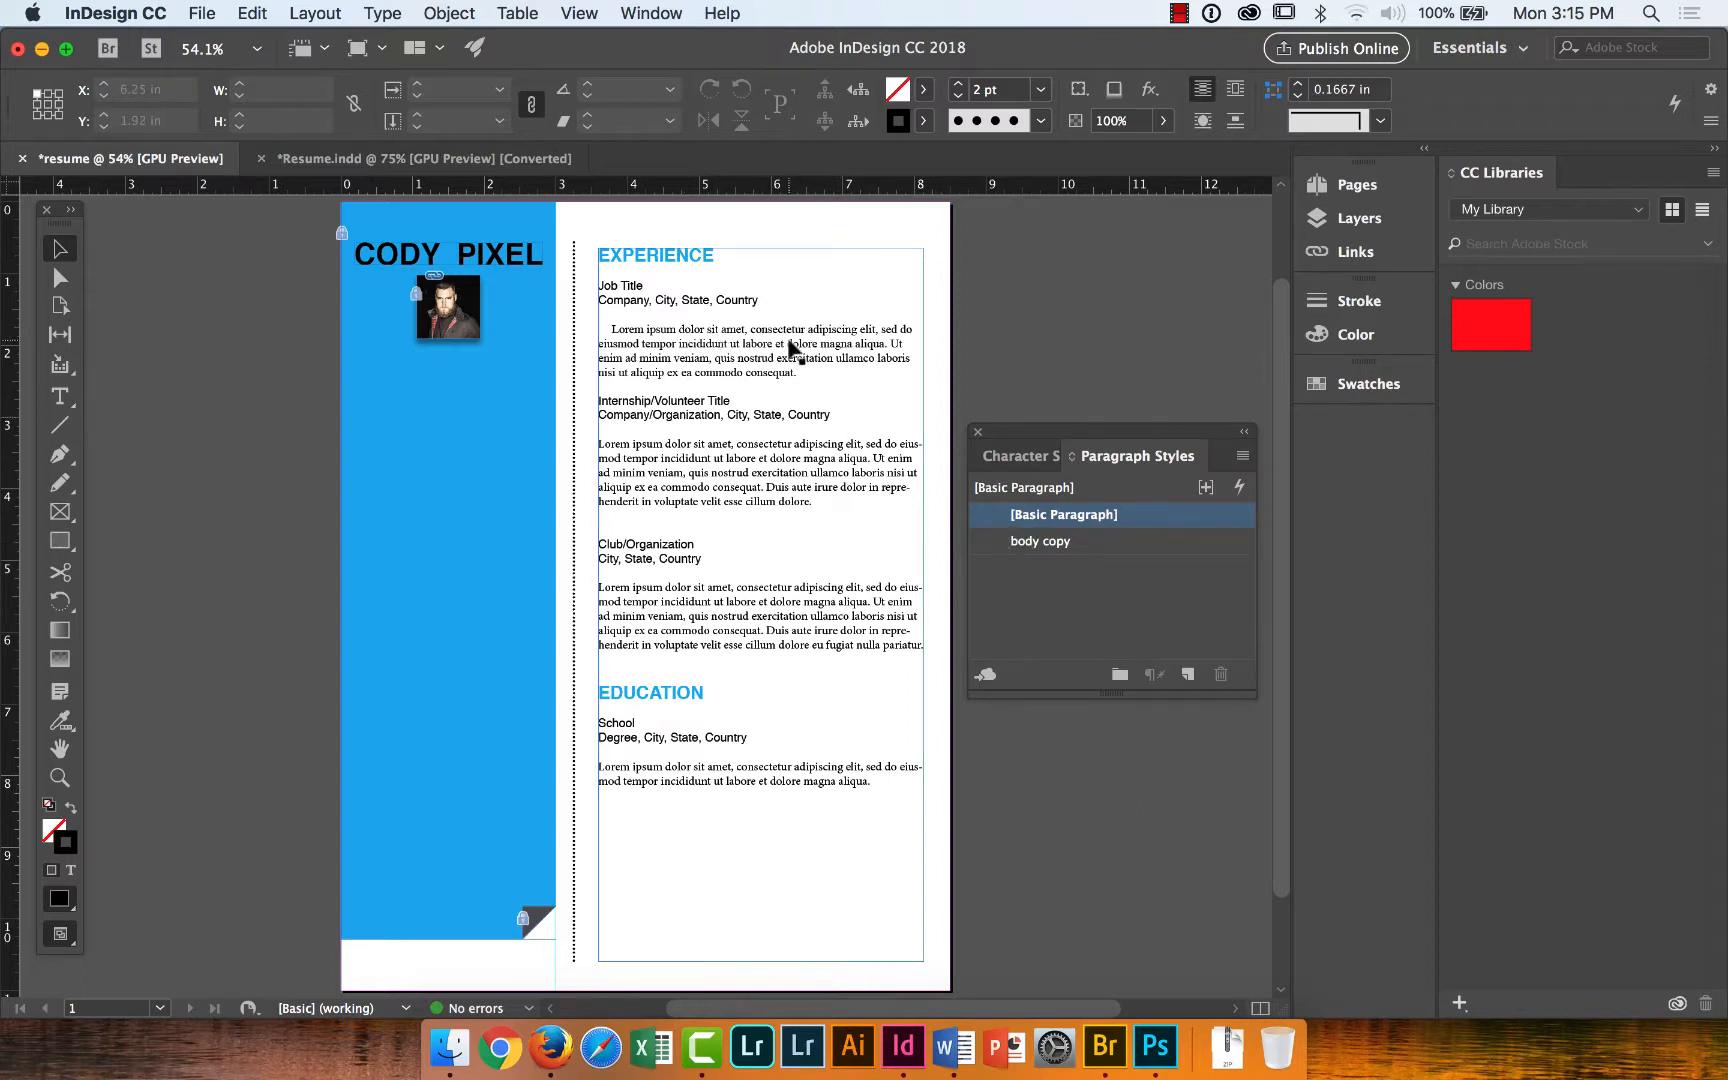
click(64, 396)
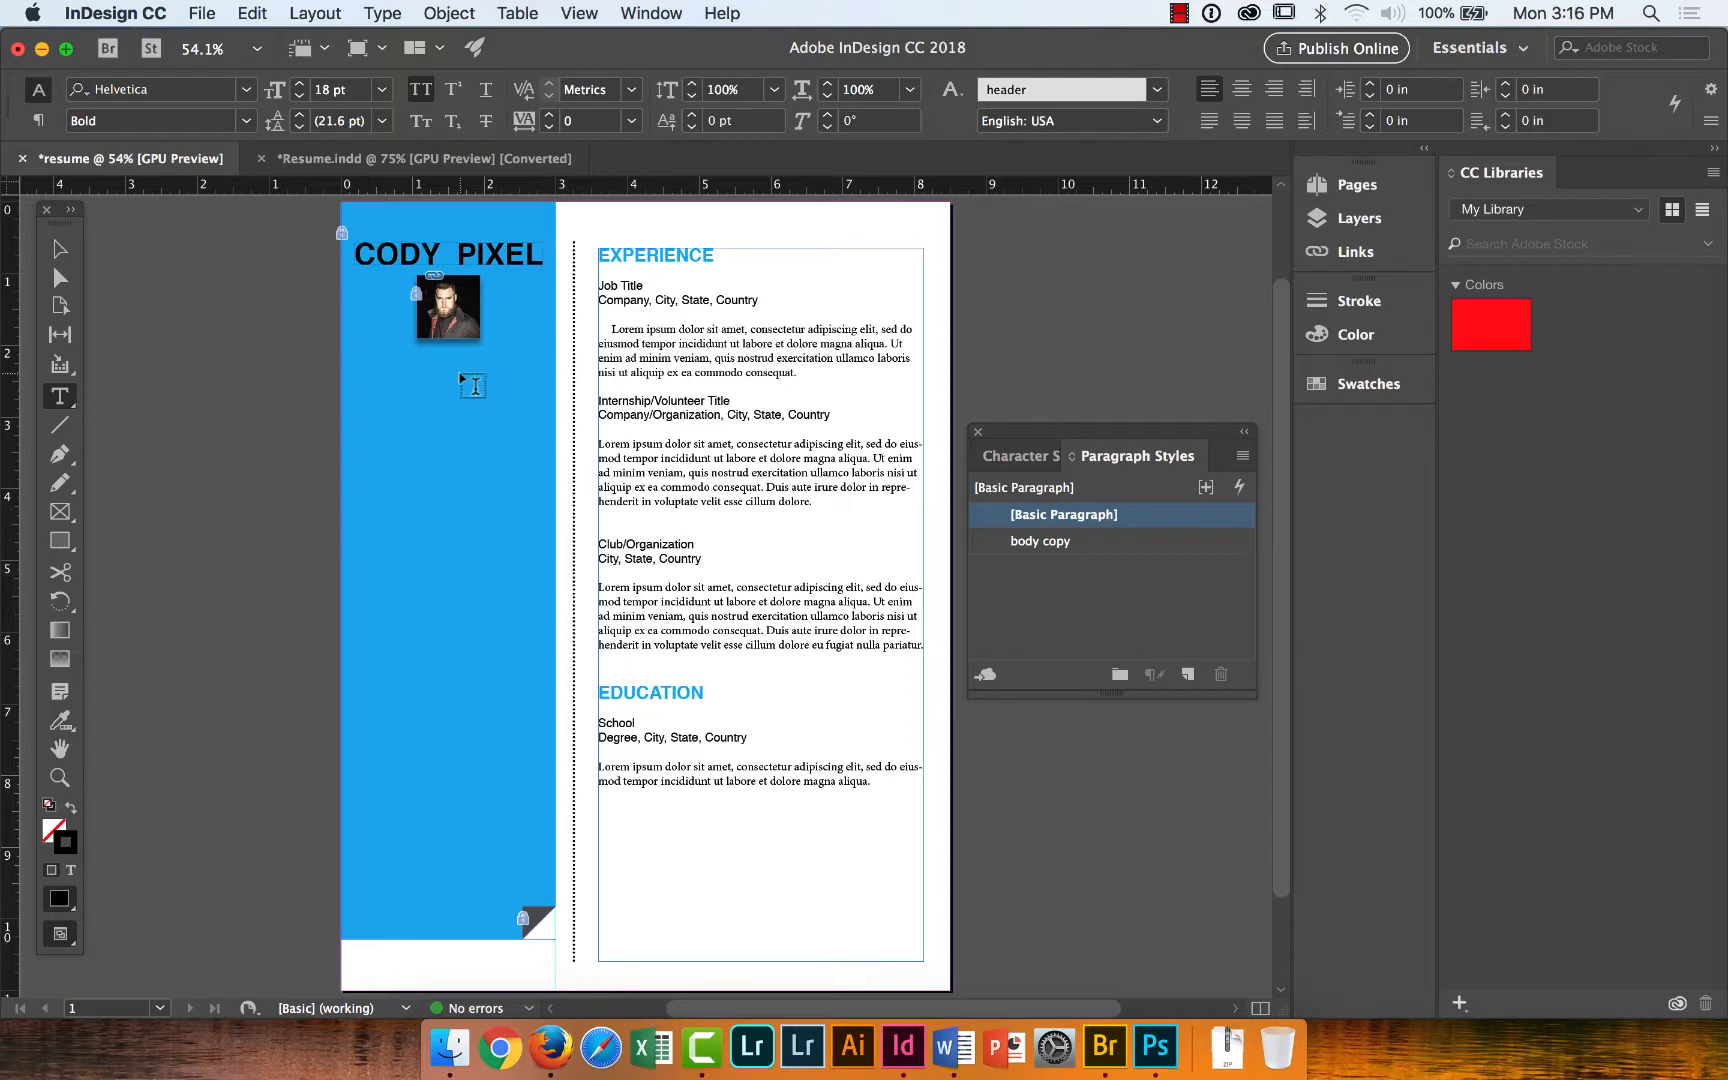
click(658, 456)
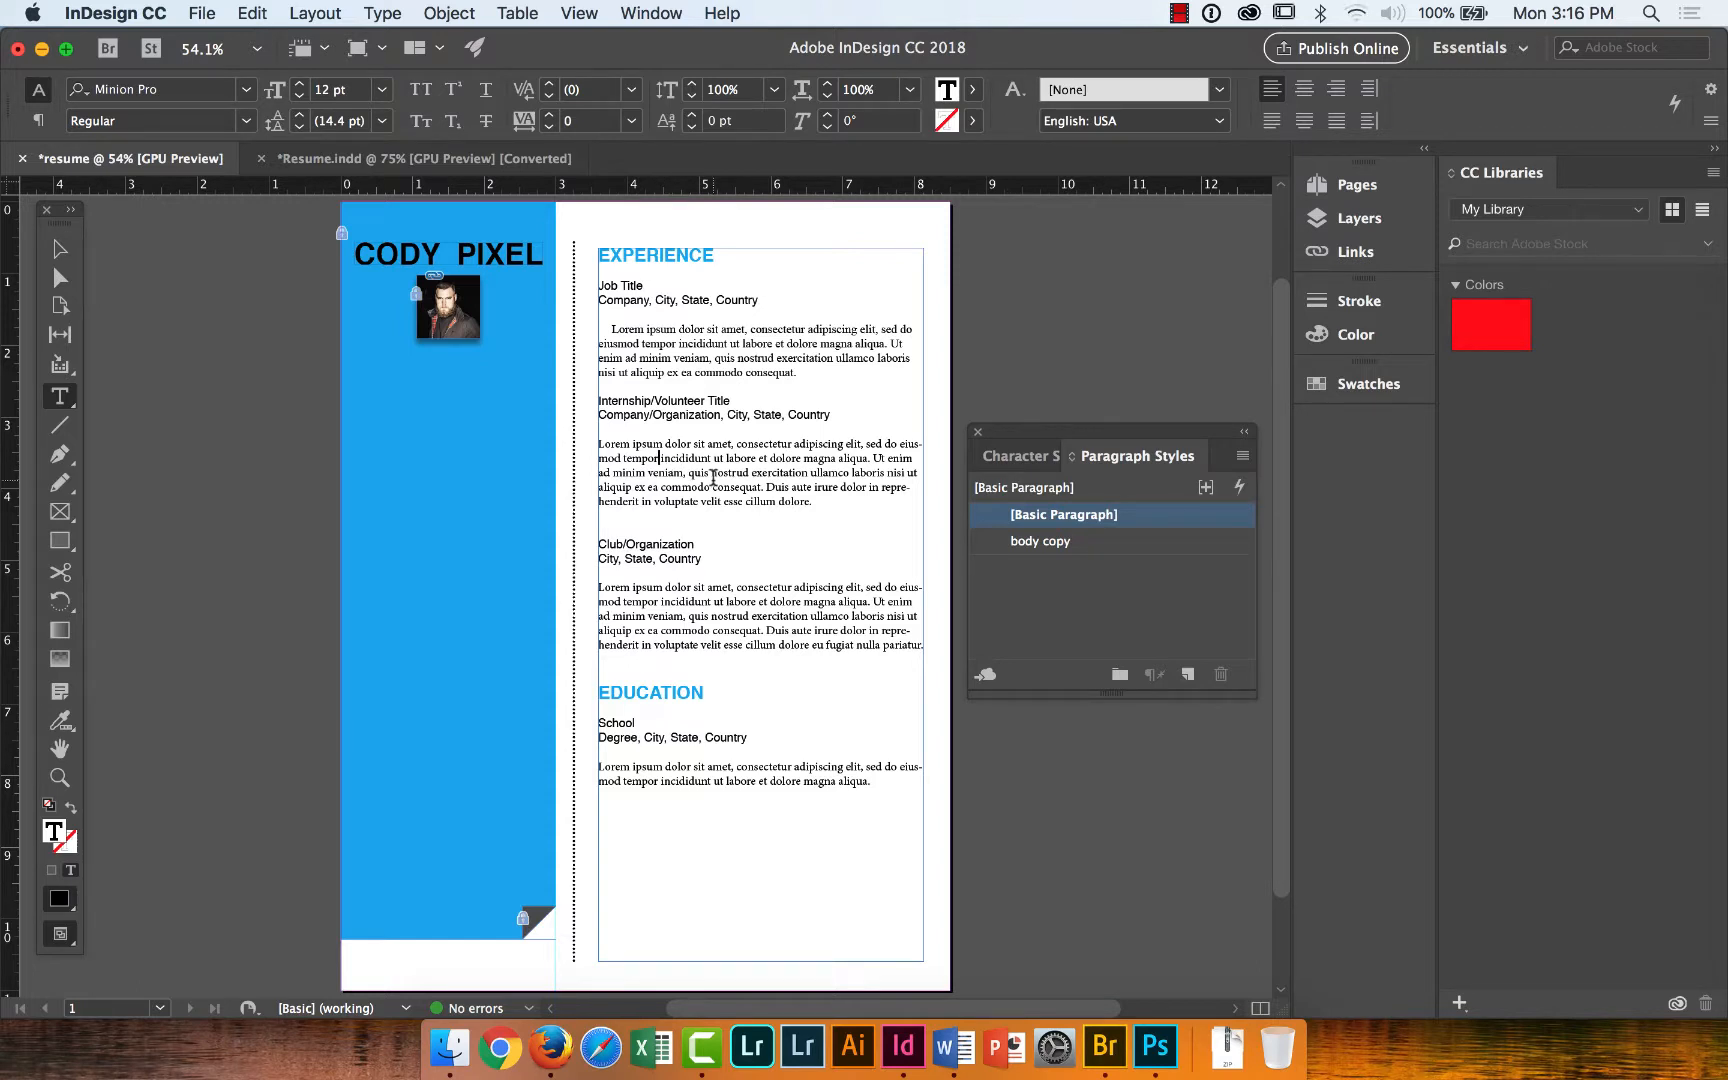
click(1030, 543)
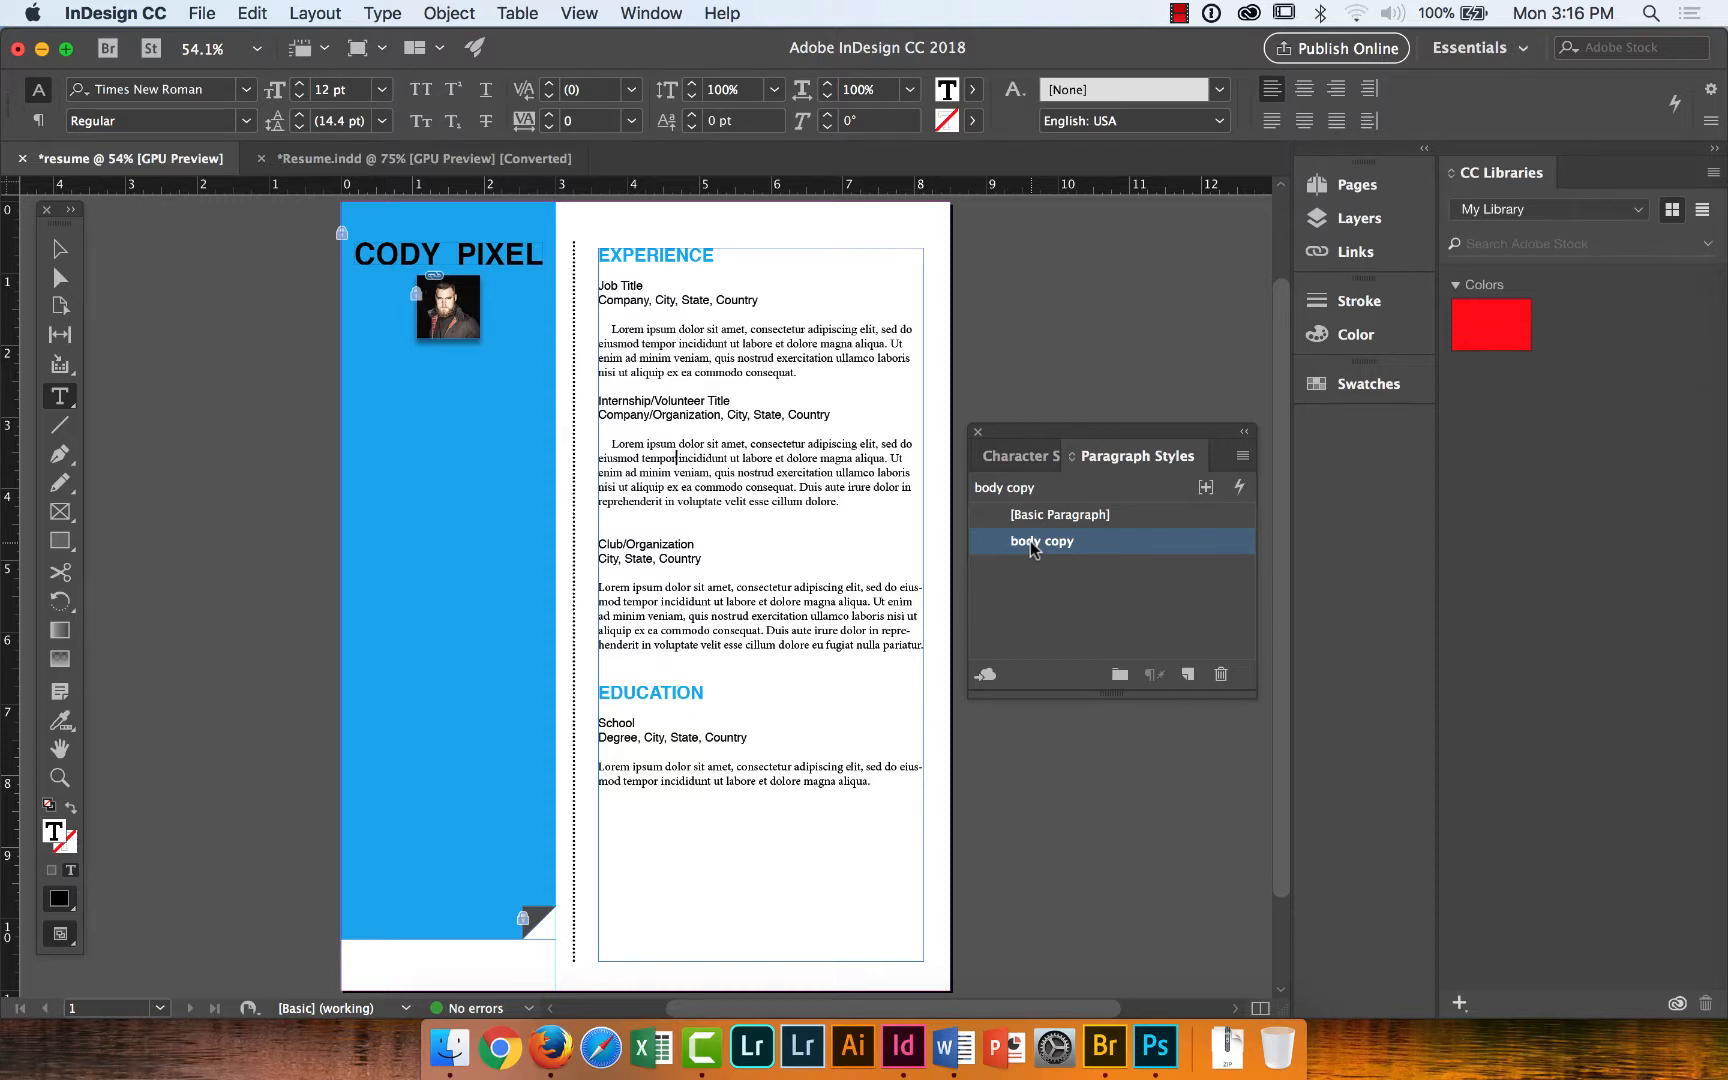
Apply the body copy paragraph style to the description paragraphs under Club/Organization and School.
right_click(678, 590)
click(640, 600)
click(617, 589)
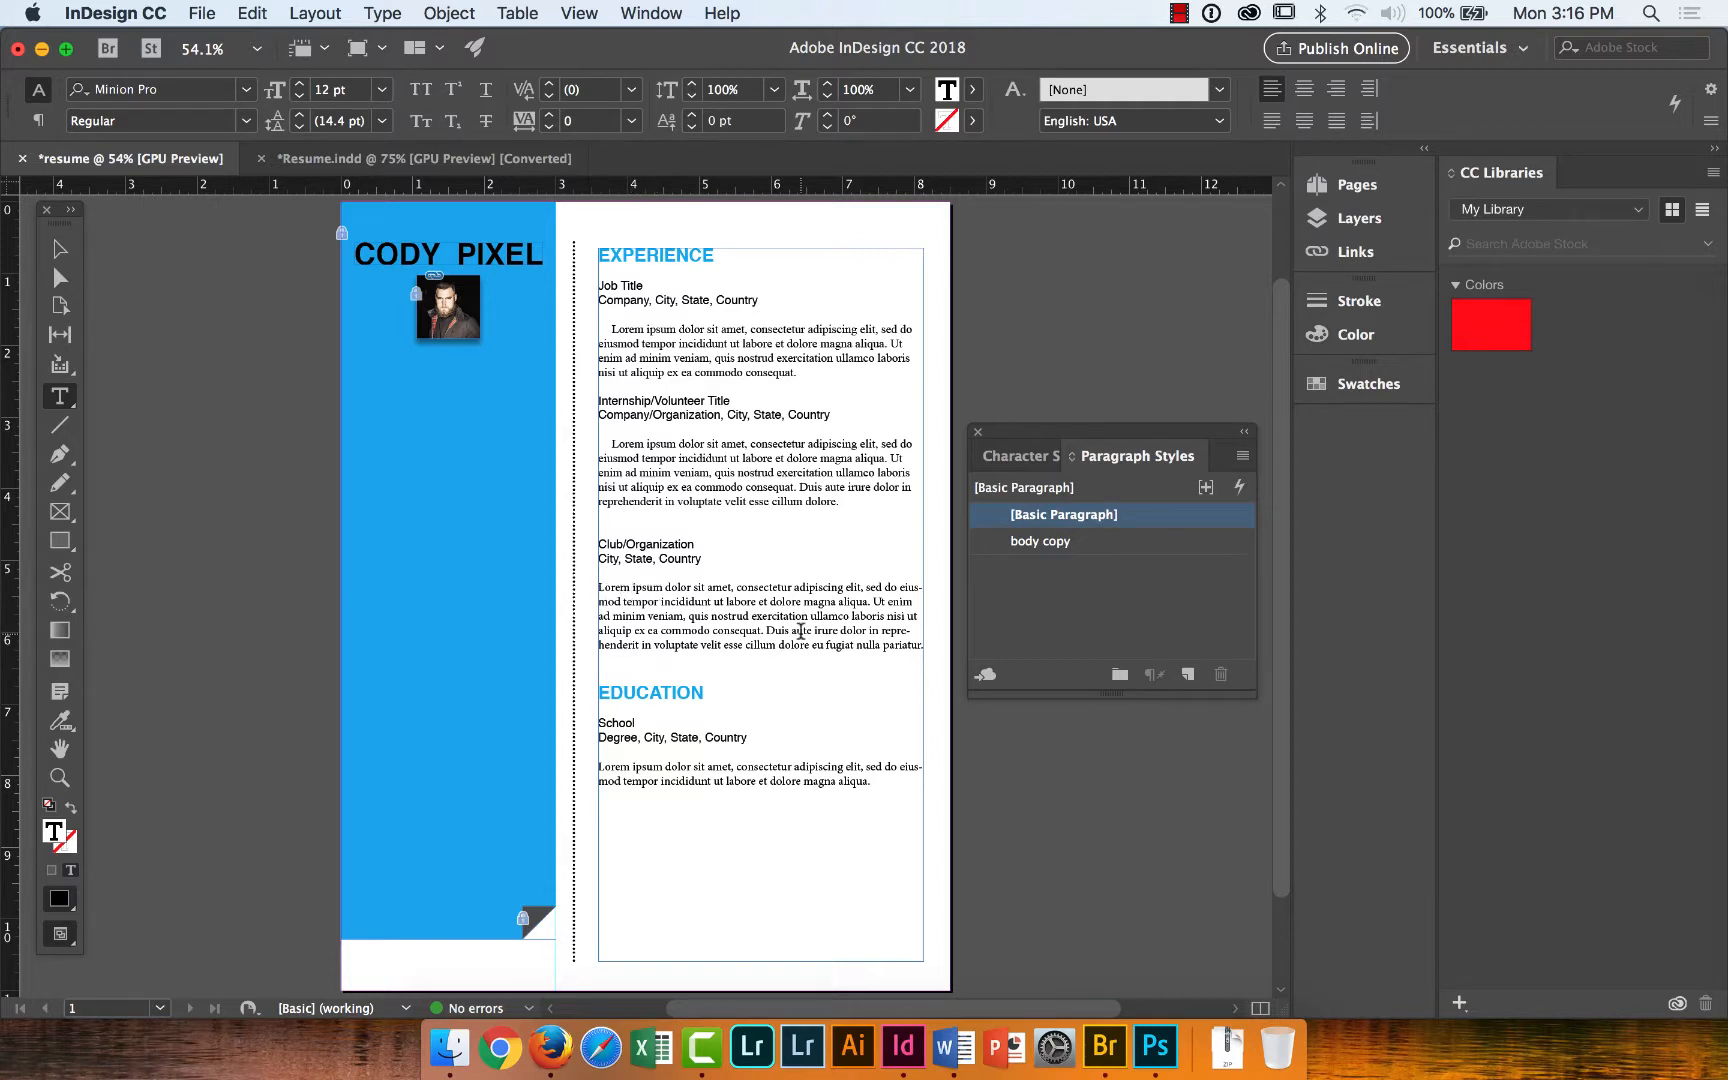
click(1042, 543)
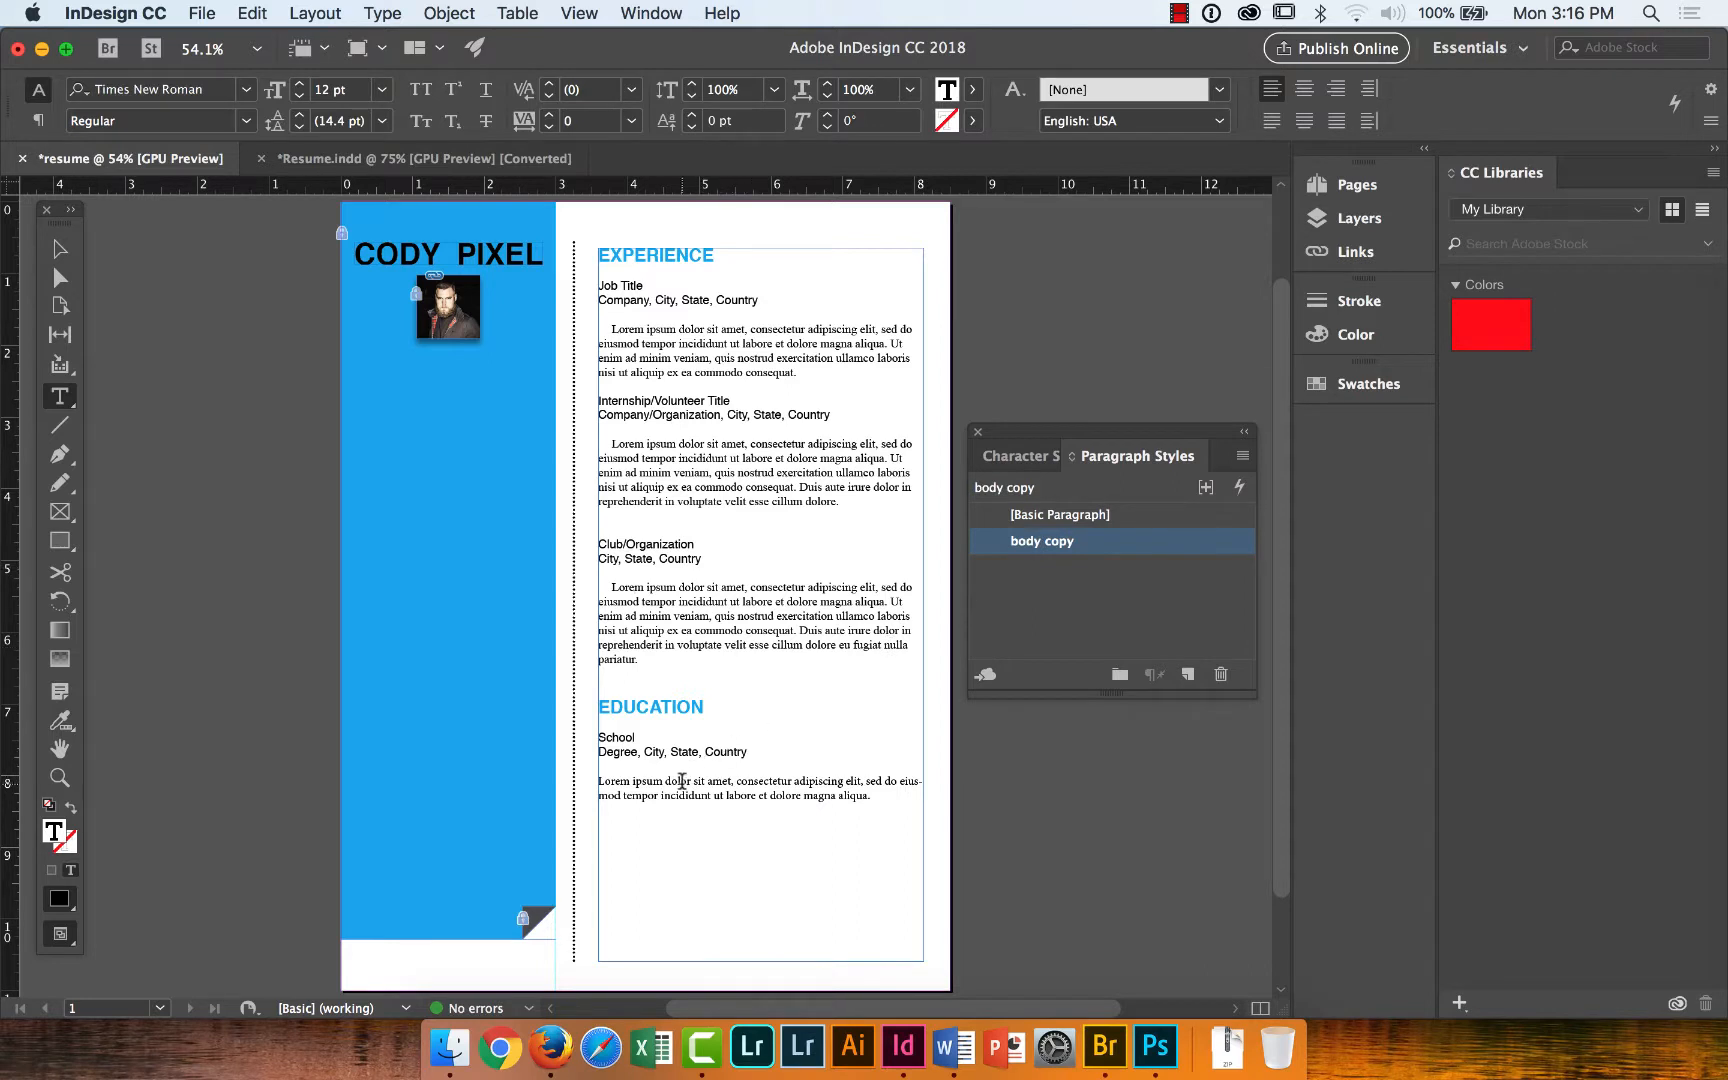
click(681, 781)
click(1059, 549)
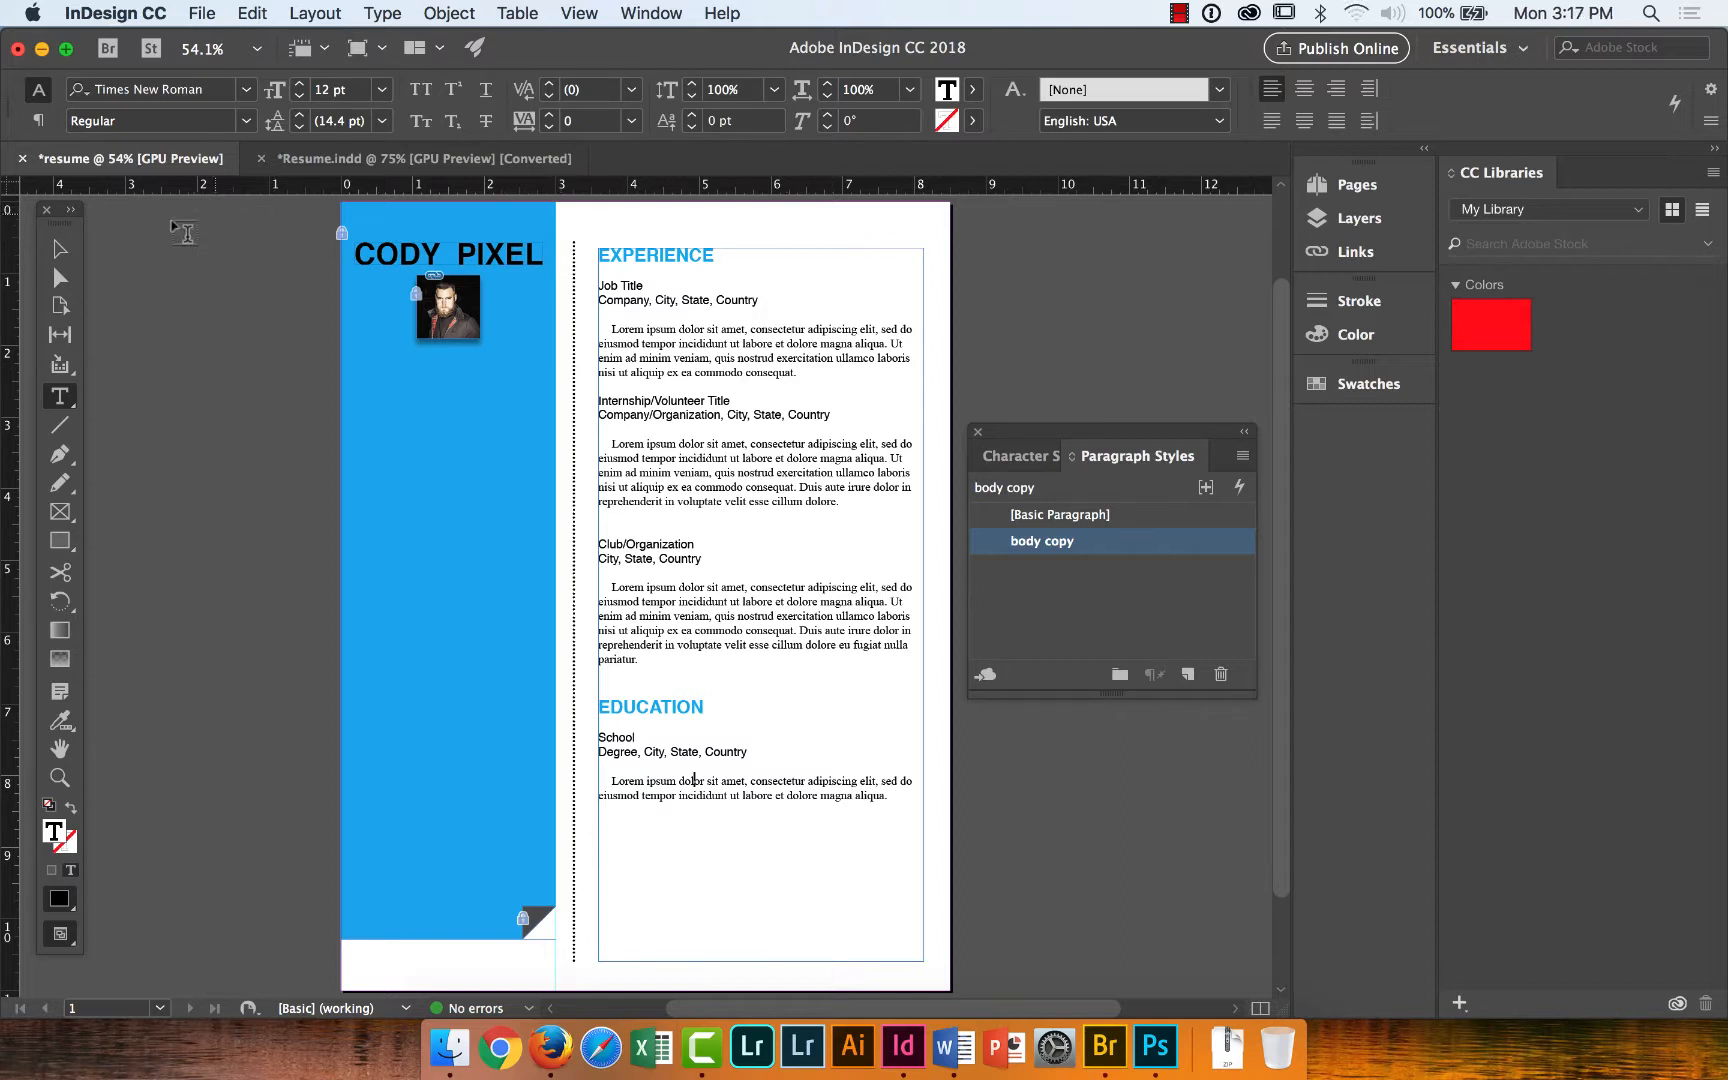
Try removing the blank line above the Internship/Volunteer description, and restore the line break.
click(608, 444)
click(629, 426)
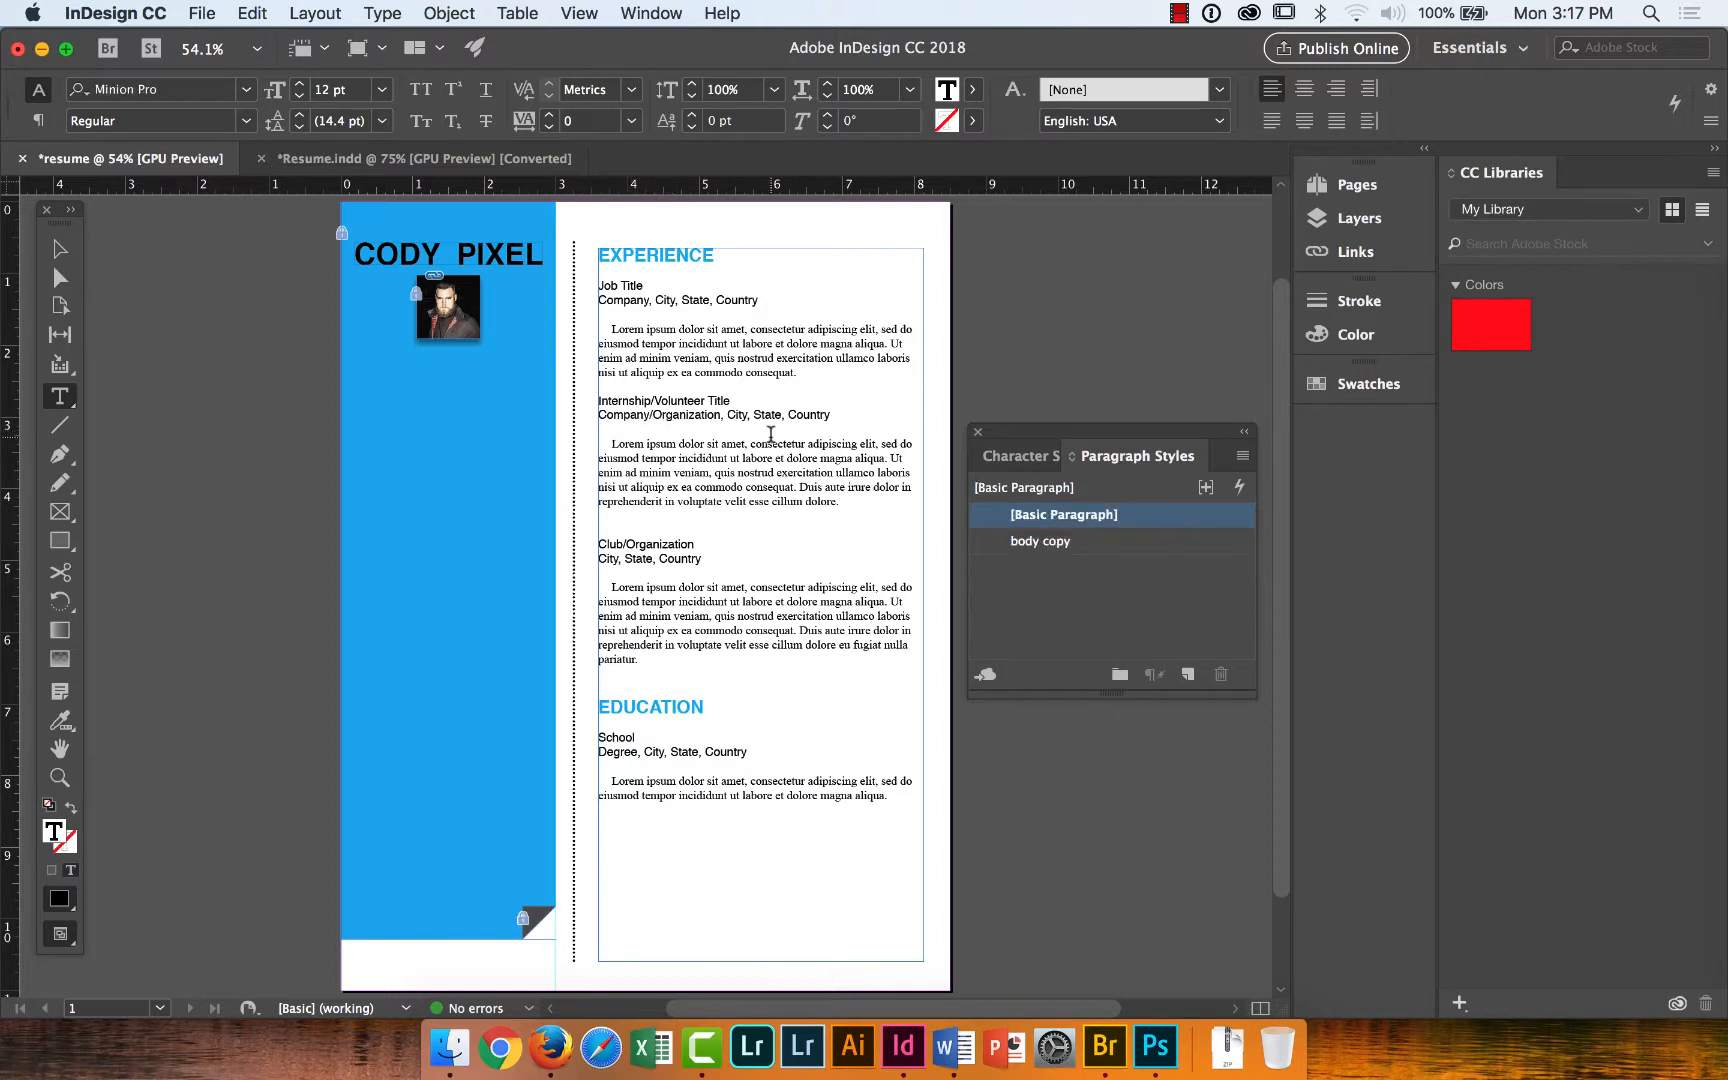
key(BackSpace)
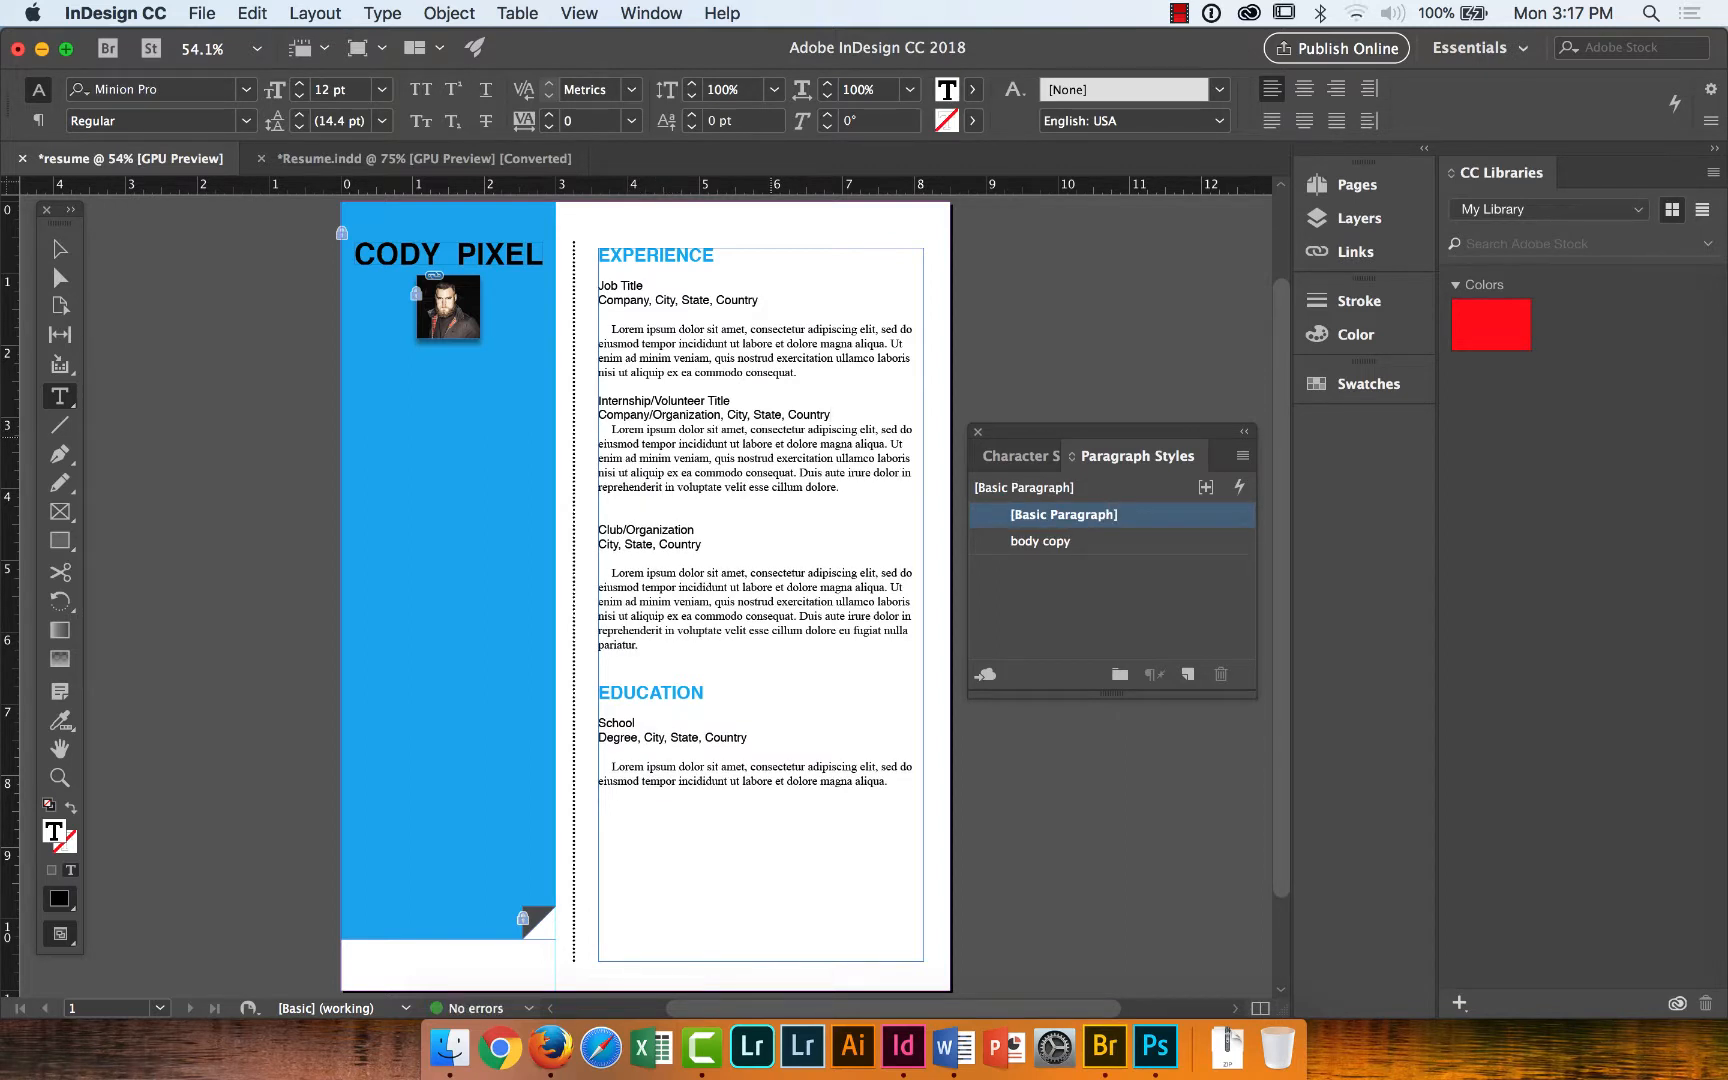
key(Return)
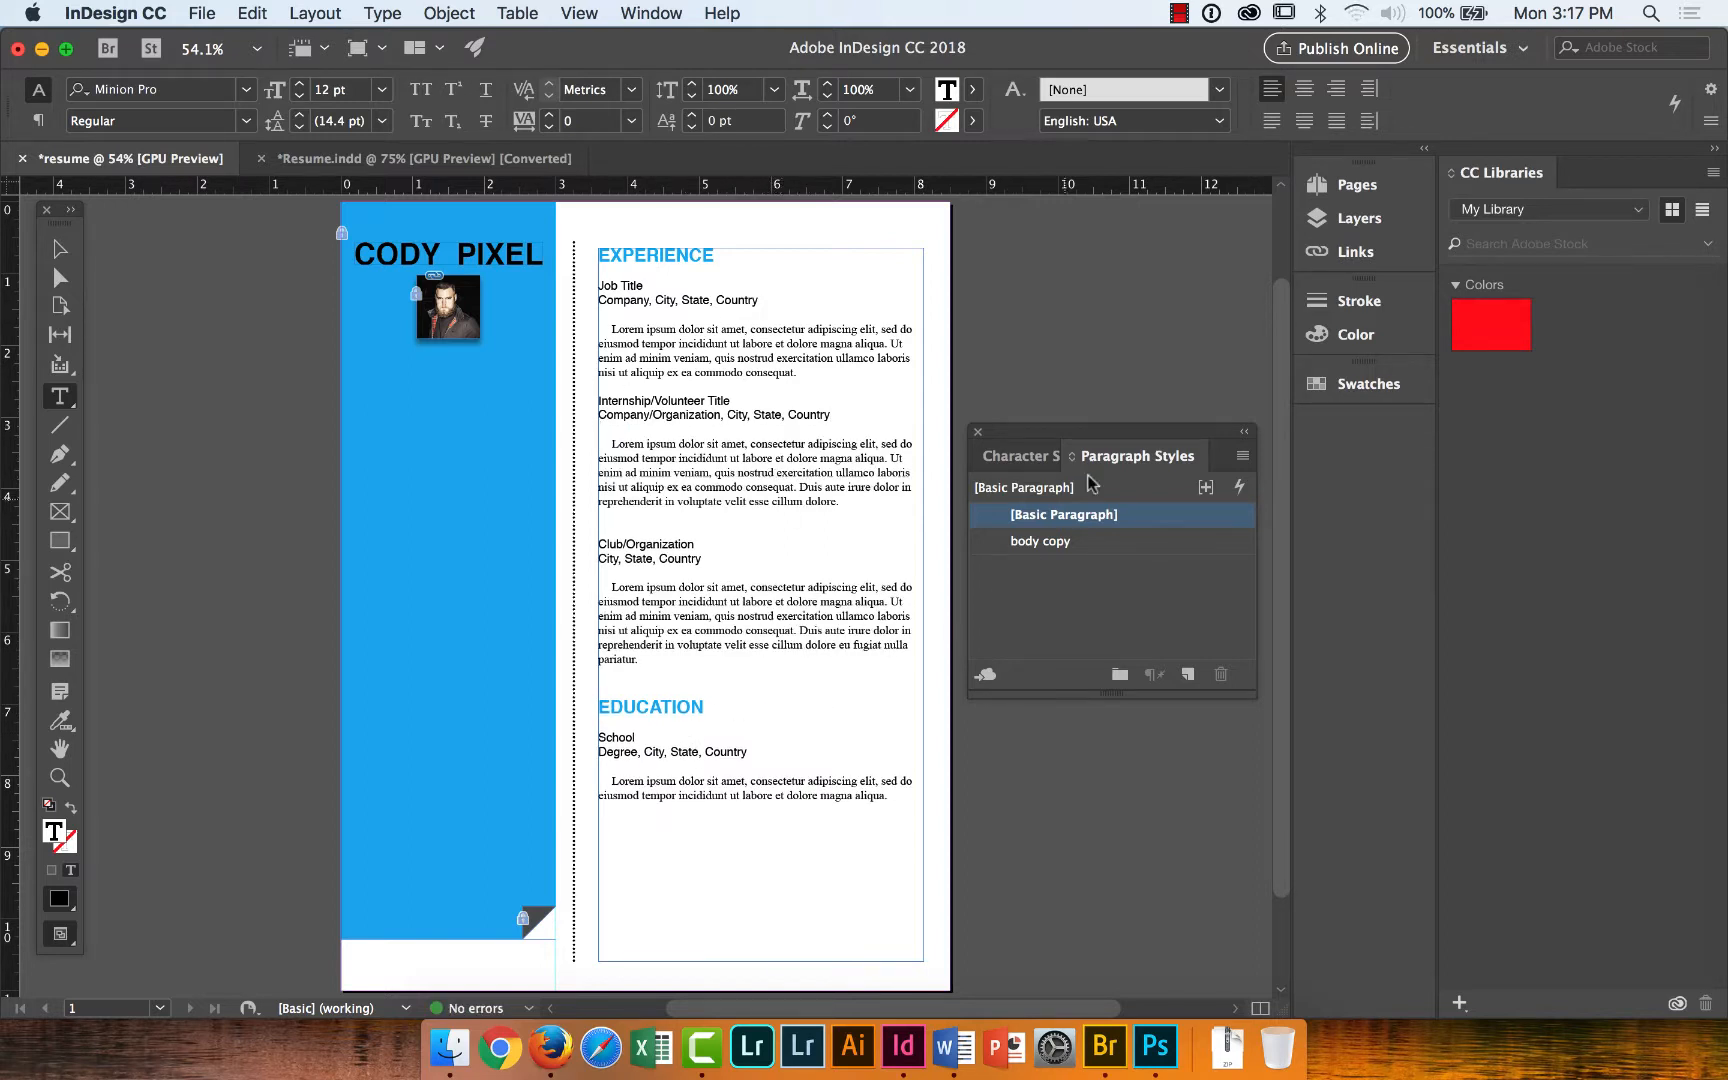
Examine the text styles of the applicant's name and the About and Contact headings in Resume.indd.
drag(1087, 430, 1124, 408)
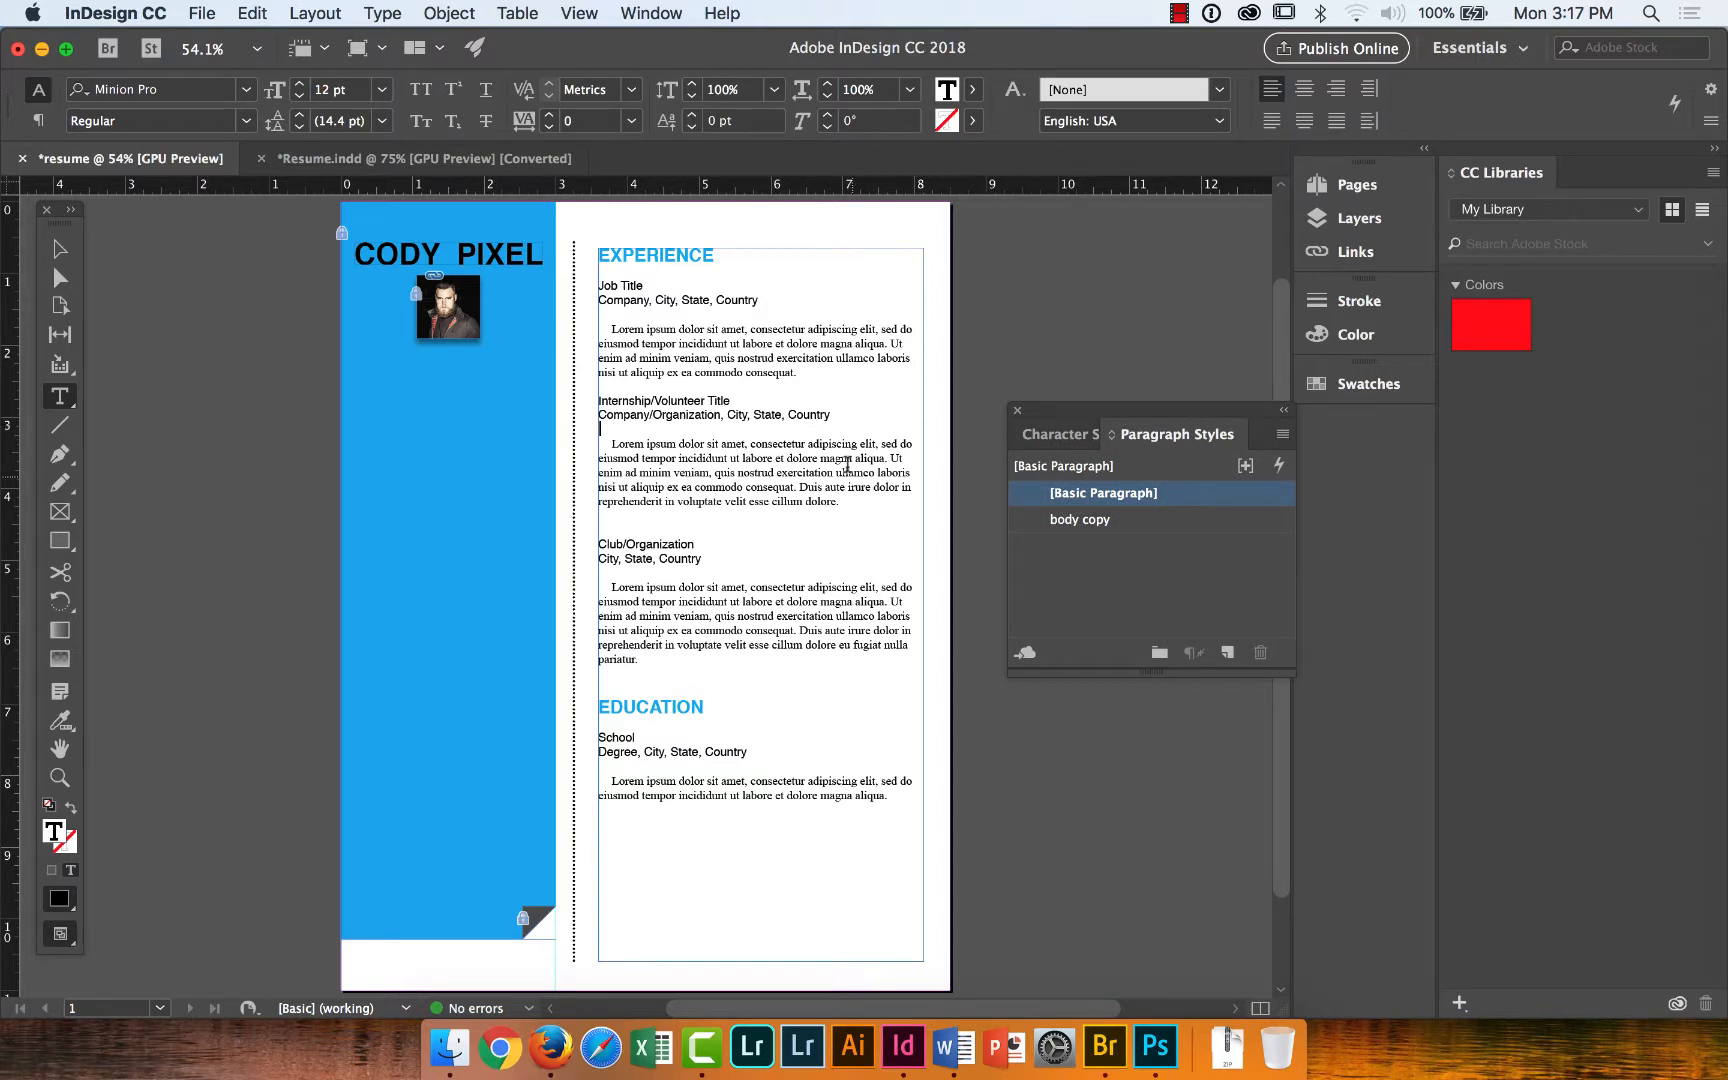
click(388, 152)
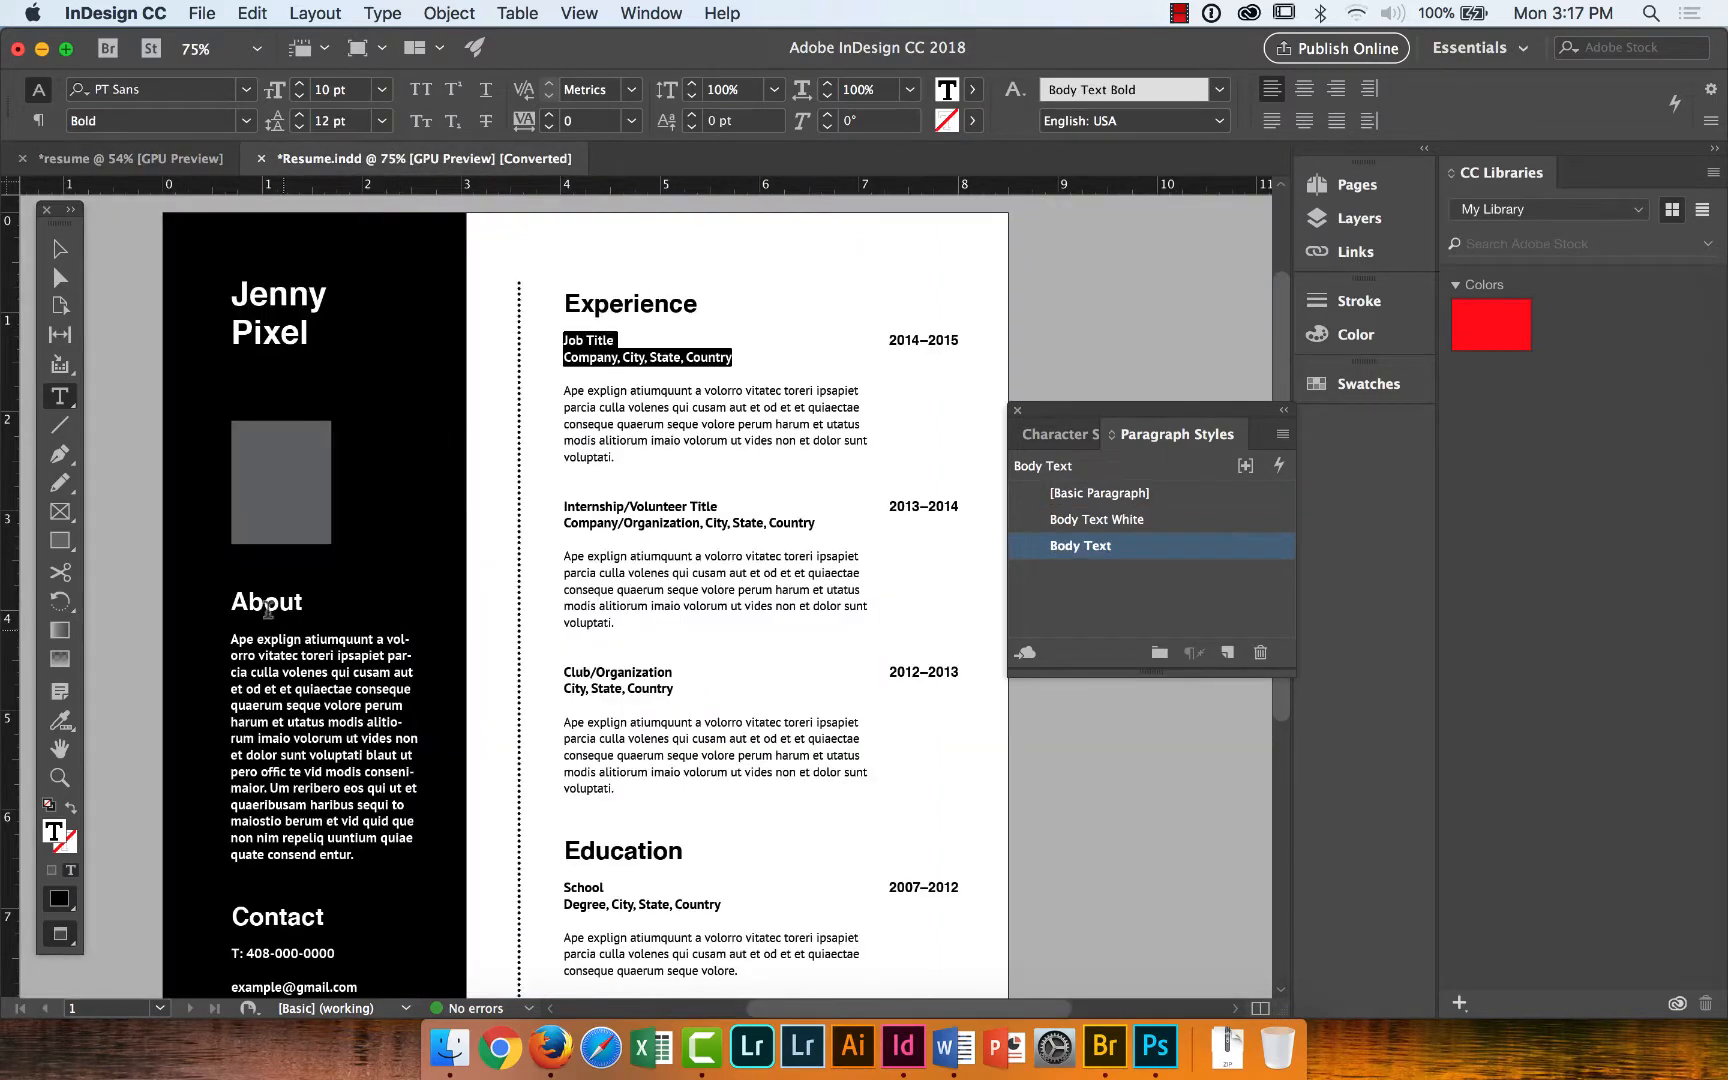
drag(232, 600, 310, 600)
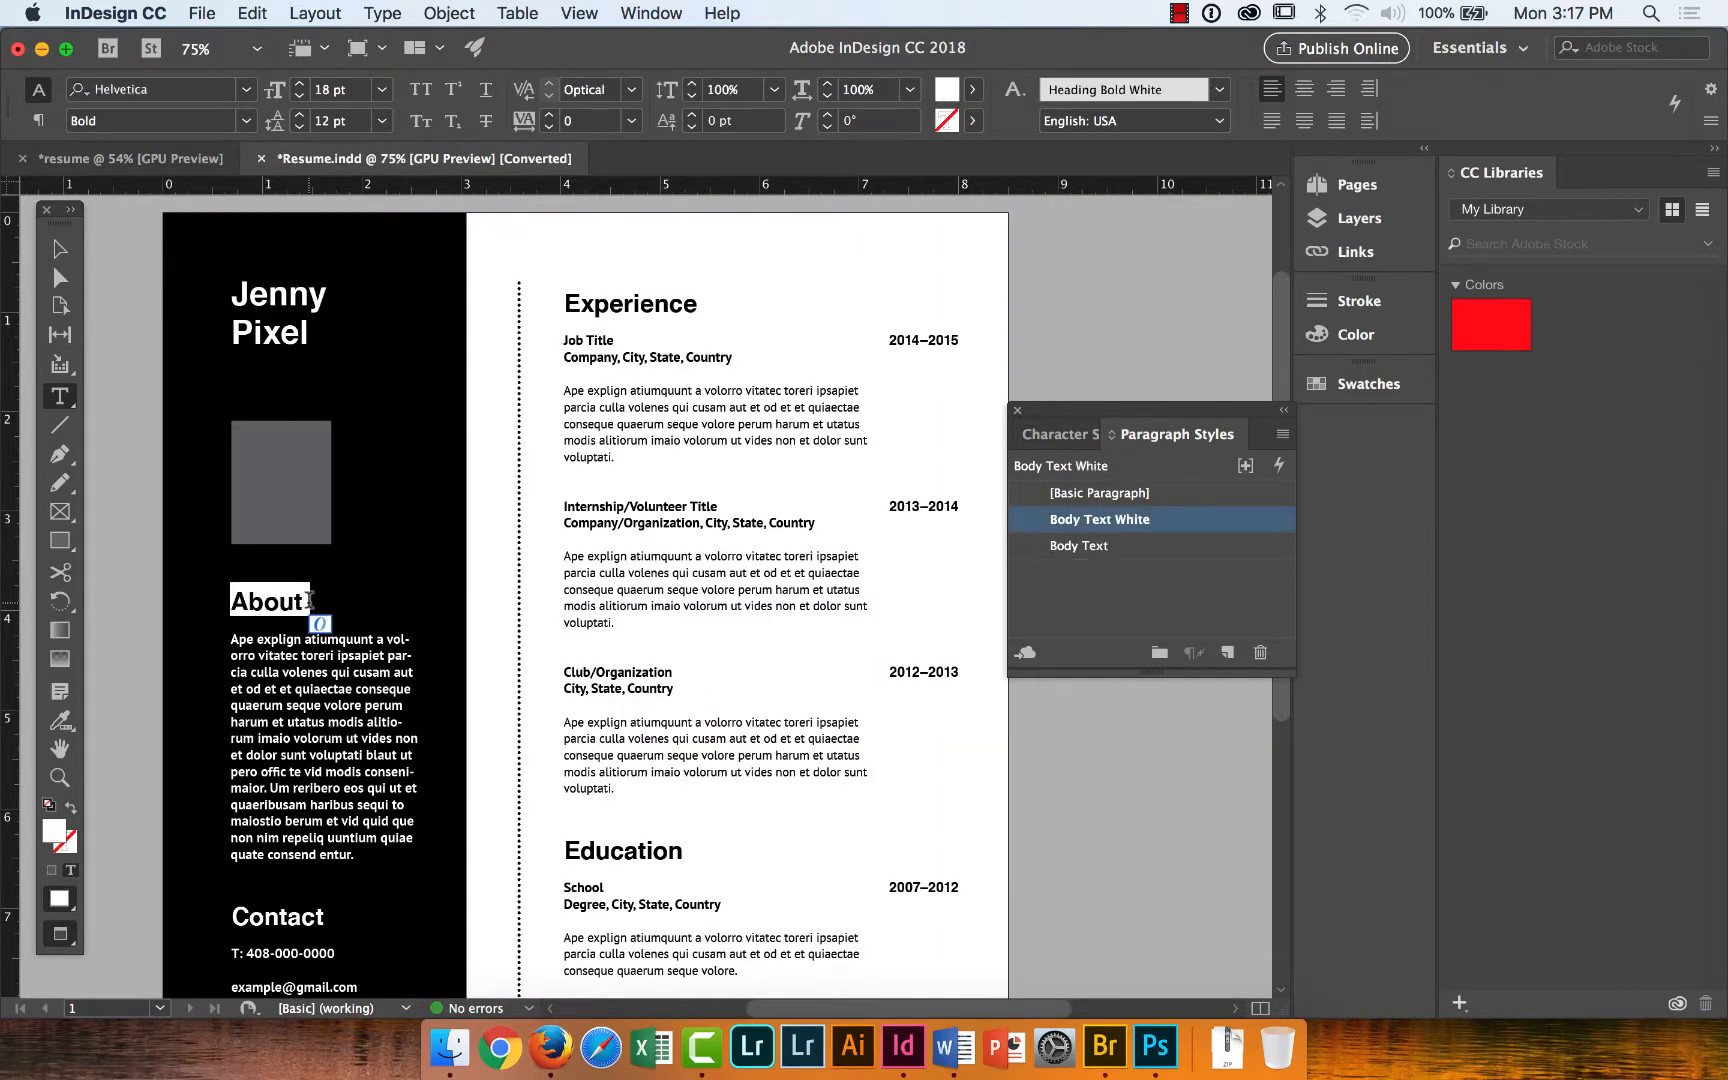
drag(236, 281, 339, 328)
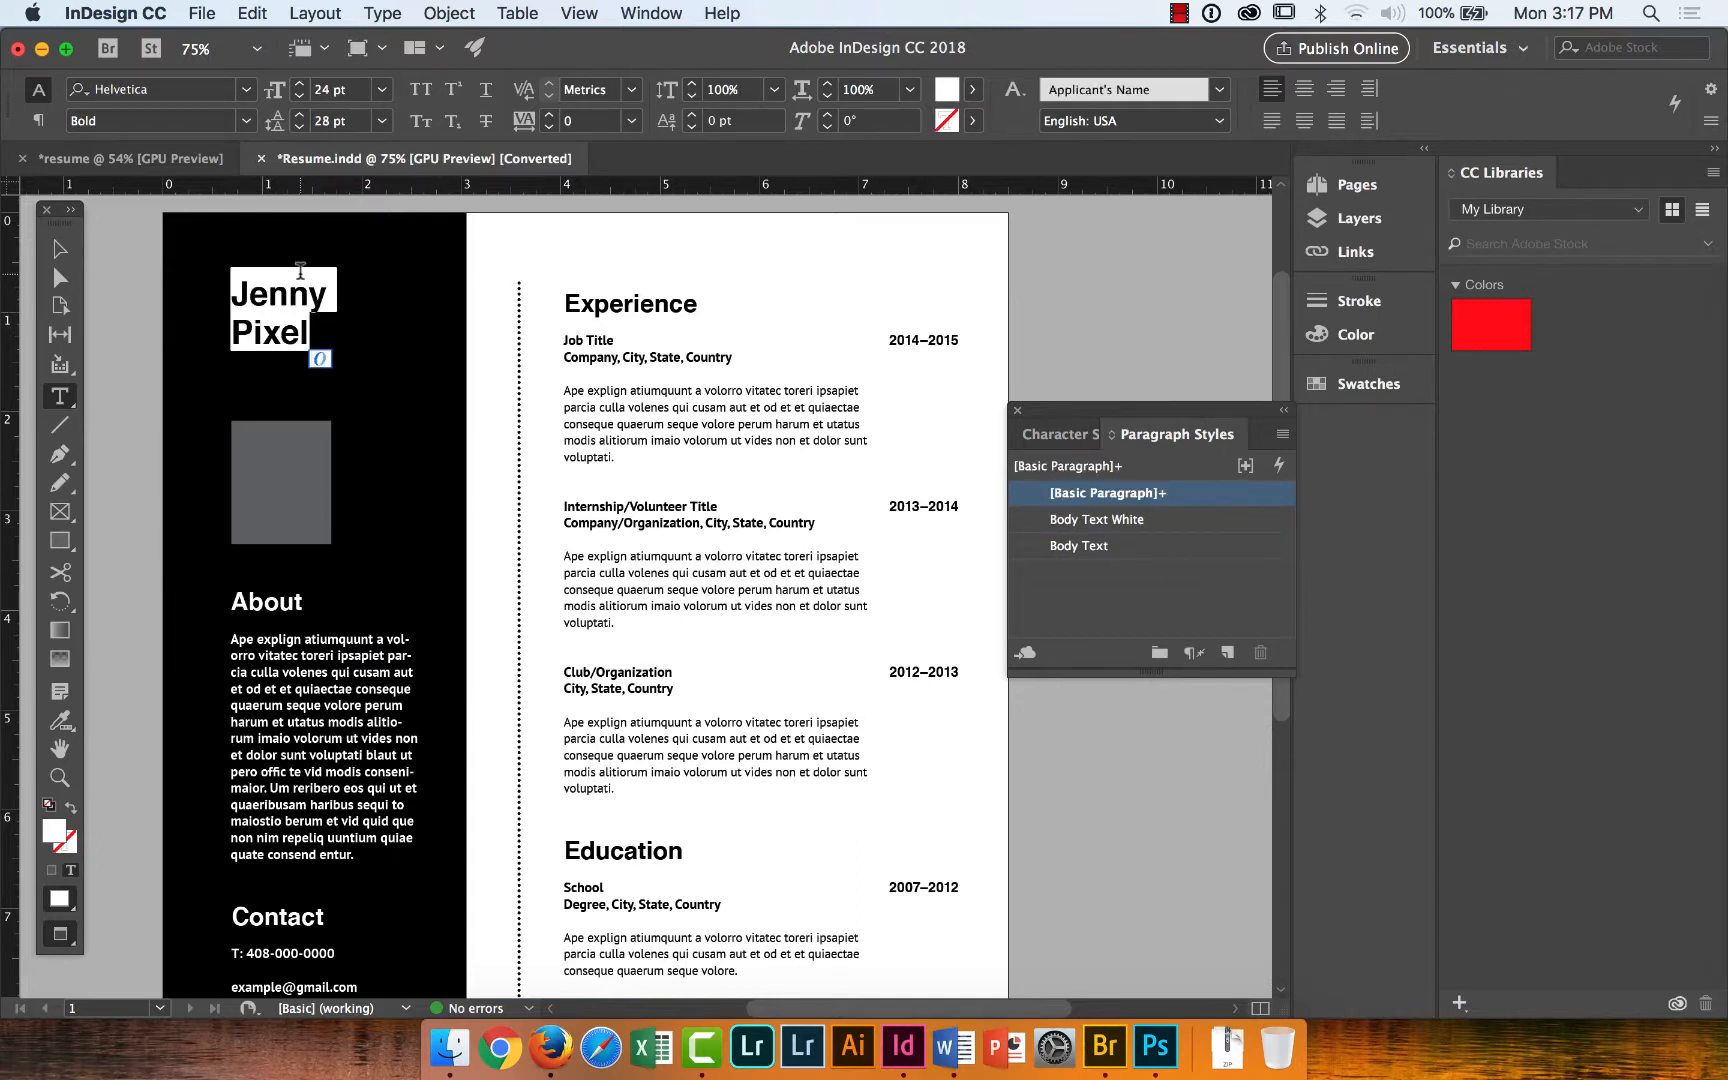
drag(234, 600, 320, 600)
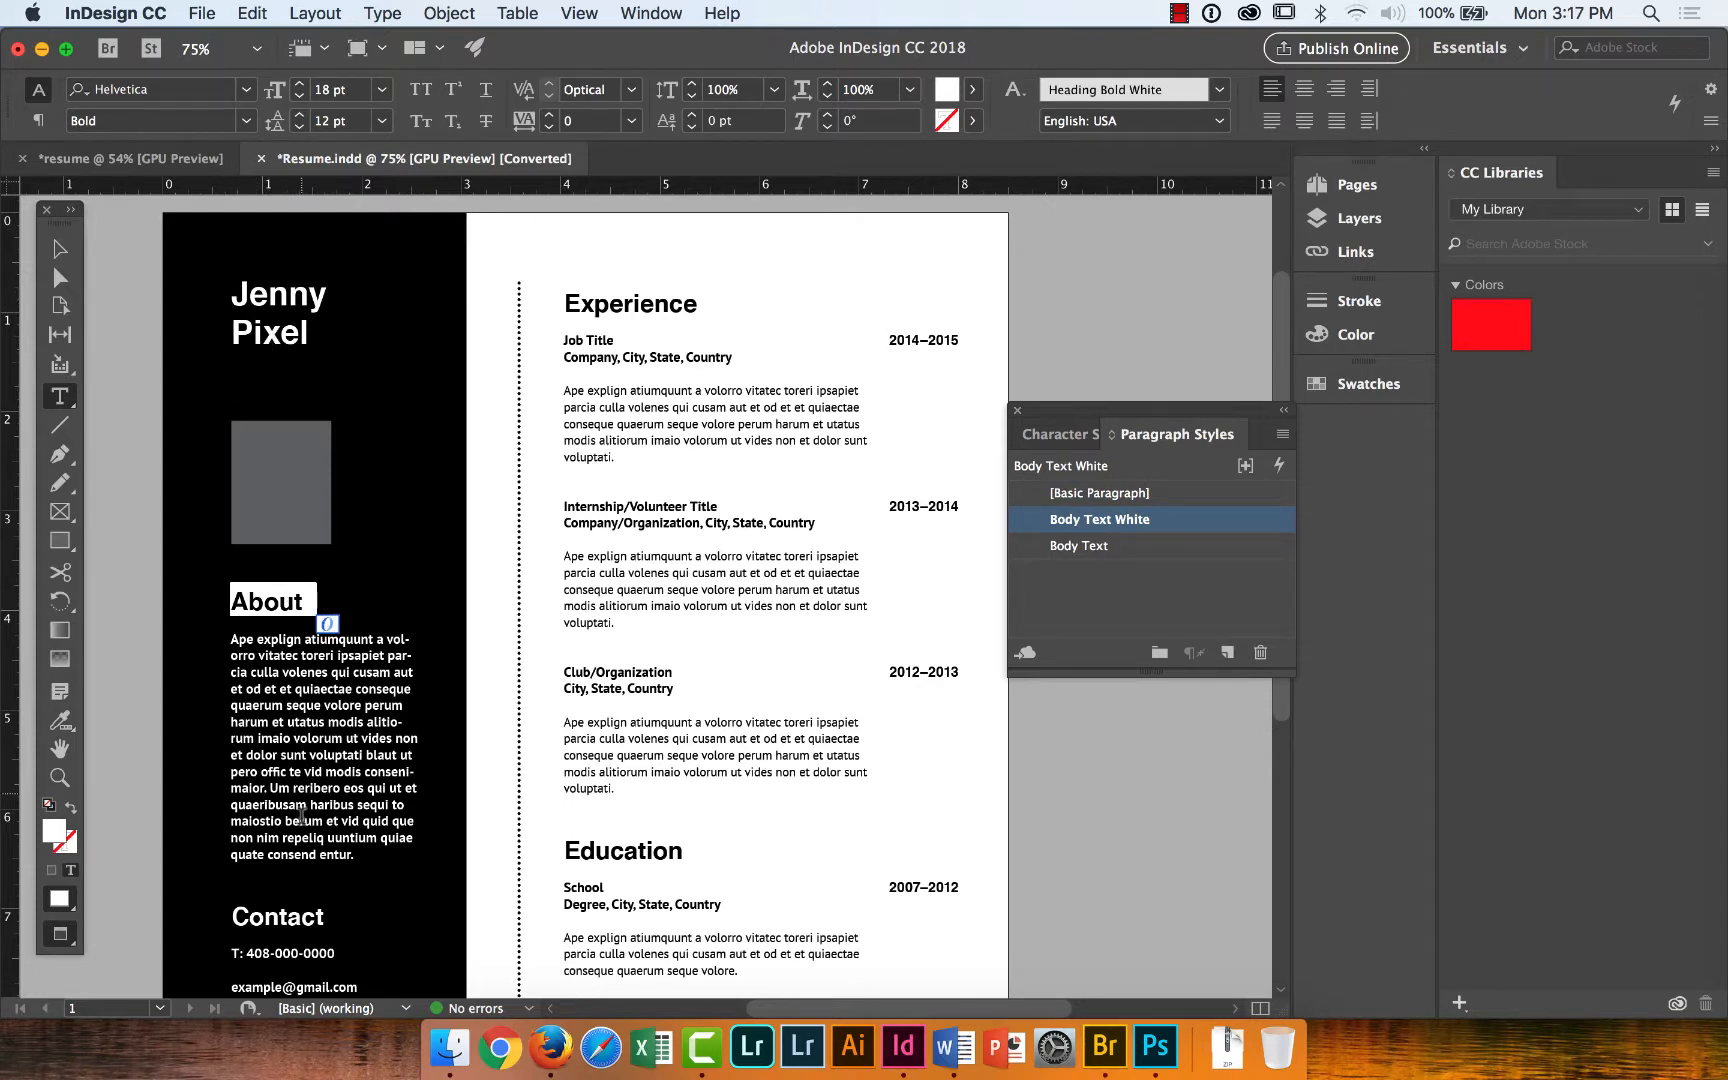
drag(336, 915, 225, 915)
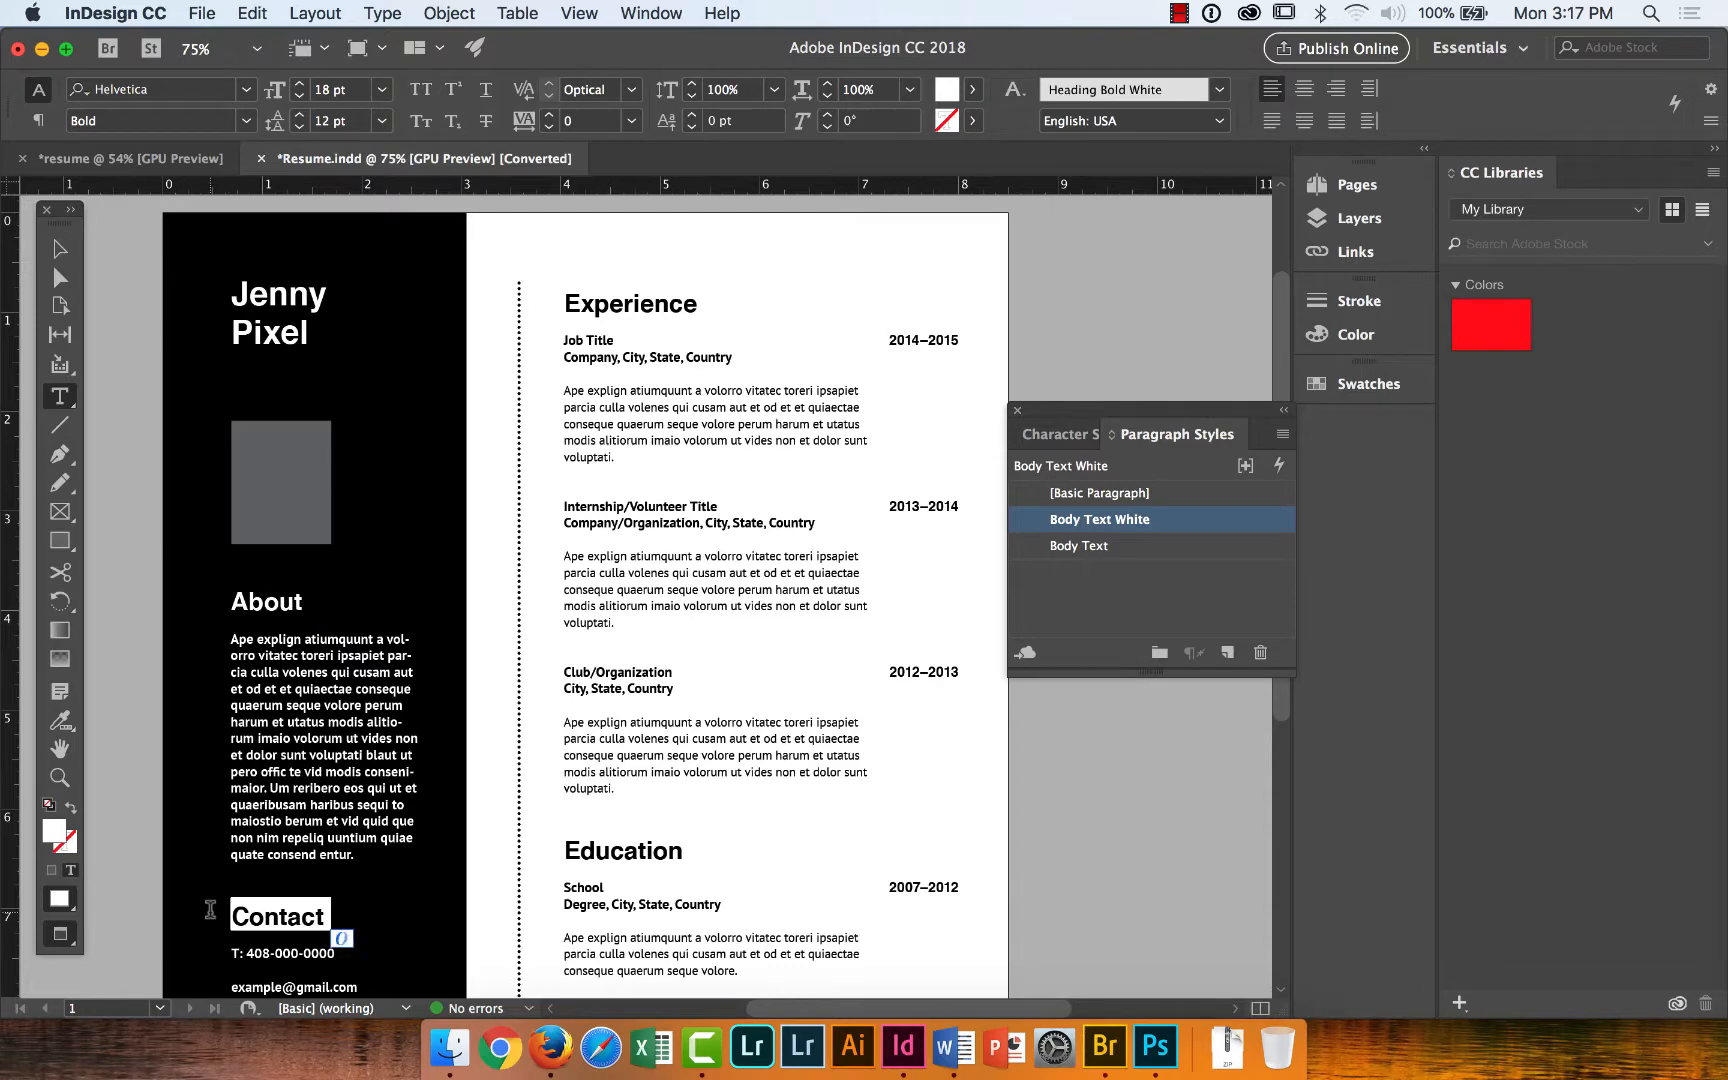
In the resume document, add a text frame about 2.4 by 0.65 in below the photo with the heading text /ABOUT.
click(178, 158)
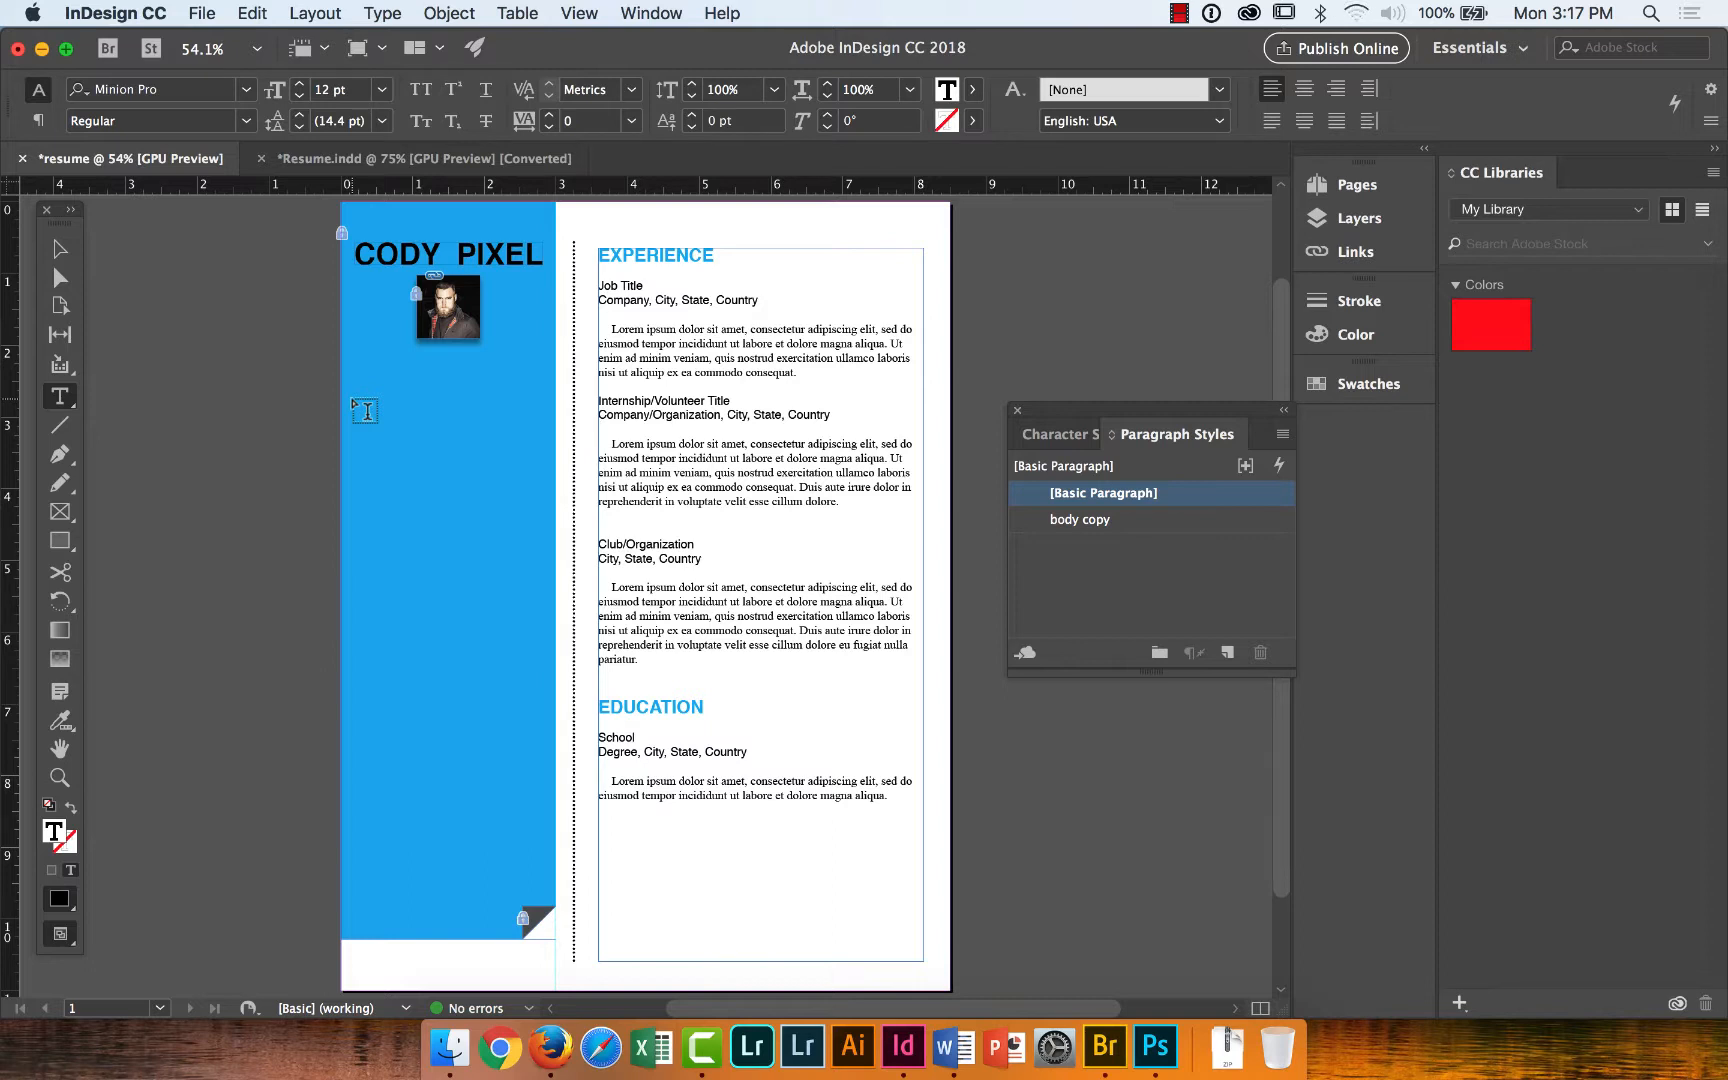
drag(353, 401, 527, 446)
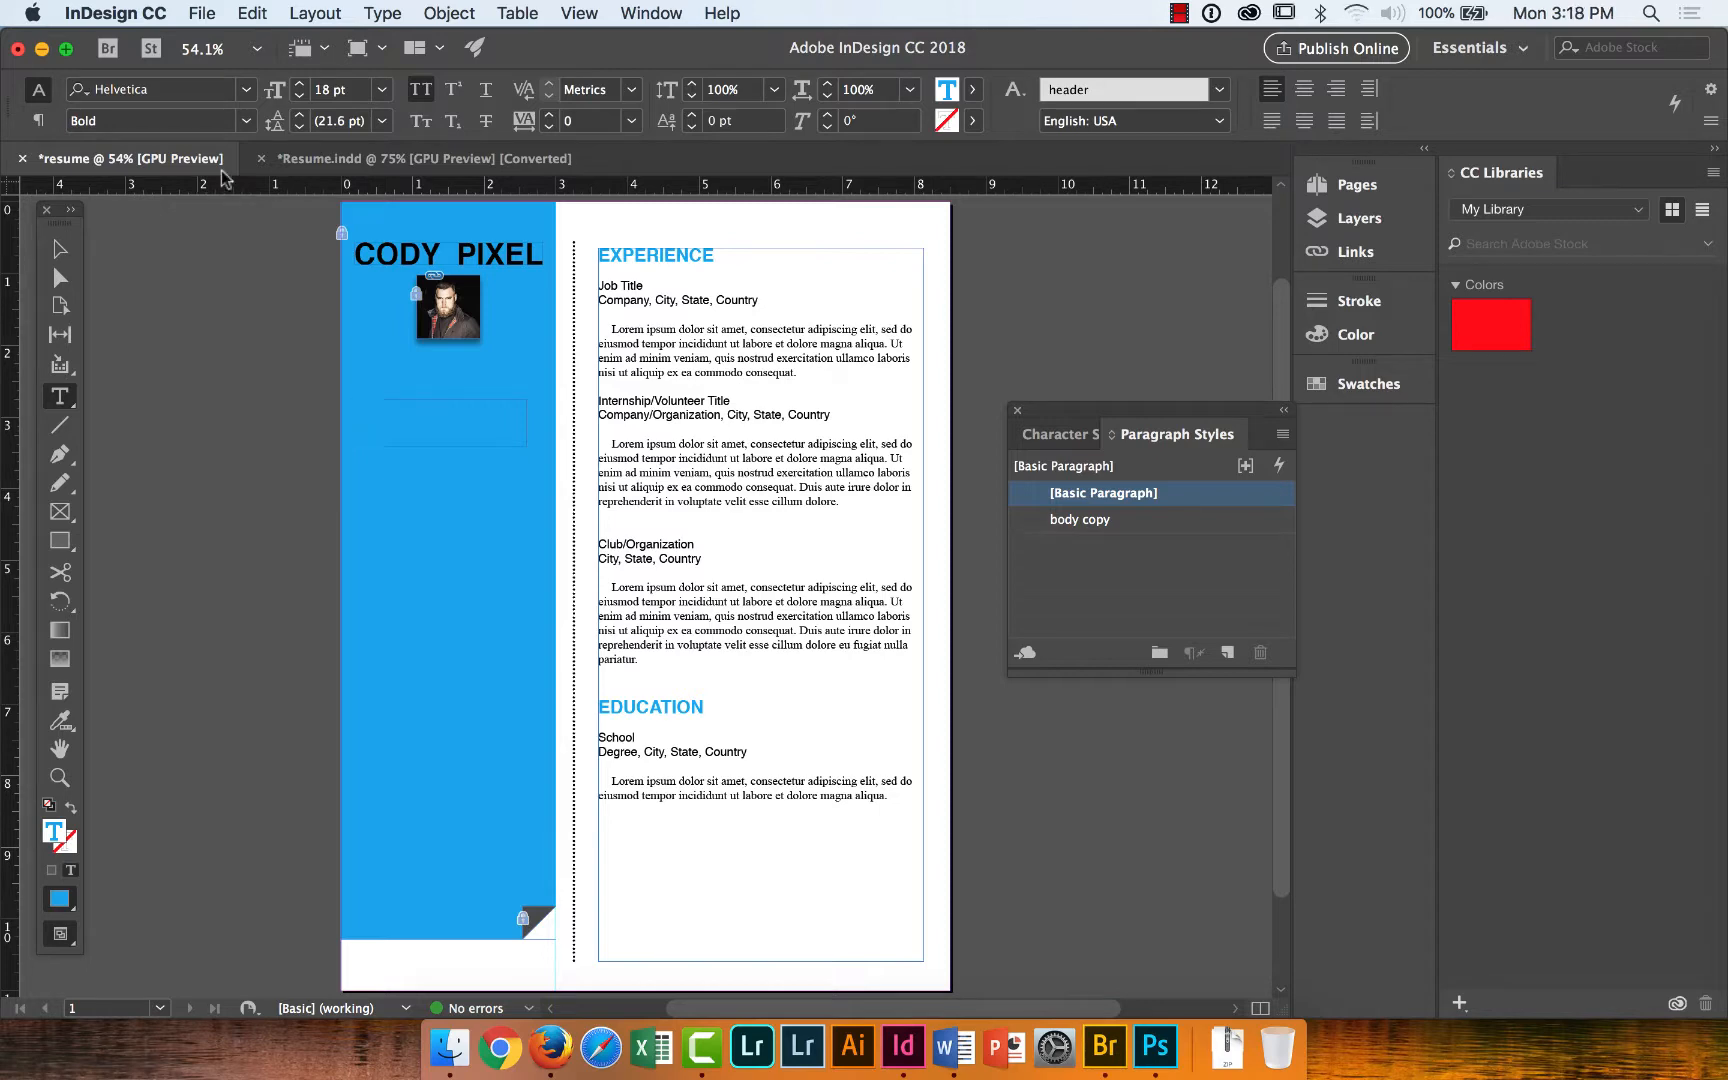
click(362, 158)
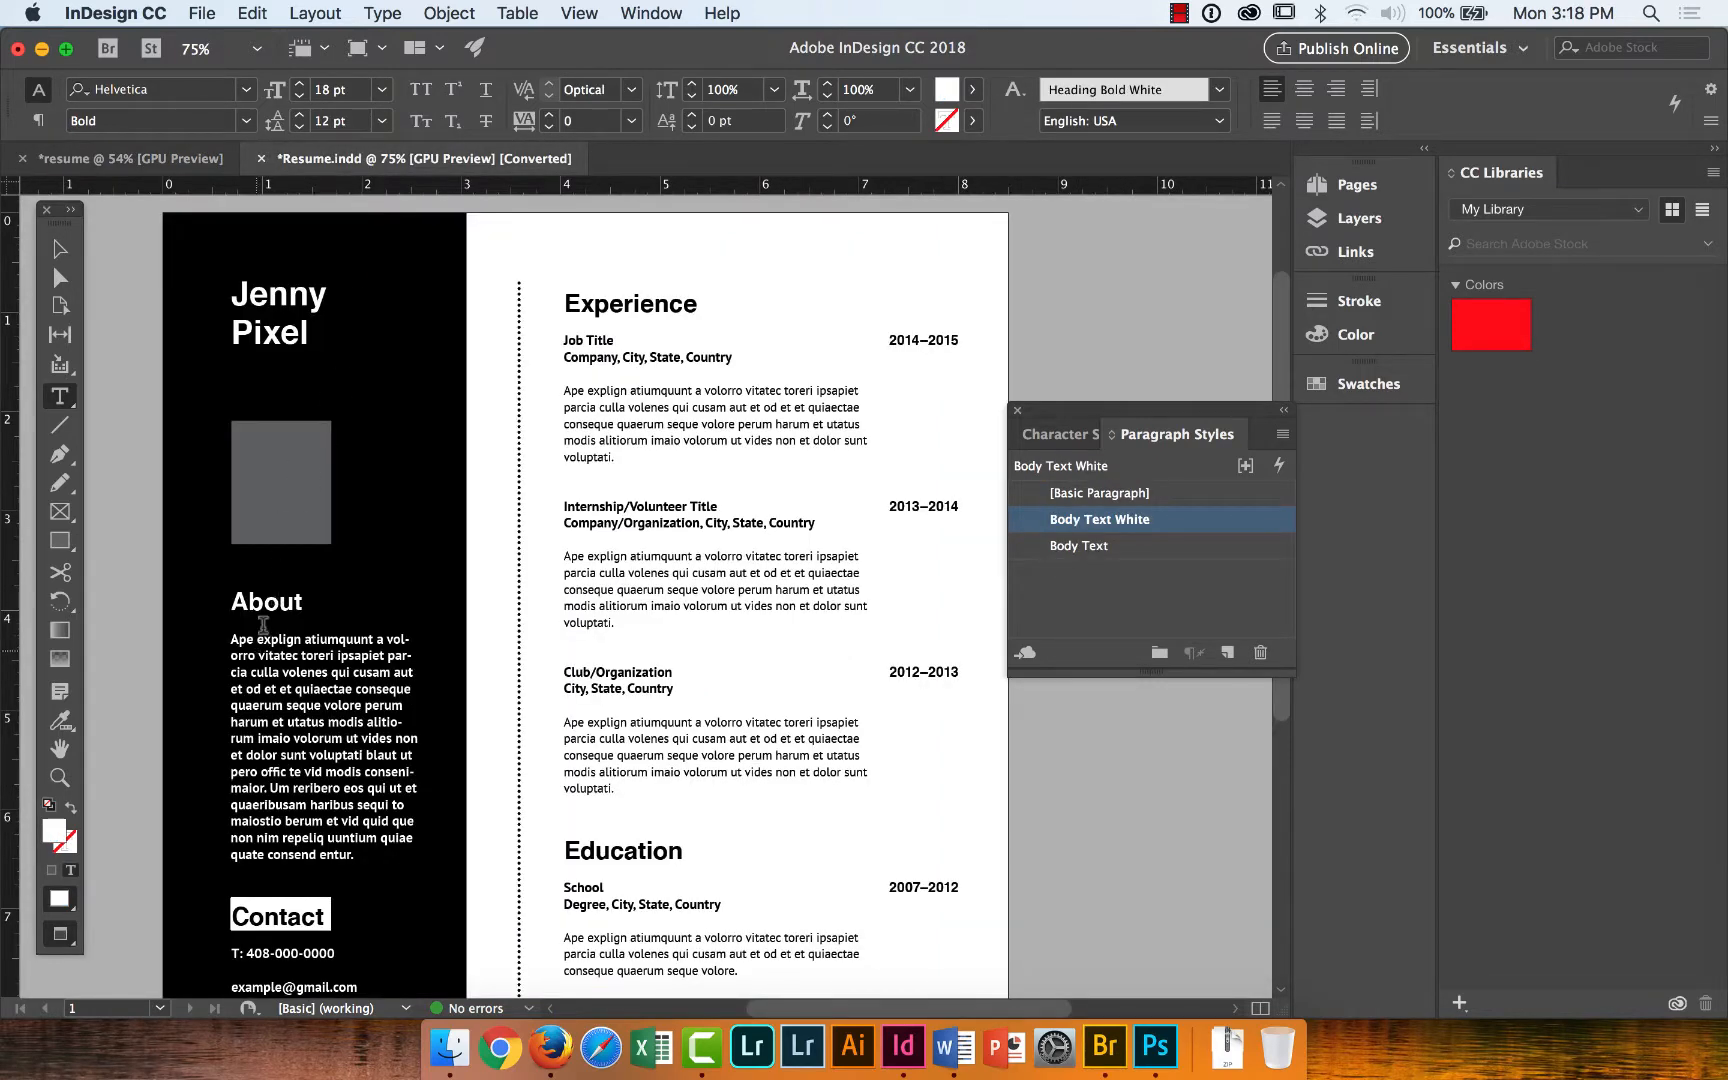
click(184, 158)
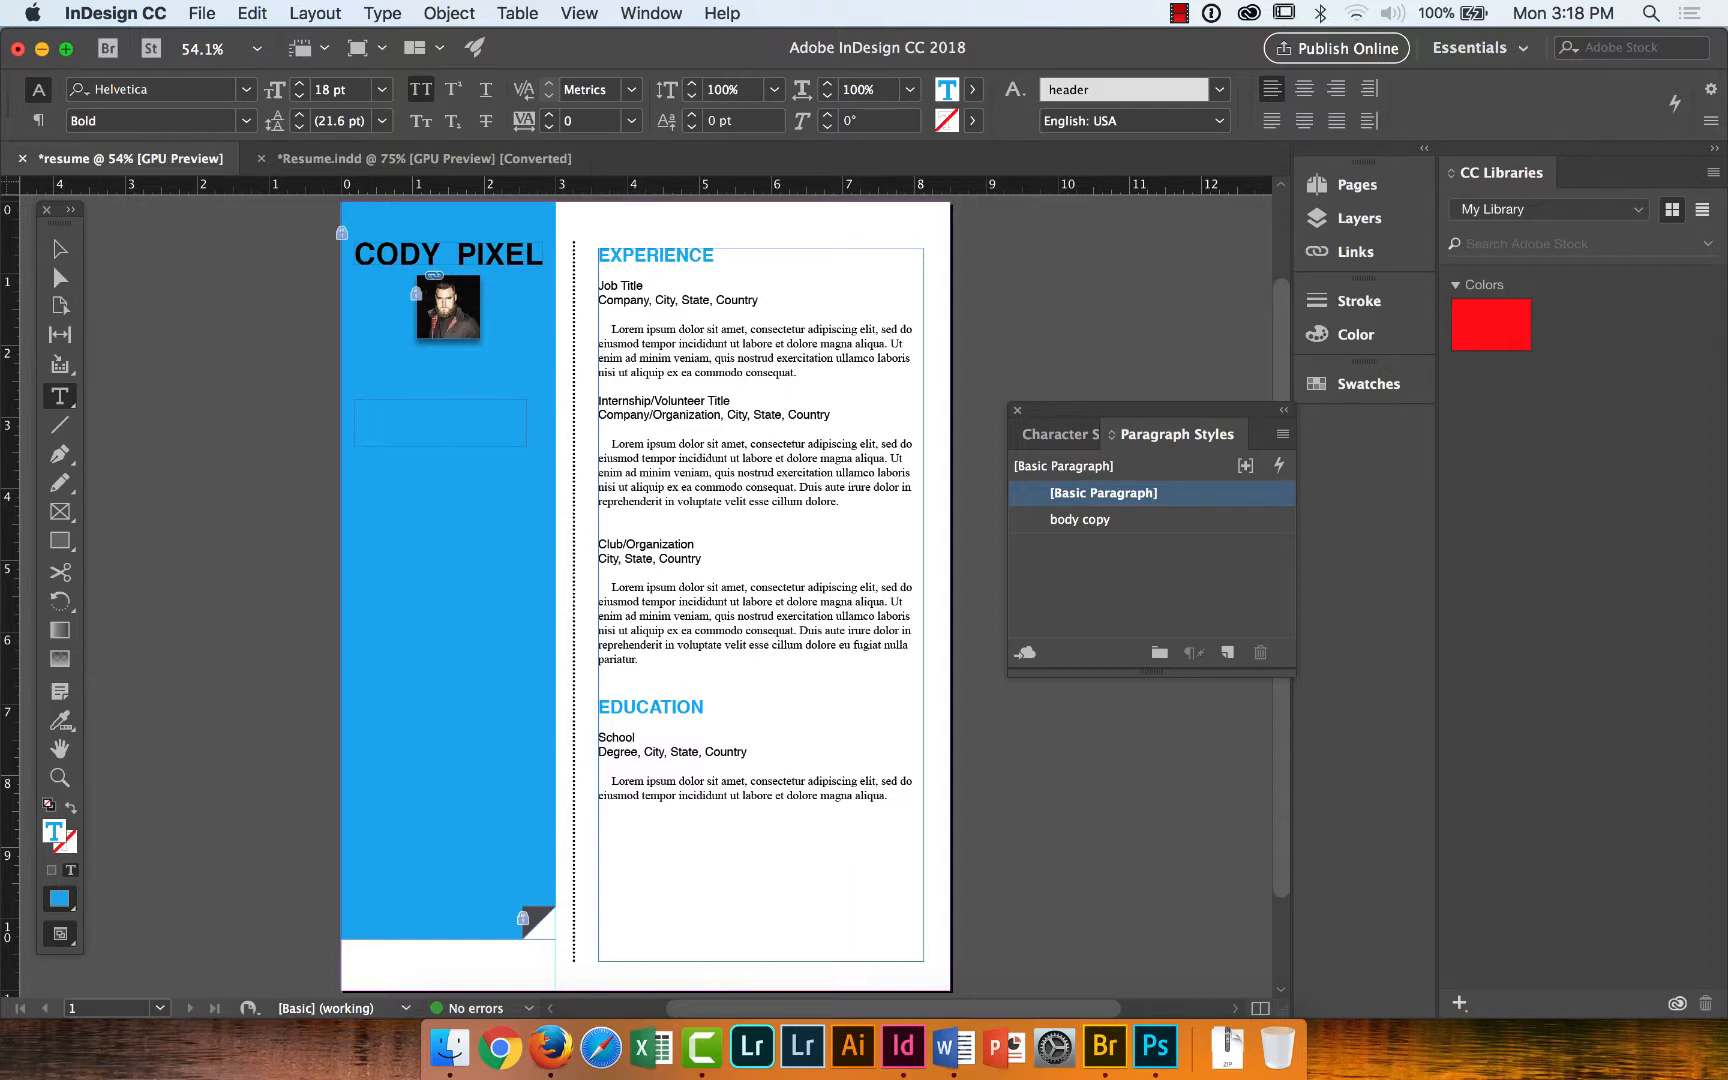
drag(430, 407, 347, 425)
key(BackSpace)
Set the sidebar heading's text colour to Black and delete its leading slash so it reads ABOUT.
drag(446, 416, 341, 409)
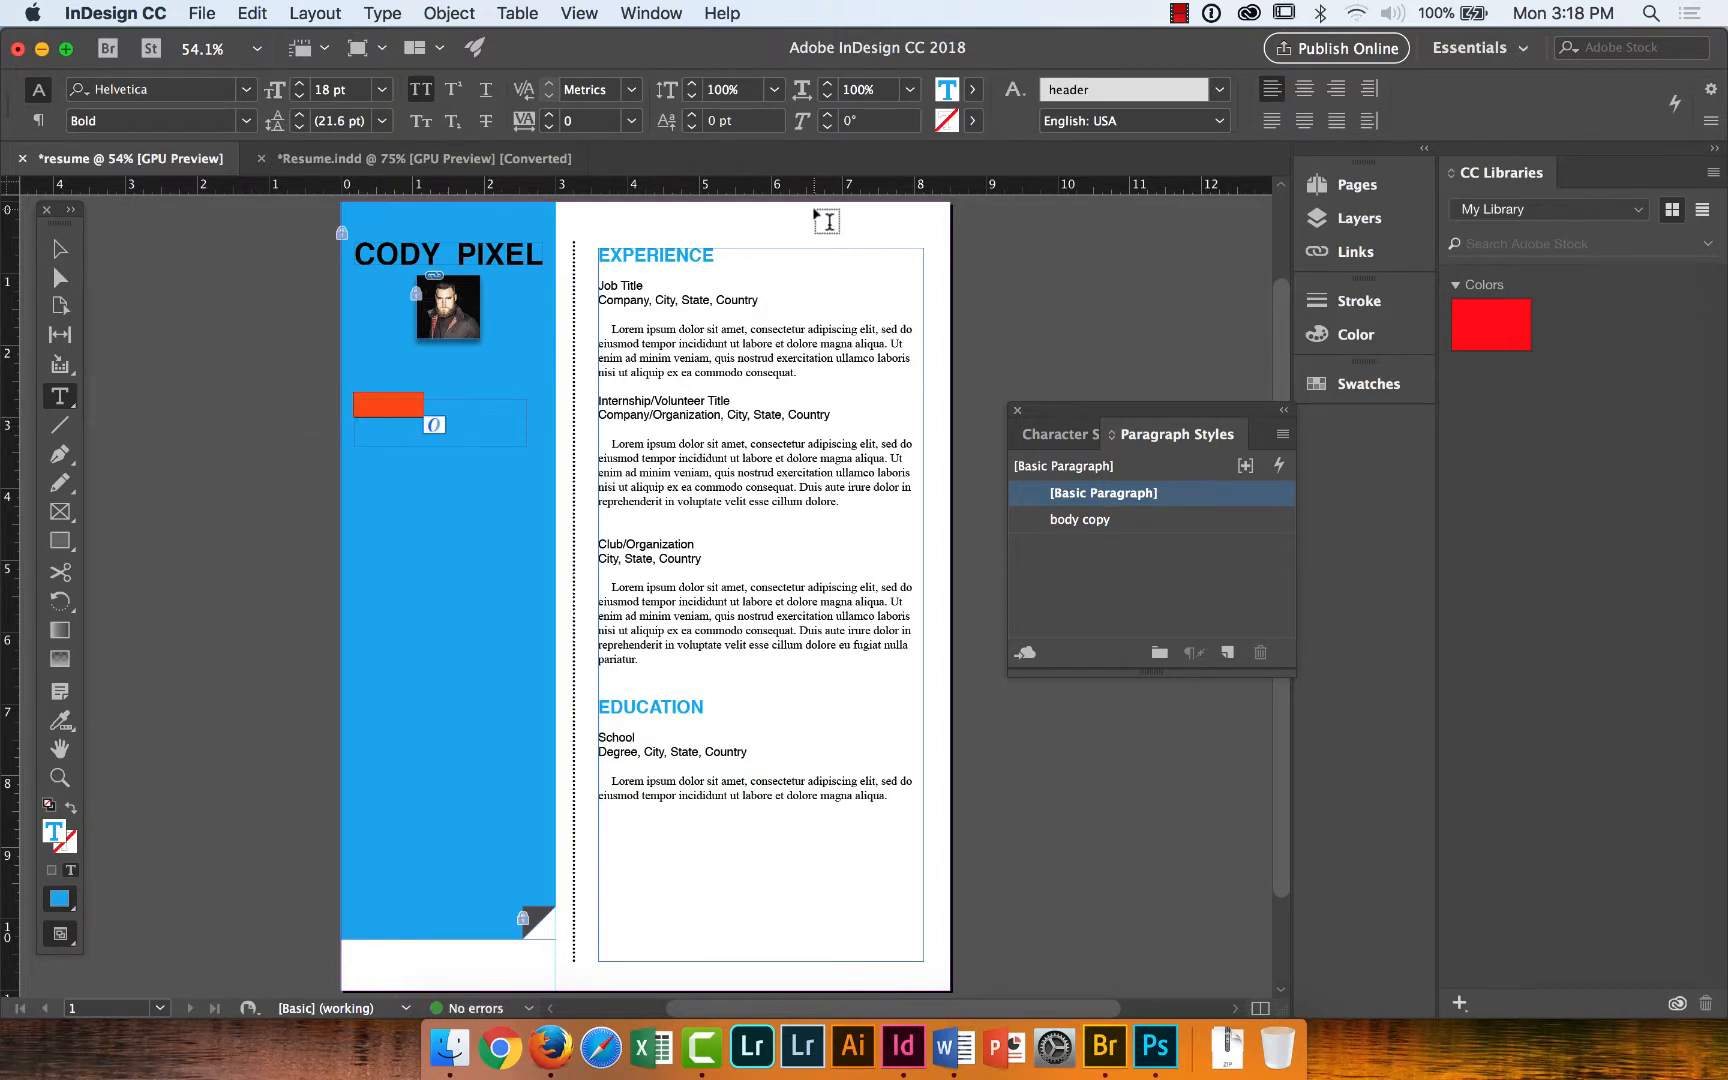
click(973, 92)
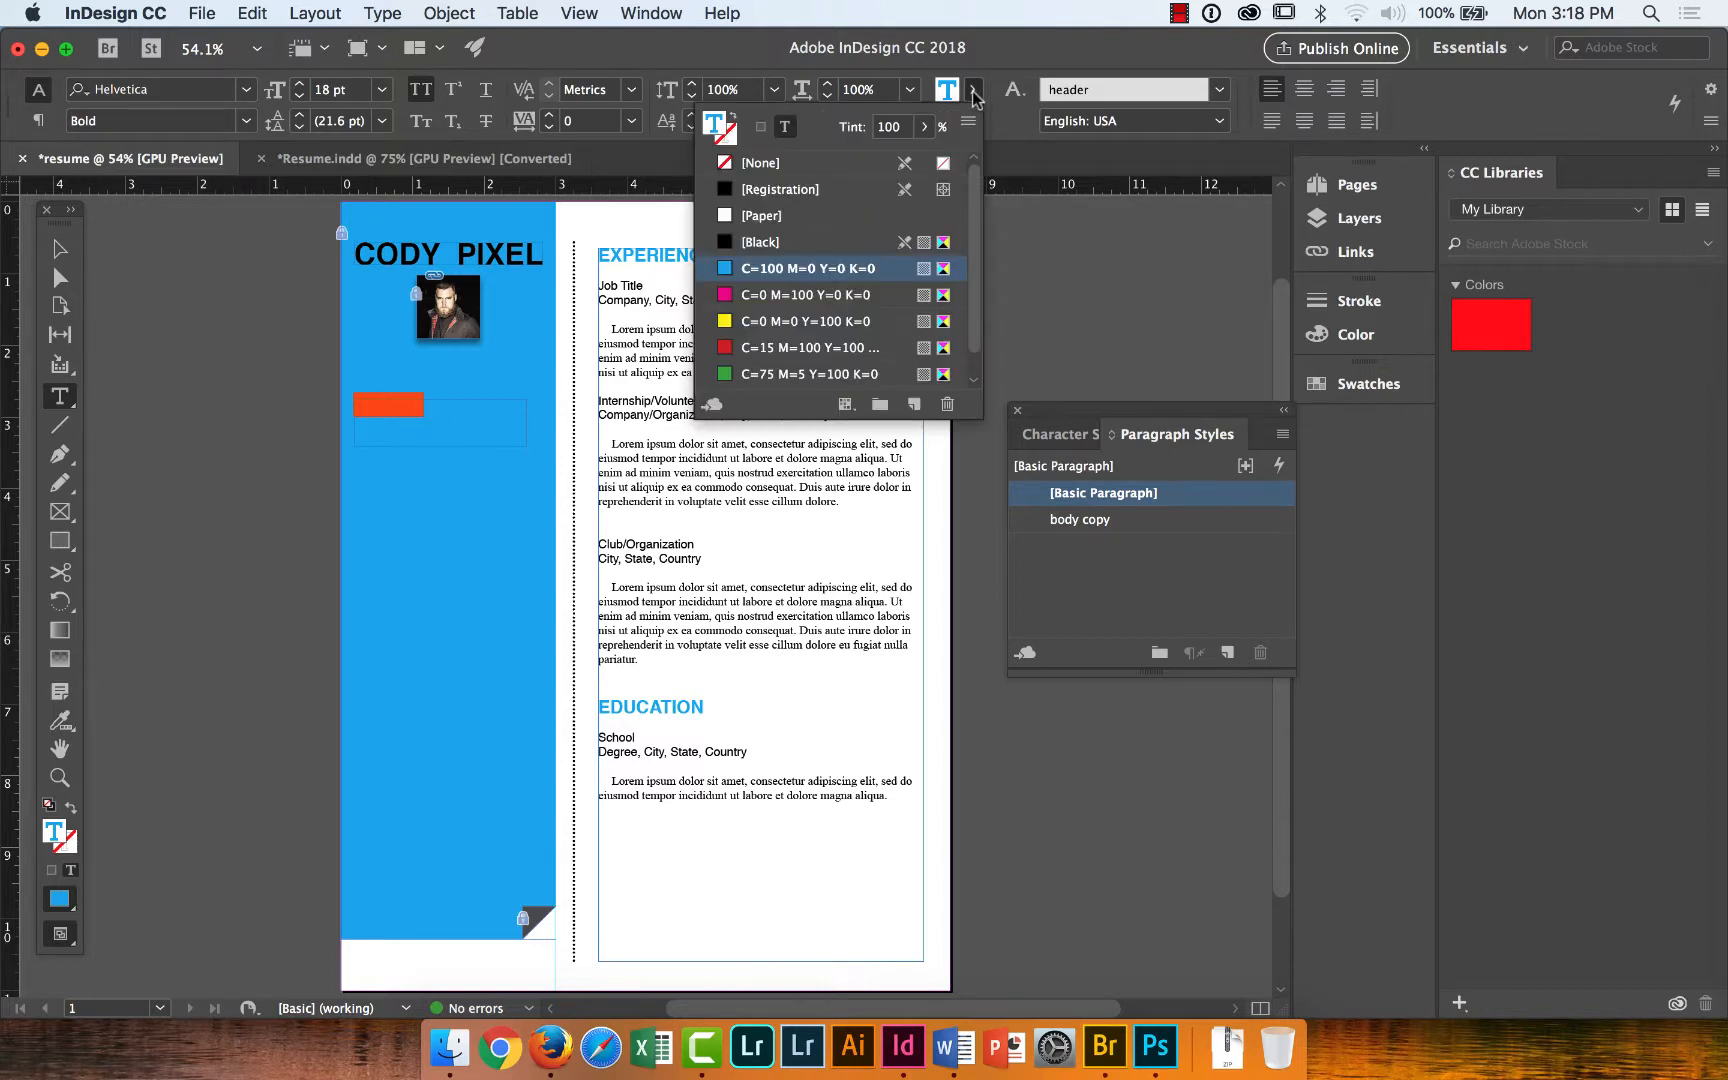
click(806, 245)
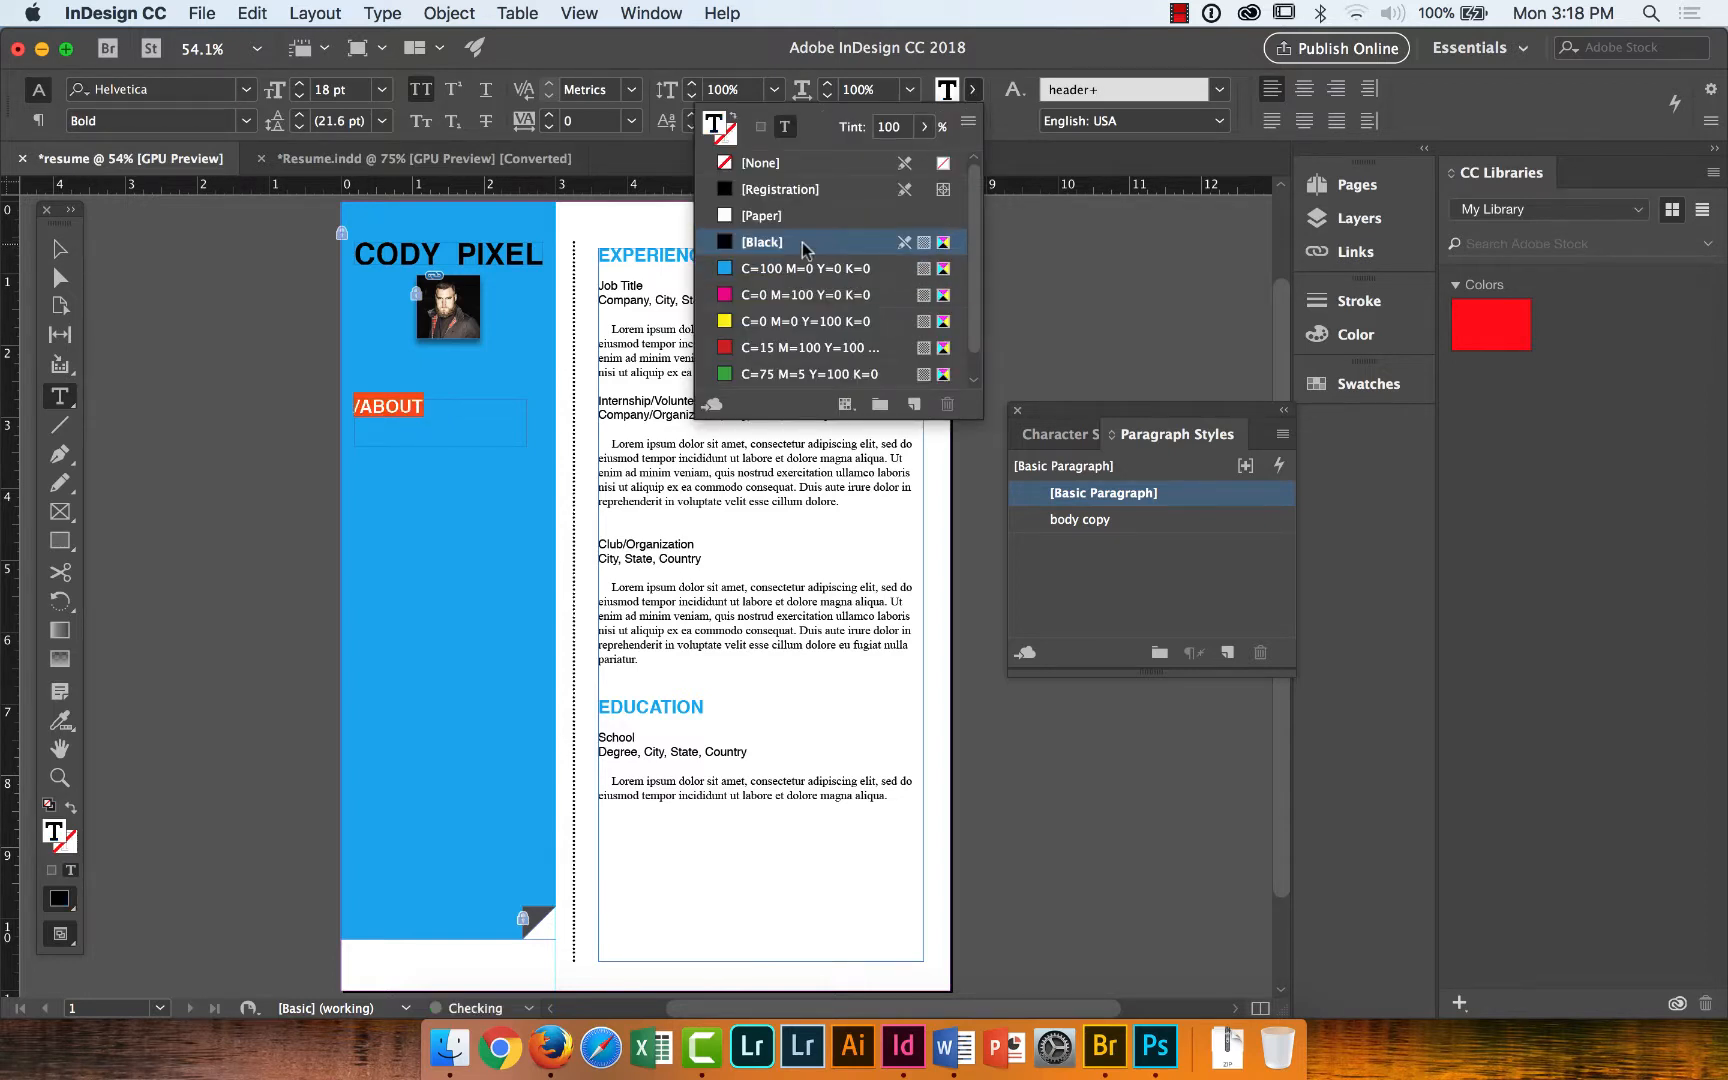
click(973, 92)
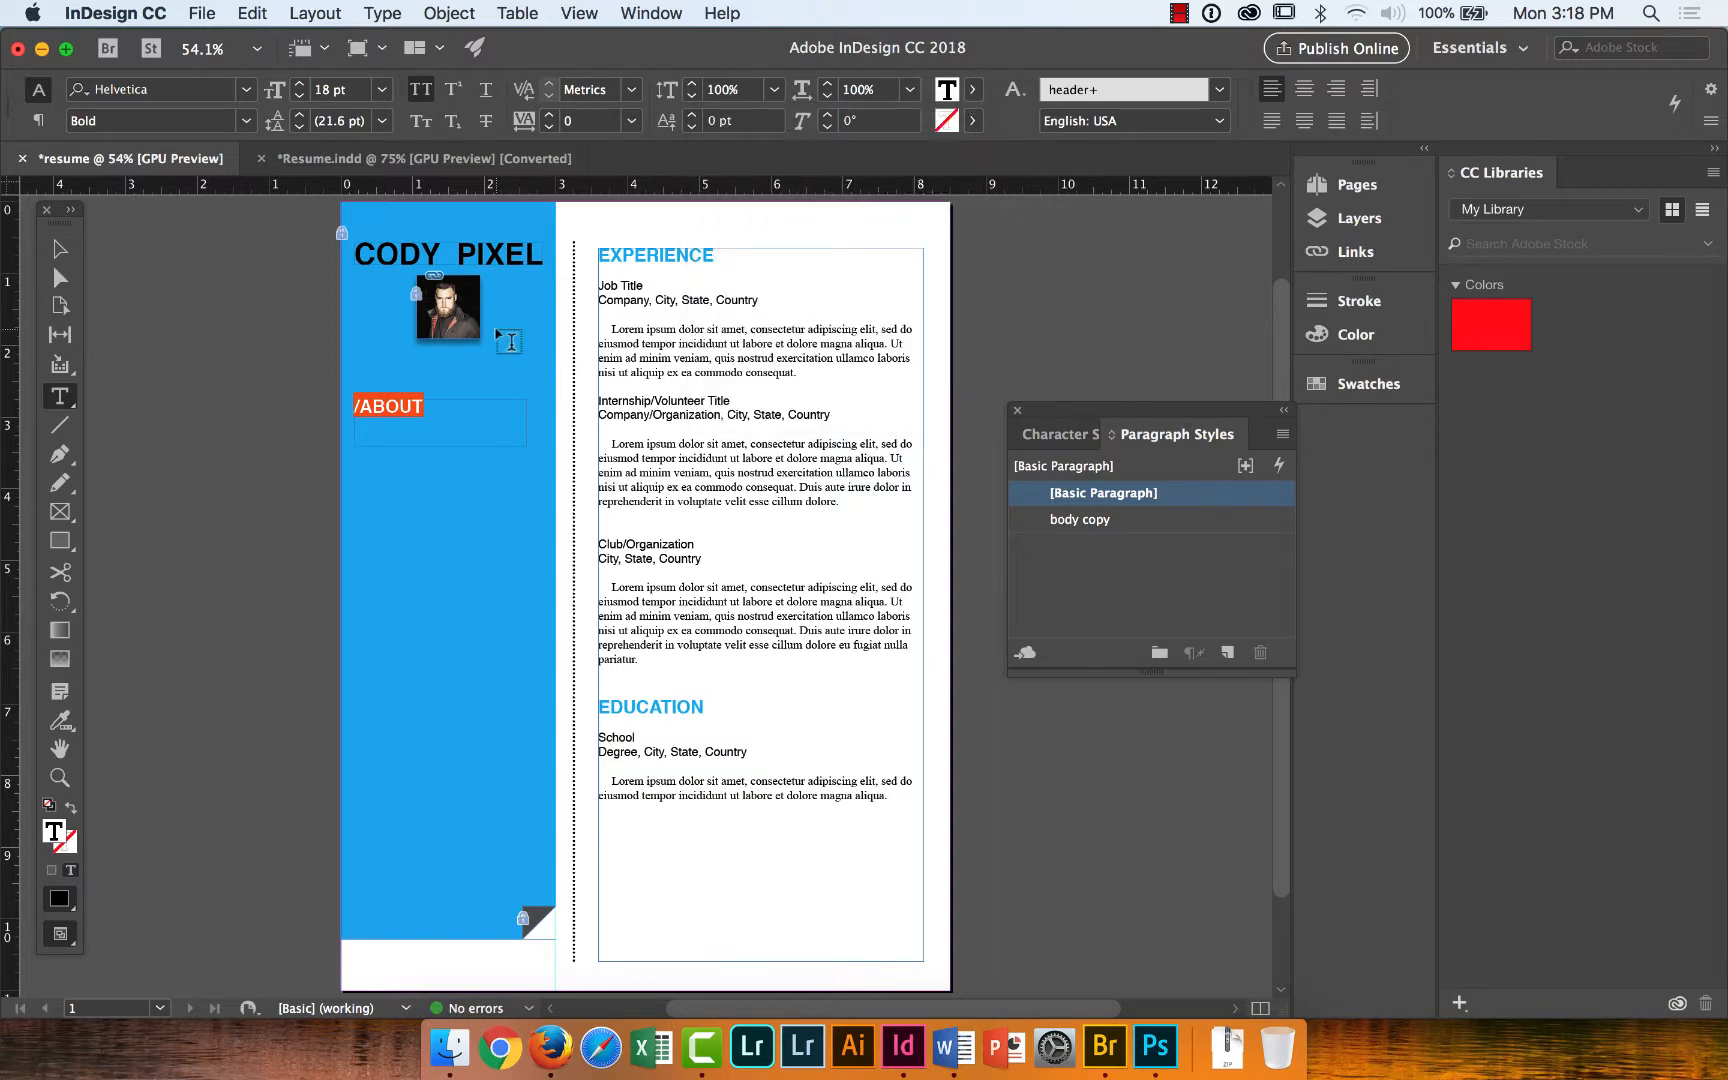
drag(374, 405, 338, 402)
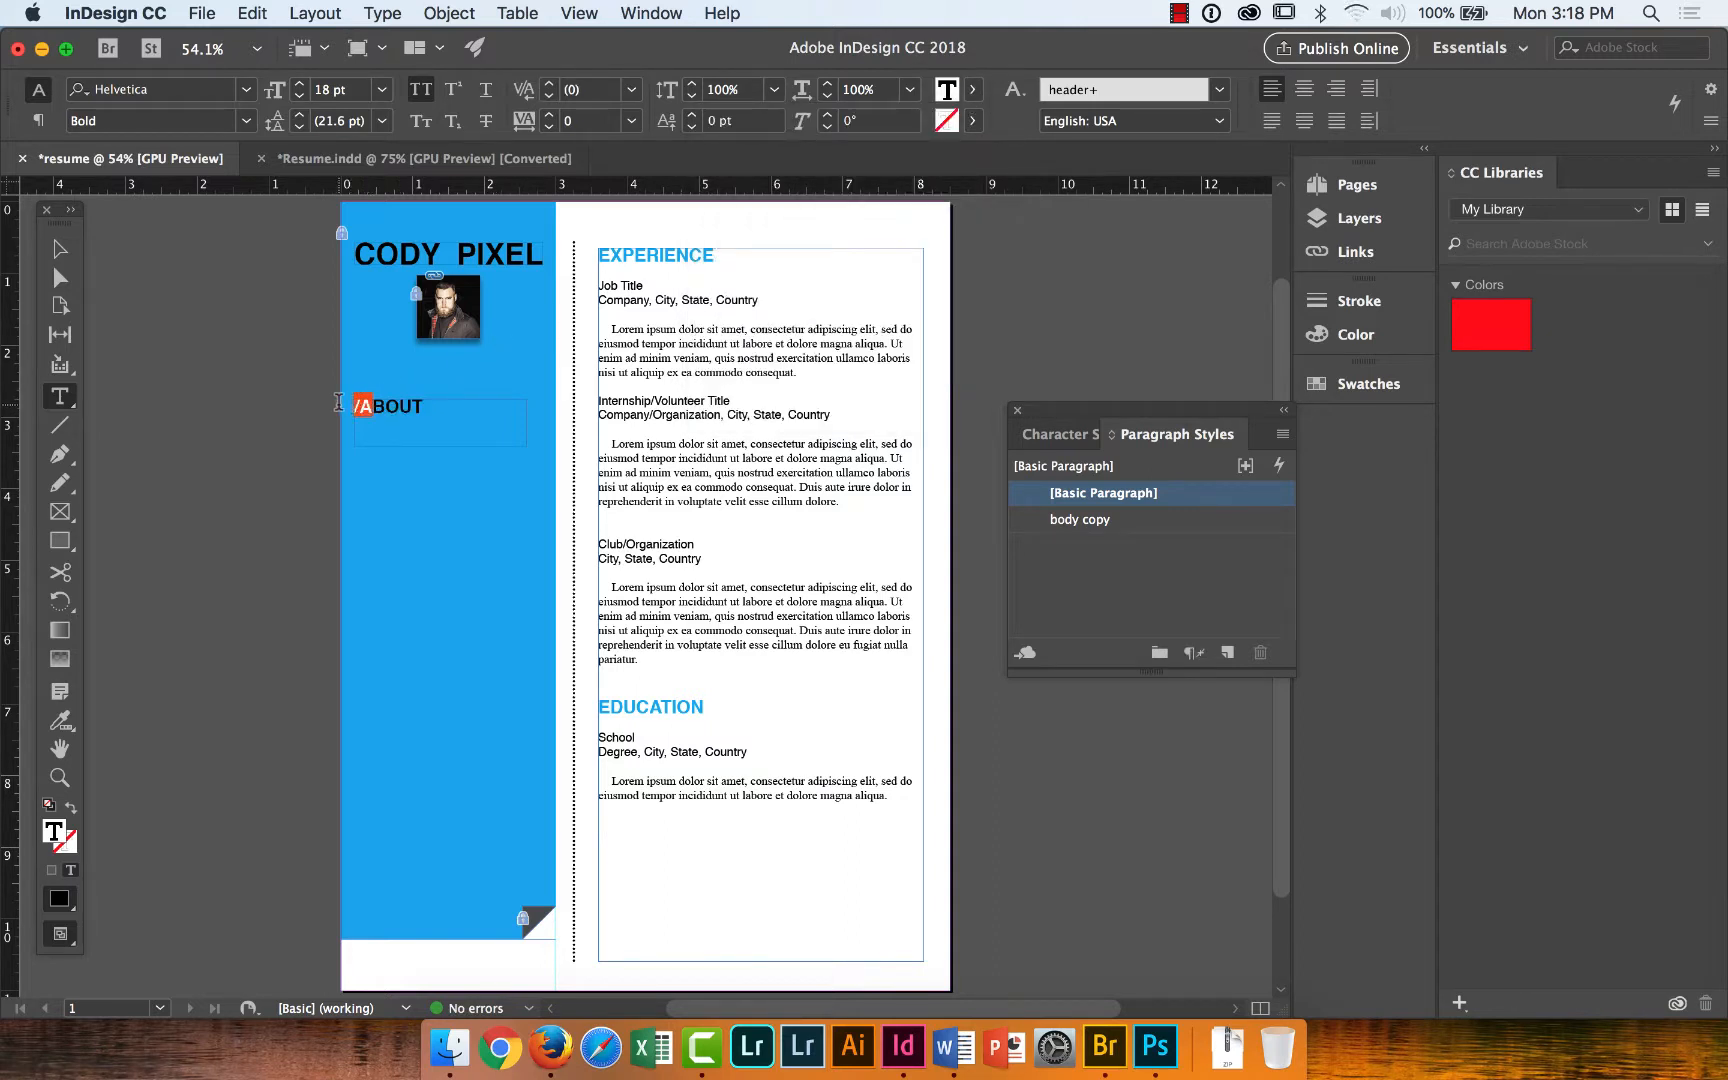
click(385, 424)
key(BackSpace)
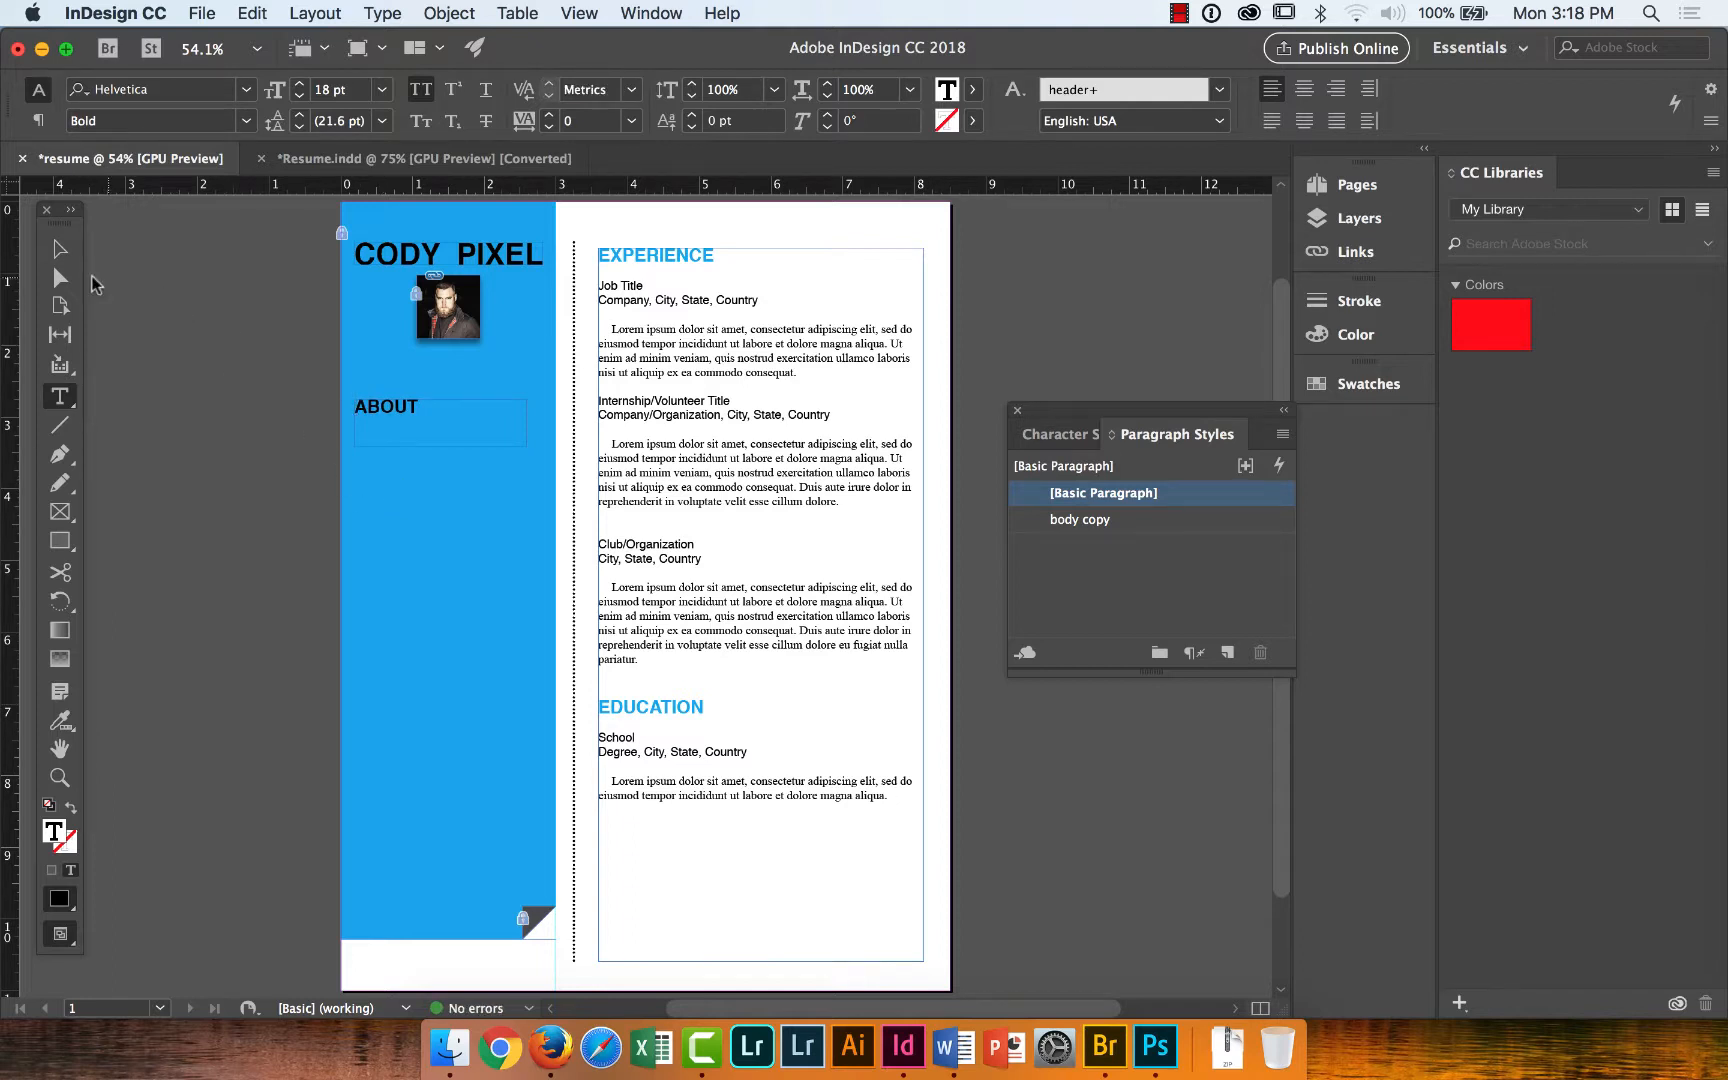
Shift the ABOUT text frame slightly right to about X 0.3 in, and fit the frame to its content.
click(60, 249)
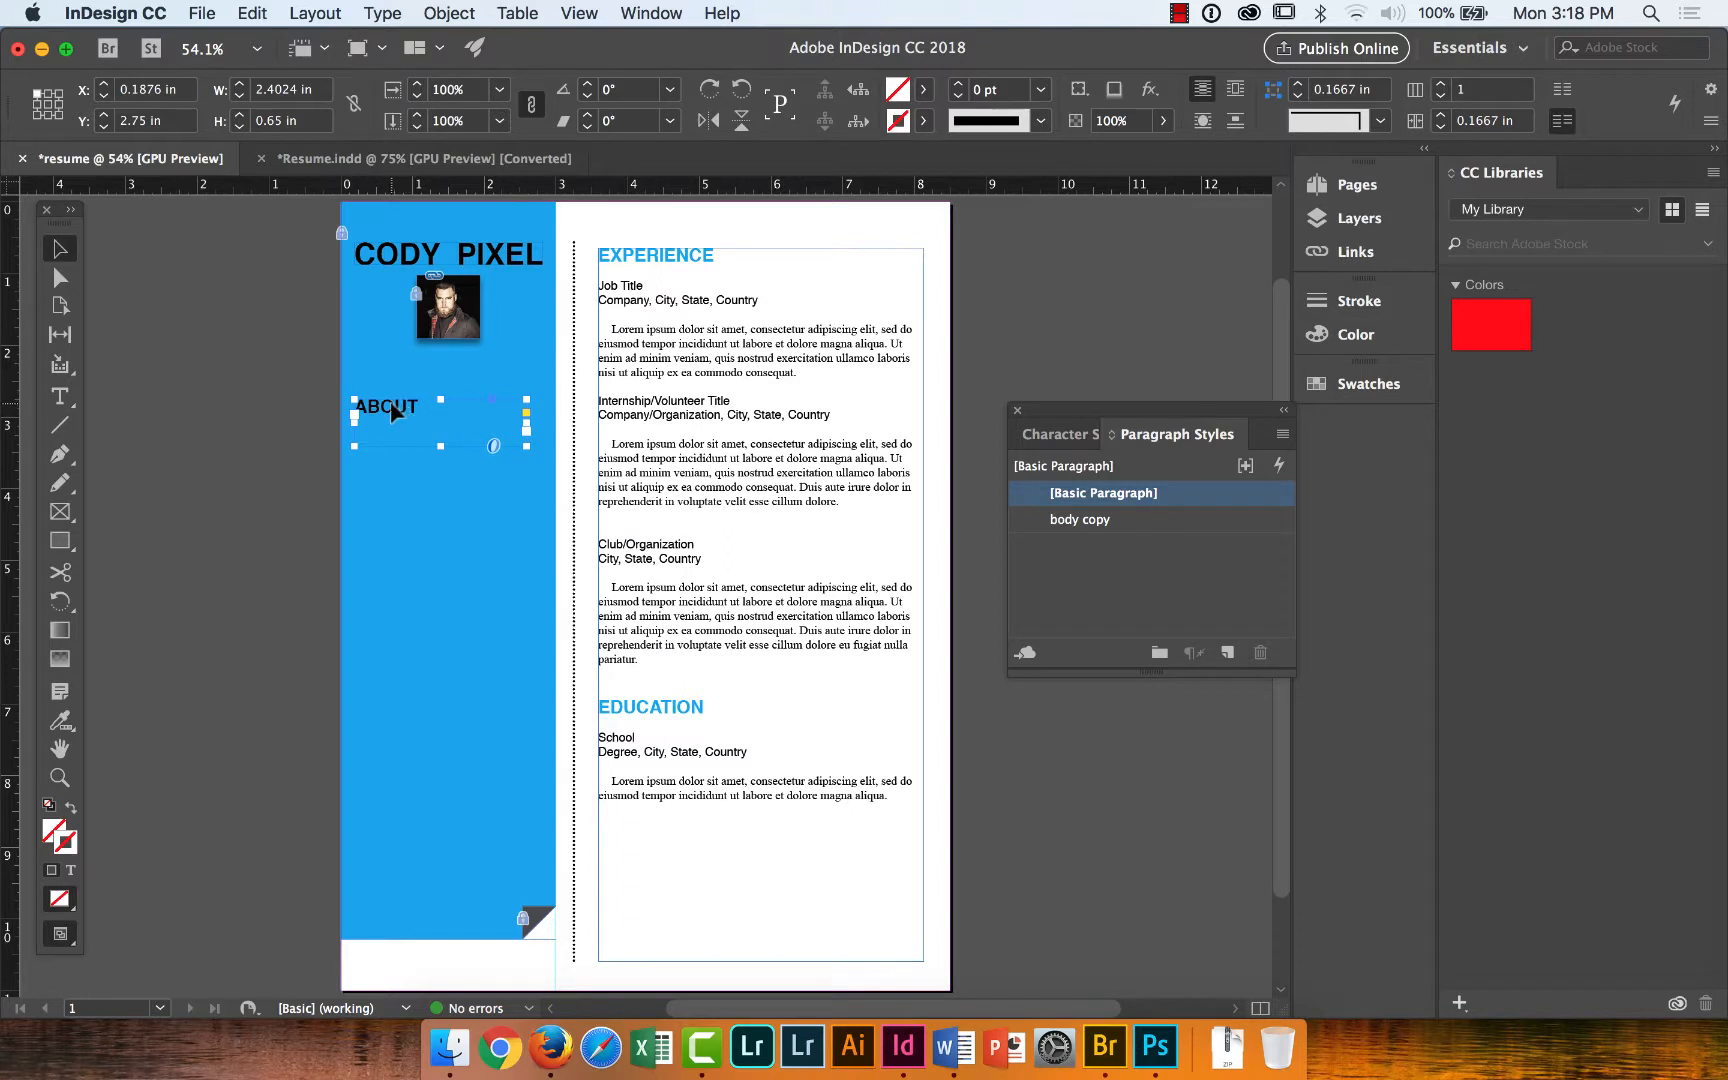
drag(390, 401, 397, 401)
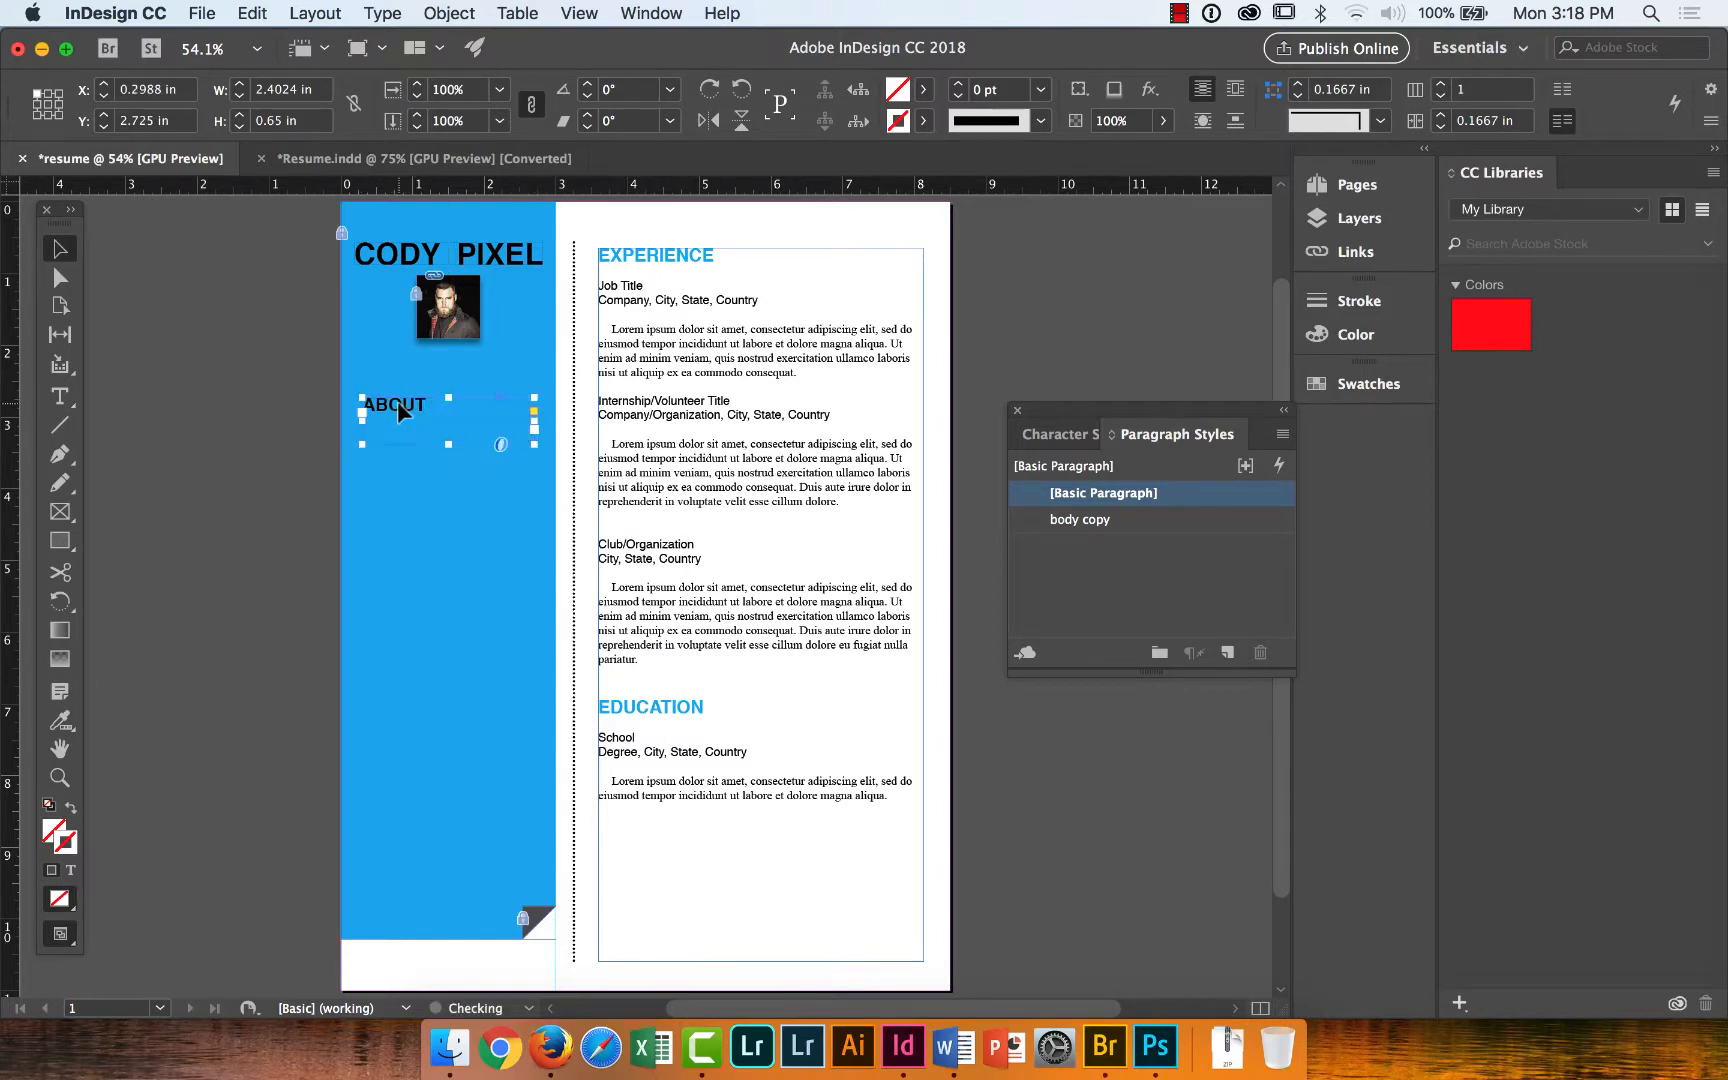
right_click(454, 418)
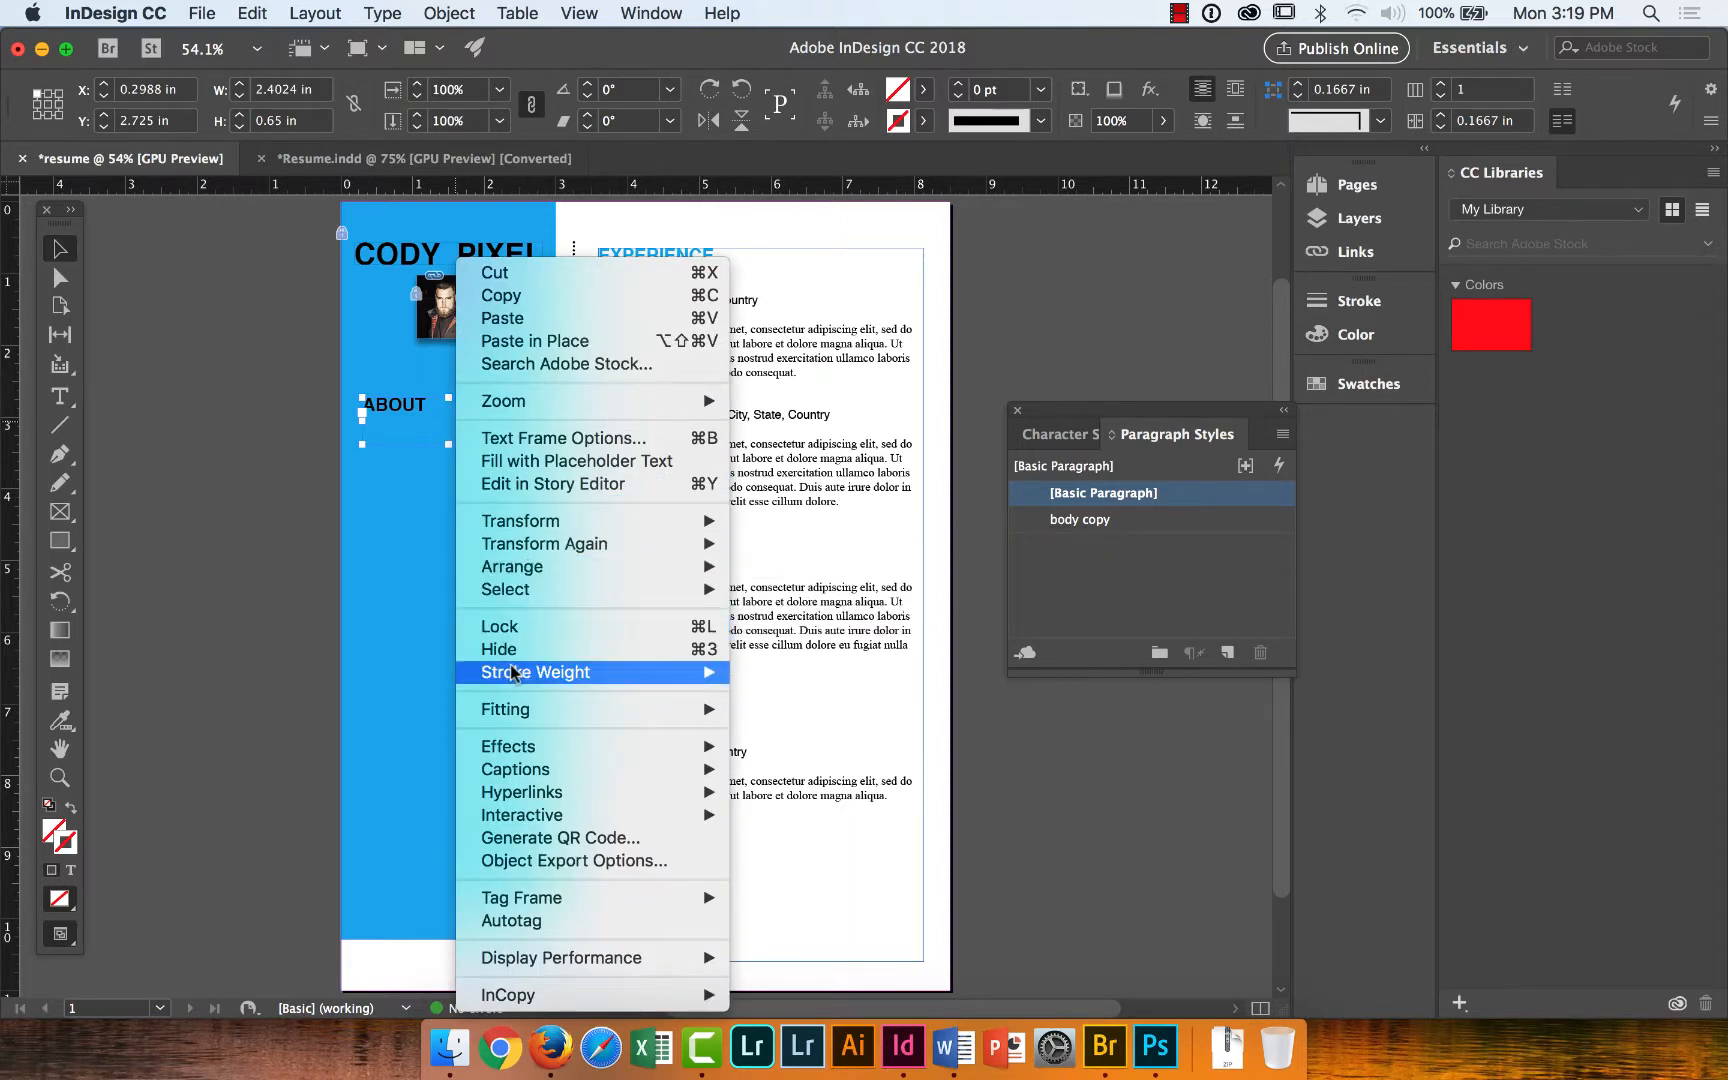
mouse_move(523, 710)
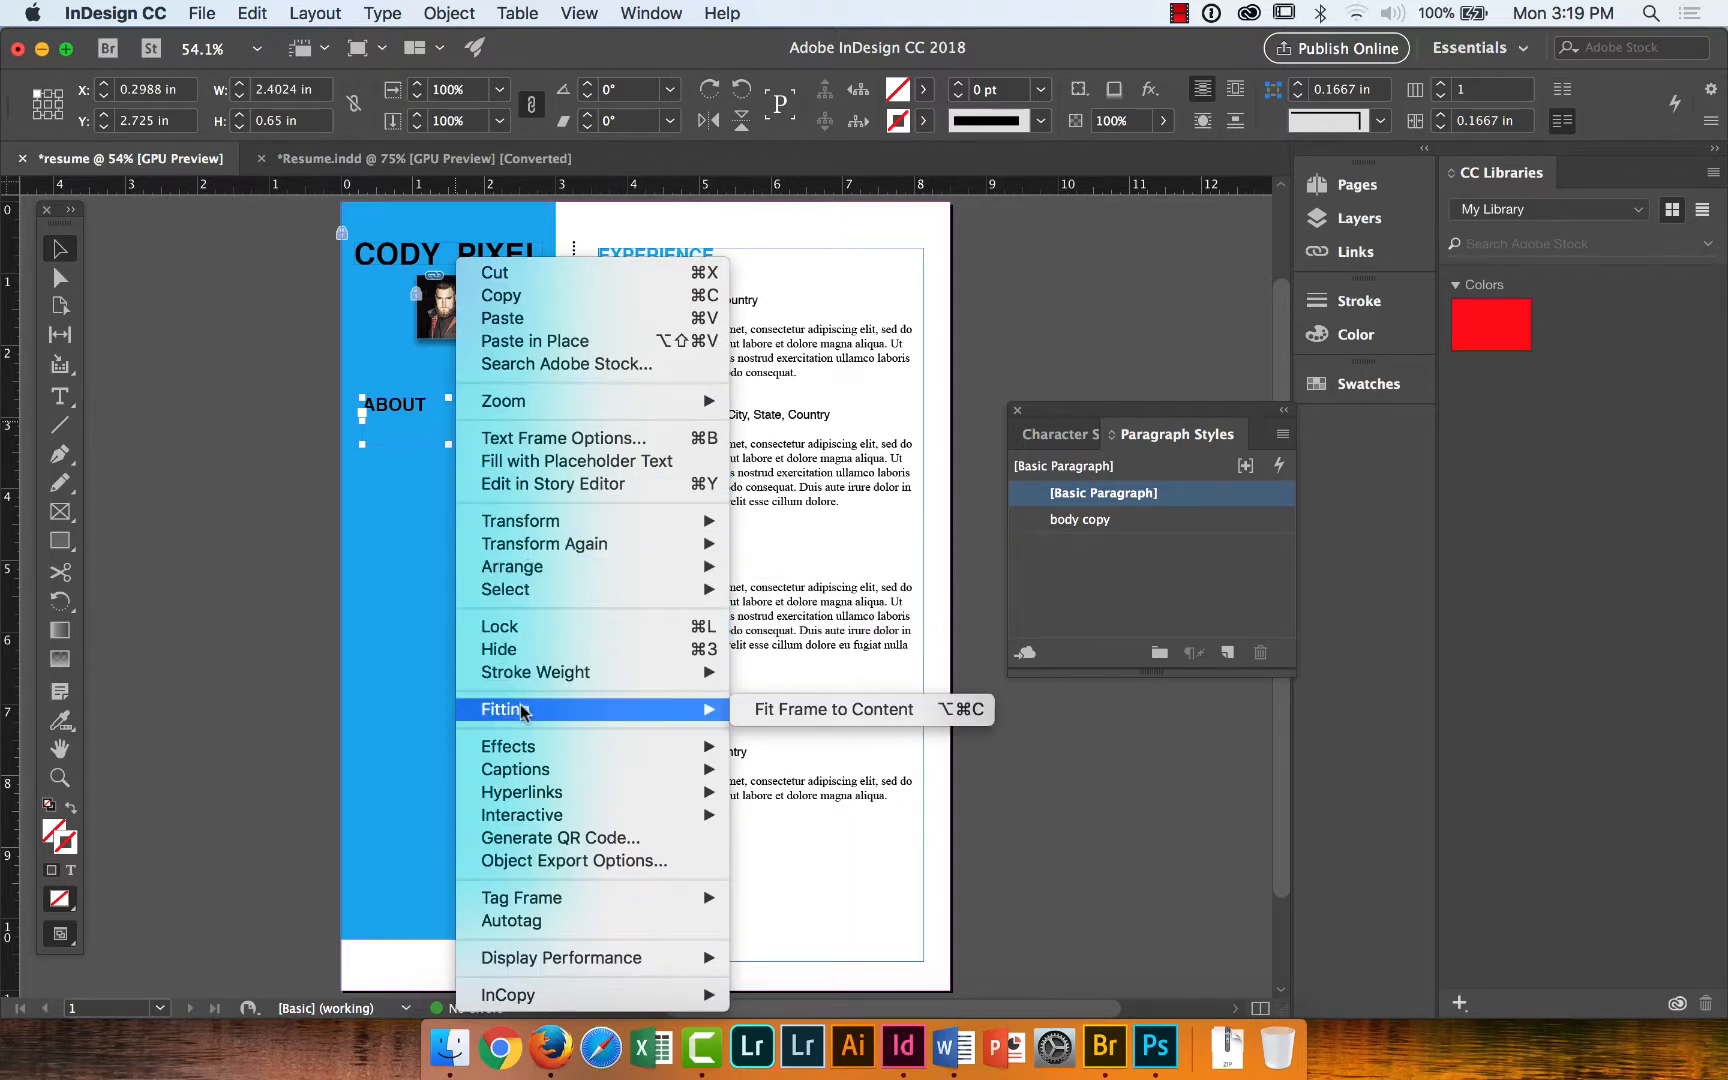
click(824, 712)
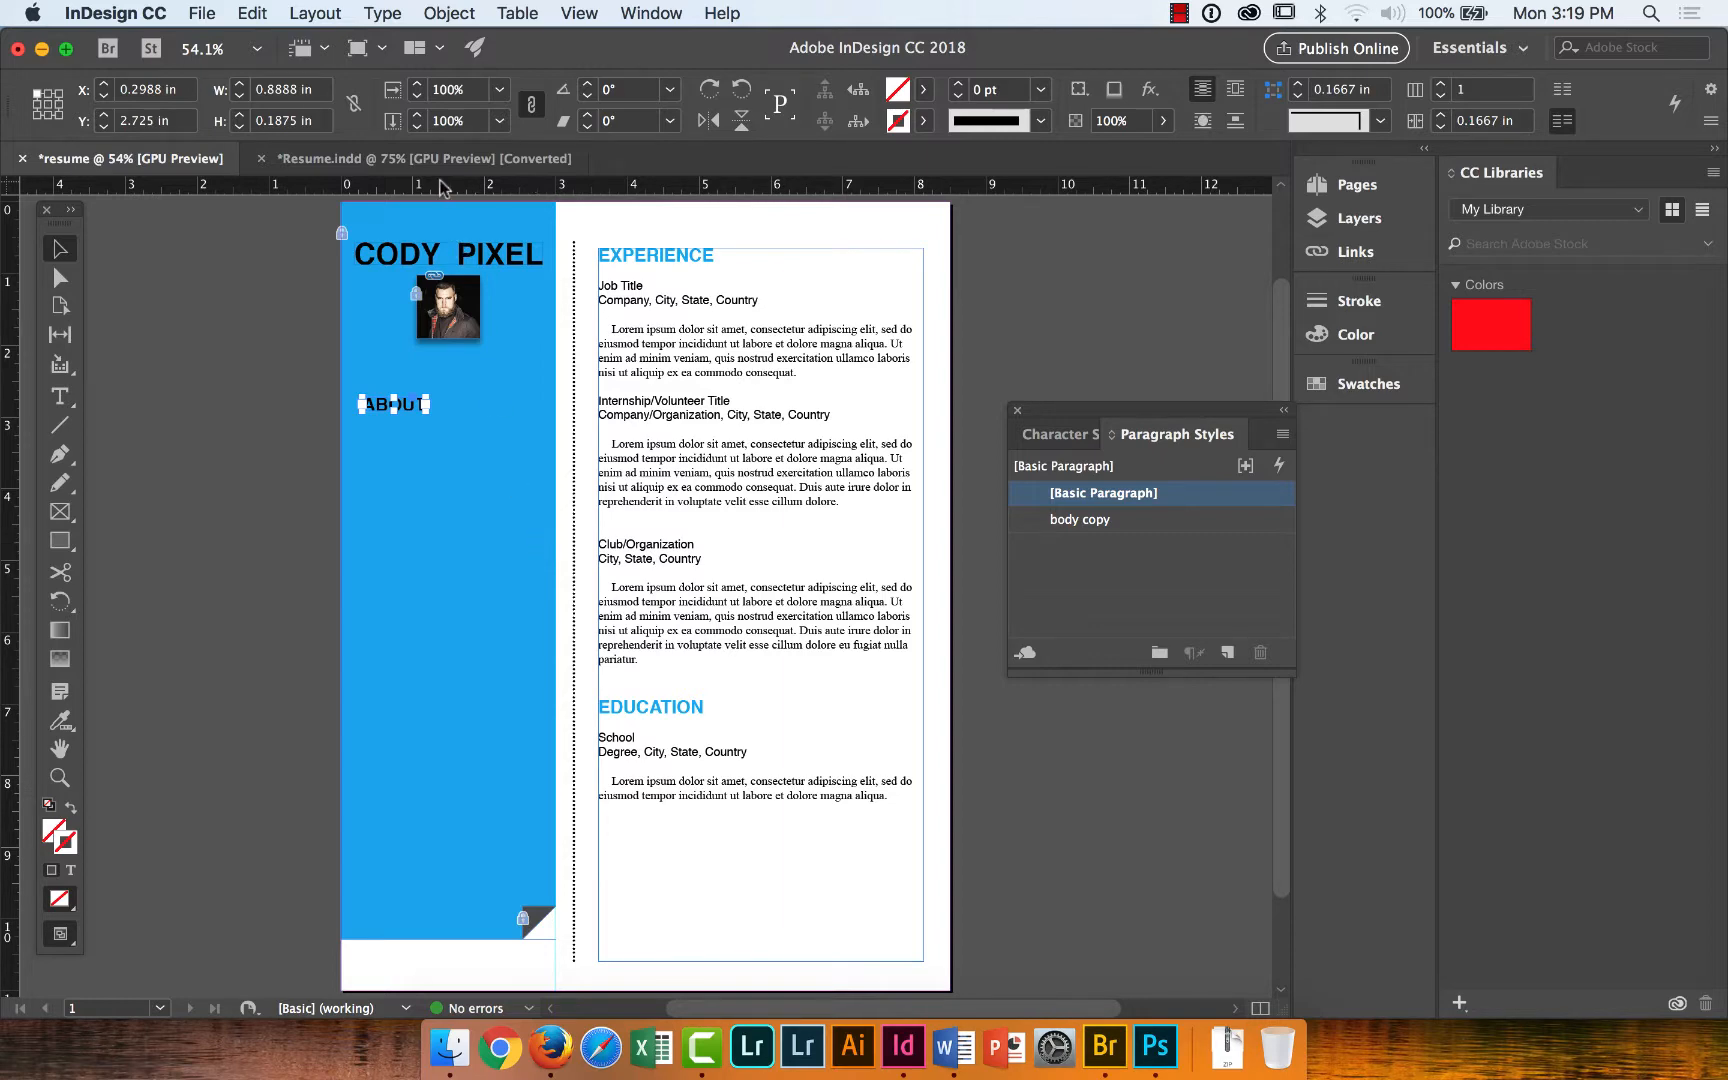
Check the heading placement in Resume.indd and move the resume's ABOUT heading left to about X 0.17 in, Y 2.72 in.
click(420, 158)
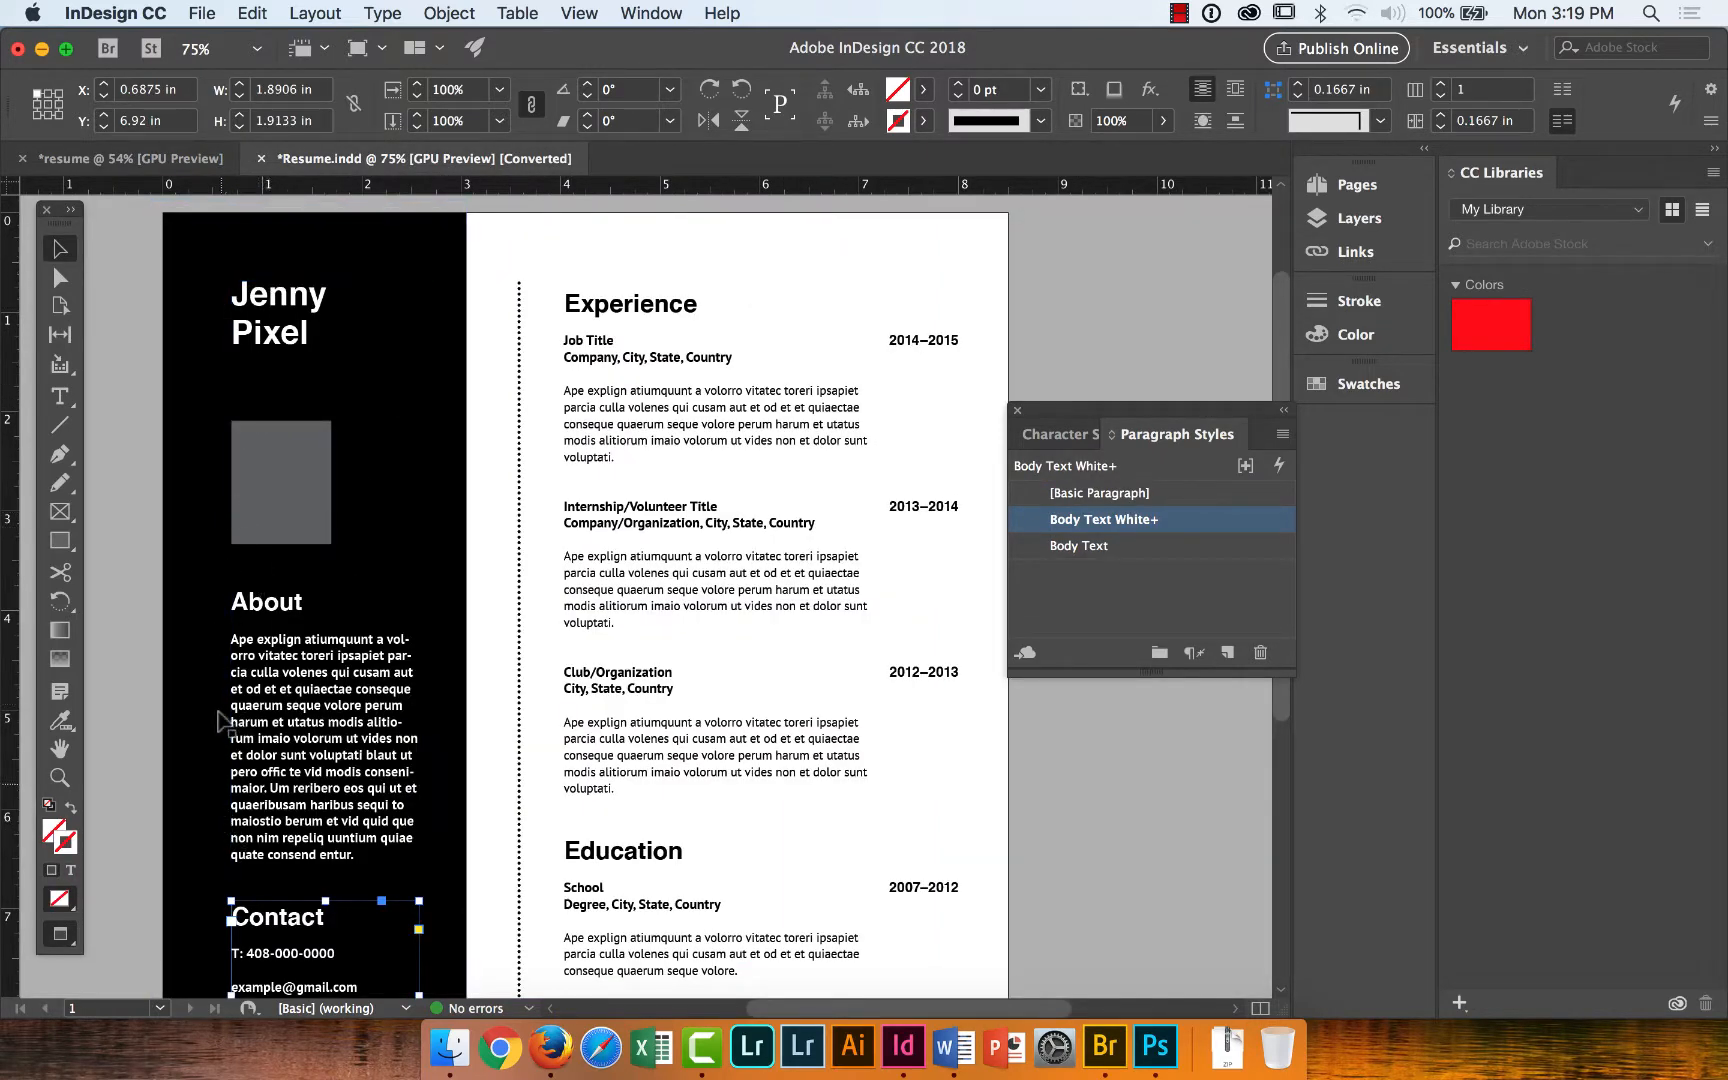
click(170, 158)
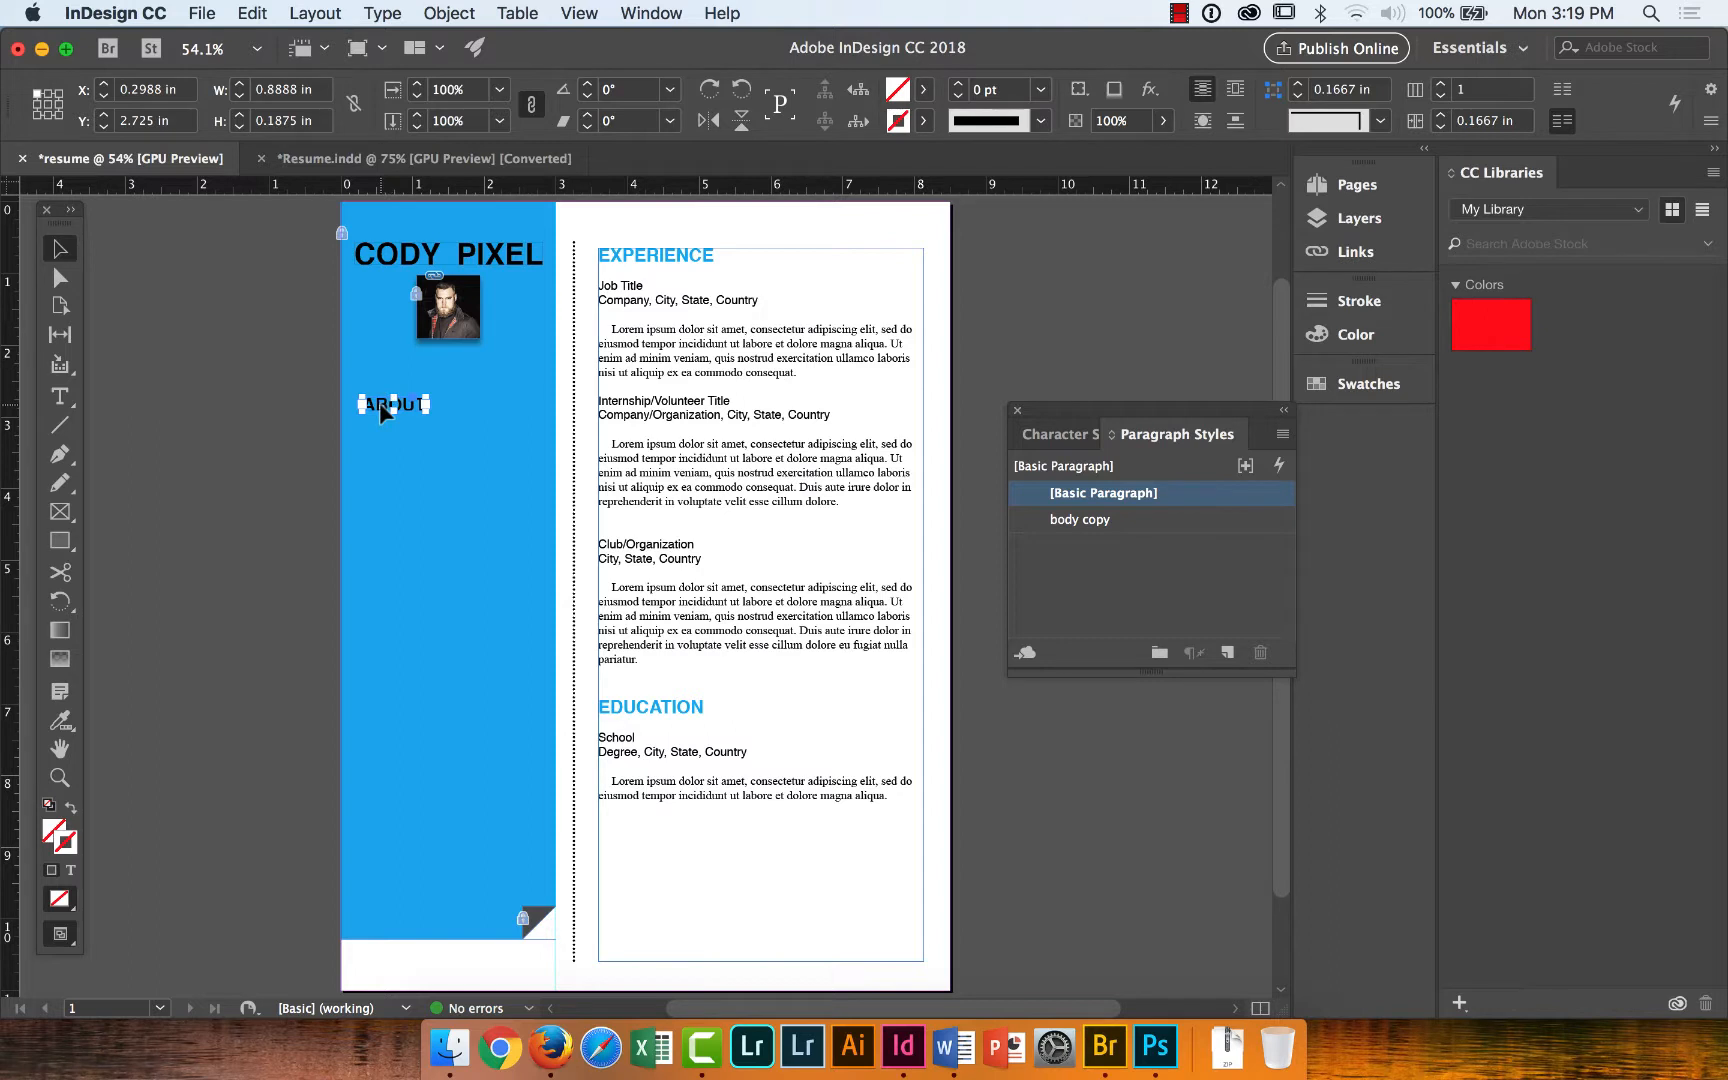
mouse_move(383, 412)
mouse_down()
mouse_move(428, 414)
mouse_move(372, 414)
mouse_up()
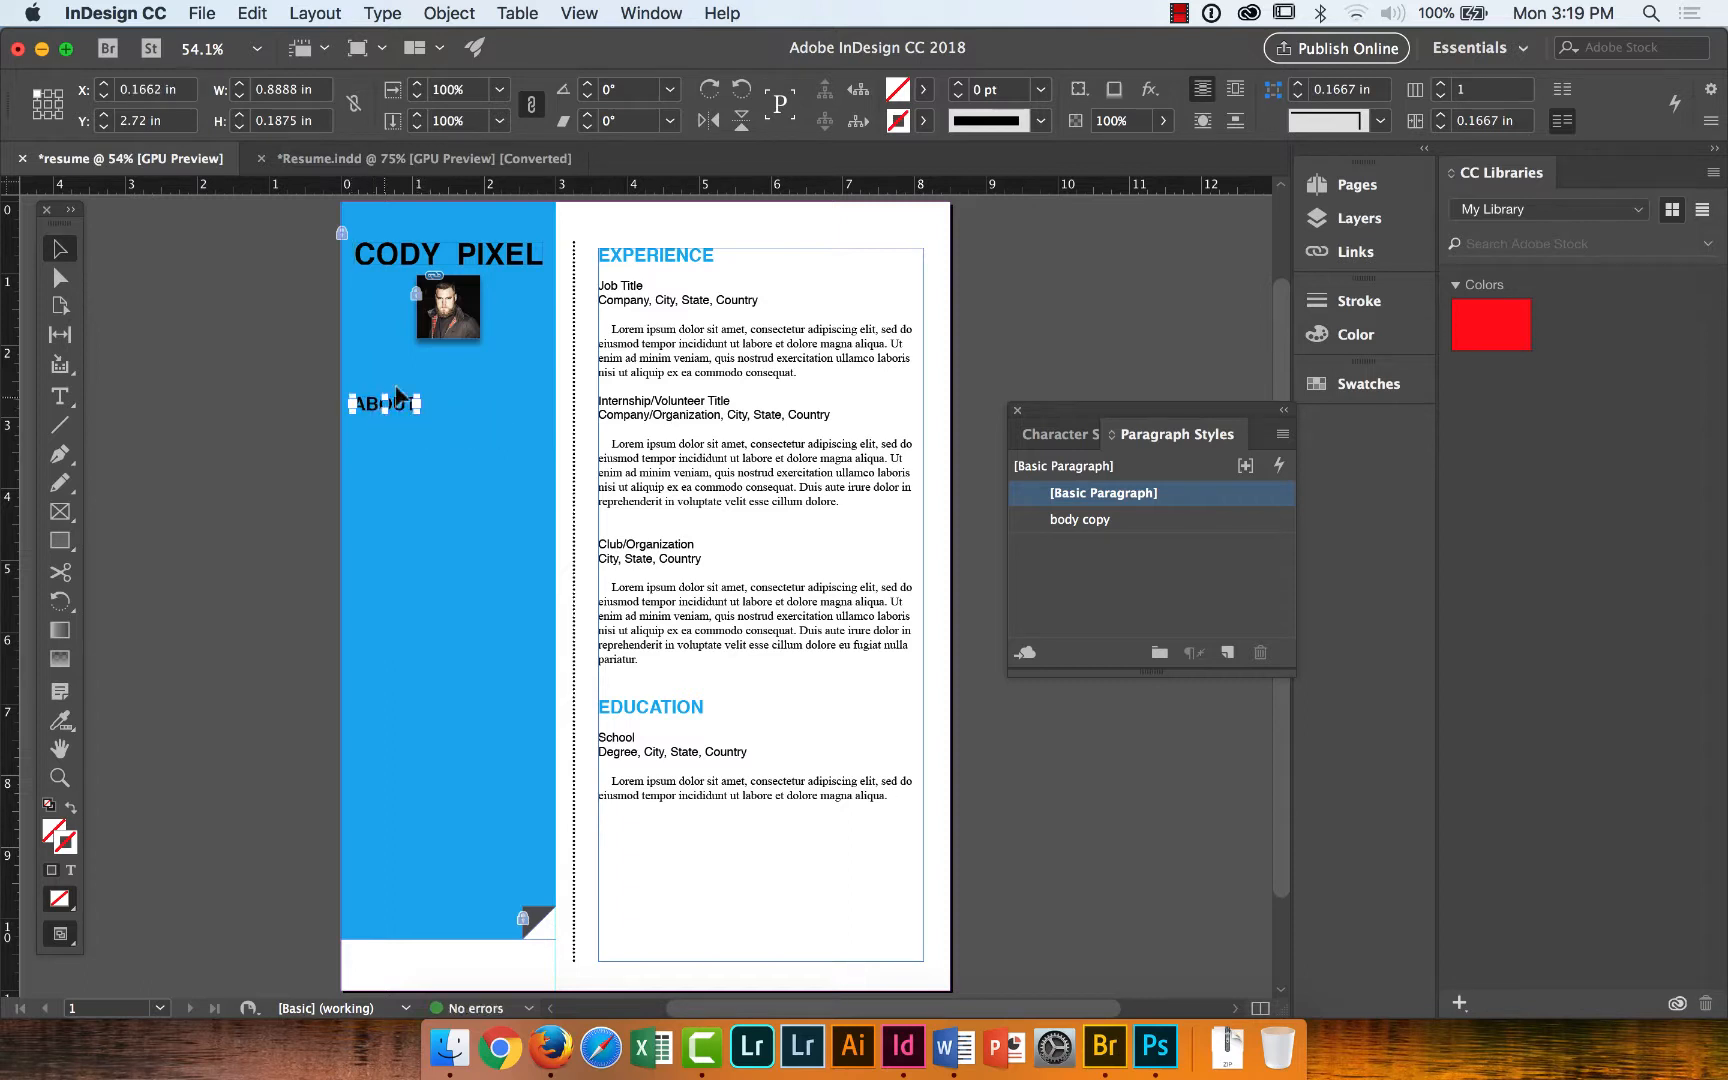
click(452, 327)
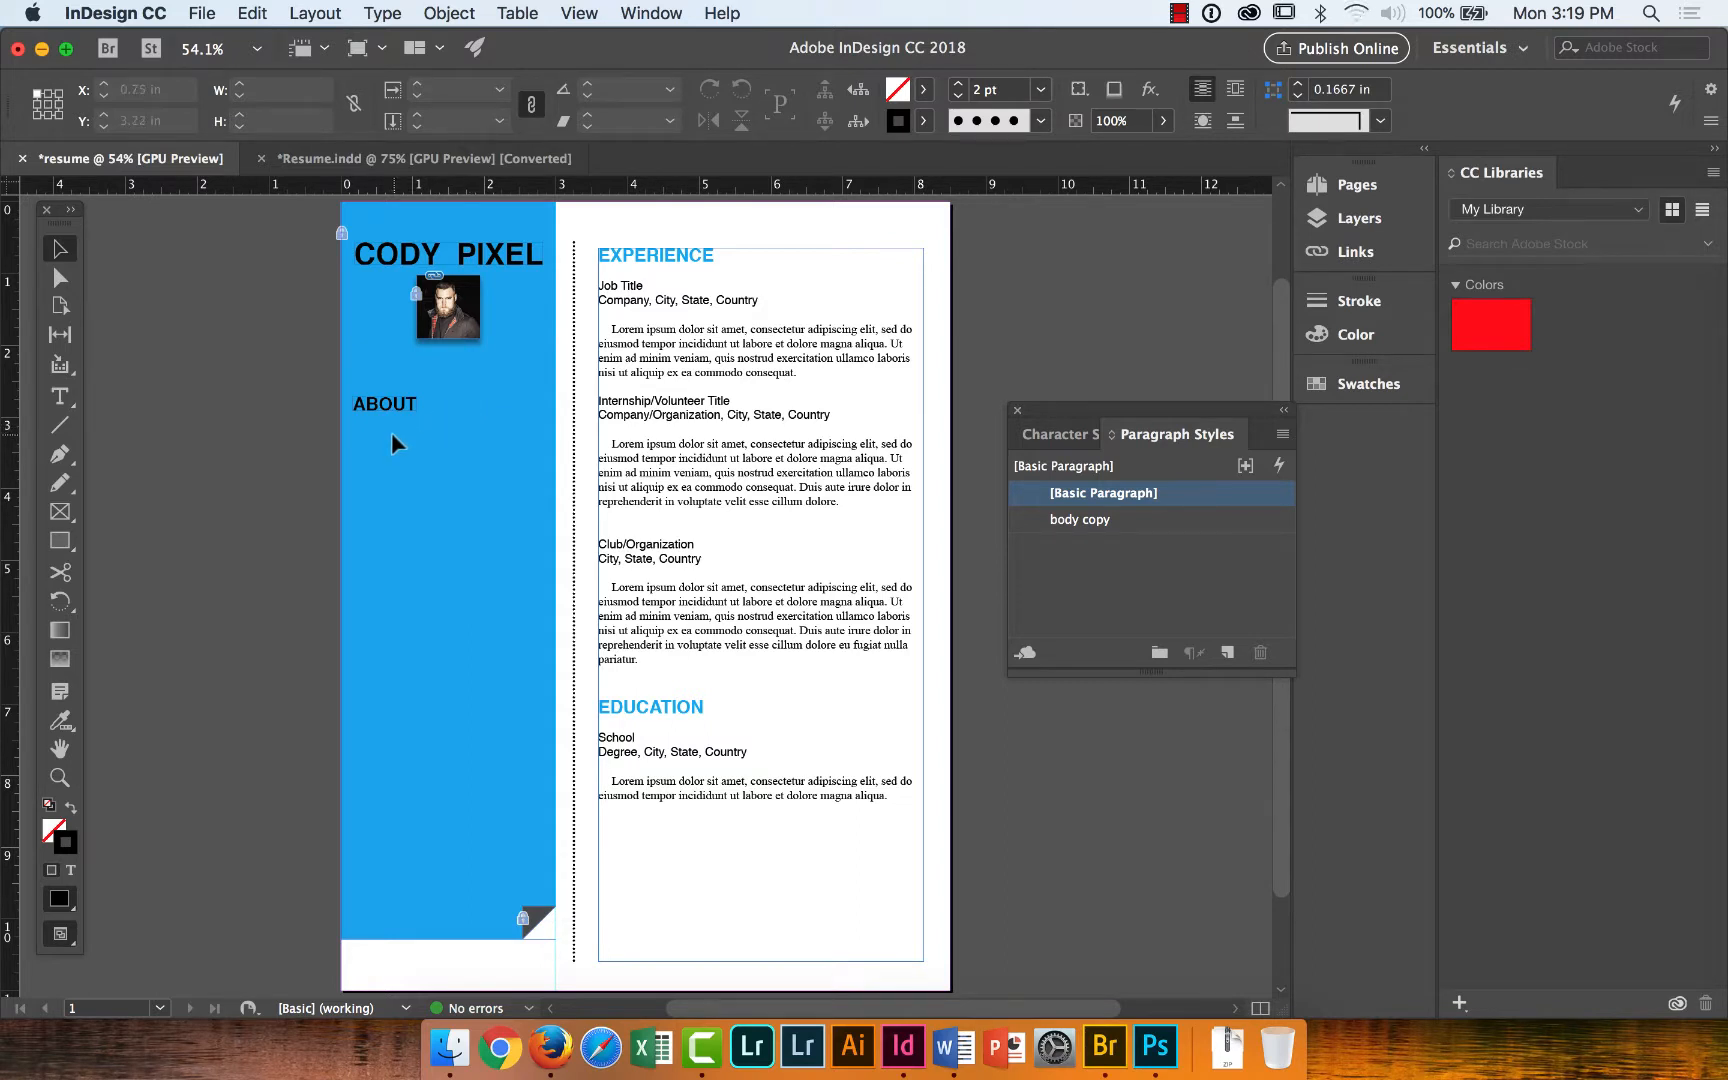
Using the About section in Resume.indd as reference, draw a tall text frame below the resume's ABOUT heading.
click(424, 158)
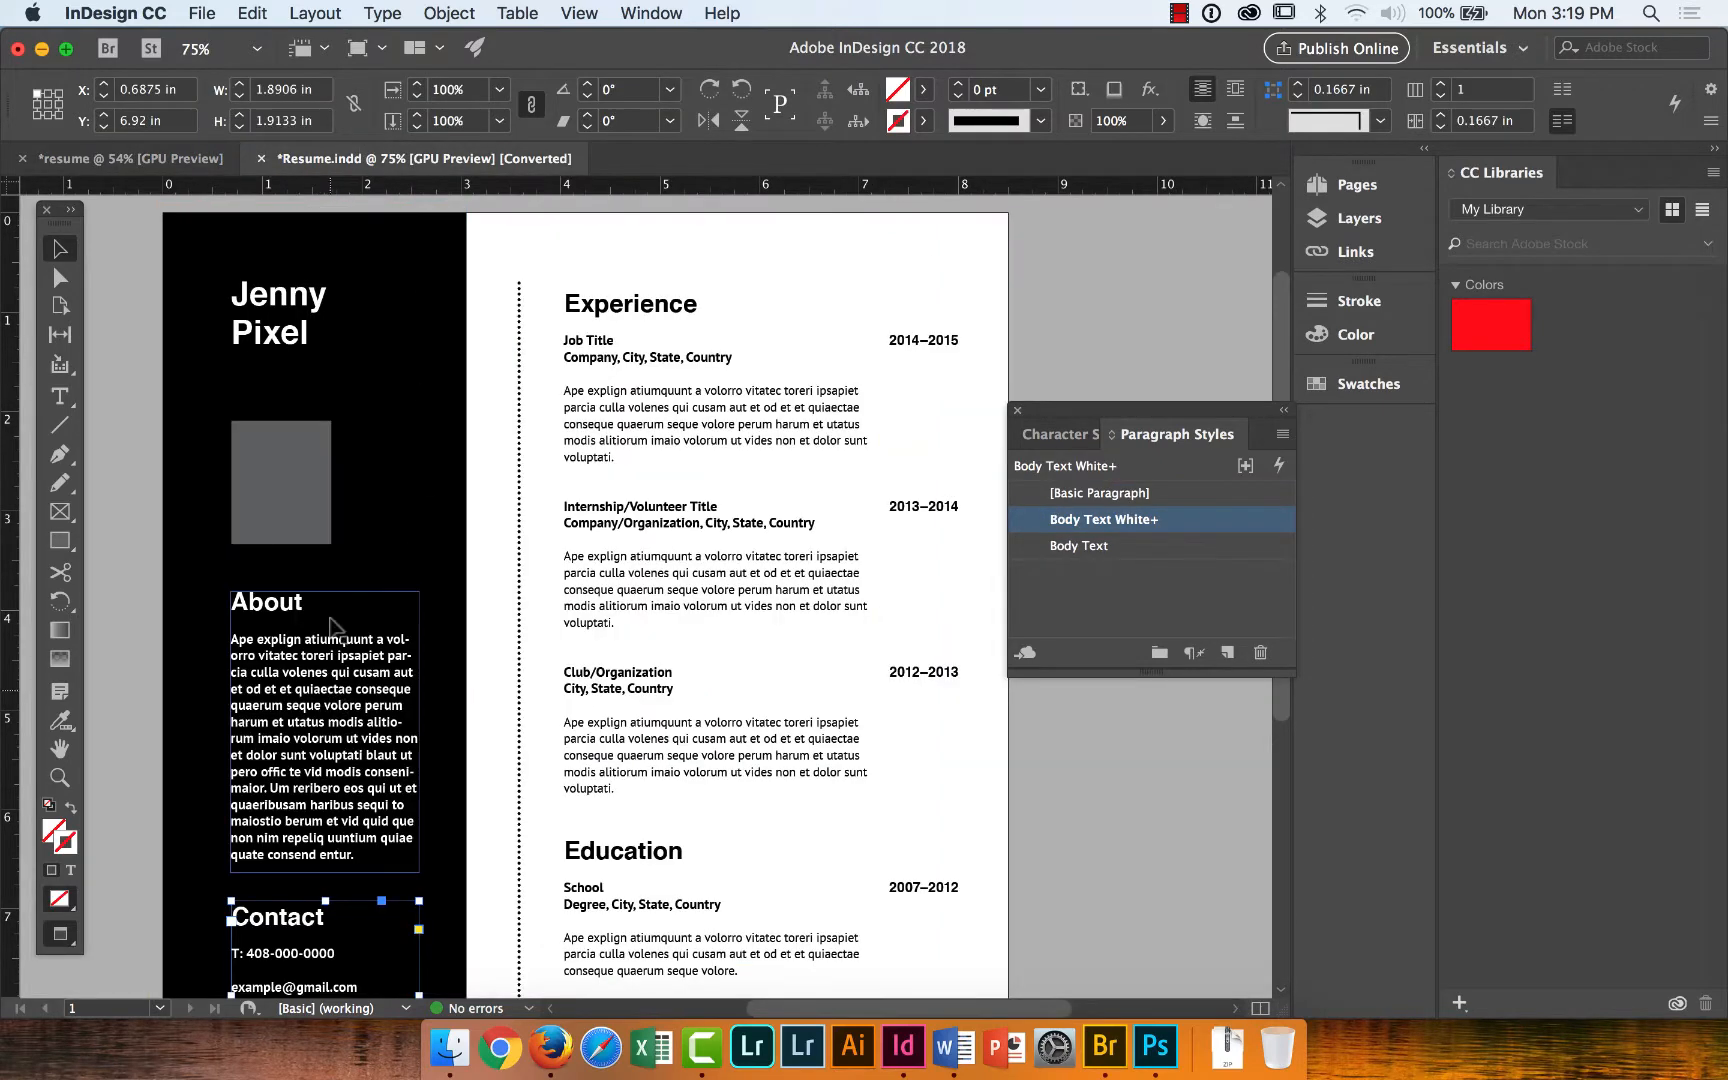
click(174, 161)
click(60, 396)
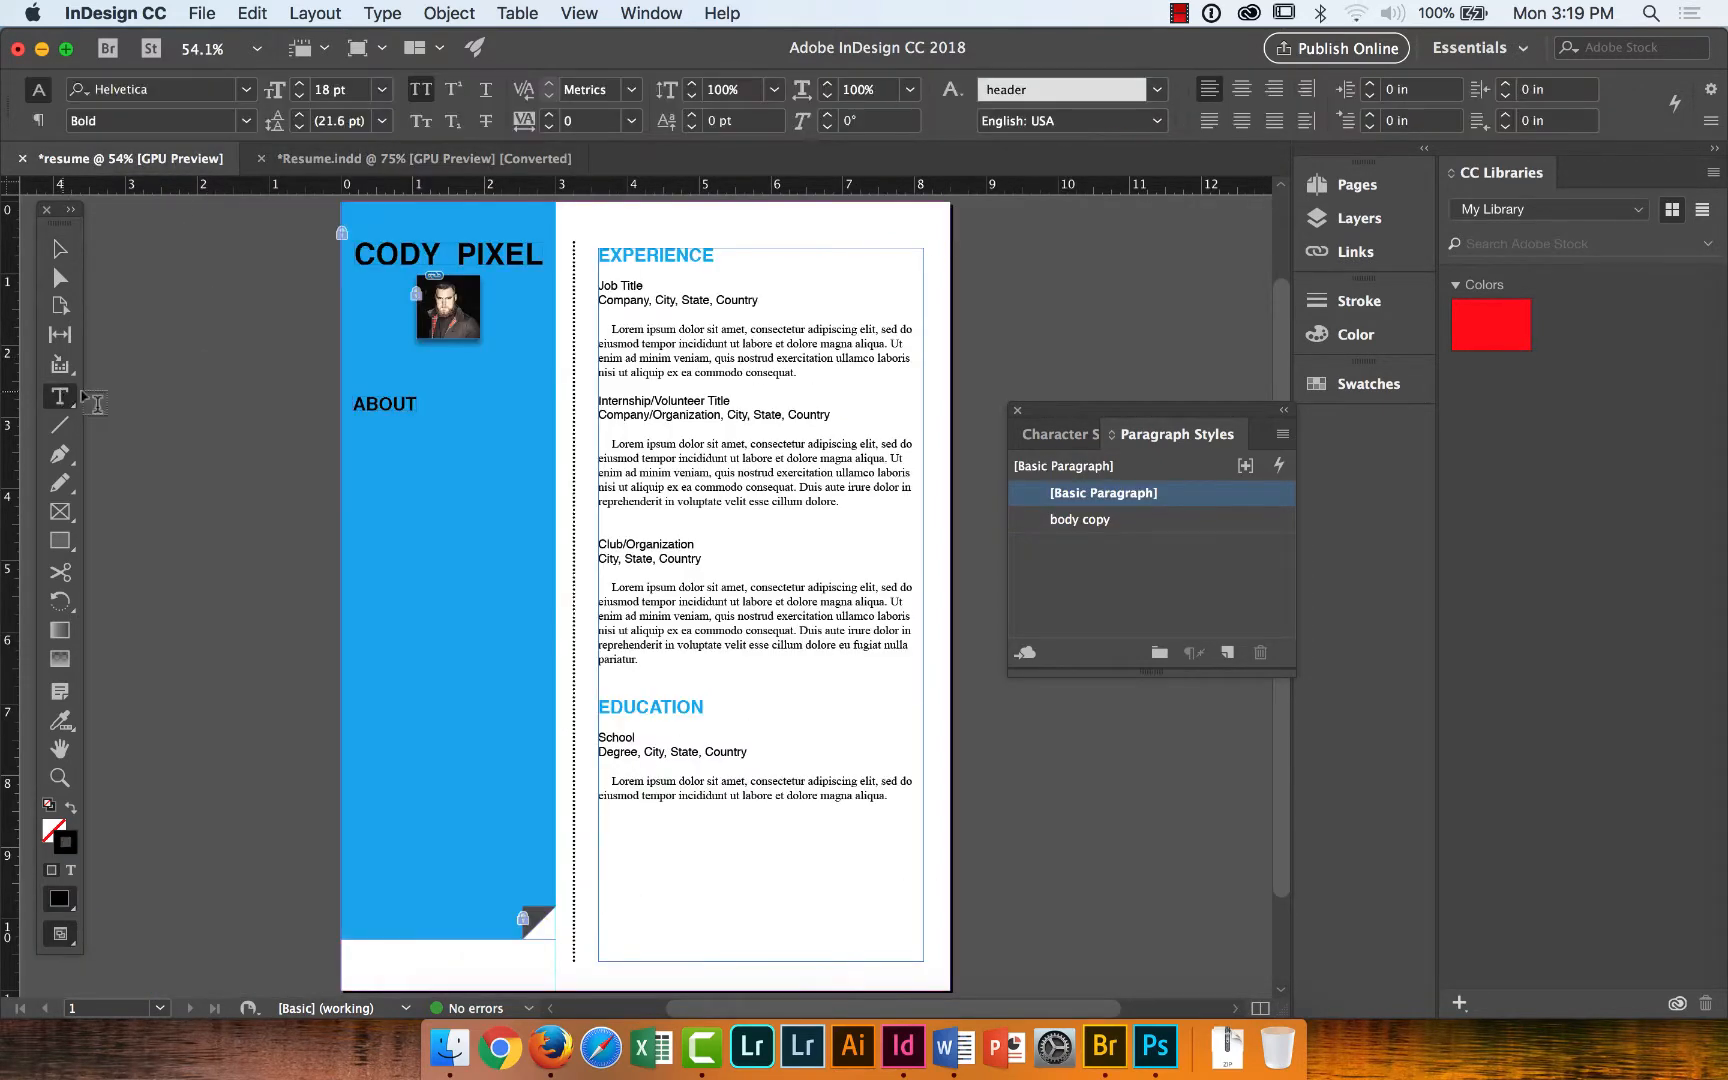
drag(368, 440, 527, 683)
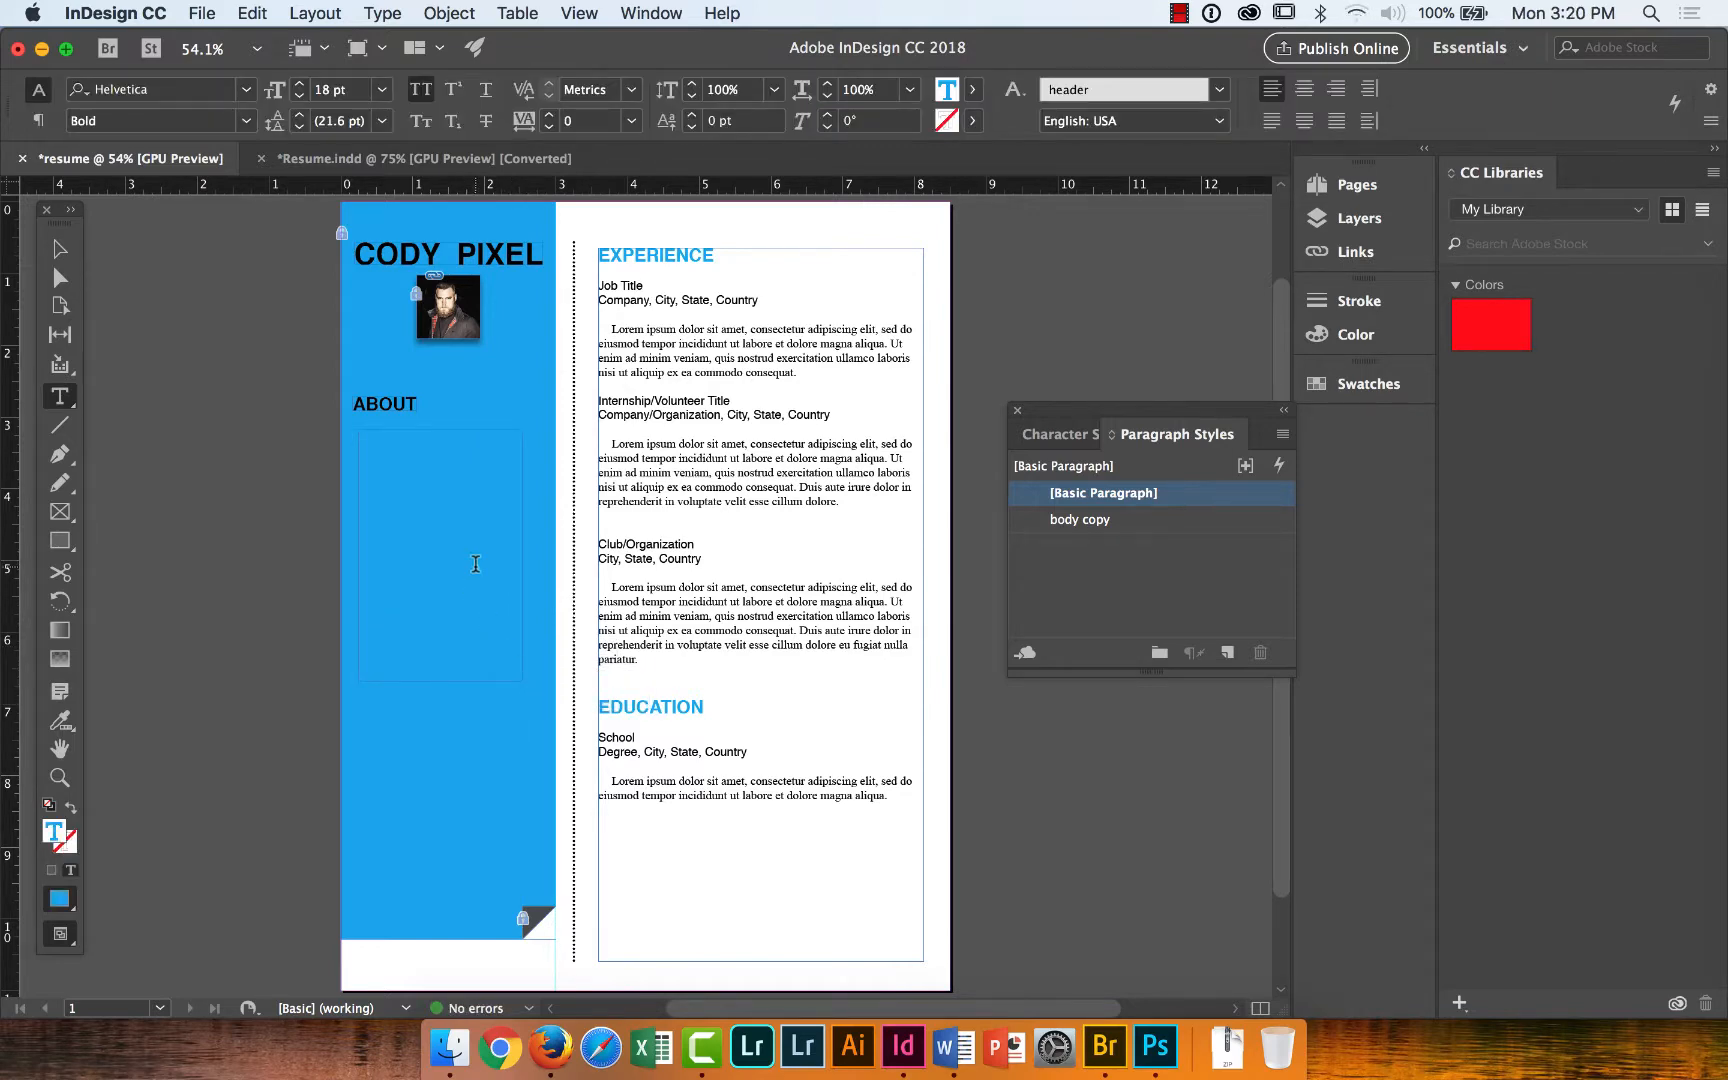
Check the About body text in Resume.indd, and redraw the resume's text frame below ABOUT at about 2.62 in wide by 4.28 in tall.
click(400, 157)
drag(278, 640, 341, 660)
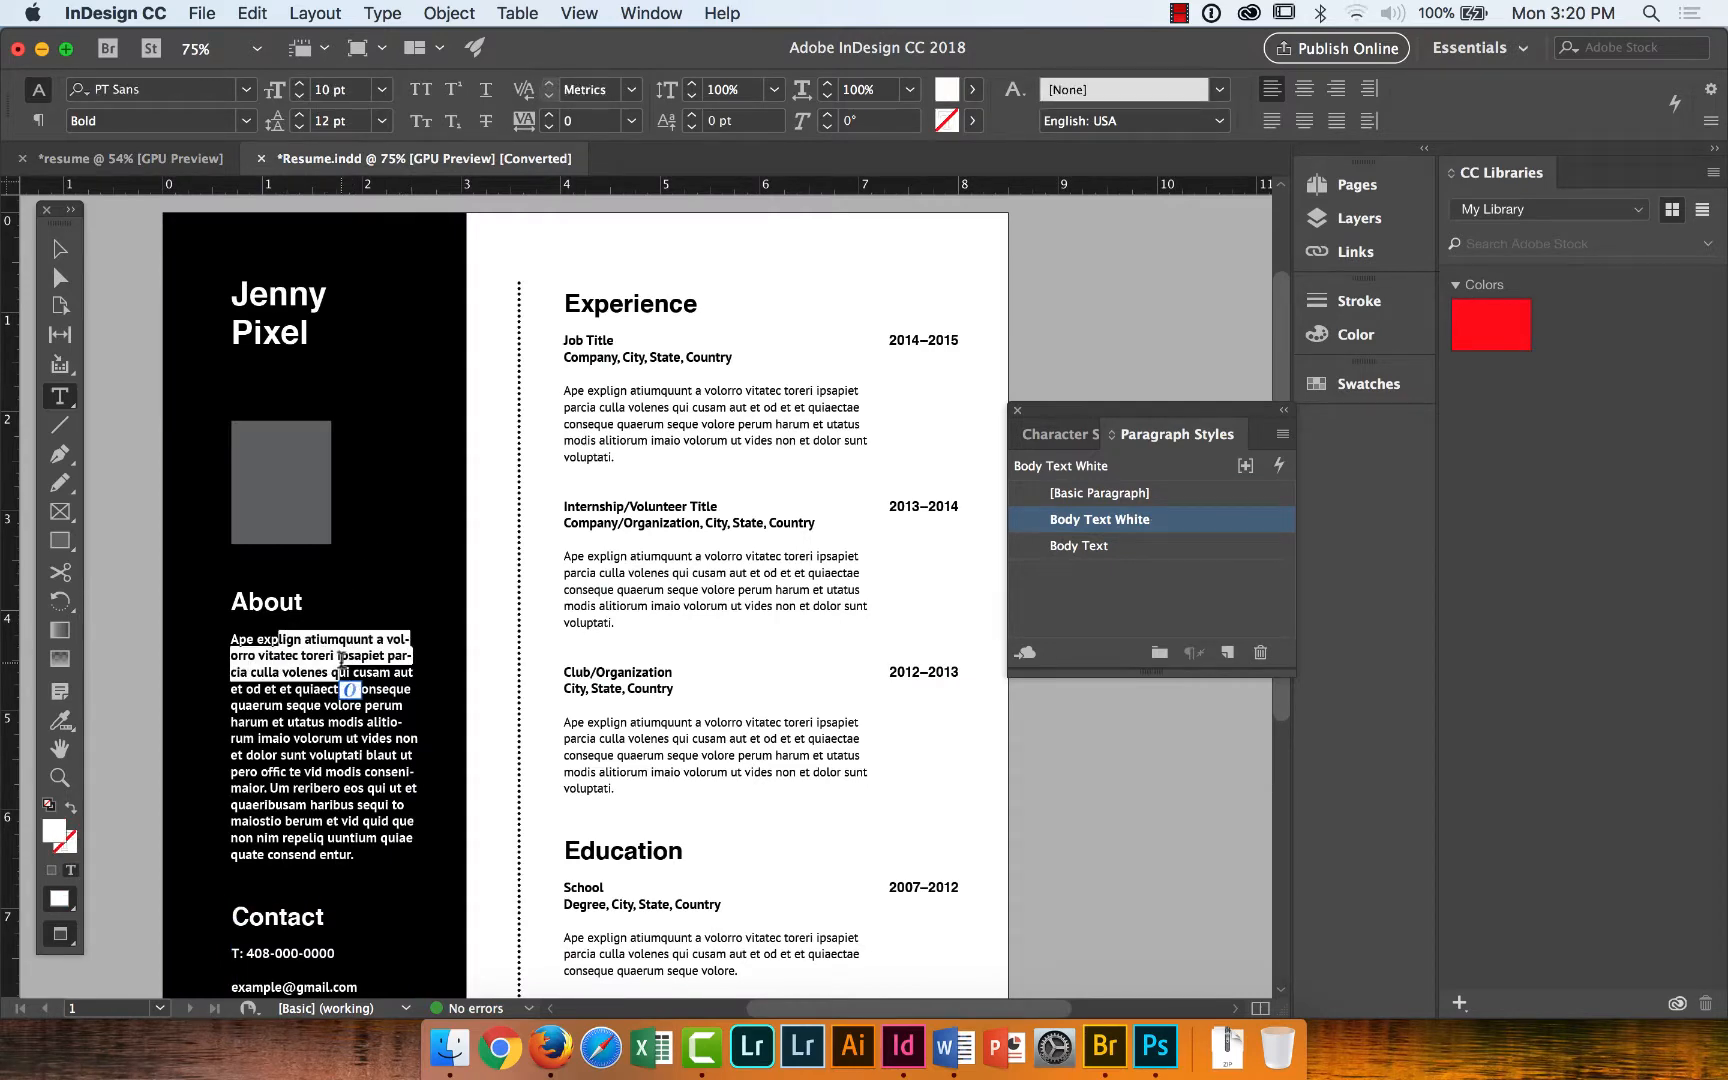
click(160, 158)
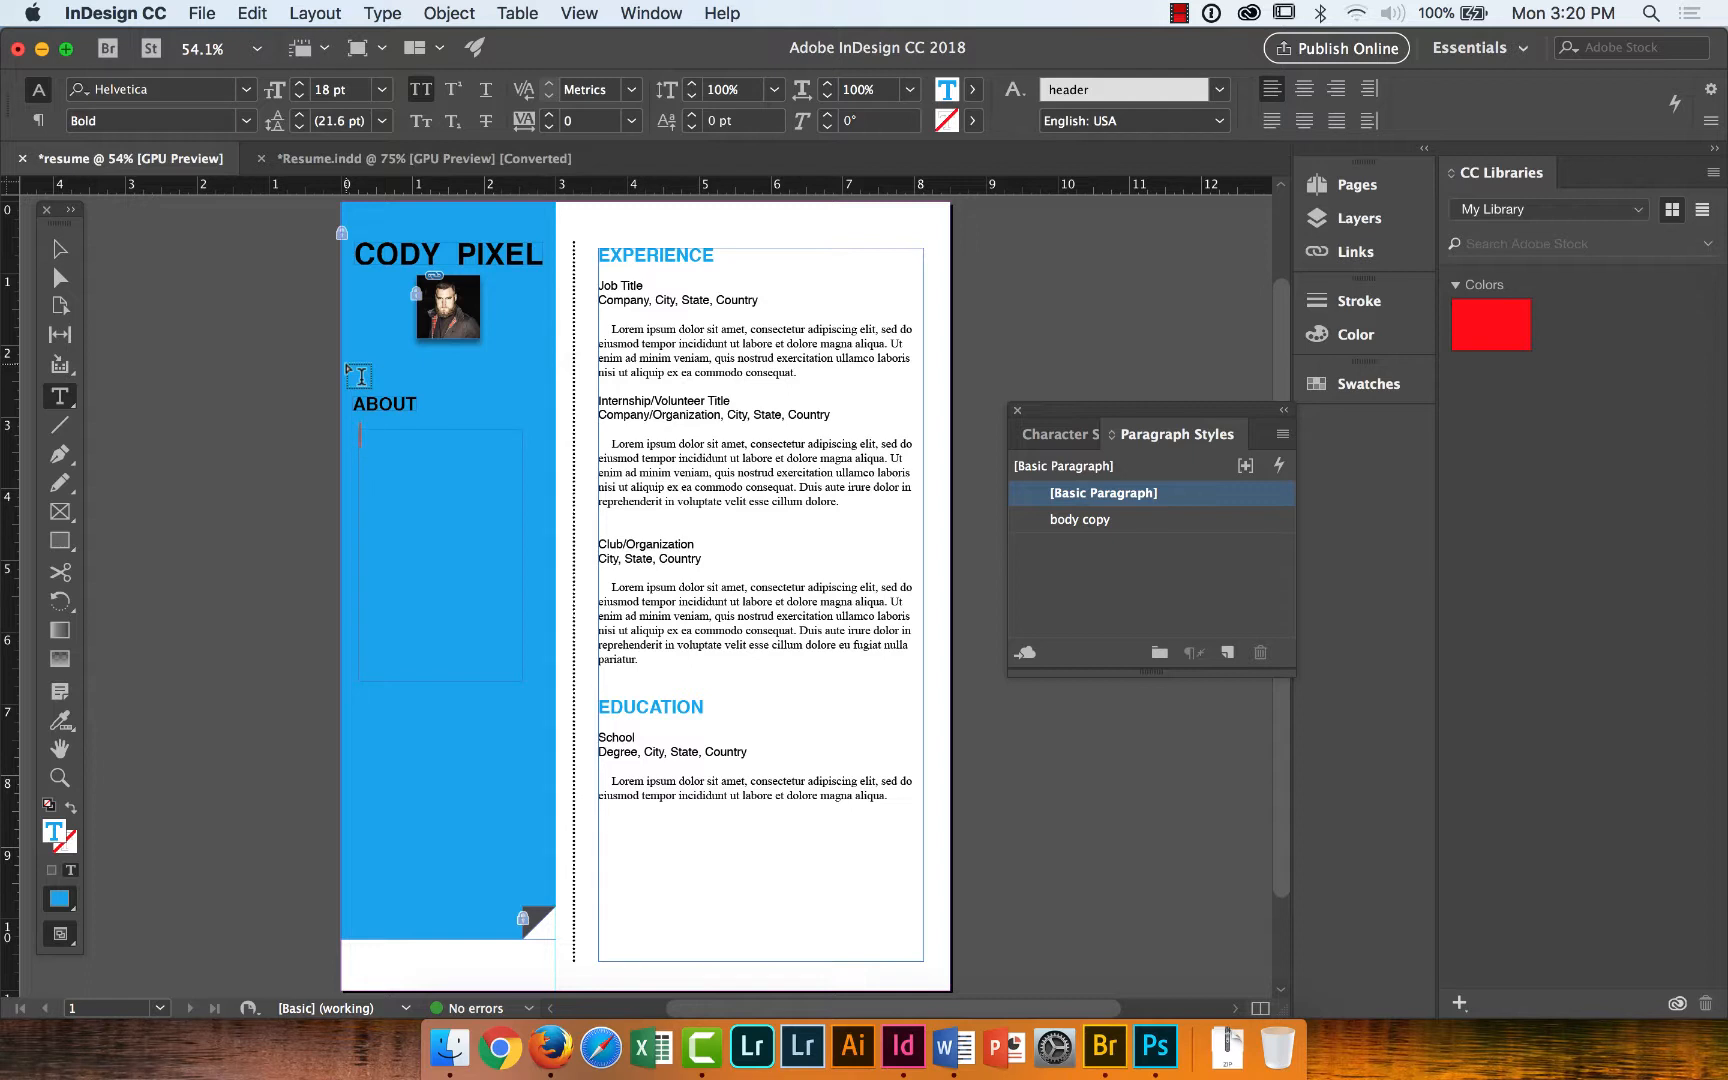
click(205, 267)
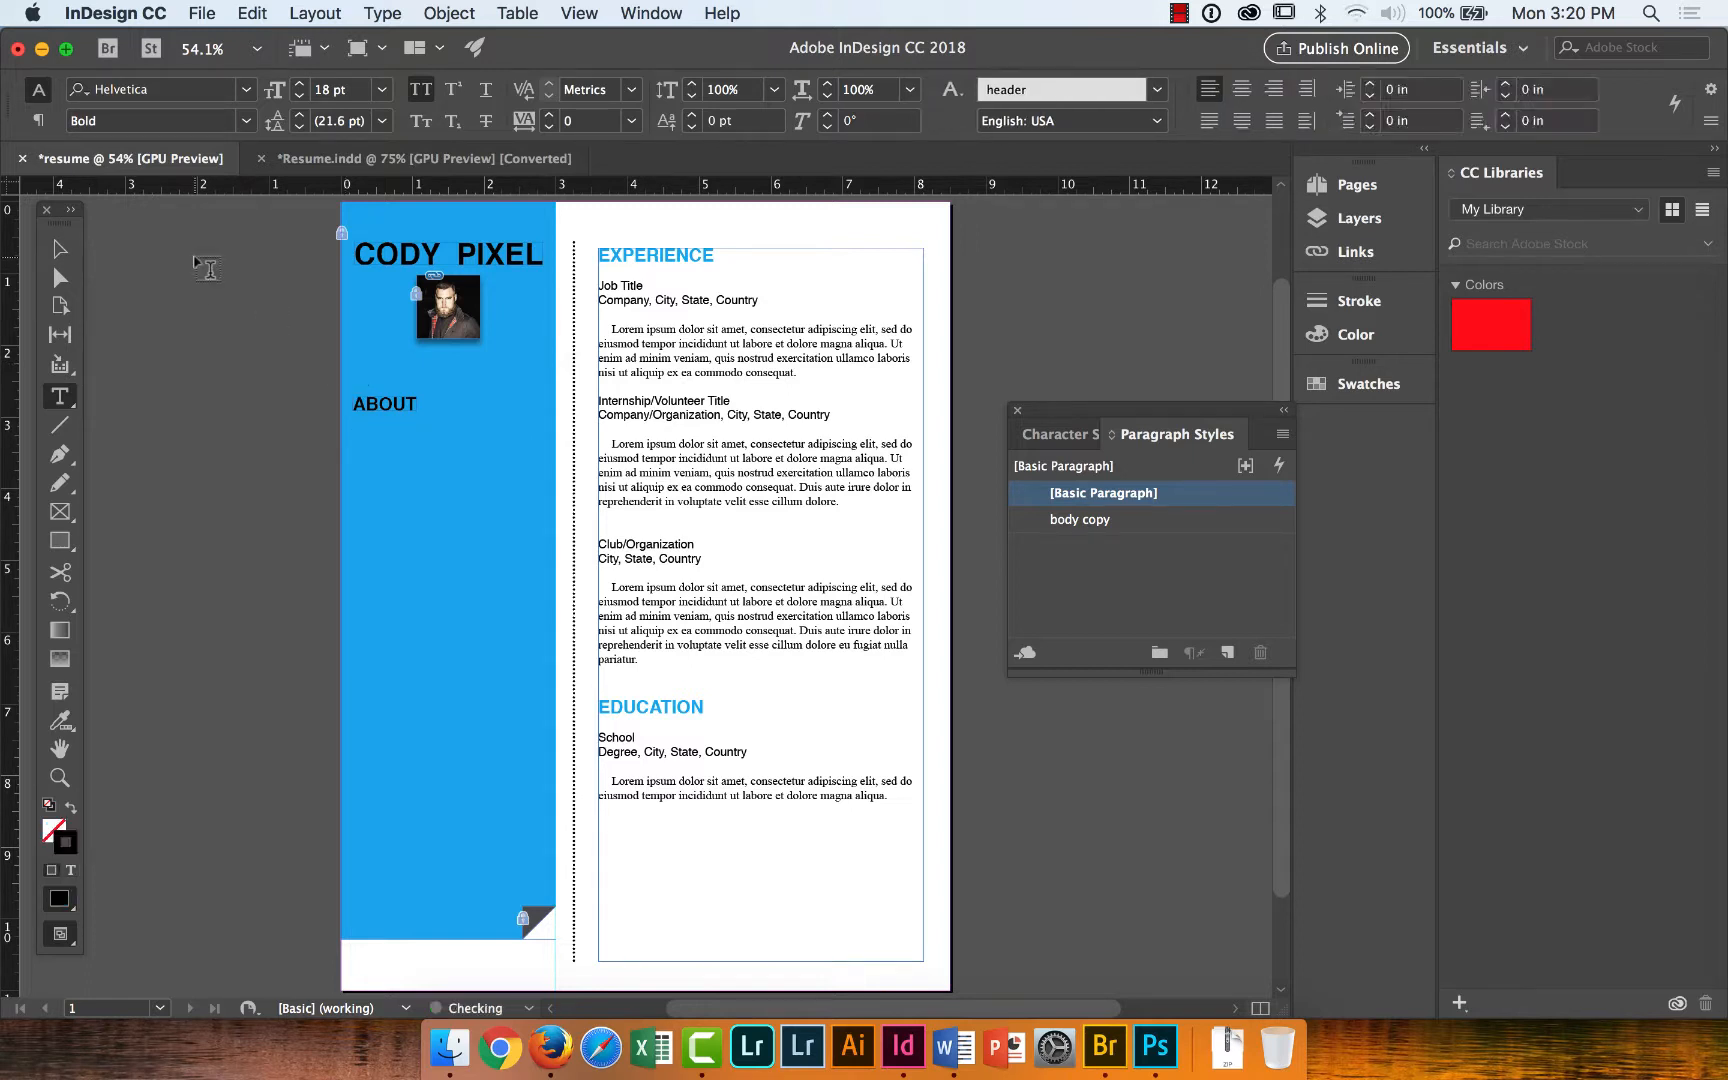
drag(355, 437, 543, 745)
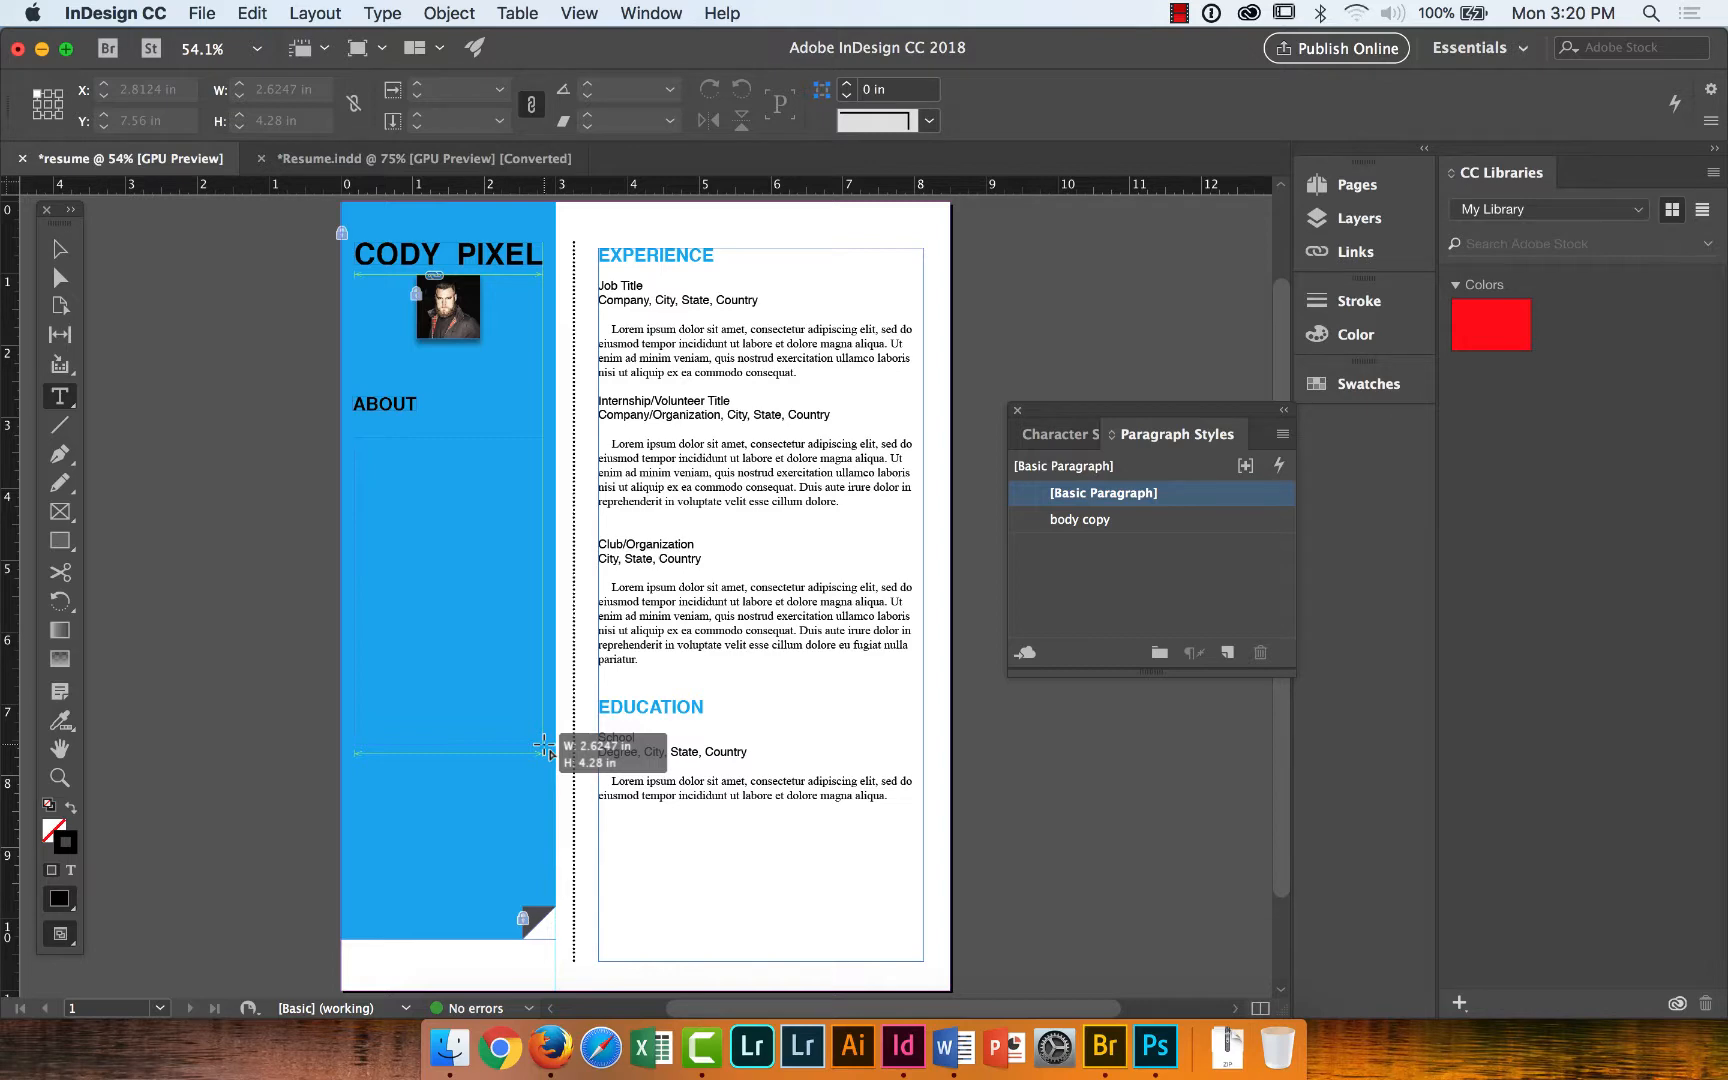
drag(543, 745, 543, 742)
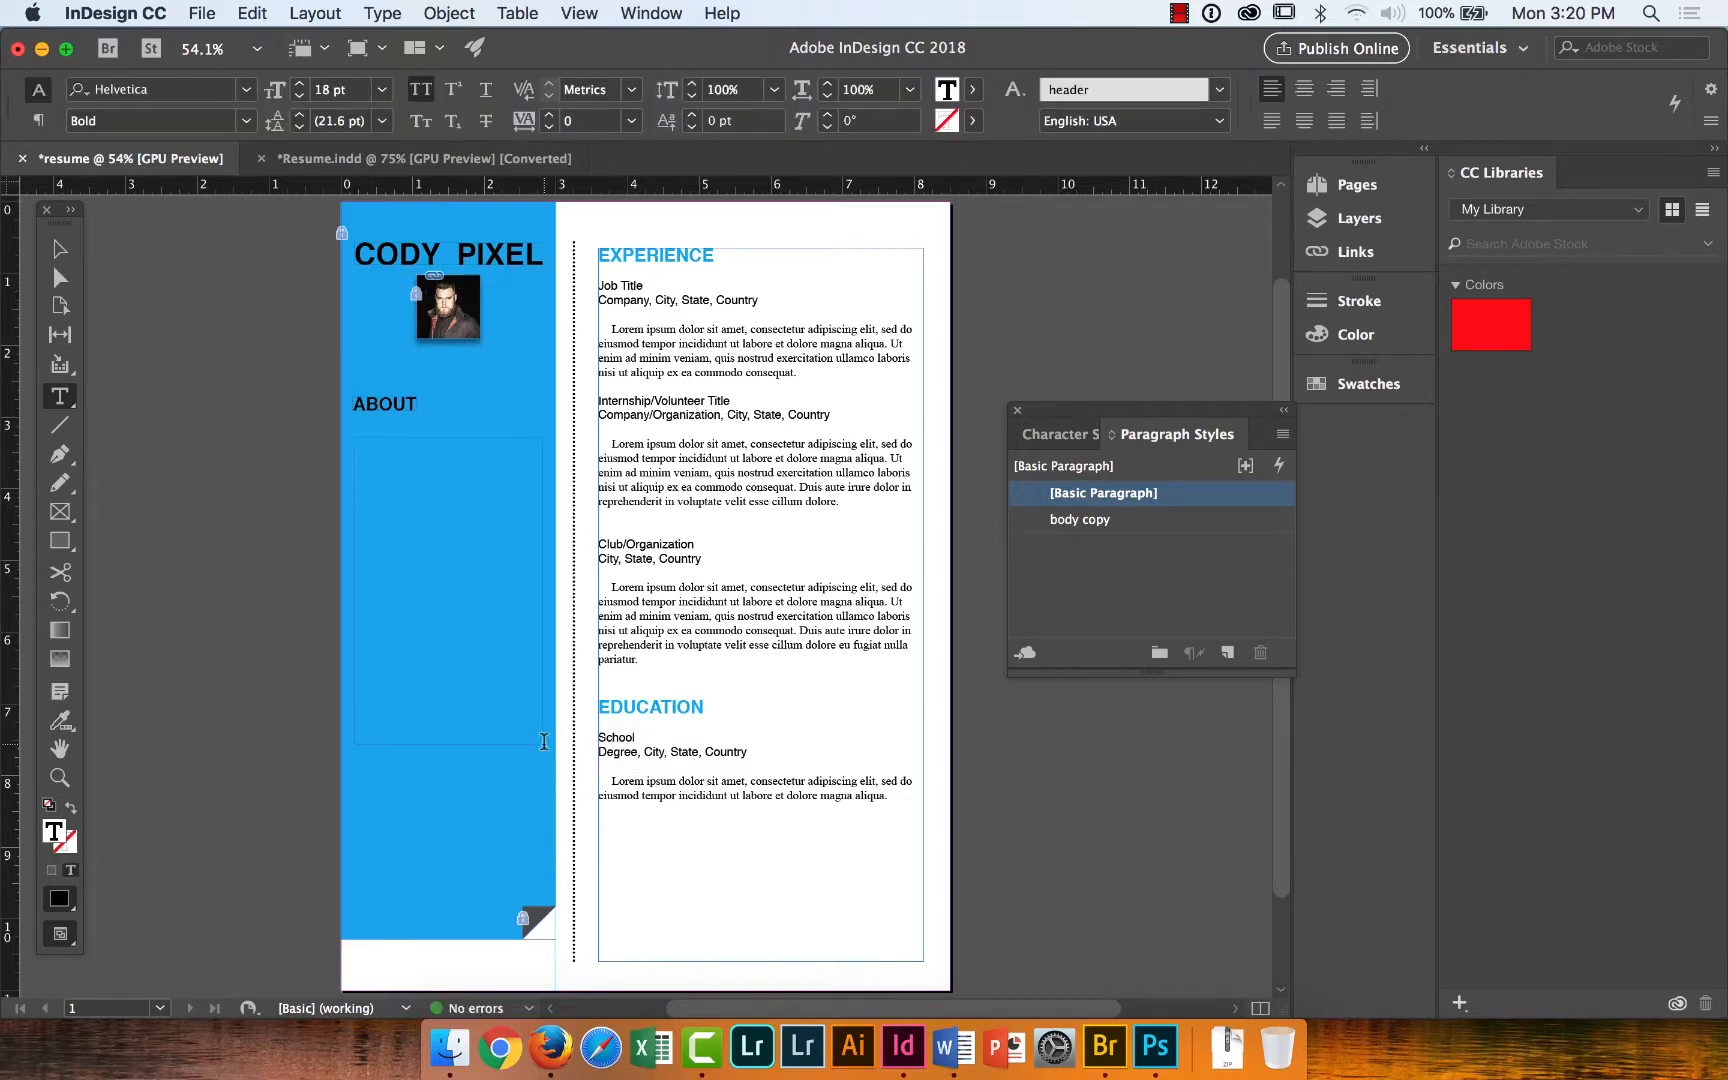
Check the reference layout and the Internship/Volunteer subheader's formatting, and set the empty About frame's font style to Regular.
click(425, 158)
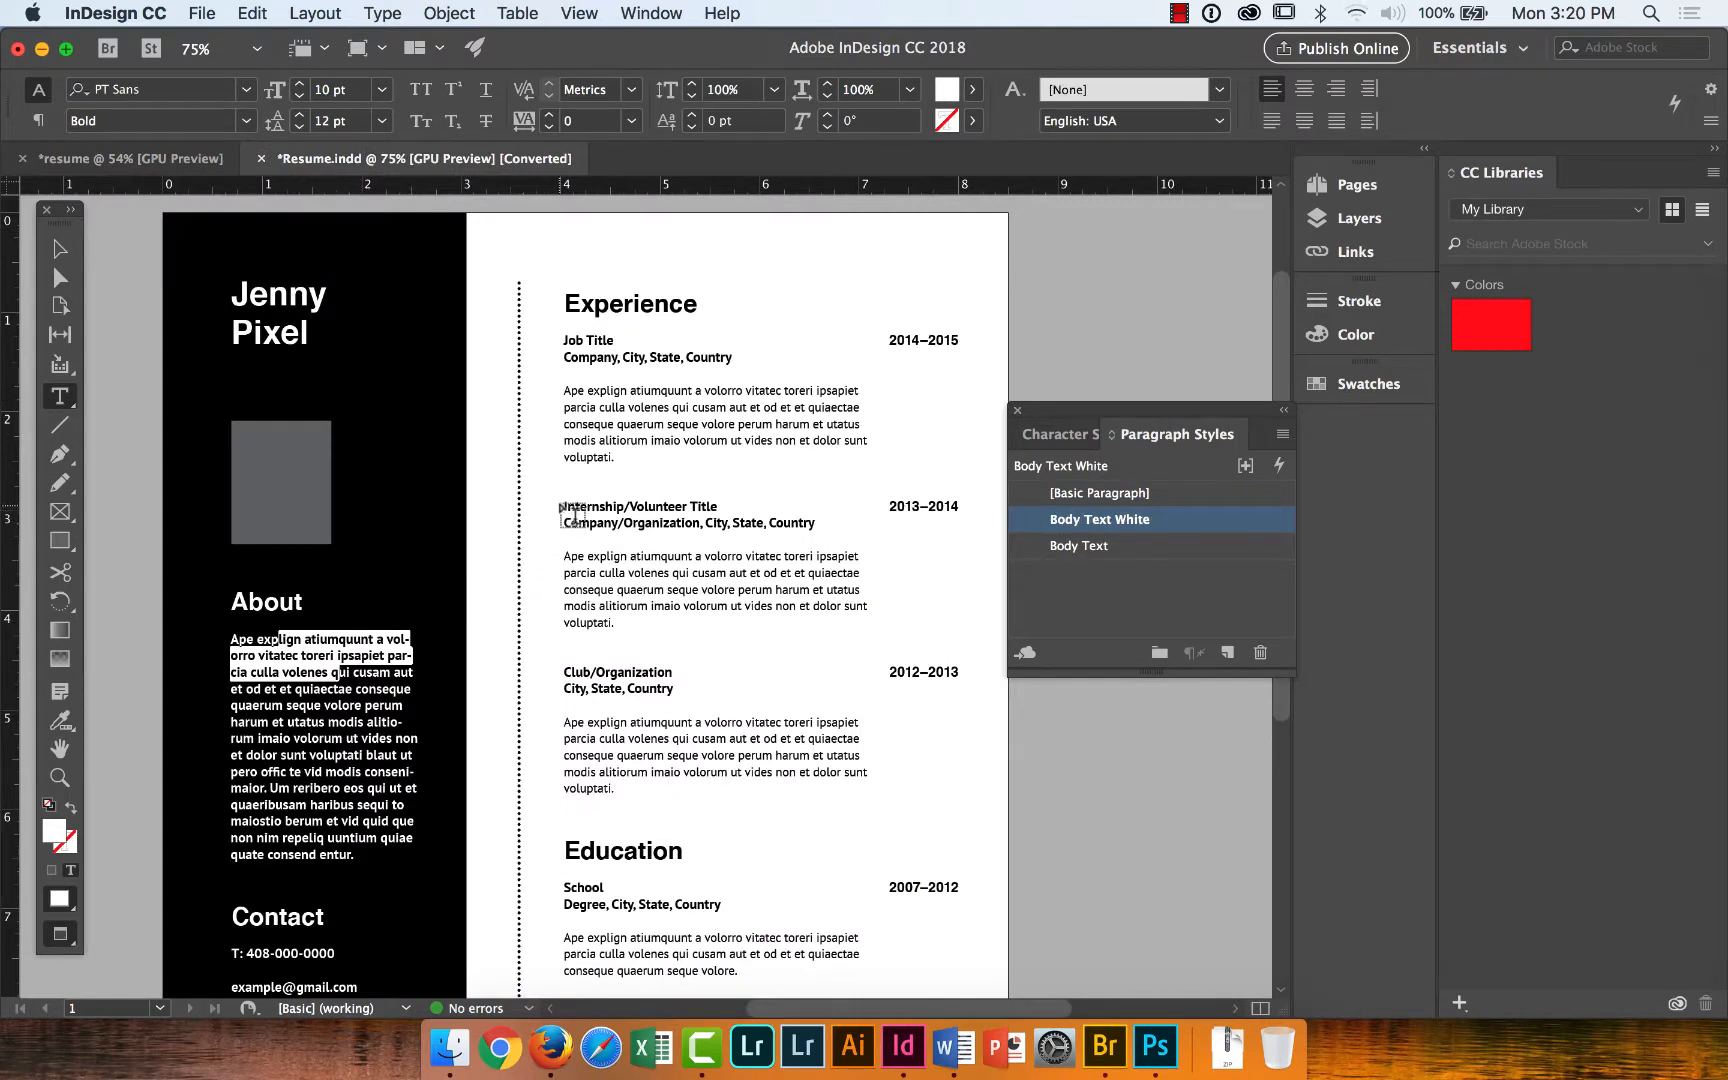
click(161, 162)
drag(616, 400, 686, 412)
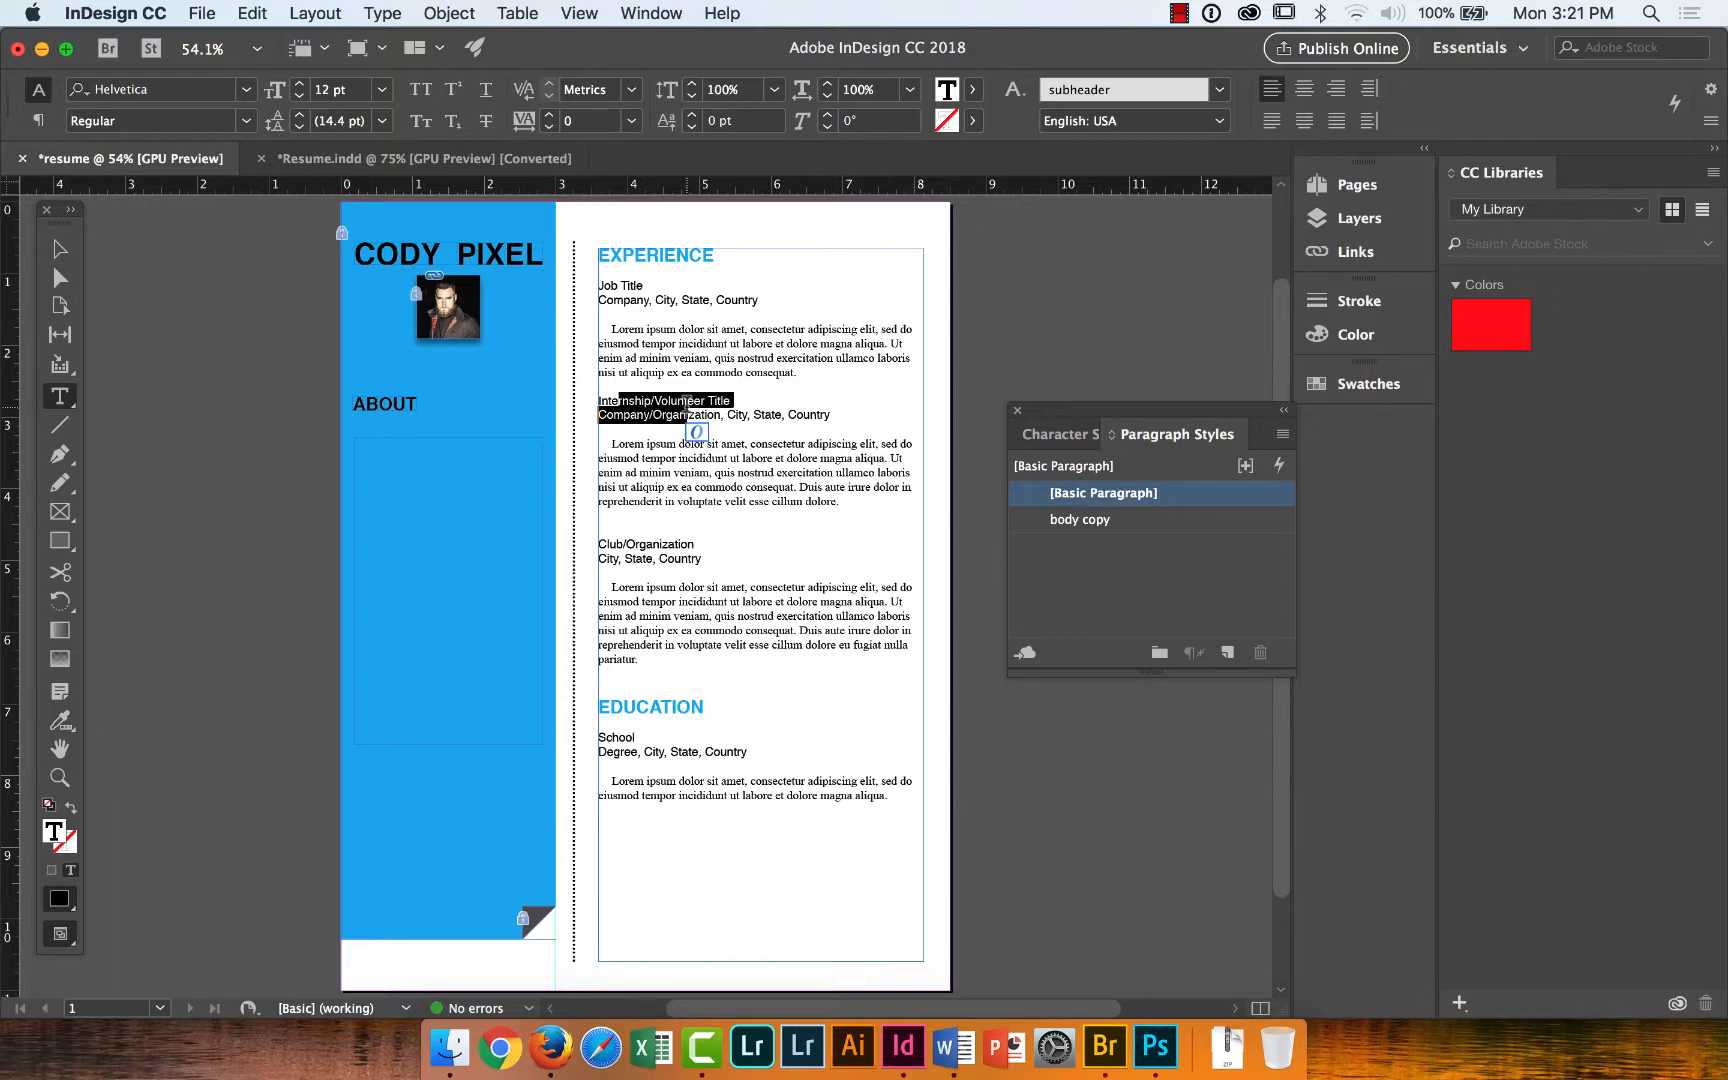
click(385, 437)
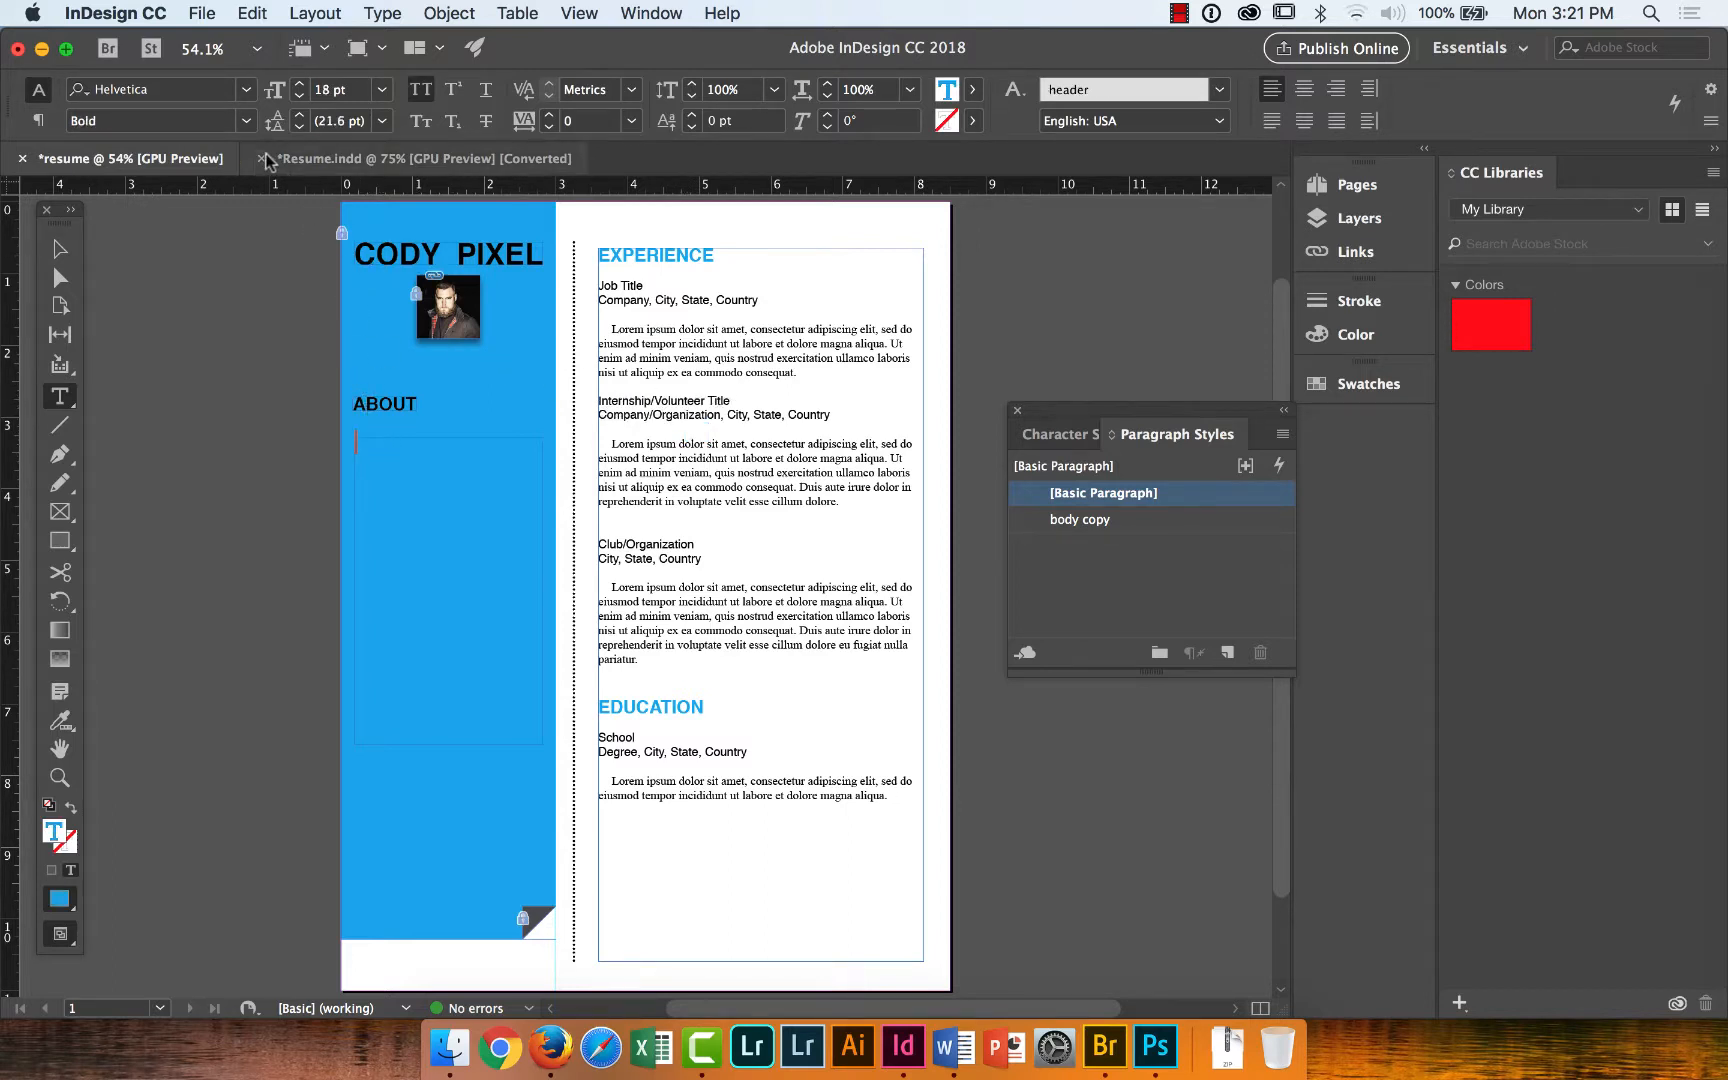
click(246, 121)
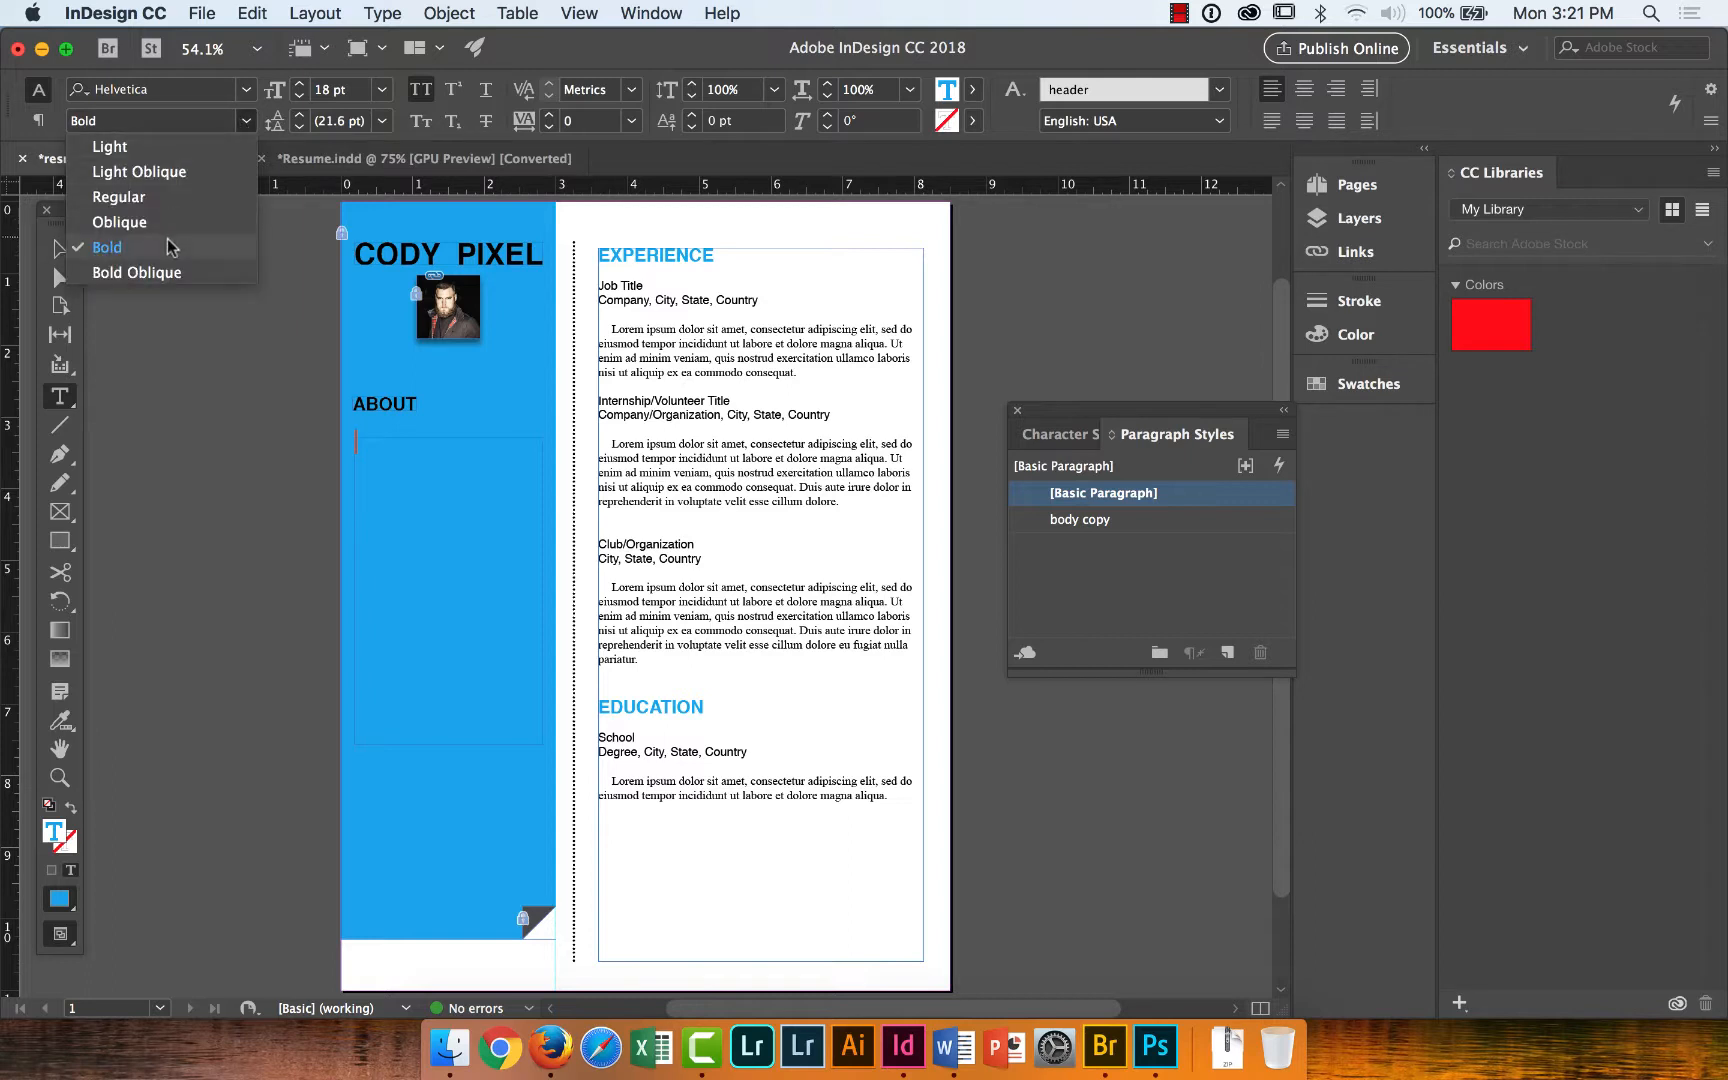
click(150, 198)
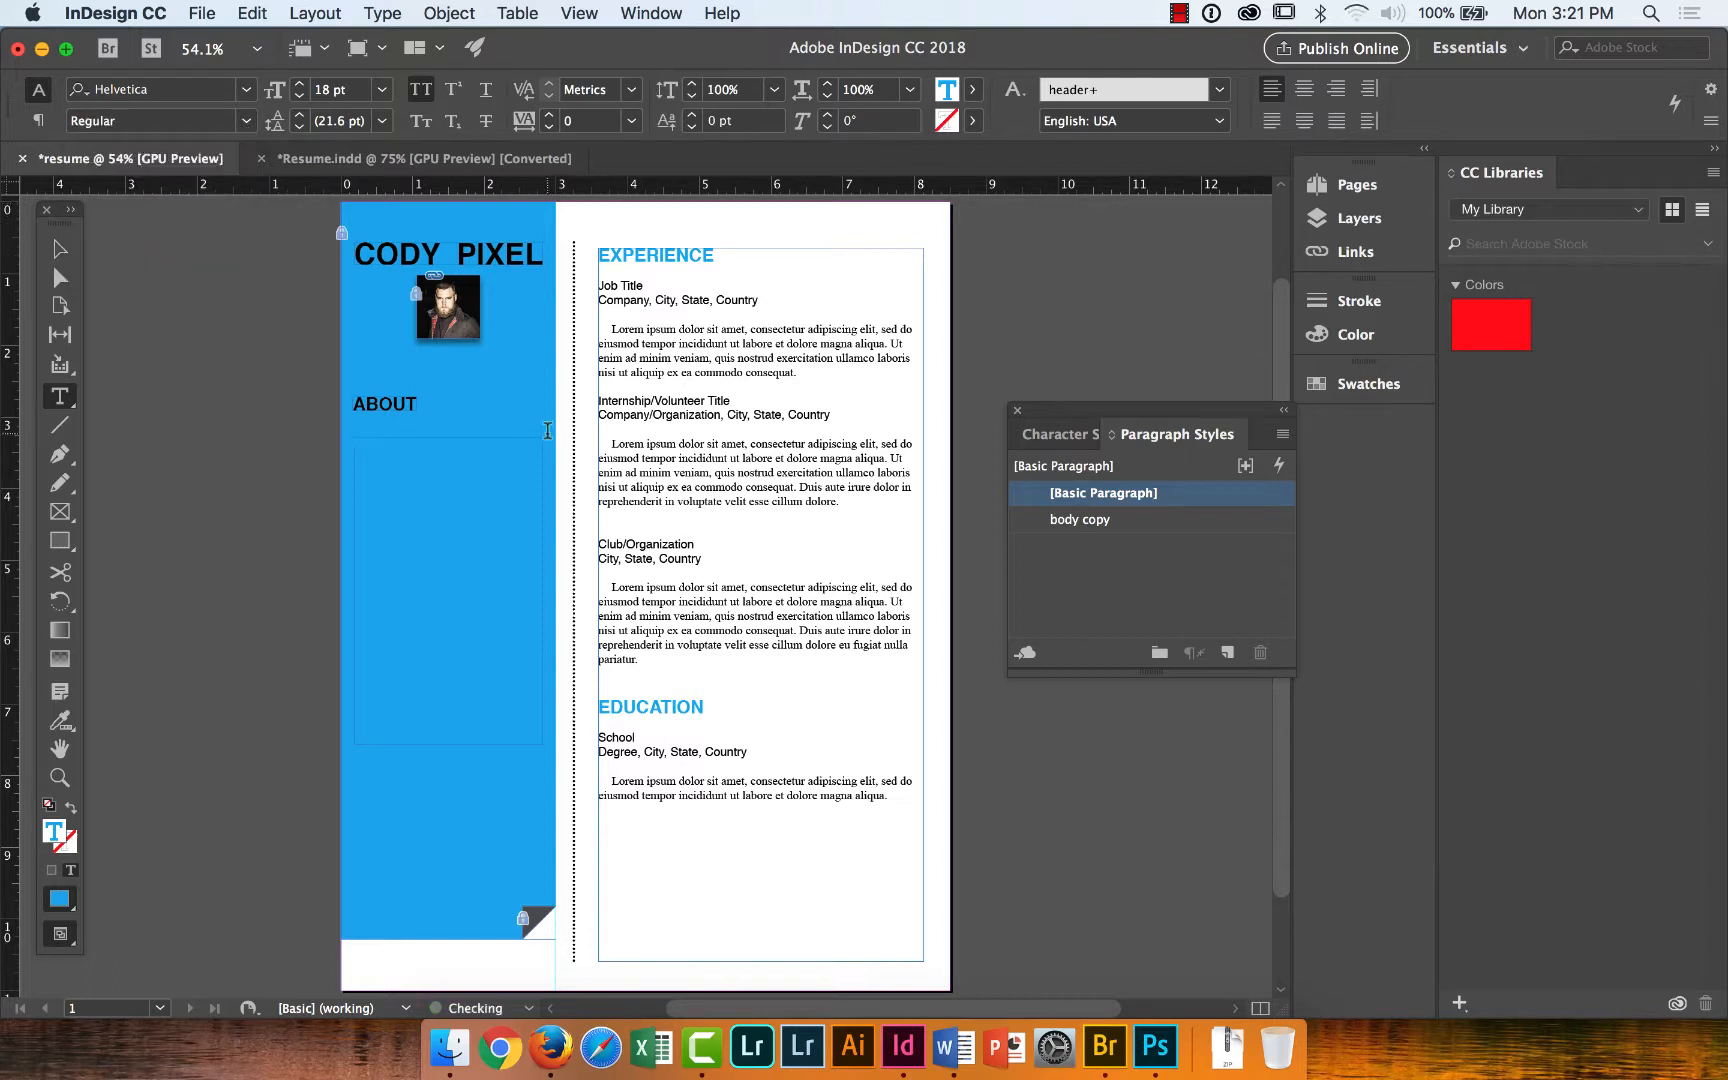
Match the empty About frame's font size to the Internship/Volunteer subheader by reducing it to 12 pt.
drag(609, 403, 663, 412)
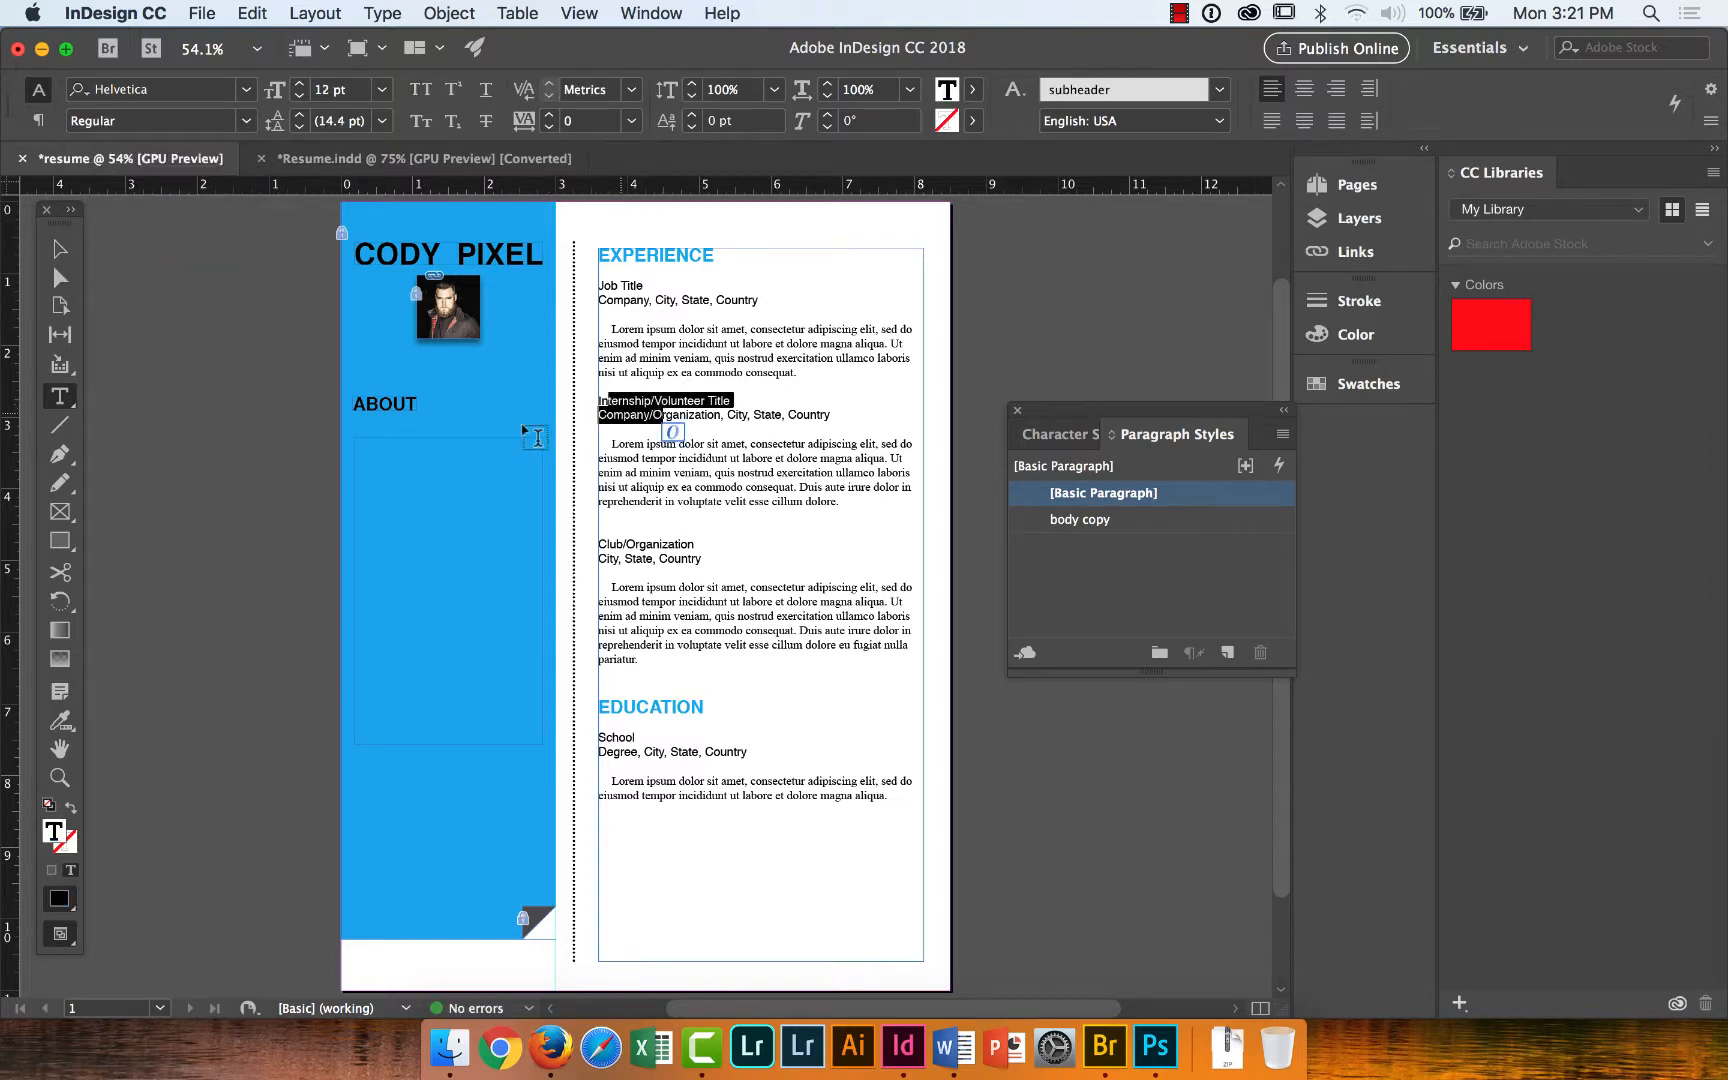
click(422, 437)
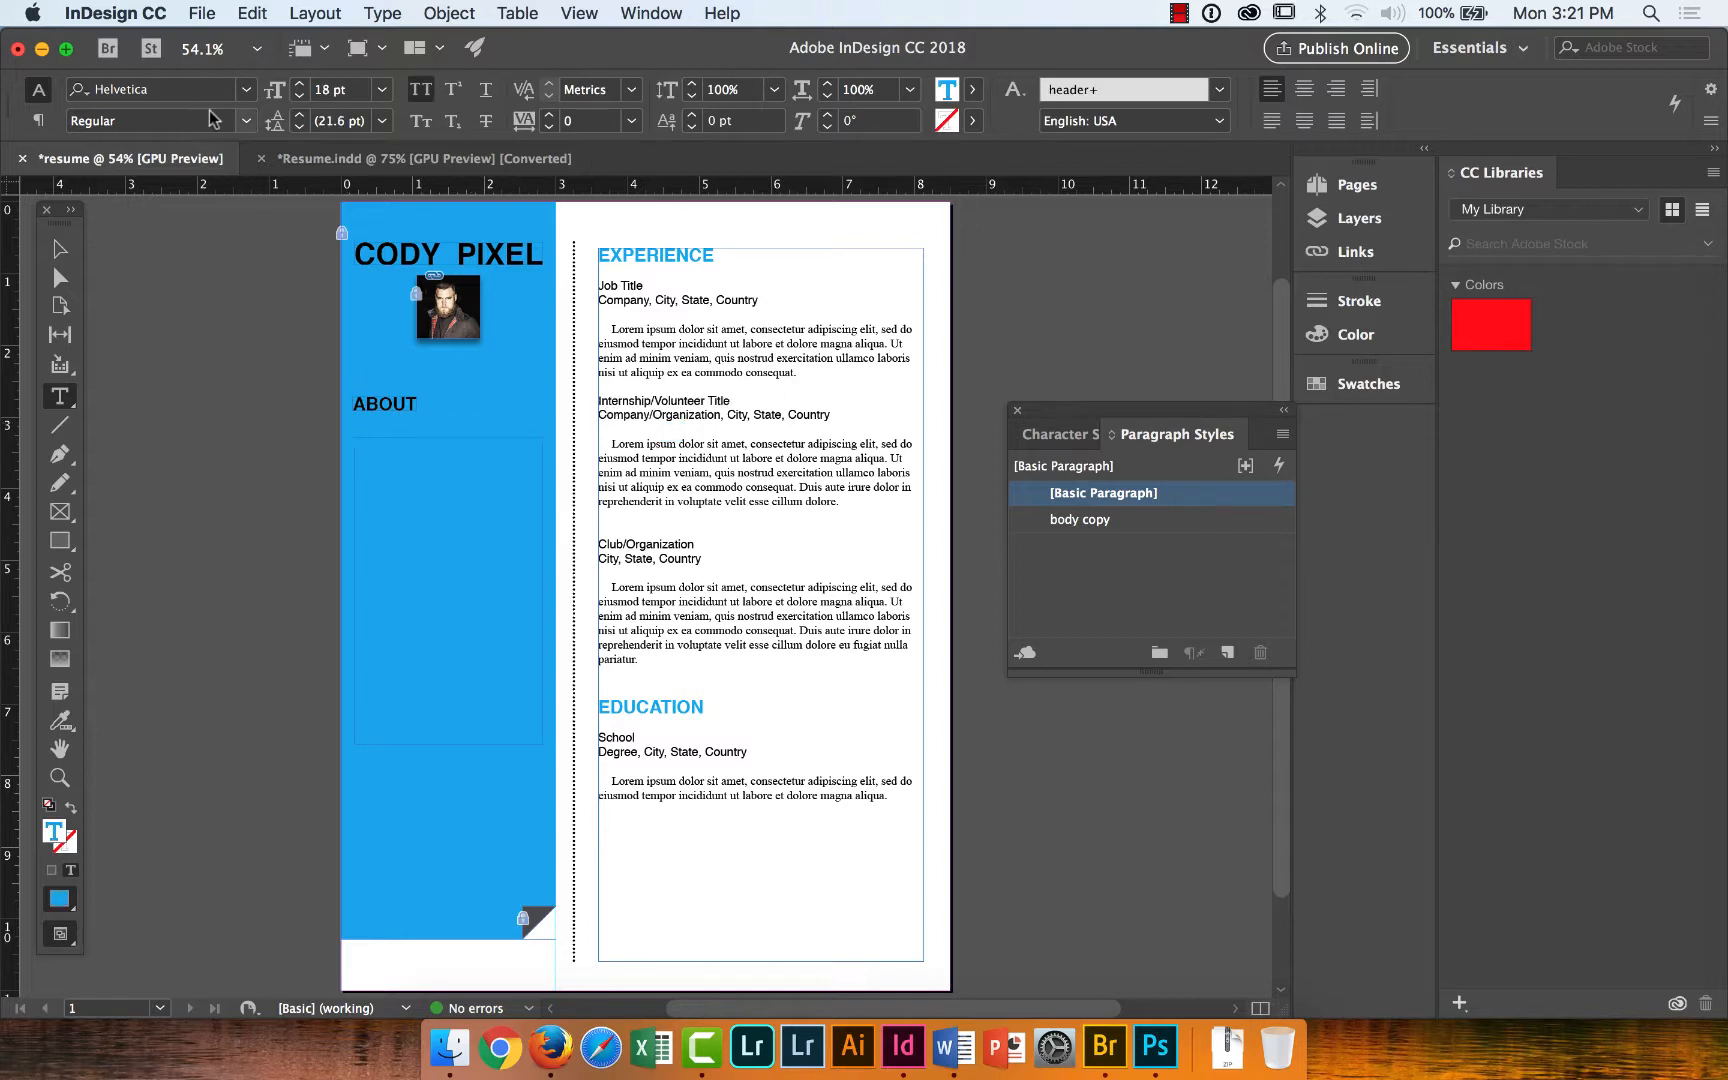
click(298, 97)
click(298, 97)
click(298, 97)
click(298, 97)
Fill the About frame with placeholder text and set all of that text to the Black swatch.
click(384, 14)
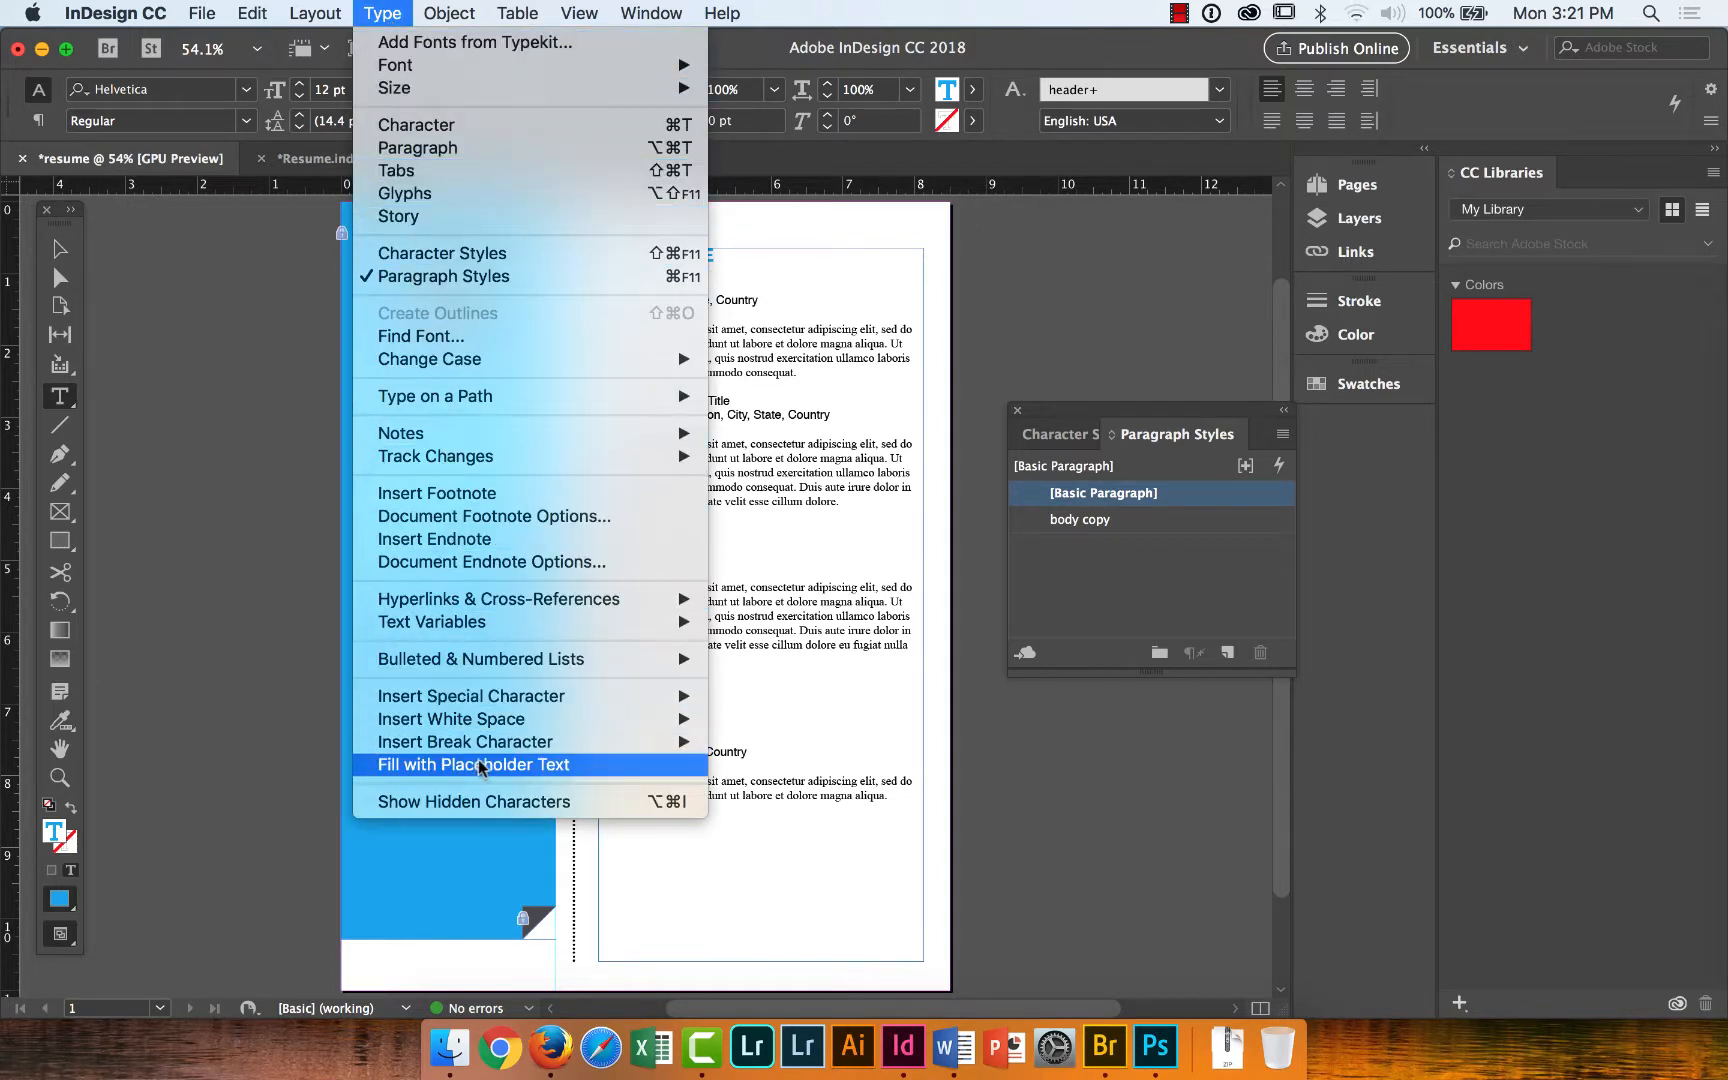
click(563, 765)
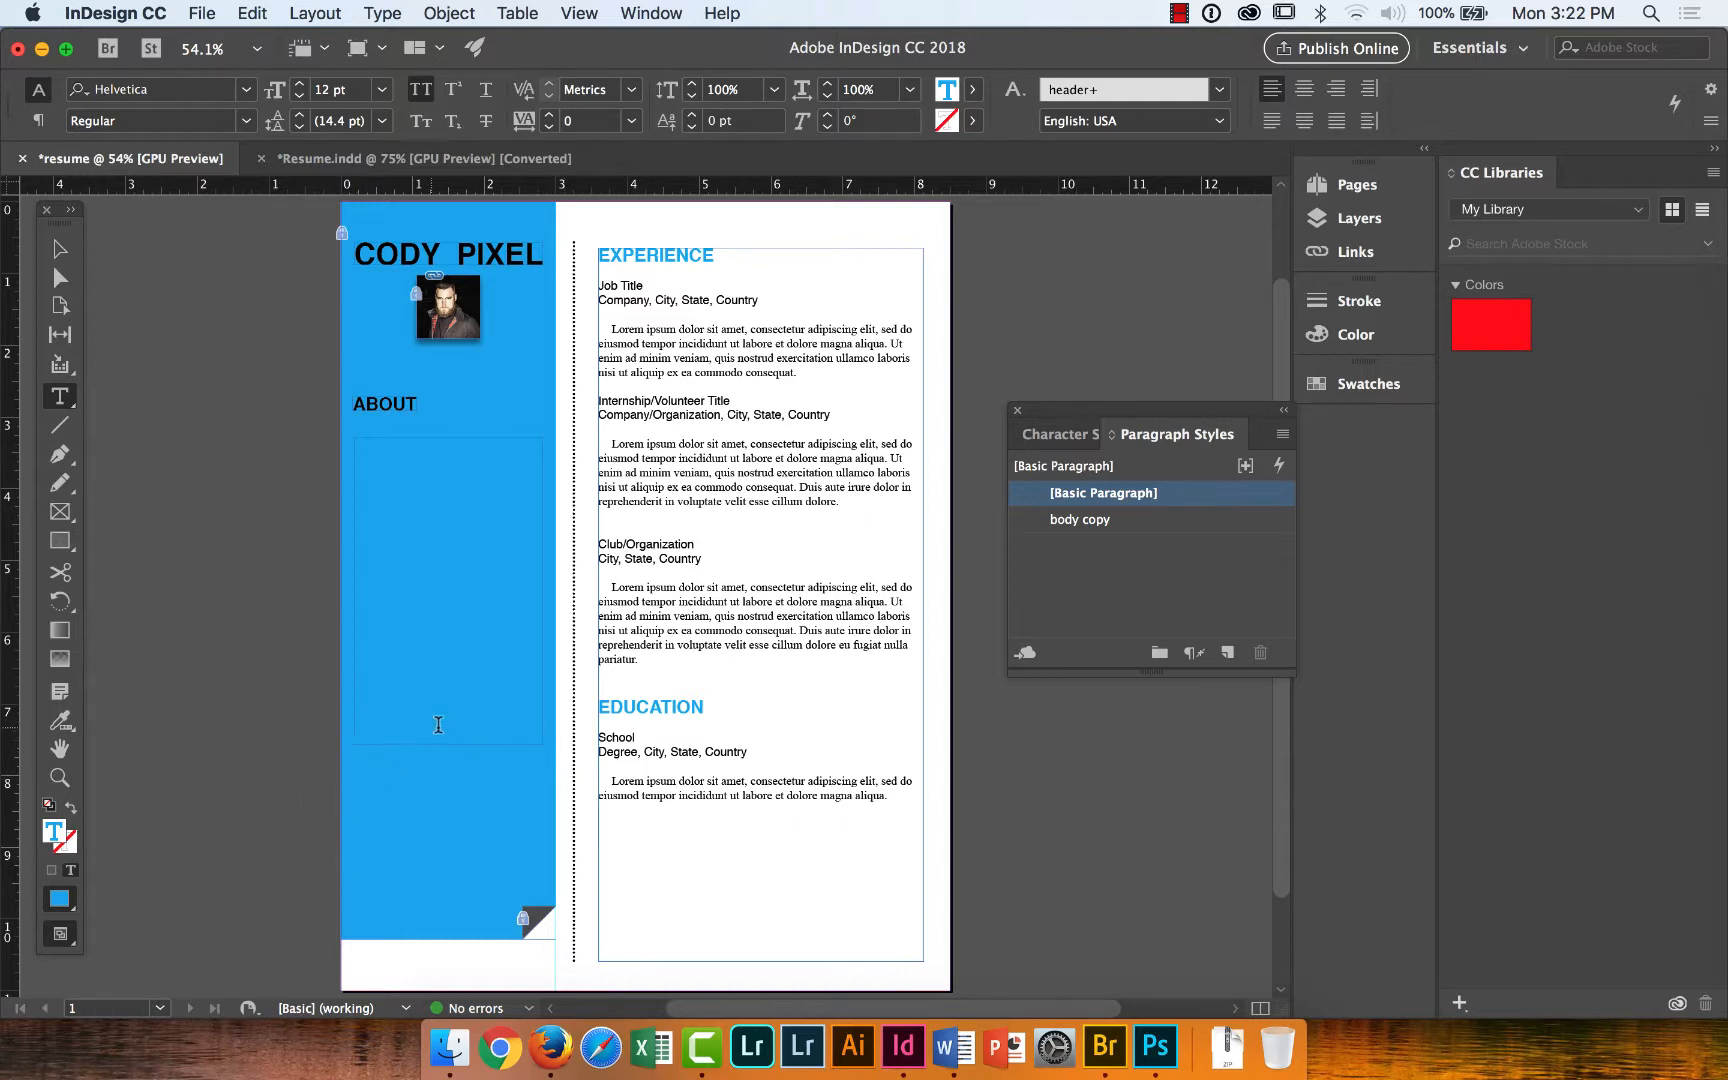
drag(478, 729, 258, 374)
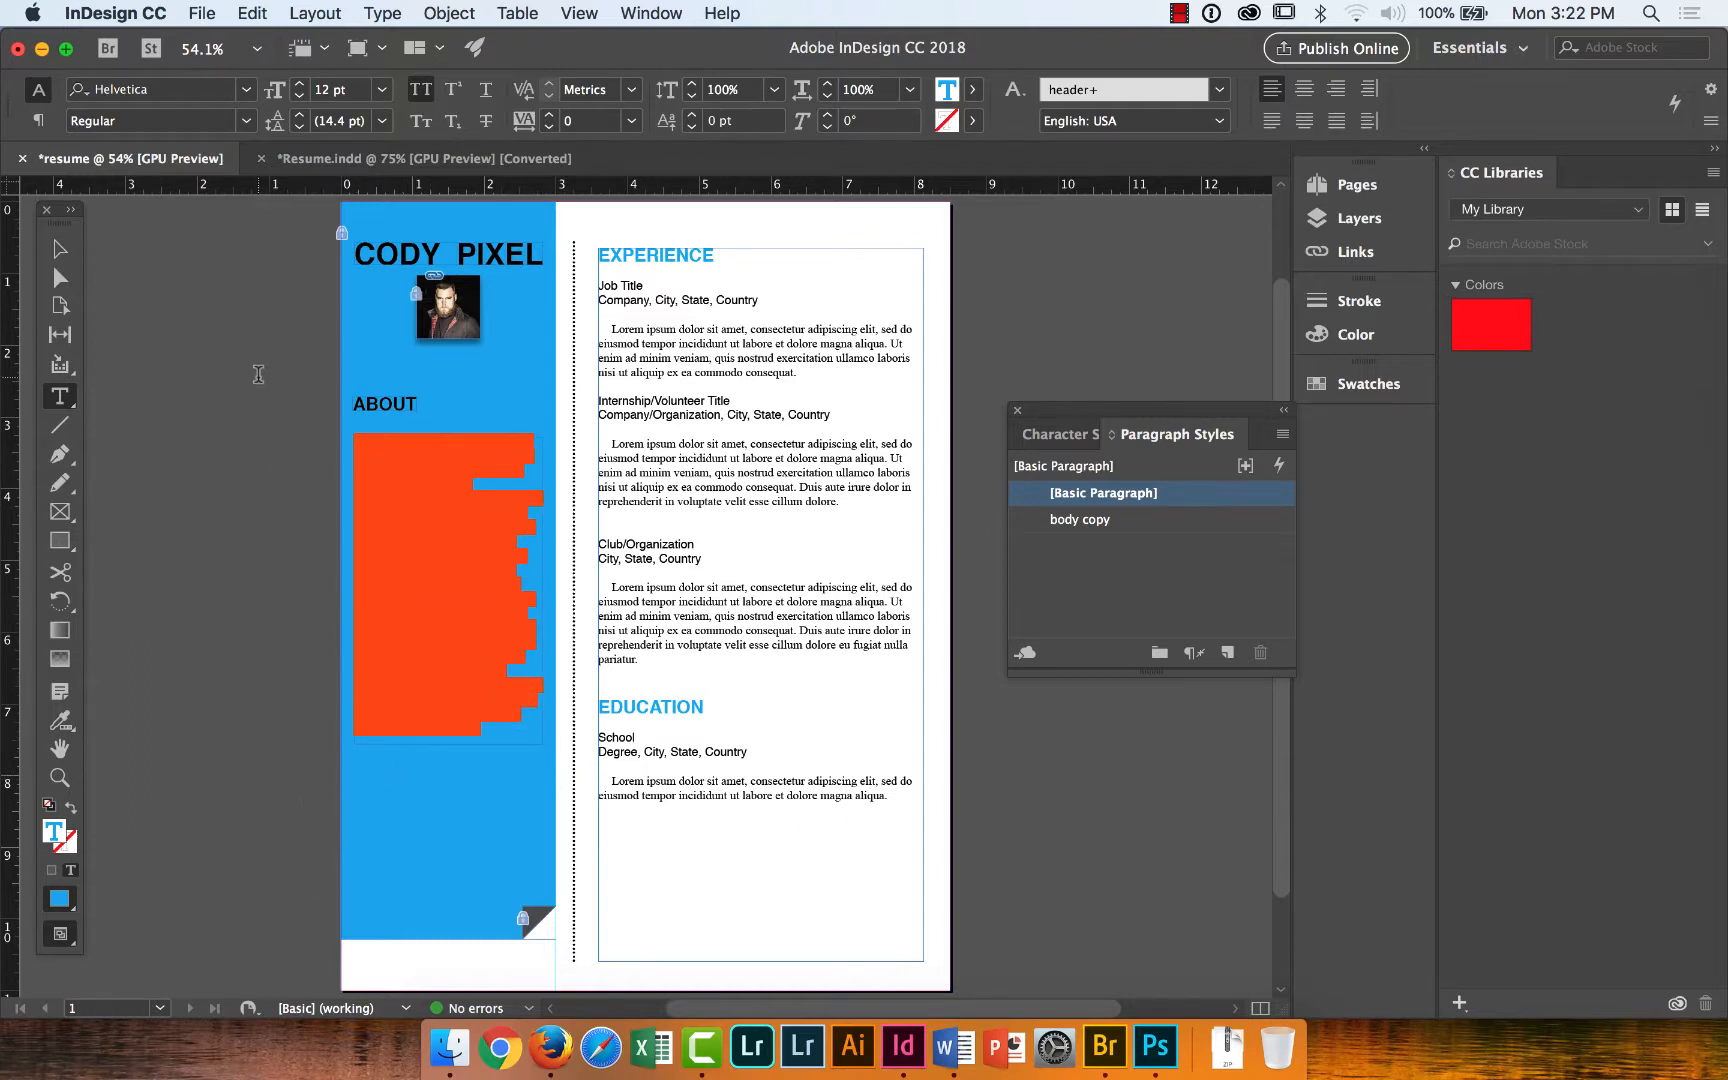
click(976, 90)
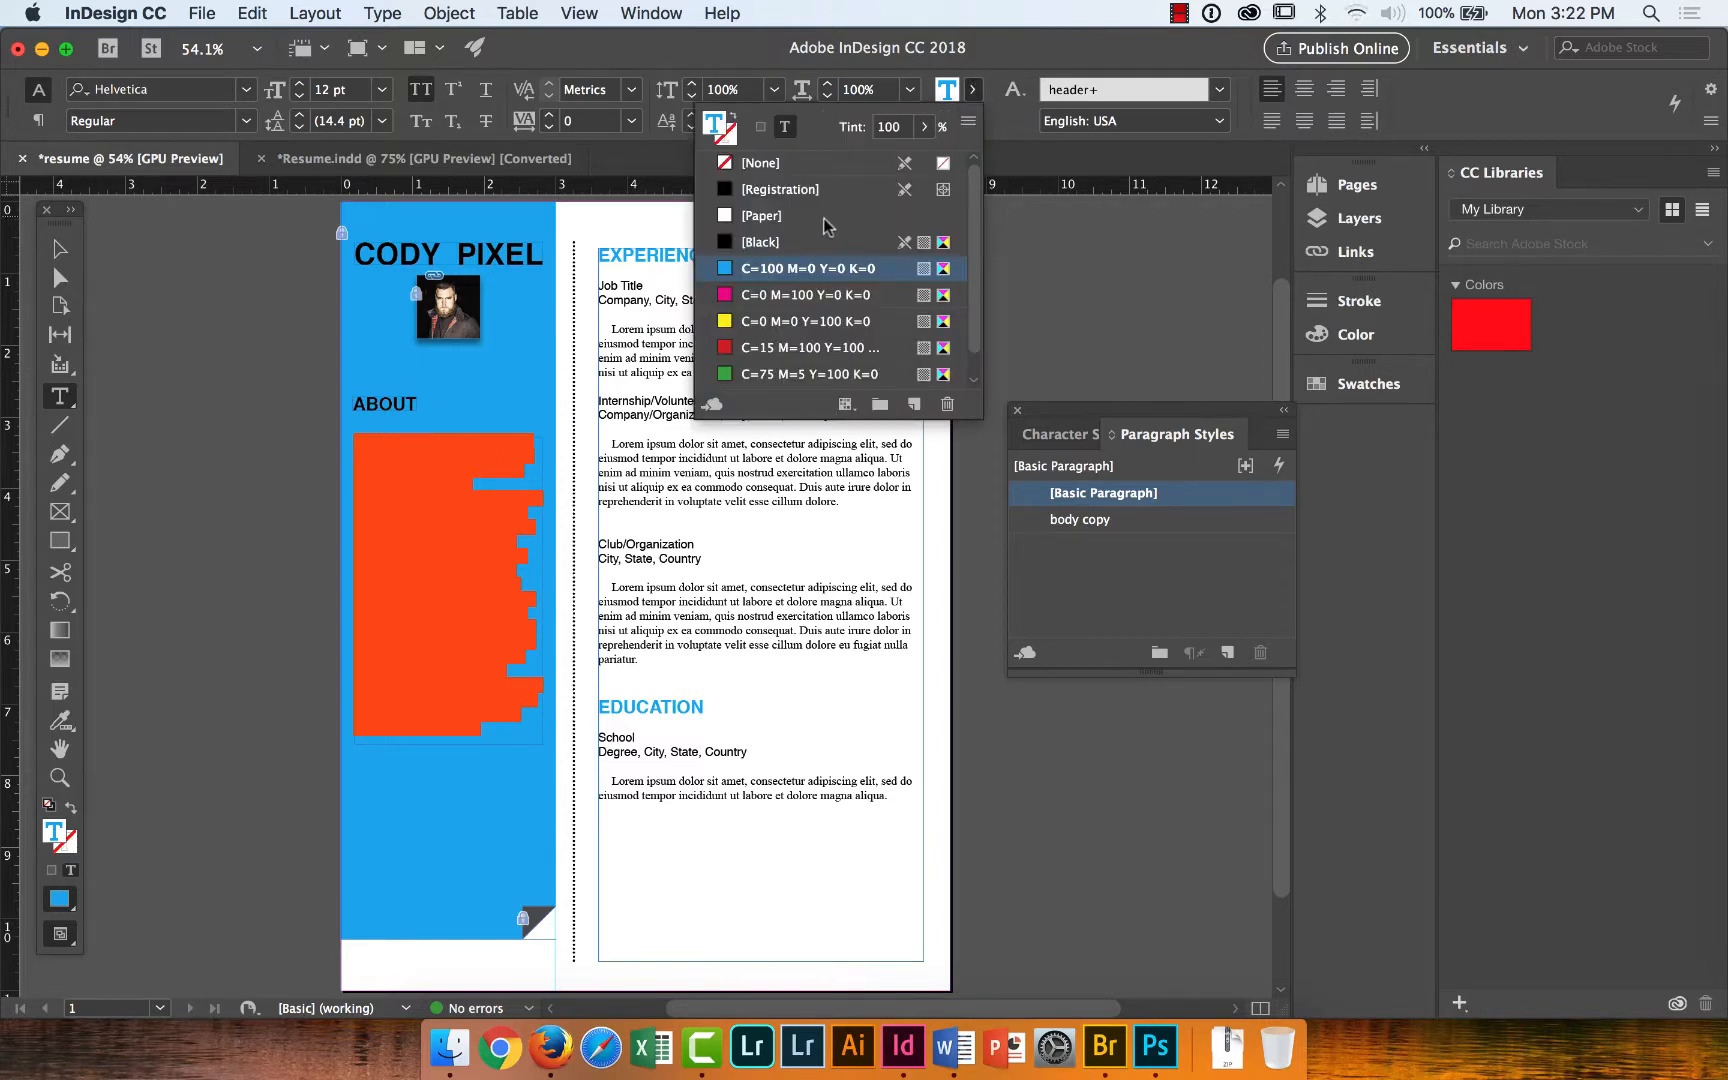
click(800, 245)
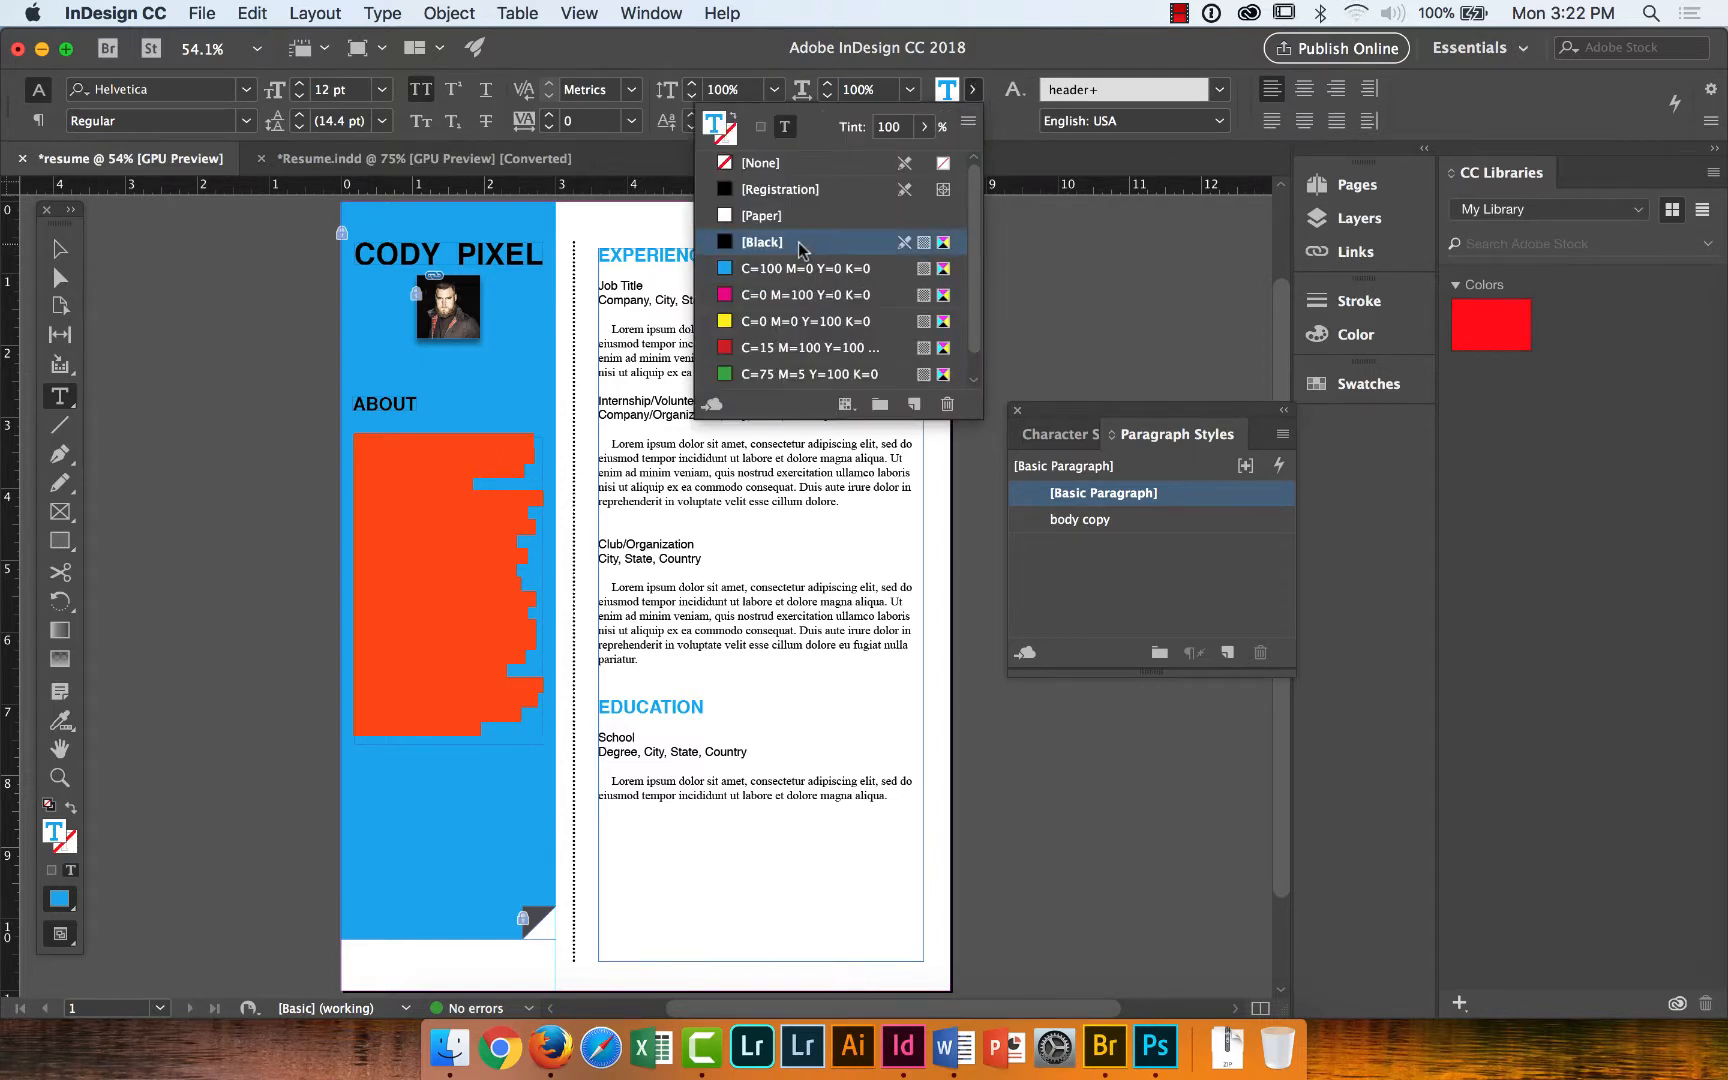
click(995, 55)
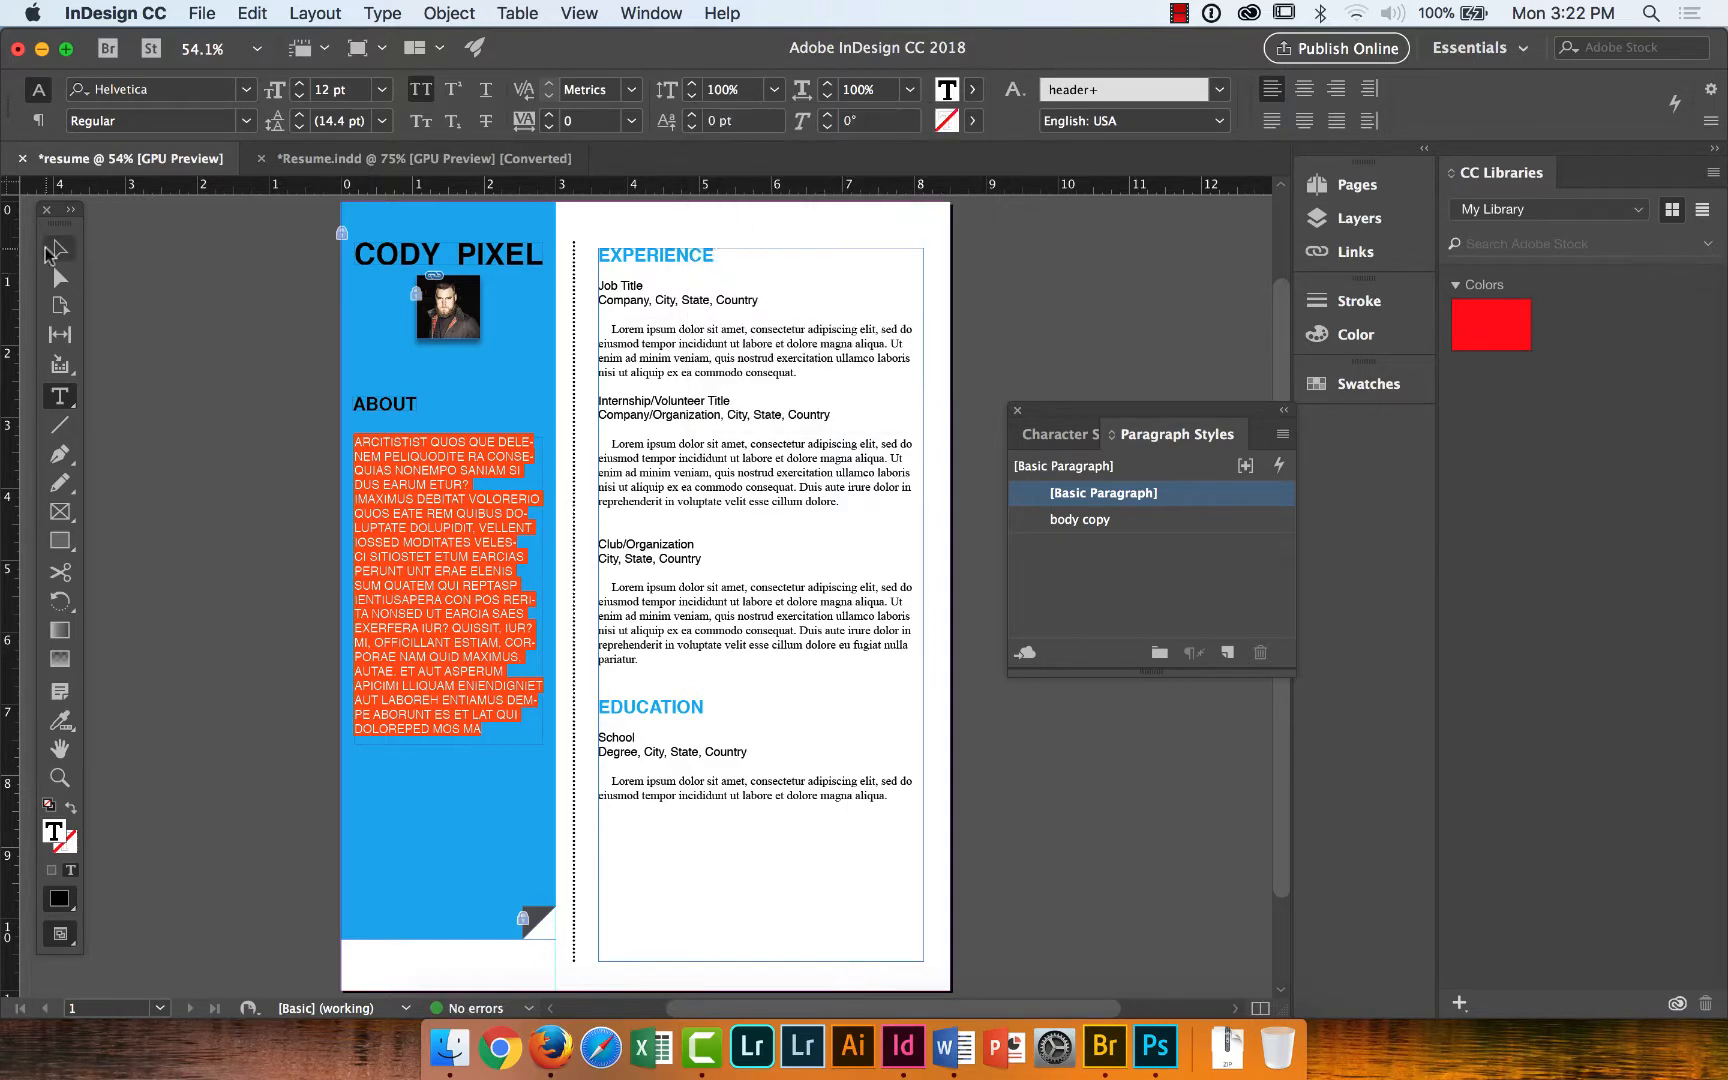
Delete the About placeholder text from the line after "VELLENT" through the end of the frame.
click(61, 254)
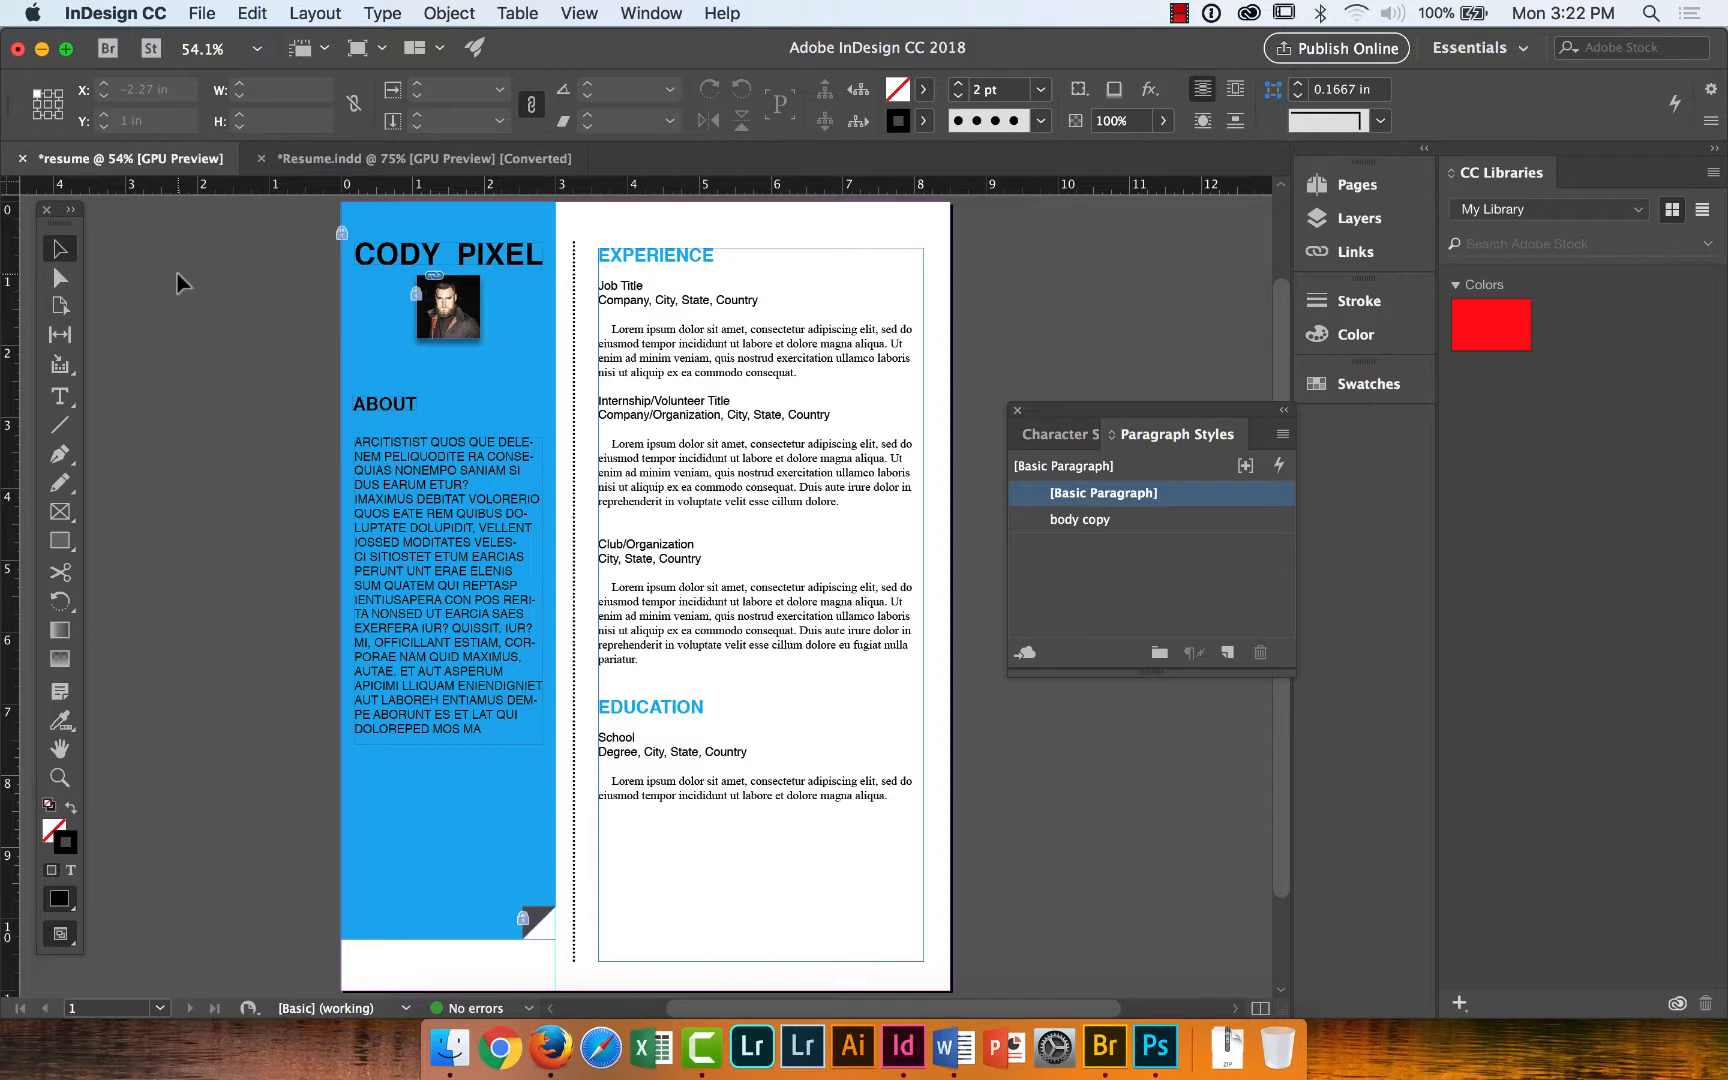
click(60, 396)
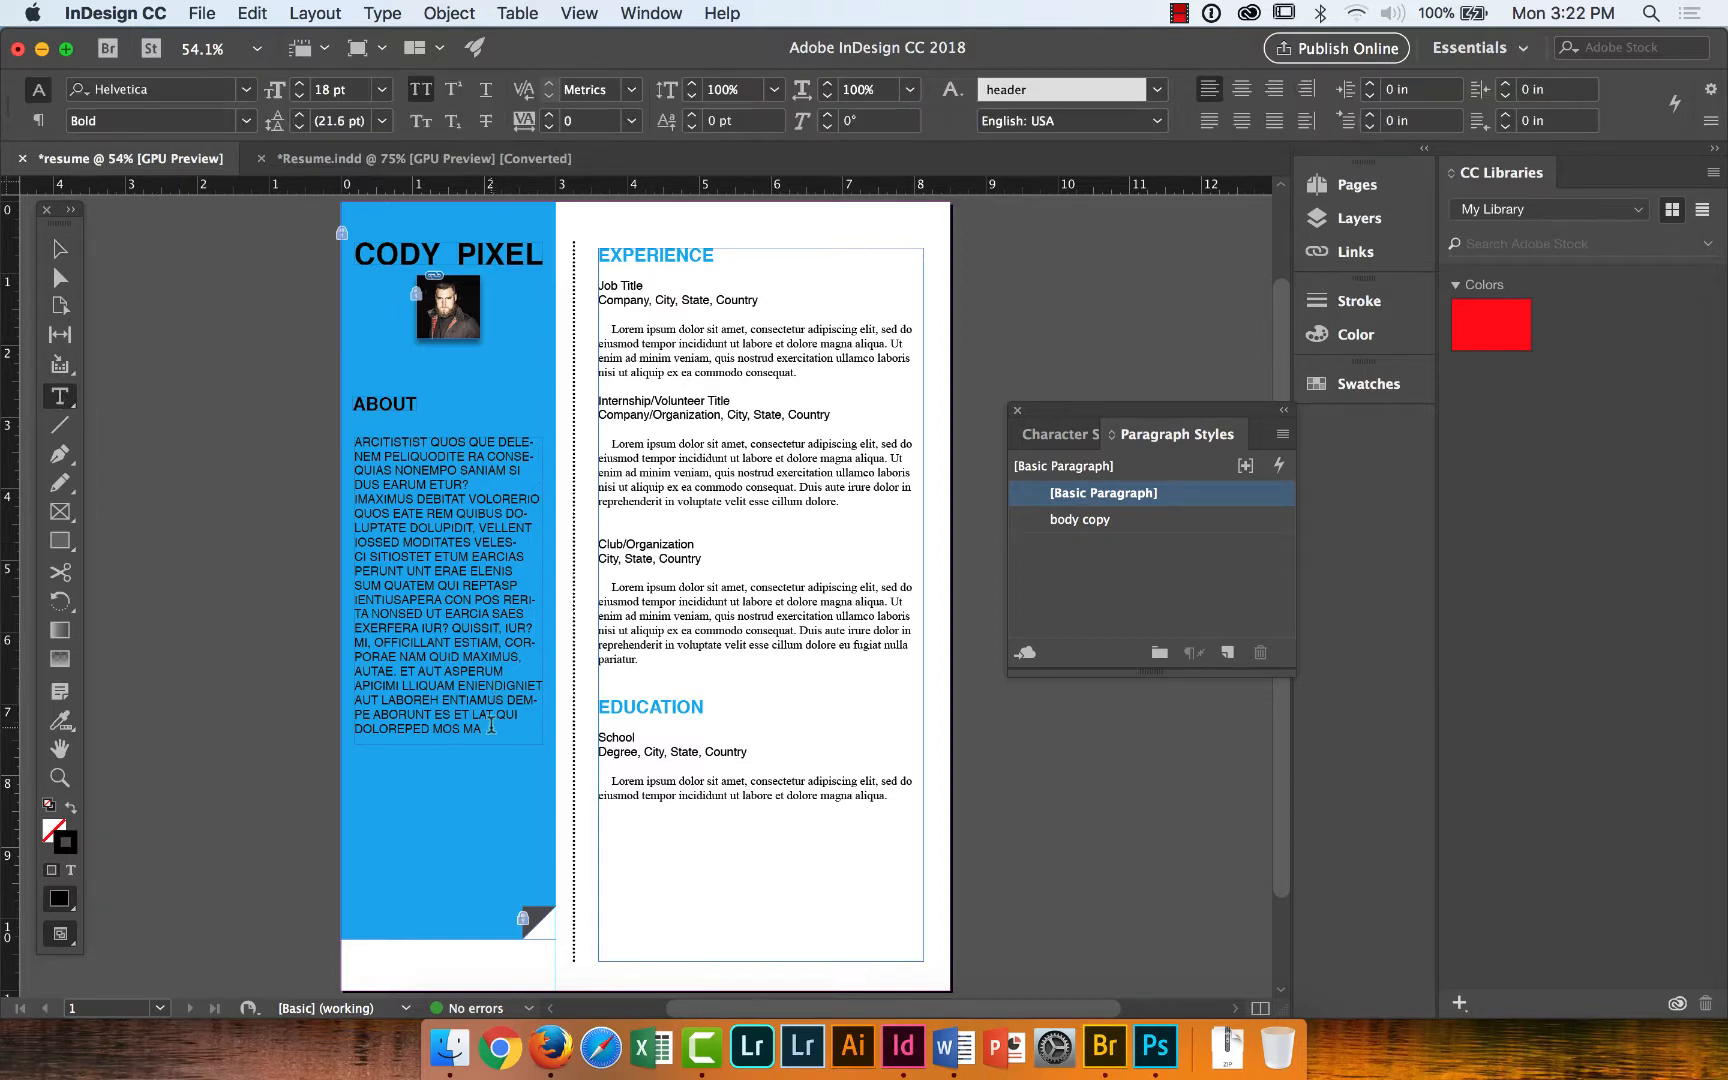
drag(488, 730, 330, 538)
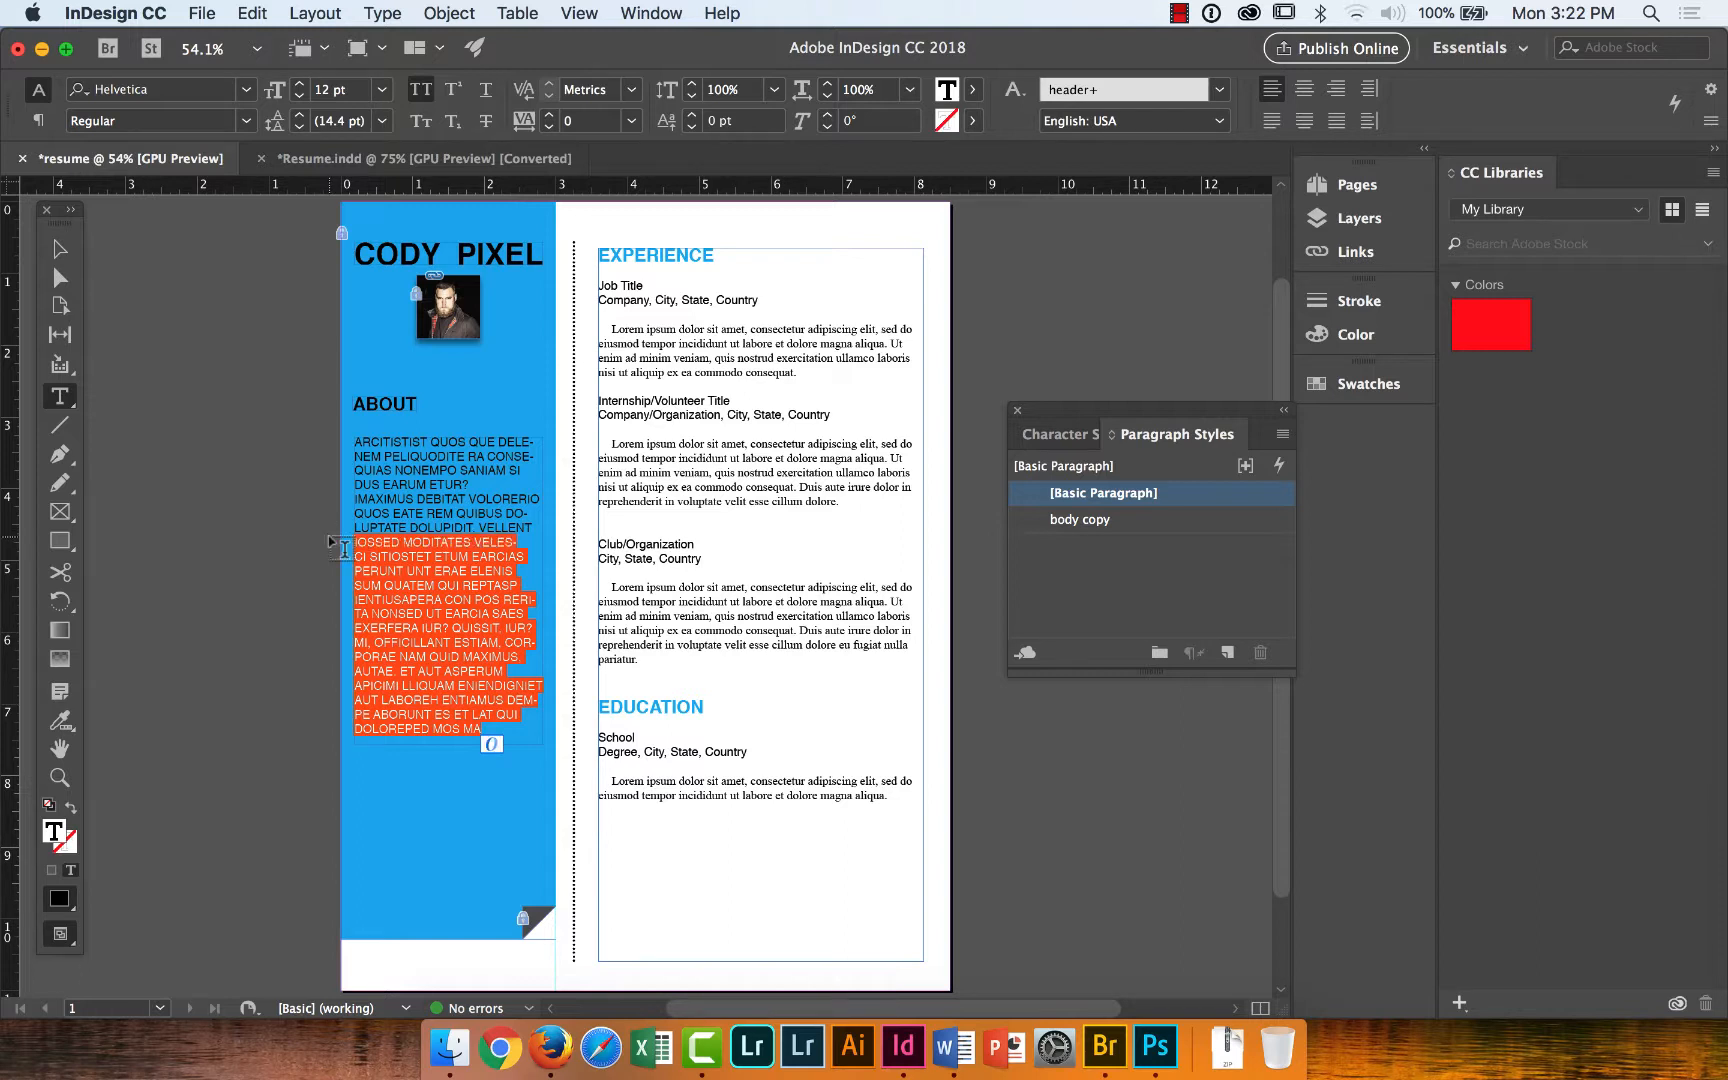
key(BackSpace)
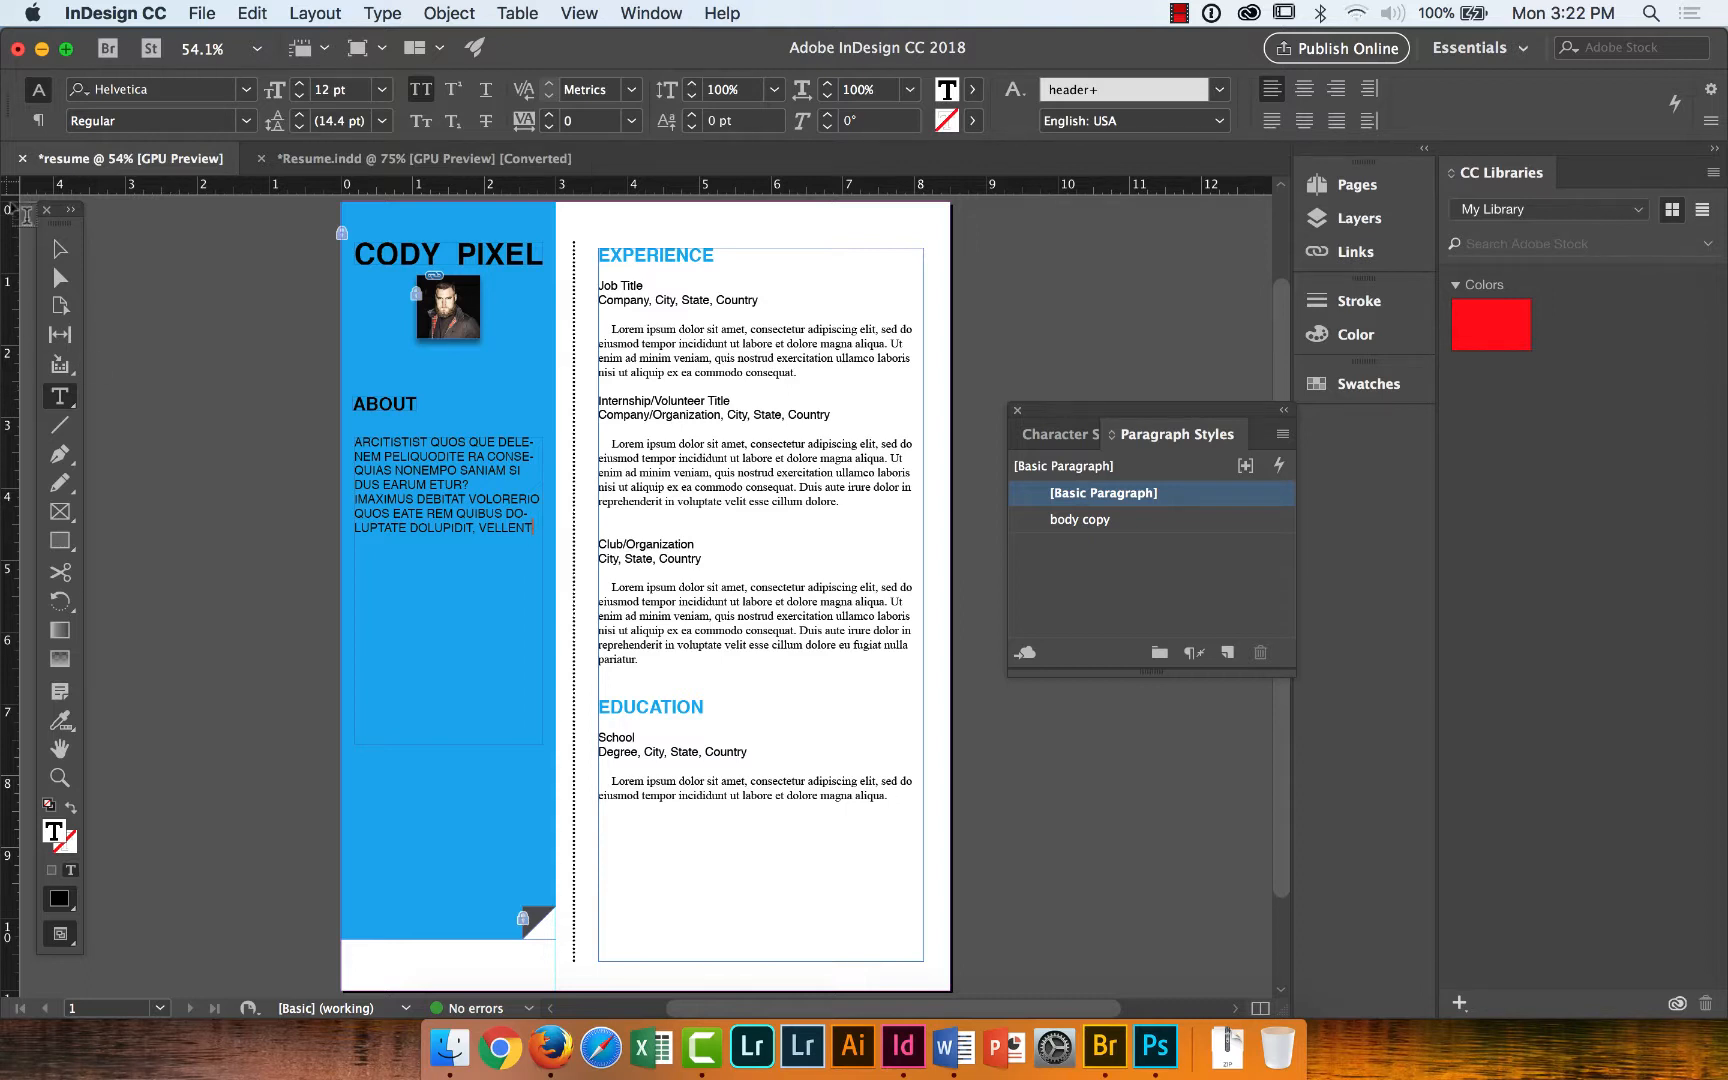
Shorten the About text frame from its lower edge to about 2.68 in tall, and fit the frame to its content.
click(61, 250)
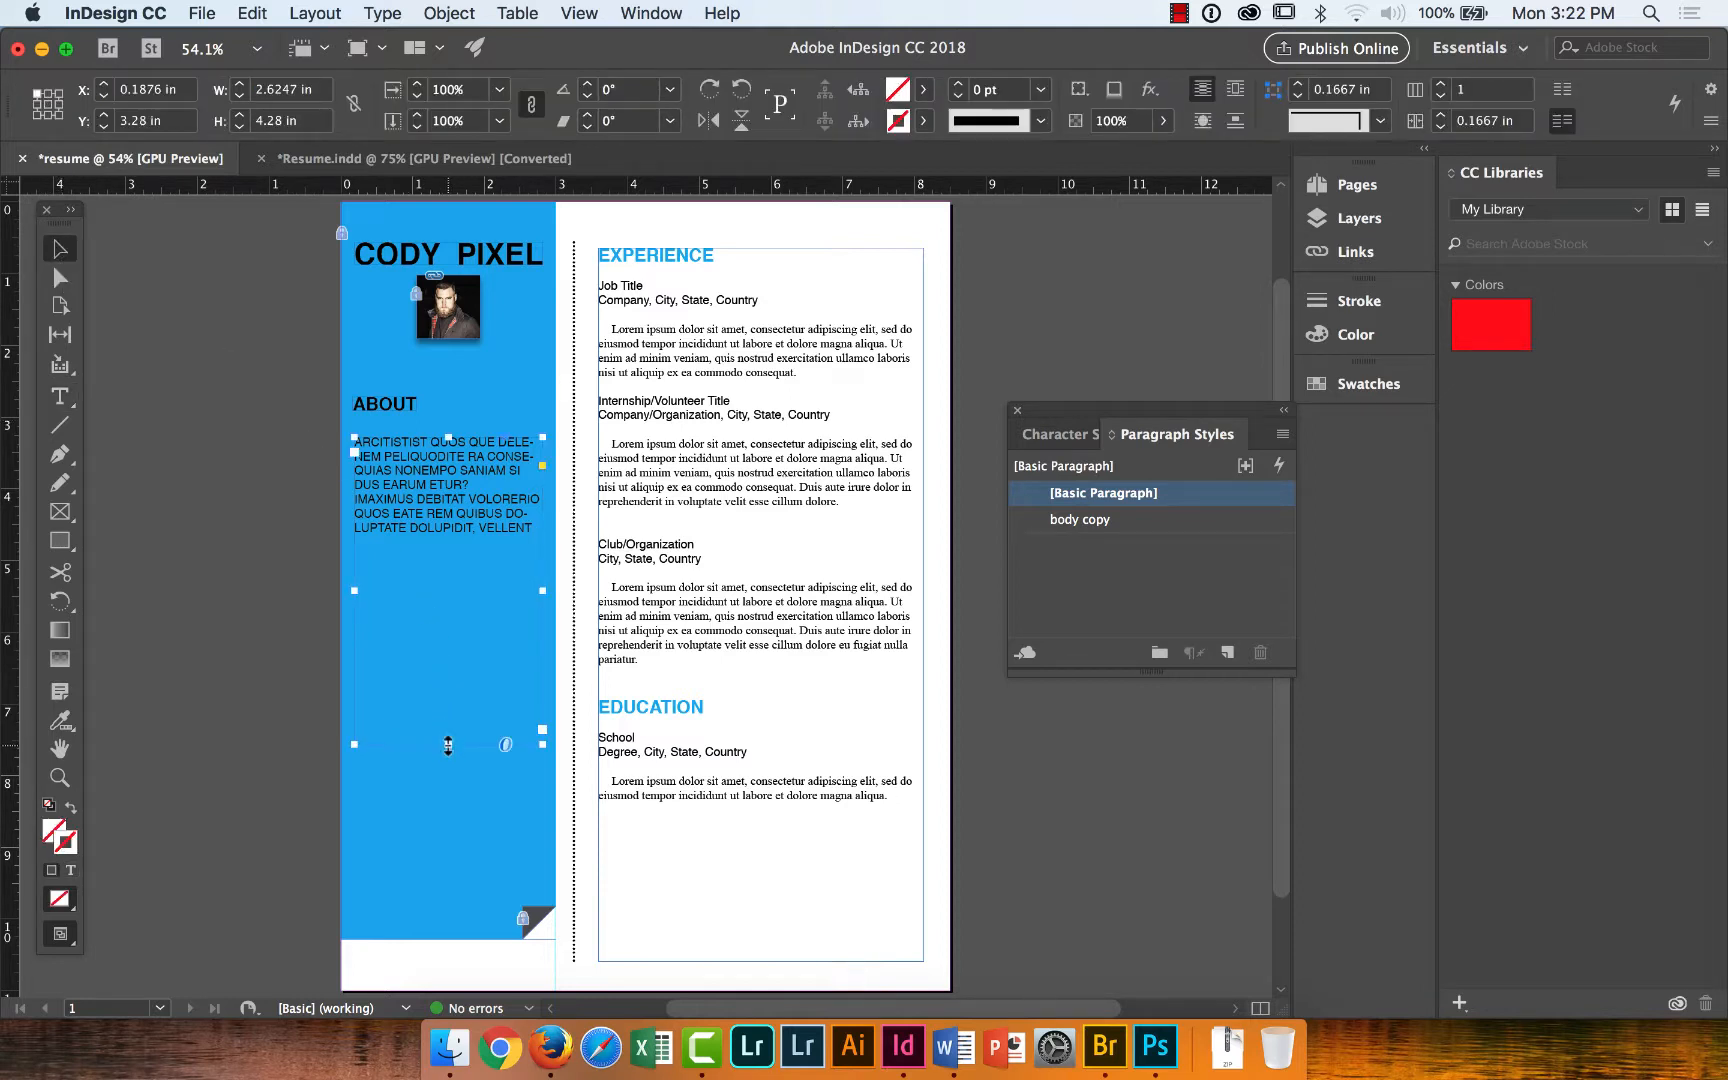
drag(447, 741, 441, 628)
right_click(441, 558)
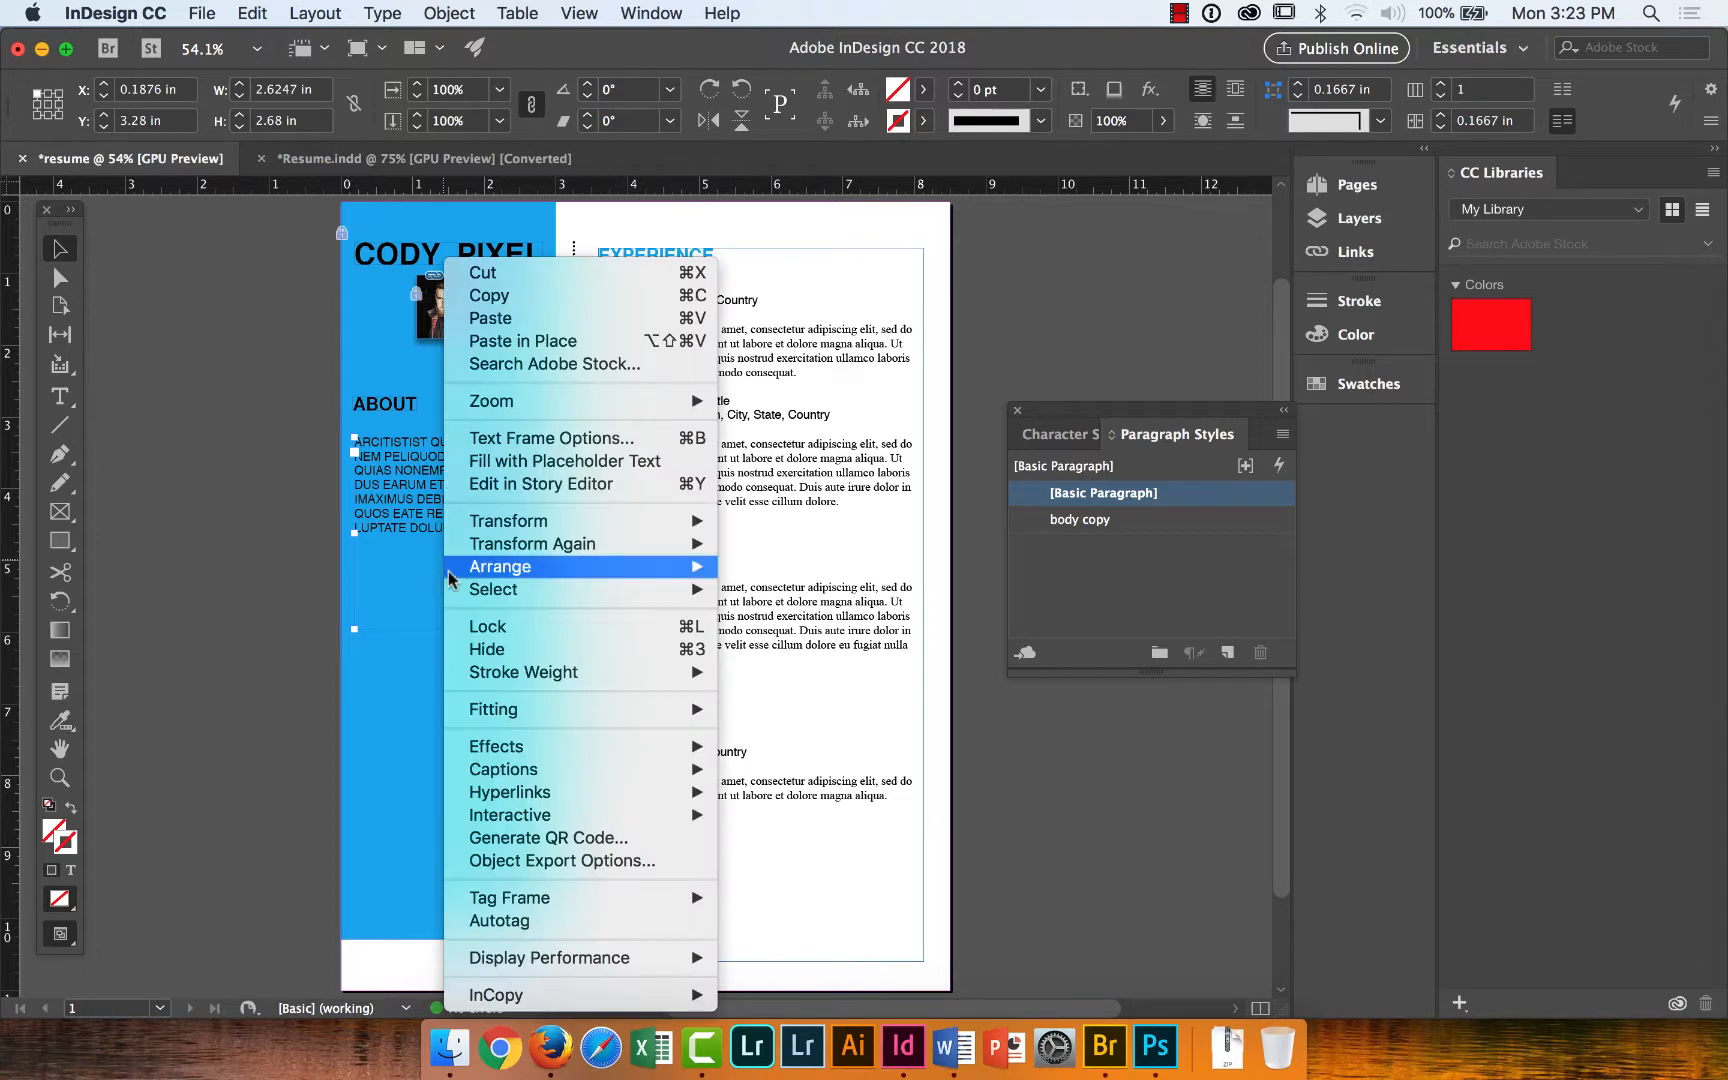
mouse_move(518, 712)
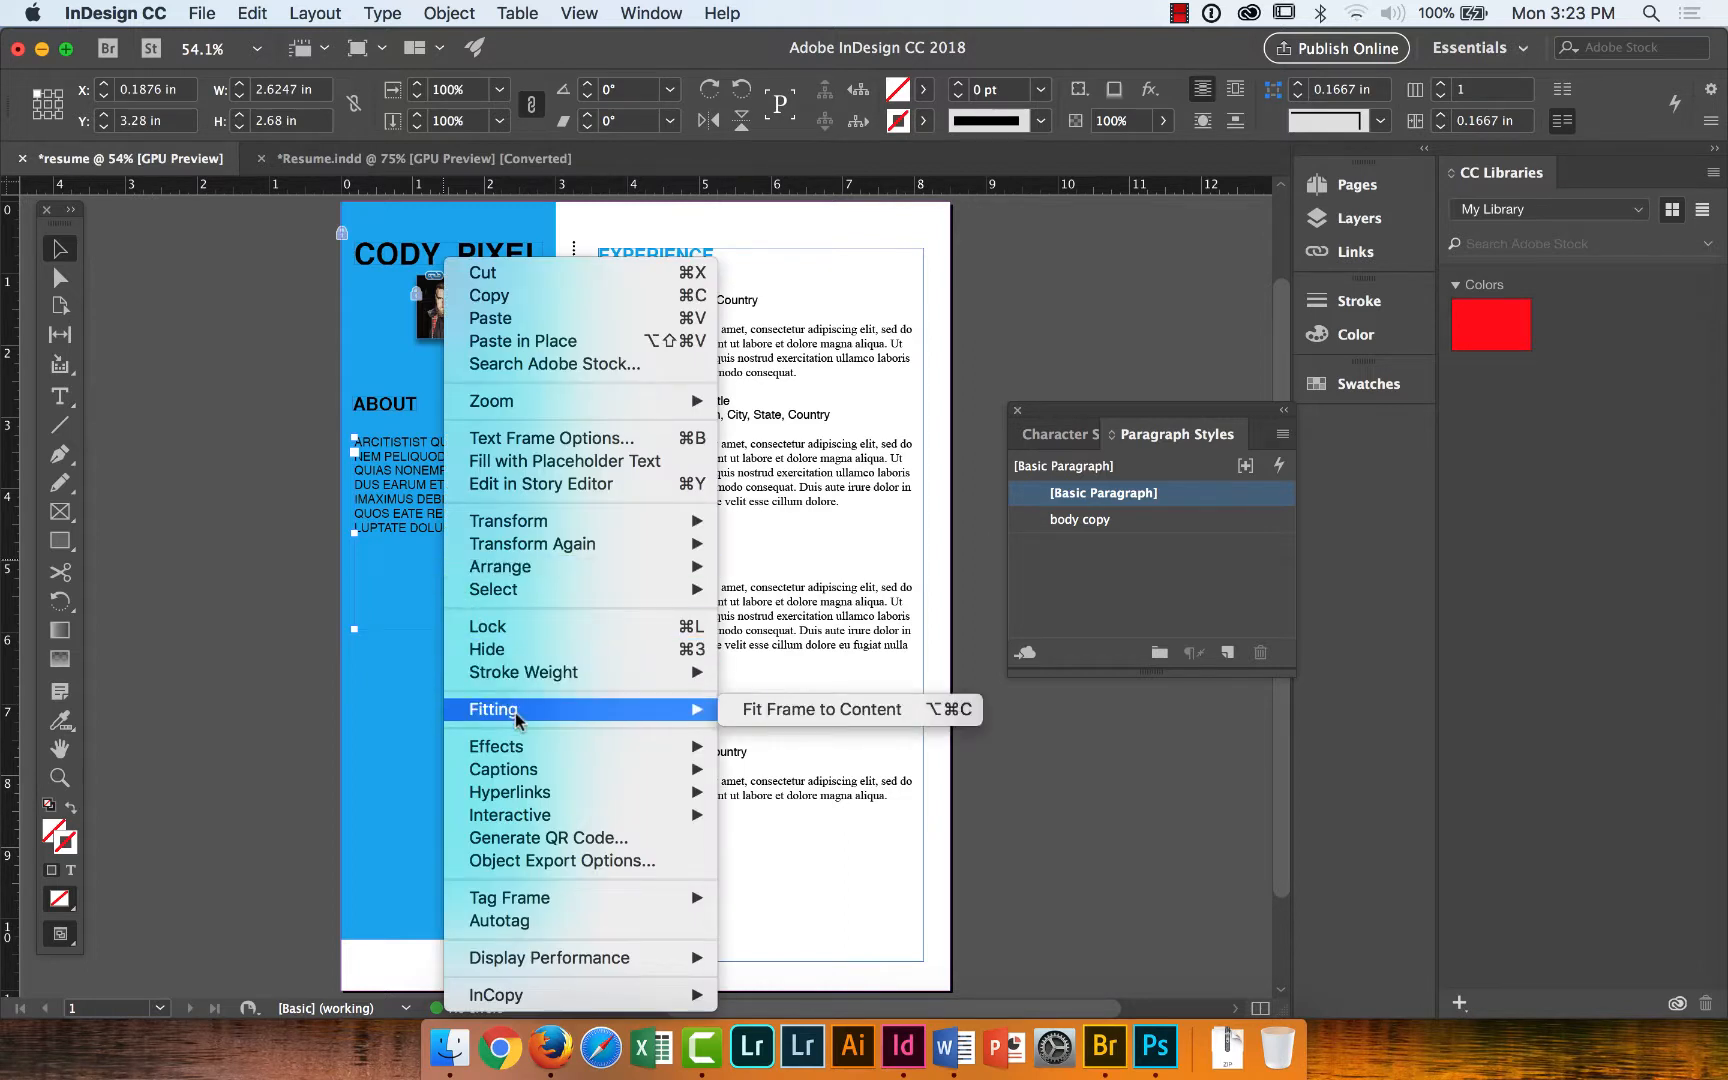
click(755, 712)
click(474, 612)
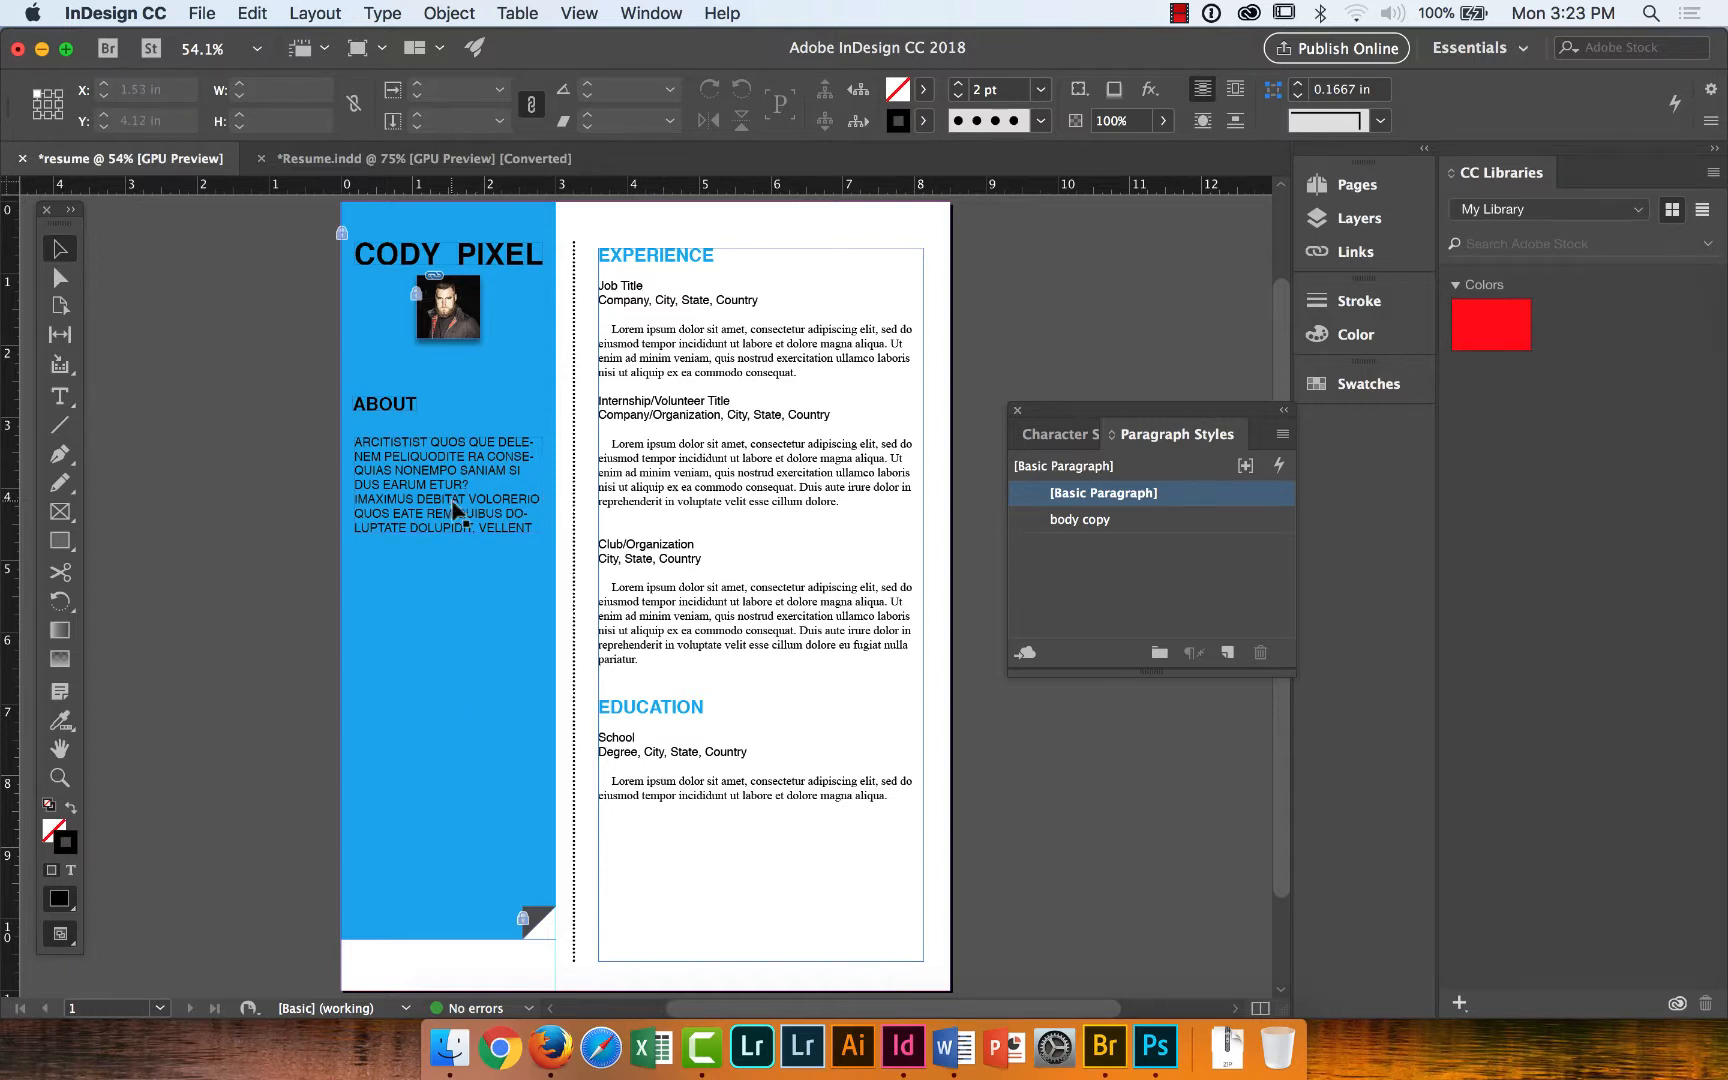
Compare the About text's formatting with the Internship/Volunteer subheader, and turn off All Caps for the whole About text.
click(59, 396)
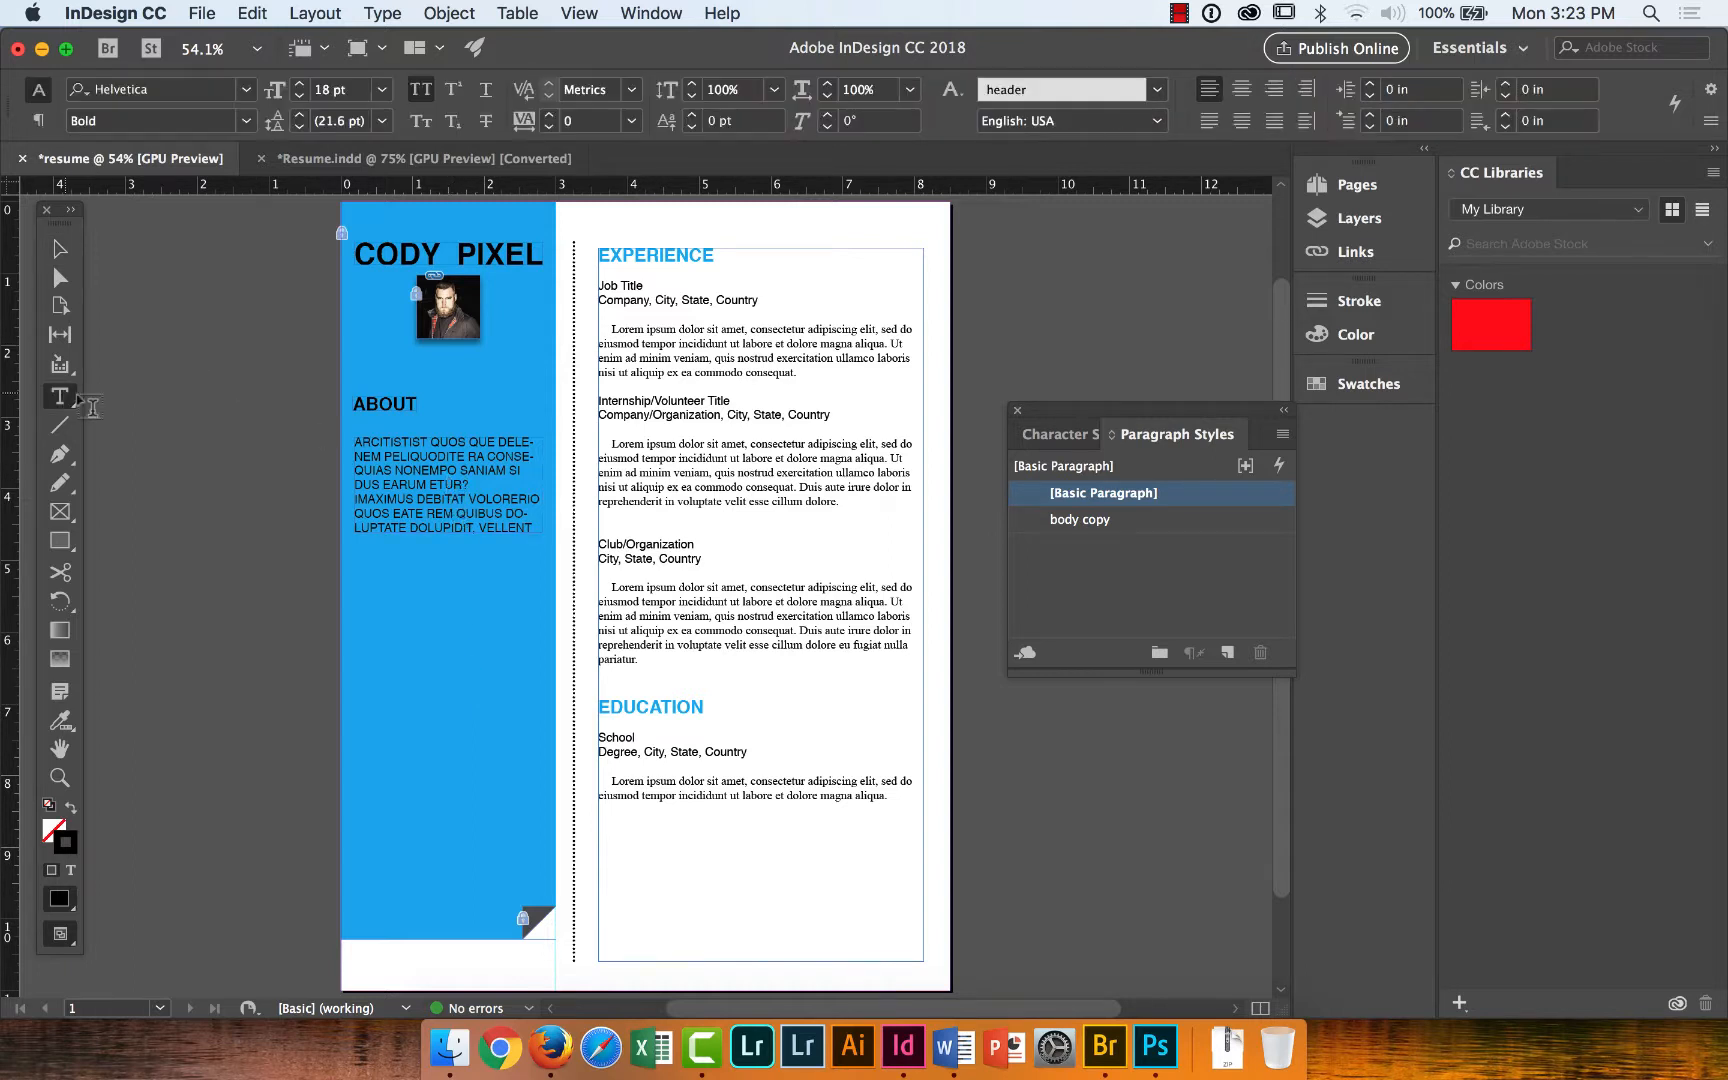
drag(370, 441, 427, 466)
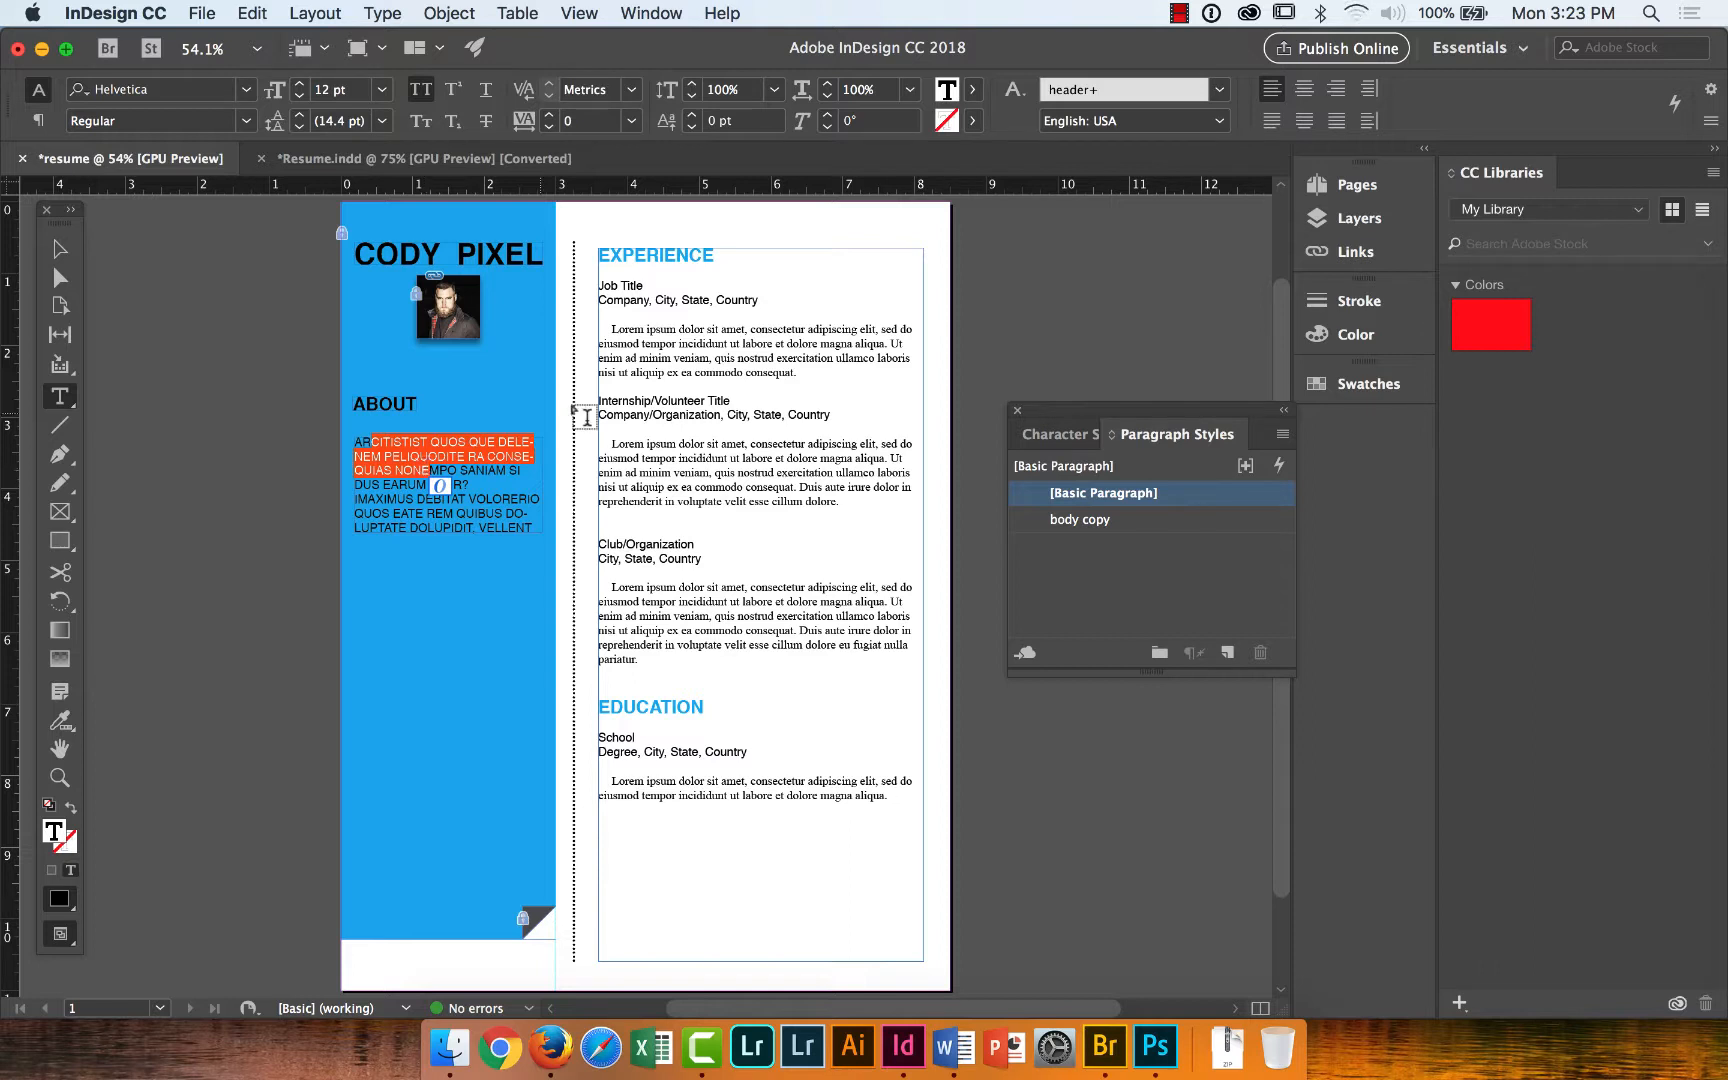
drag(612, 401, 669, 401)
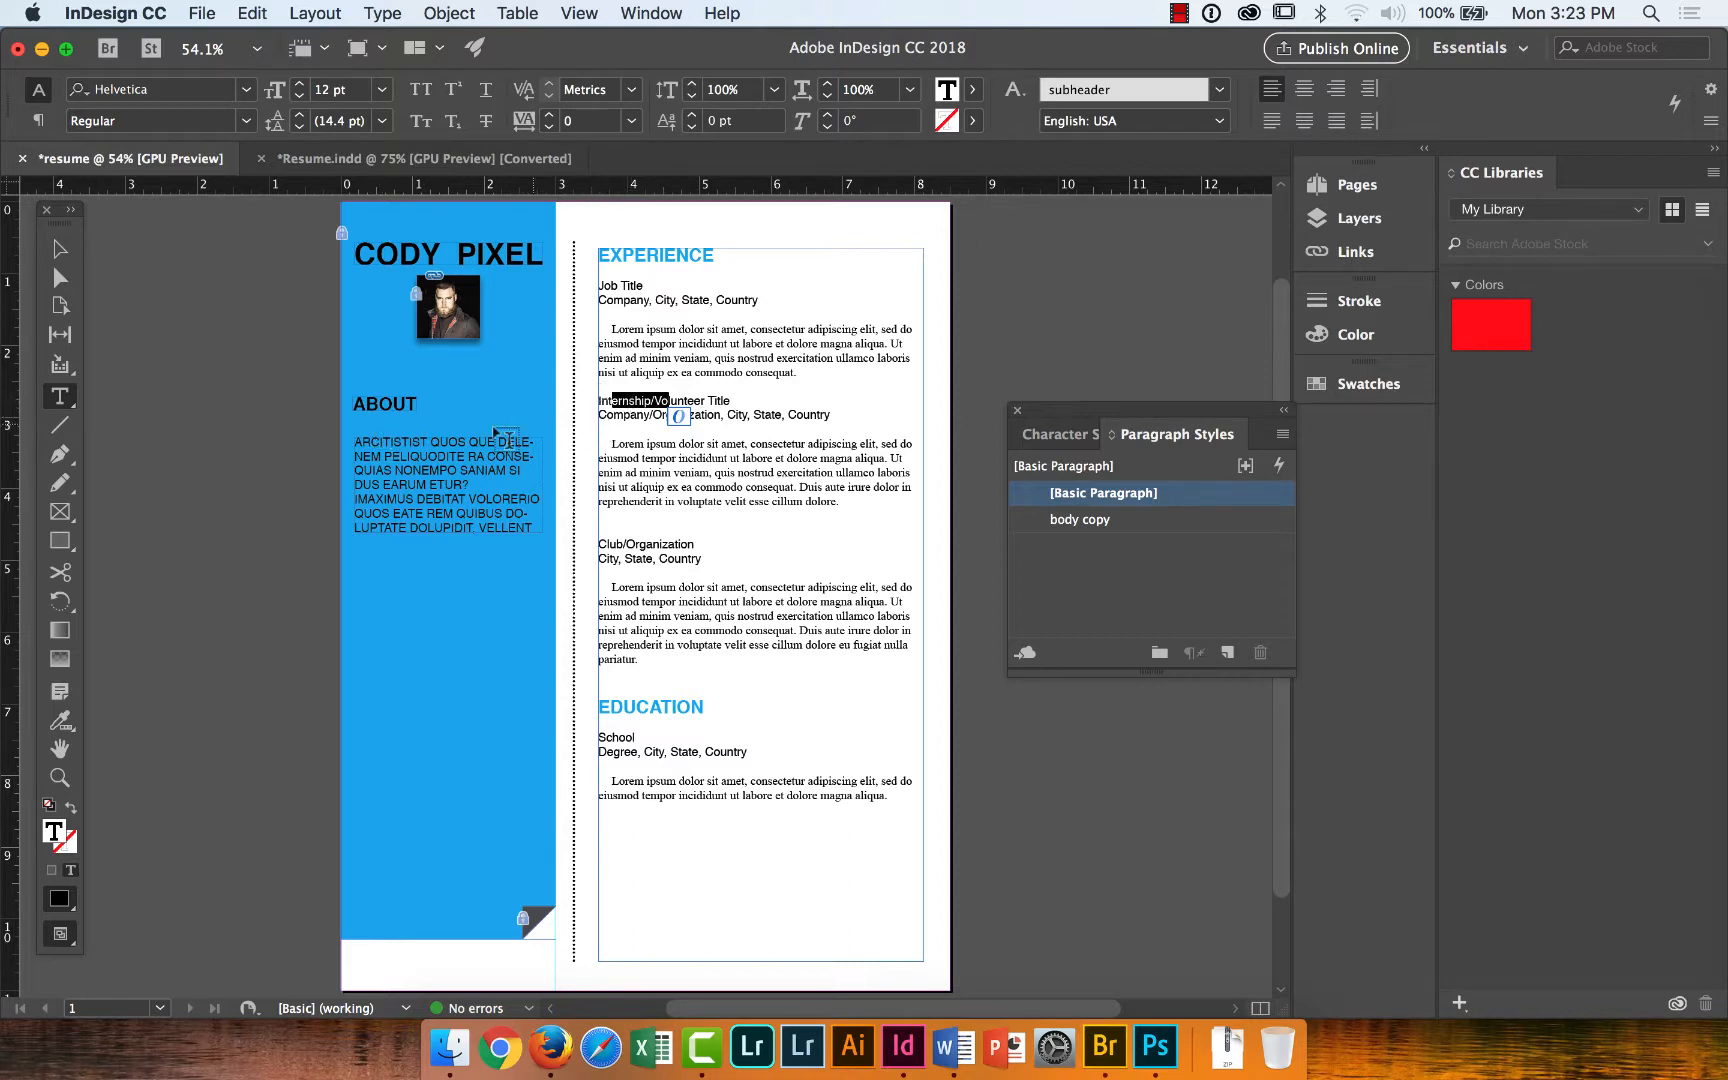
drag(398, 457, 460, 471)
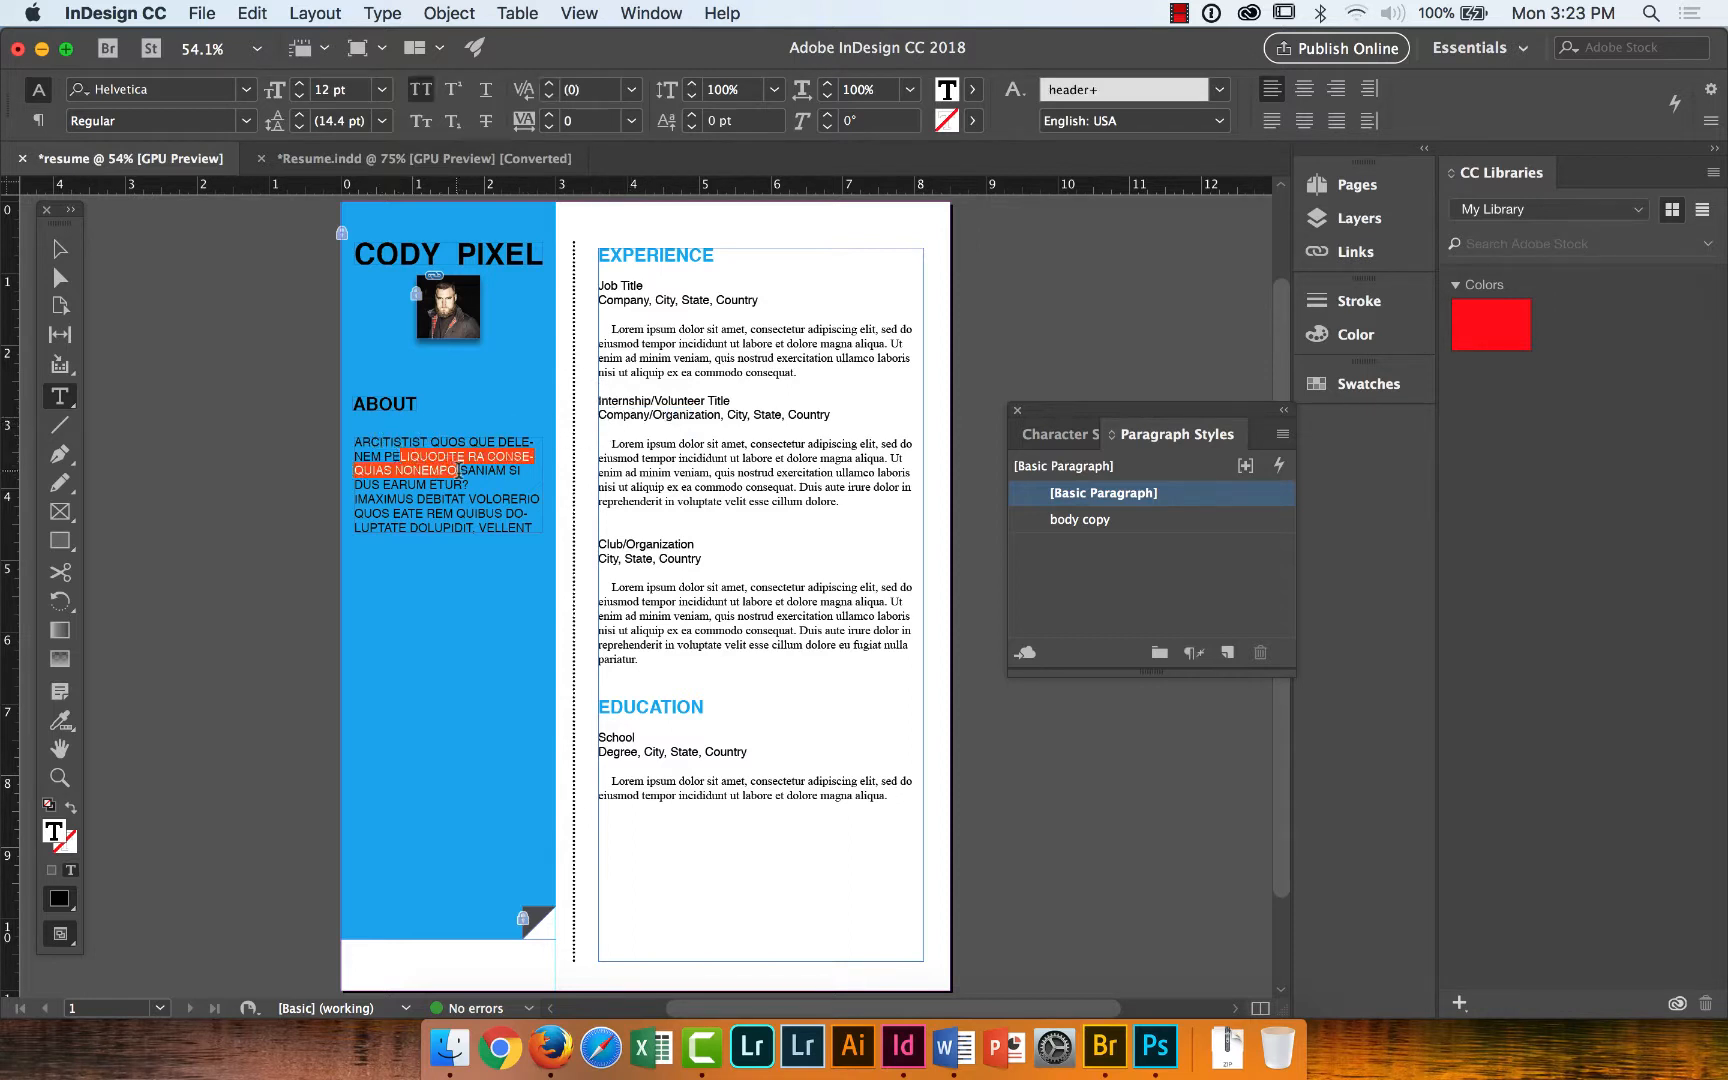
click(426, 579)
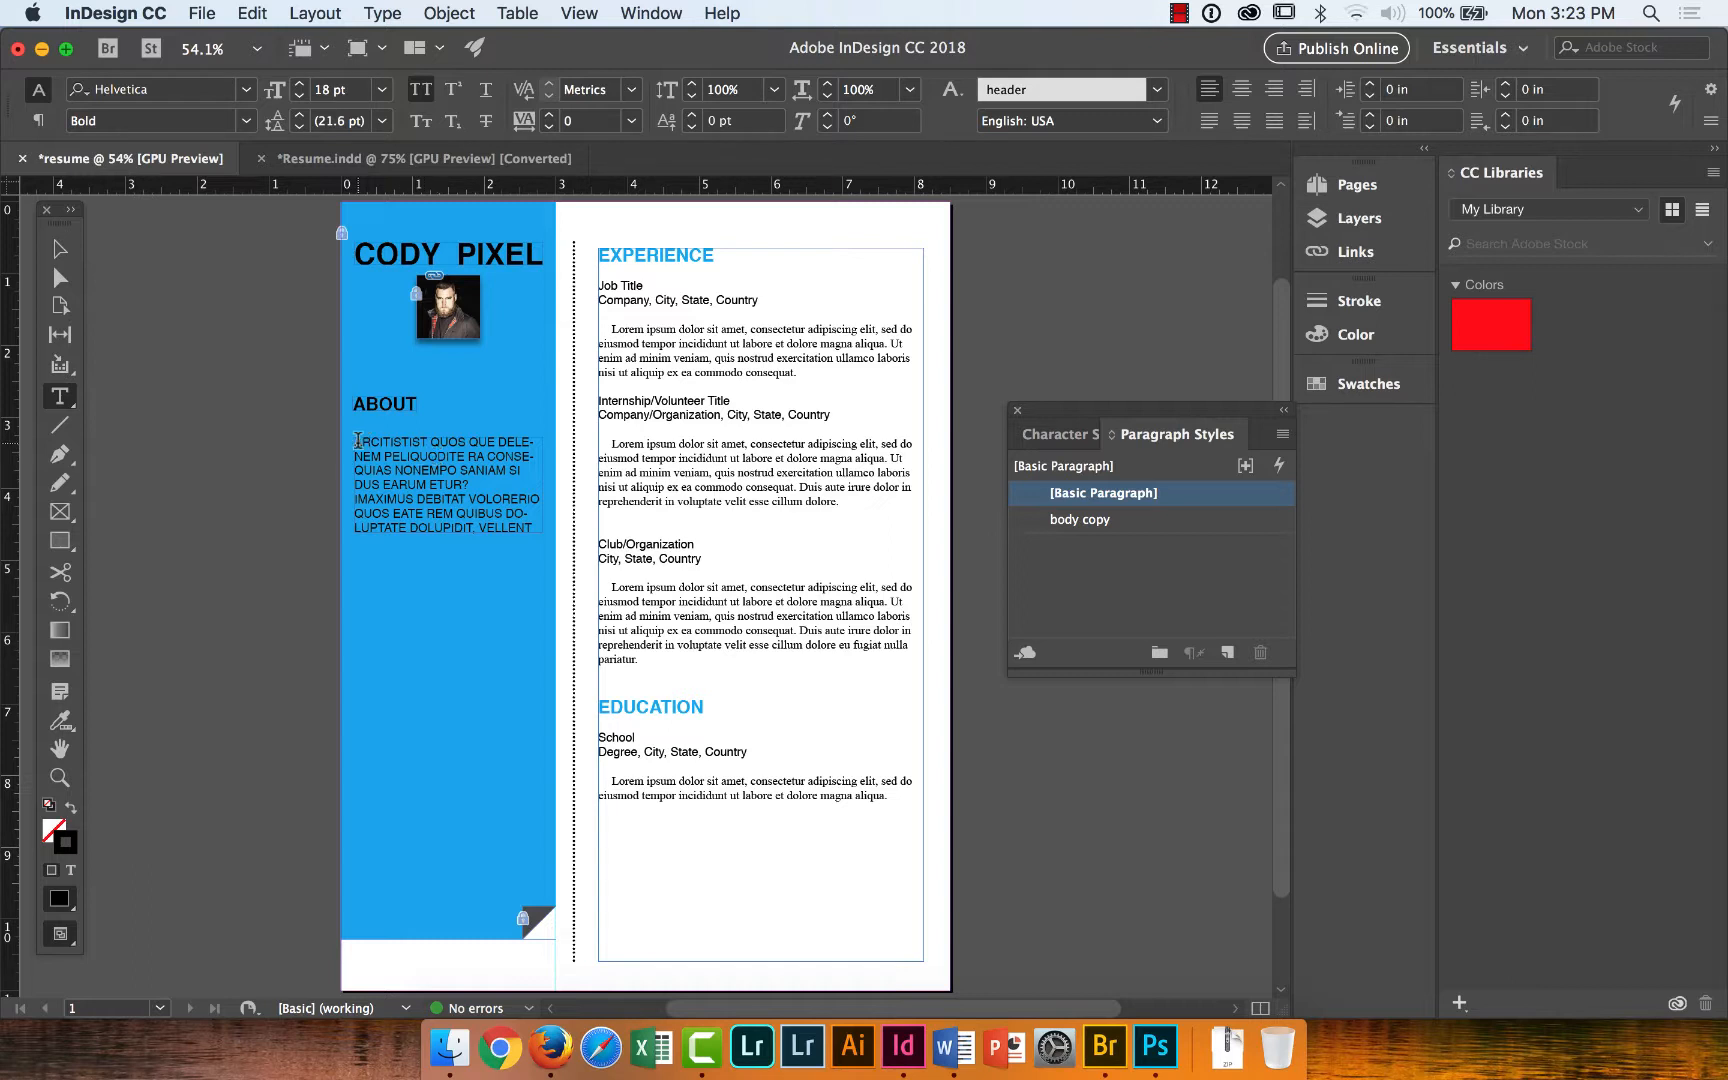
drag(354, 440, 541, 529)
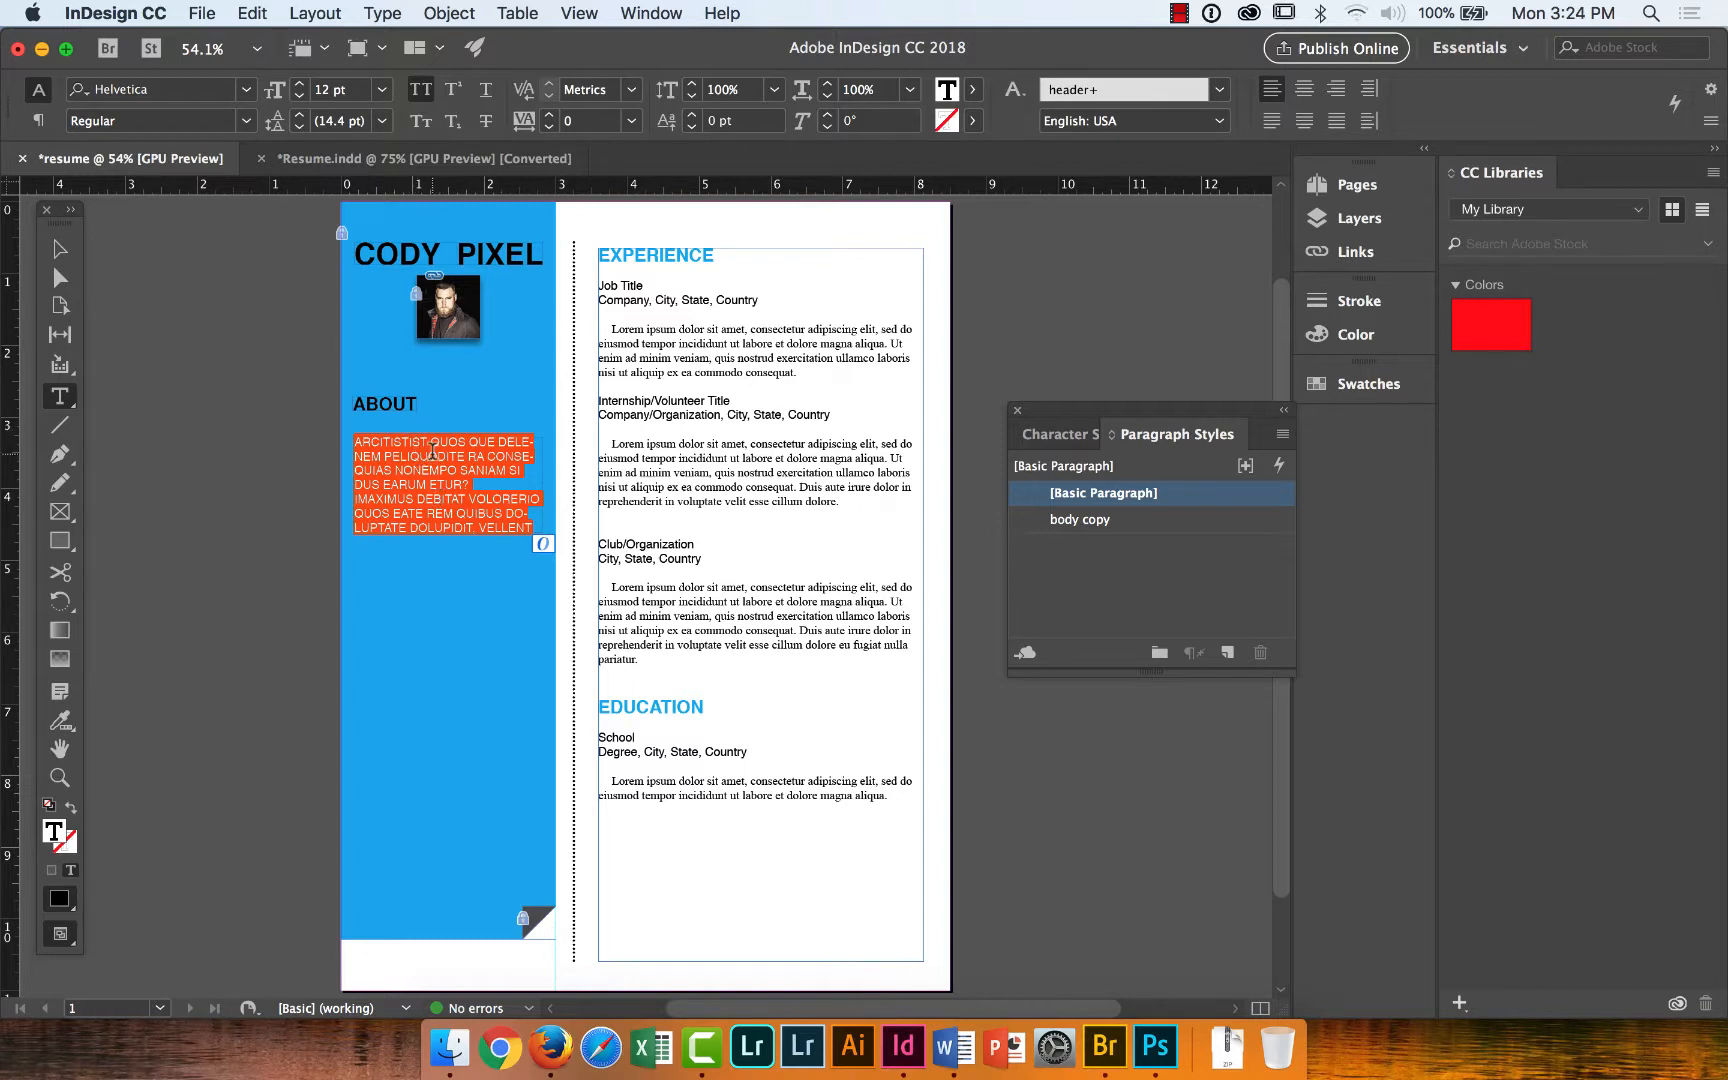
click(421, 92)
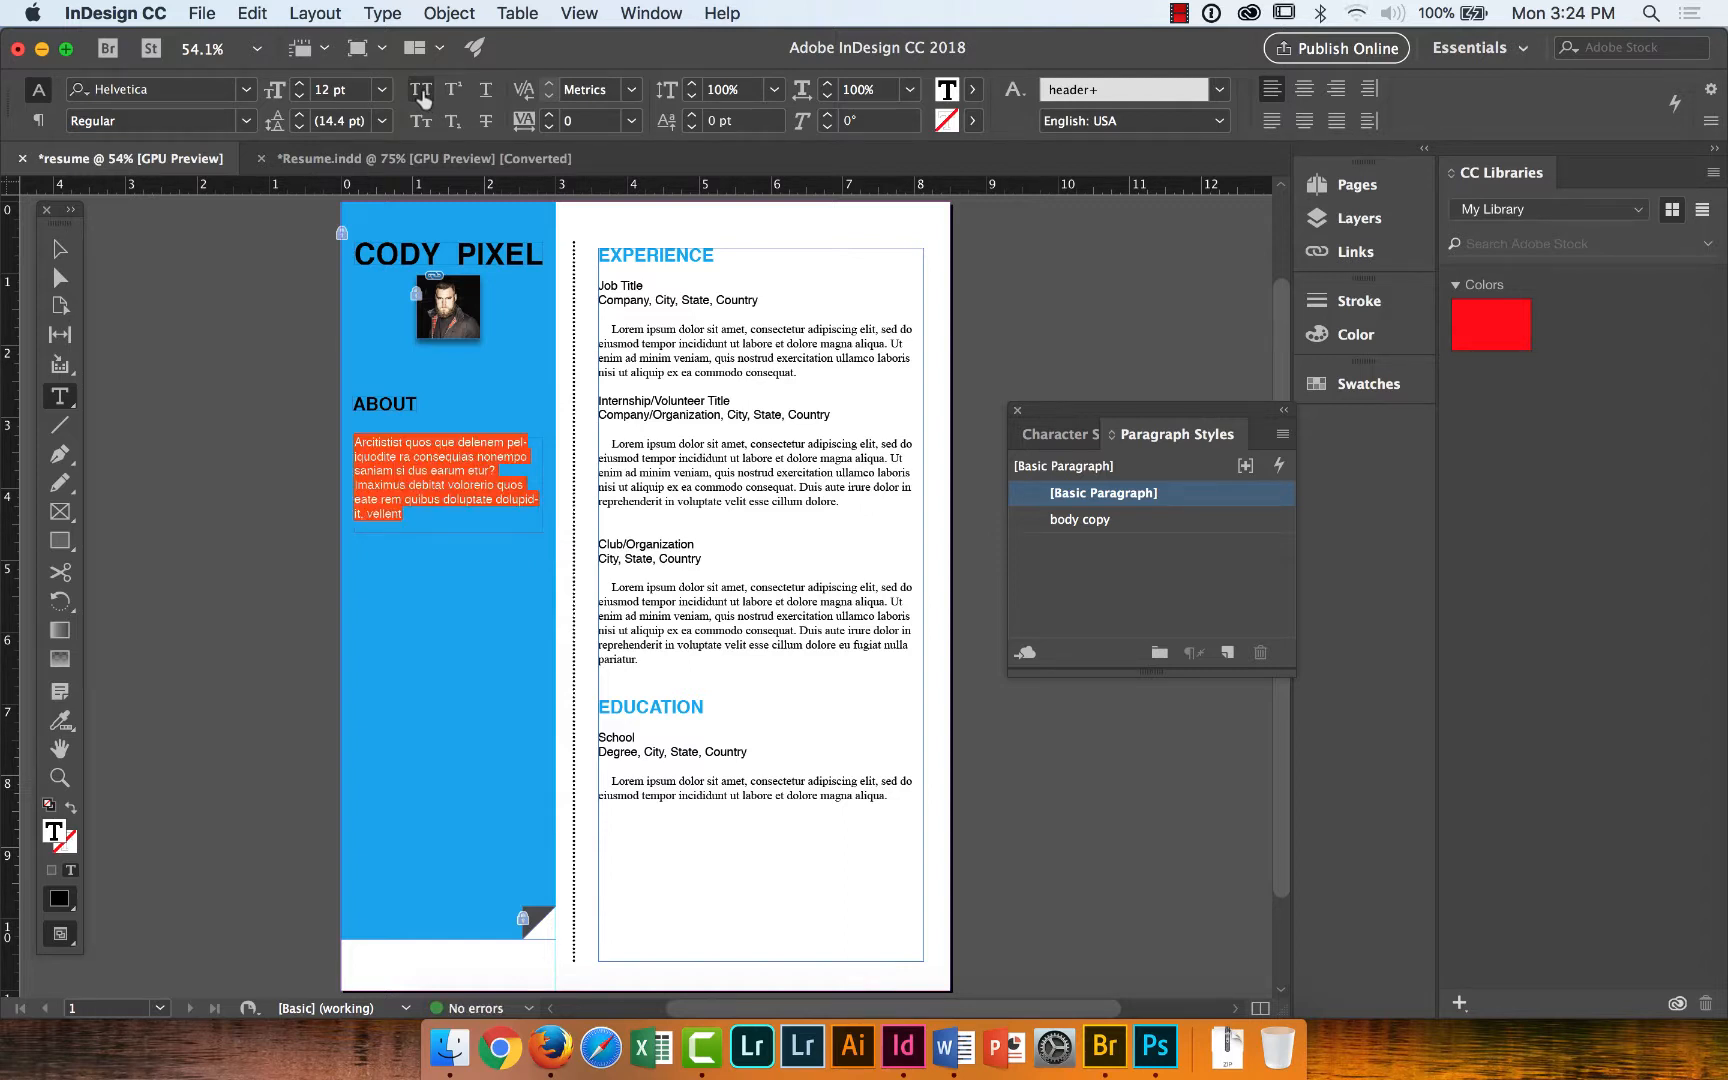
click(422, 93)
click(422, 93)
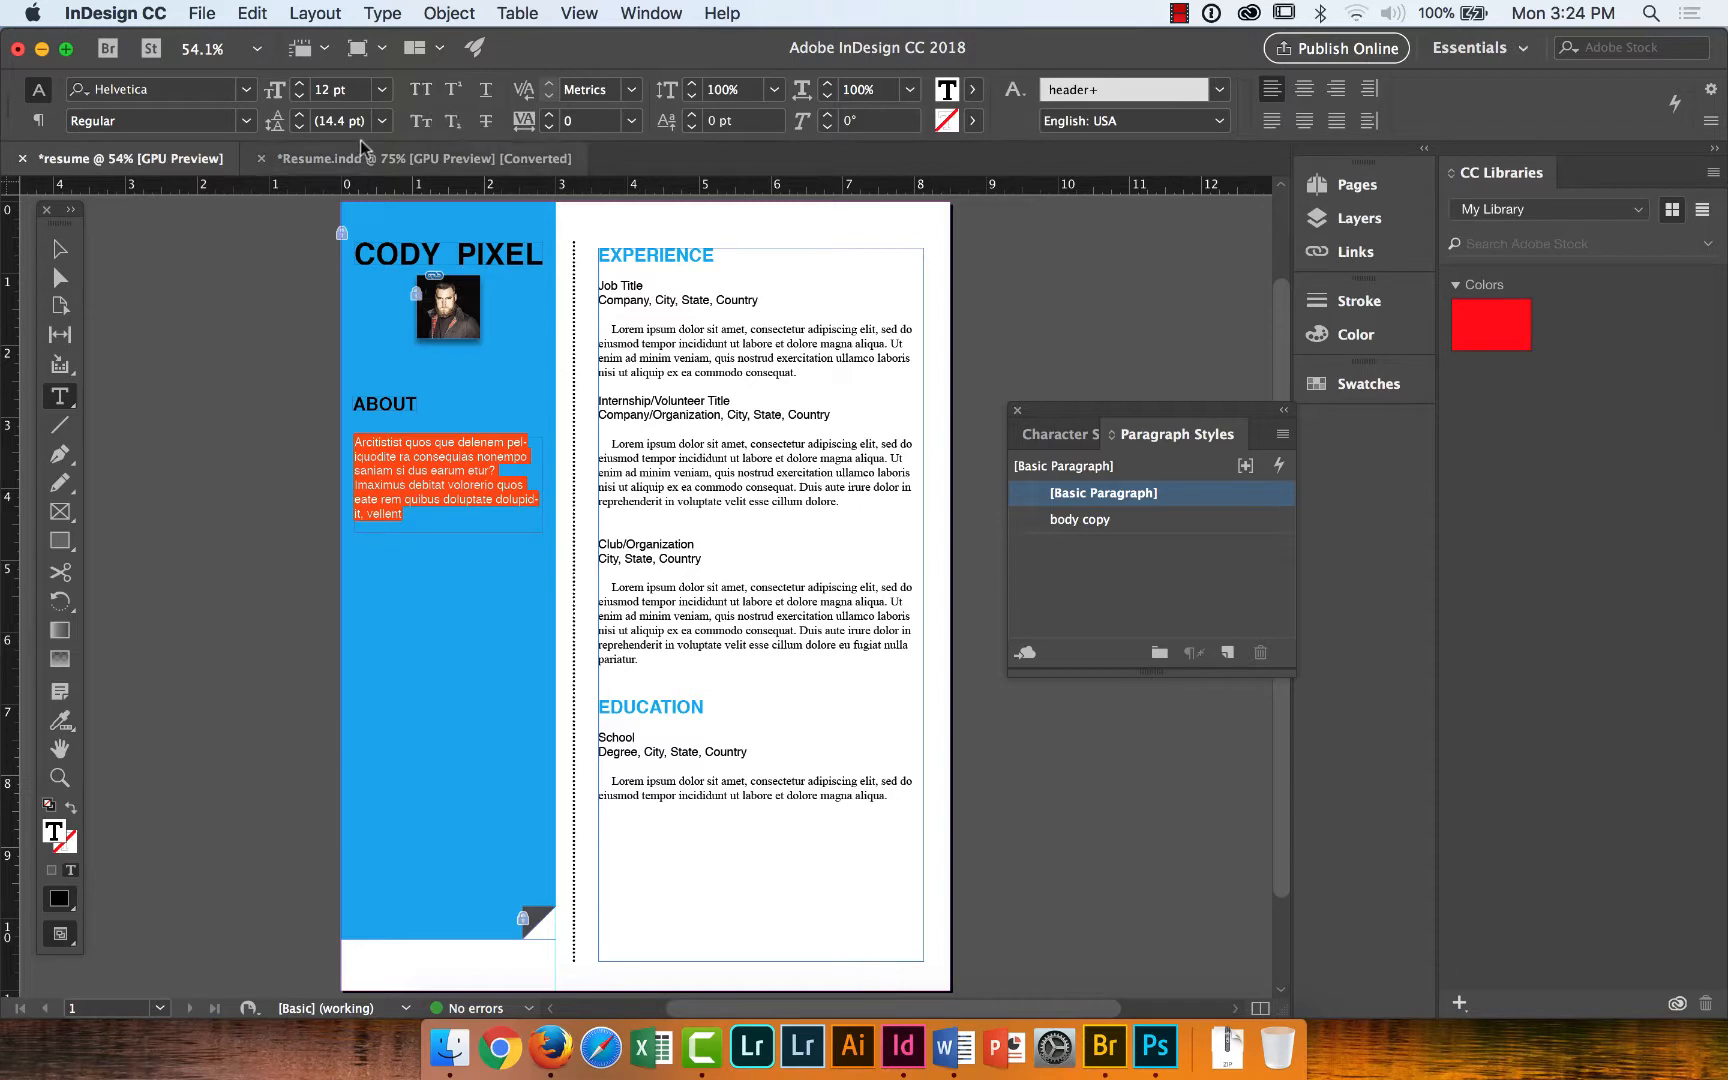
click(60, 249)
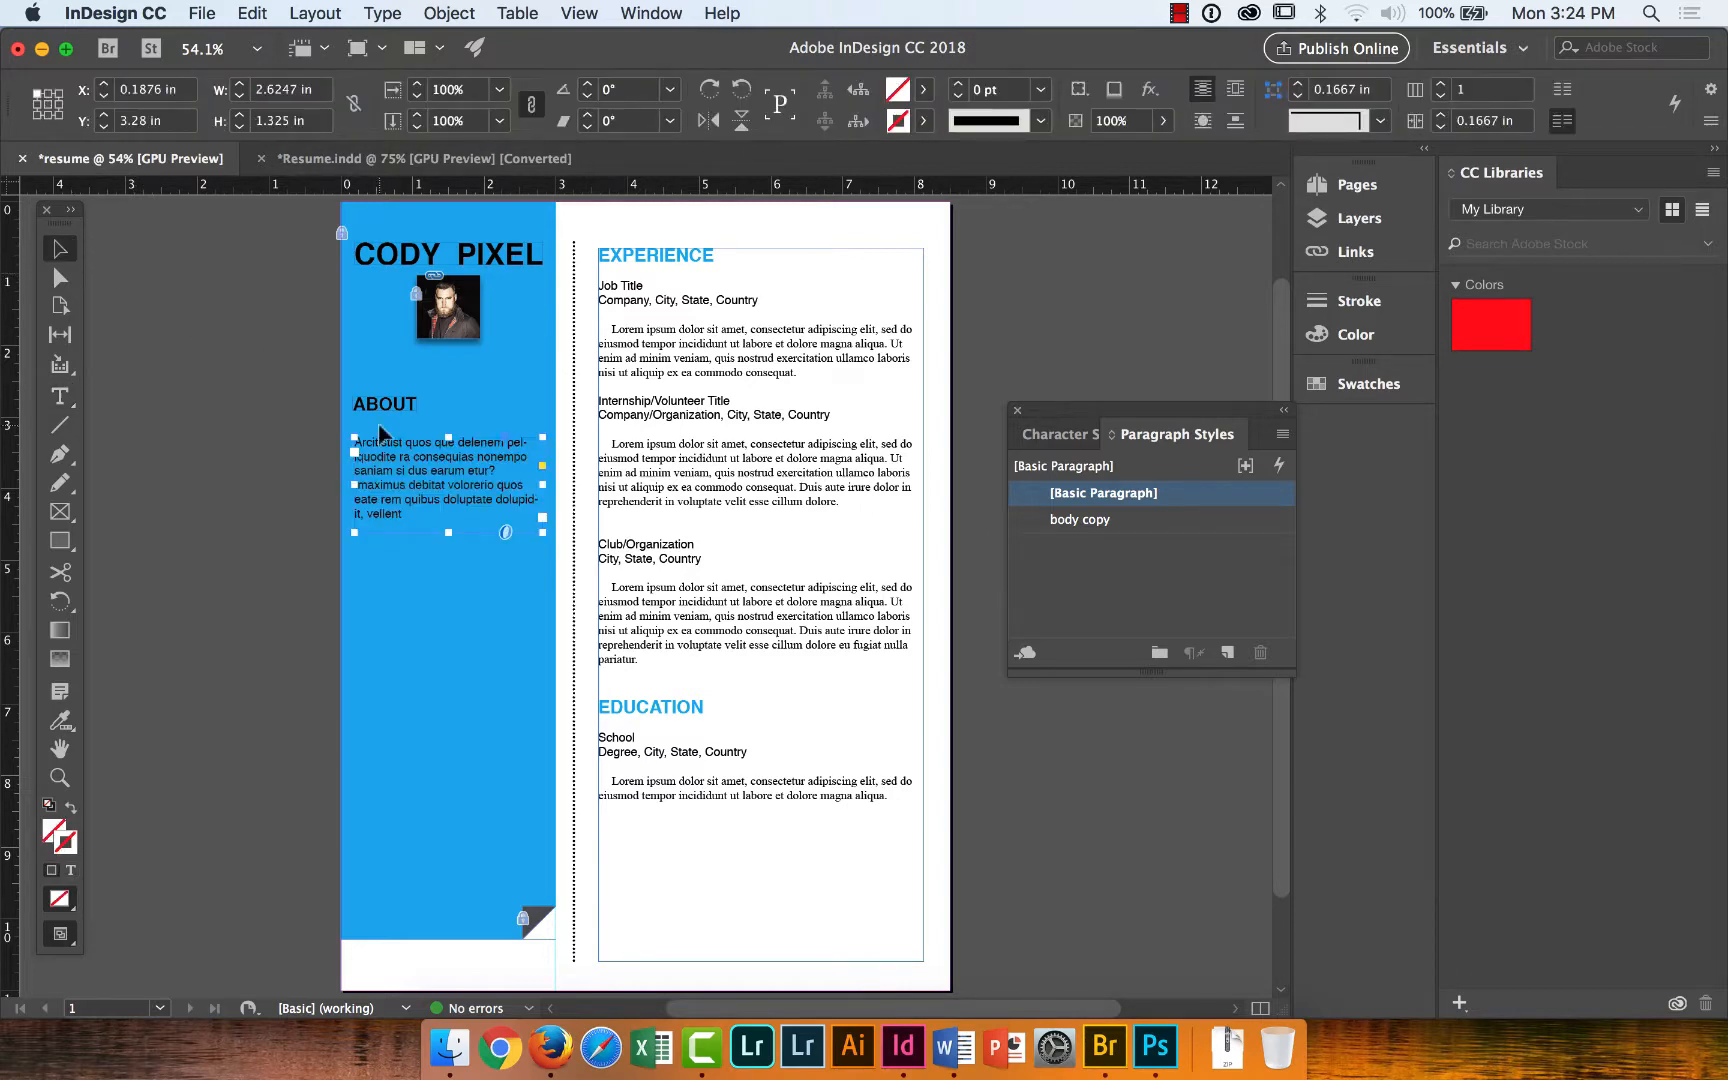
Fit the About text frame to its content and move it up beneath the ABOUT heading, to Y 3.18 in.
right_click(444, 495)
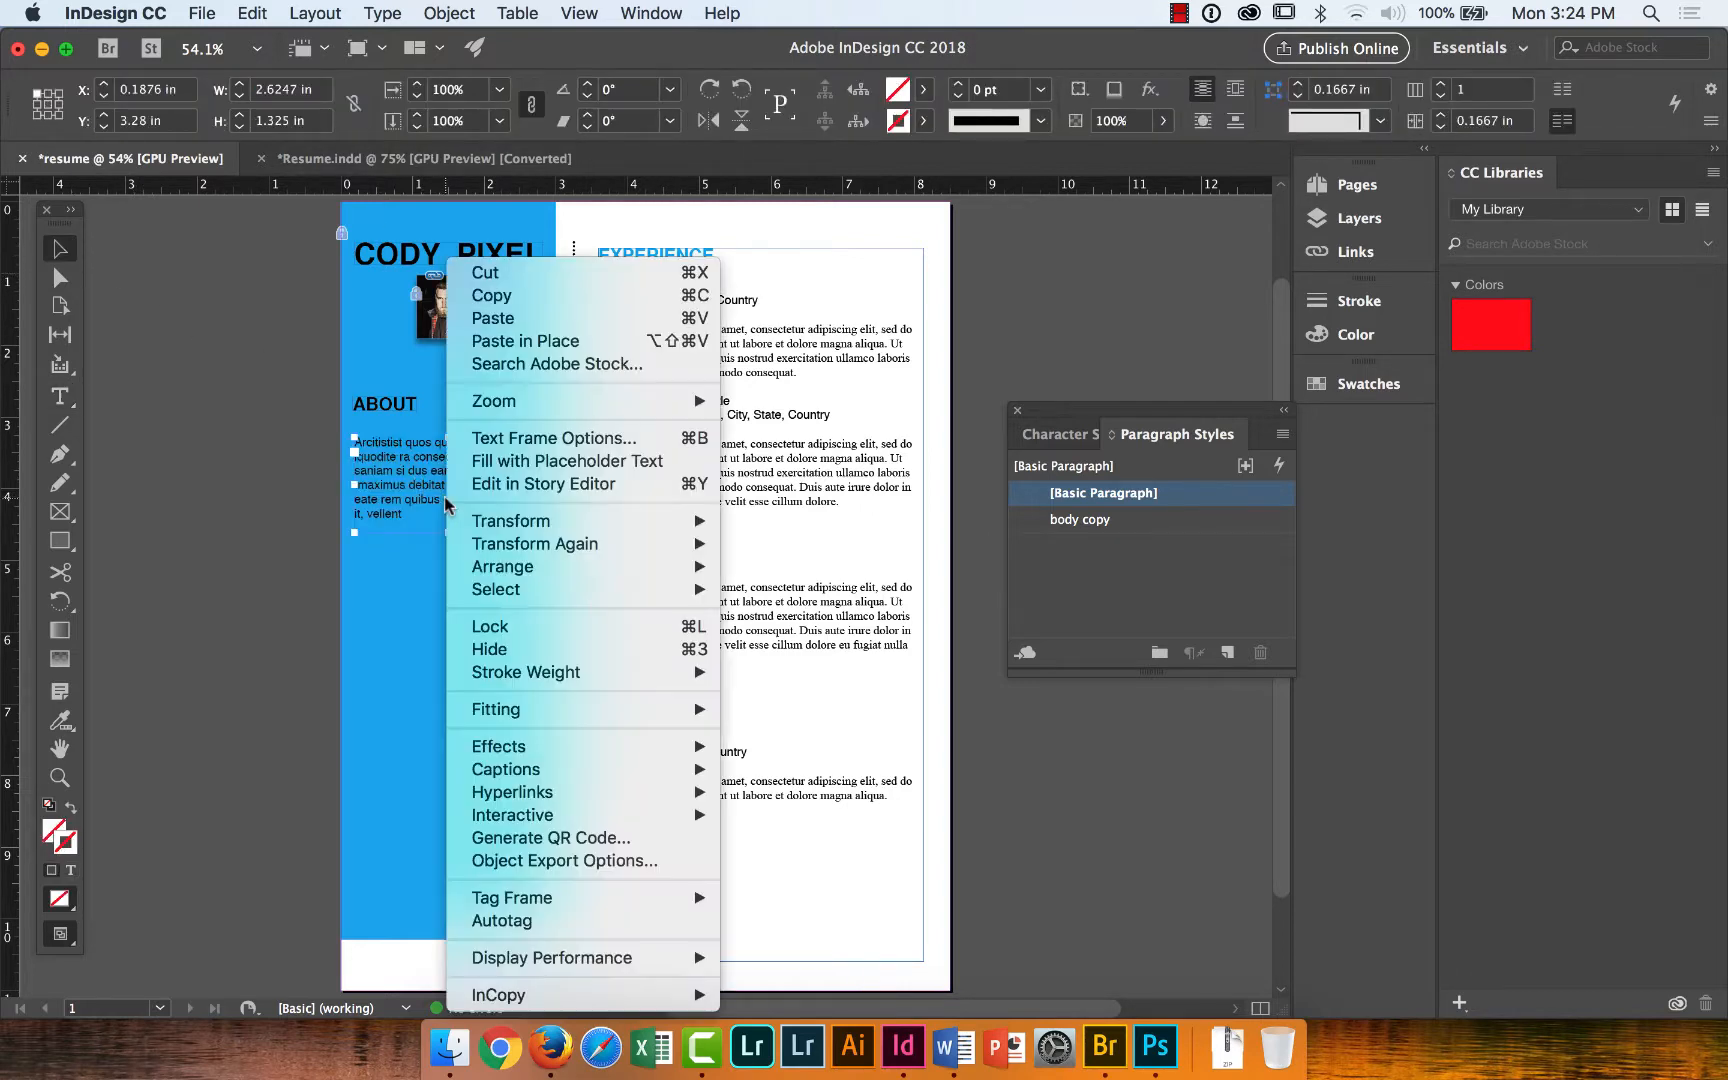
mouse_move(505, 708)
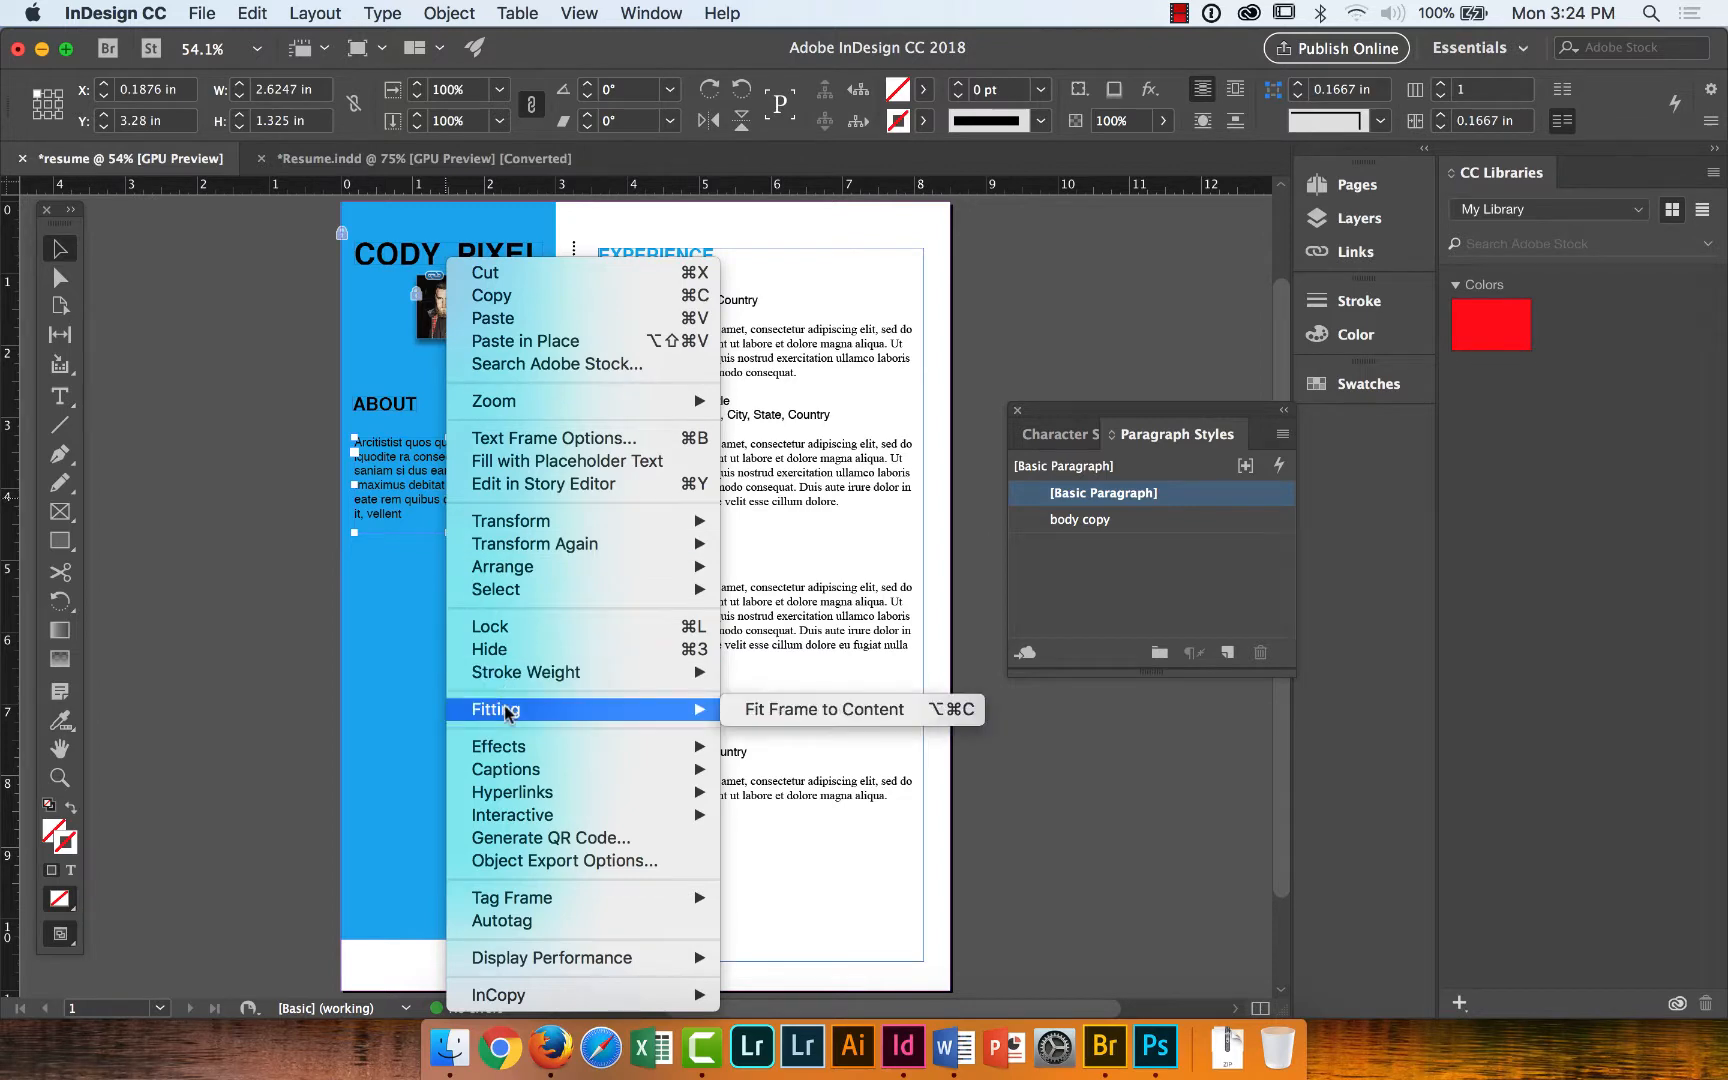
click(779, 712)
click(481, 594)
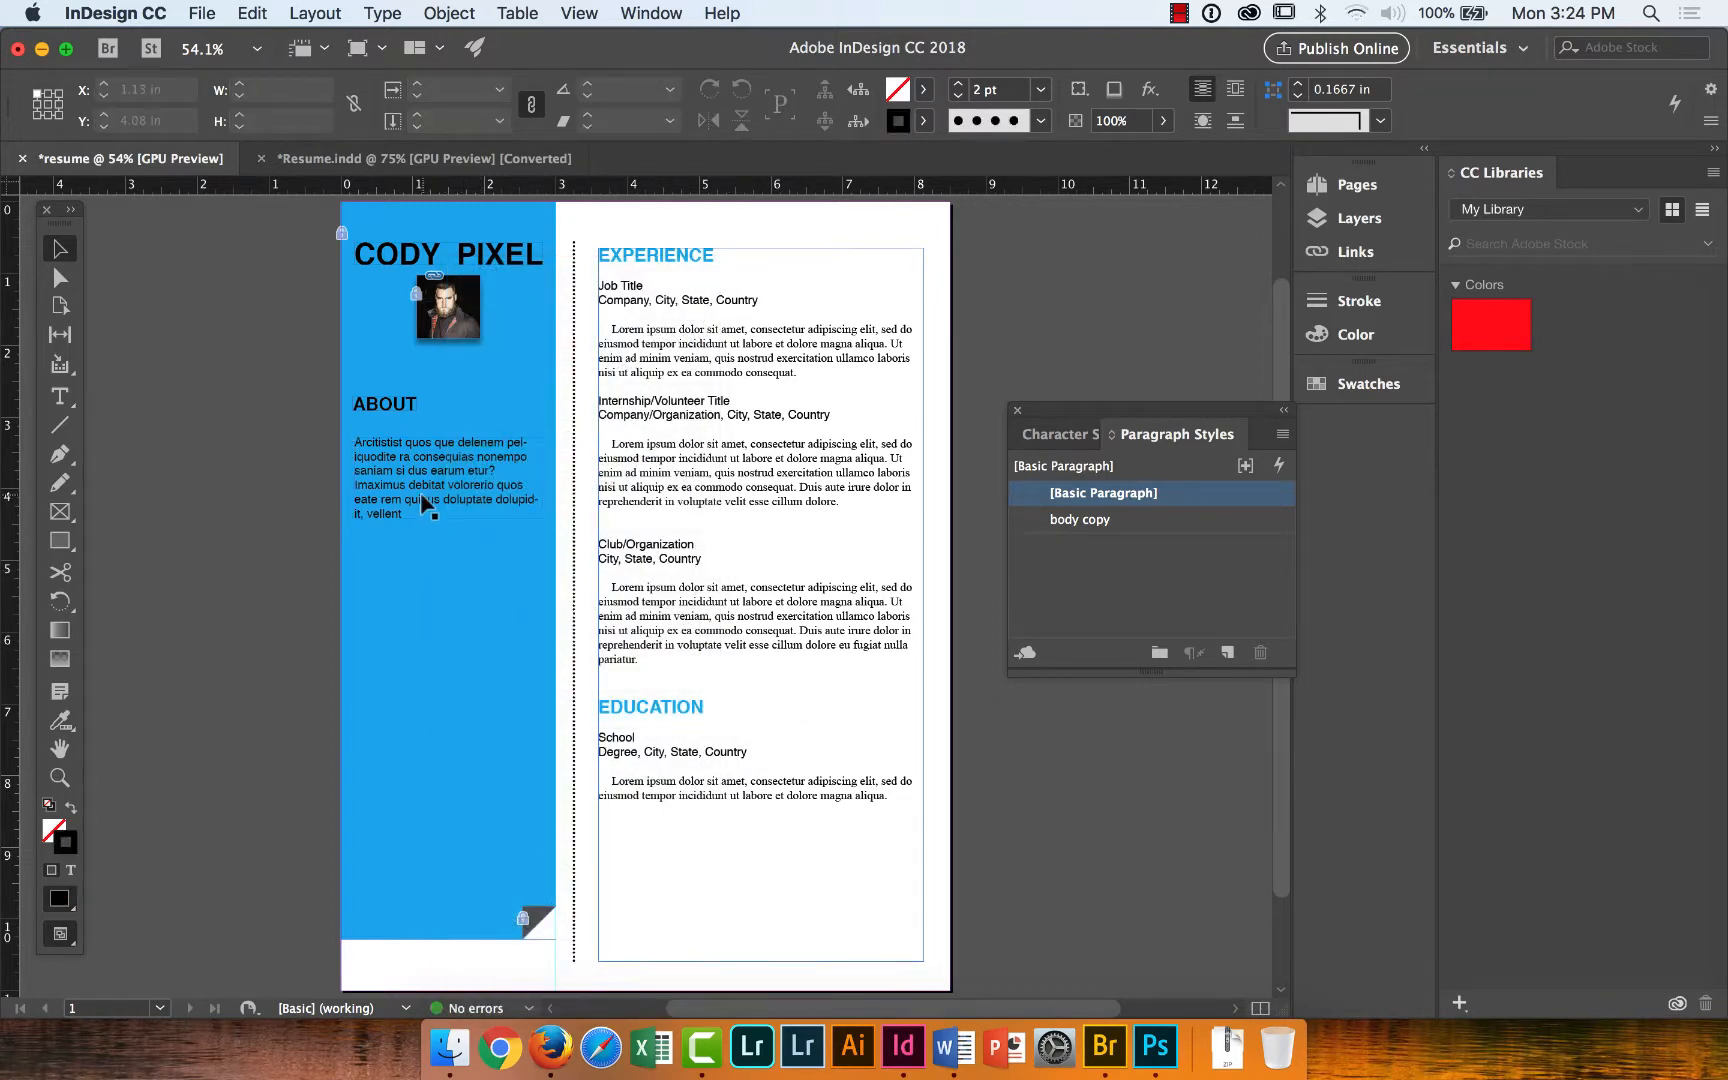
drag(424, 490, 415, 488)
click(424, 564)
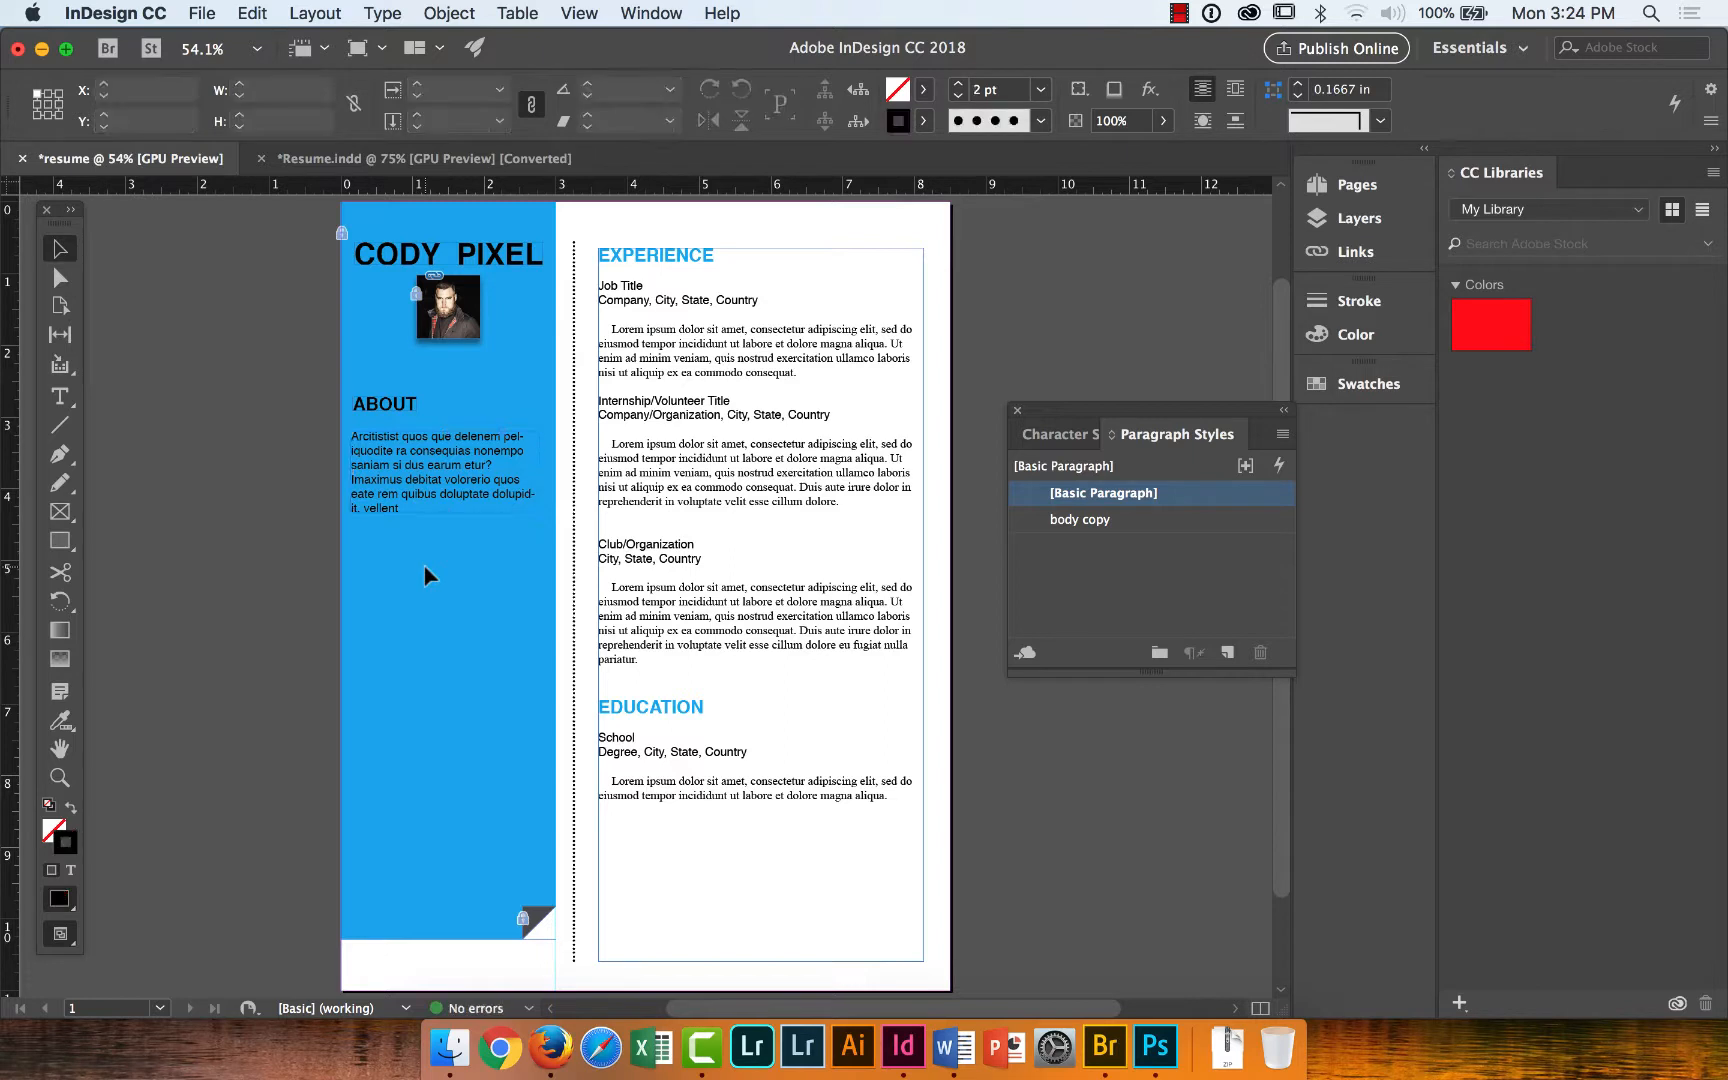
drag(421, 476, 384, 469)
click(410, 566)
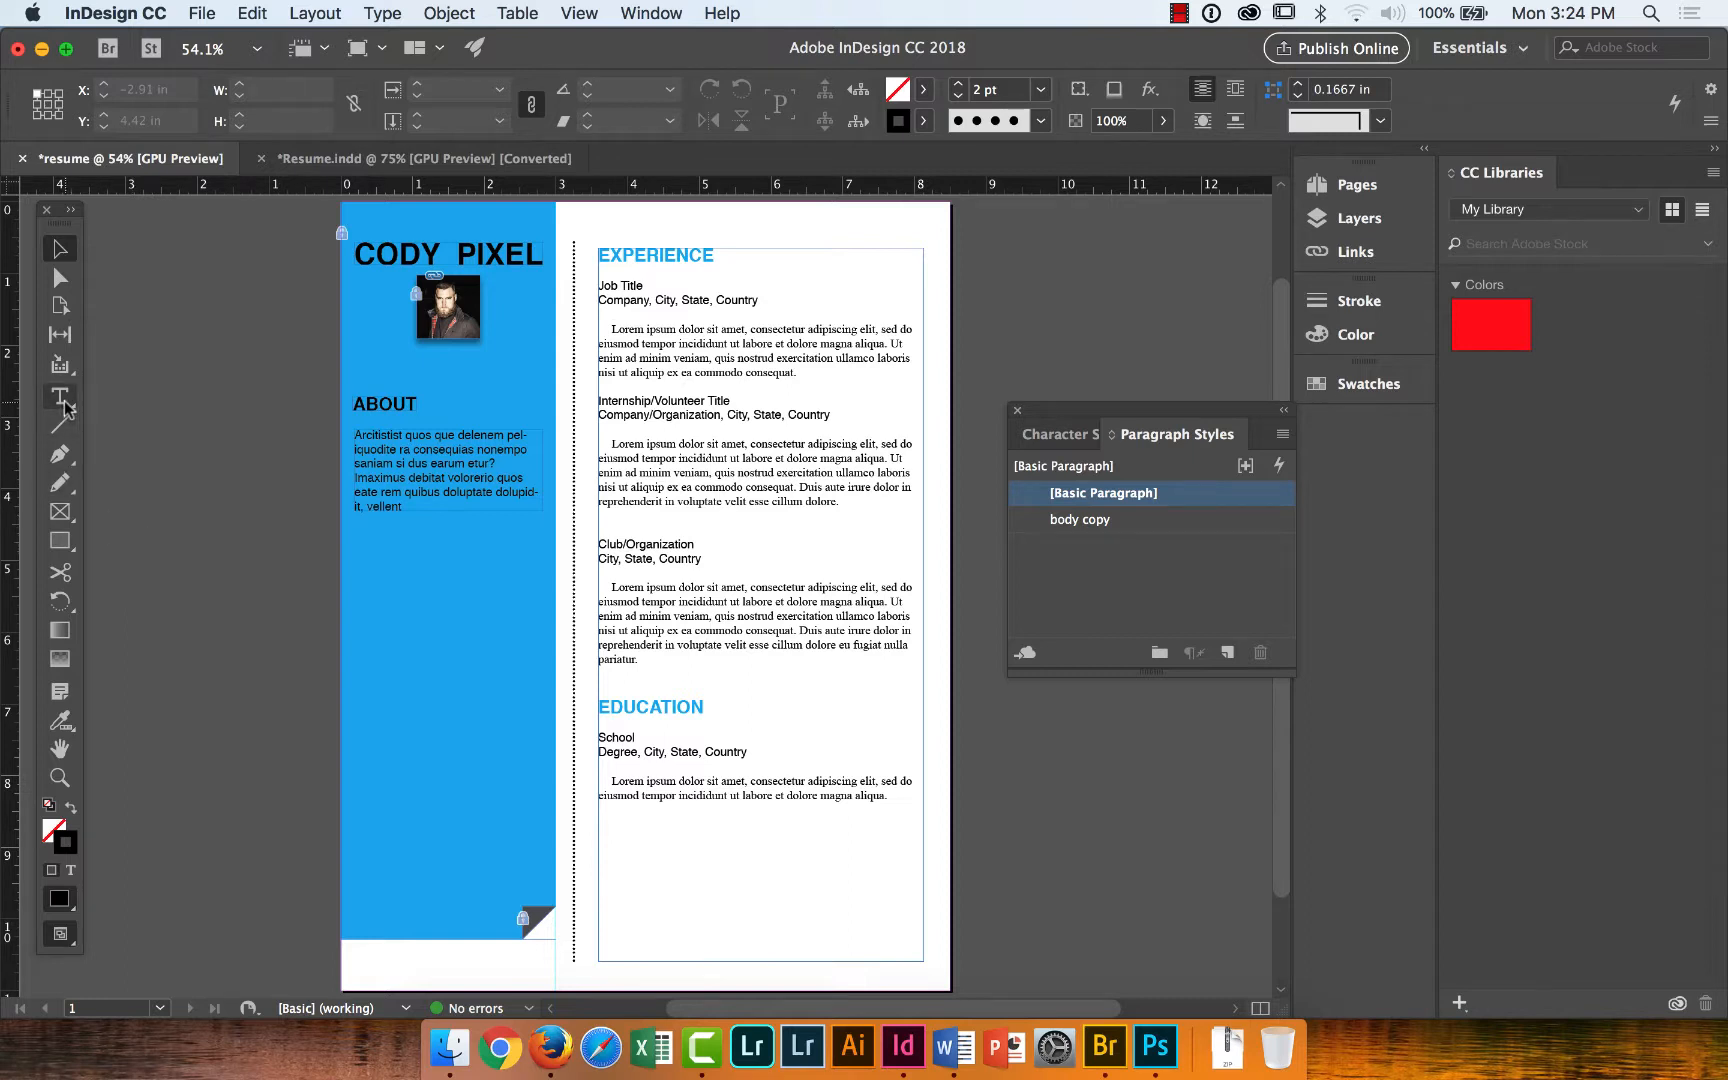
drag(60, 396, 118, 426)
drag(362, 578, 424, 621)
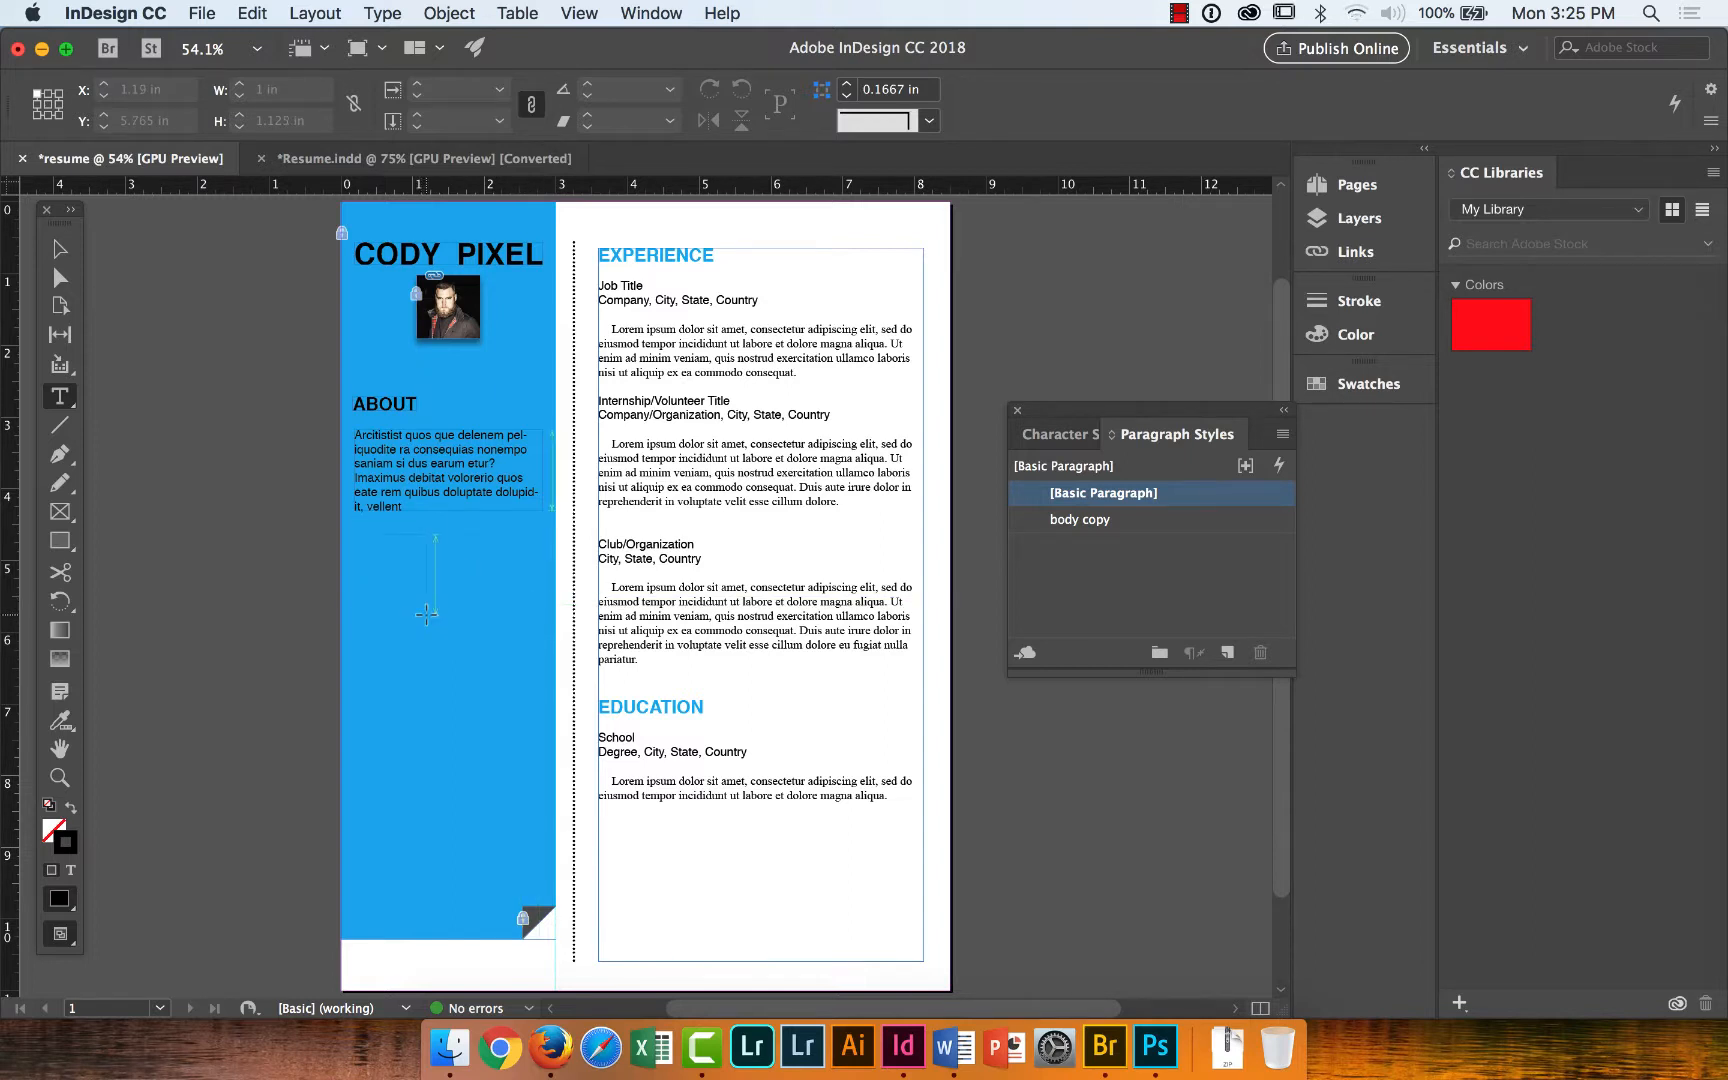
click(438, 631)
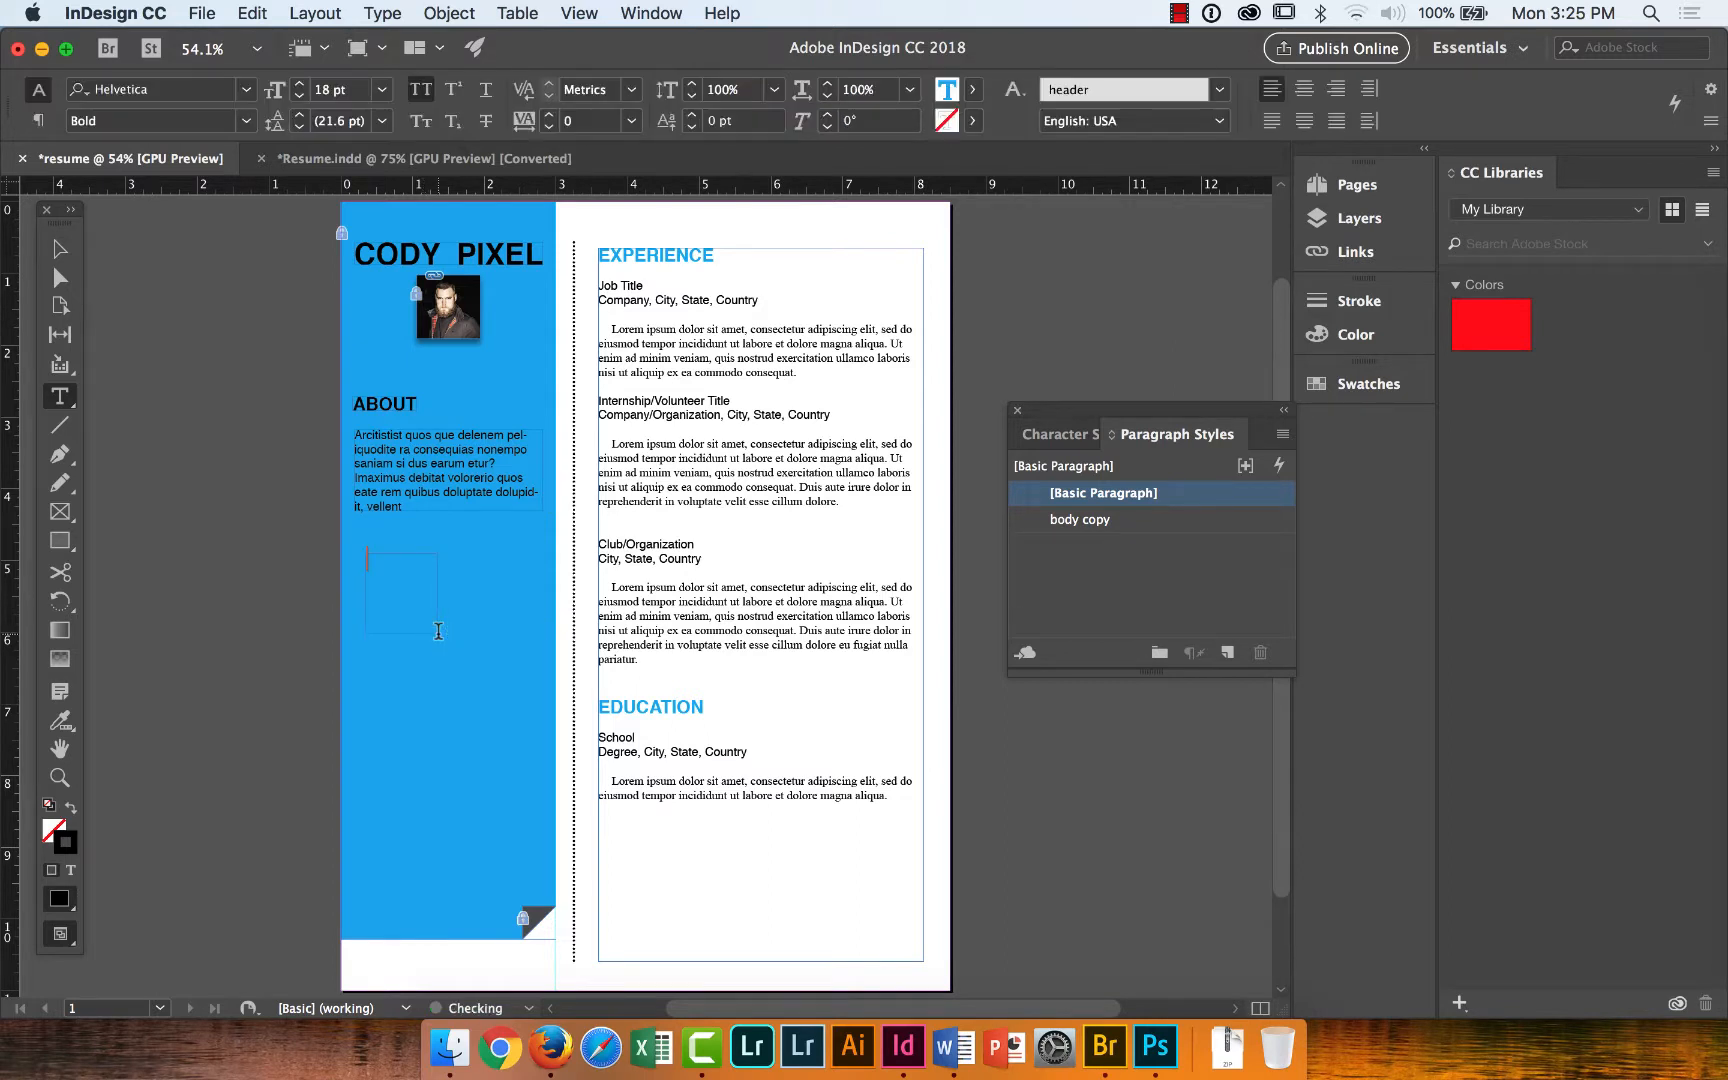
key(Escape)
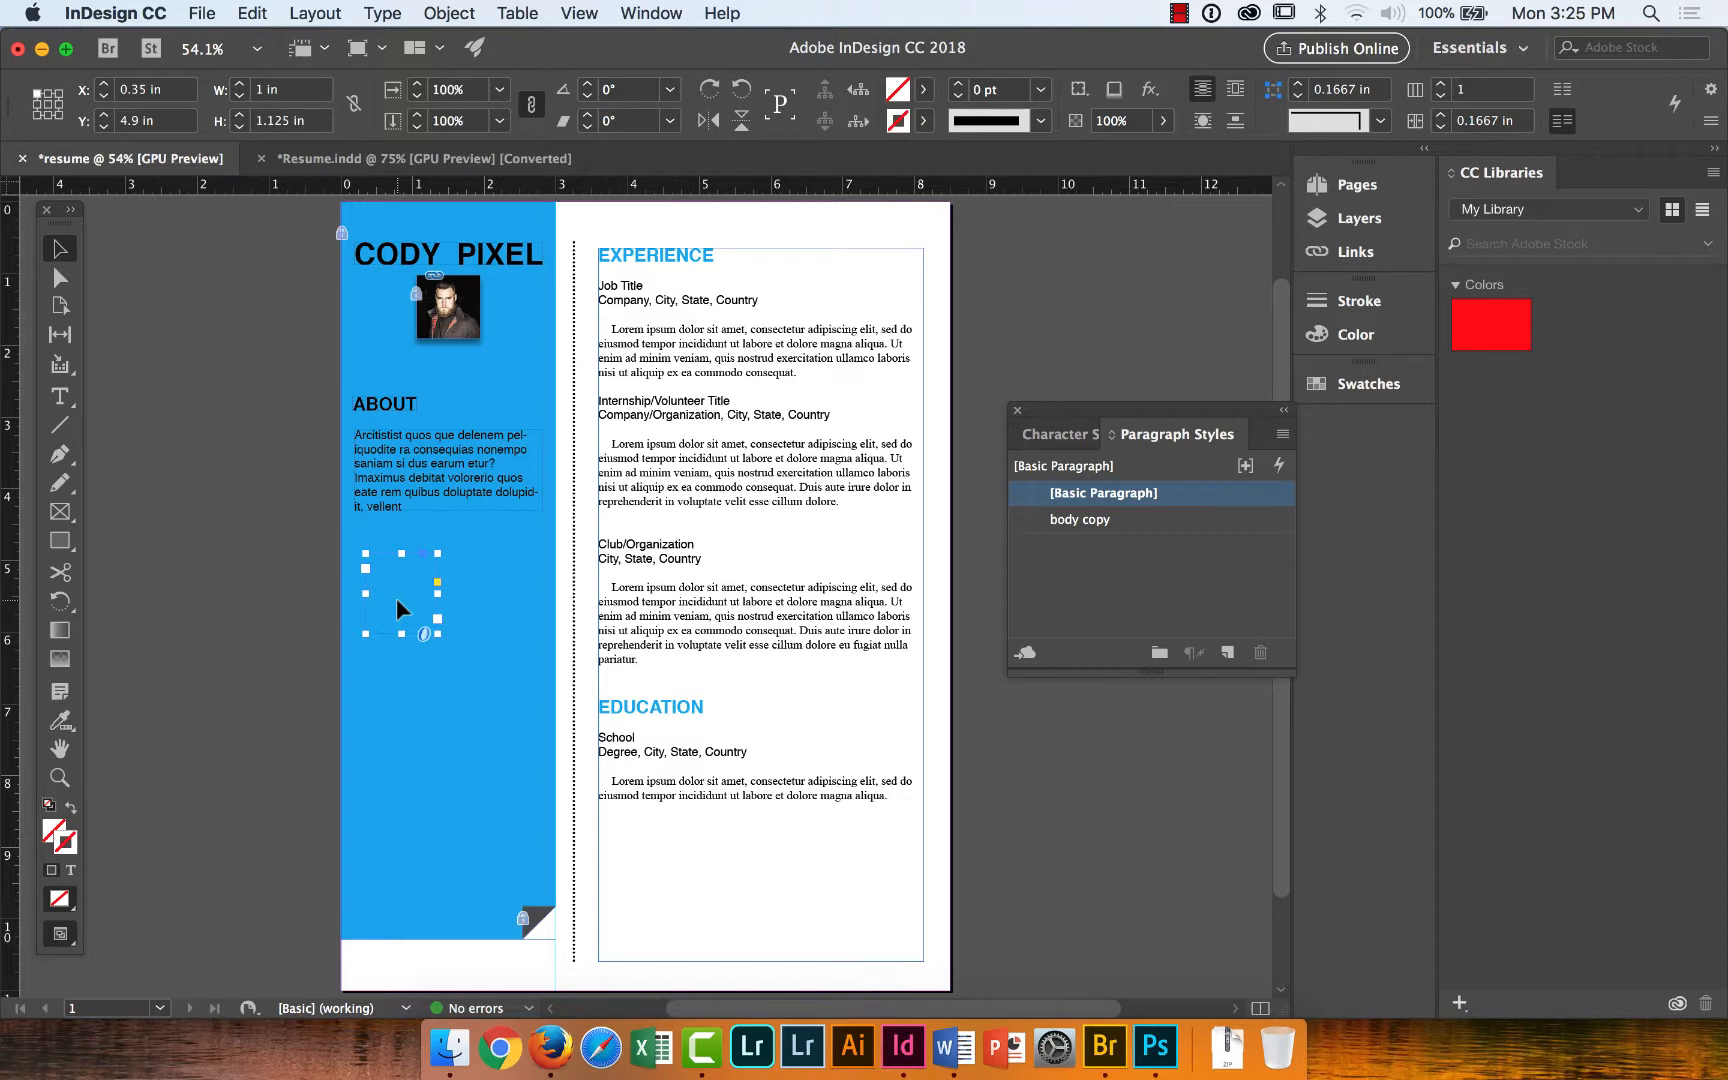
key(BackSpace)
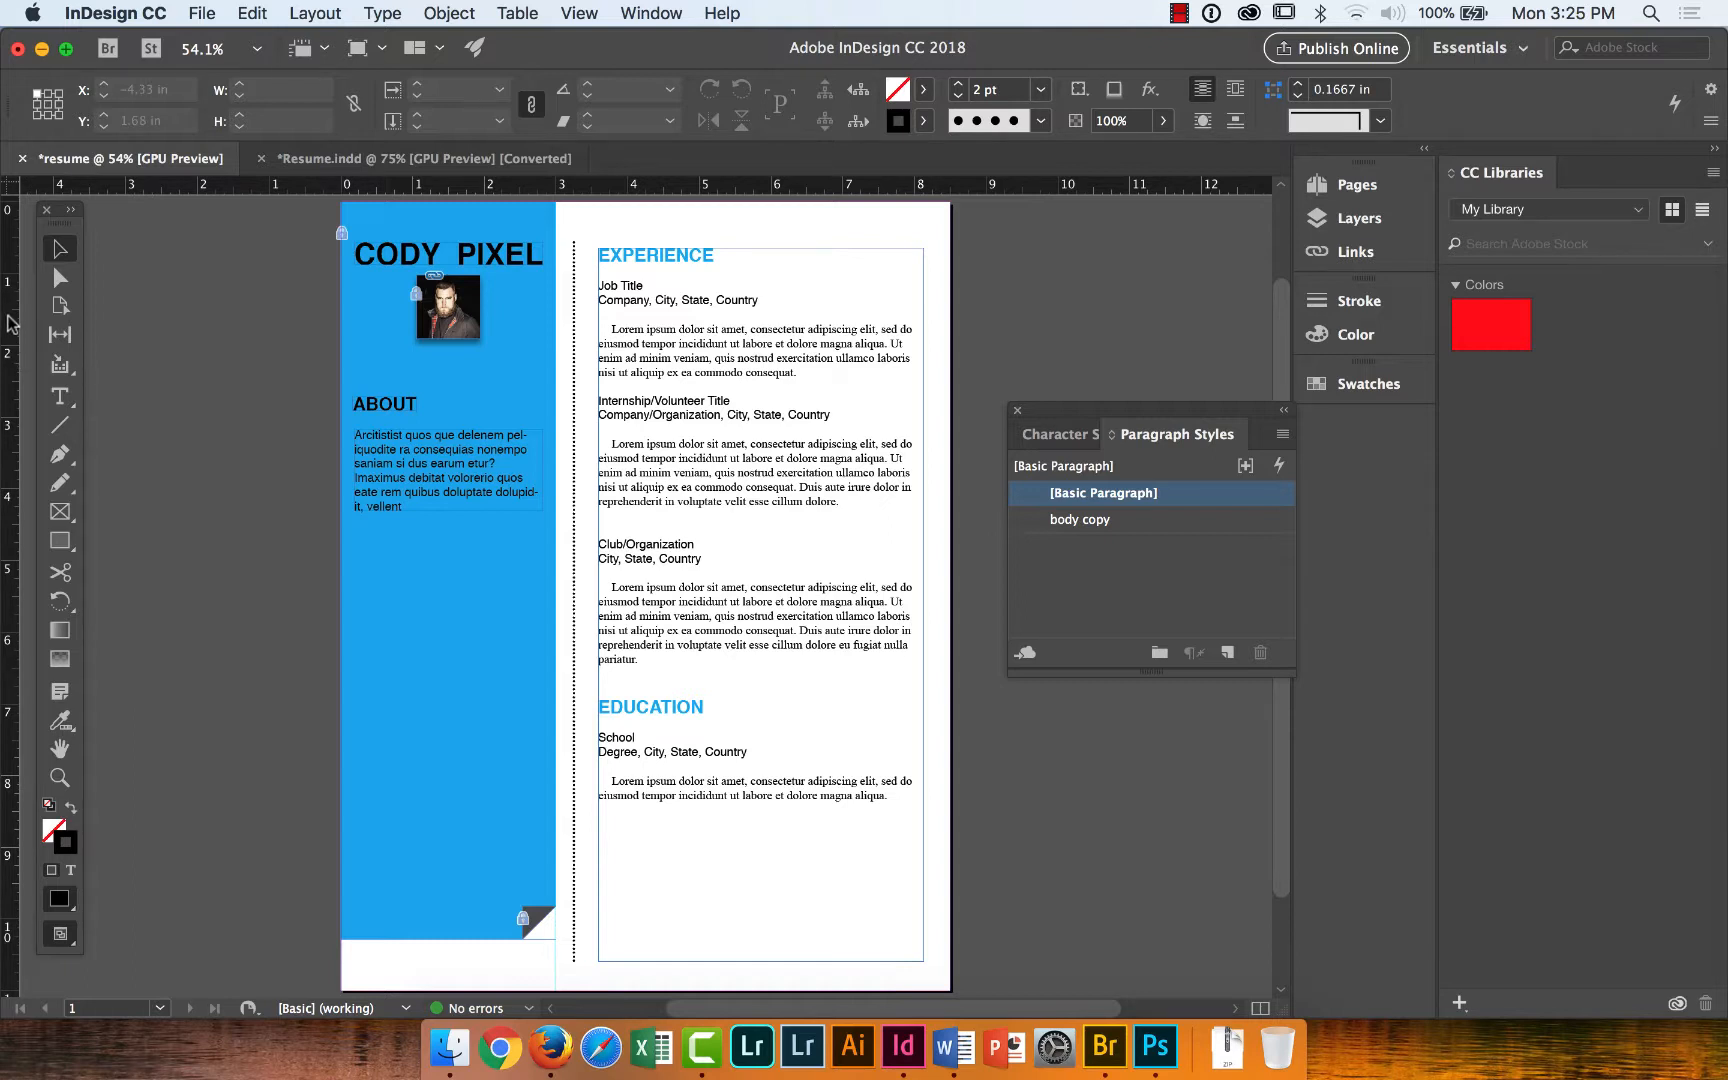
Place vertical guides at X 0.1662 in and X 2.8124 in to mark the side margins of the sidebar text.
drag(5, 313, 95, 313)
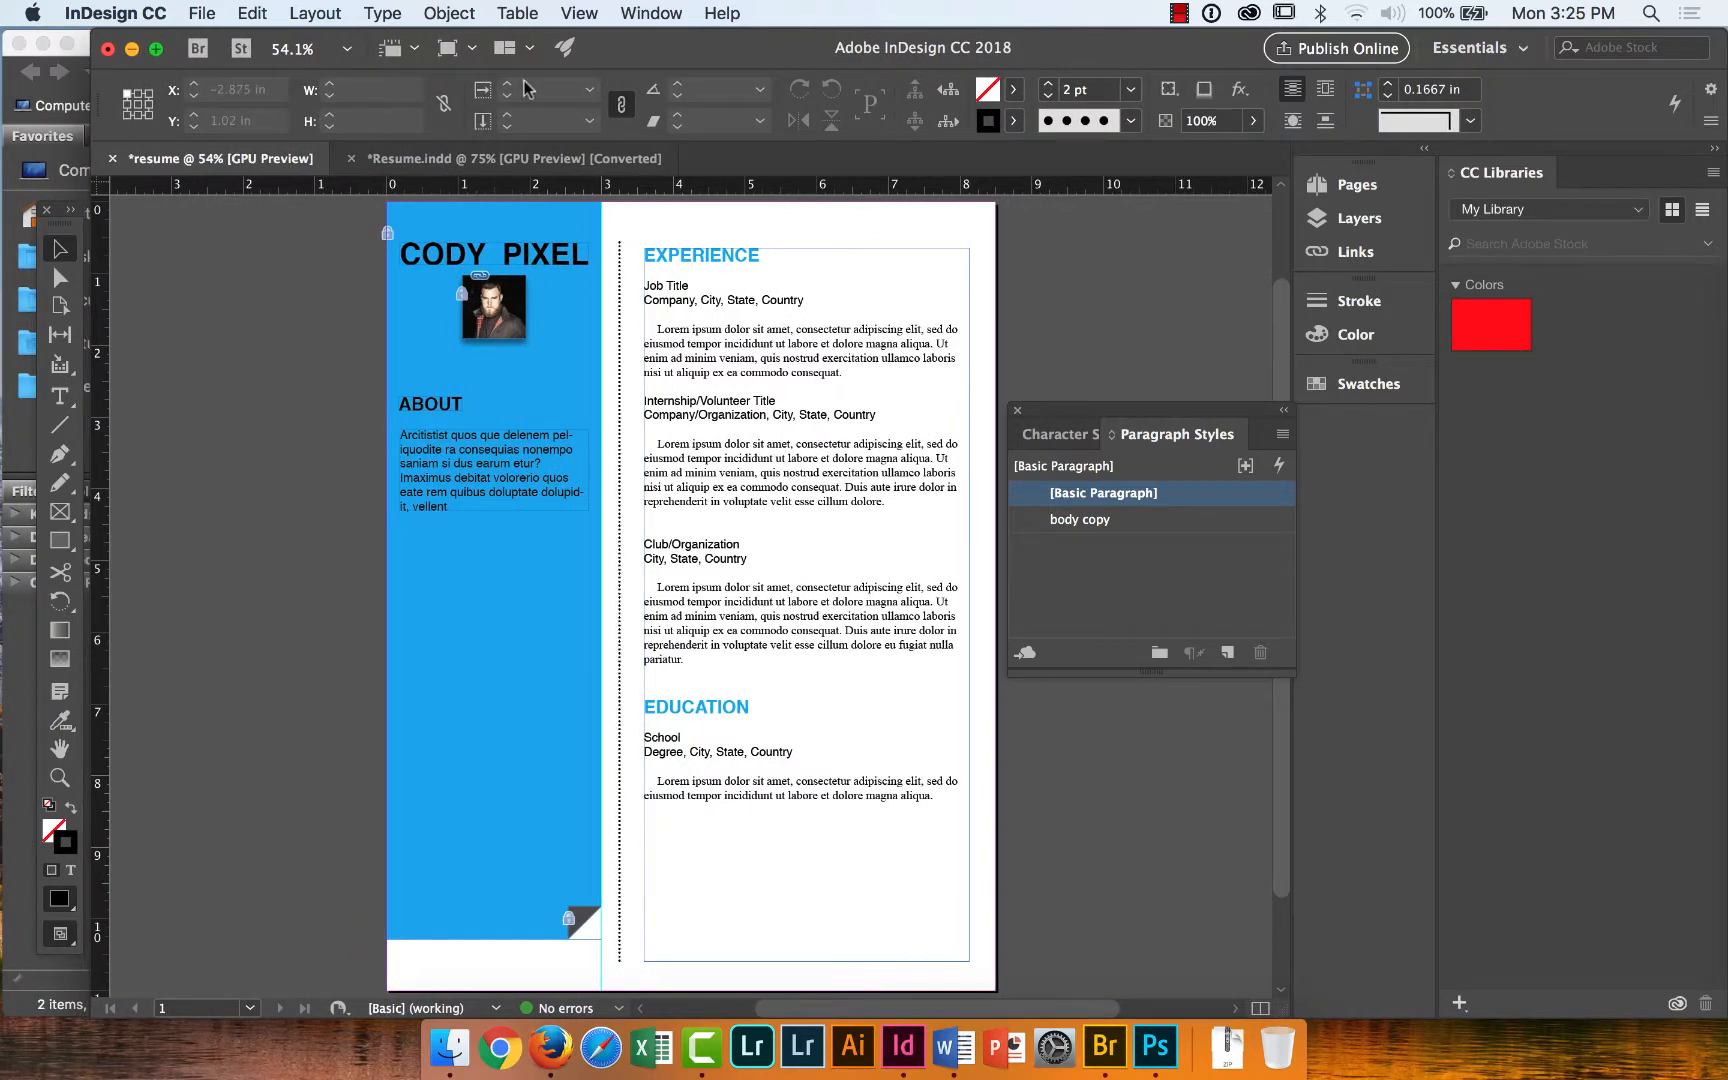
click(157, 50)
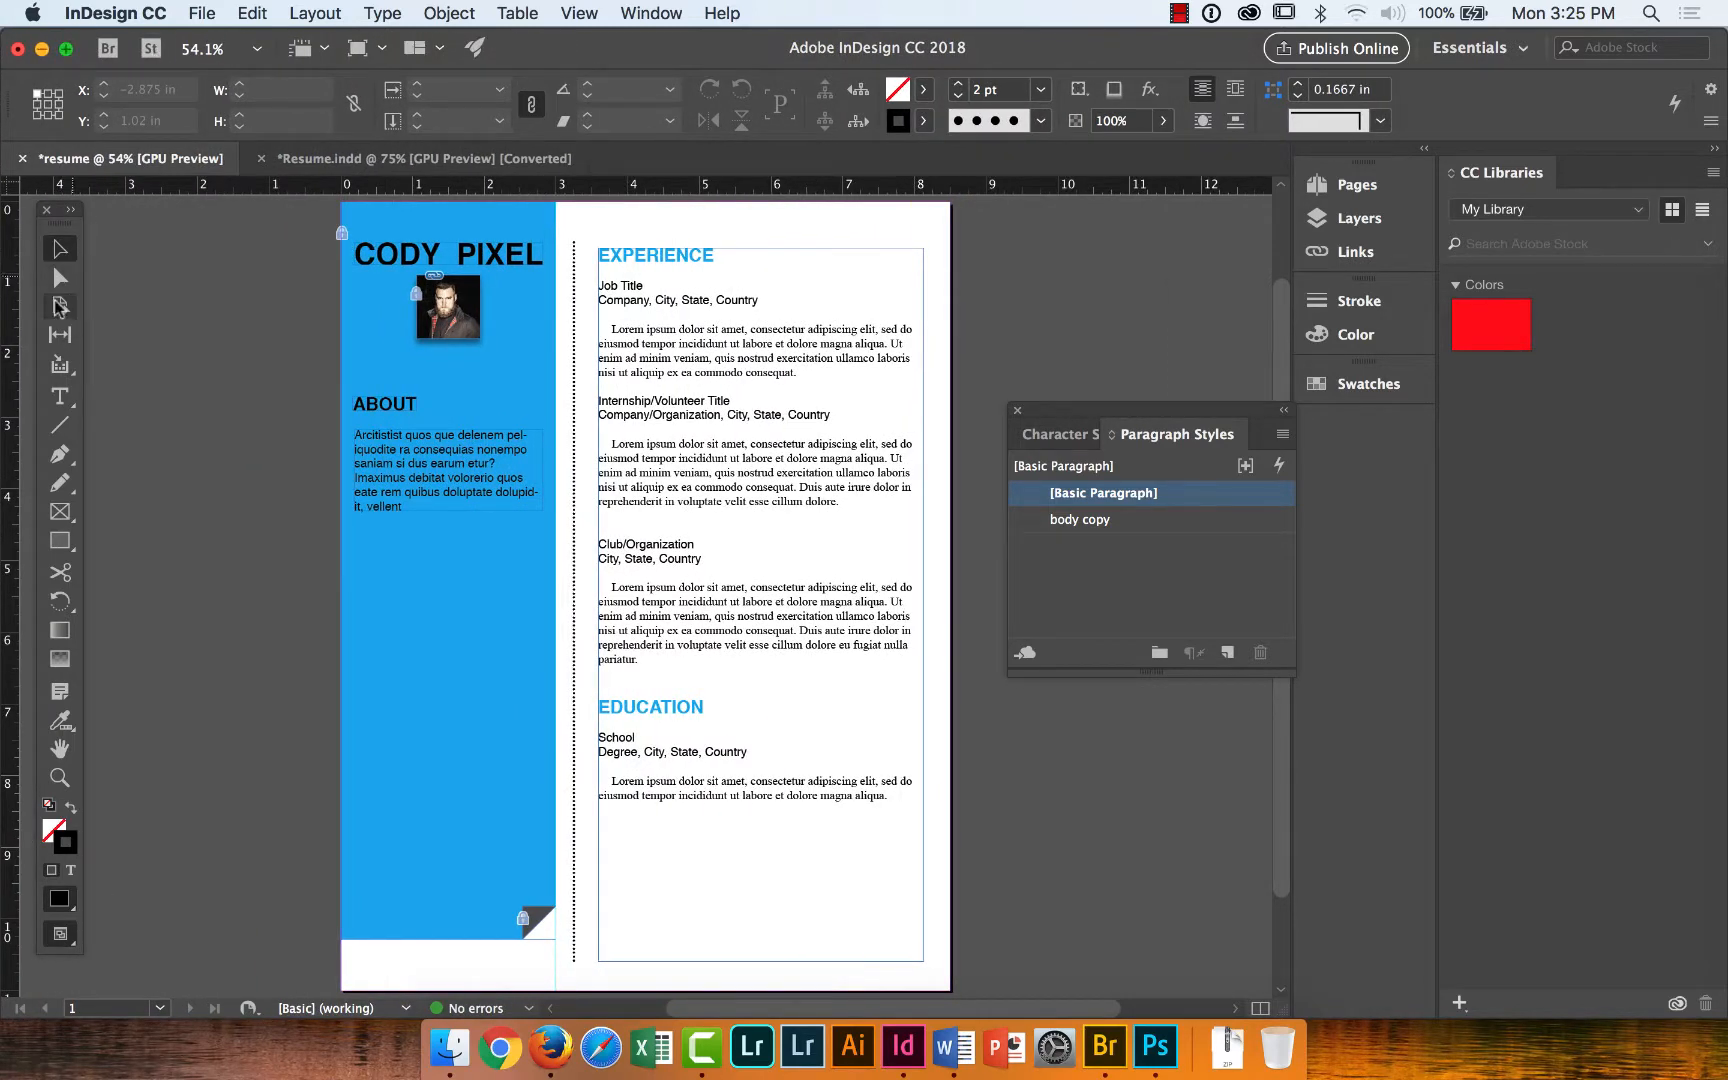
drag(10, 350, 352, 360)
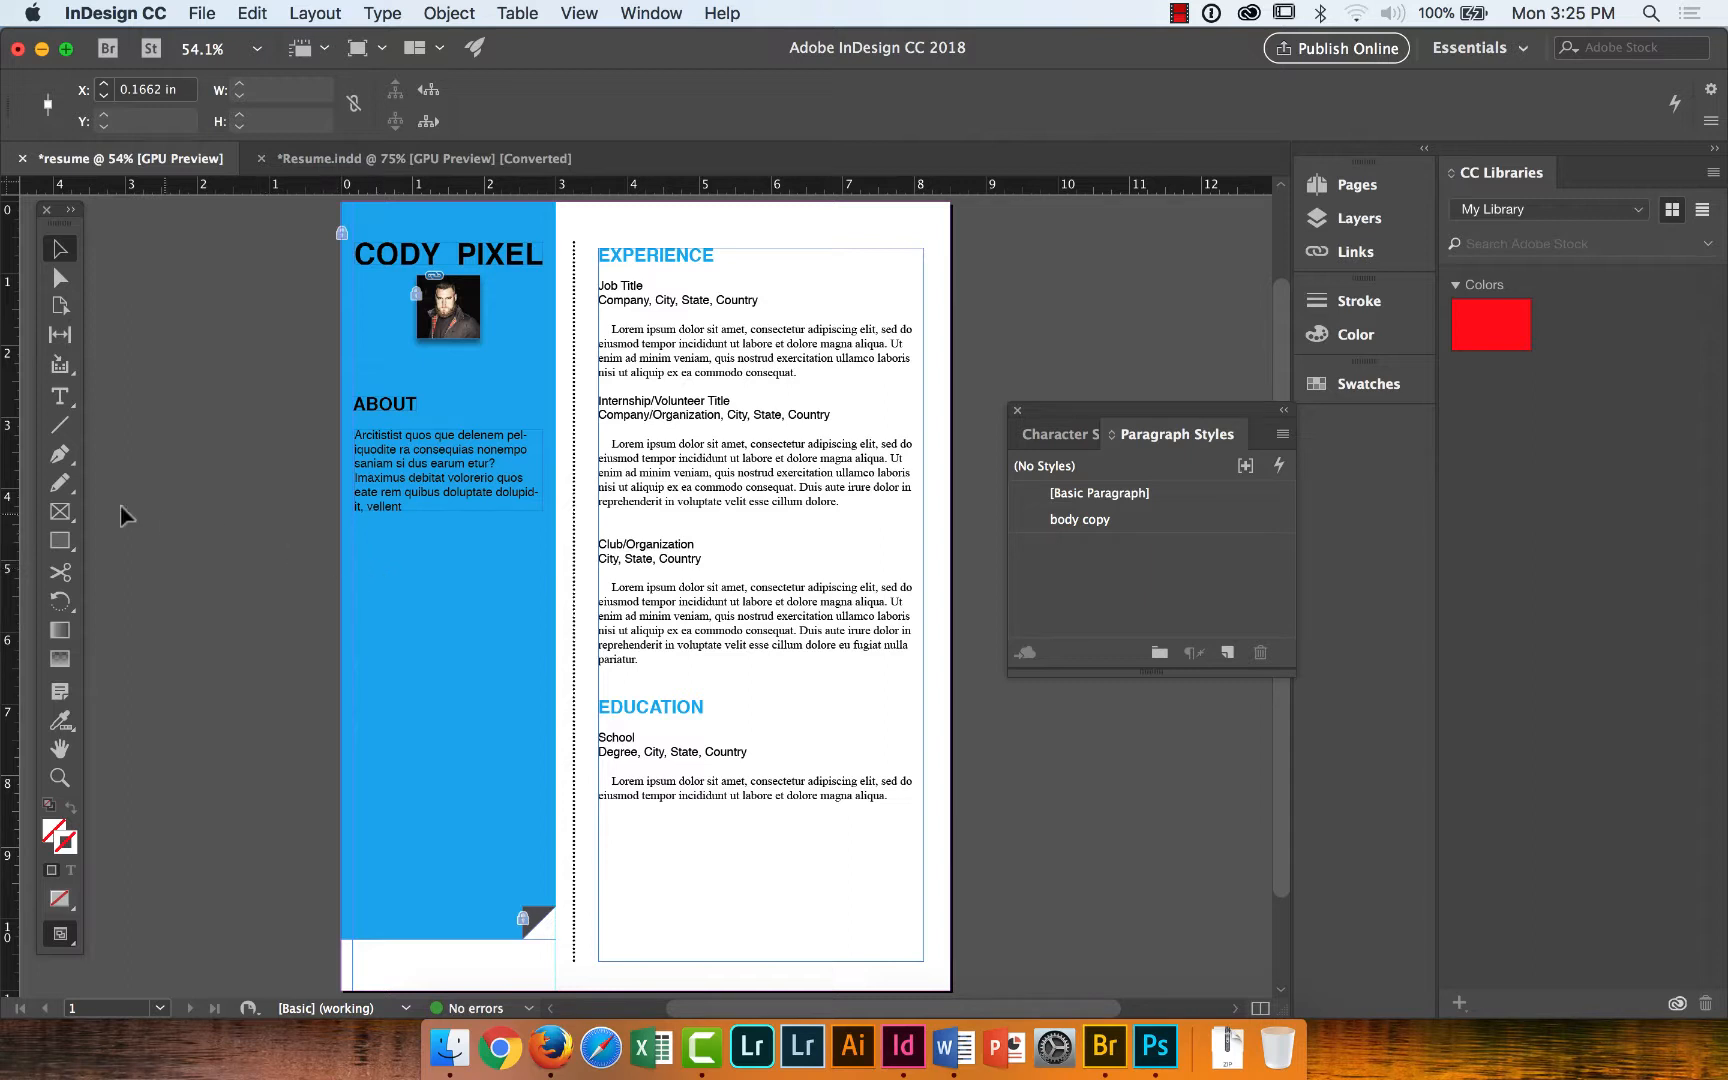
drag(12, 517, 541, 558)
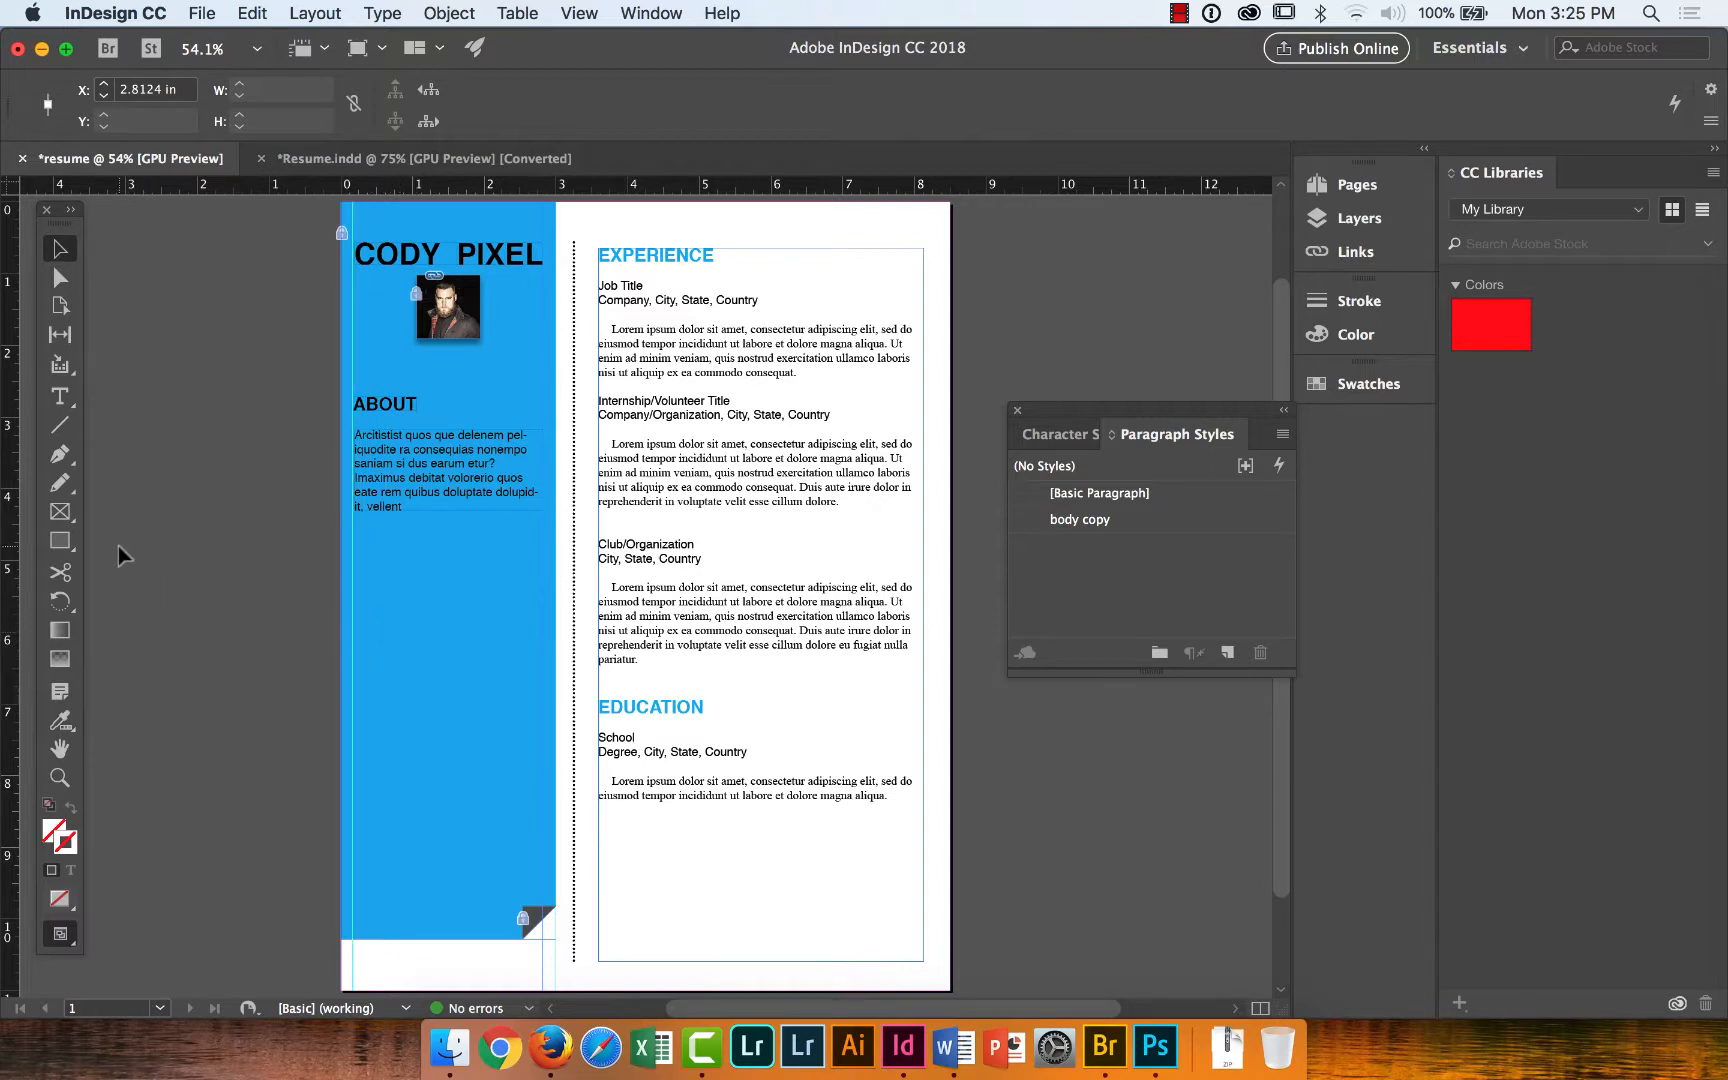
click(62, 403)
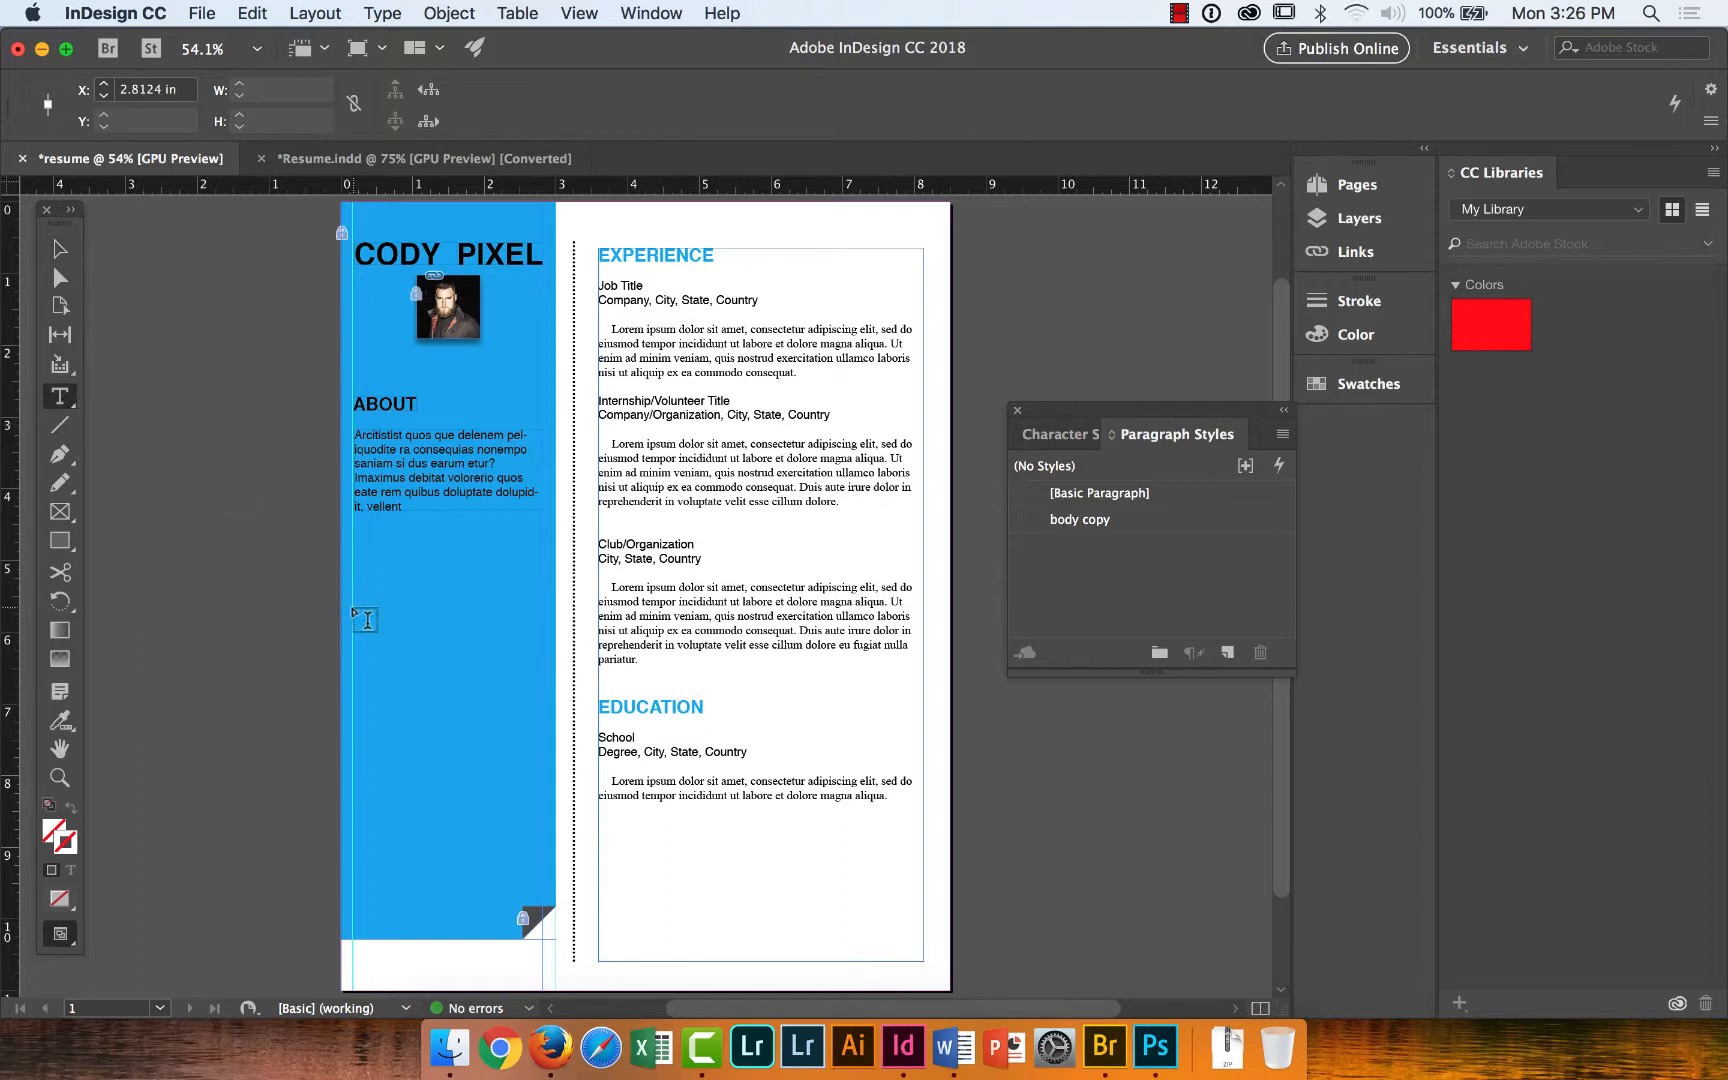
drag(352, 607, 551, 713)
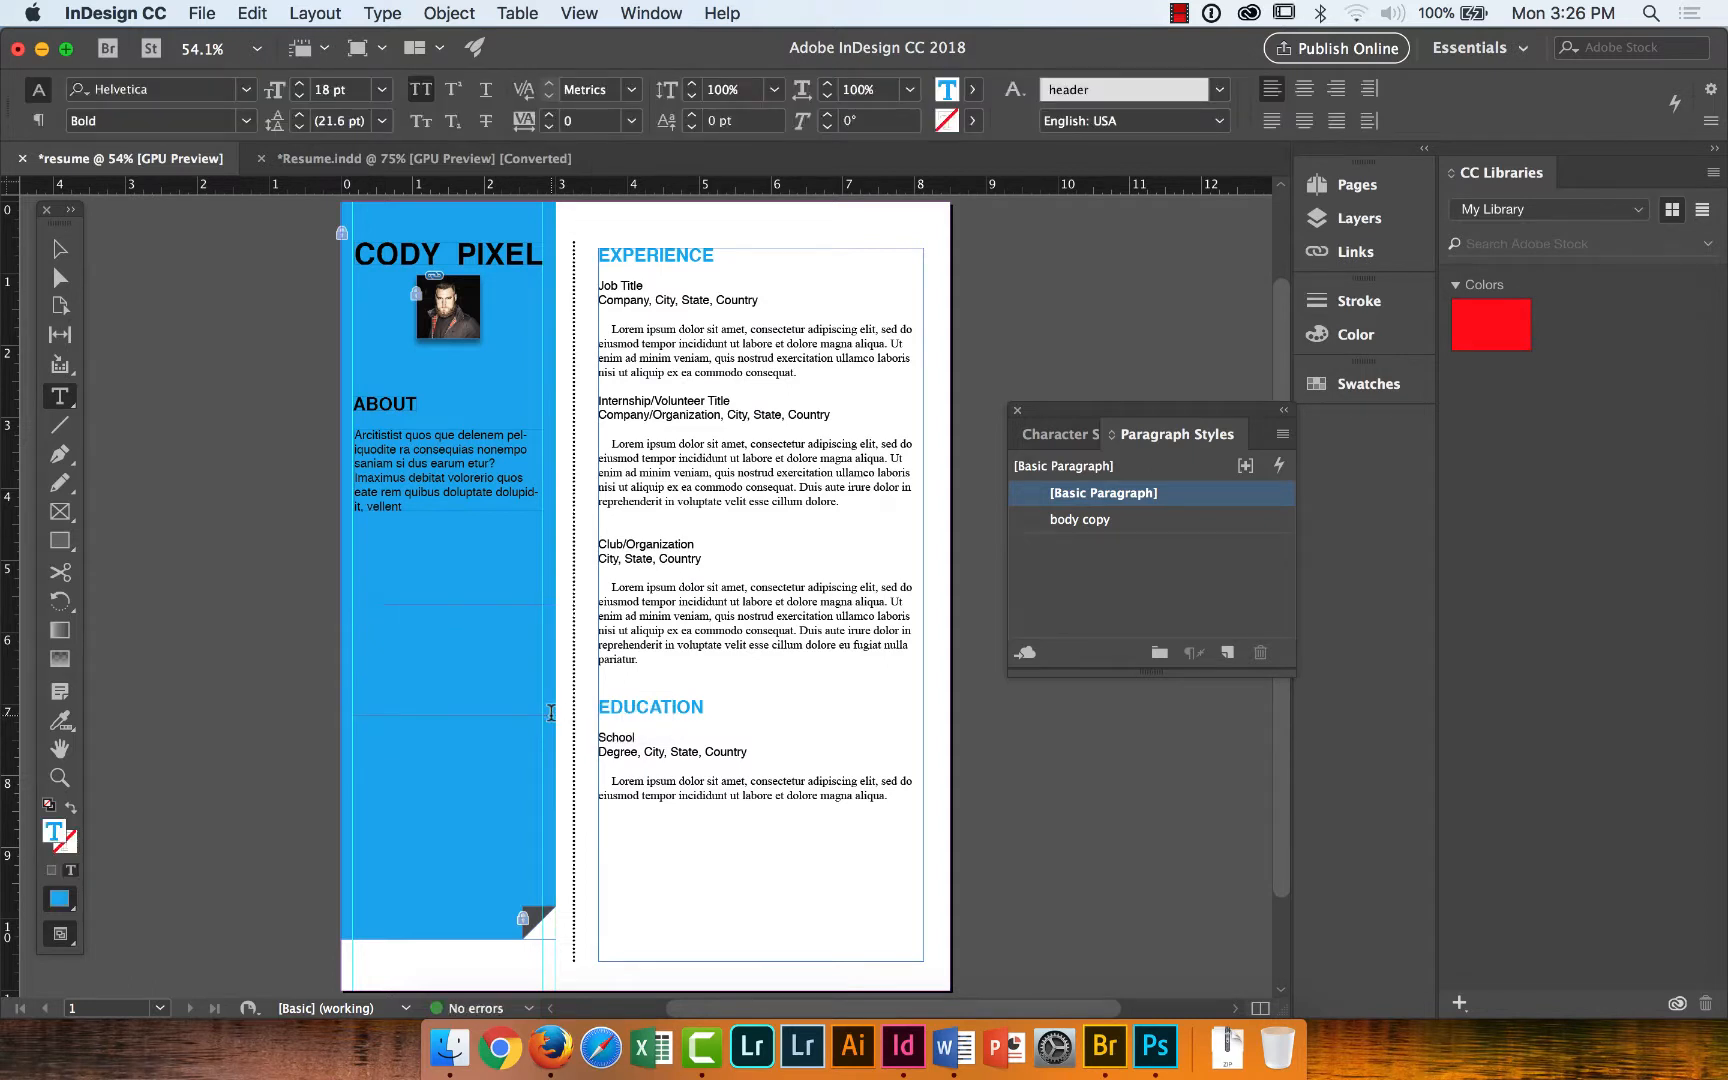
click(59, 248)
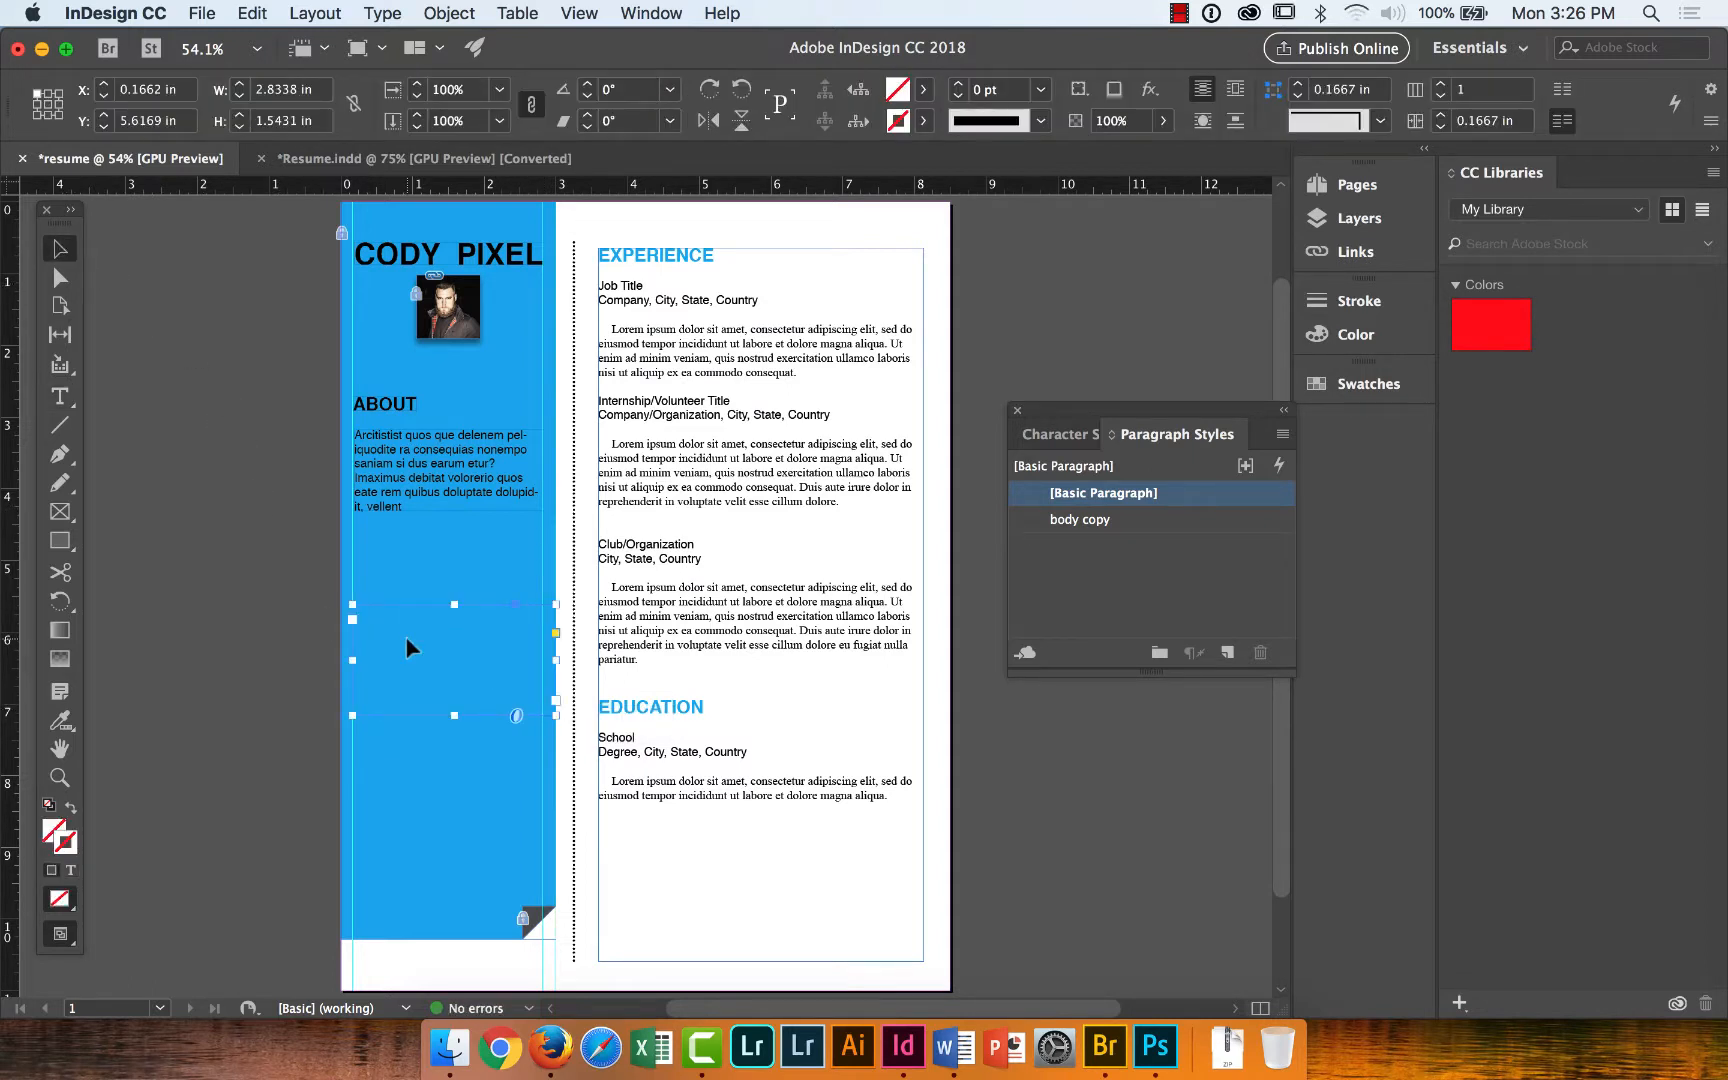
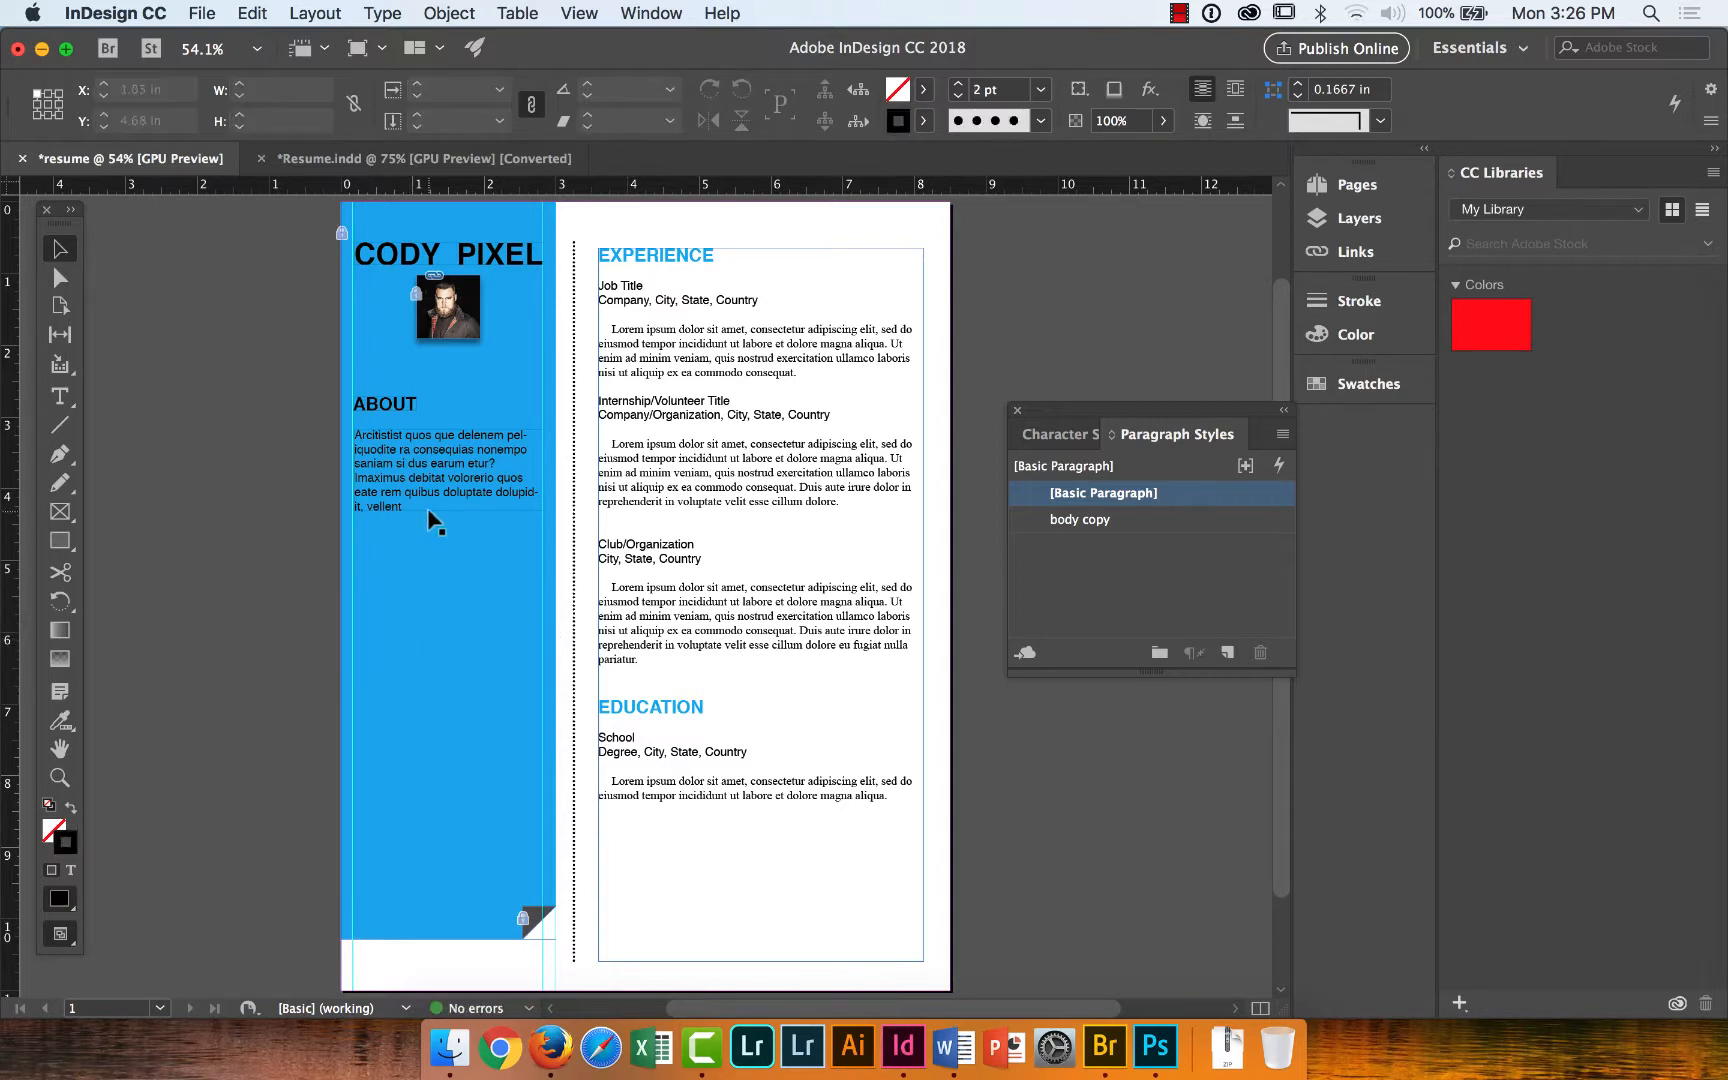
click(445, 473)
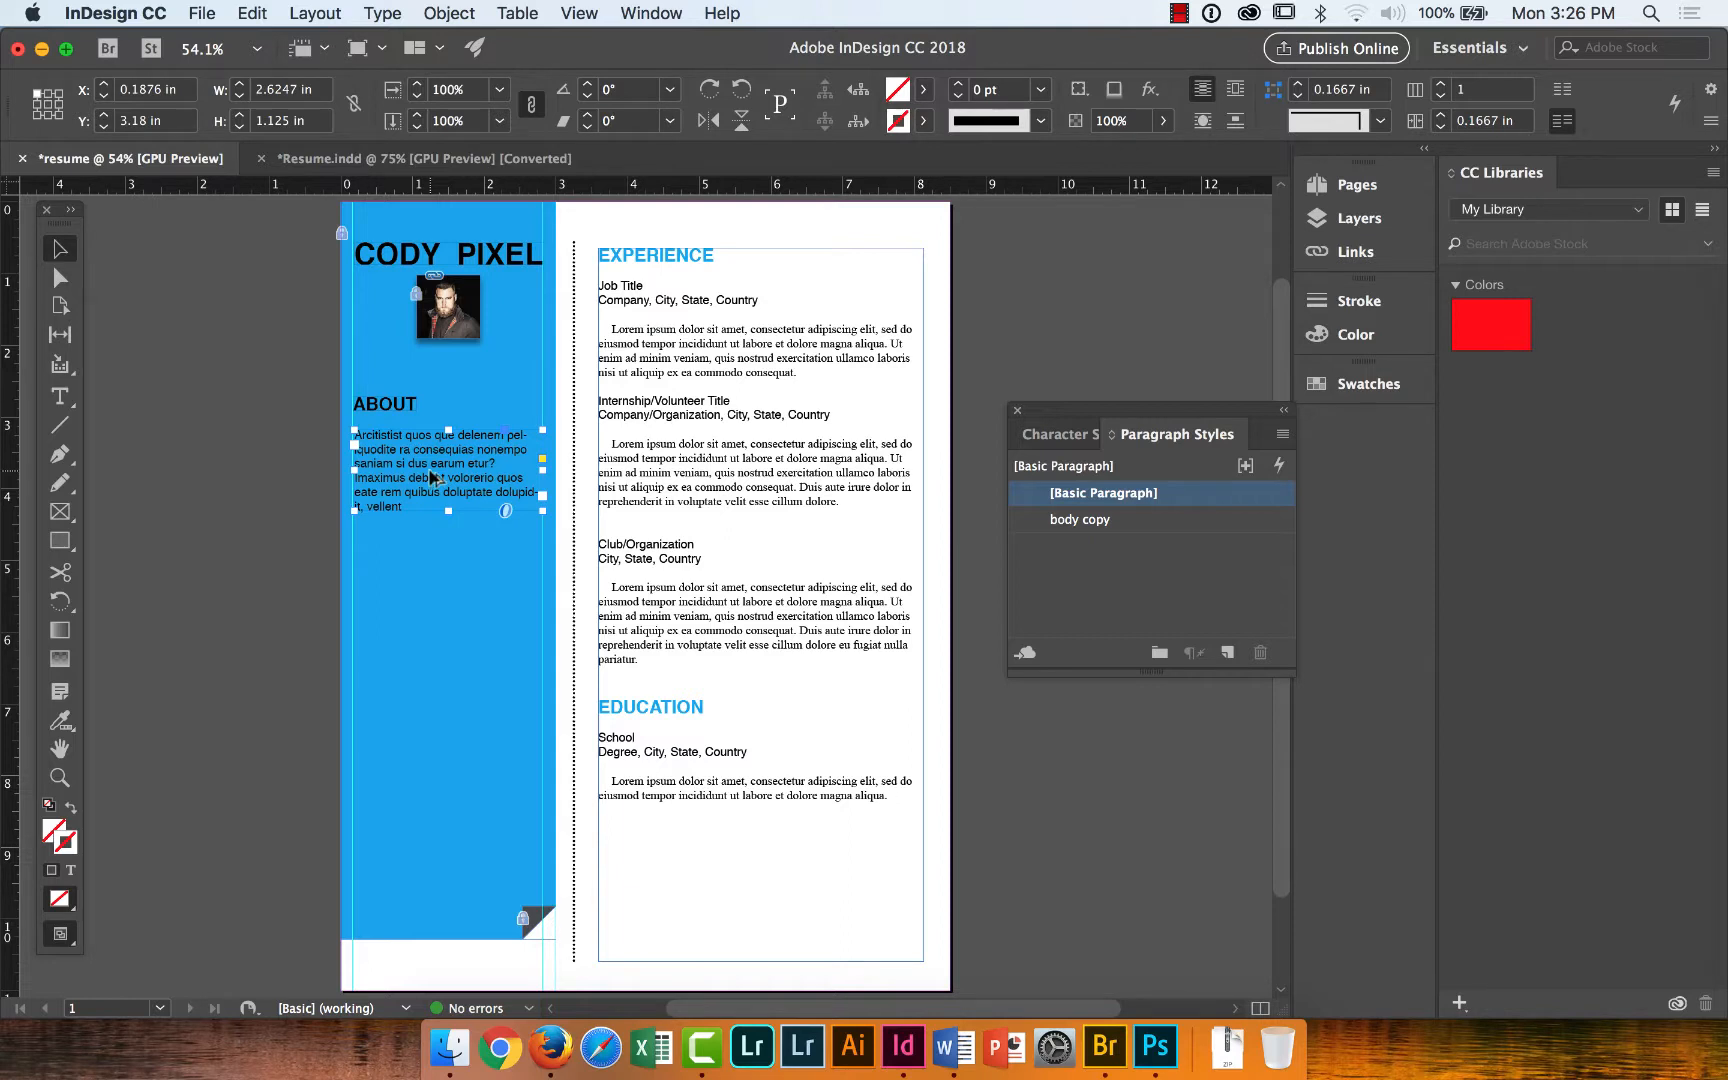
drag(432, 478, 437, 610)
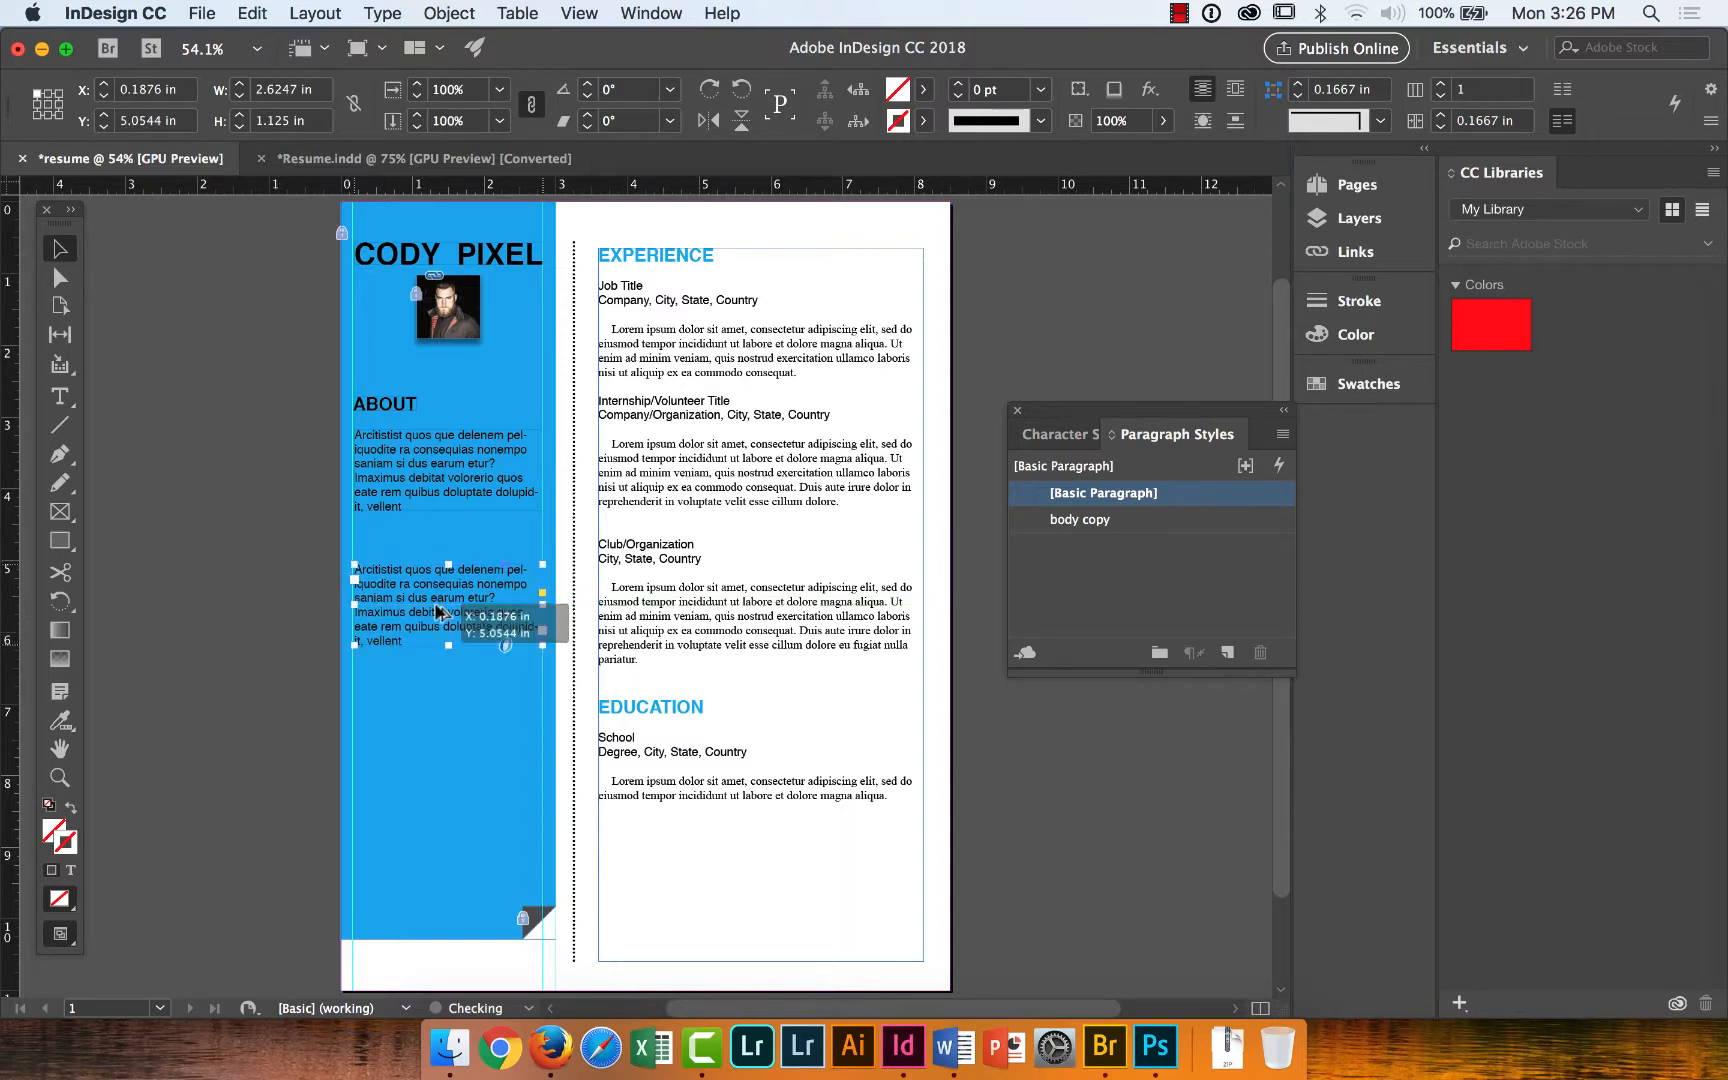
click(452, 687)
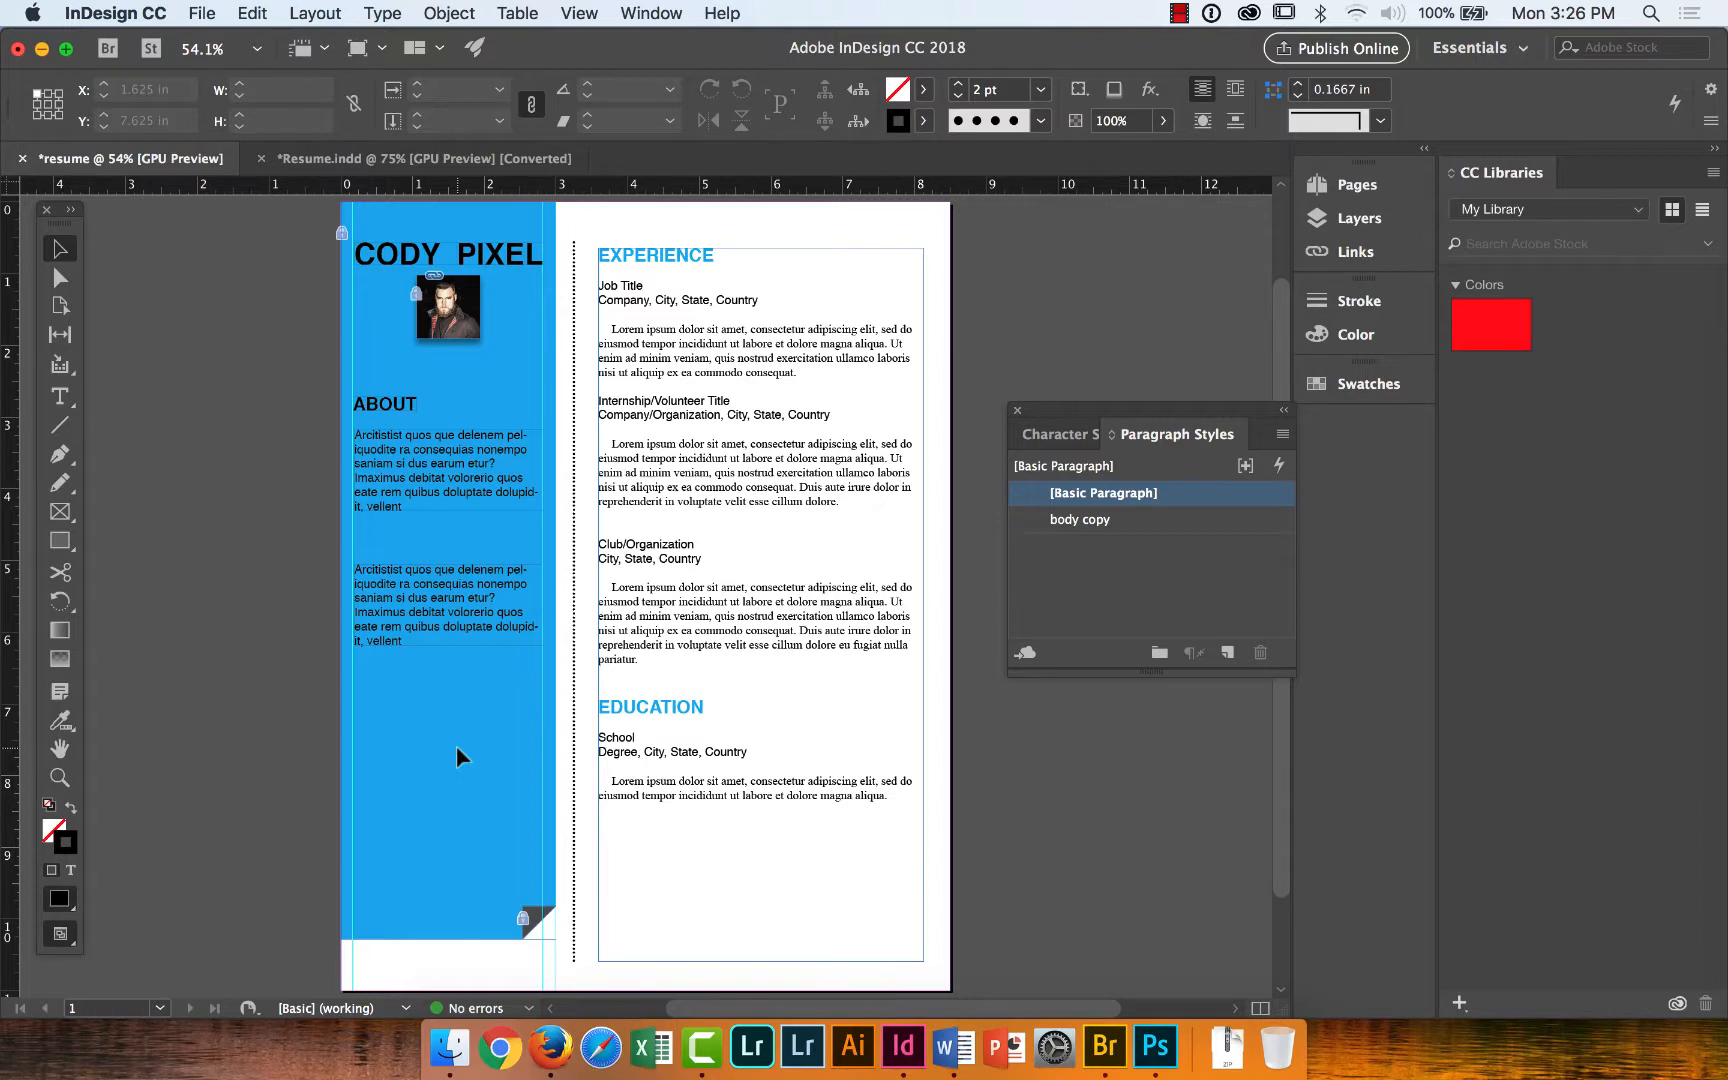
click(428, 620)
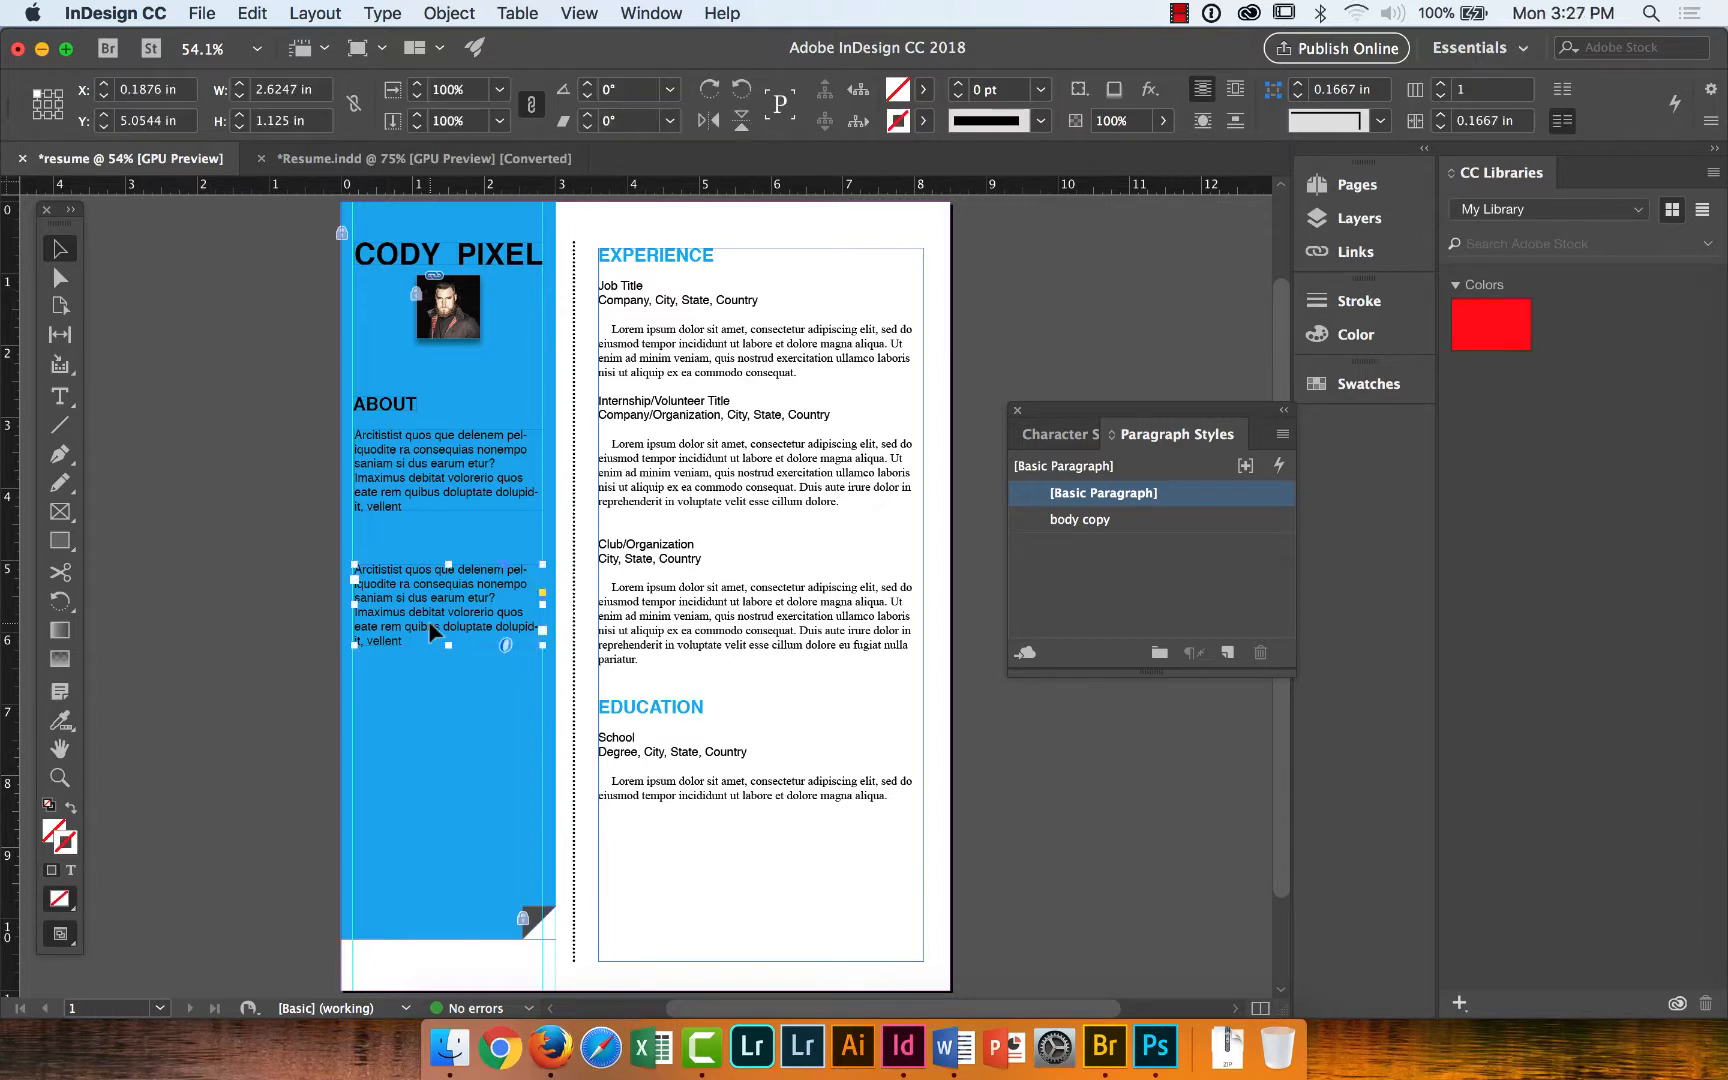
key(BackSpace)
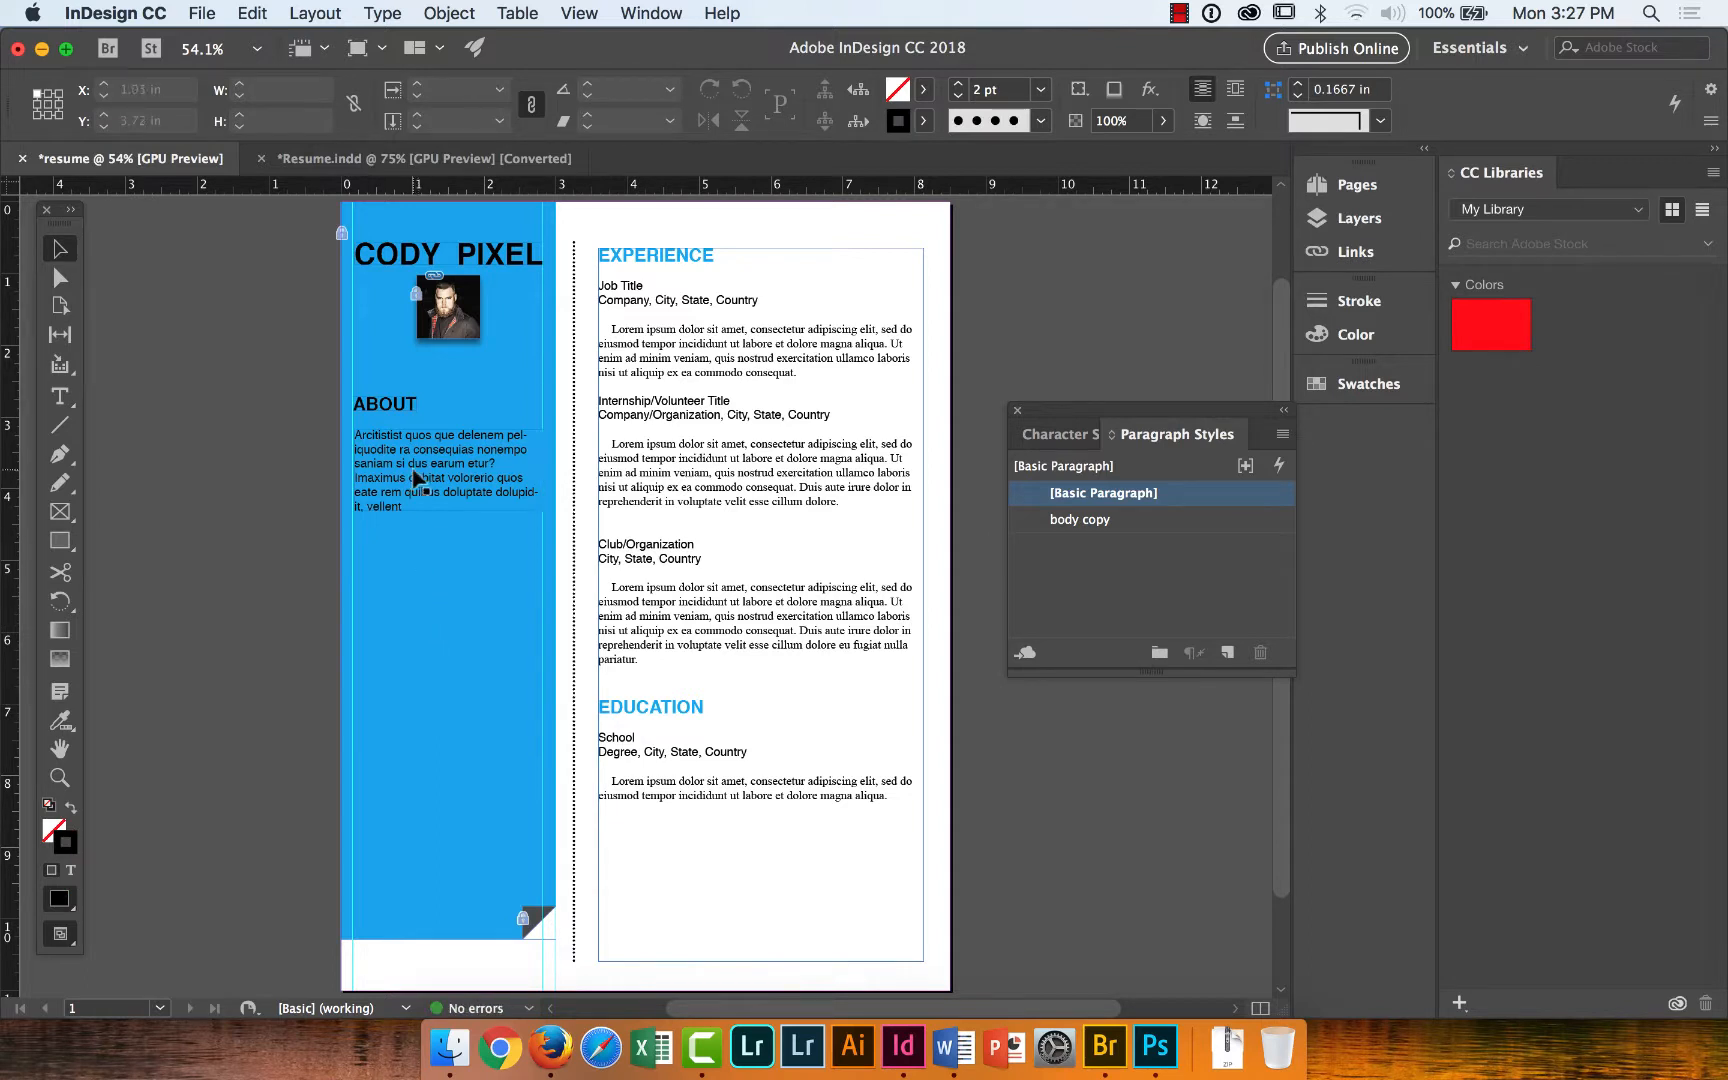
Duplicate the About text frame straight down the sidebar, placing the copy at Y 5.5 in.
click(415, 478)
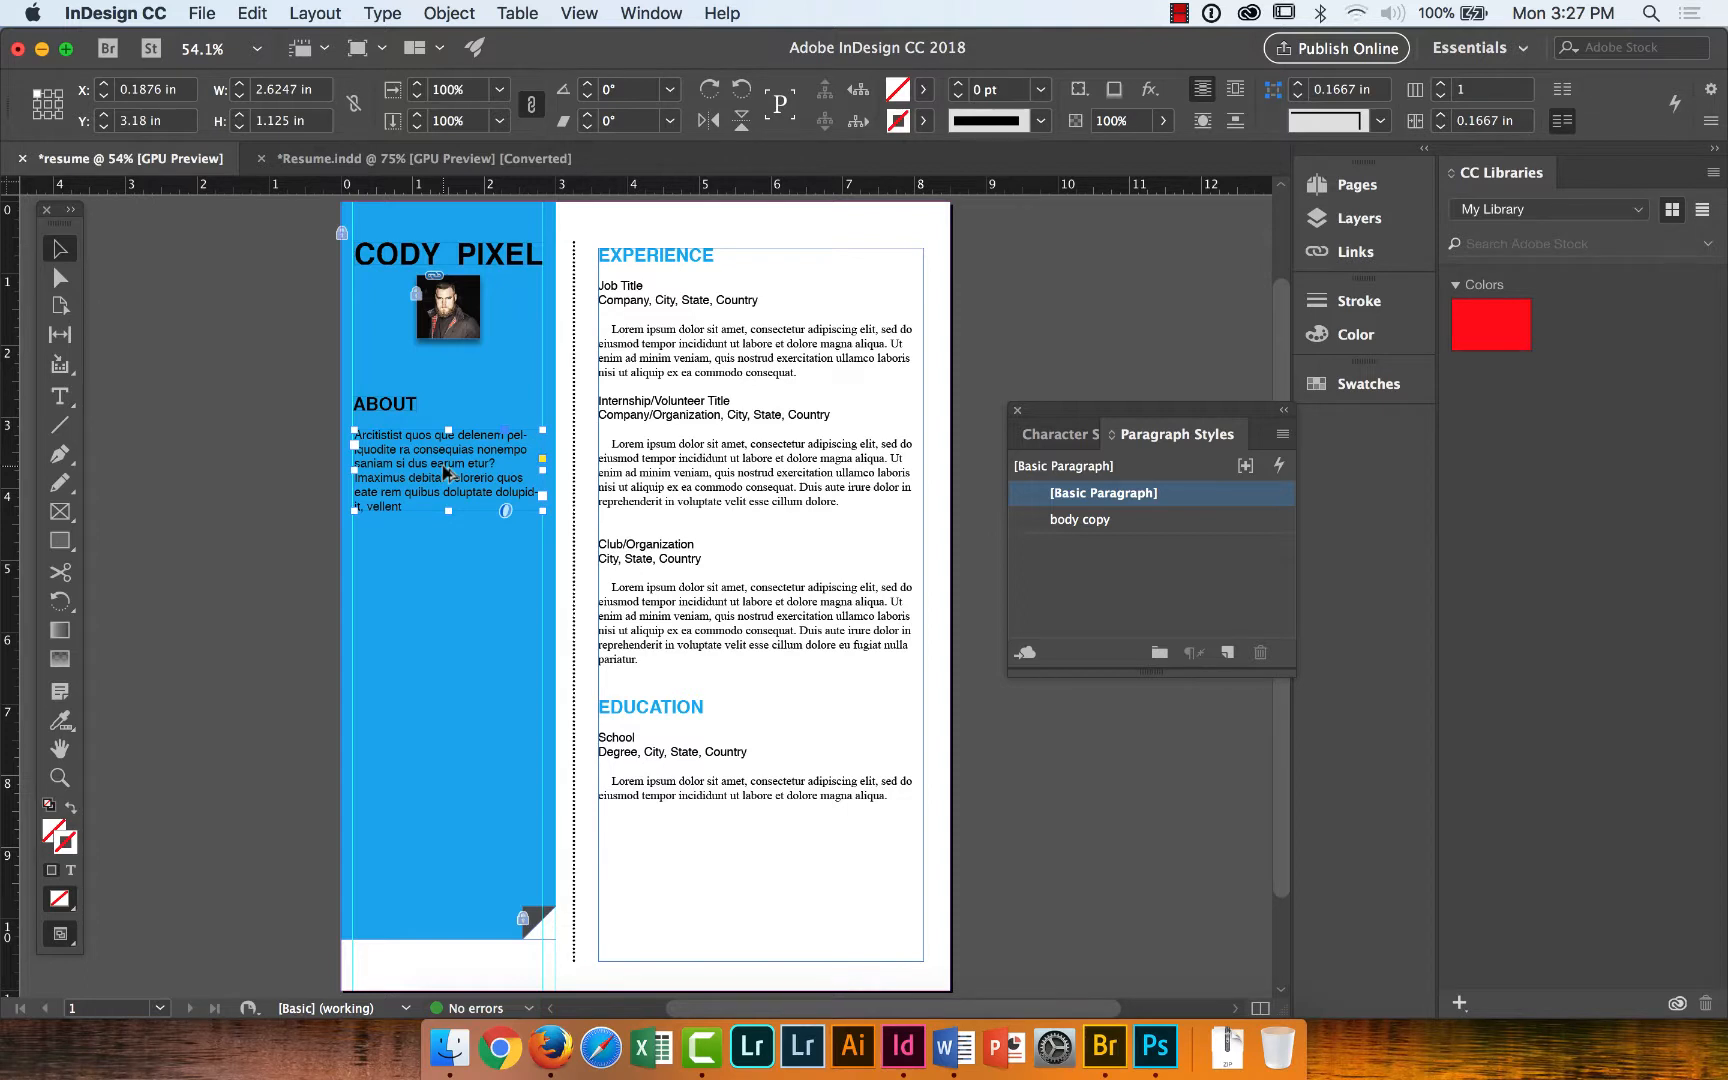
drag(446, 473, 438, 640)
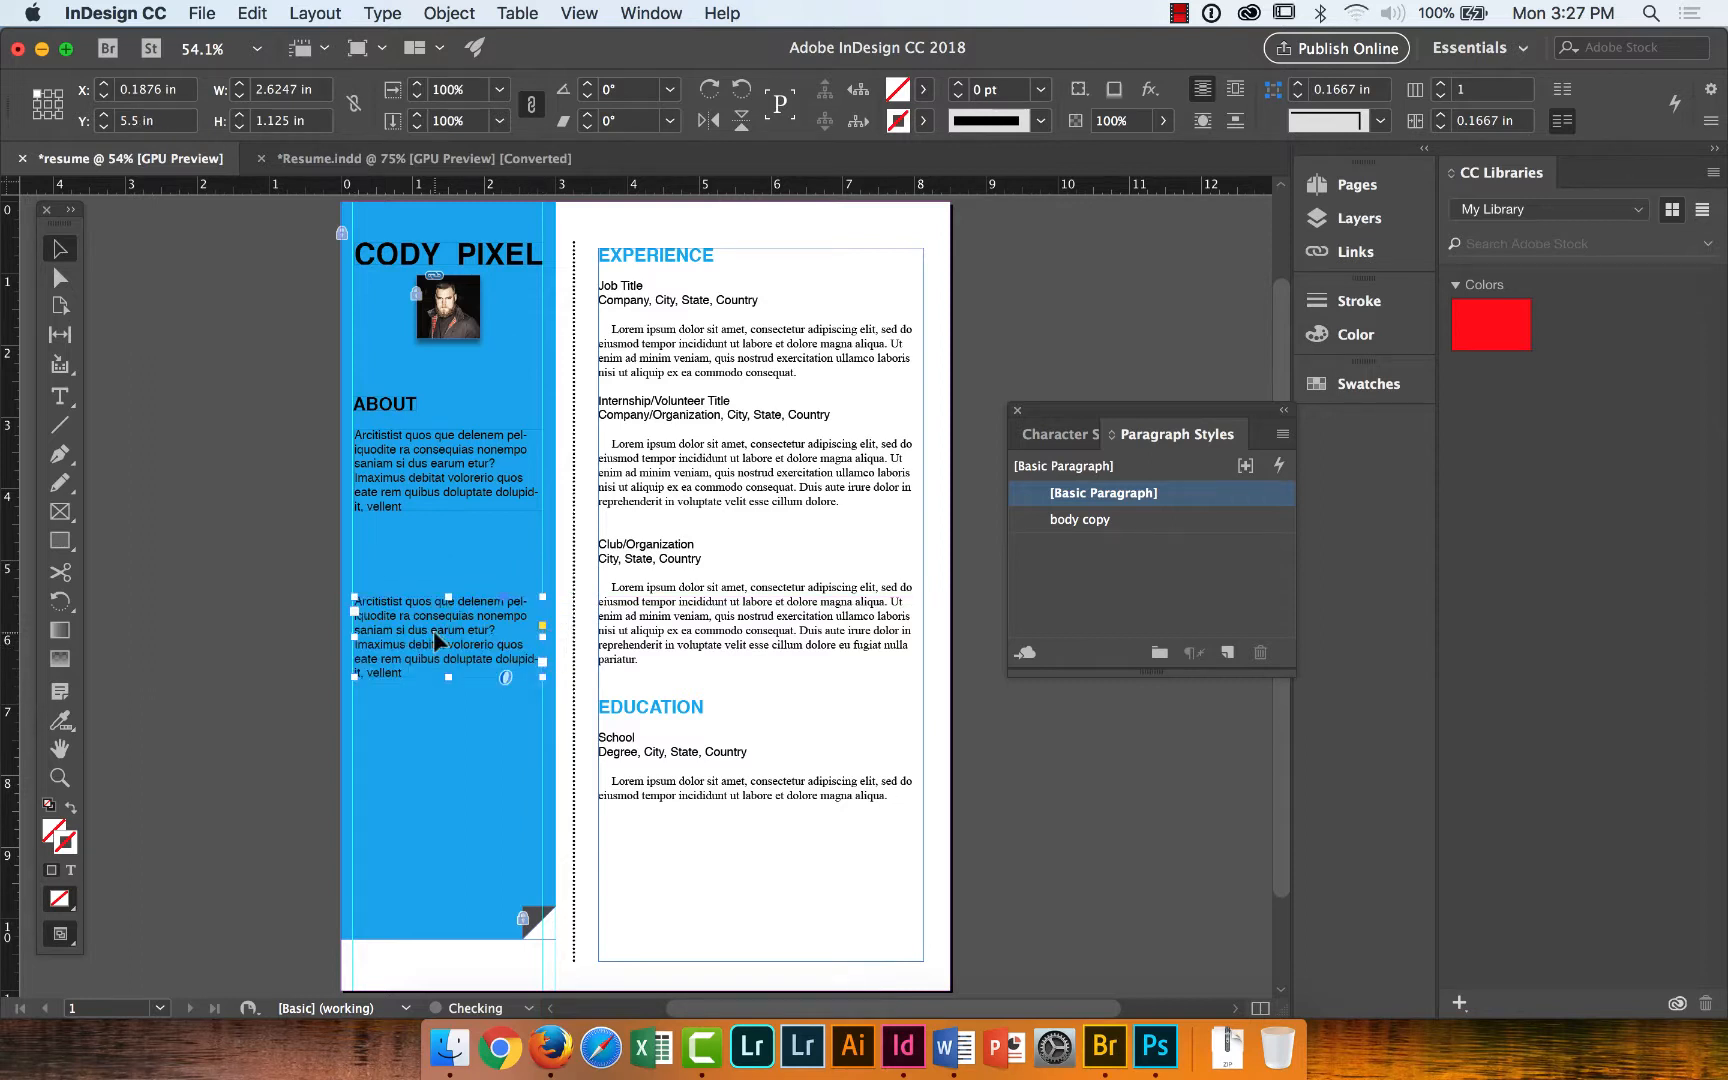
click(433, 709)
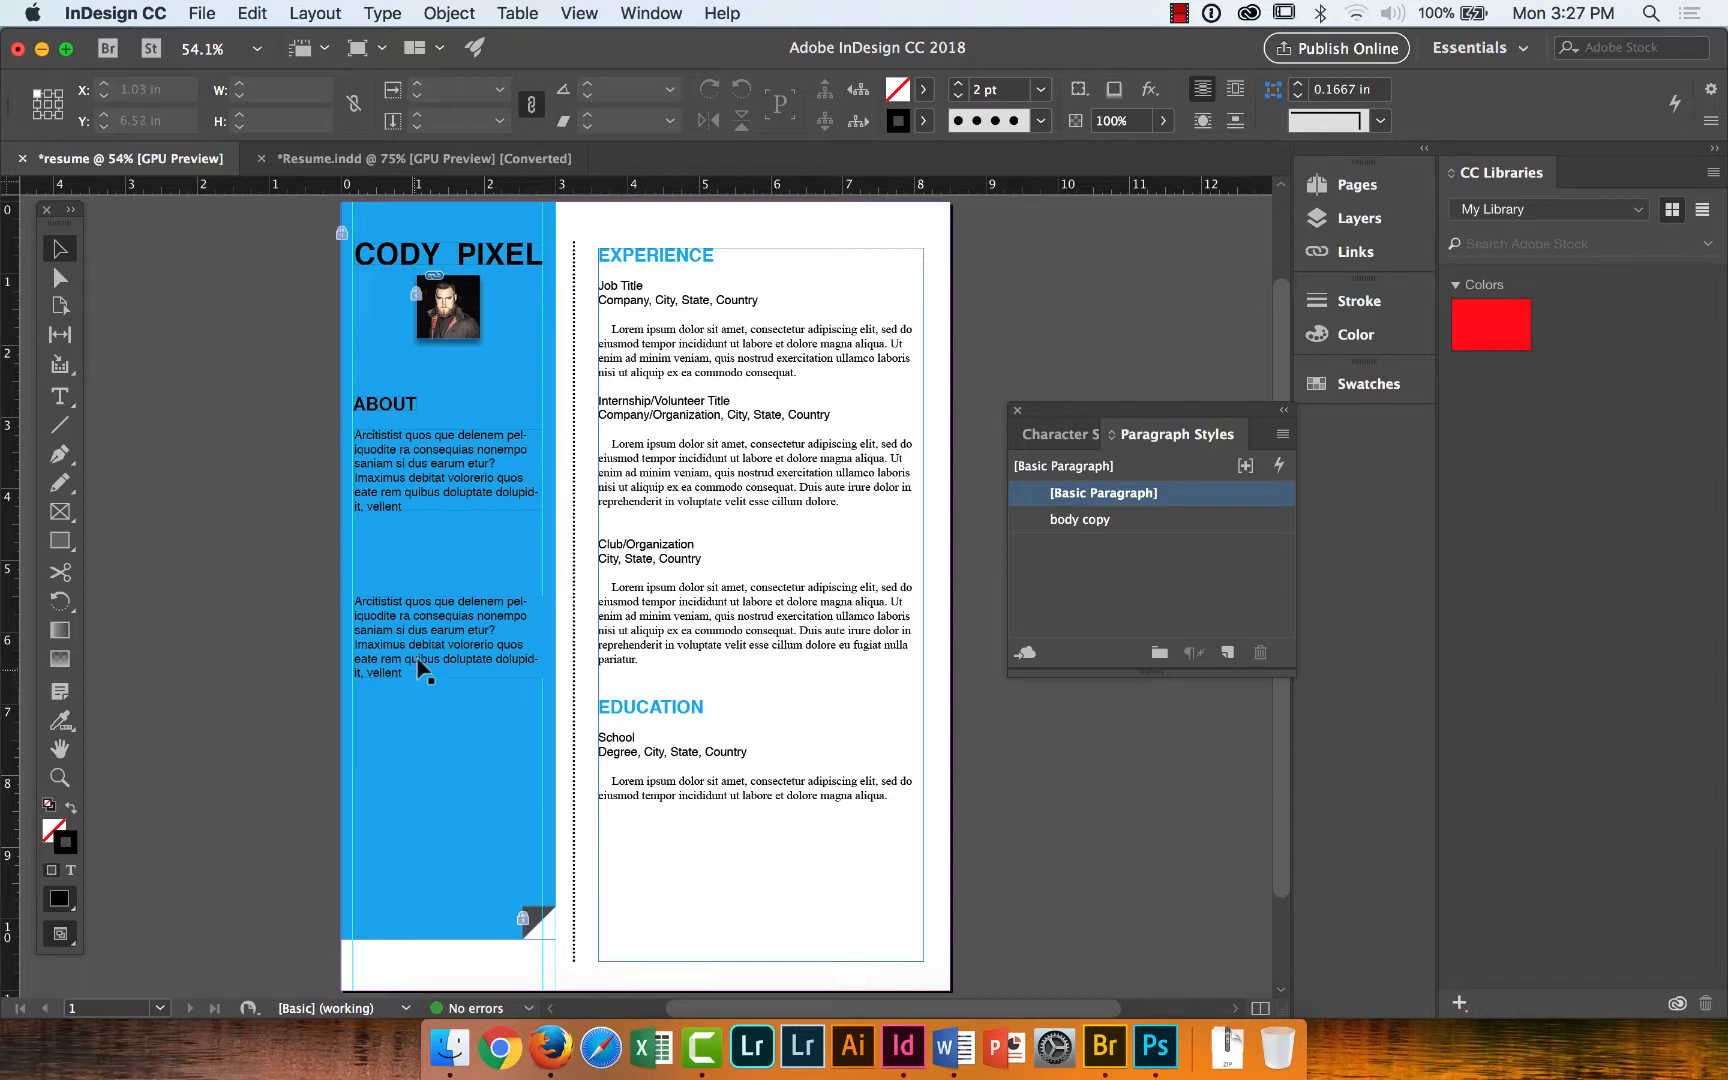
Inspect the character and paragraph styles applied to both sidebar text frames and the ABOUT heading.
click(440, 497)
click(1050, 436)
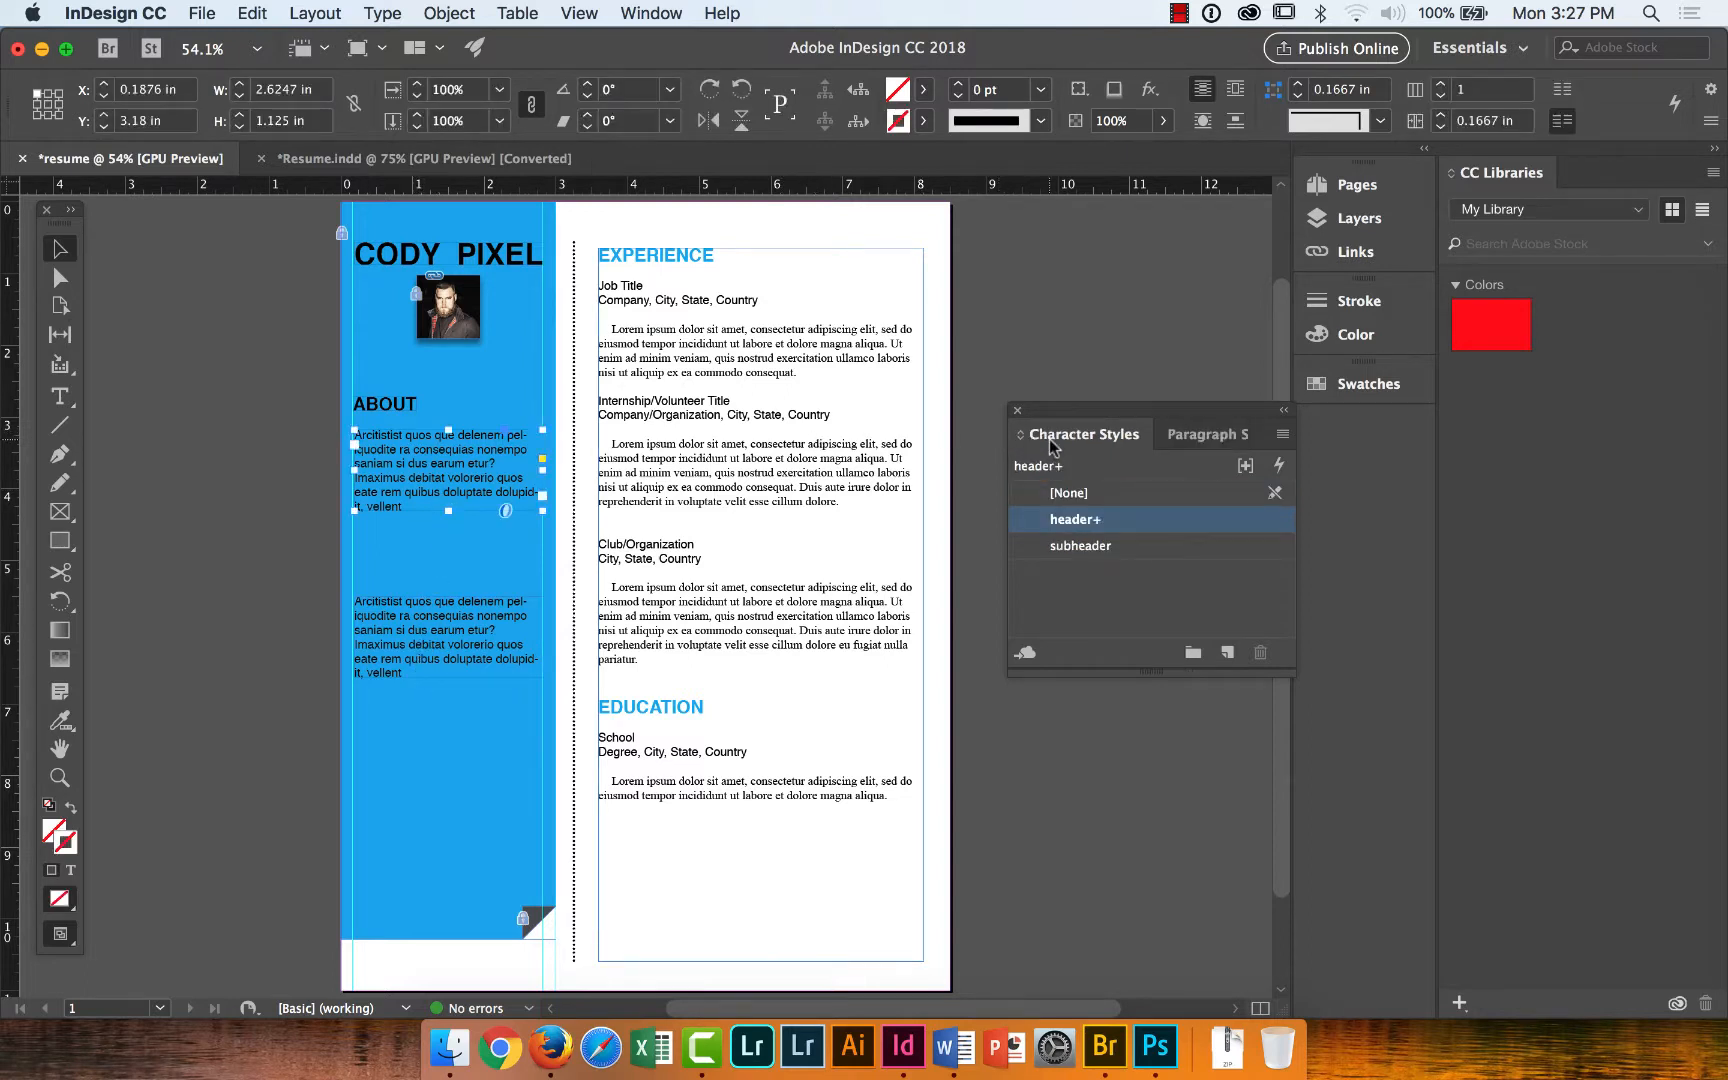
click(409, 638)
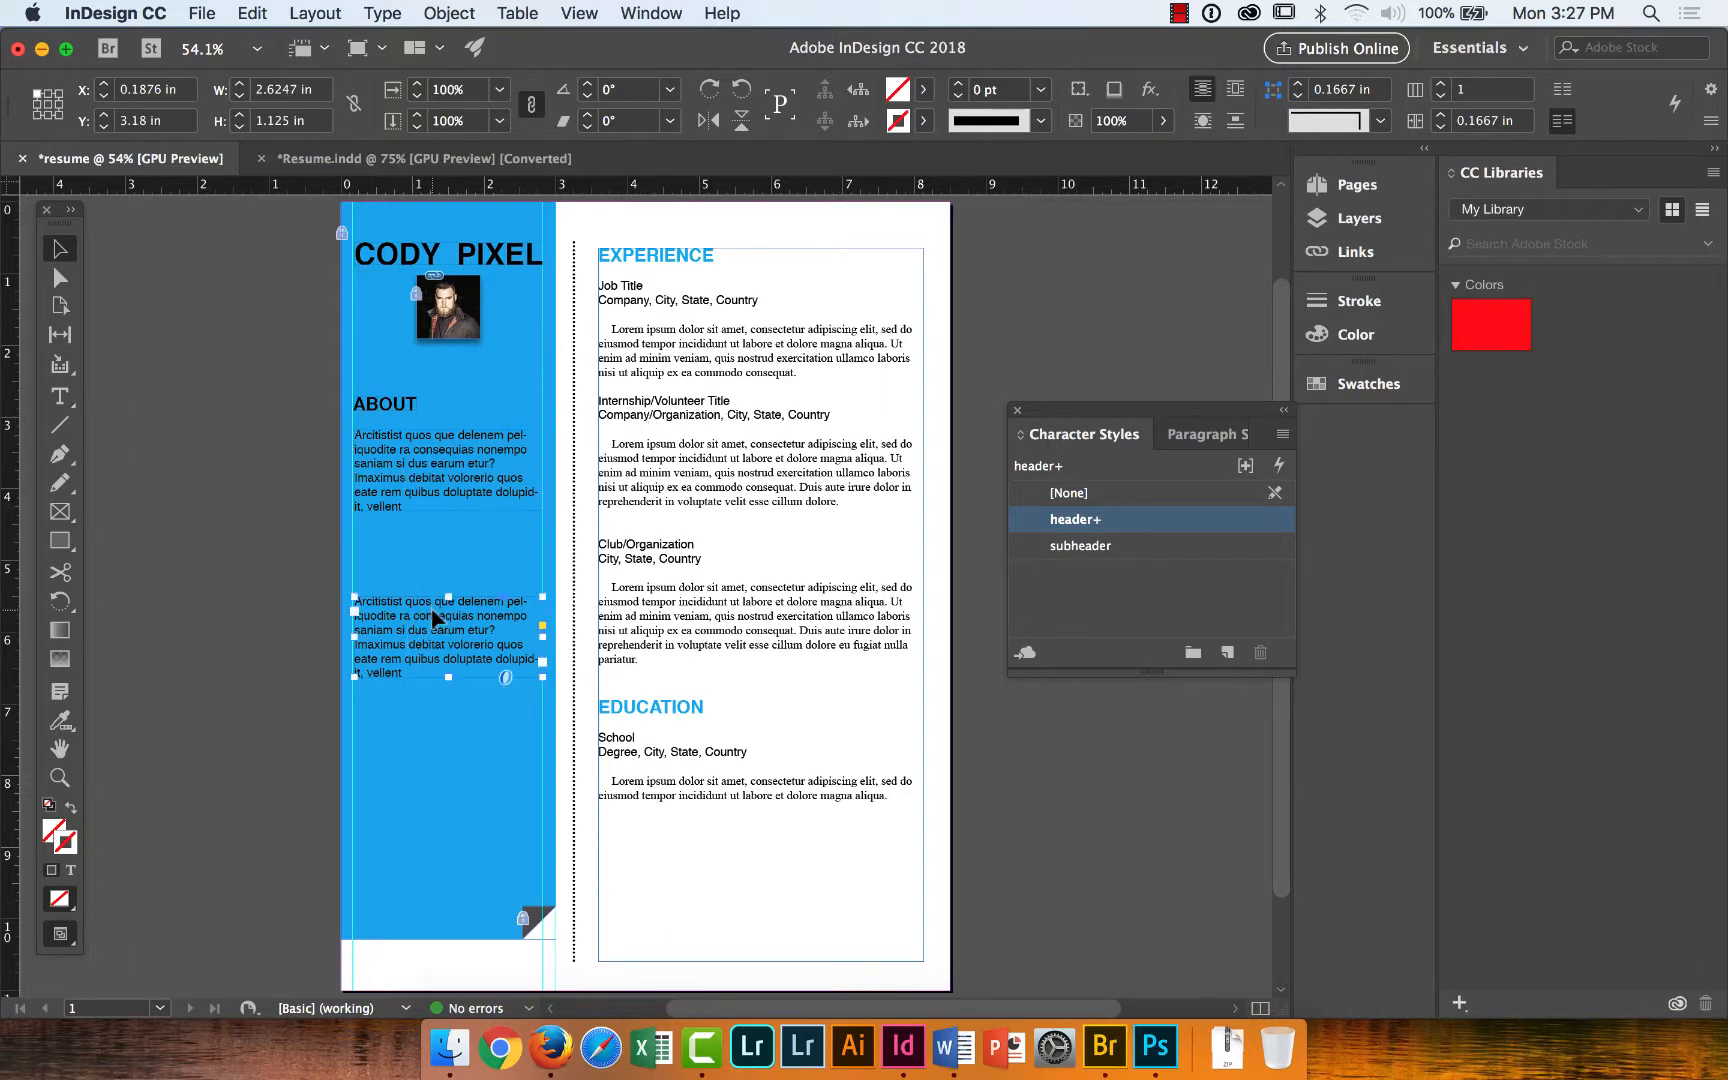
drag(1107, 414, 1136, 276)
click(403, 711)
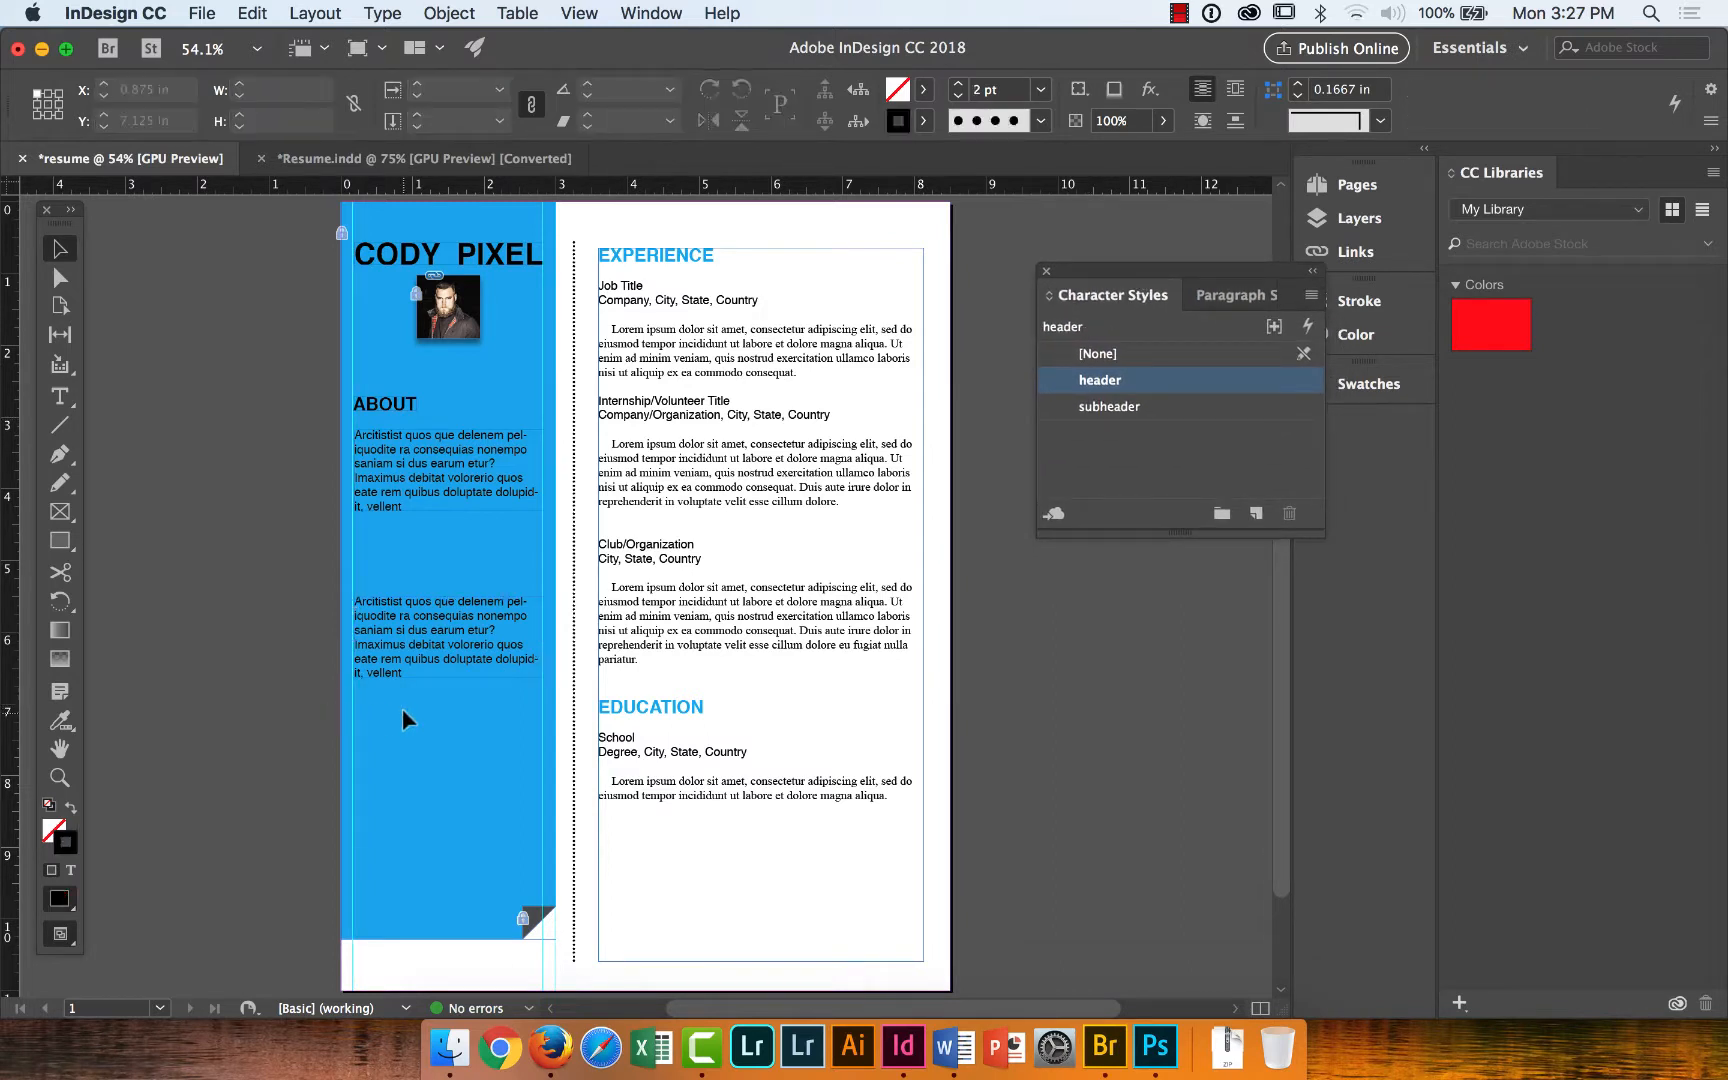
click(384, 403)
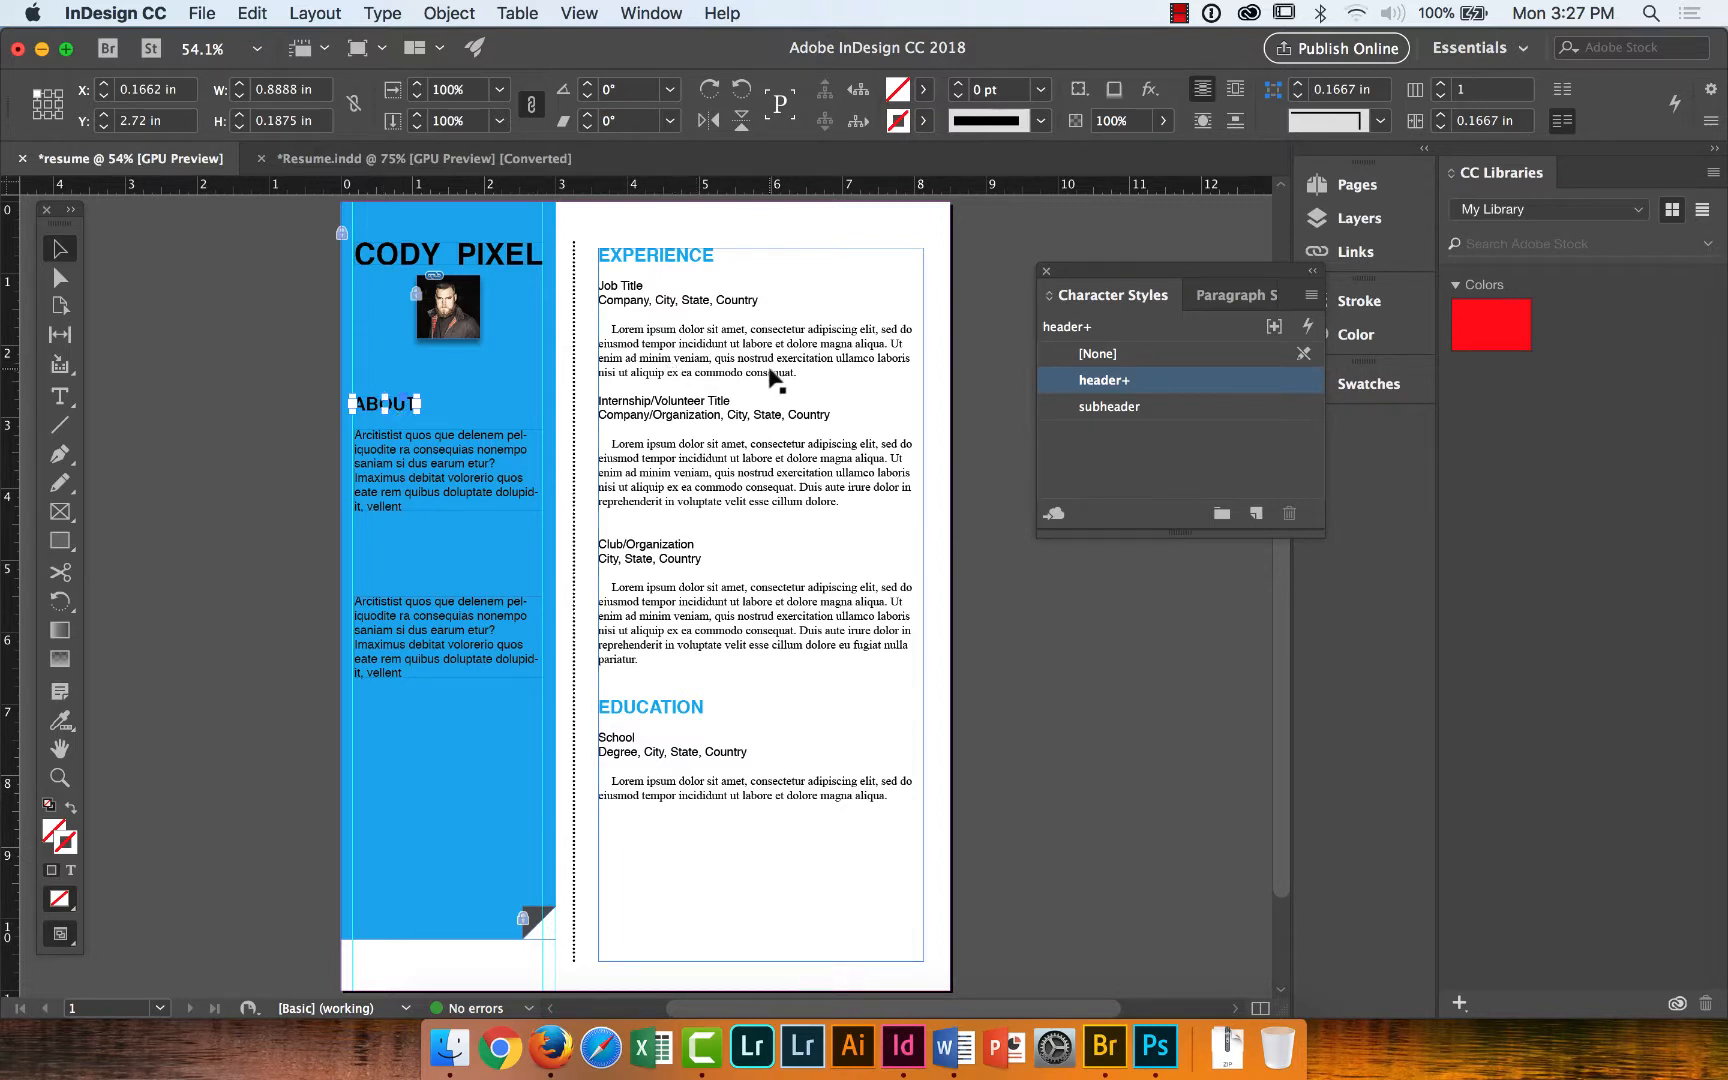
click(1227, 296)
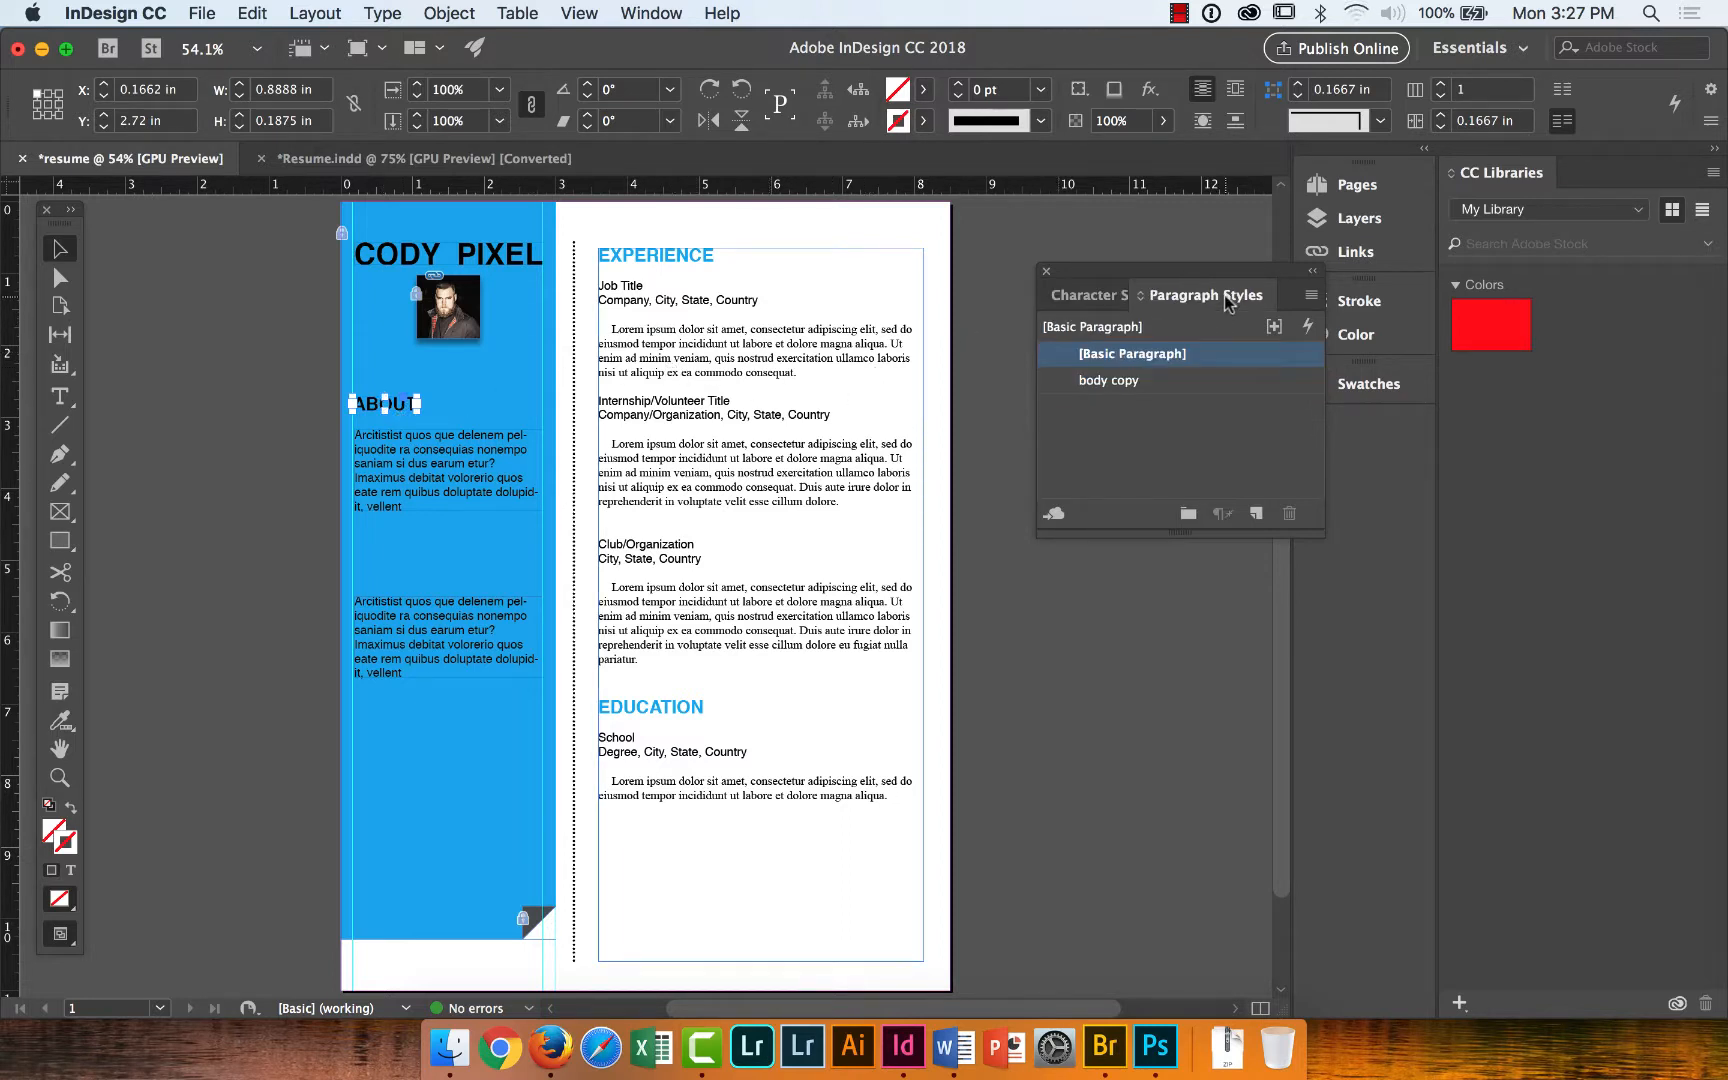
click(450, 622)
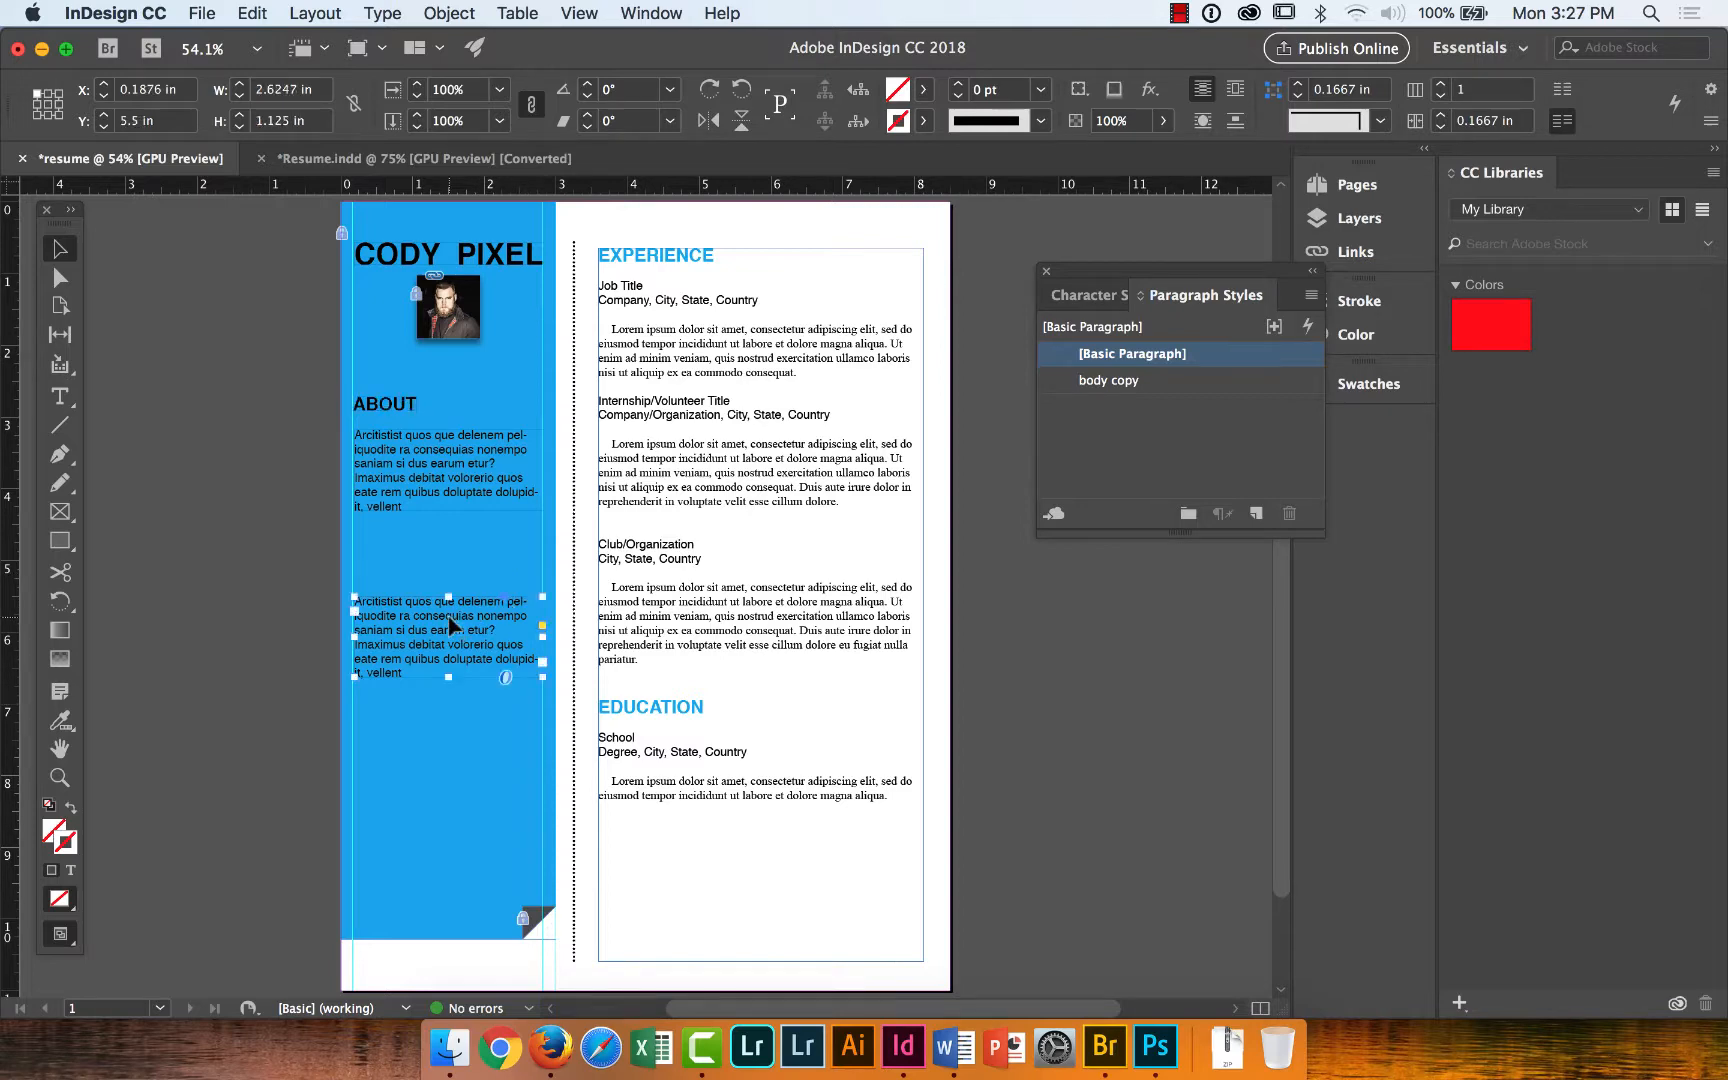
Check the About and Contact sections in Resume.indd, and return to the resume document with the ABOUT heading selected.
click(388, 159)
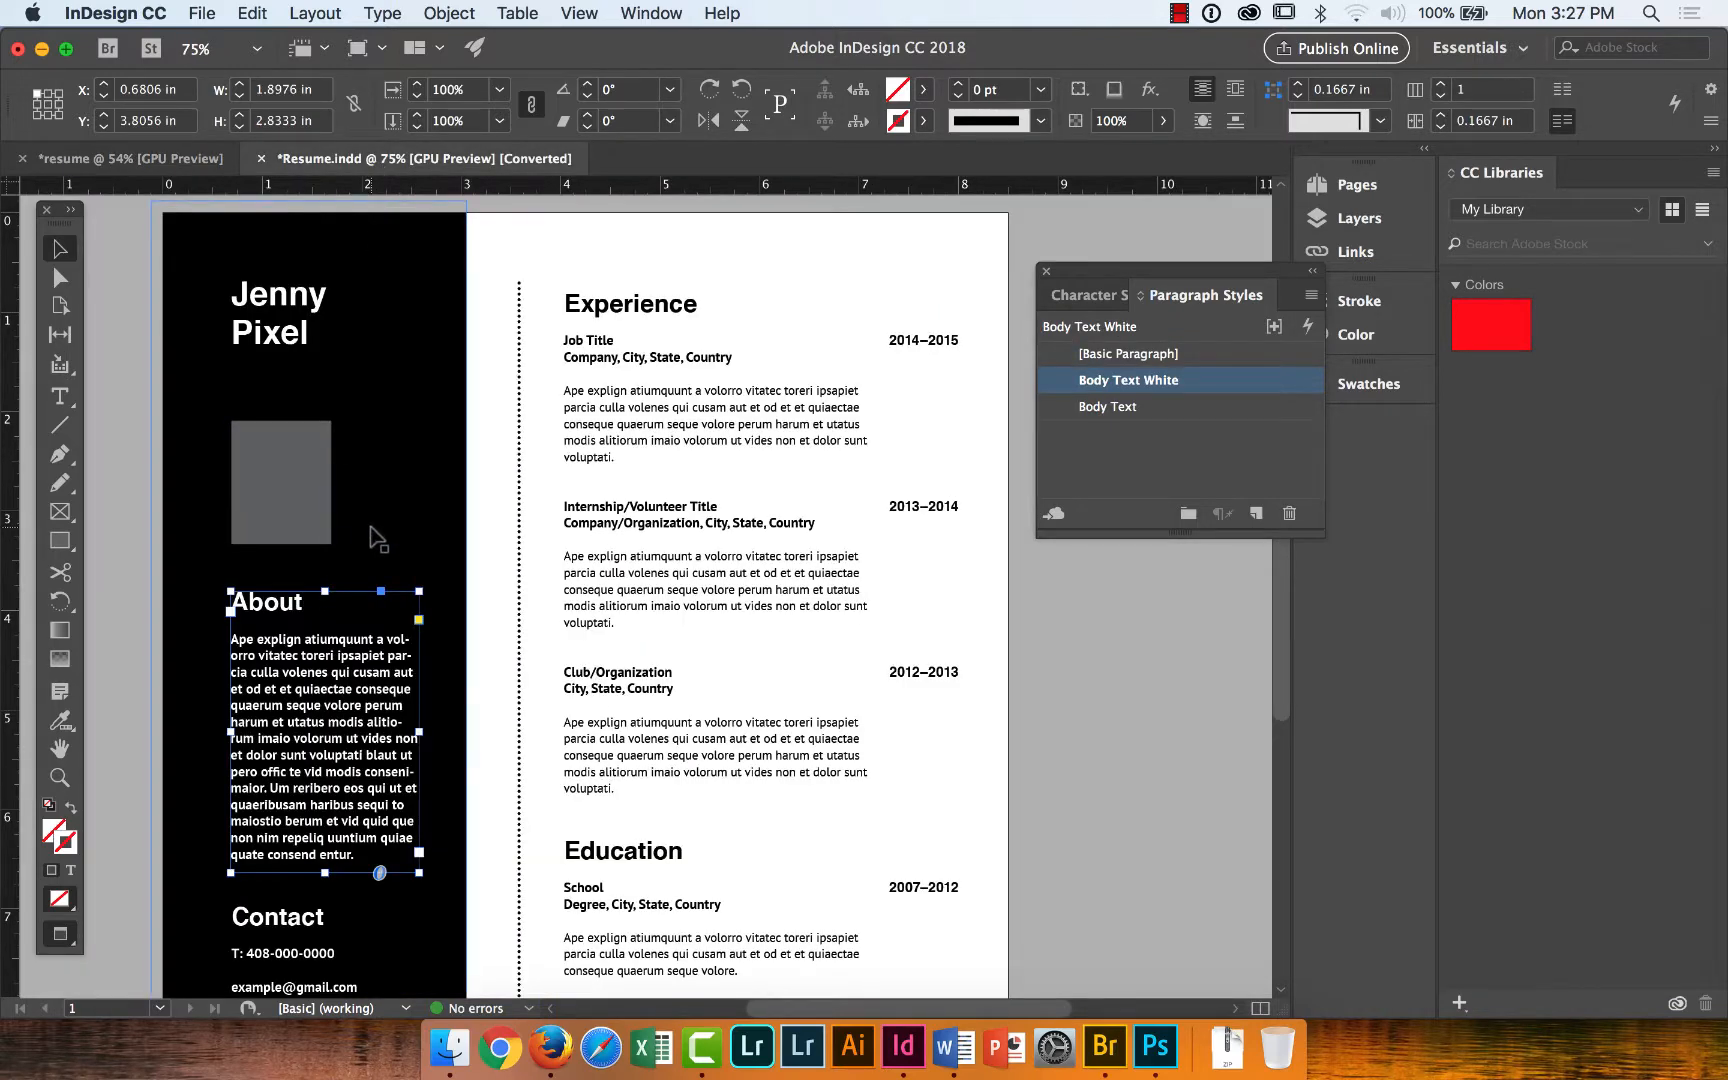
scroll(365, 545, down, 5)
scroll(370, 535, up, 3)
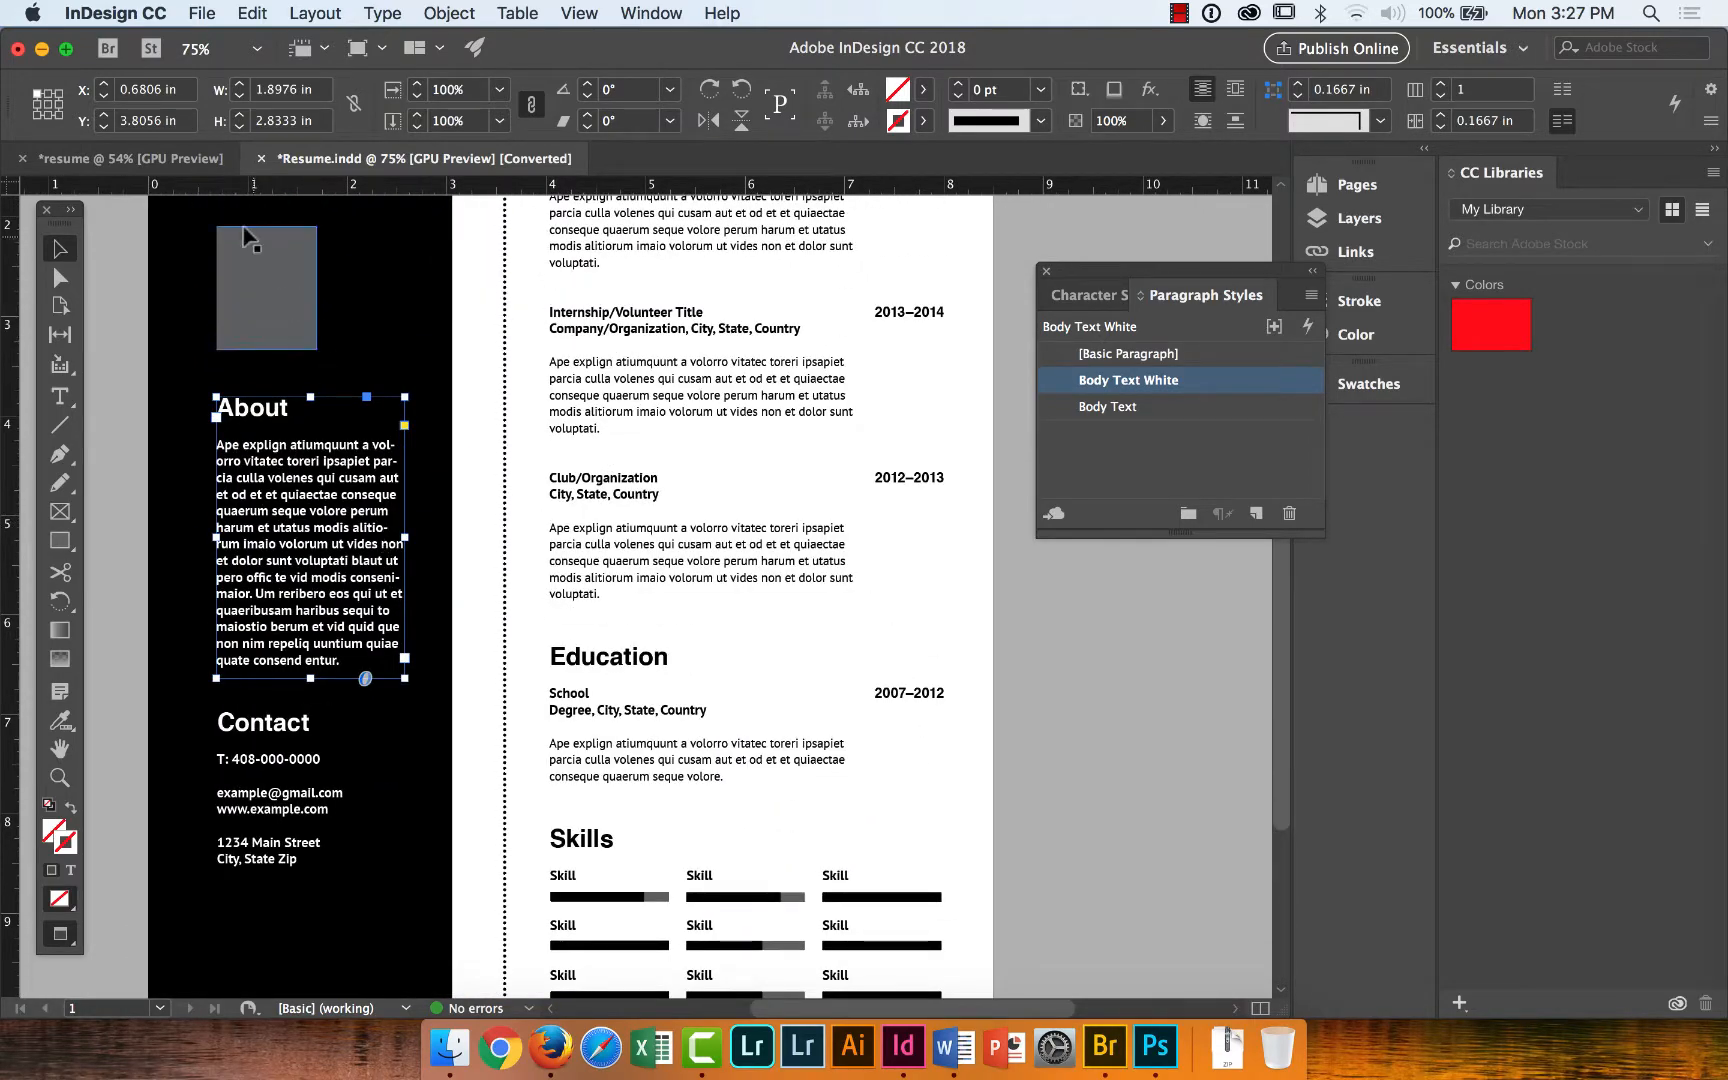
click(180, 159)
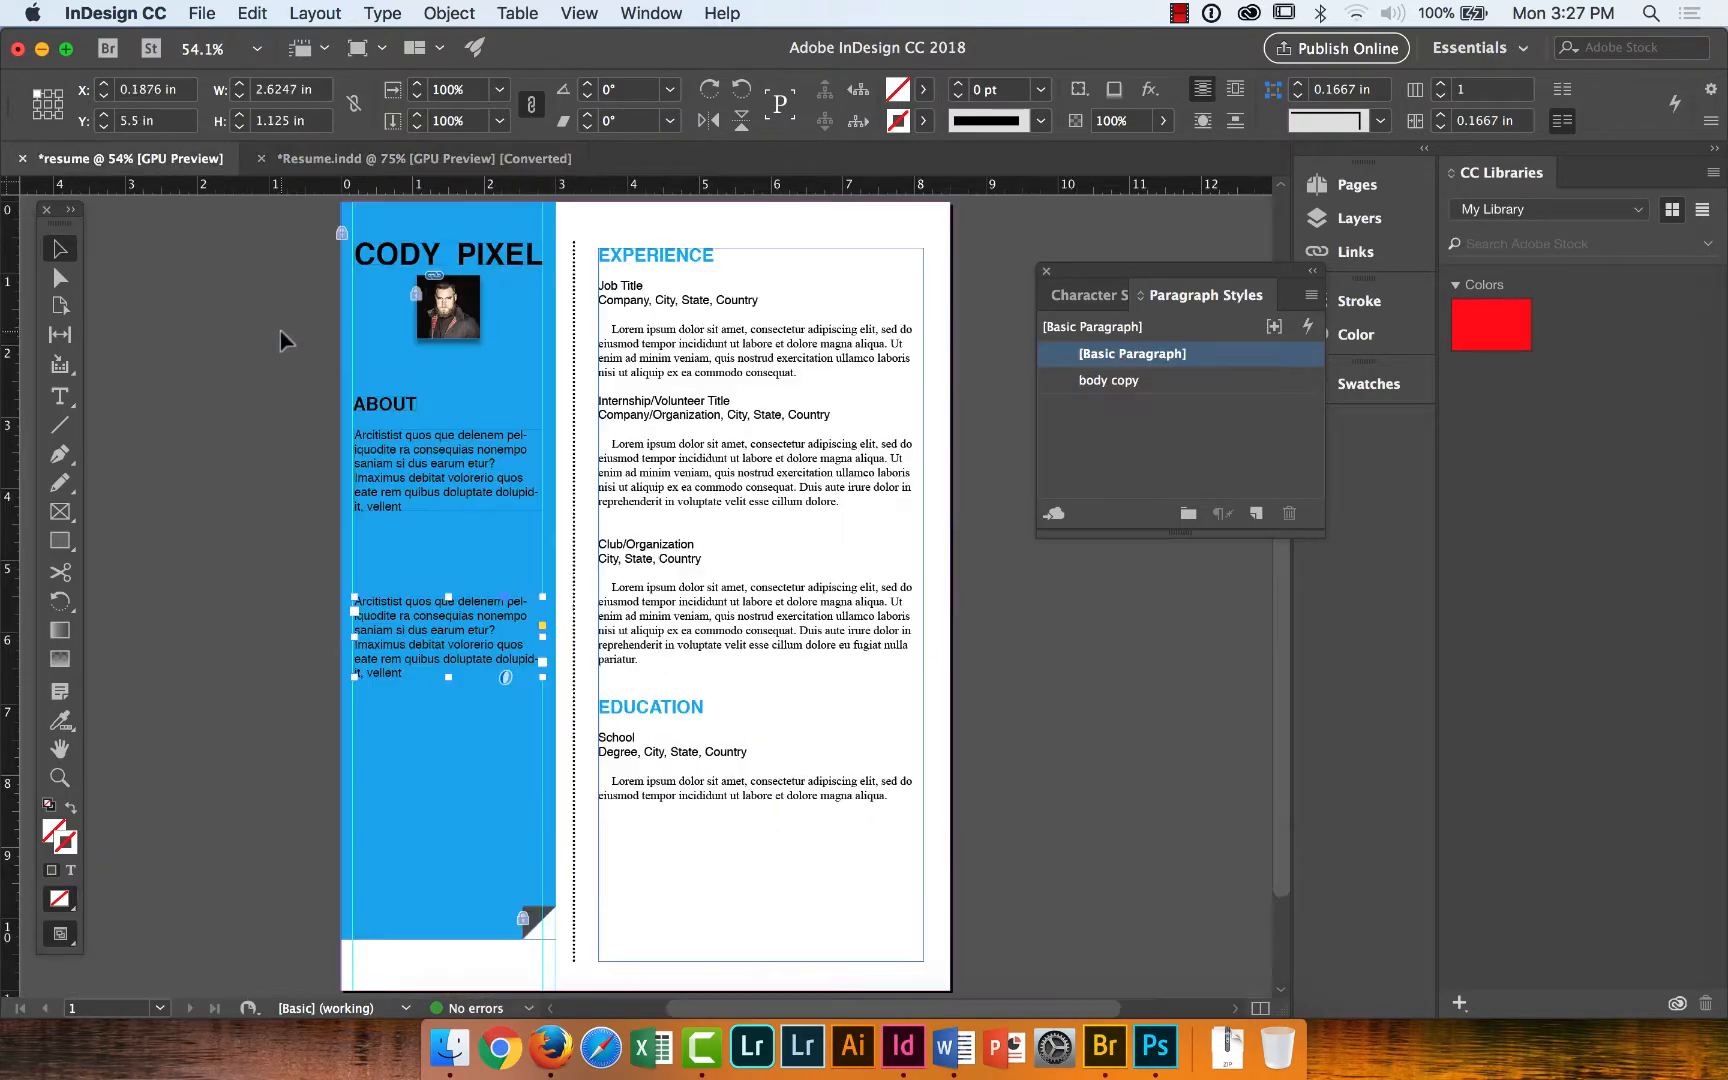
click(386, 403)
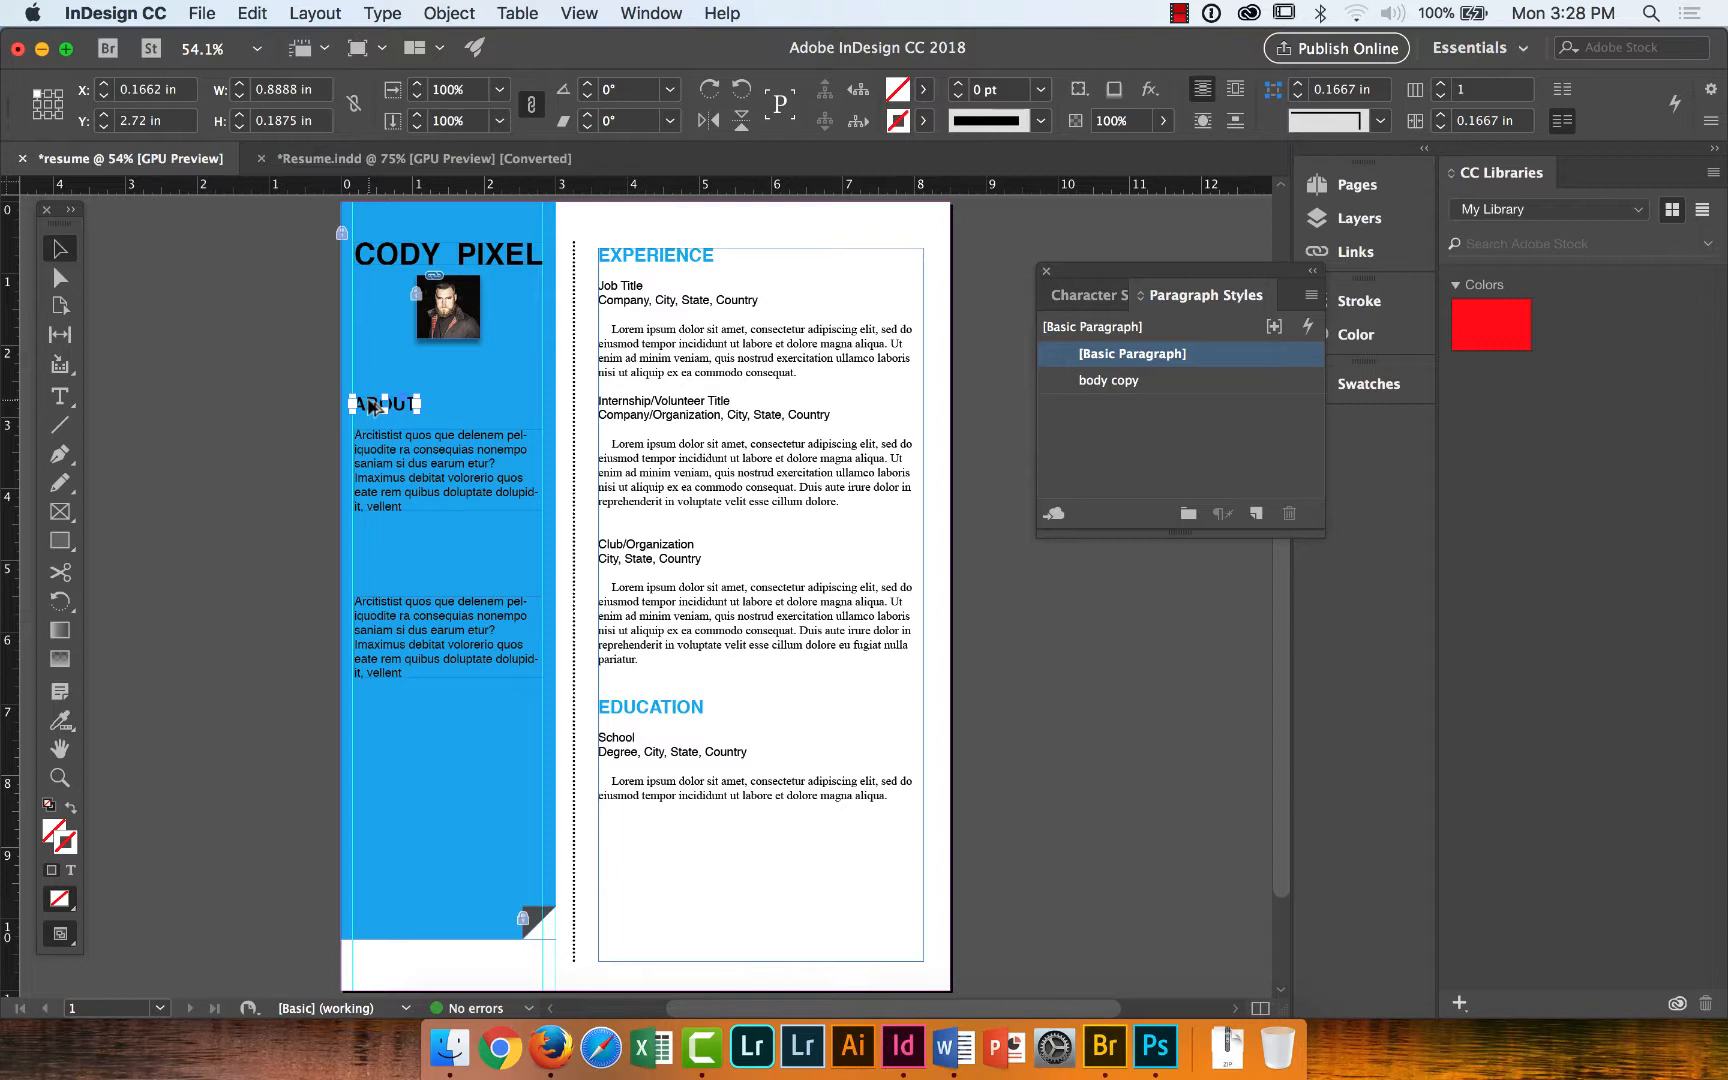
Duplicate the ABOUT heading above the lower sidebar text and change the copy's wording to CONTACT.
drag(373, 405, 398, 573)
click(290, 411)
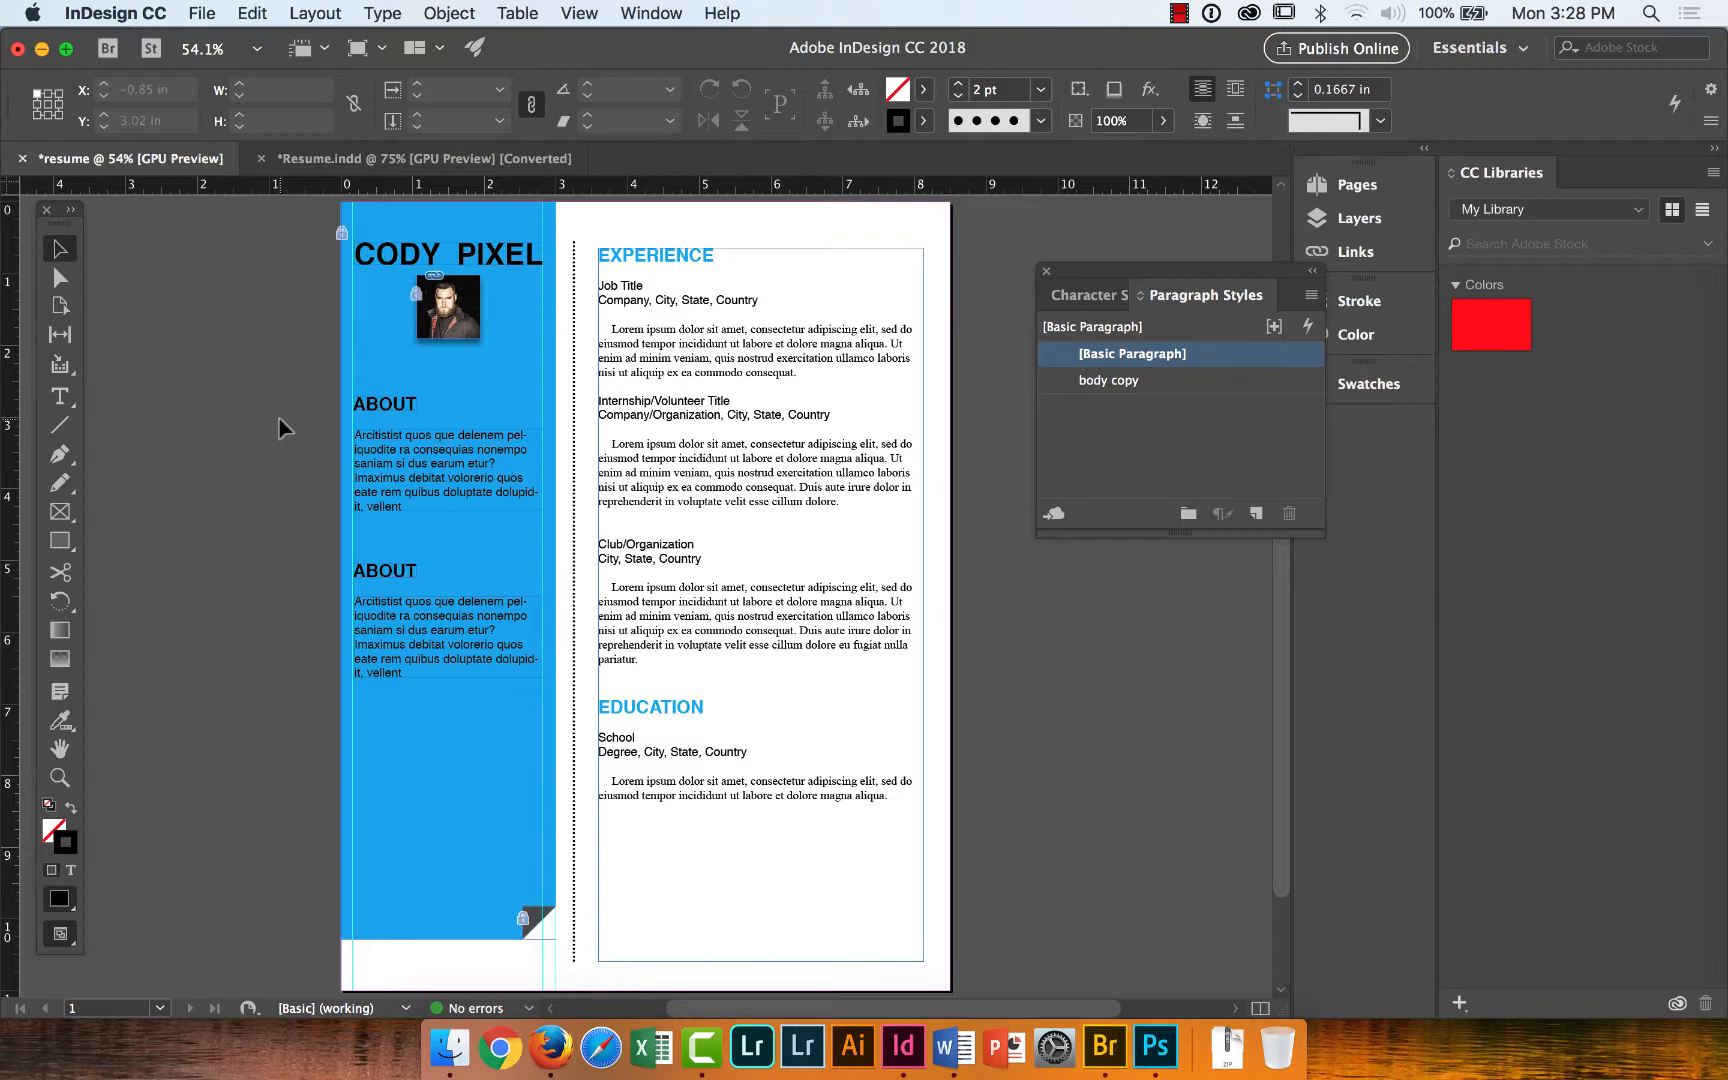
click(61, 398)
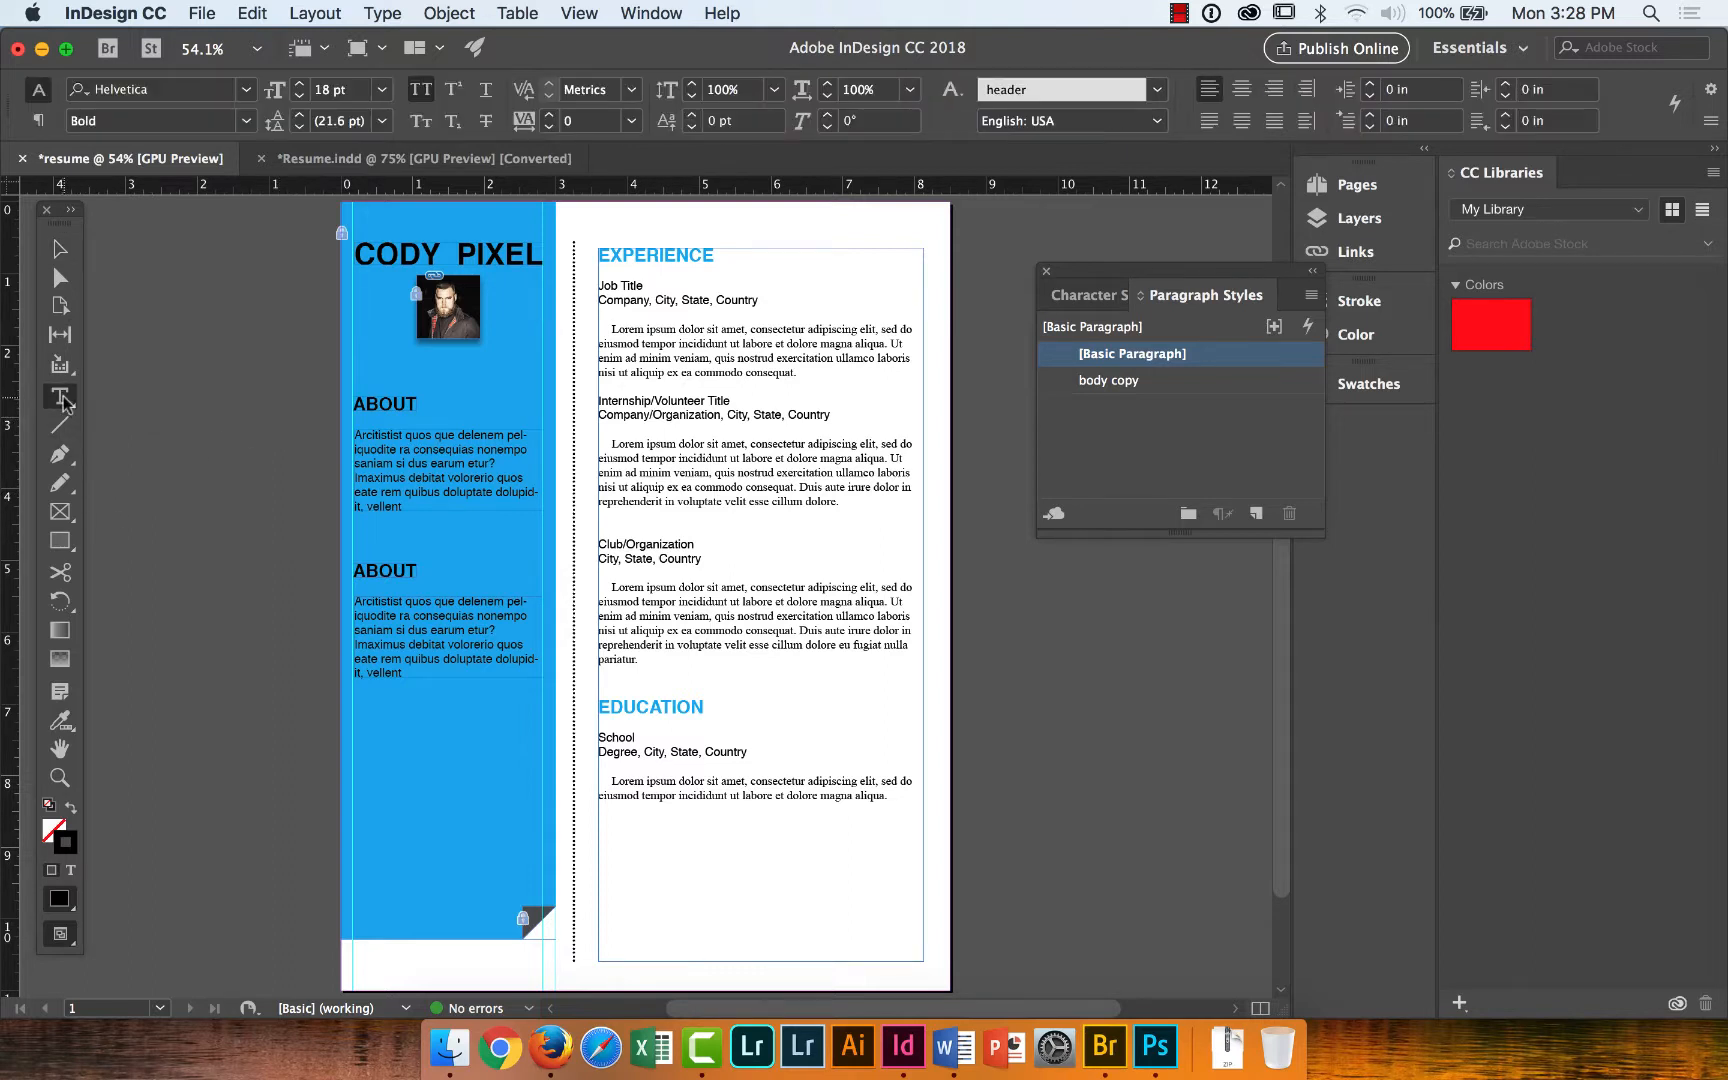
click(415, 568)
drag(415, 568, 353, 569)
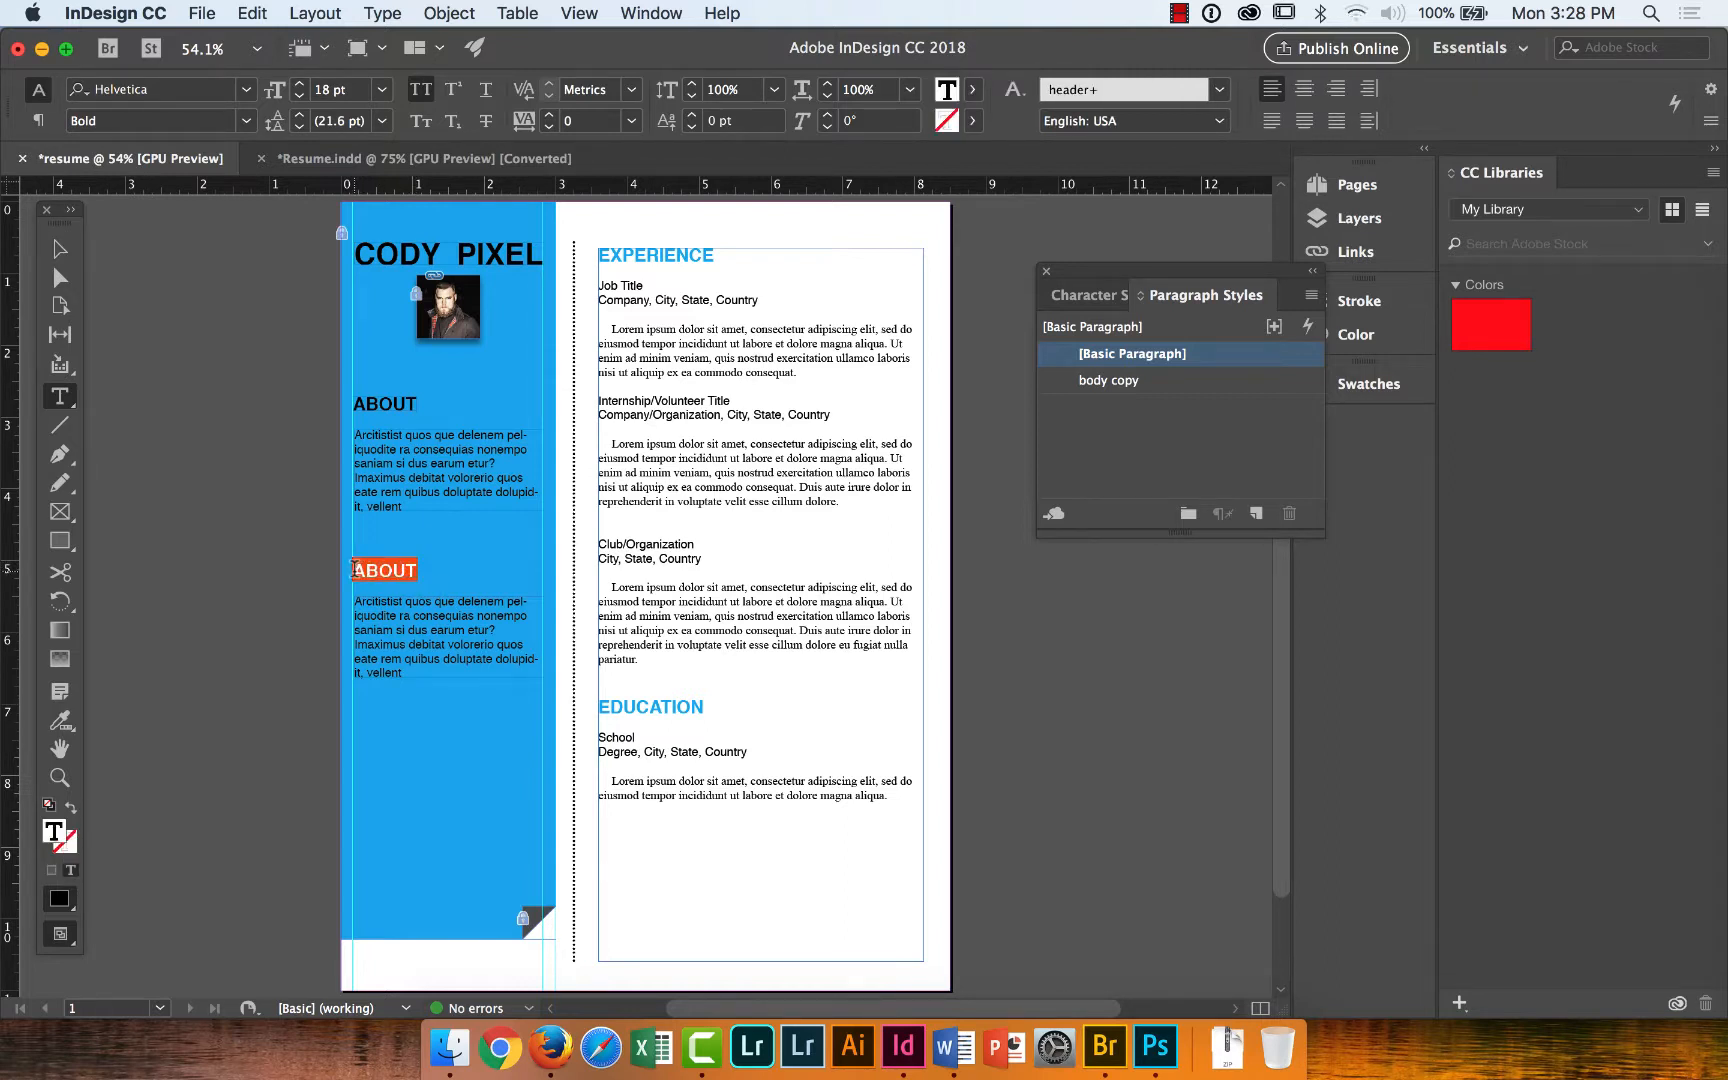
text(CONTAC)
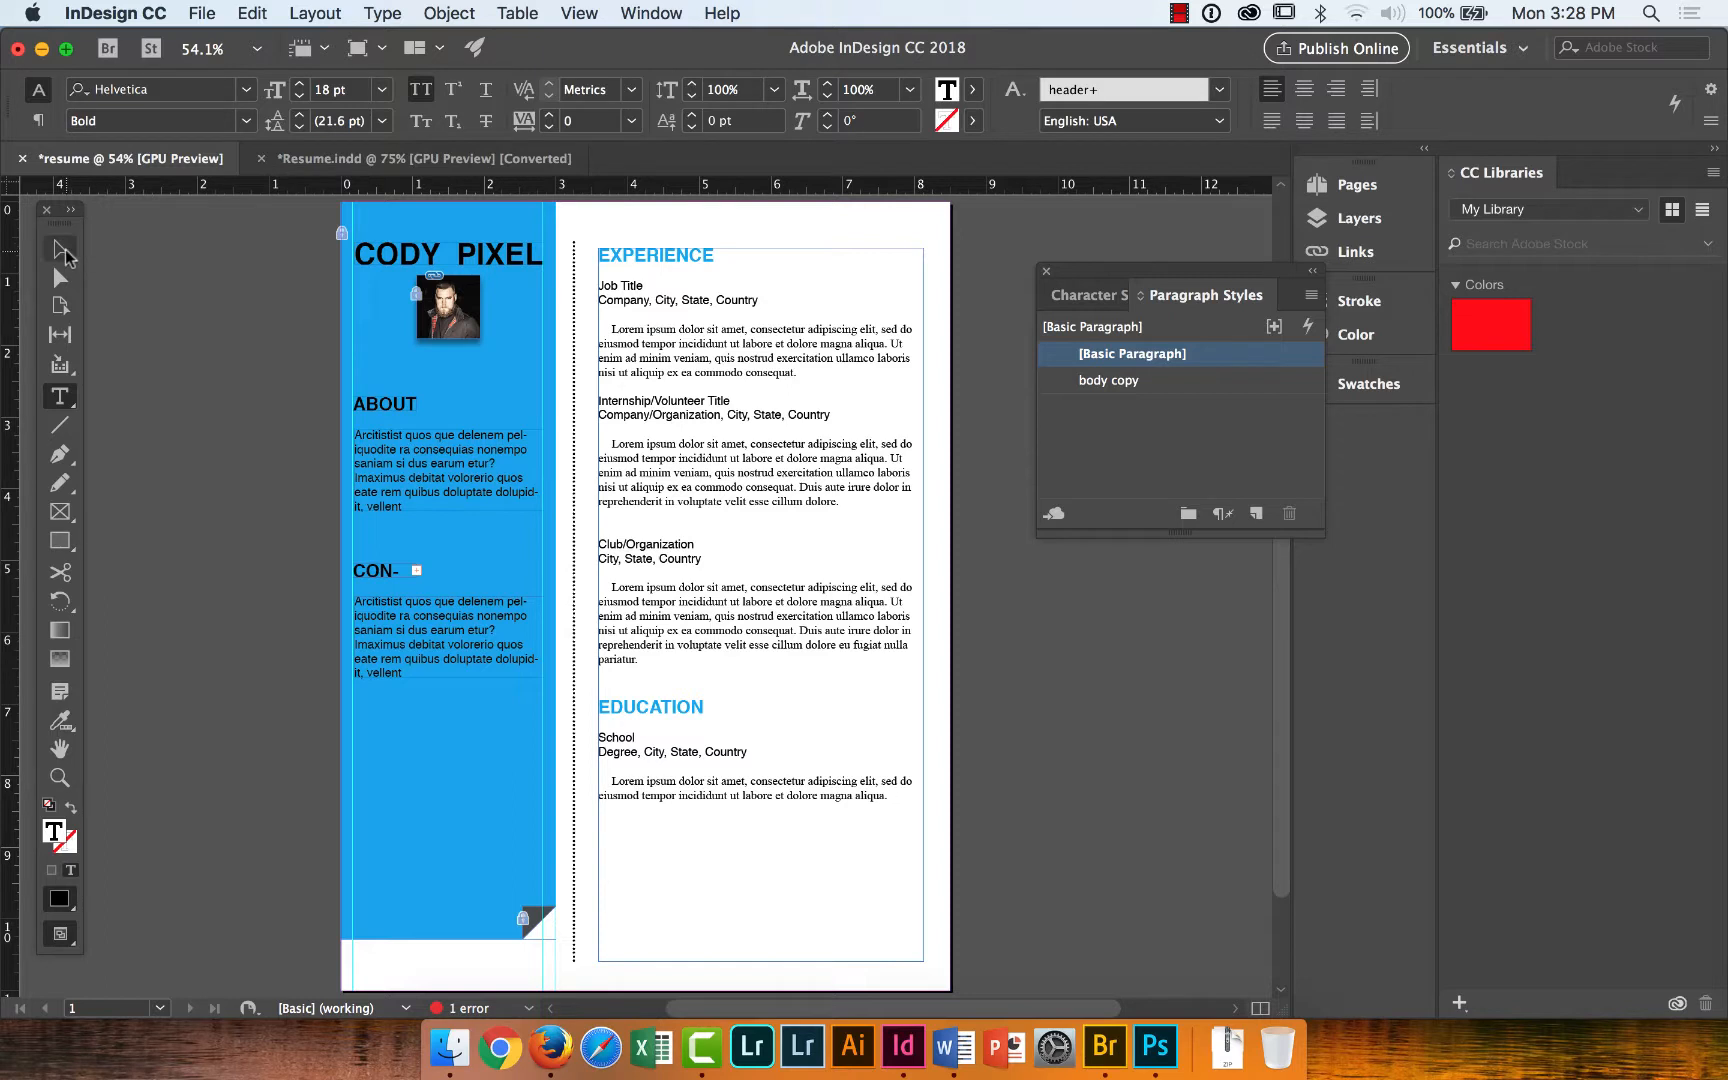
click(62, 254)
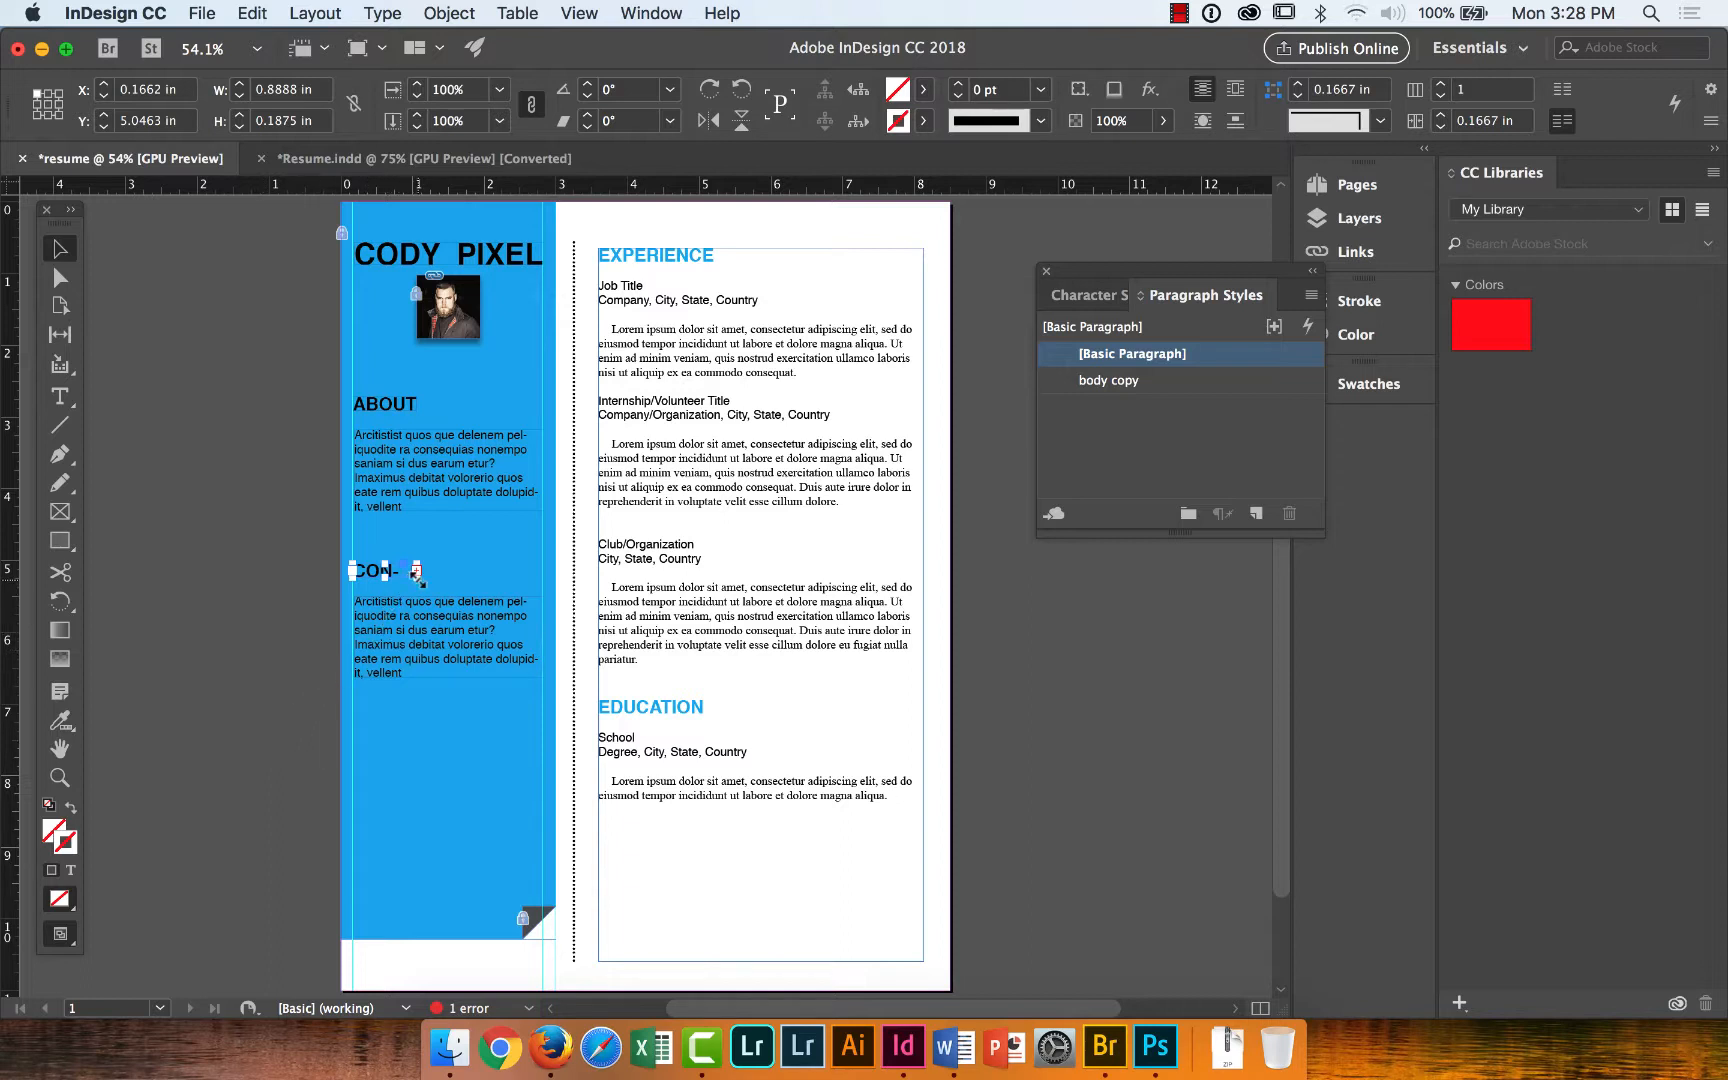
Examine the Preflight error details for the overset text frame and close the report.
double_click(455, 1010)
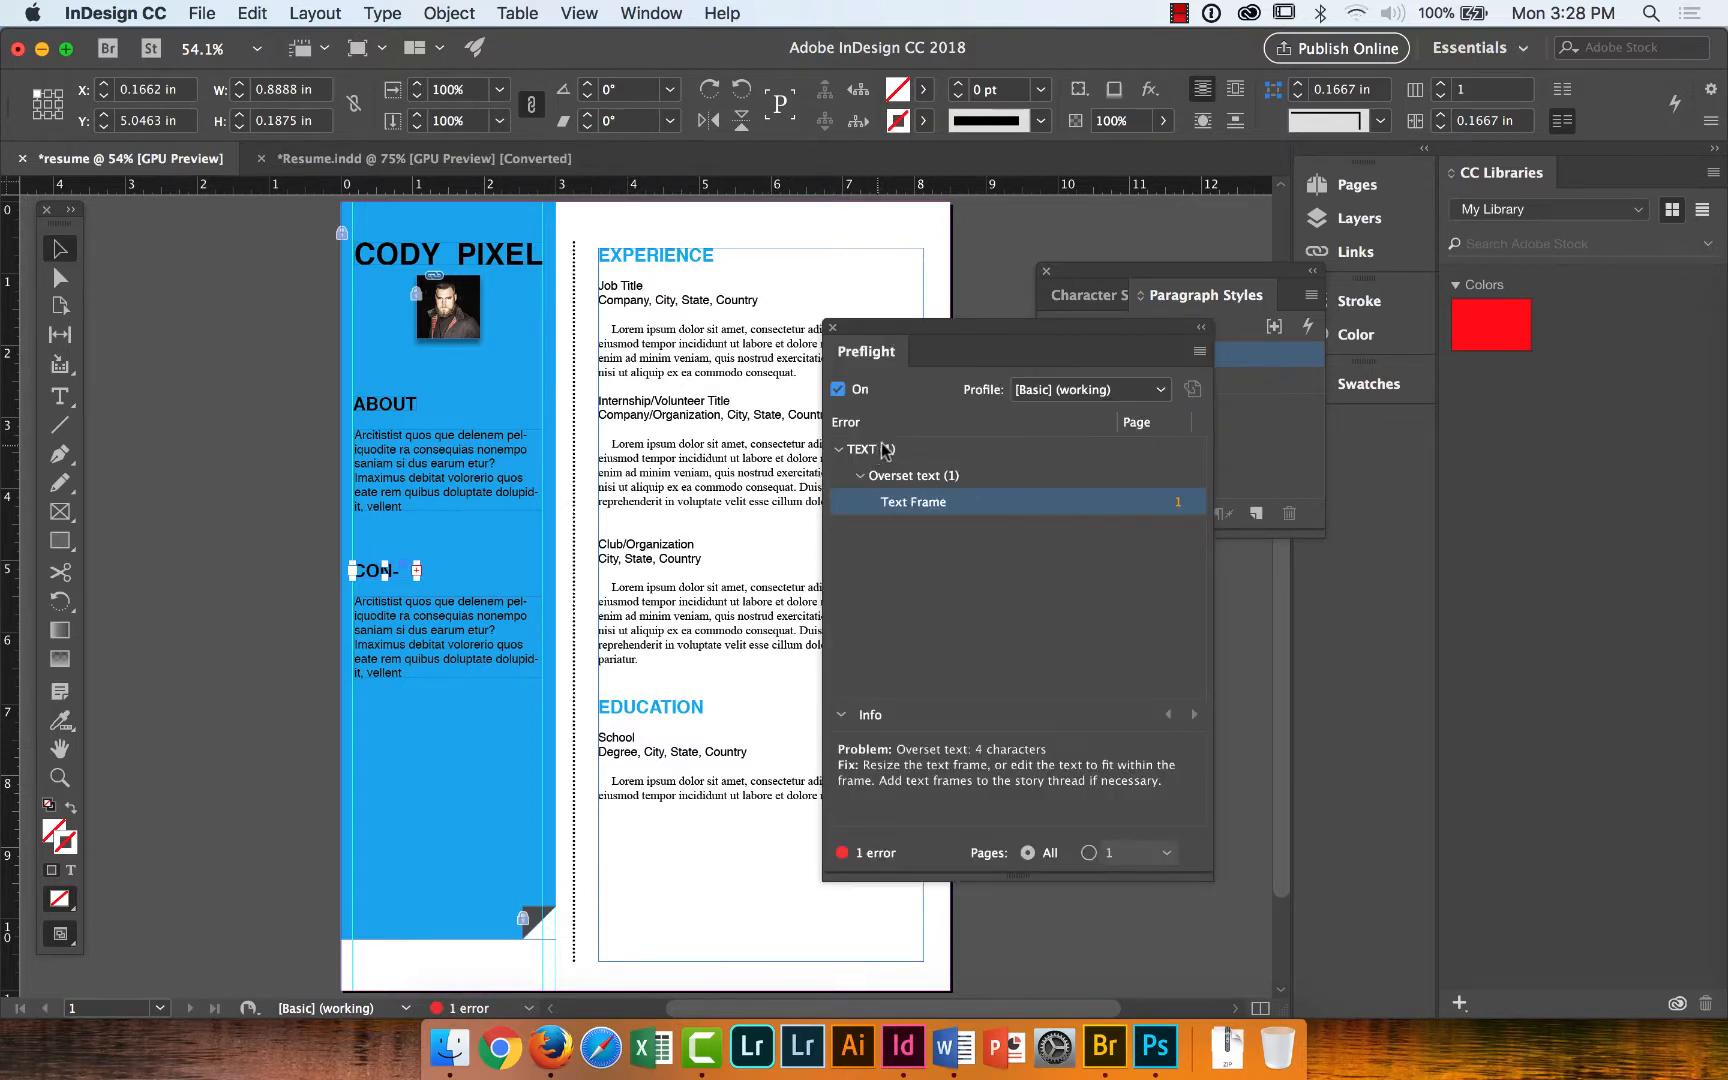
click(929, 478)
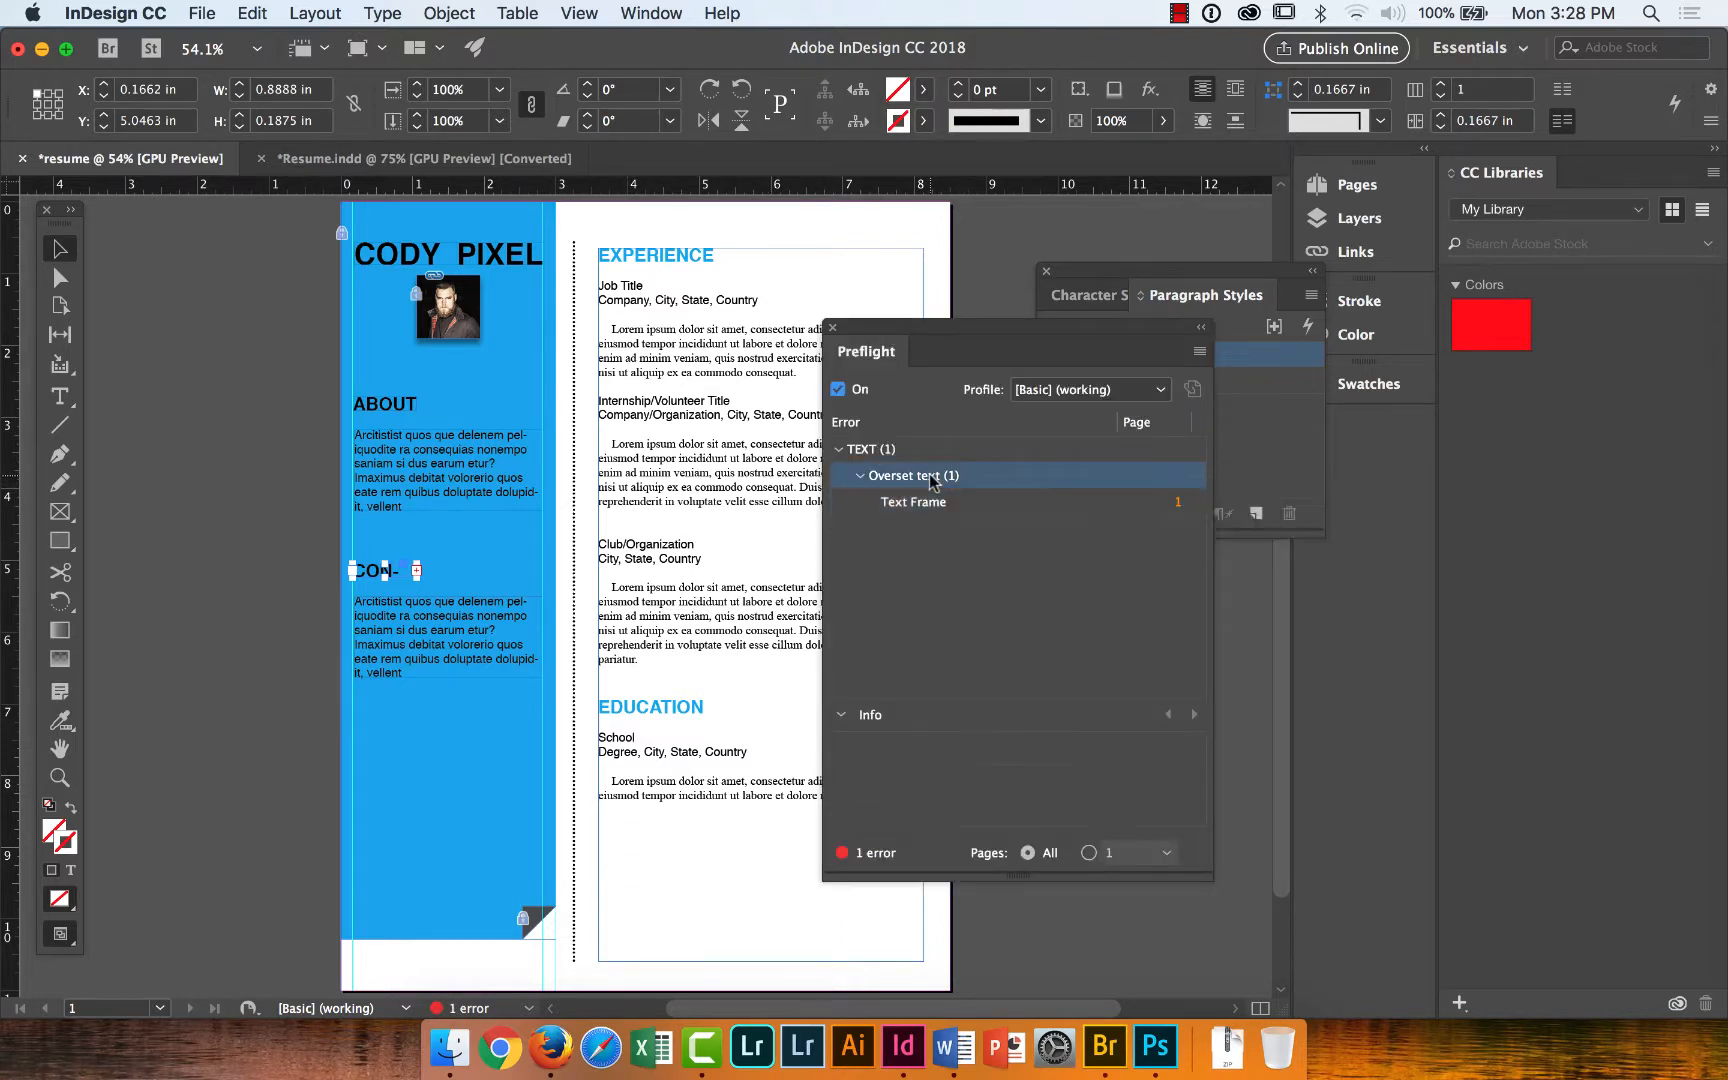
click(934, 501)
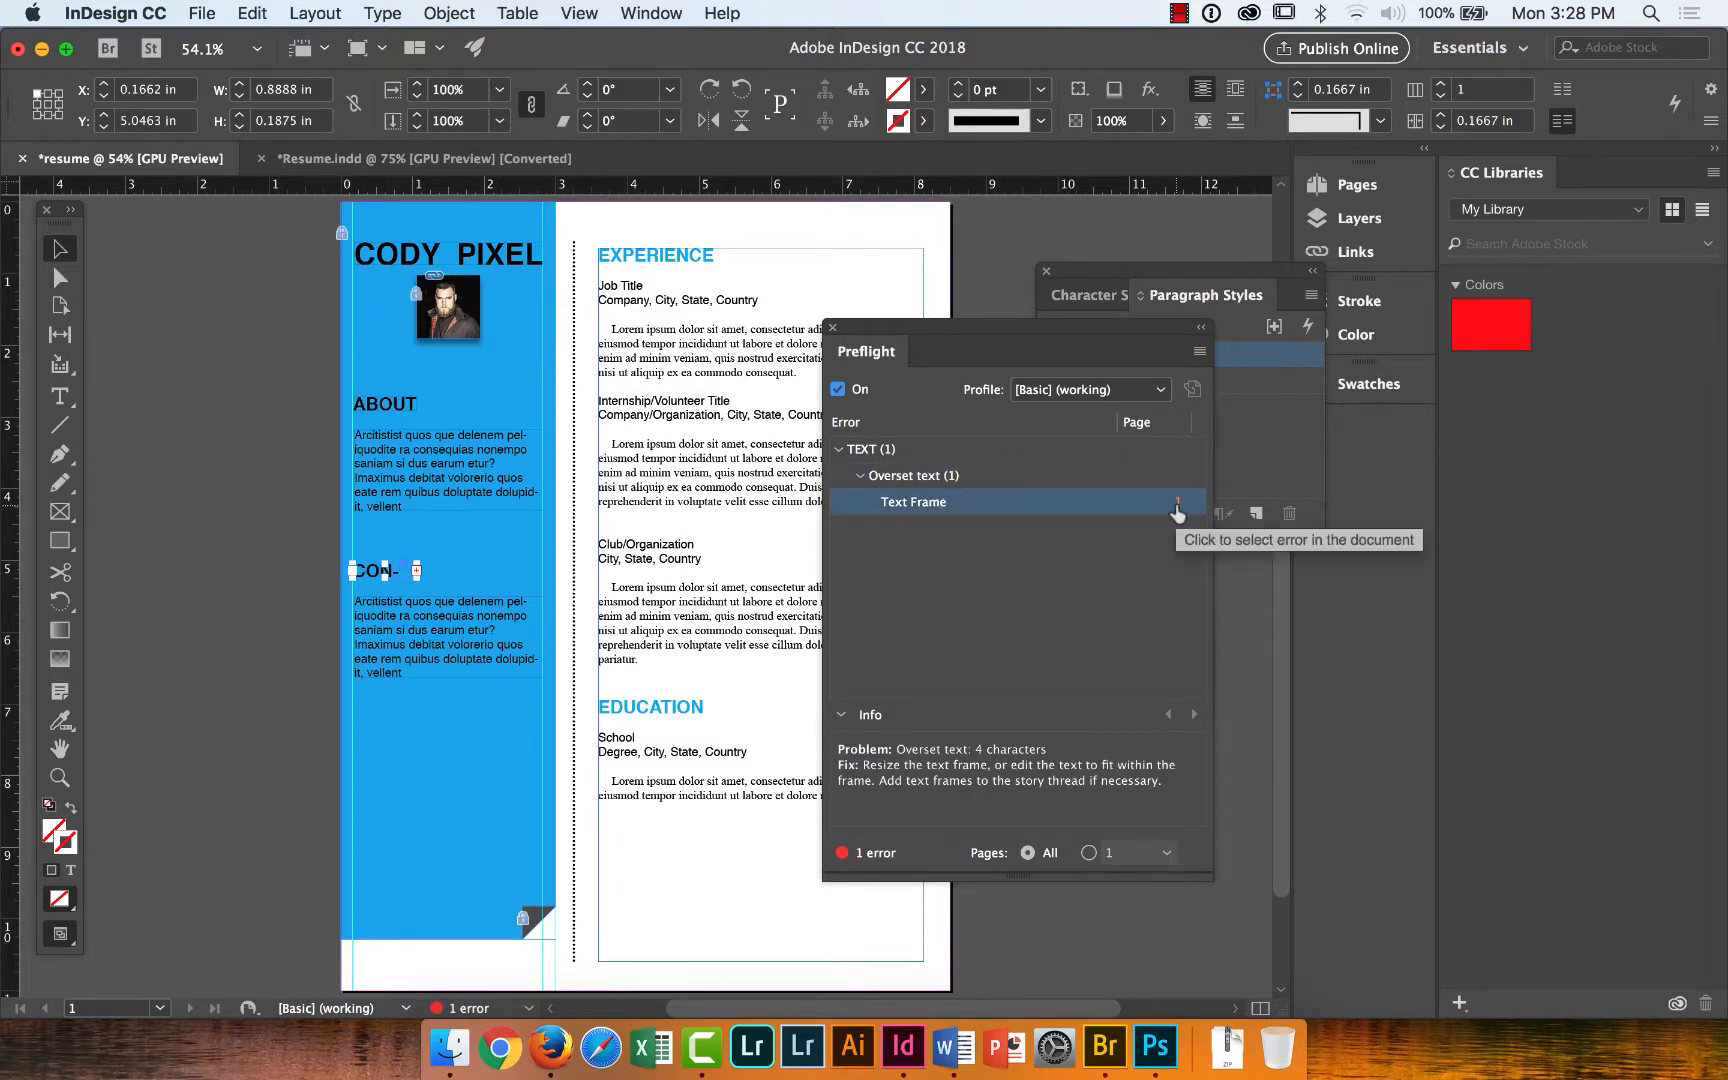
click(841, 714)
click(842, 715)
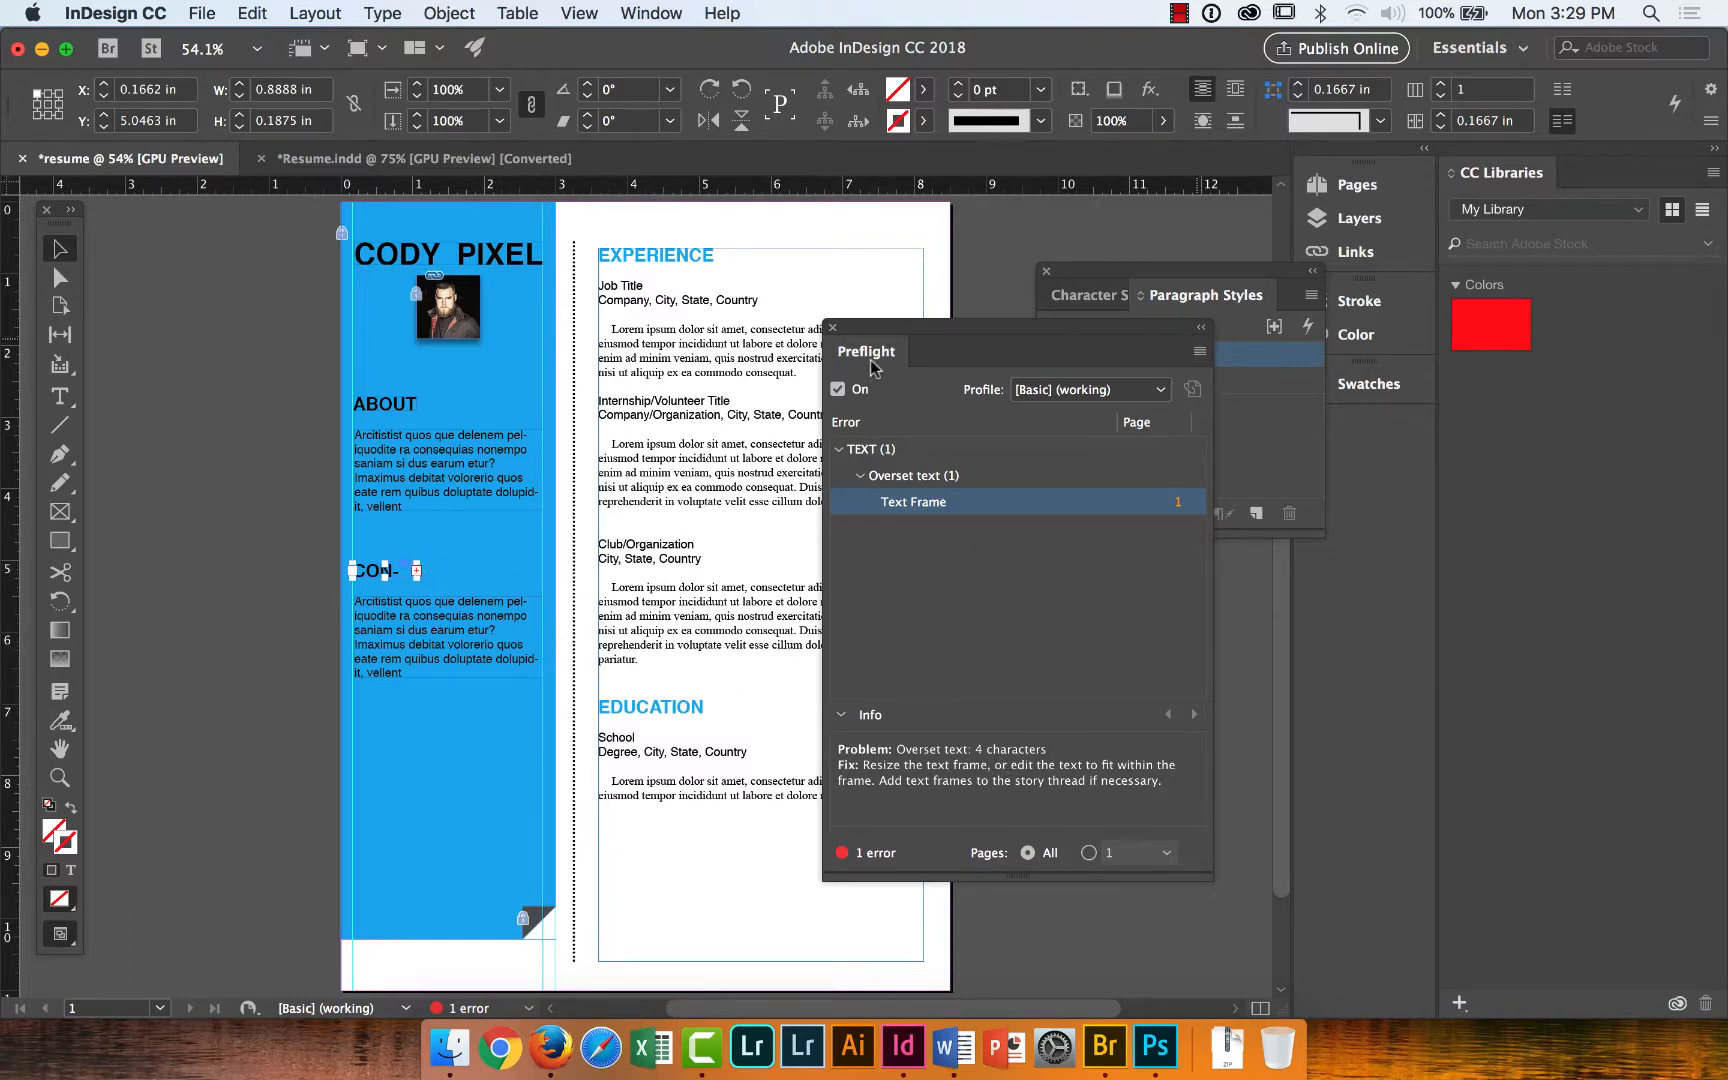
click(833, 327)
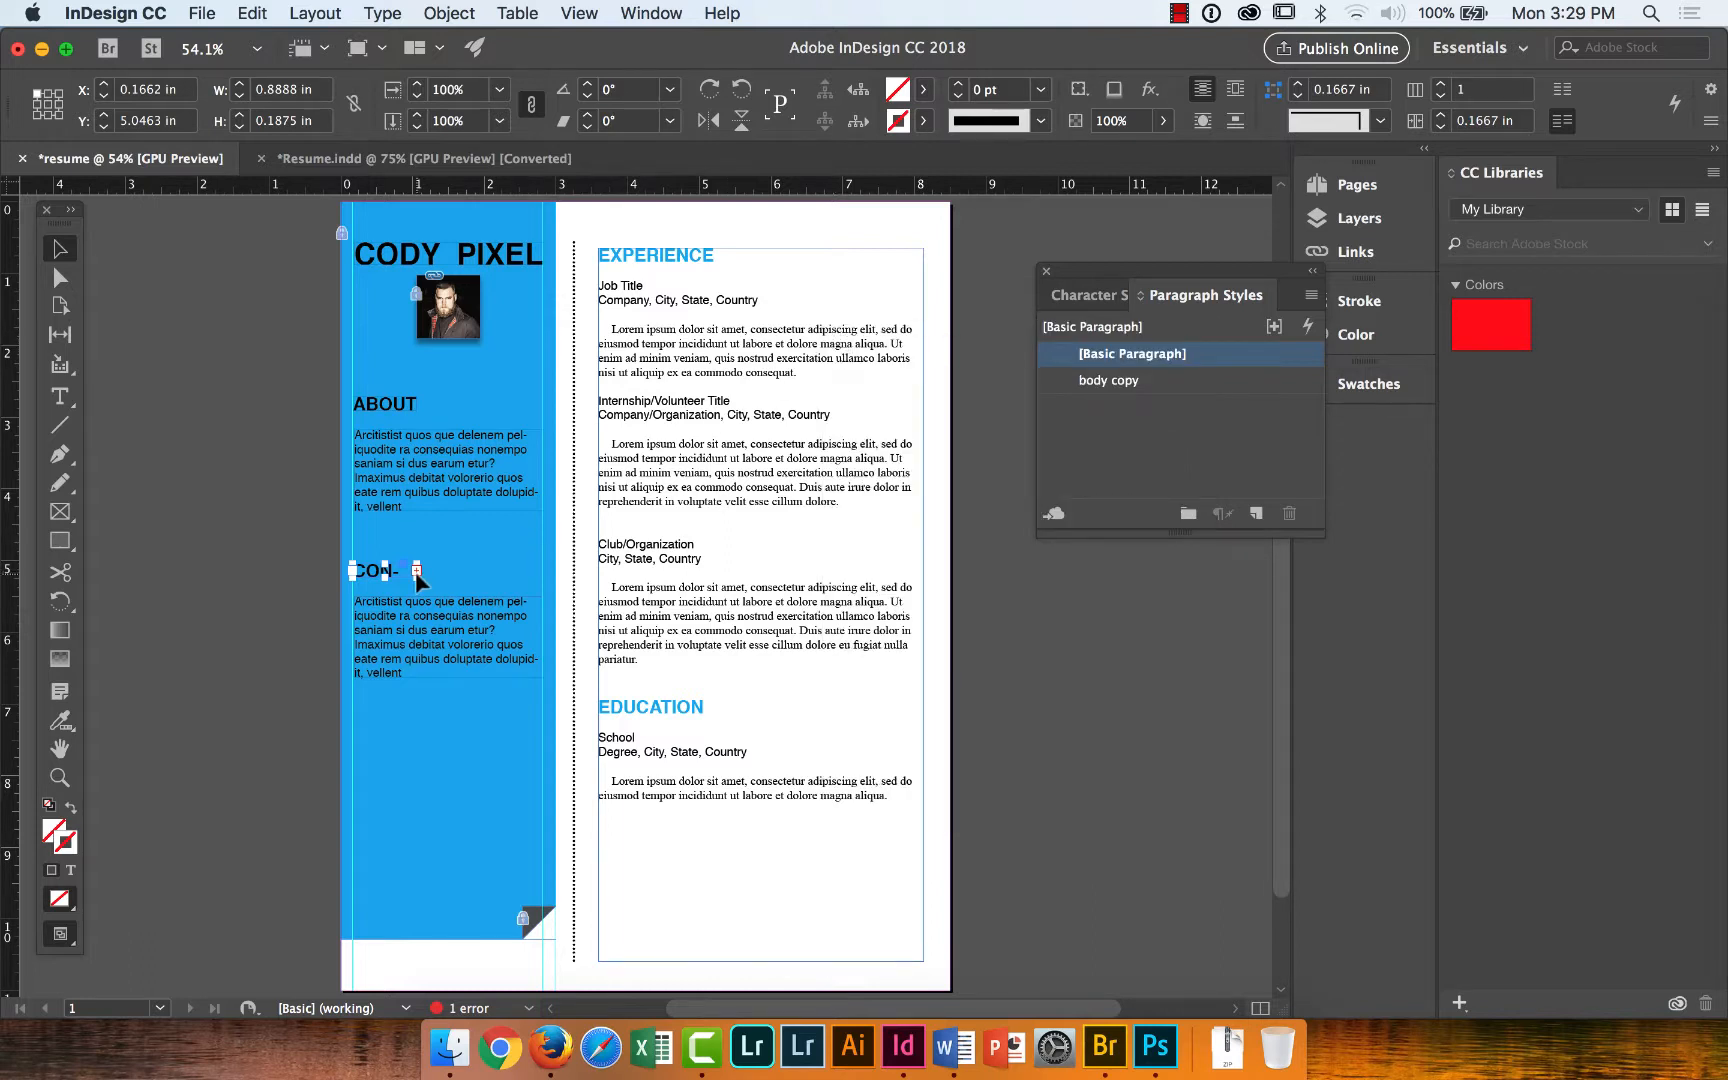
Widen the CONTACT heading's frame across the sidebar and fit the frame to its content.
drag(417, 572, 532, 578)
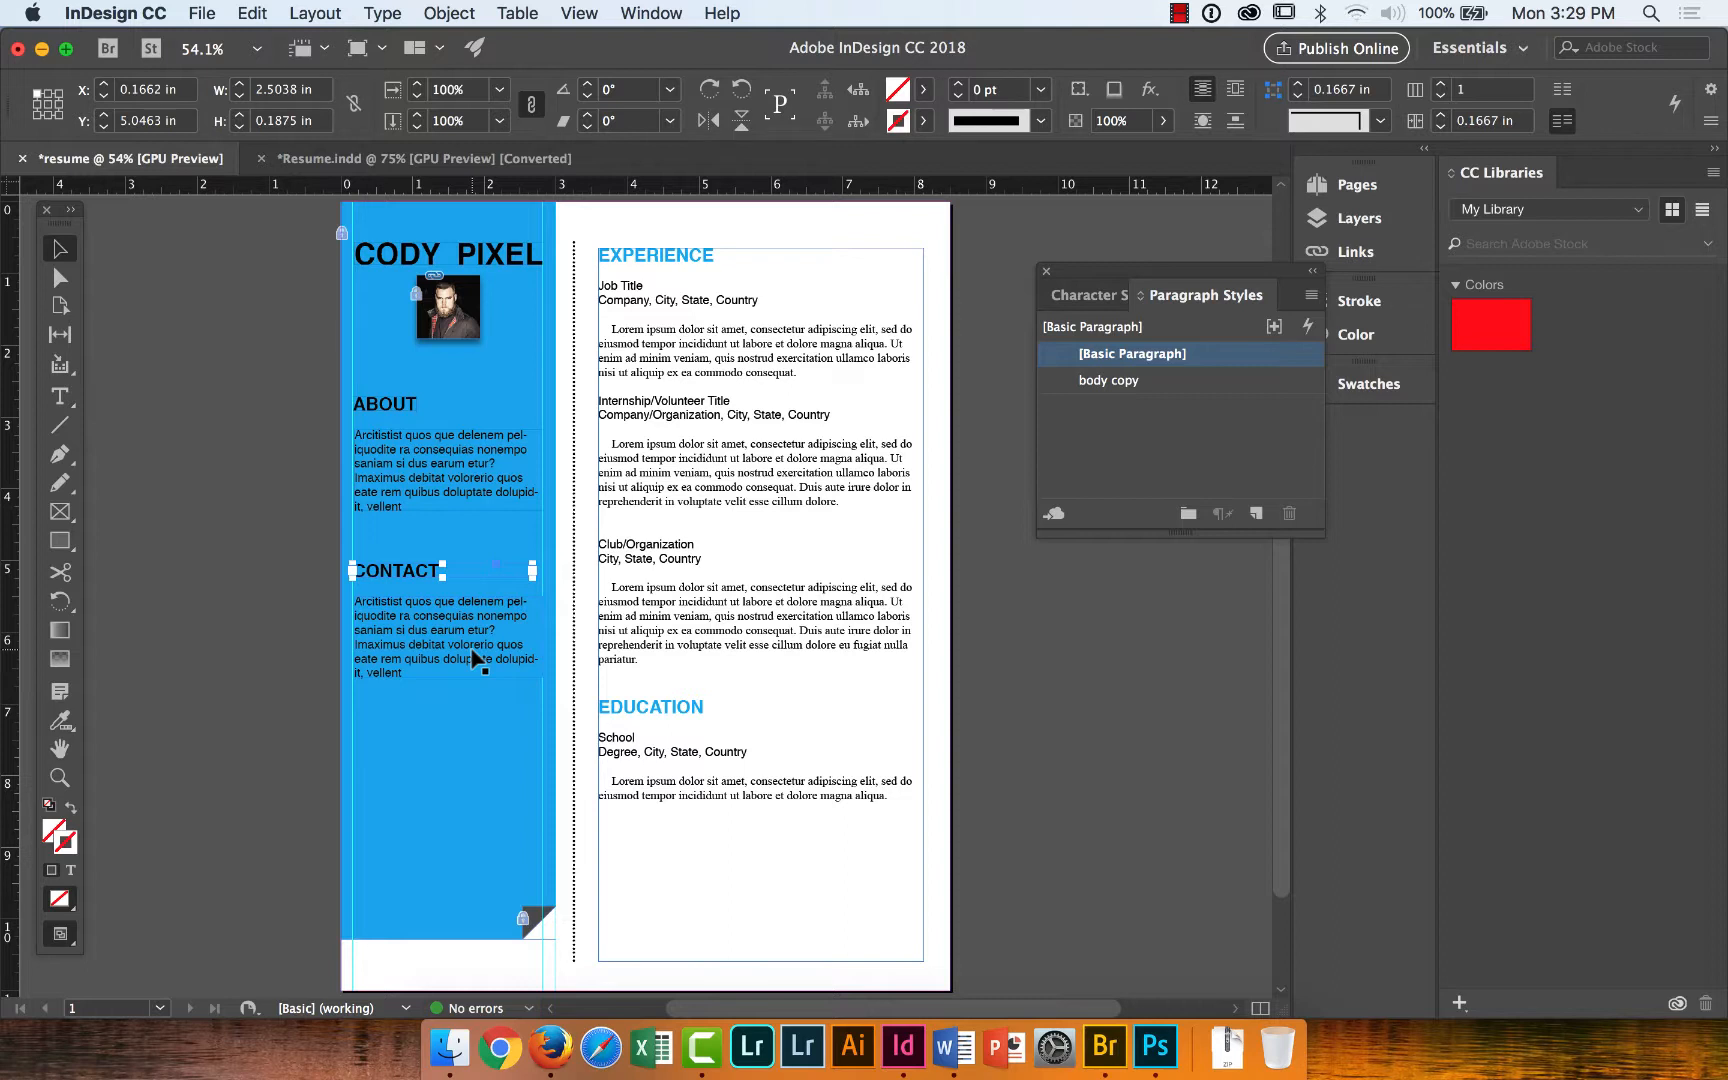
right_click(473, 570)
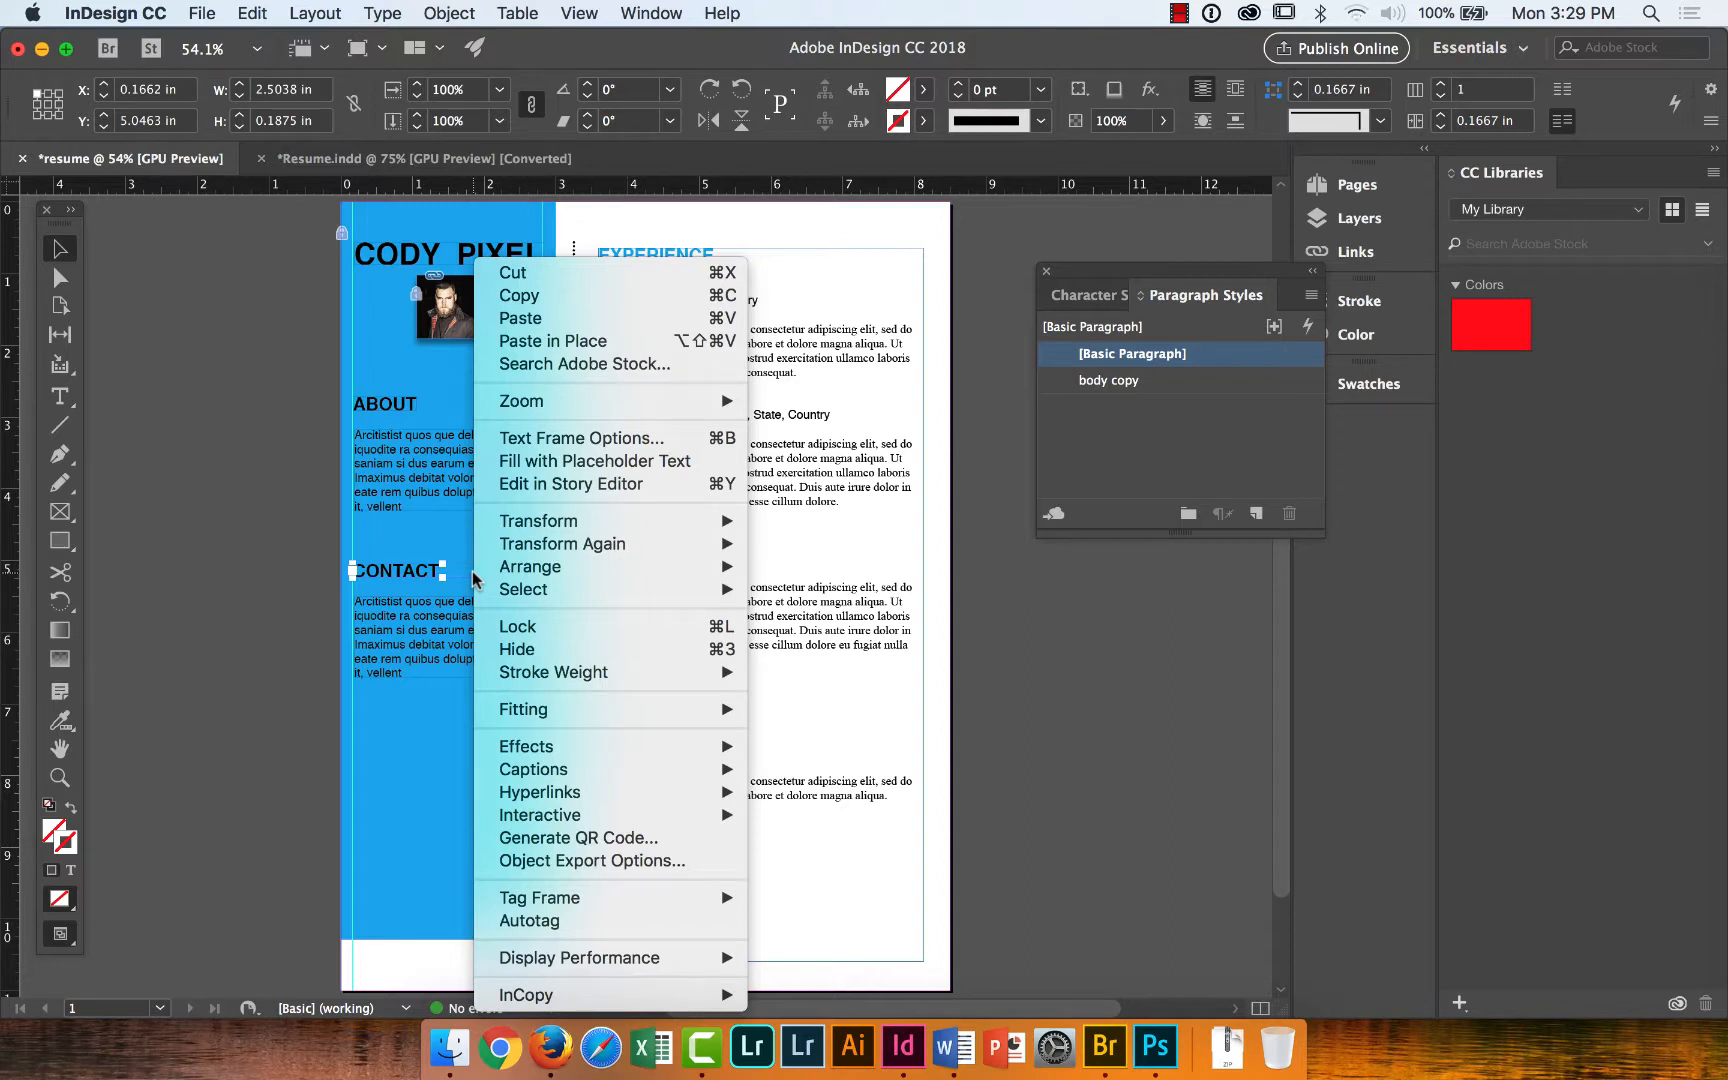
mouse_move(535, 713)
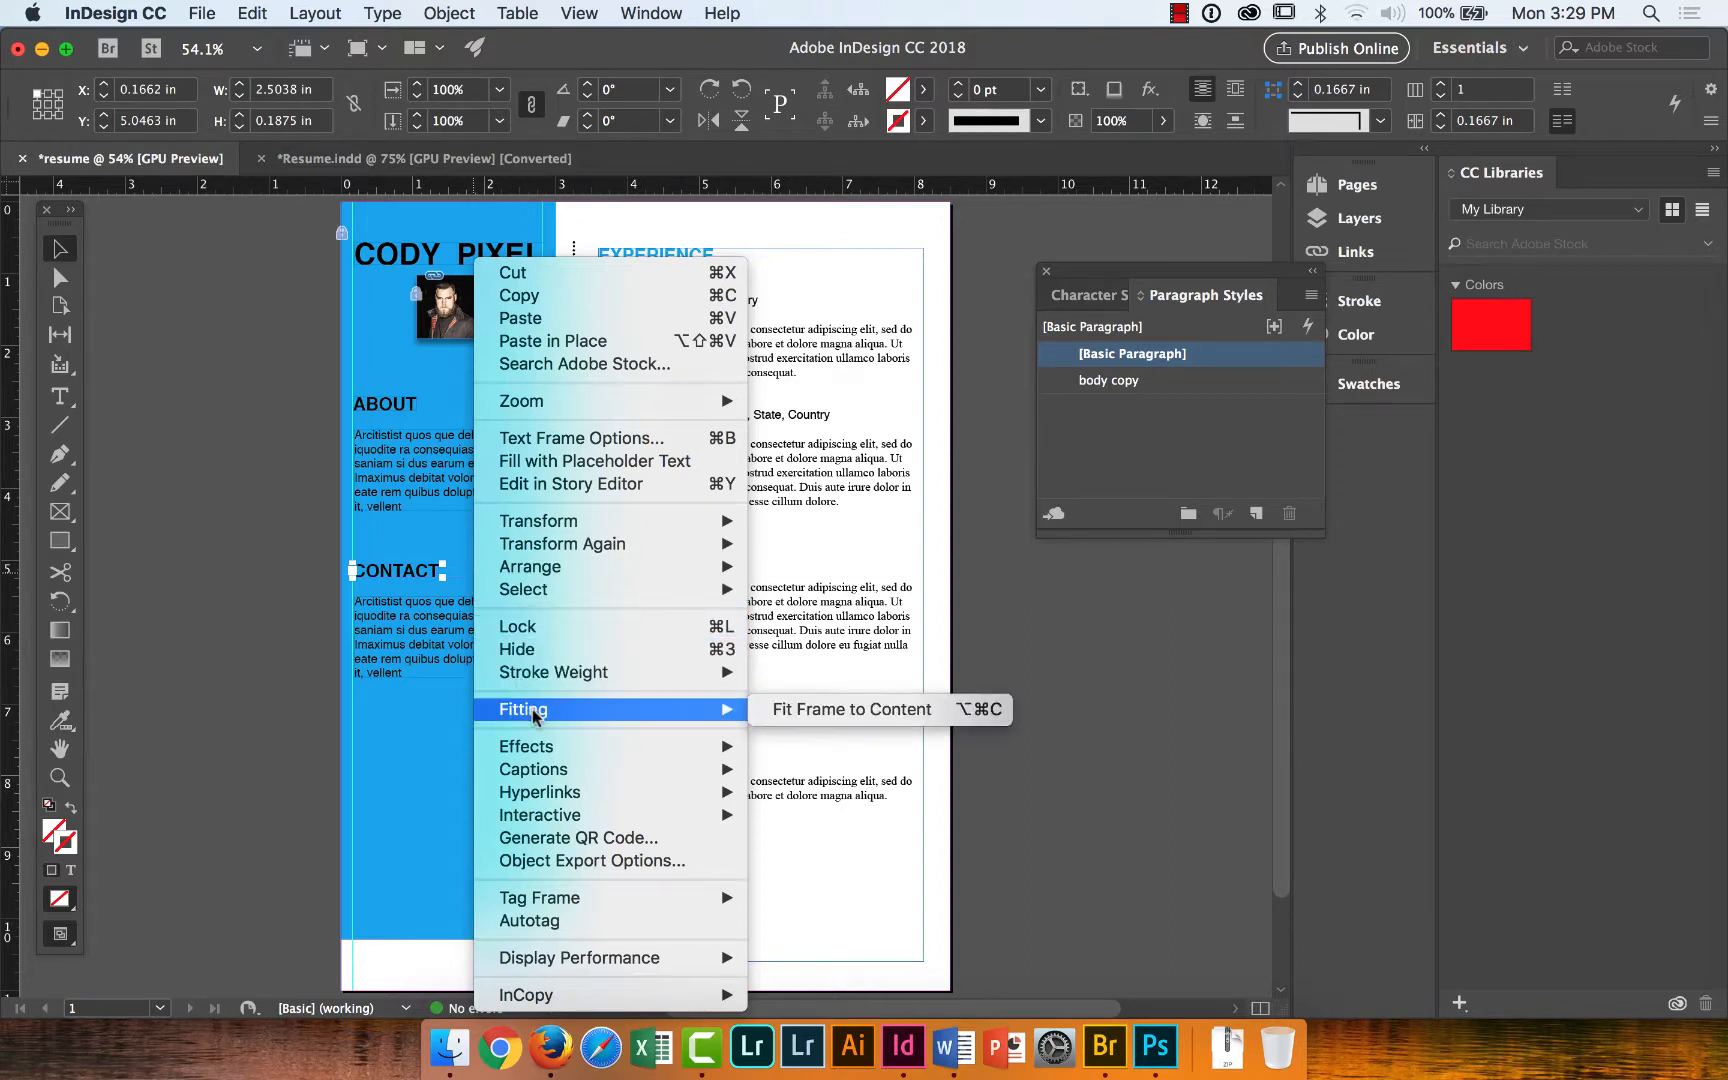
click(777, 712)
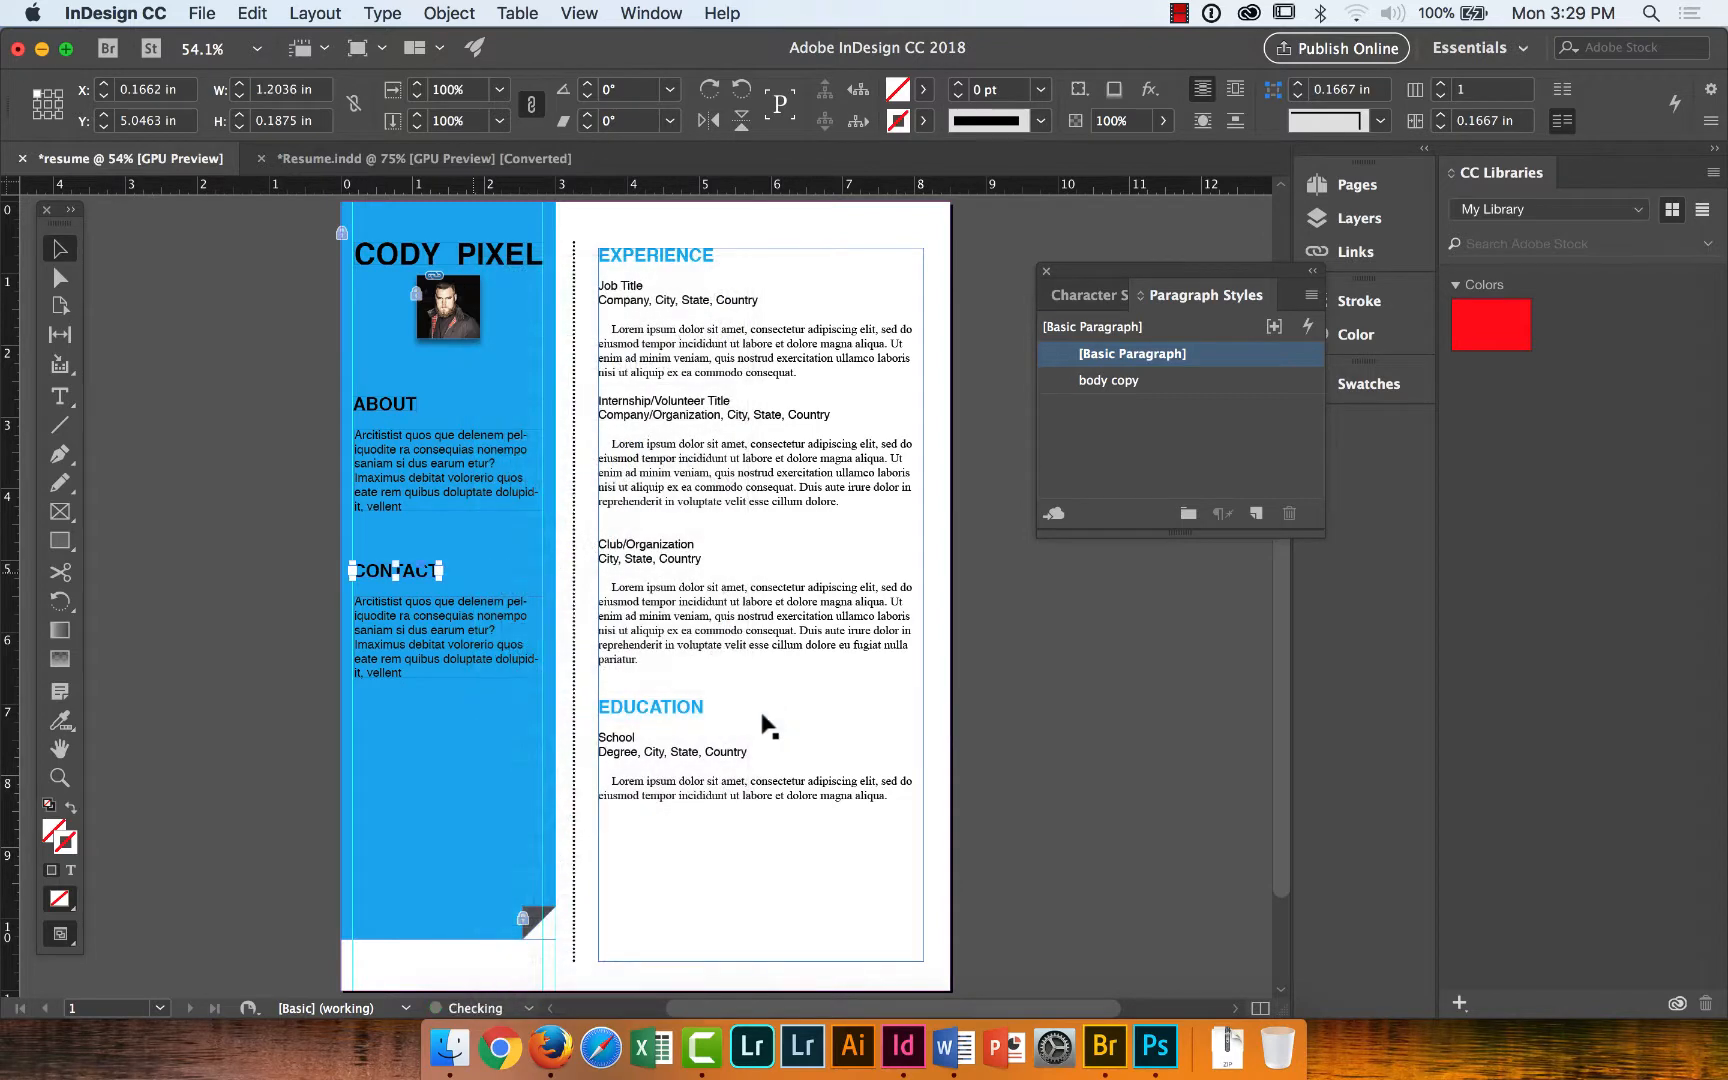
click(188, 706)
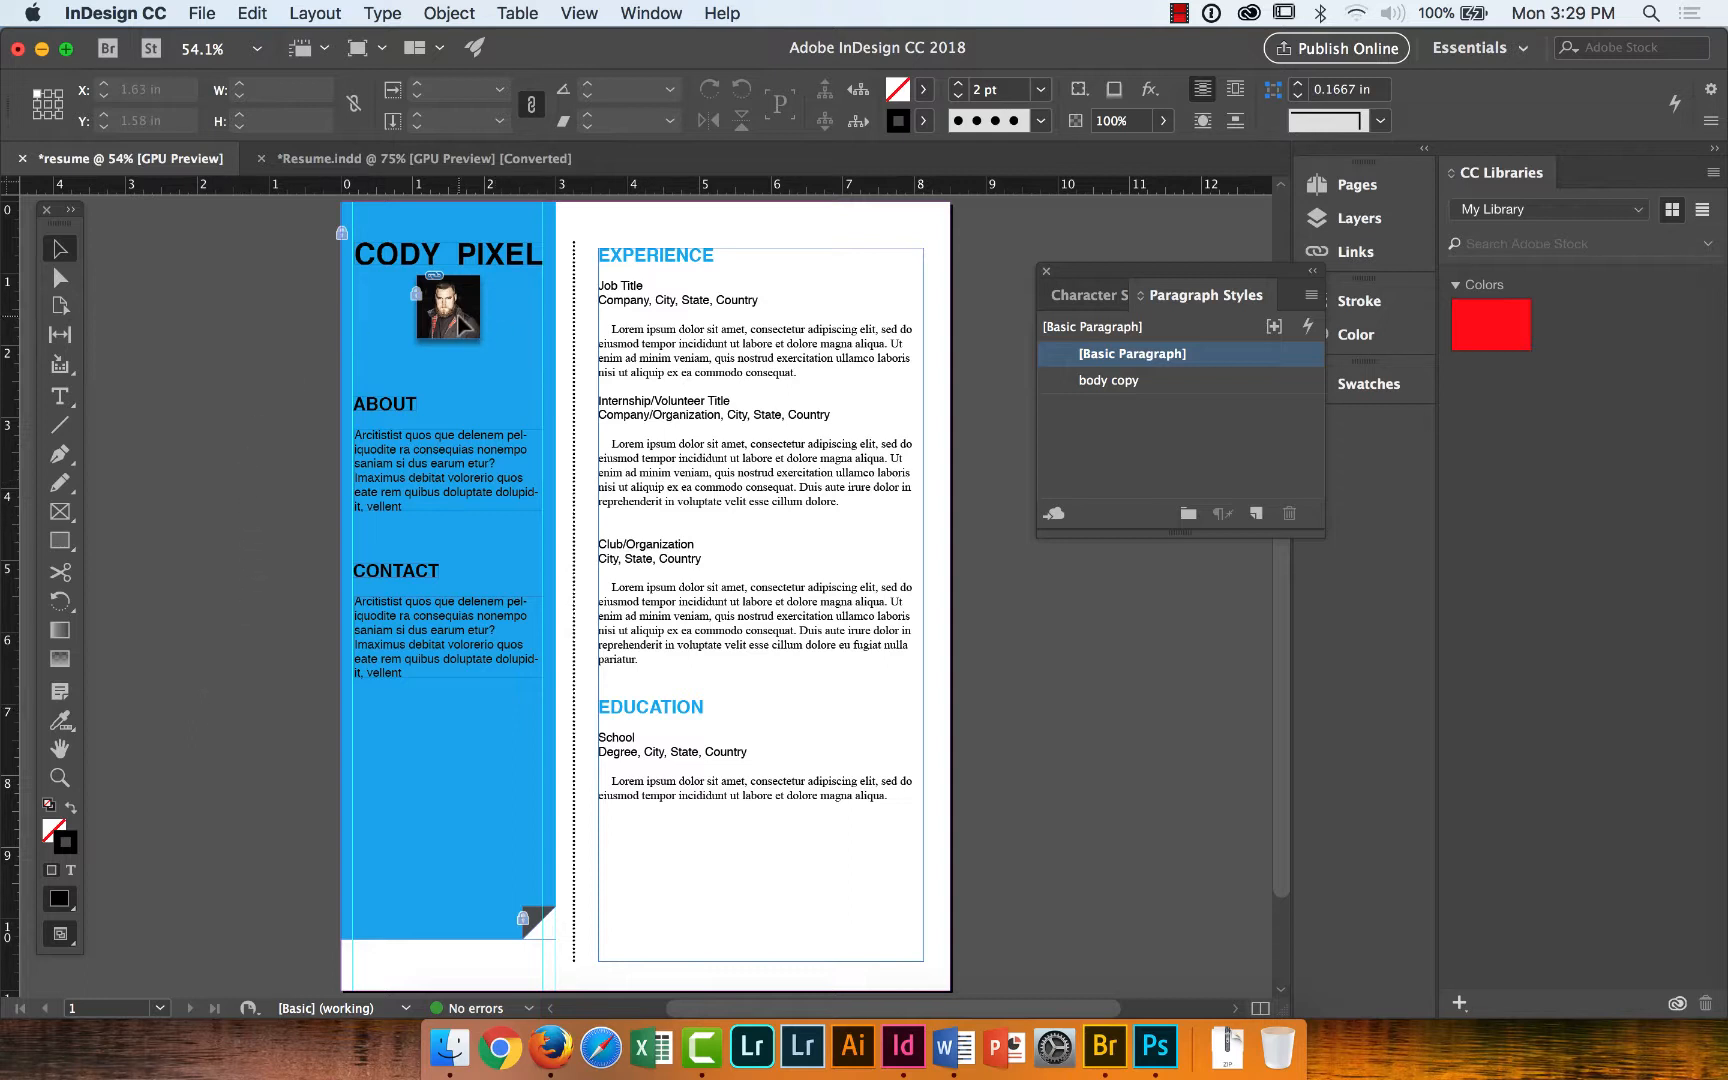
Examine how the Skills section's labels and layered bars are built in Resume.indd, and return to the resume document.
click(398, 160)
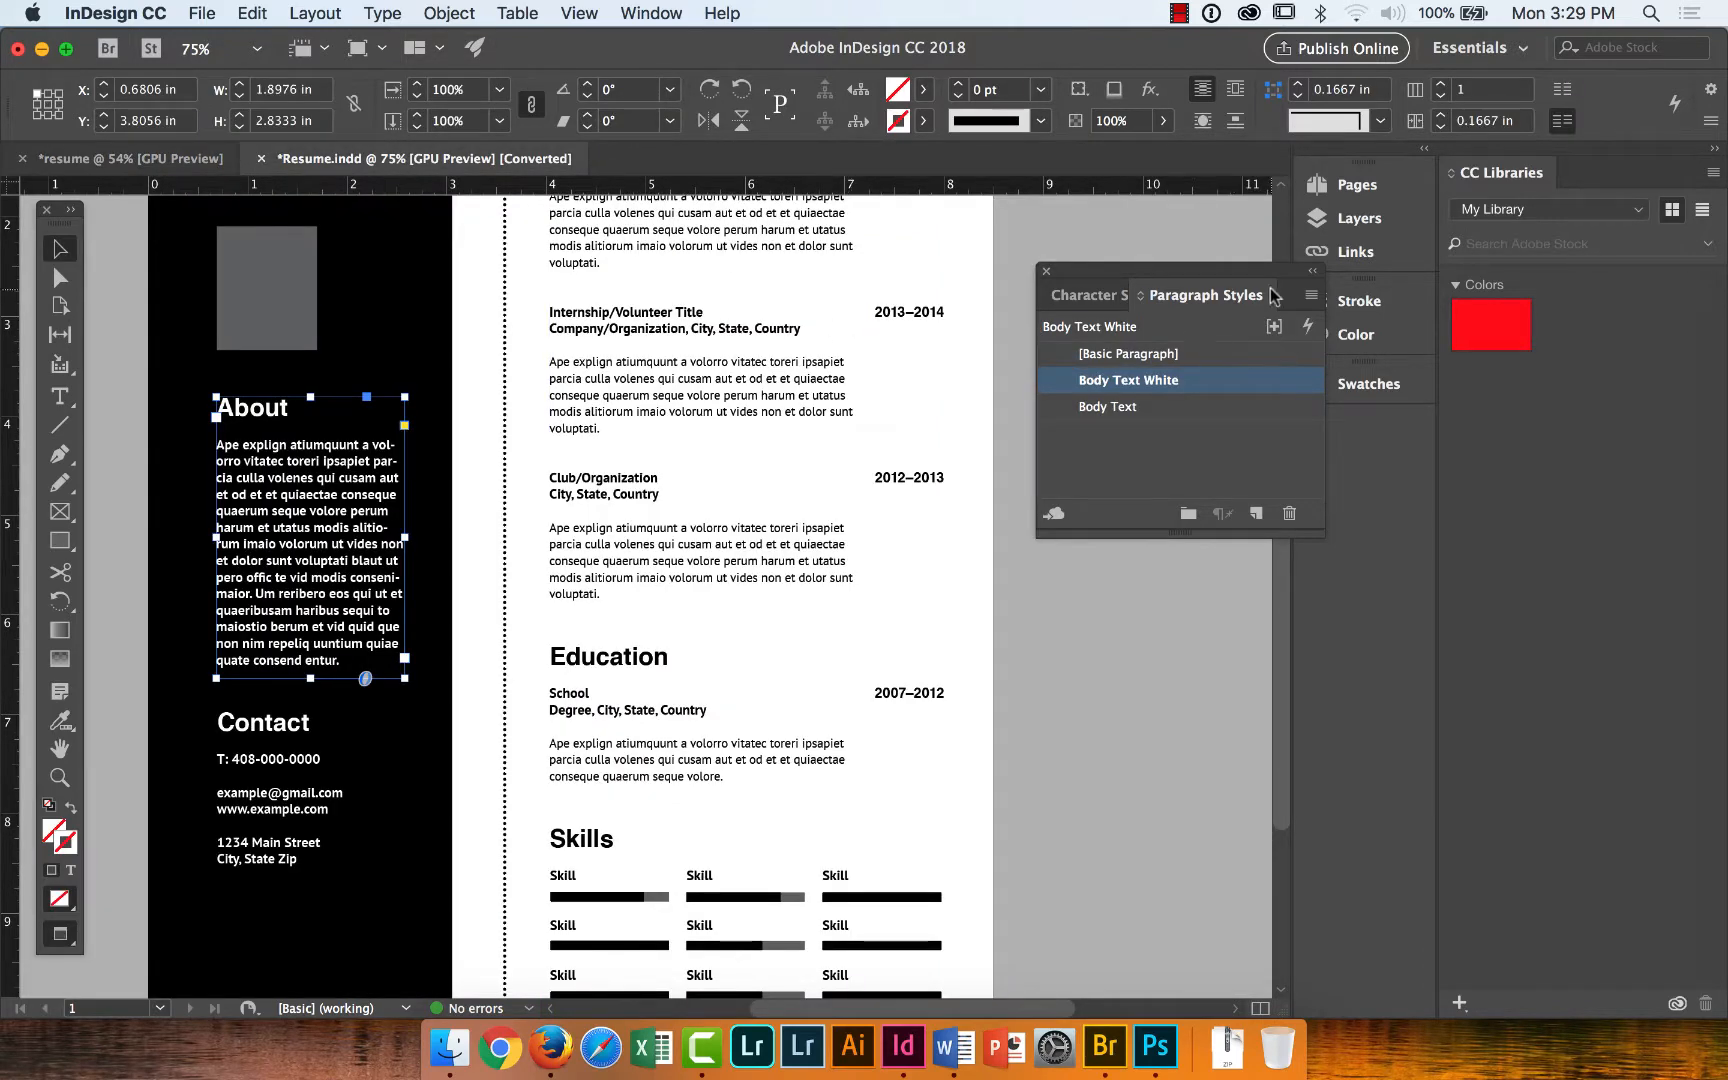
click(1044, 274)
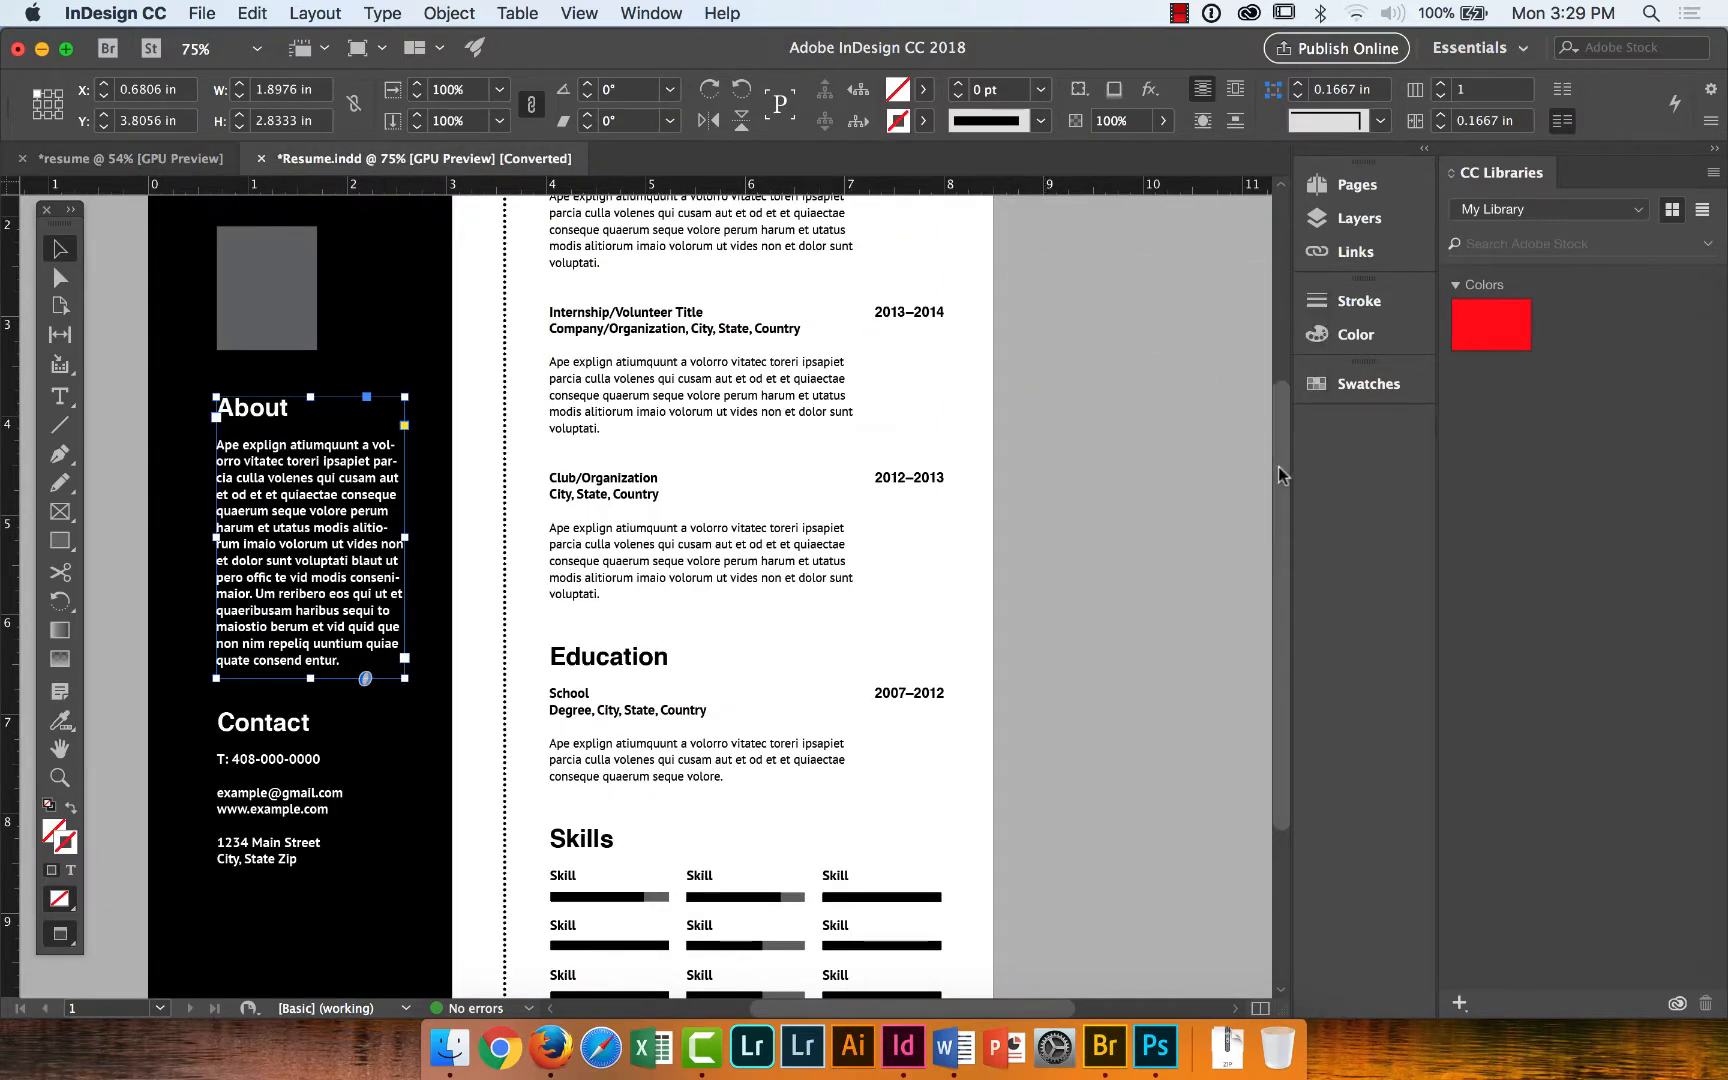
drag(1278, 466, 1284, 599)
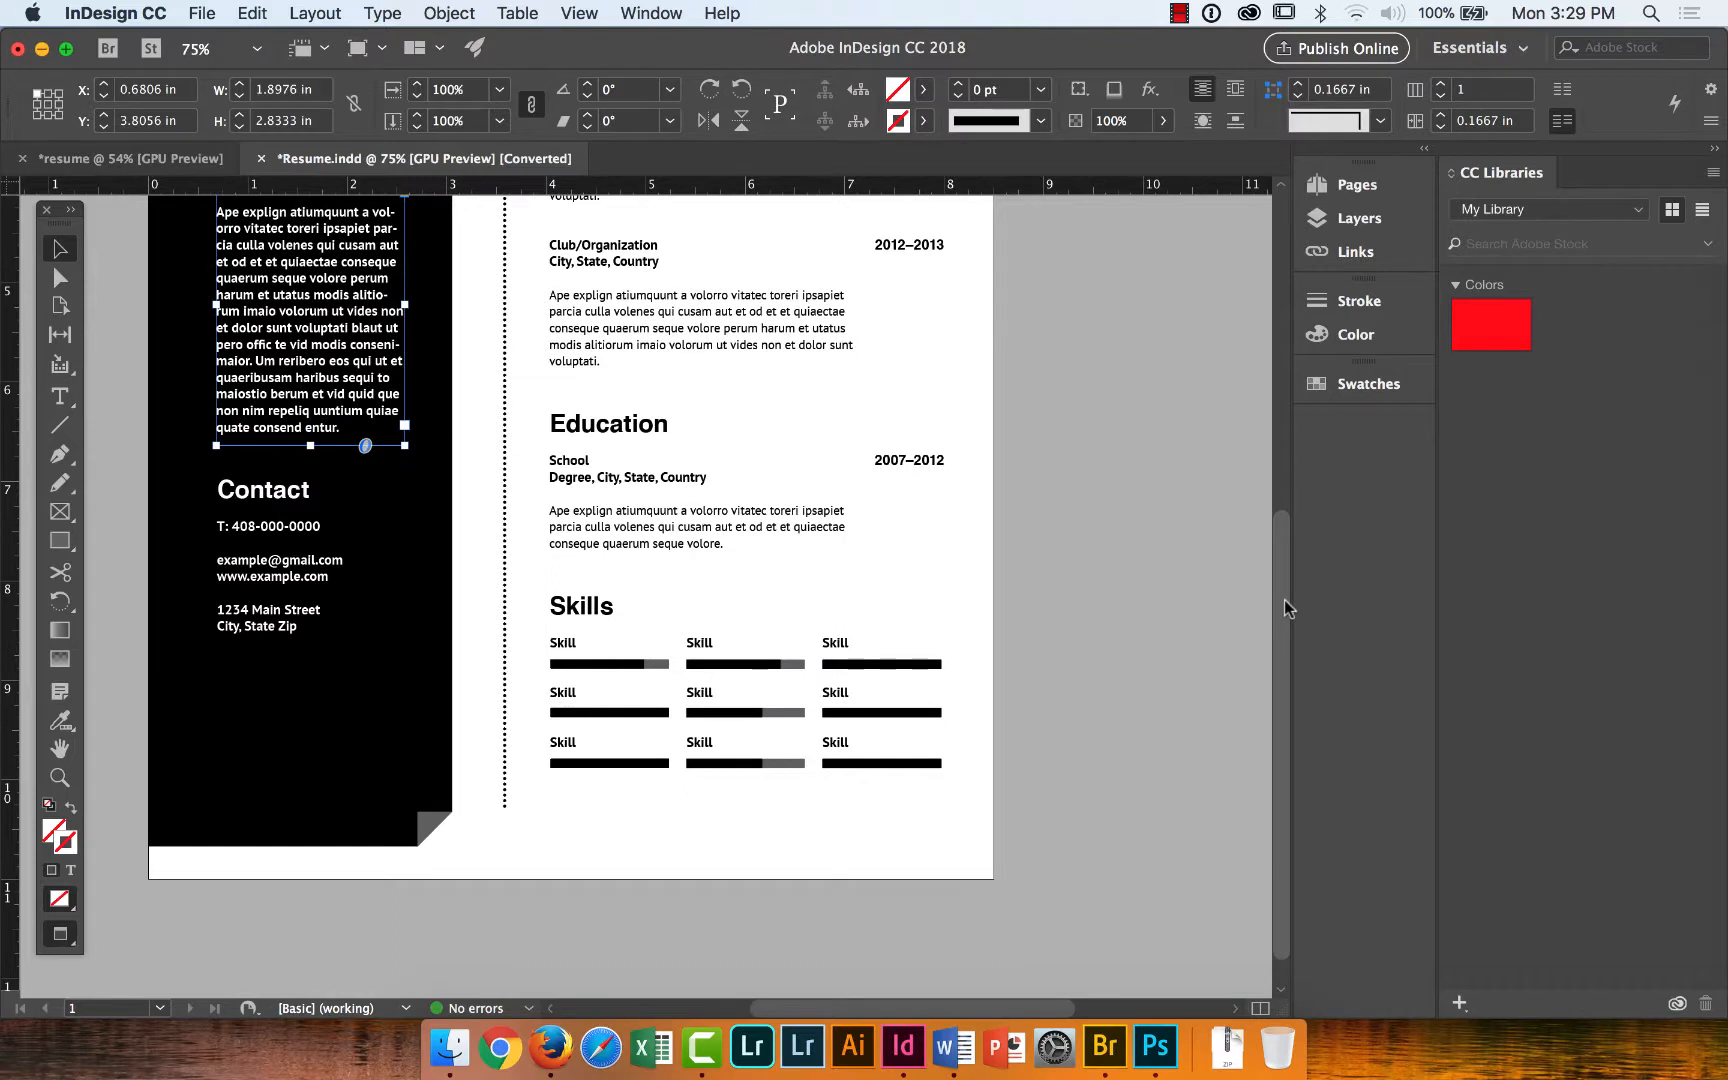
click(582, 665)
click(744, 665)
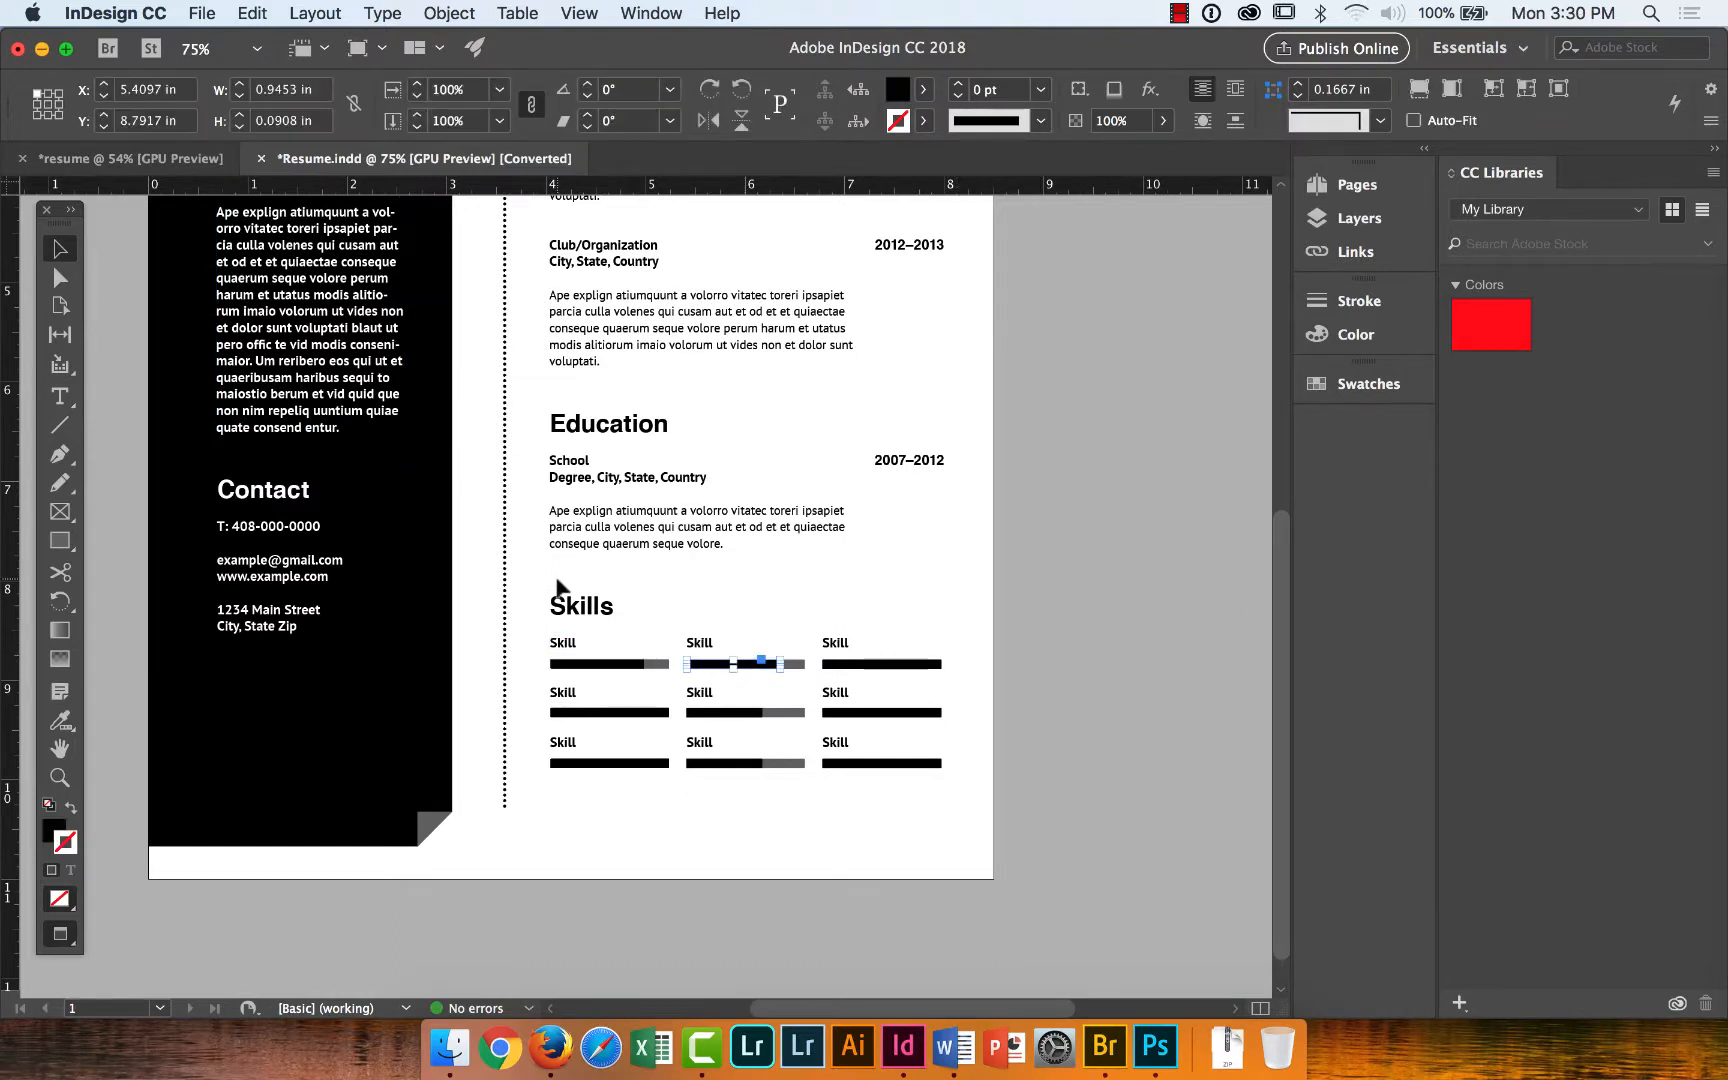
click(587, 606)
click(590, 657)
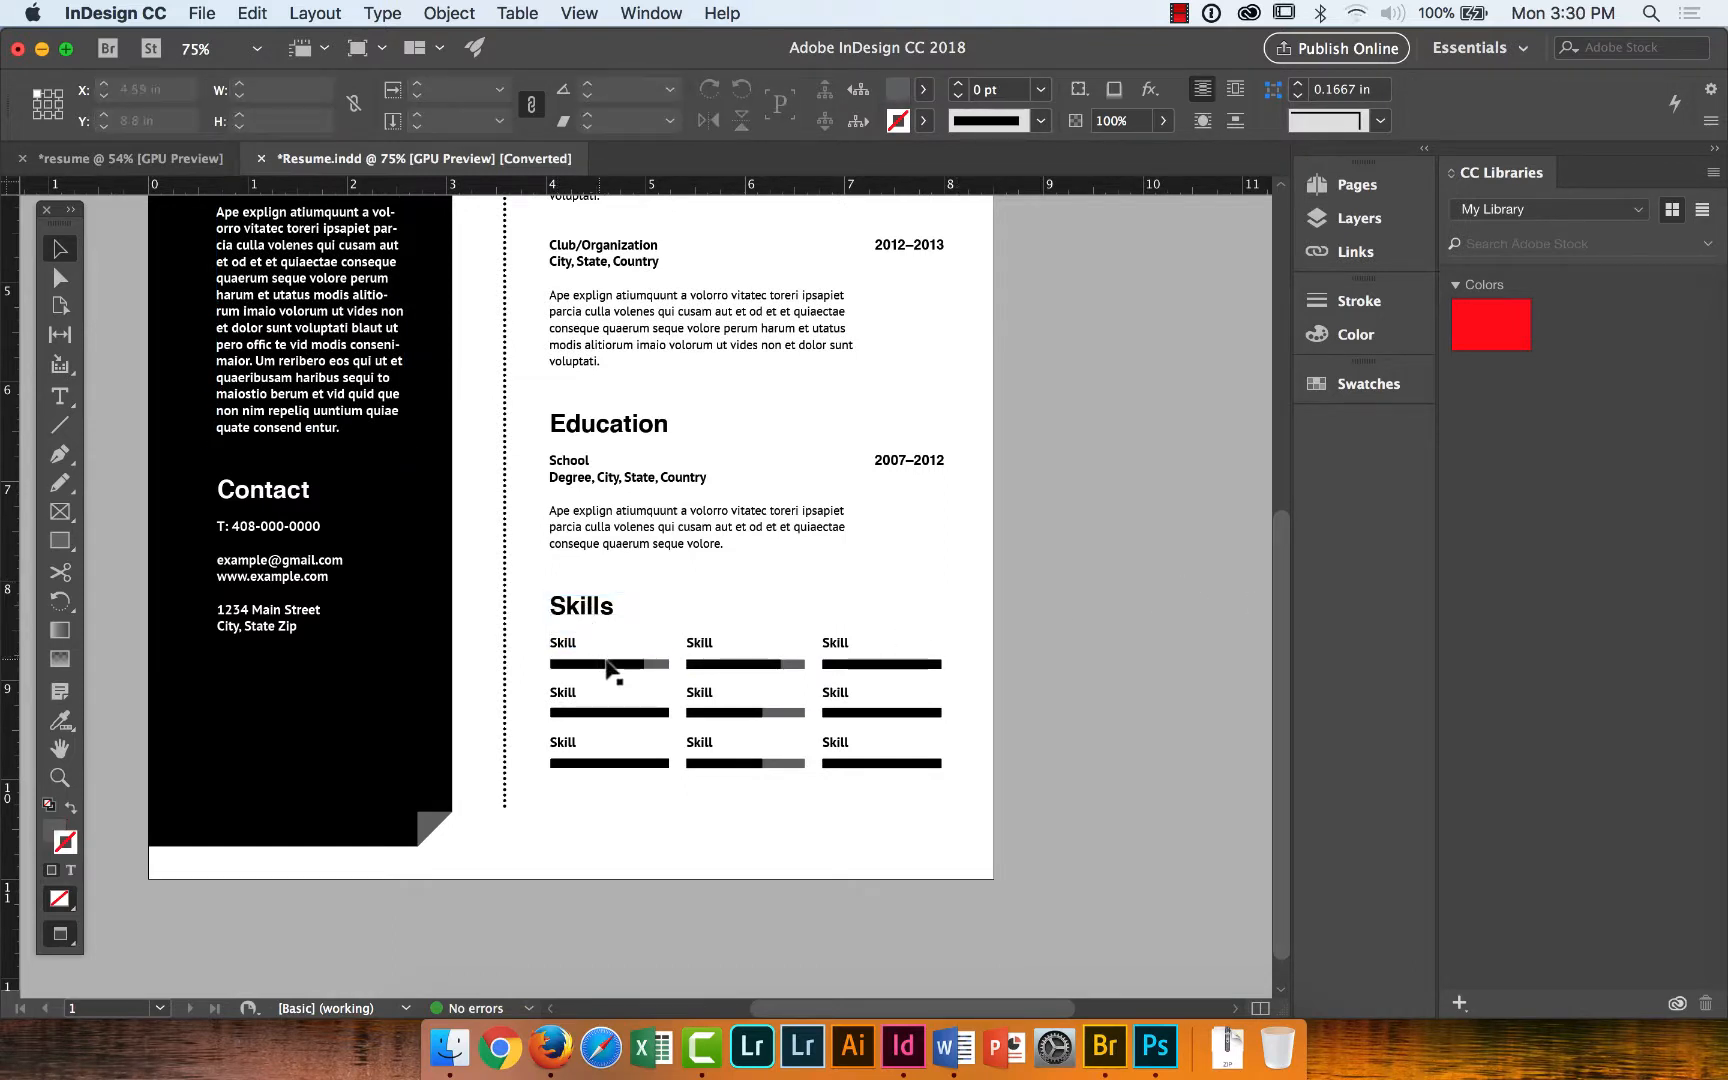
click(607, 665)
click(656, 666)
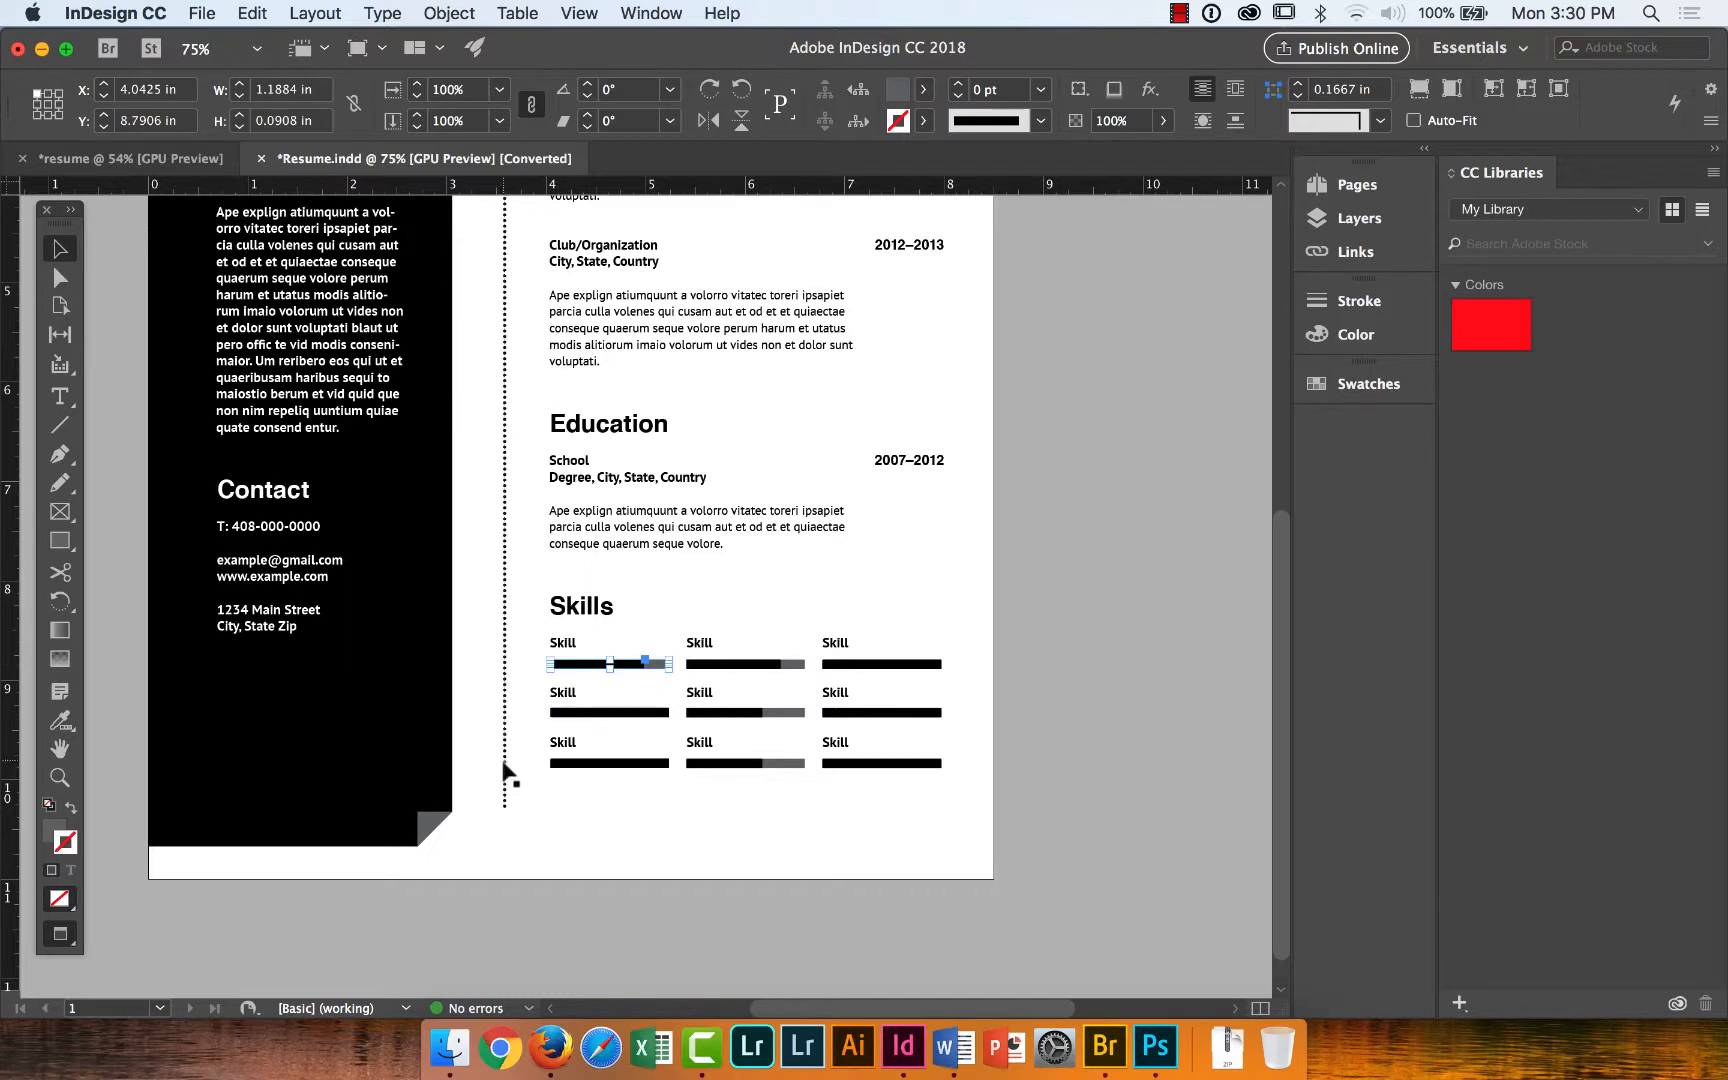
click(622, 705)
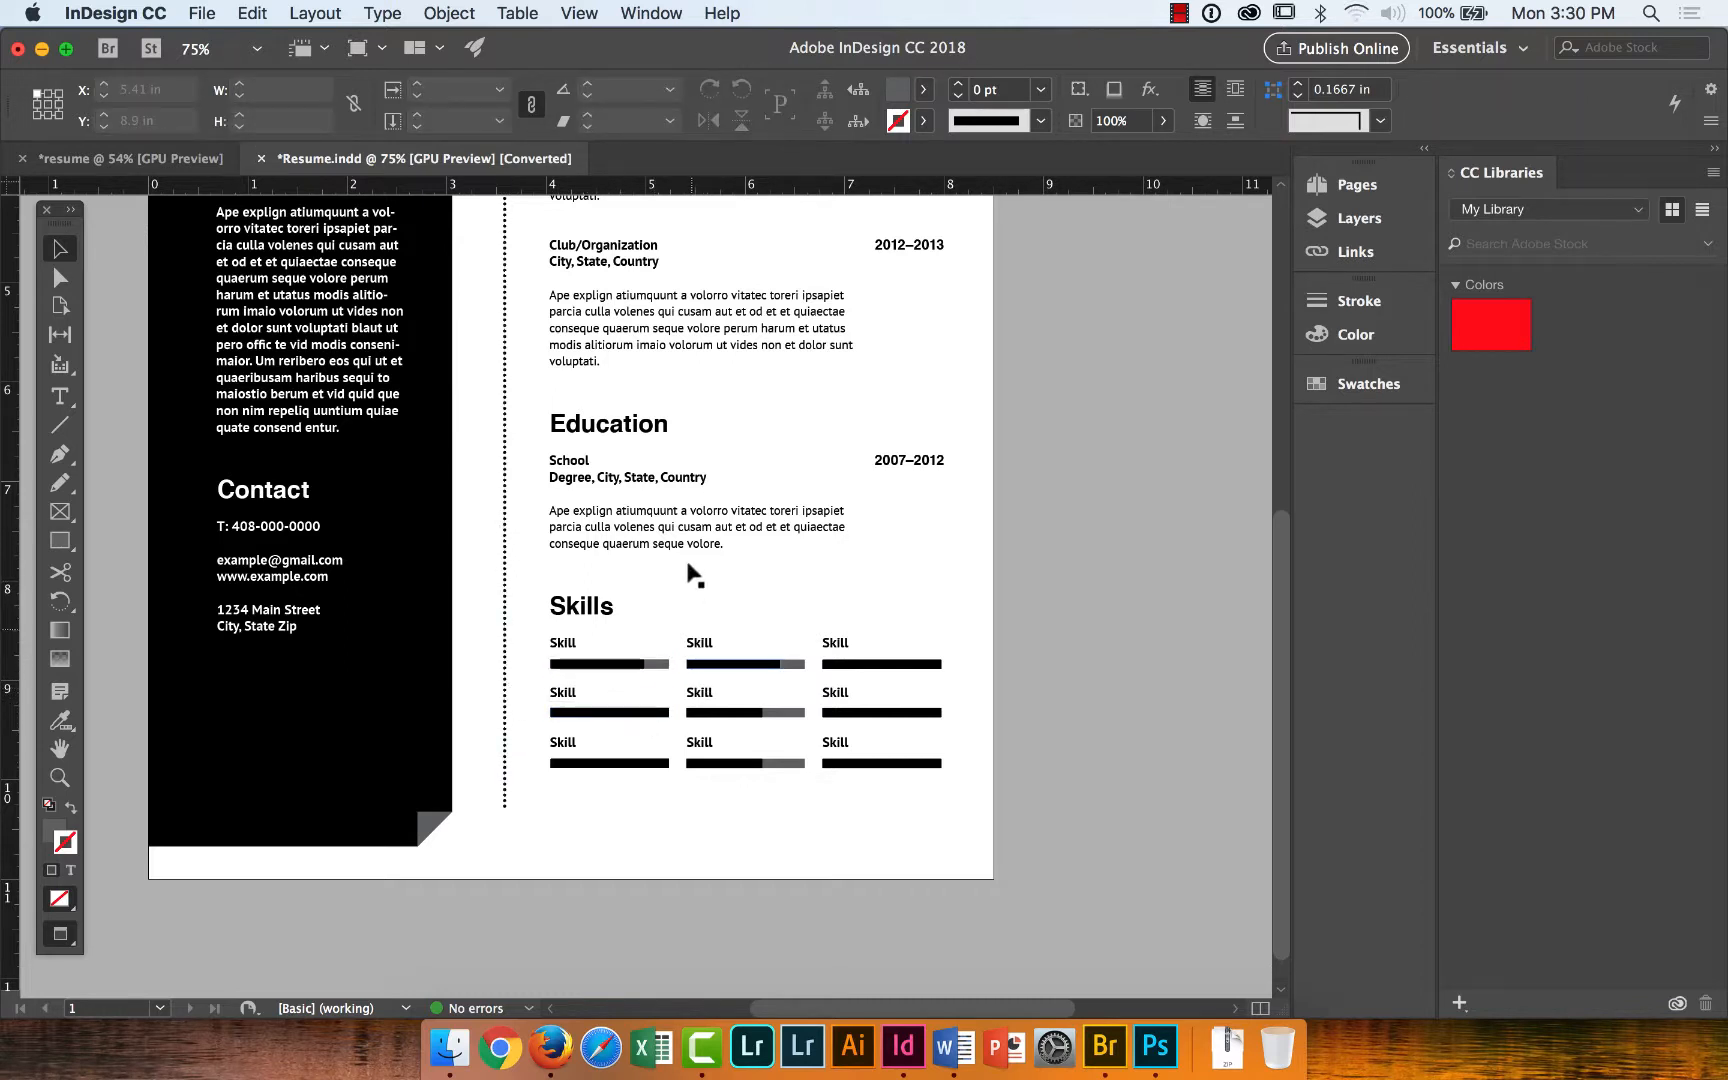
click(143, 160)
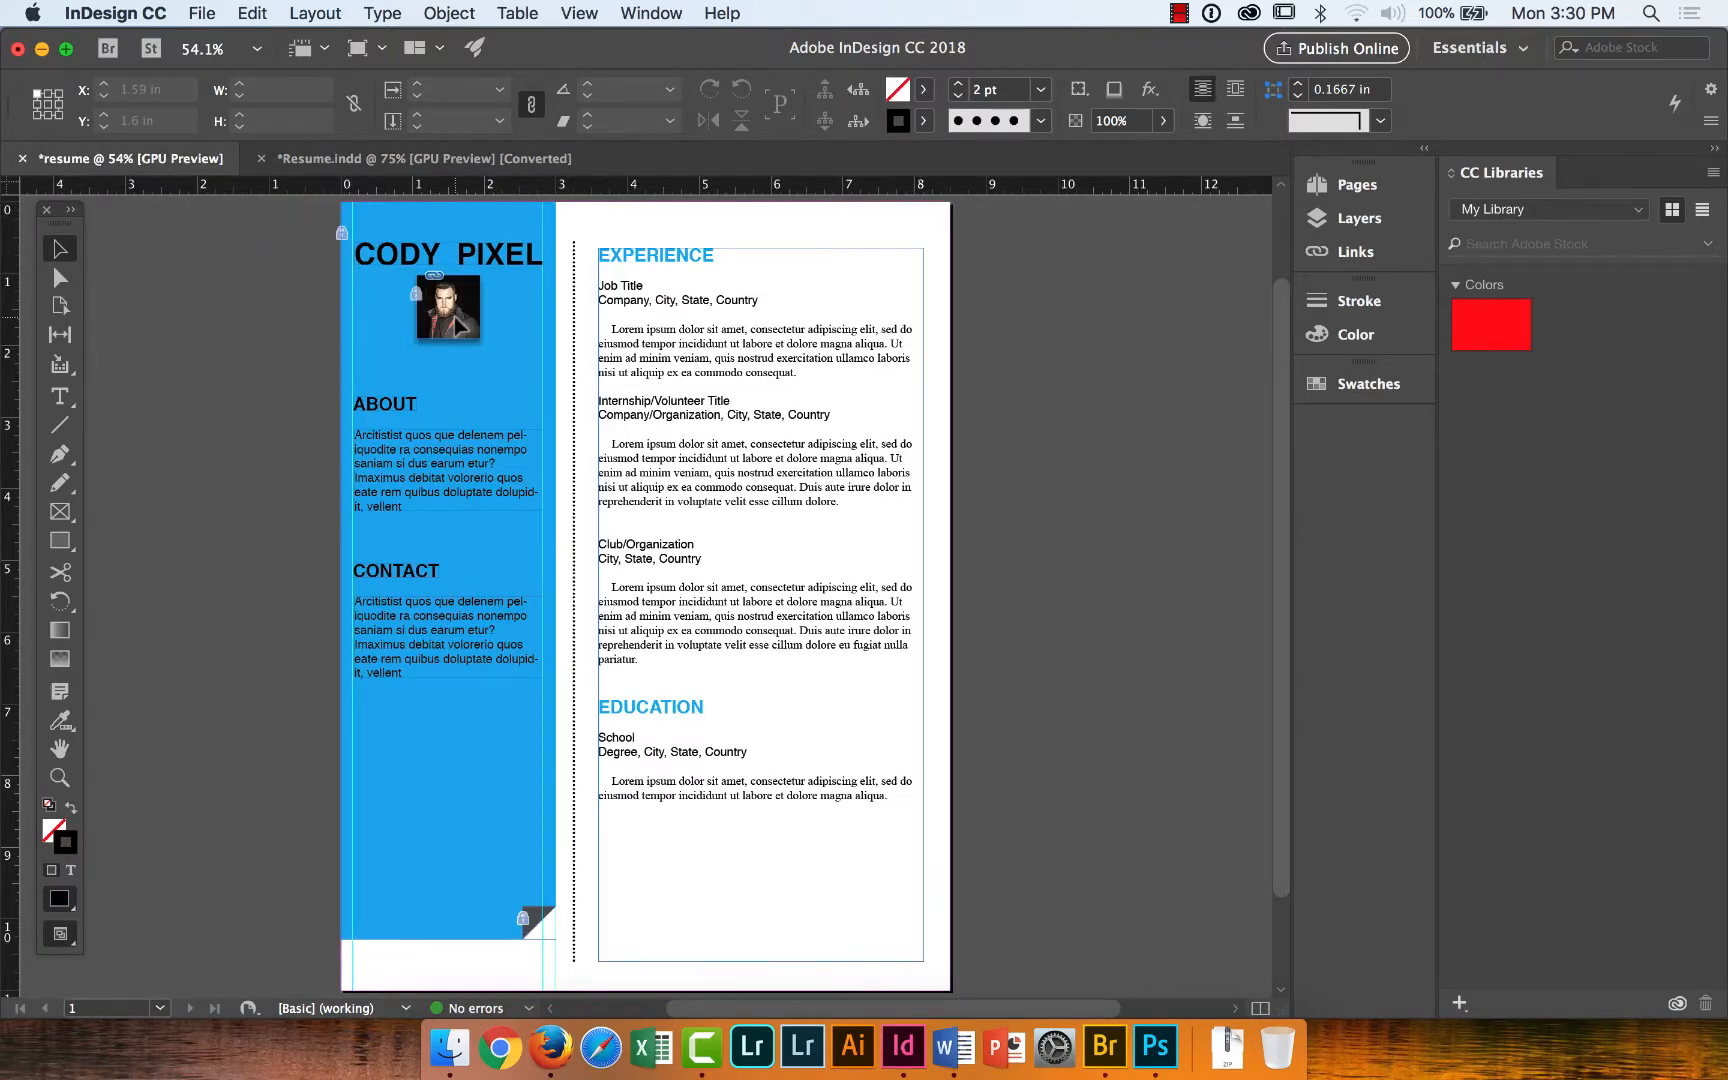
Hide the cody_headshot.psd image in Layer 1.
click(1355, 219)
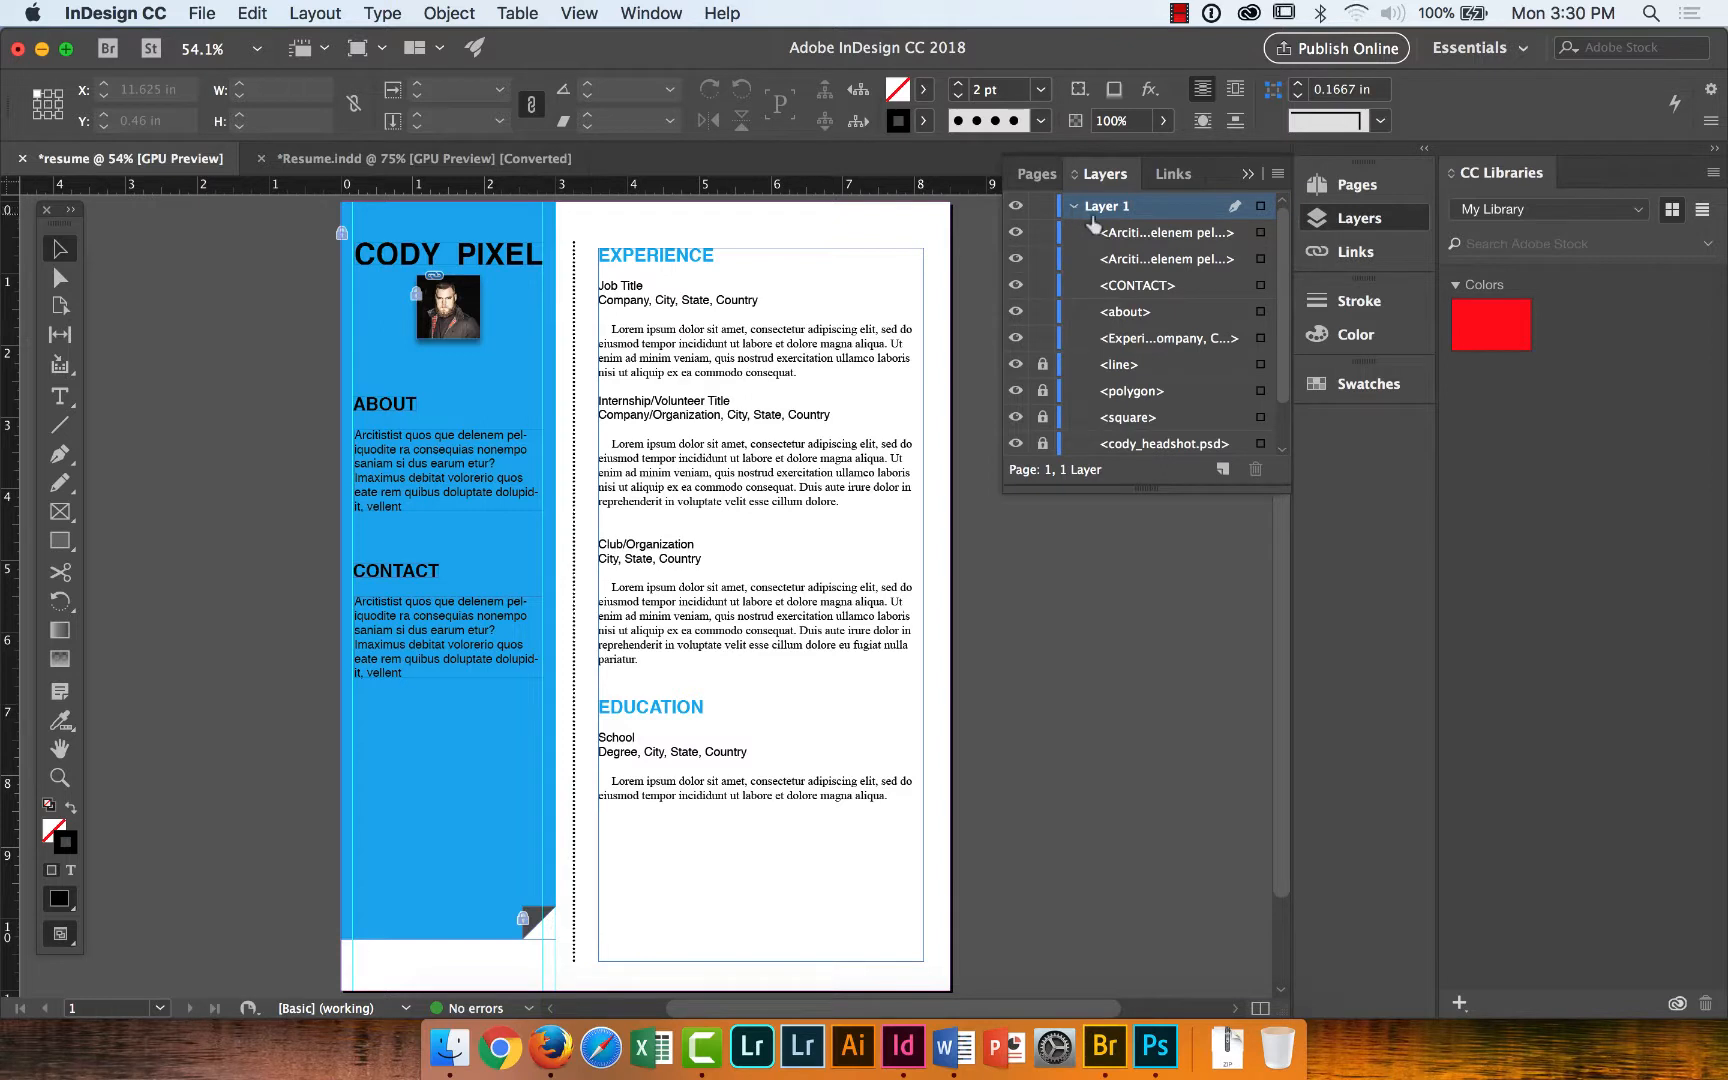
scroll(1281, 298, down, 2)
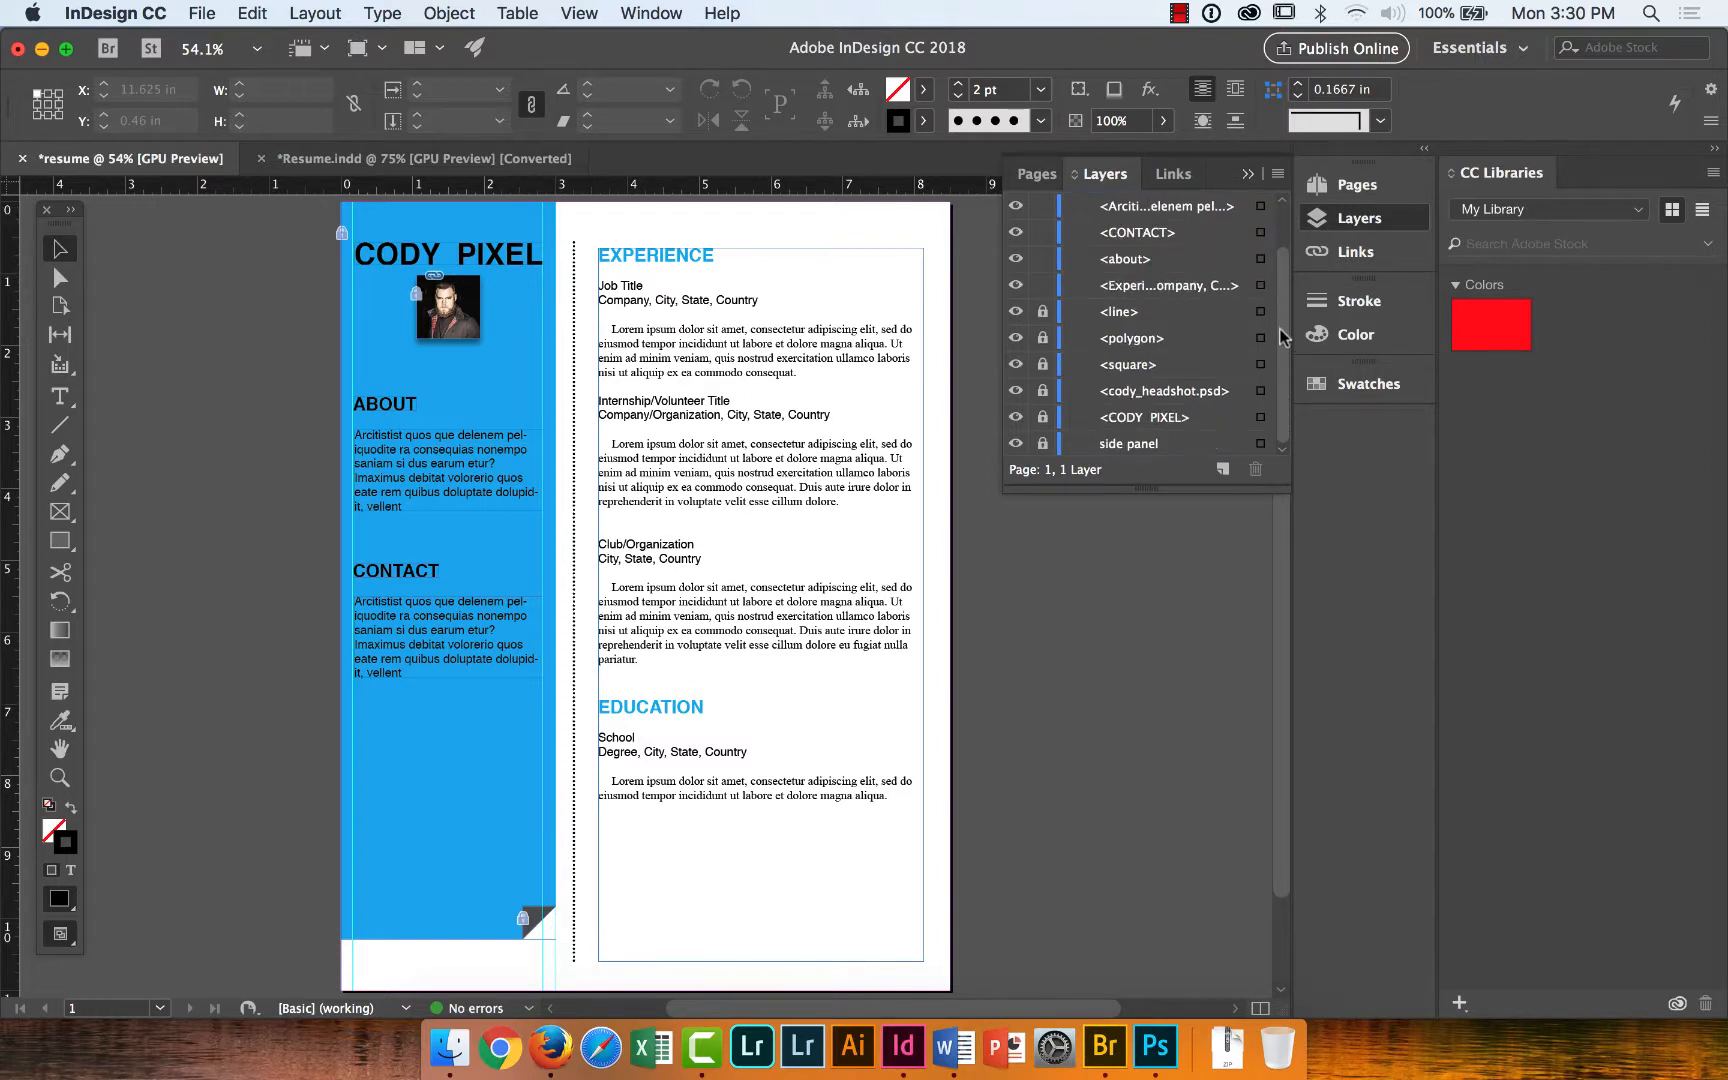
click(1016, 418)
click(1016, 418)
click(1016, 393)
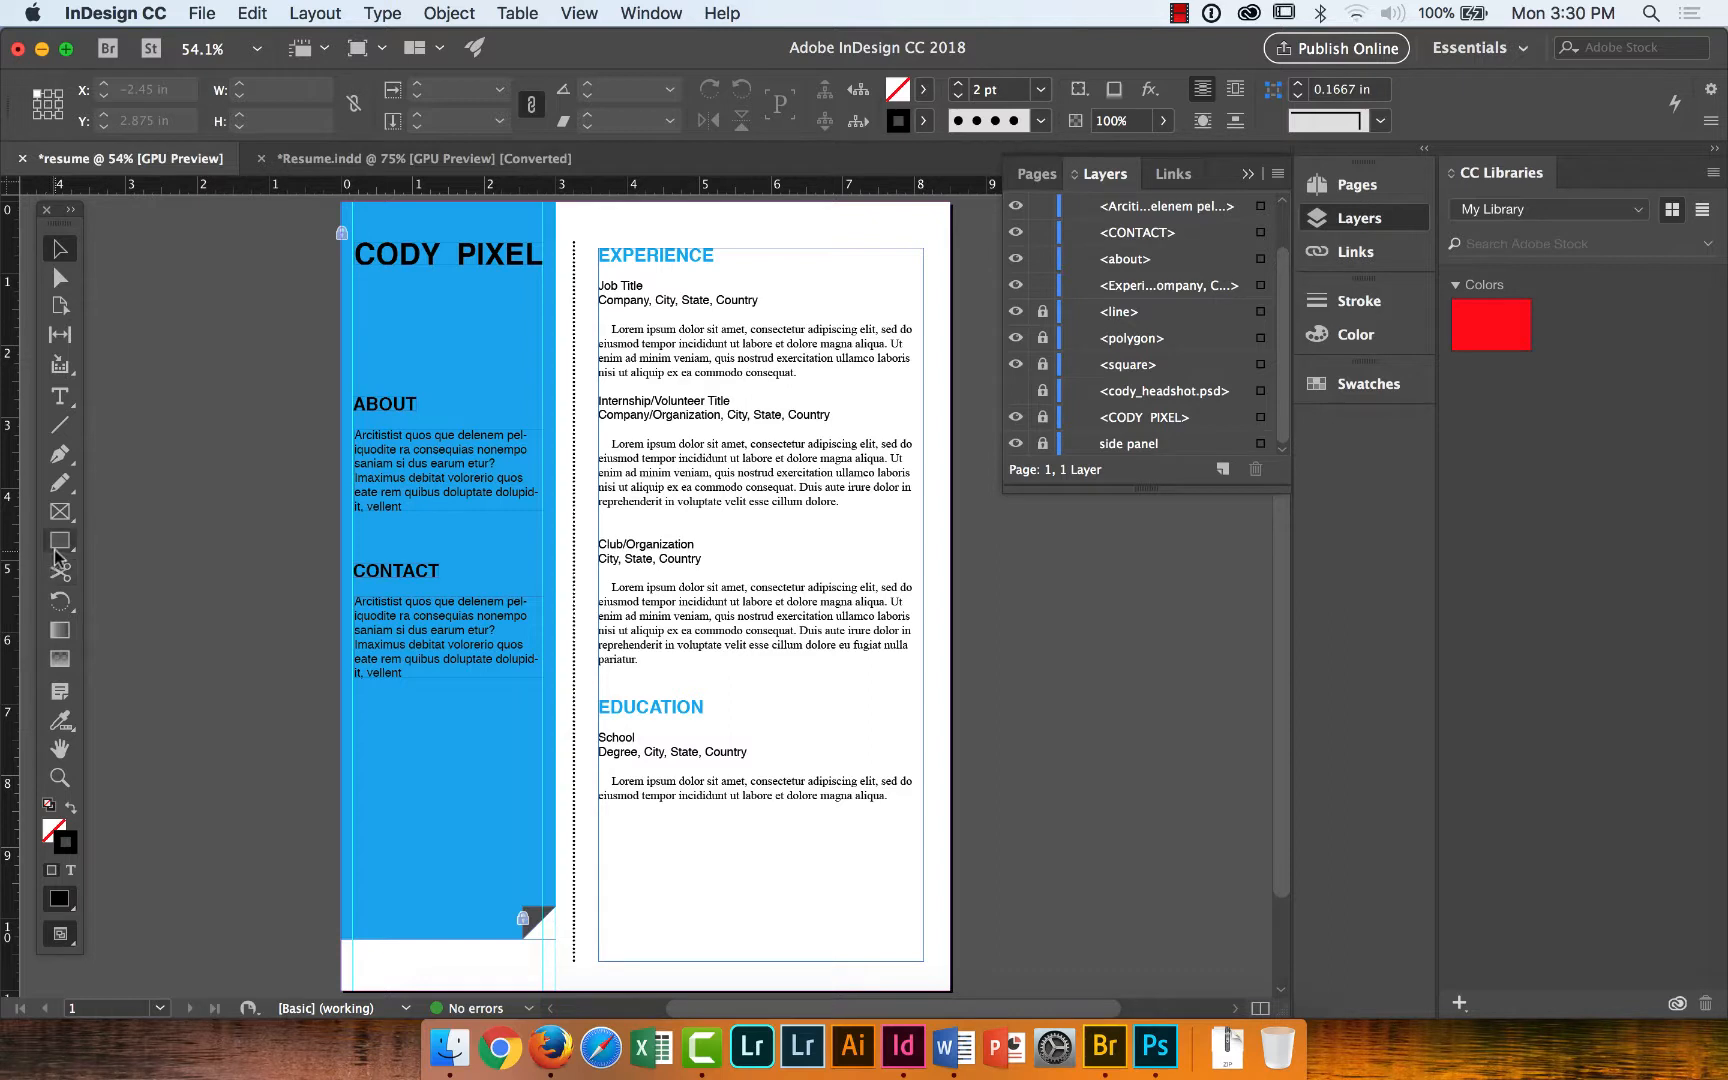
Try a circular ellipse frame about 1.32 in across below the sidebar name, and delete it.
click(61, 513)
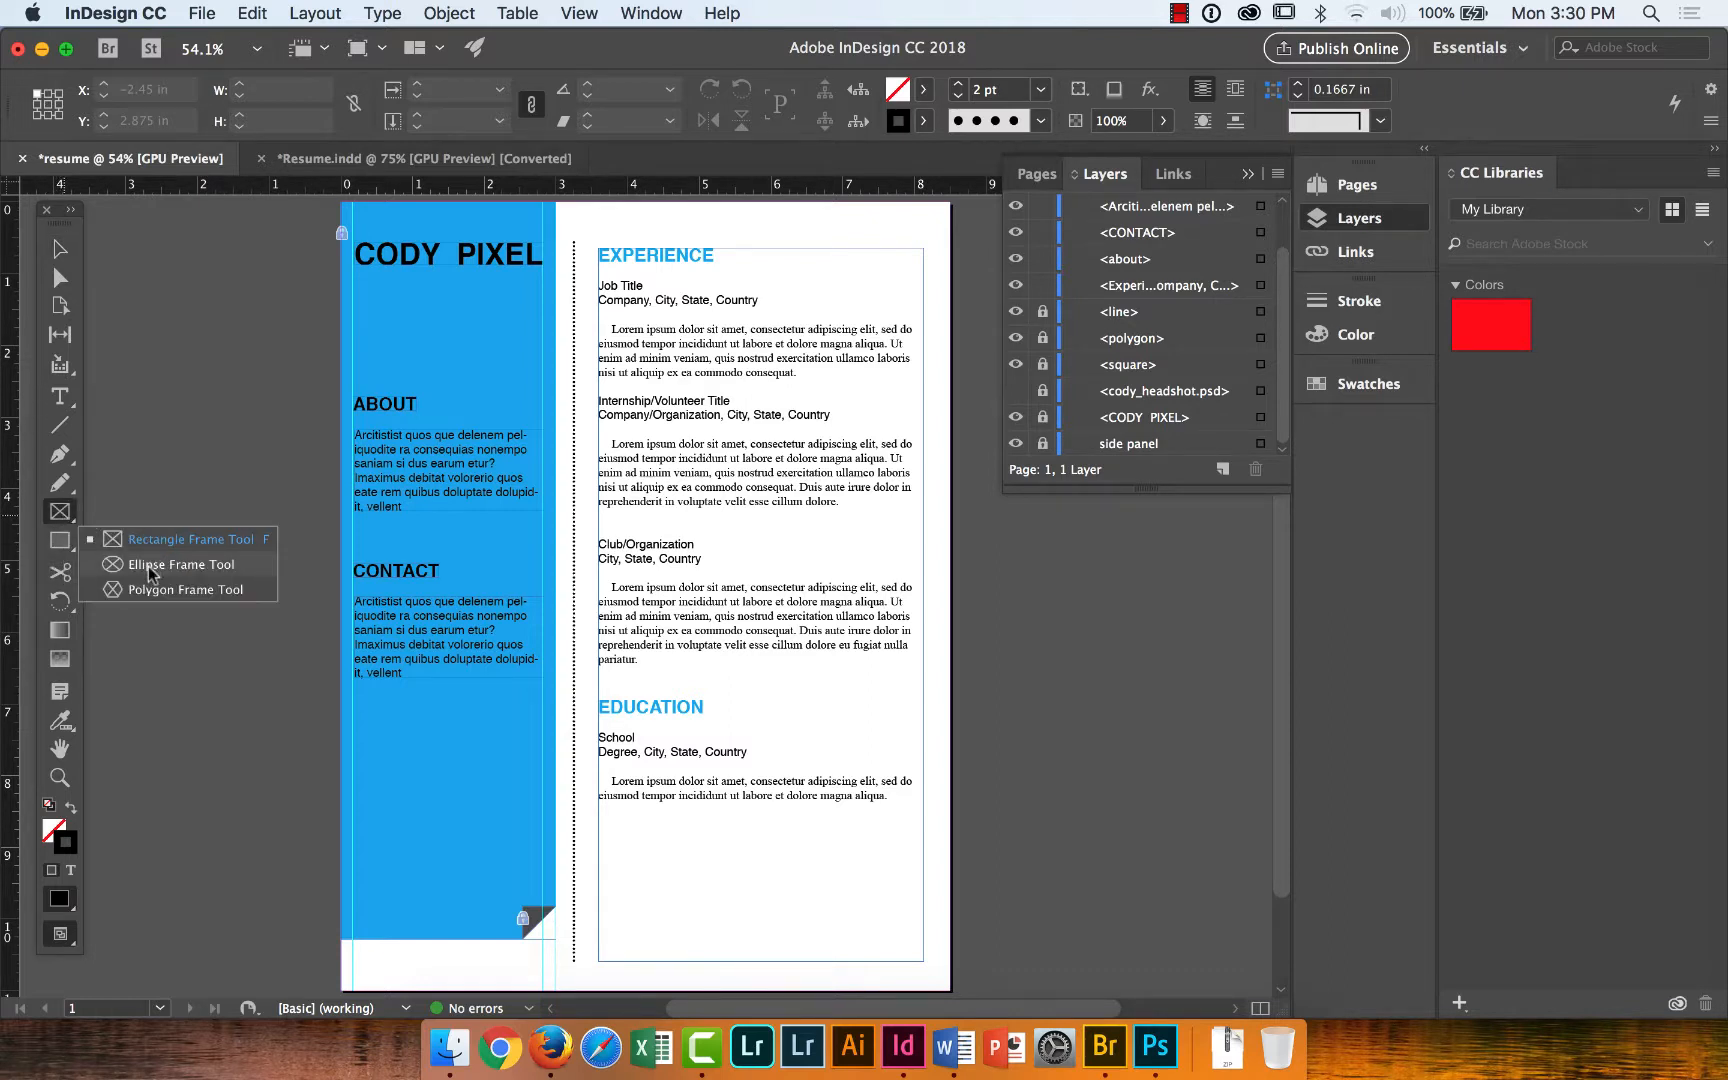
click(150, 565)
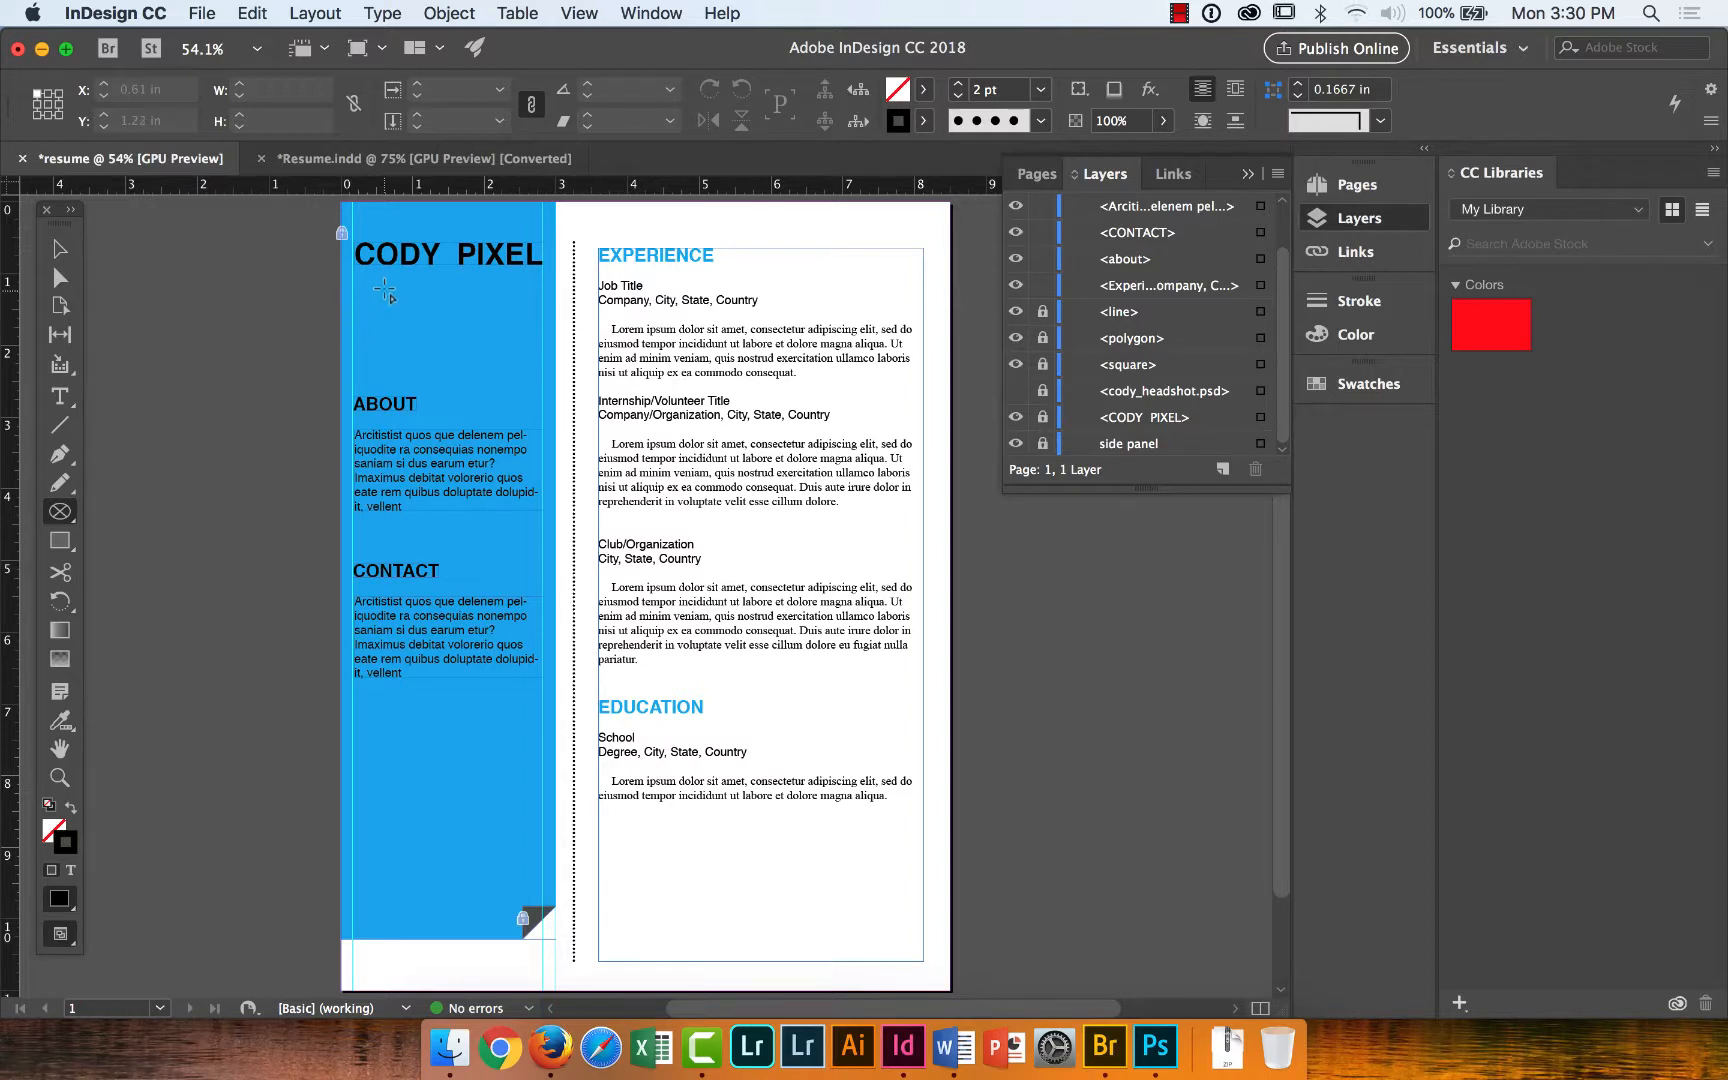
drag(384, 290, 535, 383)
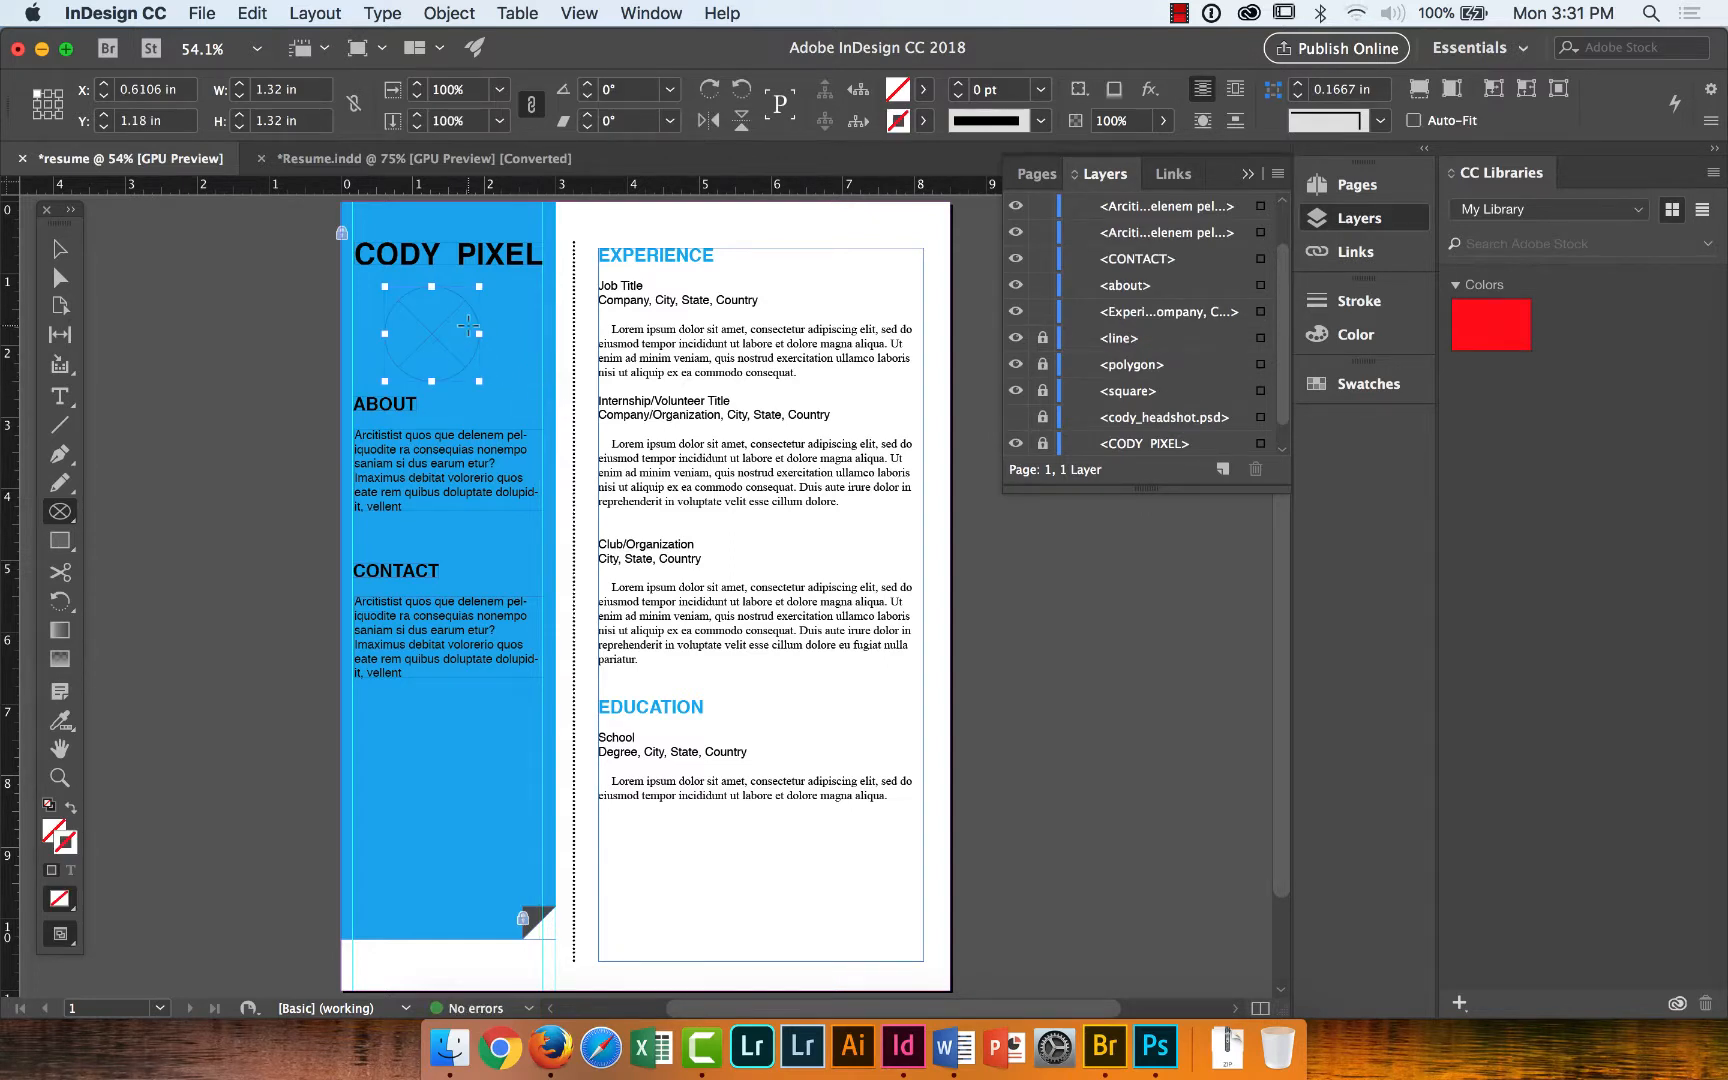
click(58, 255)
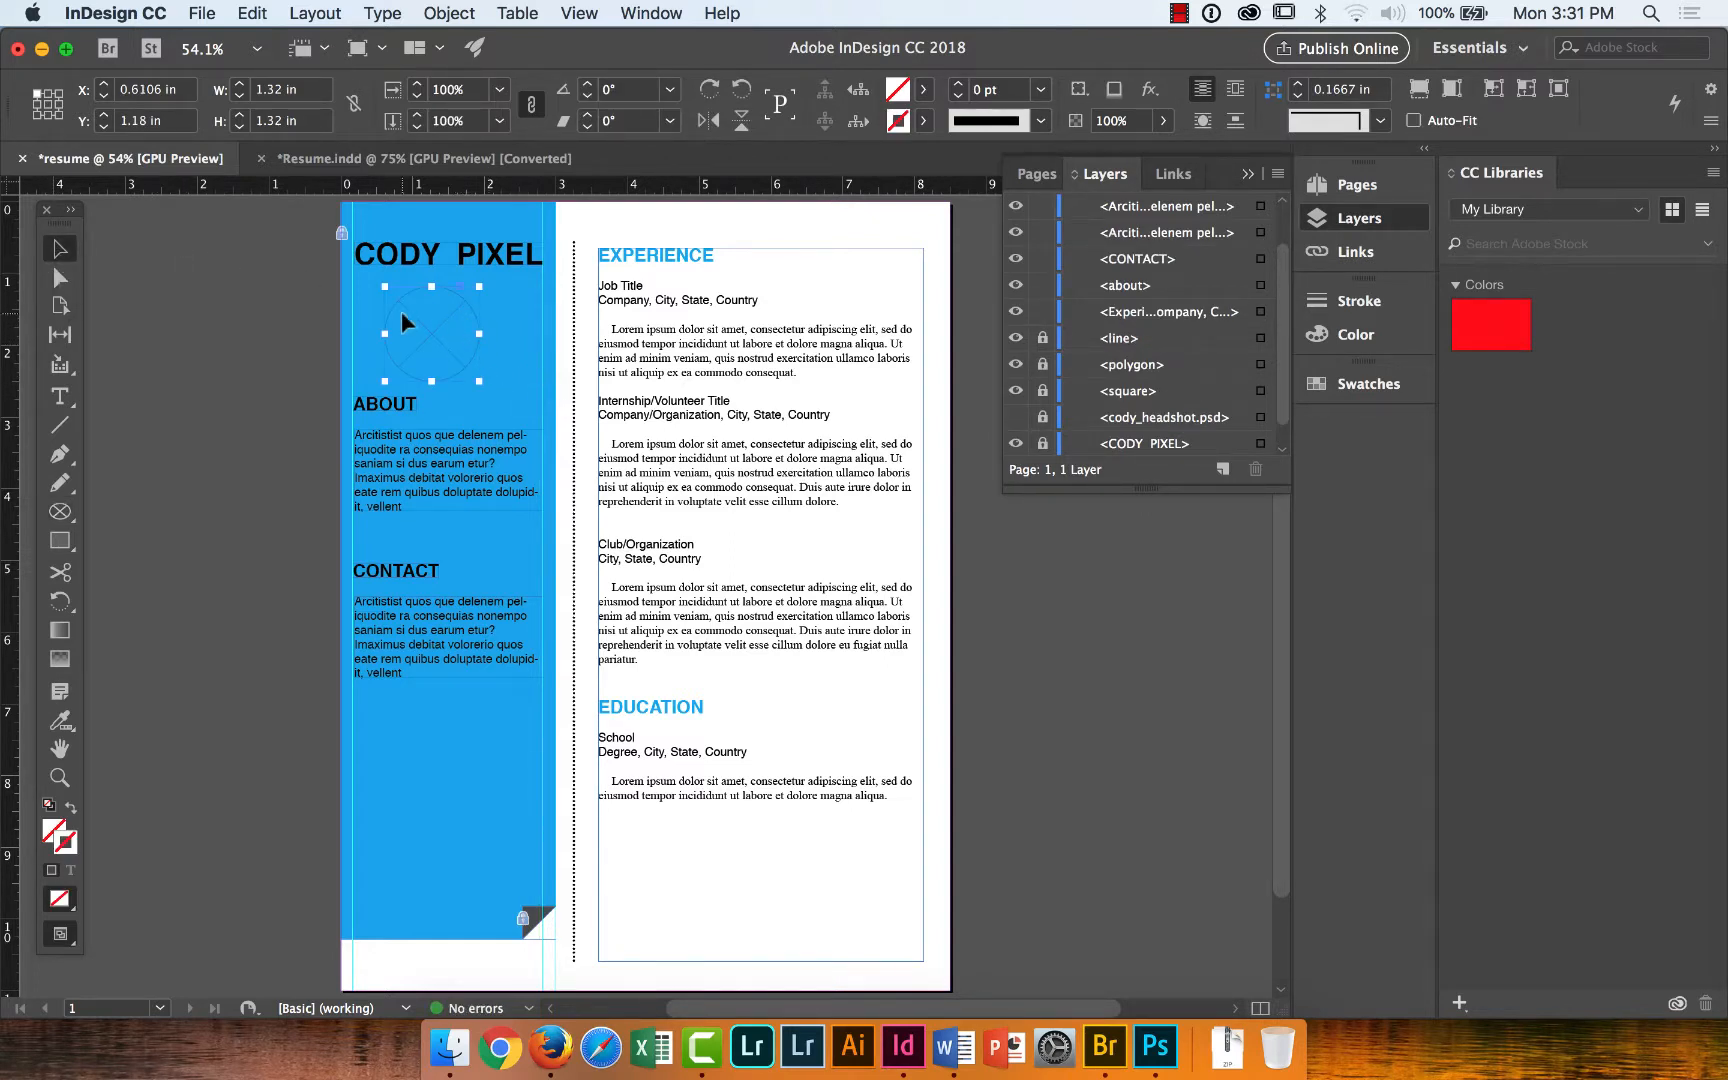
drag(423, 324, 433, 317)
click(144, 333)
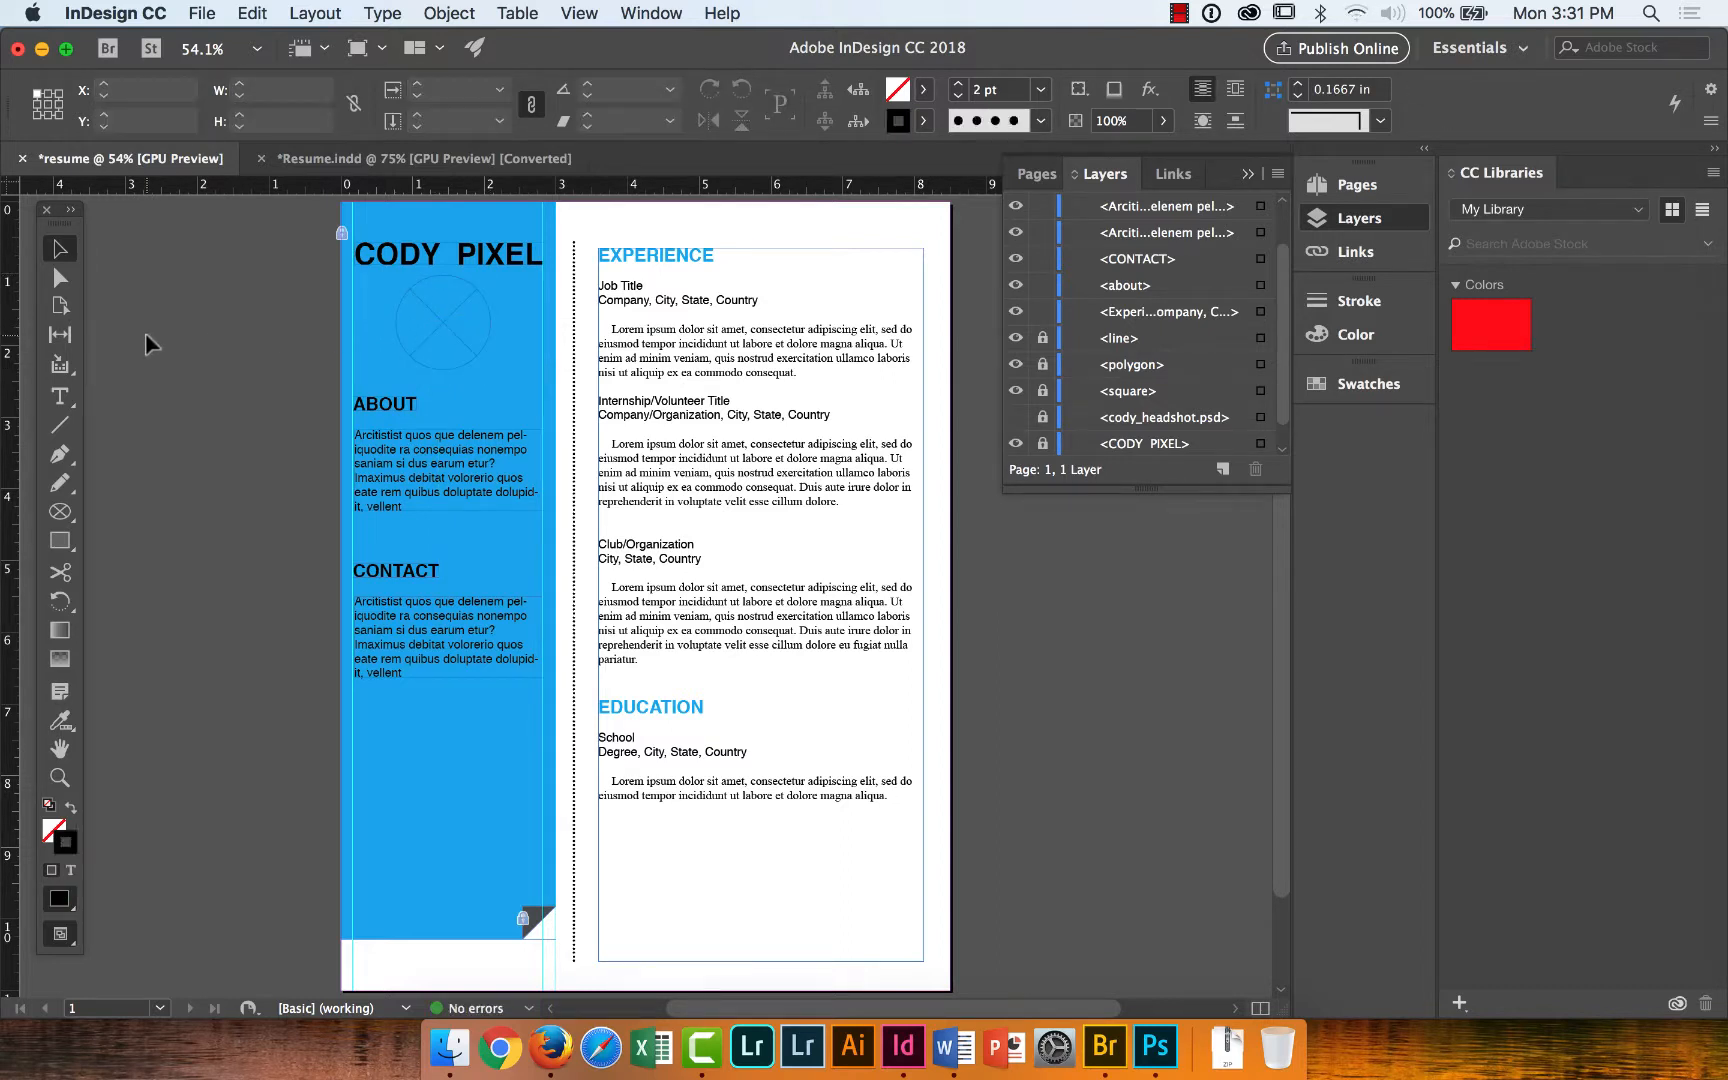
click(433, 325)
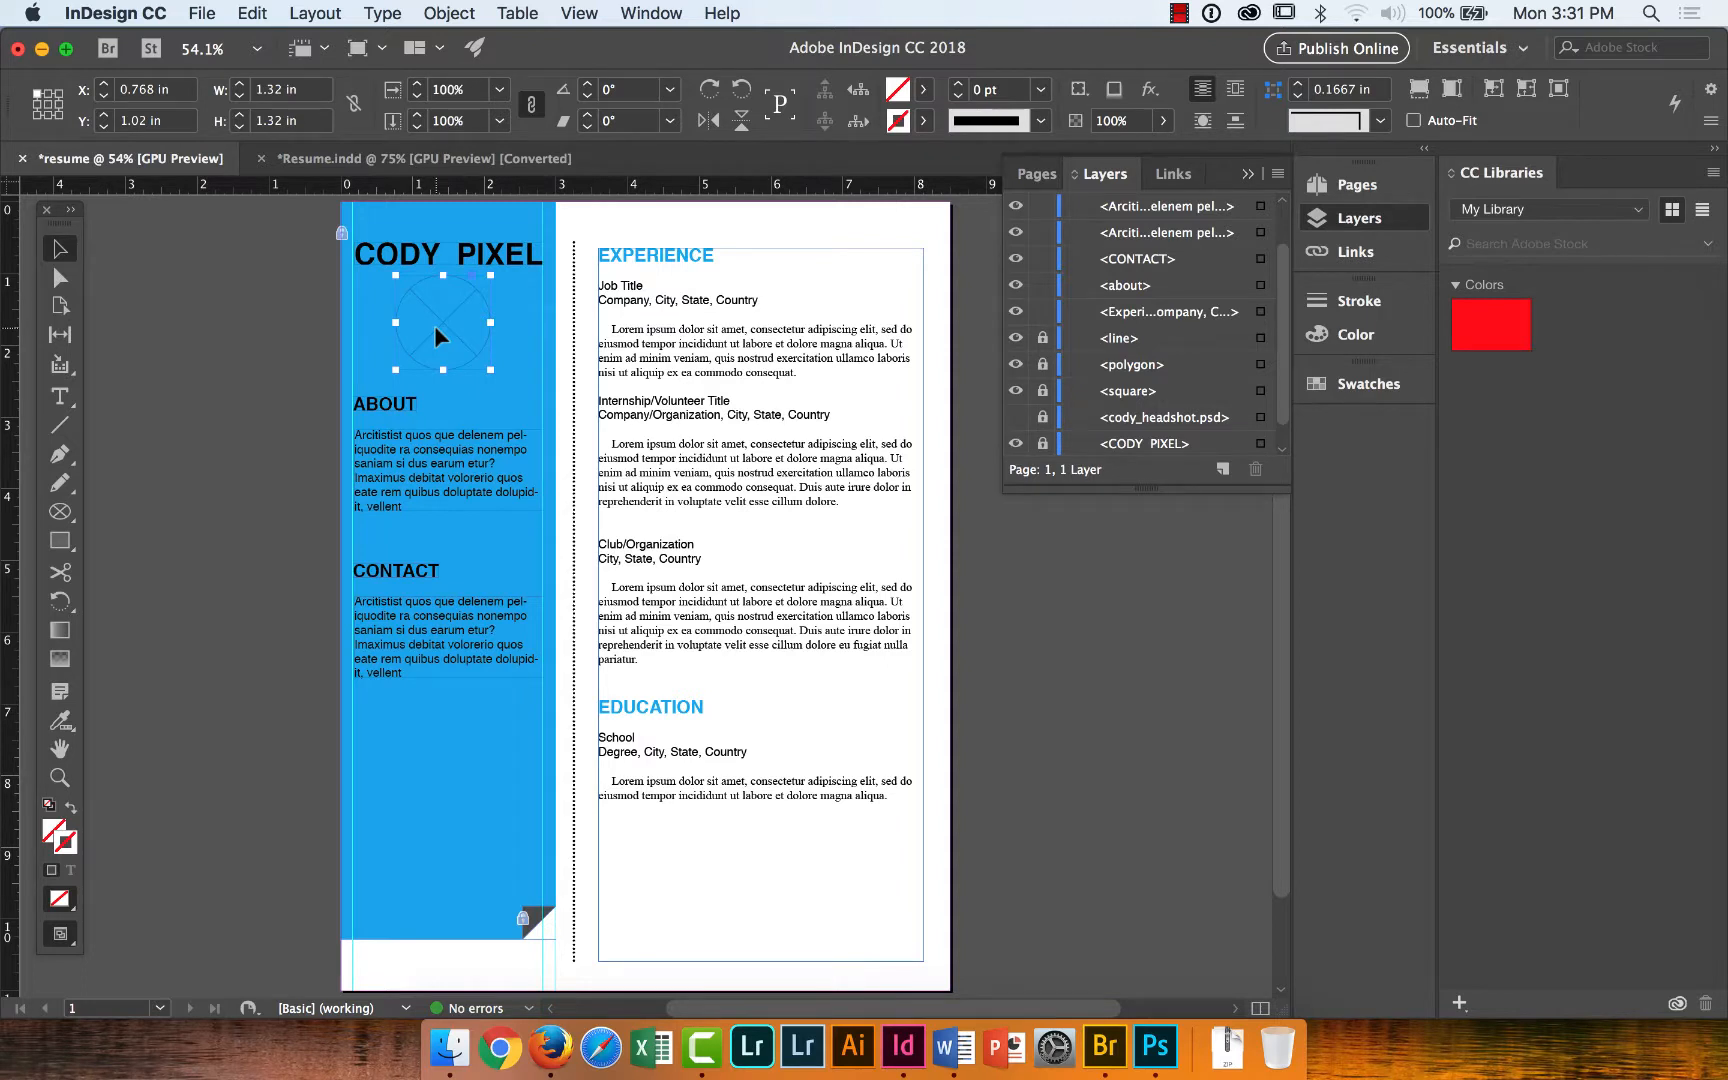
key(BackSpace)
Draw a circular ellipse frame about 1.46 in across between the sidebar name and the ABOUT heading.
click(58, 514)
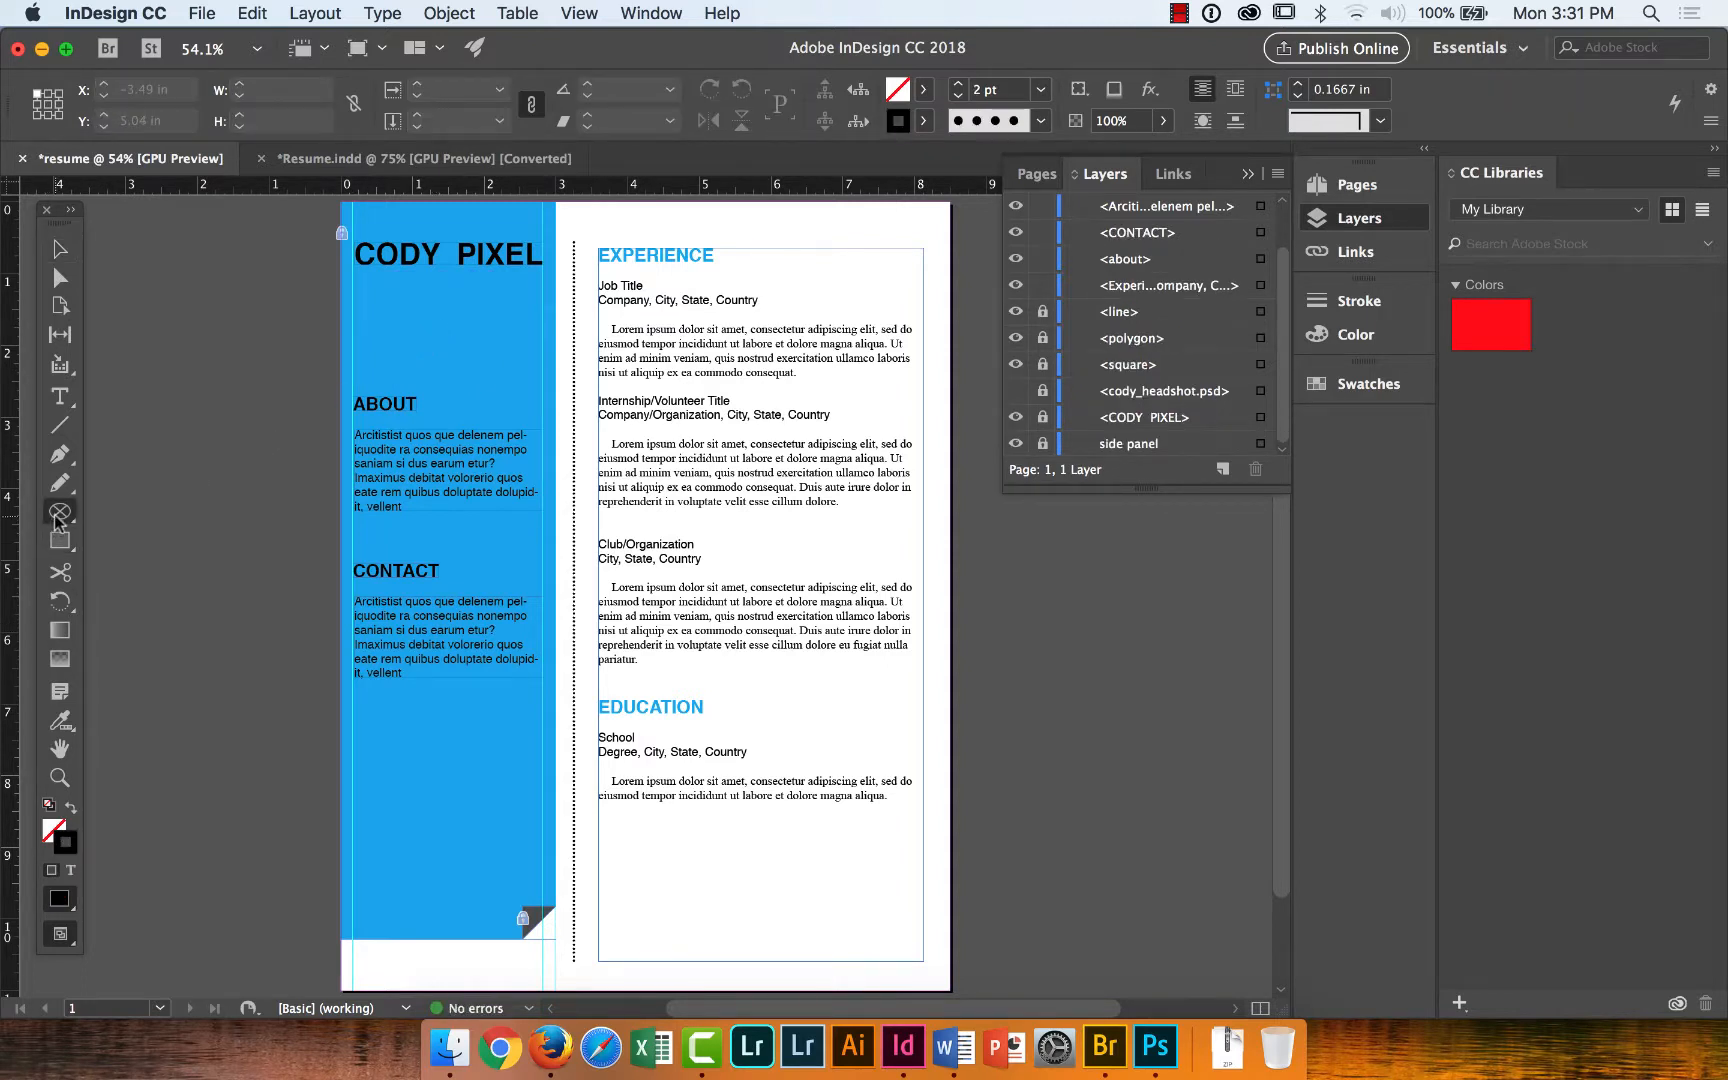
drag(56, 520, 143, 569)
mouse_move(378, 293)
mouse_down()
mouse_move(503, 362)
mouse_move(502, 333)
mouse_move(502, 355)
mouse_move(478, 318)
mouse_move(468, 638)
mouse_move(450, 318)
mouse_move(524, 395)
mouse_up()
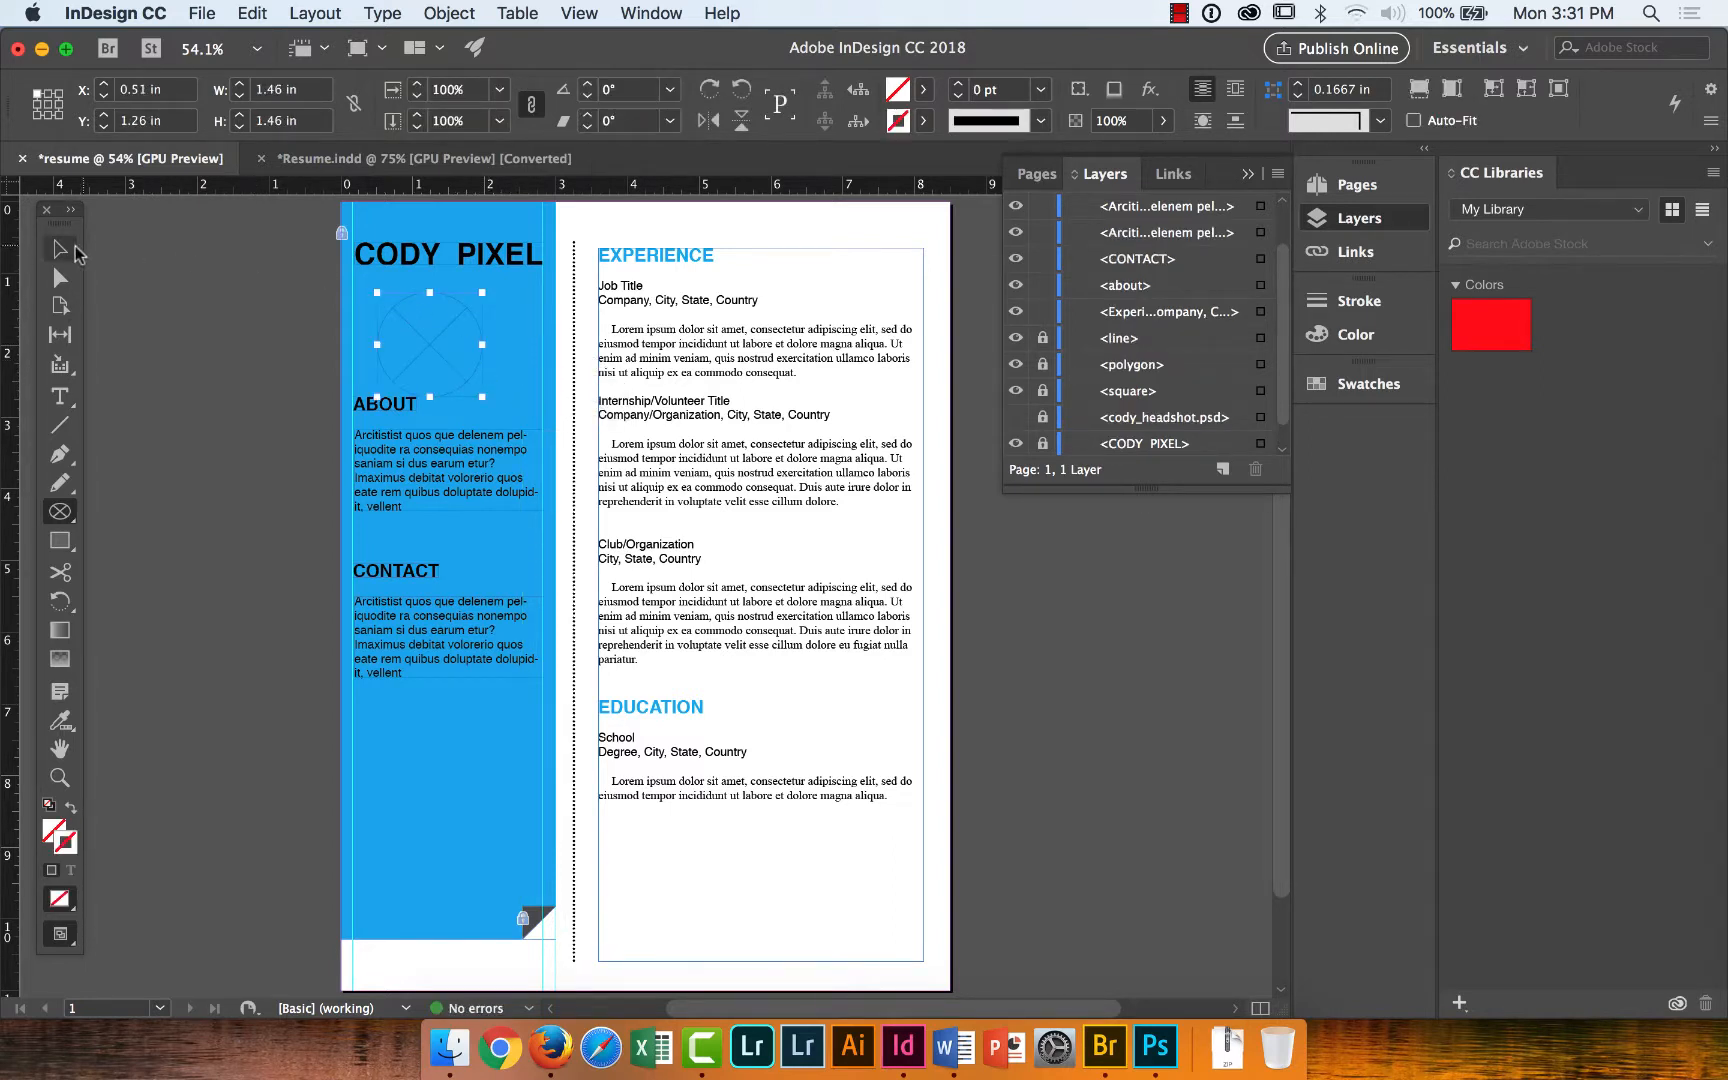
click(72, 252)
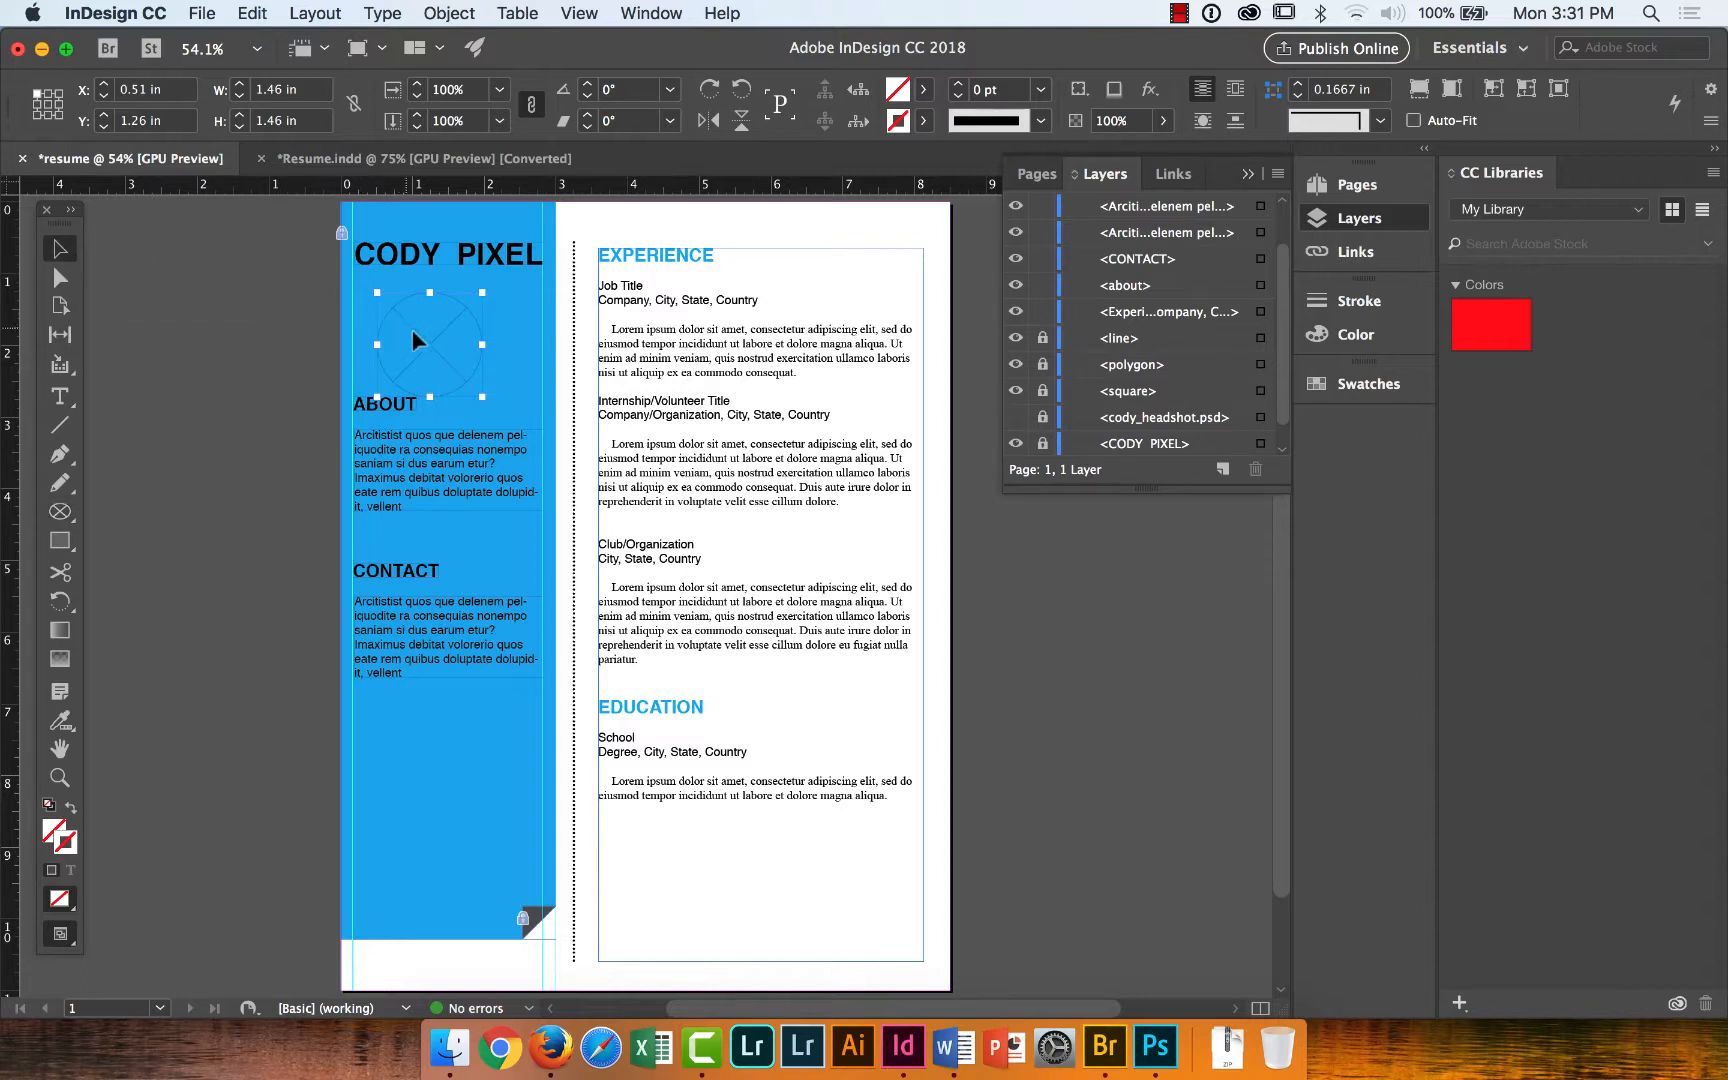
Move the circular frame to about X 0.64 in, Y 1.02 in, and place cody_headshot.psd from links/photo into it with default import options.
drag(418, 333, 433, 323)
click(200, 22)
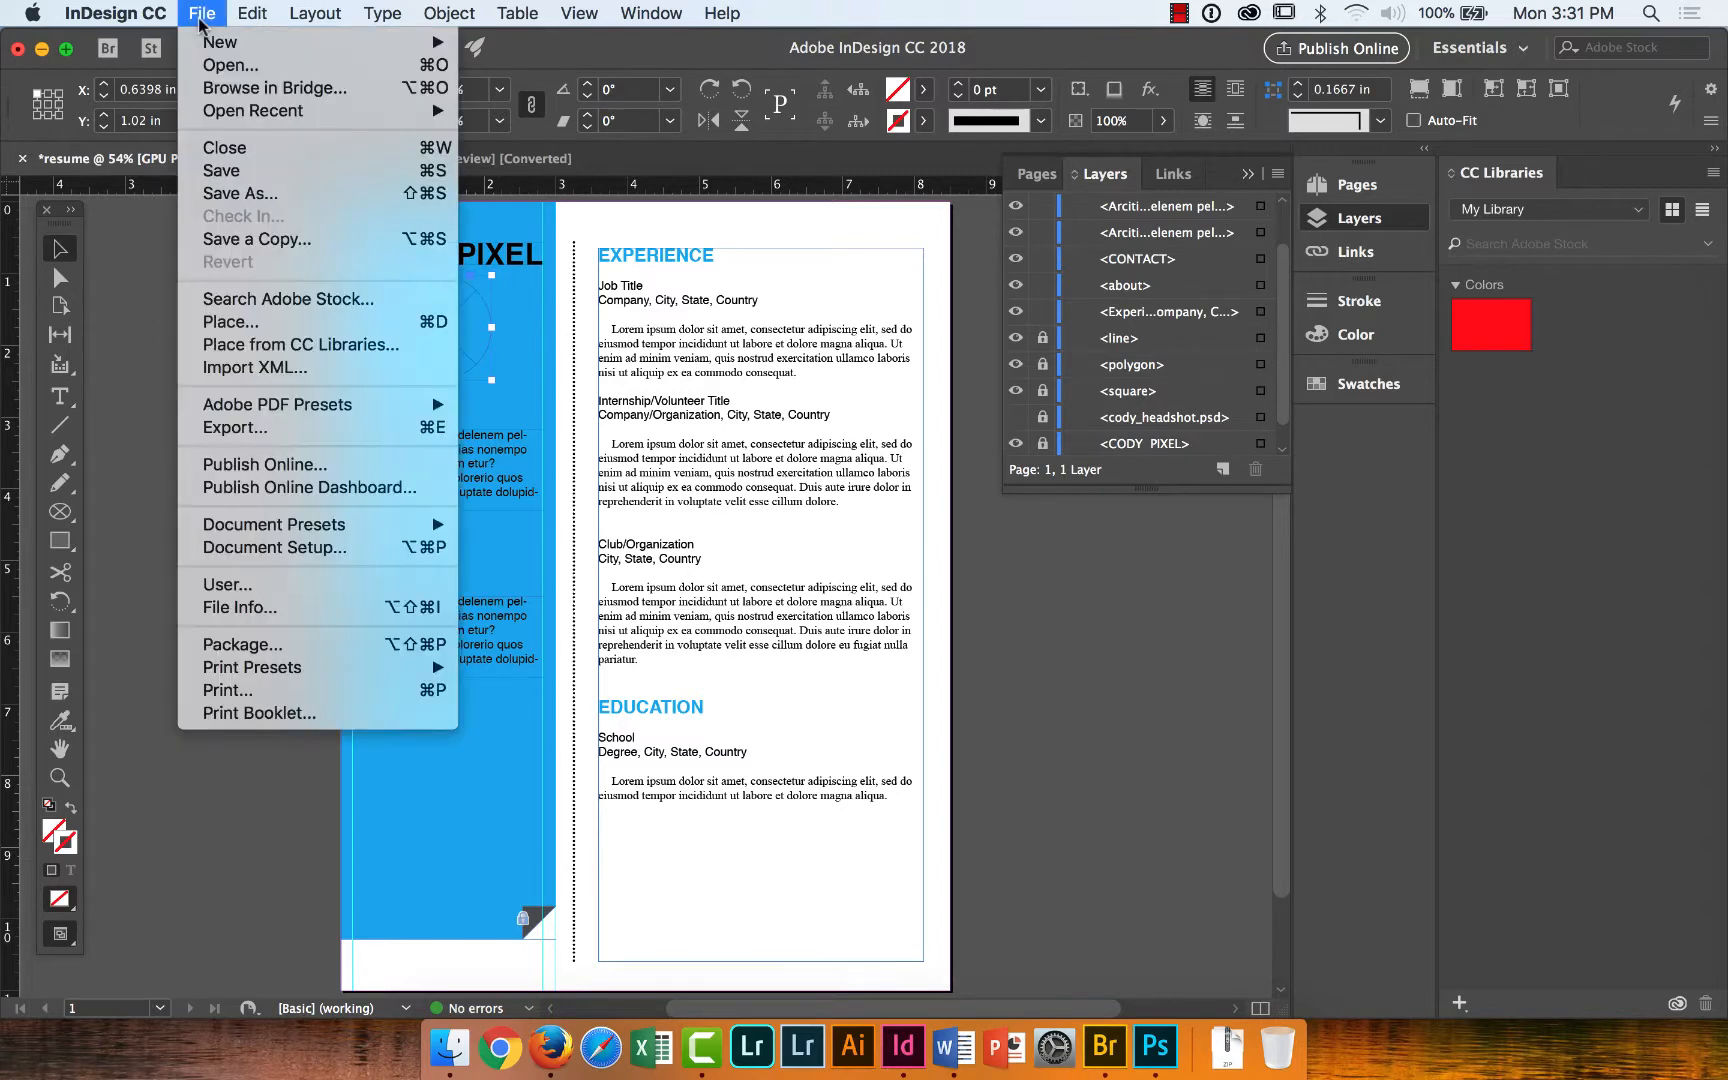
click(243, 321)
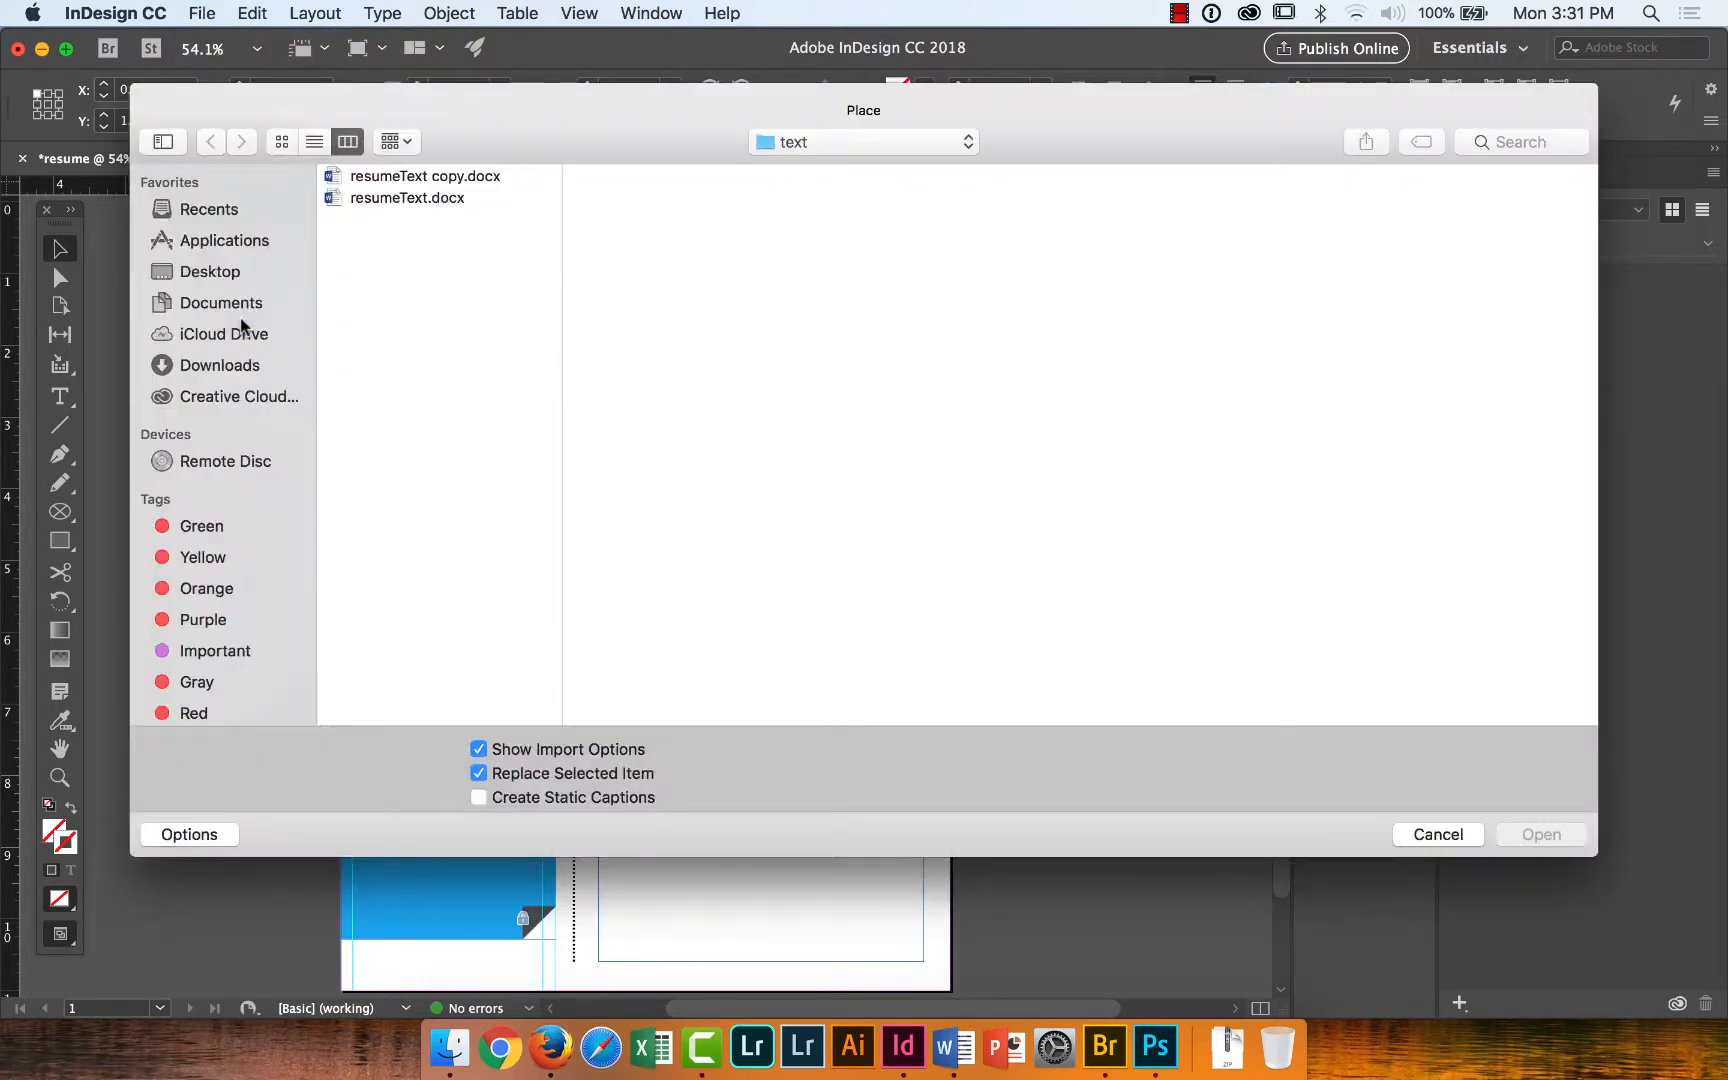
click(791, 143)
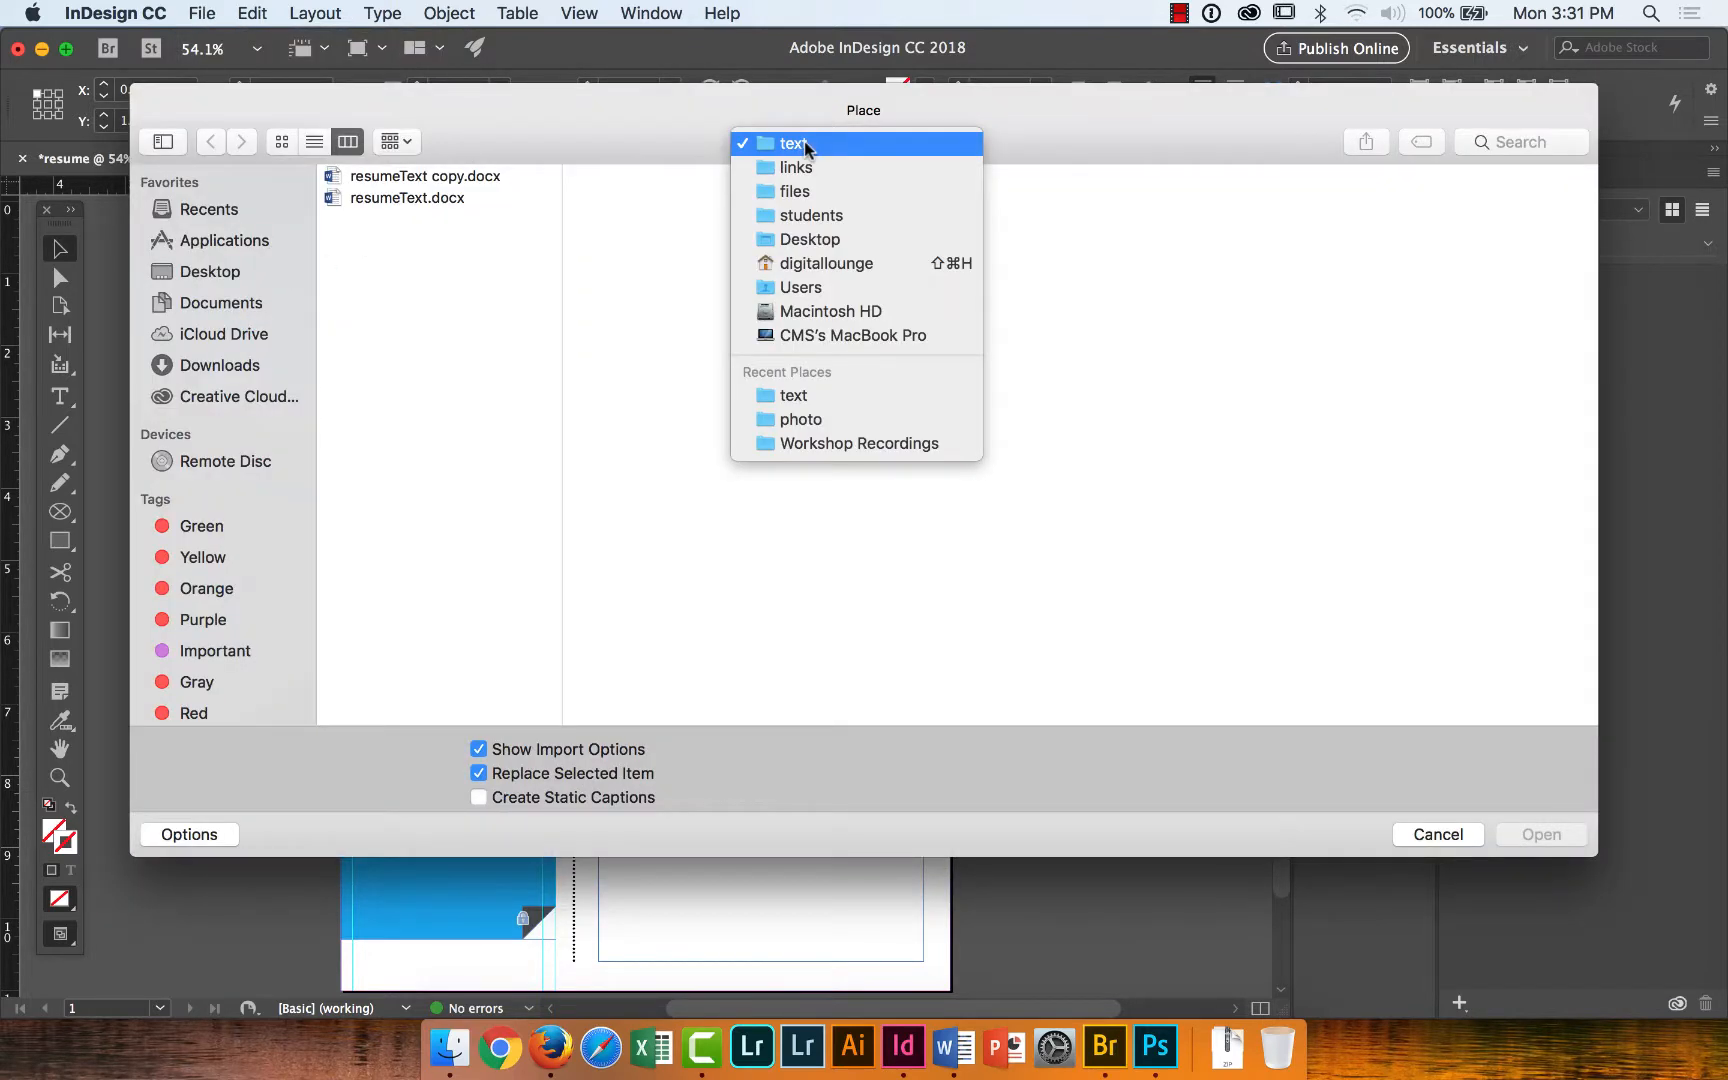
click(806, 166)
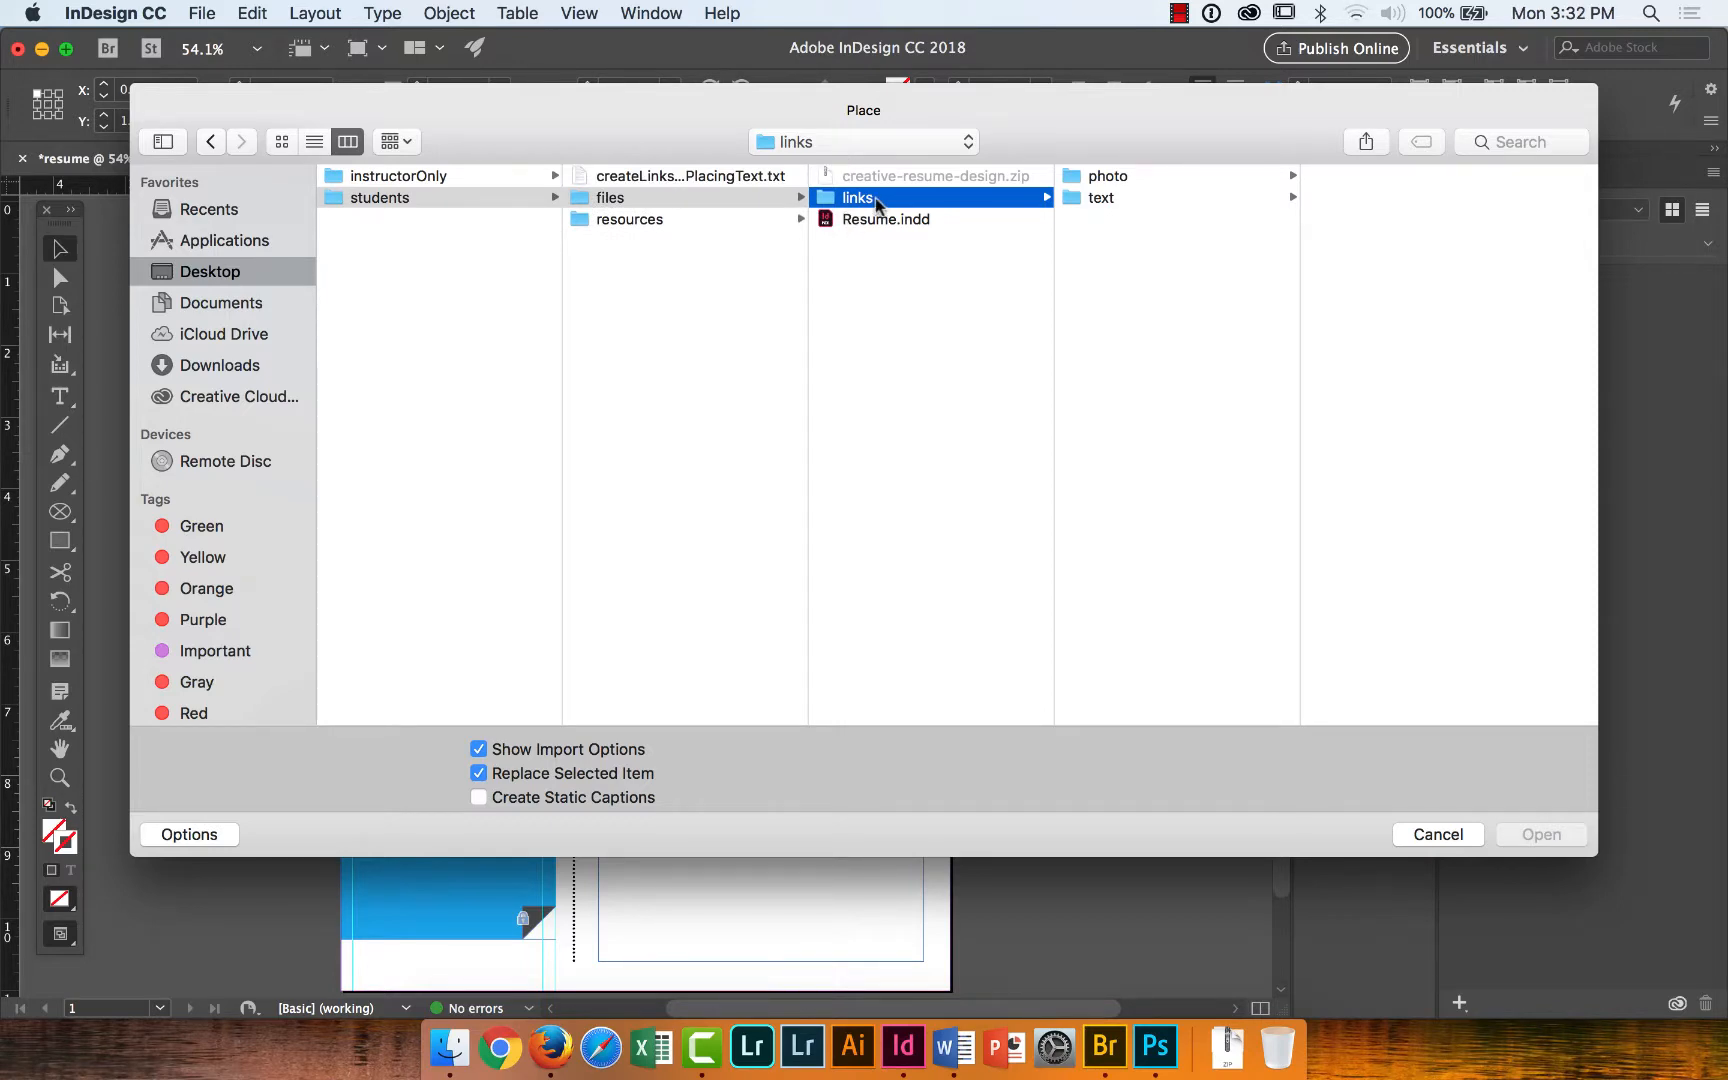
click(1106, 178)
click(1334, 180)
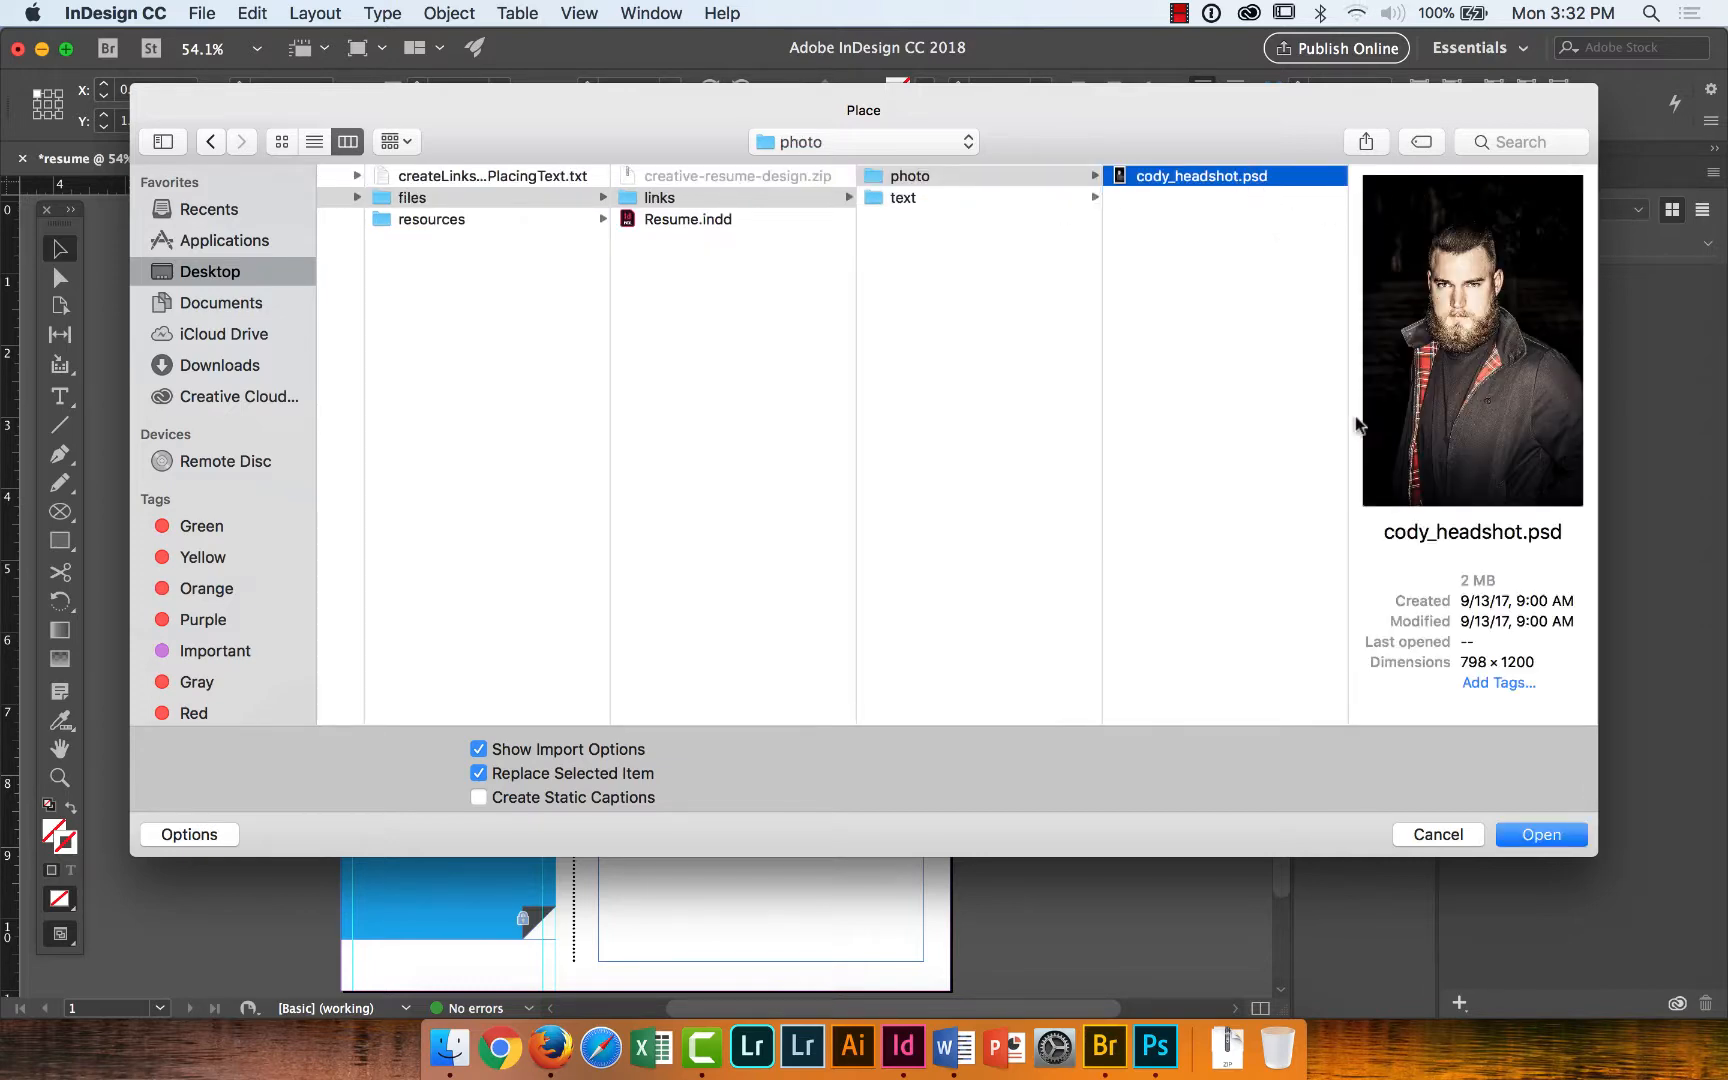
click(1545, 833)
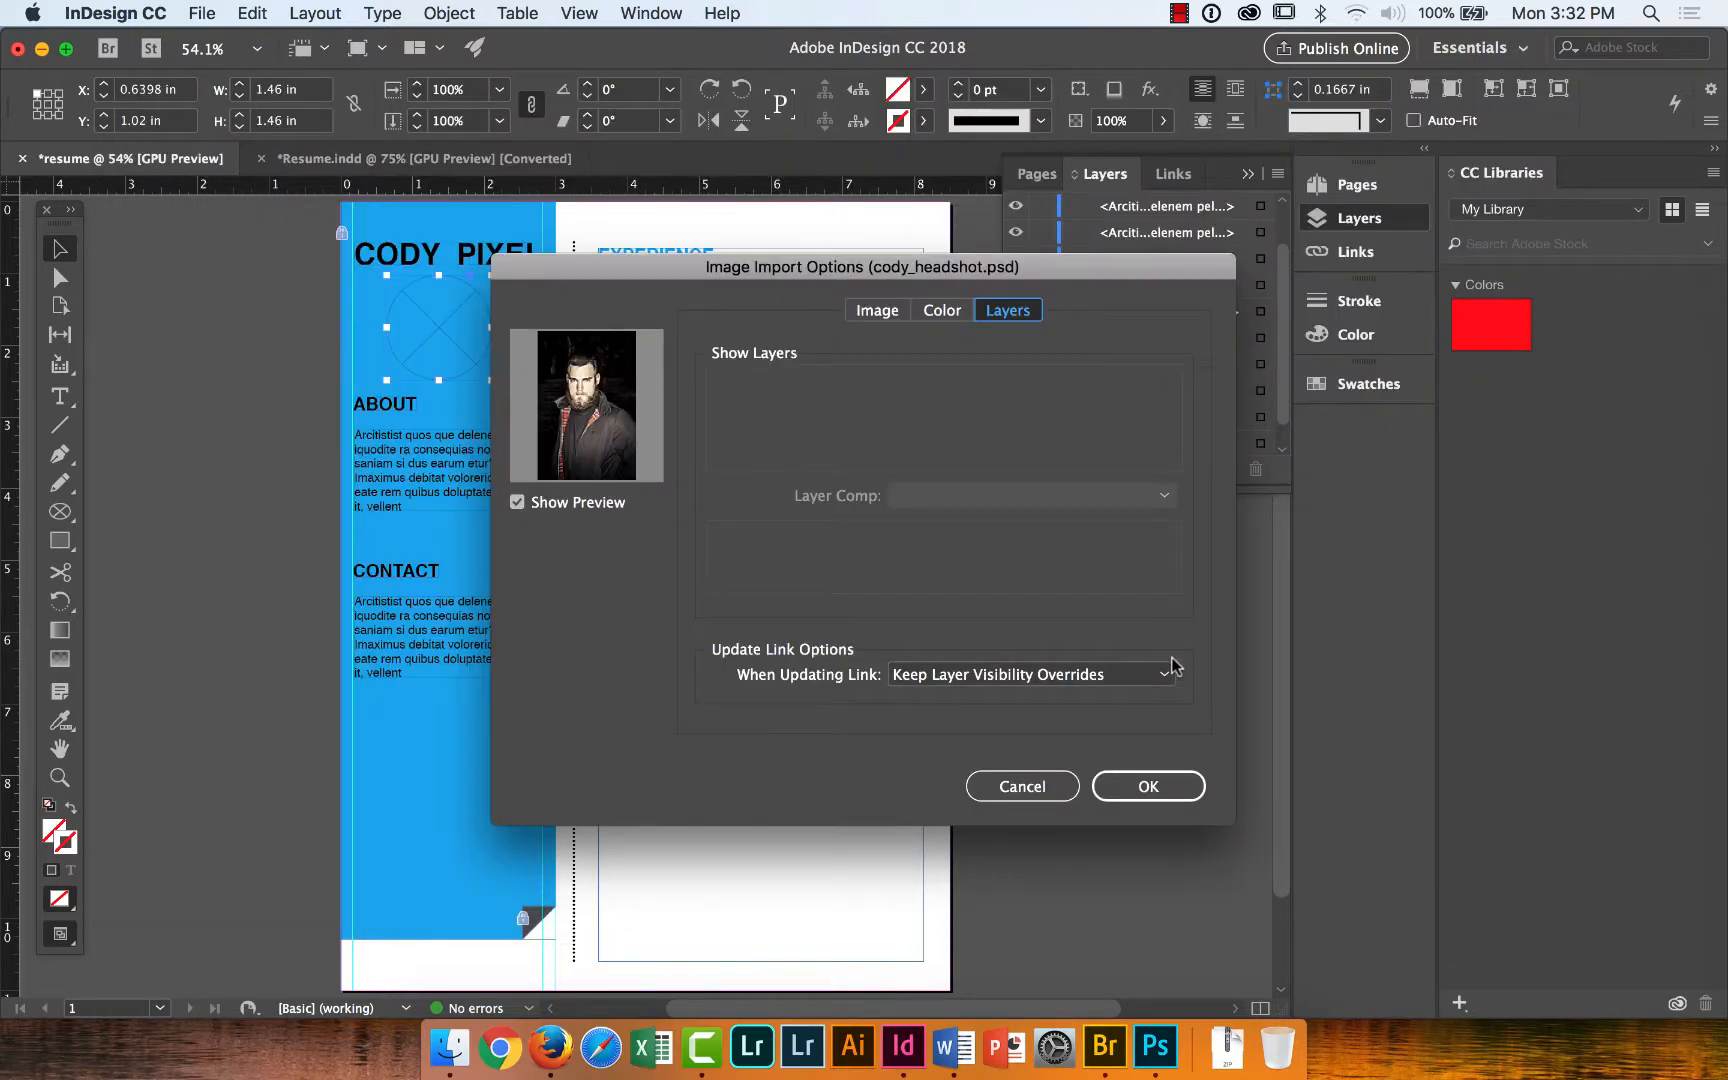
drag(1050, 263, 1116, 230)
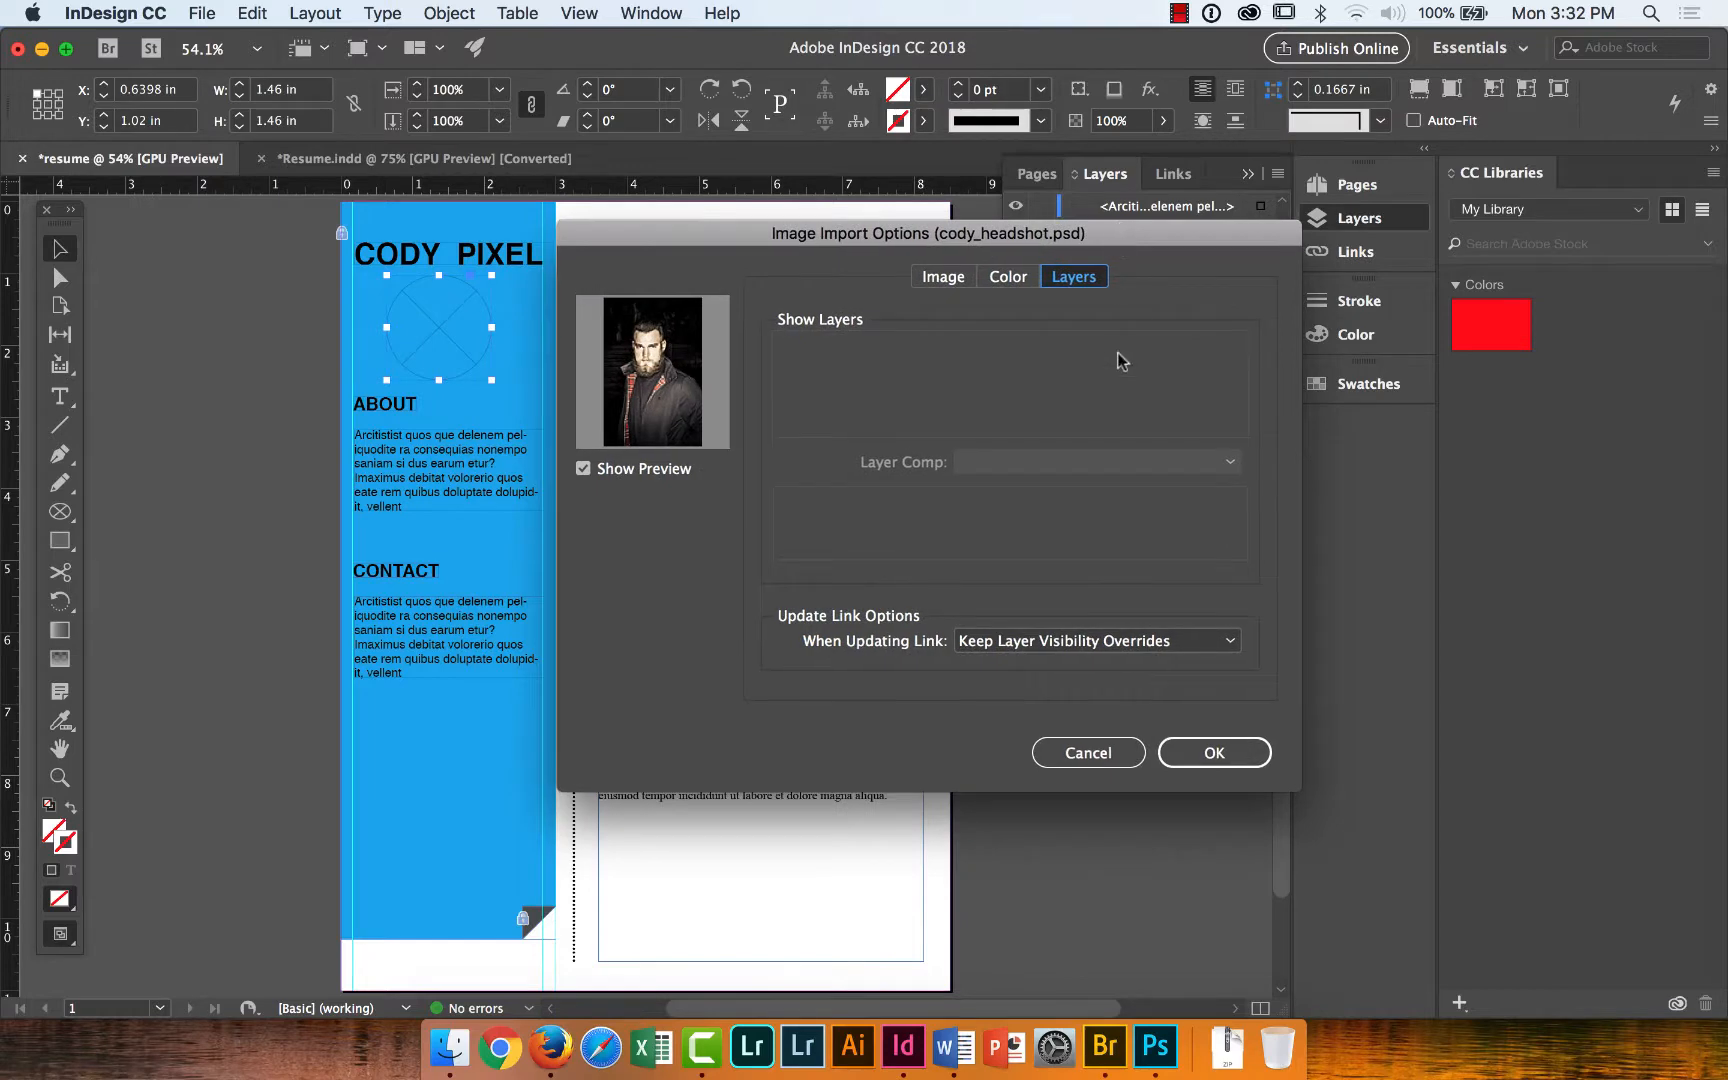
click(1207, 755)
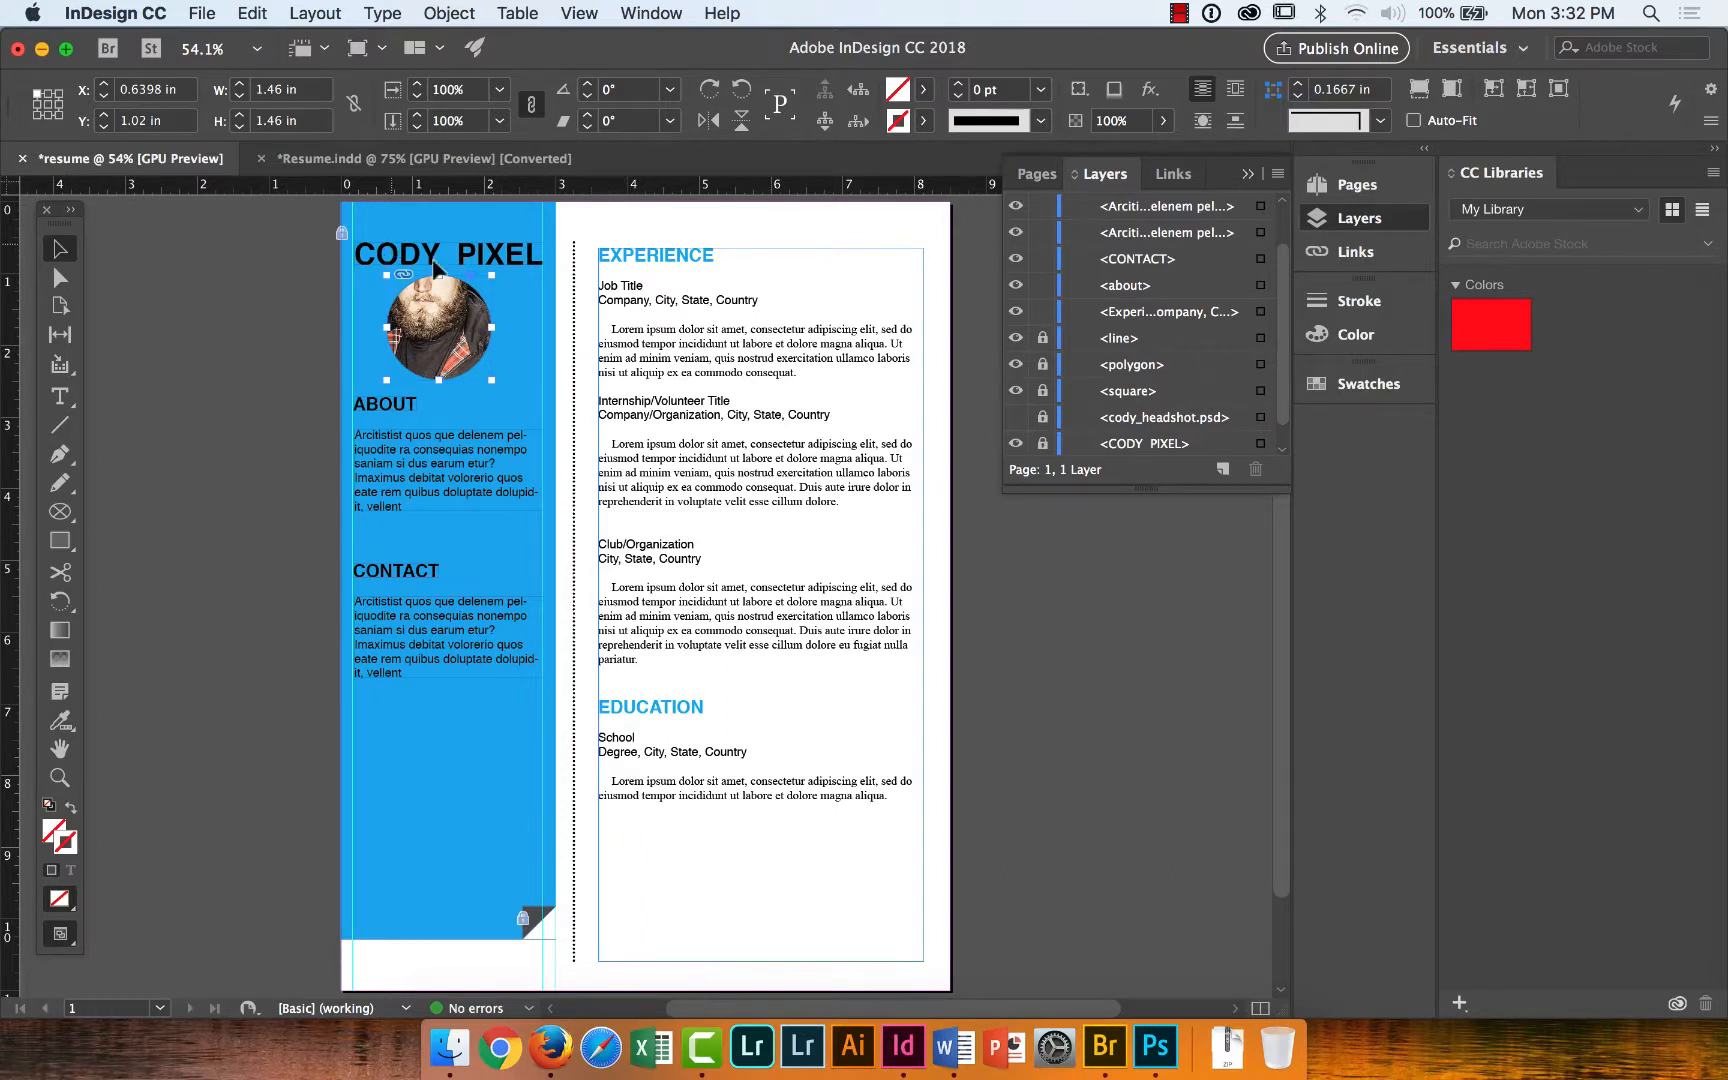
Reposition the headshot image inside the circular frame so that the face fills the circle.
drag(462, 308, 438, 325)
click(440, 325)
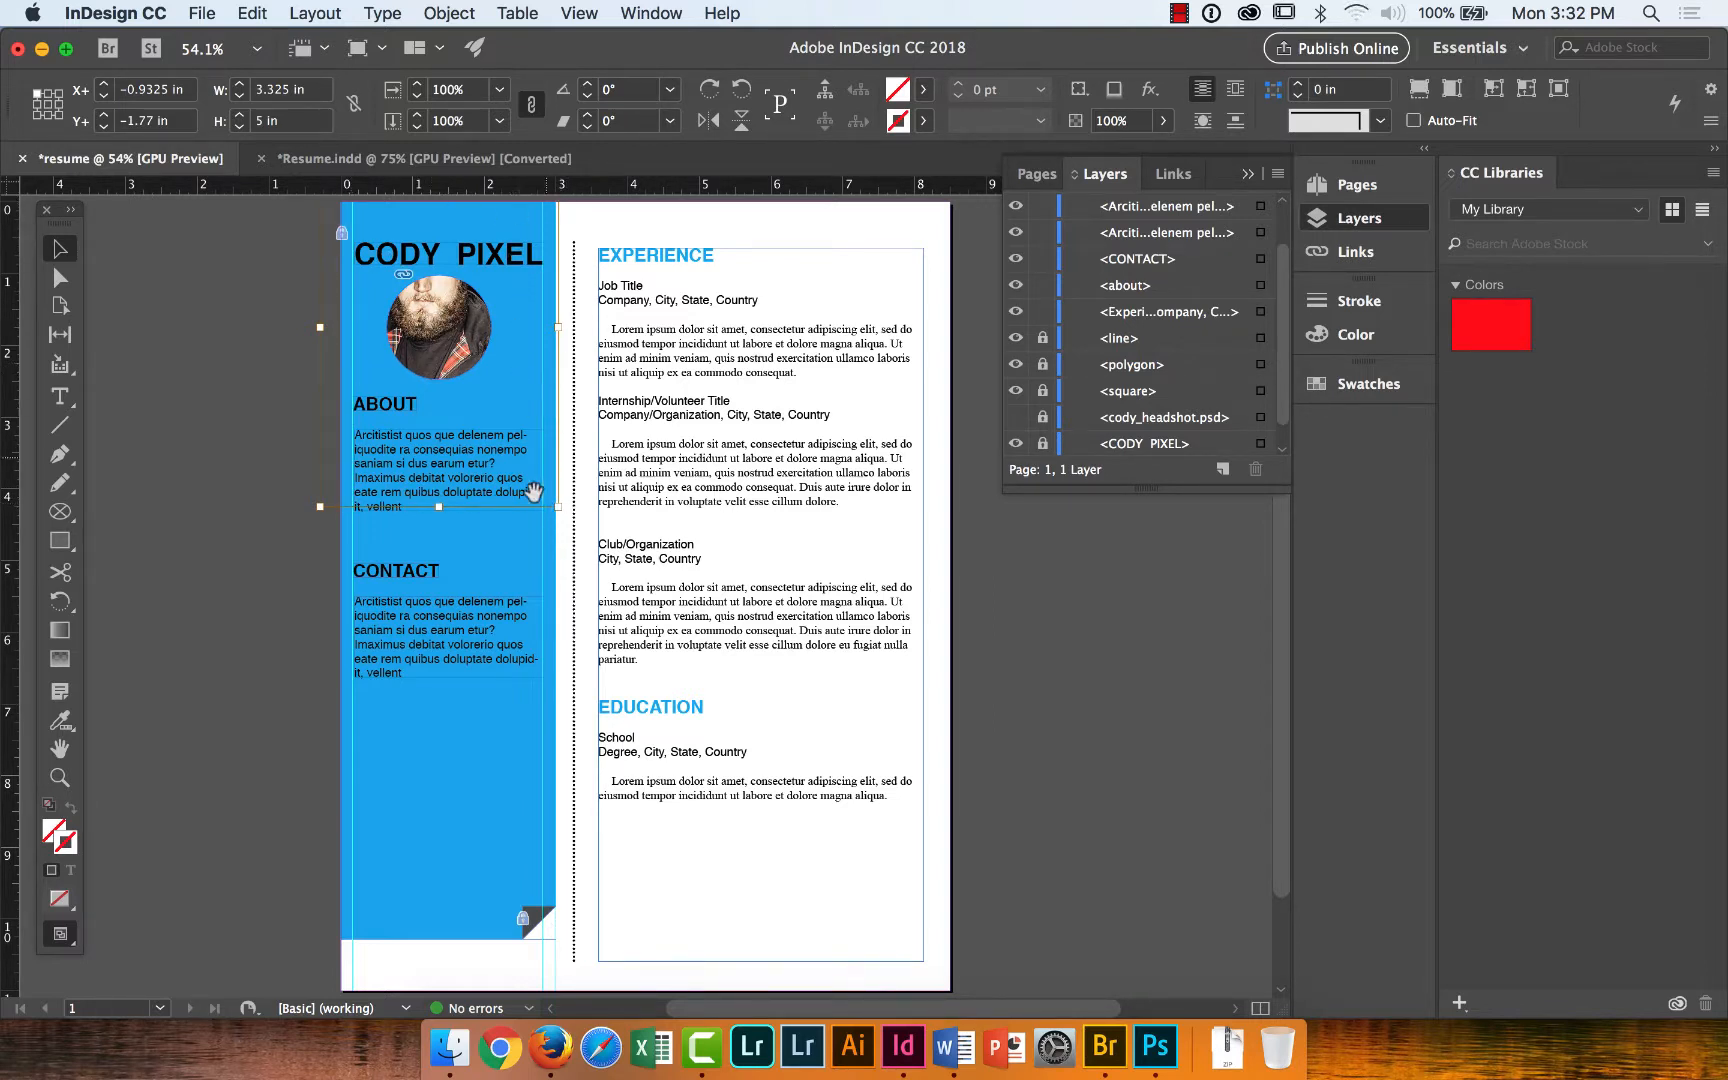
mouse_move(463, 325)
mouse_down()
mouse_move(463, 352)
mouse_move(467, 332)
mouse_up()
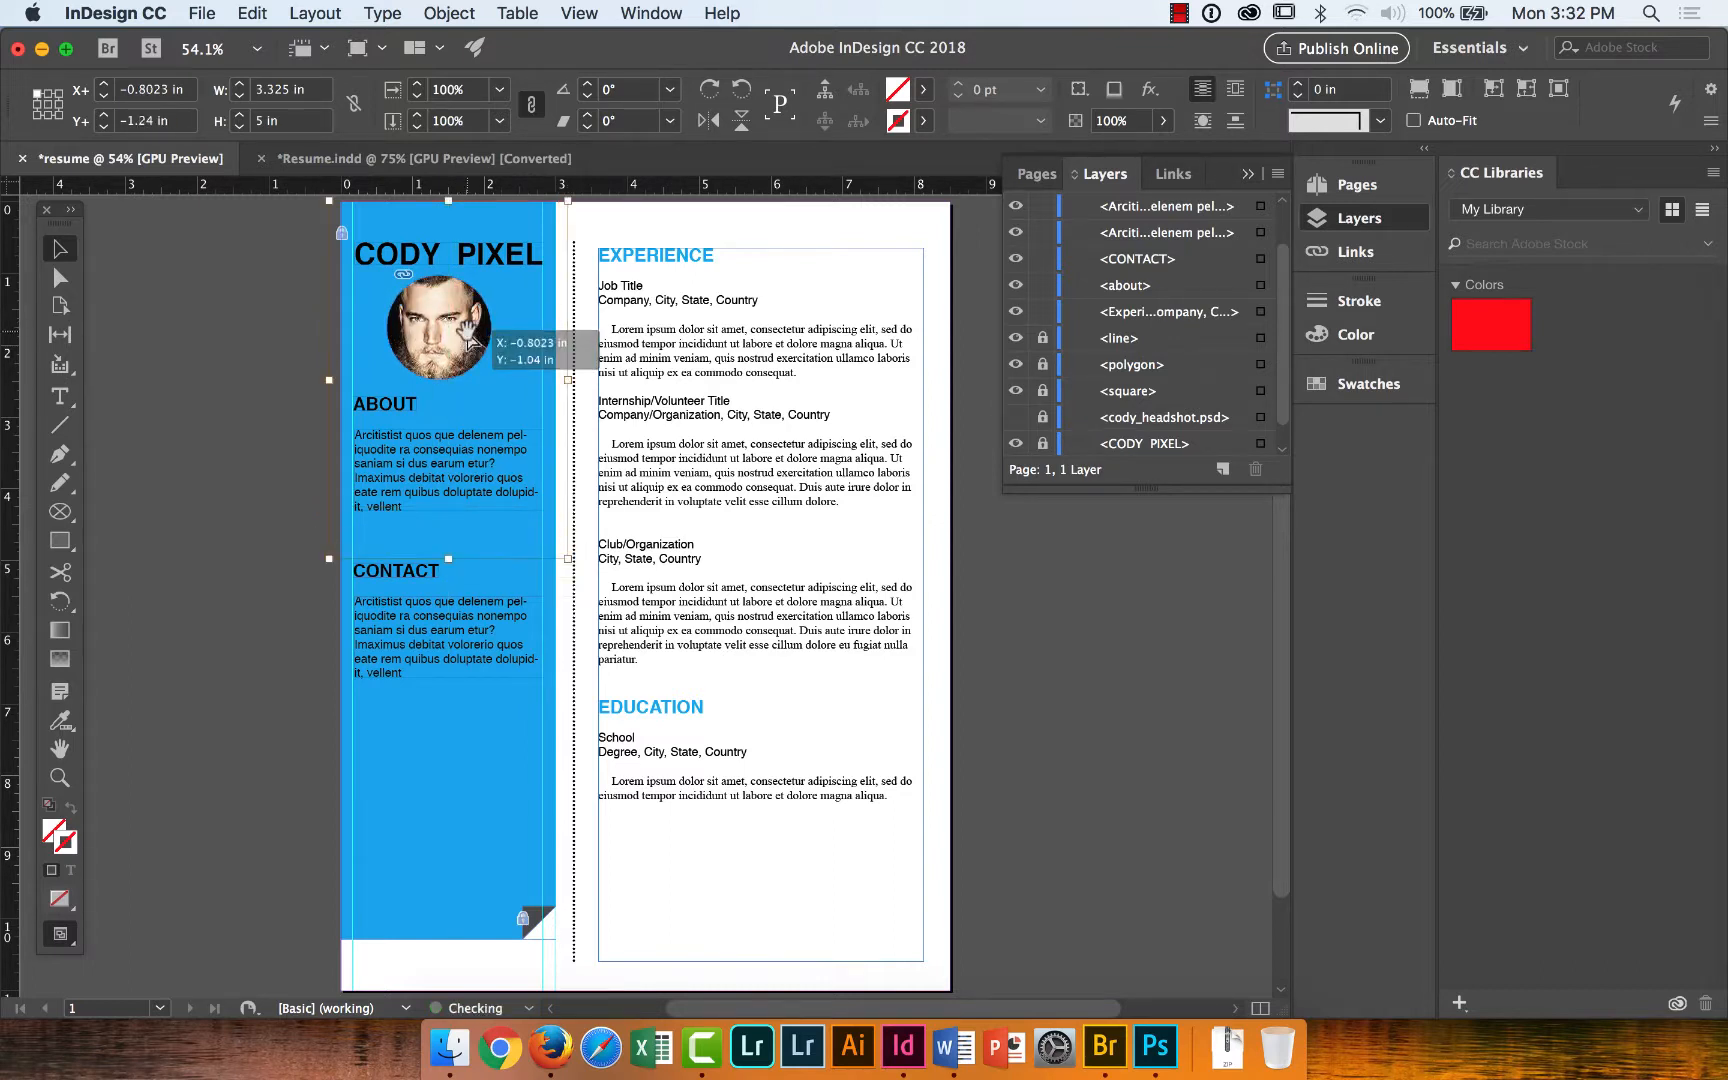
Try Fit Content Proportionally on the headshot inside the circular frame, and undo the fitting.
right_click(500, 277)
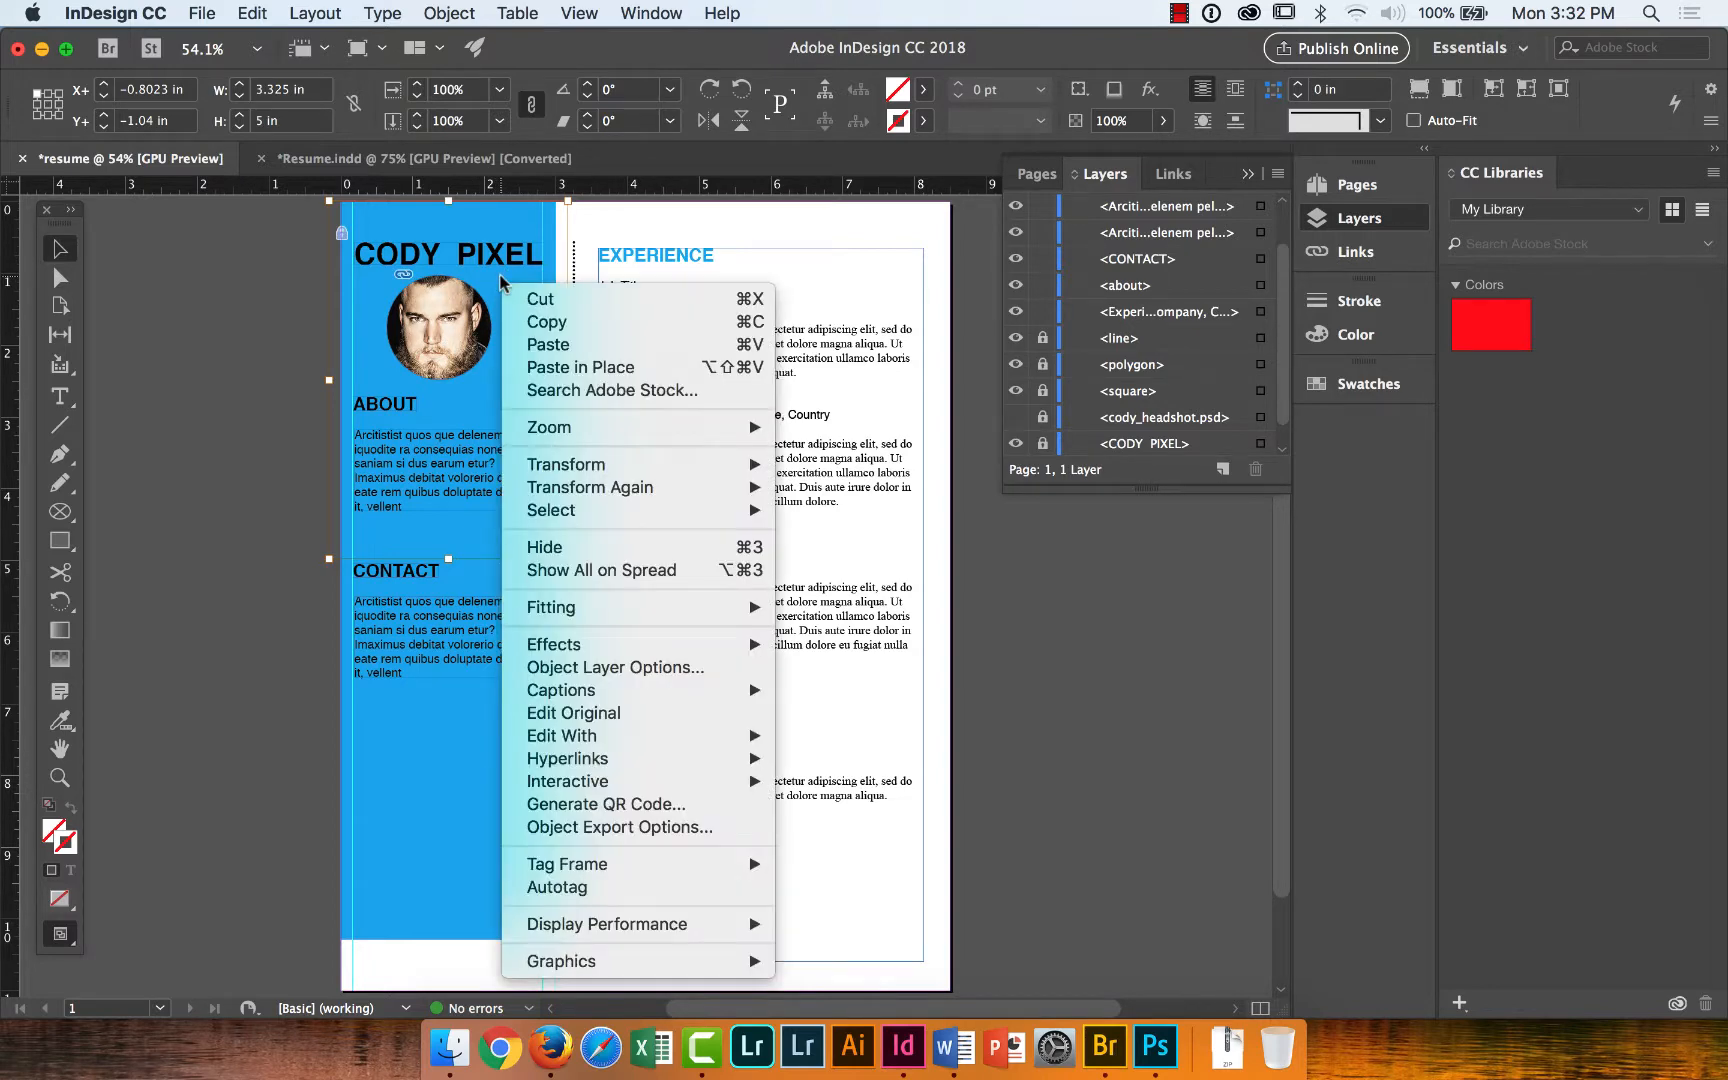
click(500, 275)
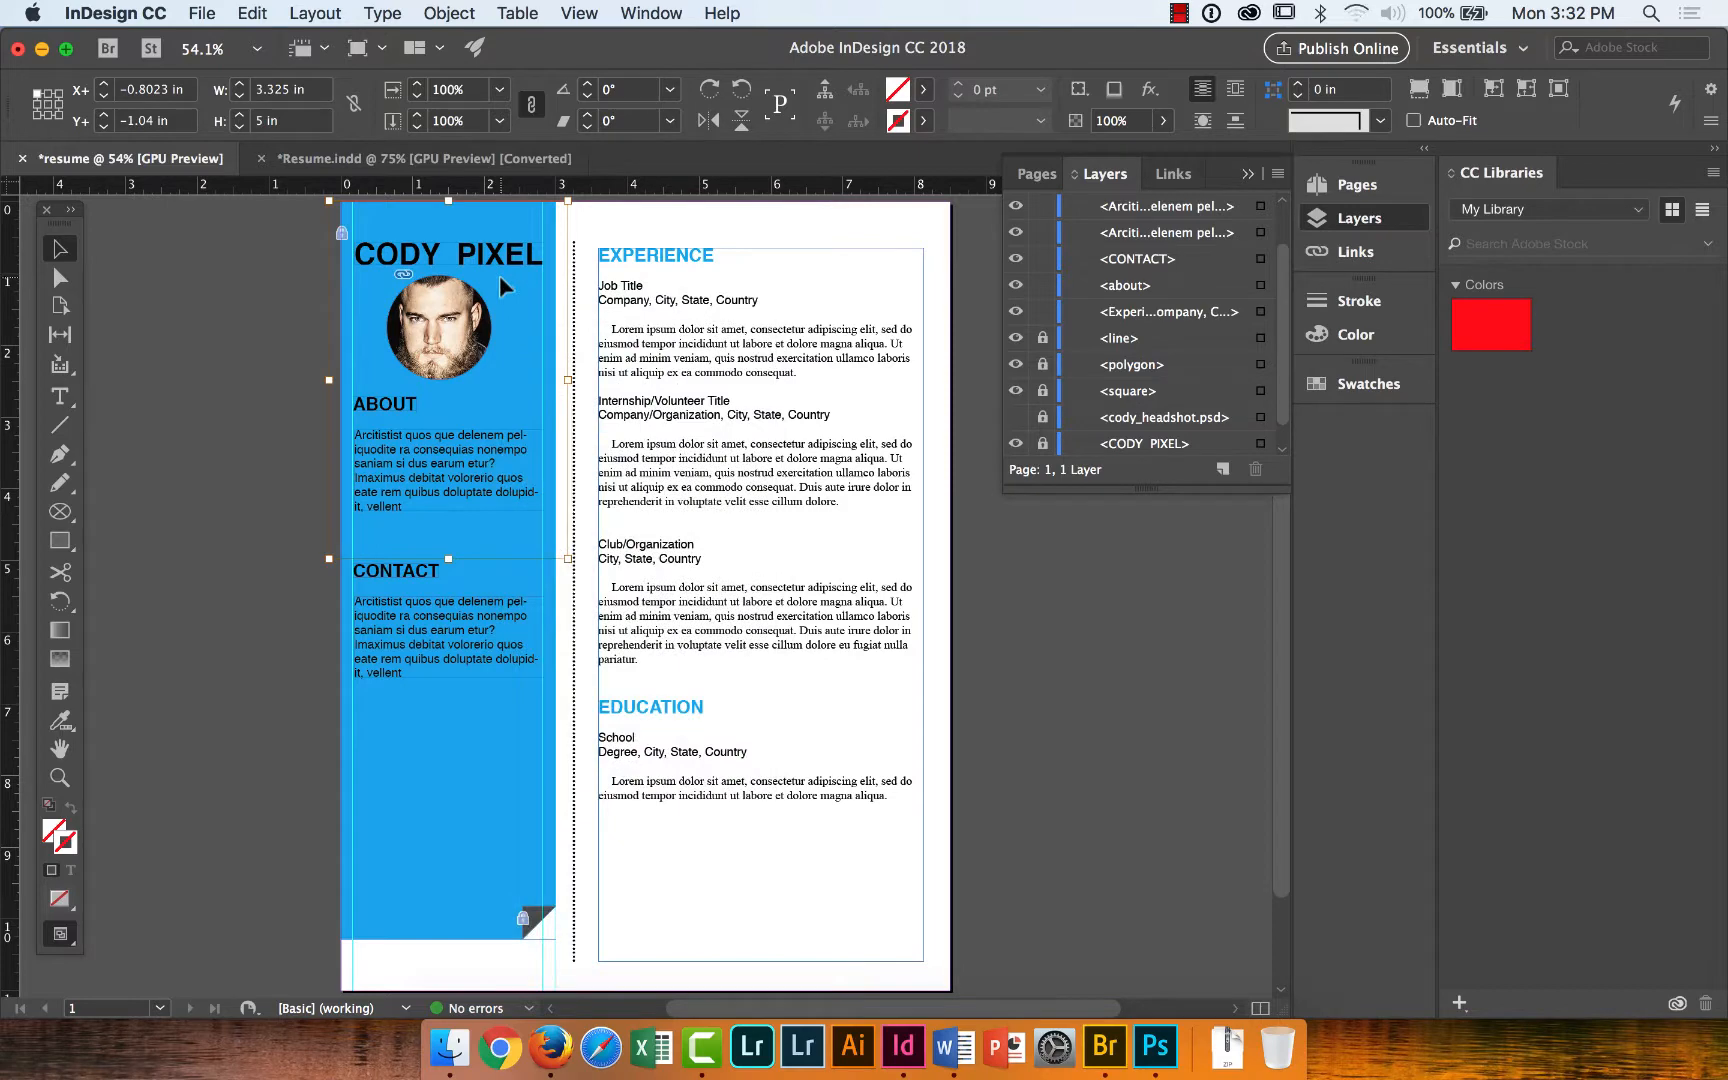
right_click(500, 275)
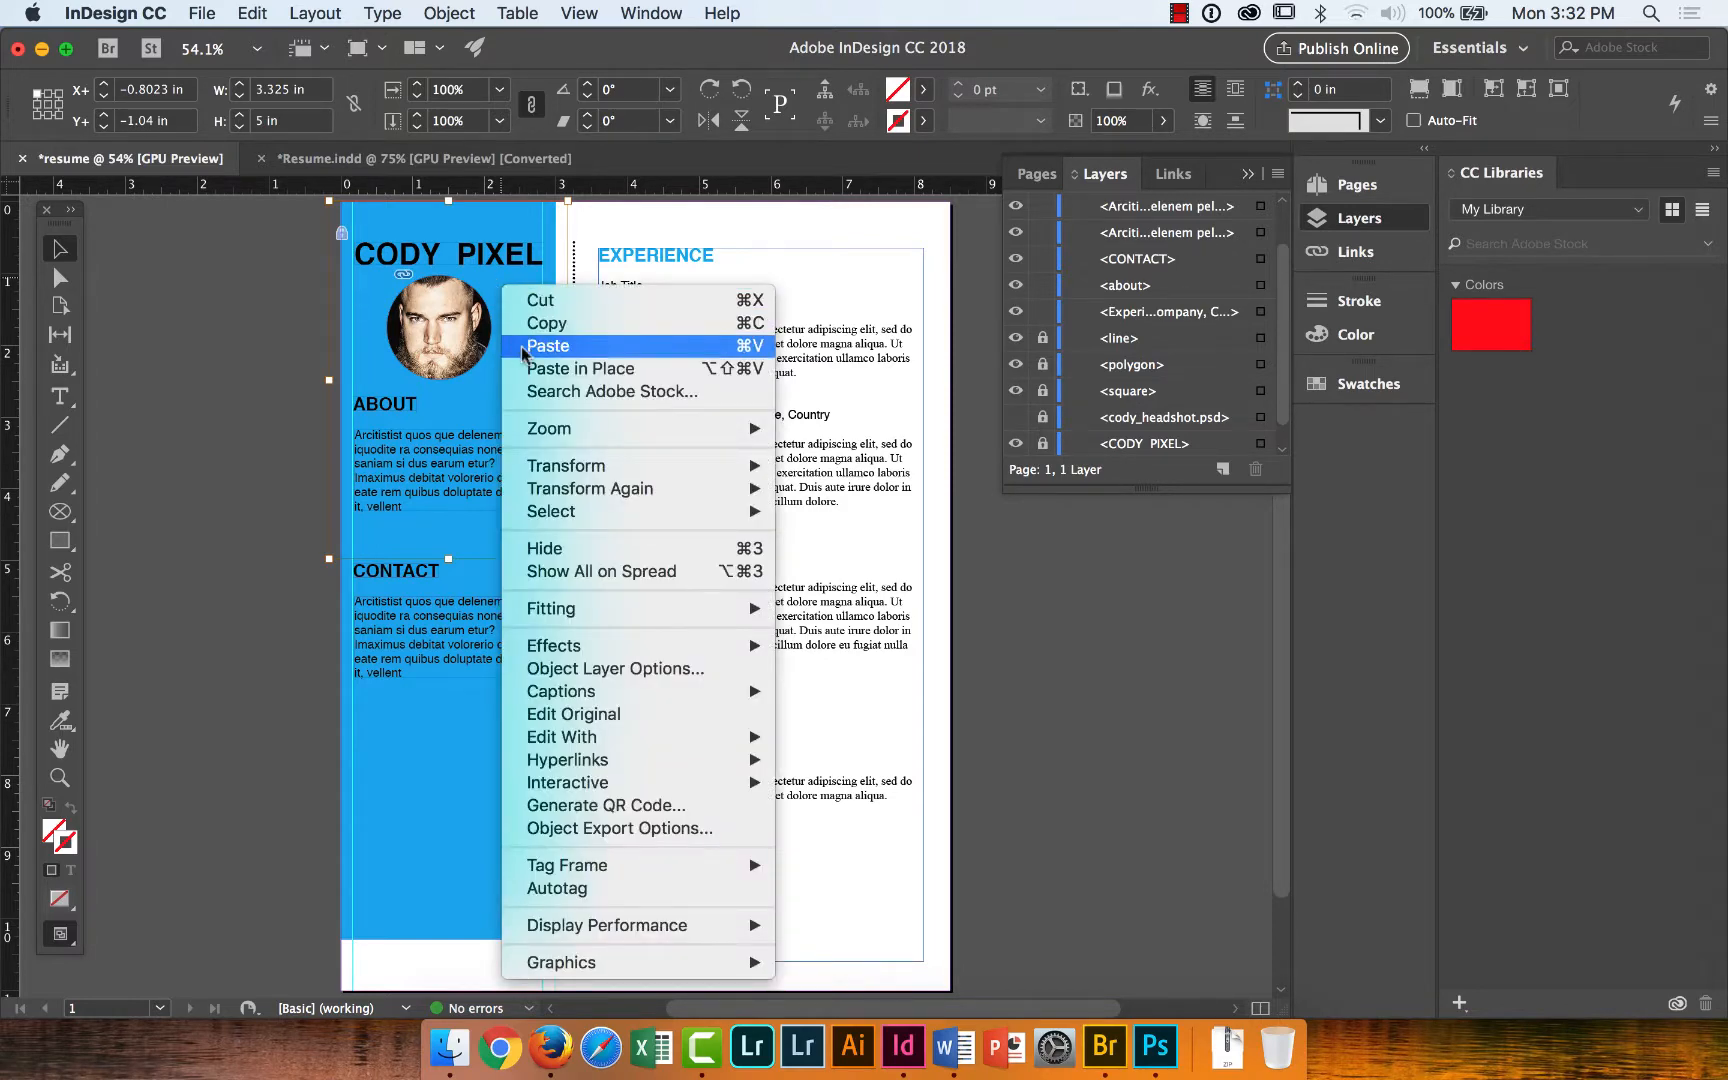
mouse_move(566, 610)
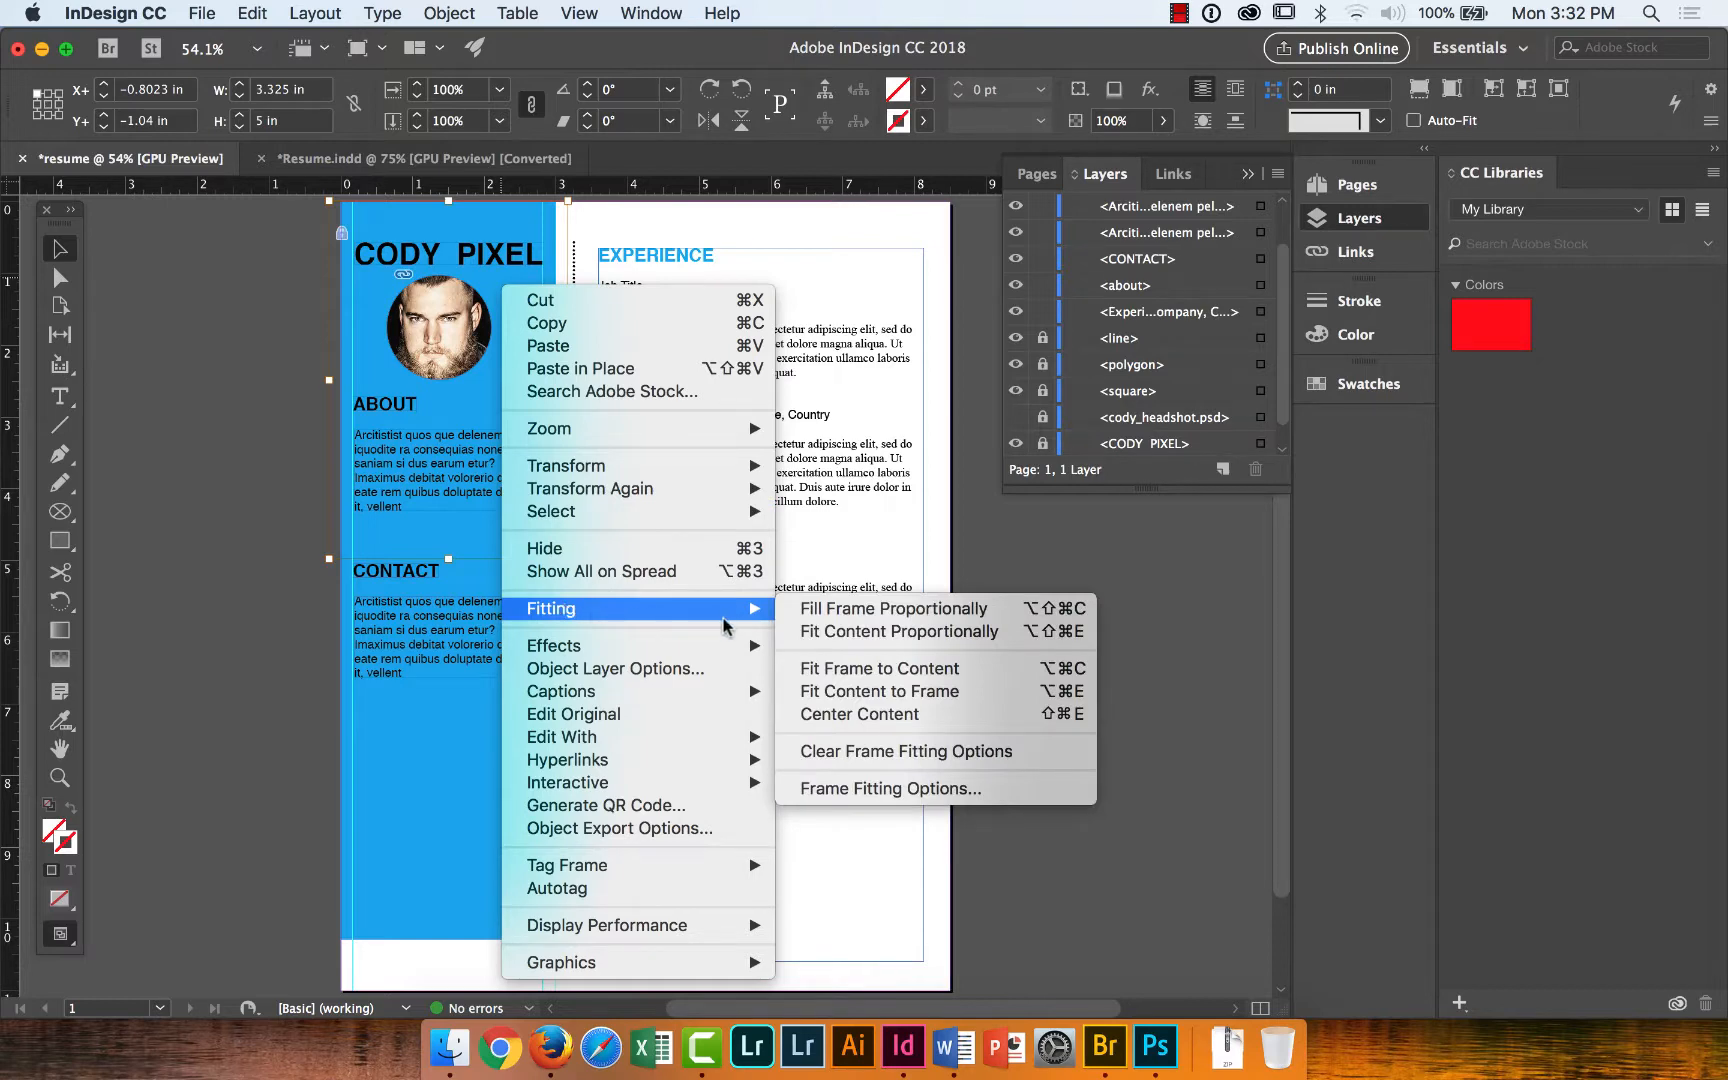
click(873, 632)
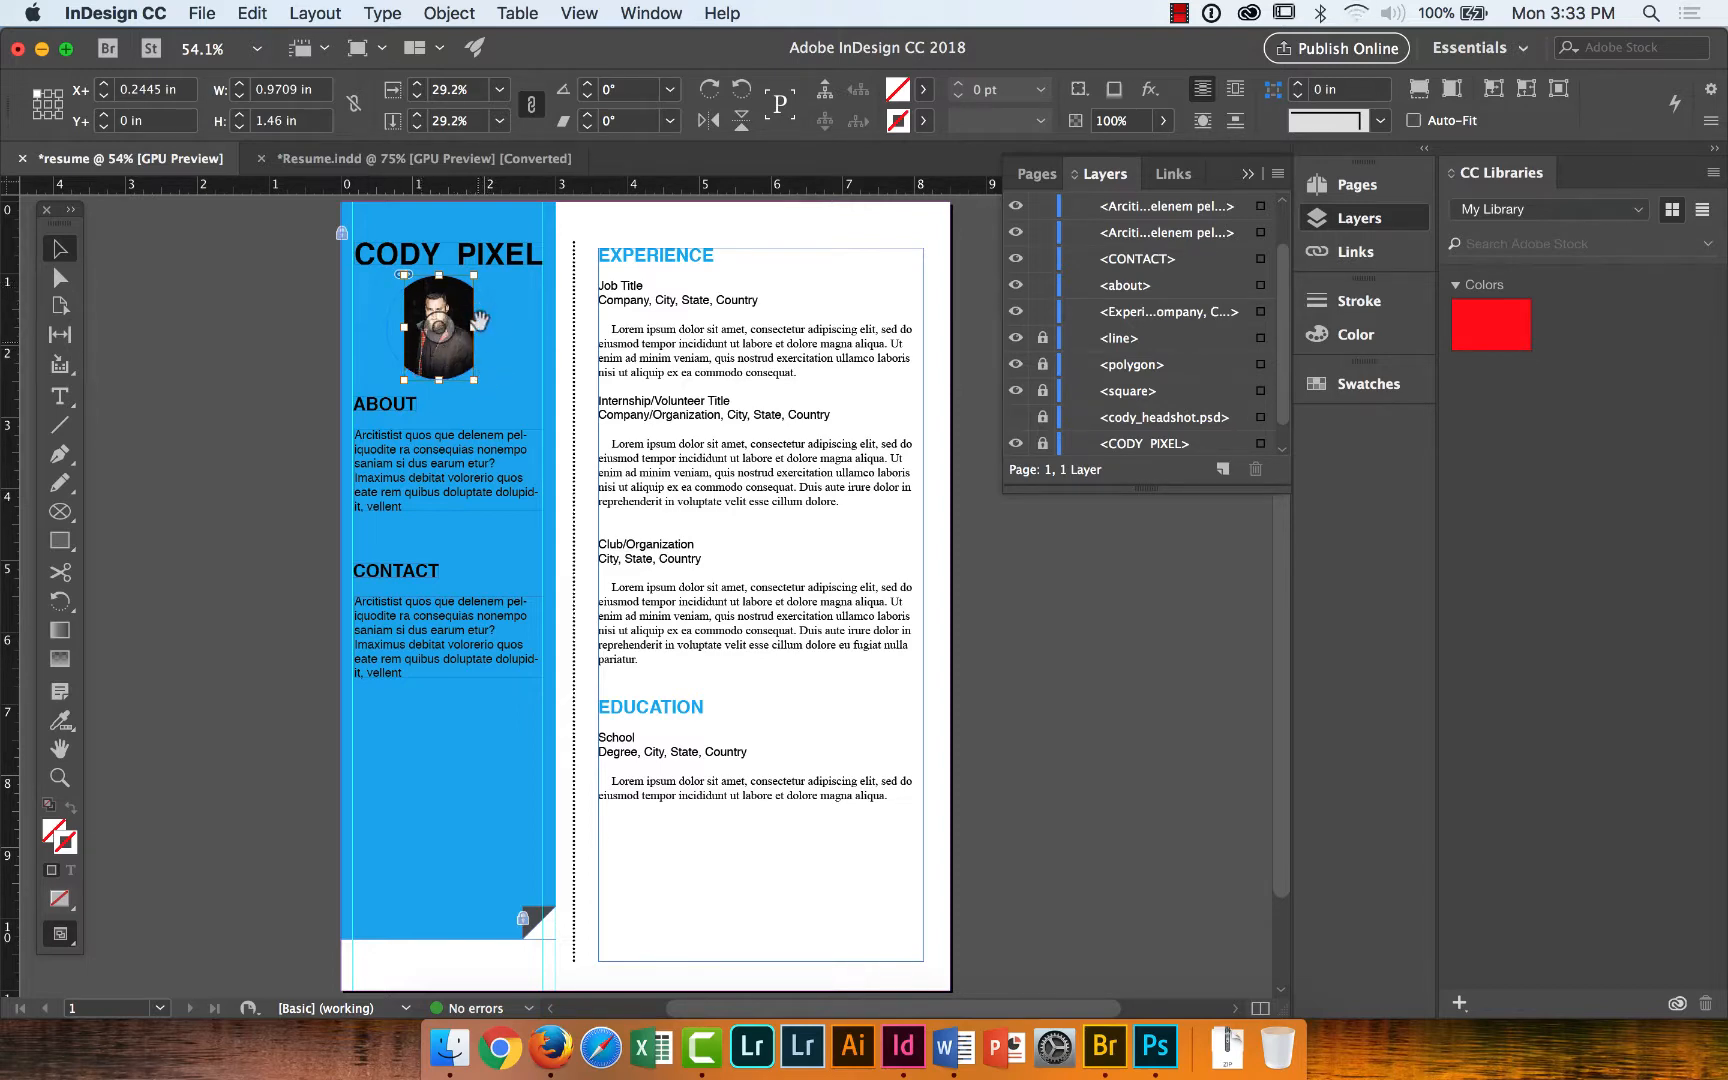
click(252, 13)
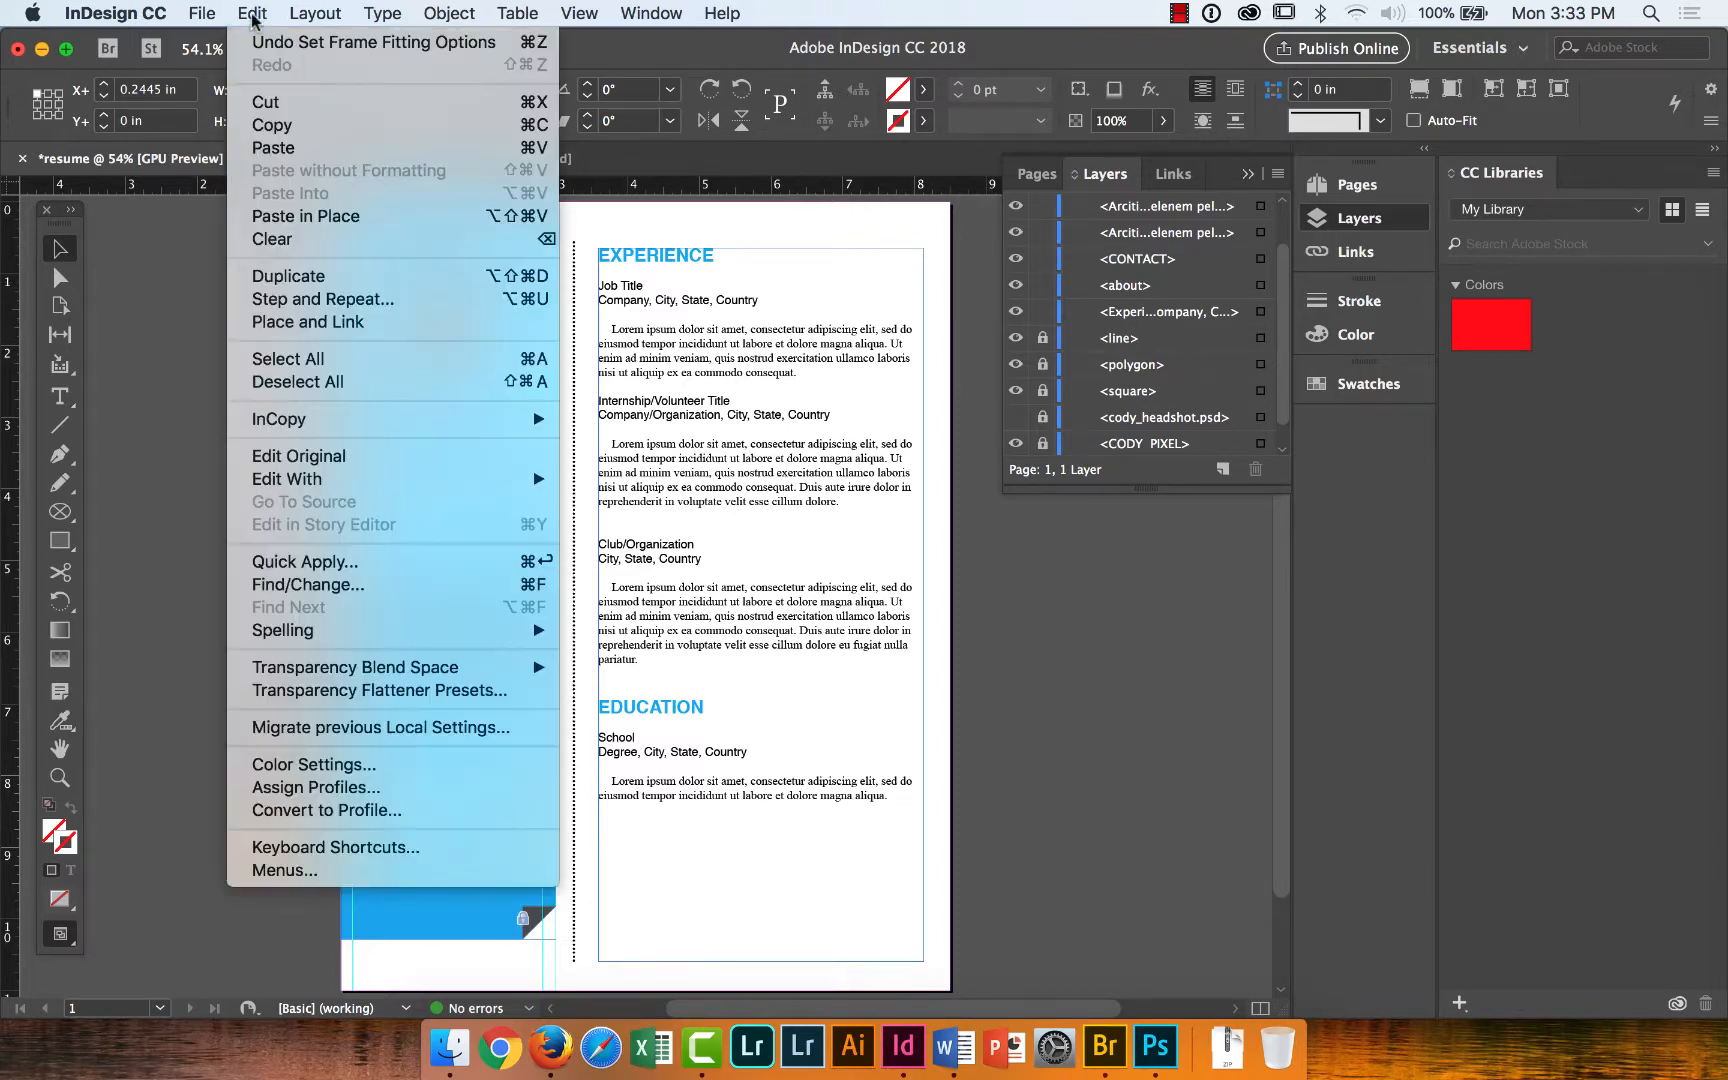
click(340, 39)
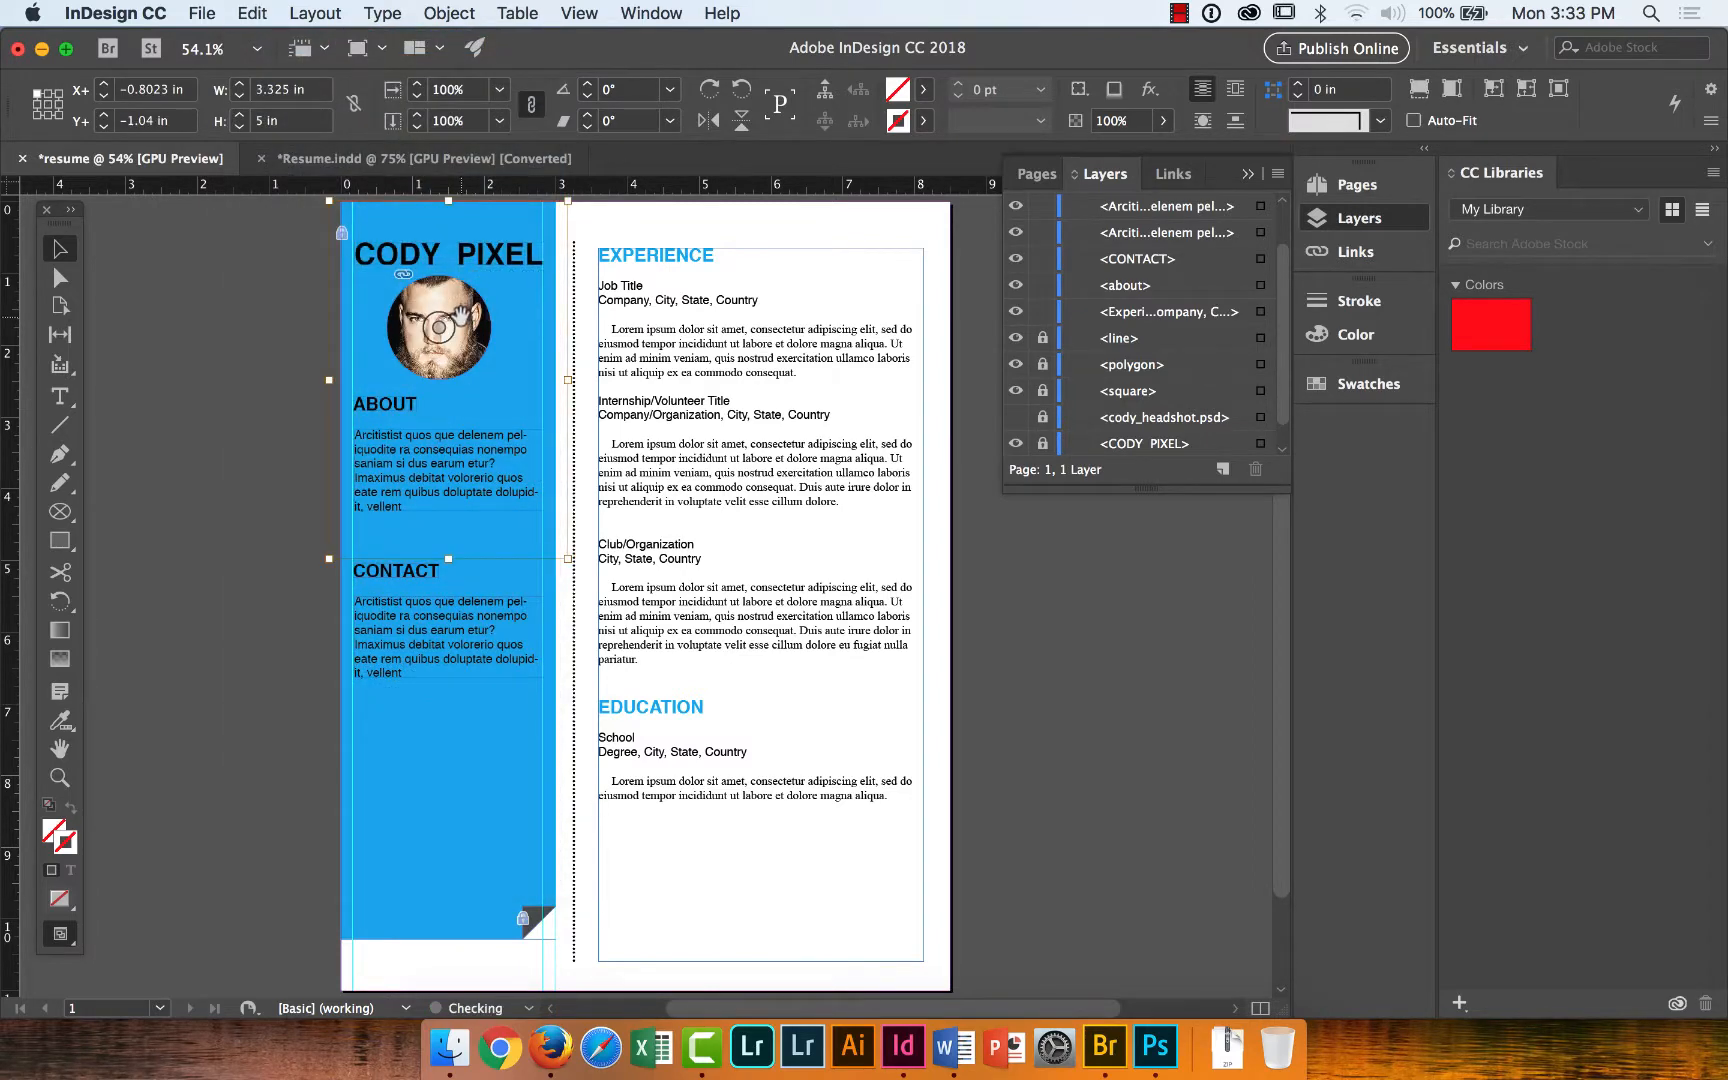
Fit the headshot with Fill Frame Proportionally, shift it down inside the circle to about Y −0.21 in, and deselect it.
right_click(462, 322)
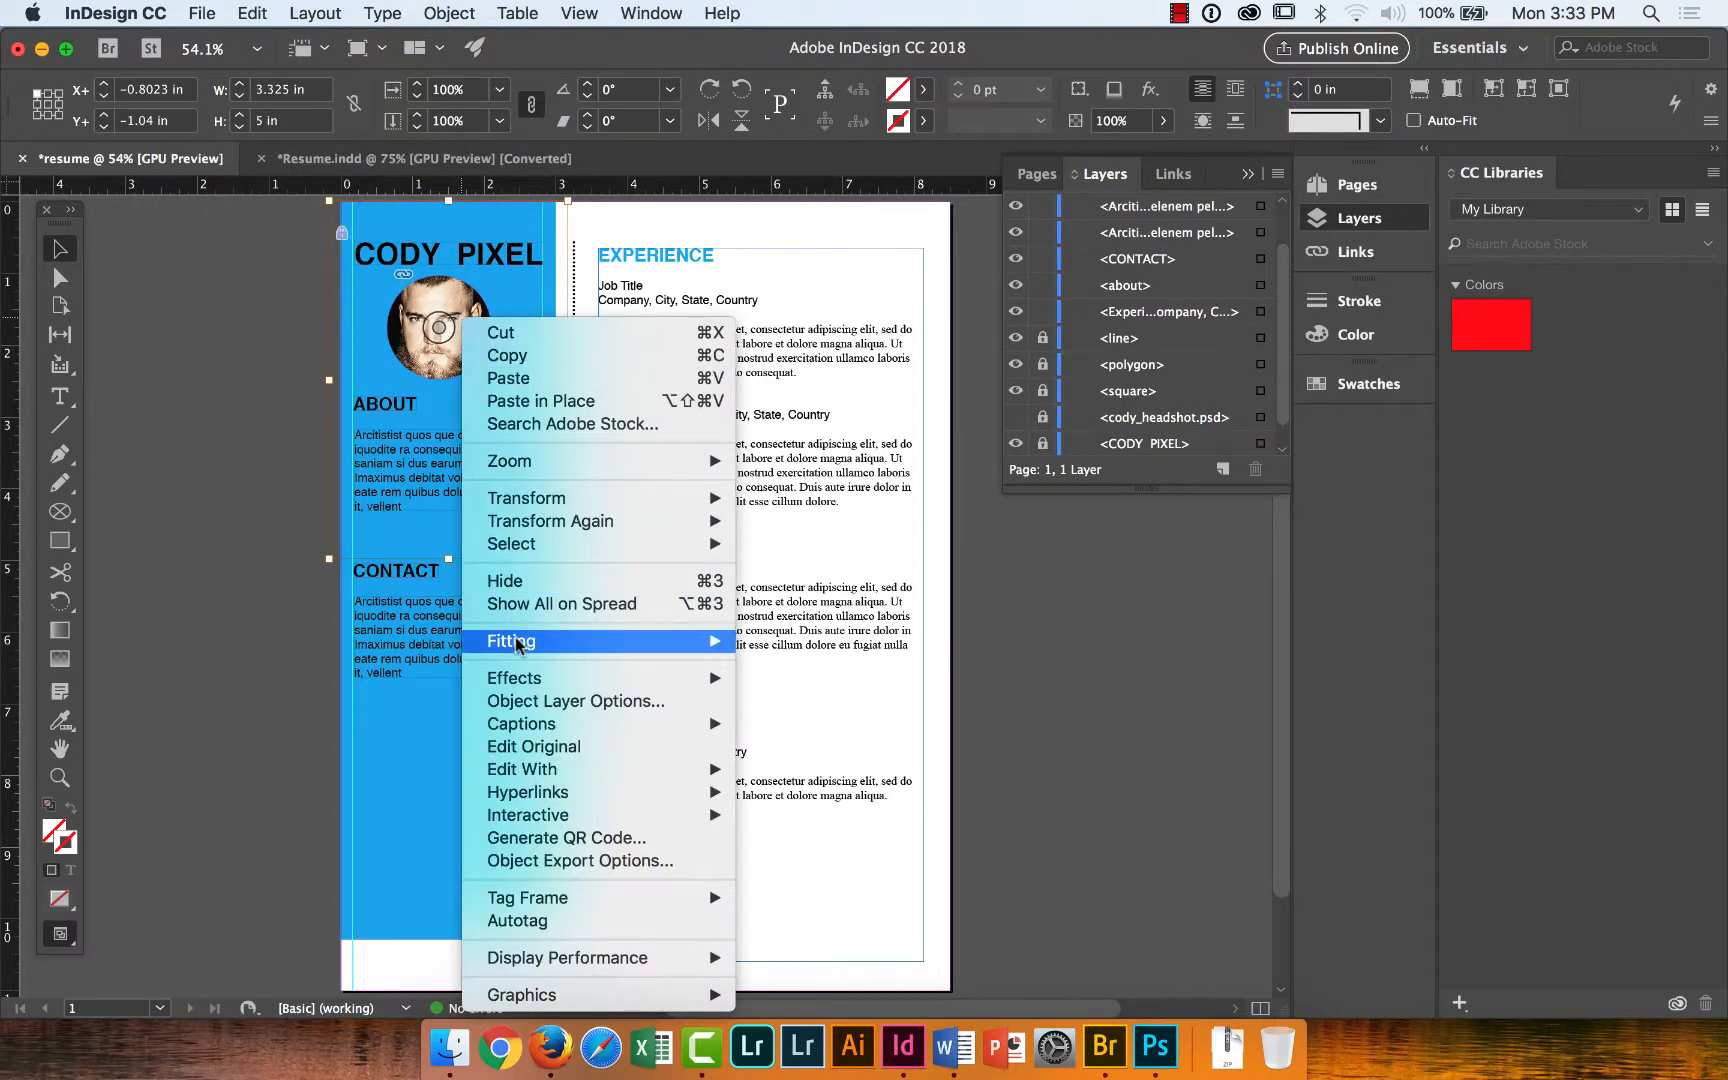
mouse_move(515, 641)
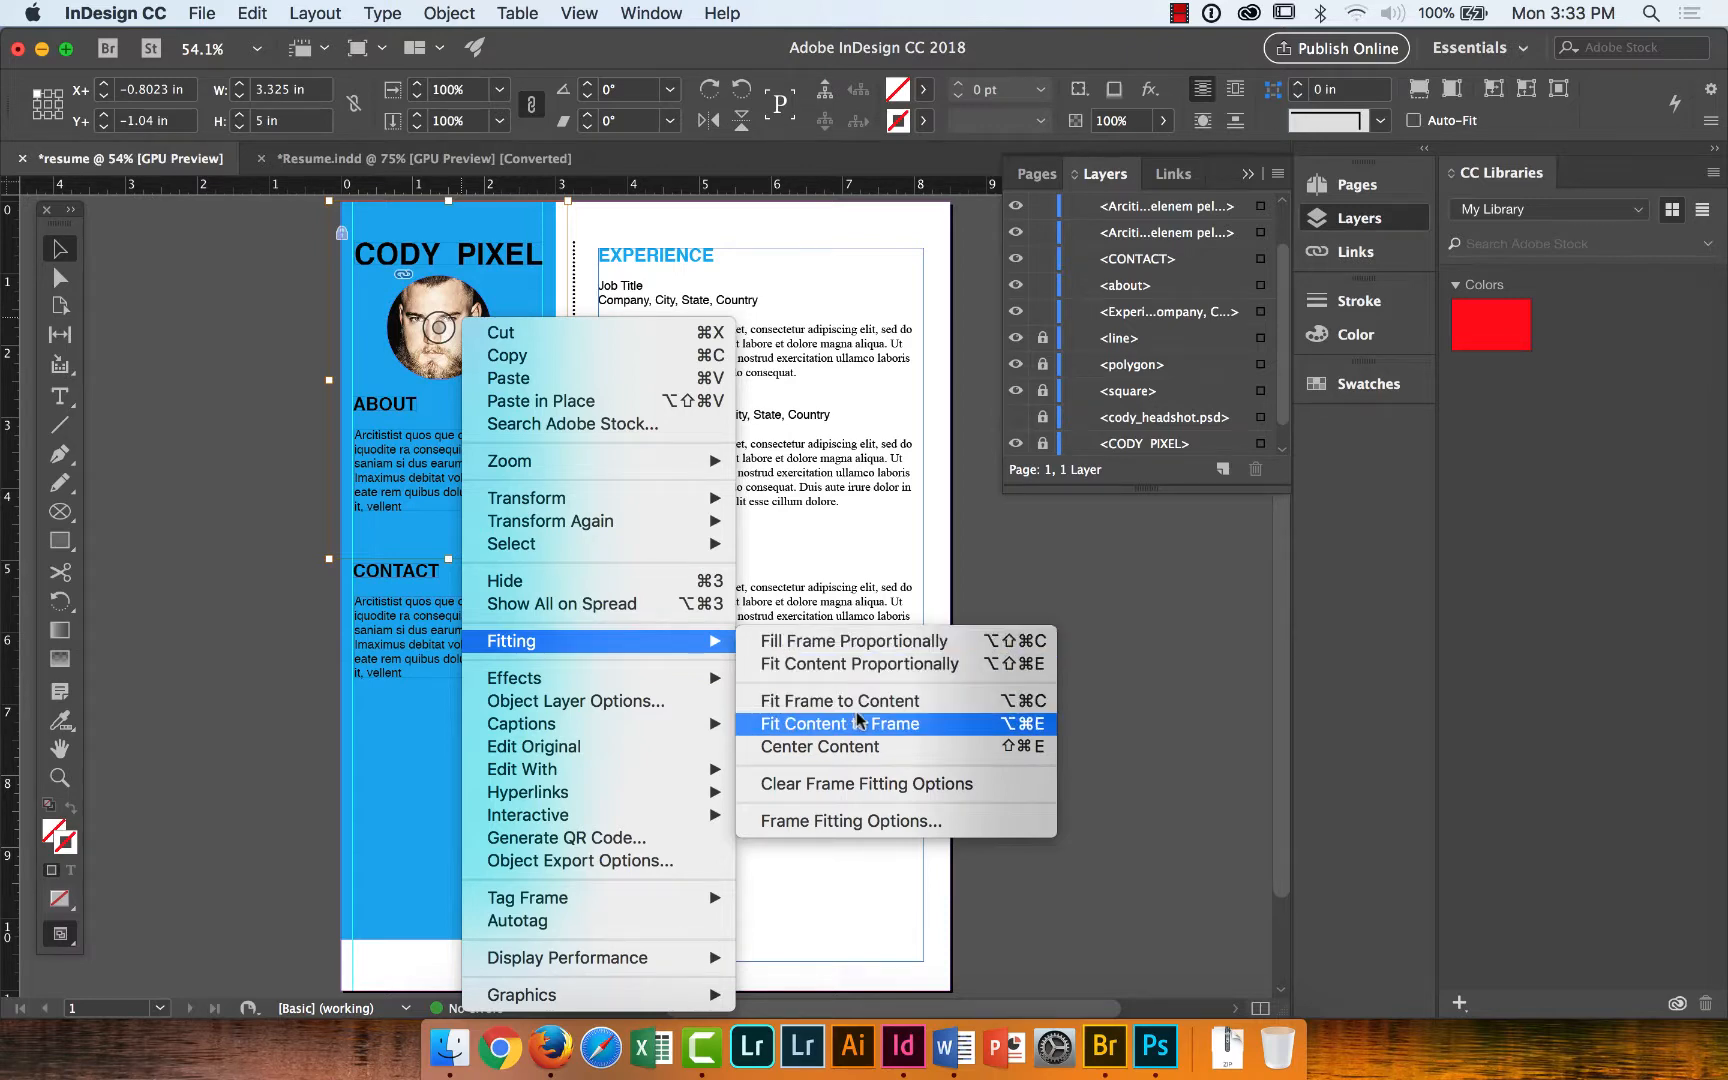
click(882, 644)
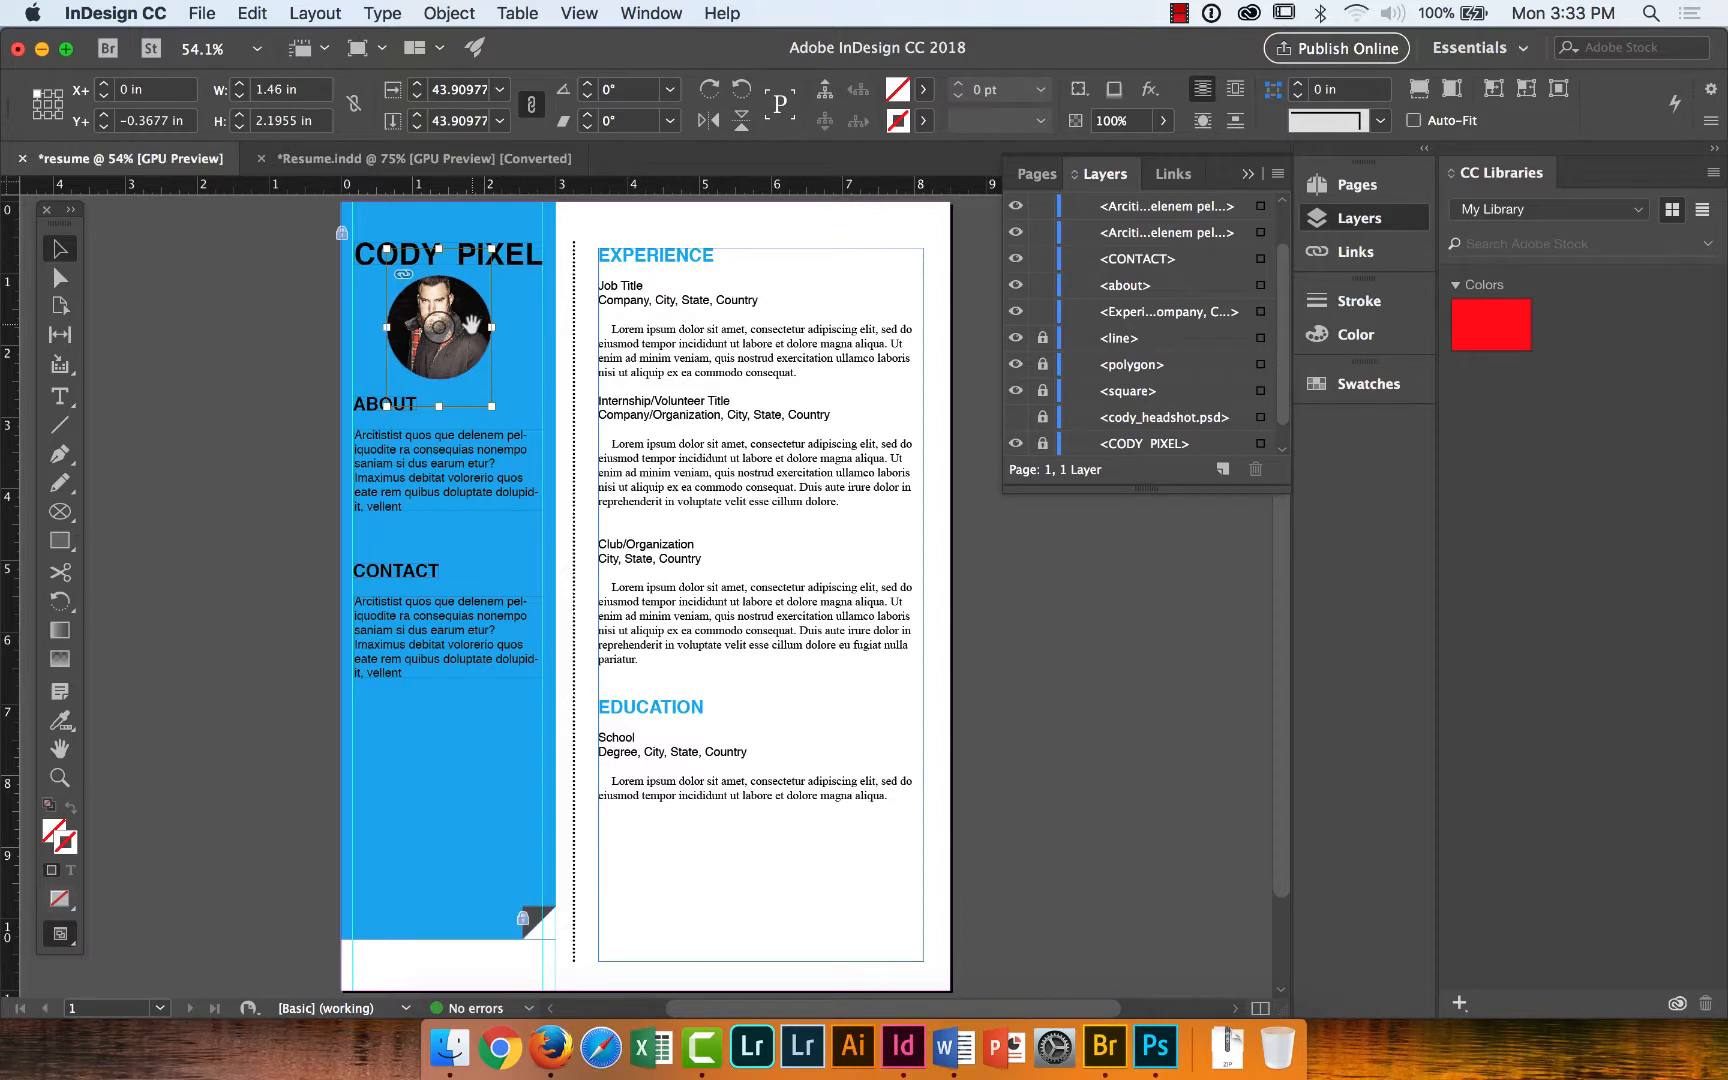
drag(473, 323, 471, 327)
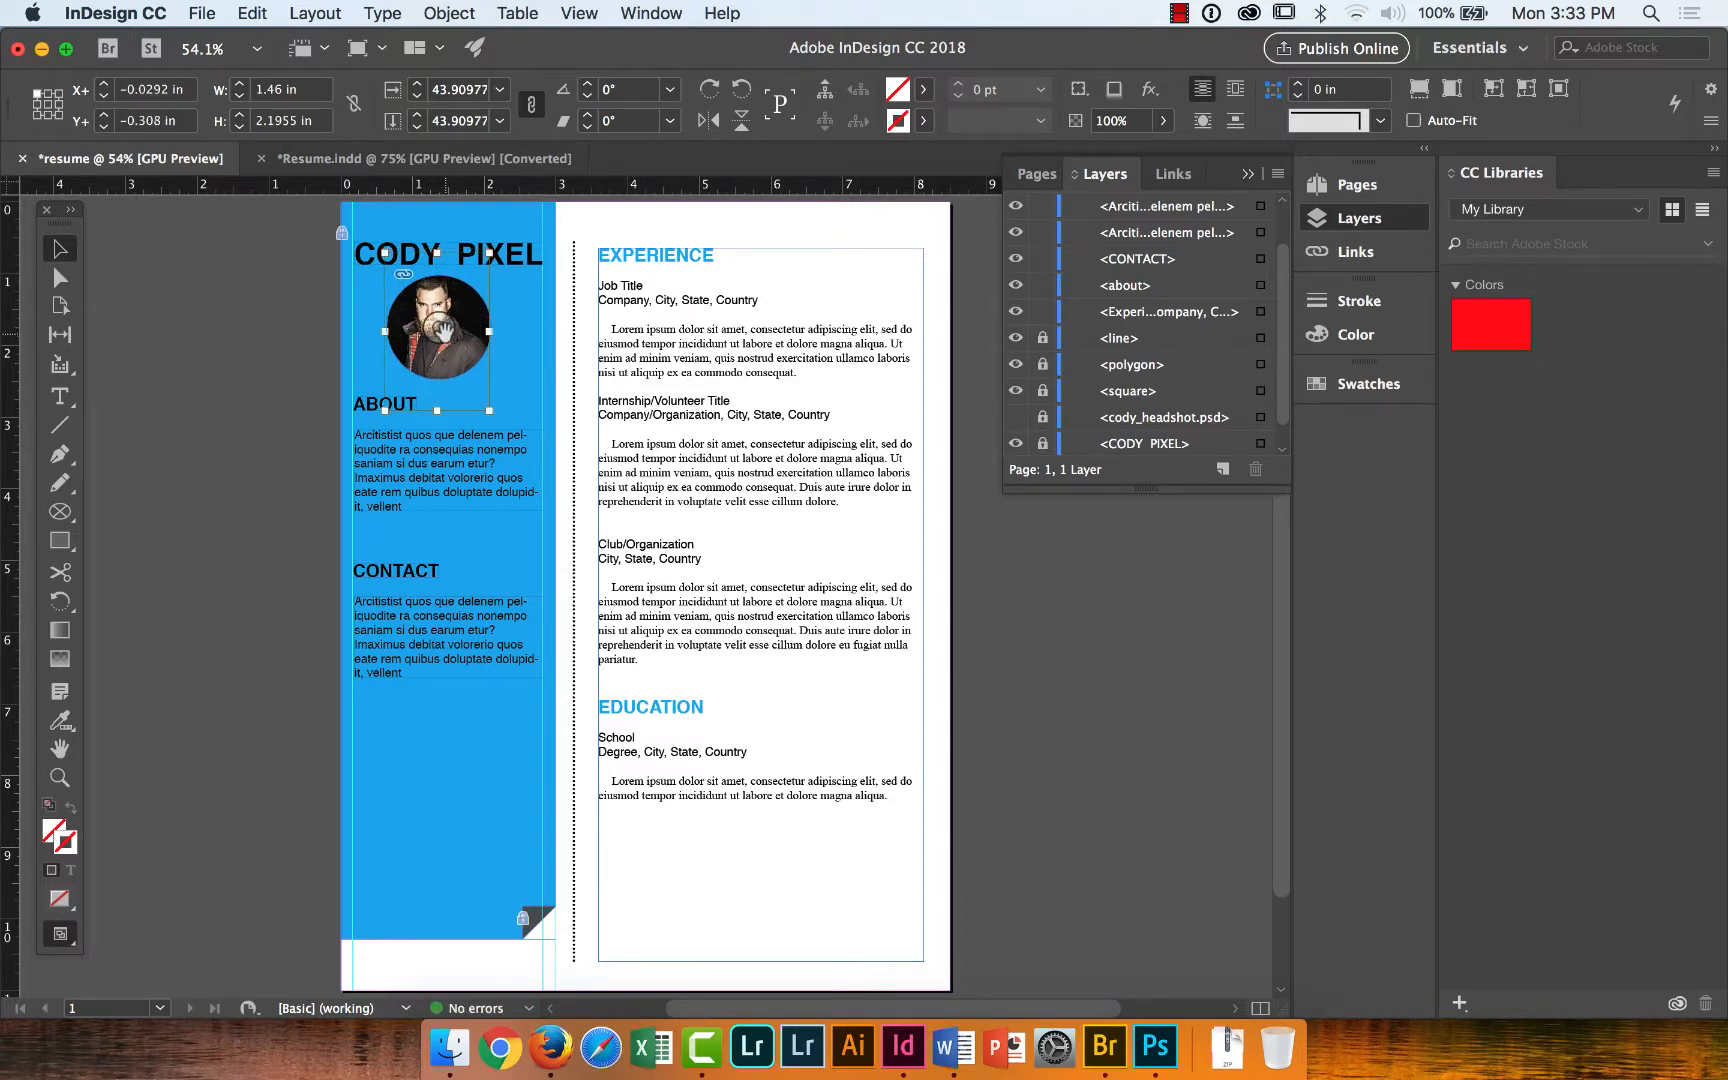
drag(440, 328, 443, 336)
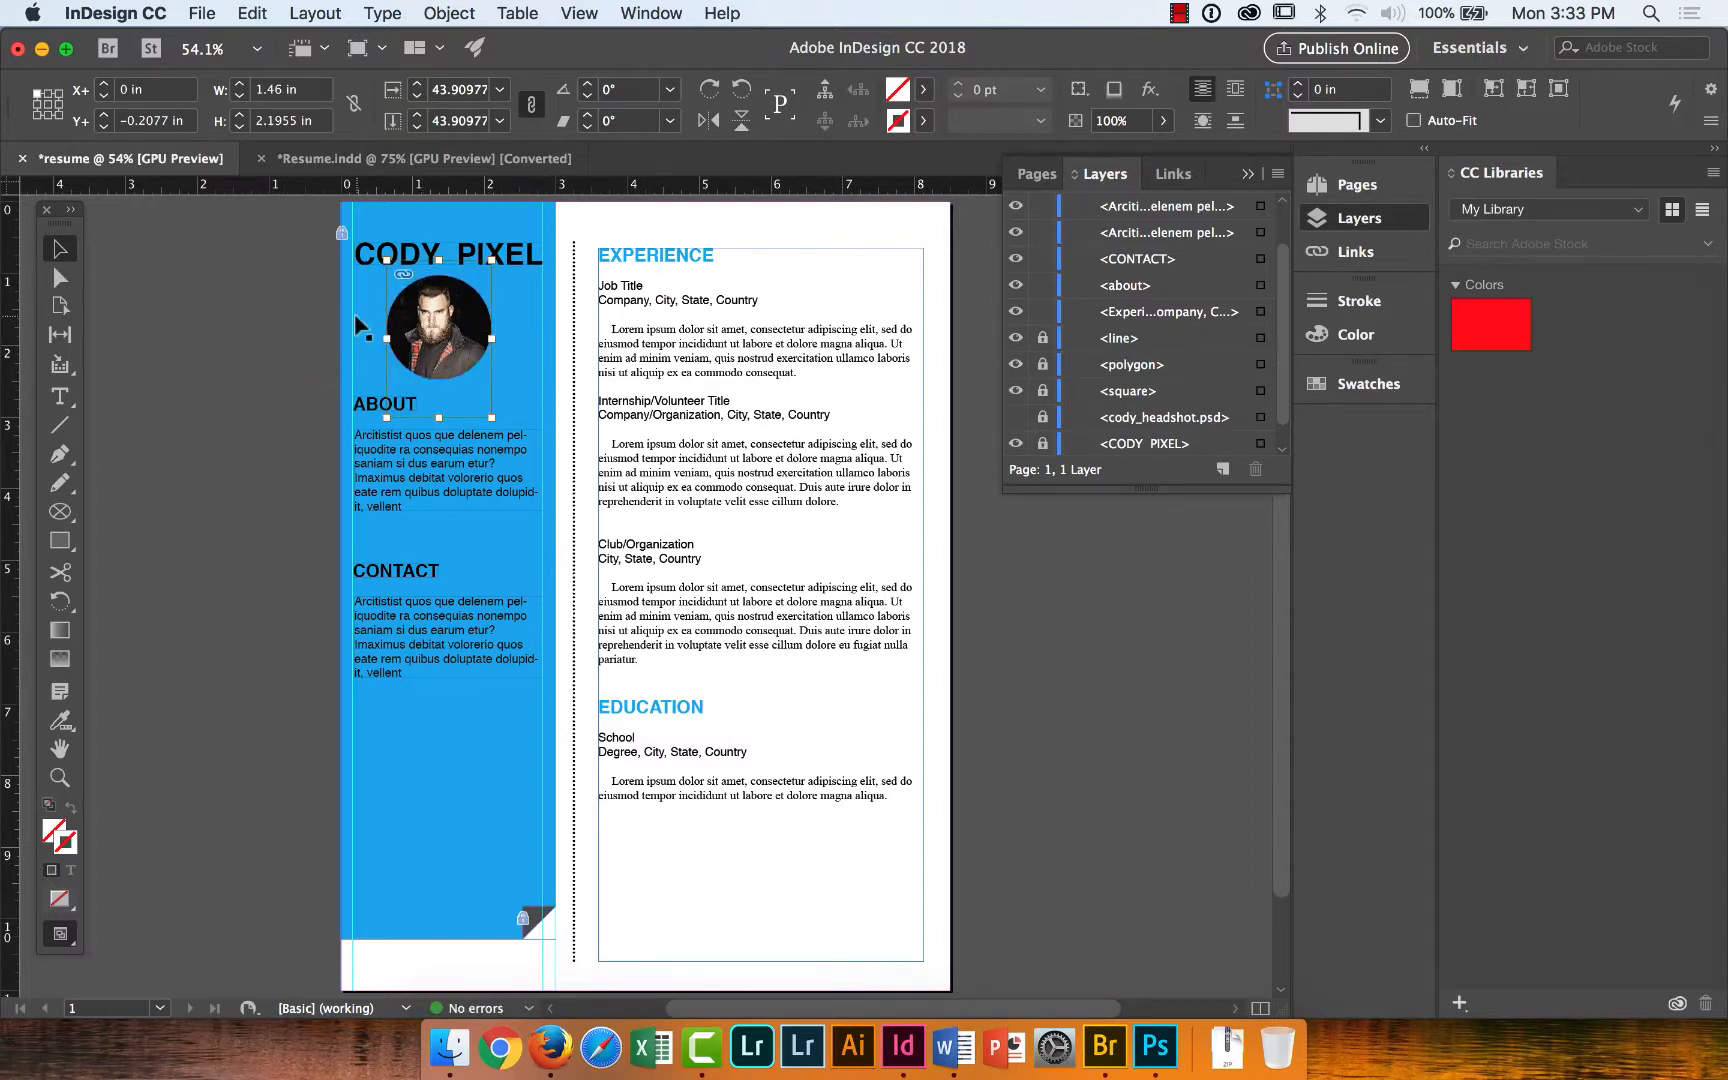
click(145, 257)
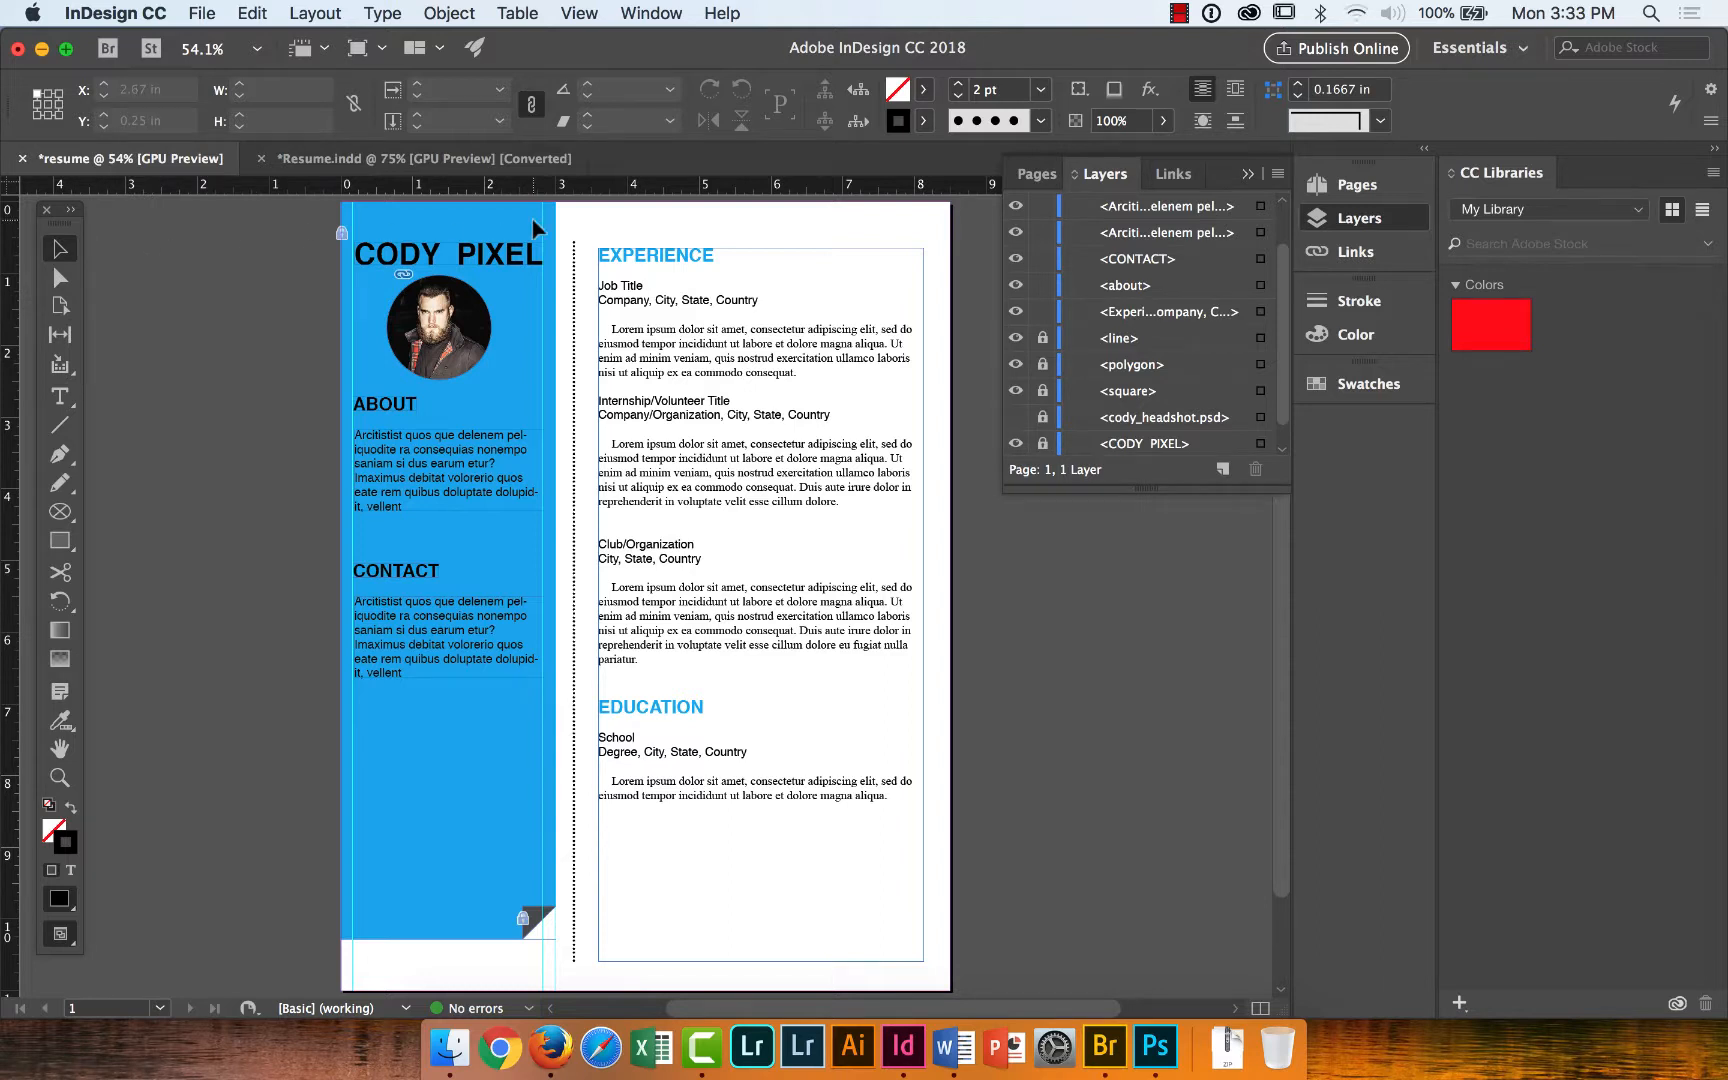
Try to apply a Drop Shadow effect with default settings while no object is selected.
click(1150, 90)
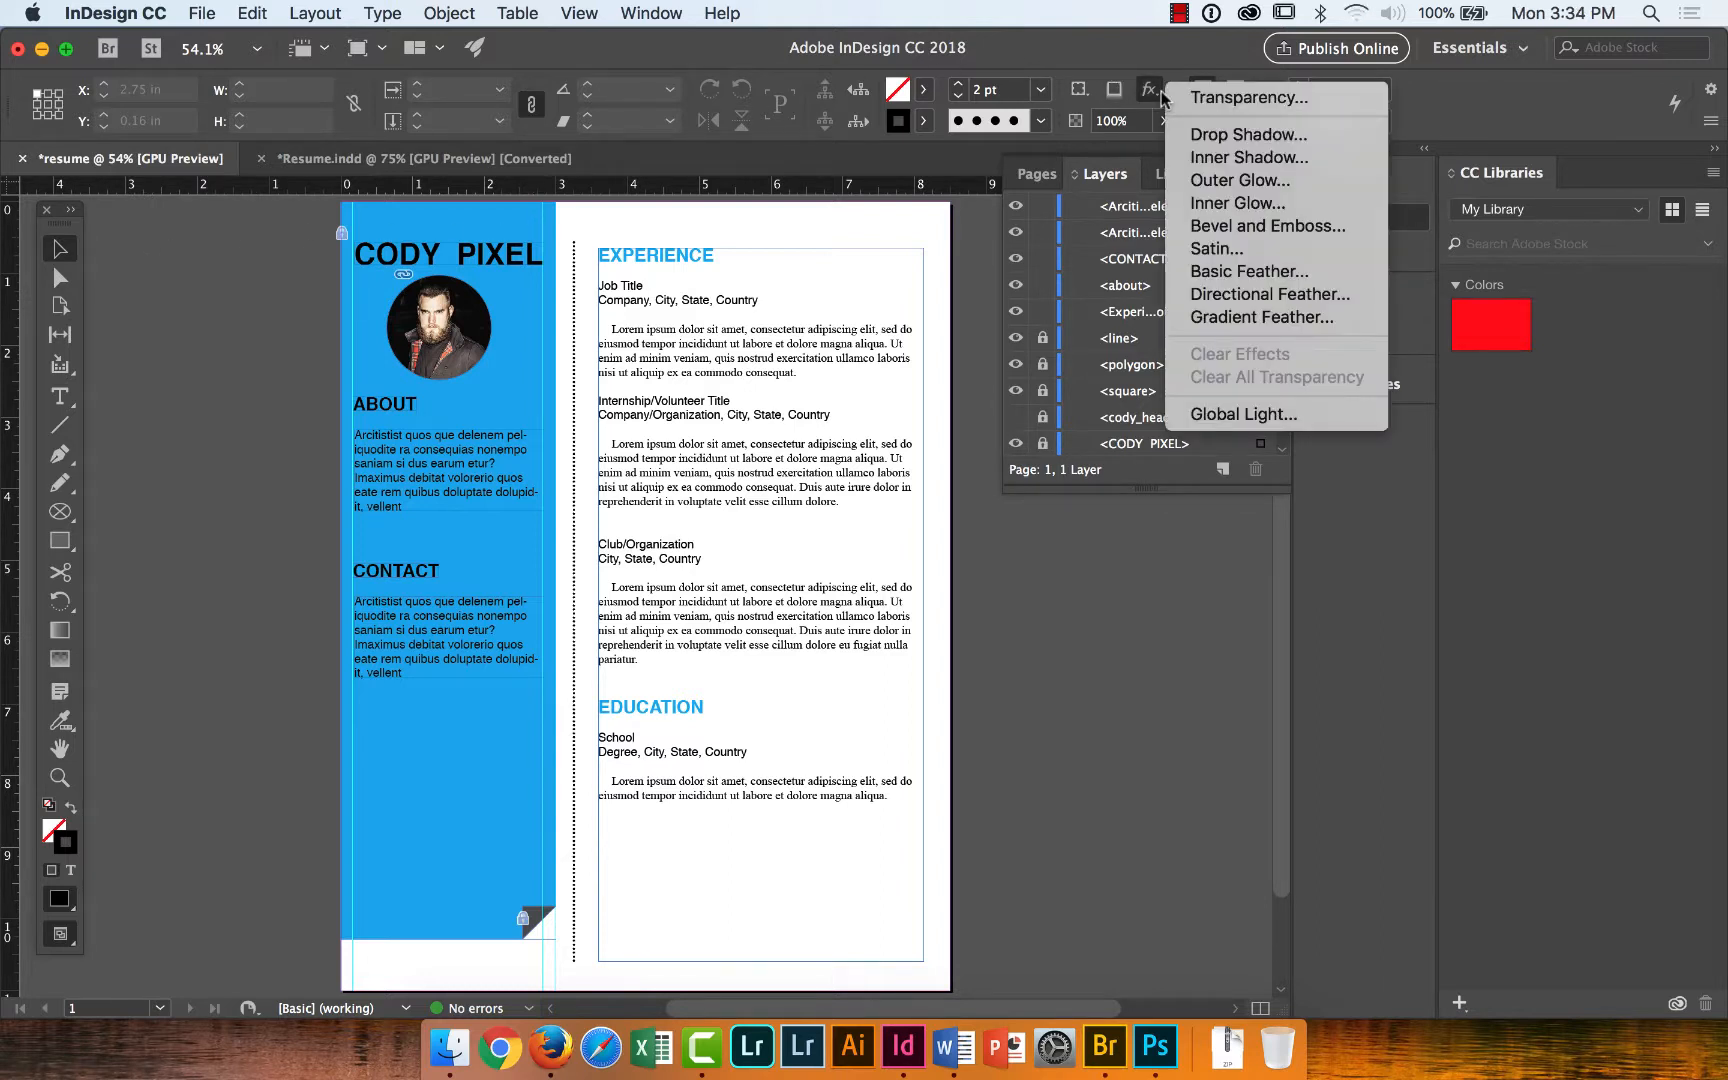
click(1226, 136)
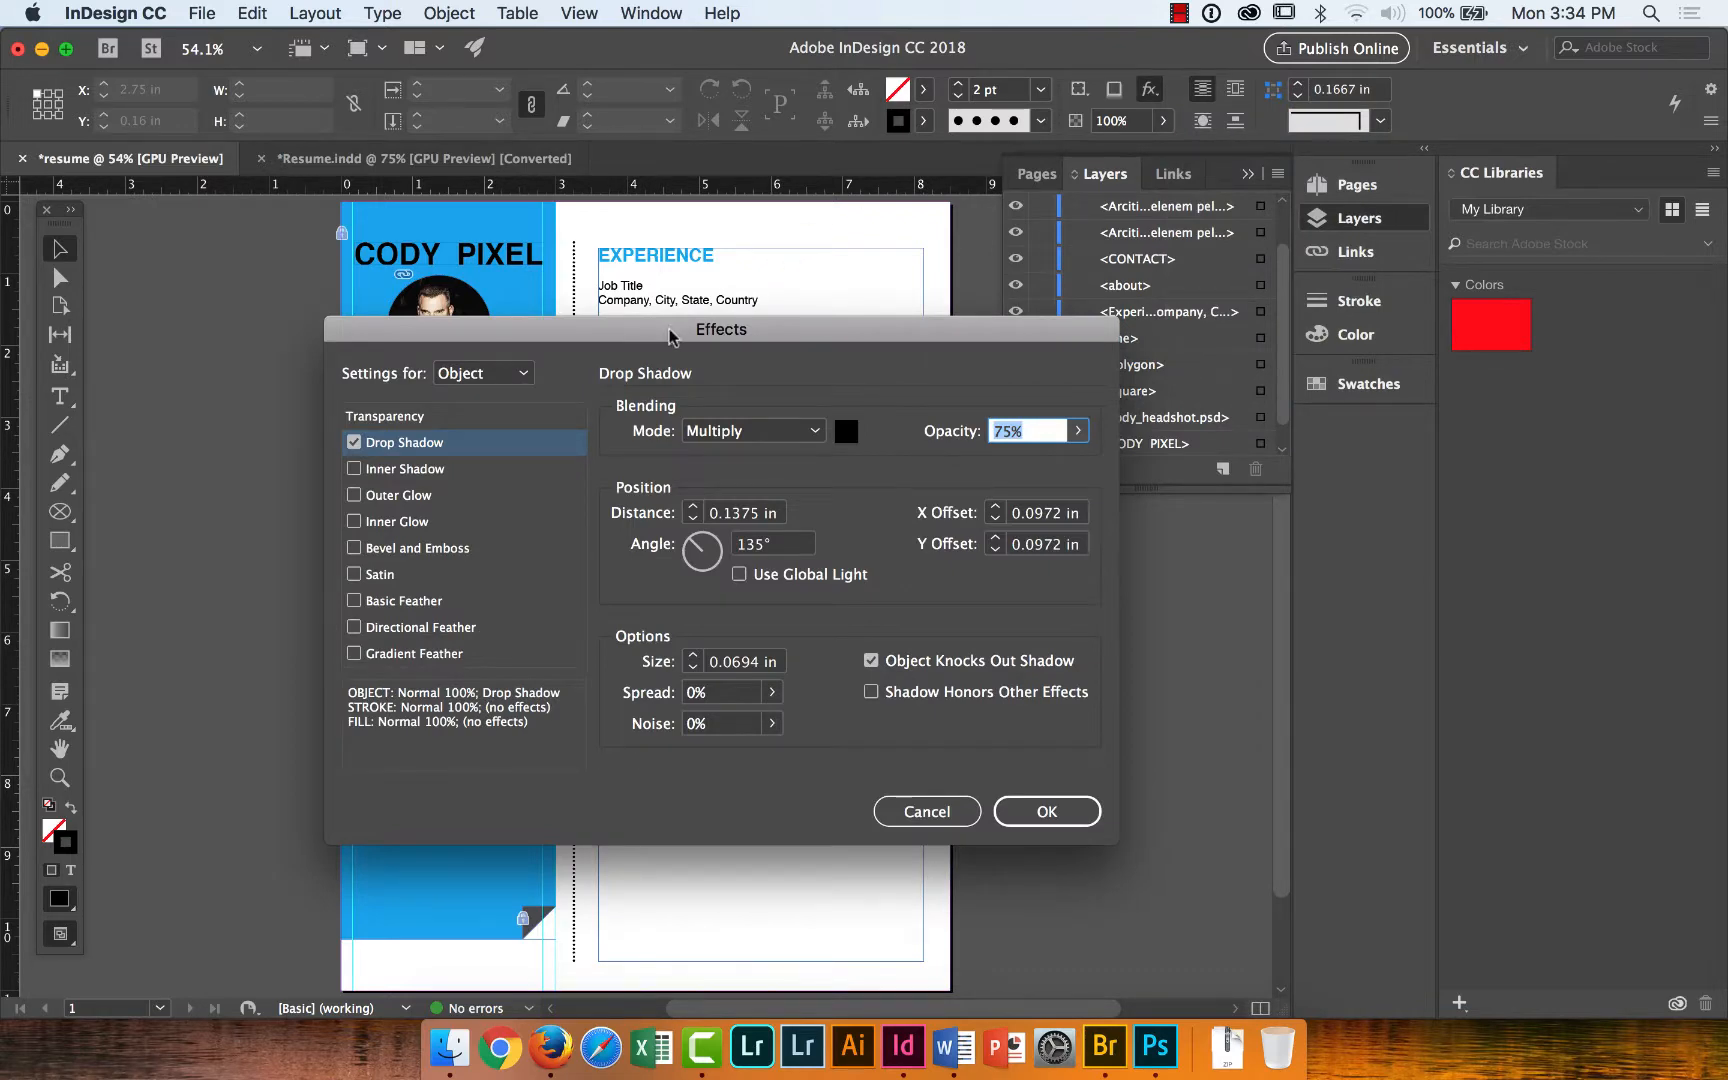
drag(672, 341, 997, 218)
click(806, 318)
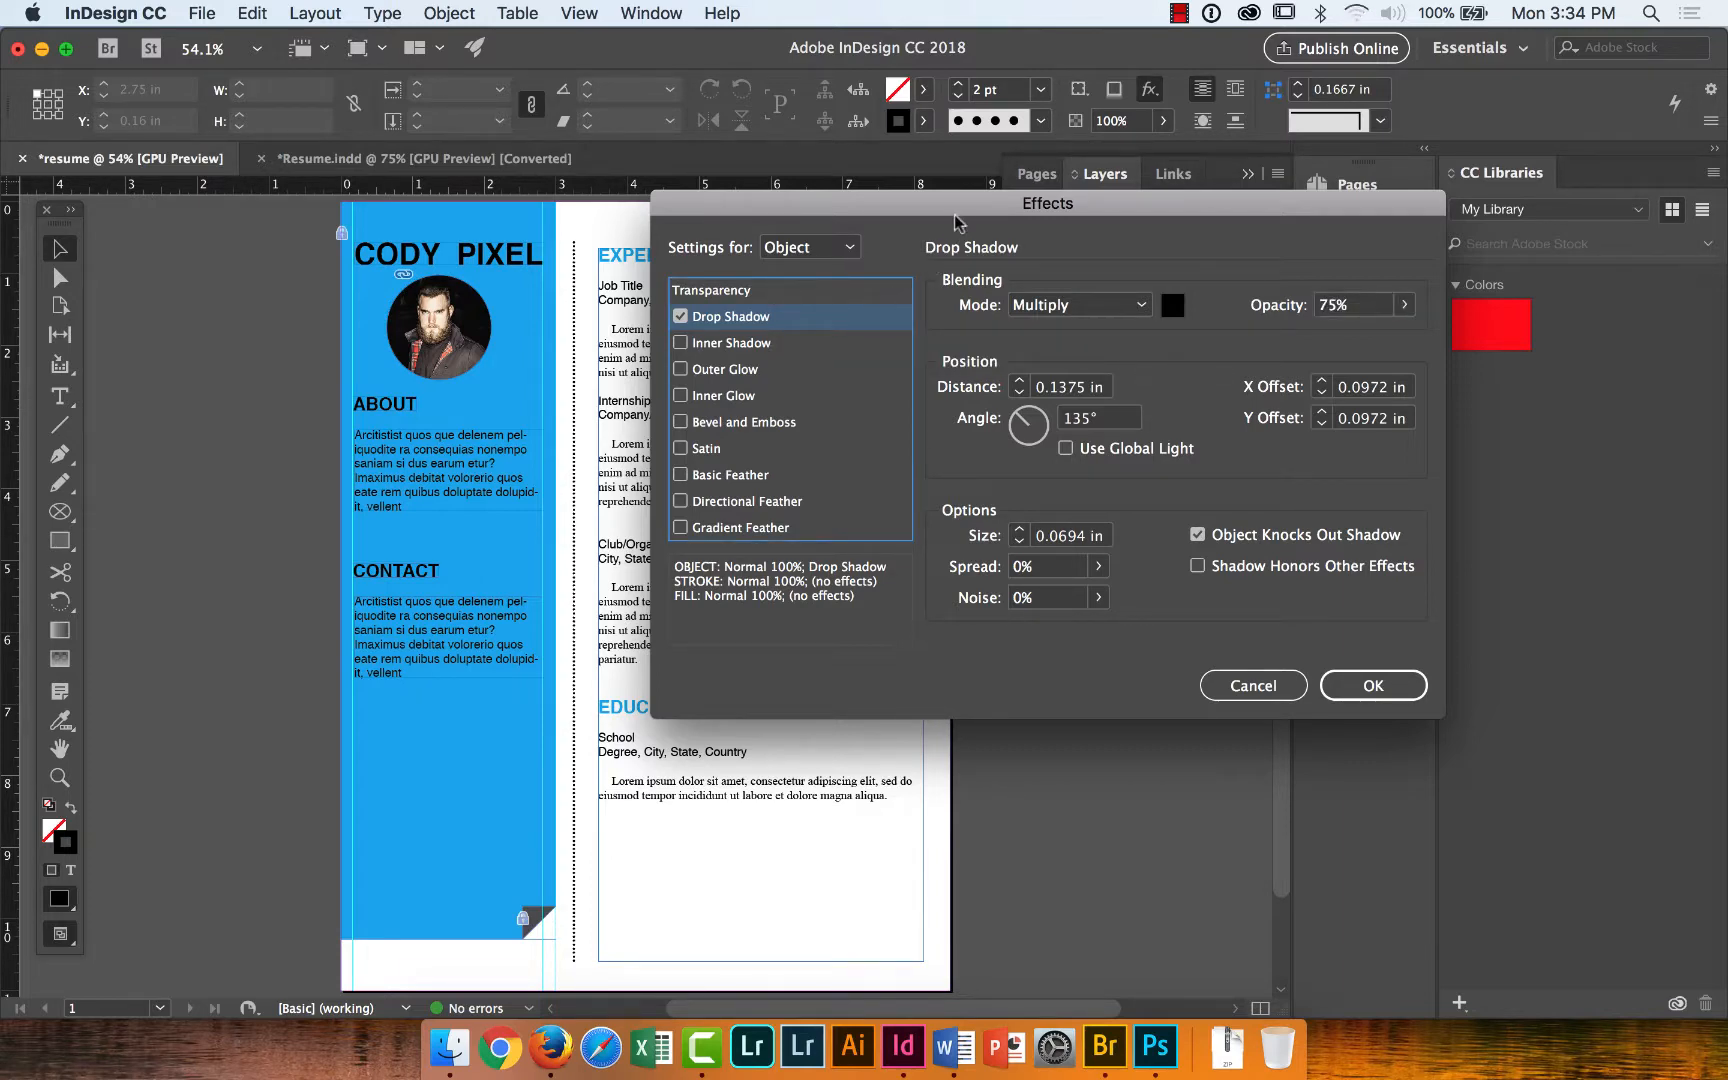
drag(964, 208, 873, 194)
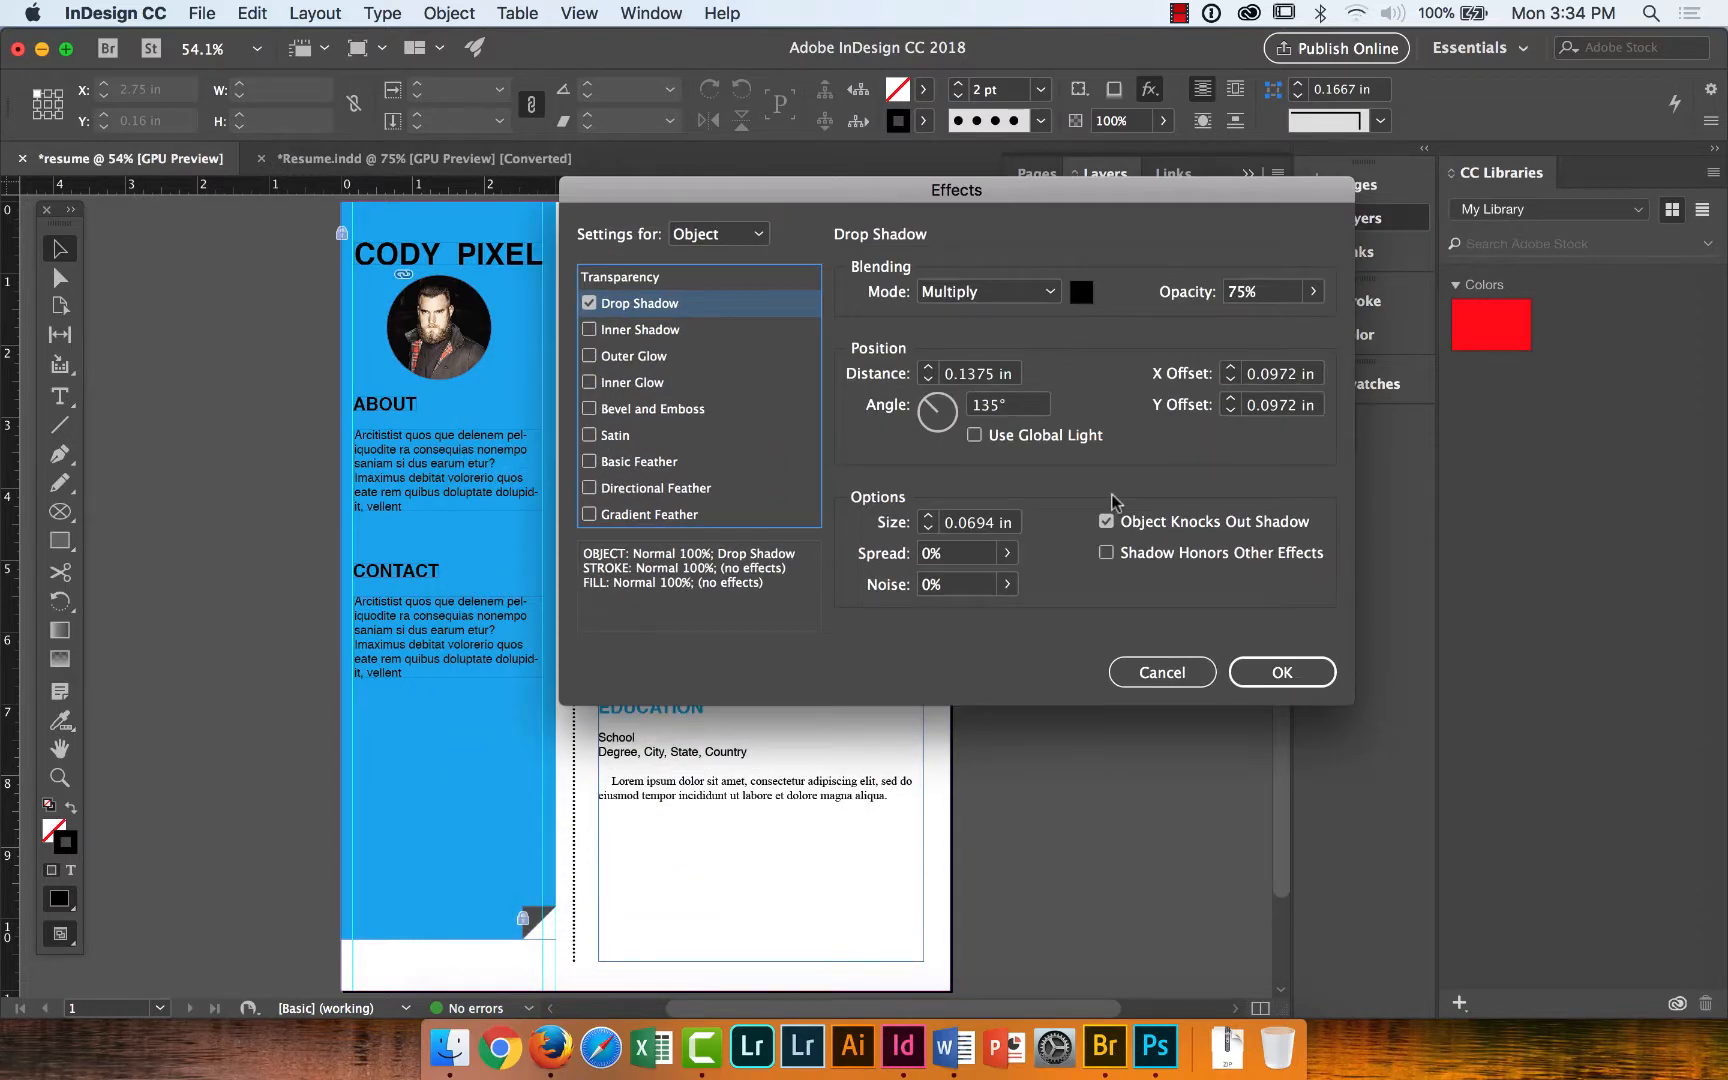
click(1302, 662)
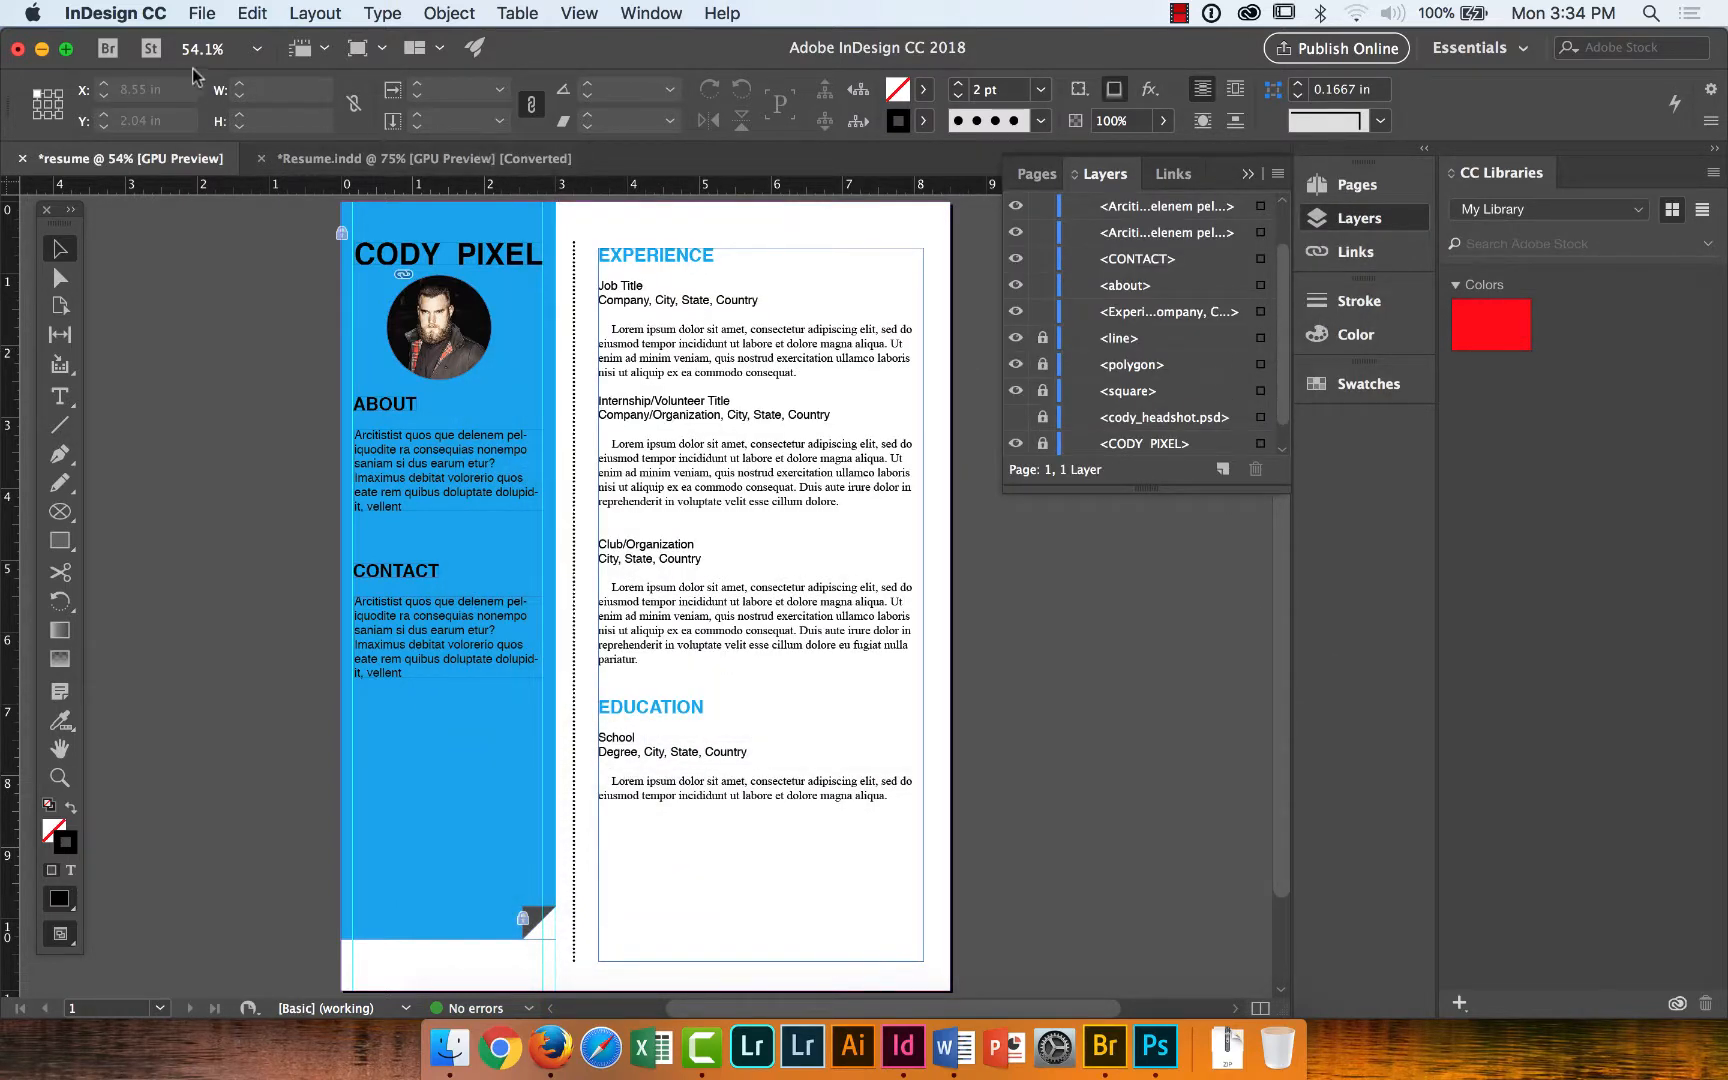
Add a Drop Shadow effect to the circular headshot frame and compare it with the preview off and on.
click(465, 311)
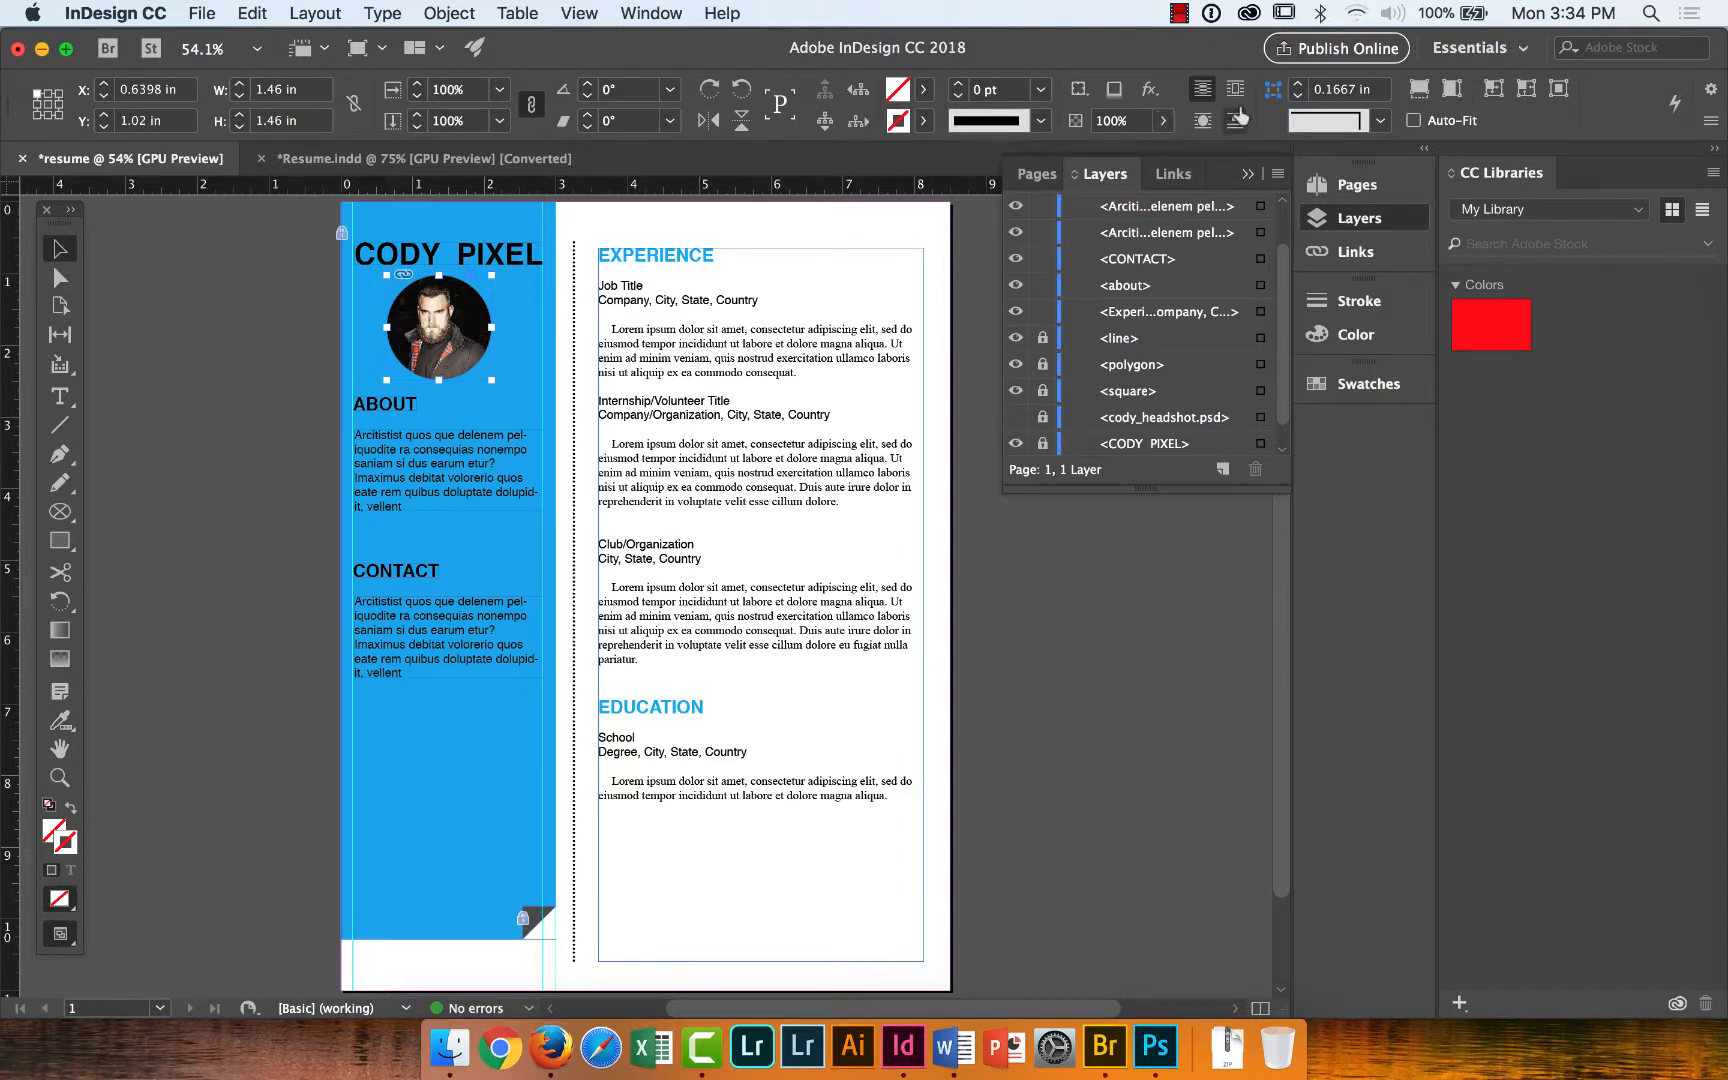
click(1150, 90)
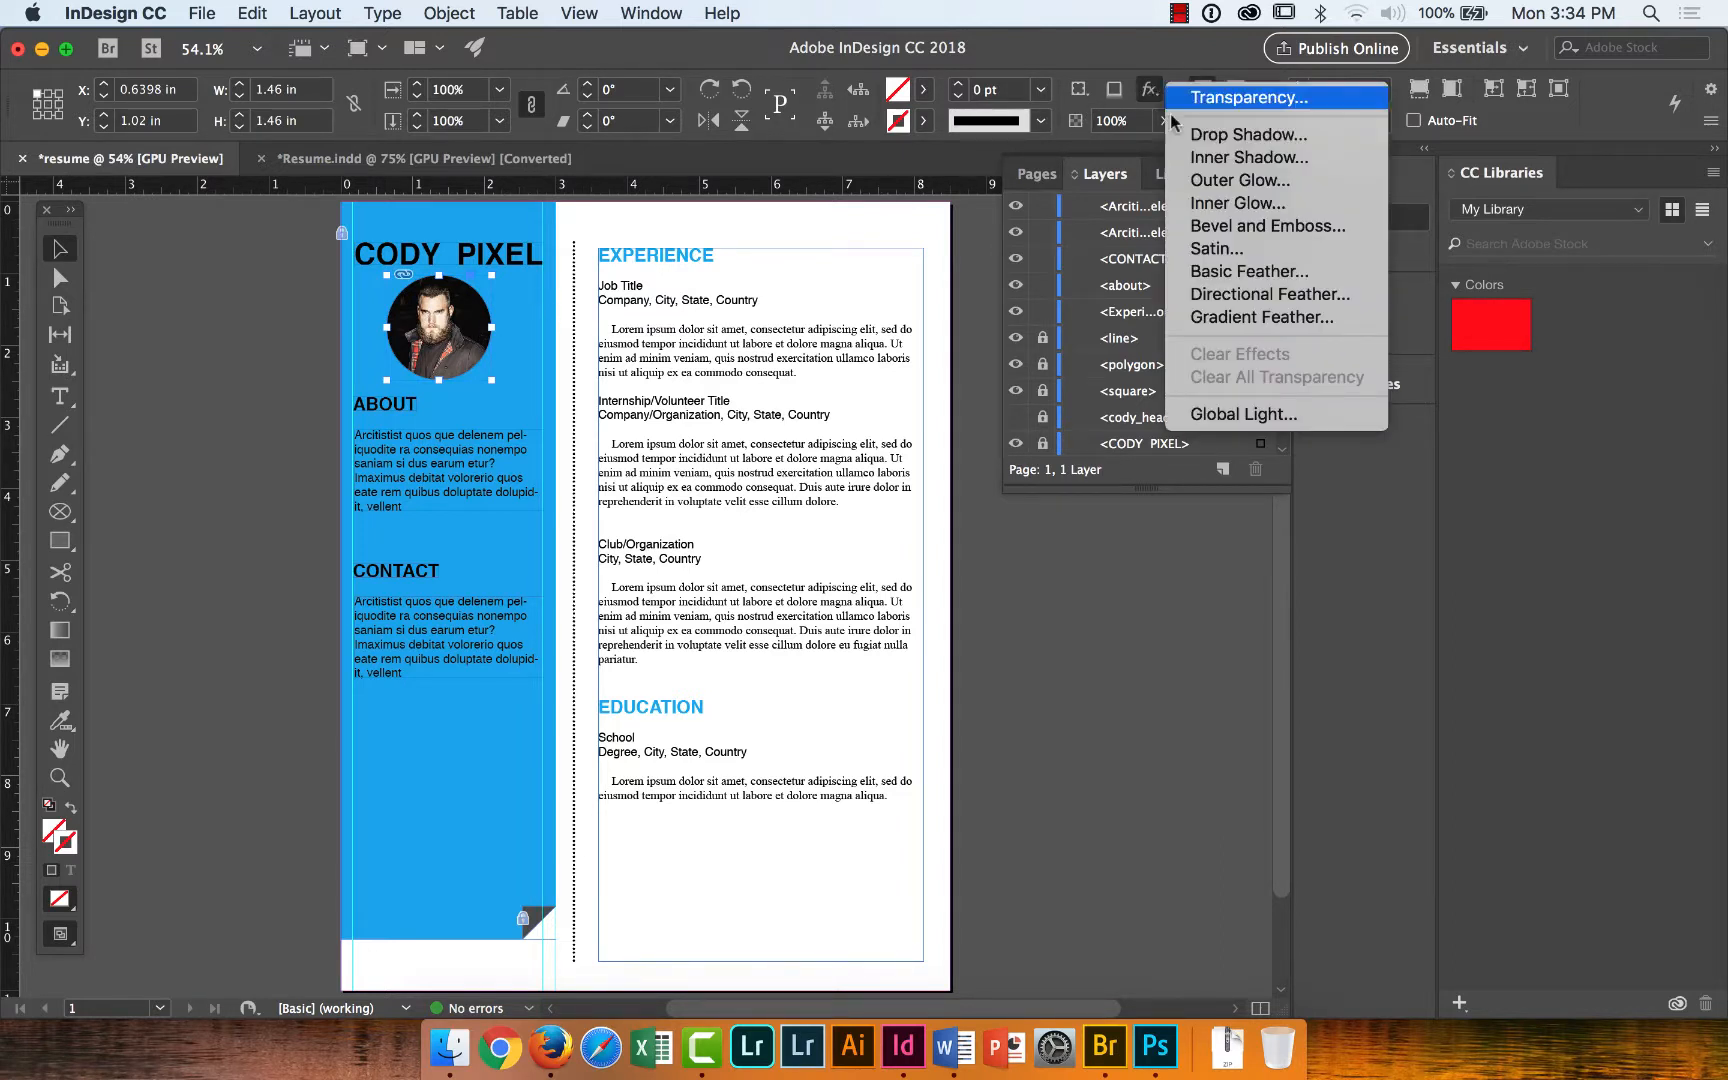
click(1207, 137)
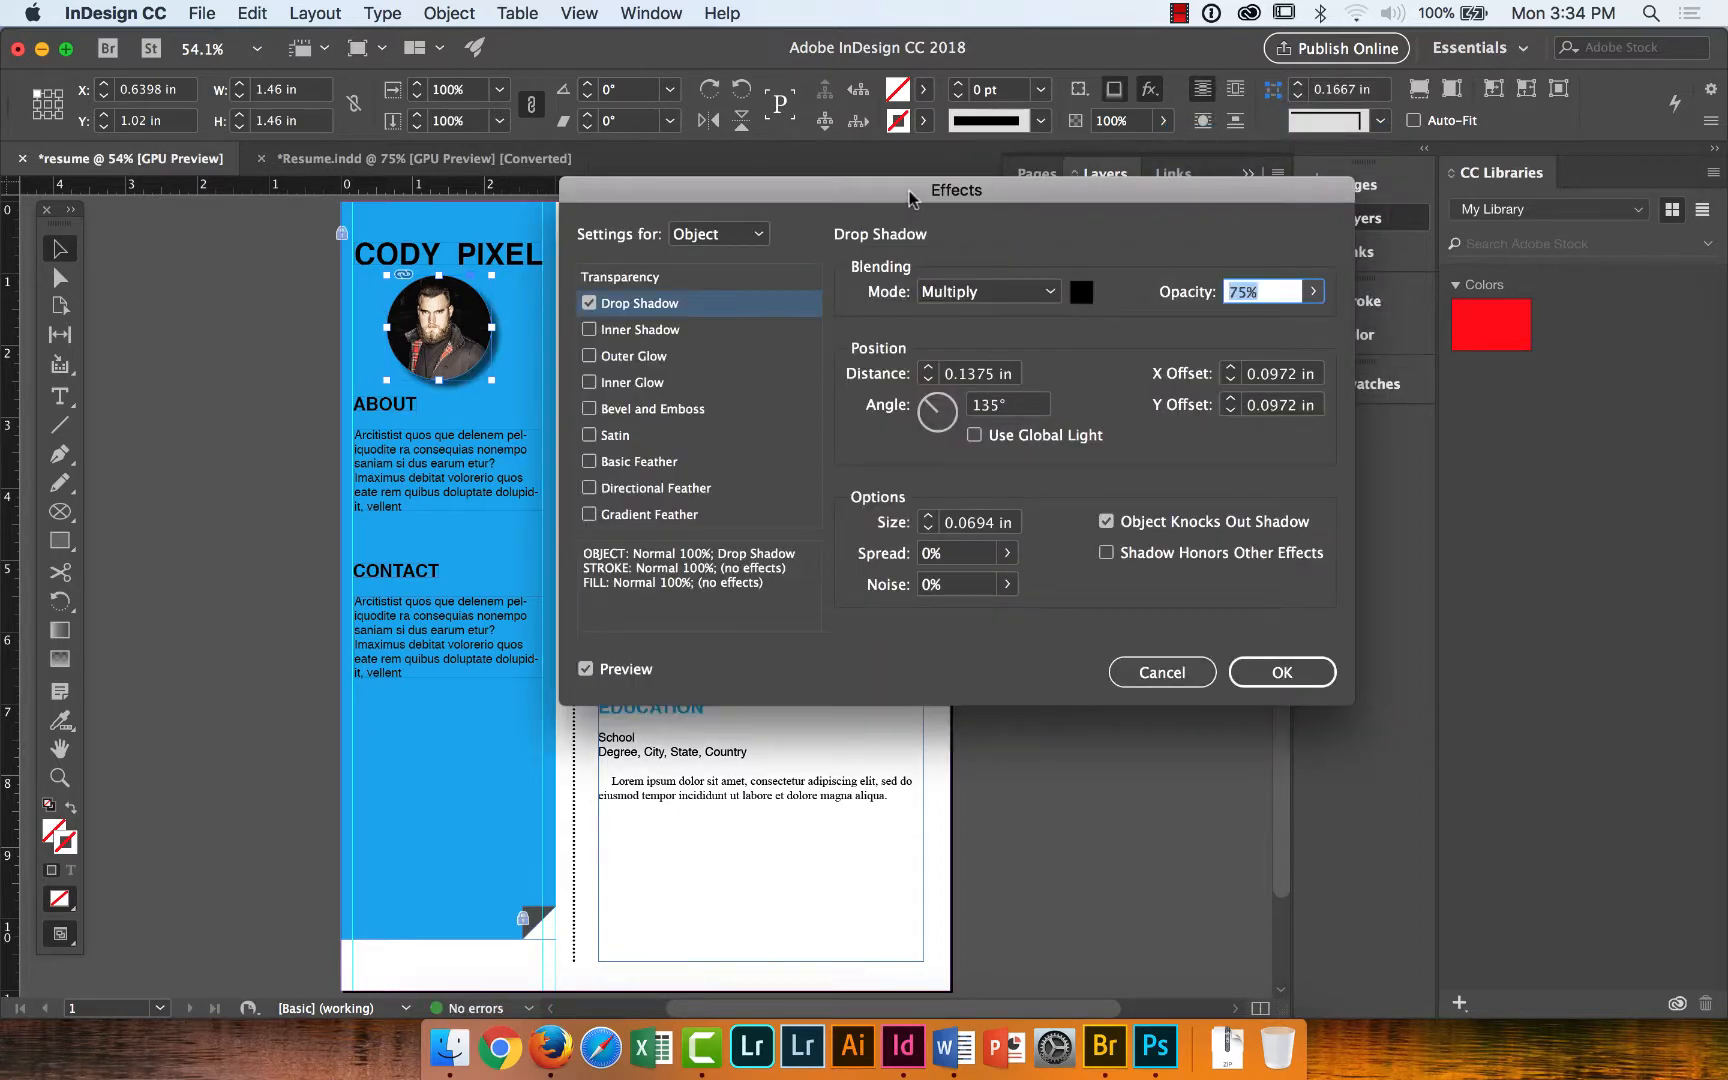
drag(912, 191, 1157, 188)
click(810, 659)
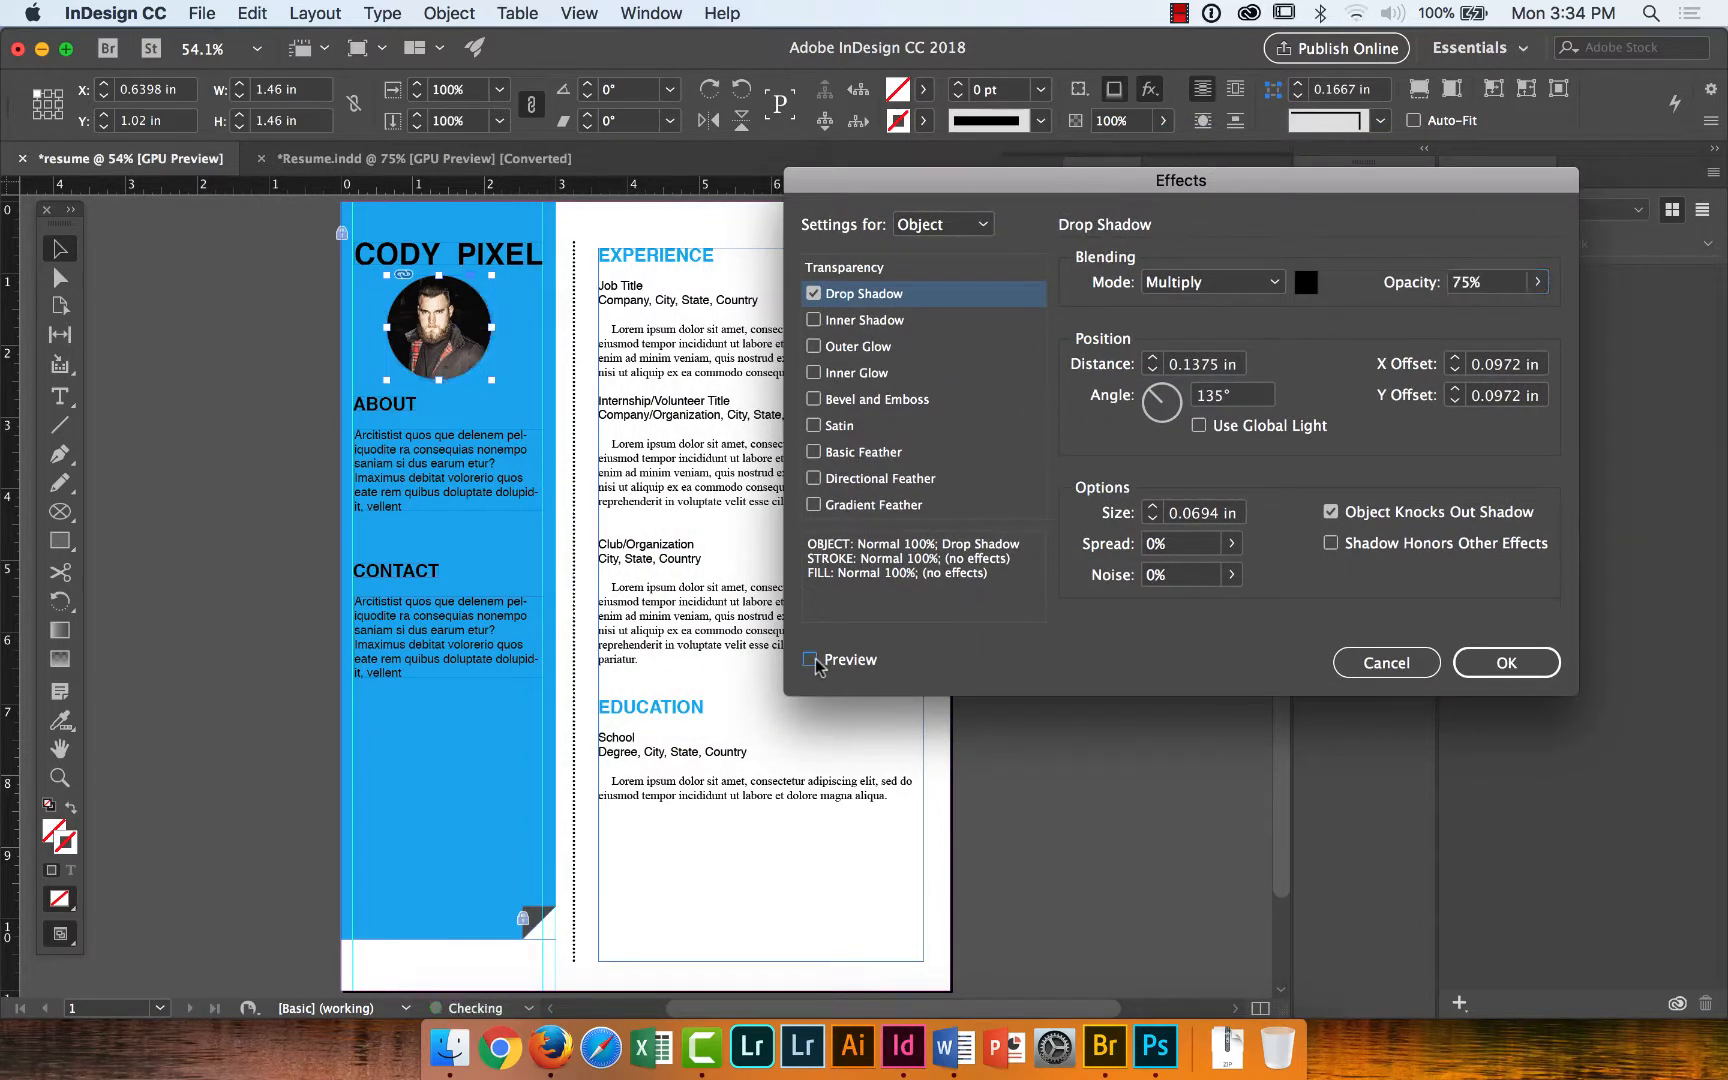
click(810, 660)
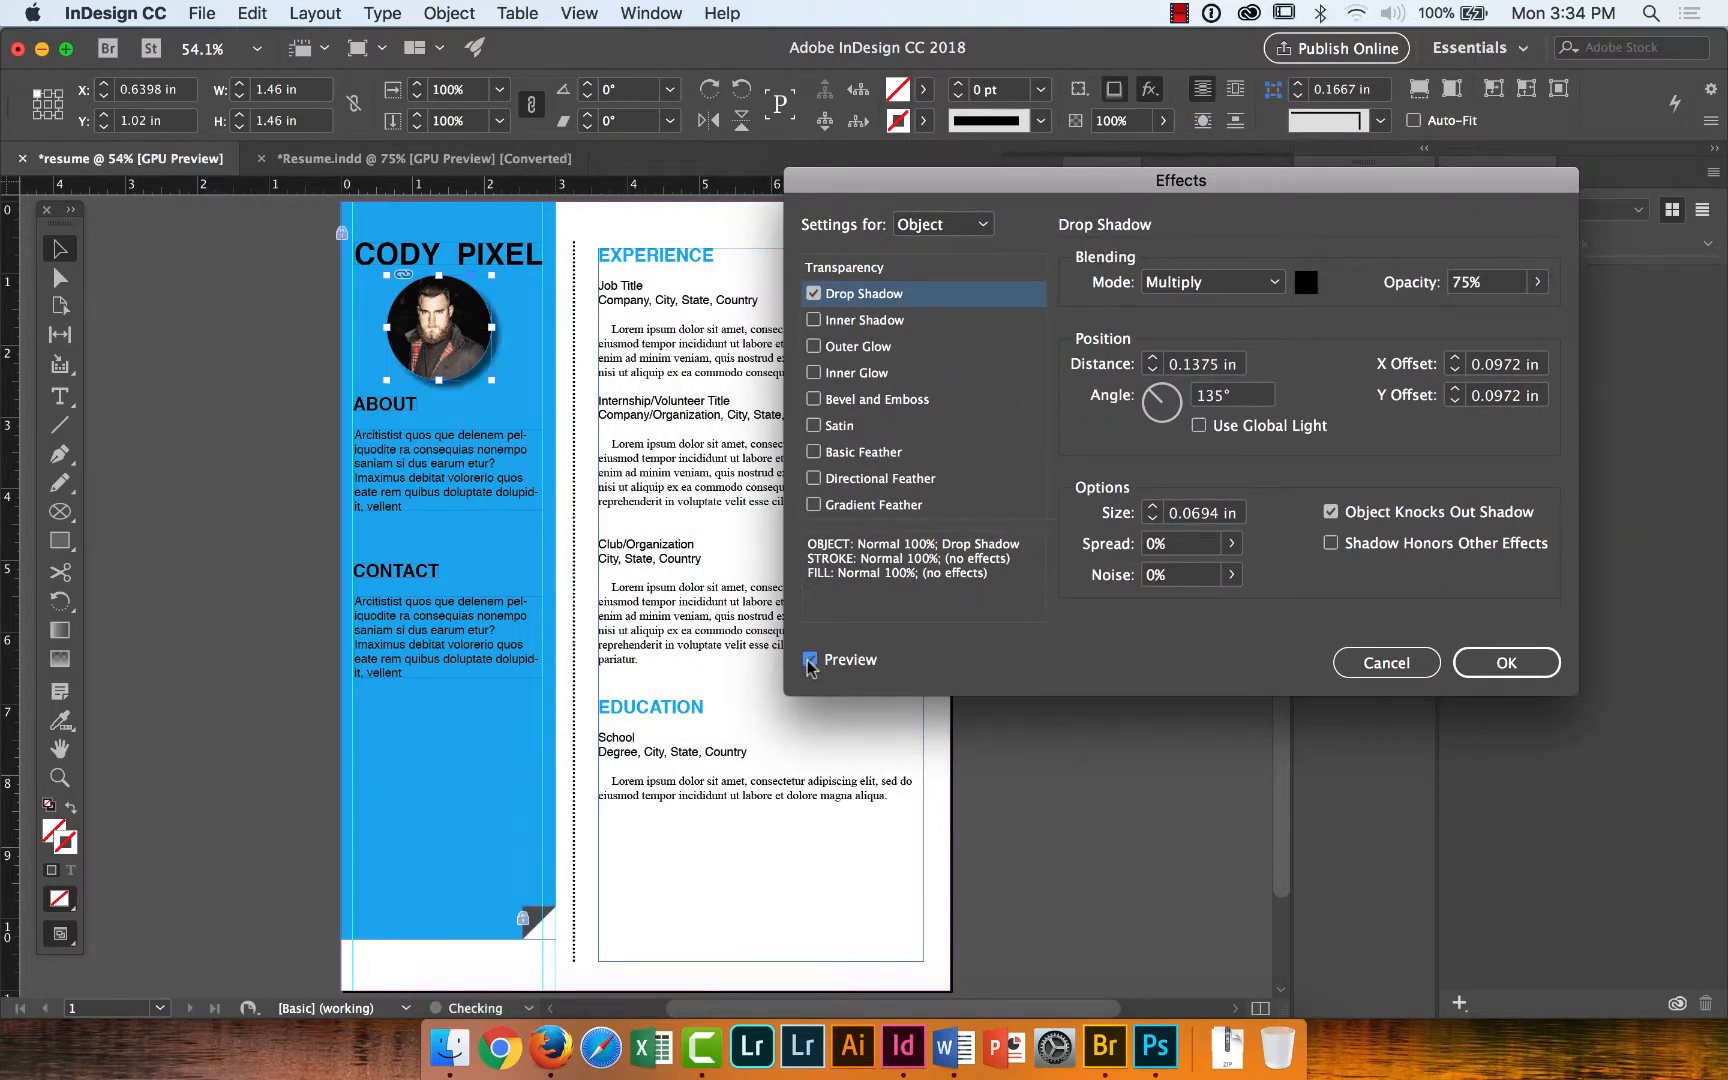
Adjust the drop shadow's angle on the headshot frame and set its X offset to 0 in.
click(1157, 400)
drag(1157, 400, 1158, 381)
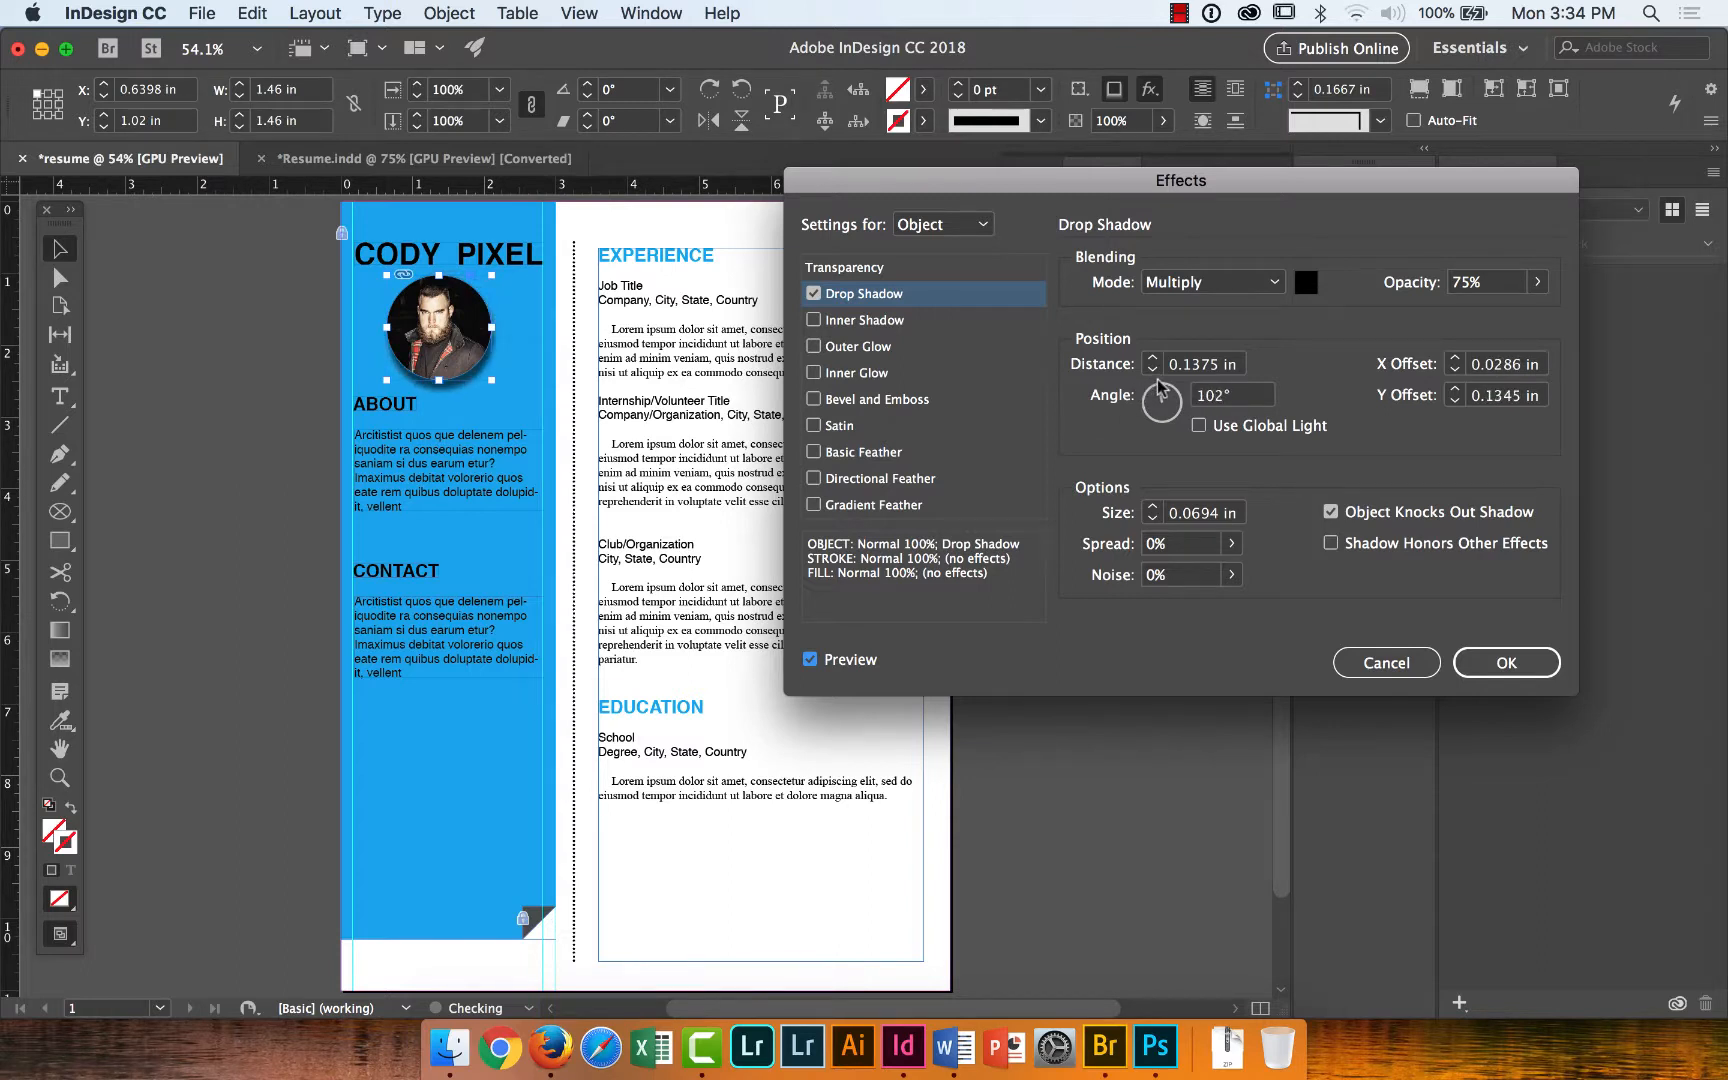
click(1454, 358)
click(1454, 357)
click(1454, 357)
click(1456, 371)
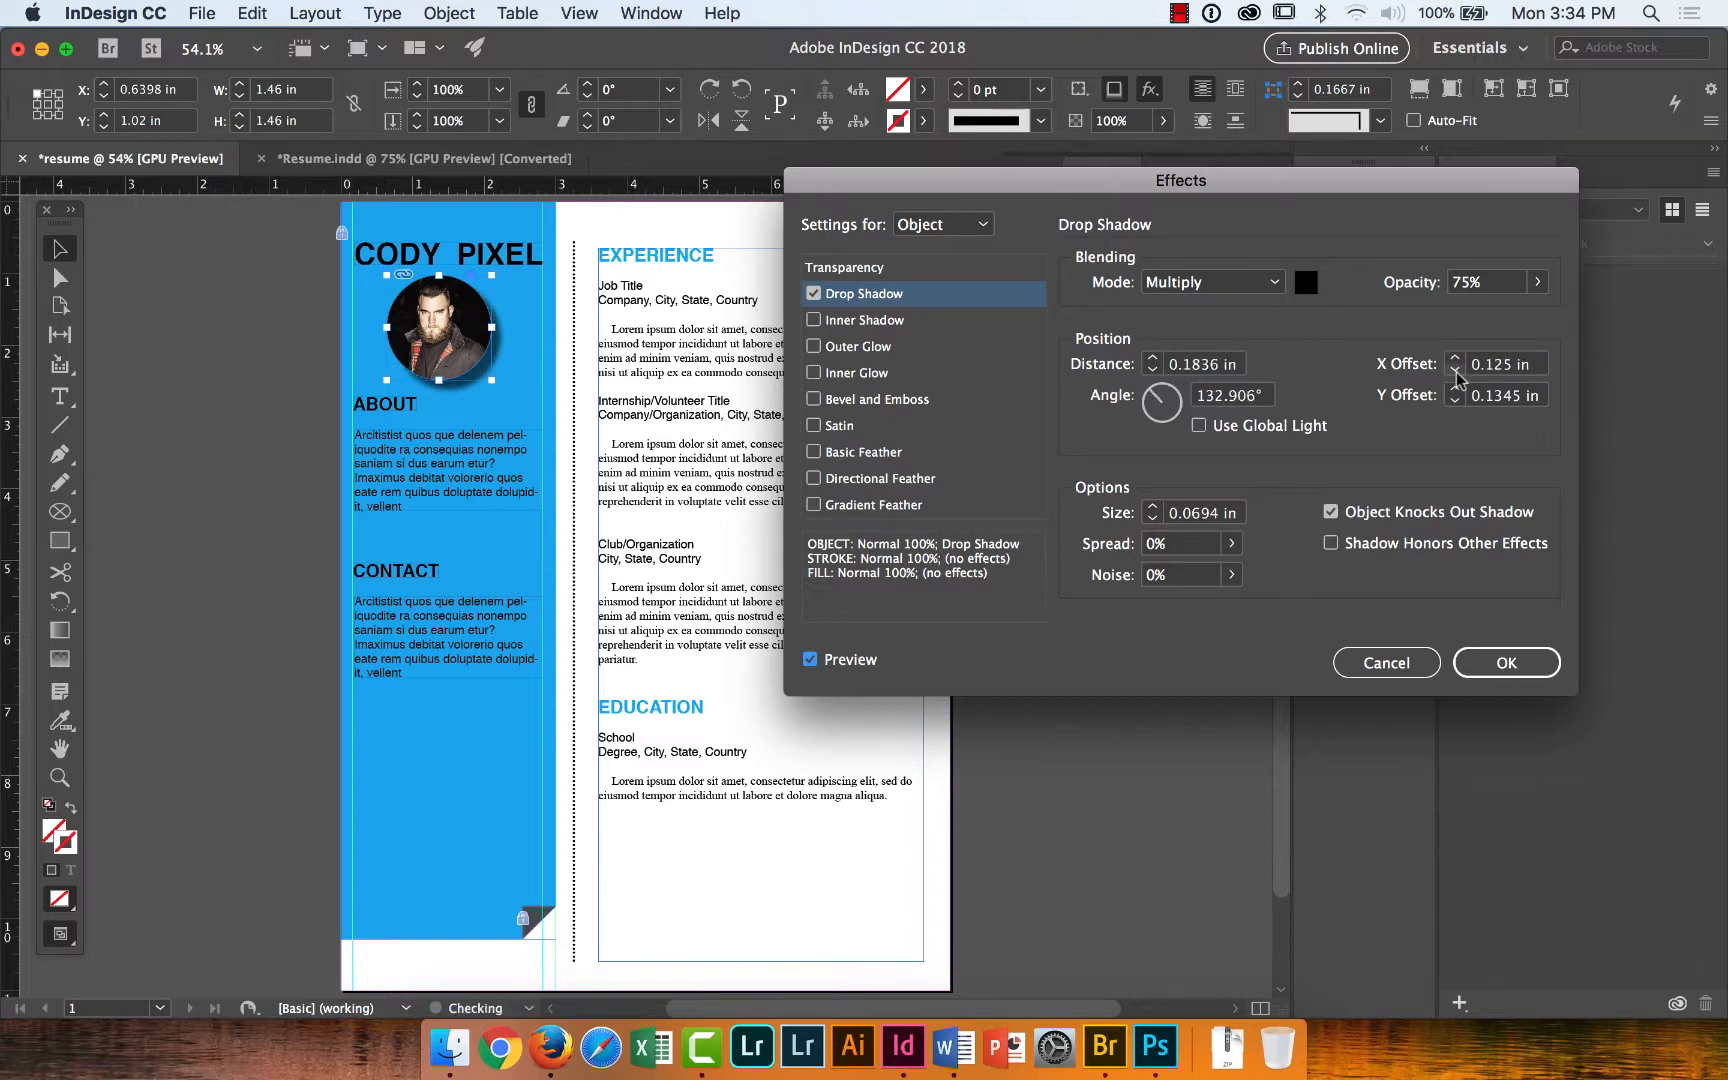
click(1456, 371)
click(1456, 371)
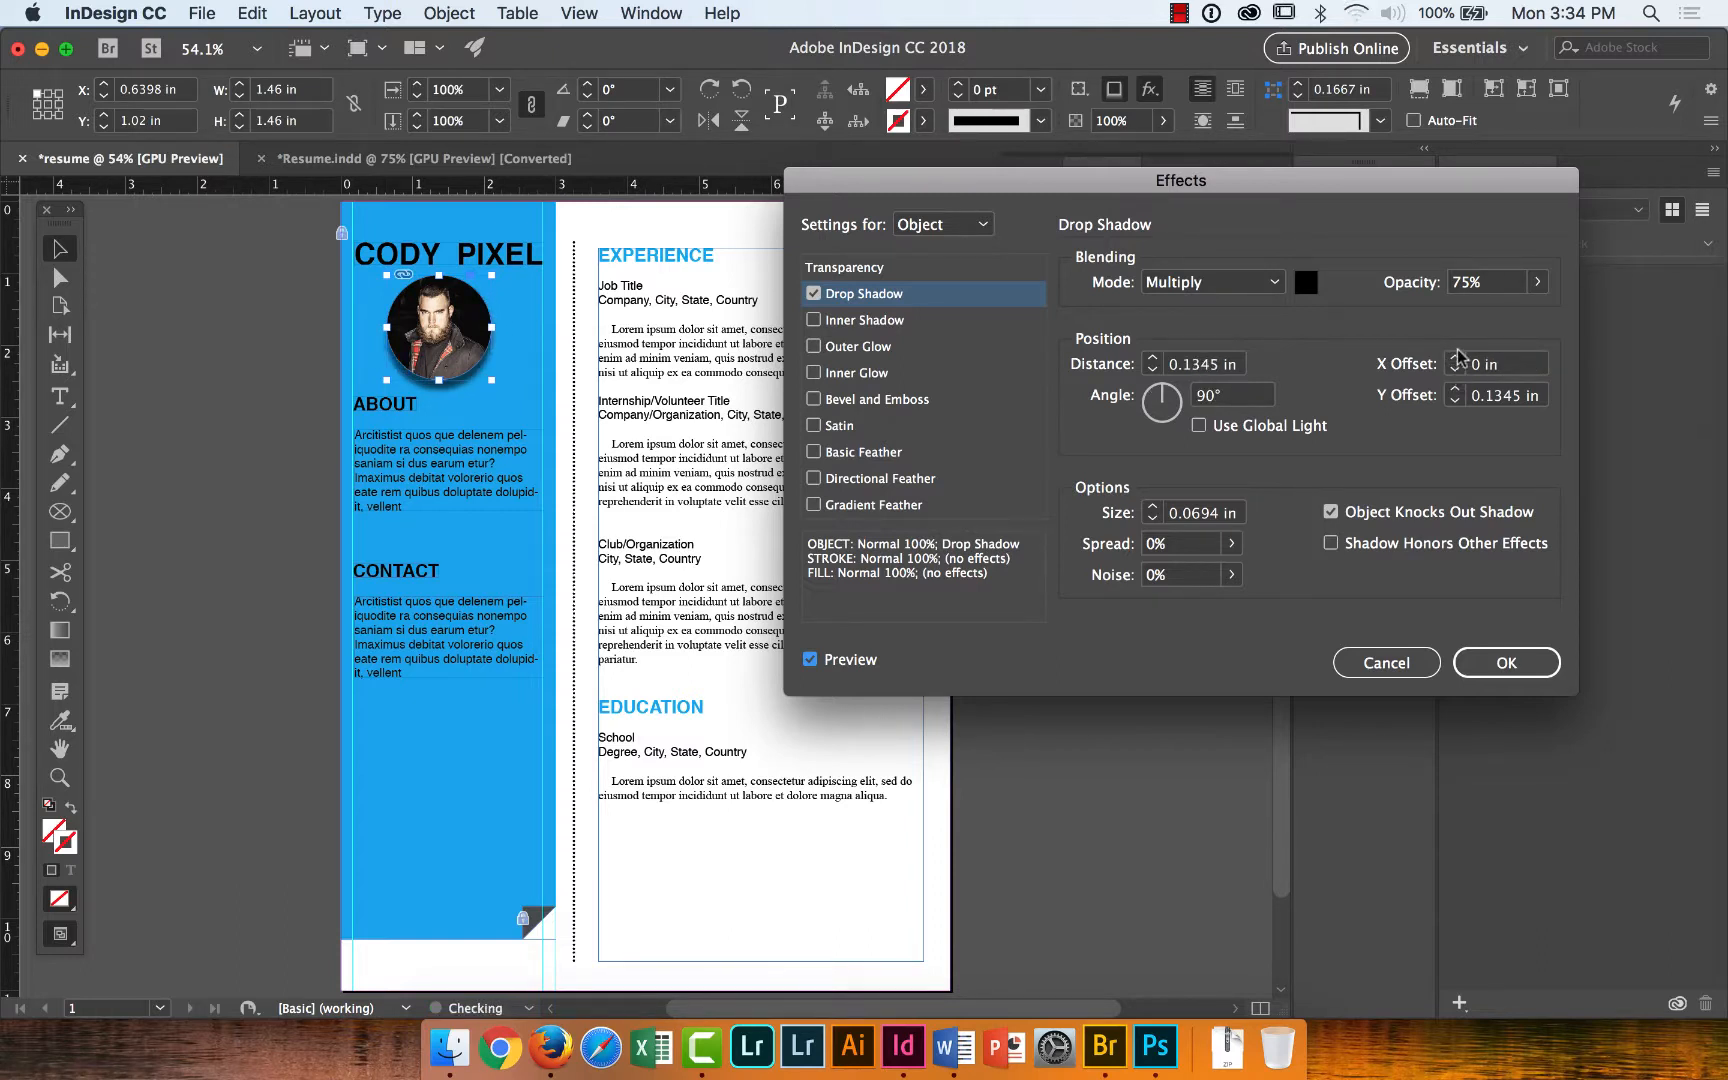
Try larger and smaller Y offsets for the drop shadow and settle on 0.125 in.
click(1454, 389)
click(1454, 389)
click(1454, 389)
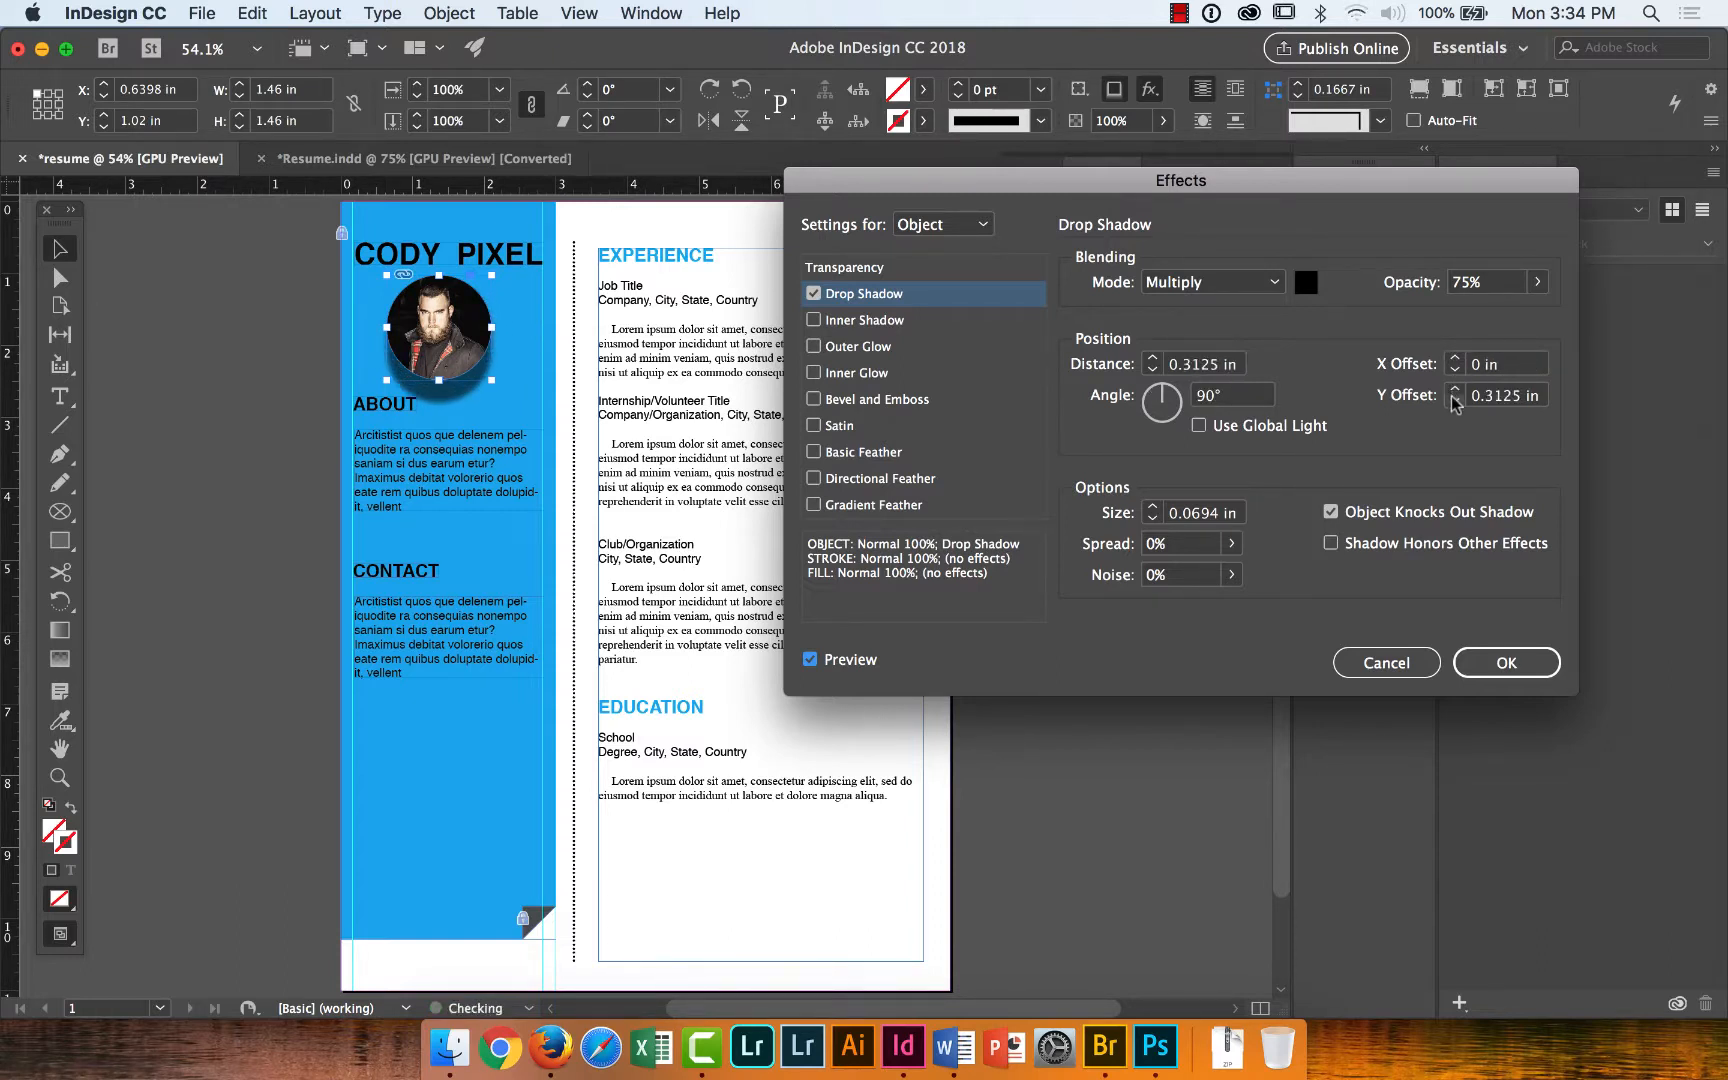
click(1455, 402)
click(1455, 402)
click(1455, 402)
click(1455, 402)
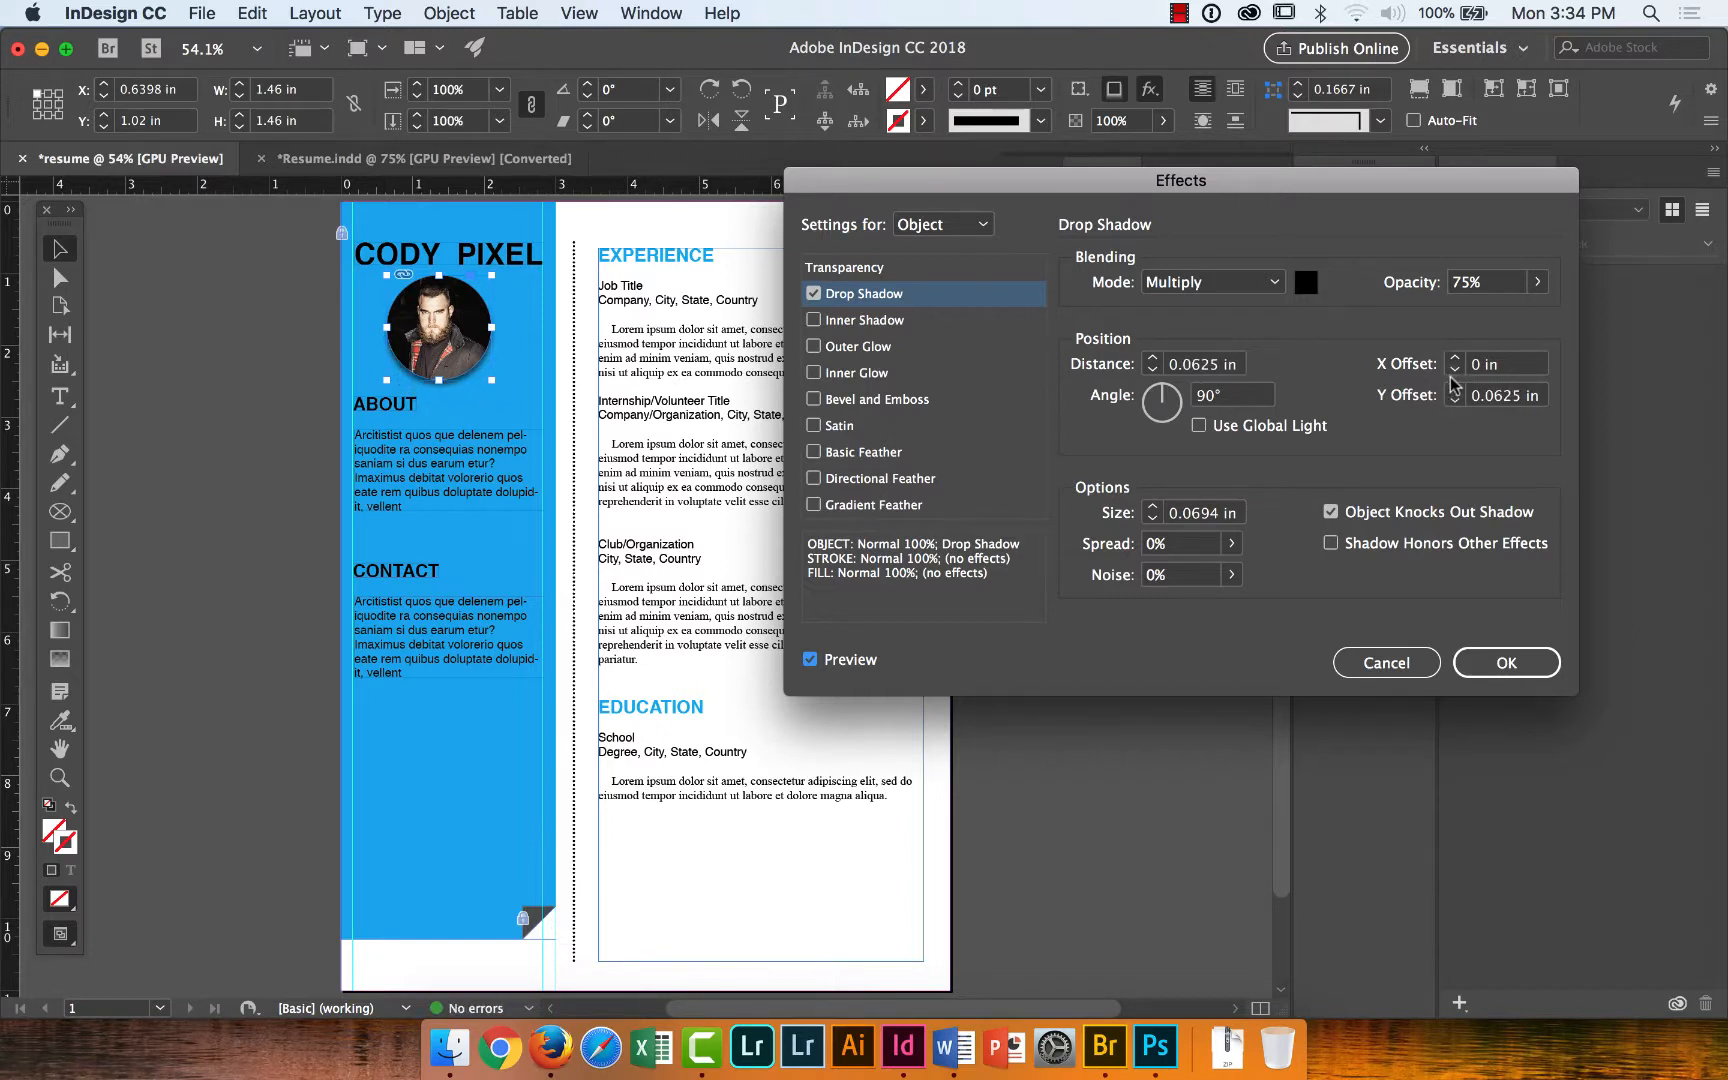
click(1454, 389)
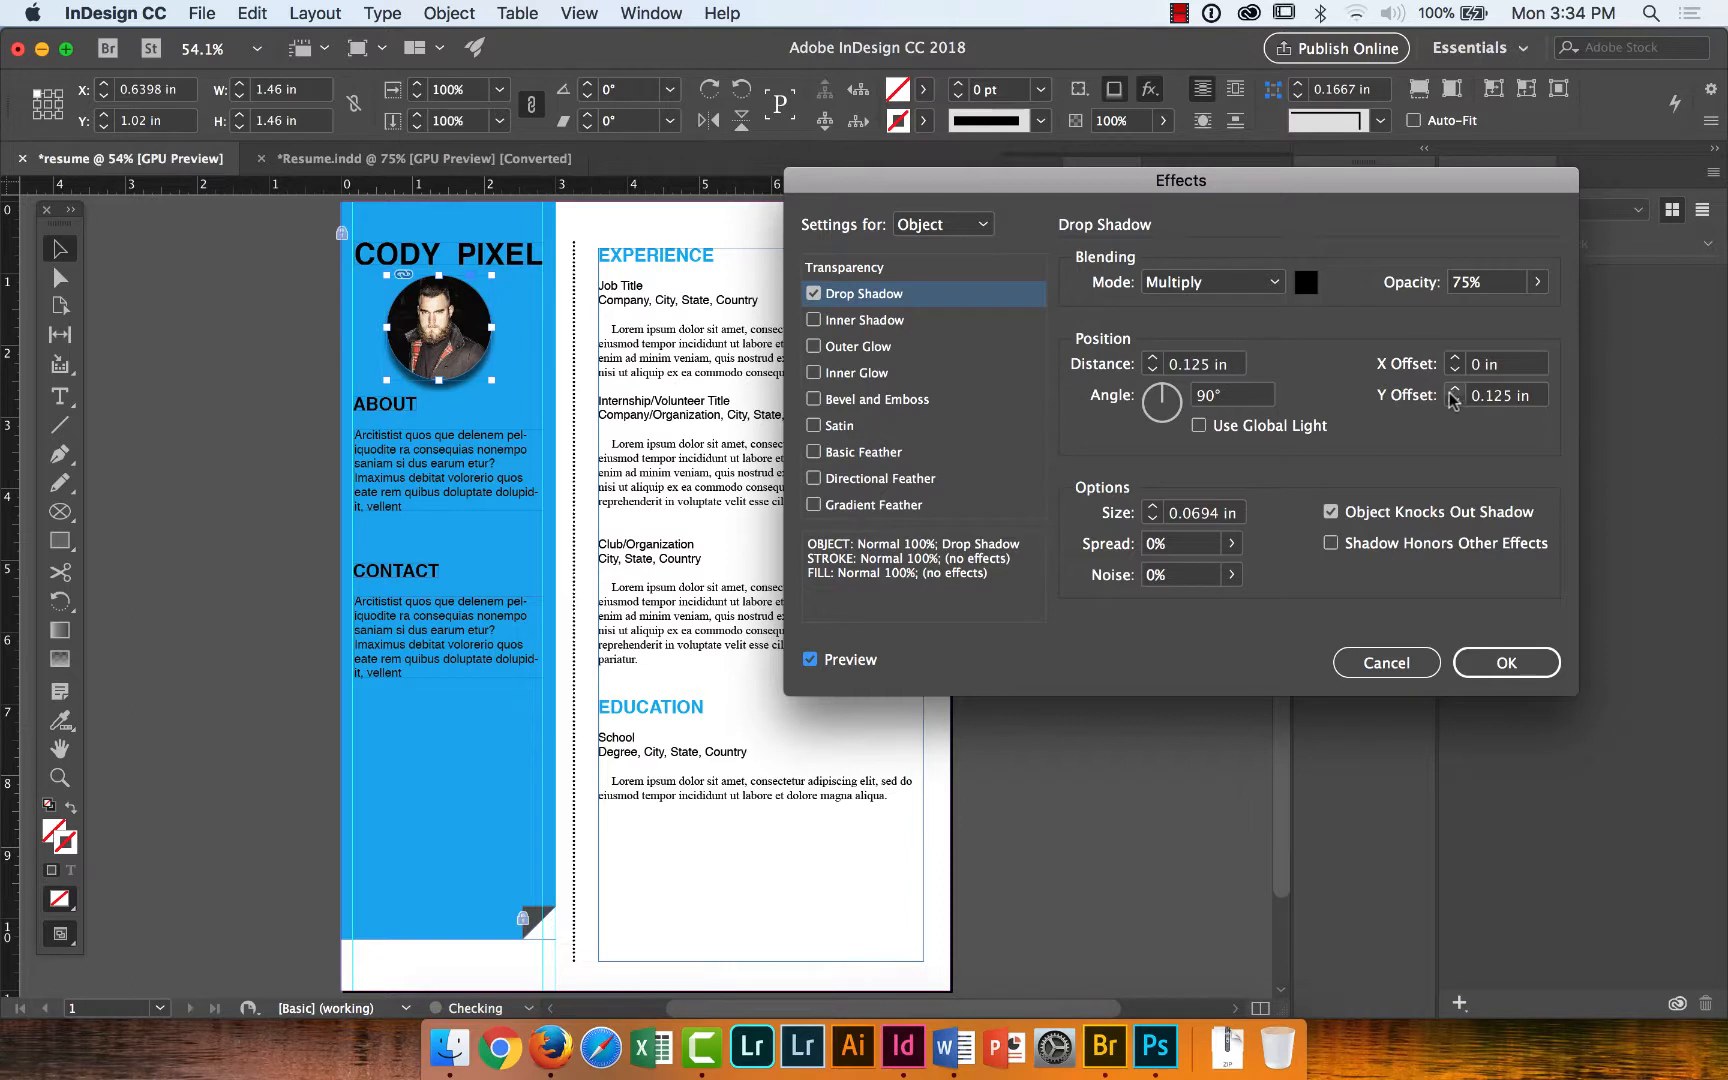
Keep the shadow's spread at 0%, apply the Drop Shadow effect and deselect the headshot.
click(1231, 543)
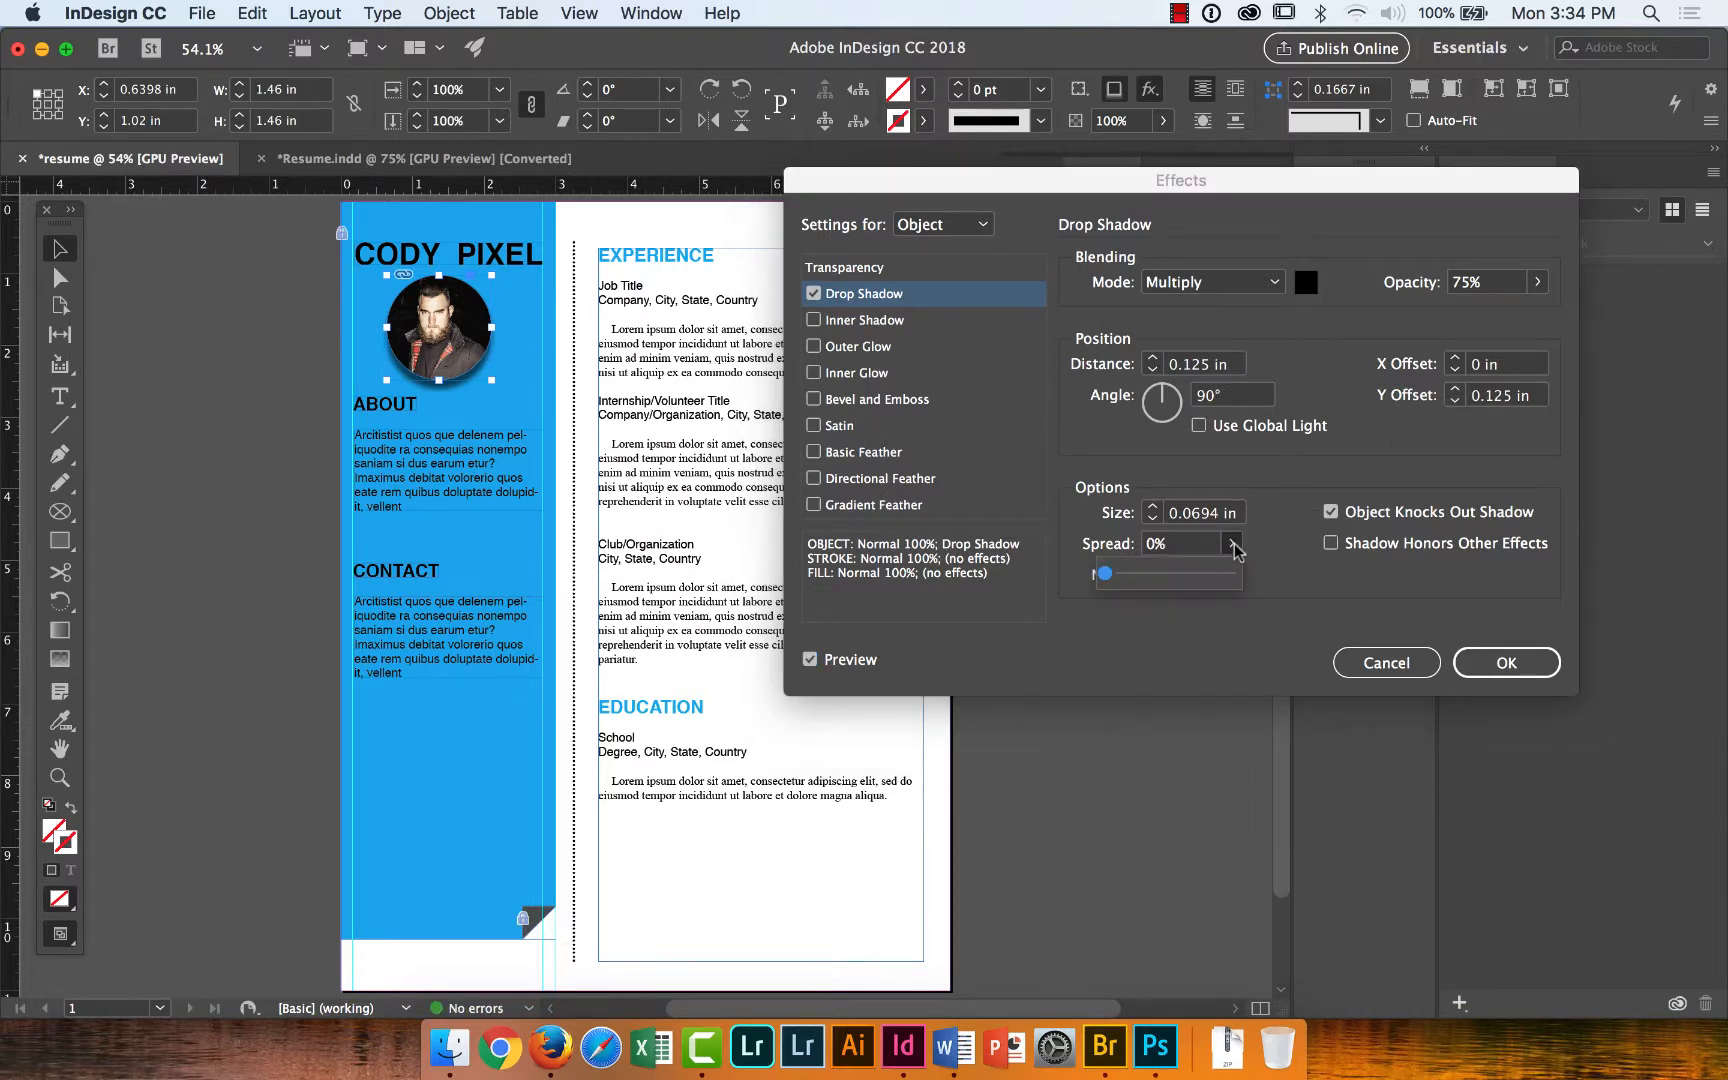
mouse_move(1104, 576)
mouse_down()
mouse_move(1207, 579)
mouse_move(1101, 580)
mouse_up()
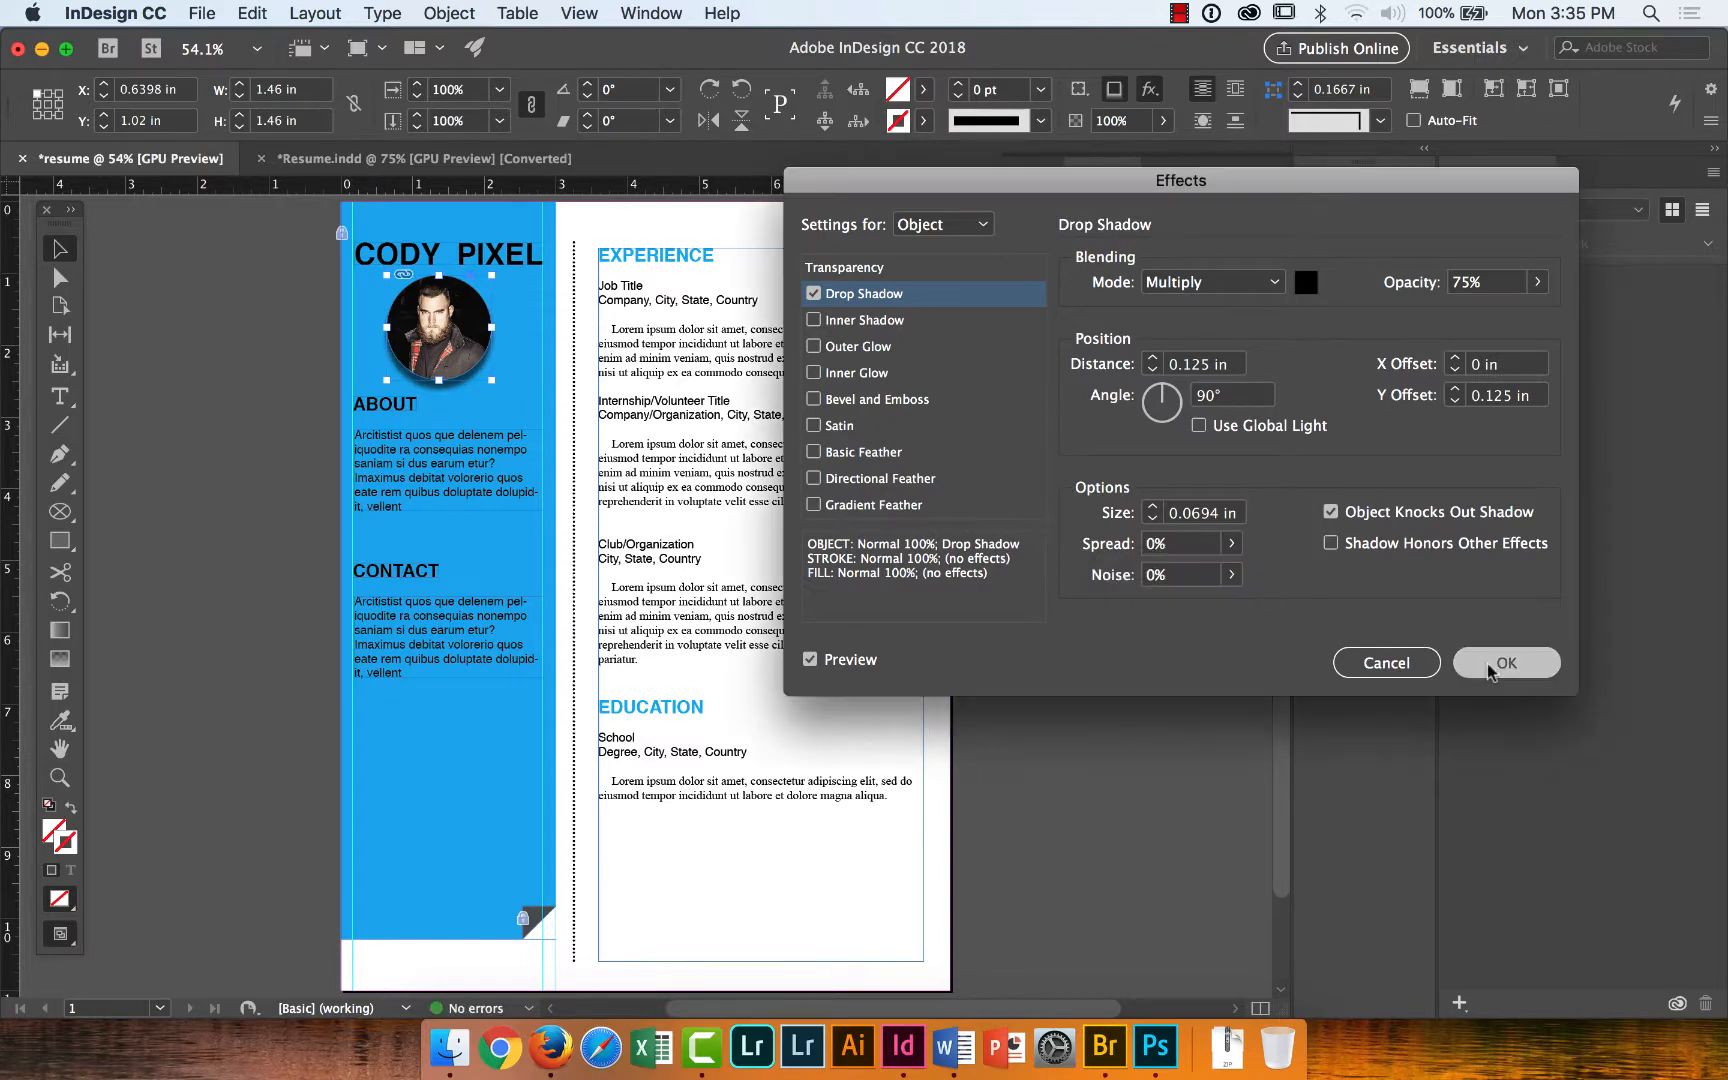
click(1500, 663)
click(1094, 599)
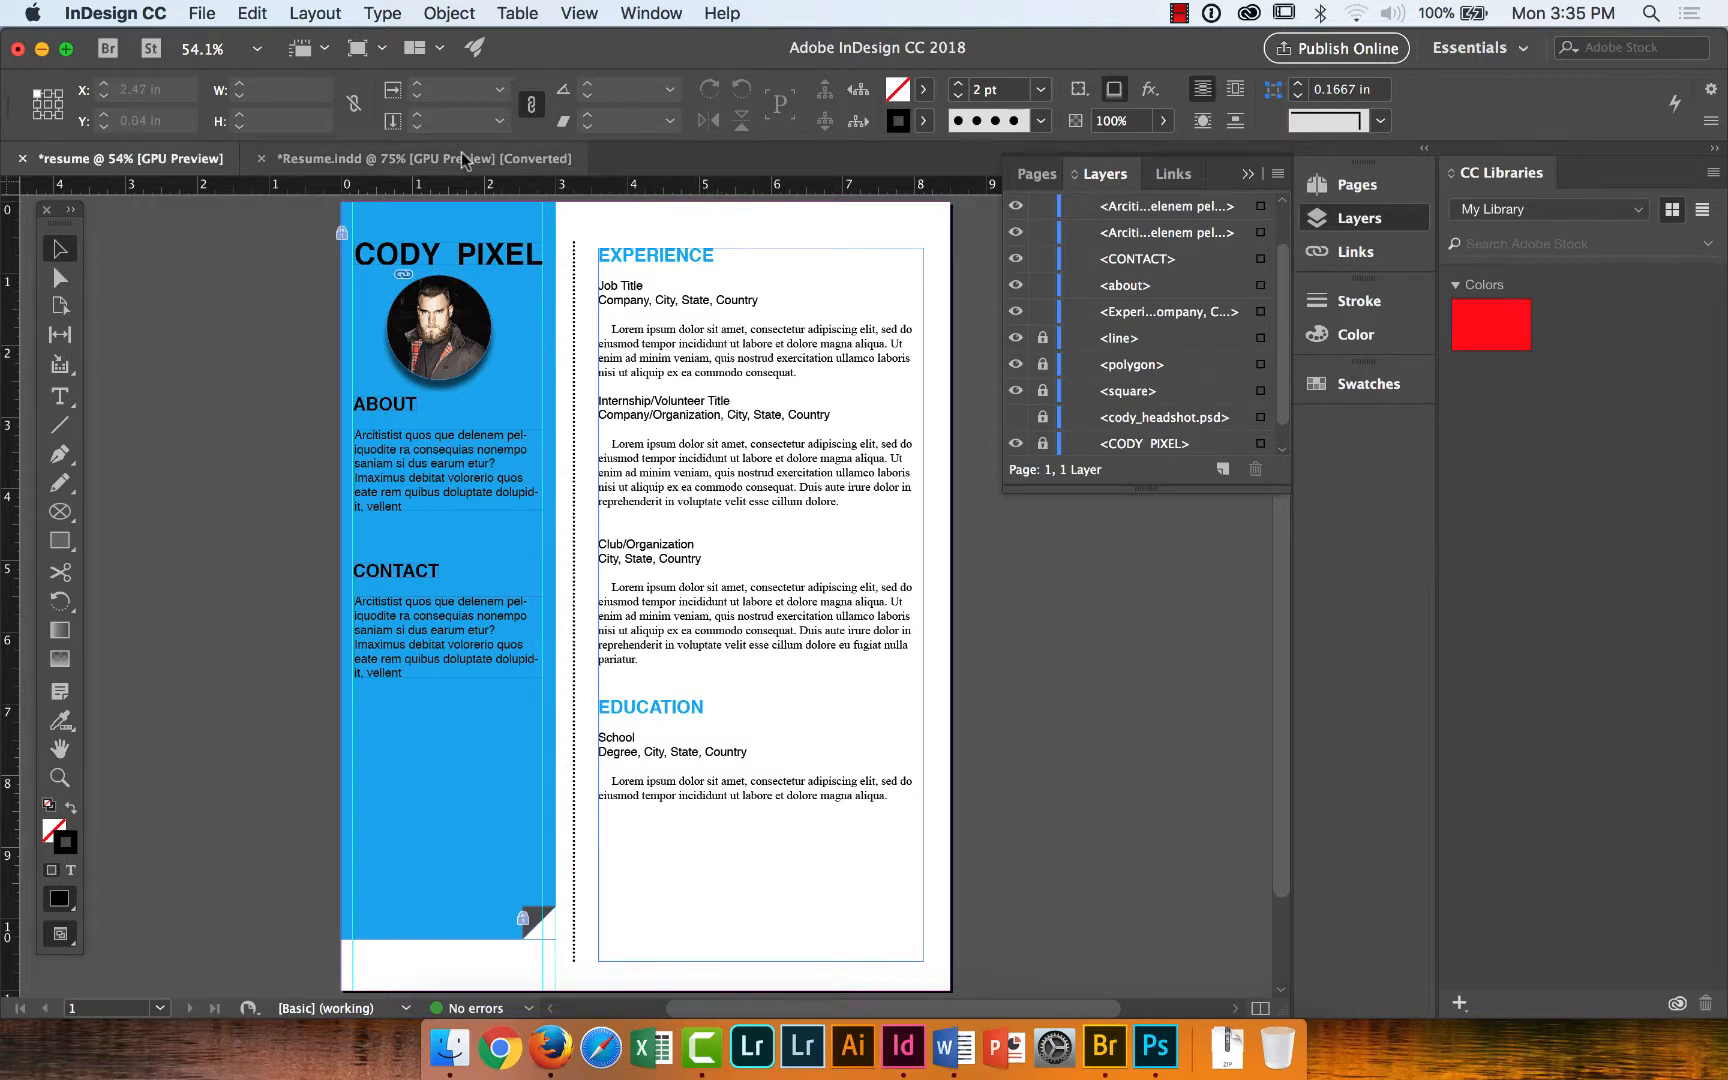
Review the character and paragraph formatting options with the Type tool active.
click(383, 13)
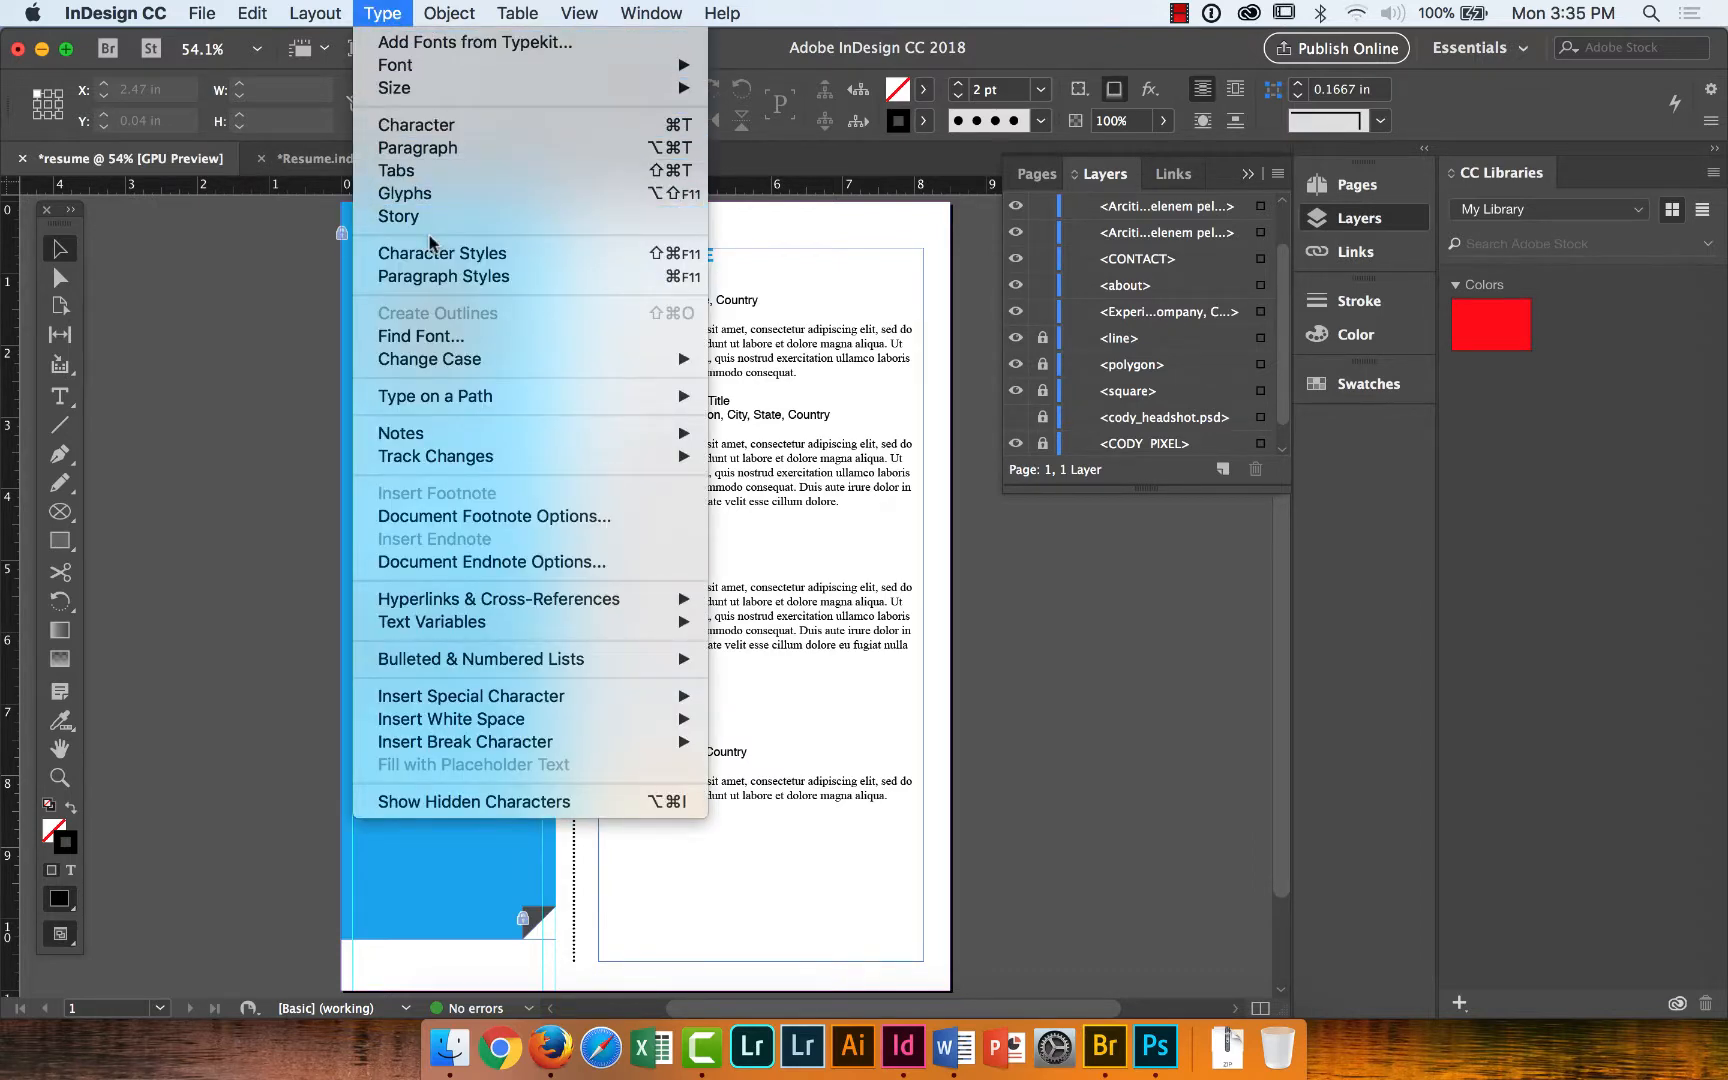
click(499, 278)
click(60, 394)
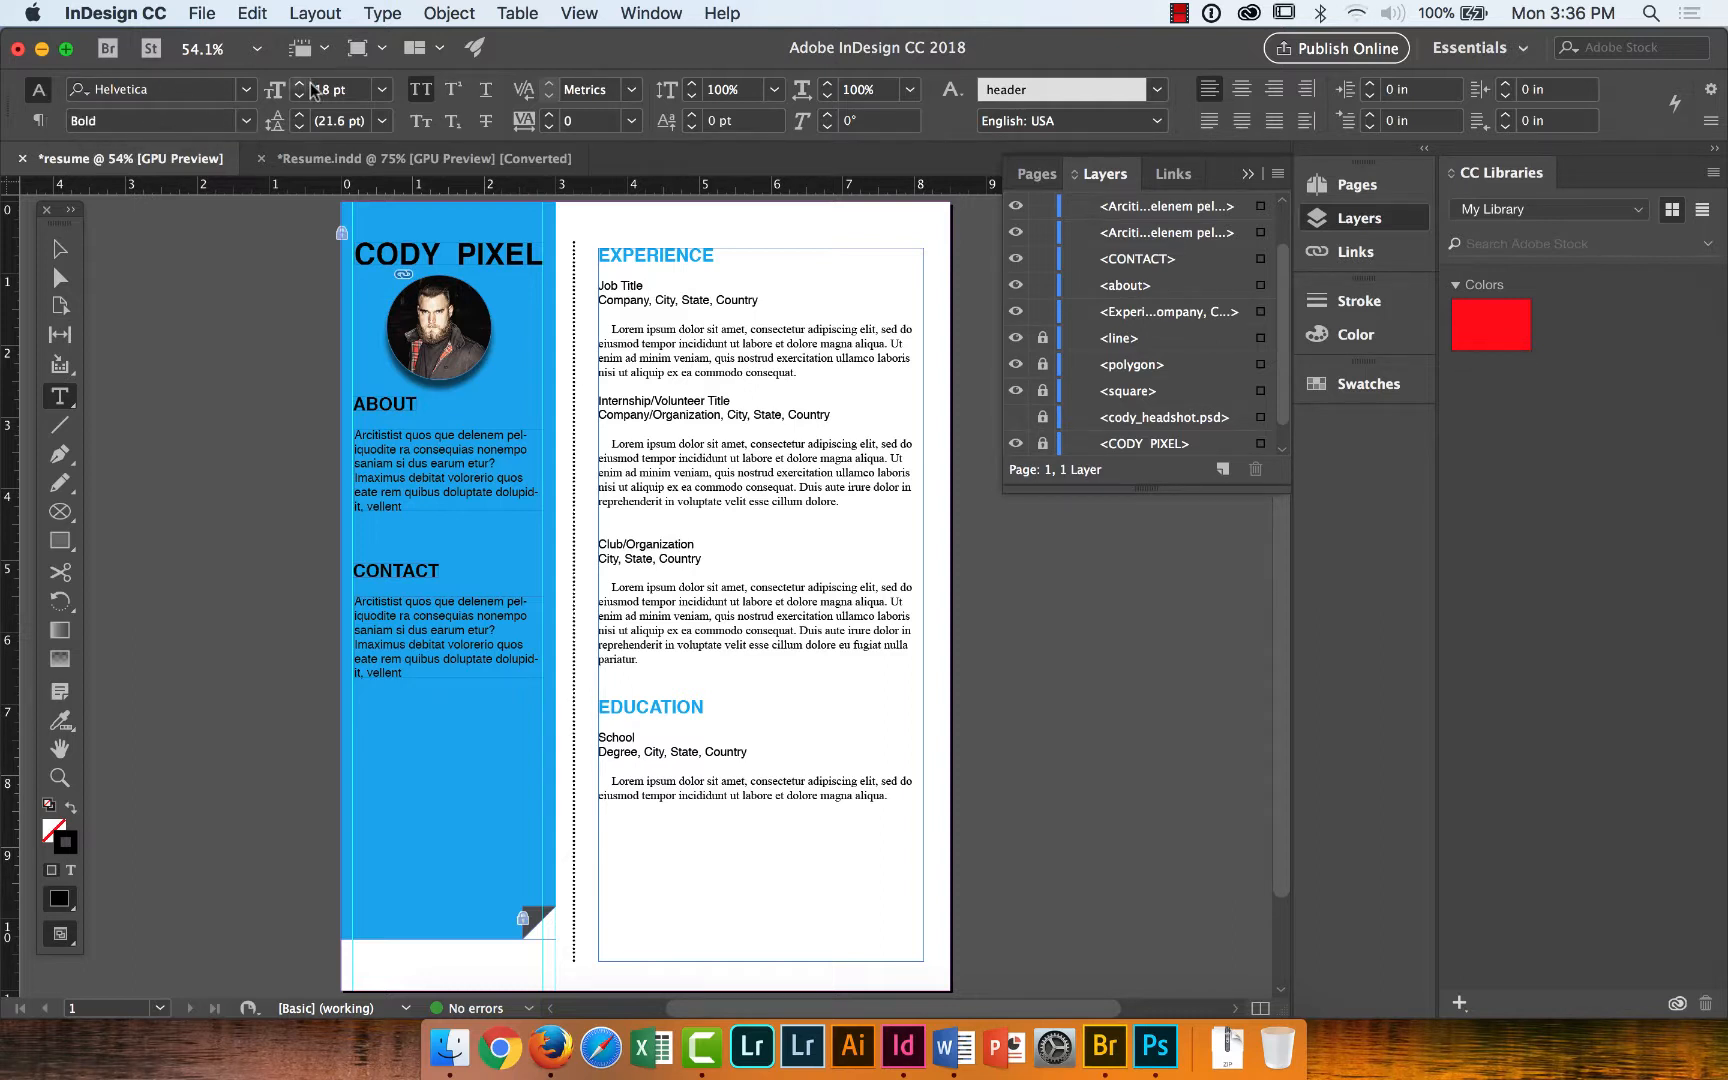
click(39, 121)
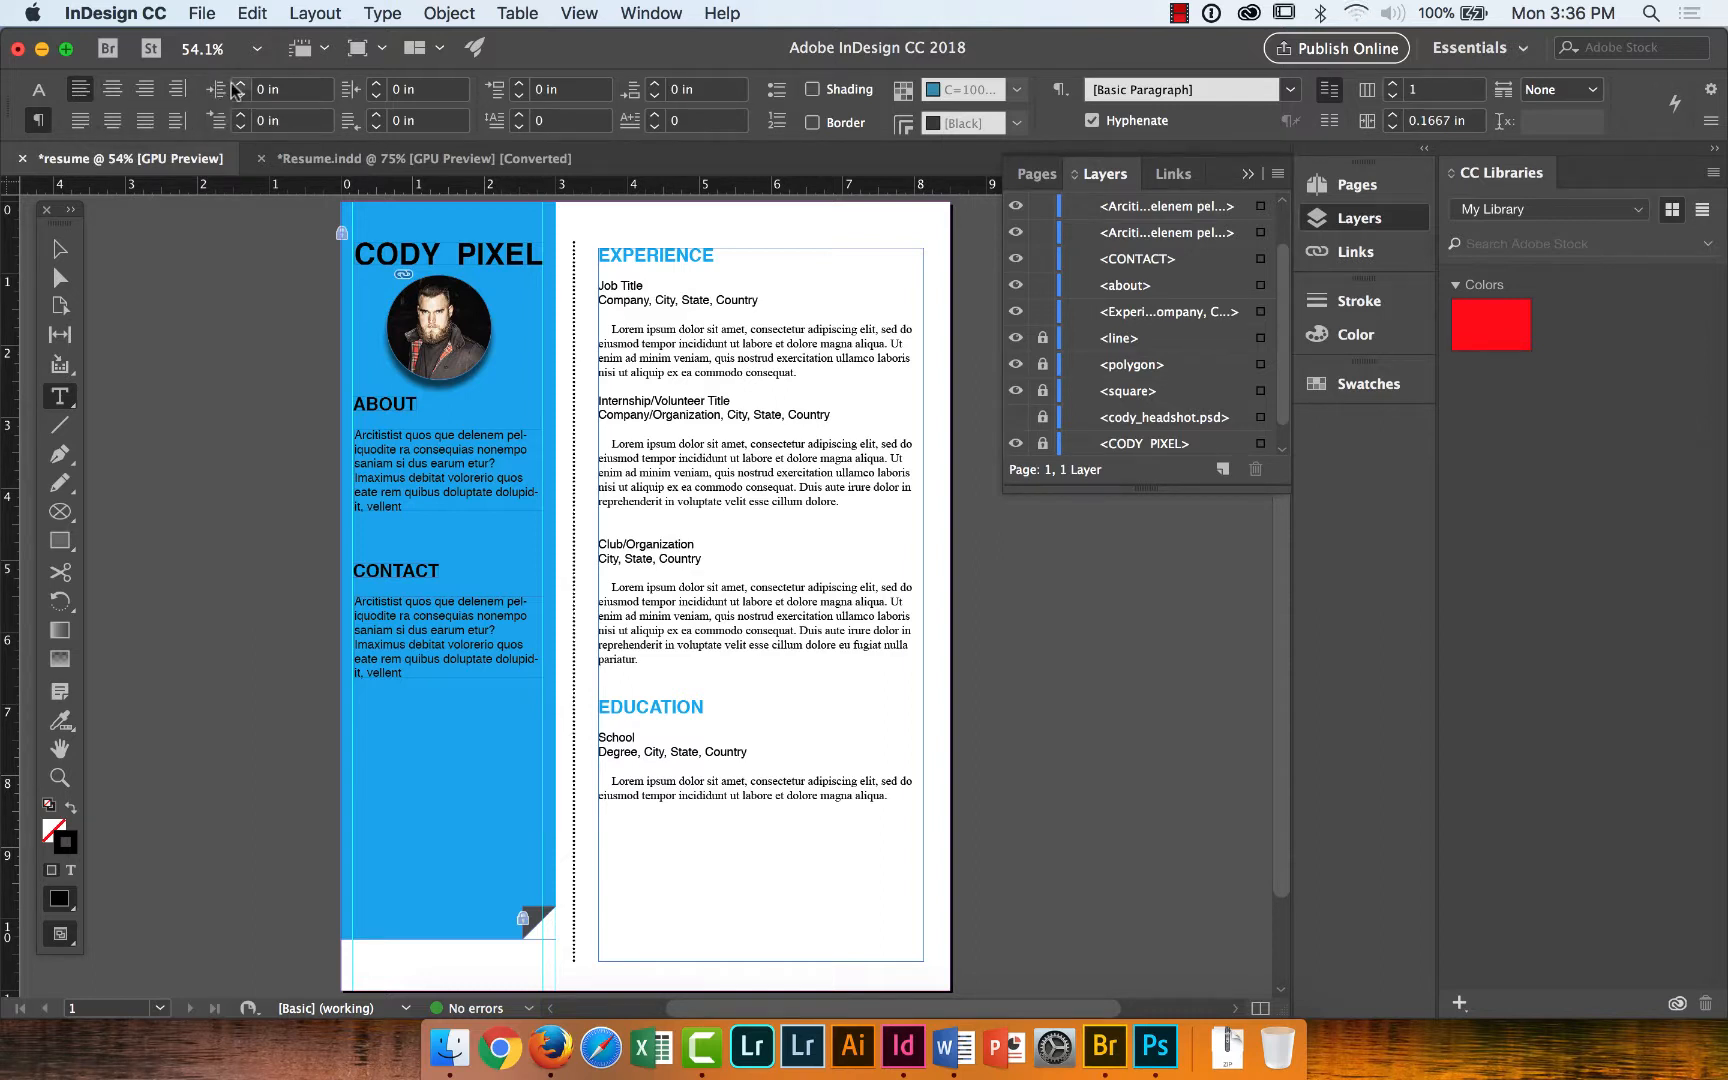
click(38, 92)
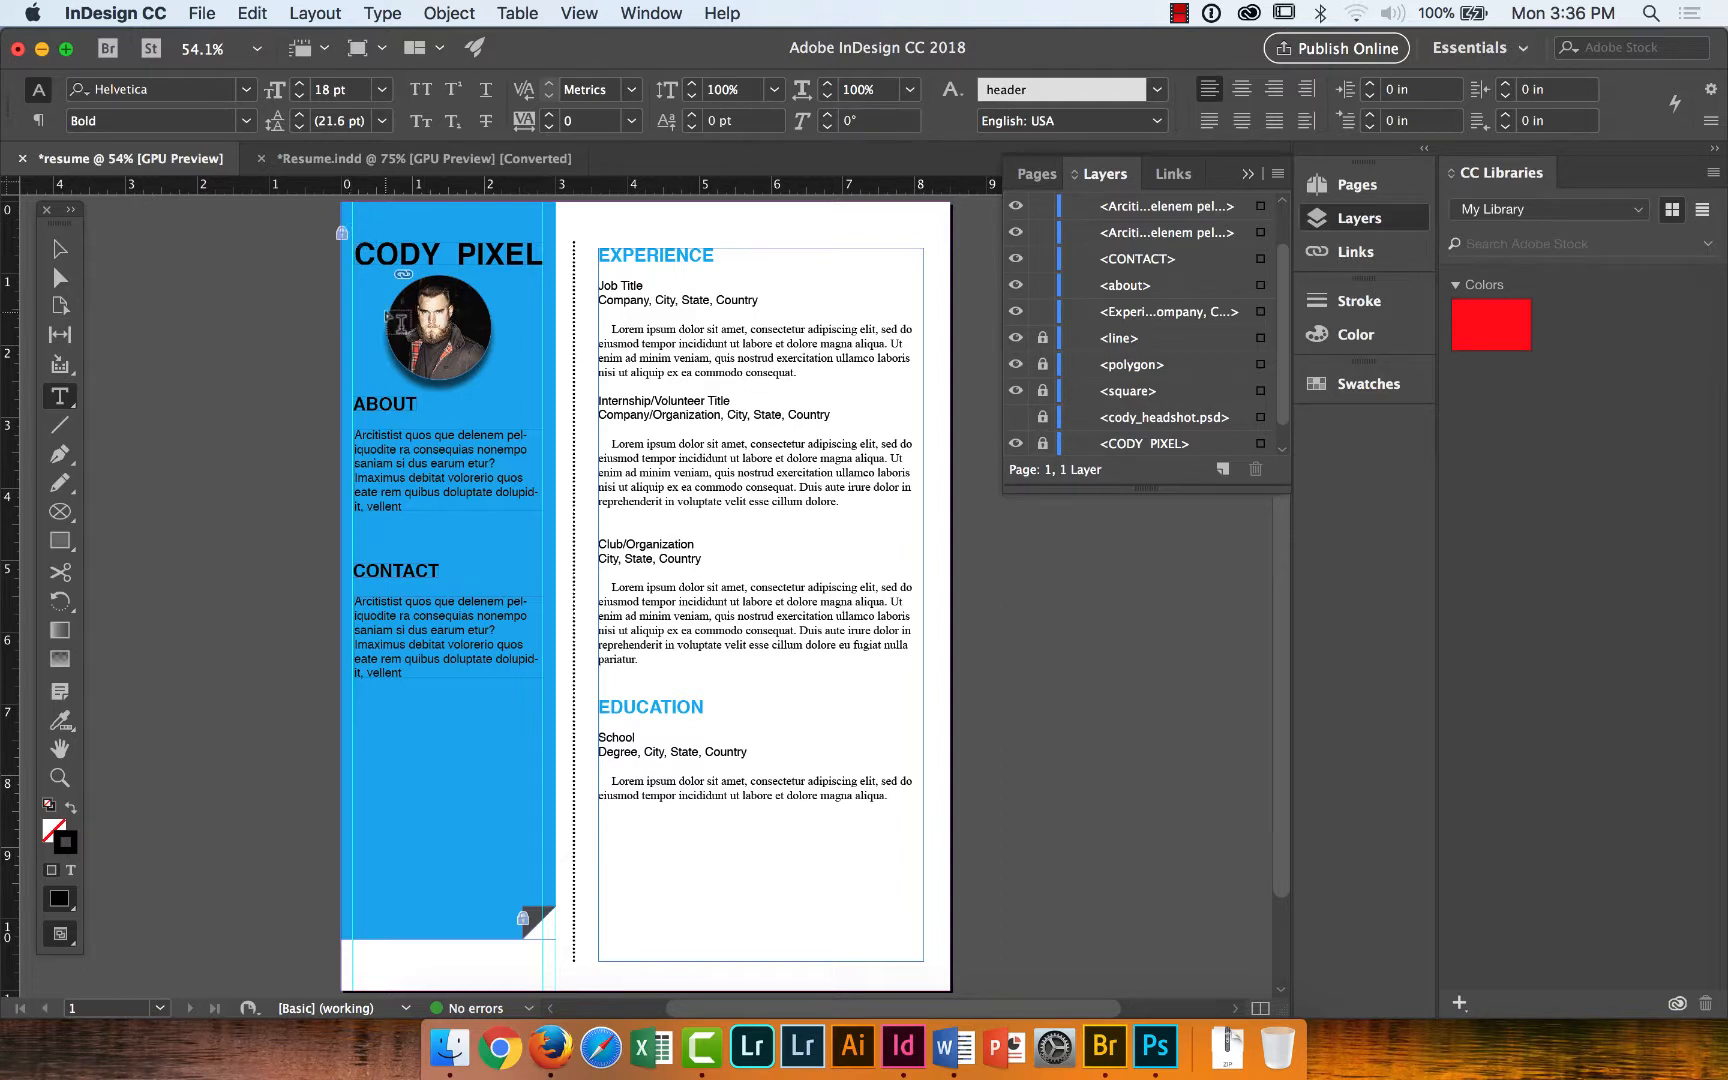
Hide the side panel object in Layer 1.
click(1018, 392)
click(1017, 391)
click(1014, 417)
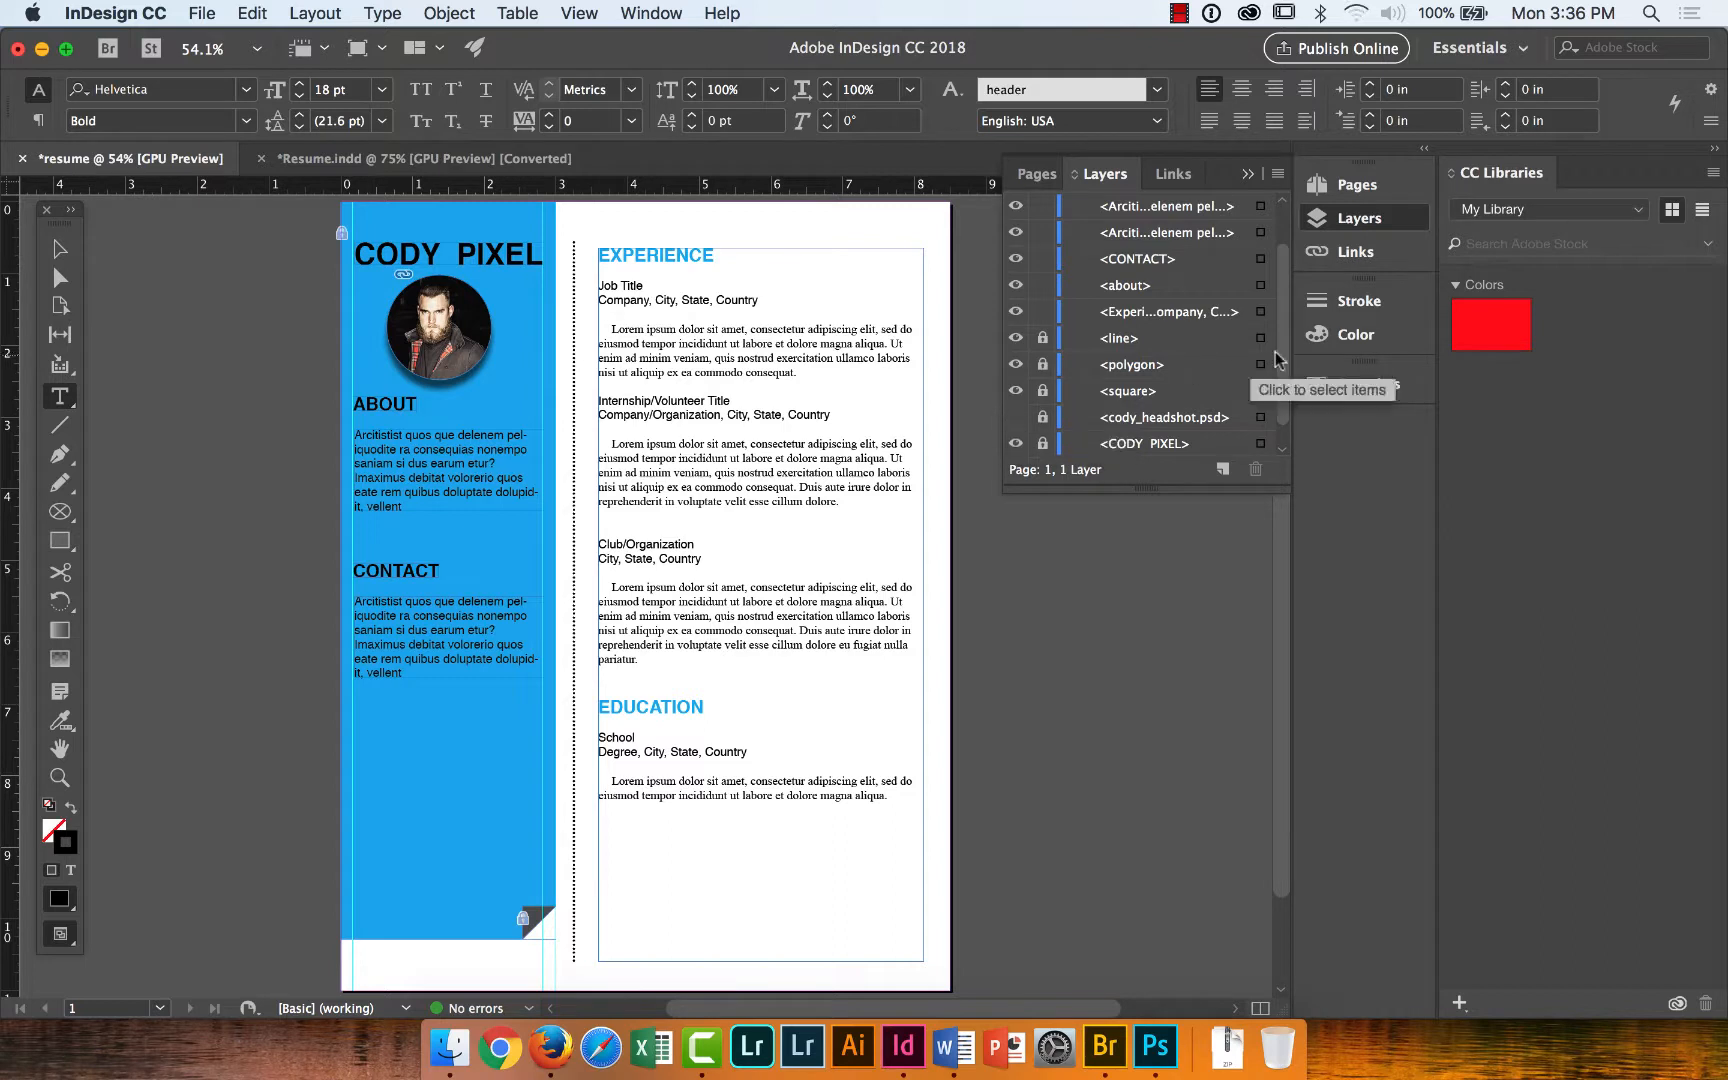
drag(1278, 350, 1278, 394)
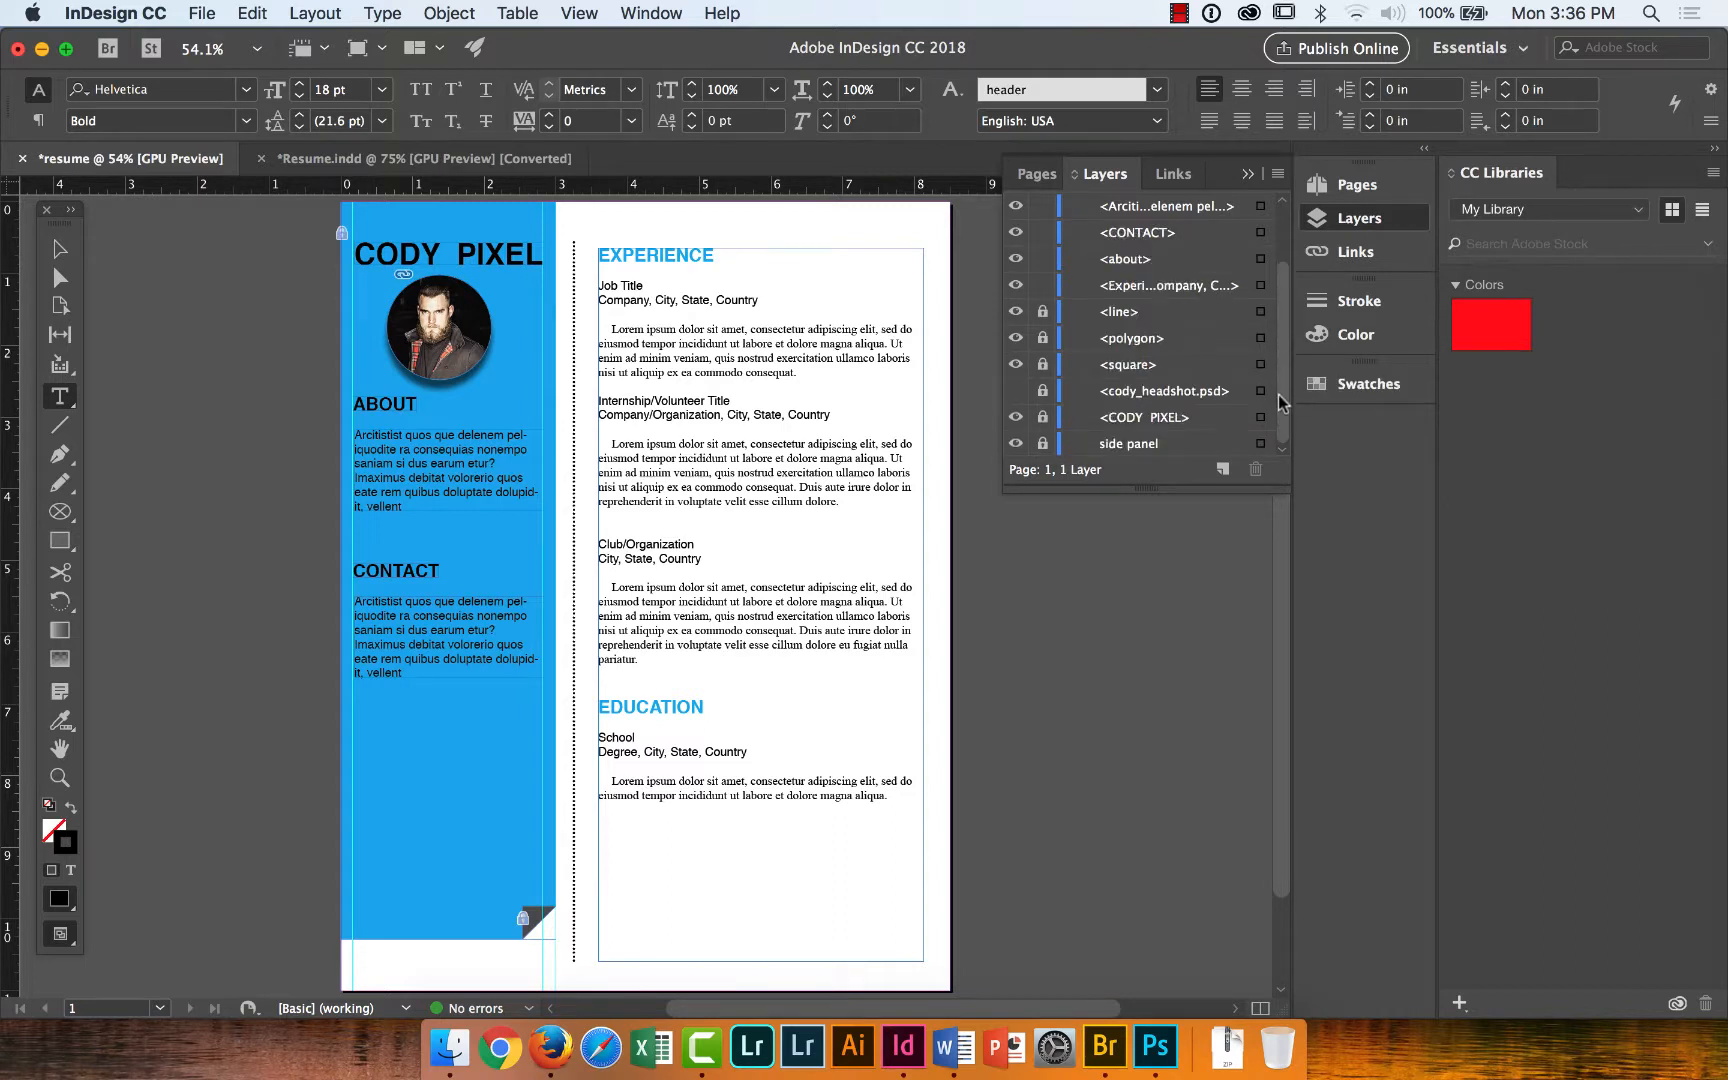
click(1015, 444)
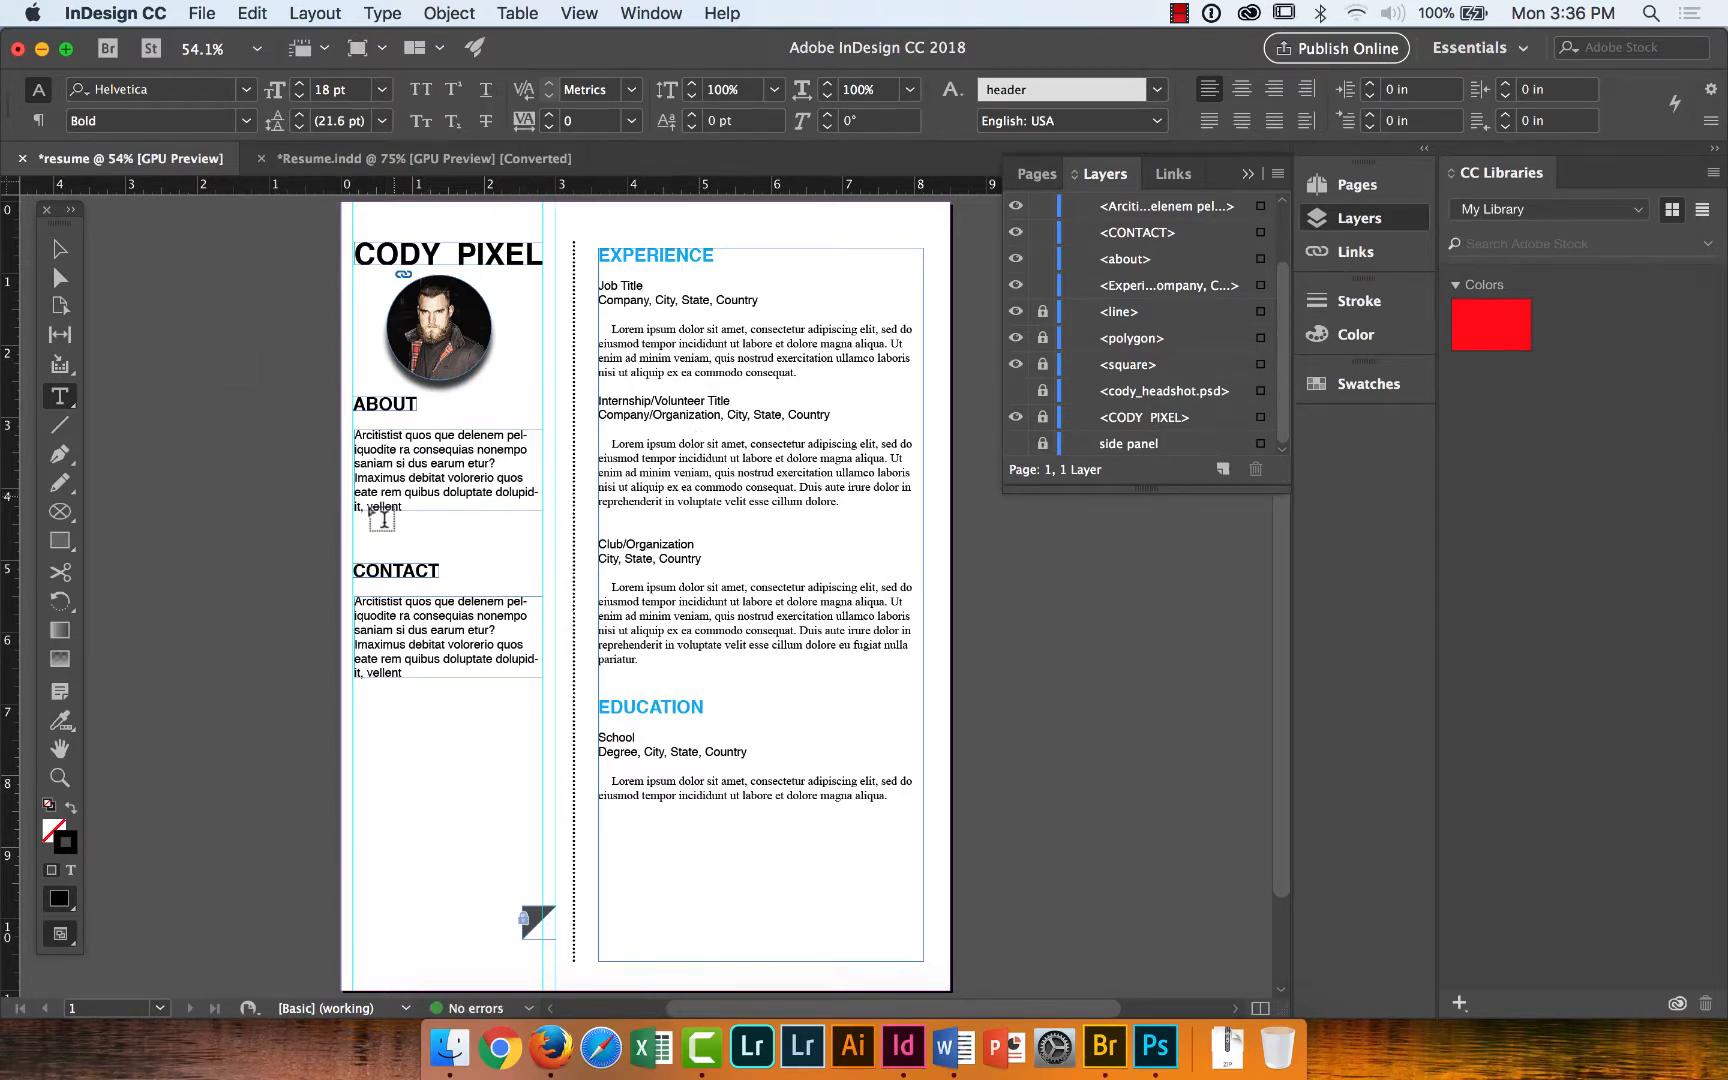
Draw a sidebar rectangle about 3 in by 9.84 in with no stroke and a C=100 M=0 Y=0 K=0 fill, and remove its drop shadow.
drag(60, 540, 142, 563)
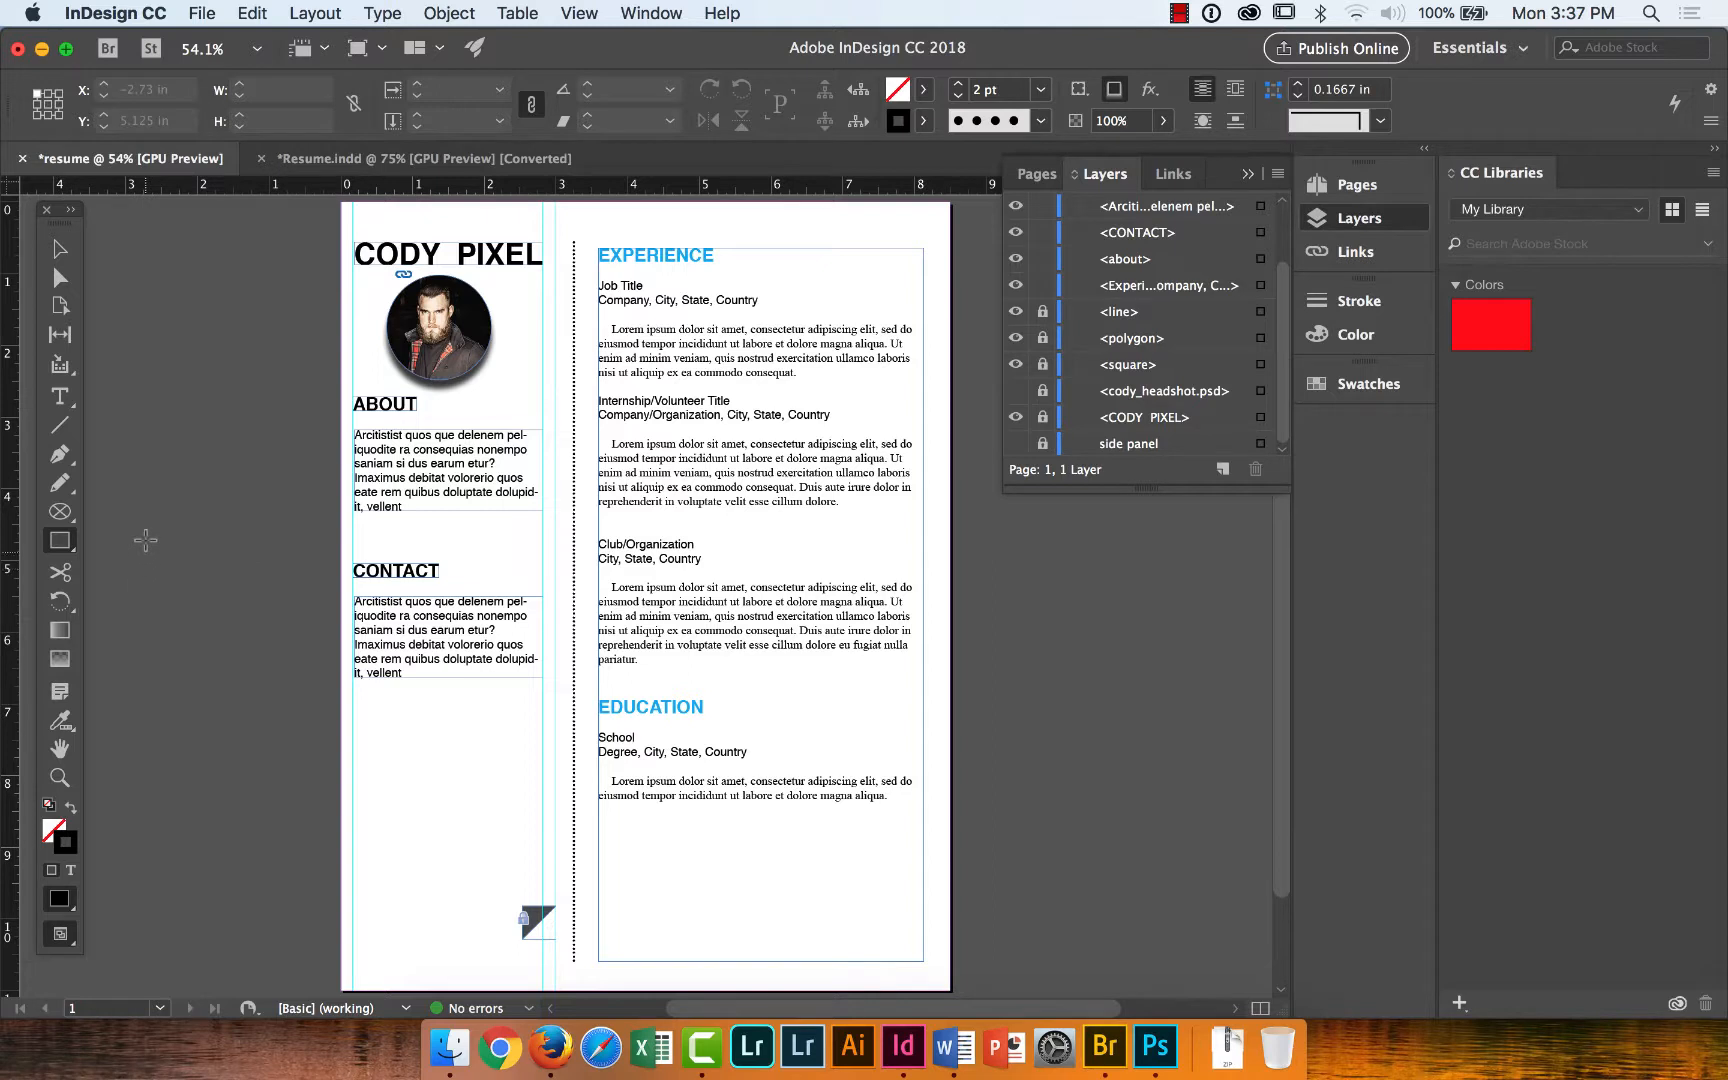
click(923, 120)
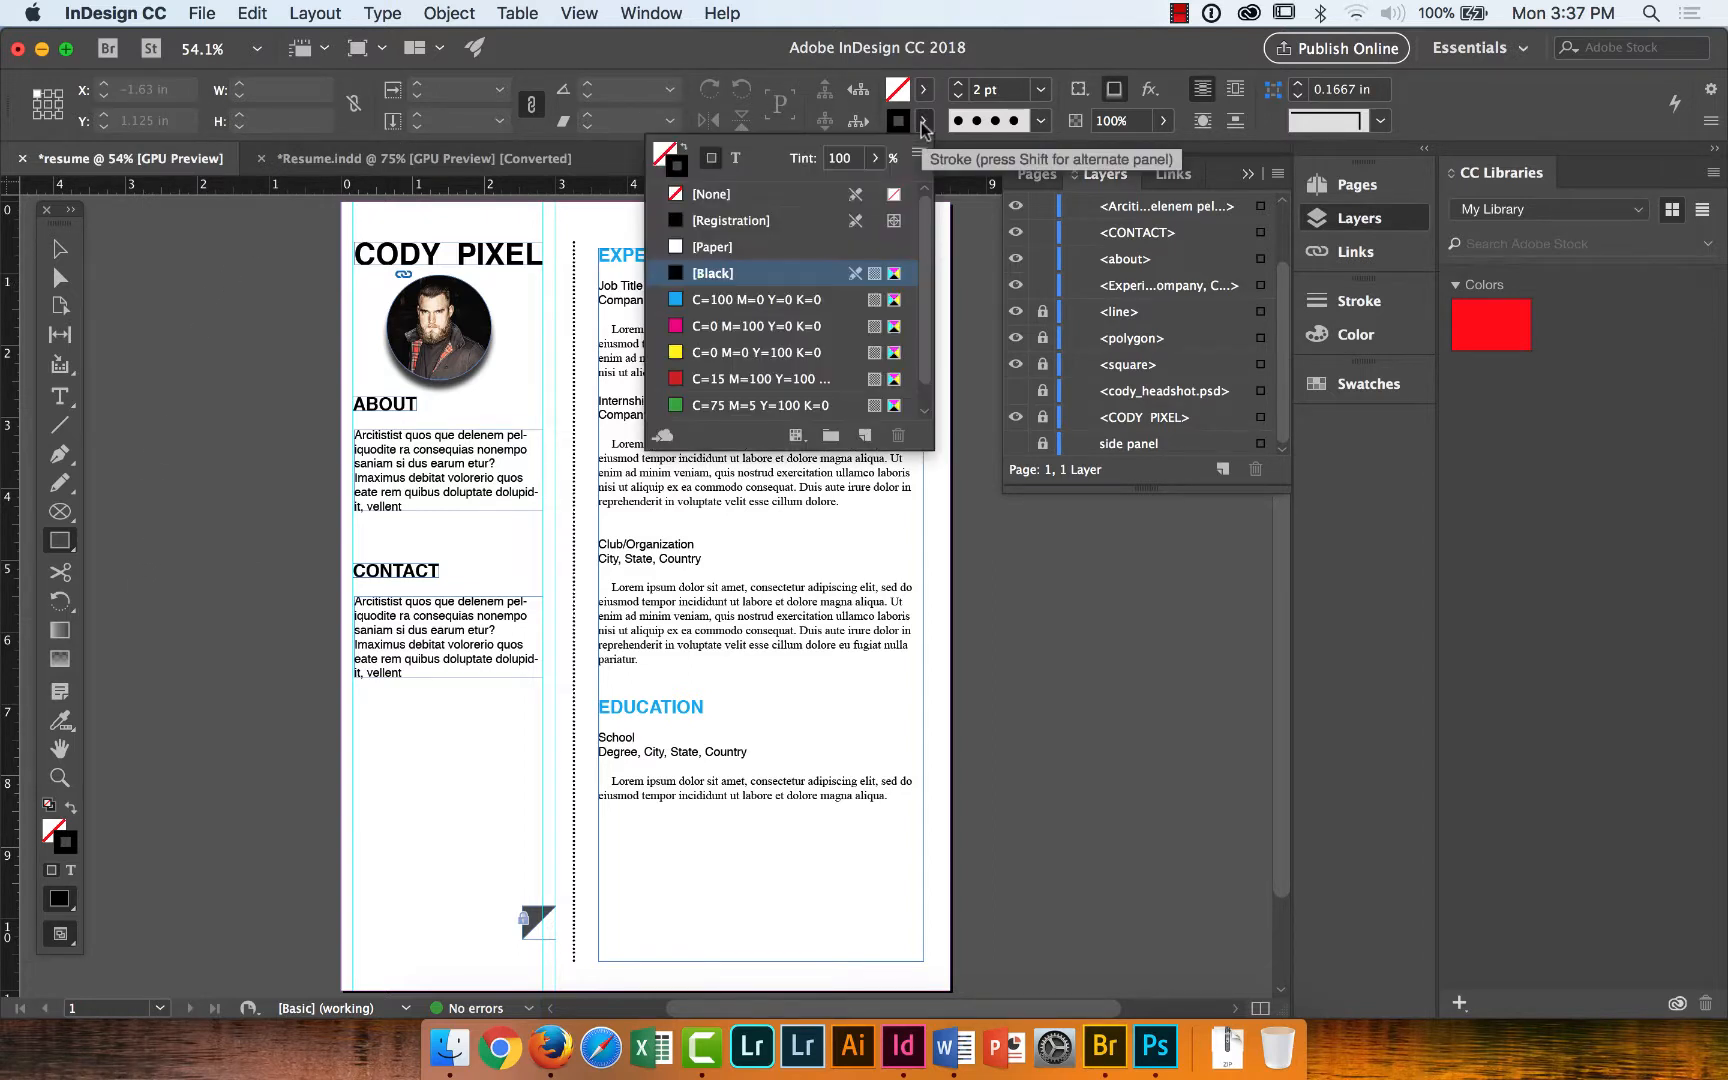
click(719, 198)
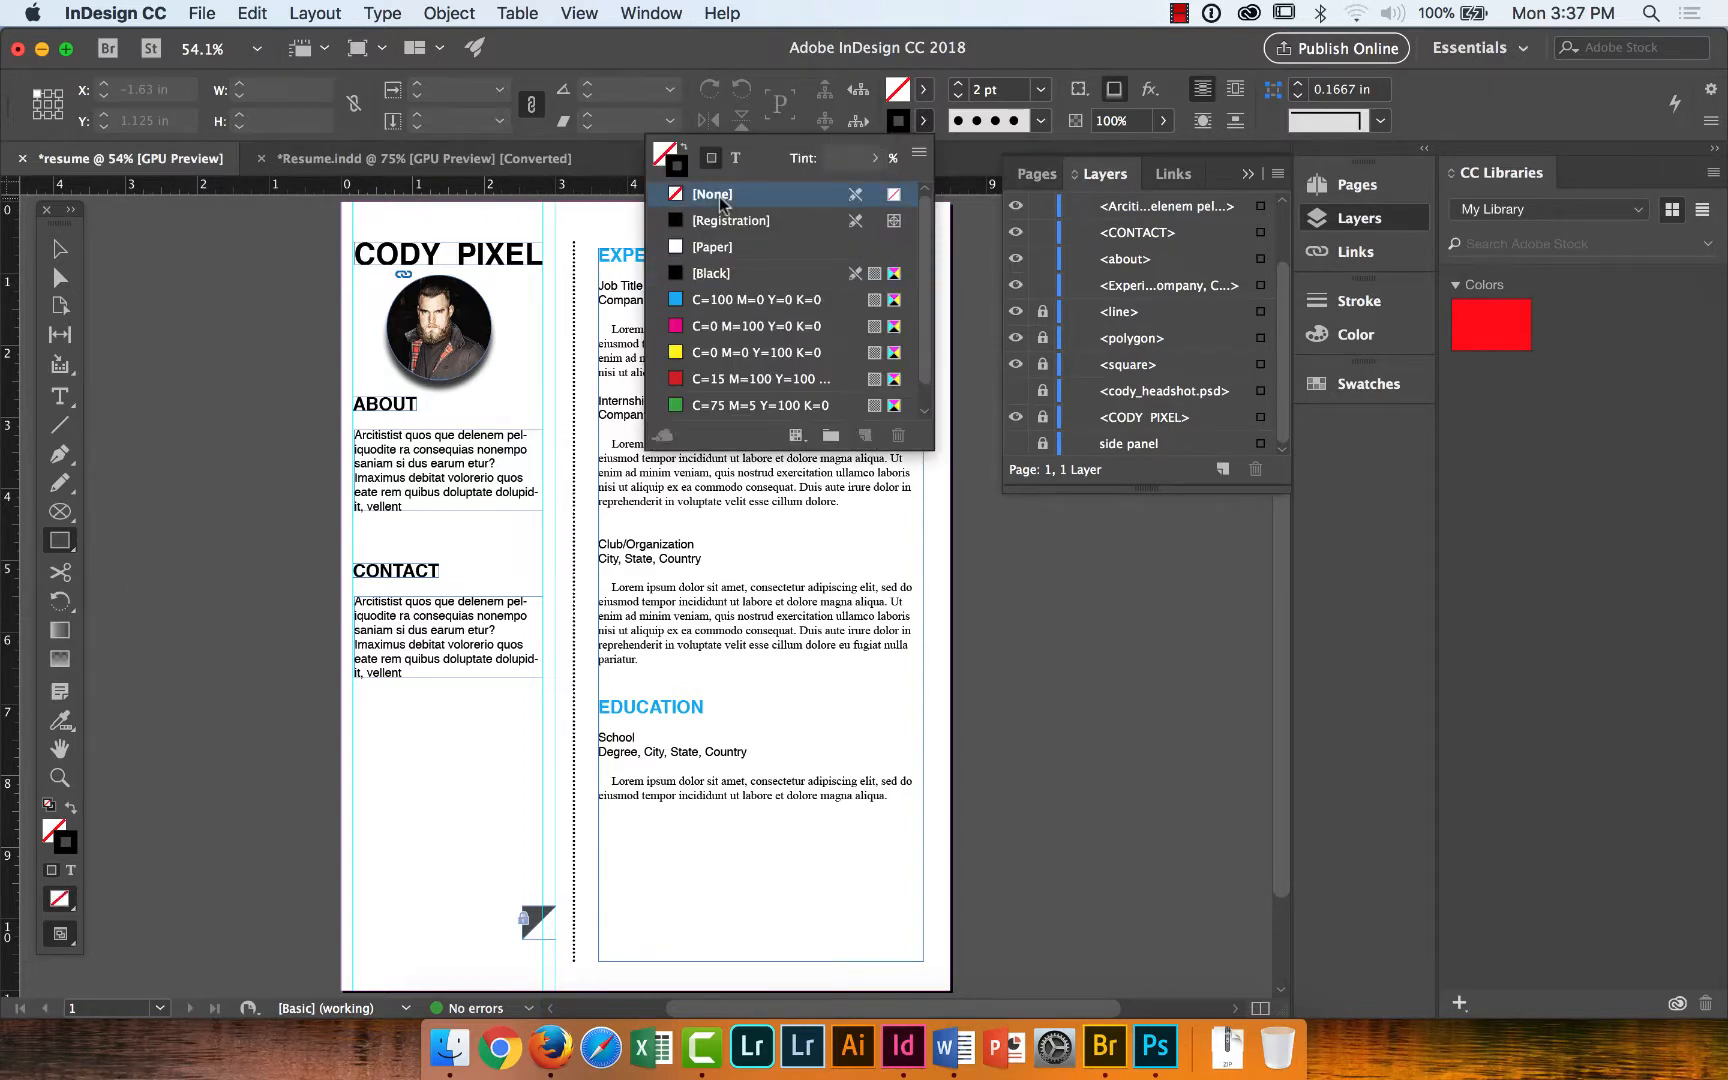
click(923, 91)
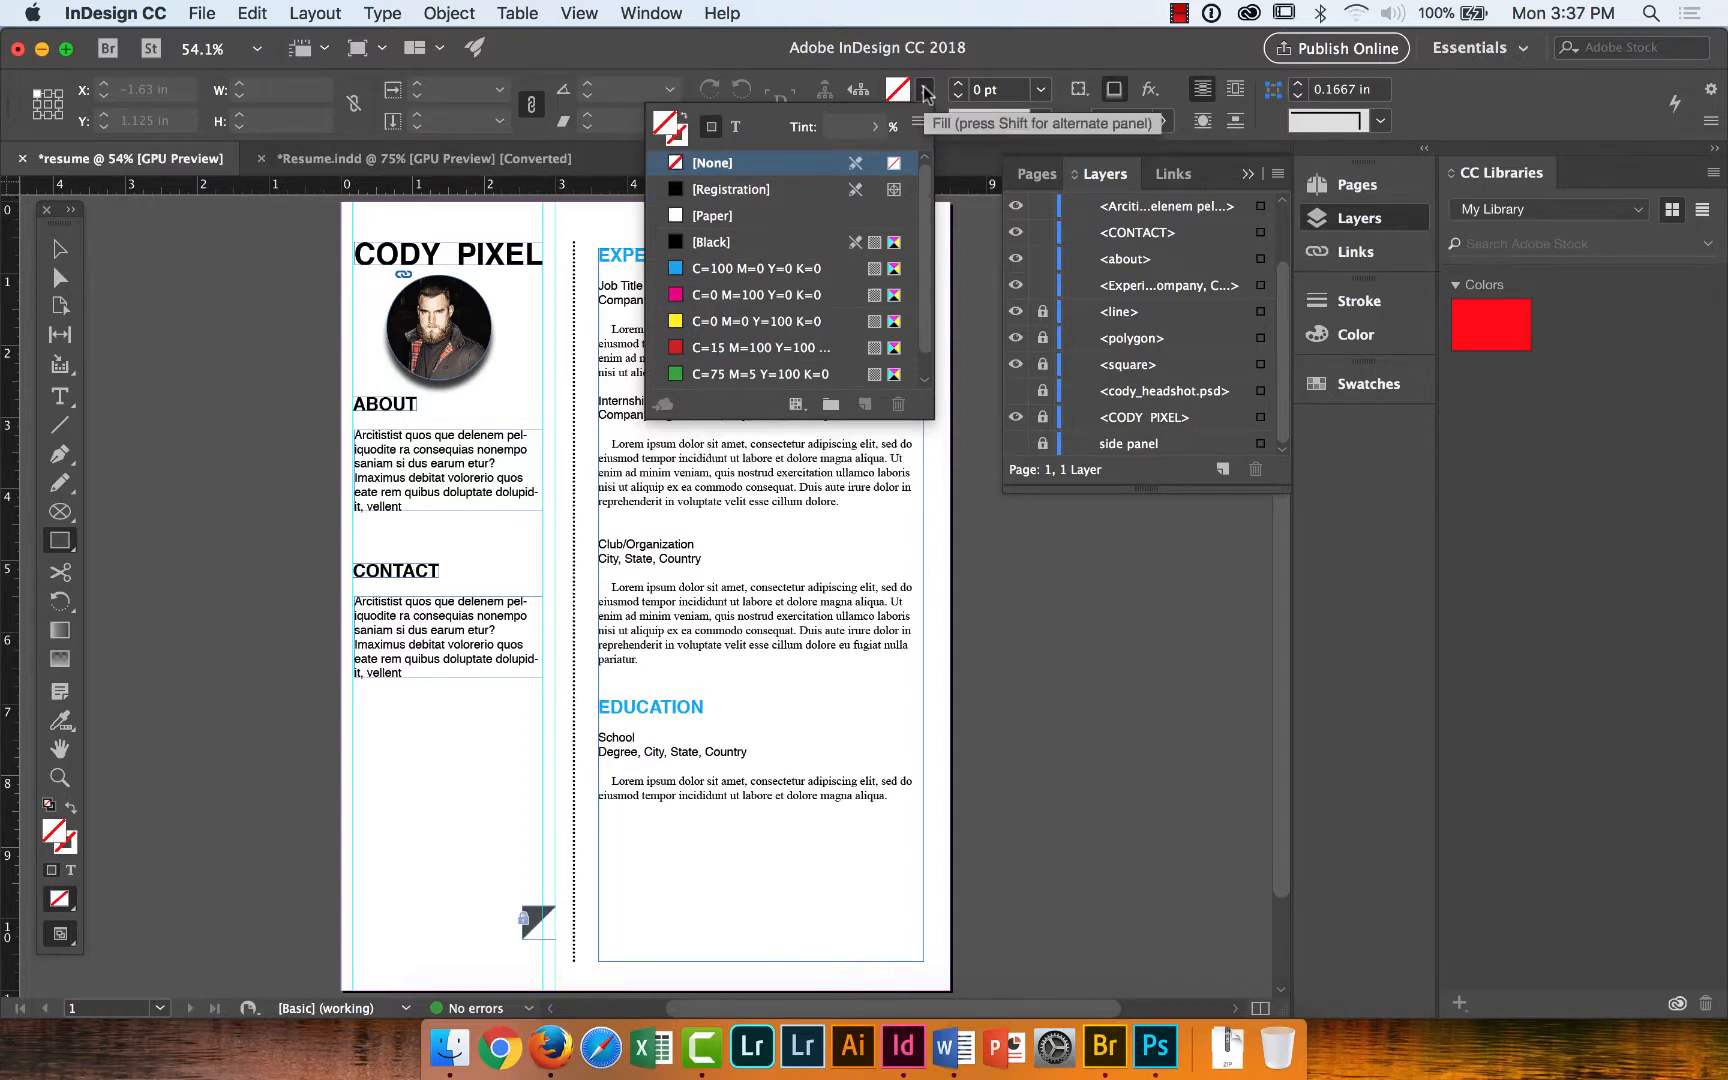
click(734, 266)
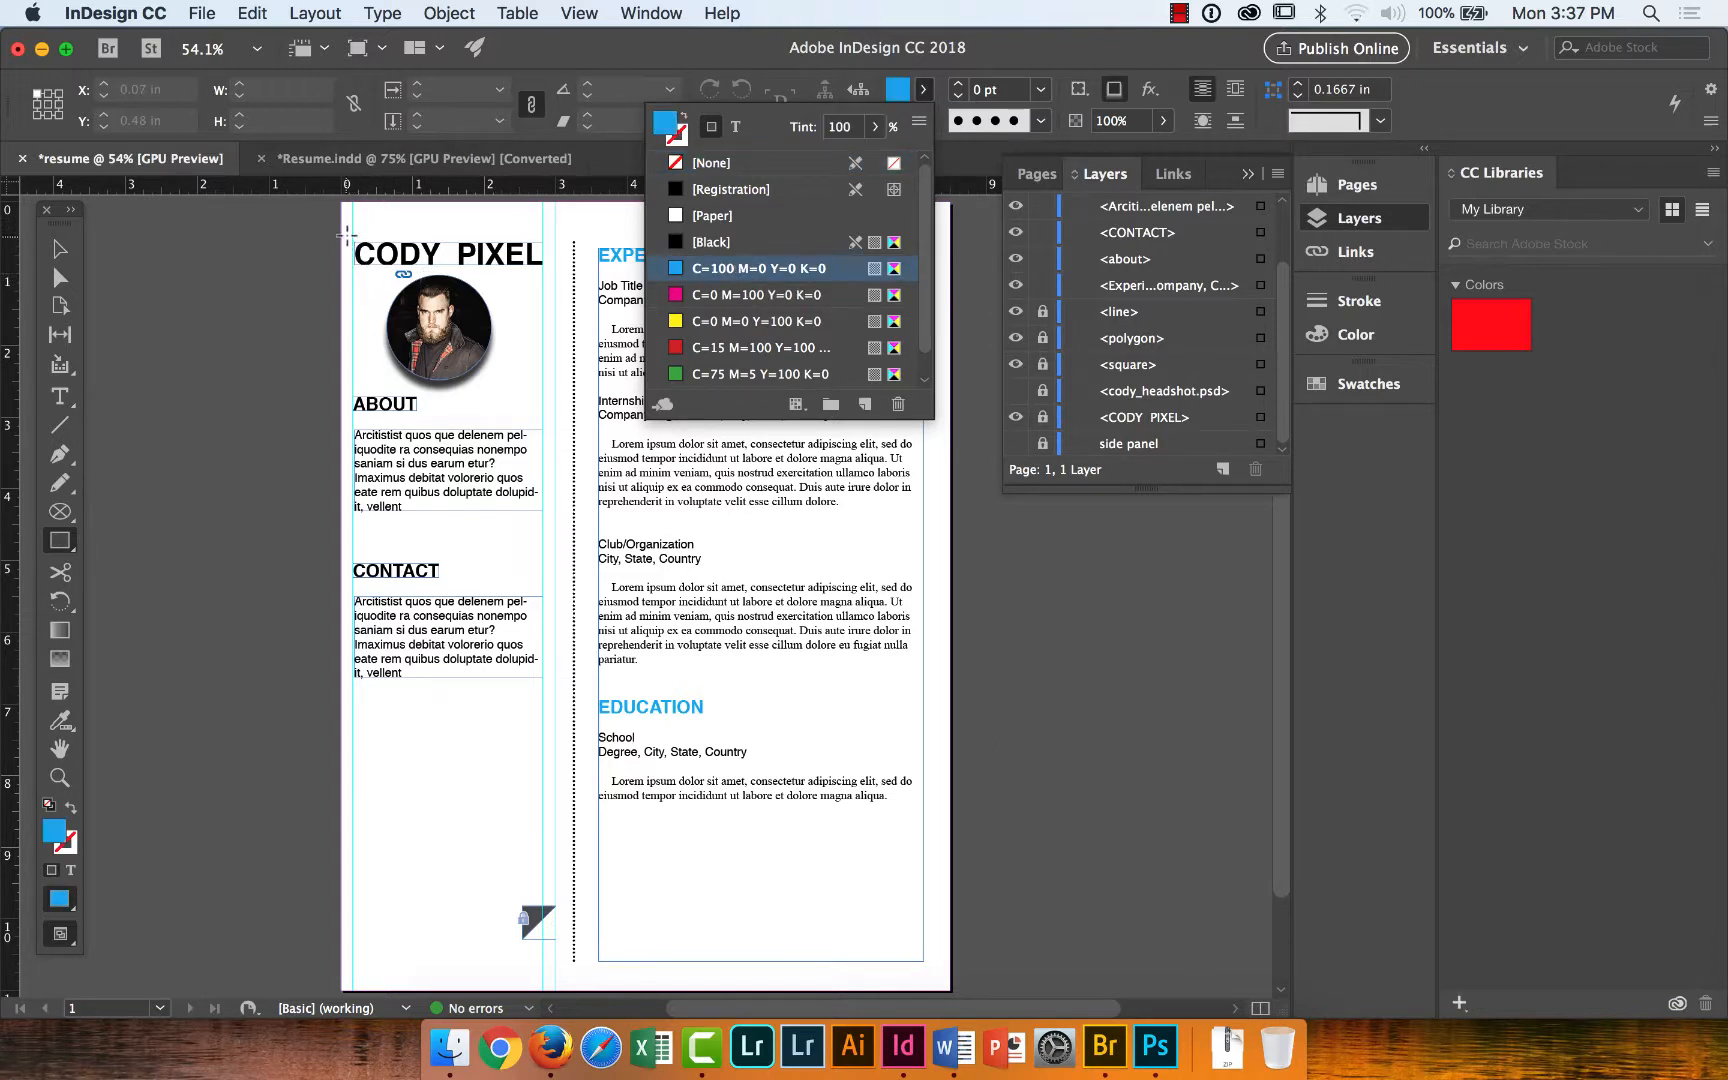
mouse_move(340, 235)
mouse_down()
mouse_move(462, 352)
mouse_move(562, 403)
mouse_move(550, 992)
mouse_move(555, 940)
mouse_up()
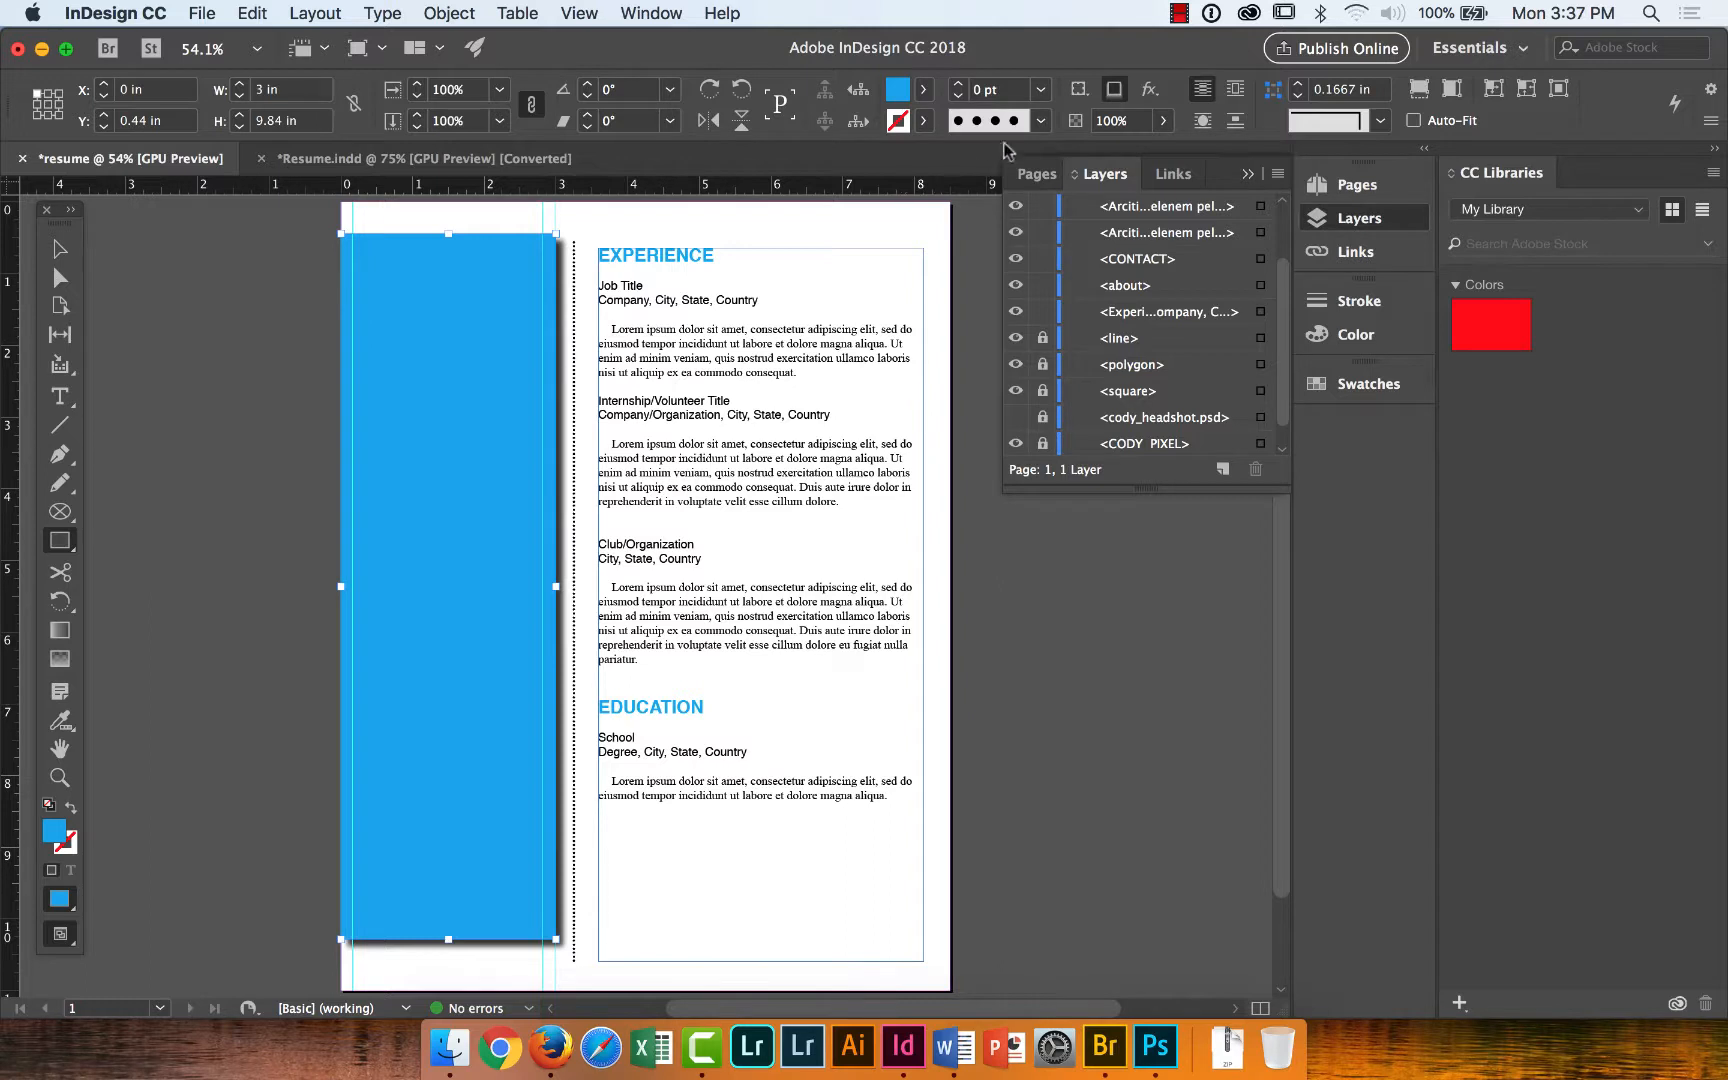
click(1112, 95)
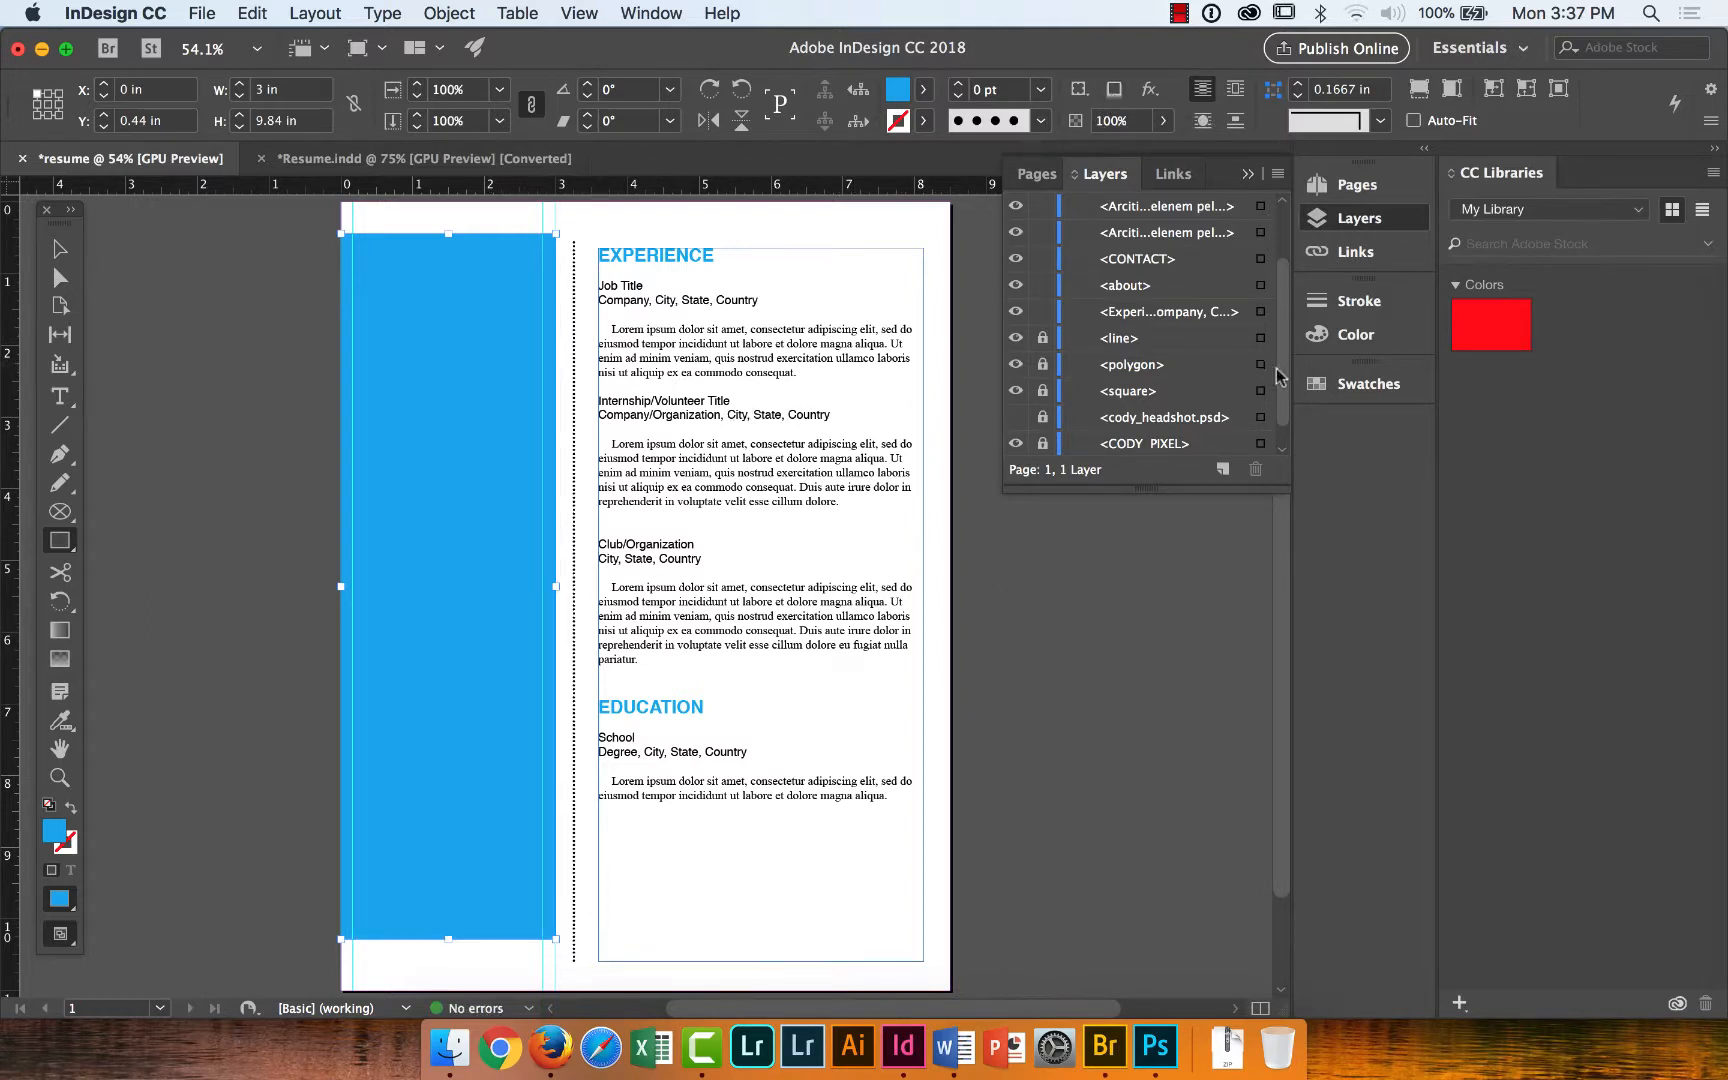
Move the new rectangle down Layer 1's stacking order, below the name text and just above the side panel.
scroll(1278, 375, up, 3)
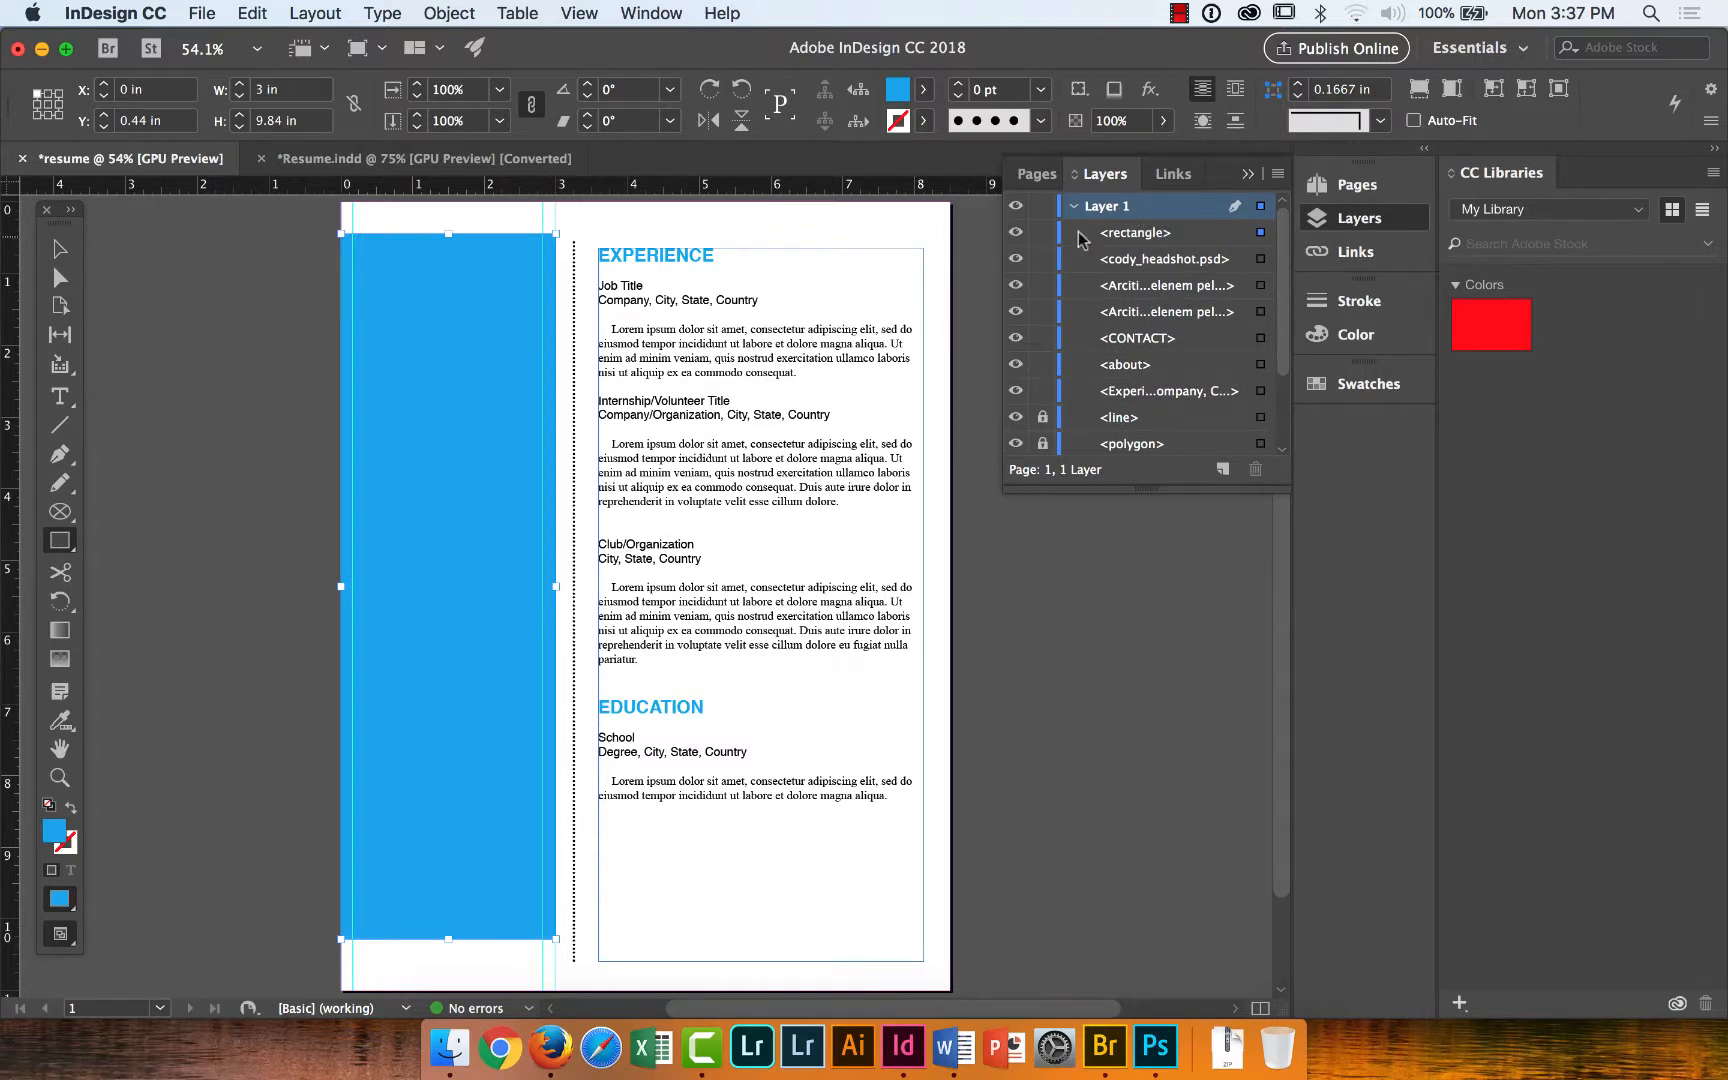
click(1015, 232)
click(1015, 232)
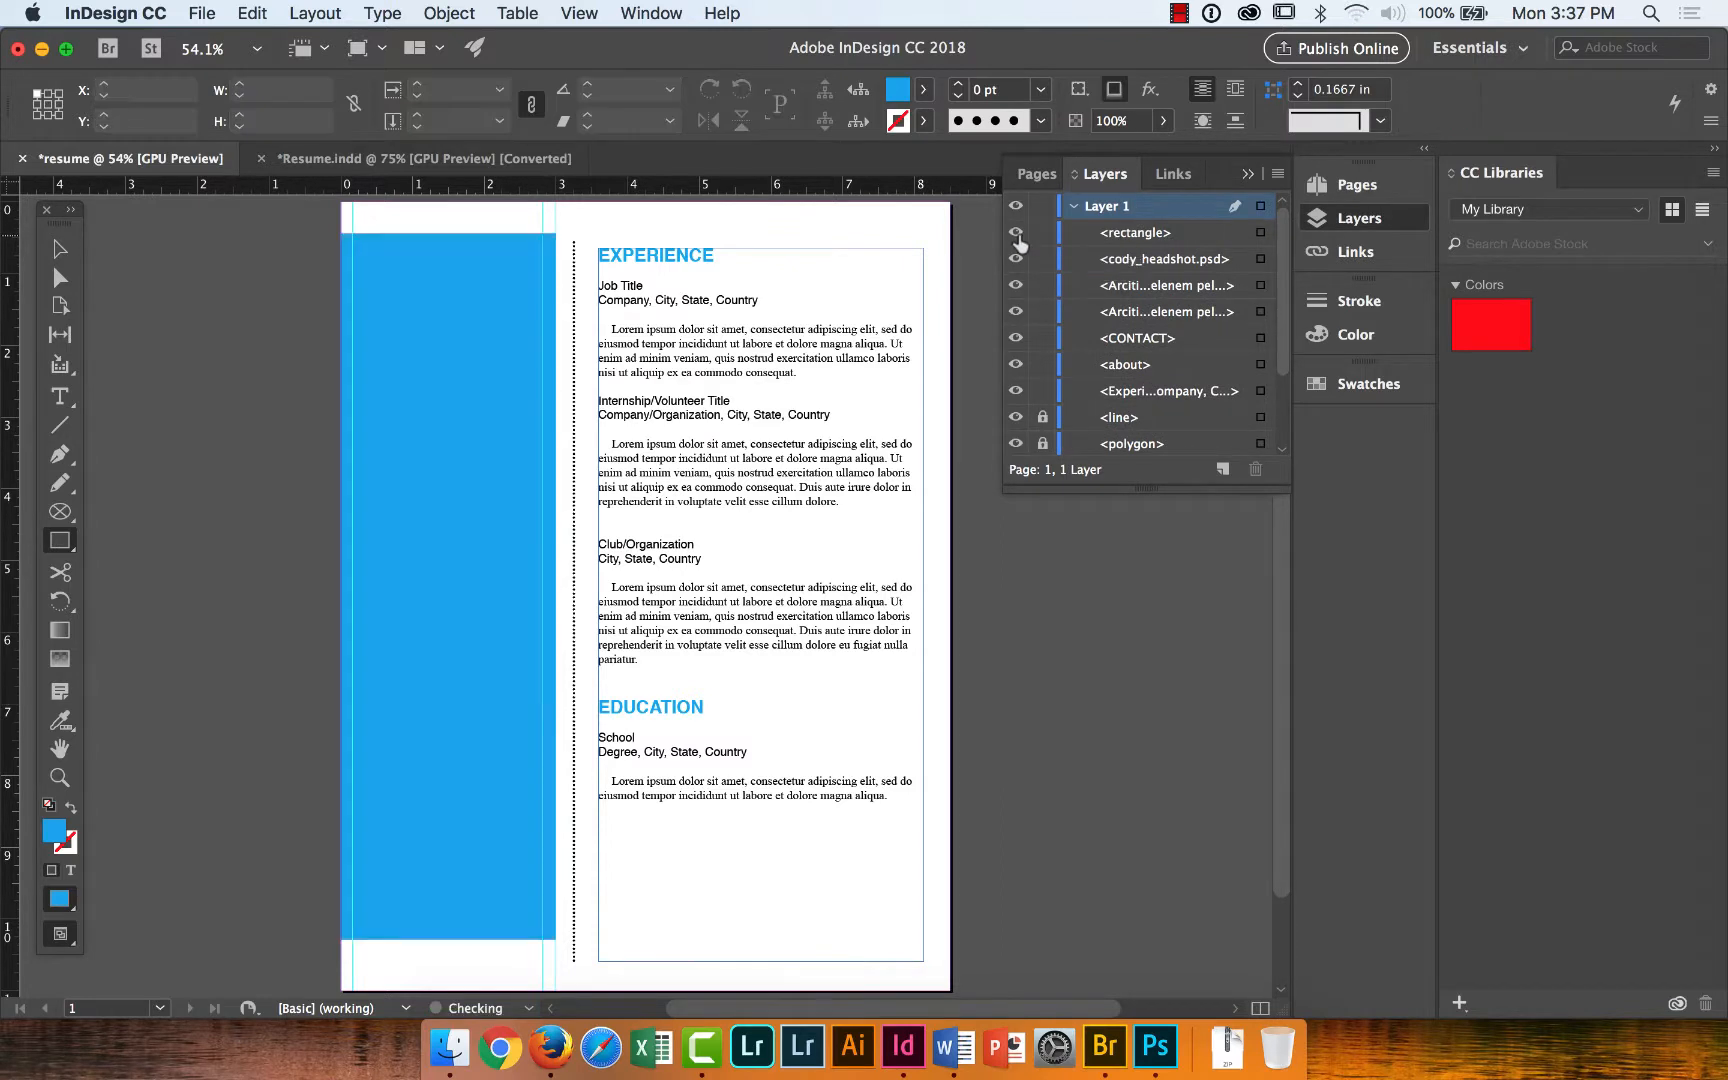
click(1145, 254)
click(1145, 238)
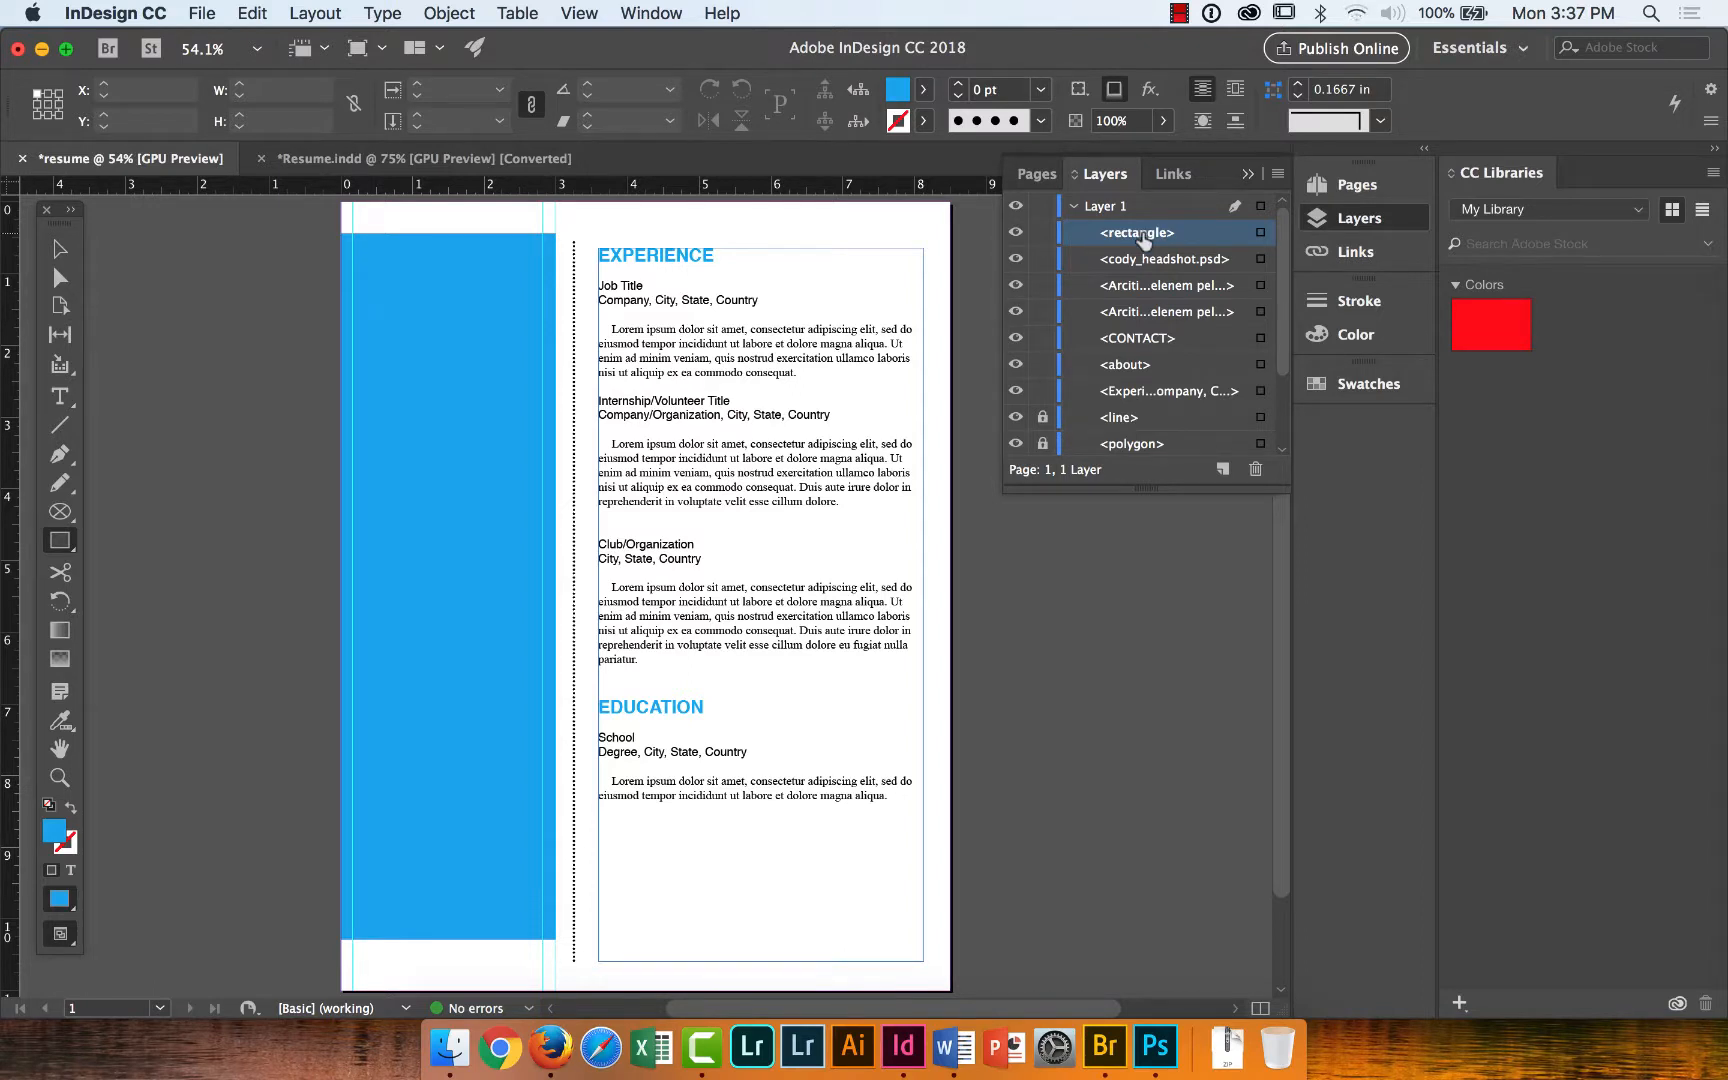
drag(1145, 238, 1167, 437)
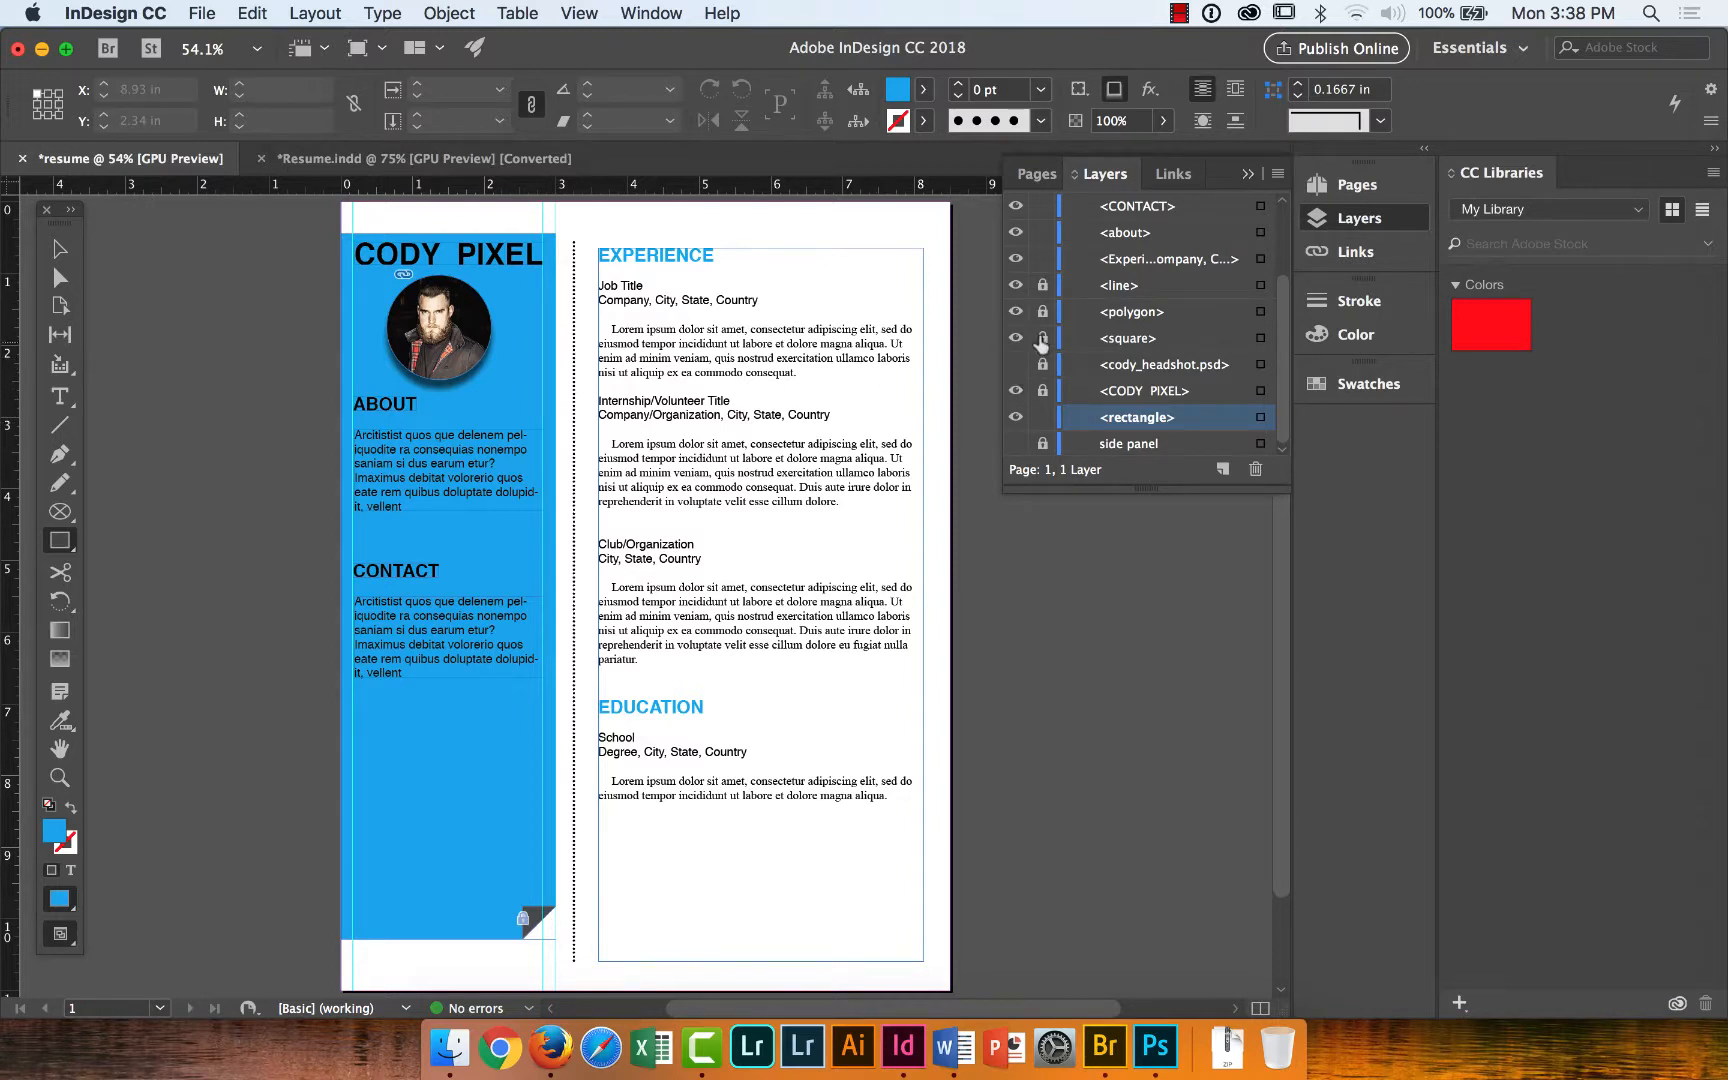
Hide the square and polygon objects of the folded corner and lock the new rectangle.
click(1016, 340)
click(1016, 312)
click(1042, 418)
Activate the Rectangle tool and set its fill to [Paper].
click(60, 541)
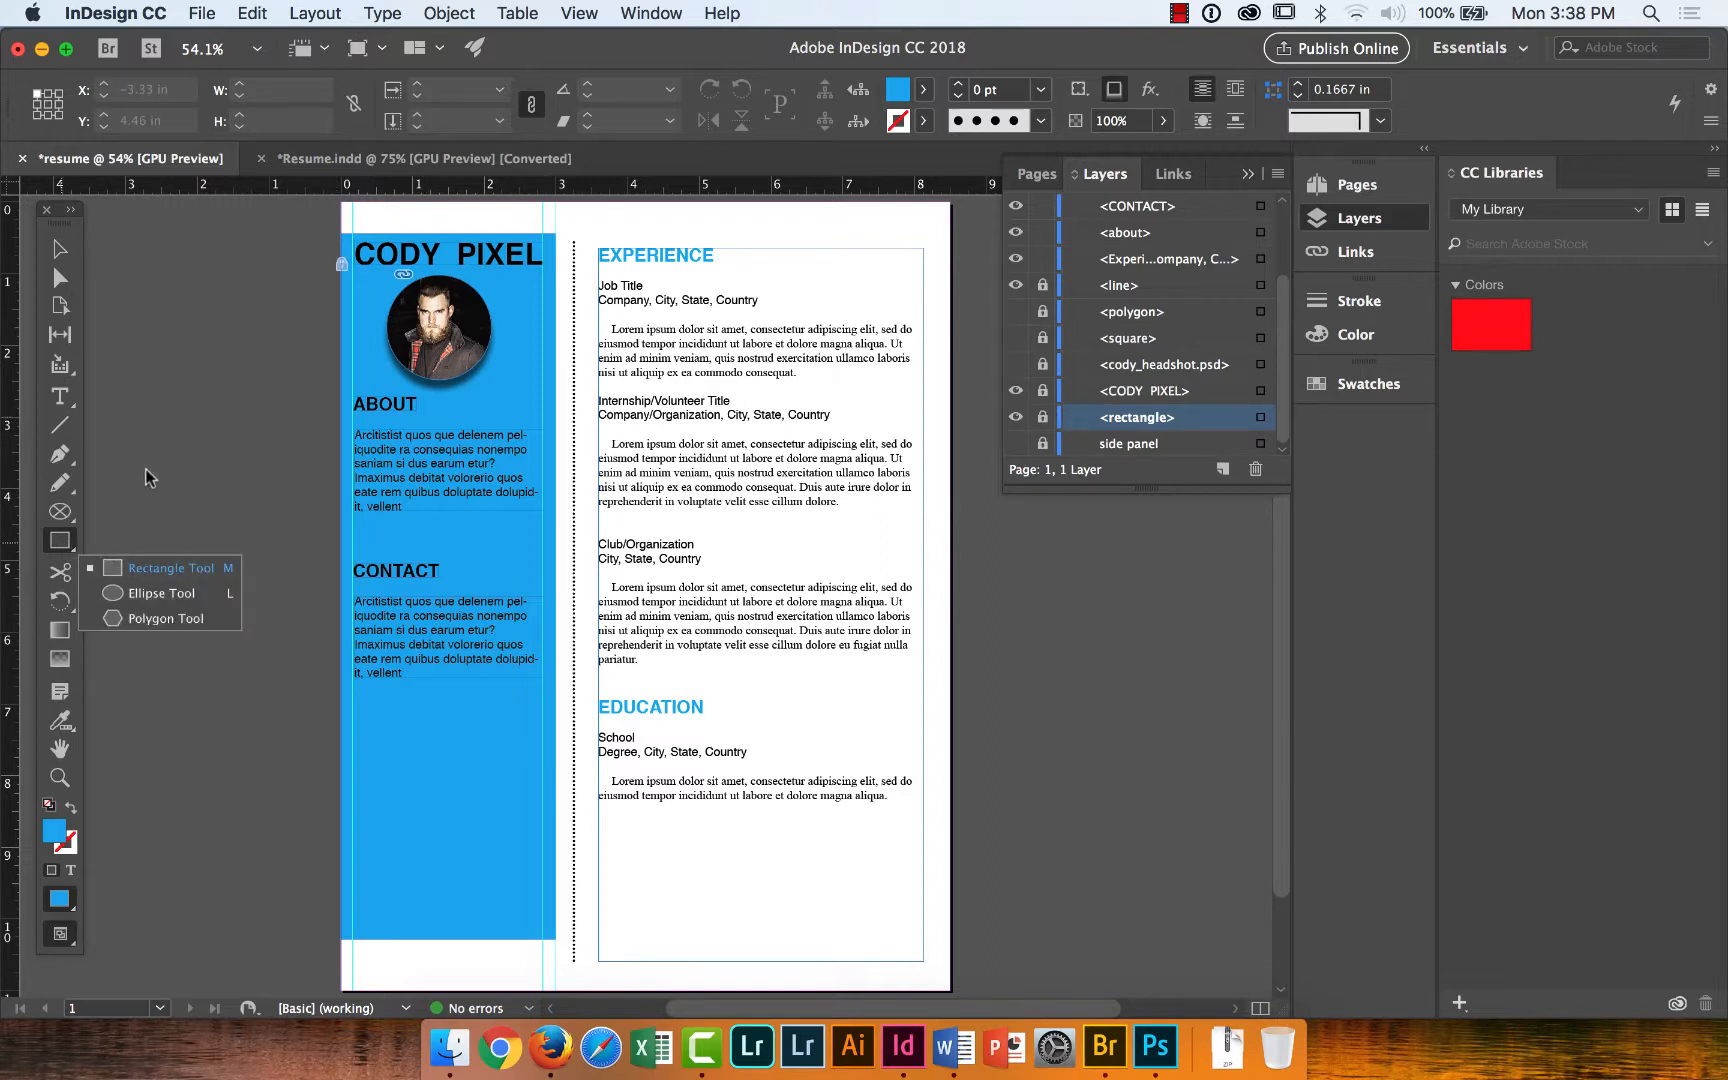
click(62, 246)
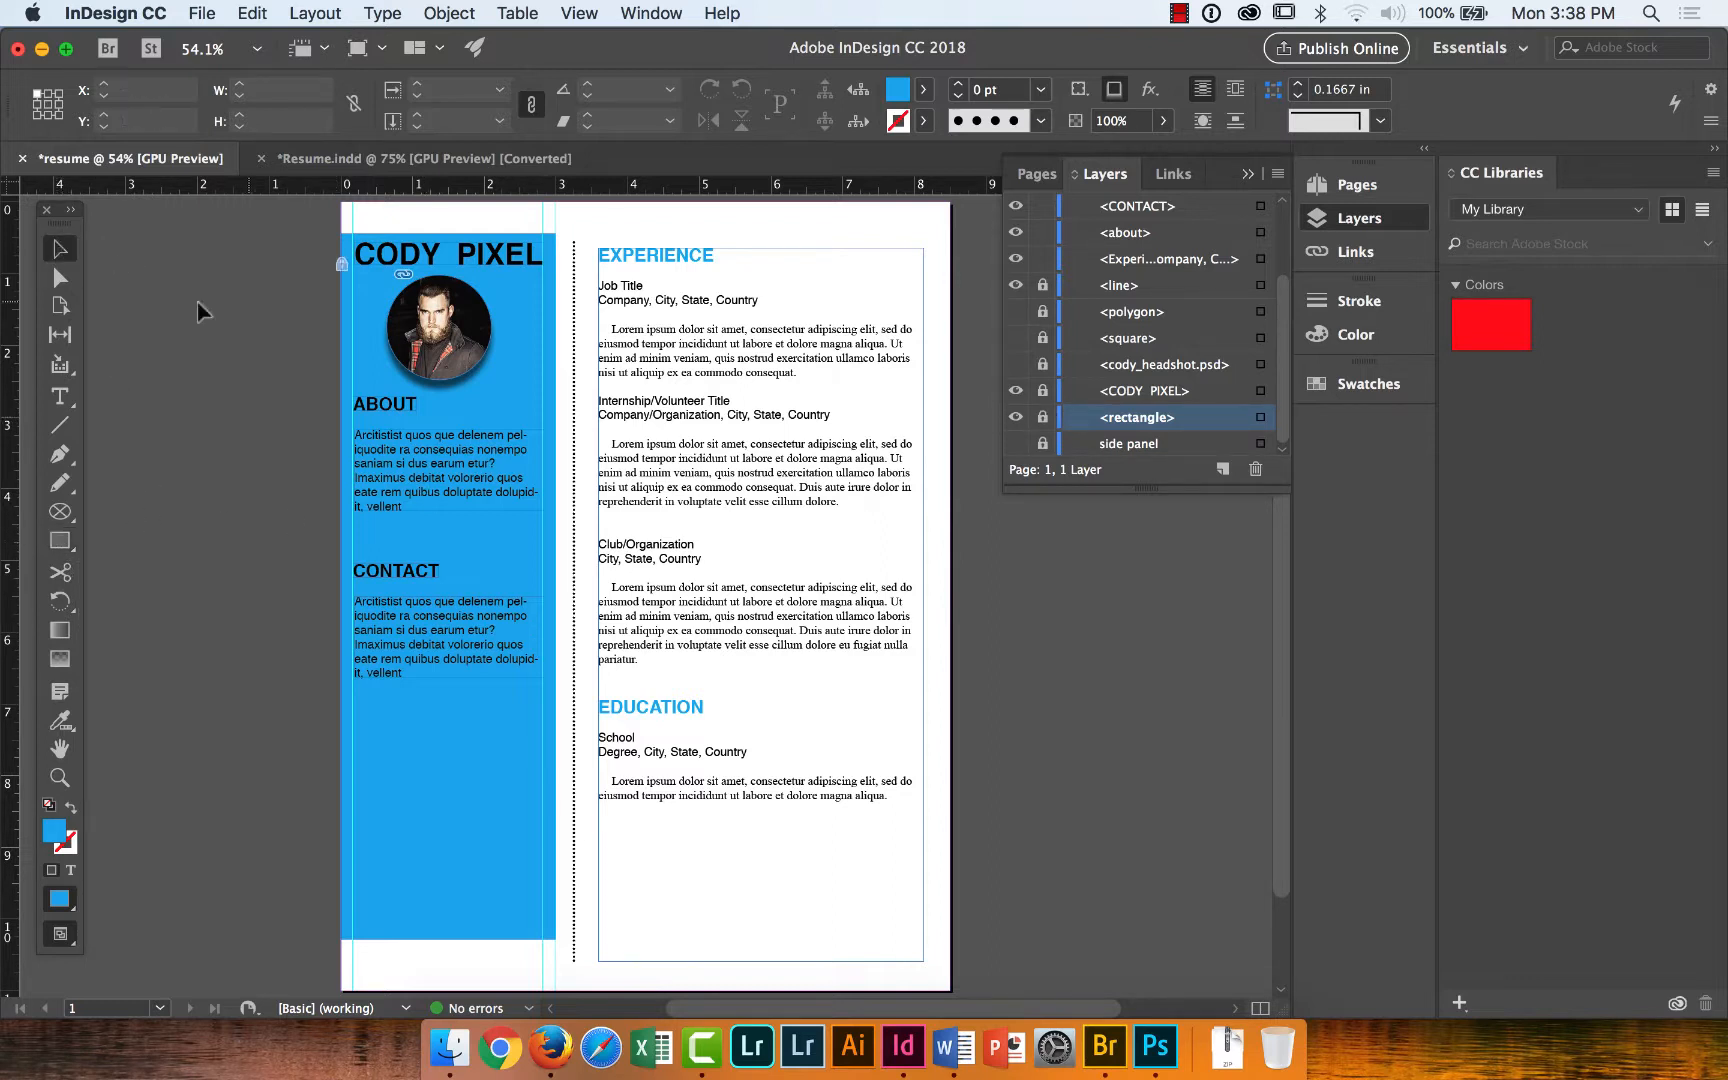
click(60, 541)
click(127, 568)
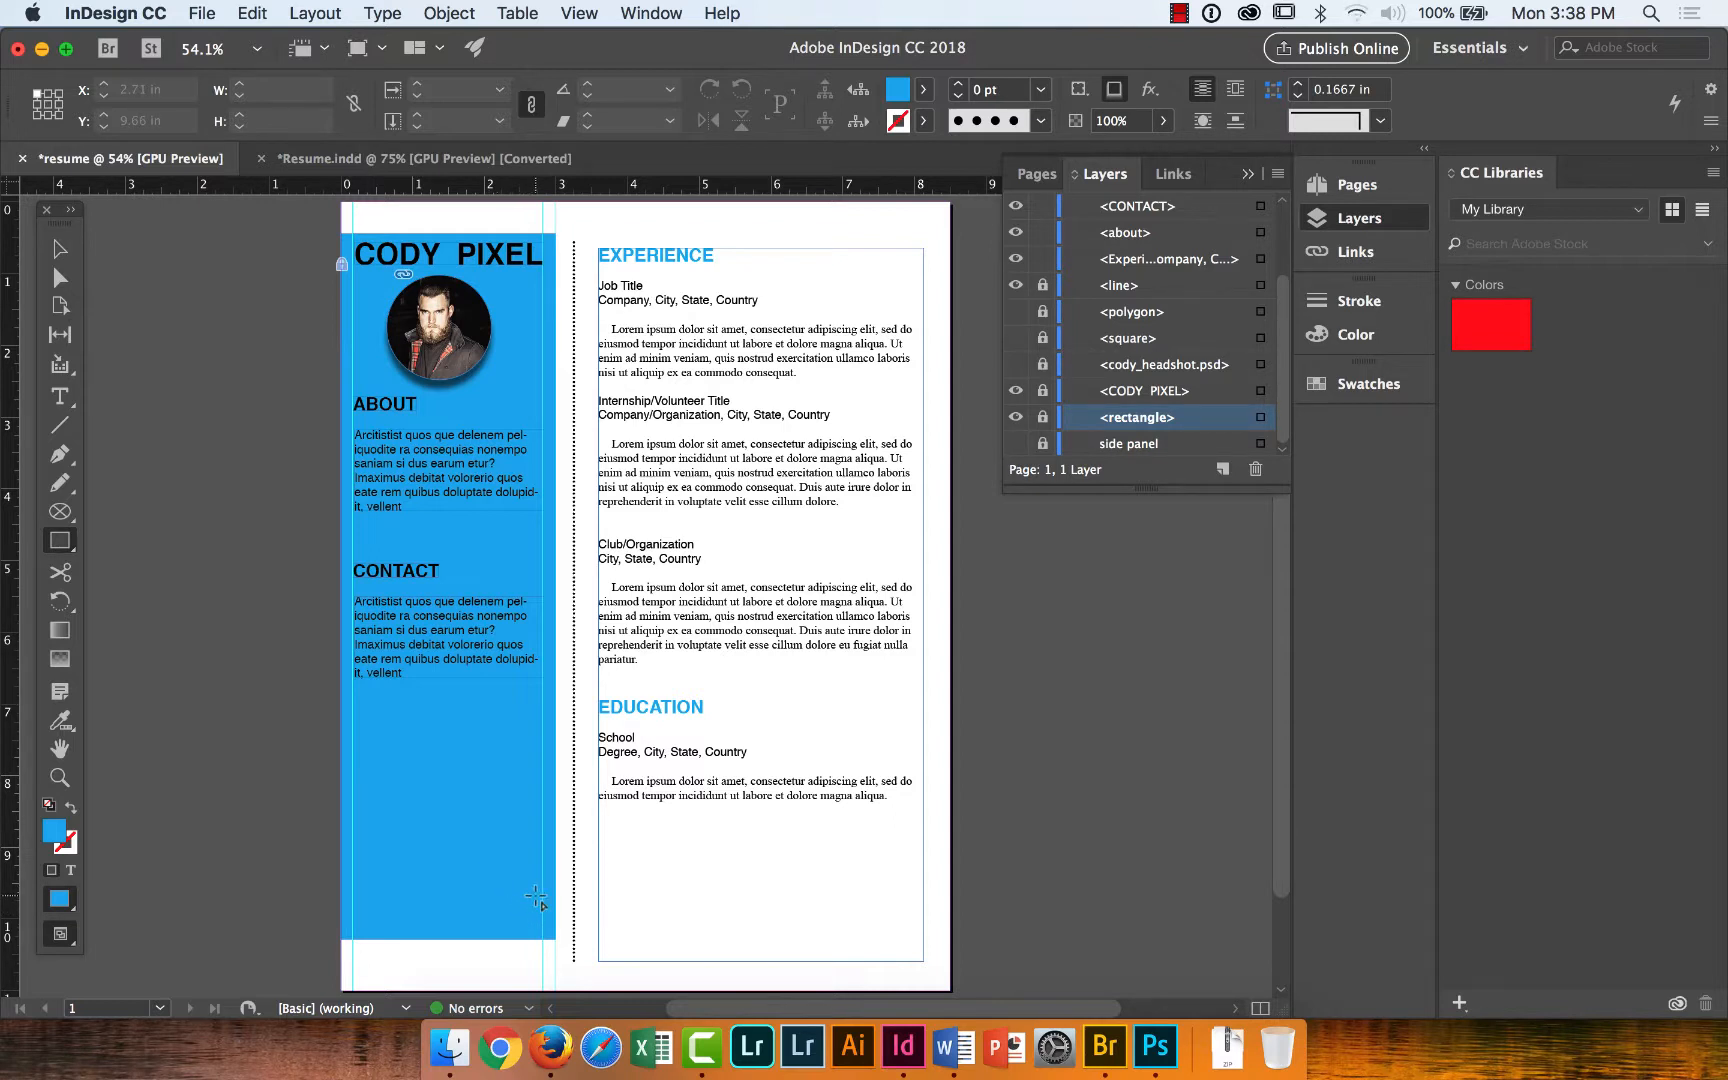
click(899, 94)
click(698, 216)
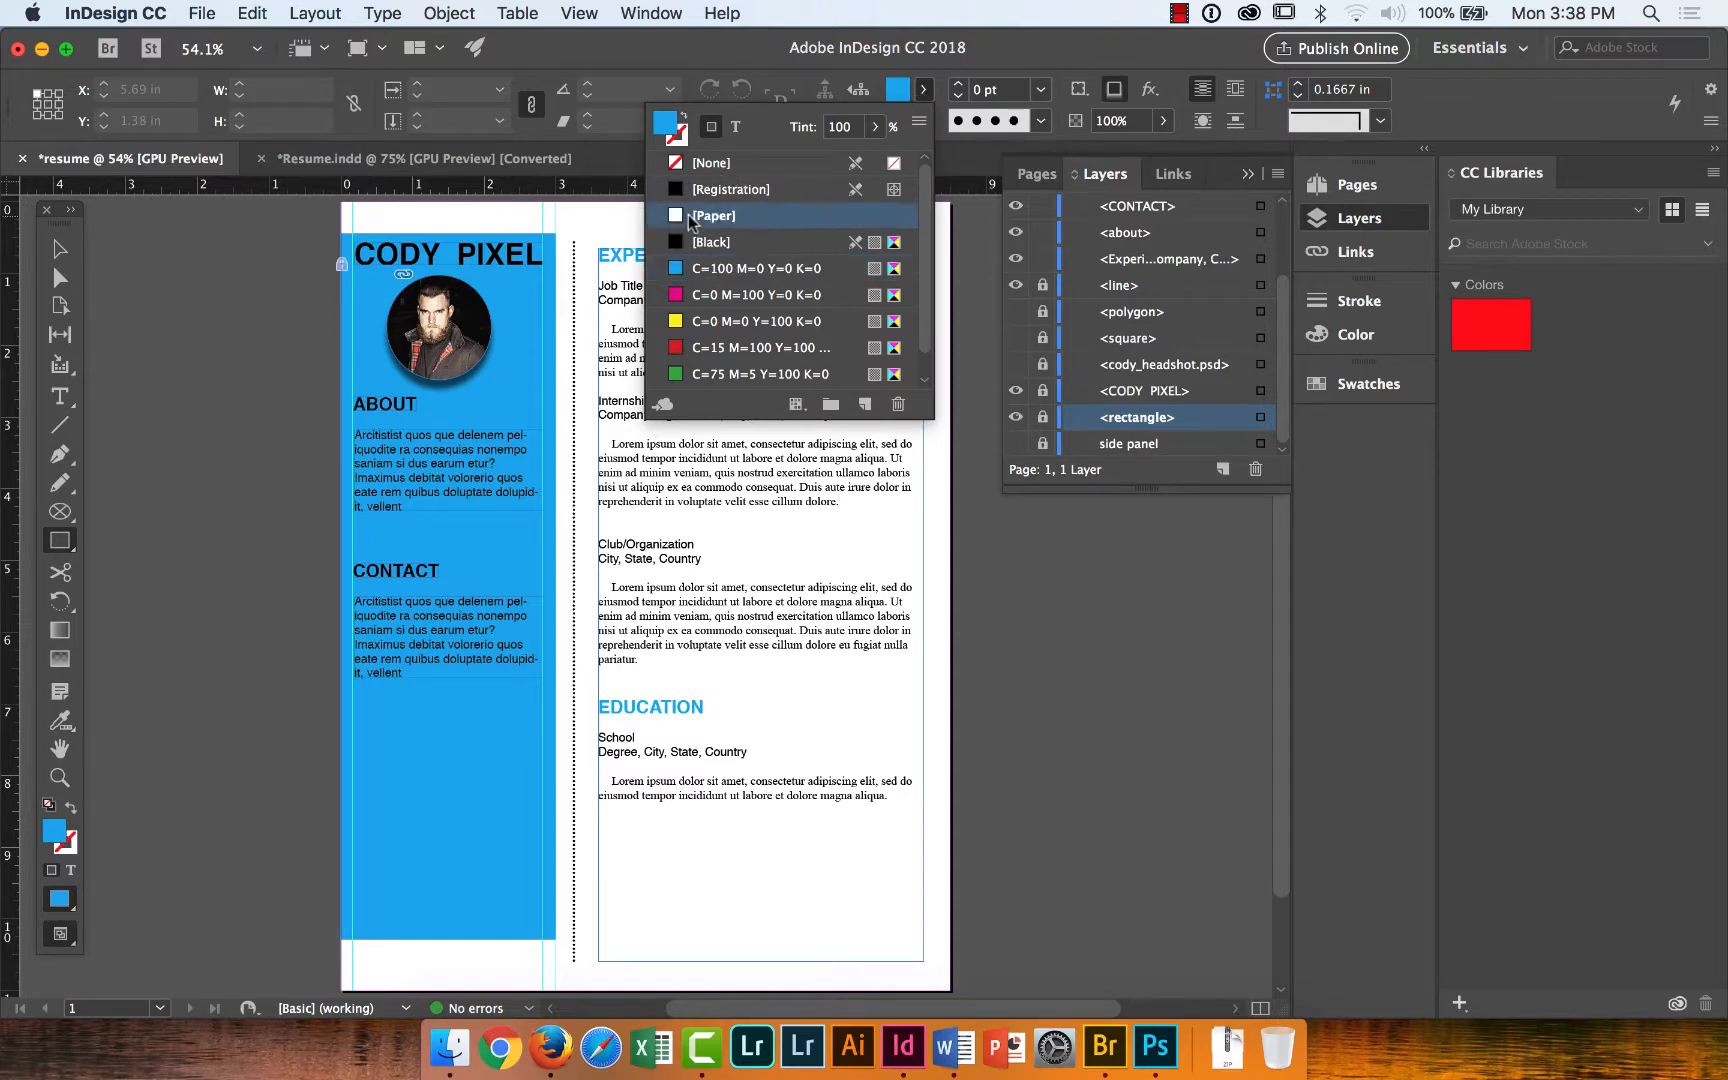
click(900, 92)
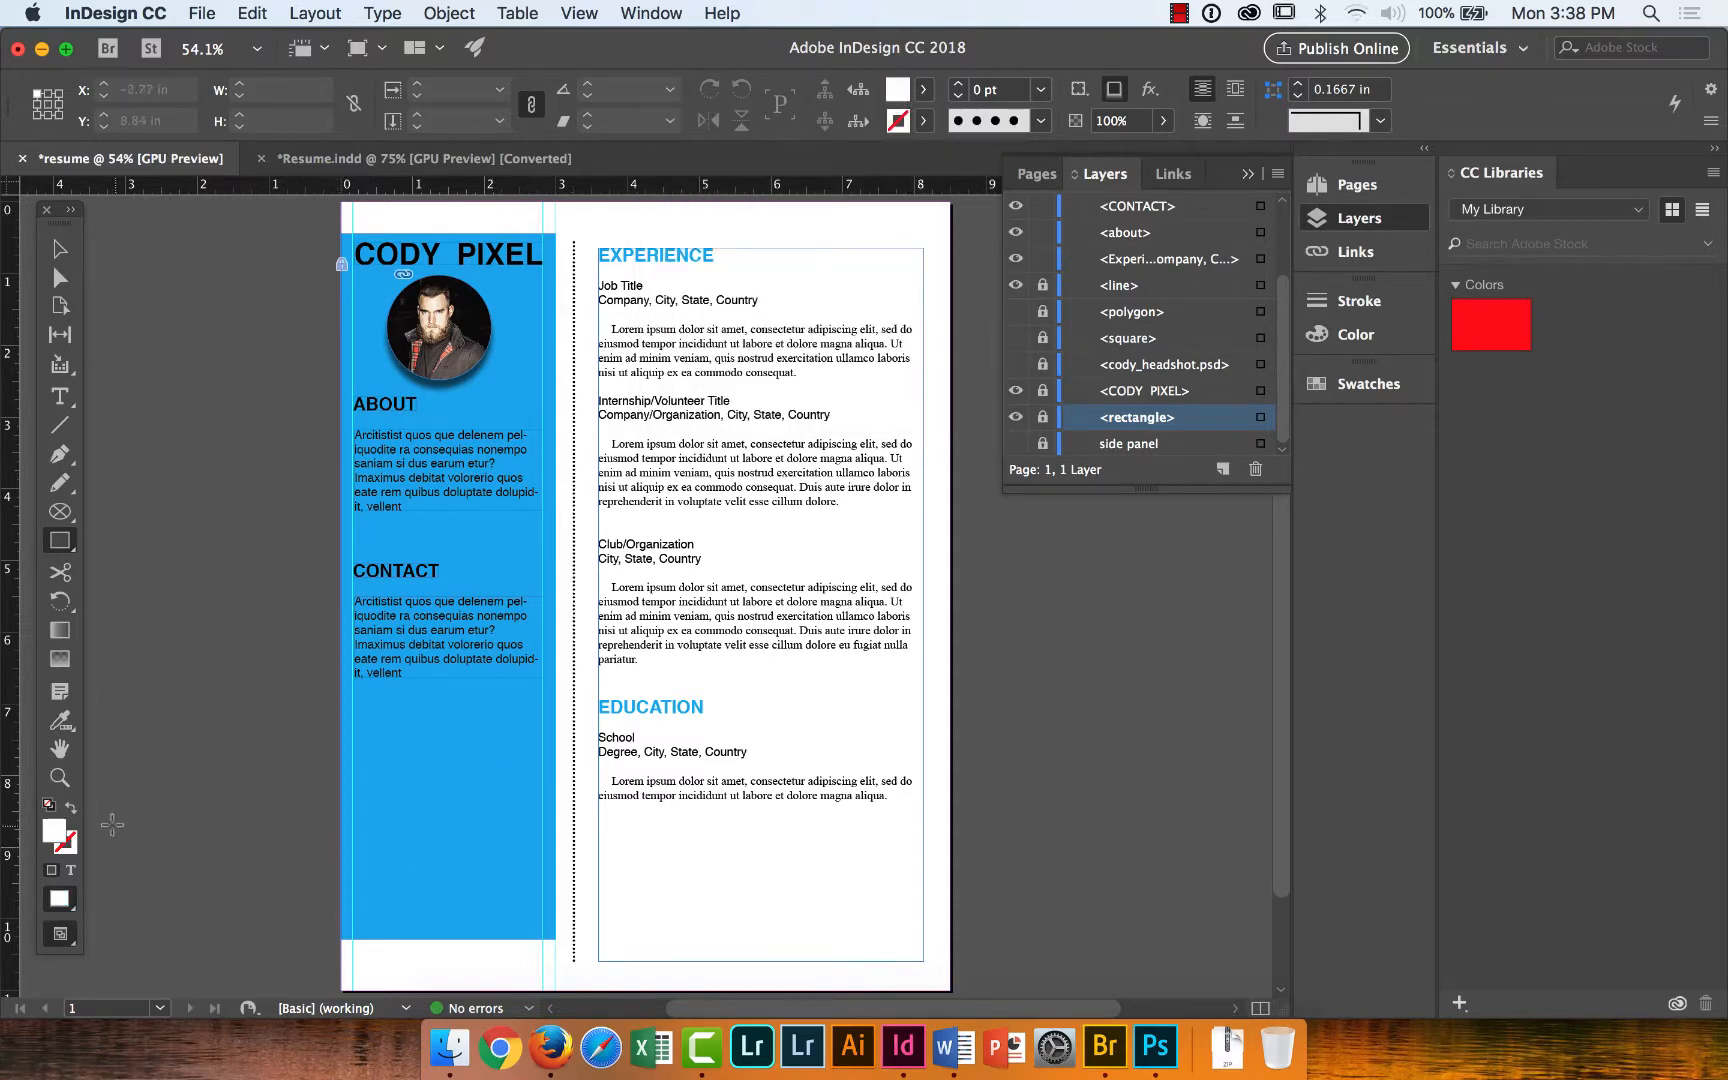
Place a horizontal guide along the sidebar rectangle's bottom edge, at about Y 10.29 in.
click(60, 777)
click(532, 903)
drag(532, 903, 704, 849)
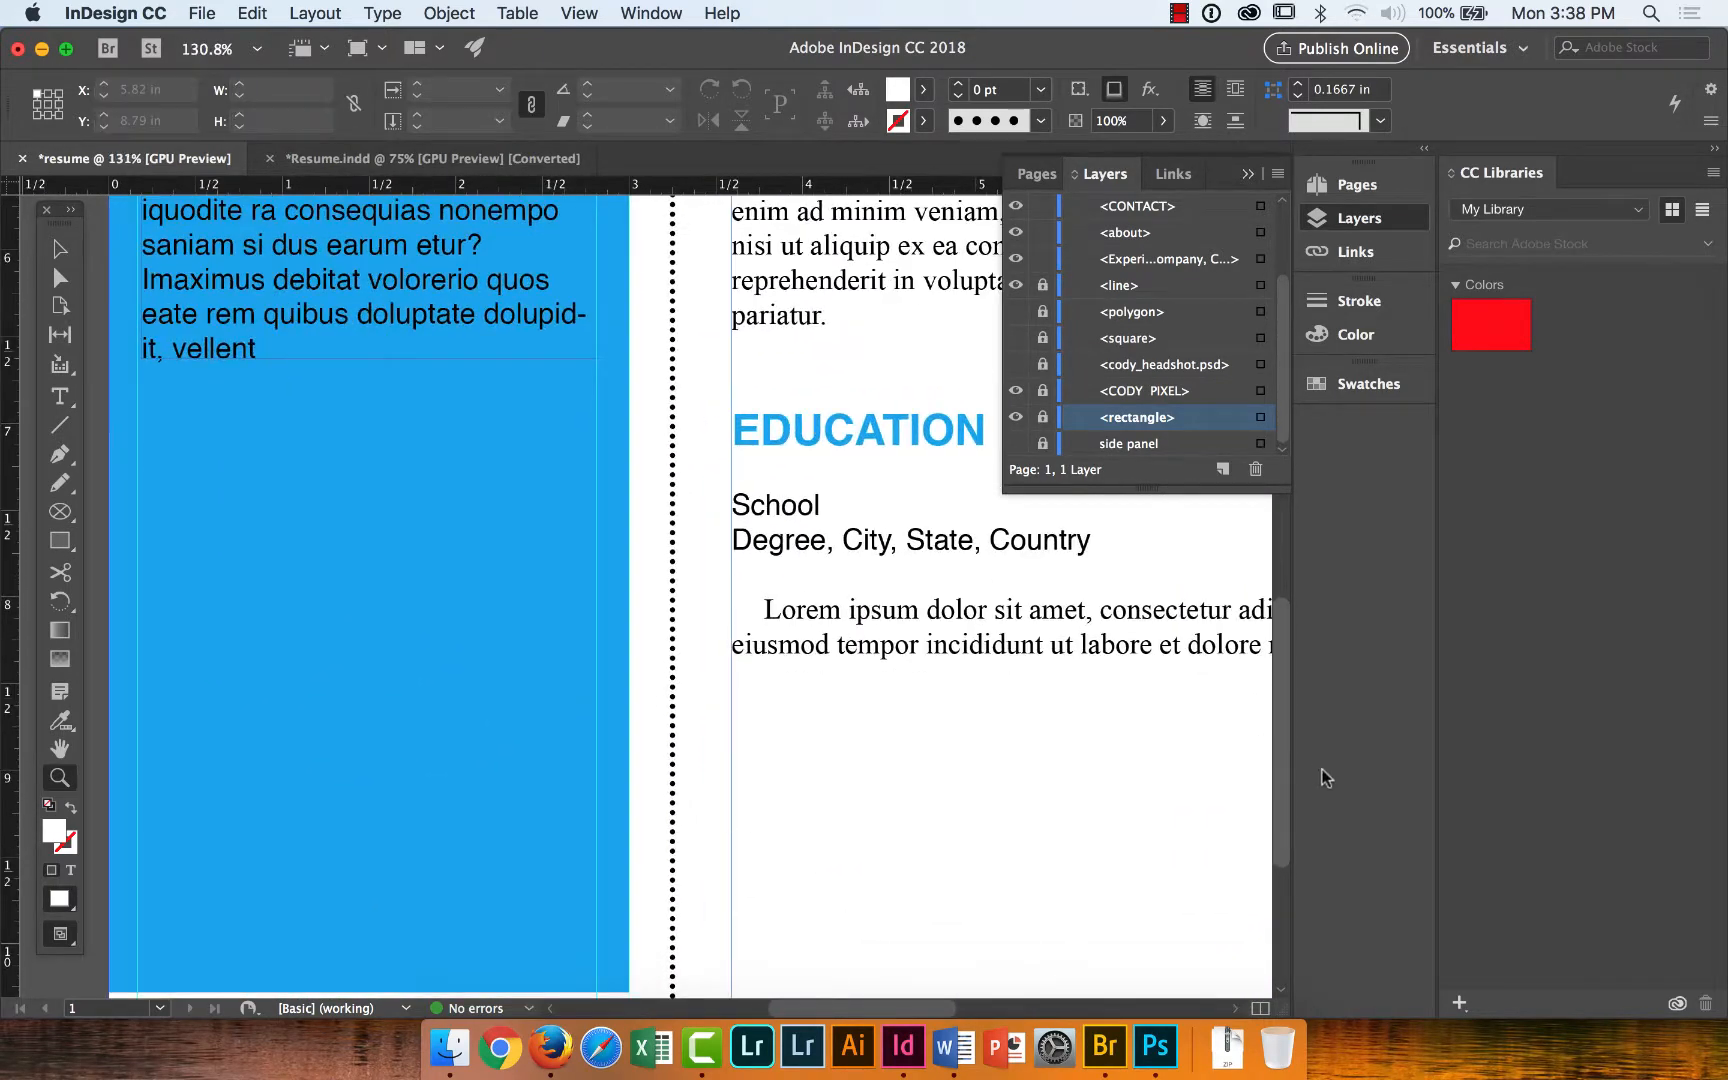
drag(1286, 785, 1284, 850)
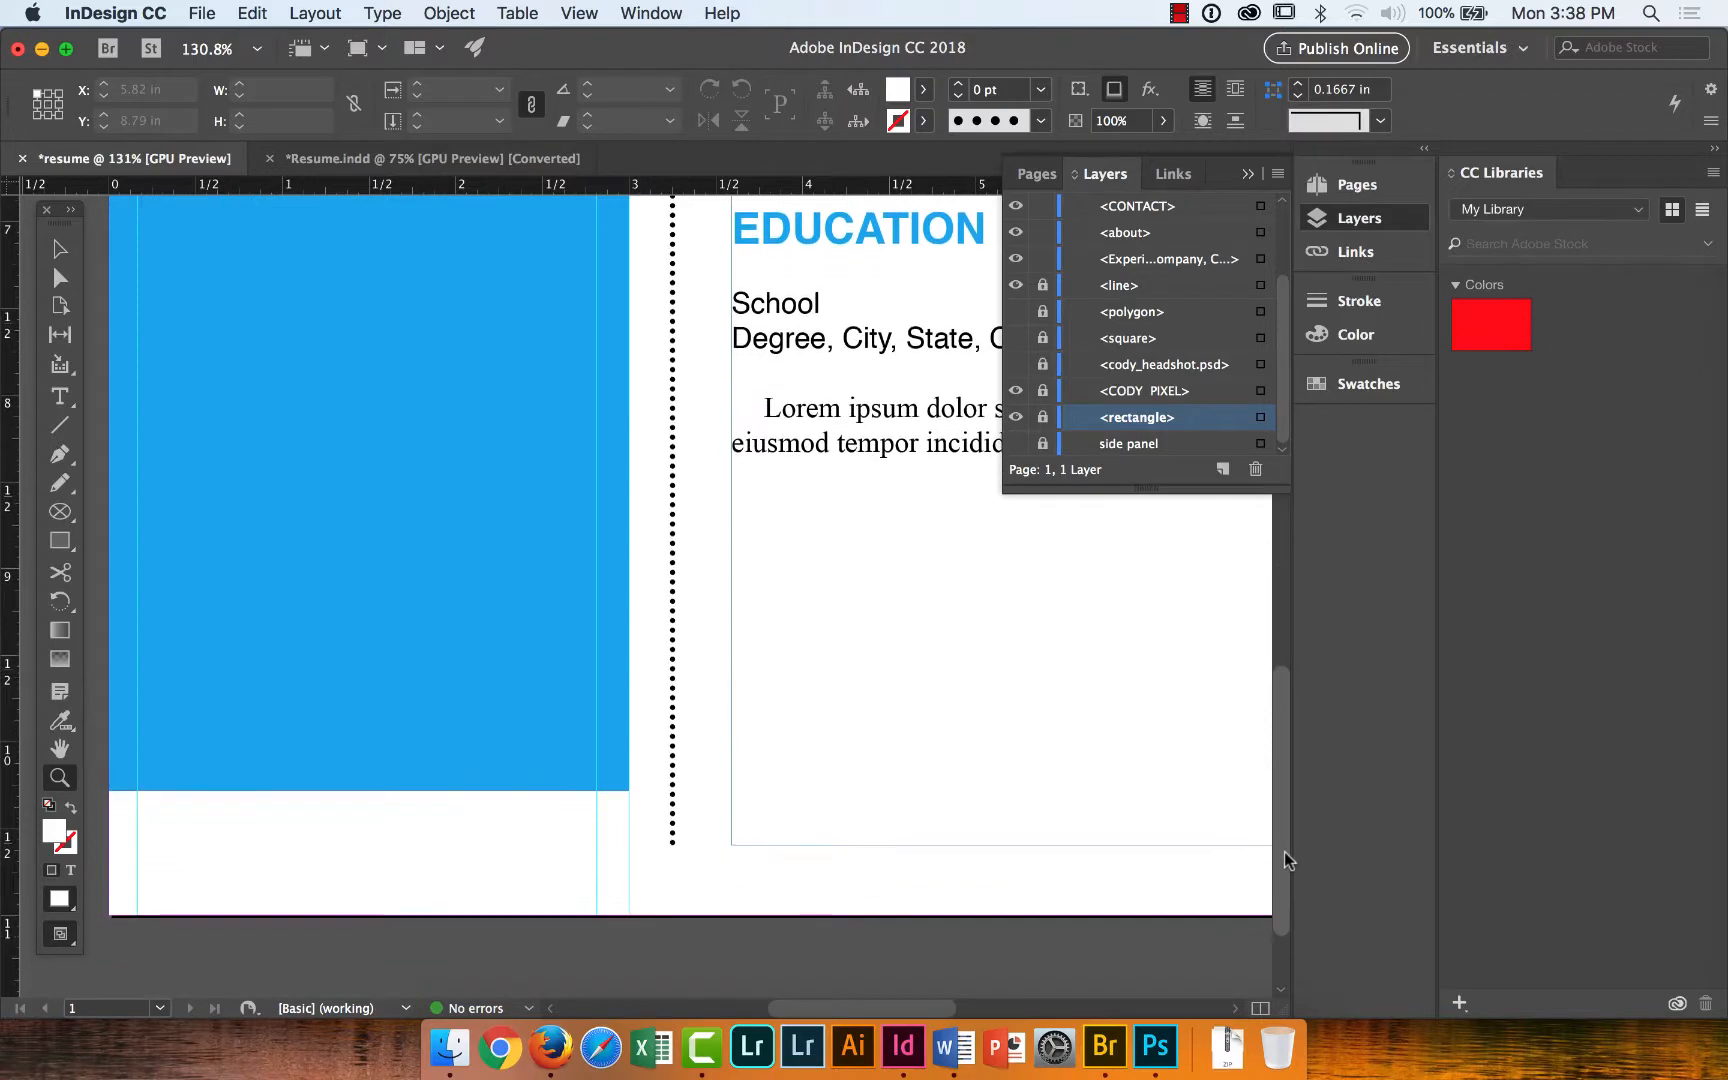
drag(636, 186, 622, 792)
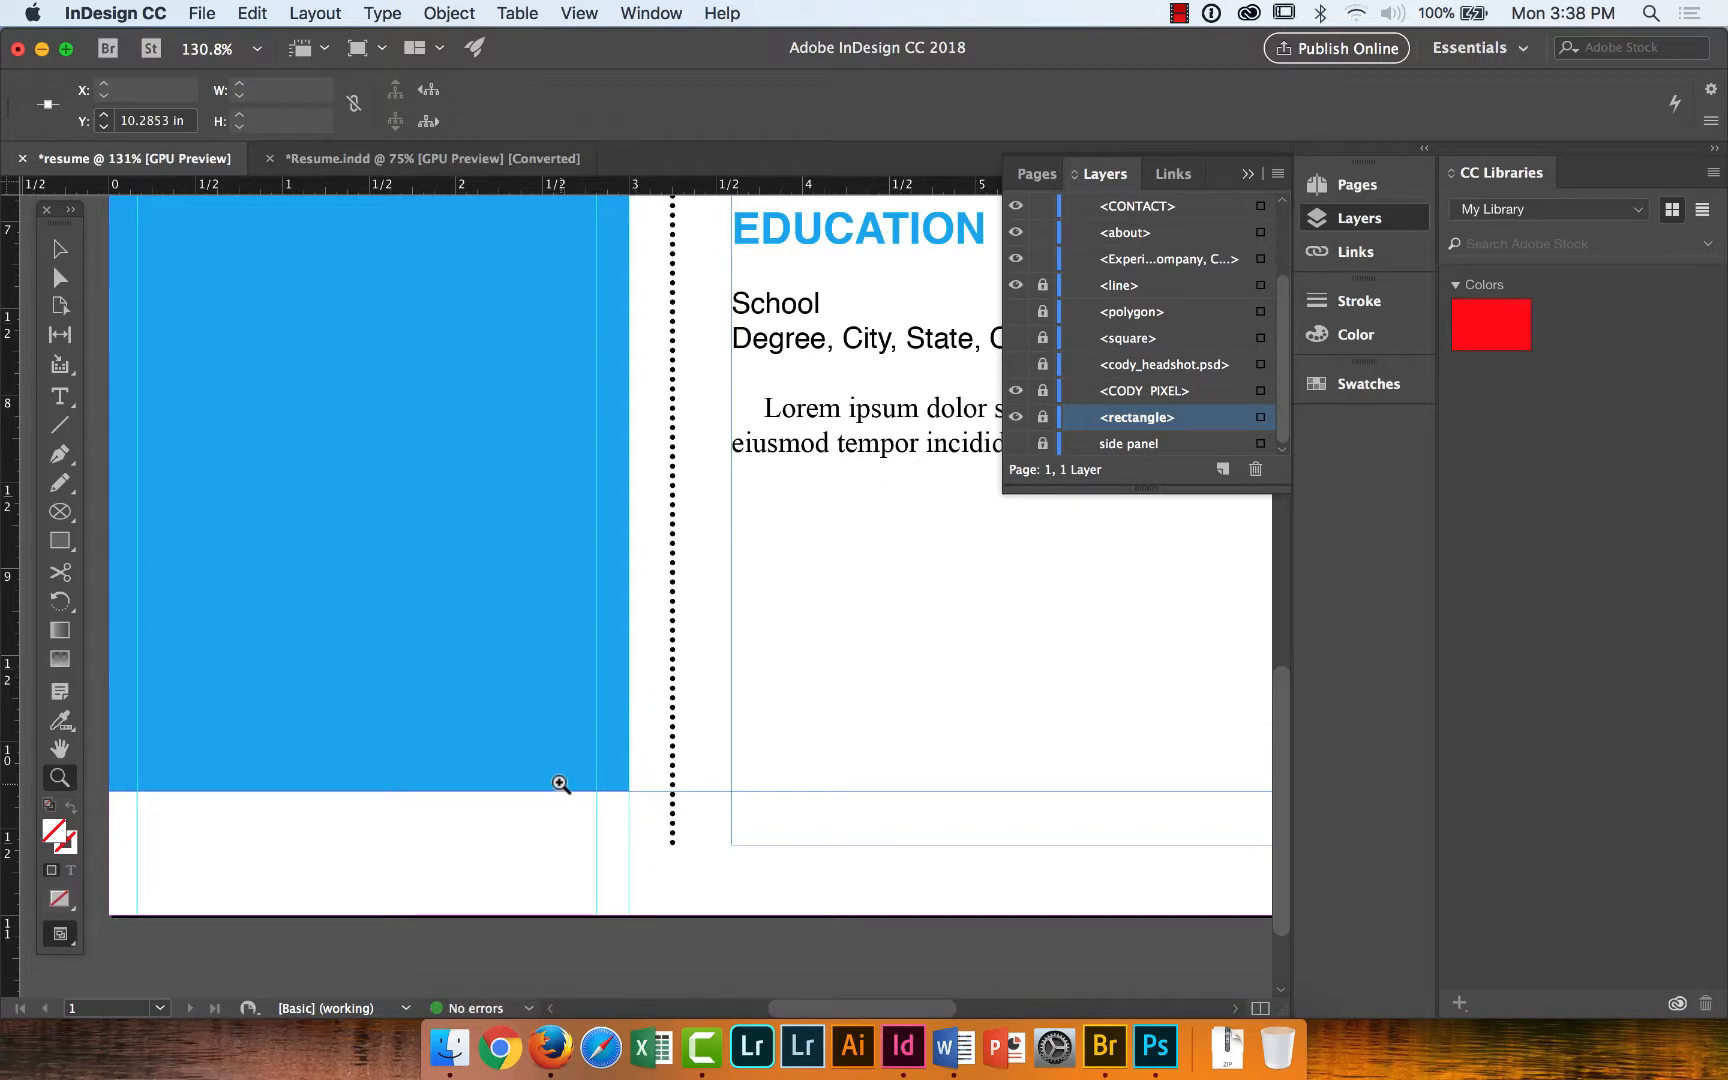
Draw a [Paper]-filled square about 0.41 in wide over the sidebar rectangle's lower-right corner, aligned with the horizontal guide.
click(60, 540)
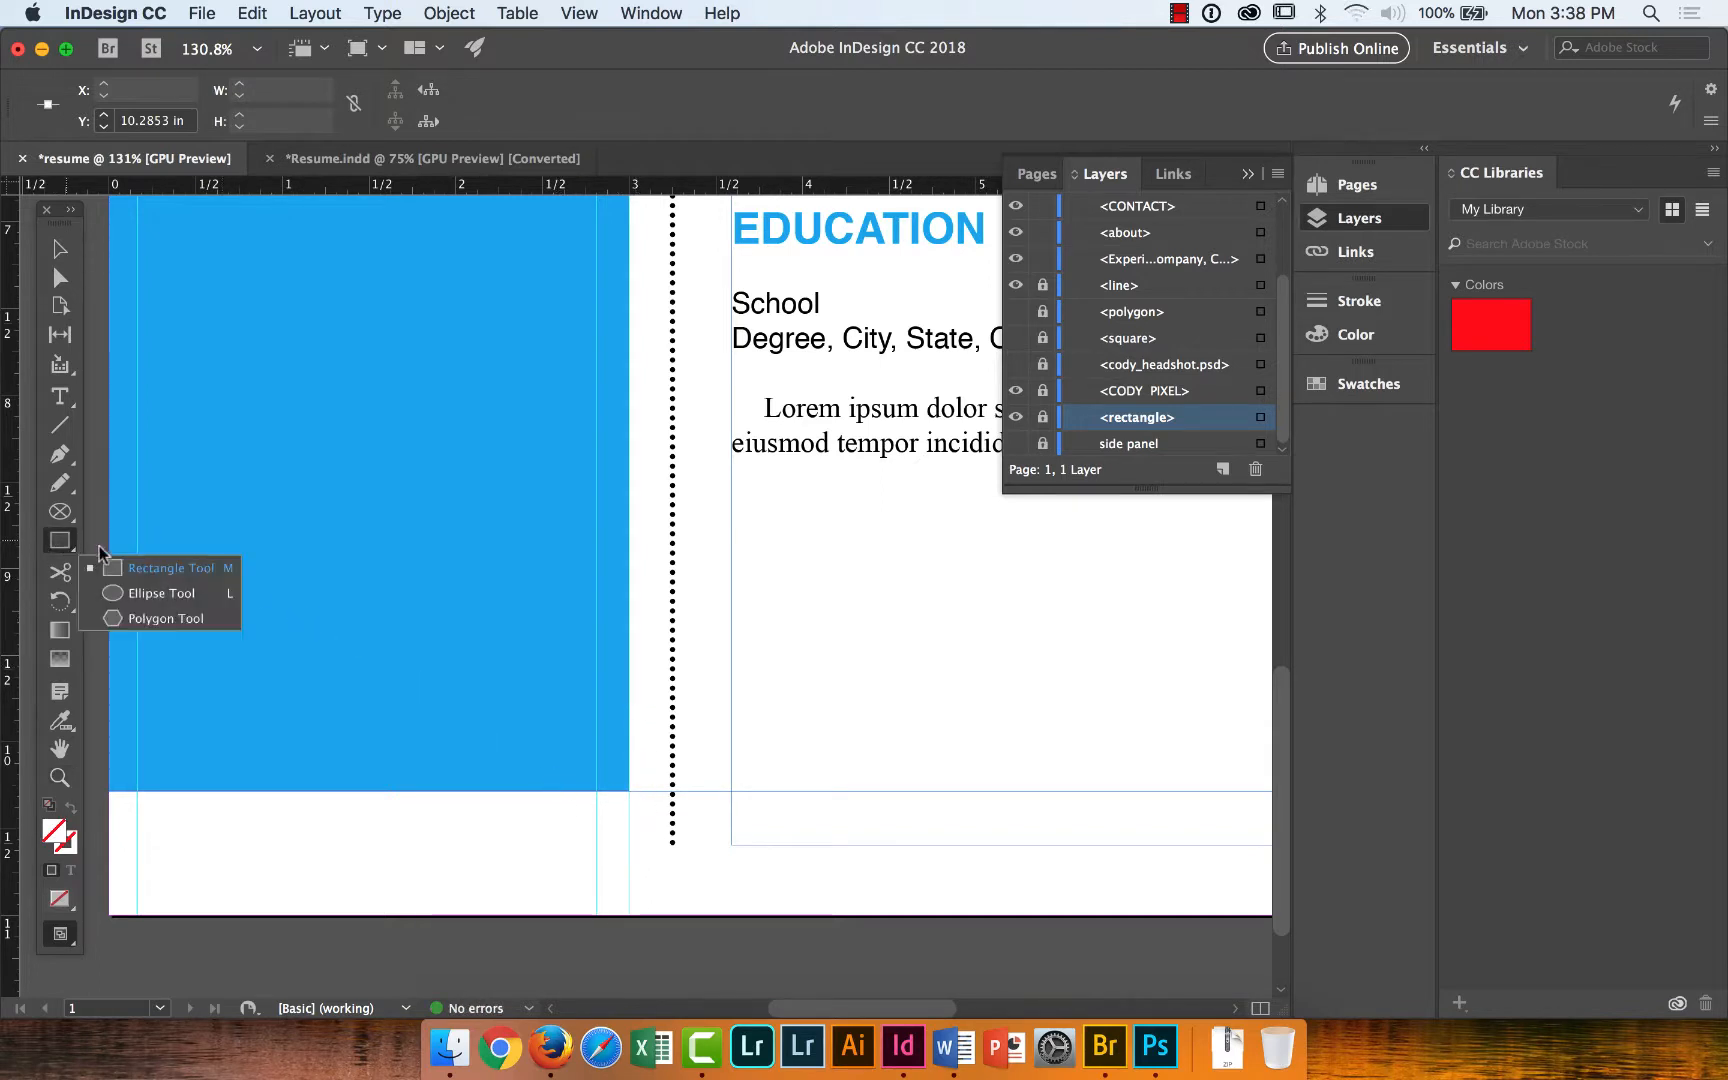
click(126, 572)
click(128, 568)
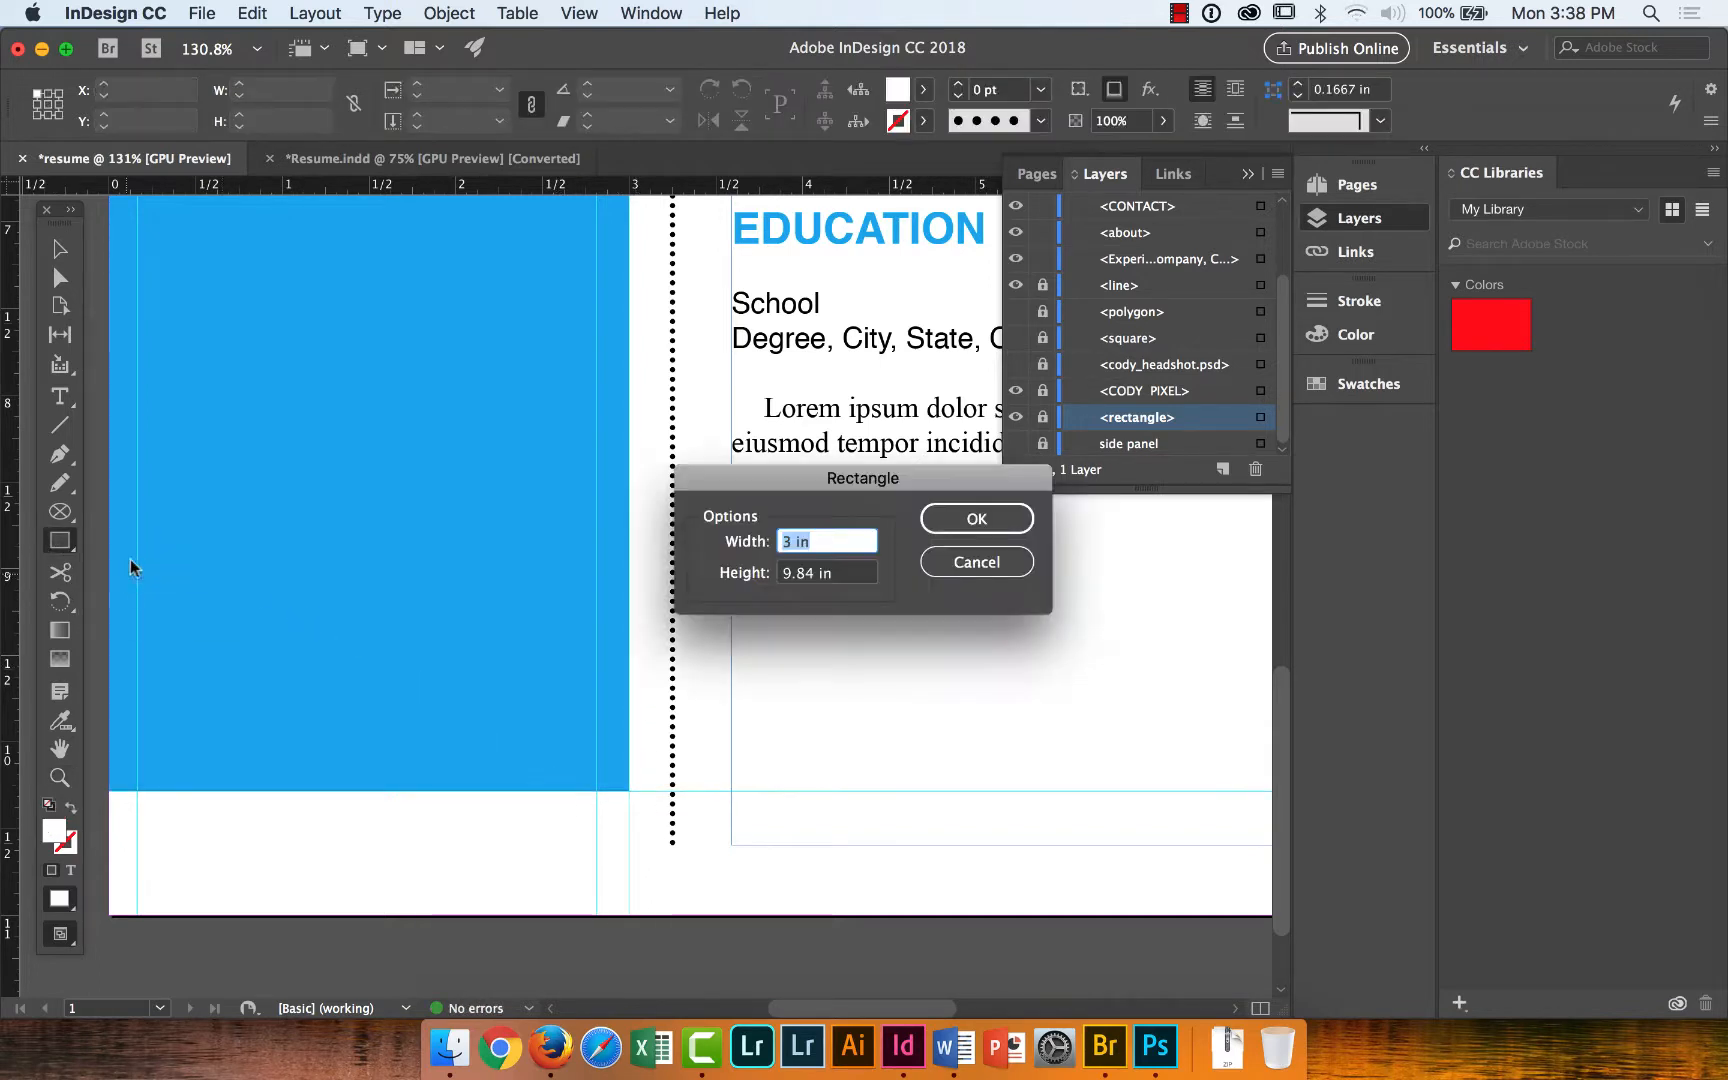
click(944, 562)
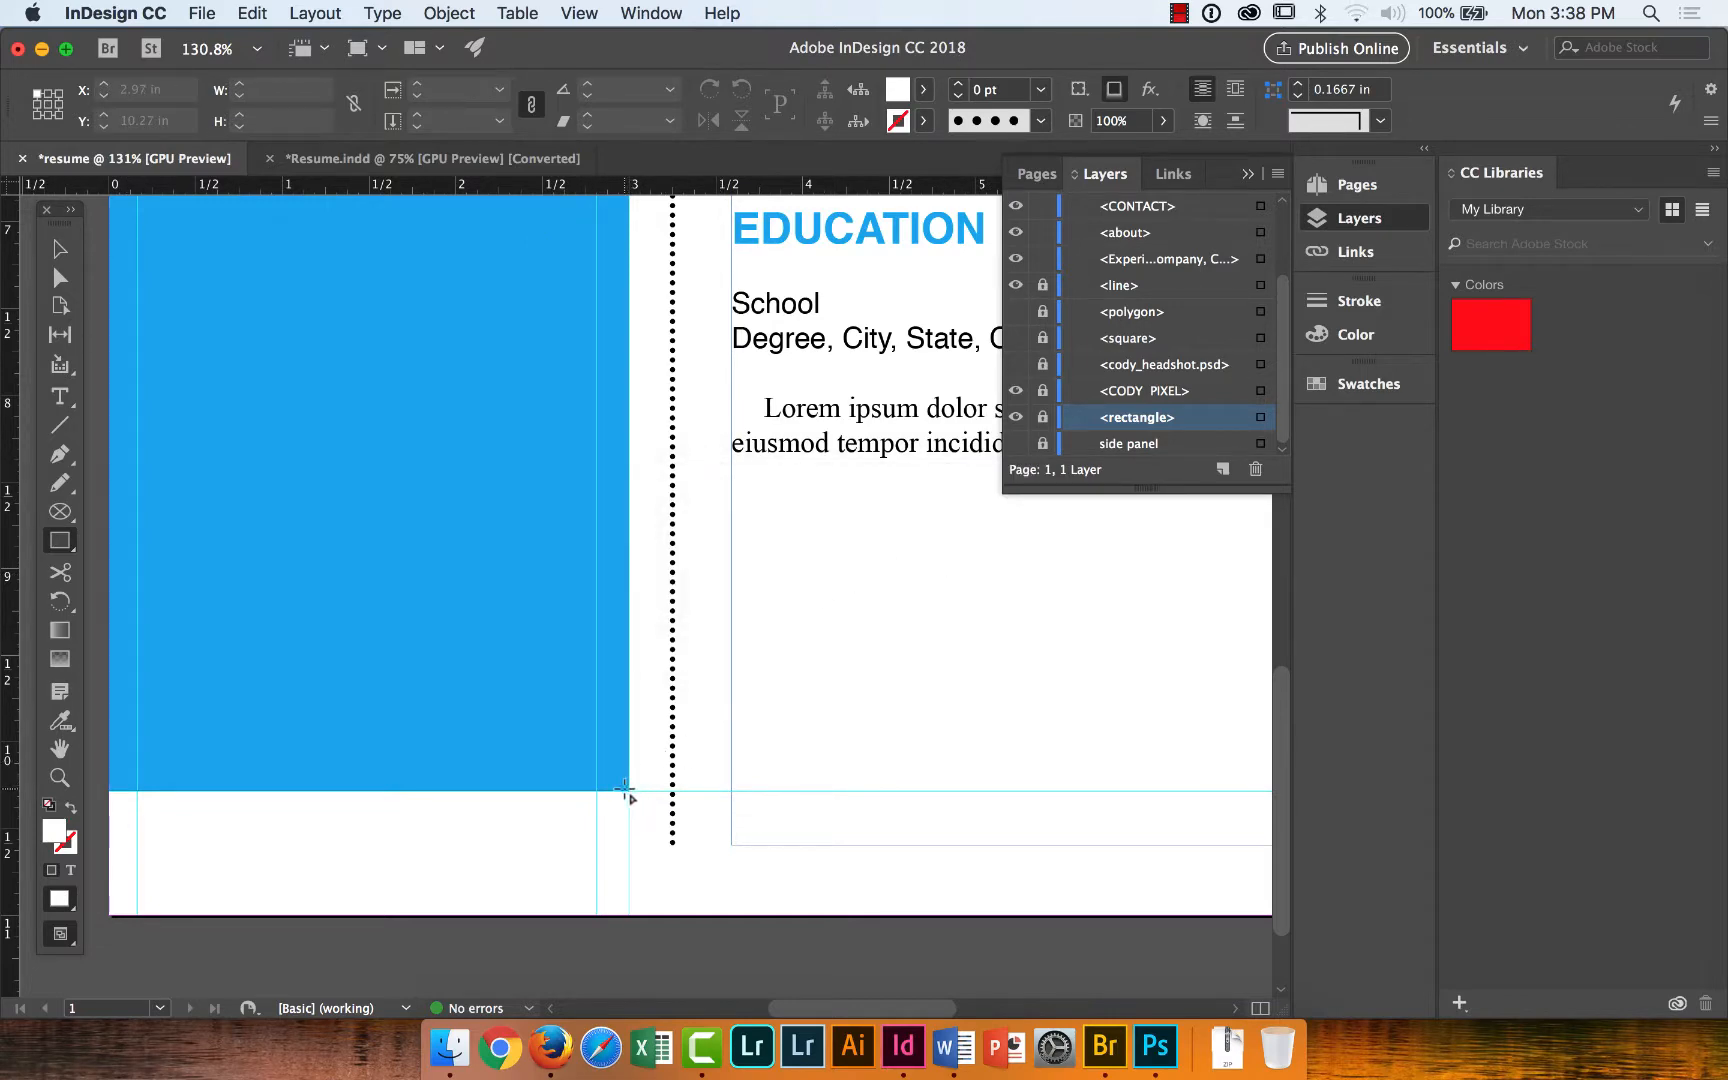
drag(625, 790, 557, 719)
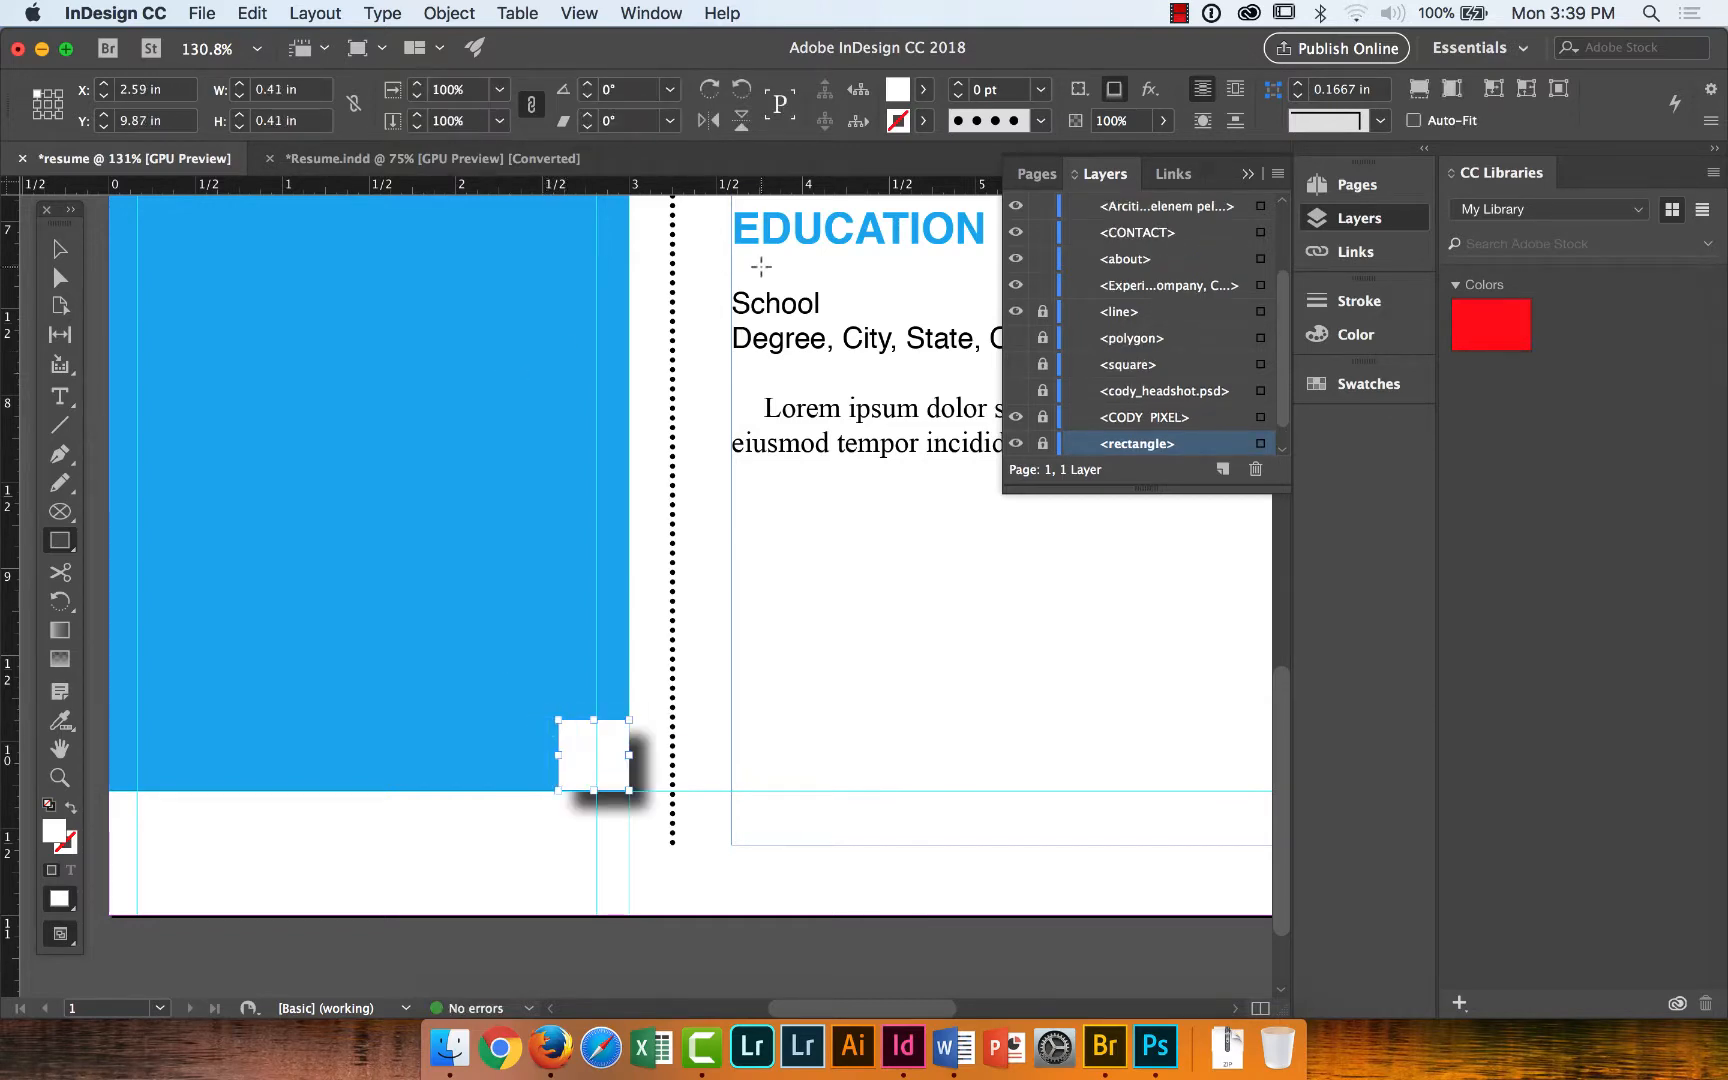
Remove the drop shadow from the new white square and lock the square.
click(1115, 92)
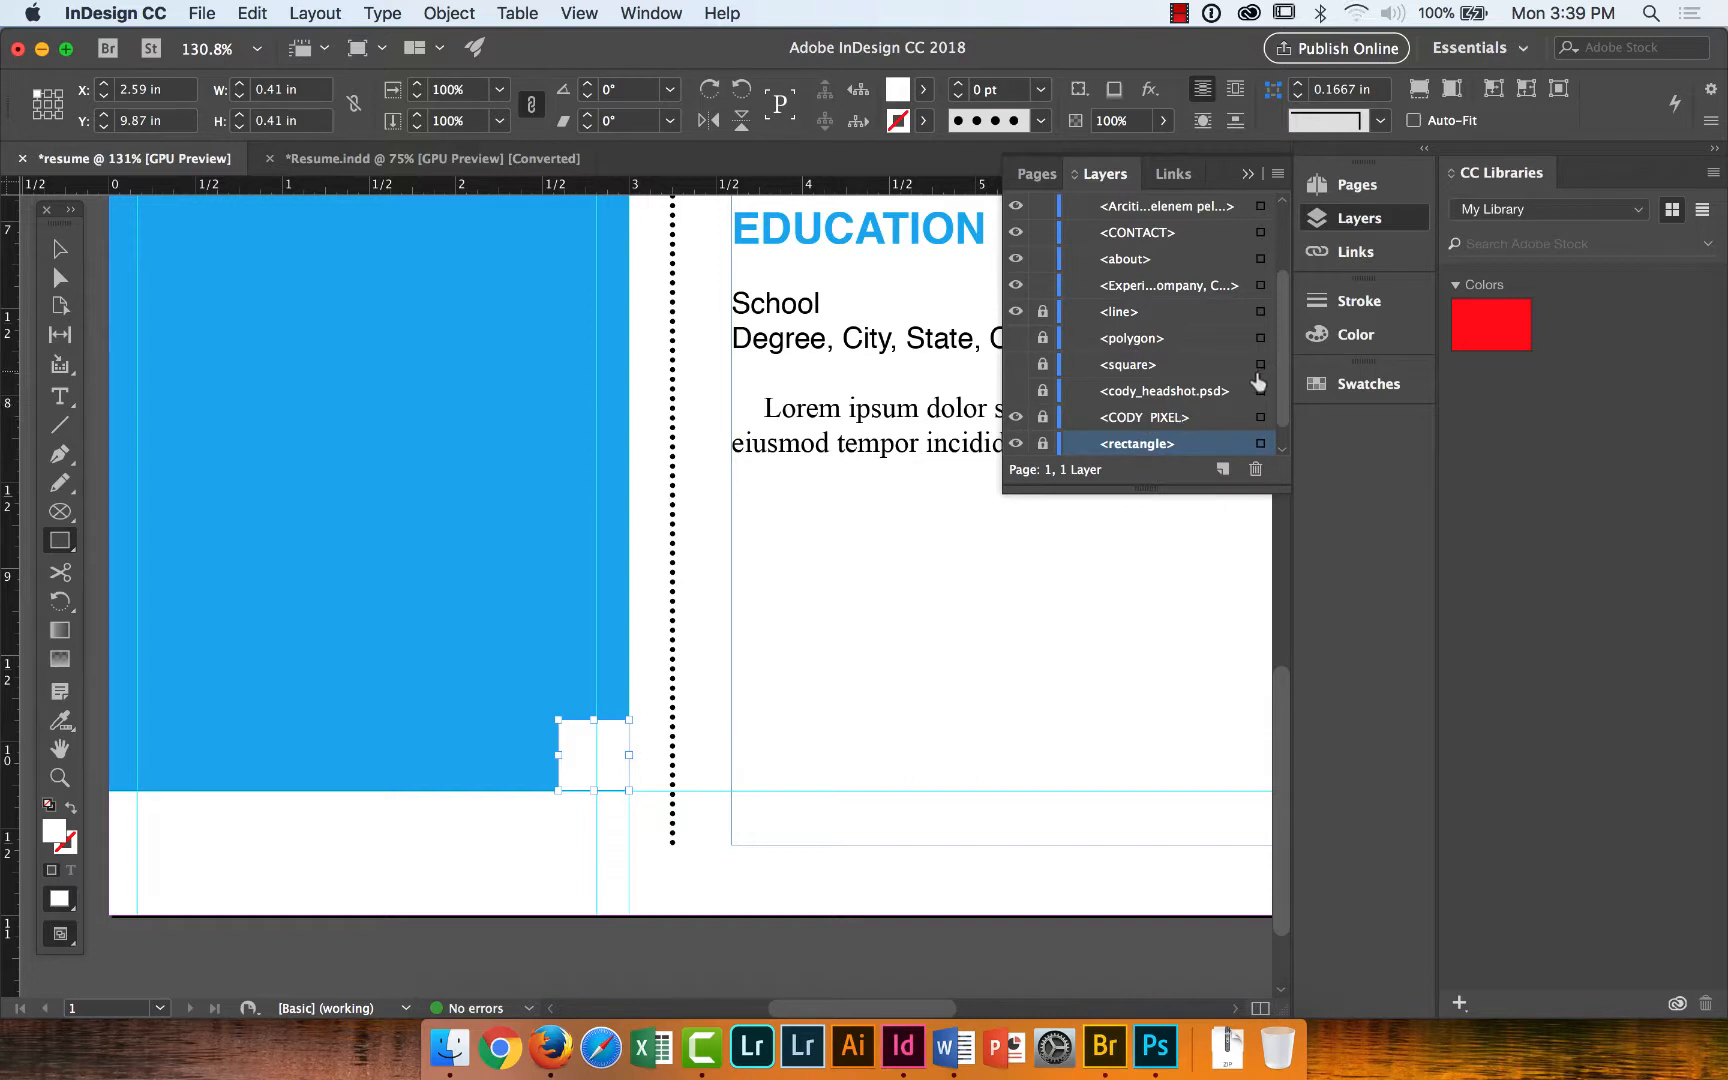
drag(1284, 395, 1285, 288)
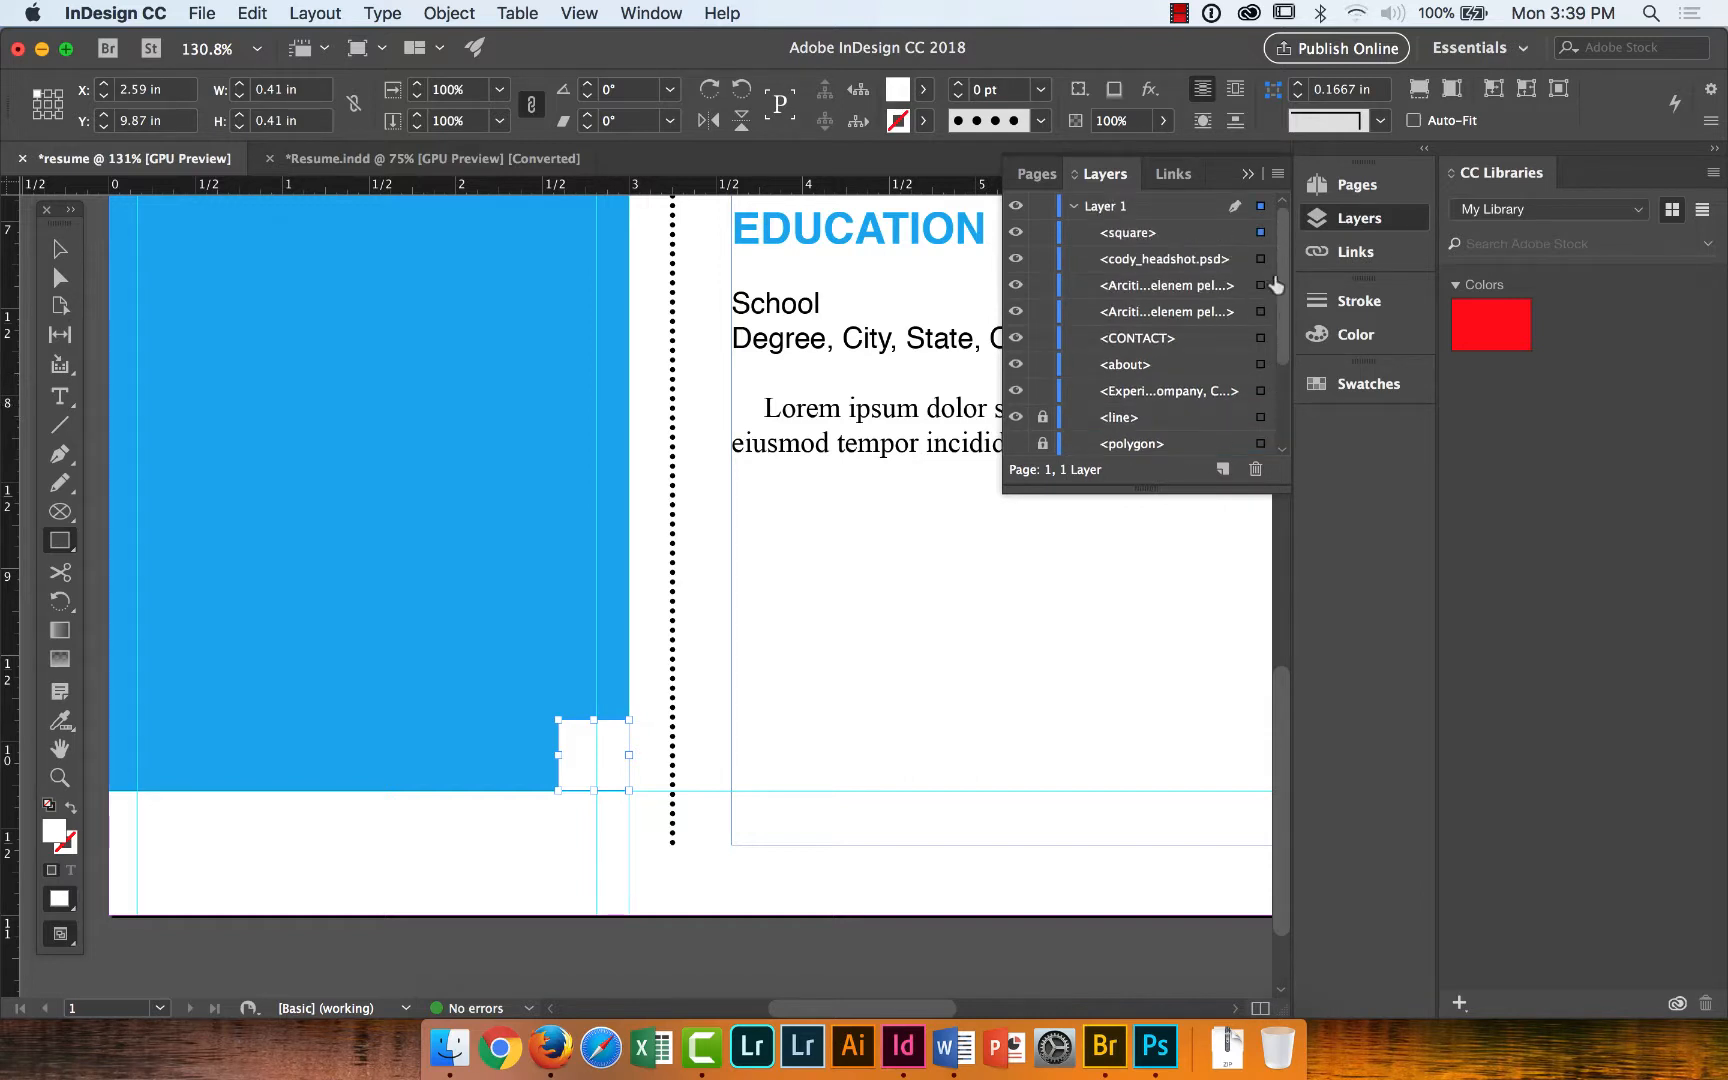
click(1042, 233)
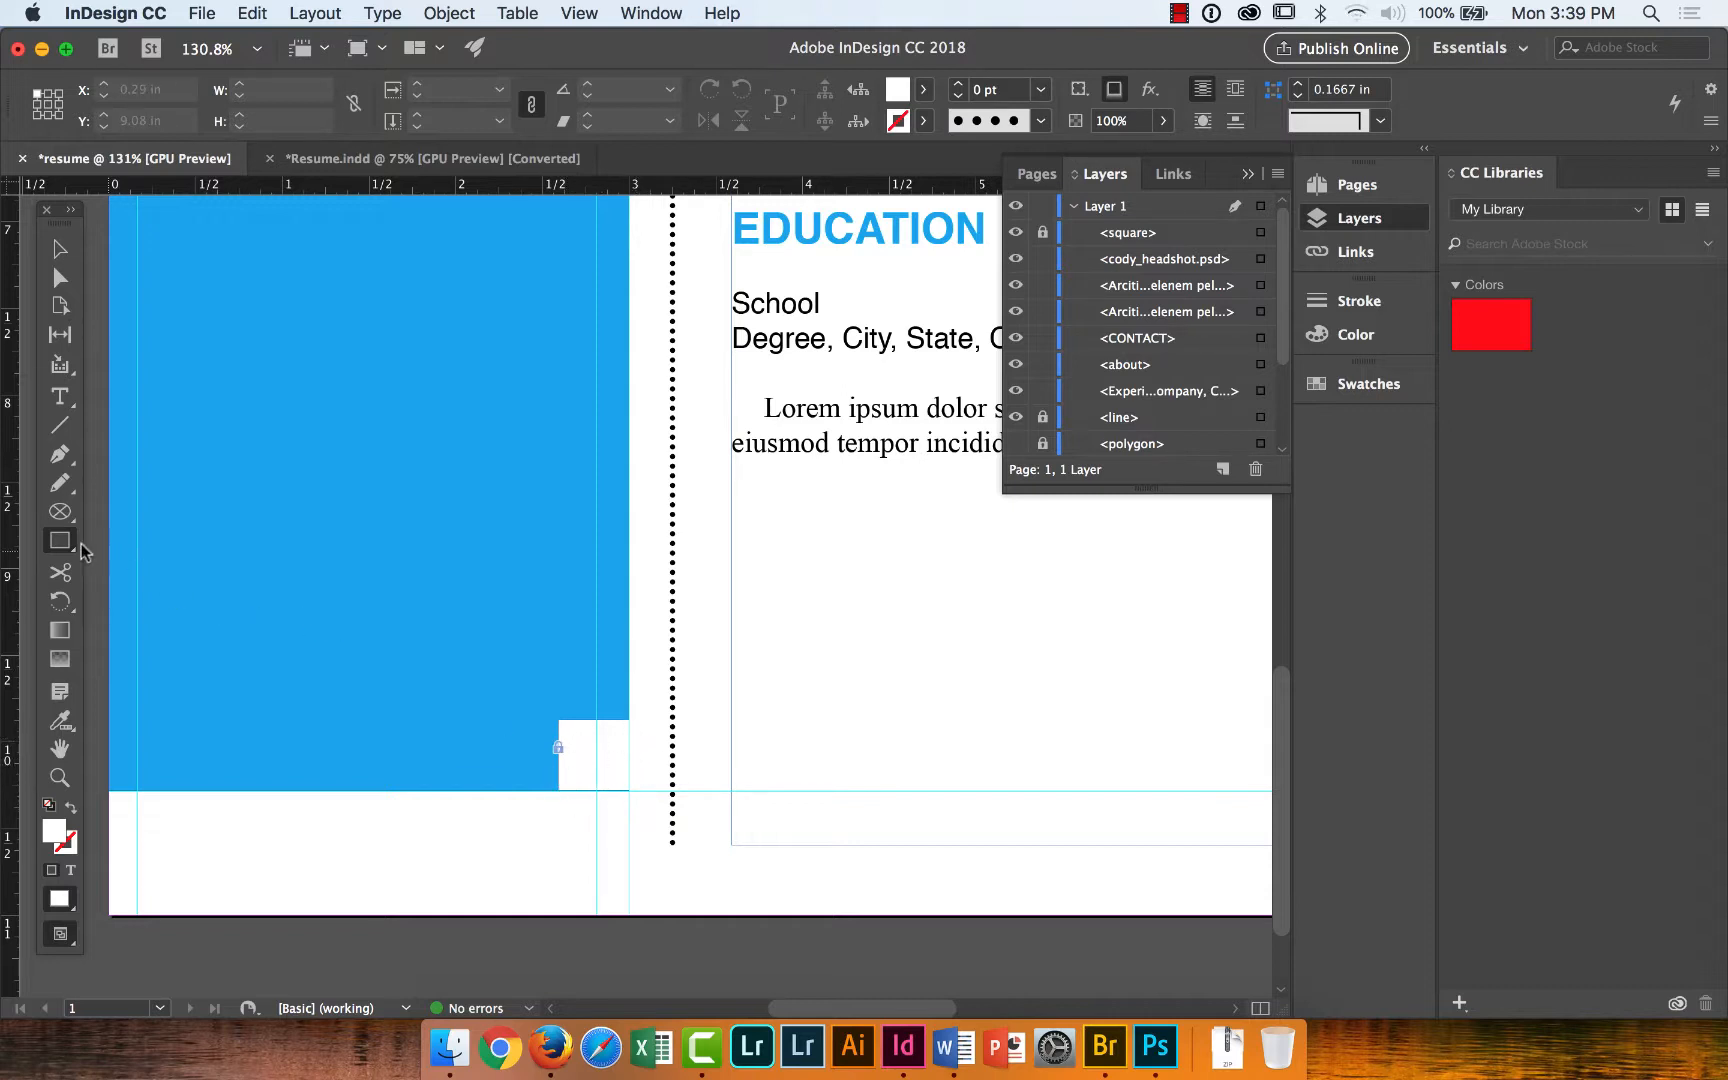
Activate the Pen tool and set its fill to [Black] with a 76% tint.
click(62, 455)
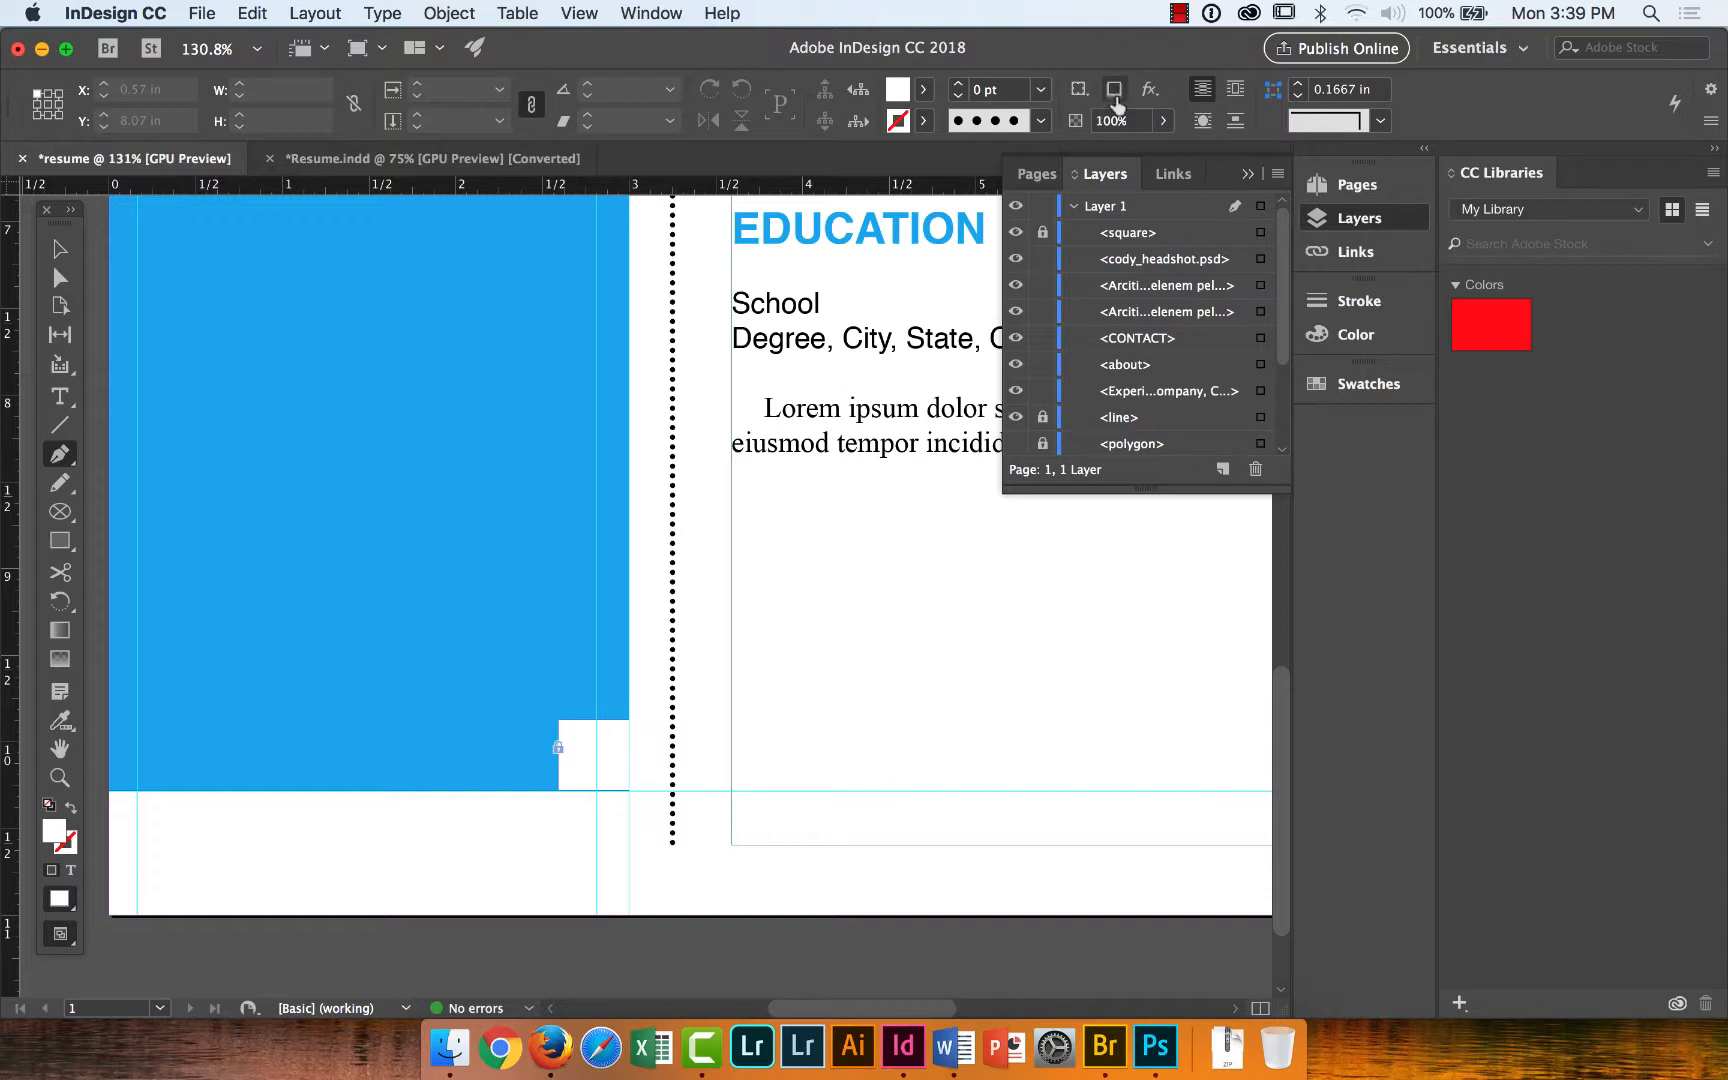
click(922, 96)
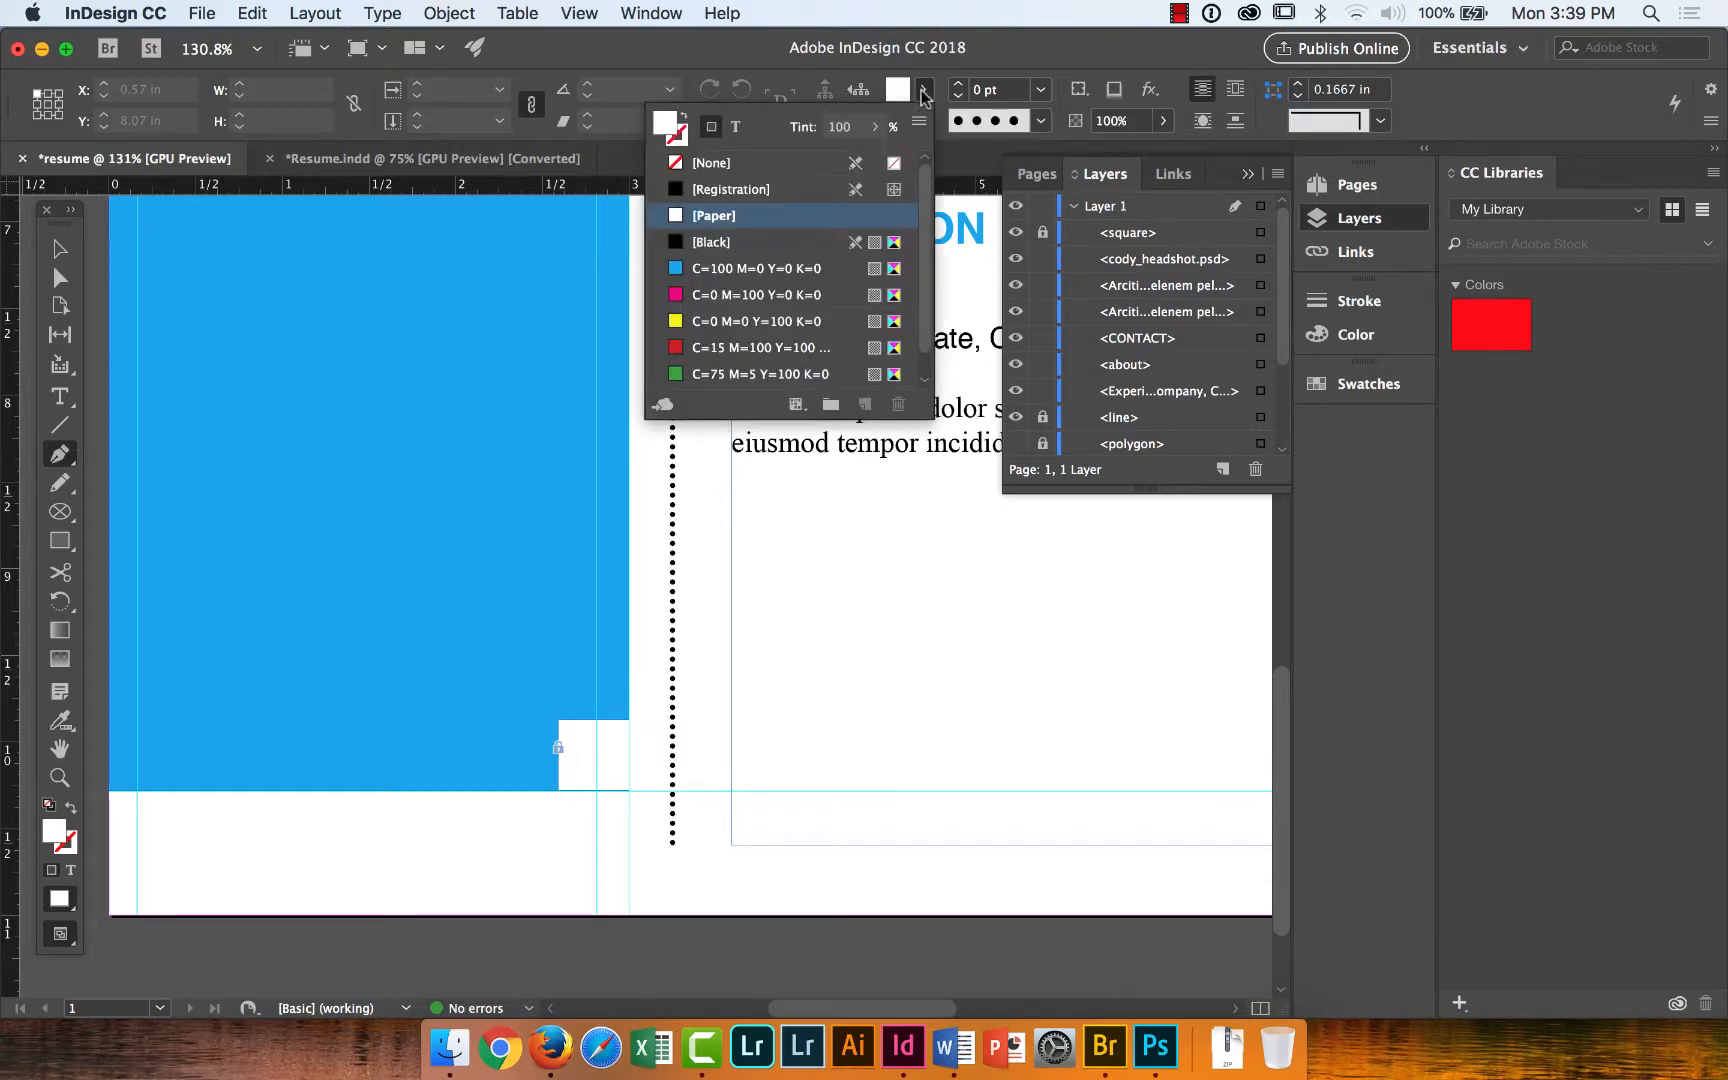
click(761, 242)
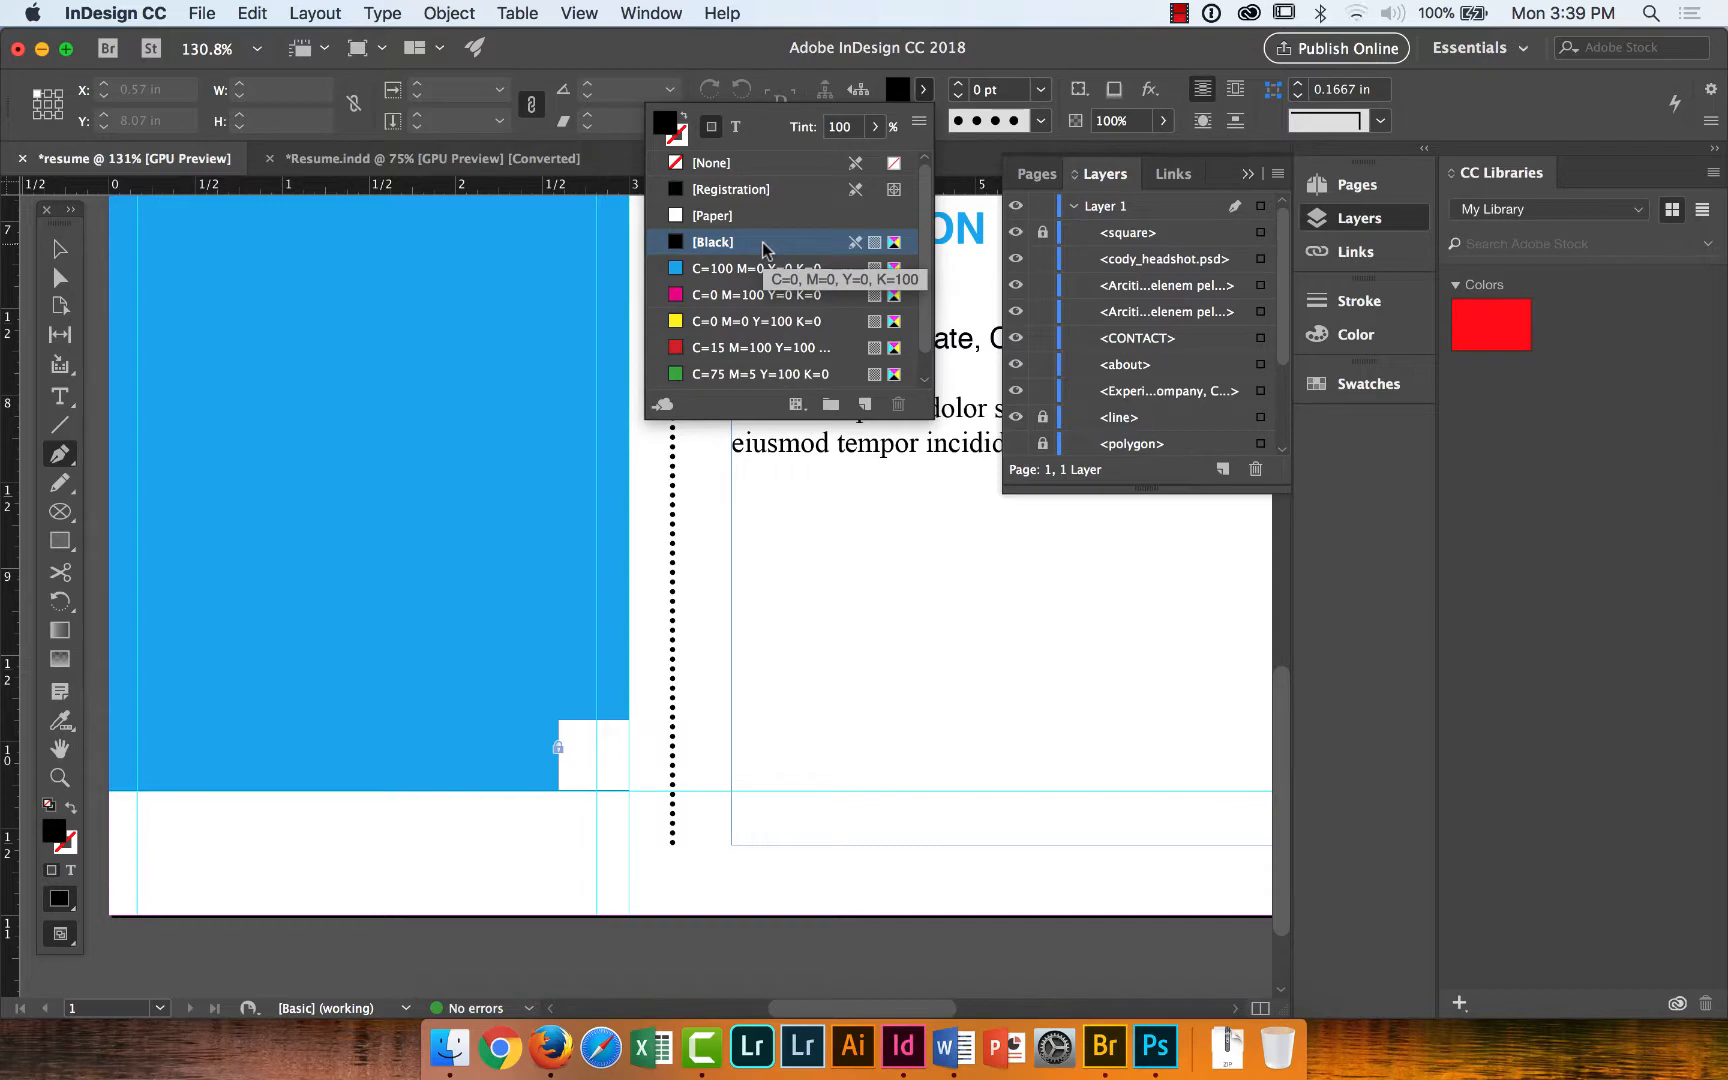
click(875, 129)
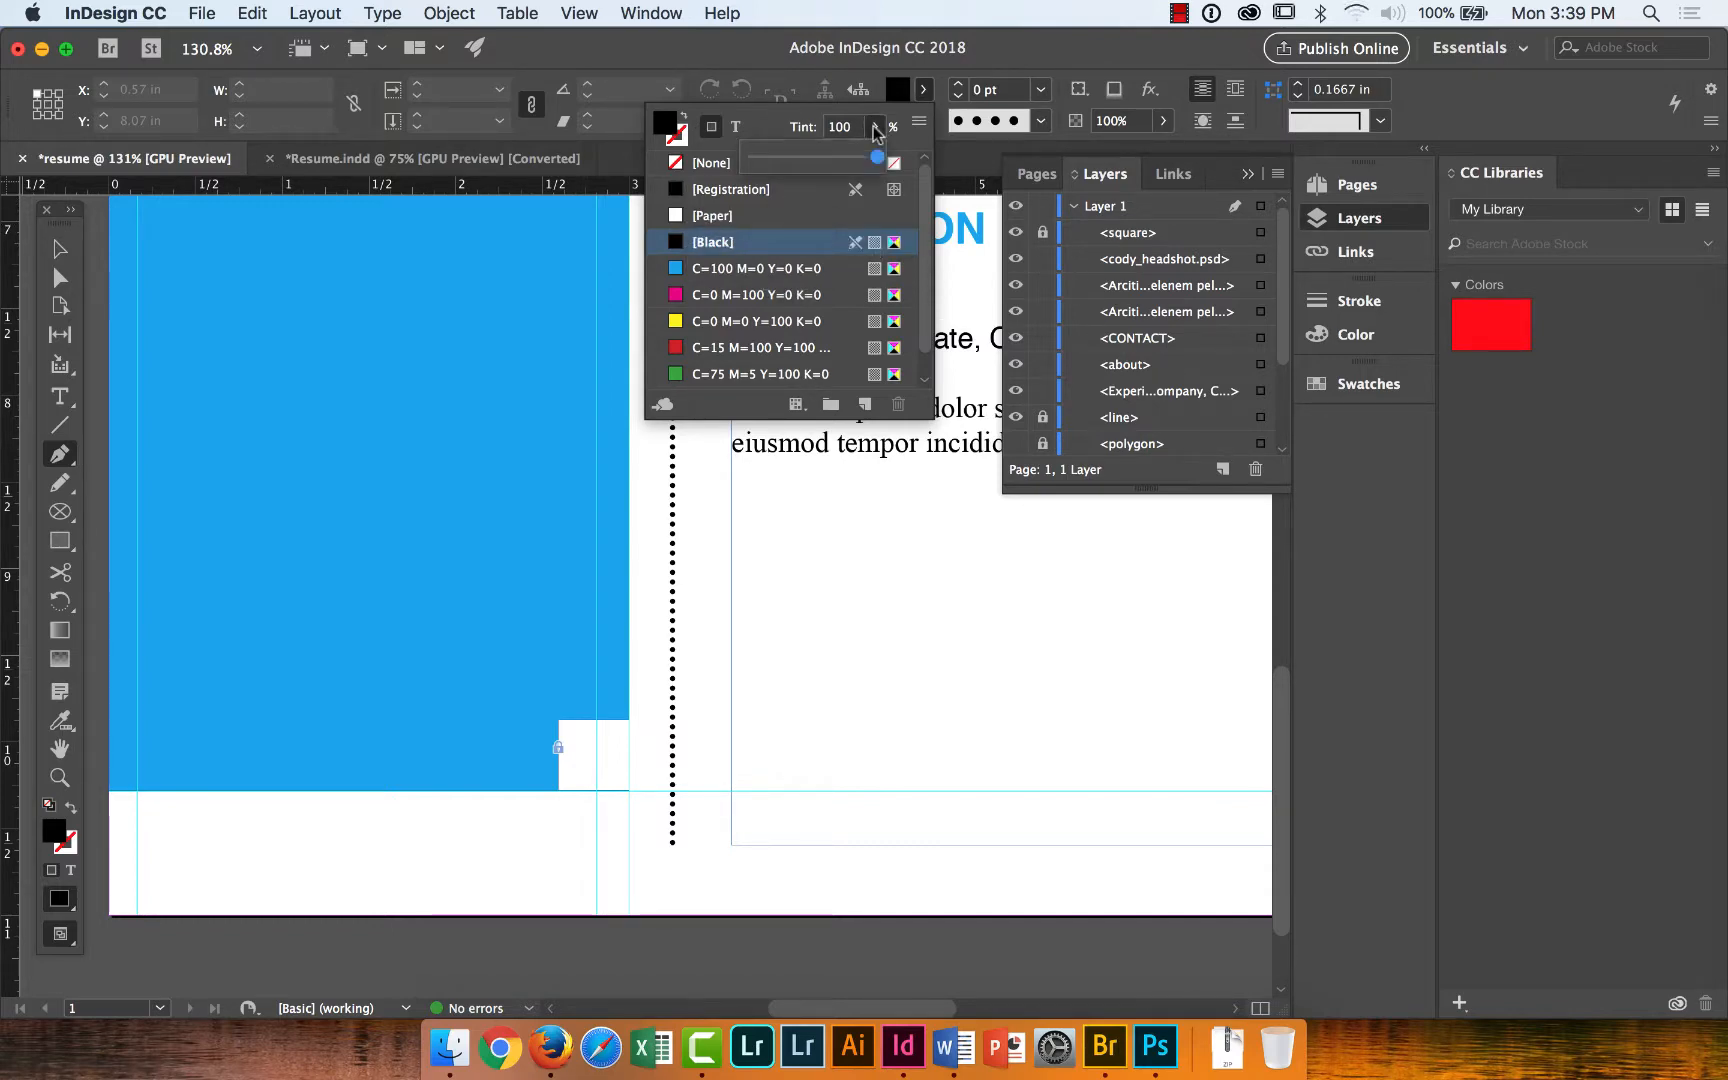
drag(874, 152, 853, 157)
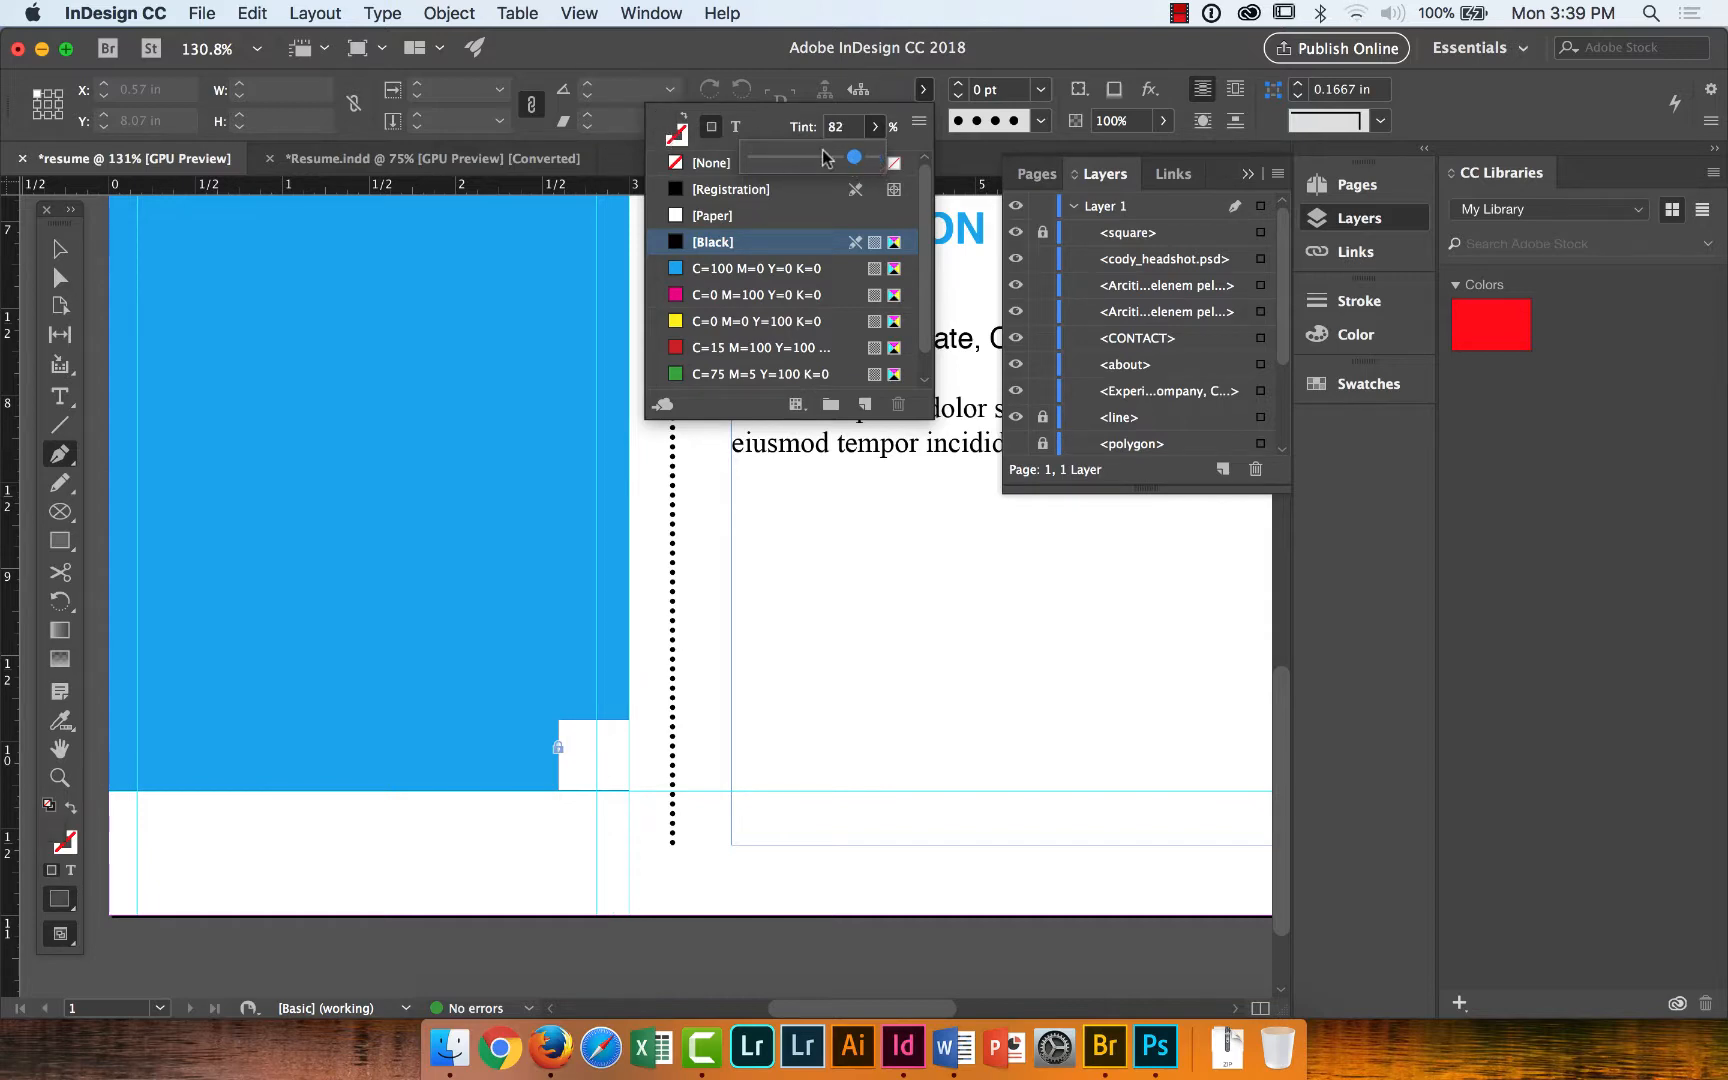
drag(855, 158, 850, 158)
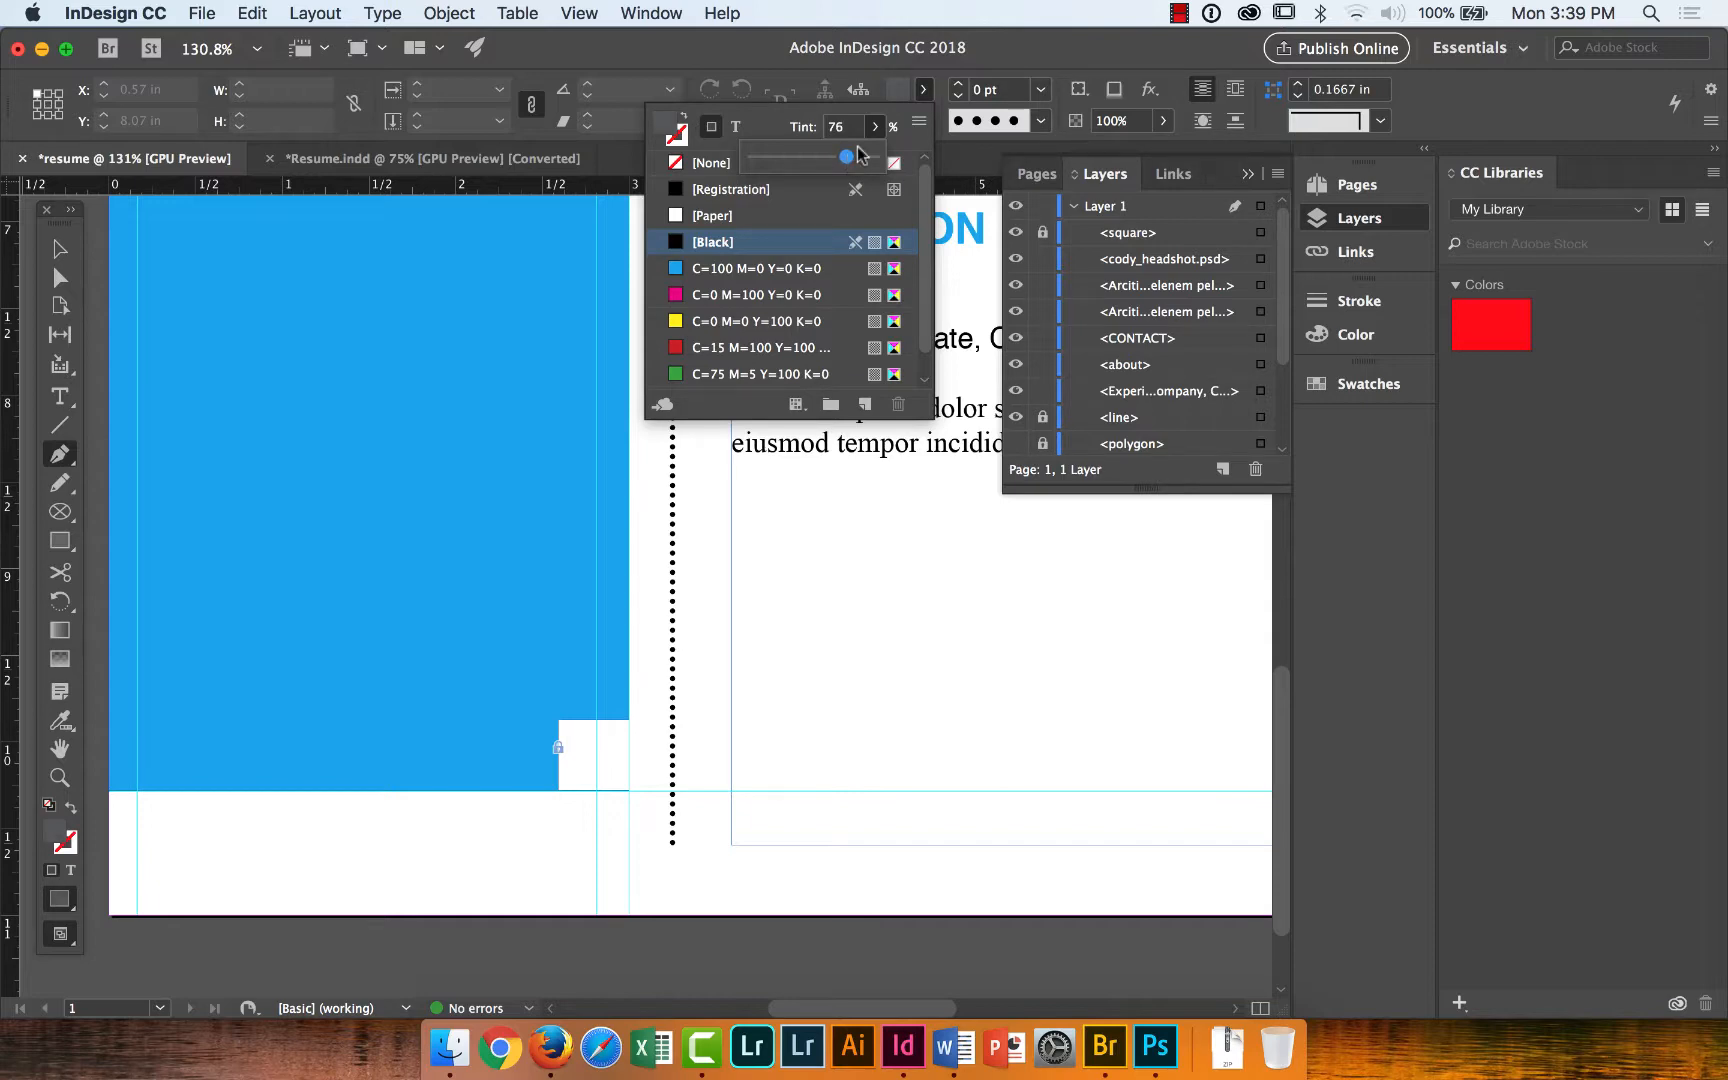
click(922, 92)
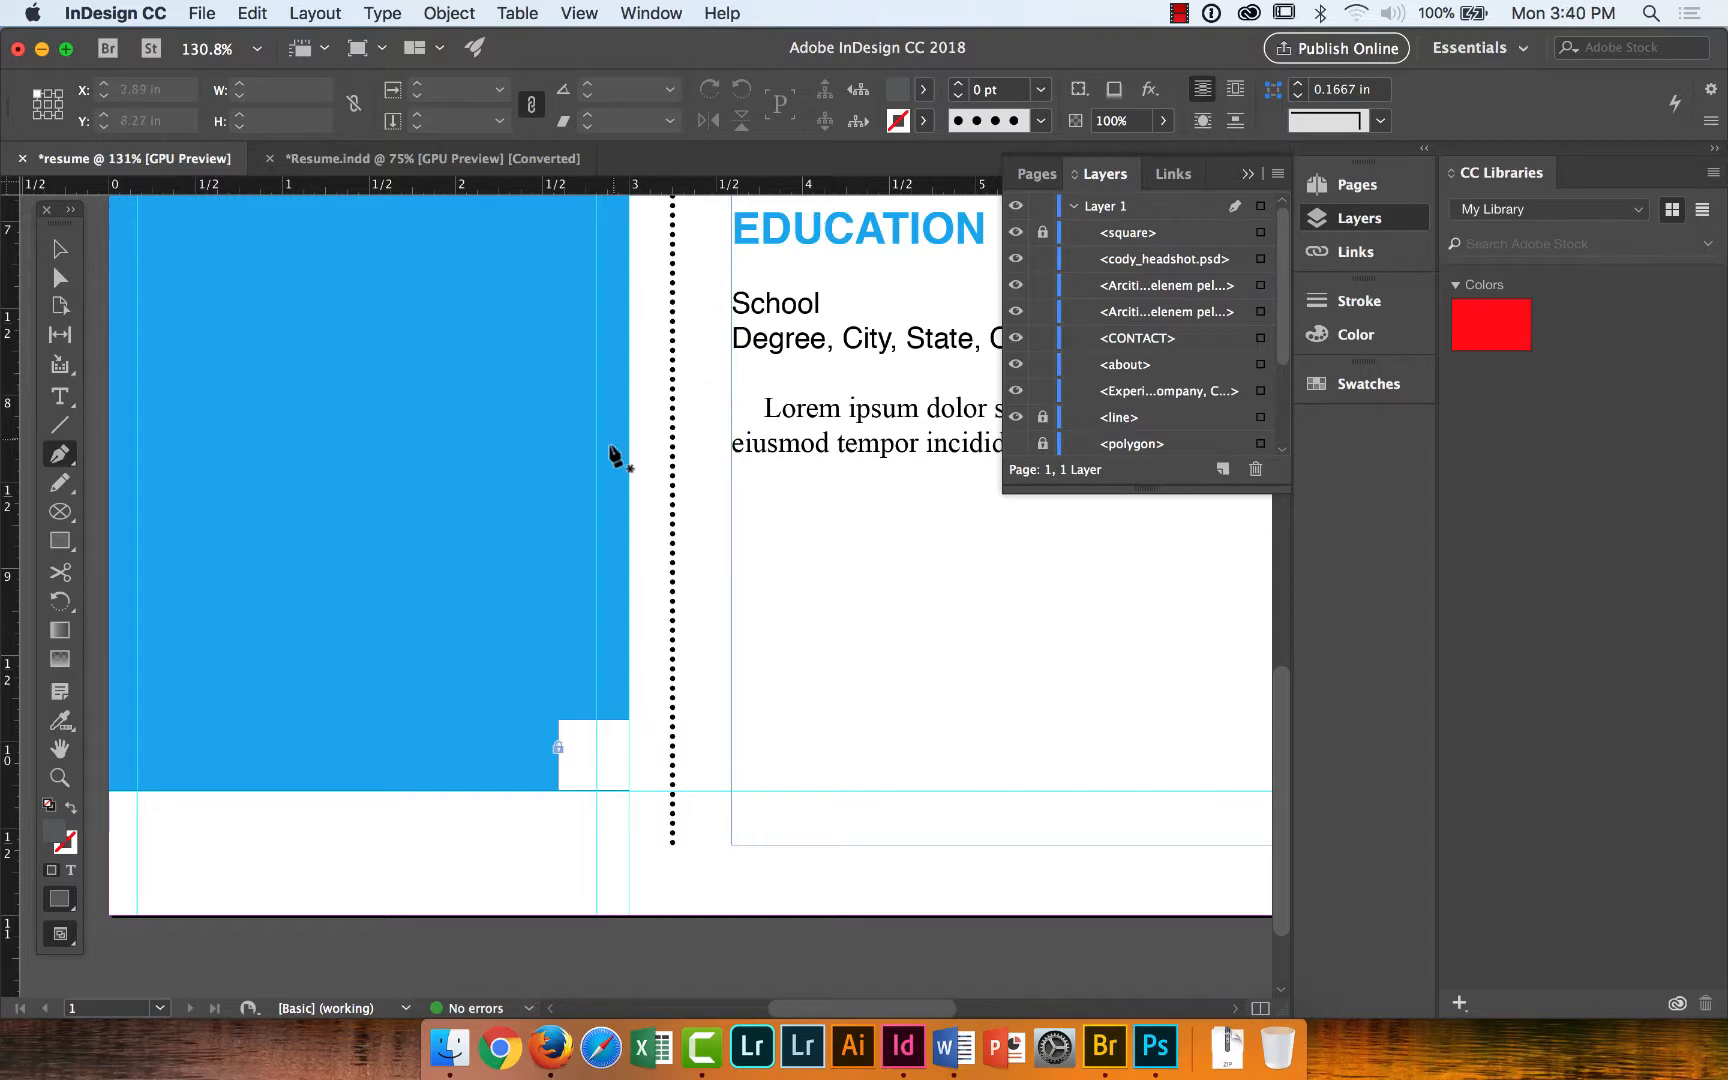
Draw a closed triangle over the upper-left half of the white square to form the folded corner, and lock it.
click(563, 789)
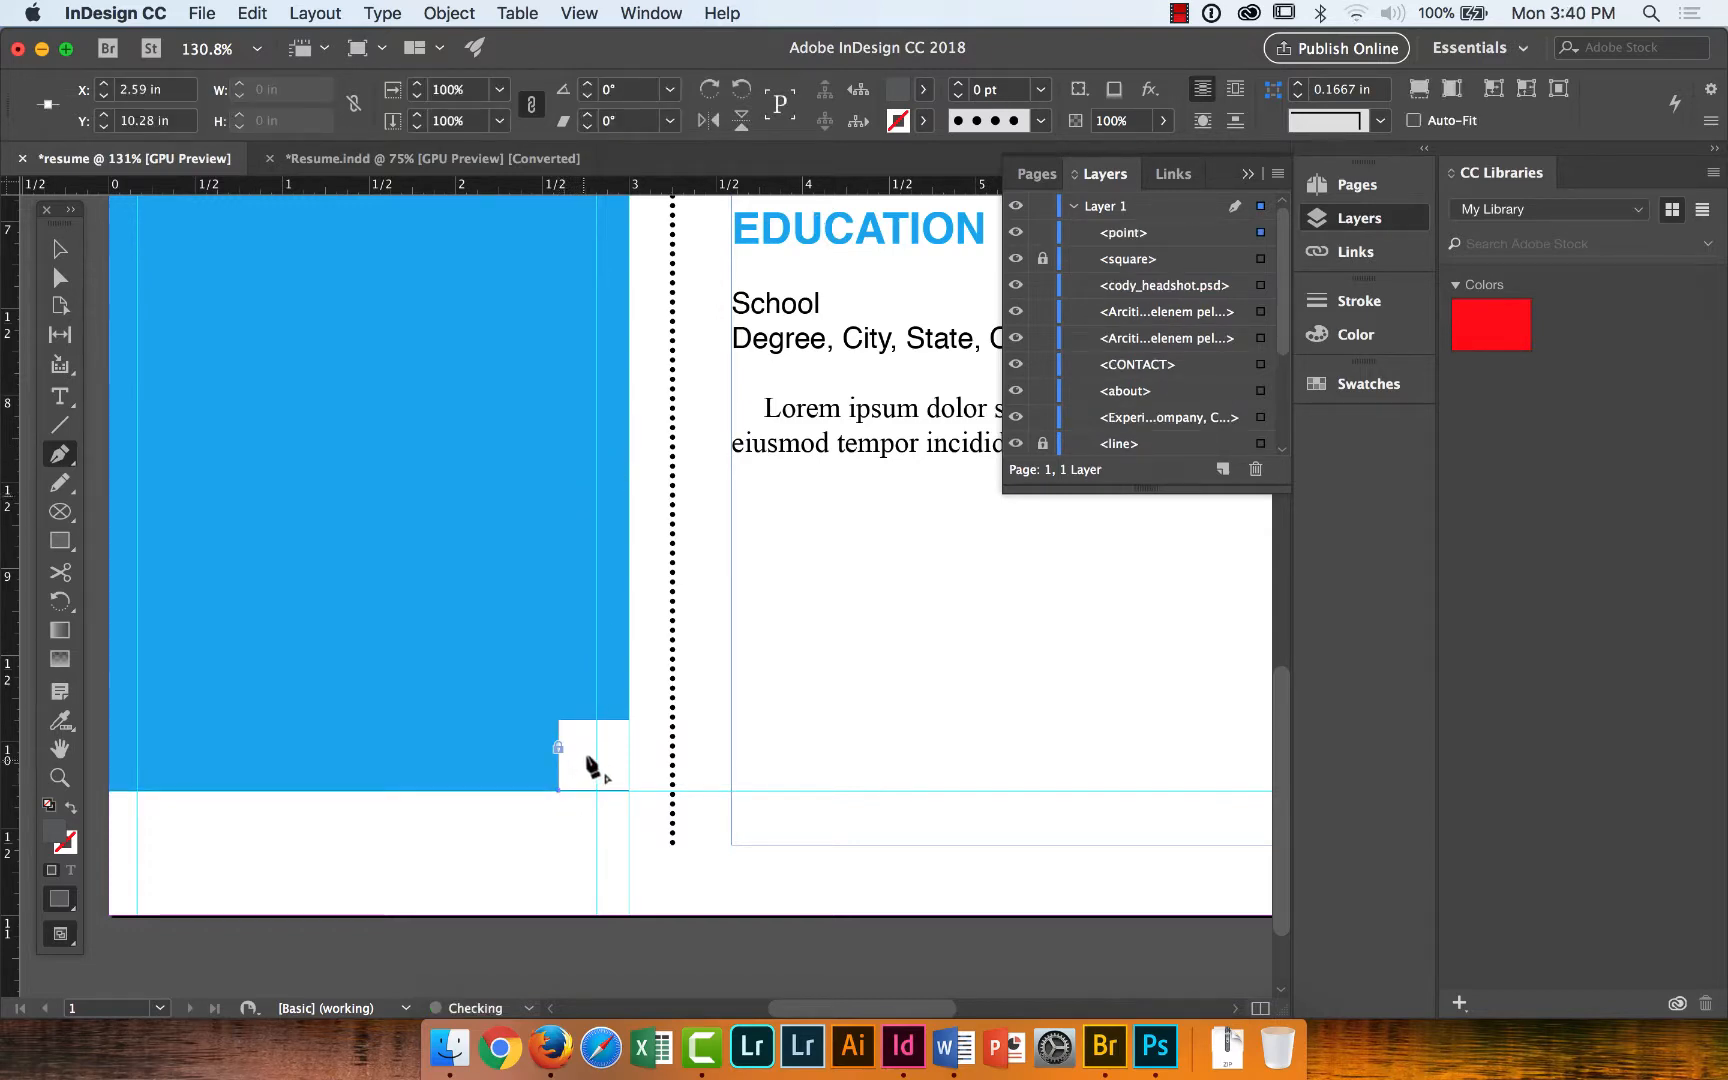
click(628, 720)
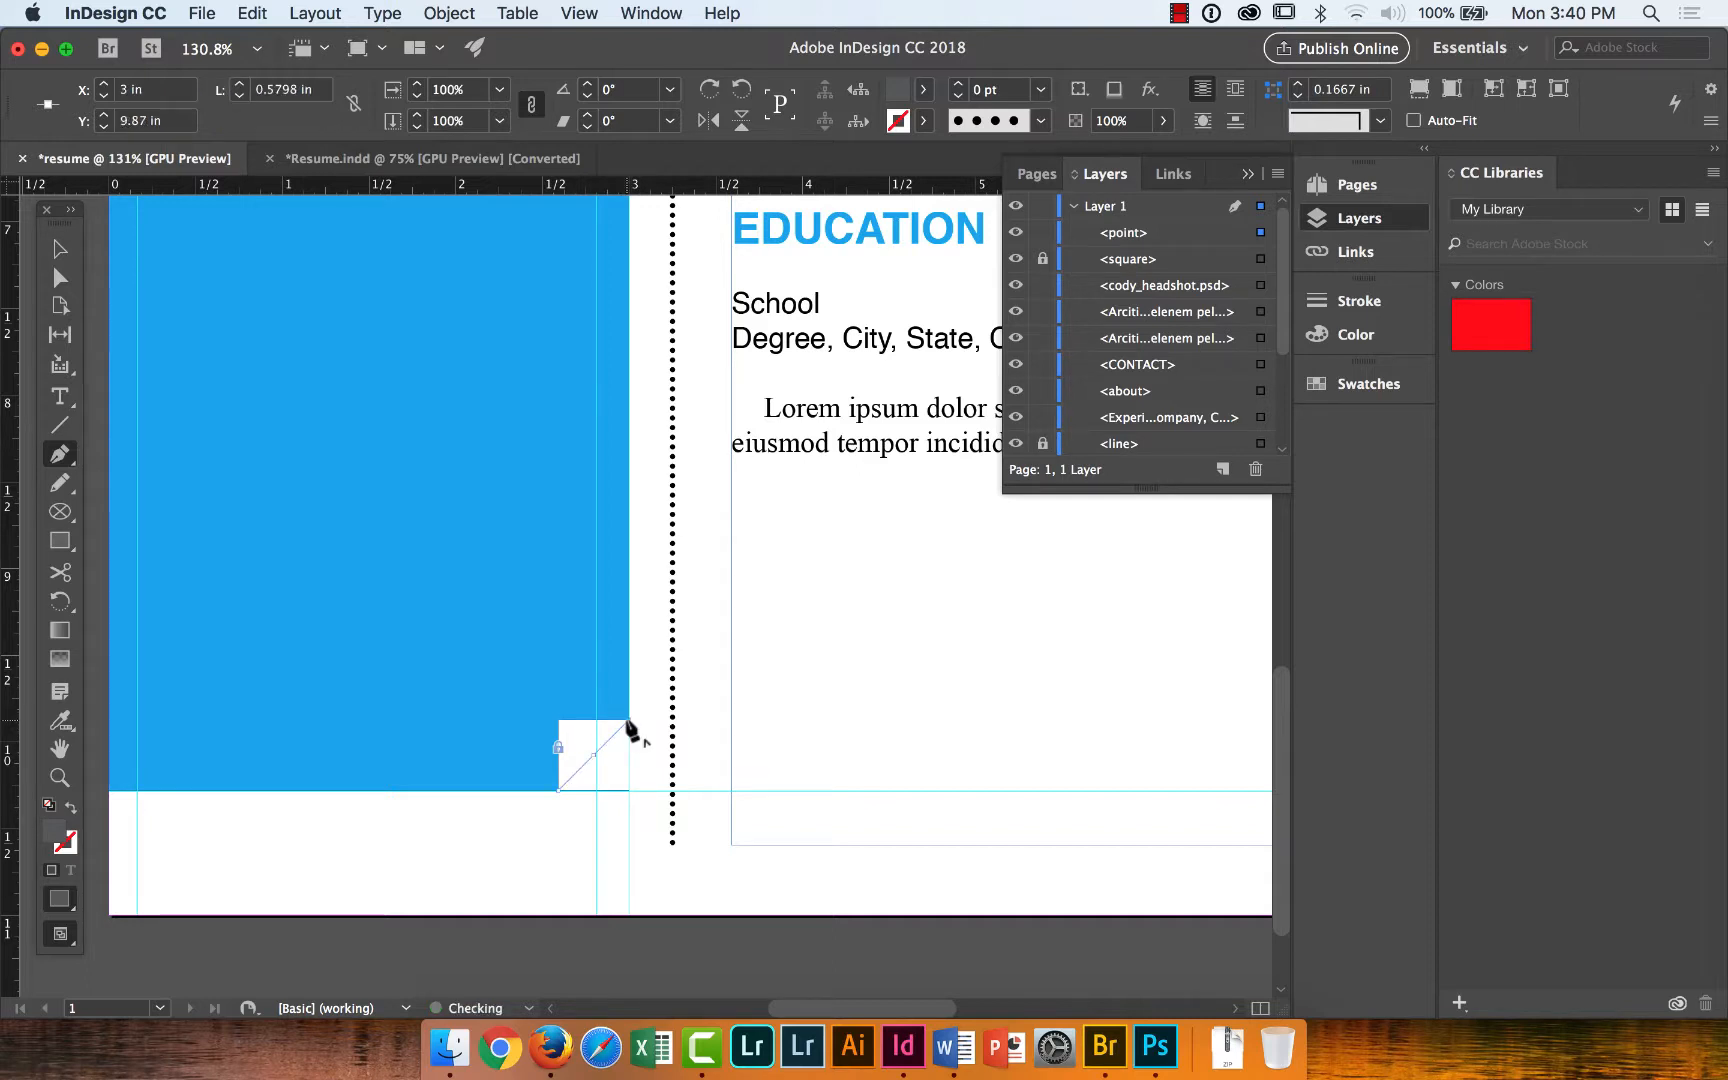
click(558, 720)
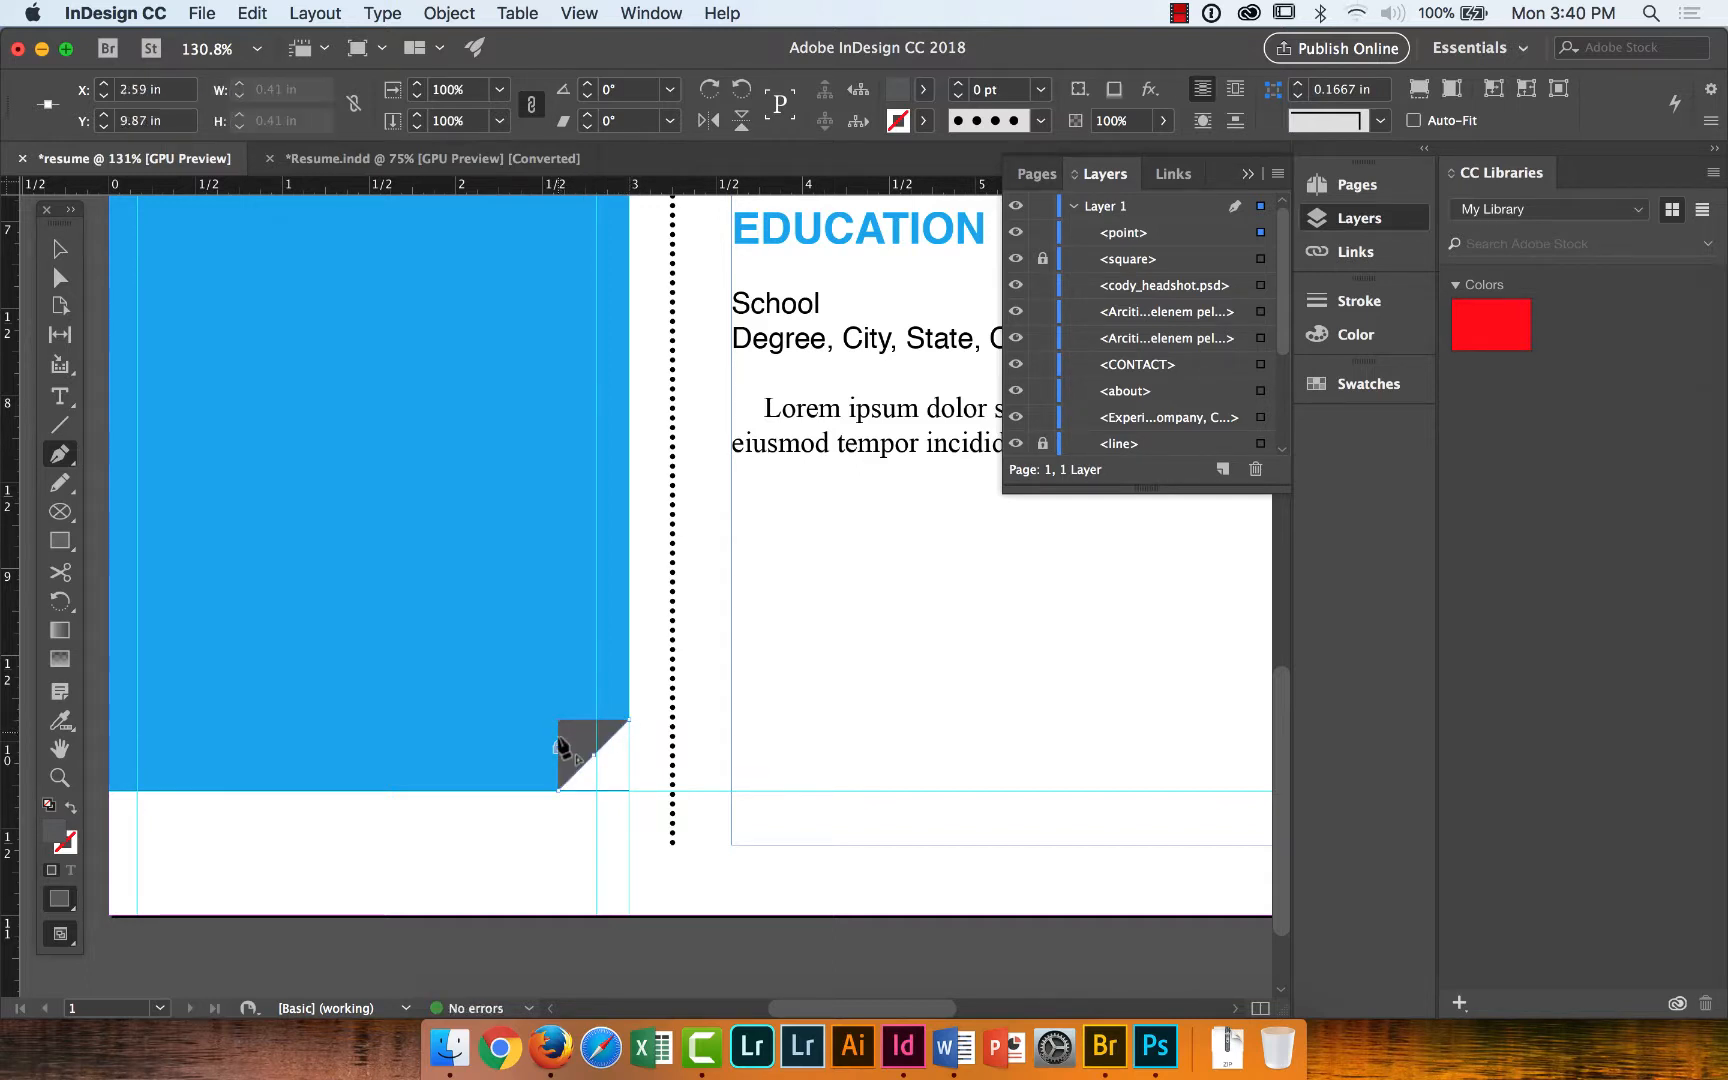
click(558, 790)
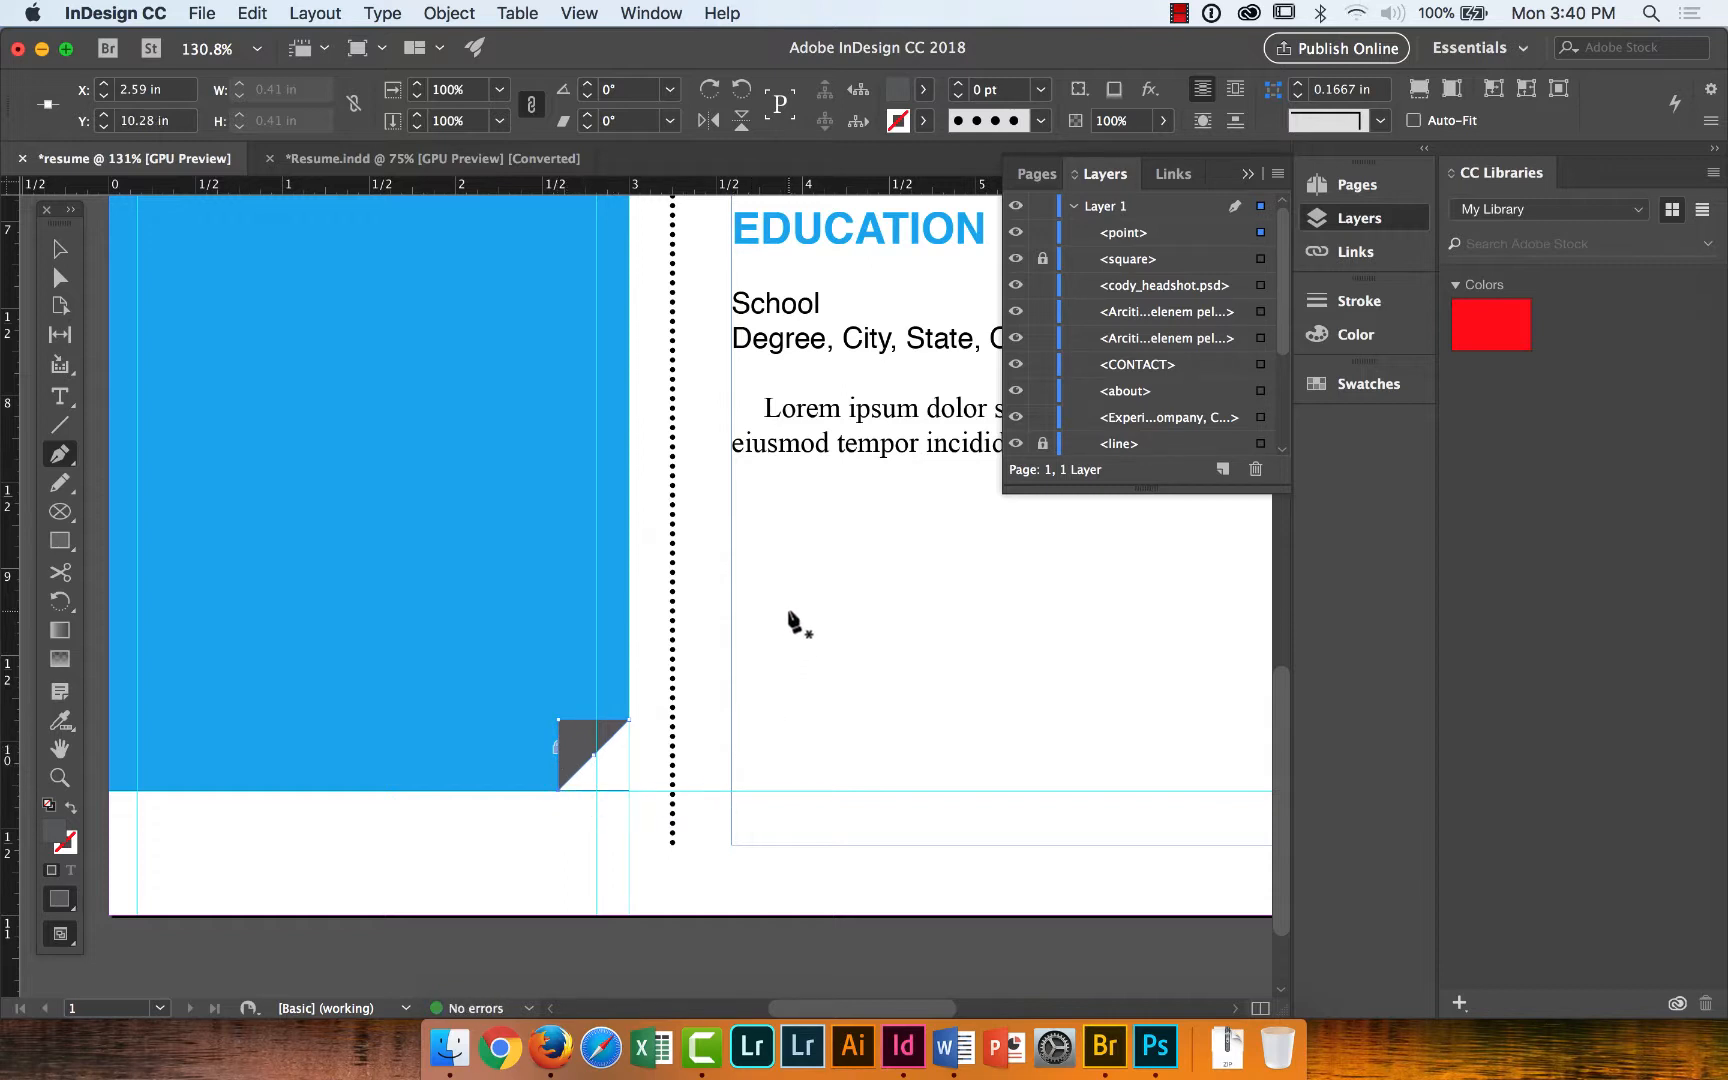
click(1042, 233)
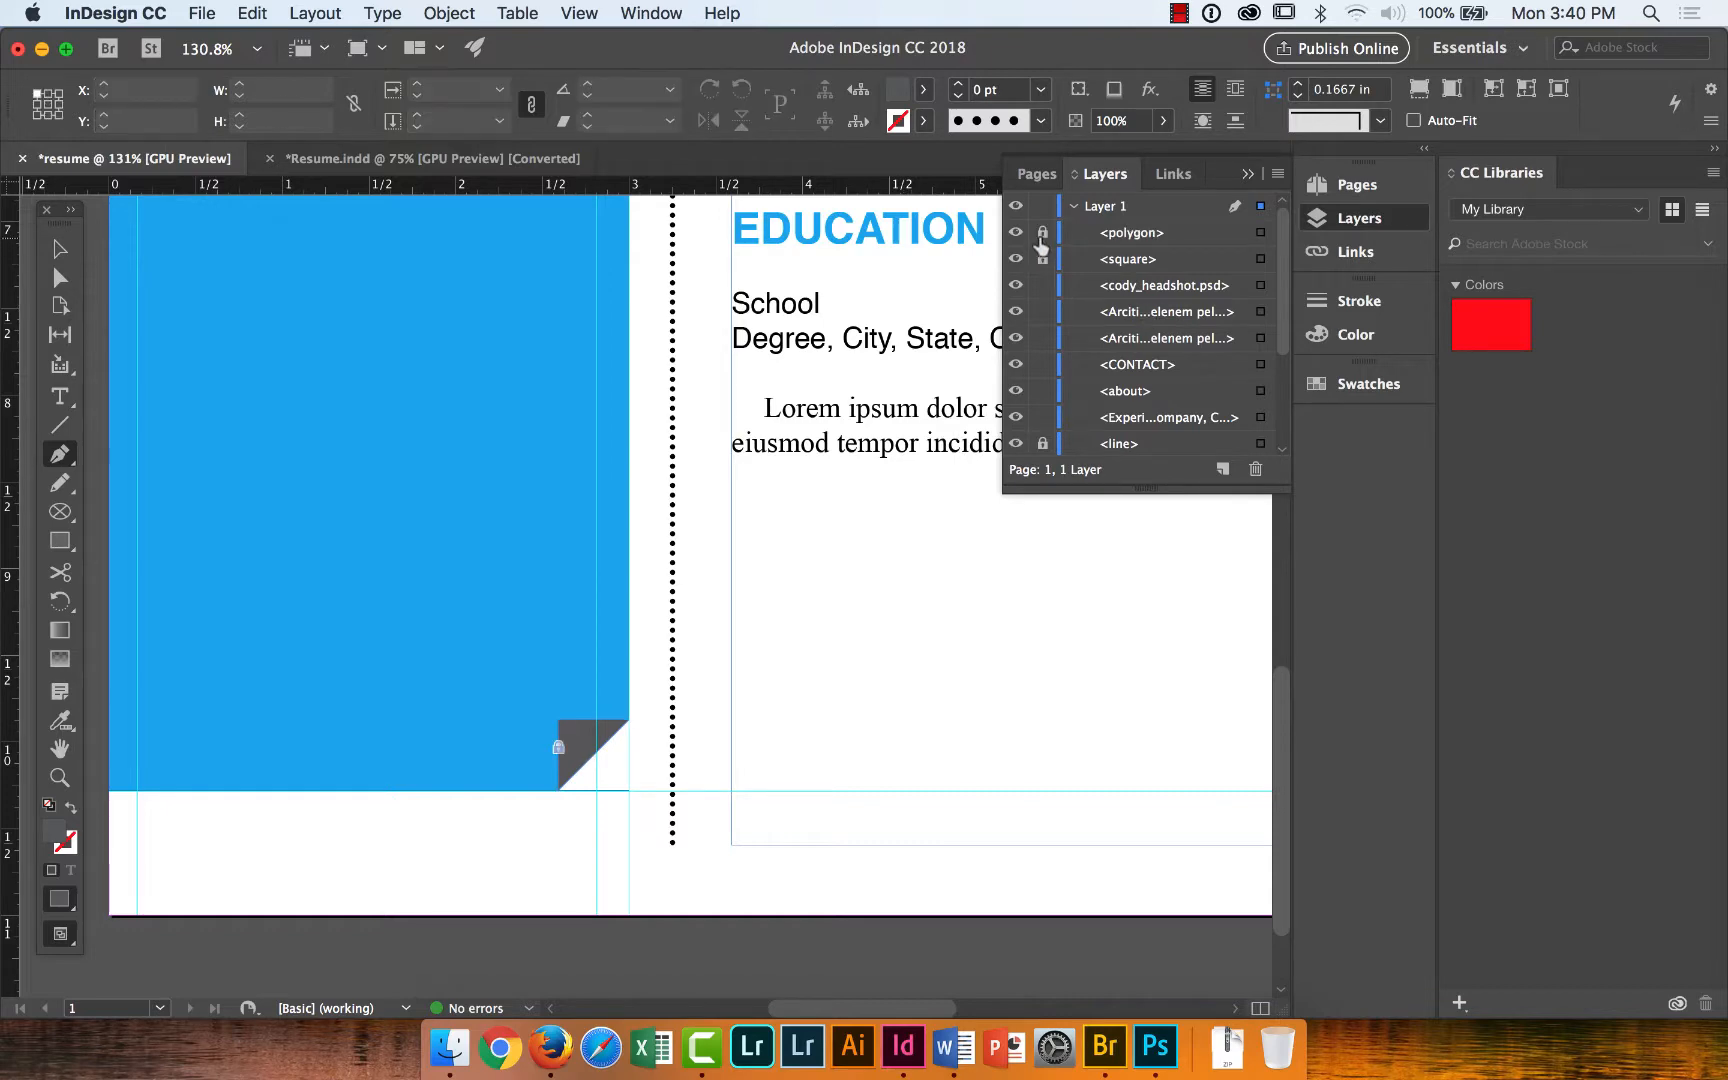
Unlock the folded corner's visible square and polygon.
click(61, 778)
double_click(61, 778)
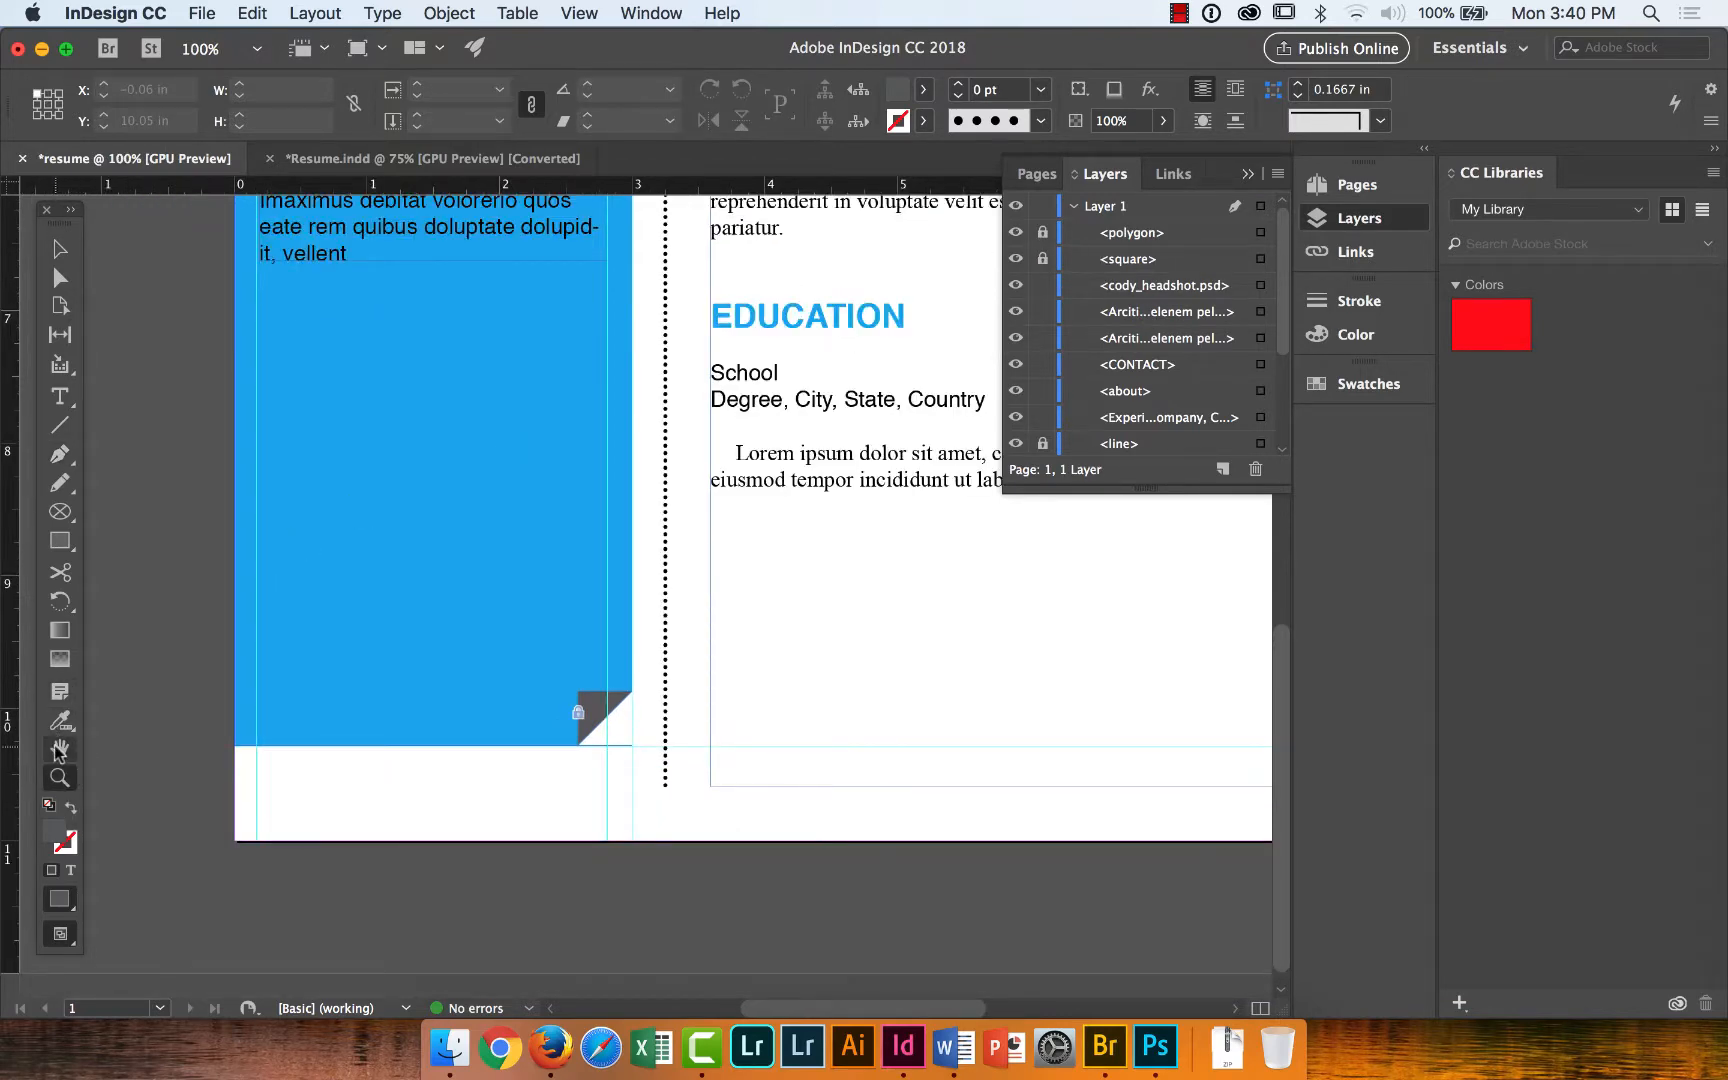
double_click(60, 749)
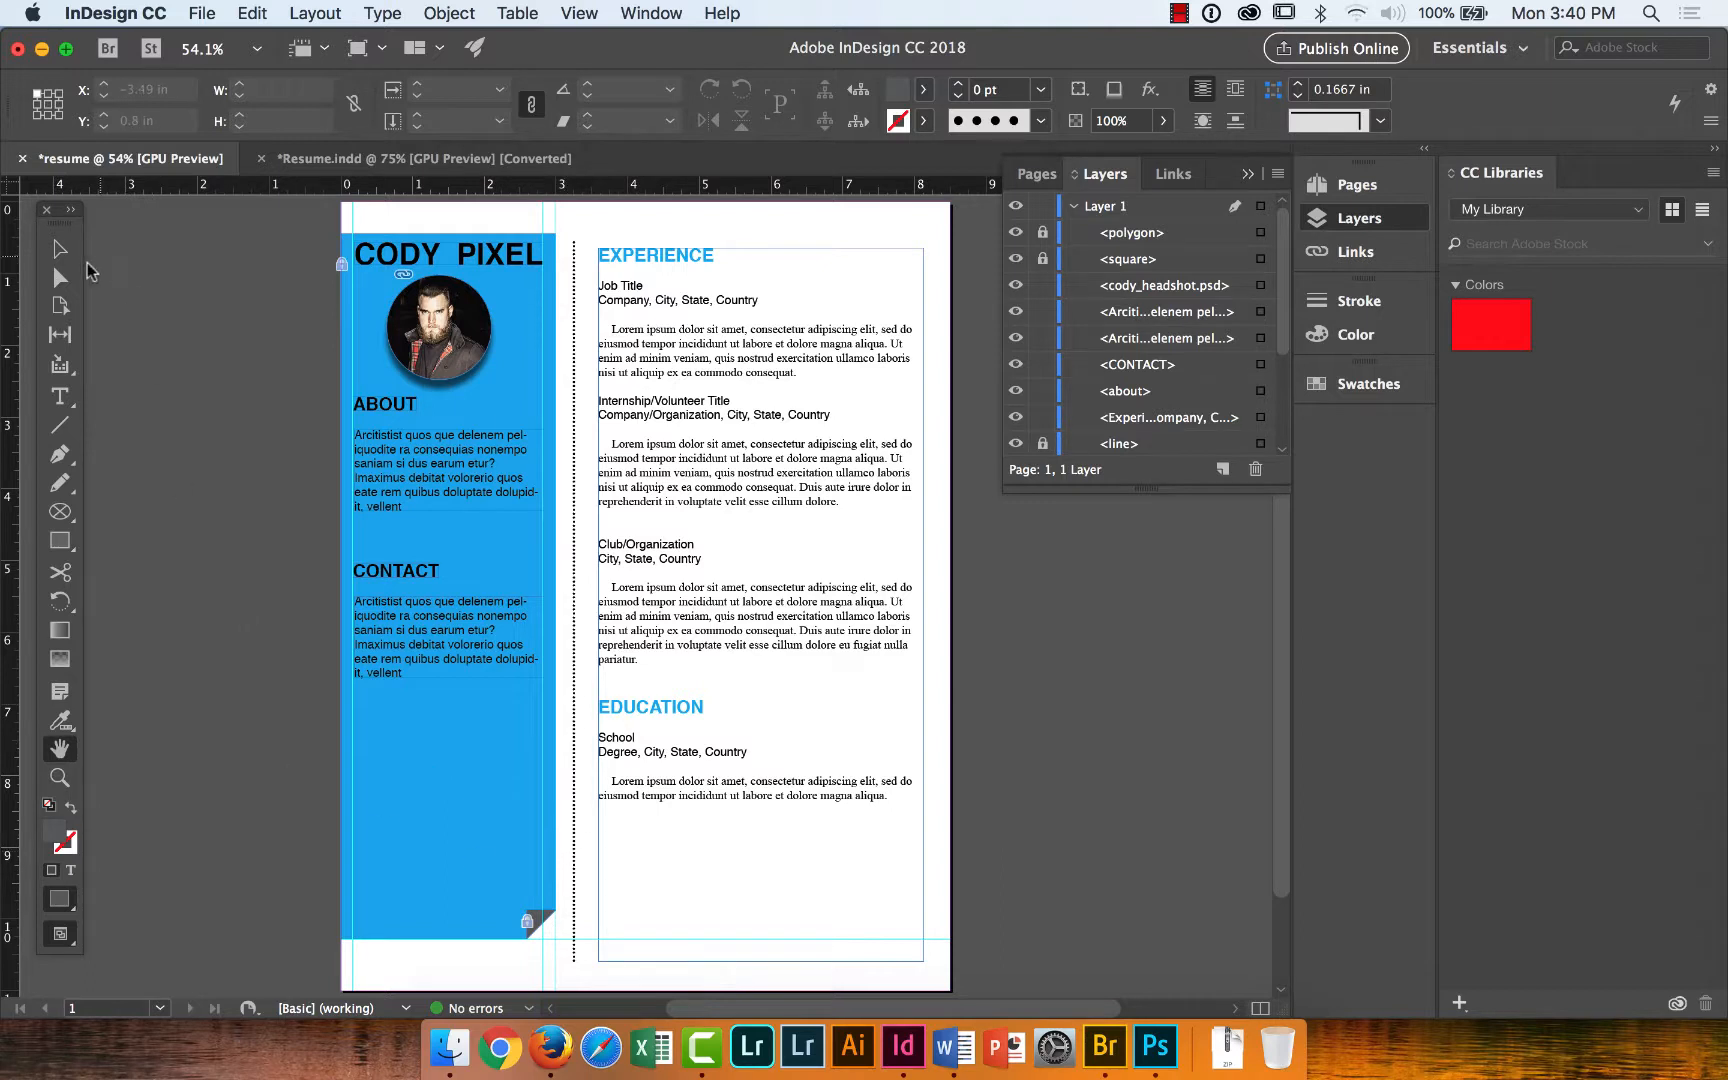
click(60, 249)
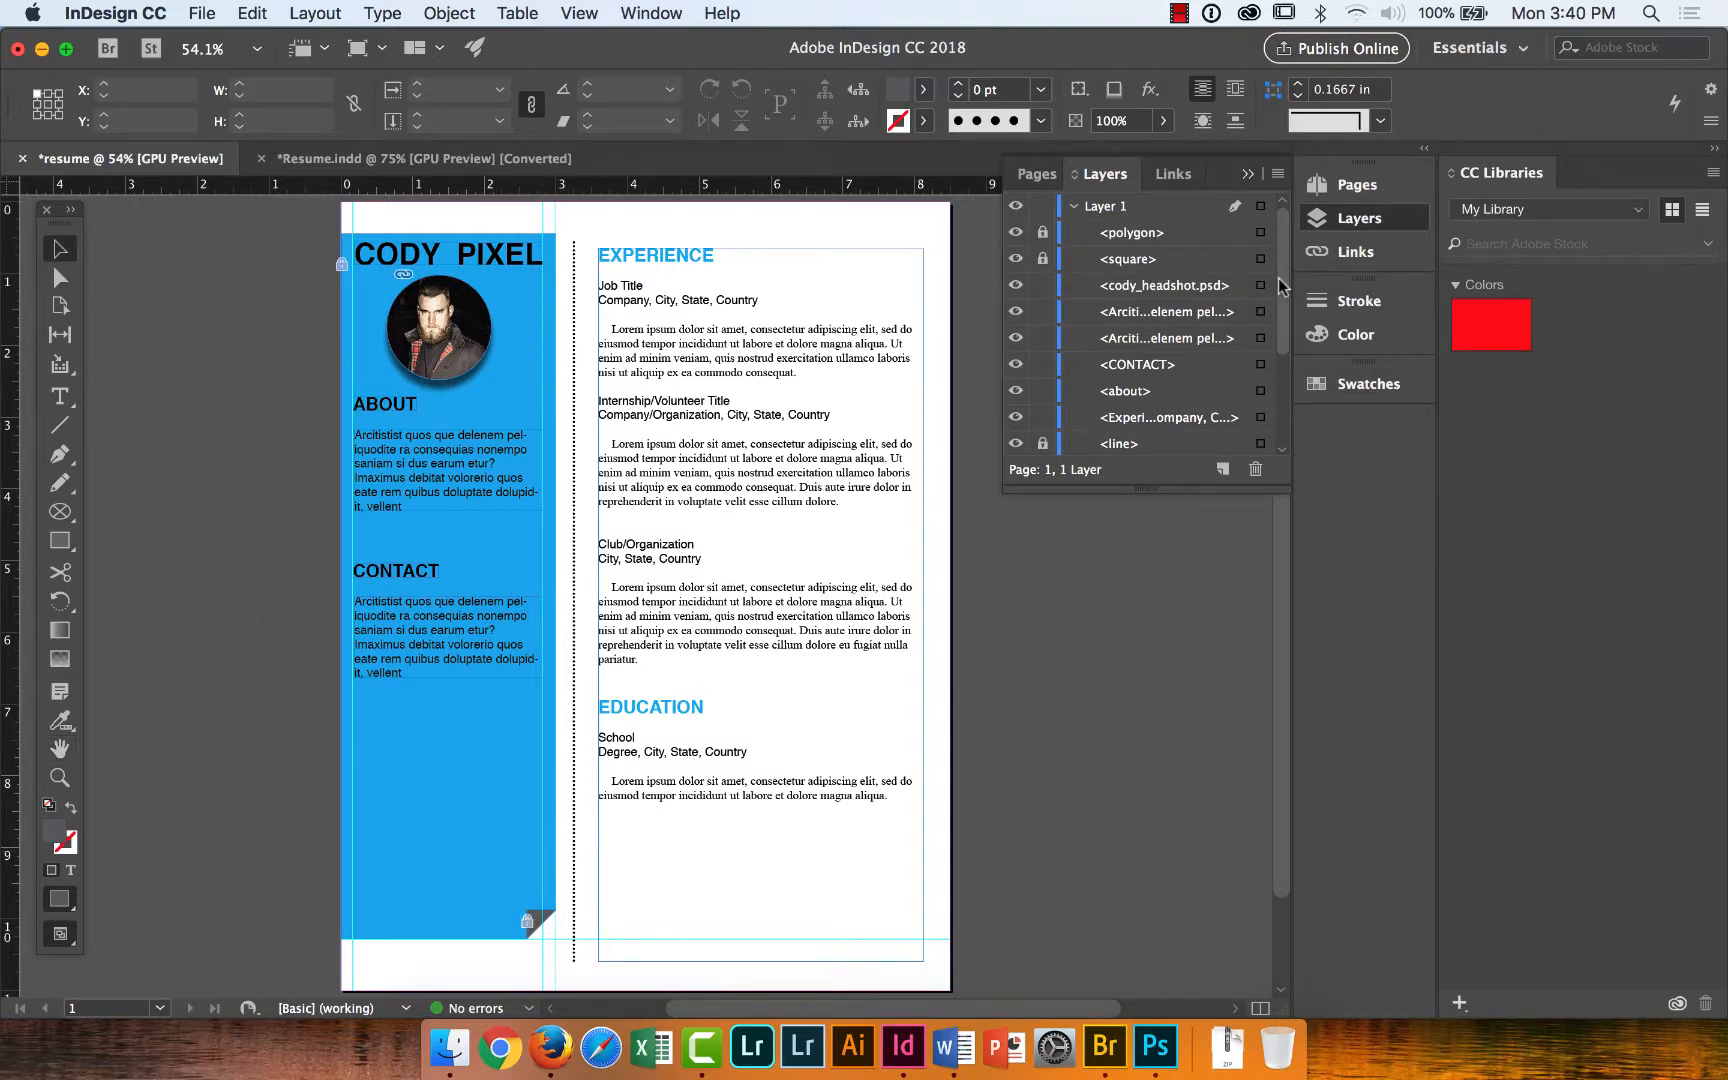
click(1042, 259)
click(1043, 232)
drag(1280, 345, 1278, 401)
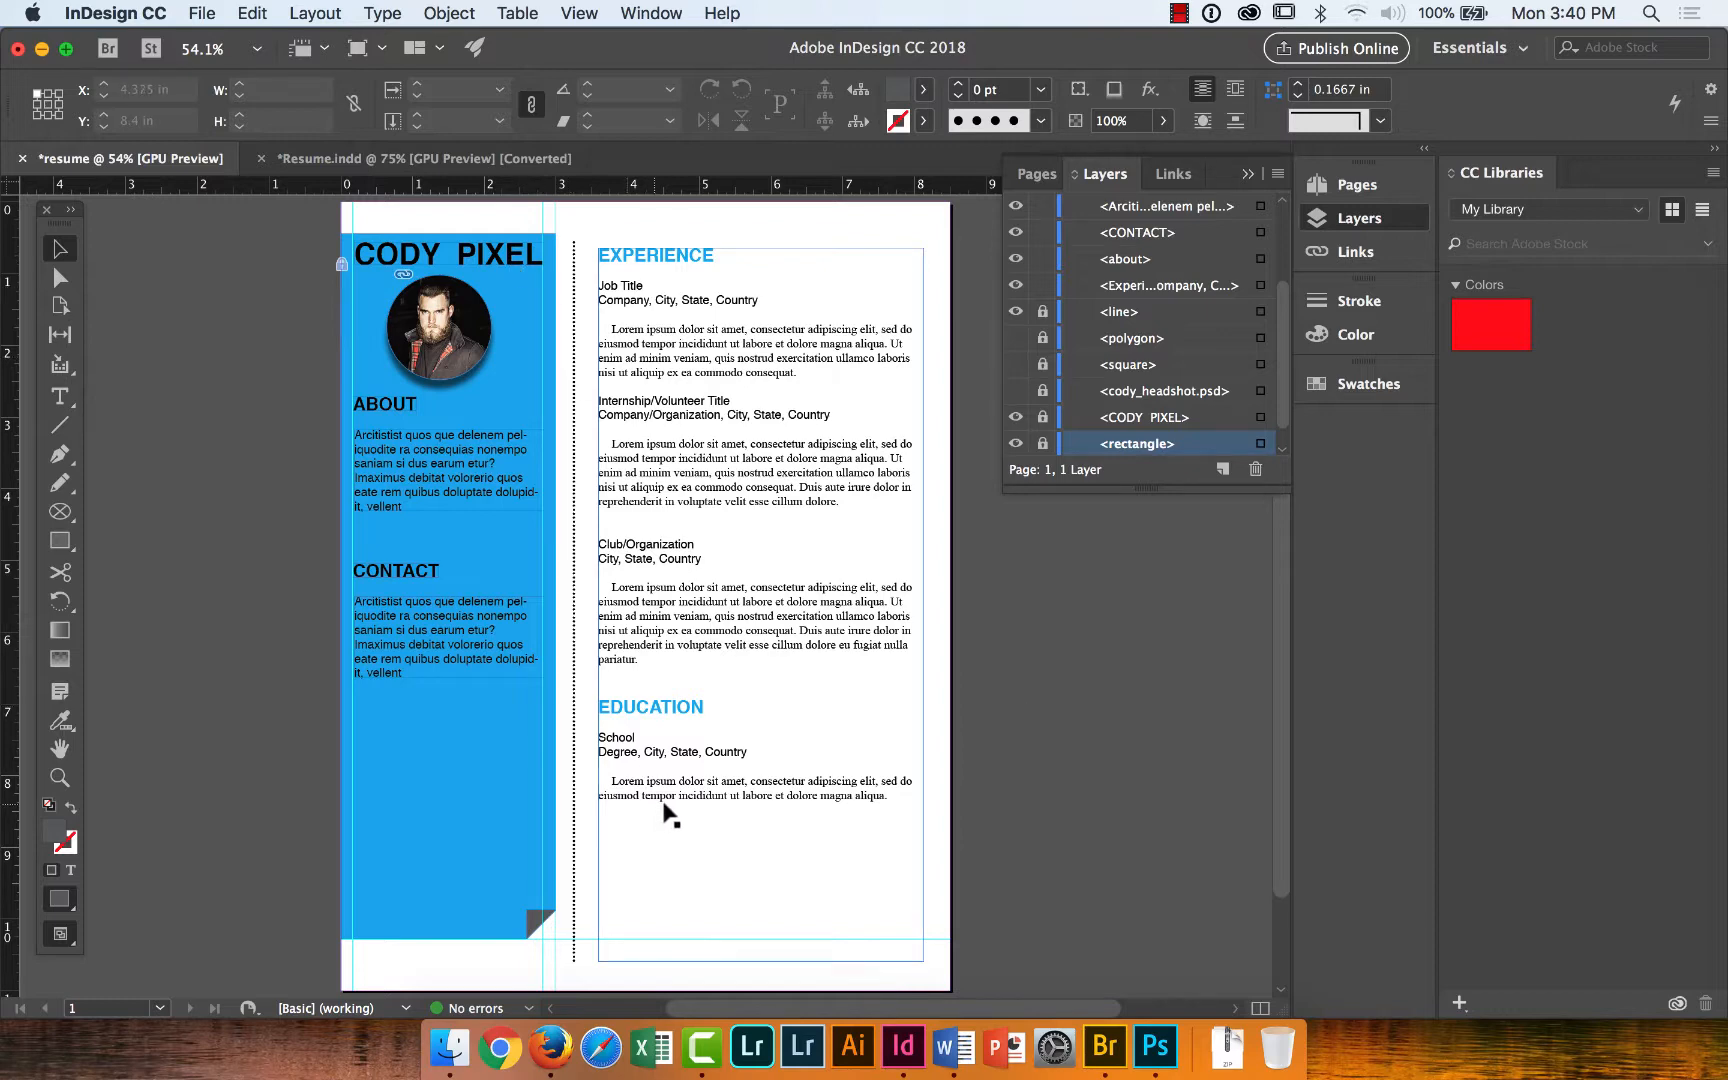
Switch to the Resume.indd document and examine which objects make up the first-row skill bars in the Skills section.
click(428, 158)
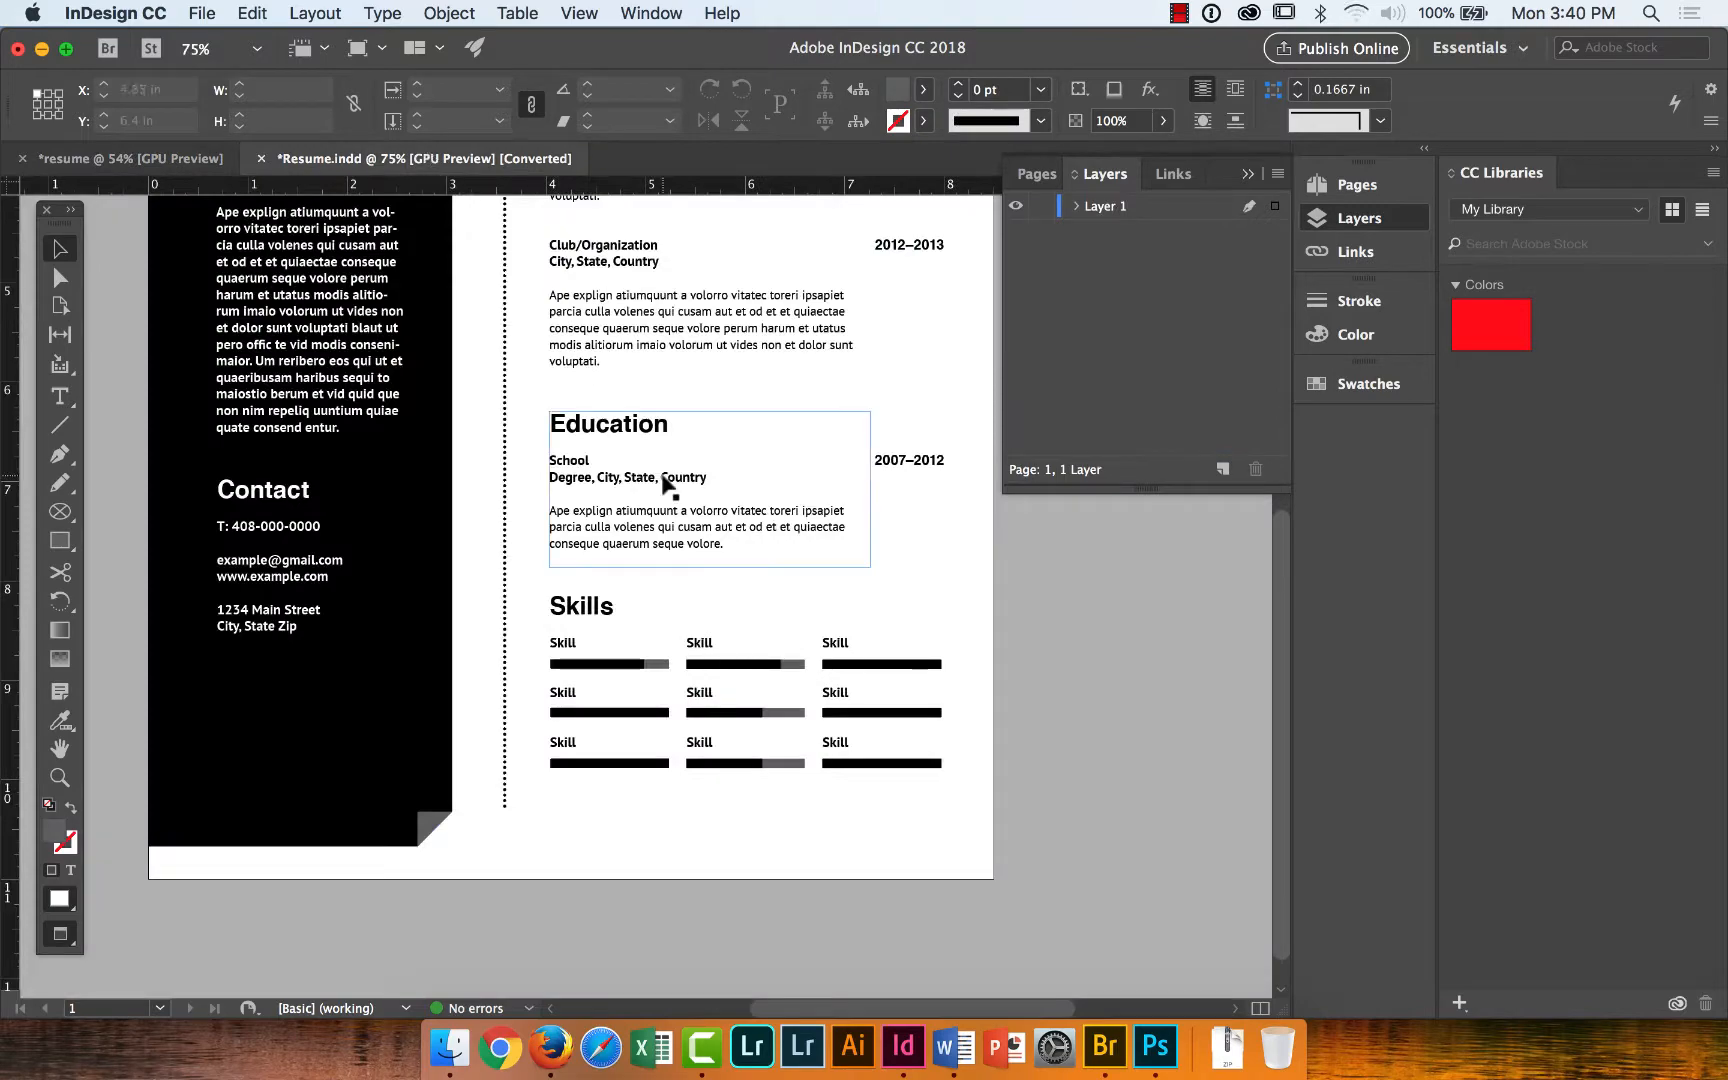
drag(1278, 603, 1305, 514)
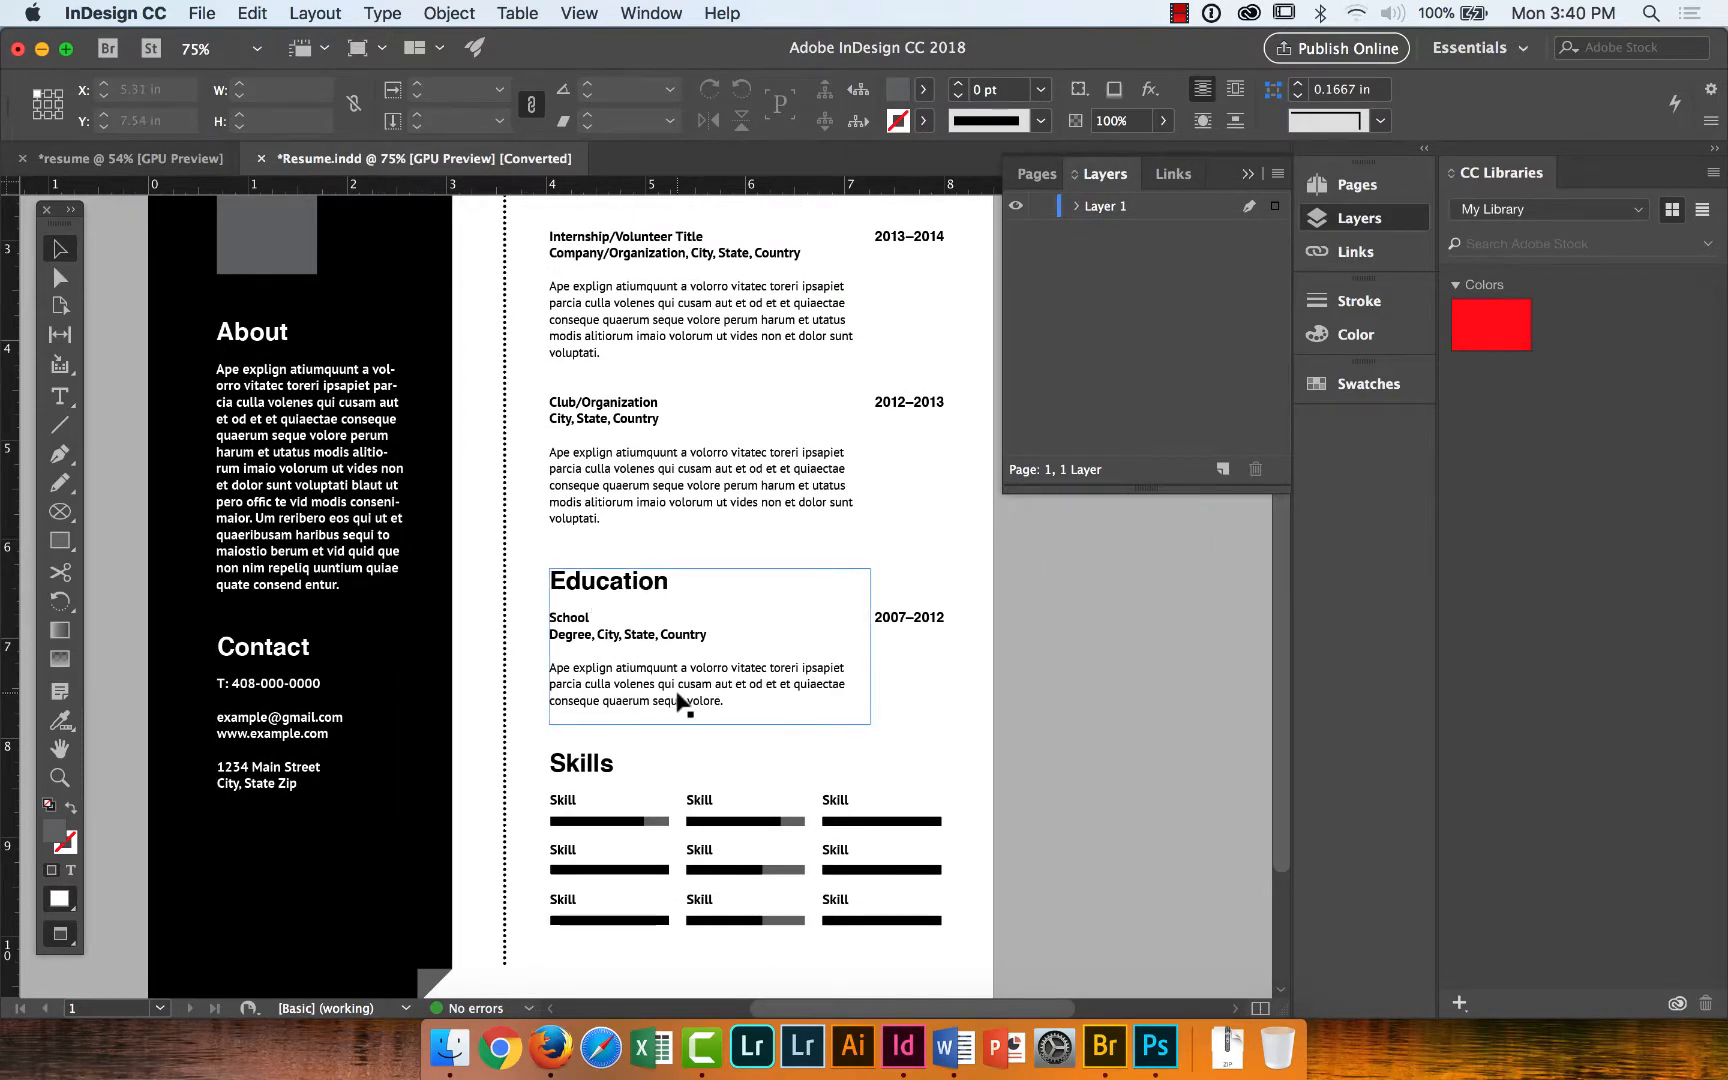
click(596, 827)
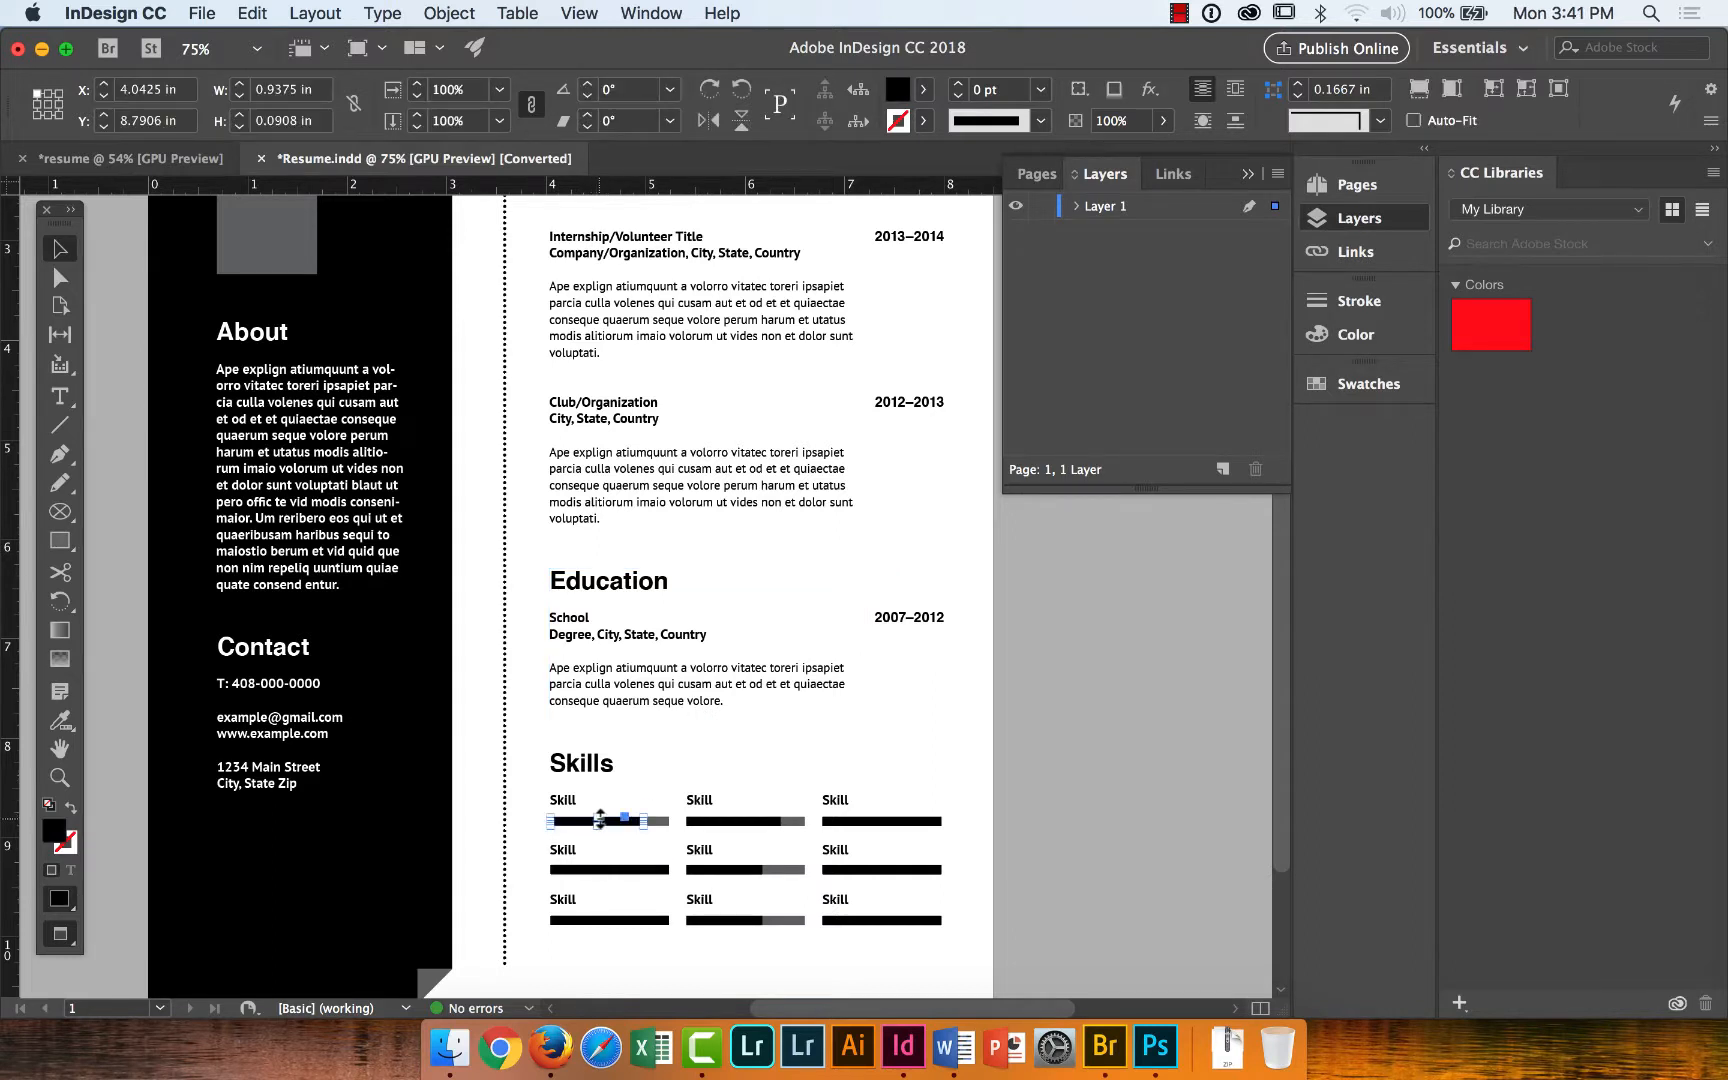
click(504, 722)
click(624, 820)
click(1043, 120)
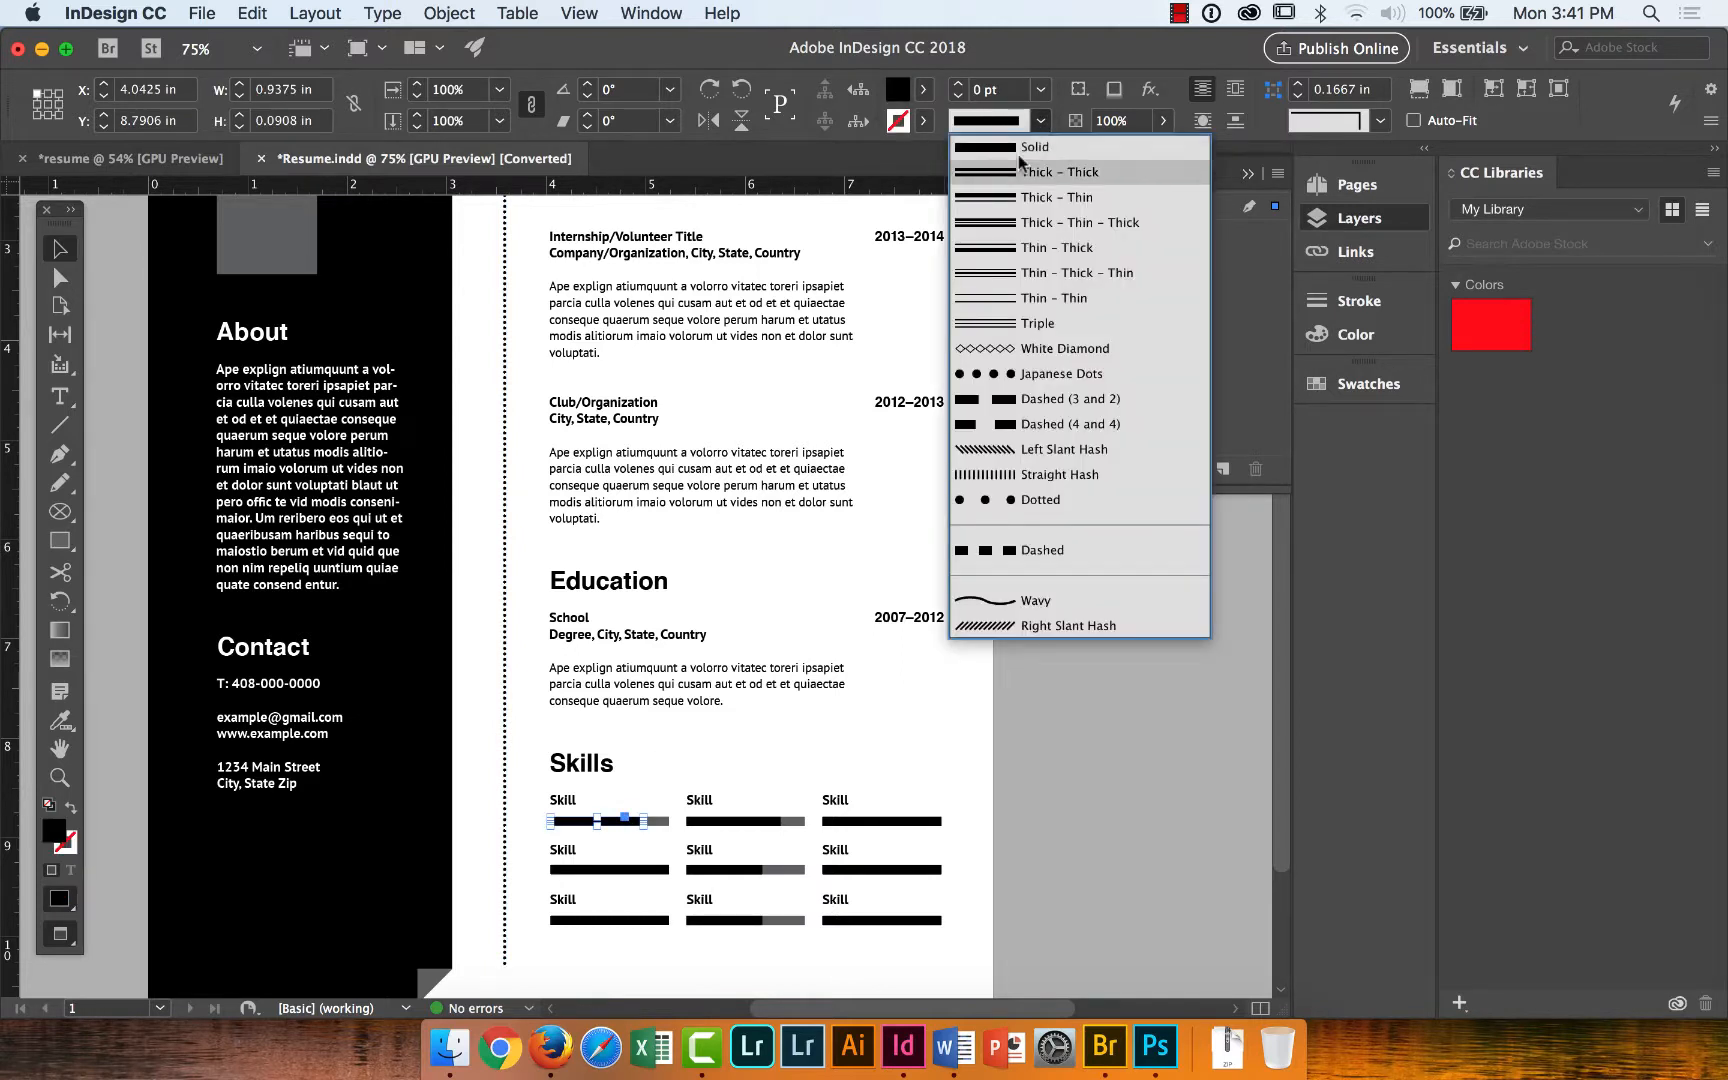
click(650, 820)
click(748, 822)
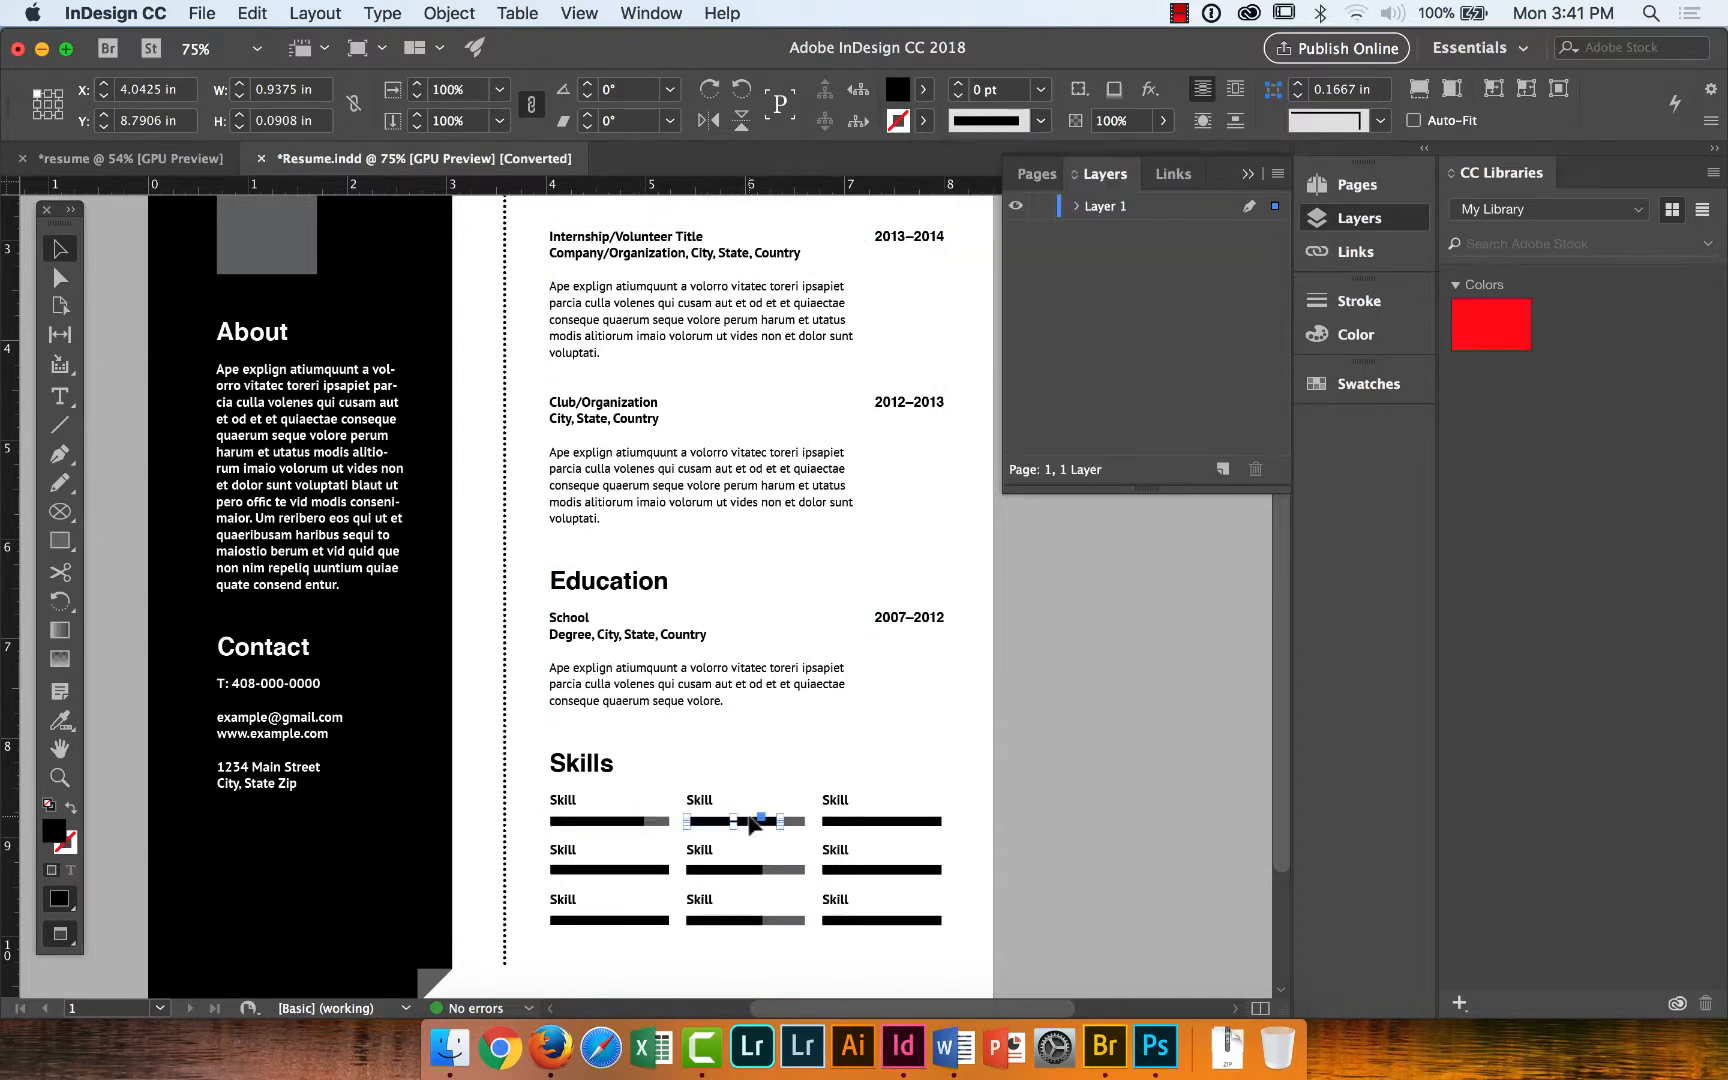
click(655, 822)
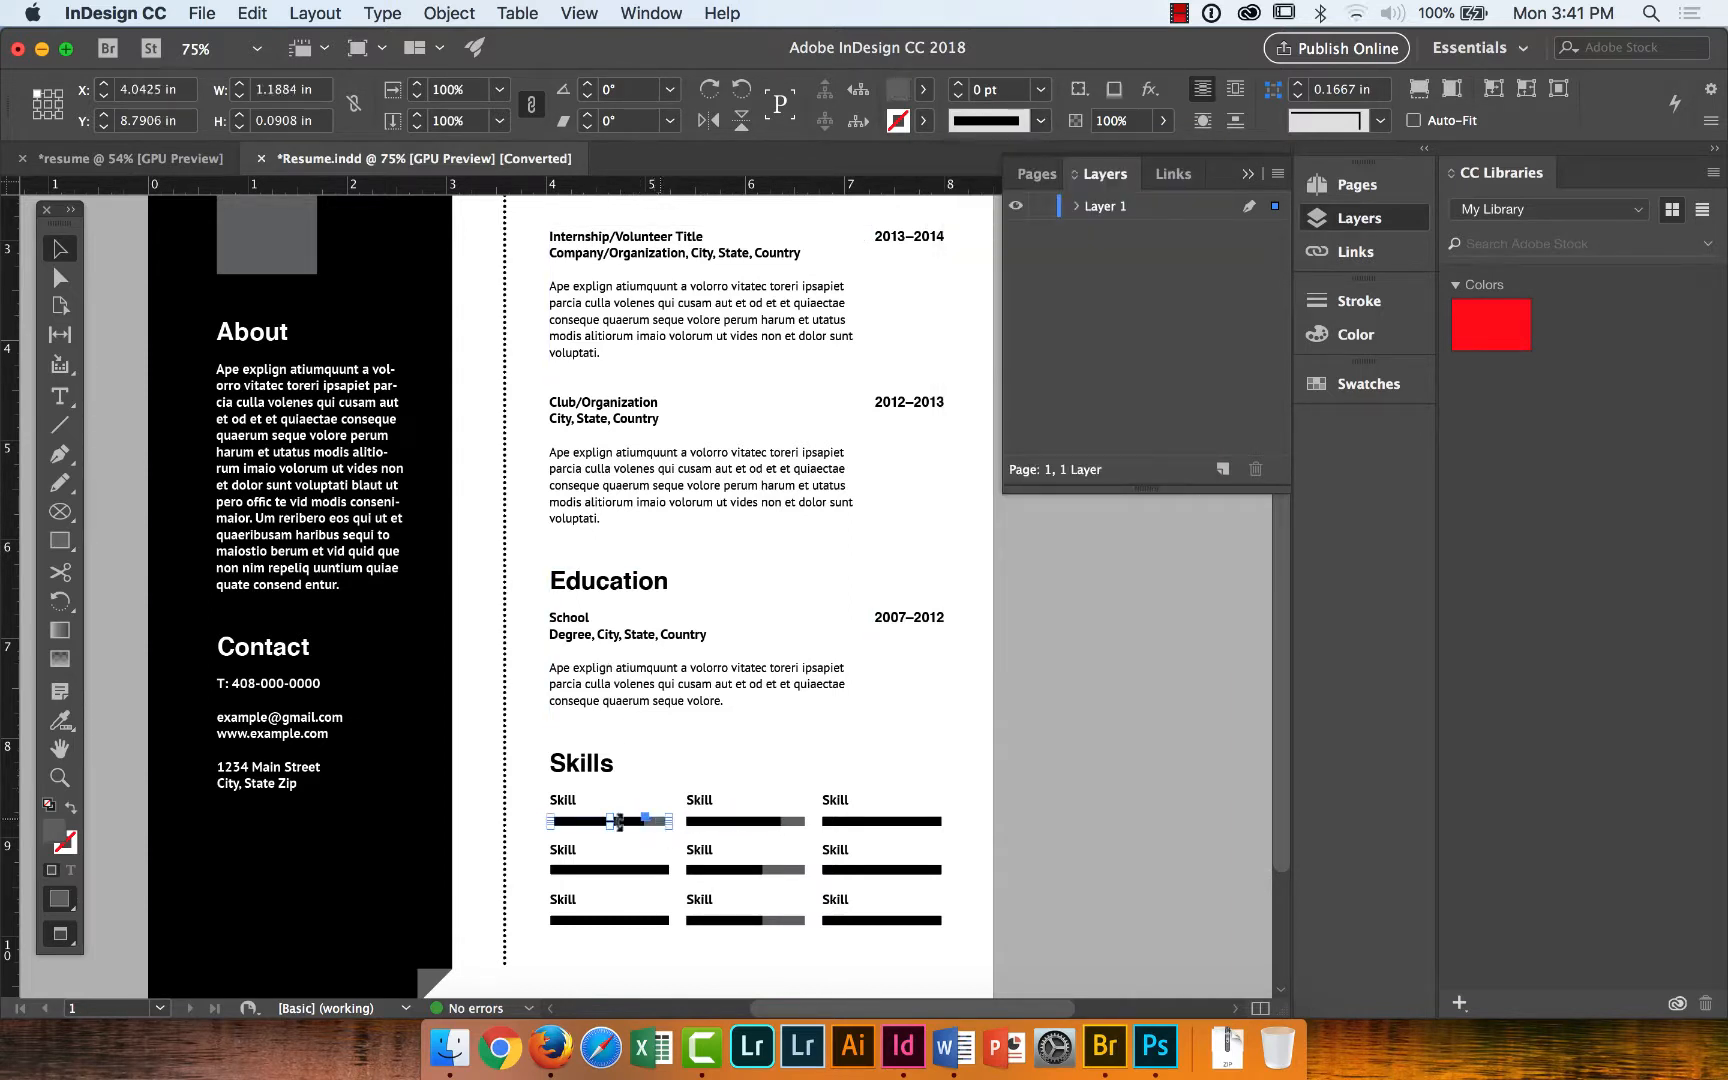
Inspect the fill swatches and tints of the two overlapping rectangles in the first skill bar.
click(60, 777)
drag(617, 788, 872, 852)
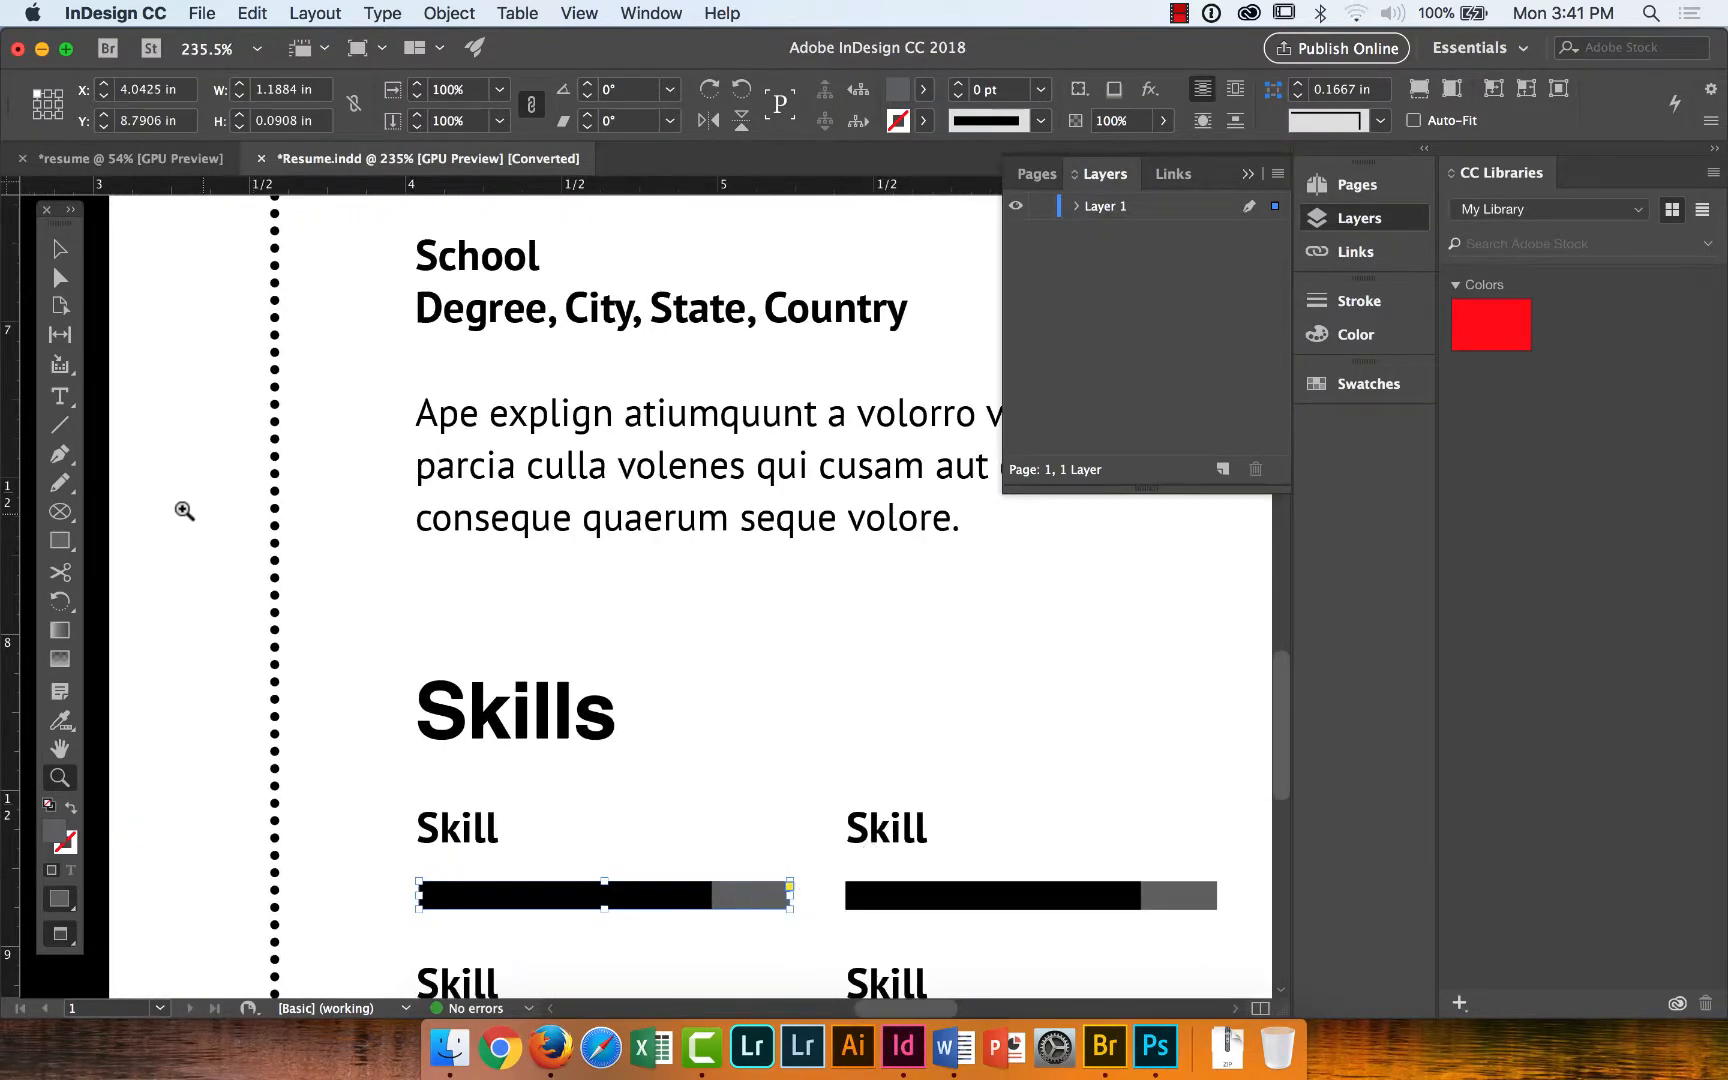
click(60, 250)
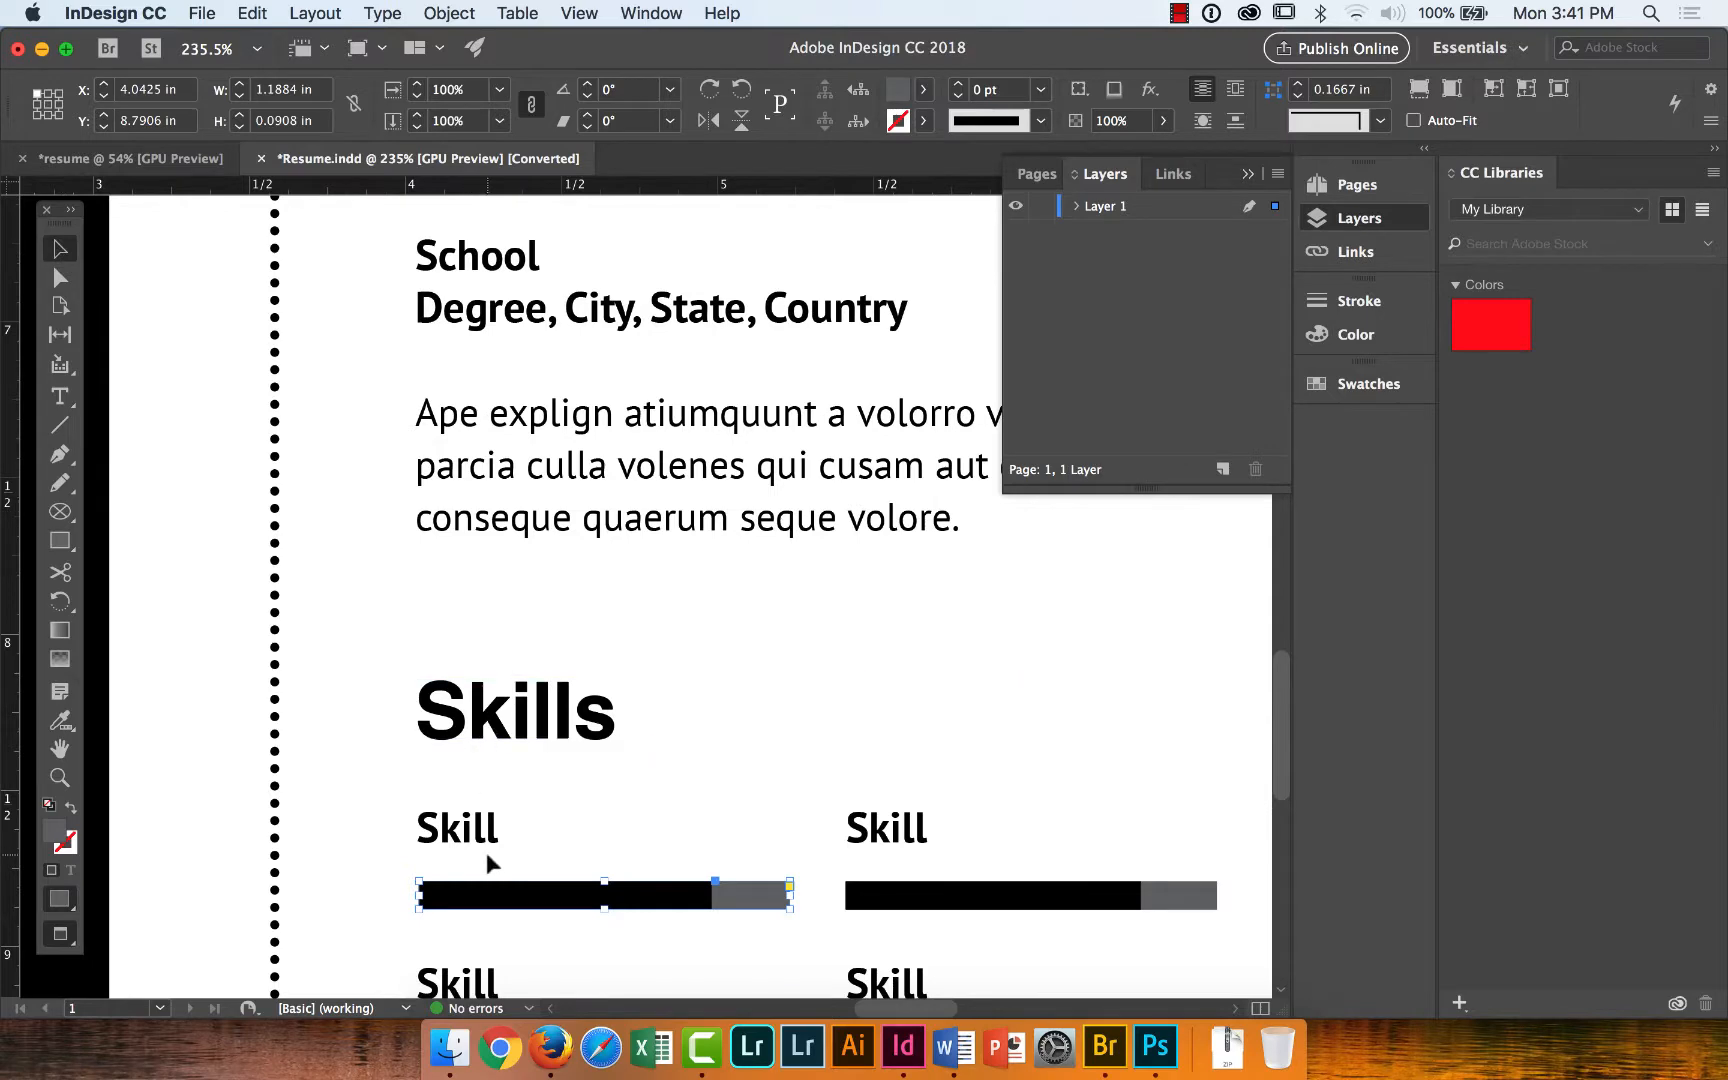
click(500, 903)
click(760, 905)
click(598, 895)
click(920, 89)
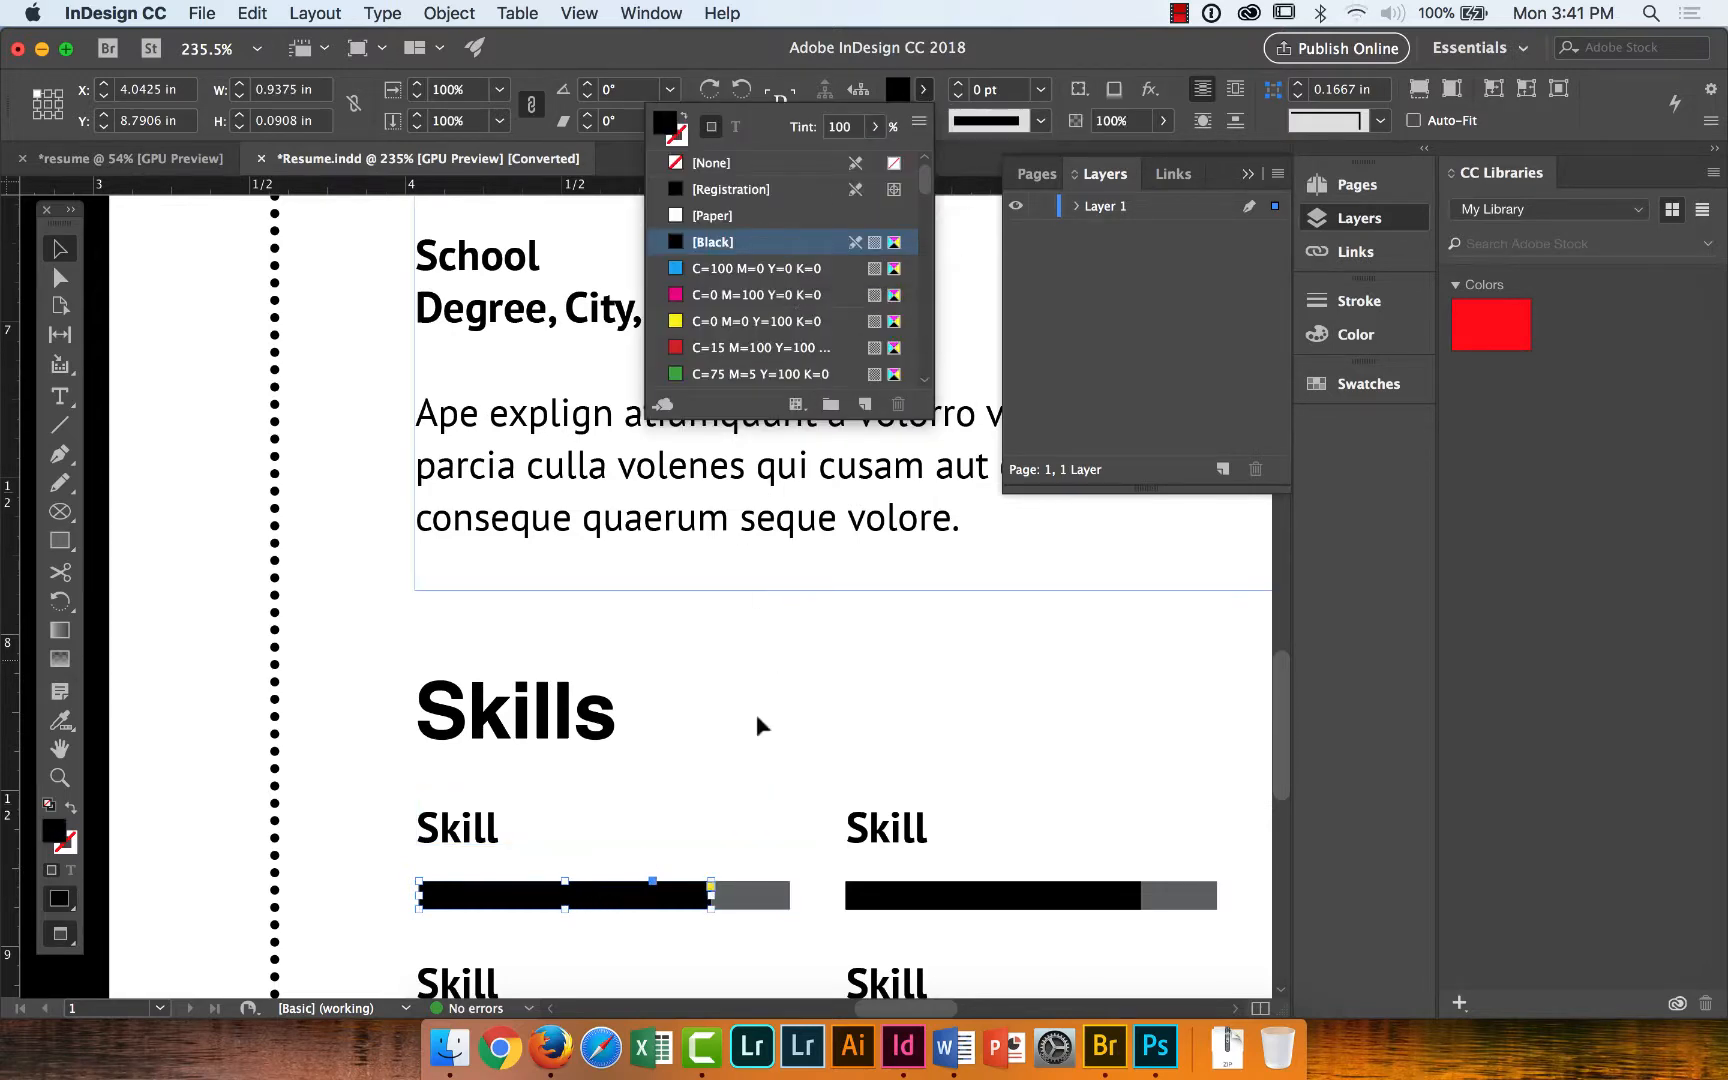
click(768, 897)
click(923, 90)
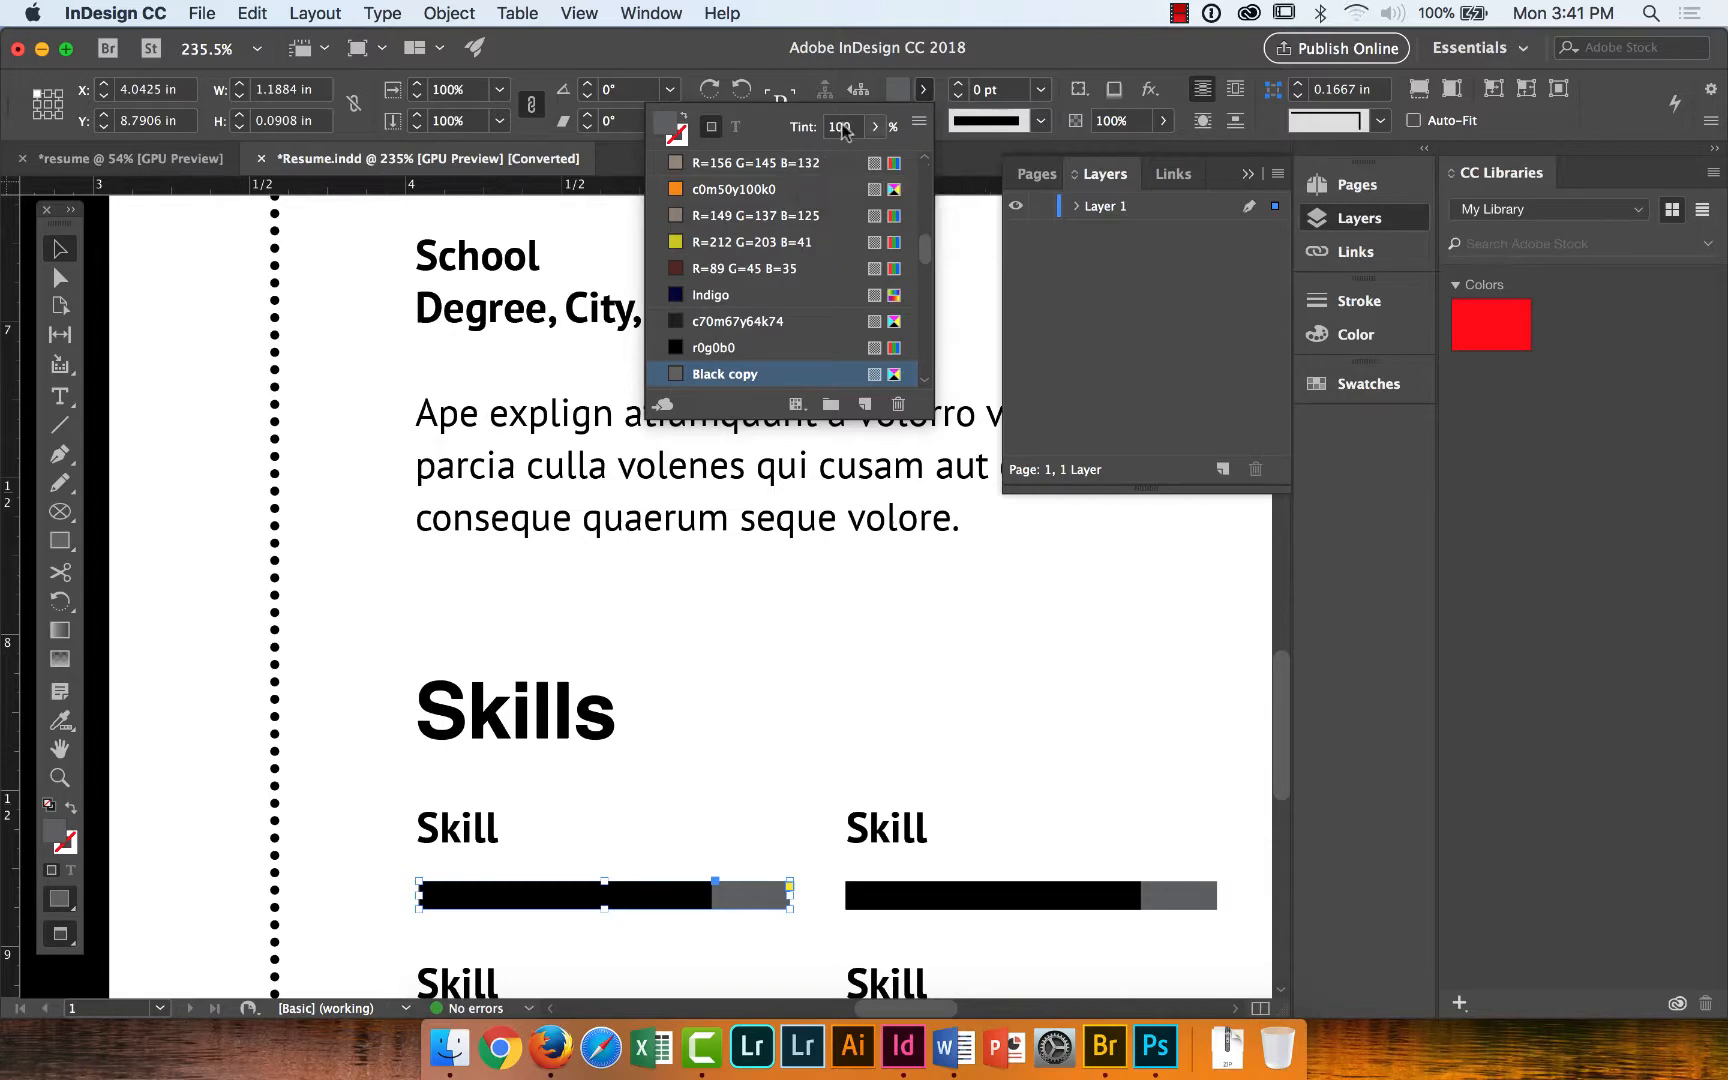
click(760, 742)
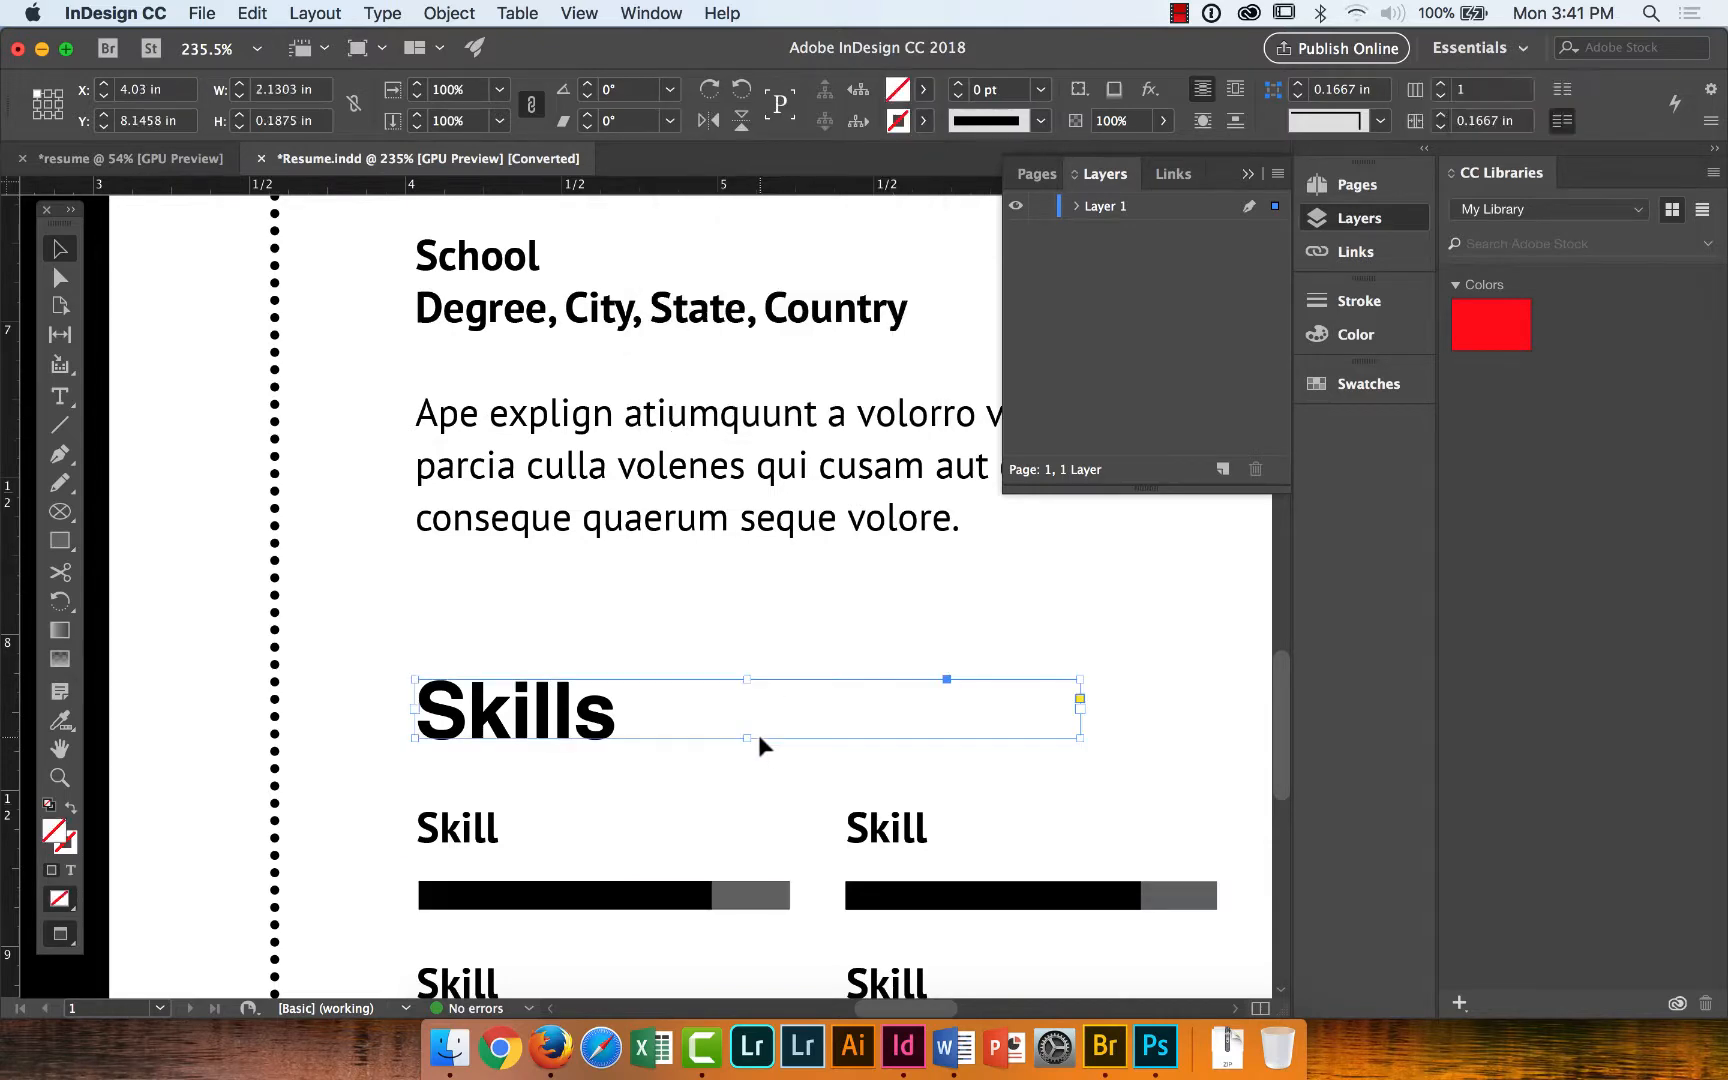
double_click(60, 748)
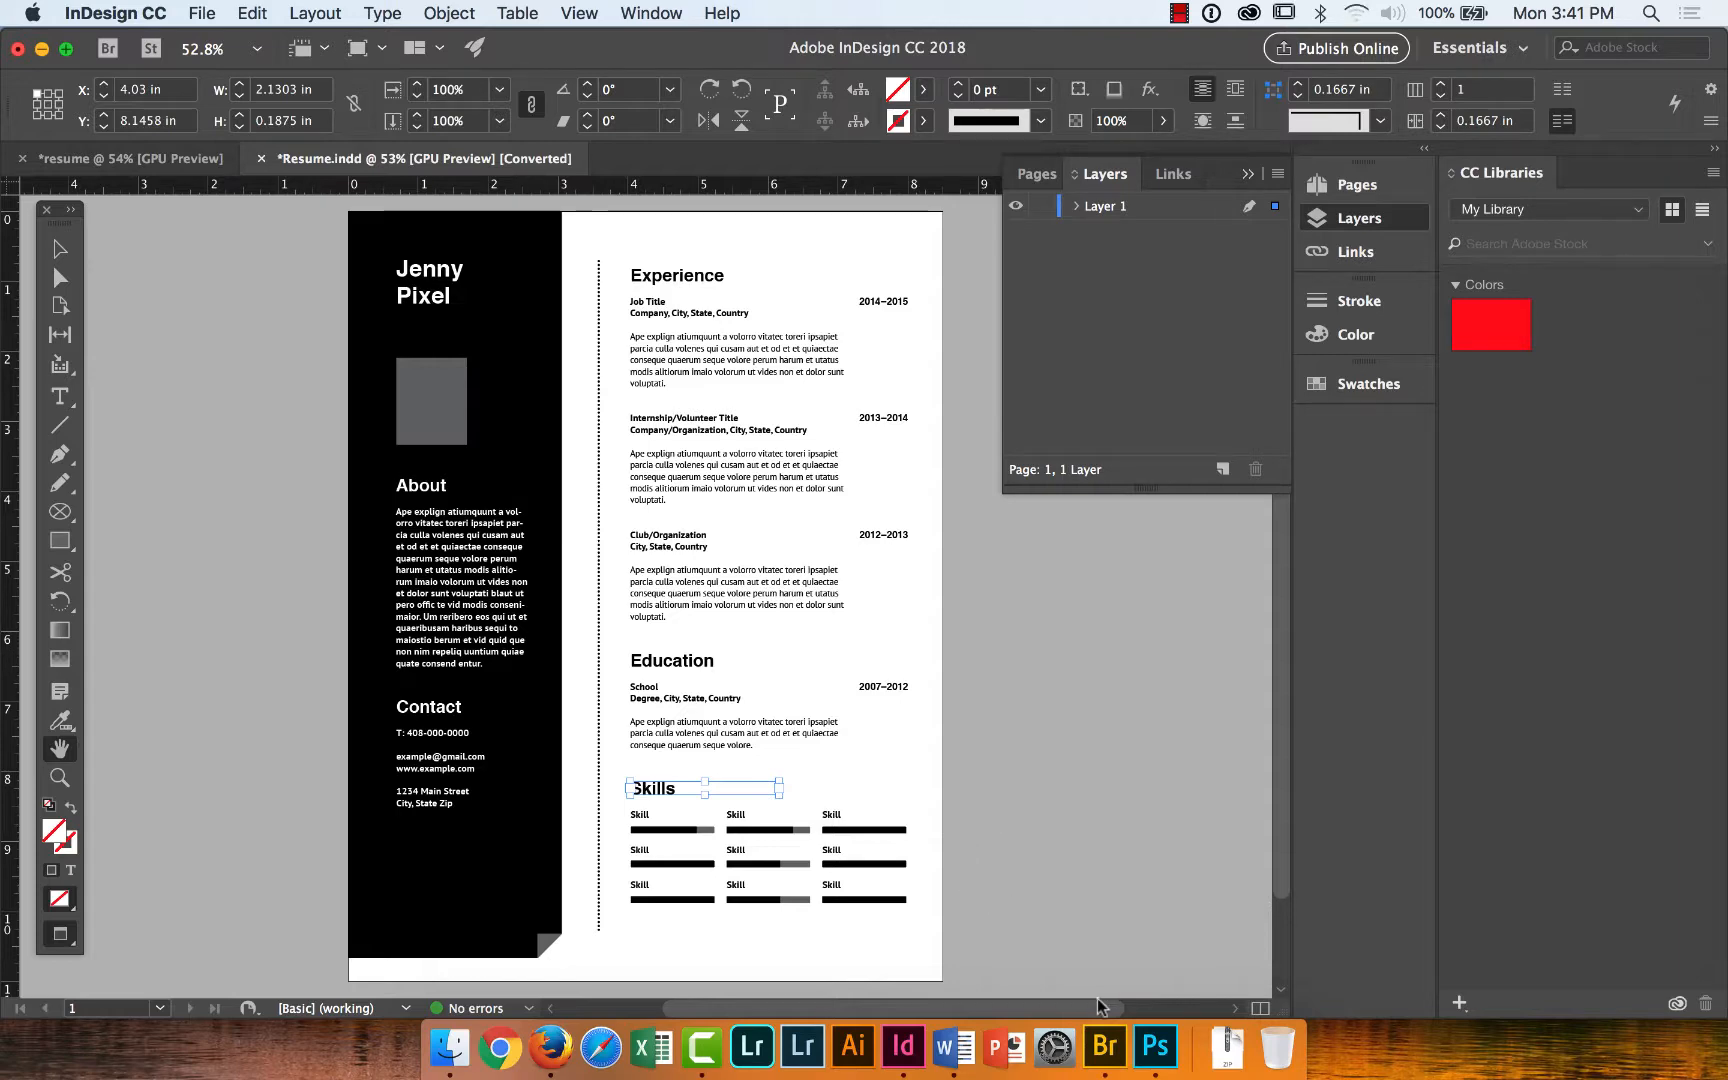
Look through the open Bridge folder and the resume infographic in Photoshop, and return to InDesign.
click(1104, 1046)
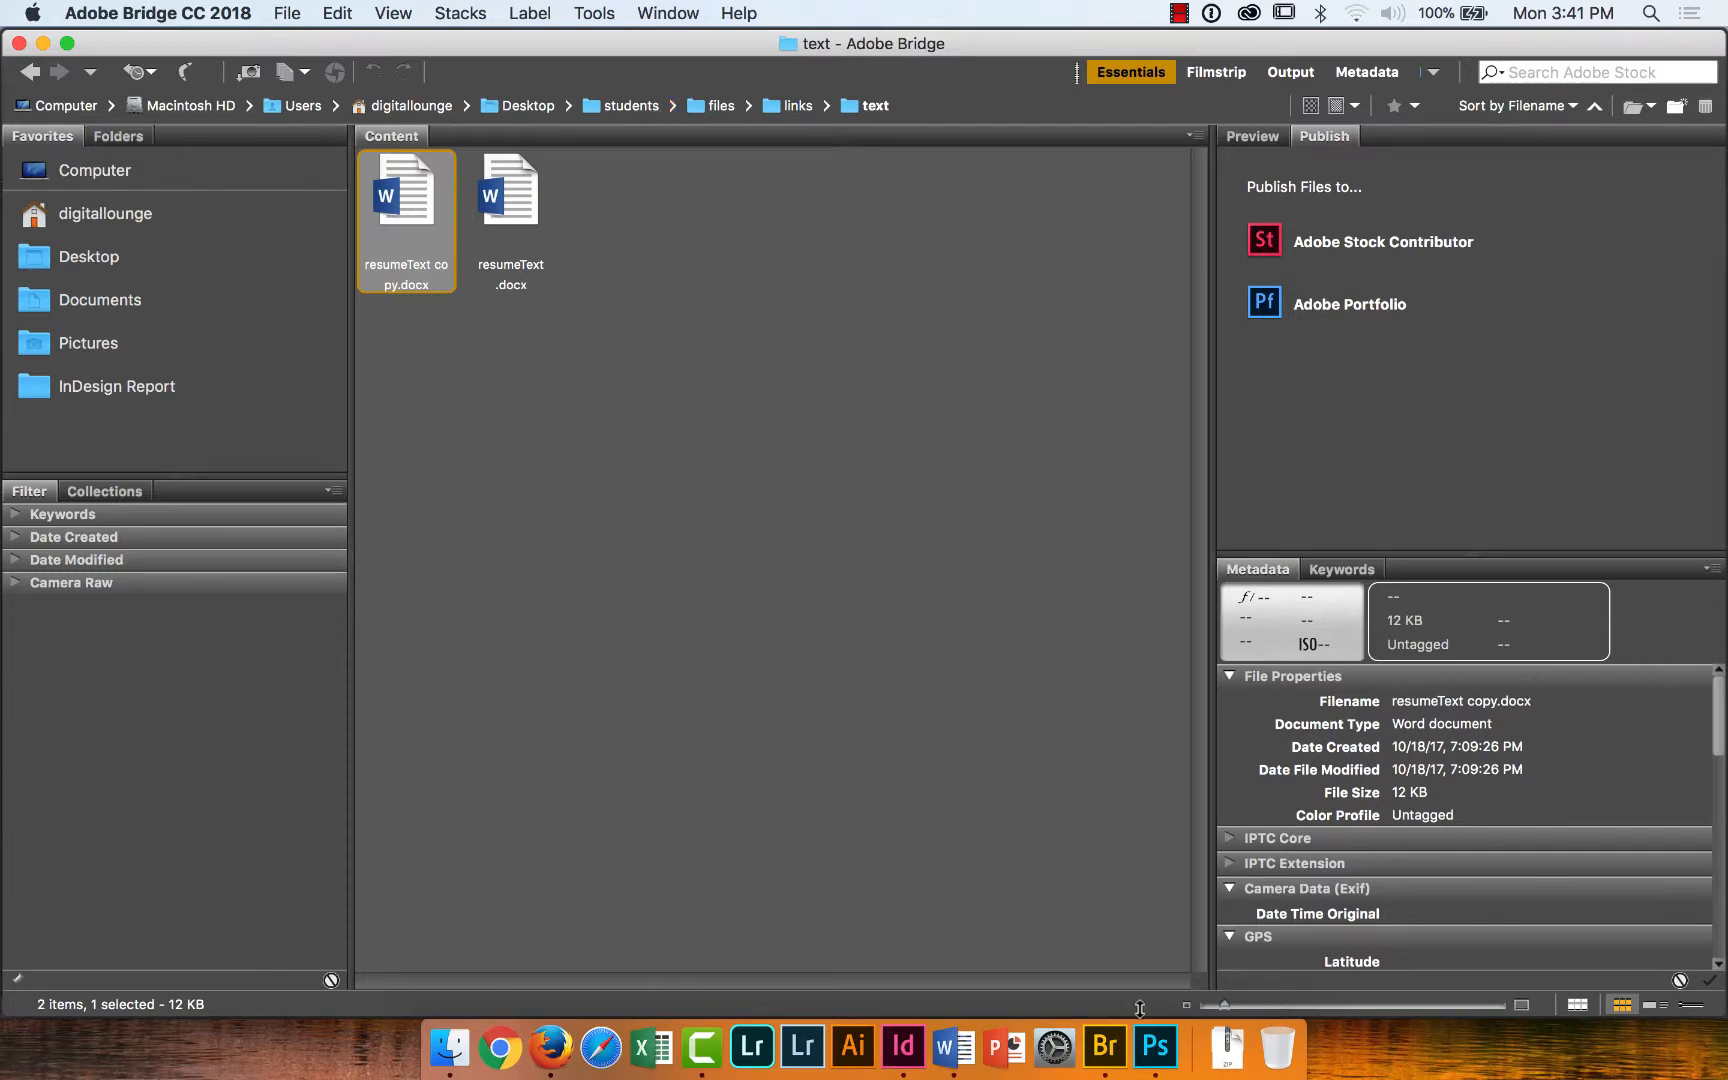
click(1150, 1046)
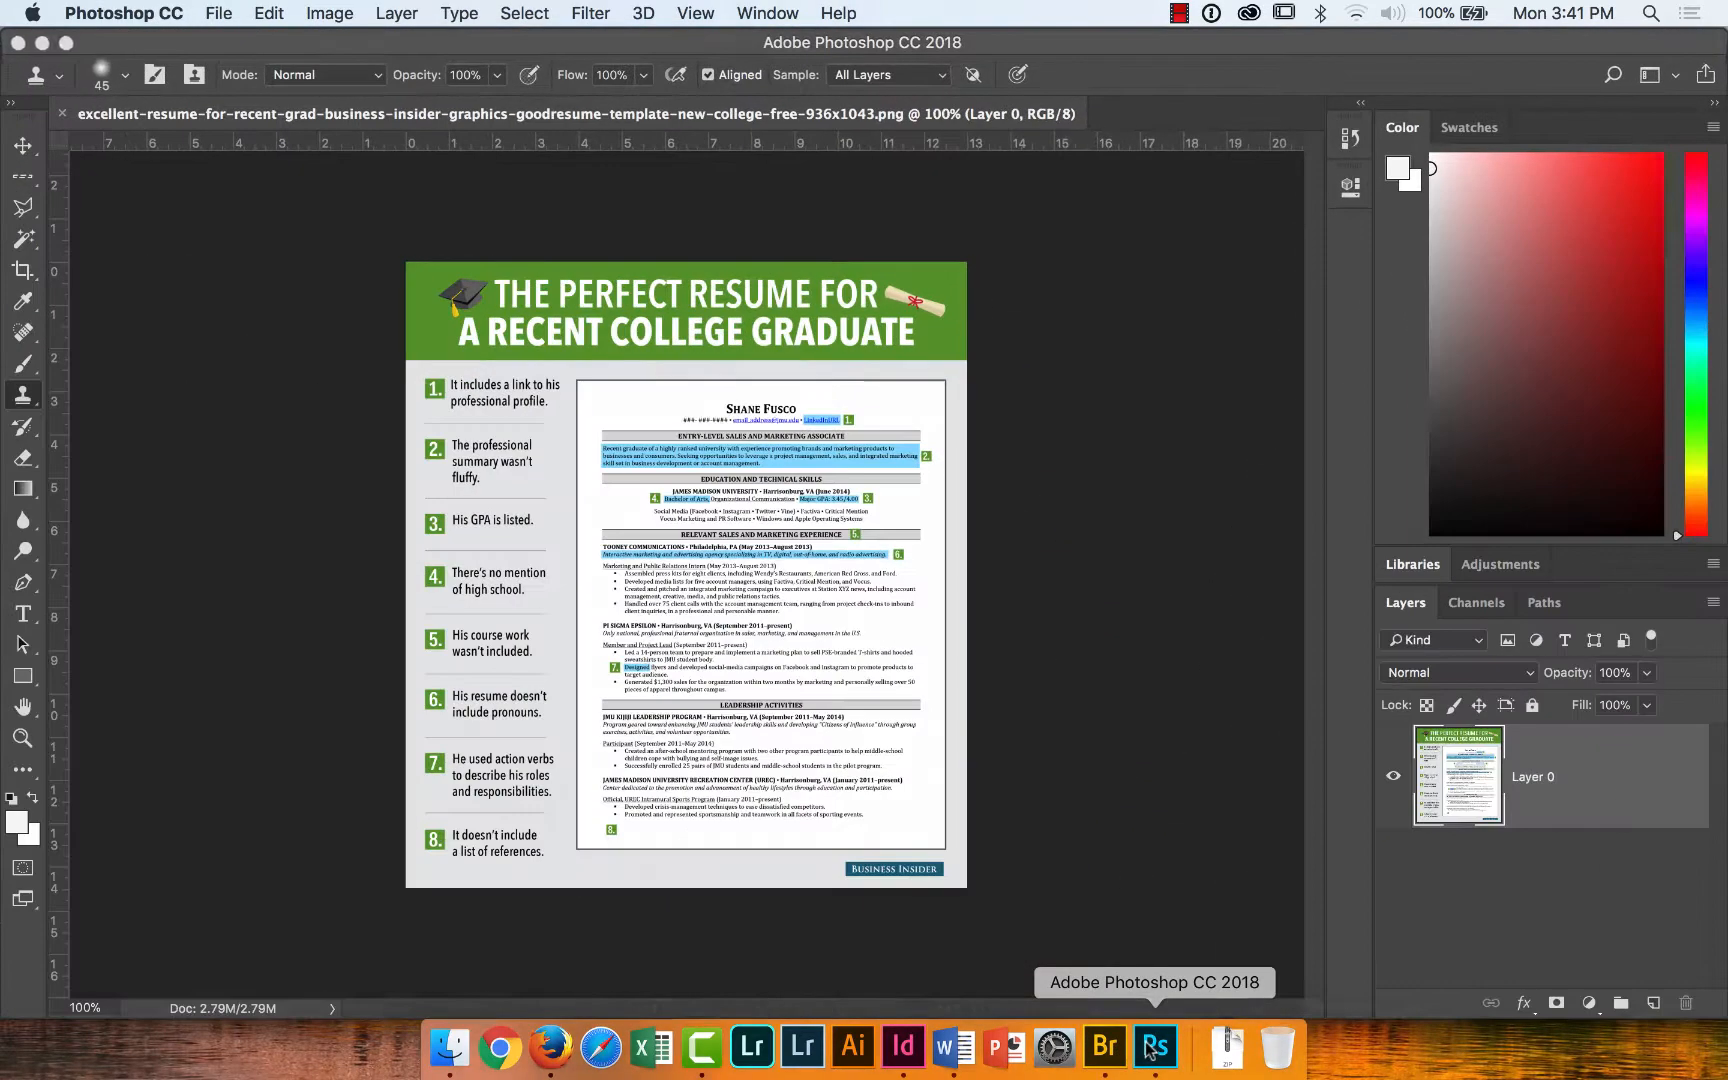
click(907, 1047)
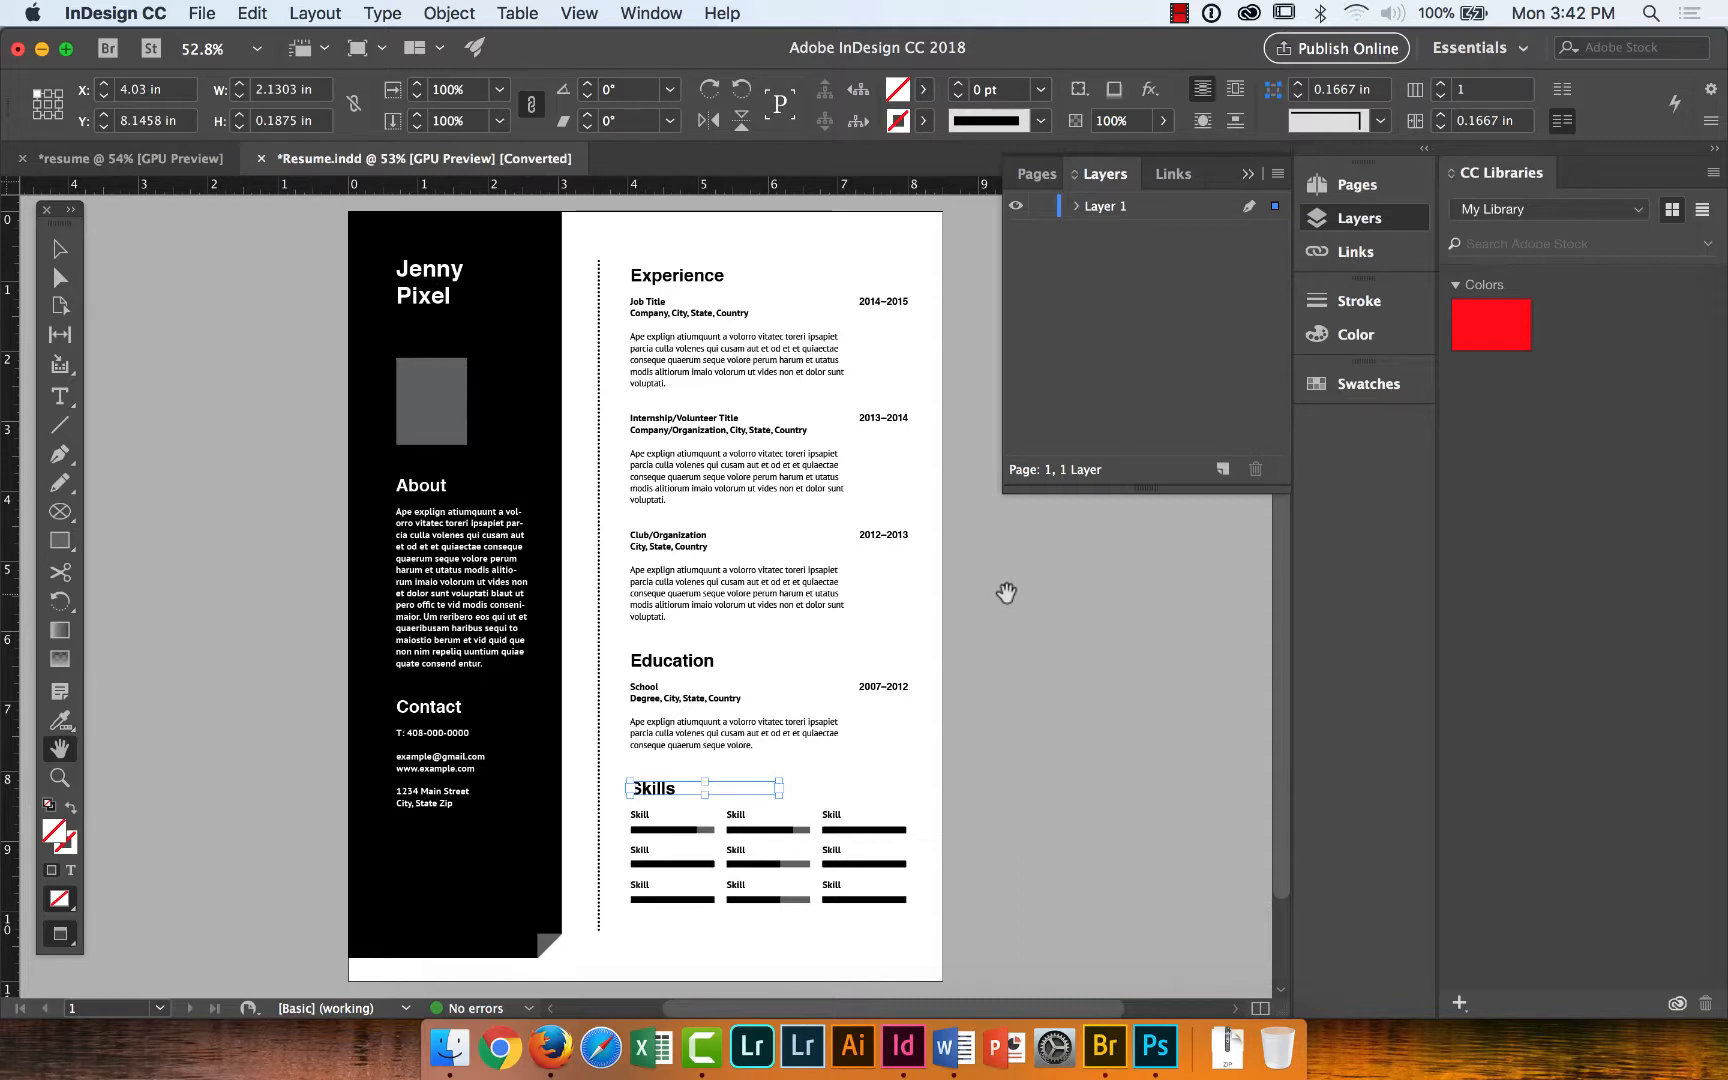
Place cody_headshot.psd into the selected Skills heading frame of Resume.indd, replacing its content and turning off Show Import Options.
click(204, 14)
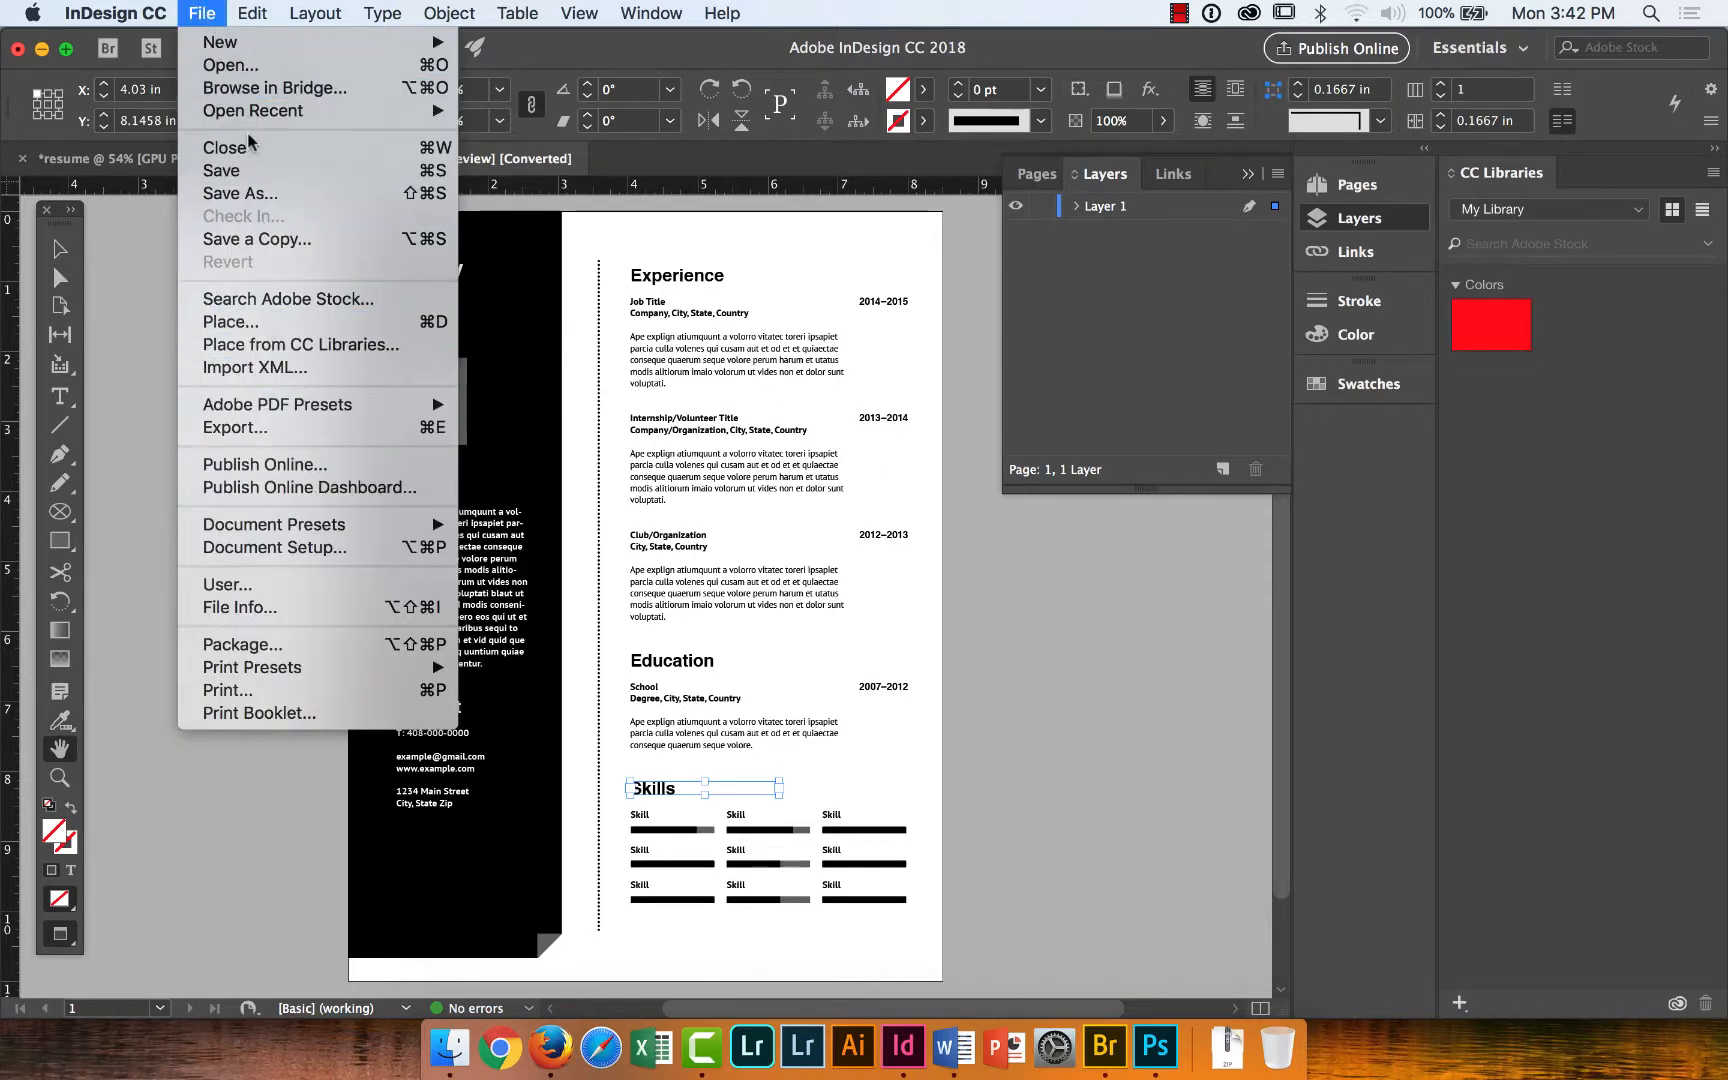
click(224, 322)
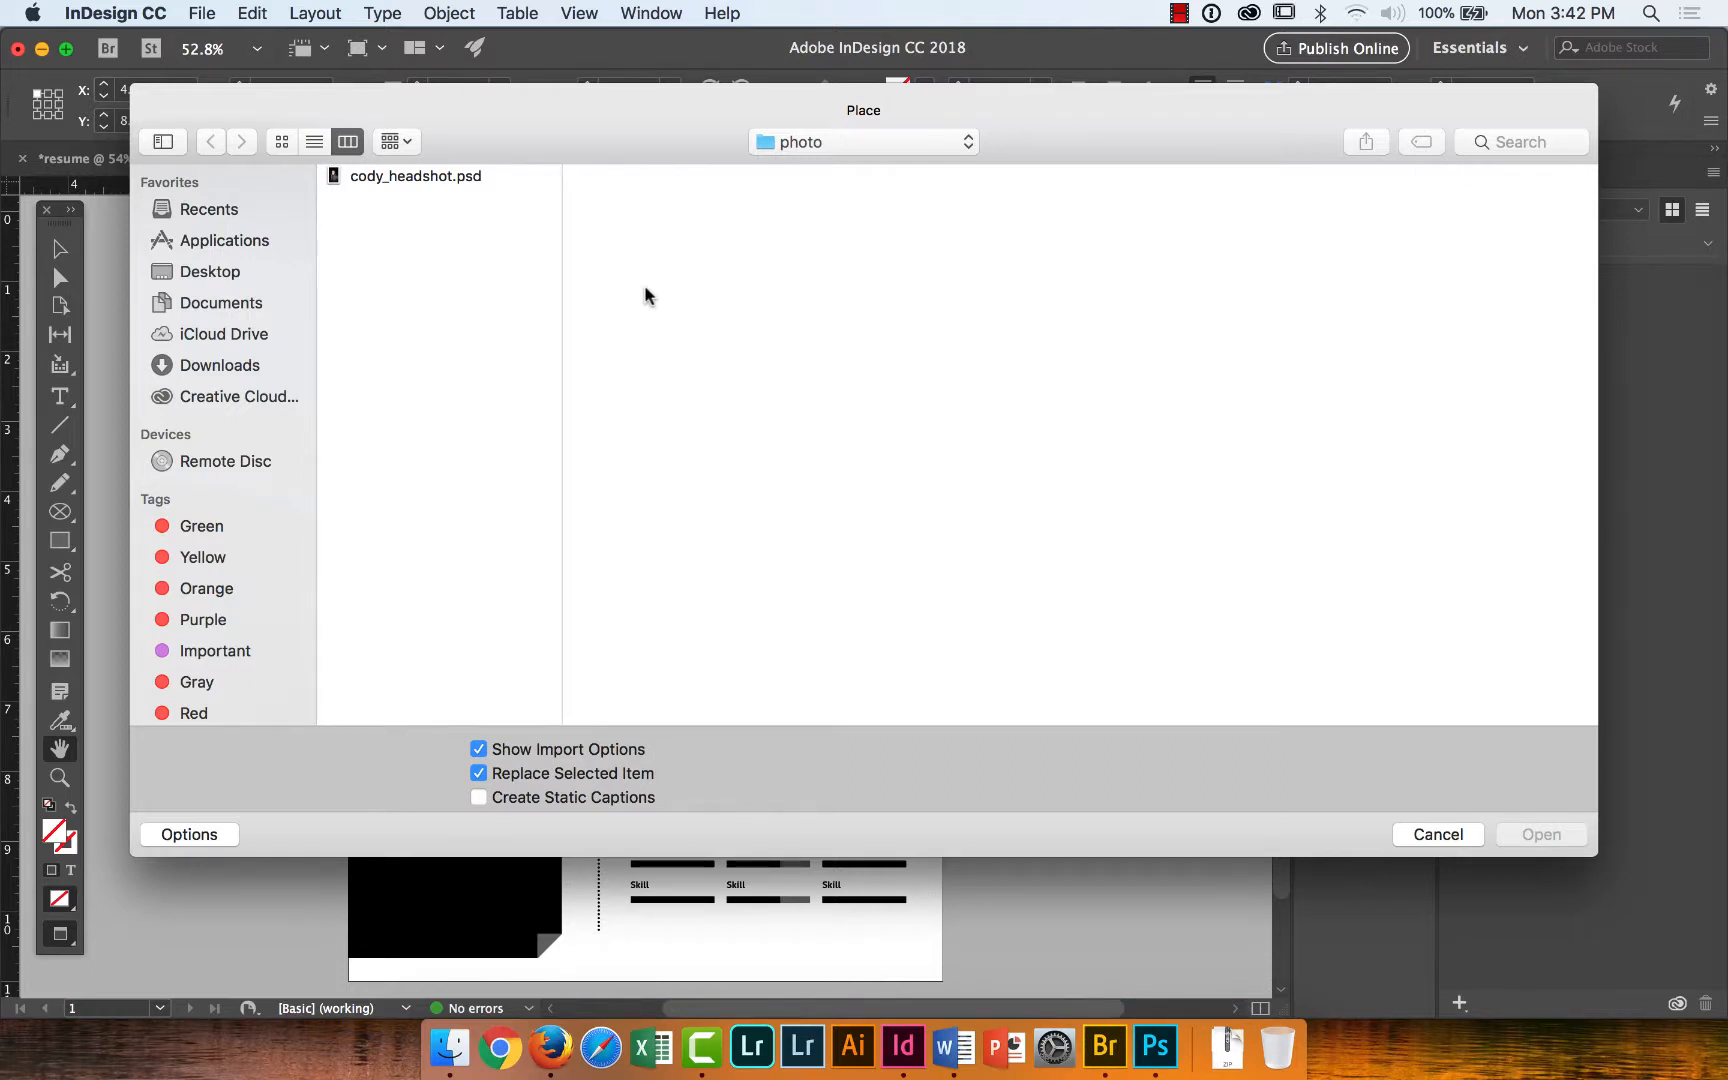
click(457, 180)
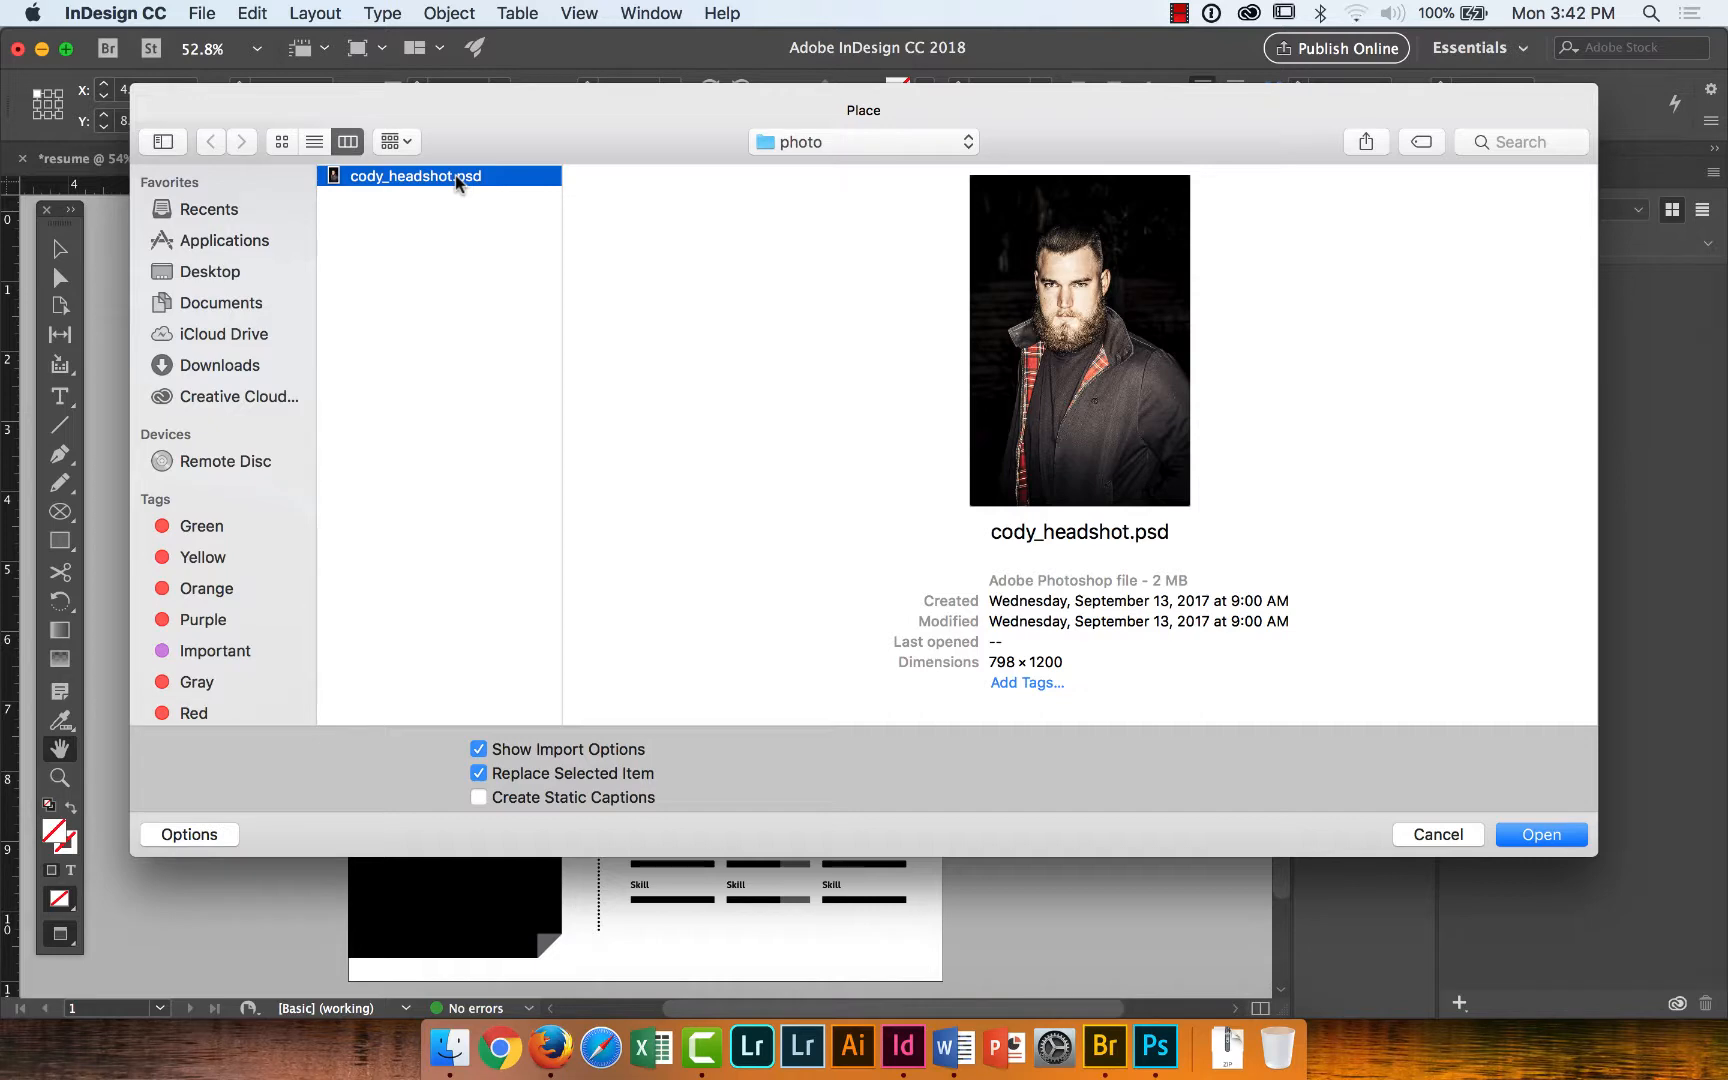
click(481, 751)
click(1516, 836)
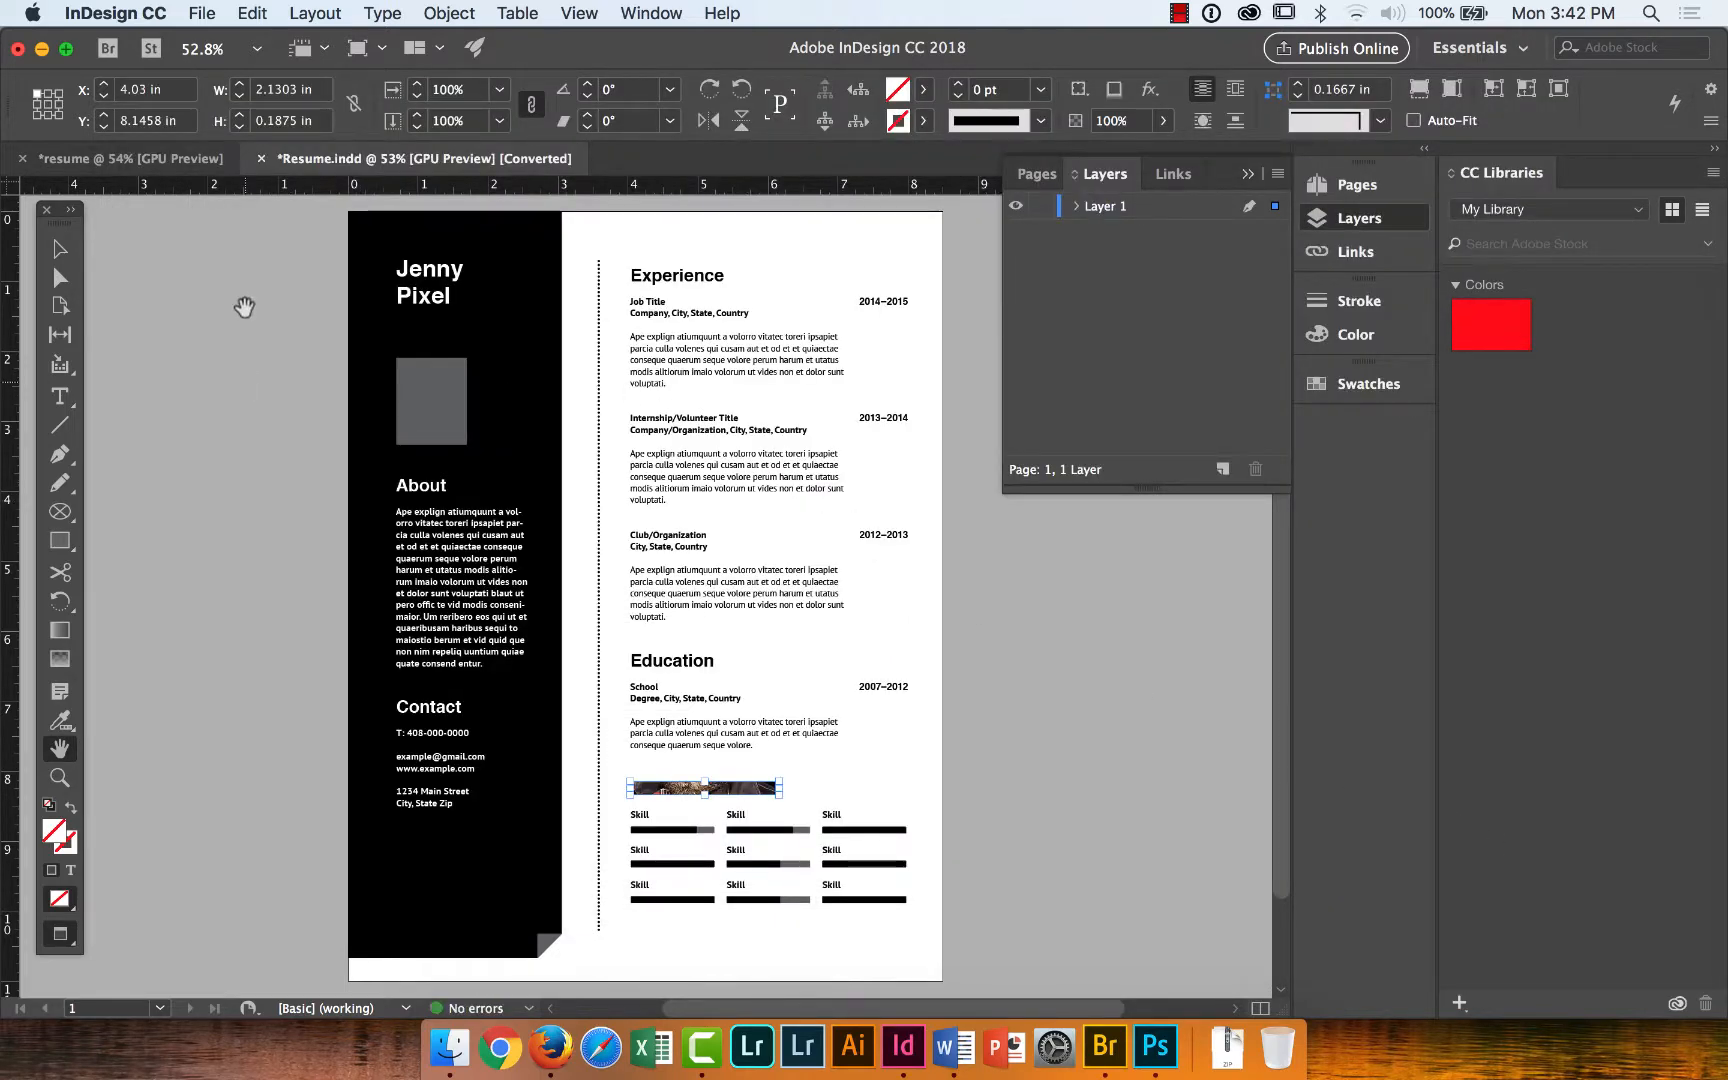
Place cody_headshot.psd once more into the same selected frame with Replace Selected Item on.
click(200, 13)
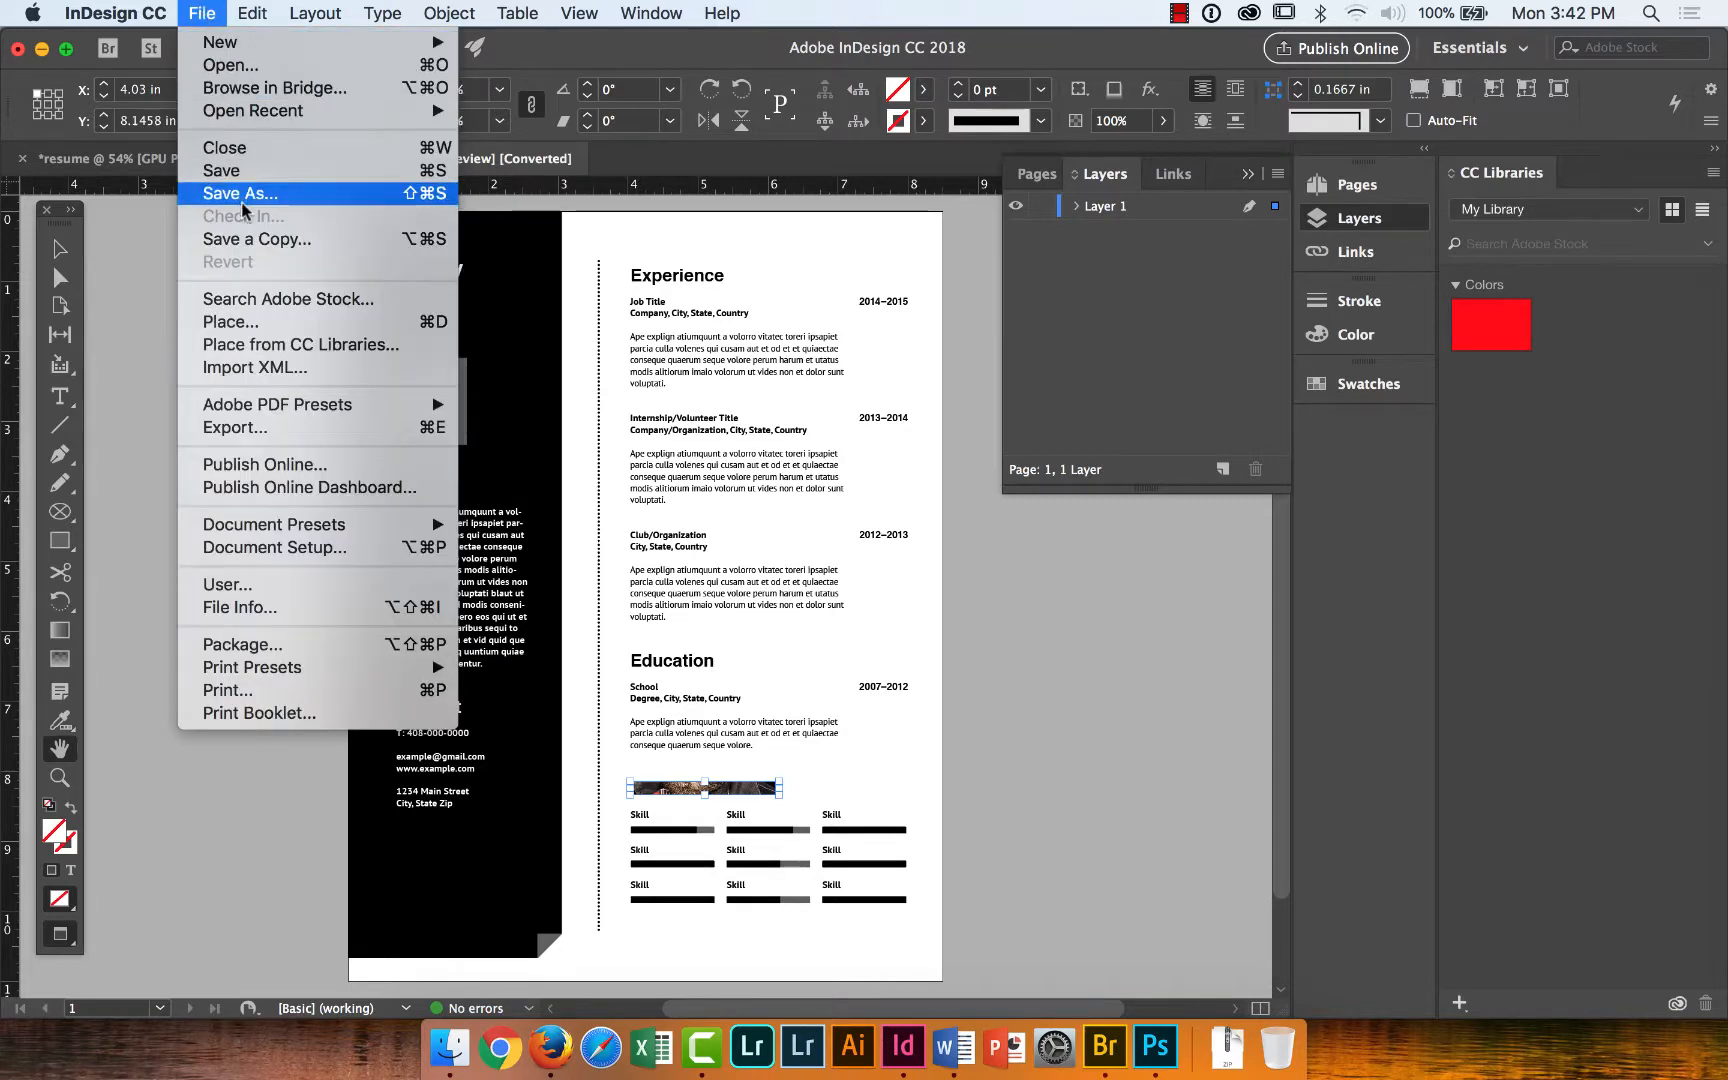
click(249, 323)
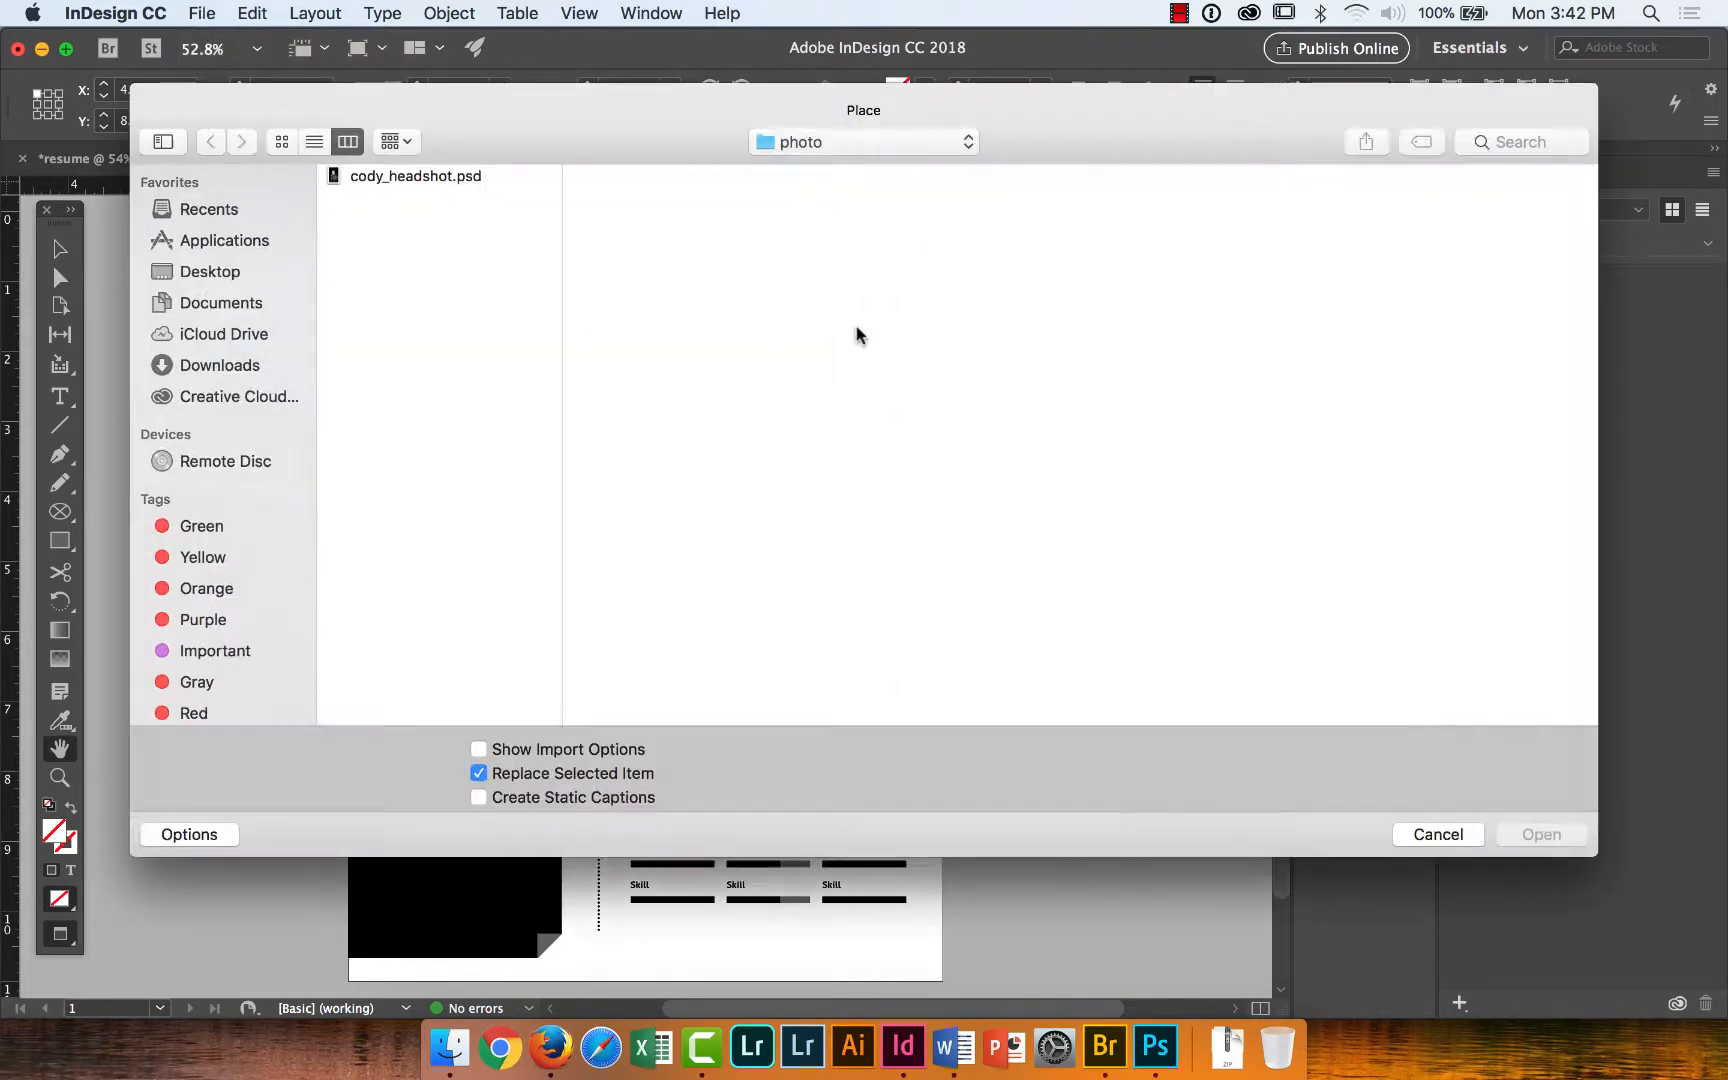
click(450, 177)
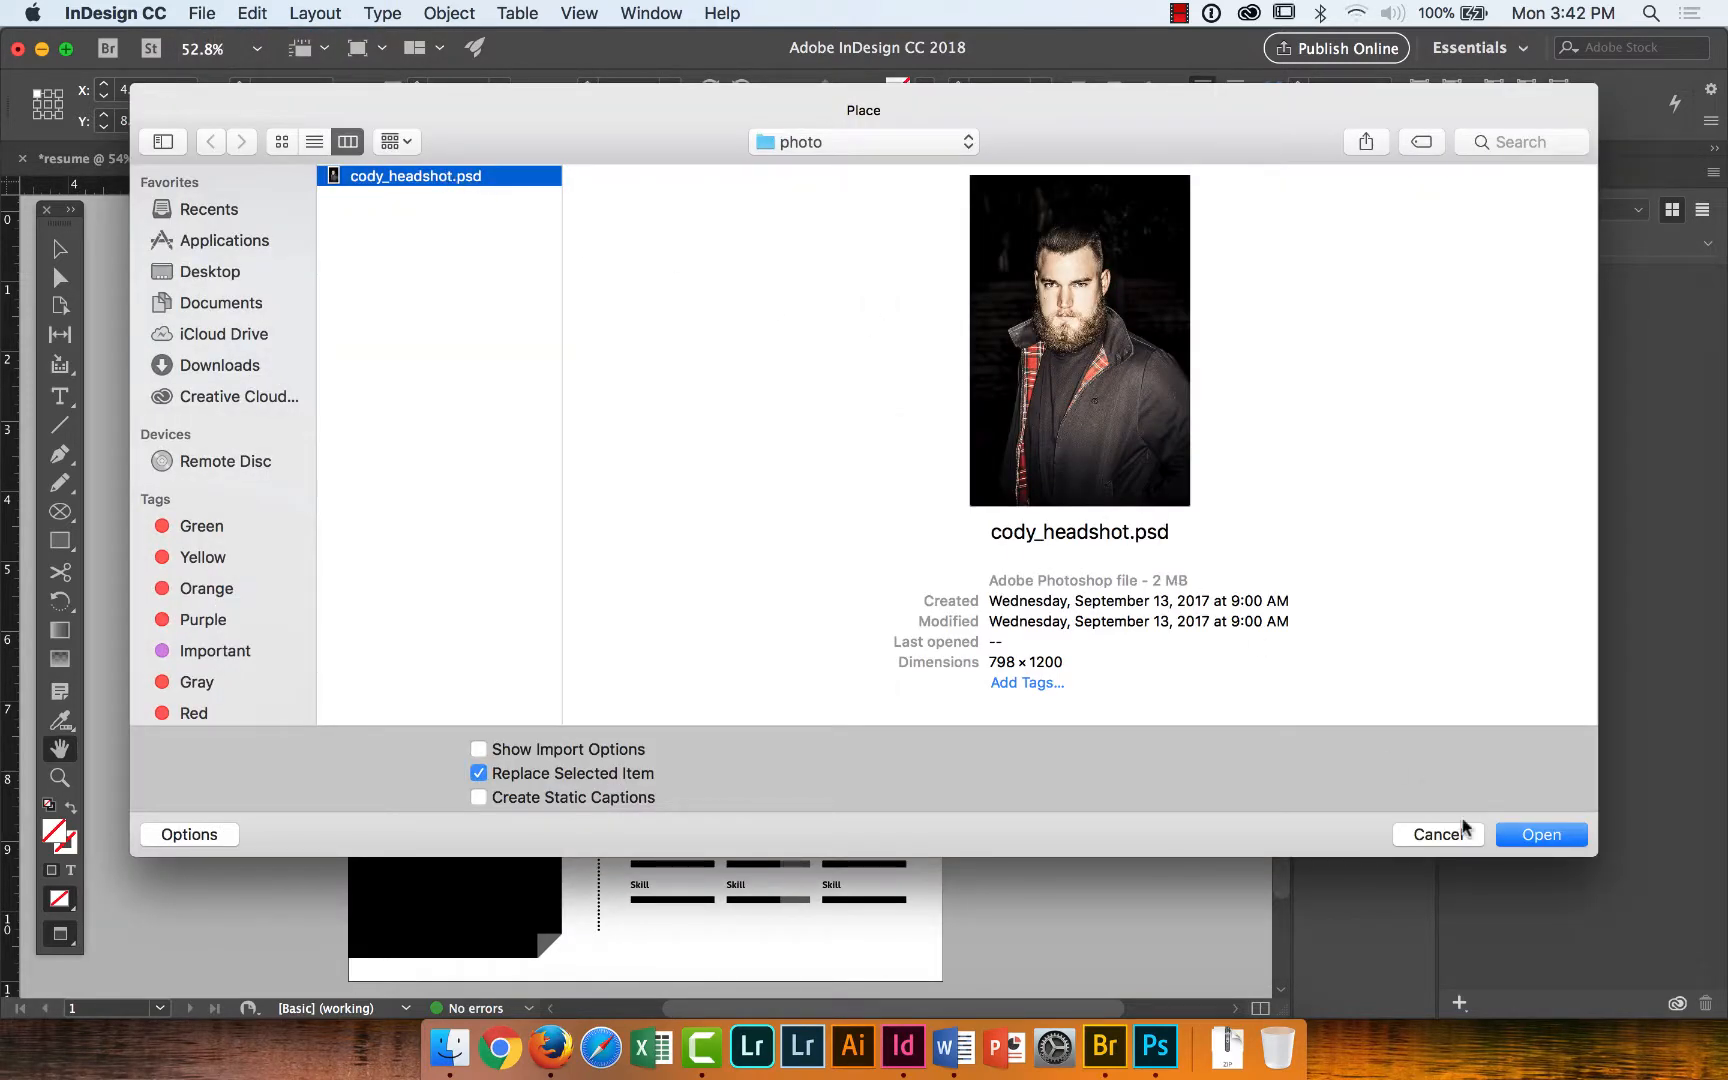
click(1524, 836)
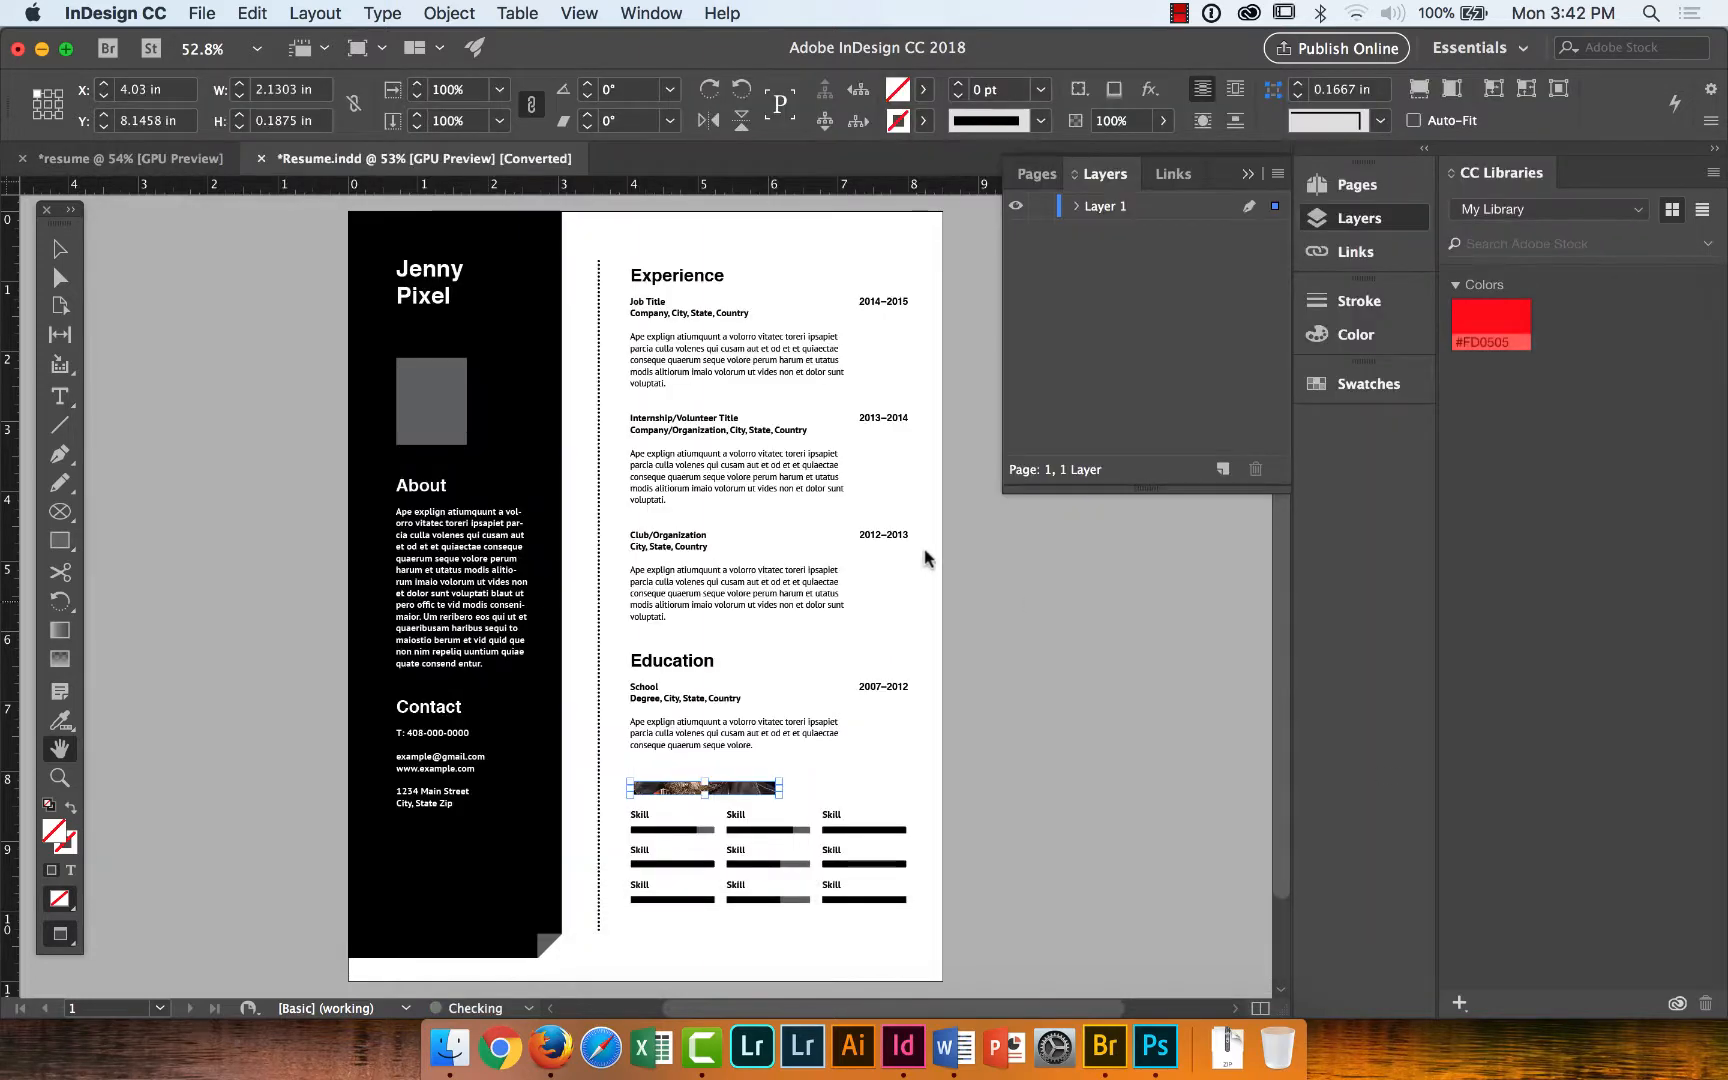
Switch to the resume document and activate the Selection tool.
click(190, 157)
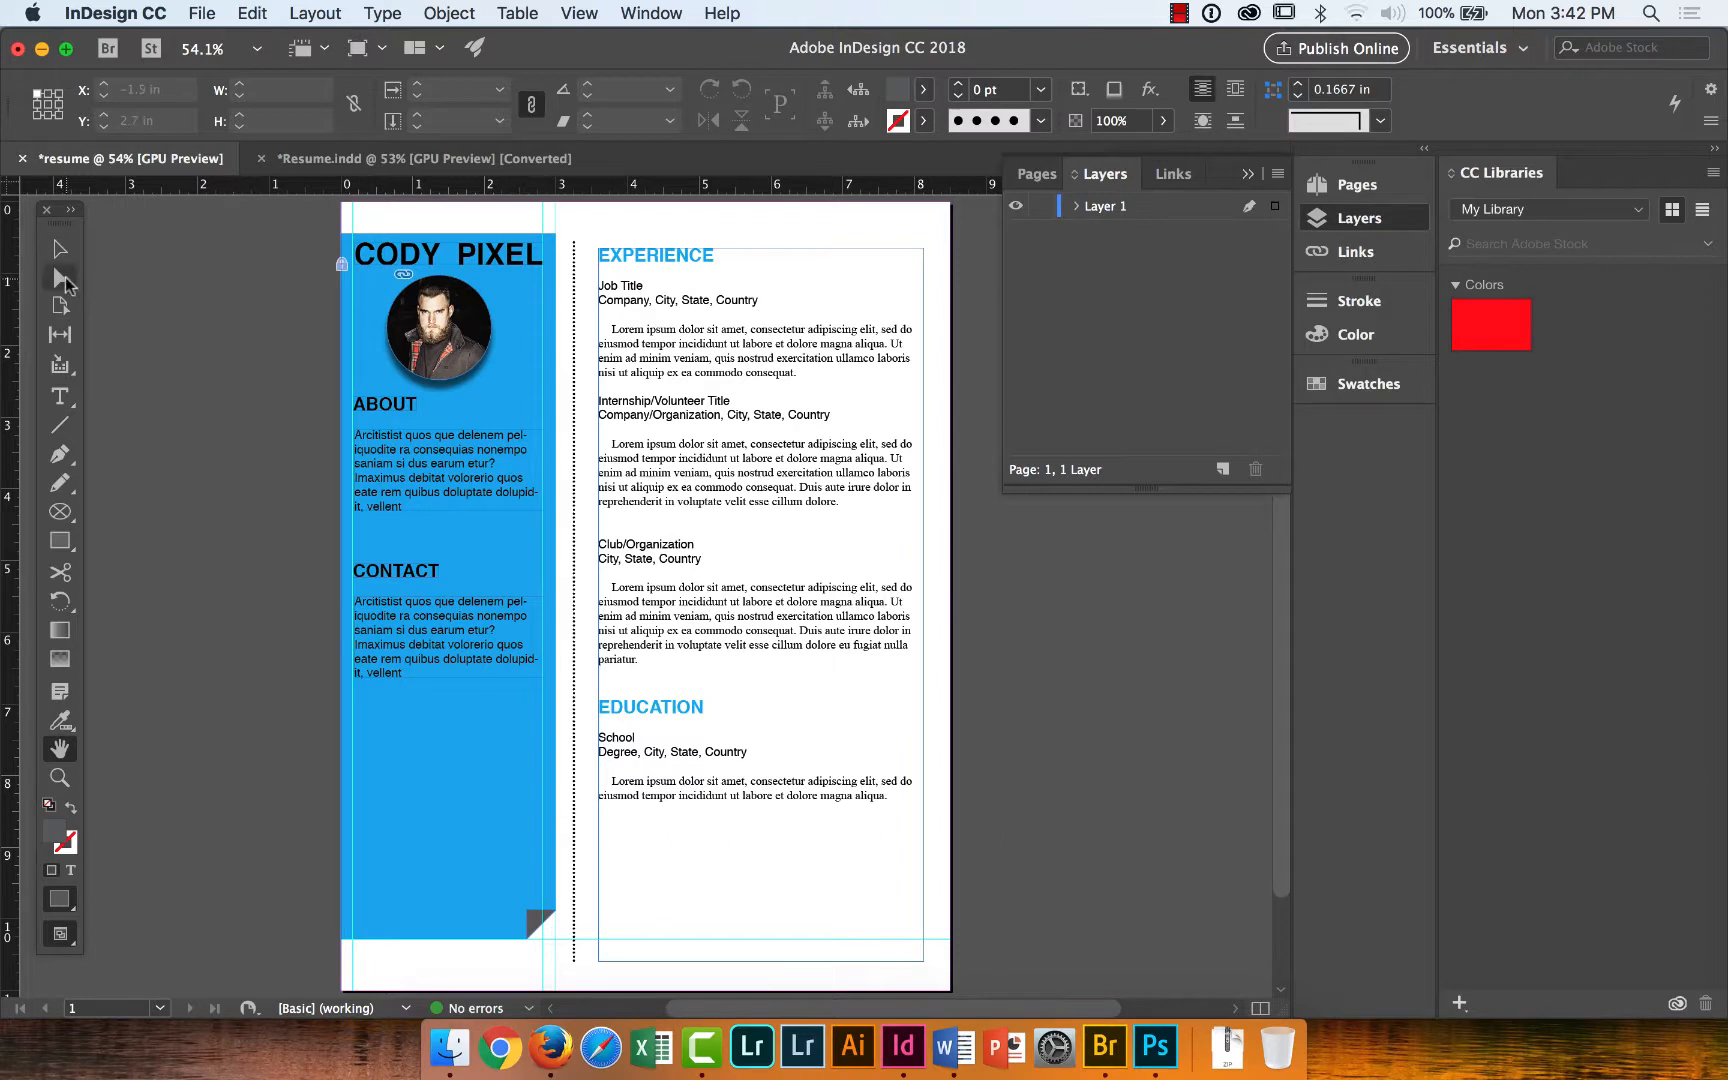
key(v)
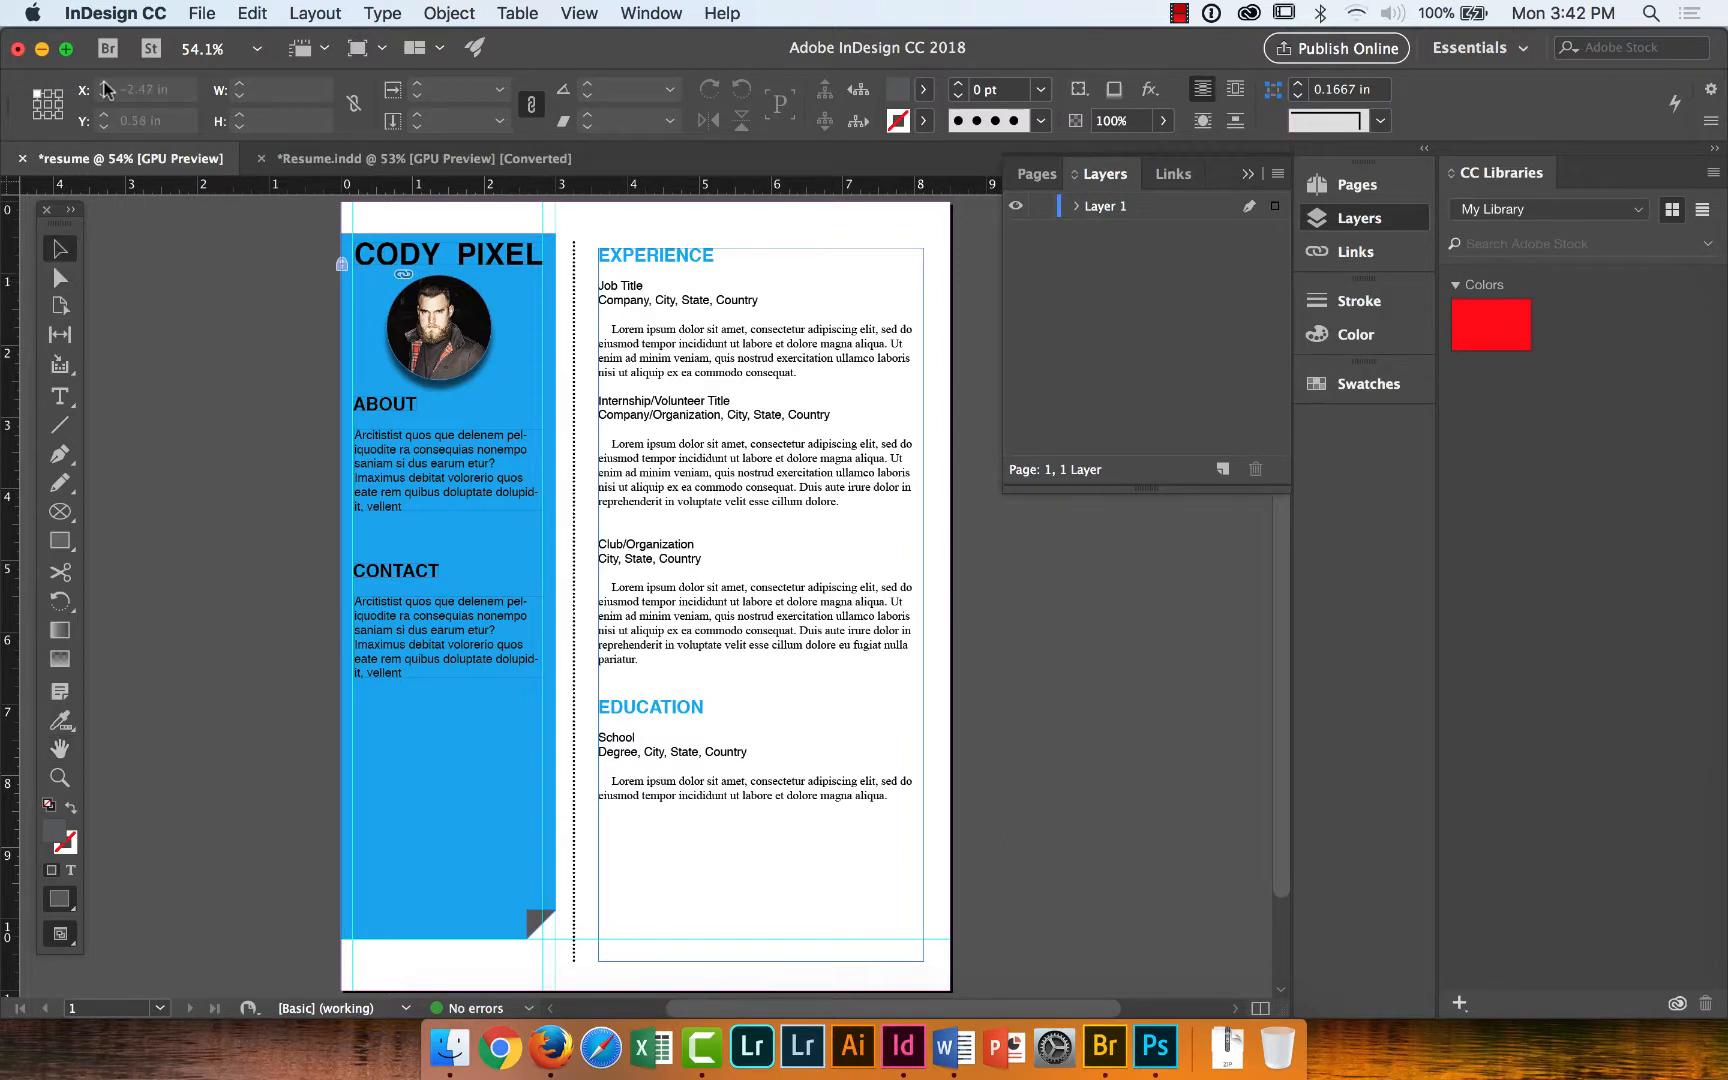
Place cody_headshot.psd at its original size over the middle of the page without selecting a frame first.
click(199, 14)
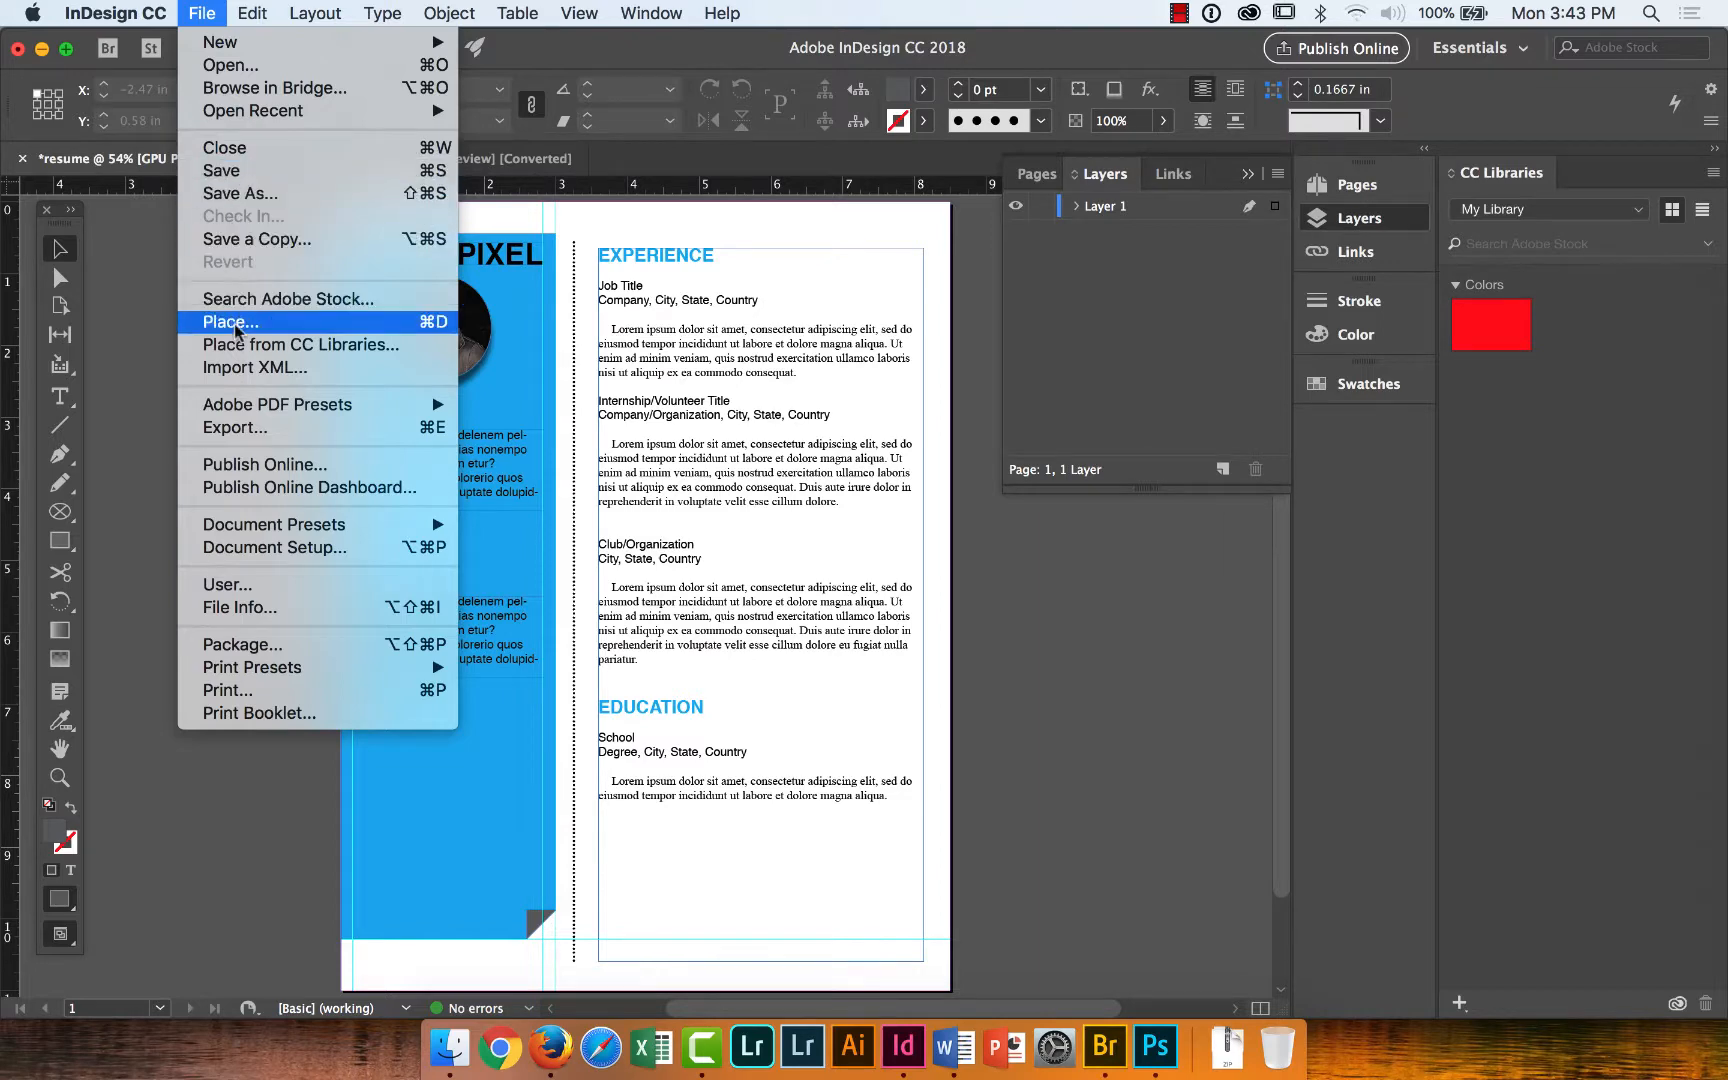
click(288, 320)
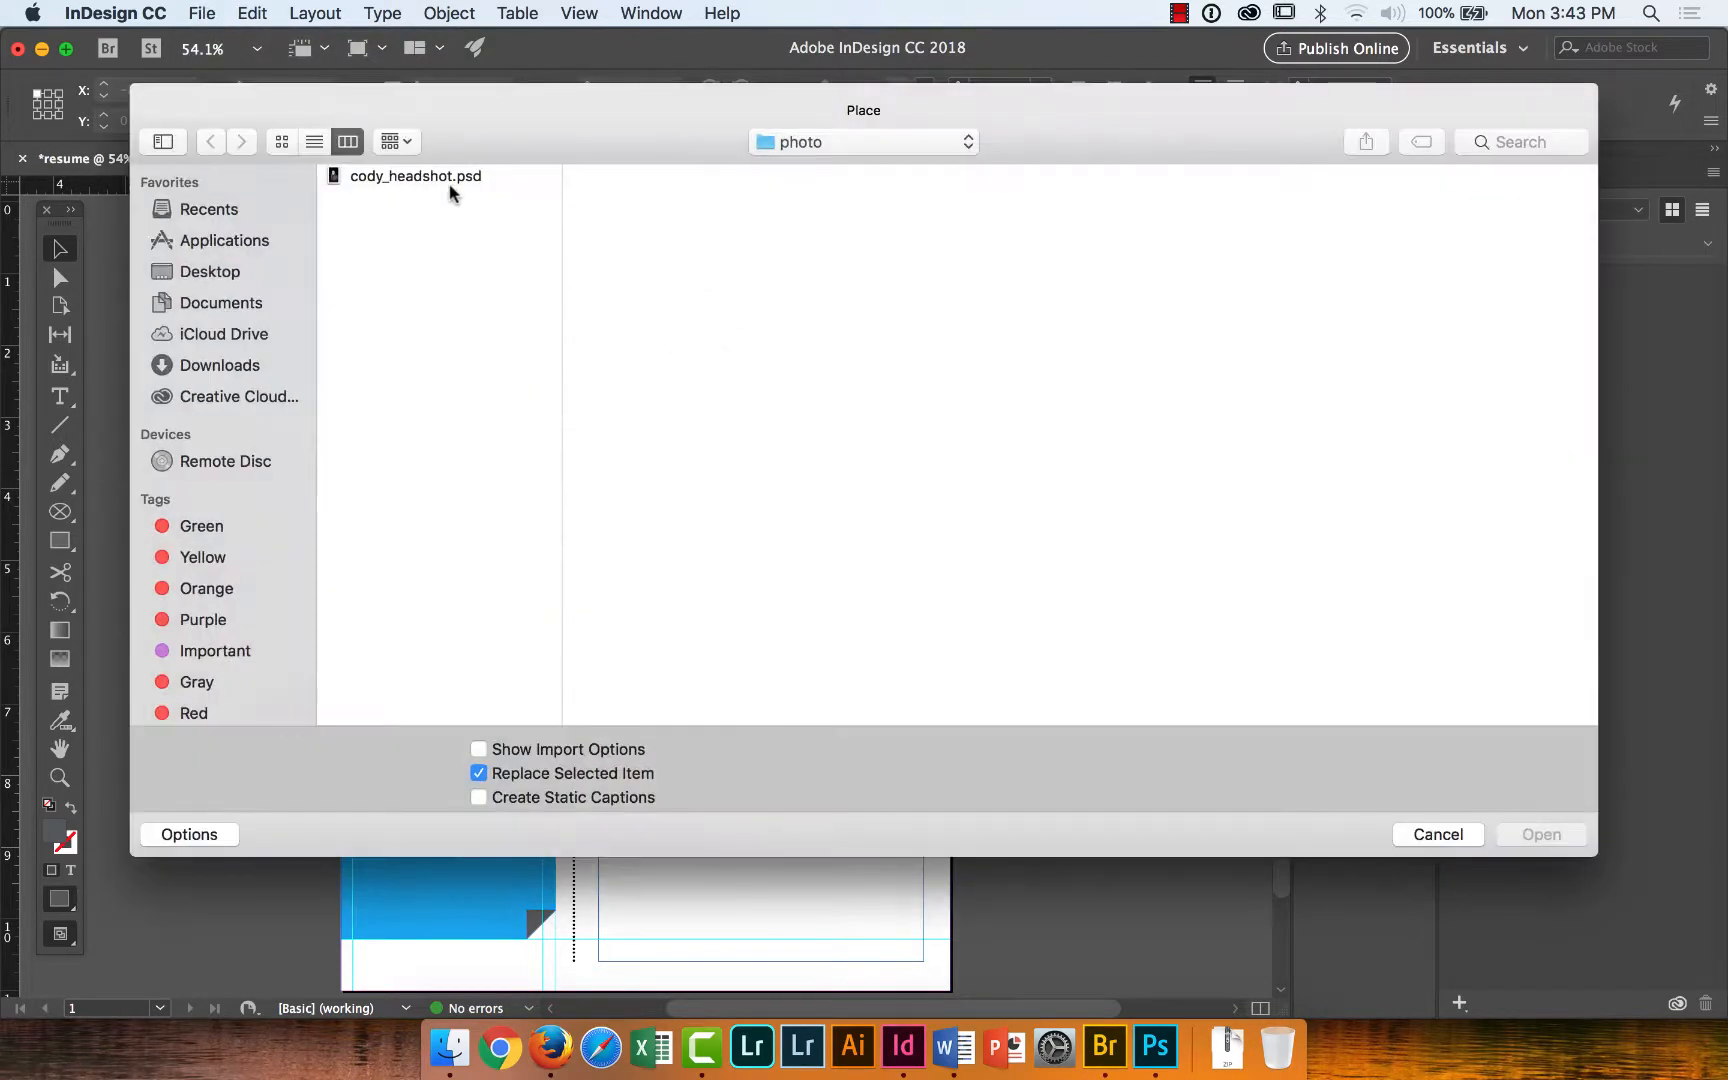
click(447, 180)
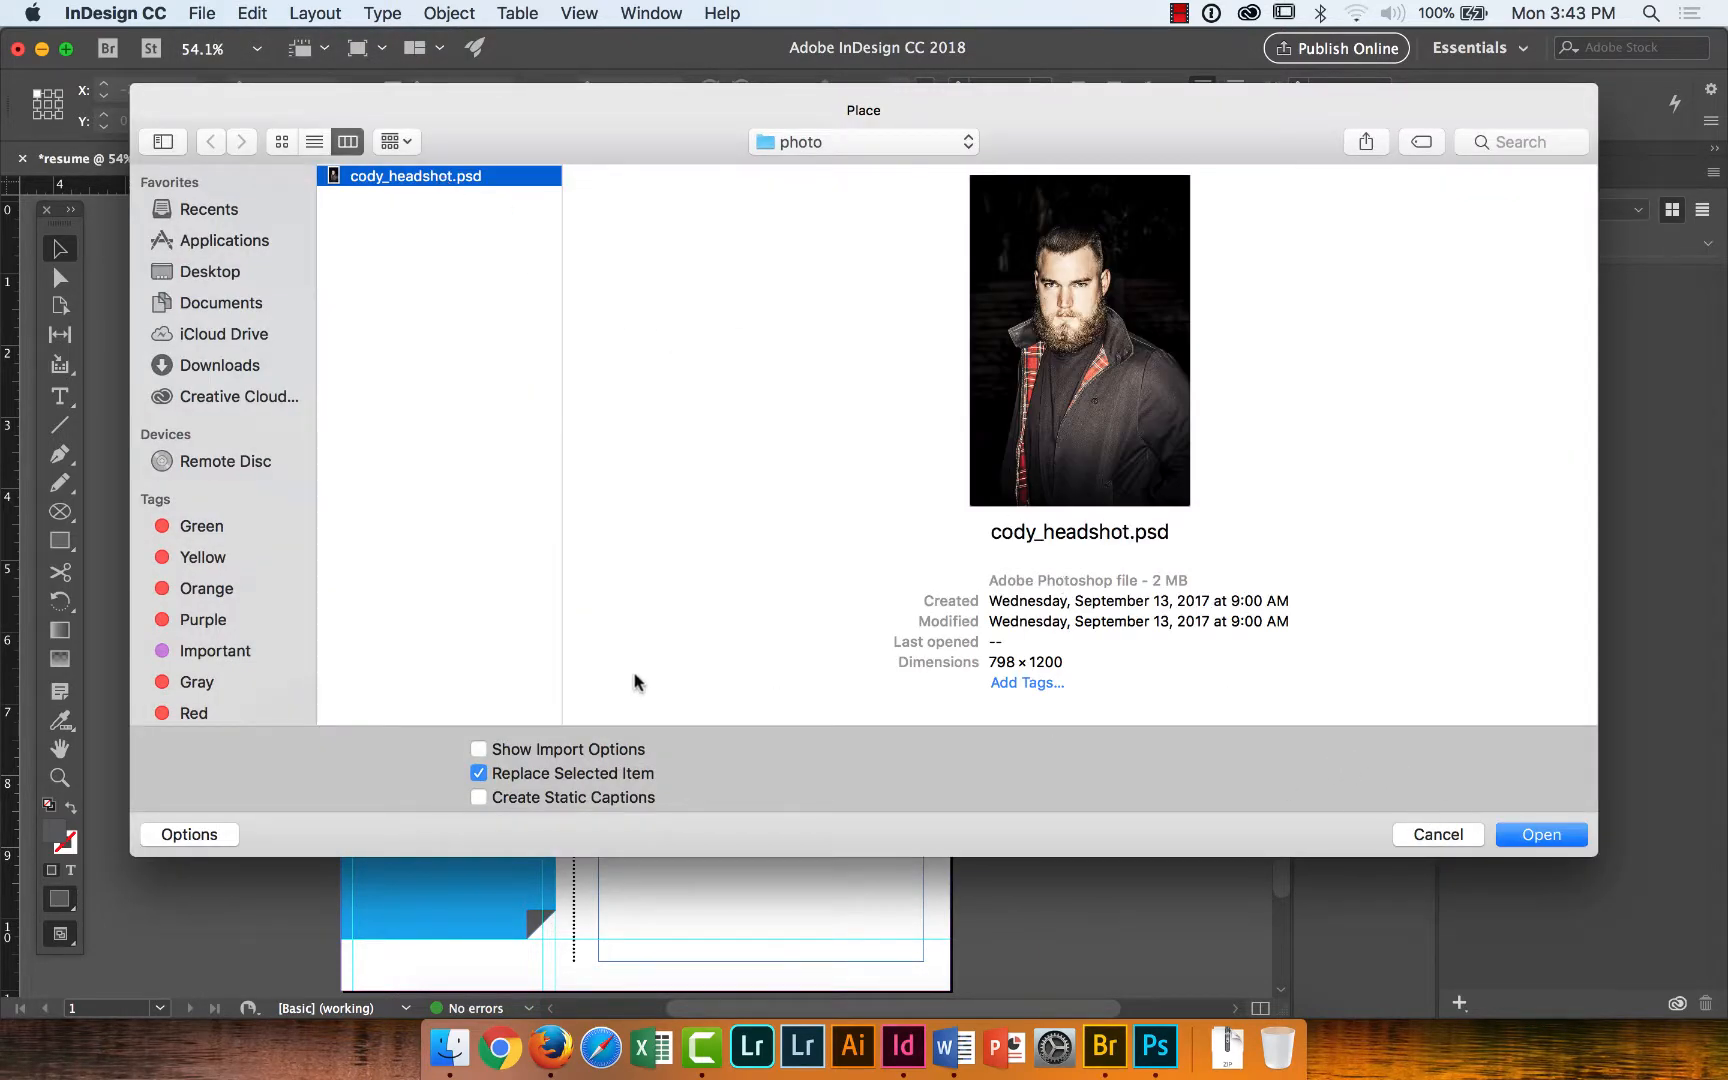
click(1538, 846)
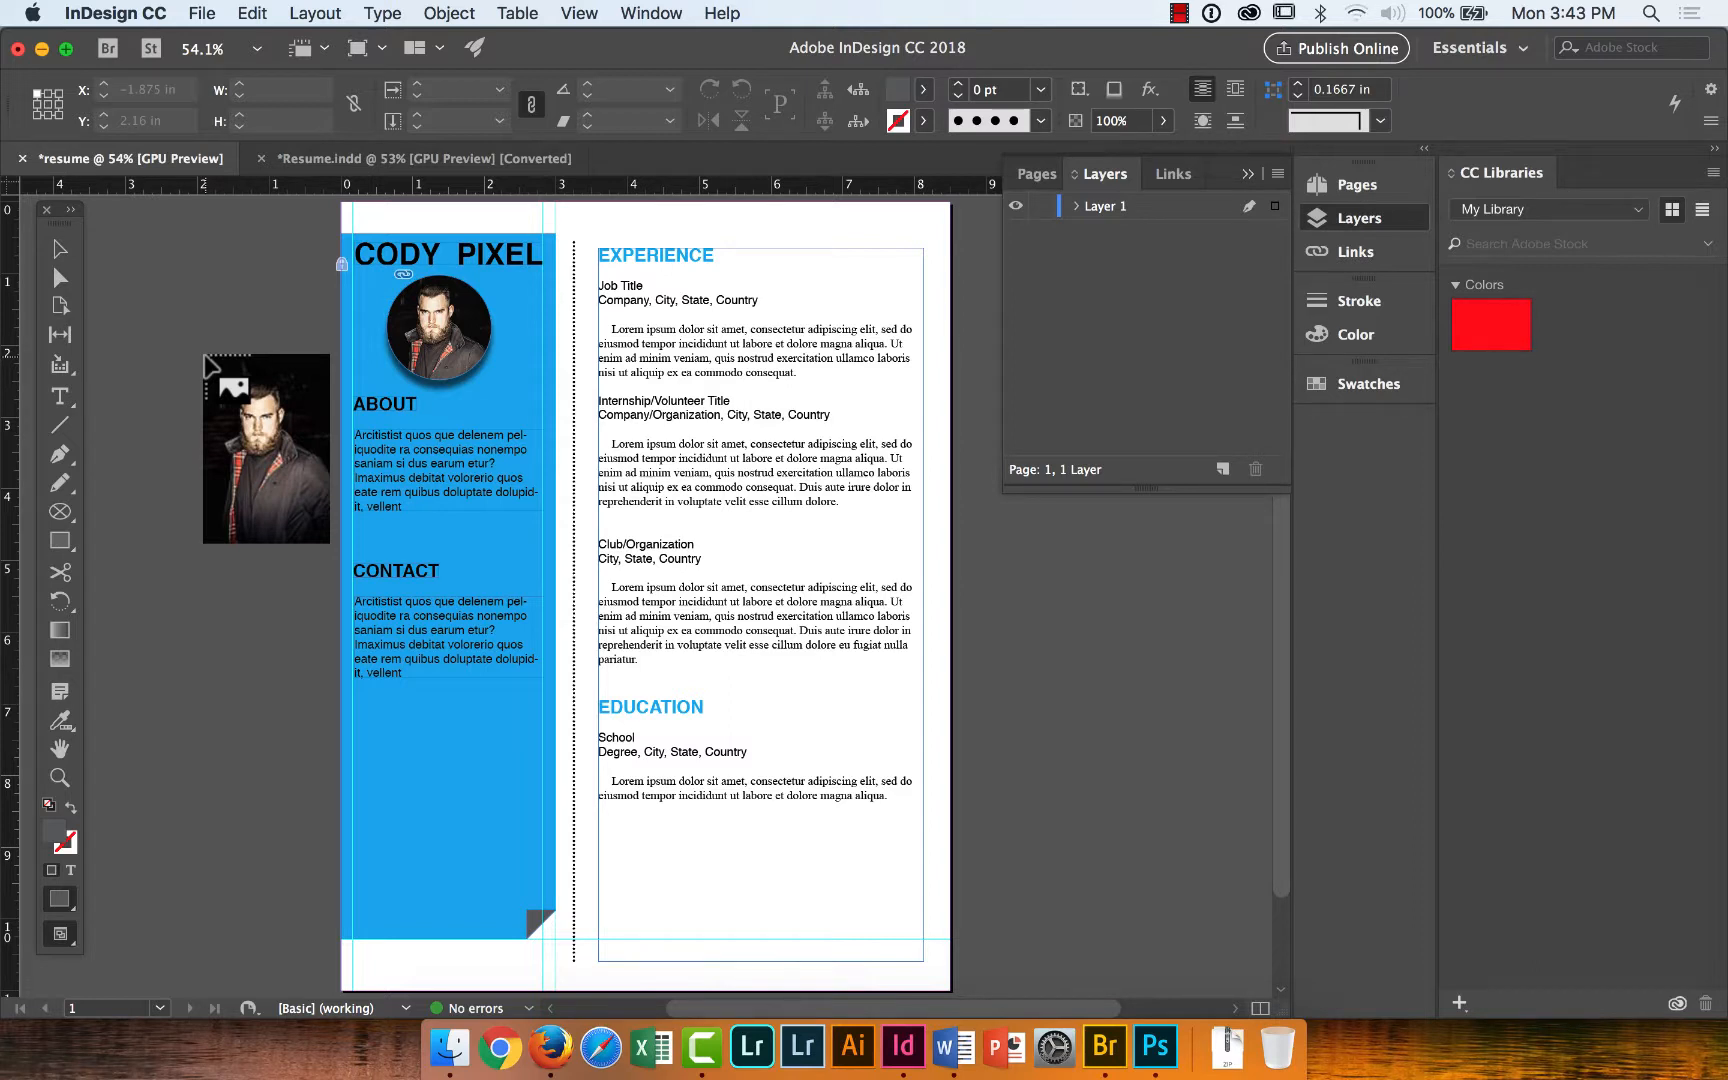
click(496, 385)
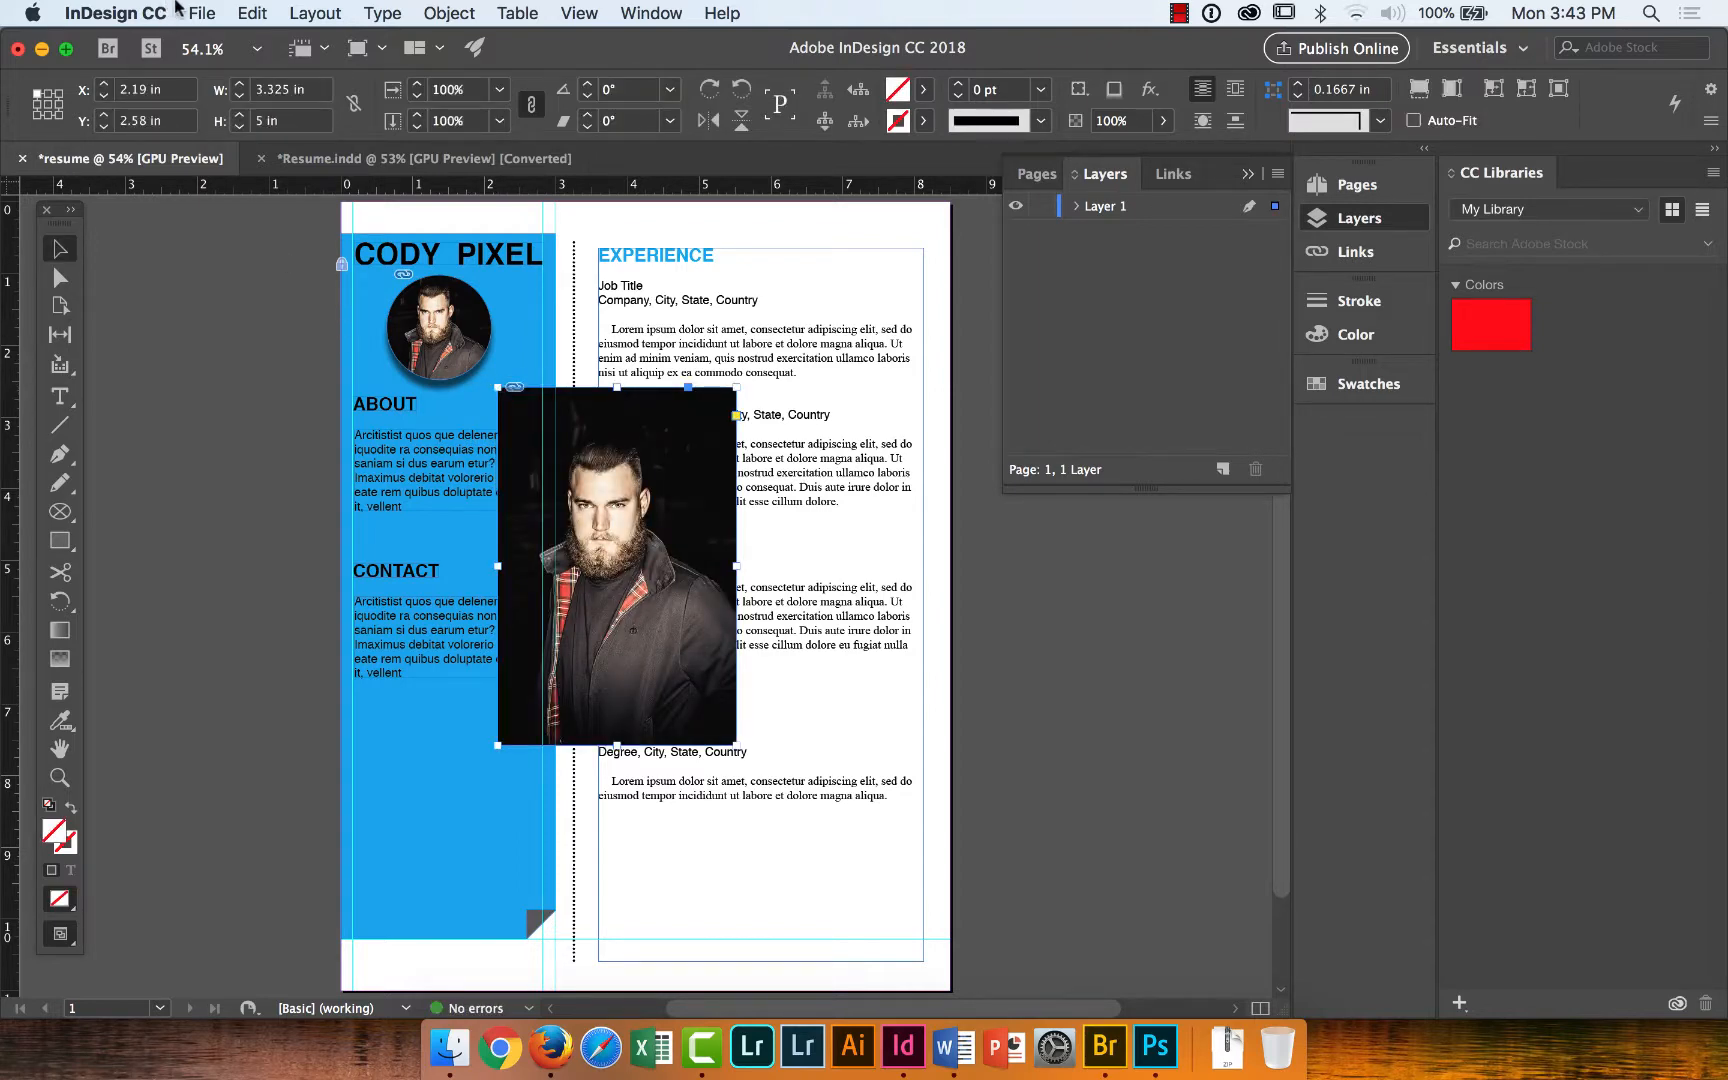
Undo the full-size placement, place the headshot about 1 × 1.5 in beside the Experience heading, and delete it.
click(252, 13)
click(285, 42)
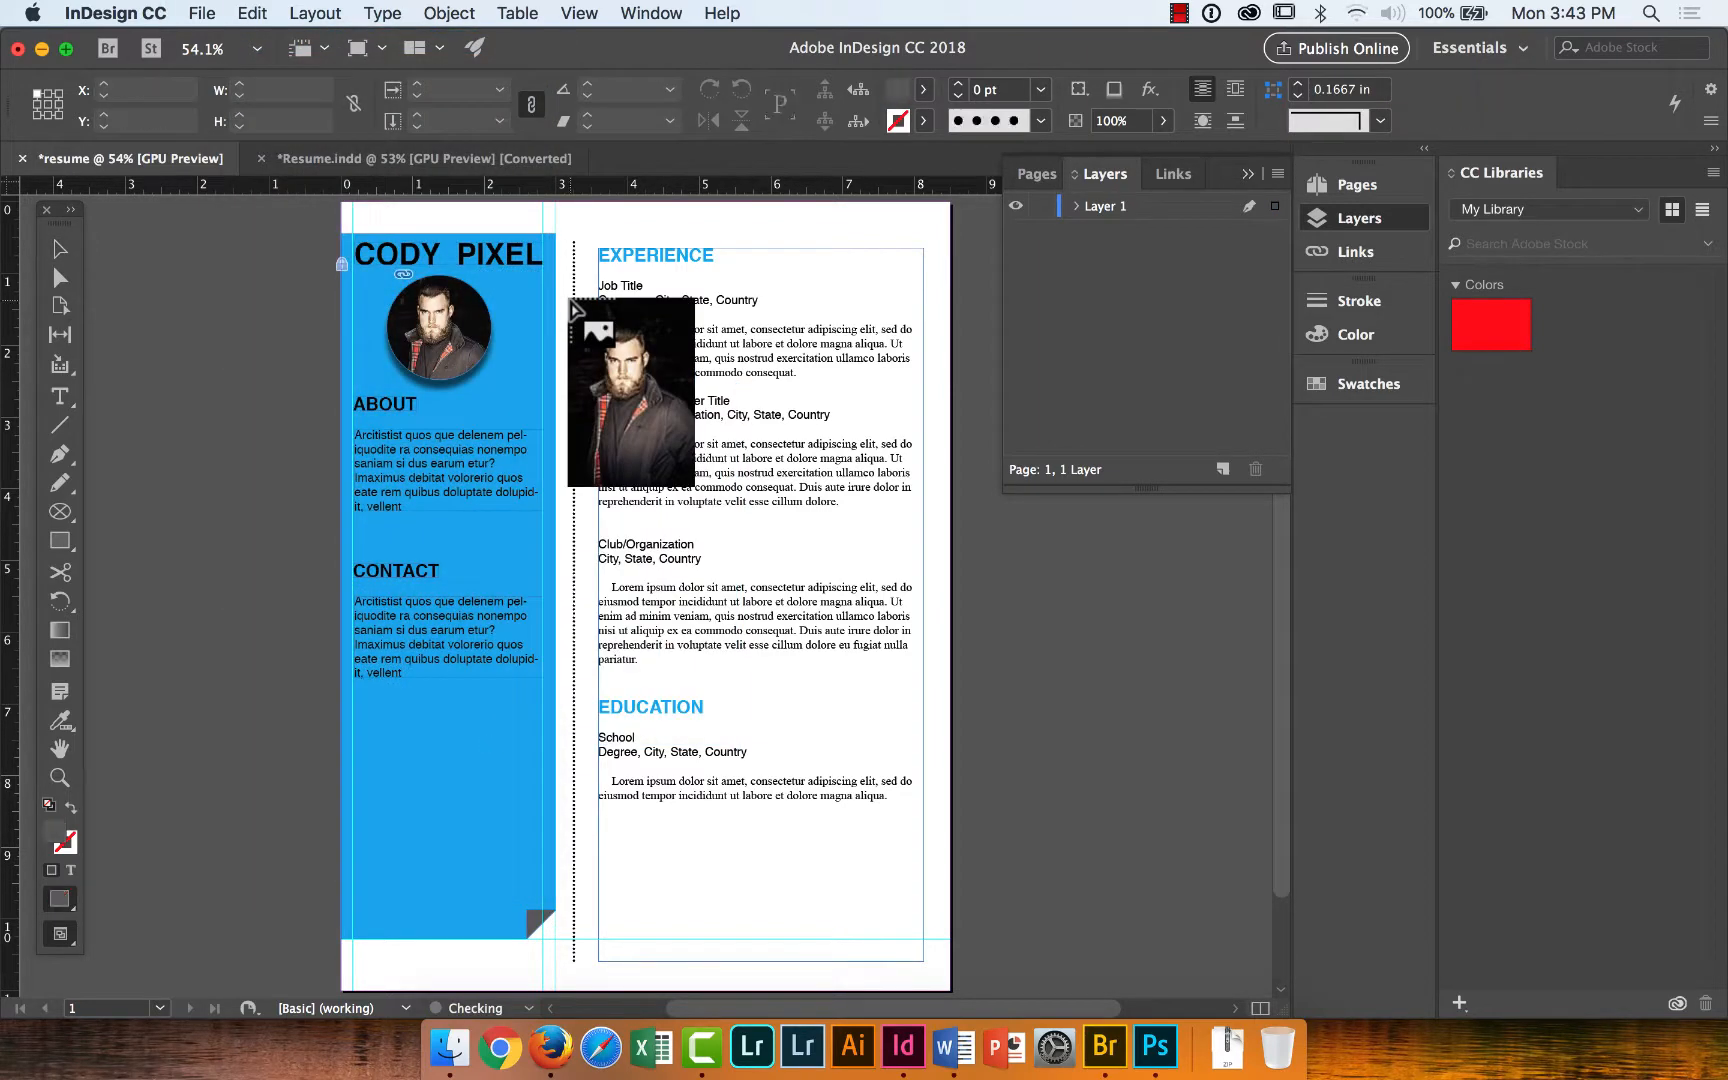
drag(745, 255, 833, 308)
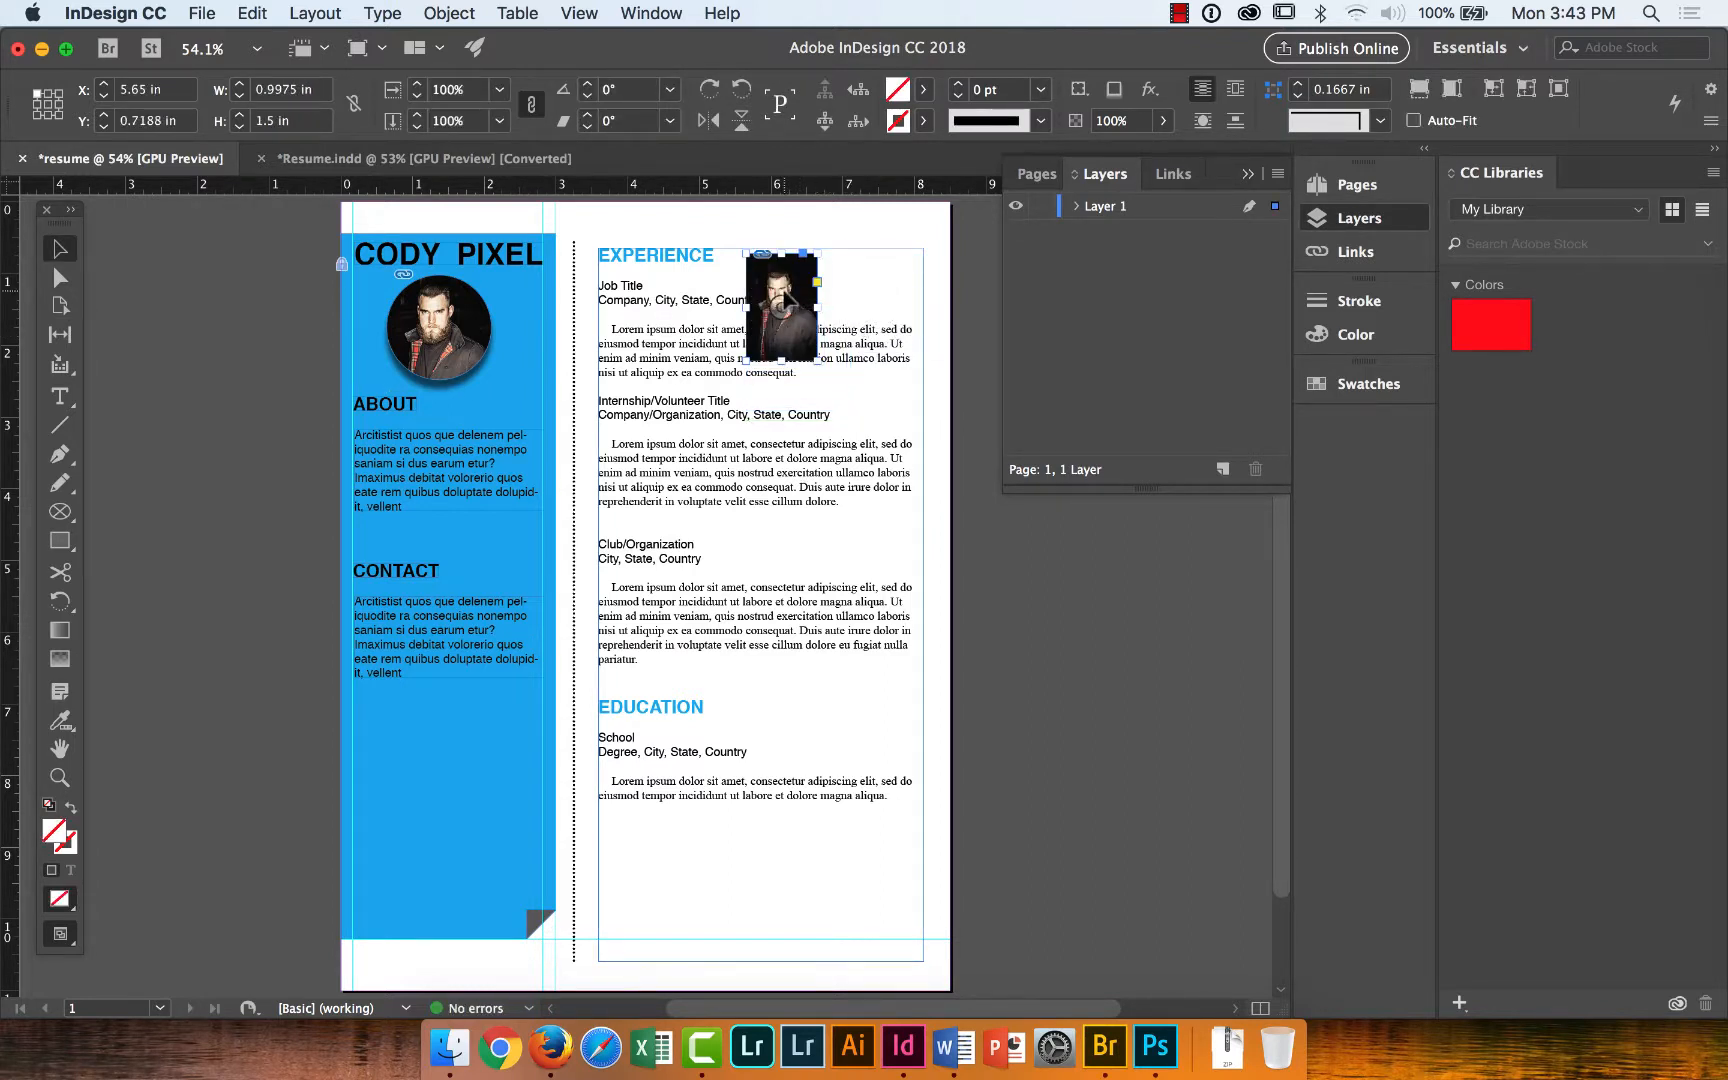
key(Delete)
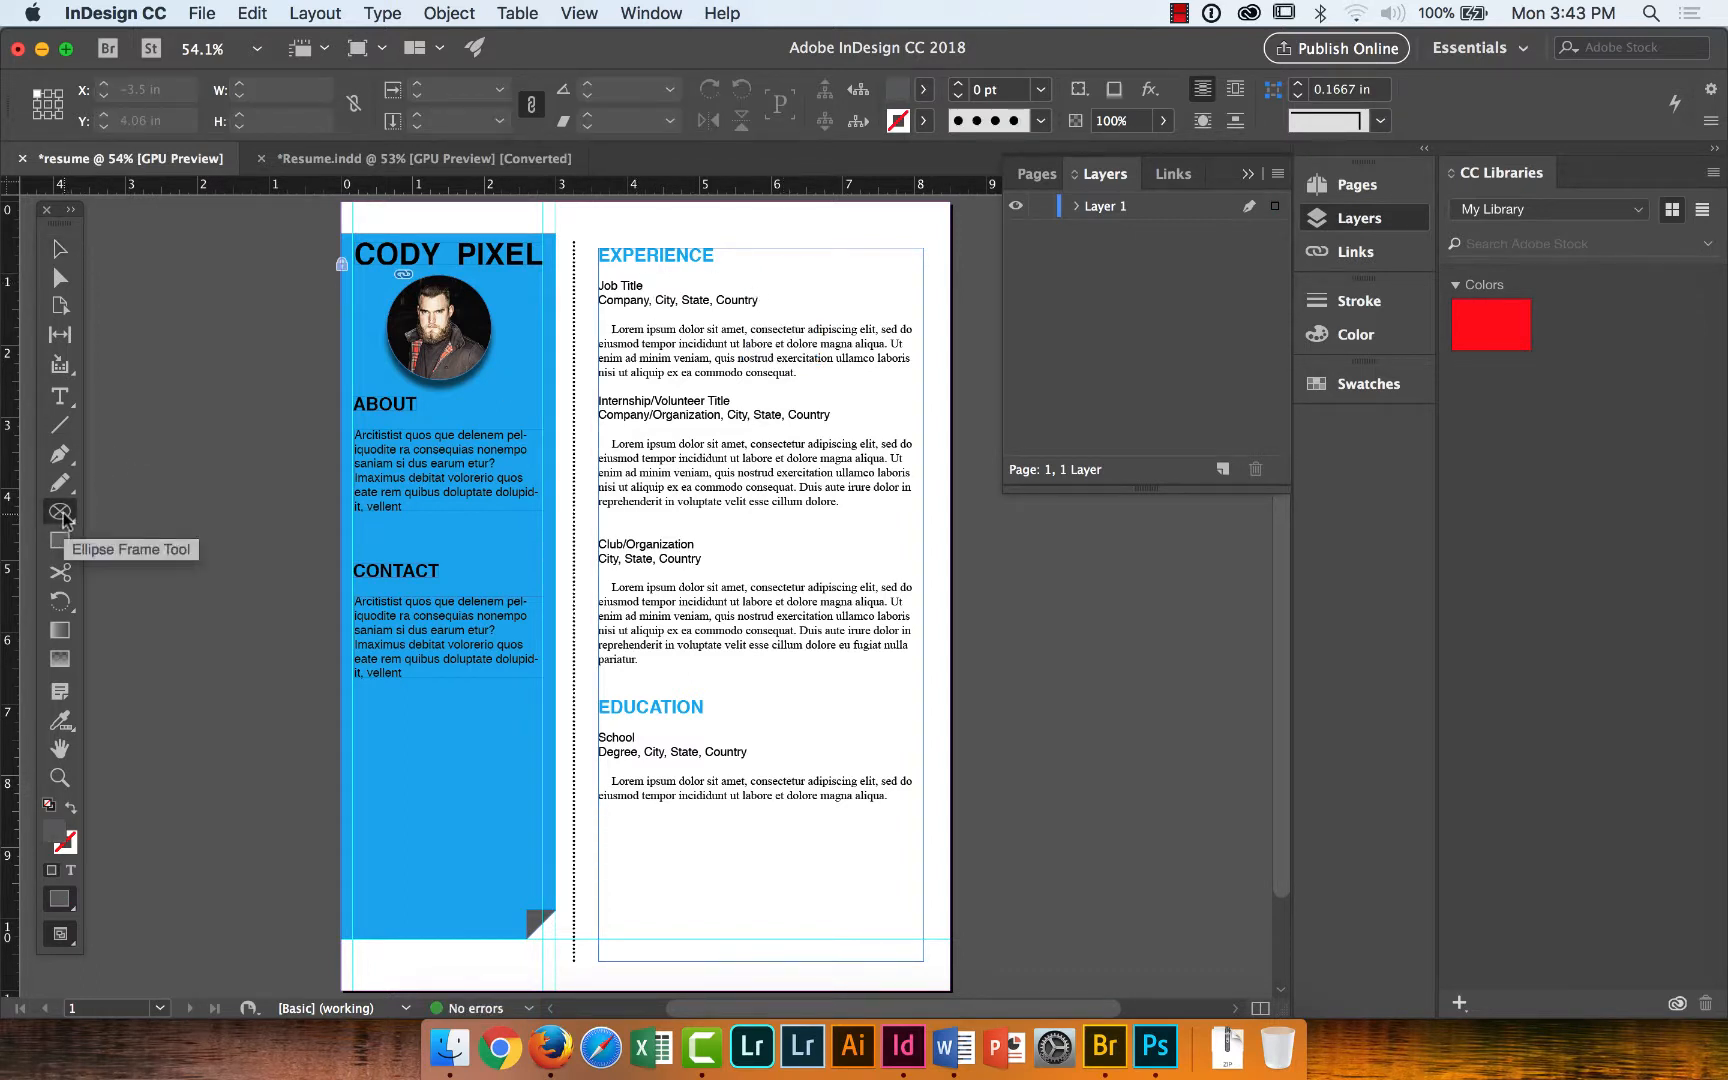
Draw an empty rectangular frame about 2.18 × 1.13 in below the Contact text in the blue sidebar, and deselect it.
drag(60, 511, 122, 549)
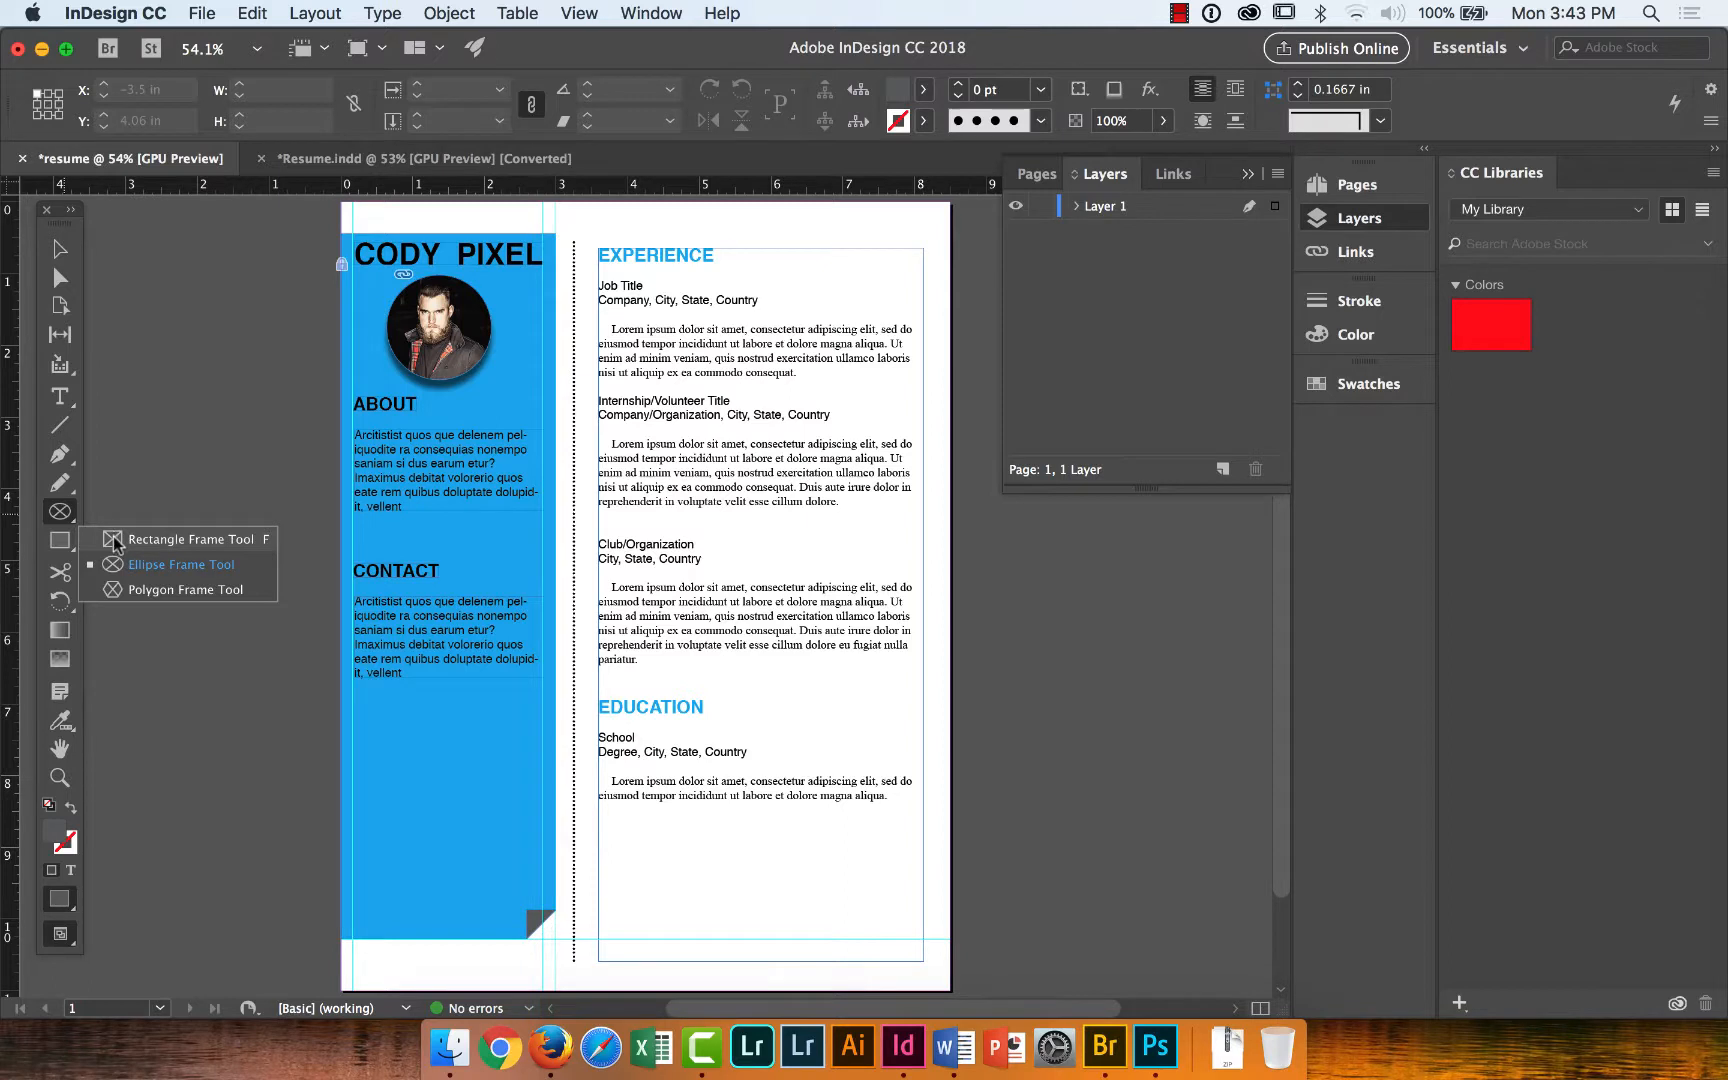
click(115, 540)
drag(365, 727, 522, 807)
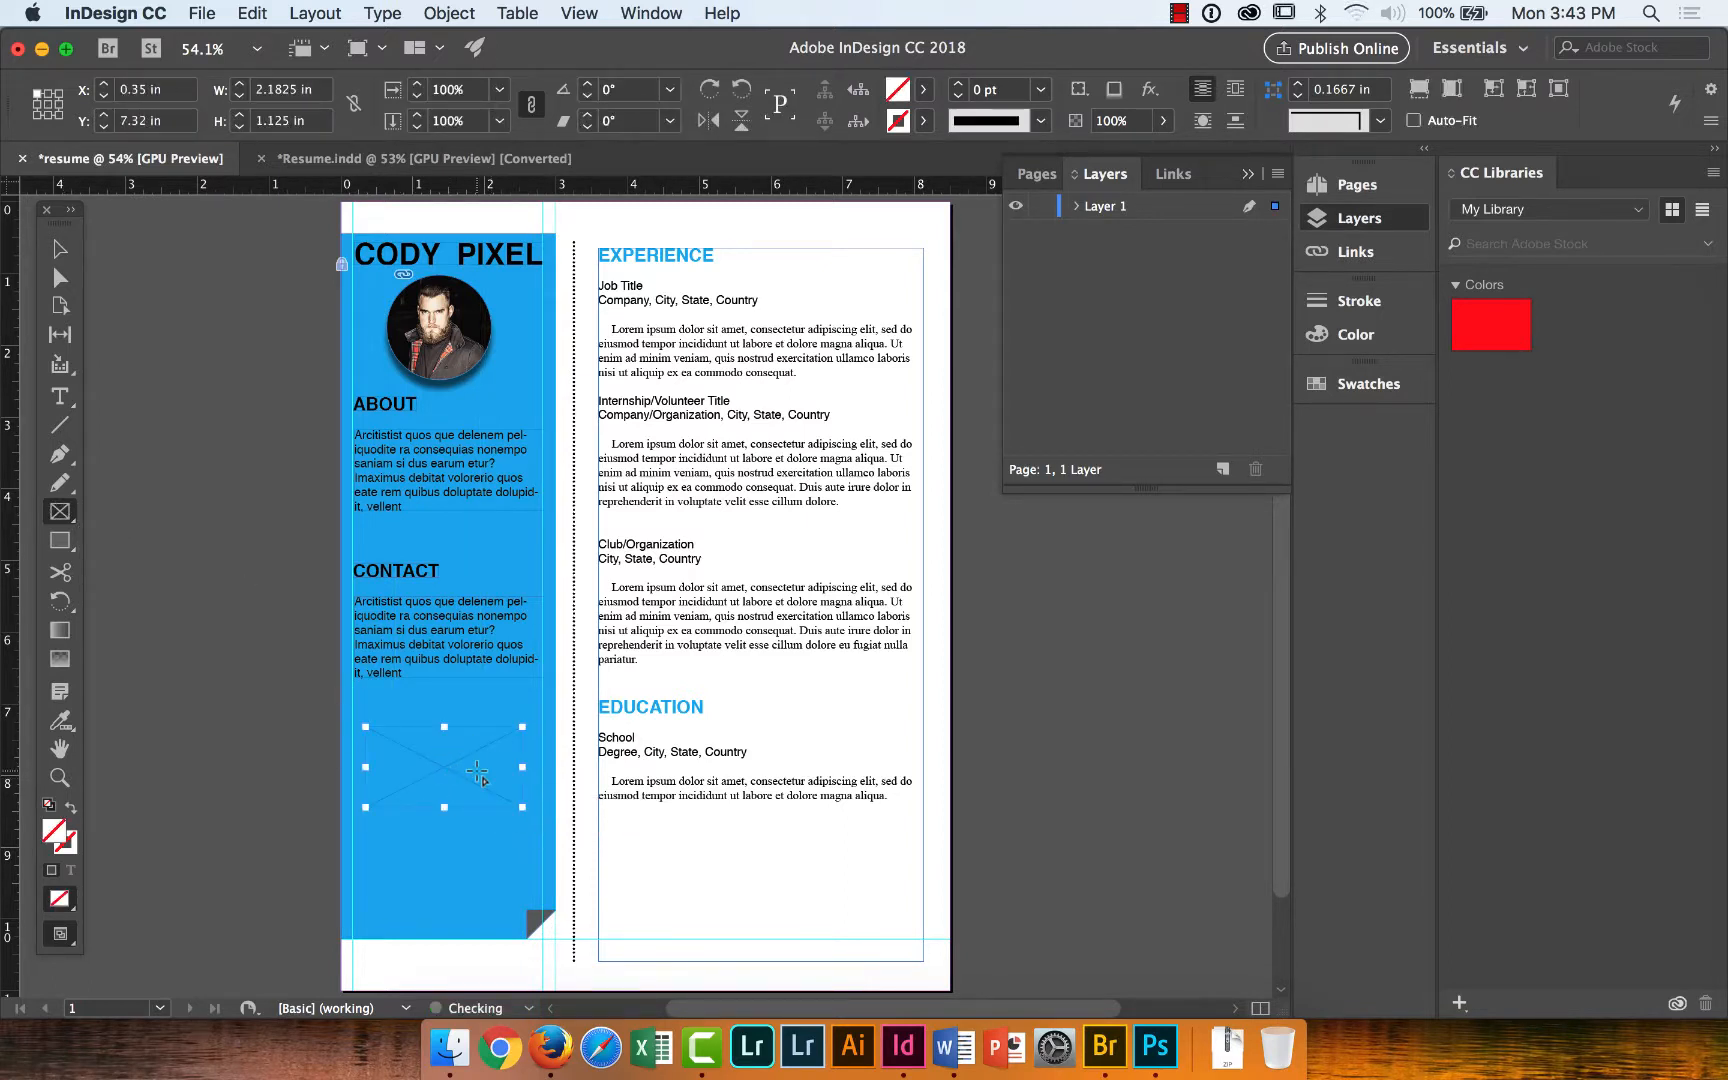
click(60, 248)
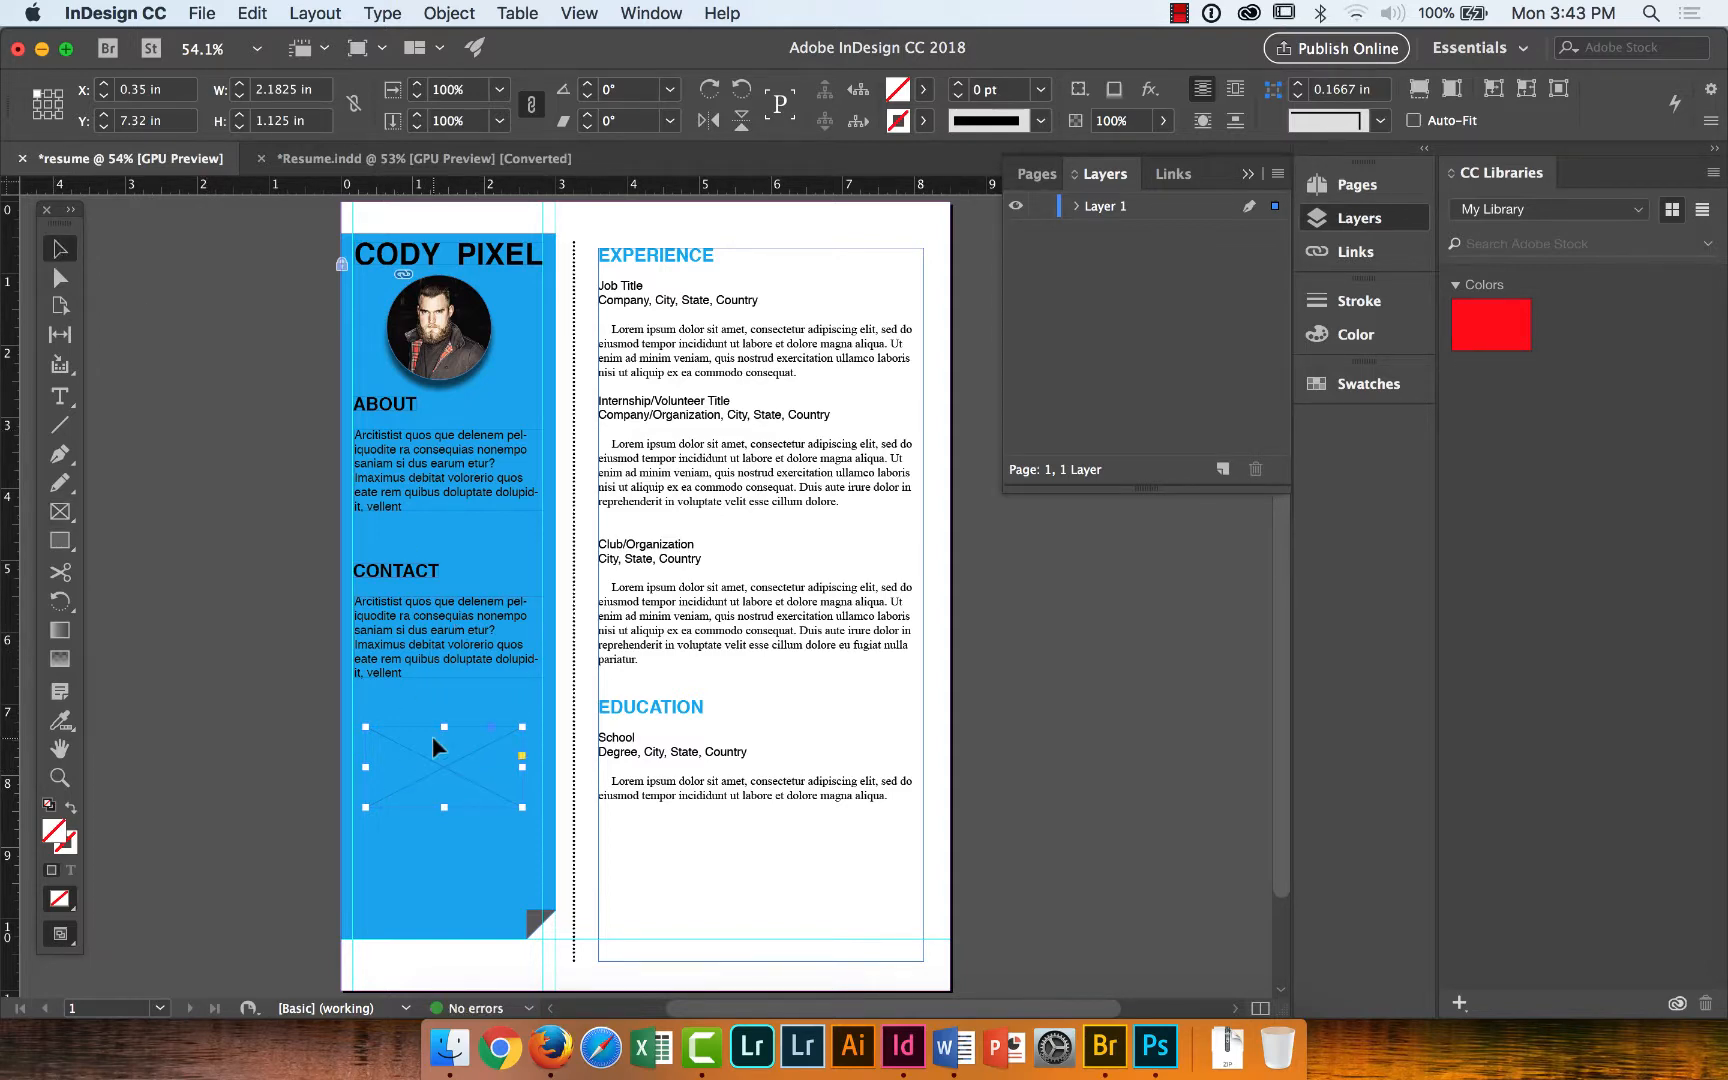
click(204, 14)
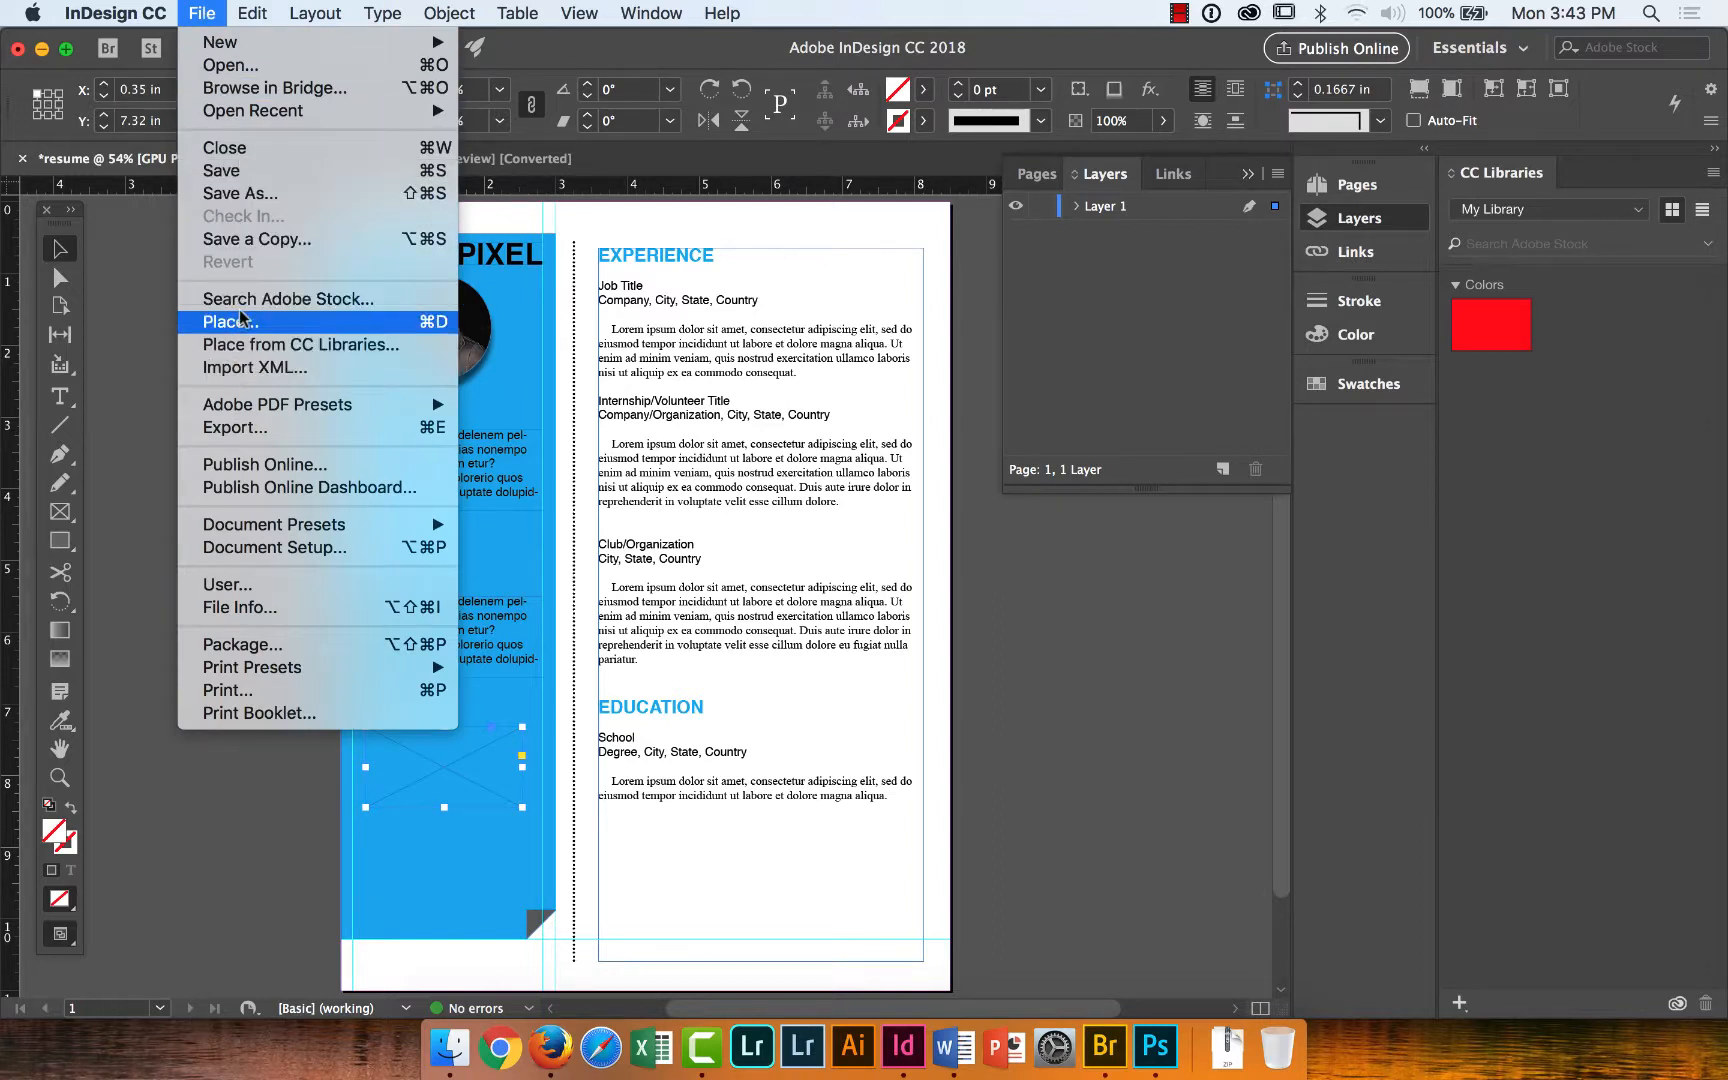
click(118, 314)
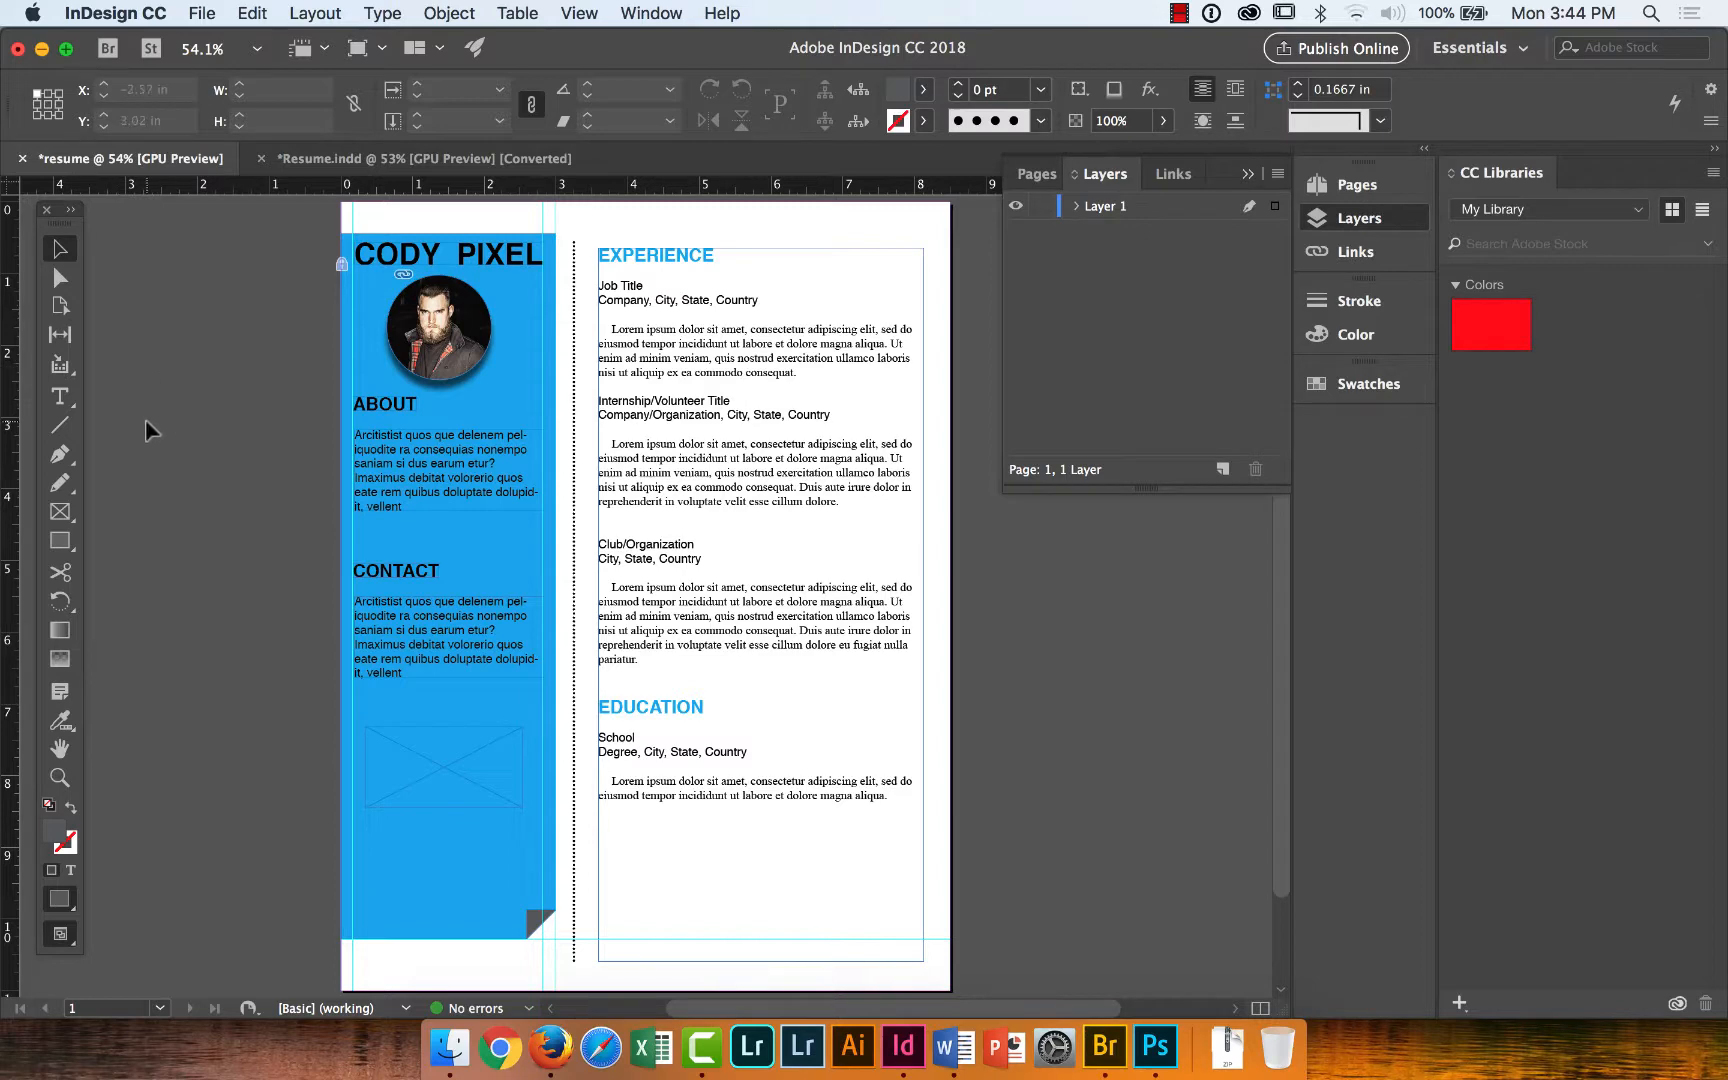
Switch to Bridge, go up to the students folder, and read createLinksWhen PlacingText.txt before closing it.
click(1104, 1046)
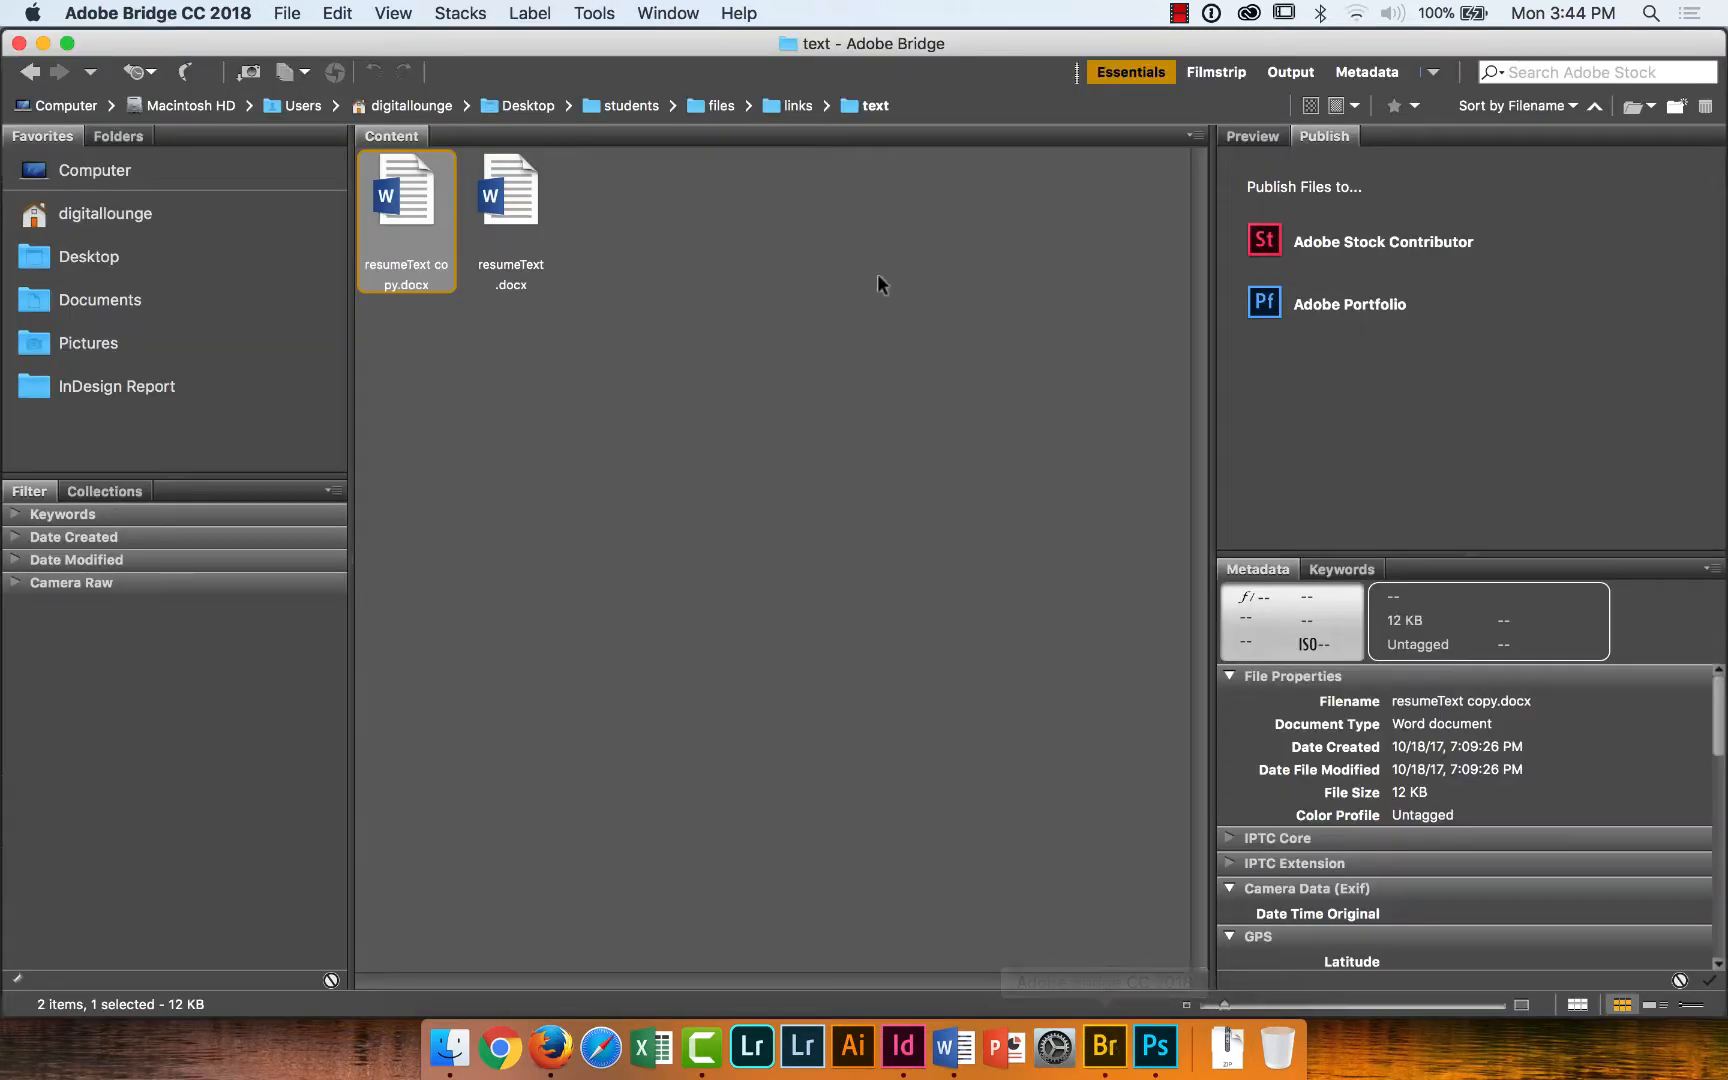
click(724, 105)
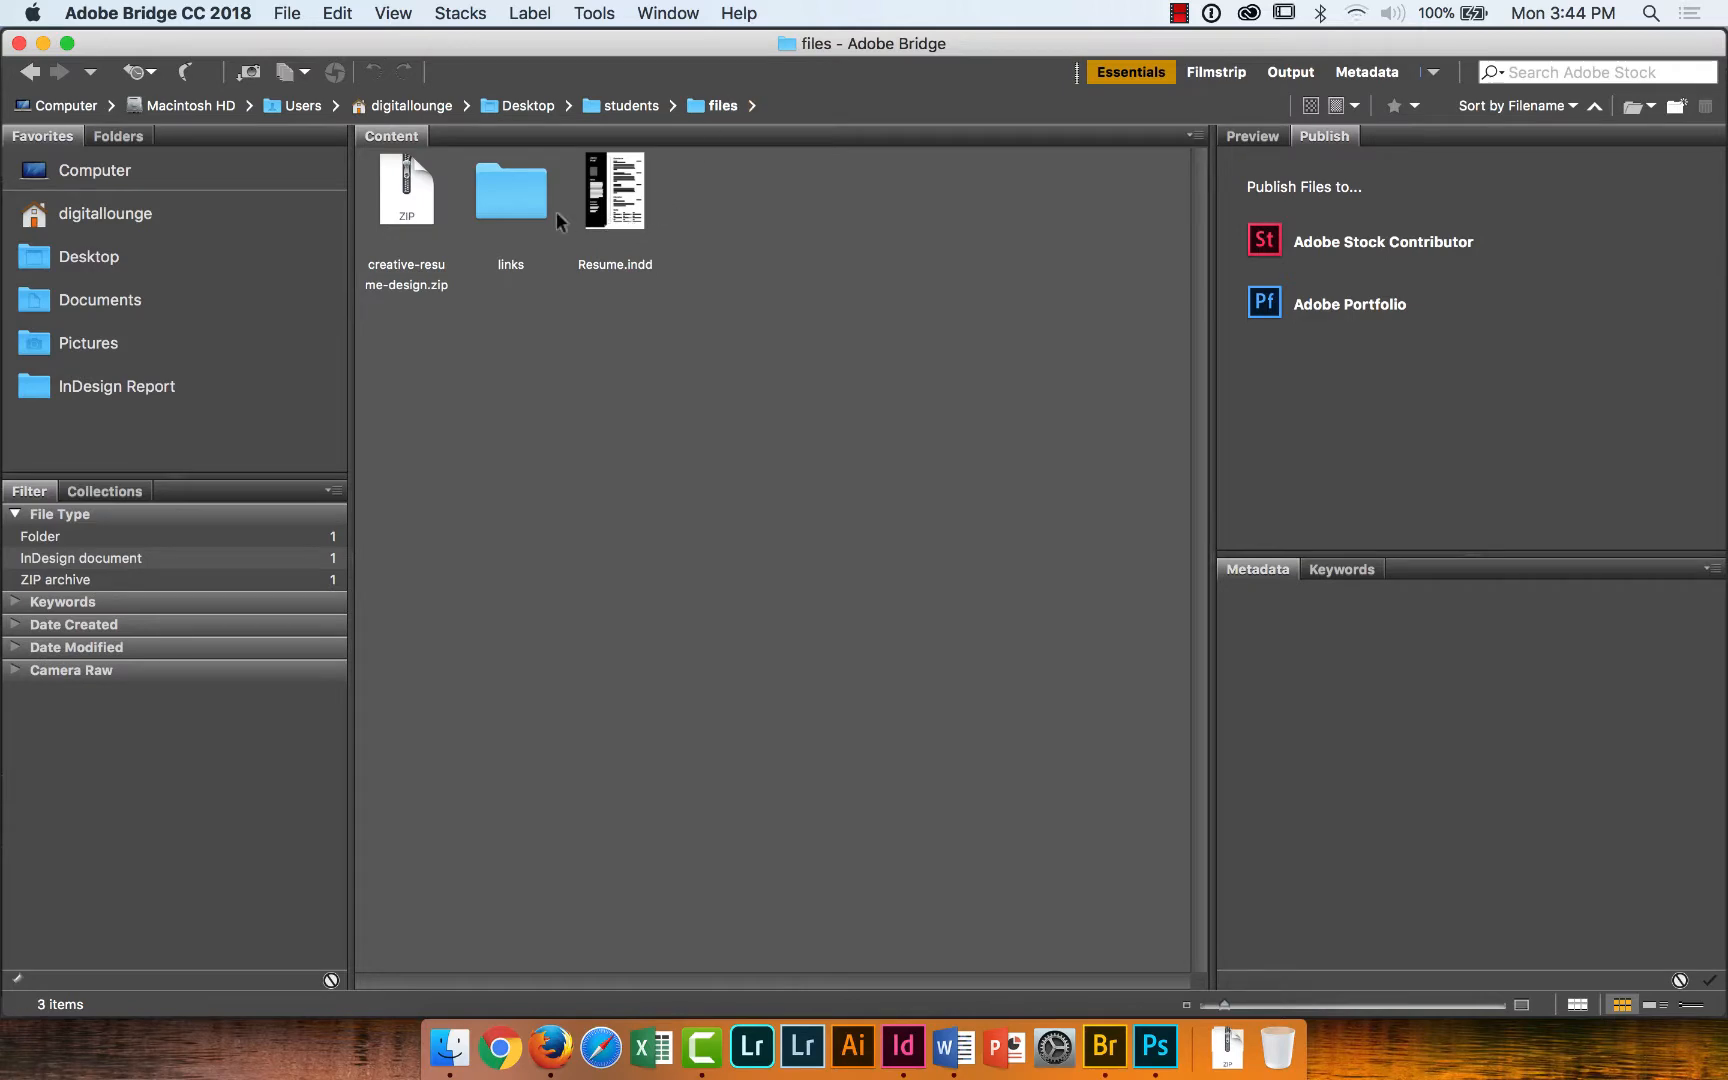
click(636, 106)
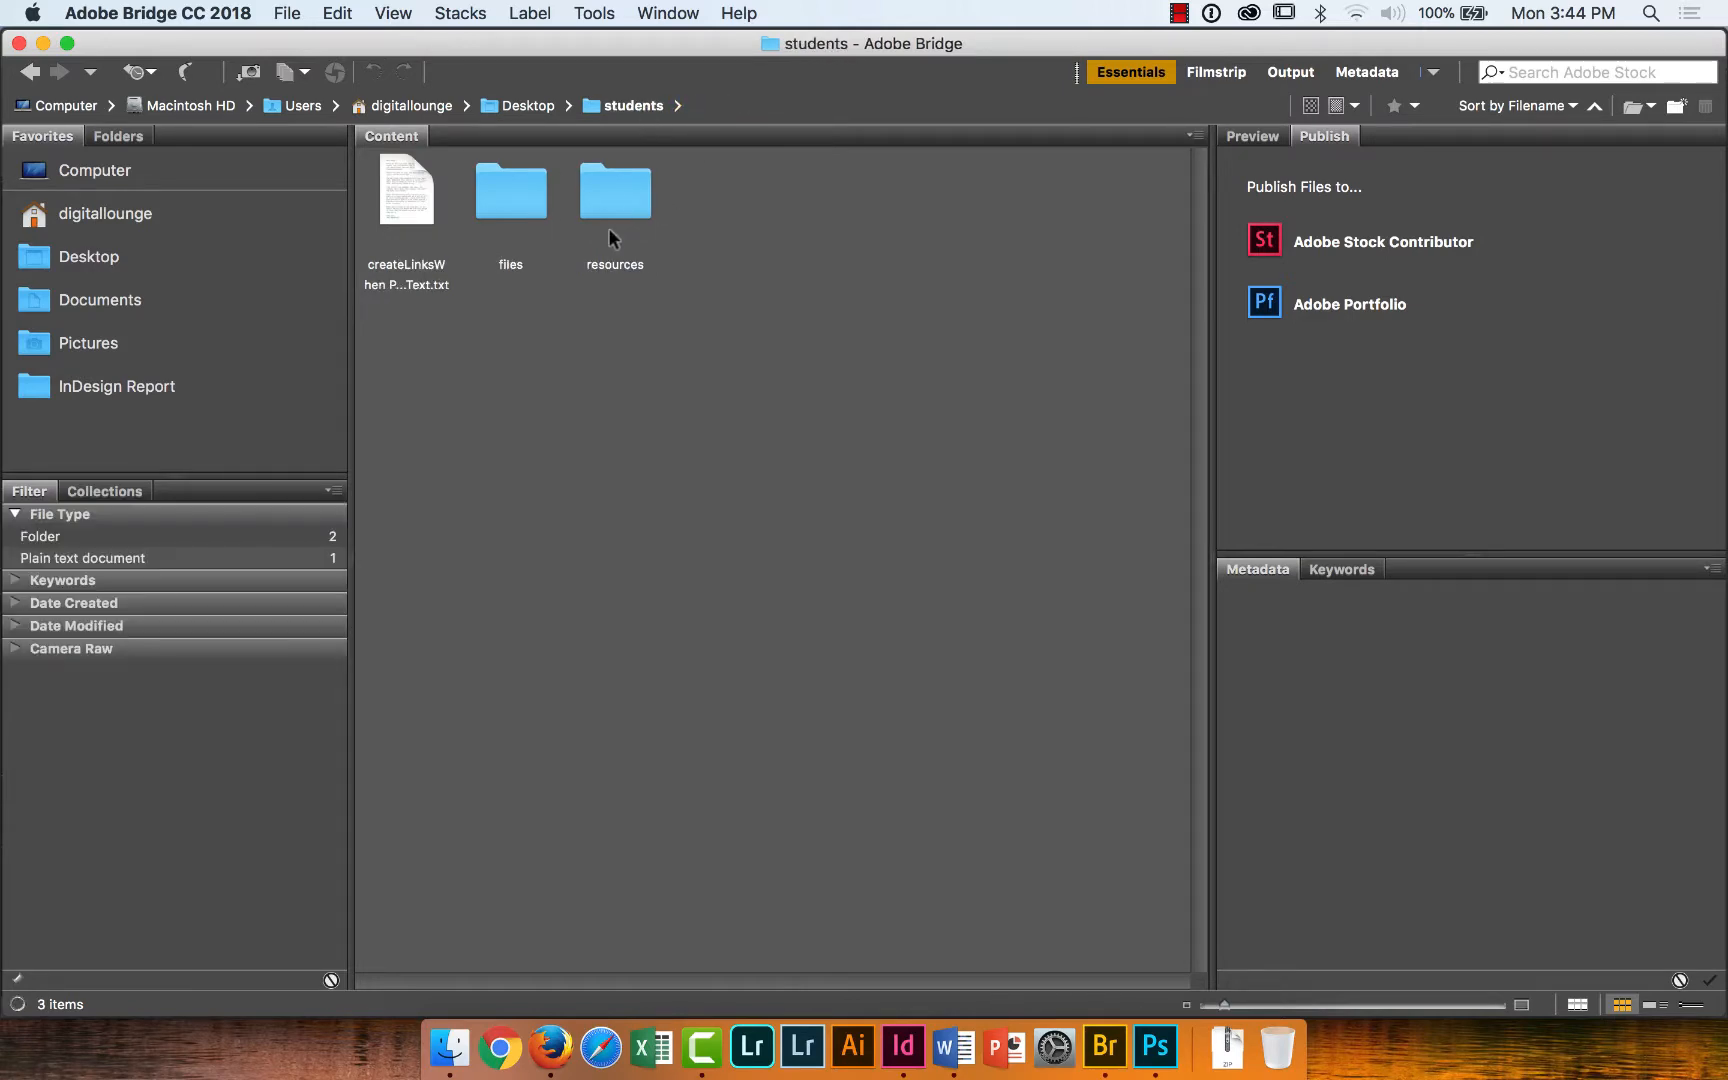
double_click(392, 218)
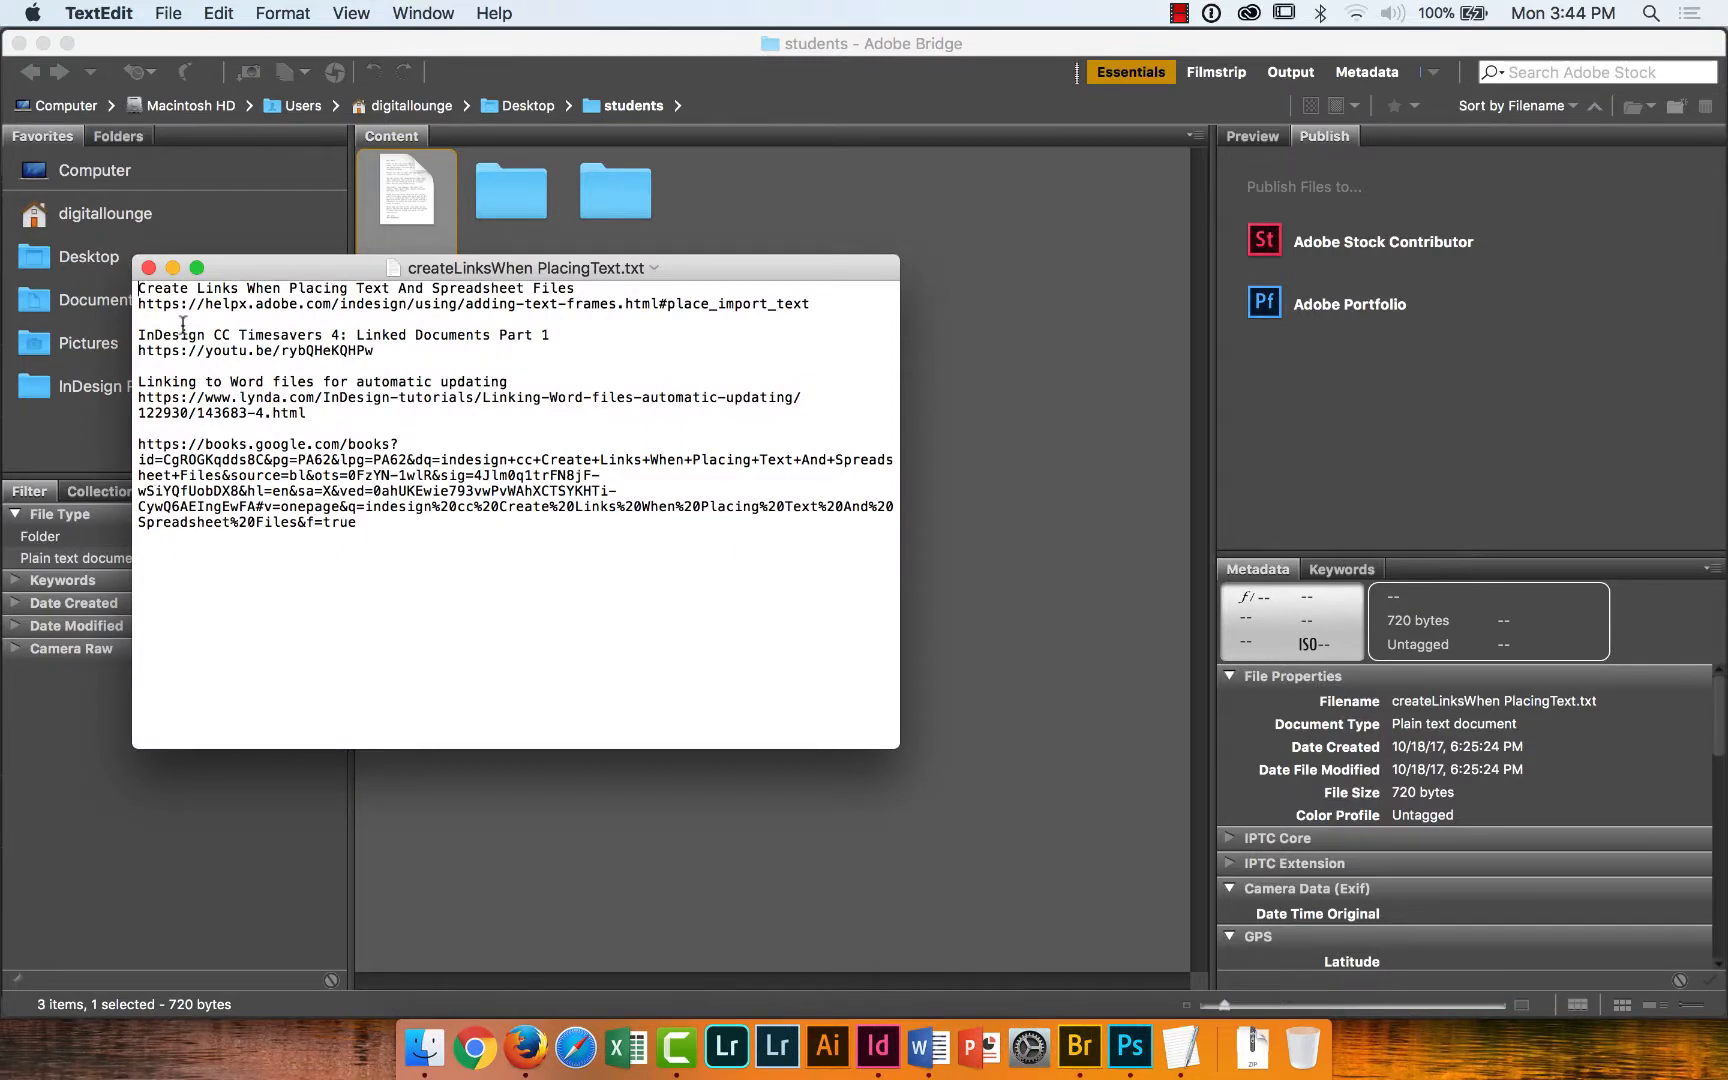
click(148, 267)
Open the resources folder, view the excellent-resume PNG infographic in Photoshop, and return to Bridge.
double_click(587, 194)
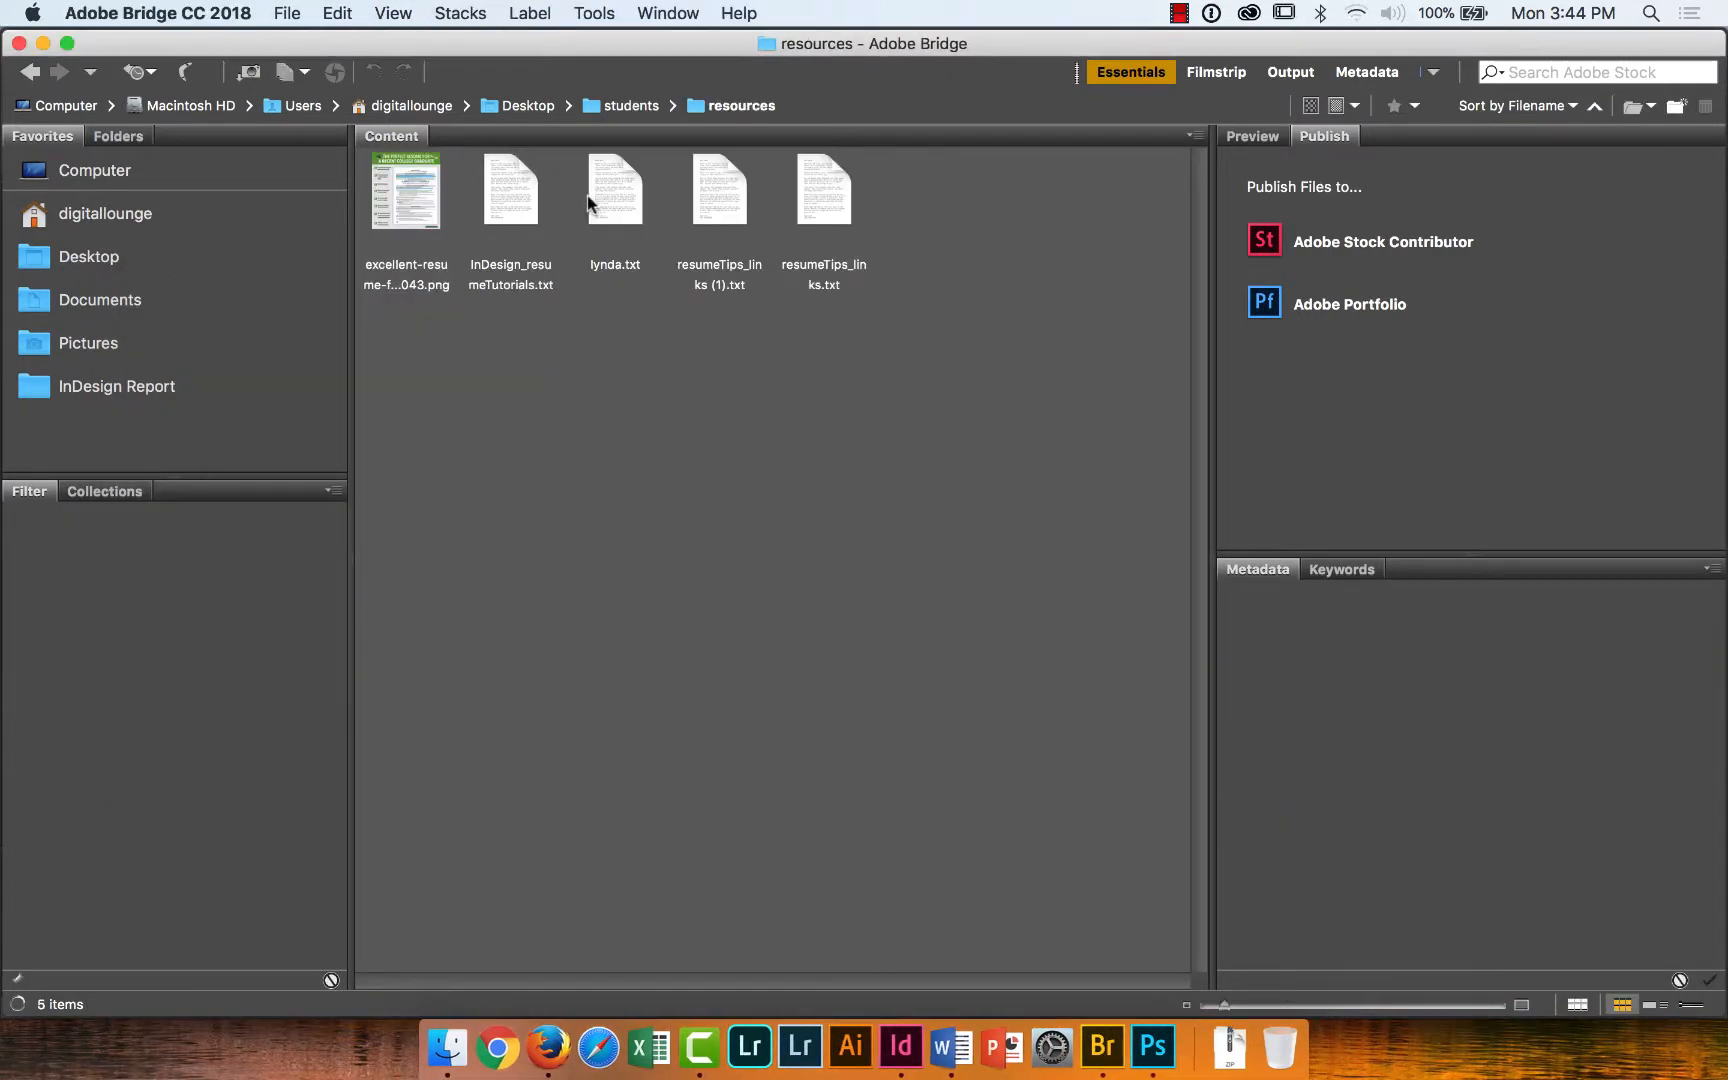
click(397, 238)
double_click(396, 238)
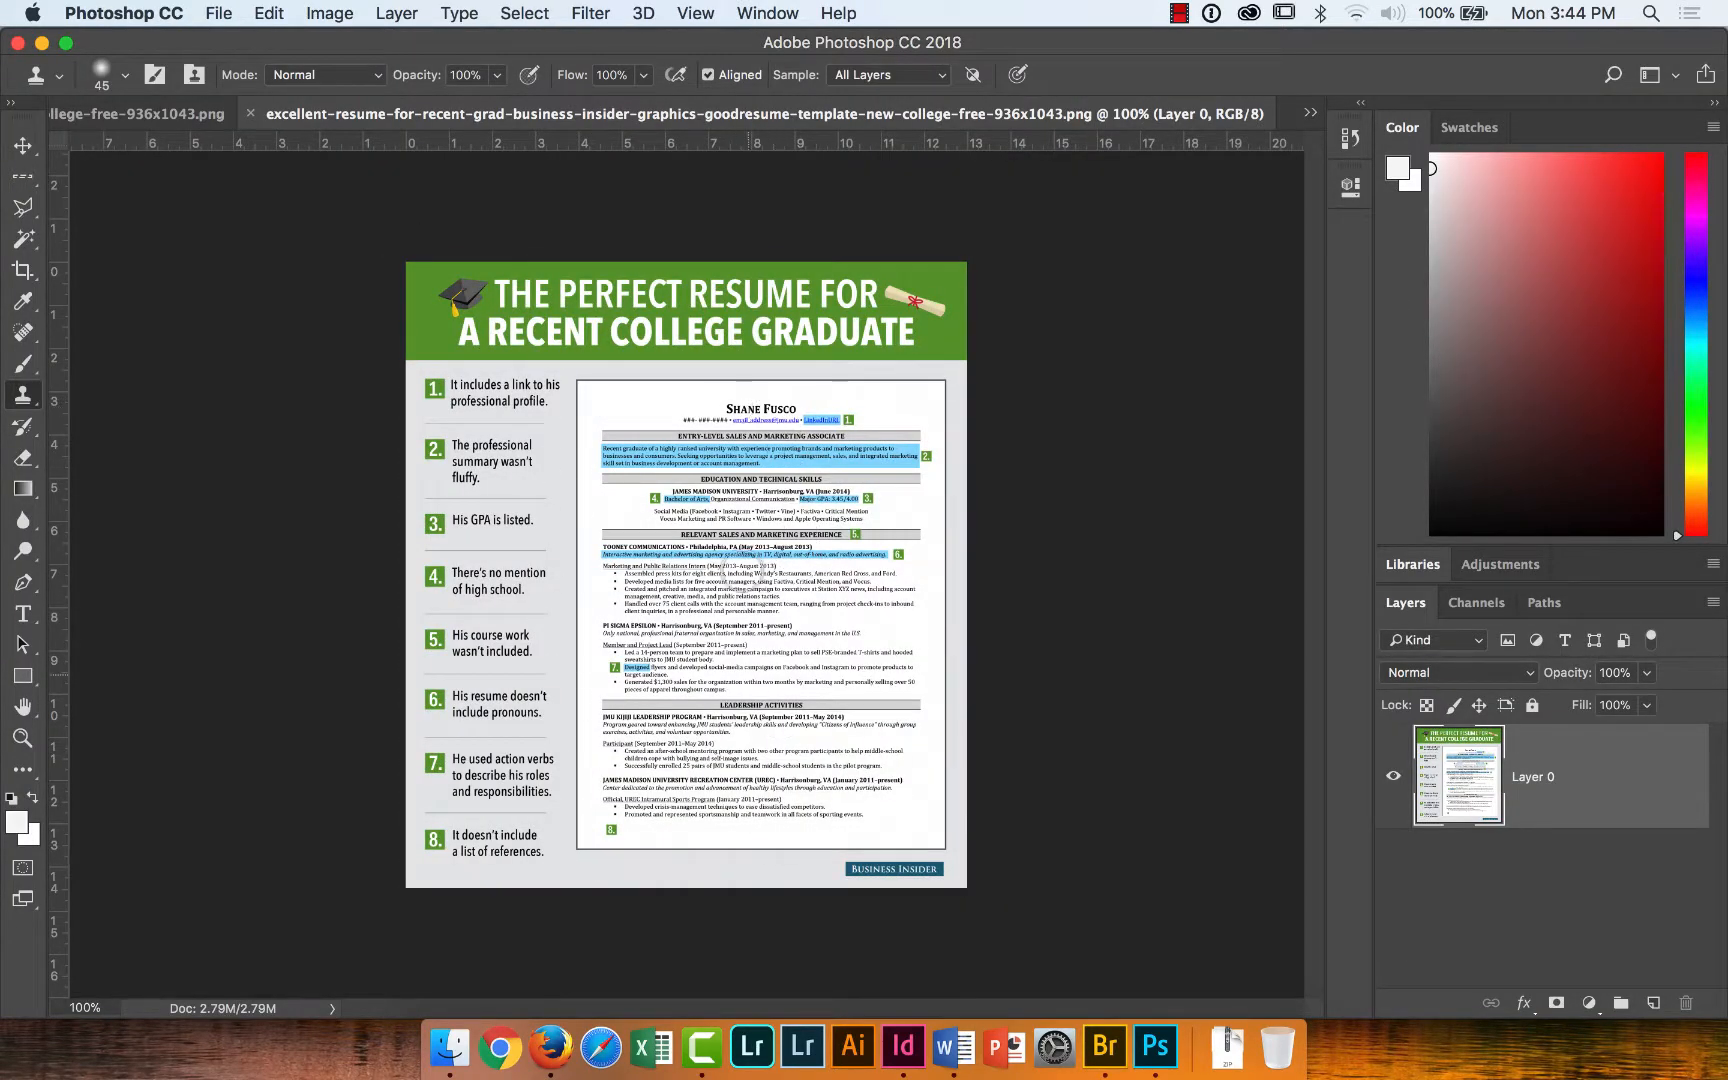
click(1104, 1047)
Open InDesign_resumeTutorials.txt and highlight its two resume tutorial links one after the other.
click(549, 192)
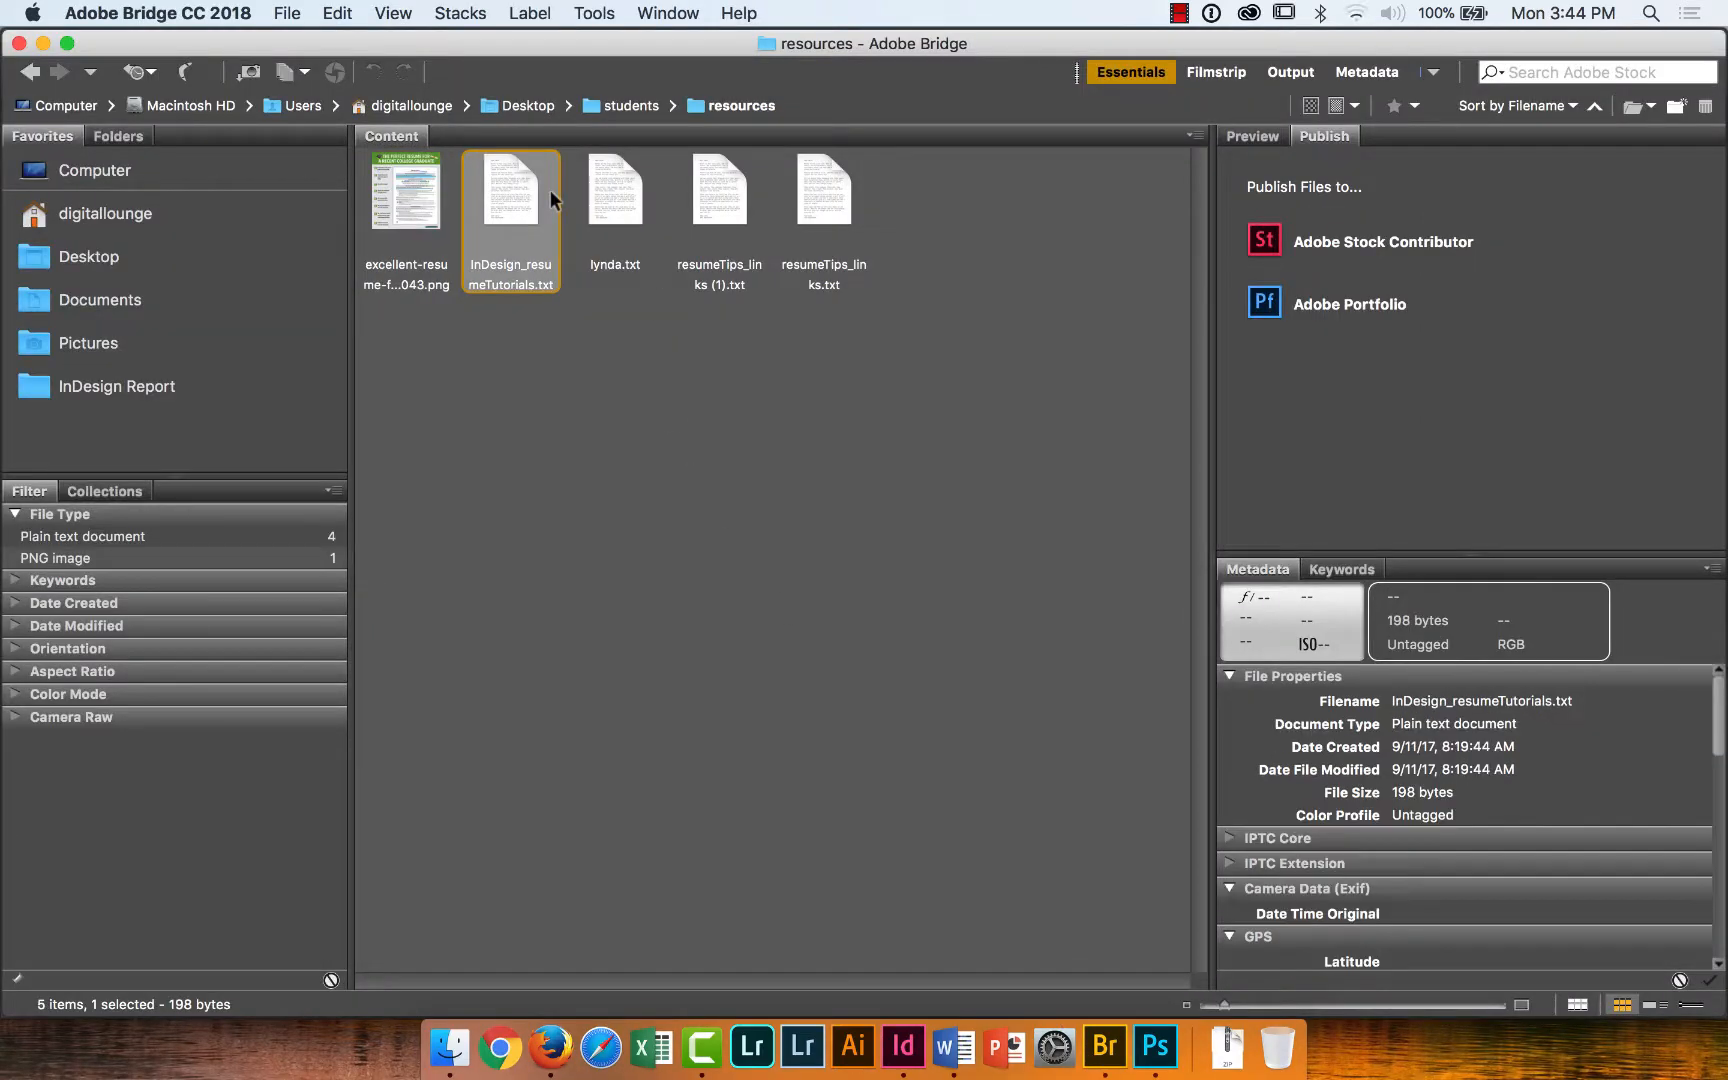
double_click(517, 210)
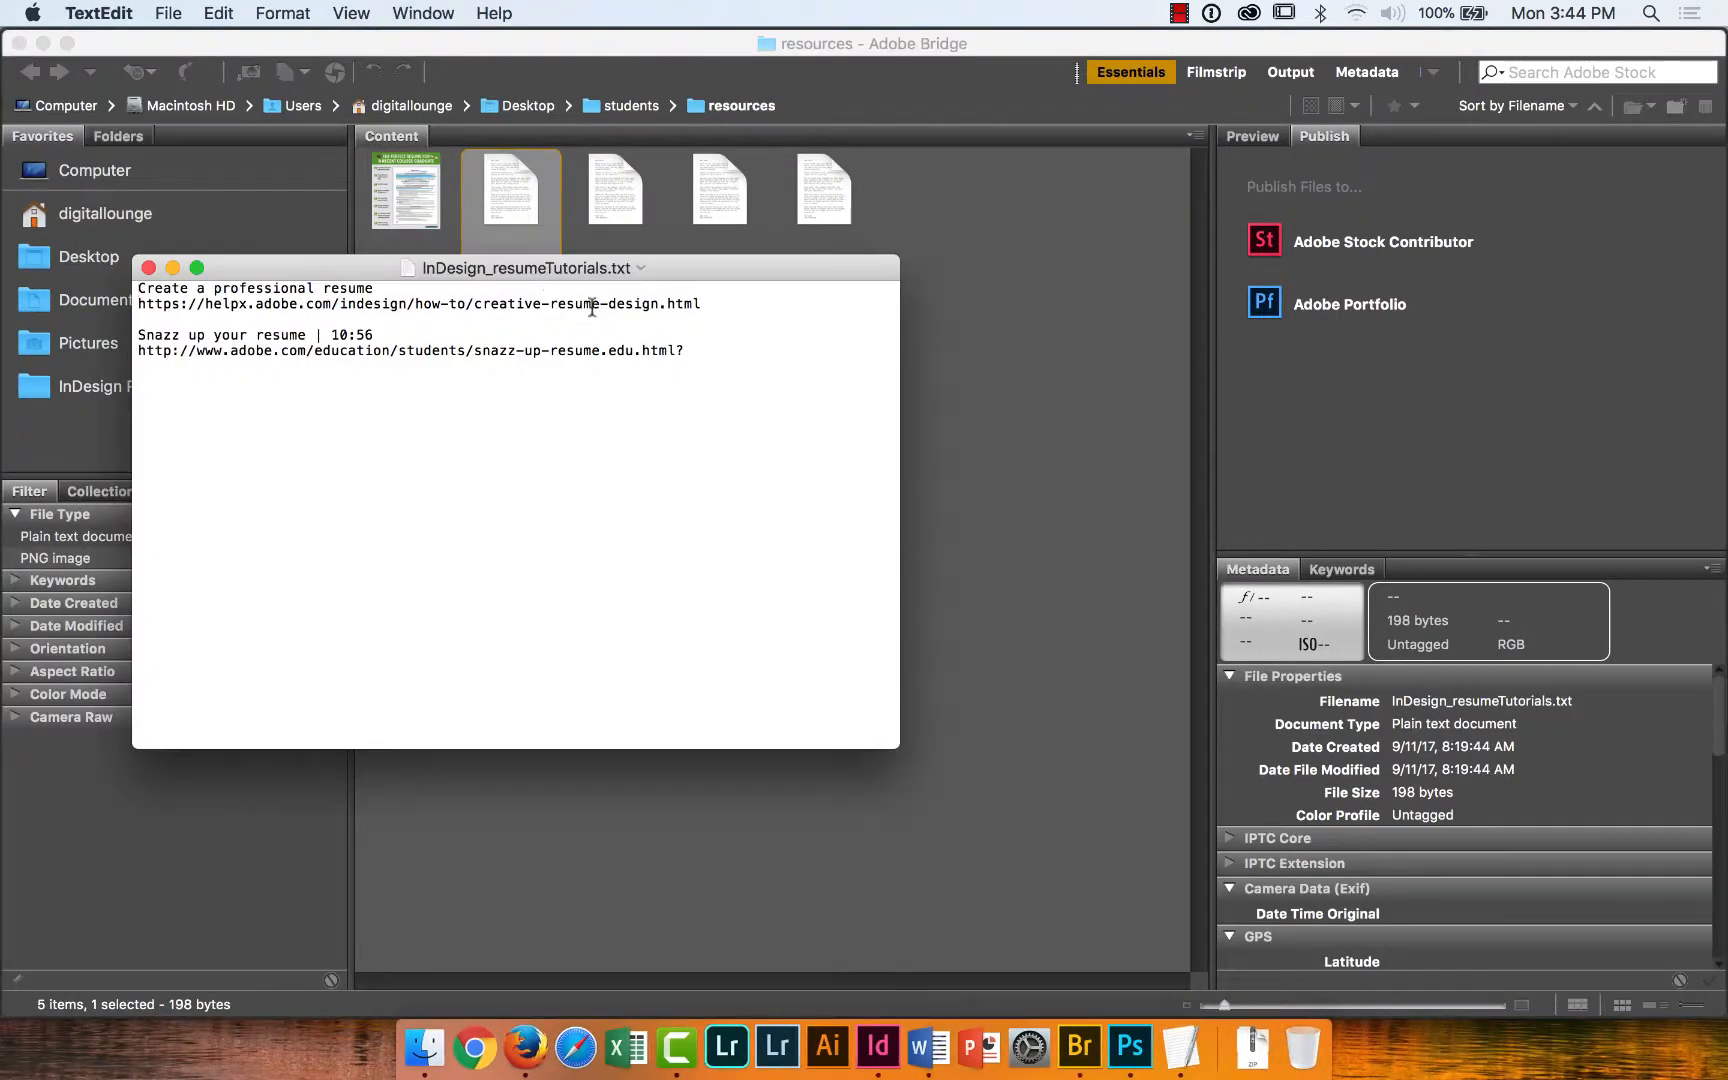
drag(703, 304, 138, 304)
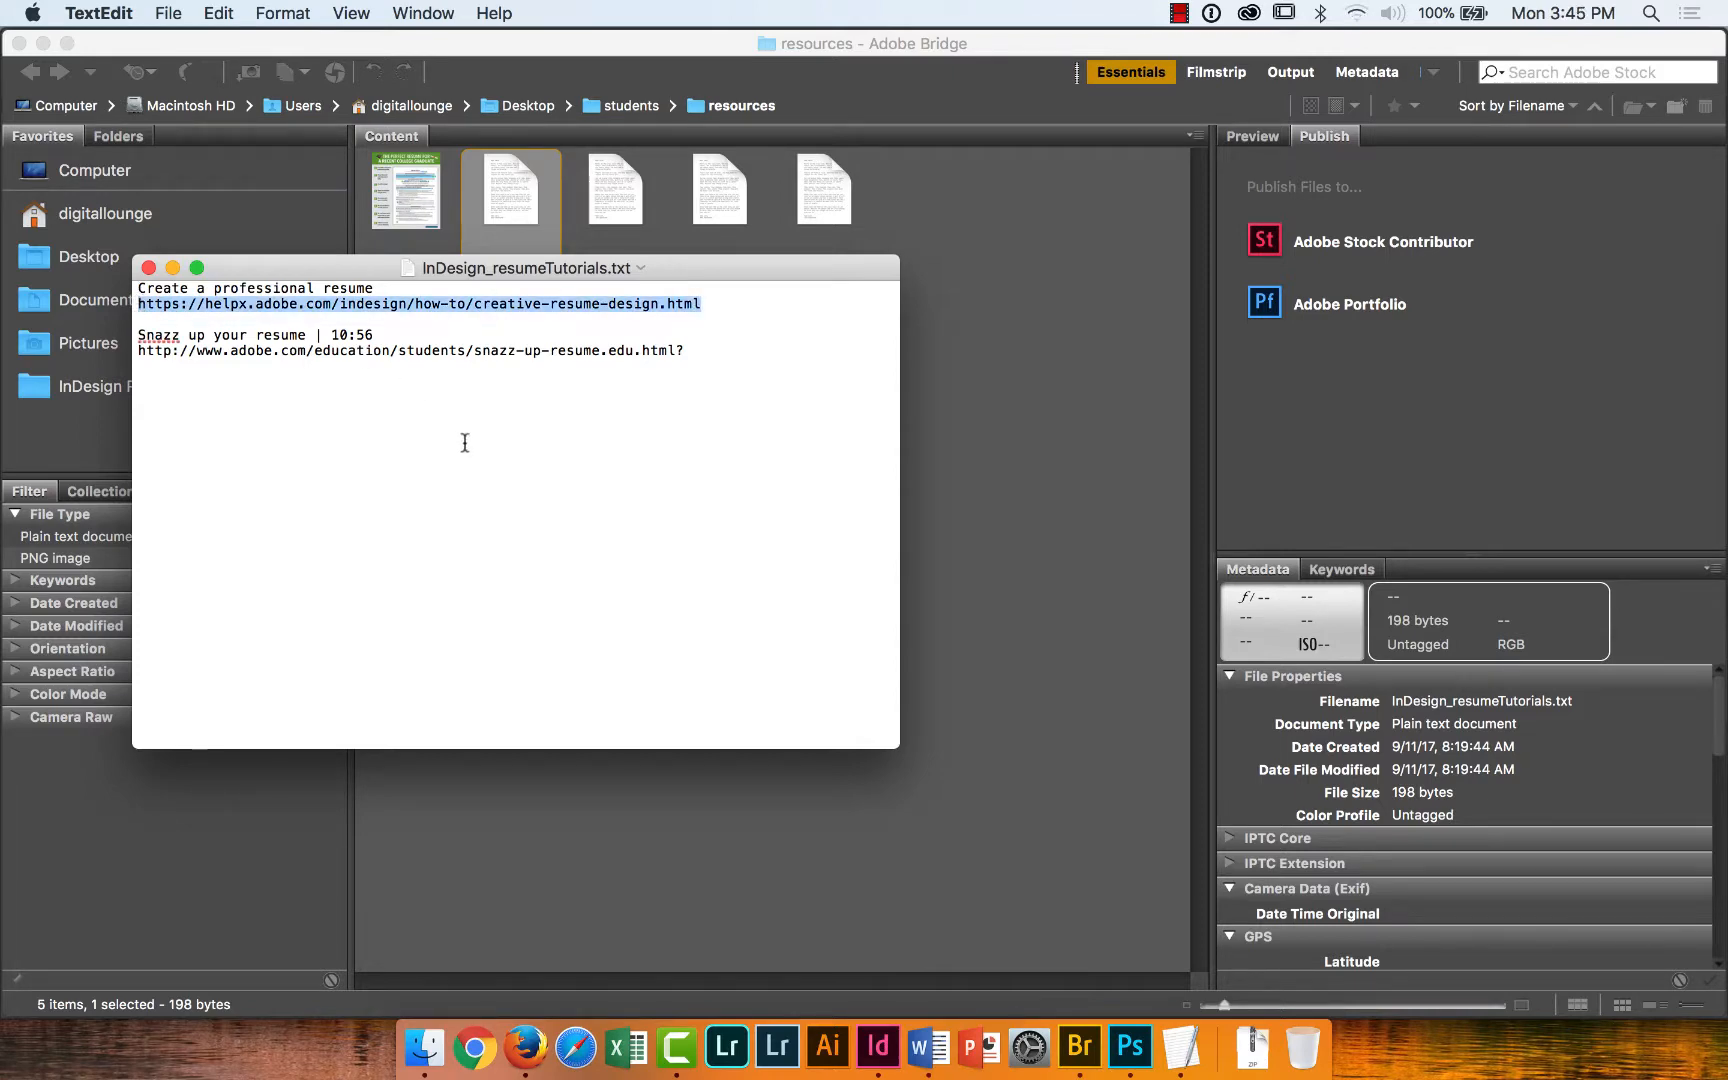
drag(705, 352, 140, 352)
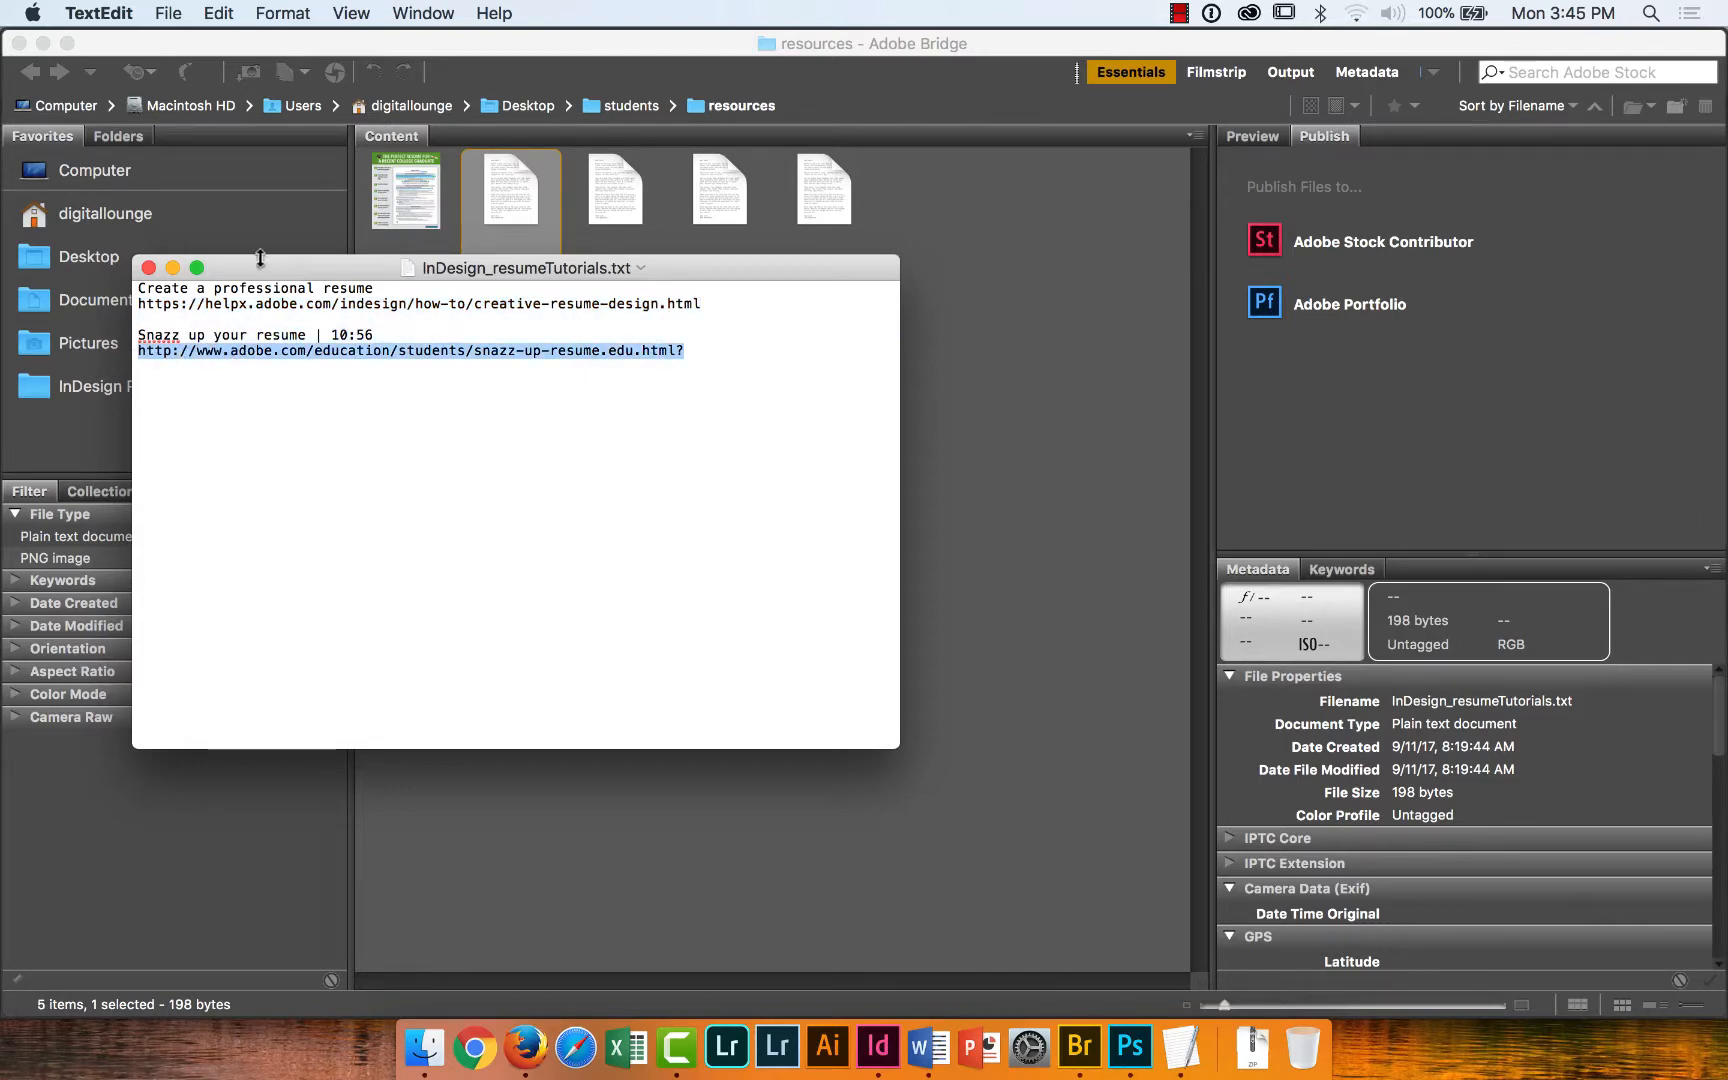